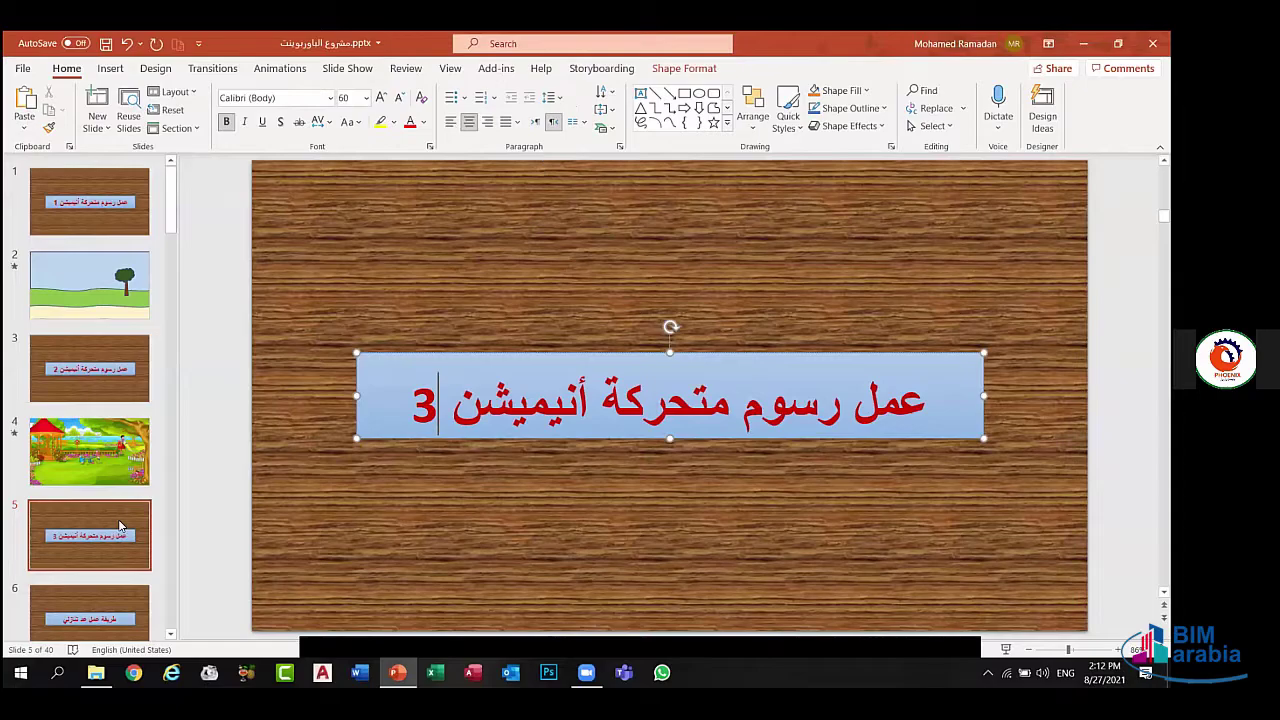
- Duplicate slide 5 as a new slide 6 and delete its wood background picture
{"action": "right_click", "coordinate": [119, 528]}
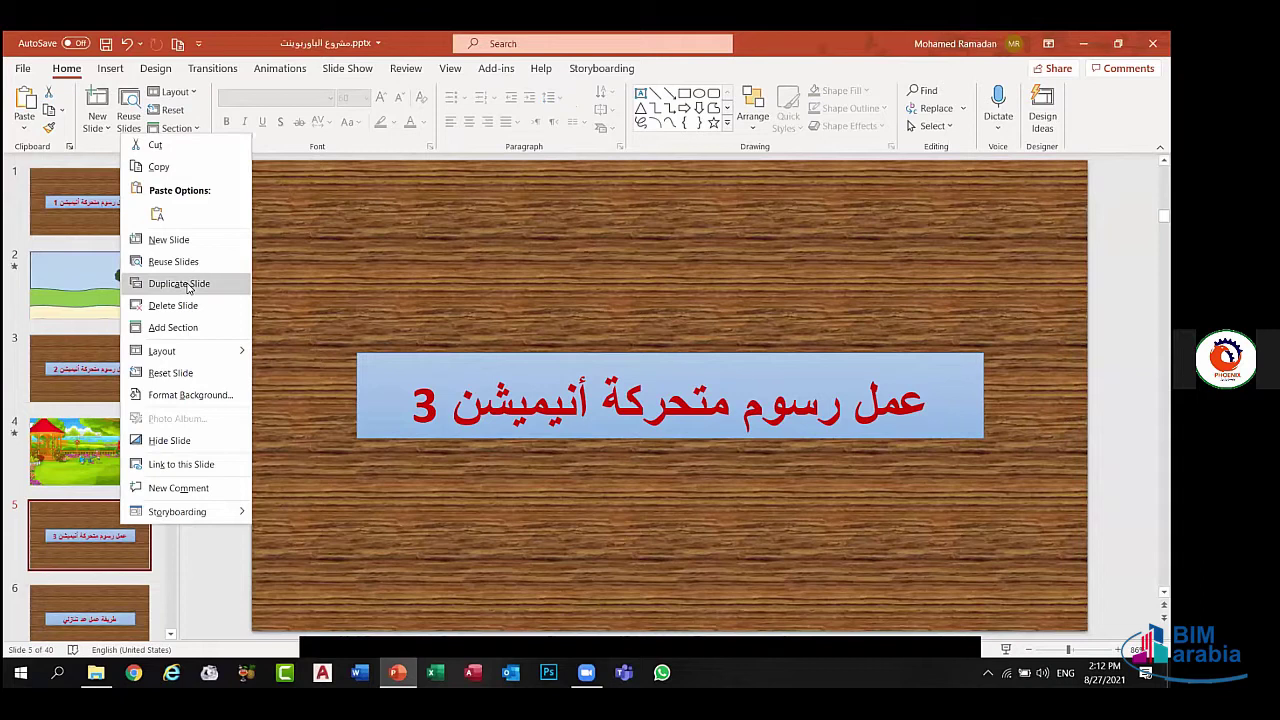
{"action": "left_click", "coordinate": [187, 284]}
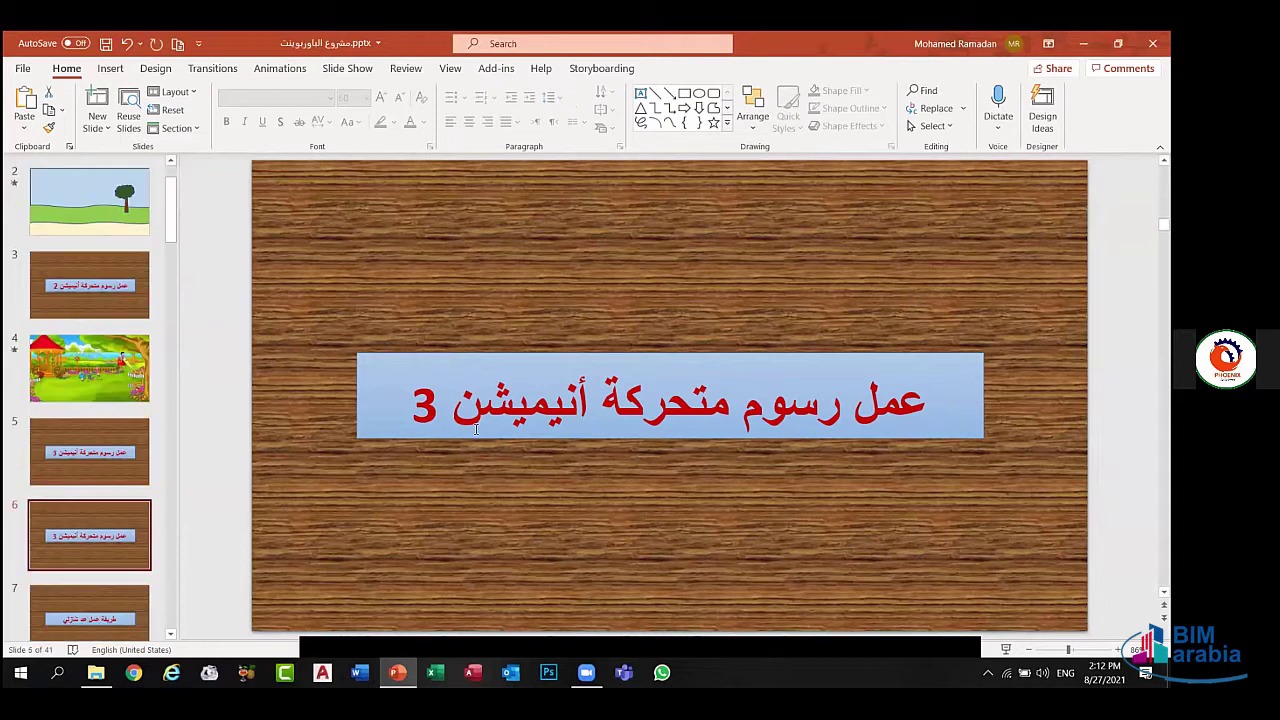
{"action": "left_click", "coordinate": [438, 442]}
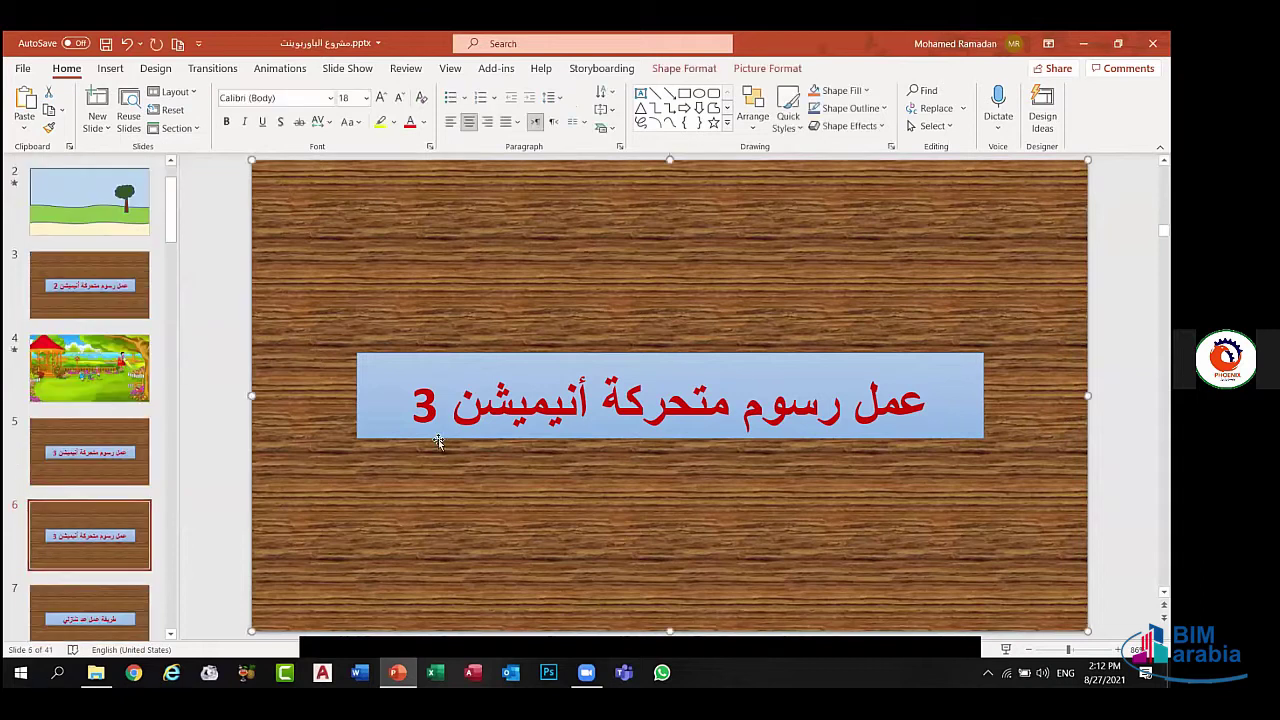
{"action": "key", "text": "Delete"}
- Delete the Arabic title box and the empty title placeholder from slide 6
{"action": "left_click", "coordinate": [440, 438]}
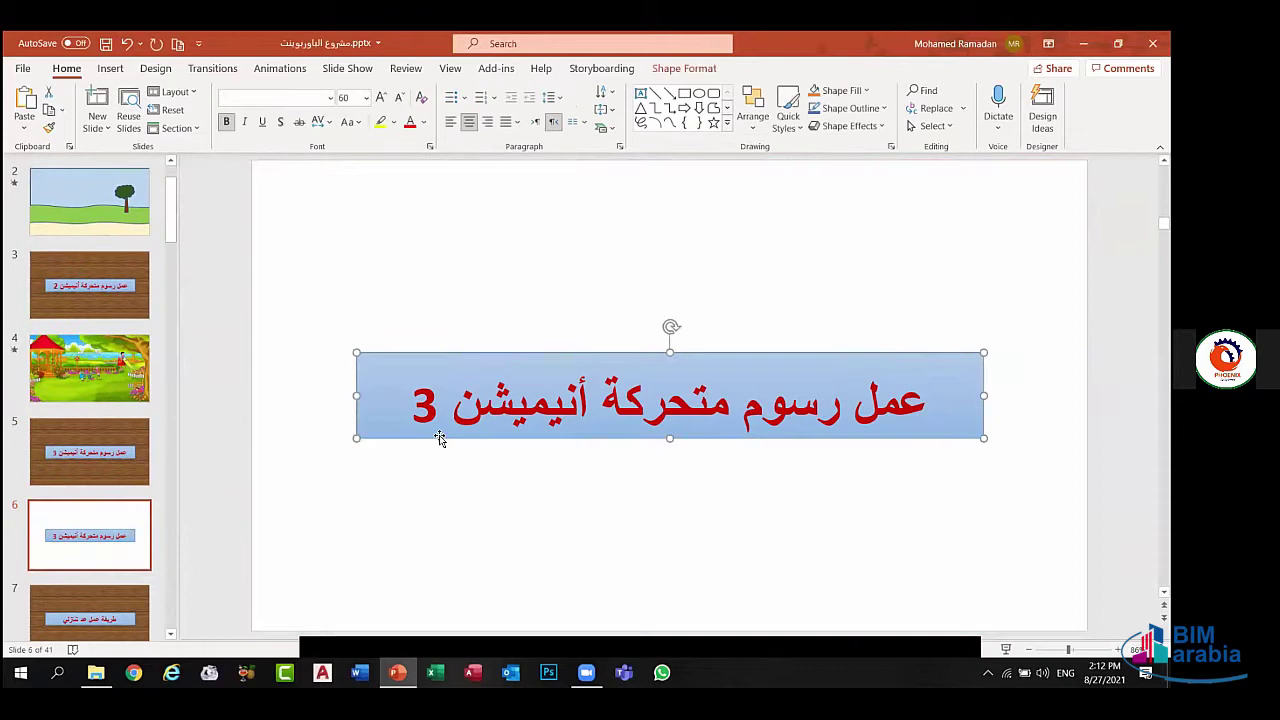
{"action": "key", "text": "Delete"}
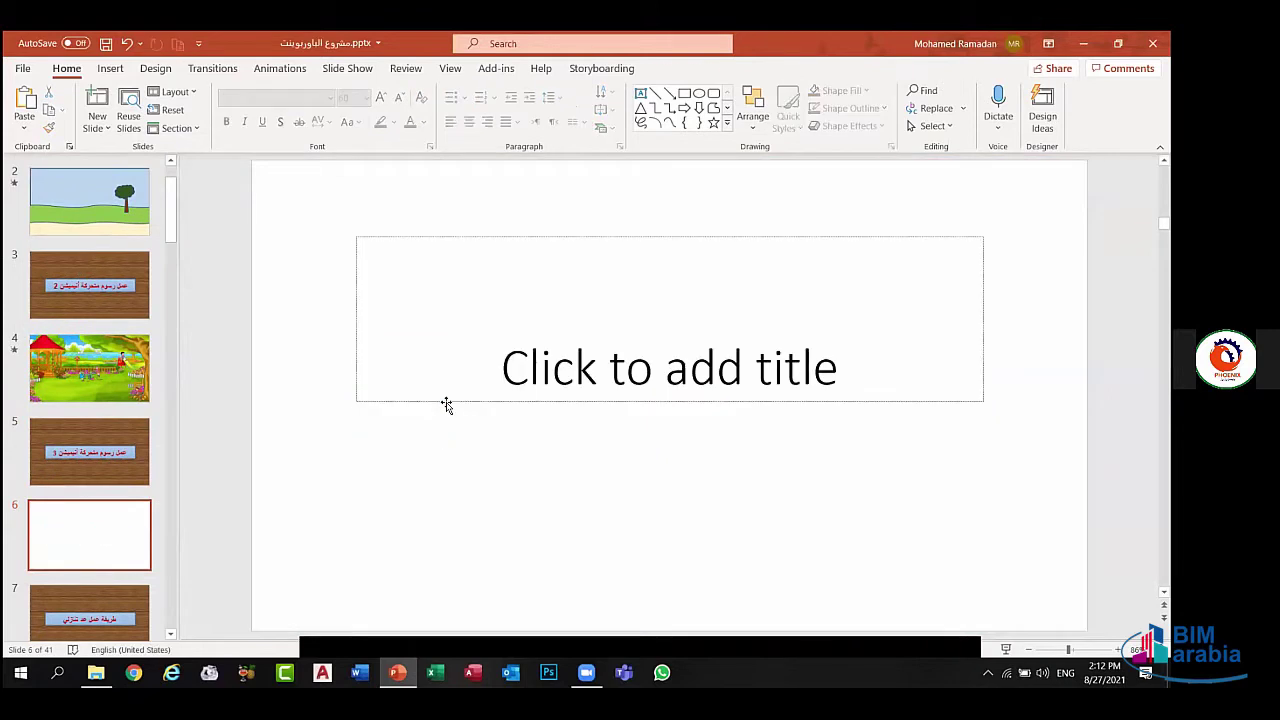
{"action": "left_click", "coordinate": [446, 404]}
{"action": "key", "text": "Delete"}
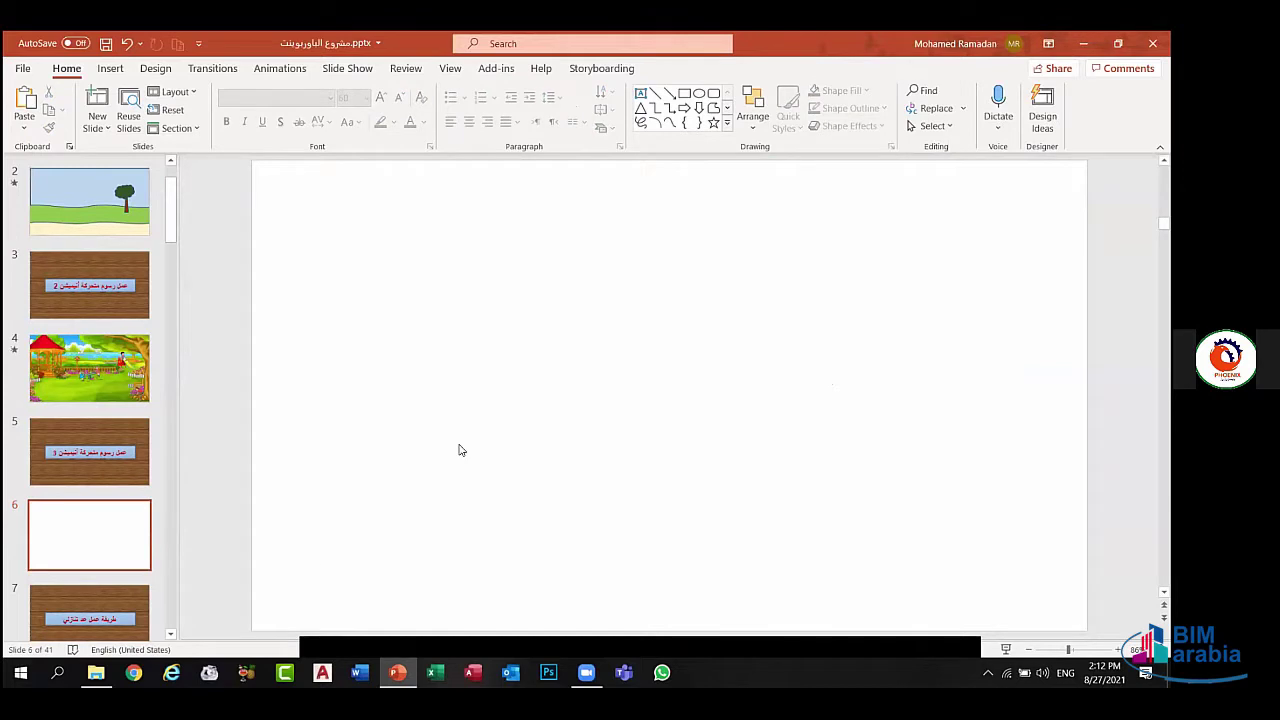
- Turn on the centre Guides under View and pick the Oval from Insert > Shapes
{"action": "left_click", "coordinate": [450, 72]}
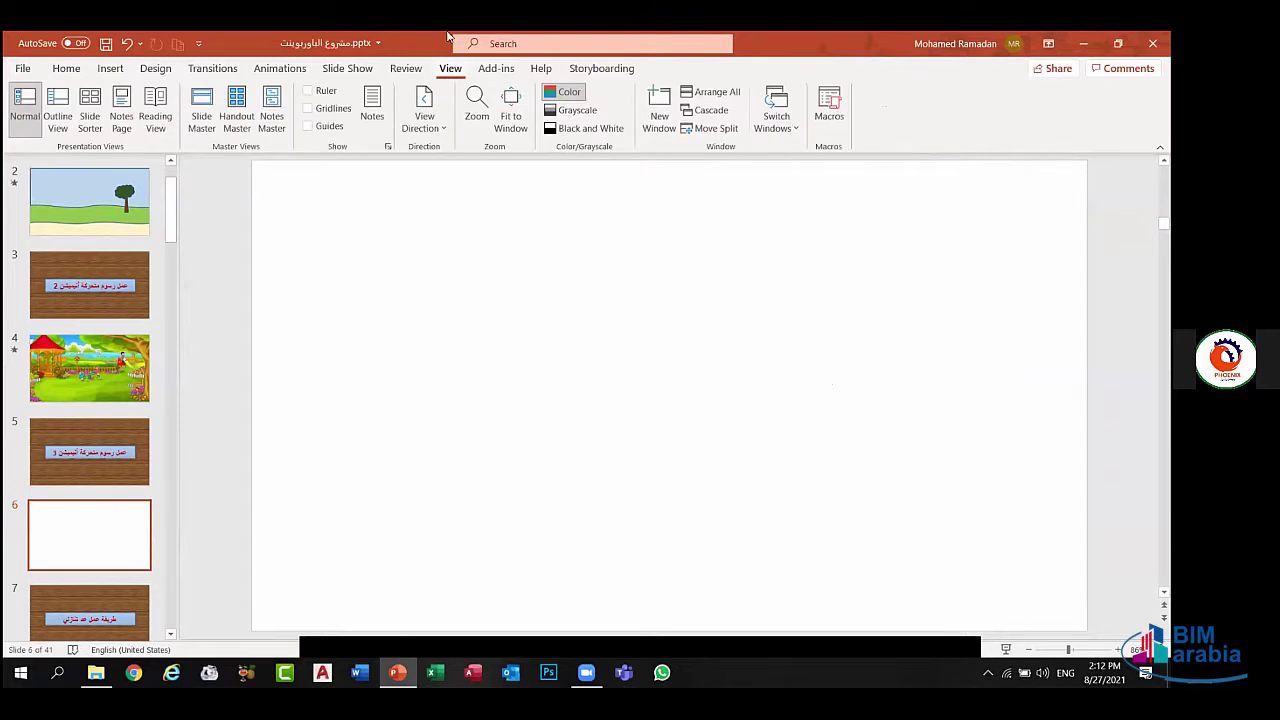
{"action": "left_click", "coordinate": [308, 126]}
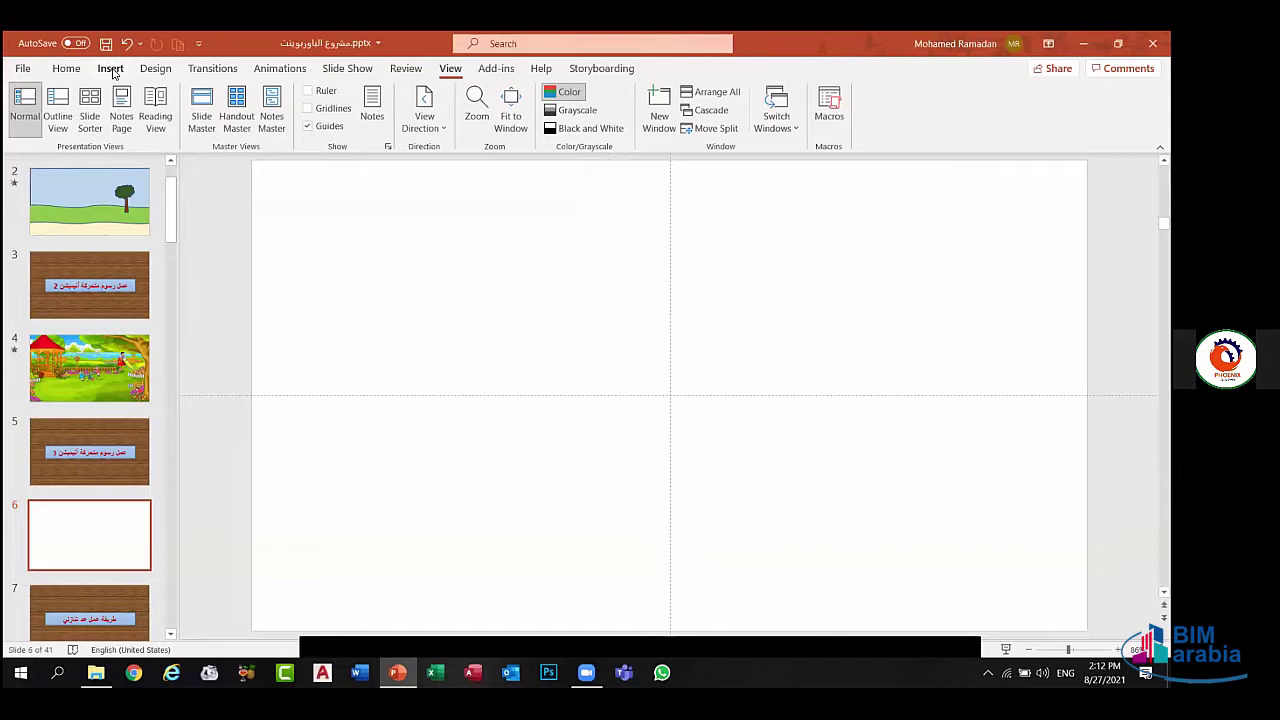
{"action": "left_click", "coordinate": [111, 69]}
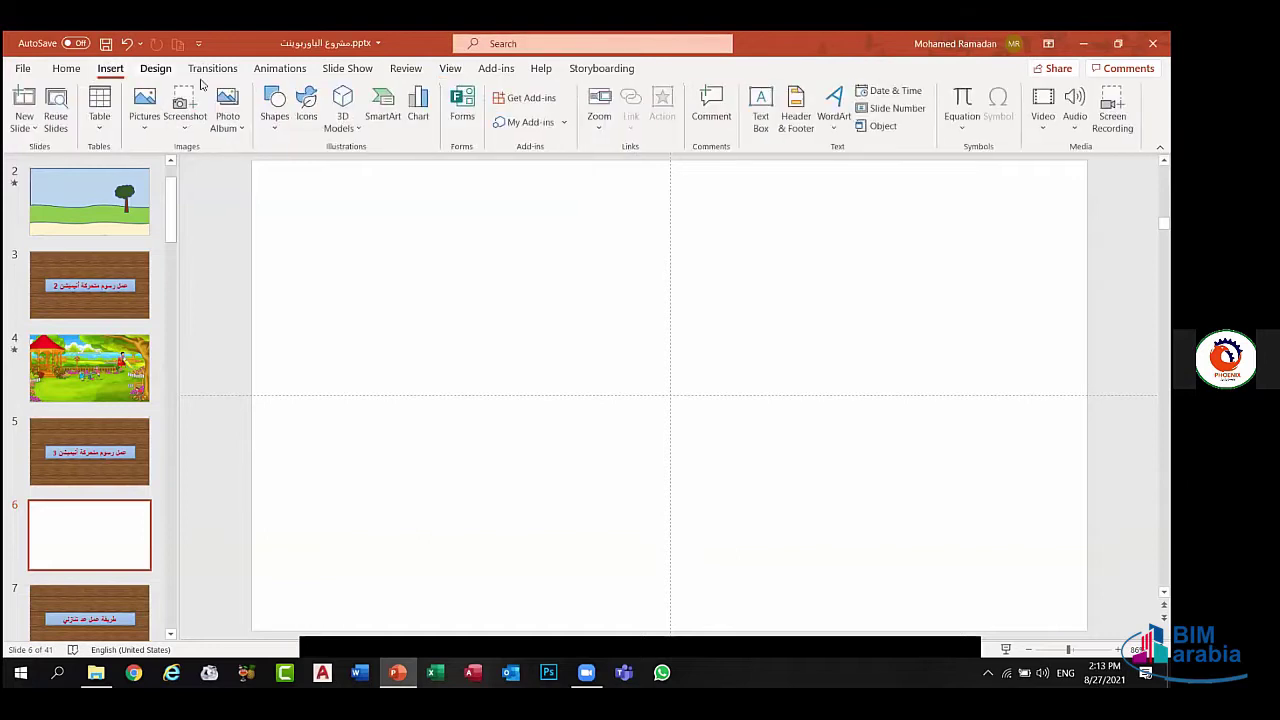
{"action": "left_click", "coordinate": [277, 128]}
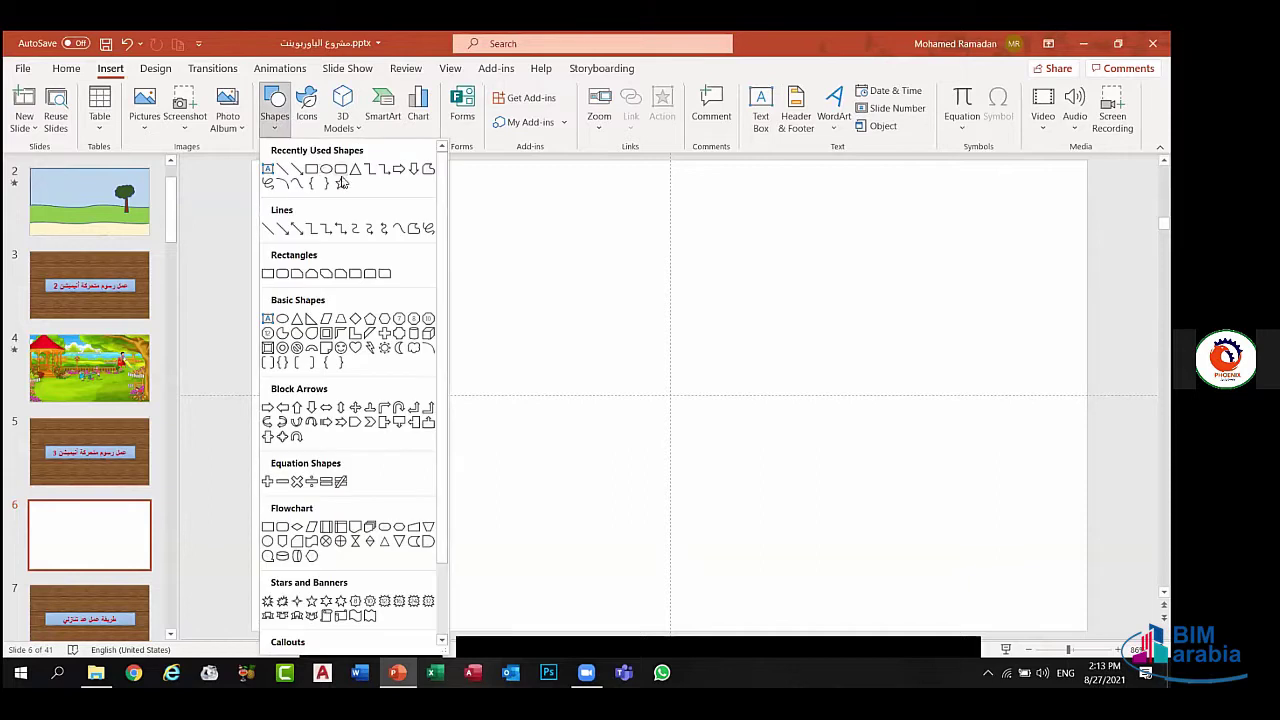
{"action": "left_click", "coordinate": [325, 172]}
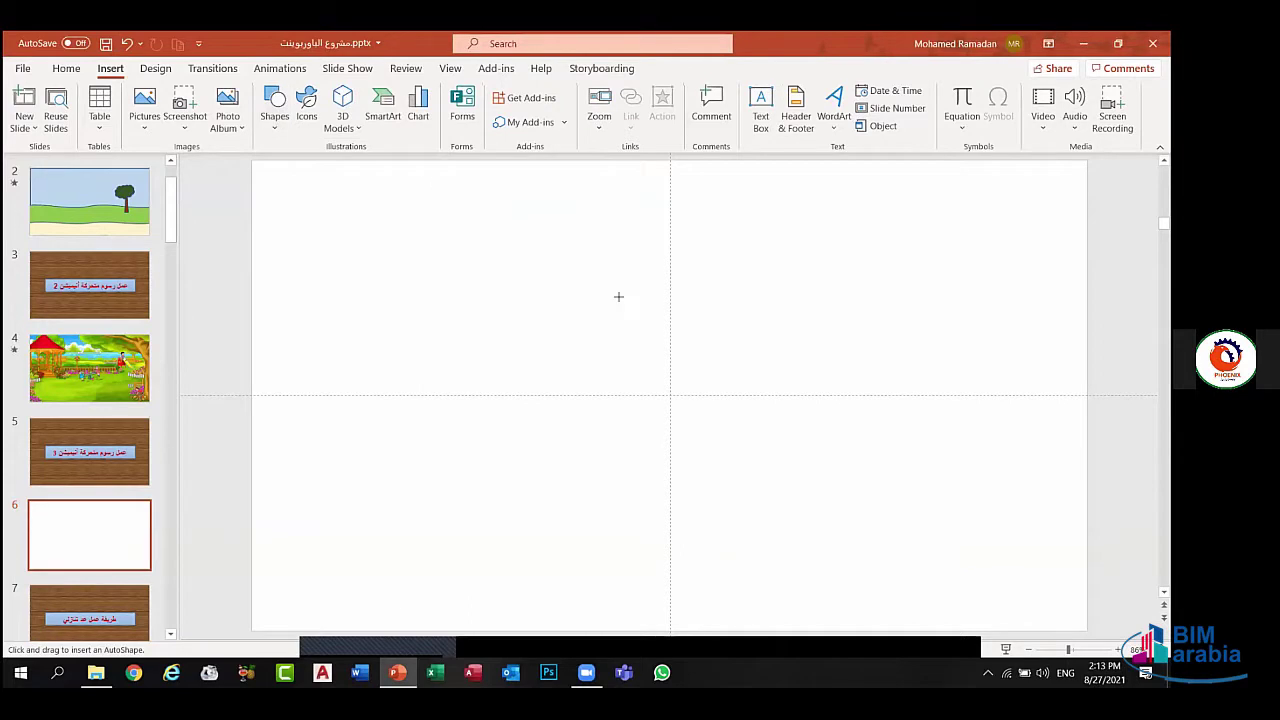
- Draw an oval near the slide centre and size it 10" high by 18" wide
{"action": "left_click_drag", "start_coordinate": [545, 305], "coordinate": [831, 474]}
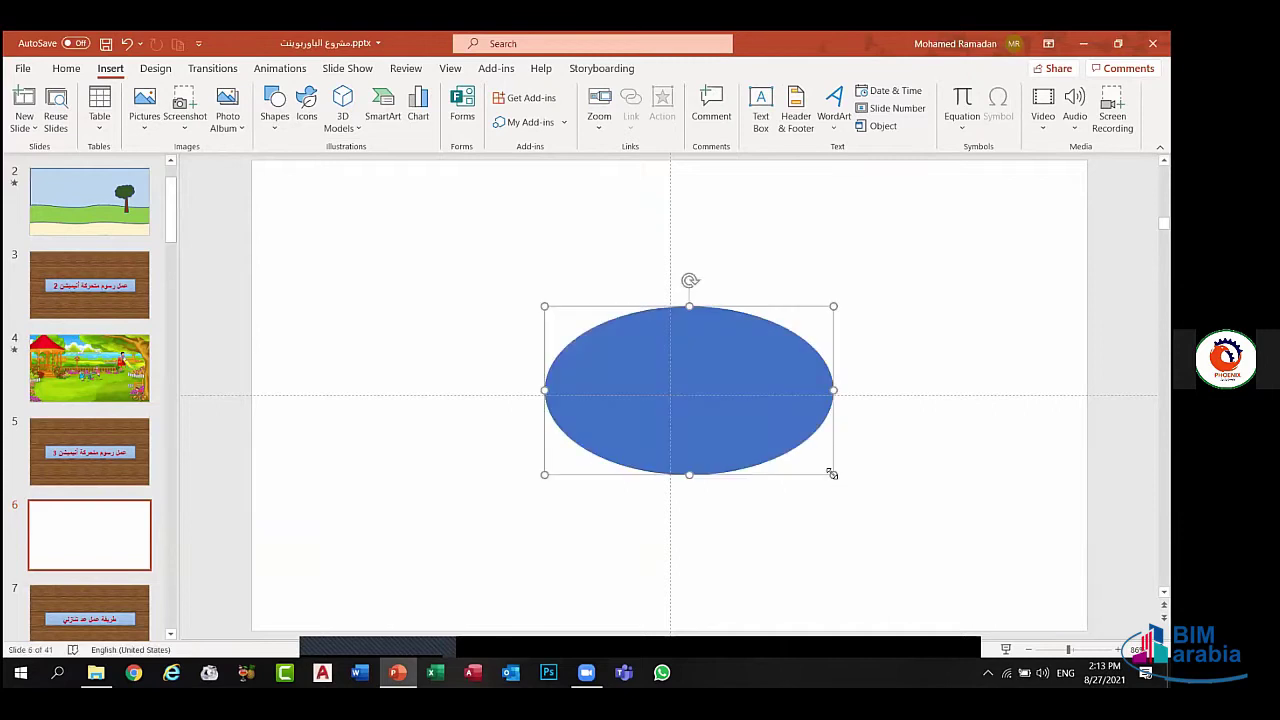
{"action": "left_click_drag", "start_coordinate": [767, 444], "coordinate": [745, 447]}
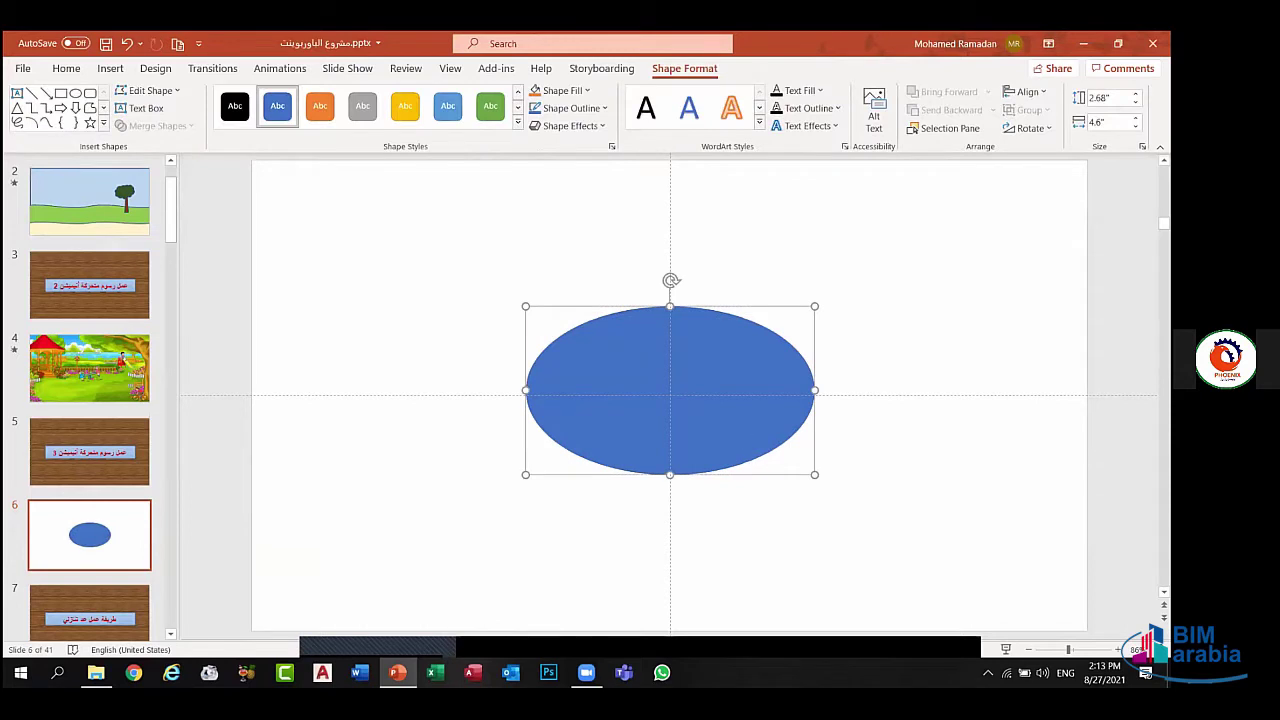
{"action": "left_click", "coordinate": [1103, 97]}
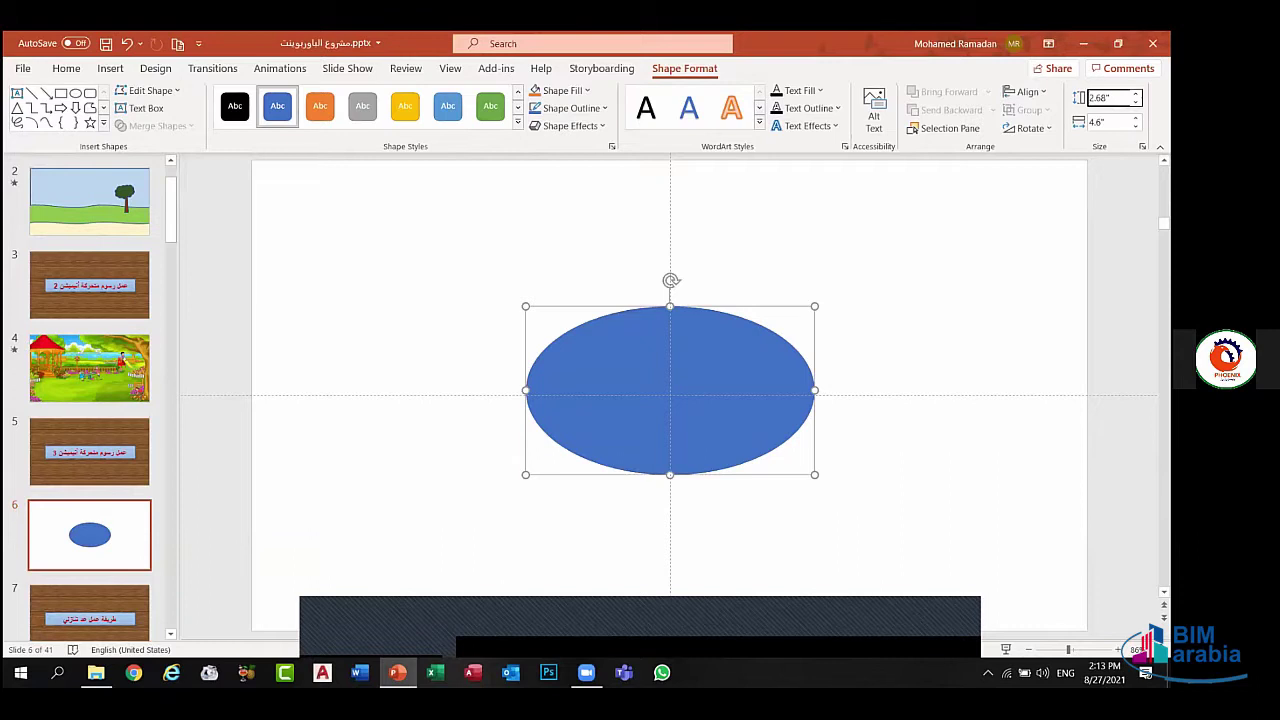
{"action": "left_click", "coordinate": [1103, 97]}
{"action": "type", "text": "1"}
{"action": "type", "text": "0"}
{"action": "key", "text": "Tab"}
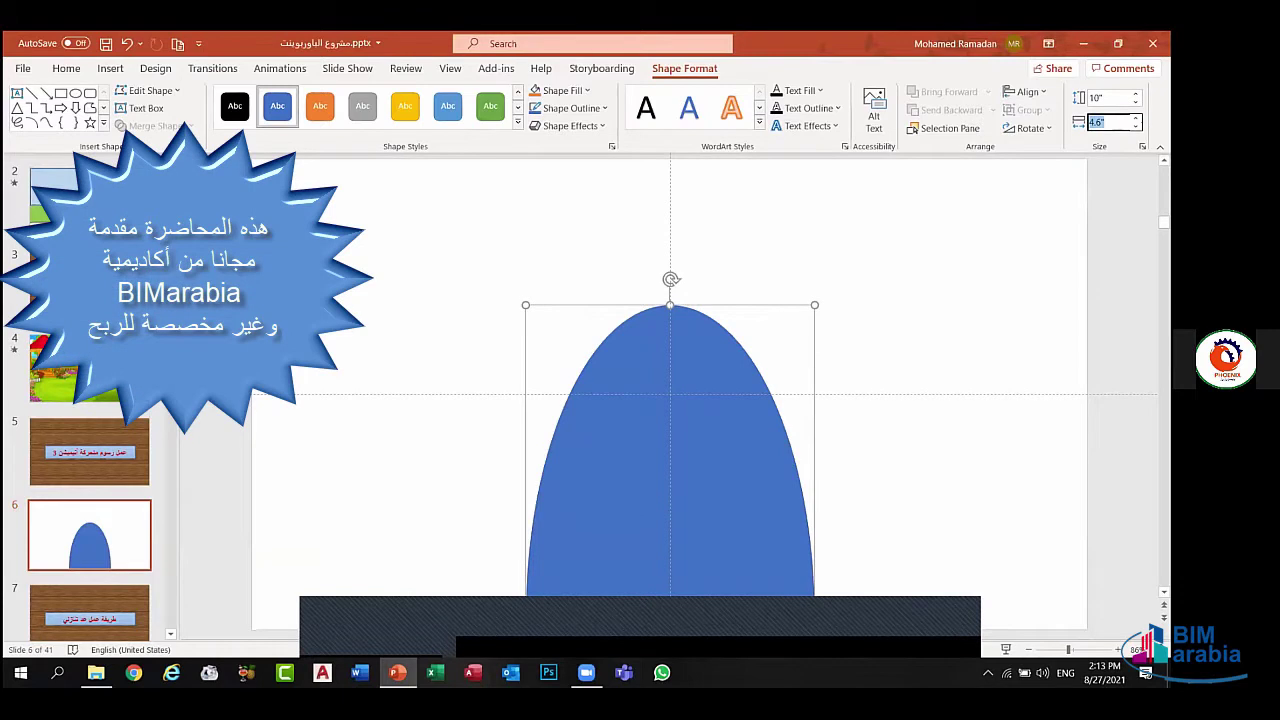
{"action": "type", "text": "18"}
{"action": "key", "text": "Return"}
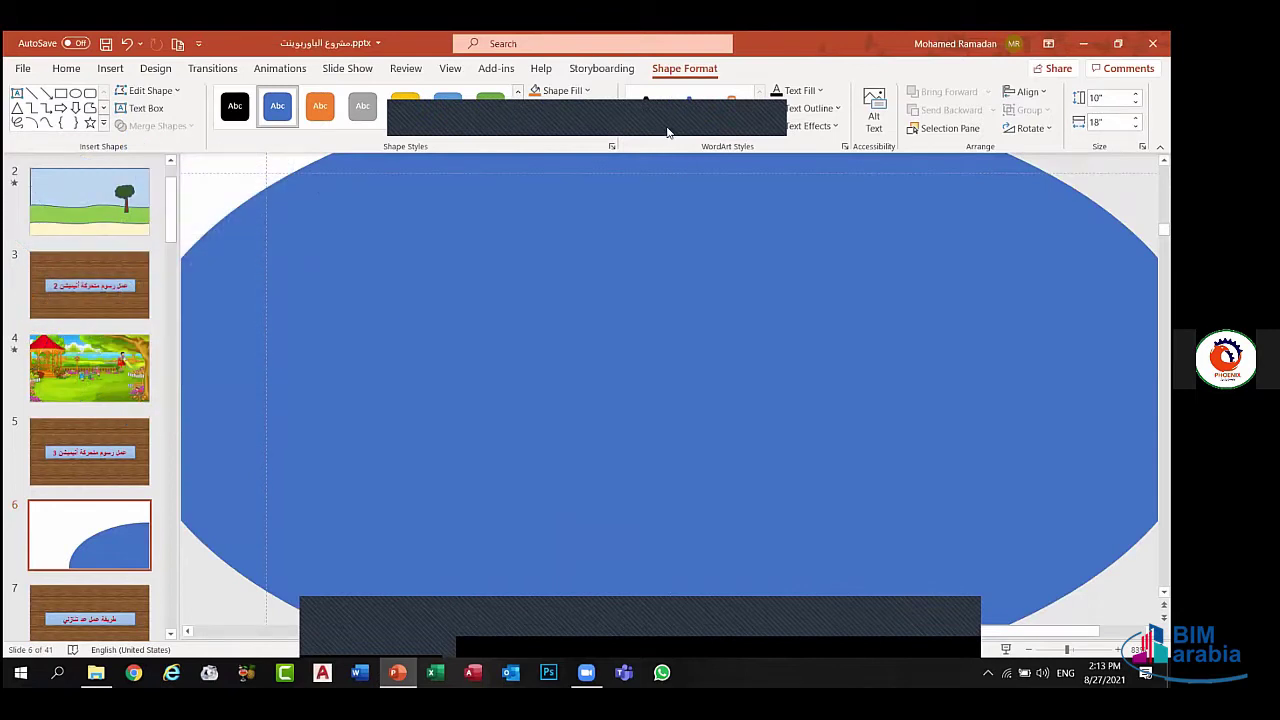
- Position the huge ellipse so its top curve arcs across the lower part of the slide
{"action": "scroll", "coordinate": [786, 263], "scroll_direction": "down", "scroll_amount": 5}
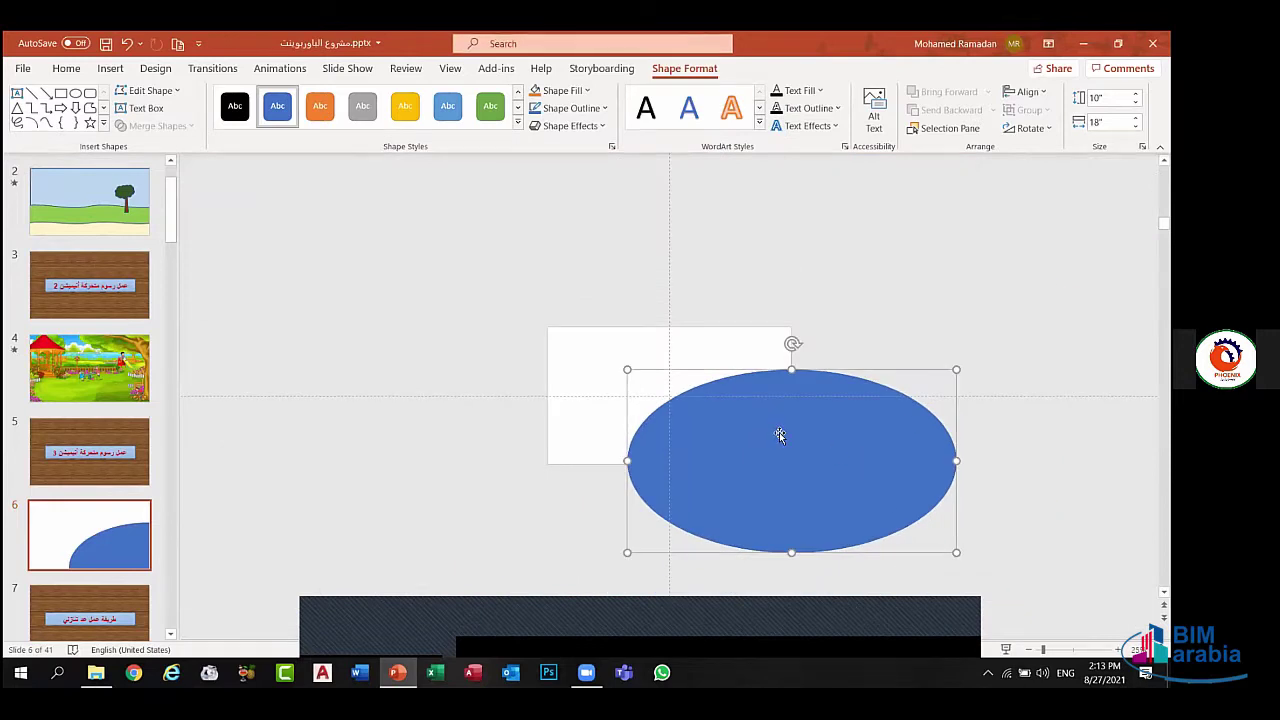
{"action": "mouse_move", "coordinate": [780, 436]}
{"action": "left_mouse_down"}
{"action": "mouse_move", "coordinate": [673, 379]}
{"action": "mouse_move", "coordinate": [662, 355]}
{"action": "mouse_move", "coordinate": [622, 423]}
{"action": "left_mouse_up"}
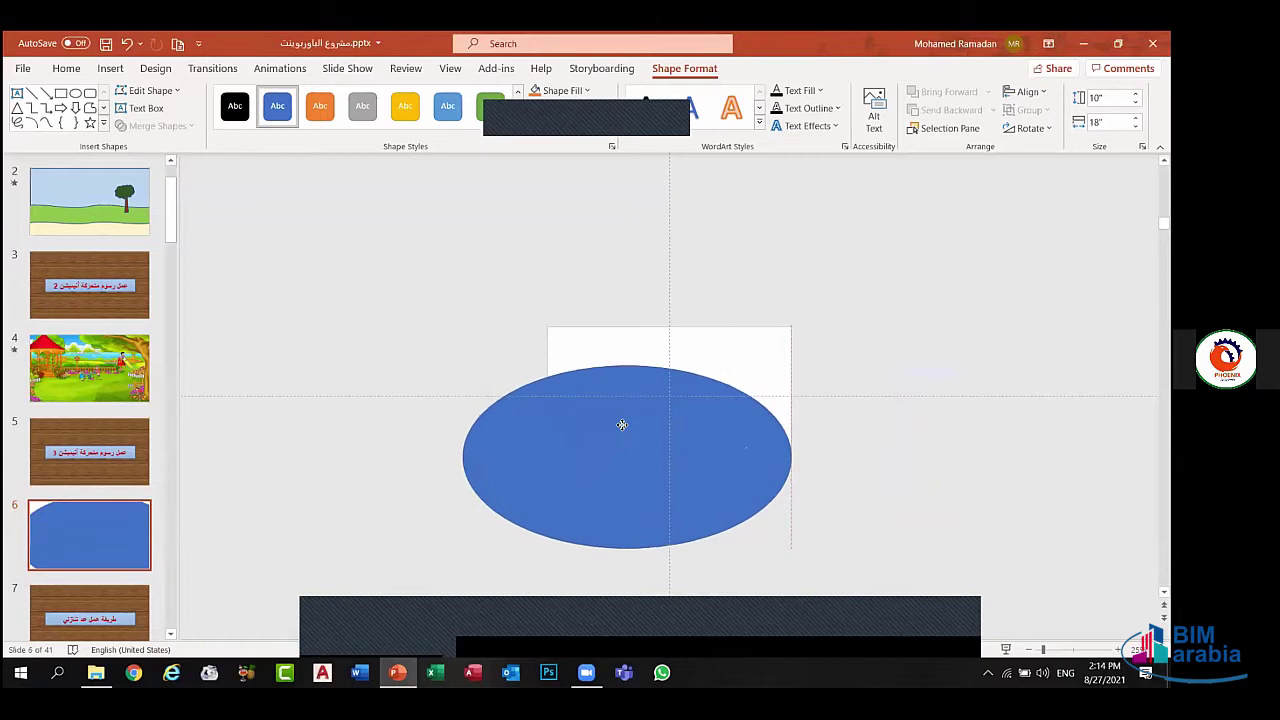
{"action": "left_click_drag", "start_coordinate": [622, 423], "coordinate": [624, 427]}
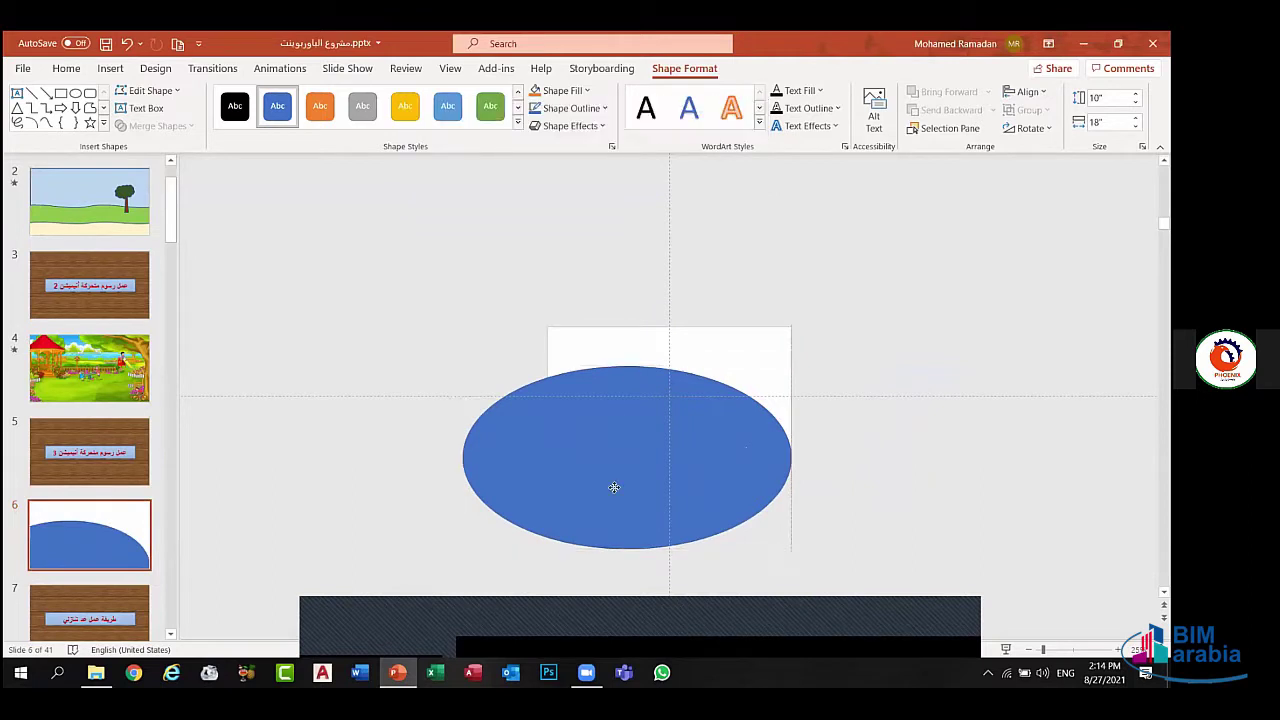
{"action": "left_click_drag", "start_coordinate": [614, 487], "coordinate": [597, 491]}
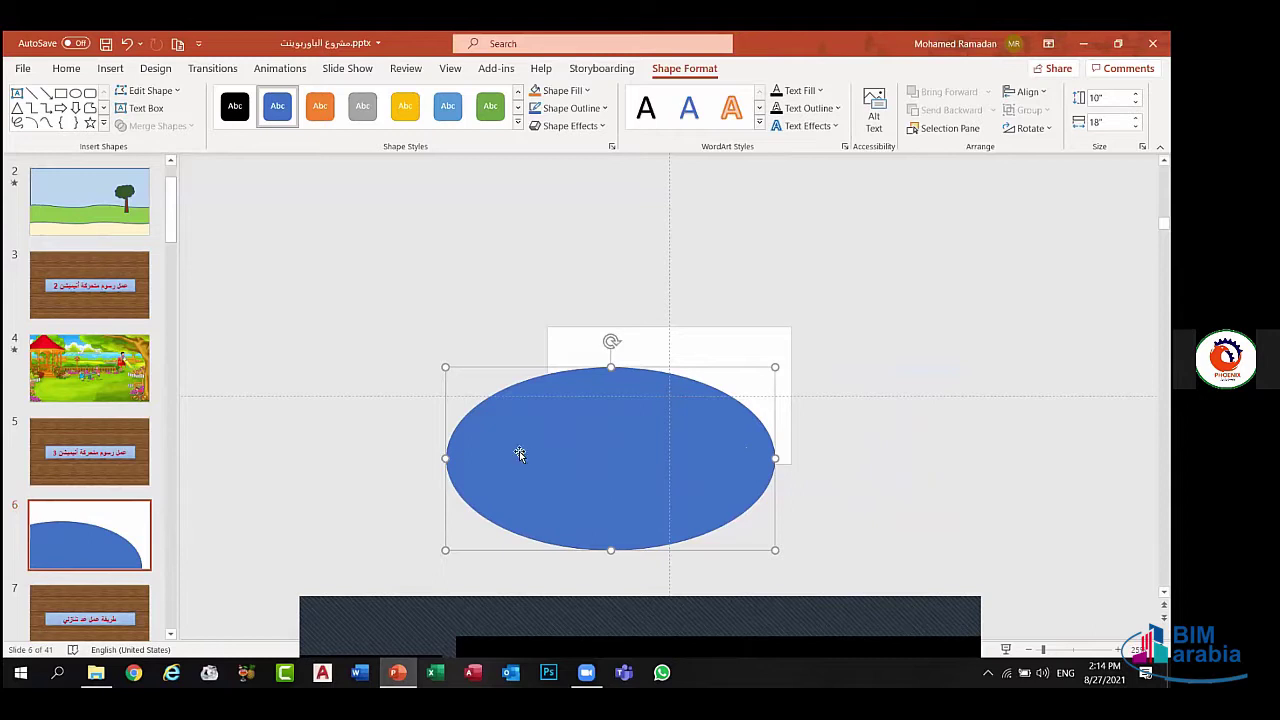
- Open the Format Shape pane for the big blue ellipse
{"action": "right_click", "coordinate": [650, 453]}
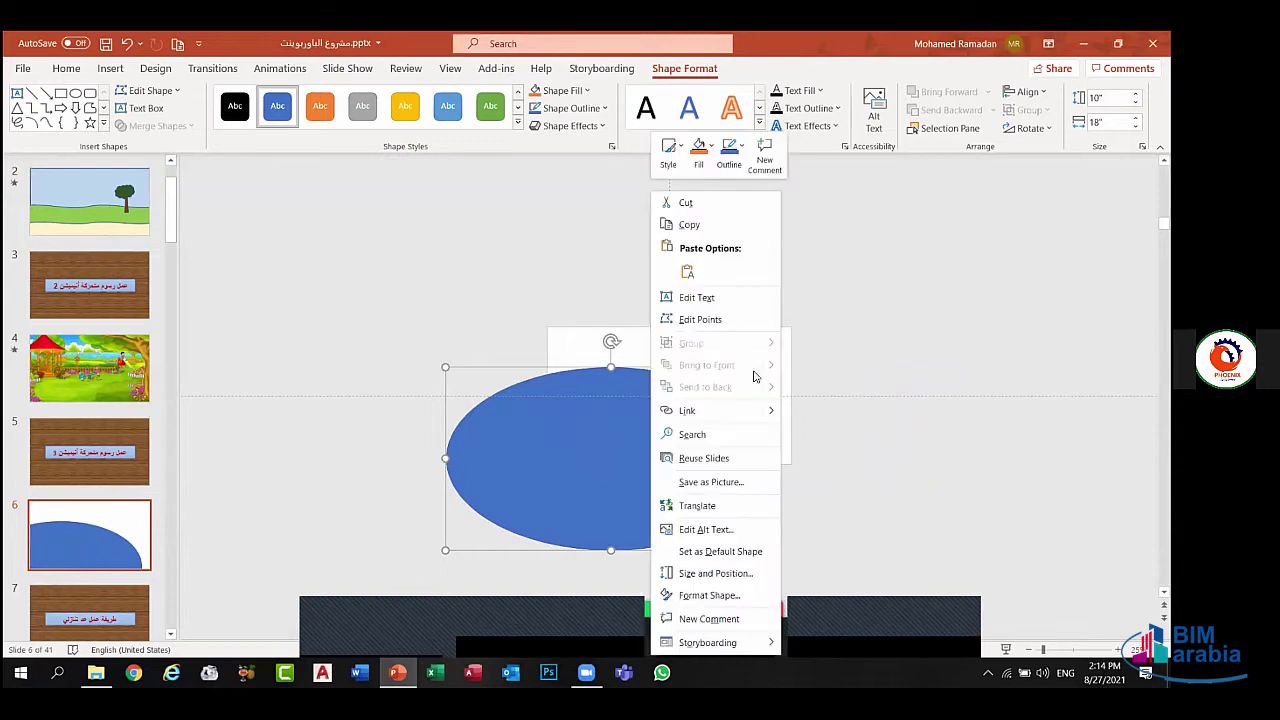
{"action": "left_click", "coordinate": [359, 53]}
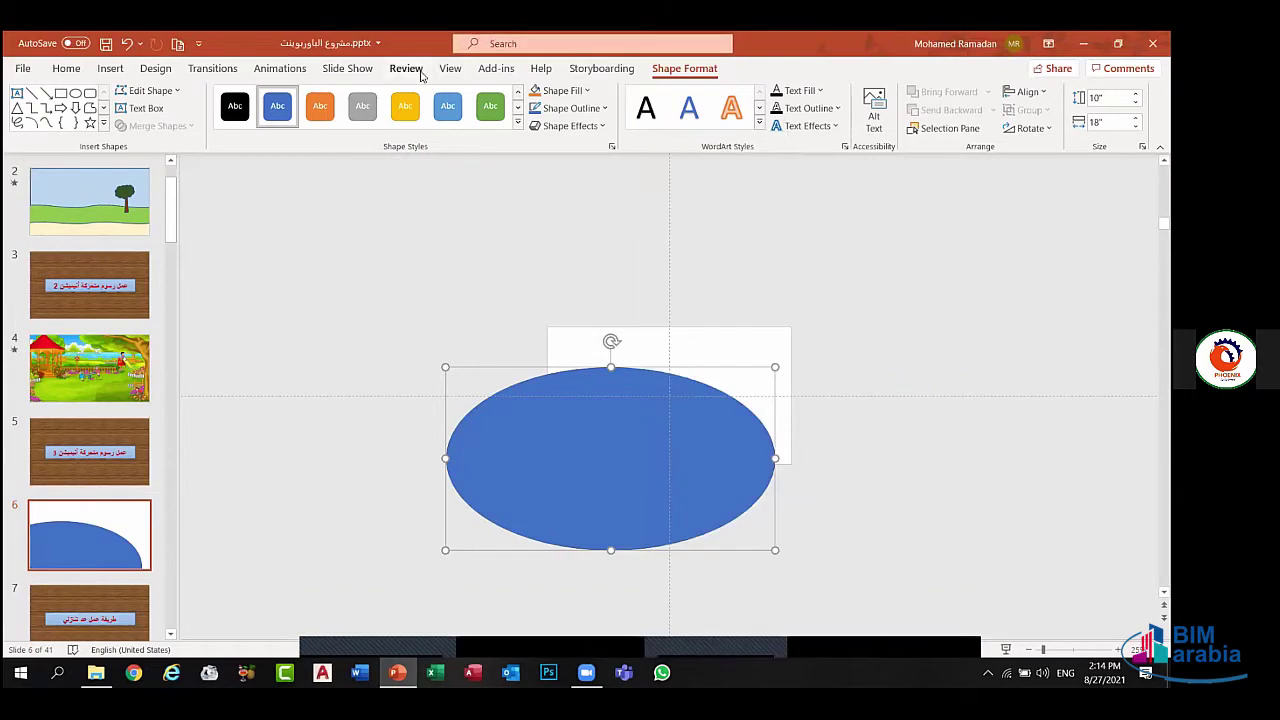
{"action": "left_click", "coordinate": [443, 73]}
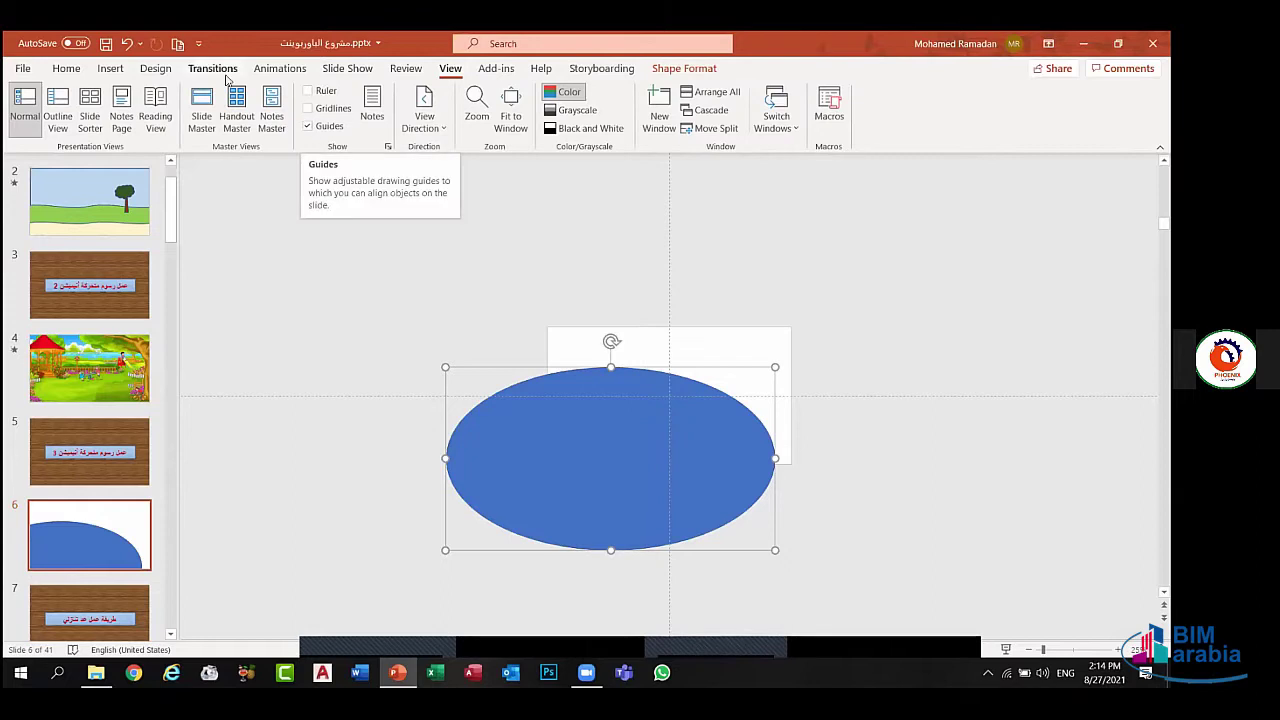
{"action": "left_click", "coordinate": [111, 69]}
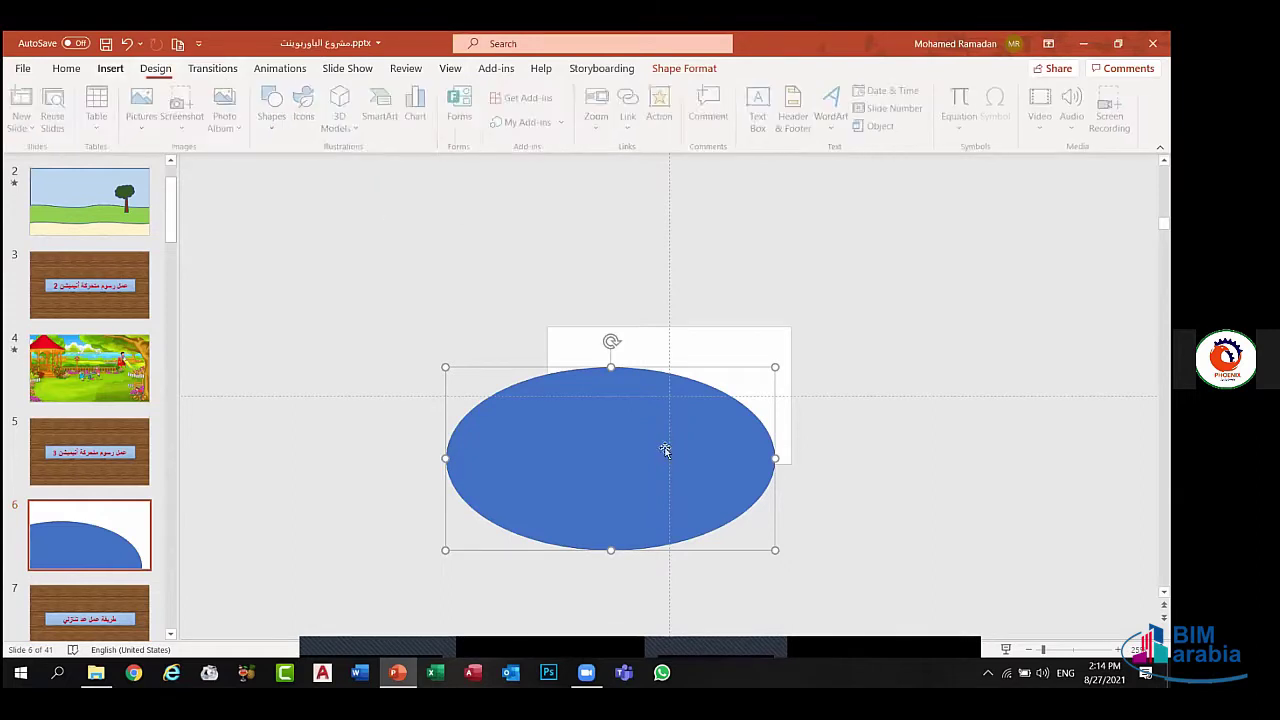
{"action": "right_click", "coordinate": [544, 431]}
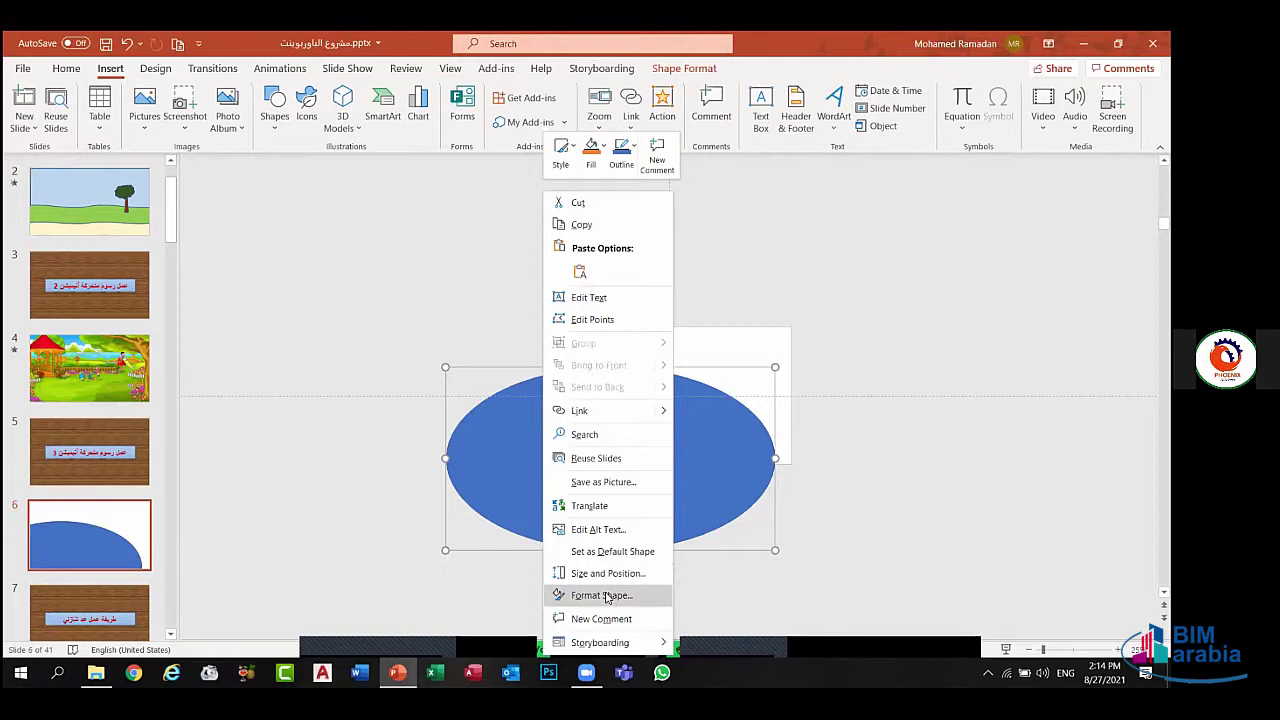
{"action": "left_click", "coordinate": [606, 596]}
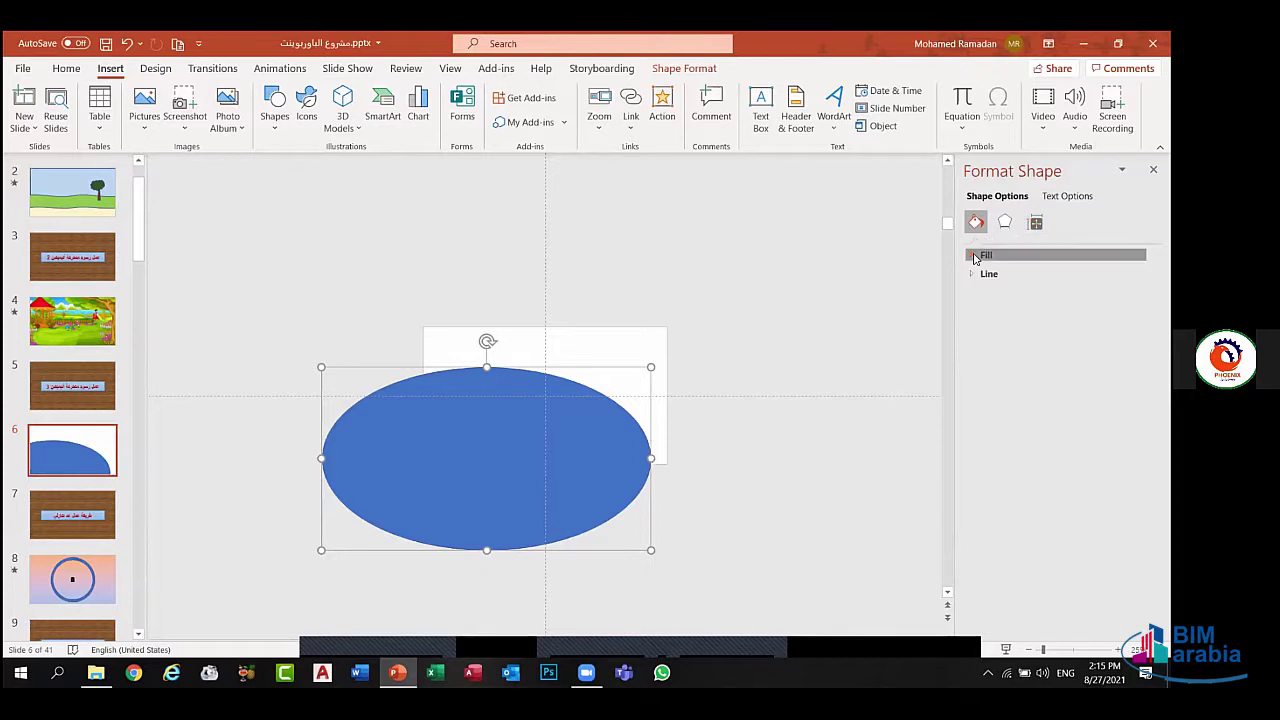
- Set the ellipse's fill transparency to exactly 21%
{"action": "left_click", "coordinate": [975, 257]}
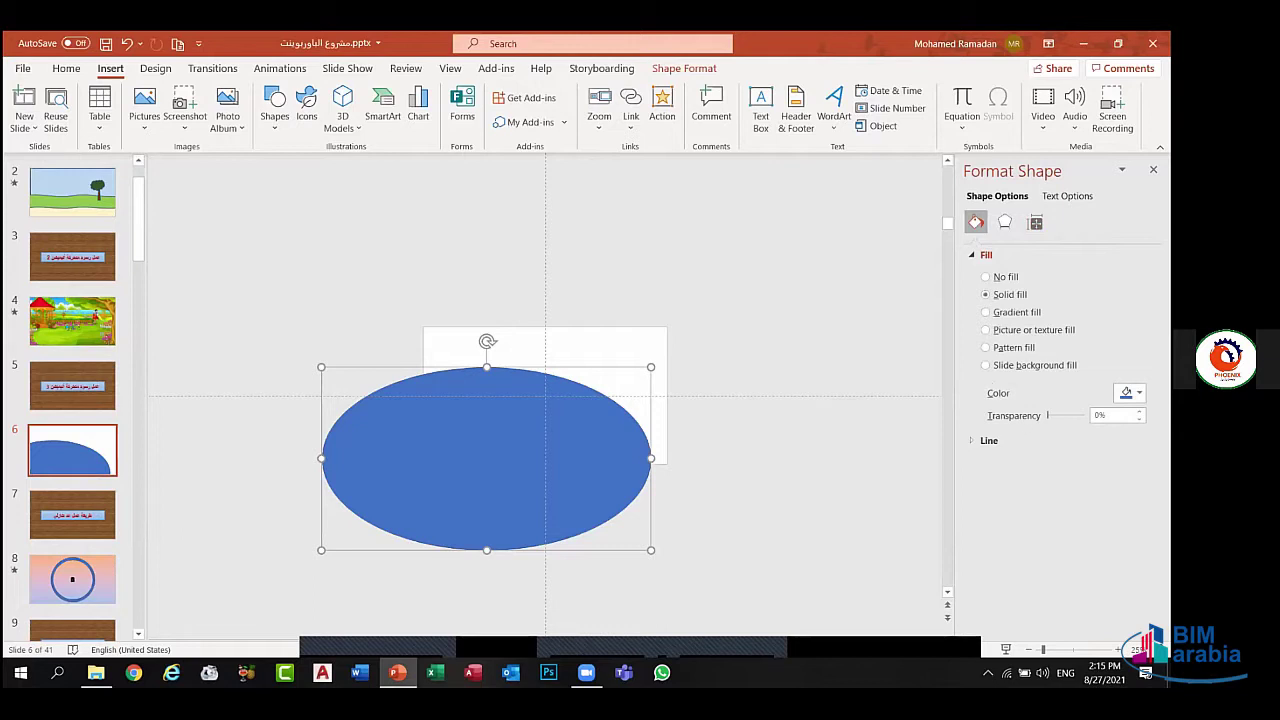
{"action": "left_click_drag", "start_coordinate": [1047, 415], "coordinate": [1055, 415]}
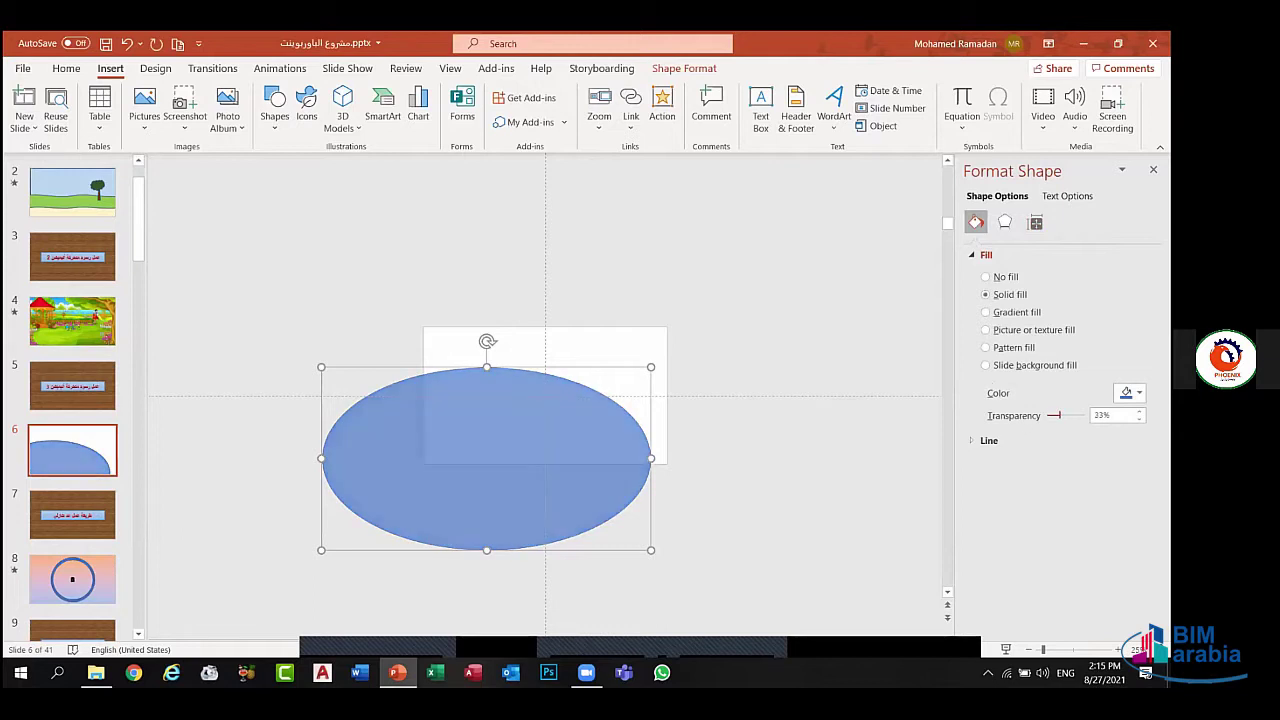
{"action": "mouse_move", "coordinate": [1055, 415]}
{"action": "left_mouse_down"}
{"action": "mouse_move", "coordinate": [1083, 415]}
{"action": "mouse_move", "coordinate": [1055, 415]}
{"action": "left_mouse_up"}
{"action": "left_click", "coordinate": [1110, 415]}
{"action": "type", "text": "2"}
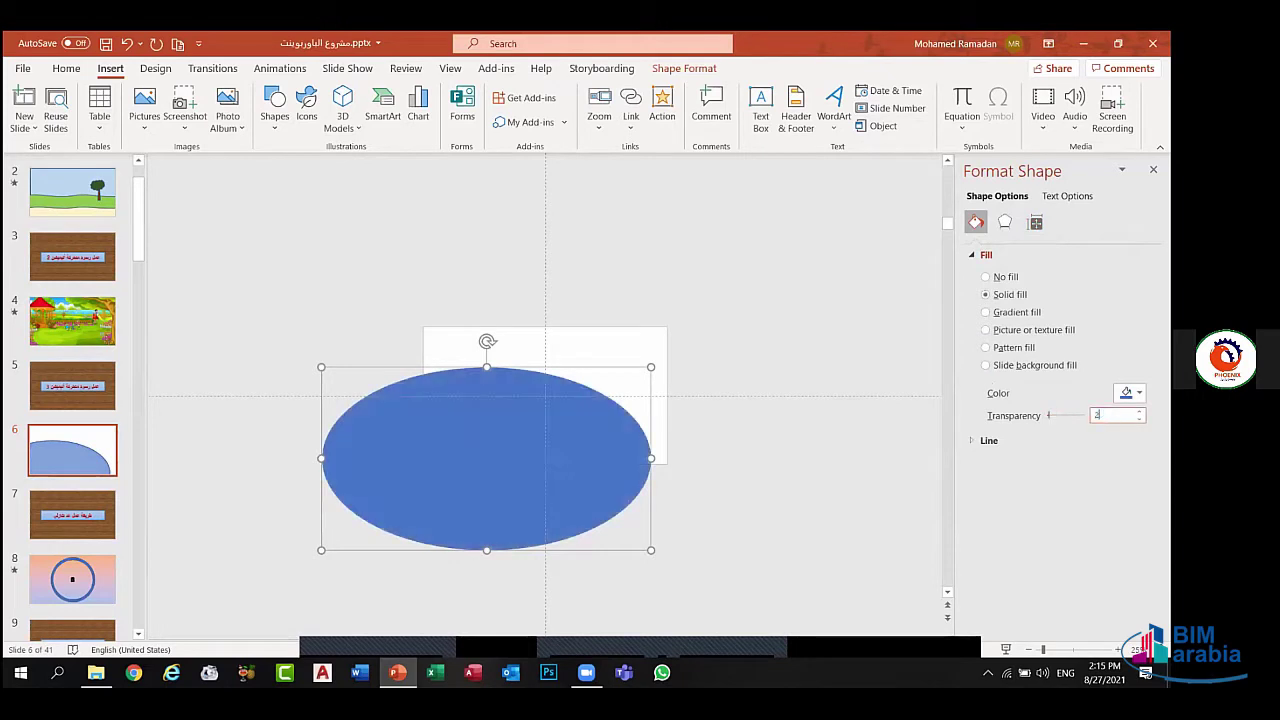
{"action": "type", "text": "1"}
{"action": "key", "text": "Return"}
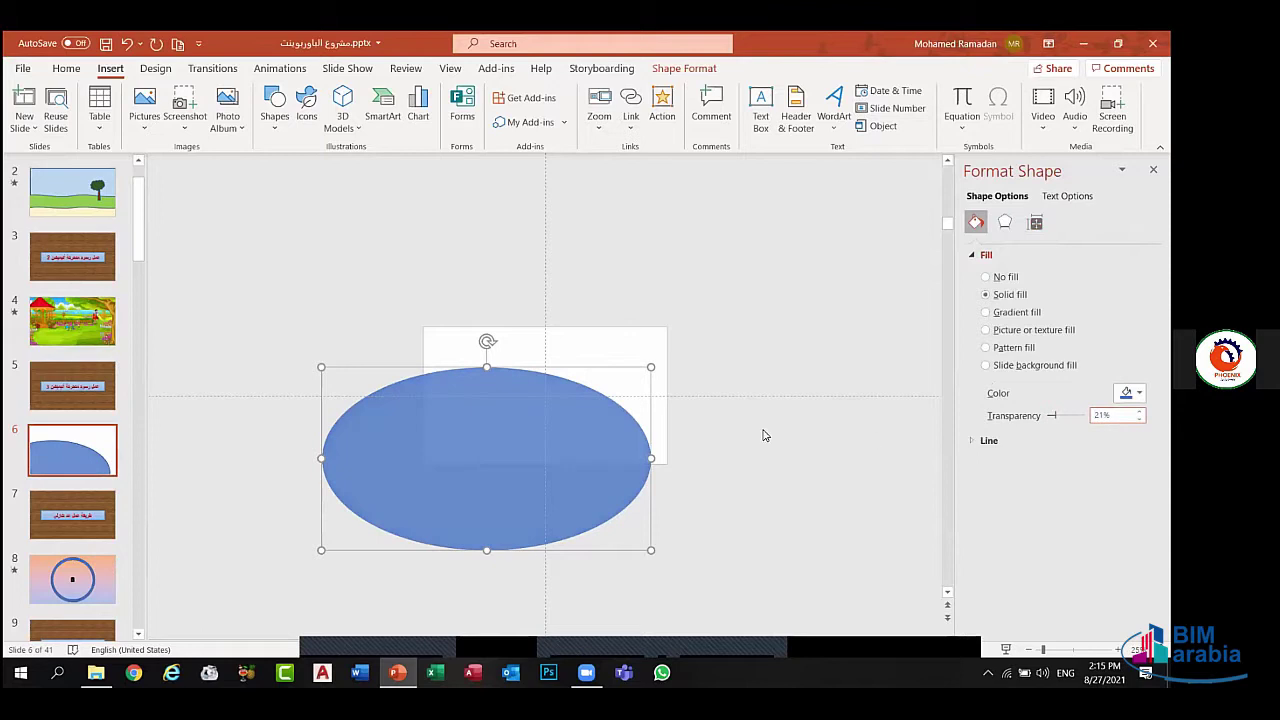
{"action": "left_click", "coordinate": [586, 420]}
{"action": "left_click_drag", "start_coordinate": [589, 423], "coordinate": [701, 320]}
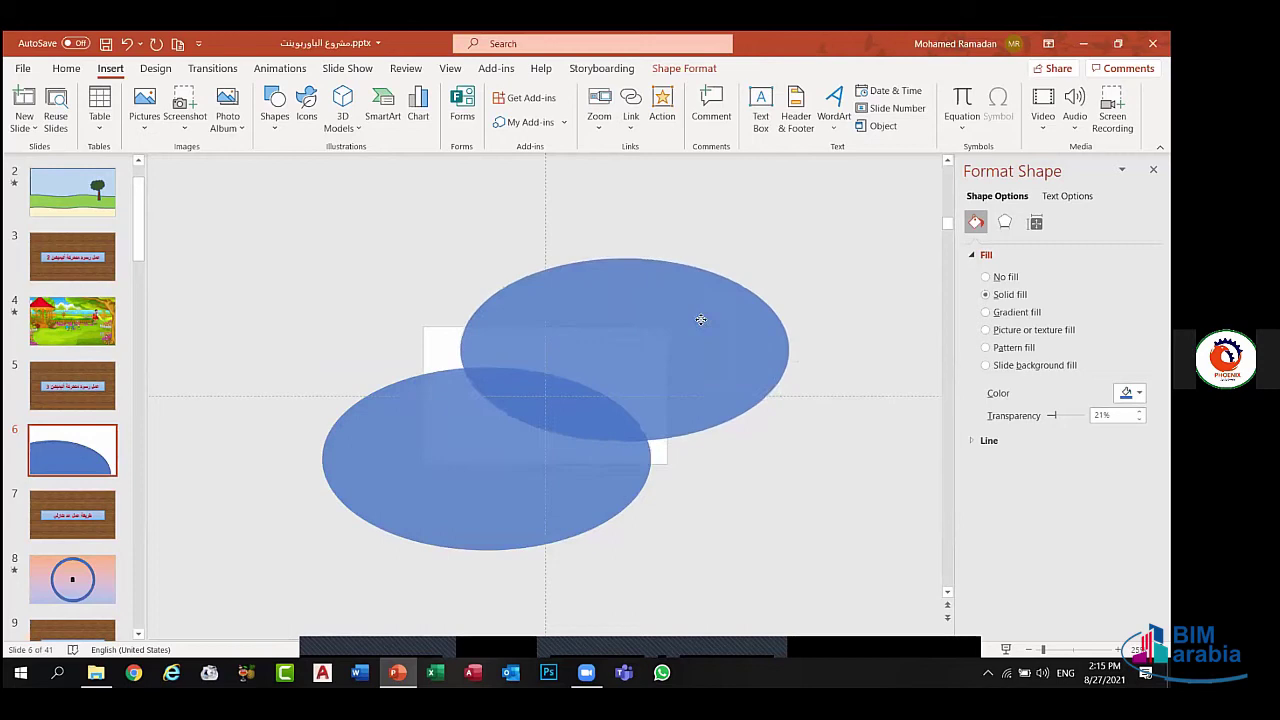
{"action": "left_click_drag", "start_coordinate": [701, 320], "coordinate": [652, 350]}
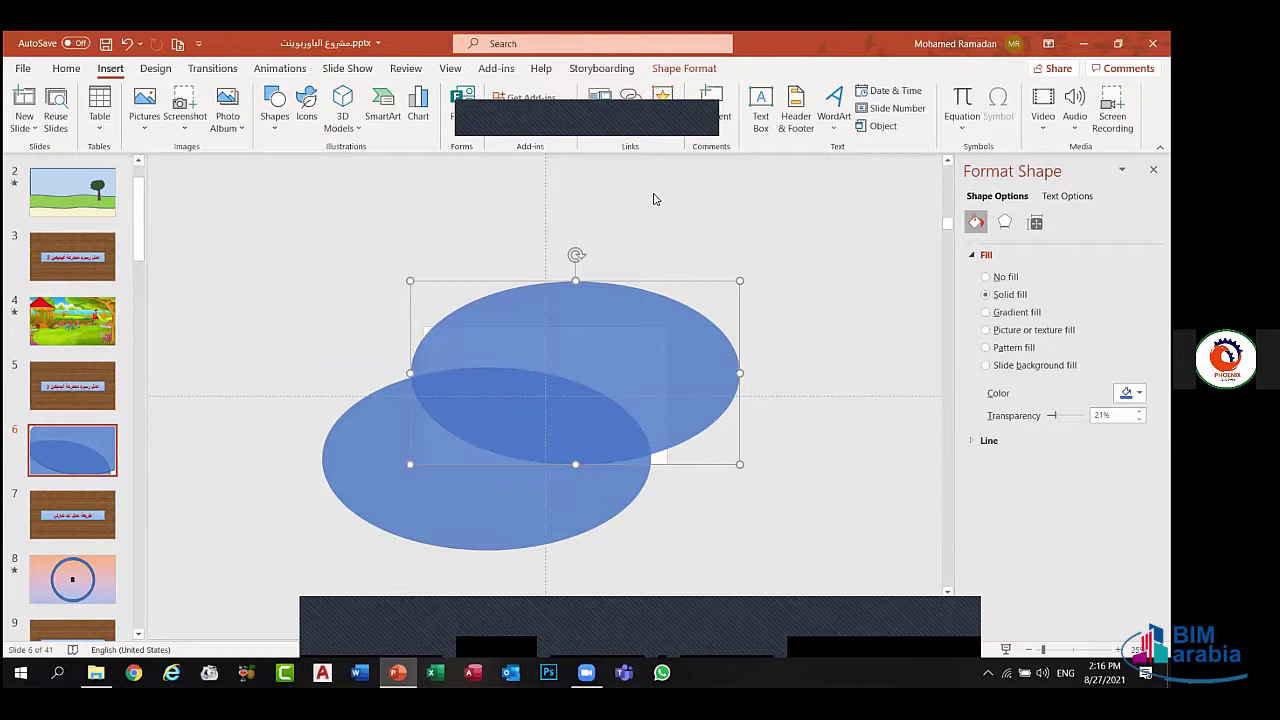
{"action": "left_click", "coordinate": [470, 494]}
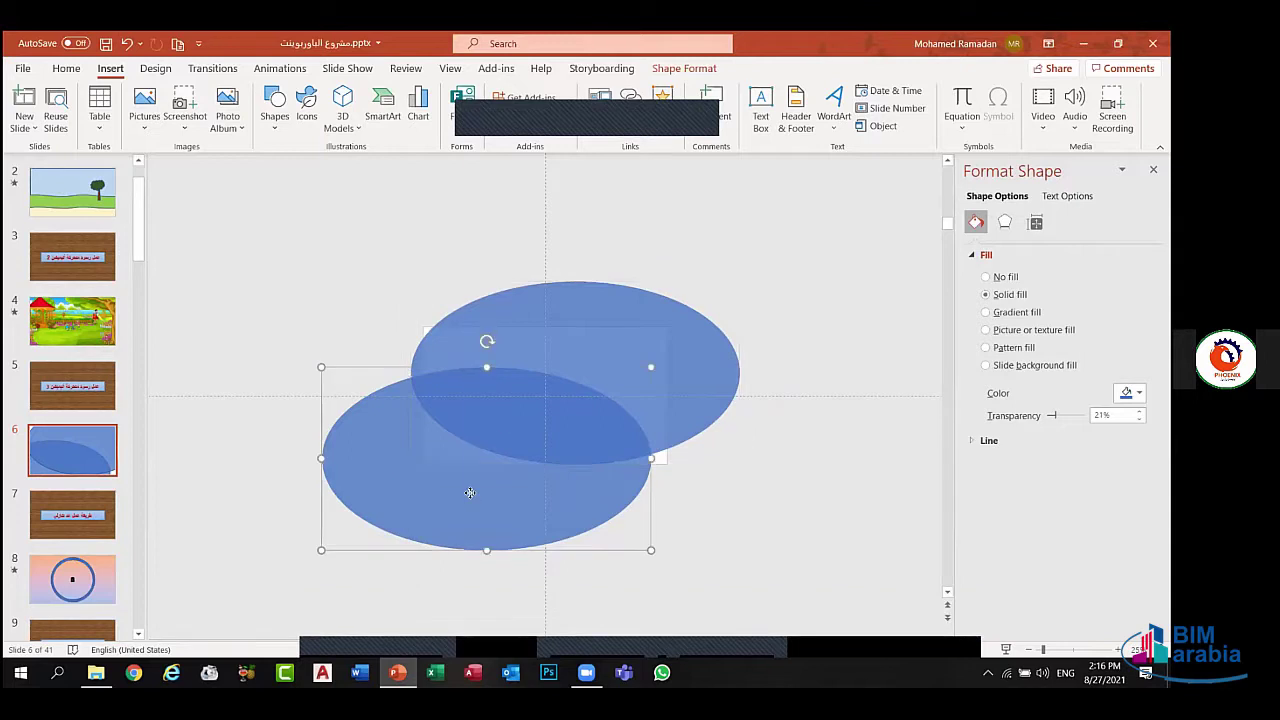
{"action": "right_click", "coordinate": [470, 493]}
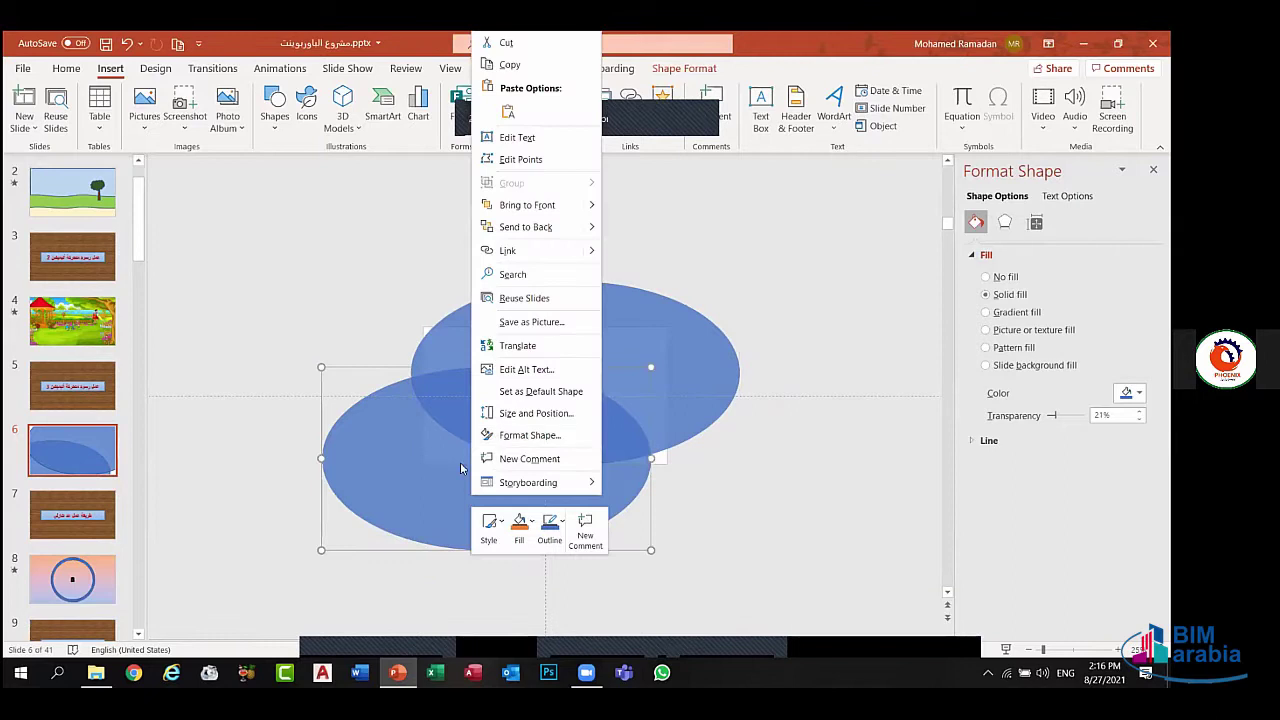
{"action": "left_click", "coordinate": [458, 463]}
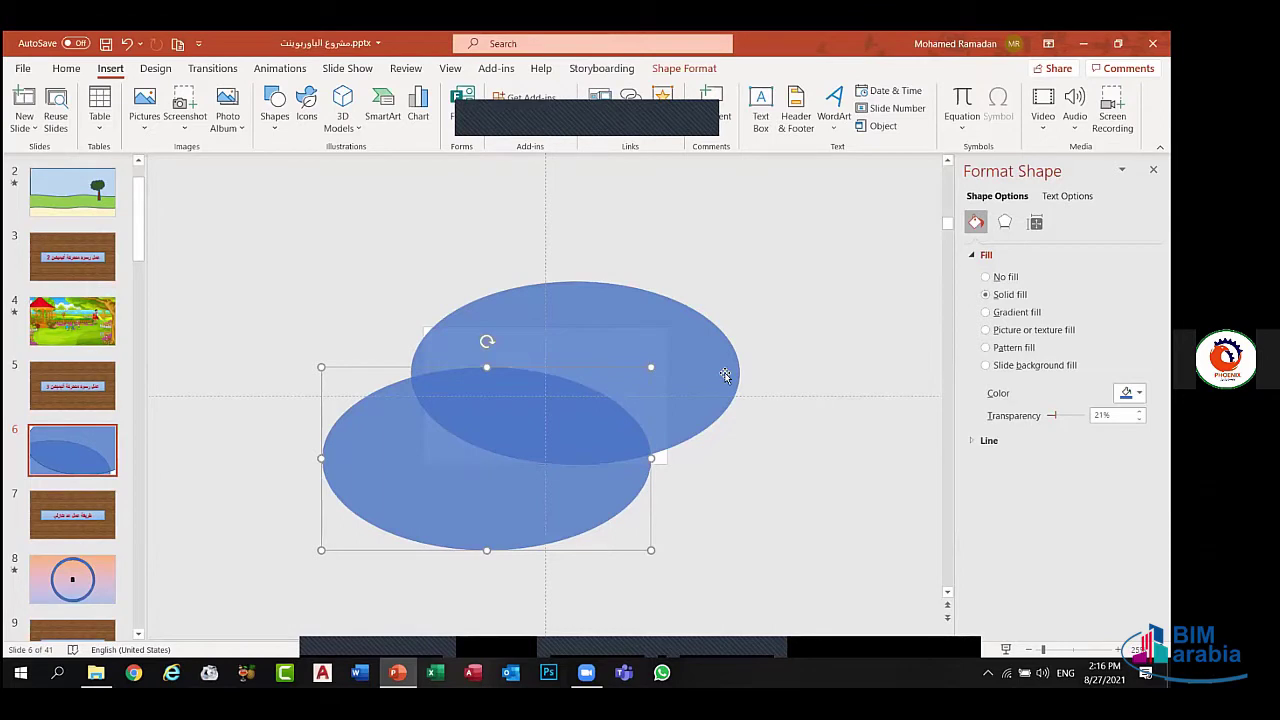
{"action": "left_click", "coordinate": [626, 356]}
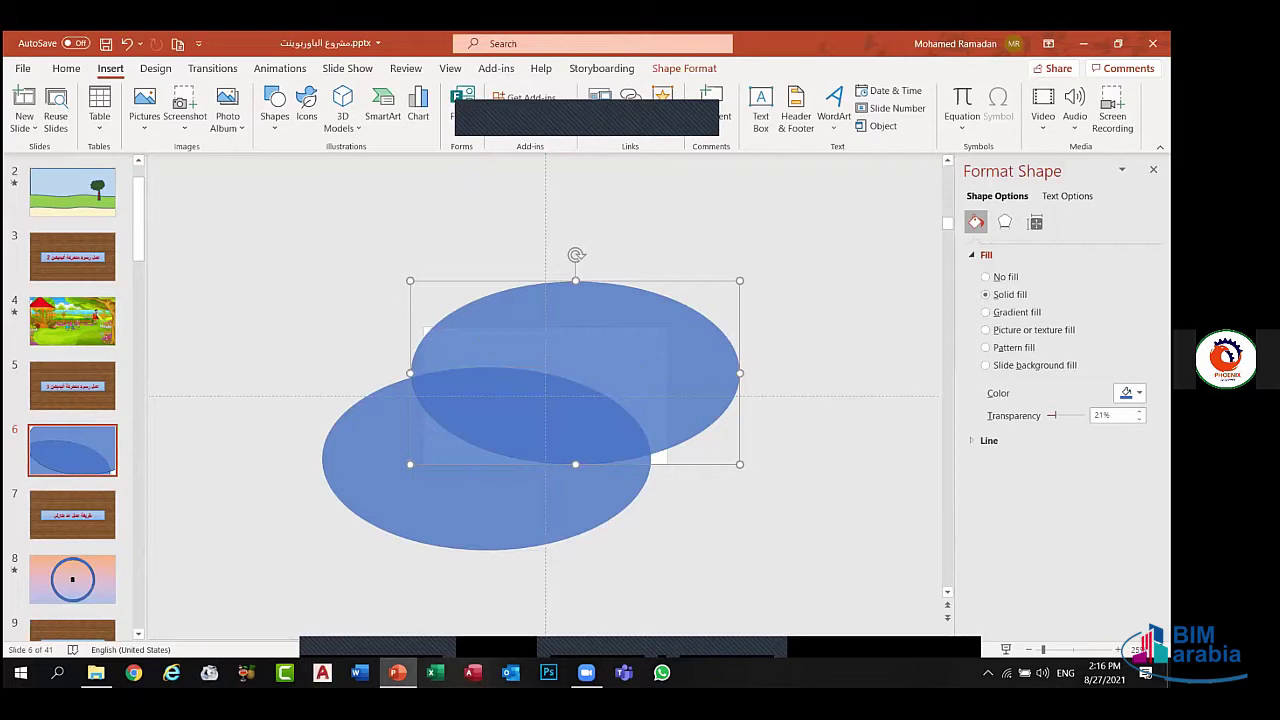
- Set the top ellipse to 0% transparency, settle it down-left over the paler one, and open Chrome
{"action": "left_click_drag", "start_coordinate": [1051, 415], "coordinate": [1031, 421]}
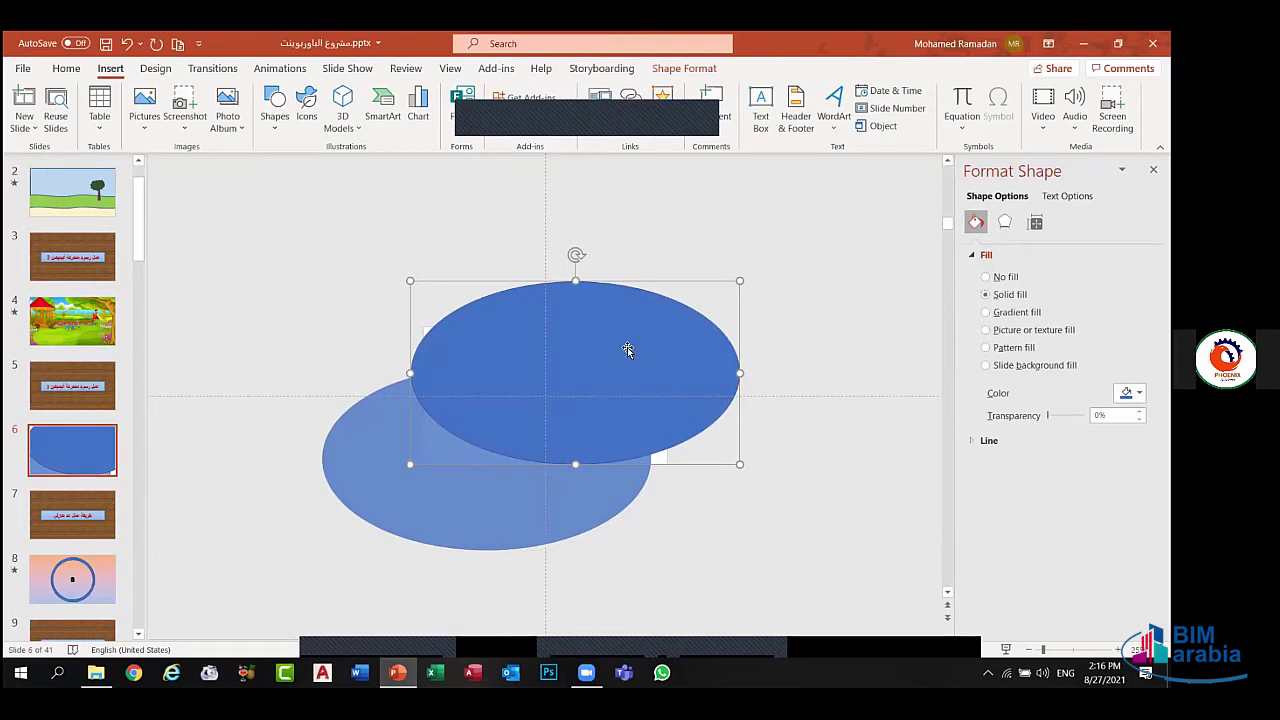
{"action": "mouse_move", "coordinate": [627, 349]}
{"action": "left_mouse_down"}
{"action": "mouse_move", "coordinate": [485, 477]}
{"action": "mouse_move", "coordinate": [467, 471]}
{"action": "left_mouse_up"}
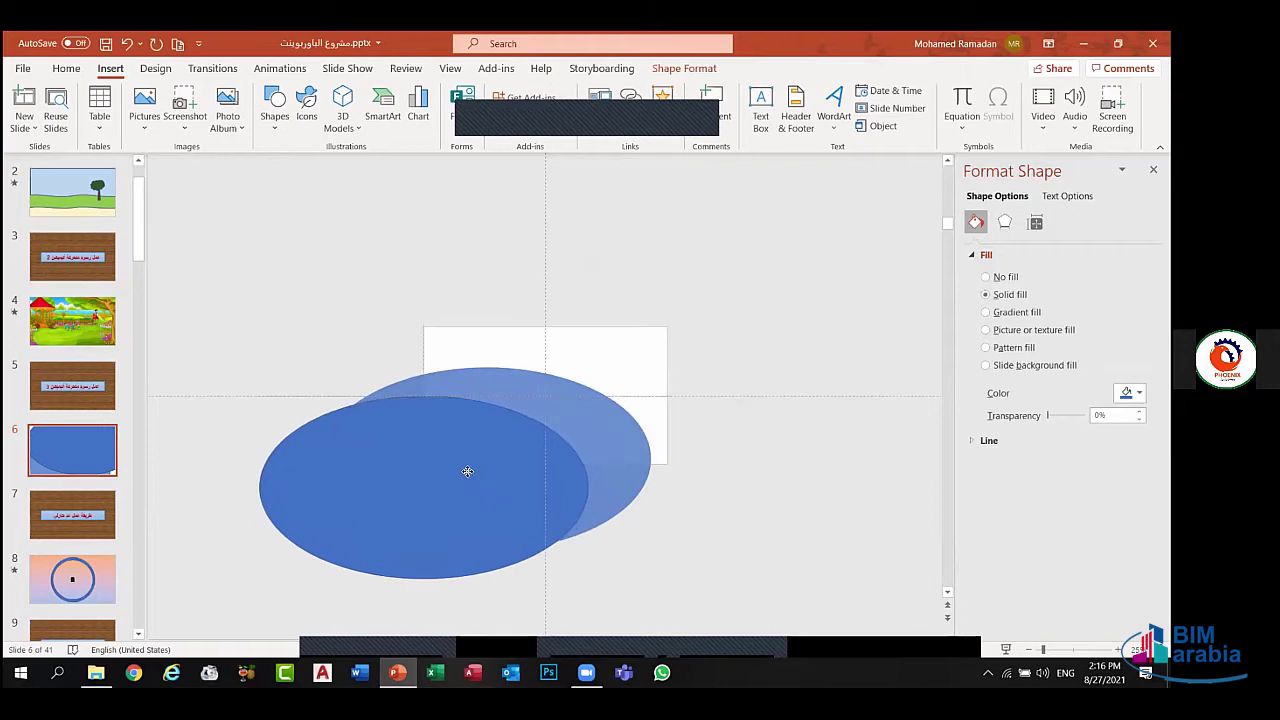
{"action": "left_click_drag", "start_coordinate": [467, 471], "coordinate": [486, 458]}
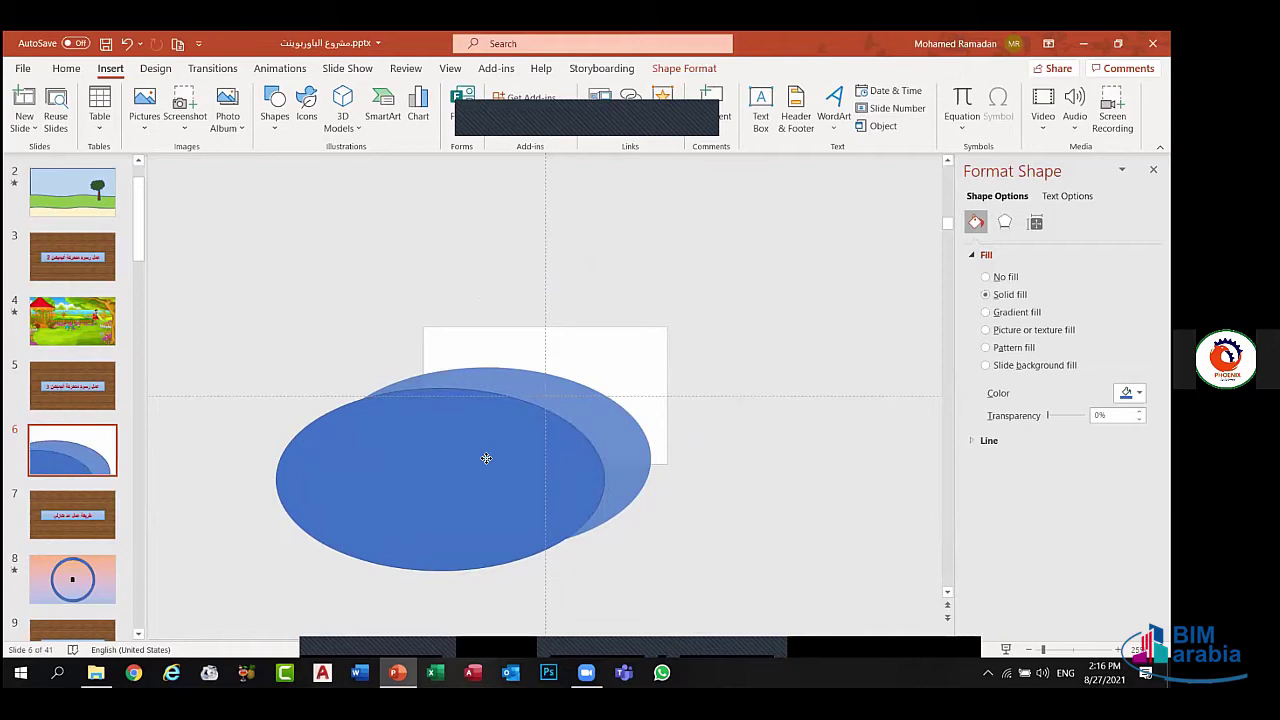
{"action": "left_click_drag", "start_coordinate": [486, 458], "coordinate": [484, 465]}
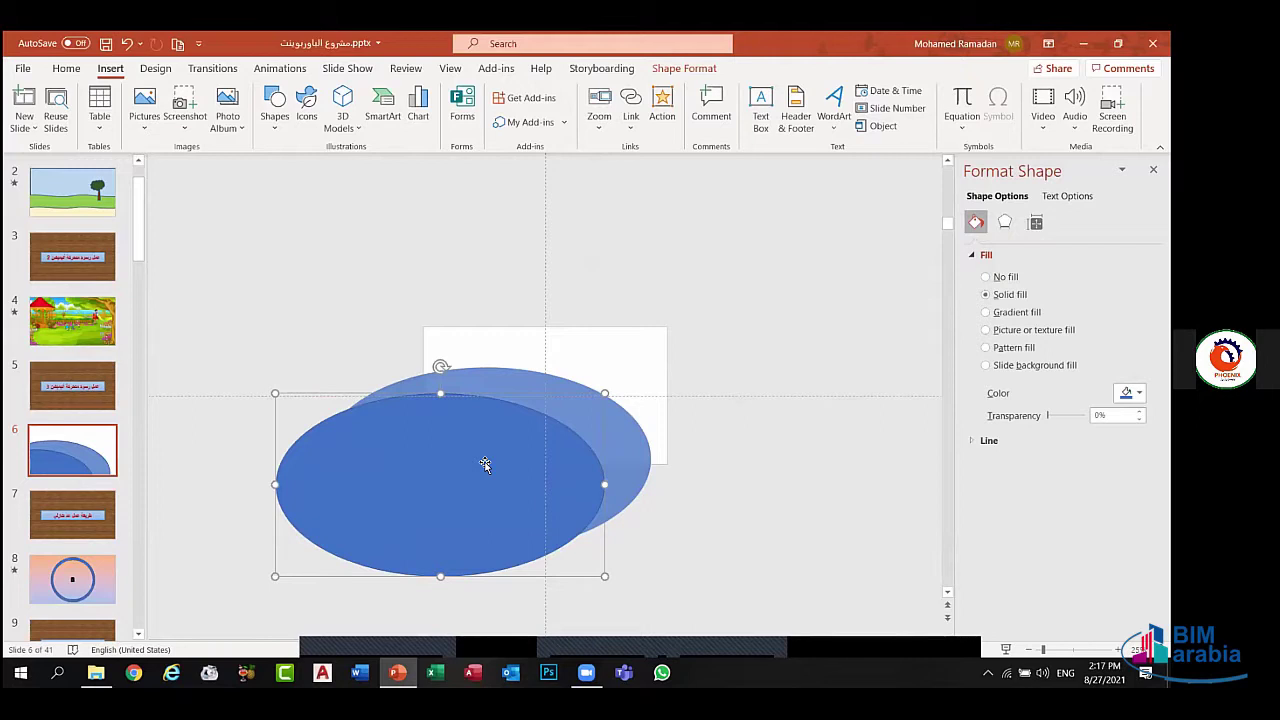
{"action": "left_click", "coordinate": [133, 672]}
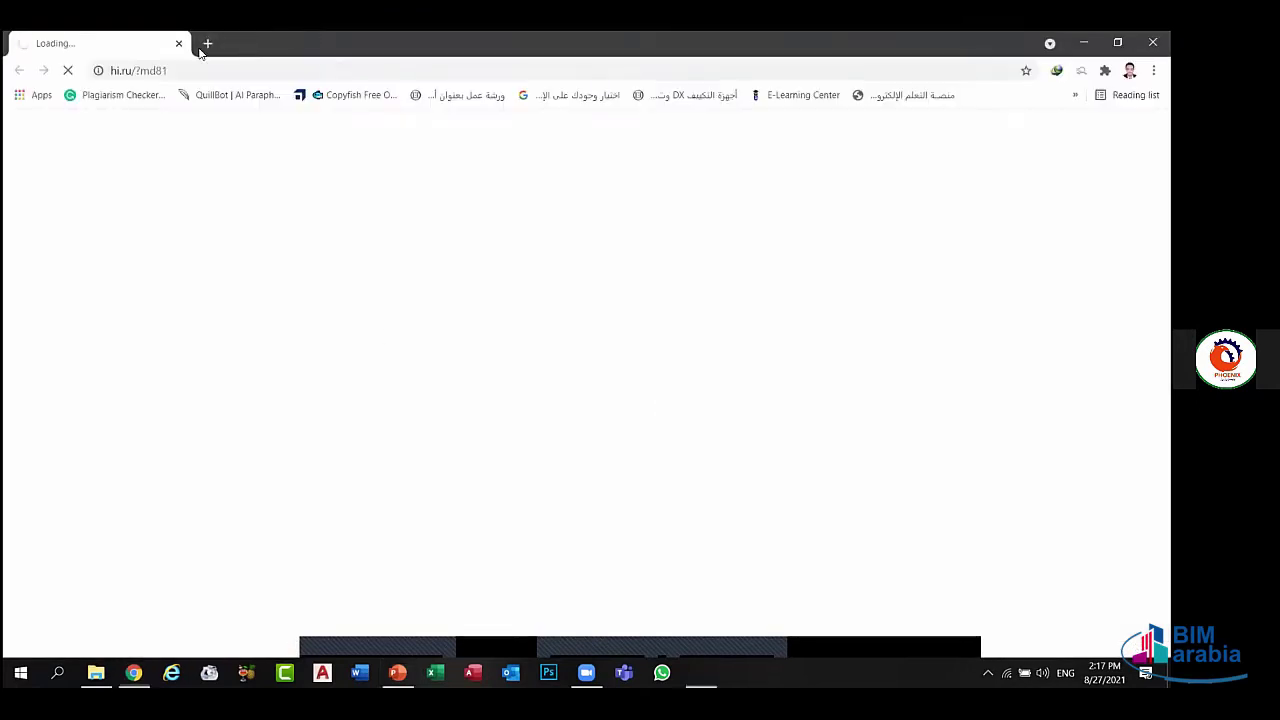
- Close the leftover Hi.ru tab and go to the Google homepage
{"action": "left_click", "coordinate": [180, 45]}
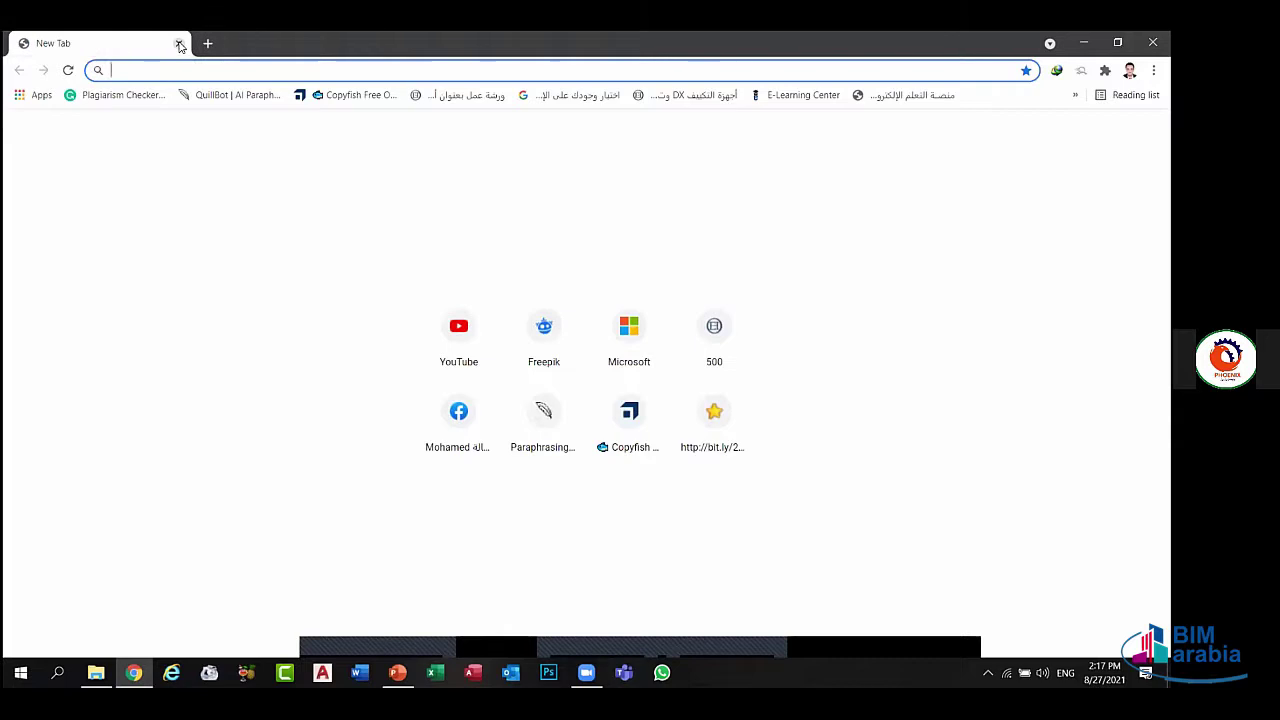
{"action": "type", "text": "Google.com.eg"}
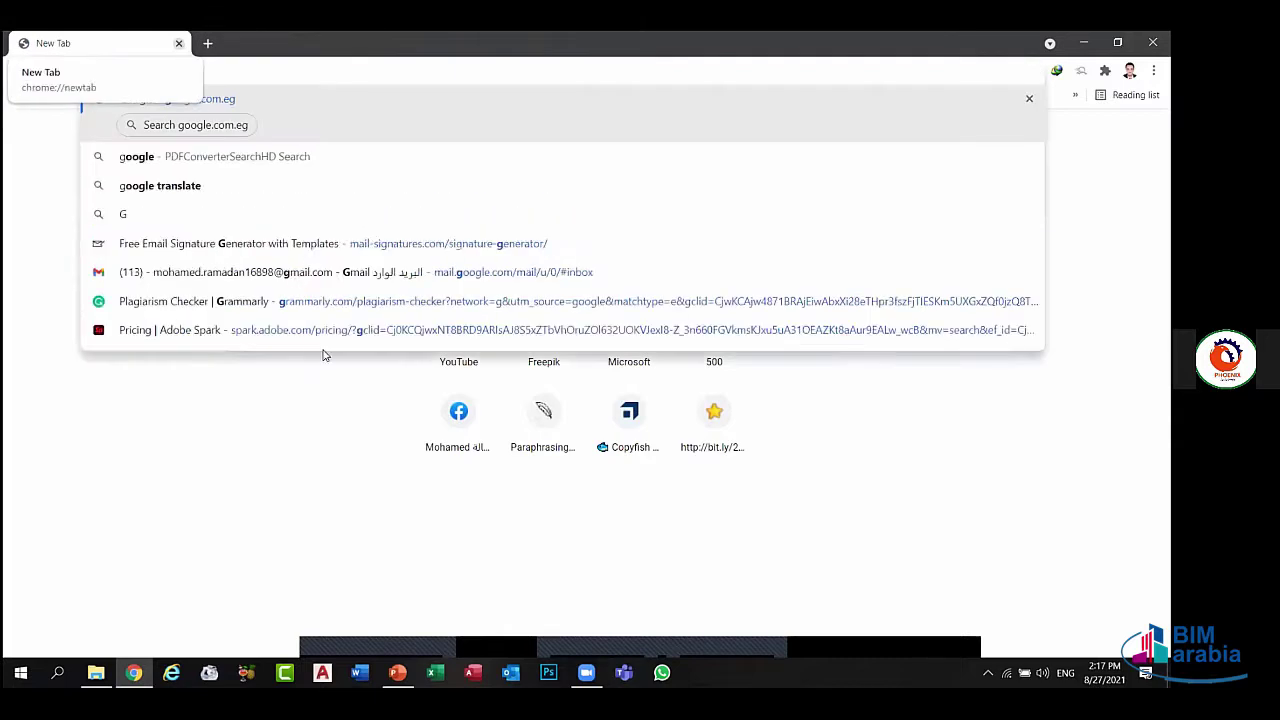
{"action": "key", "text": "Return"}
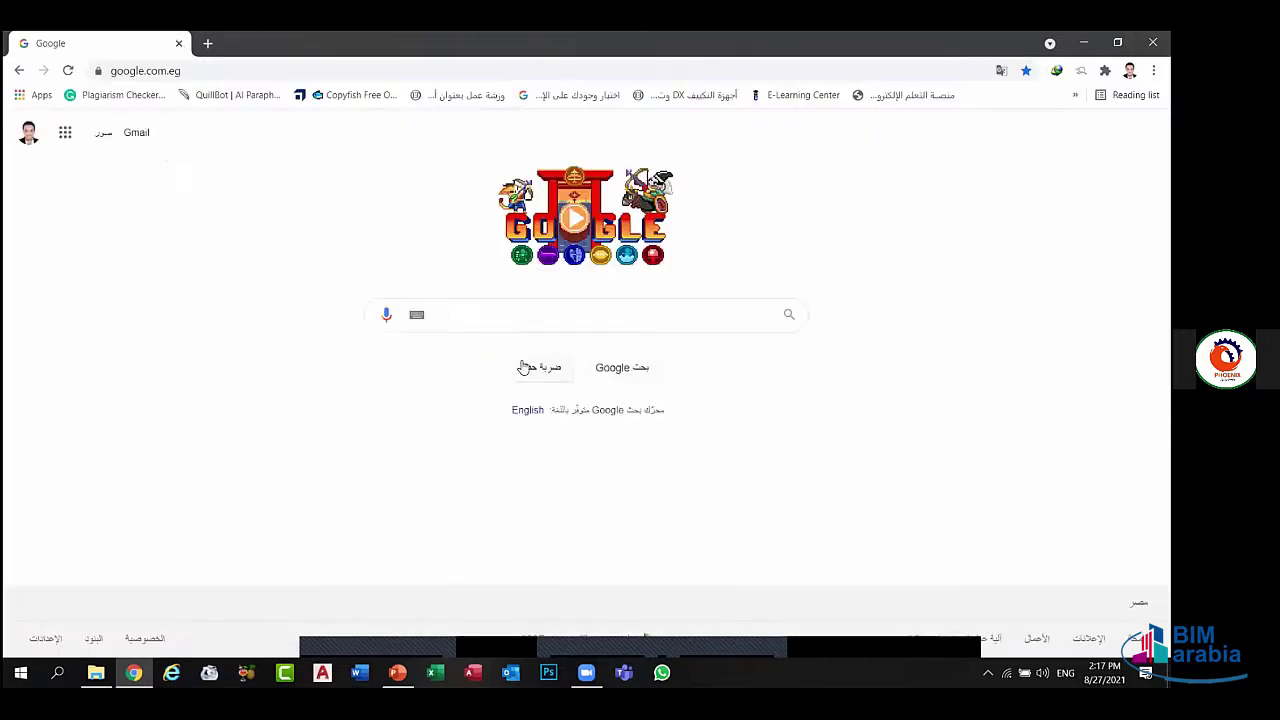
- Search Google for freepik and open the Freepik website from the results
{"action": "left_click", "coordinate": [516, 322]}
{"action": "type", "text": "F"}
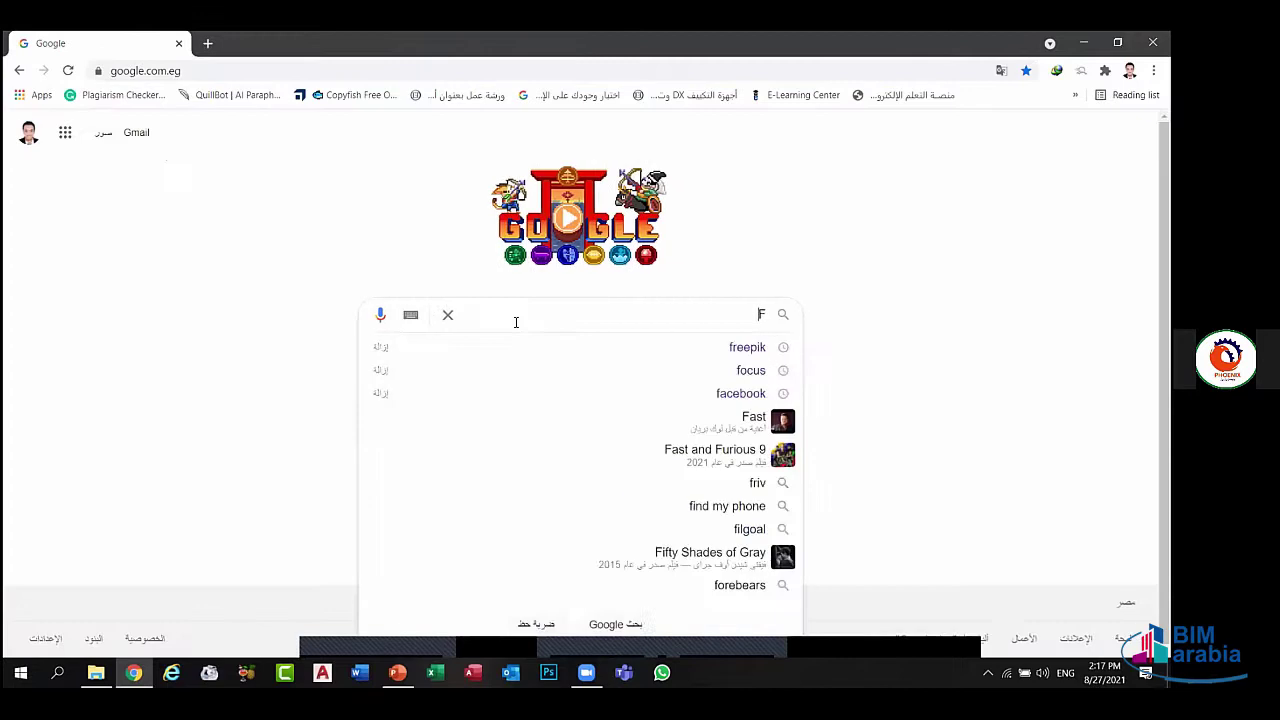
{"action": "key", "text": "Down"}
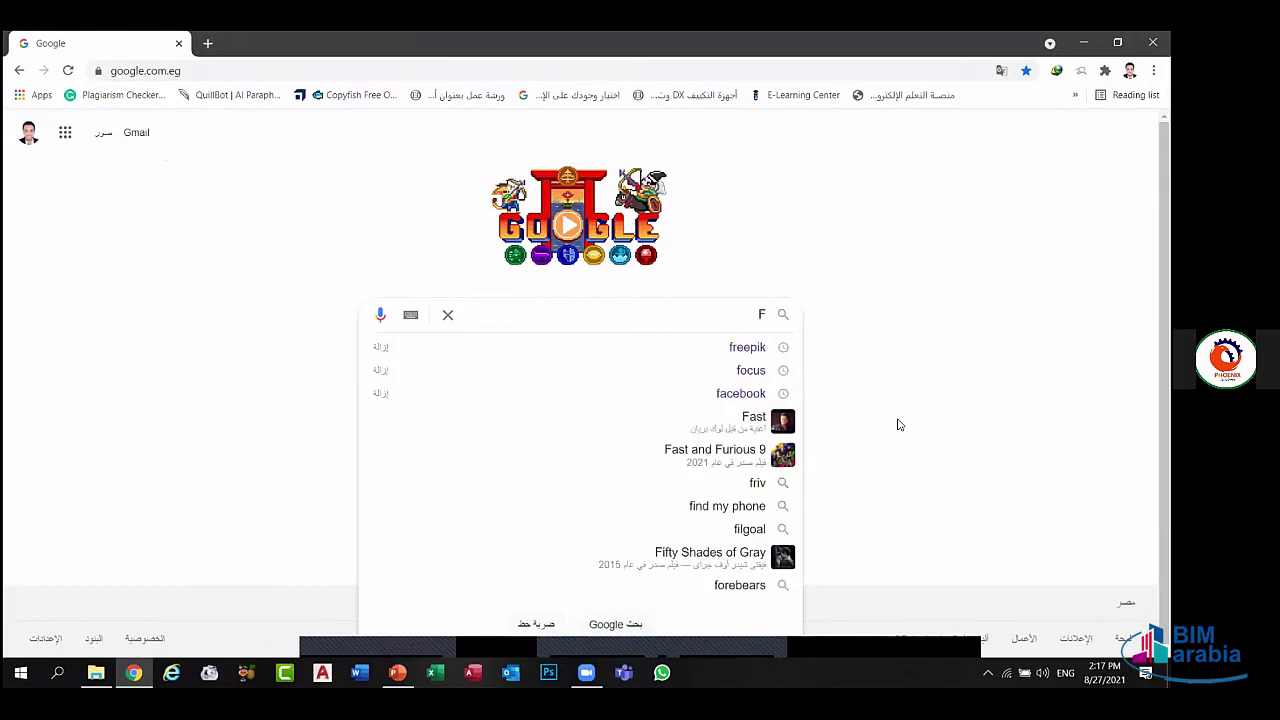
{"action": "key", "text": "Return"}
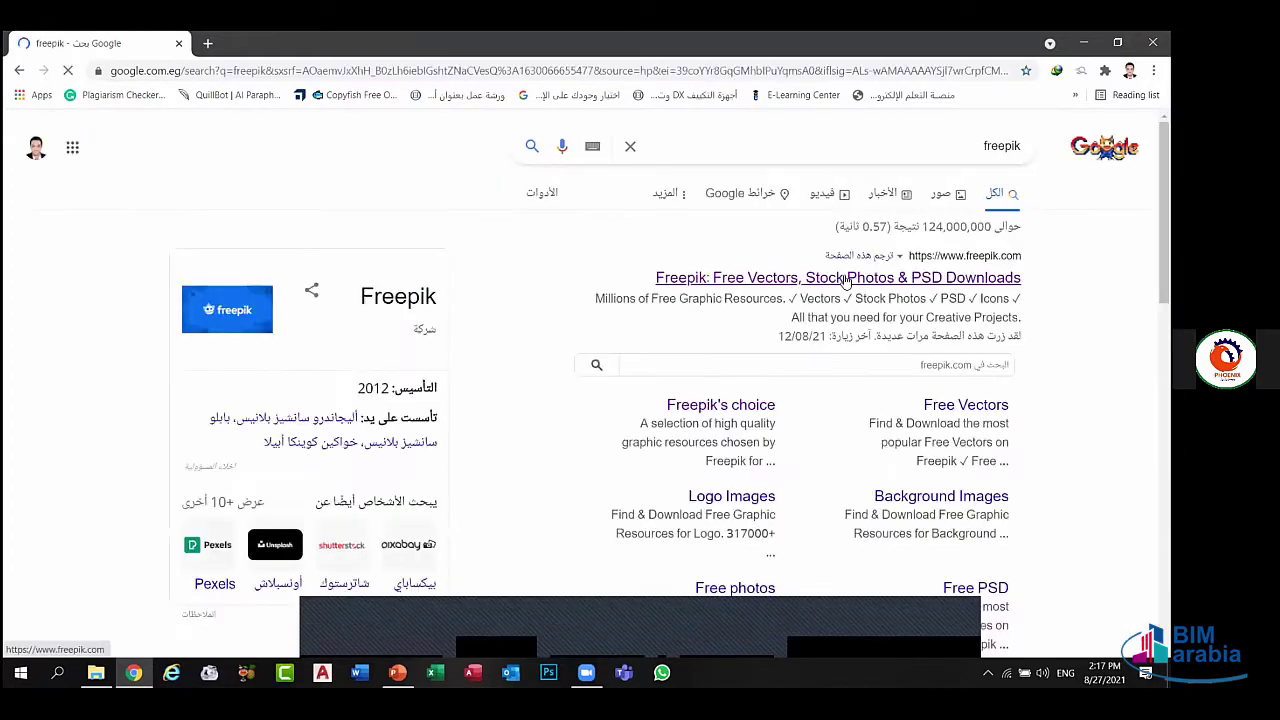
{"action": "left_click", "coordinate": [845, 280]}
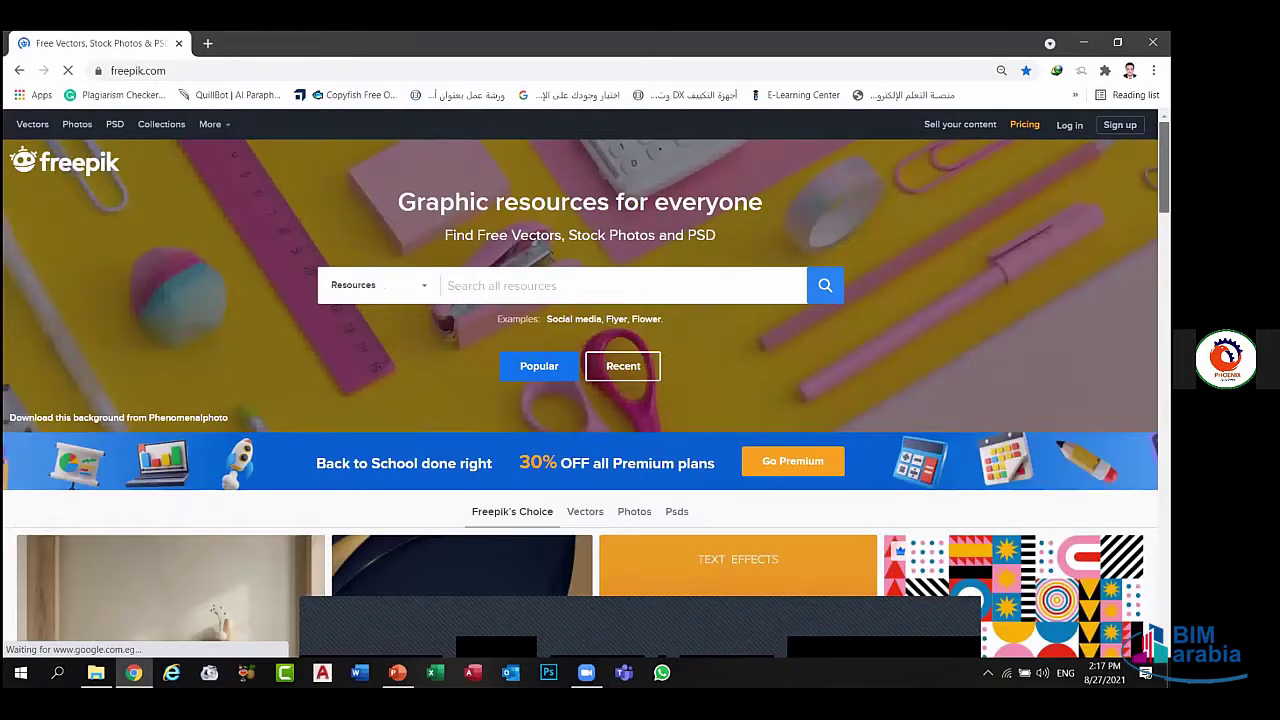
- Scroll down the Freepik homepage through the featured graphics to the collections section
{"action": "scroll", "coordinate": [580, 385], "scroll_direction": "down", "scroll_amount": 2}
{"action": "scroll", "coordinate": [587, 385], "scroll_direction": "down", "scroll_amount": 1}
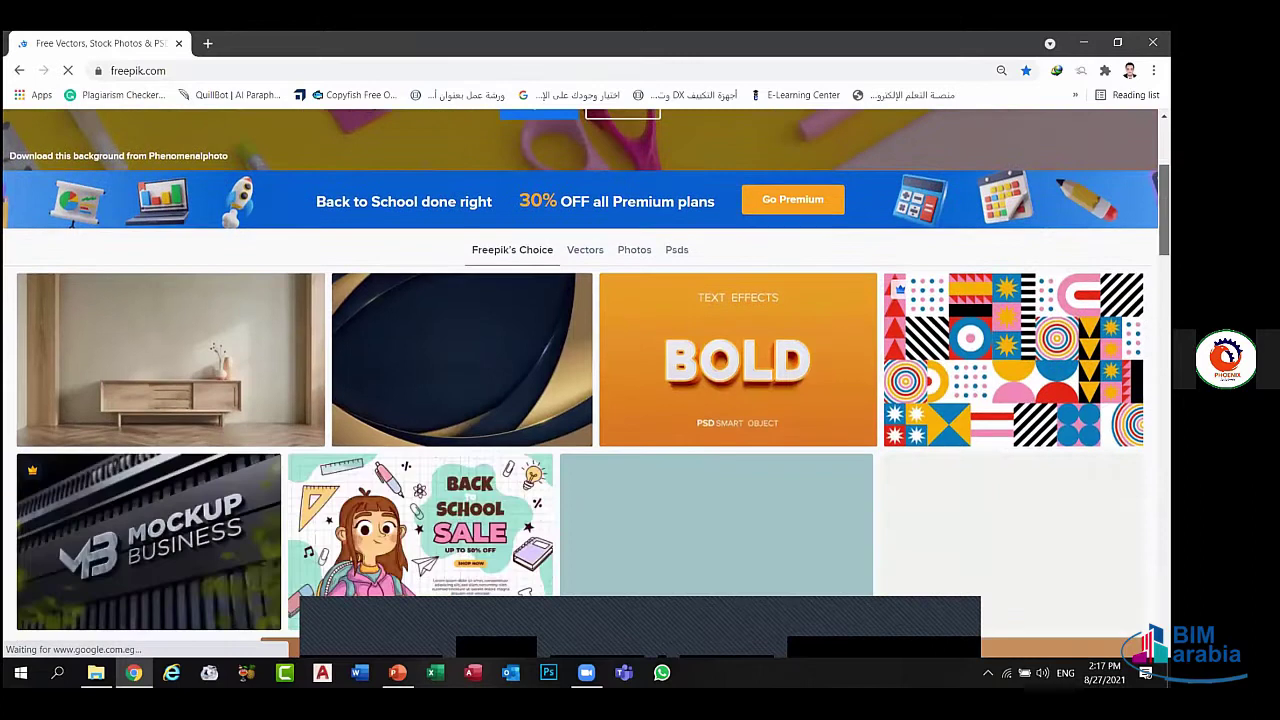
{"action": "scroll", "coordinate": [587, 385], "scroll_direction": "down", "scroll_amount": 5}
{"action": "scroll", "coordinate": [580, 385], "scroll_direction": "down", "scroll_amount": 2}
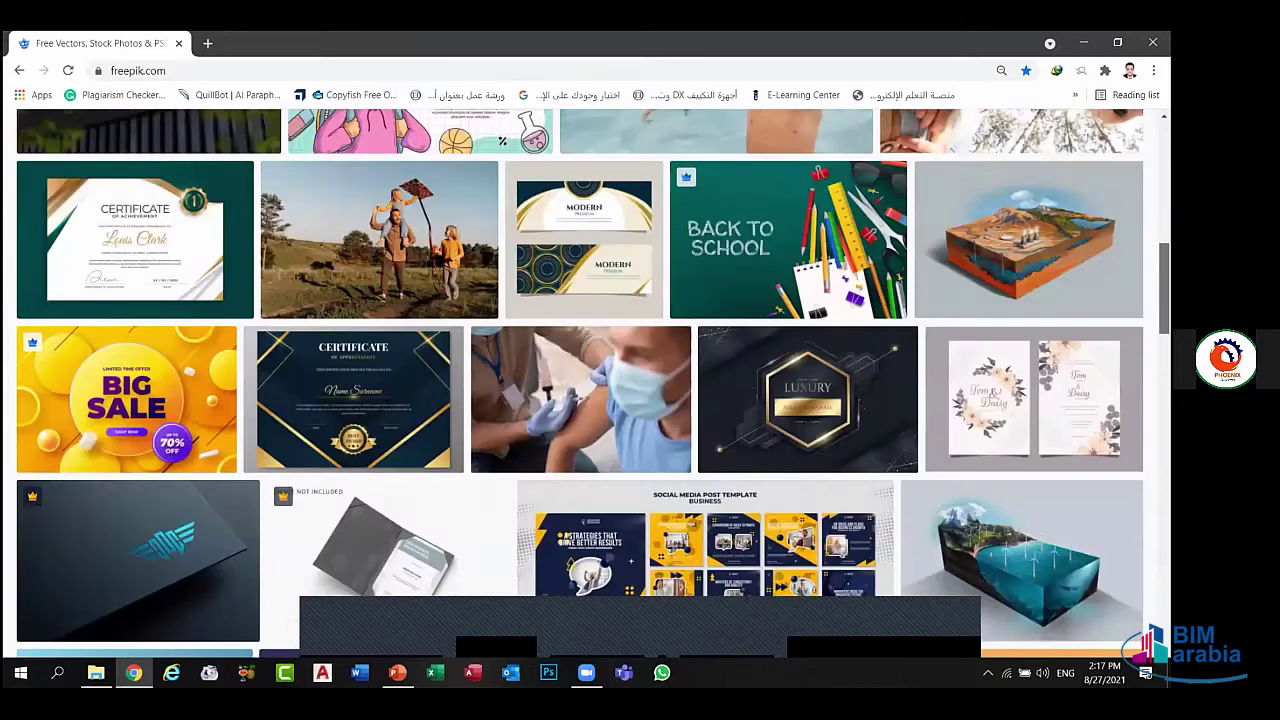
{"action": "scroll", "coordinate": [580, 385], "scroll_direction": "down", "scroll_amount": 3}
{"action": "scroll", "coordinate": [580, 385], "scroll_direction": "down", "scroll_amount": 2}
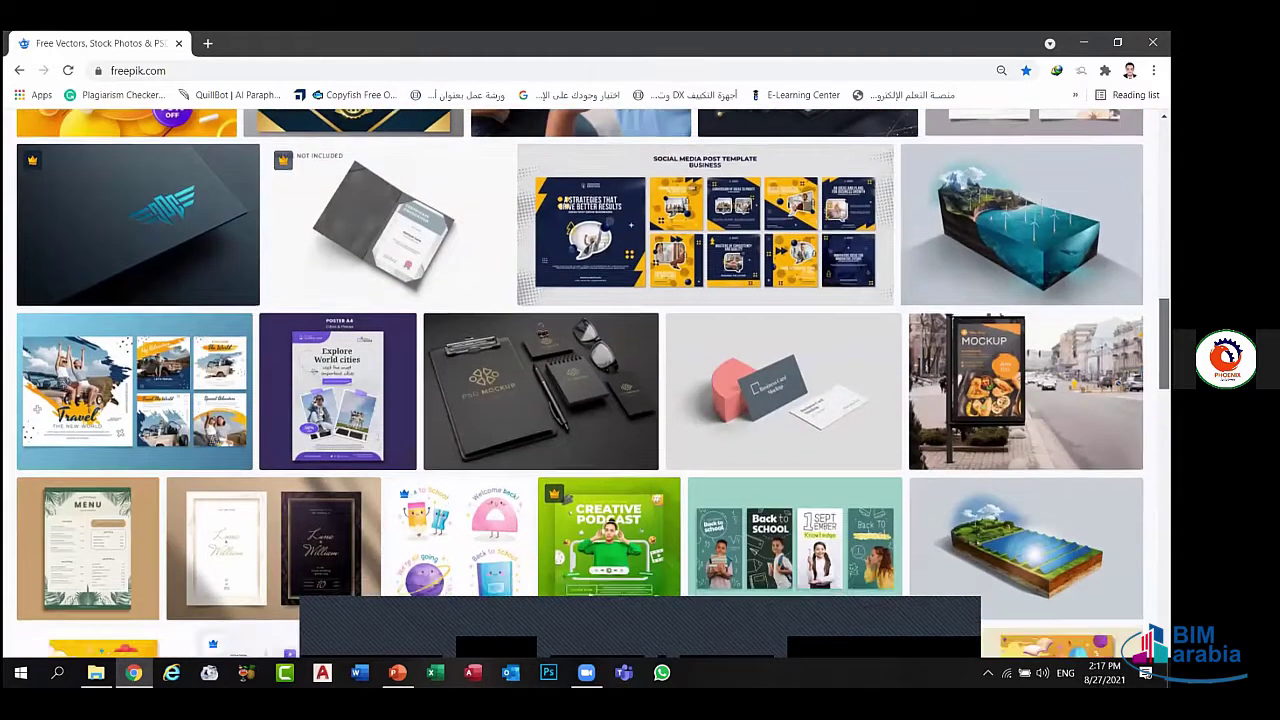
{"action": "scroll", "coordinate": [580, 385], "scroll_direction": "down", "scroll_amount": 6}
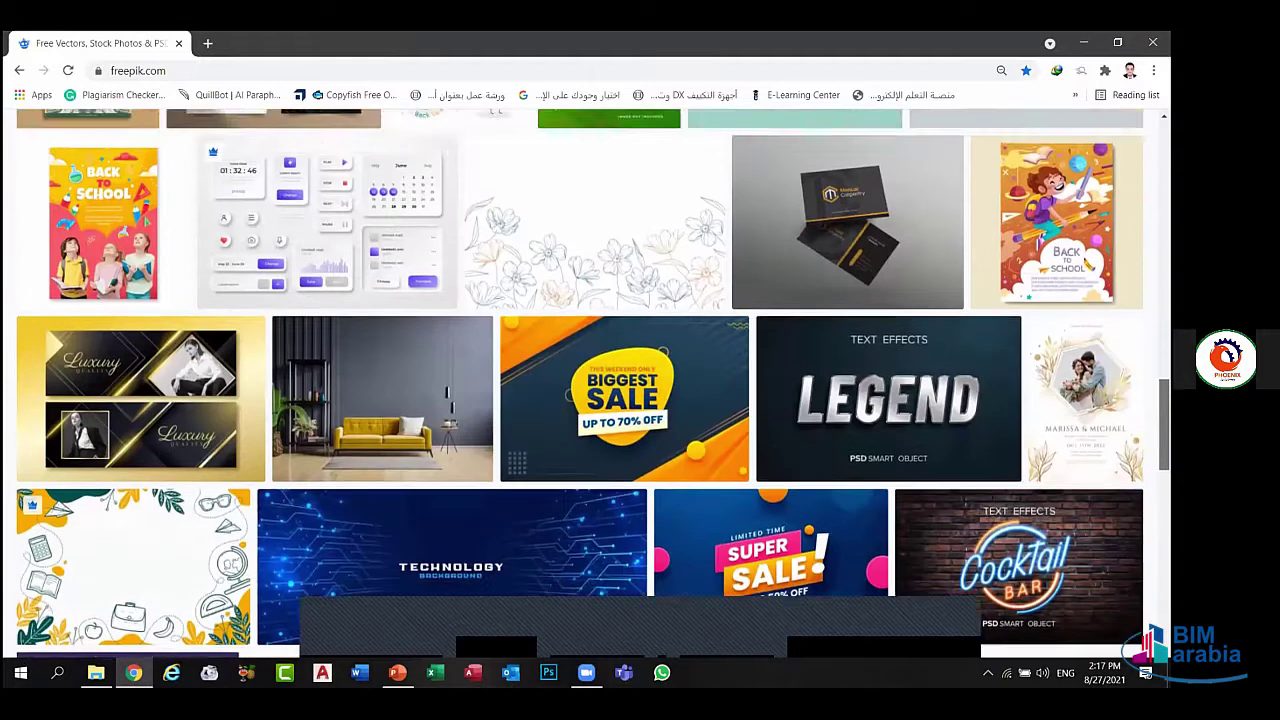
{"action": "scroll", "coordinate": [580, 384], "scroll_direction": "down", "scroll_amount": 1}
{"action": "scroll", "coordinate": [580, 385], "scroll_direction": "down", "scroll_amount": 1}
{"action": "scroll", "coordinate": [580, 385], "scroll_direction": "down", "scroll_amount": 2}
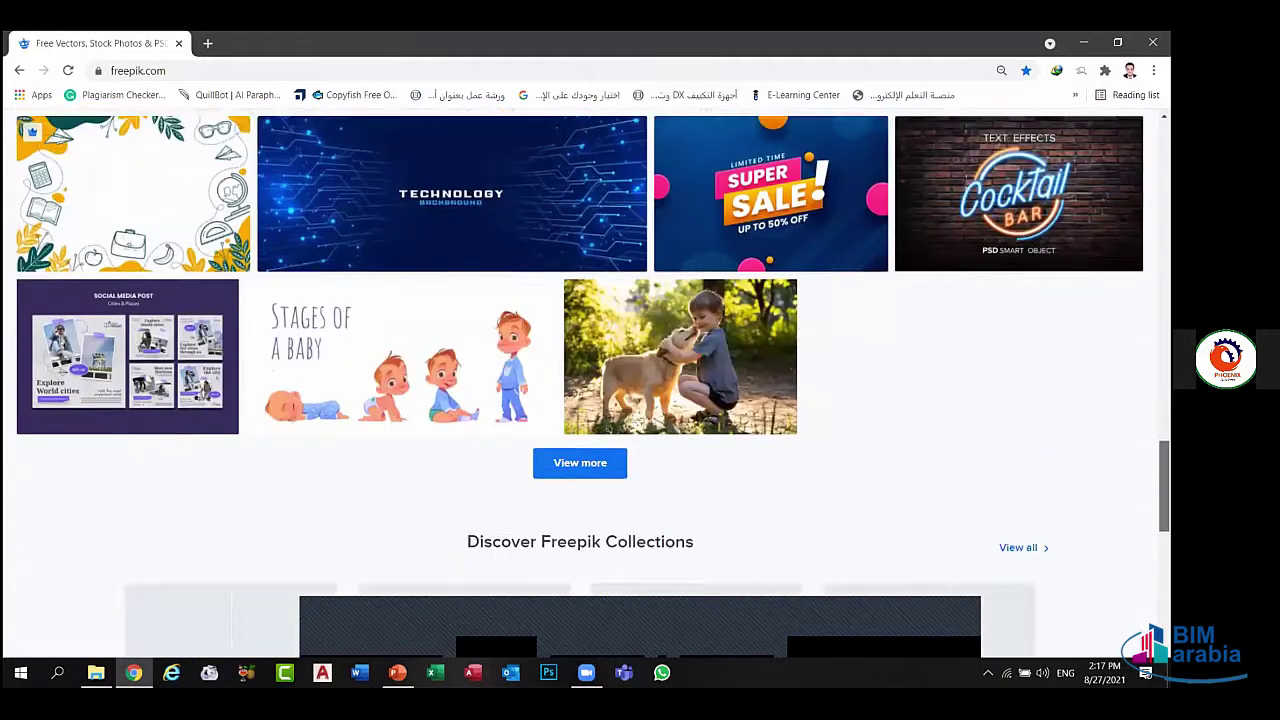
{"action": "scroll", "coordinate": [580, 385], "scroll_direction": "down", "scroll_amount": 2}
{"action": "scroll", "coordinate": [411, 298], "scroll_direction": "down", "scroll_amount": 3}
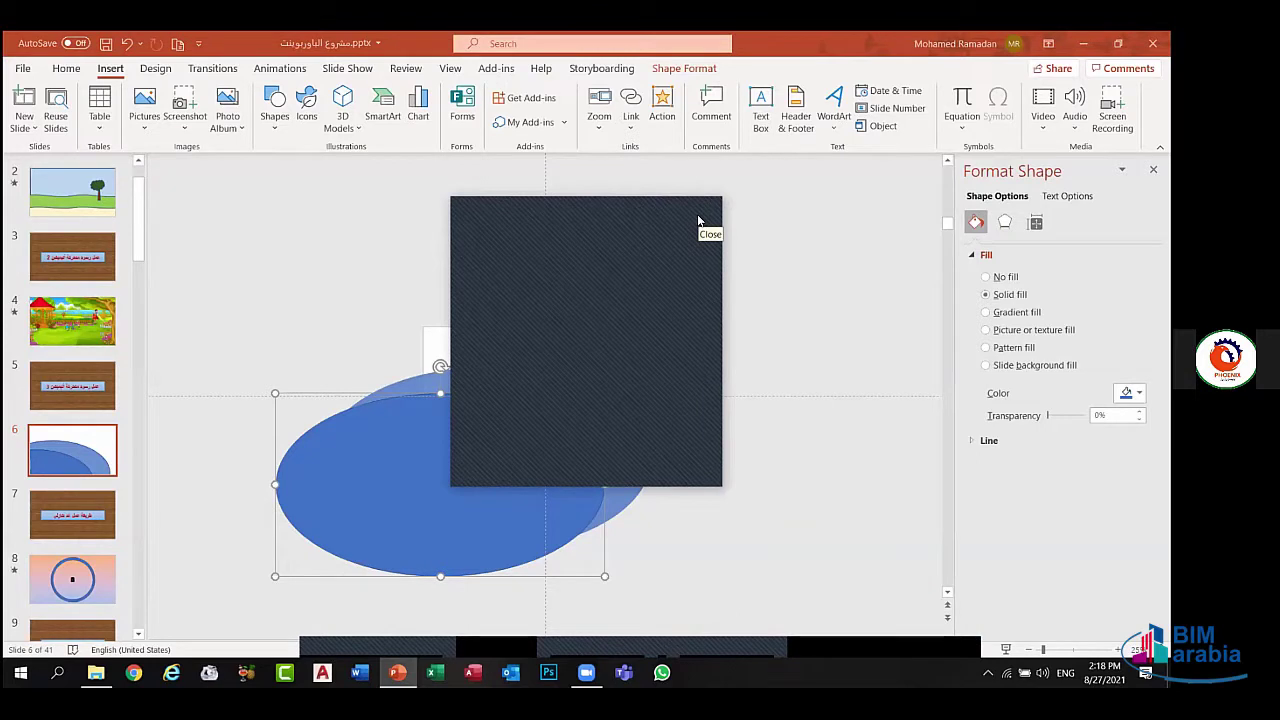
- Close the dark overlay window and view the empty grid on slide 24
{"action": "left_click", "coordinate": [699, 221]}
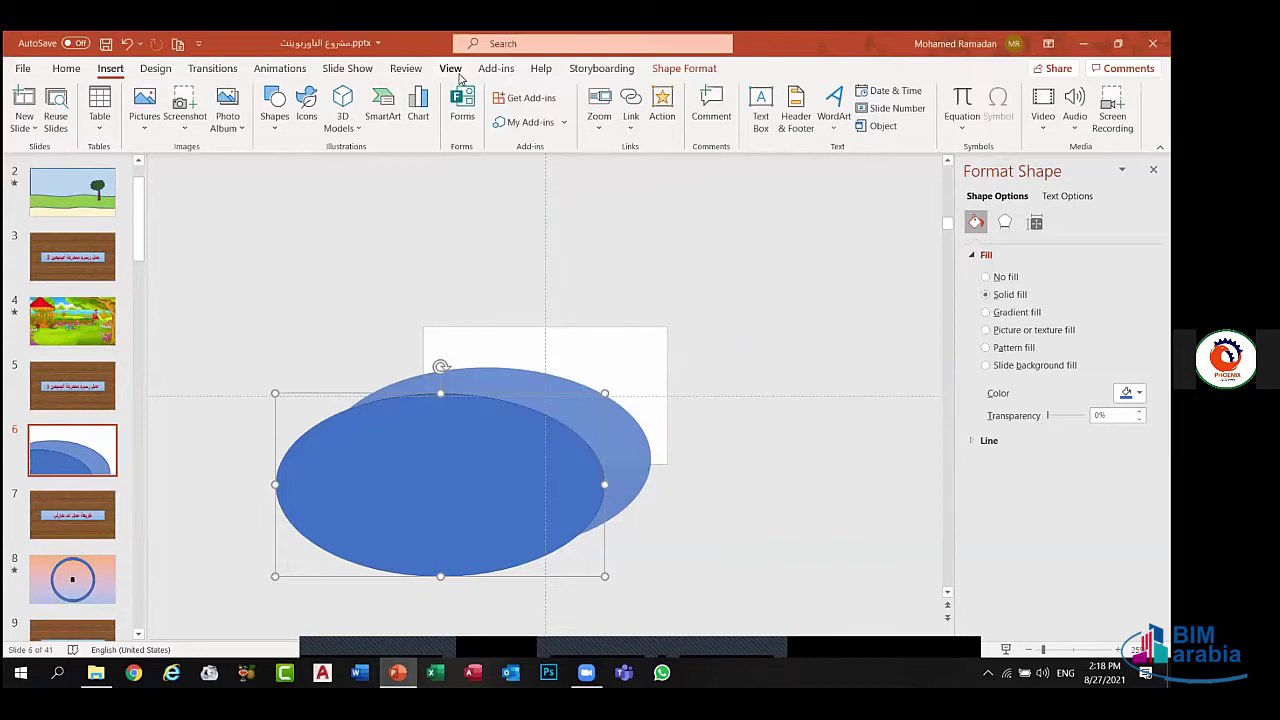
{"action": "left_click", "coordinate": [452, 70]}
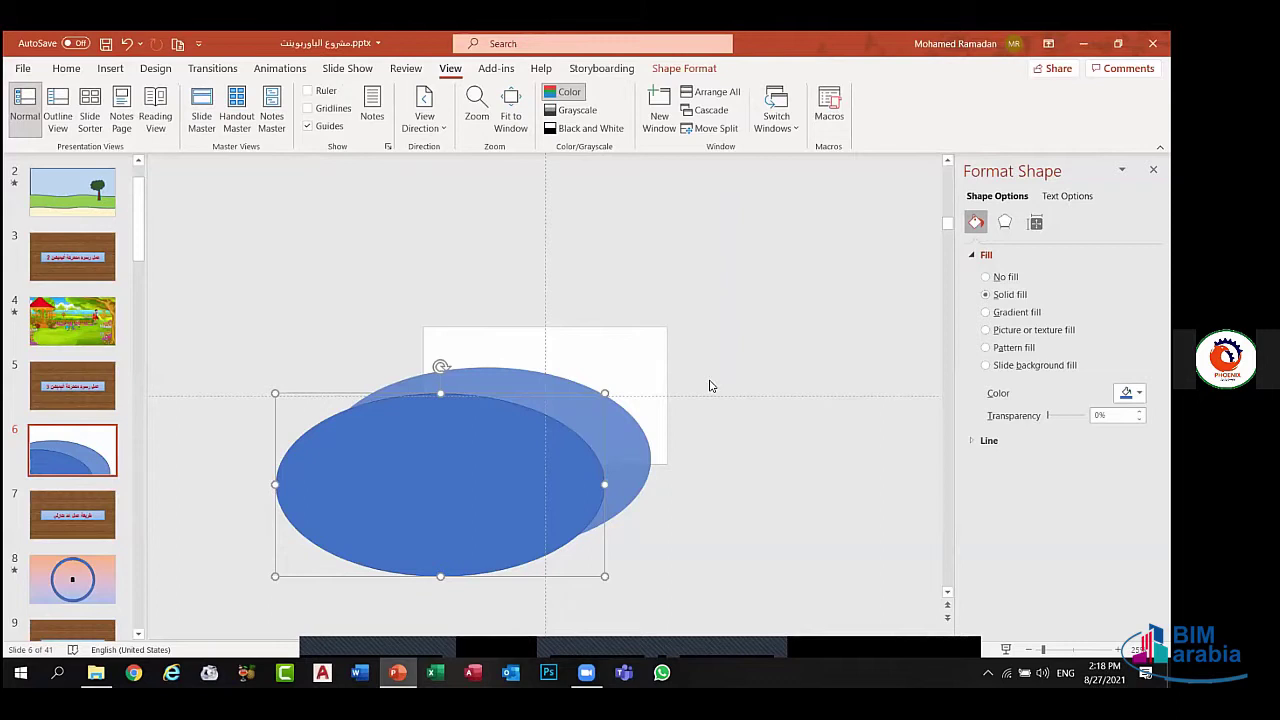
{"action": "left_click", "coordinate": [138, 217]}
{"action": "left_click_drag", "start_coordinate": [138, 217], "coordinate": [156, 348]}
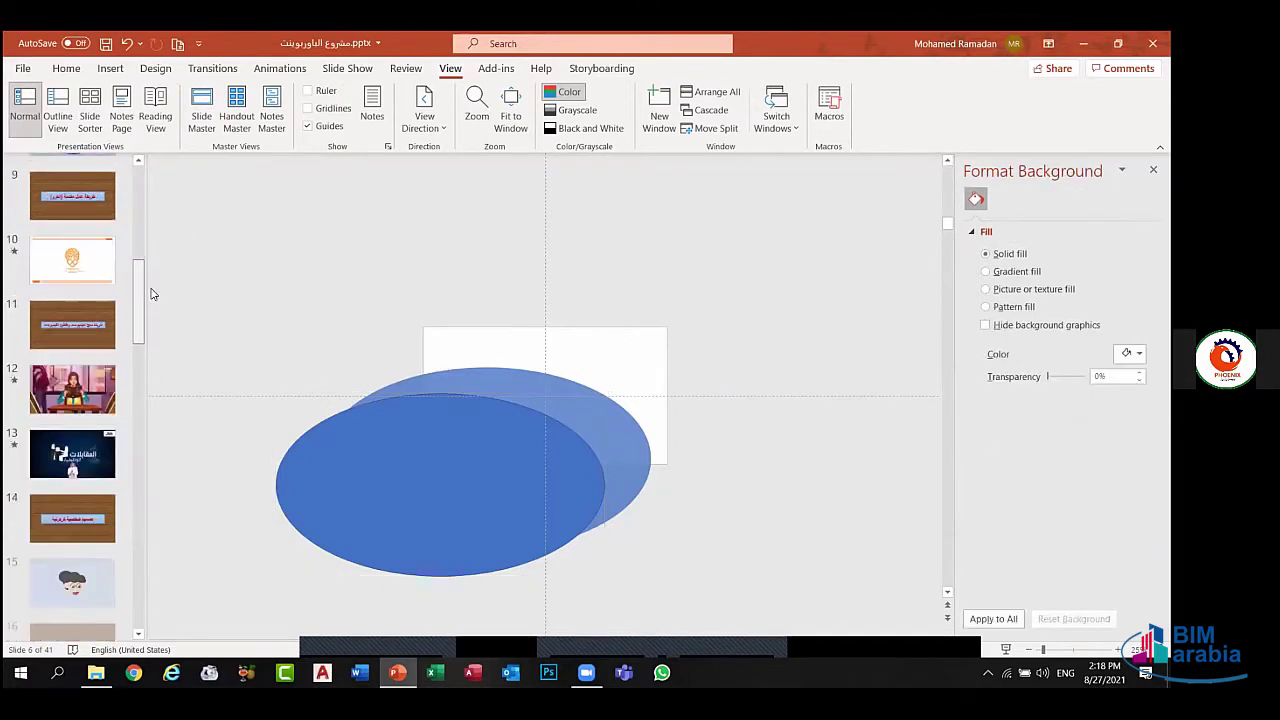
{"action": "left_click_drag", "start_coordinate": [156, 348], "coordinate": [166, 443]}
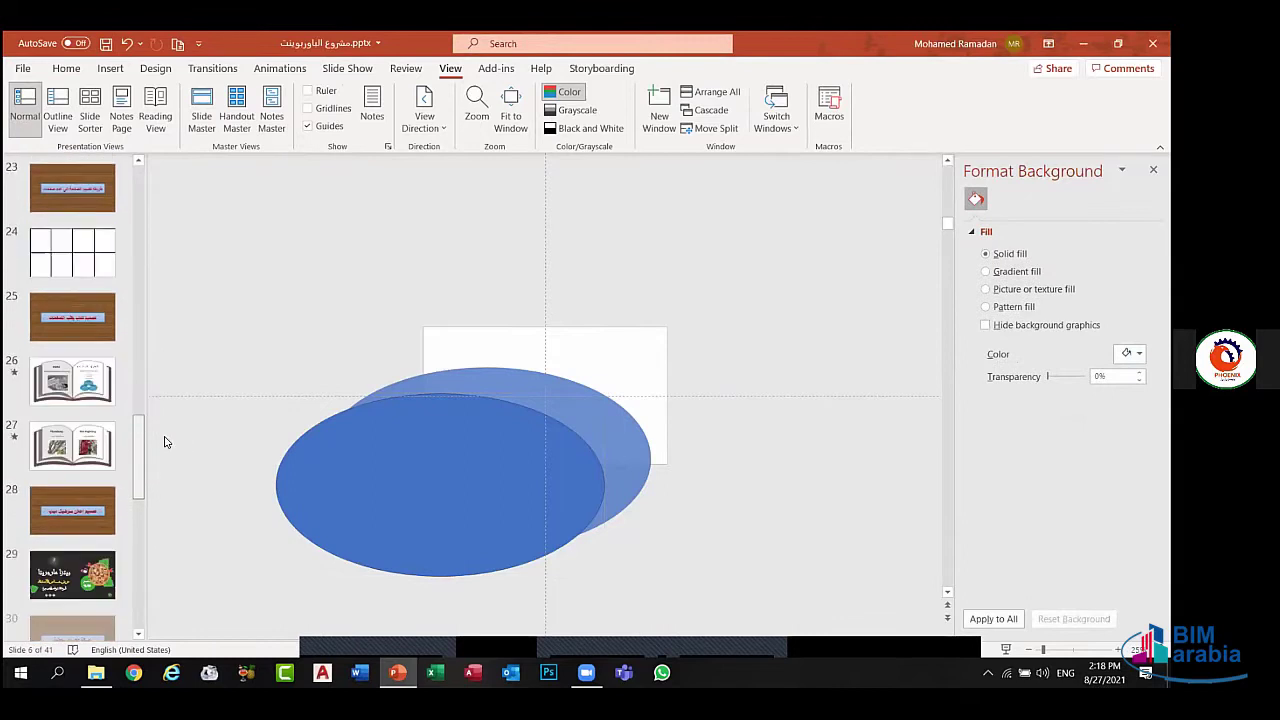
{"action": "left_click", "coordinate": [90, 283]}
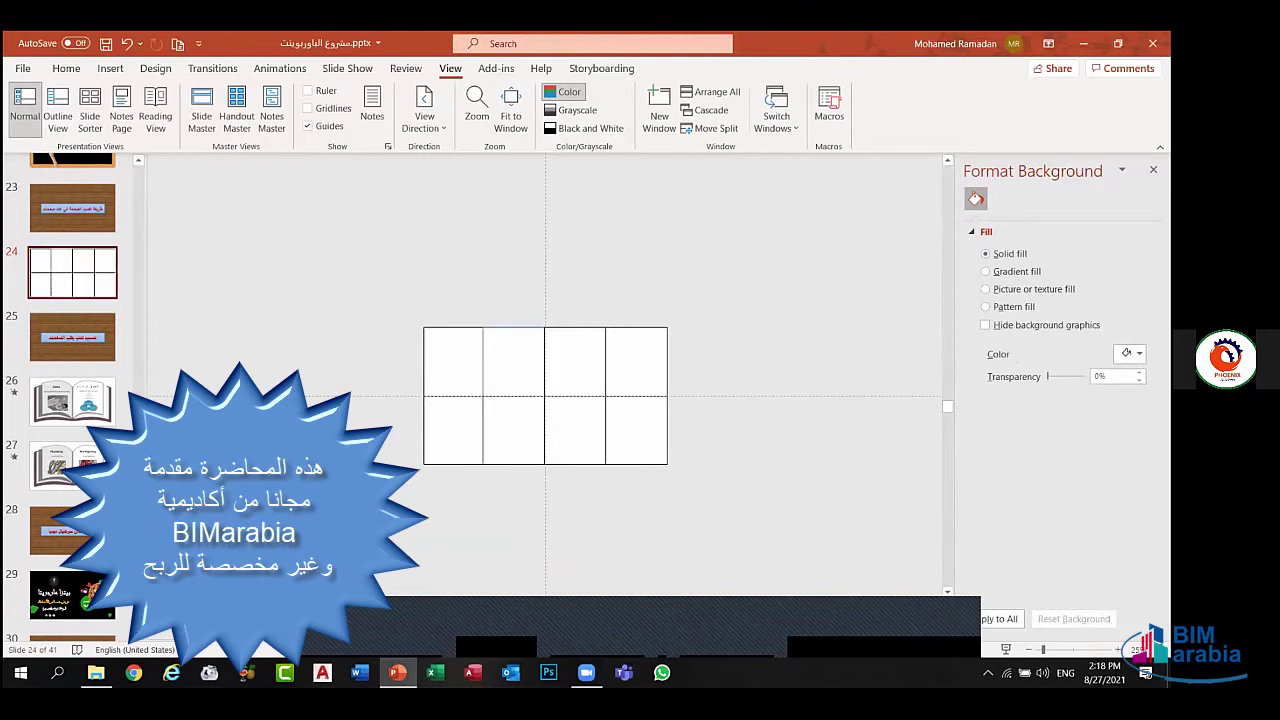
- Return to slide 6 with the ellipses and launch Microsoft Word
{"action": "left_click_drag", "start_coordinate": [141, 419], "coordinate": [142, 293]}
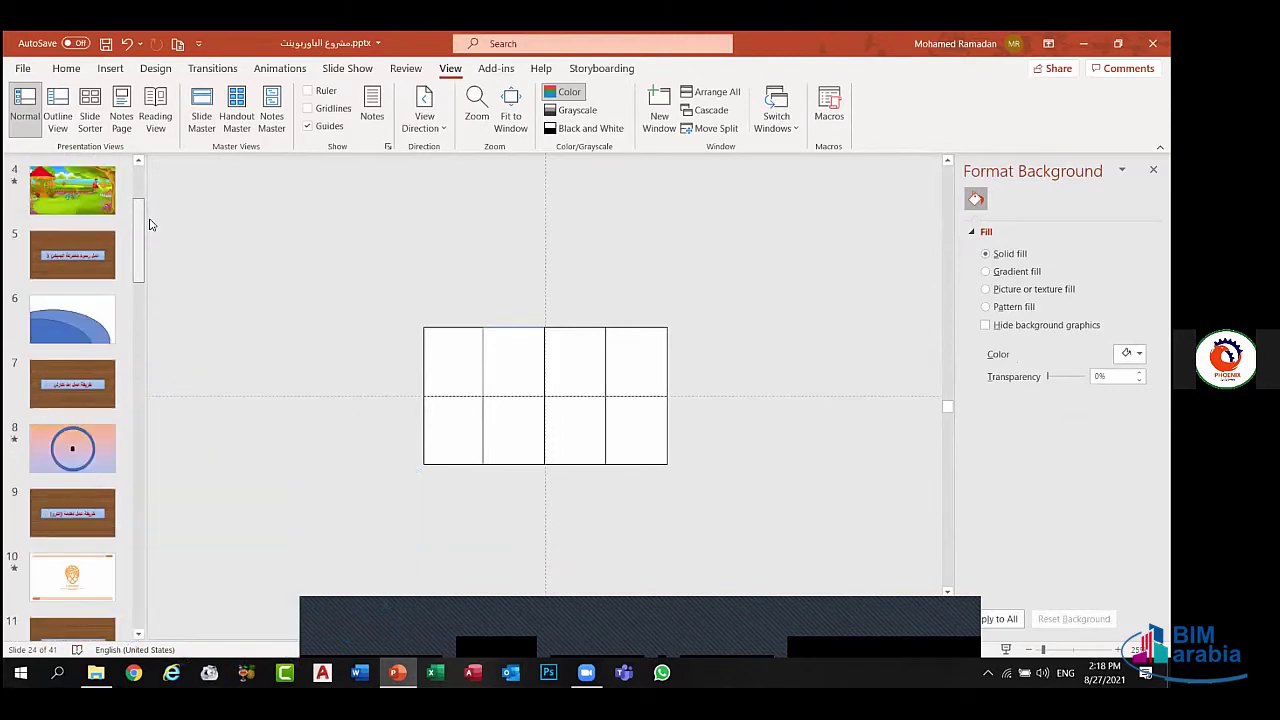
{"action": "left_click_drag", "start_coordinate": [141, 293], "coordinate": [148, 220]}
{"action": "left_click", "coordinate": [76, 350]}
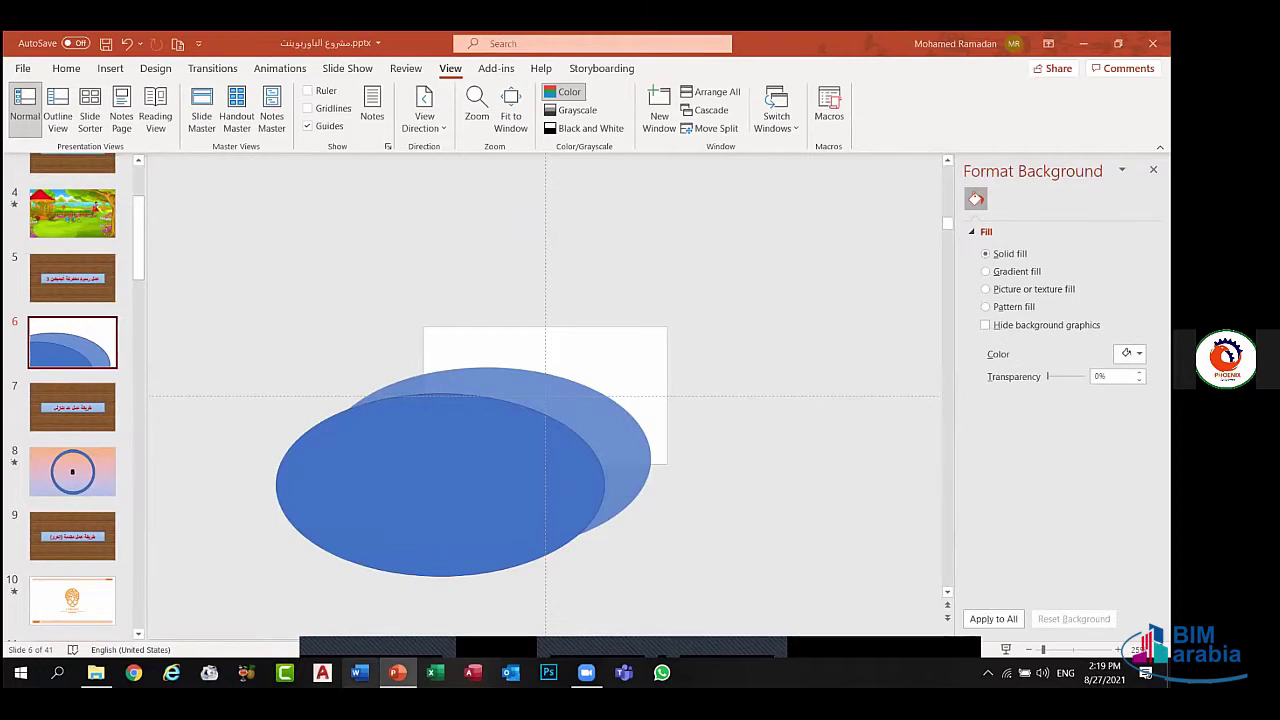
{"action": "left_click", "coordinate": [359, 672]}
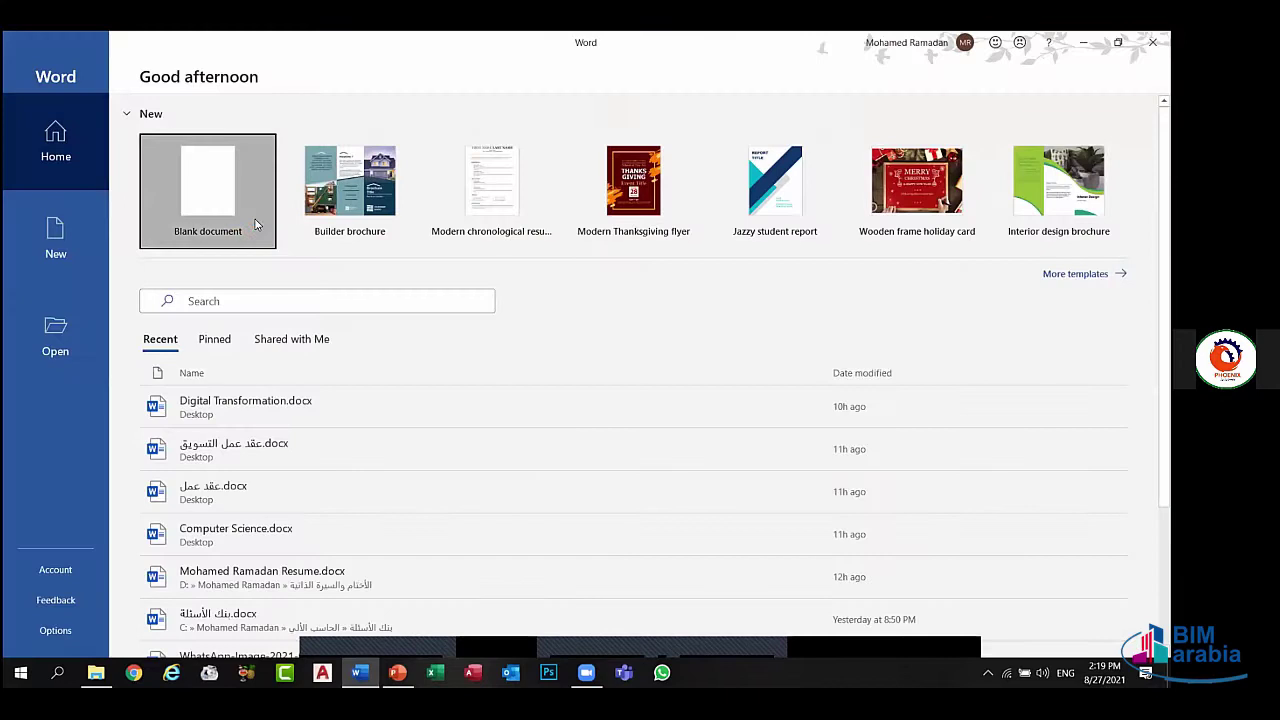
- In a new blank document, type 'Ctrl + D' and centre it on the page
{"action": "left_click", "coordinate": [255, 224]}
{"action": "type", "text": "C"}
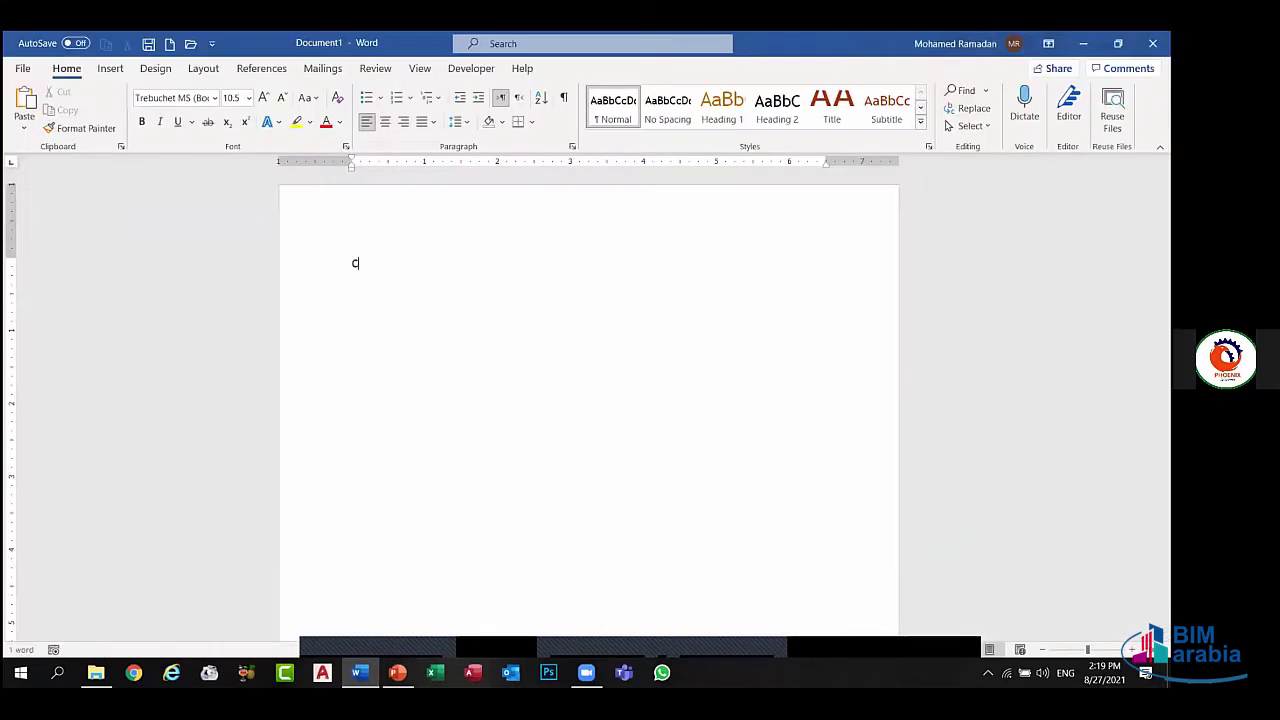
{"action": "type", "text": "trl"}
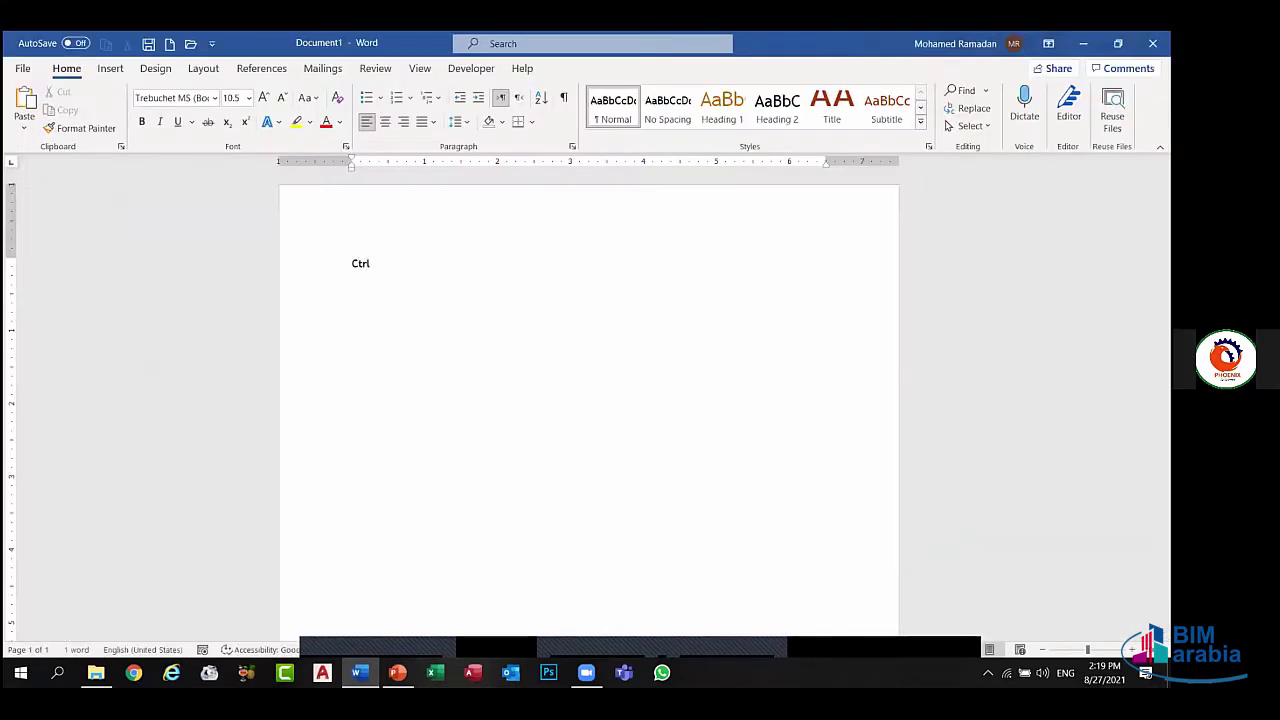
{"action": "type", "text": " + D"}
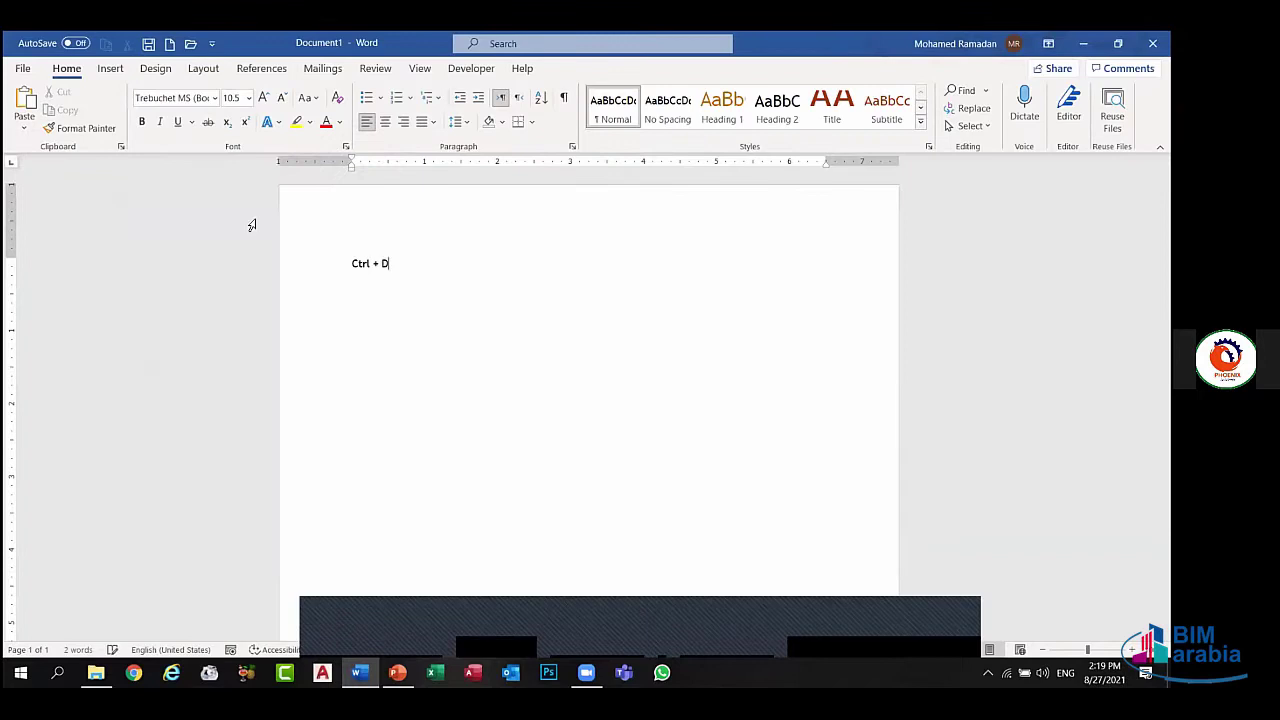
{"action": "left_click", "coordinate": [310, 263]}
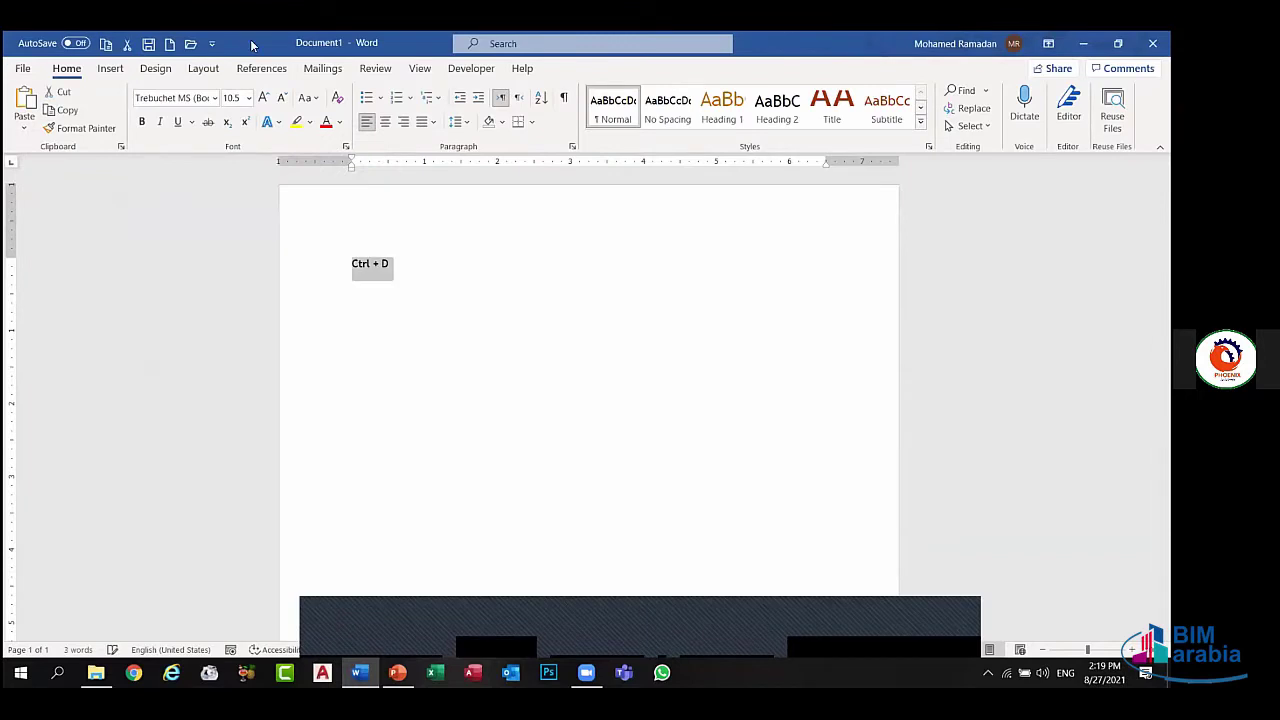
{"action": "left_click", "coordinate": [386, 121]}
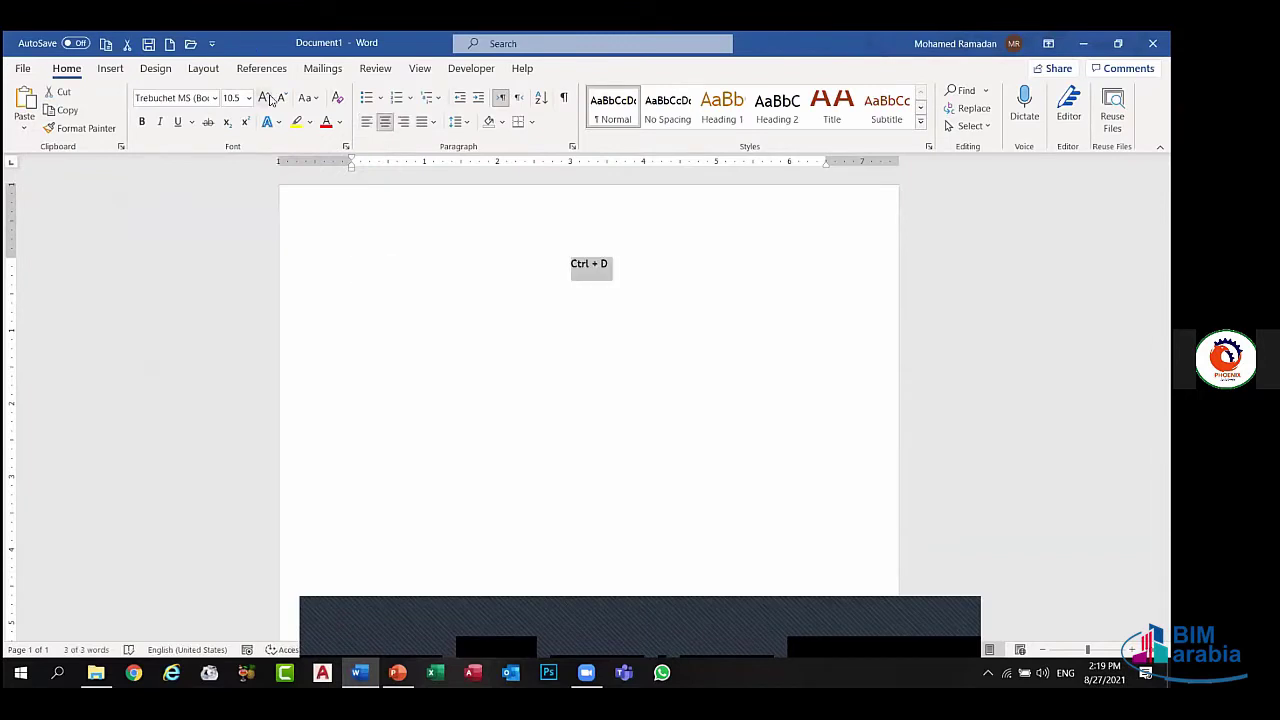
- Enlarge the Ctrl + D text to 72 points with Grow Font
{"action": "left_click", "coordinate": [263, 97]}
{"action": "left_click", "coordinate": [263, 97]}
{"action": "left_click", "coordinate": [263, 97]}
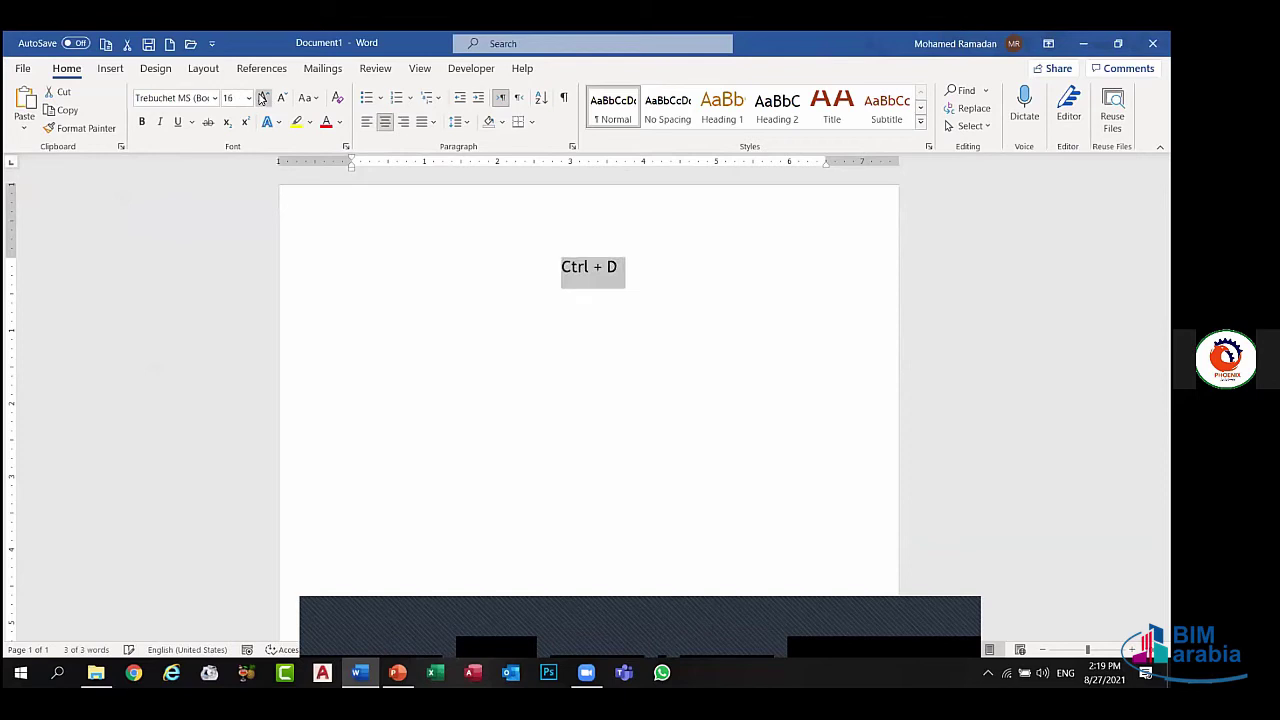
{"action": "left_click", "coordinate": [263, 97]}
{"action": "left_click", "coordinate": [263, 97]}
{"action": "left_click", "coordinate": [263, 97]}
{"action": "left_click", "coordinate": [263, 97]}
{"action": "left_click", "coordinate": [263, 97]}
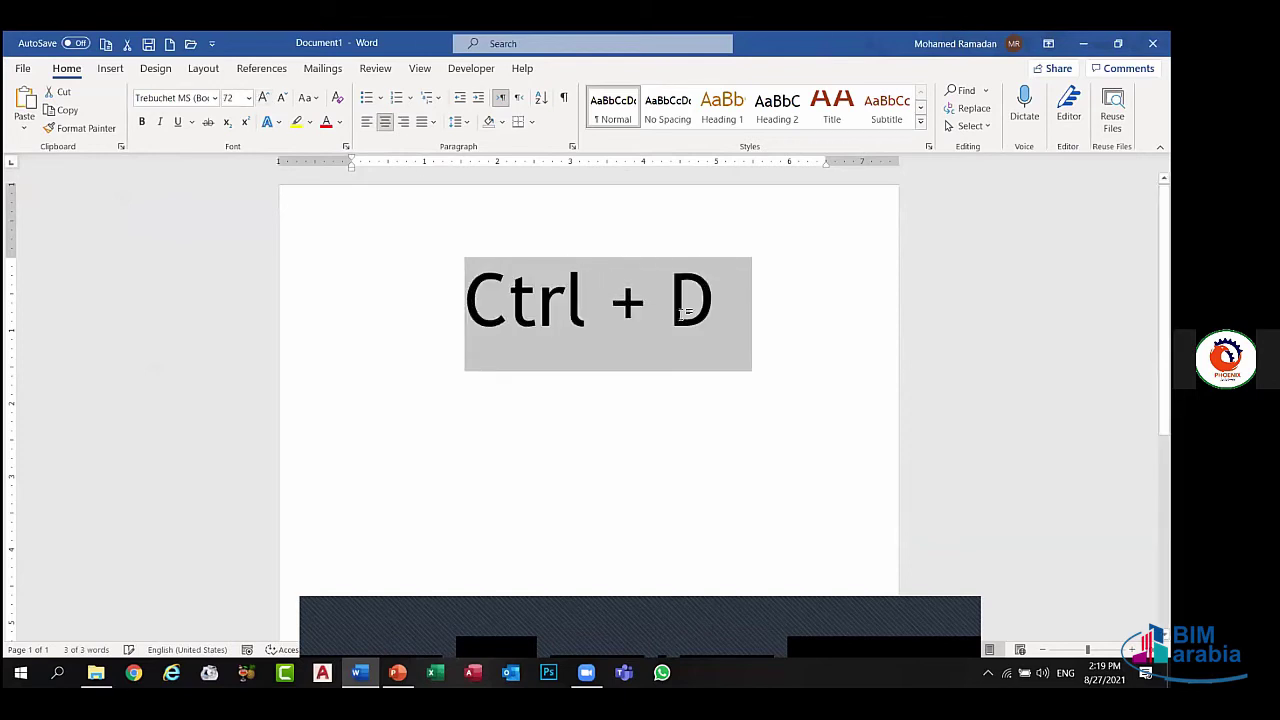
- Add the Arabic line 'أخذ نسخة ثانية من الشكل' below it, then return to PowerPoint
{"action": "left_click", "coordinate": [708, 283]}
{"action": "key", "text": "Return"}
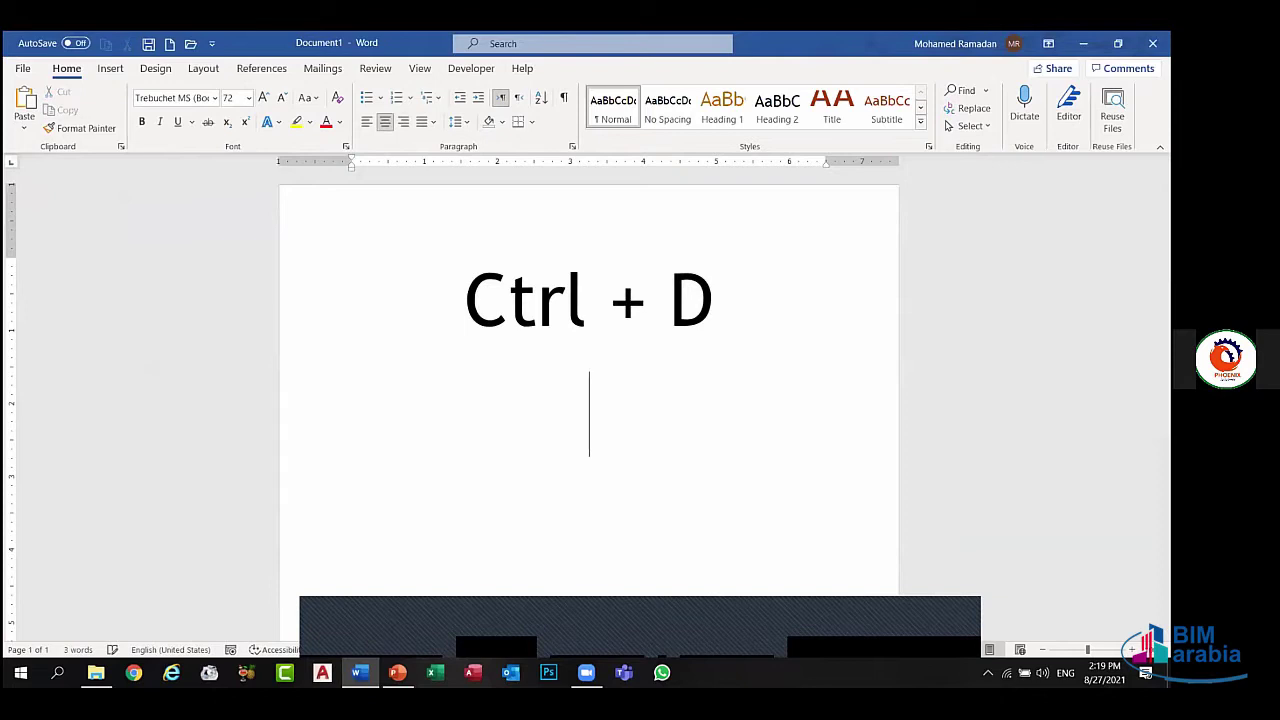
{"action": "key", "text": "alt+shift"}
{"action": "type", "text": "أخذ"}
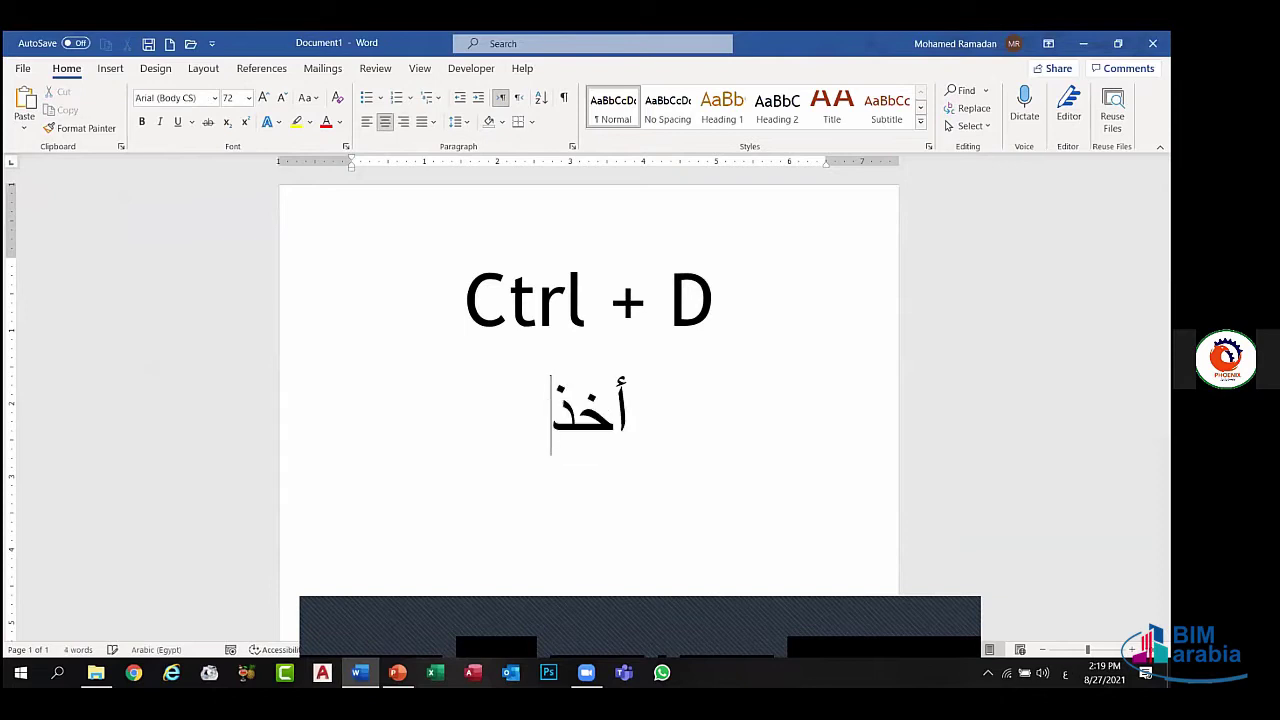
{"action": "type", "text": " نسخة ثا"}
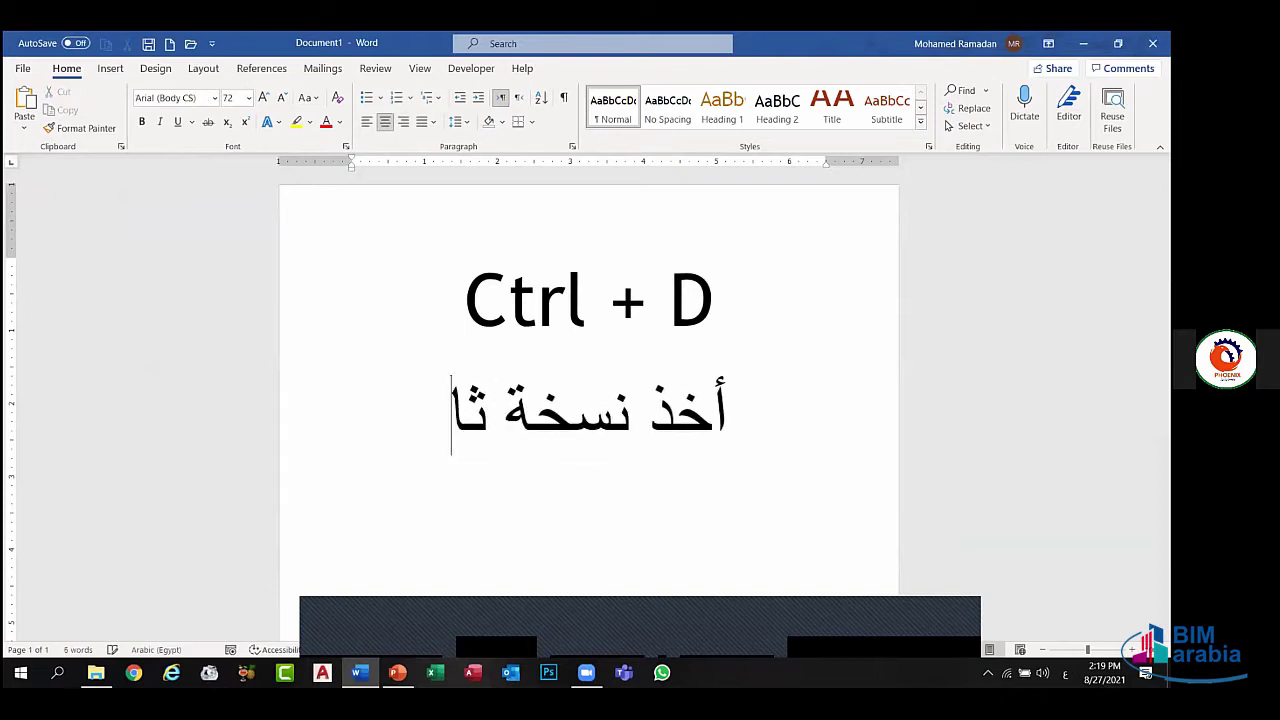
{"action": "type", "text": "نية م"}
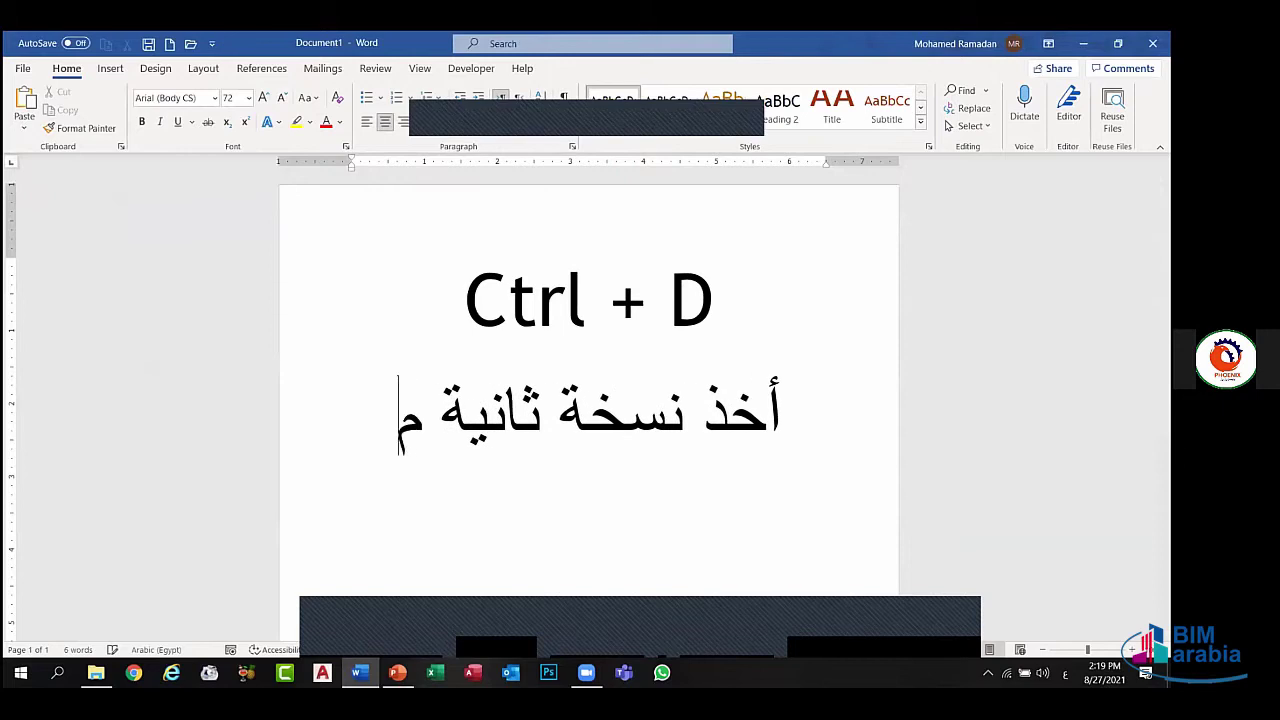
{"action": "type", "text": "ن الشكل"}
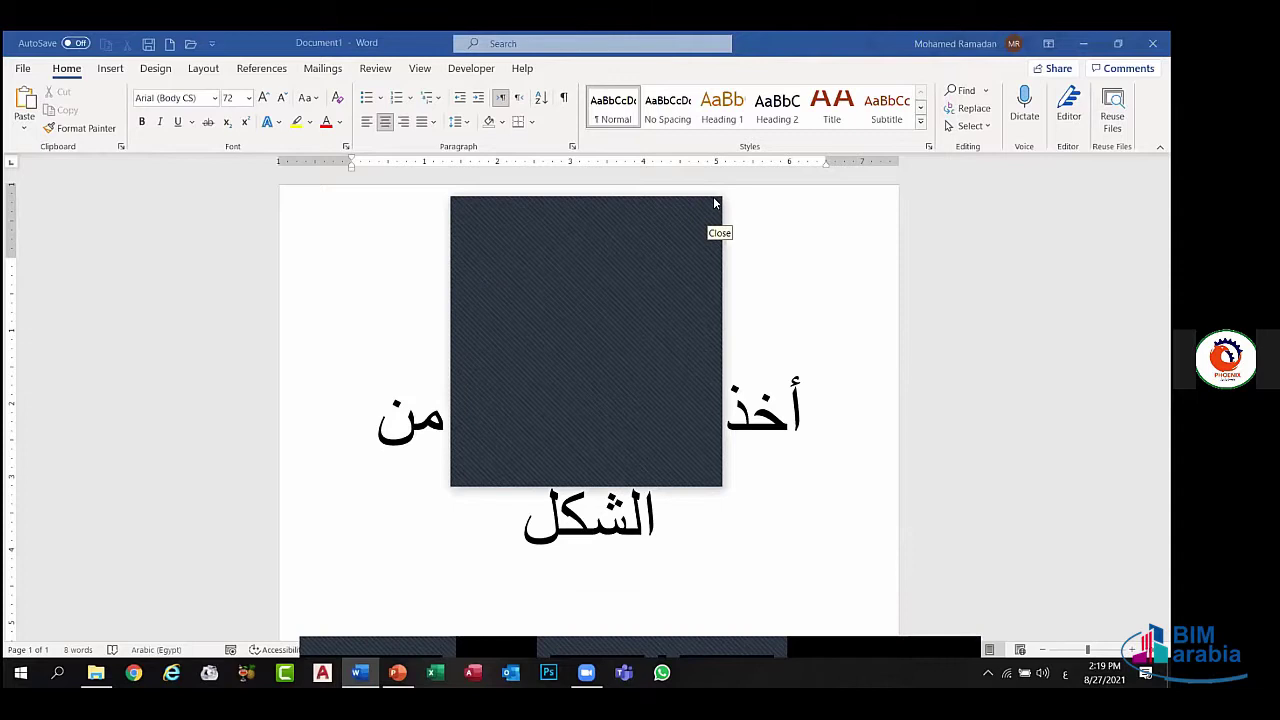
{"action": "left_click", "coordinate": [713, 207]}
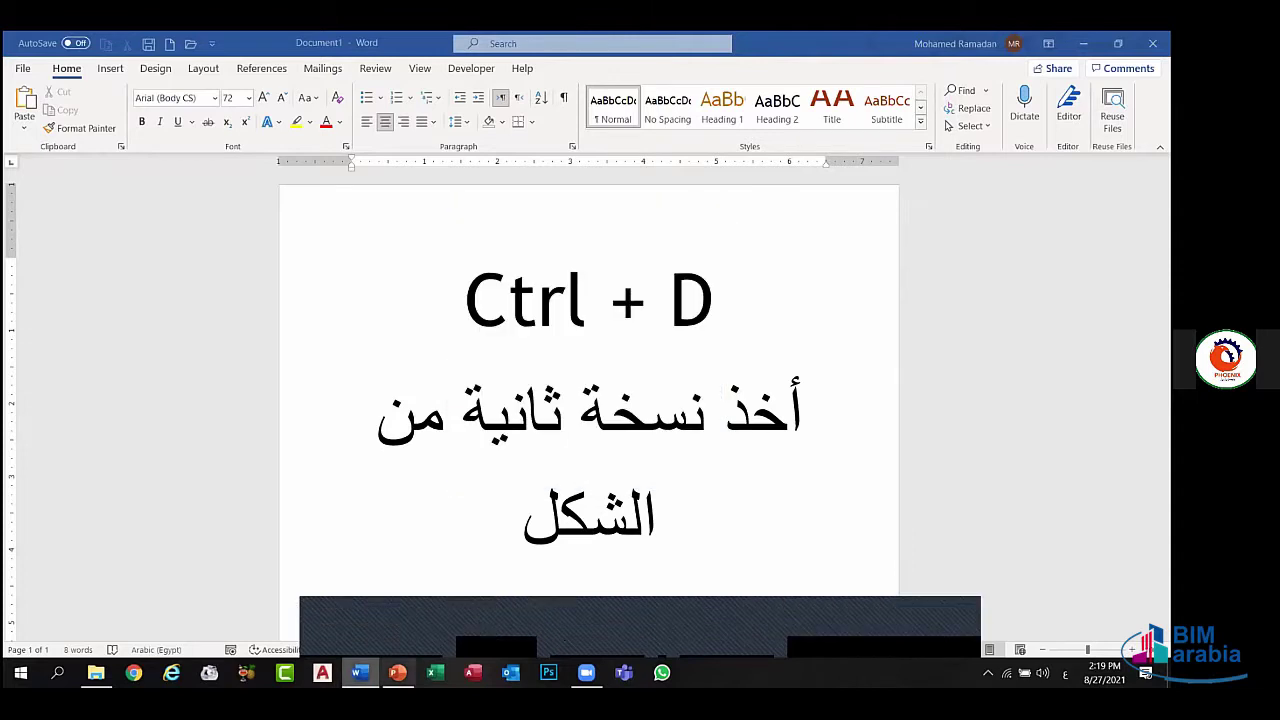
{"action": "left_click", "coordinate": [397, 672]}
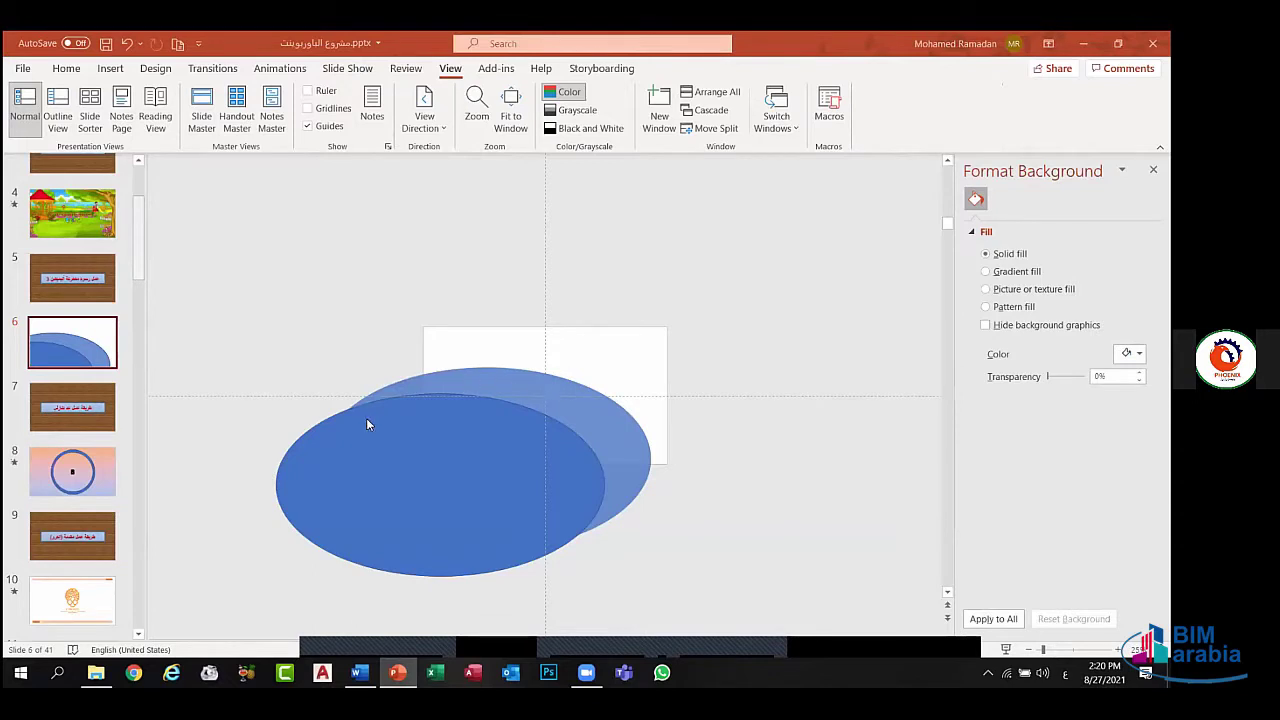
{"action": "mouse_move", "coordinate": [620, 639]}
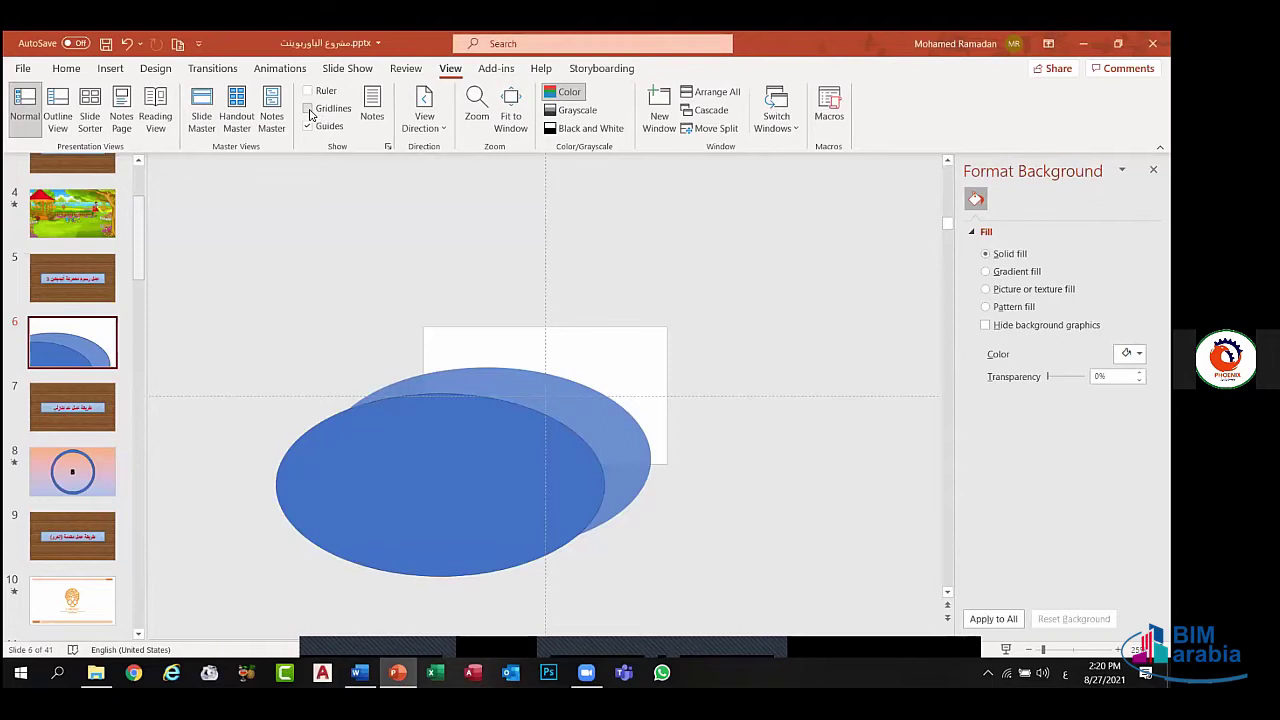
{"action": "left_click", "coordinate": [309, 112]}
{"action": "left_click", "coordinate": [307, 109]}
- Select the paler back ellipse, then Shift-add the opaque front ellipse to the selection
{"action": "left_click", "coordinate": [519, 386]}
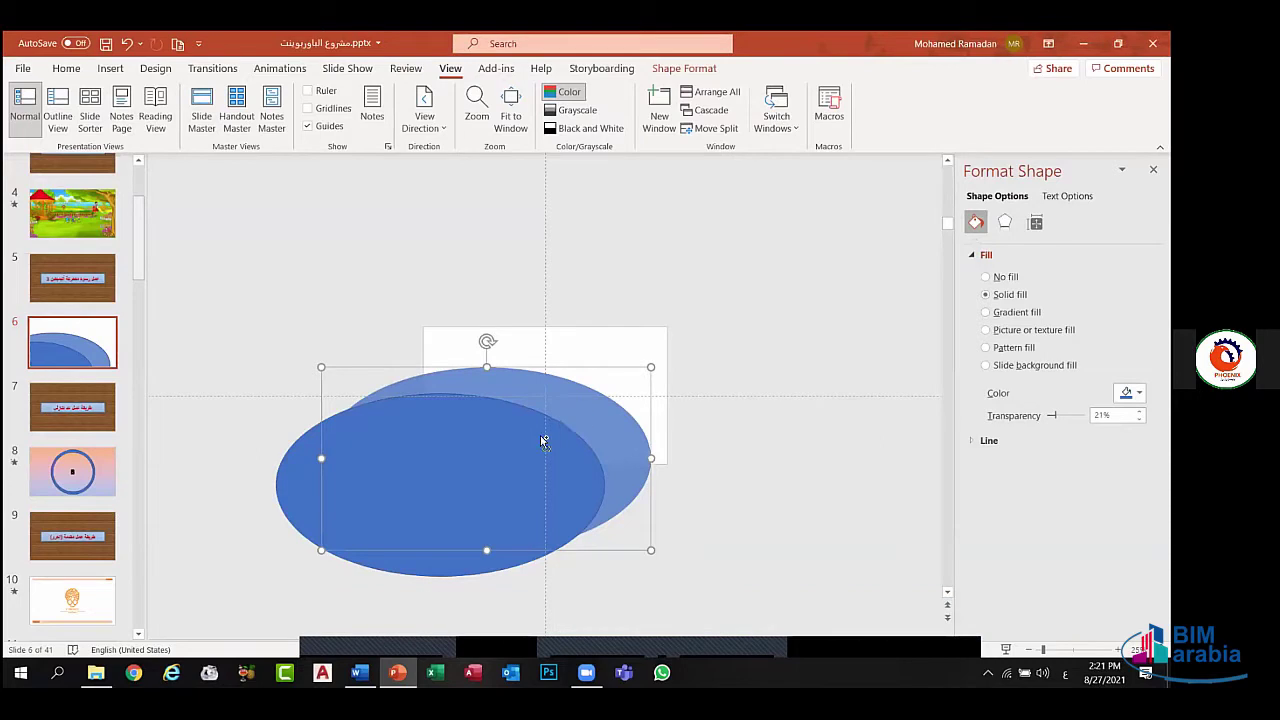
{"action": "left_click", "coordinate": [296, 481], "text": "shift"}
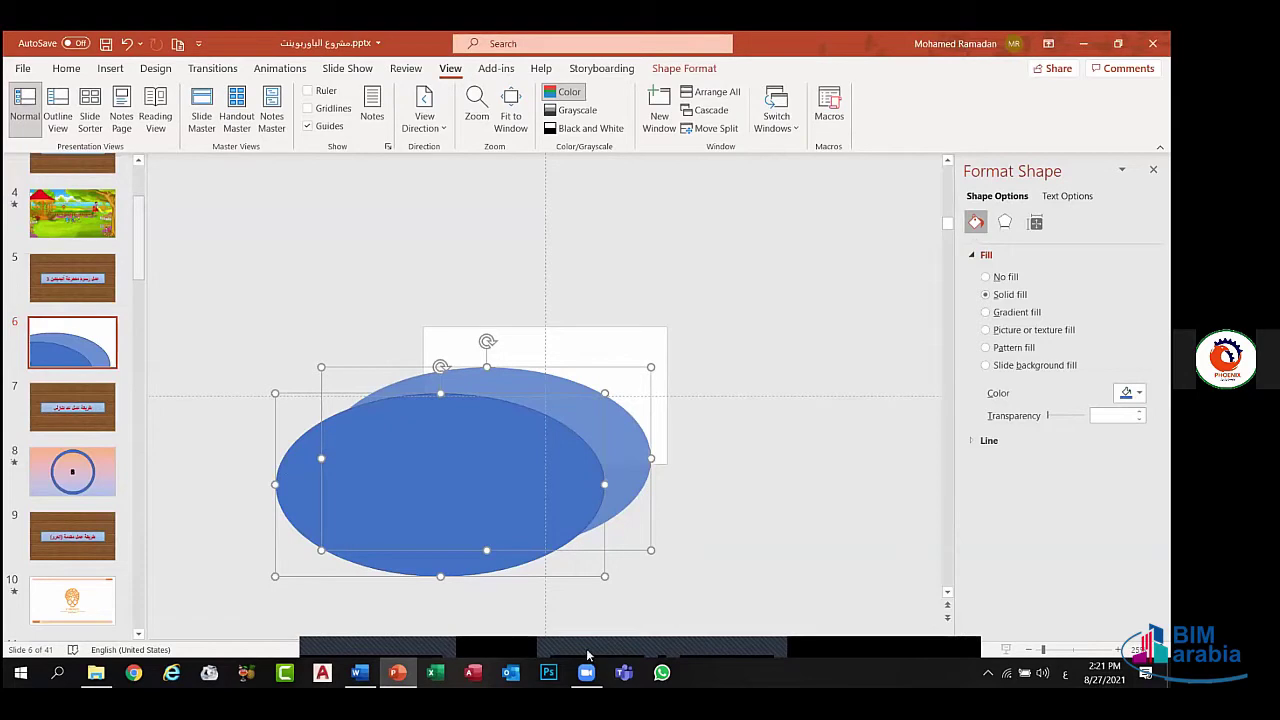
{"action": "mouse_move", "coordinate": [588, 655]}
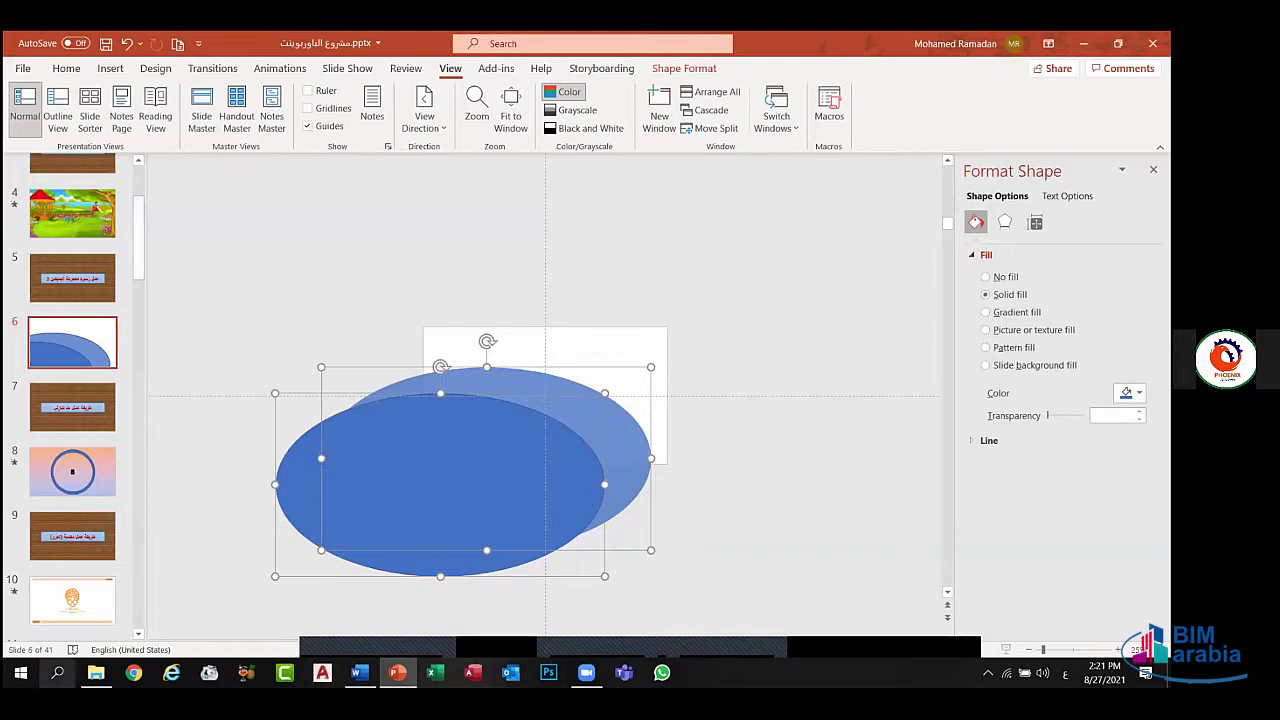
{"action": "left_click", "coordinate": [57, 672]}
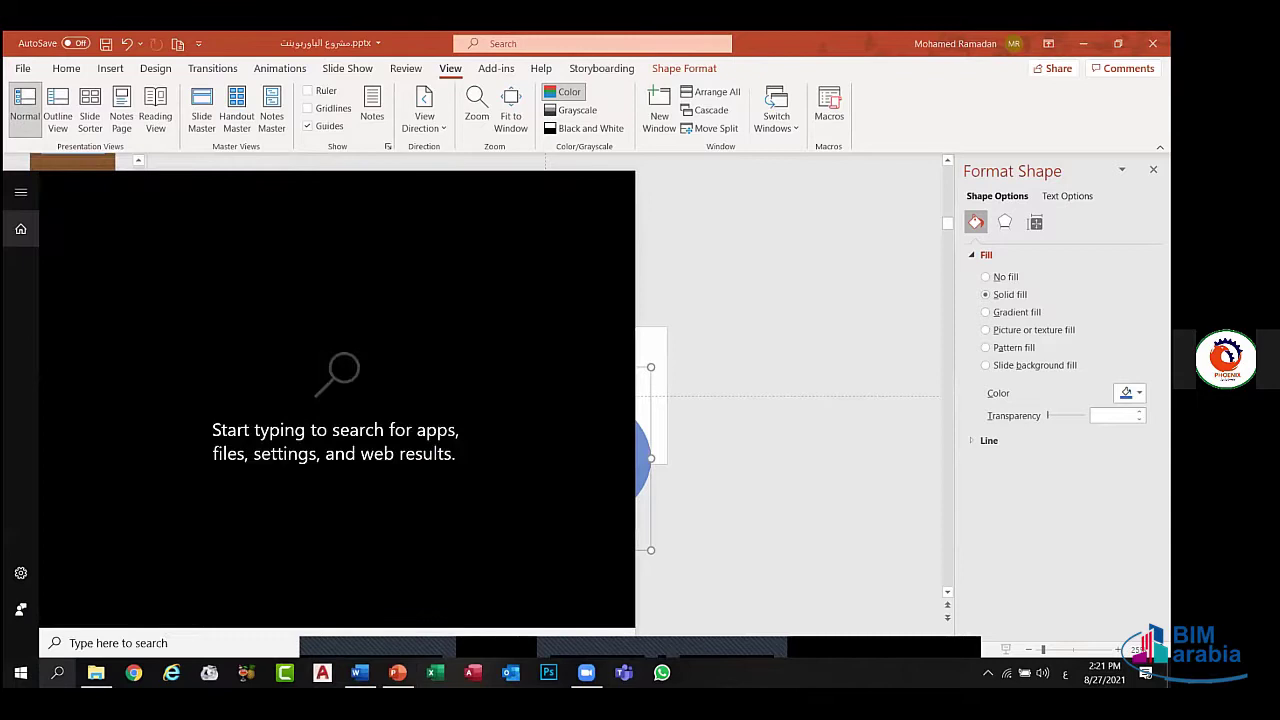
{"action": "type", "text": "key"}
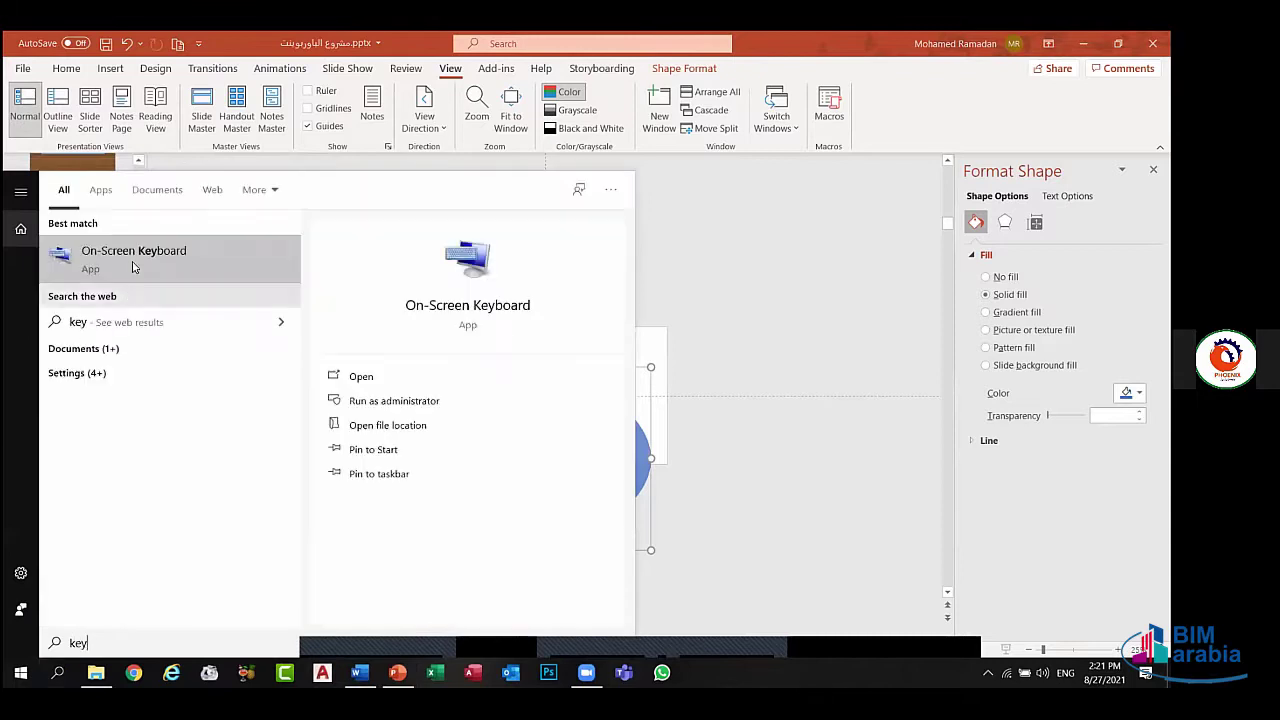
{"action": "left_click", "coordinate": [451, 326]}
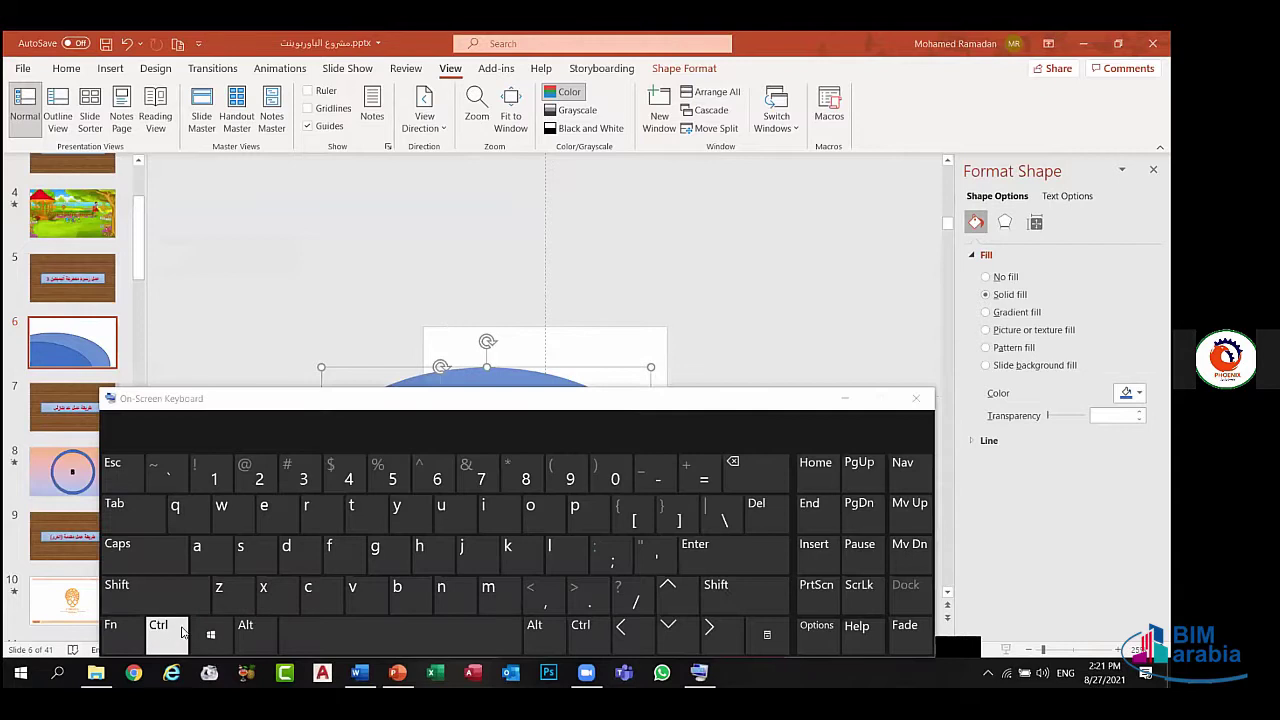
{"action": "left_click", "coordinate": [916, 398]}
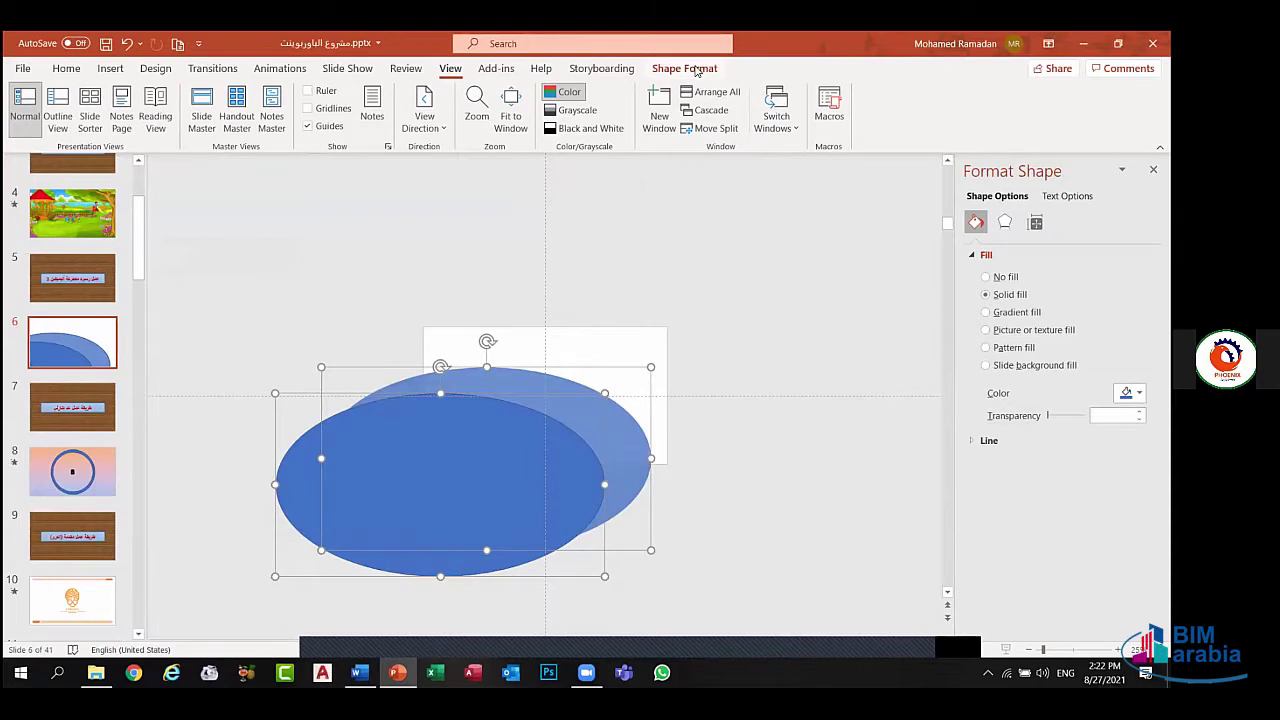
- Subtract the front ellipse from the back one with Merge Shapes to leave a blue crescent
{"action": "left_click", "coordinate": [697, 70]}
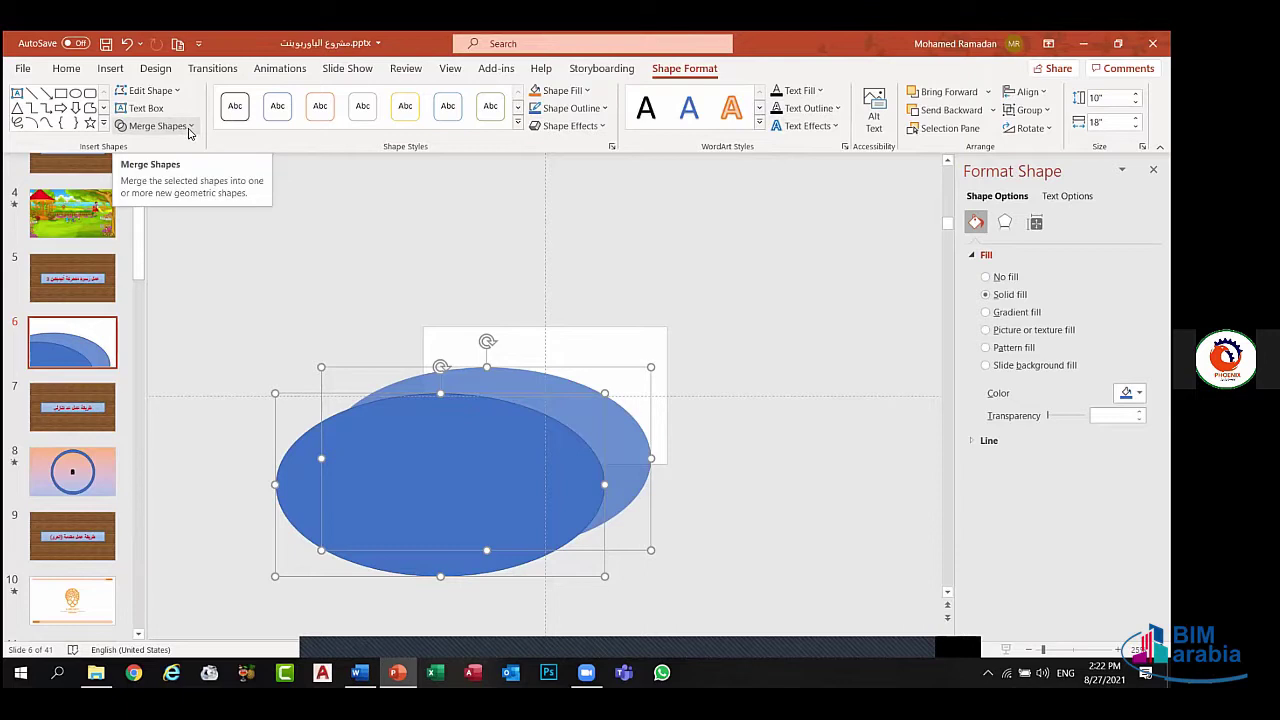
{"action": "left_click", "coordinate": [189, 127]}
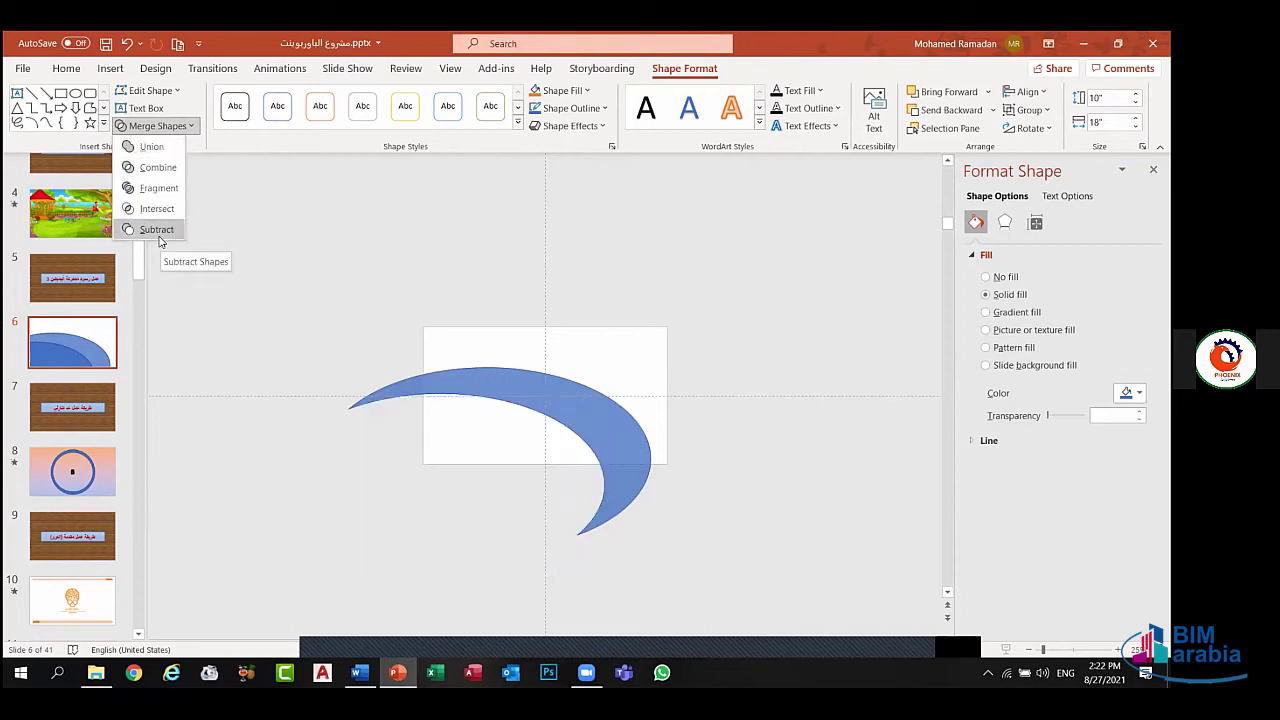
{"action": "left_click", "coordinate": [157, 230]}
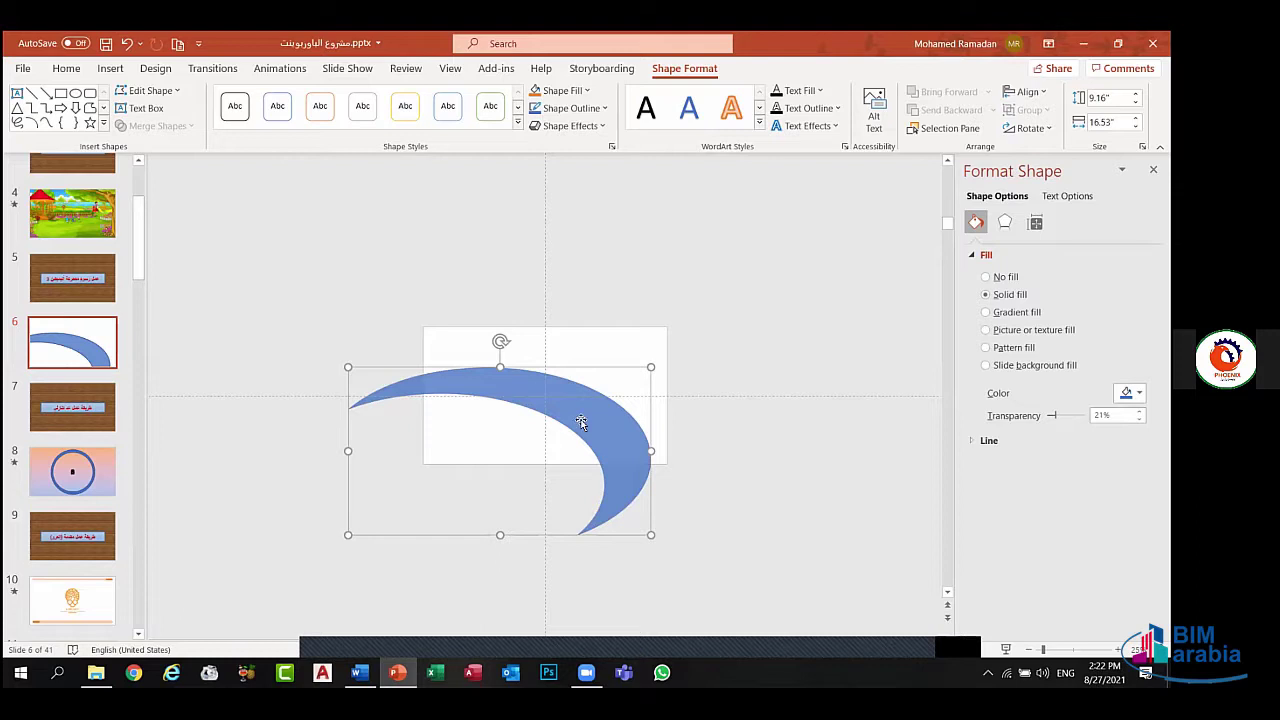
{"action": "left_click", "coordinate": [76, 92]}
- Draw a small oval above the blue crescent arc
{"action": "left_click_drag", "start_coordinate": [312, 244], "coordinate": [498, 342]}
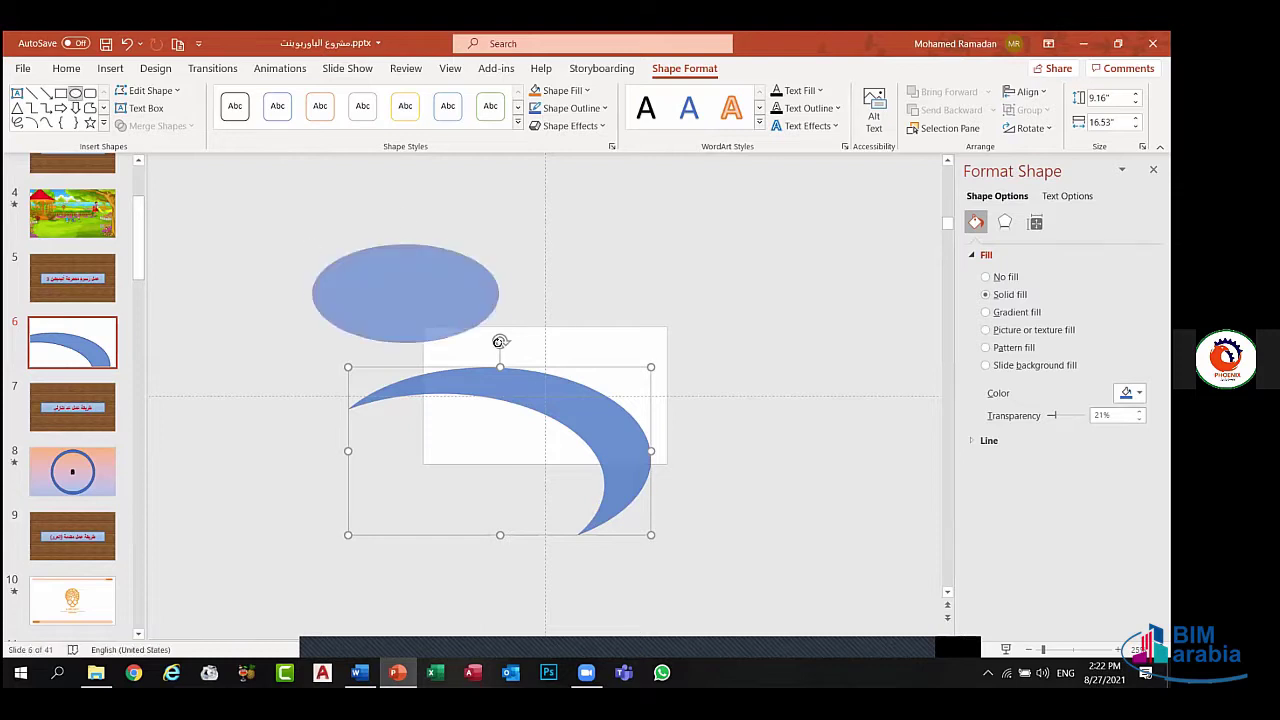
{"action": "right_click", "coordinate": [416, 307]}
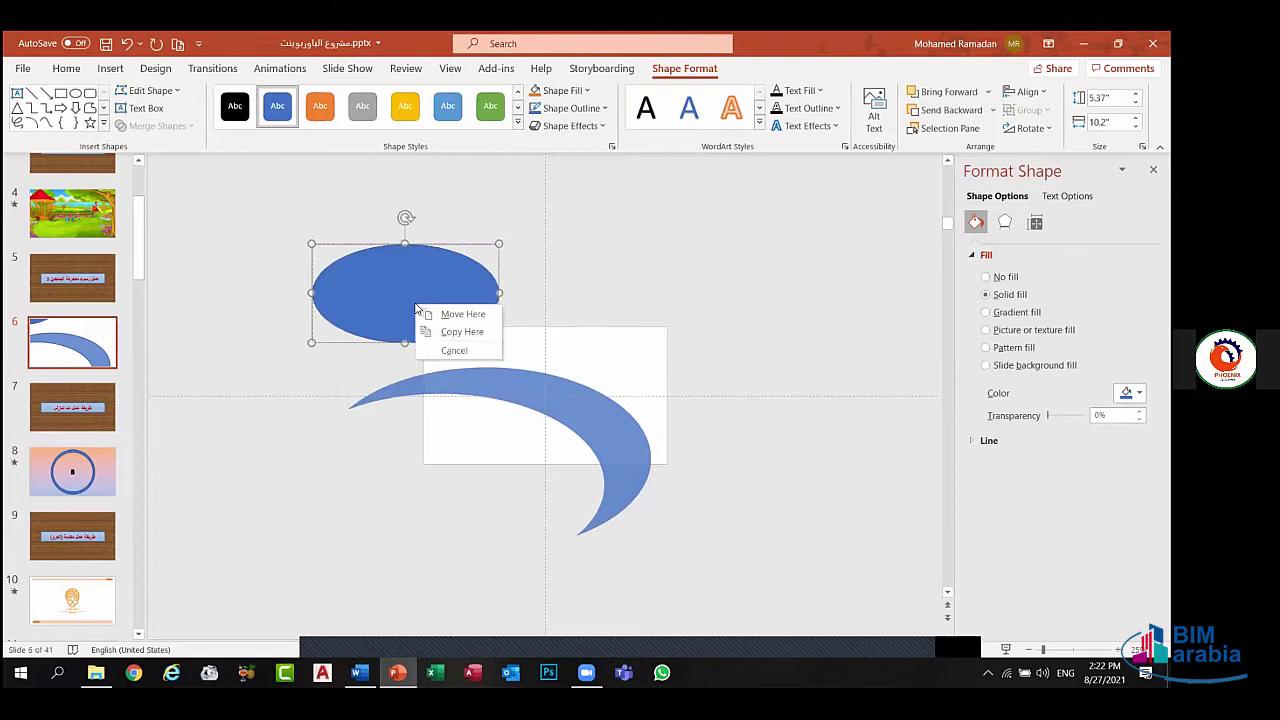
{"action": "left_click", "coordinate": [389, 295]}
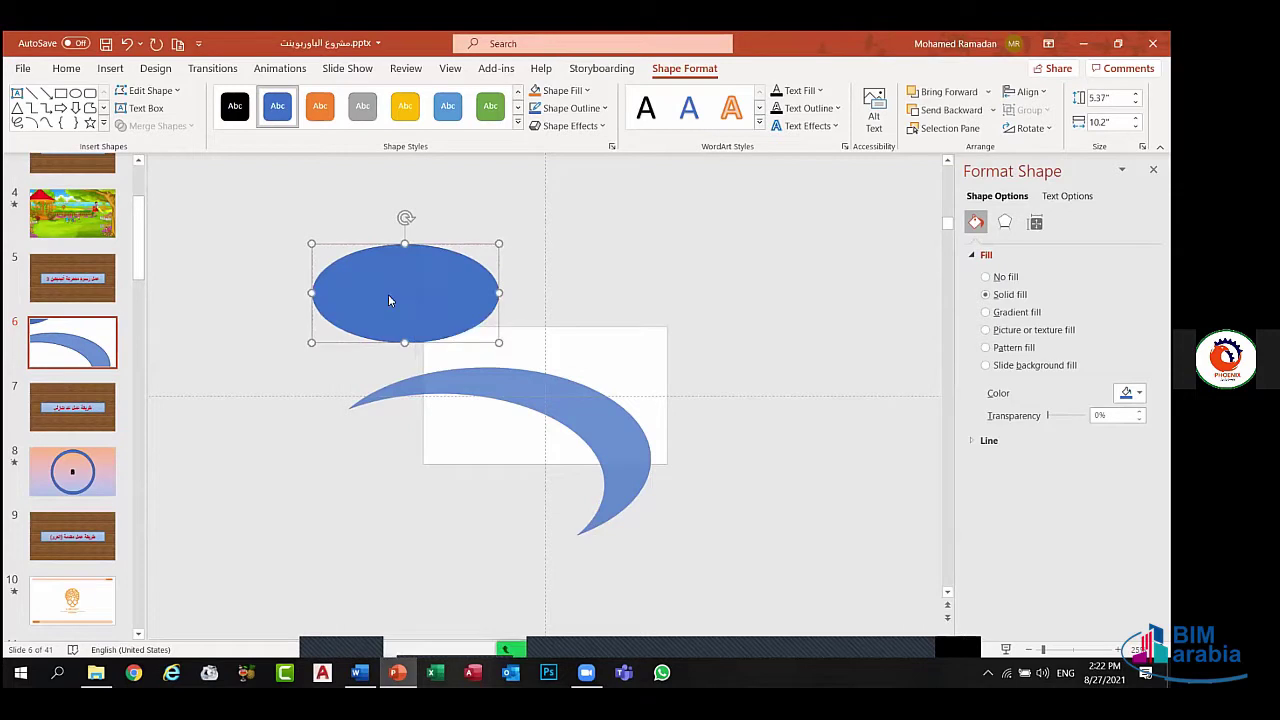
{"action": "right_click", "coordinate": [390, 300]}
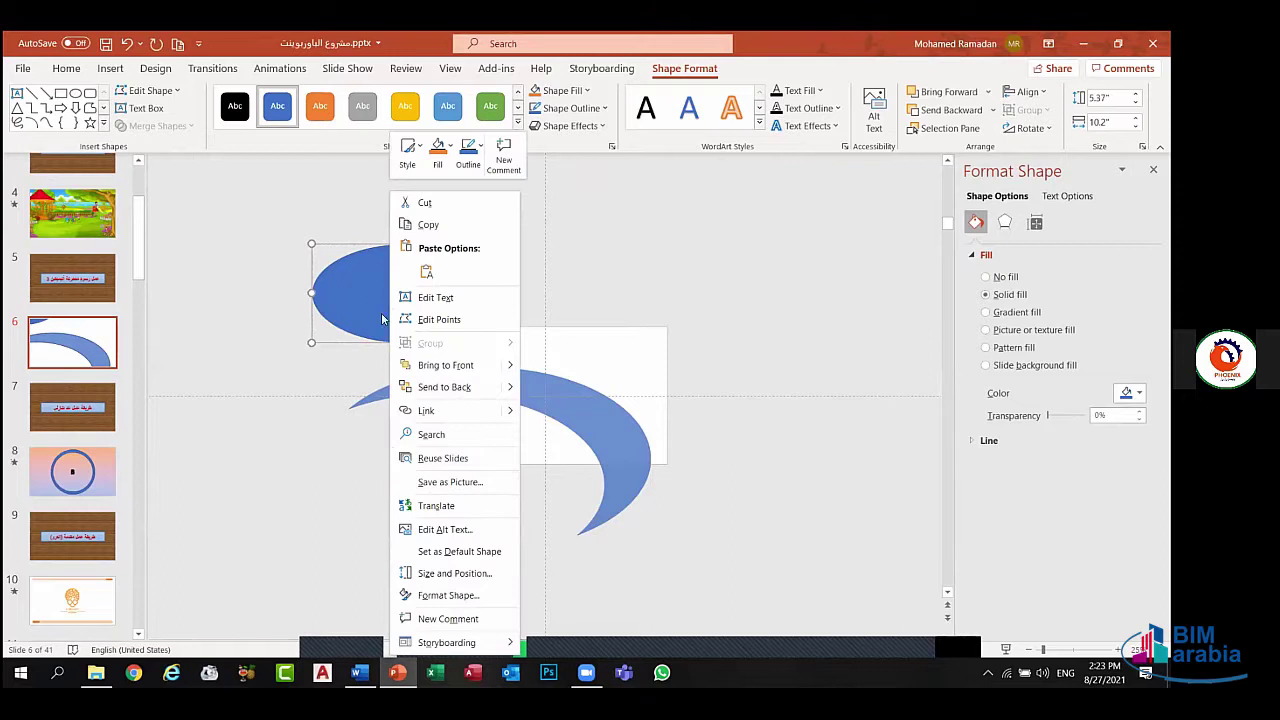
{"action": "left_click", "coordinate": [381, 318]}
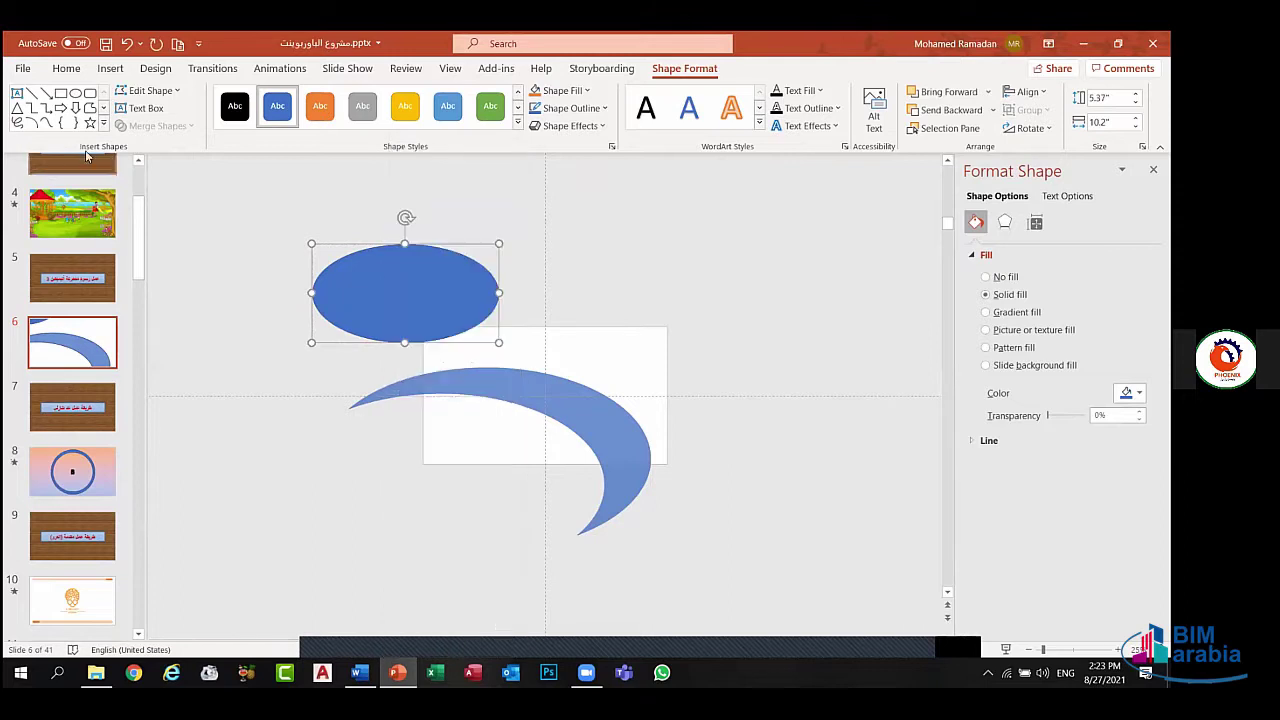
- Flatten the oval into a thin curved sliver by moving its edit points
{"action": "left_click", "coordinate": [153, 93]}
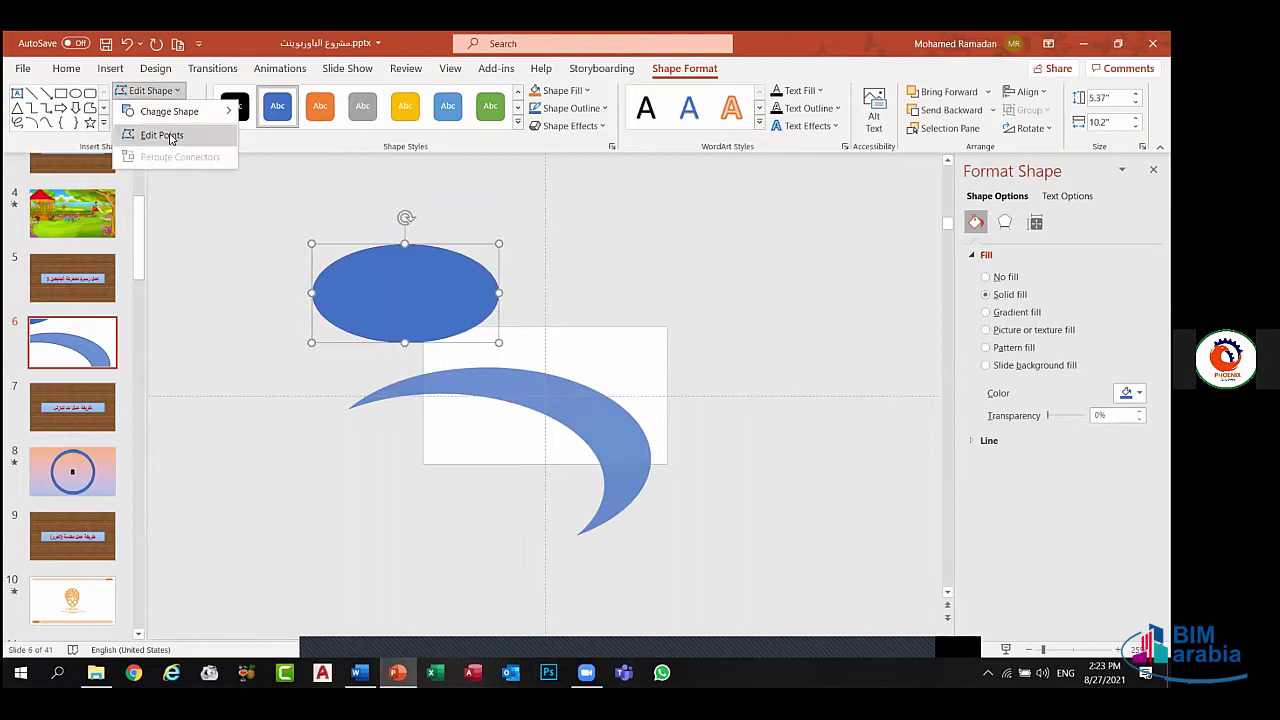
{"action": "left_click", "coordinate": [162, 135]}
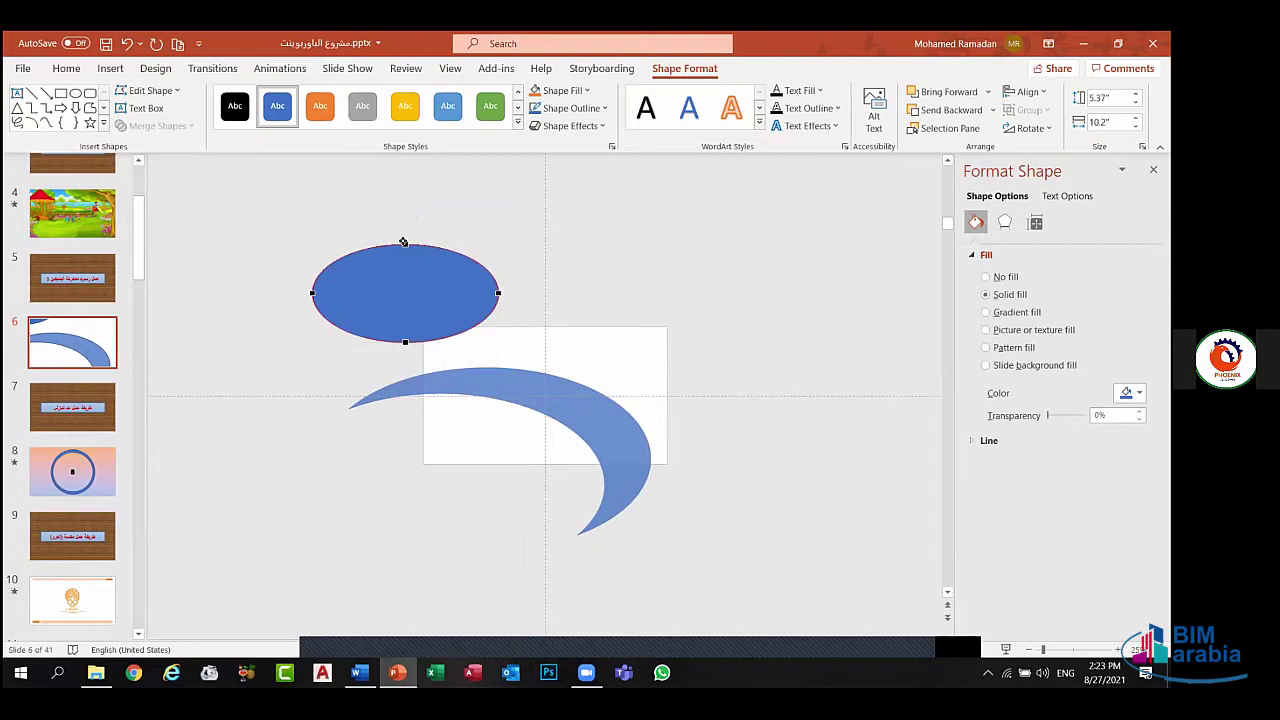
{"action": "left_click_drag", "start_coordinate": [403, 242], "coordinate": [411, 268]}
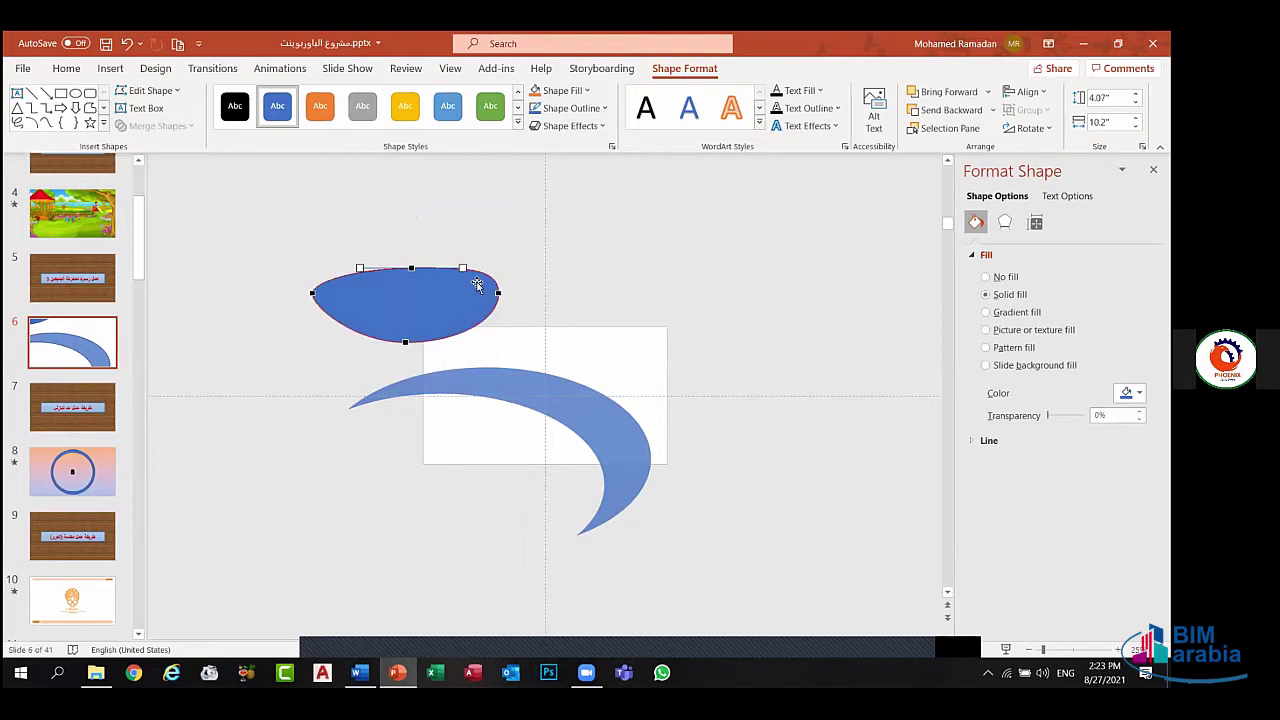
{"action": "left_click_drag", "start_coordinate": [497, 292], "coordinate": [465, 292]}
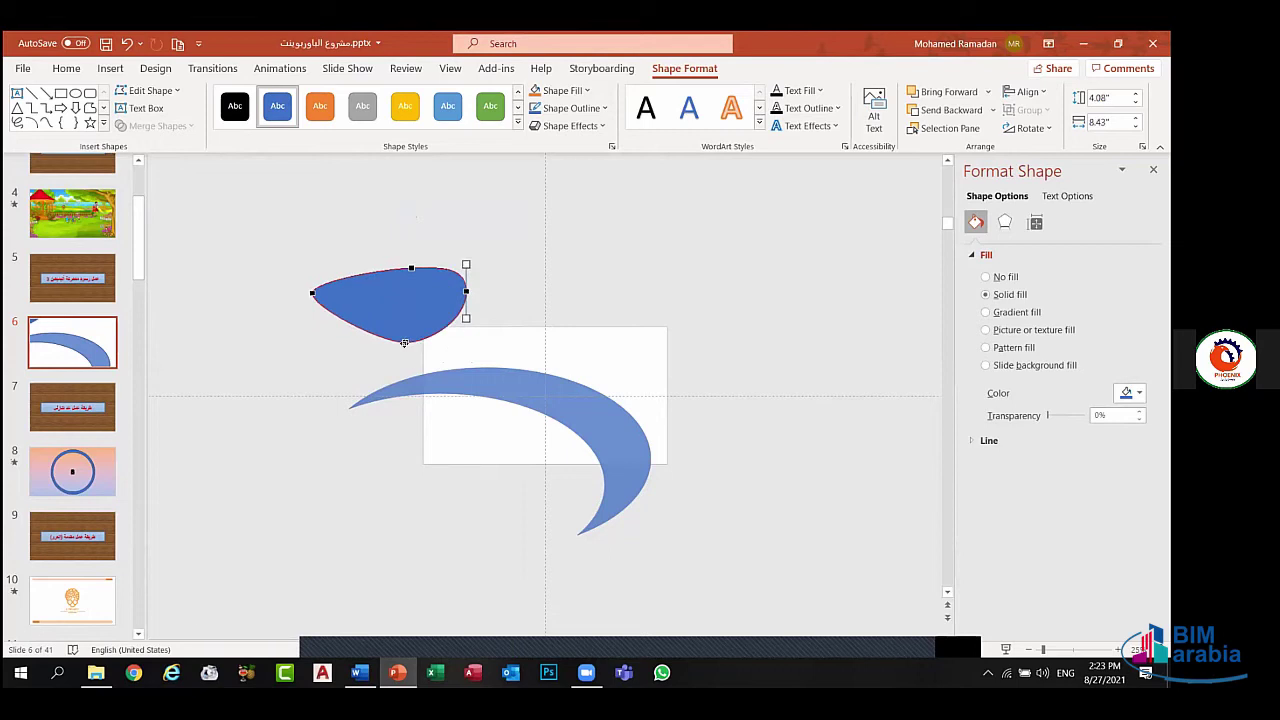
{"action": "left_click_drag", "start_coordinate": [404, 343], "coordinate": [411, 289]}
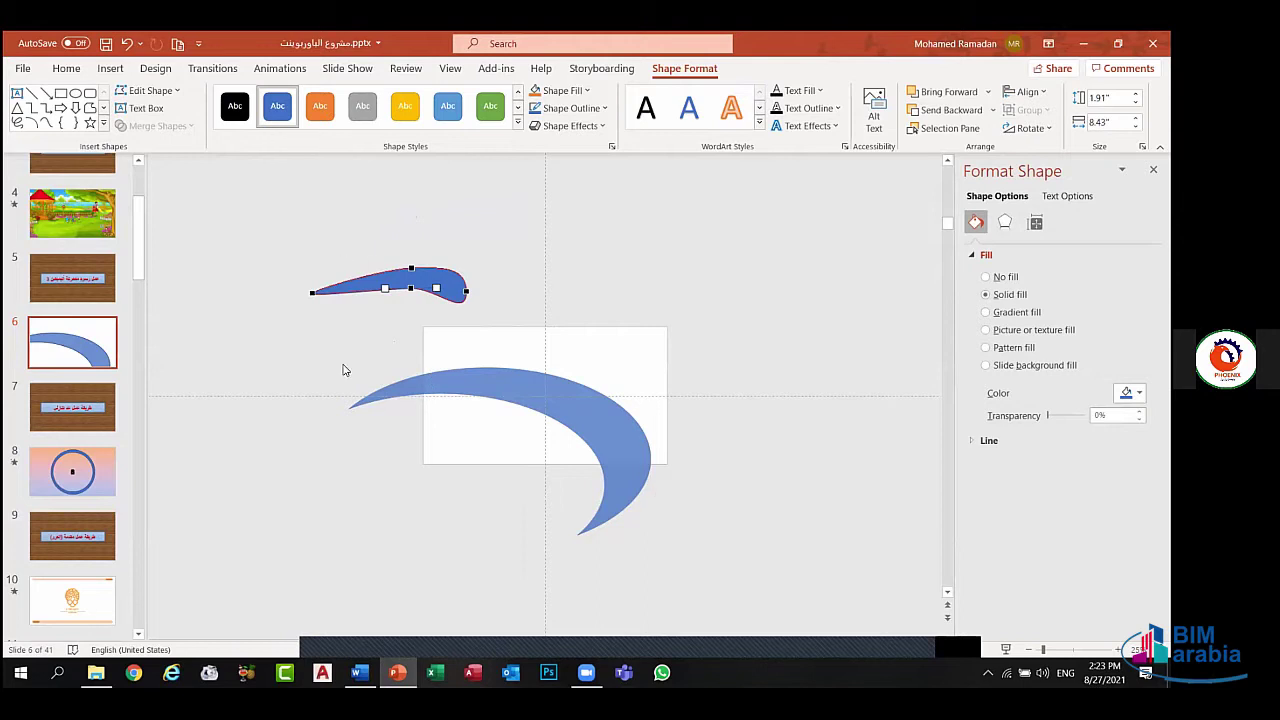
{"action": "left_click", "coordinate": [380, 300]}
- Delete the sliver and select the large blue crescent
{"action": "left_click", "coordinate": [405, 278]}
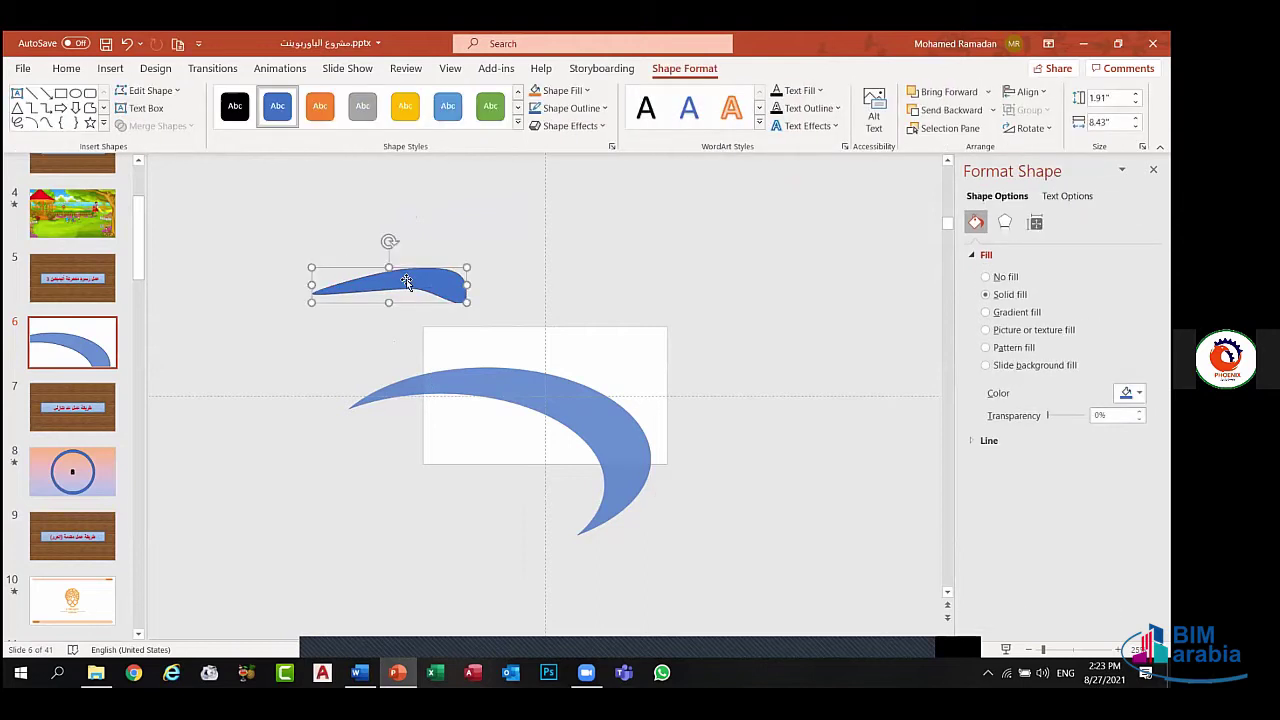
{"action": "key", "text": "Delete"}
{"action": "left_click", "coordinate": [520, 393]}
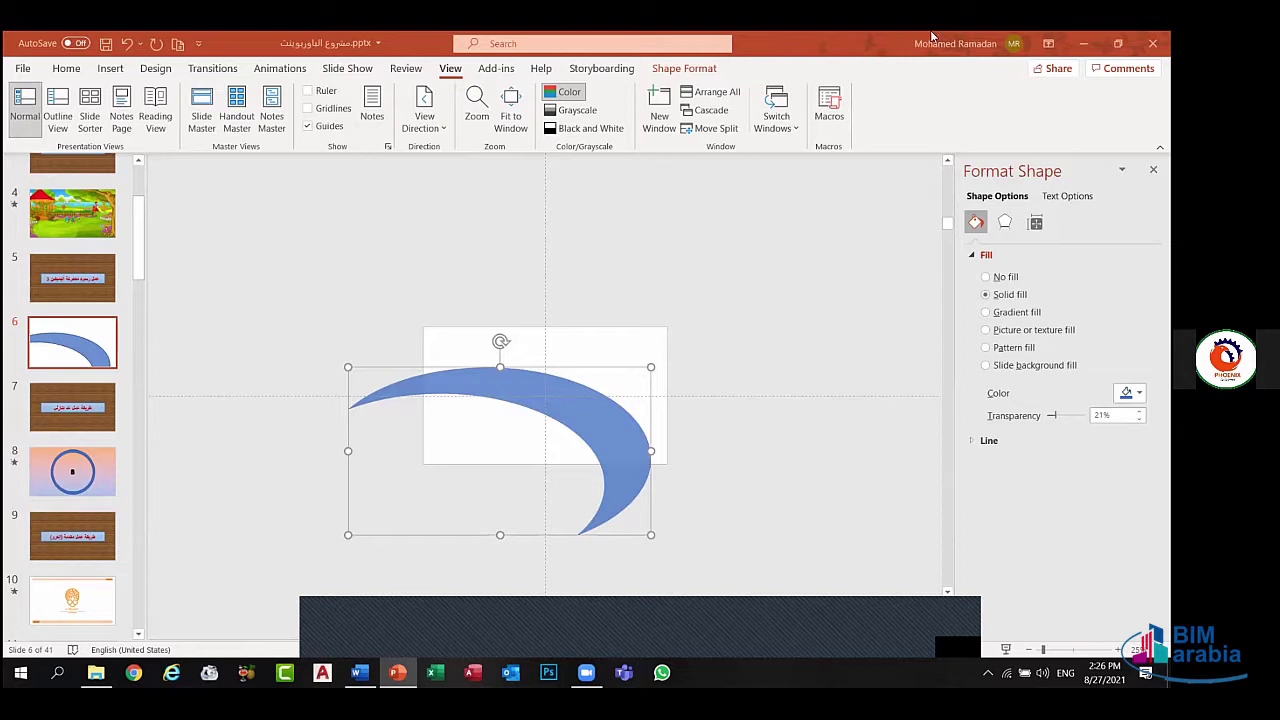
- Draw a rectangle beside the crescent's left end
{"action": "left_click", "coordinate": [706, 68]}
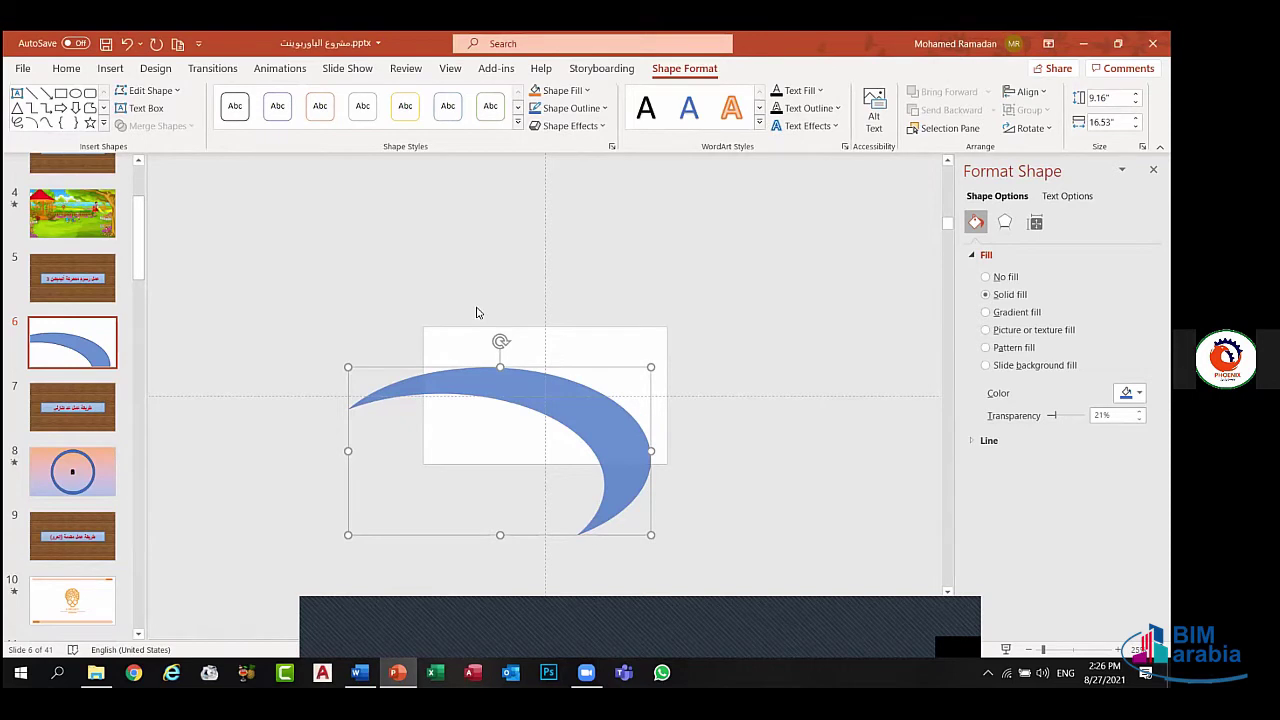
{"action": "left_click", "coordinate": [110, 68]}
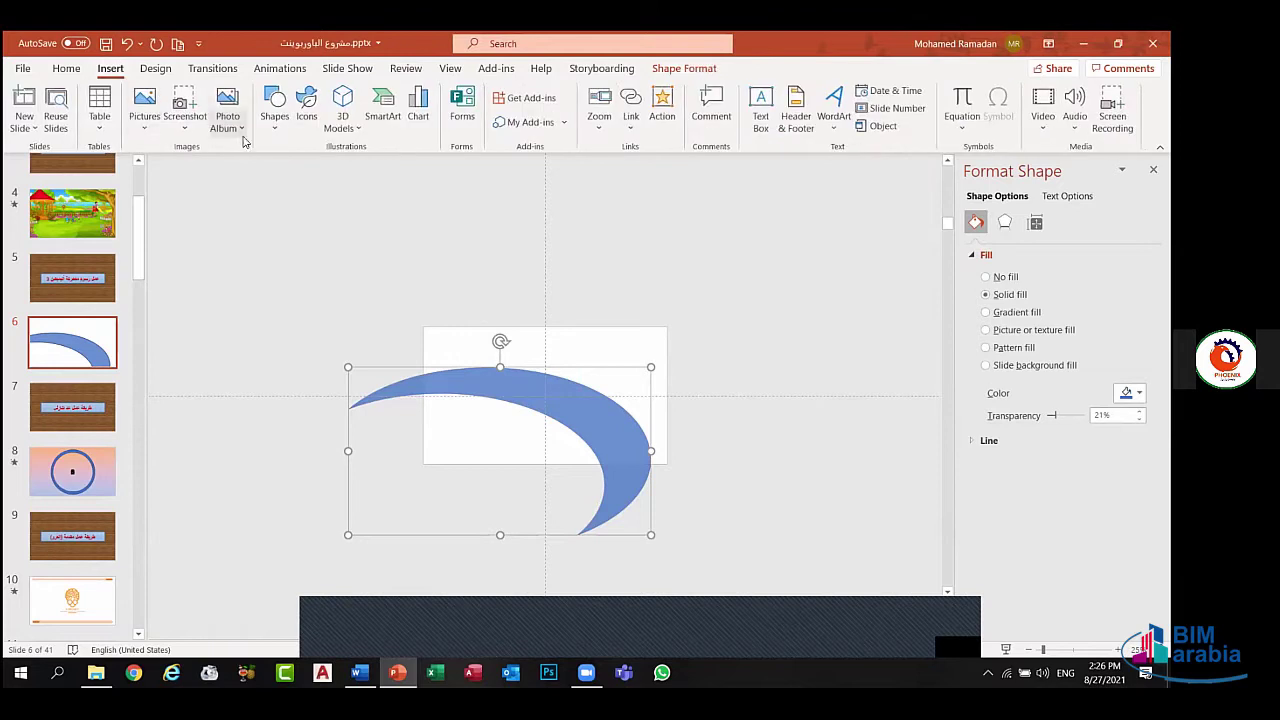
{"action": "left_click", "coordinate": [284, 122]}
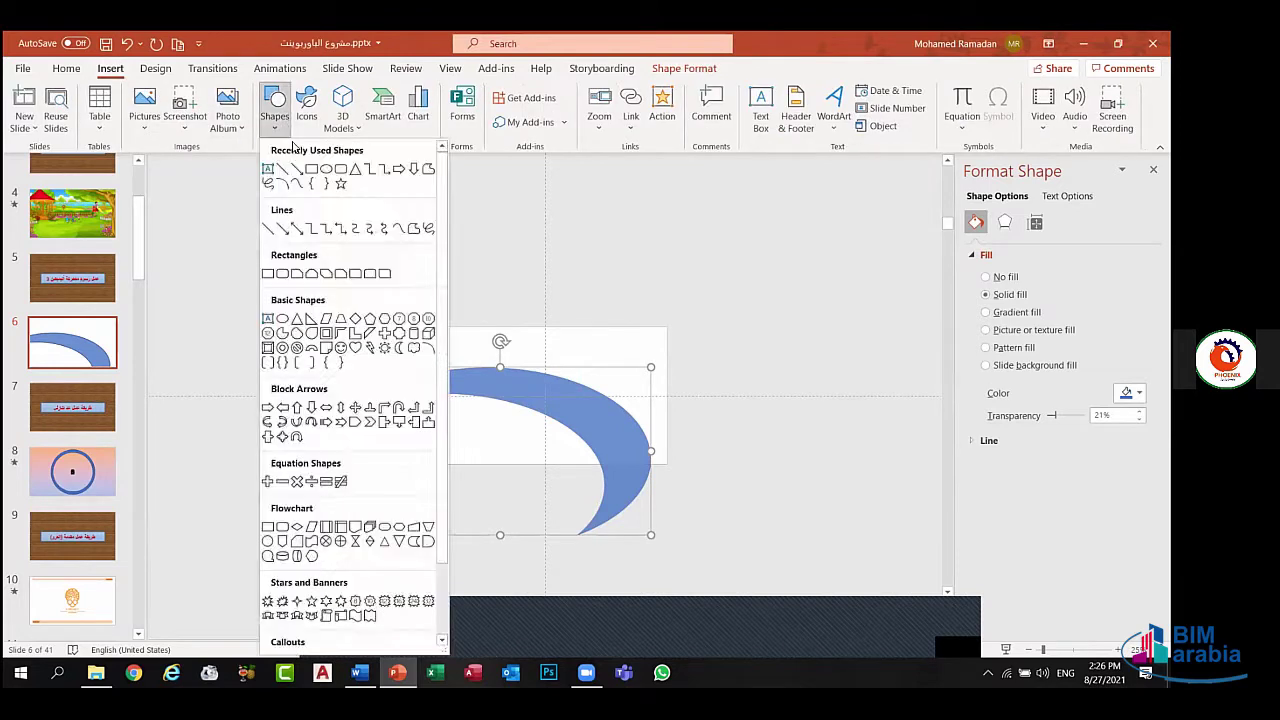
{"action": "left_click", "coordinate": [316, 177]}
{"action": "left_click_drag", "start_coordinate": [264, 242], "coordinate": [406, 308]}
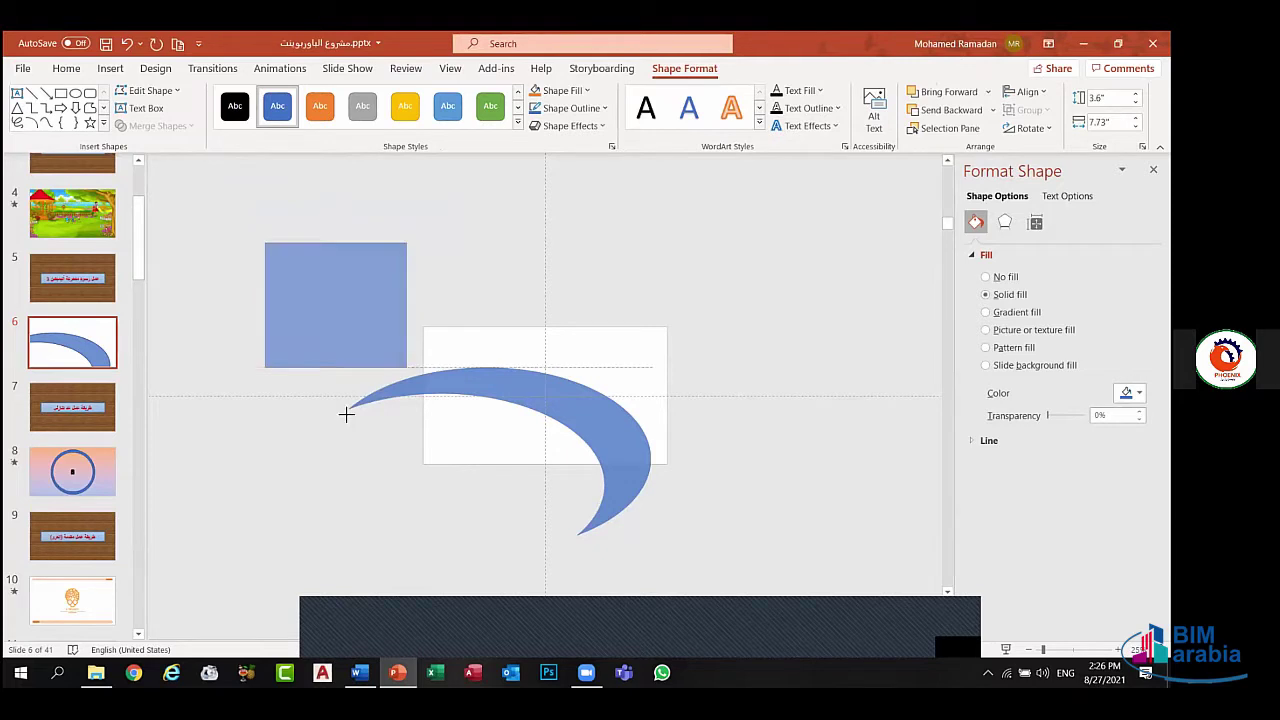
- Stretch the rectangle taller and lower its top edge
{"action": "mouse_move", "coordinate": [331, 309]}
{"action": "left_mouse_down"}
{"action": "mouse_move", "coordinate": [350, 445]}
{"action": "mouse_move", "coordinate": [365, 422]}
{"action": "left_mouse_up"}
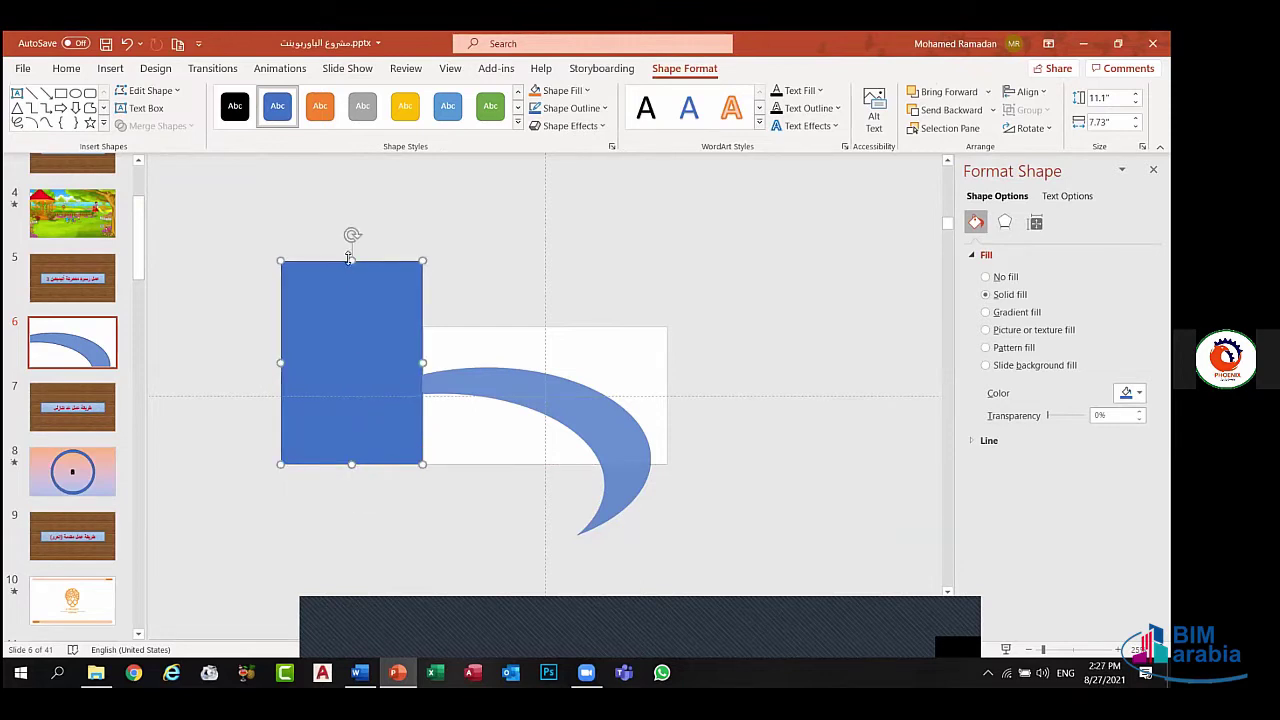
{"action": "left_click_drag", "start_coordinate": [350, 262], "coordinate": [347, 280]}
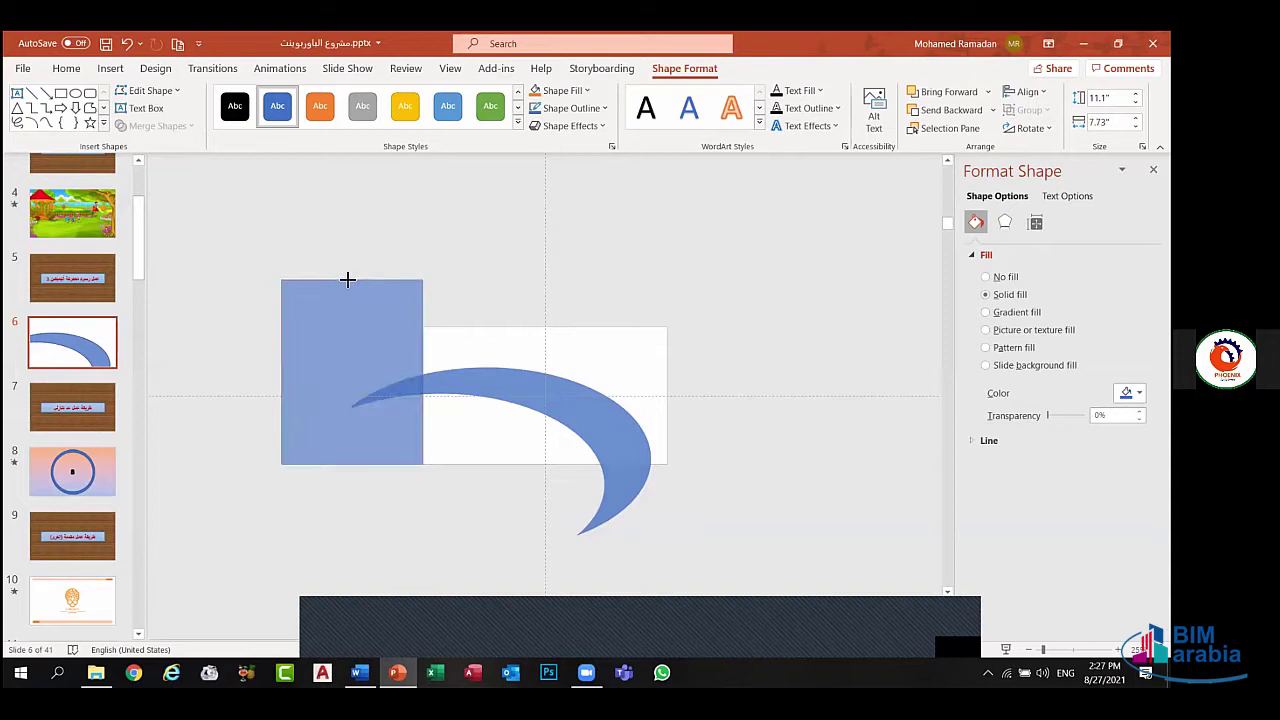
{"action": "left_click_drag", "start_coordinate": [347, 280], "coordinate": [355, 301]}
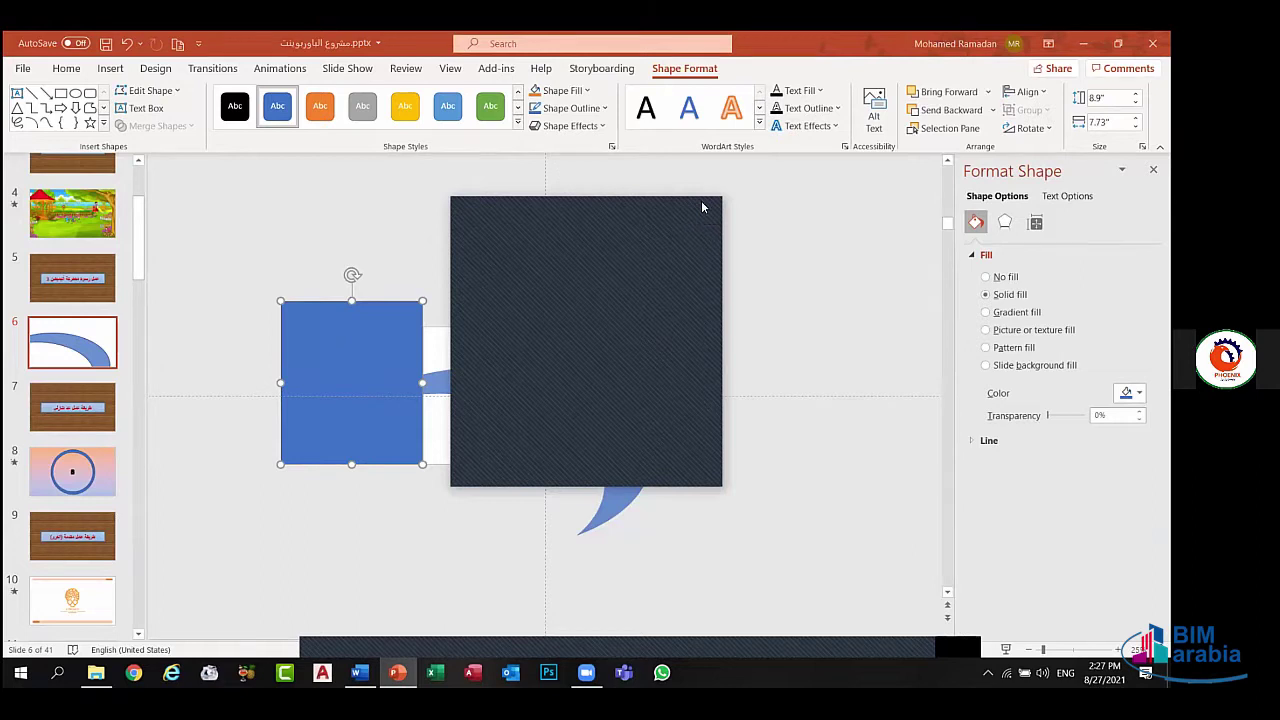
- Dismiss the overlay panel and undo the rectangle's last resize and move
{"action": "left_click", "coordinate": [702, 207]}
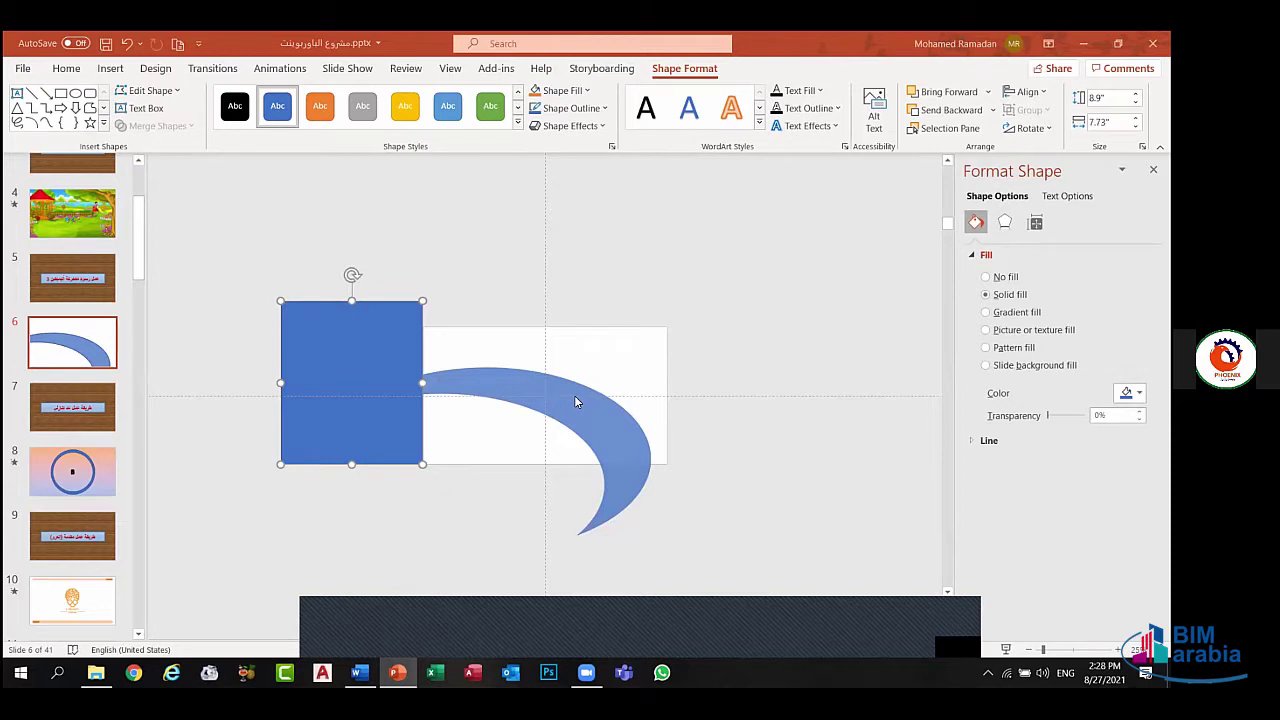
{"action": "left_click", "coordinate": [575, 400], "text": "shift"}
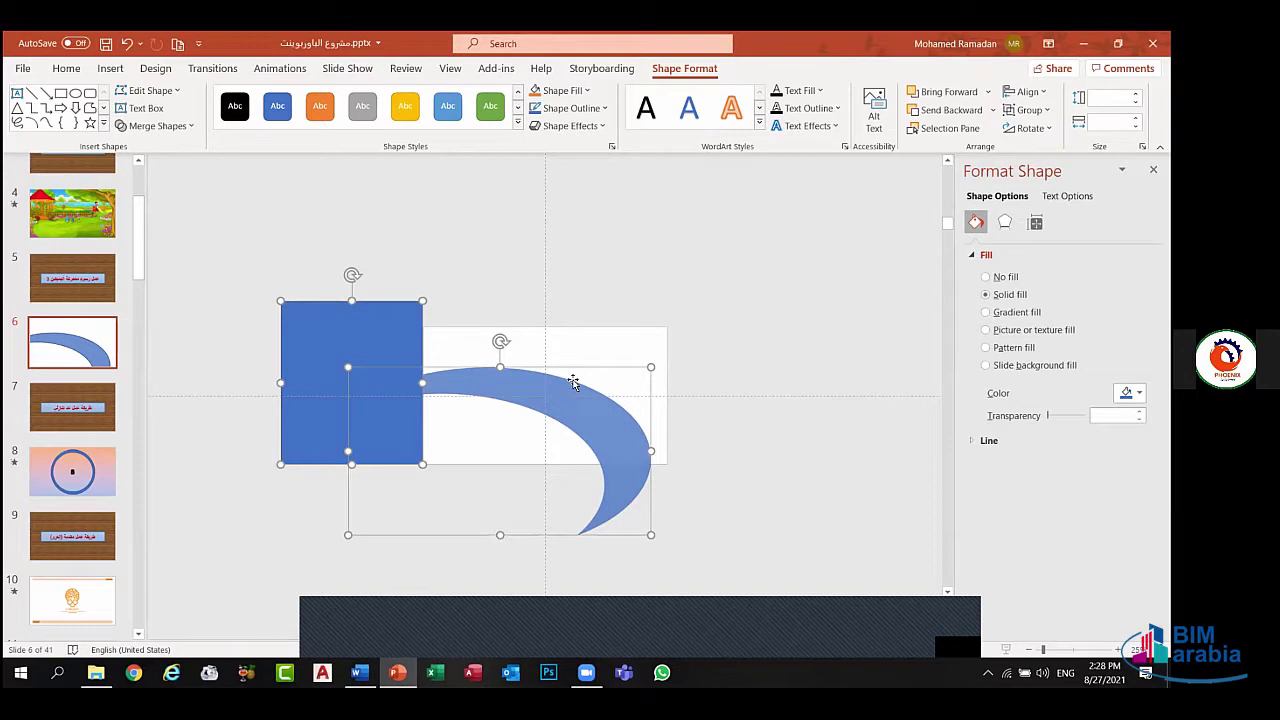
{"action": "key", "text": "ctrl+z"}
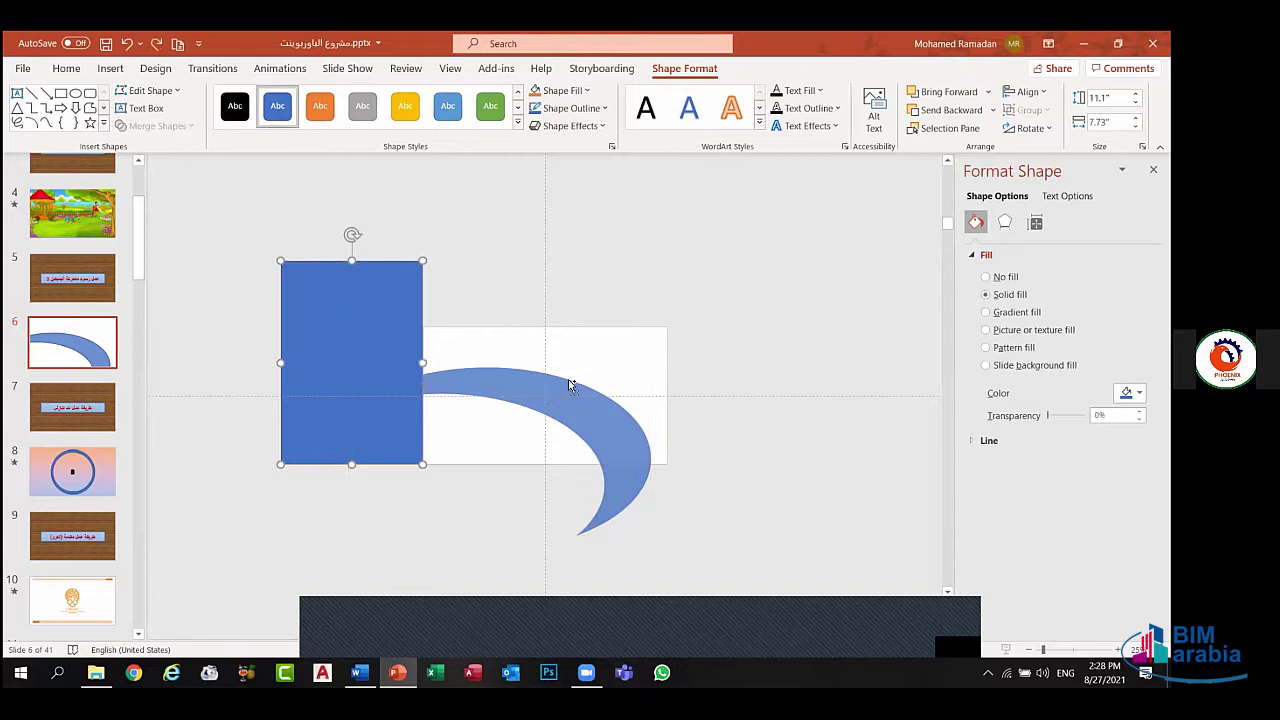
{"action": "key", "text": "ctrl+z"}
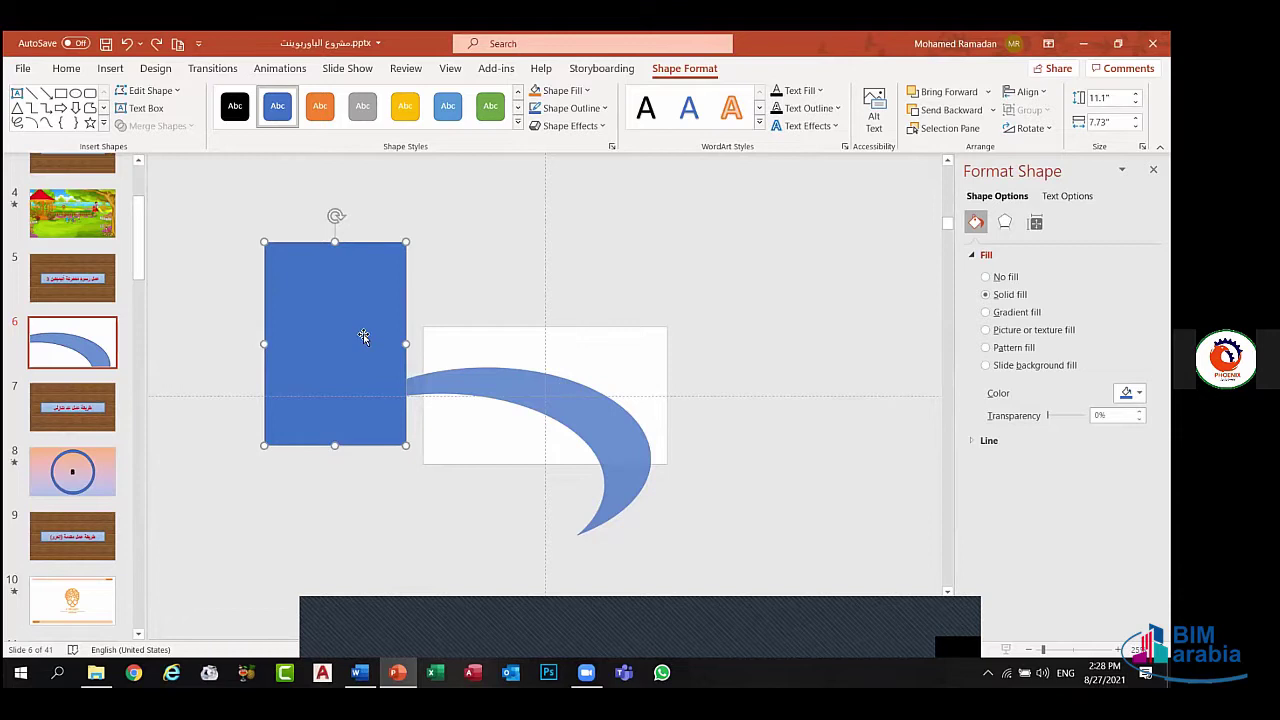
- Nudge the rectangle onto the left tip and subtract it from the arc
{"action": "mouse_move", "coordinate": [362, 333]}
{"action": "left_mouse_down"}
{"action": "mouse_move", "coordinate": [366, 357]}
{"action": "mouse_move", "coordinate": [380, 354]}
{"action": "left_mouse_up"}
{"action": "left_click", "coordinate": [489, 387]}
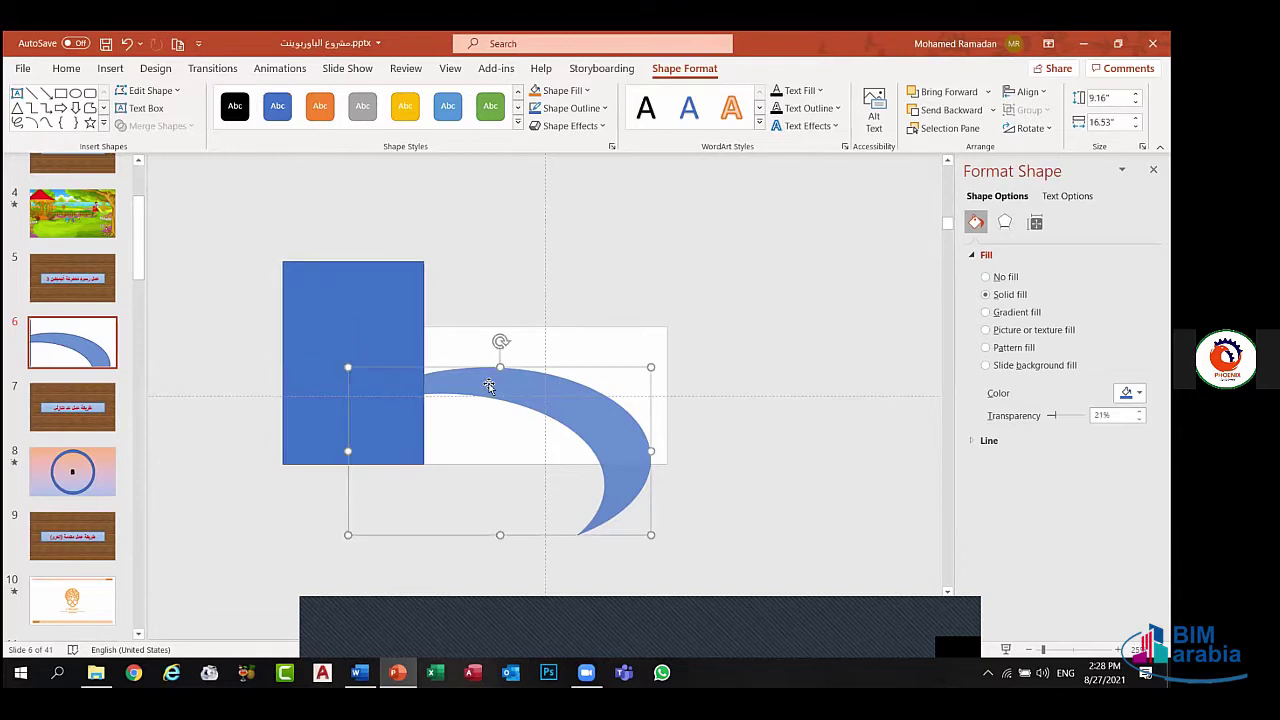
{"action": "left_click", "coordinate": [326, 320], "text": "shift"}
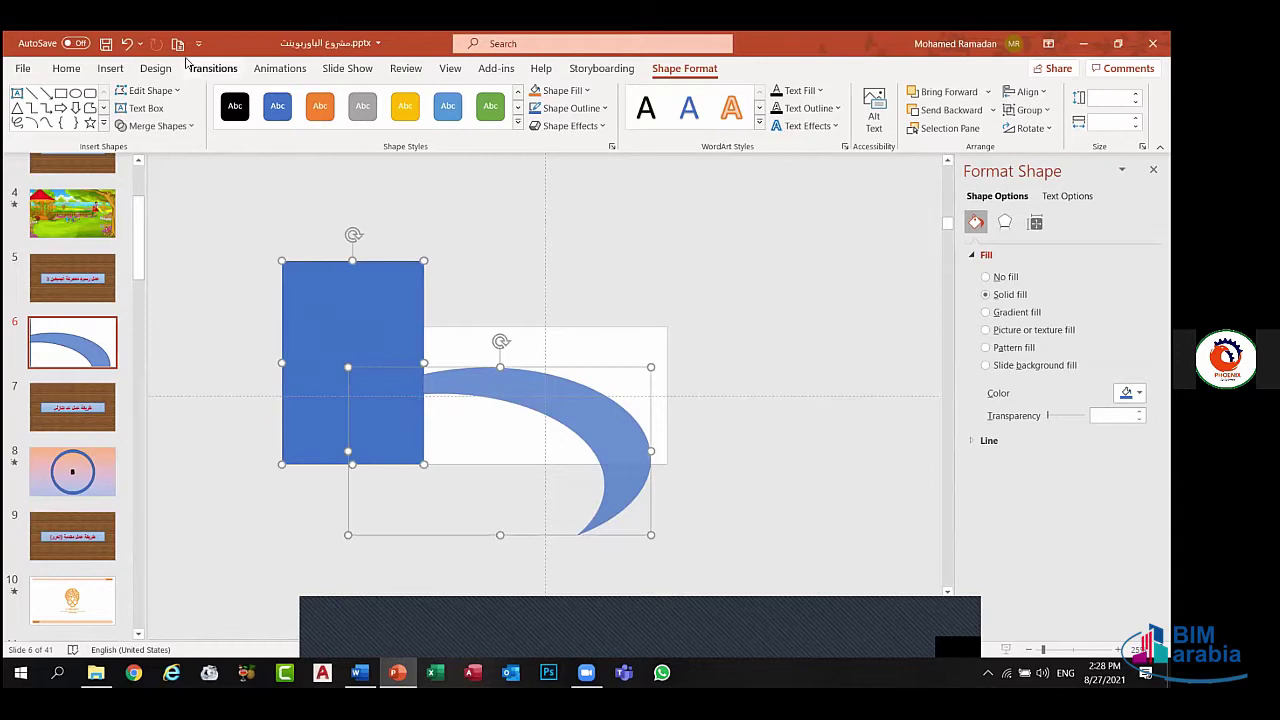
{"action": "left_click", "coordinate": [191, 127]}
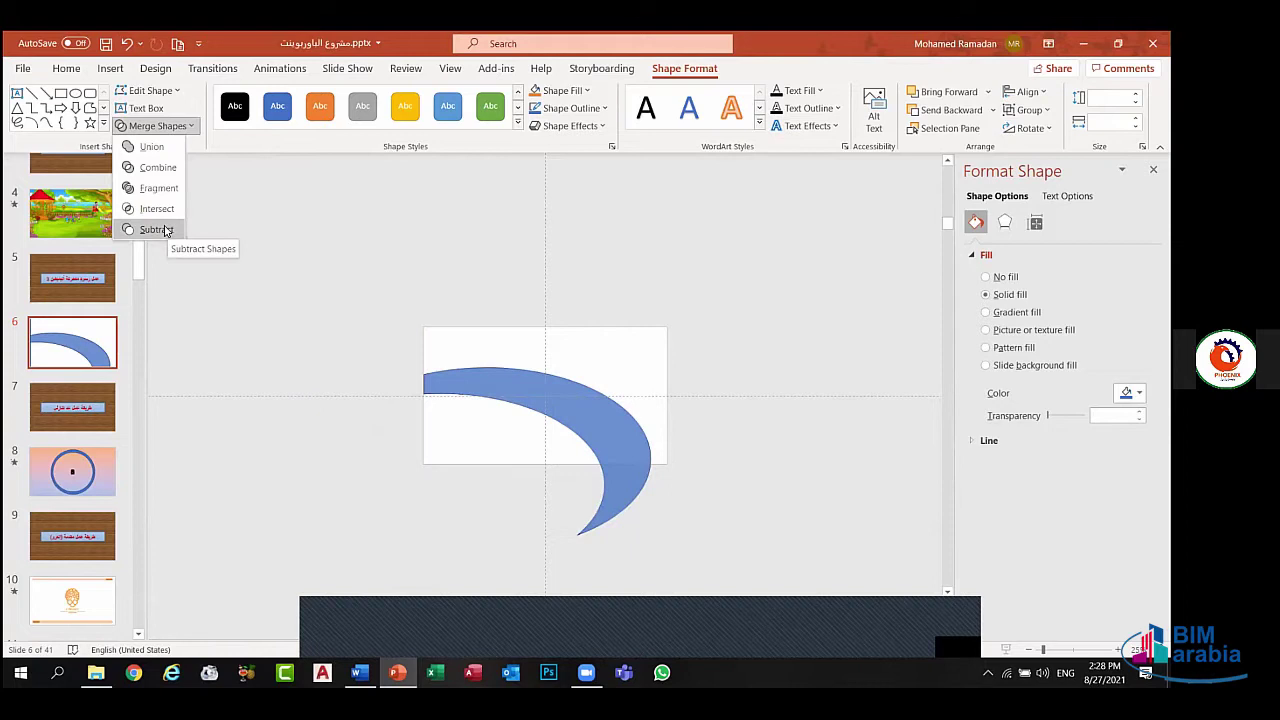
{"action": "left_click", "coordinate": [167, 230]}
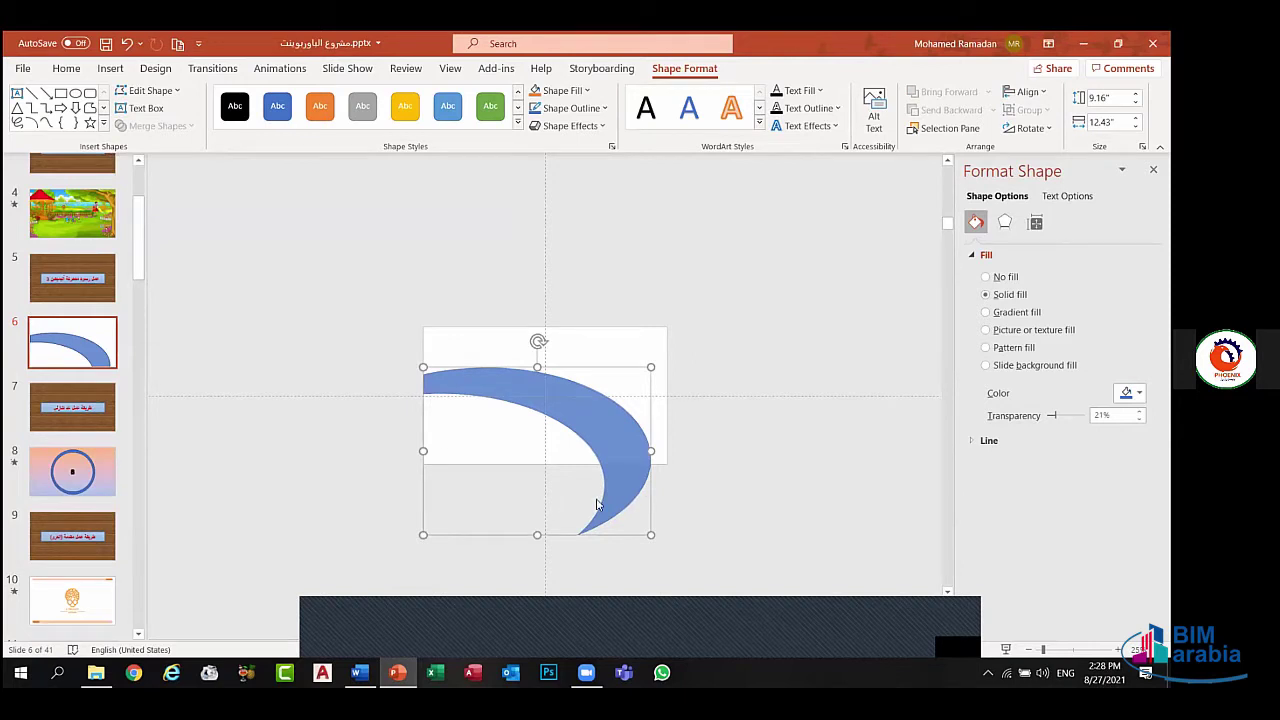
{"action": "left_click", "coordinate": [346, 480]}
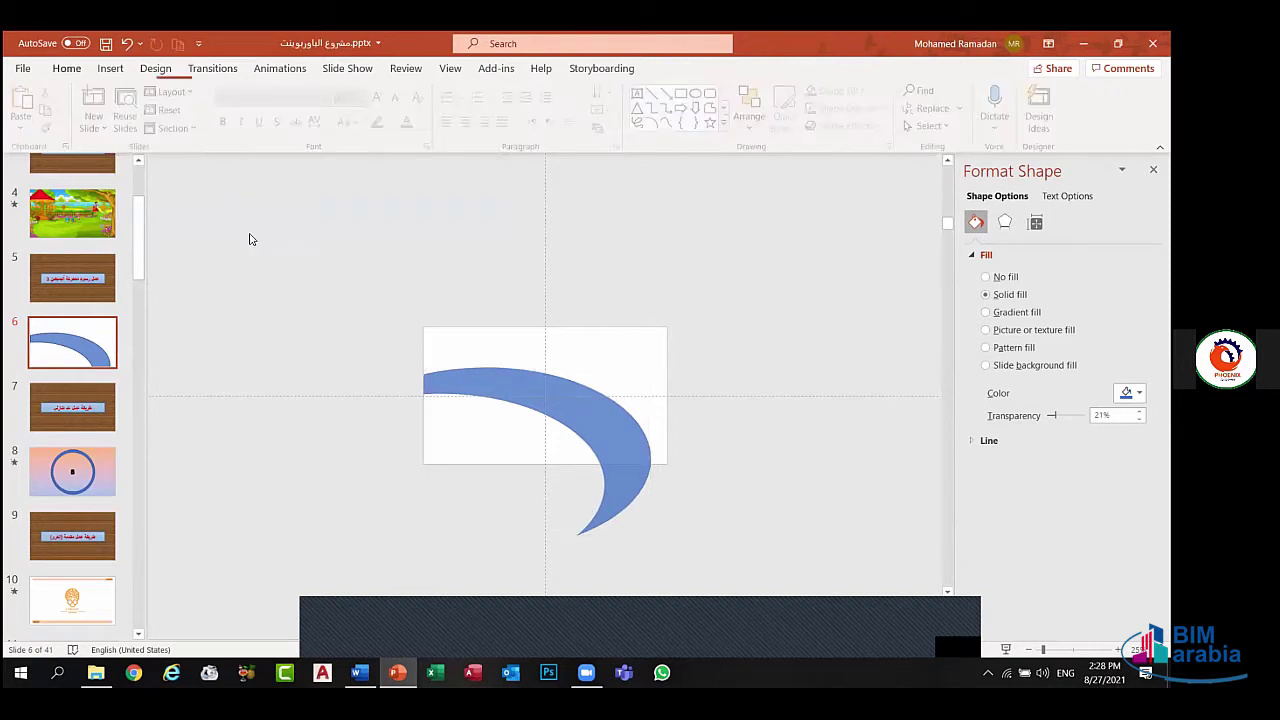
- Draw a wide rectangle over the arc's lower tail and select it with the arc
{"action": "left_click", "coordinate": [110, 68]}
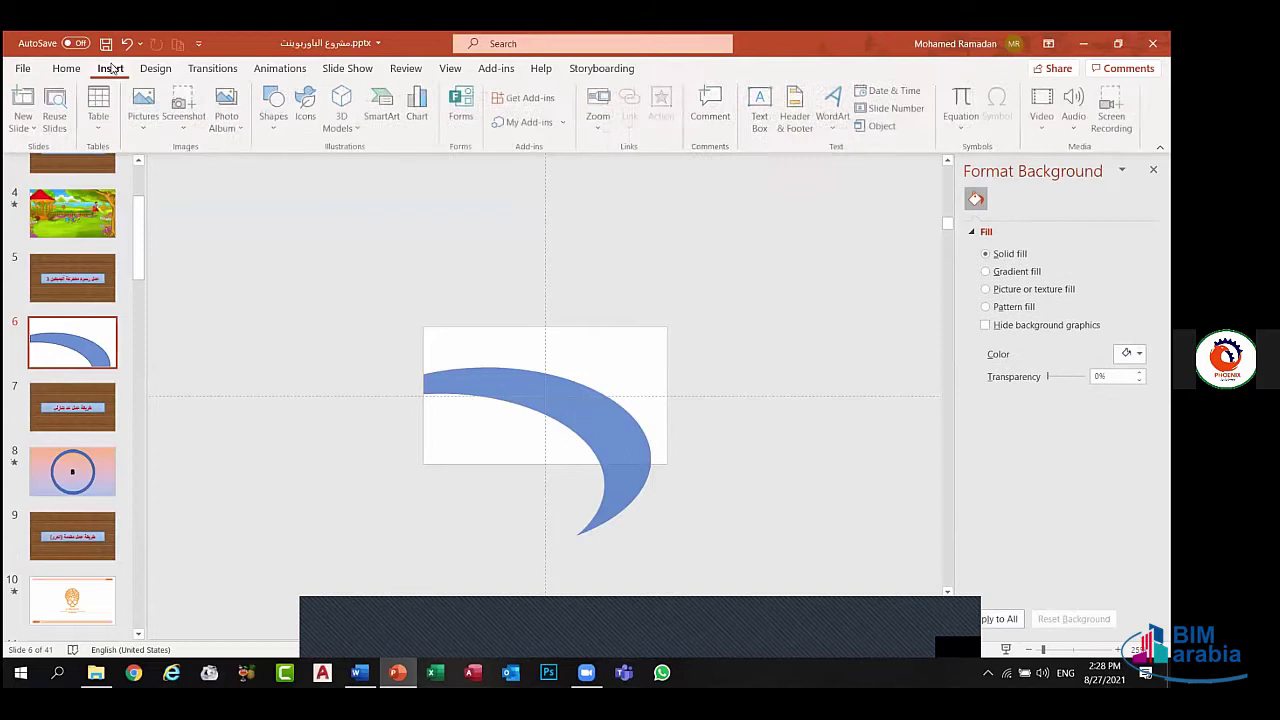
{"action": "left_click", "coordinate": [276, 120]}
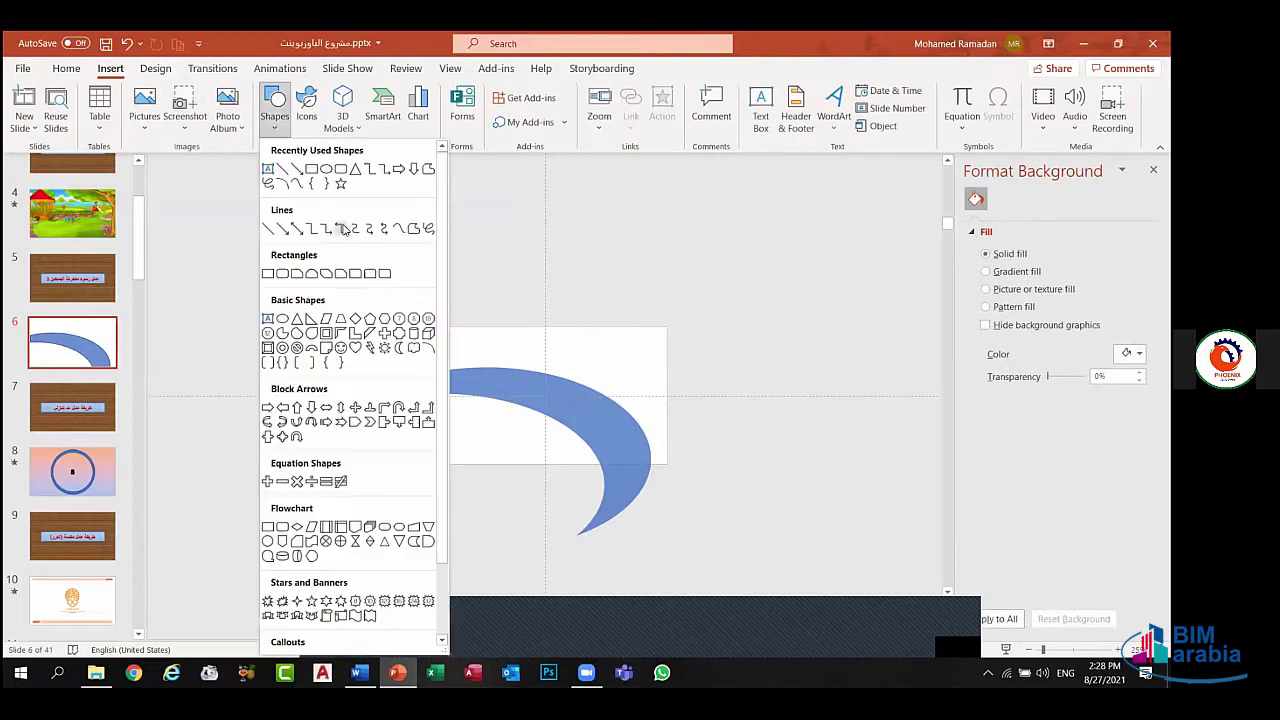
{"action": "left_click", "coordinate": [312, 170]}
{"action": "mouse_move", "coordinate": [423, 473]}
{"action": "left_mouse_down"}
{"action": "mouse_move", "coordinate": [684, 551]}
{"action": "mouse_move", "coordinate": [643, 526]}
{"action": "left_mouse_up"}
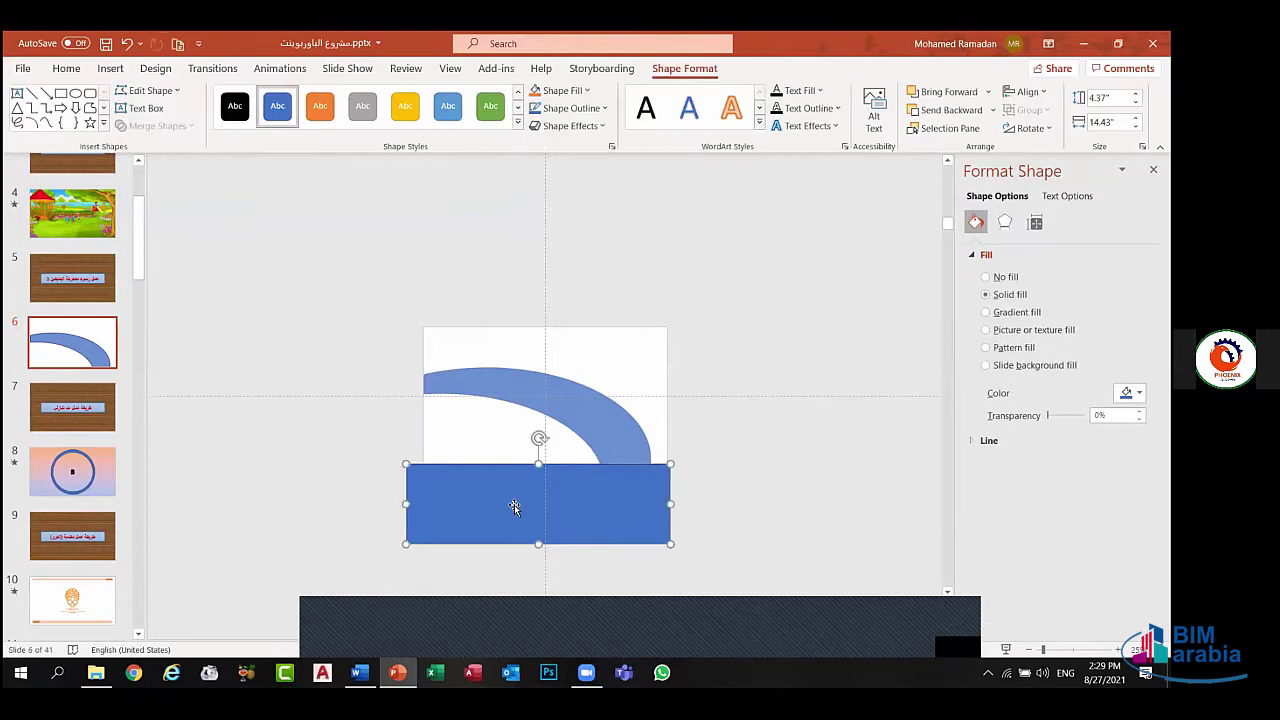
{"action": "left_click", "coordinate": [598, 429]}
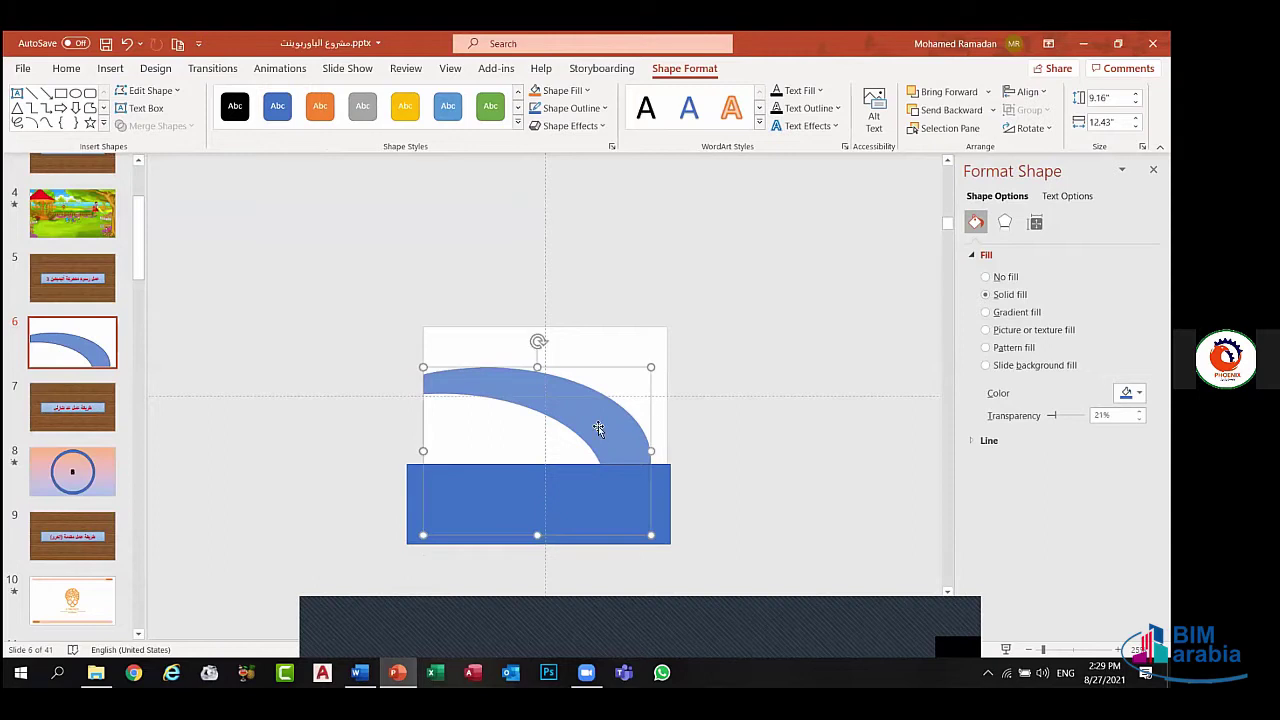
{"action": "left_click", "coordinate": [417, 529], "text": "shift"}
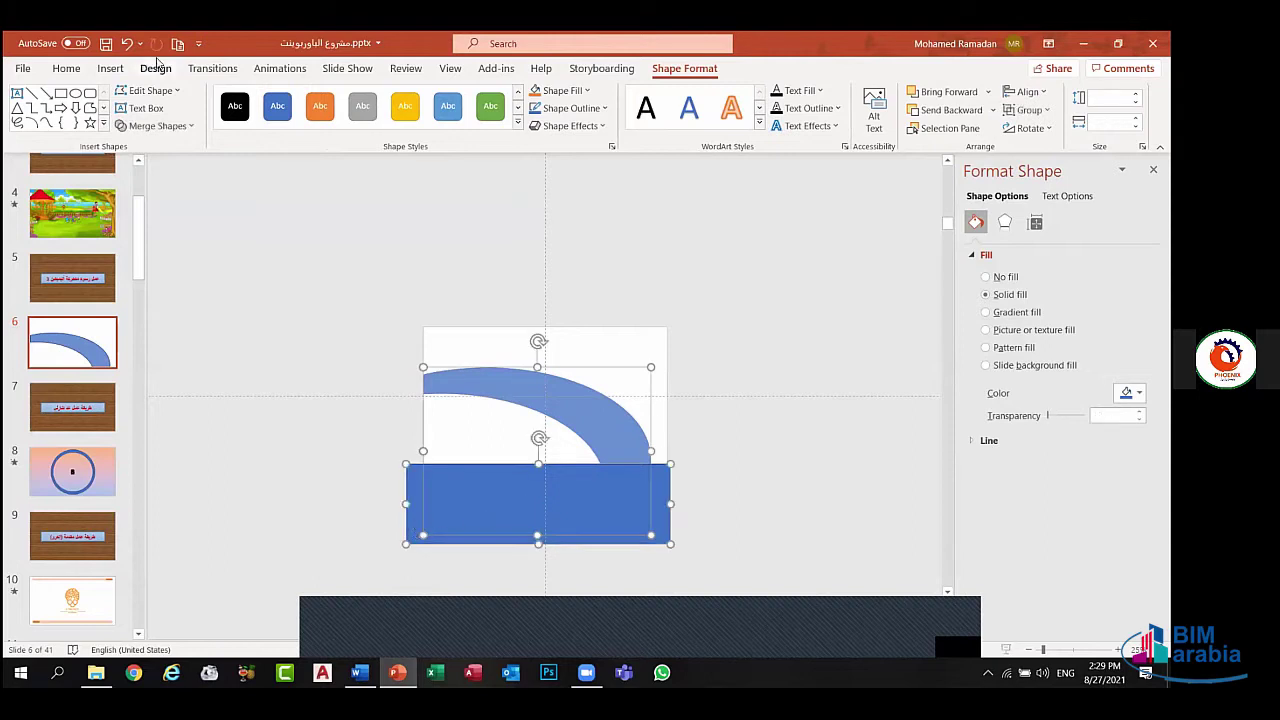
- Subtract the wide rectangle from the arc, leaving a 5.3" by 12.43" curved band
{"action": "left_click", "coordinate": [181, 123]}
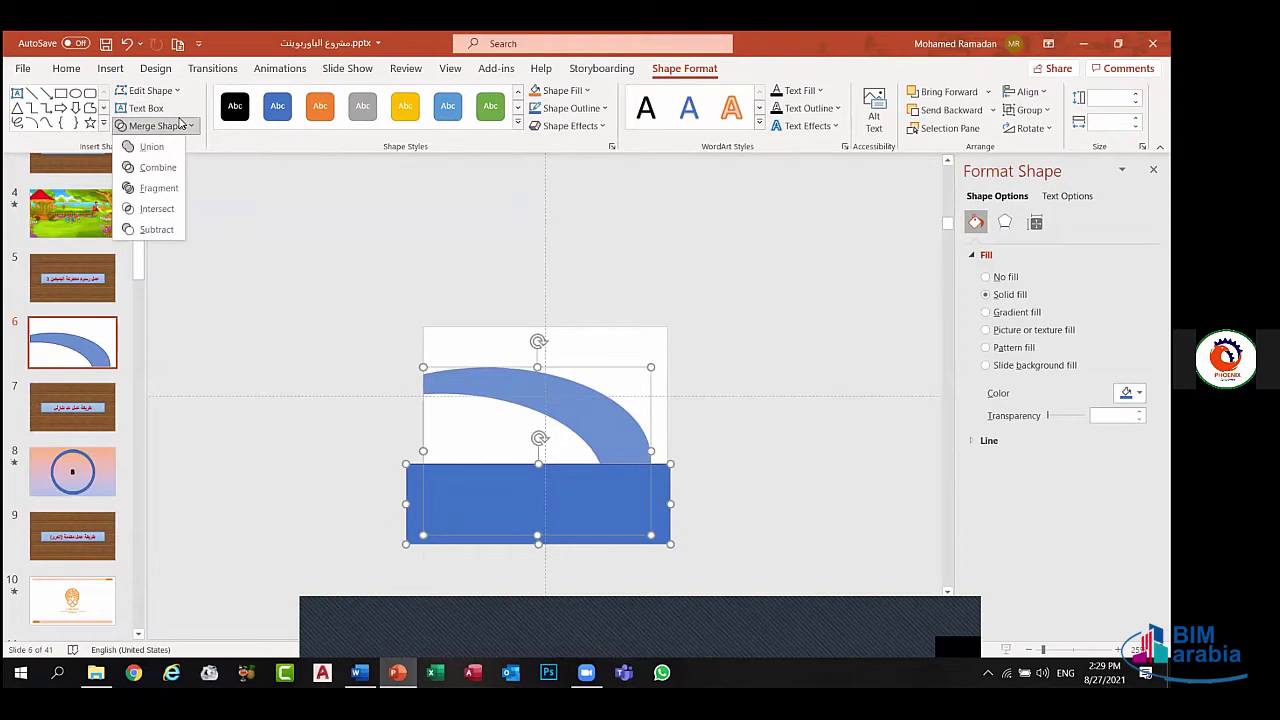
{"action": "left_click", "coordinate": [156, 229]}
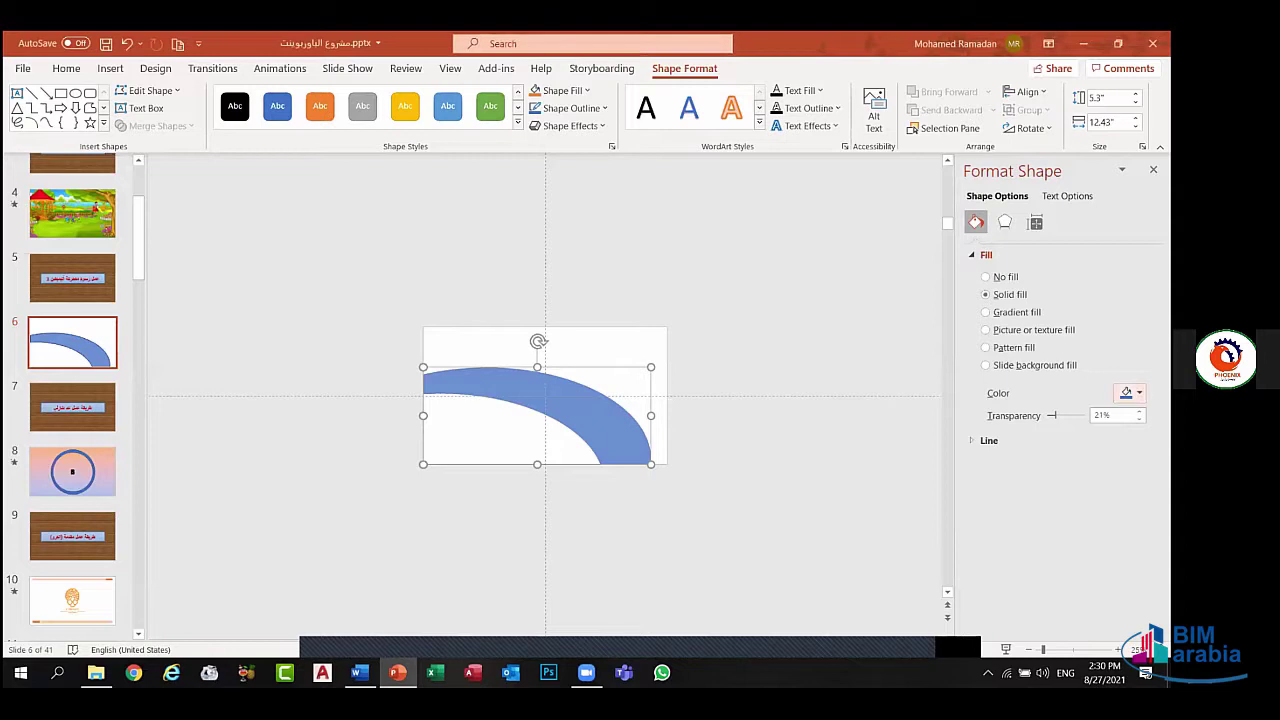
- Fill the arc dark grey, then select the empty slide for background settings
{"action": "left_click", "coordinate": [1128, 393]}
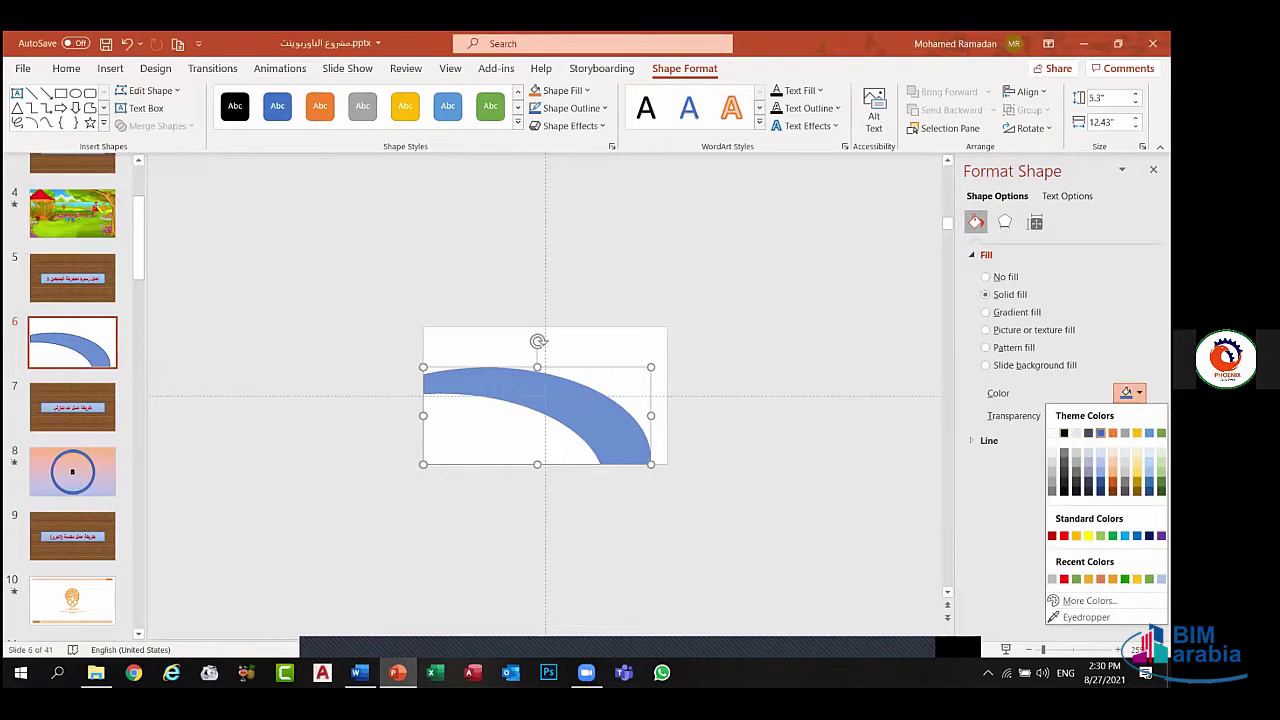
{"action": "left_click", "coordinate": [1064, 432]}
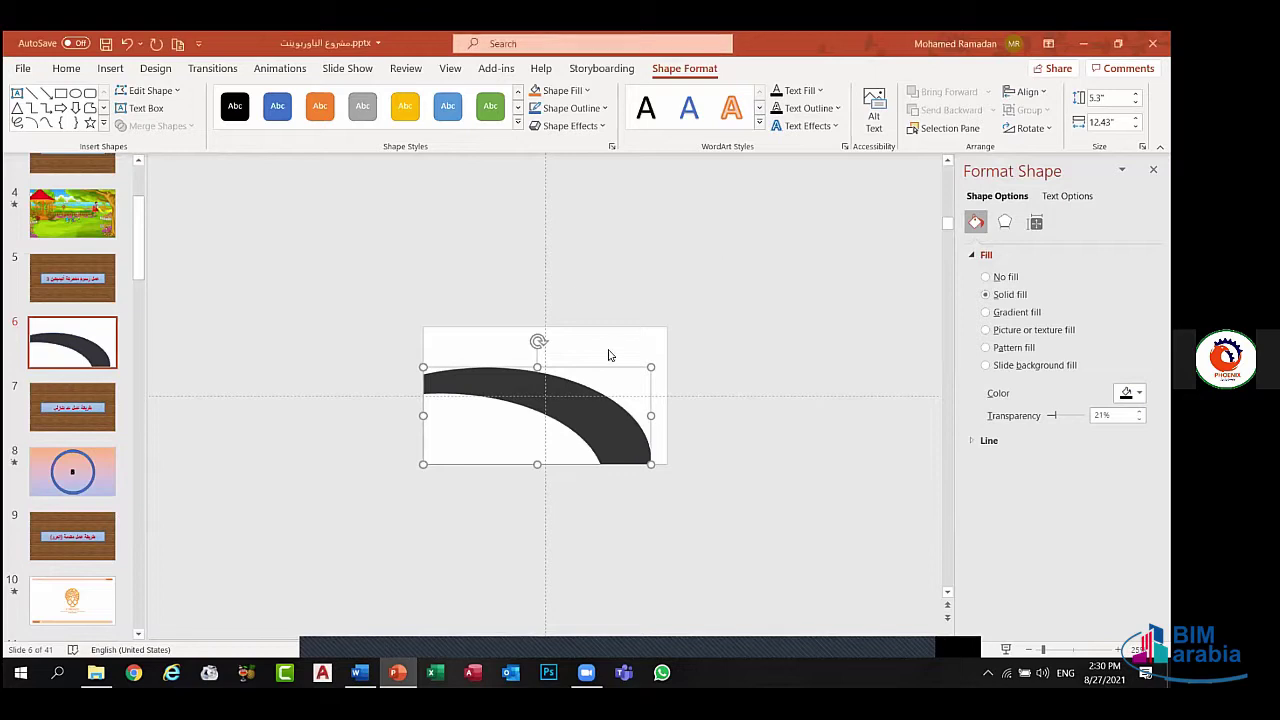
{"action": "left_click", "coordinate": [458, 340]}
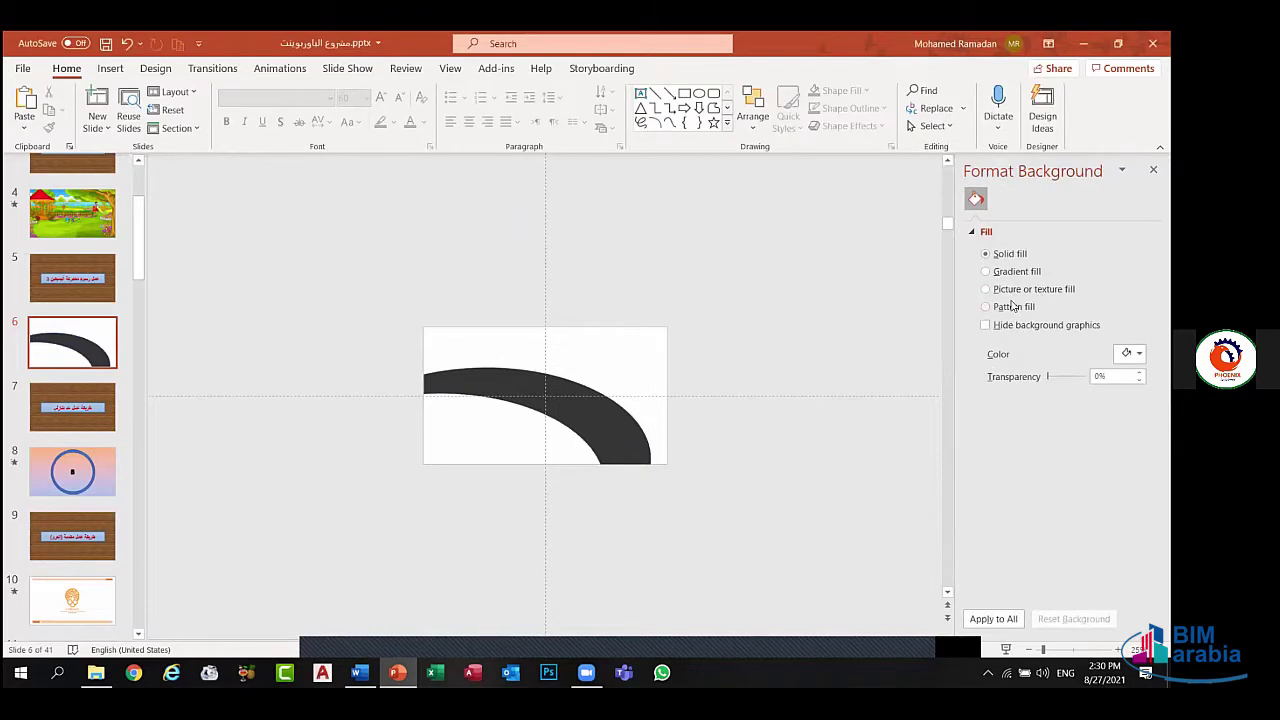
{"action": "left_click", "coordinate": [1130, 353]}
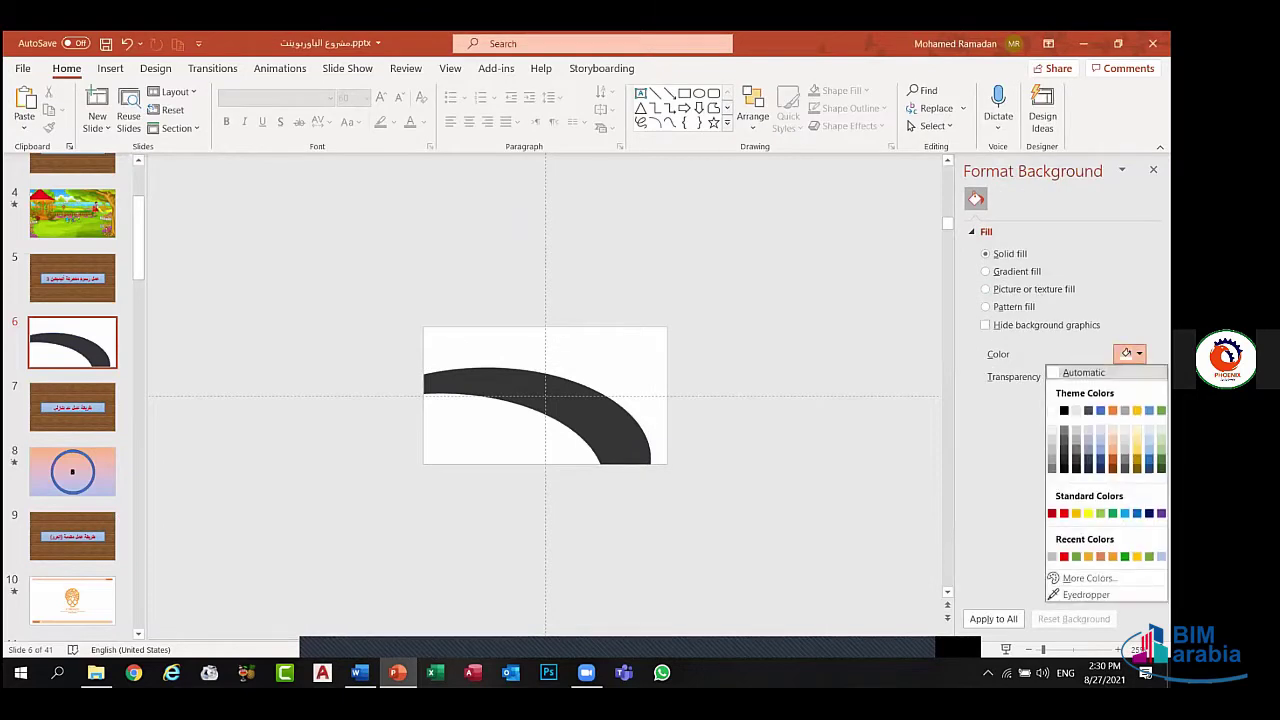
{"action": "left_click", "coordinate": [1052, 430]}
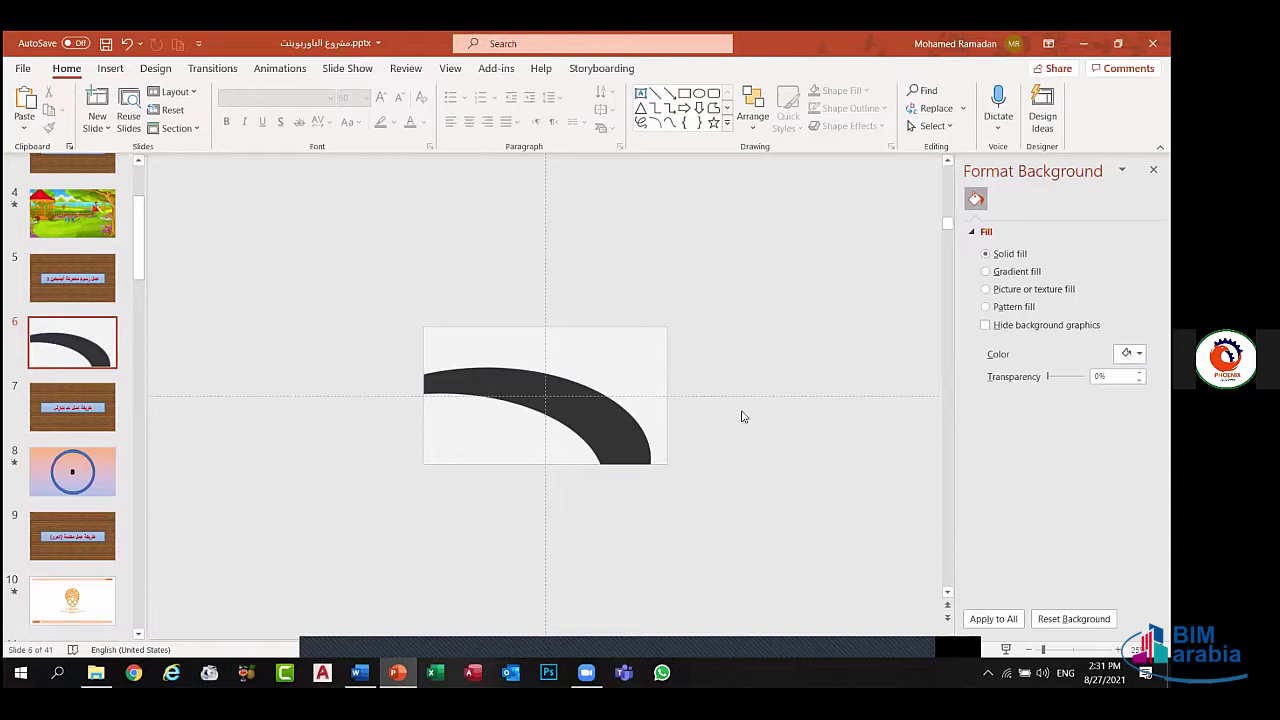
{"action": "left_click", "coordinate": [610, 424]}
{"action": "left_click", "coordinate": [586, 362]}
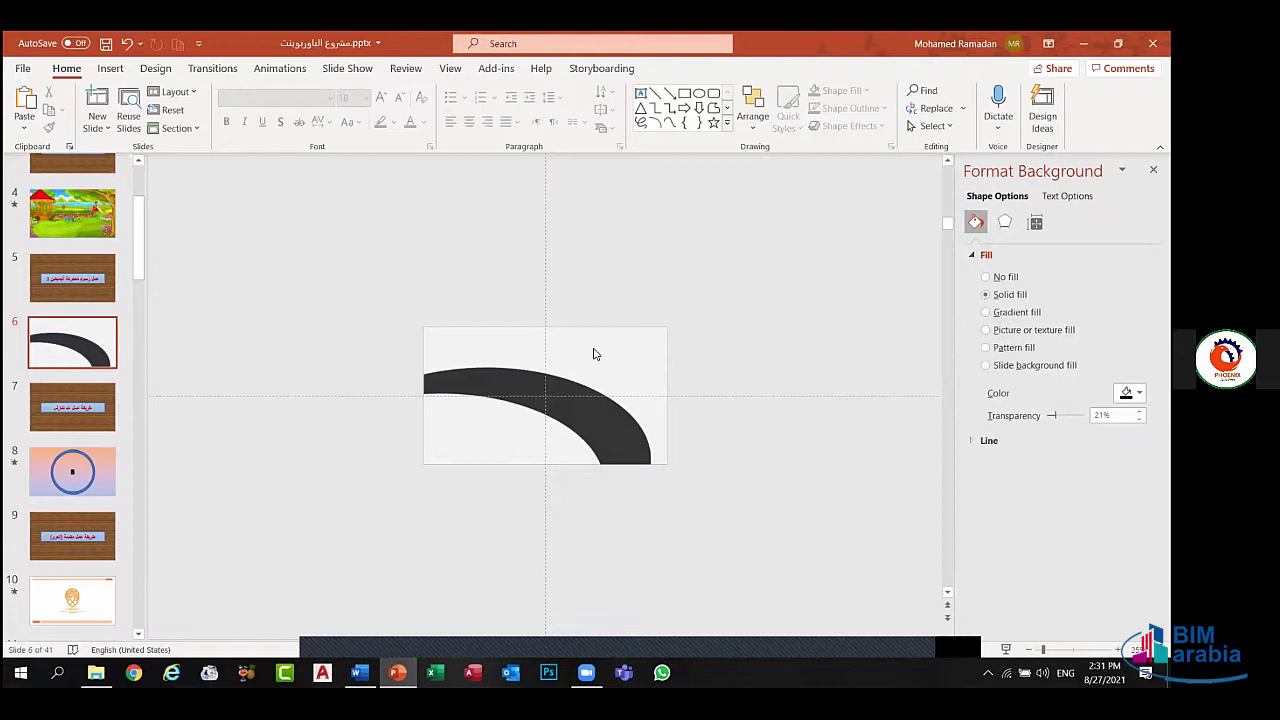
{"action": "left_click", "coordinate": [1130, 353]}
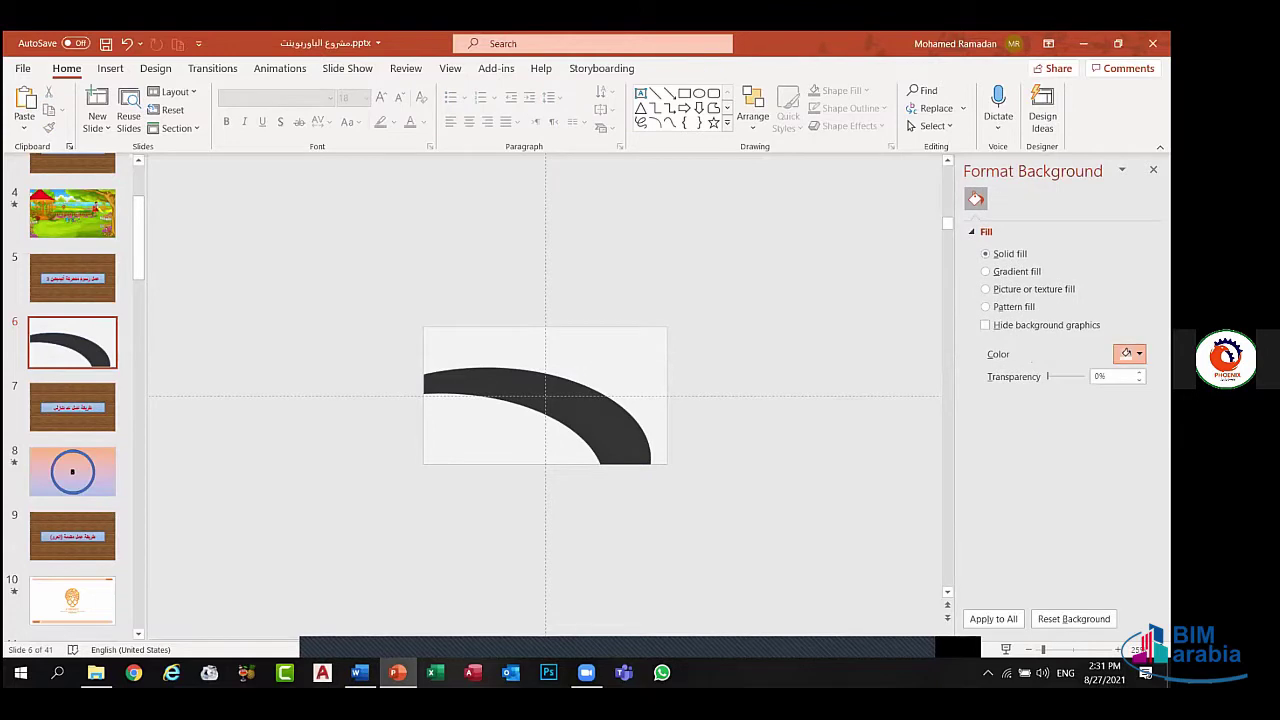
{"action": "key", "text": "Escape"}
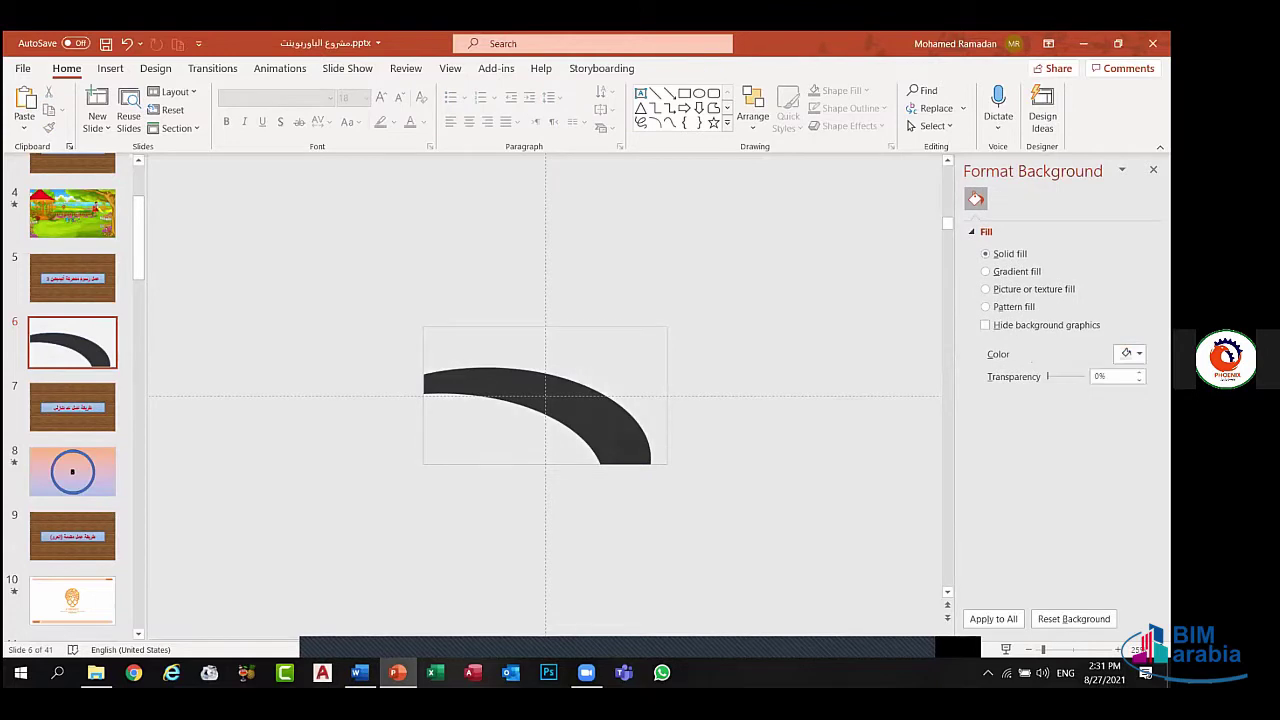
{"action": "scroll", "coordinate": [612, 378], "scroll_direction": "up", "scroll_amount": 1}
{"action": "scroll", "coordinate": [612, 378], "scroll_direction": "up", "scroll_amount": 2}
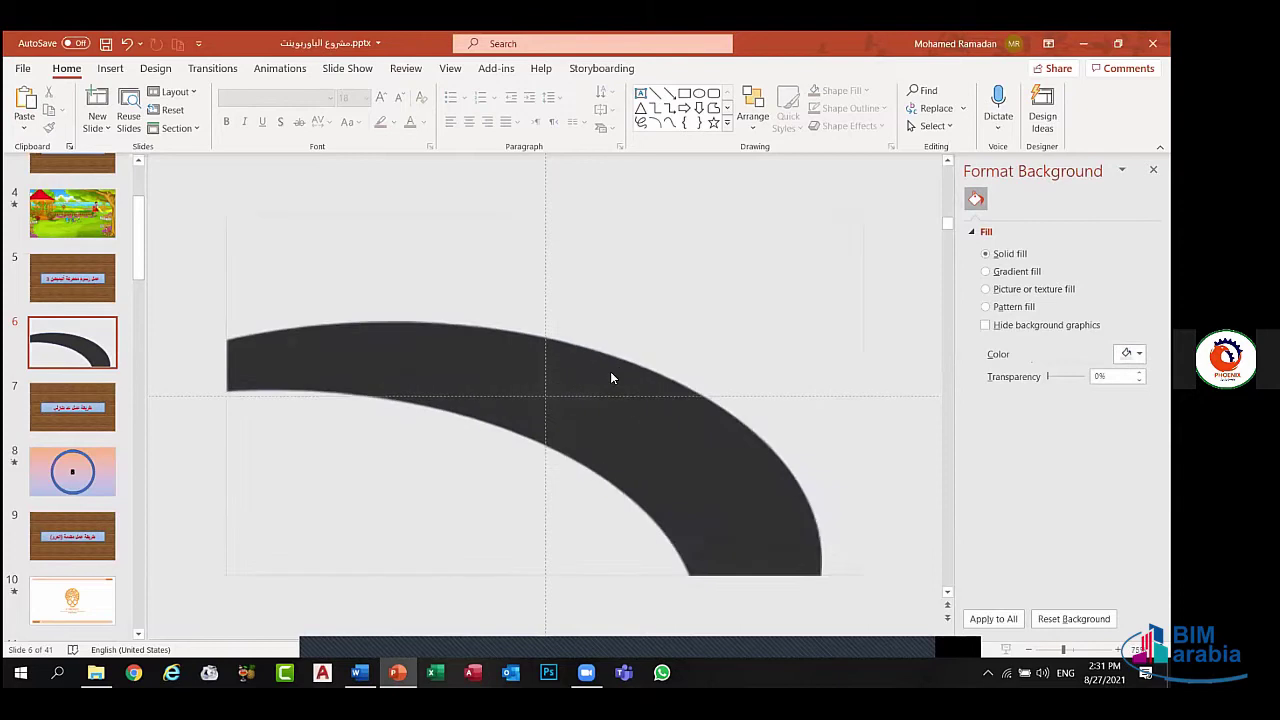
{"action": "scroll", "coordinate": [612, 378], "scroll_direction": "up", "scroll_amount": 1}
{"action": "scroll", "coordinate": [612, 378], "scroll_direction": "down", "scroll_amount": 1}
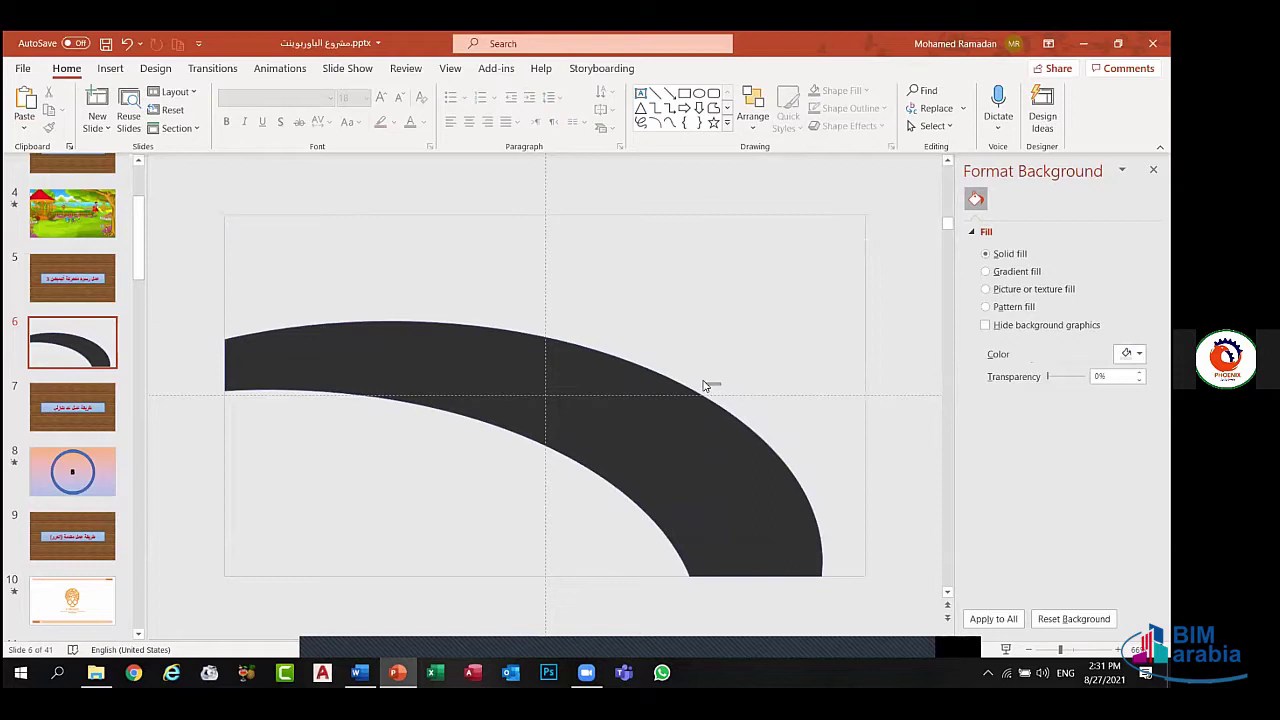
{"action": "scroll", "coordinate": [701, 386], "scroll_direction": "down", "scroll_amount": 3}
{"action": "scroll", "coordinate": [701, 386], "scroll_direction": "down", "scroll_amount": 1}
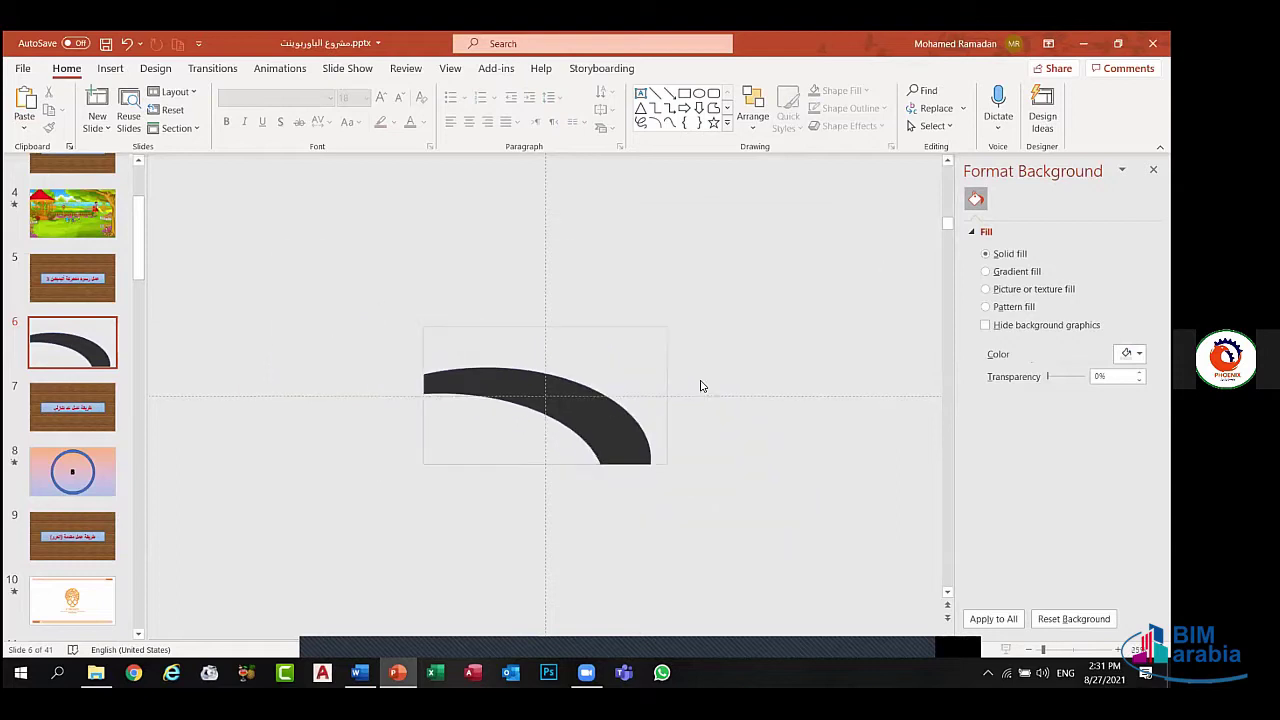
{"action": "scroll", "coordinate": [701, 386], "scroll_direction": "up", "scroll_amount": 1}
{"action": "scroll", "coordinate": [701, 386], "scroll_direction": "up", "scroll_amount": 2}
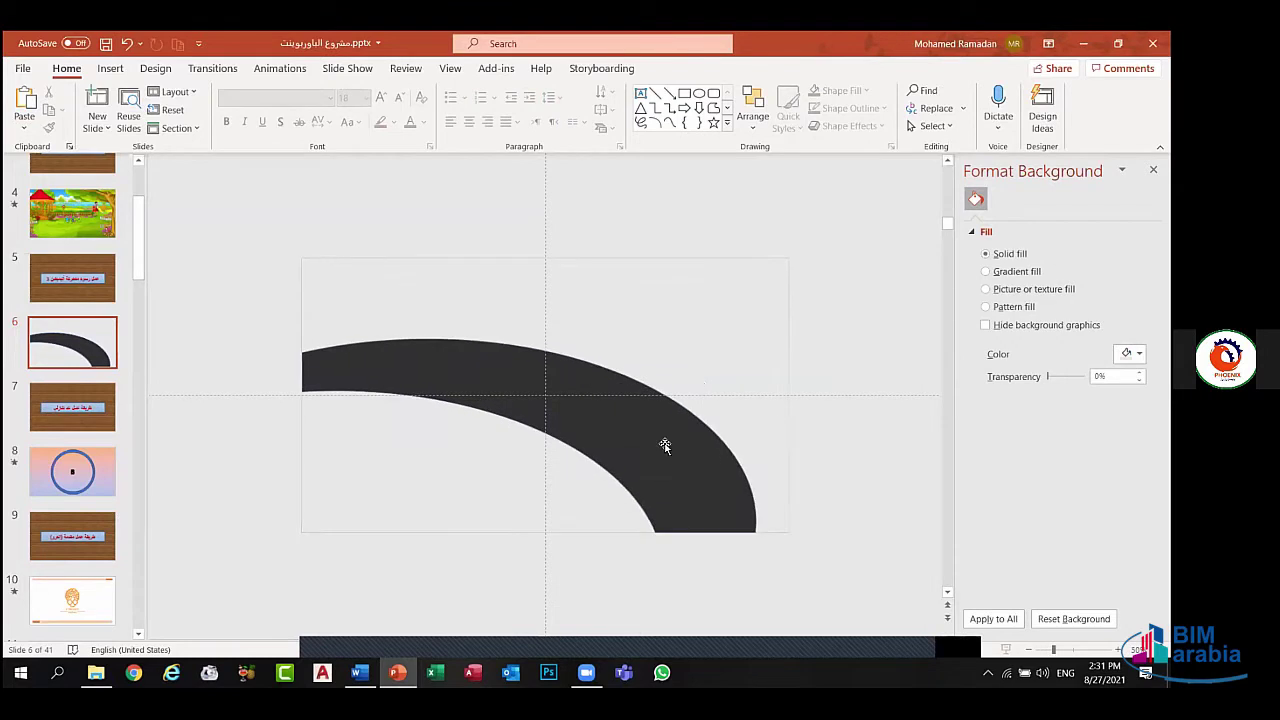
{"action": "scroll", "coordinate": [665, 445], "scroll_direction": "down", "scroll_amount": 2}
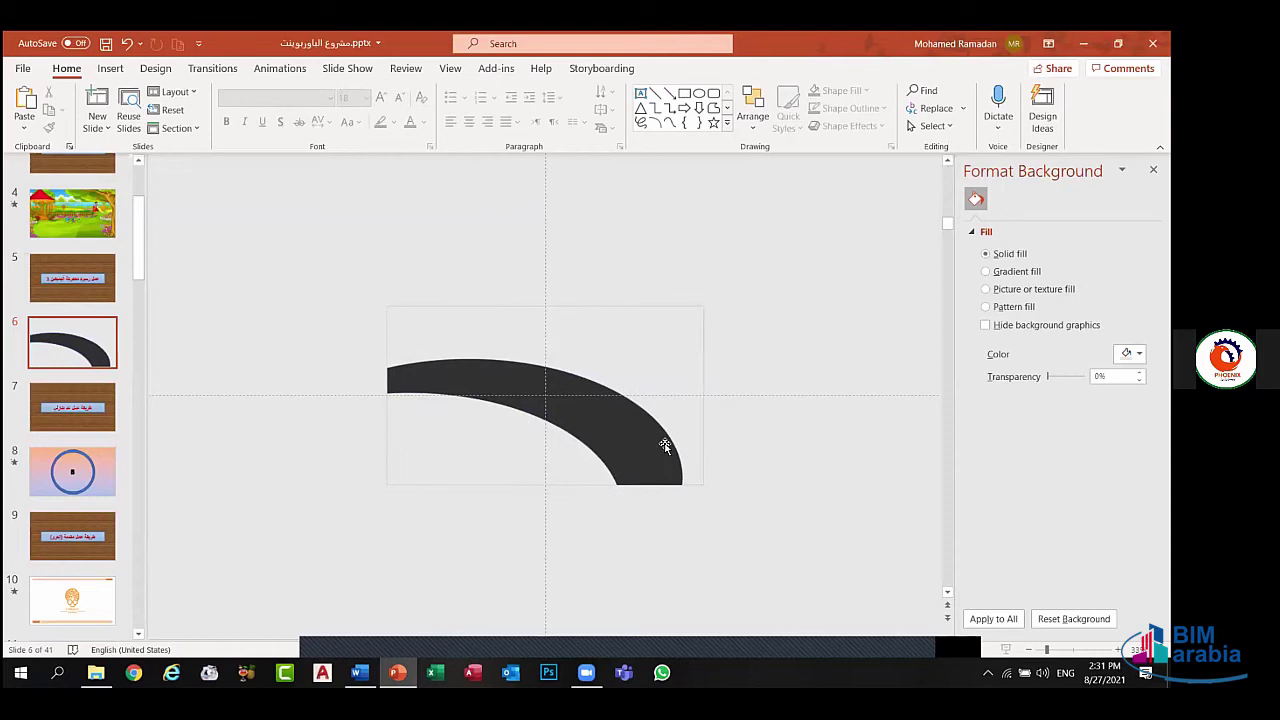
- Duplicate the dark arc by dragging a copy up and to the right
{"action": "left_click", "coordinate": [665, 445]}
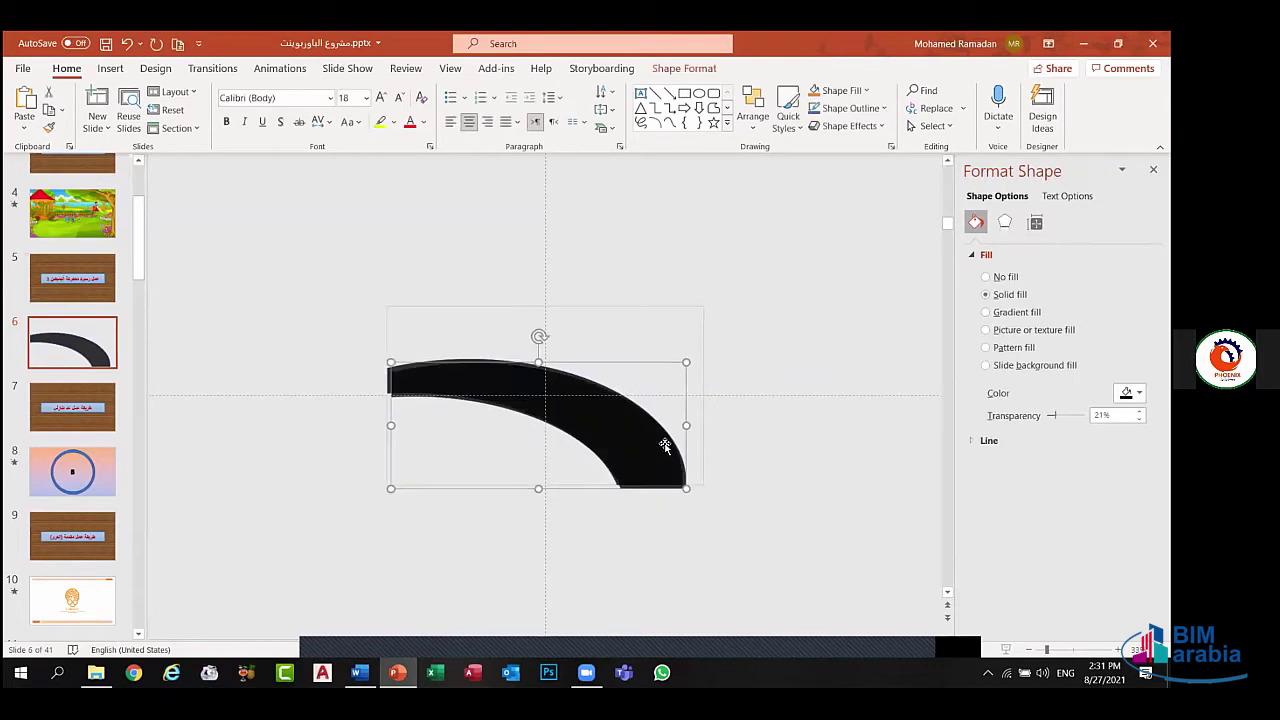
{"action": "left_click_drag", "start_coordinate": [630, 438], "coordinate": [684, 379]}
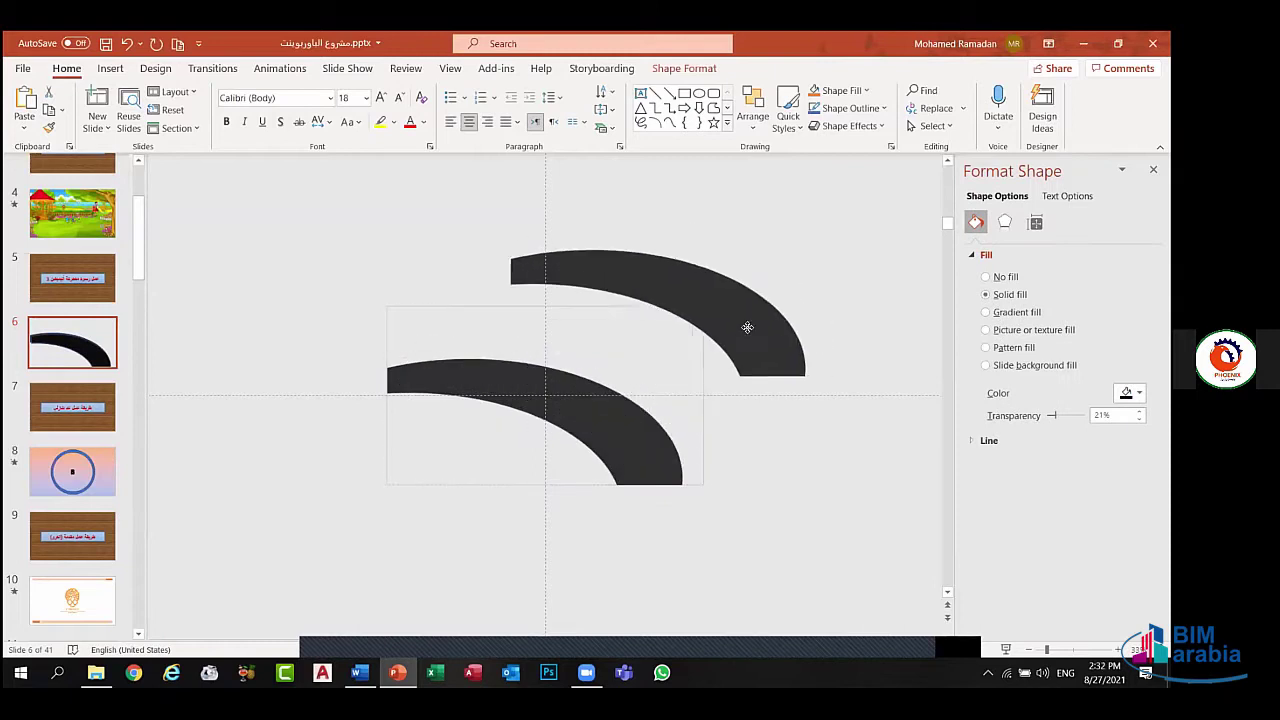
{"action": "left_click_drag", "start_coordinate": [684, 379], "coordinate": [746, 347]}
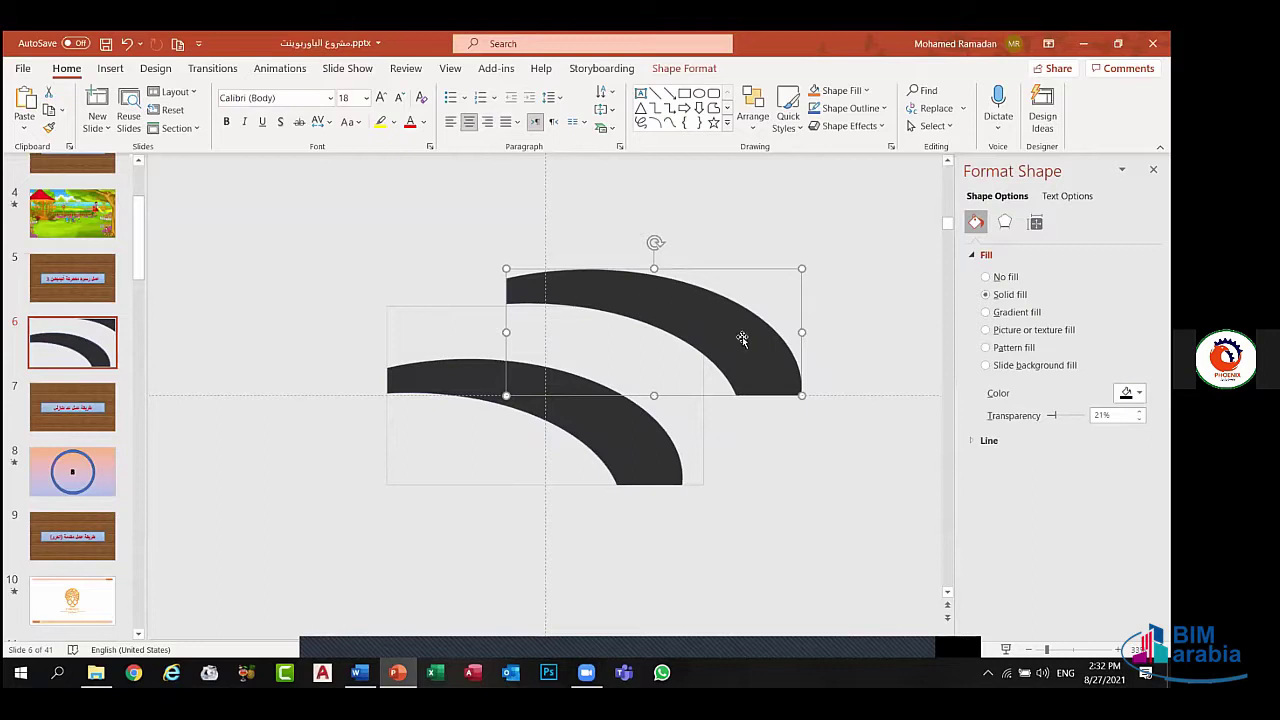
- Give the arc copy No Fill and a white outline, then reselect it
{"action": "left_click", "coordinate": [691, 70]}
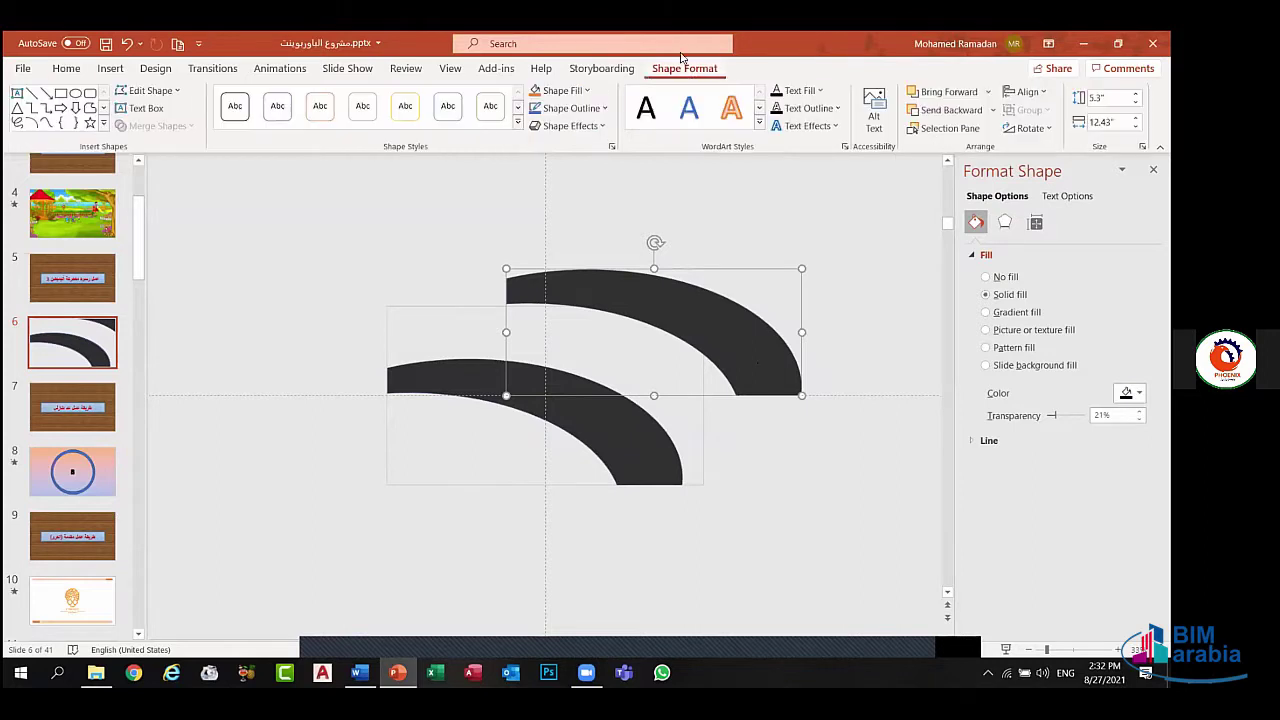
{"action": "left_click", "coordinate": [588, 91]}
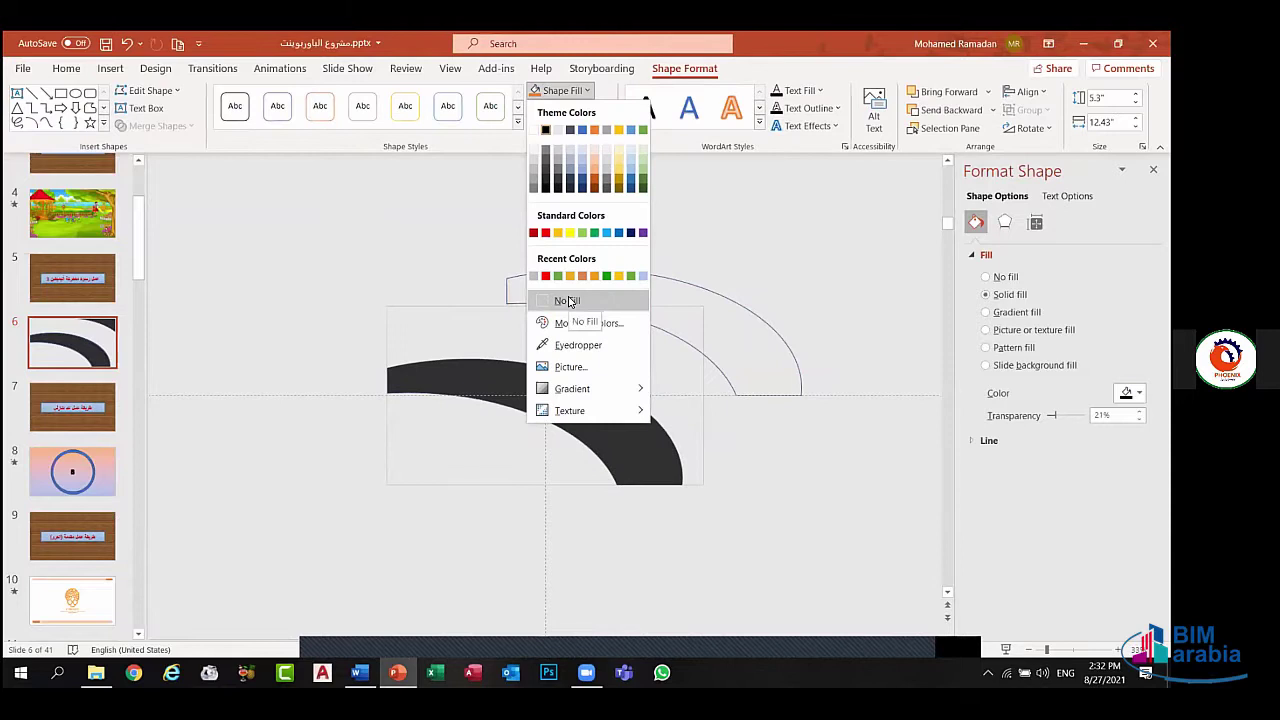
{"action": "left_click", "coordinate": [568, 301]}
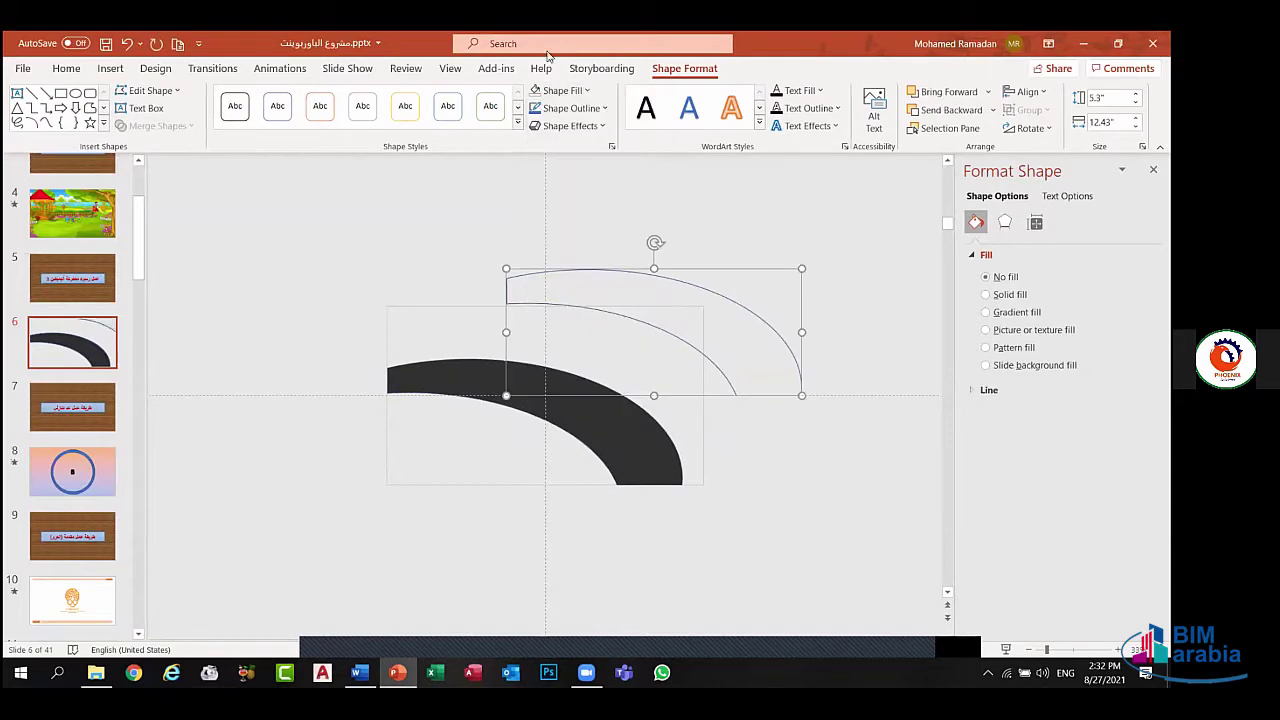
{"action": "left_click", "coordinate": [598, 110]}
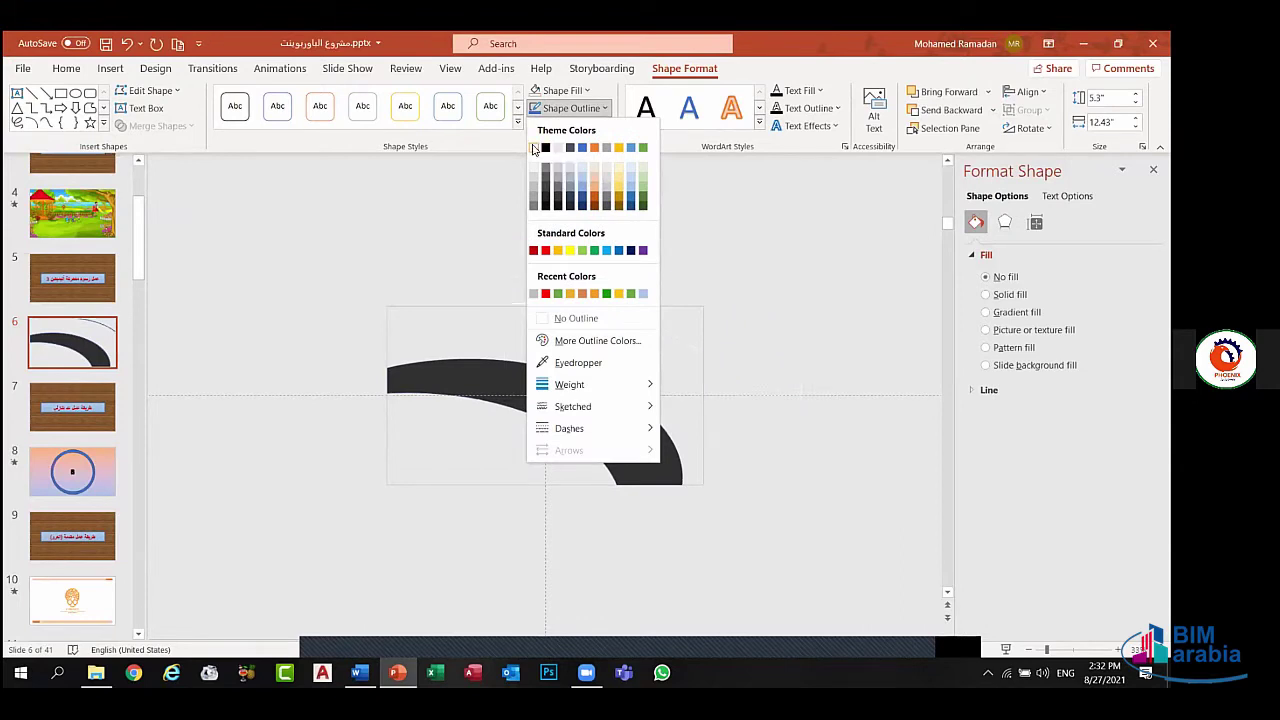
{"action": "left_click", "coordinate": [533, 147]}
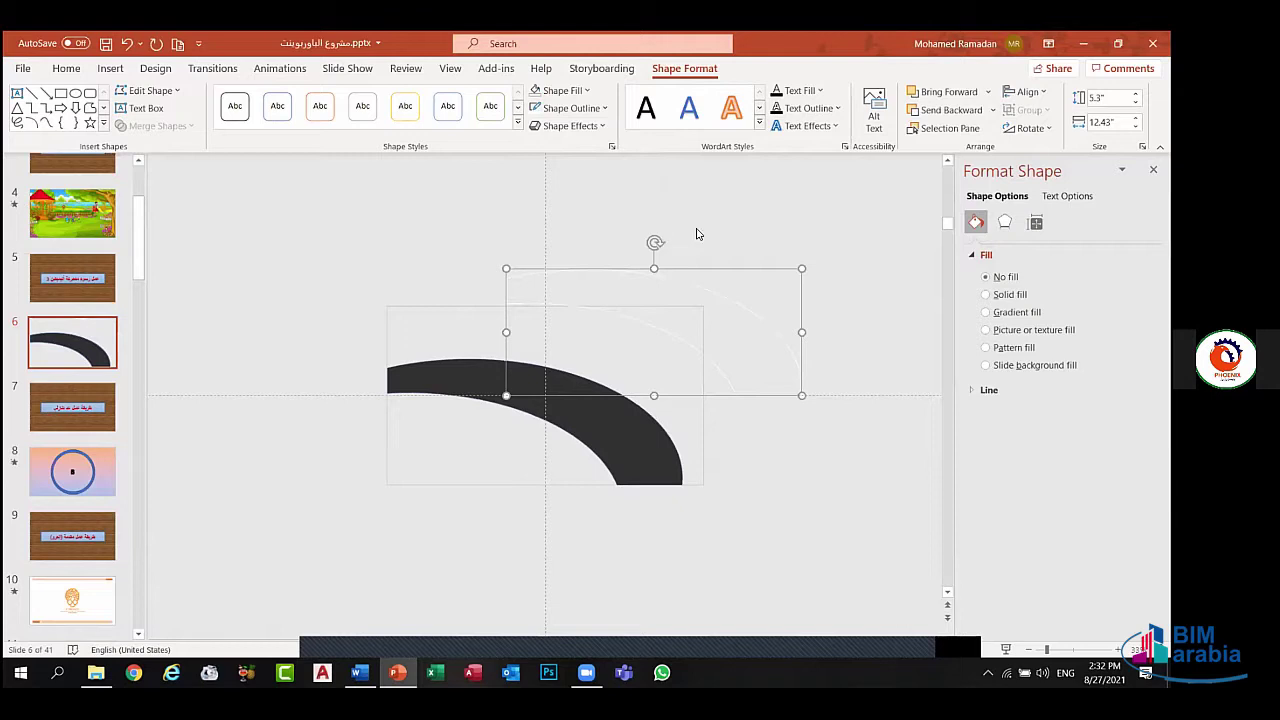
{"action": "left_click", "coordinate": [683, 299]}
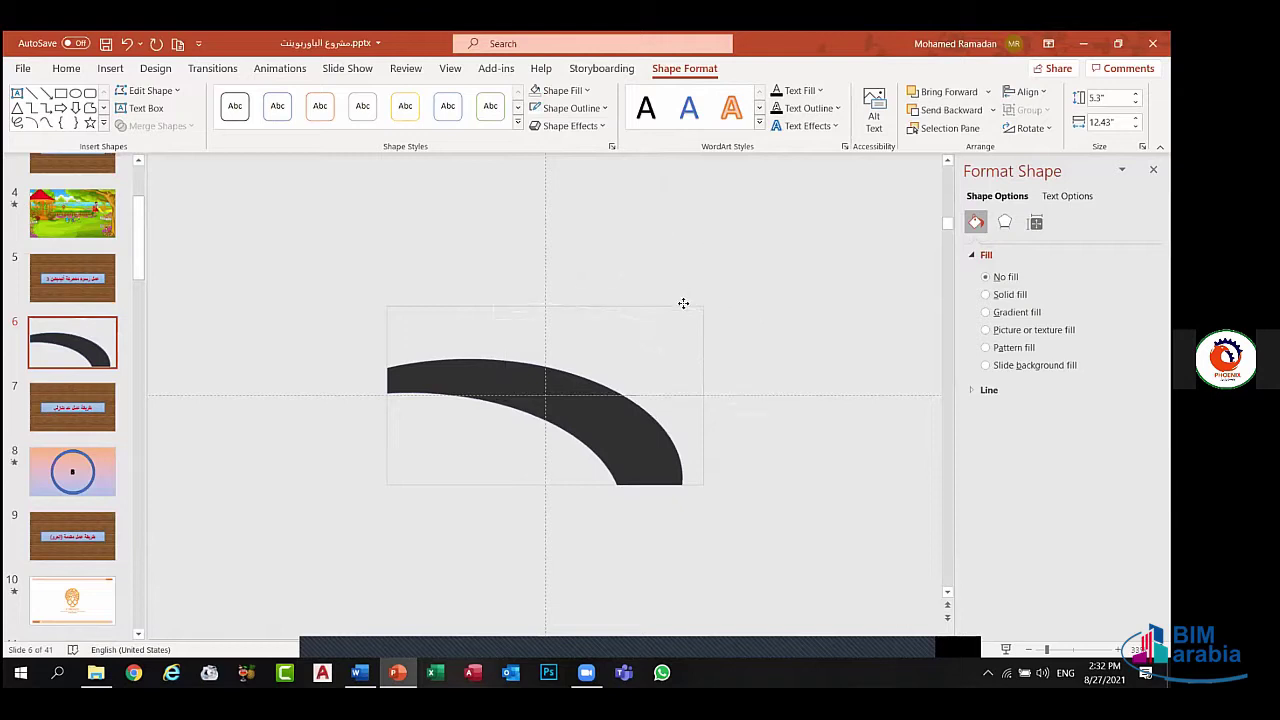
{"action": "key", "text": "ctrl+z"}
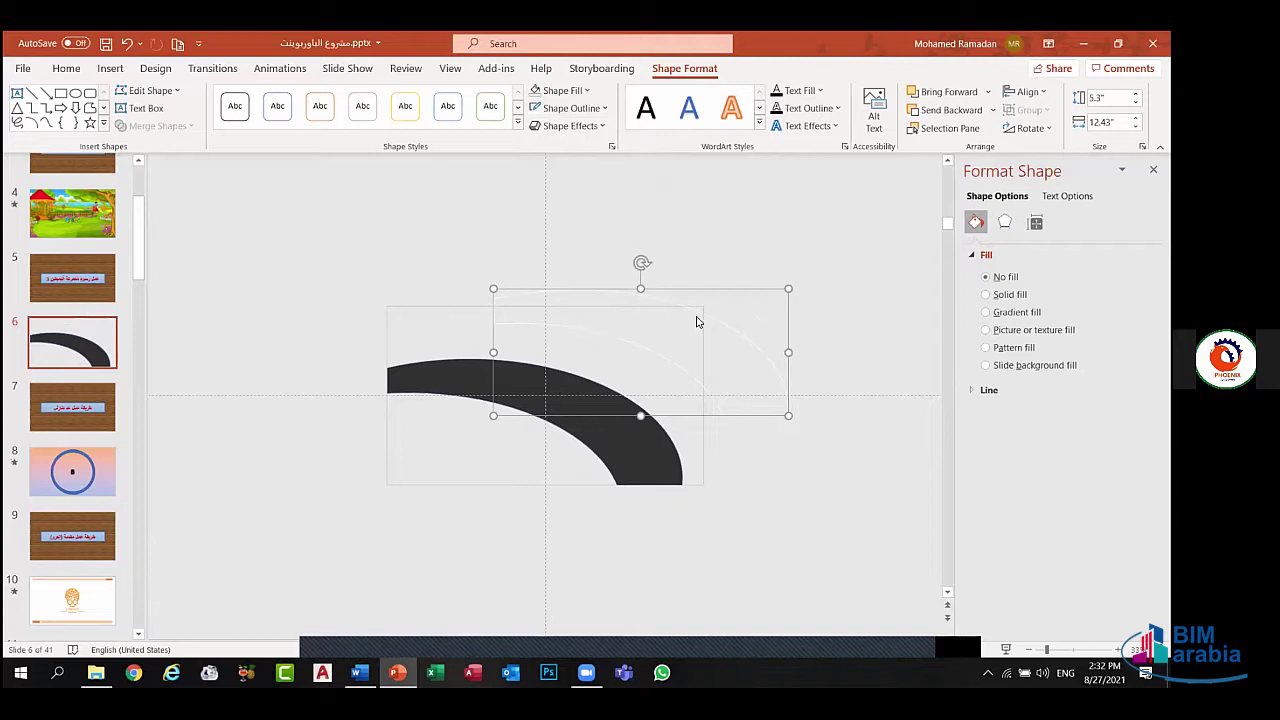
- Set a new outline weight on the white-outlined arc copy and lay it exactly over the dark arc
{"action": "left_click", "coordinate": [604, 108]}
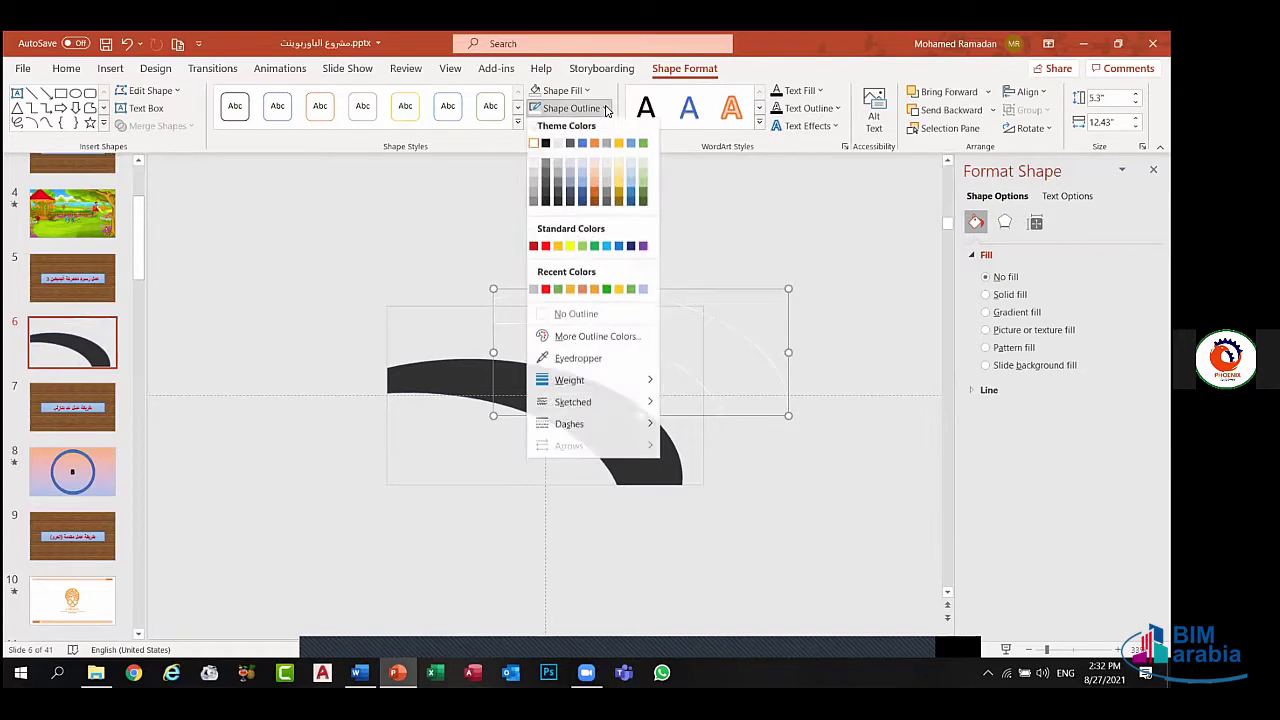
{"action": "mouse_move", "coordinate": [623, 384]}
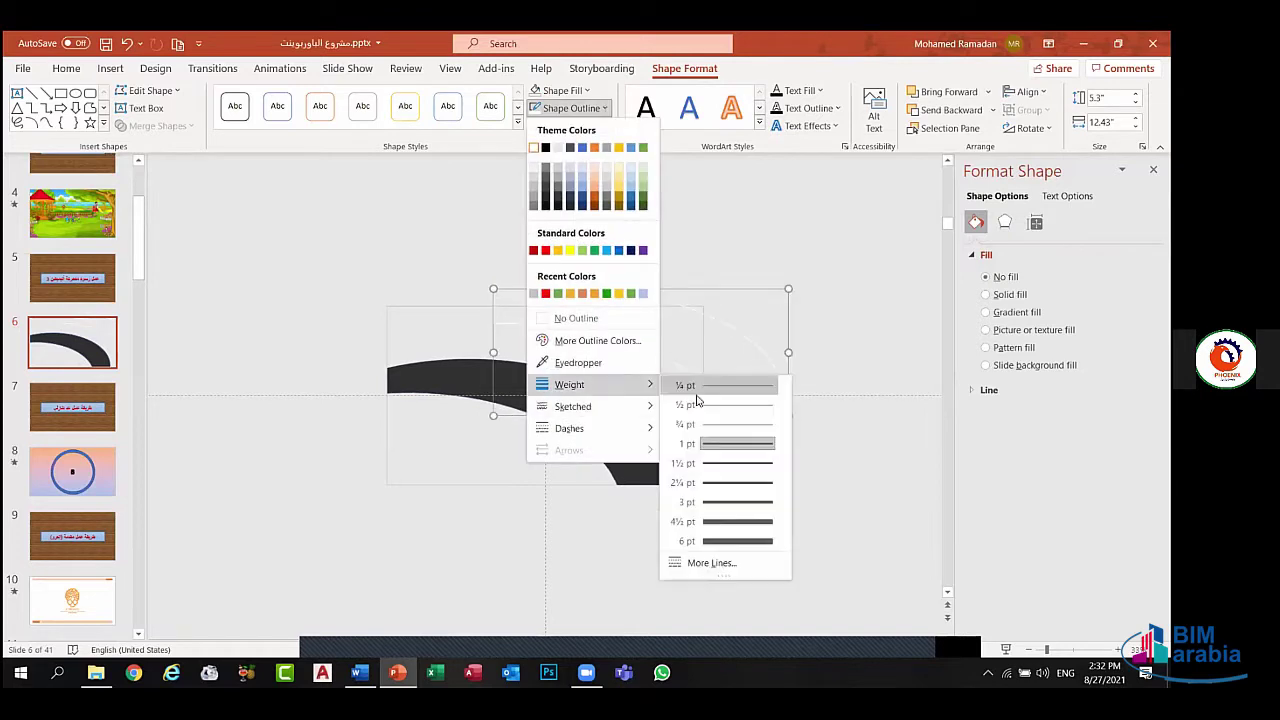
{"action": "left_click", "coordinate": [726, 541]}
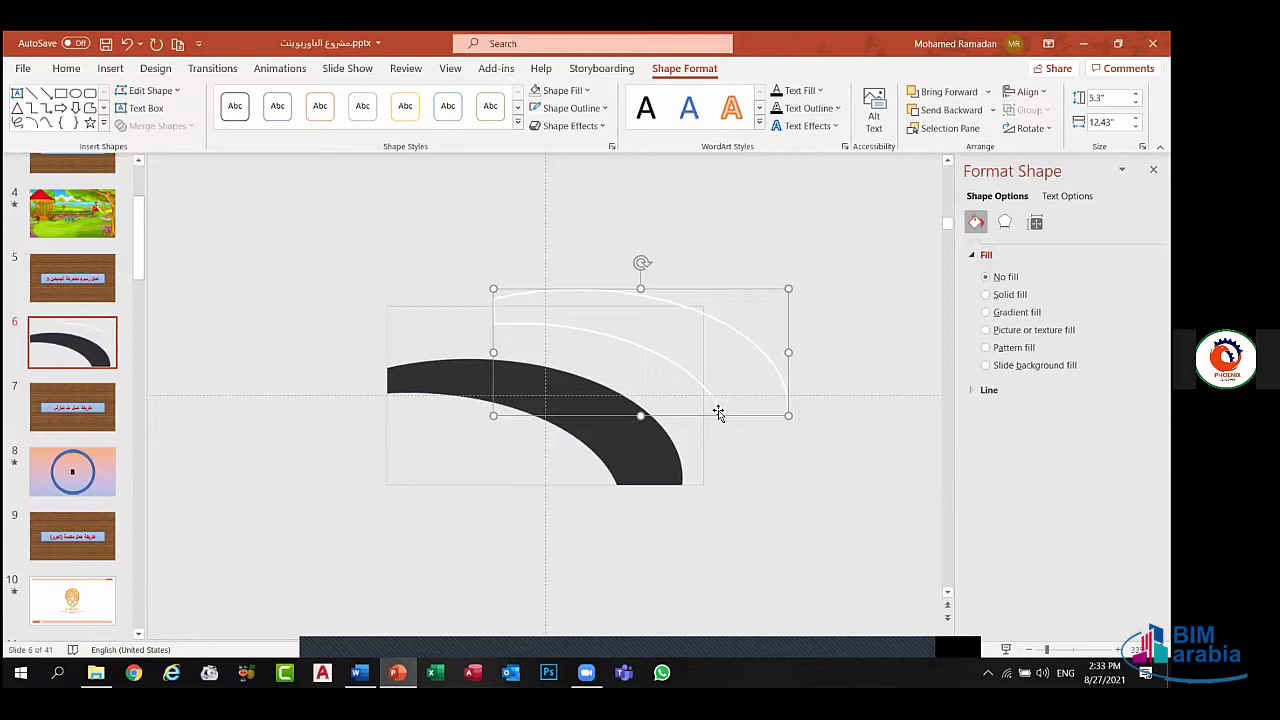
{"action": "left_click_drag", "start_coordinate": [651, 349], "coordinate": [549, 420]}
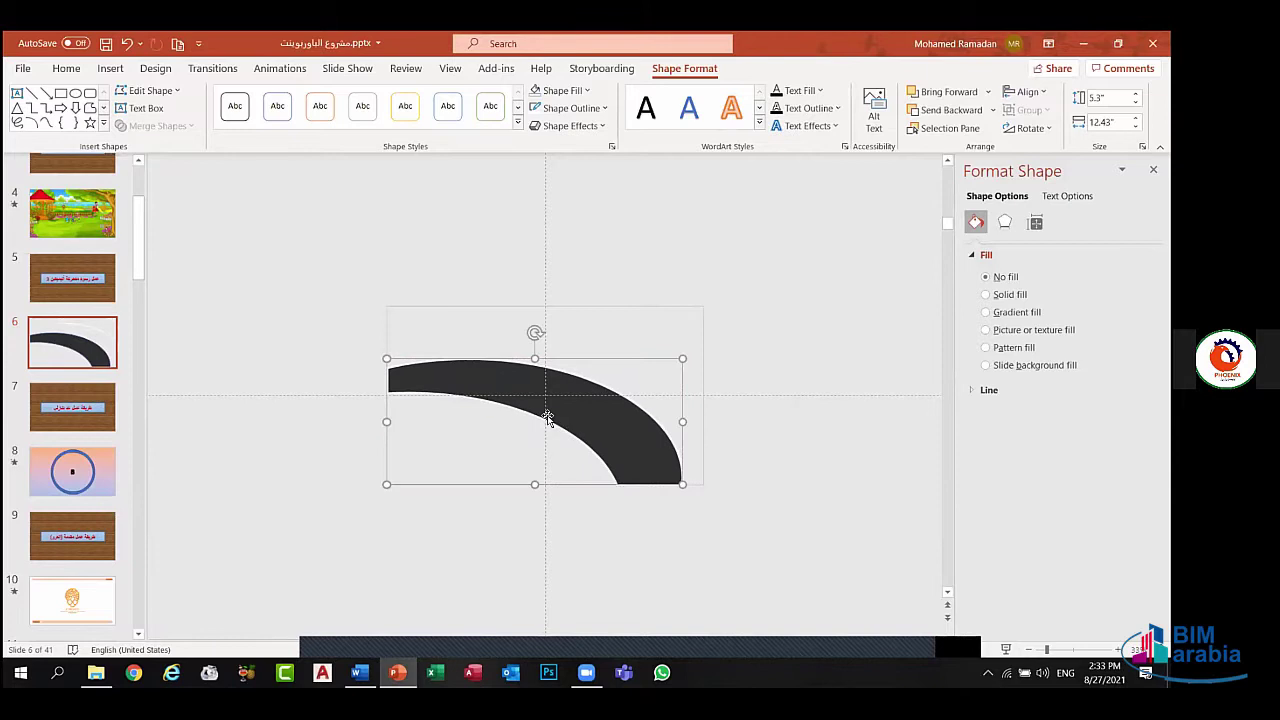
{"action": "left_click", "coordinate": [622, 225]}
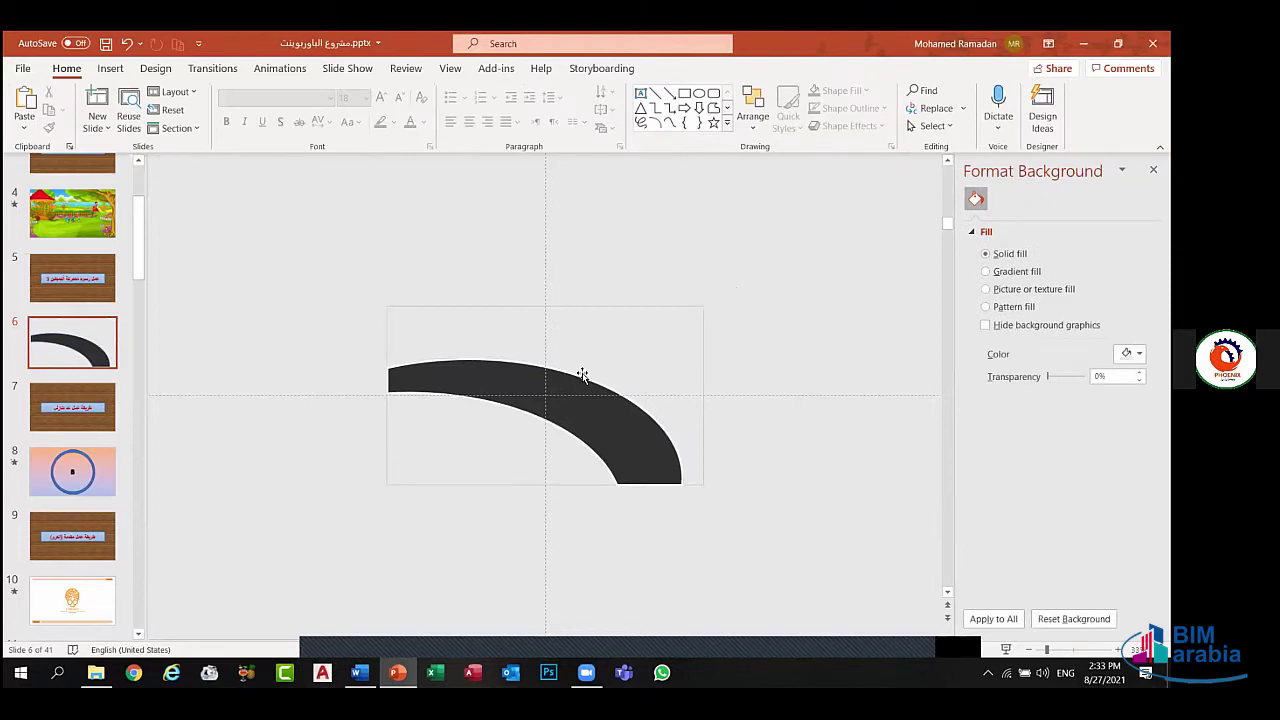
{"action": "left_click_drag", "start_coordinate": [579, 379], "coordinate": [660, 251]}
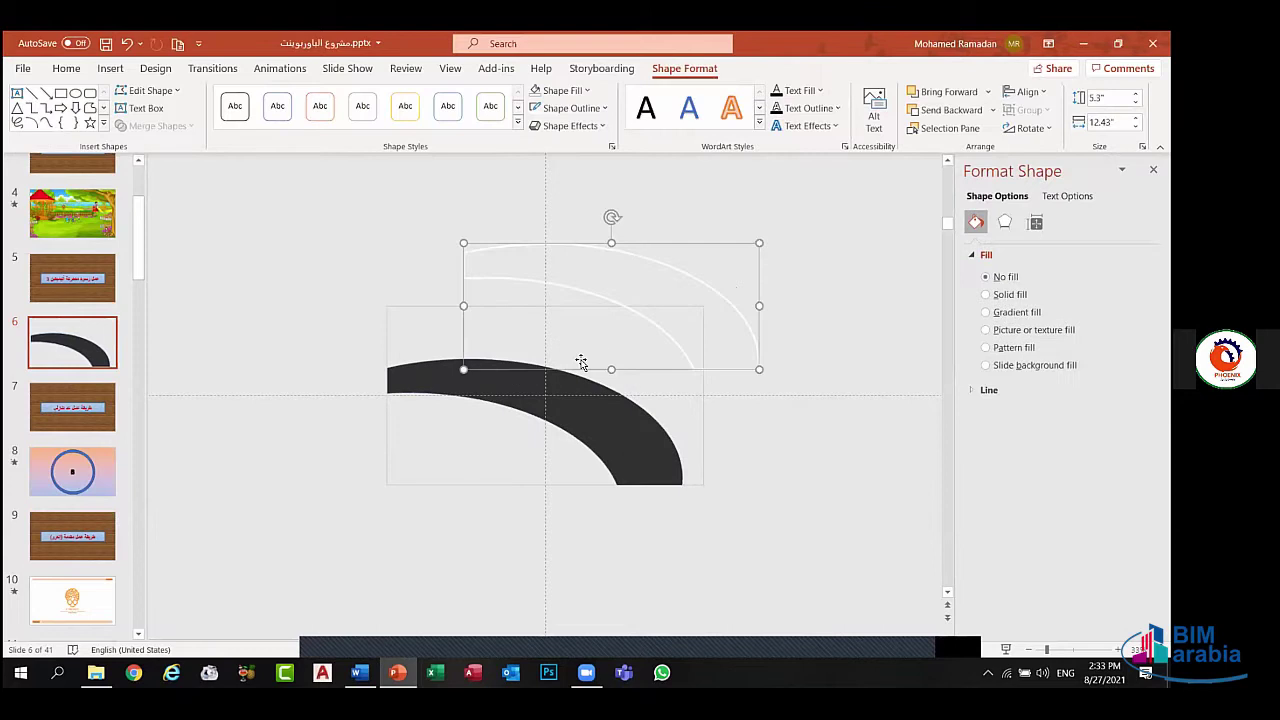
{"action": "left_click", "coordinate": [582, 412]}
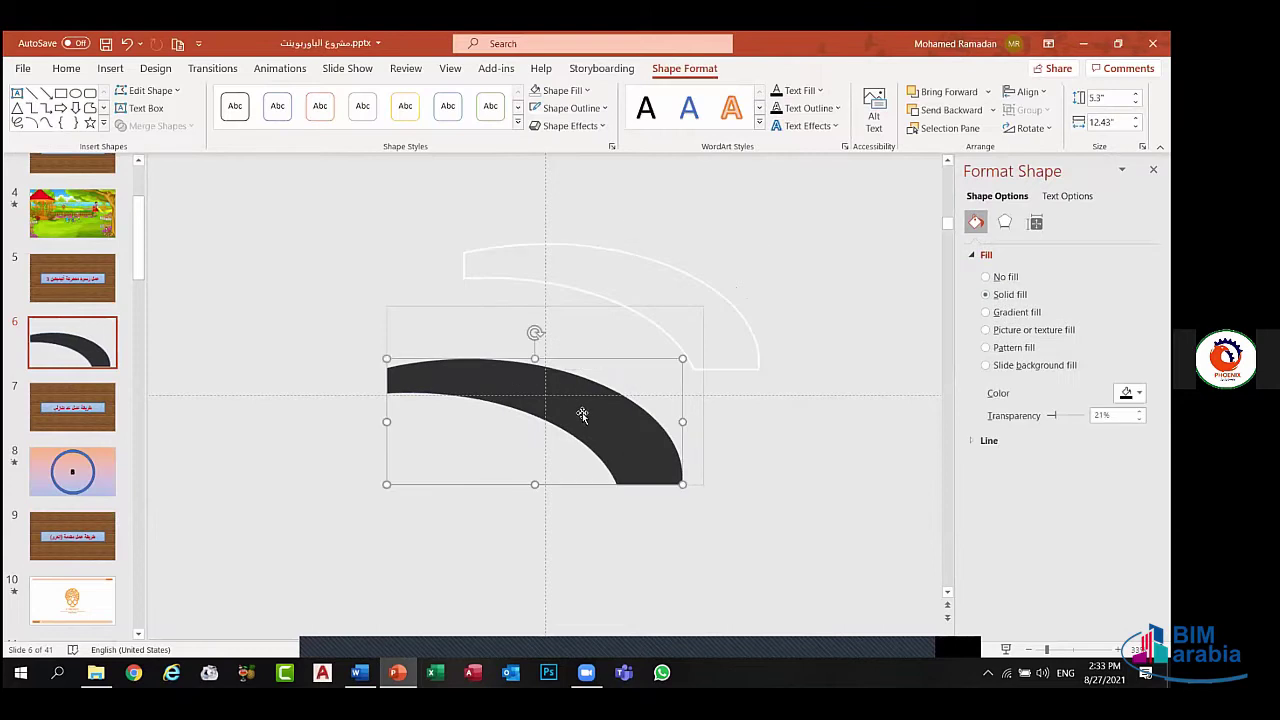
{"action": "left_click", "coordinate": [604, 110]}
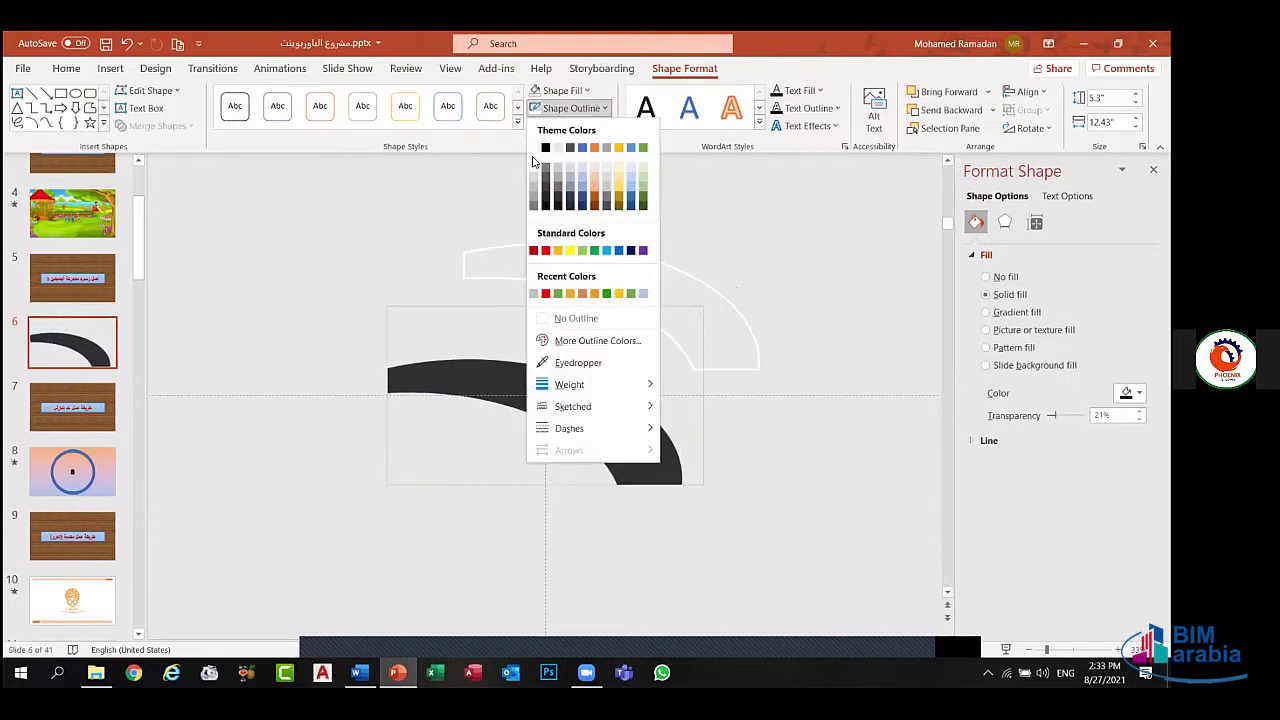
{"action": "left_click", "coordinate": [535, 148]}
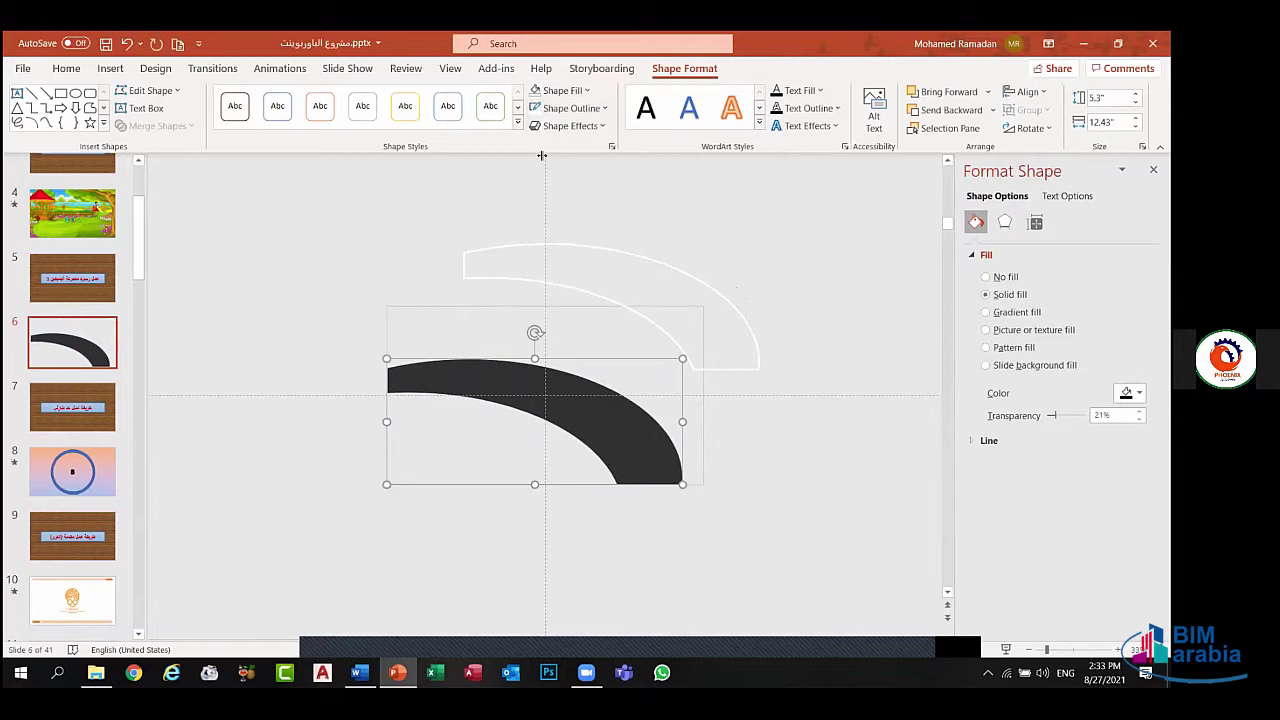
{"action": "left_click", "coordinate": [604, 110]}
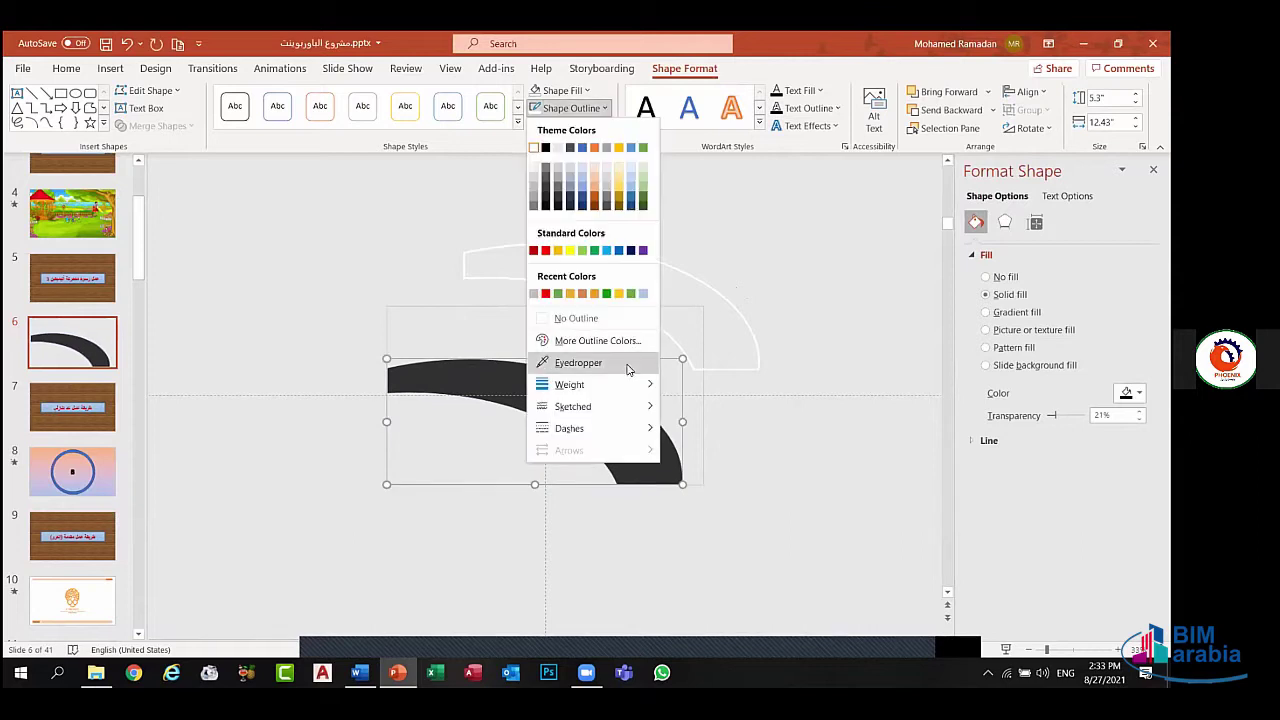
{"action": "mouse_move", "coordinate": [669, 387]}
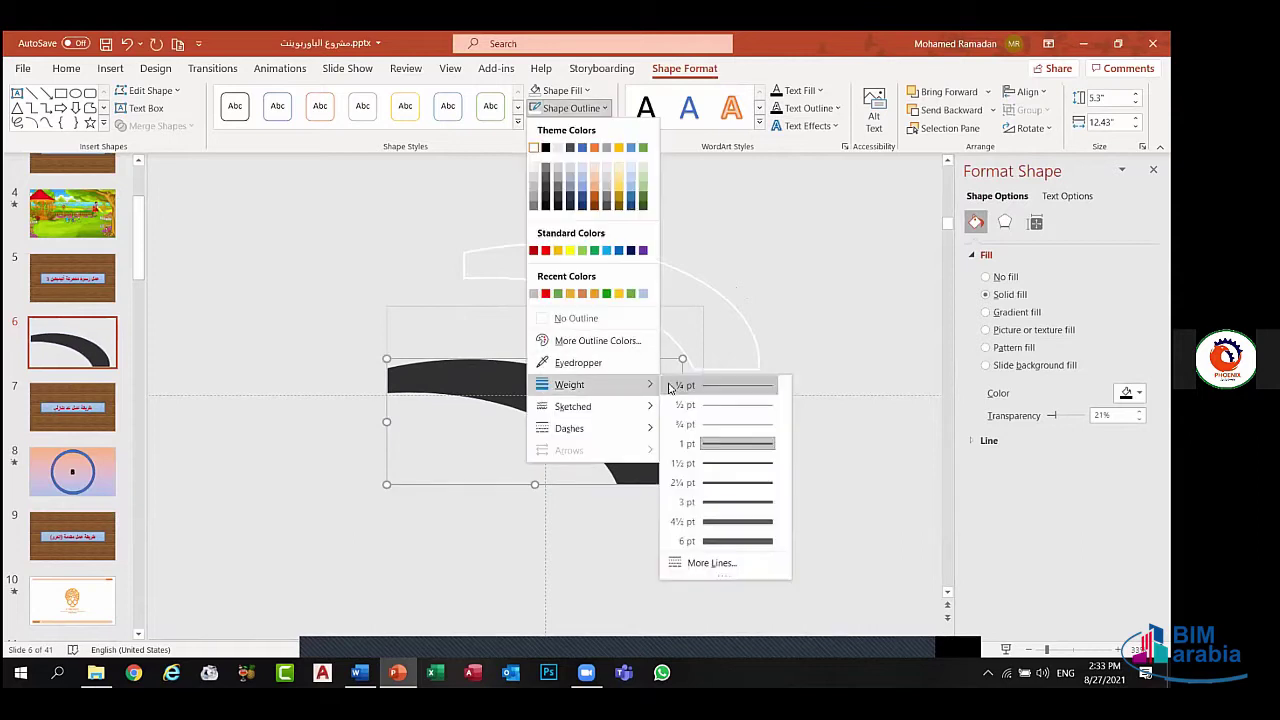
{"action": "left_click", "coordinate": [738, 541]}
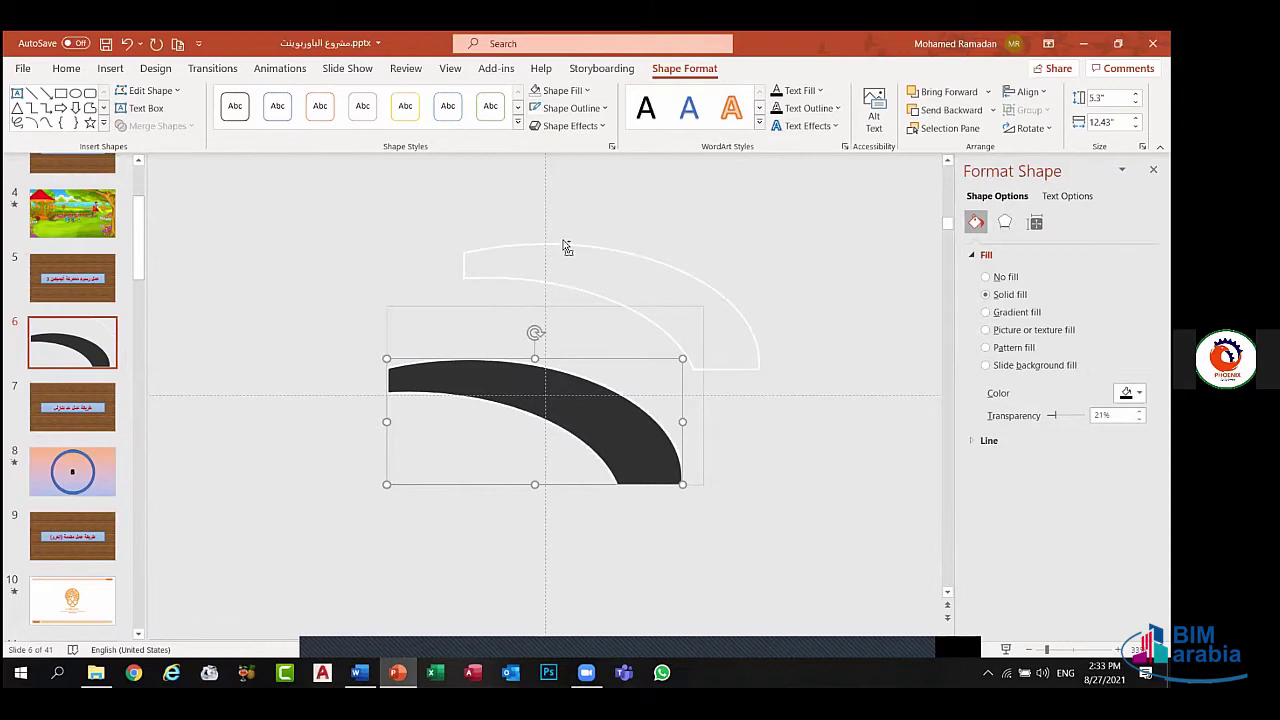
{"action": "key", "text": "Escape"}
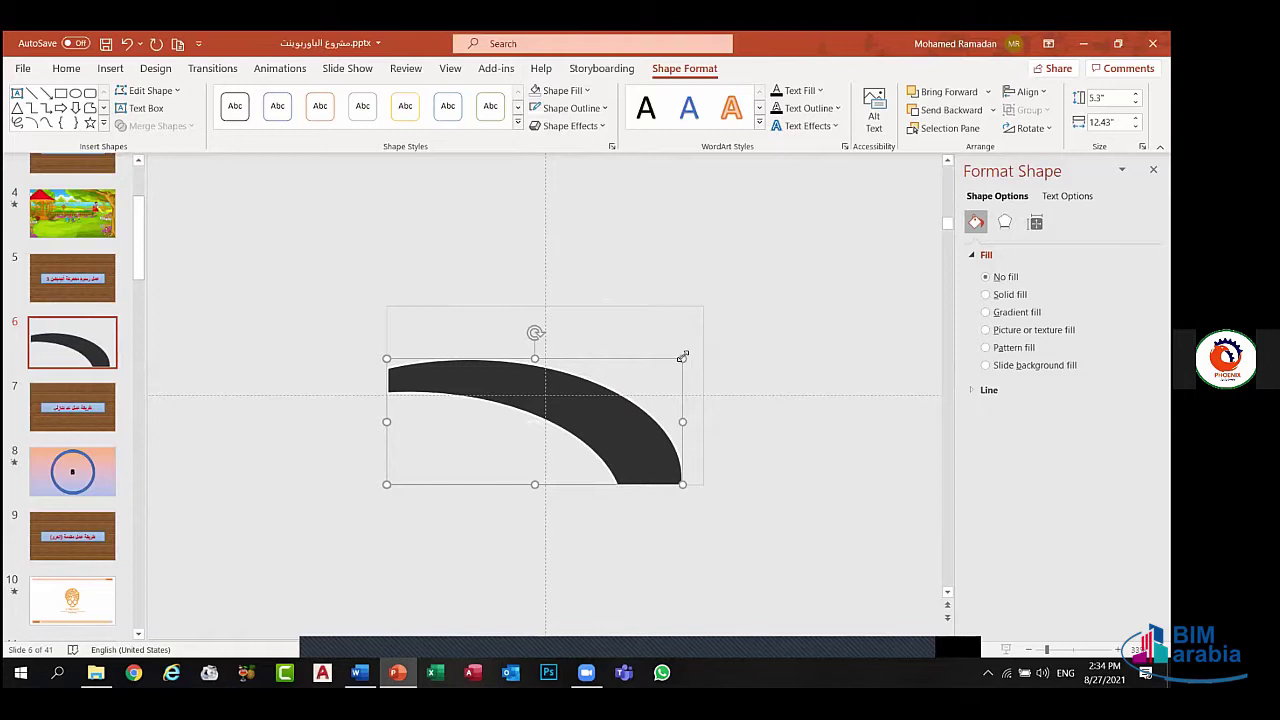
- Undo a trial widening of the outline arc, then group the arc's pieces into one shape
{"action": "left_click", "coordinate": [690, 421]}
{"action": "left_click_drag", "start_coordinate": [690, 421], "coordinate": [704, 421]}
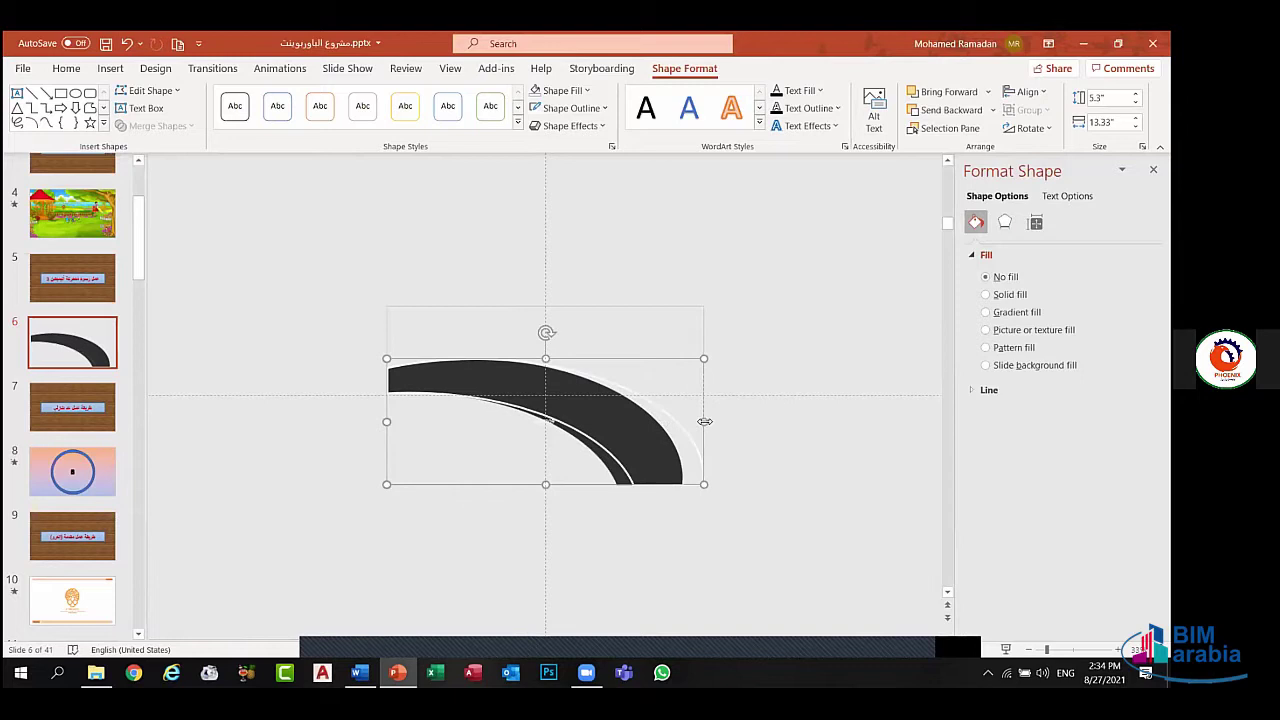
{"action": "key", "text": "ctrl+z"}
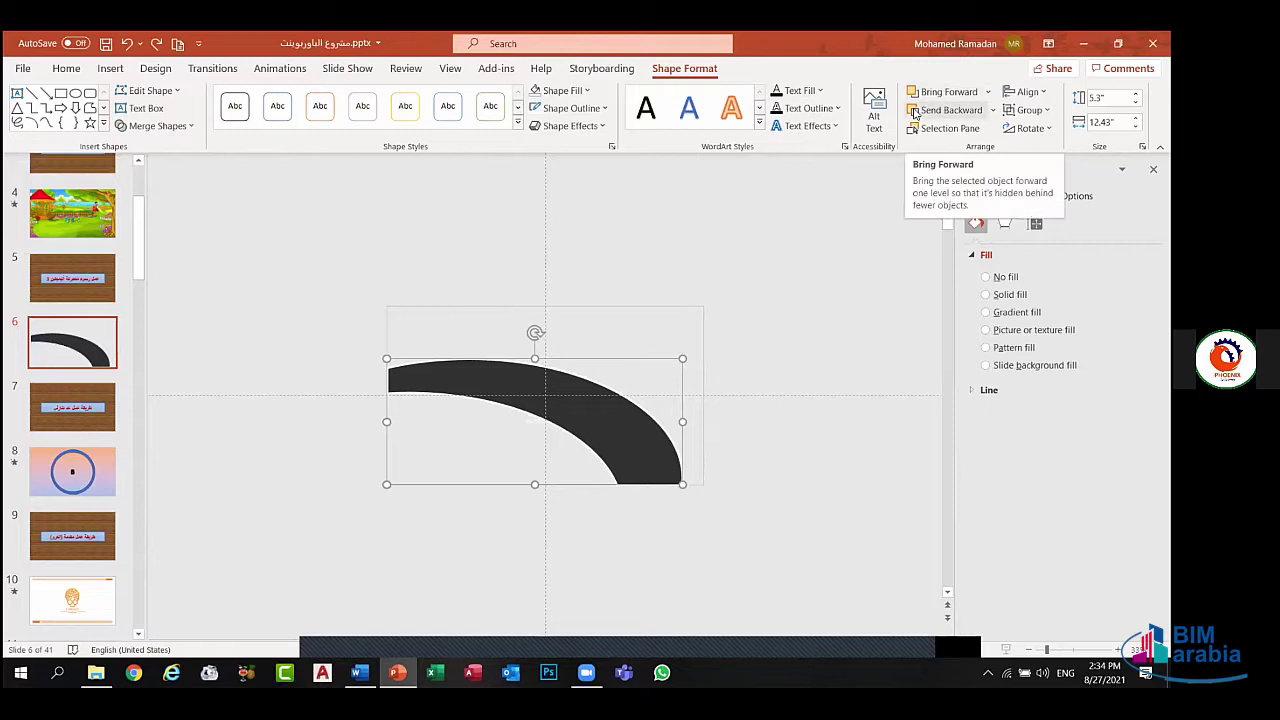
{"action": "left_click", "coordinate": [1028, 110]}
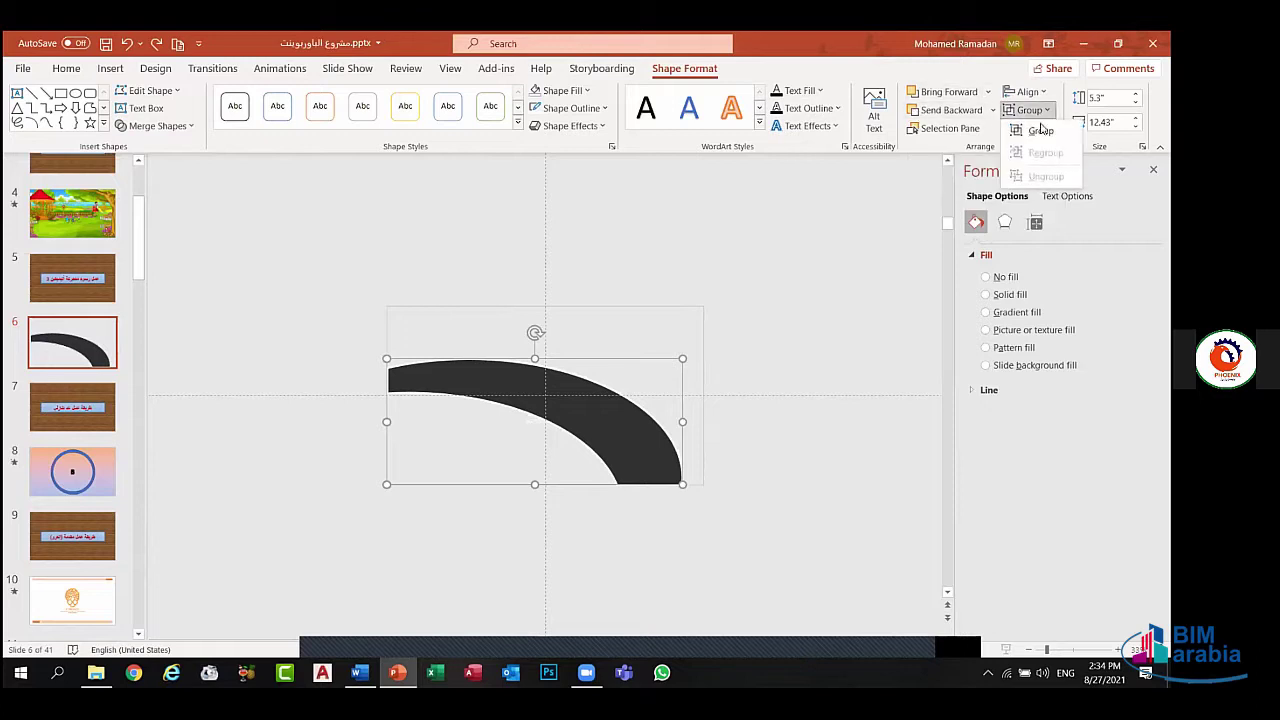
{"action": "left_click", "coordinate": [1032, 130]}
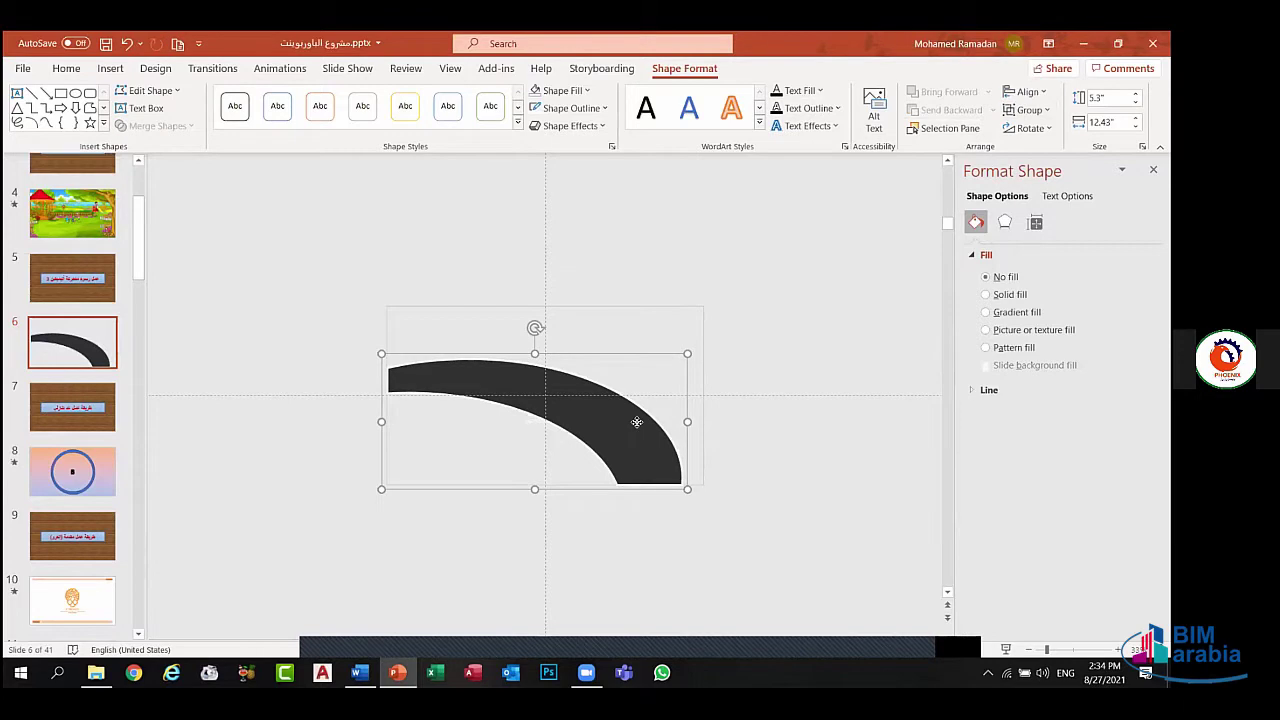
- Stretch the grouped arc to the right, from 12.43" to 13.33" wide
{"action": "left_click_drag", "start_coordinate": [632, 422], "coordinate": [637, 423]}
{"action": "left_click", "coordinate": [696, 474]}
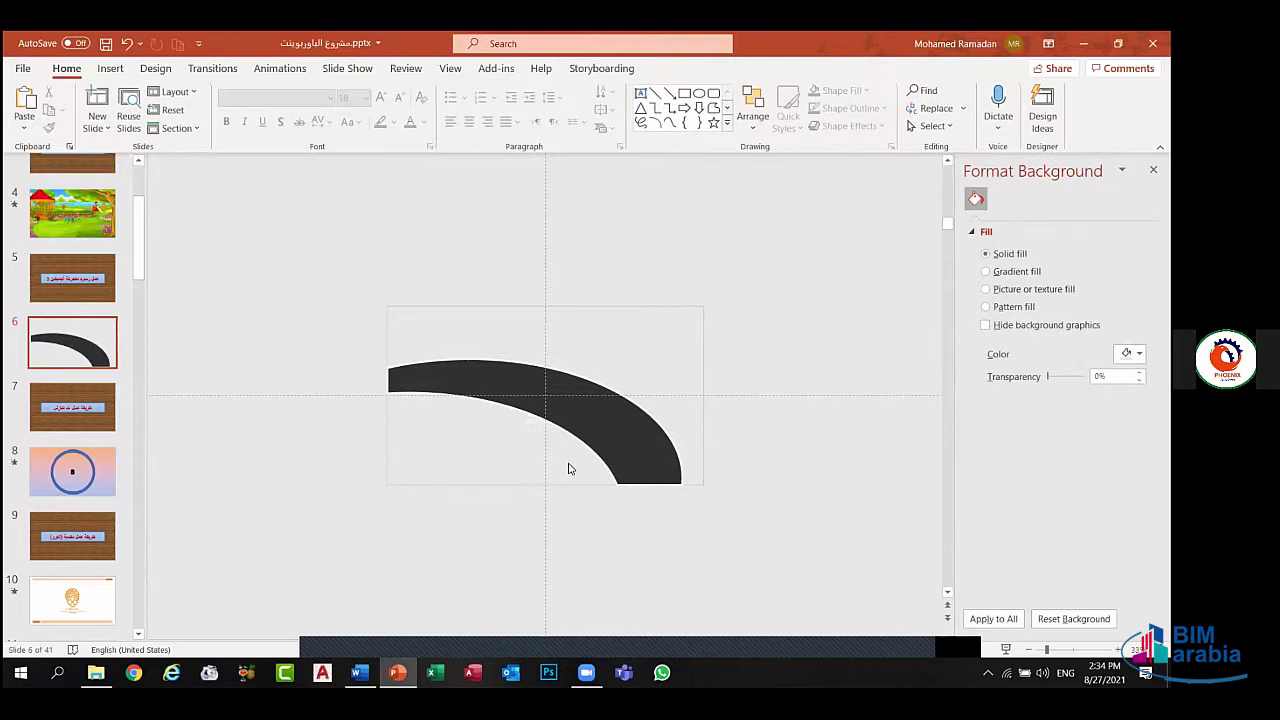
{"action": "left_click", "coordinate": [610, 466]}
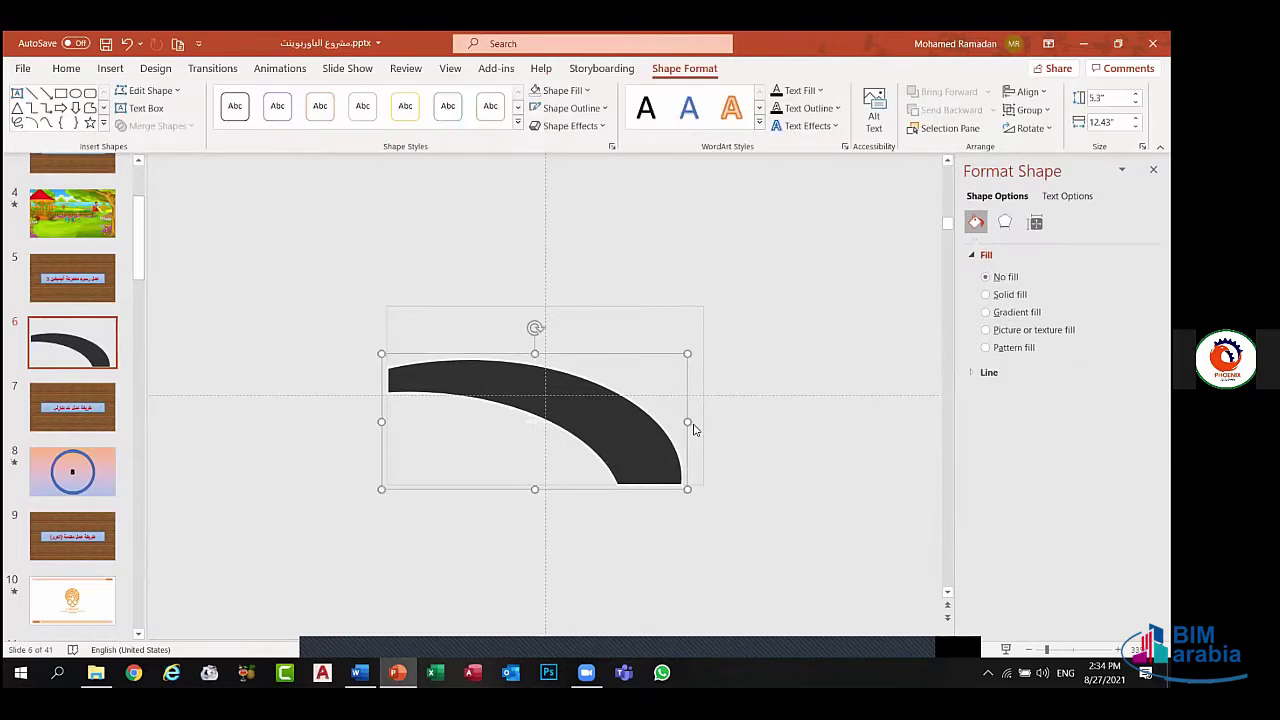
{"action": "left_click_drag", "start_coordinate": [688, 421], "coordinate": [707, 422]}
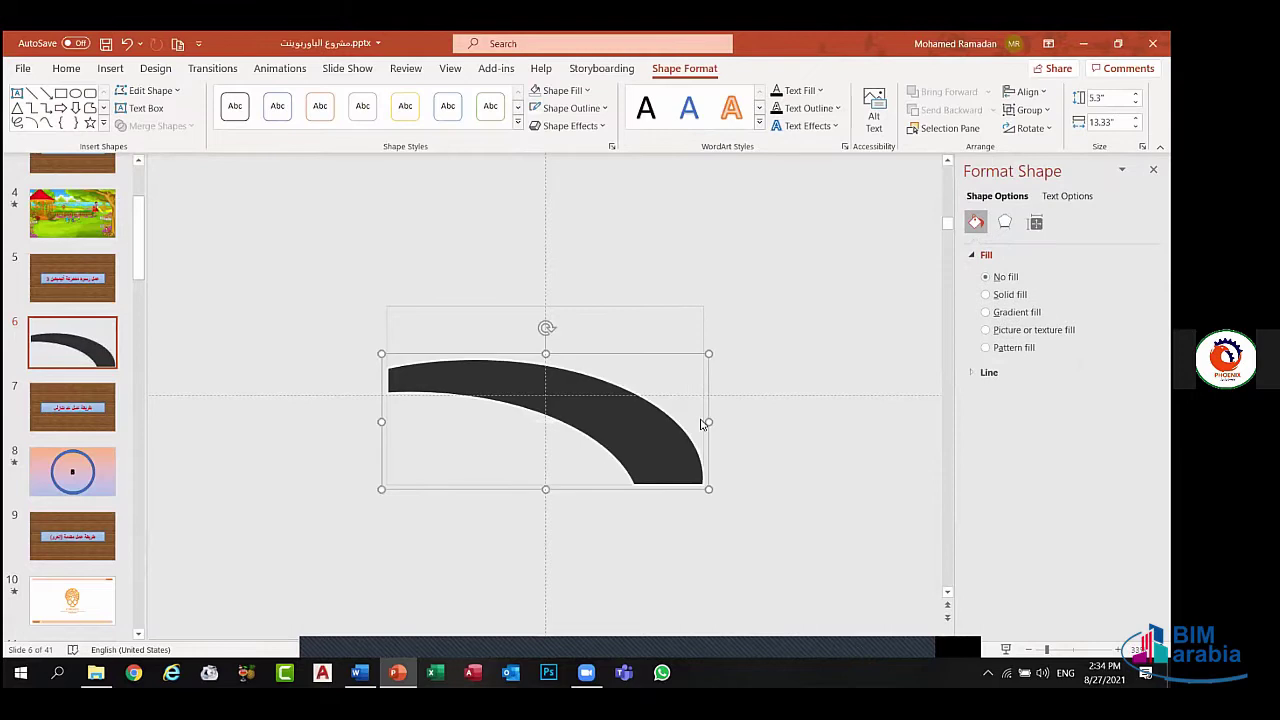
{"action": "left_click", "coordinate": [579, 531]}
{"action": "scroll", "coordinate": [614, 446], "scroll_direction": "up", "scroll_amount": 2}
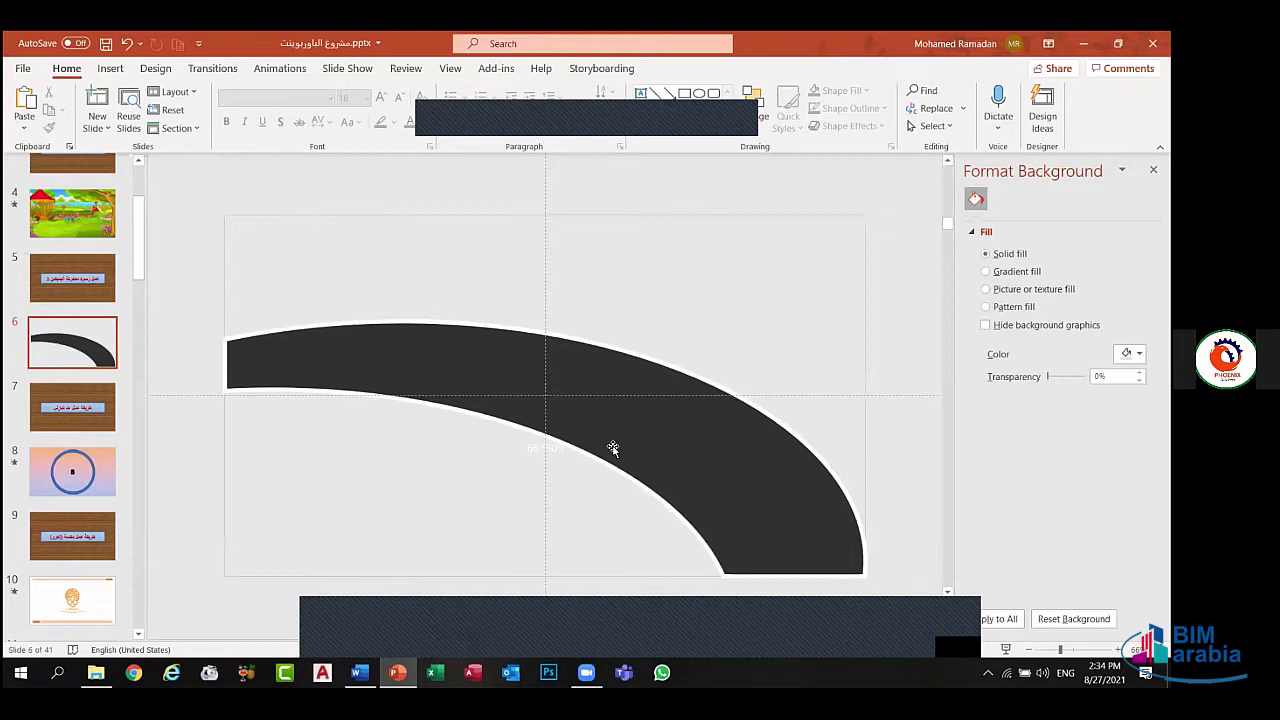
{"action": "scroll", "coordinate": [613, 449], "scroll_direction": "down", "scroll_amount": 3}
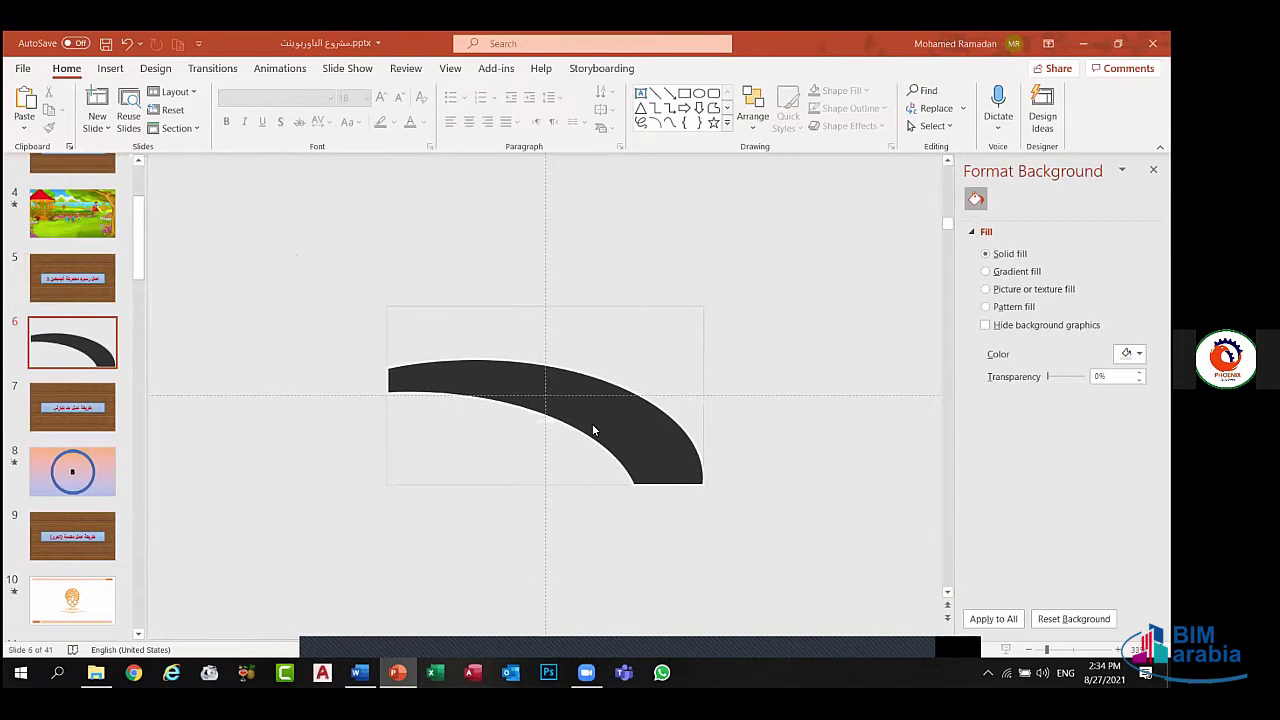
- Draw a parallelogram on the slide, then delete it for being oversized
{"action": "left_click", "coordinate": [112, 68]}
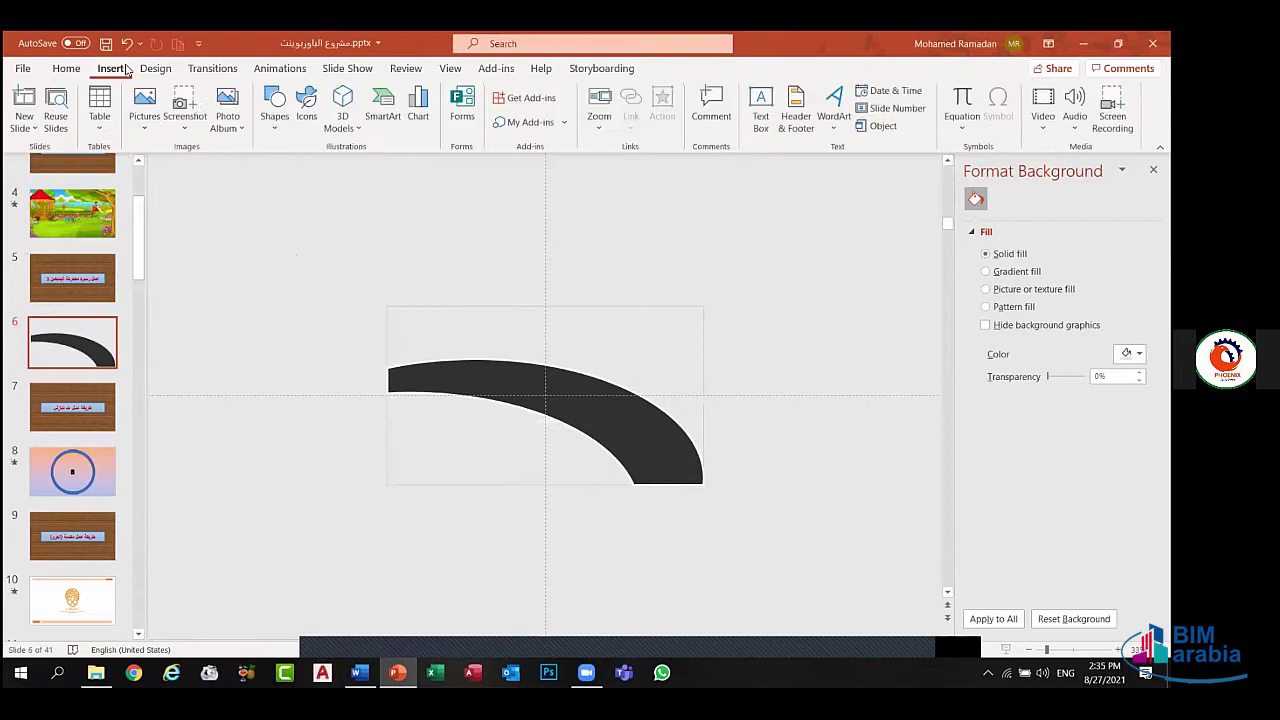
{"action": "left_click", "coordinate": [275, 122]}
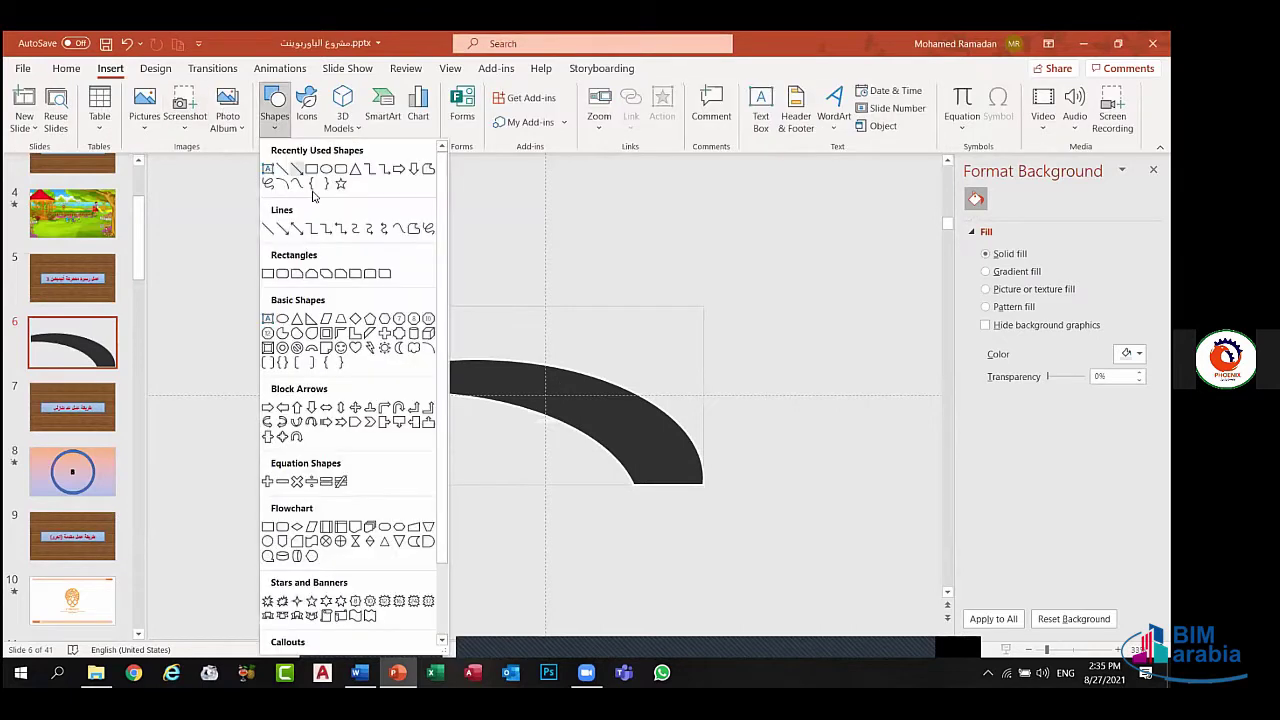
{"action": "left_click", "coordinate": [326, 320]}
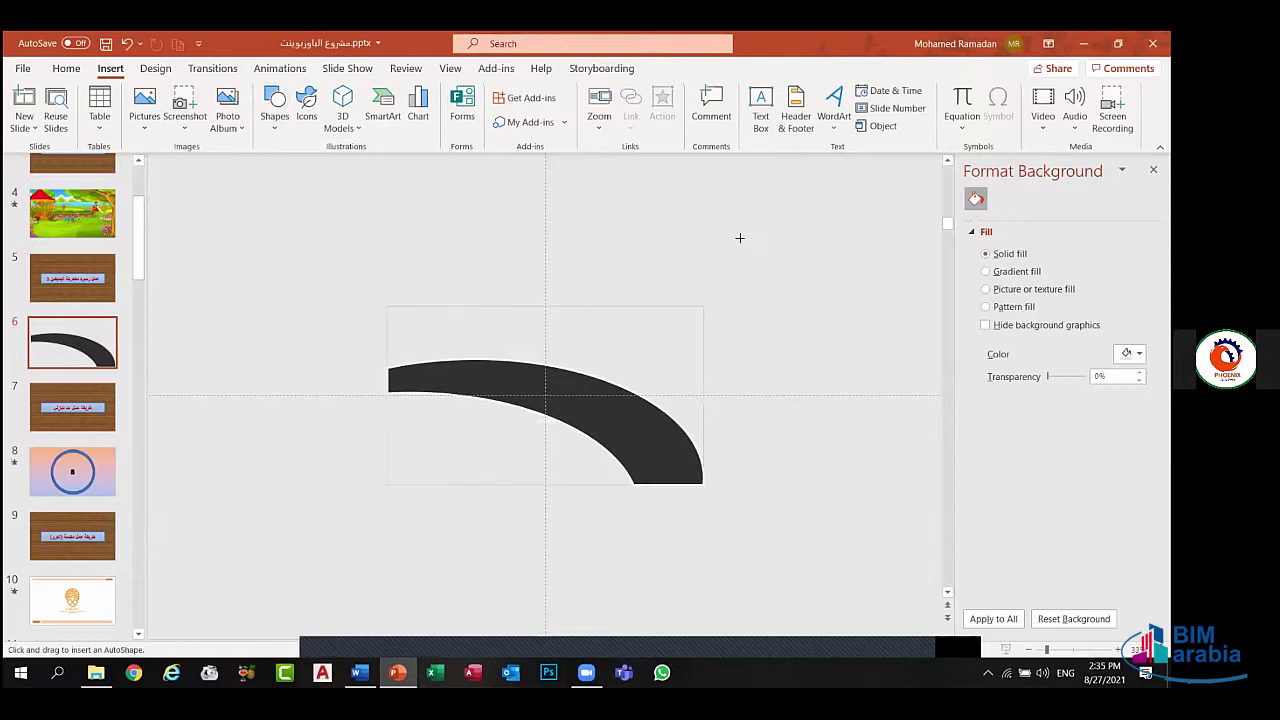
{"action": "mouse_move", "coordinate": [741, 237]}
{"action": "left_mouse_down"}
{"action": "mouse_move", "coordinate": [790, 406]}
{"action": "mouse_move", "coordinate": [842, 412]}
{"action": "left_mouse_up"}
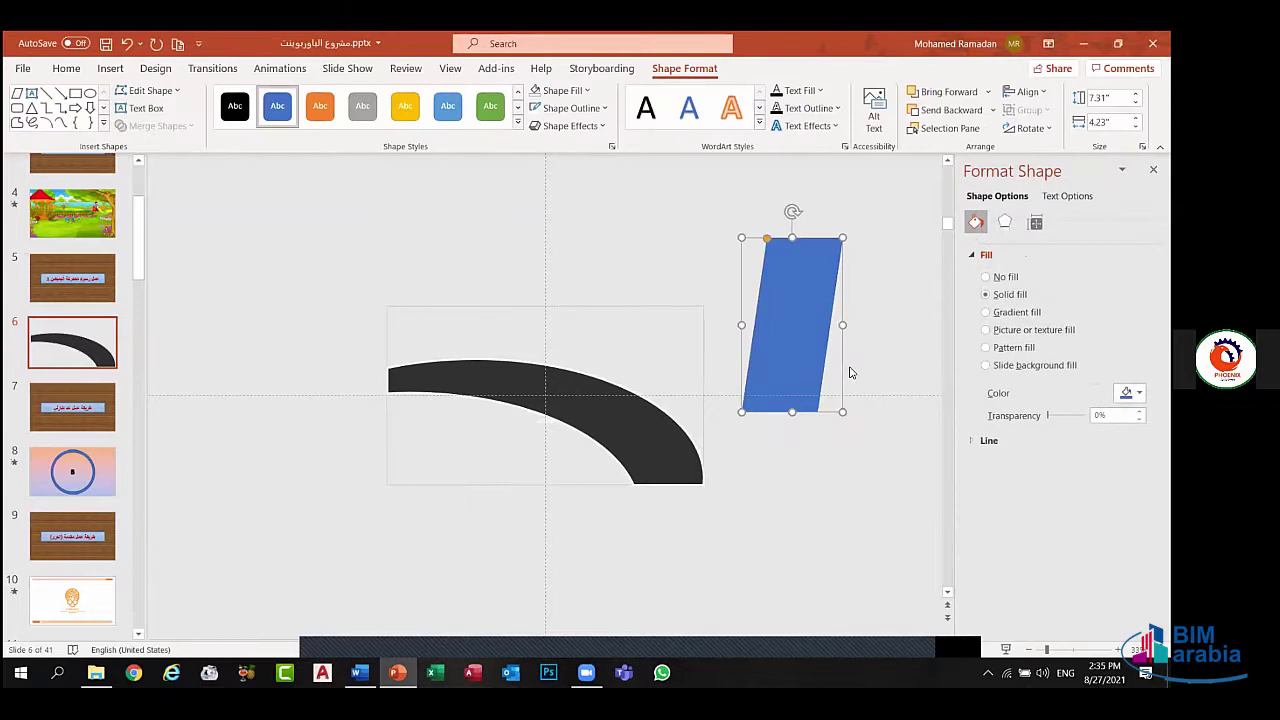
{"action": "key", "text": "Delete"}
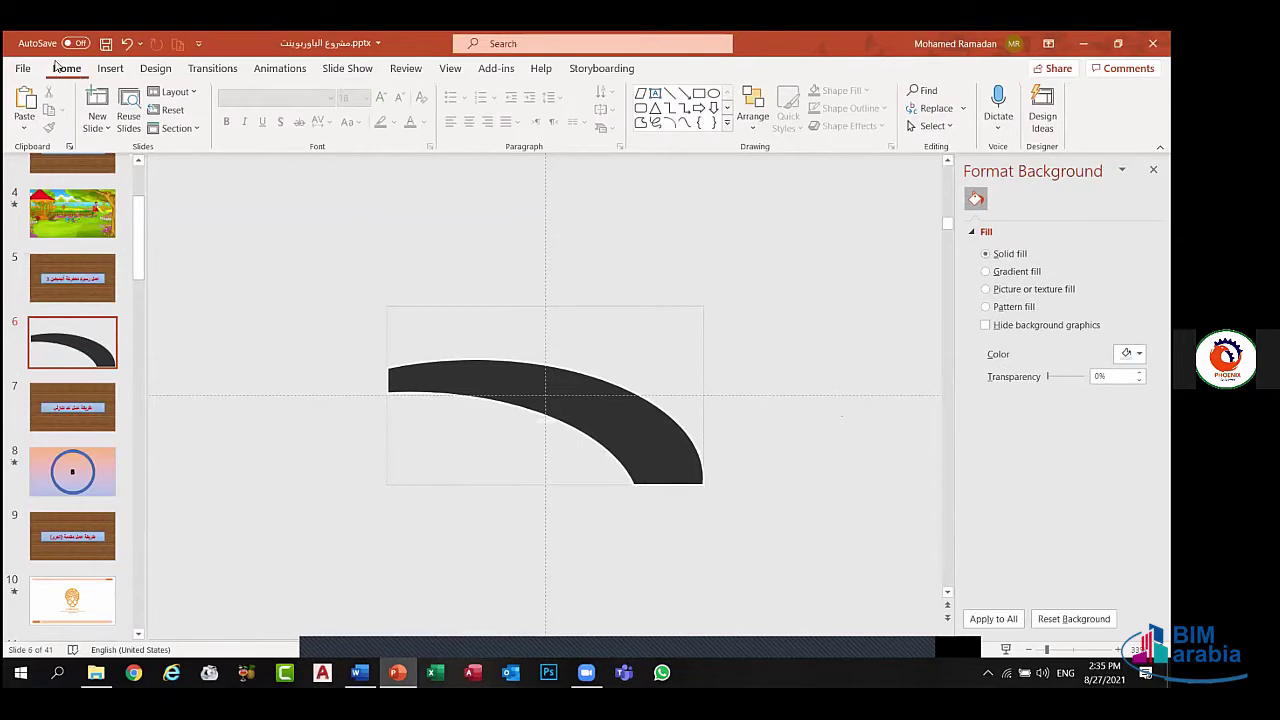
- Draw a small 2.52" by 2.05" parallelogram on the arc's left end and apply a gradient fill
{"action": "left_click", "coordinate": [108, 70]}
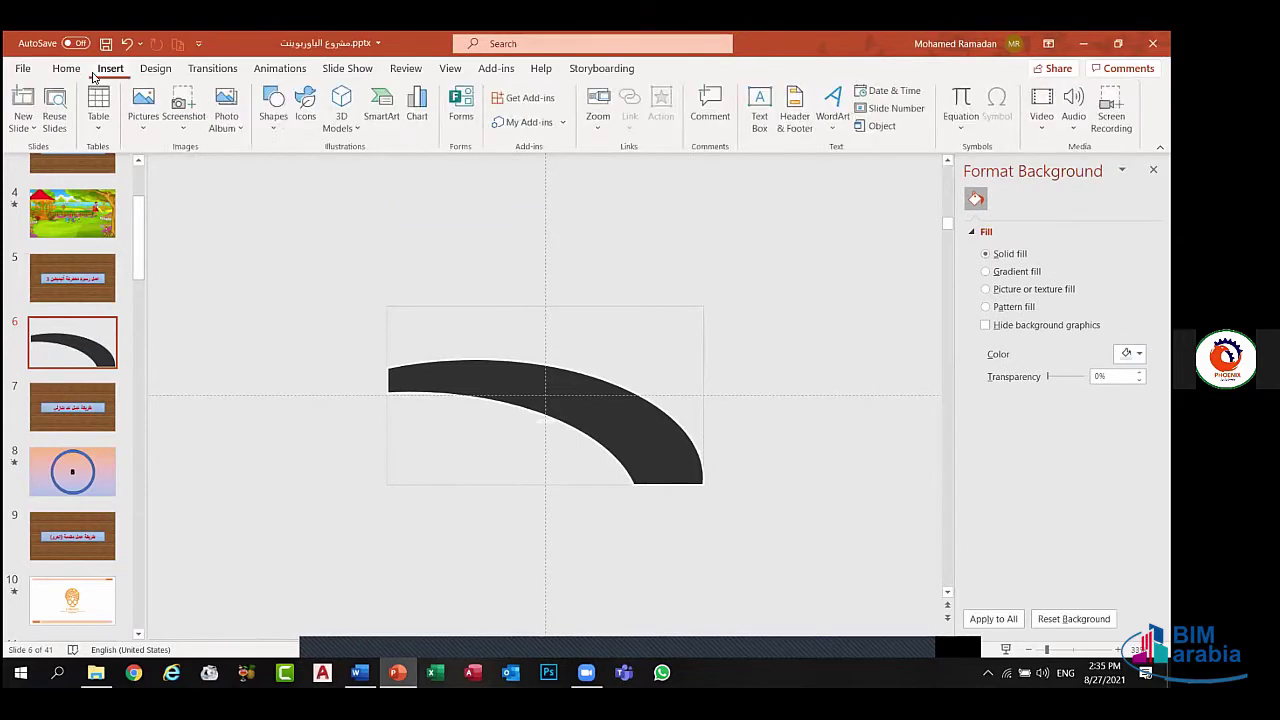
{"action": "left_click", "coordinate": [273, 108]}
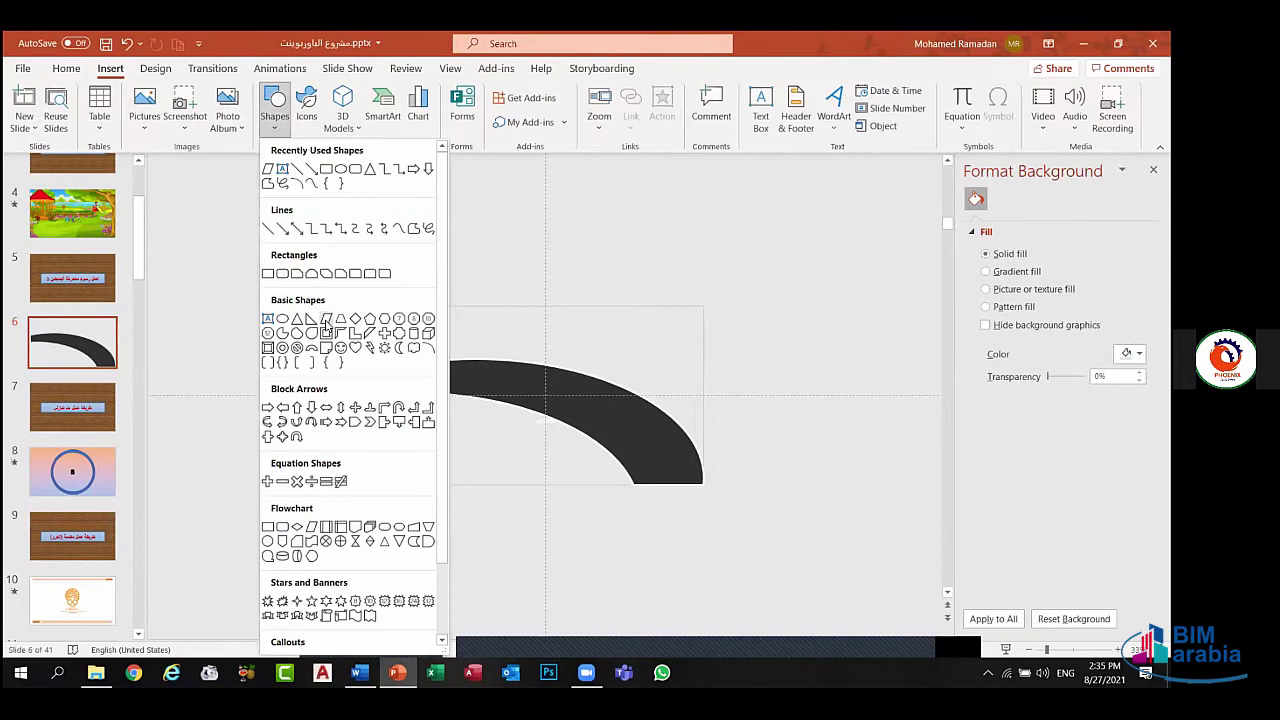
{"action": "left_click", "coordinate": [326, 319]}
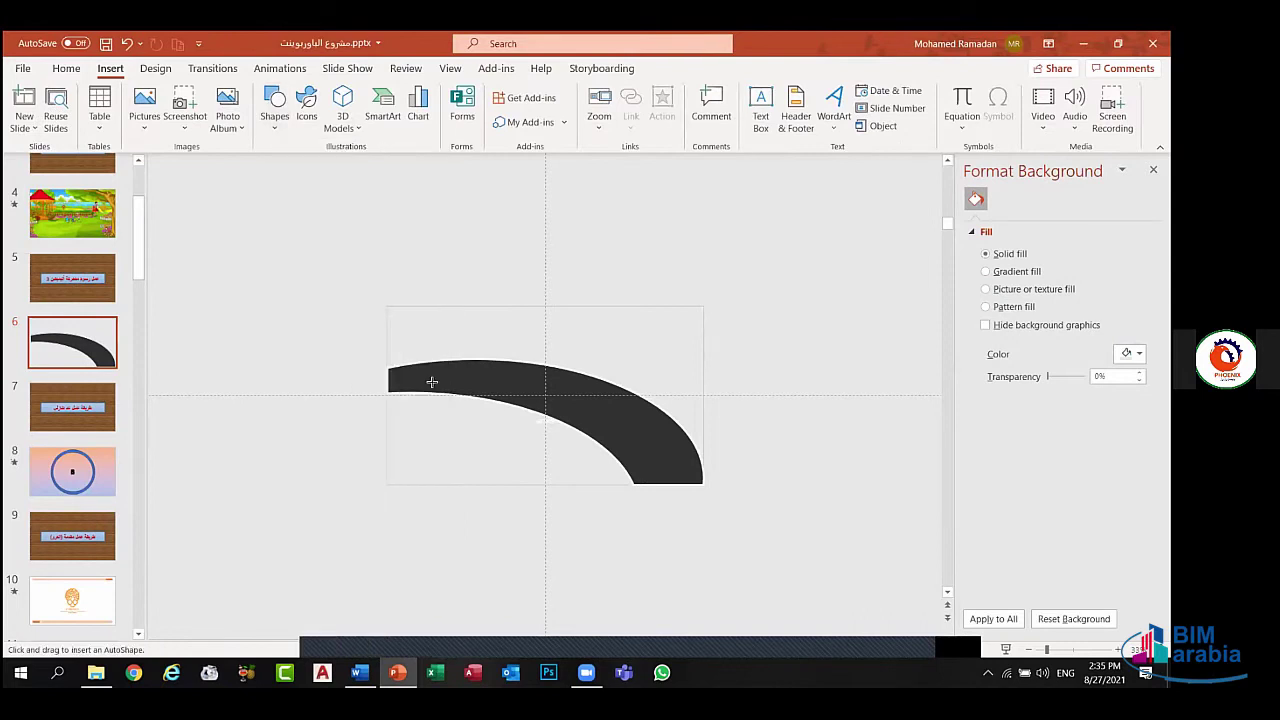
{"action": "mouse_move", "coordinate": [447, 396]}
{"action": "left_mouse_down"}
{"action": "mouse_move", "coordinate": [502, 467]}
{"action": "mouse_move", "coordinate": [449, 424]}
{"action": "left_mouse_up"}
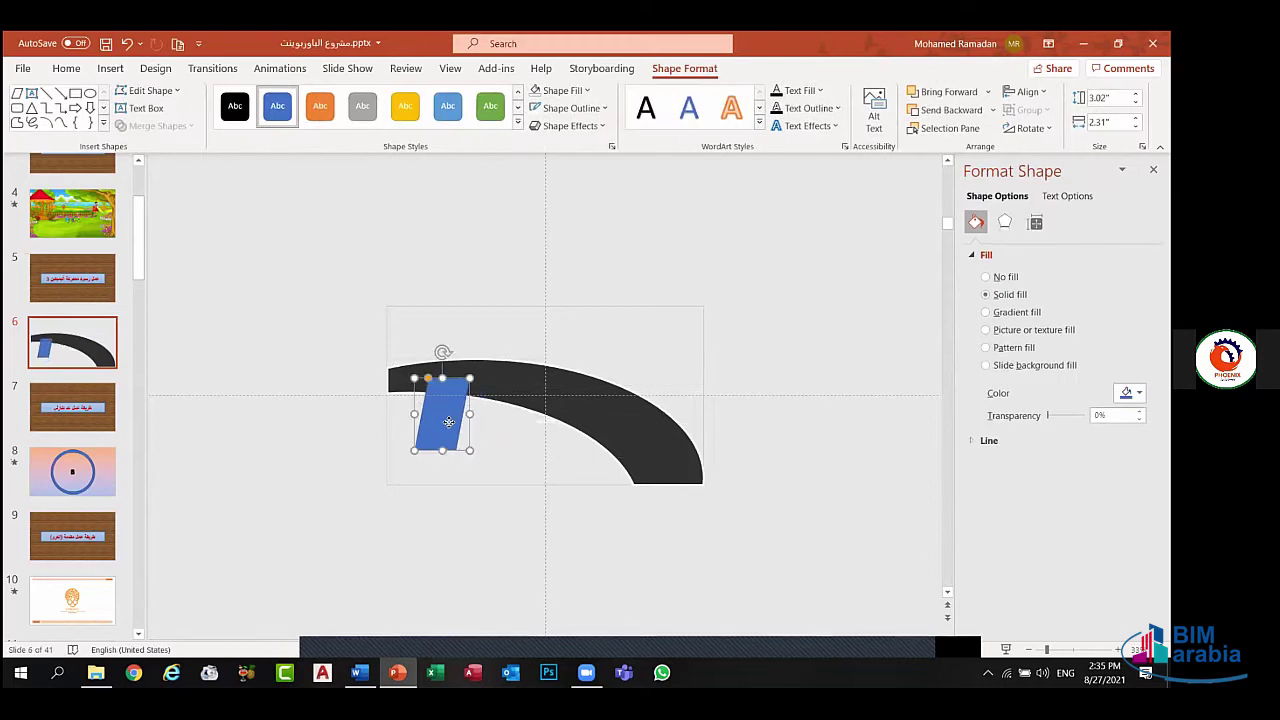
{"action": "mouse_move", "coordinate": [449, 424]}
{"action": "left_mouse_down"}
{"action": "mouse_move", "coordinate": [439, 414]}
{"action": "mouse_move", "coordinate": [457, 437]}
{"action": "left_mouse_up"}
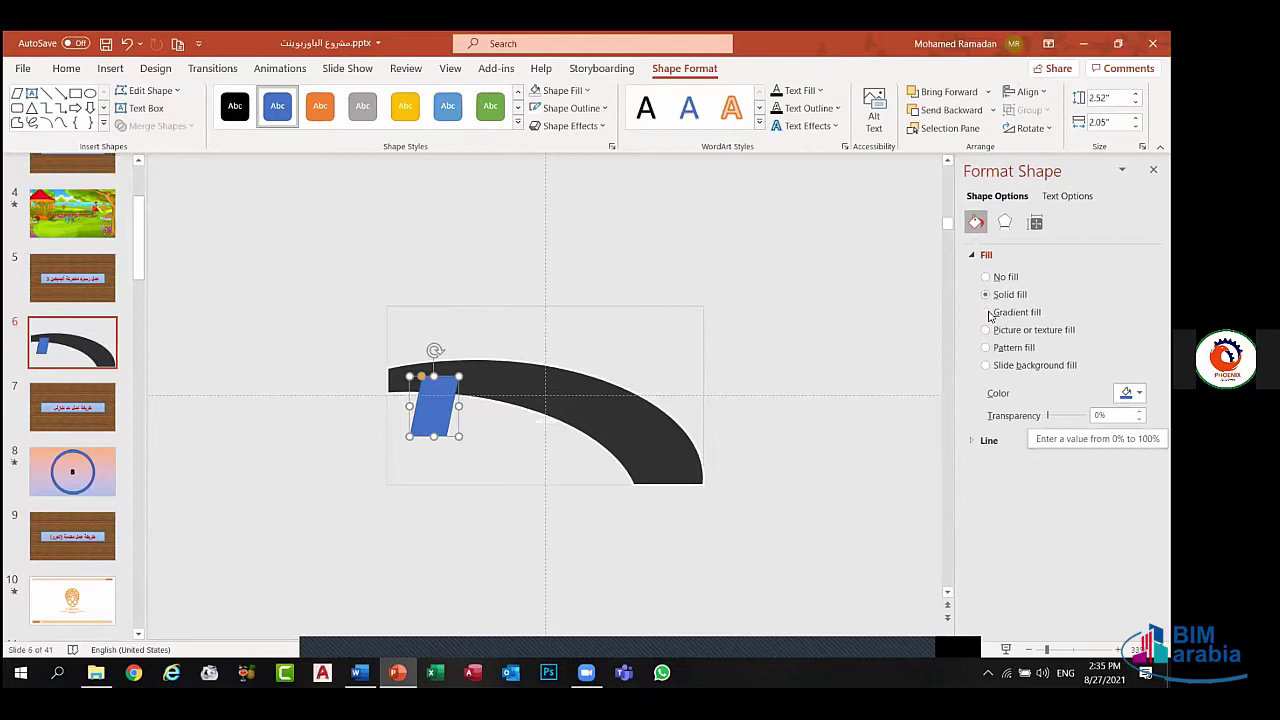
{"action": "left_click", "coordinate": [987, 314]}
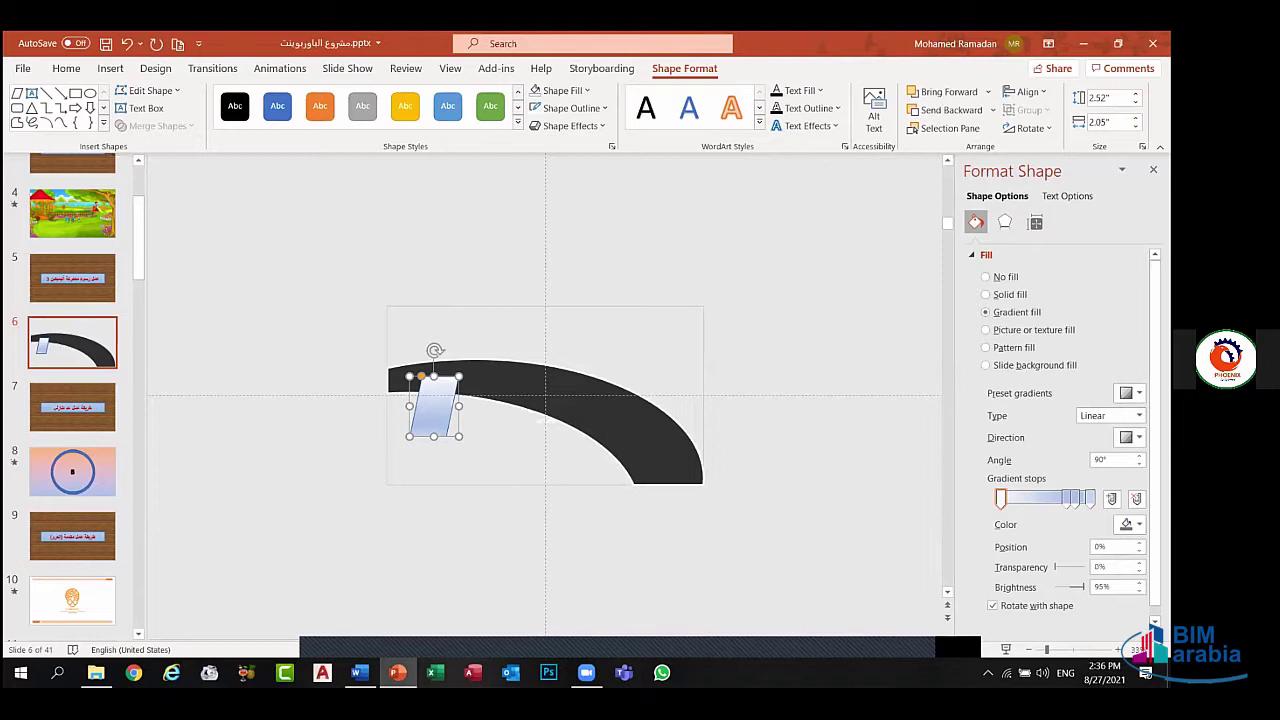
- Darken the first gradient stop to -35% brightness
{"action": "left_click", "coordinate": [1001, 499]}
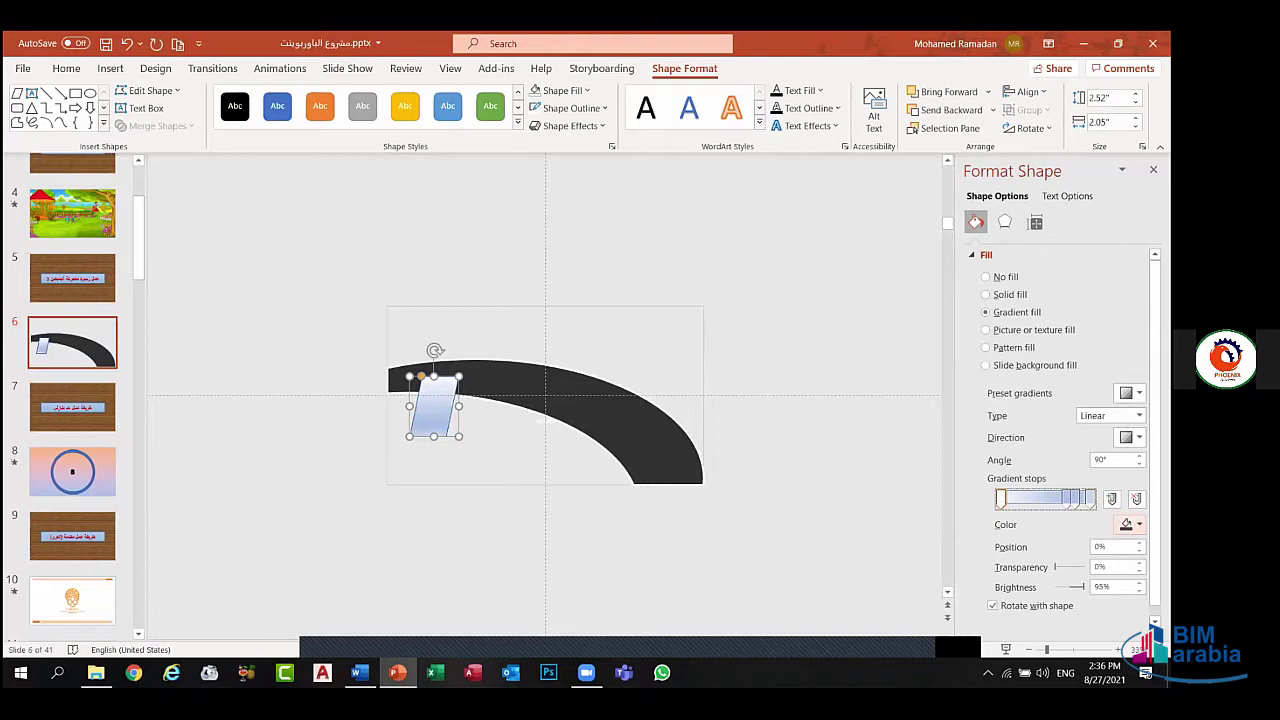
{"action": "left_click", "coordinate": [1130, 524]}
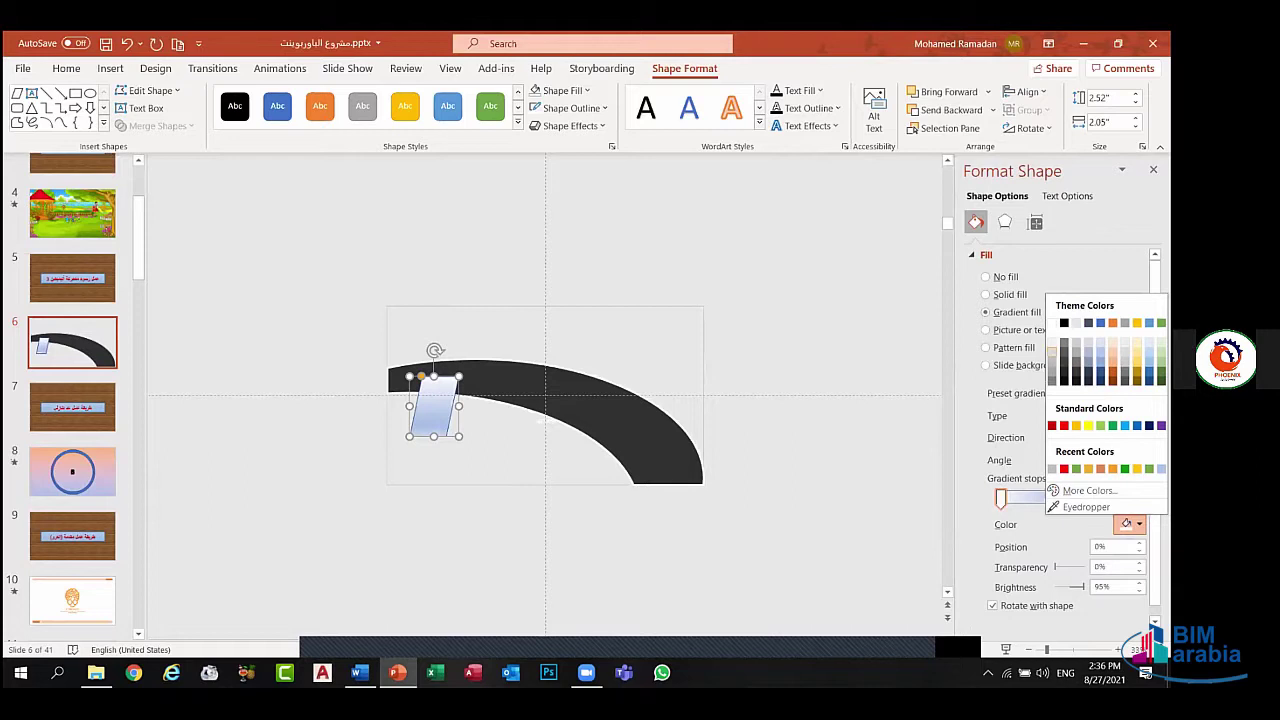
{"action": "key", "text": "Escape"}
{"action": "left_click_drag", "start_coordinate": [1080, 587], "coordinate": [1065, 587]}
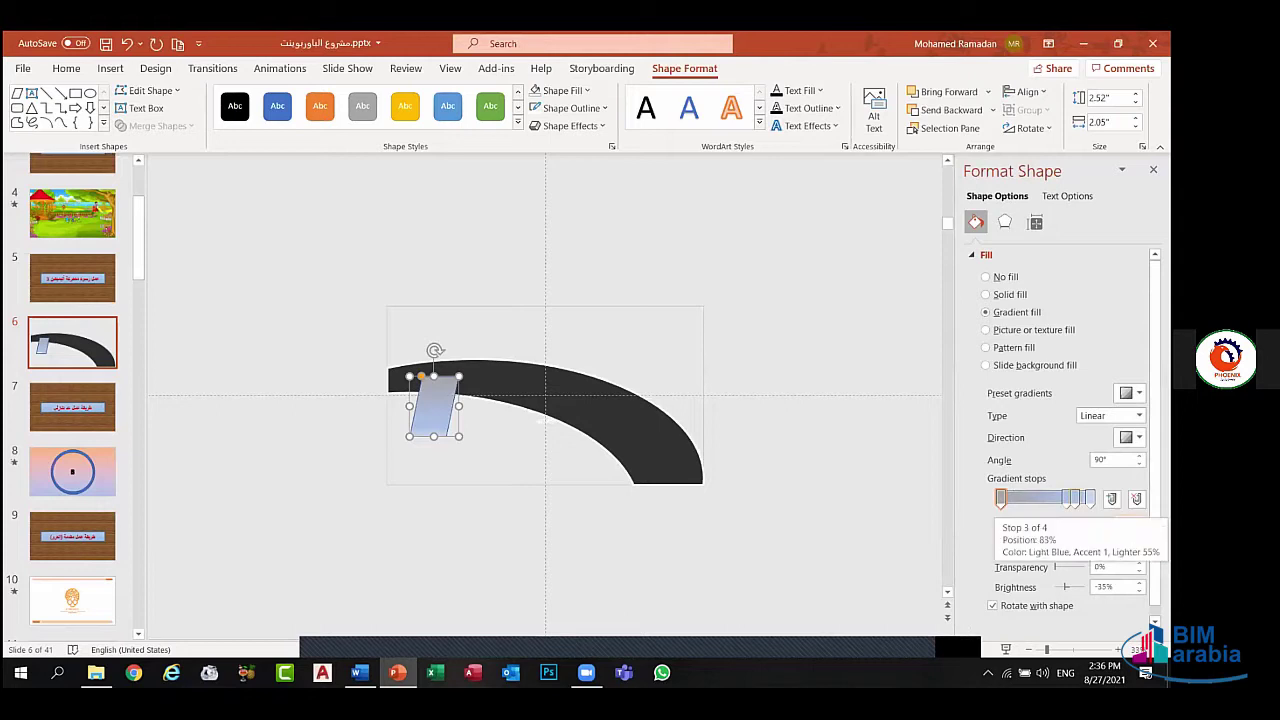
- Delete the middle gradient stops and make the last stop grey
{"action": "left_click", "coordinate": [1068, 497]}
{"action": "left_click", "coordinate": [1137, 498]}
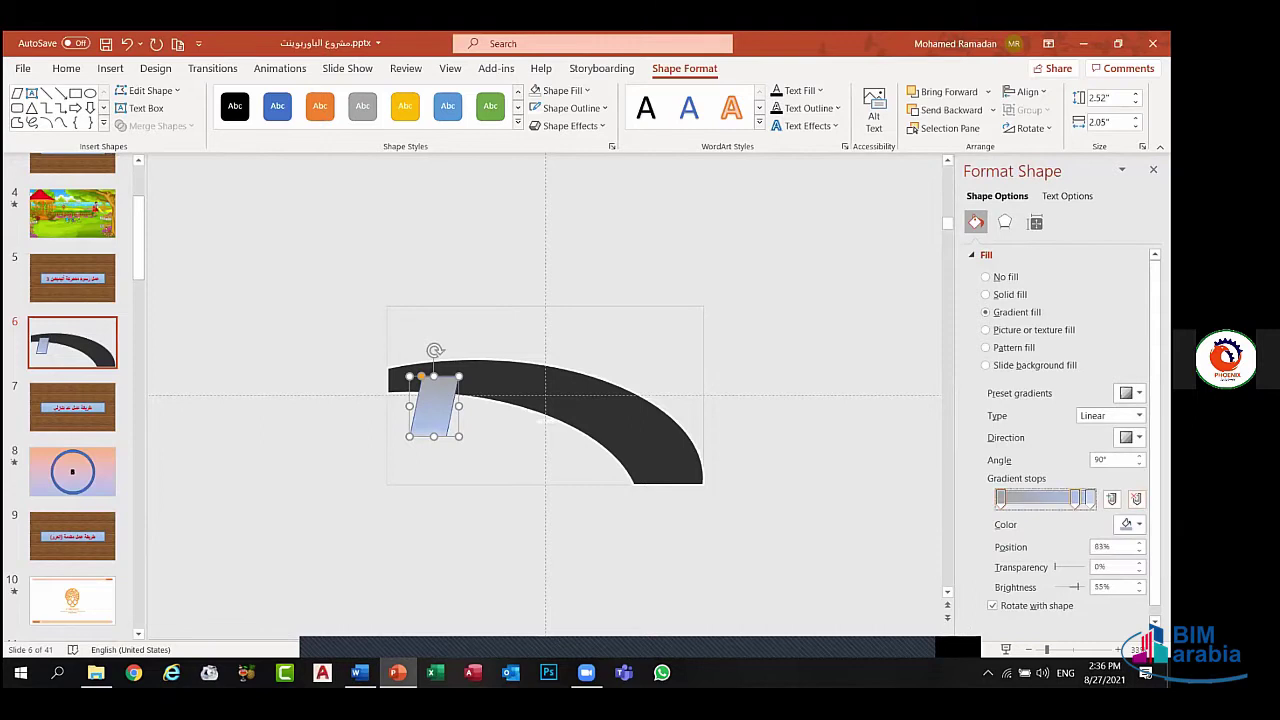
{"action": "left_click", "coordinate": [1136, 498]}
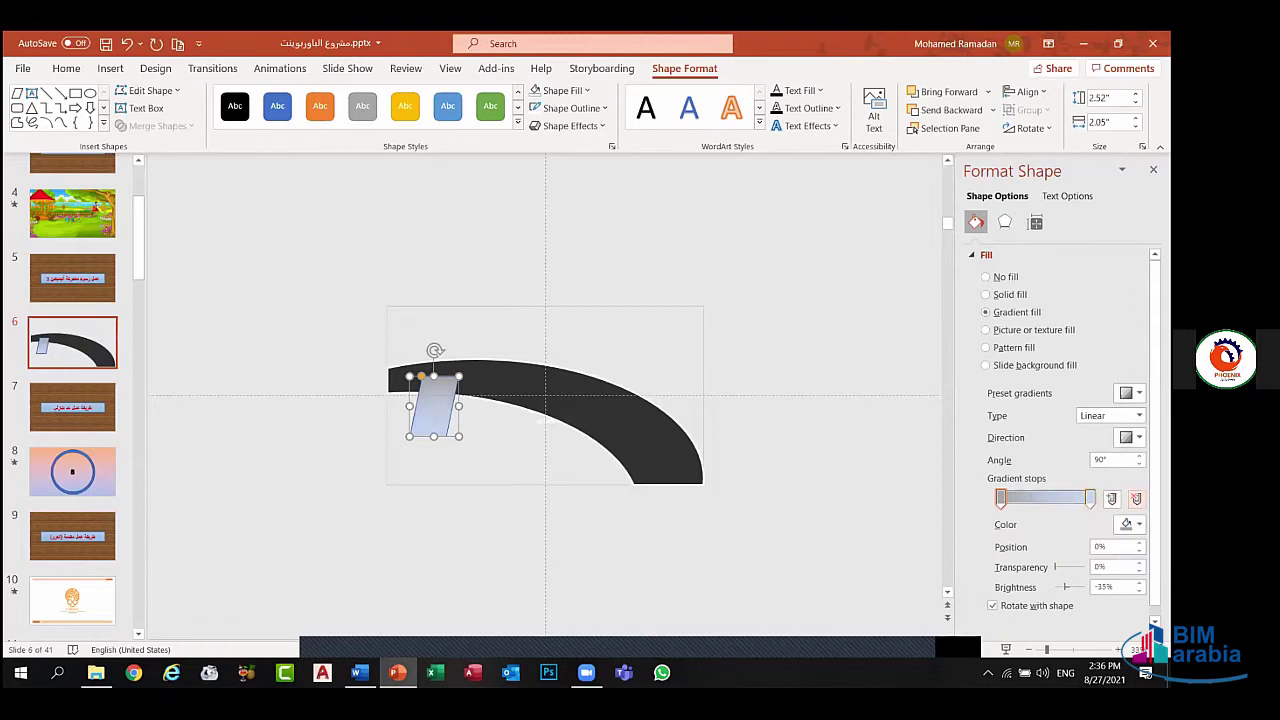
{"action": "left_click", "coordinate": [1090, 497]}
{"action": "left_click", "coordinate": [1137, 523]}
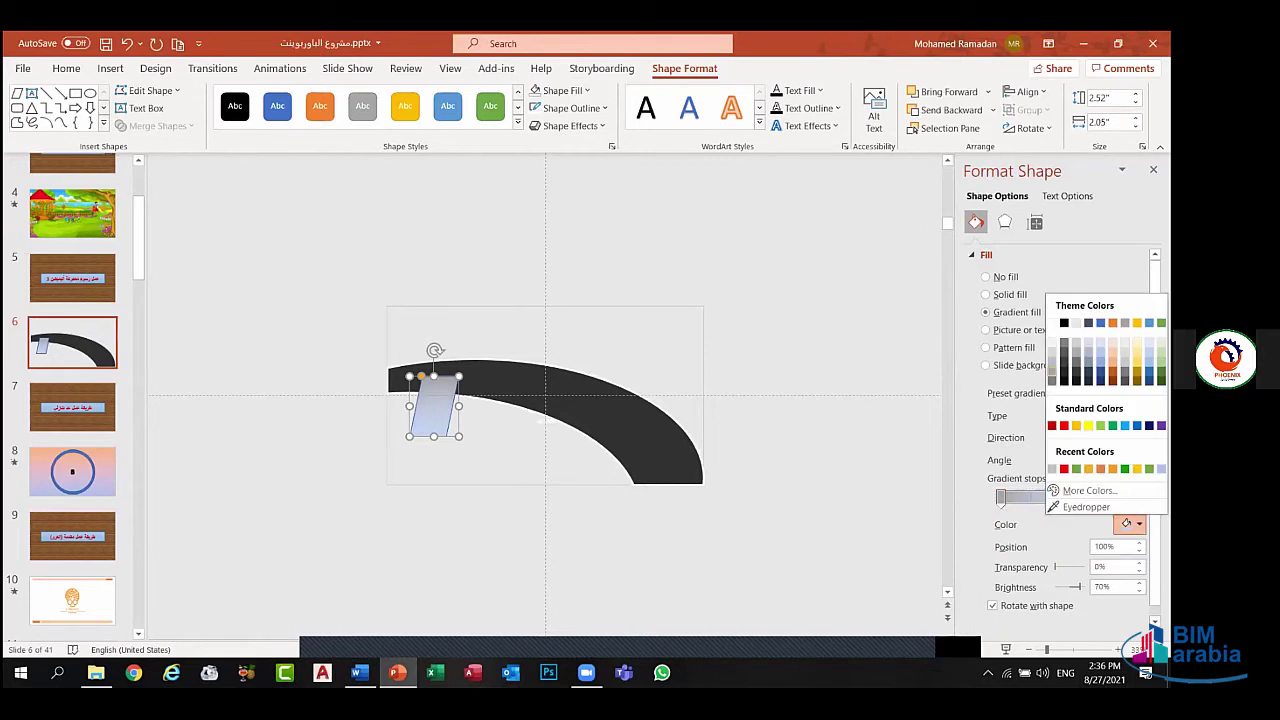
{"action": "left_click", "coordinate": [1076, 374]}
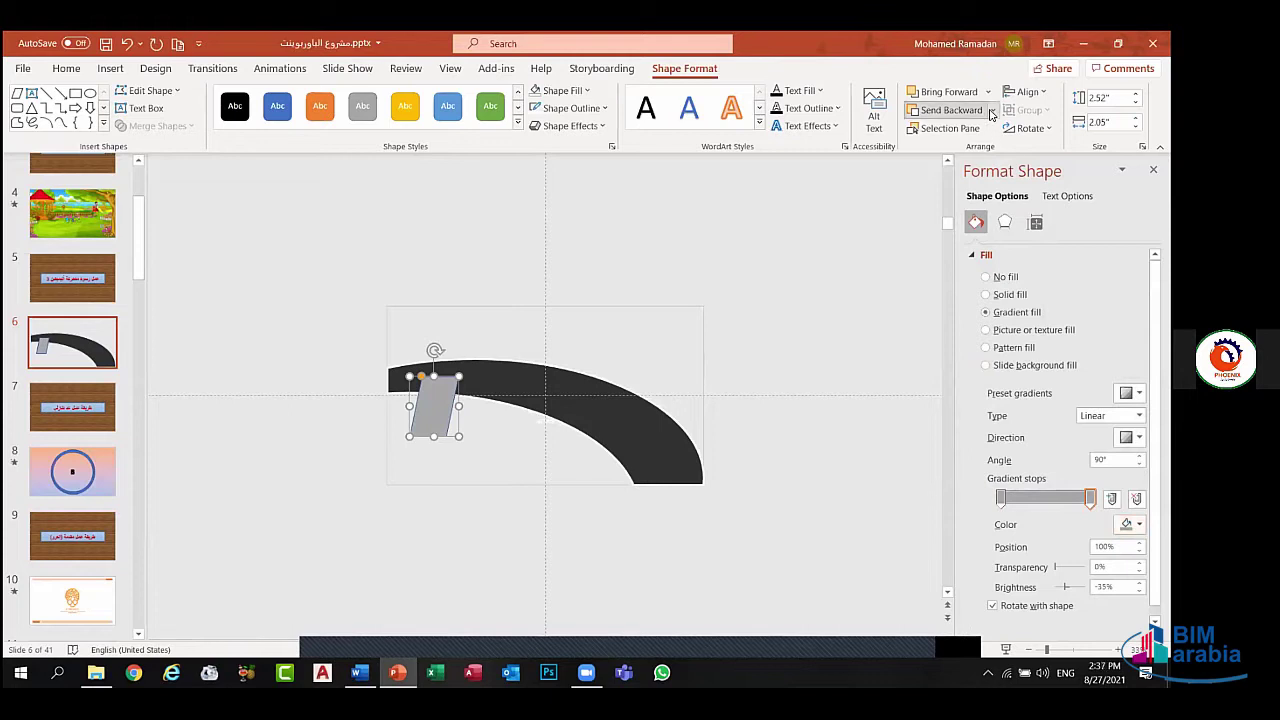
- Send the grey parallelogram to the back and place a duplicate further right along the arc
{"action": "left_click", "coordinate": [991, 115]}
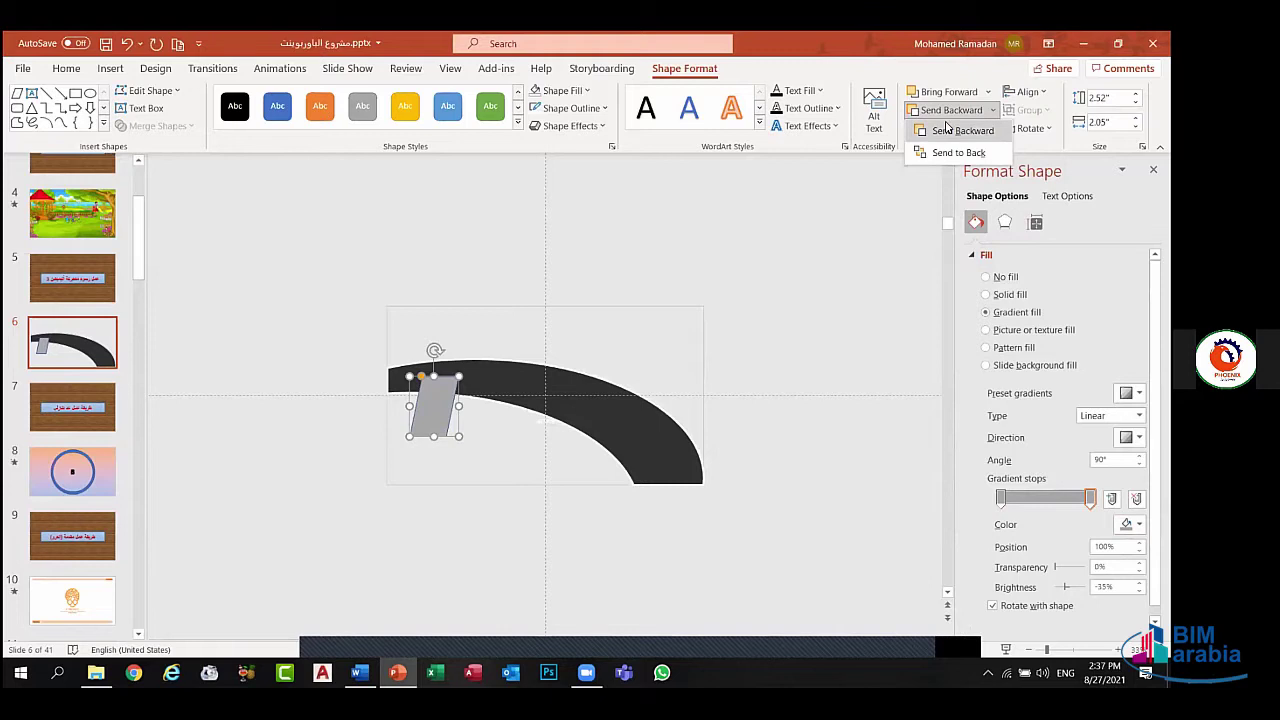
{"action": "left_click", "coordinate": [968, 152]}
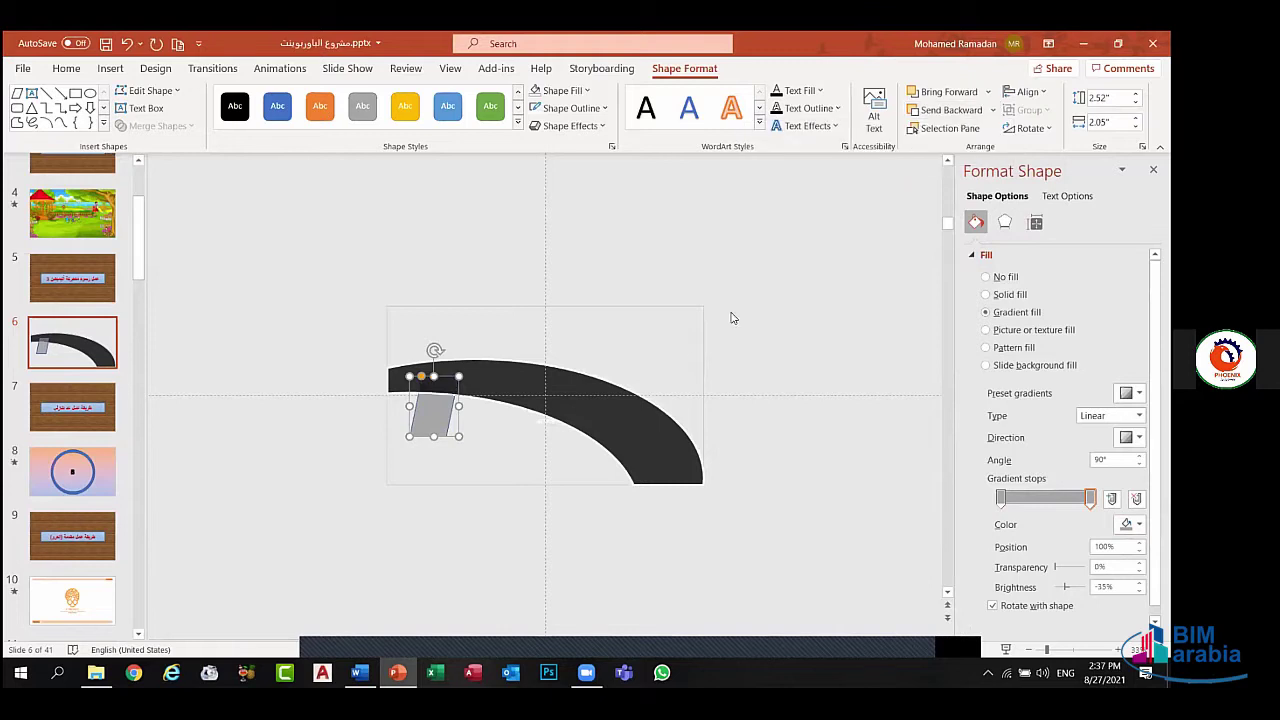
{"action": "left_click", "coordinate": [503, 477]}
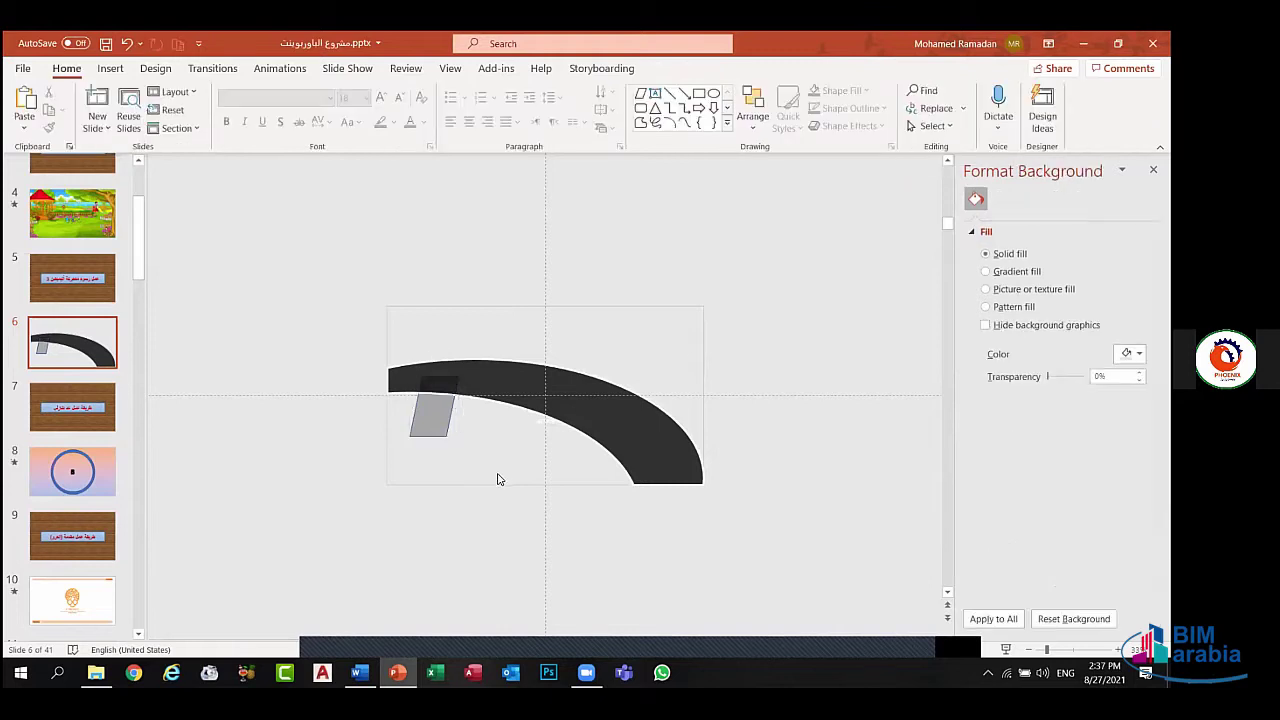
{"action": "left_click", "coordinate": [433, 428]}
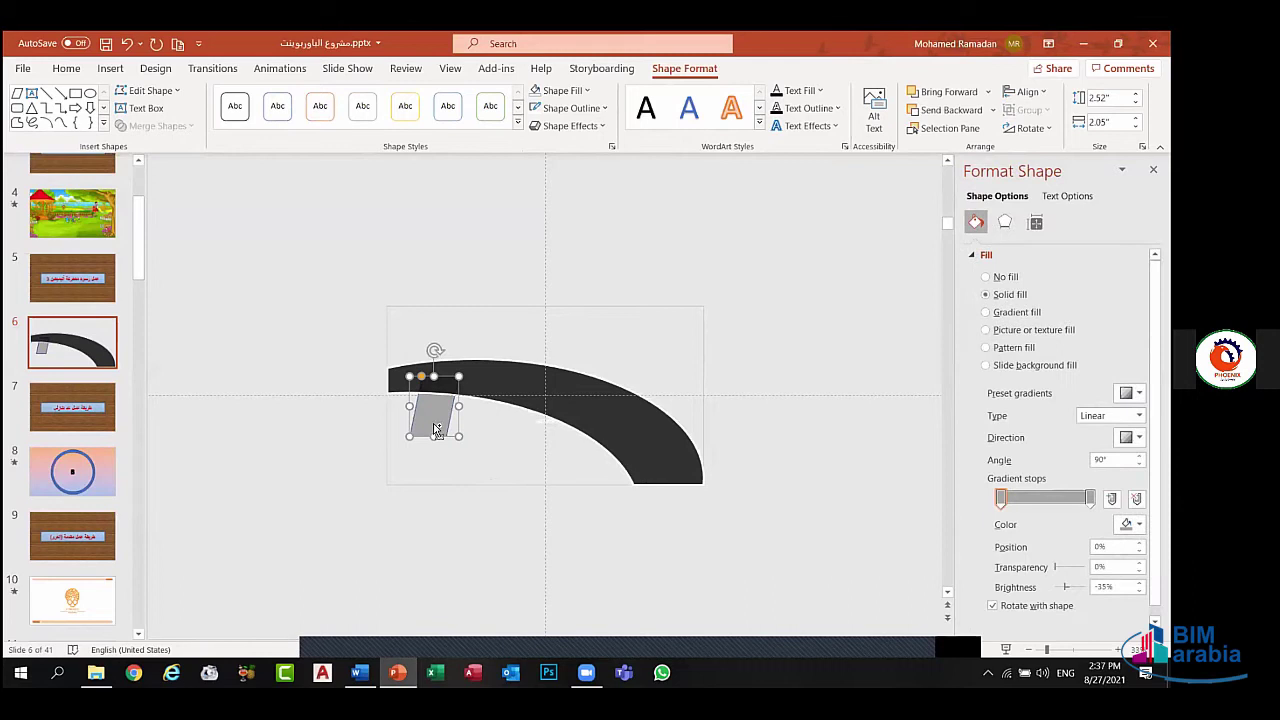
{"action": "key", "text": "ctrl+v"}
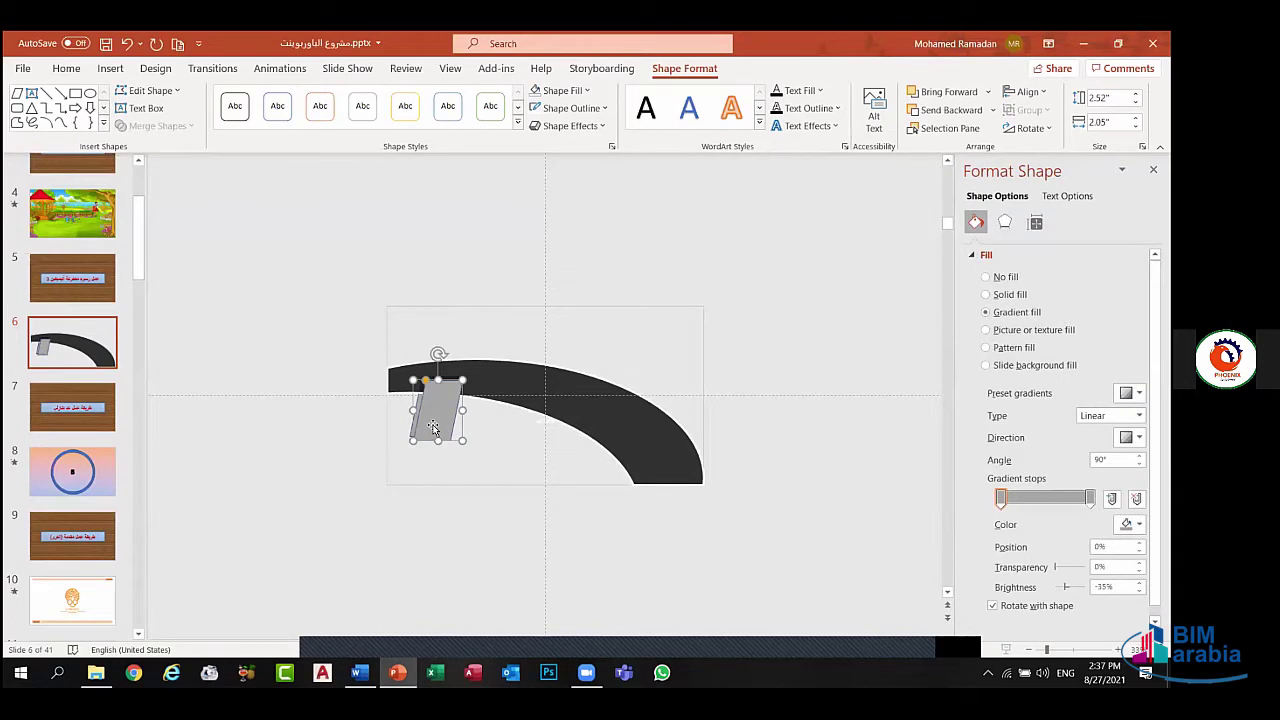
{"action": "left_click_drag", "start_coordinate": [433, 428], "coordinate": [503, 433]}
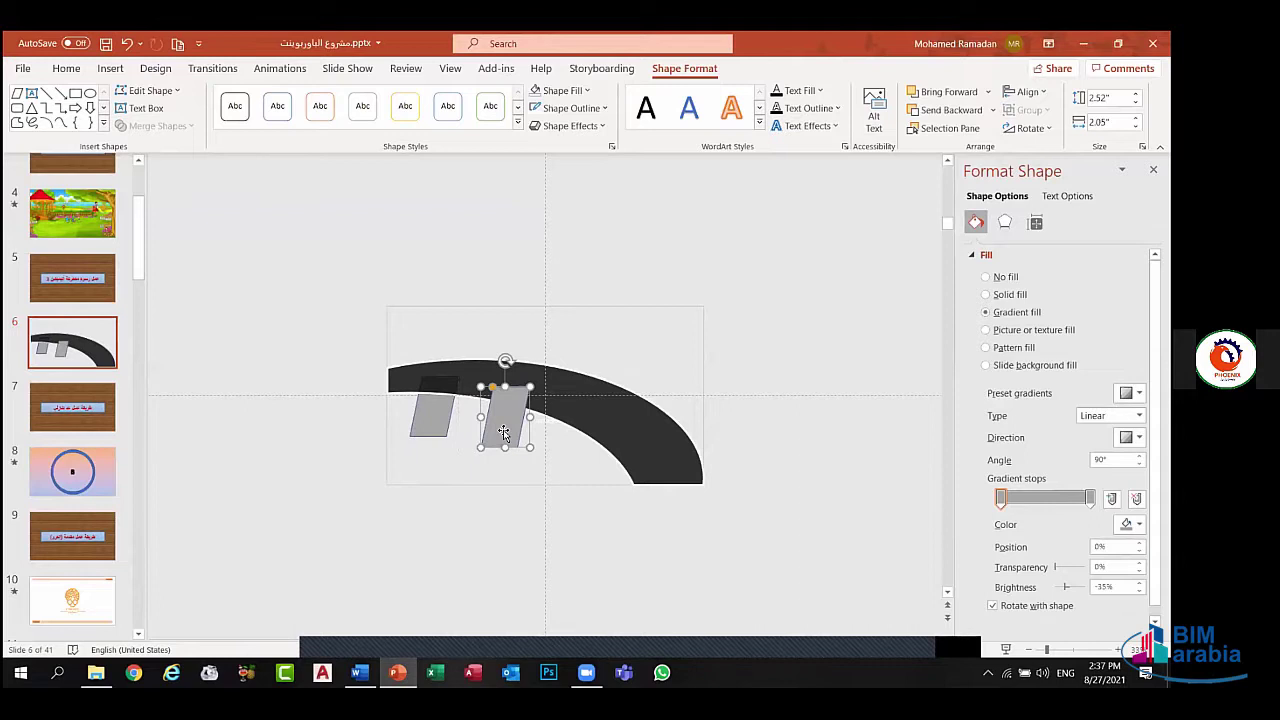
- Lengthen the second grey parallelogram downward
{"action": "left_click", "coordinate": [993, 111]}
{"action": "left_click", "coordinate": [519, 456]}
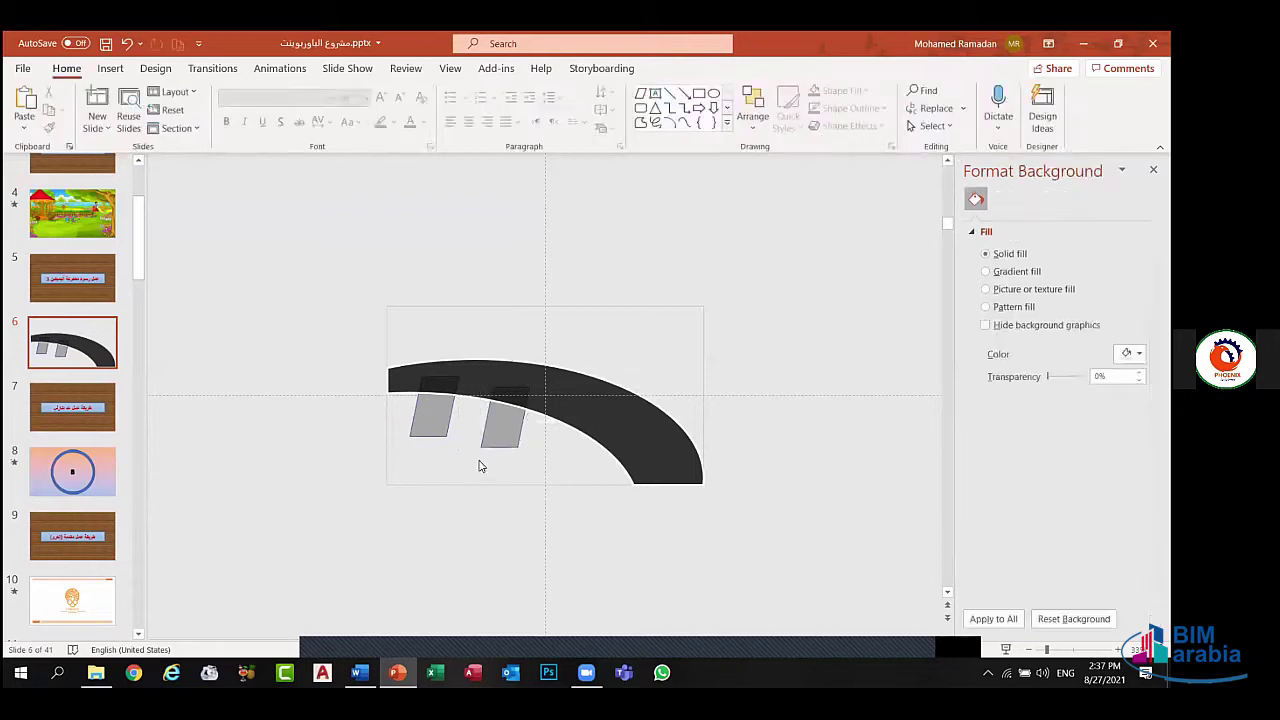
{"action": "left_click", "coordinate": [504, 447]}
{"action": "left_click_drag", "start_coordinate": [504, 447], "coordinate": [504, 457]}
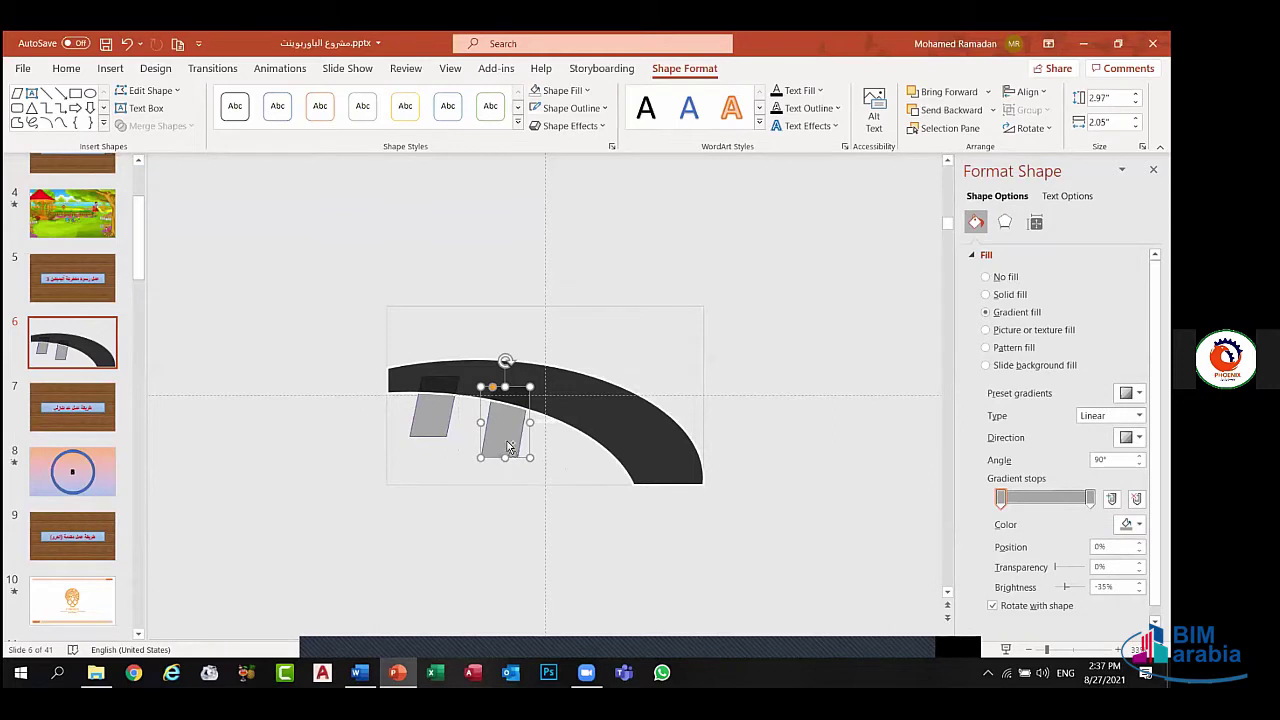
- Copy a third parallelogram to the right, send it behind the arc, and space it evenly
{"action": "left_click_drag", "start_coordinate": [507, 447], "coordinate": [592, 467], "text": "ctrl"}
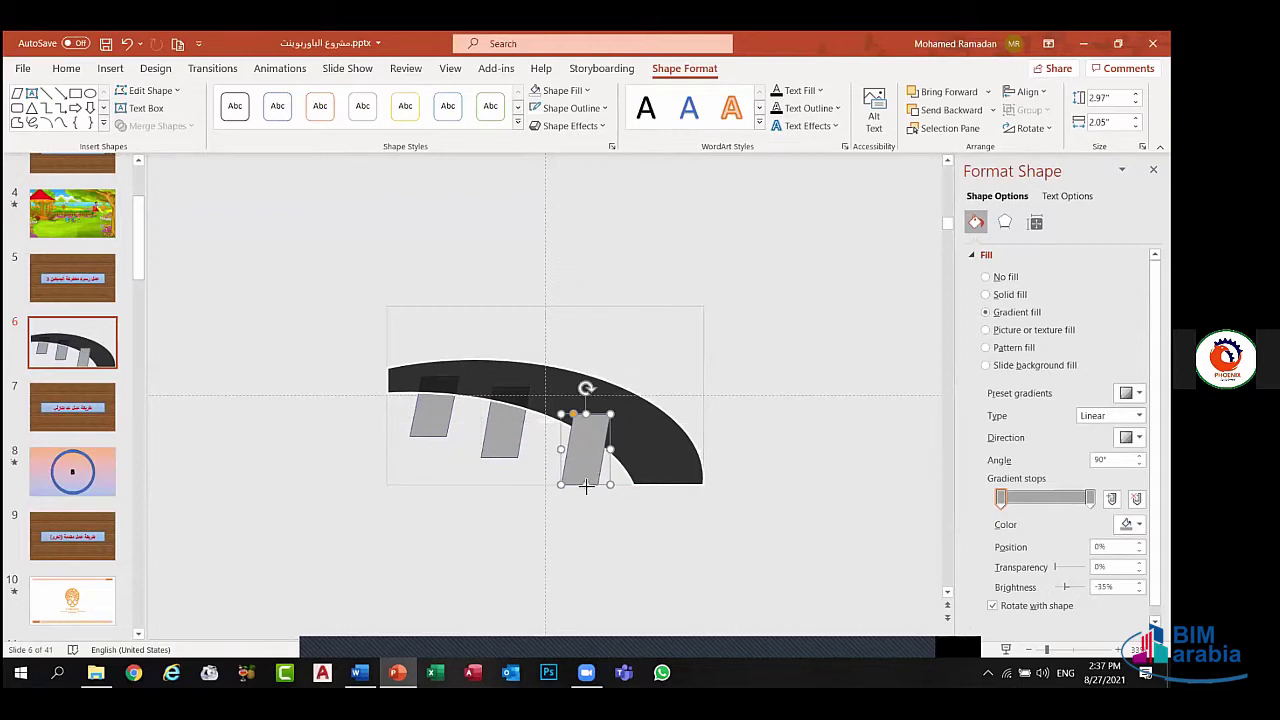
{"action": "key", "text": "Escape"}
{"action": "left_click", "coordinate": [586, 471]}
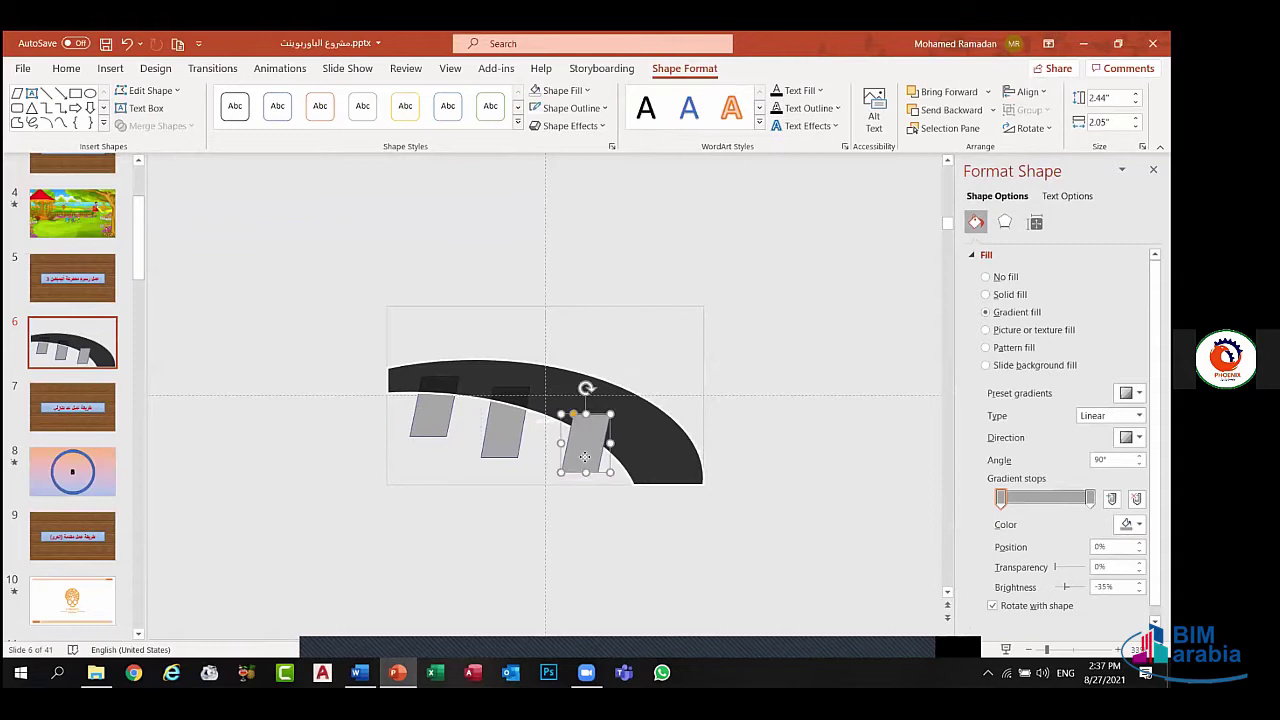
{"action": "left_click_drag", "start_coordinate": [586, 465], "coordinate": [582, 458]}
{"action": "left_click", "coordinate": [582, 458]}
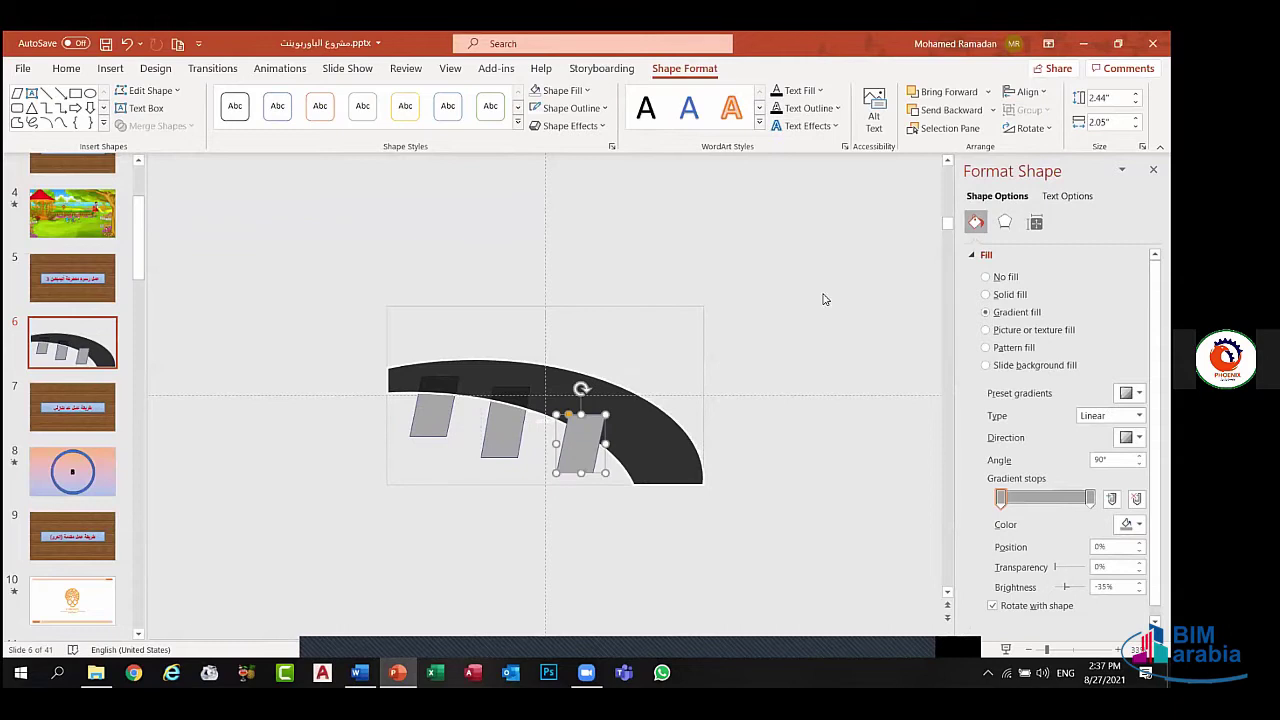
{"action": "left_click", "coordinate": [992, 110]}
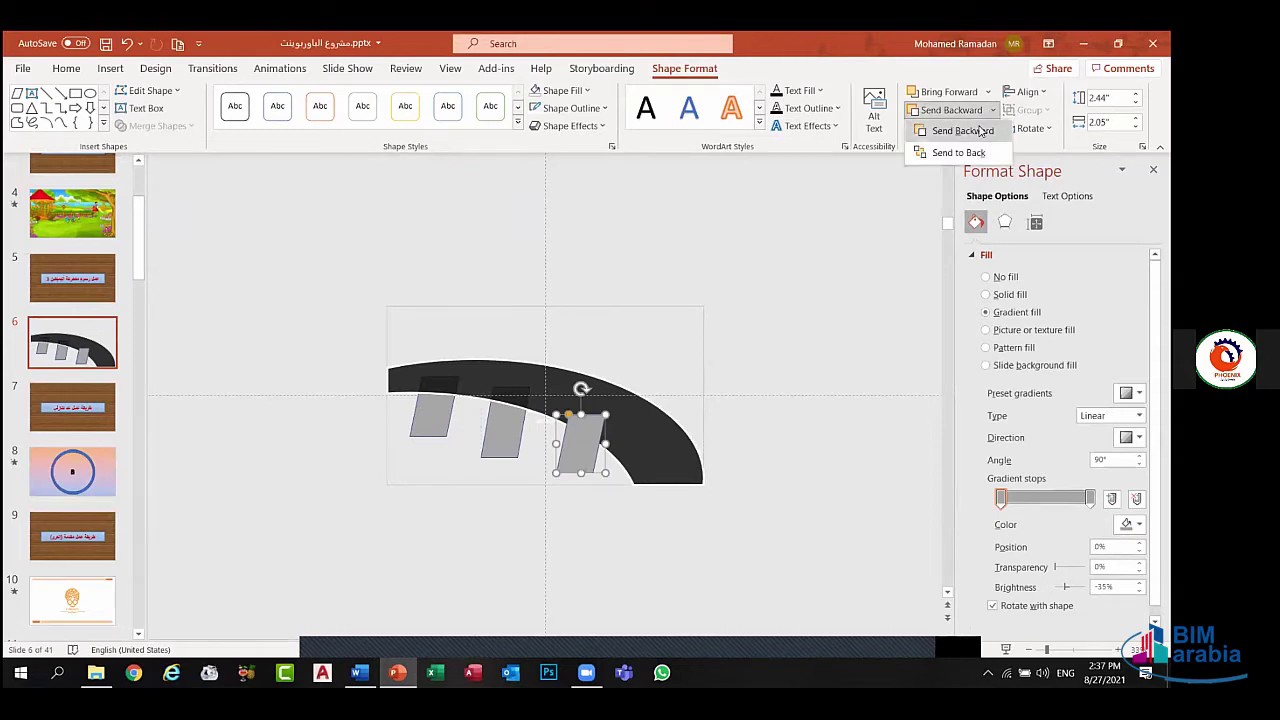
{"action": "left_click", "coordinate": [976, 150]}
{"action": "left_click", "coordinate": [783, 371]}
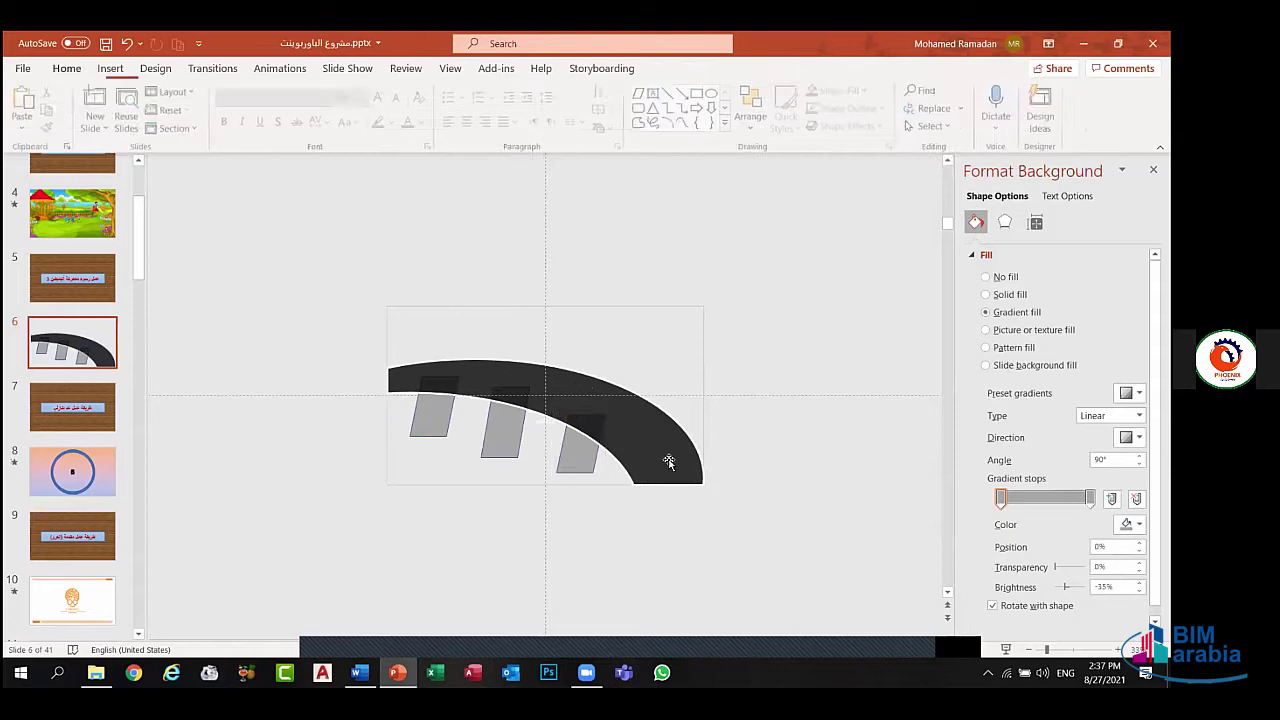
{"action": "left_click_drag", "start_coordinate": [574, 450], "coordinate": [586, 452]}
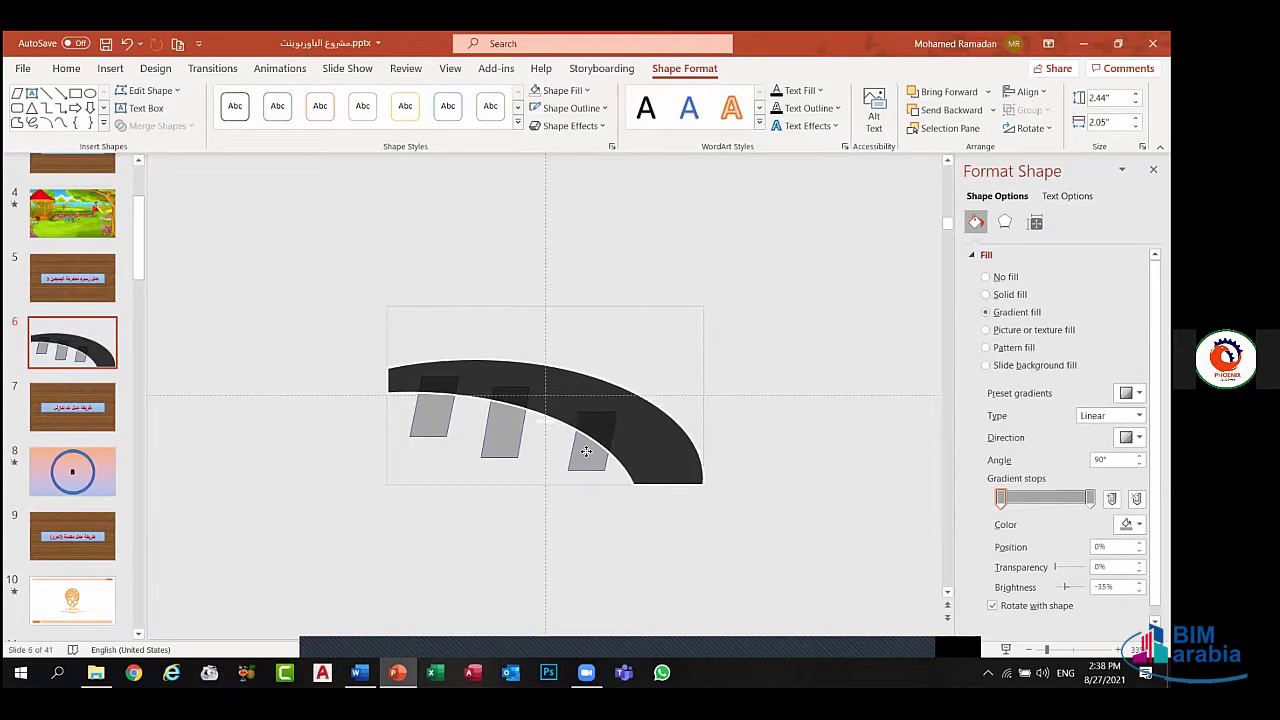
{"action": "left_click_drag", "start_coordinate": [586, 452], "coordinate": [586, 452]}
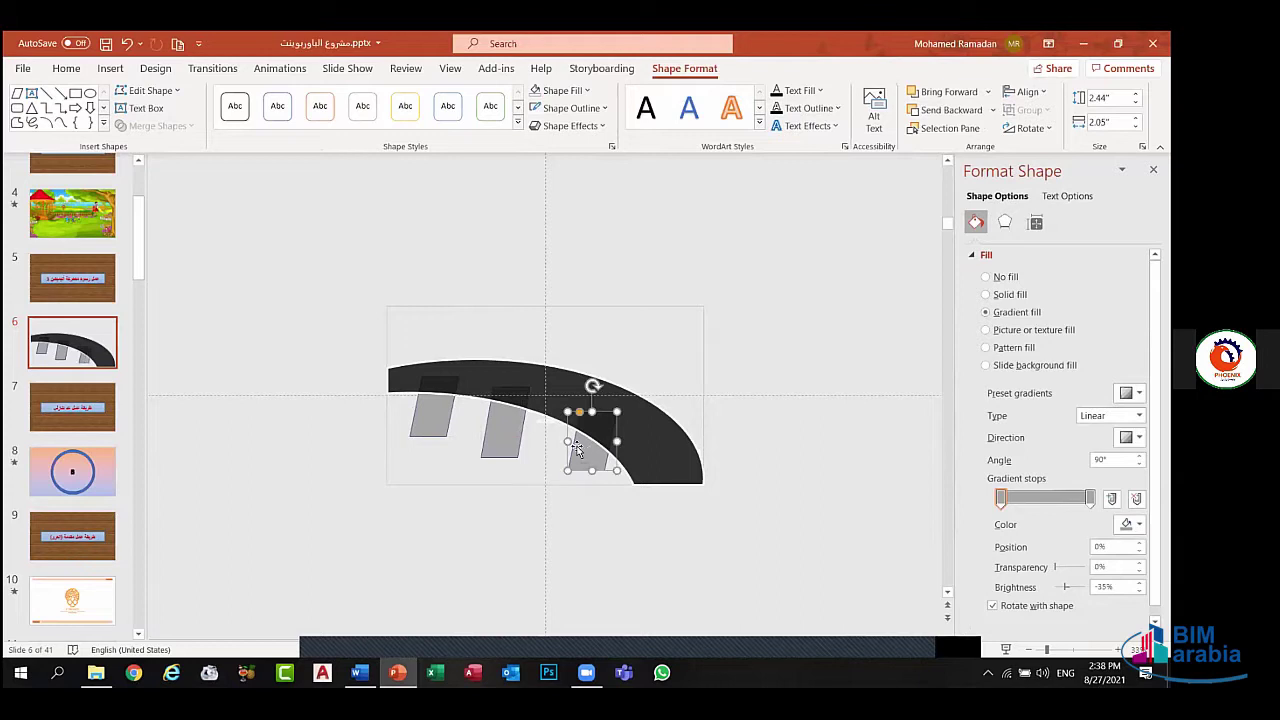
{"action": "mouse_move", "coordinate": [586, 452]}
{"action": "left_mouse_down"}
{"action": "mouse_move", "coordinate": [555, 441]}
{"action": "mouse_move", "coordinate": [558, 468]}
{"action": "mouse_move", "coordinate": [574, 455]}
{"action": "left_mouse_up"}
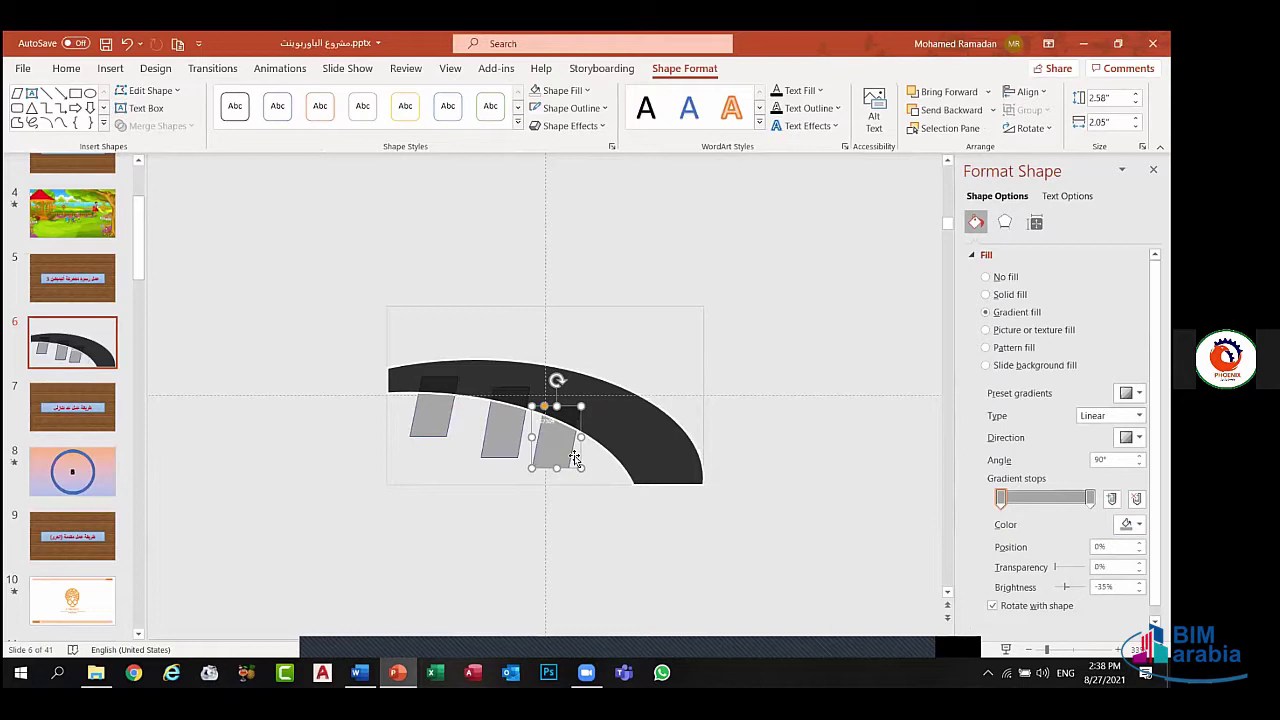
- Copy a fourth parallelogram further right and send it behind the arc
{"action": "left_click_drag", "start_coordinate": [574, 455], "coordinate": [611, 464]}
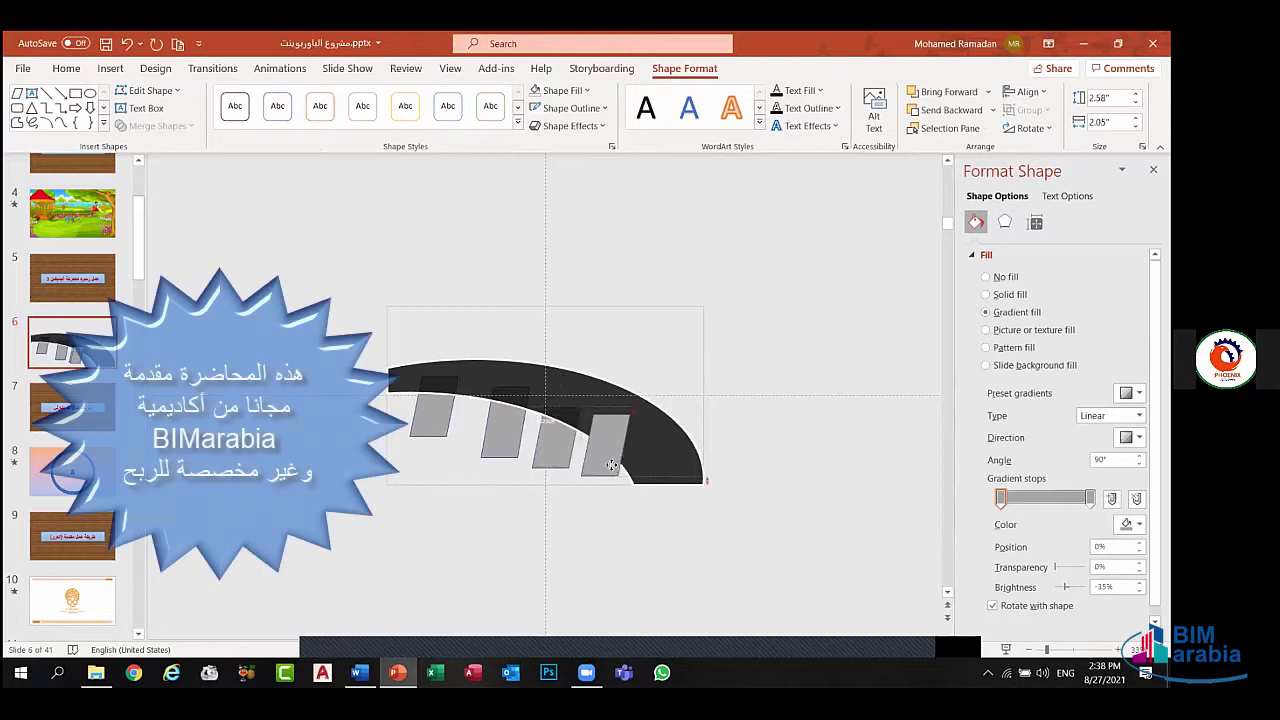
{"action": "left_click", "coordinate": [991, 111]}
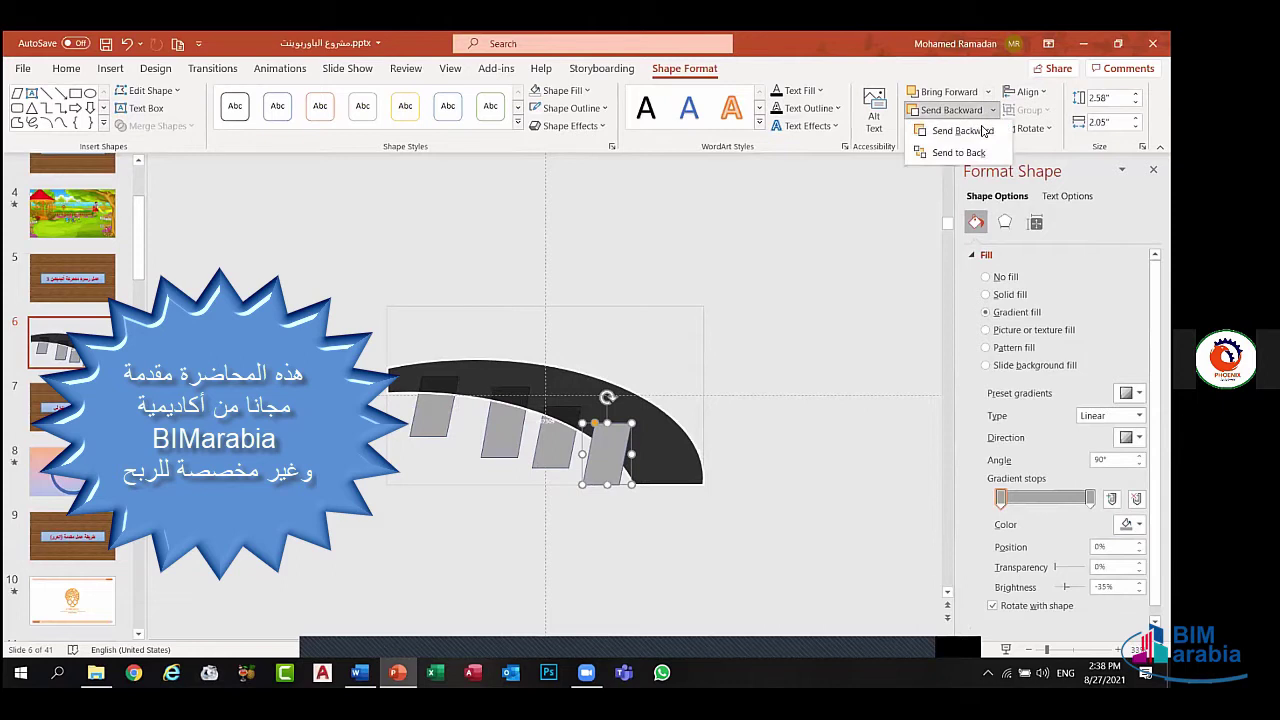
{"action": "left_click", "coordinate": [972, 129]}
{"action": "left_click", "coordinate": [584, 432]}
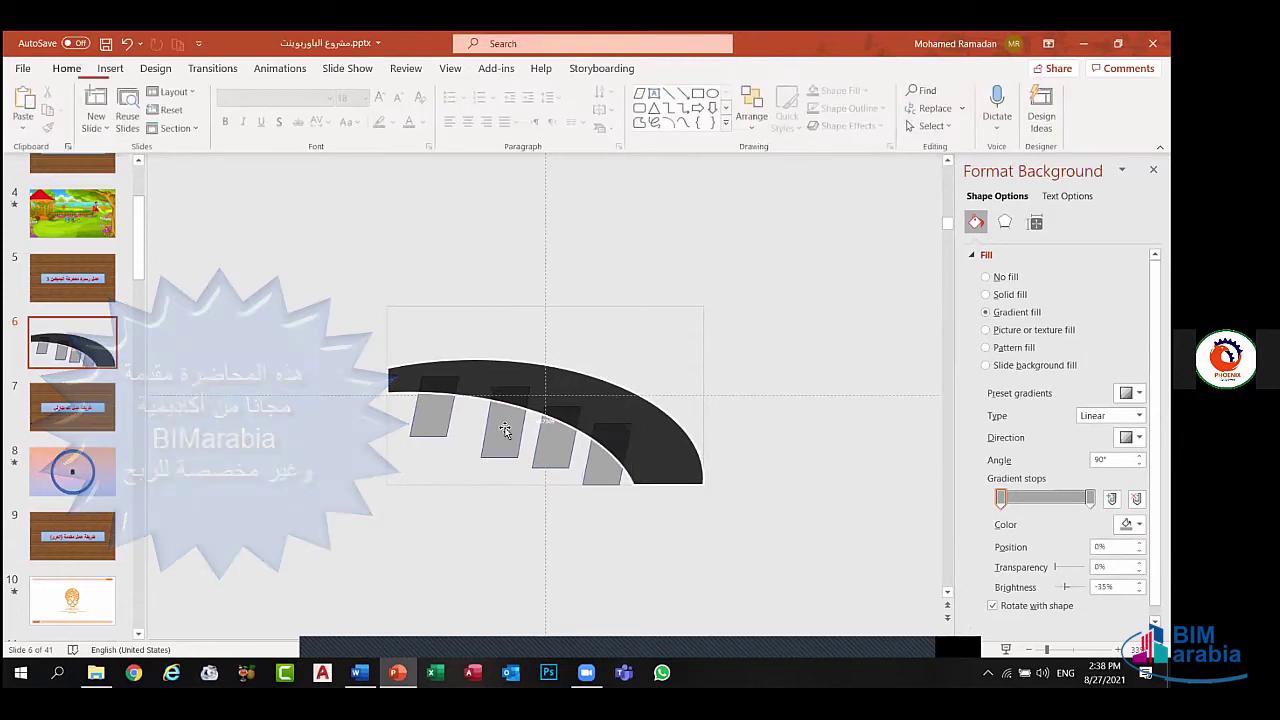
{"action": "left_click", "coordinate": [495, 427]}
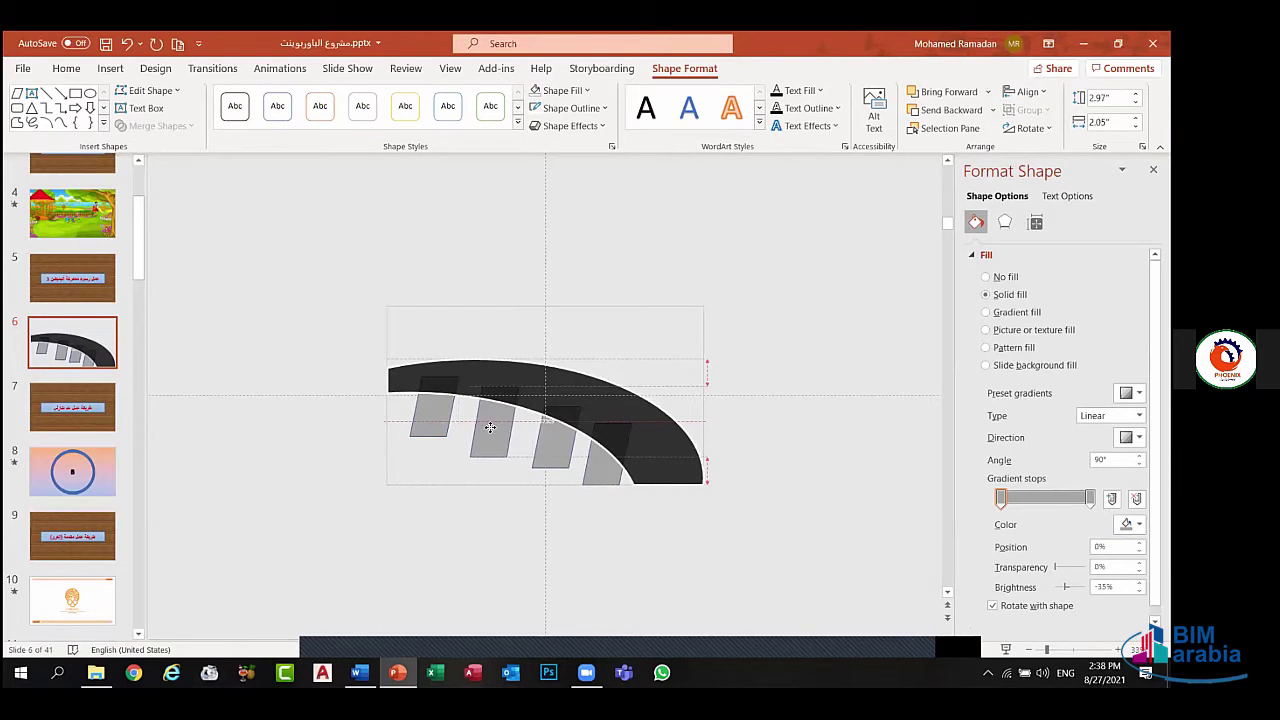
- Select the leftmost grey parallelogram and open its Shape Outline colour menu
{"action": "left_click", "coordinate": [508, 448]}
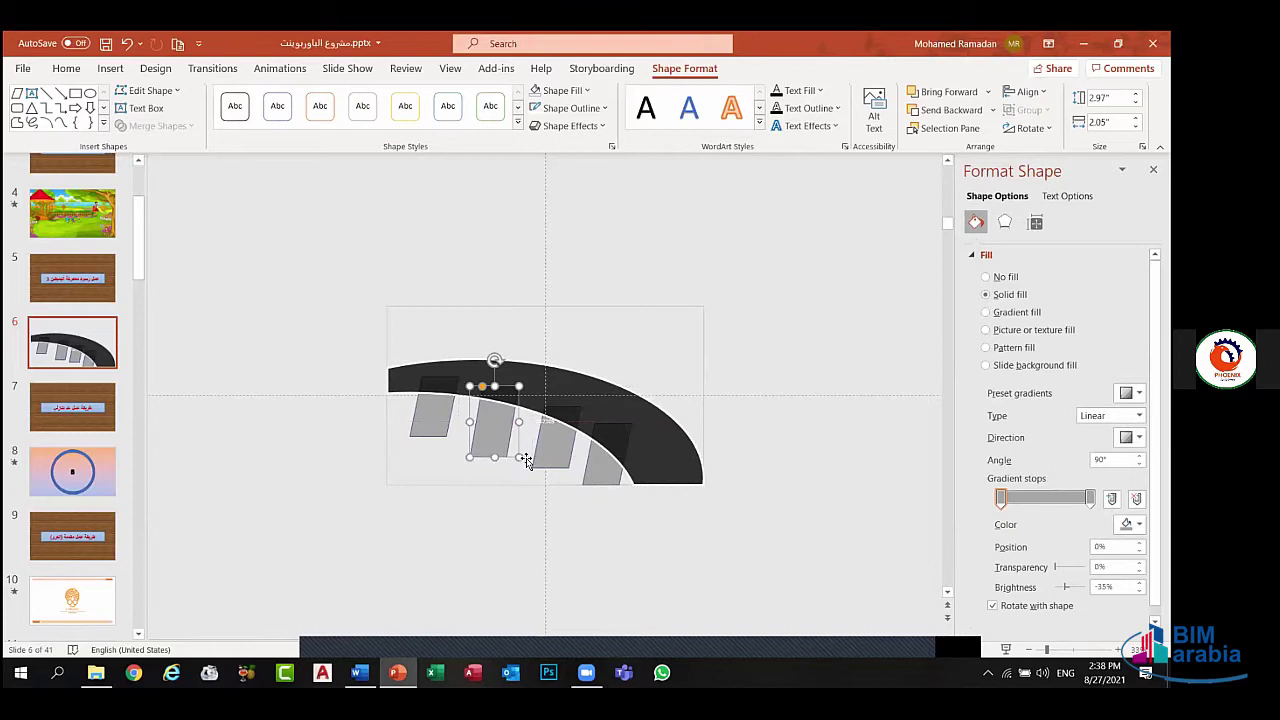
{"action": "left_click", "coordinate": [550, 436]}
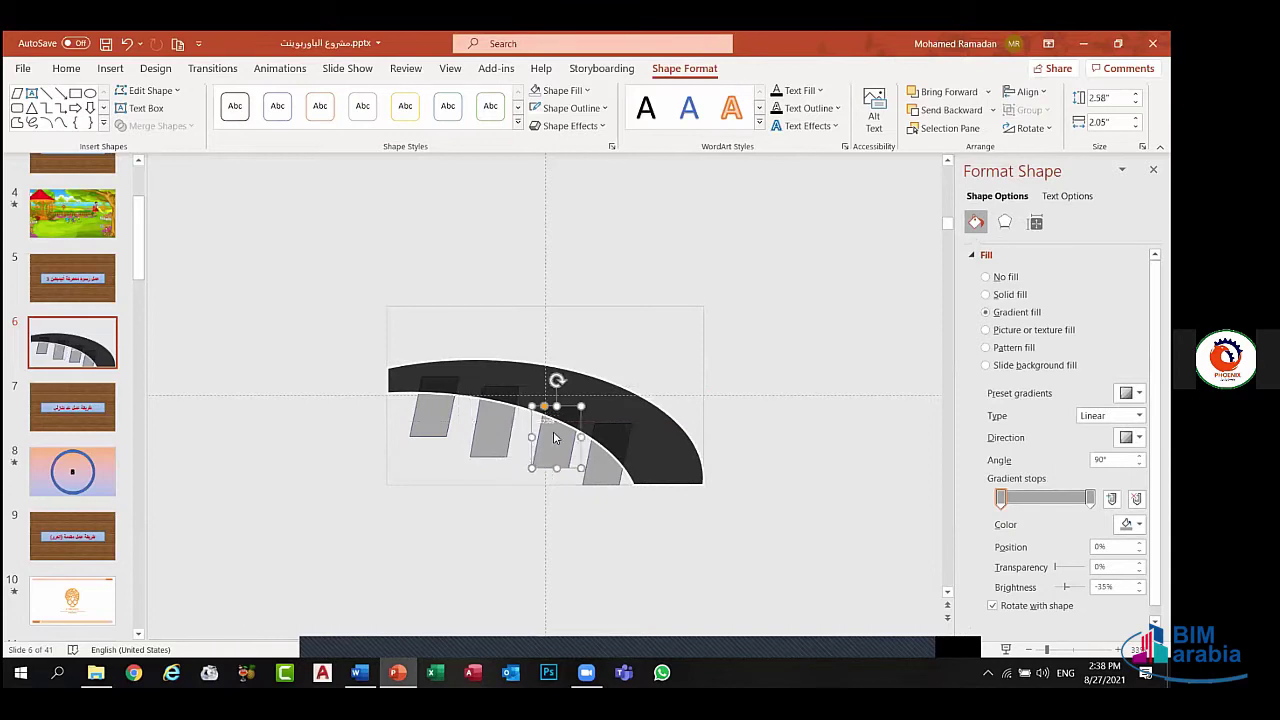
{"action": "key", "text": "Escape"}
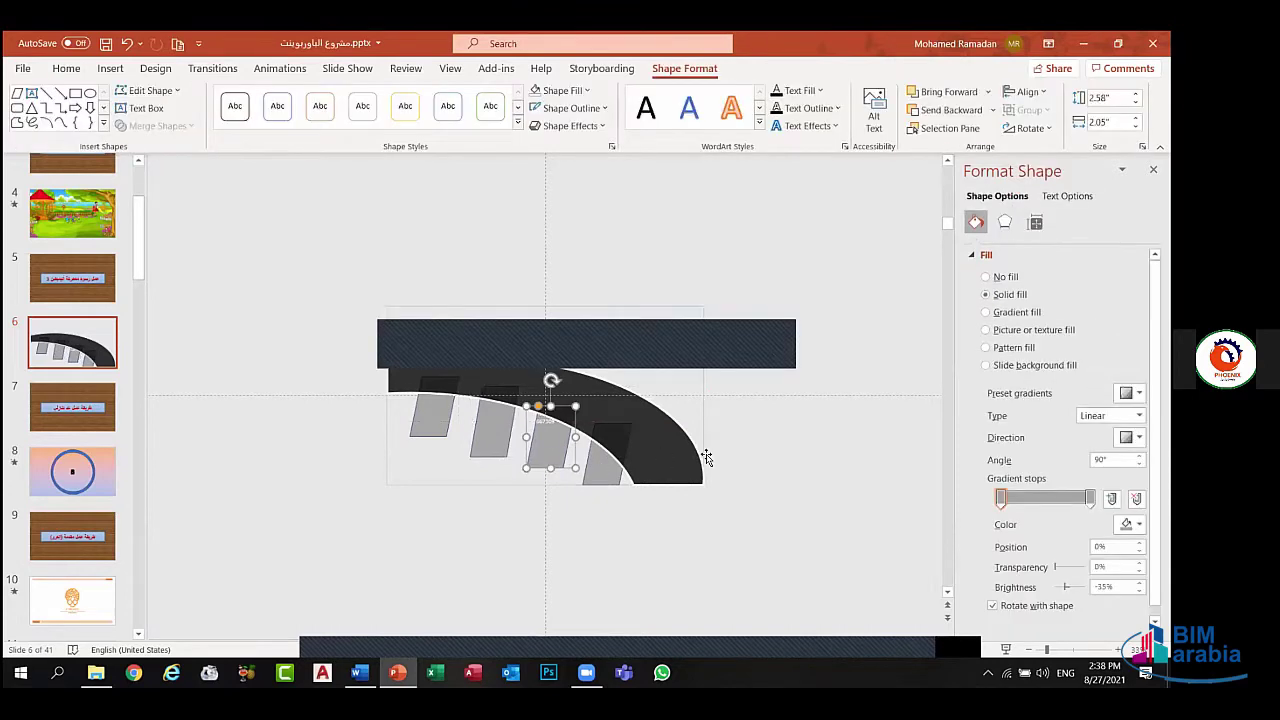
{"action": "left_click", "coordinate": [662, 458]}
{"action": "left_click", "coordinate": [742, 450]}
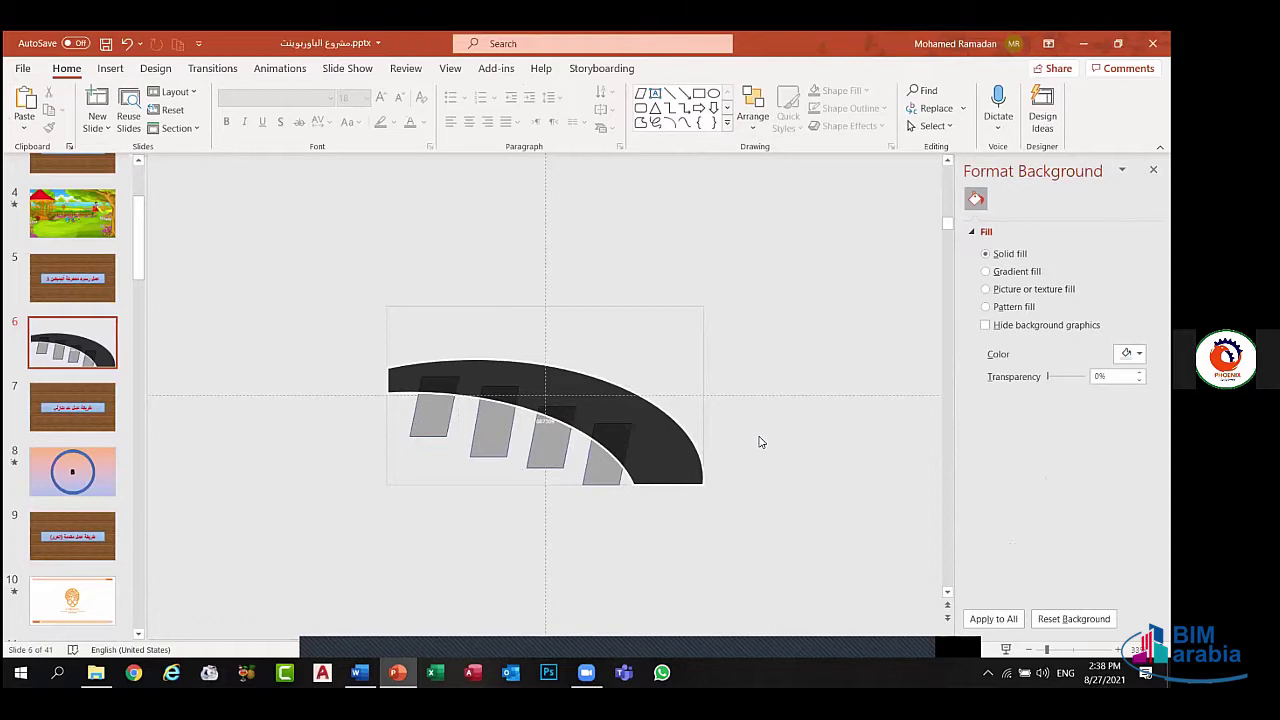
{"action": "left_click", "coordinate": [431, 418]}
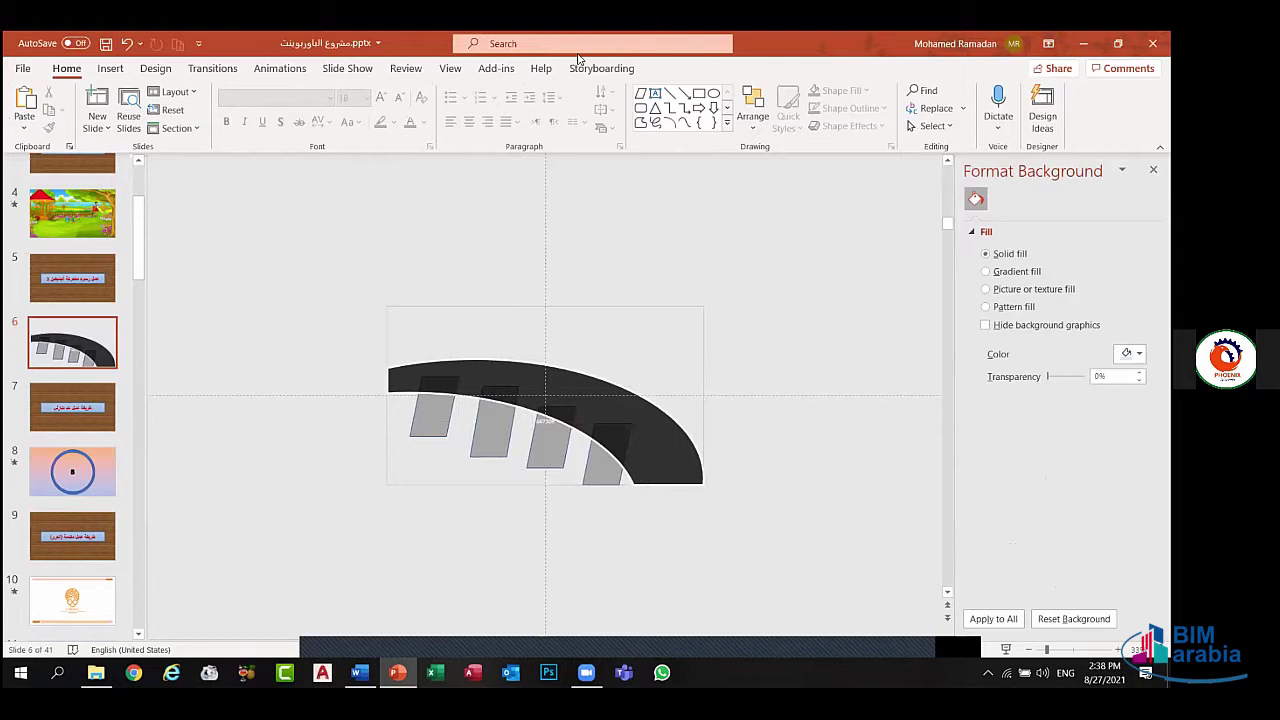
{"action": "left_click", "coordinate": [570, 108]}
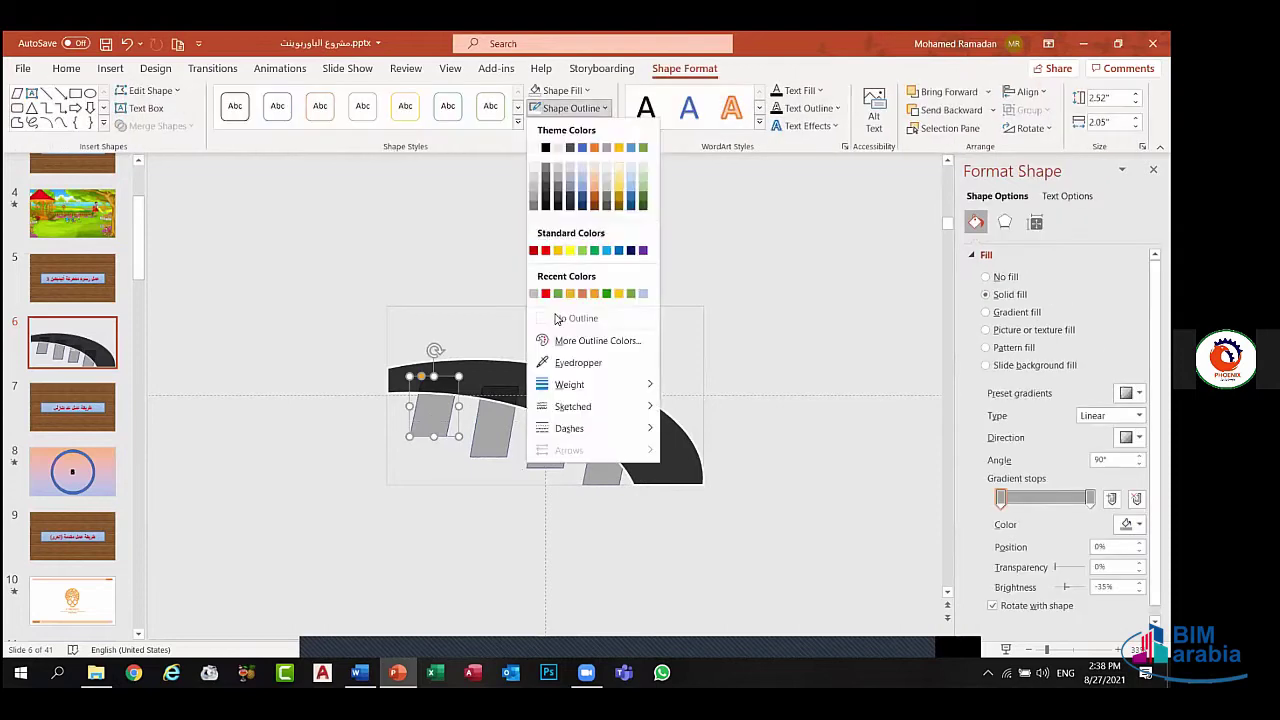
- Set No Outline on each of the four grey parallelograms, left to right
{"action": "left_click", "coordinate": [557, 318]}
{"action": "left_click", "coordinate": [497, 425]}
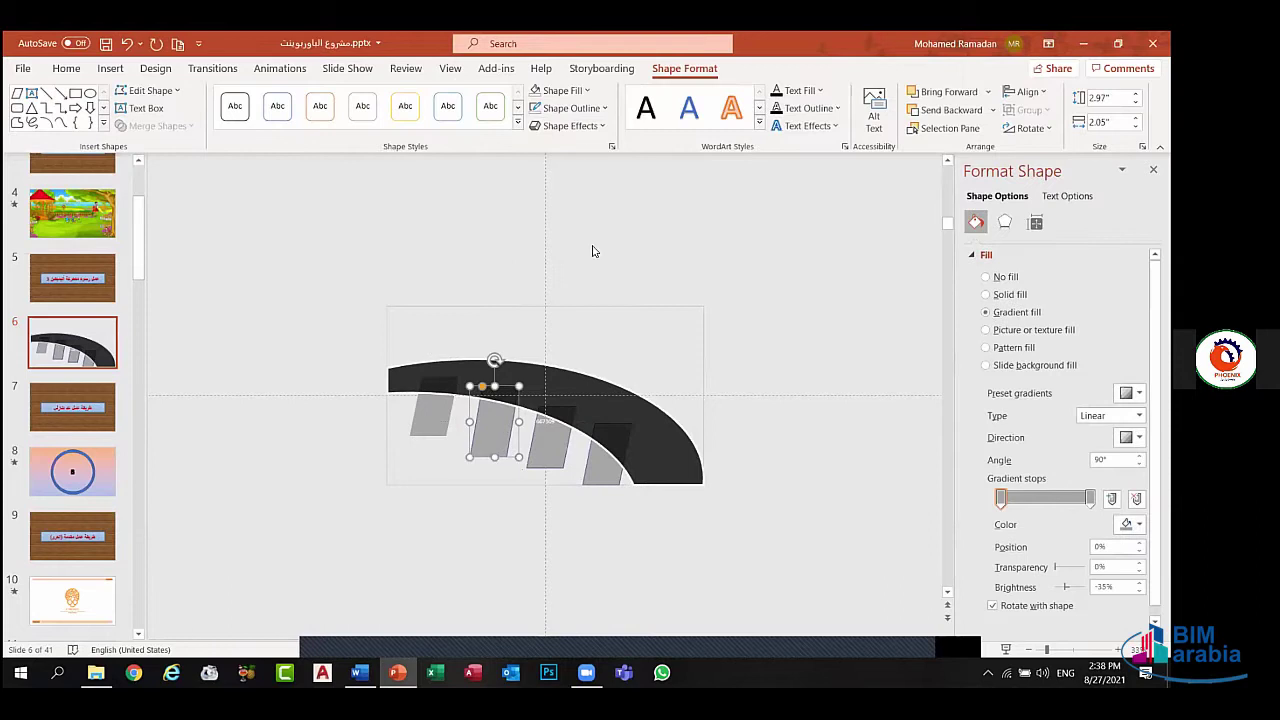
{"action": "left_click", "coordinate": [572, 108]}
{"action": "left_click", "coordinate": [567, 320]}
{"action": "left_click", "coordinate": [550, 440]}
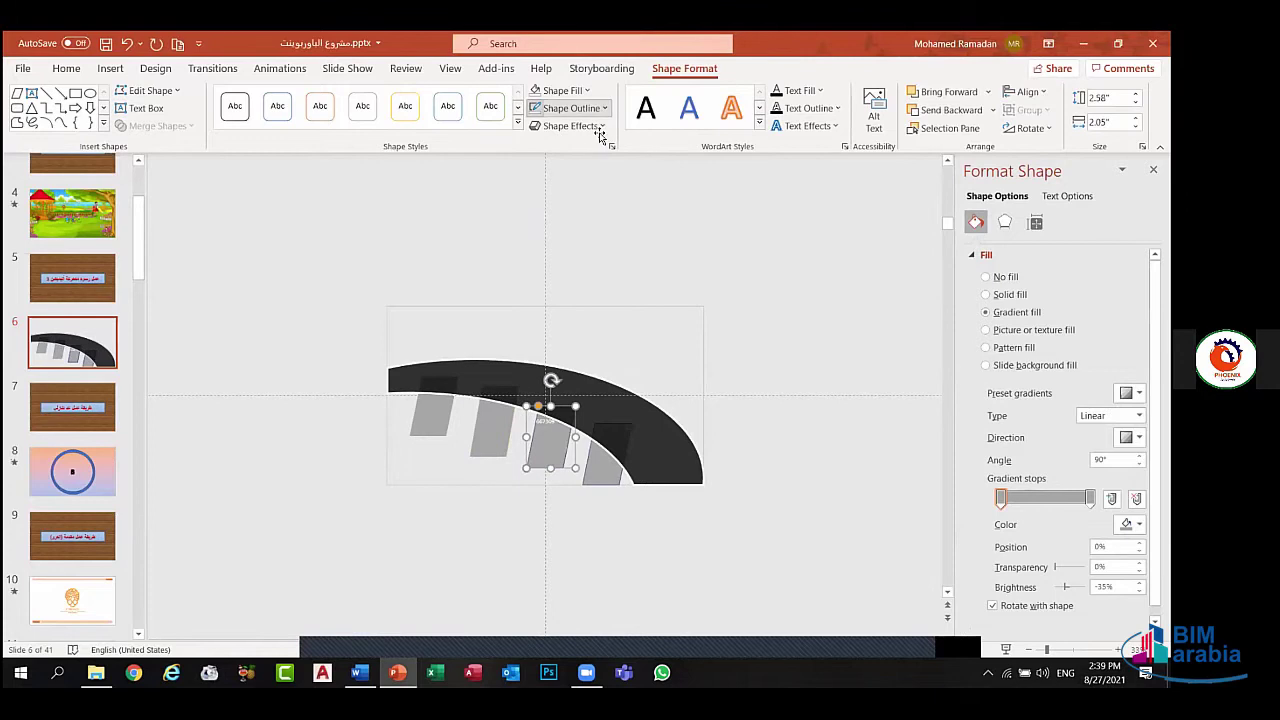
{"action": "left_click", "coordinate": [572, 108]}
{"action": "left_click", "coordinate": [590, 363]}
{"action": "left_click", "coordinate": [597, 460]}
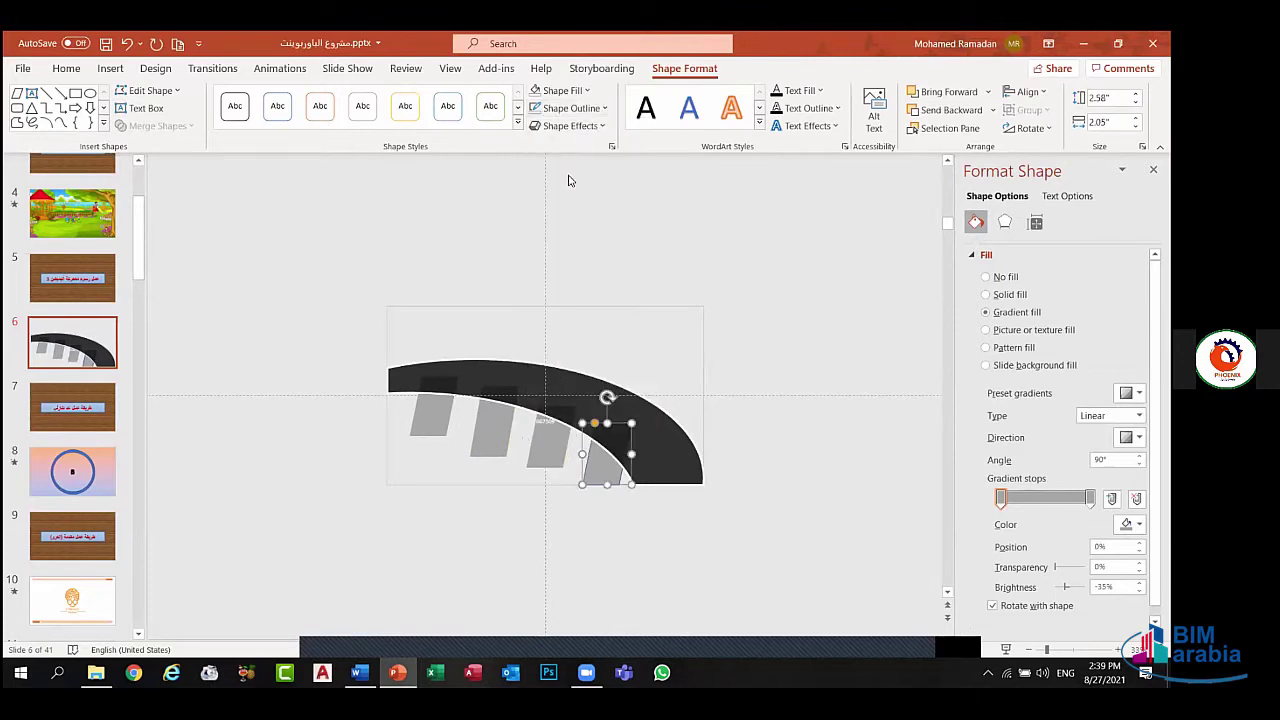
{"action": "left_click", "coordinate": [572, 108]}
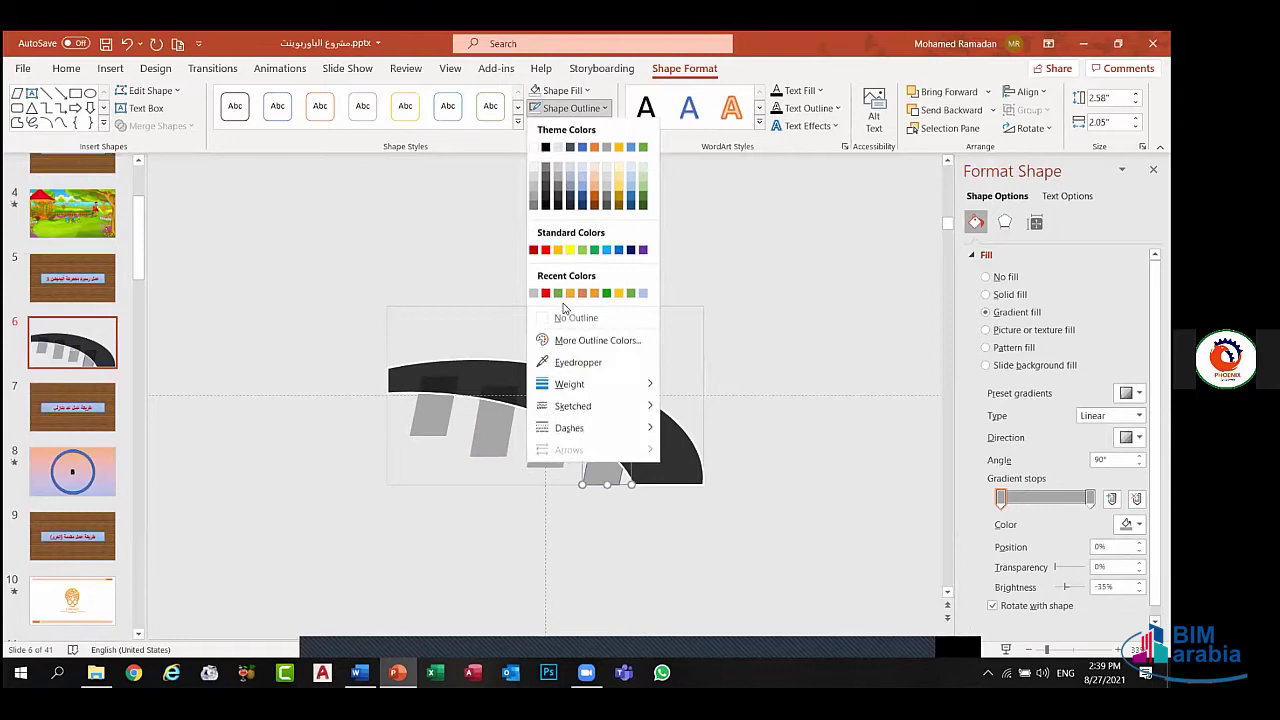
{"action": "left_click", "coordinate": [566, 306]}
{"action": "left_click", "coordinate": [623, 330]}
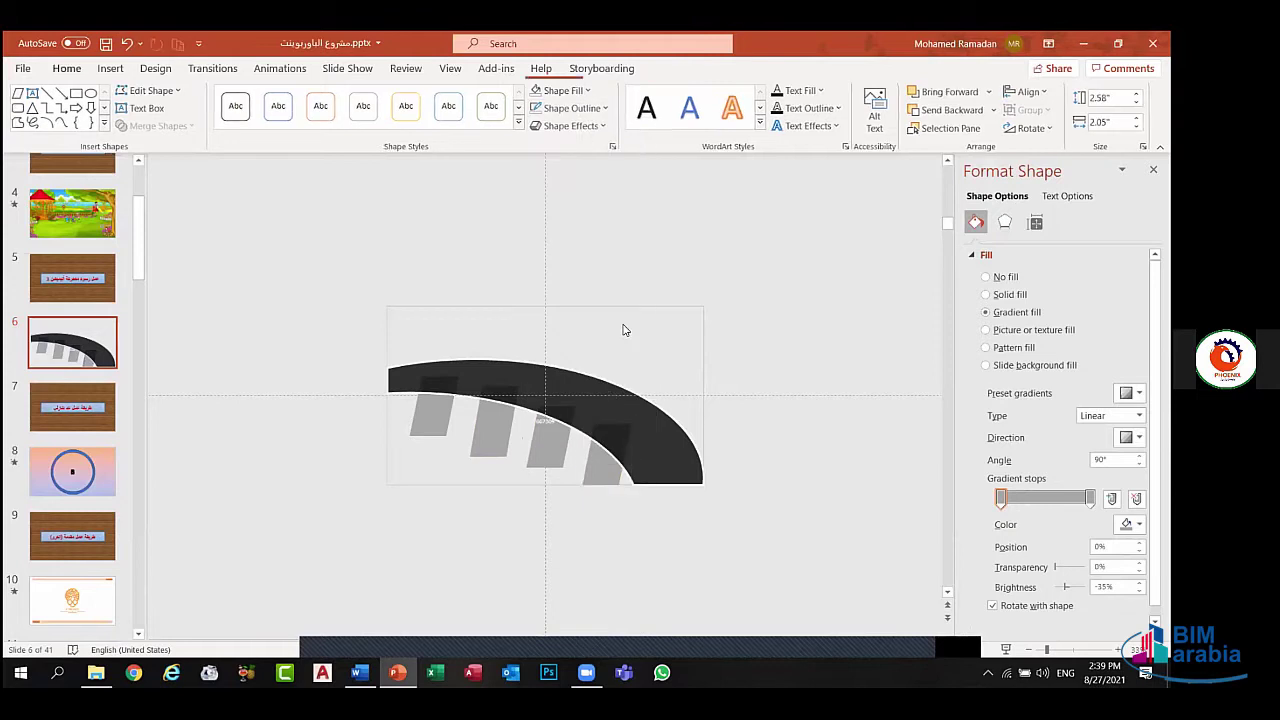
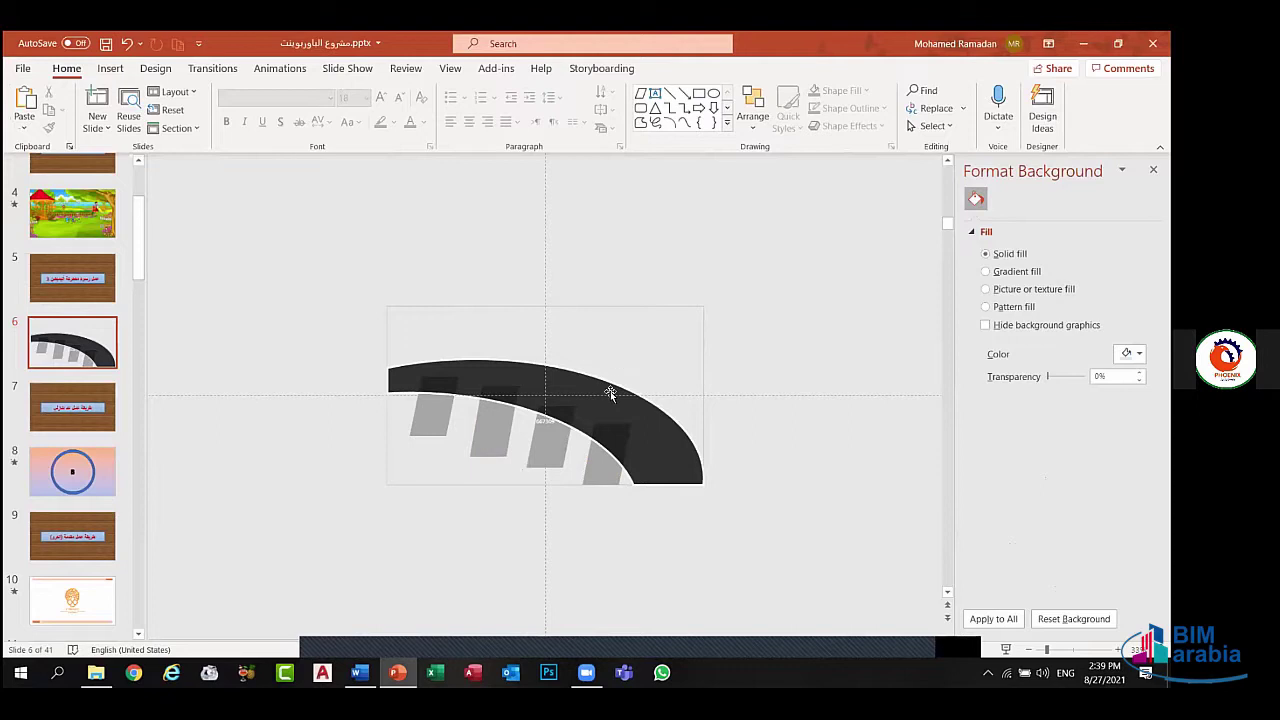
- Draw a trial curve across the dark road, then undo it
{"action": "left_click", "coordinate": [618, 449]}
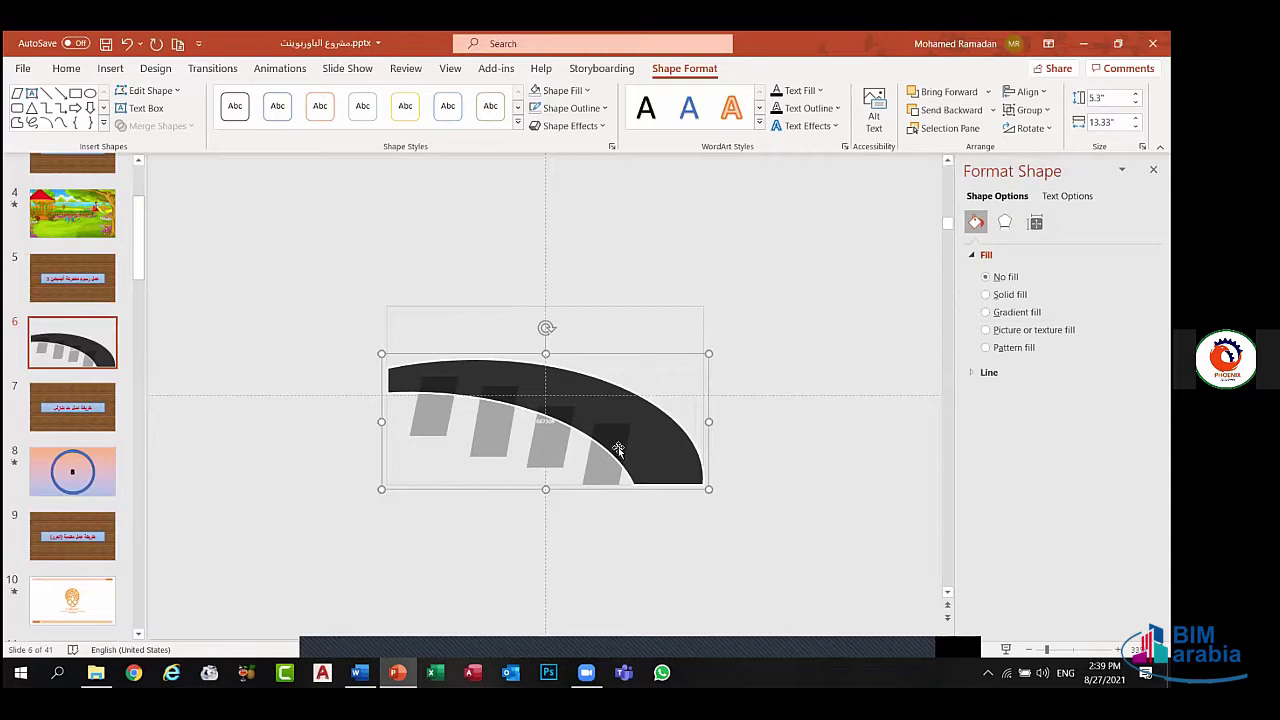
{"action": "left_click", "coordinate": [110, 66]}
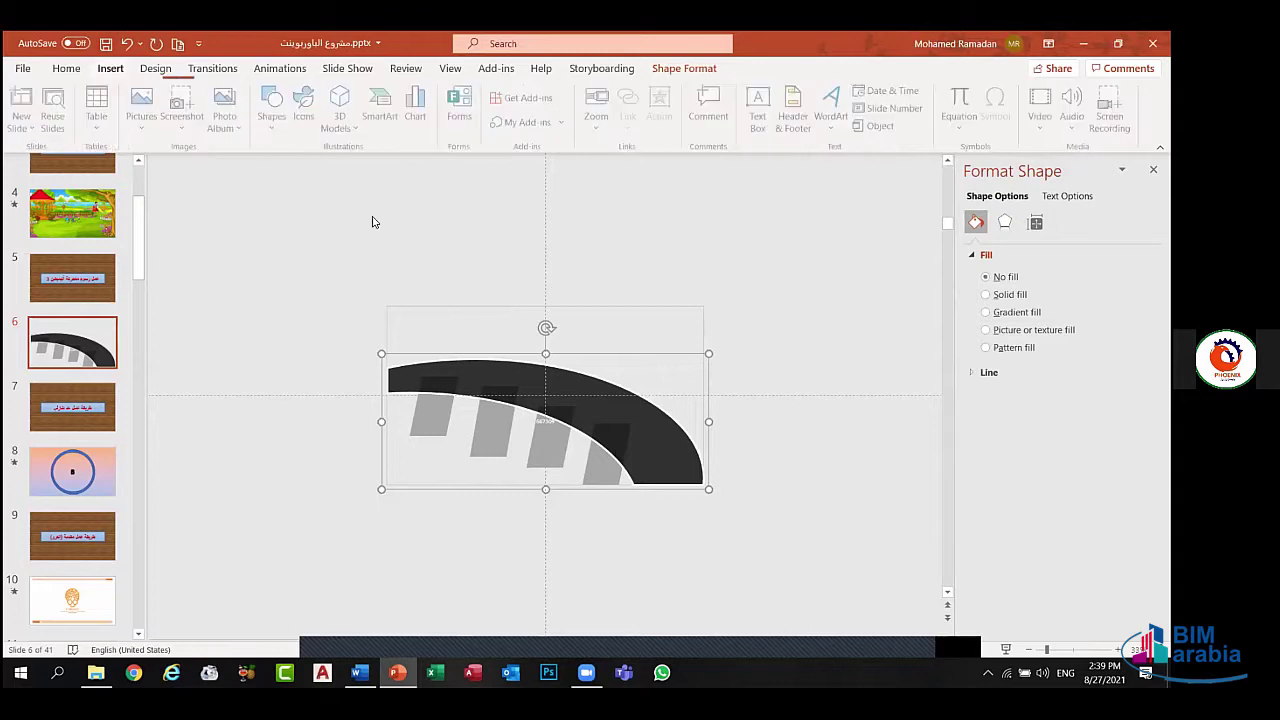
{"action": "left_click", "coordinate": [274, 108]}
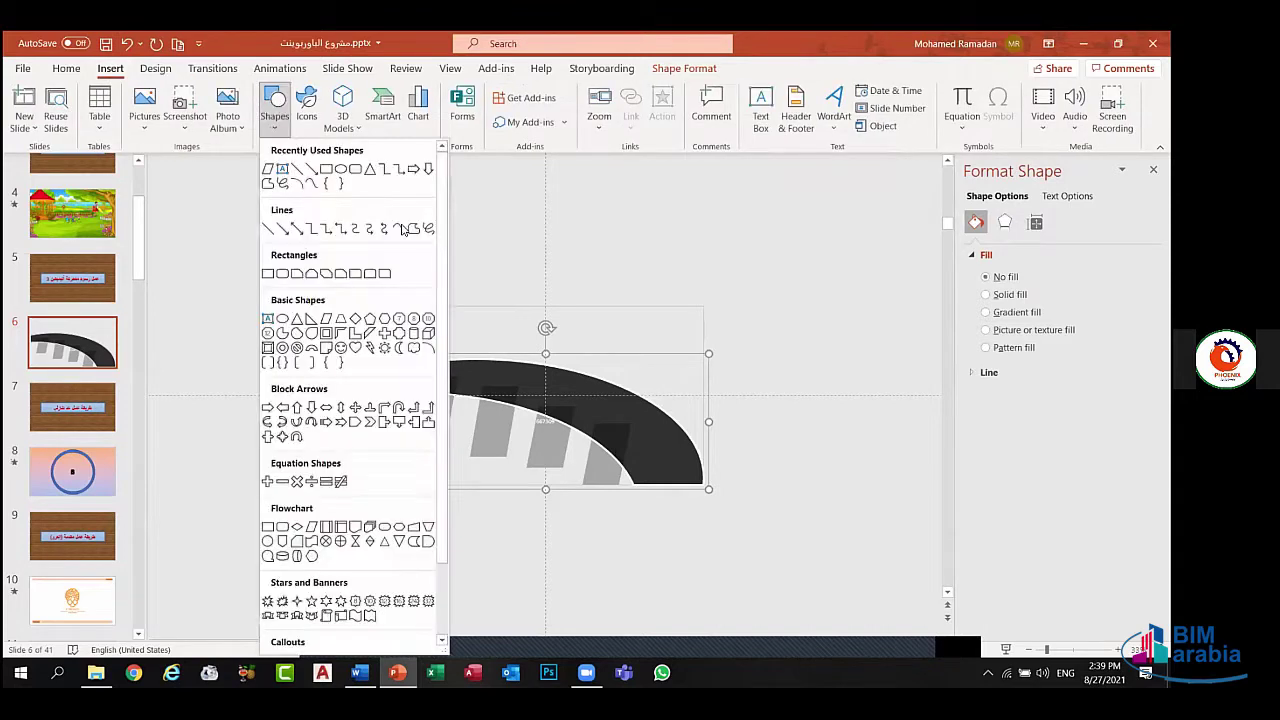
{"action": "left_click", "coordinate": [401, 224]}
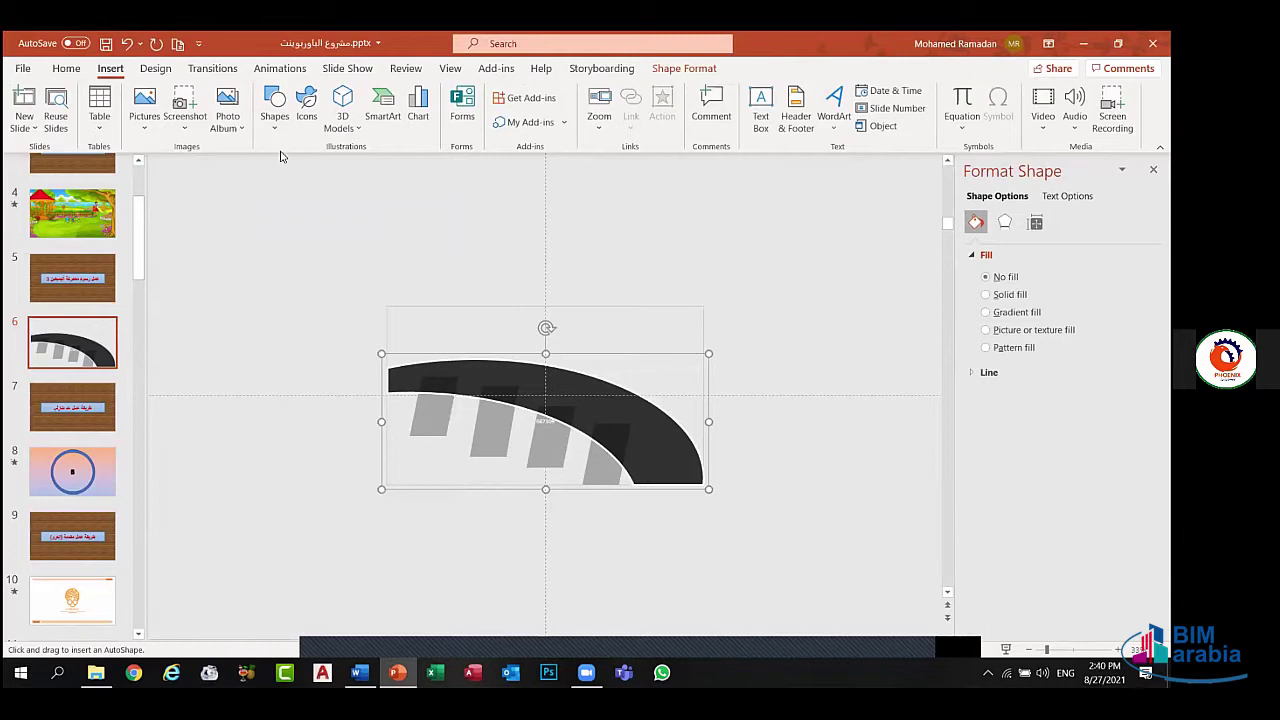
{"action": "left_click", "coordinate": [668, 483]}
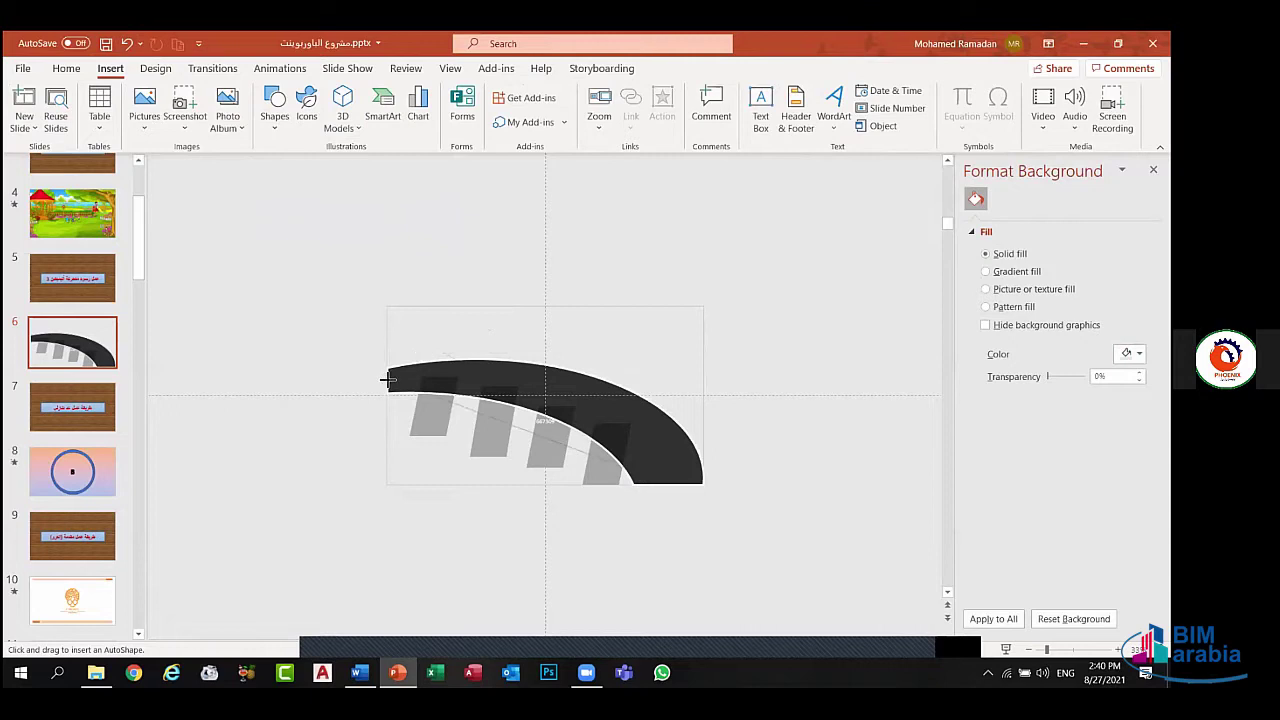
{"action": "left_click", "coordinate": [390, 378]}
{"action": "left_click", "coordinate": [501, 325]}
{"action": "key", "text": "Escape"}
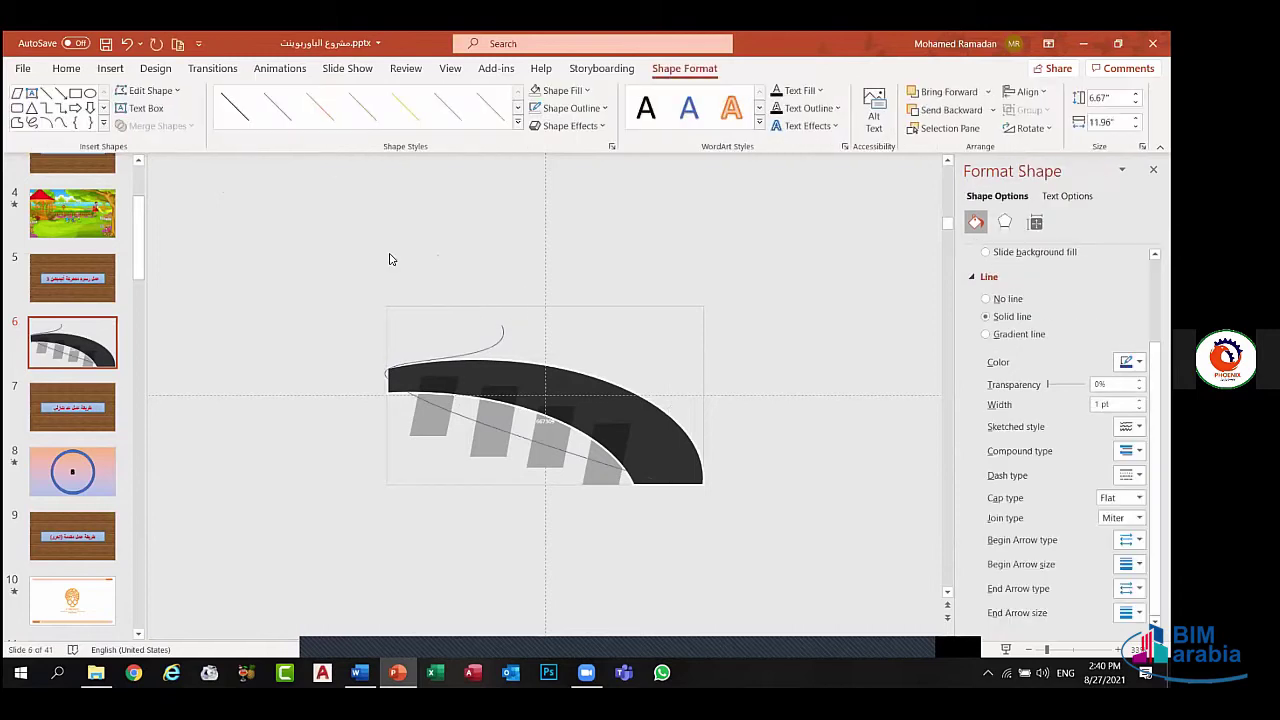
{"action": "left_click", "coordinate": [390, 259]}
{"action": "key", "text": "ctrl+z"}
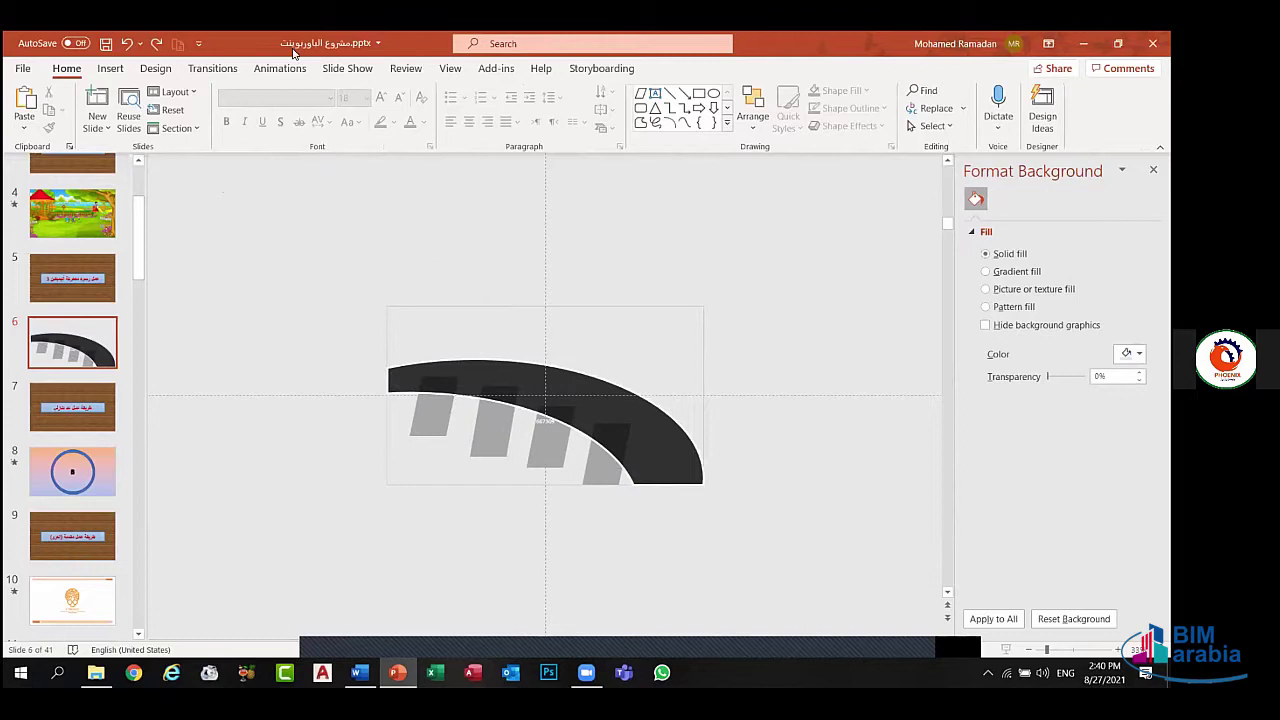
- Redraw the curve from the road's left end and give it a white outline
{"action": "left_click", "coordinate": [110, 68]}
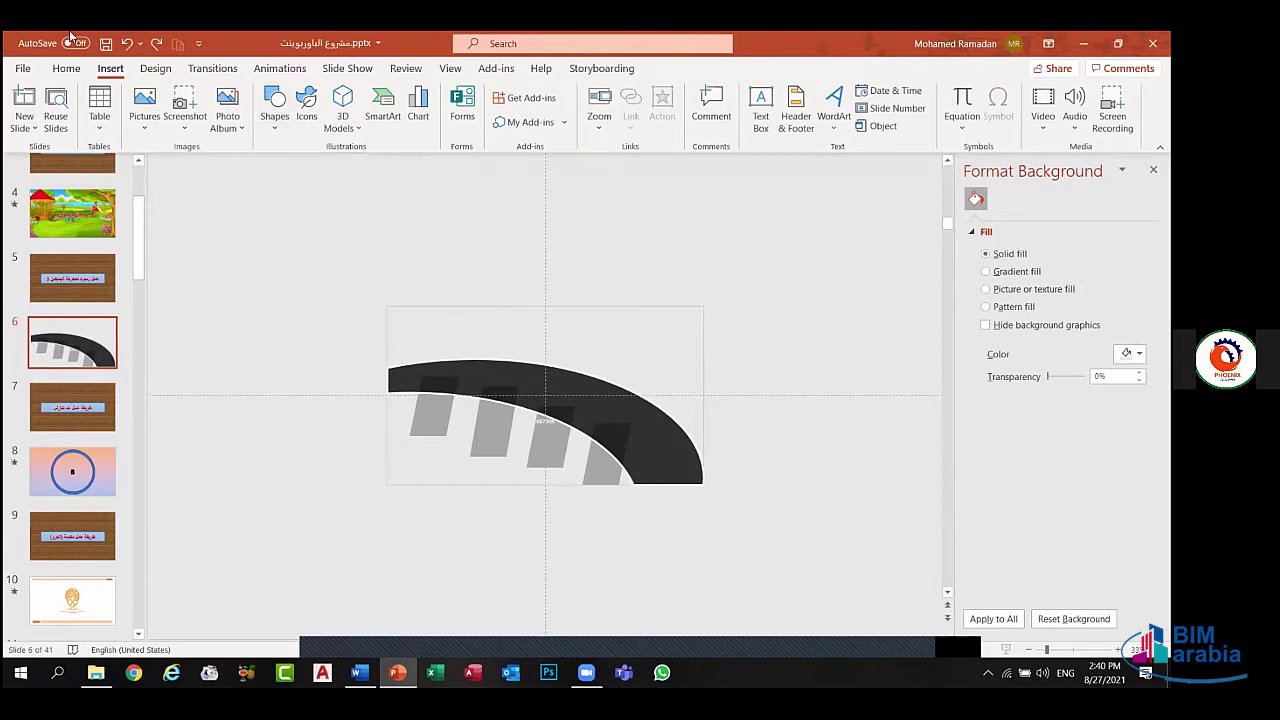
{"action": "left_click", "coordinate": [275, 126]}
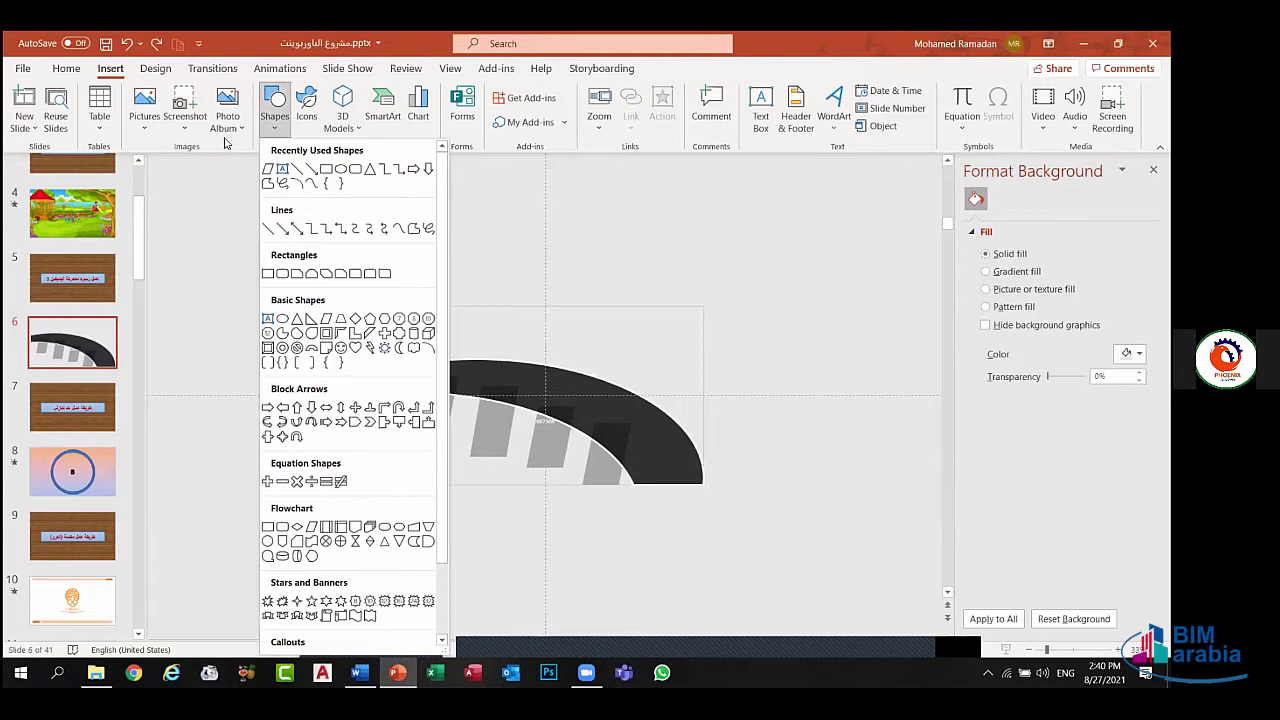
{"action": "left_click", "coordinate": [399, 228]}
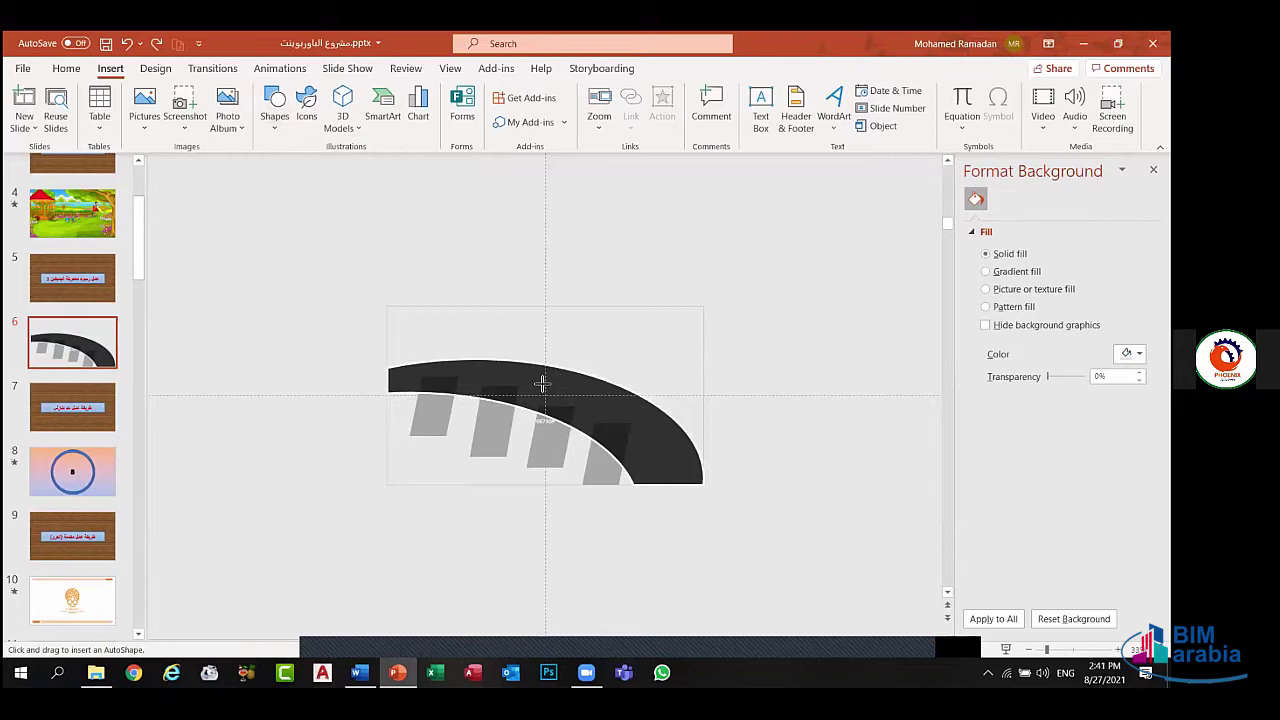
{"action": "left_click", "coordinate": [390, 378]}
{"action": "left_click", "coordinate": [388, 378]}
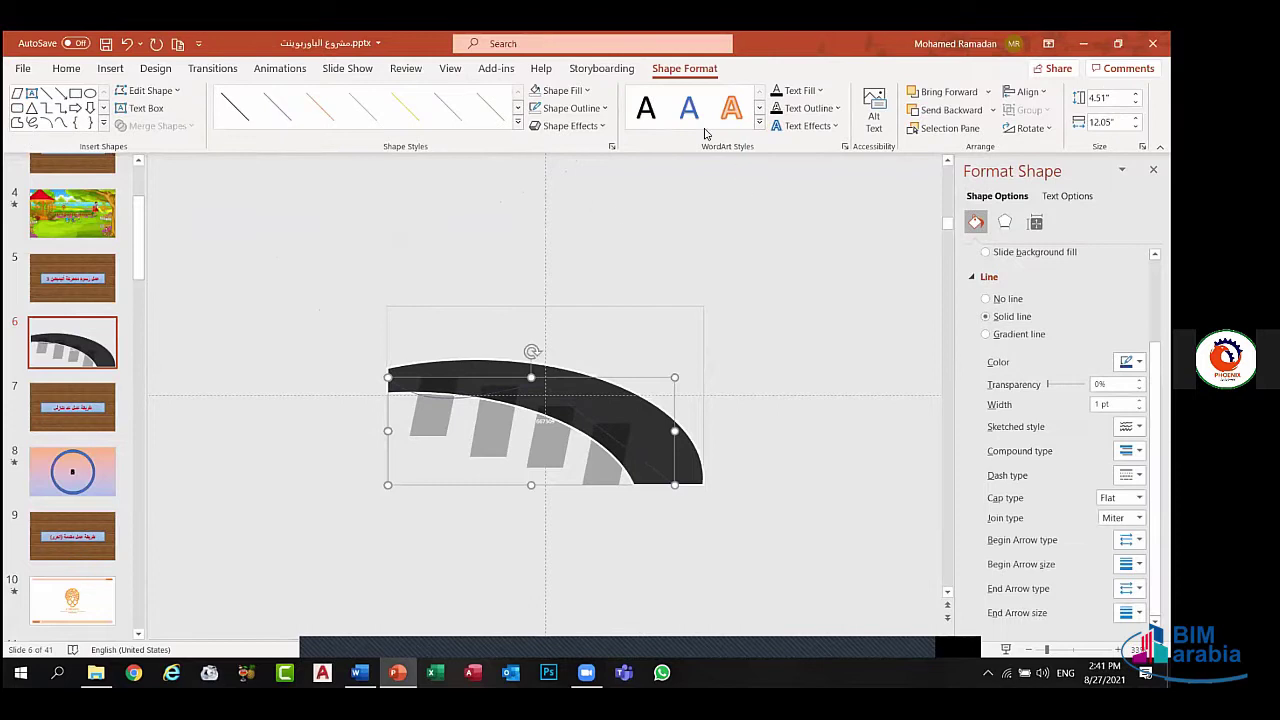
{"action": "left_click", "coordinate": [590, 109]}
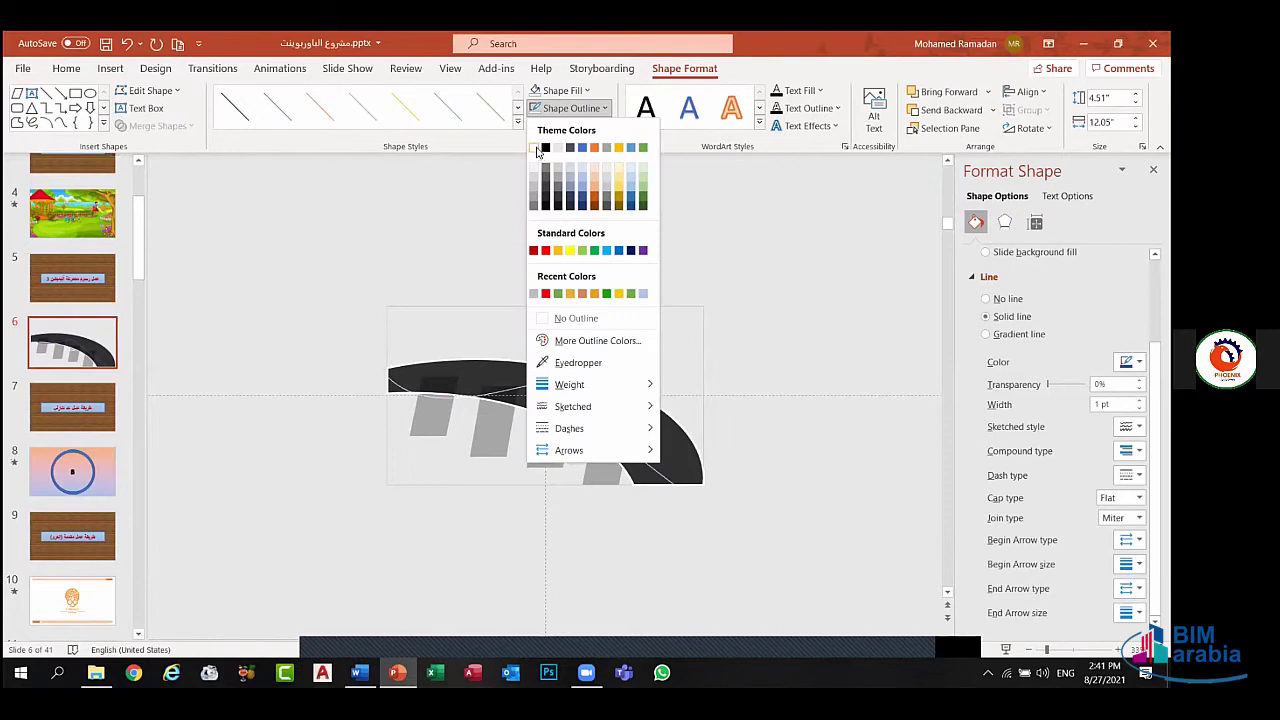
{"action": "left_click", "coordinate": [536, 148]}
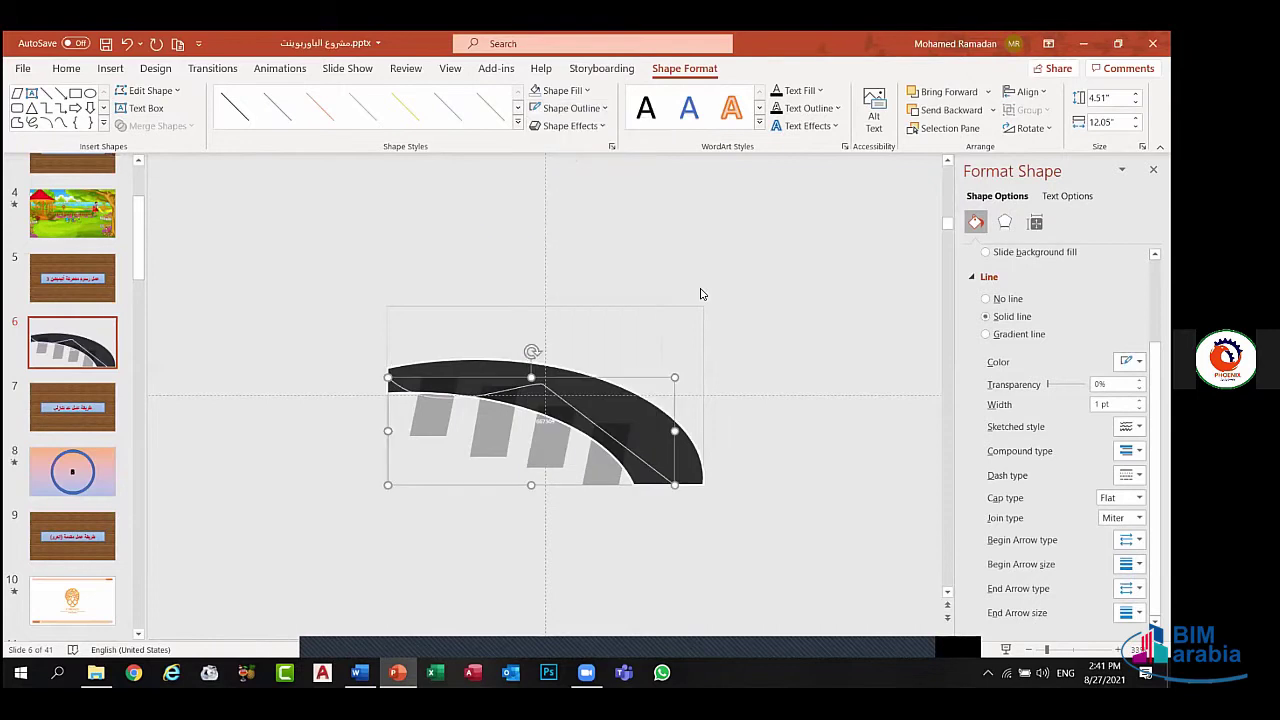
{"action": "left_click", "coordinate": [700, 294]}
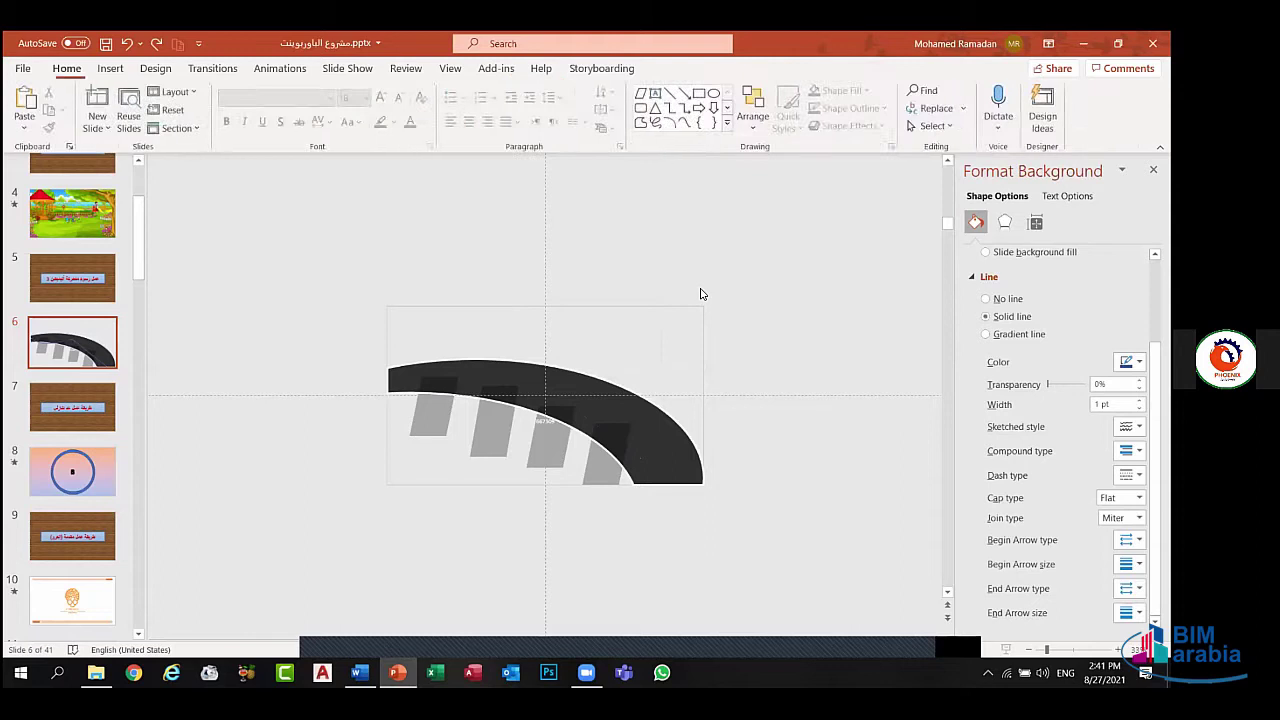
{"action": "left_click", "coordinate": [106, 72]}
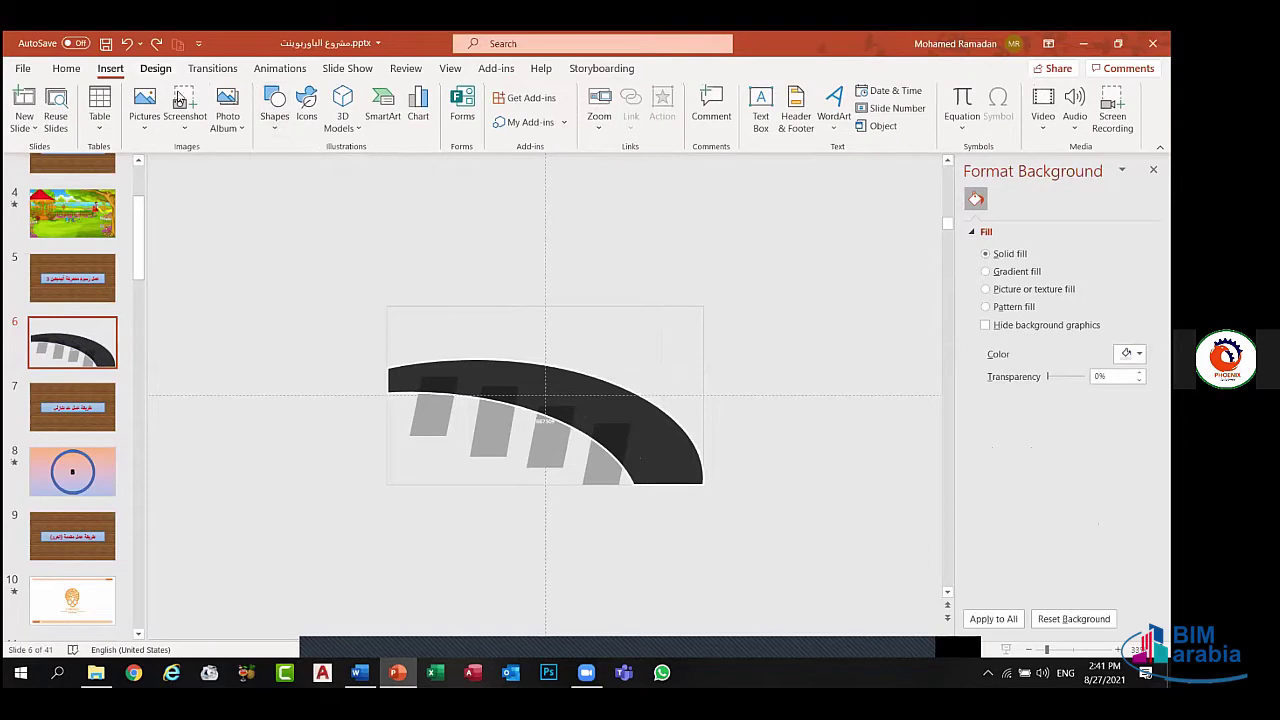
- Trace a curve along the middle of the road, discarding a stray freehand line
{"action": "left_click", "coordinate": [269, 132]}
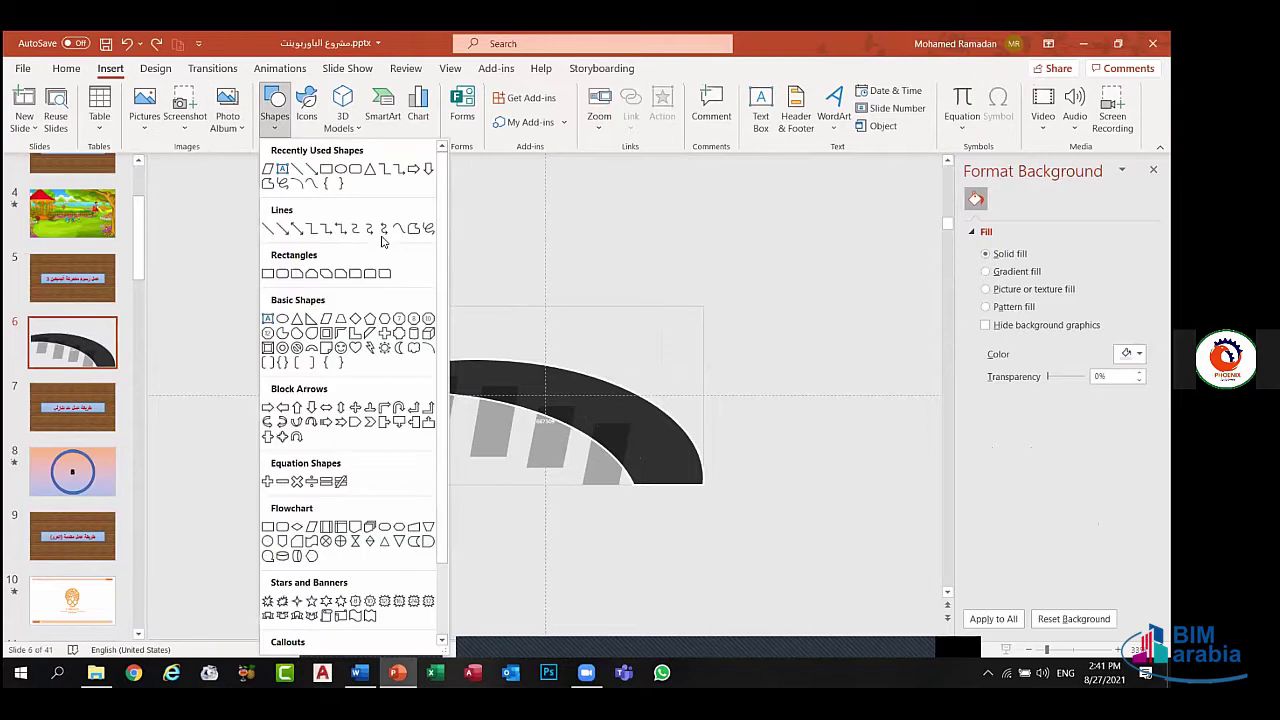
{"action": "left_click", "coordinate": [397, 228]}
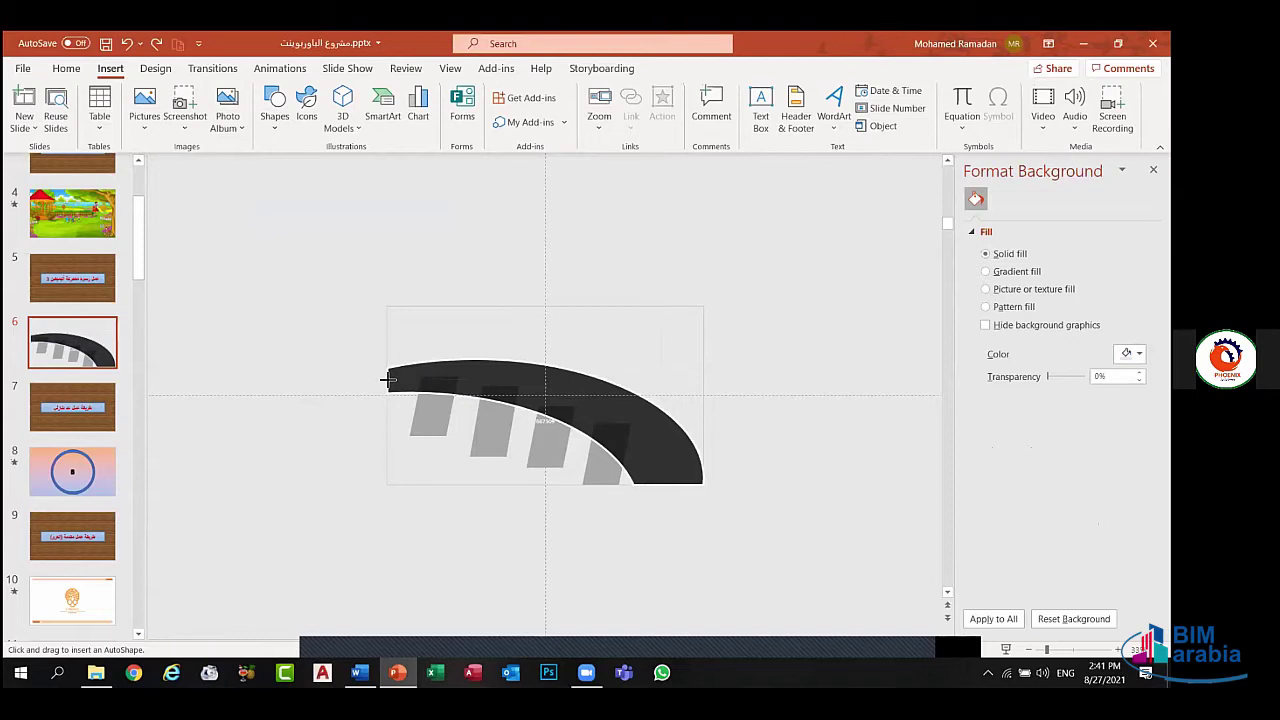
{"action": "left_click_drag", "start_coordinate": [389, 378], "coordinate": [284, 116]}
{"action": "key", "text": "ctrl+z"}
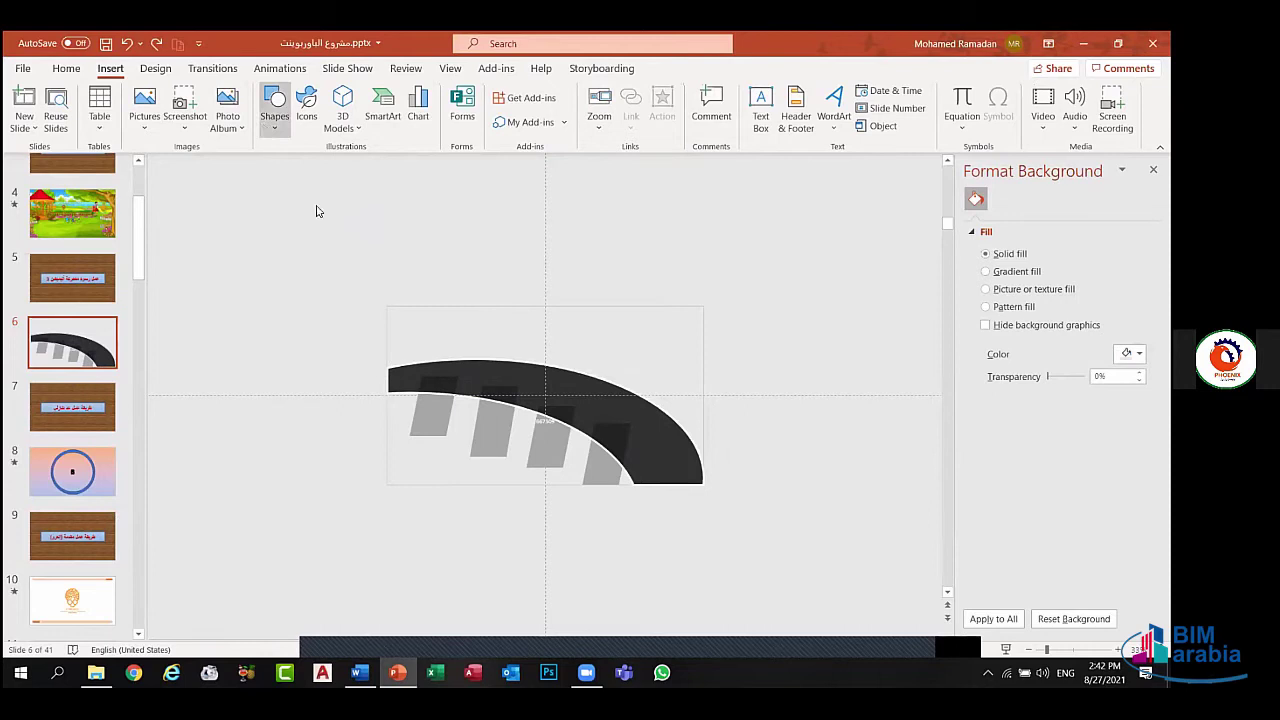
{"action": "left_click", "coordinate": [400, 228]}
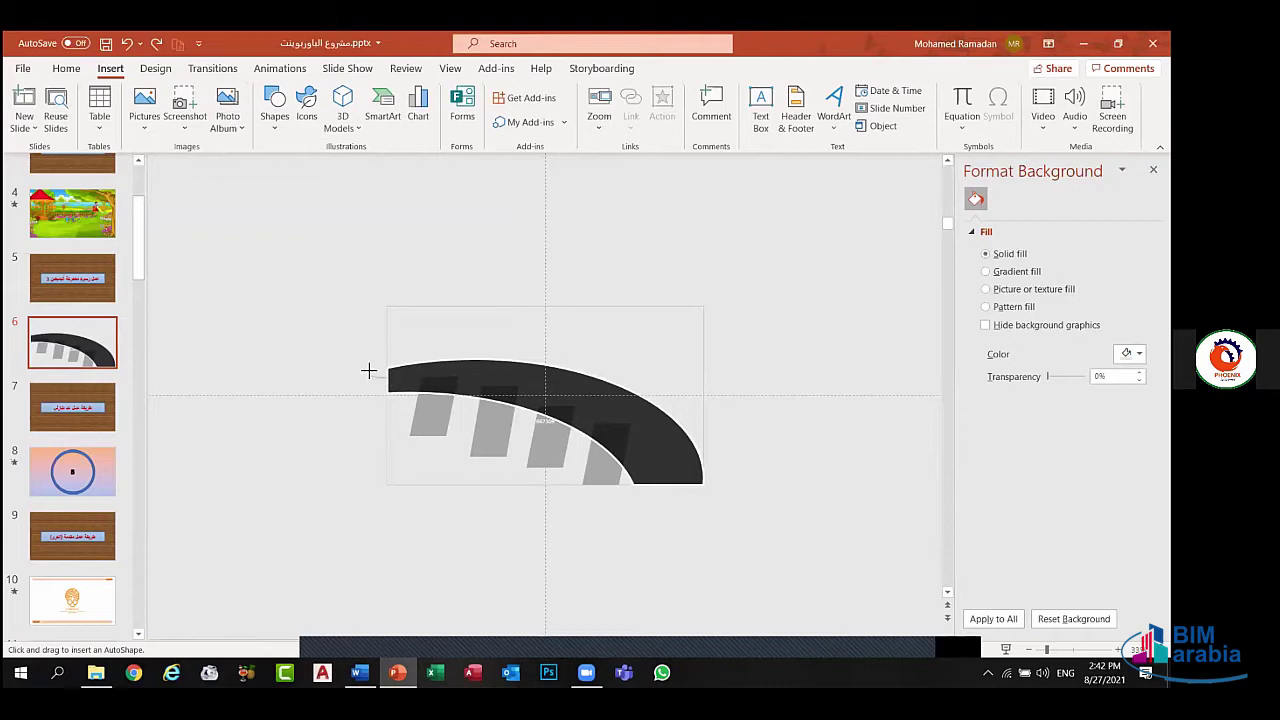
{"action": "left_click_drag", "start_coordinate": [384, 372], "coordinate": [372, 309]}
{"action": "key", "text": "Escape"}
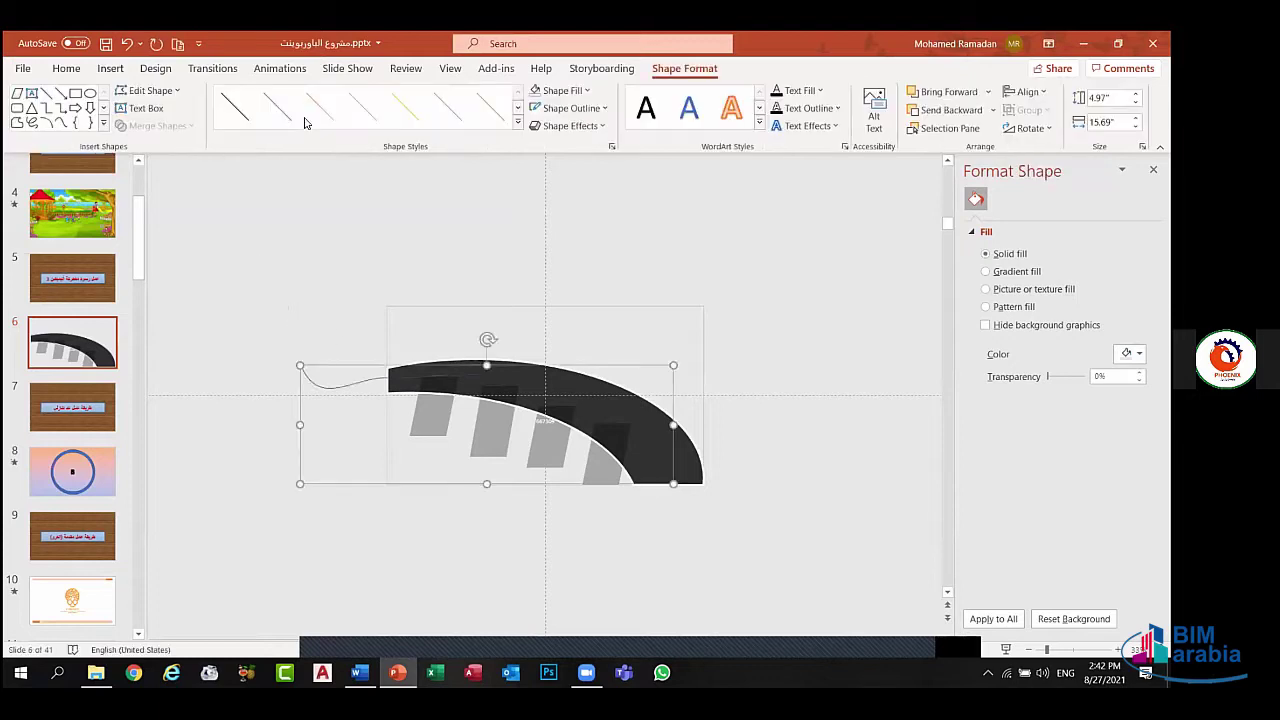
- Style the centre line with a white outline at 6 pt weight
{"action": "left_click", "coordinate": [320, 108]}
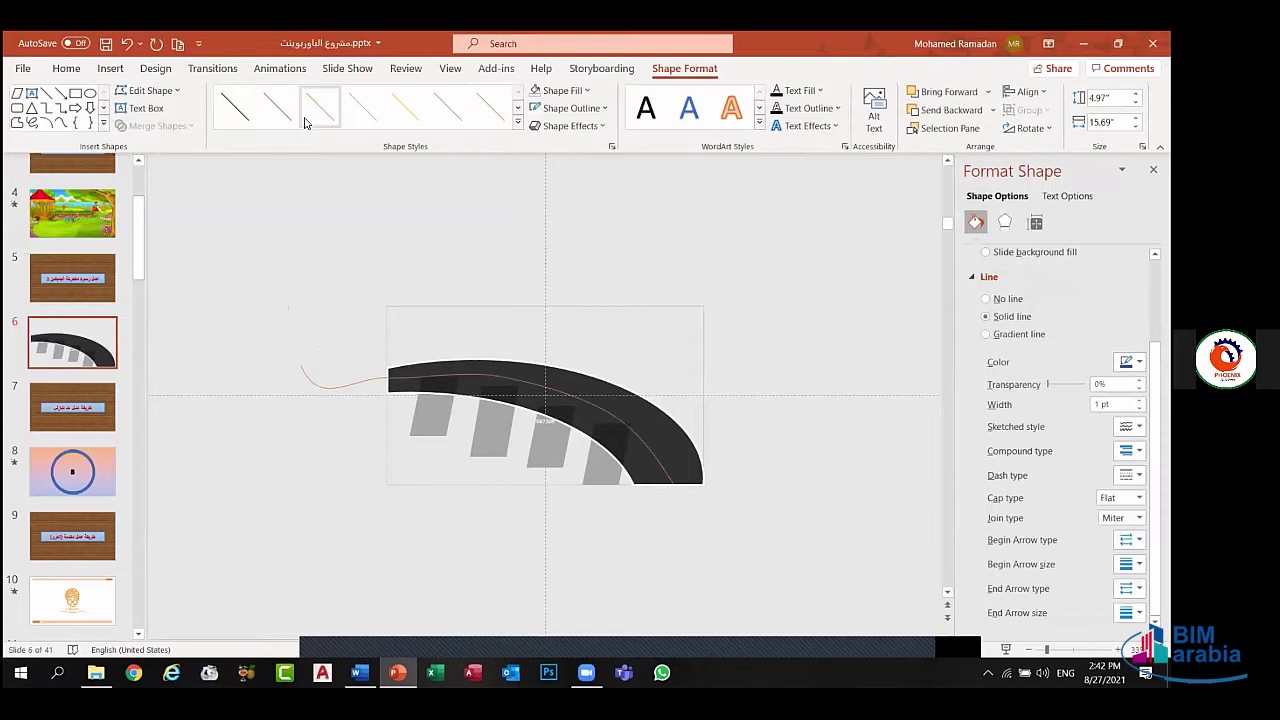
{"action": "left_click", "coordinate": [578, 108]}
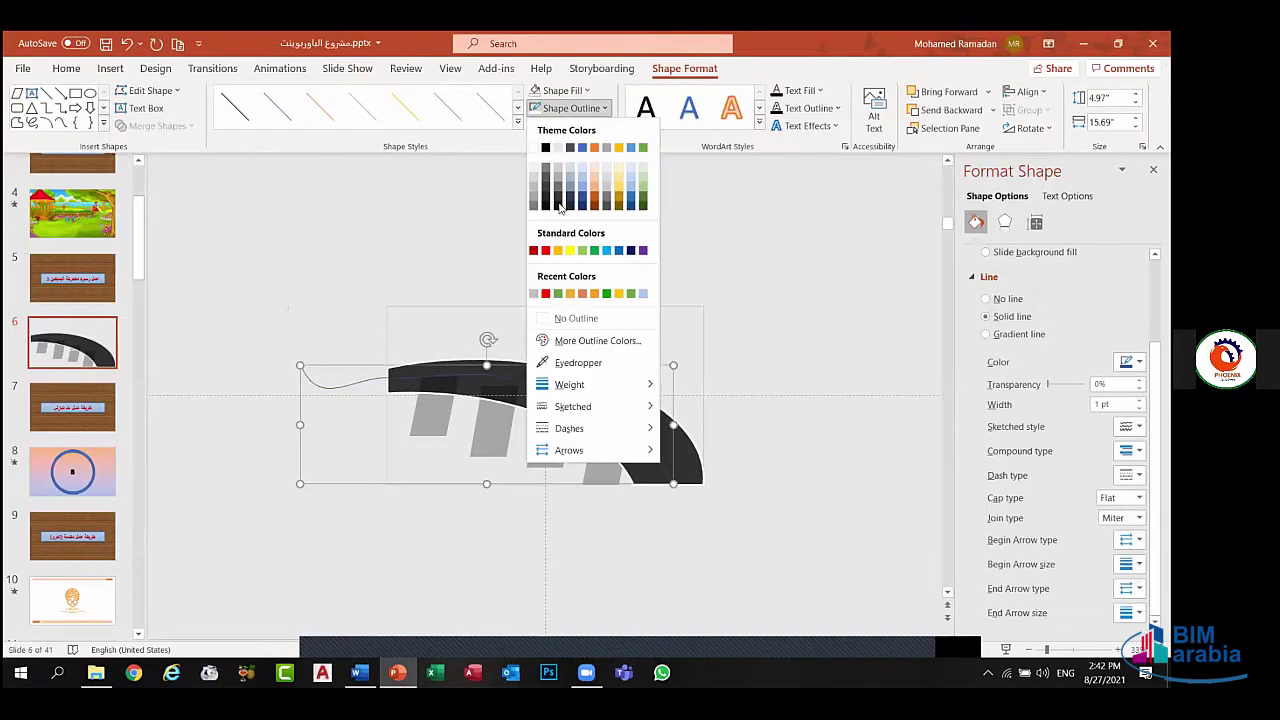
{"action": "left_click", "coordinate": [557, 148]}
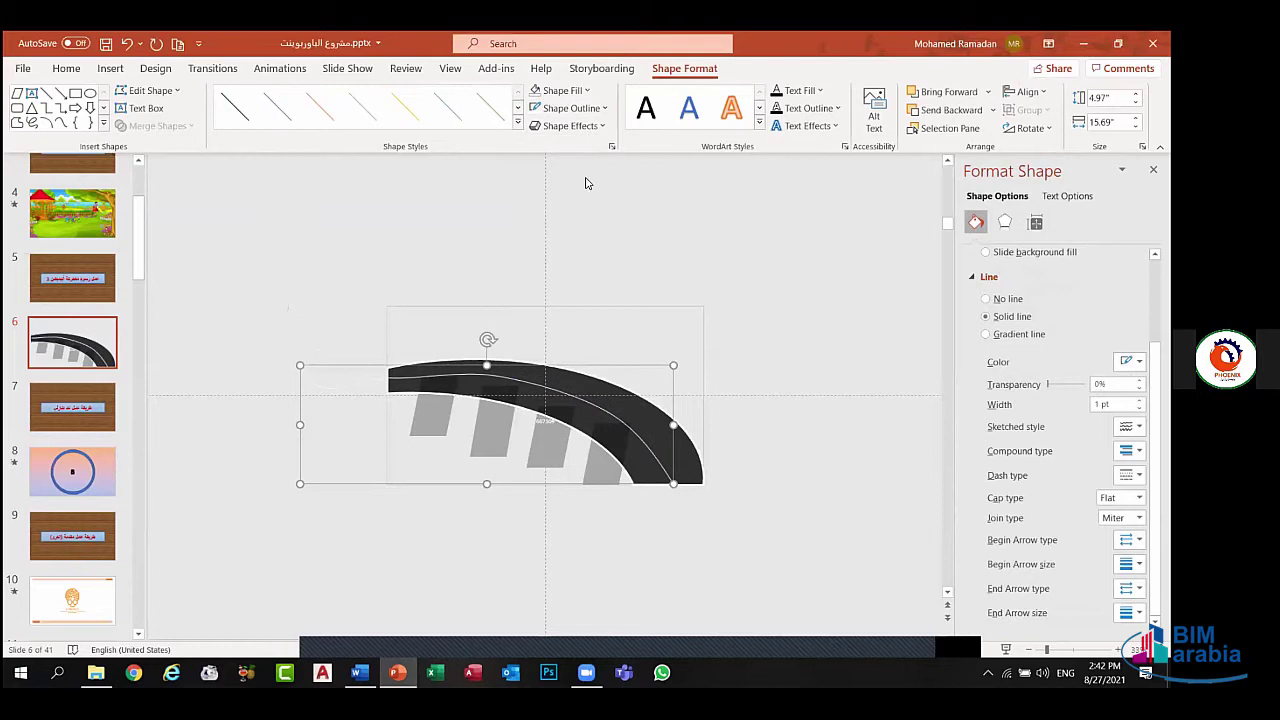
{"action": "left_click", "coordinate": [575, 108]}
{"action": "mouse_move", "coordinate": [641, 384]}
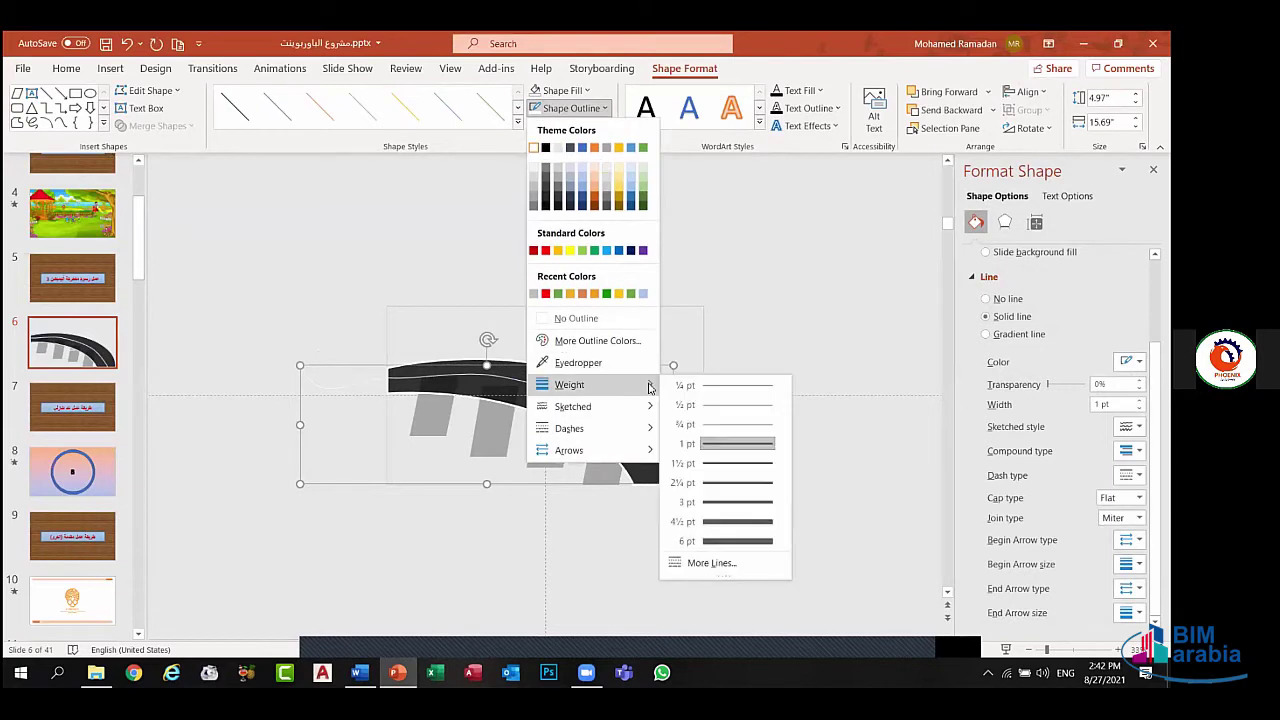
{"action": "left_click", "coordinate": [732, 541]}
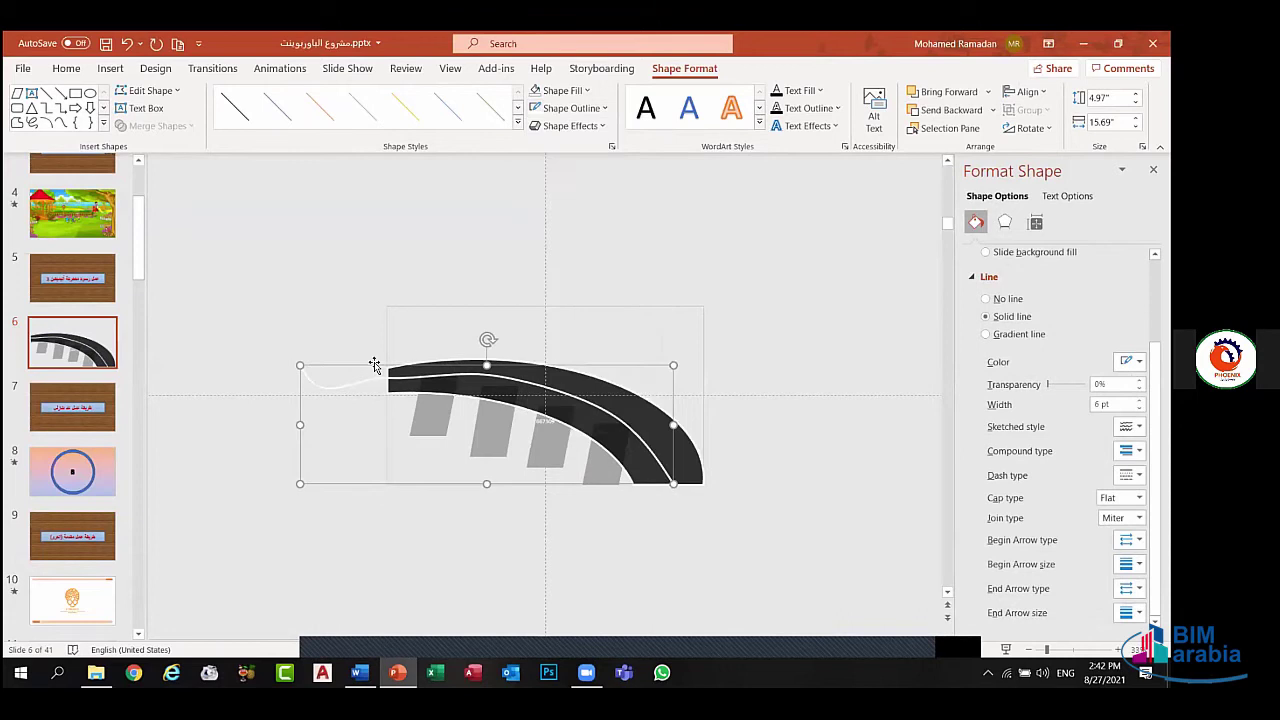
{"action": "left_click", "coordinate": [345, 336]}
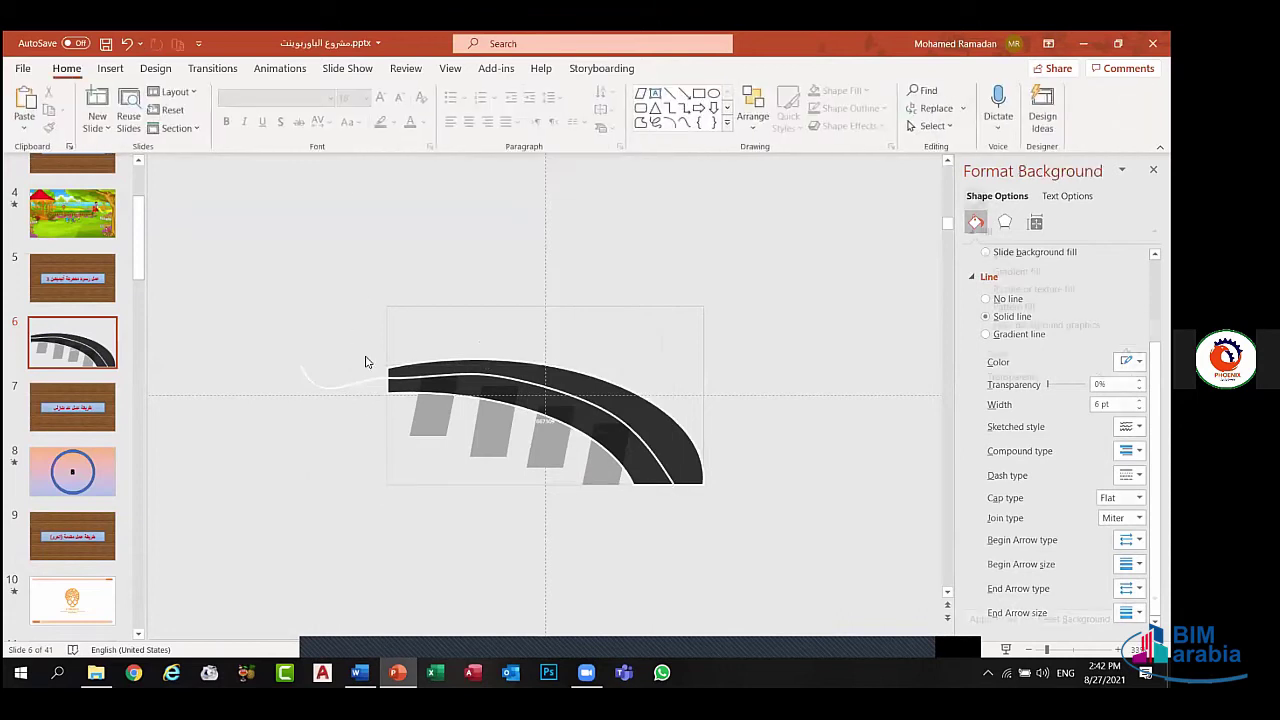
- Draw a blue rectangle to the left of the road
{"action": "left_click", "coordinate": [112, 70]}
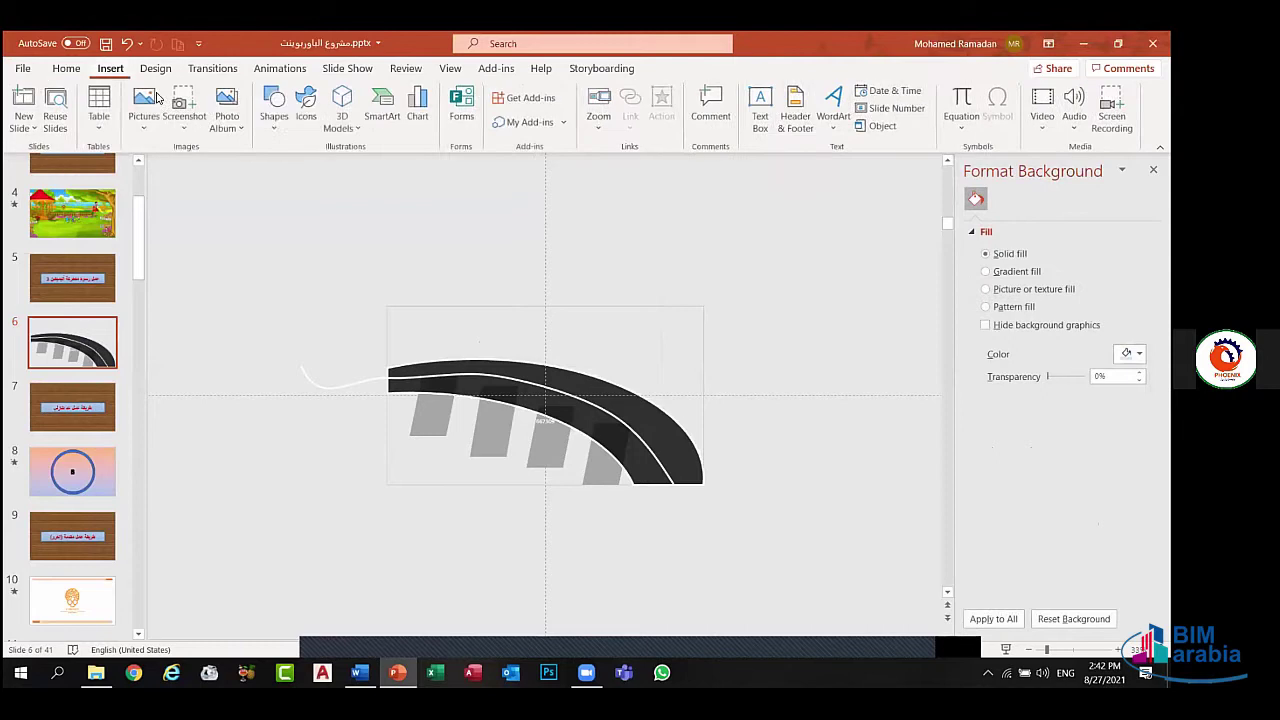
{"action": "left_click", "coordinate": [275, 120]}
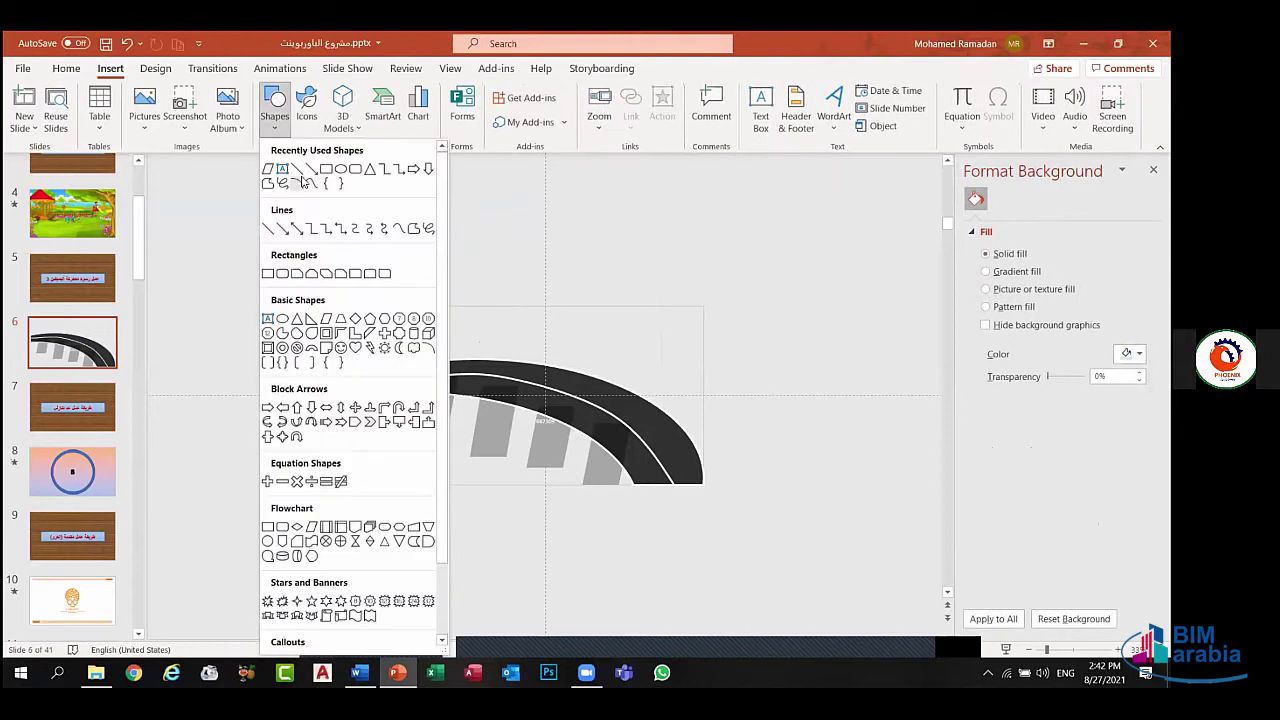
{"action": "left_click", "coordinate": [326, 169]}
{"action": "mouse_move", "coordinate": [275, 318]}
{"action": "left_mouse_down"}
{"action": "mouse_move", "coordinate": [433, 441]}
{"action": "mouse_move", "coordinate": [387, 468]}
{"action": "left_mouse_up"}
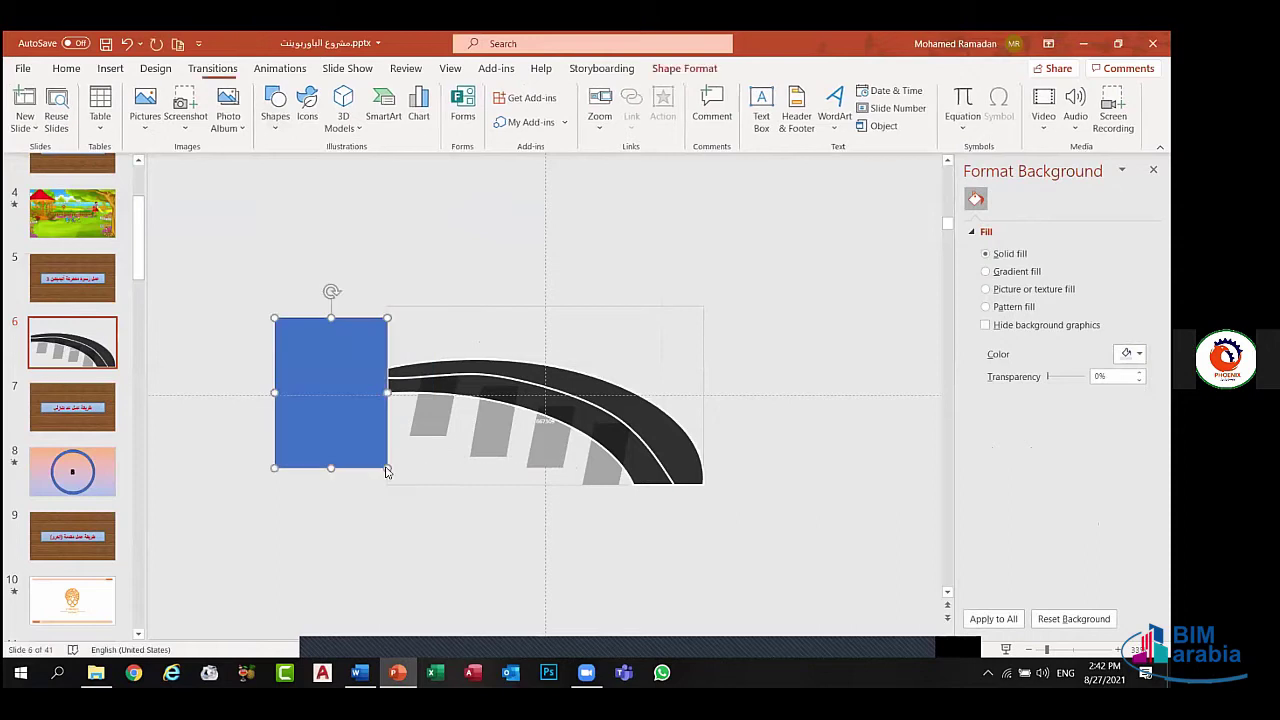
{"action": "left_click", "coordinate": [457, 574]}
- Select the road together with the blue rectangle, ending with the rectangle alone
{"action": "left_click", "coordinate": [484, 386]}
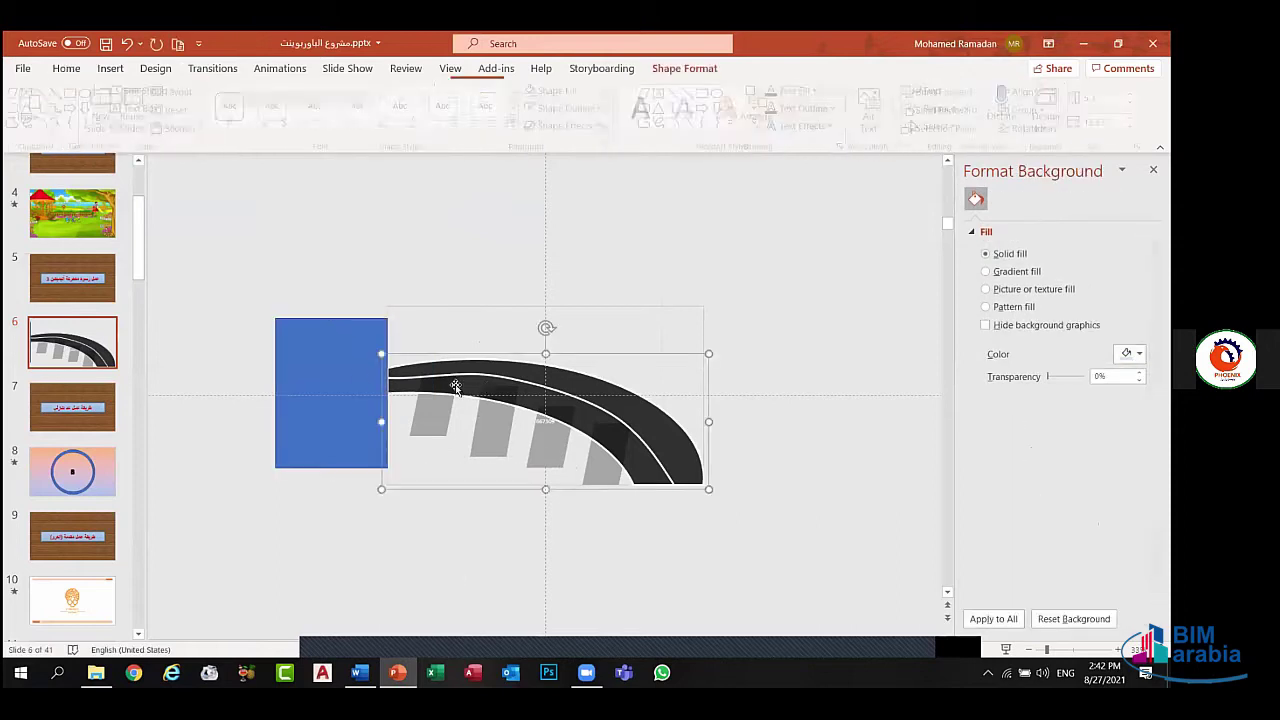
{"action": "left_click", "coordinate": [371, 430], "text": "shift"}
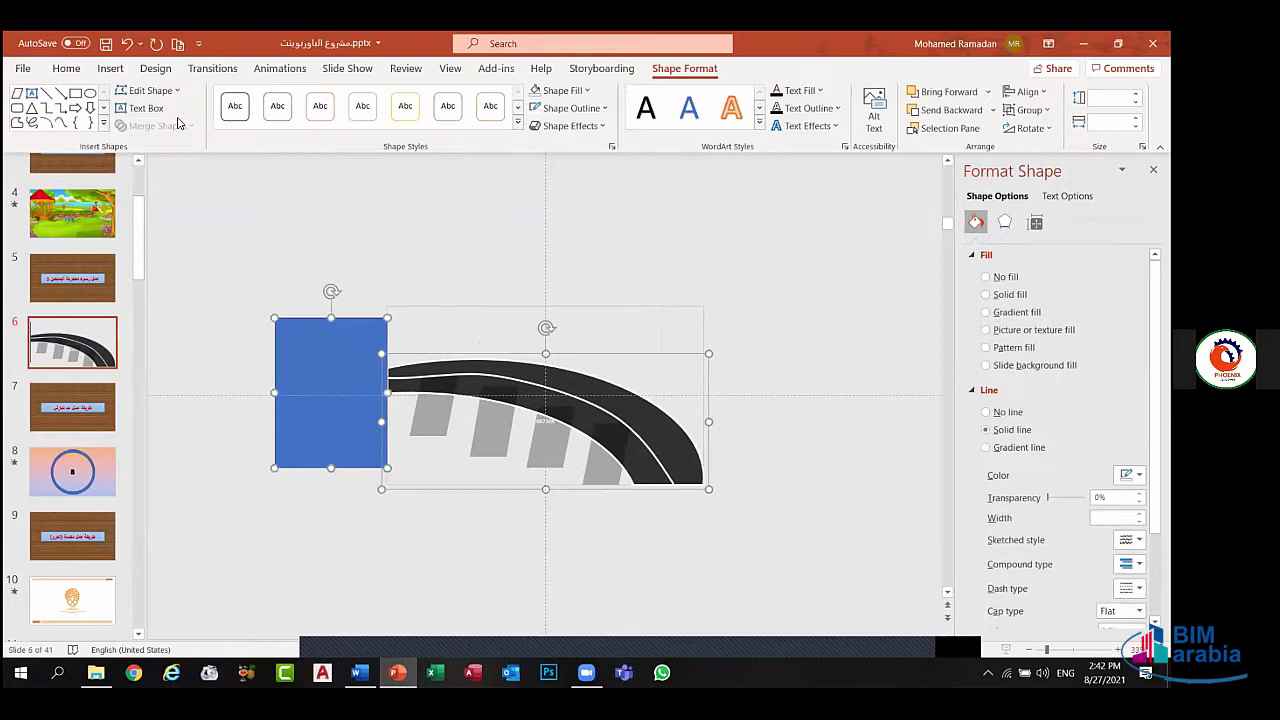
{"action": "left_click", "coordinate": [389, 183]}
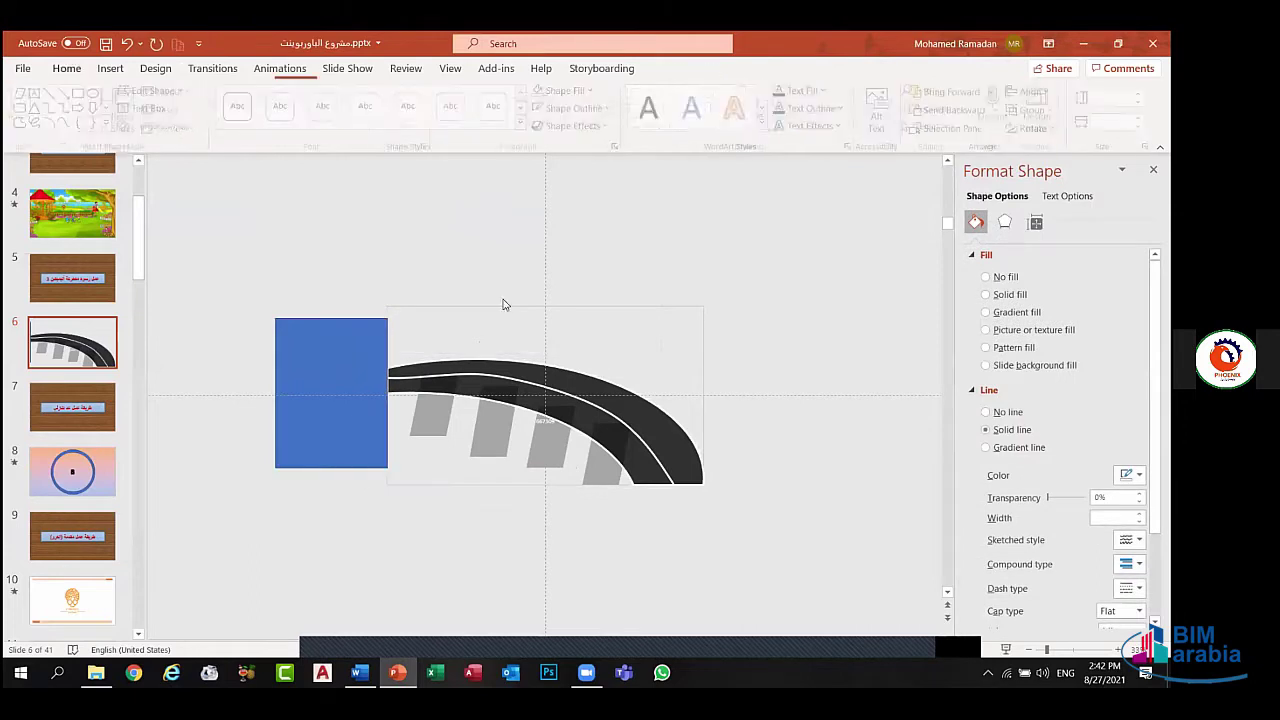
{"action": "left_click", "coordinate": [473, 366]}
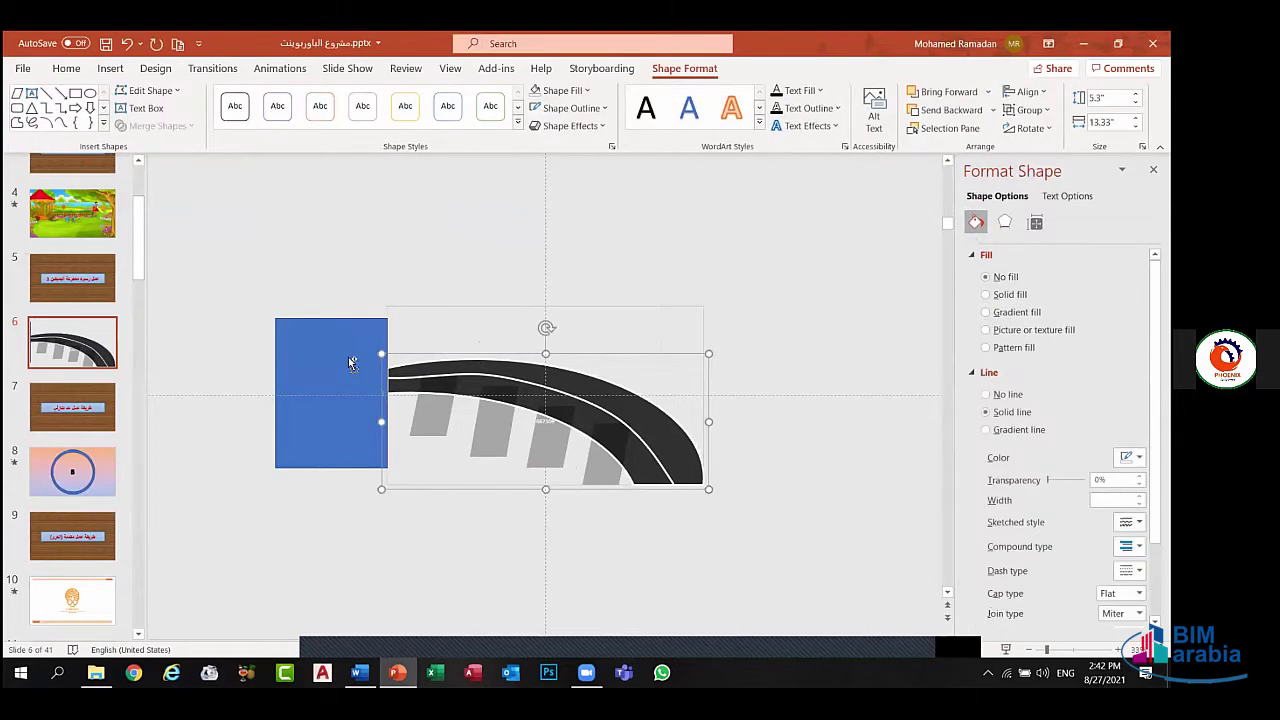
{"action": "left_click", "coordinate": [350, 363], "text": "shift"}
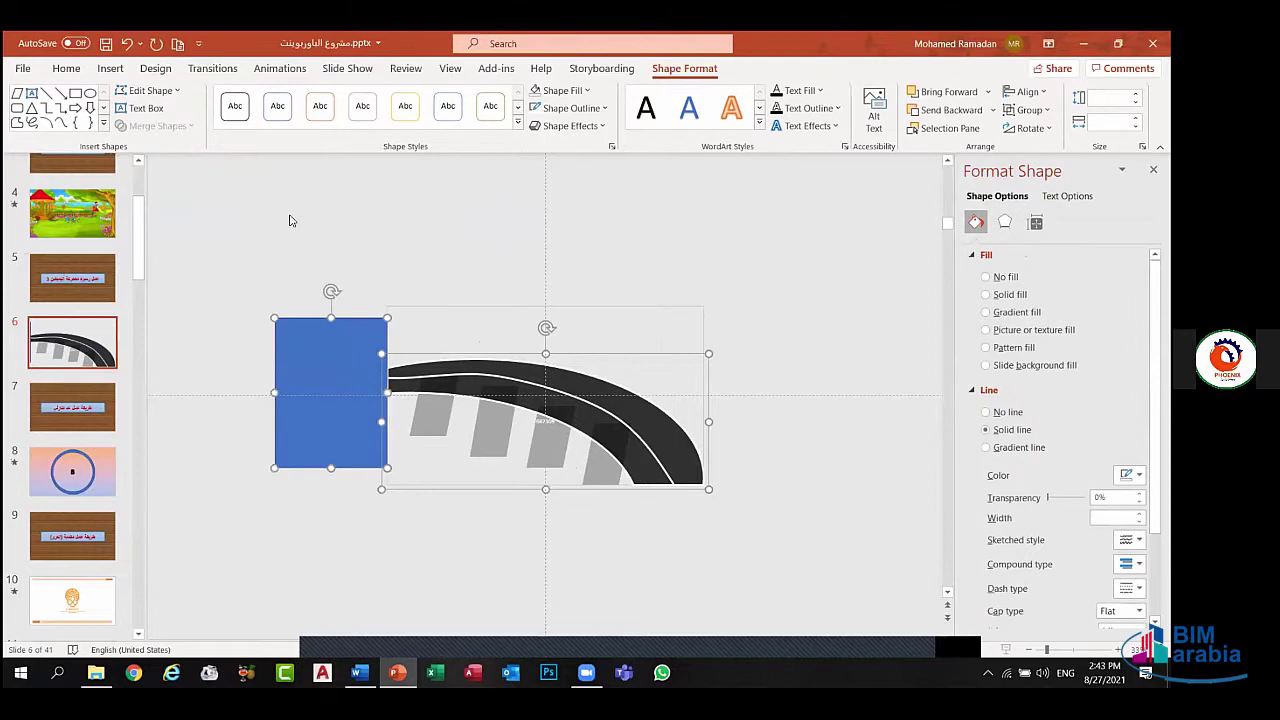
{"action": "left_click", "coordinate": [343, 277]}
{"action": "left_click", "coordinate": [378, 381]}
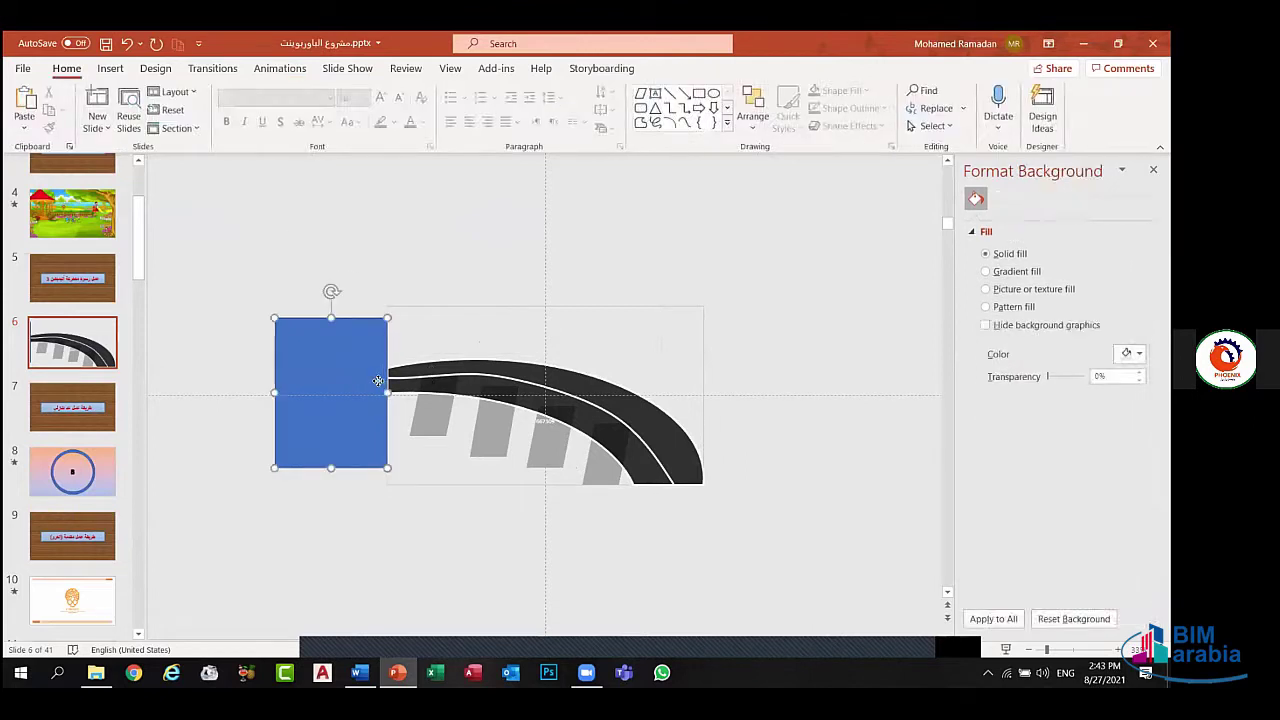
- Undo back to the plain dark road, removing the rectangle and centre line
{"action": "key", "text": "ctrl+z"}
{"action": "key", "text": "ctrl+z"}
{"action": "key", "text": "ctrl+y"}
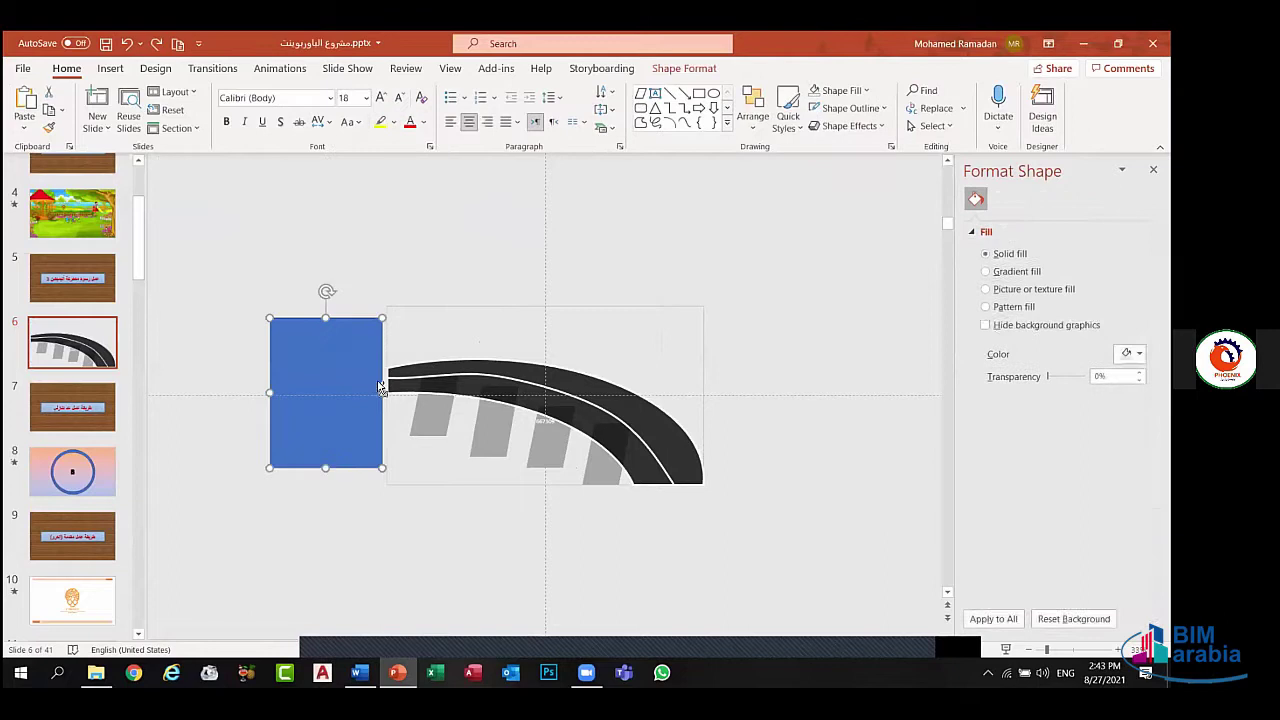
{"action": "key", "text": "ctrl+z"}
{"action": "key", "text": "ctrl+z"}
{"action": "key", "text": "ctrl+y"}
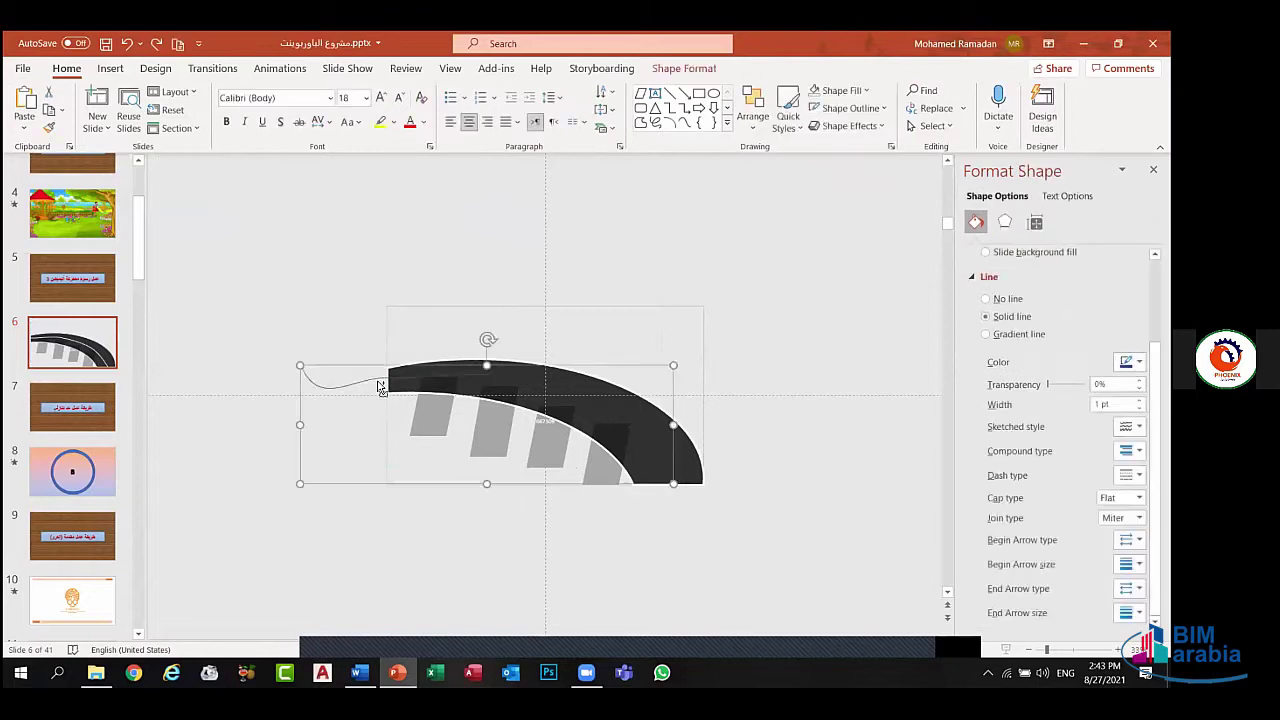
{"action": "key", "text": "ctrl+z"}
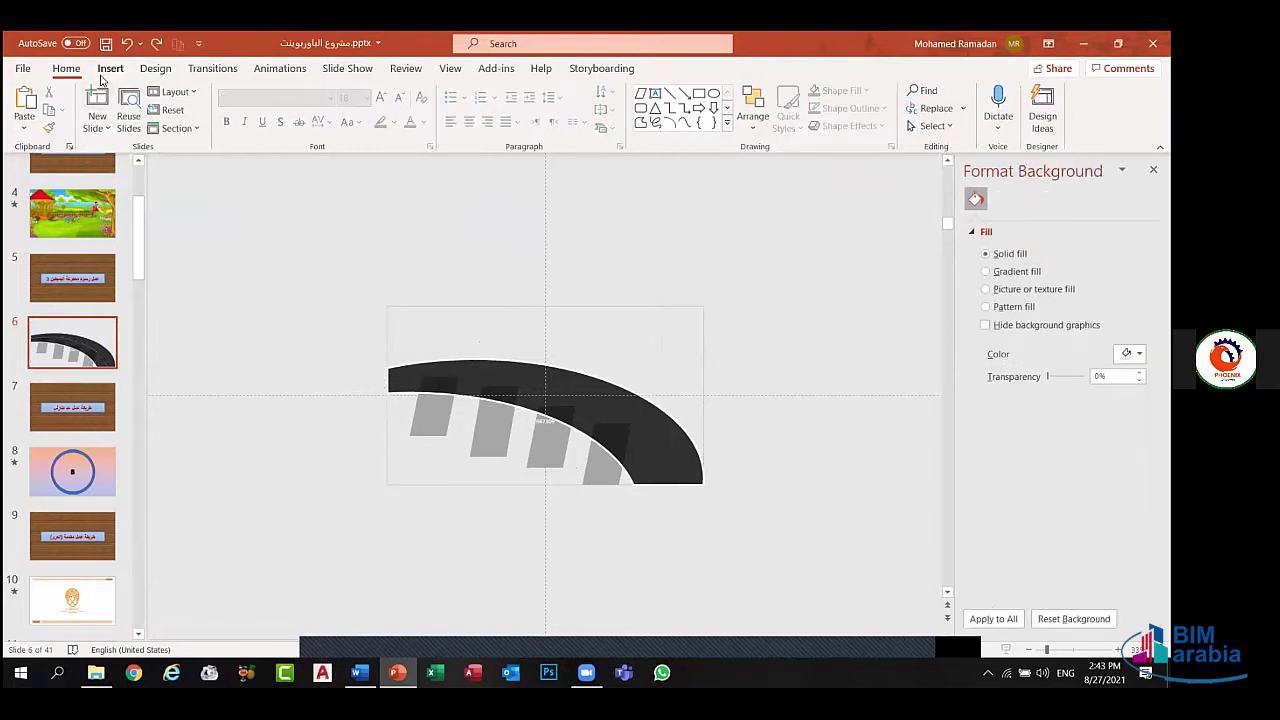
{"action": "left_click", "coordinate": [110, 68]}
- Draw a trial straight line across the road and adjust its height
{"action": "left_click", "coordinate": [274, 108]}
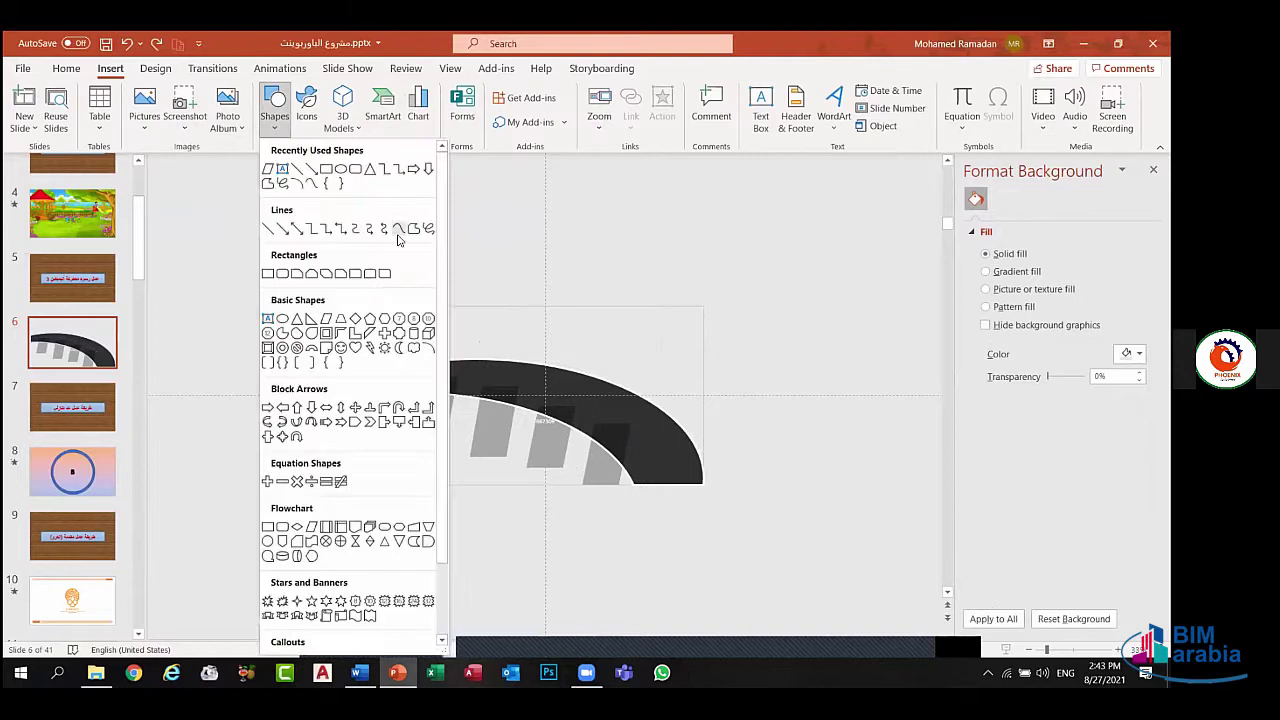
{"action": "left_click", "coordinate": [396, 230]}
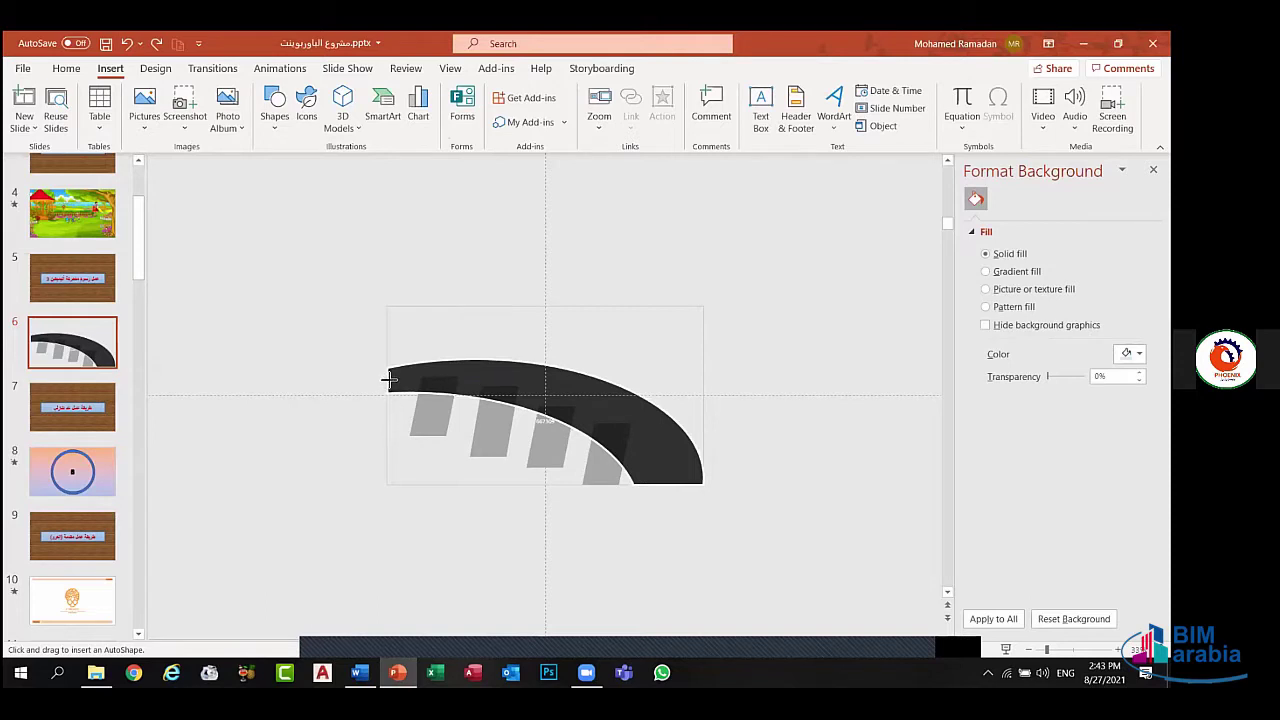
{"action": "left_click_drag", "start_coordinate": [390, 378], "coordinate": [673, 484]}
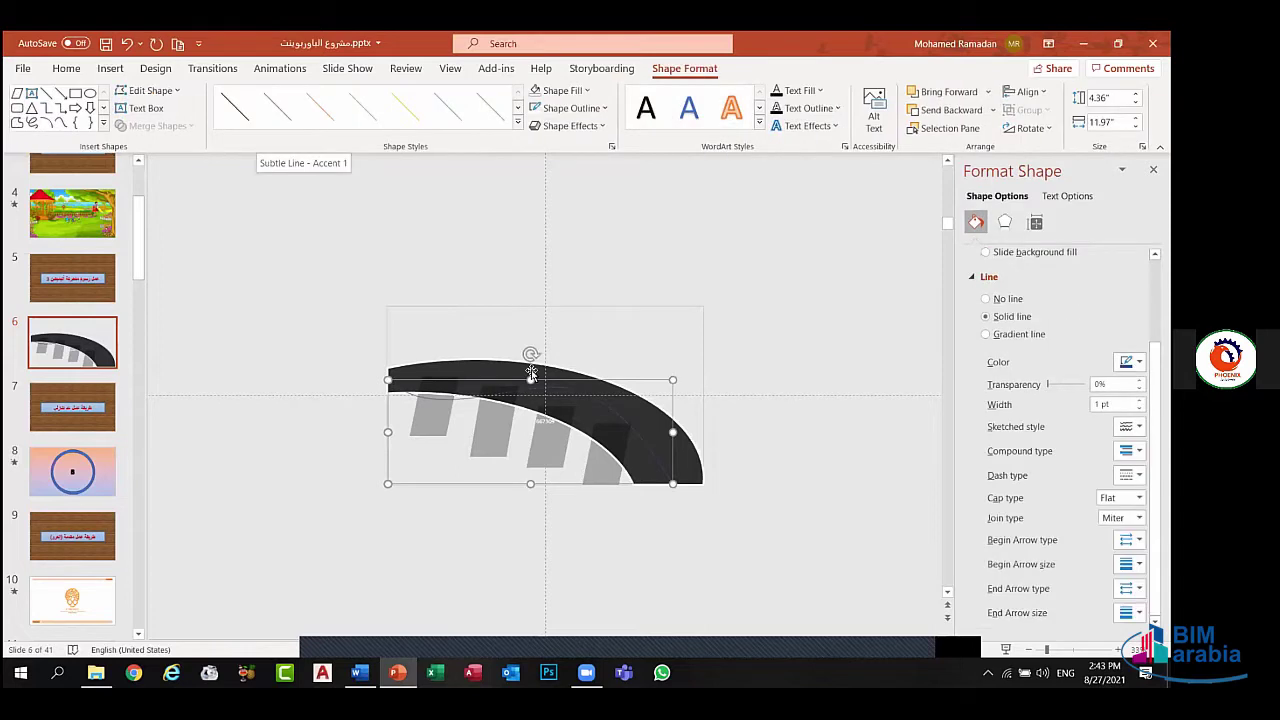
{"action": "left_click_drag", "start_coordinate": [530, 380], "coordinate": [530, 376]}
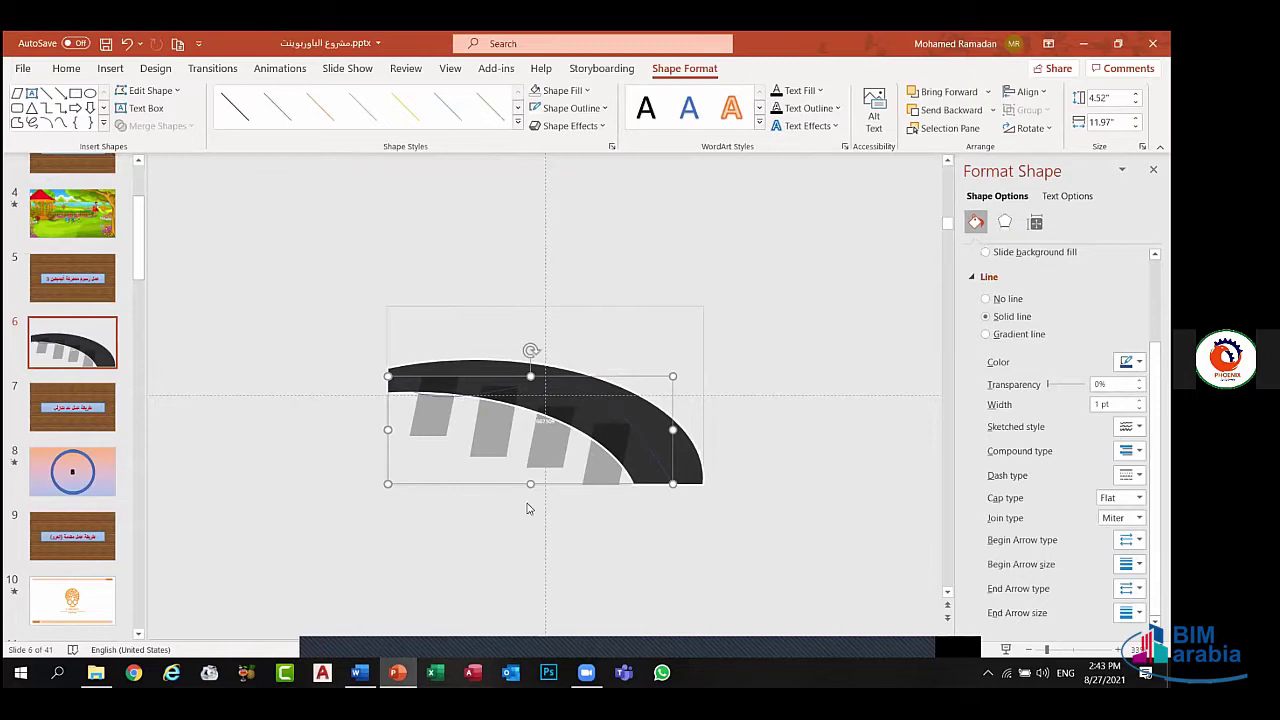
{"action": "left_click_drag", "start_coordinate": [528, 483], "coordinate": [524, 440]}
{"action": "left_click", "coordinate": [524, 447]}
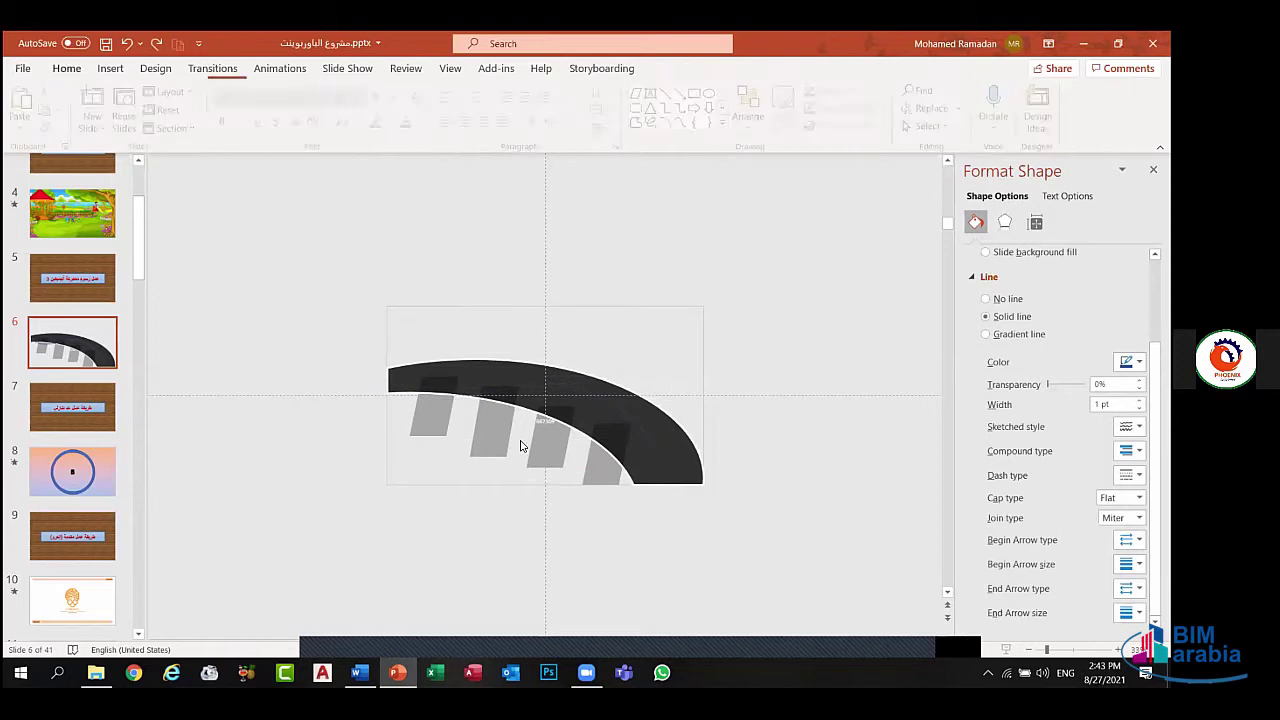
- Draw a short trial curved connector near the road's lower end
{"action": "left_click", "coordinate": [110, 68]}
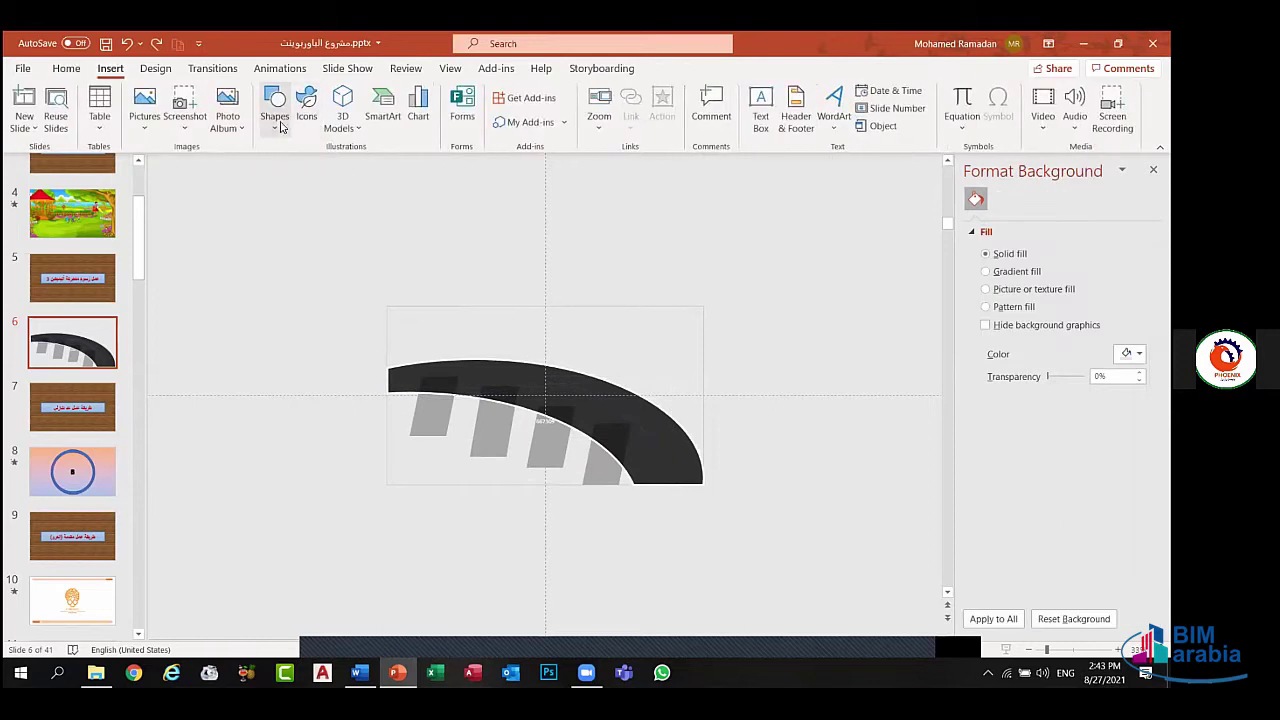
{"action": "left_click", "coordinate": [274, 108]}
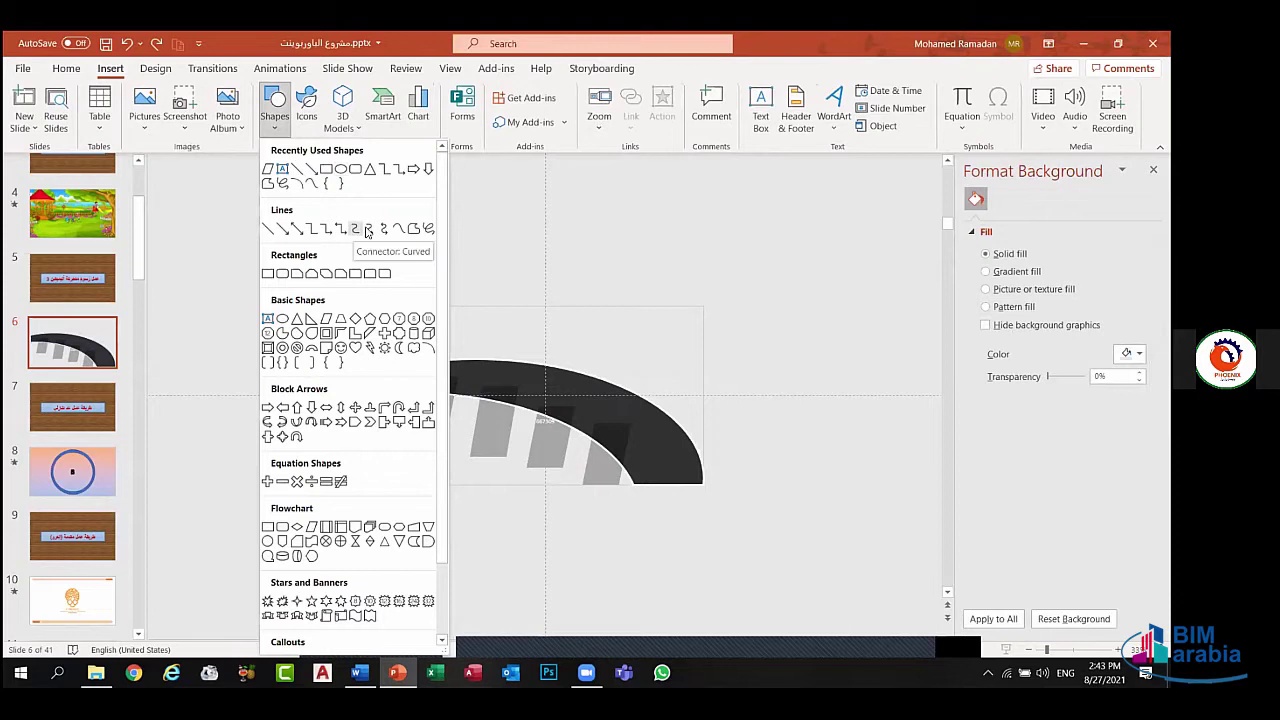
{"action": "left_click", "coordinate": [353, 231]}
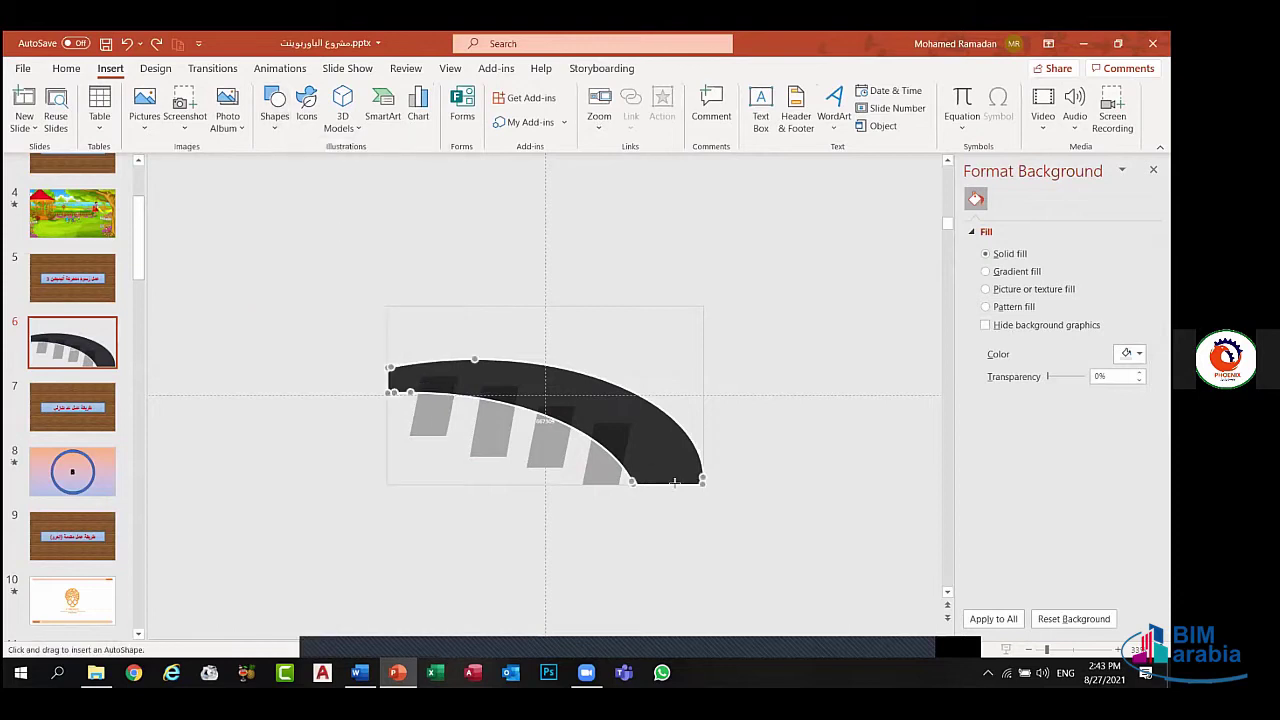
{"action": "left_click_drag", "start_coordinate": [670, 484], "coordinate": [680, 491]}
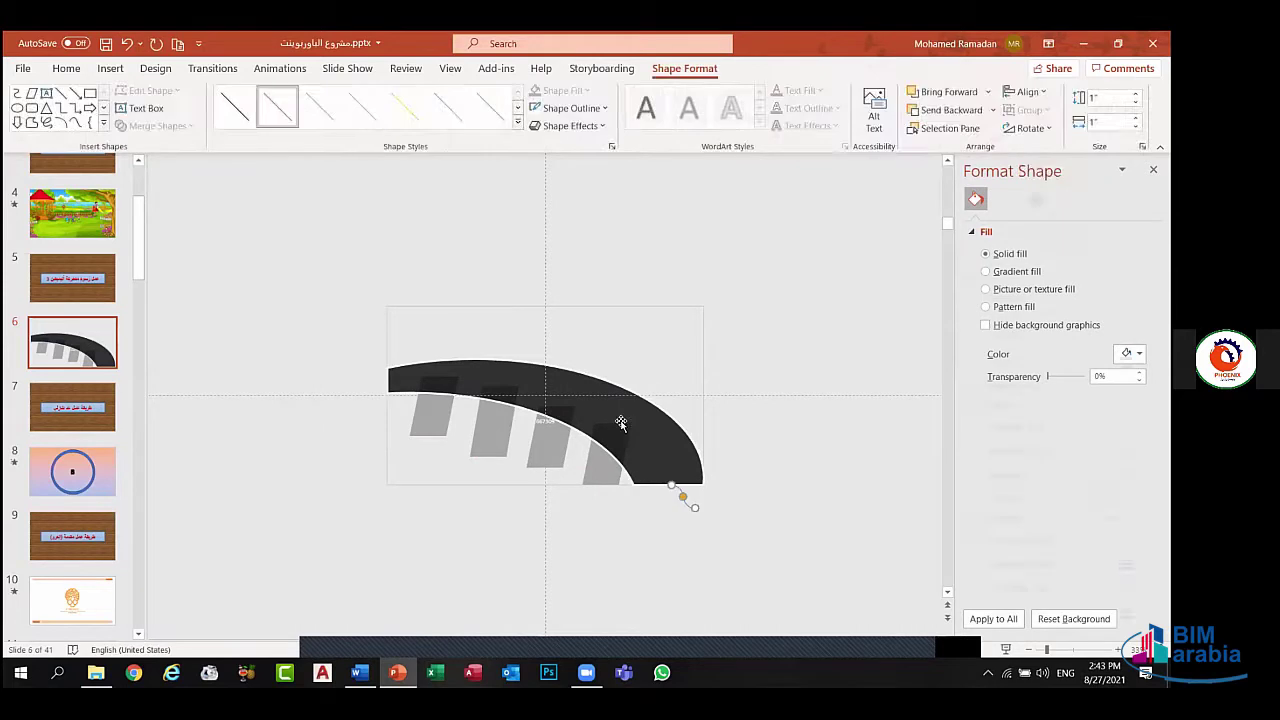
{"action": "left_click", "coordinate": [230, 160]}
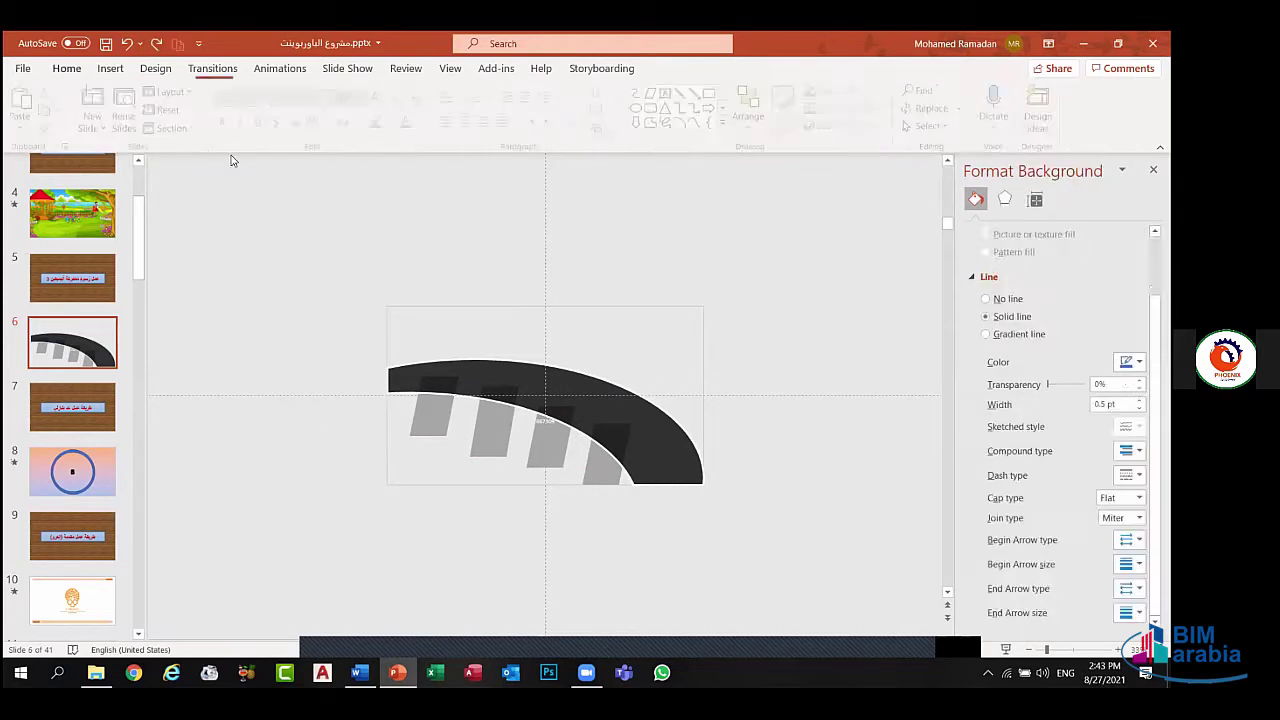
- Pick the Curve line tool from the Shapes gallery again
{"action": "left_click", "coordinate": [110, 68]}
{"action": "left_click", "coordinate": [275, 116]}
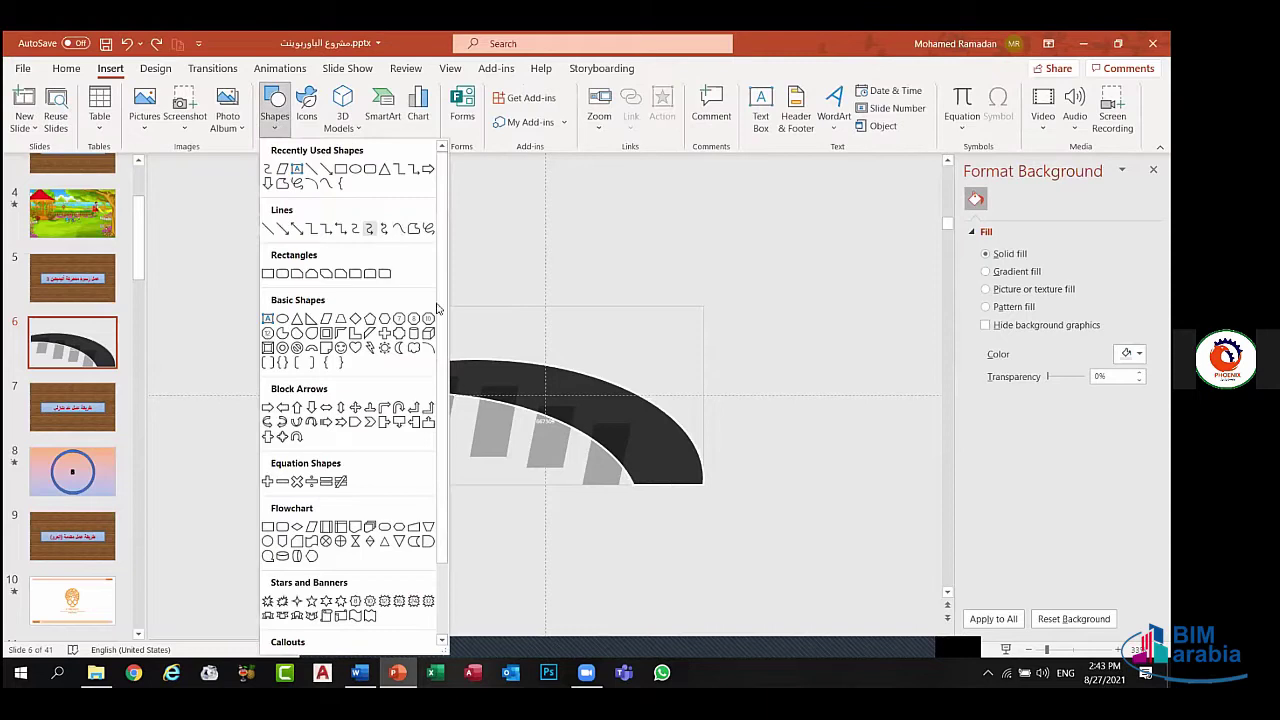
{"action": "left_click", "coordinate": [395, 229]}
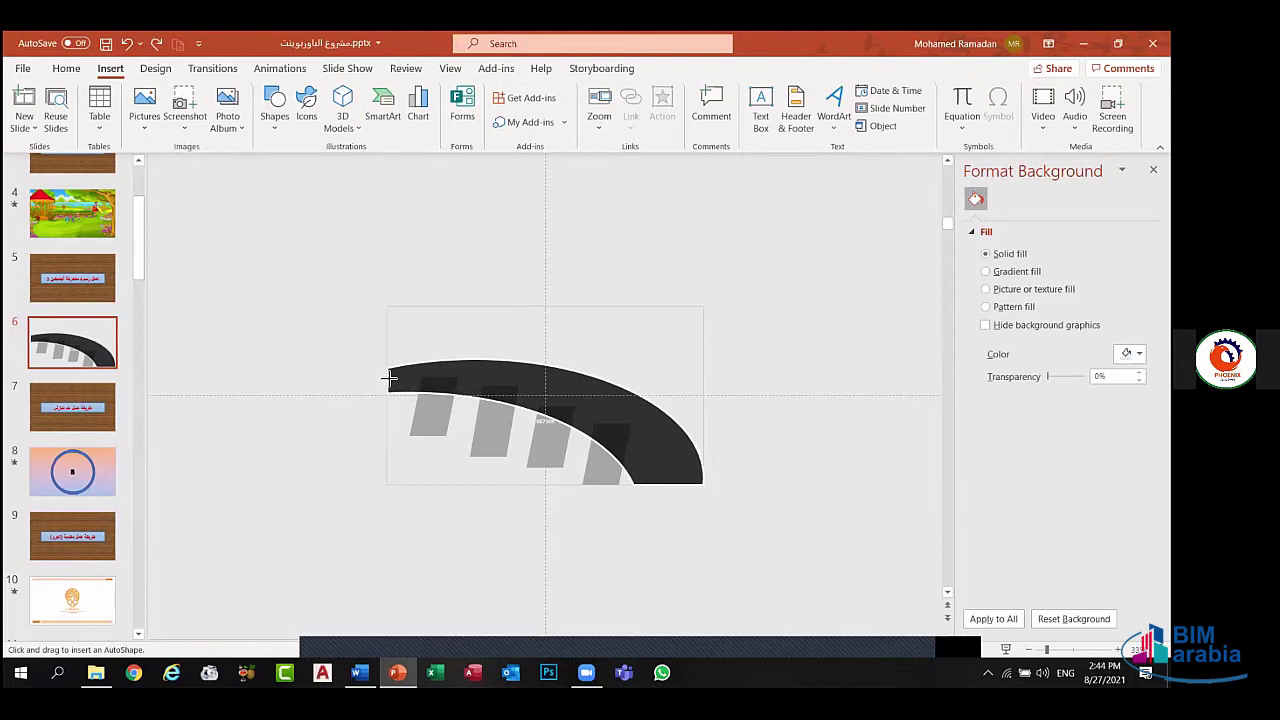
- Draw the curve from the road's left edge and make it a white 6 pt line
{"action": "left_click", "coordinate": [389, 377]}
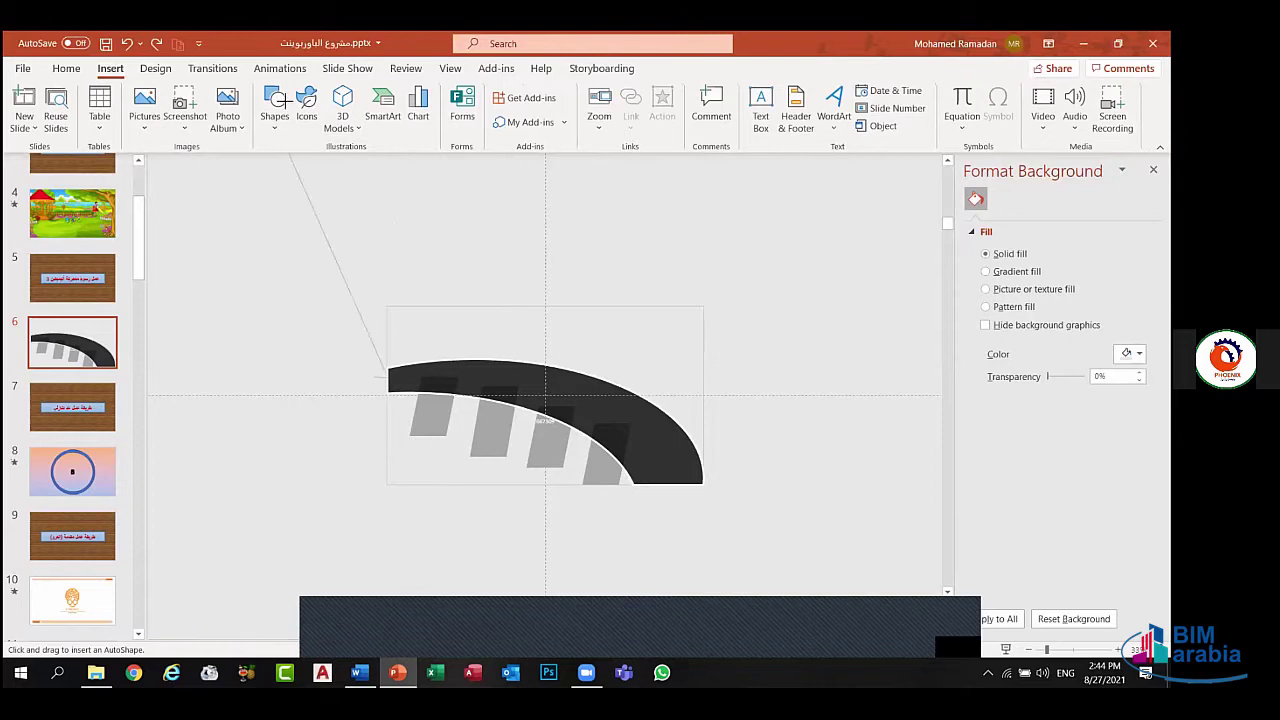
{"action": "key", "text": "Escape"}
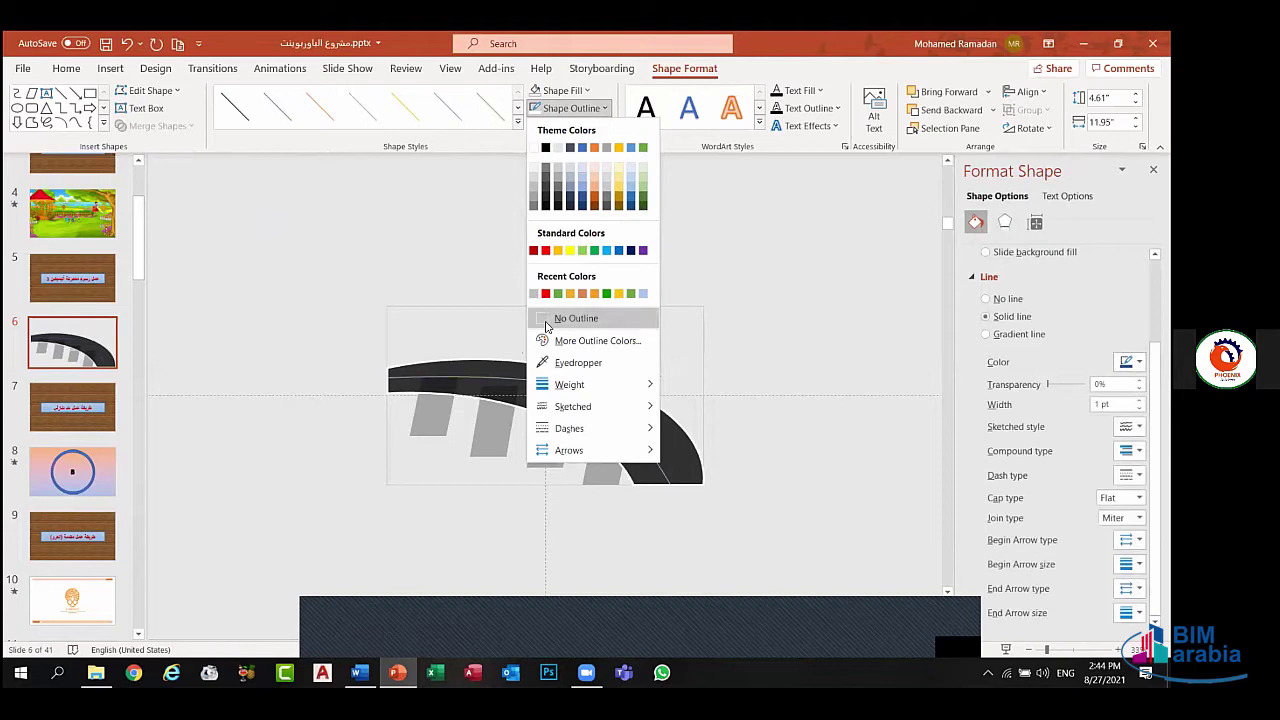
{"action": "left_click", "coordinate": [534, 148]}
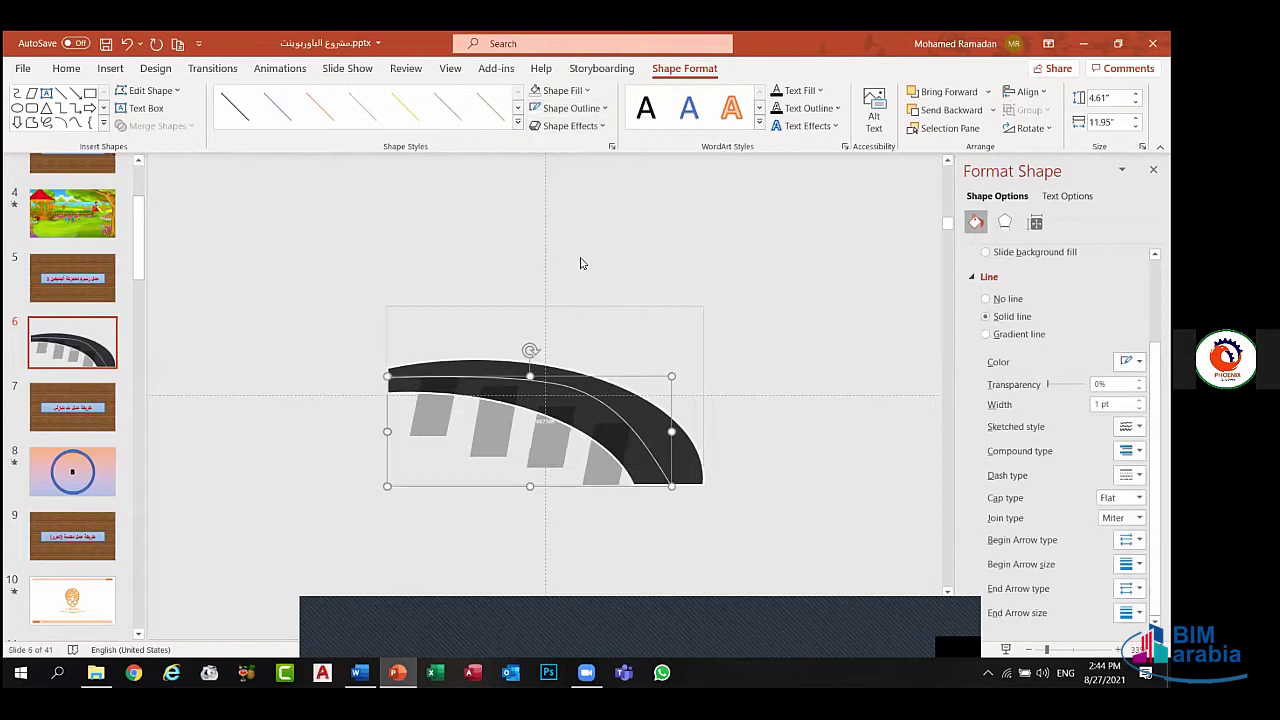
{"action": "left_click", "coordinate": [571, 108]}
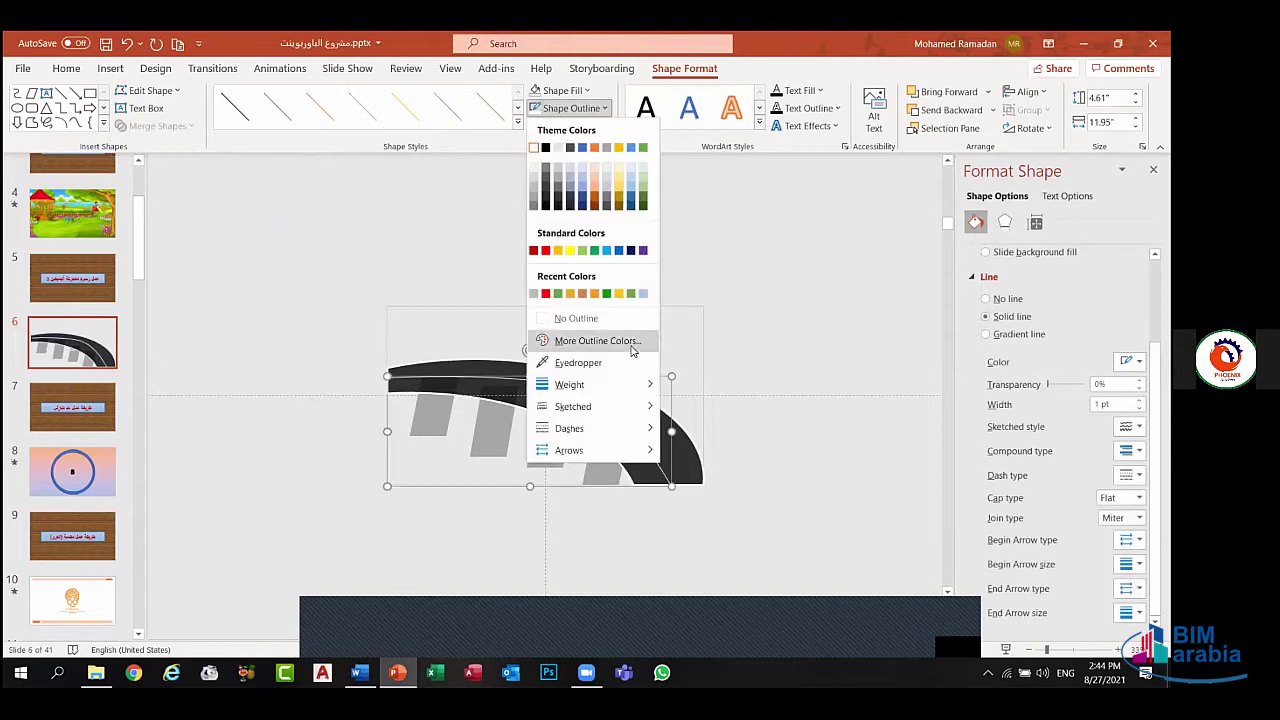
{"action": "mouse_move", "coordinate": [635, 384]}
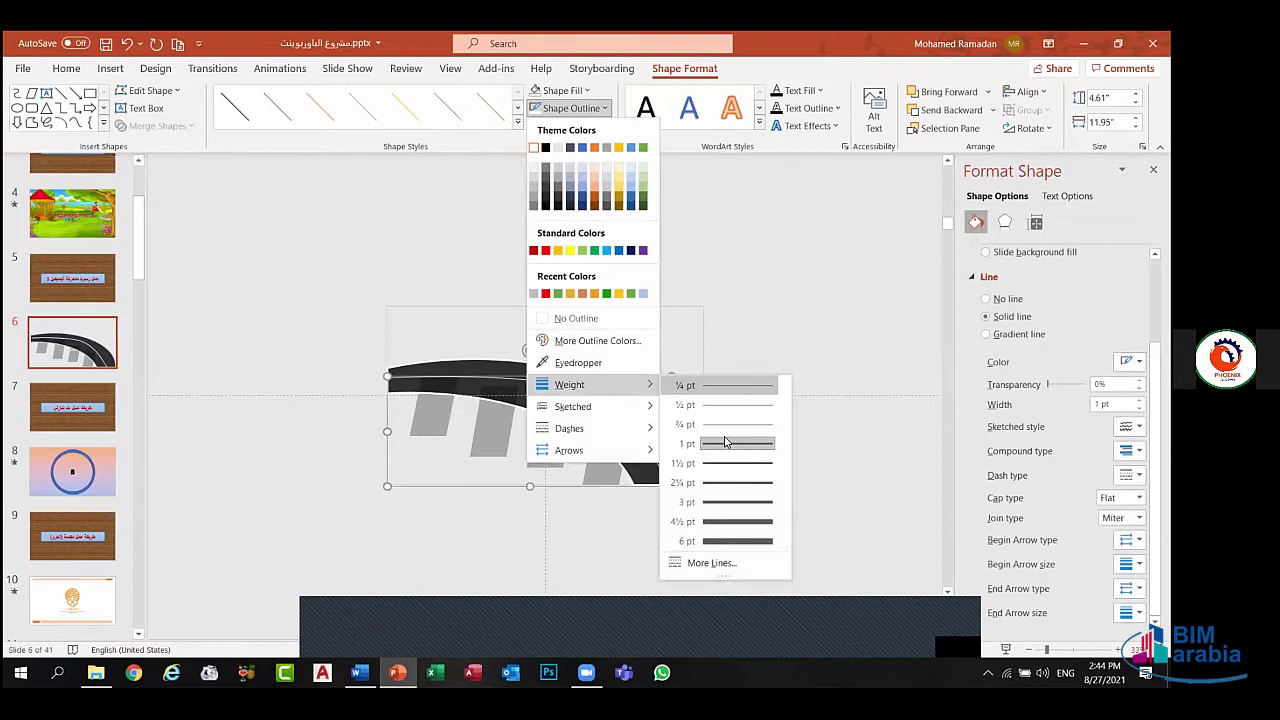
{"action": "left_click", "coordinate": [731, 541]}
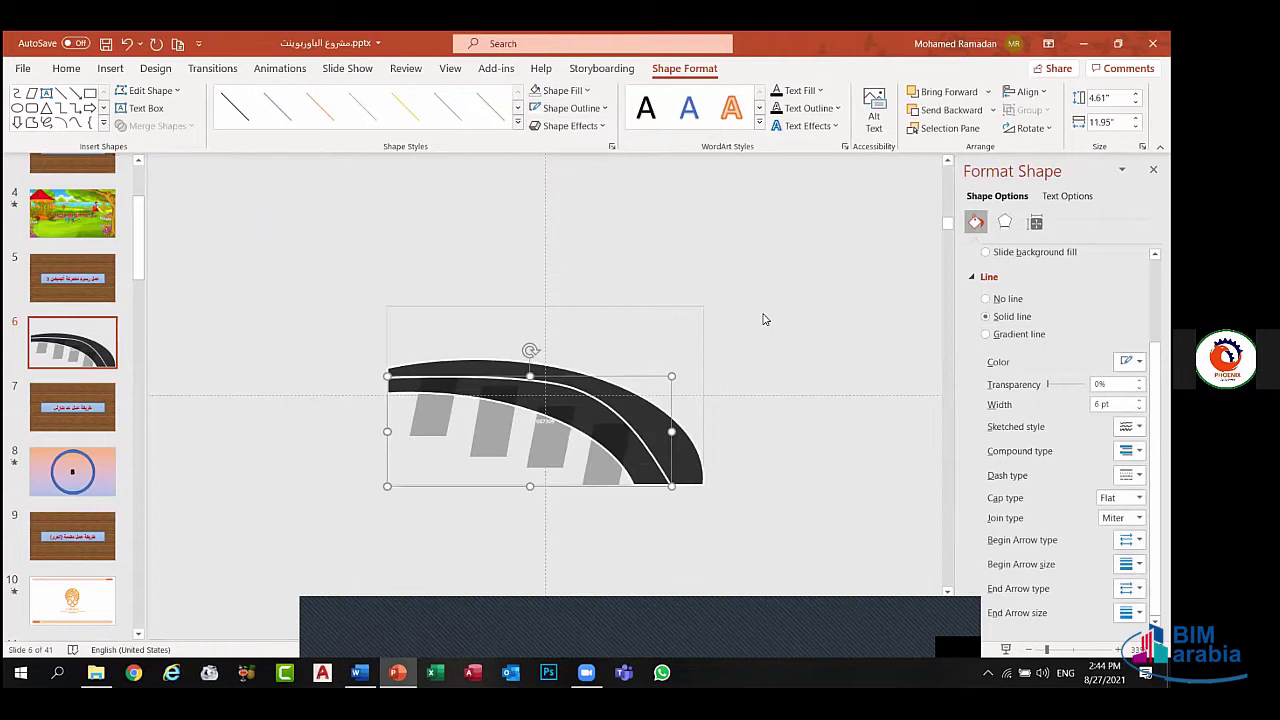
{"action": "left_click", "coordinate": [823, 246]}
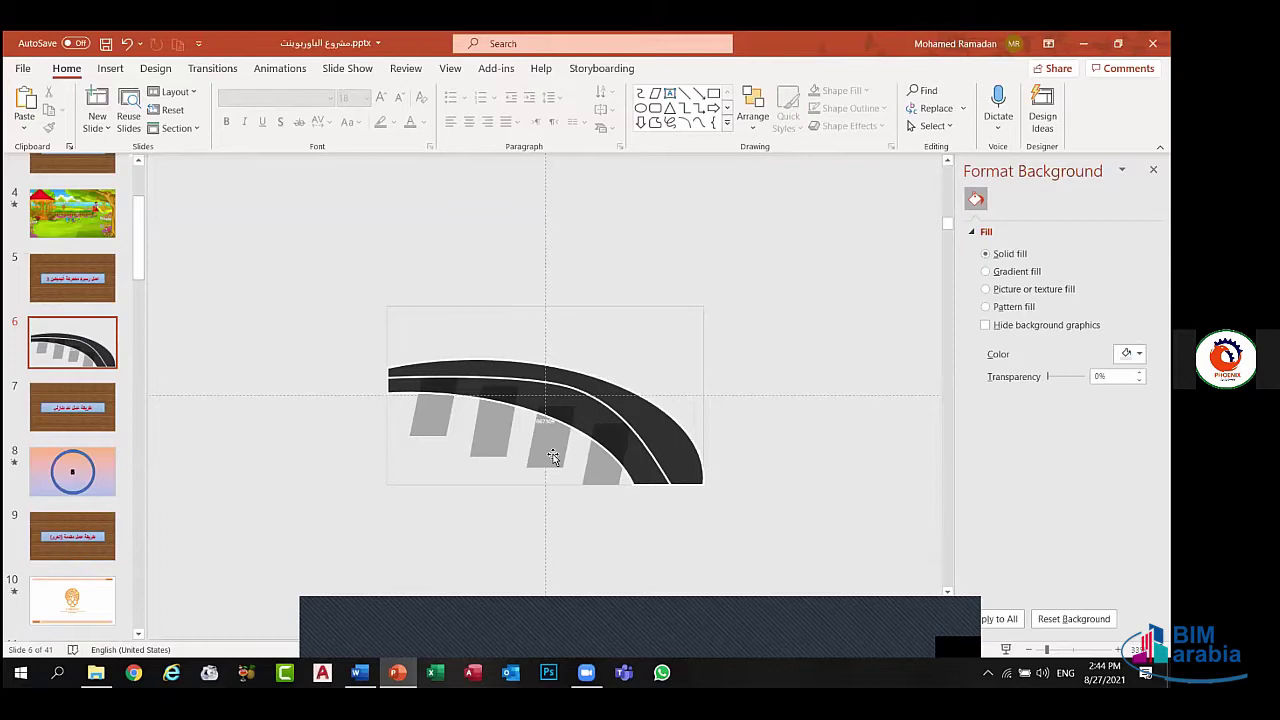
- Switch the white centre line's outline to a dashed style
{"action": "left_click", "coordinate": [560, 392]}
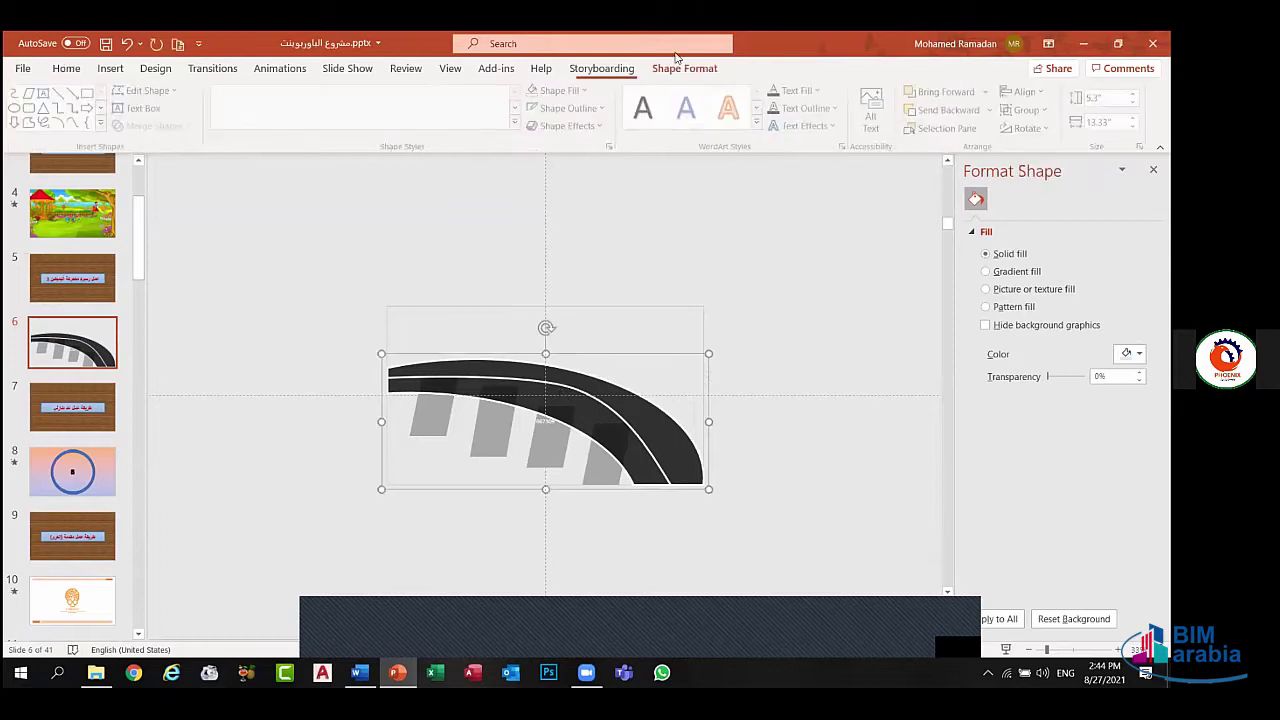
{"action": "left_click", "coordinate": [589, 108]}
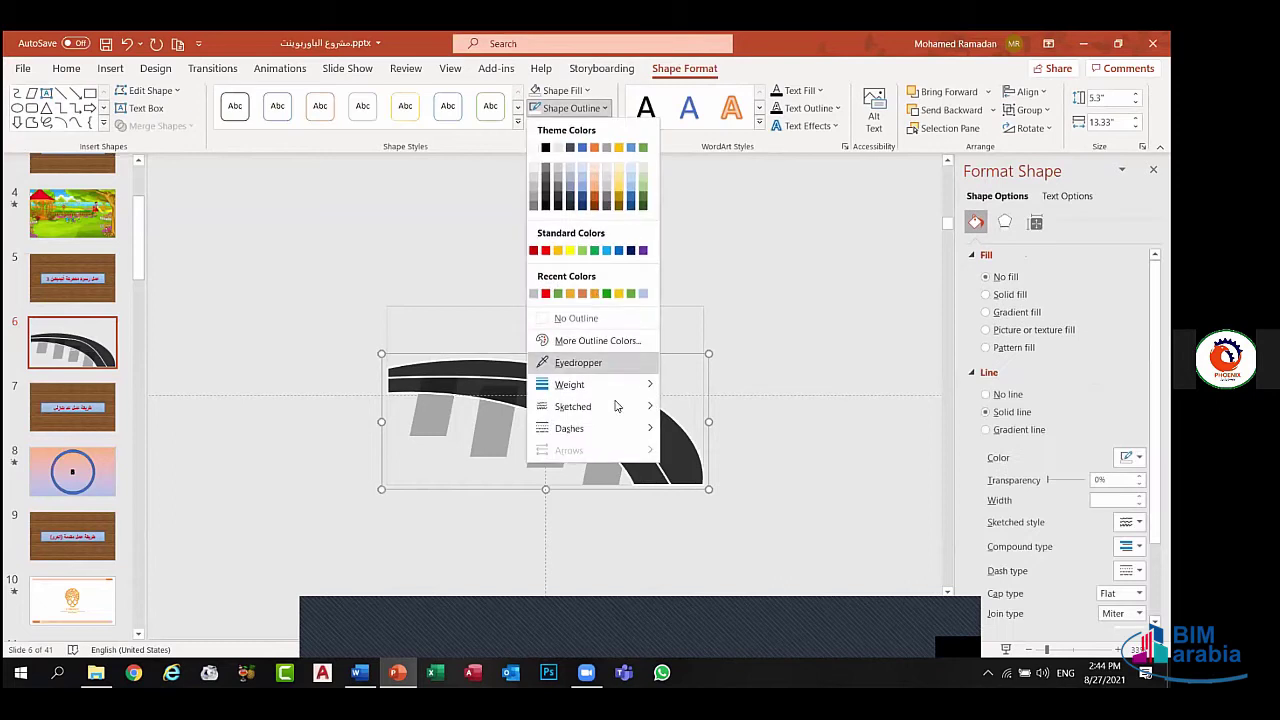
{"action": "mouse_move", "coordinate": [630, 385]}
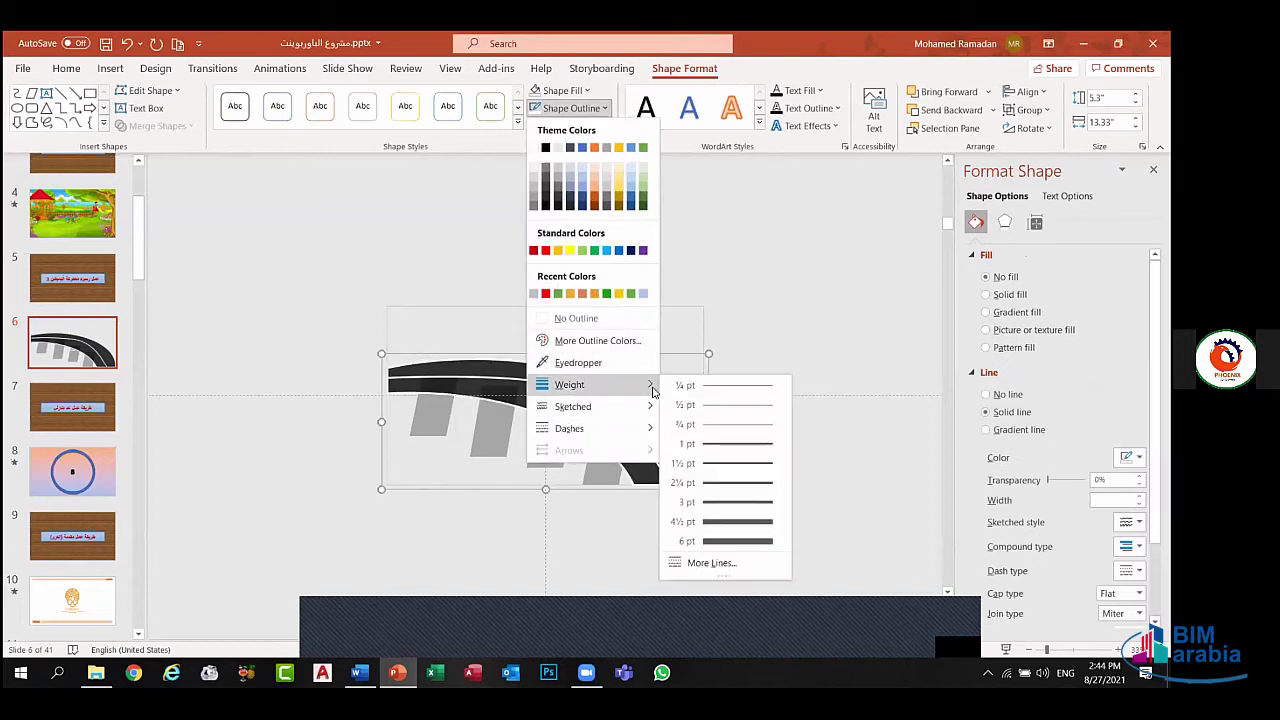
{"action": "mouse_move", "coordinate": [617, 436]}
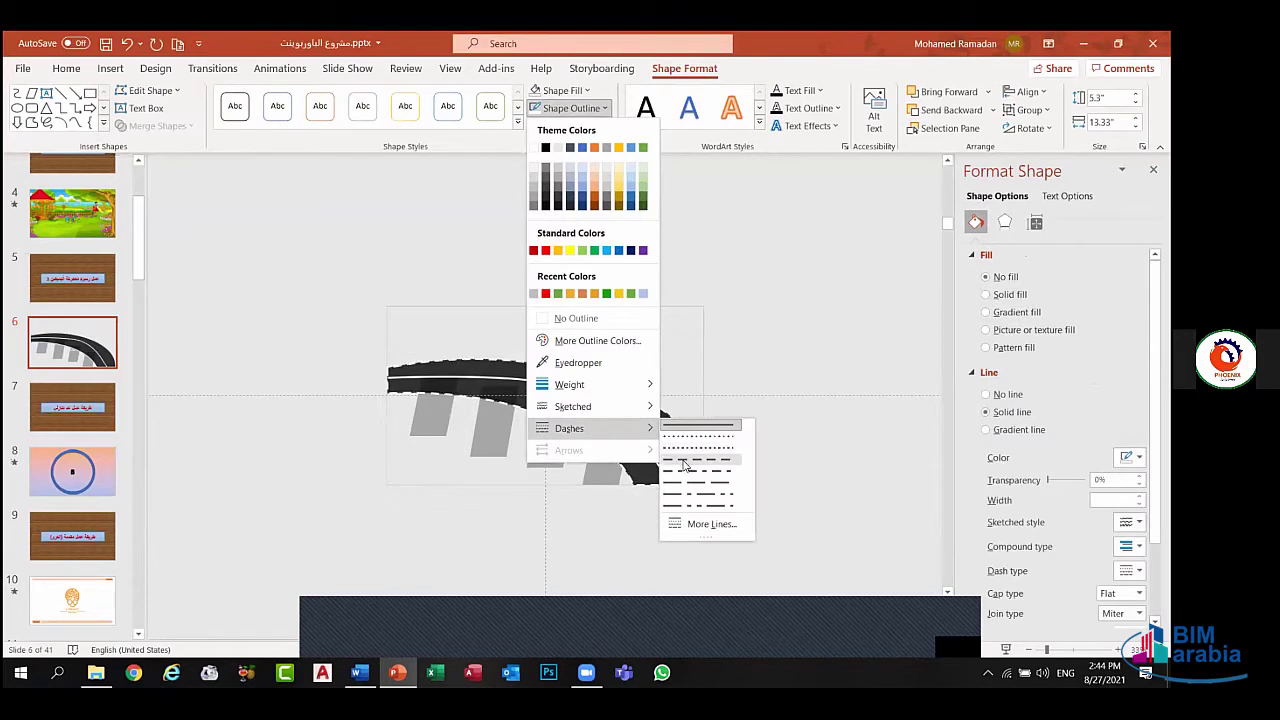
{"action": "left_click", "coordinate": [472, 371]}
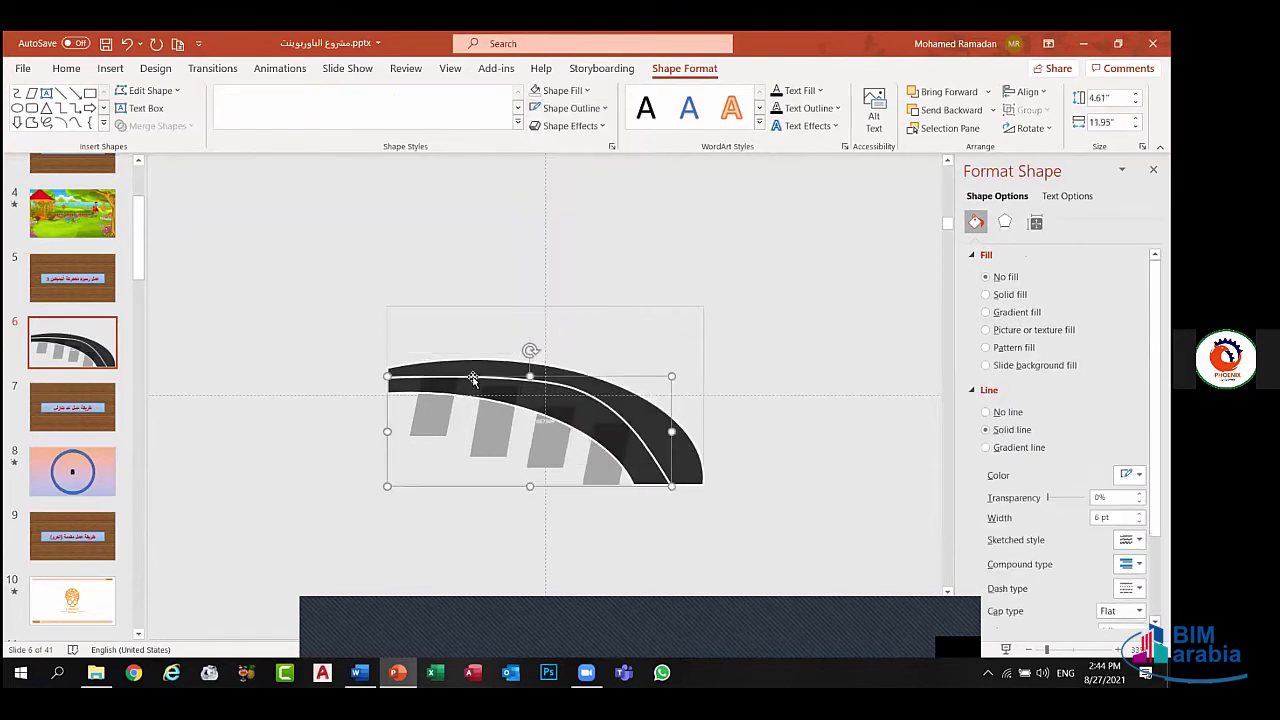
{"action": "left_click", "coordinate": [601, 110]}
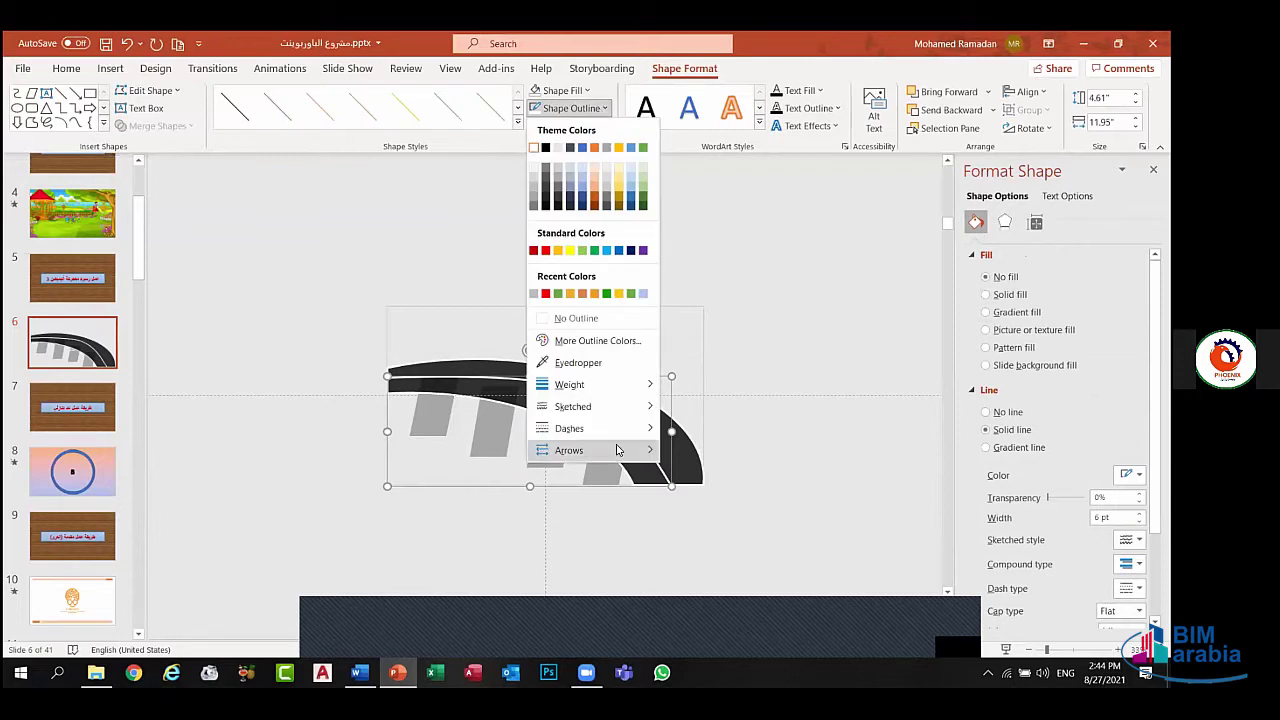
{"action": "mouse_move", "coordinate": [625, 428]}
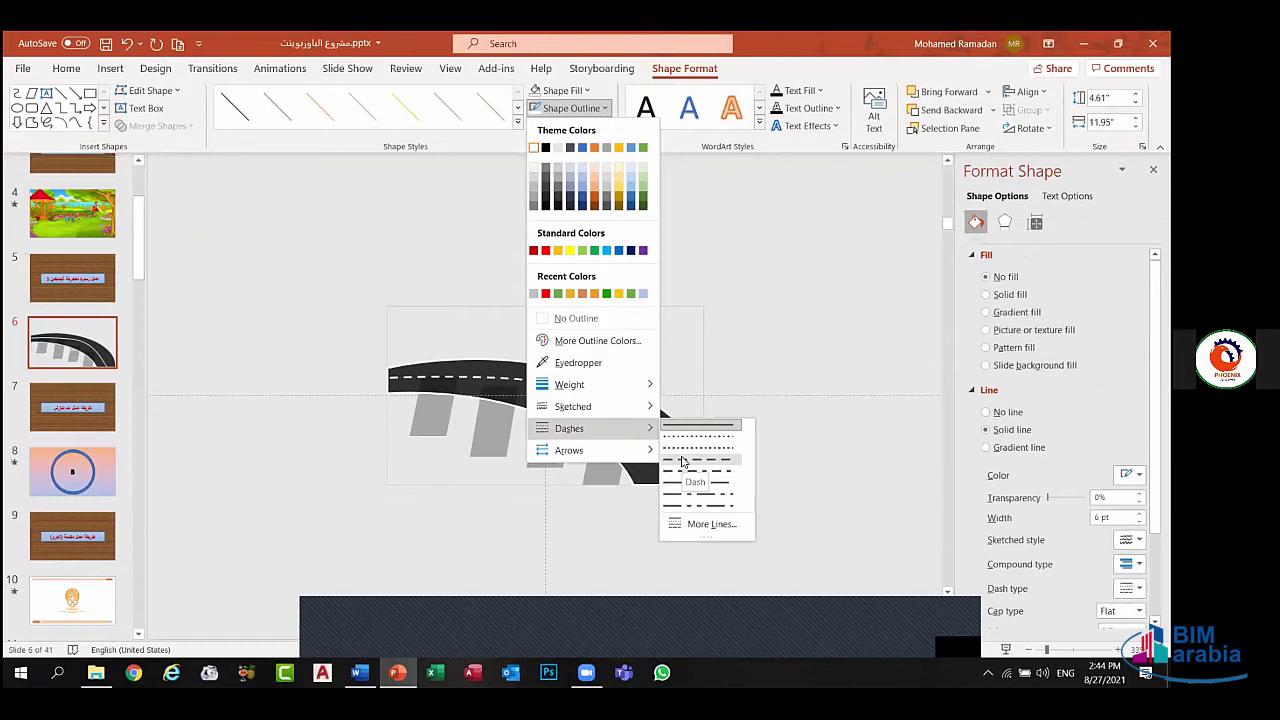
{"action": "left_click", "coordinate": [680, 459]}
{"action": "left_click", "coordinate": [778, 331]}
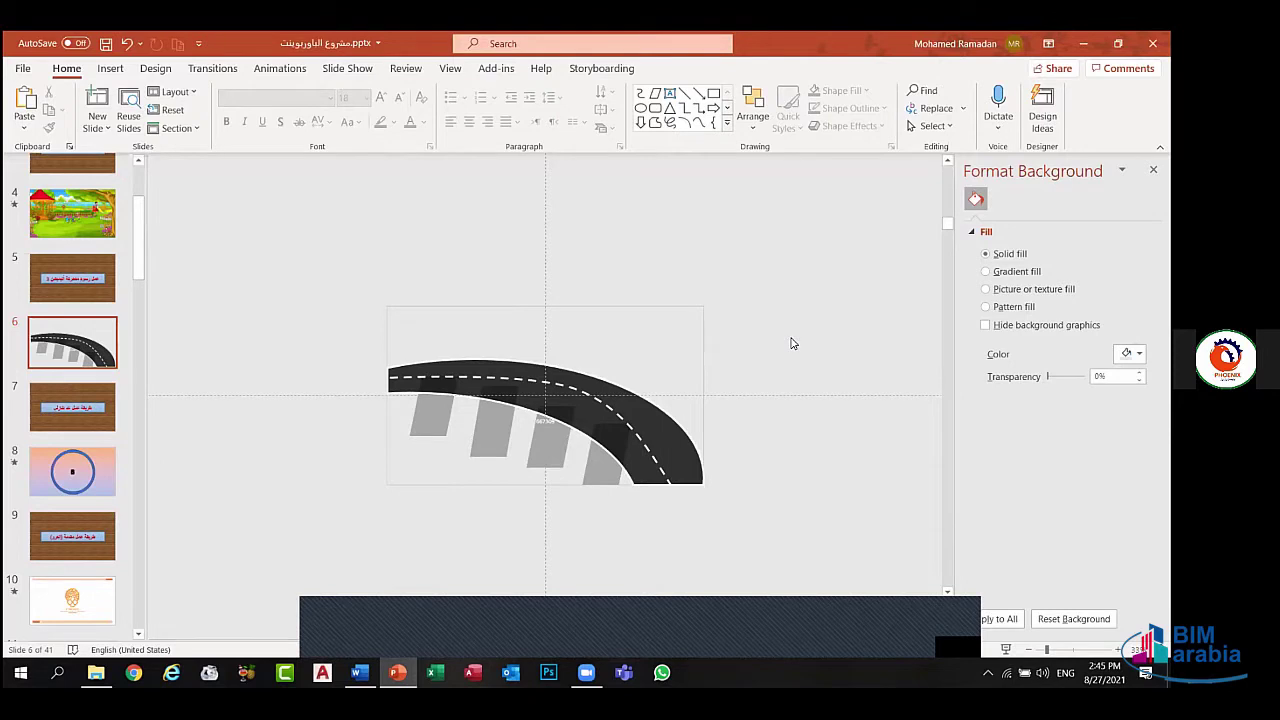
- Edit the dashed line's points, bending it along the road and adding points near its lower end
{"action": "left_click", "coordinate": [560, 388]}
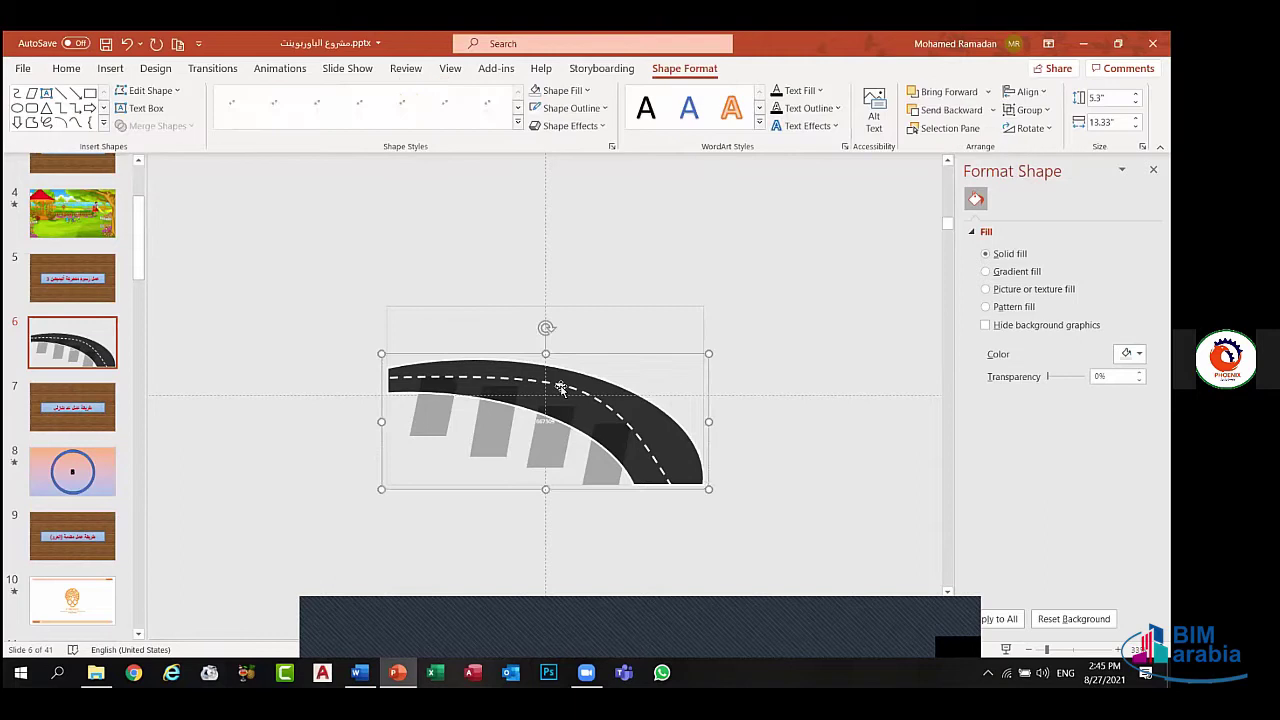
{"action": "left_click", "coordinate": [560, 388]}
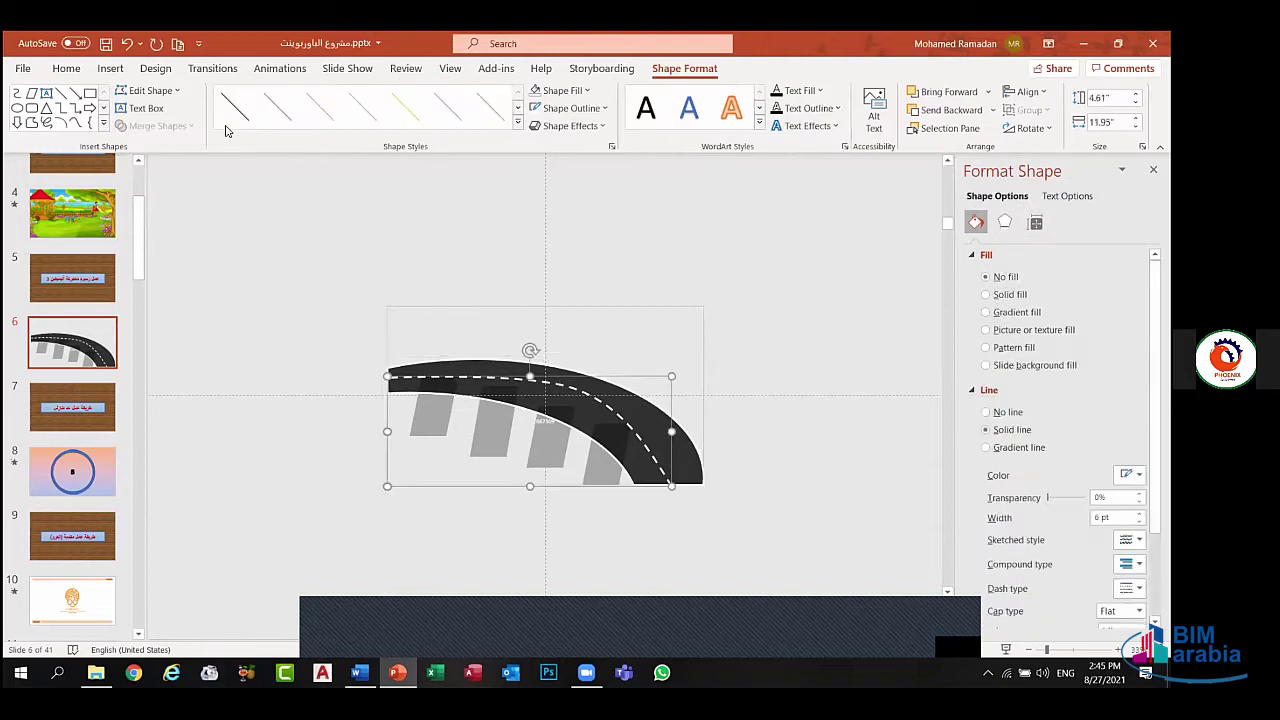
{"action": "left_click", "coordinate": [160, 92]}
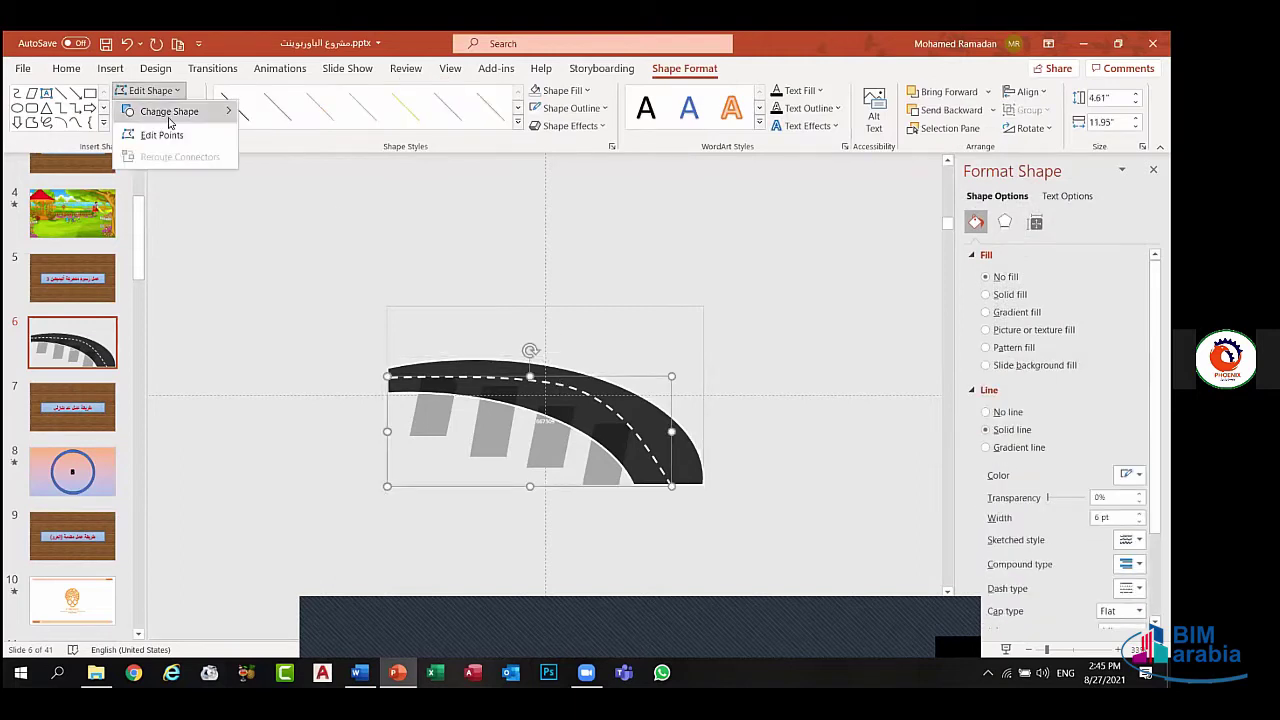
{"action": "left_click", "coordinate": [160, 134]}
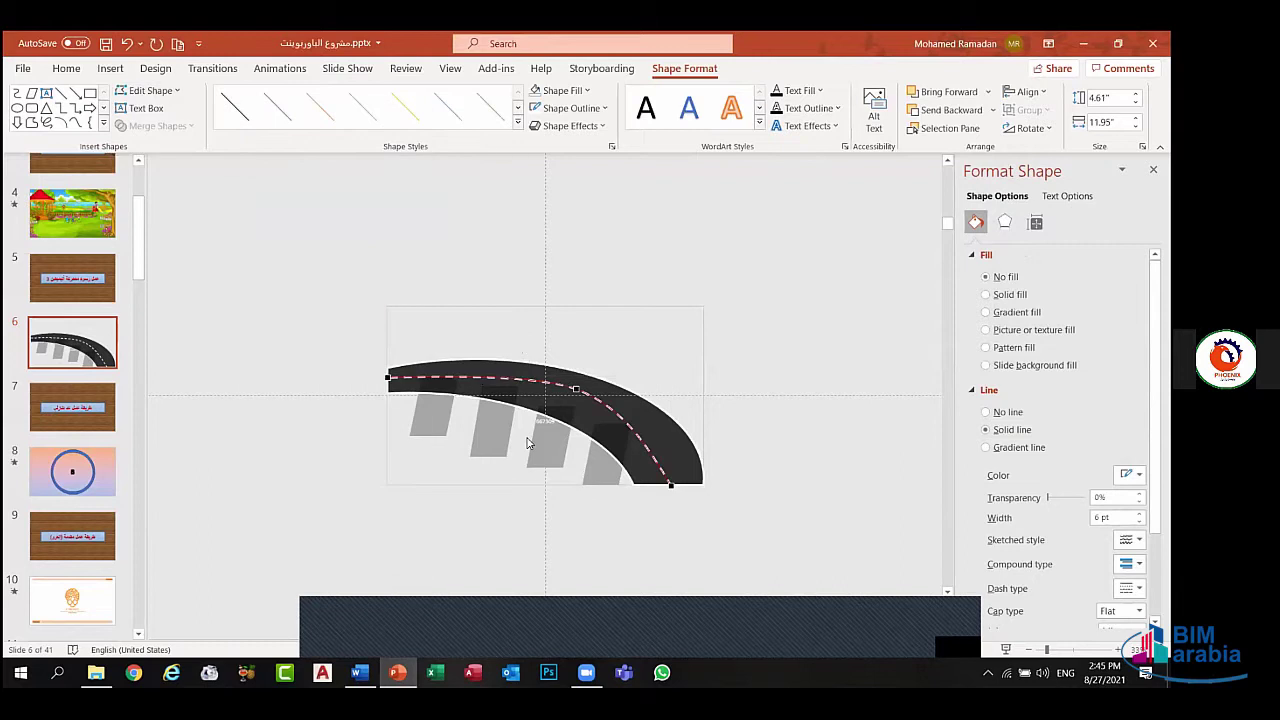
{"action": "left_click", "coordinate": [576, 390]}
{"action": "left_click_drag", "start_coordinate": [576, 390], "coordinate": [568, 397]}
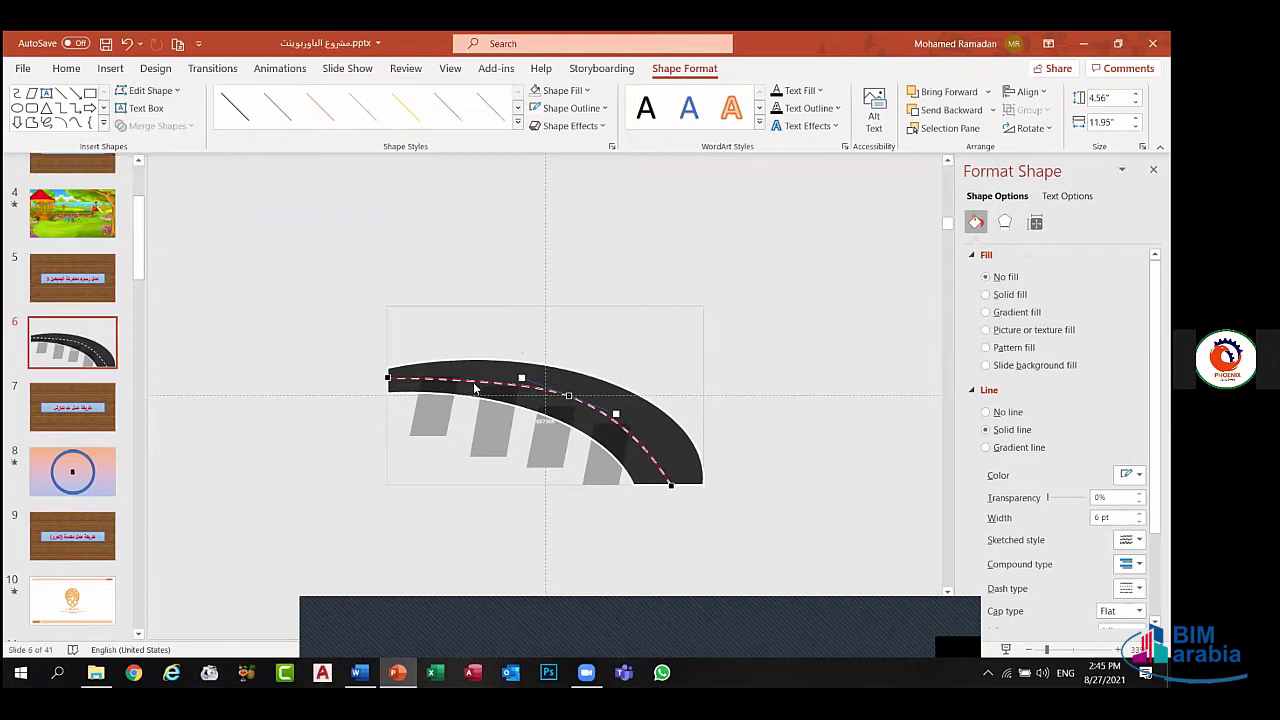
{"action": "left_click_drag", "start_coordinate": [474, 384], "coordinate": [473, 376]}
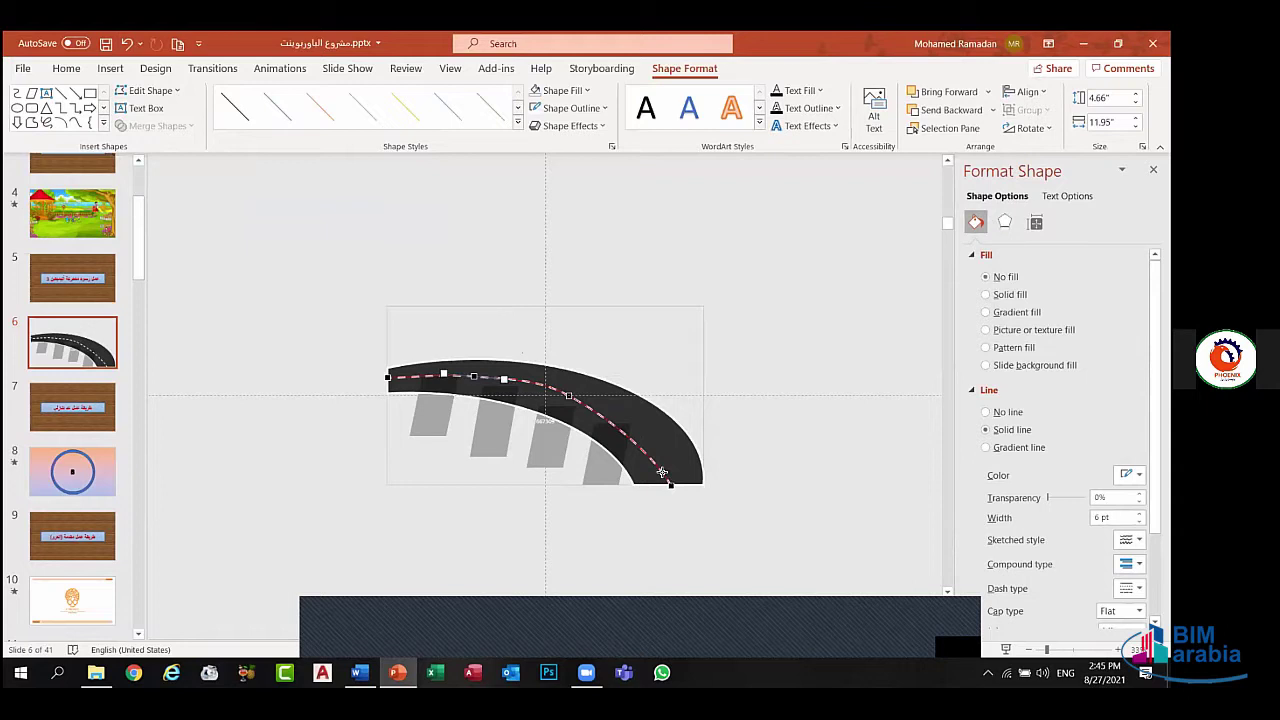
{"action": "left_click_drag", "start_coordinate": [662, 472], "coordinate": [662, 466]}
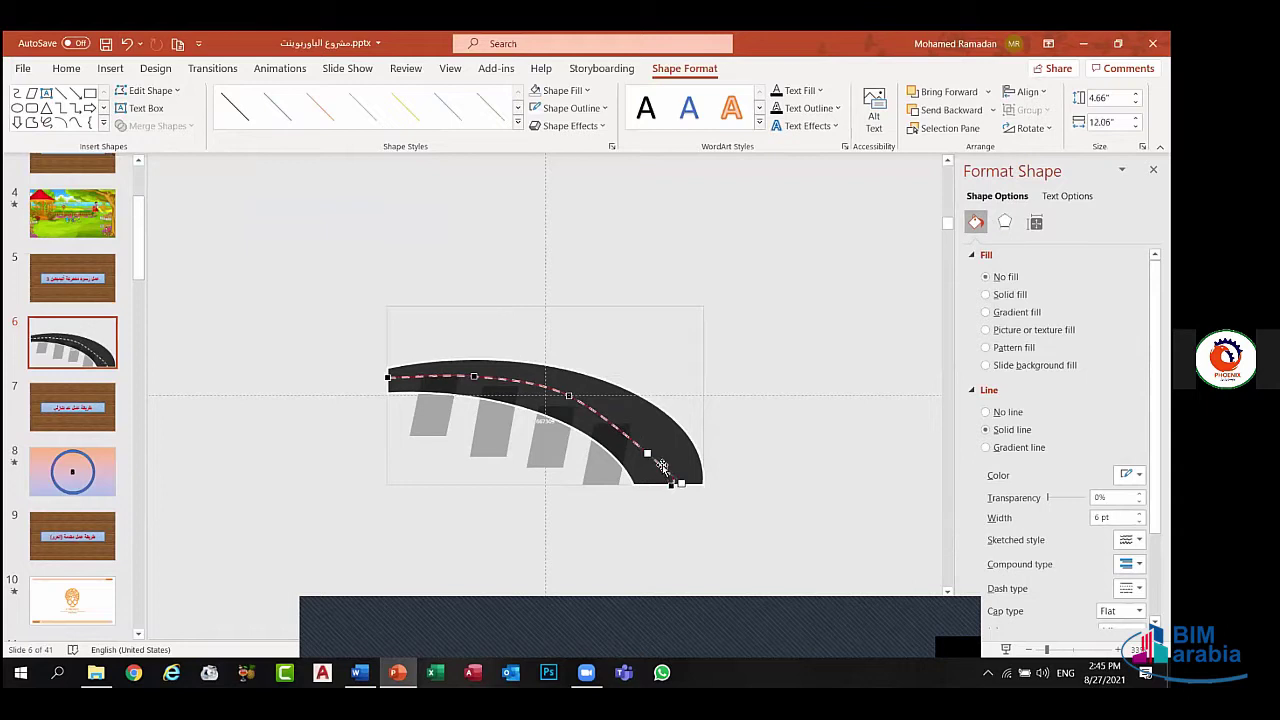
{"action": "left_click", "coordinate": [618, 424]}
{"action": "left_click", "coordinate": [420, 250]}
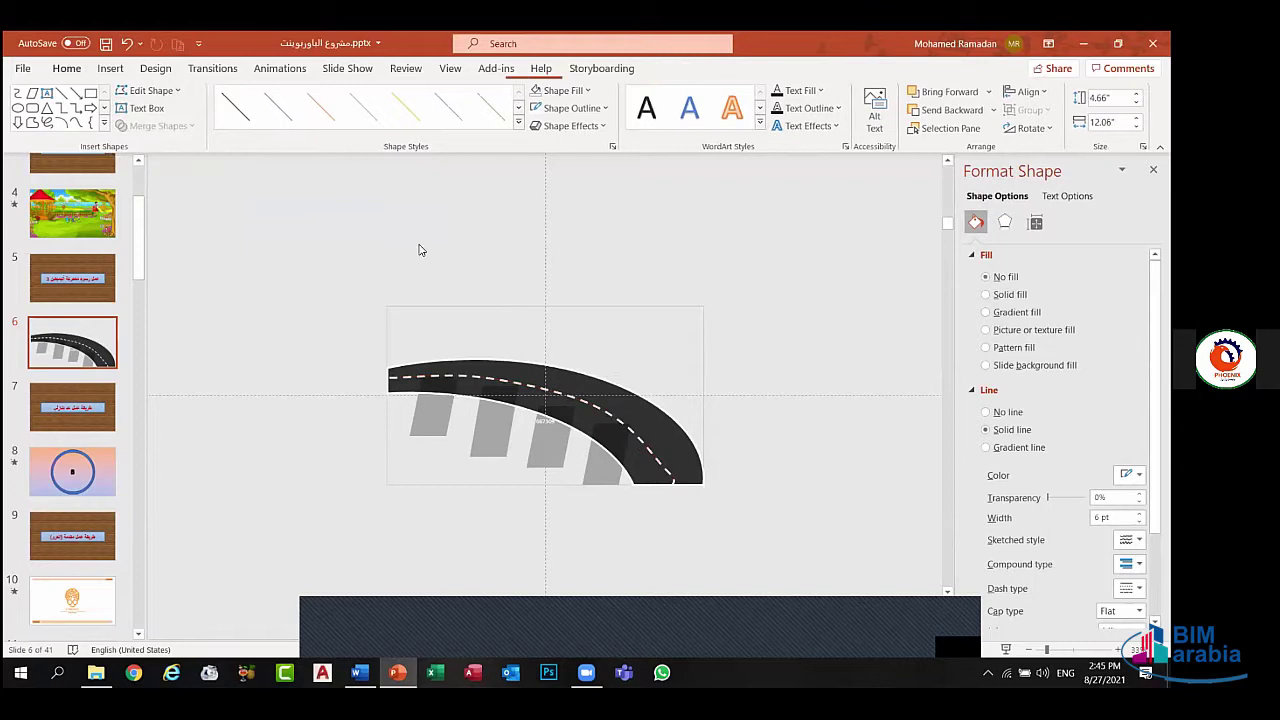
- Drag the dashed line's end vertex out to the road's lower edge
{"action": "left_click", "coordinate": [668, 477]}
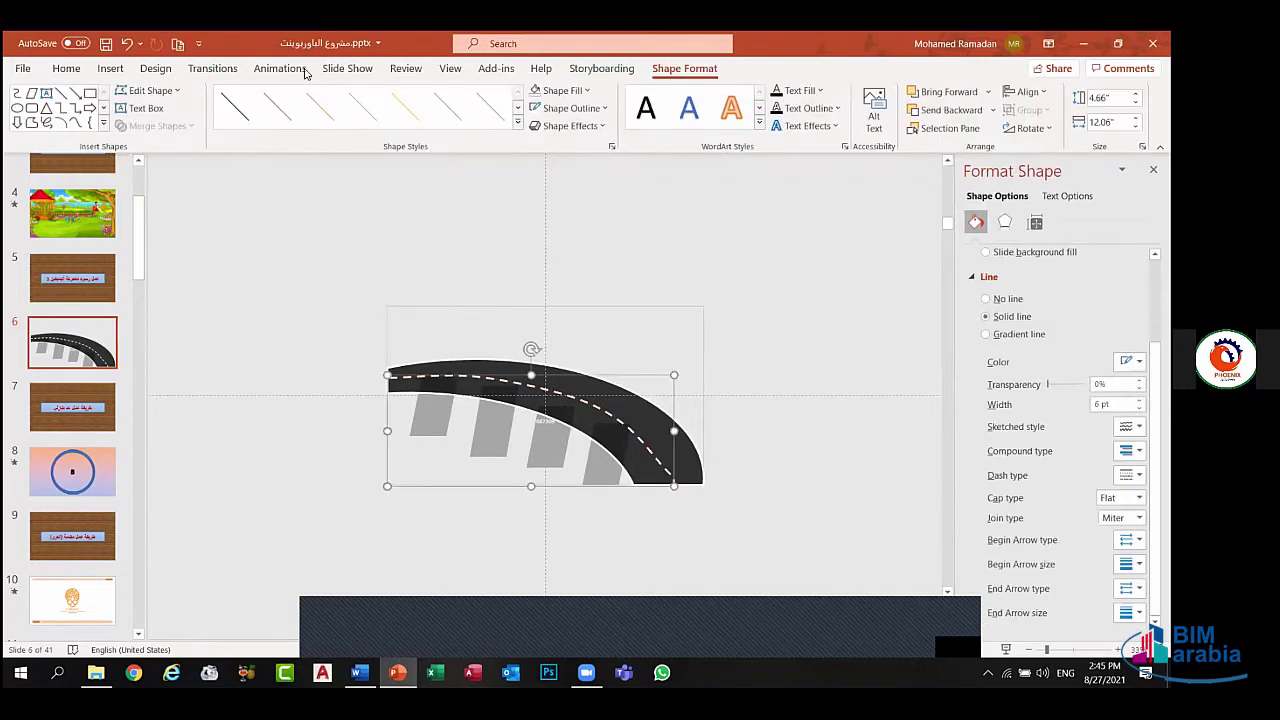
{"action": "left_click", "coordinate": [172, 91]}
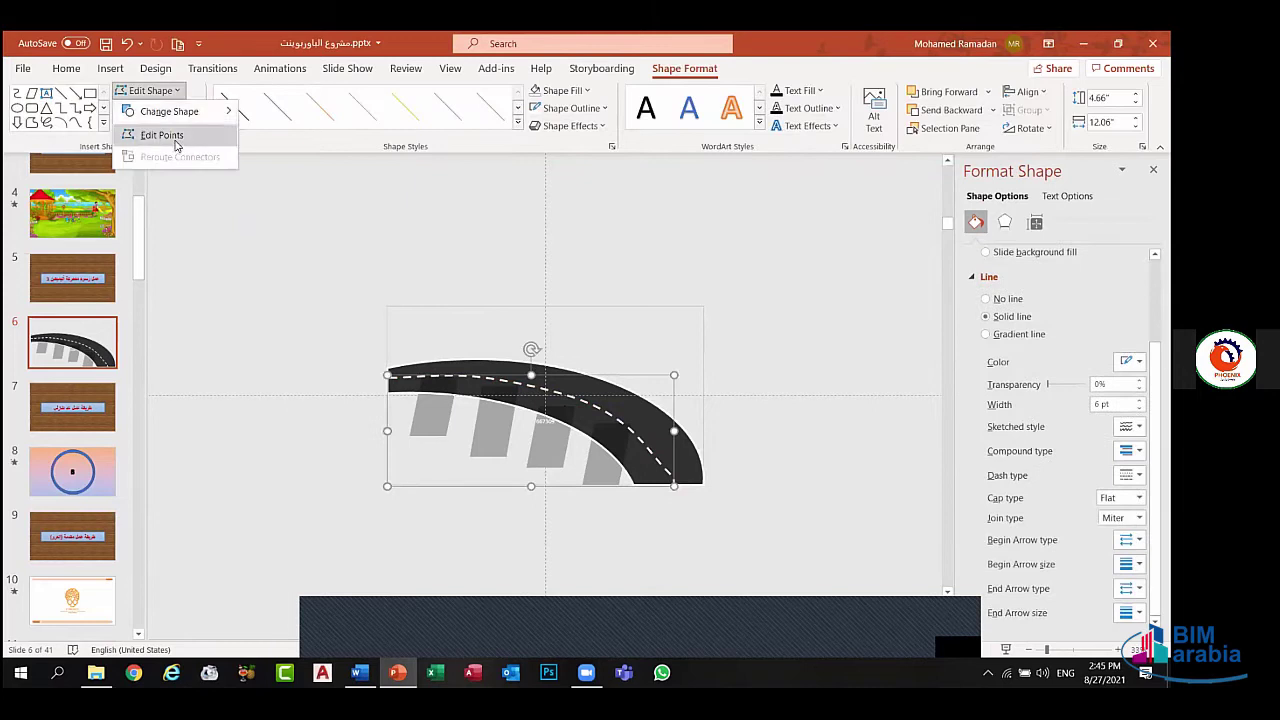
{"action": "left_click", "coordinate": [162, 135]}
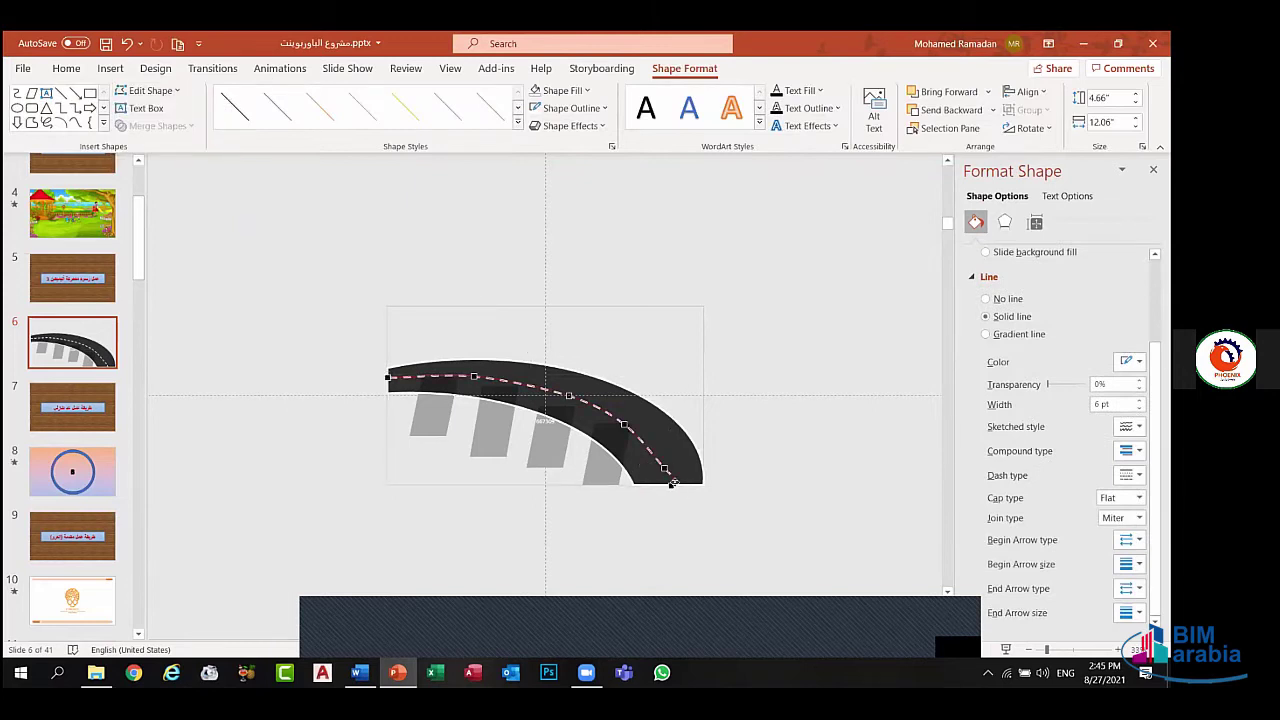
{"action": "left_click_drag", "start_coordinate": [670, 483], "coordinate": [676, 490]}
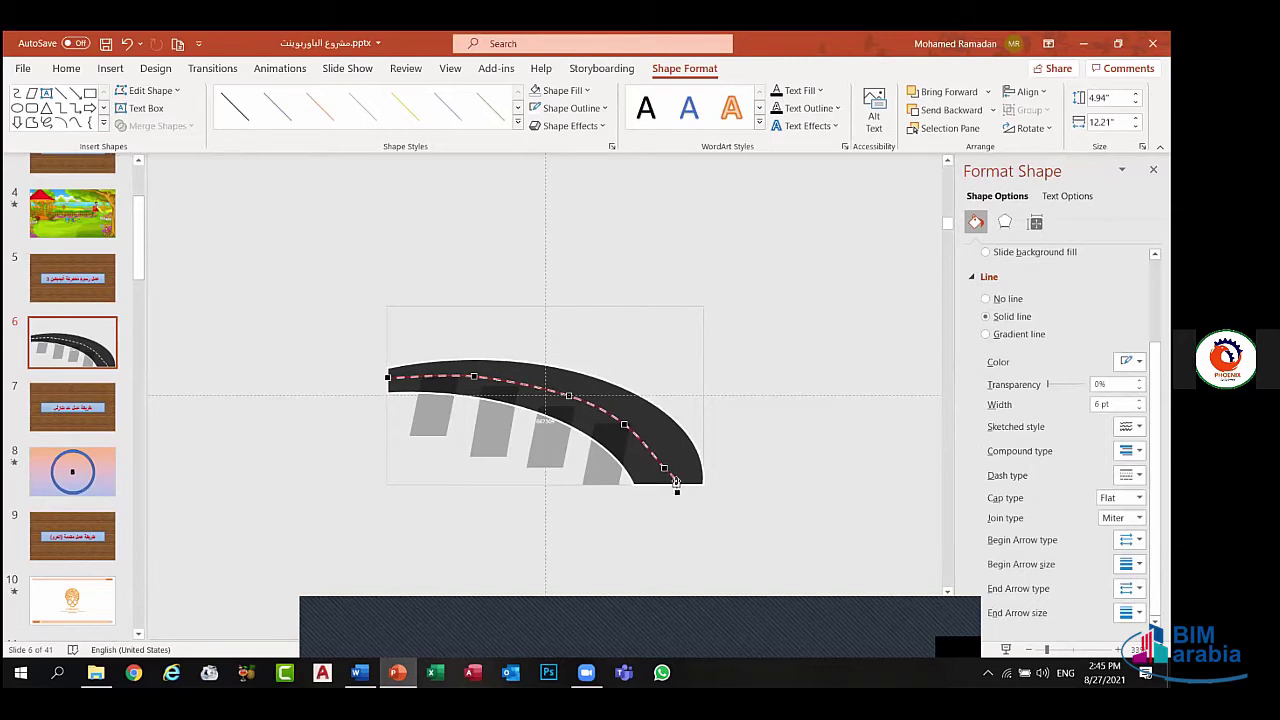
{"action": "left_click", "coordinate": [674, 512]}
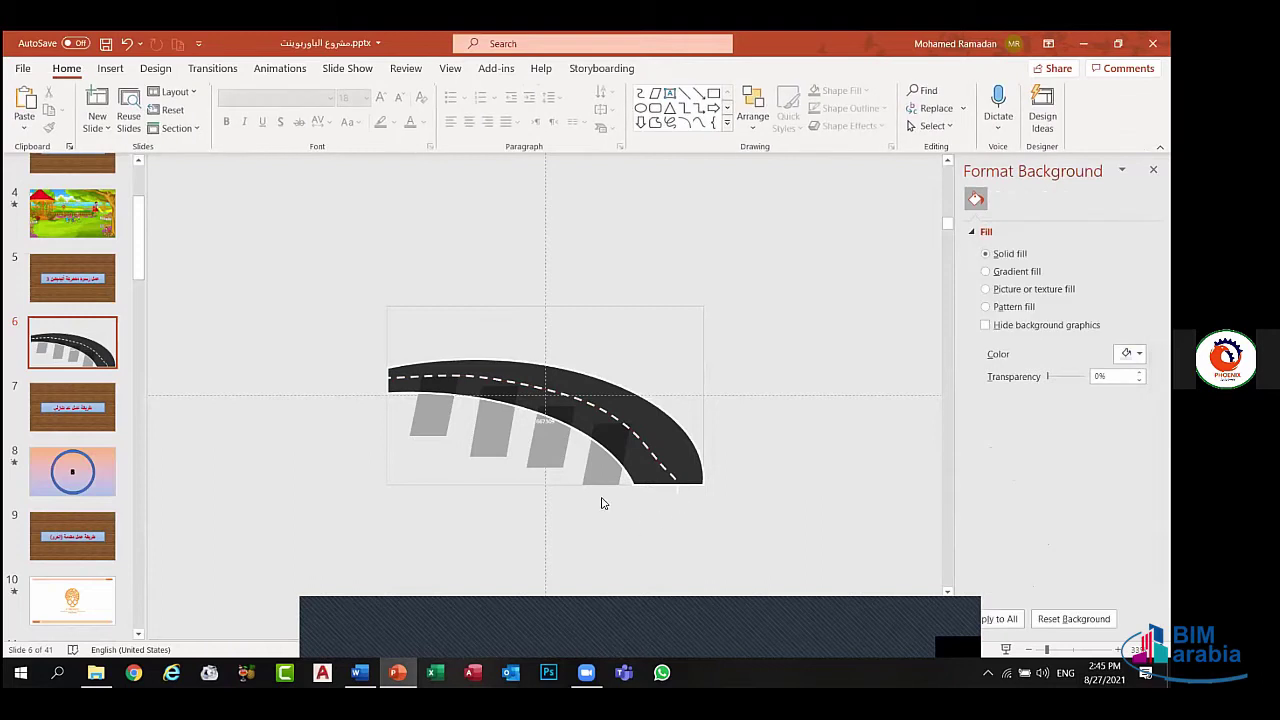
- Add an edit point at the dashed centre line's lower bend to smooth it
{"action": "left_click", "coordinate": [642, 446]}
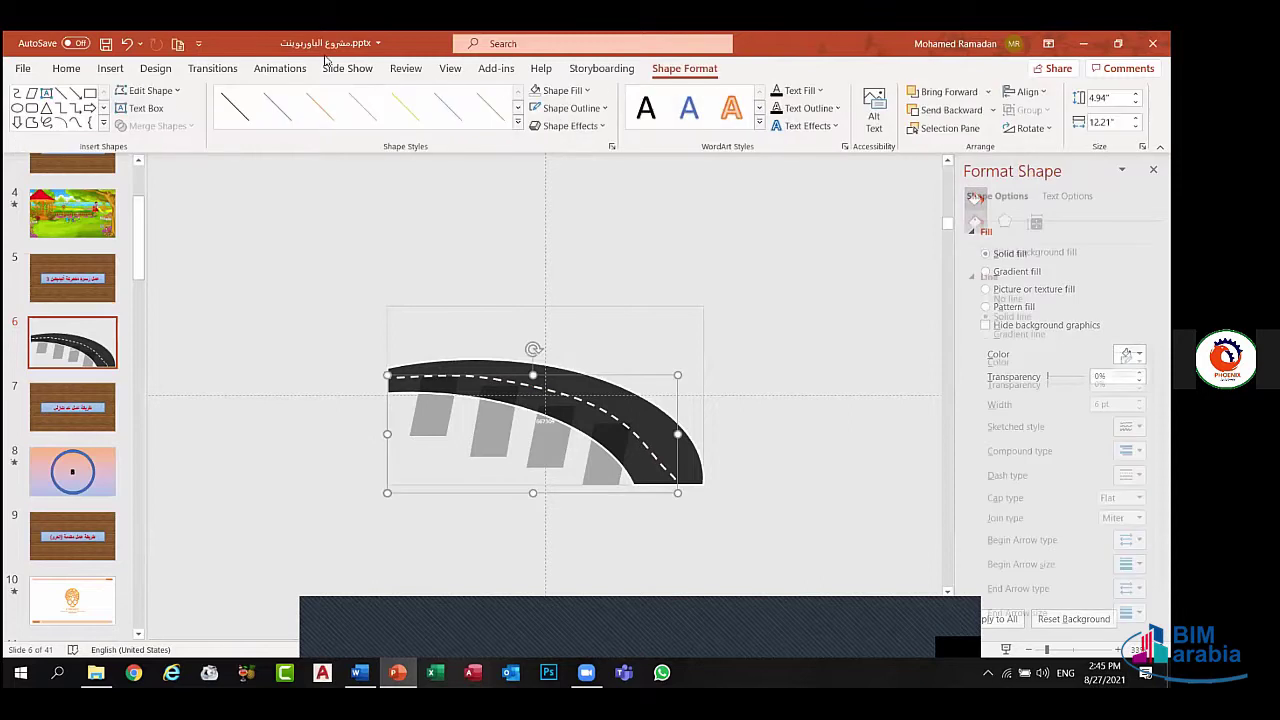
{"action": "left_click", "coordinate": [150, 91]}
{"action": "left_click", "coordinate": [161, 136]}
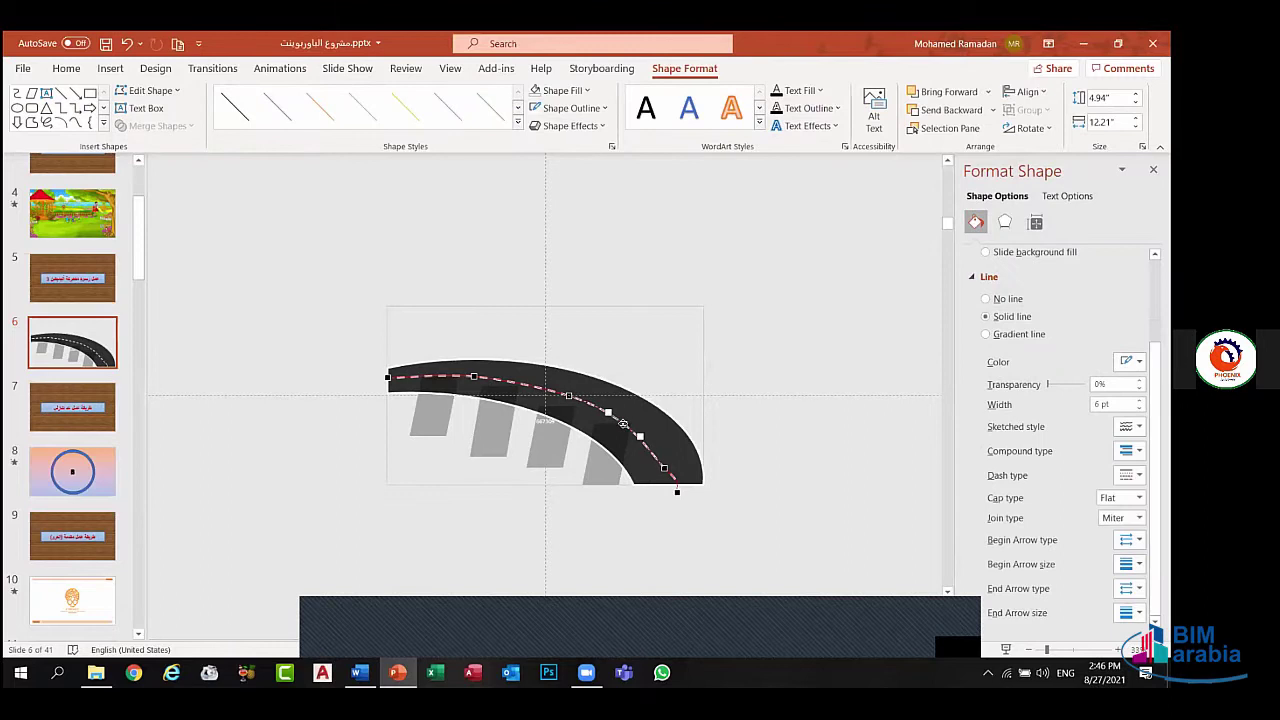
{"action": "left_click", "coordinate": [623, 425]}
{"action": "left_click", "coordinate": [438, 331]}
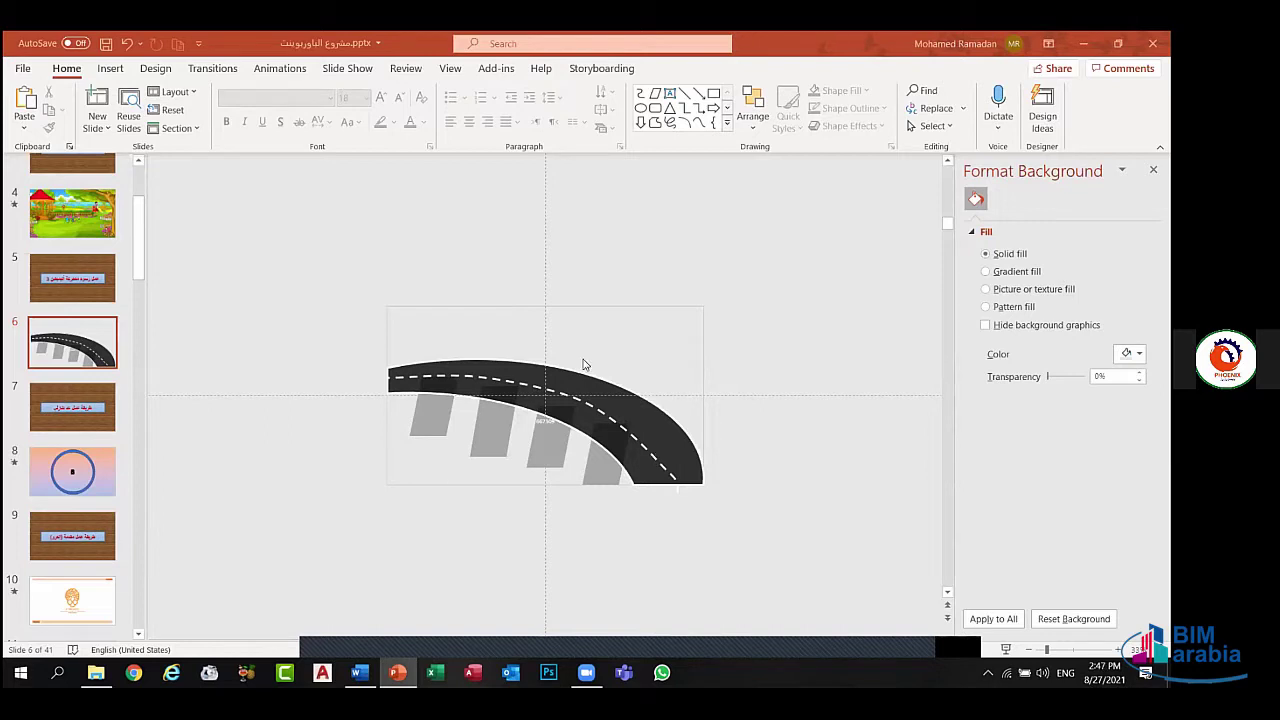
- Apply a gradient line to the centre line, remove two middle stops, and darken the first stop
{"action": "left_click", "coordinate": [575, 397]}
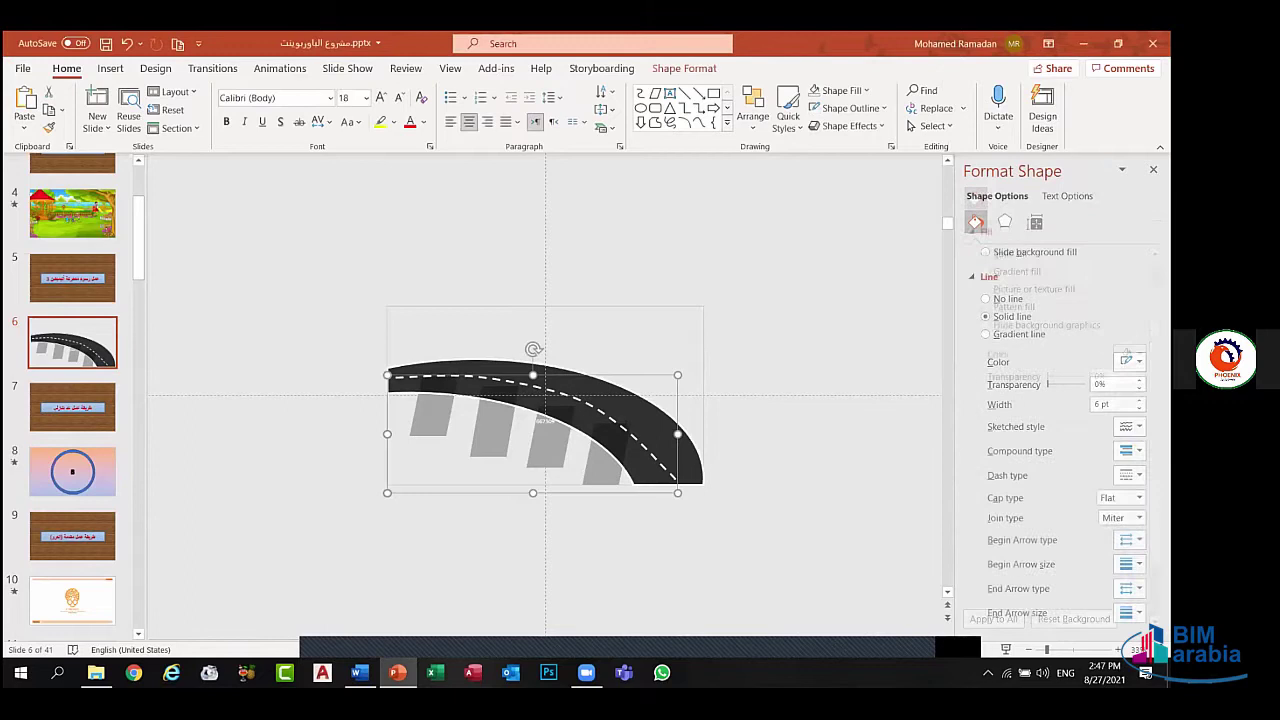
{"action": "left_click", "coordinate": [1018, 334]}
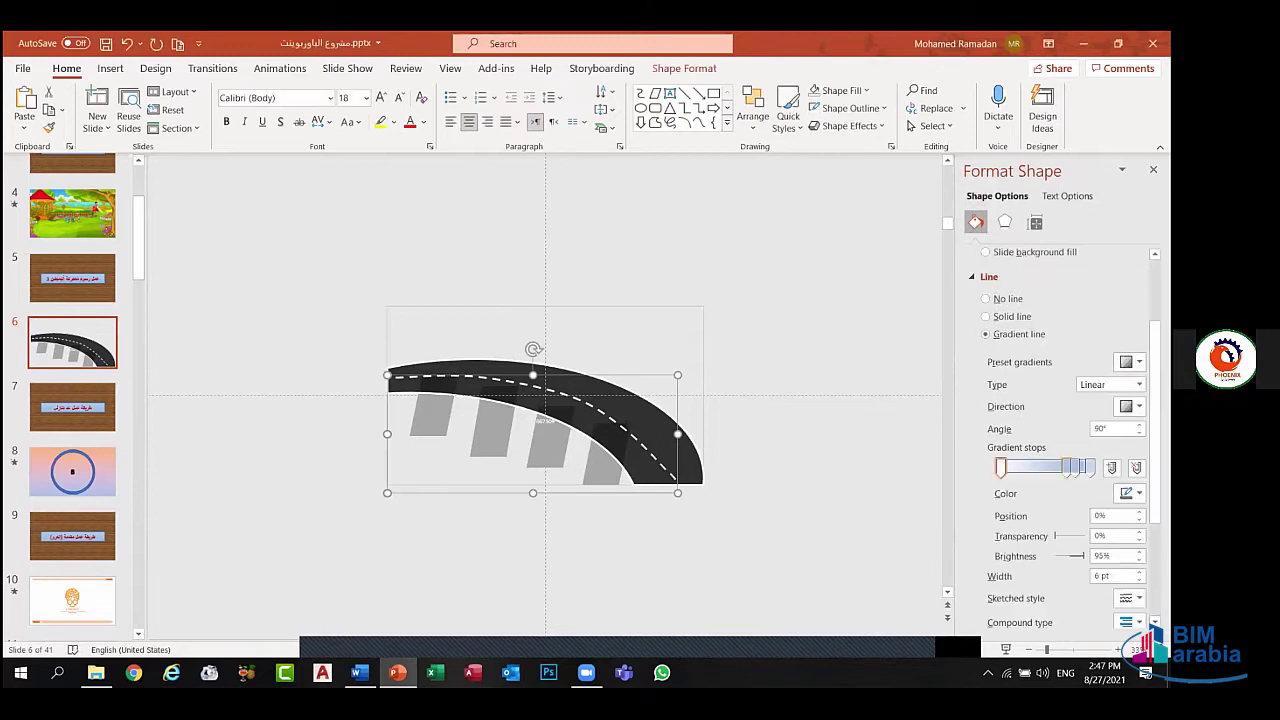
{"action": "left_click", "coordinate": [1072, 467]}
{"action": "left_click_drag", "start_coordinate": [1071, 467], "coordinate": [1075, 467]}
{"action": "left_click", "coordinate": [1001, 467]}
{"action": "left_click", "coordinate": [1068, 467]}
{"action": "left_click", "coordinate": [1136, 467]}
{"action": "left_click", "coordinate": [1136, 467]}
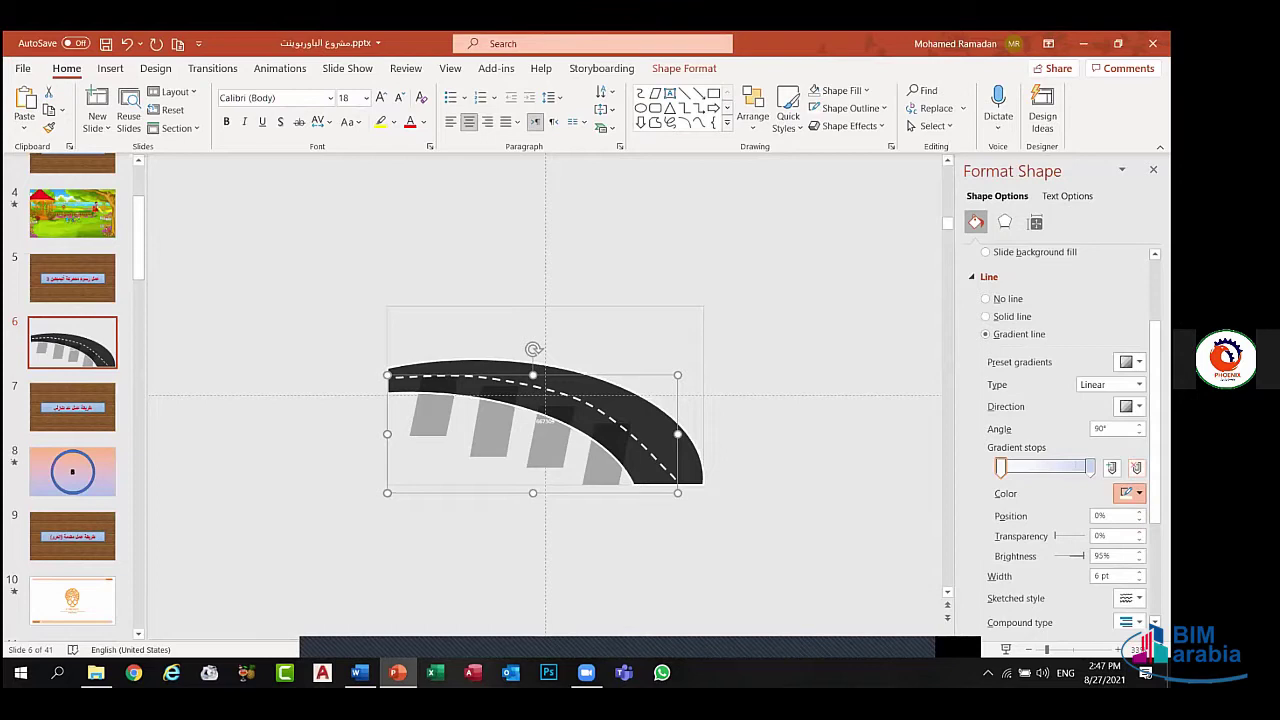
{"action": "left_click", "coordinate": [1130, 493]}
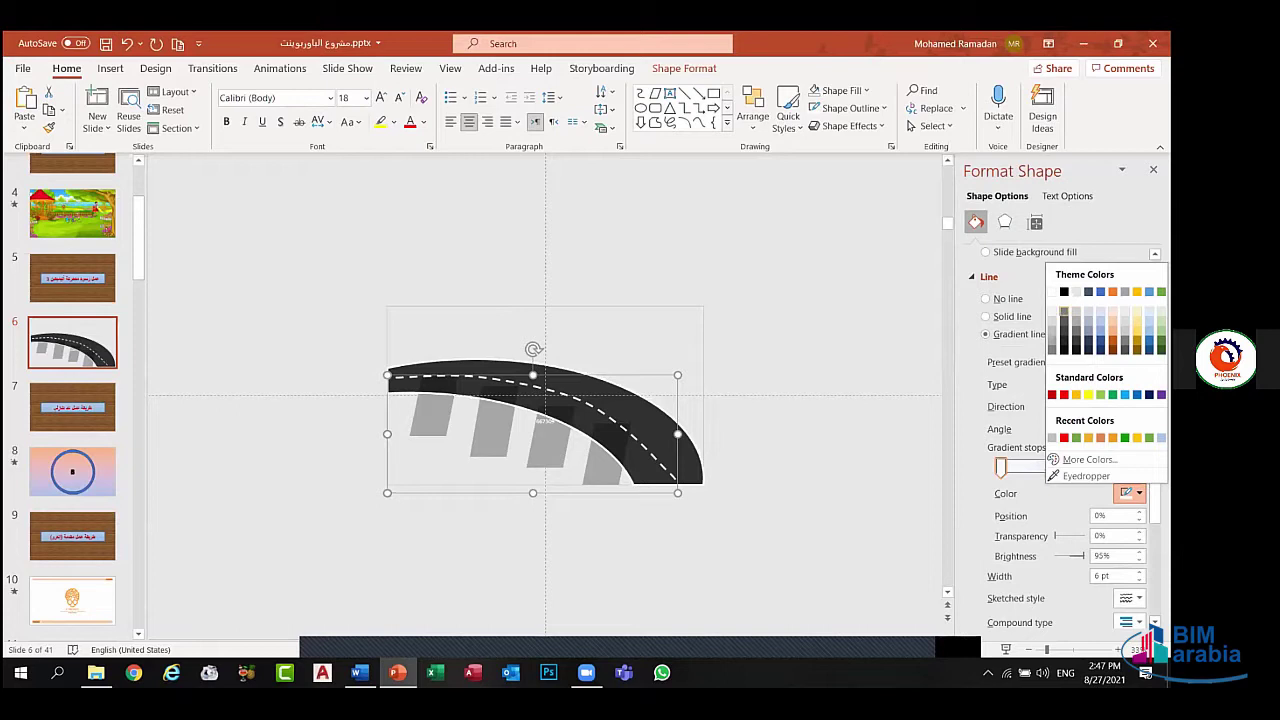
{"action": "left_click", "coordinate": [1064, 311]}
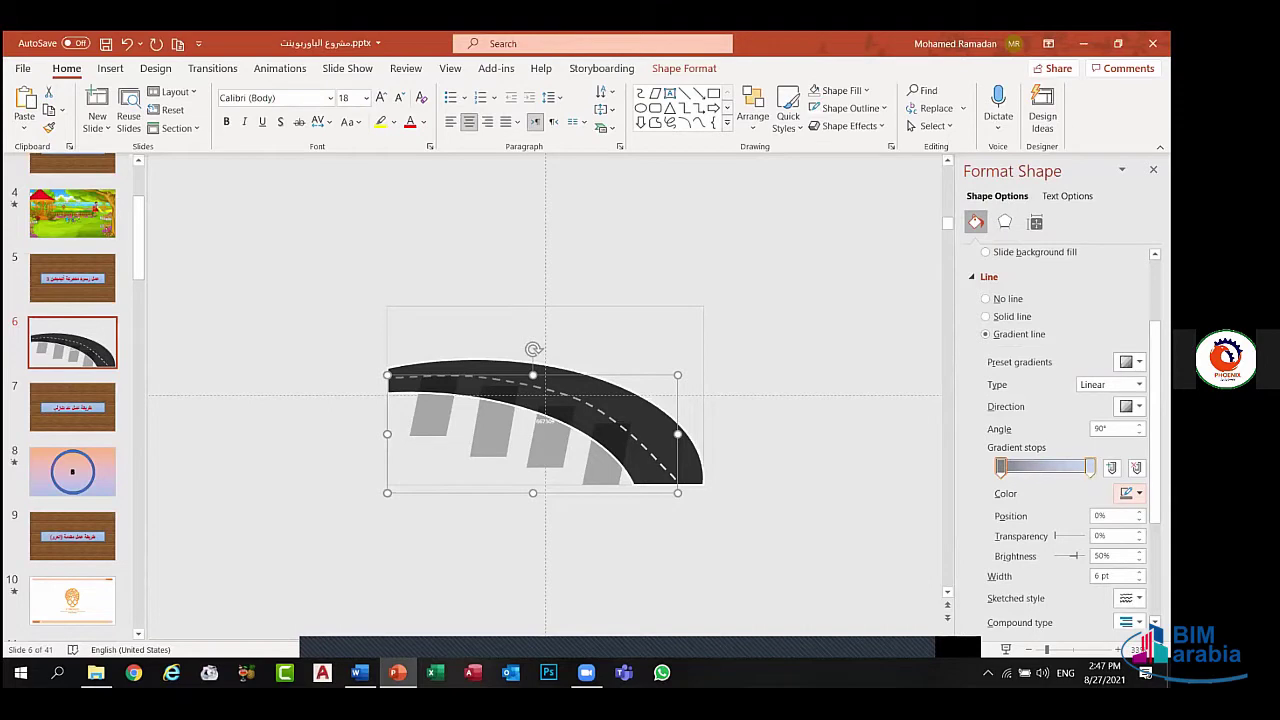
- Remove the extra 24% stop and set the end gradient stop to black
{"action": "left_click", "coordinate": [1090, 467]}
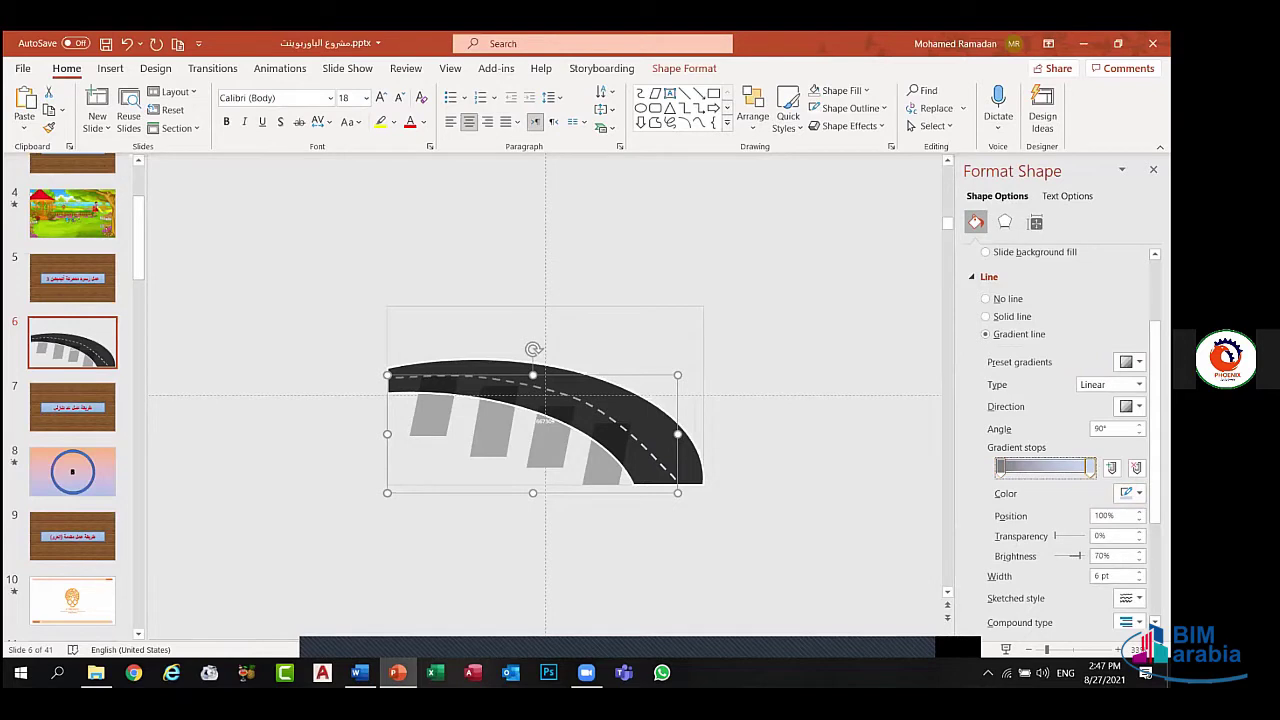
{"action": "left_click_drag", "start_coordinate": [1090, 467], "coordinate": [1012, 472]}
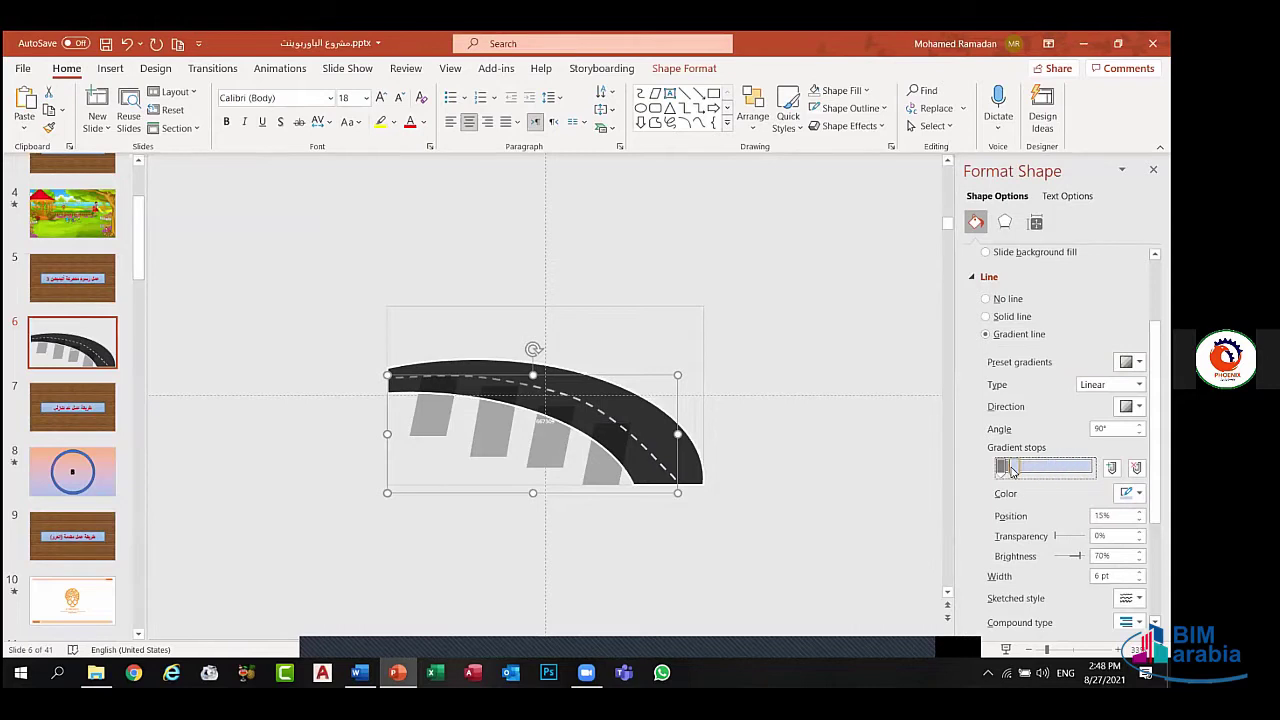
{"action": "key", "text": "ctrl+z"}
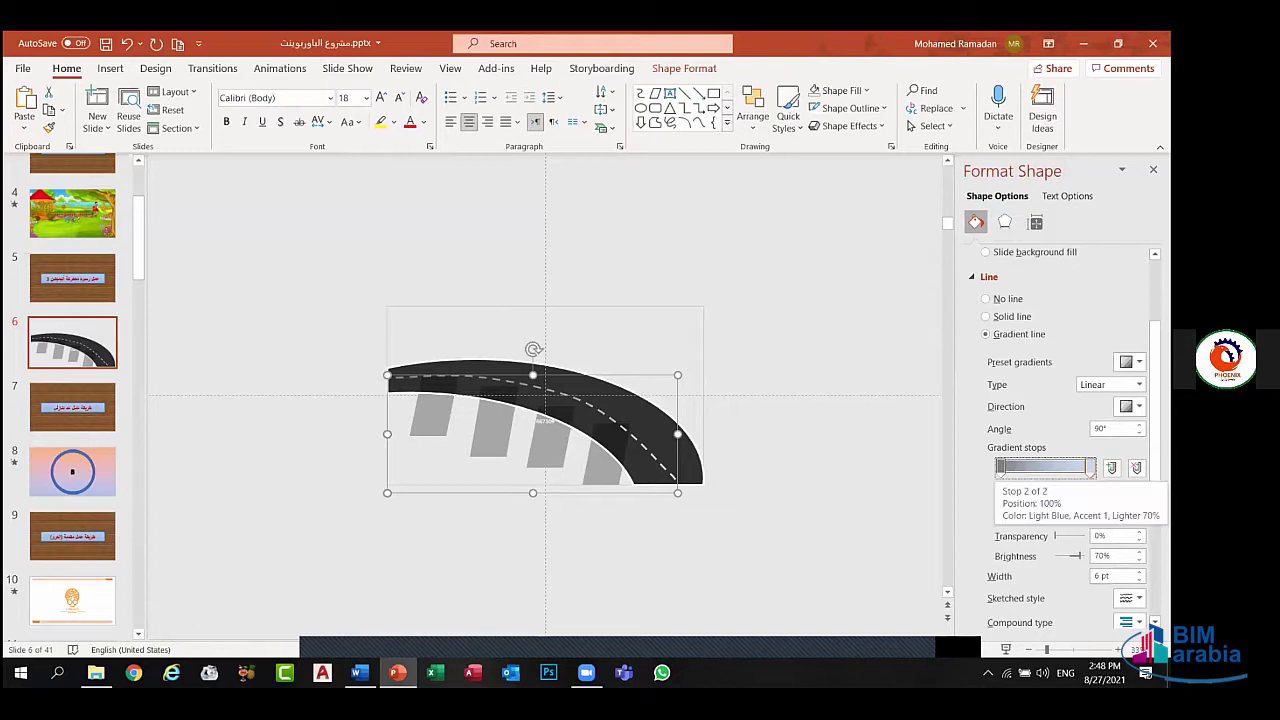
{"action": "left_click_drag", "start_coordinate": [1090, 467], "coordinate": [1022, 467]}
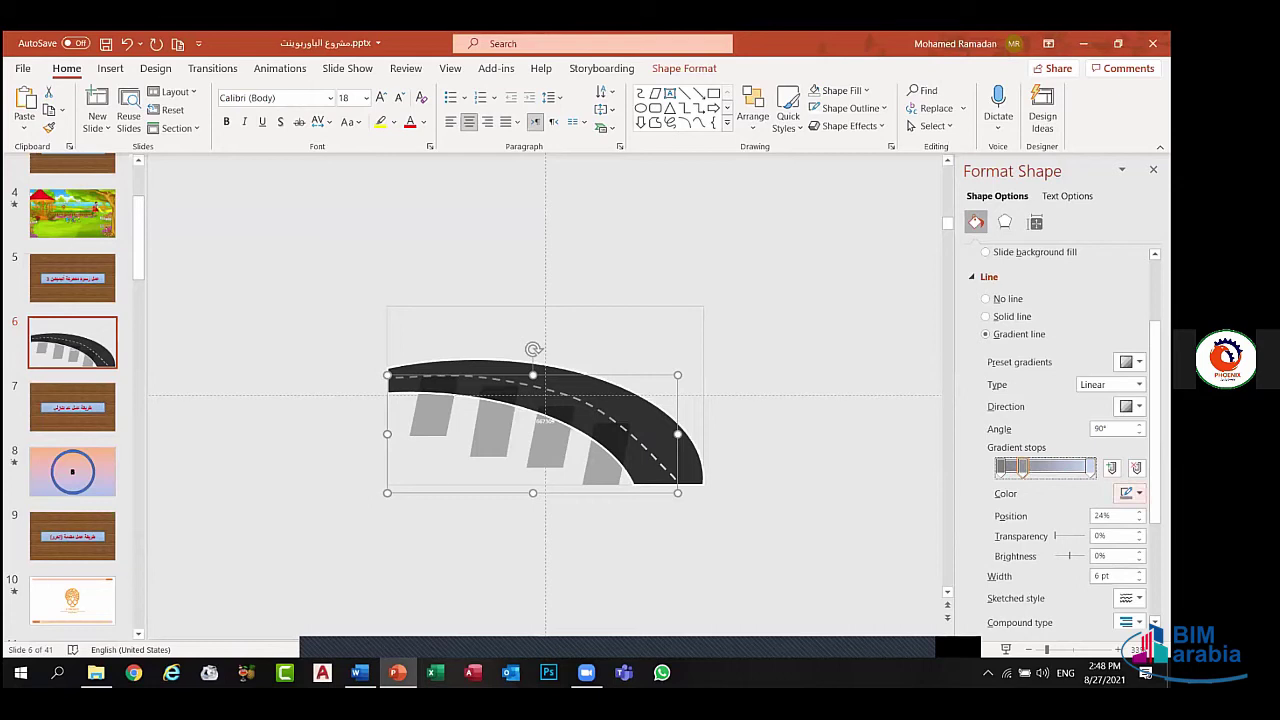
{"action": "left_click", "coordinate": [1136, 467]}
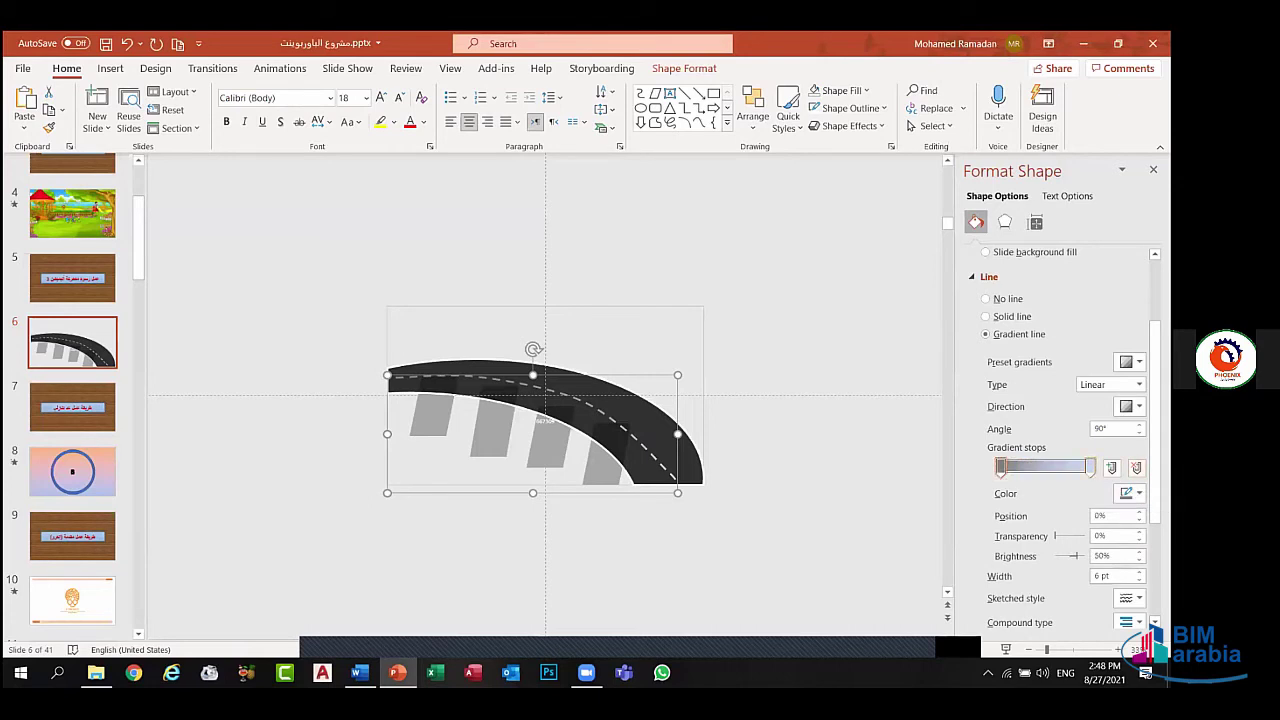
{"action": "left_click", "coordinate": [1090, 466]}
{"action": "left_click", "coordinate": [1130, 493]}
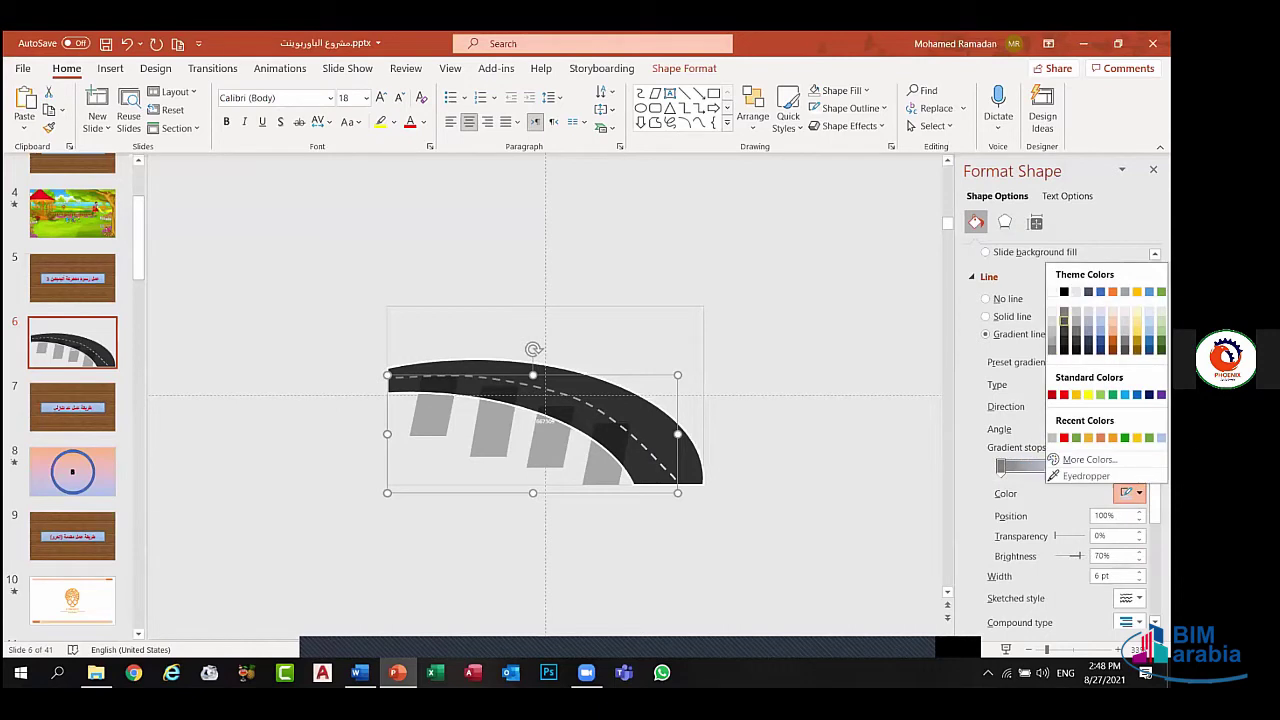
{"action": "left_click", "coordinate": [1064, 291]}
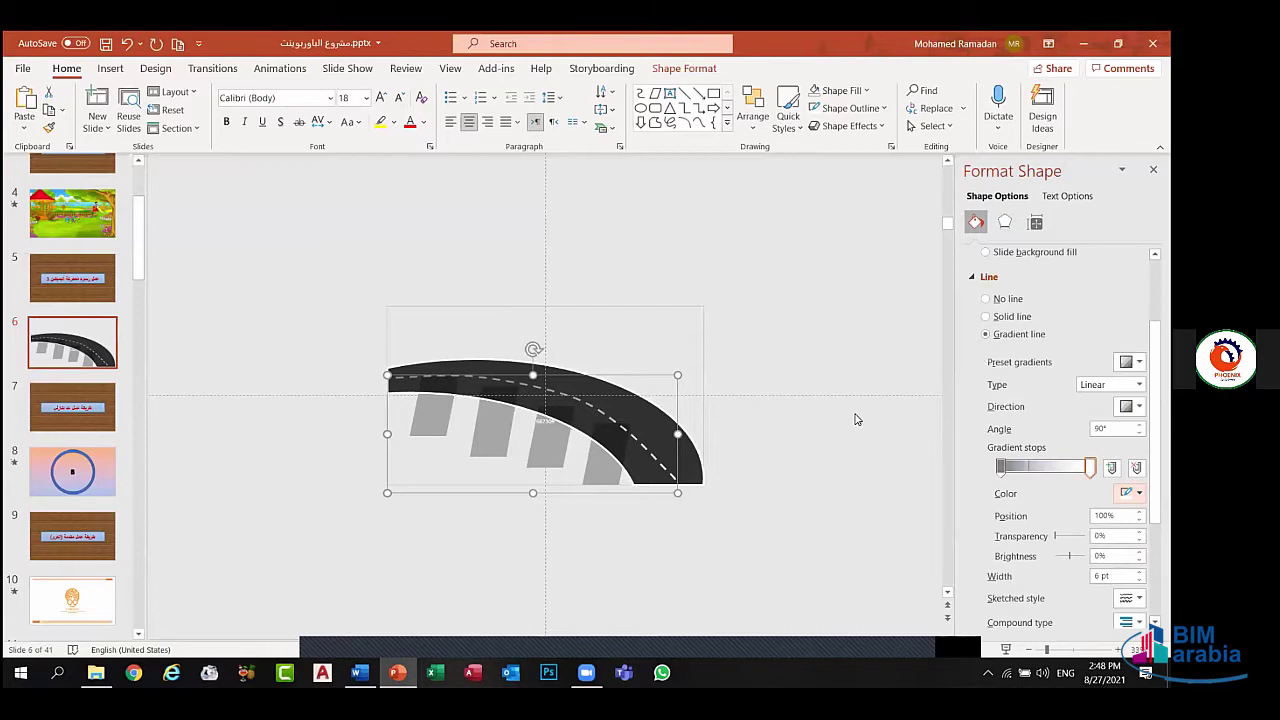
- Copy the road body and move the copy up and right, undoing trial transparency changes
{"action": "left_click", "coordinate": [689, 451]}
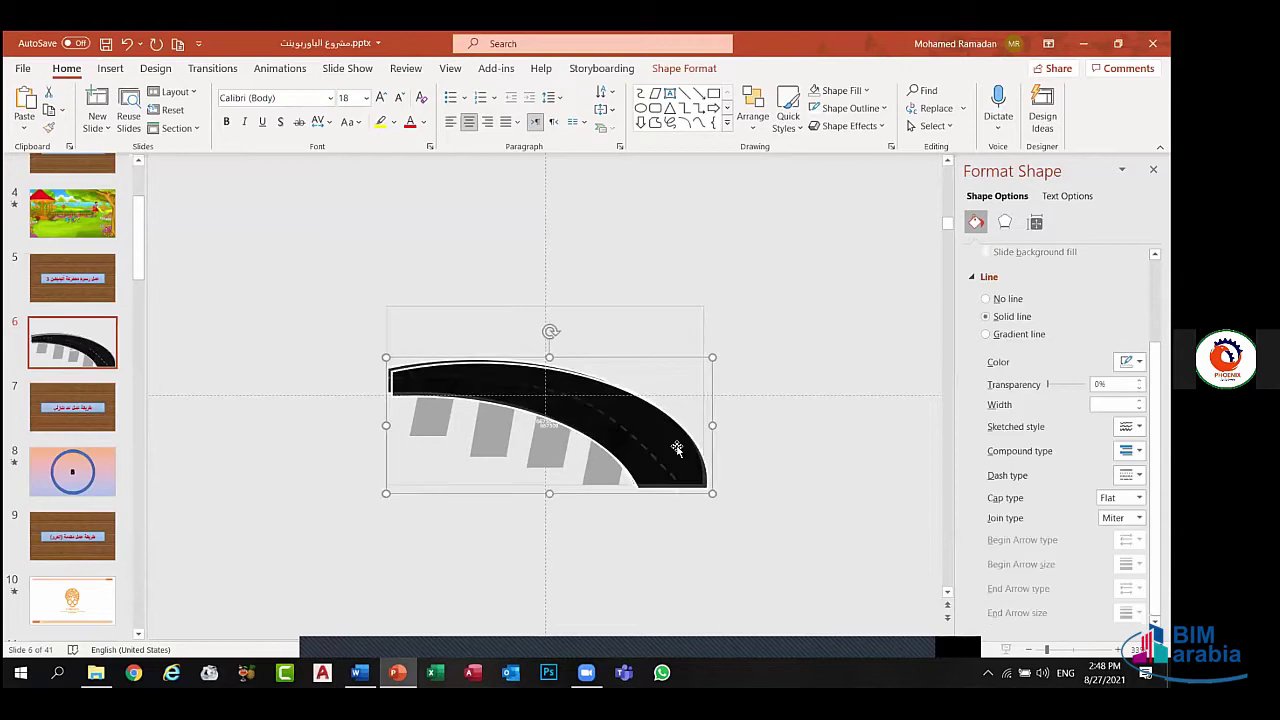
{"action": "mouse_move", "coordinate": [663, 443]}
{"action": "left_mouse_down"}
{"action": "mouse_move", "coordinate": [724, 363]}
{"action": "mouse_move", "coordinate": [848, 303]}
{"action": "left_mouse_up"}
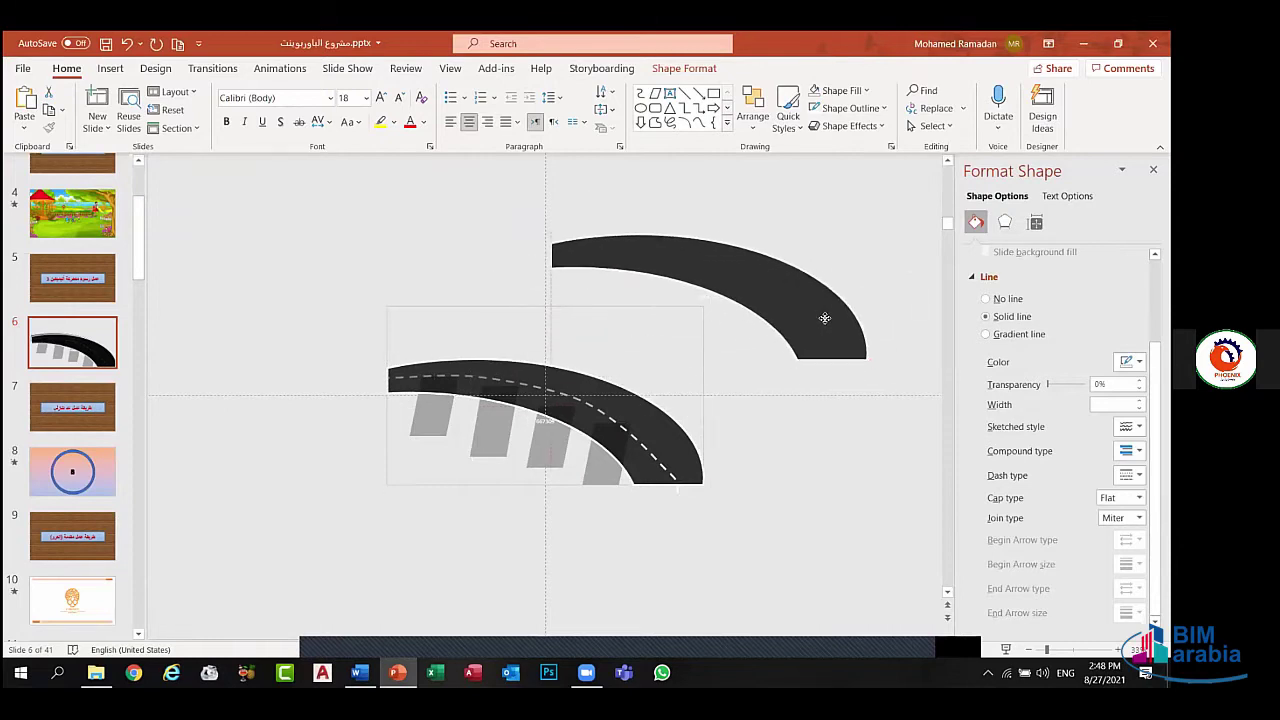
{"action": "left_click_drag", "start_coordinate": [848, 303], "coordinate": [797, 342]}
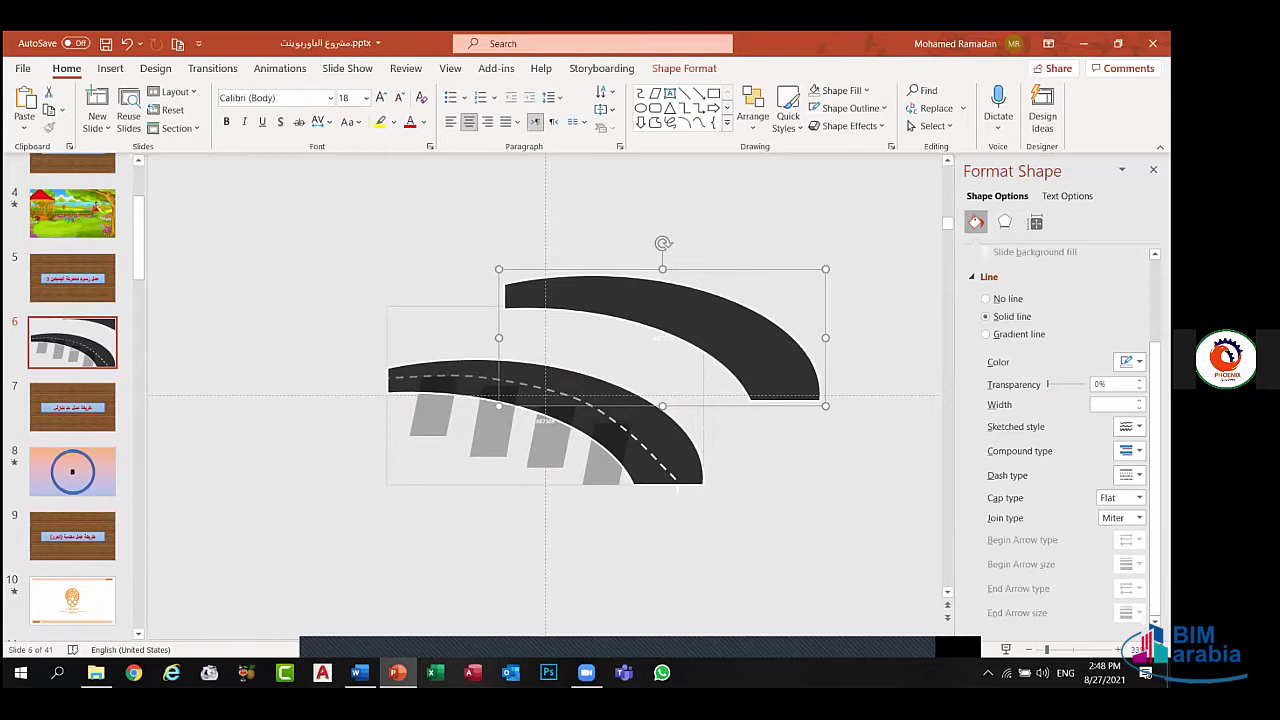
{"action": "left_click_drag", "start_coordinate": [1047, 384], "coordinate": [1072, 384]}
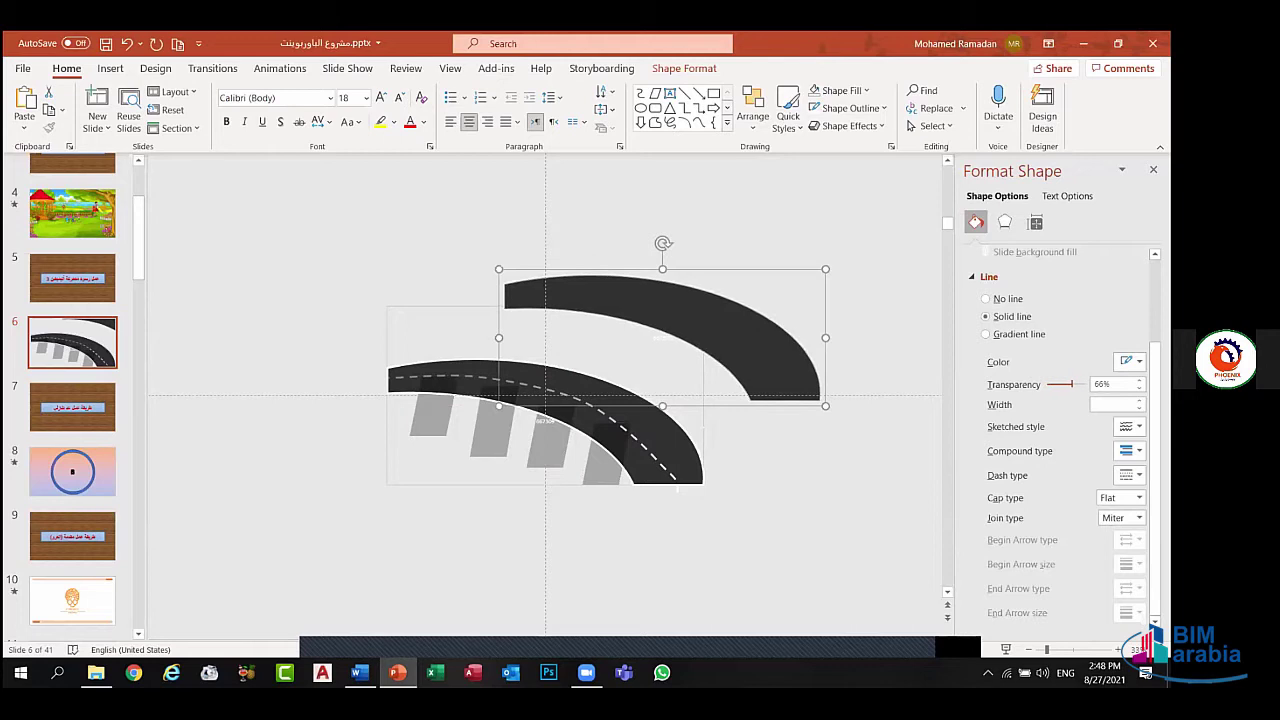
{"action": "left_click", "coordinate": [735, 356]}
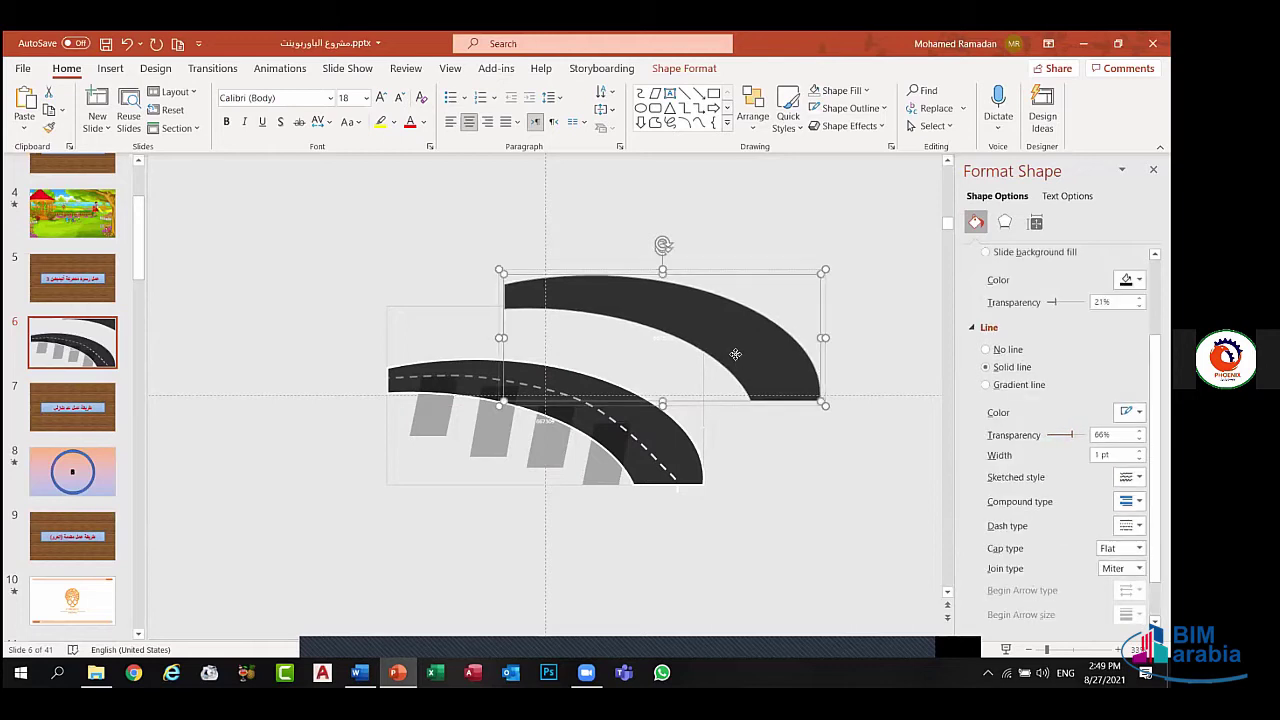
{"action": "left_click_drag", "start_coordinate": [735, 354], "coordinate": [746, 367]}
{"action": "left_click", "coordinate": [751, 363]}
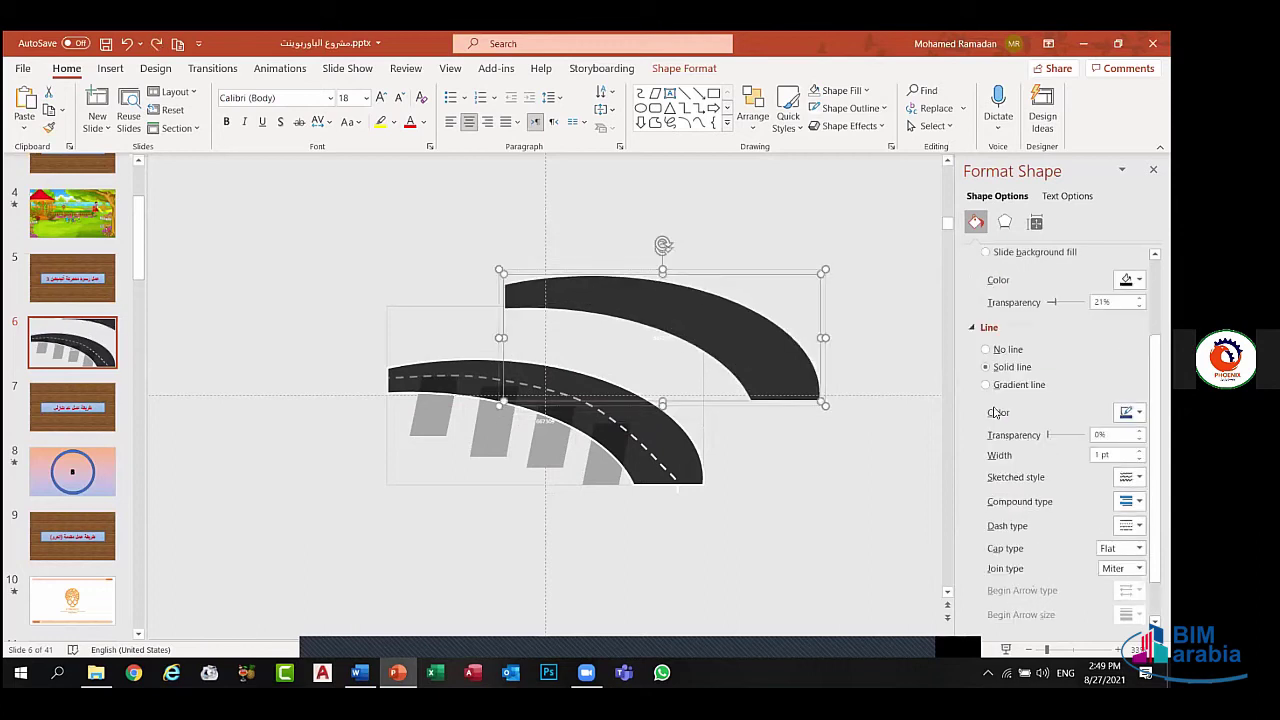
{"action": "left_click_drag", "start_coordinate": [1048, 434], "coordinate": [1063, 434]}
{"action": "key", "text": "ctrl+z"}
{"action": "key", "text": "ctrl+z"}
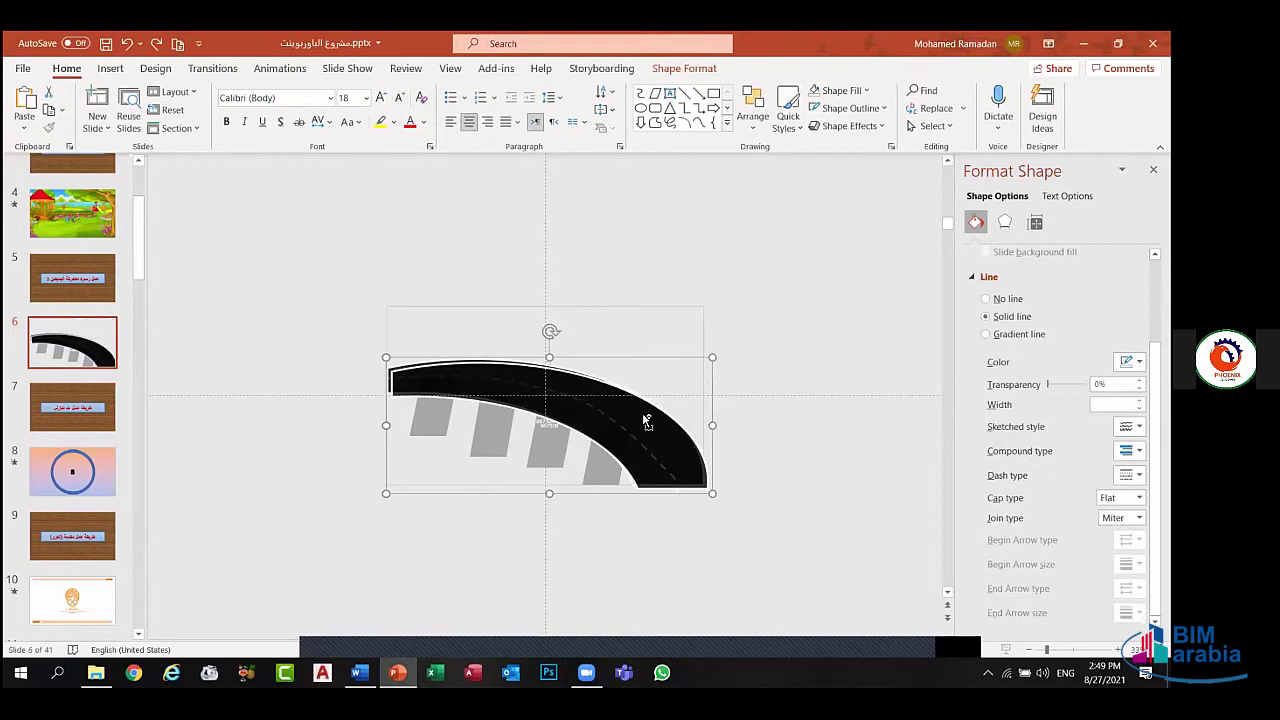
{"action": "mouse_move", "coordinate": [574, 384]}
{"action": "left_mouse_down"}
{"action": "mouse_move", "coordinate": [697, 273]}
{"action": "mouse_move", "coordinate": [700, 285]}
{"action": "left_mouse_up"}
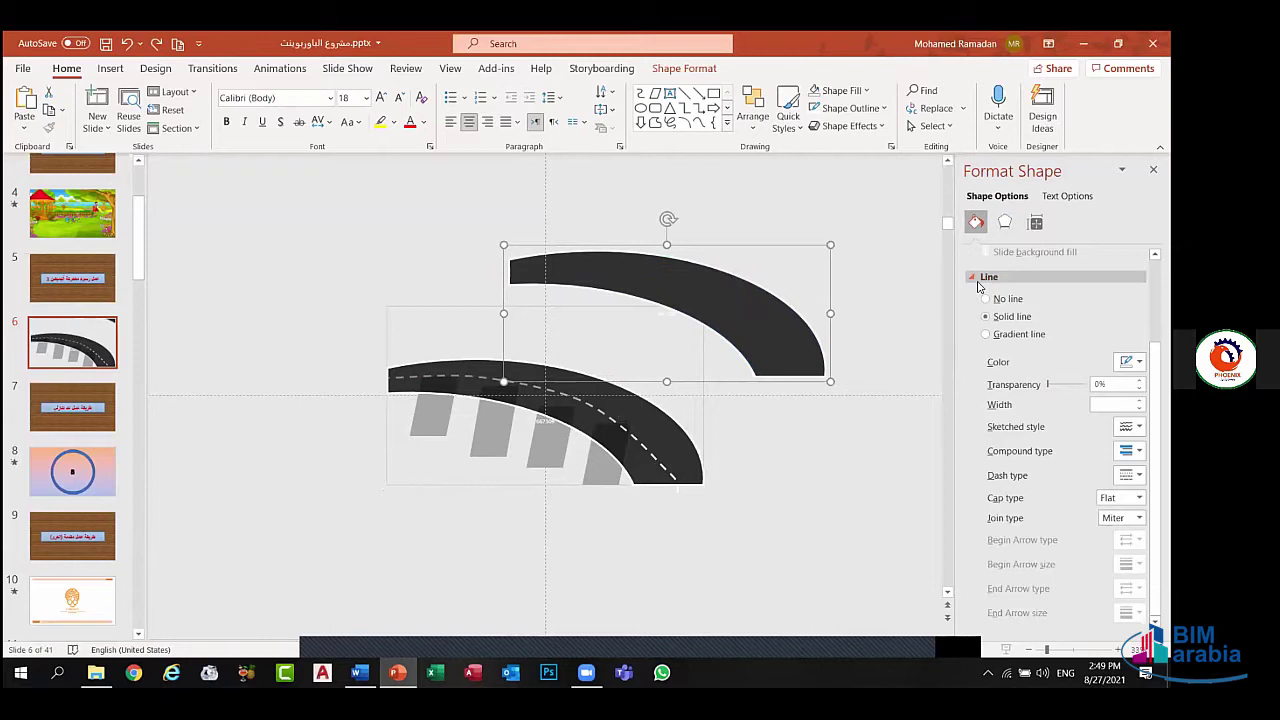
- Give the curved road copies a solid fill at 65% transparency so they turn translucent grey
{"action": "left_click", "coordinate": [970, 278]}
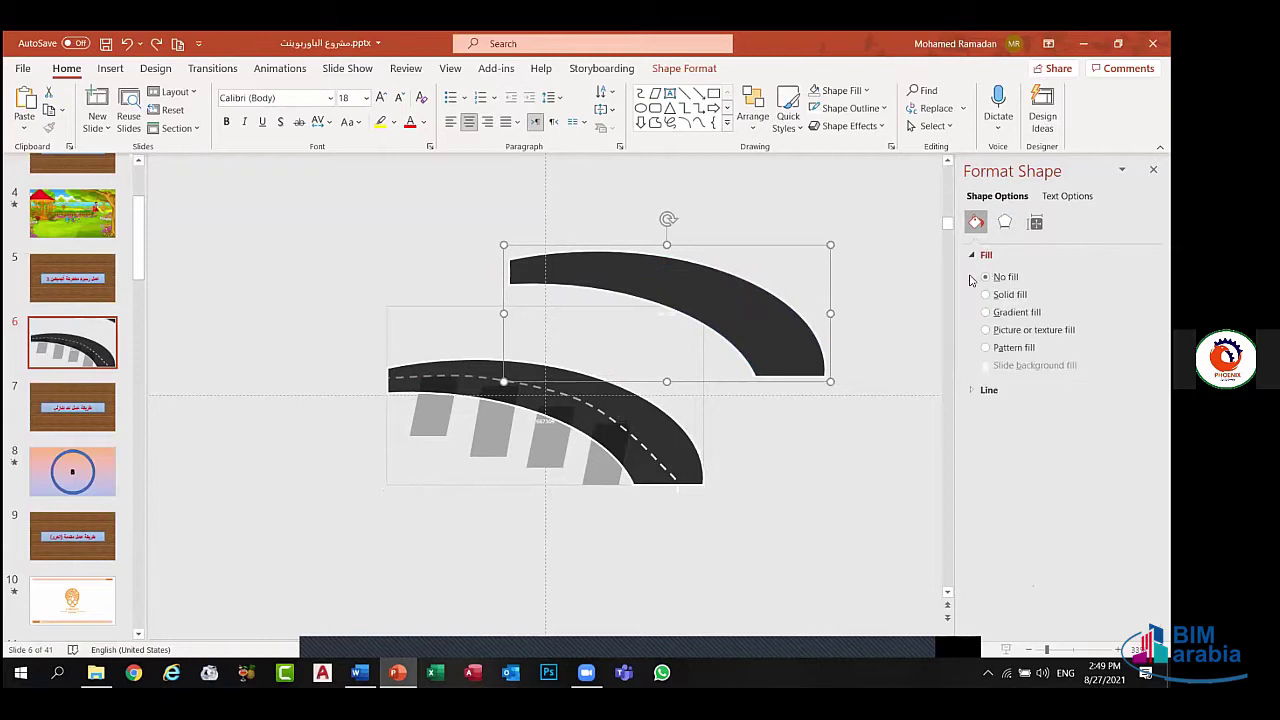
{"action": "left_click", "coordinate": [985, 296]}
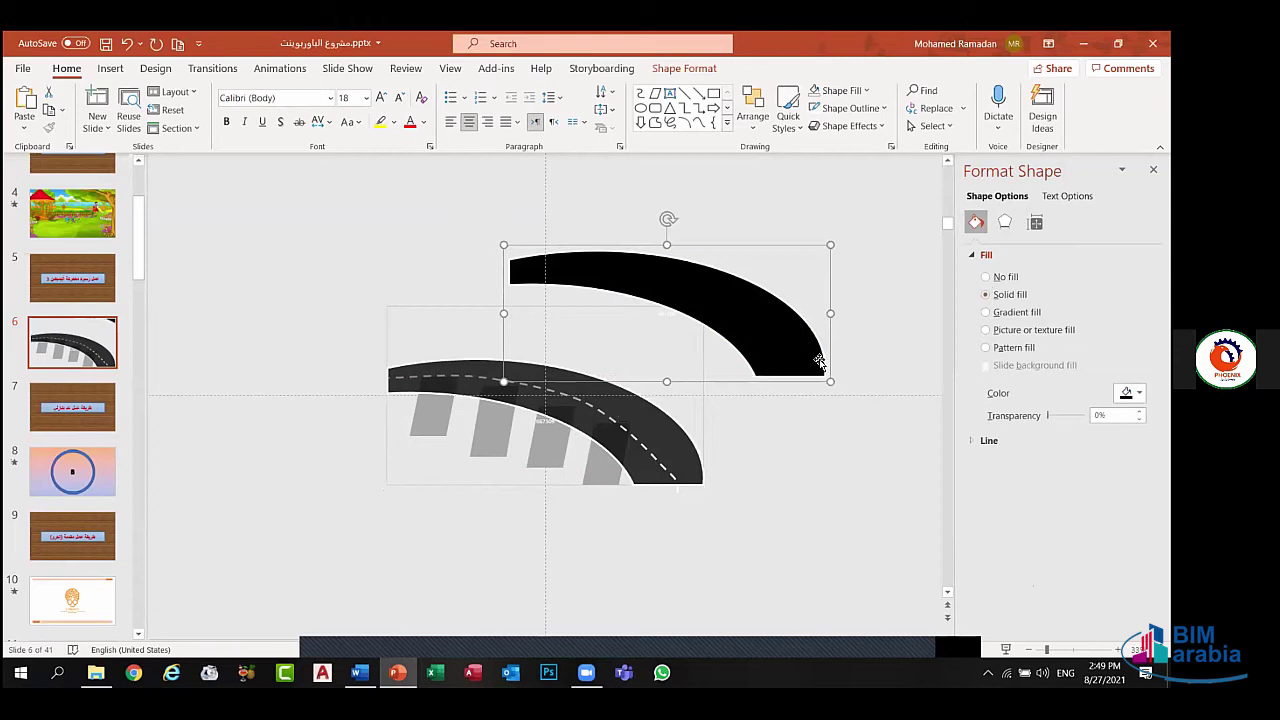
{"action": "left_click", "coordinate": [763, 348]}
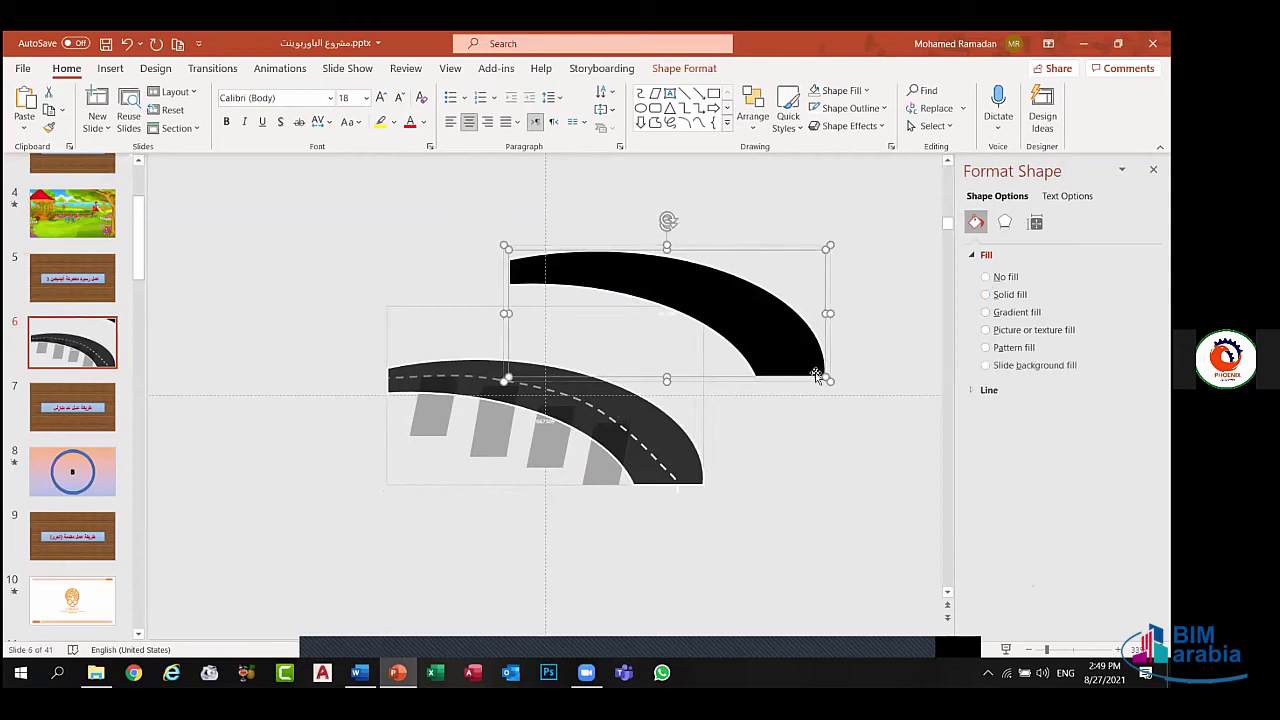
{"action": "left_click", "coordinate": [985, 295]}
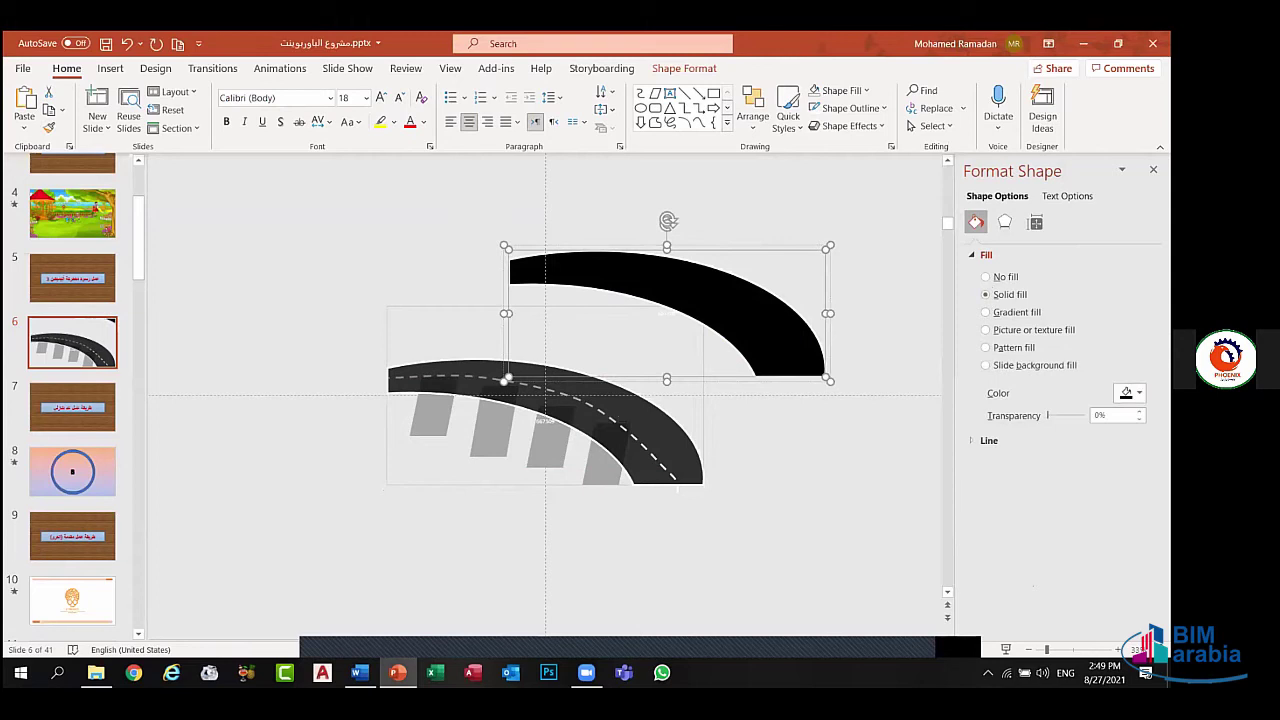
{"action": "left_click_drag", "start_coordinate": [1048, 415], "coordinate": [1056, 415]}
{"action": "mouse_move", "coordinate": [766, 336]}
{"action": "left_mouse_down"}
{"action": "mouse_move", "coordinate": [841, 359]}
{"action": "mouse_move", "coordinate": [891, 457]}
{"action": "left_mouse_up"}
{"action": "left_click", "coordinate": [771, 343], "text": "shift"}
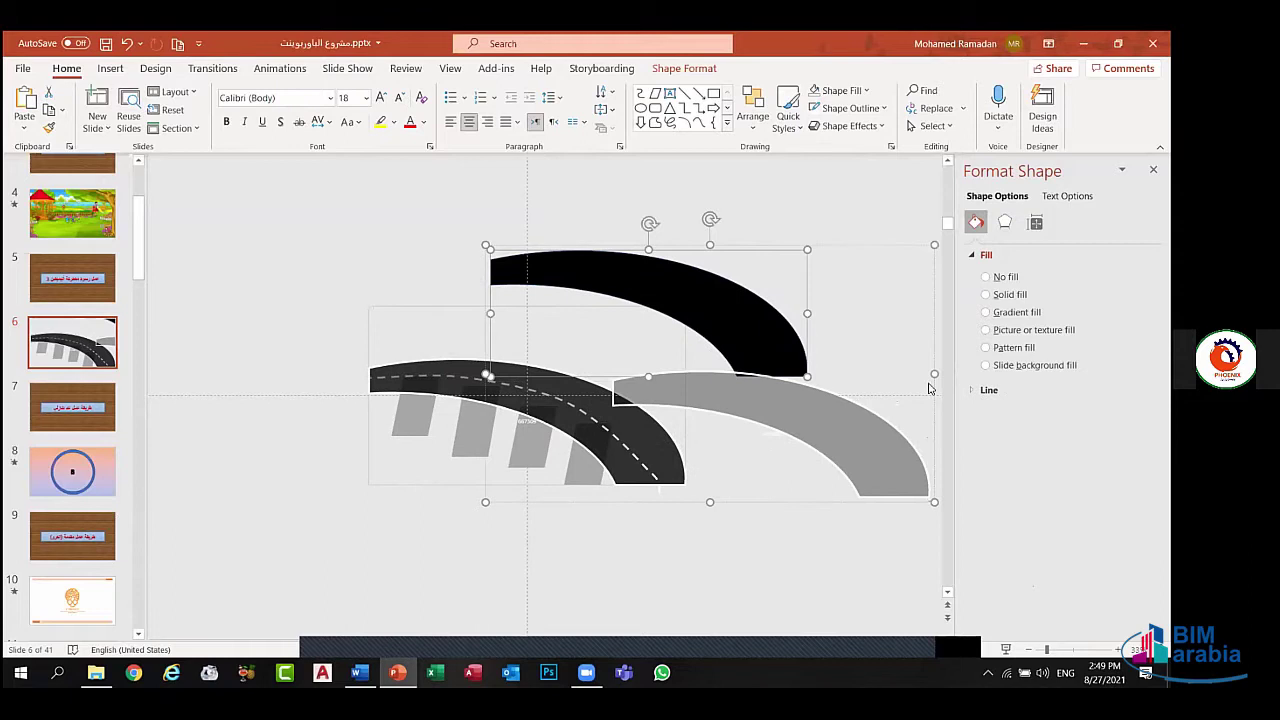
{"action": "left_click", "coordinate": [986, 294]}
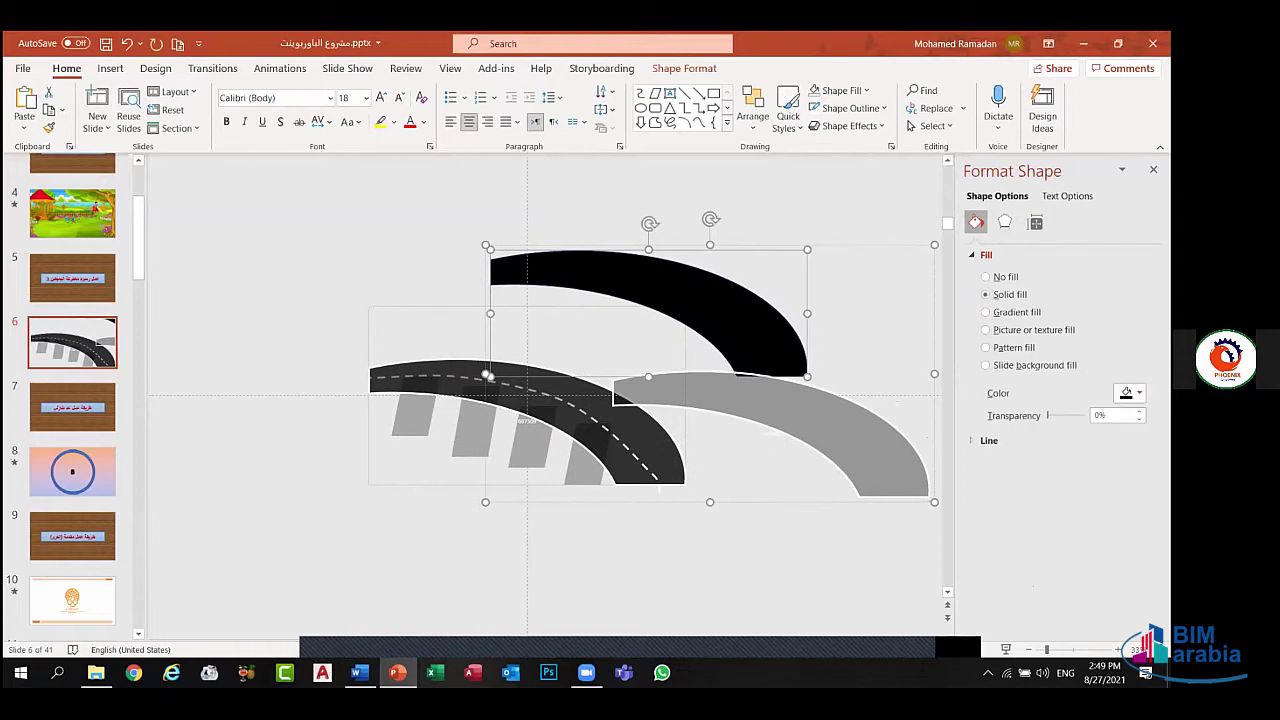
{"action": "left_click_drag", "start_coordinate": [1048, 415], "coordinate": [1073, 415]}
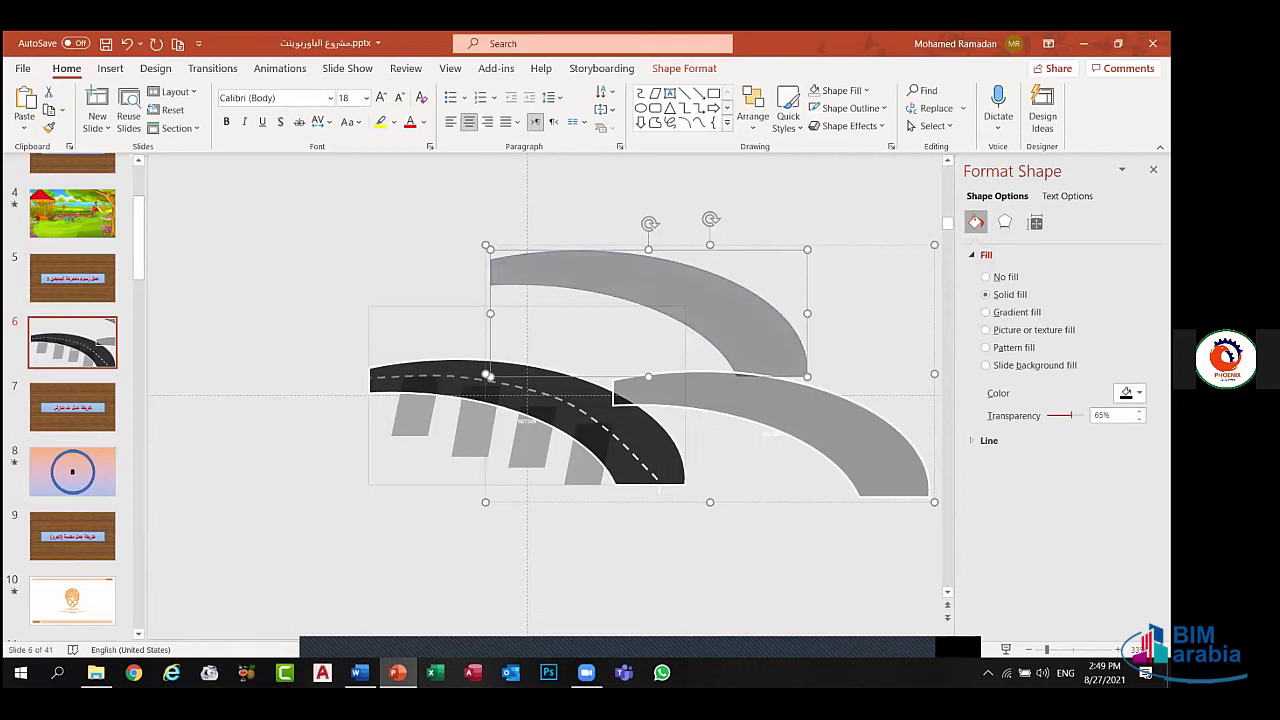
- Delete the extra upper arc and place the grey arc up and right of the road
{"action": "left_click", "coordinate": [815, 407]}
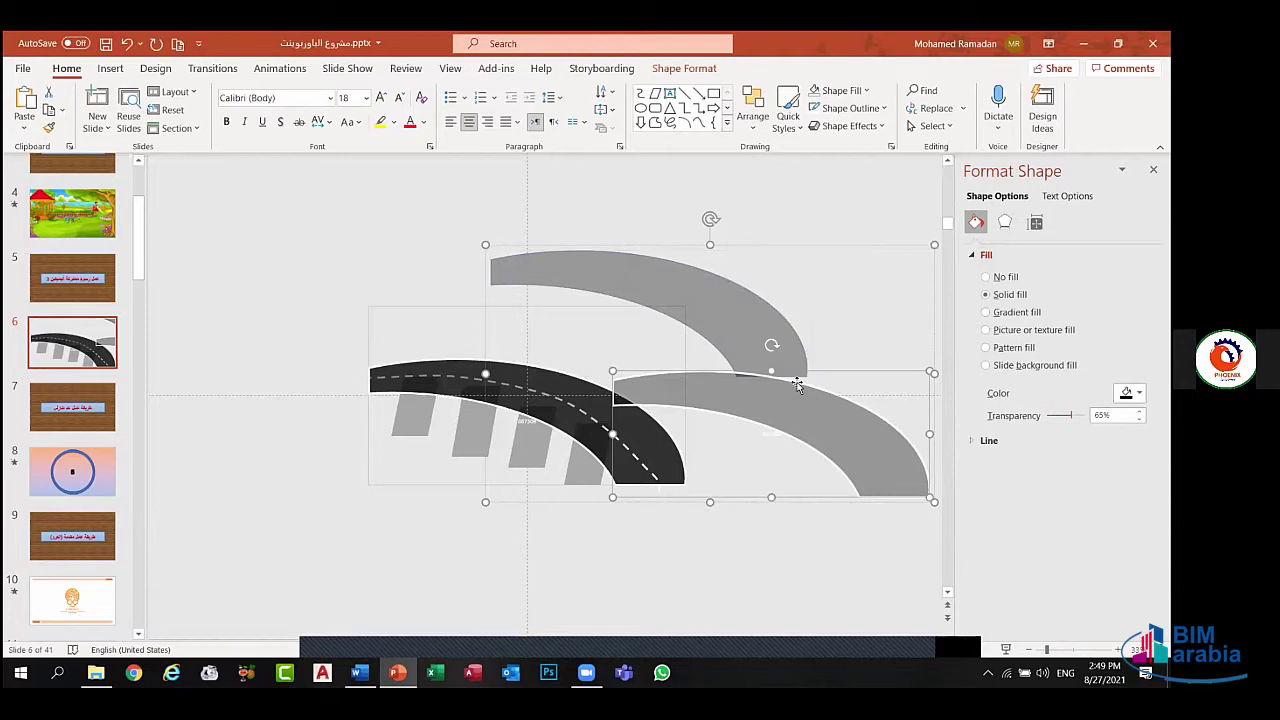
{"action": "left_click", "coordinate": [740, 334]}
{"action": "key", "text": "Delete"}
{"action": "mouse_move", "coordinate": [760, 386]}
{"action": "left_mouse_down"}
{"action": "mouse_move", "coordinate": [484, 405]}
{"action": "mouse_move", "coordinate": [518, 376]}
{"action": "left_mouse_up"}
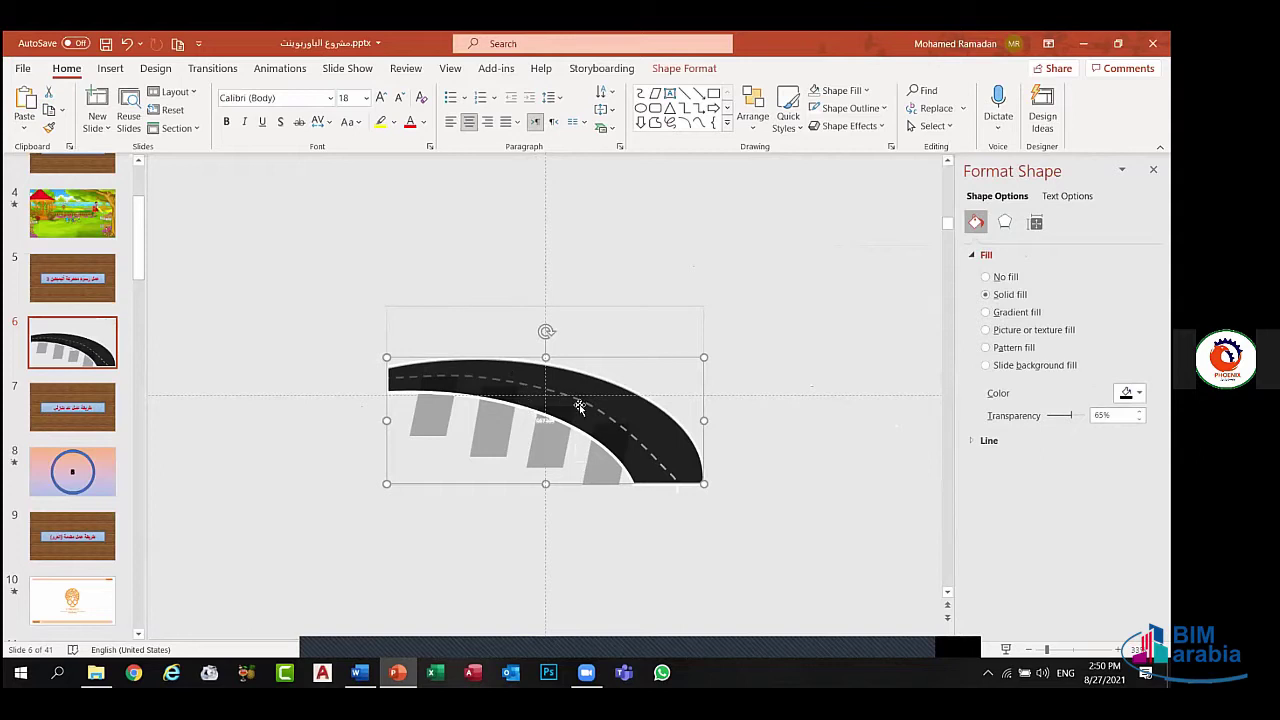
{"action": "left_click_drag", "start_coordinate": [592, 396], "coordinate": [676, 298], "text": "ctrl"}
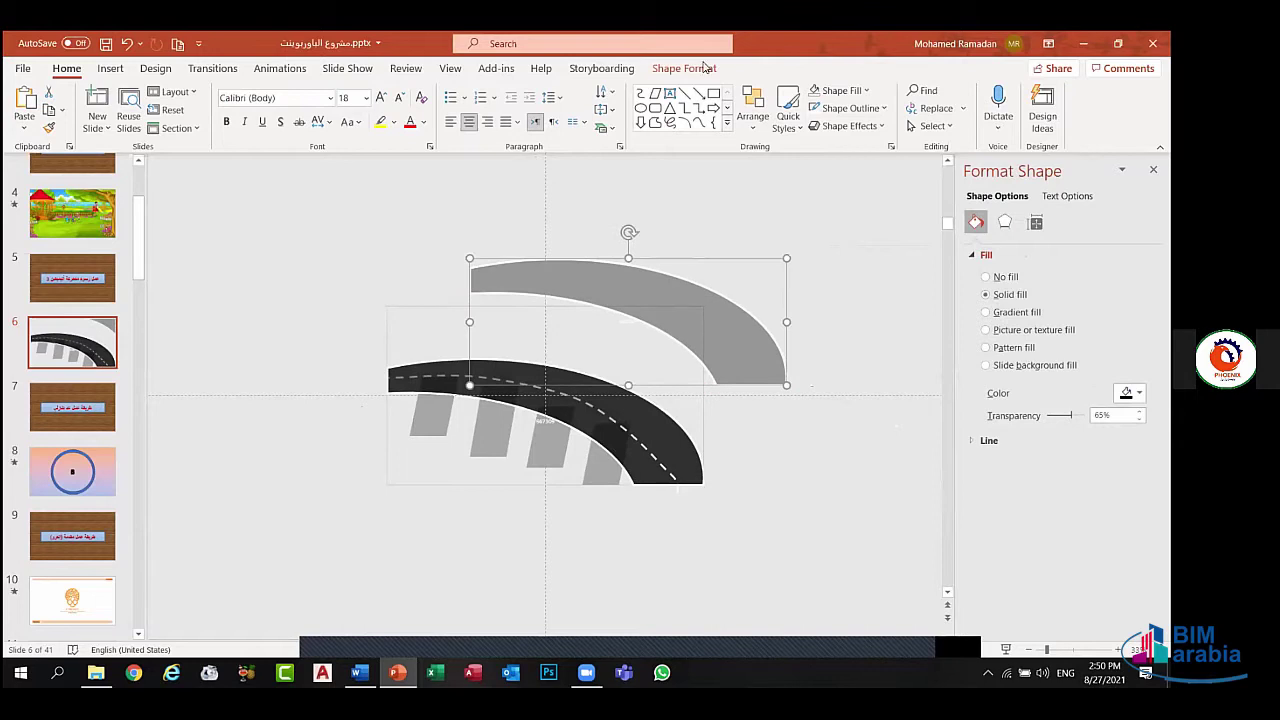
- Remove the outline from the grey arc with No Outline
{"action": "left_click", "coordinate": [684, 68]}
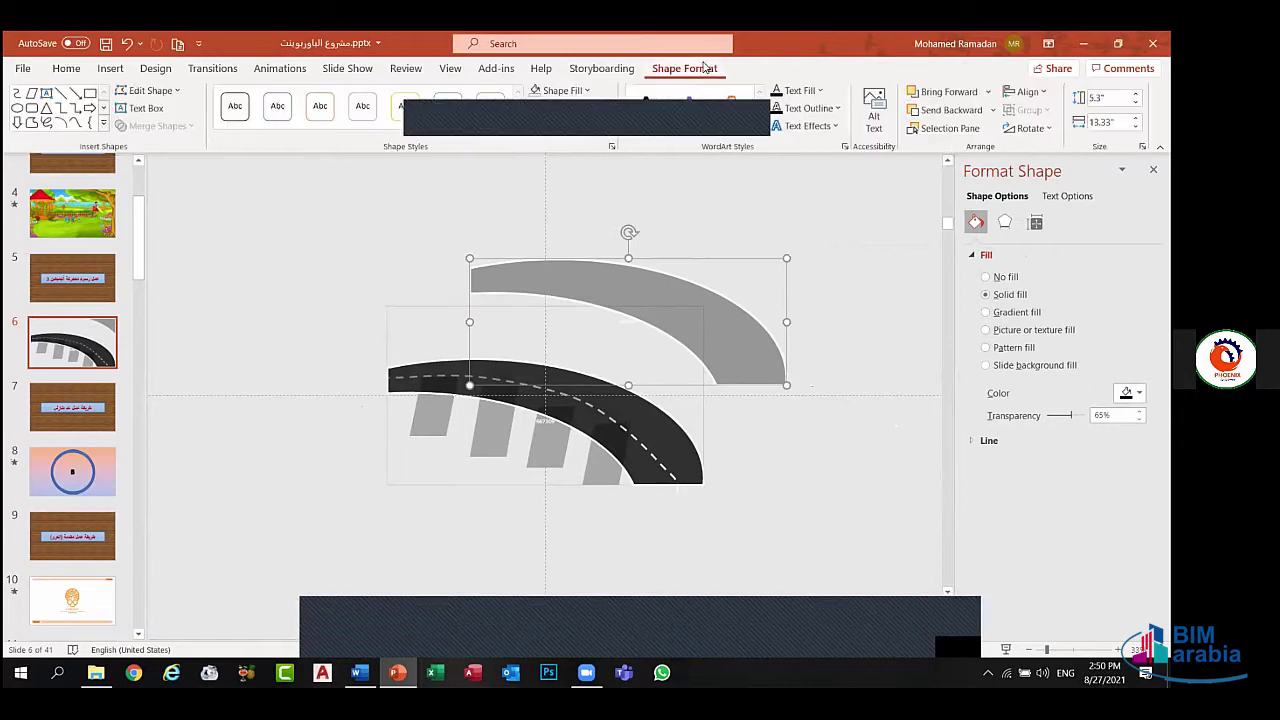
{"action": "left_click", "coordinate": [592, 112]}
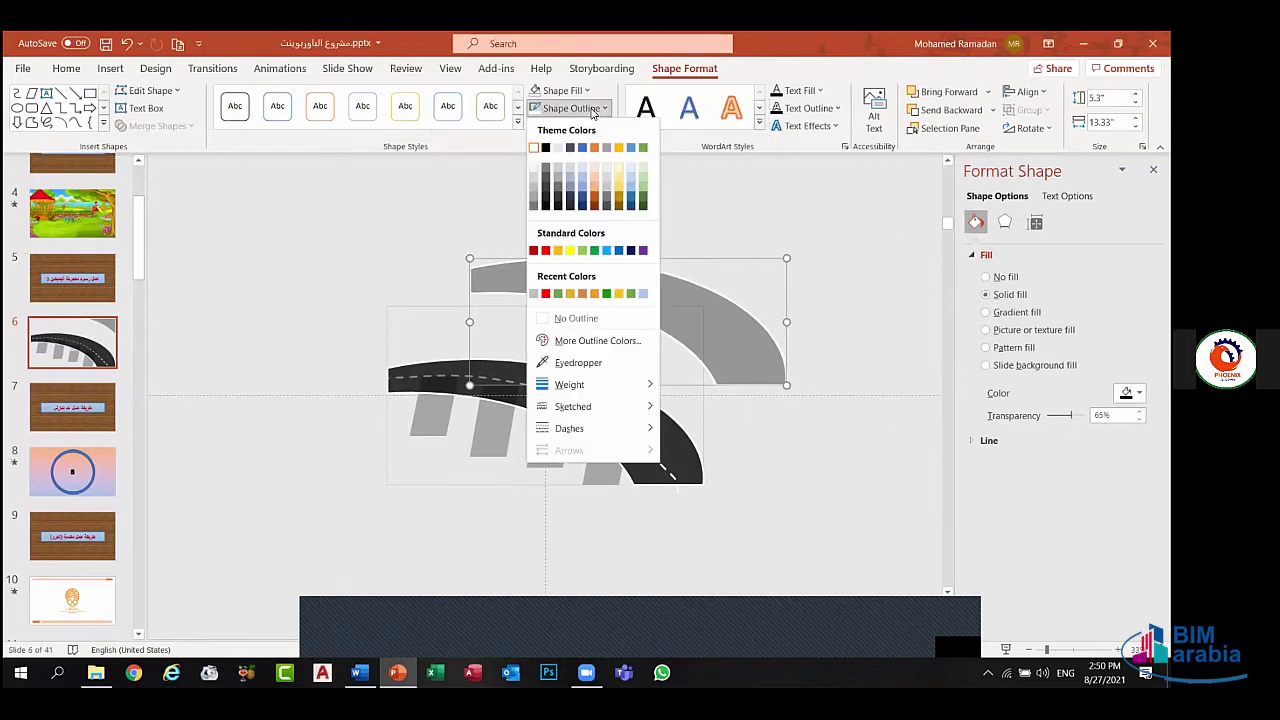
{"action": "left_click", "coordinate": [569, 319]}
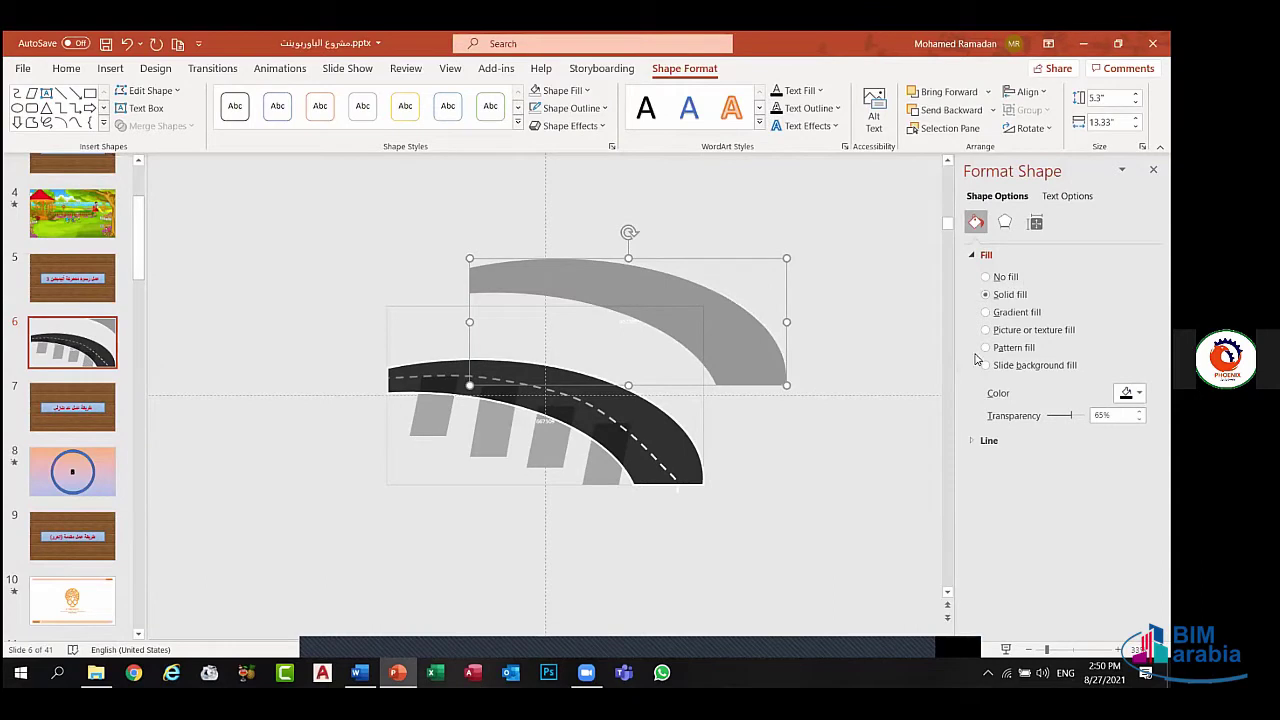
- Soften the grey shape's edges to 12 pt and move it down-left under the road
{"action": "left_click", "coordinate": [1005, 221]}
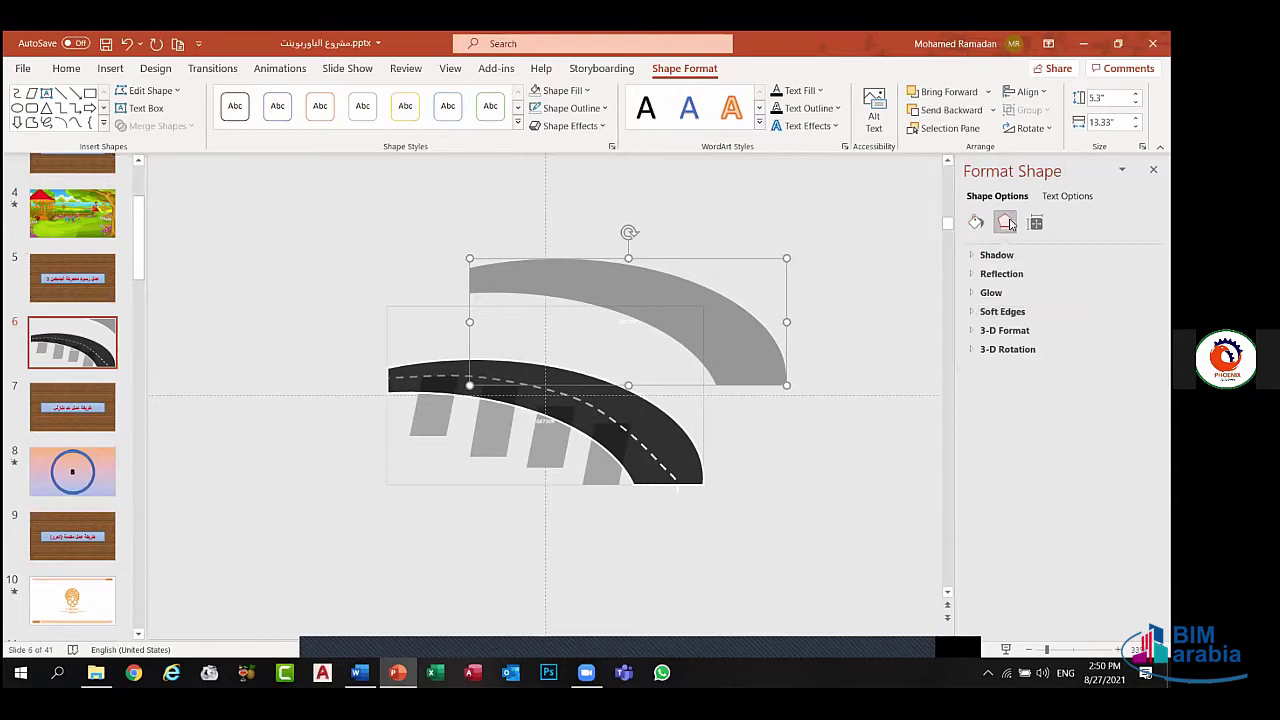
{"action": "left_click", "coordinate": [971, 313]}
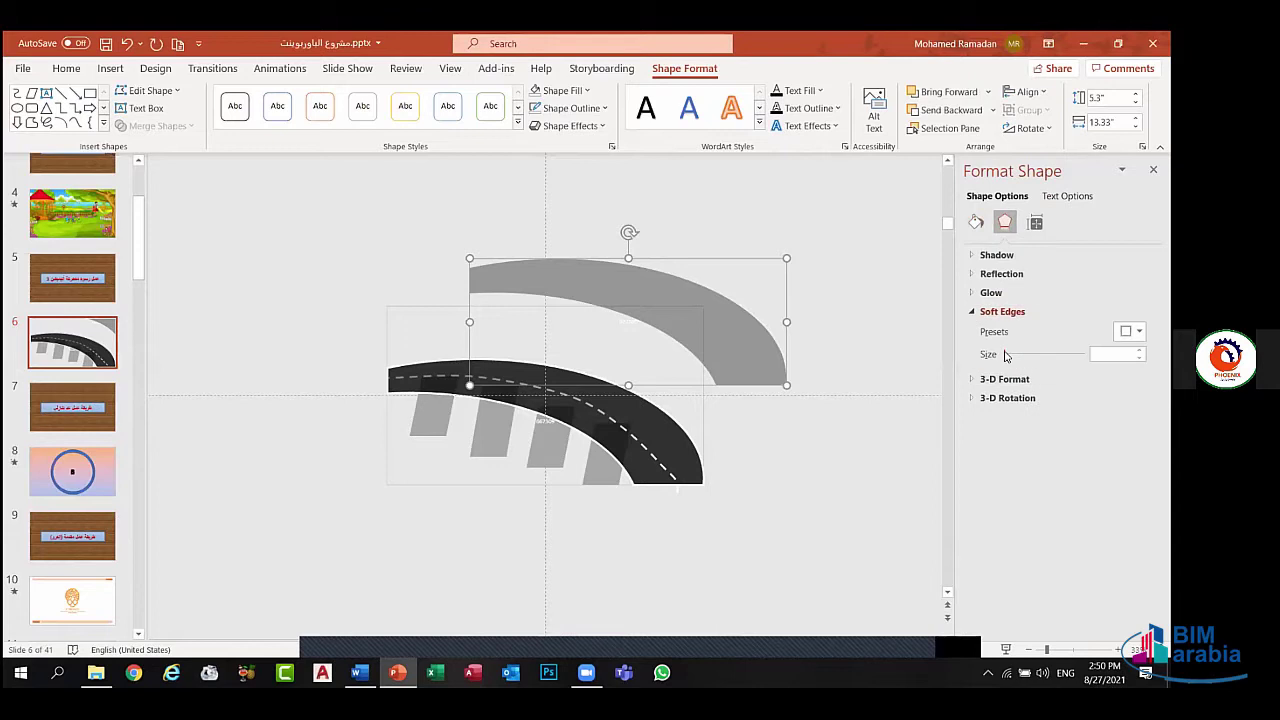
{"action": "left_click_drag", "start_coordinate": [1006, 354], "coordinate": [1015, 361]}
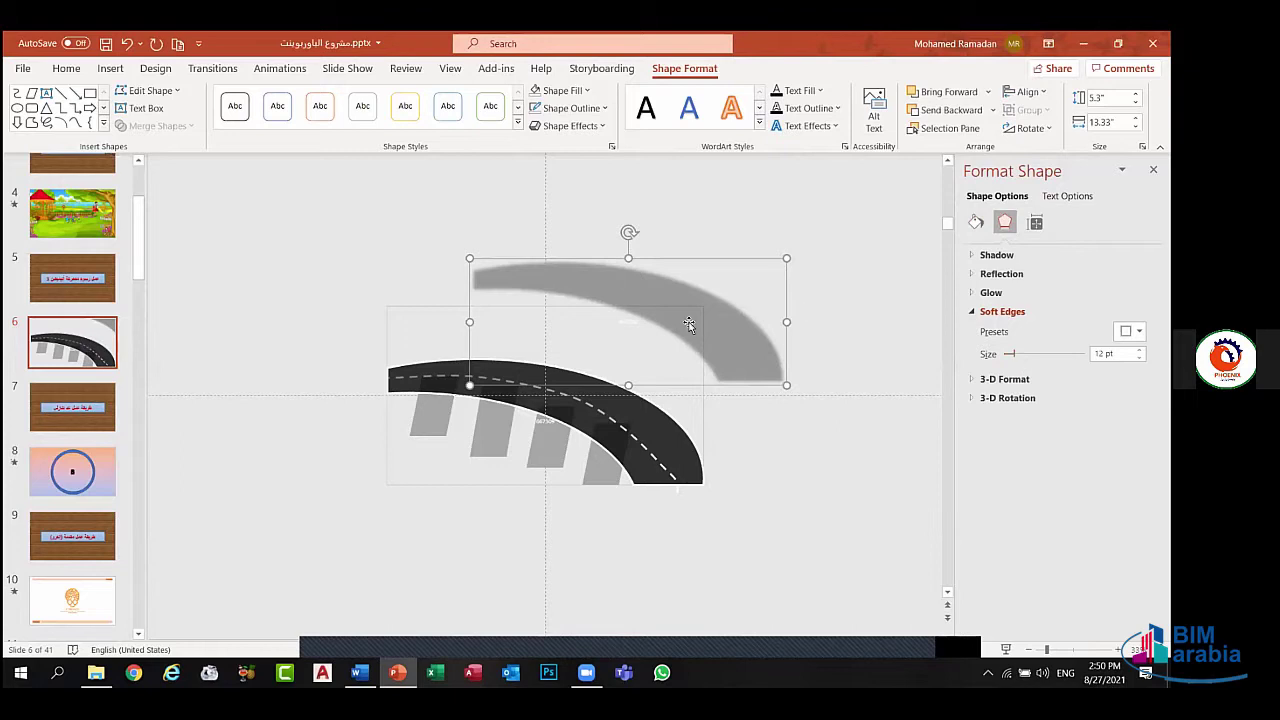
{"action": "mouse_move", "coordinate": [680, 322]}
{"action": "left_mouse_down"}
{"action": "mouse_move", "coordinate": [575, 415]}
{"action": "mouse_move", "coordinate": [579, 449]}
{"action": "mouse_move", "coordinate": [559, 467]}
{"action": "left_mouse_up"}
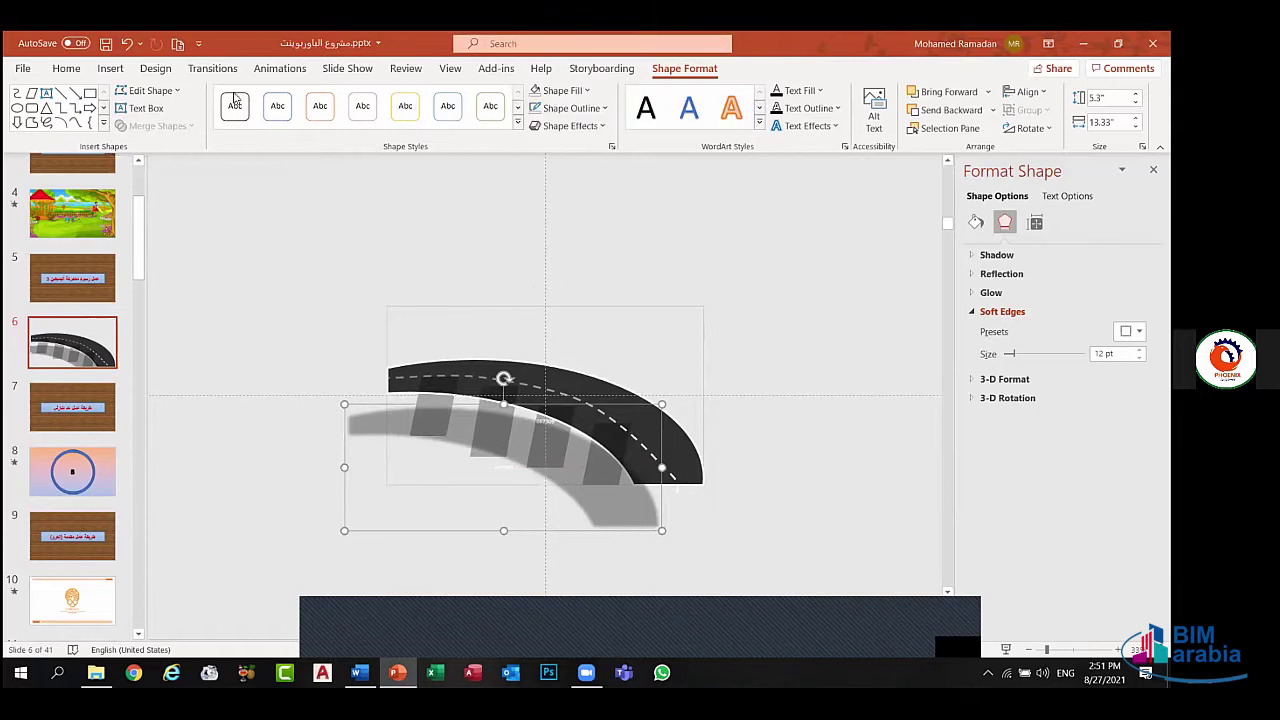
- Draw a diamond shape above the road's right end and fill it yellow
{"action": "left_click", "coordinate": [111, 68]}
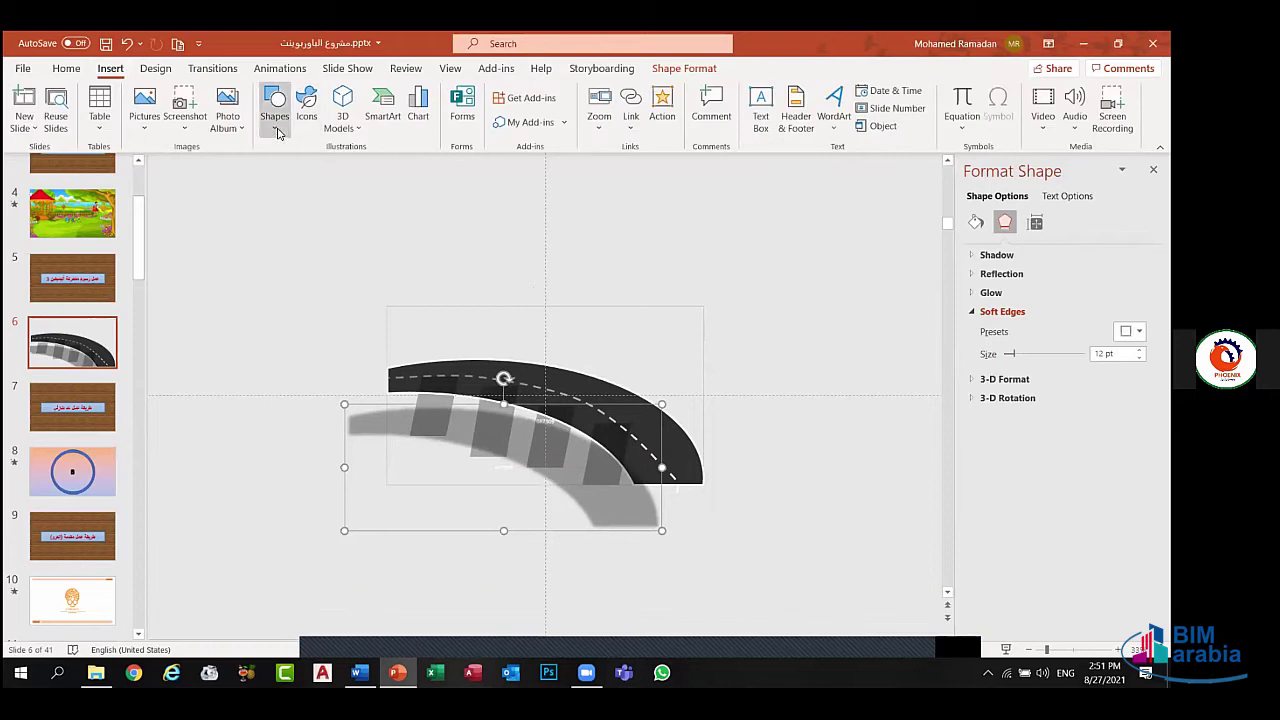
{"action": "left_click", "coordinate": [275, 118]}
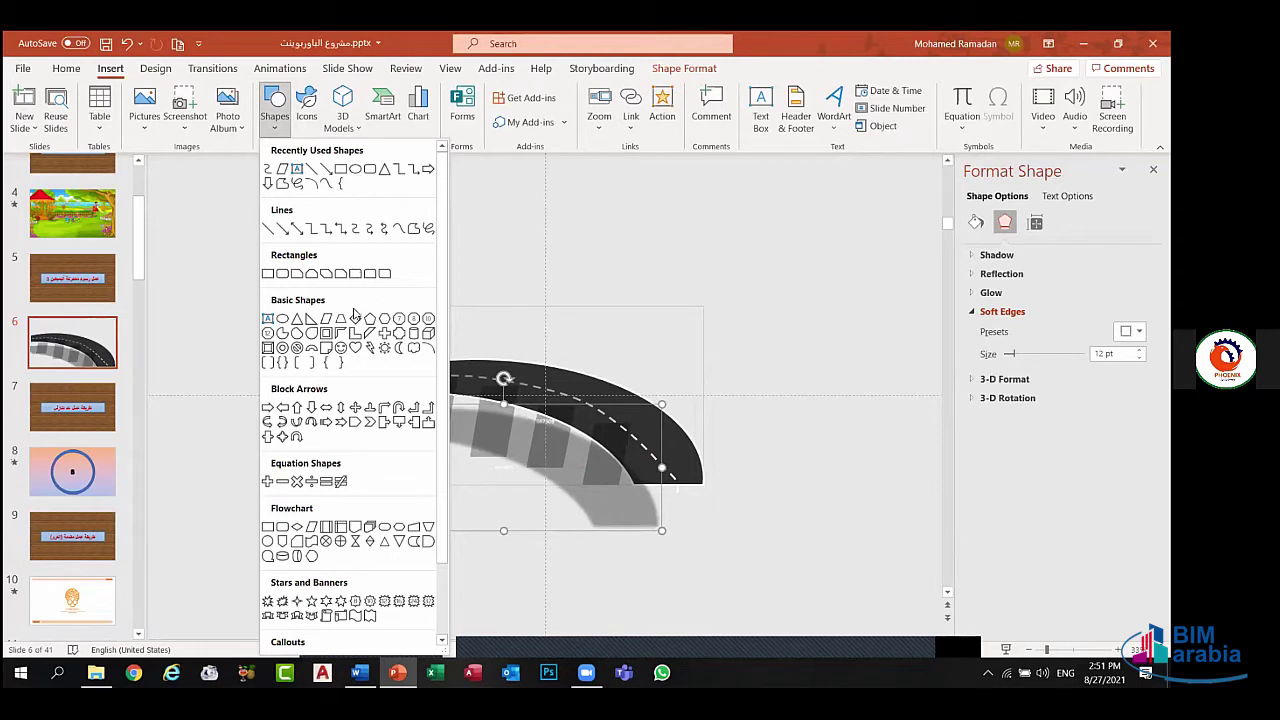
{"action": "left_click", "coordinate": [355, 320]}
{"action": "left_click_drag", "start_coordinate": [689, 260], "coordinate": [754, 328]}
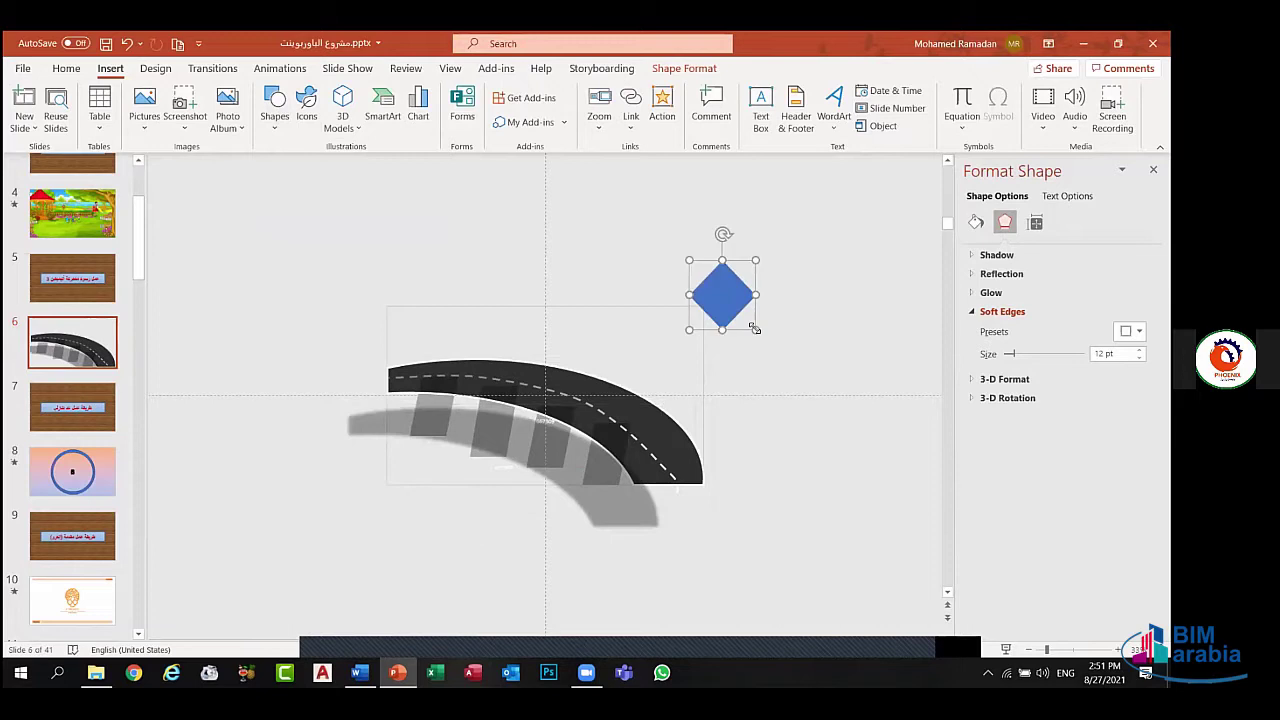
{"action": "left_click_drag", "start_coordinate": [729, 300], "coordinate": [709, 315]}
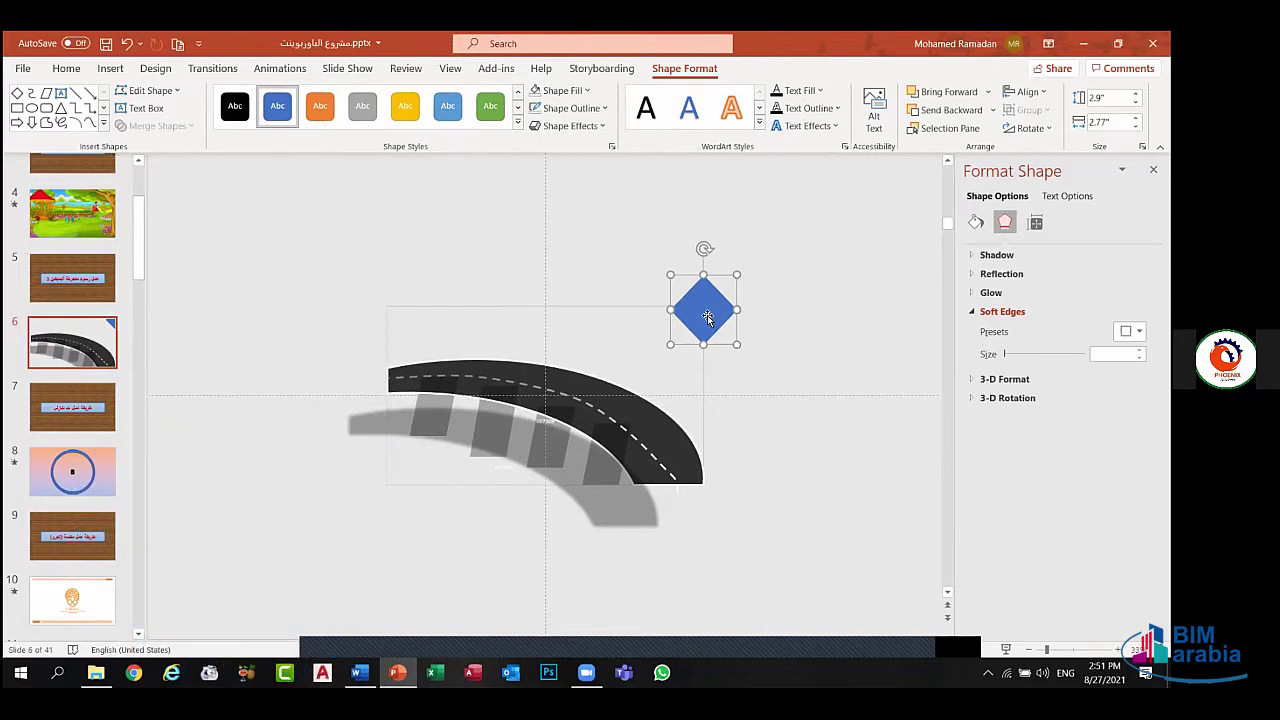
{"action": "left_click", "coordinate": [570, 94]}
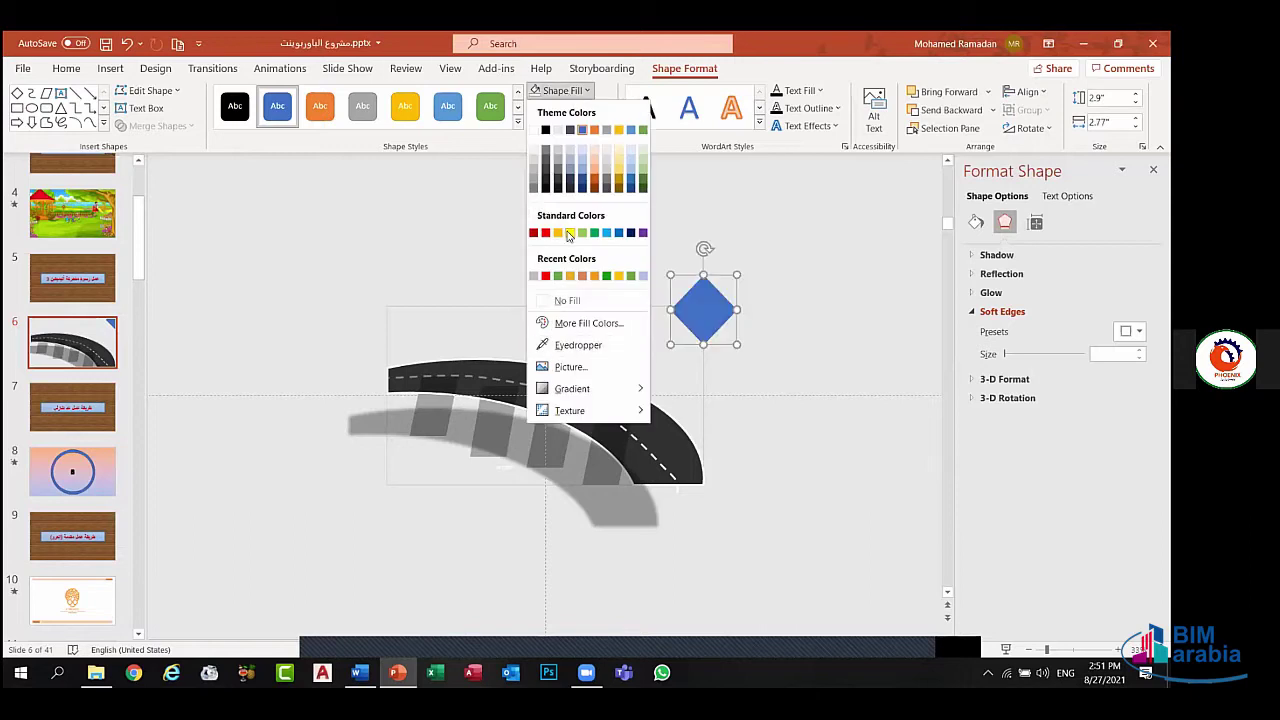
{"action": "left_click", "coordinate": [569, 233]}
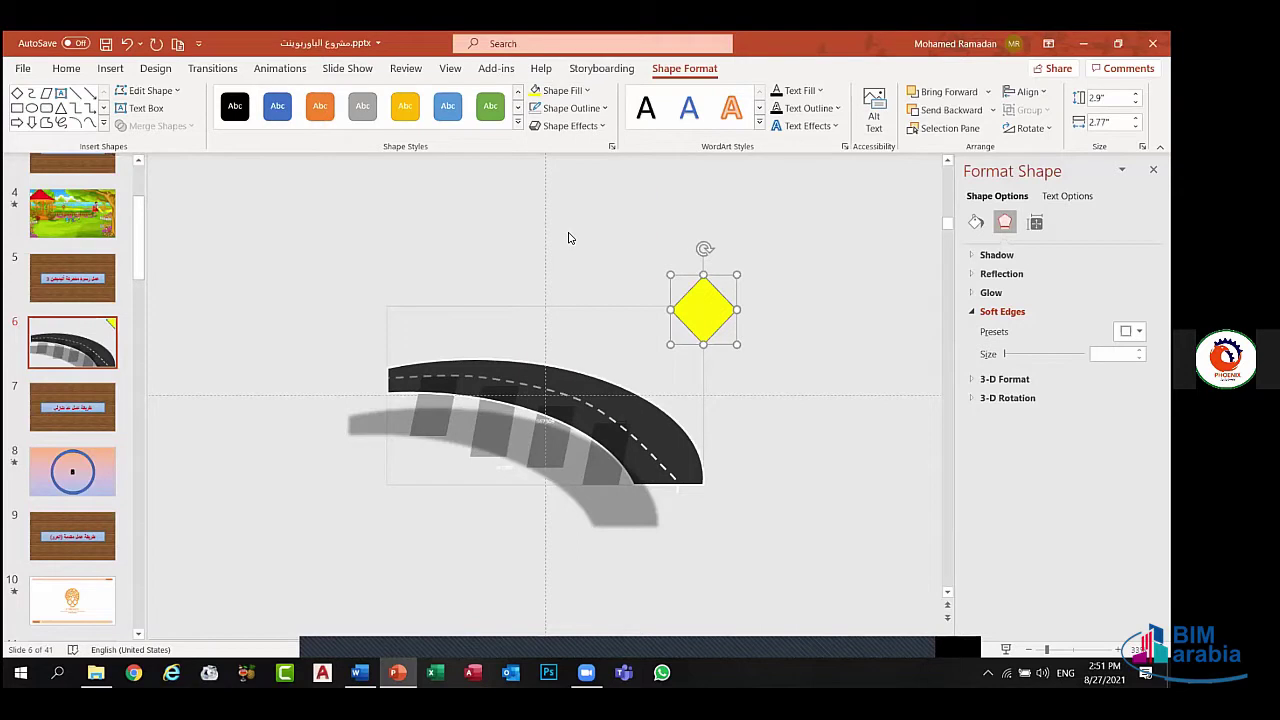
- Duplicate the yellow diamond and give the copy No Fill with a black outline
{"action": "left_click_drag", "start_coordinate": [706, 328], "coordinate": [788, 361]}
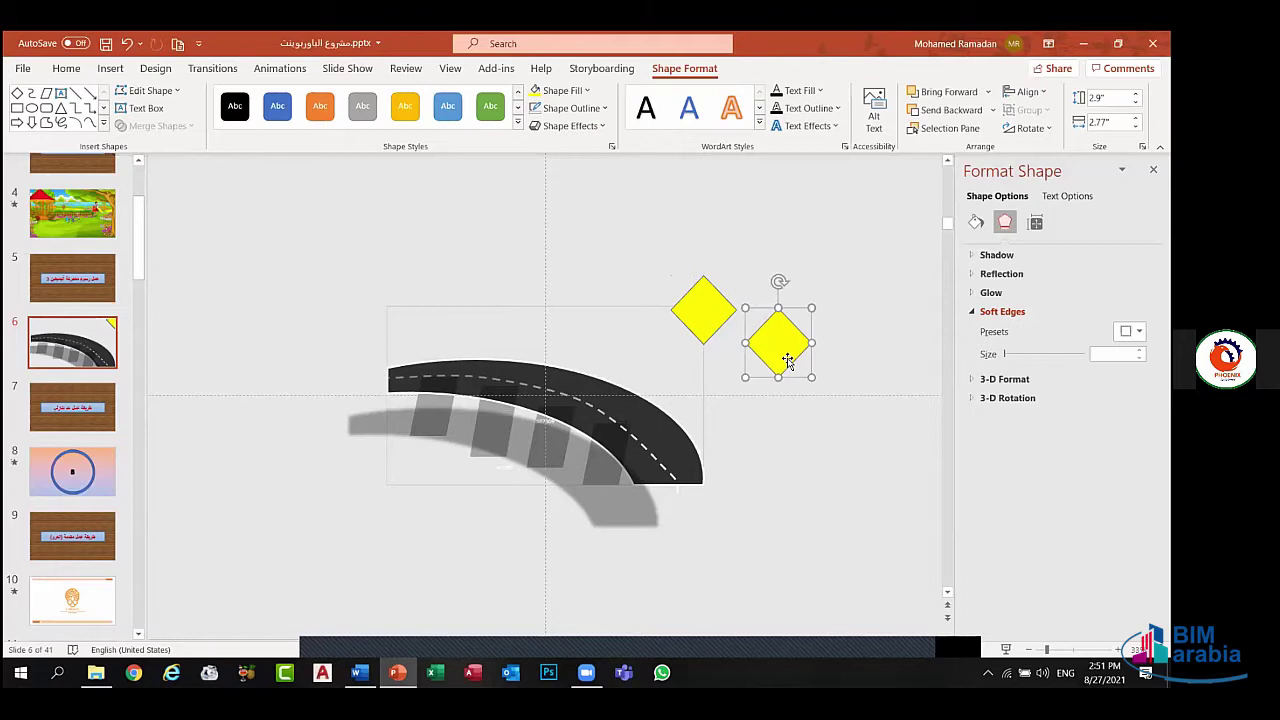
{"action": "left_click", "coordinate": [604, 108]}
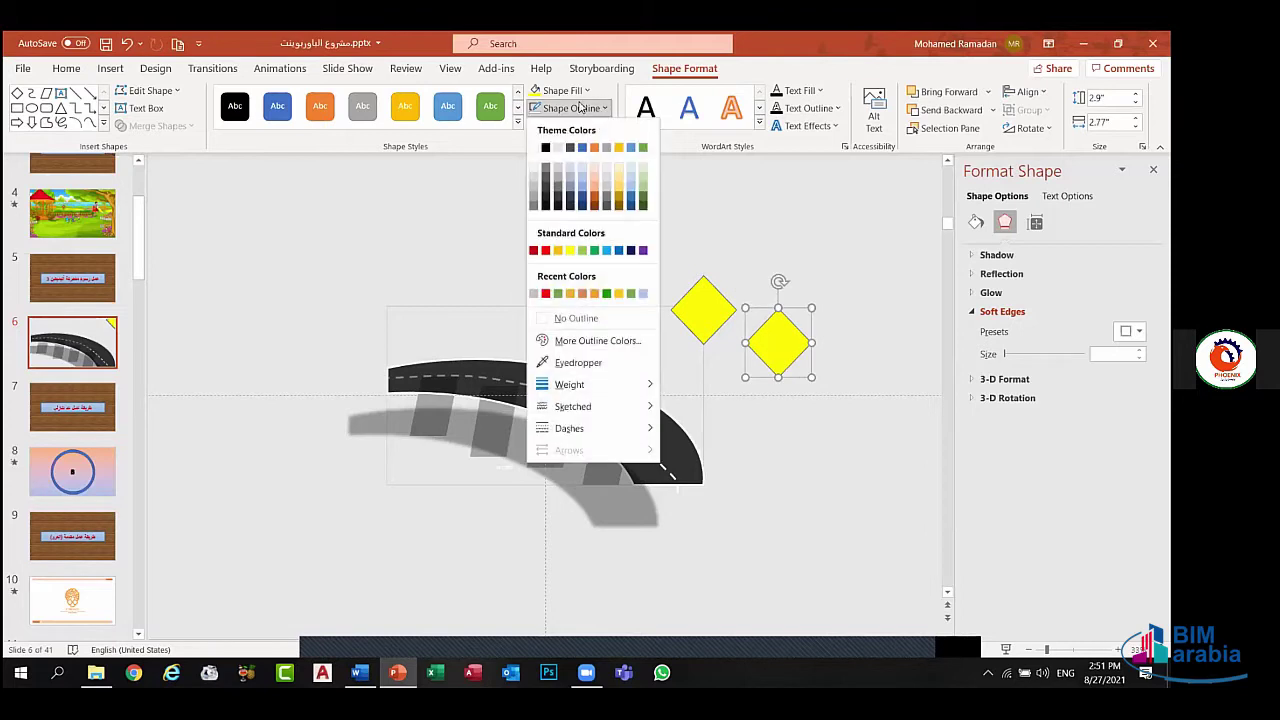
{"action": "left_click", "coordinate": [563, 90]}
{"action": "left_click", "coordinate": [563, 90]}
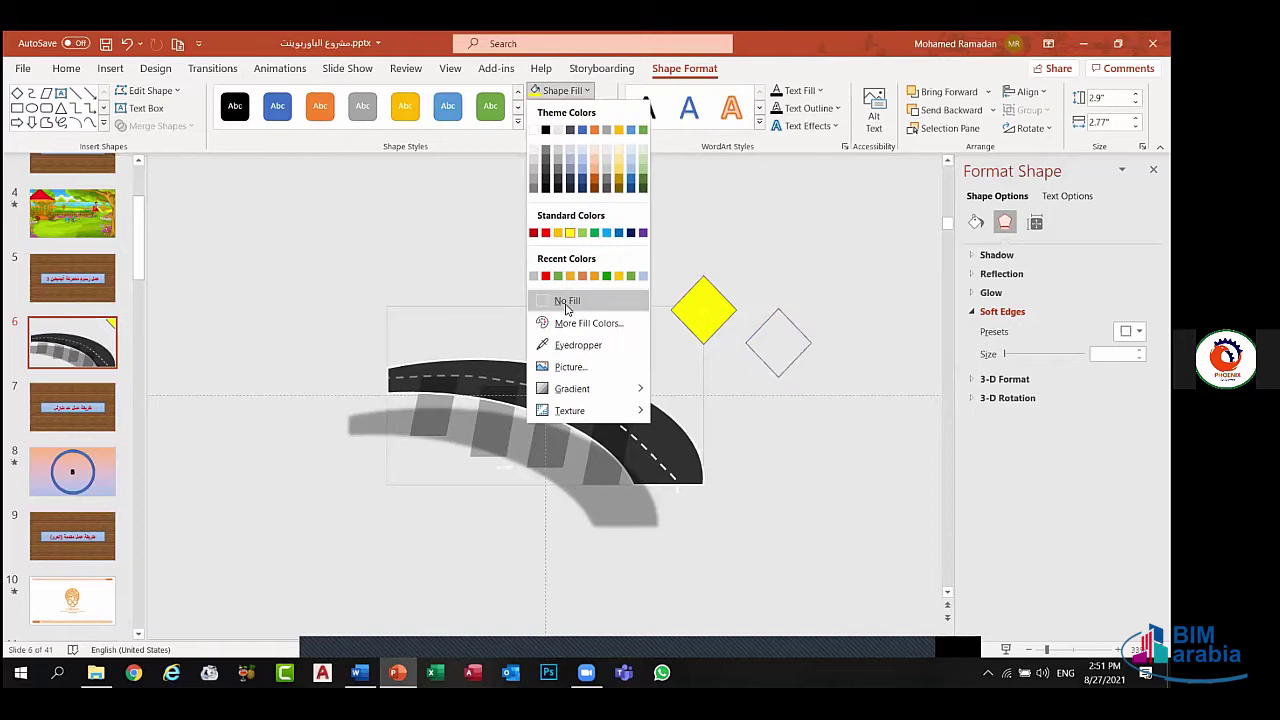
{"action": "left_click", "coordinate": [566, 302]}
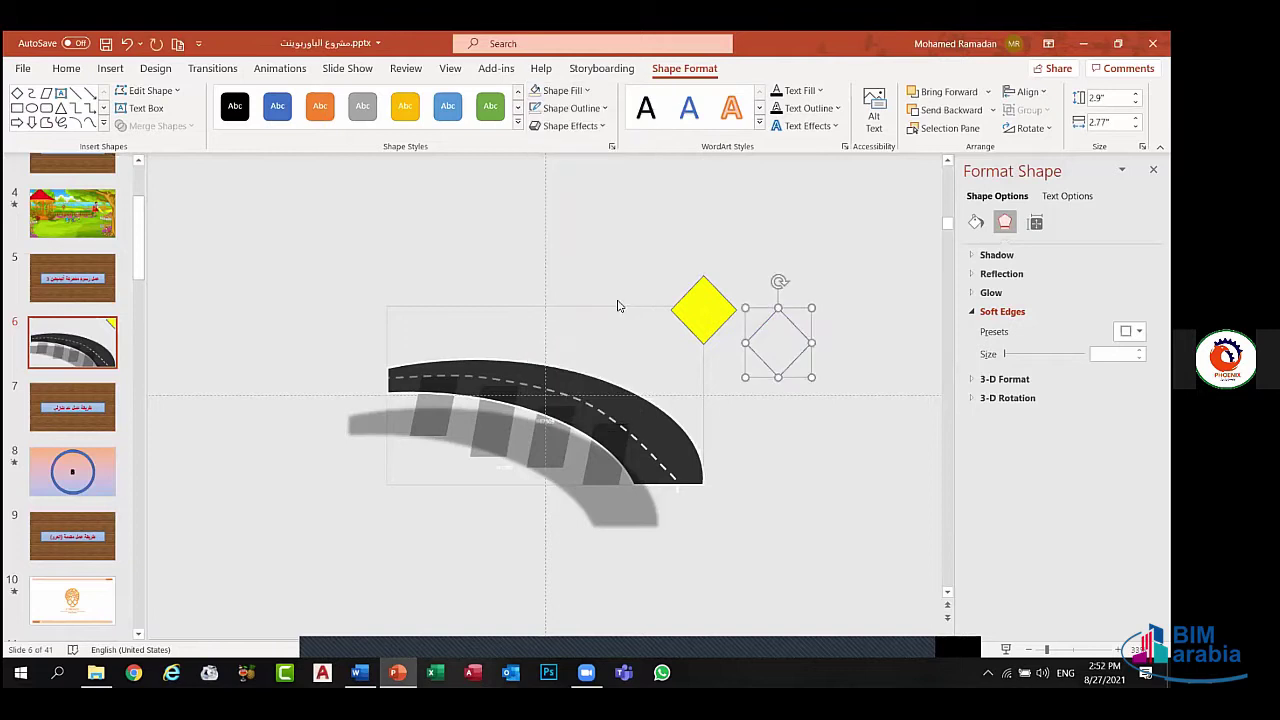
{"action": "left_click", "coordinate": [587, 112]}
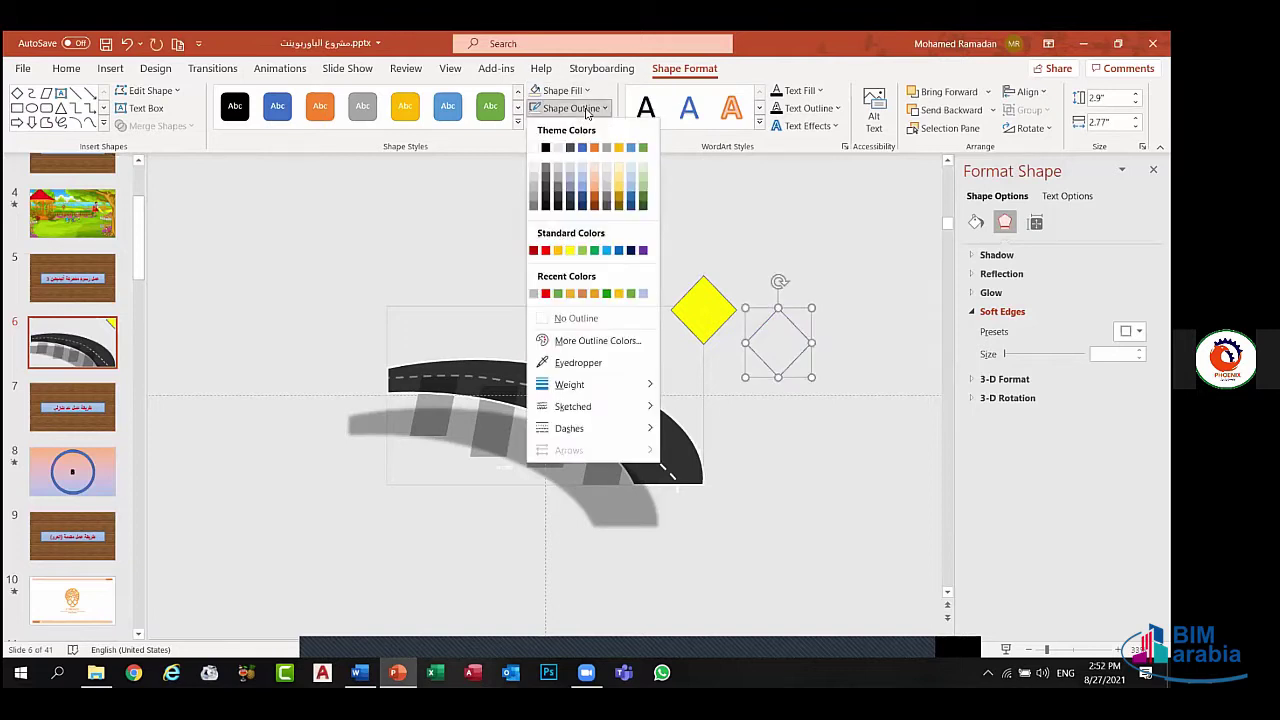
{"action": "left_click", "coordinate": [546, 148]}
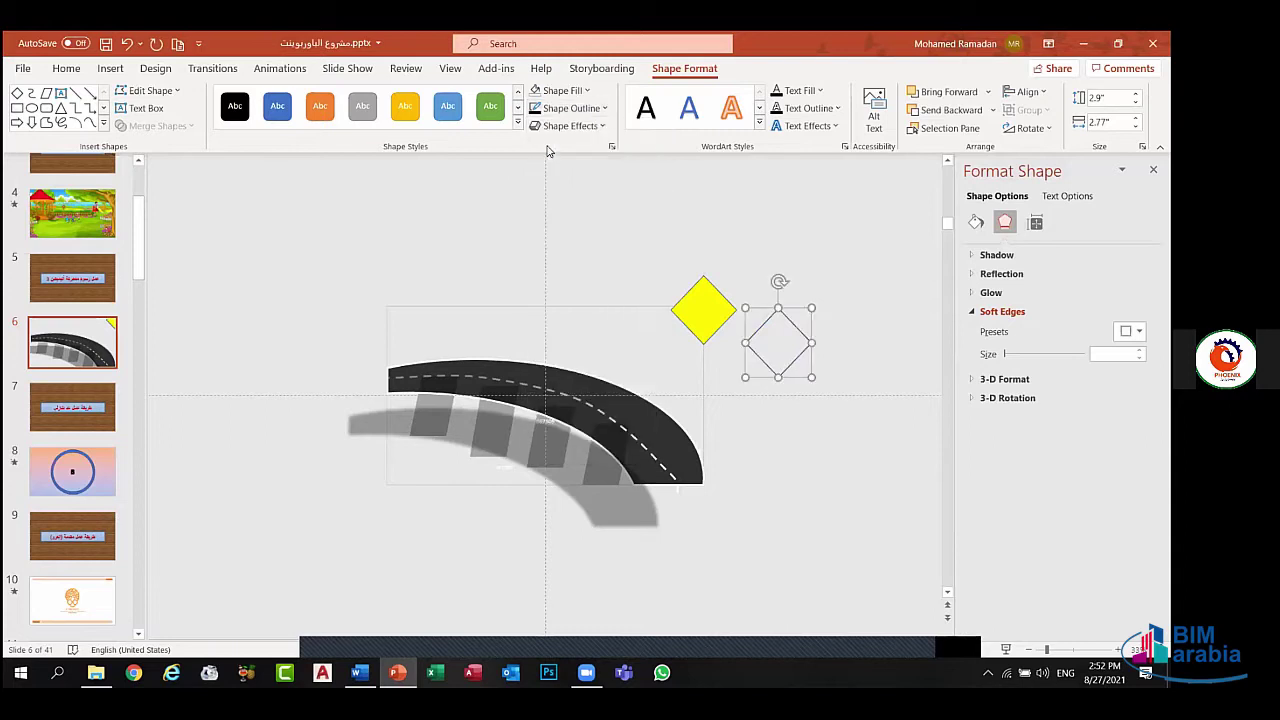
{"action": "left_click", "coordinate": [631, 202]}
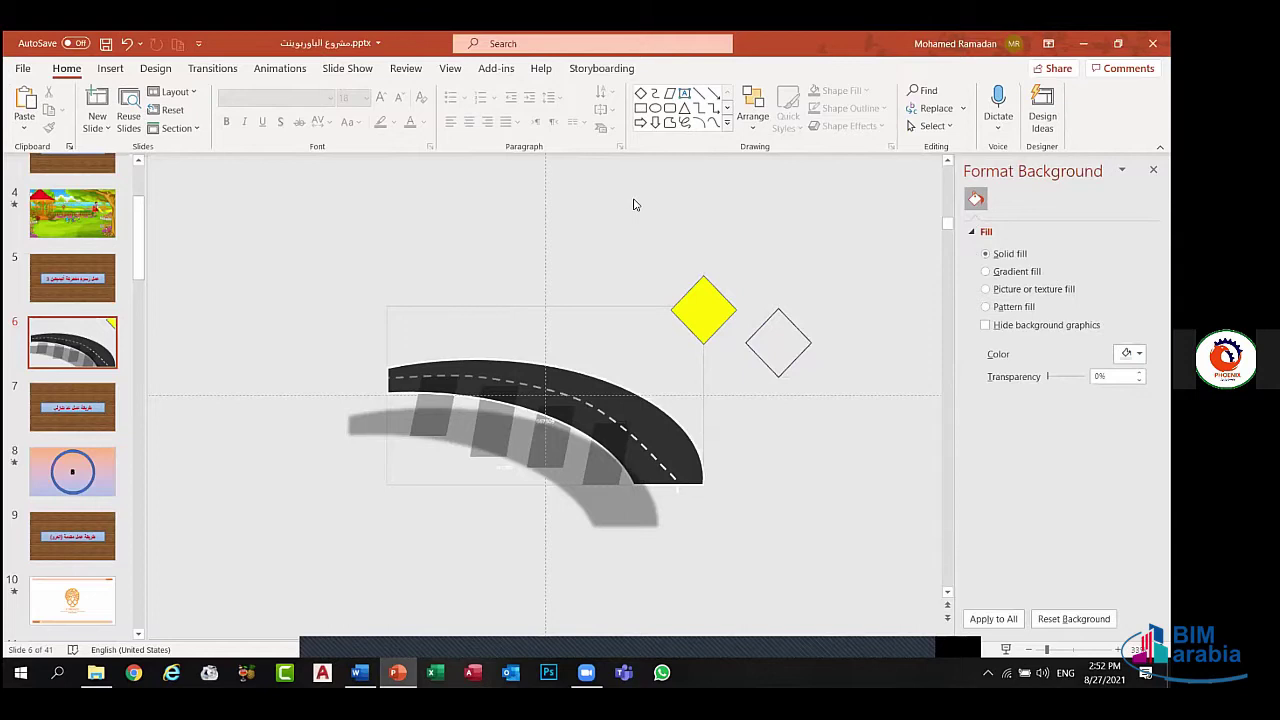
- Enlarge the yellow diamond and shrink the outlined copy to 2.44 inches, centred inside it
{"action": "left_click", "coordinate": [711, 302]}
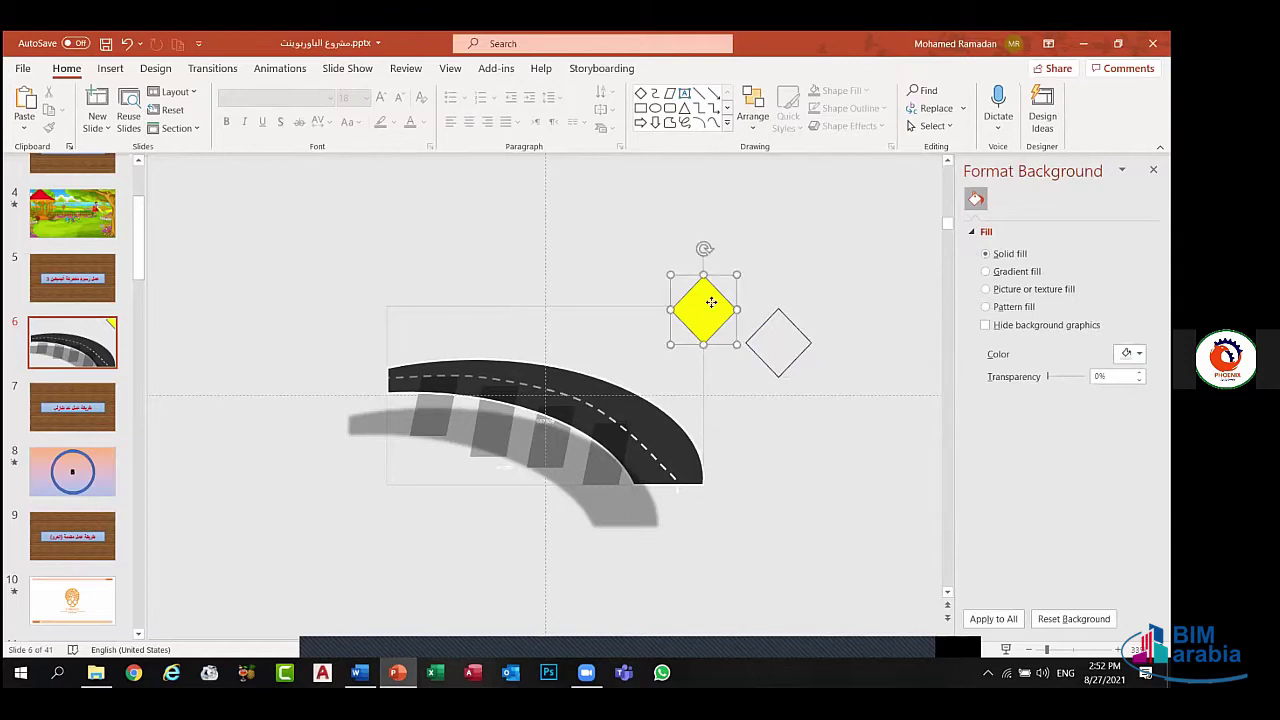
{"action": "left_click_drag", "start_coordinate": [736, 275], "coordinate": [751, 265]}
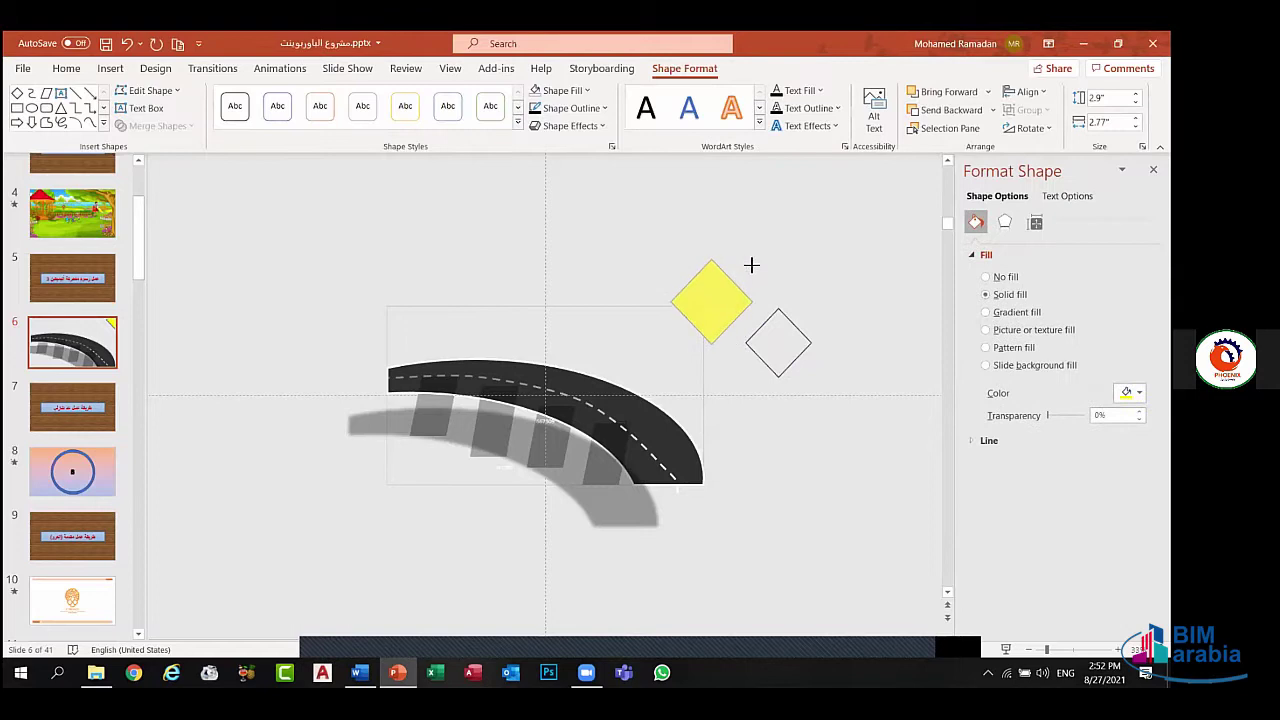
{"action": "left_click", "coordinate": [777, 366]}
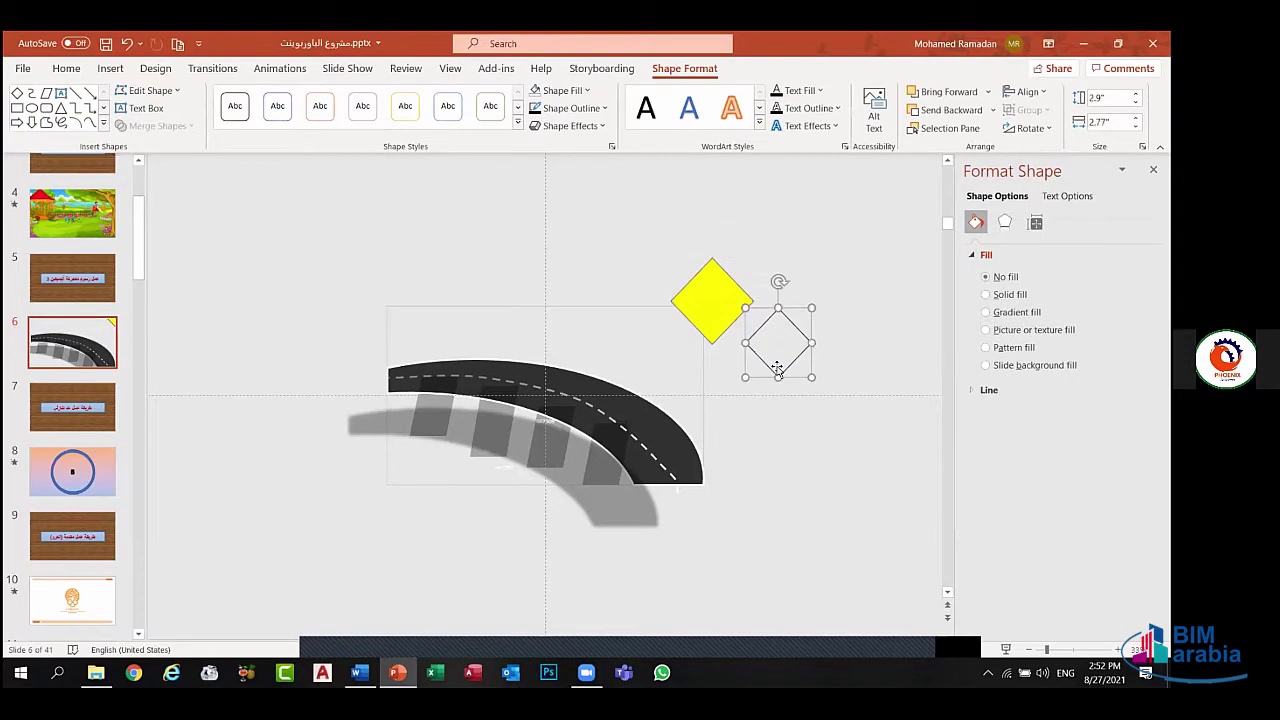
{"action": "left_click_drag", "start_coordinate": [777, 367], "coordinate": [707, 322]}
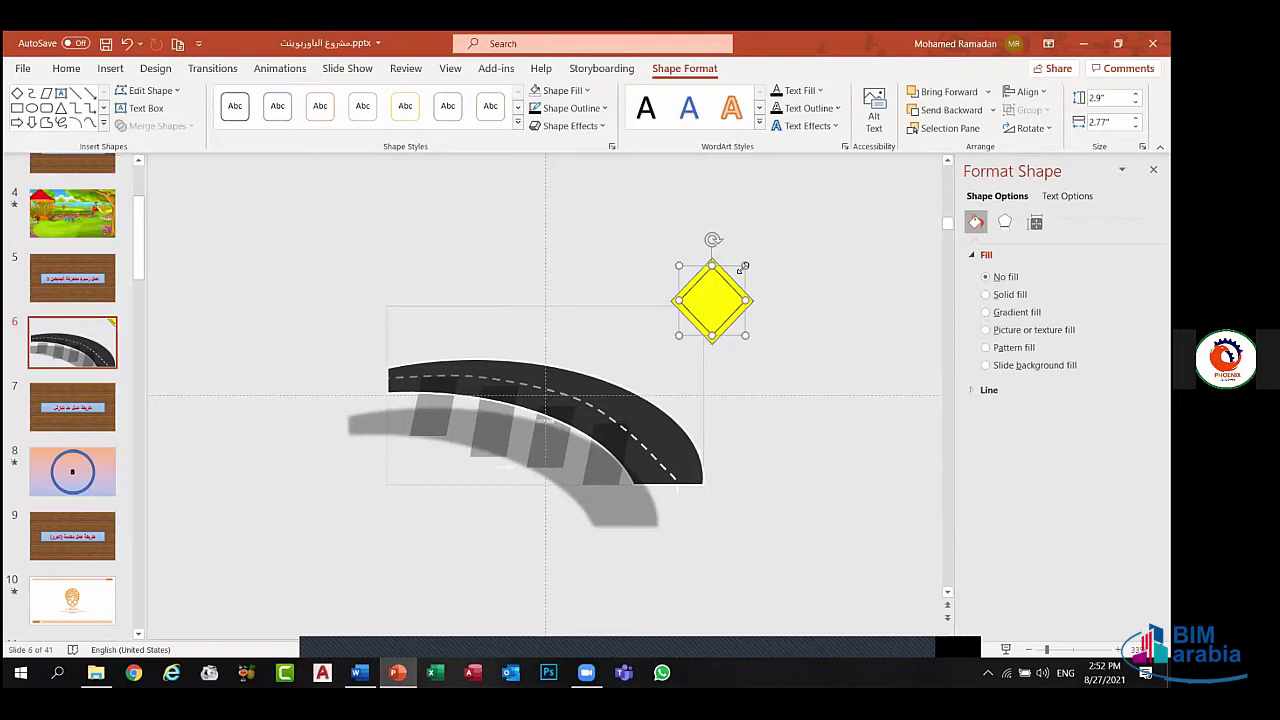
{"action": "left_click_drag", "start_coordinate": [744, 267], "coordinate": [726, 290]}
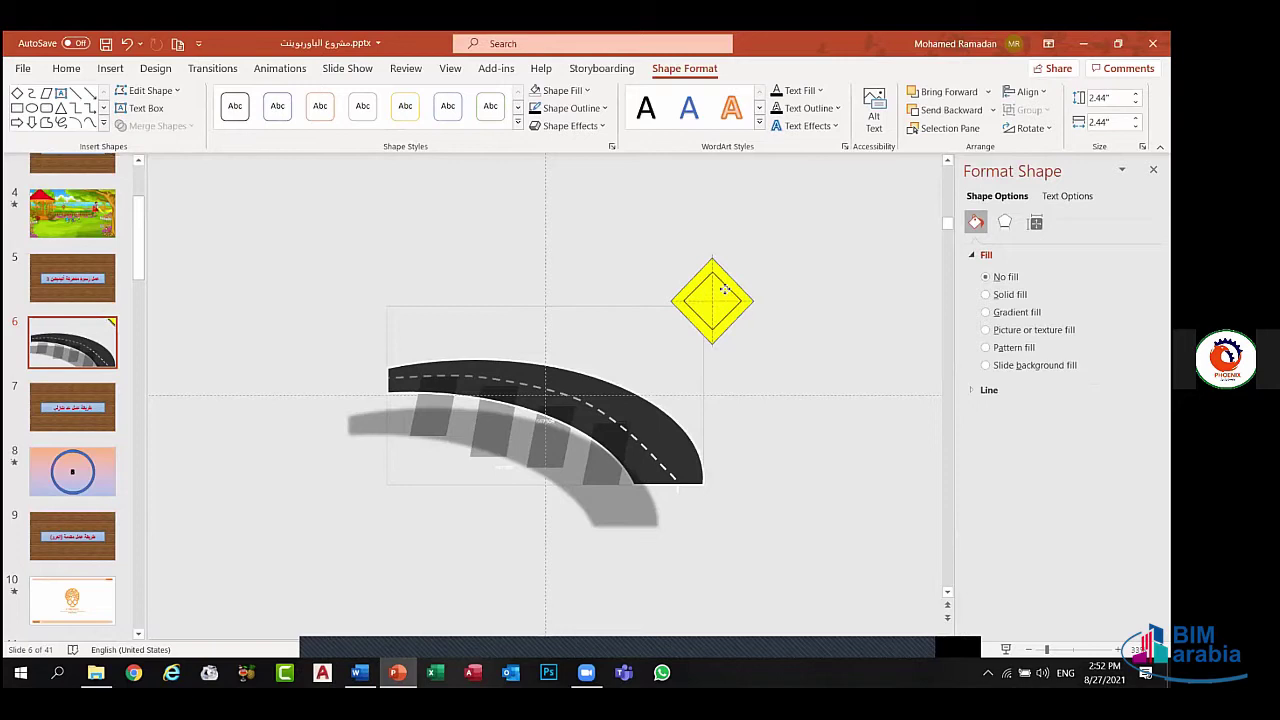
{"action": "left_click", "coordinate": [843, 314]}
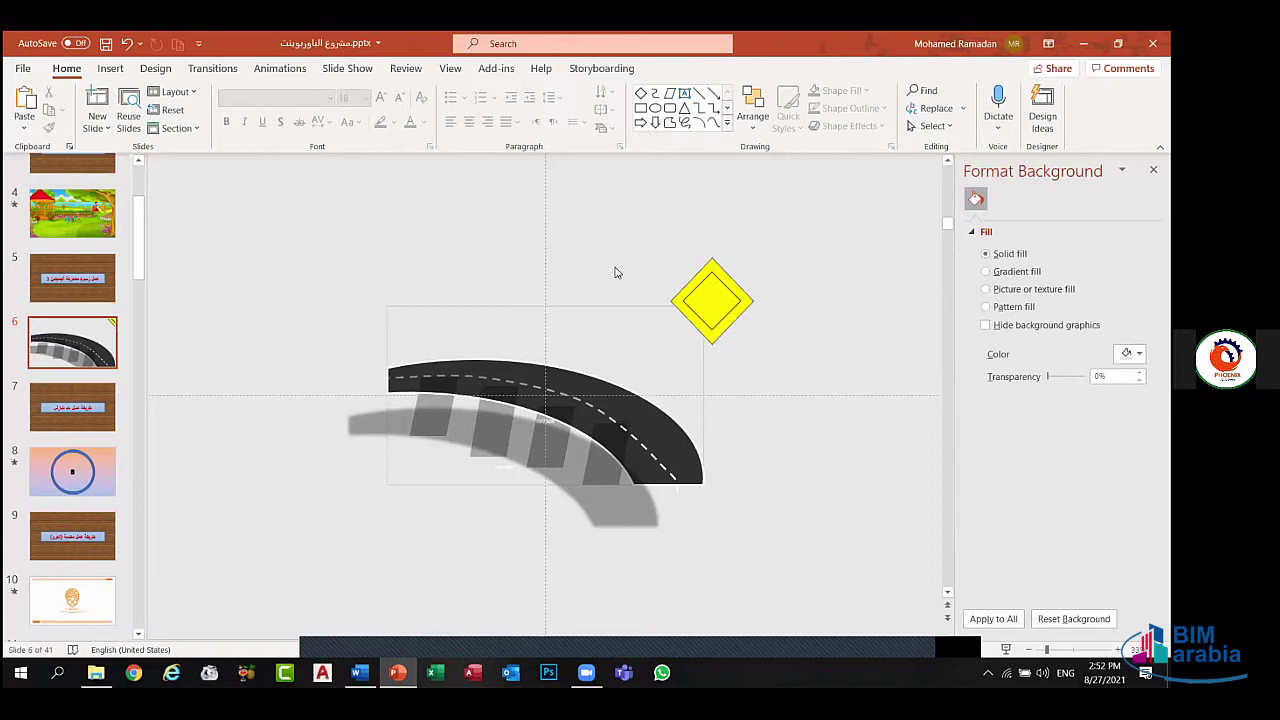
{"action": "left_click", "coordinate": [743, 305]}
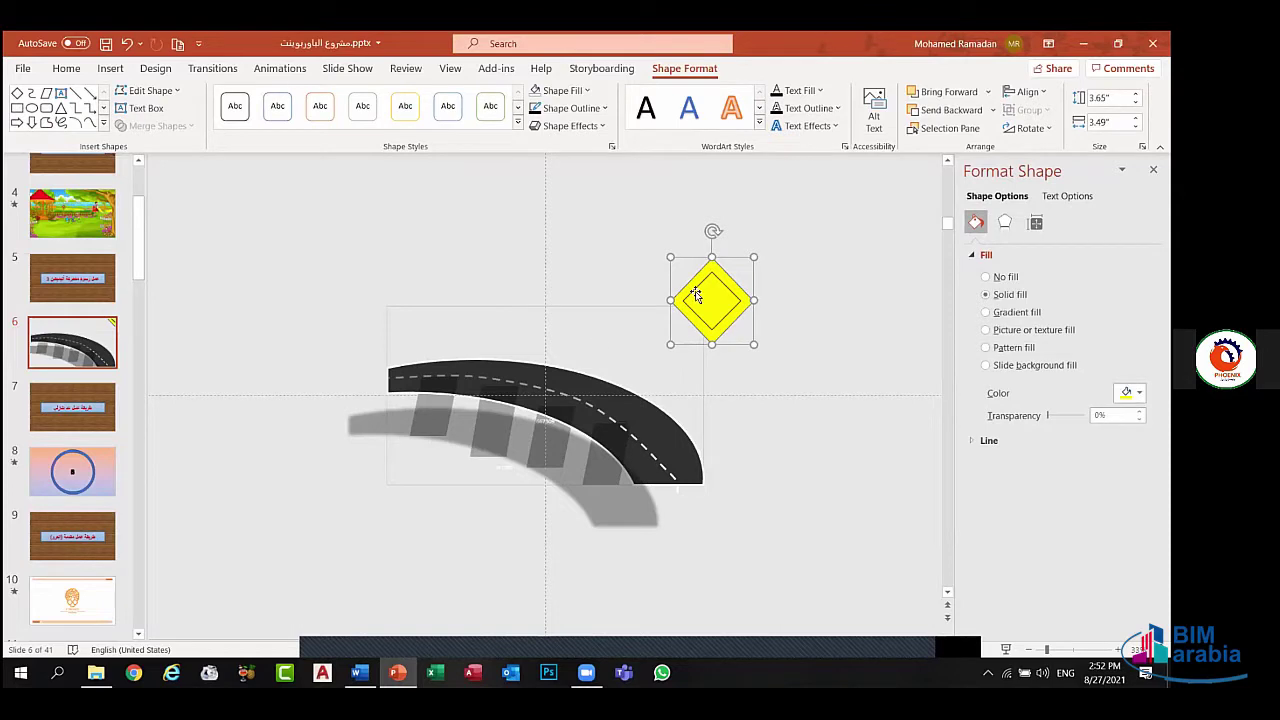
- Set the inner diamond's black outline weight to 3 pt
{"action": "left_click", "coordinate": [697, 295]}
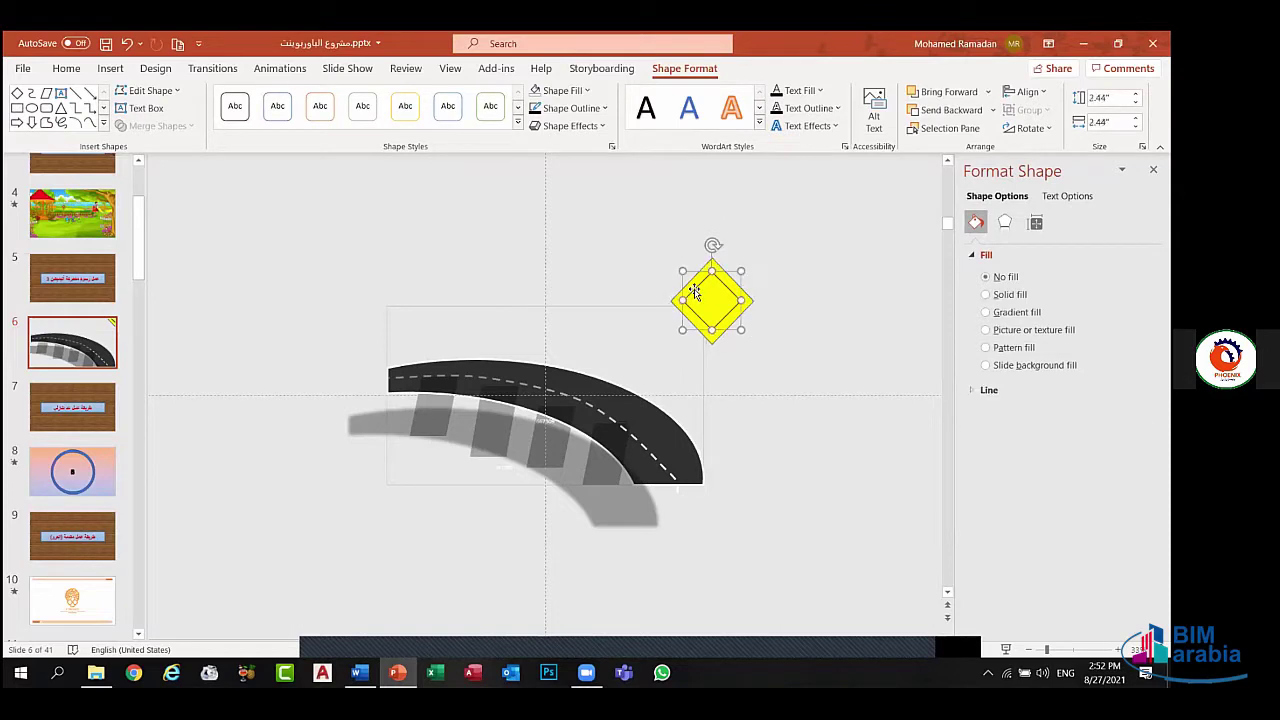
{"action": "left_click", "coordinate": [600, 108]}
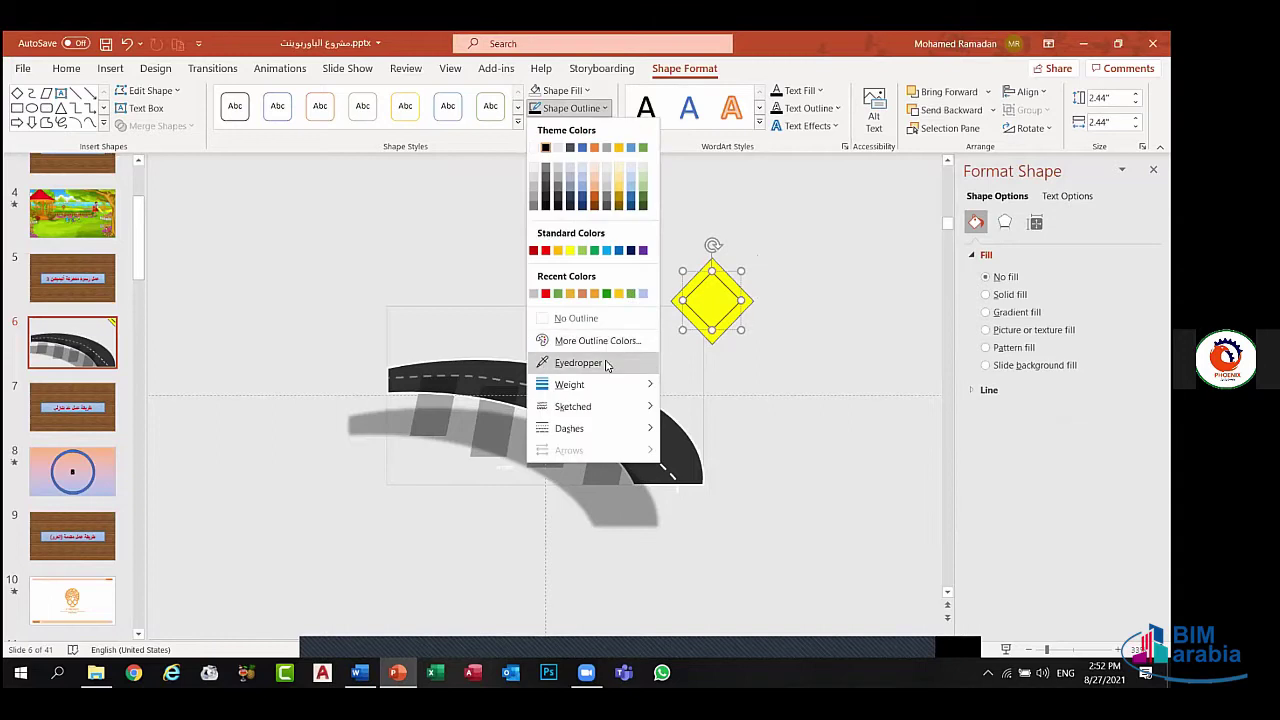
{"action": "mouse_move", "coordinate": [622, 386]}
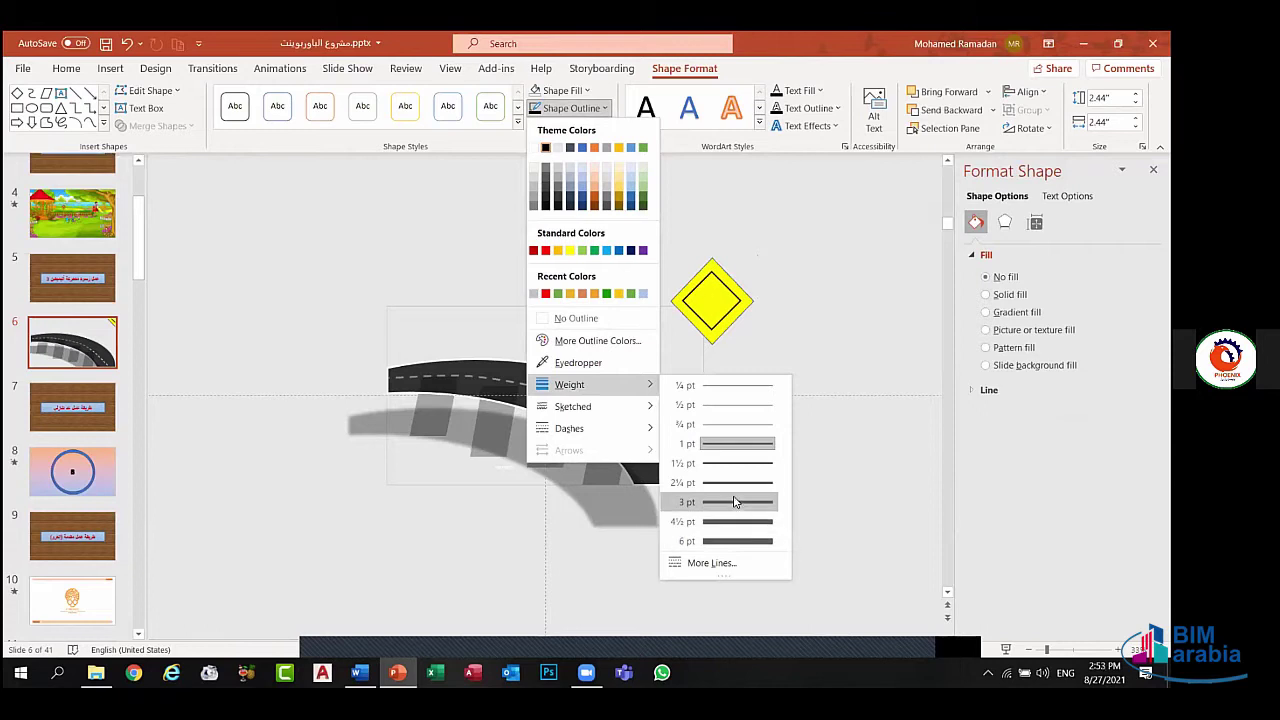
{"action": "left_click", "coordinate": [735, 502]}
{"action": "left_click", "coordinate": [374, 166]}
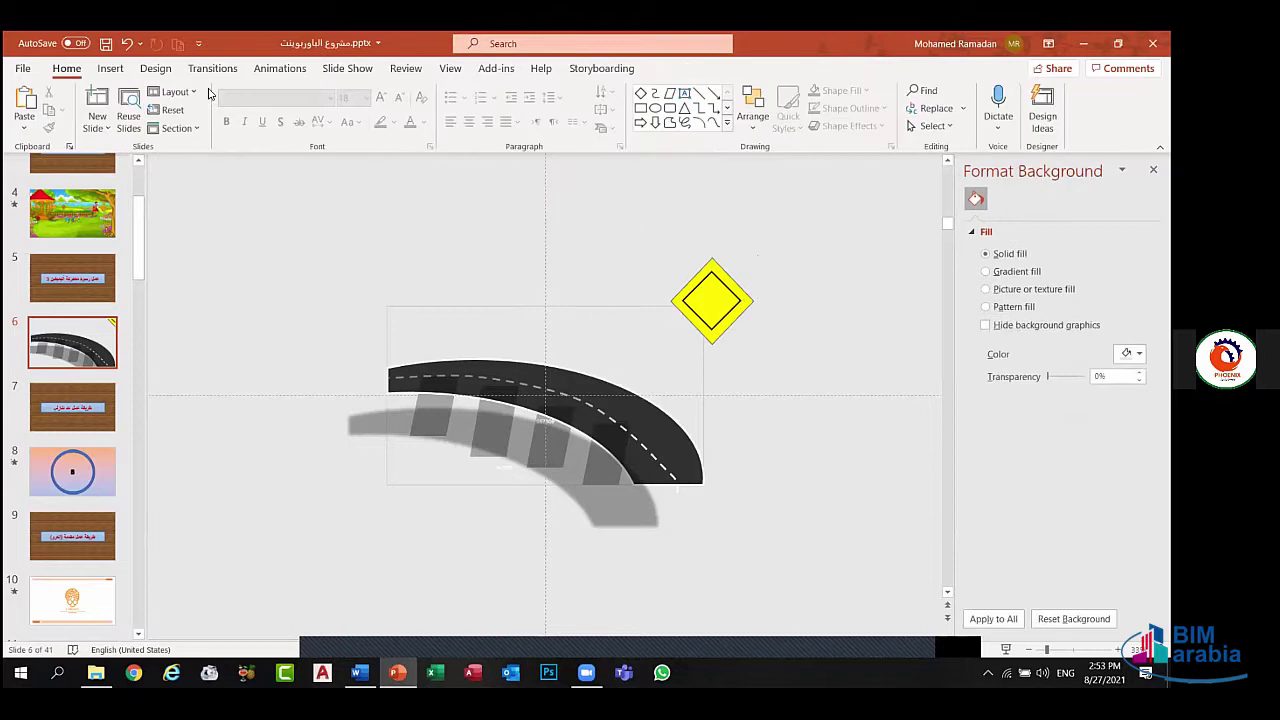
{"action": "left_click", "coordinate": [110, 68]}
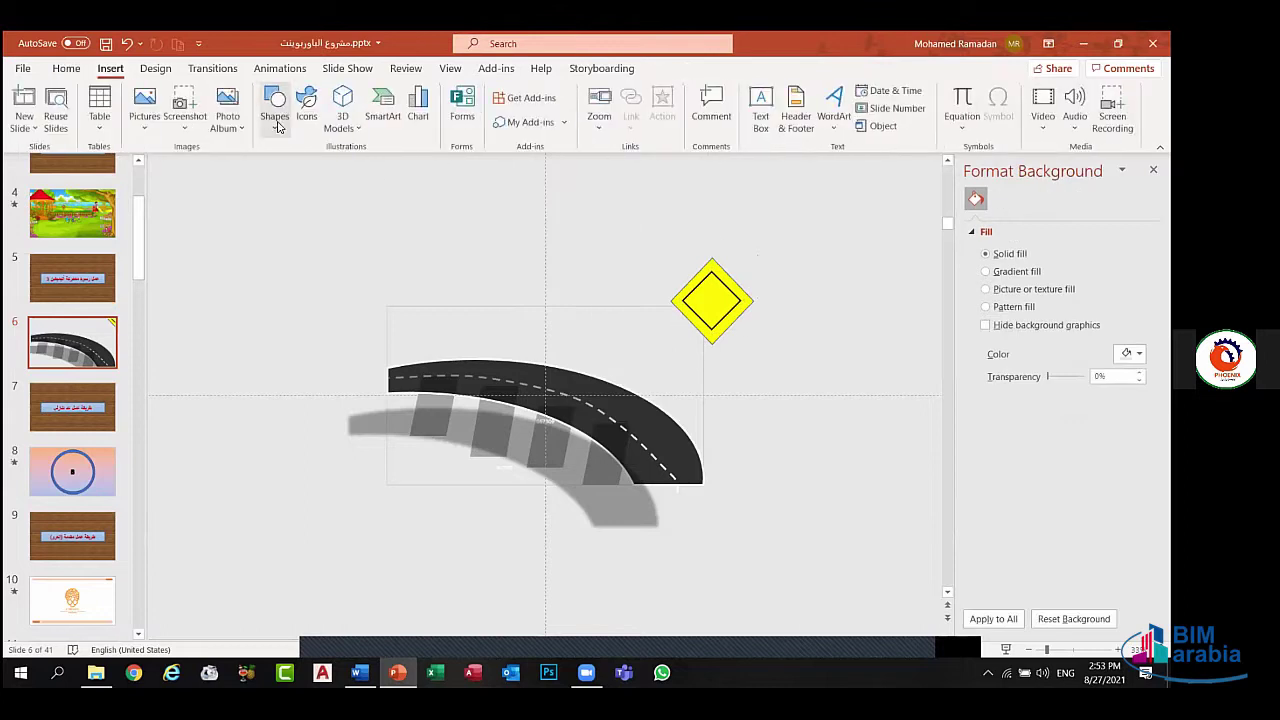
- Draw a narrow rectangle post centred beneath the yellow sign
{"action": "left_click", "coordinate": [274, 105]}
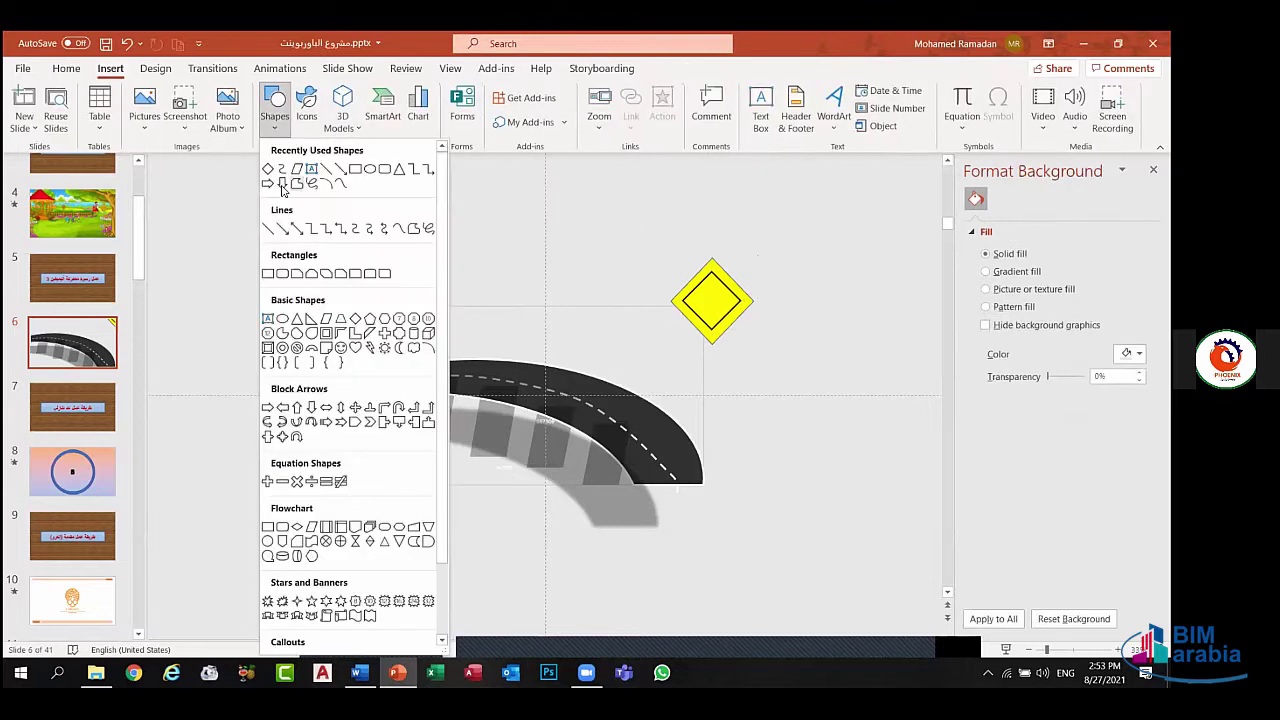
{"action": "left_click", "coordinate": [268, 273]}
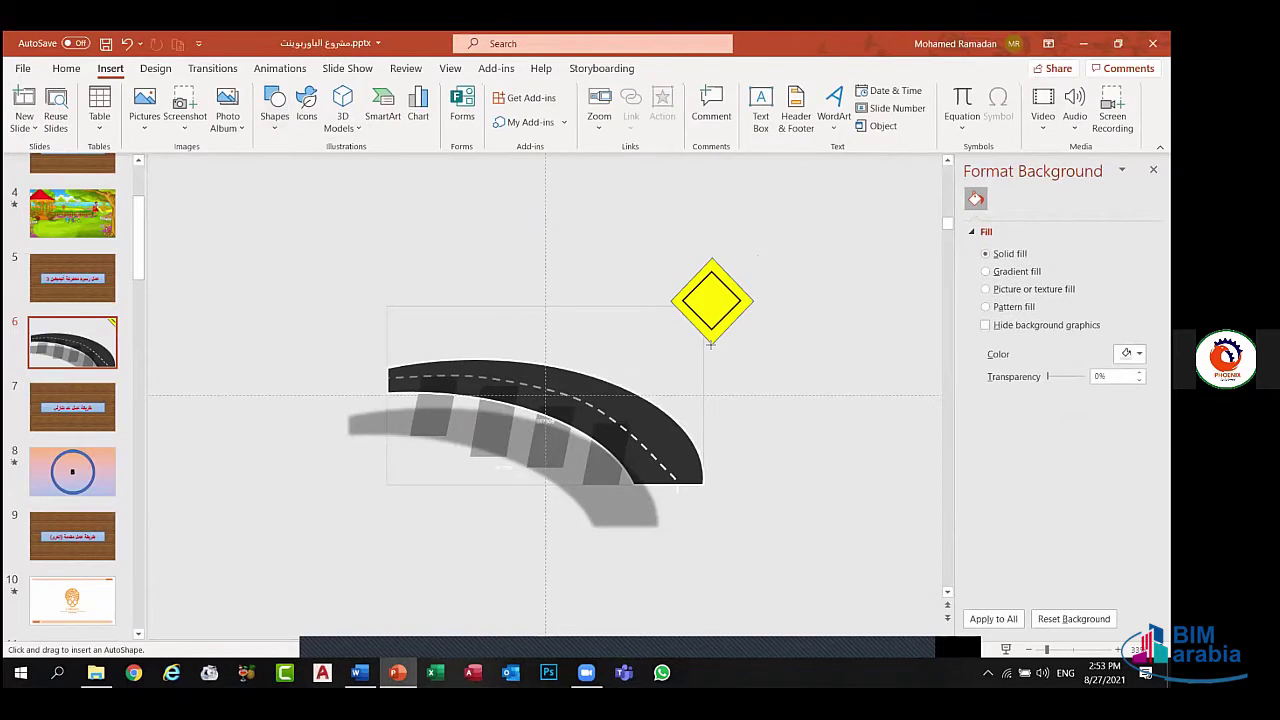
{"action": "mouse_move", "coordinate": [711, 343]}
{"action": "left_mouse_down"}
{"action": "mouse_move", "coordinate": [754, 422]}
{"action": "mouse_move", "coordinate": [722, 437]}
{"action": "mouse_move", "coordinate": [713, 418]}
{"action": "left_mouse_up"}
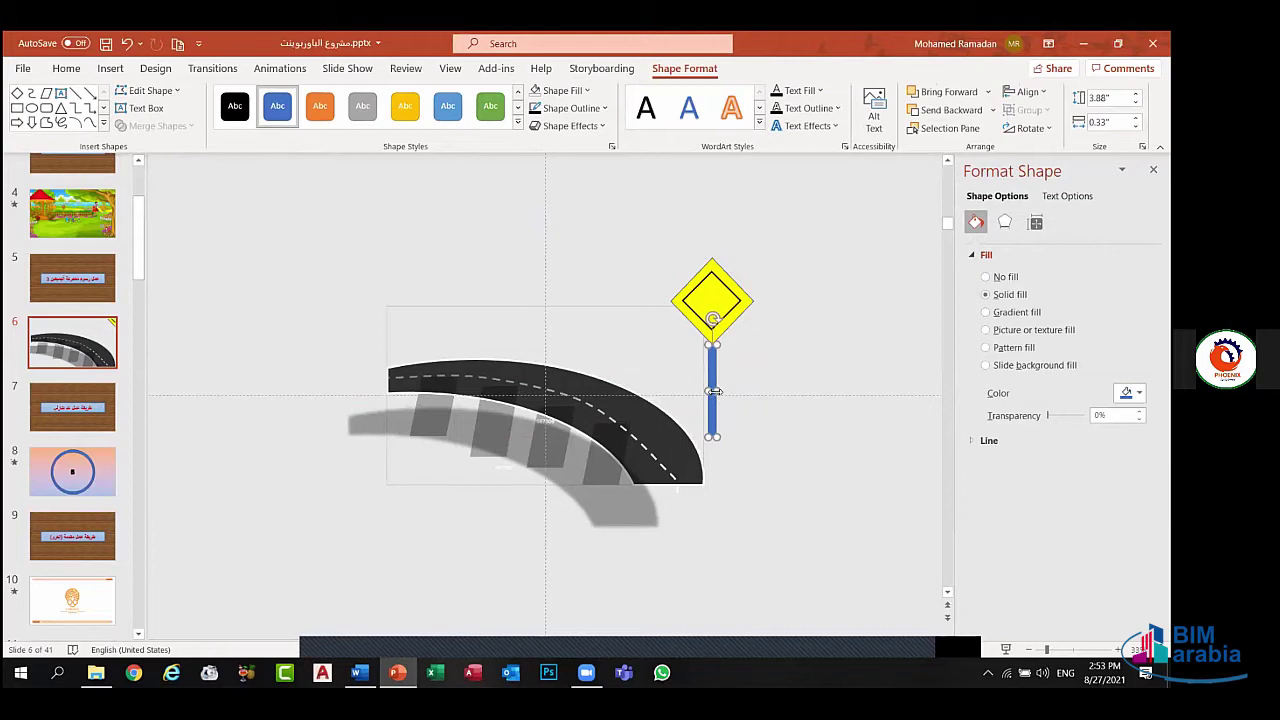
{"action": "left_click_drag", "start_coordinate": [716, 391], "coordinate": [721, 392]}
{"action": "key", "text": "Escape"}
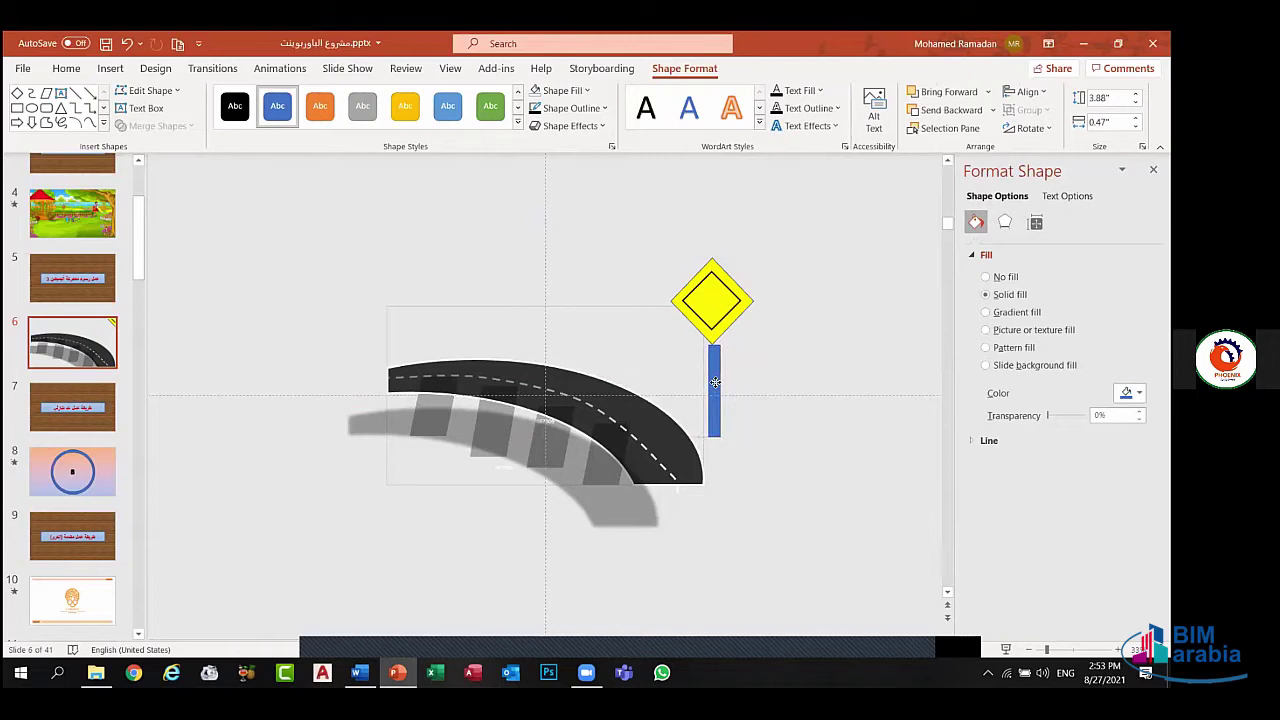
{"action": "left_click_drag", "start_coordinate": [715, 382], "coordinate": [713, 381]}
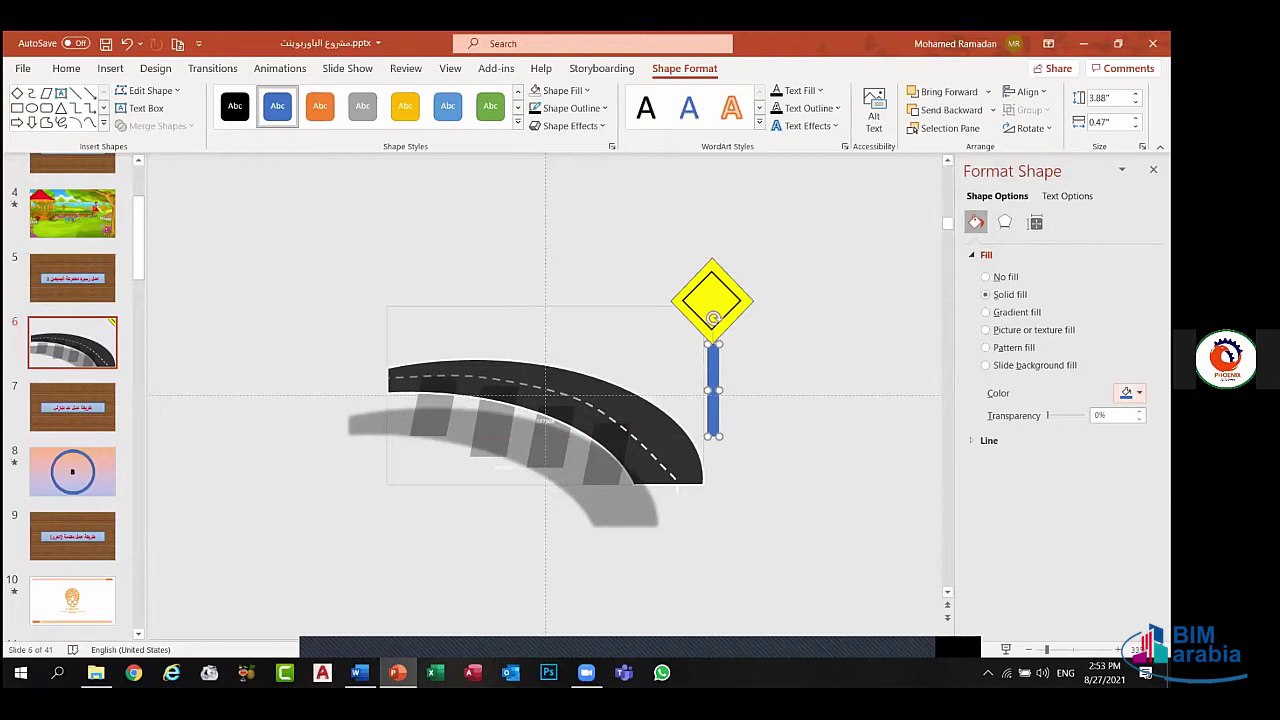
- Colour the post black and nudge it into place
{"action": "left_click", "coordinate": [1132, 392]}
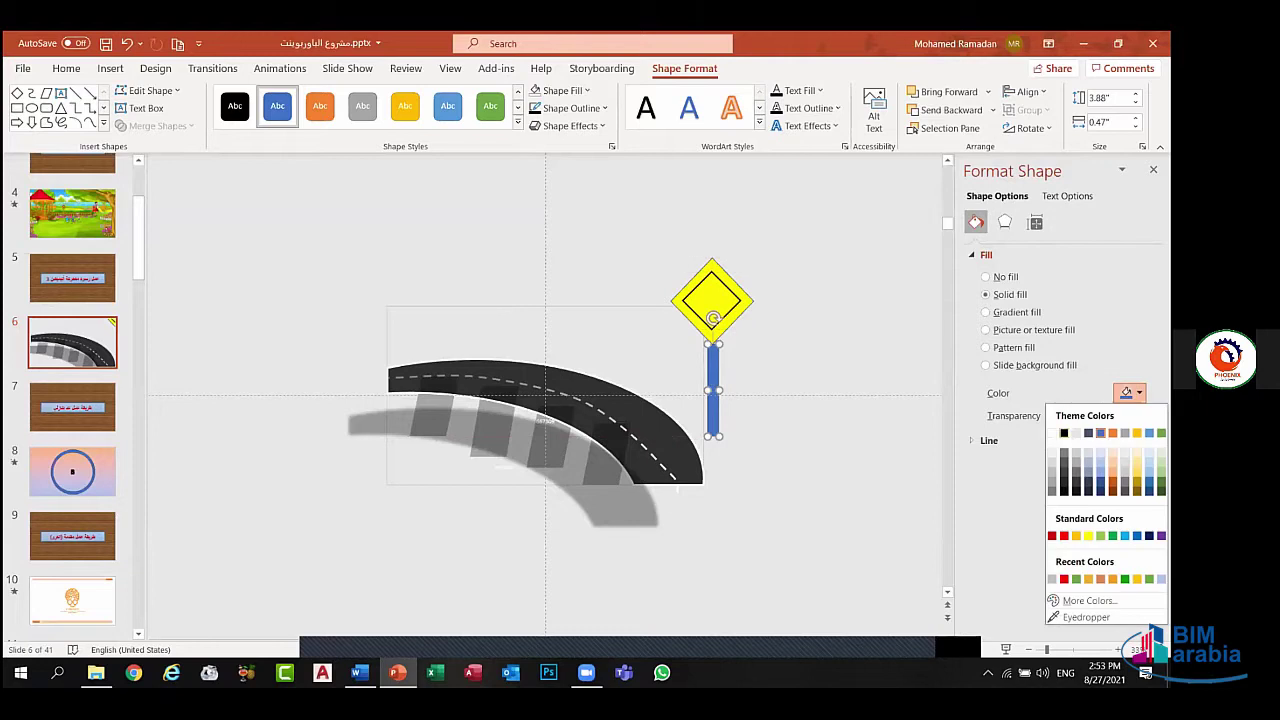
{"action": "left_click", "coordinate": [1064, 432]}
{"action": "left_click", "coordinate": [737, 371]}
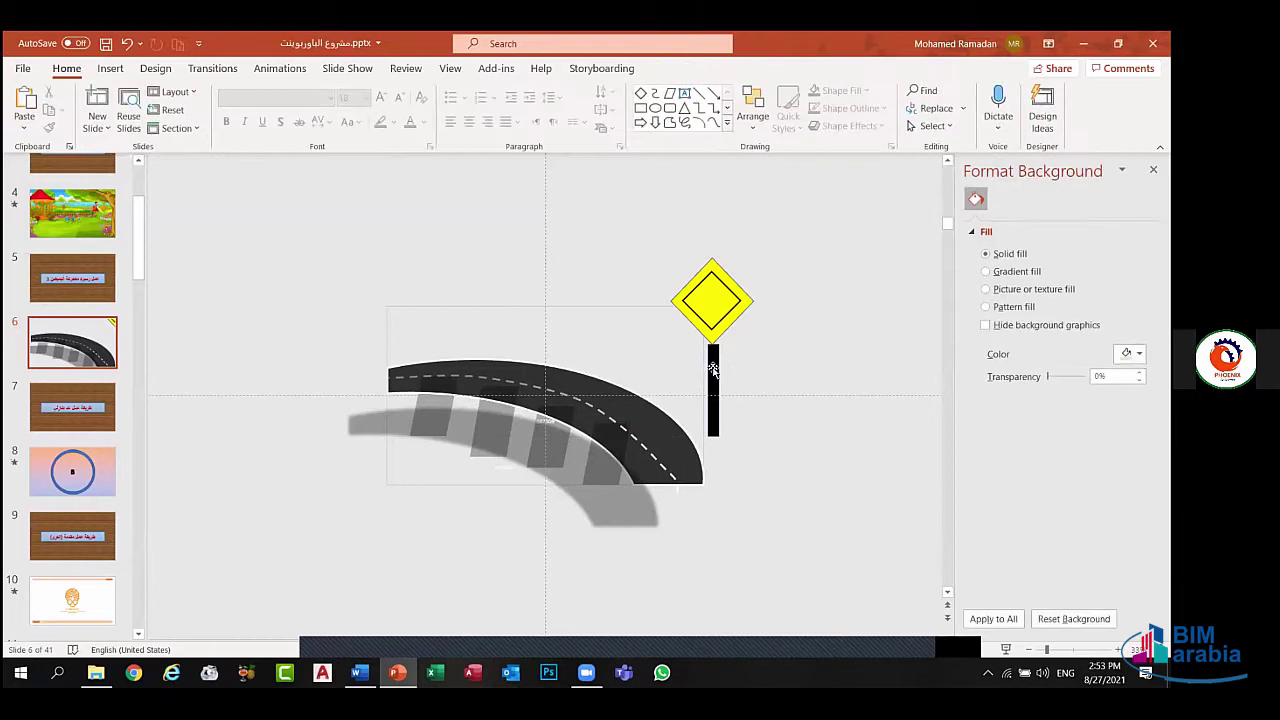
{"action": "left_click", "coordinate": [716, 368]}
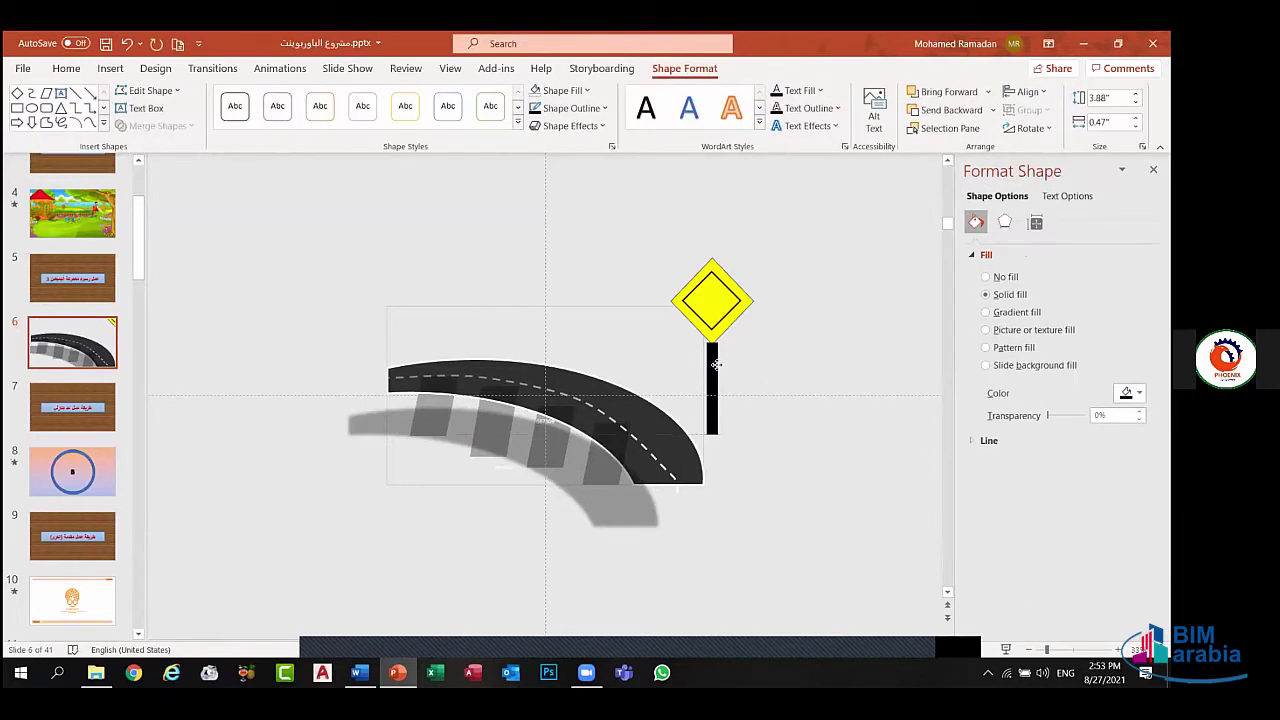
{"action": "left_click_drag", "start_coordinate": [716, 364], "coordinate": [714, 364]}
- Switch the post to a gradient fill with a black left stop and light right stop
{"action": "left_click", "coordinate": [986, 313]}
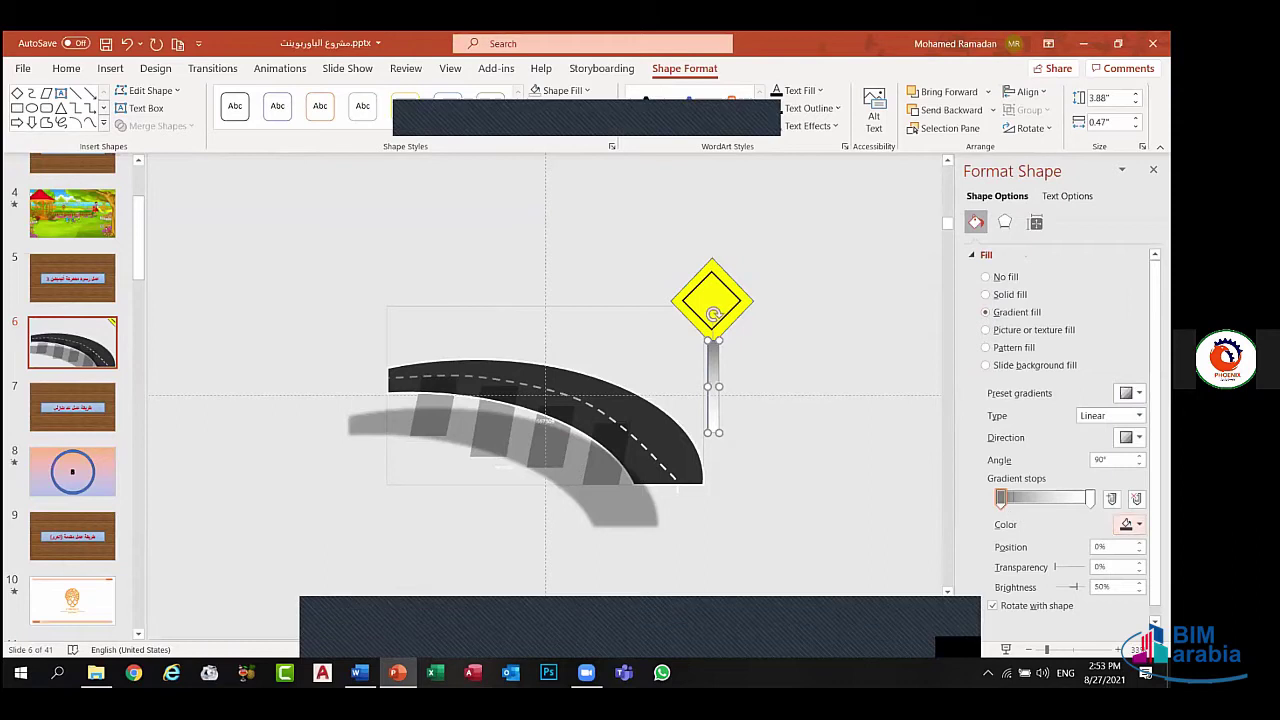
{"action": "left_click", "coordinate": [1128, 524]}
{"action": "left_click", "coordinate": [1068, 320]}
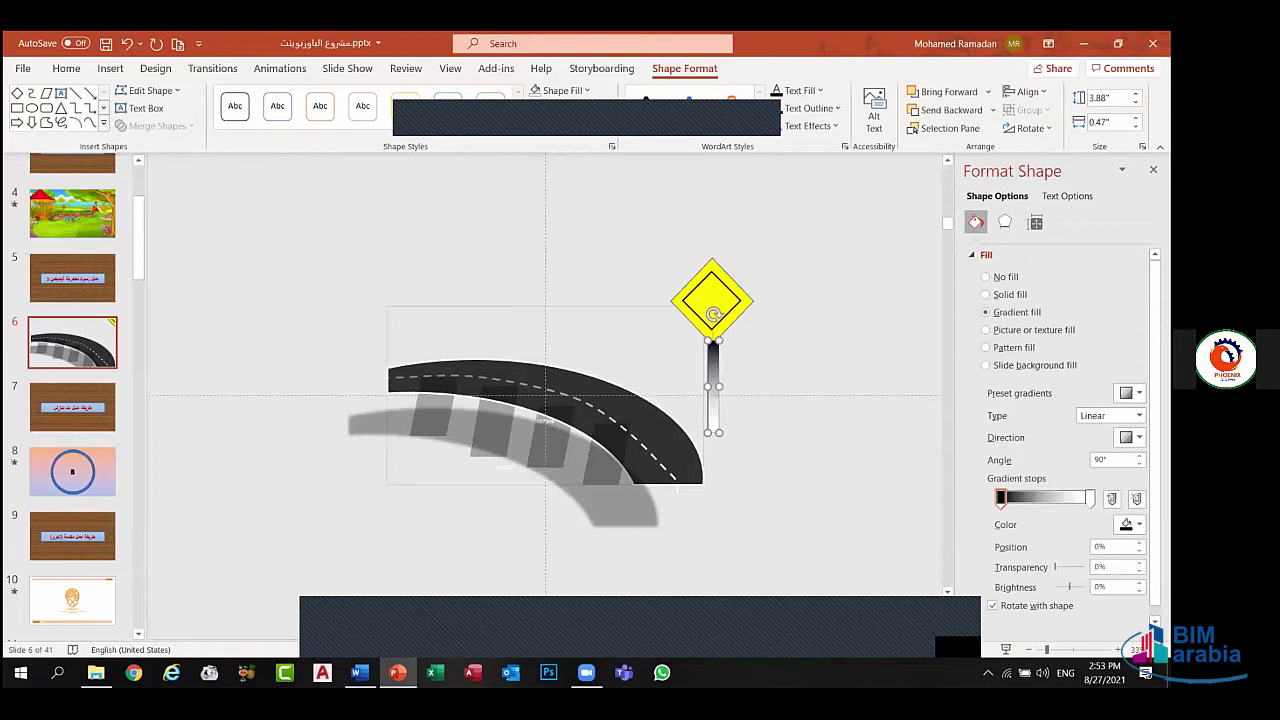
{"action": "left_click", "coordinate": [1089, 499]}
{"action": "left_click", "coordinate": [1130, 523]}
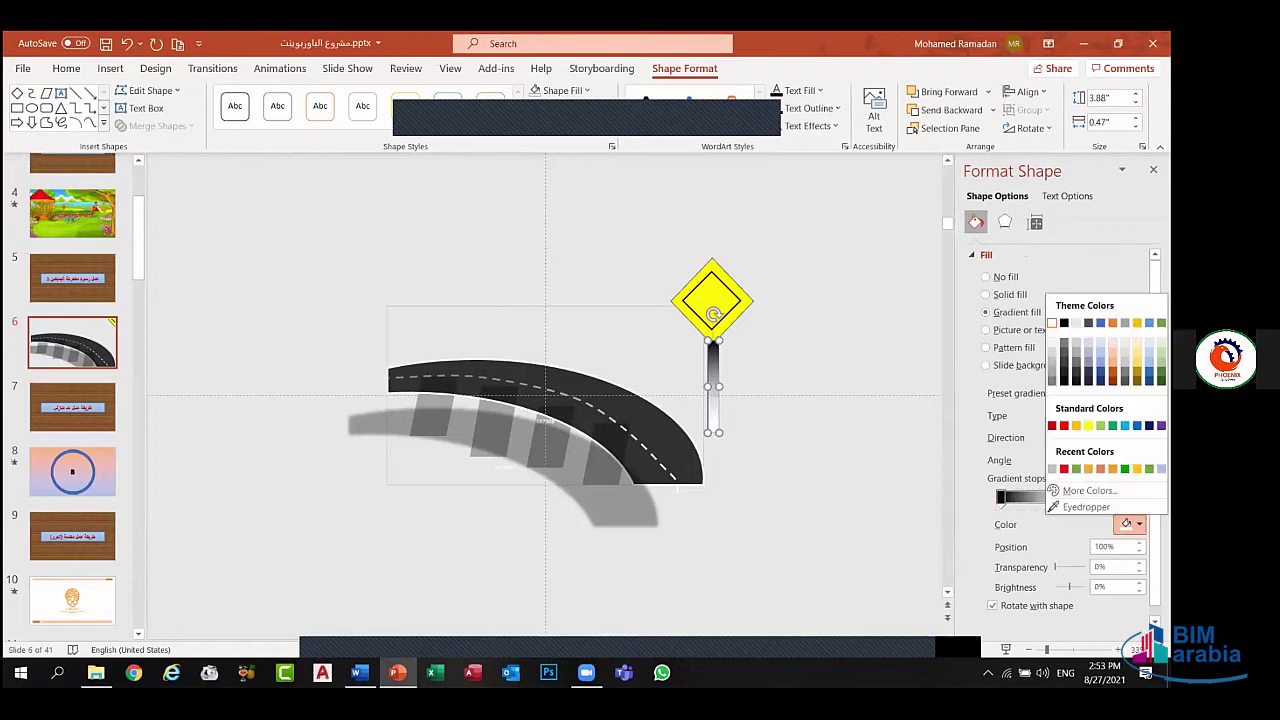
{"action": "left_click", "coordinate": [1053, 322]}
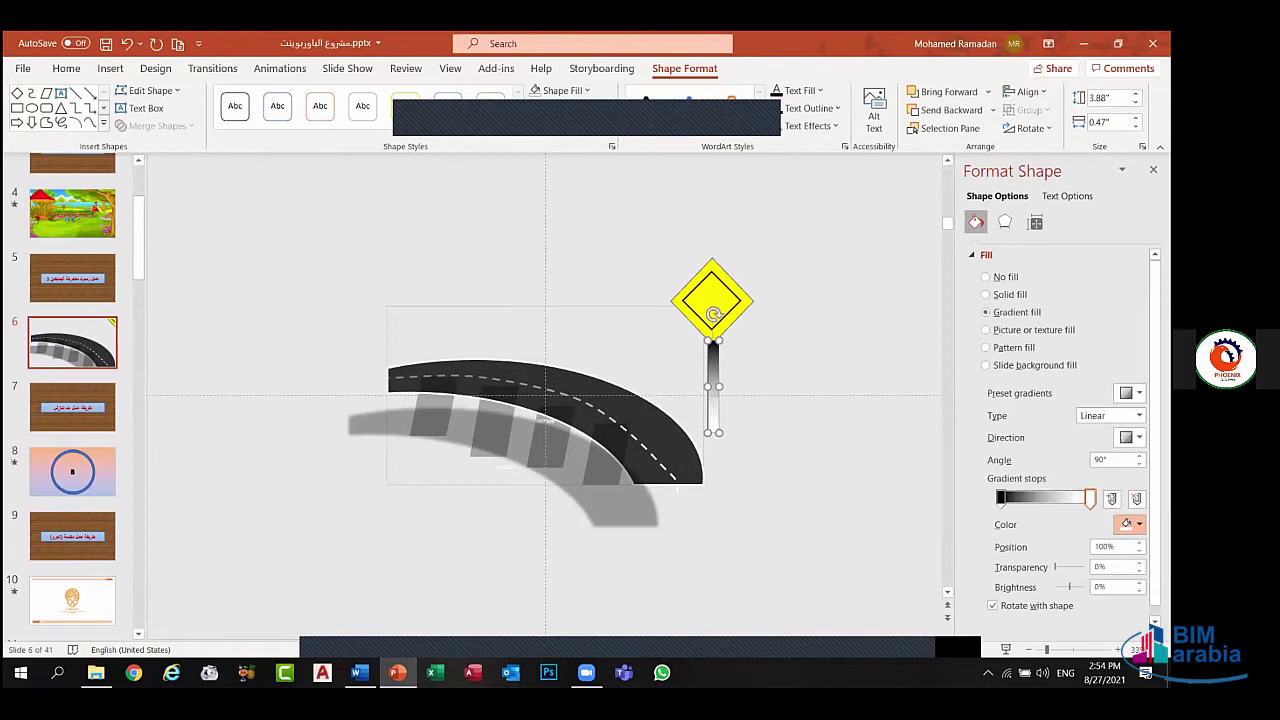
{"action": "left_click", "coordinate": [805, 337]}
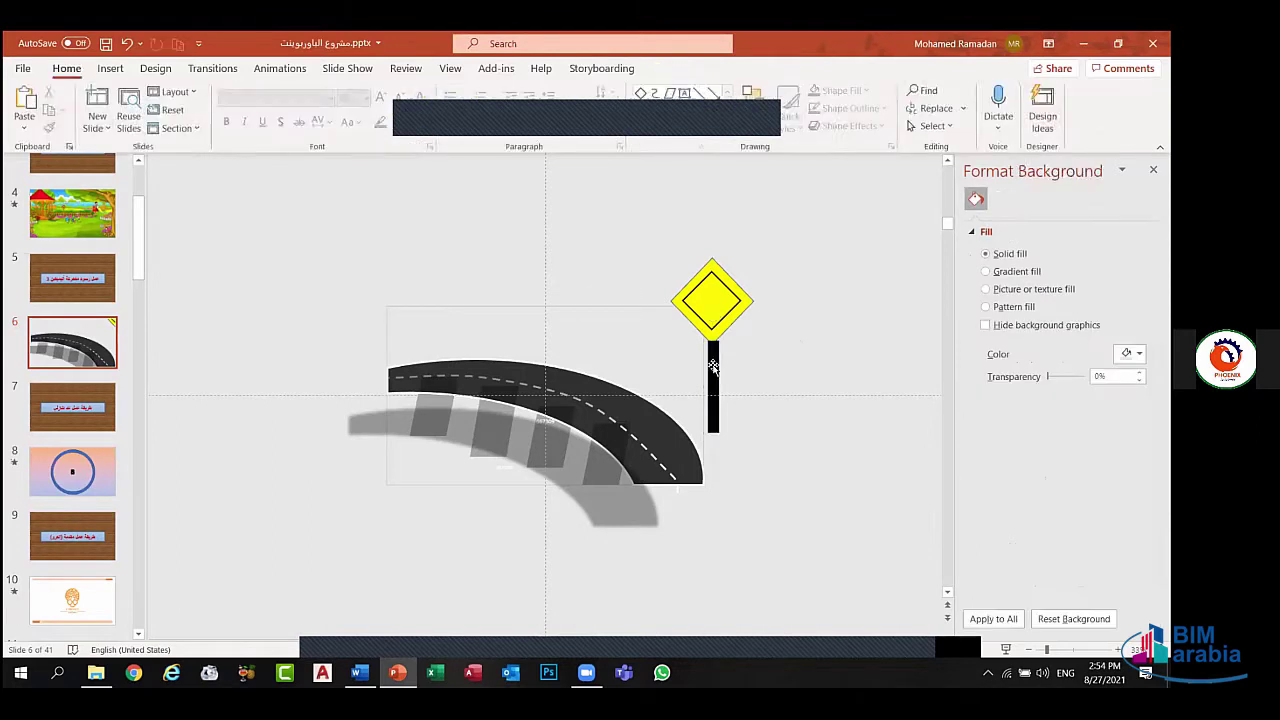
{"action": "left_click", "coordinate": [713, 367]}
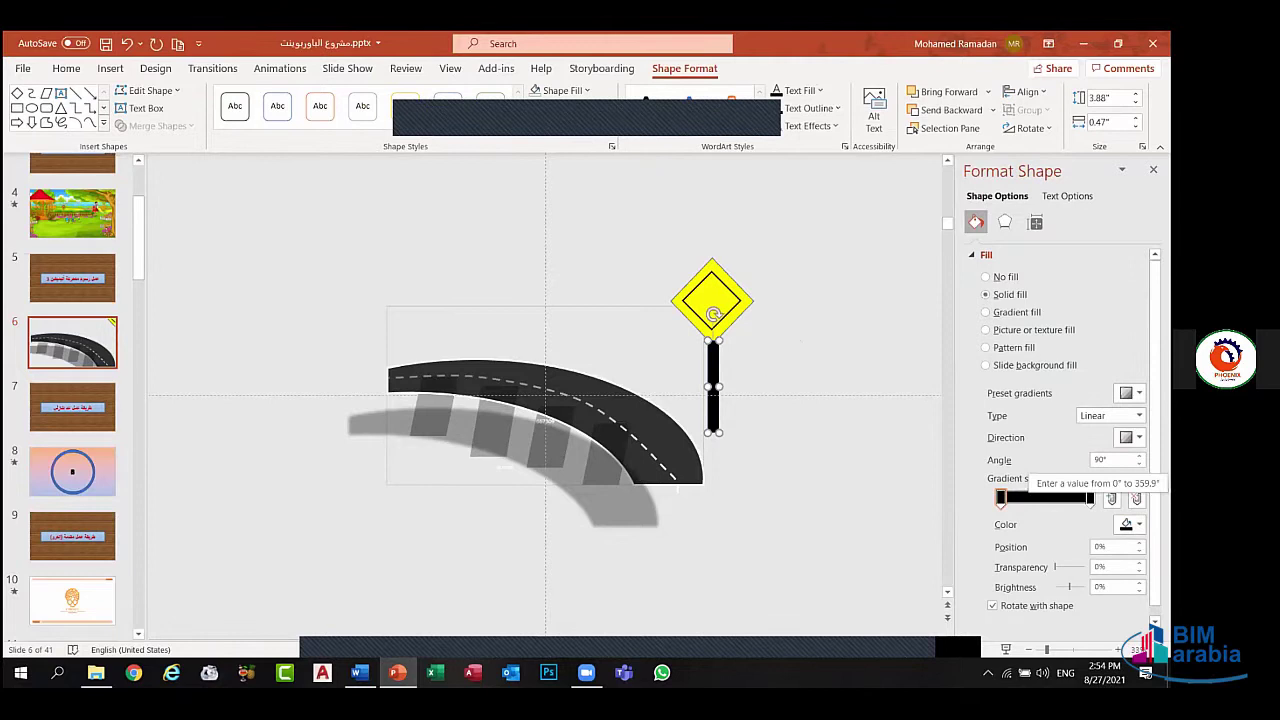
- Reposition the gradient stops and remove the extra 15% stop
{"action": "left_click", "coordinate": [1085, 497]}
{"action": "left_click_drag", "start_coordinate": [1082, 497], "coordinate": [1091, 497]}
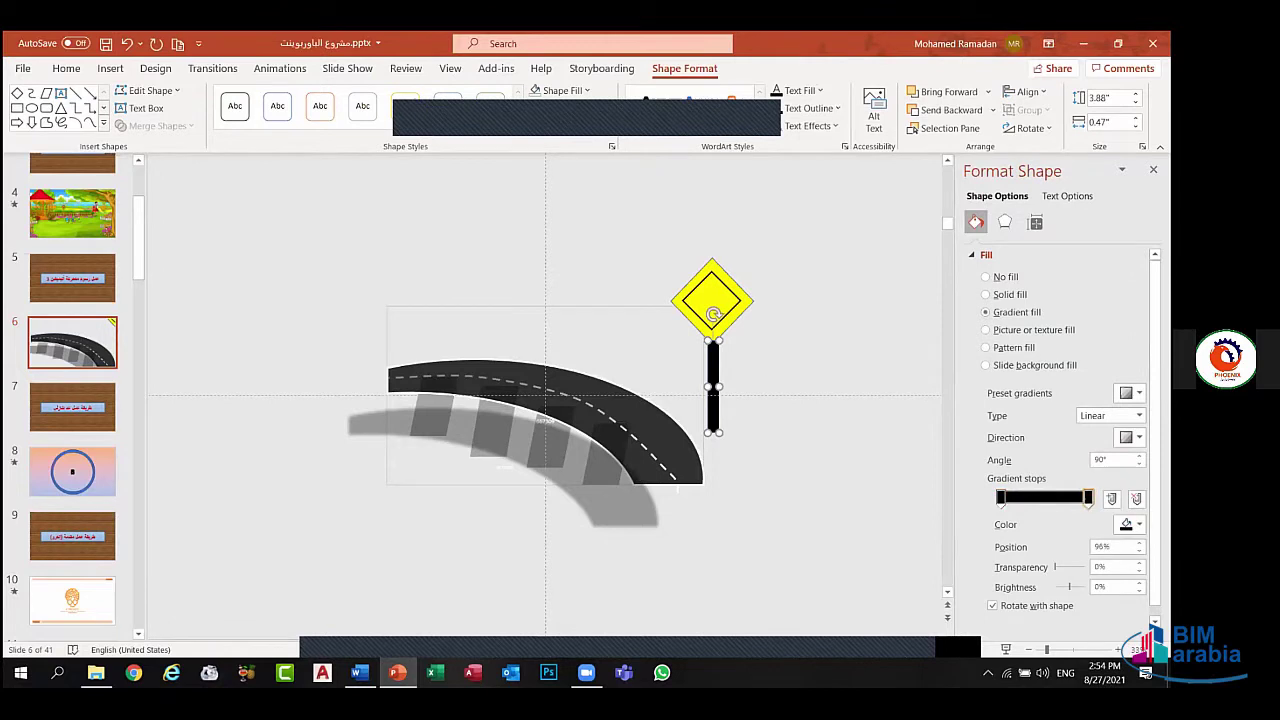
{"action": "left_click", "coordinate": [1003, 498]}
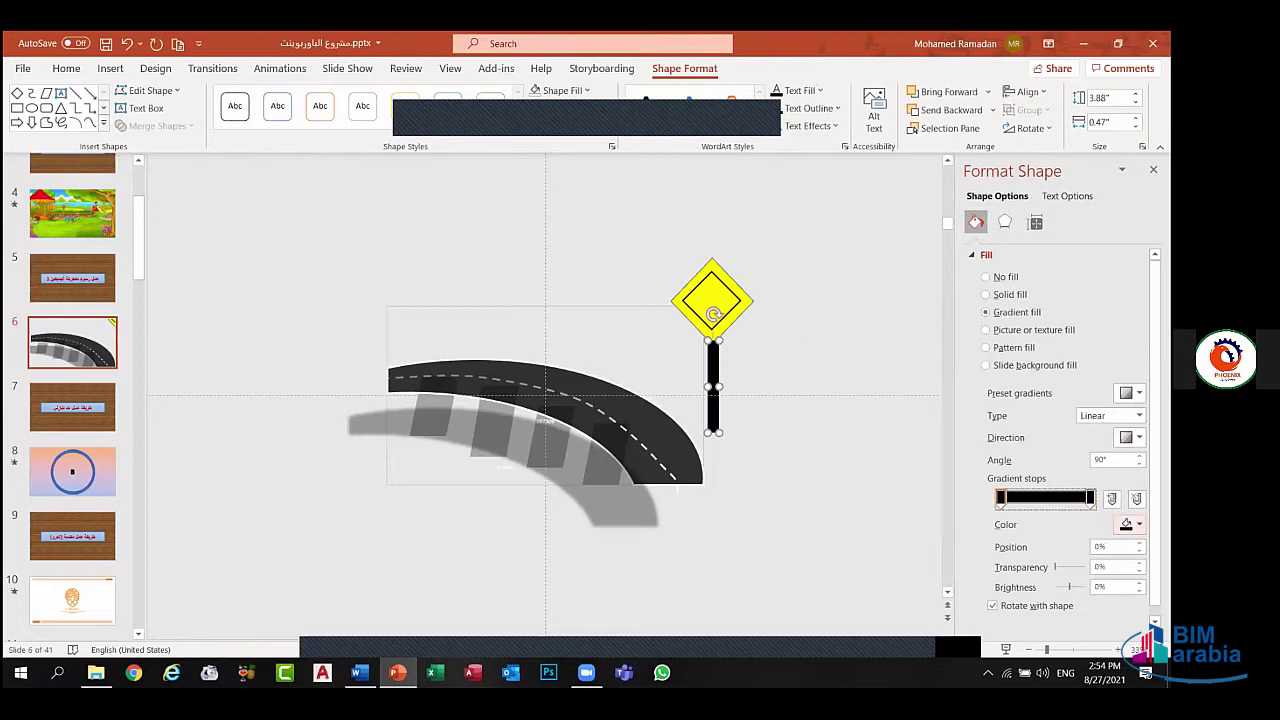
{"action": "left_click", "coordinate": [1127, 524]}
{"action": "left_click", "coordinate": [1014, 505]}
{"action": "left_click_drag", "start_coordinate": [1002, 498], "coordinate": [1016, 499]}
{"action": "left_click", "coordinate": [1136, 498]}
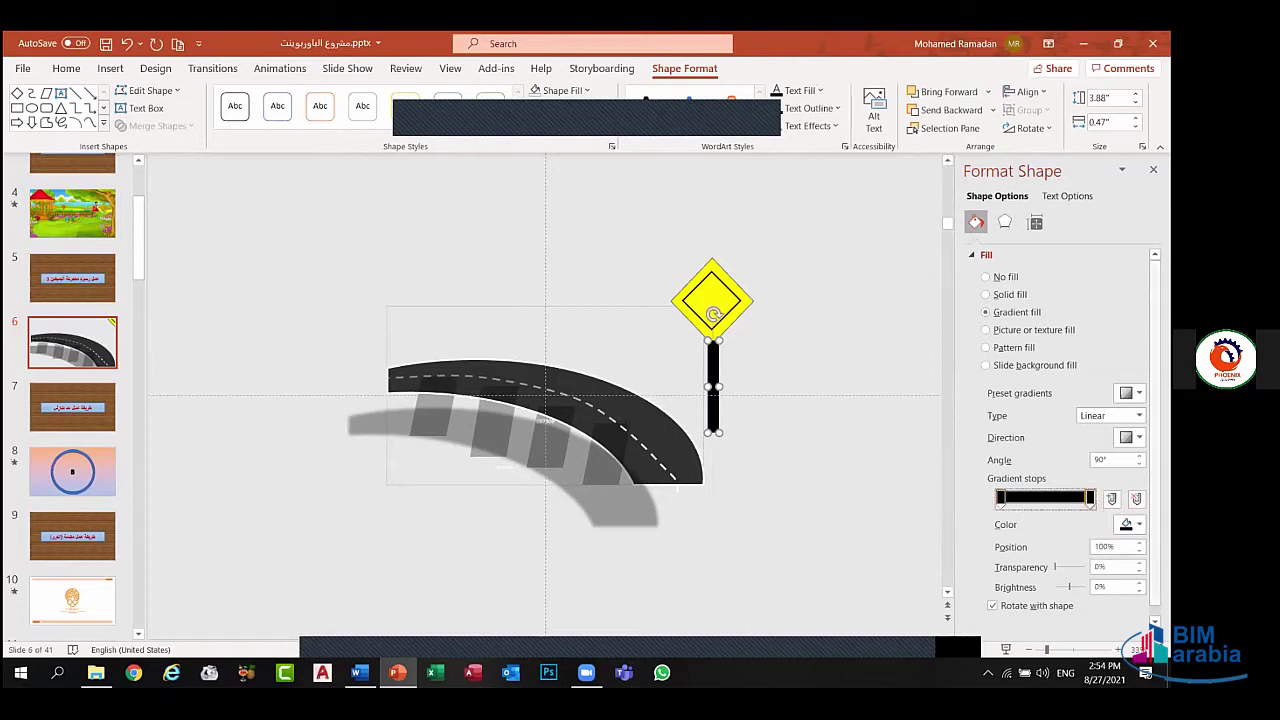
- Settle the right gradient stop on a grey shade at 50% brightness
{"action": "left_click", "coordinate": [1130, 524]}
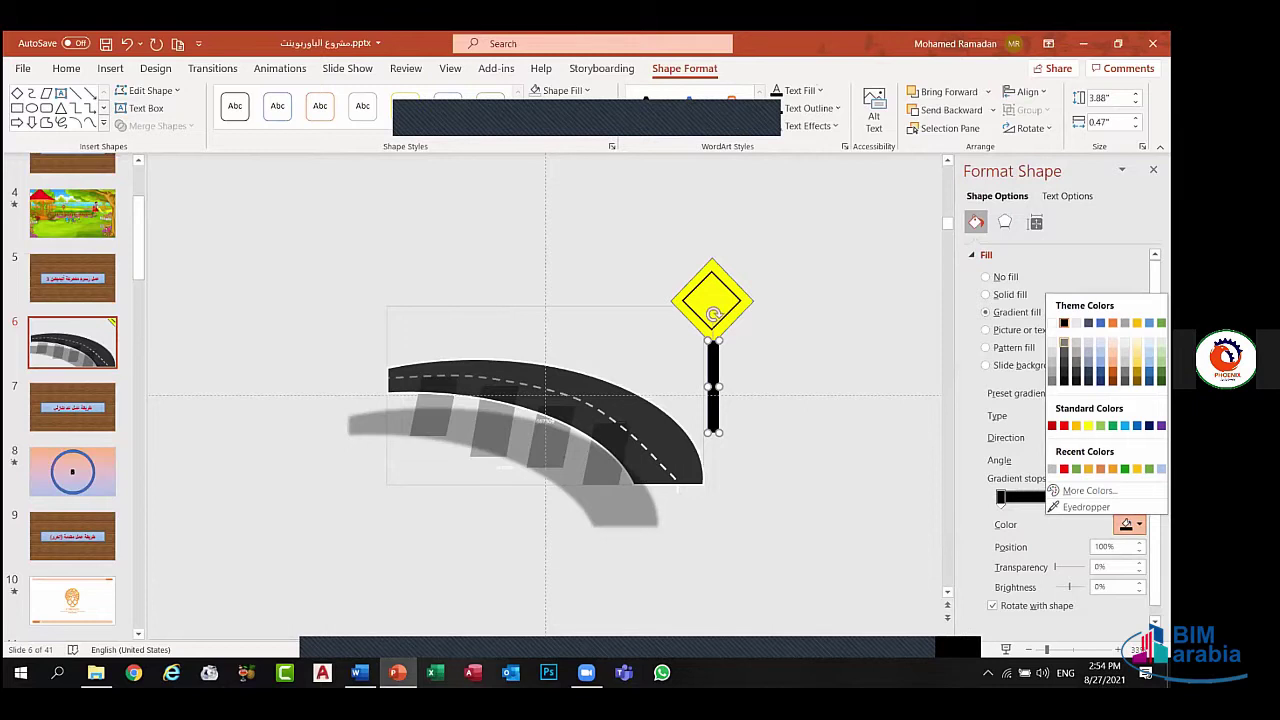
{"action": "left_click", "coordinate": [1064, 342]}
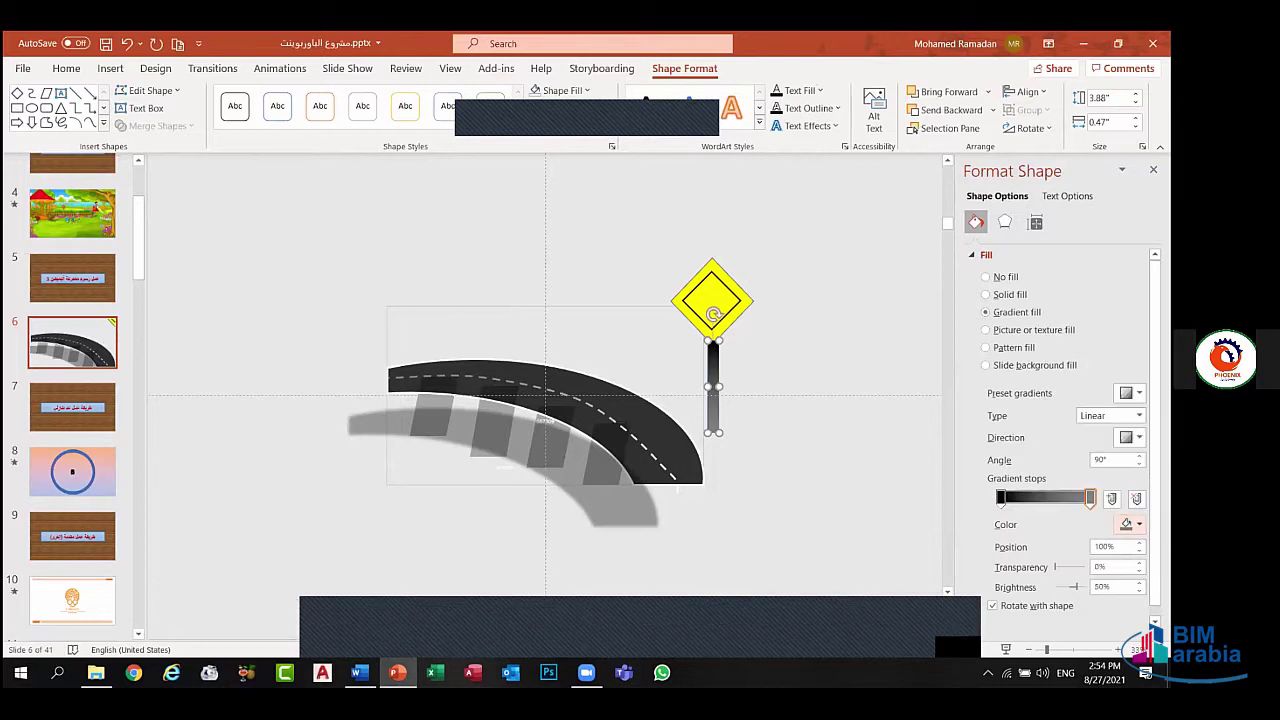
{"action": "left_click", "coordinate": [1130, 524]}
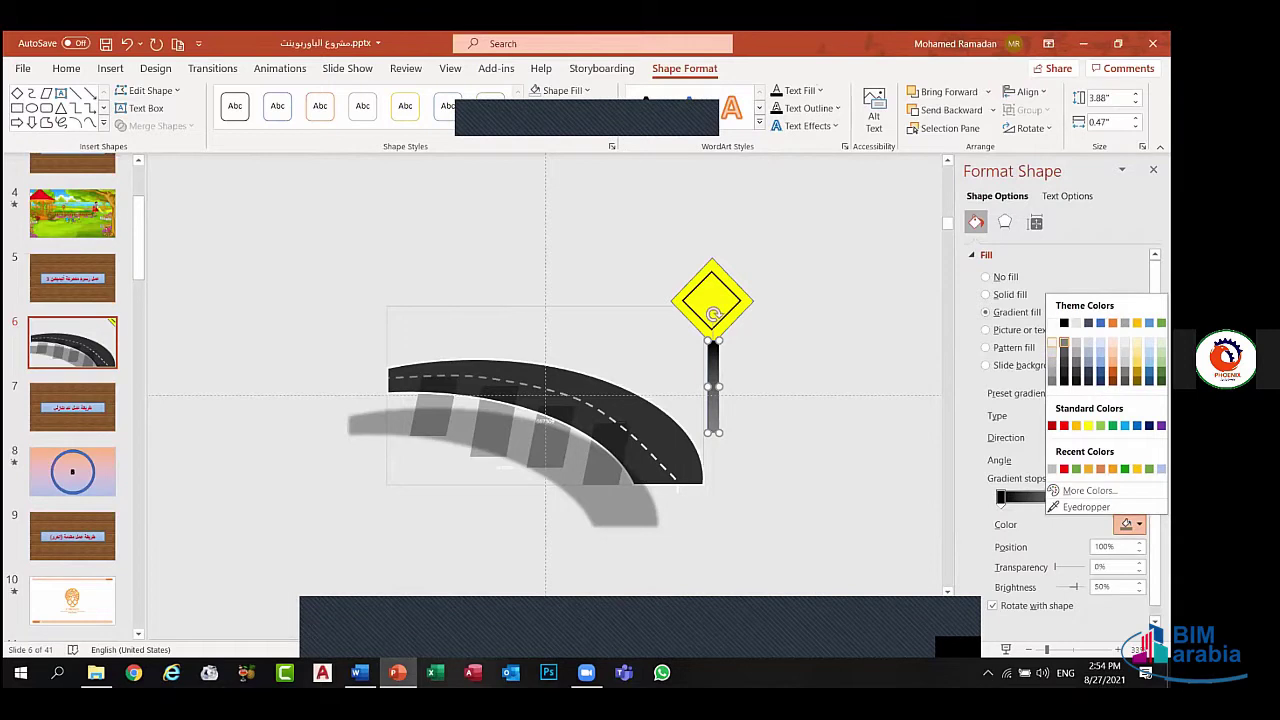
{"action": "left_click", "coordinate": [1052, 342]}
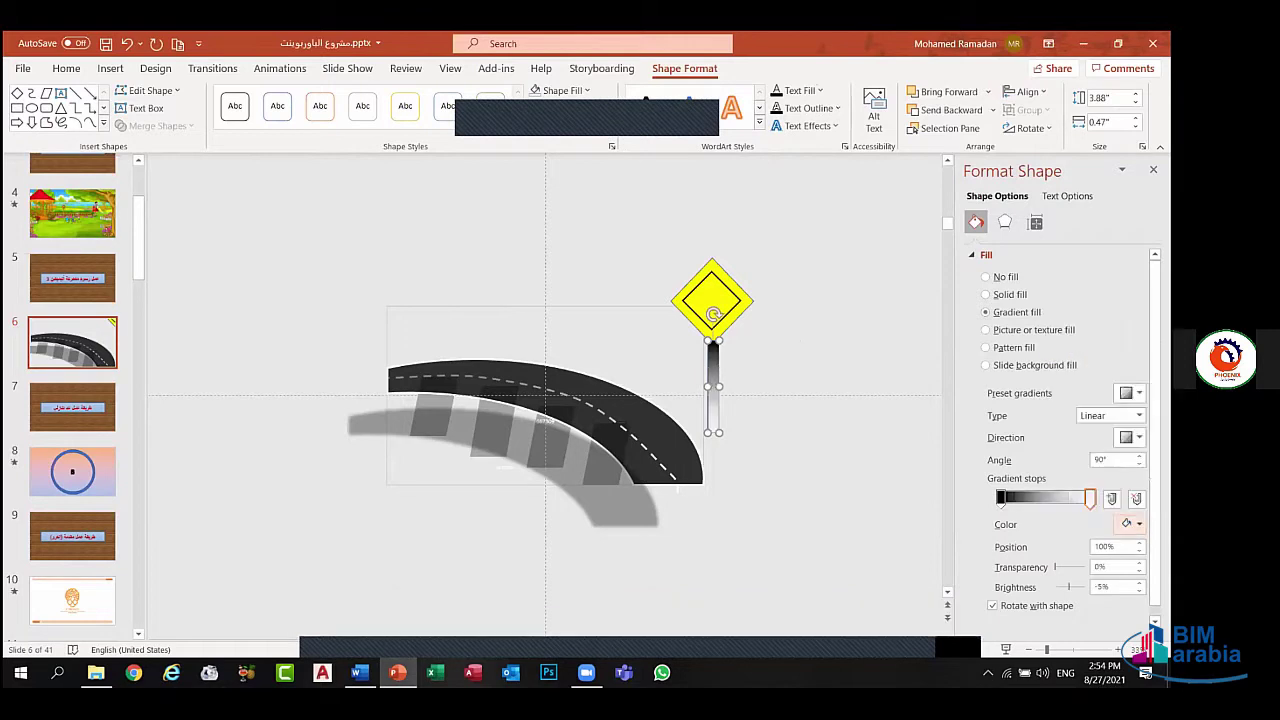
{"action": "left_click", "coordinate": [1130, 524]}
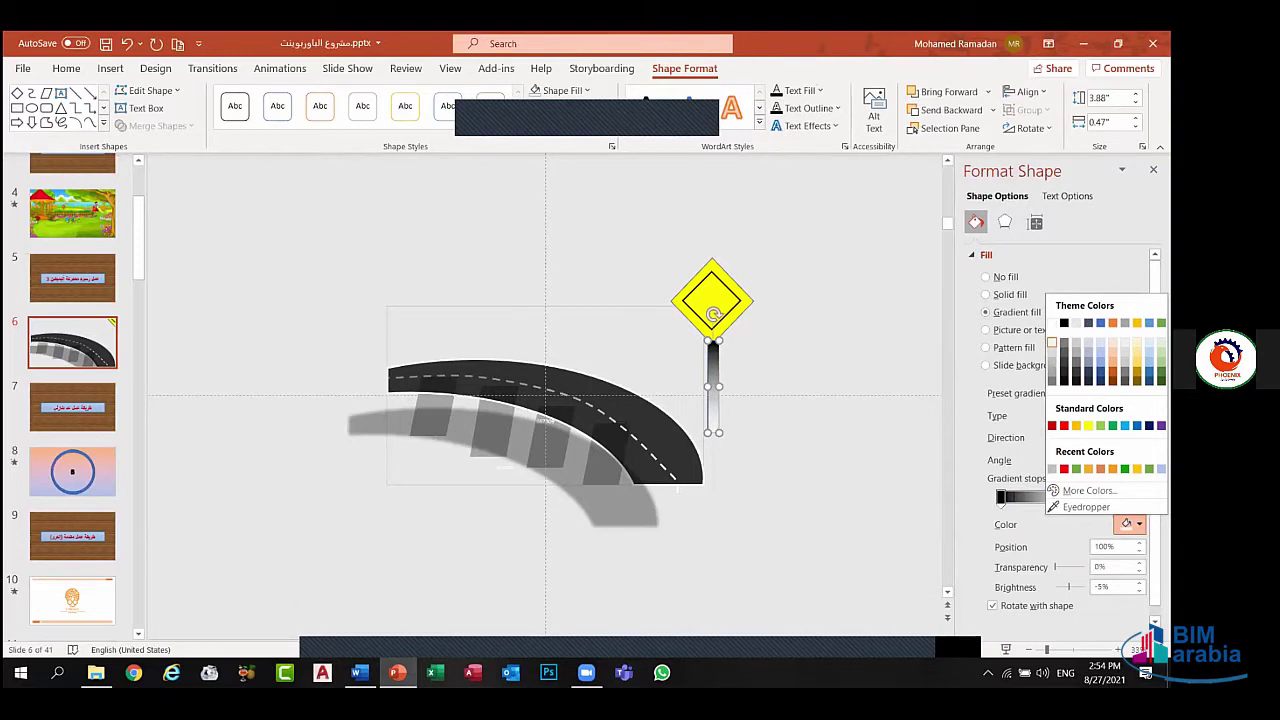
{"action": "left_click", "coordinate": [1064, 342]}
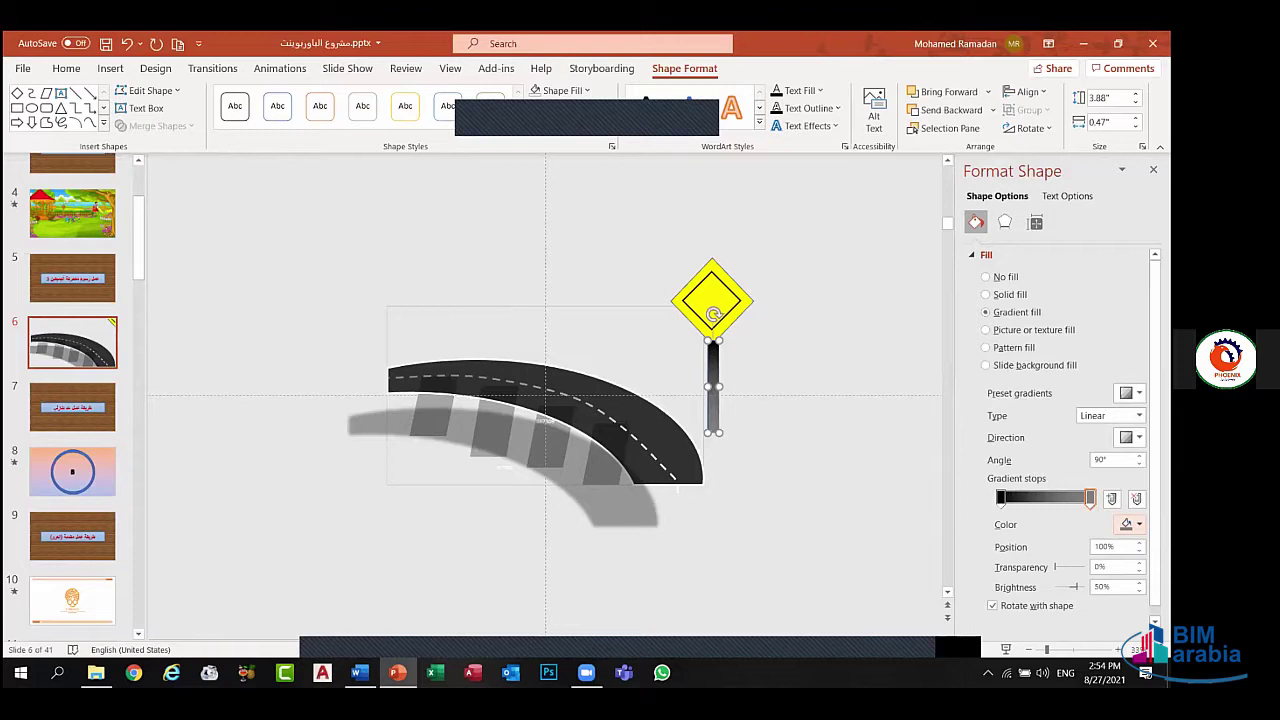
- Add gradient stops at 61% and 78%, making the 78% and rightmost stops white
{"action": "left_click", "coordinate": [1055, 498]}
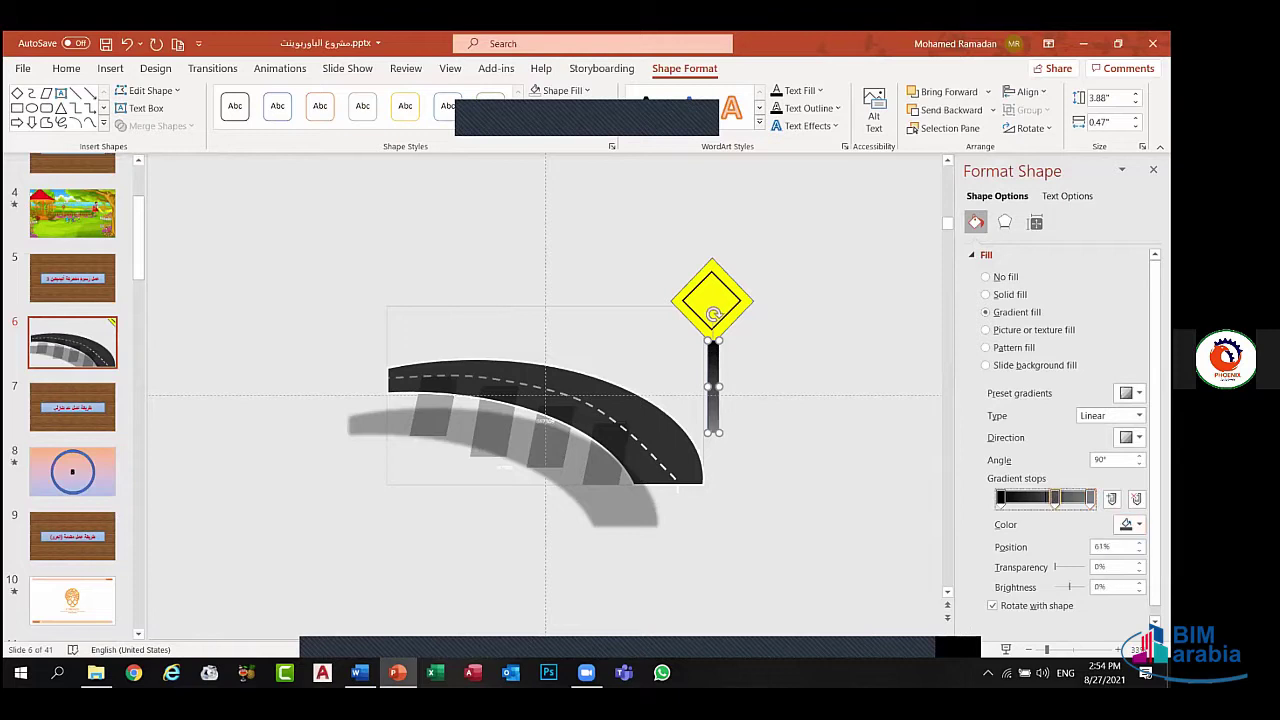
{"action": "left_click", "coordinate": [1090, 498]}
{"action": "left_click", "coordinate": [1138, 524]}
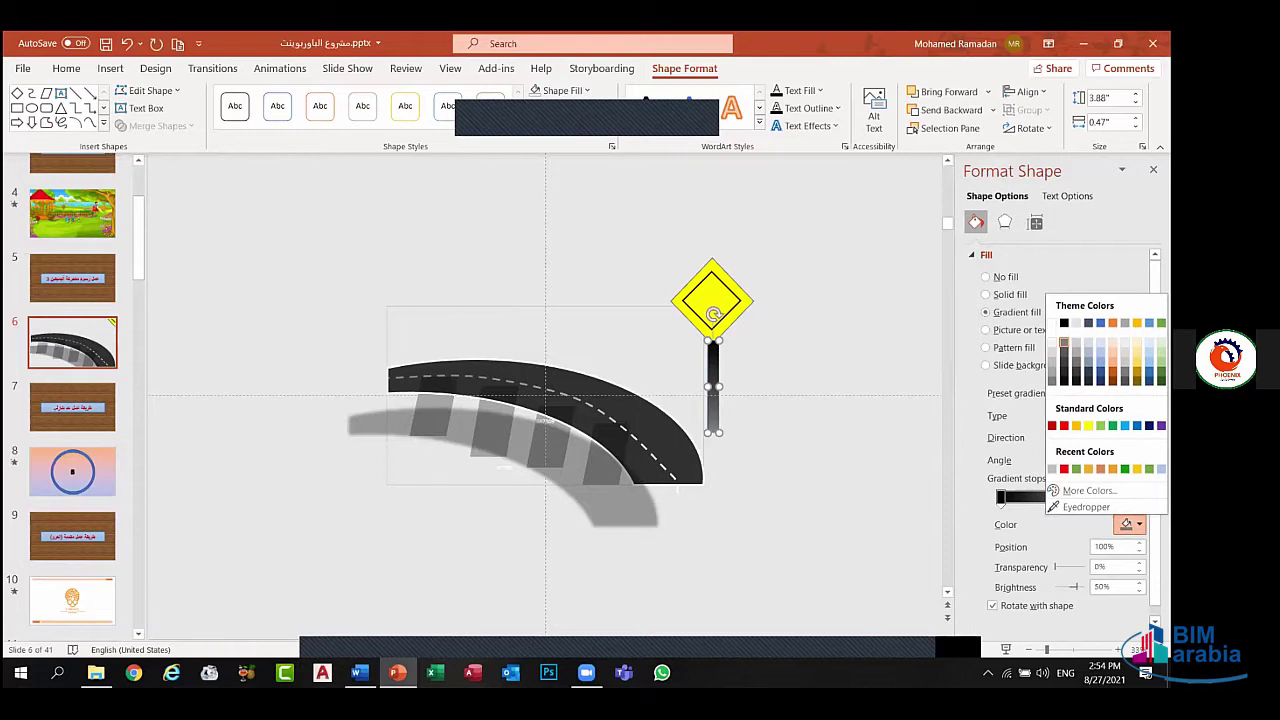
{"action": "left_click", "coordinate": [1052, 322]}
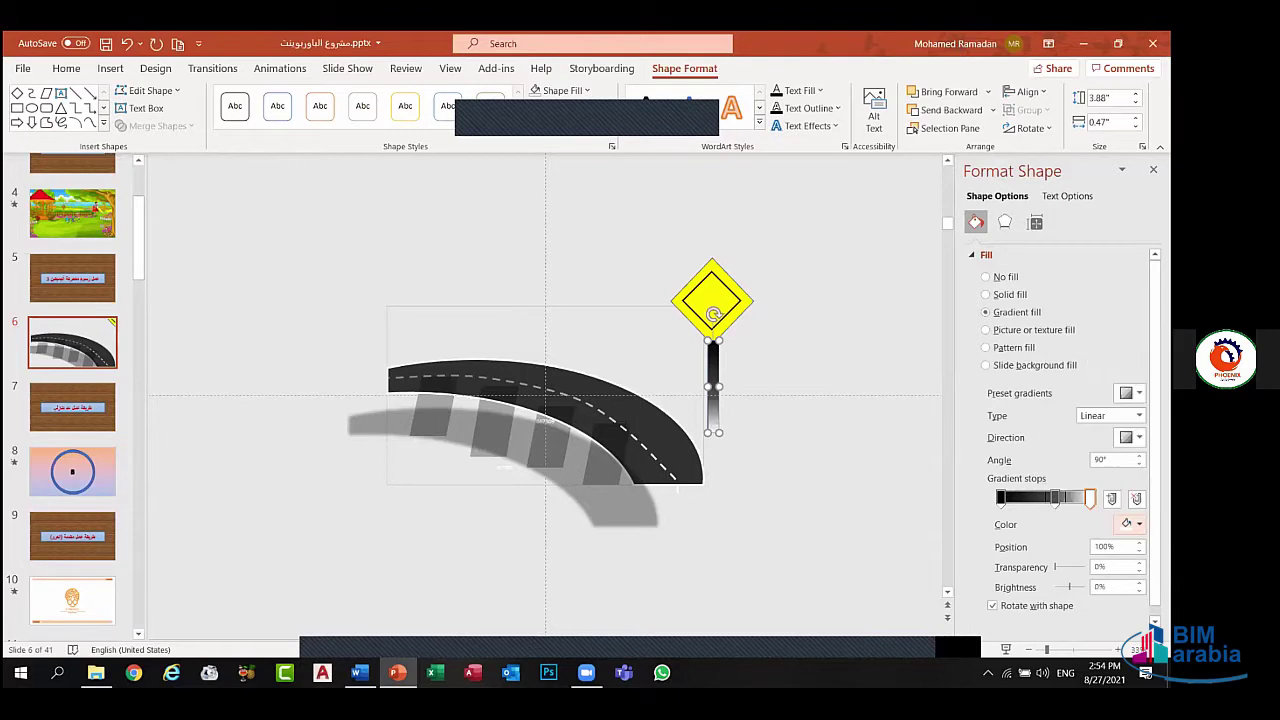
{"action": "left_click", "coordinate": [1070, 498]}
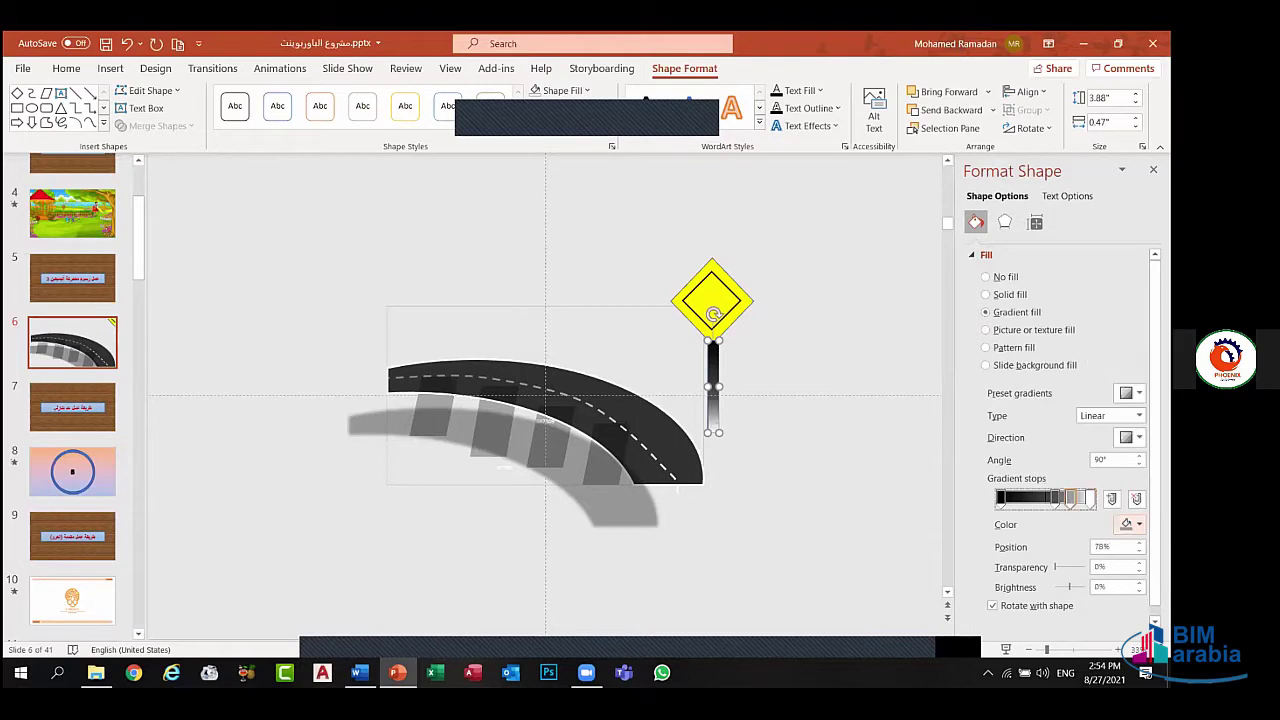
{"action": "left_click", "coordinate": [1130, 524]}
{"action": "left_click", "coordinate": [1052, 322]}
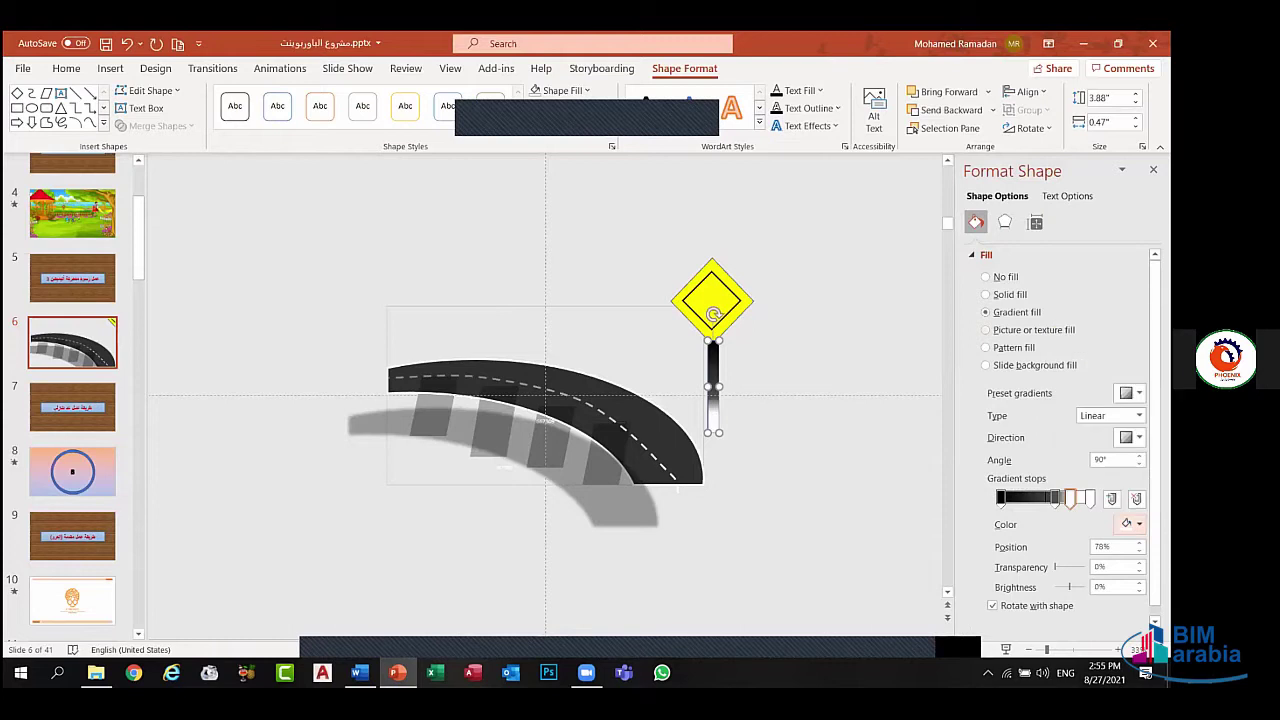
{"action": "left_click", "coordinate": [1071, 498]}
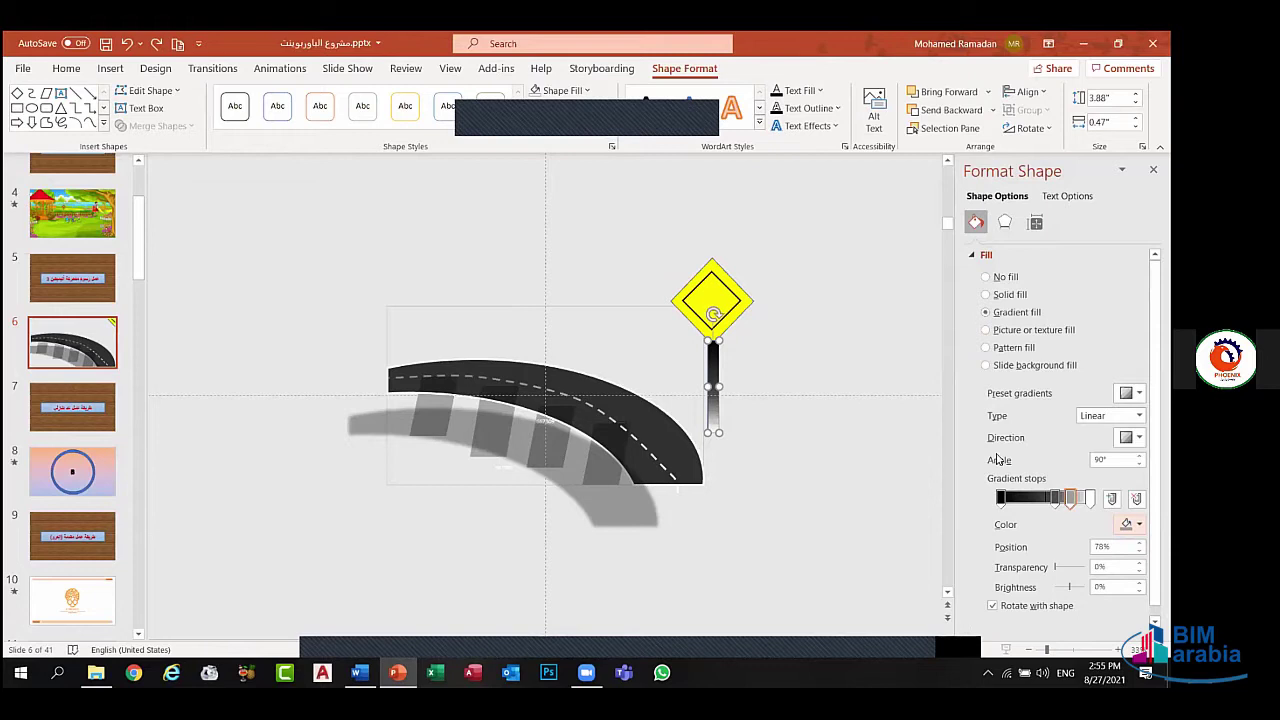
- Colour the 61% stop mid grey and adjust its brightness
{"action": "left_click", "coordinate": [1055, 497]}
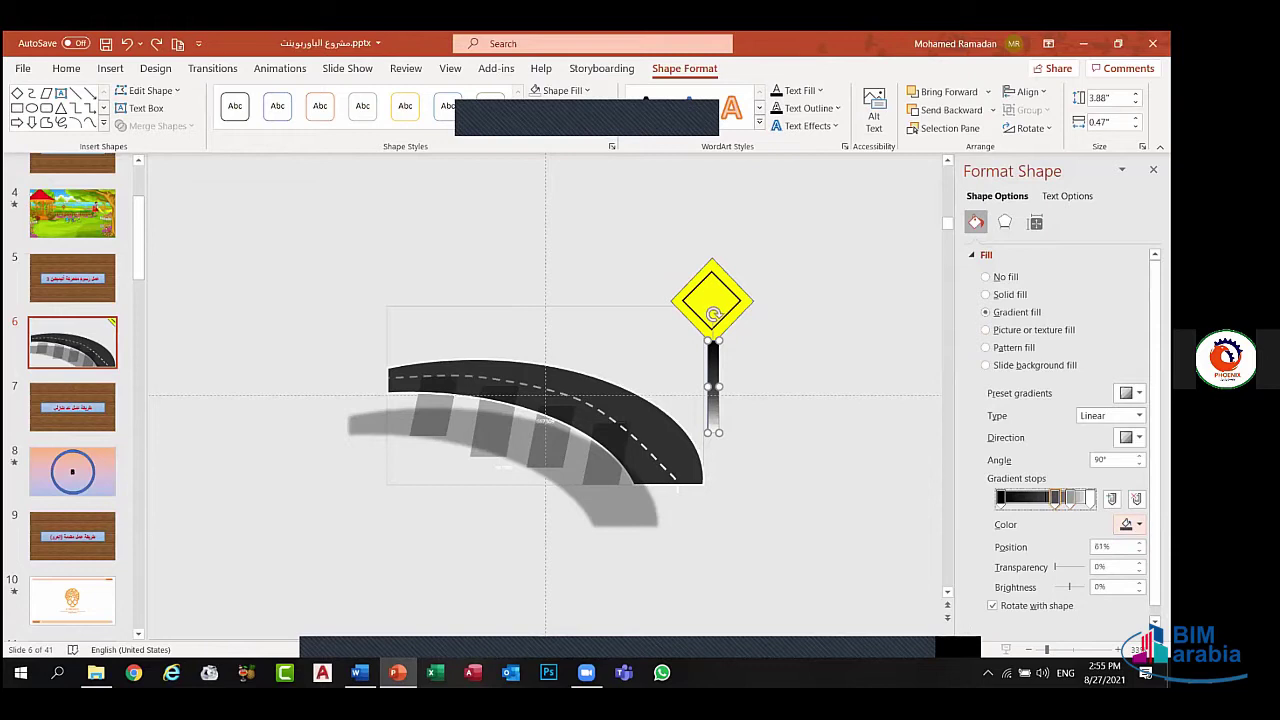
{"action": "left_click", "coordinate": [1130, 524]}
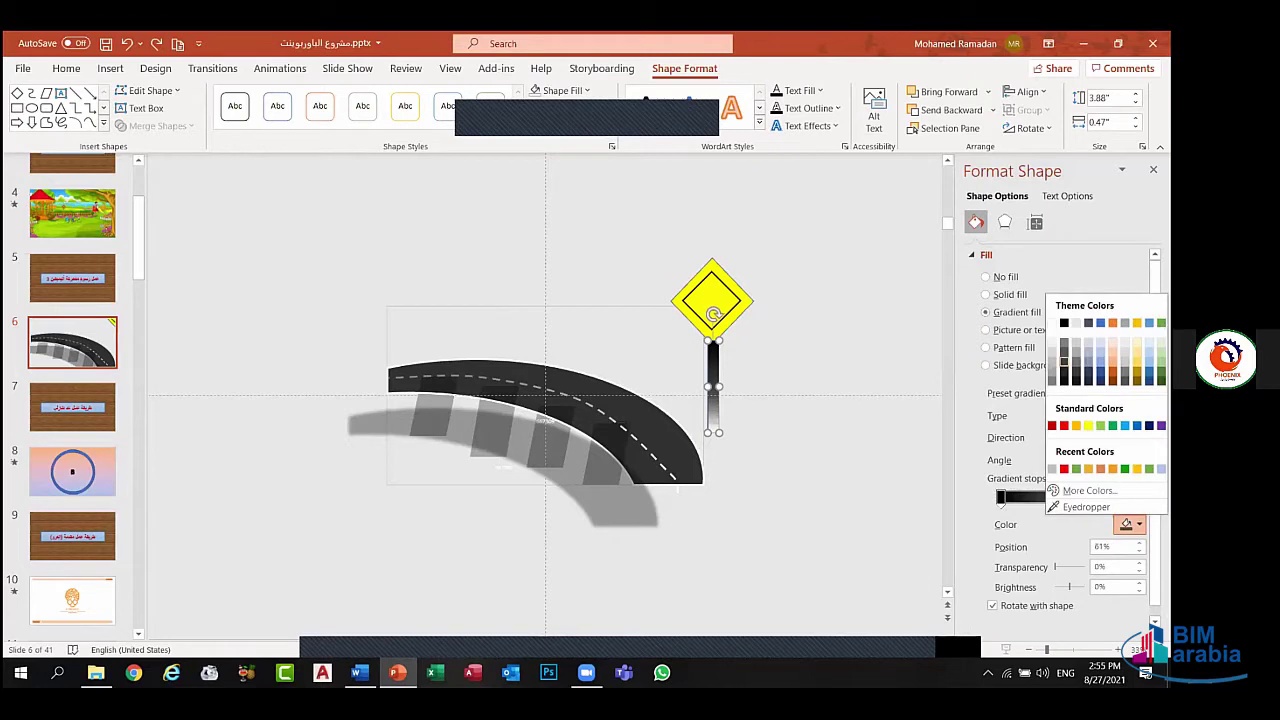
{"action": "left_click", "coordinate": [1064, 362]}
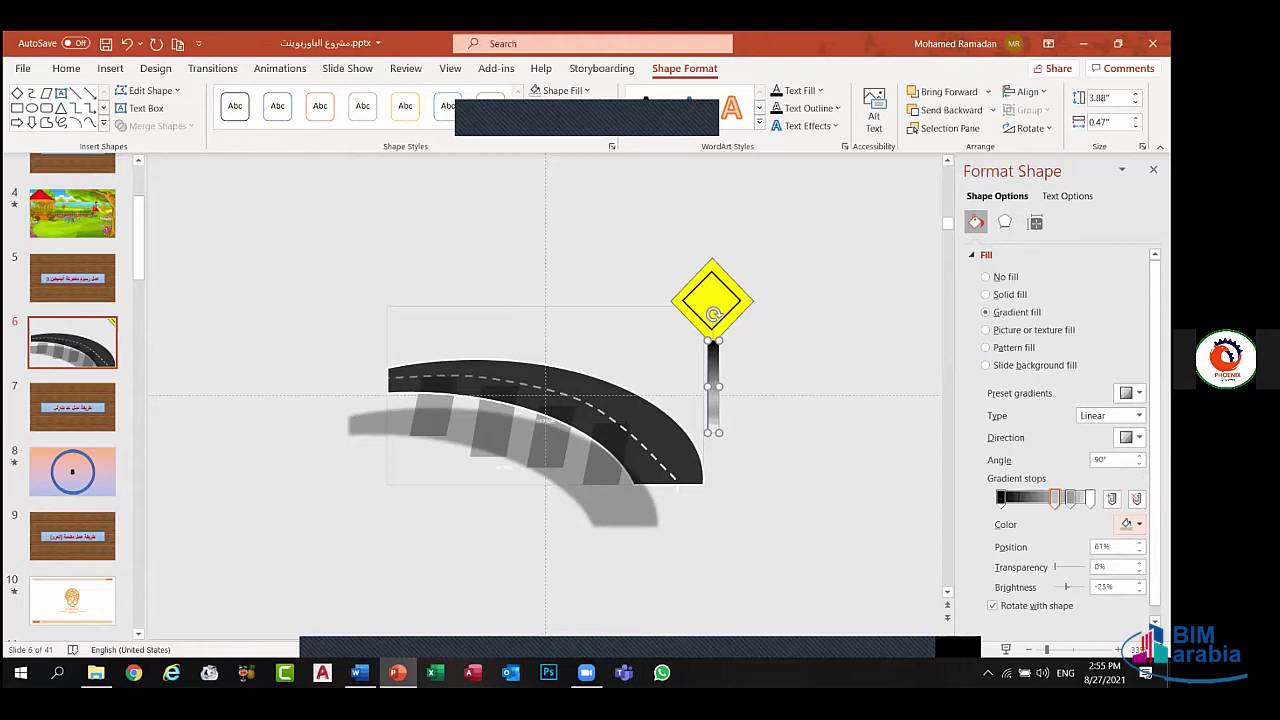
{"action": "left_click_drag", "start_coordinate": [1066, 587], "coordinate": [1070, 587]}
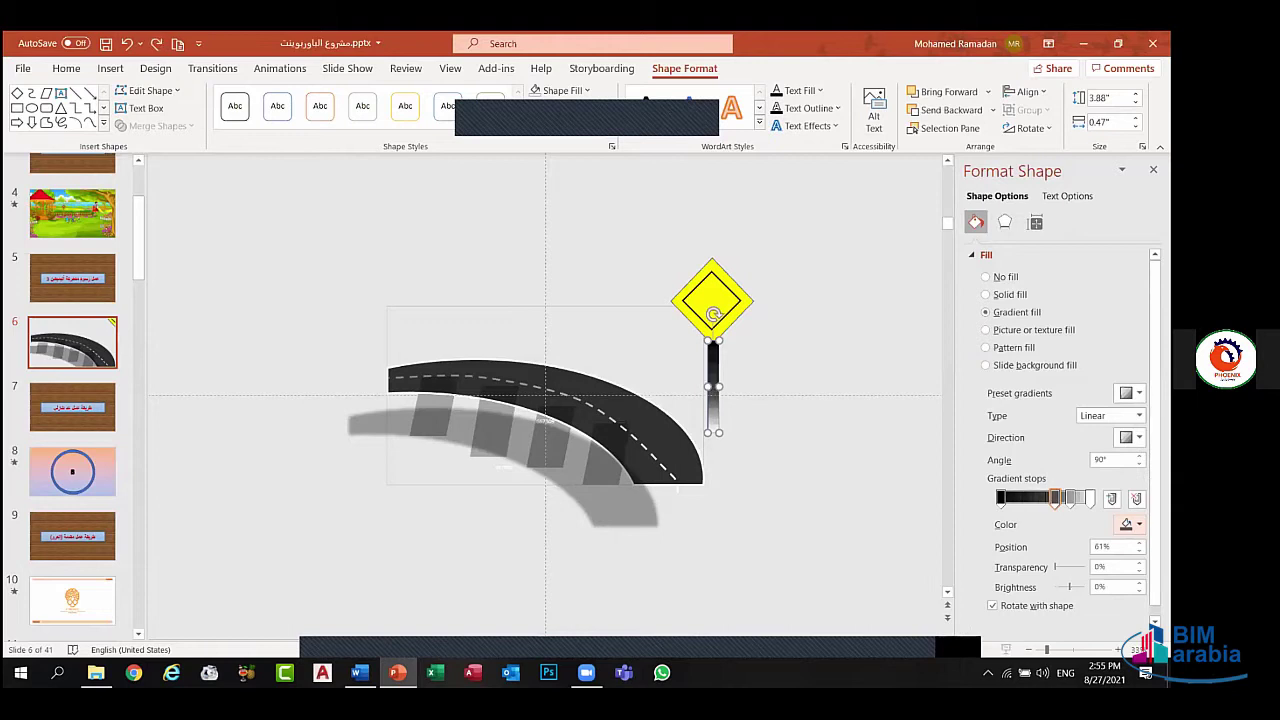
{"action": "left_click", "coordinate": [1130, 524]}
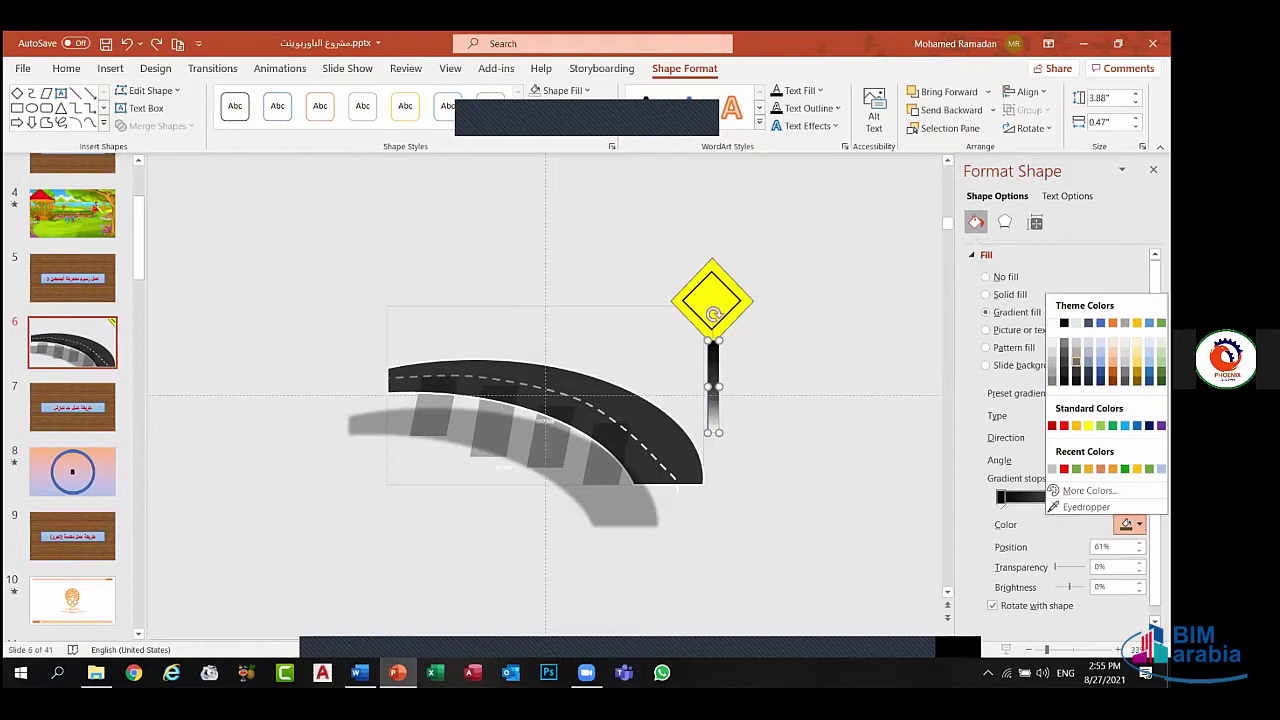
{"action": "left_click", "coordinate": [1076, 360]}
{"action": "left_click", "coordinate": [748, 371]}
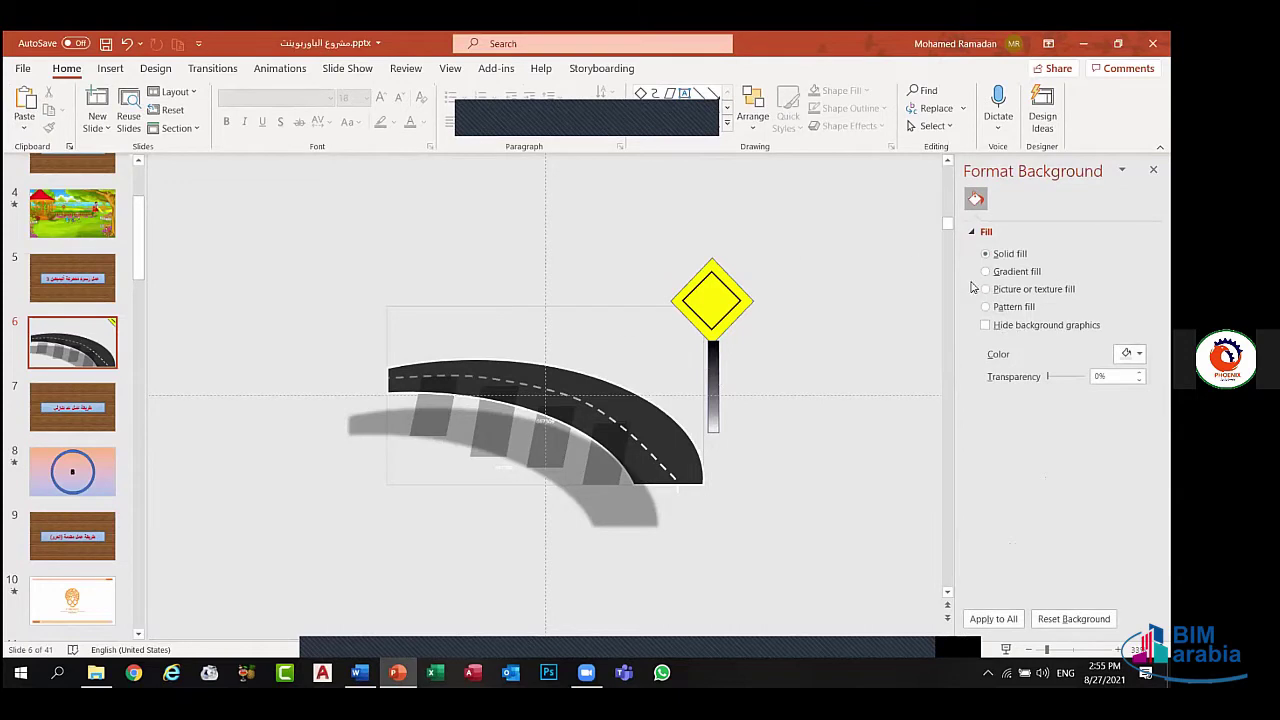
- Set a gradient direction for the slide background, then reselect the sign's pole
{"action": "left_click", "coordinate": [996, 271]}
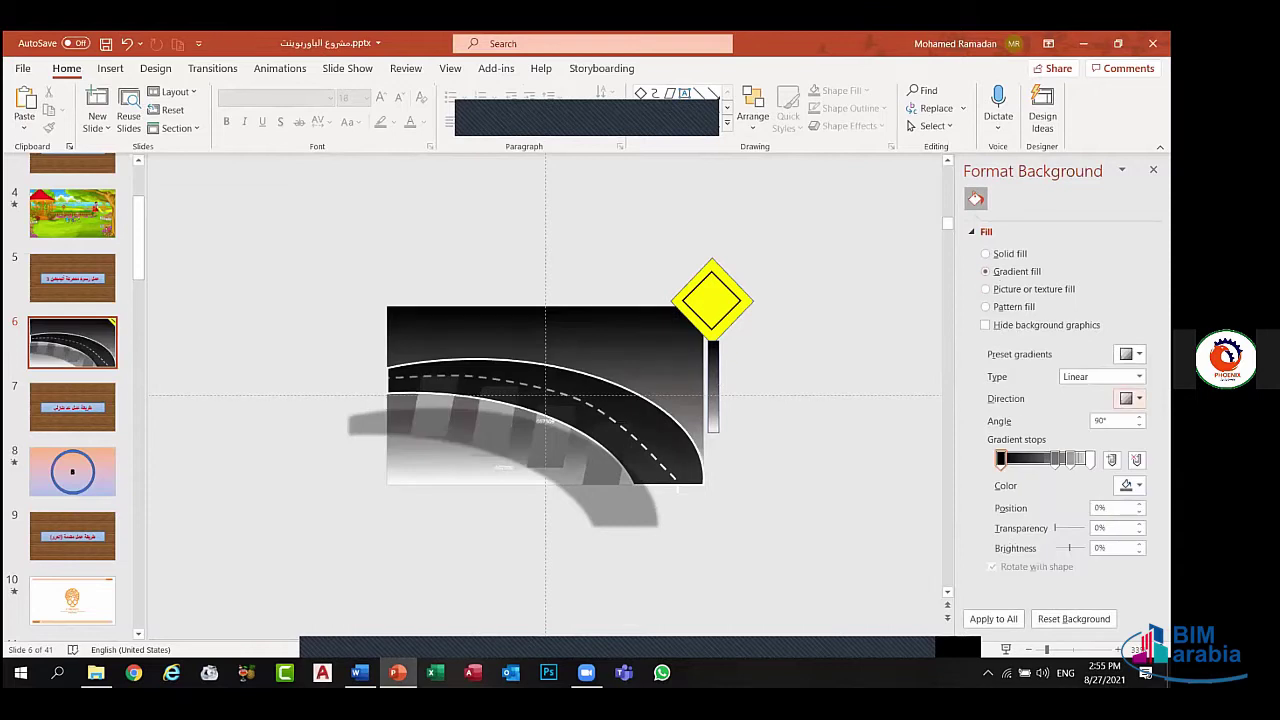
{"action": "left_click", "coordinate": [1131, 398]}
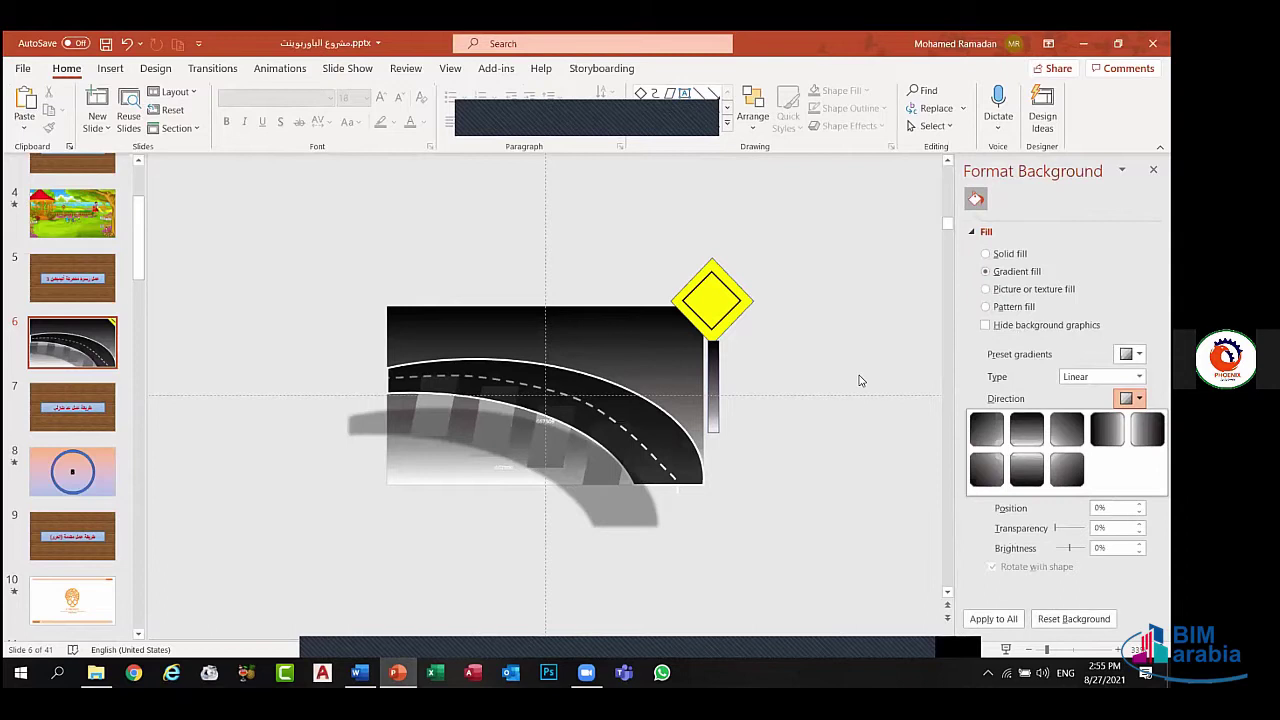
{"action": "left_click", "coordinate": [852, 426]}
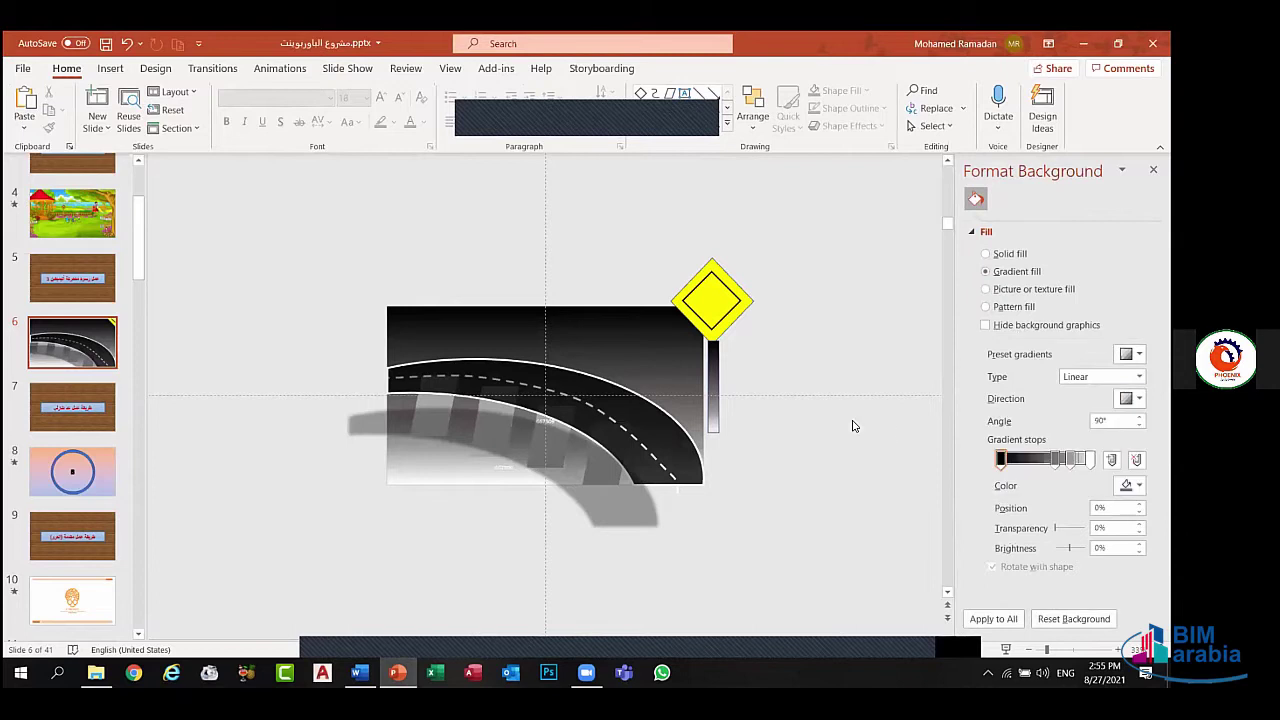
{"action": "left_click", "coordinate": [714, 385]}
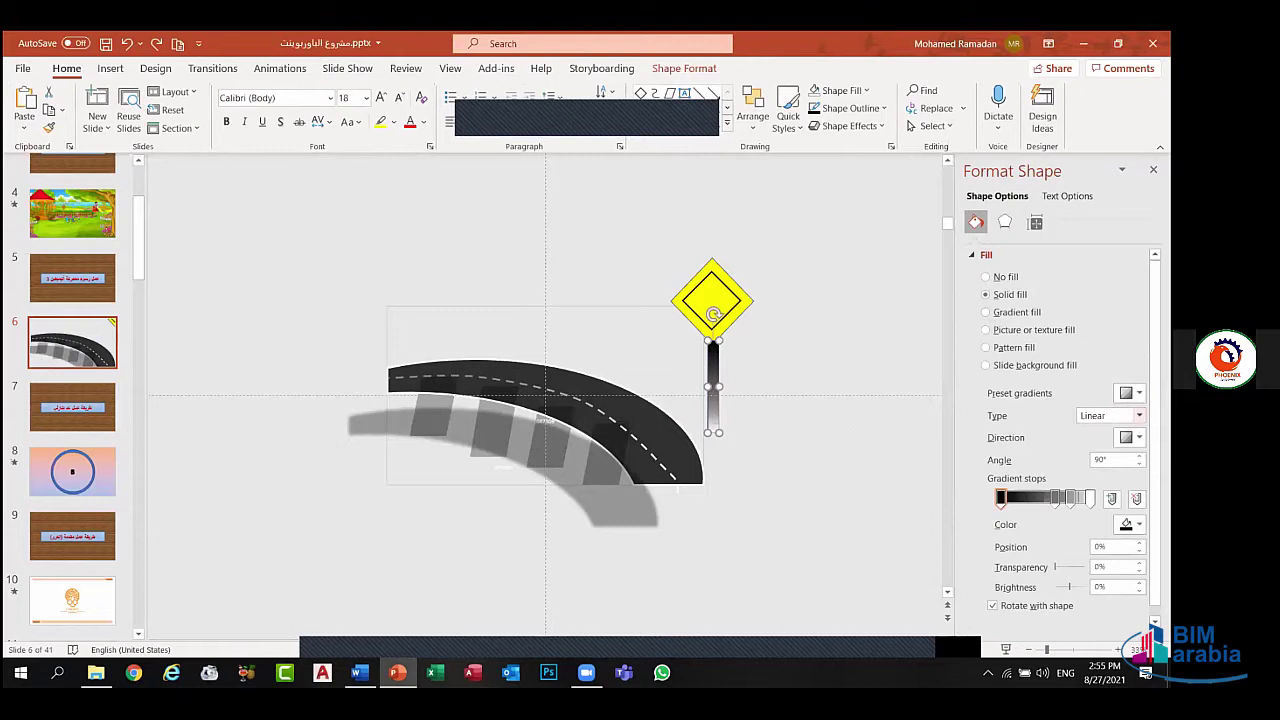
- Make the pole's gradient linear with a chosen direction and a white first stop
{"action": "left_click", "coordinate": [1138, 415]}
{"action": "left_click", "coordinate": [1110, 431]}
{"action": "left_click", "coordinate": [1132, 437]}
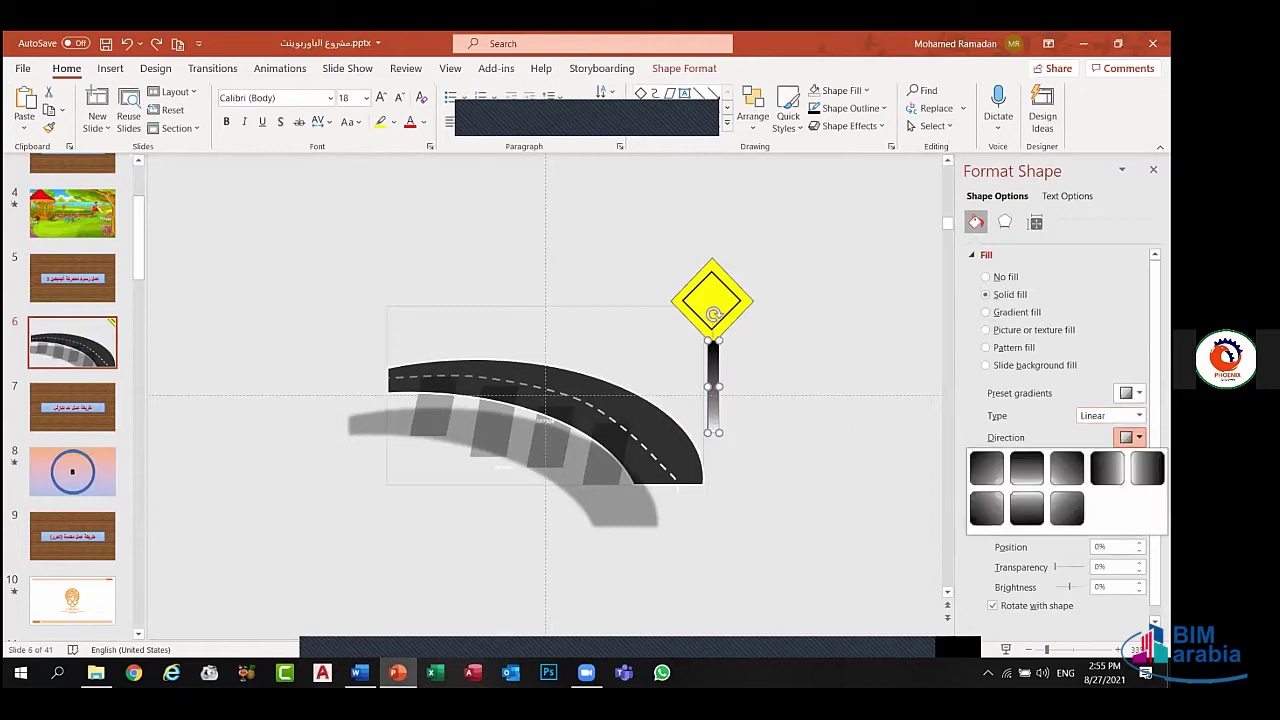
{"action": "left_click", "coordinate": [1107, 469]}
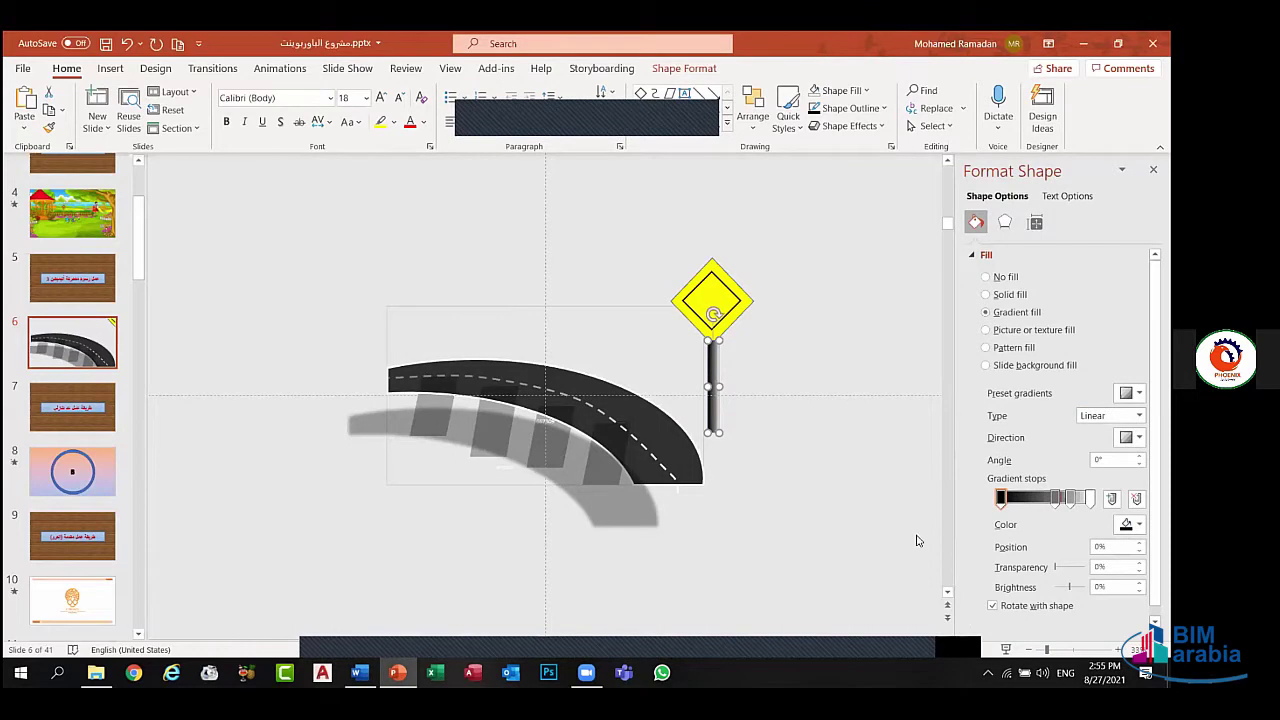
{"action": "left_click", "coordinate": [842, 464]}
{"action": "left_click", "coordinate": [711, 352]}
{"action": "left_click", "coordinate": [1127, 524]}
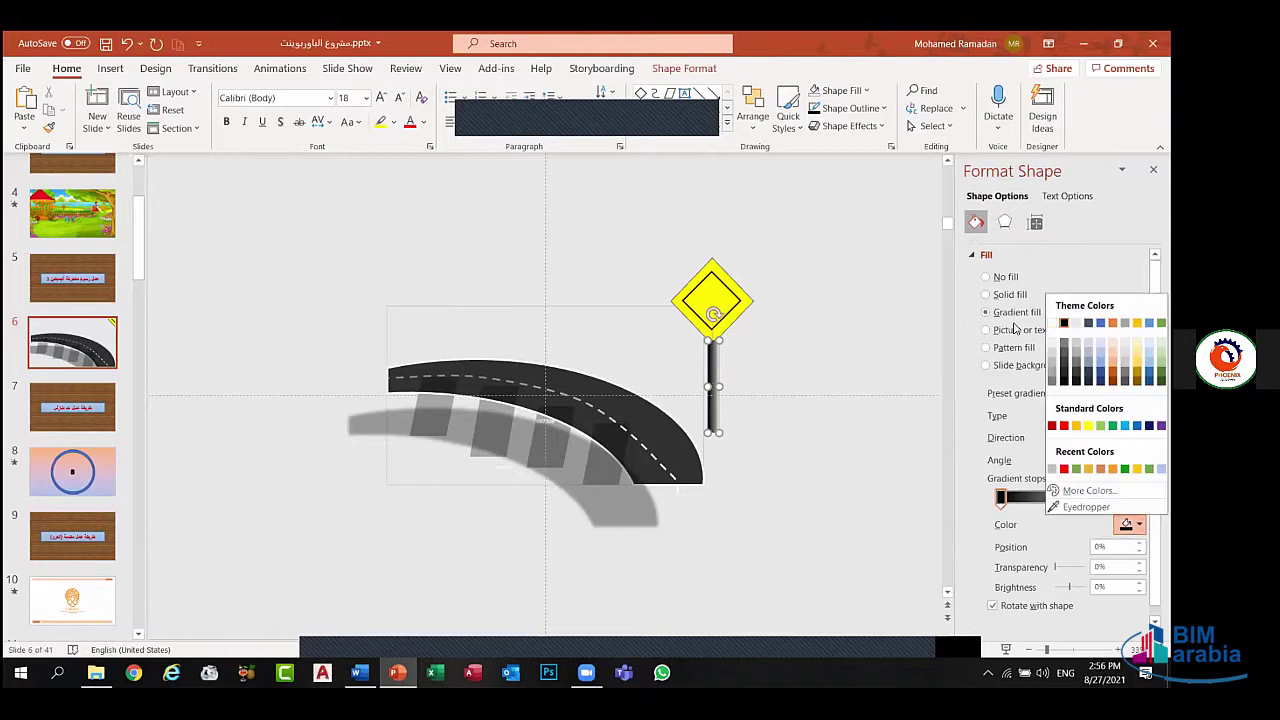
{"action": "left_click", "coordinate": [1052, 322]}
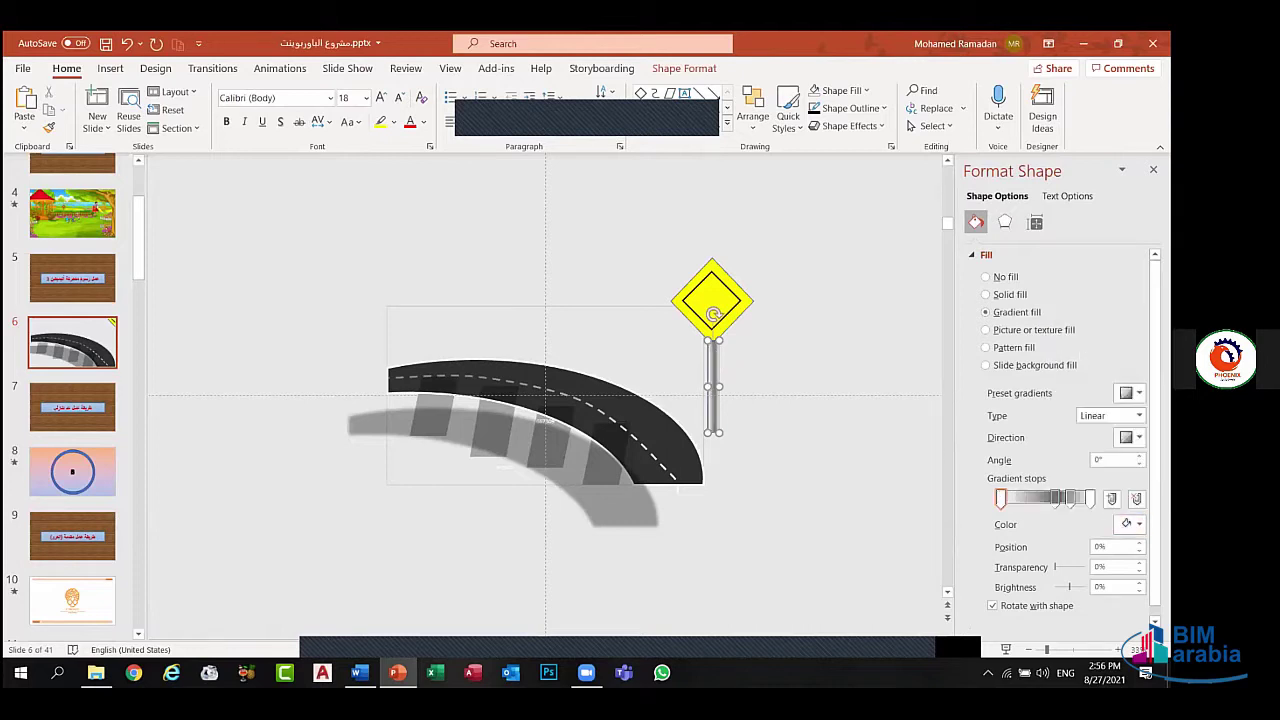
{"action": "left_click", "coordinate": [801, 412]}
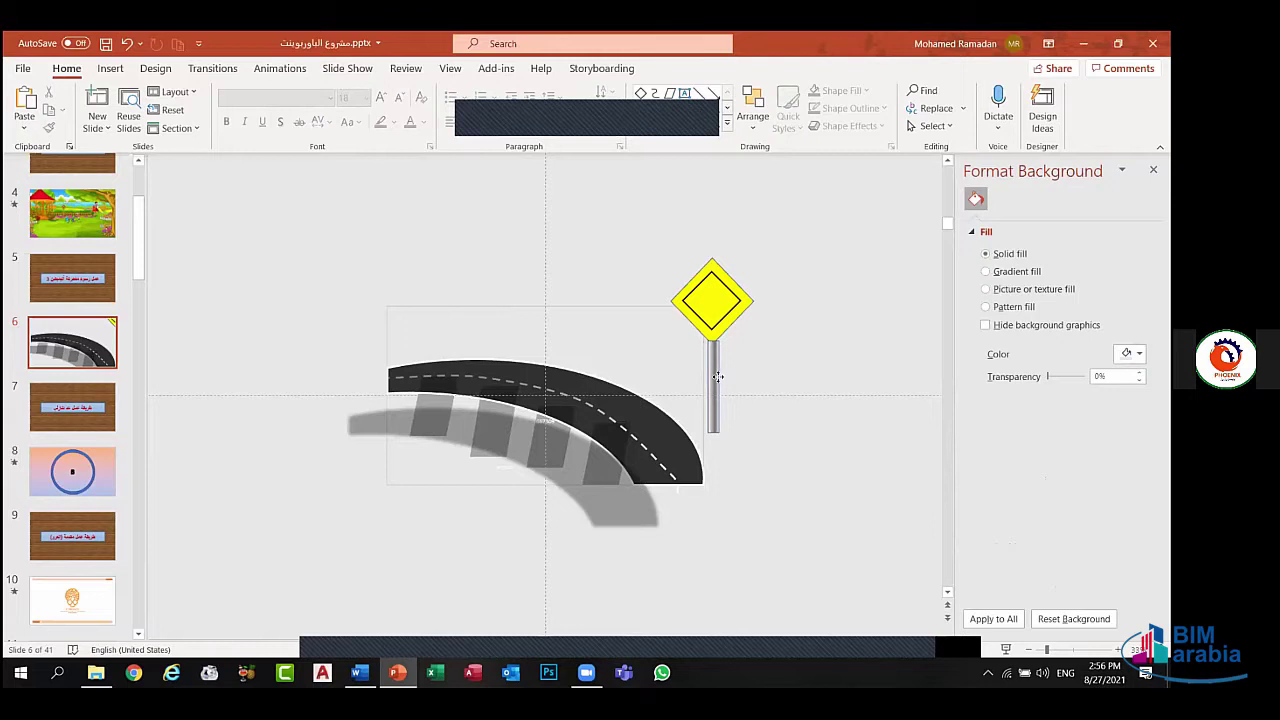
- Nudge the pole so it sits snugly beneath the yellow diamond
{"action": "left_click", "coordinate": [717, 375]}
{"action": "left_click_drag", "start_coordinate": [717, 375], "coordinate": [717, 376]}
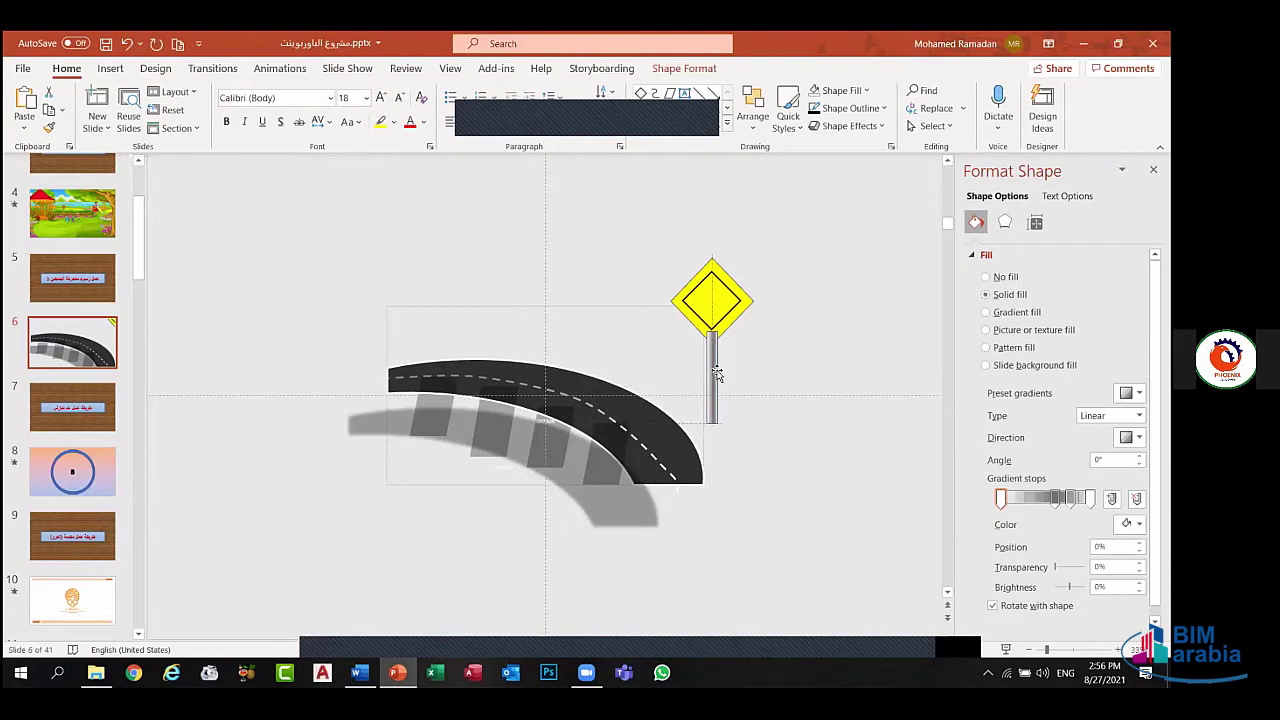
{"action": "left_click_drag", "start_coordinate": [717, 373], "coordinate": [709, 370]}
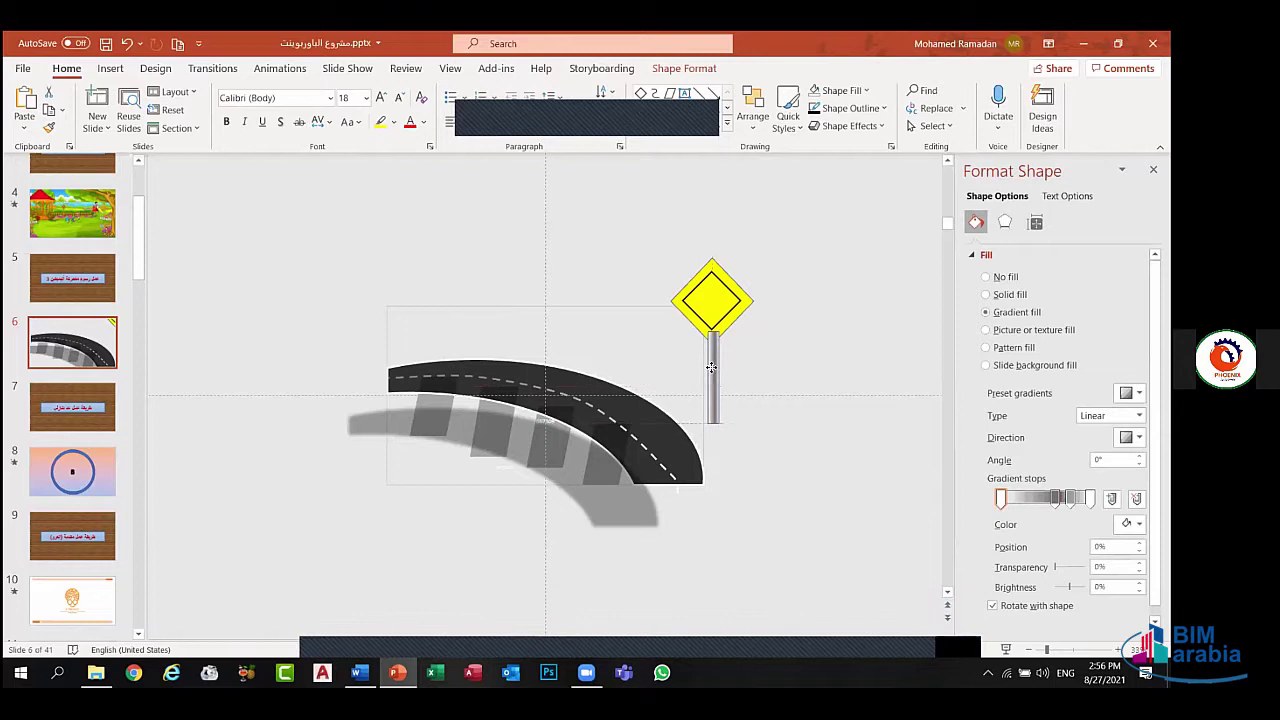
{"action": "left_click_drag", "start_coordinate": [708, 370], "coordinate": [710, 370]}
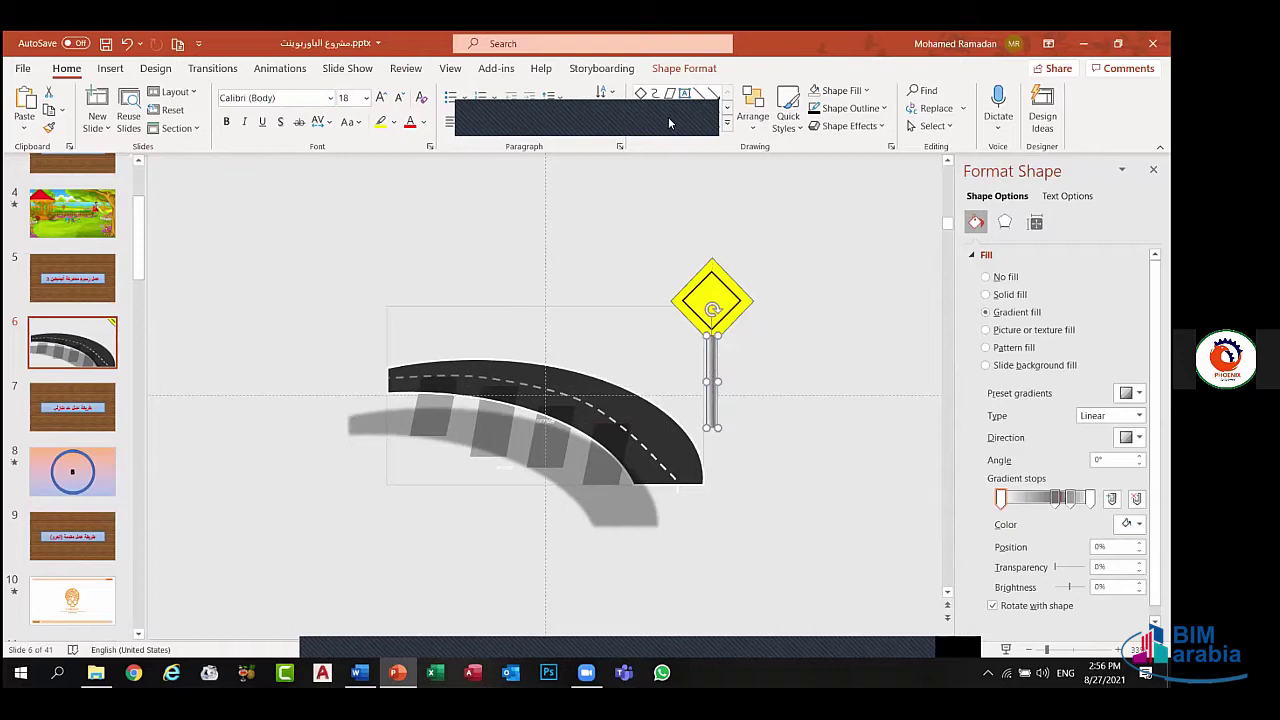
- Send the metal pole to the back so it sits behind the yellow diamond sign
{"action": "left_click", "coordinate": [699, 77]}
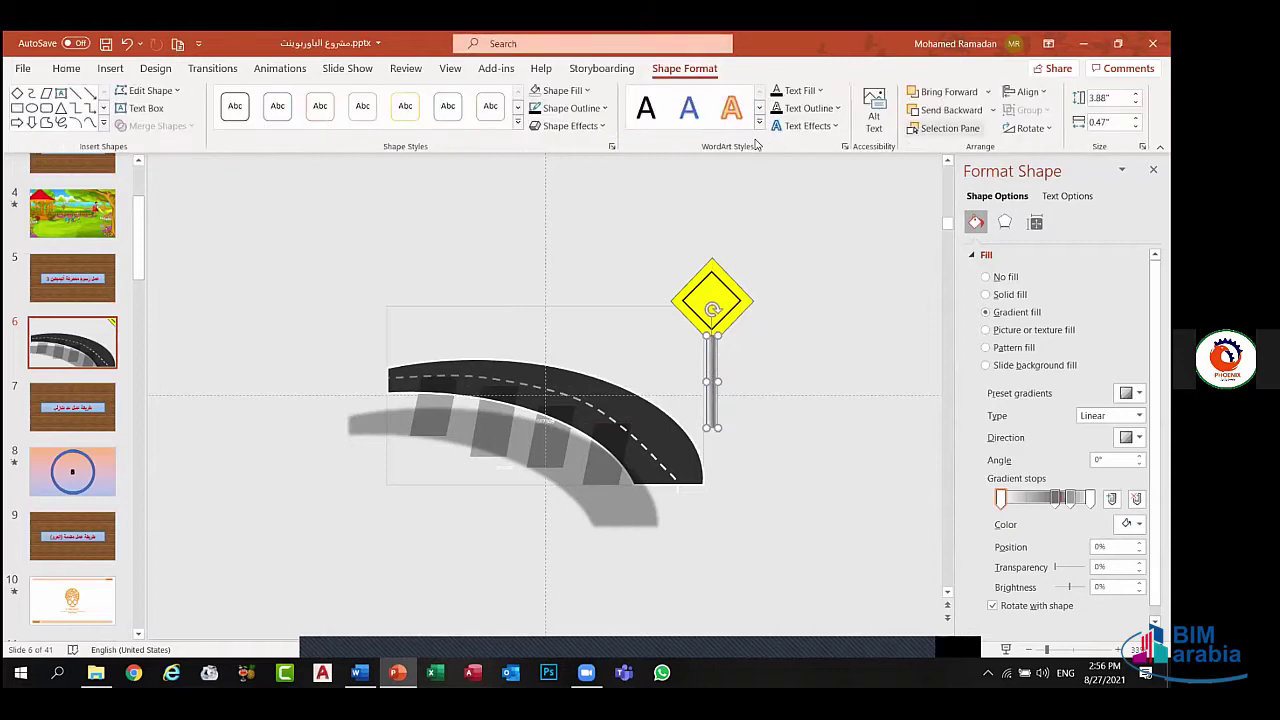
{"action": "left_click", "coordinate": [993, 110]}
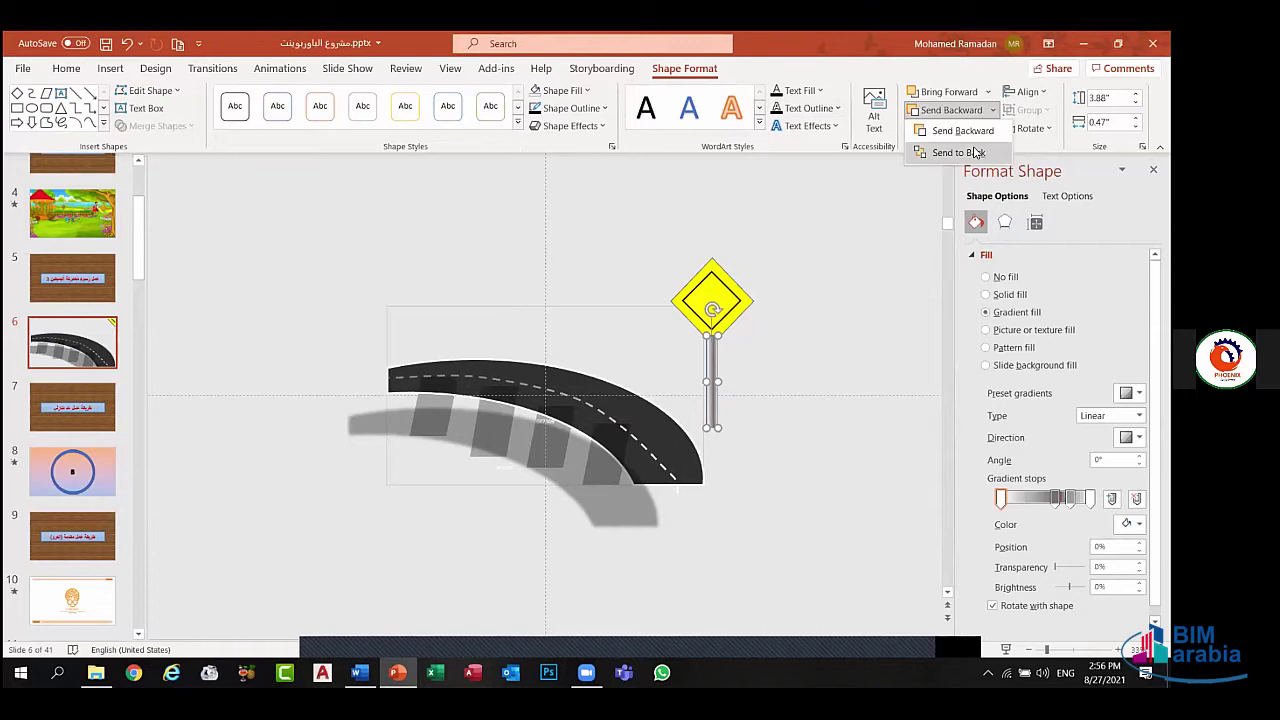
{"action": "left_click", "coordinate": [975, 152]}
{"action": "left_click", "coordinate": [834, 338]}
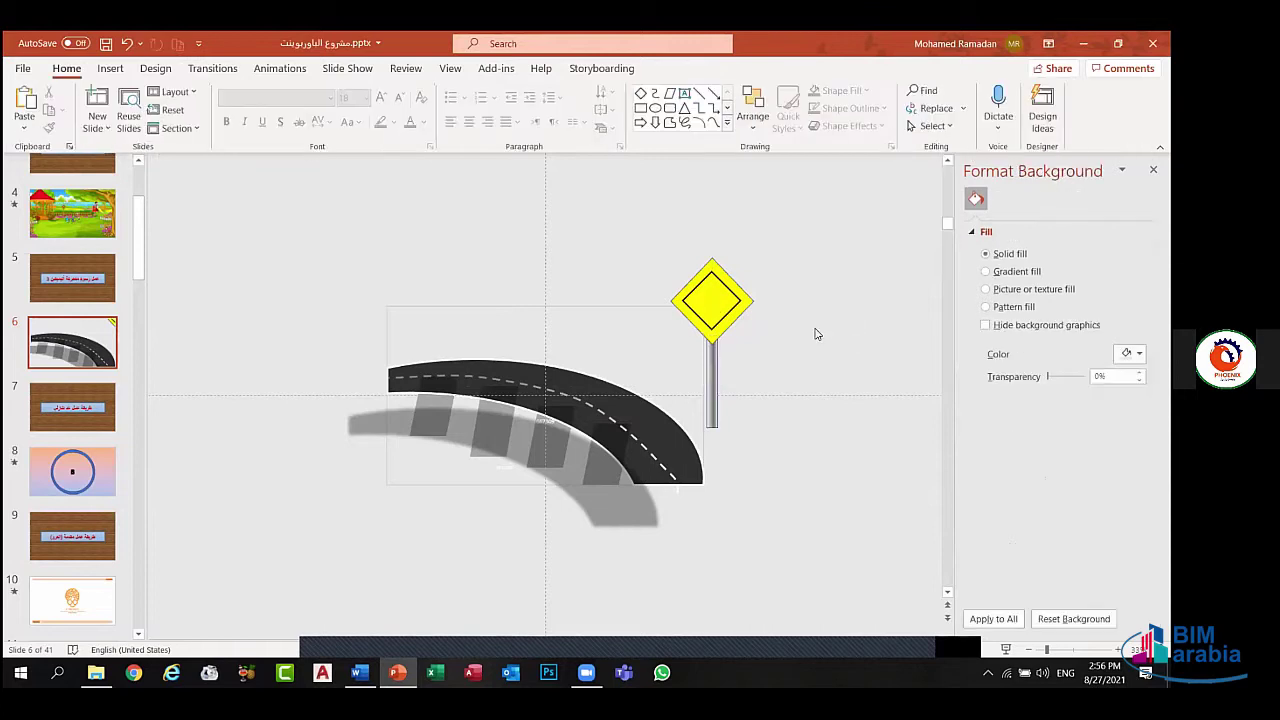
{"action": "left_click", "coordinate": [716, 355]}
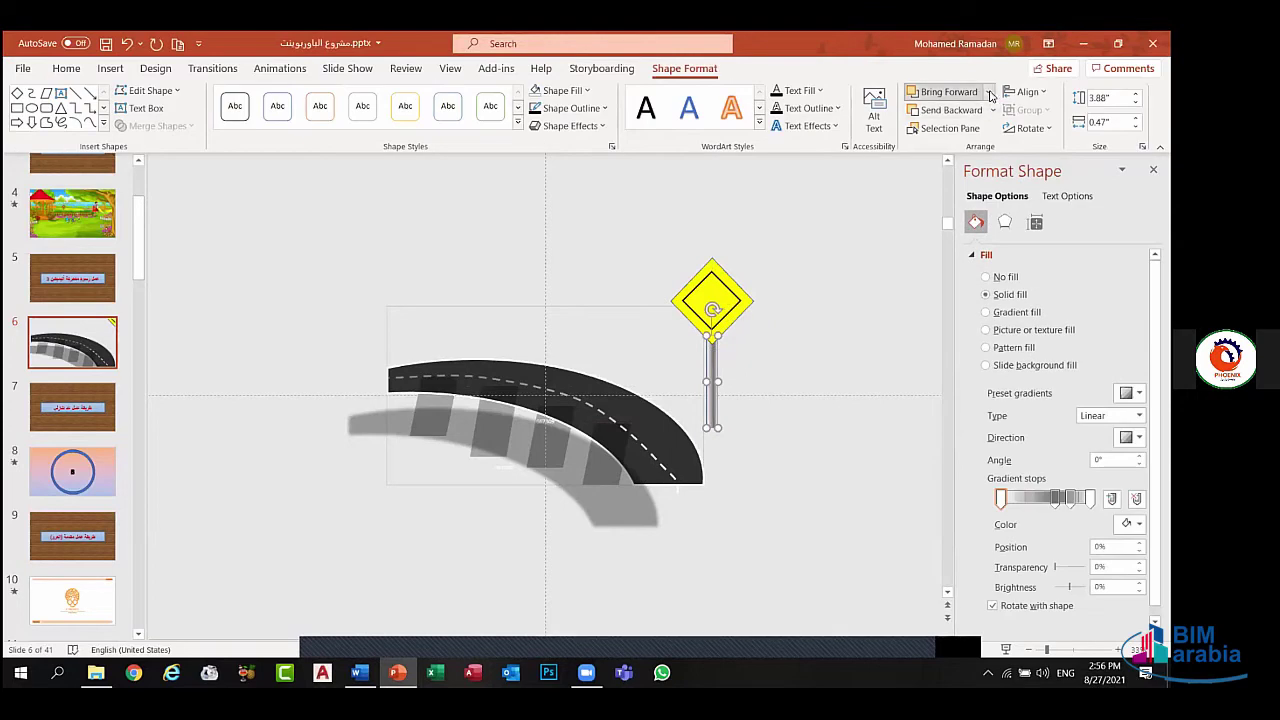
{"action": "left_click", "coordinate": [990, 94]}
{"action": "left_click", "coordinate": [962, 131]}
{"action": "left_click", "coordinate": [900, 230]}
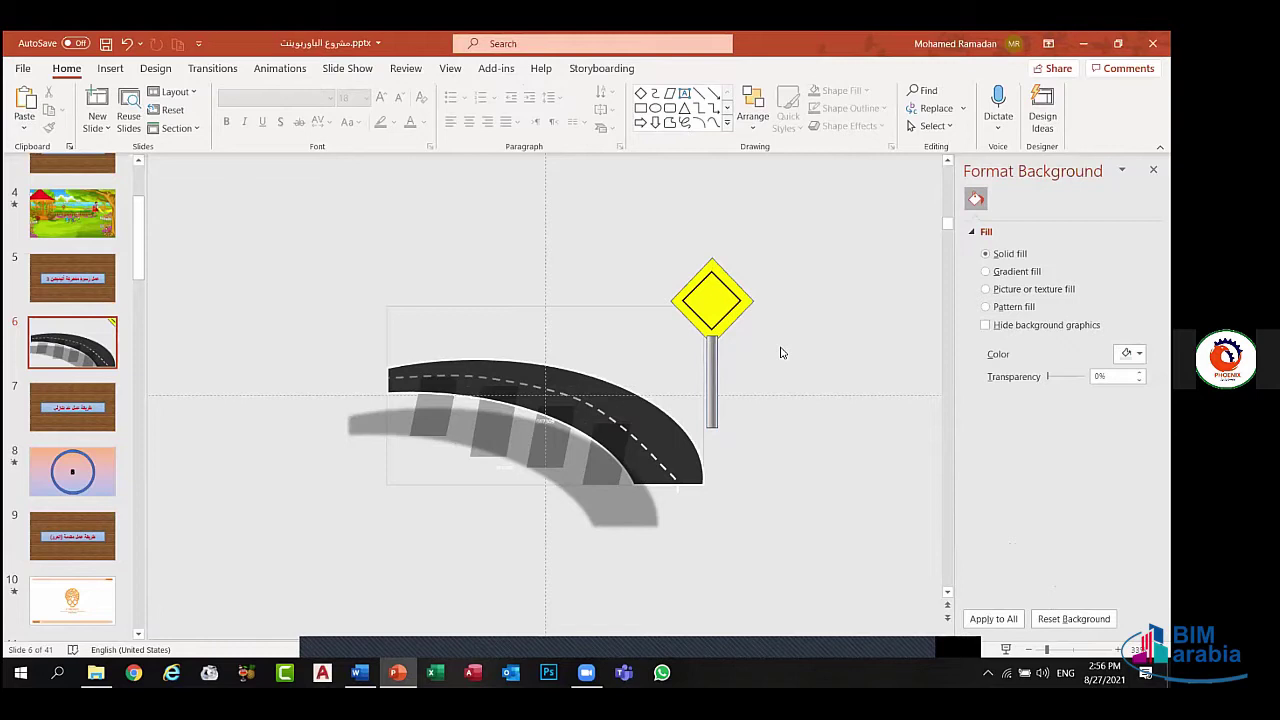
{"action": "left_click", "coordinate": [718, 374]}
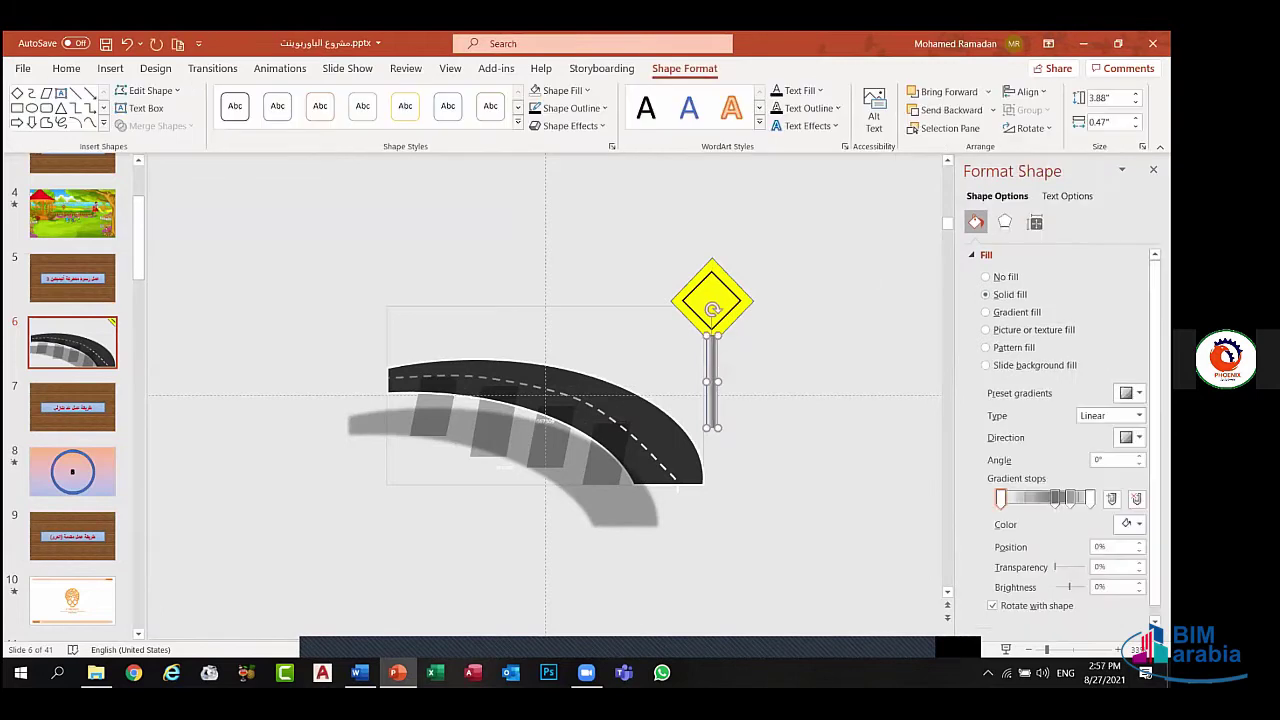
{"action": "left_click", "coordinate": [993, 110]}
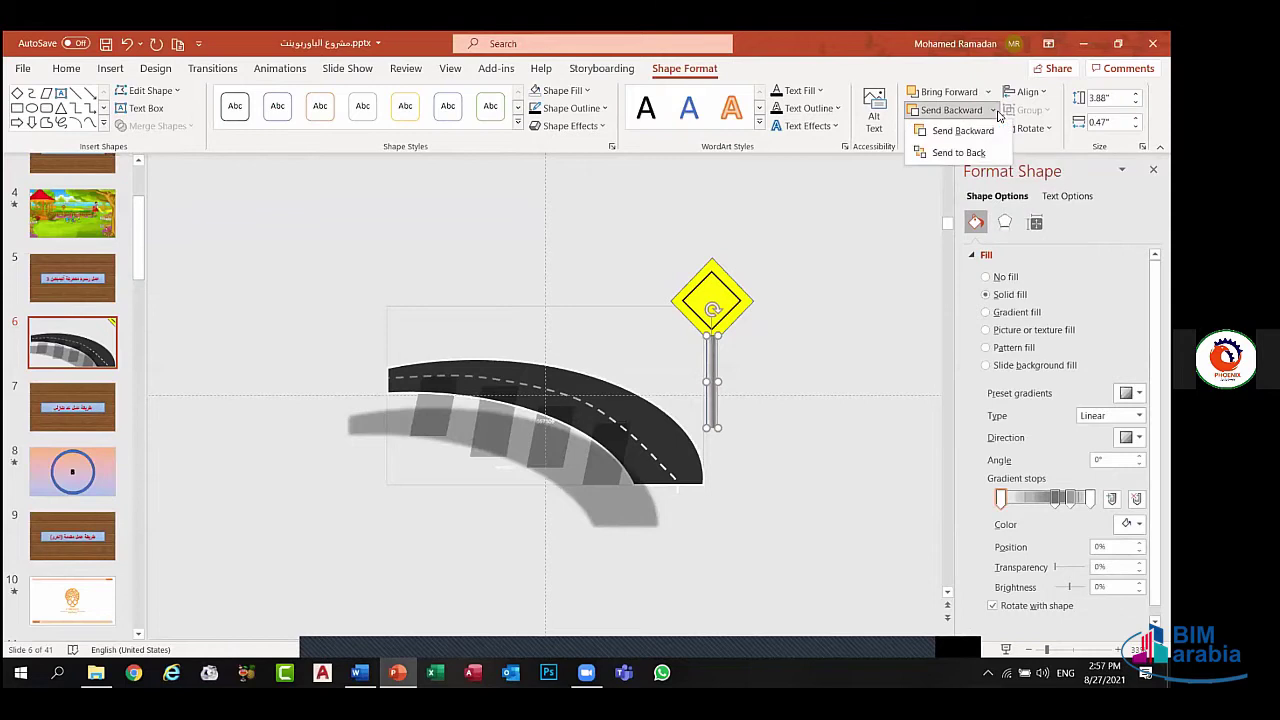
{"action": "left_click", "coordinate": [958, 153]}
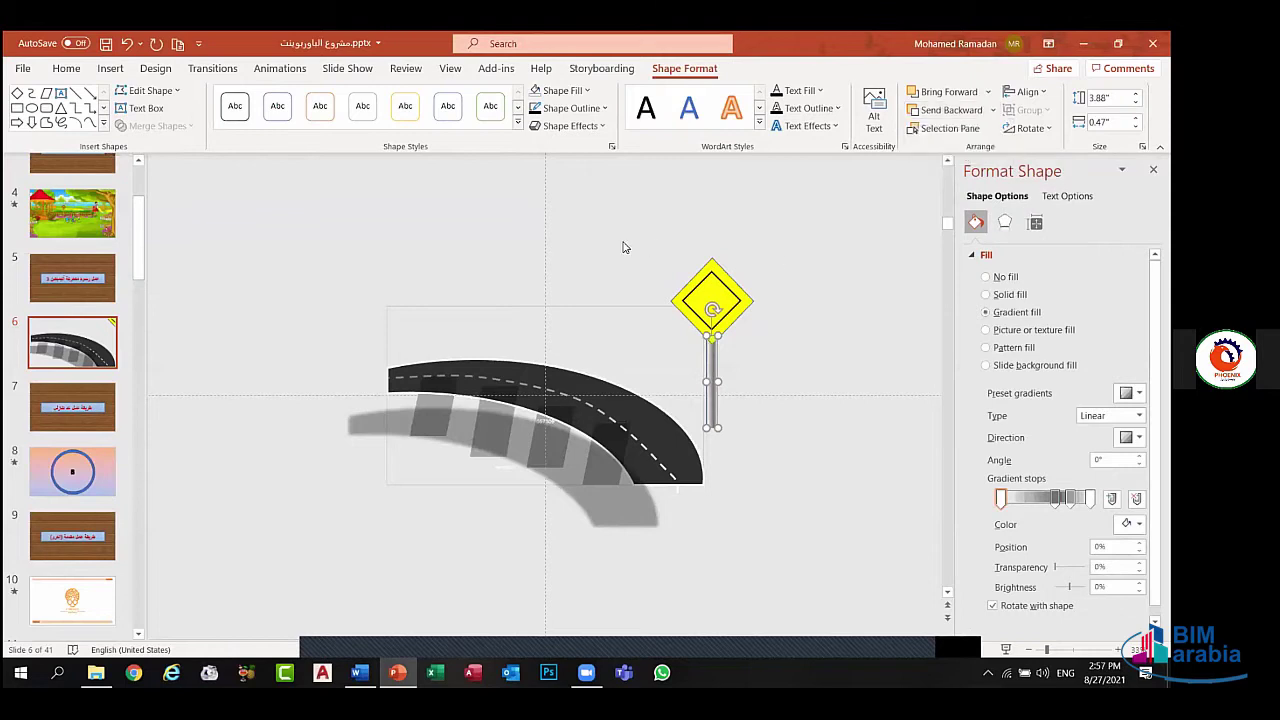
- Group the diamond sign and pole into one road sign with Ctrl+G, then switch to Word
{"action": "mouse_move", "coordinate": [623, 245]}
{"action": "left_mouse_down"}
{"action": "mouse_move", "coordinate": [793, 420]}
{"action": "mouse_move", "coordinate": [823, 428]}
{"action": "left_mouse_up"}
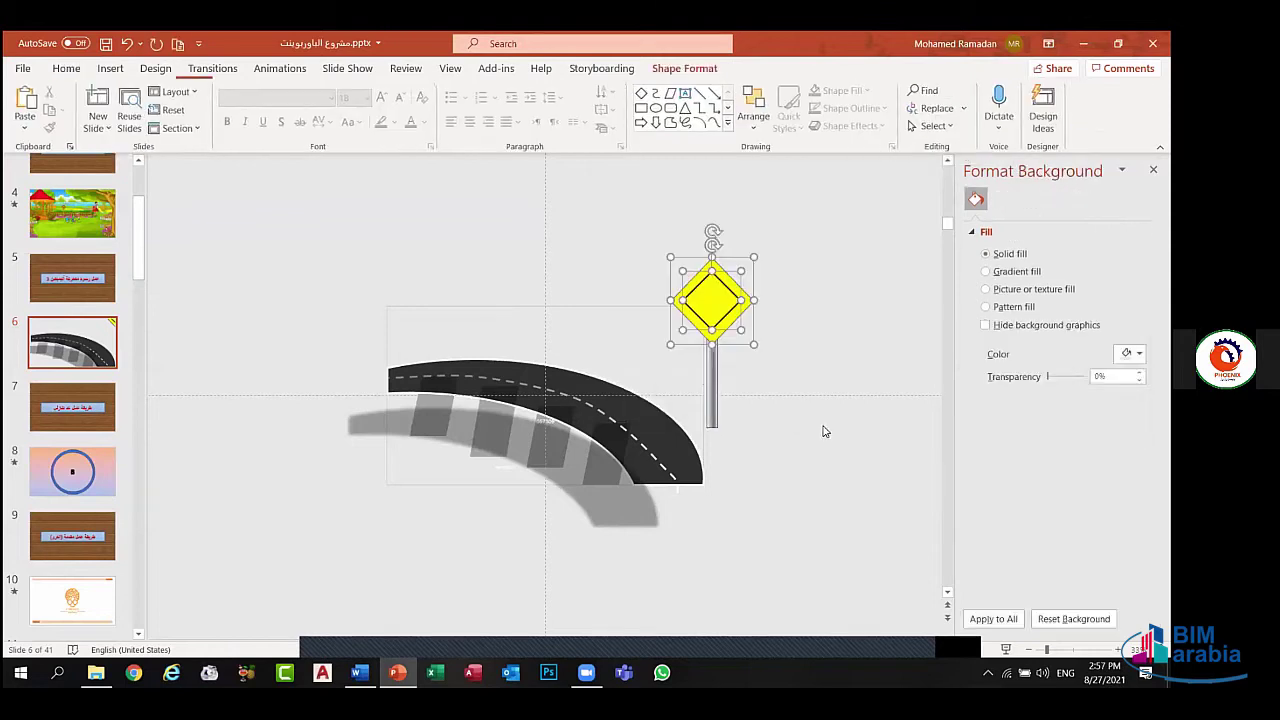
{"action": "left_click", "coordinate": [781, 423]}
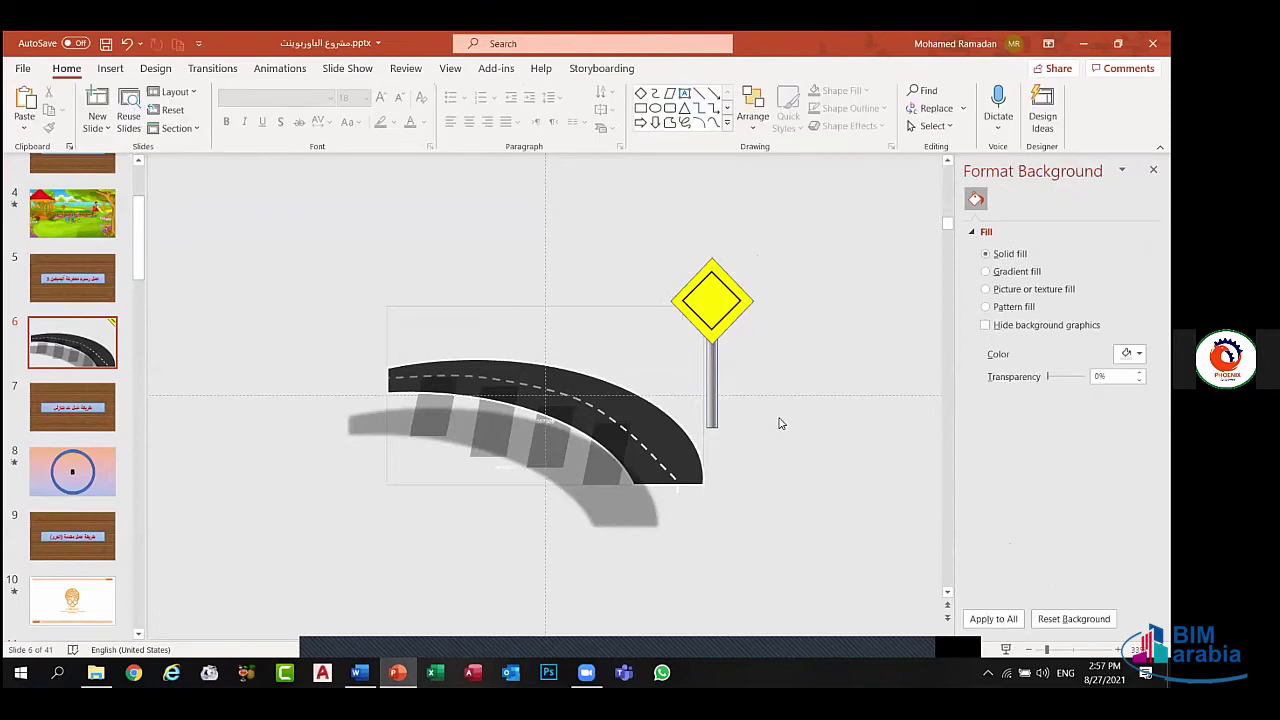
{"action": "mouse_move", "coordinate": [749, 428]}
{"action": "left_mouse_down"}
{"action": "mouse_move", "coordinate": [683, 257]}
{"action": "mouse_move", "coordinate": [811, 363]}
{"action": "left_mouse_up"}
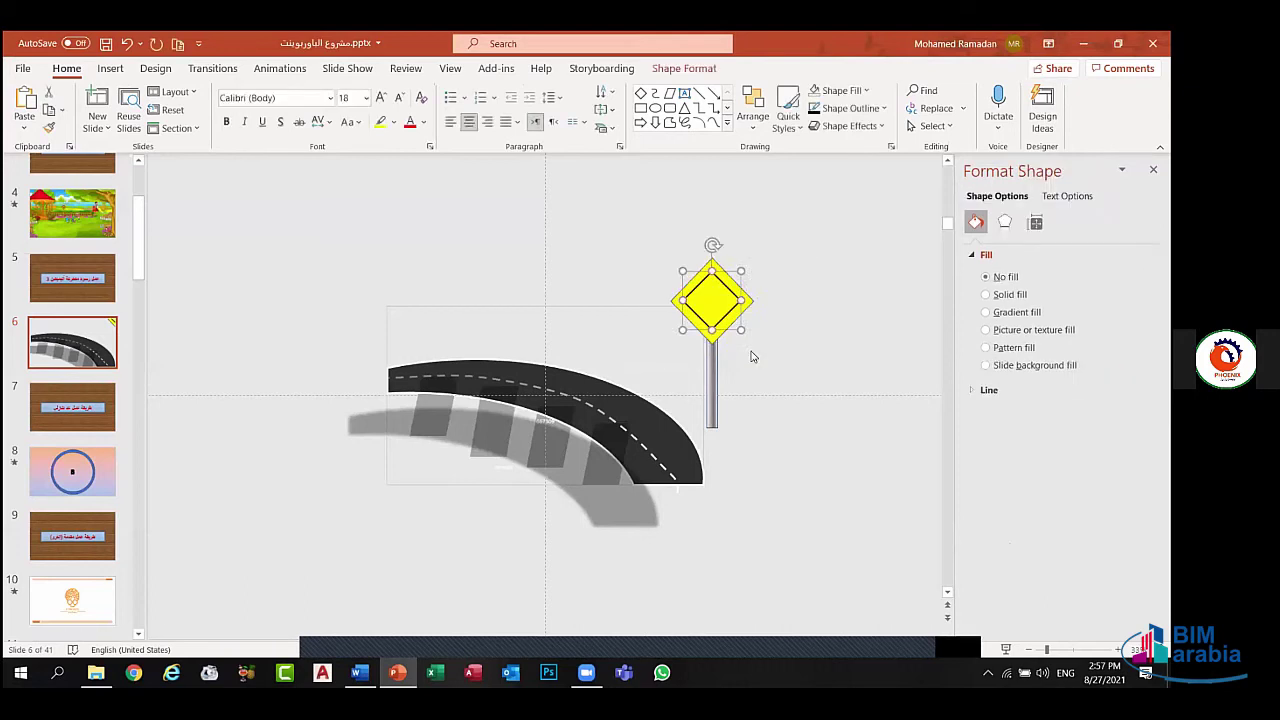
{"action": "left_click", "coordinate": [715, 342], "text": "shift"}
{"action": "left_click", "coordinate": [715, 370], "text": "shift"}
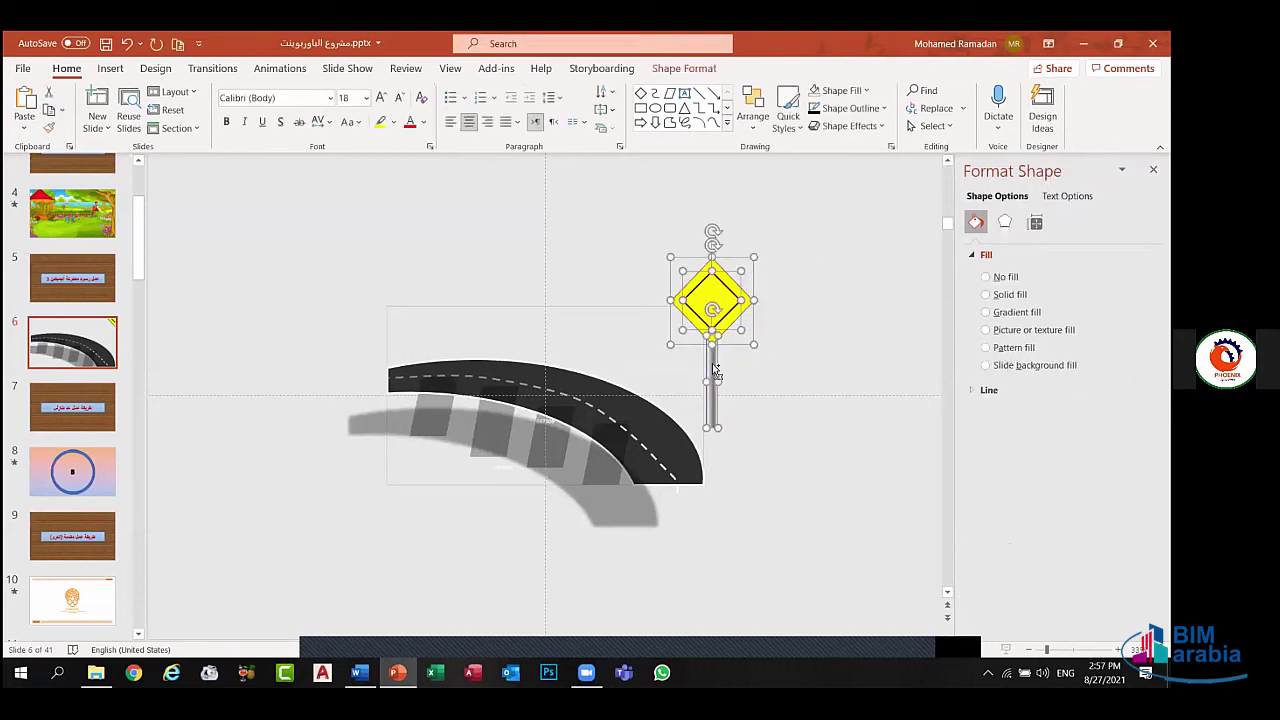
{"action": "key", "text": "ctrl+g"}
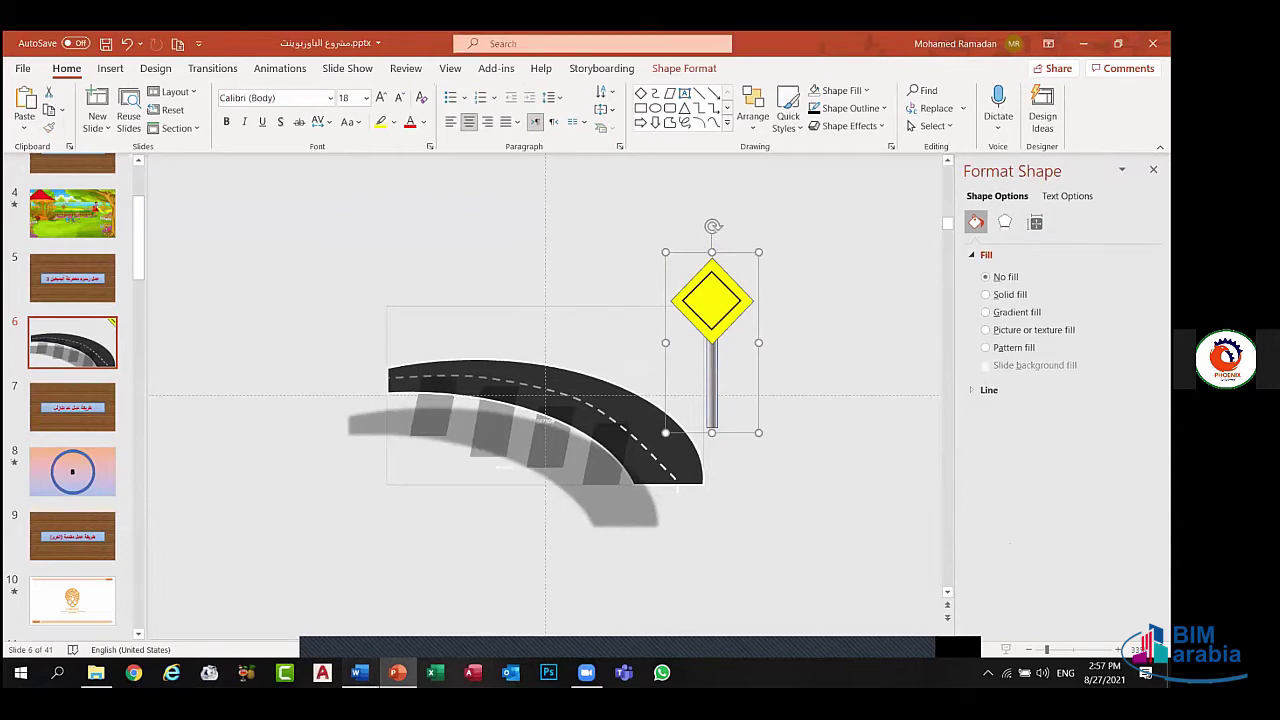
{"action": "left_click", "coordinate": [359, 672]}
- Change the shortcut to Ctrl + G and type the Arabic caption 'دمج الأشكال في شكل واحد'
{"action": "left_click", "coordinate": [690, 312]}
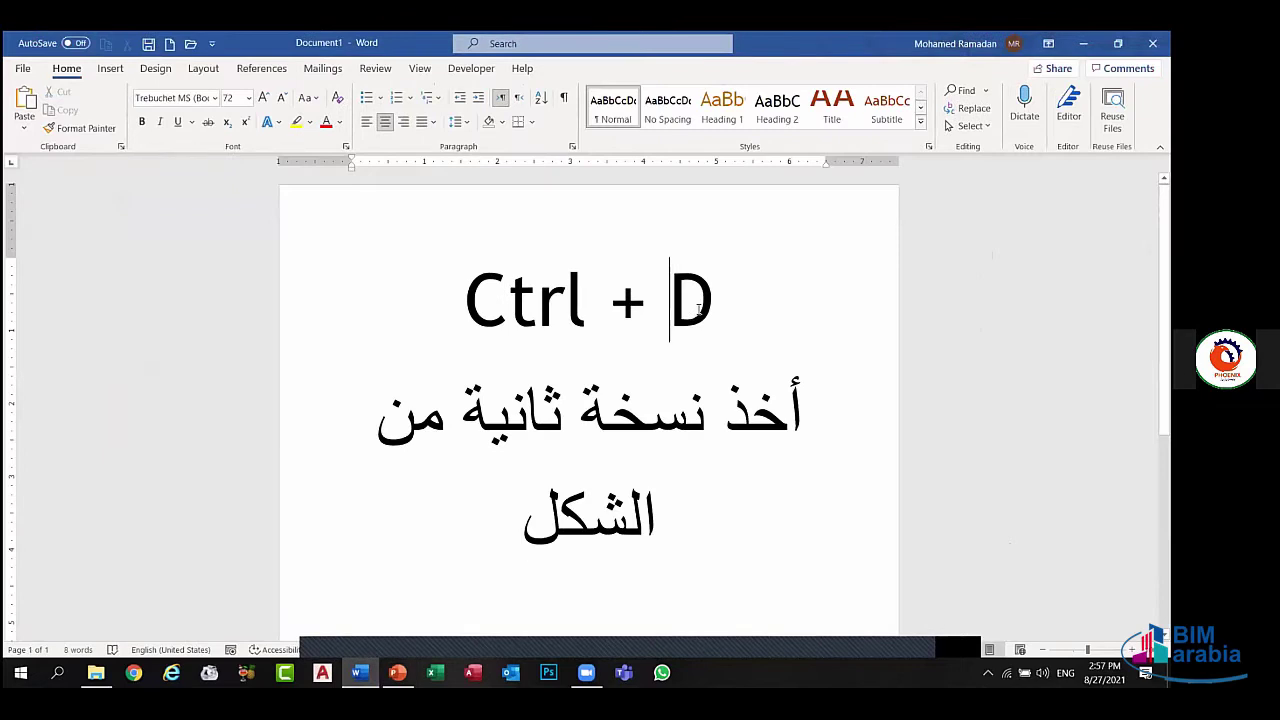
{"action": "double_click", "coordinate": [698, 310]}
{"action": "type", "text": "G"}
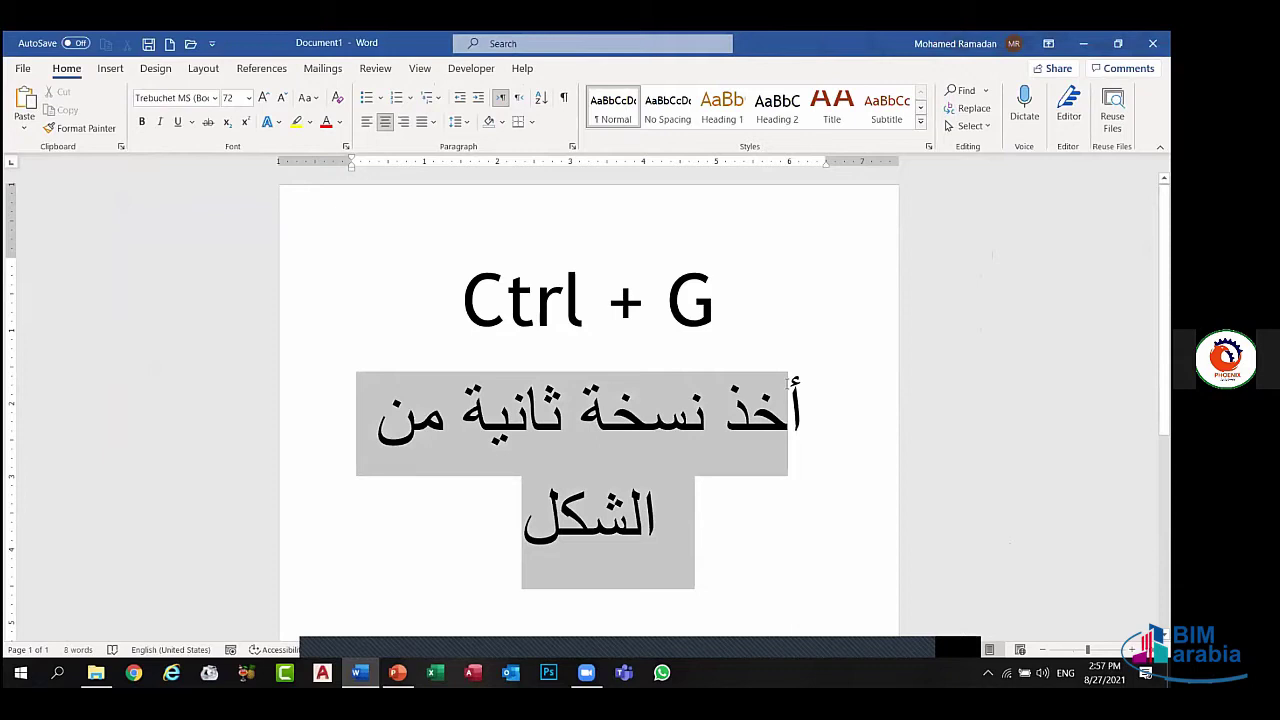
{"action": "key", "text": "BackSpace"}
{"action": "type", "text": "]"}
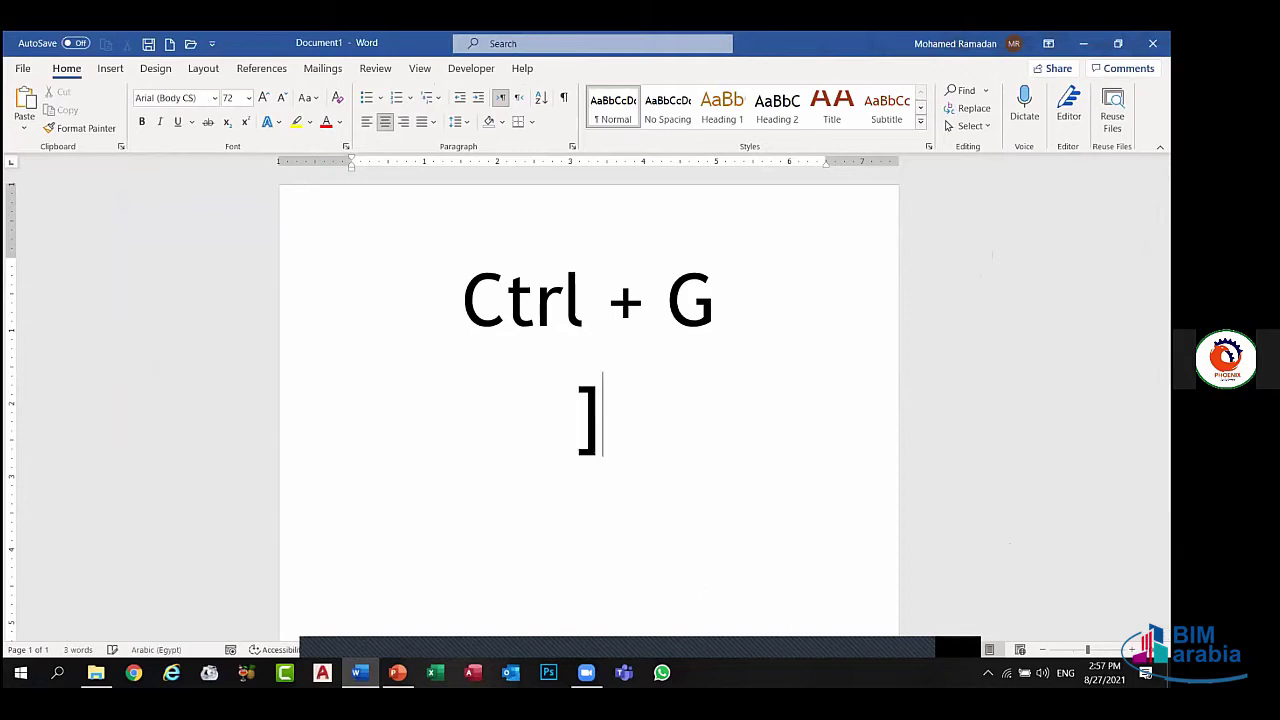
{"action": "type", "text": "l["}
{"action": "key", "text": "BackSpace"}
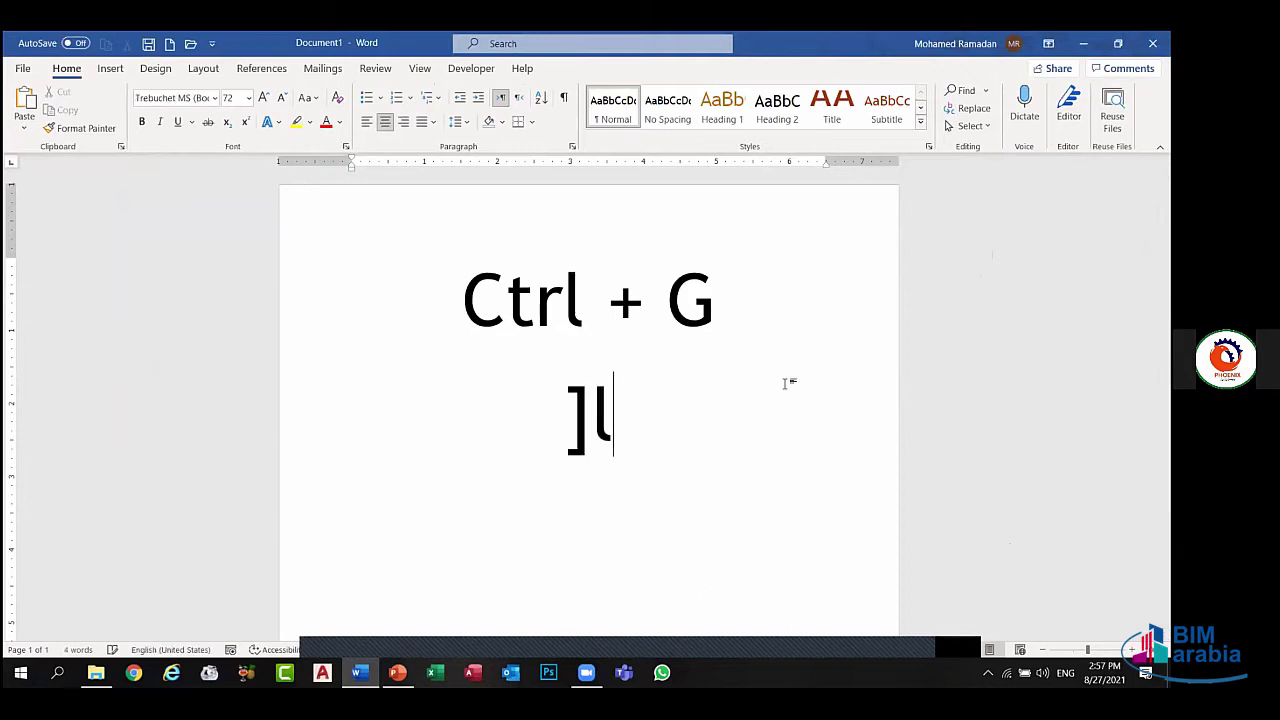
{"action": "key", "text": "BackSpace"}
{"action": "key", "text": "BackSpace"}
{"action": "key", "text": "alt+shift"}
{"action": "type", "text": "دمج "}
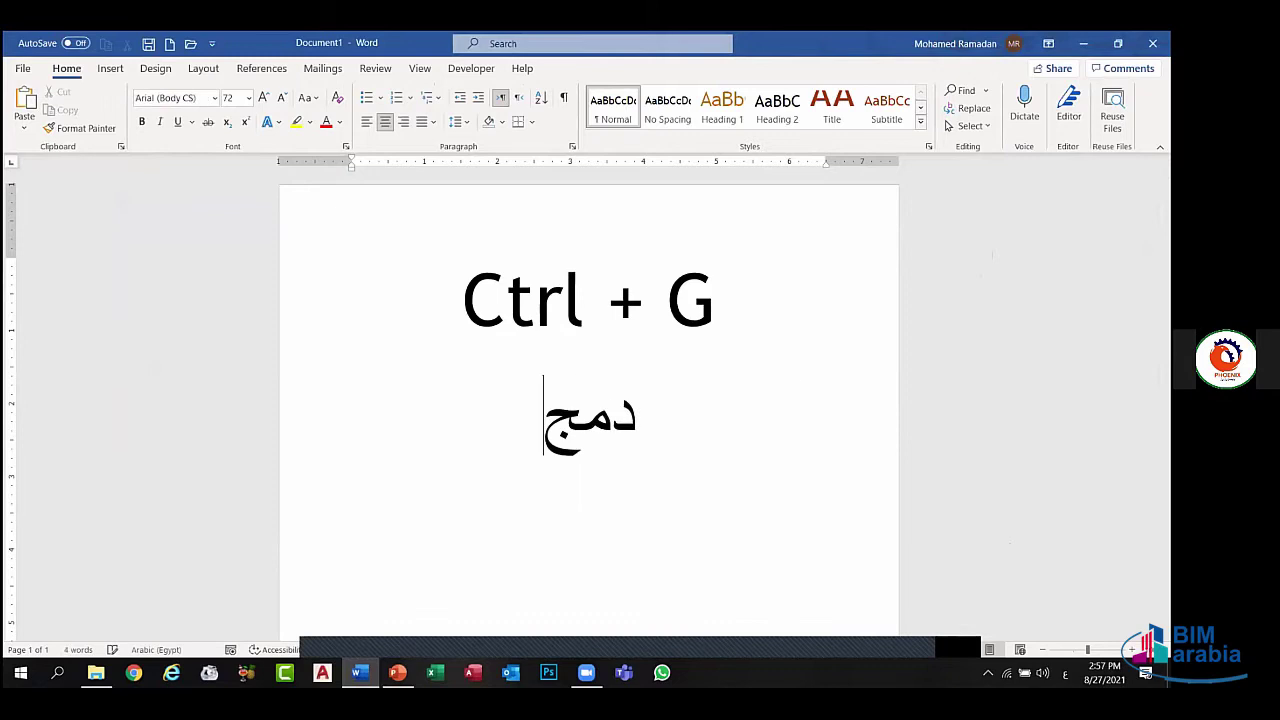
{"action": "type", "text": "الأش"}
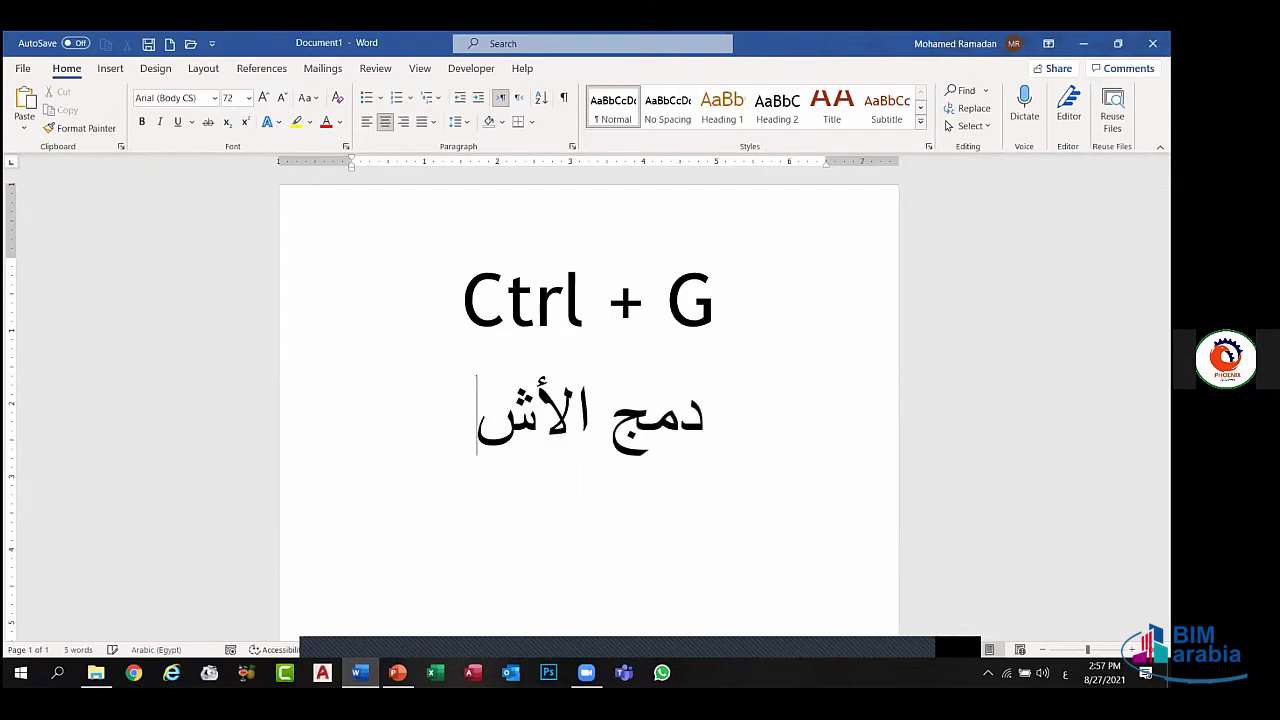
{"action": "type", "text": "كال ف"}
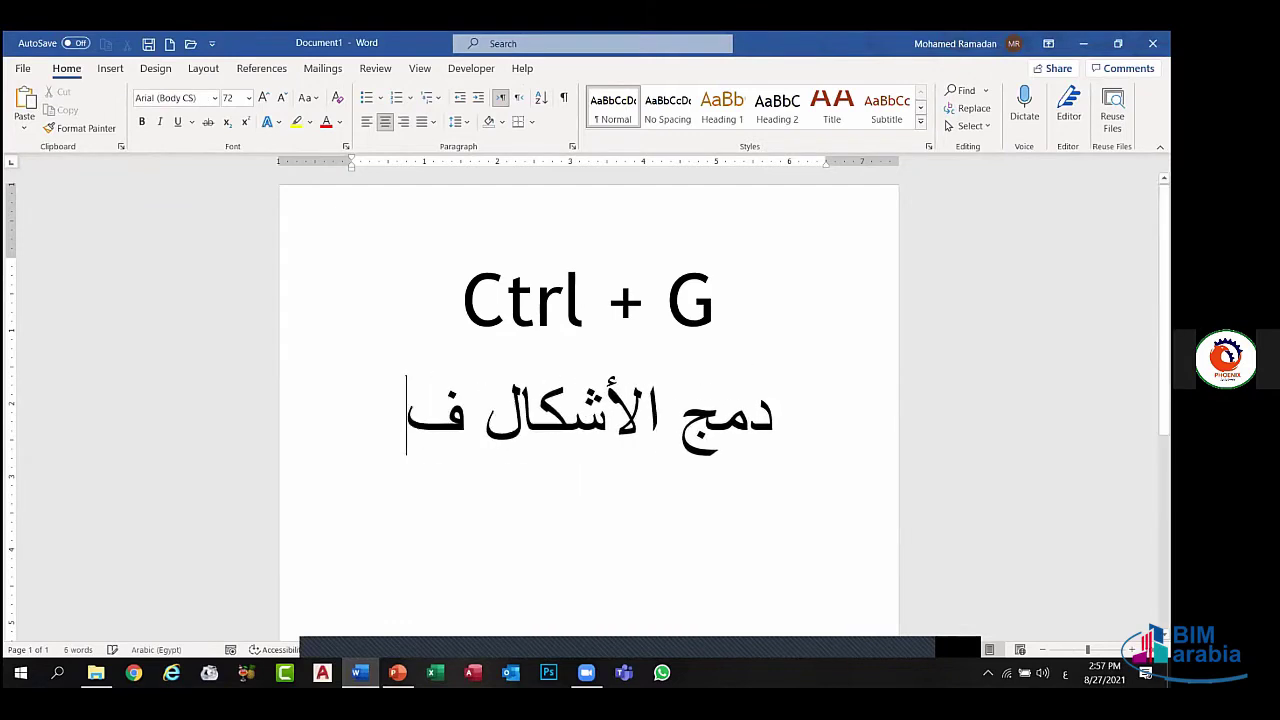
{"action": "type", "text": "ي شكل"}
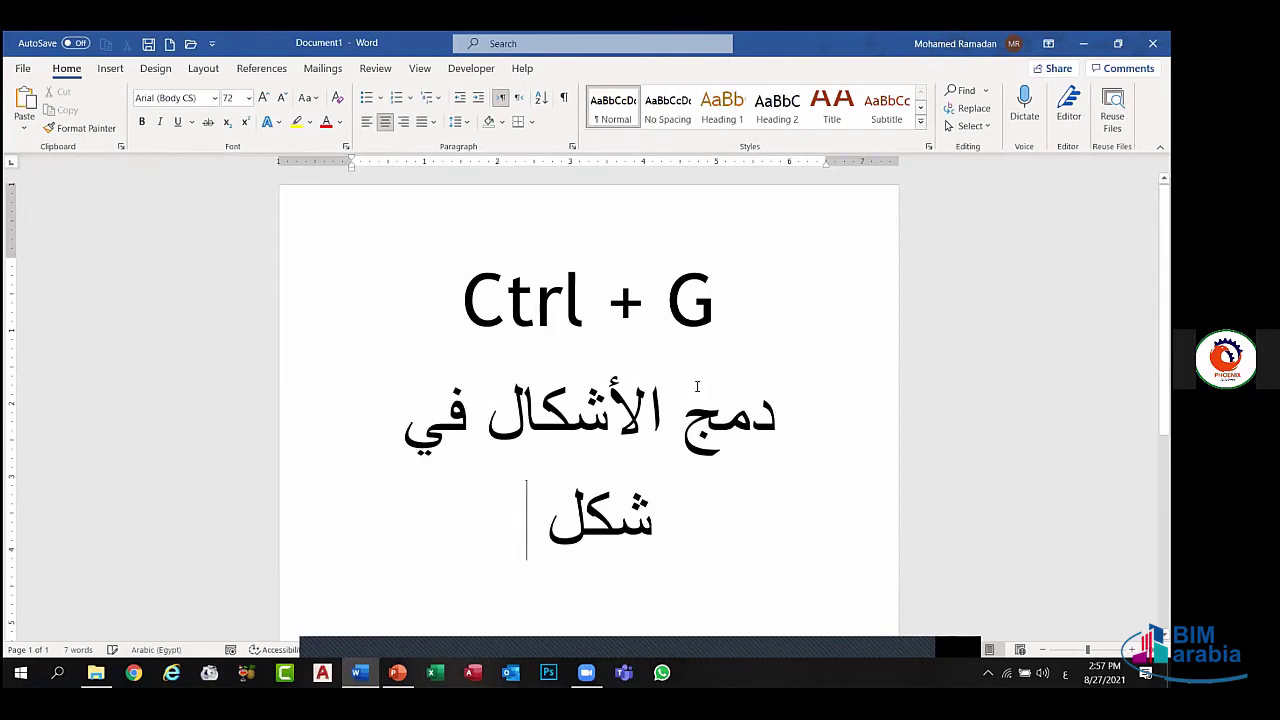
{"action": "type", "text": " واحد"}
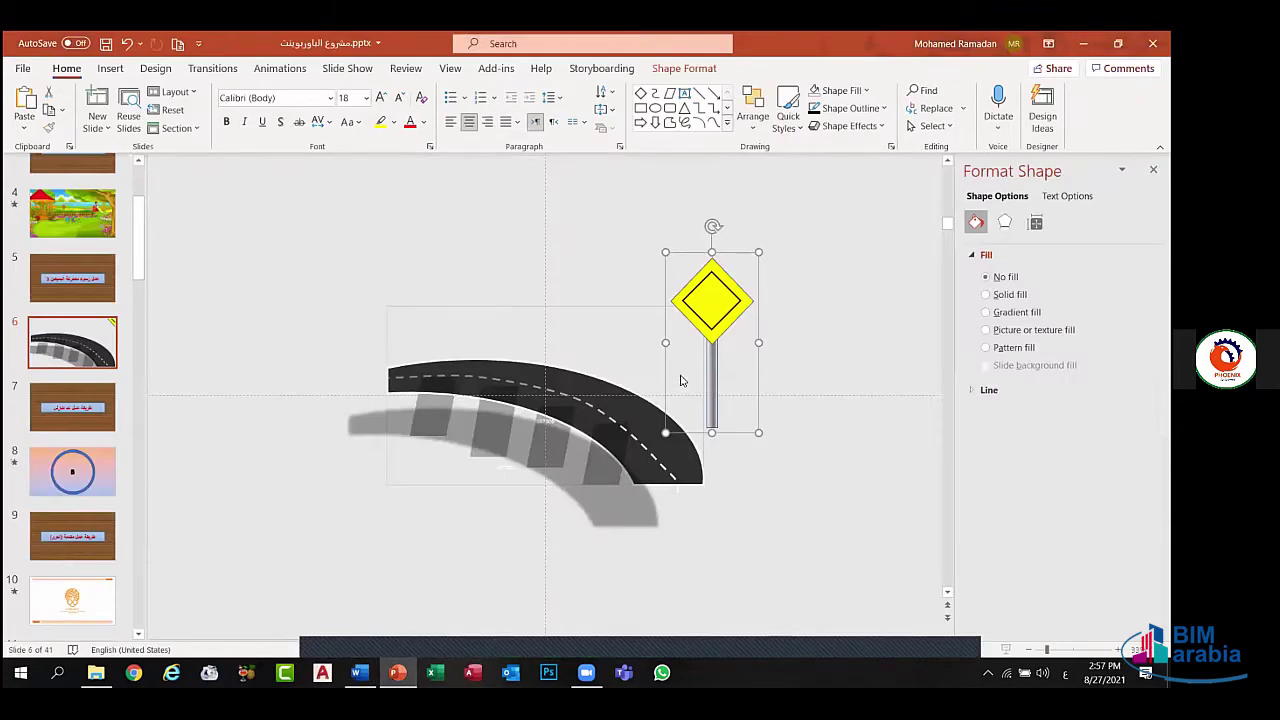
- Shrink the grouped road sign and move it to the curved road's left end
{"action": "key", "text": "Escape"}
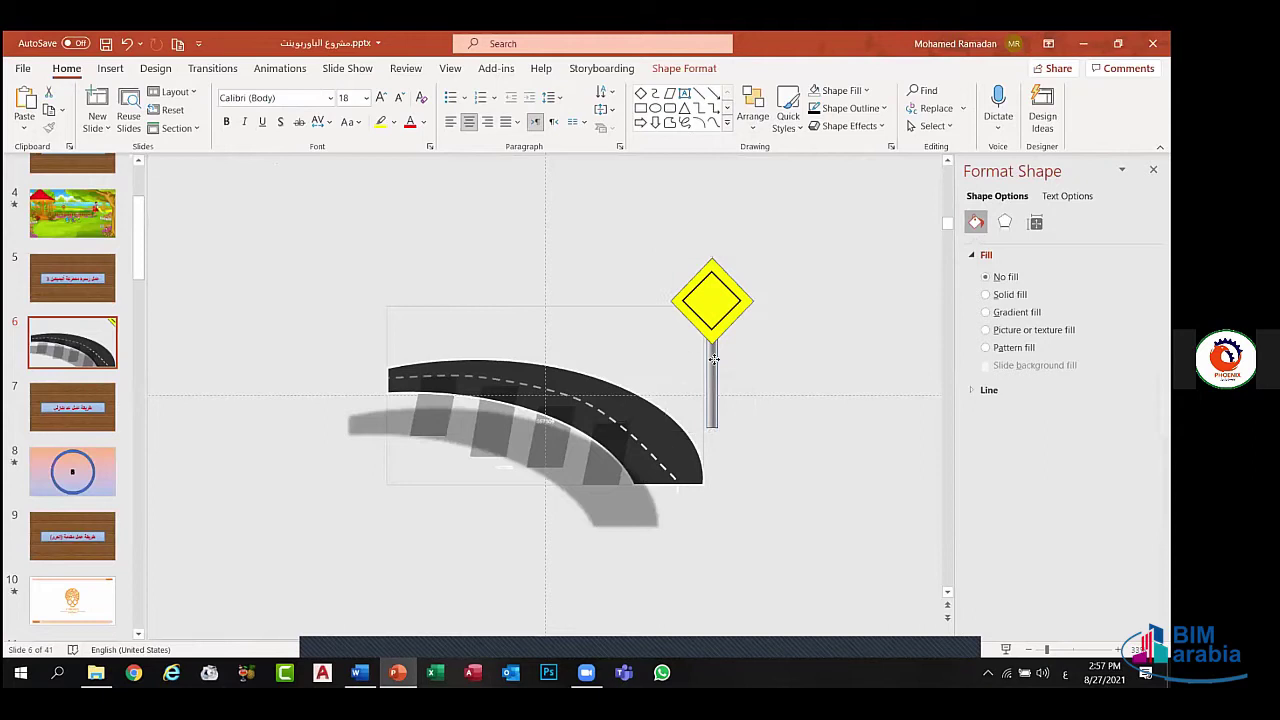
{"action": "left_click", "coordinate": [713, 358]}
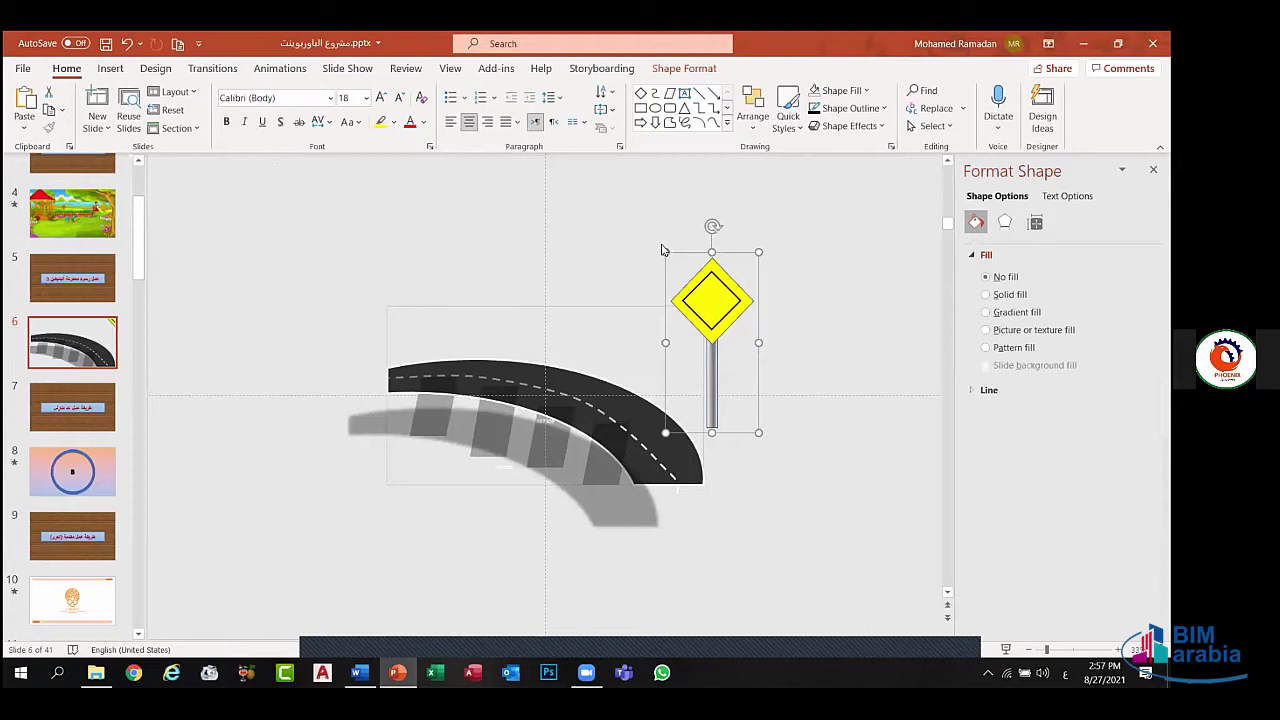
{"action": "left_click_drag", "start_coordinate": [662, 250], "coordinate": [682, 323]}
{"action": "left_click", "coordinate": [700, 356]}
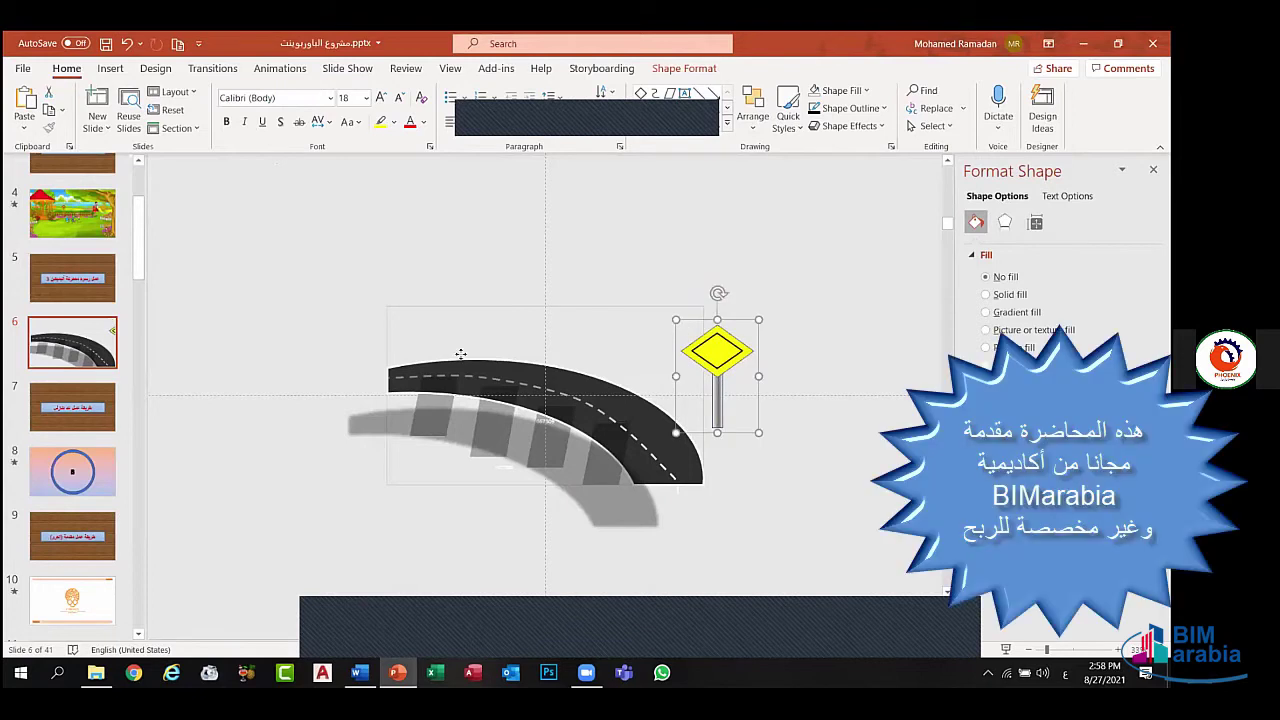
{"action": "left_click_drag", "start_coordinate": [719, 392], "coordinate": [437, 346]}
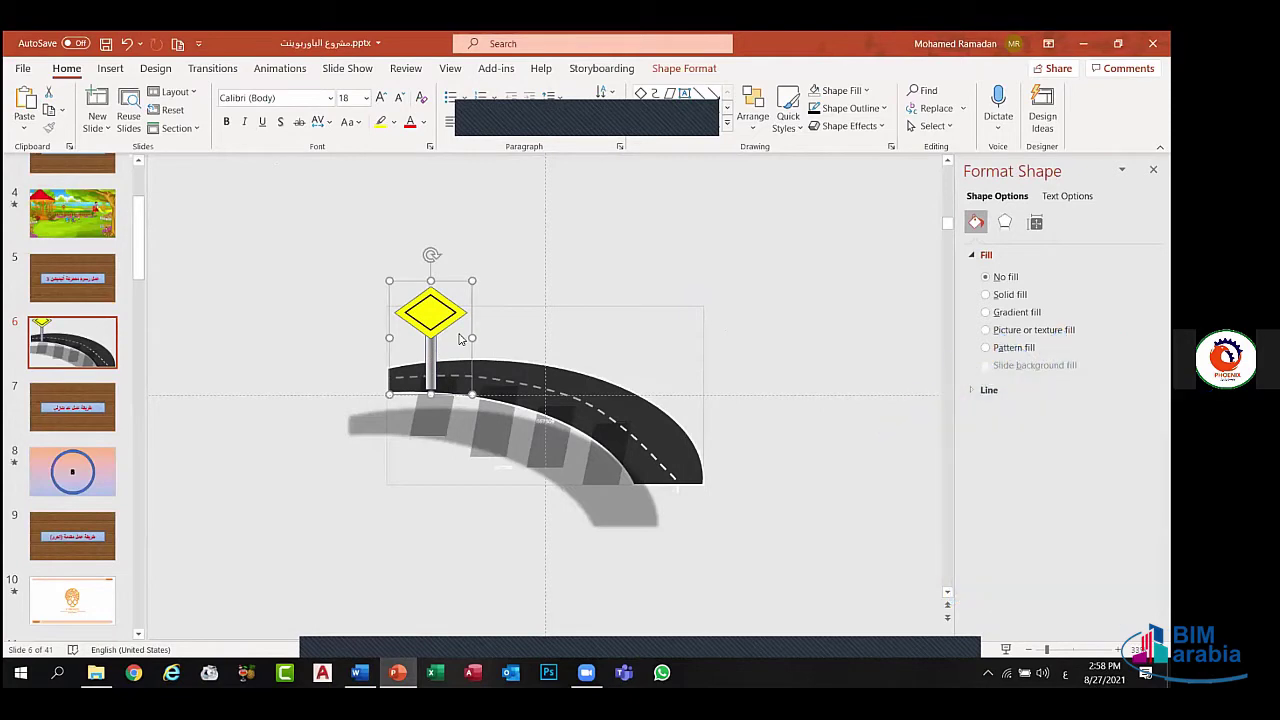
- Duplicate the road sign with Ctrl+D and spread the copies out along the curved road
{"action": "key", "text": "ctrl+d"}
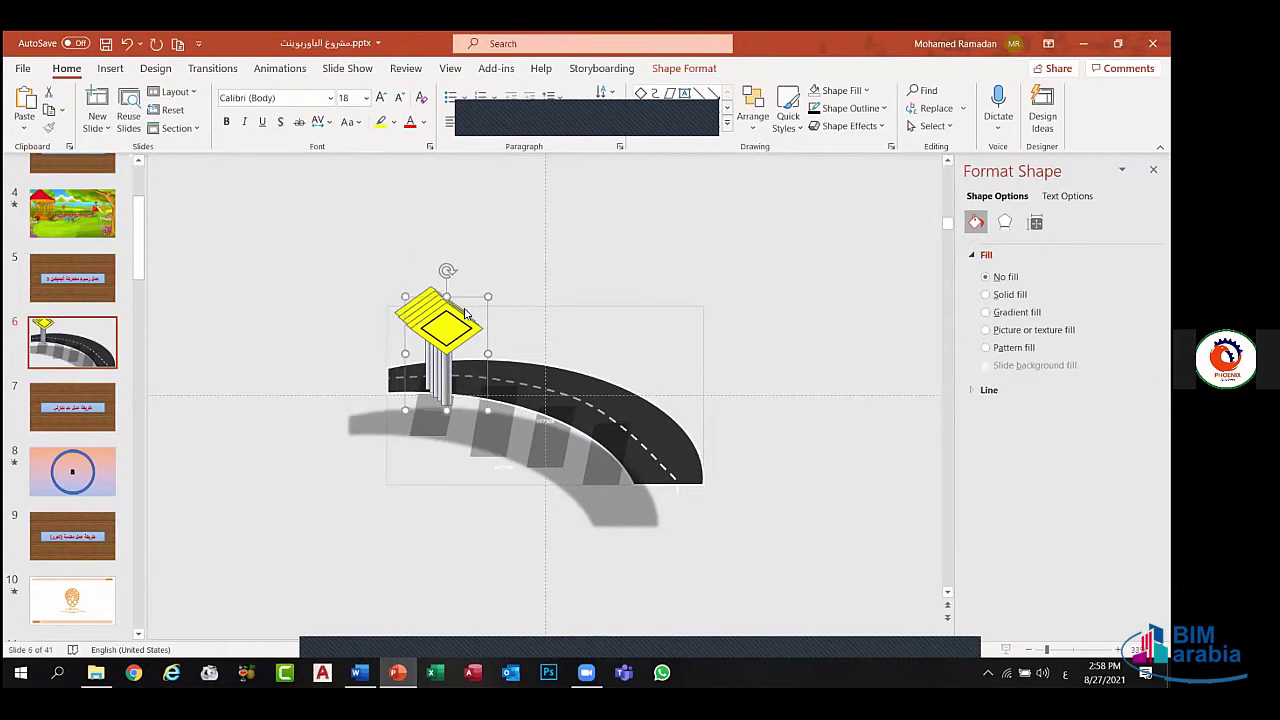
{"action": "left_click_drag", "start_coordinate": [442, 325], "coordinate": [510, 313]}
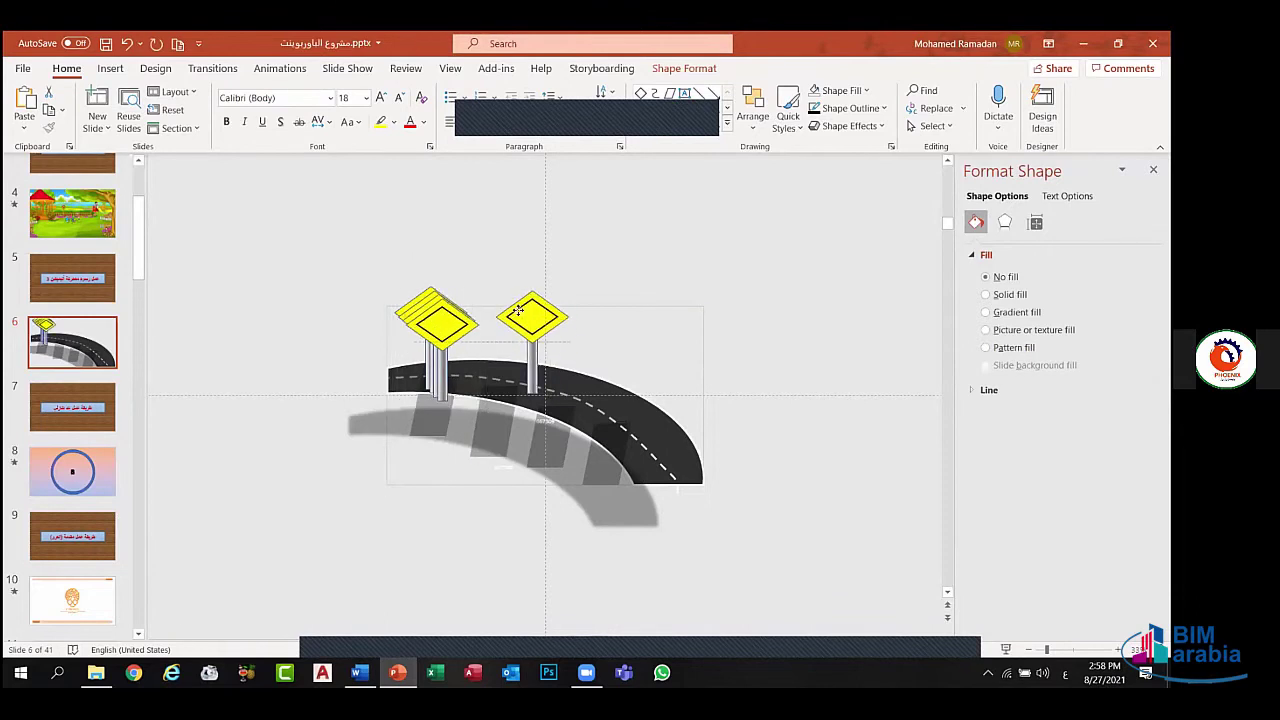
{"action": "key", "text": "ctrl+d"}
{"action": "left_click_drag", "start_coordinate": [594, 315], "coordinate": [721, 262]}
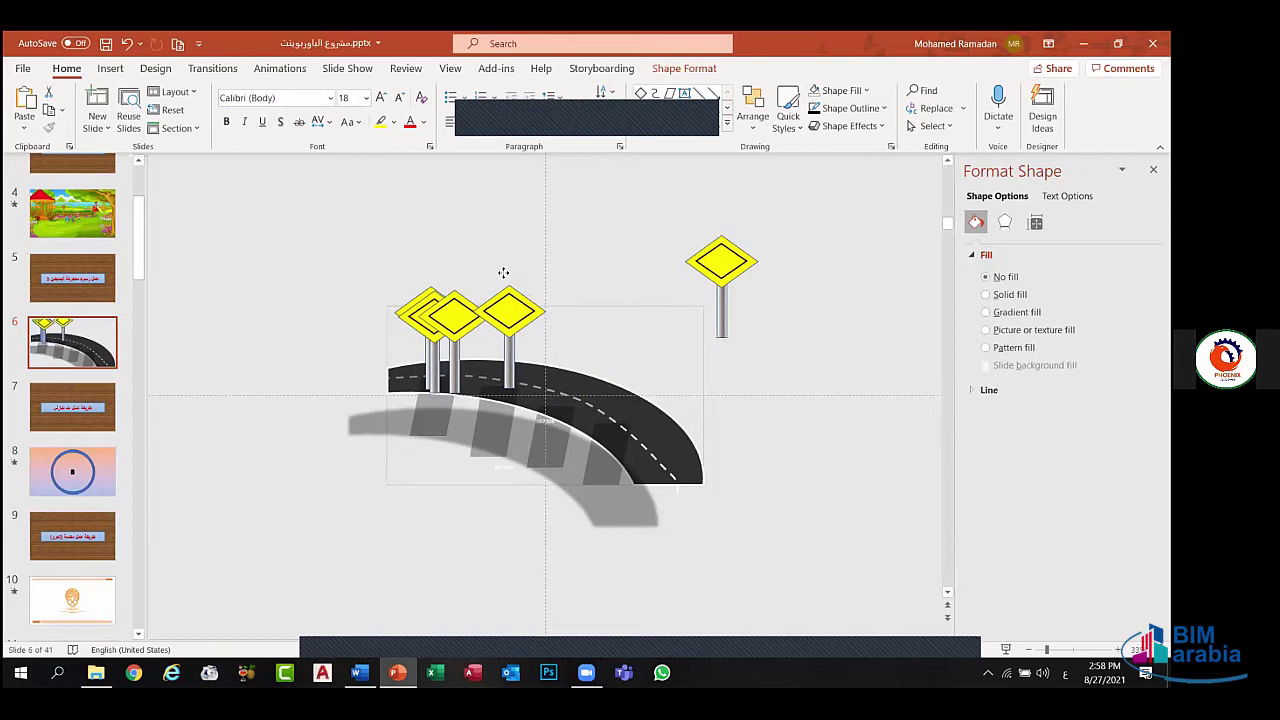
{"action": "left_click_drag", "start_coordinate": [416, 318], "coordinate": [592, 240]}
{"action": "left_click_drag", "start_coordinate": [428, 308], "coordinate": [269, 254]}
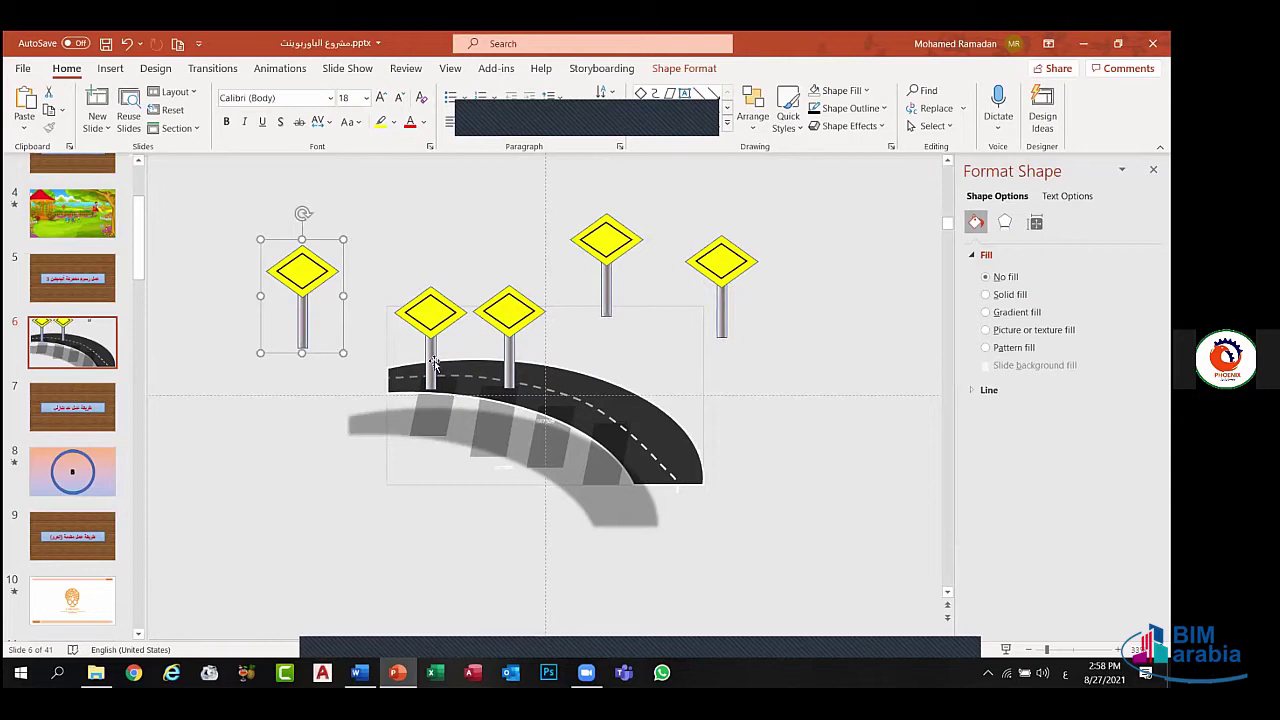
{"action": "left_click_drag", "start_coordinate": [432, 362], "coordinate": [426, 352]}
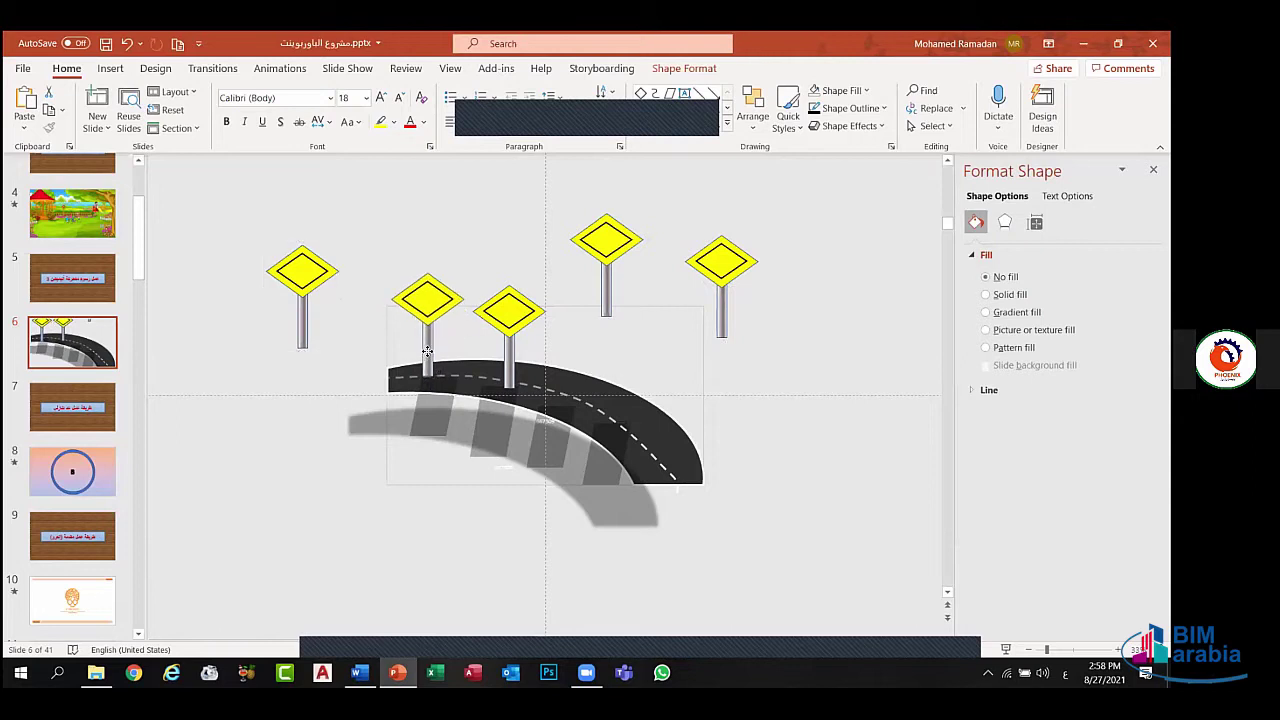
{"action": "left_click", "coordinate": [427, 352]}
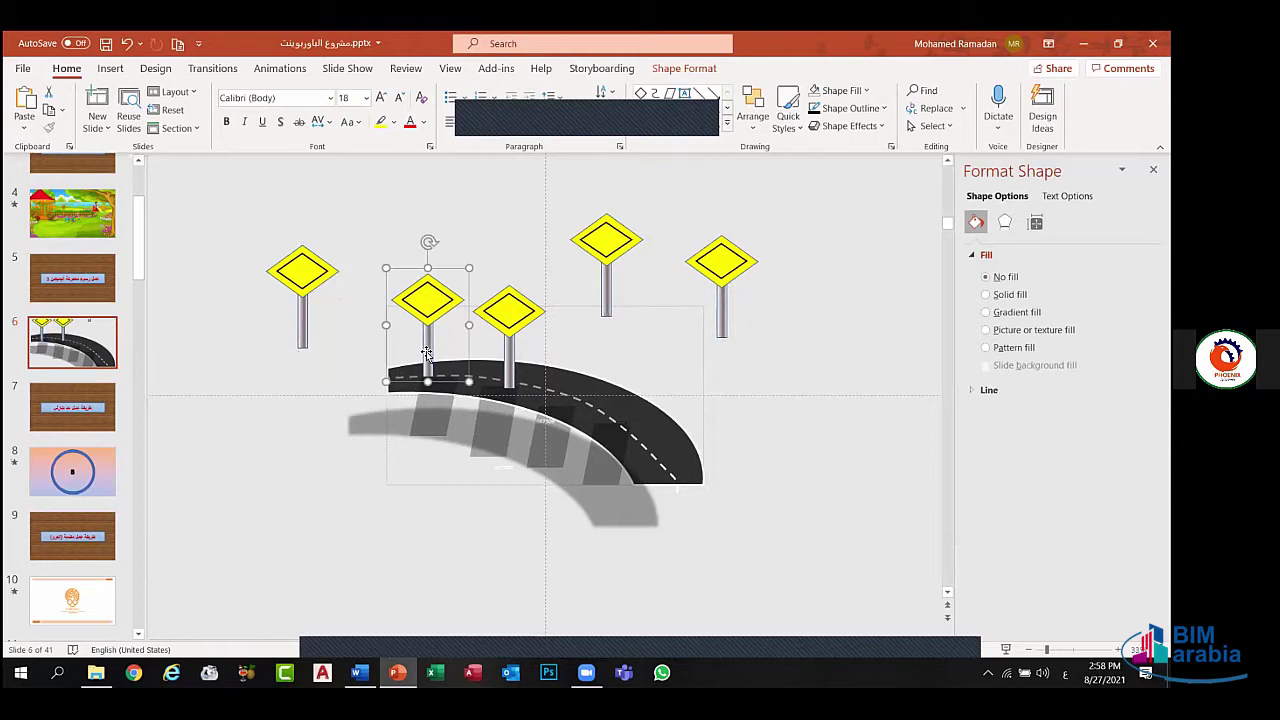
{"action": "left_click_drag", "start_coordinate": [507, 327], "coordinate": [508, 316]}
{"action": "left_click_drag", "start_coordinate": [618, 244], "coordinate": [598, 310]}
- Make the second and third signs slightly smaller and shift the third and fourth left
{"action": "left_click", "coordinate": [512, 318]}
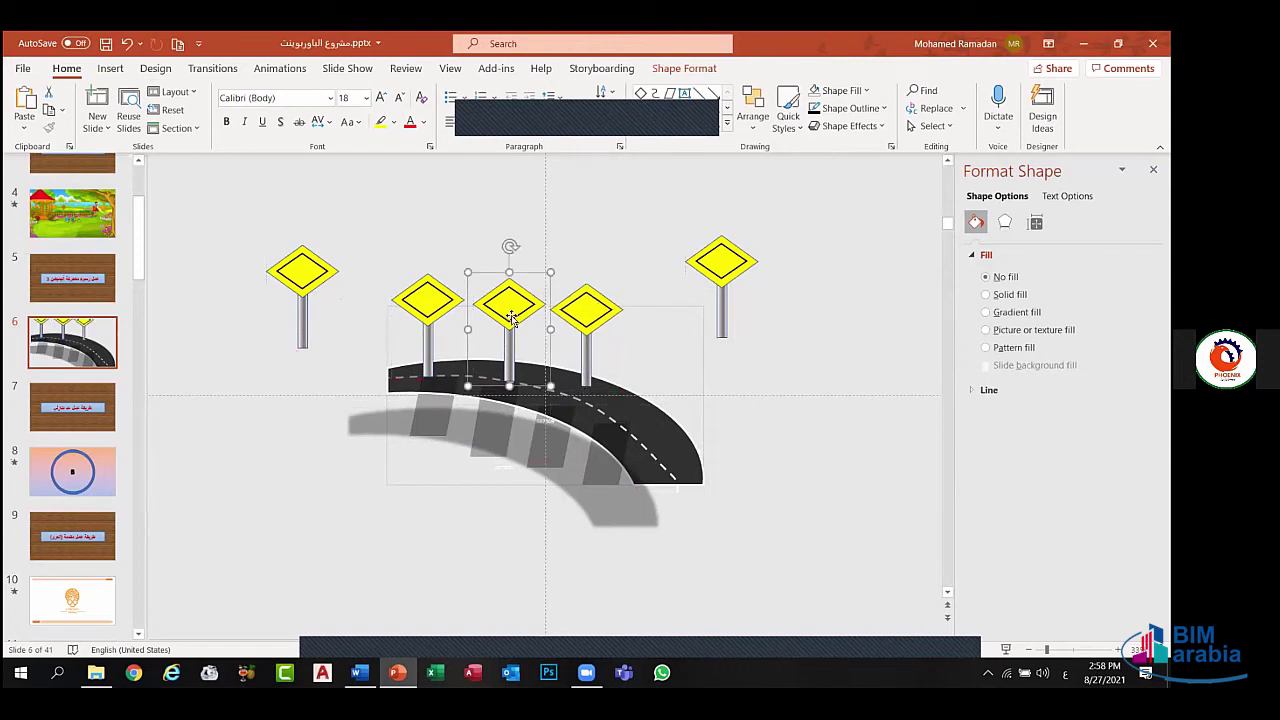
{"action": "left_click", "coordinate": [438, 299]}
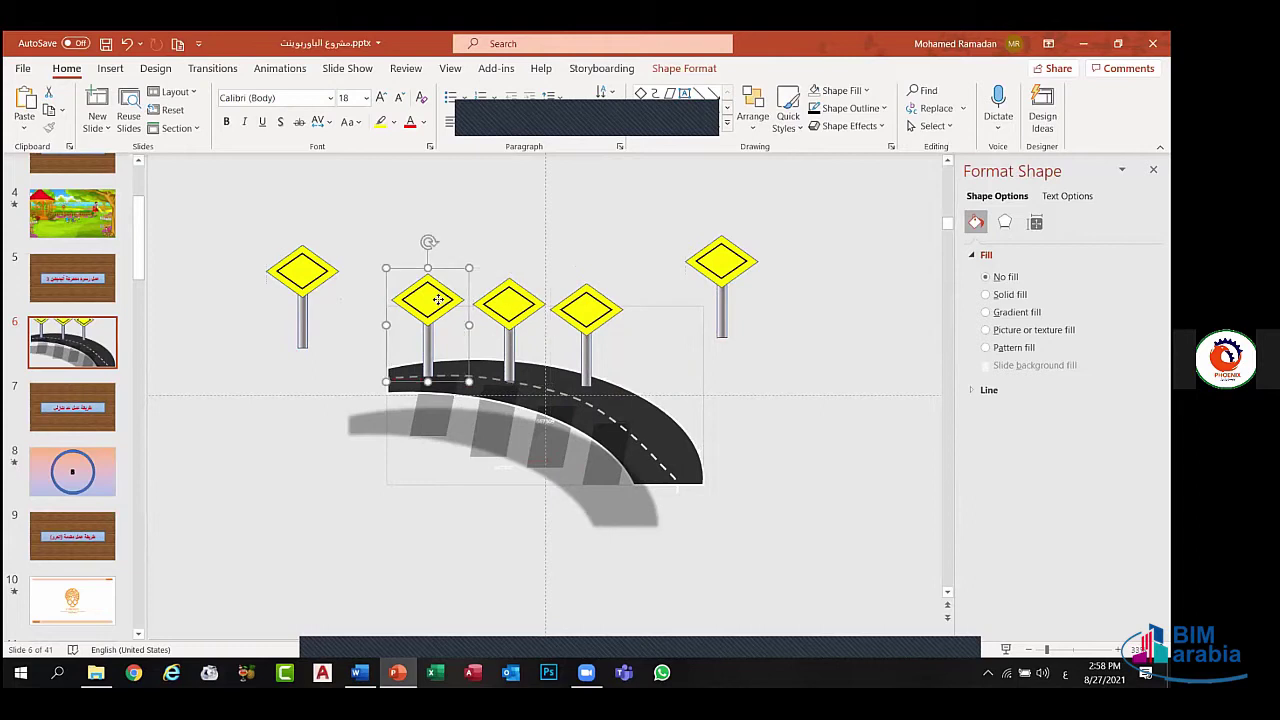
{"action": "left_click_drag", "start_coordinate": [466, 267], "coordinate": [459, 283]}
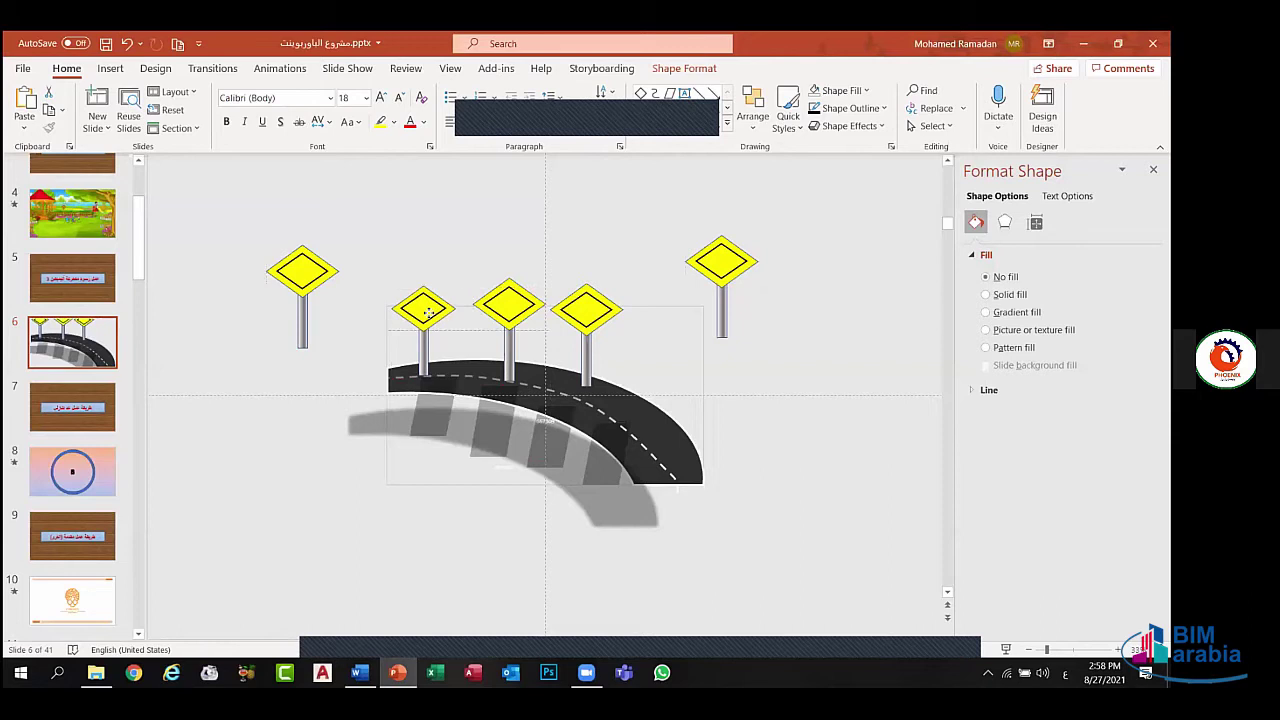
{"action": "left_click", "coordinate": [494, 300]}
{"action": "left_click_drag", "start_coordinate": [494, 300], "coordinate": [483, 298]}
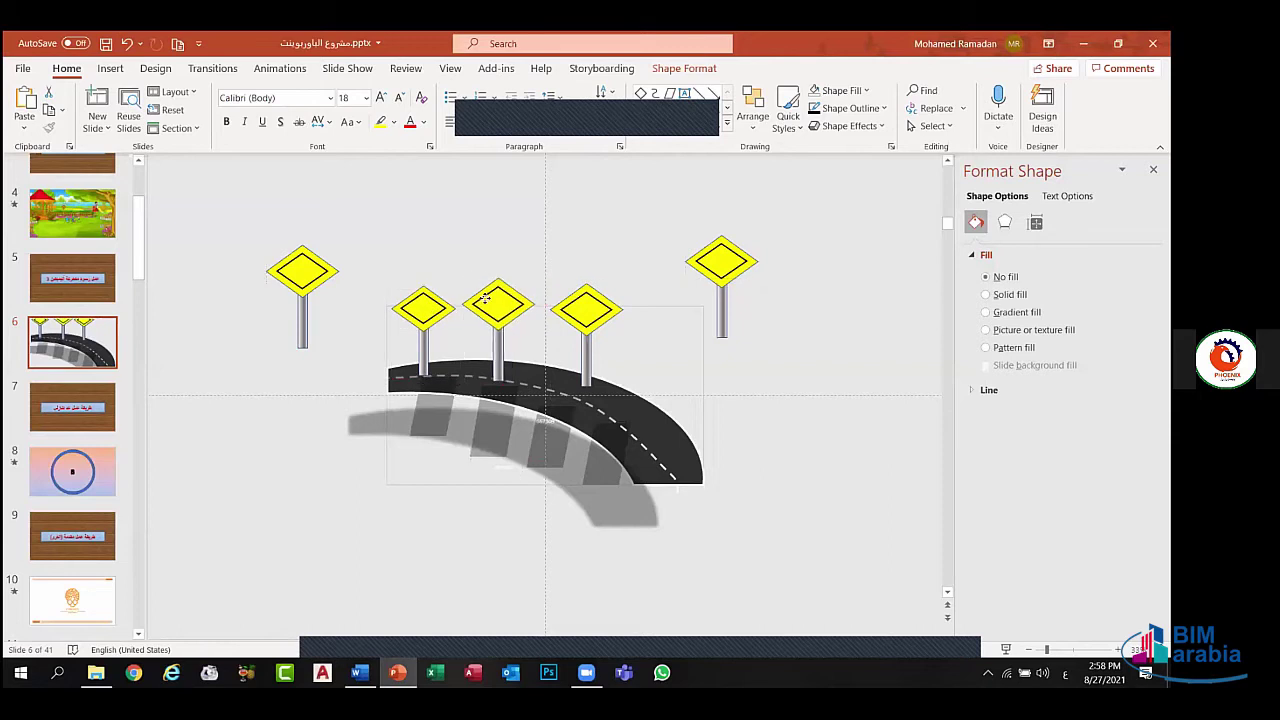
{"action": "left_click_drag", "start_coordinate": [539, 268], "coordinate": [534, 277]}
{"action": "left_click_drag", "start_coordinate": [596, 320], "coordinate": [583, 320]}
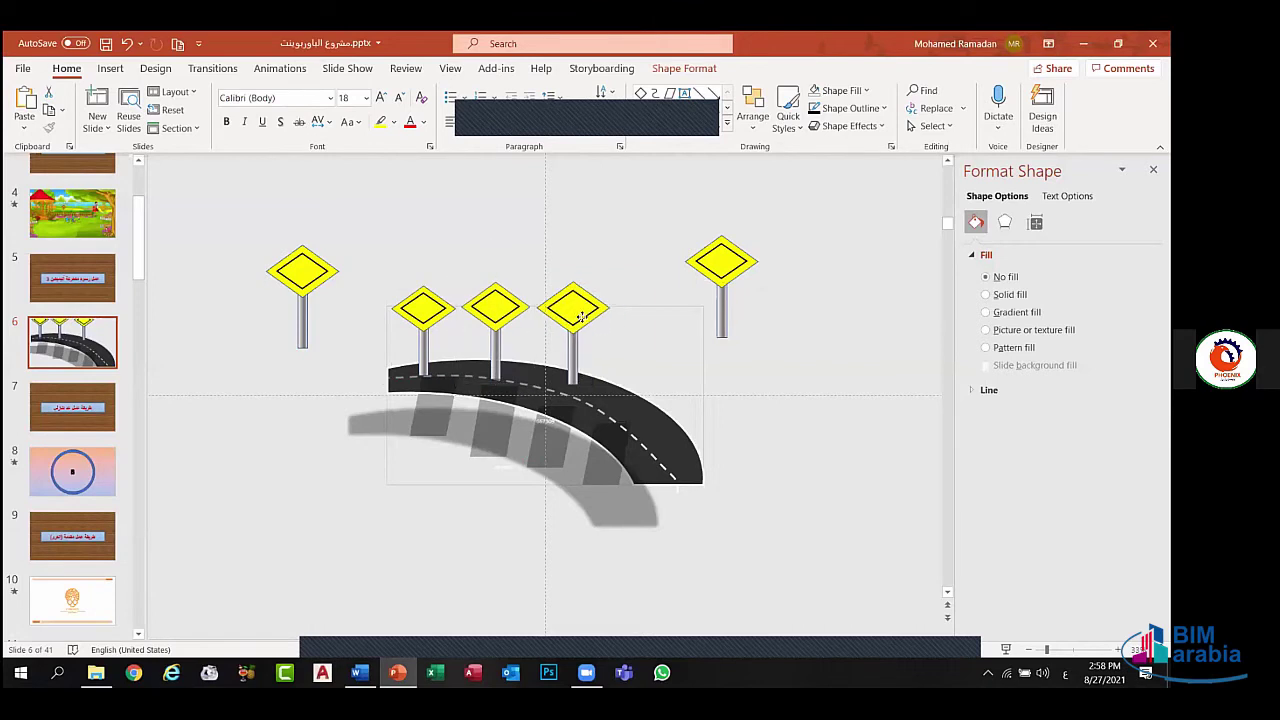
{"action": "left_click", "coordinate": [644, 330]}
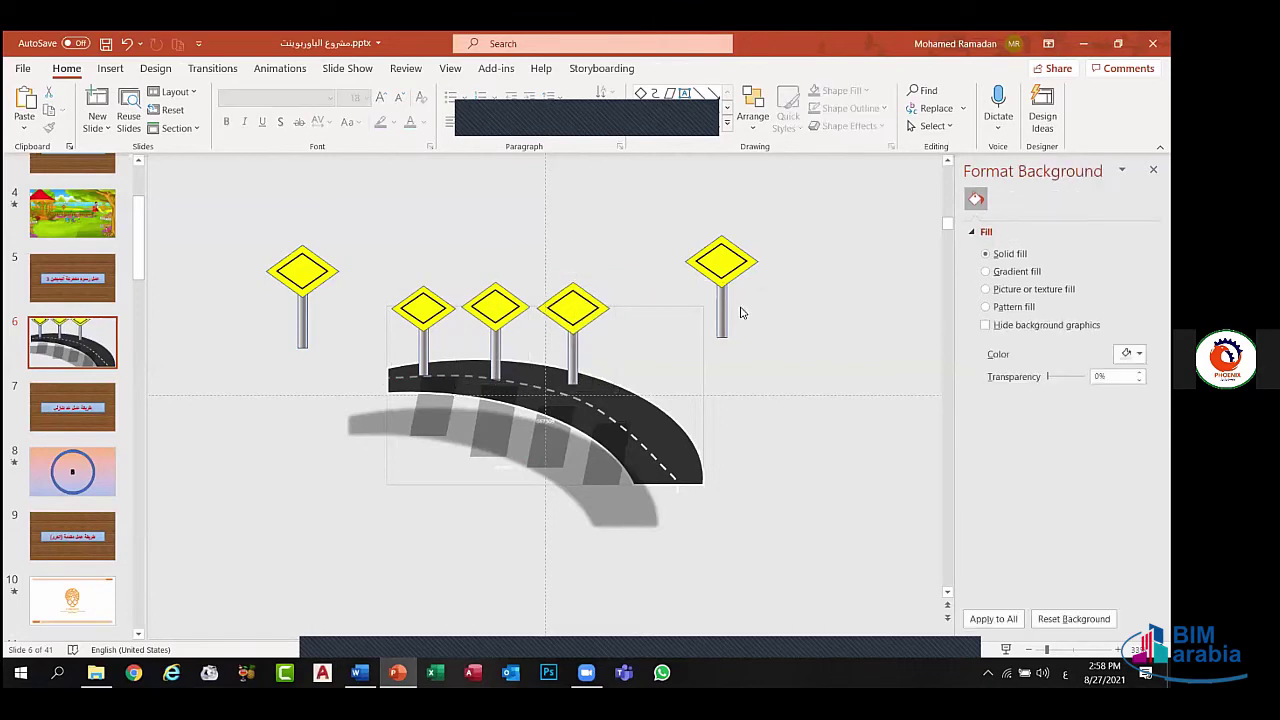
- Bring the right-hand sign down onto the road's end and nudge the third and rightmost signs left
{"action": "mouse_move", "coordinate": [746, 274]}
{"action": "left_mouse_down"}
{"action": "mouse_move", "coordinate": [656, 340]}
{"action": "mouse_move", "coordinate": [692, 281]}
{"action": "mouse_move", "coordinate": [650, 300]}
{"action": "mouse_move", "coordinate": [665, 305]}
{"action": "left_mouse_up"}
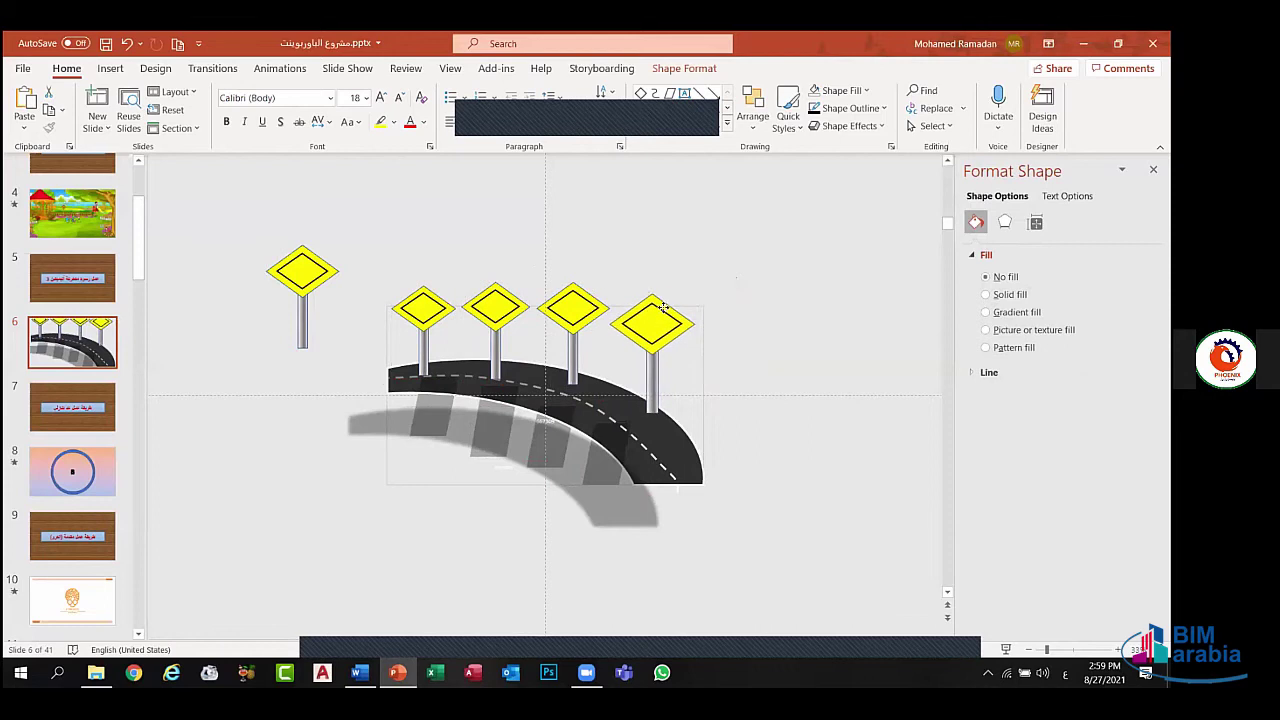
{"action": "left_click_drag", "start_coordinate": [665, 305], "coordinate": [583, 311]}
{"action": "left_click", "coordinate": [587, 310]}
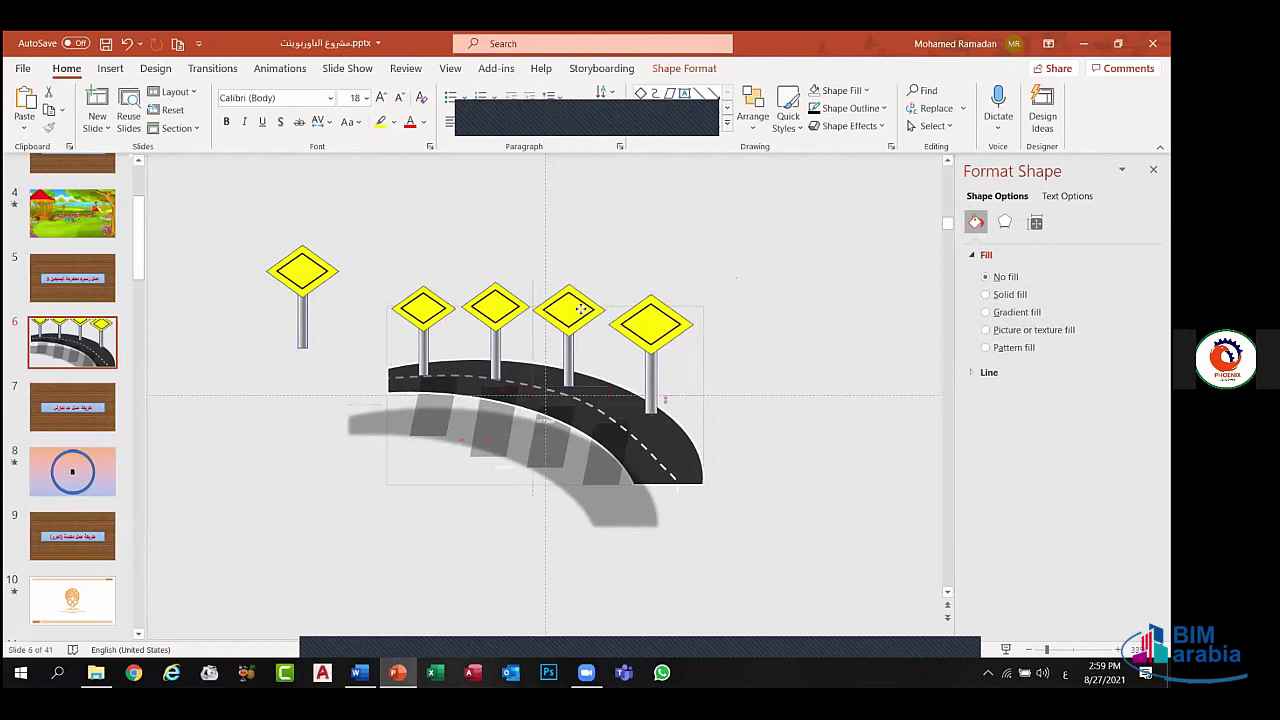
{"action": "left_click_drag", "start_coordinate": [497, 312], "coordinate": [495, 316]}
{"action": "left_click", "coordinate": [635, 322]}
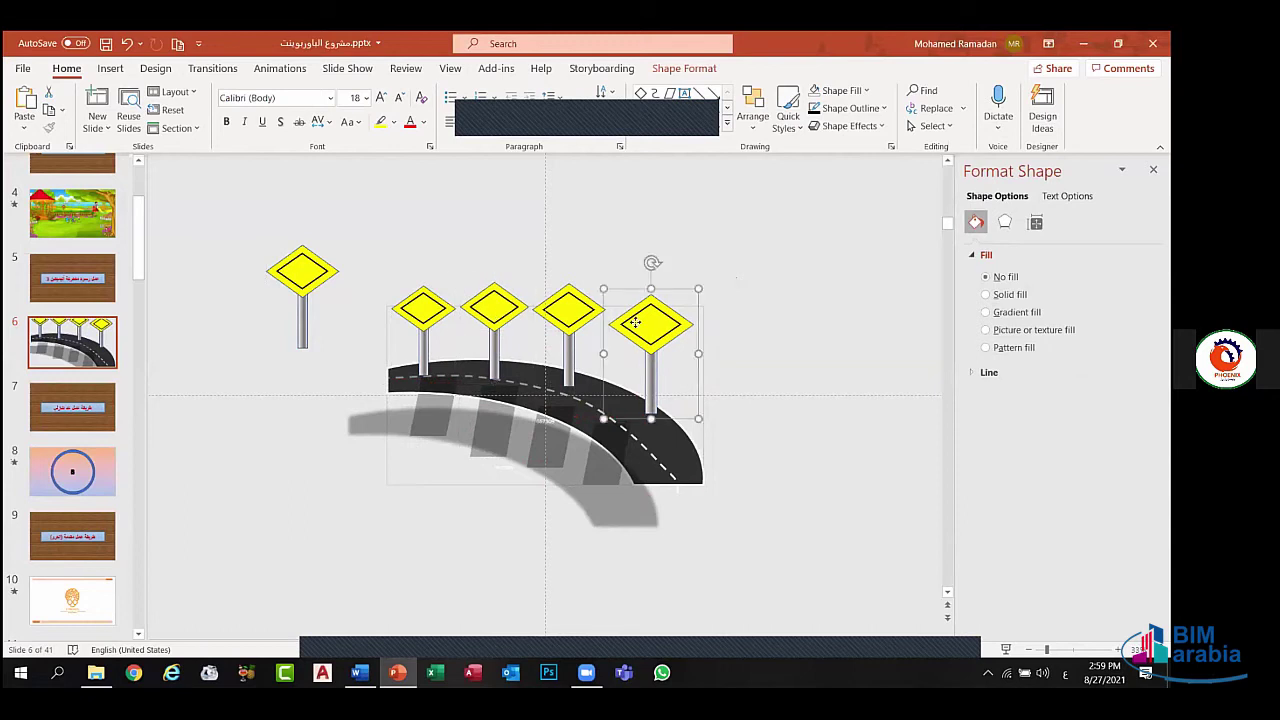
{"action": "left_click_drag", "start_coordinate": [635, 322], "coordinate": [610, 333]}
{"action": "left_click", "coordinate": [543, 283]}
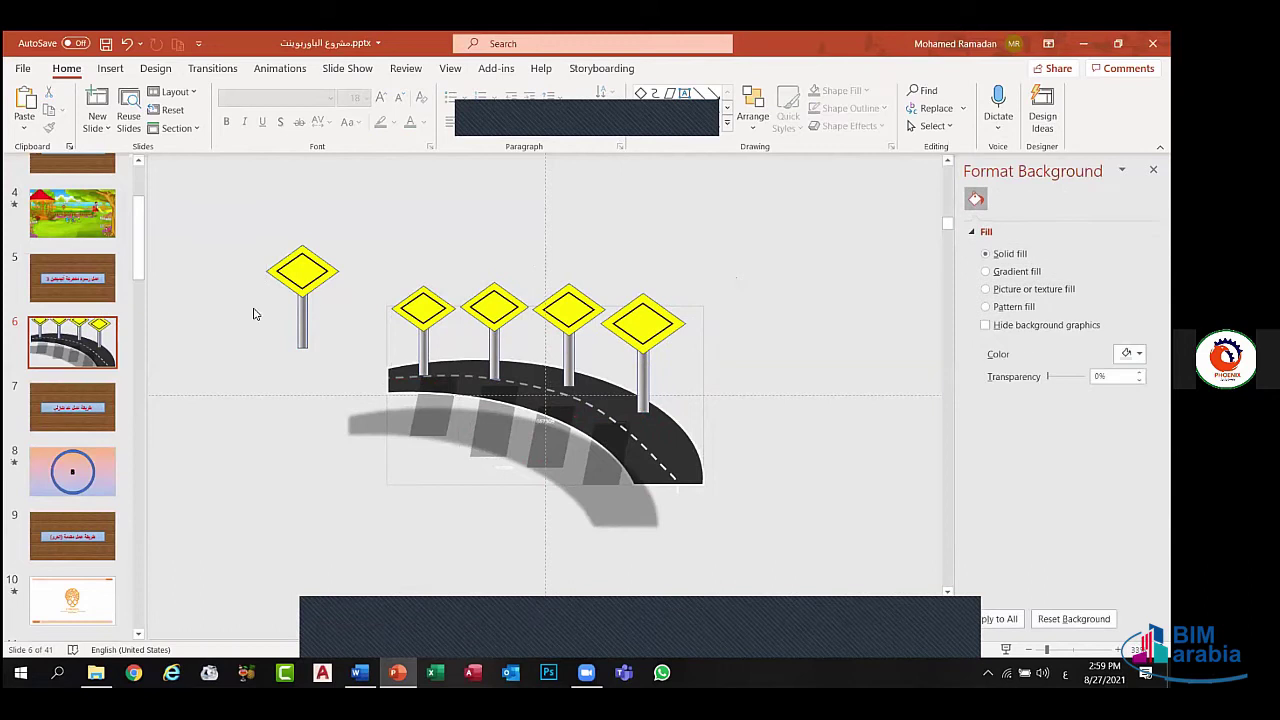
- Move the spare sign to the road's lower right end, enlarge it slightly, and nudge the leftmost sign left
{"action": "left_click_drag", "start_coordinate": [299, 270], "coordinate": [689, 378]}
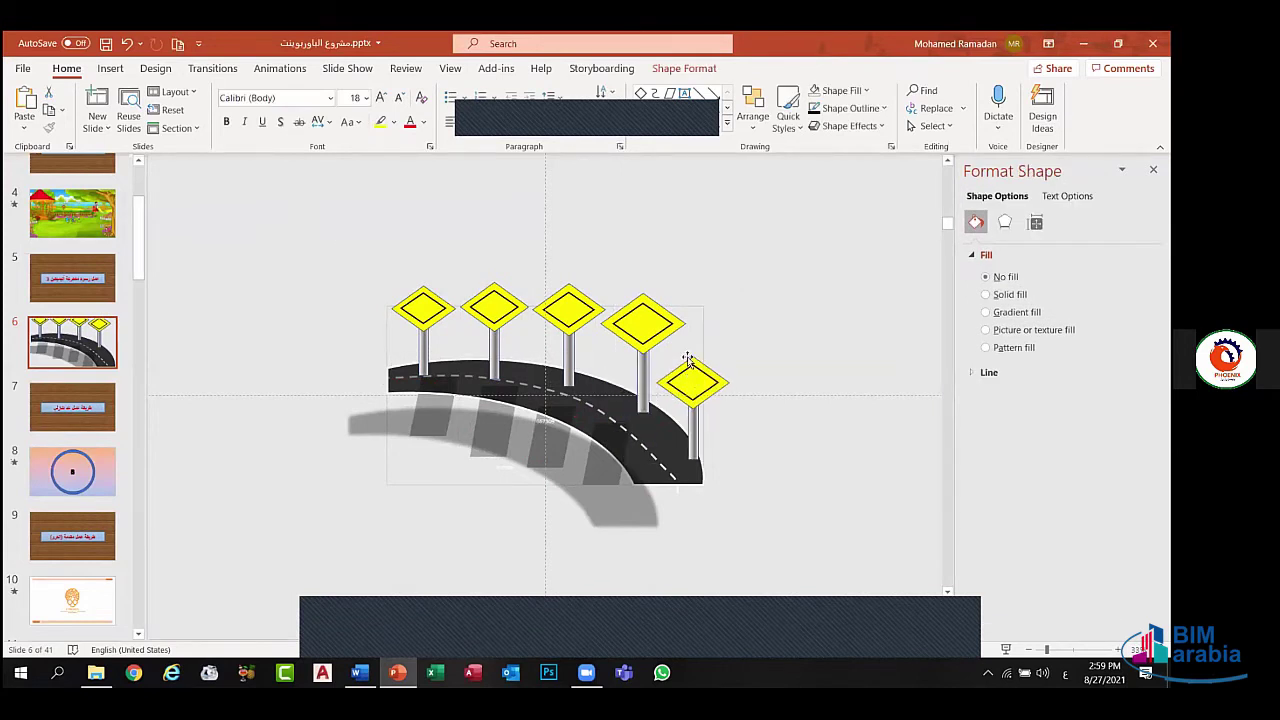
{"action": "left_click_drag", "start_coordinate": [689, 381], "coordinate": [643, 347]}
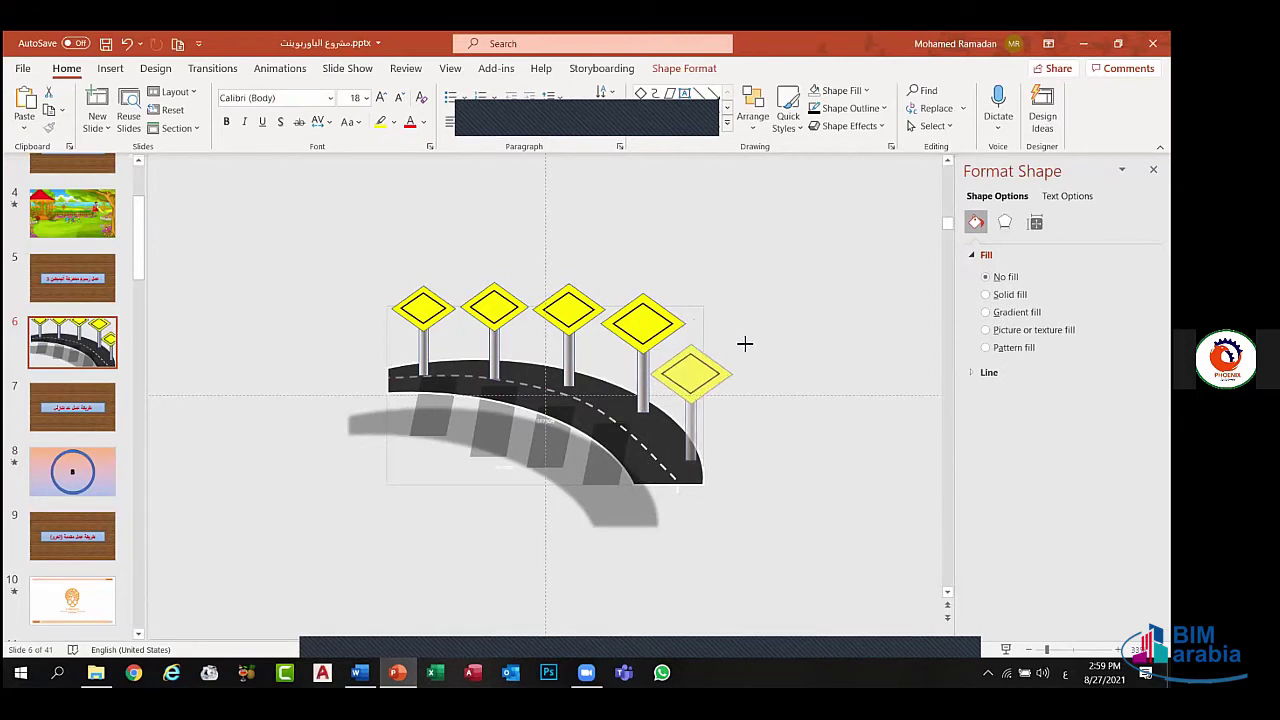
{"action": "left_click_drag", "start_coordinate": [727, 347], "coordinate": [793, 320]}
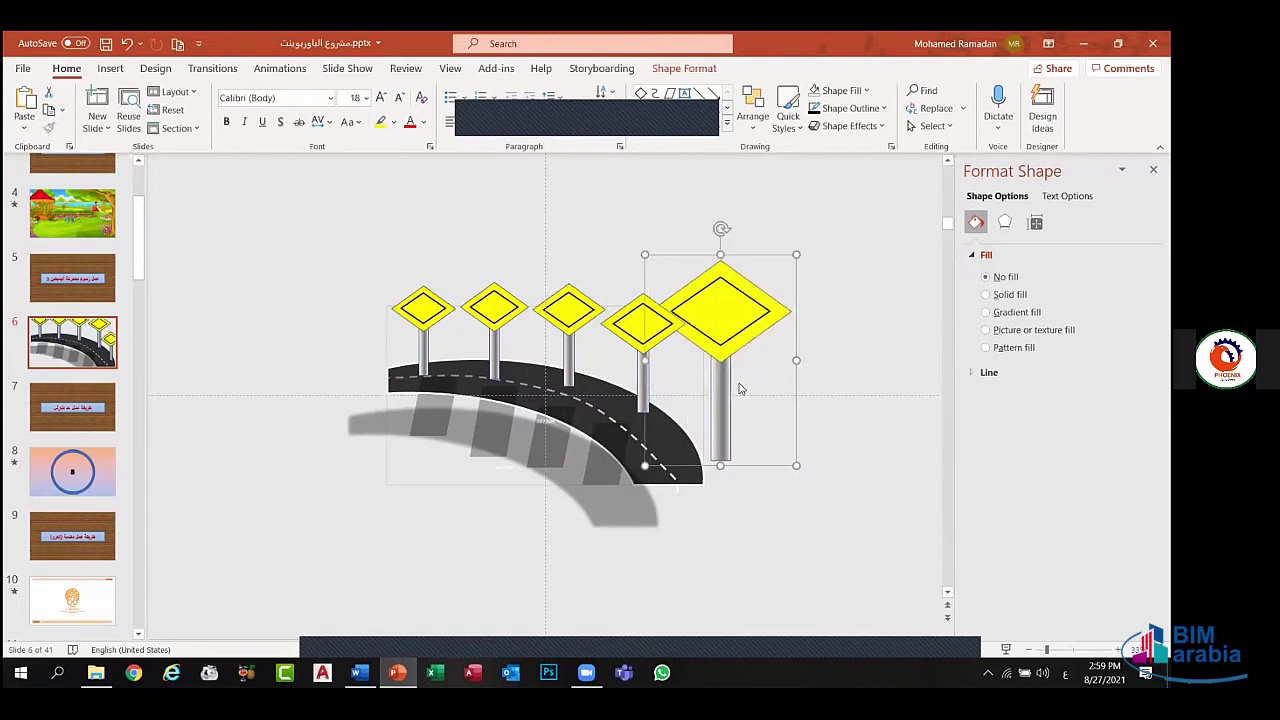
{"action": "left_click_drag", "start_coordinate": [708, 404], "coordinate": [696, 404]}
{"action": "left_click_drag", "start_coordinate": [766, 269], "coordinate": [733, 326]}
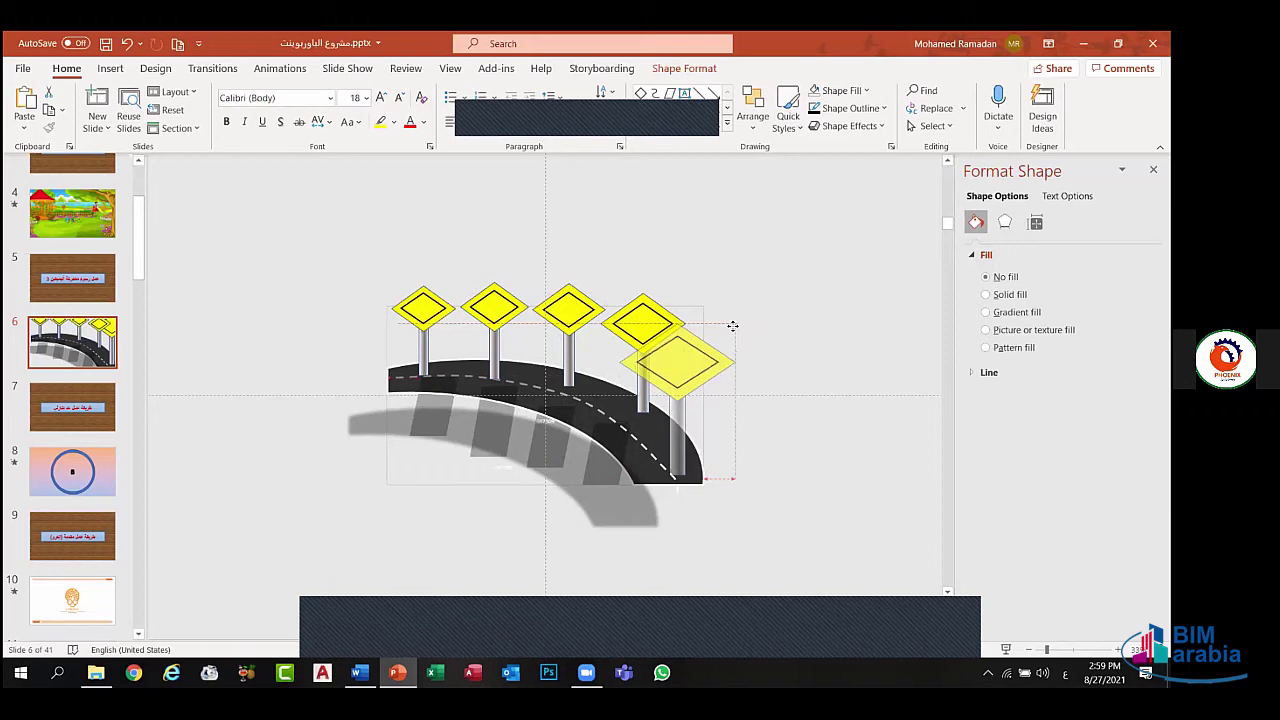
{"action": "left_click_drag", "start_coordinate": [733, 326], "coordinate": [748, 322]}
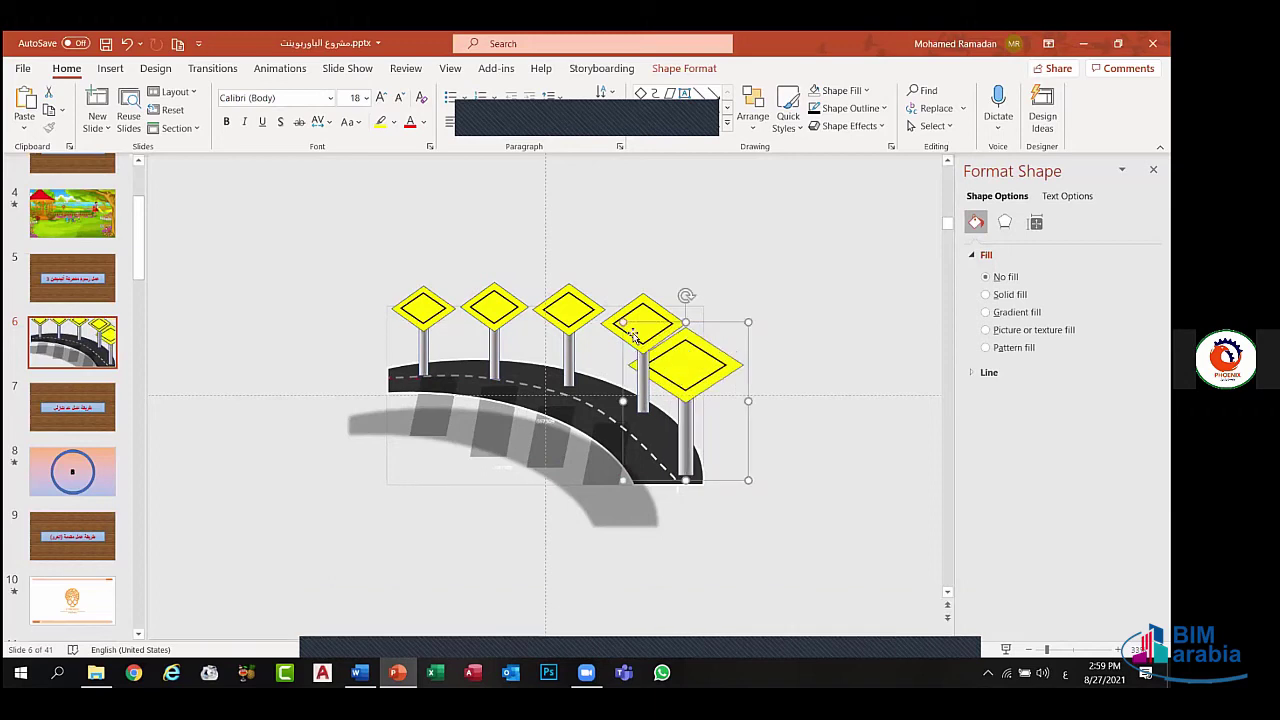
{"action": "left_click_drag", "start_coordinate": [633, 336], "coordinate": [678, 361]}
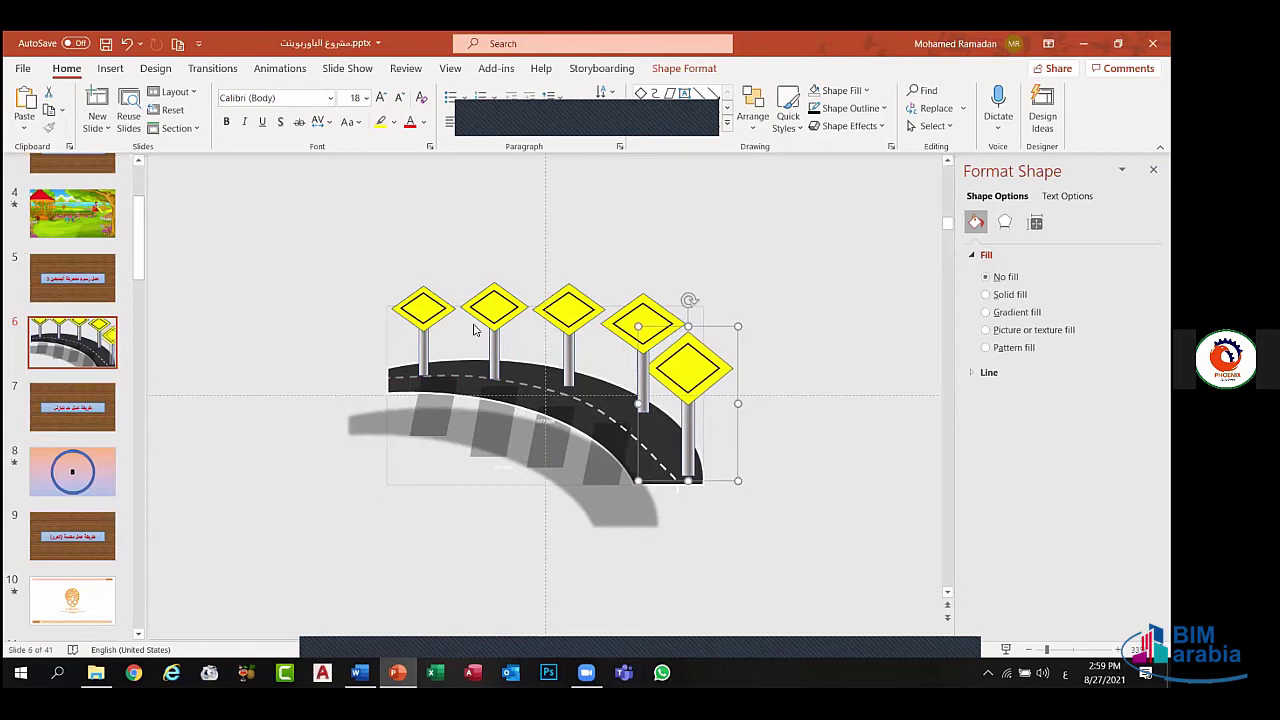
{"action": "left_click_drag", "start_coordinate": [423, 352], "coordinate": [415, 355]}
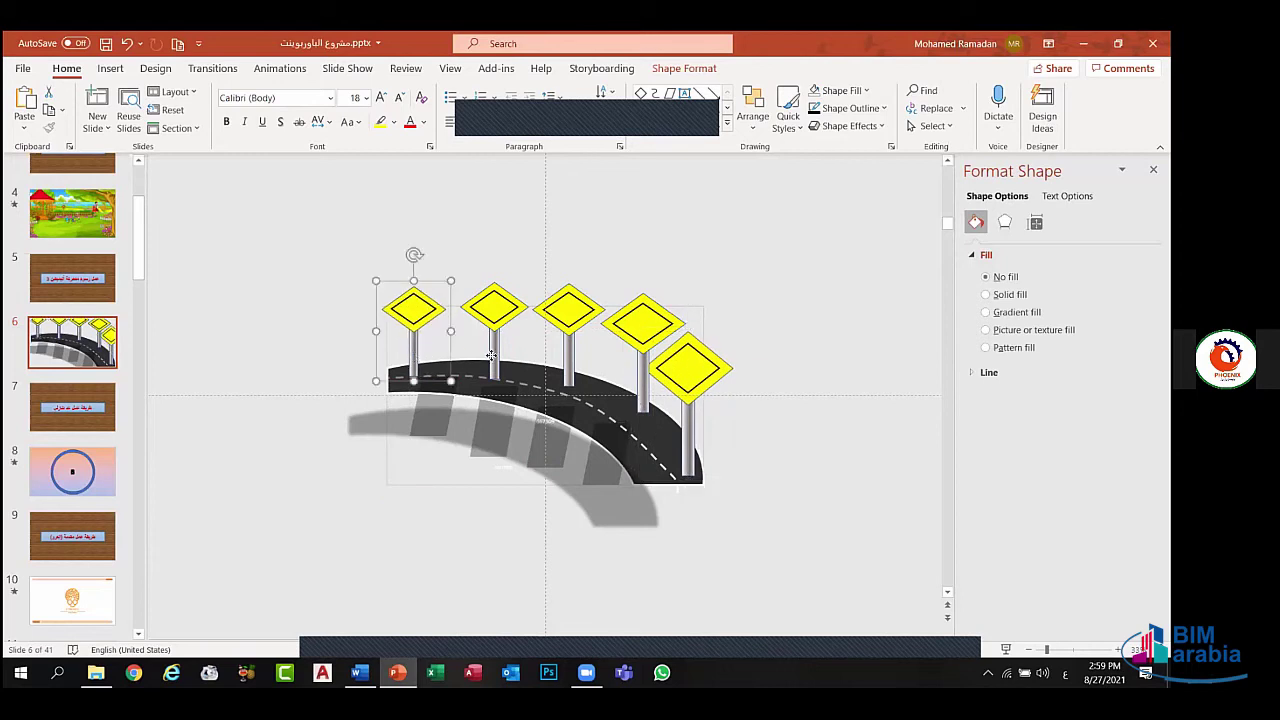
- Shift the second, third and fourth road signs left to even out their spacing
{"action": "left_click_drag", "start_coordinate": [491, 355], "coordinate": [481, 352]}
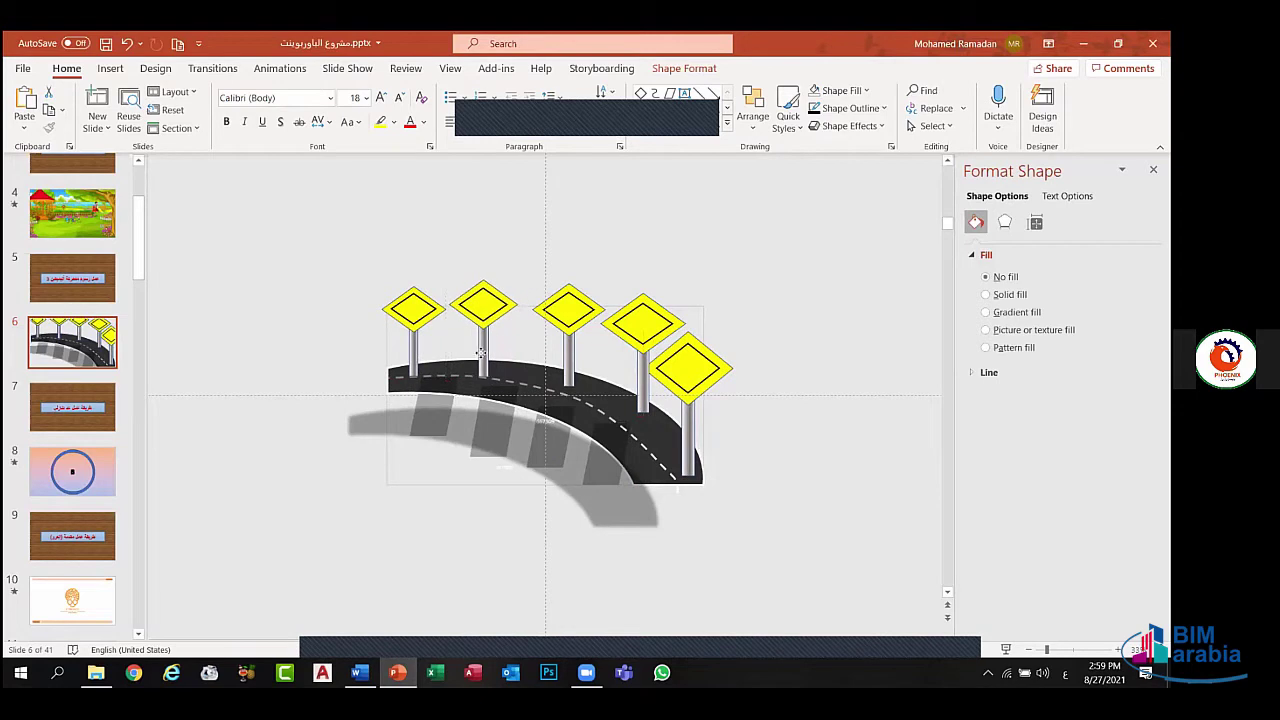
{"action": "left_click_drag", "start_coordinate": [481, 352], "coordinate": [477, 348]}
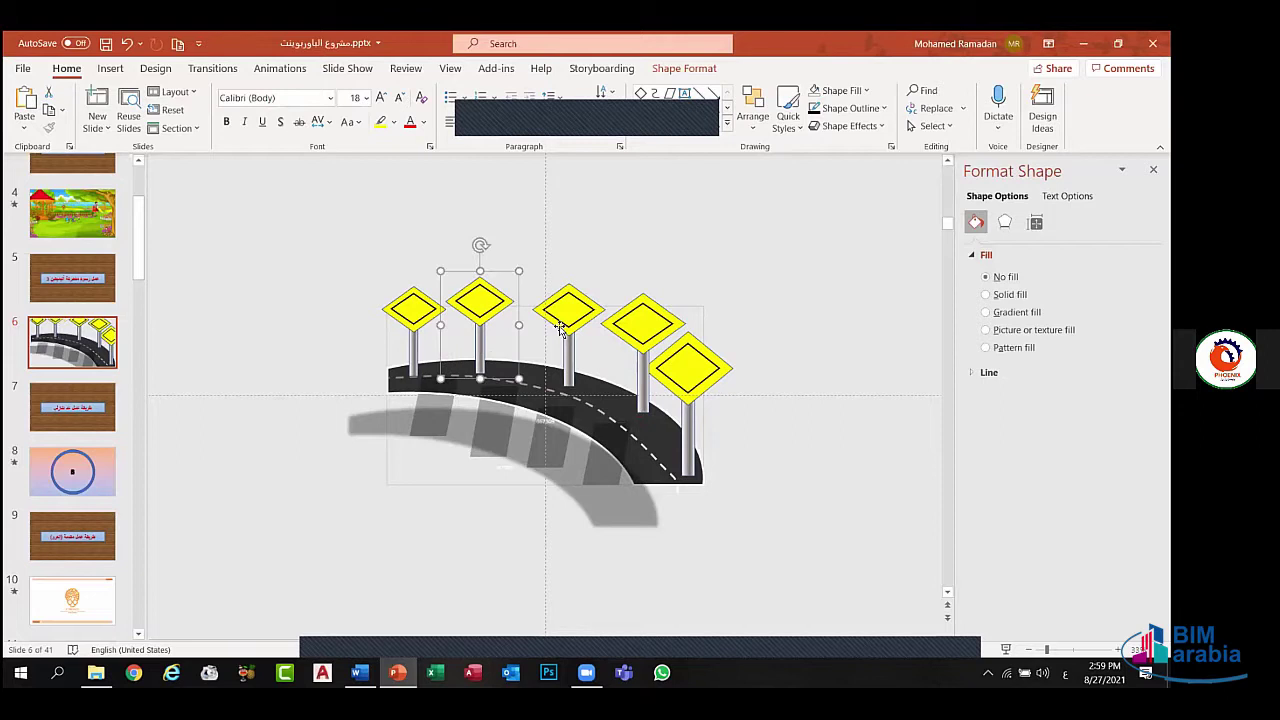
{"action": "mouse_move", "coordinate": [560, 326]}
{"action": "left_mouse_down"}
{"action": "mouse_move", "coordinate": [537, 318]}
{"action": "mouse_move", "coordinate": [544, 308]}
{"action": "left_mouse_up"}
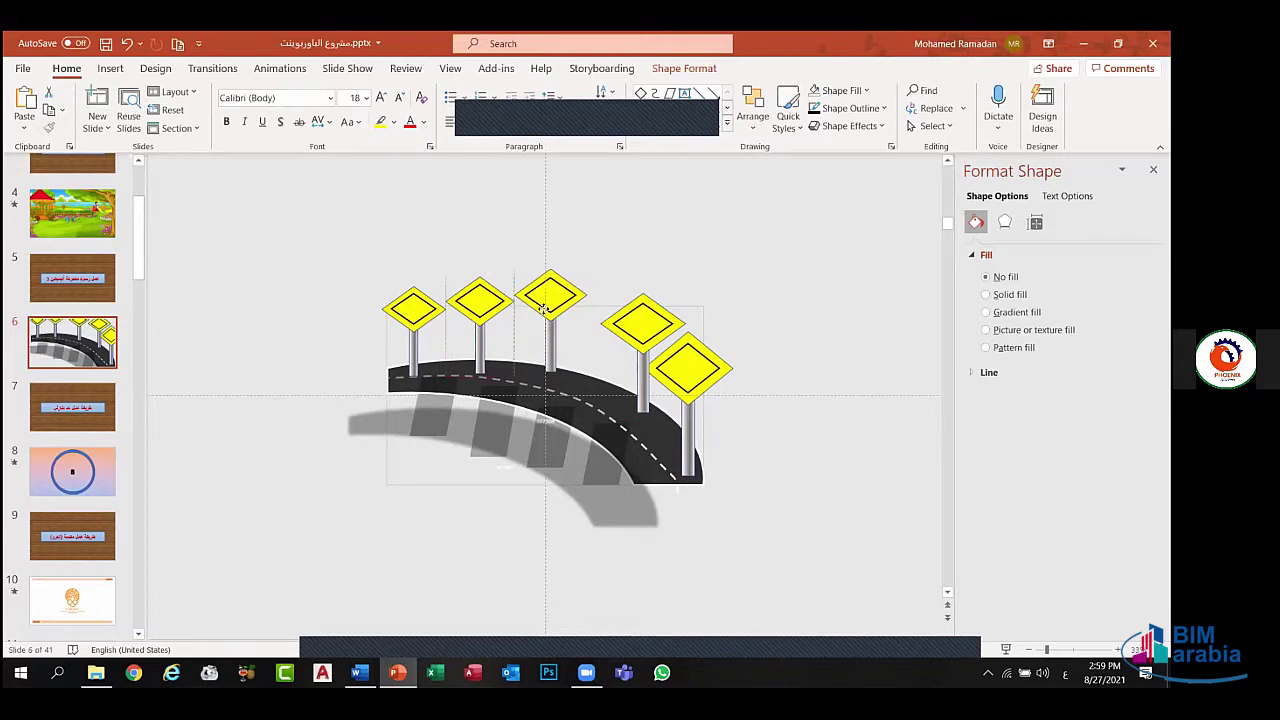
{"action": "left_click_drag", "start_coordinate": [544, 308], "coordinate": [545, 315]}
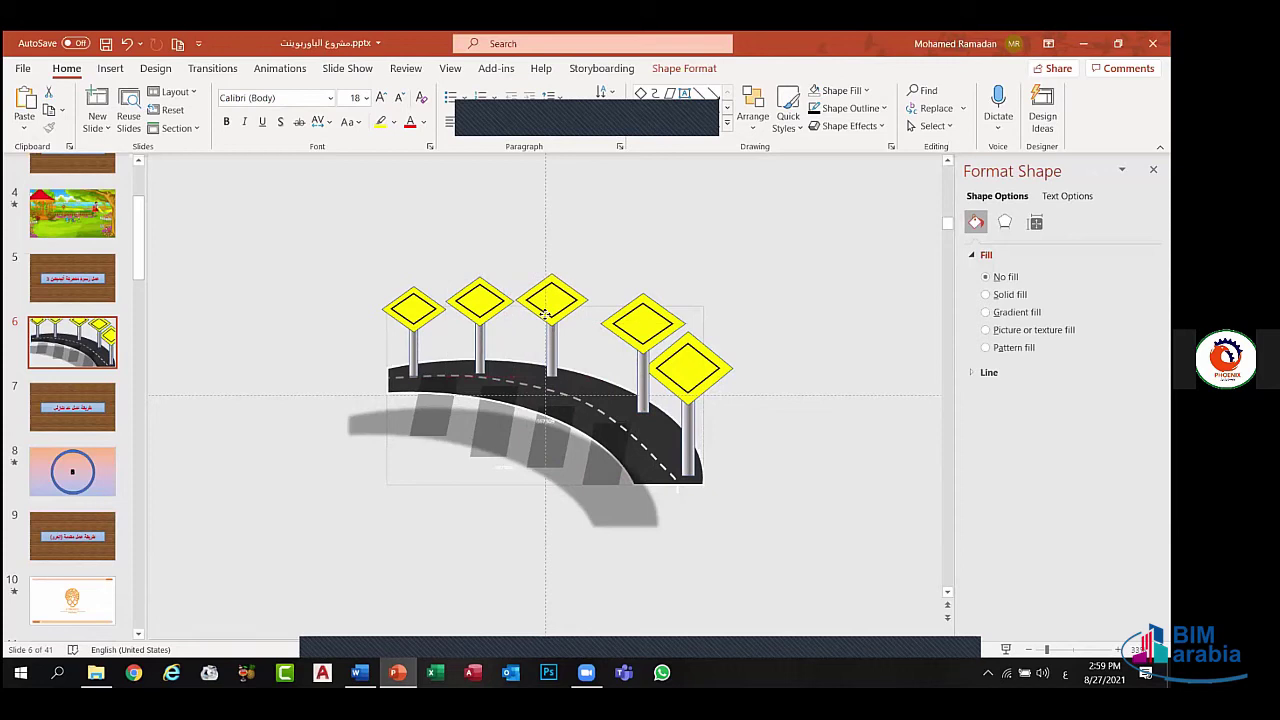
{"action": "left_click_drag", "start_coordinate": [630, 322], "coordinate": [616, 320]}
{"action": "left_click_drag", "start_coordinate": [675, 284], "coordinate": [677, 277]}
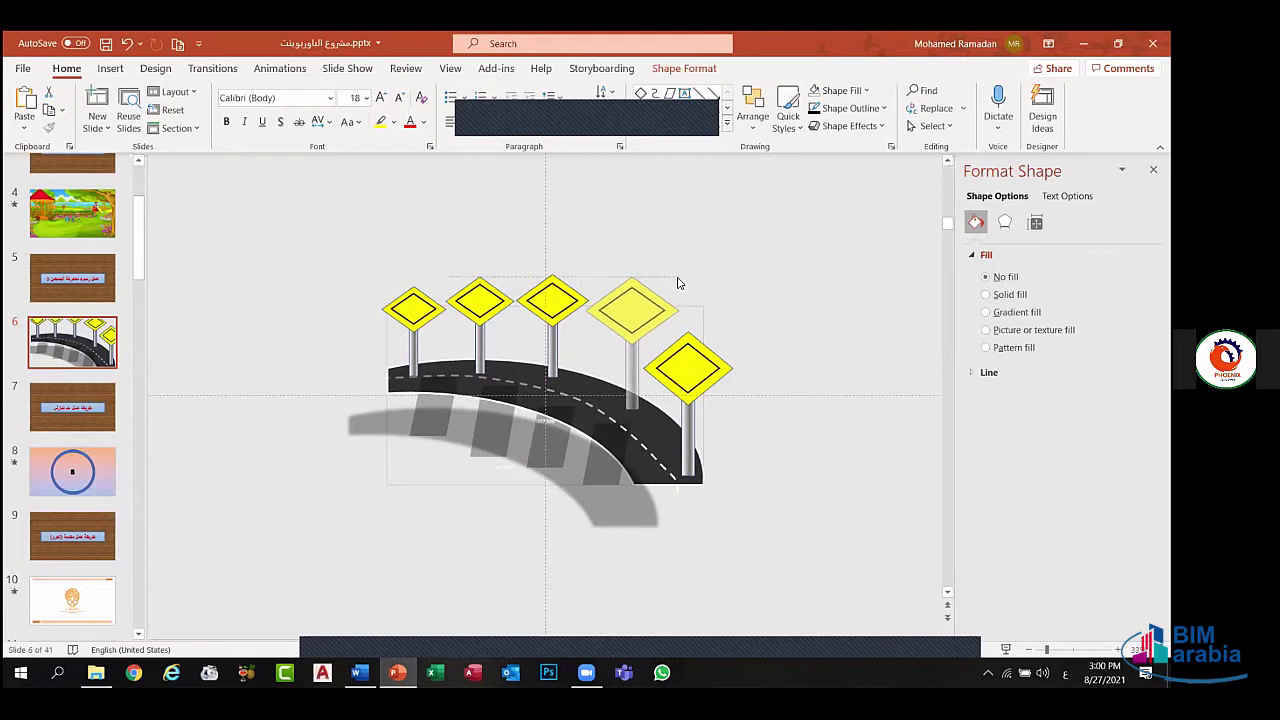
- Enlarge the fifth road sign at the road's right end
{"action": "left_click", "coordinate": [604, 316]}
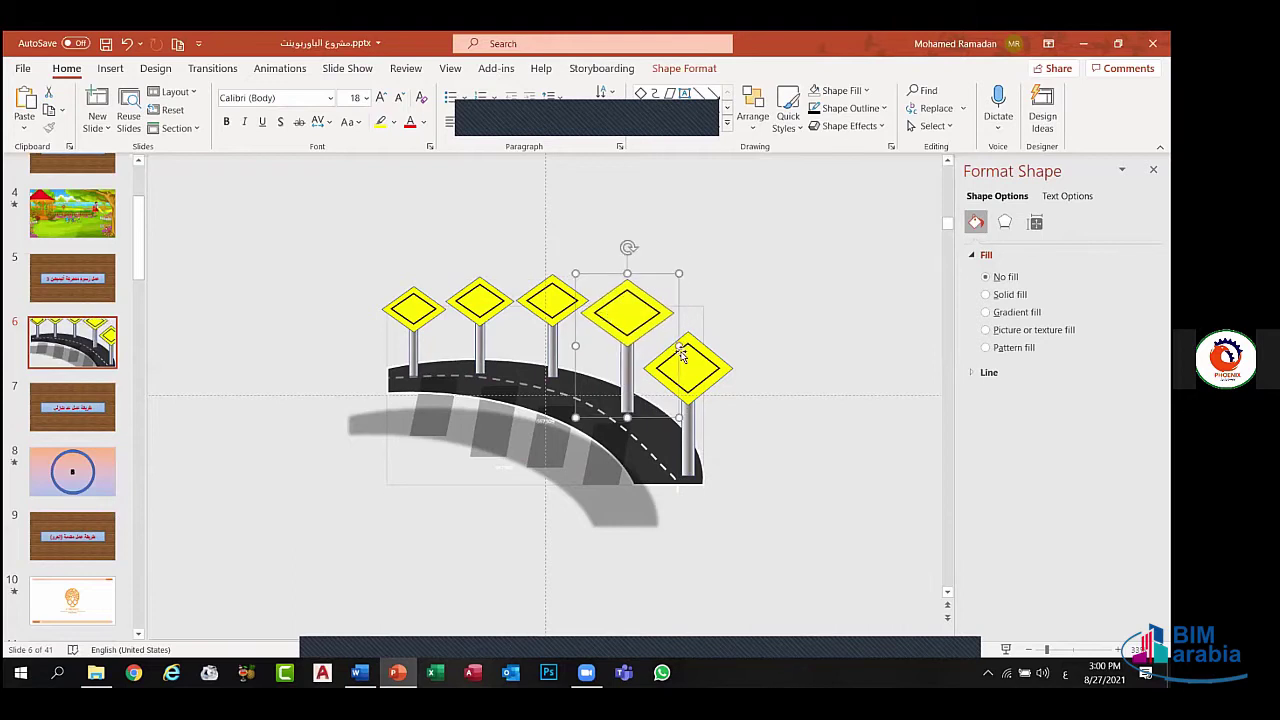
{"action": "left_click", "coordinate": [688, 362]}
{"action": "left_click_drag", "start_coordinate": [734, 323], "coordinate": [766, 300]}
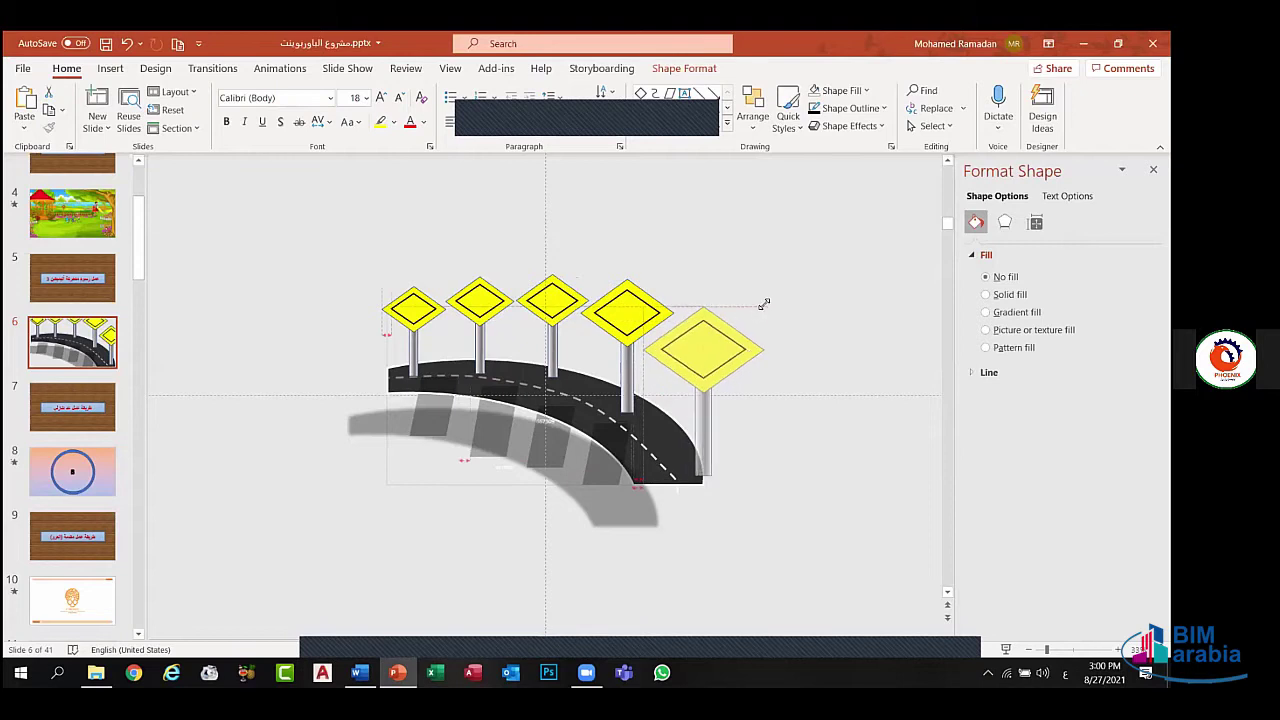
{"action": "left_click", "coordinate": [851, 320]}
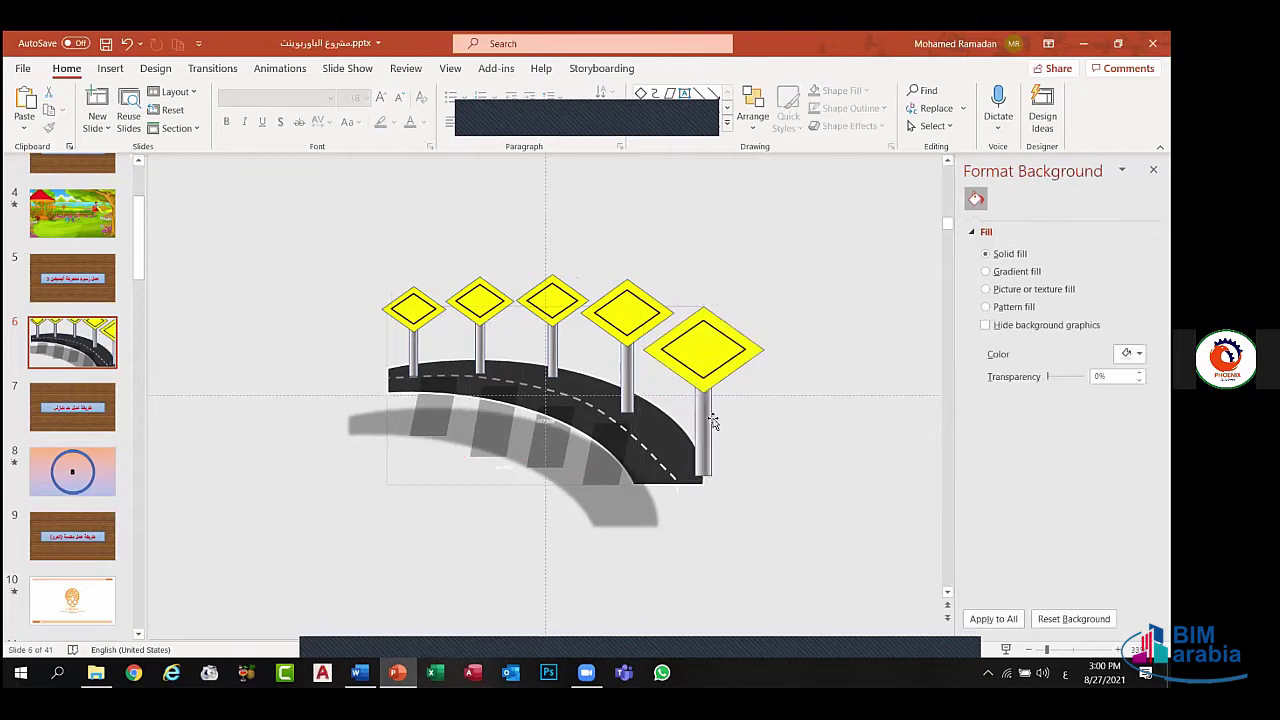
- Resize the third sign and fine-tune the fourth and fifth signs' positions and size
{"action": "left_click", "coordinate": [553, 313]}
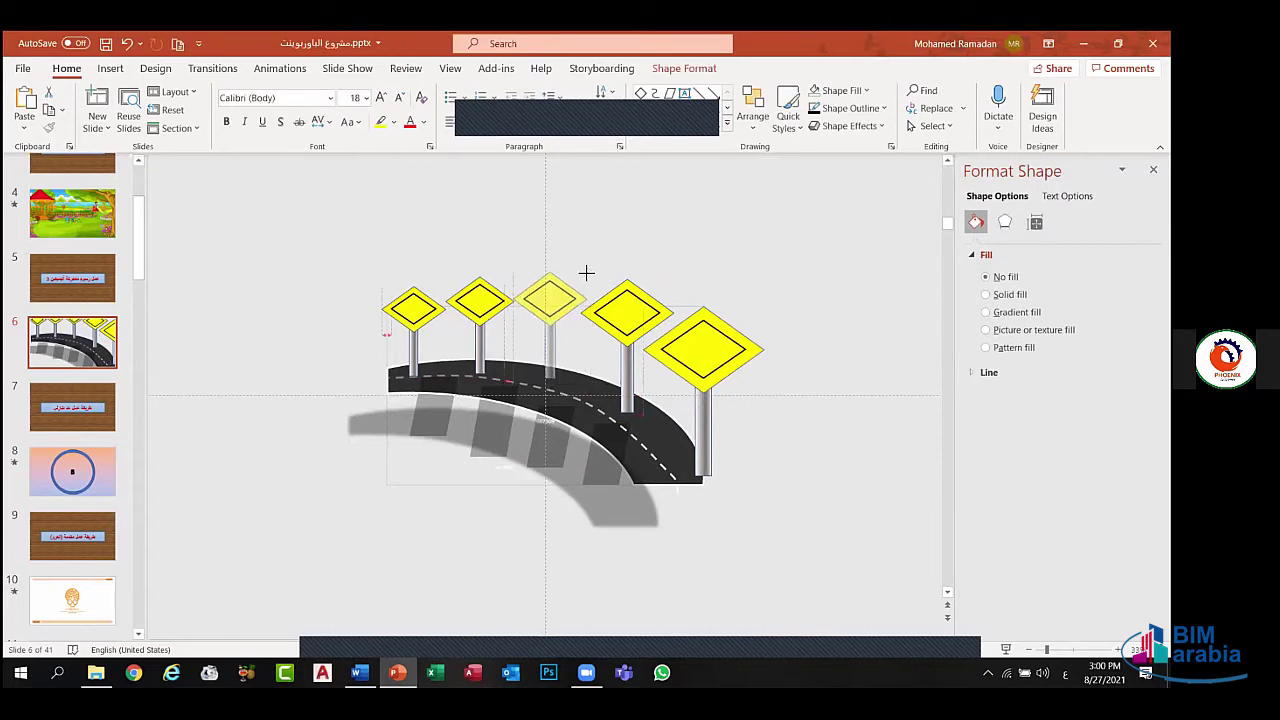
{"action": "mouse_move", "coordinate": [590, 269]}
{"action": "left_mouse_down"}
{"action": "mouse_move", "coordinate": [588, 285]}
{"action": "mouse_move", "coordinate": [561, 295]}
{"action": "left_mouse_up"}
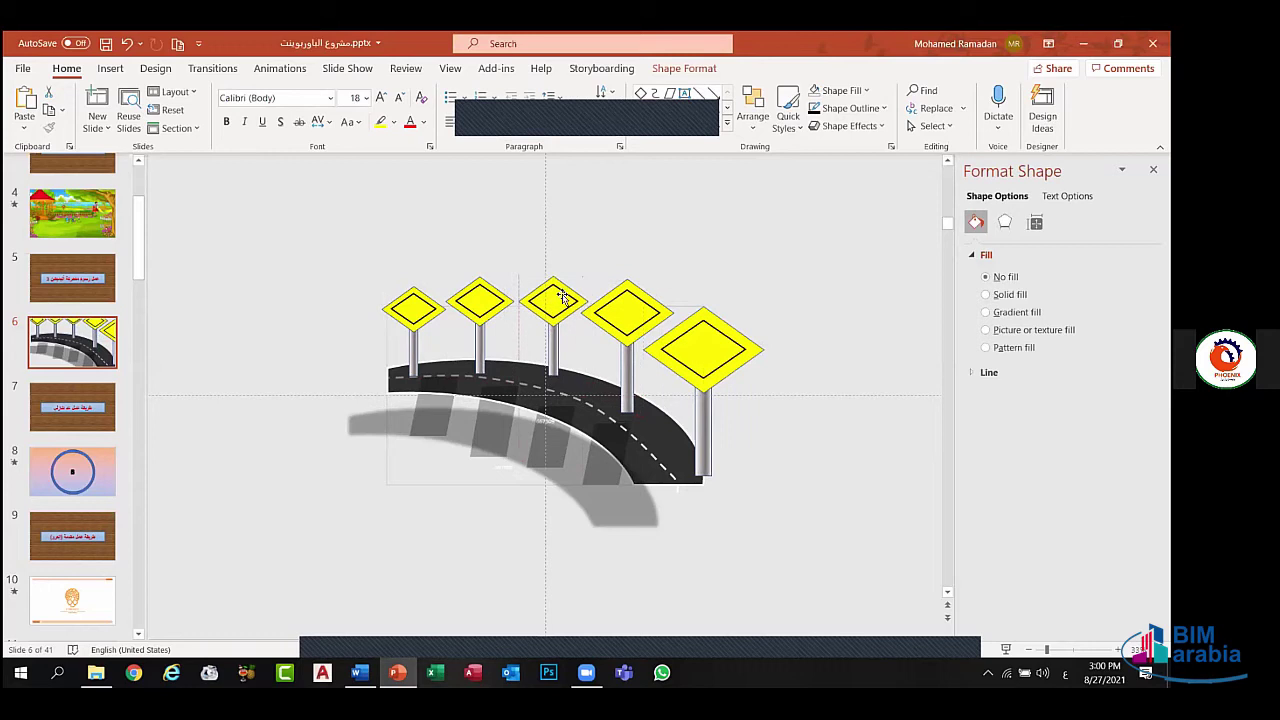
{"action": "left_click", "coordinate": [621, 297]}
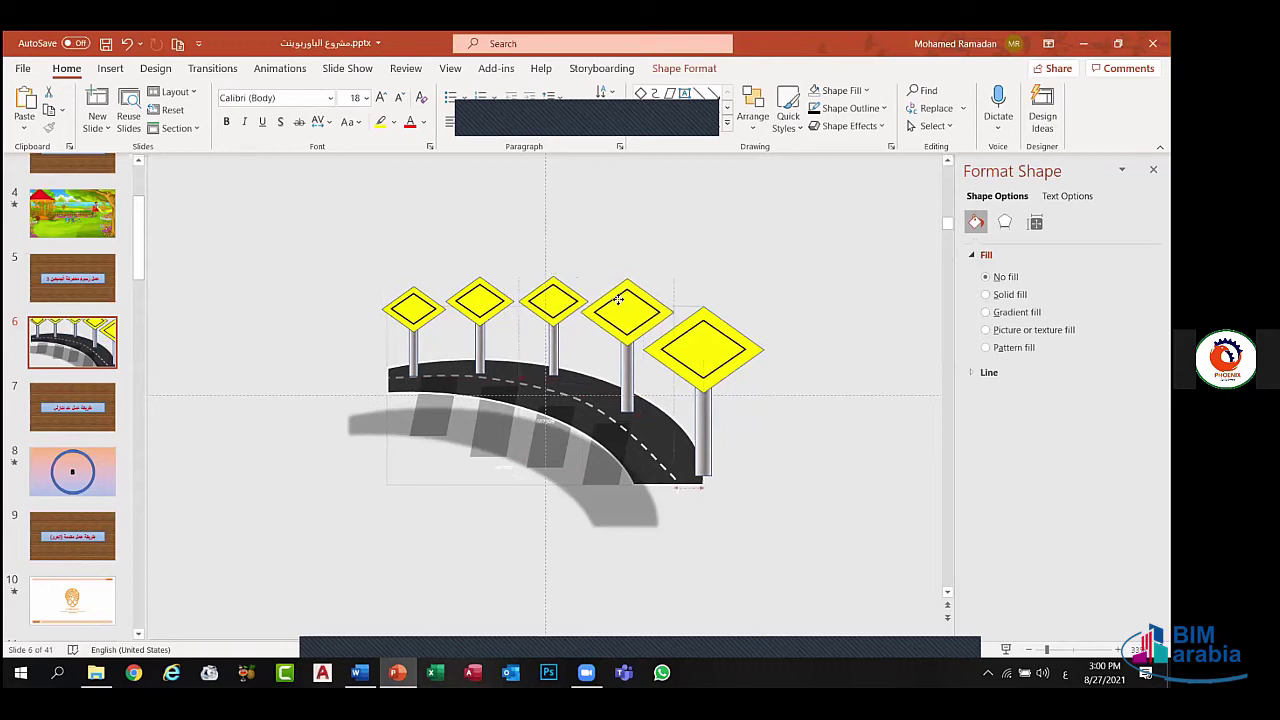
{"action": "left_click_drag", "start_coordinate": [619, 299], "coordinate": [617, 301]}
{"action": "left_click", "coordinate": [696, 343]}
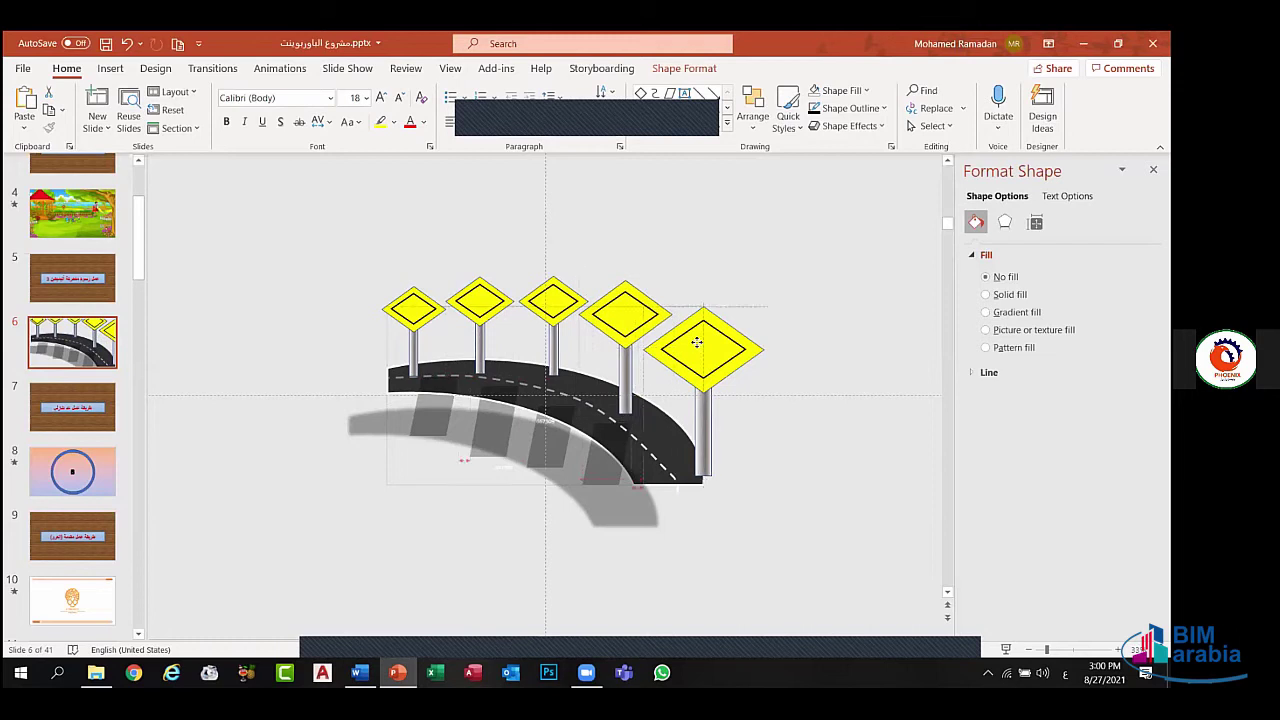
{"action": "left_click_drag", "start_coordinate": [696, 343], "coordinate": [686, 343]}
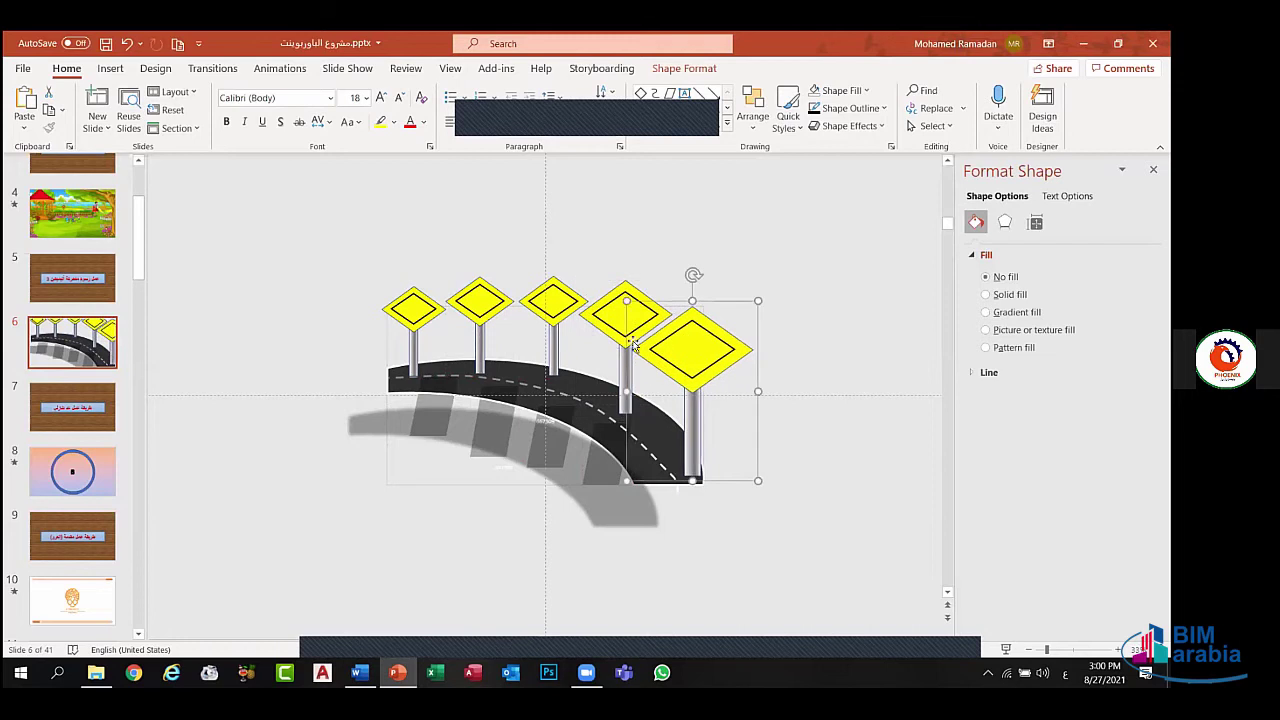
{"action": "mouse_move", "coordinate": [627, 301]}
{"action": "left_mouse_down"}
{"action": "mouse_move", "coordinate": [667, 308]}
{"action": "mouse_move", "coordinate": [690, 330]}
{"action": "left_mouse_up"}
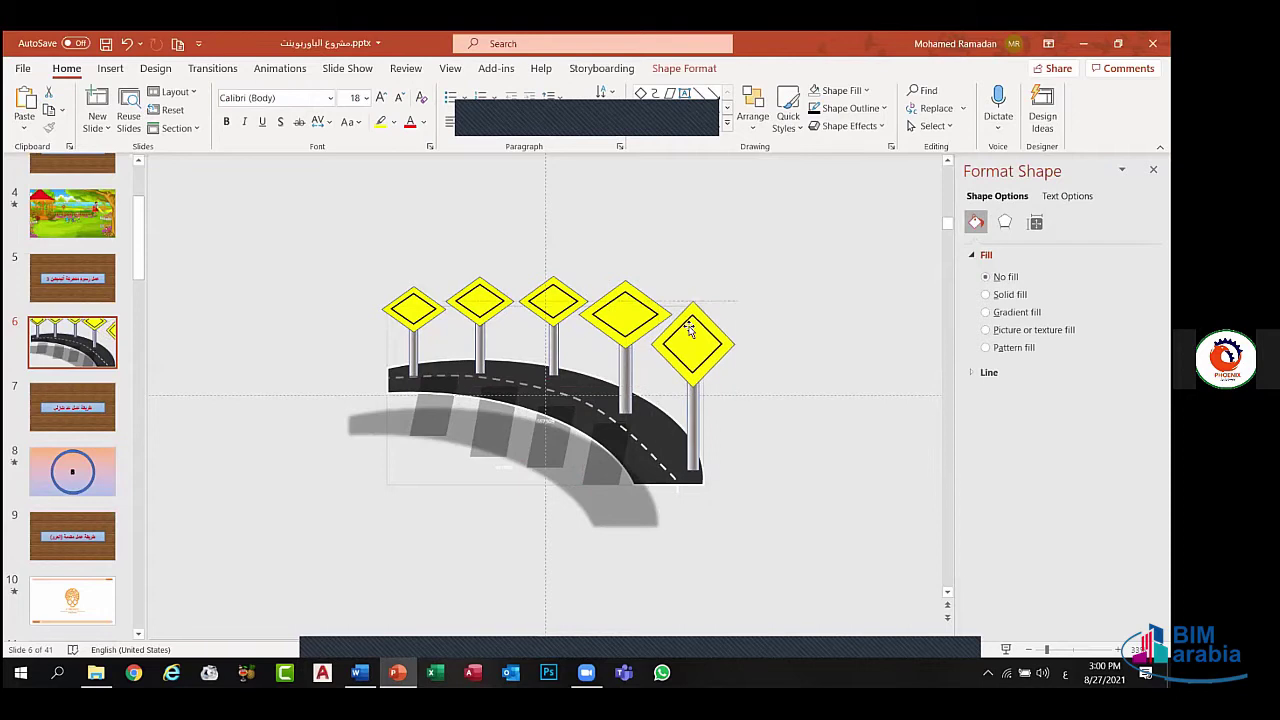
{"action": "left_click", "coordinate": [838, 329]}
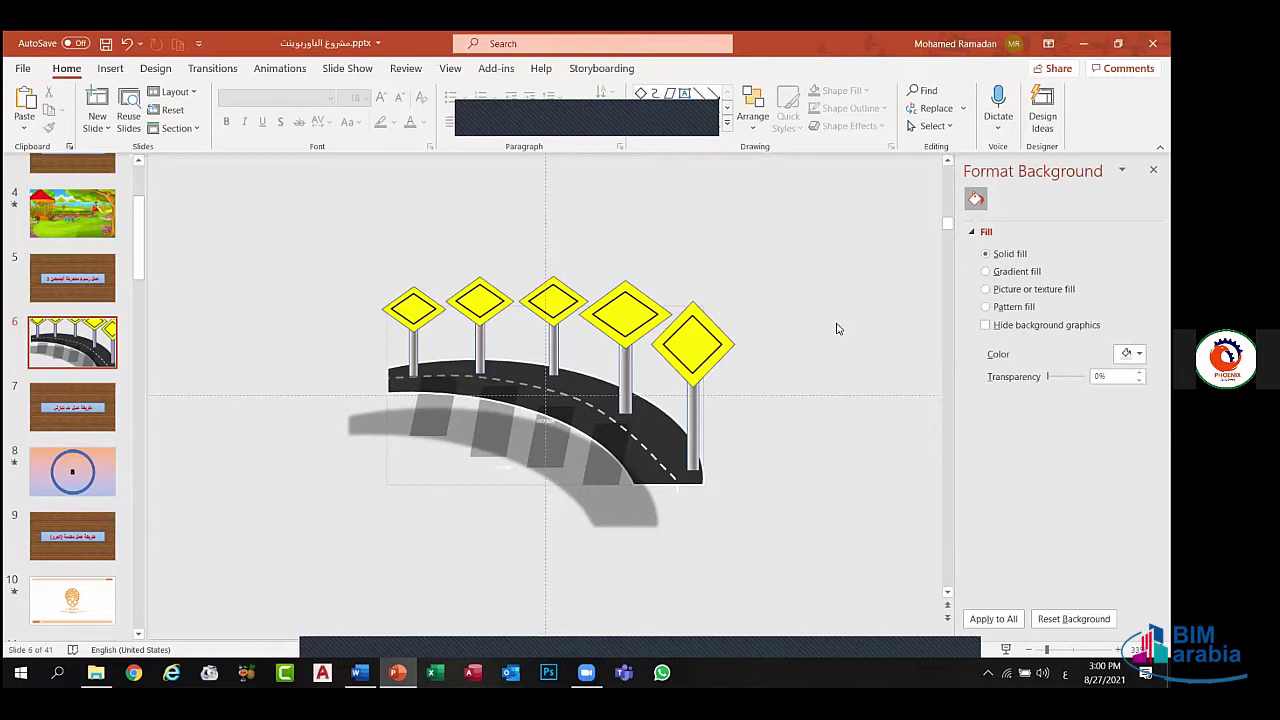
- Flatten the grey shadow under the road by raising its bottom edge
{"action": "left_click", "coordinate": [626, 498]}
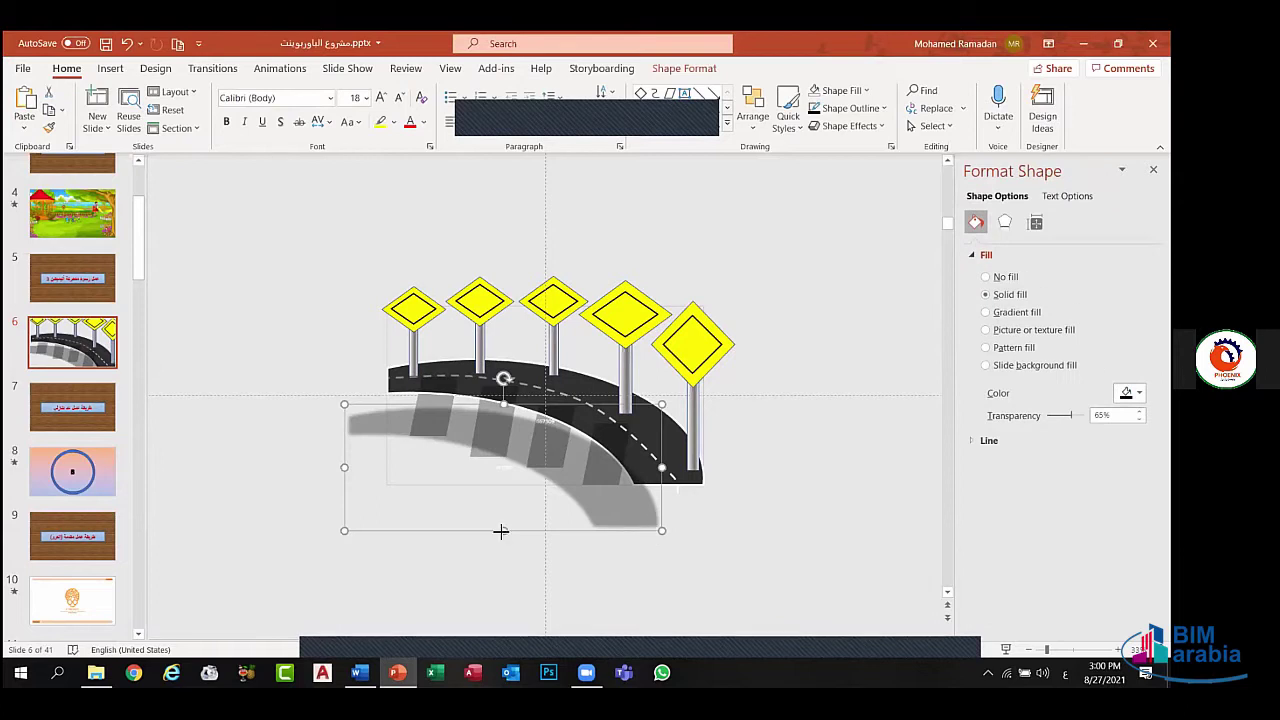
{"action": "left_click_drag", "start_coordinate": [501, 531], "coordinate": [455, 486]}
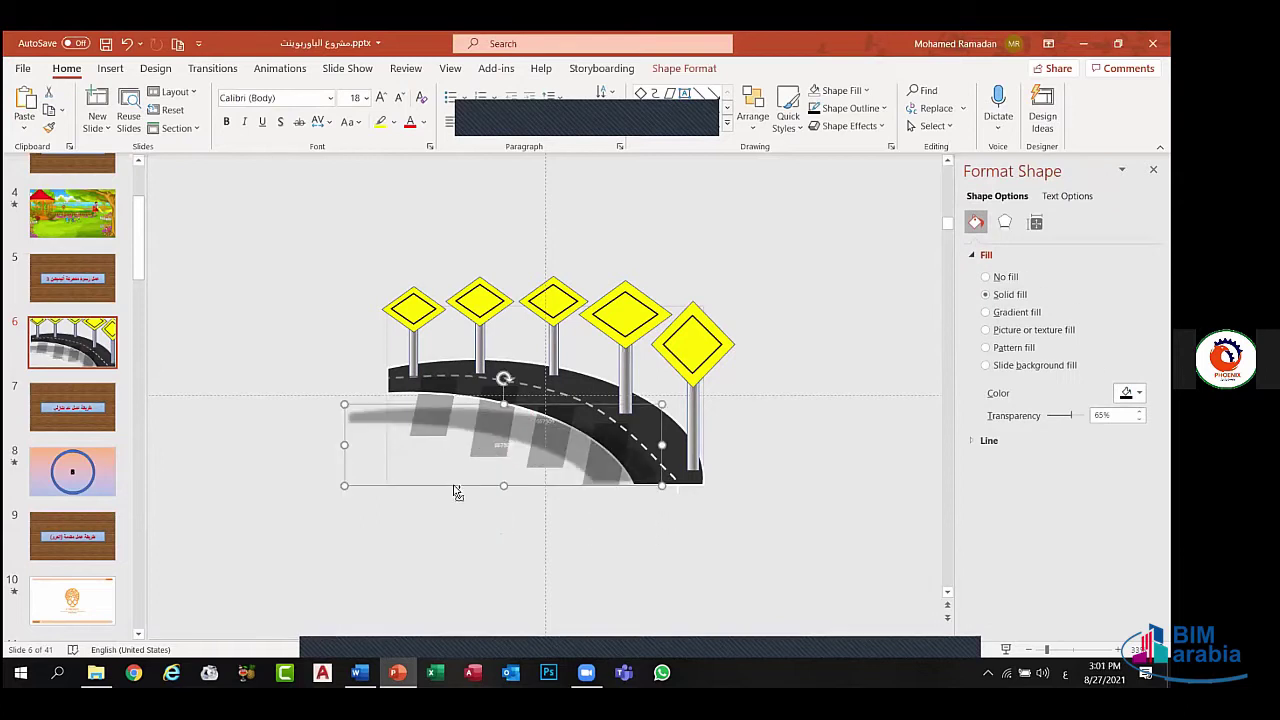
{"action": "key", "text": "ctrl+z"}
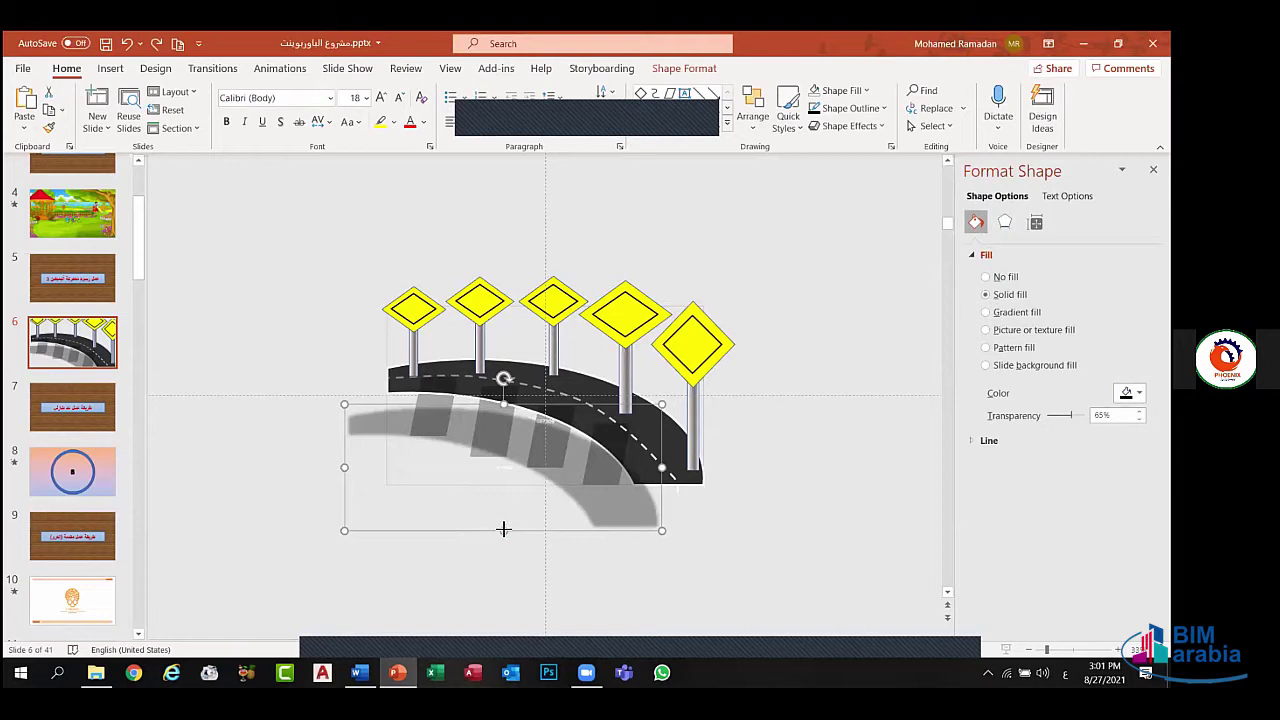
{"action": "left_click_drag", "start_coordinate": [503, 529], "coordinate": [480, 487]}
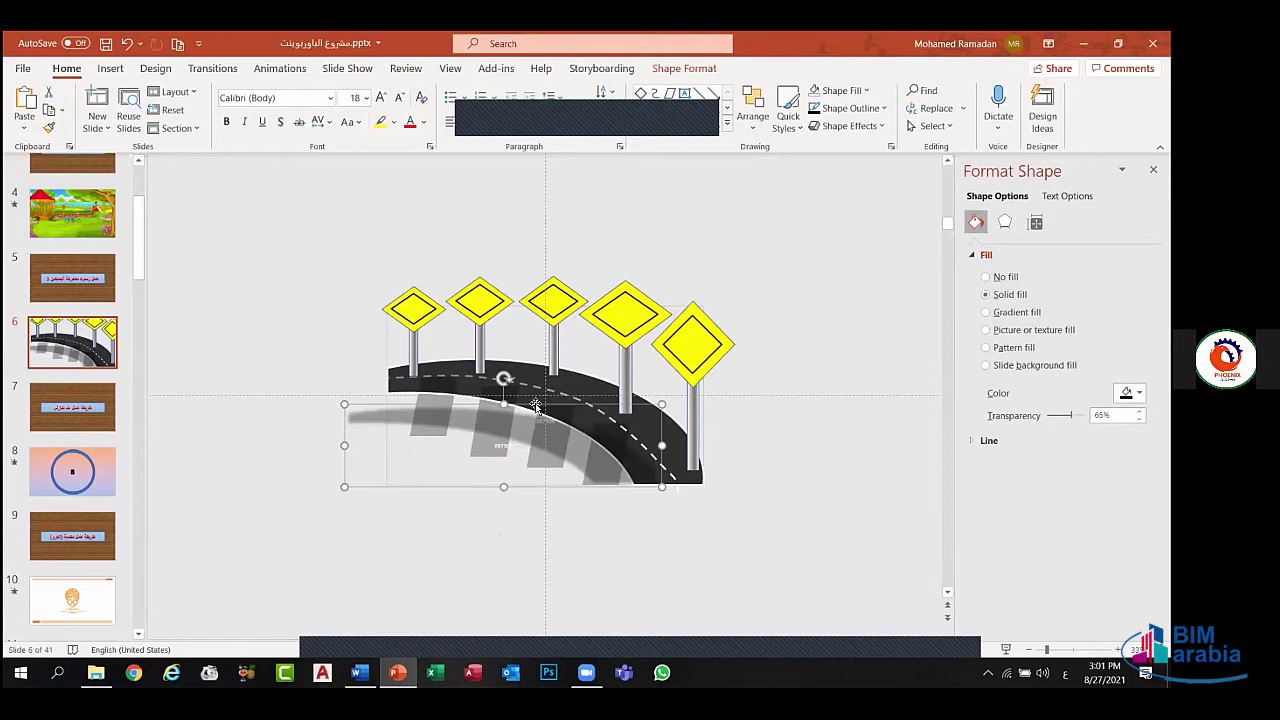
- Shift the shadow left and trim its left side to line up with the road's end
{"action": "left_click_drag", "start_coordinate": [530, 422], "coordinate": [511, 424]}
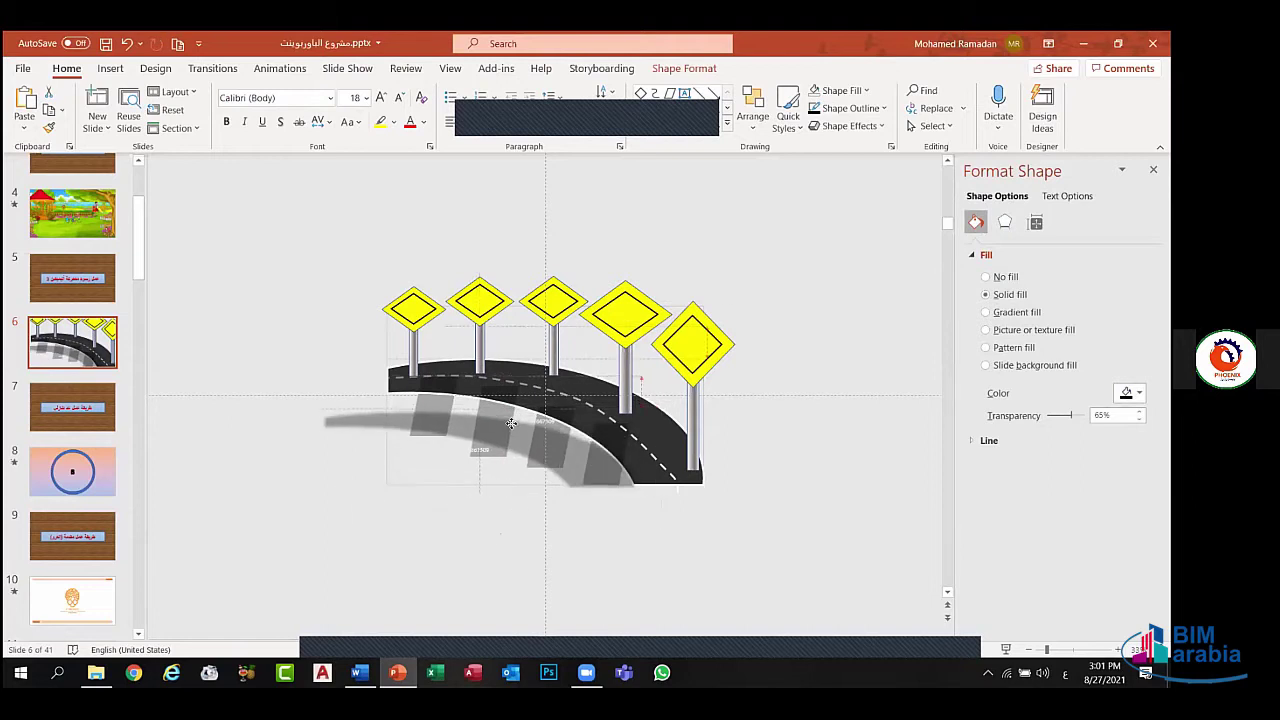
{"action": "left_click_drag", "start_coordinate": [511, 424], "coordinate": [421, 421]}
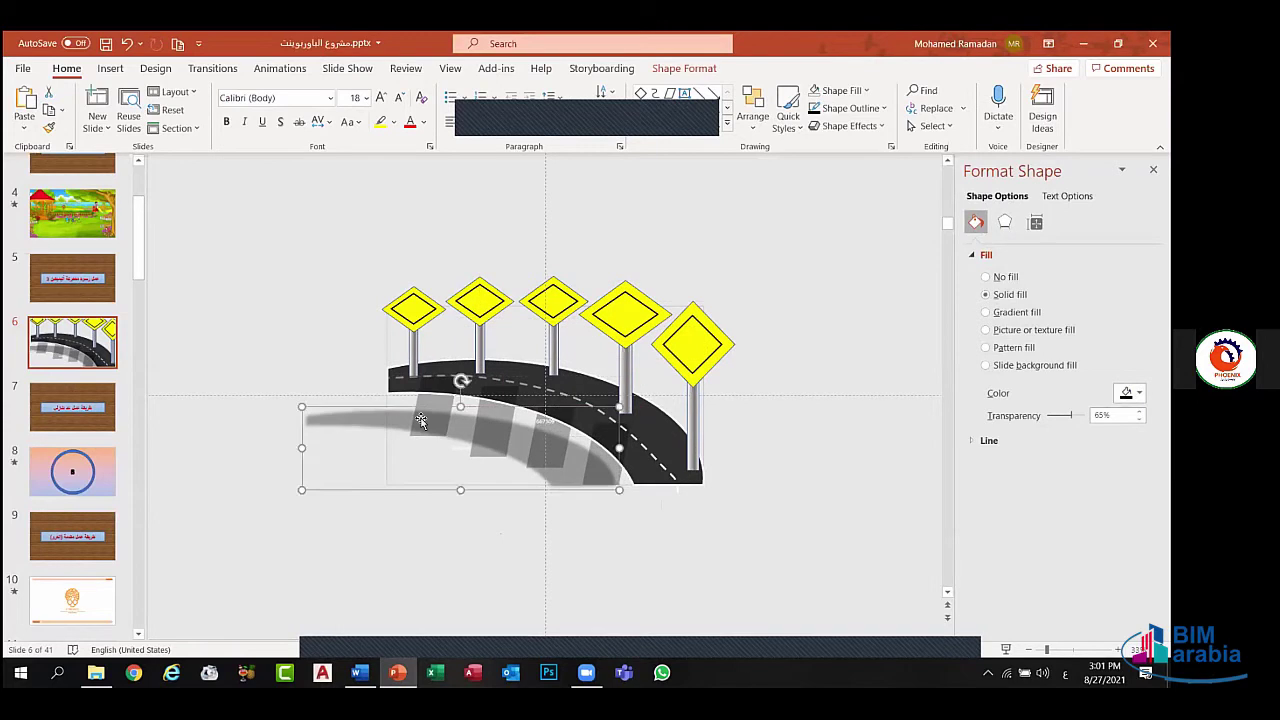
{"action": "left_click", "coordinate": [302, 452]}
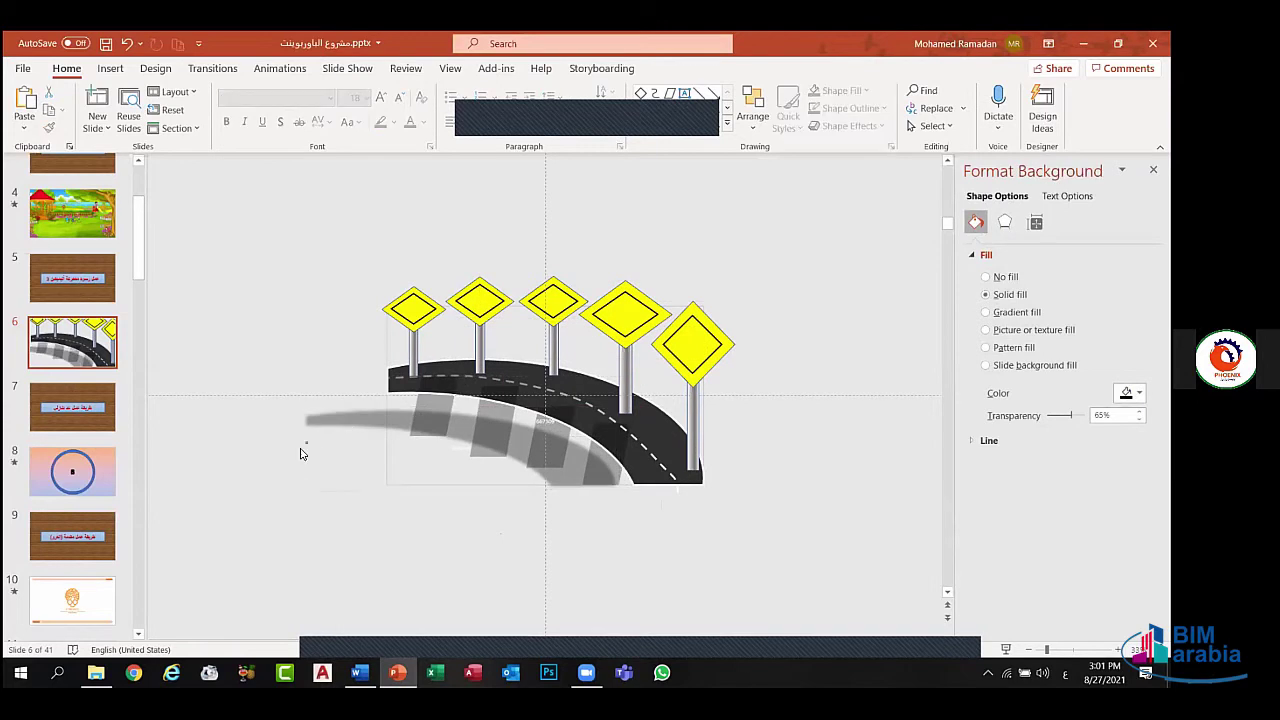
{"action": "left_click", "coordinate": [363, 409]}
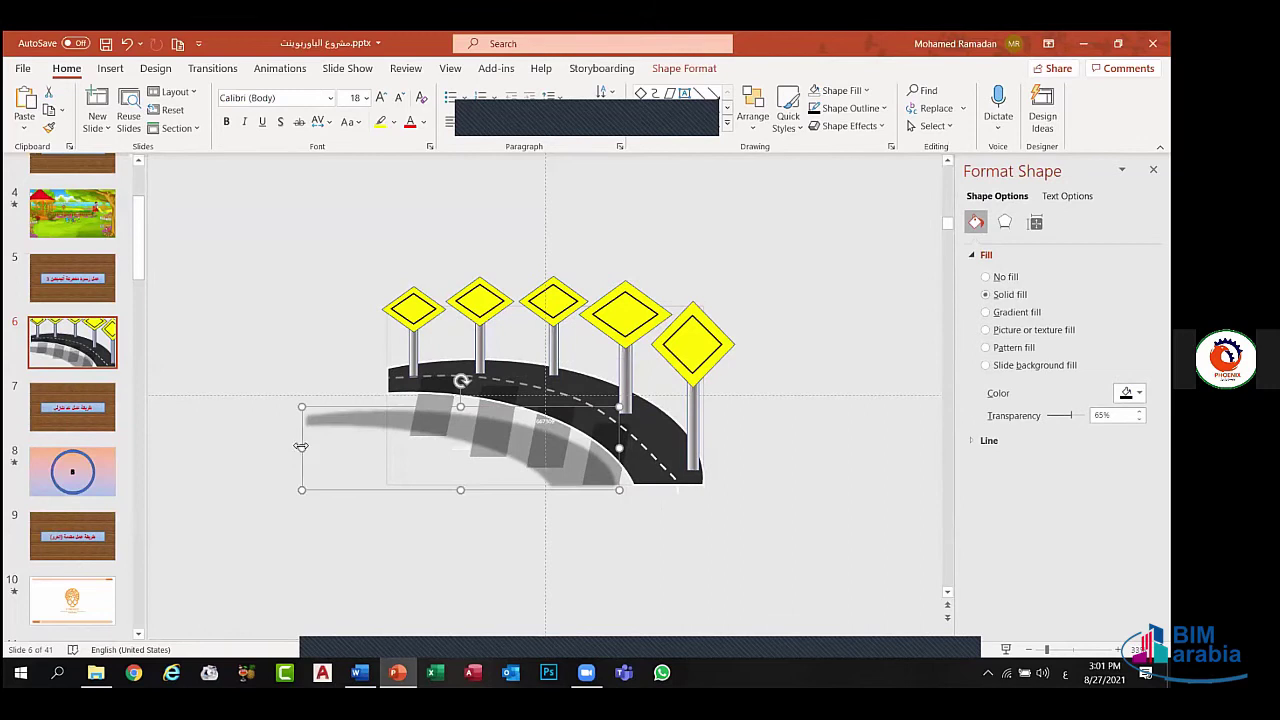
{"action": "left_click_drag", "start_coordinate": [303, 446], "coordinate": [387, 446]}
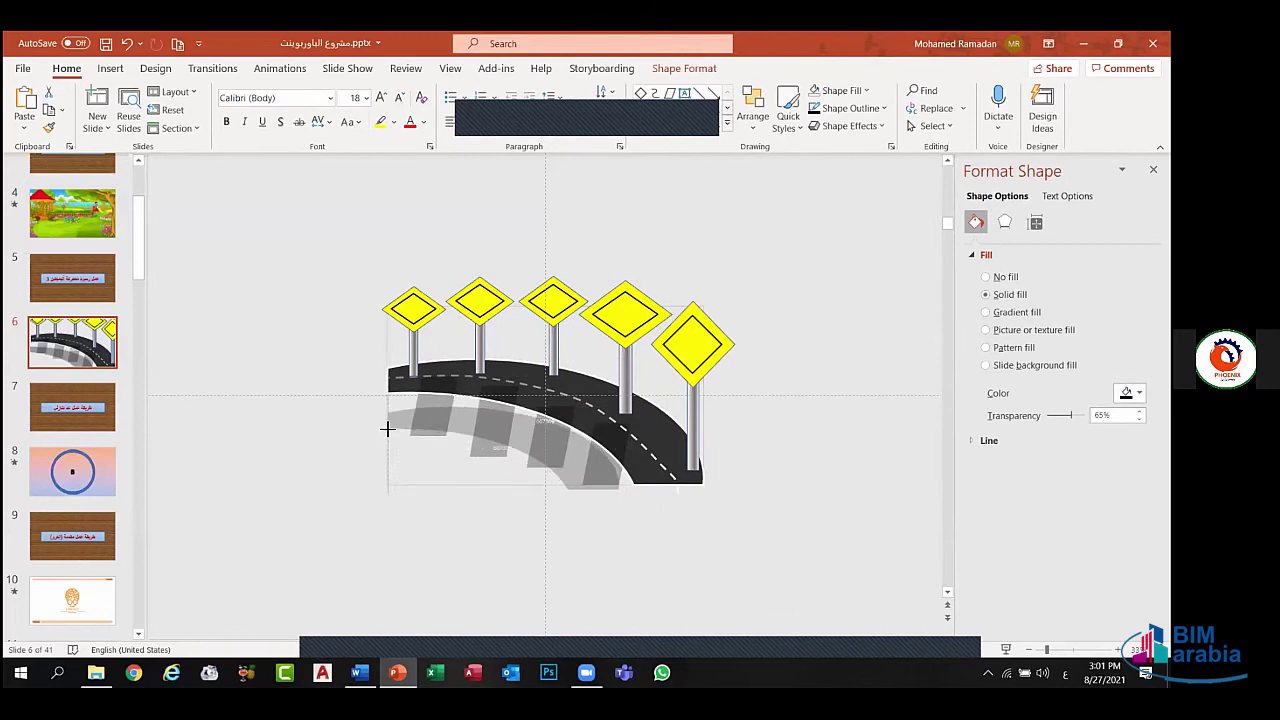
{"action": "left_click", "coordinate": [517, 514]}
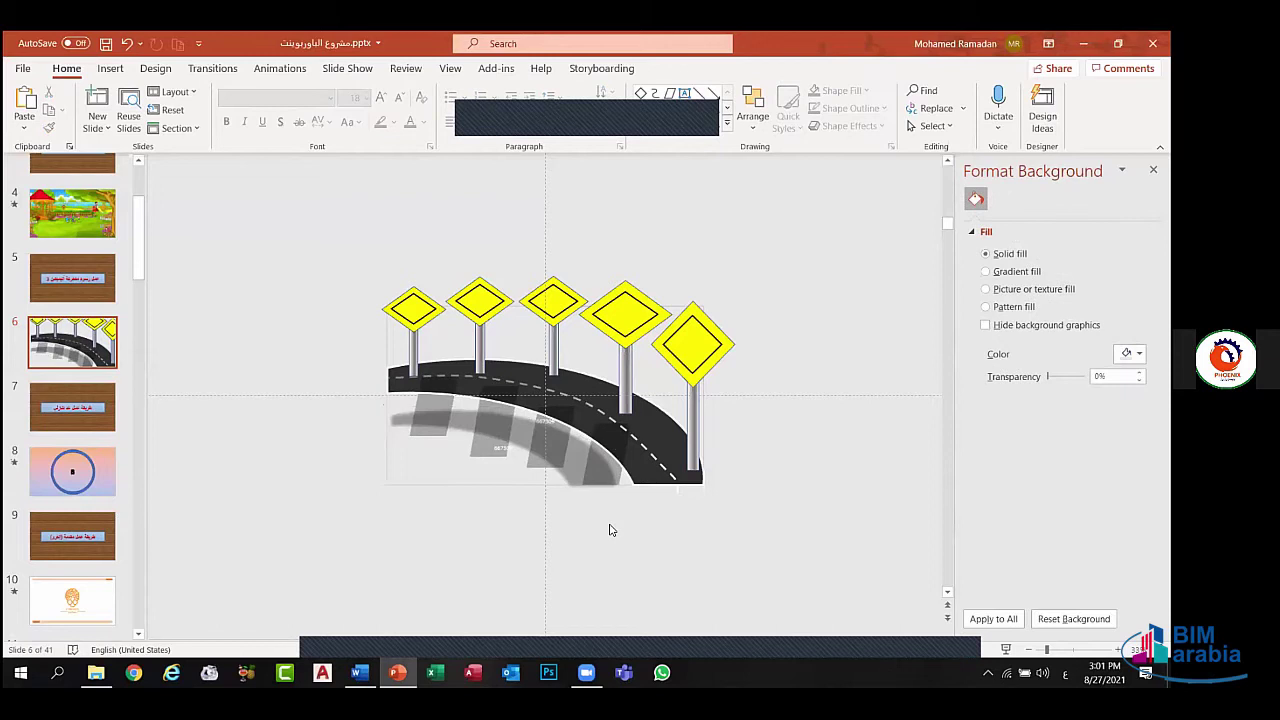
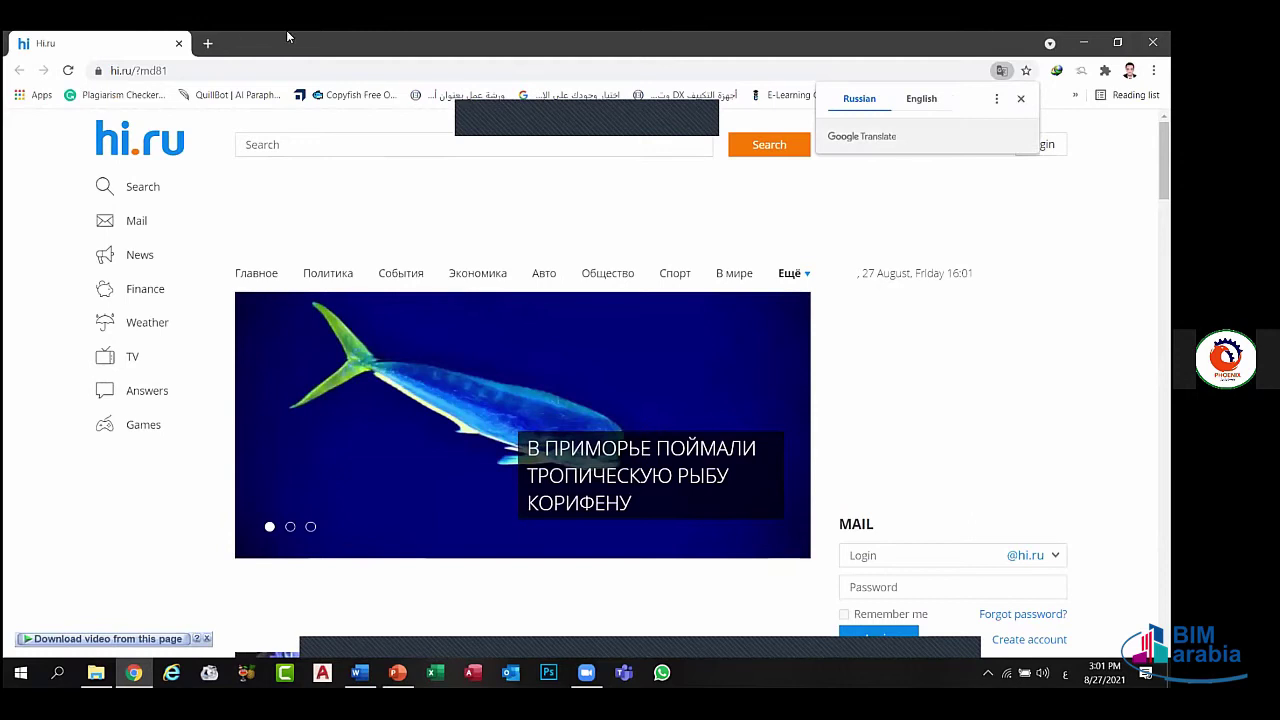
- Close the hi.ru tab and open the Google home page in a new tab
{"action": "left_click", "coordinate": [208, 43]}
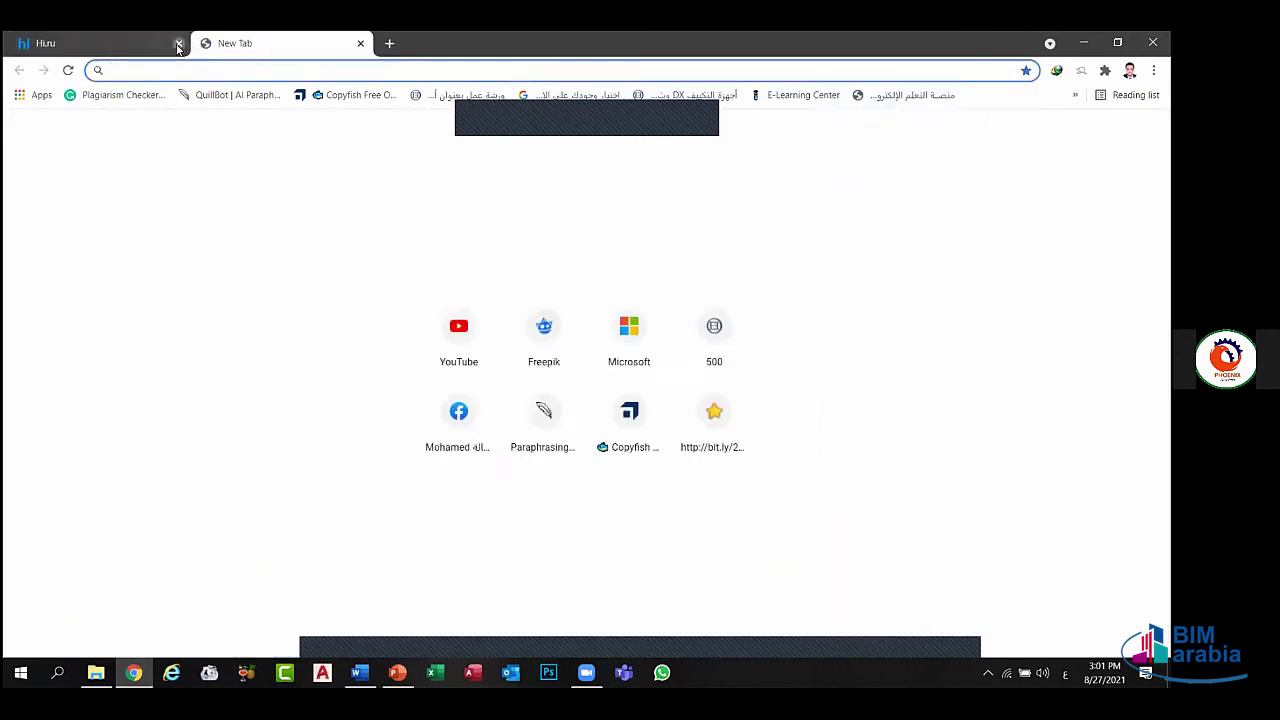
{"action": "left_click", "coordinate": [178, 44]}
{"action": "type", "text": "ت"}
{"action": "key", "text": "Escape"}
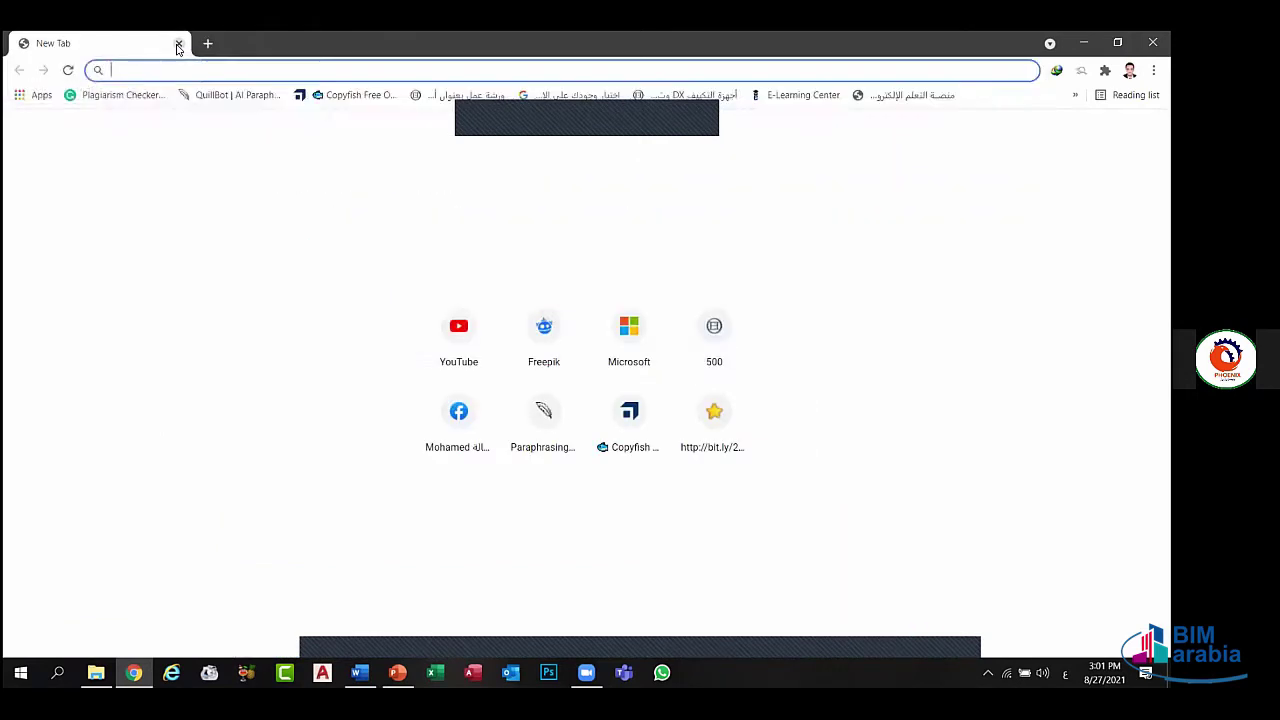
{"action": "key", "text": "alt+shift"}
{"action": "type", "text": "google.com.eg"}
{"action": "key", "text": "Return"}
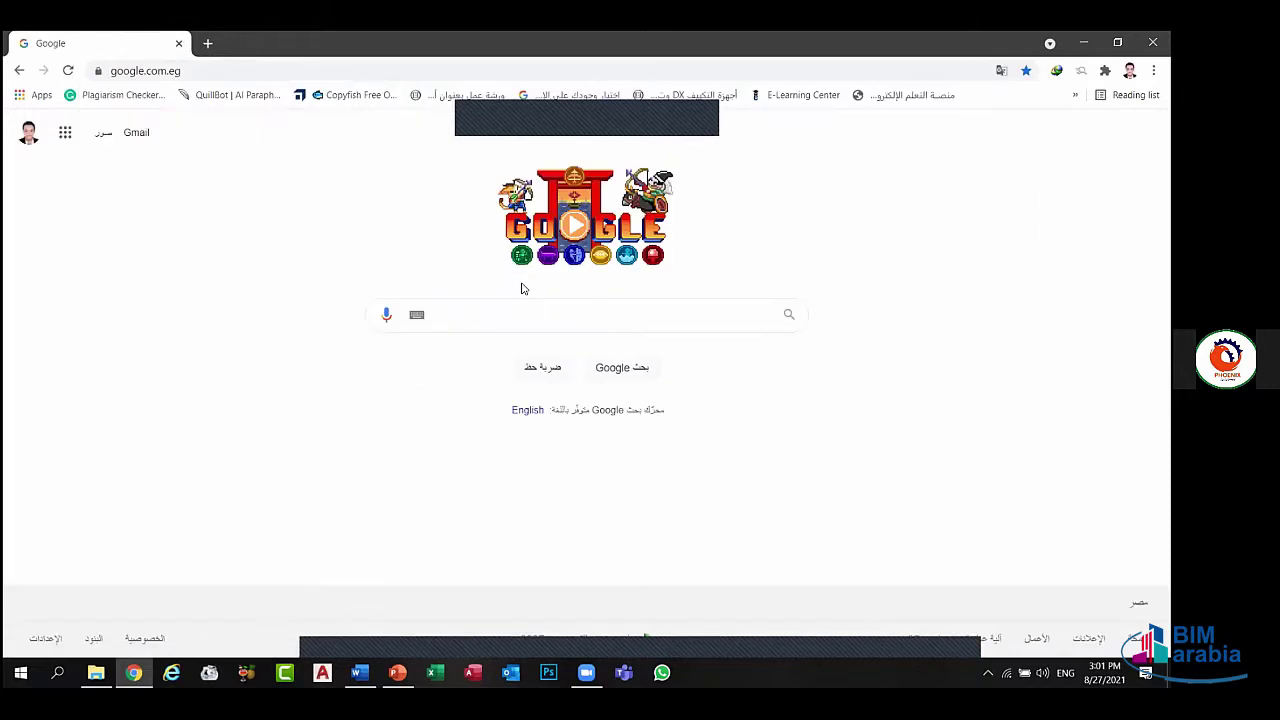
- Search Google for 'pngwave' and select the query to replace it
{"action": "type", "text": "p"}
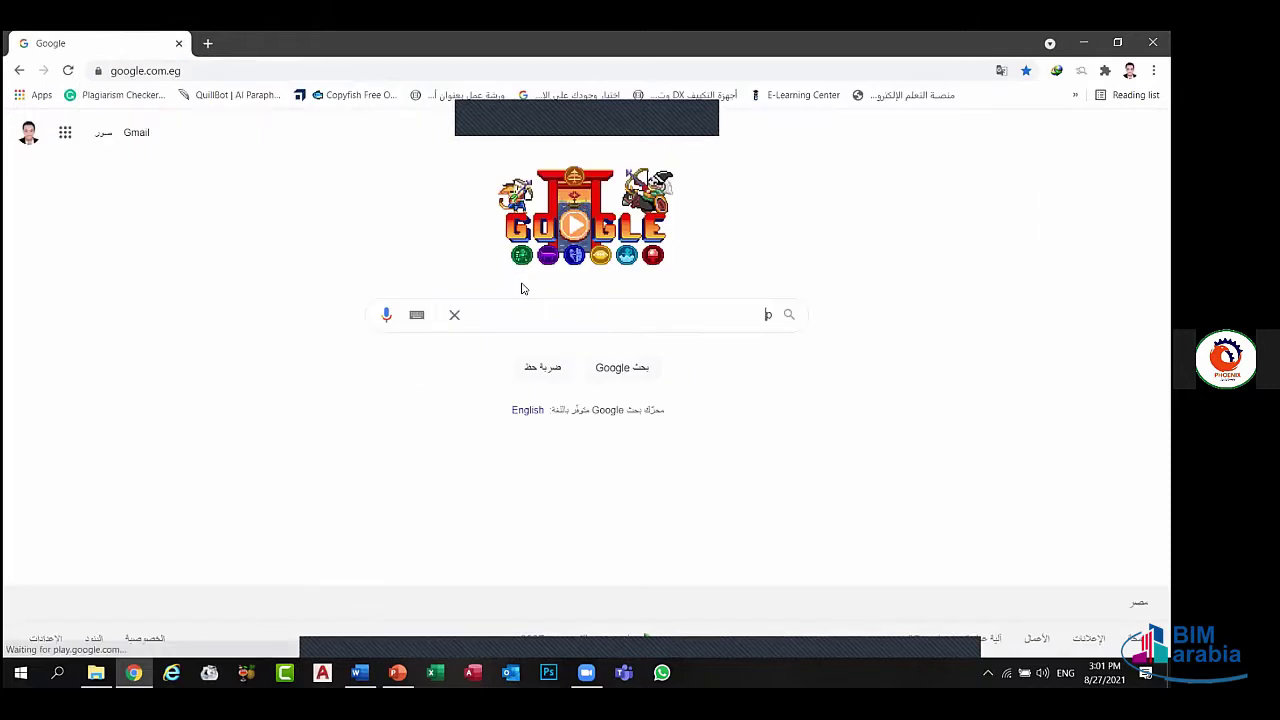
{"action": "type", "text": "ang"}
{"action": "key", "text": "BackSpace"}
{"action": "key", "text": "BackSpace"}
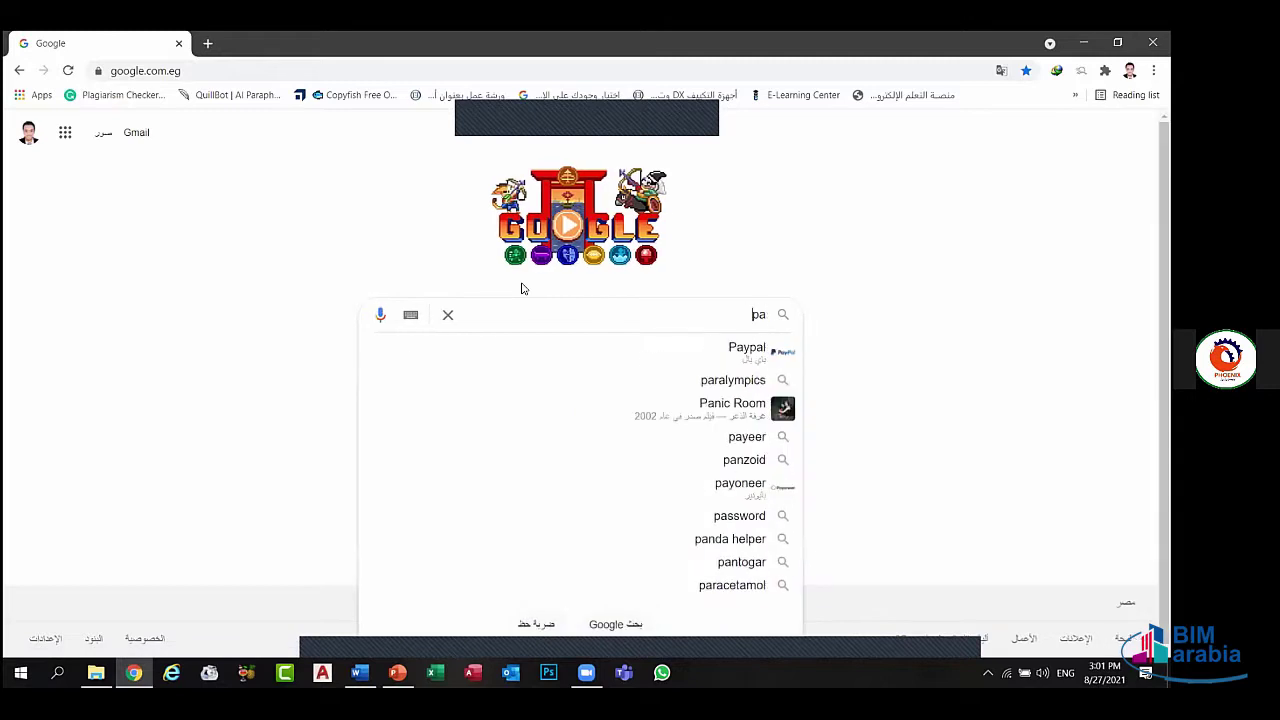
{"action": "key", "text": "BackSpace"}
{"action": "type", "text": "ngw"}
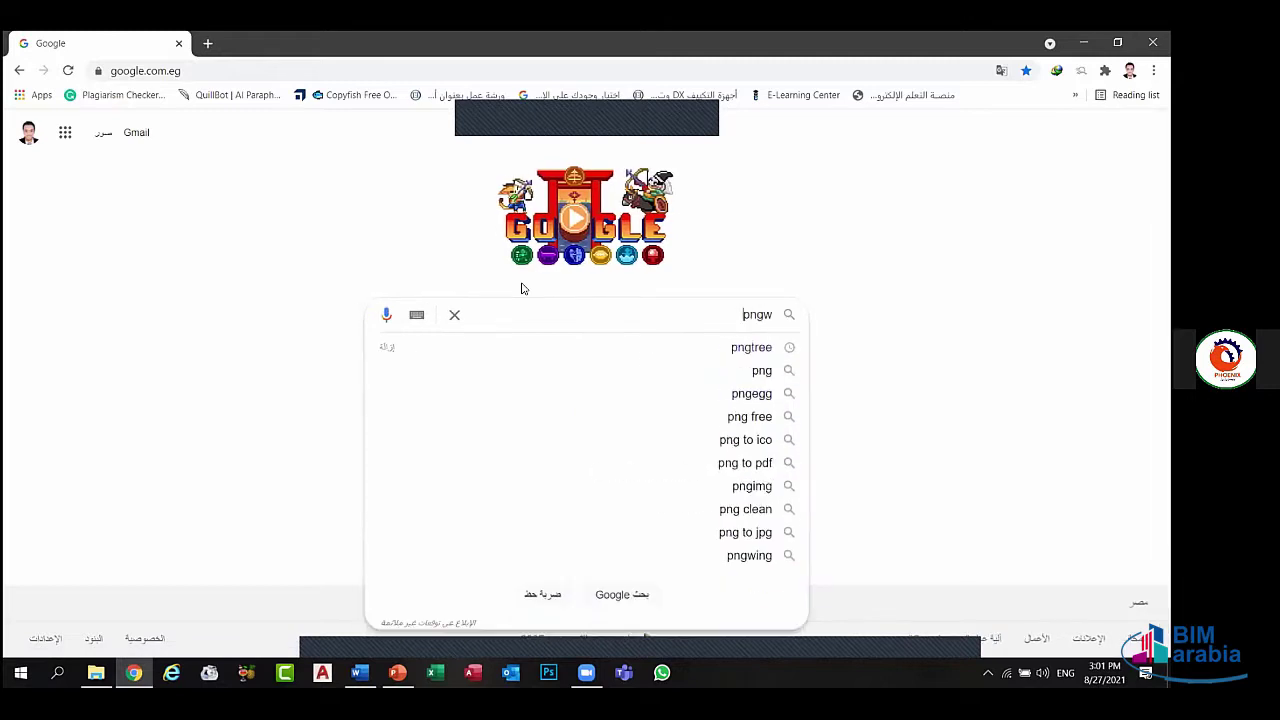
{"action": "type", "text": "ave"}
{"action": "key", "text": "Return"}
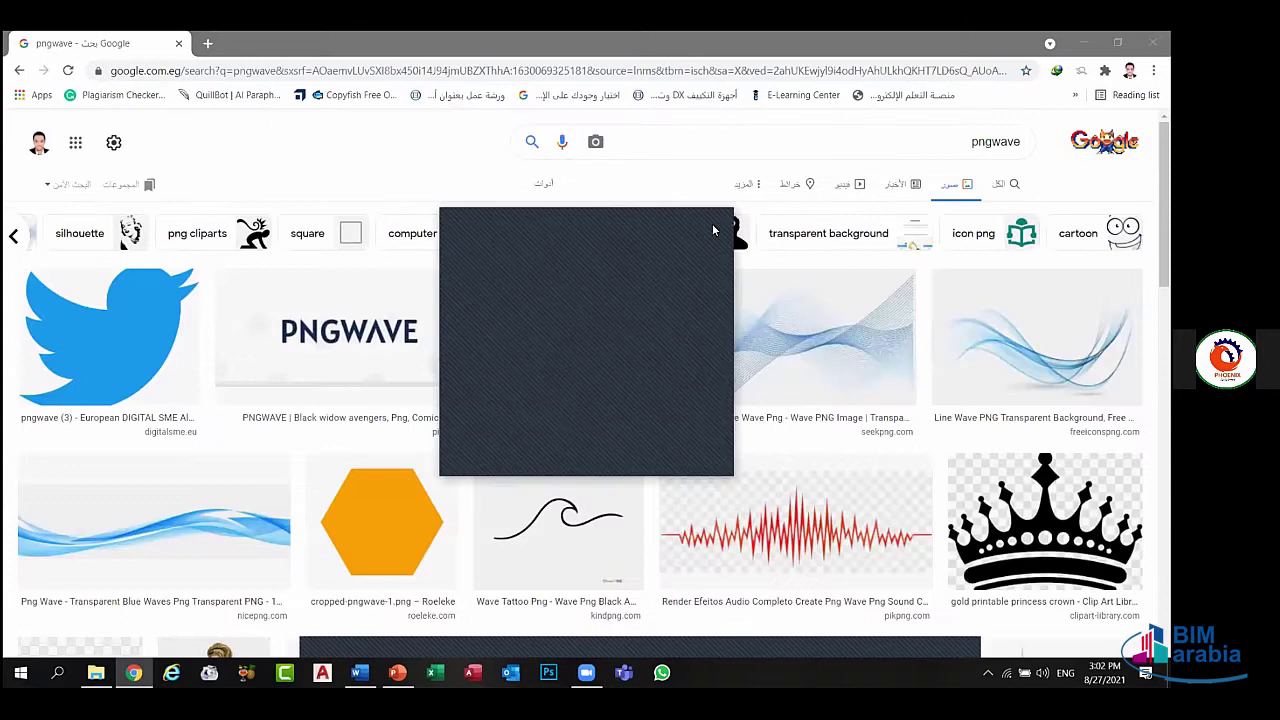
{"action": "double_click", "coordinate": [1015, 142]}
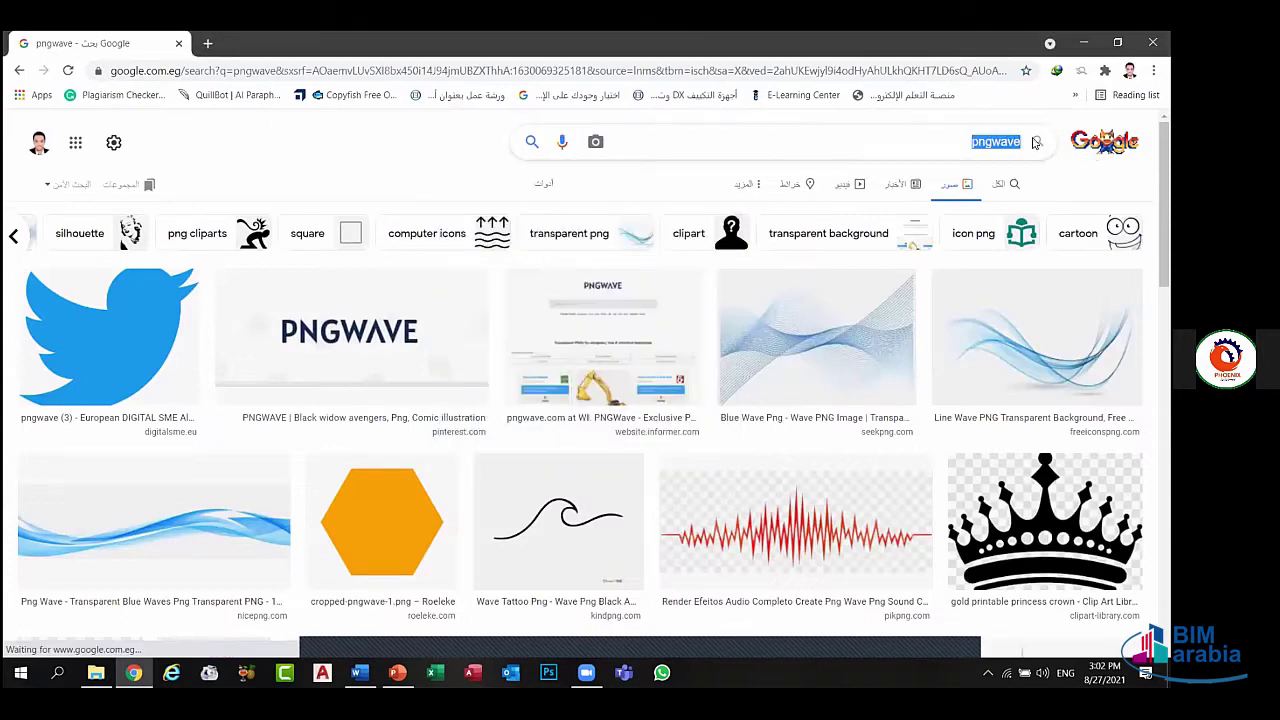
- Search images for 'sign' and save the SADC pedestrian-crossing sign as a PNG
{"action": "type", "text": "si"}
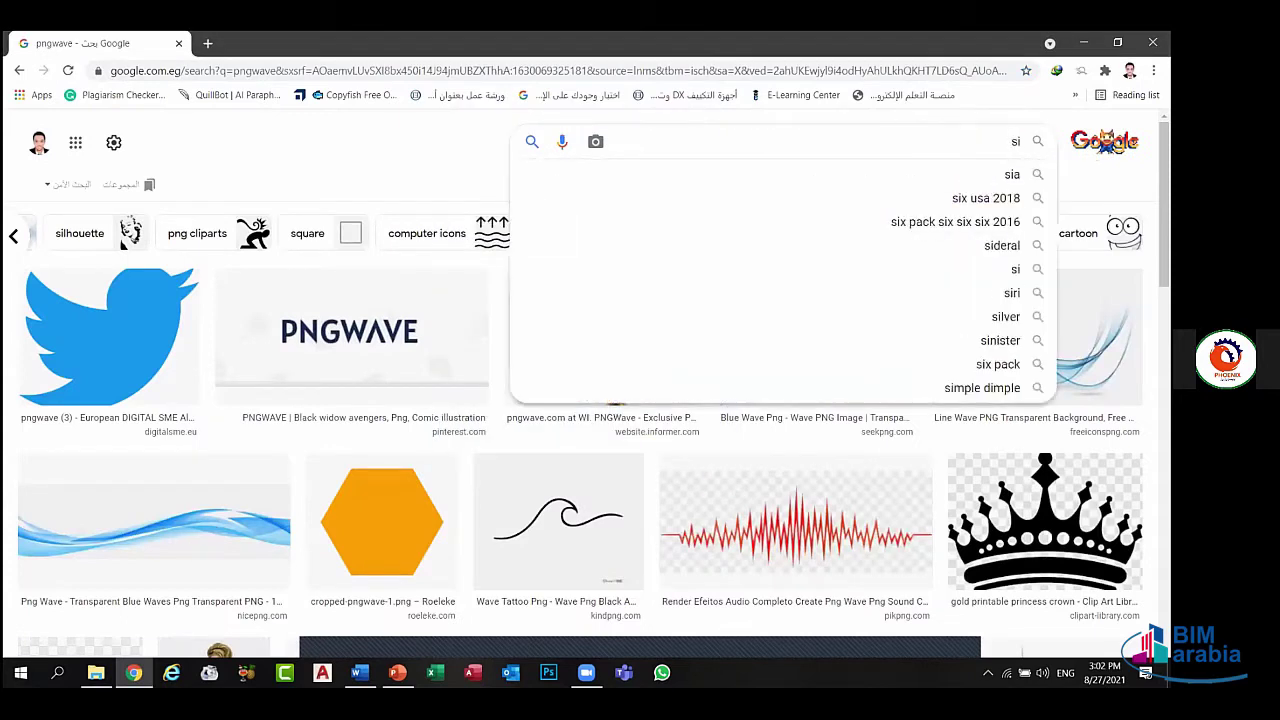
{"action": "type", "text": "gn"}
{"action": "key", "text": "Return"}
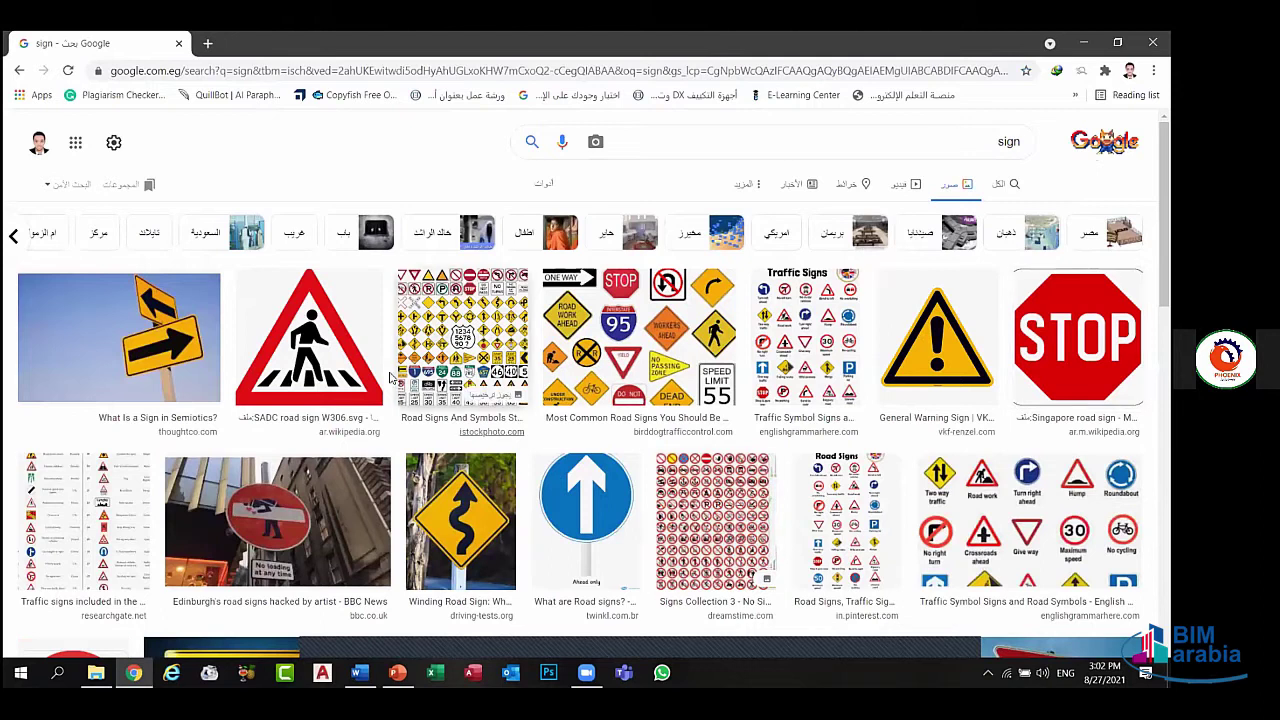
{"action": "left_click", "coordinate": [314, 375]}
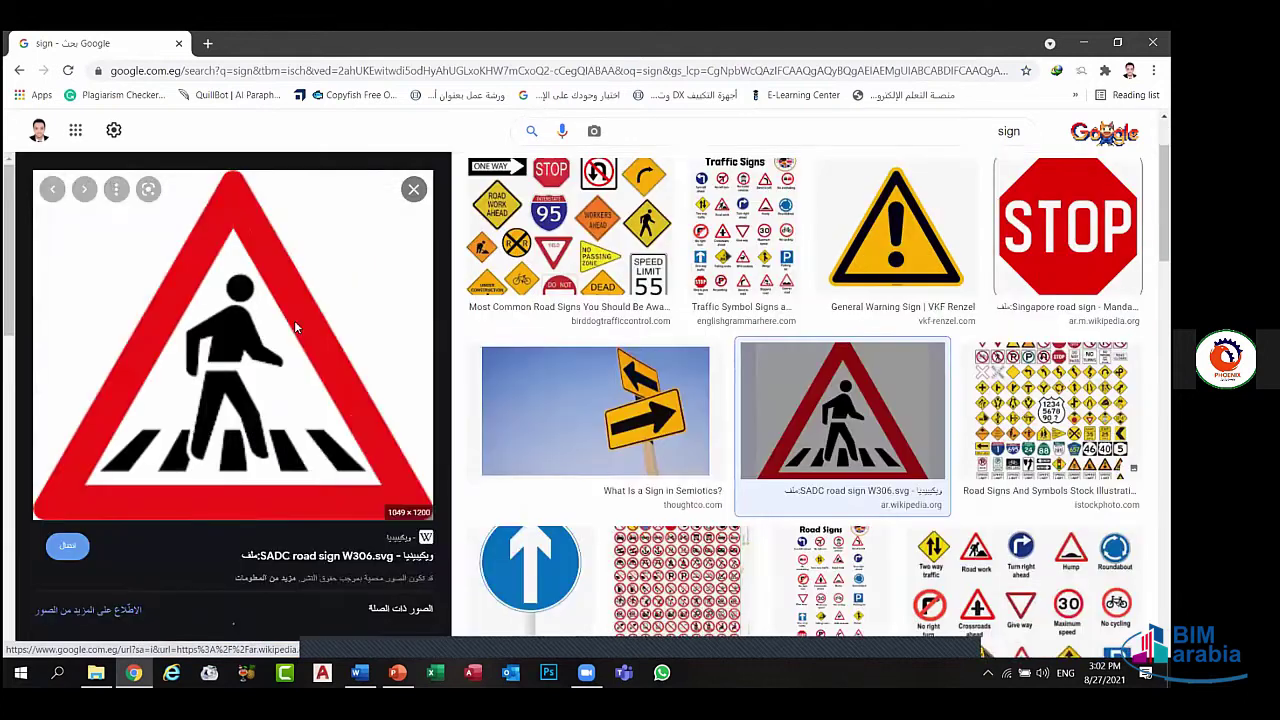
{"action": "right_click", "coordinate": [294, 326]}
{"action": "left_click", "coordinate": [380, 492]}
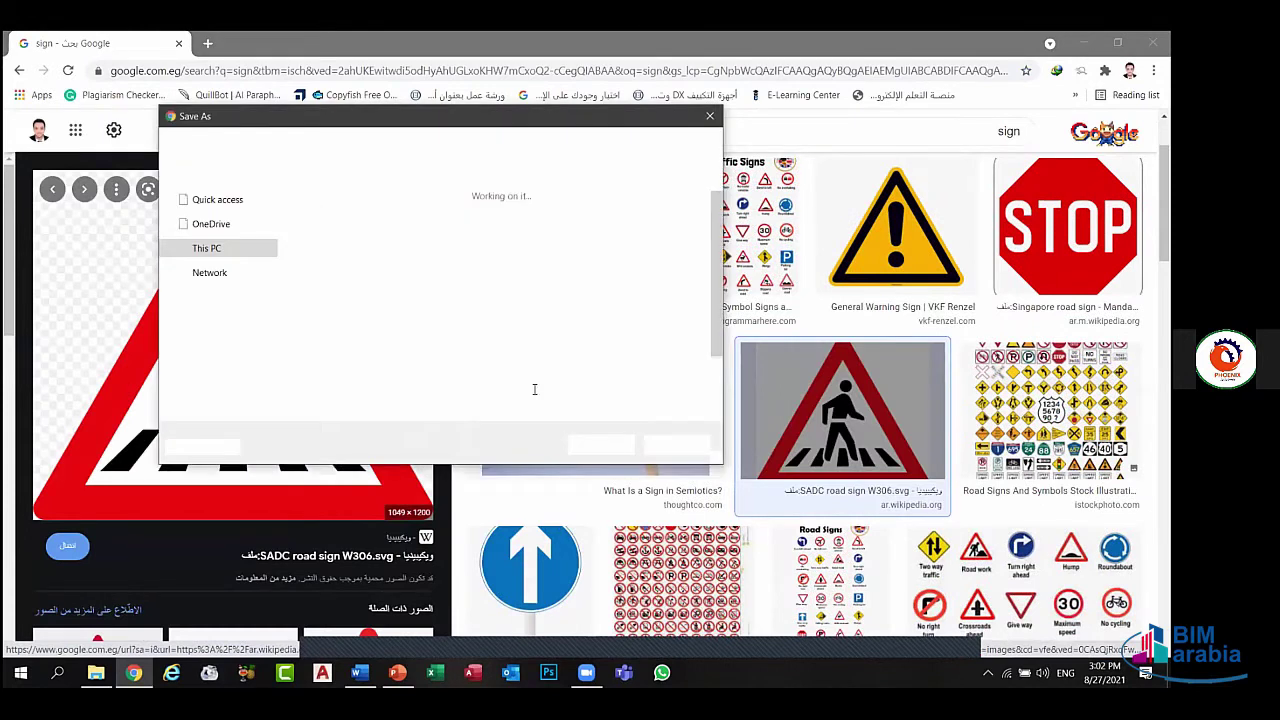
{"action": "left_click", "coordinate": [601, 446]}
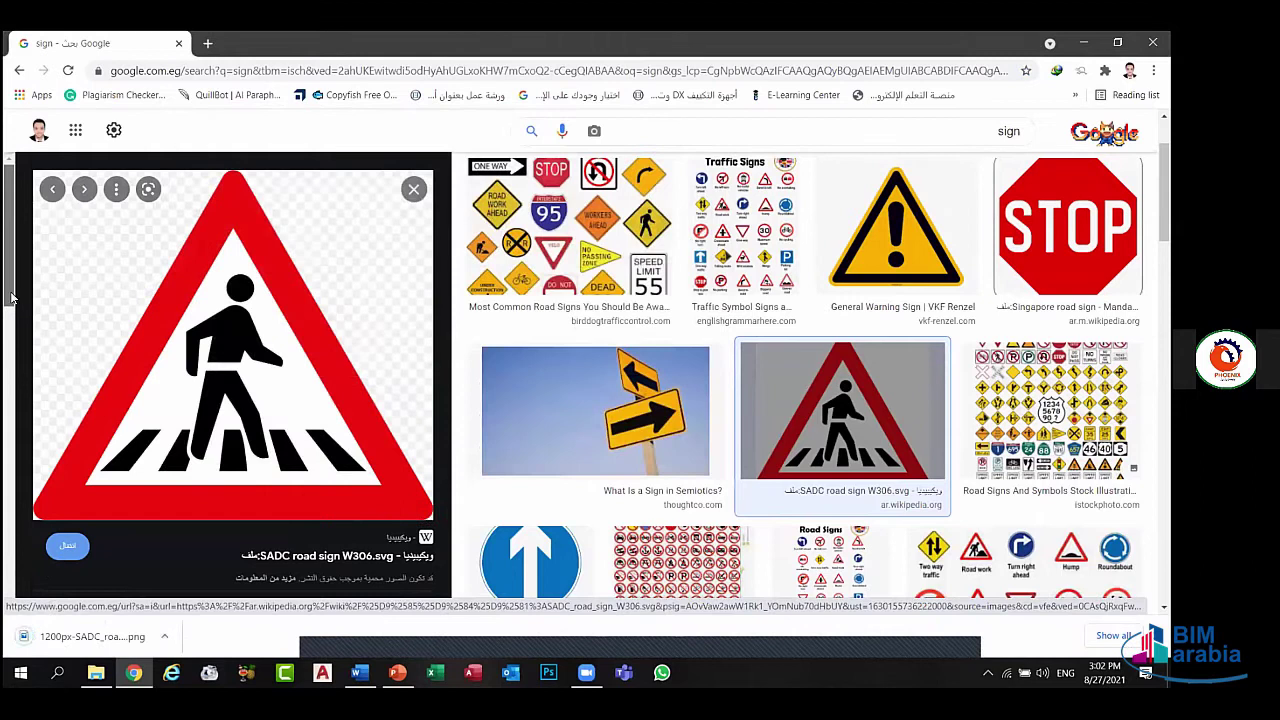
- Save the related UK exclamation-mark warning sign image as a PNG
{"action": "scroll", "coordinate": [28, 386], "scroll_direction": "down", "scroll_amount": 1}
{"action": "scroll", "coordinate": [28, 386], "scroll_direction": "down", "scroll_amount": 3}
{"action": "scroll", "coordinate": [32, 345], "scroll_direction": "up", "scroll_amount": 2}
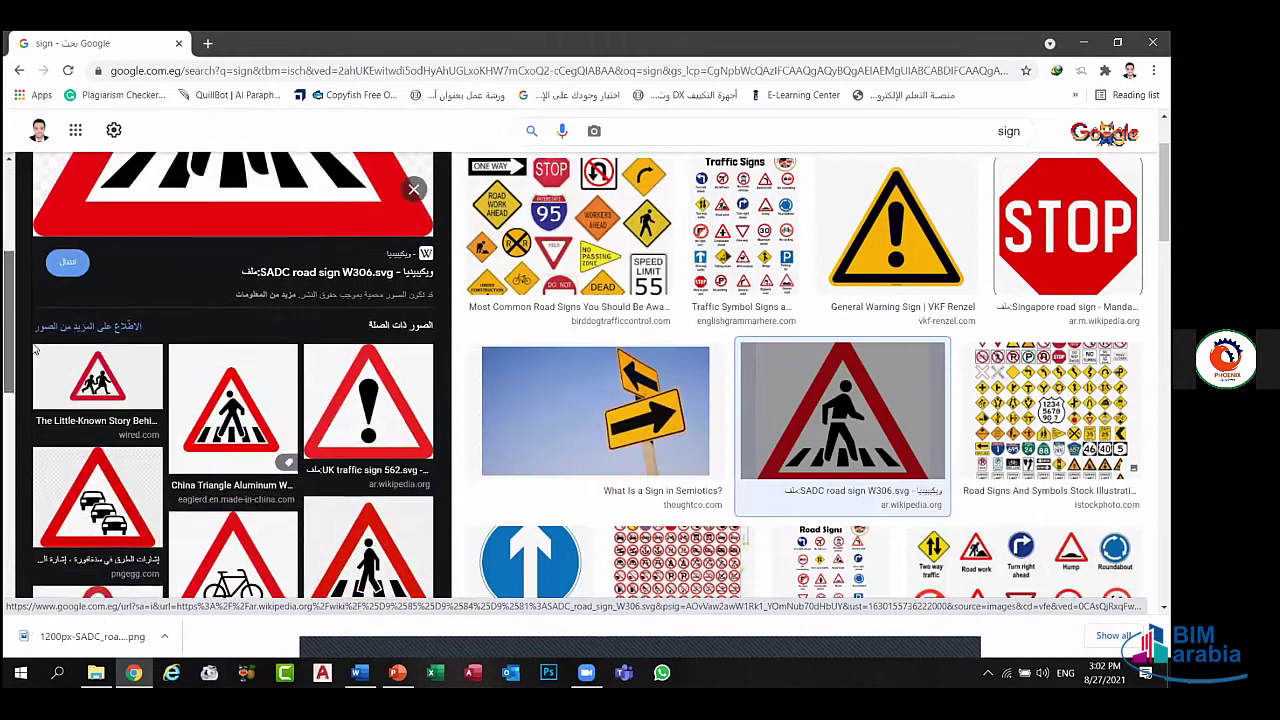
{"action": "scroll", "coordinate": [32, 345], "scroll_direction": "up", "scroll_amount": 1}
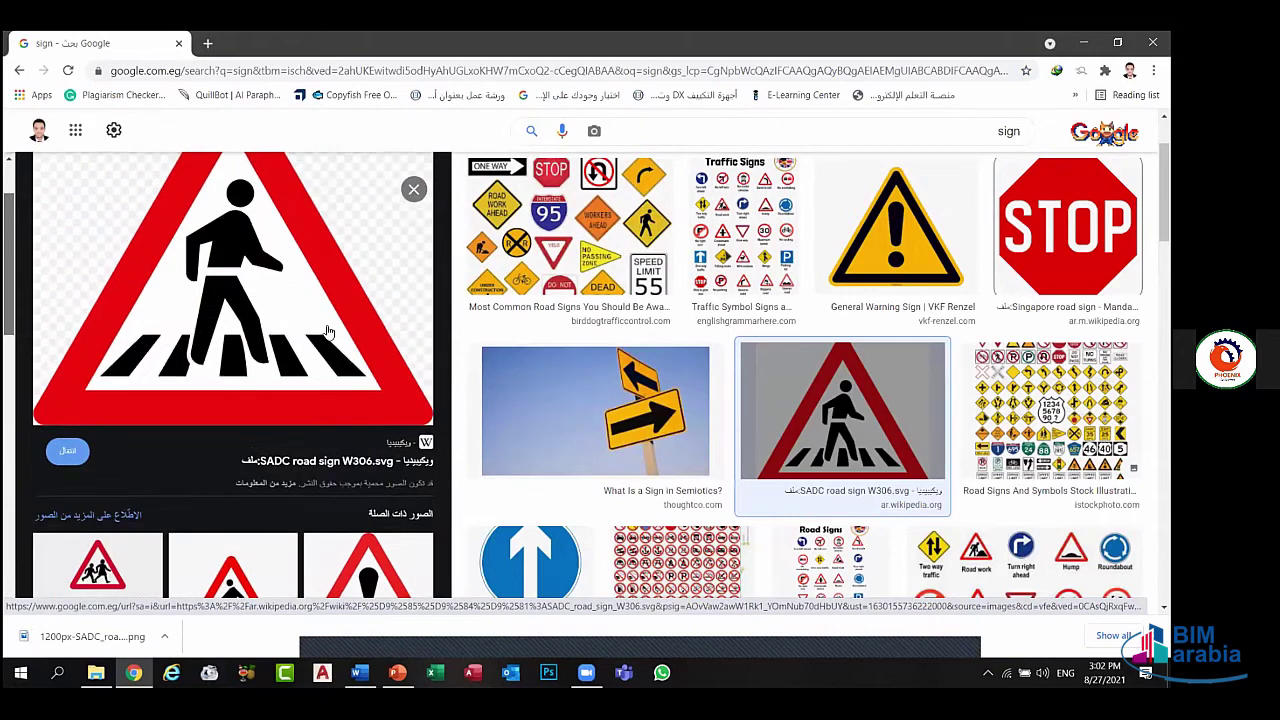
{"action": "scroll", "coordinate": [42, 427], "scroll_direction": "down", "scroll_amount": 4}
{"action": "left_click", "coordinate": [268, 277]}
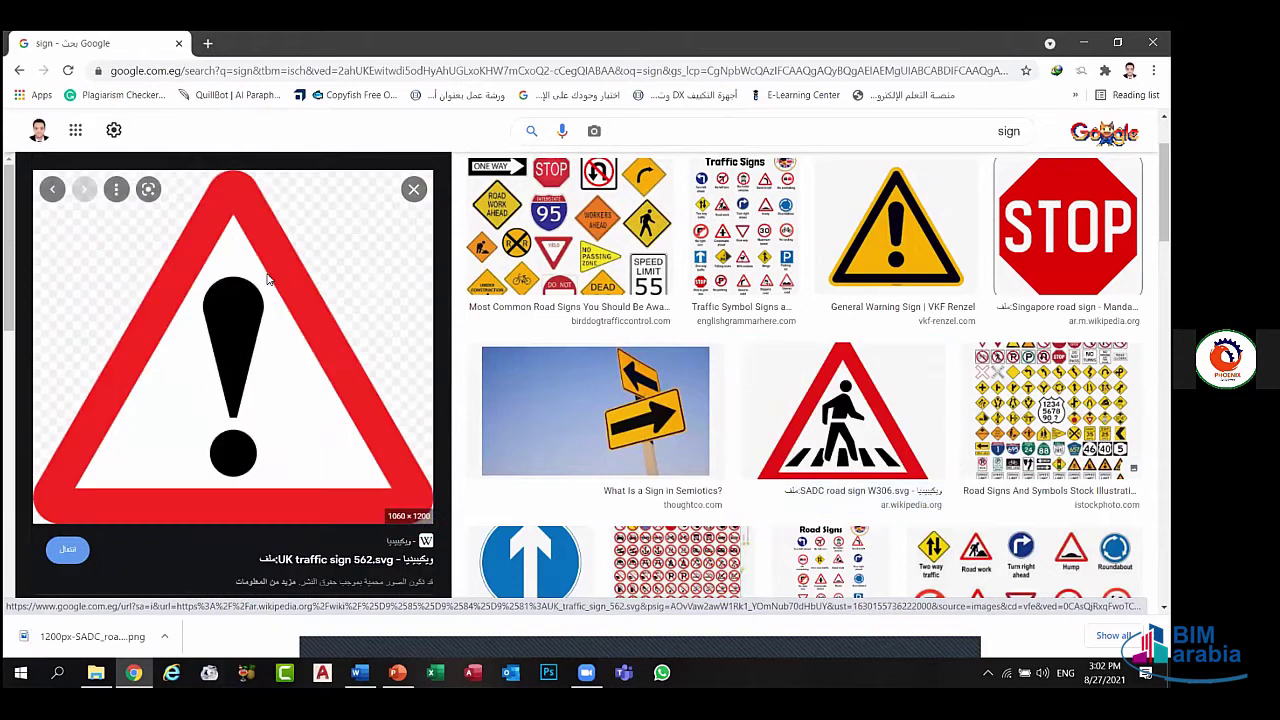
{"action": "right_click", "coordinate": [268, 277]}
{"action": "left_click", "coordinate": [365, 443]}
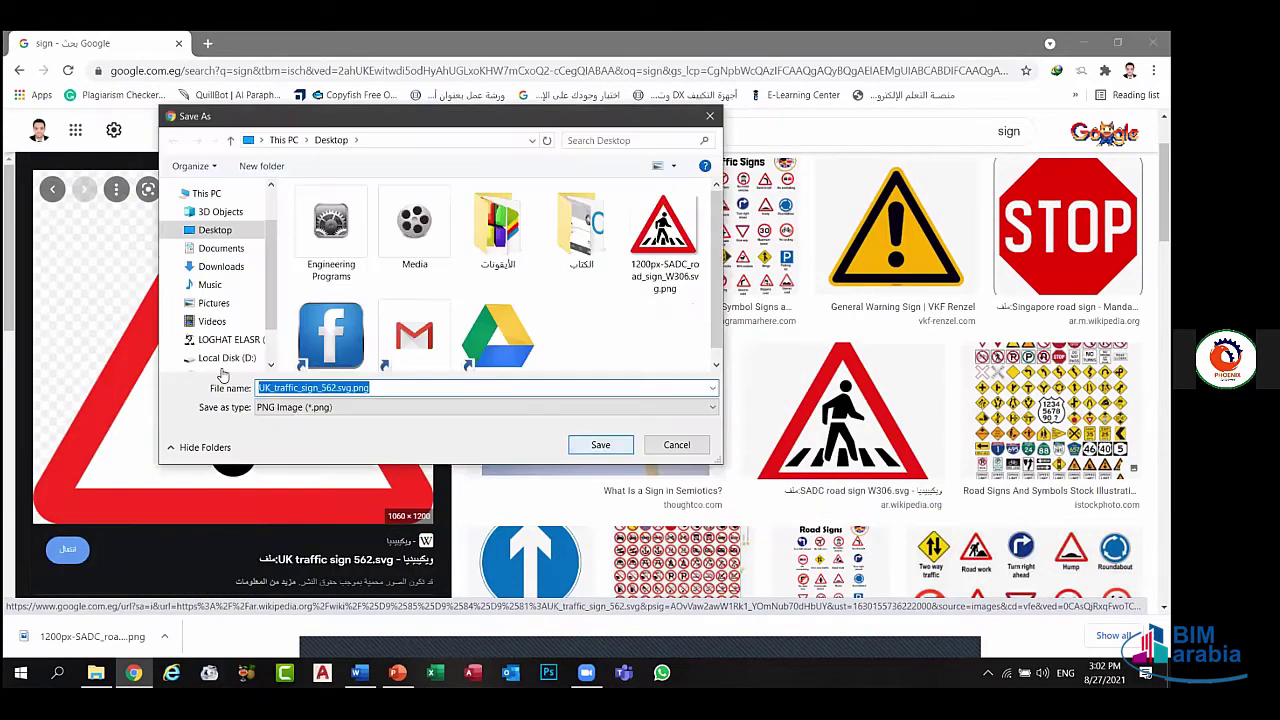
{"action": "key", "text": "Return"}
{"action": "scroll", "coordinate": [57, 438], "scroll_direction": "down", "scroll_amount": 2}
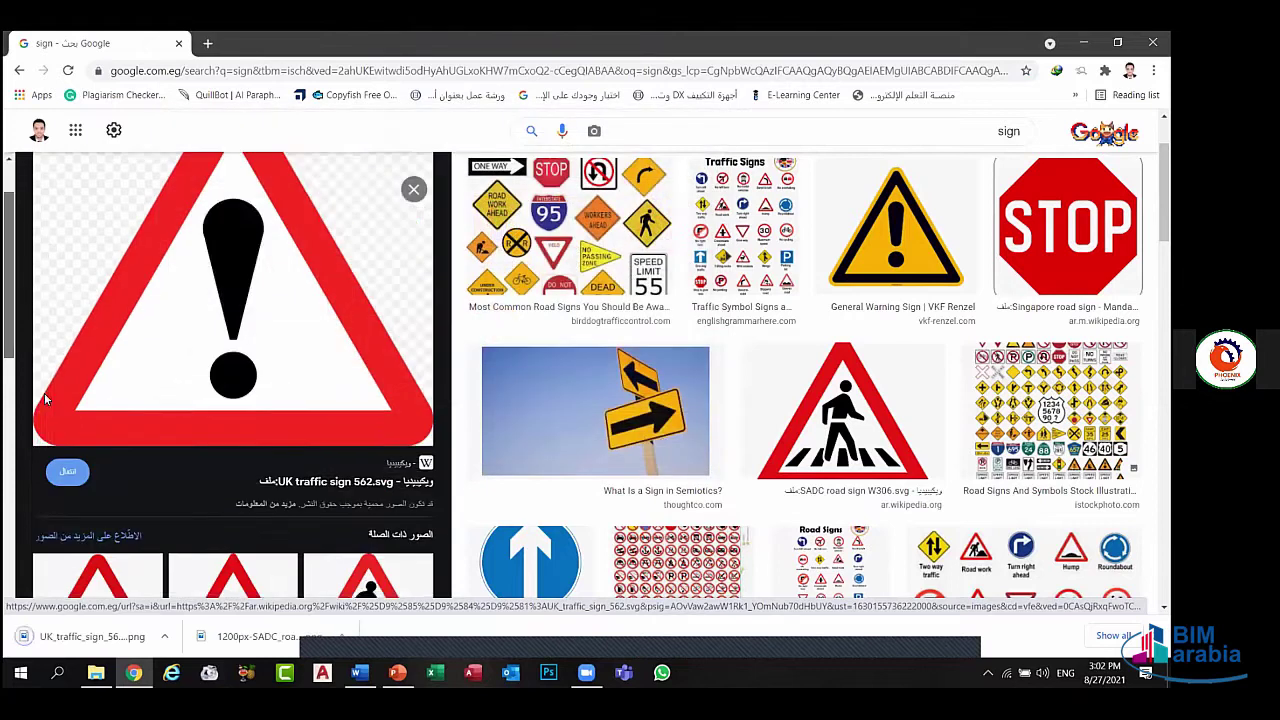
{"action": "scroll", "coordinate": [57, 438], "scroll_direction": "down", "scroll_amount": 2}
{"action": "scroll", "coordinate": [57, 438], "scroll_direction": "down", "scroll_amount": 2}
{"action": "scroll", "coordinate": [60, 445], "scroll_direction": "down", "scroll_amount": 1}
{"action": "scroll", "coordinate": [70, 470], "scroll_direction": "down", "scroll_amount": 1}
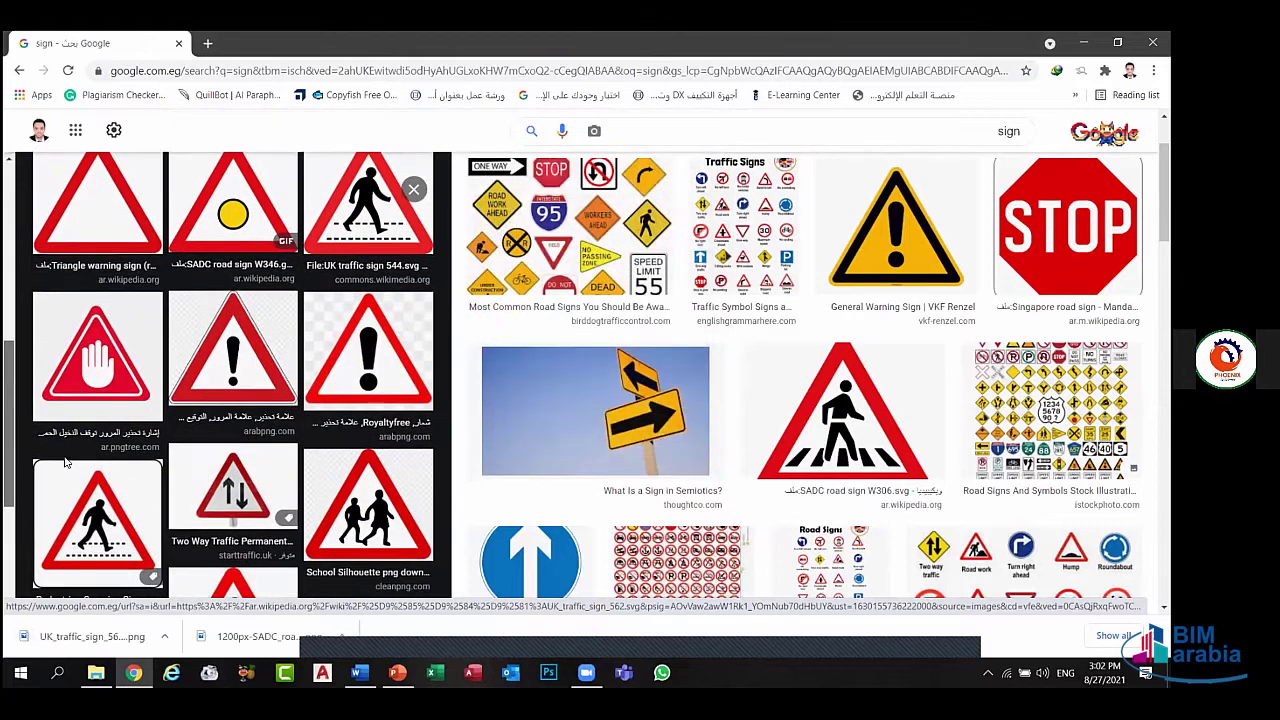
{"action": "scroll", "coordinate": [83, 500], "scroll_direction": "down", "scroll_amount": 1}
{"action": "scroll", "coordinate": [83, 500], "scroll_direction": "down", "scroll_amount": 2}
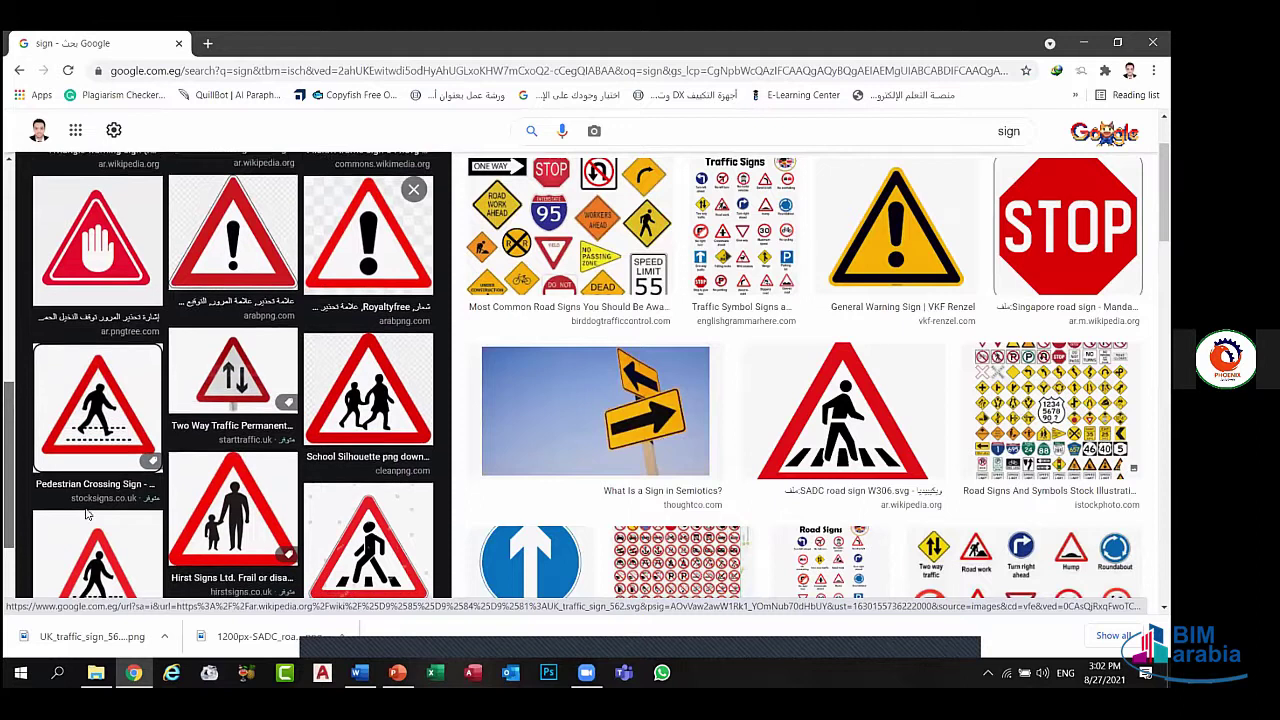
- Download the VectorStock two-way traffic road sign image
{"action": "left_click", "coordinate": [287, 310]}
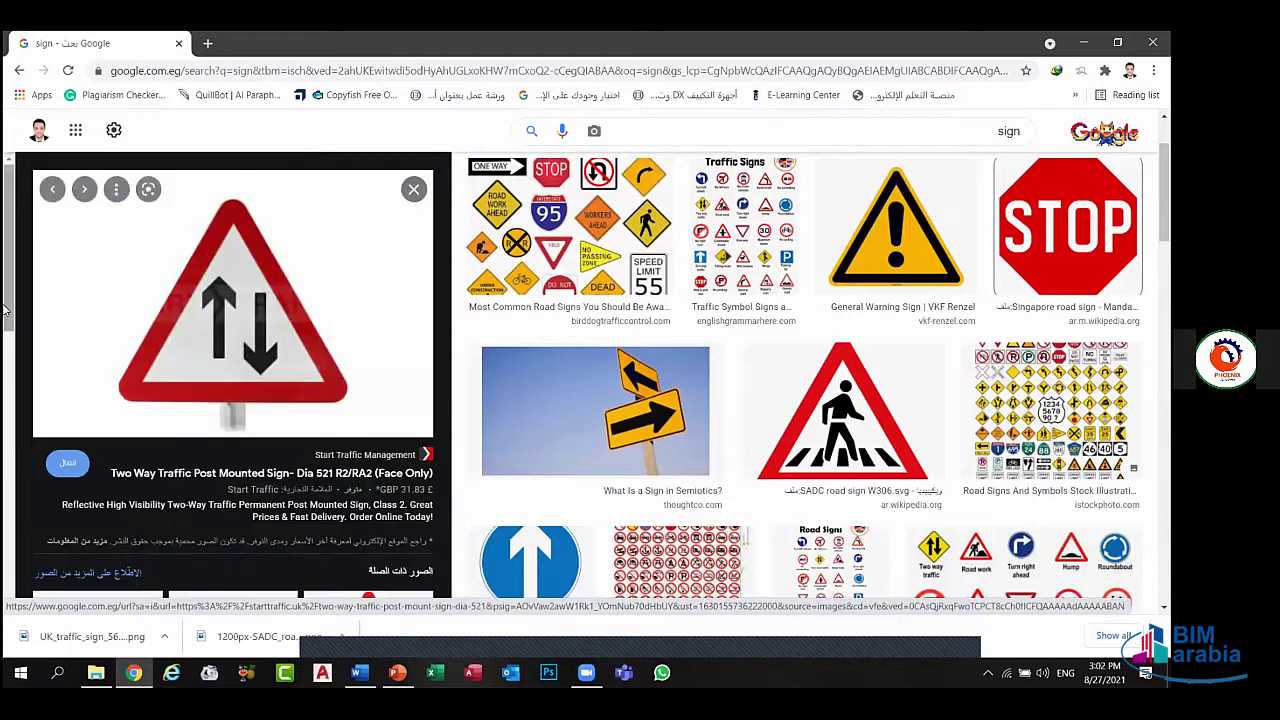
{"action": "scroll", "coordinate": [22, 396], "scroll_direction": "down", "scroll_amount": 2}
{"action": "scroll", "coordinate": [22, 396], "scroll_direction": "down", "scroll_amount": 1}
{"action": "scroll", "coordinate": [230, 357], "scroll_direction": "down", "scroll_amount": 1}
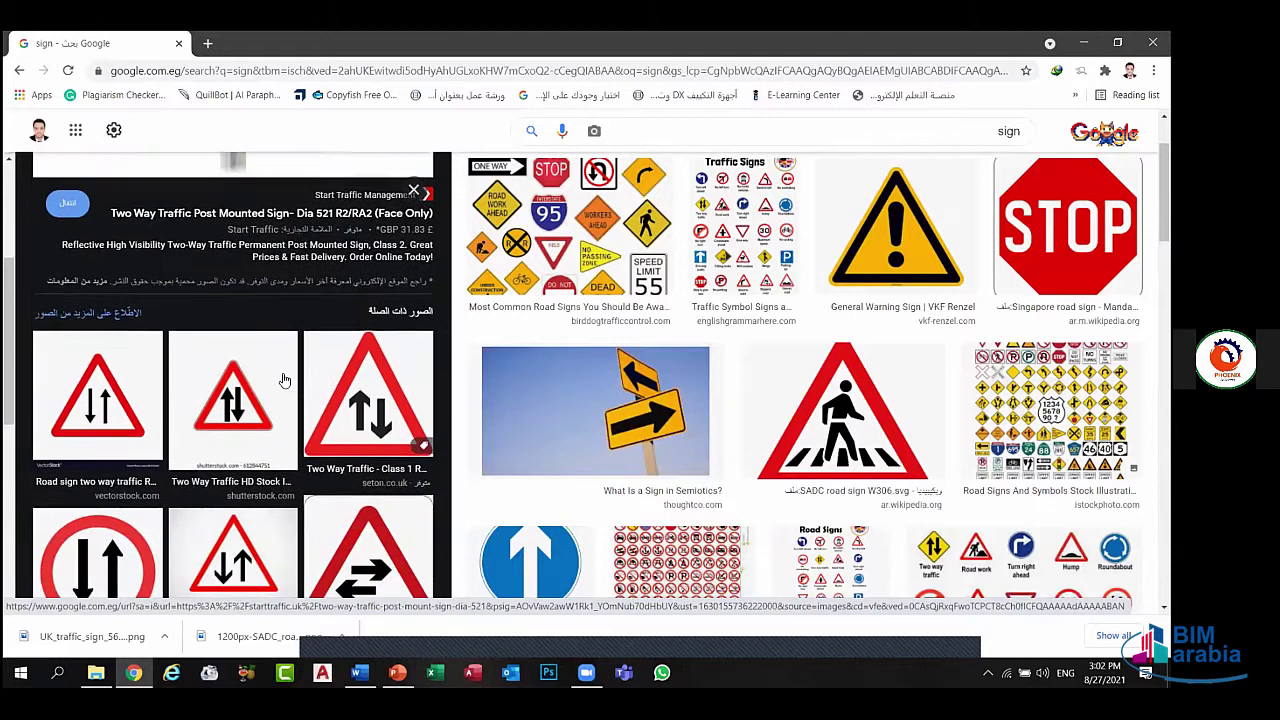
{"action": "left_click", "coordinate": [66, 400]}
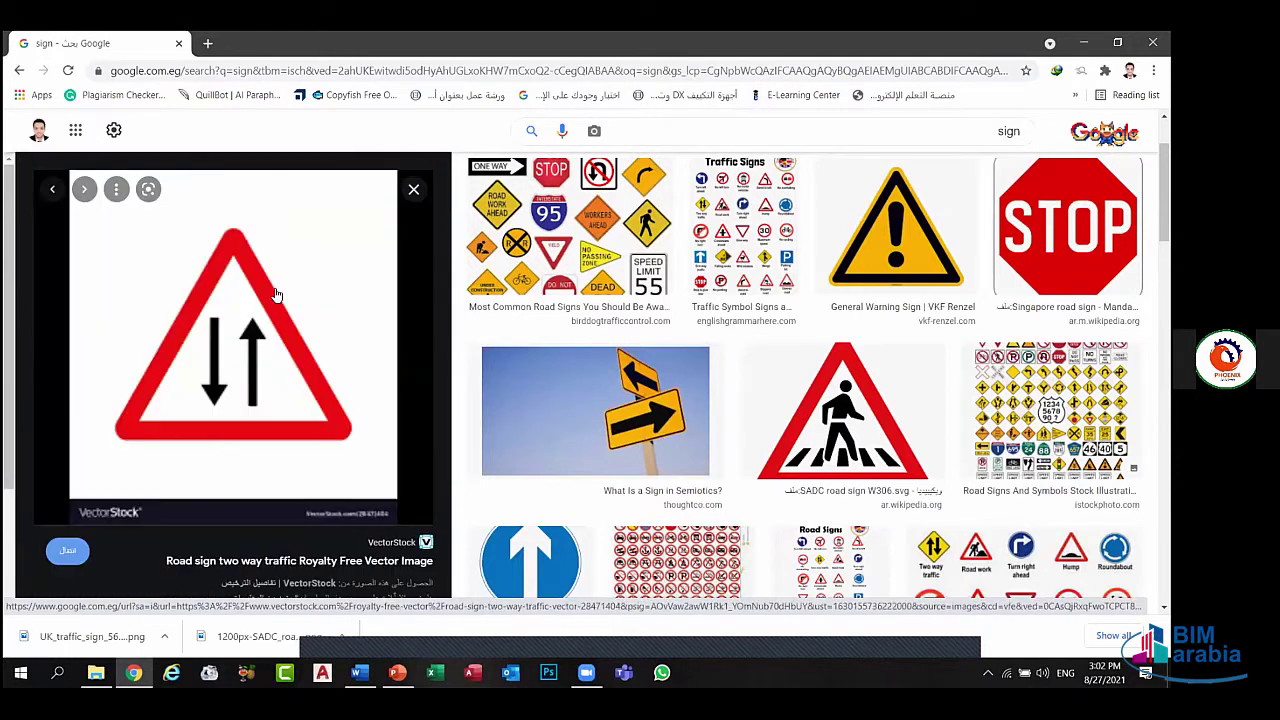
{"action": "right_click", "coordinate": [313, 467]}
{"action": "left_click", "coordinate": [404, 447]}
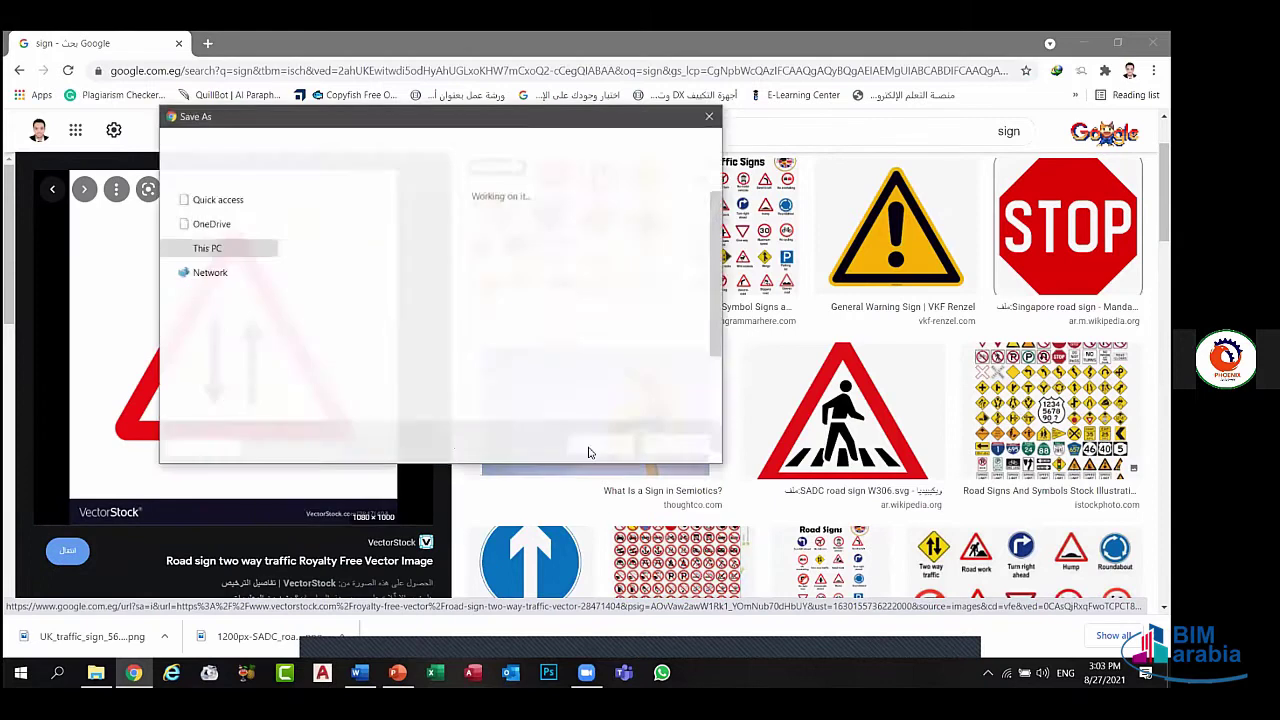
{"action": "left_click", "coordinate": [595, 444]}
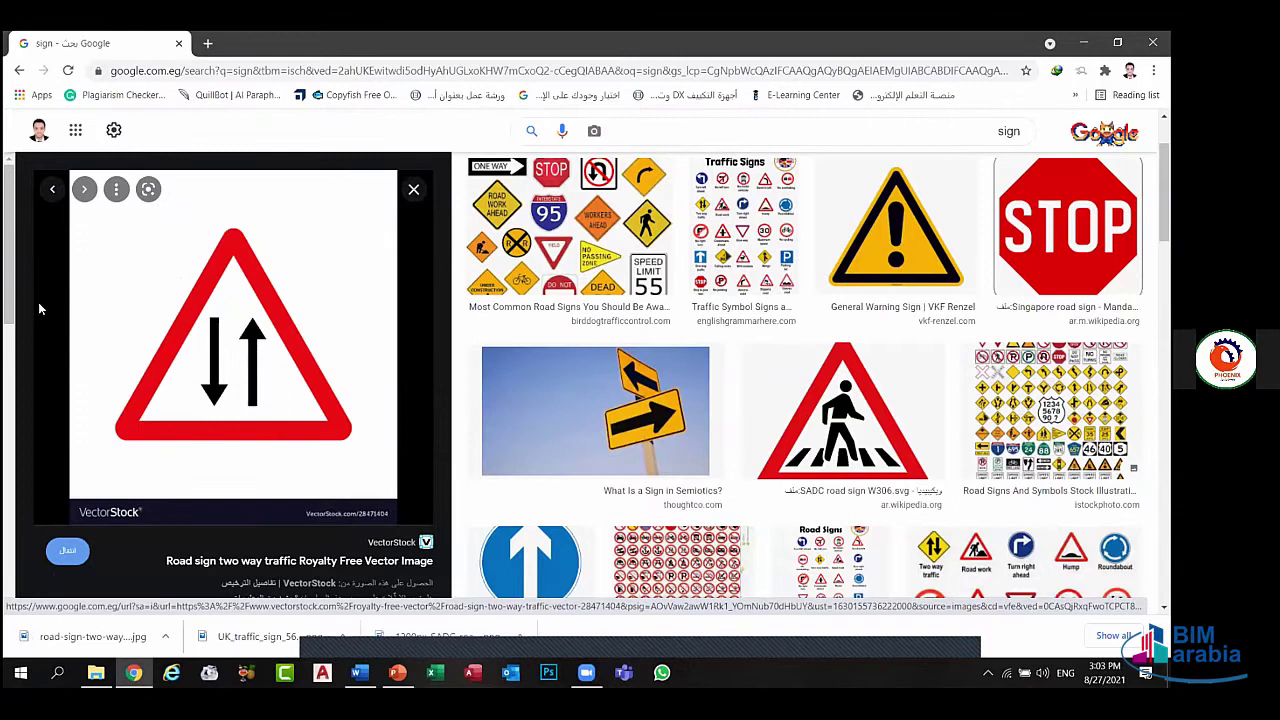
- Close the preview and return to the pedestrian-crossing sign and its related images
{"action": "scroll", "coordinate": [22, 420], "scroll_direction": "down", "scroll_amount": 3}
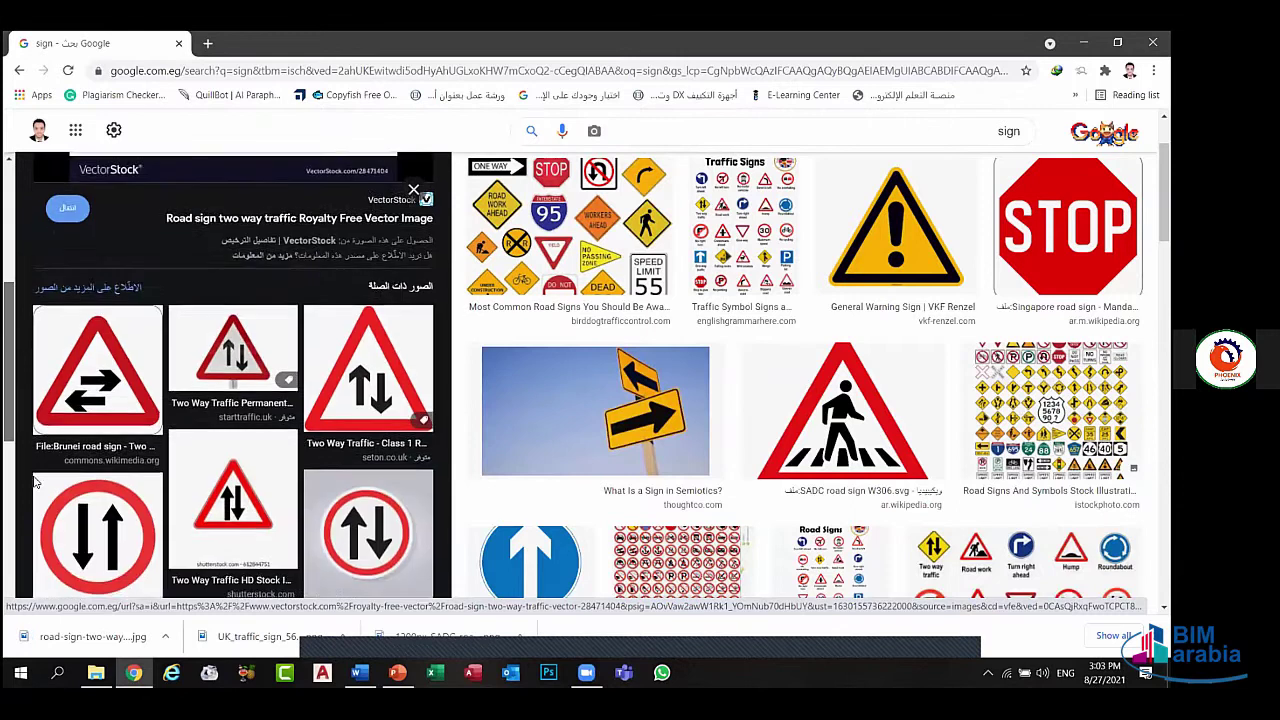
{"action": "scroll", "coordinate": [30, 470], "scroll_direction": "down", "scroll_amount": 2}
{"action": "scroll", "coordinate": [45, 543], "scroll_direction": "down", "scroll_amount": 2}
{"action": "scroll", "coordinate": [45, 543], "scroll_direction": "down", "scroll_amount": 3}
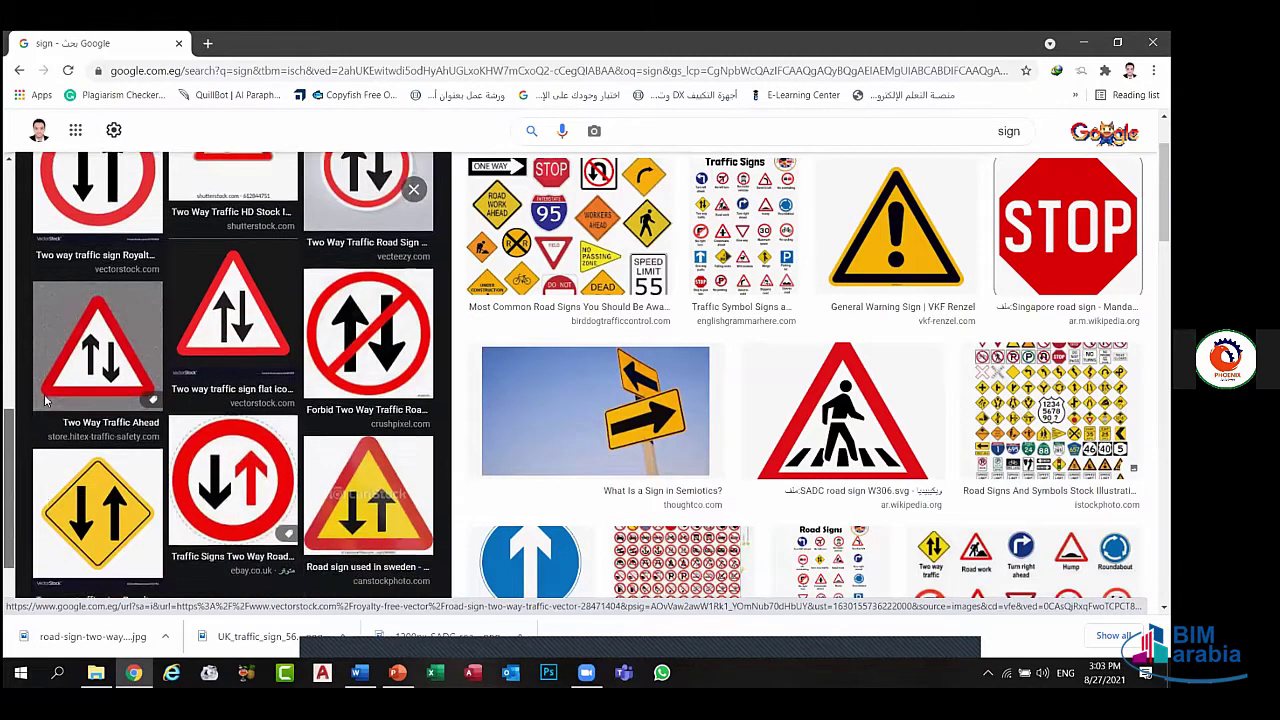
{"action": "scroll", "coordinate": [40, 387], "scroll_direction": "up", "scroll_amount": 5}
{"action": "scroll", "coordinate": [40, 387], "scroll_direction": "up", "scroll_amount": 2}
{"action": "scroll", "coordinate": [40, 387], "scroll_direction": "up", "scroll_amount": 1}
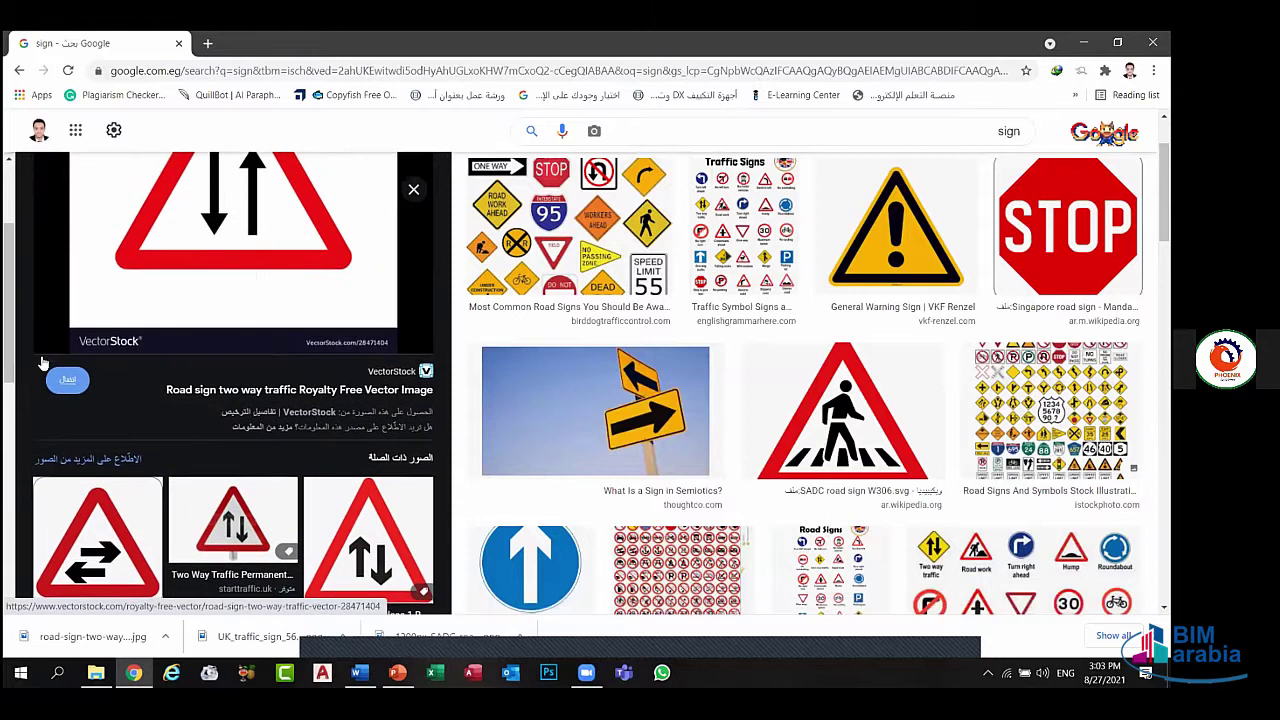
{"action": "key", "text": "Escape"}
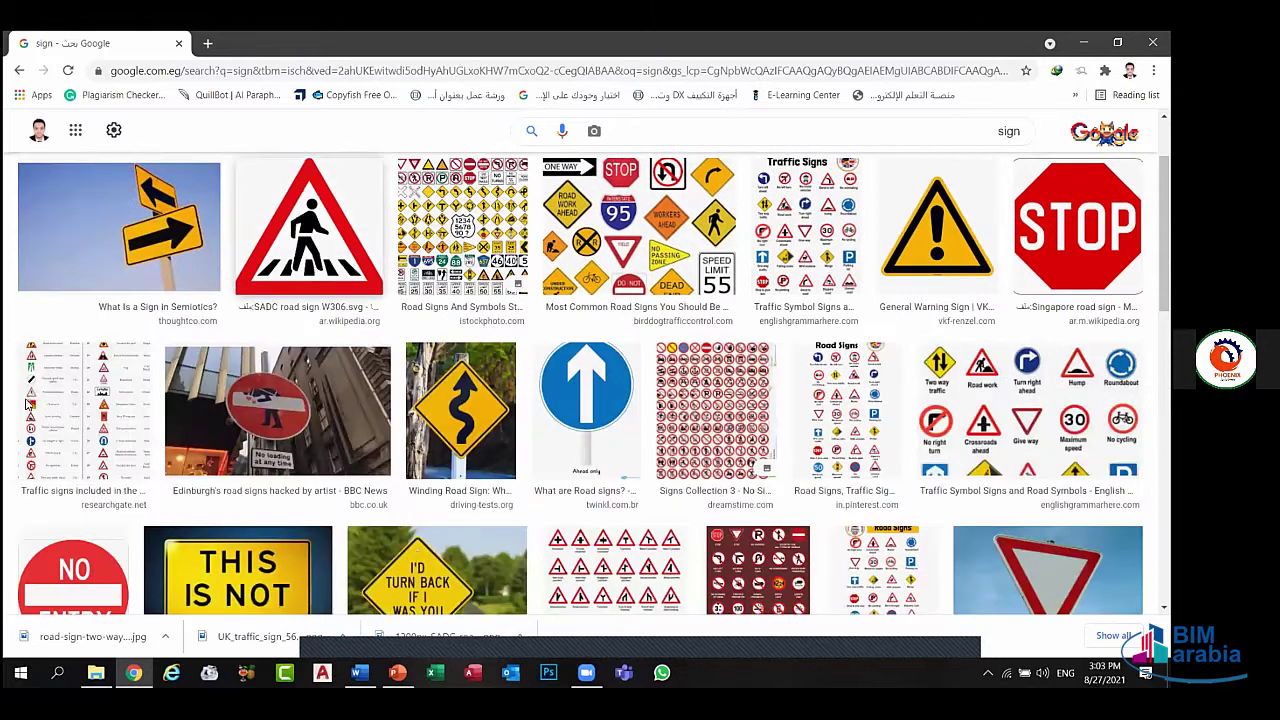
{"action": "key", "text": "Return"}
{"action": "scroll", "coordinate": [27, 415], "scroll_direction": "down", "scroll_amount": 5}
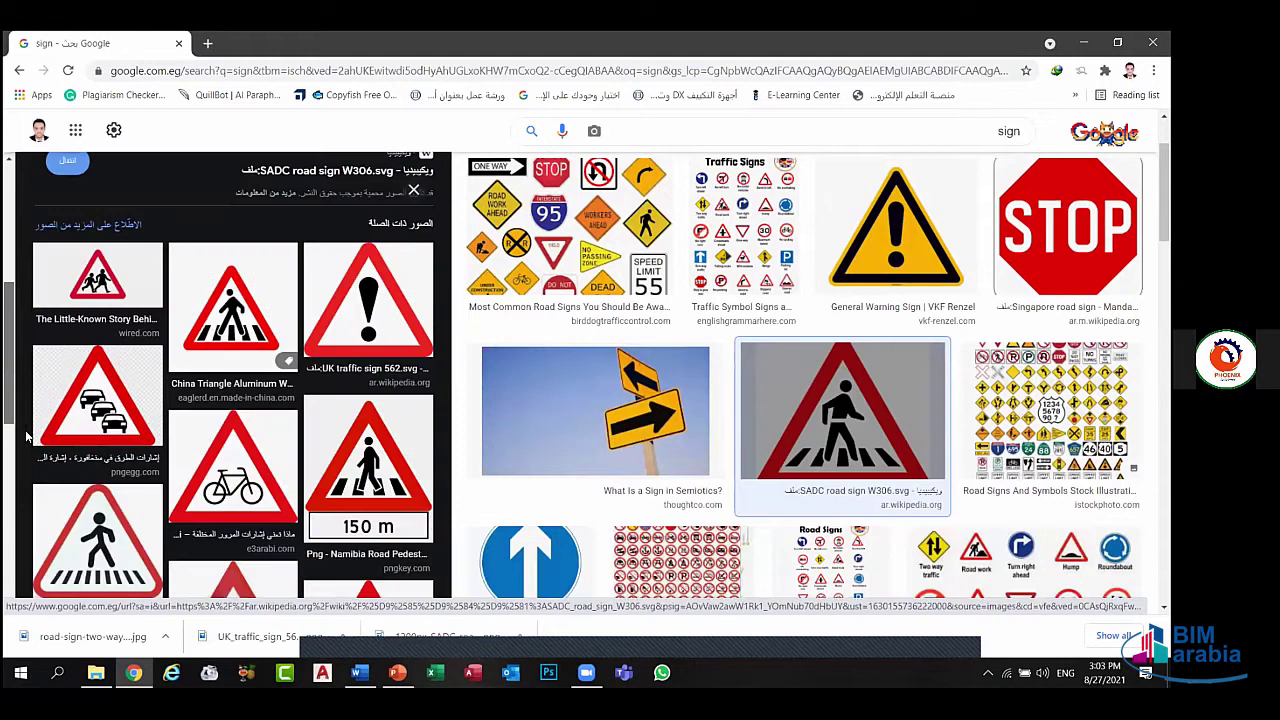
{"action": "scroll", "coordinate": [27, 435], "scroll_direction": "down", "scroll_amount": 3}
- Save the White ABS Body cross-road sign image to the desktop
{"action": "left_click", "coordinate": [88, 420]}
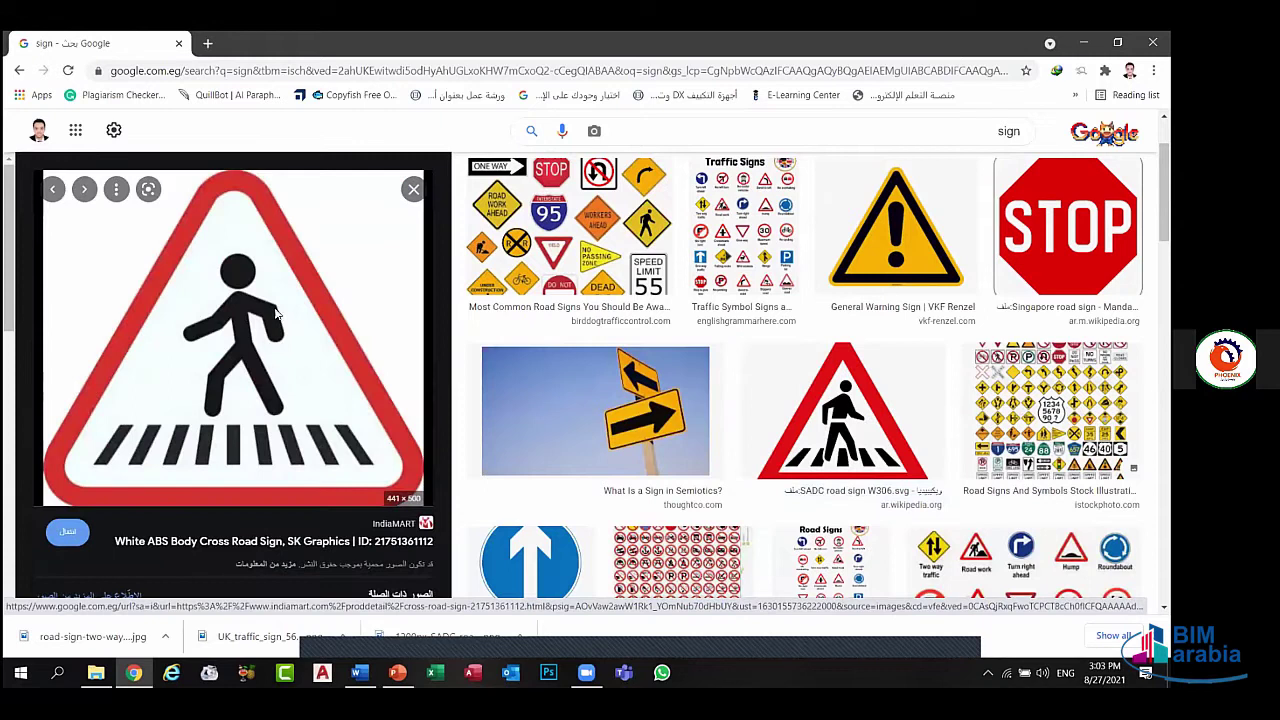
{"action": "right_click", "coordinate": [276, 313]}
{"action": "left_click", "coordinate": [352, 472]}
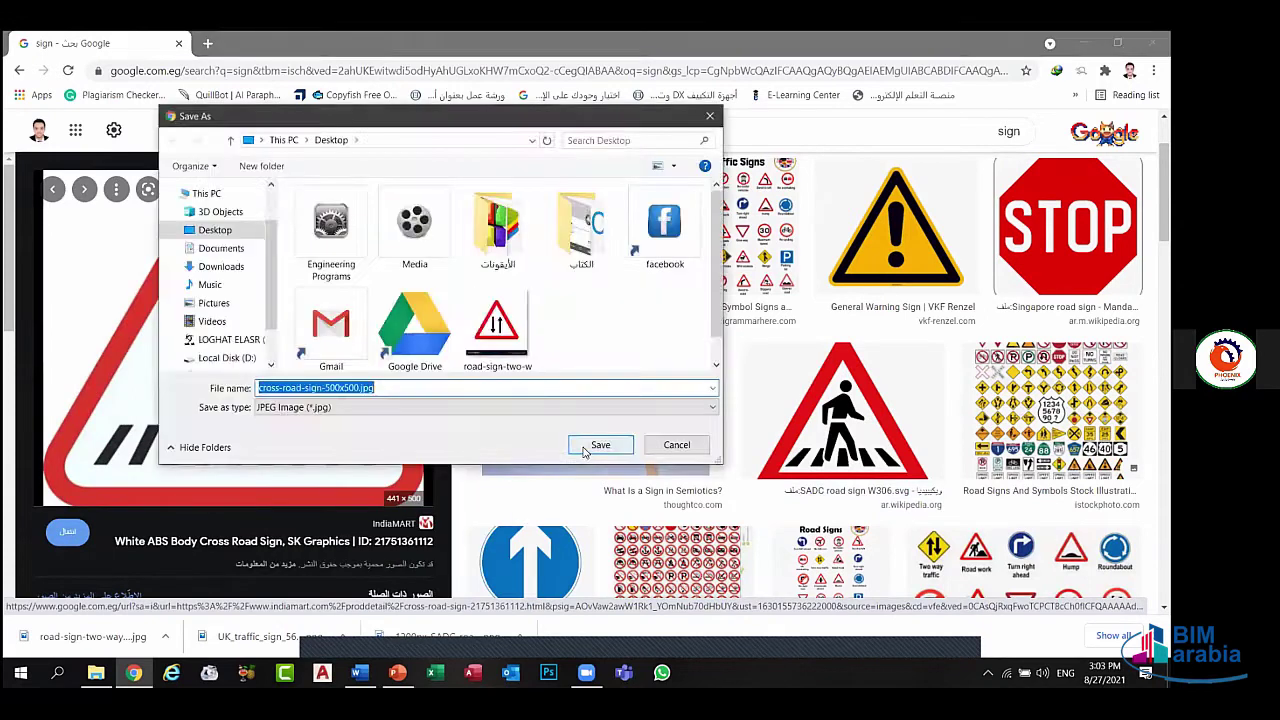
{"action": "left_click", "coordinate": [600, 443]}
{"action": "scroll", "coordinate": [53, 481], "scroll_direction": "down", "scroll_amount": 4}
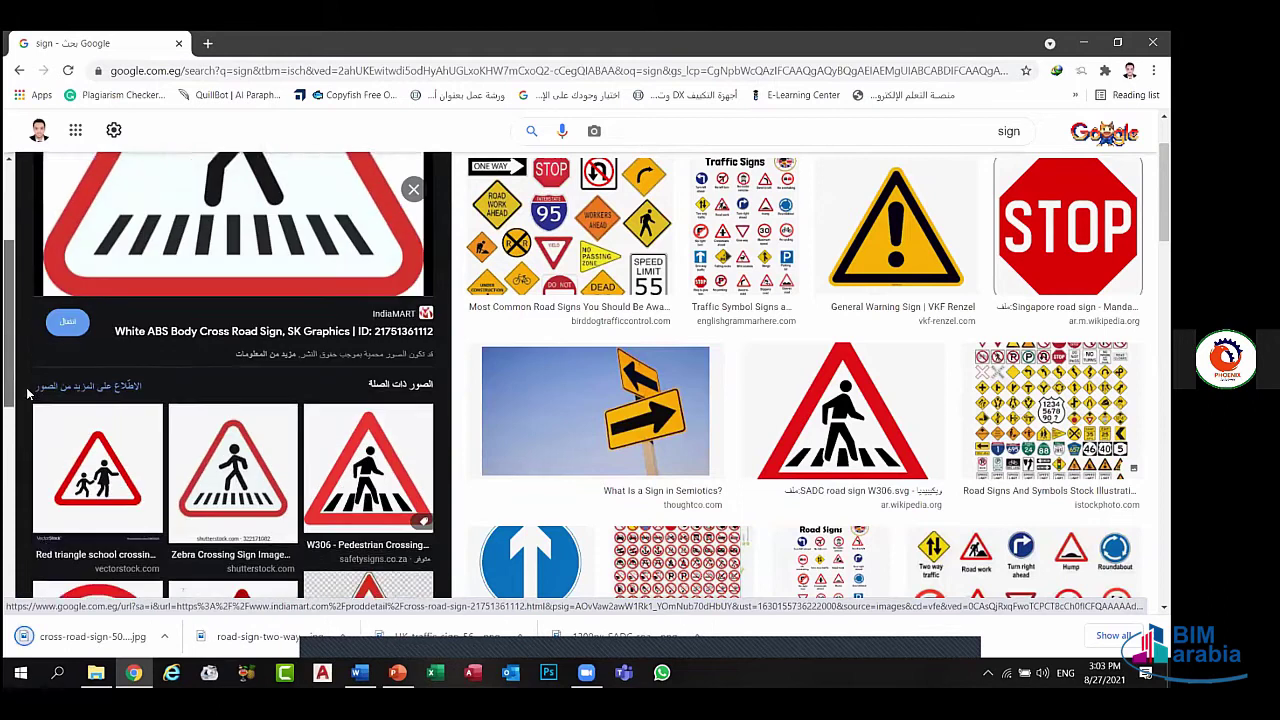
{"action": "scroll", "coordinate": [53, 481], "scroll_direction": "down", "scroll_amount": 2}
{"action": "scroll", "coordinate": [53, 481], "scroll_direction": "down", "scroll_amount": 1}
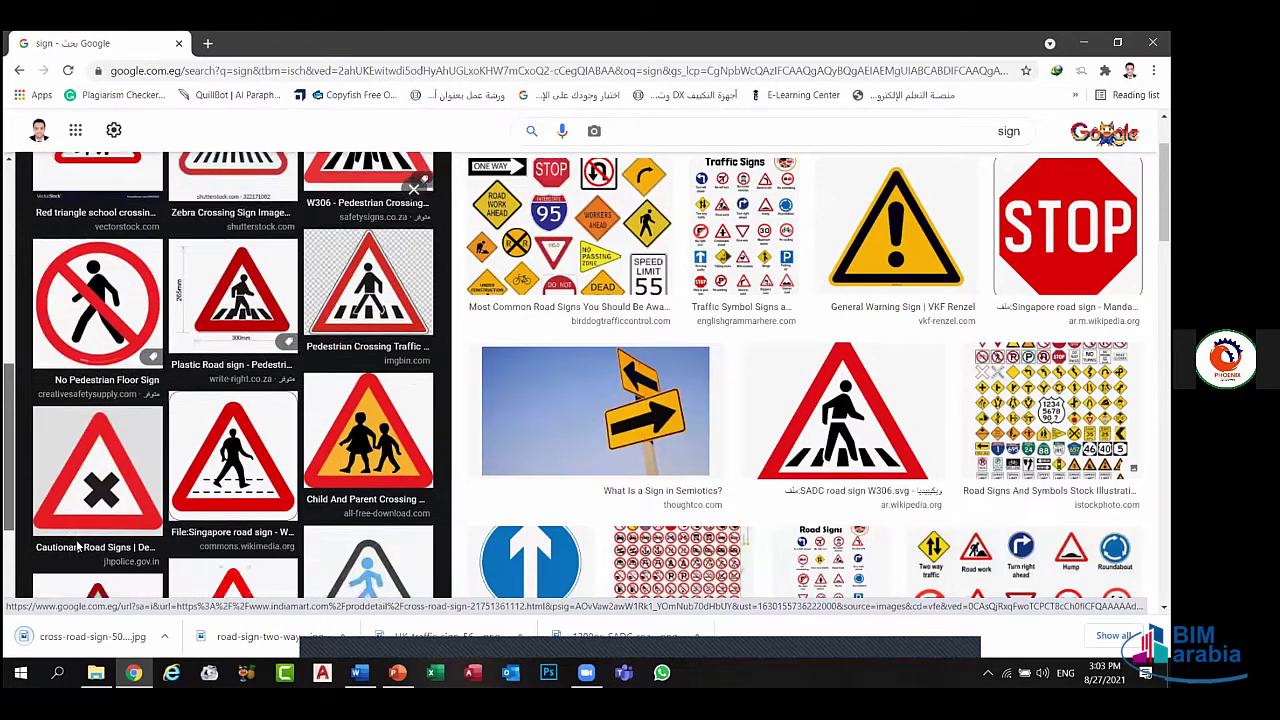
{"action": "scroll", "coordinate": [53, 481], "scroll_direction": "down", "scroll_amount": 2}
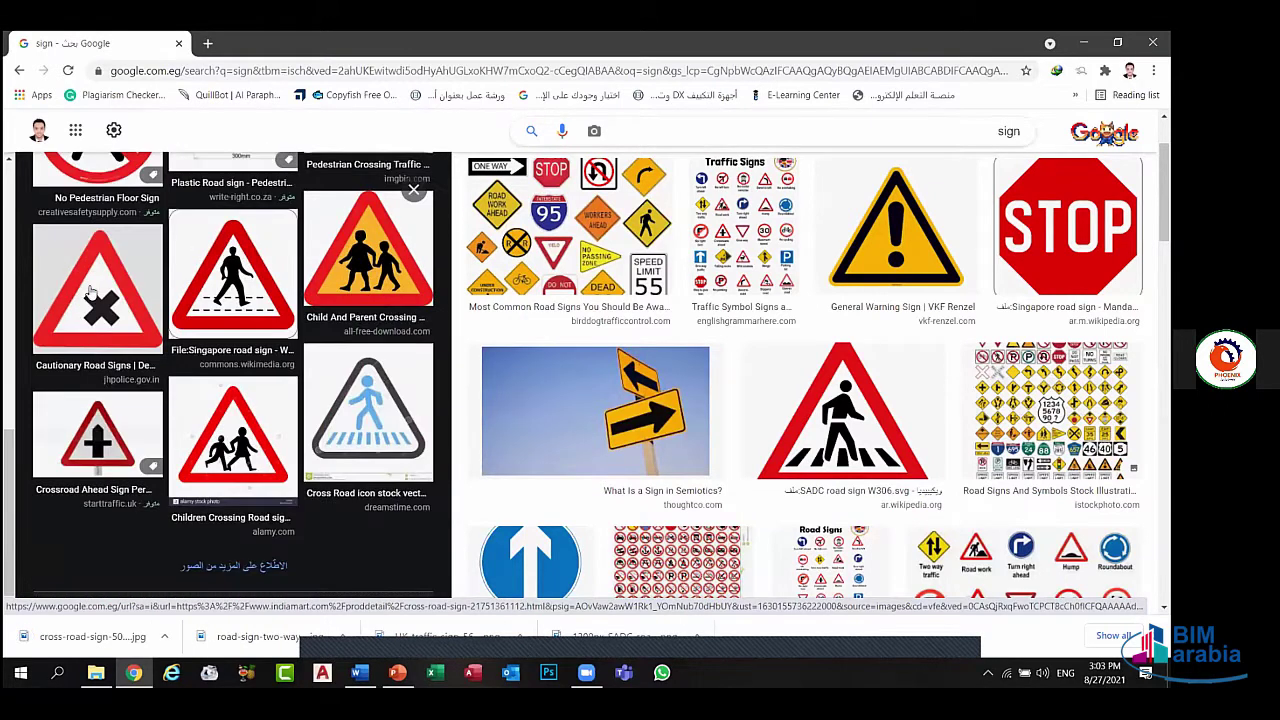
- Save the Singapore STOP sign image to the desktop
{"action": "key", "text": "Left"}
{"action": "scroll", "coordinate": [25, 380], "scroll_direction": "down", "scroll_amount": 3}
{"action": "scroll", "coordinate": [28, 420], "scroll_direction": "down", "scroll_amount": 2}
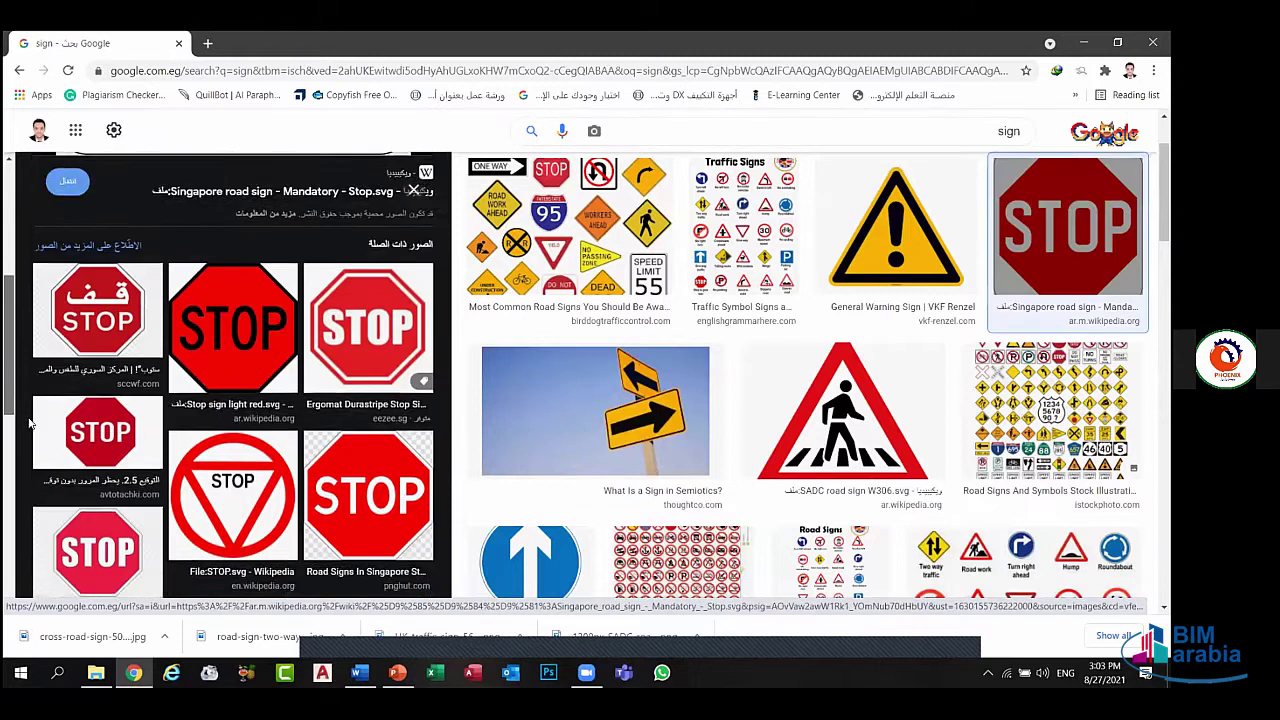
{"action": "scroll", "coordinate": [30, 460], "scroll_direction": "down", "scroll_amount": 2}
{"action": "scroll", "coordinate": [30, 465], "scroll_direction": "down", "scroll_amount": 2}
{"action": "scroll", "coordinate": [32, 490], "scroll_direction": "down", "scroll_amount": 1}
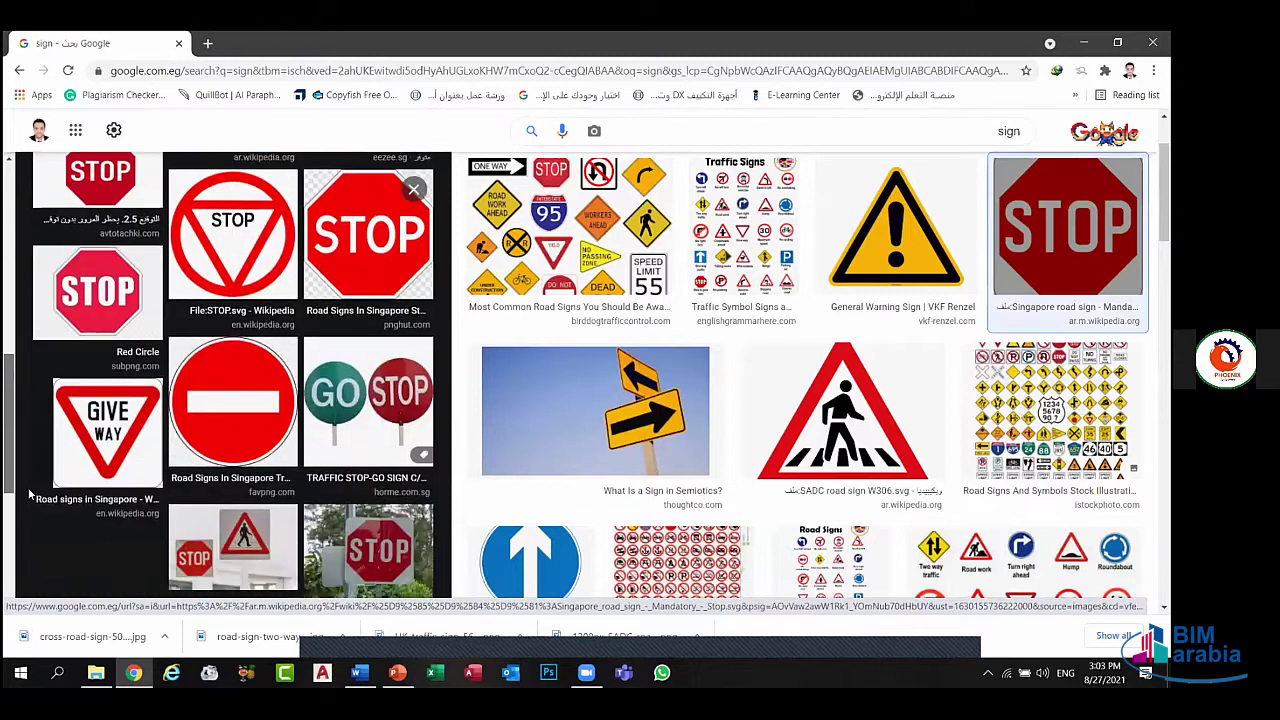
{"action": "scroll", "coordinate": [33, 490], "scroll_direction": "down", "scroll_amount": 1}
{"action": "scroll", "coordinate": [46, 447], "scroll_direction": "up", "scroll_amount": 2}
{"action": "scroll", "coordinate": [62, 402], "scroll_direction": "up", "scroll_amount": 3}
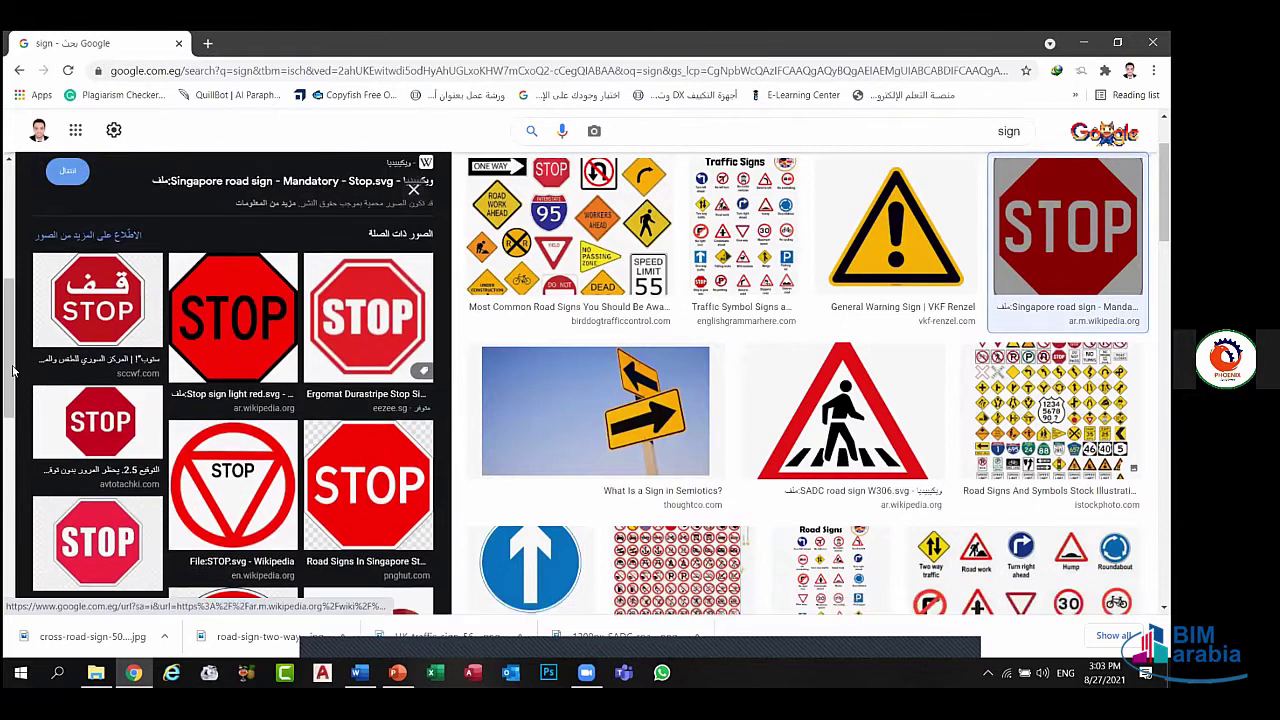
{"action": "scroll", "coordinate": [8, 343], "scroll_direction": "up", "scroll_amount": 1}
{"action": "scroll", "coordinate": [8, 343], "scroll_direction": "up", "scroll_amount": 3}
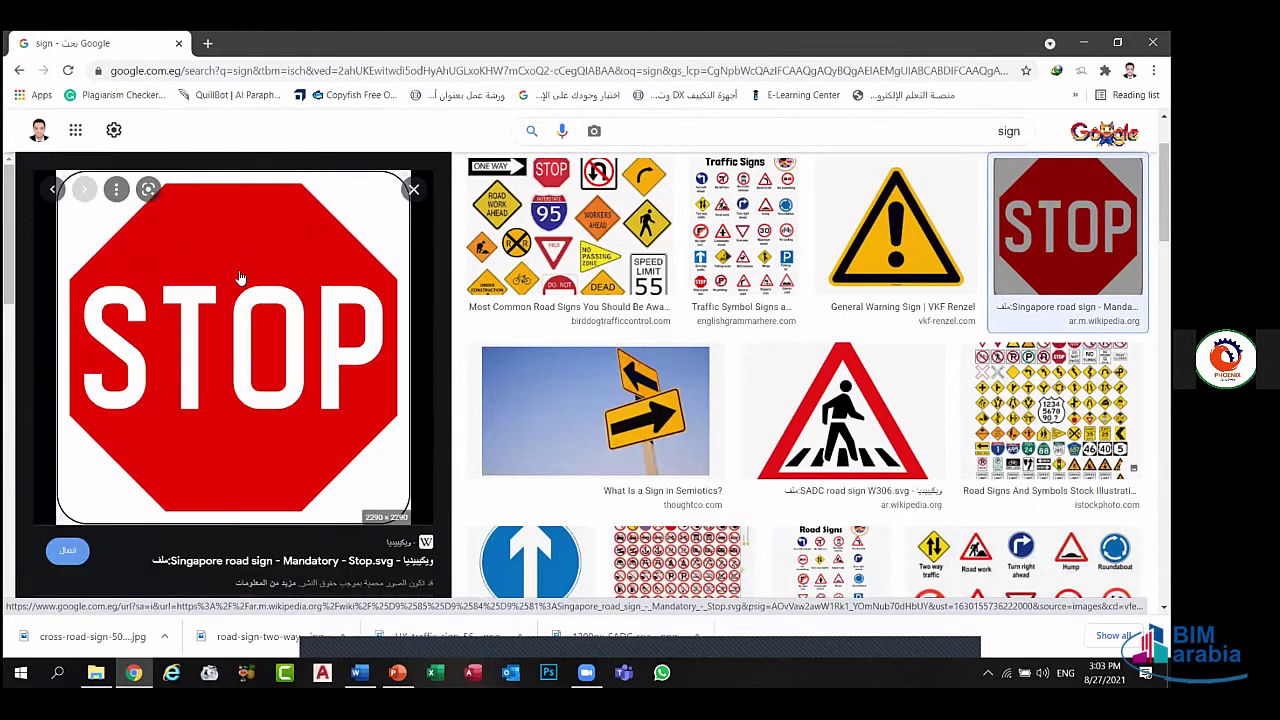
{"action": "right_click", "coordinate": [240, 278]}
{"action": "left_click", "coordinate": [350, 448]}
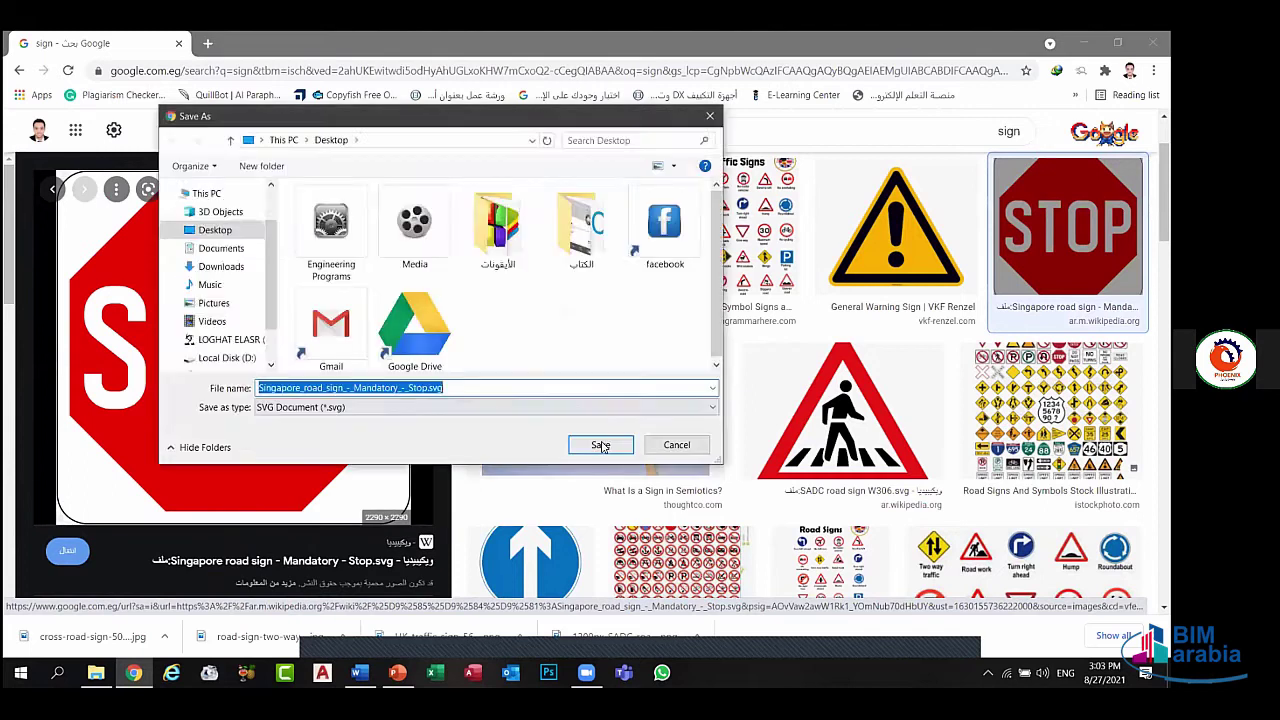
{"action": "left_click", "coordinate": [600, 445]}
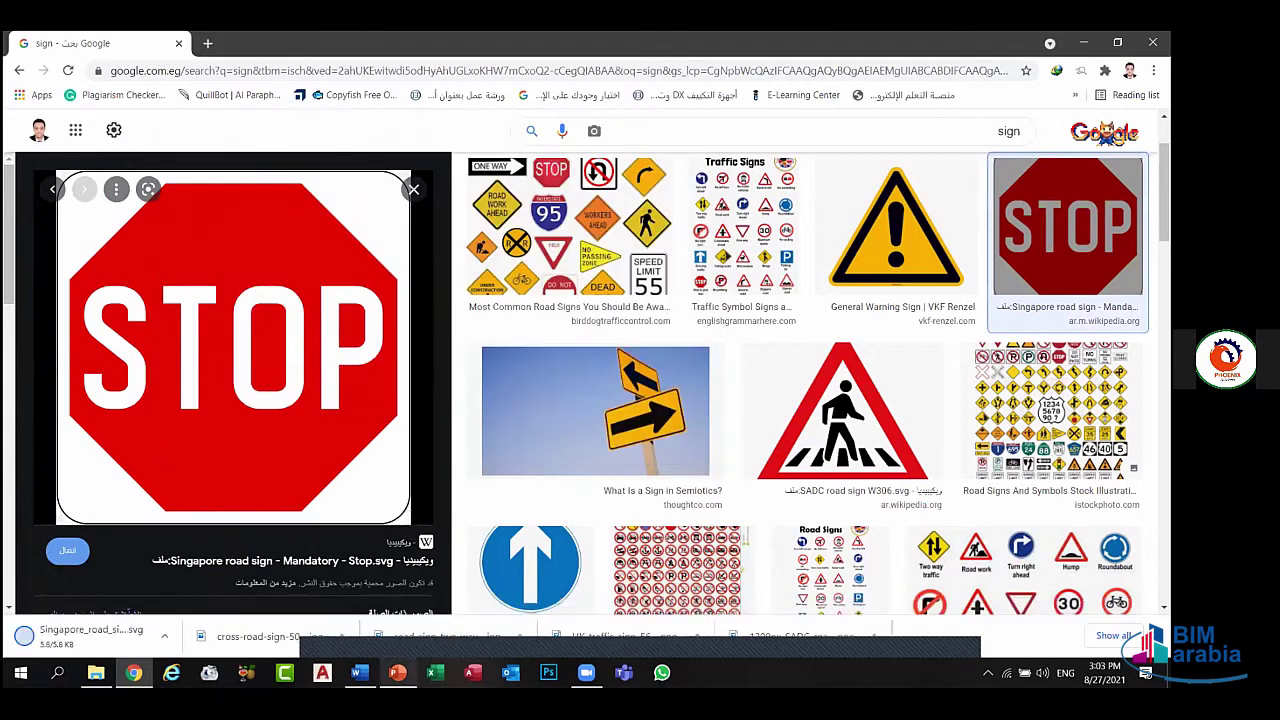
- Insert the 1200px-SADC_road_sign_W306.svg.png picture from the desktop into the slide
{"action": "key", "text": "alt+Tab"}
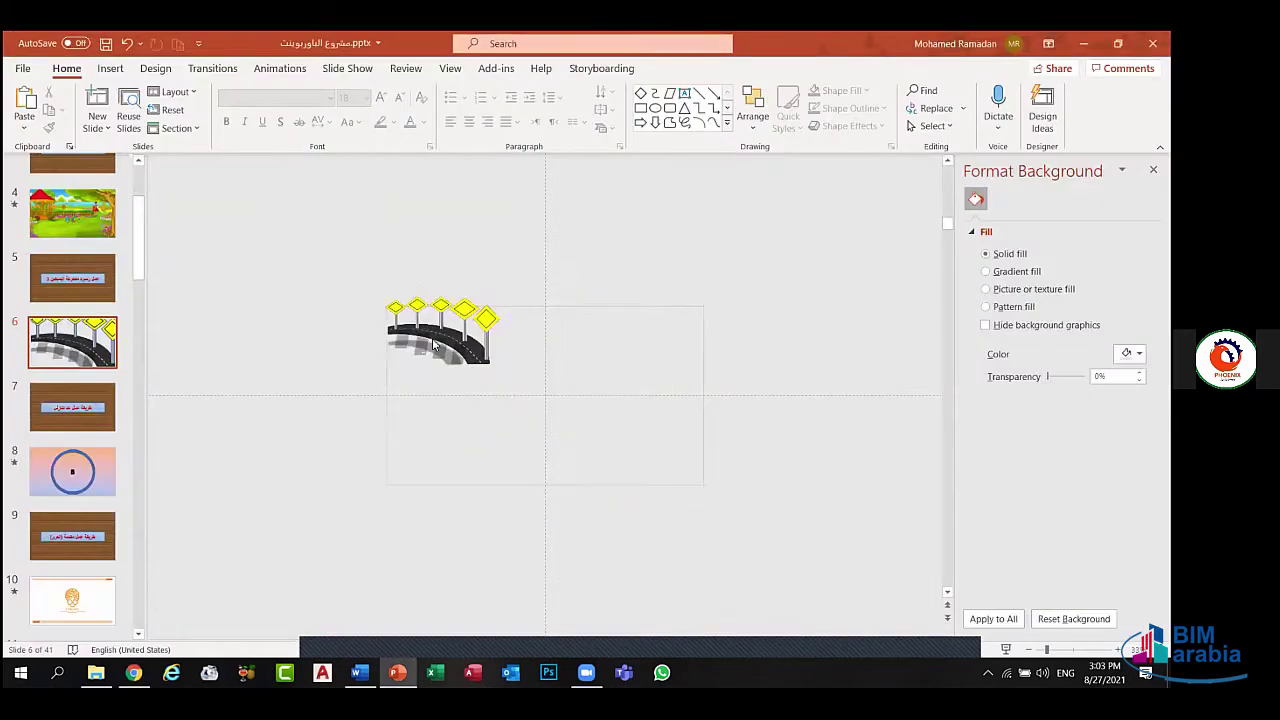
{"action": "scroll", "coordinate": [434, 345], "scroll_direction": "up", "scroll_amount": 5}
{"action": "scroll", "coordinate": [431, 340], "scroll_direction": "up", "scroll_amount": 5}
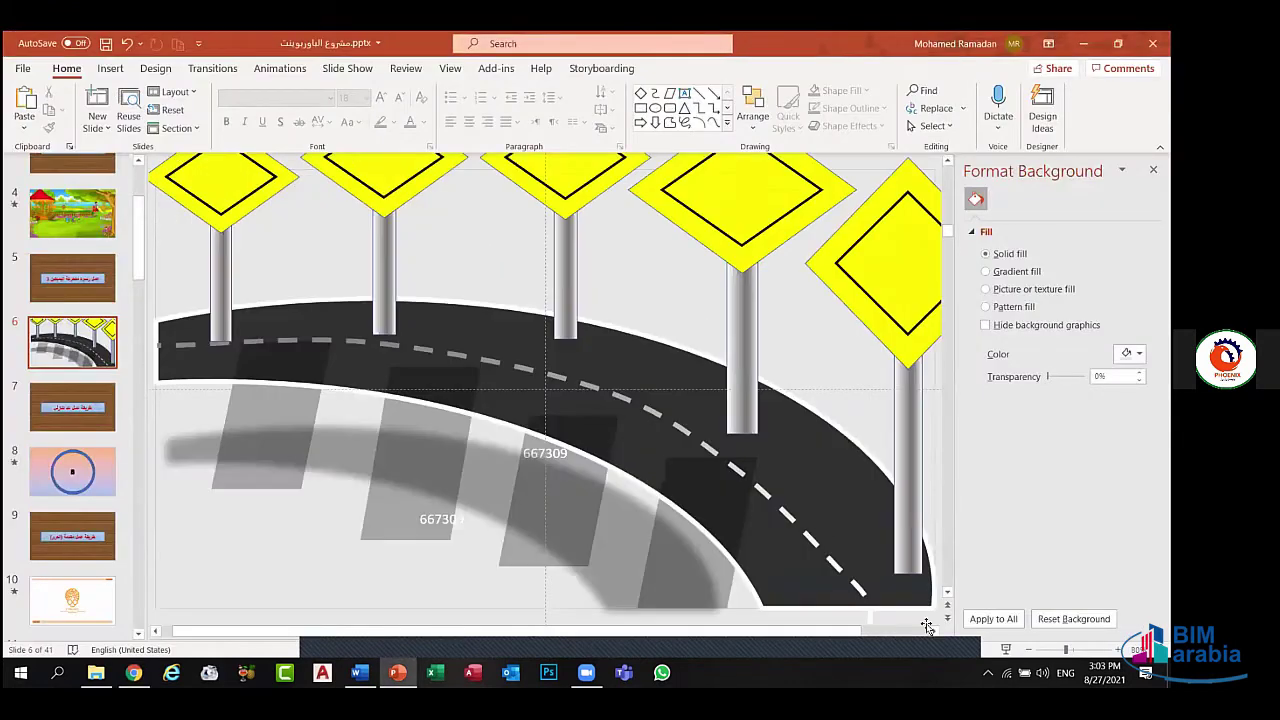
{"action": "scroll", "coordinate": [757, 575], "scroll_direction": "down", "scroll_amount": 1}
{"action": "scroll", "coordinate": [757, 577], "scroll_direction": "down", "scroll_amount": 2}
{"action": "scroll", "coordinate": [757, 578], "scroll_direction": "down", "scroll_amount": 1}
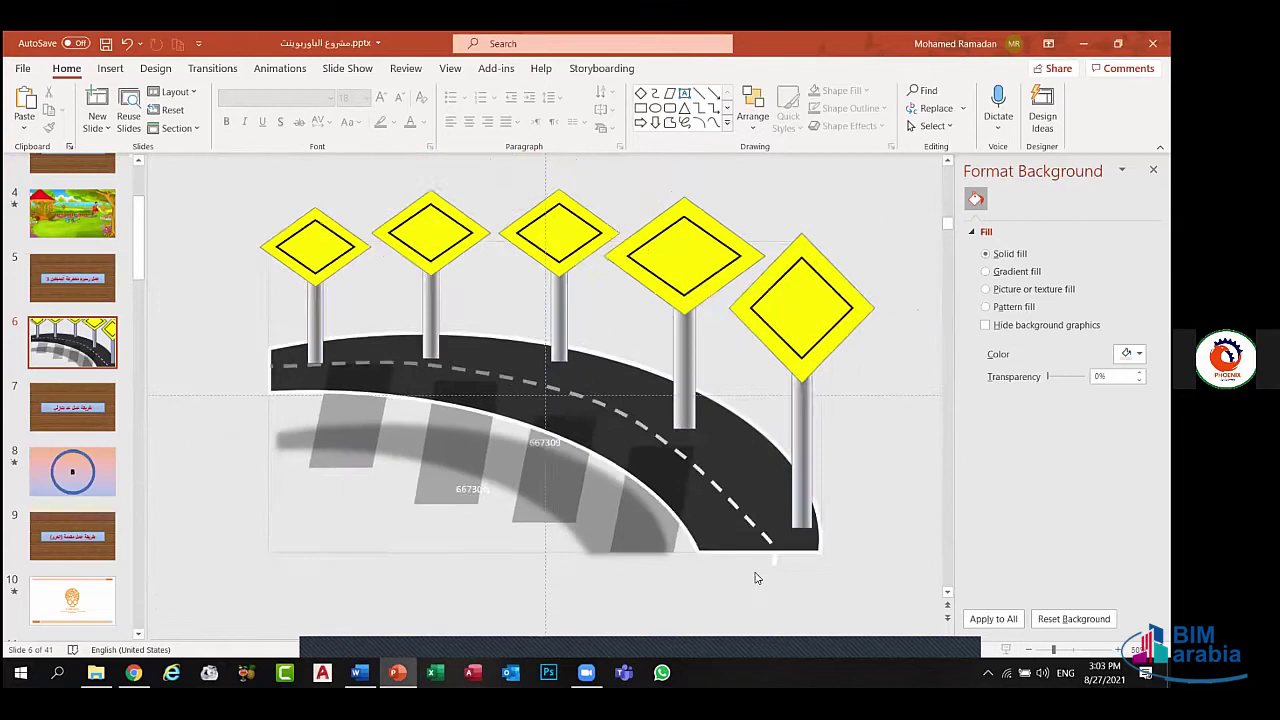
{"action": "scroll", "coordinate": [757, 578], "scroll_direction": "down", "scroll_amount": 1}
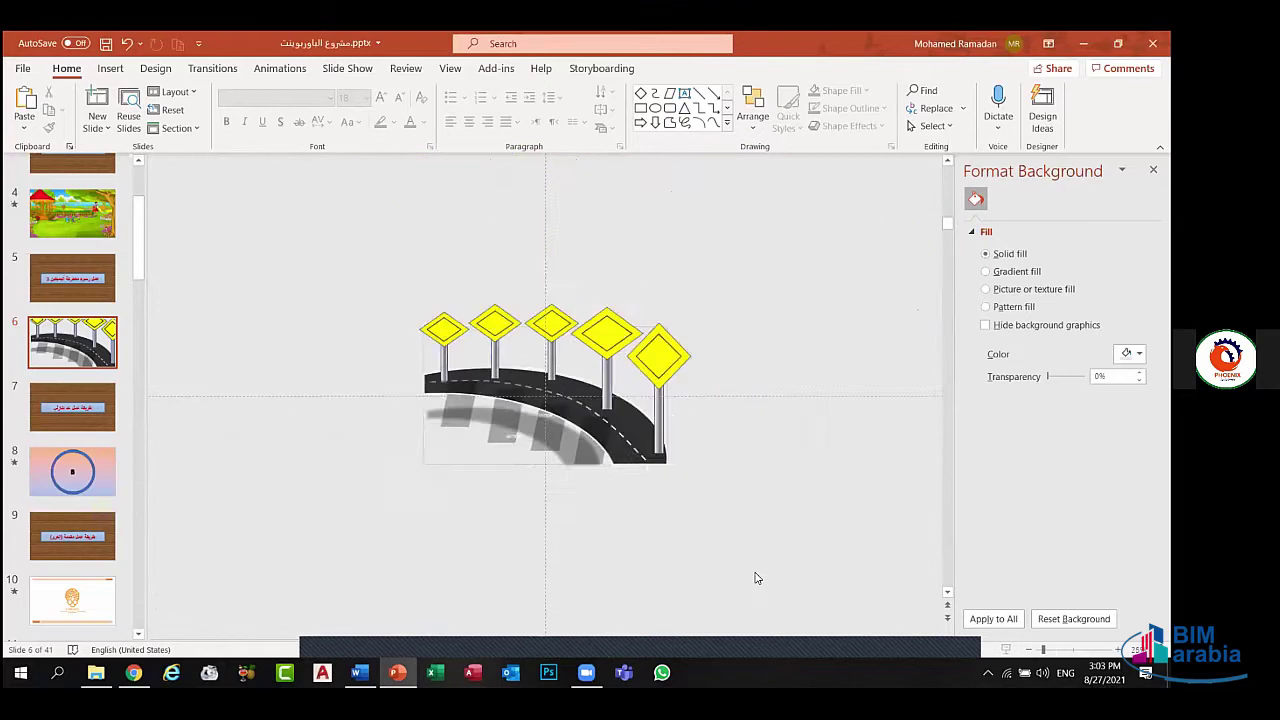
{"action": "left_click", "coordinate": [111, 68]}
{"action": "left_click", "coordinate": [144, 108]}
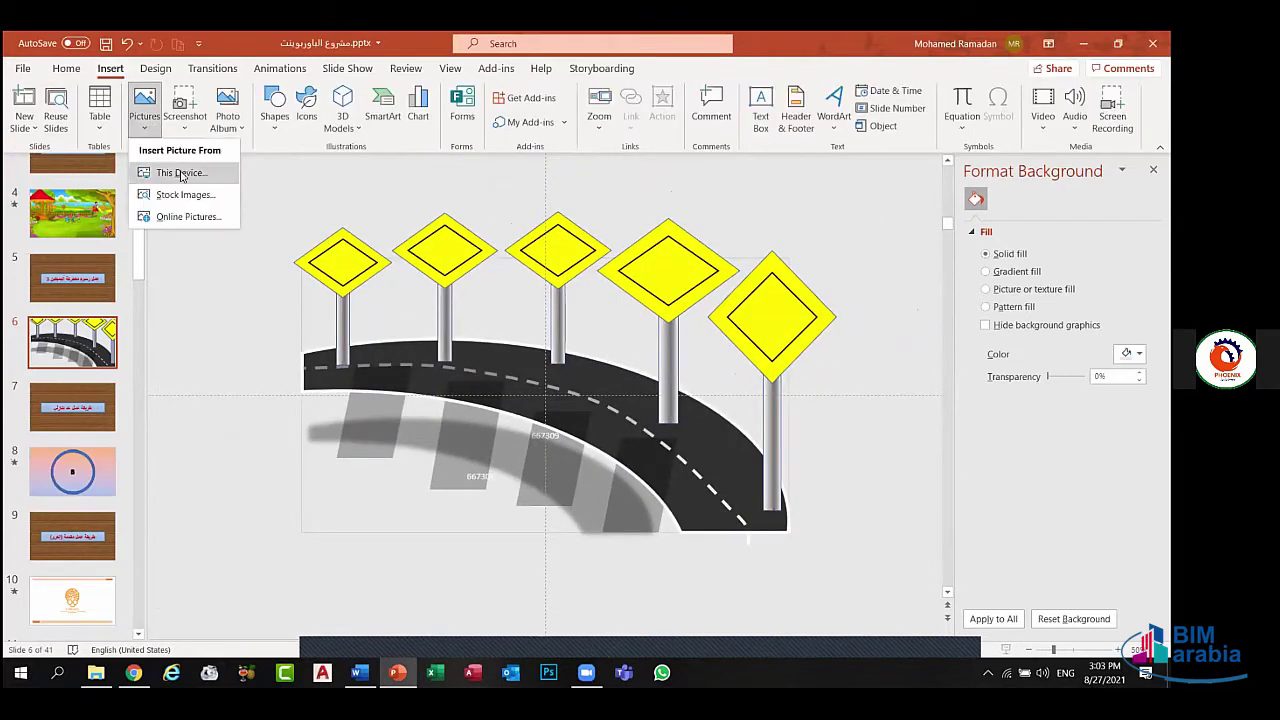
{"action": "left_click", "coordinate": [181, 174]}
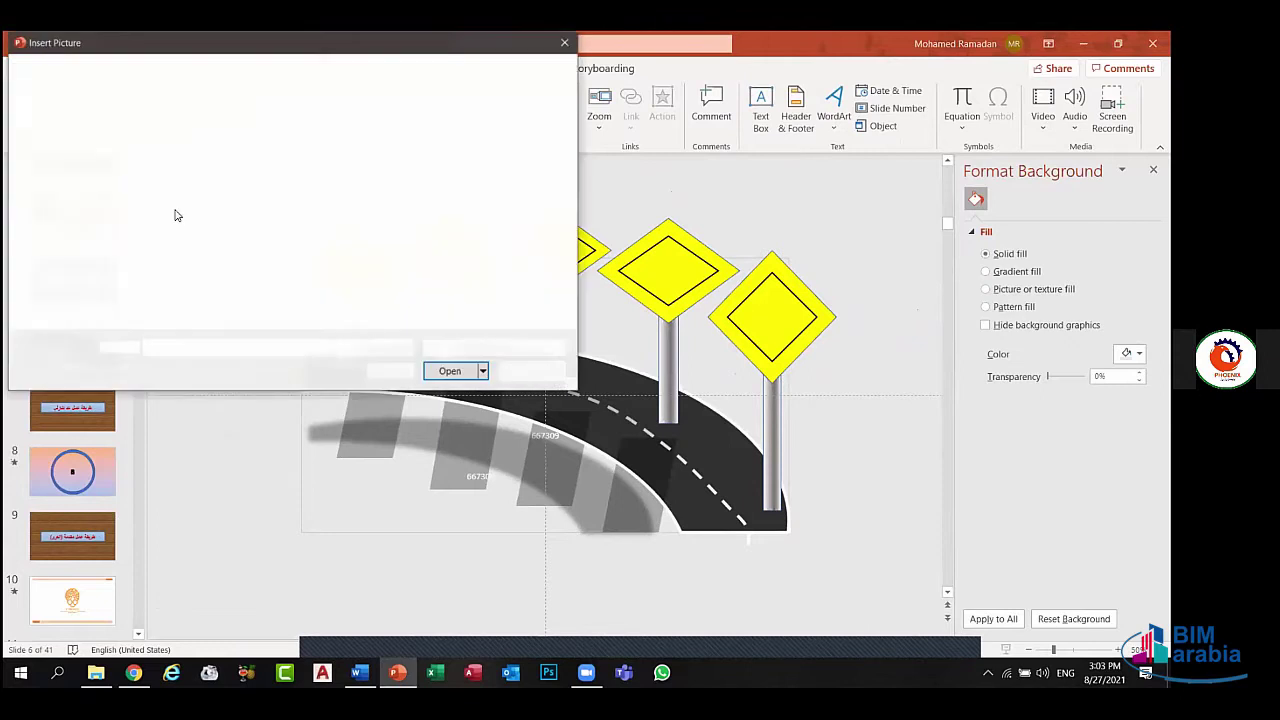
{"action": "left_click", "coordinate": [66, 157]}
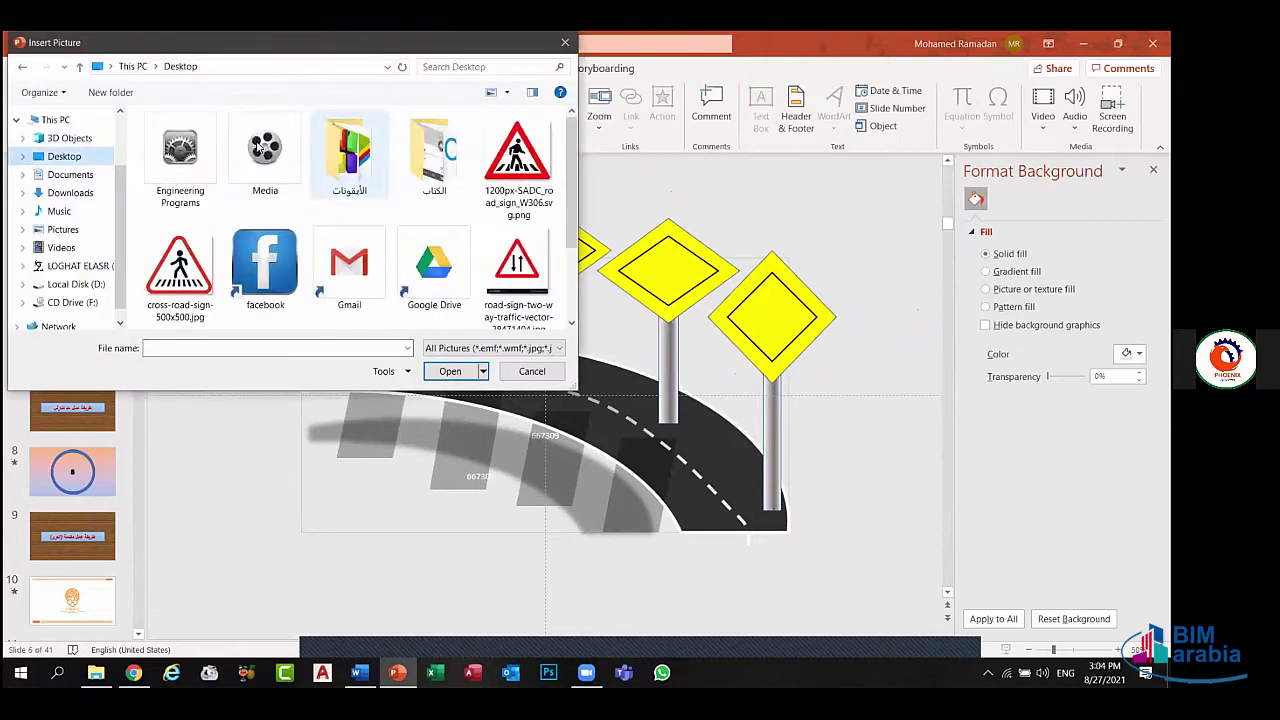
{"action": "left_click", "coordinate": [510, 160]}
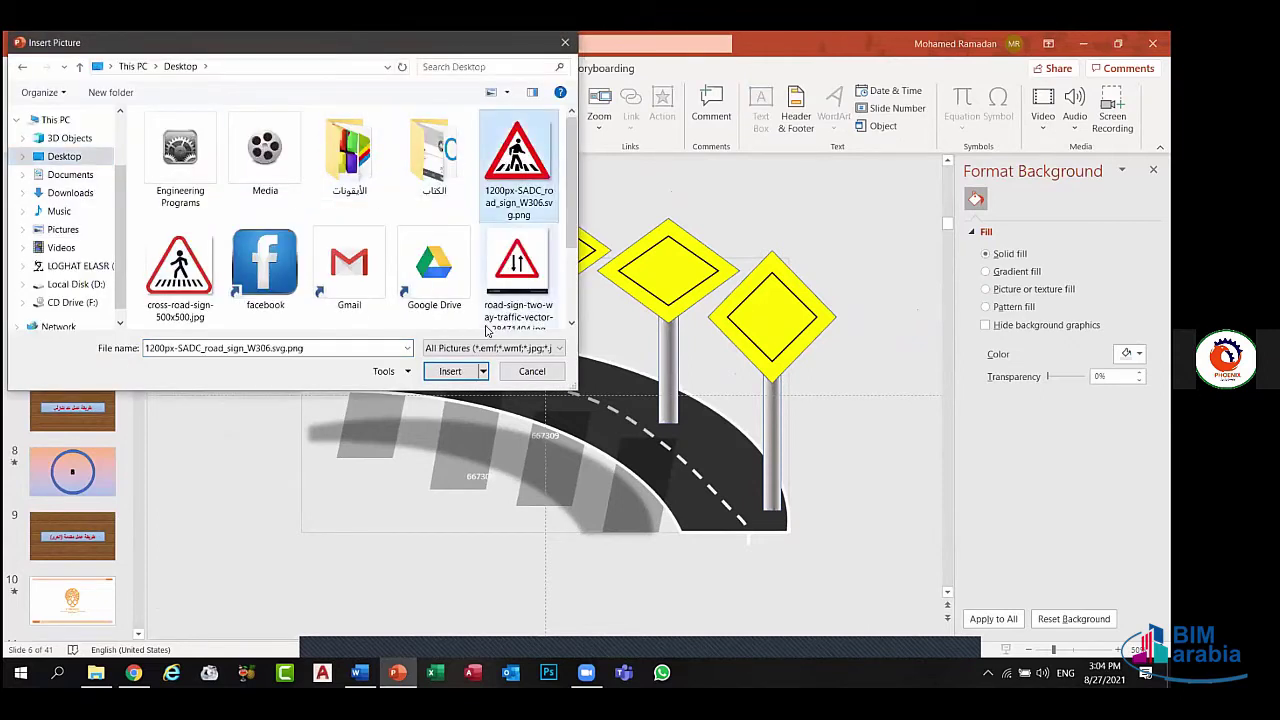
{"action": "left_click", "coordinate": [447, 372]}
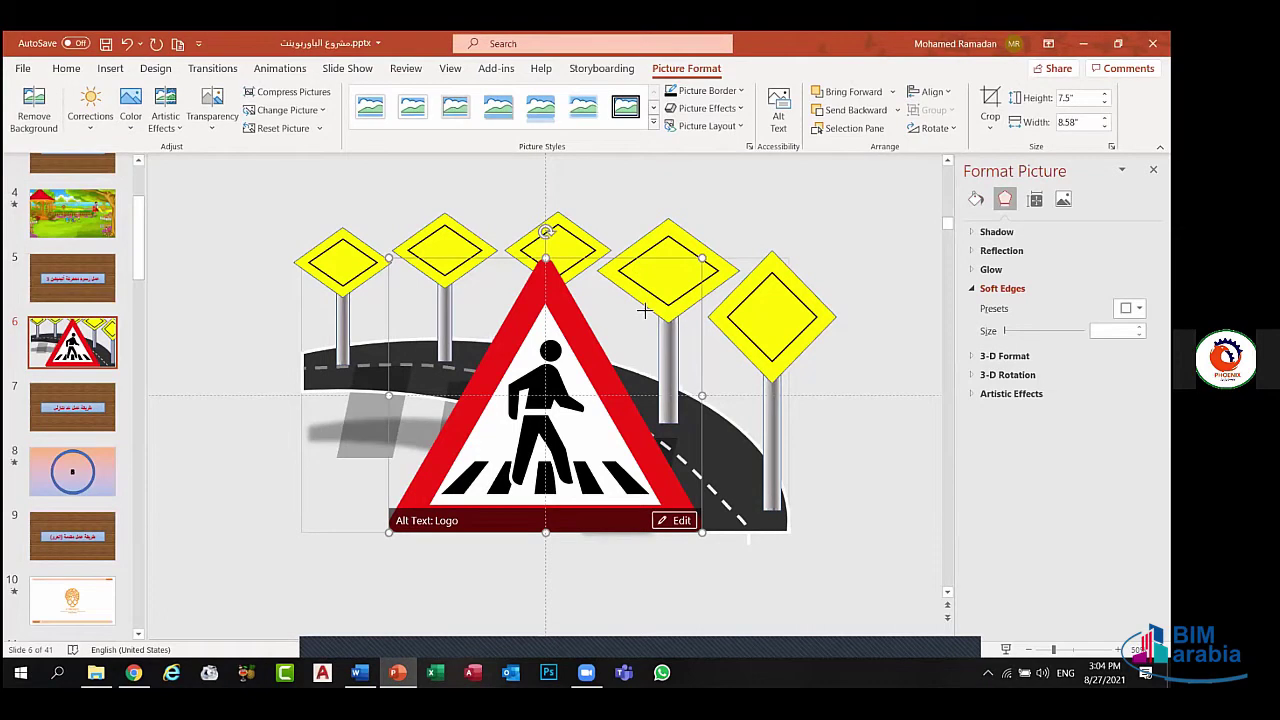
- Resize the crossing sign to 1.02" by 1.17" and place it on the fourth yellow sign
{"action": "left_click_drag", "start_coordinate": [702, 257], "coordinate": [459, 474]}
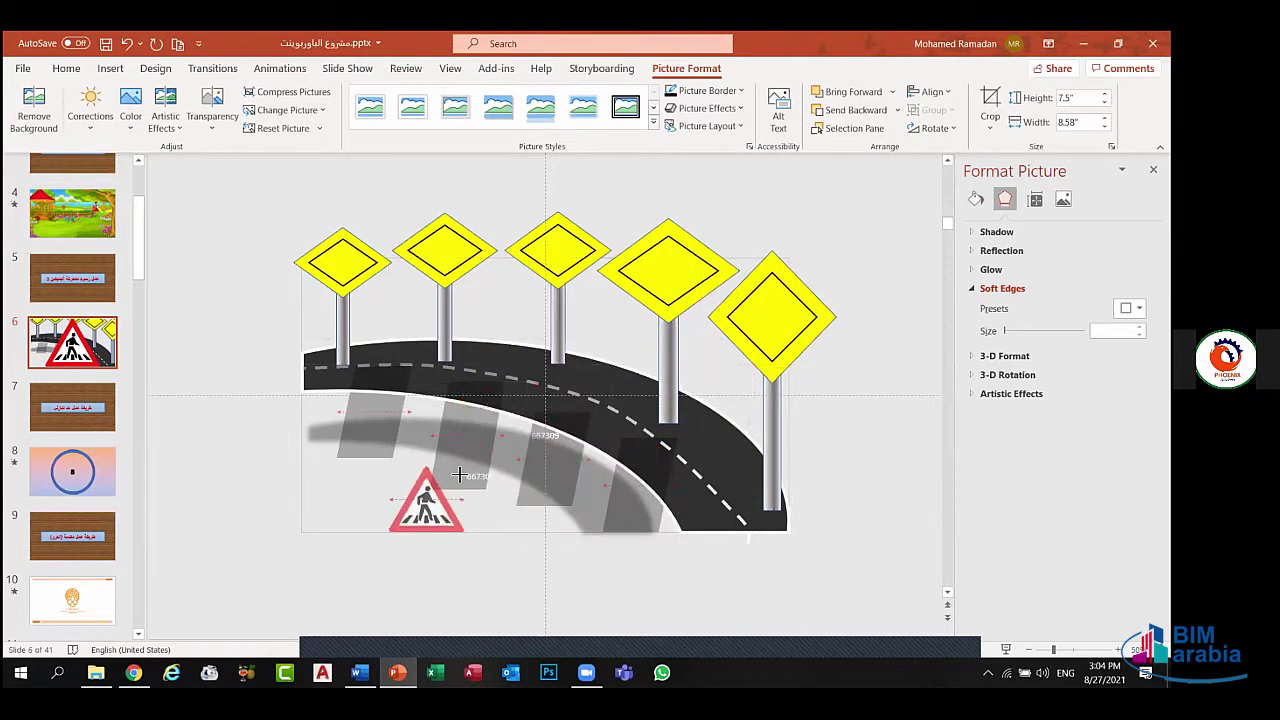
{"action": "mouse_move", "coordinate": [434, 502]}
{"action": "left_mouse_down"}
{"action": "mouse_move", "coordinate": [766, 340]}
{"action": "mouse_move", "coordinate": [774, 324]}
{"action": "left_mouse_up"}
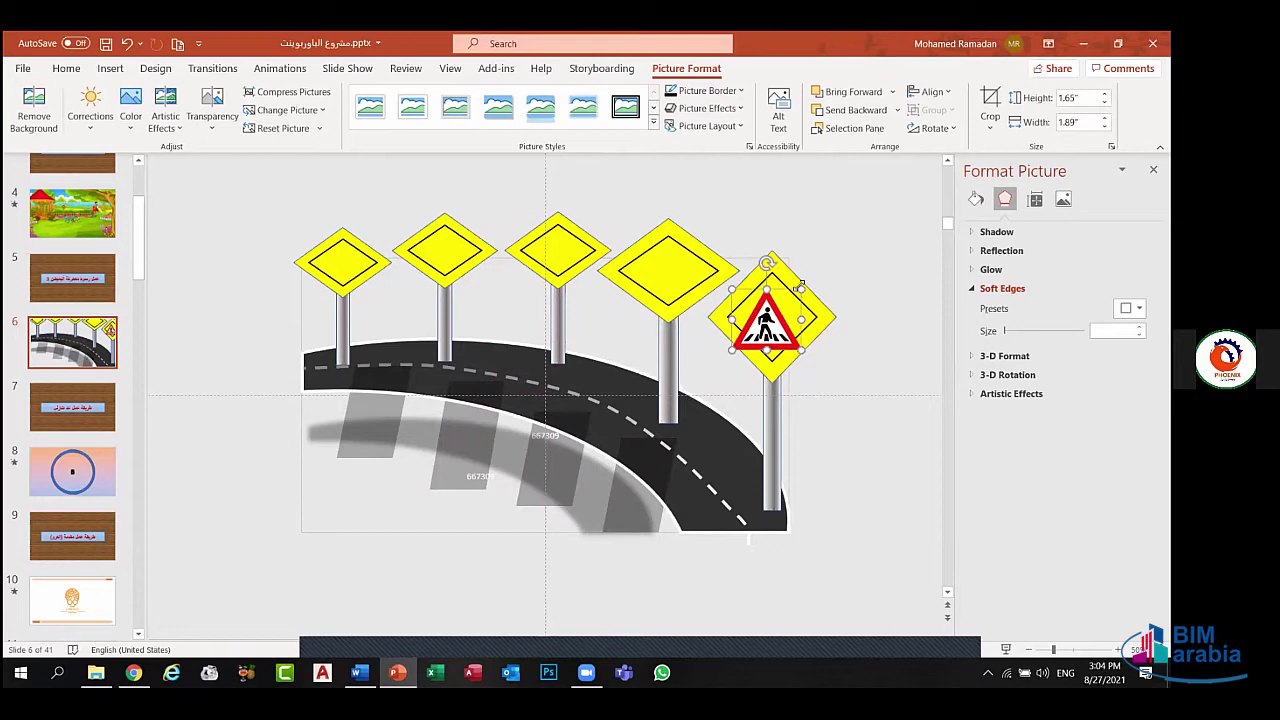
{"action": "left_click_drag", "start_coordinate": [801, 289], "coordinate": [763, 322]}
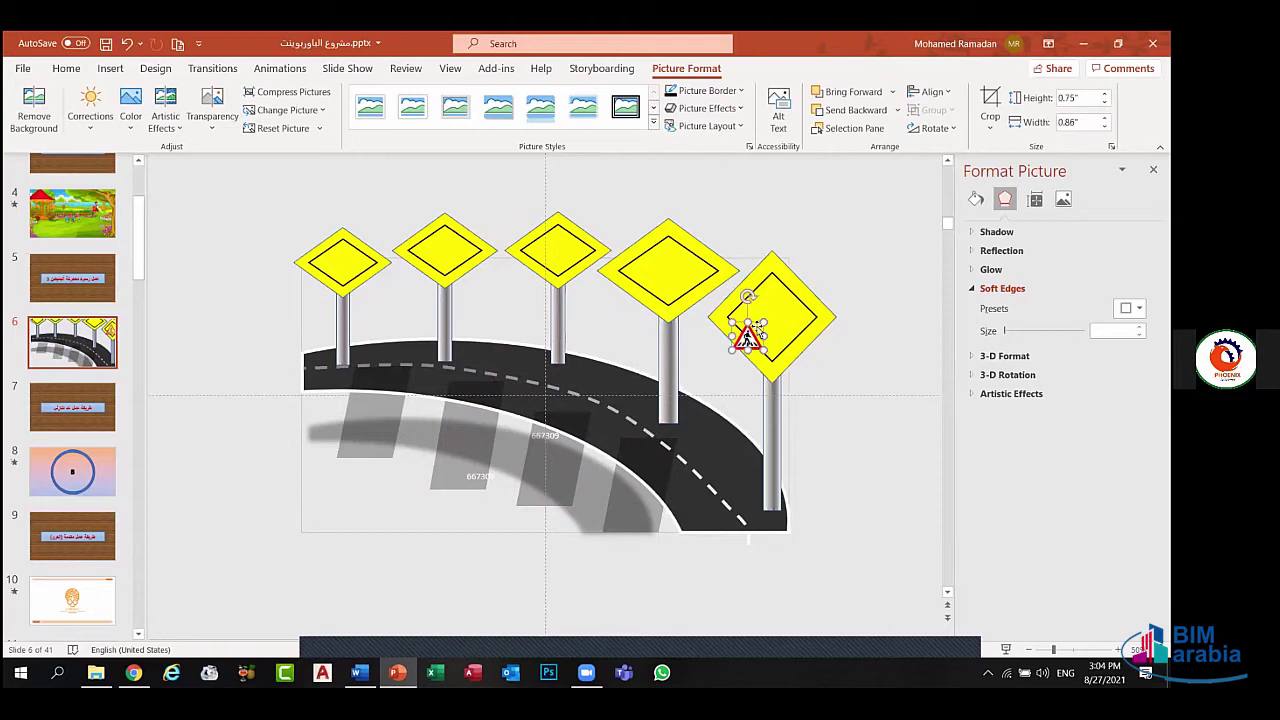
{"action": "left_click_drag", "start_coordinate": [762, 322], "coordinate": [774, 312]}
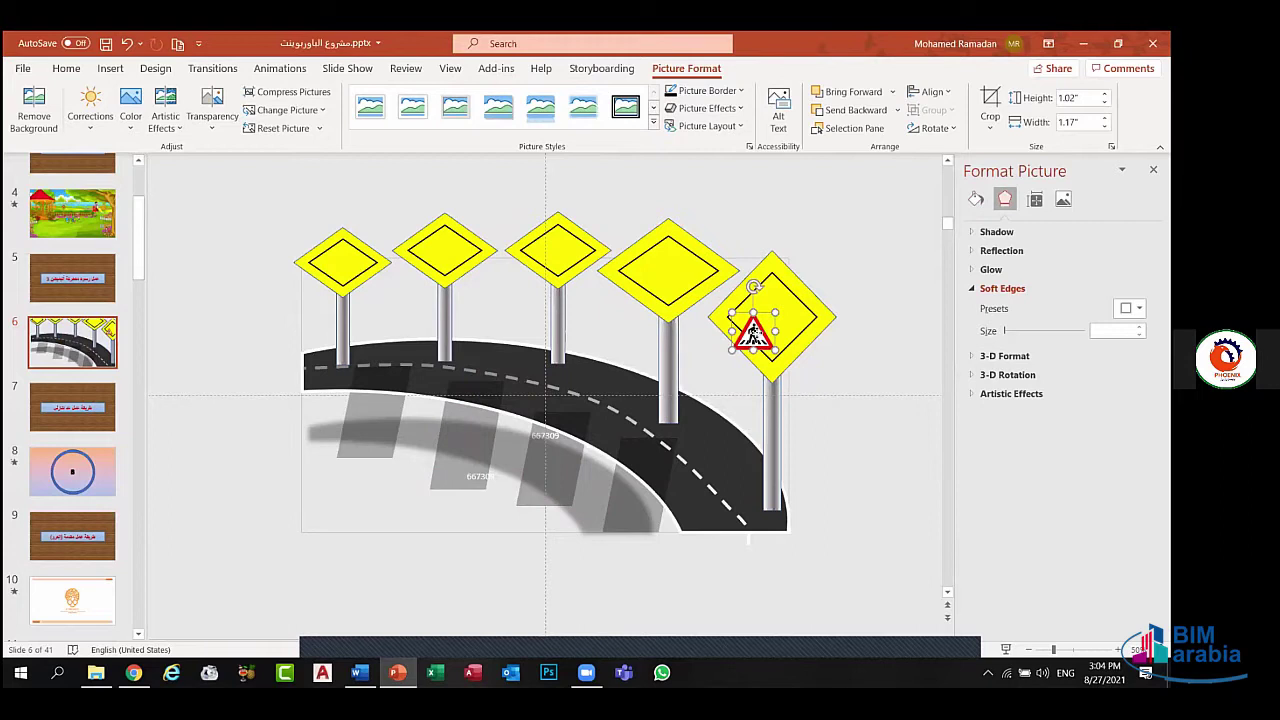
{"action": "left_click_drag", "start_coordinate": [753, 333], "coordinate": [668, 268]}
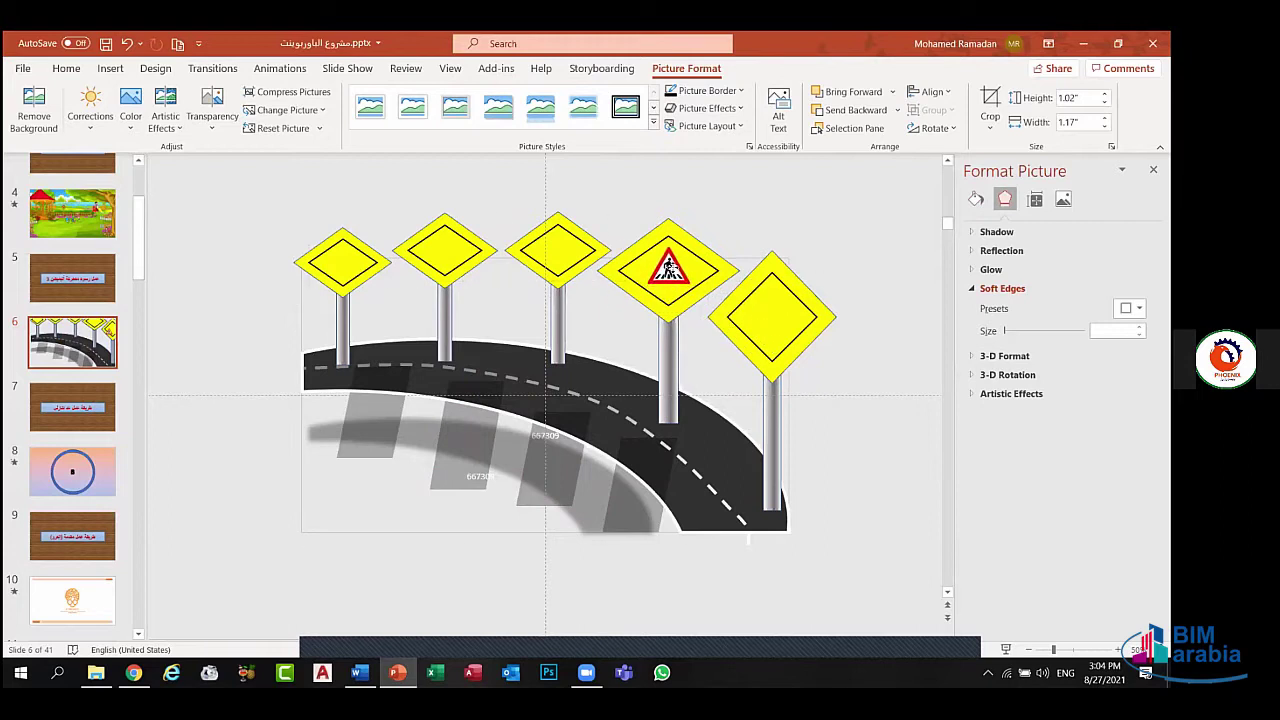
{"action": "left_click", "coordinate": [668, 268]}
{"action": "left_click", "coordinate": [712, 348]}
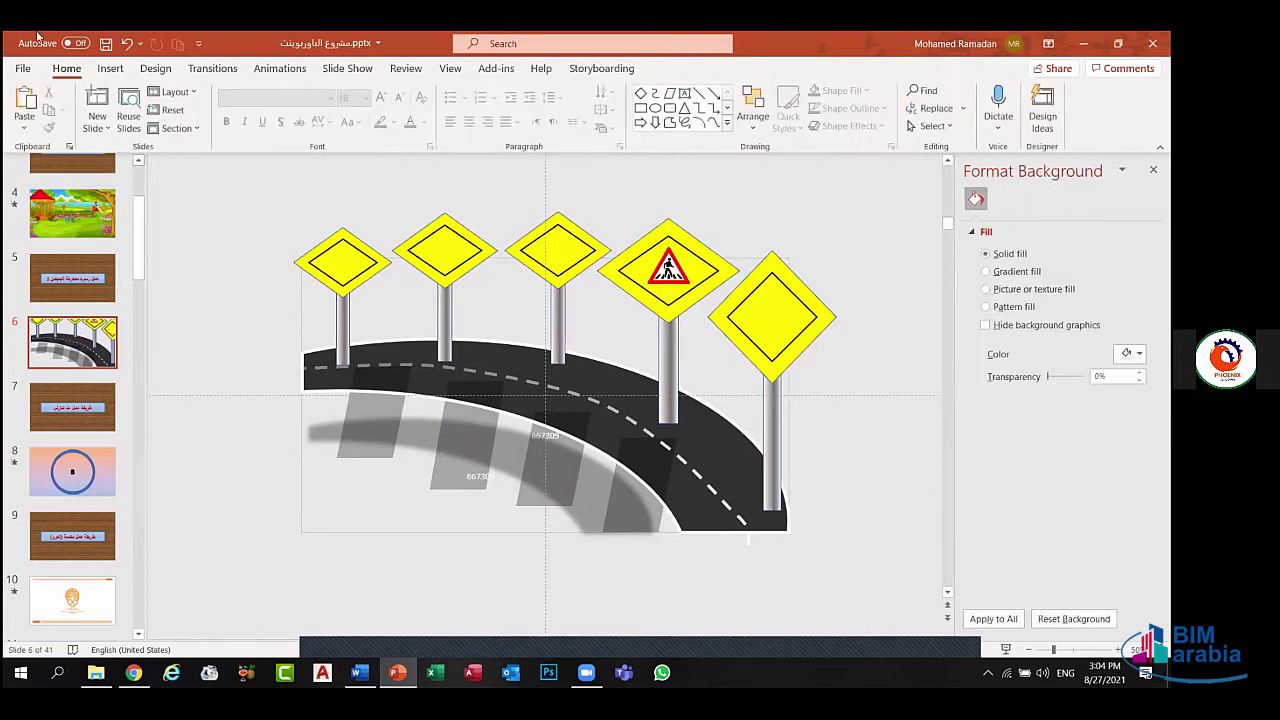
- Insert the two-way traffic sign picture from this computer
{"action": "left_click", "coordinate": [106, 67]}
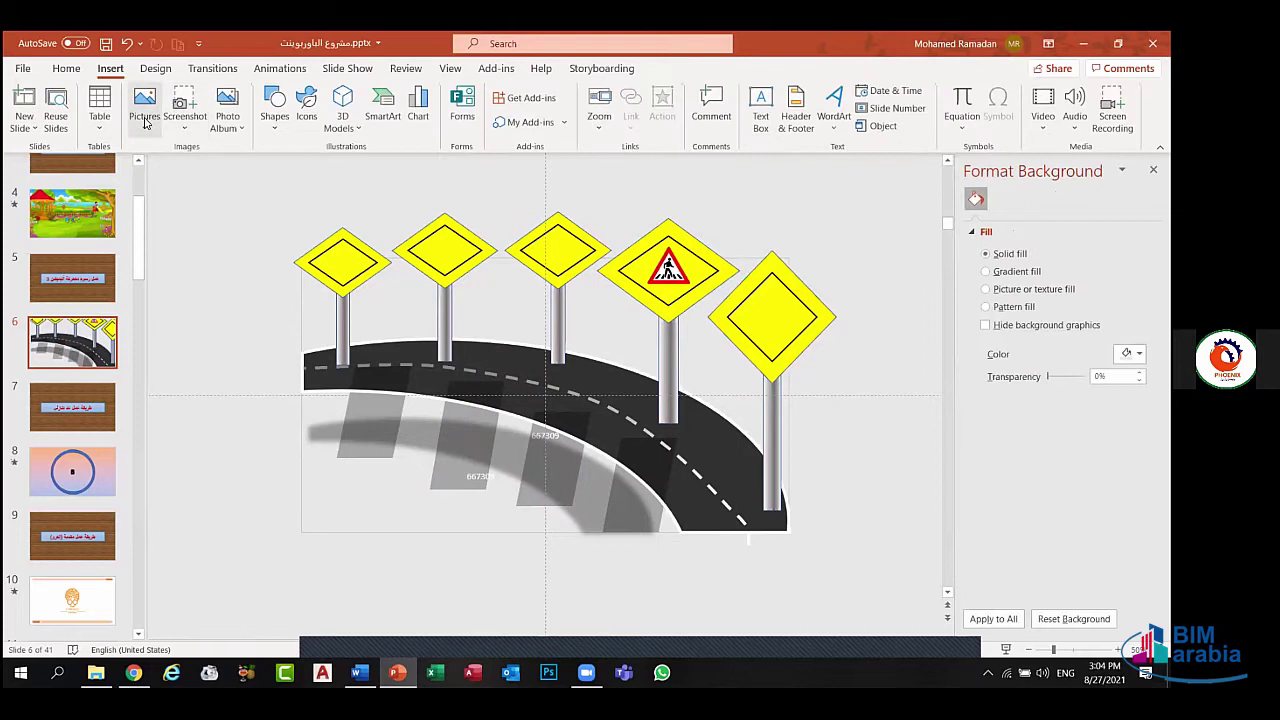
{"action": "left_click", "coordinate": [144, 110]}
{"action": "left_click", "coordinate": [199, 172]}
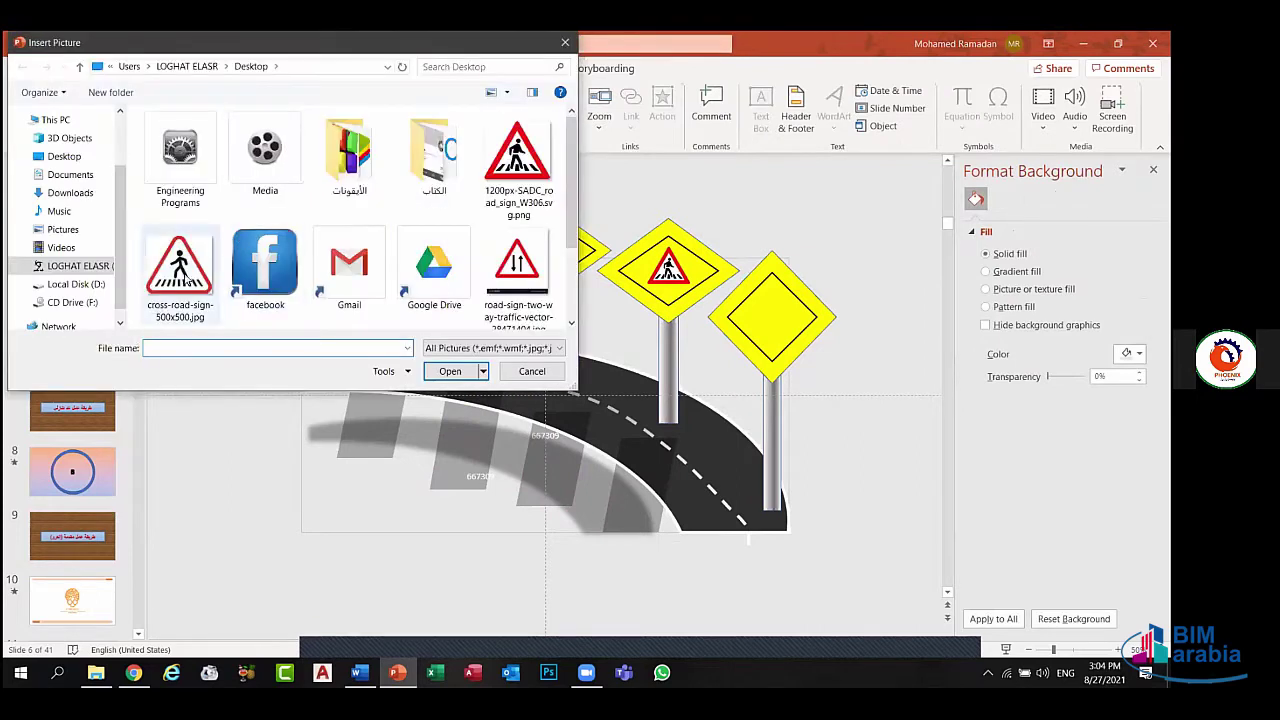
{"action": "left_click", "coordinate": [517, 262]}
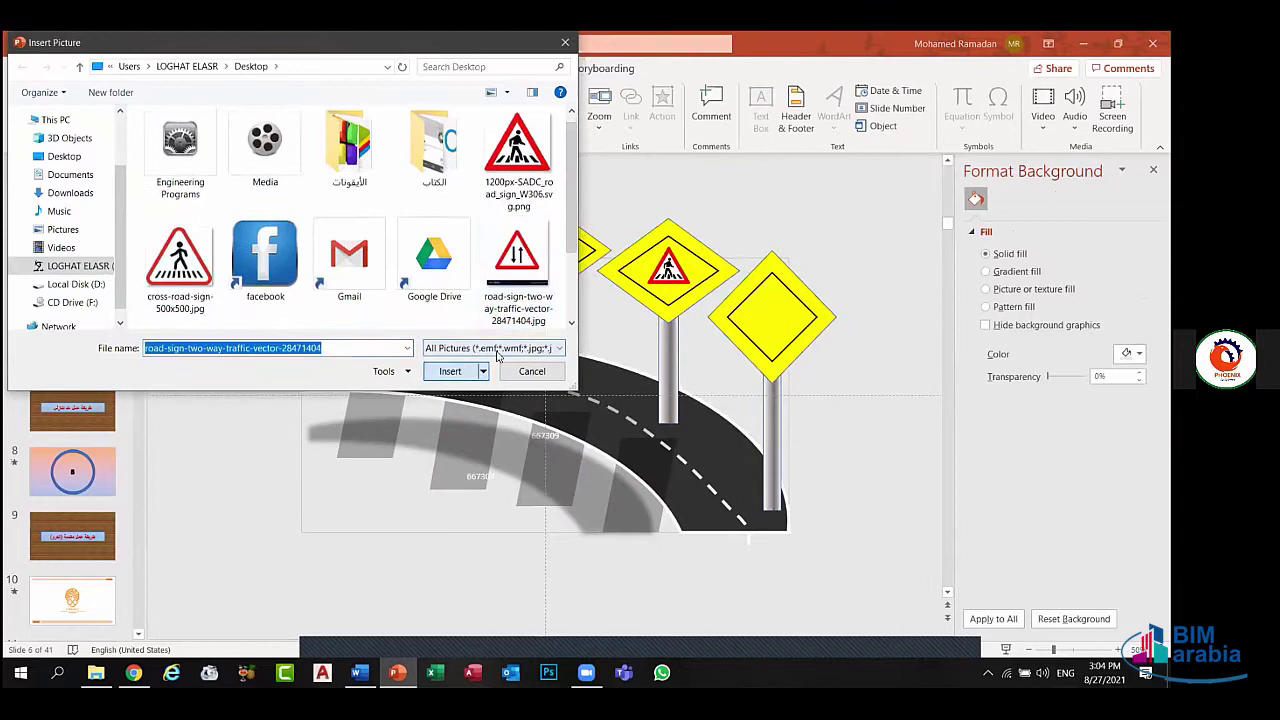
{"action": "left_click", "coordinate": [450, 371]}
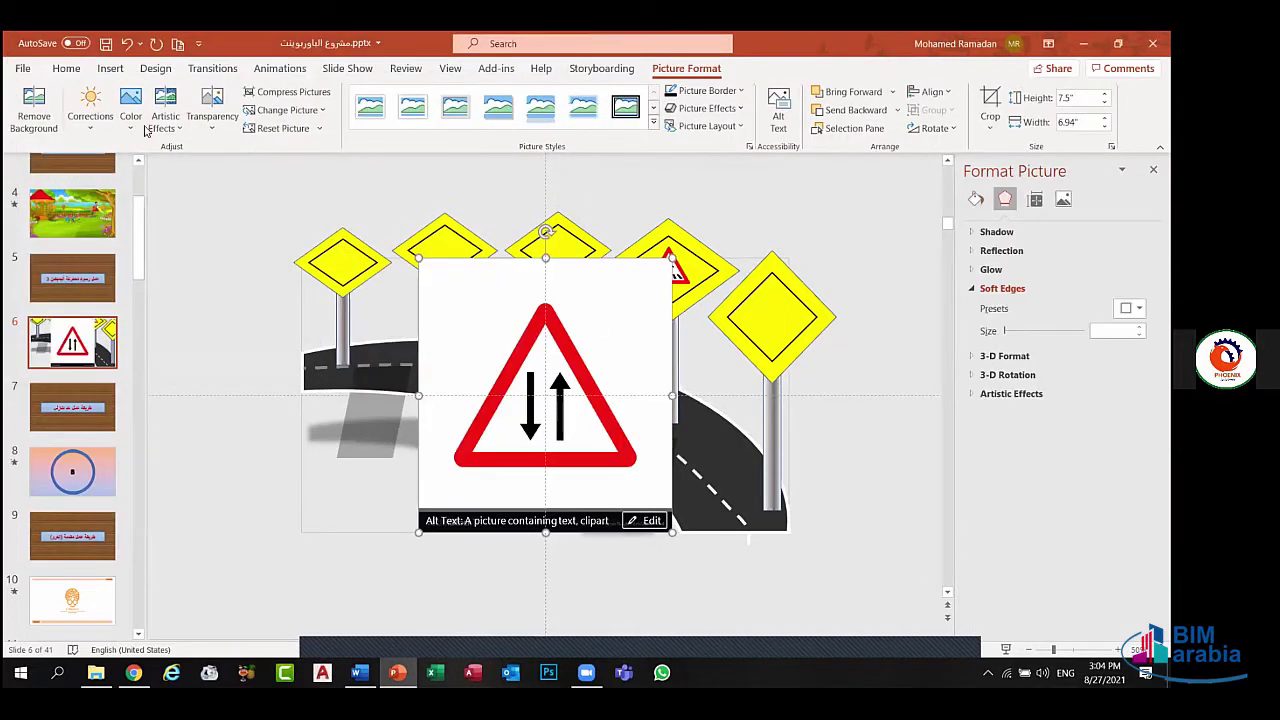
- Make the picture's white background transparent, shrink it and place it on the fifth sign
{"action": "left_click", "coordinate": [131, 118]}
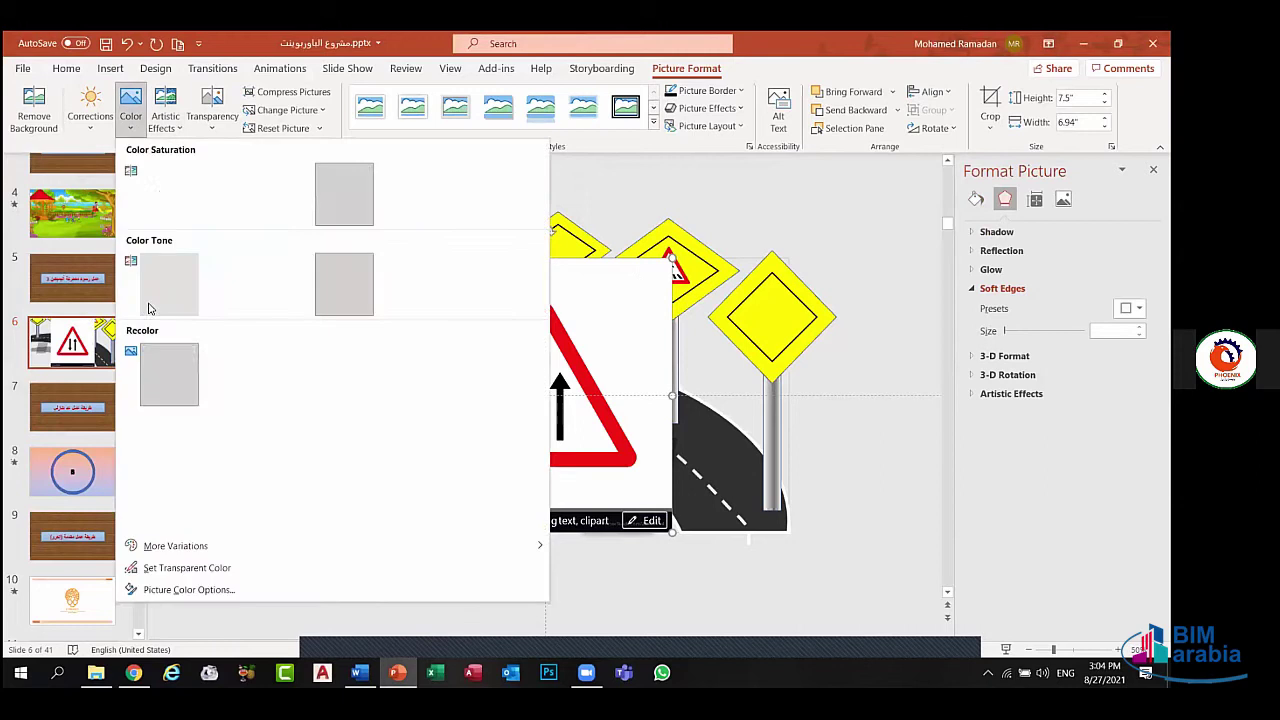
{"action": "left_click", "coordinate": [185, 567]}
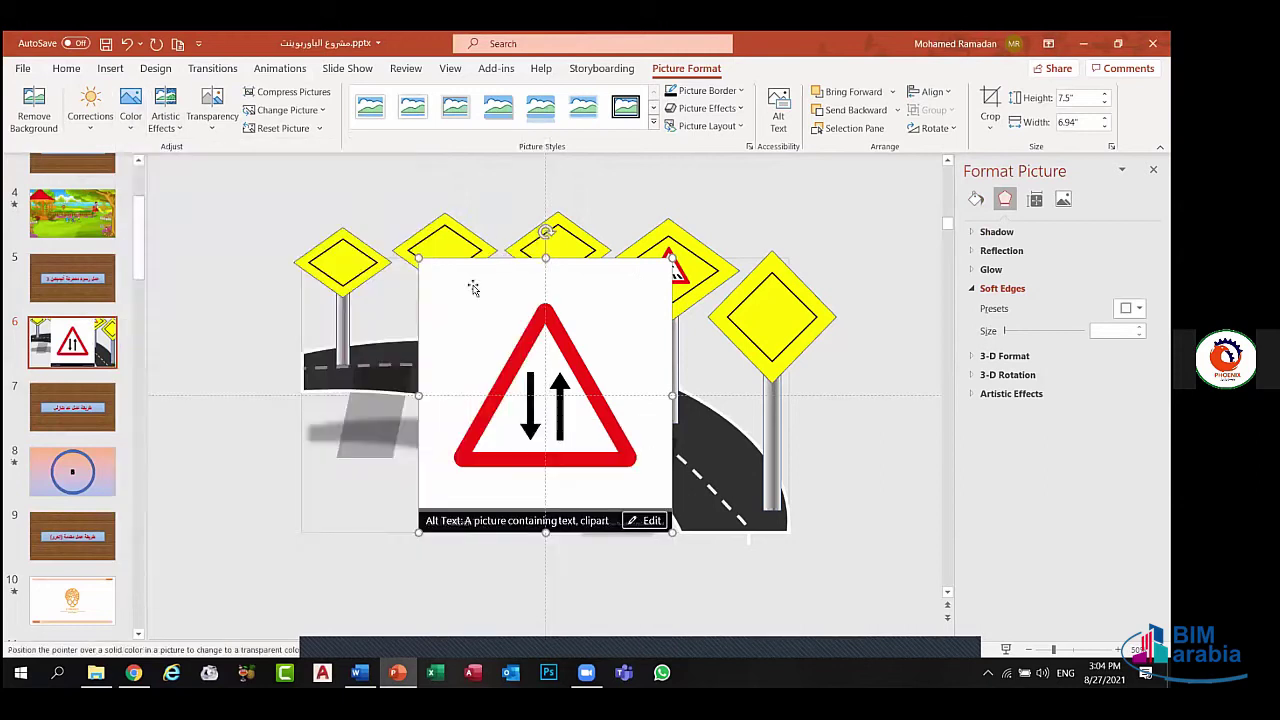
{"action": "left_click", "coordinate": [474, 288]}
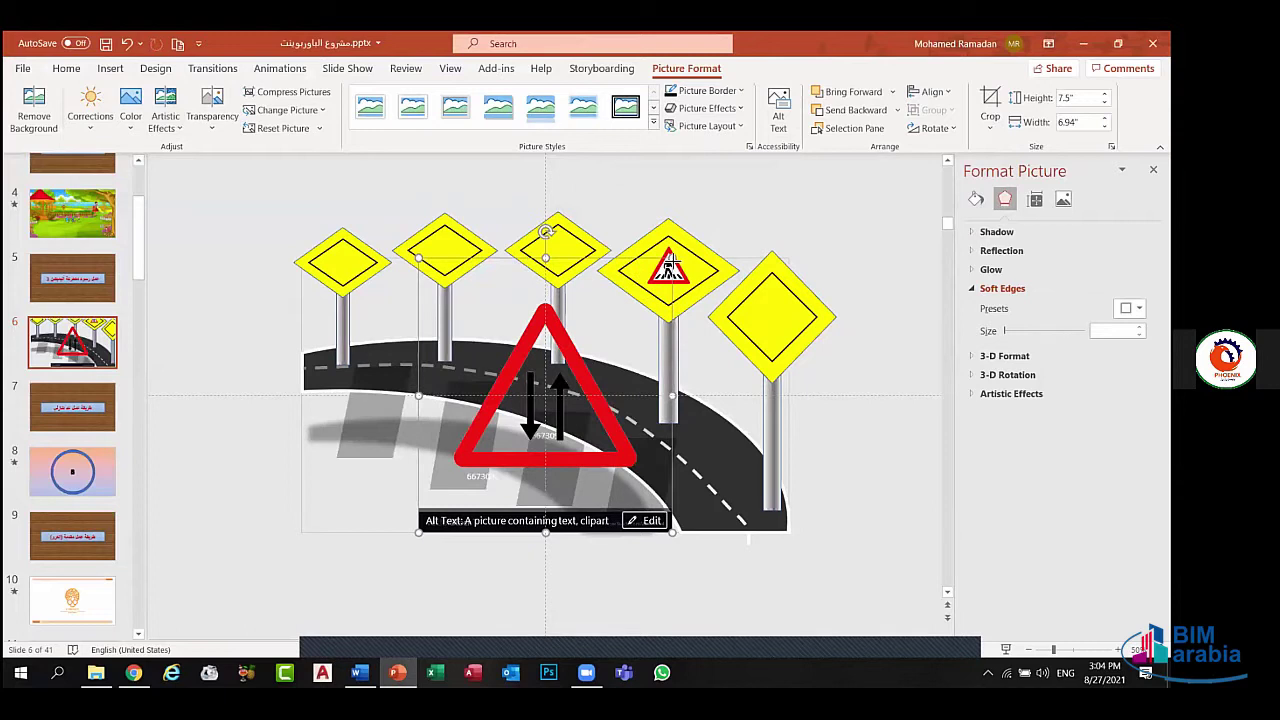
{"action": "mouse_move", "coordinate": [671, 259]}
{"action": "left_mouse_down"}
{"action": "mouse_move", "coordinate": [477, 470]}
{"action": "mouse_move", "coordinate": [777, 308]}
{"action": "left_mouse_up"}
{"action": "left_click", "coordinate": [814, 363]}
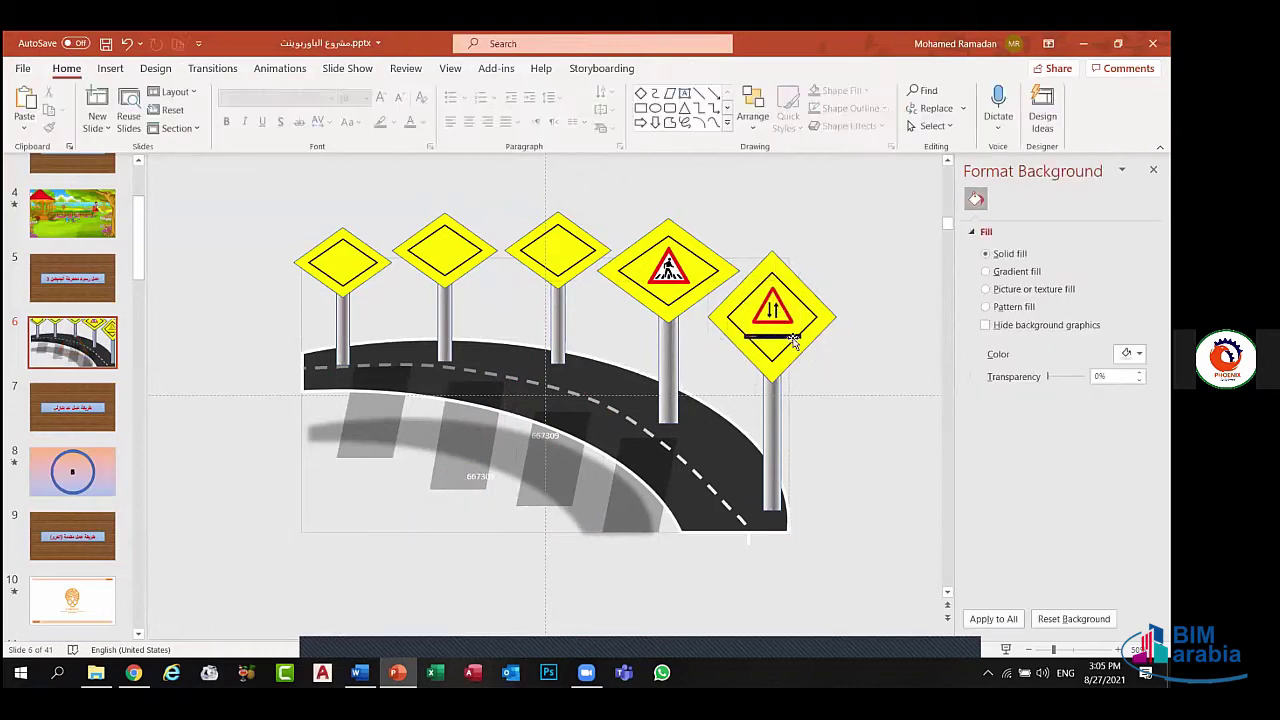
- Crop the black strip off the triangle's bottom, leaving it 1.49" by 1.57"
{"action": "left_click", "coordinate": [793, 342]}
{"action": "left_click", "coordinate": [787, 338]}
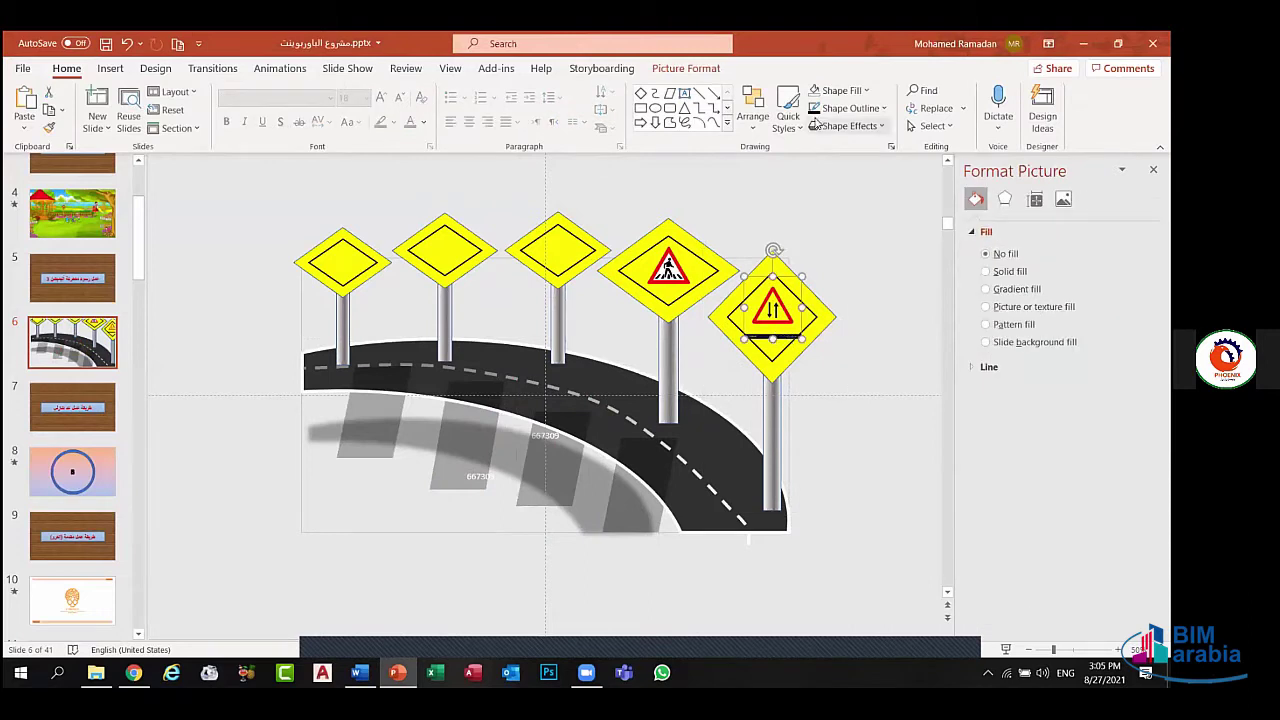
{"action": "left_click", "coordinate": [706, 70]}
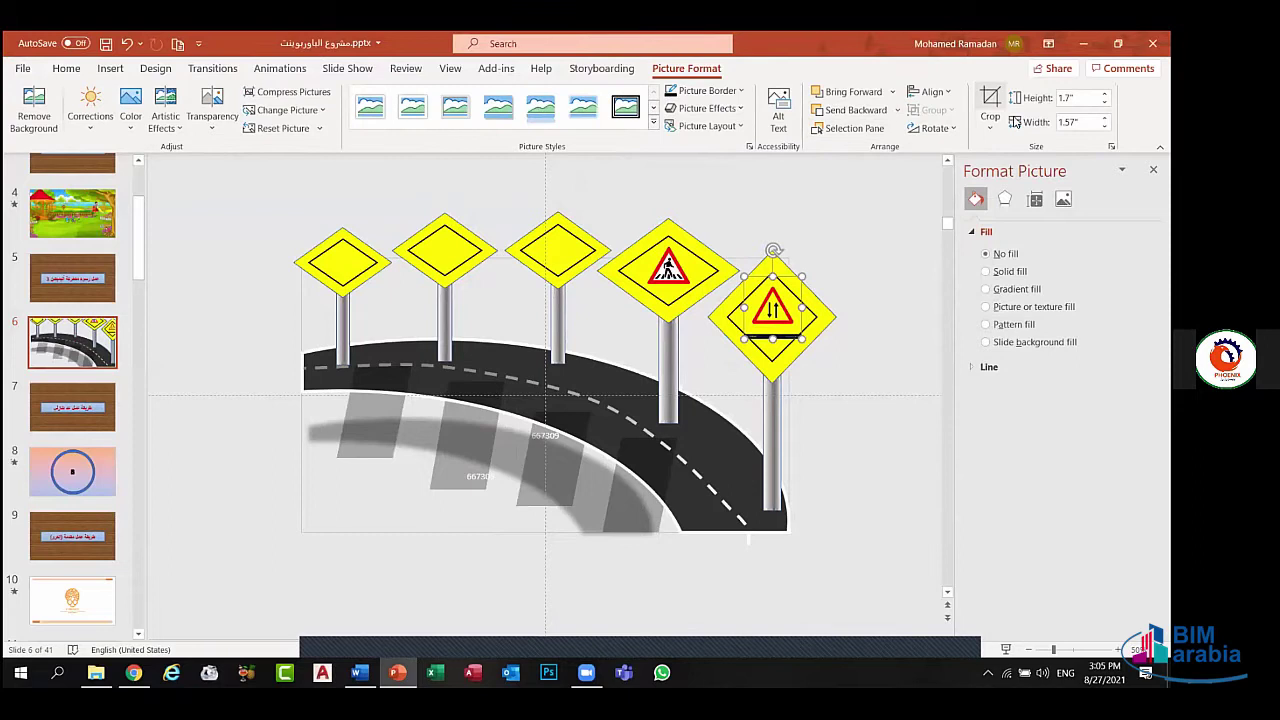
{"action": "left_click", "coordinate": [990, 100]}
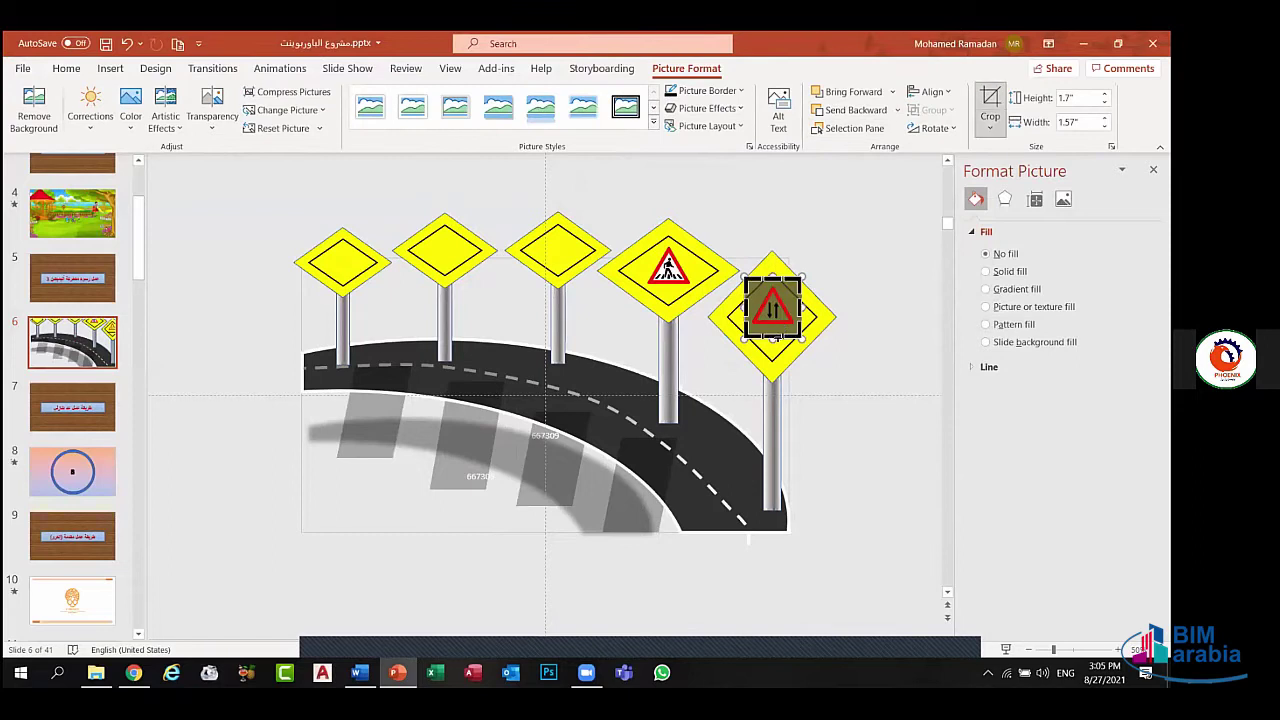
{"action": "left_click_drag", "start_coordinate": [774, 340], "coordinate": [775, 337]}
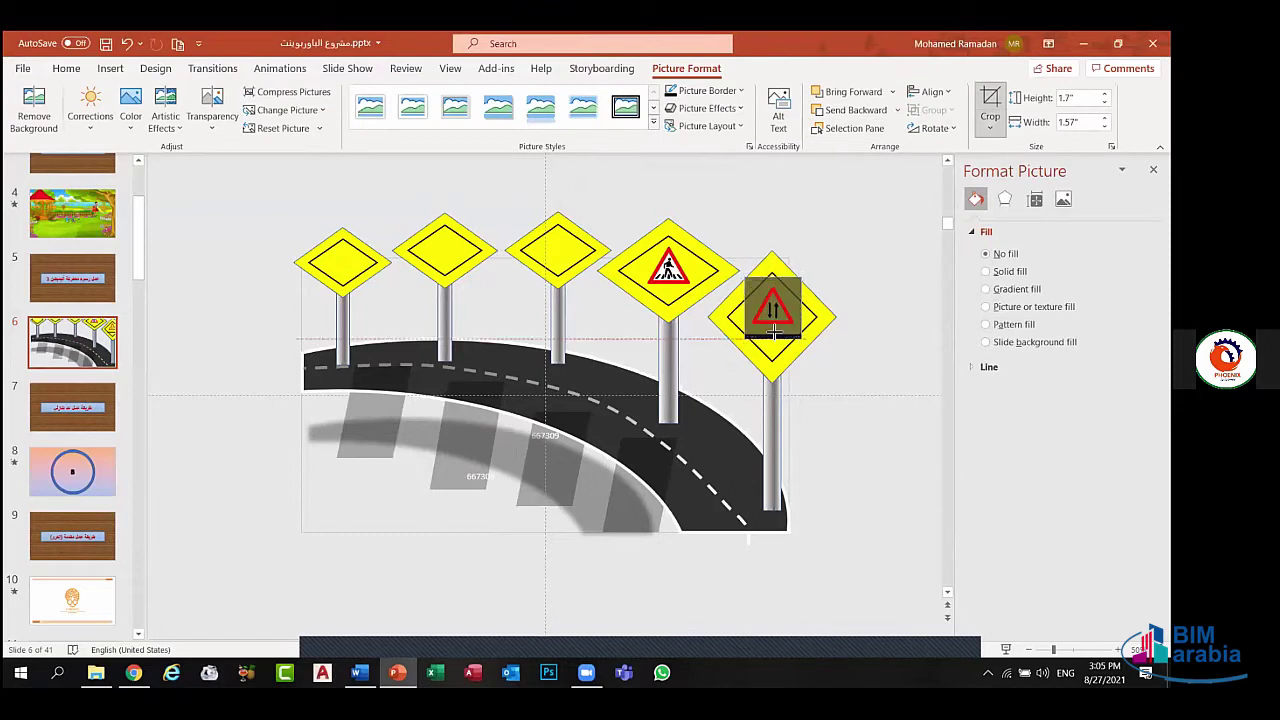
{"action": "left_click_drag", "start_coordinate": [774, 332], "coordinate": [774, 334]}
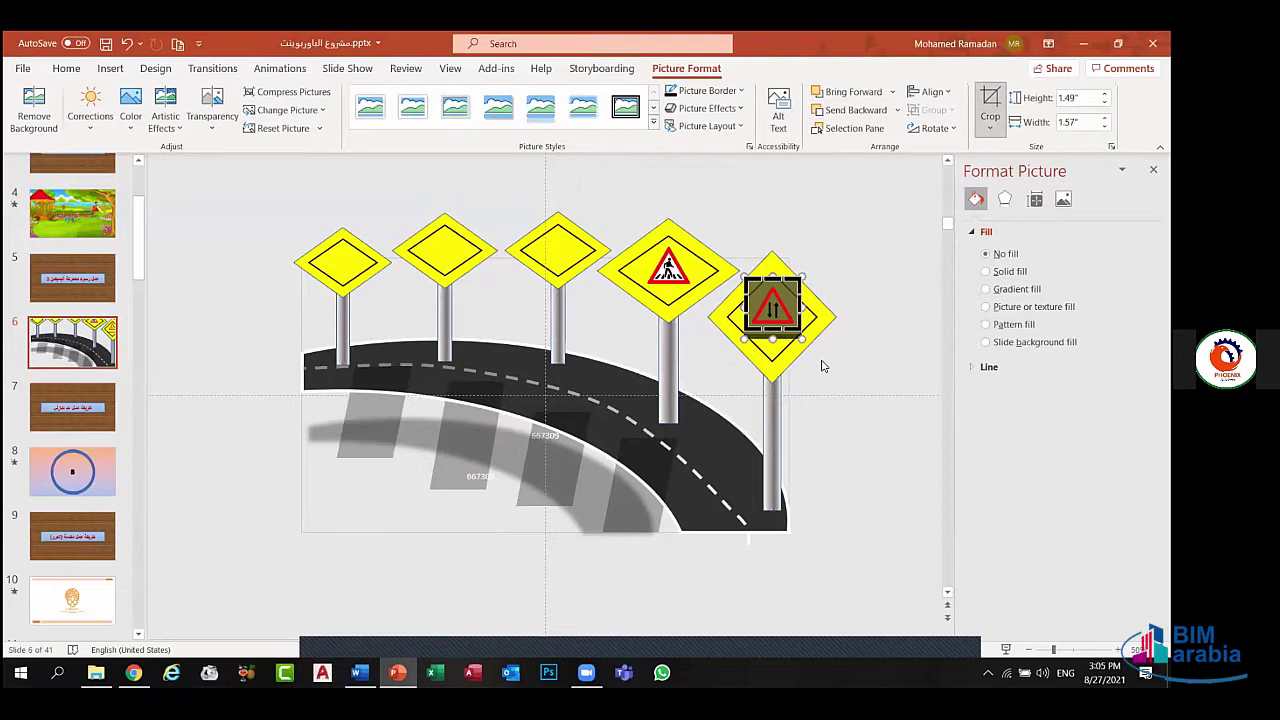
{"action": "key", "text": "Escape"}
{"action": "key", "text": "Escape"}
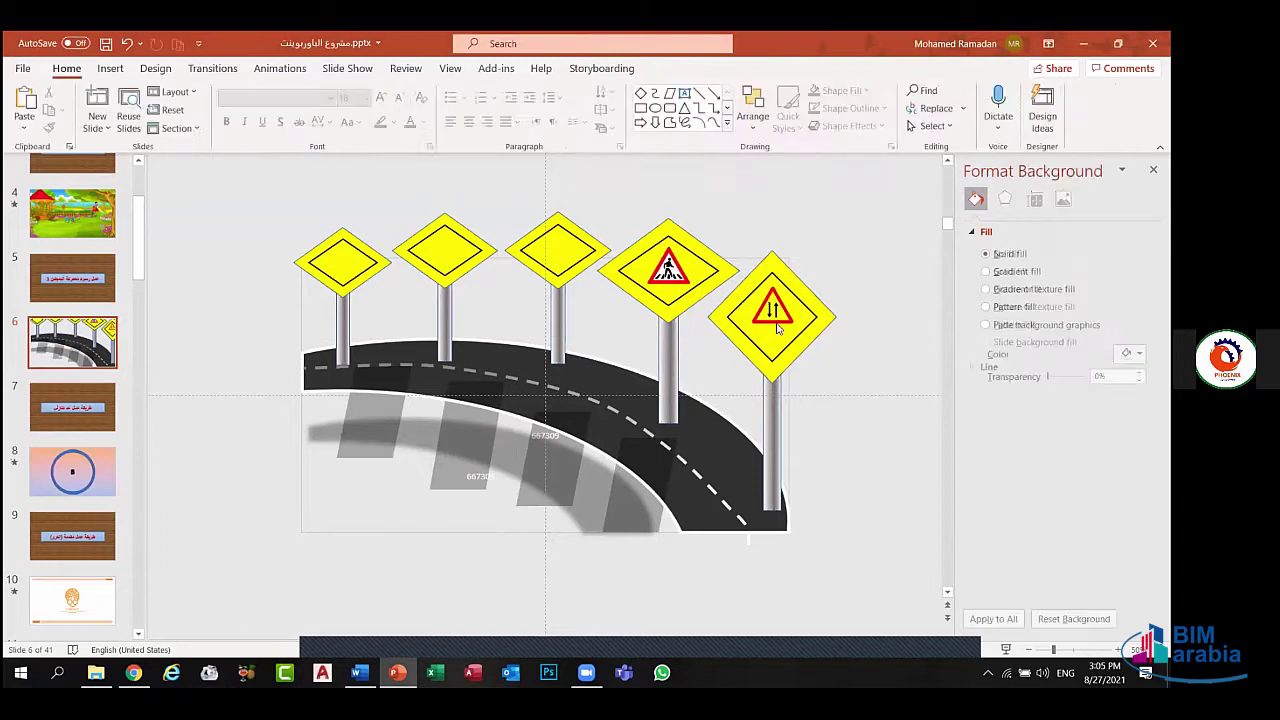
{"action": "left_click", "coordinate": [778, 326]}
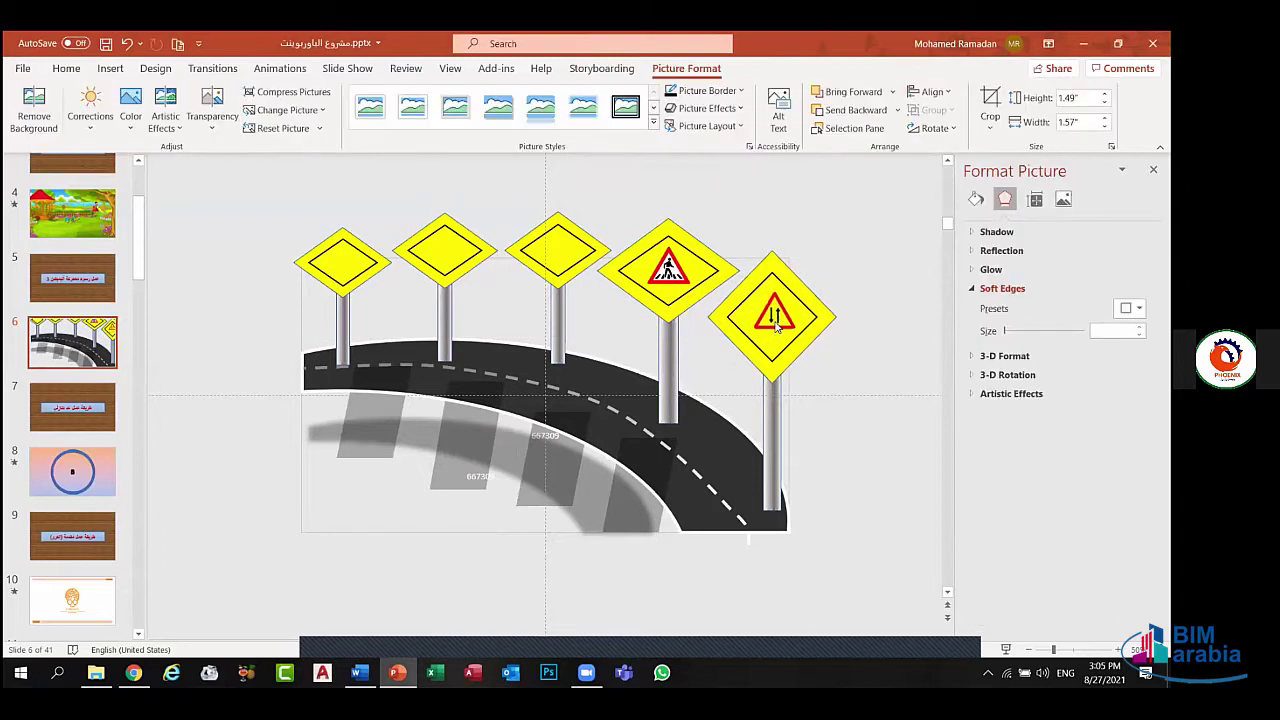
{"action": "left_click", "coordinate": [849, 383]}
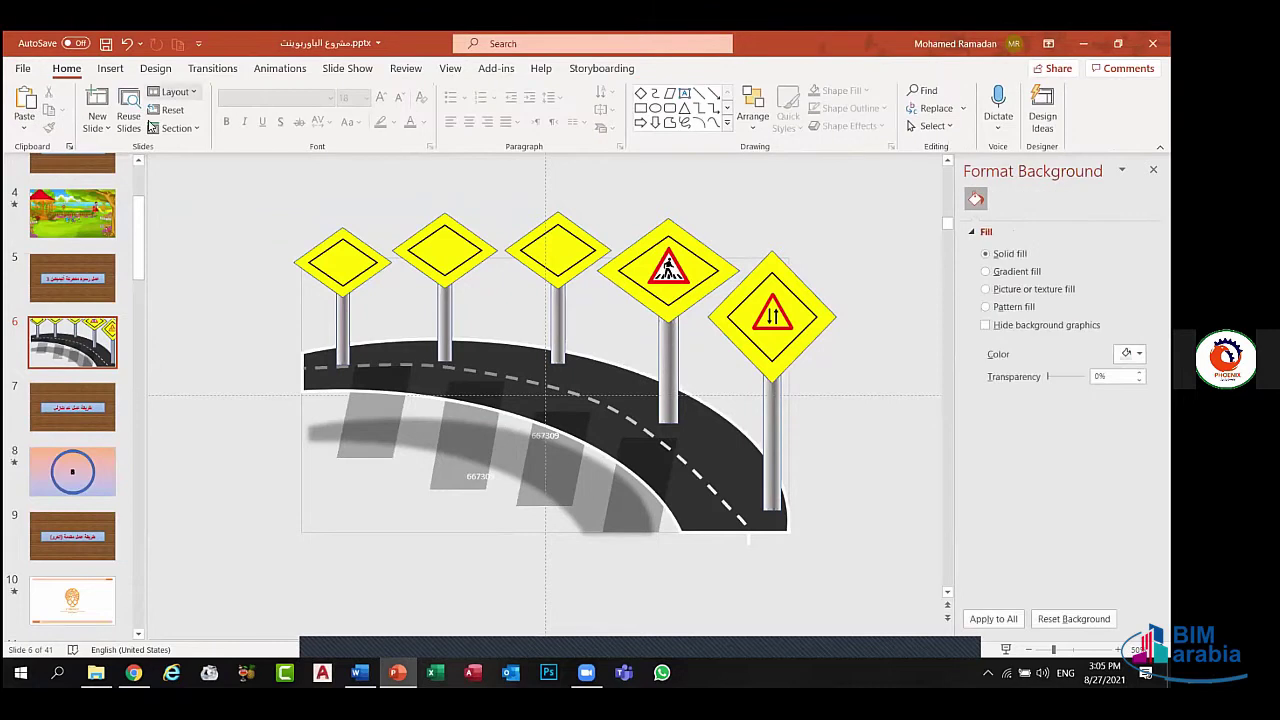
- Insert another pedestrian-crossing sign, shrink it to 0.61" by 0.7" and place it in the second diamond
{"action": "left_click", "coordinate": [110, 68]}
{"action": "left_click", "coordinate": [144, 115]}
{"action": "left_click", "coordinate": [388, 243]}
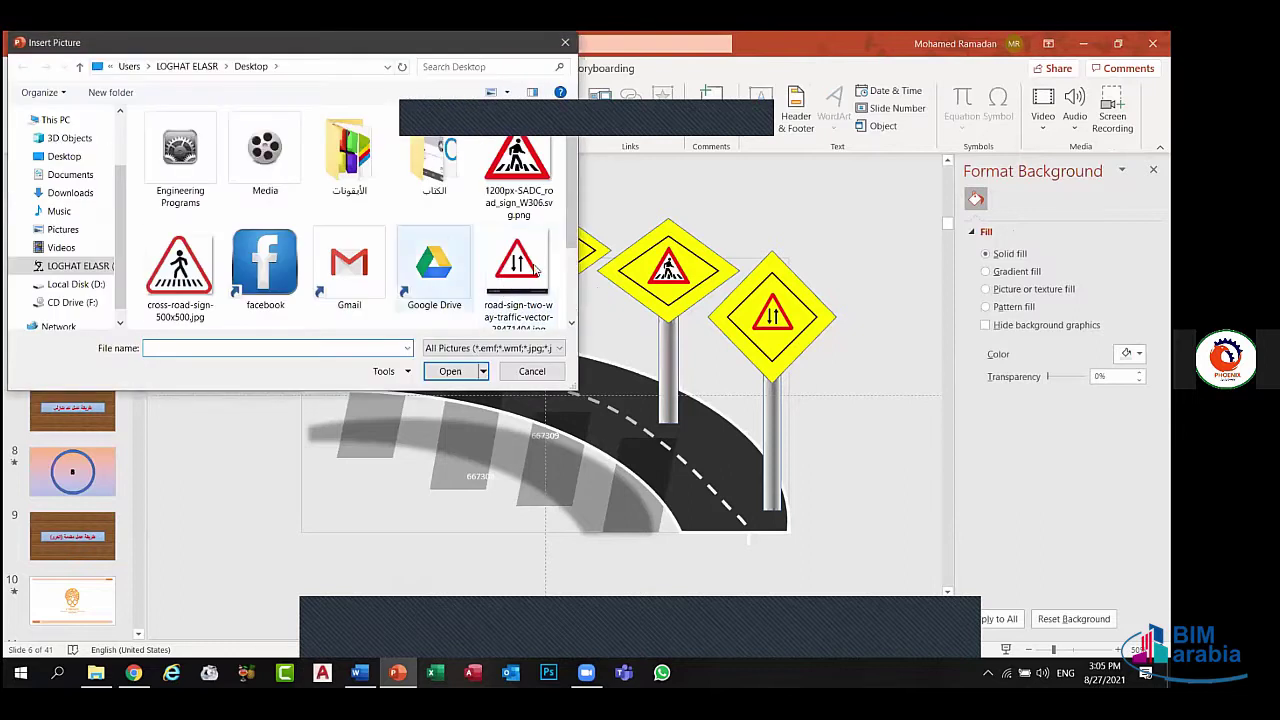
{"action": "left_click", "coordinate": [452, 371]}
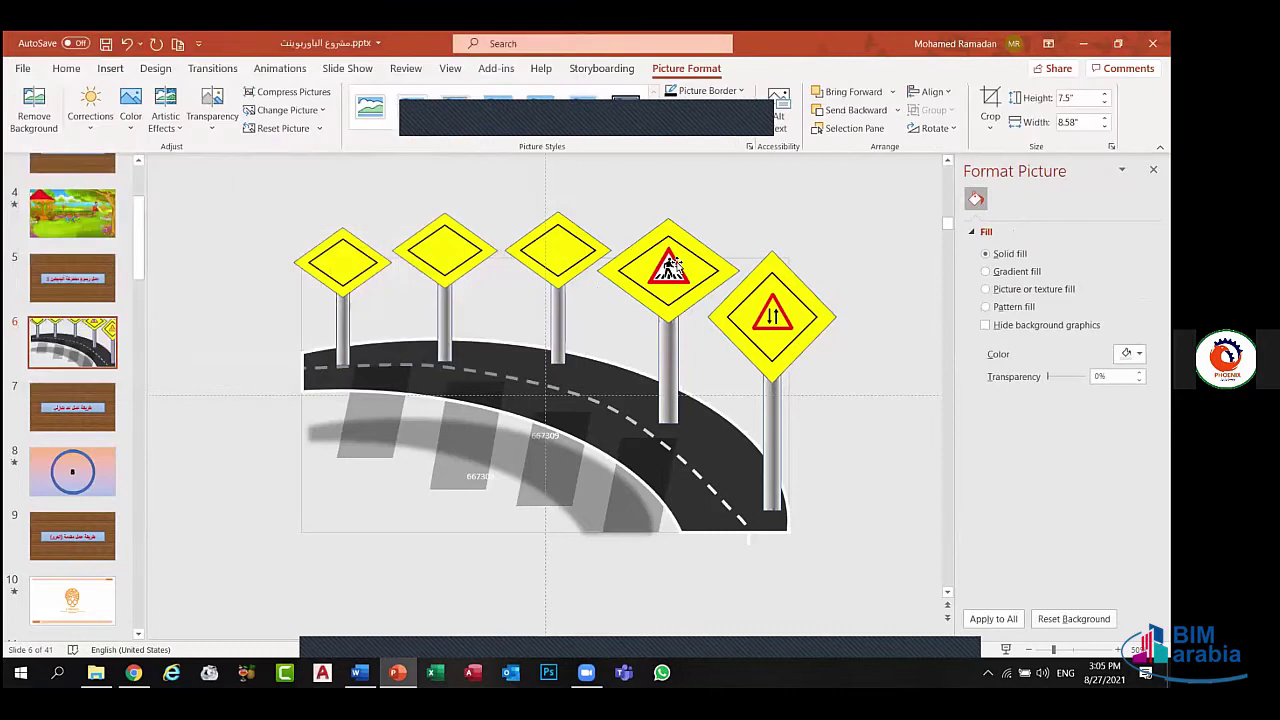
{"action": "mouse_move", "coordinate": [701, 260]}
{"action": "left_mouse_down"}
{"action": "mouse_move", "coordinate": [437, 536]}
{"action": "mouse_move", "coordinate": [452, 409]}
{"action": "left_mouse_up"}
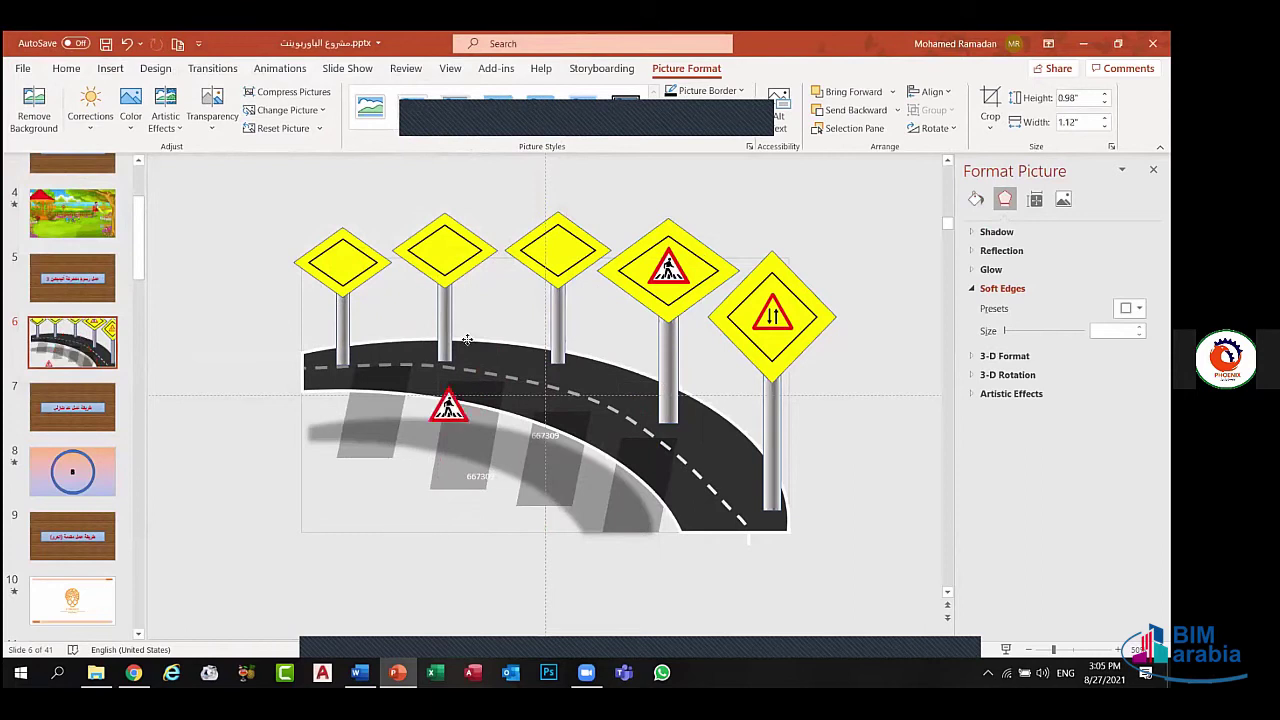
{"action": "mouse_move", "coordinate": [467, 340]}
{"action": "left_mouse_down"}
{"action": "mouse_move", "coordinate": [455, 241]}
{"action": "mouse_move", "coordinate": [443, 254]}
{"action": "mouse_move", "coordinate": [464, 229]}
{"action": "left_mouse_up"}
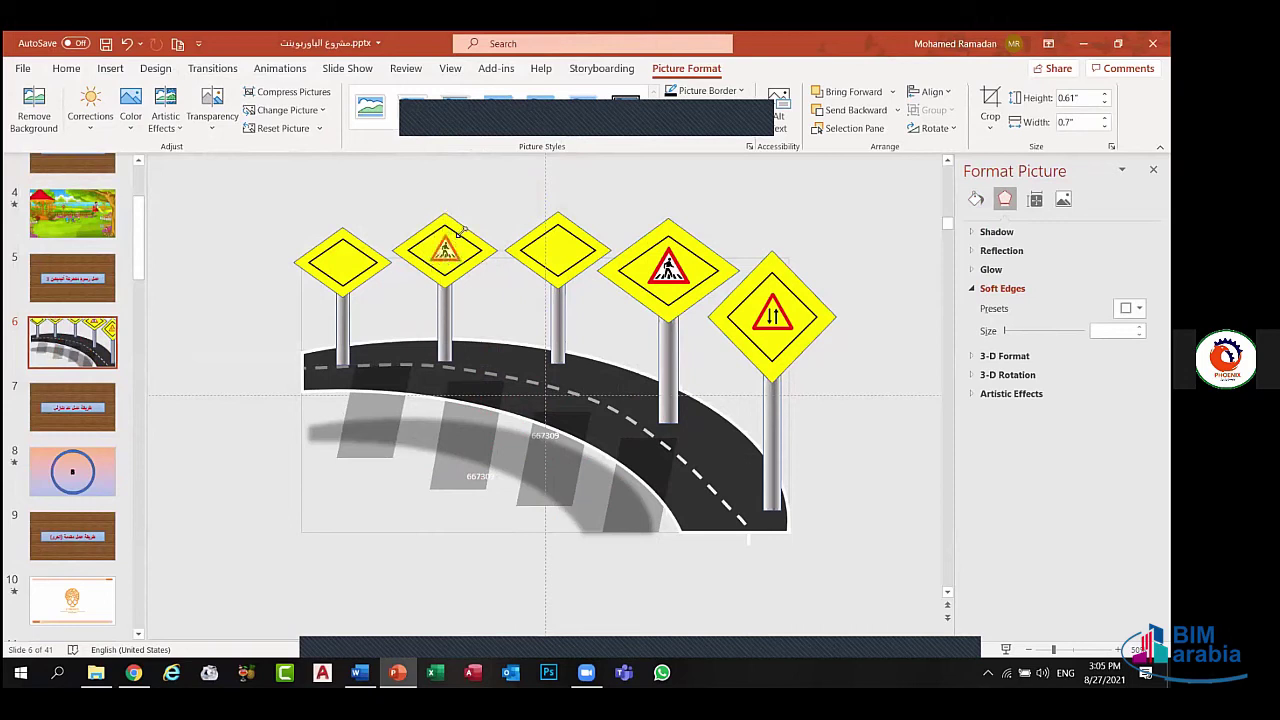
{"action": "left_click", "coordinate": [491, 291]}
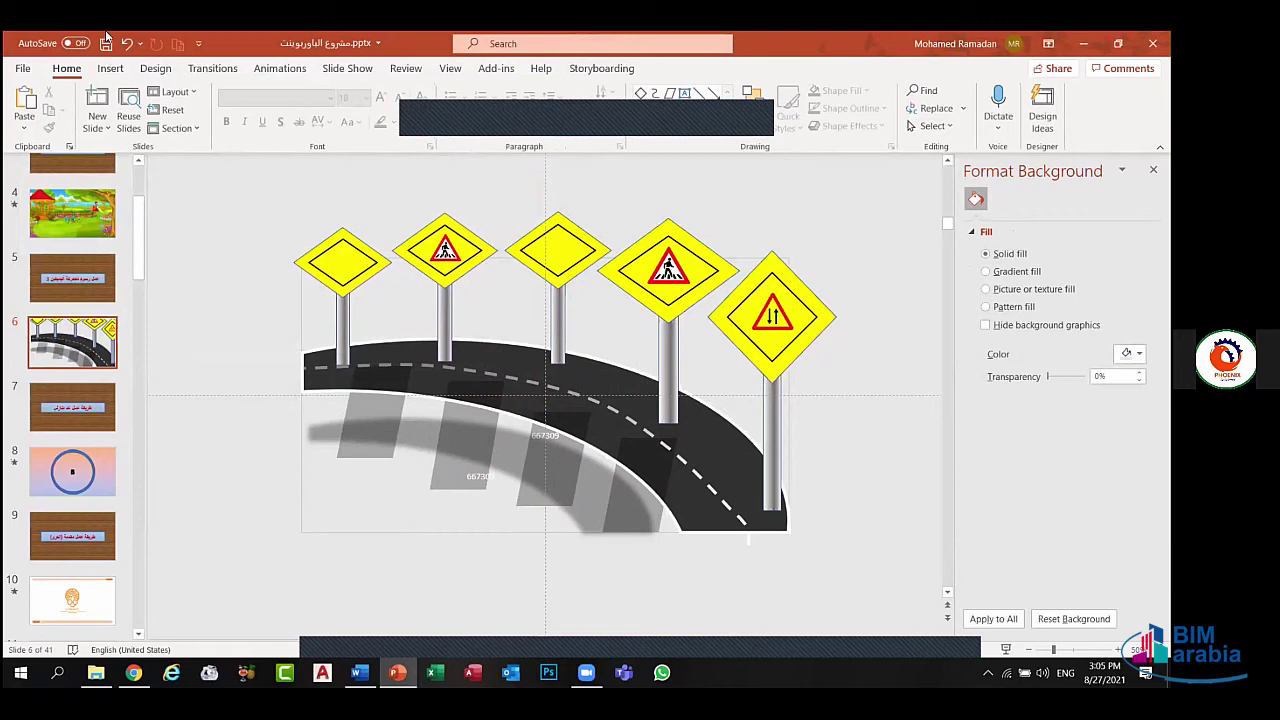
- Insert UK_traffic_sign_562.svg.png, shrink it to 0.69" by 0.78" and place it on the third diamond
{"action": "left_click", "coordinate": [110, 70]}
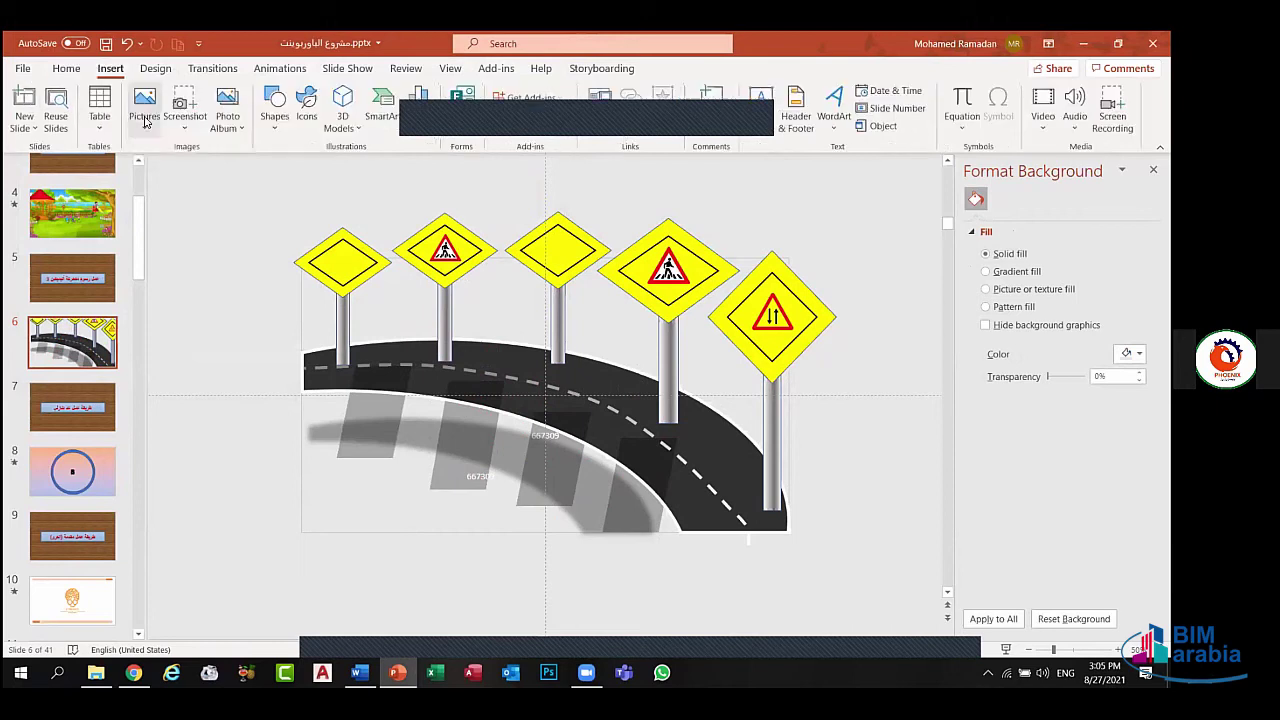
{"action": "left_click", "coordinate": [144, 110]}
{"action": "left_click", "coordinate": [181, 173]}
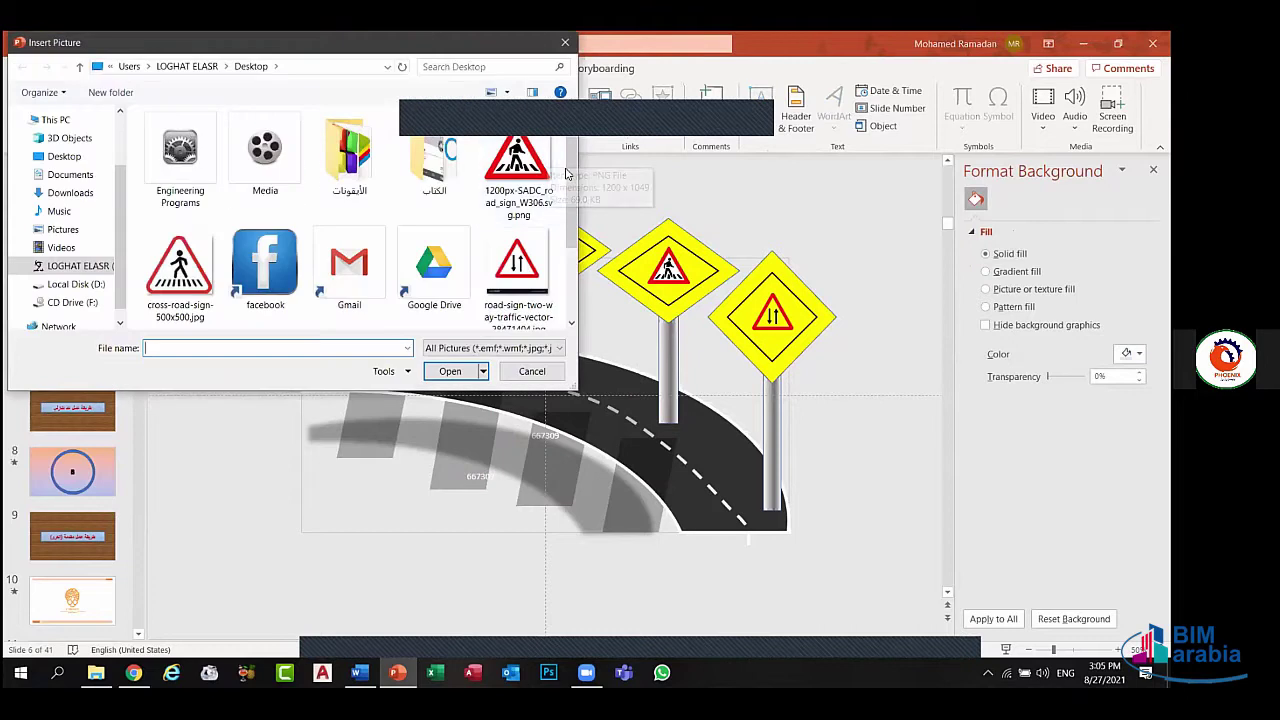
{"action": "scroll", "coordinate": [578, 257], "scroll_direction": "down", "scroll_amount": 2}
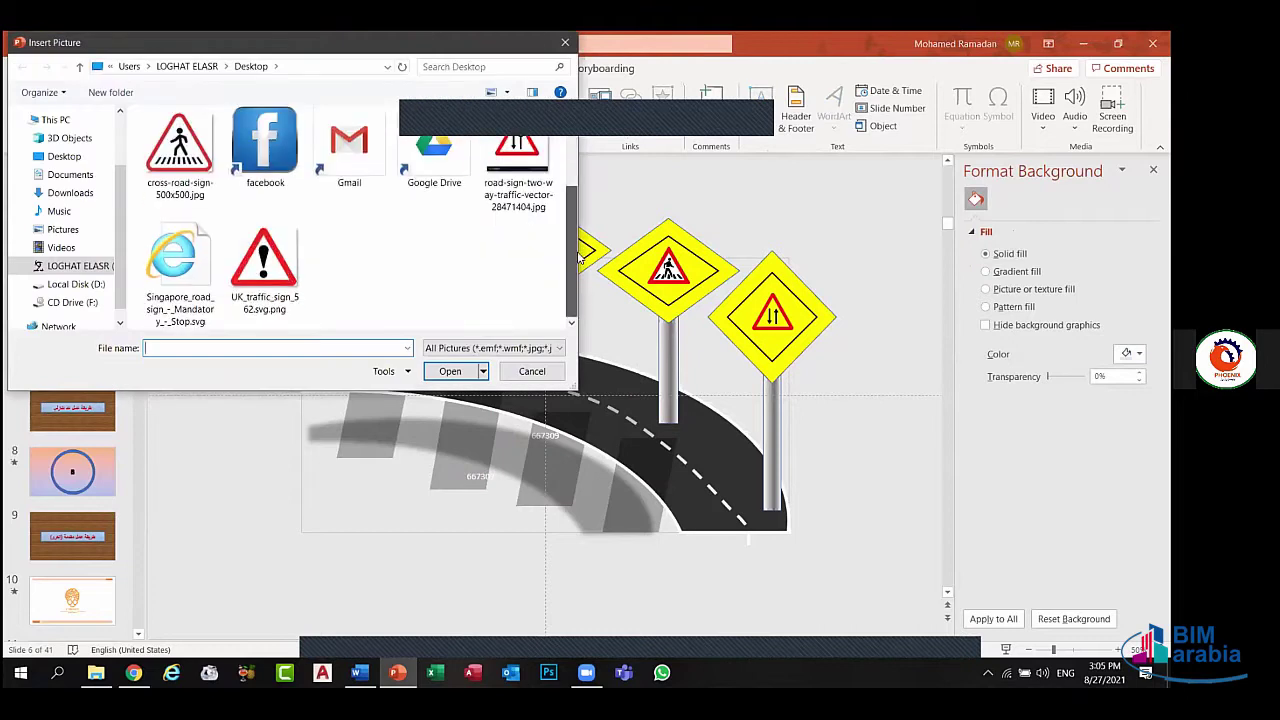
{"action": "left_click", "coordinate": [300, 272]}
{"action": "left_click", "coordinate": [437, 372]}
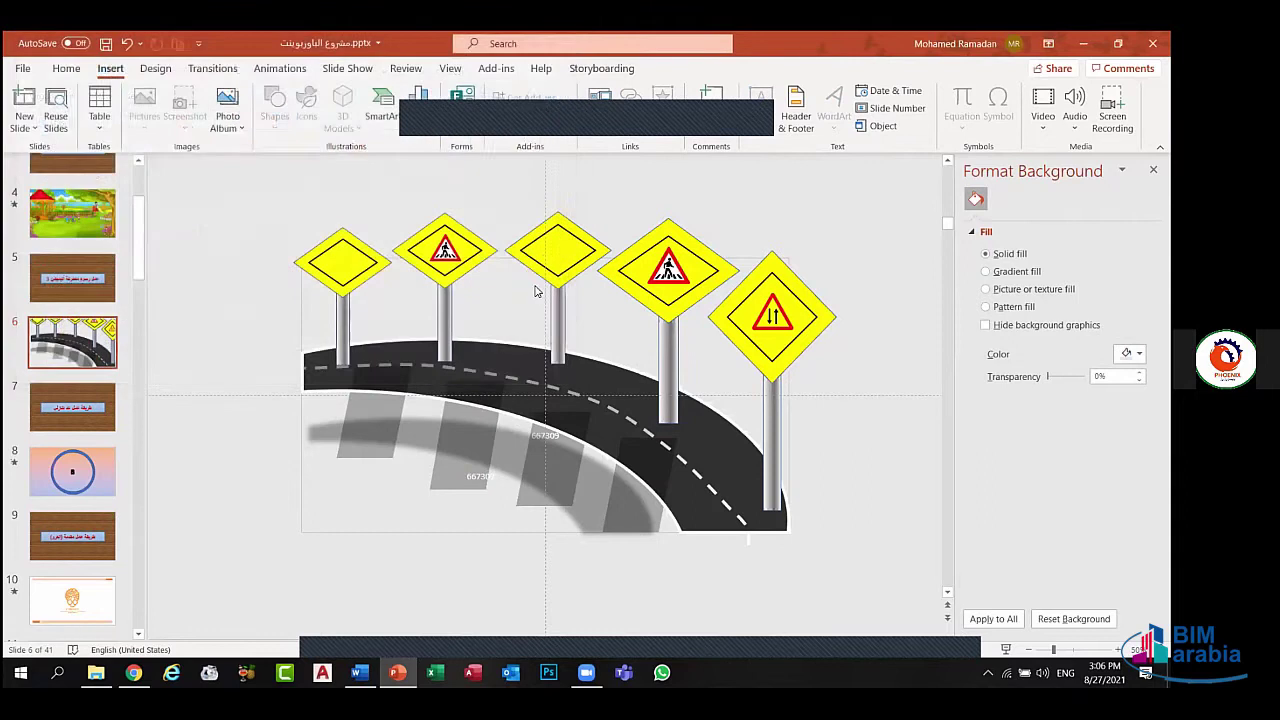
{"action": "mouse_move", "coordinate": [700, 260]}
{"action": "left_mouse_down"}
{"action": "mouse_move", "coordinate": [463, 520]}
{"action": "mouse_move", "coordinate": [400, 527]}
{"action": "left_mouse_up"}
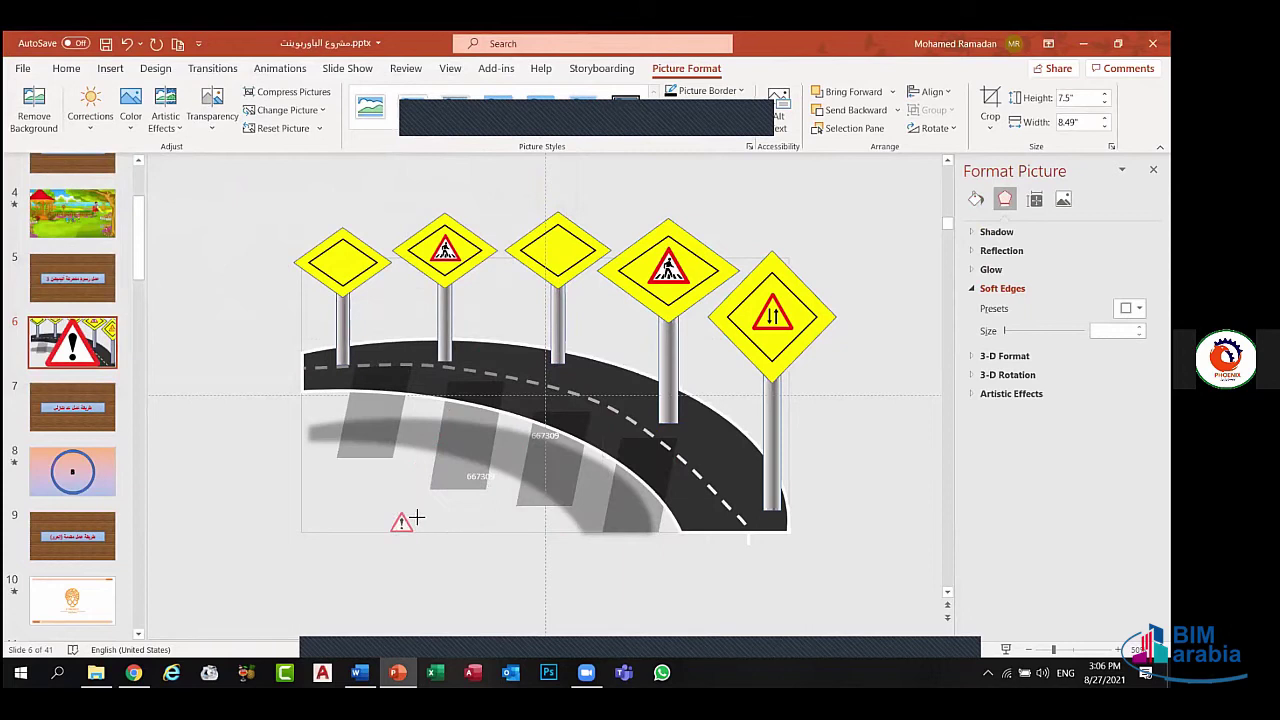
{"action": "mouse_move", "coordinate": [415, 518]}
{"action": "left_mouse_down"}
{"action": "mouse_move", "coordinate": [403, 520]}
{"action": "mouse_move", "coordinate": [526, 332]}
{"action": "mouse_move", "coordinate": [558, 250]}
{"action": "left_mouse_up"}
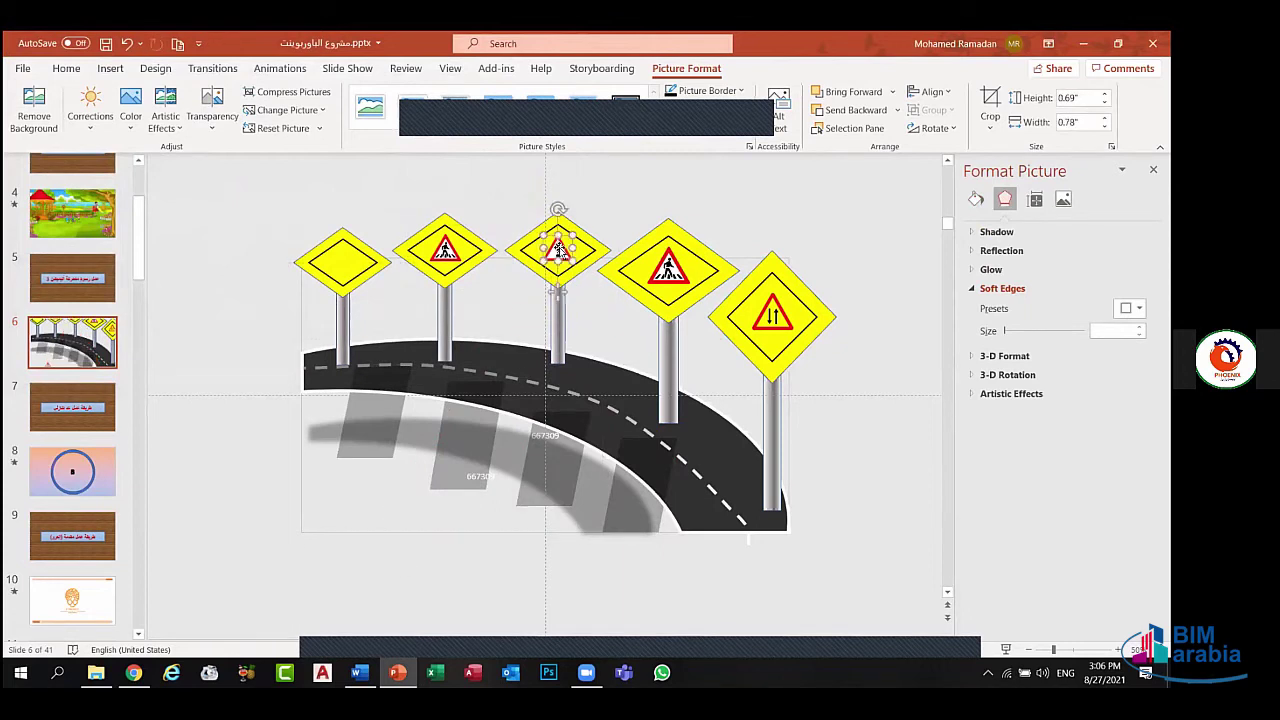
{"action": "left_click", "coordinate": [500, 418]}
{"action": "left_click", "coordinate": [189, 420]}
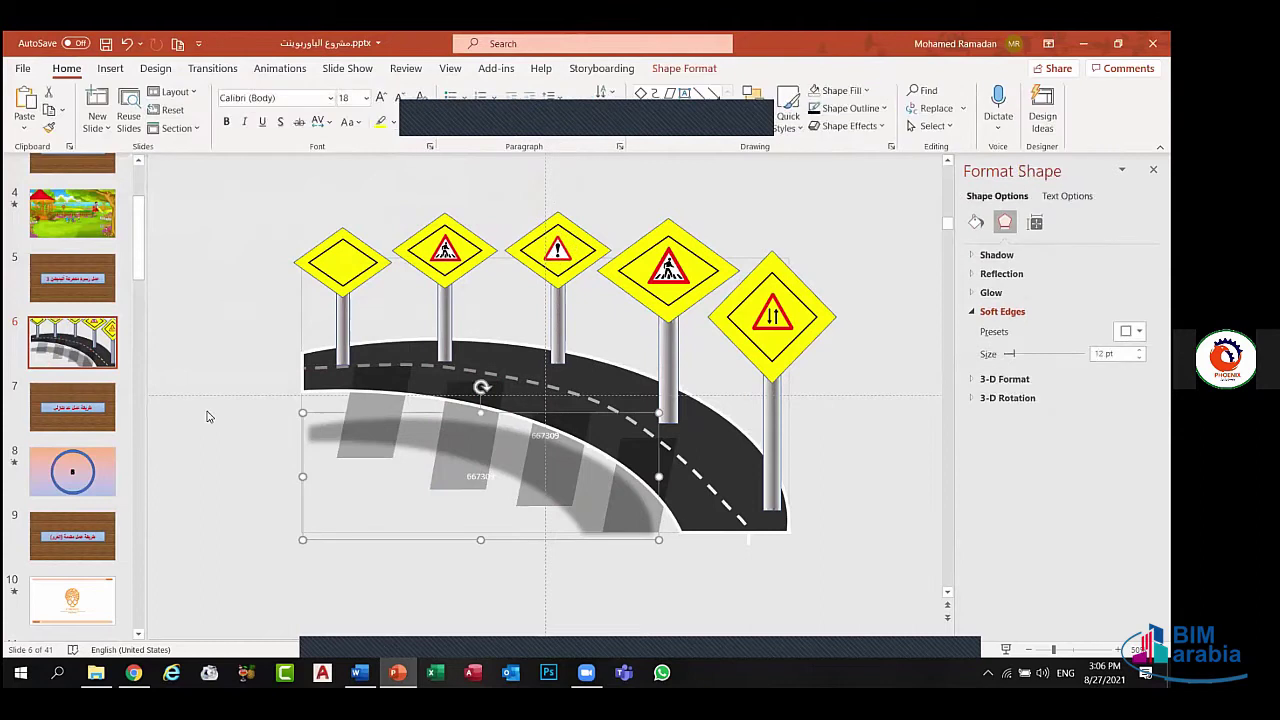
- Browse for another picture, then cancel without inserting anything
{"action": "left_click", "coordinate": [110, 68]}
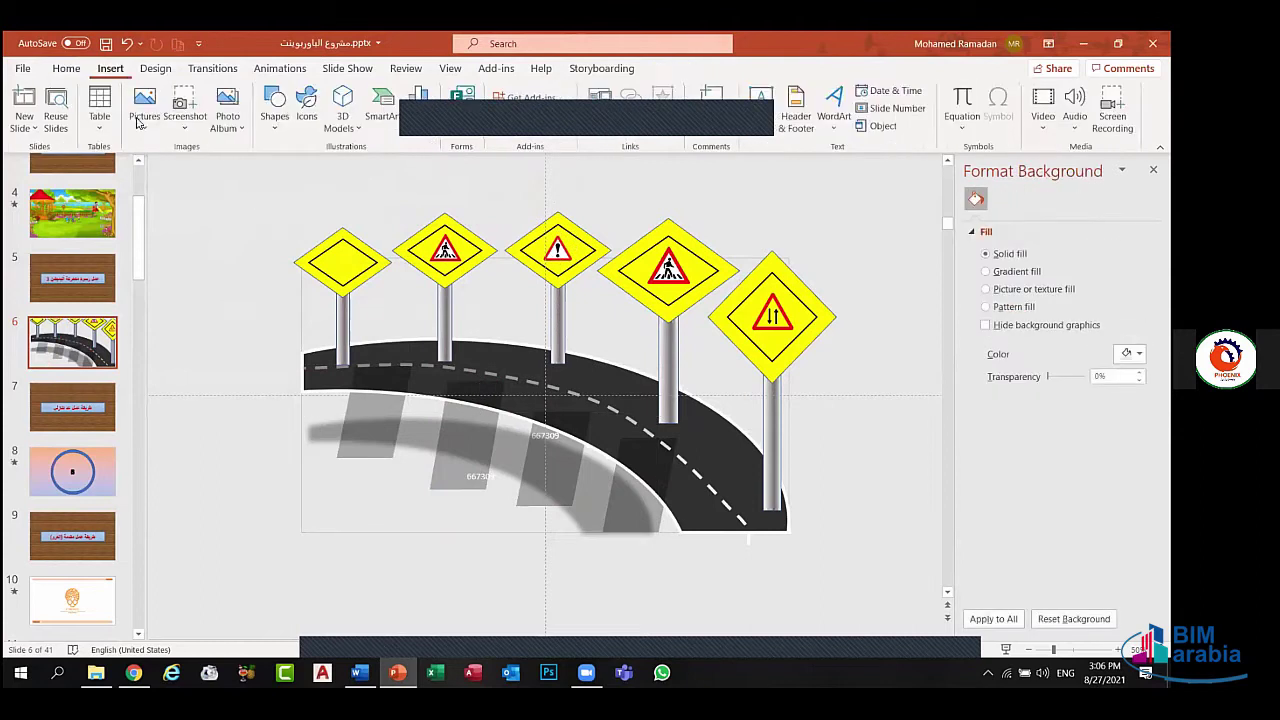
{"action": "left_click", "coordinate": [148, 130]}
{"action": "left_click", "coordinate": [200, 170]}
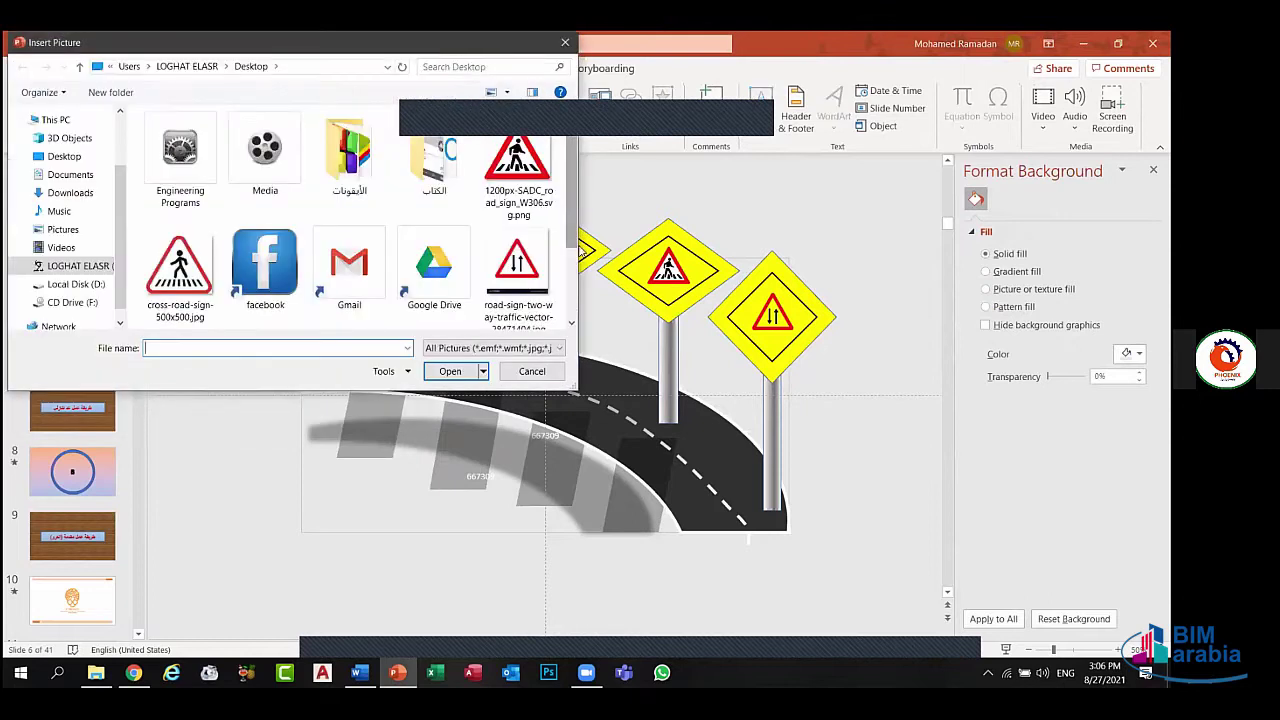
{"action": "scroll", "coordinate": [570, 200], "scroll_direction": "down", "scroll_amount": 2}
{"action": "scroll", "coordinate": [574, 190], "scroll_direction": "up", "scroll_amount": 2}
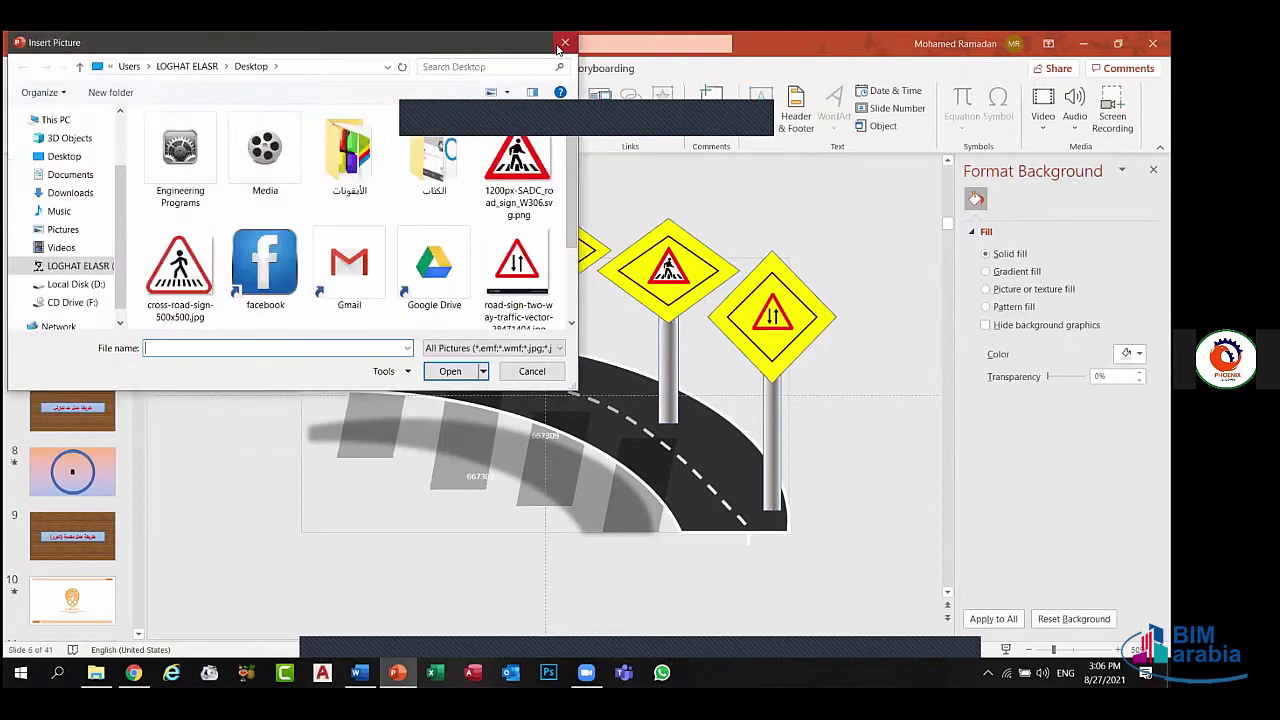
{"action": "key", "text": "Escape"}
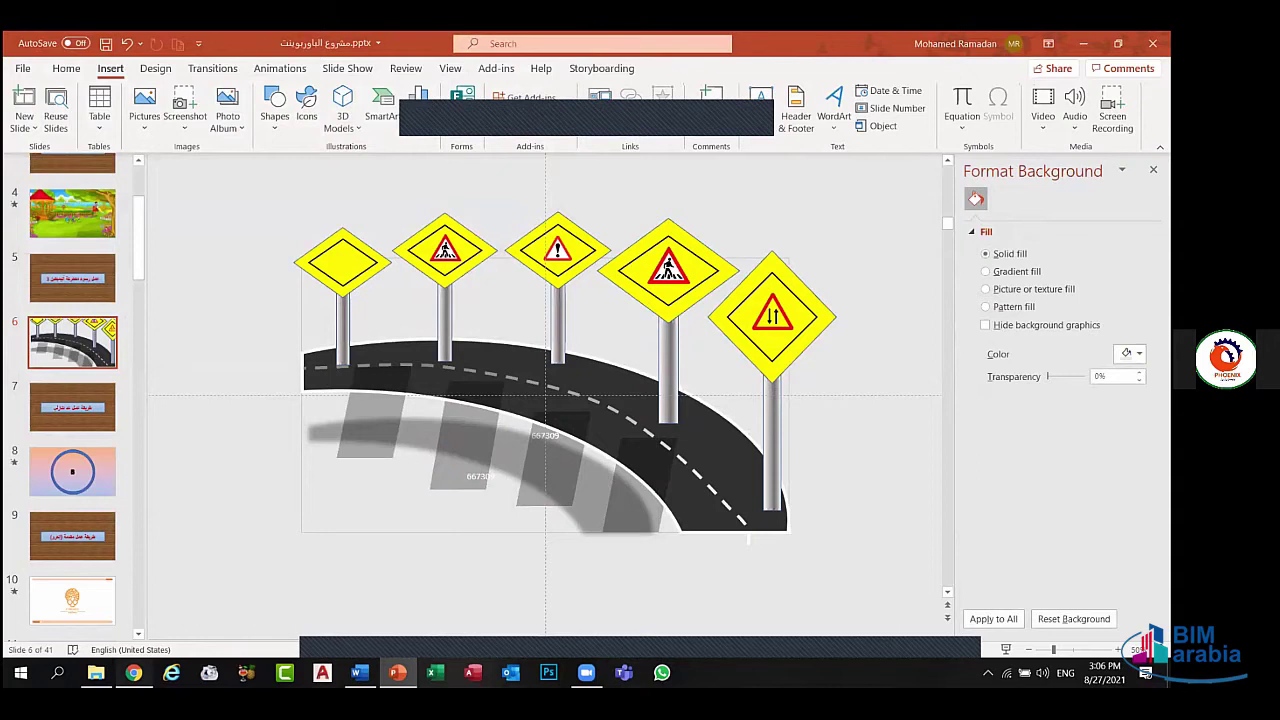
- Browse the sign image results, previewing STOP sign images including a Singapore one
{"action": "key", "text": "alt+Tab"}
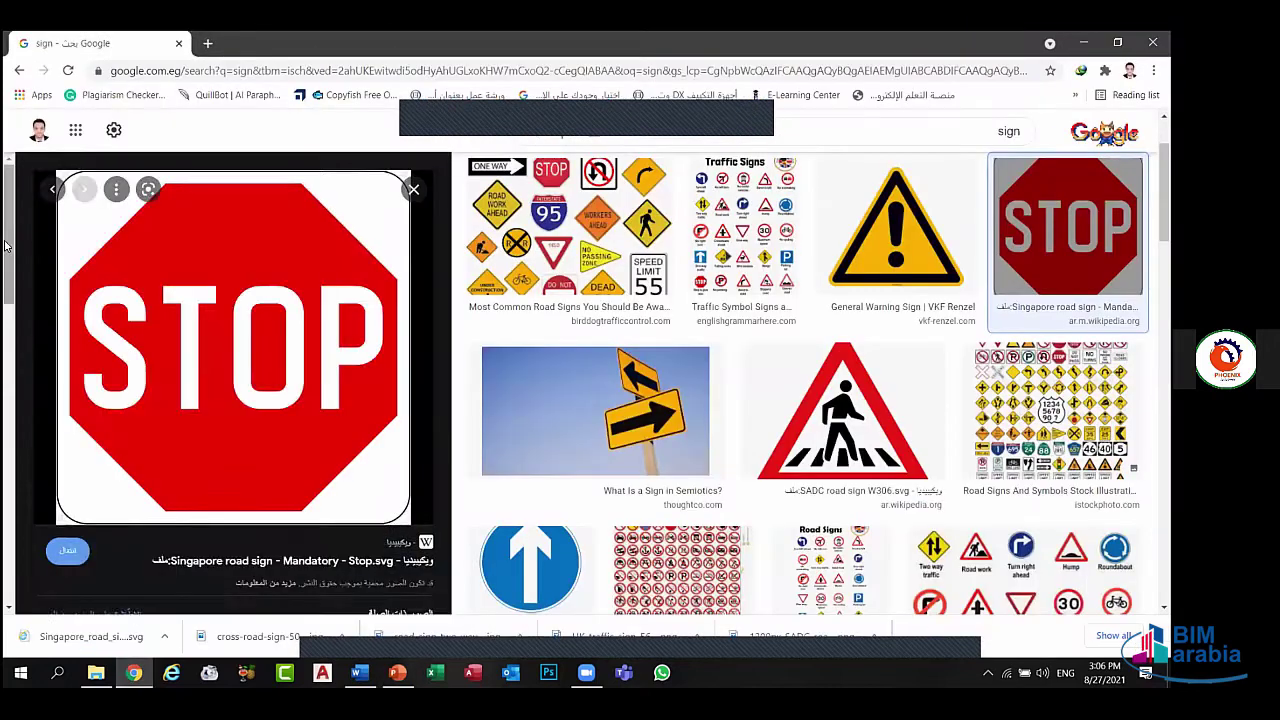
{"action": "left_click_drag", "start_coordinate": [10, 240], "coordinate": [6, 370]}
{"action": "scroll", "coordinate": [92, 308], "scroll_direction": "down", "scroll_amount": 2}
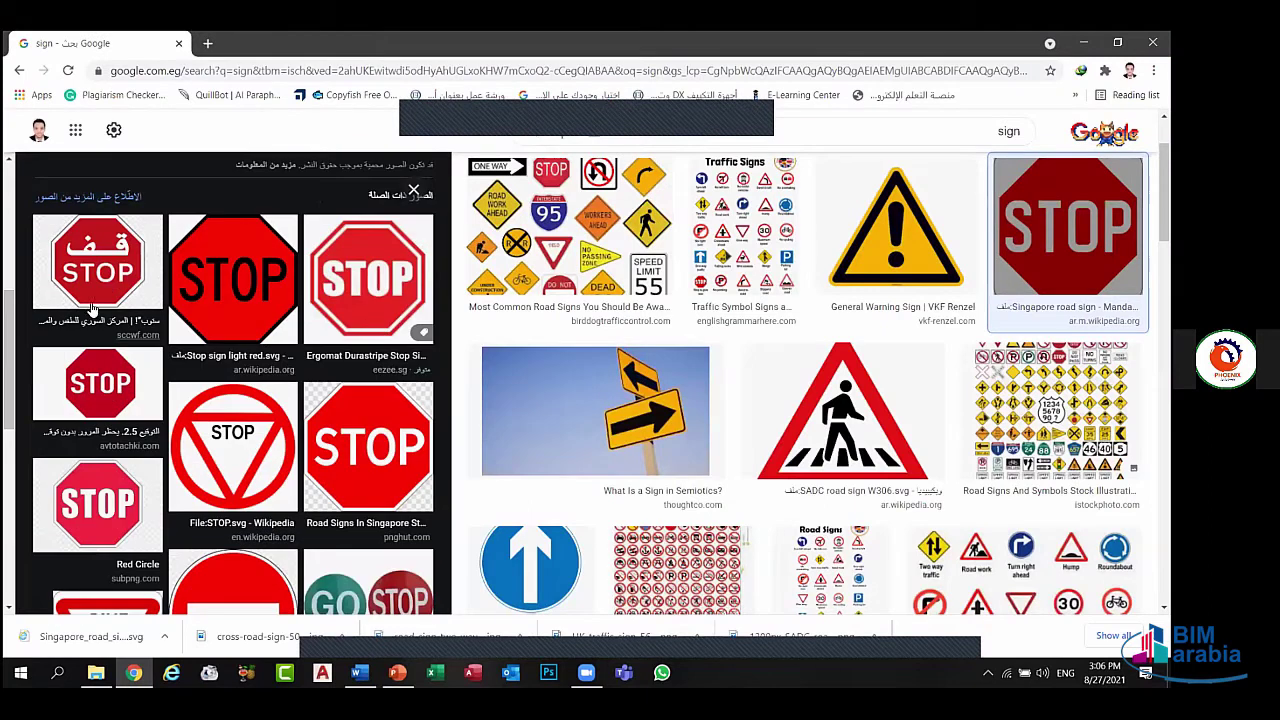
{"action": "left_click", "coordinate": [368, 280]}
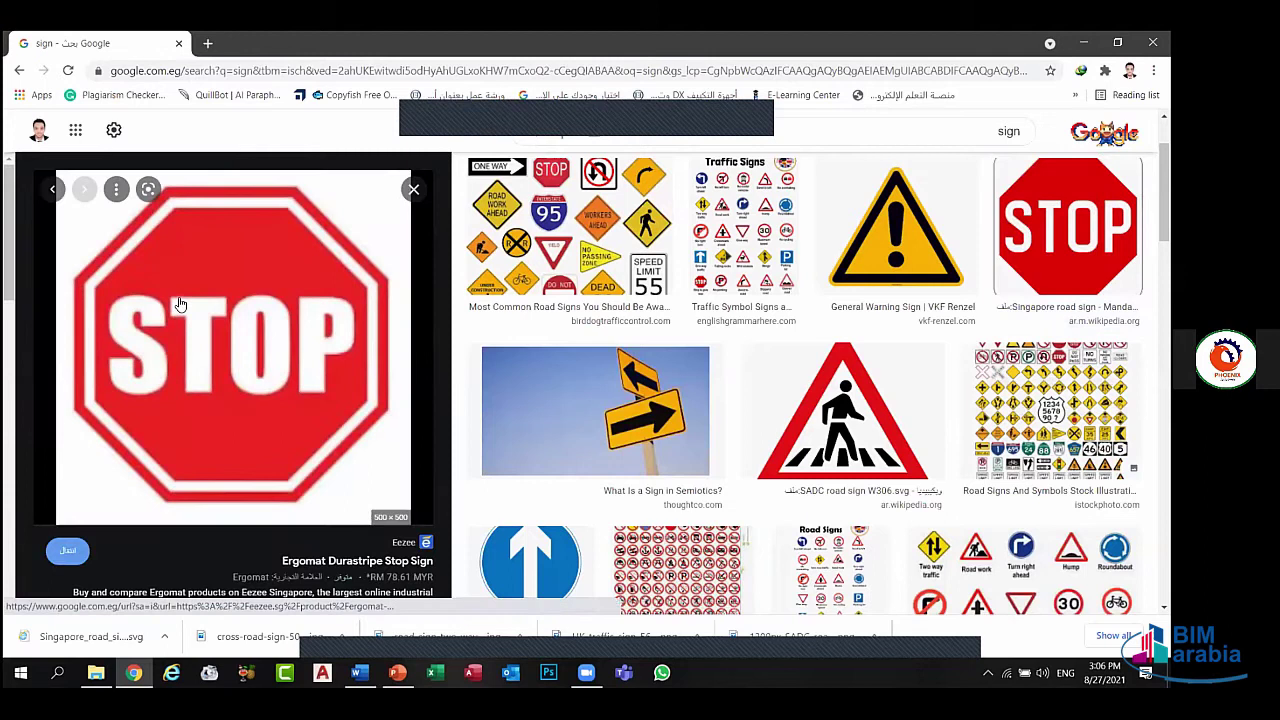
{"action": "scroll", "coordinate": [29, 371], "scroll_direction": "down", "scroll_amount": 2}
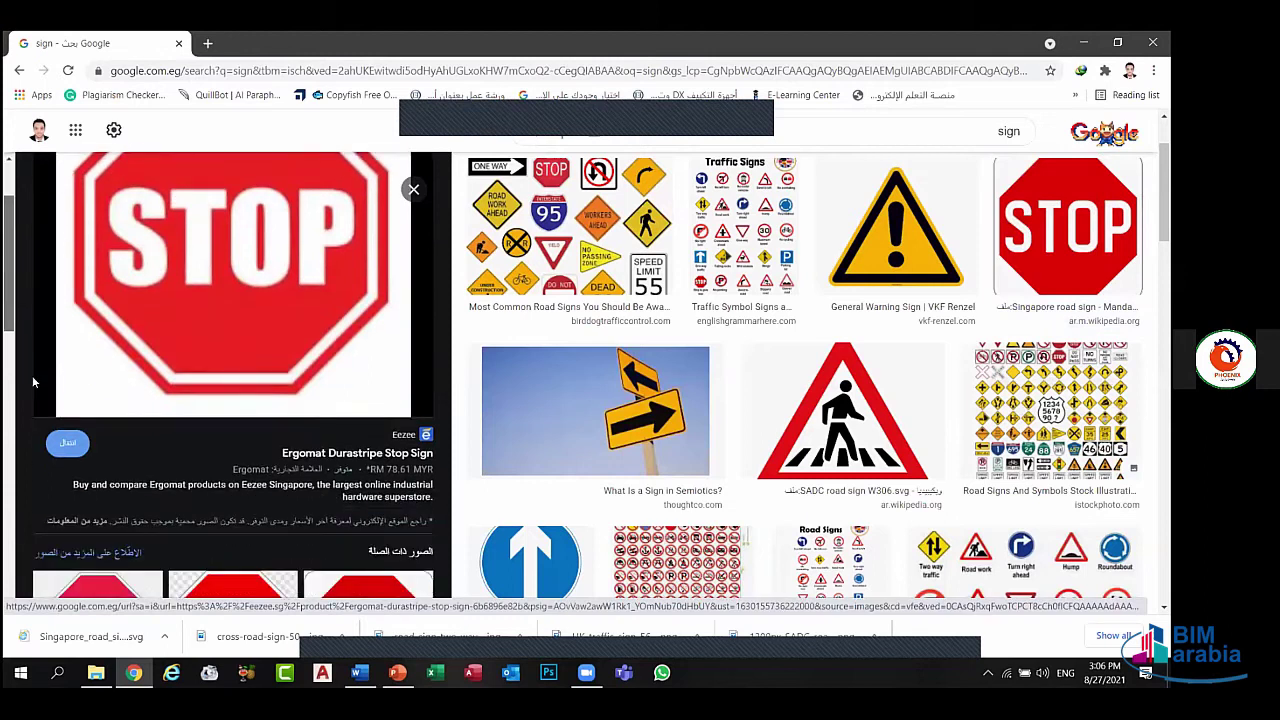
{"action": "scroll", "coordinate": [266, 408], "scroll_direction": "down", "scroll_amount": 1}
{"action": "scroll", "coordinate": [295, 455], "scroll_direction": "down", "scroll_amount": 2}
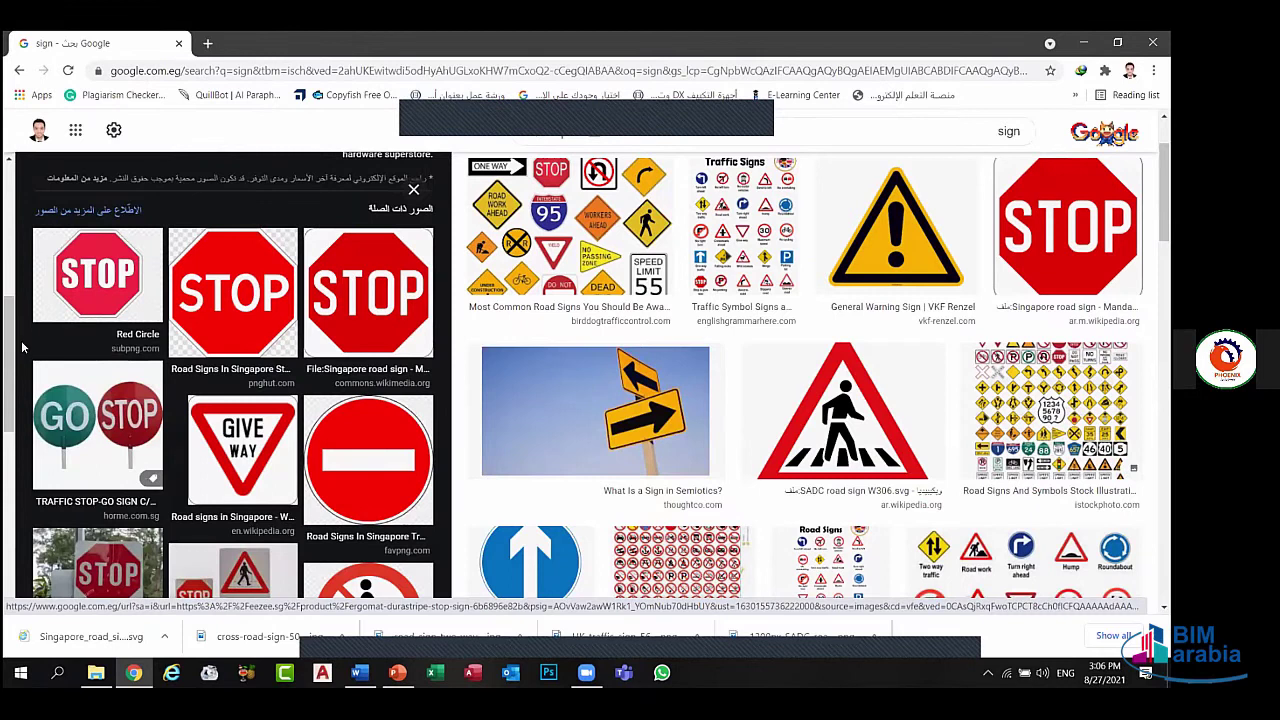
{"action": "scroll", "coordinate": [147, 487], "scroll_direction": "down", "scroll_amount": 2}
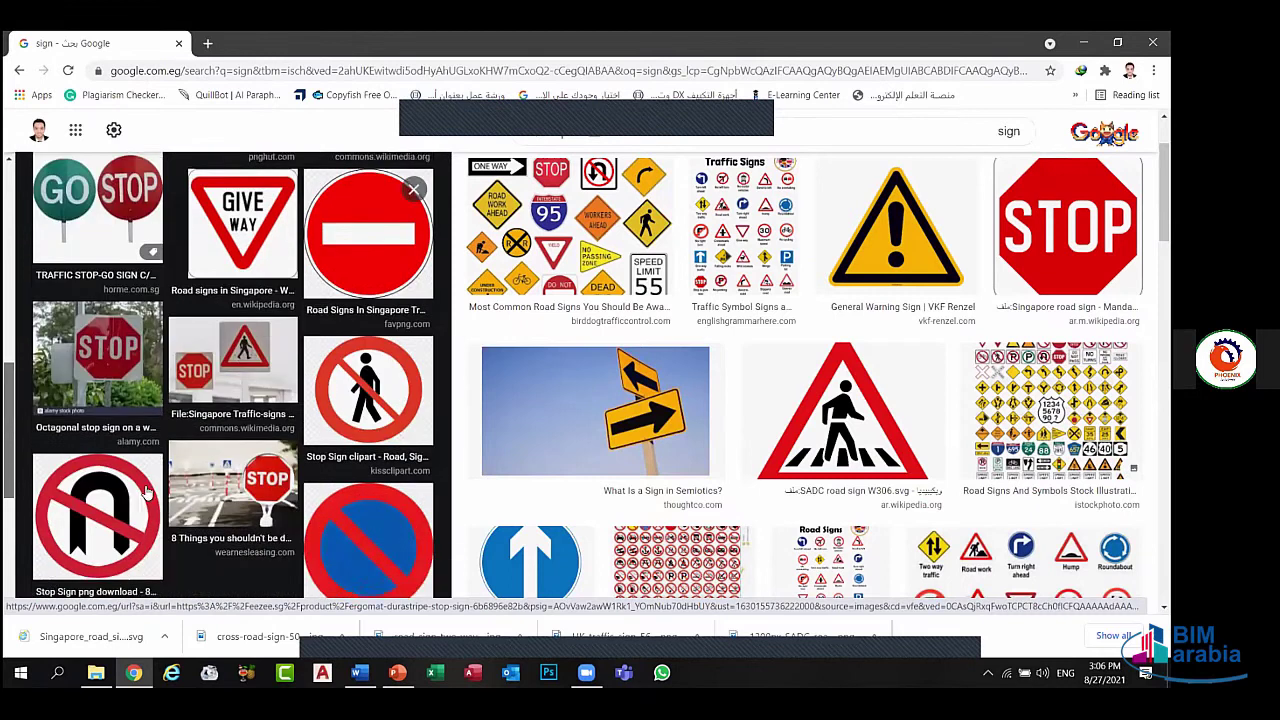
{"action": "scroll", "coordinate": [147, 491], "scroll_direction": "down", "scroll_amount": 1}
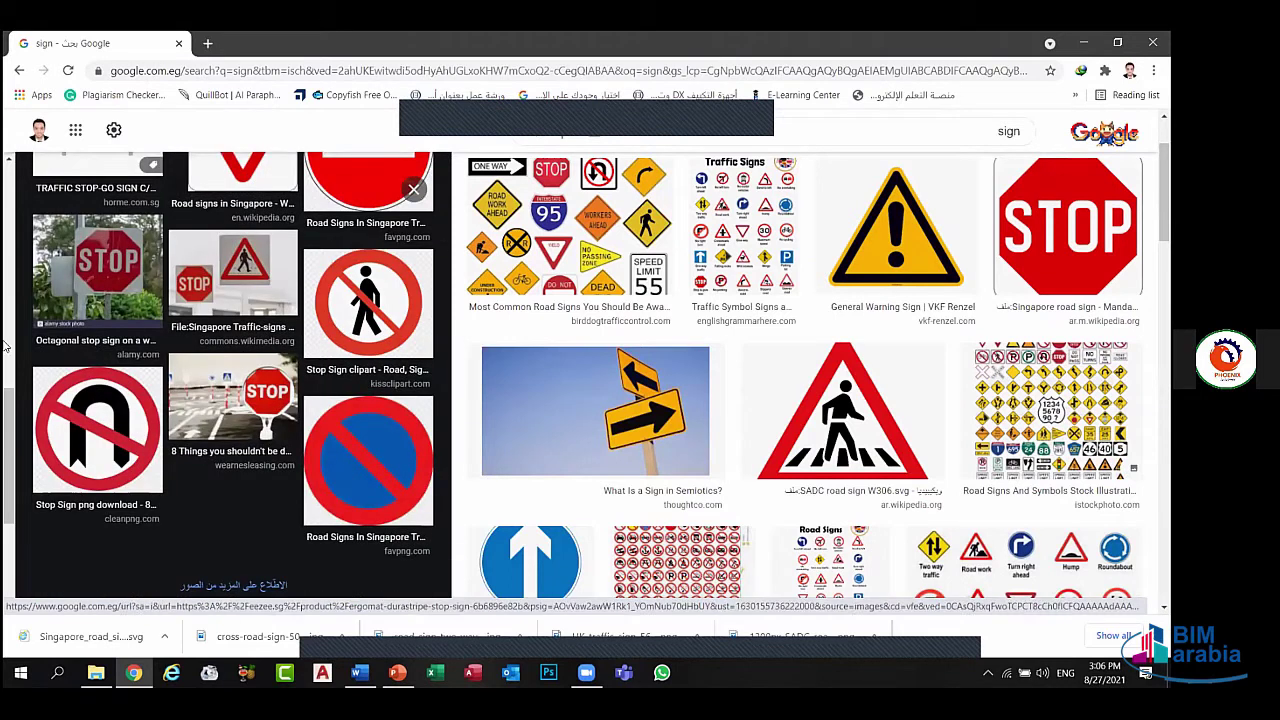
{"action": "left_click", "coordinate": [998, 200]}
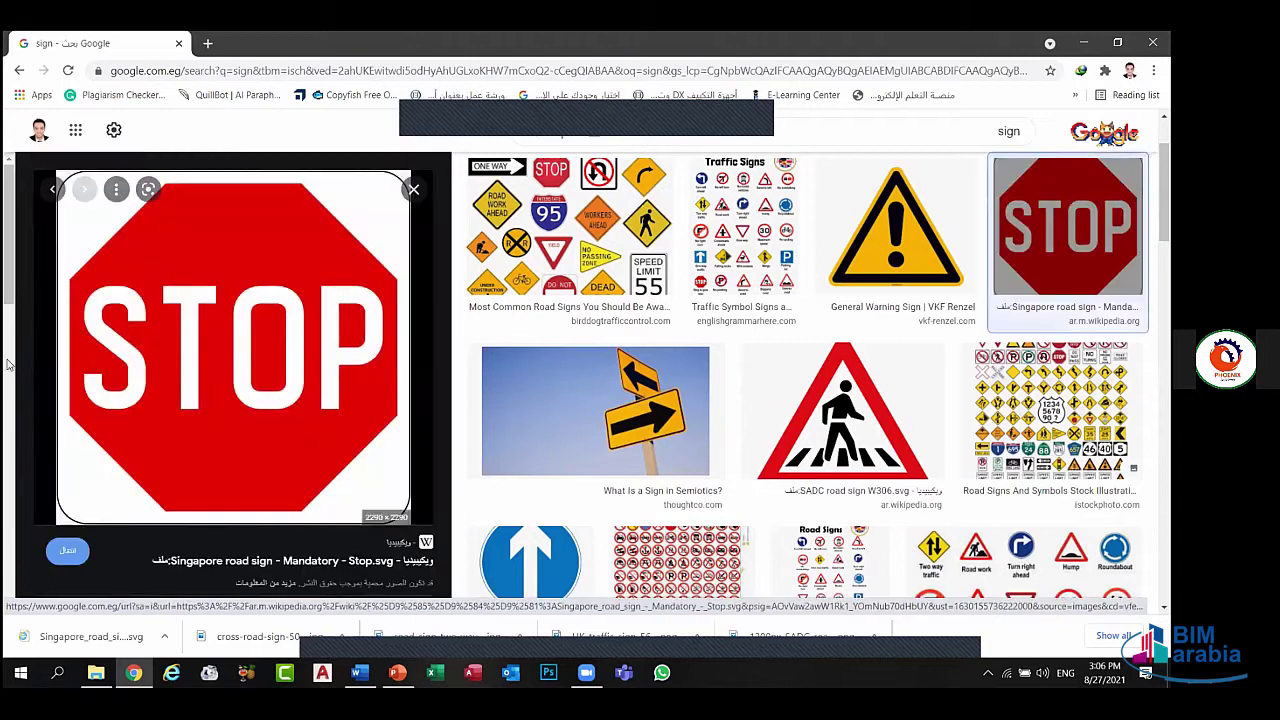
{"action": "left_click_drag", "start_coordinate": [9, 290], "coordinate": [9, 370]}
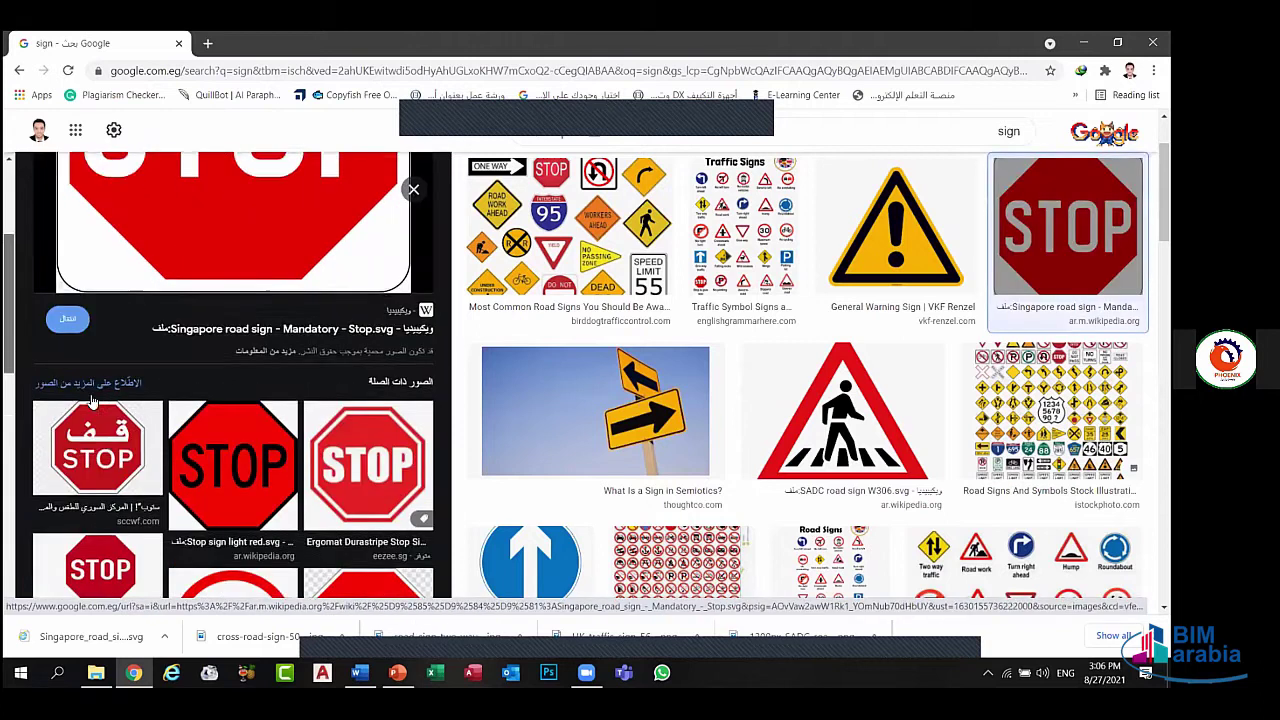
- Save the bilingual Arabic-English STOP sign image to the Desktop as a JPEG
{"action": "left_click", "coordinate": [97, 430]}
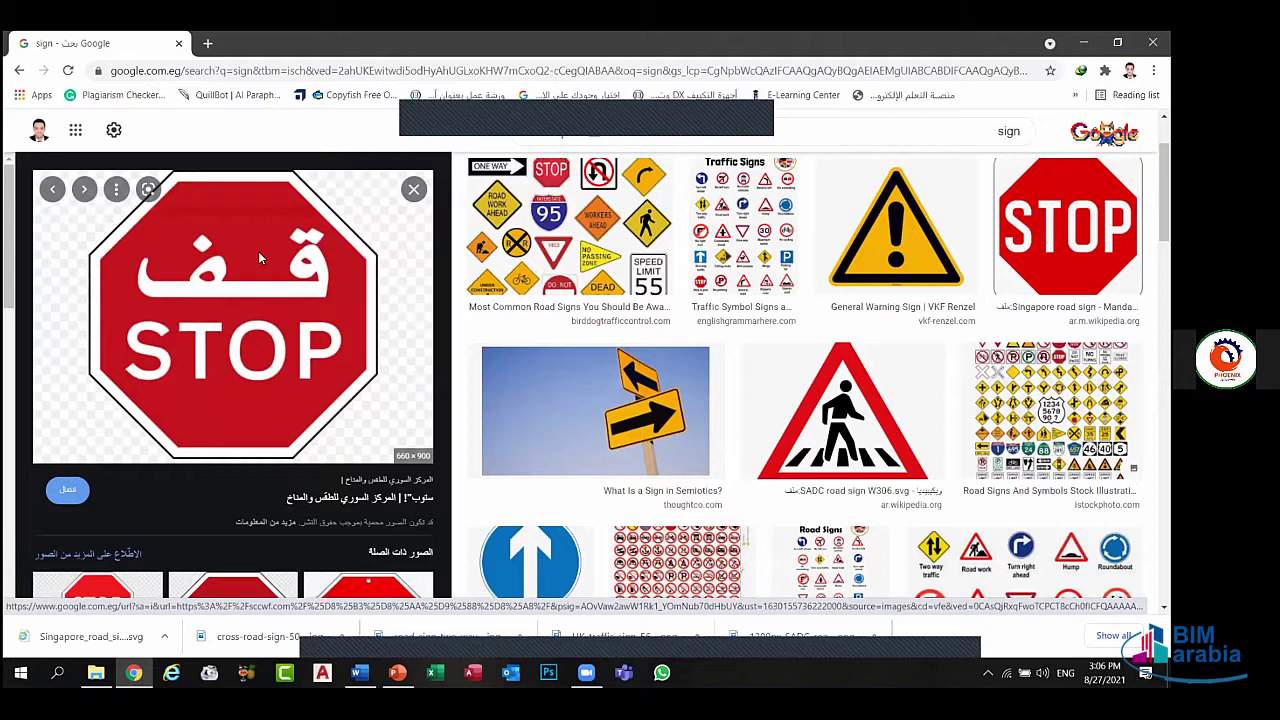
{"action": "right_click", "coordinate": [259, 258]}
{"action": "left_click", "coordinate": [352, 414]}
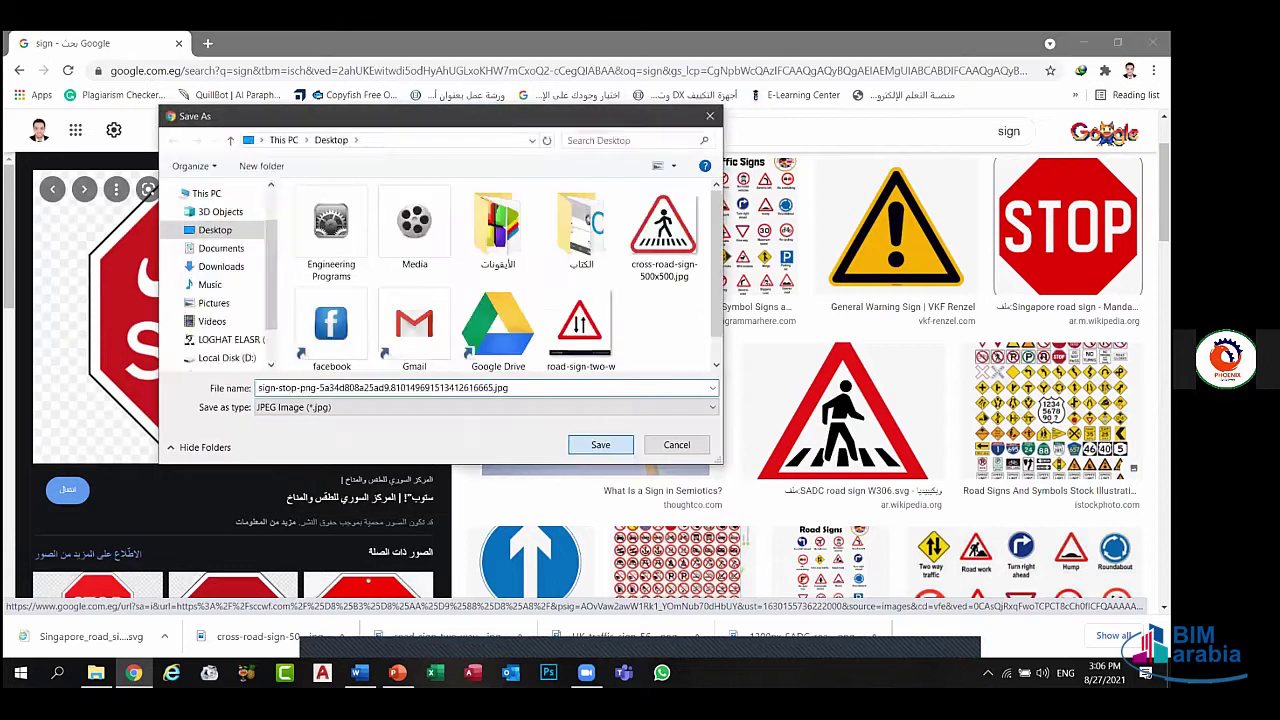
{"action": "left_click", "coordinate": [600, 444]}
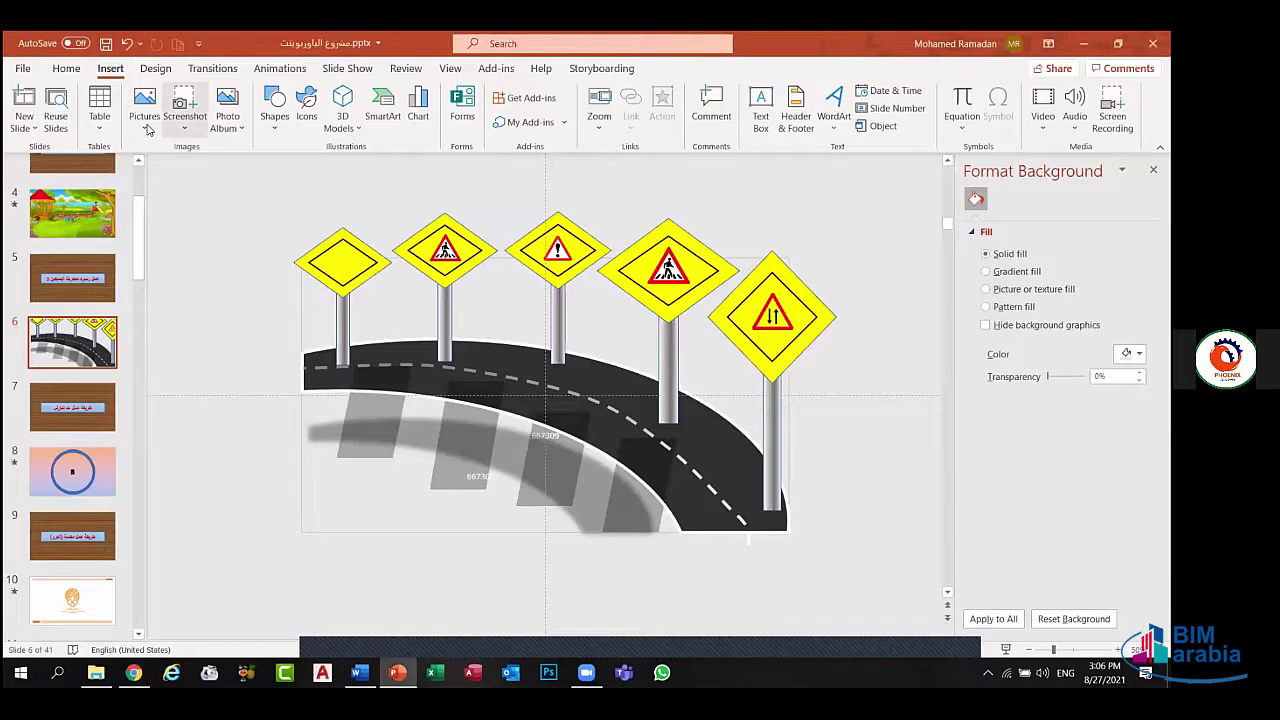
- Insert the downloaded STOP sign JPG from this computer onto the slide
{"action": "left_click", "coordinate": [144, 112]}
{"action": "left_click", "coordinate": [183, 174]}
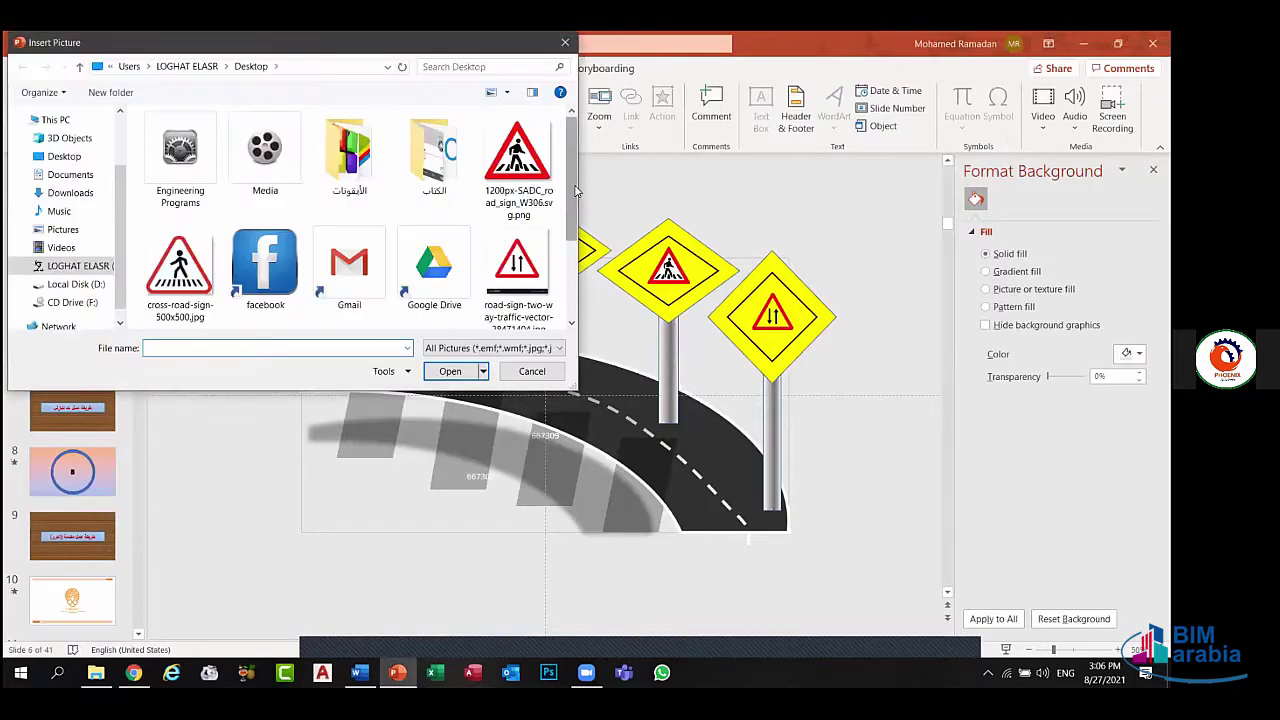
{"action": "left_click_drag", "start_coordinate": [573, 195], "coordinate": [571, 320]}
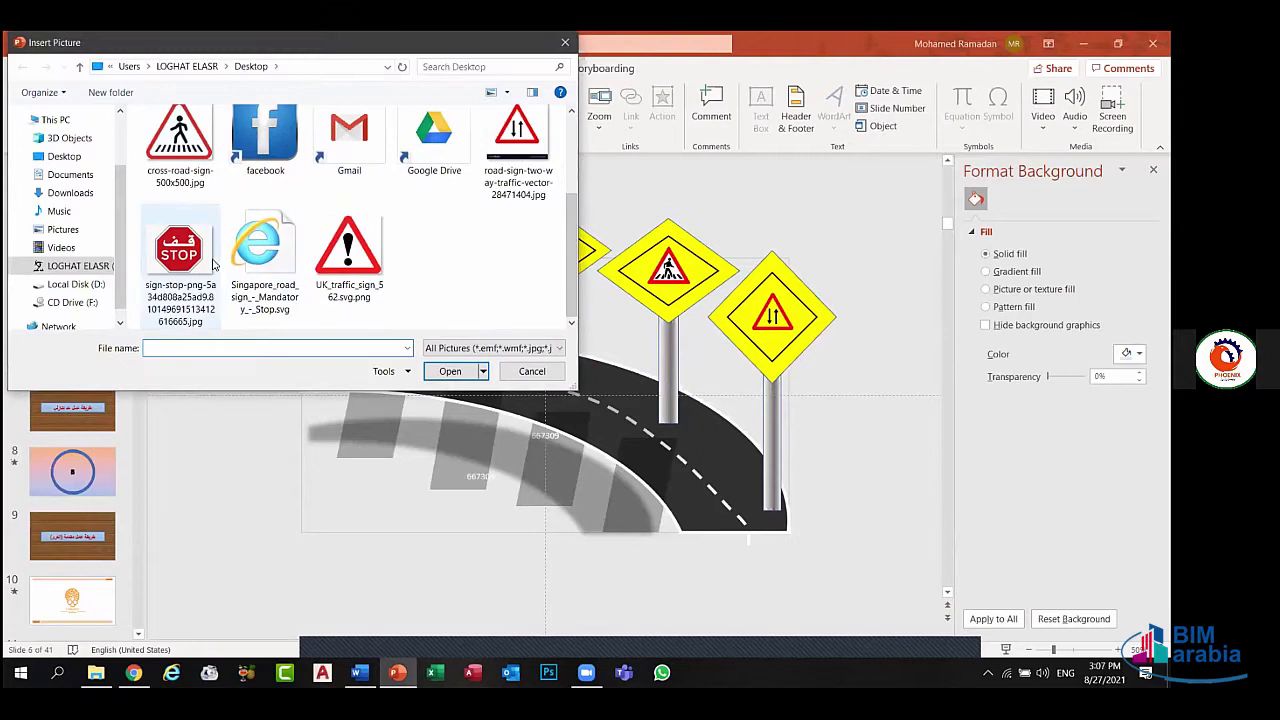
{"action": "left_click", "coordinate": [180, 255]}
{"action": "left_click", "coordinate": [457, 376]}
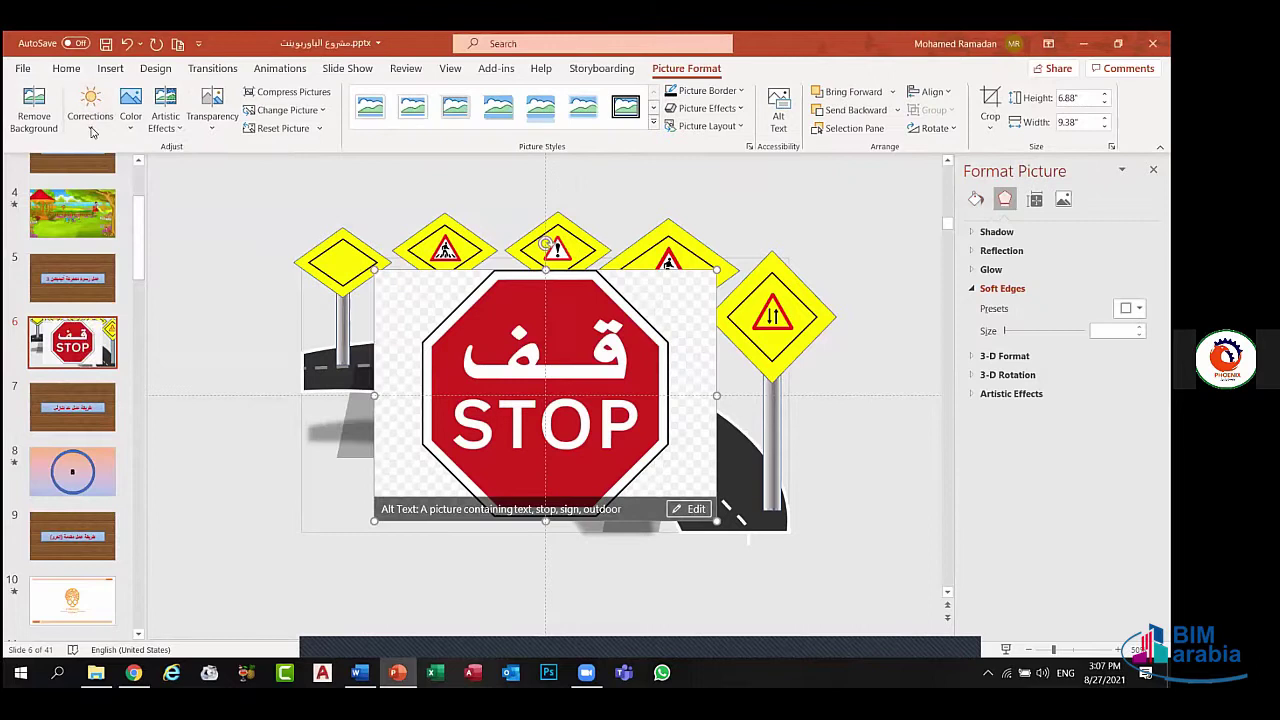
- Make the sign's grey and white areas transparent, then shrink it to a small sign at lower left
{"action": "left_click", "coordinate": [91, 128]}
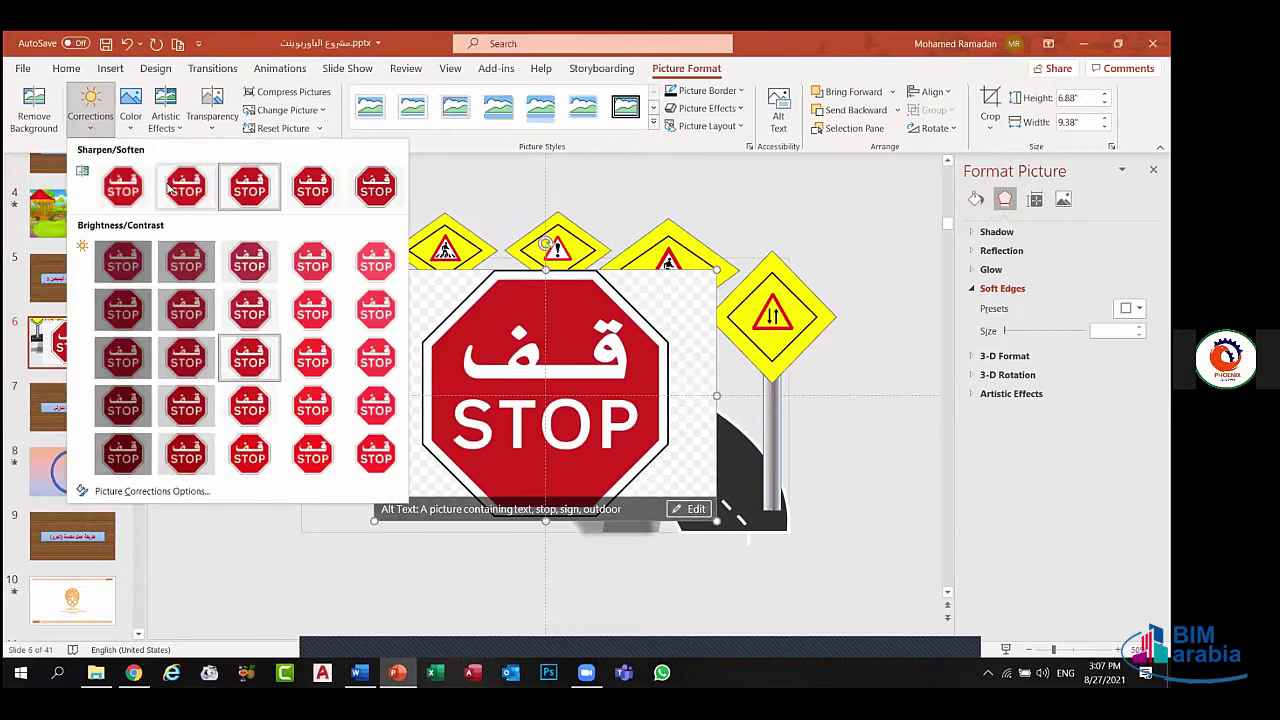
{"action": "left_click", "coordinate": [130, 105]}
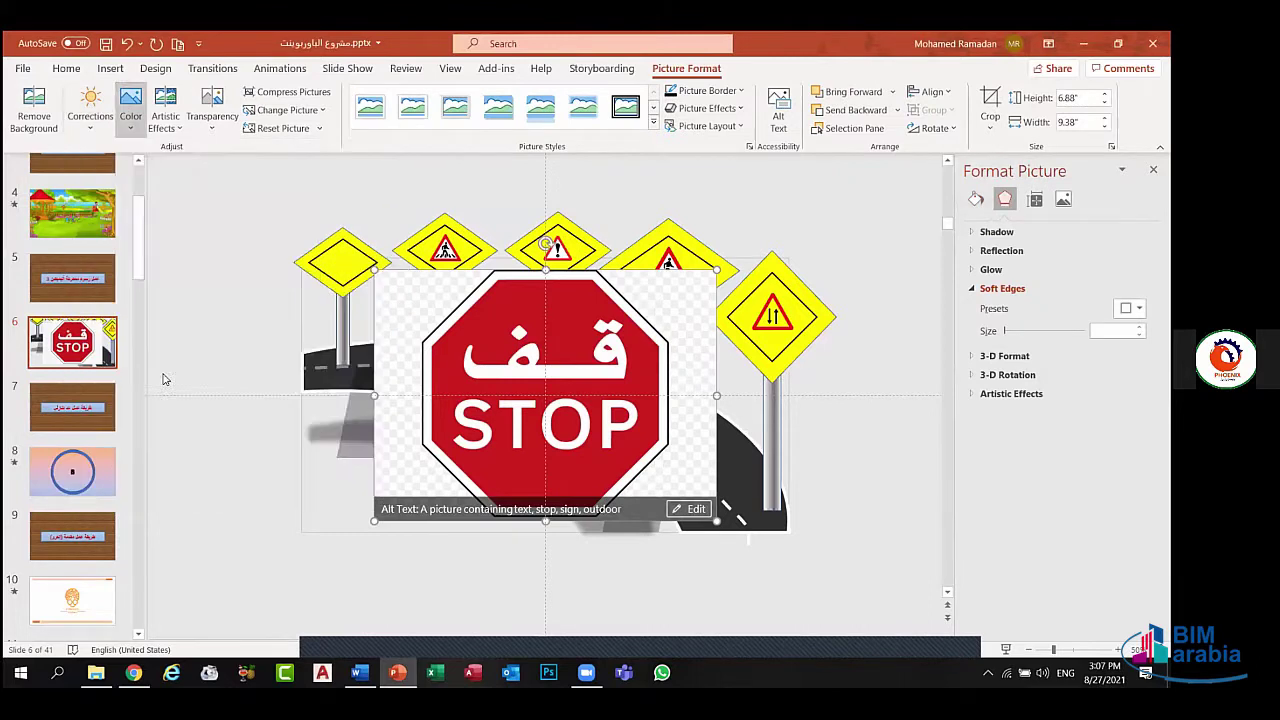
{"action": "left_click", "coordinate": [130, 105]}
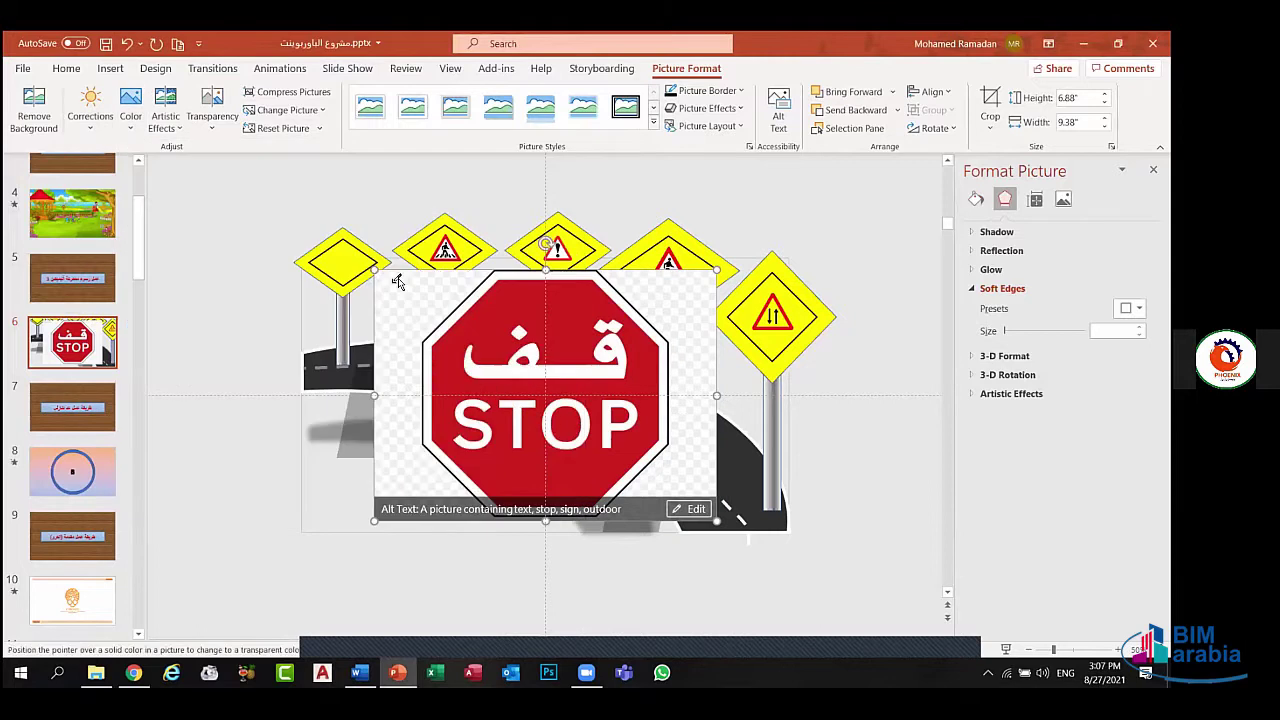
{"action": "left_click", "coordinate": [399, 300]}
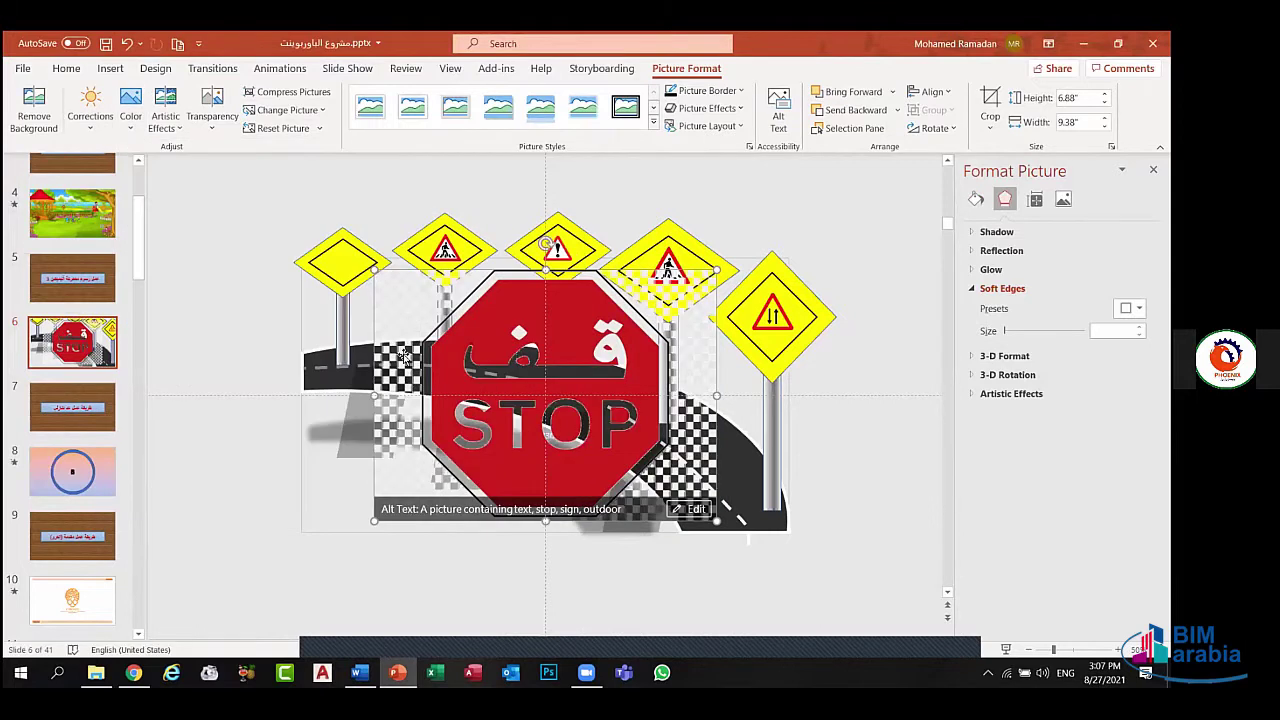
{"action": "left_click", "coordinate": [131, 118]}
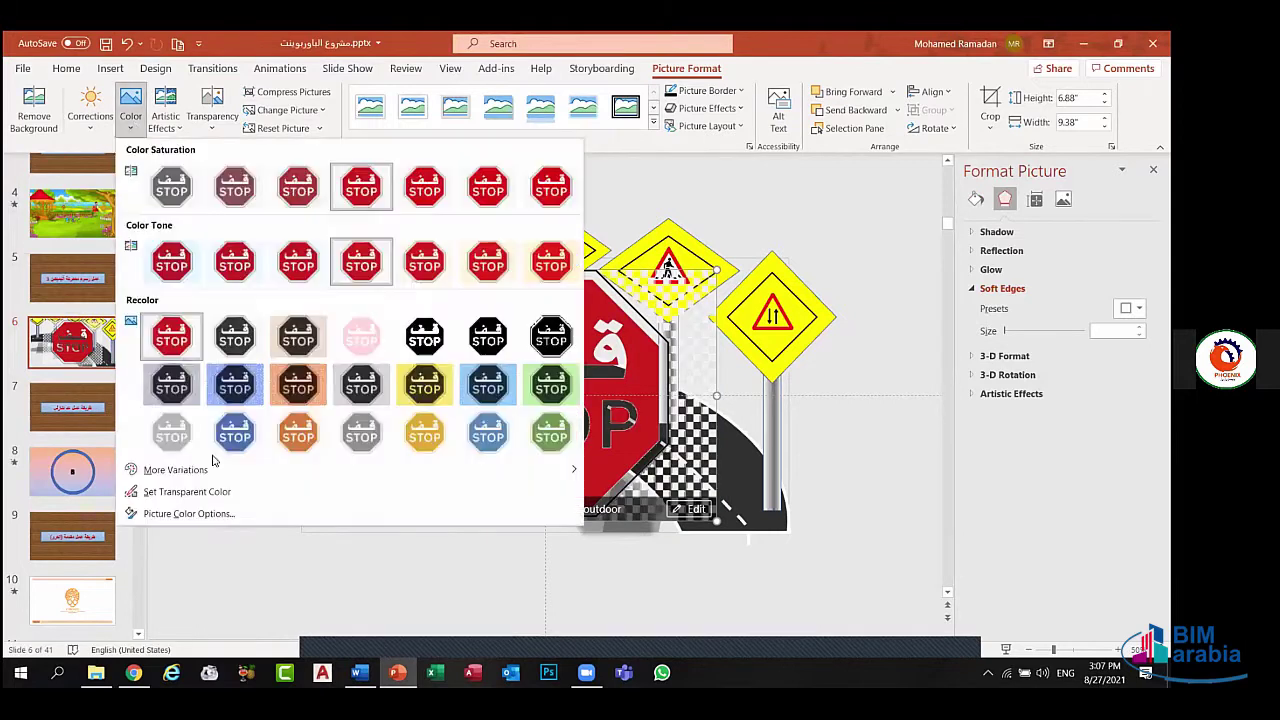
{"action": "left_click", "coordinate": [190, 492]}
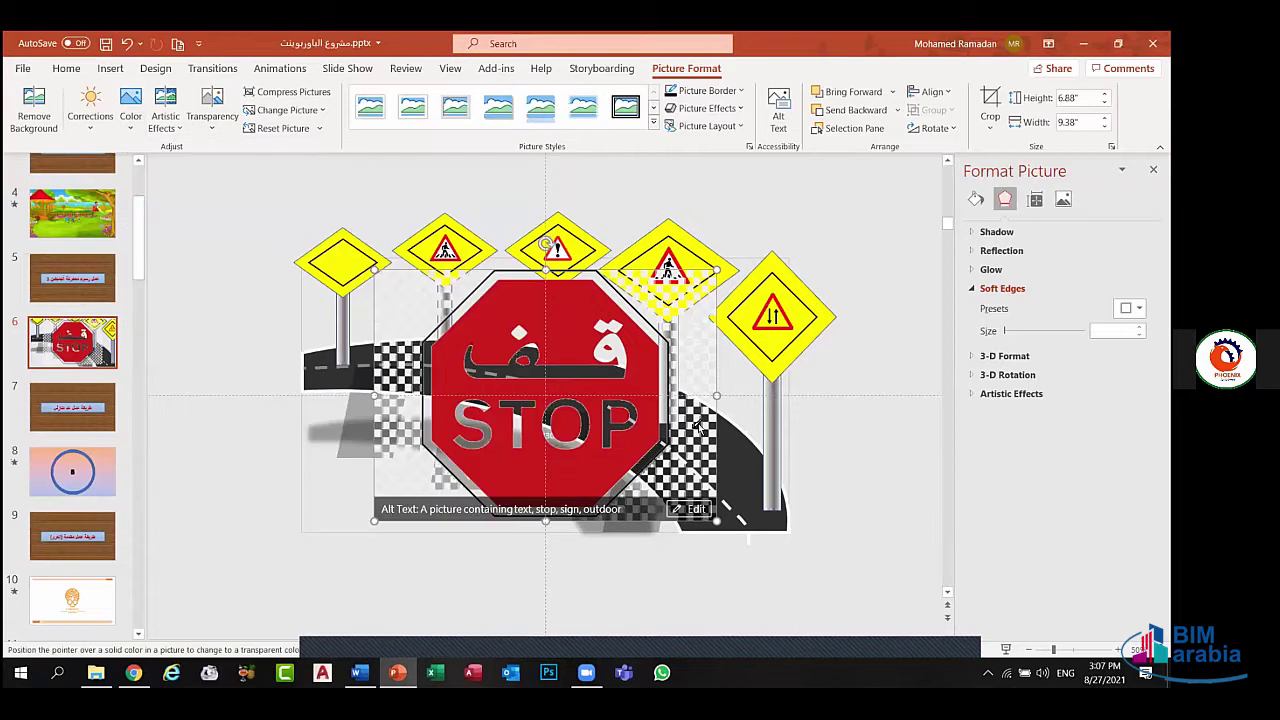
{"action": "left_click", "coordinate": [692, 429]}
{"action": "left_click", "coordinate": [696, 432]}
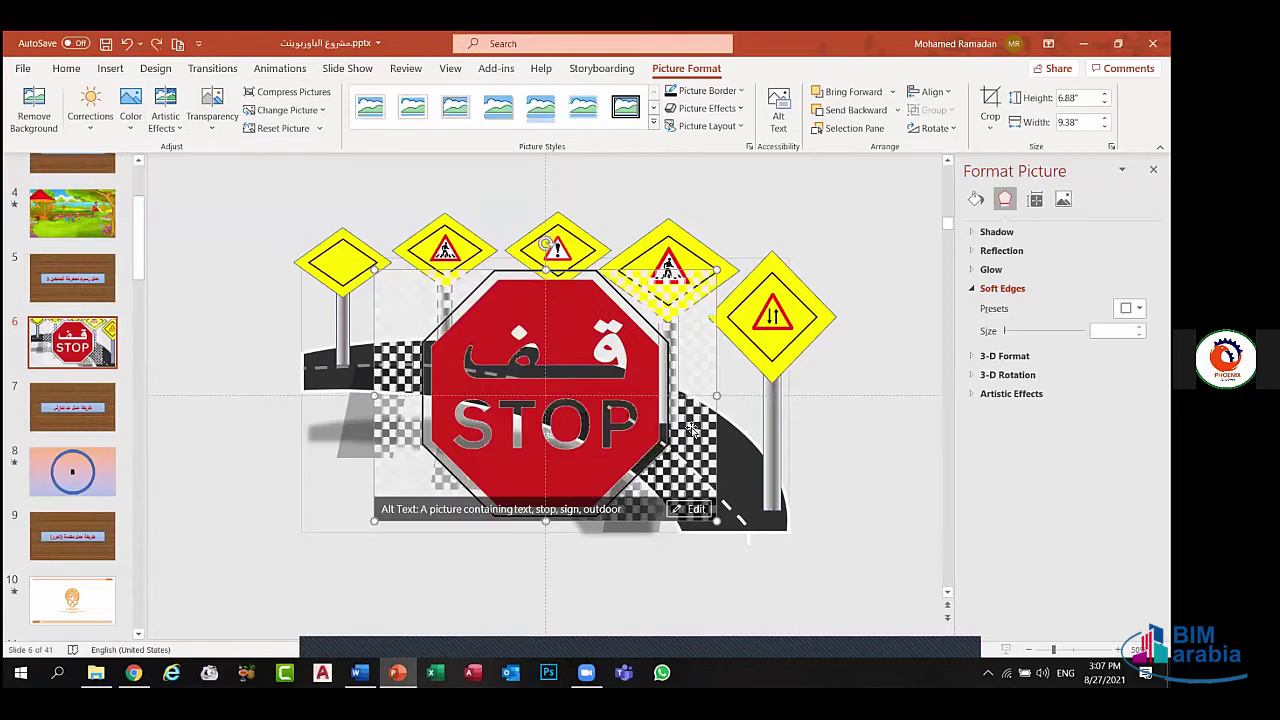
{"action": "left_click_drag", "start_coordinate": [551, 396], "coordinate": [530, 403]}
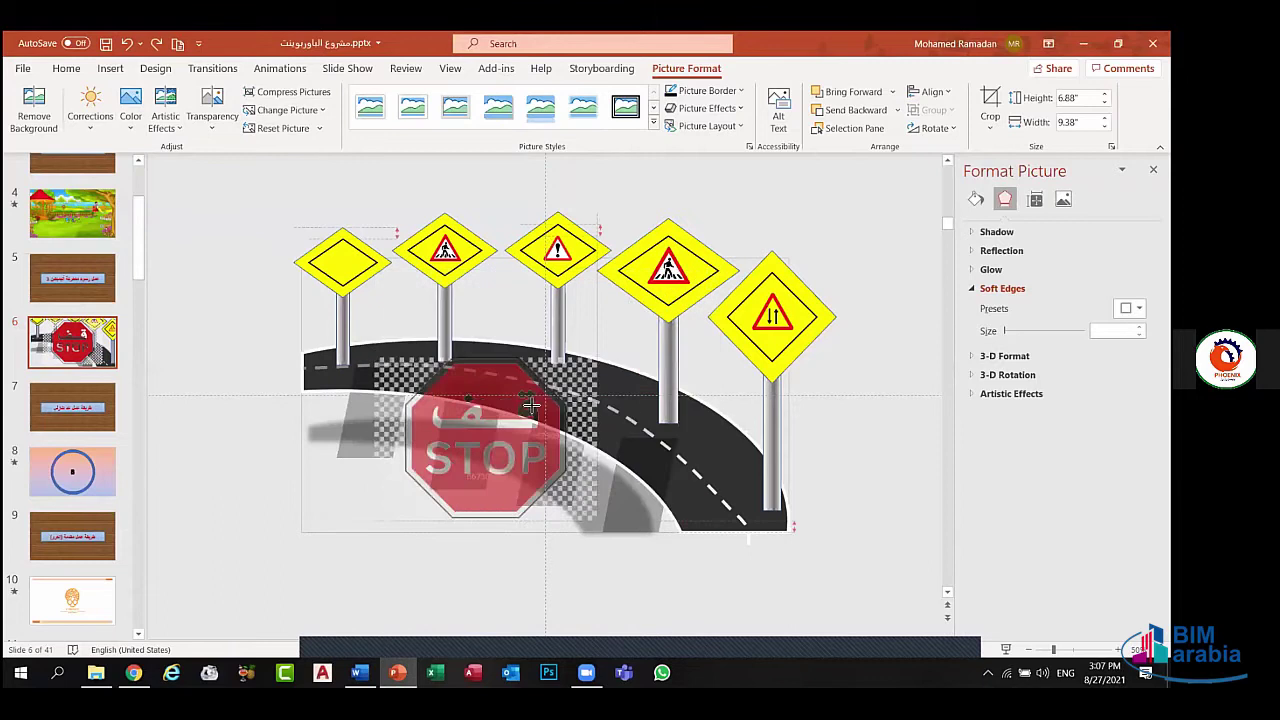
{"action": "mouse_move", "coordinate": [455, 457]}
{"action": "left_mouse_down"}
{"action": "mouse_move", "coordinate": [439, 473]}
{"action": "mouse_move", "coordinate": [249, 443]}
{"action": "left_mouse_up"}
- Delete the STOP picture from the slide and preview the Alibaba Arabic STOP sign image
{"action": "key", "text": "Delete"}
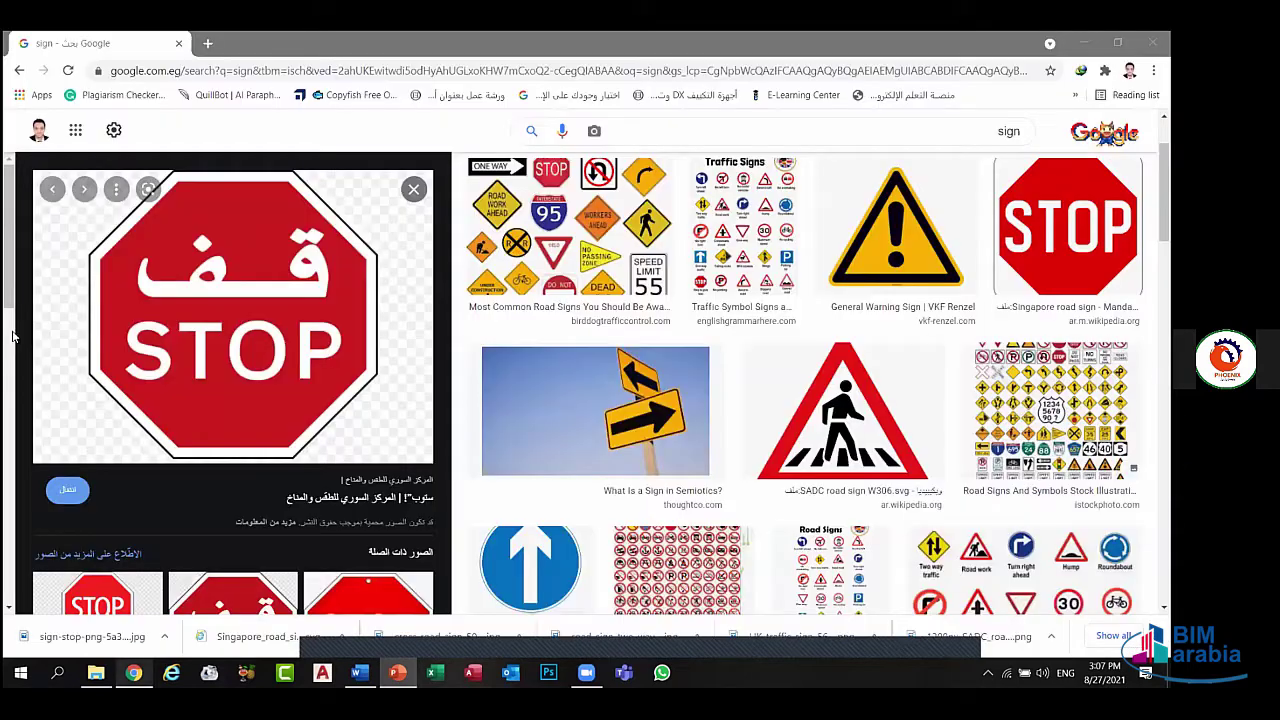
{"action": "scroll", "coordinate": [218, 358], "scroll_direction": "down", "scroll_amount": 3}
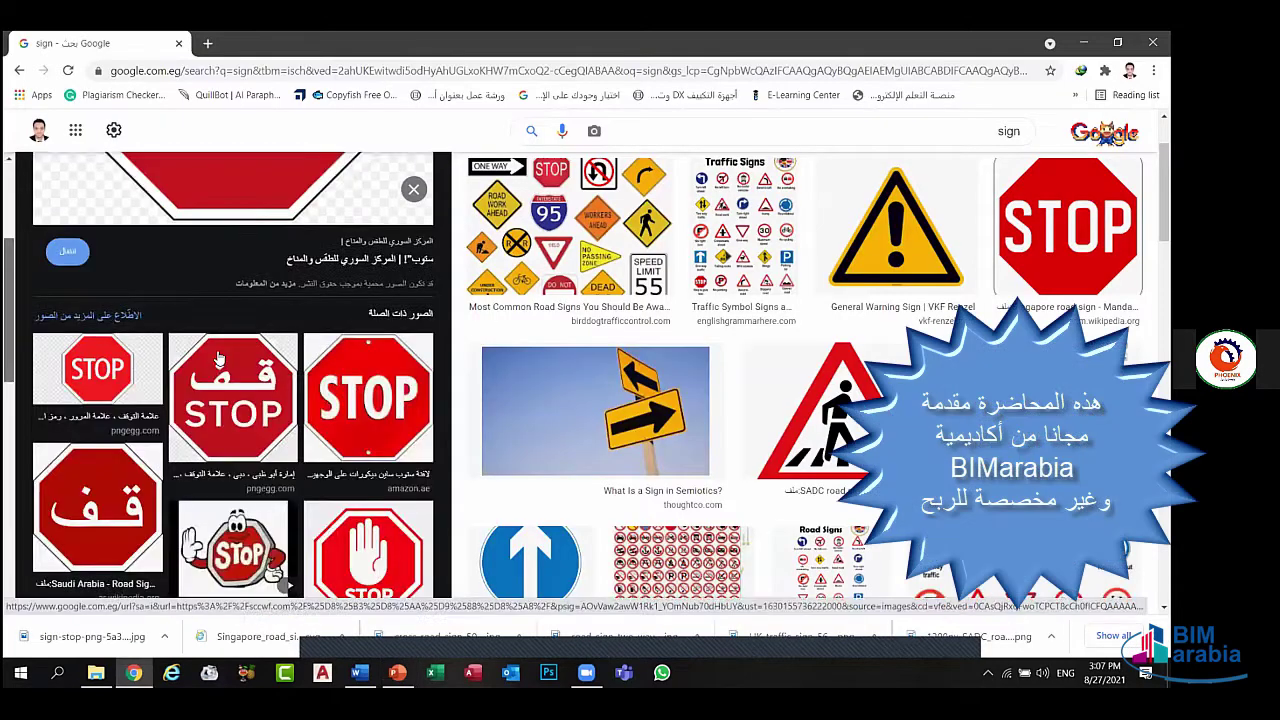
{"action": "left_click", "coordinate": [236, 357]}
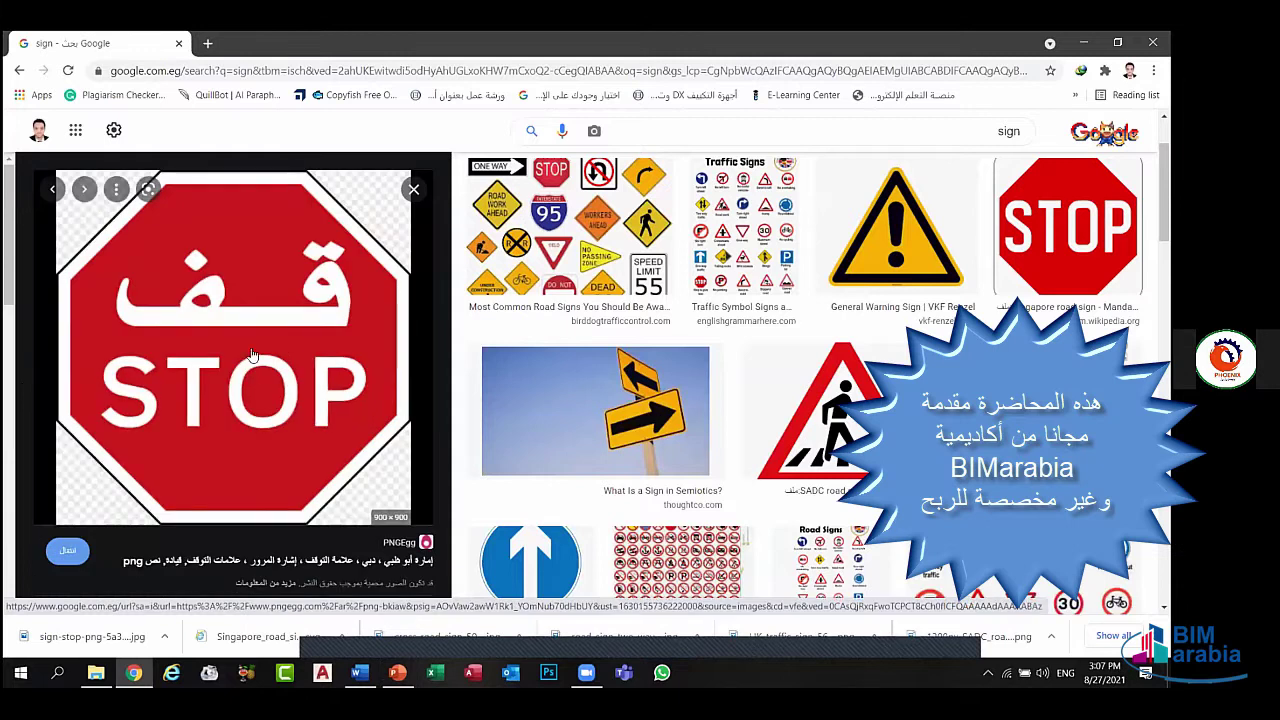
{"action": "scroll", "coordinate": [31, 414], "scroll_direction": "down", "scroll_amount": 3}
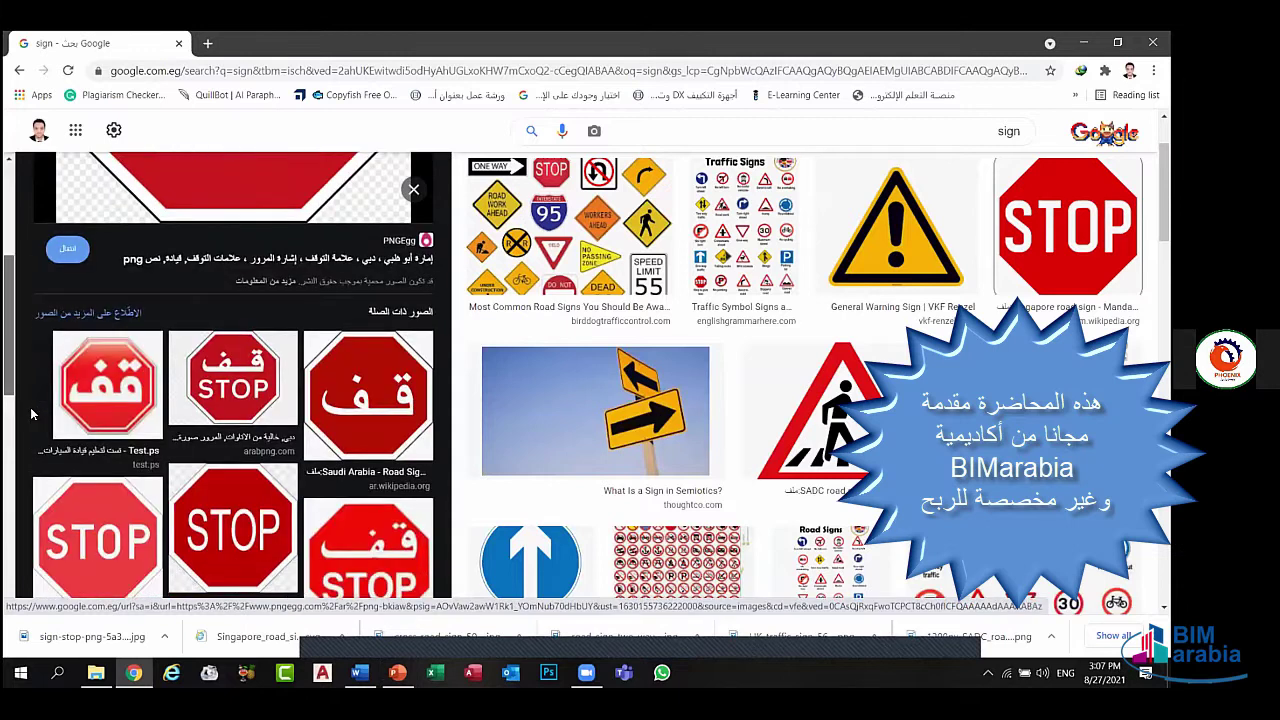
{"action": "scroll", "coordinate": [31, 414], "scroll_direction": "down", "scroll_amount": 1}
{"action": "scroll", "coordinate": [40, 440], "scroll_direction": "down", "scroll_amount": 1}
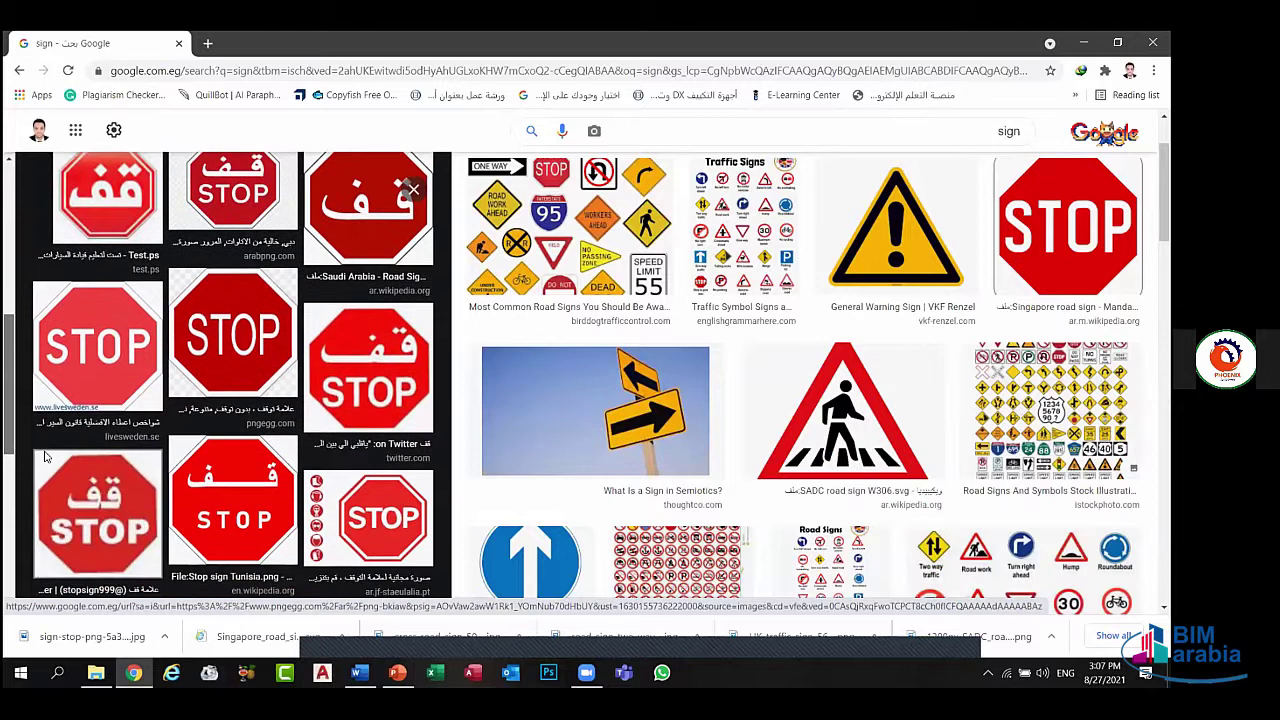
{"action": "scroll", "coordinate": [53, 487], "scroll_direction": "down", "scroll_amount": 1}
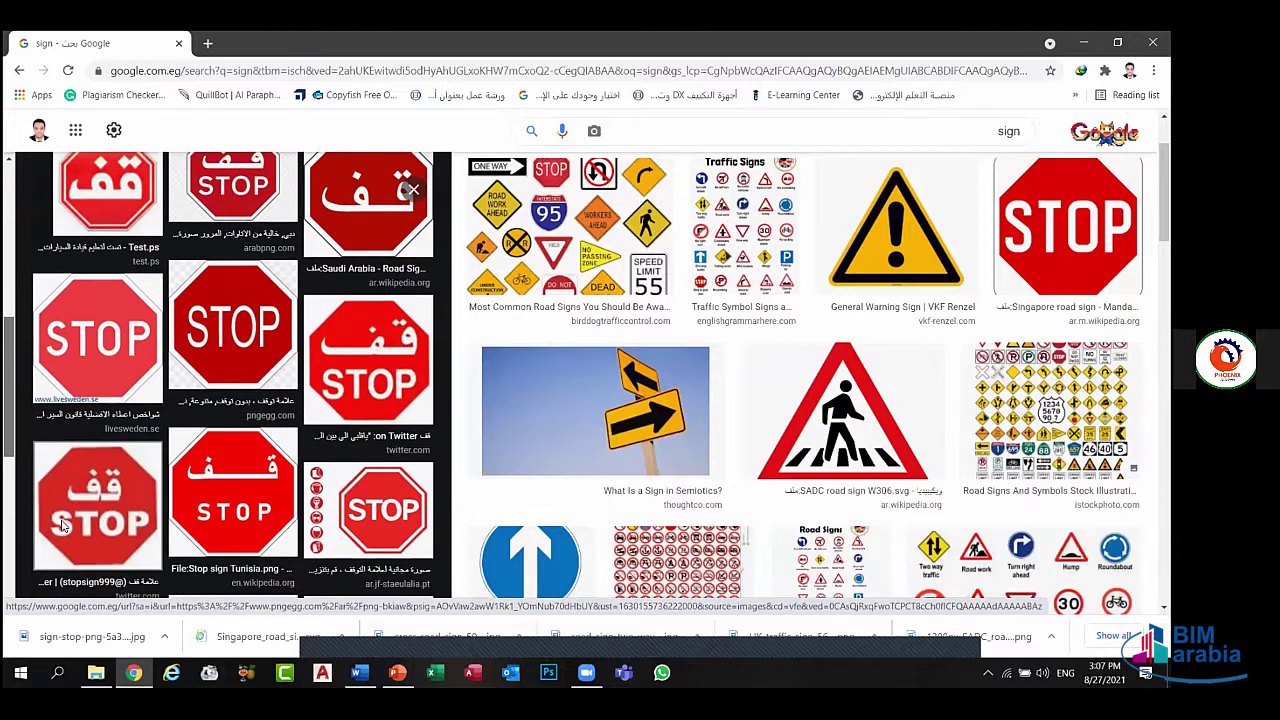
{"action": "left_click", "coordinate": [62, 525]}
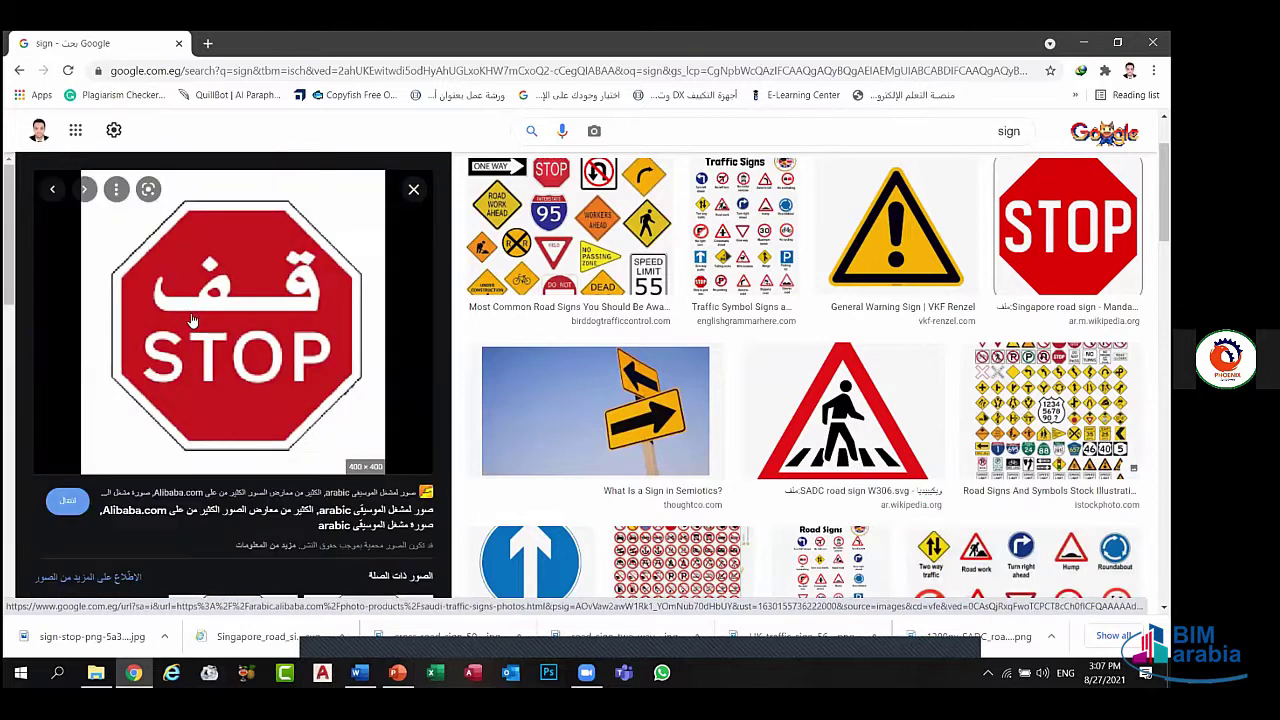
- Save the sign to the Desktop as saudi-Arabia-traffic-signs-for-safety-warning.png
{"action": "right_click", "coordinate": [193, 320]}
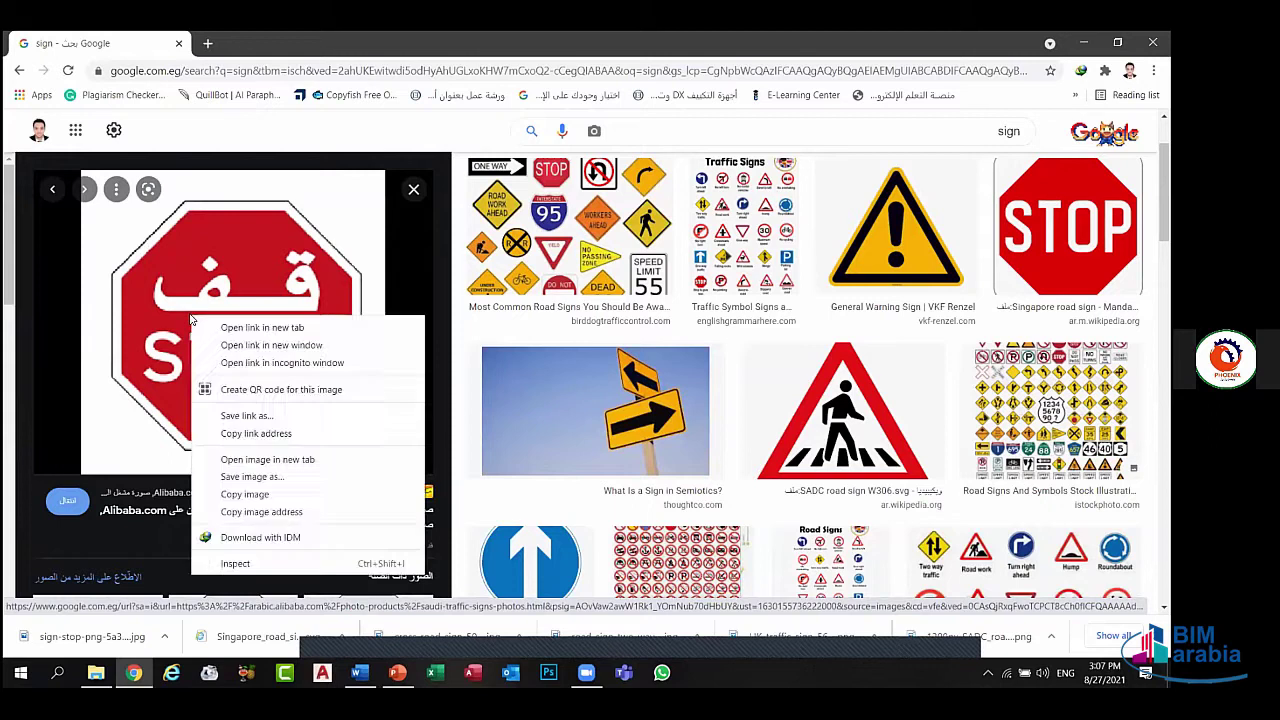
{"action": "left_click", "coordinate": [335, 478]}
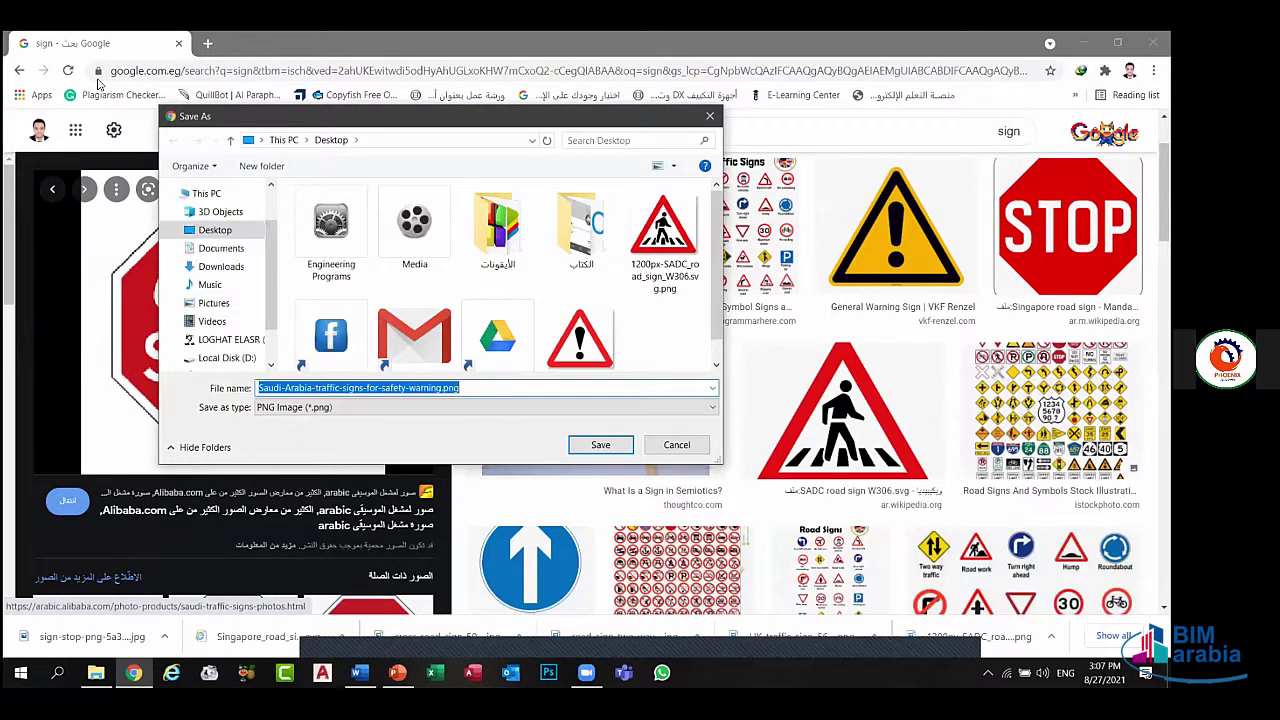
{"action": "key", "text": "Return"}
{"action": "key", "text": "alt+Tab"}
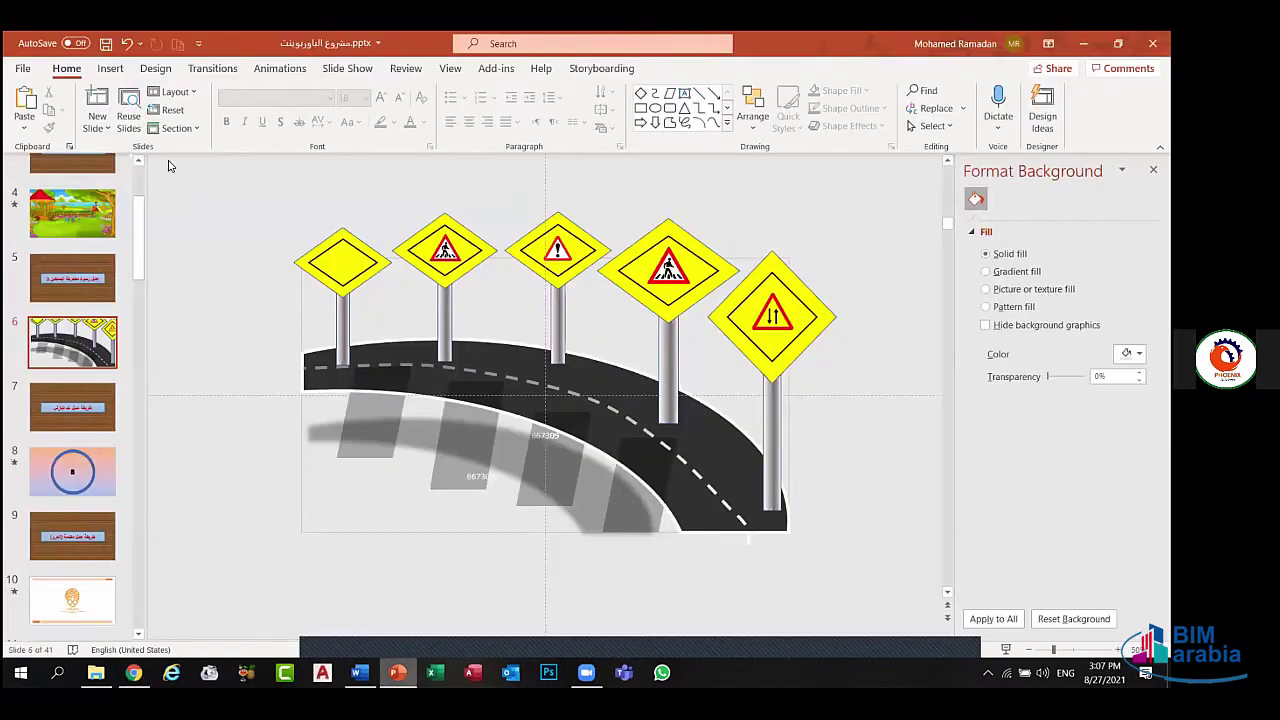
- Insert the Saudi Arabia STOP sign PNG from this computer onto slide 6
{"action": "left_click", "coordinate": [110, 68]}
{"action": "left_click", "coordinate": [145, 105]}
{"action": "left_click", "coordinate": [178, 171]}
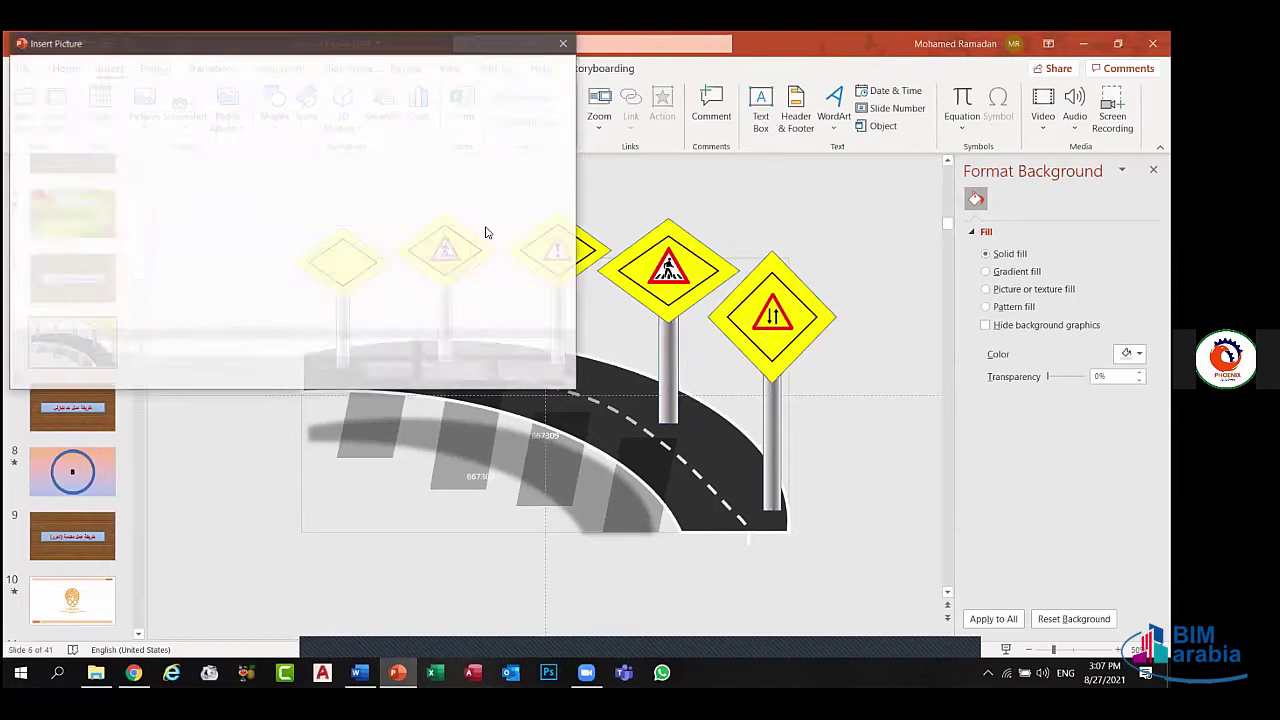
{"action": "scroll", "coordinate": [440, 250], "scroll_direction": "down", "scroll_amount": 2}
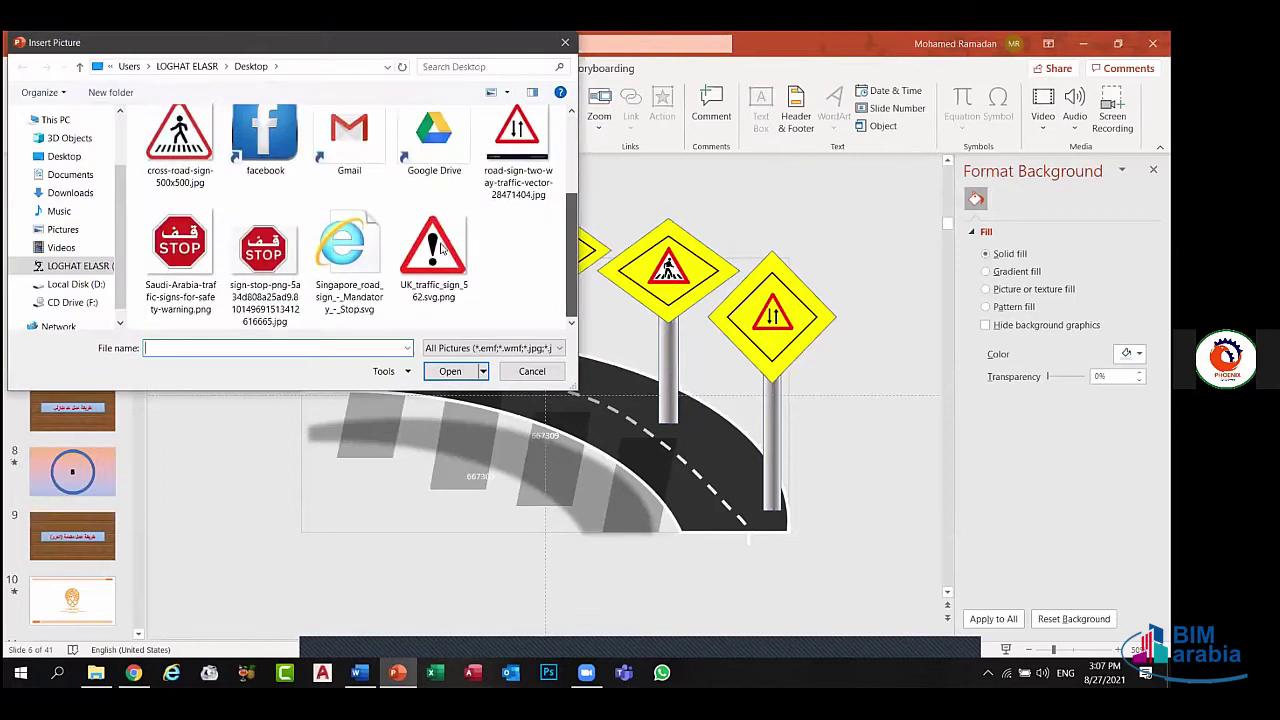
{"action": "left_click", "coordinate": [180, 245]}
{"action": "left_click", "coordinate": [449, 372]}
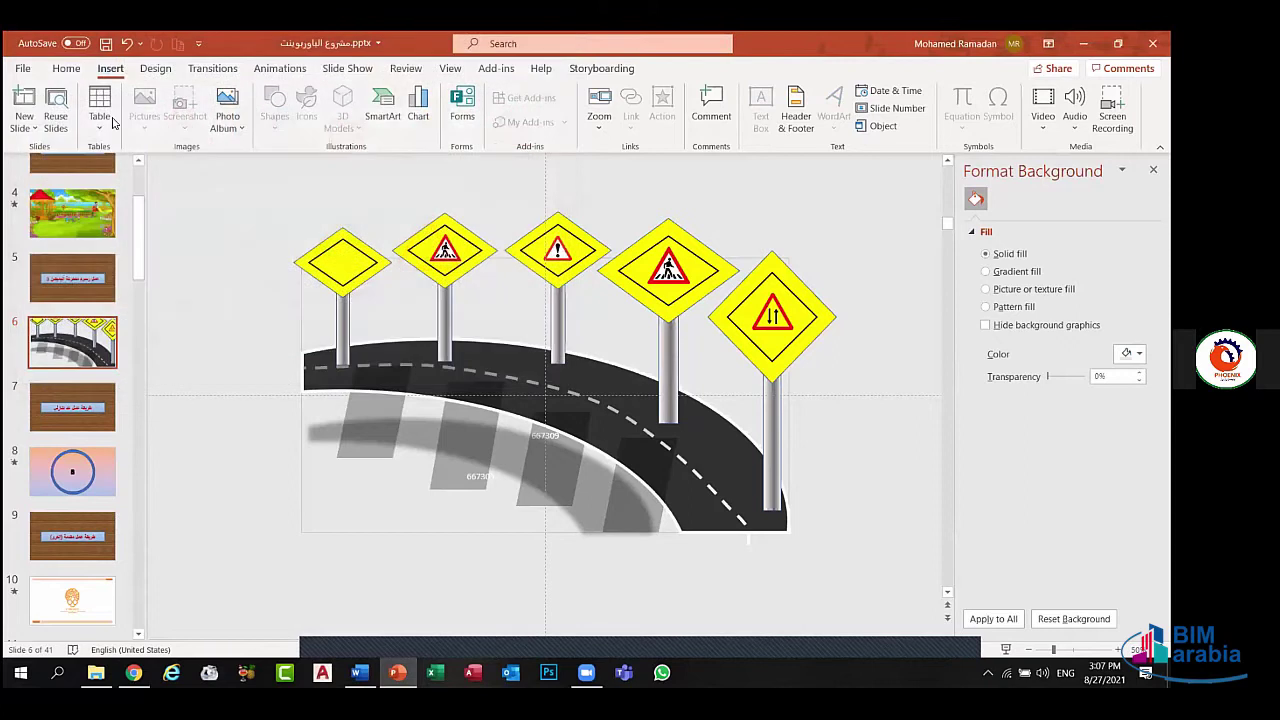
- Make the STOP sign's white background transparent and shrink it onto the first yellow board
{"action": "left_click", "coordinate": [130, 112]}
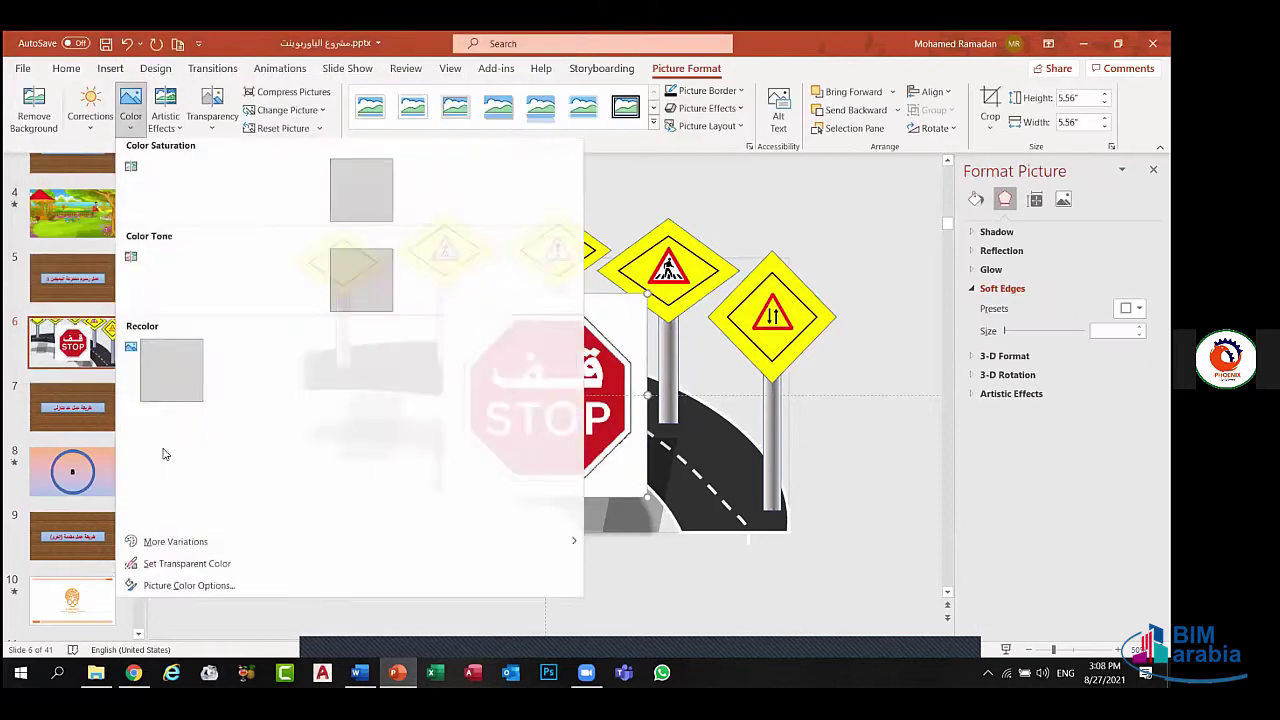
{"action": "left_click", "coordinate": [170, 567]}
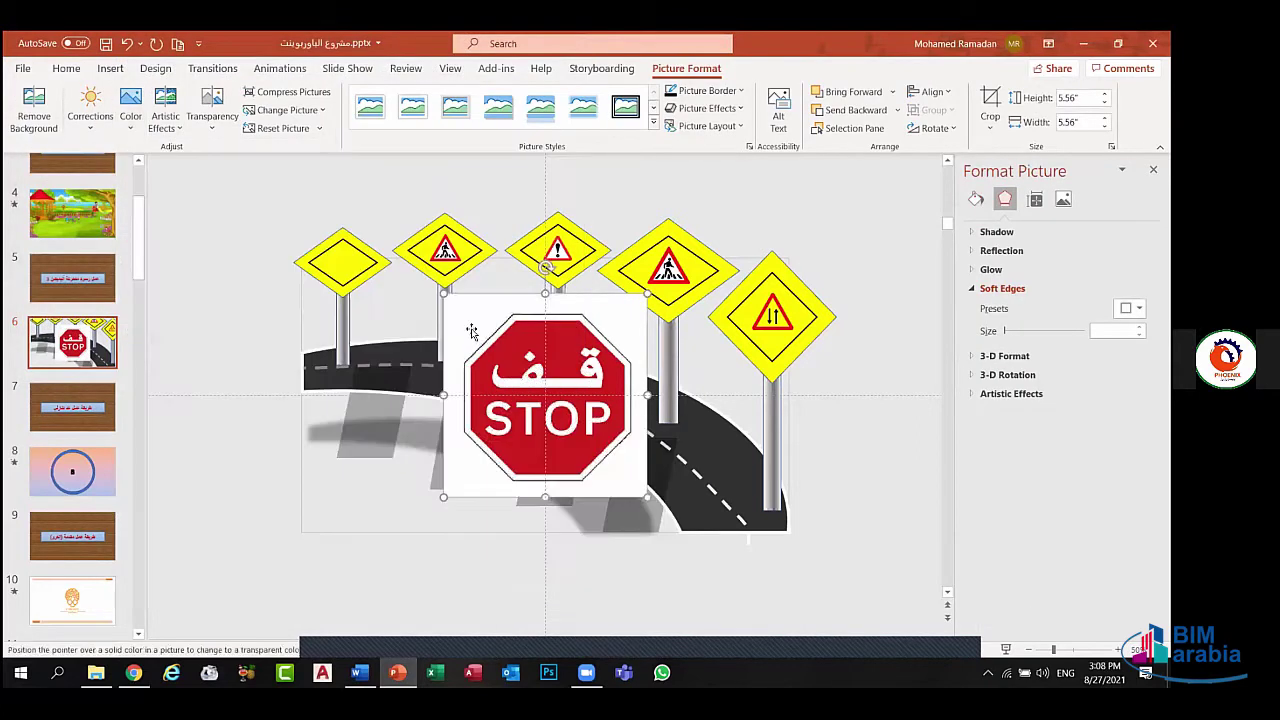
{"action": "left_click", "coordinate": [471, 331]}
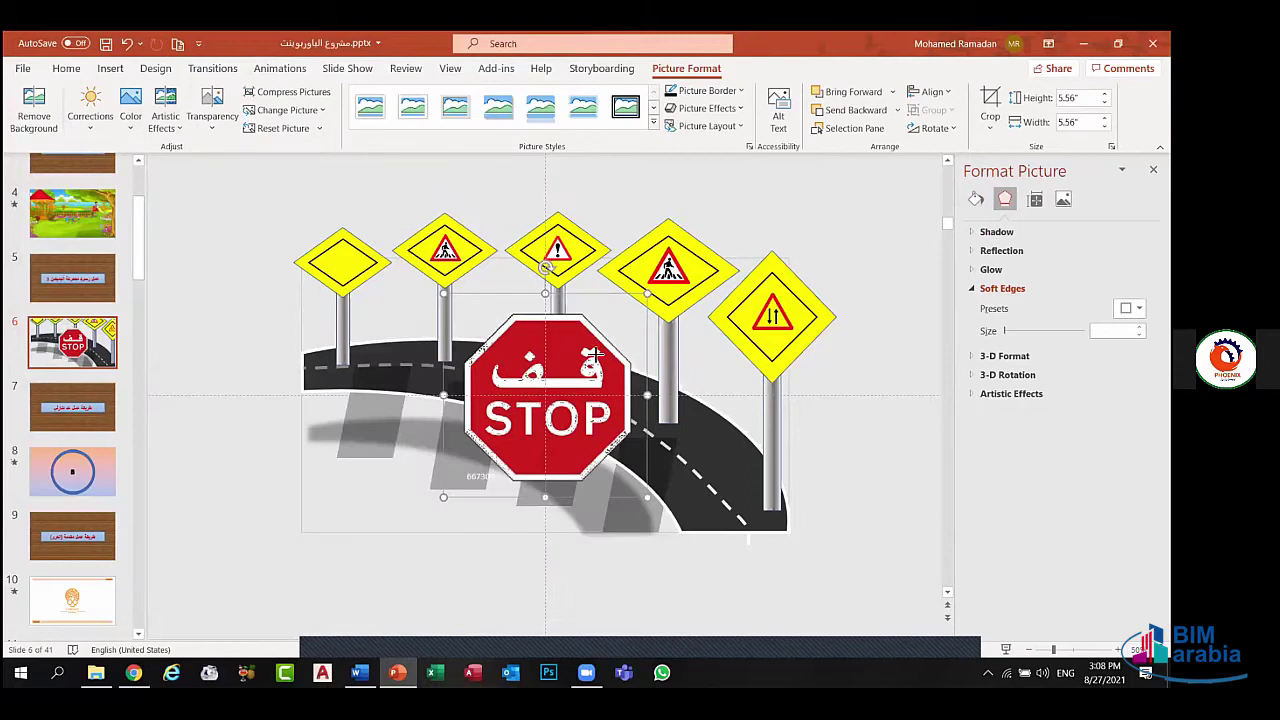
{"action": "mouse_move", "coordinate": [594, 354]}
{"action": "left_mouse_down"}
{"action": "mouse_move", "coordinate": [481, 477]}
{"action": "mouse_move", "coordinate": [343, 270]}
{"action": "mouse_move", "coordinate": [353, 250]}
{"action": "left_mouse_up"}
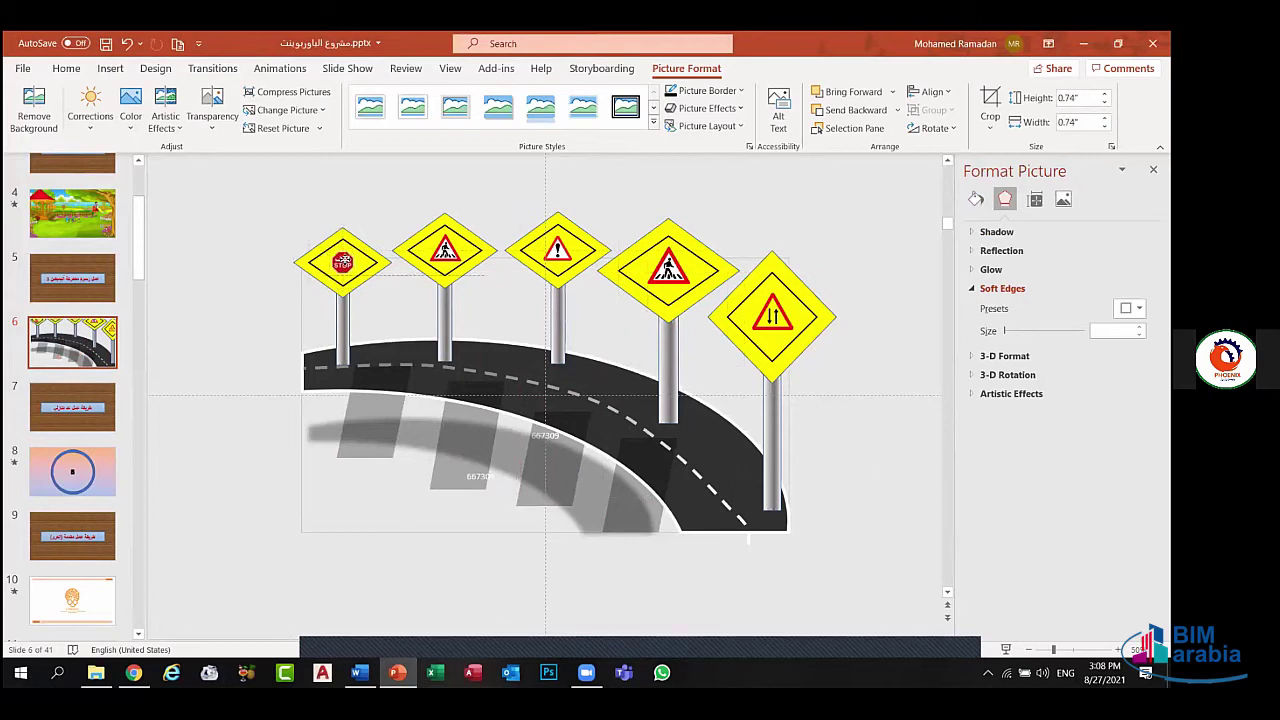
{"action": "left_click", "coordinate": [808, 250]}
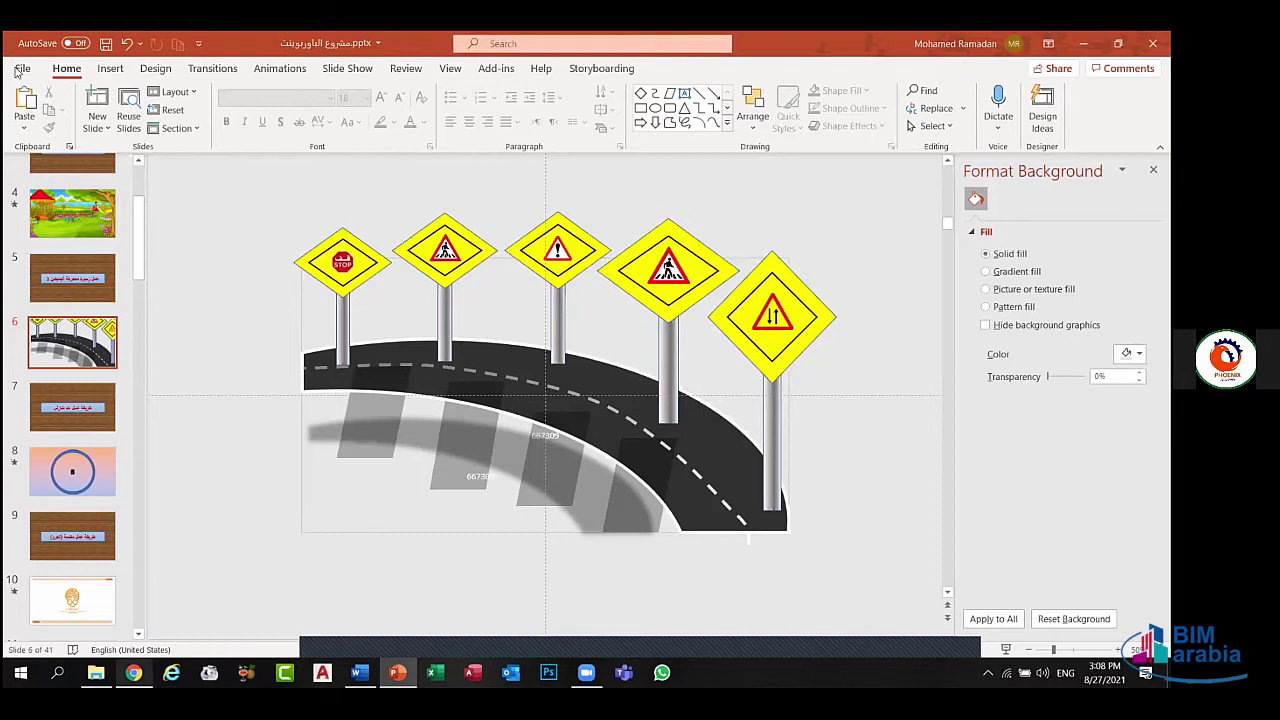
{"action": "key", "text": "alt+Tab"}
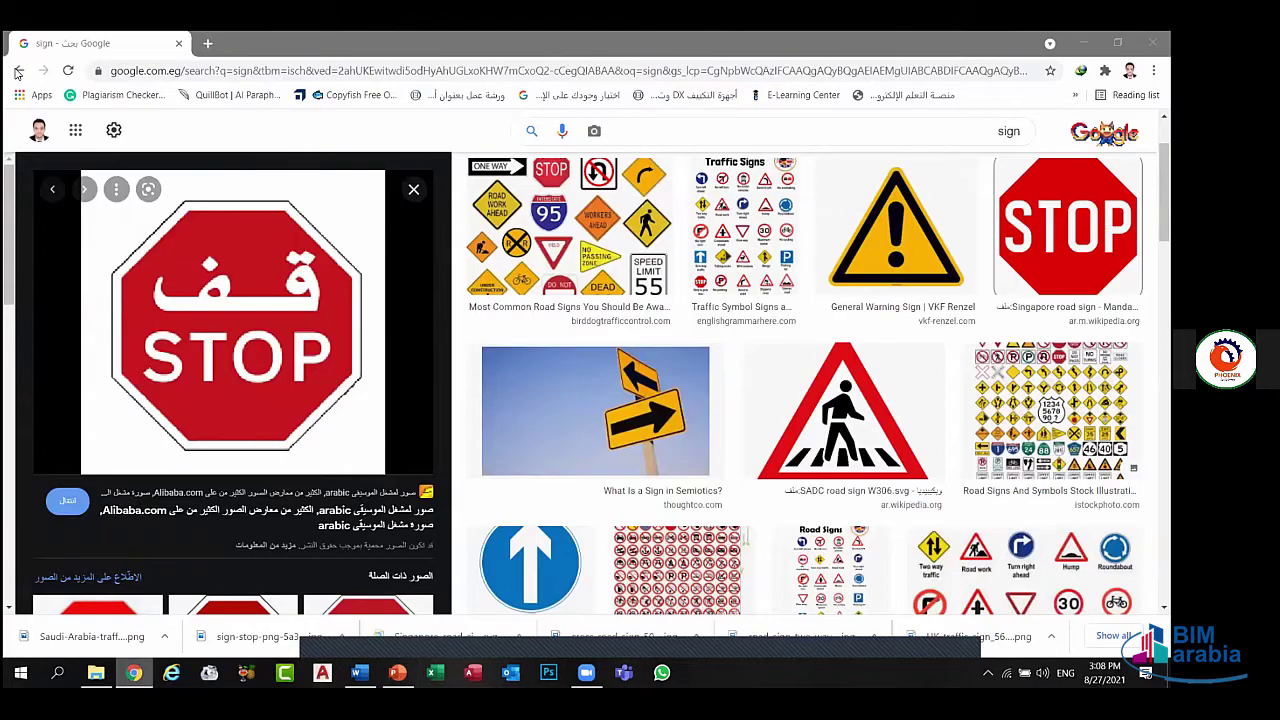
- Go back through the viewed sign results and run an image search for giphy
{"action": "left_click", "coordinate": [17, 72]}
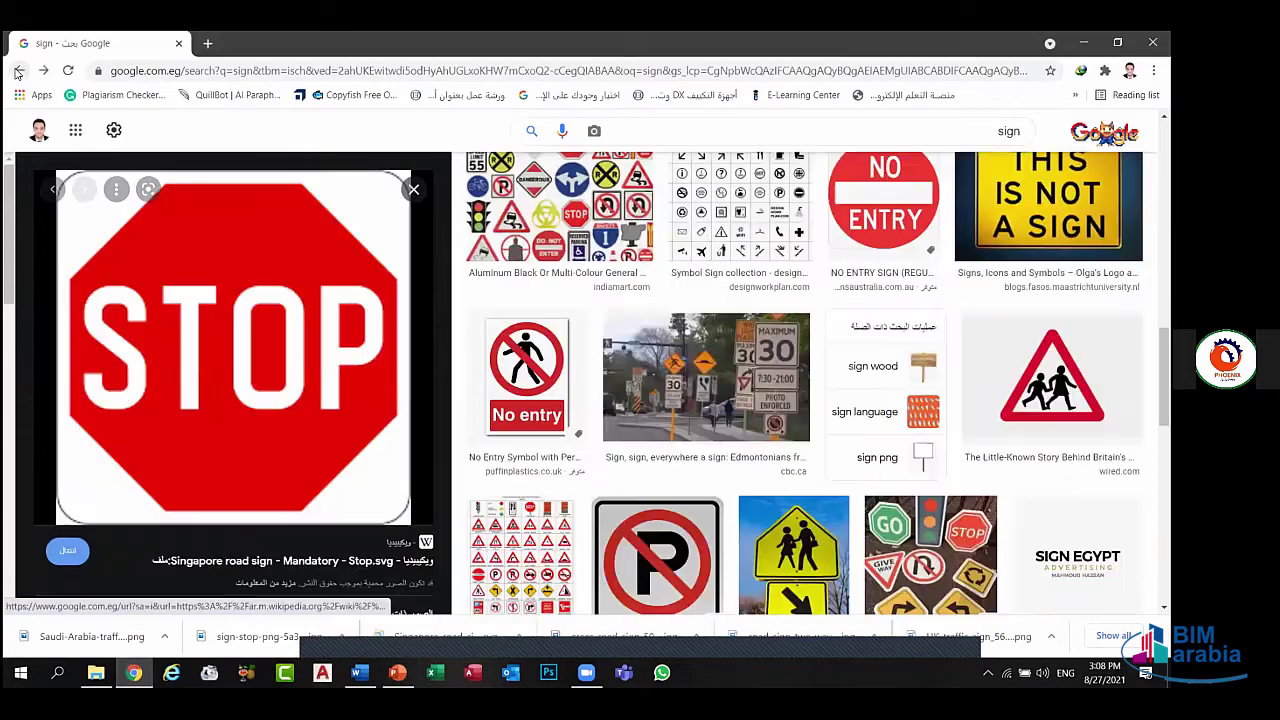
{"action": "left_click", "coordinate": [17, 72]}
{"action": "left_click", "coordinate": [17, 72]}
{"action": "left_click", "coordinate": [17, 72]}
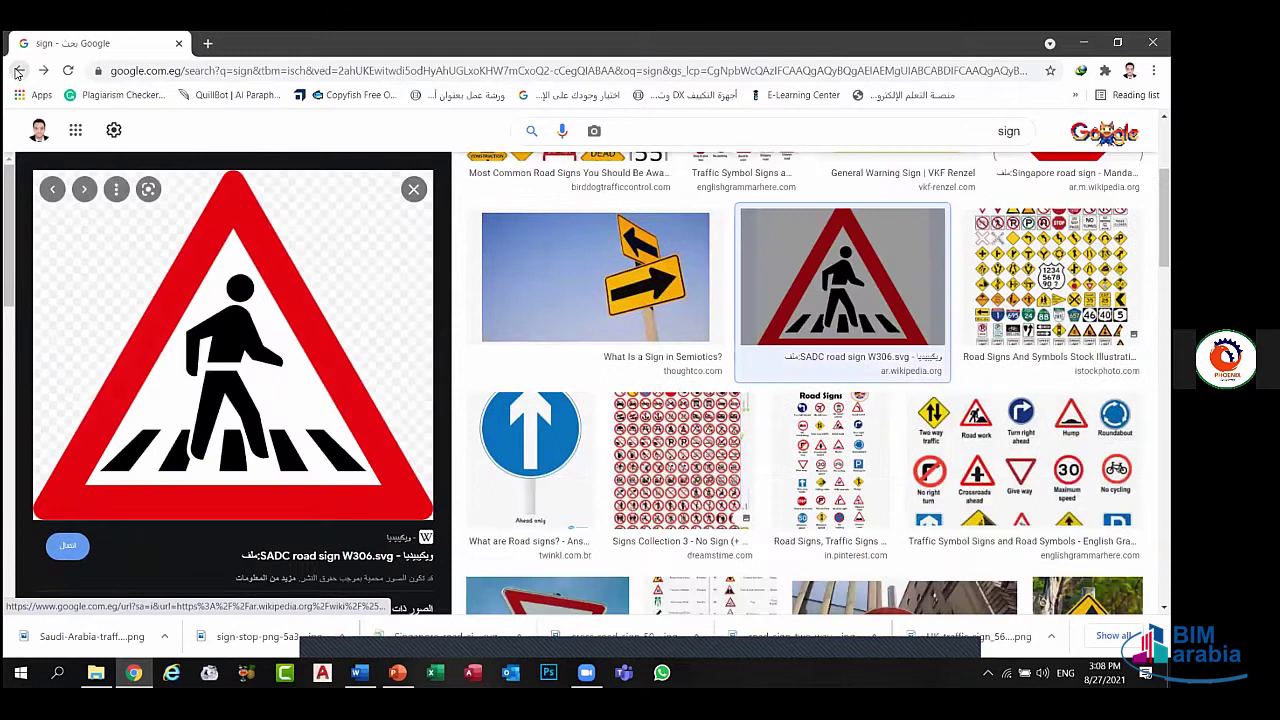
{"action": "left_click", "coordinate": [17, 72]}
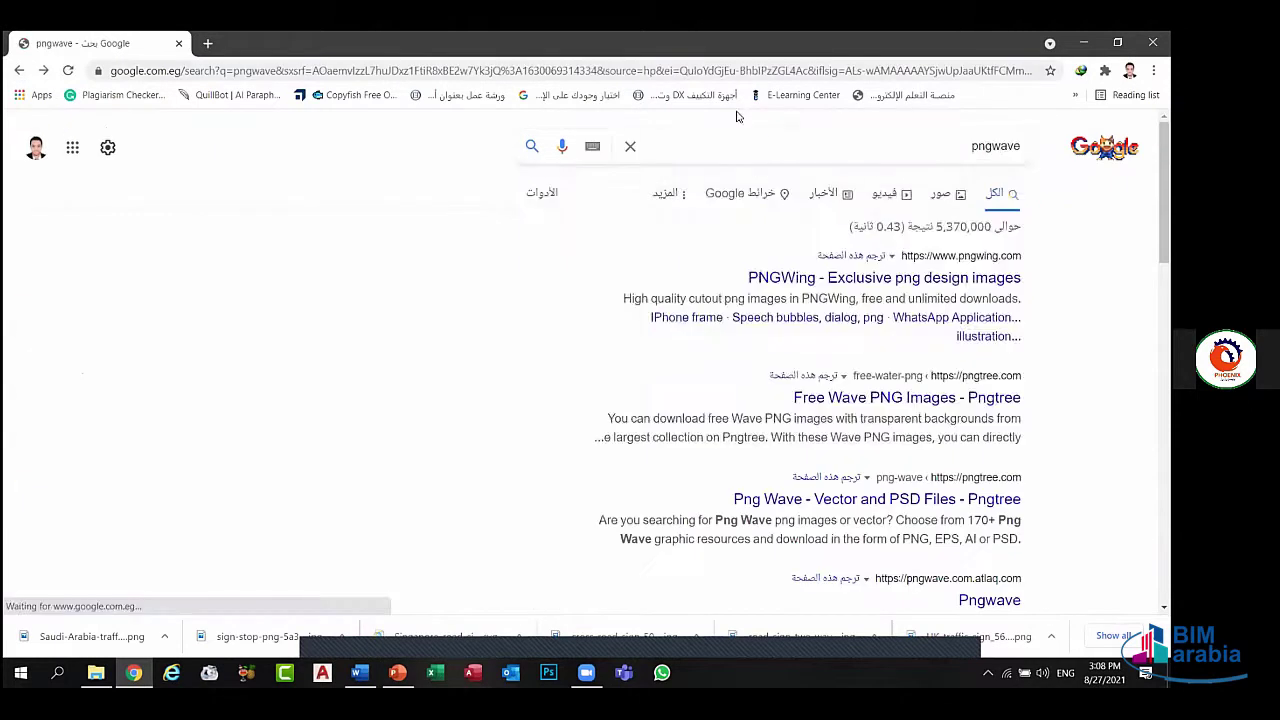
{"action": "left_click", "coordinate": [783, 136]}
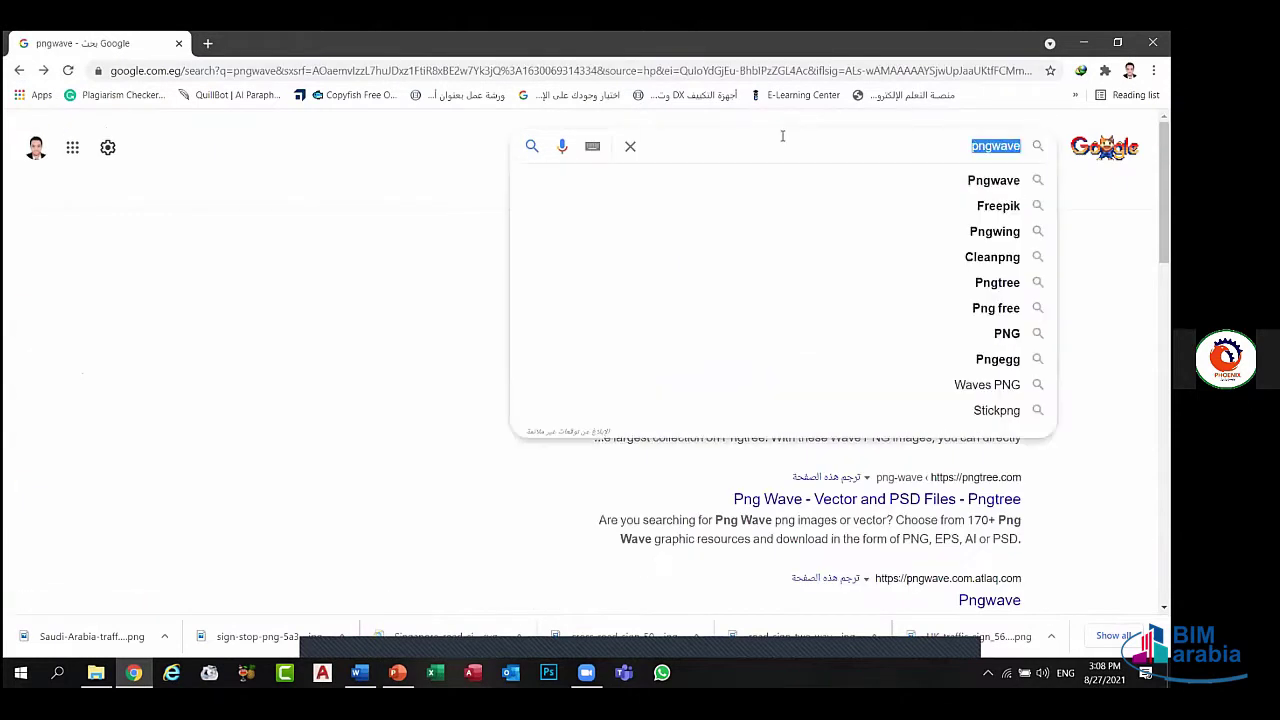
{"action": "type", "text": "gip"}
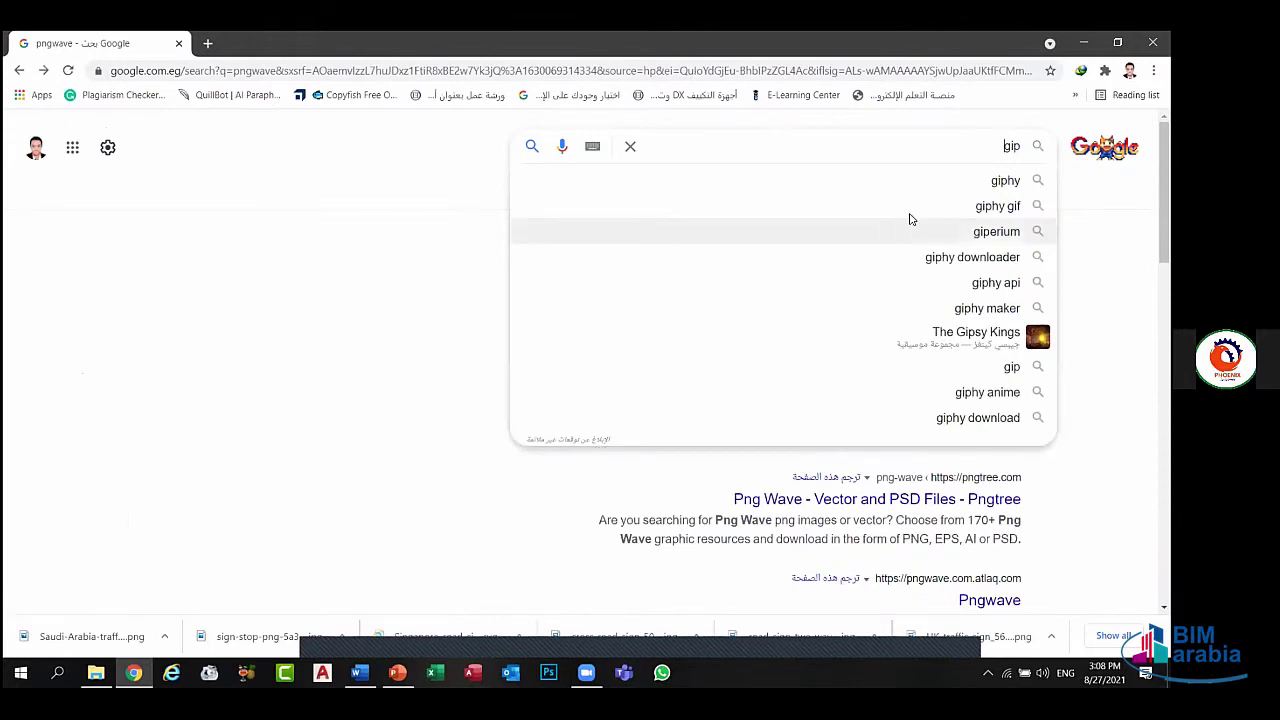
{"action": "left_click", "coordinate": [840, 181]}
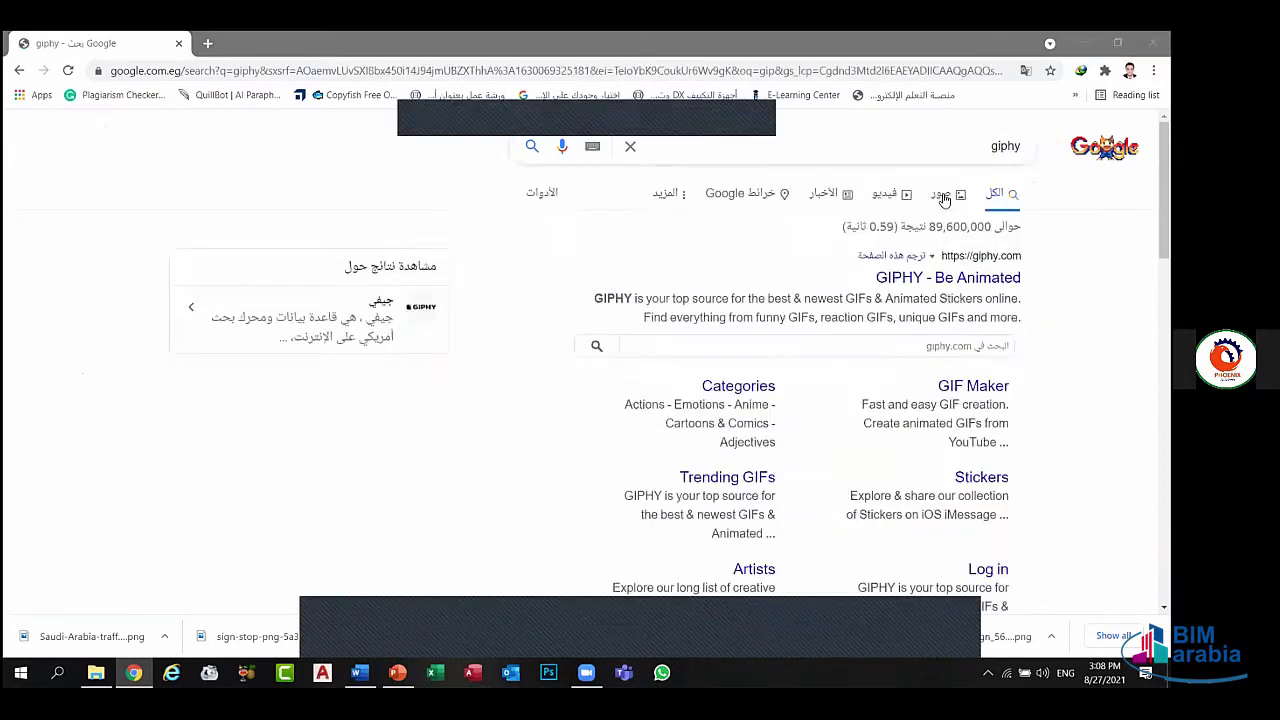
{"action": "left_click", "coordinate": [955, 184]}
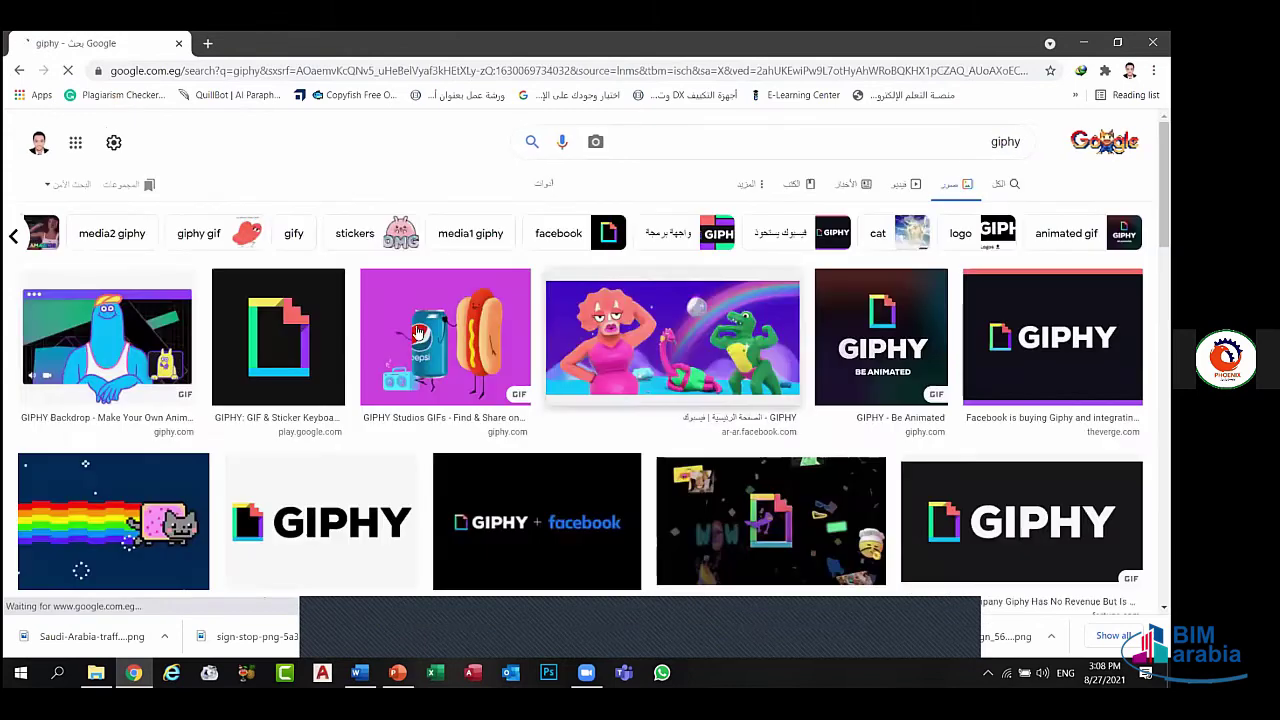
- Replace the query with sea and run the image search
{"action": "left_click", "coordinate": [884, 132]}
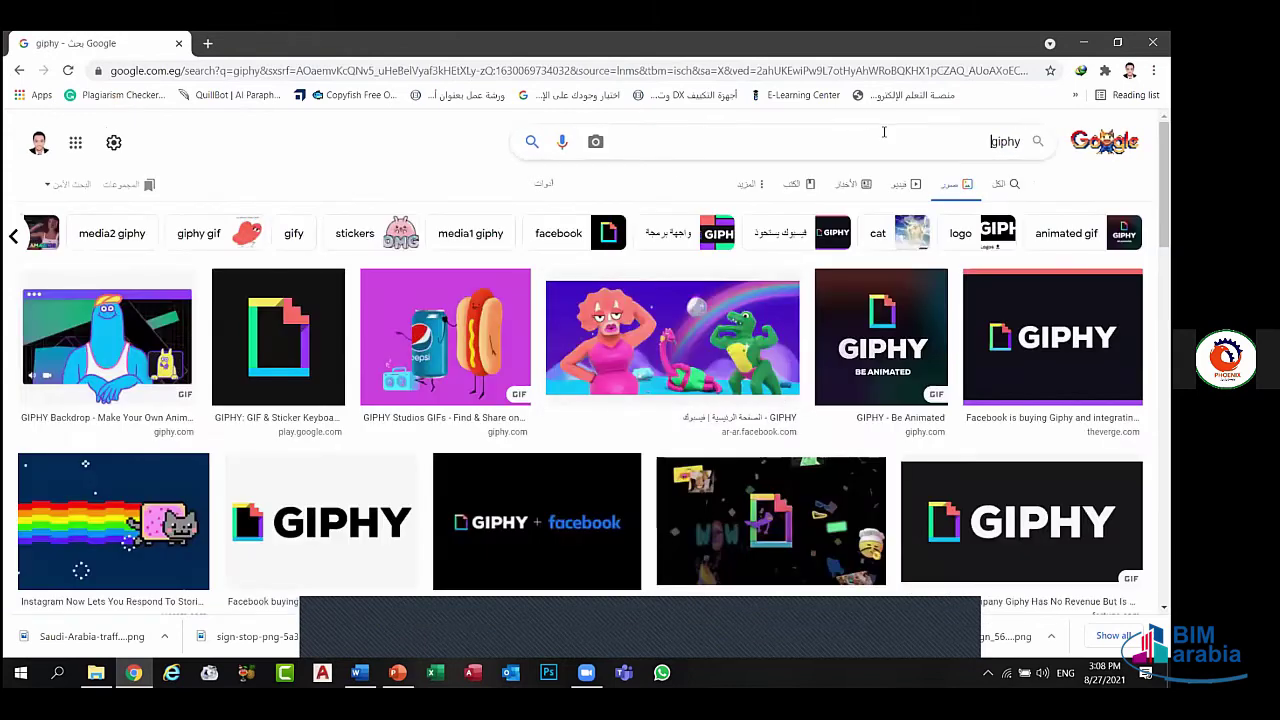
{"action": "type", "text": "sea"}
{"action": "key", "text": "Return"}
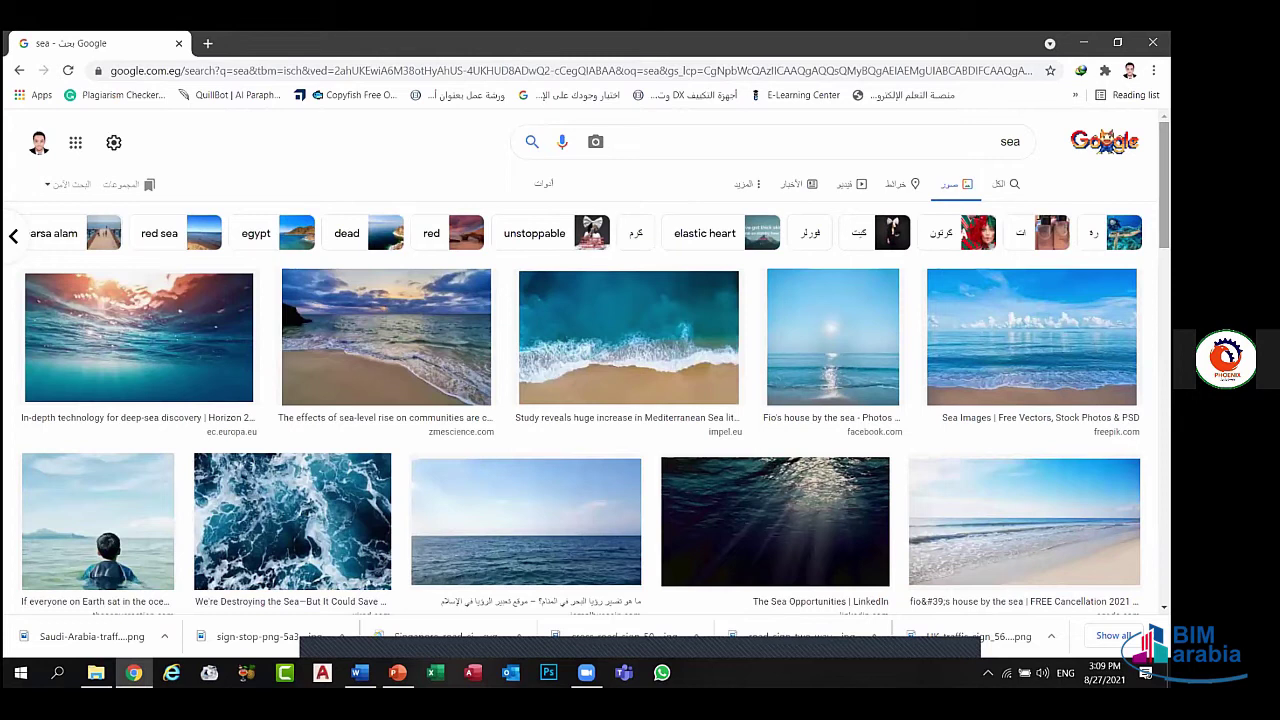
- Preview turquoise and Caribbean sea images in the results
{"action": "scroll", "coordinate": [590, 400], "scroll_direction": "down", "scroll_amount": 1}
{"action": "scroll", "coordinate": [590, 400], "scroll_direction": "down", "scroll_amount": 2}
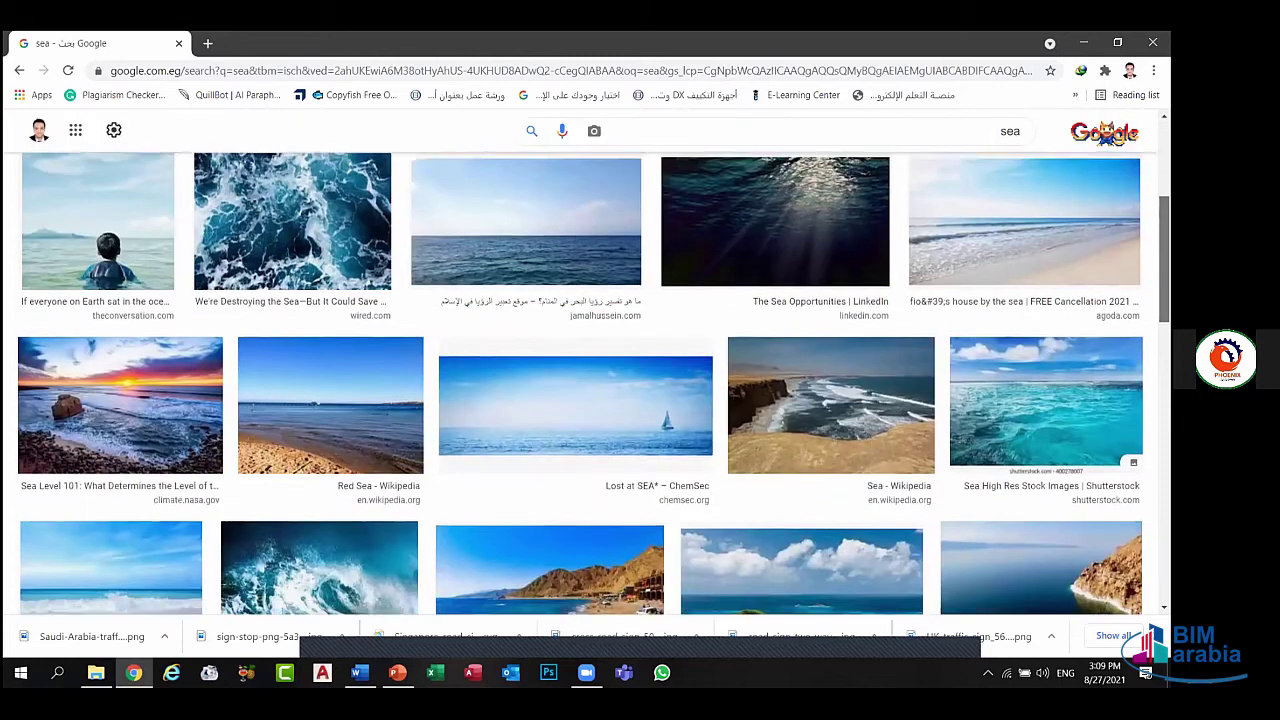
{"action": "scroll", "coordinate": [668, 393], "scroll_direction": "down", "scroll_amount": 1}
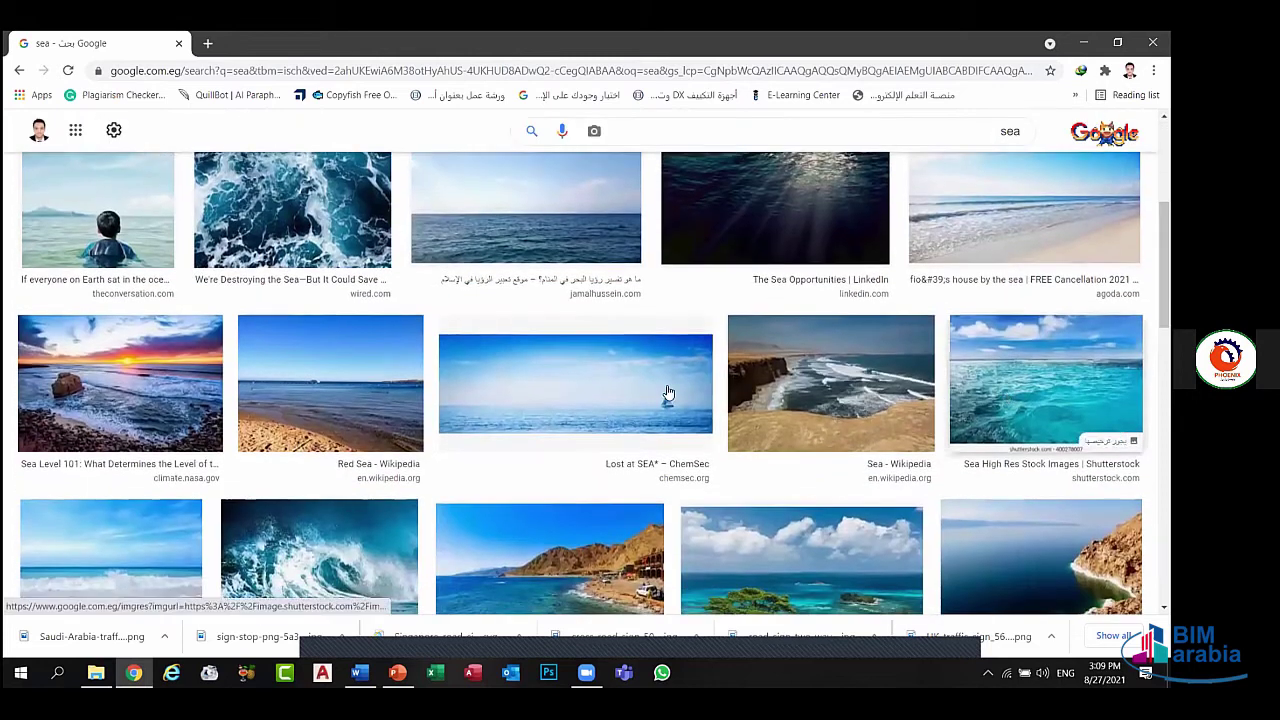
{"action": "left_click", "coordinate": [1046, 380]}
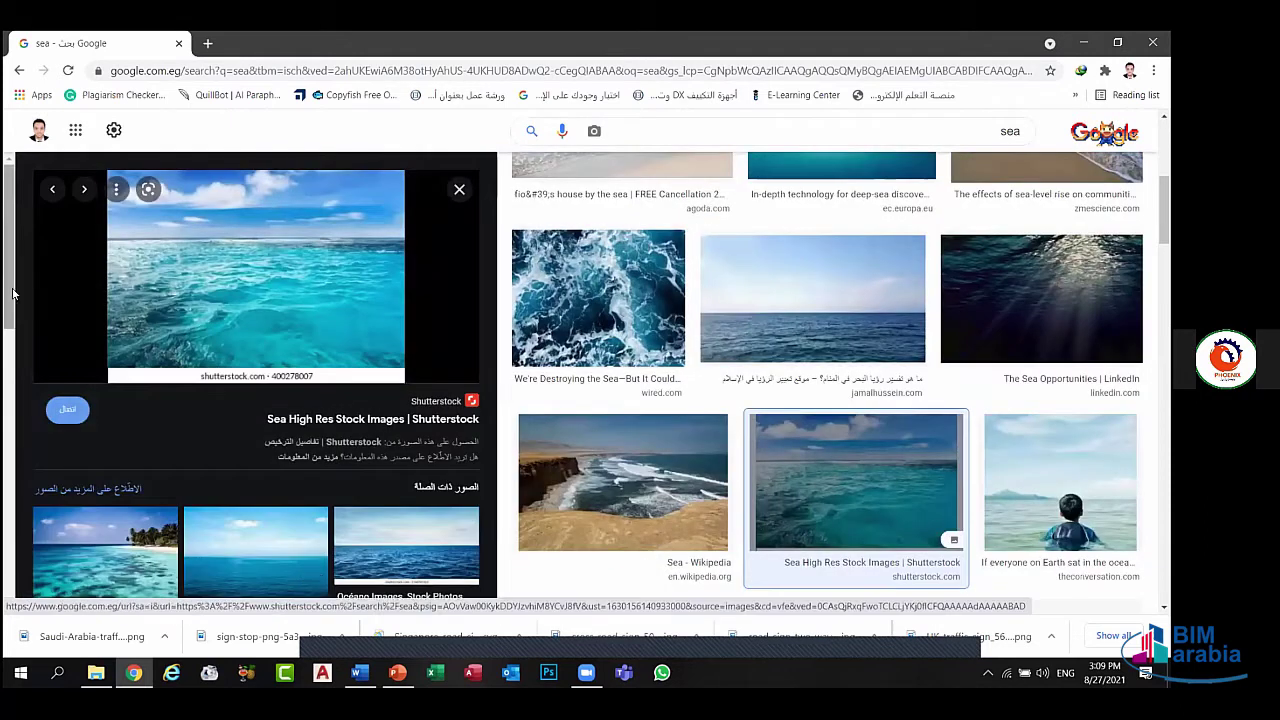
{"action": "left_click_drag", "start_coordinate": [5, 257], "coordinate": [16, 313]}
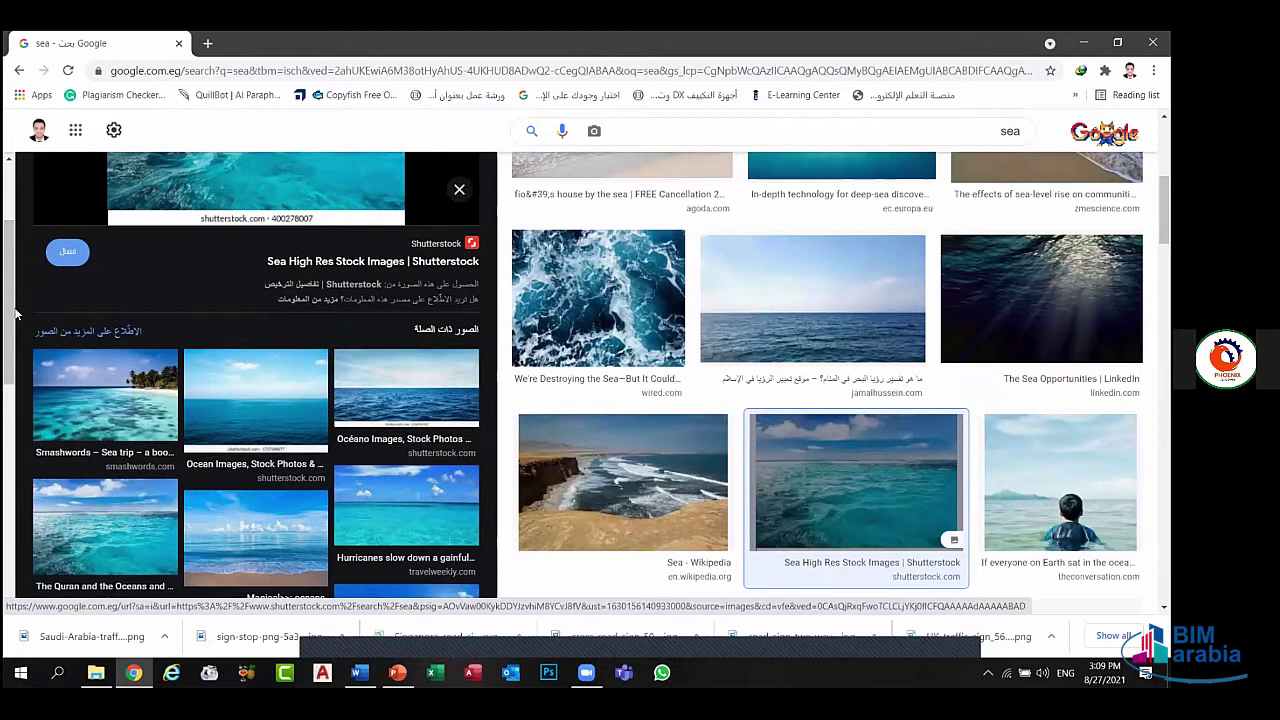
{"action": "left_click", "coordinate": [390, 511]}
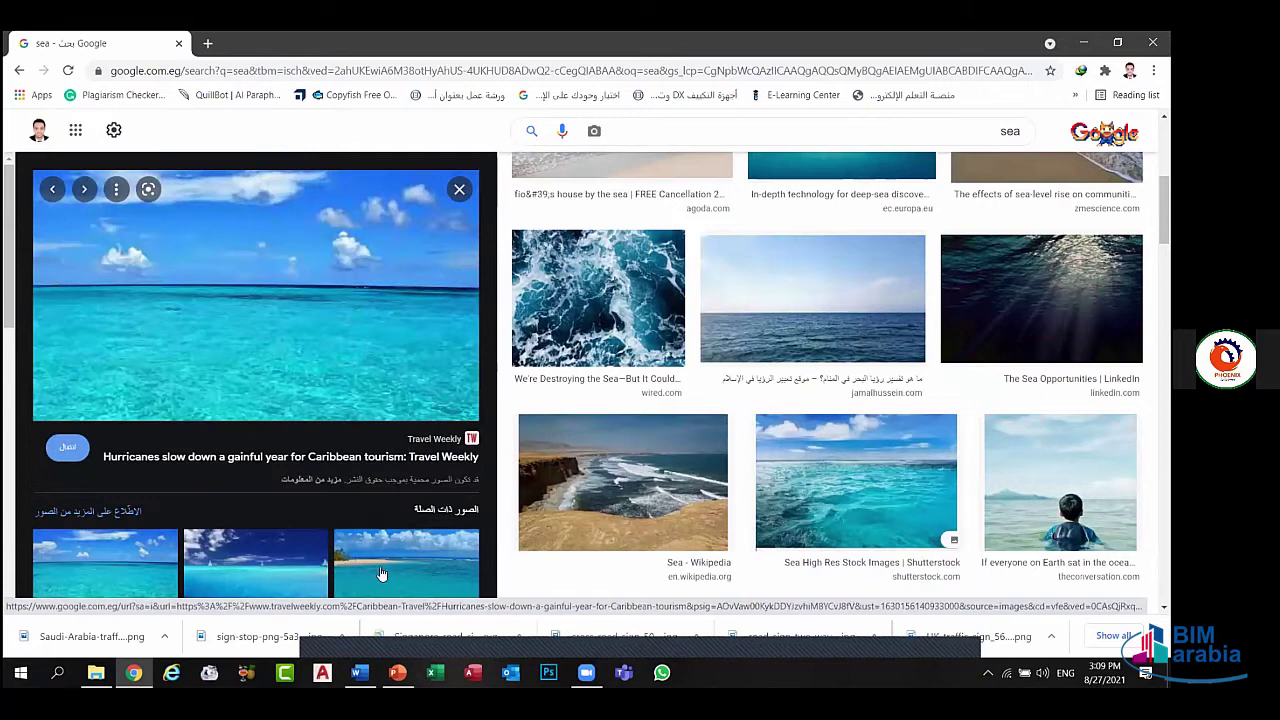
{"action": "left_click_drag", "start_coordinate": [5, 275], "coordinate": [22, 391]}
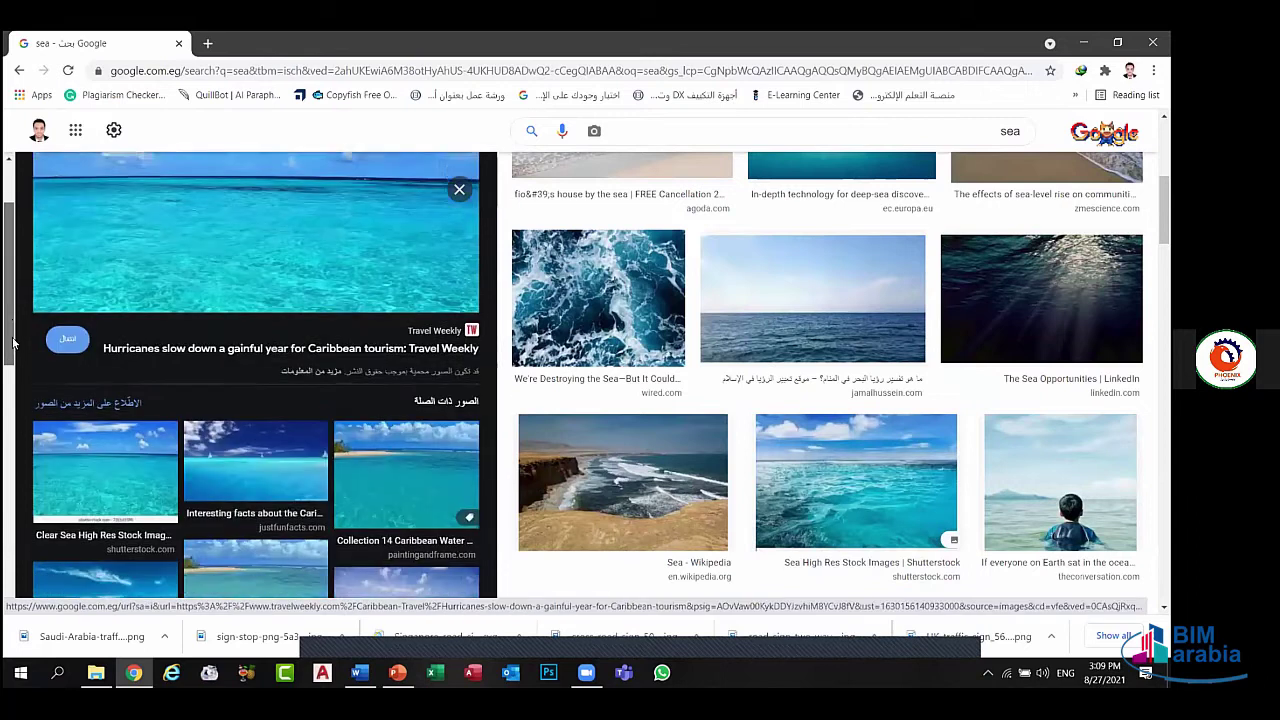
{"action": "scroll", "coordinate": [22, 391], "scroll_direction": "down", "scroll_amount": 1}
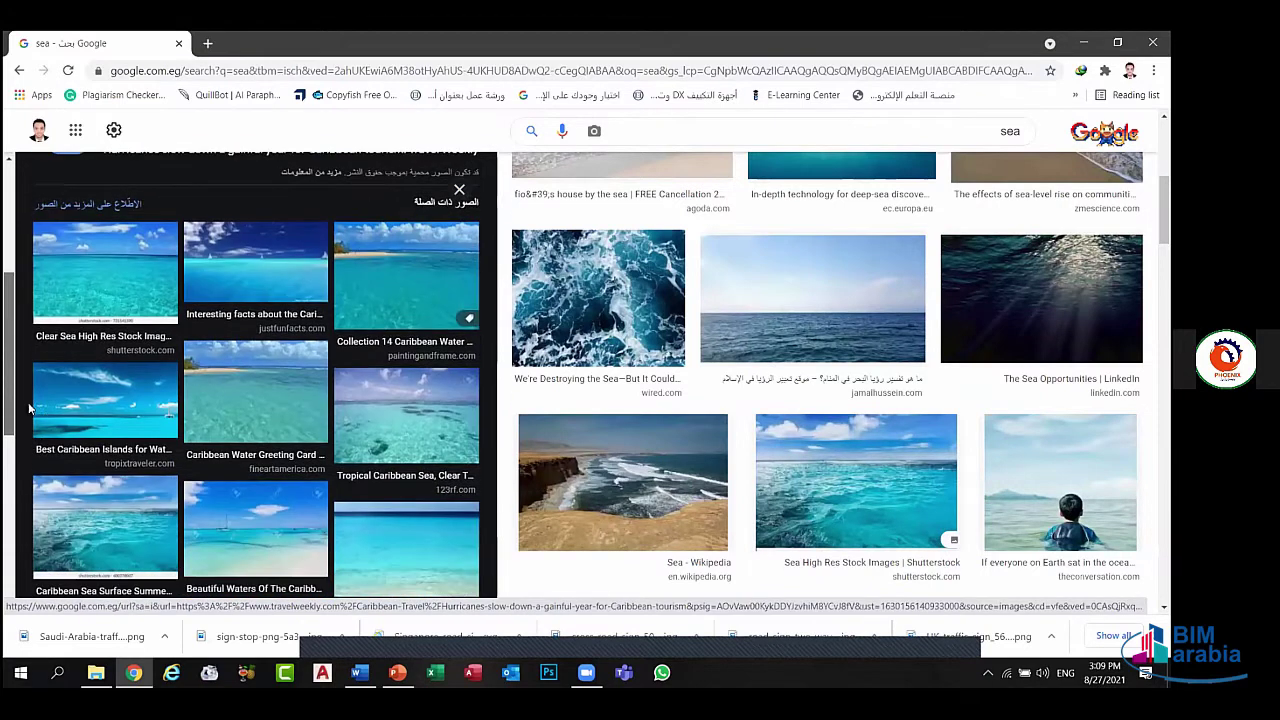
{"action": "scroll", "coordinate": [41, 444], "scroll_direction": "down", "scroll_amount": 2}
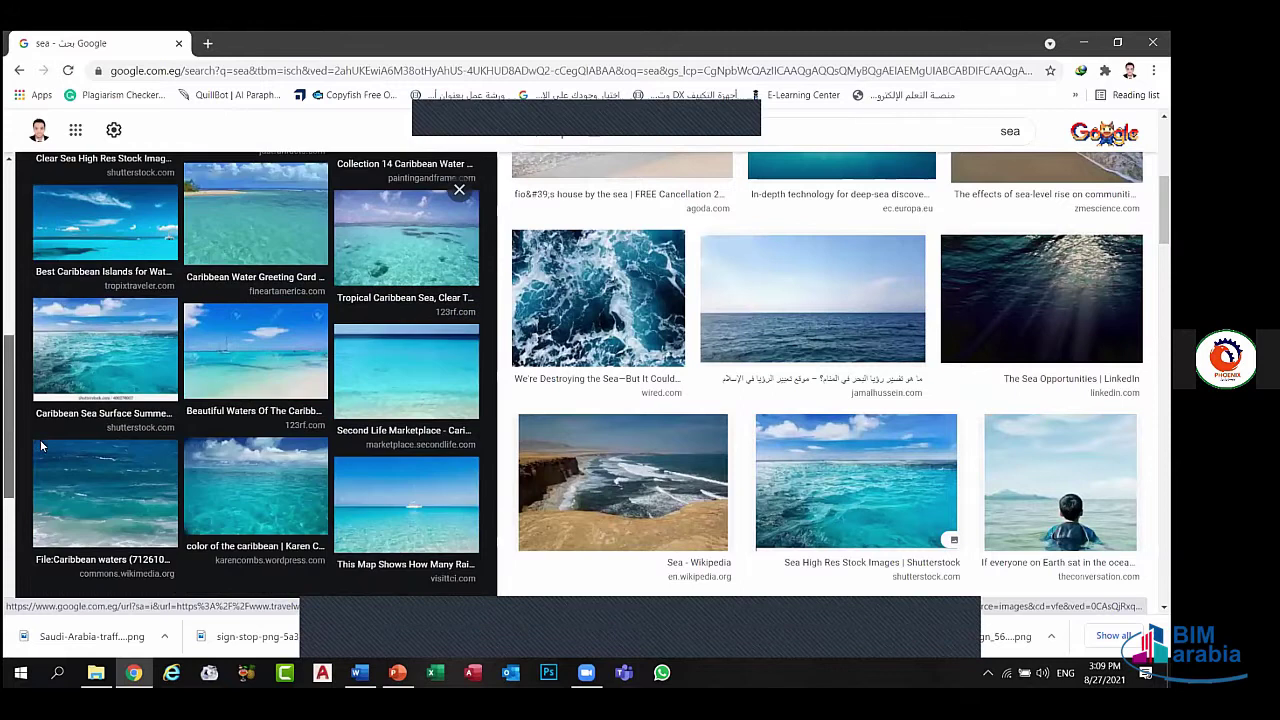
{"action": "scroll", "coordinate": [40, 440], "scroll_direction": "down", "scroll_amount": 1}
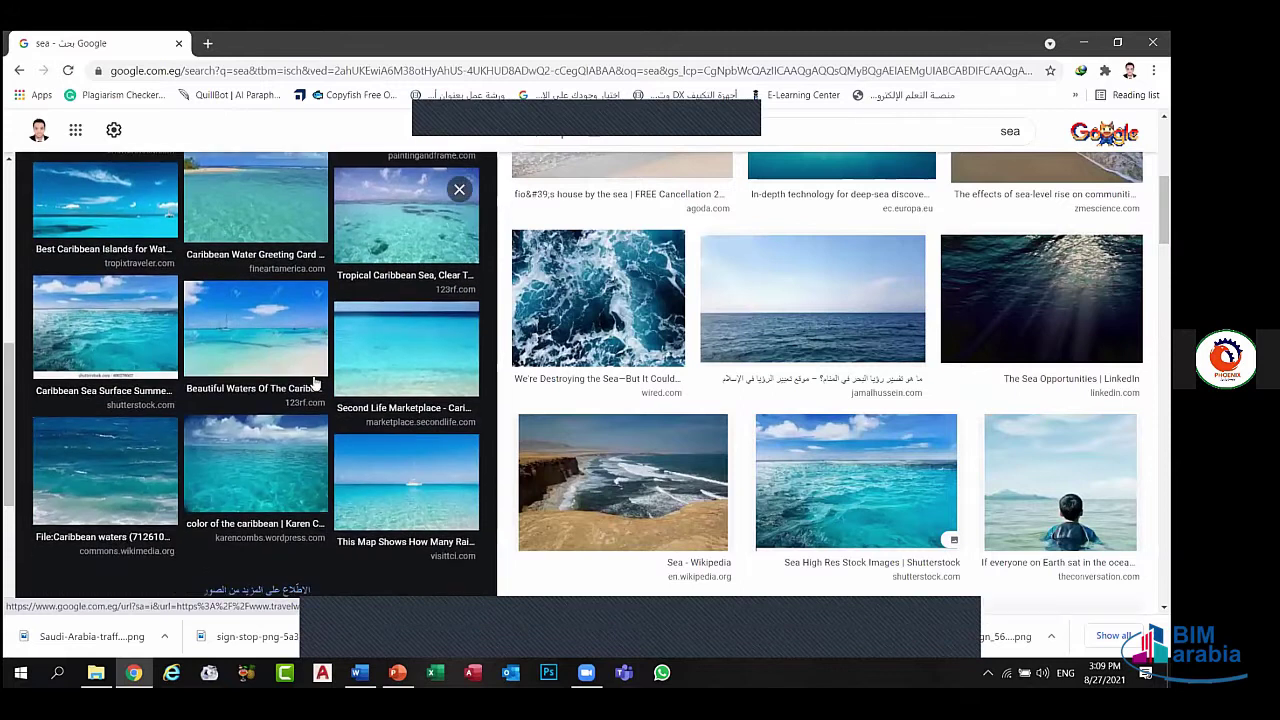
- Save the Caribbean Turquoise Sea Water image to the Desktop as 5.jpg
{"action": "left_click", "coordinate": [411, 337]}
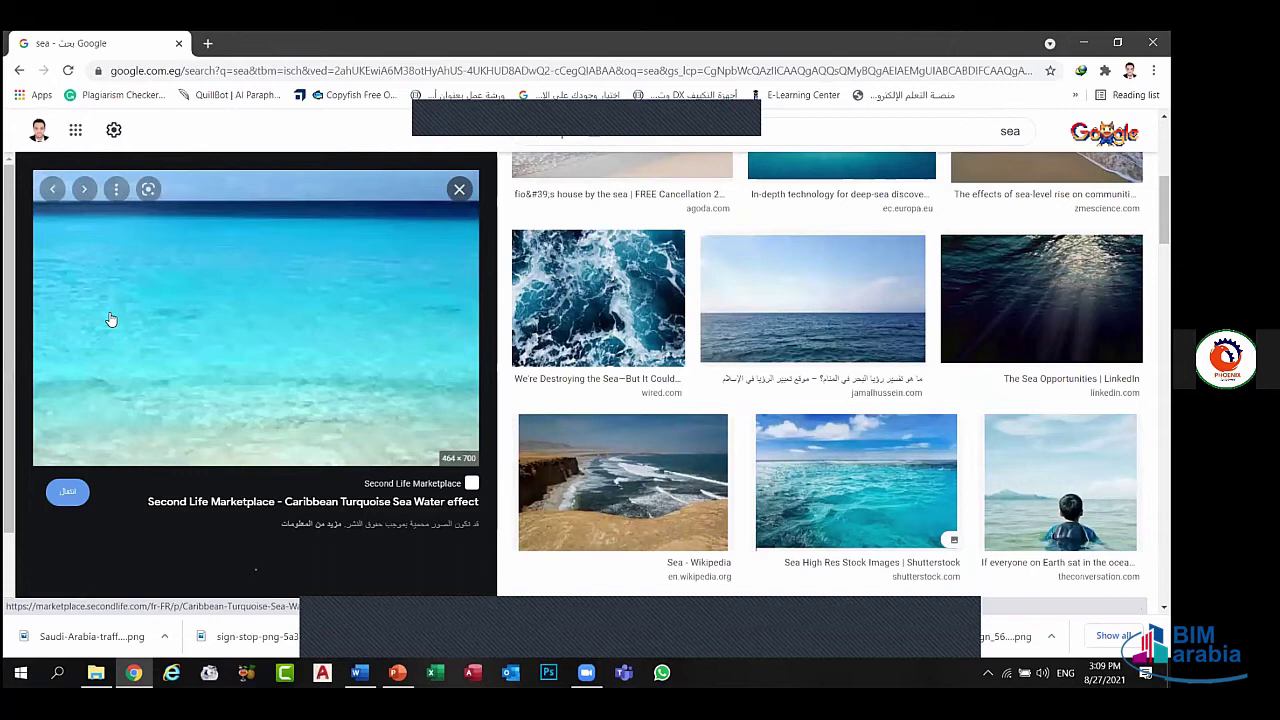
{"action": "scroll", "coordinate": [20, 330], "scroll_direction": "down", "scroll_amount": 3}
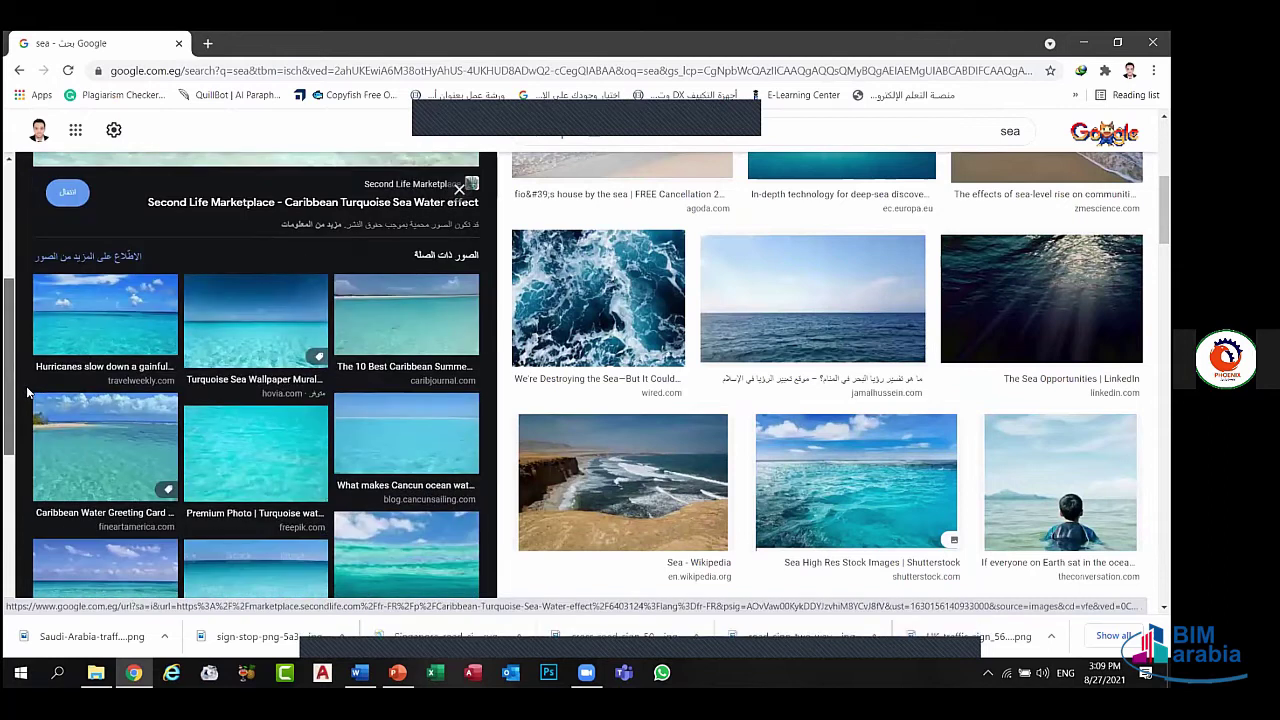
{"action": "scroll", "coordinate": [28, 393], "scroll_direction": "down", "scroll_amount": 2}
{"action": "scroll", "coordinate": [44, 494], "scroll_direction": "down", "scroll_amount": 1}
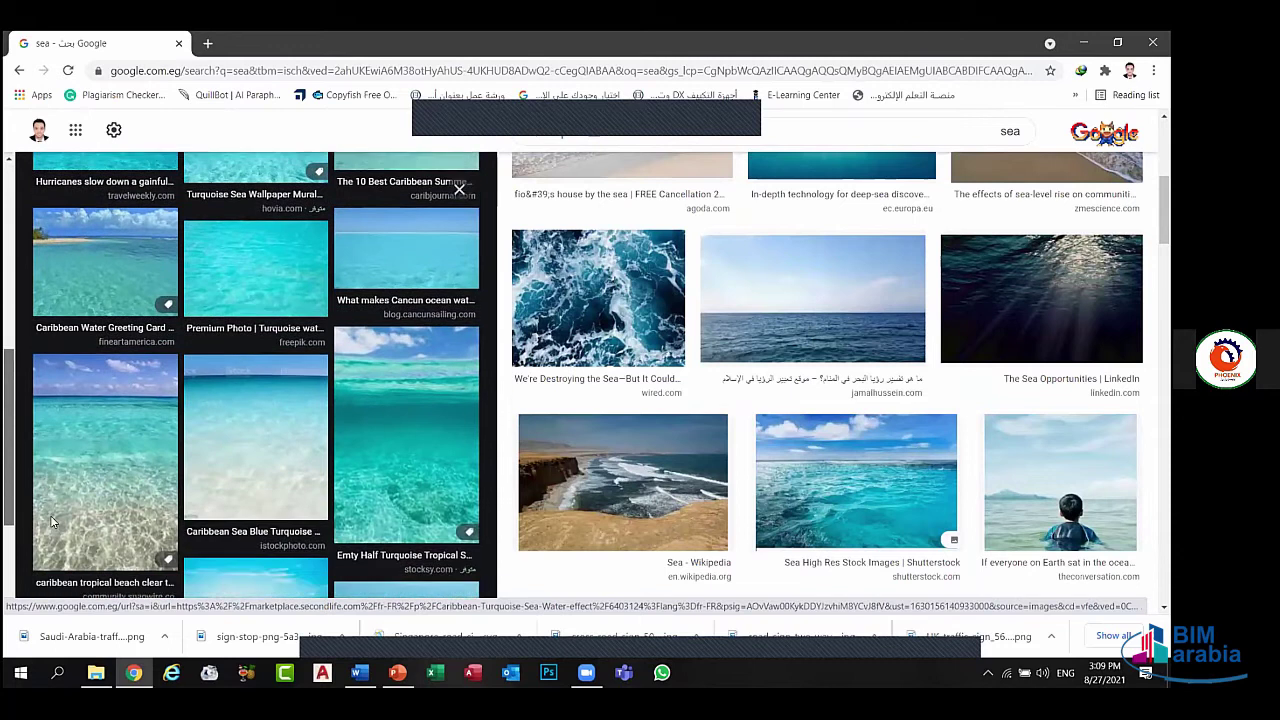
{"action": "scroll", "coordinate": [52, 420], "scroll_direction": "down", "scroll_amount": 2}
{"action": "scroll", "coordinate": [49, 323], "scroll_direction": "up", "scroll_amount": 4}
{"action": "scroll", "coordinate": [53, 287], "scroll_direction": "up", "scroll_amount": 1}
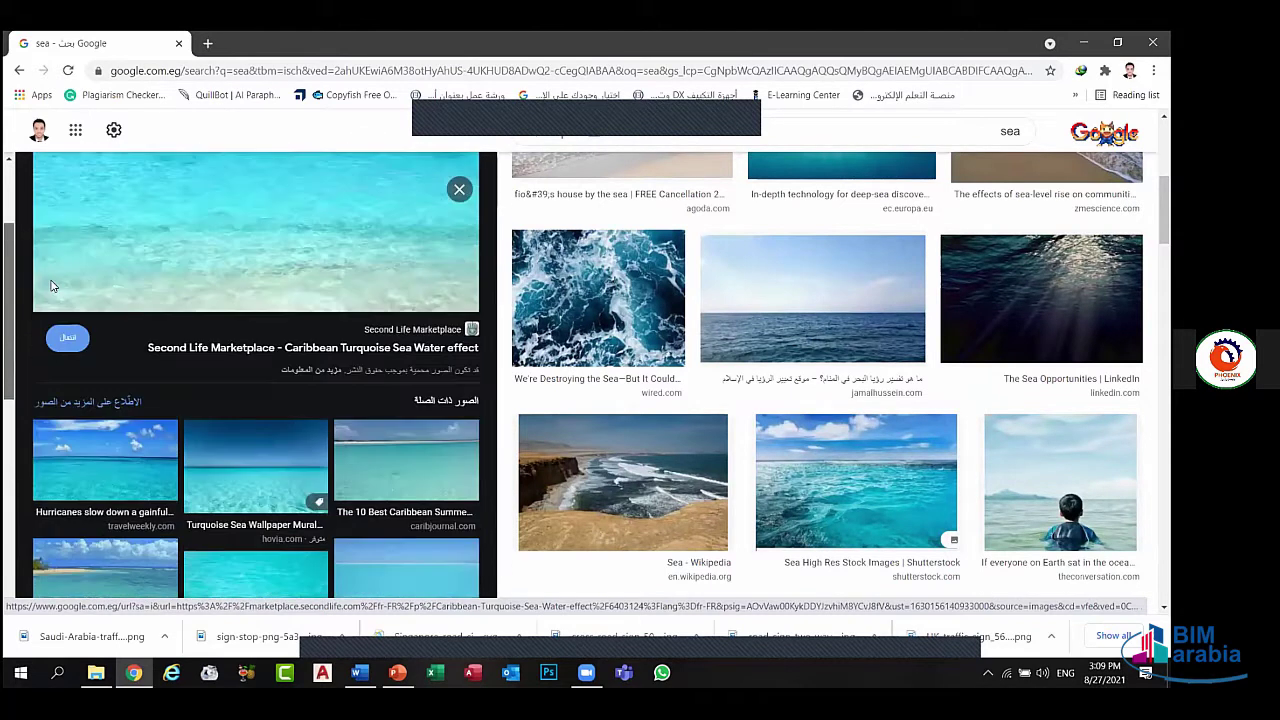
{"action": "scroll", "coordinate": [53, 287], "scroll_direction": "up", "scroll_amount": 2}
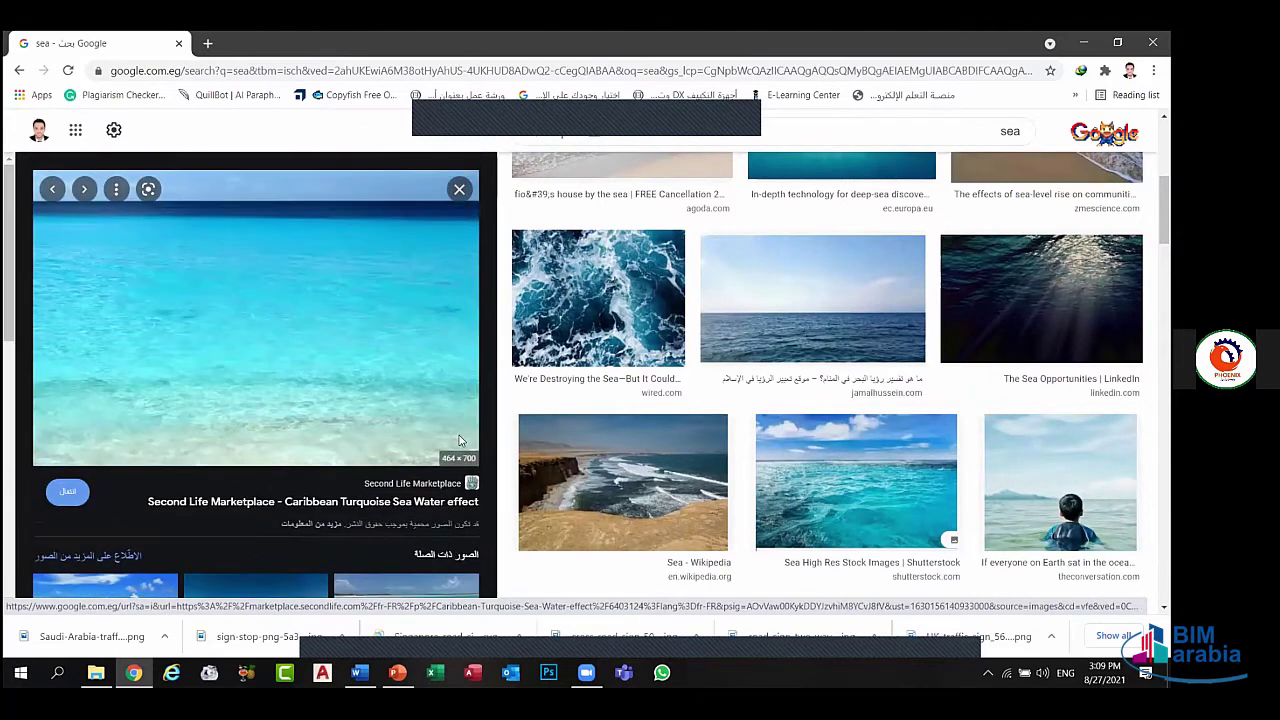
{"action": "right_click", "coordinate": [459, 440]}
{"action": "left_click", "coordinate": [575, 463]}
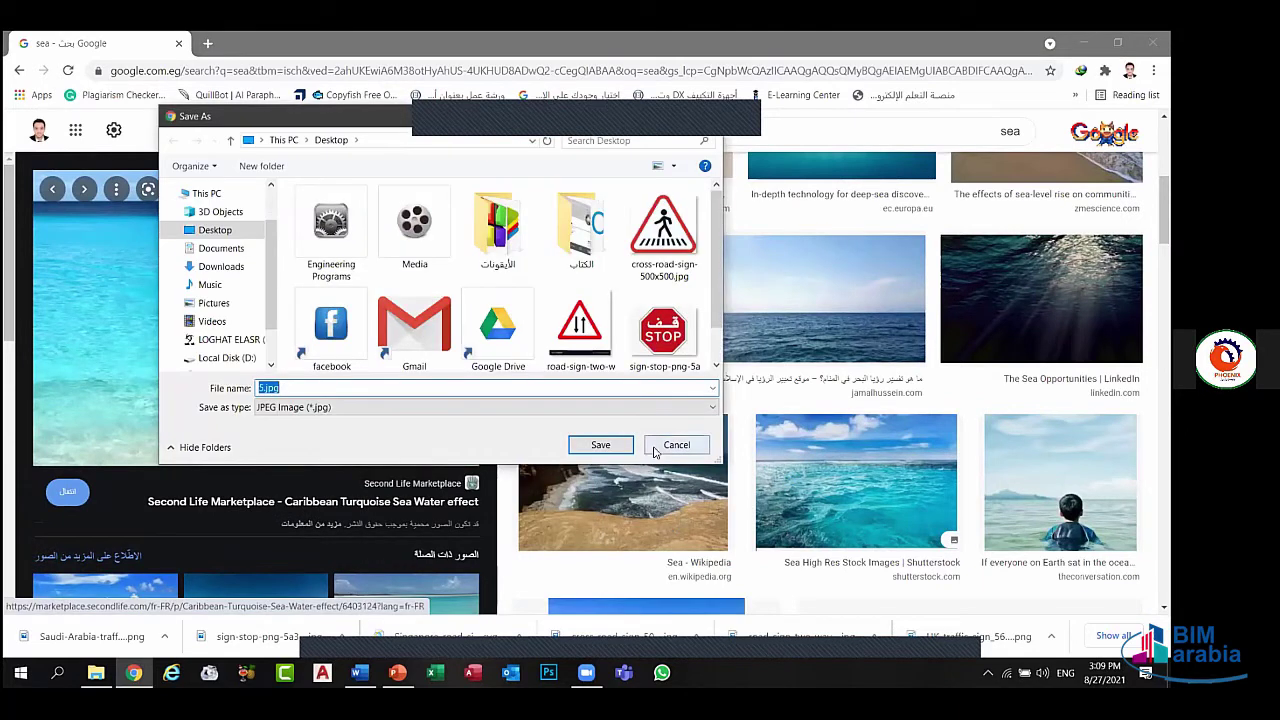
{"action": "left_click", "coordinate": [624, 445]}
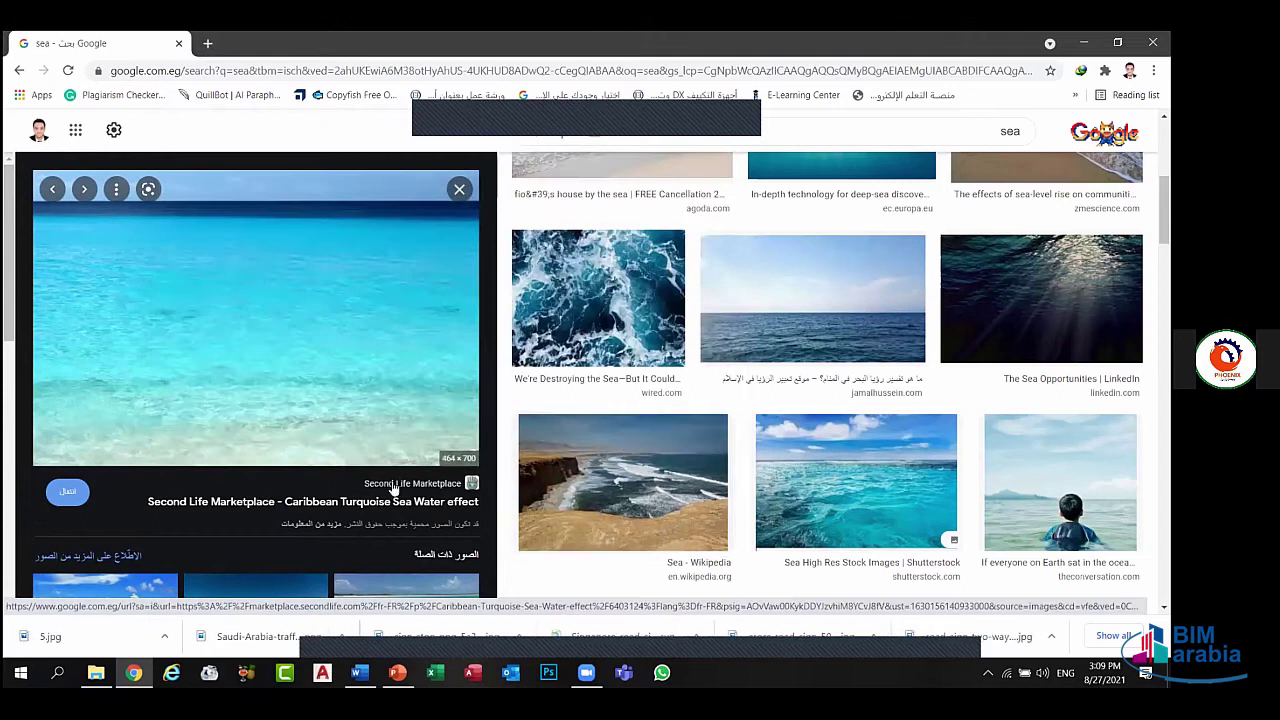
{"action": "left_click", "coordinate": [397, 672]}
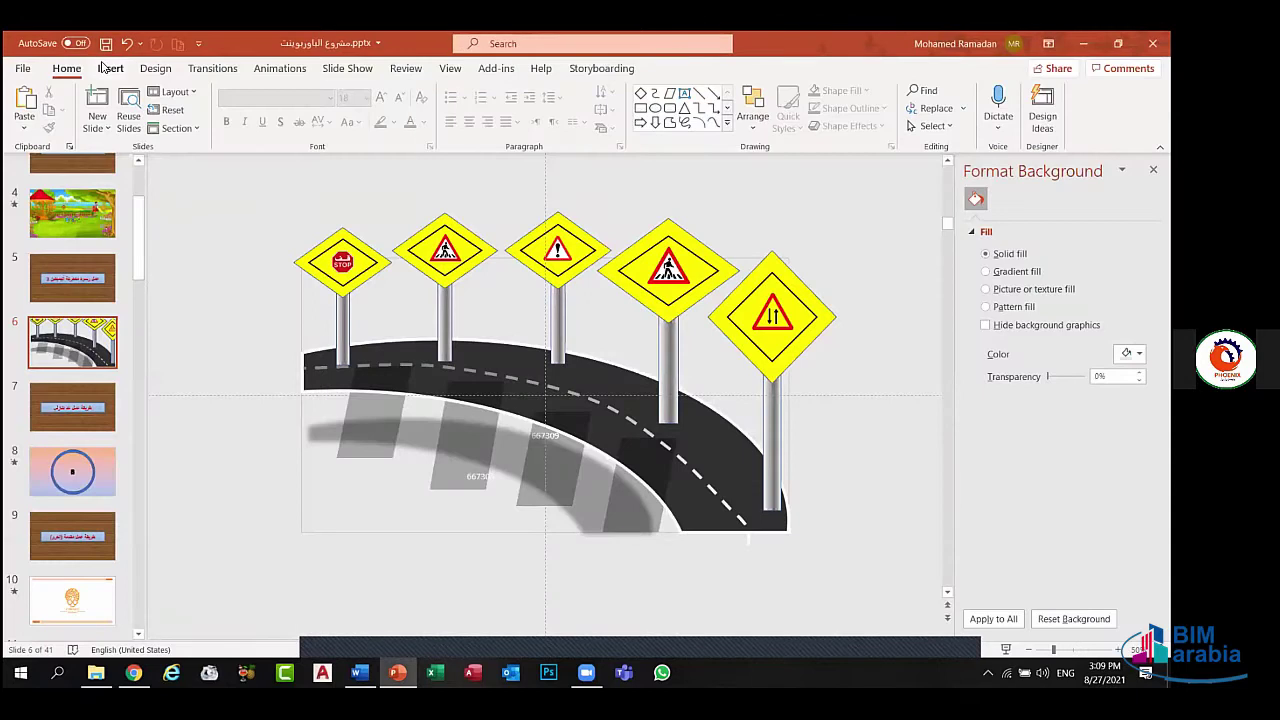
- Insert the saved 5.jpg sea photo from this computer onto the slide
{"action": "left_click", "coordinate": [106, 68]}
{"action": "left_click", "coordinate": [144, 125]}
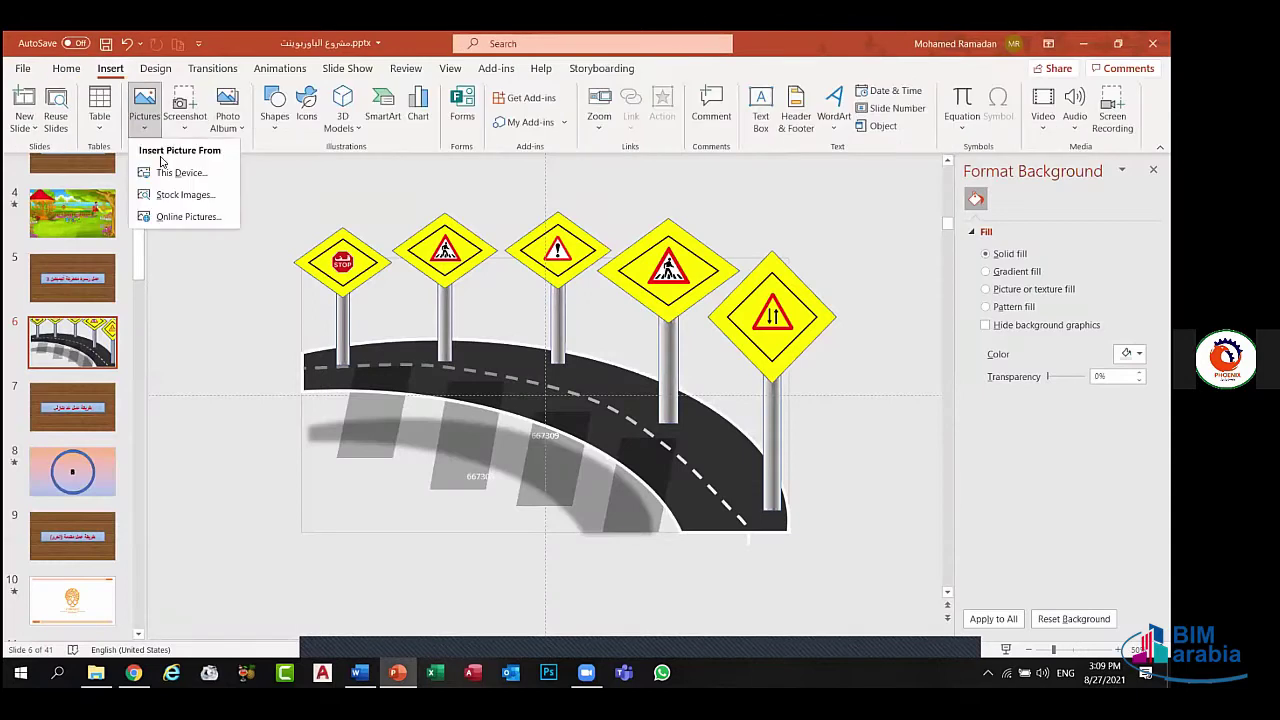
{"action": "left_click", "coordinate": [162, 171]}
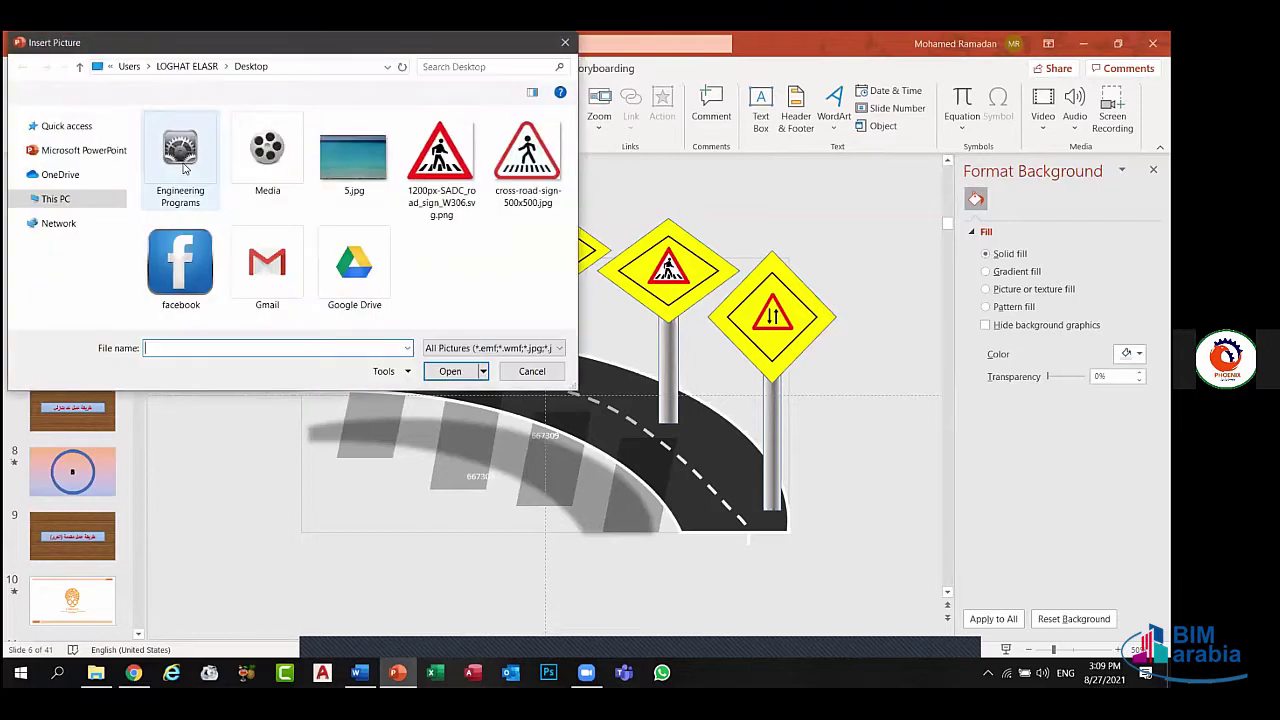
{"action": "left_click", "coordinate": [540, 178]}
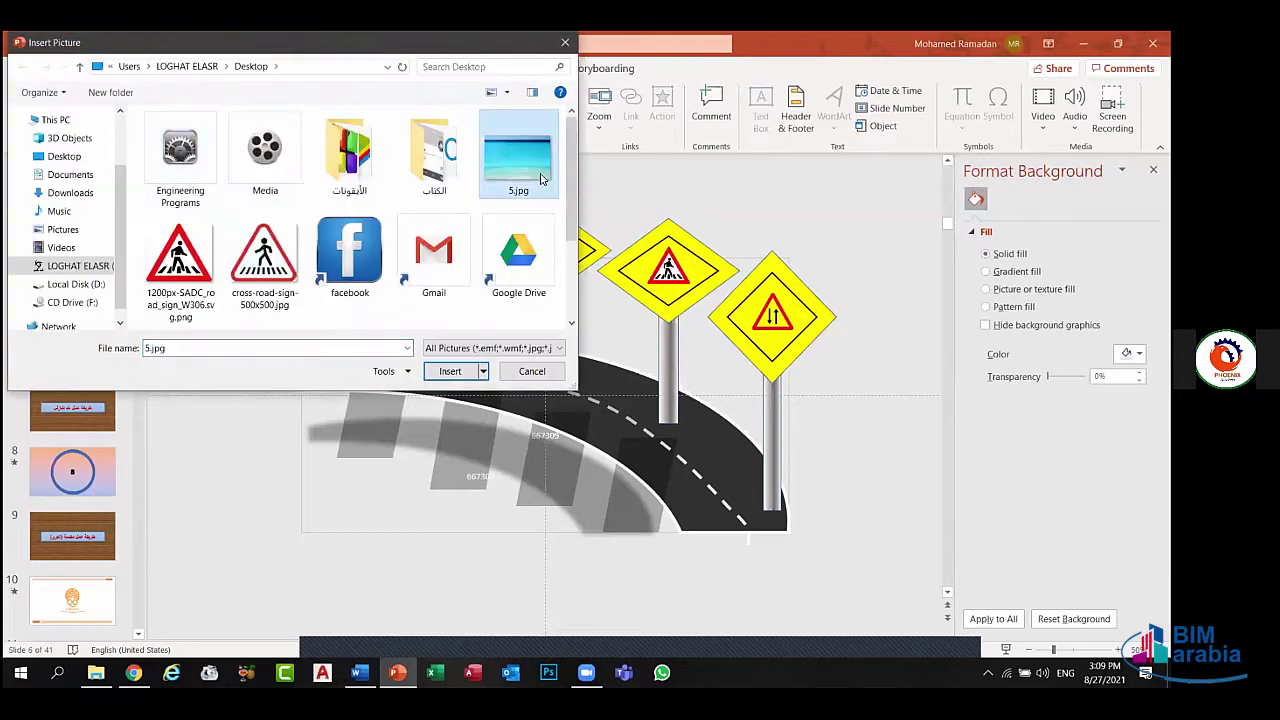
{"action": "left_click", "coordinate": [450, 371]}
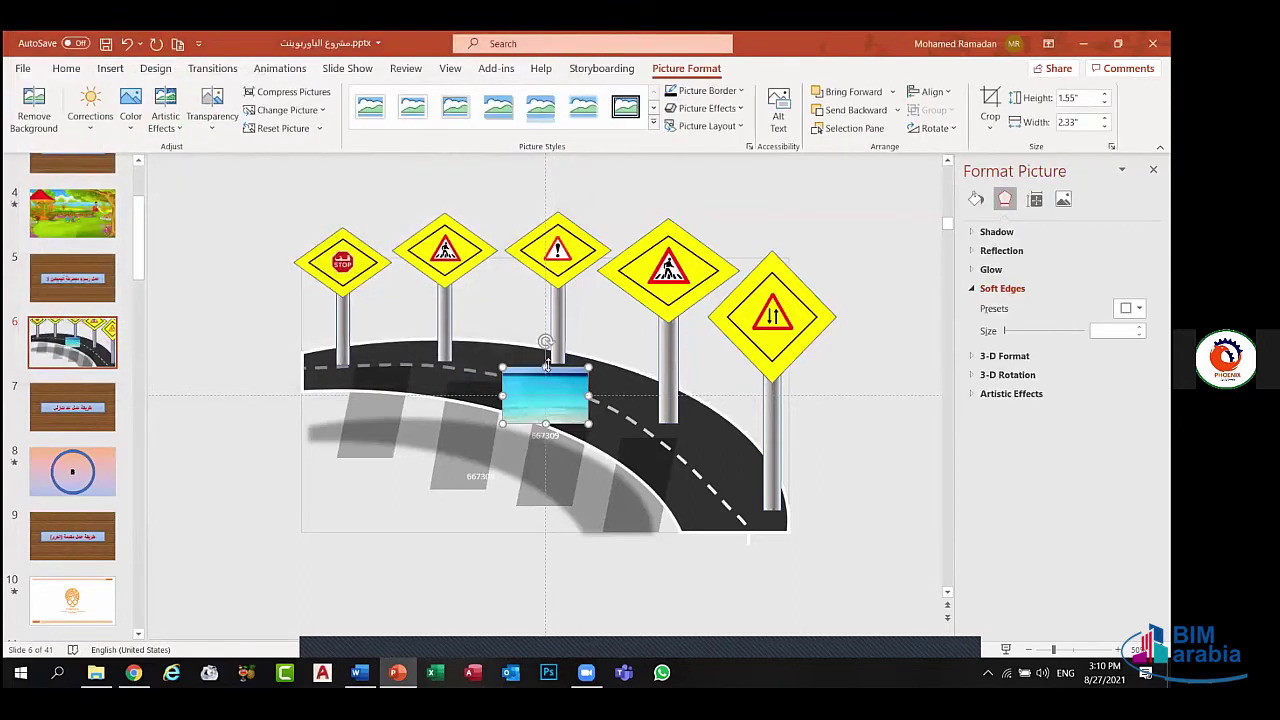
- Stretch and move the small sea picture, then delete it from the slide
{"action": "left_click_drag", "start_coordinate": [558, 305], "coordinate": [556, 250]}
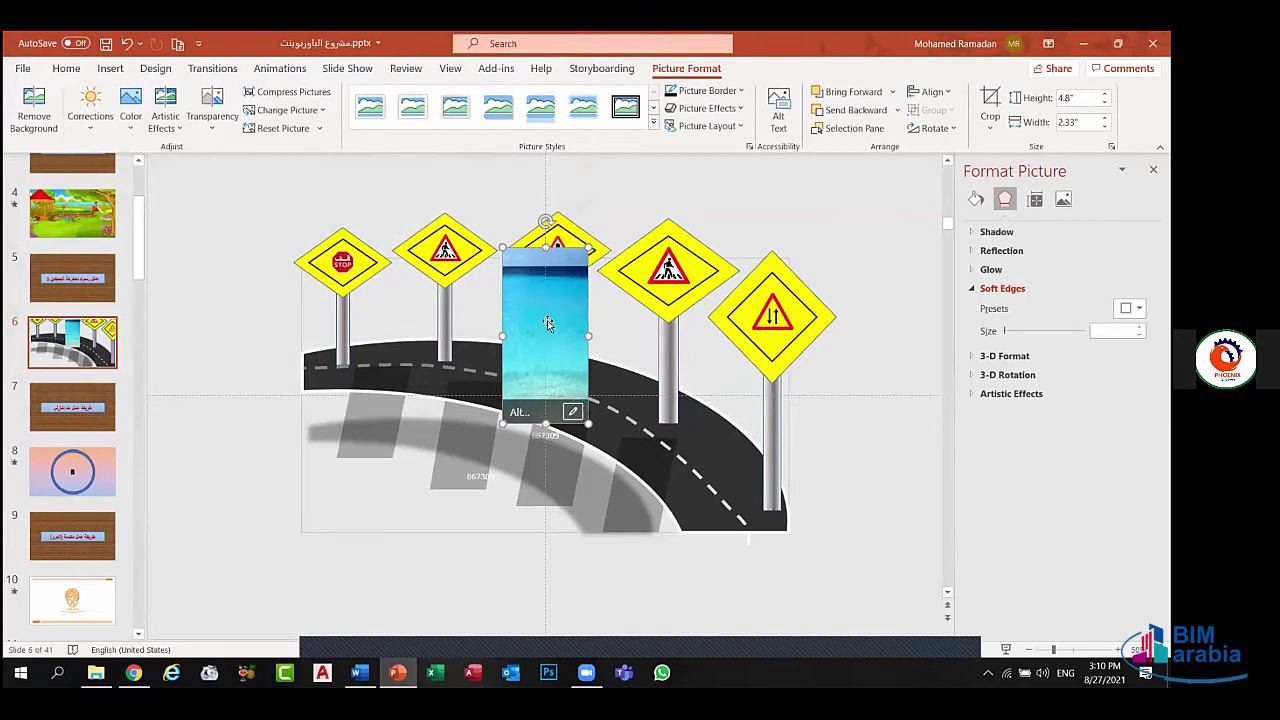
{"action": "left_click_drag", "start_coordinate": [494, 329], "coordinate": [297, 358]}
{"action": "key", "text": "Delete"}
{"action": "left_click", "coordinate": [243, 571]}
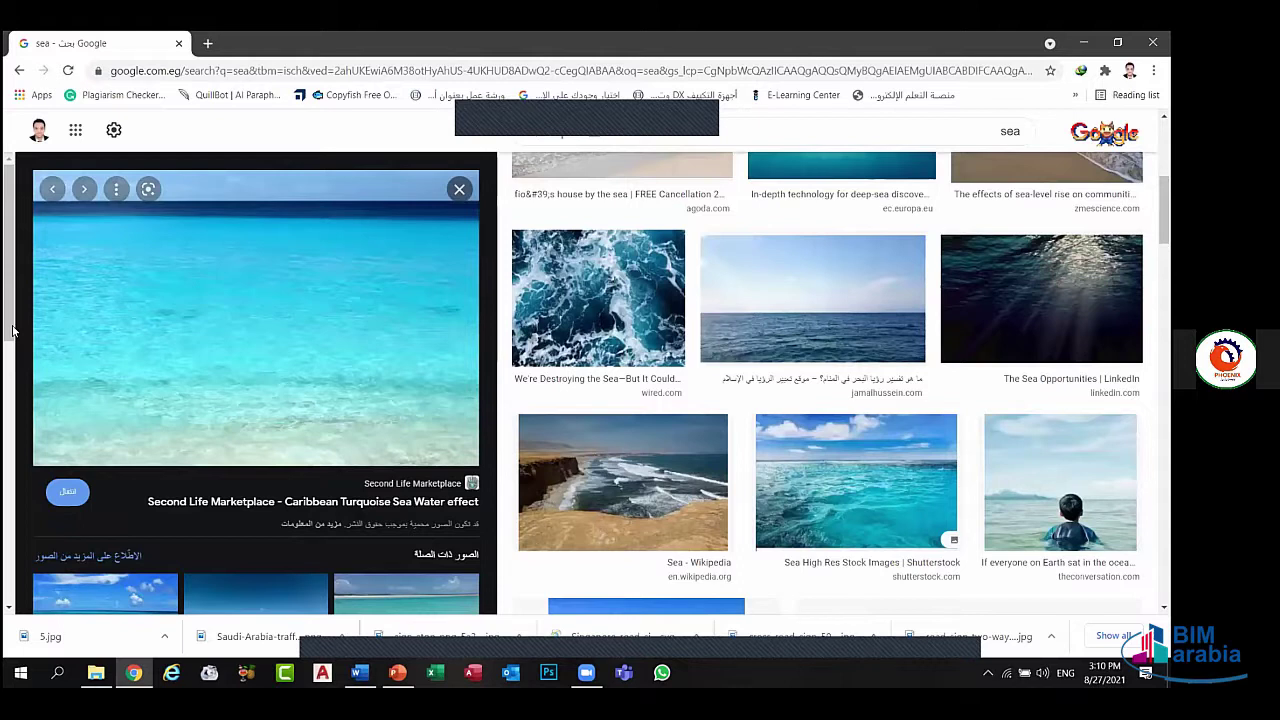
- Save the Travel Weekly Caribbean sea photo (606 KB) and close Chrome
{"action": "scroll", "coordinate": [15, 370], "scroll_direction": "down", "scroll_amount": 2}
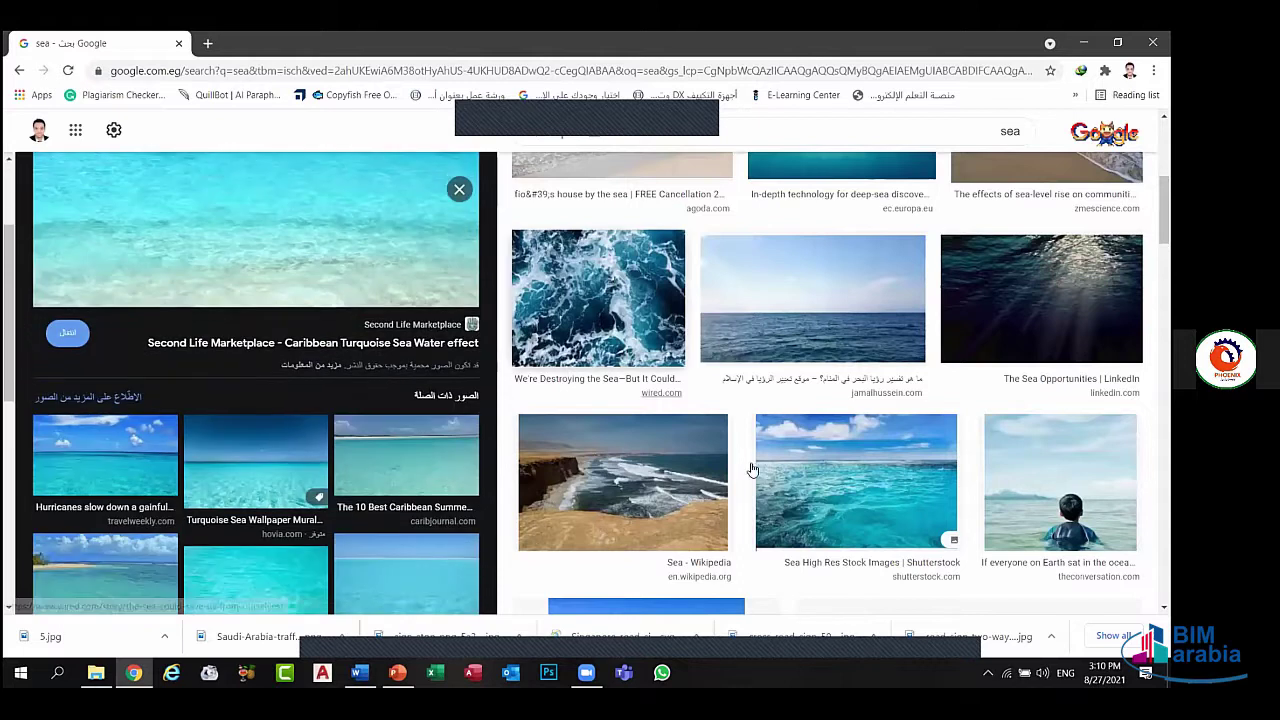
{"action": "left_click", "coordinate": [752, 466]}
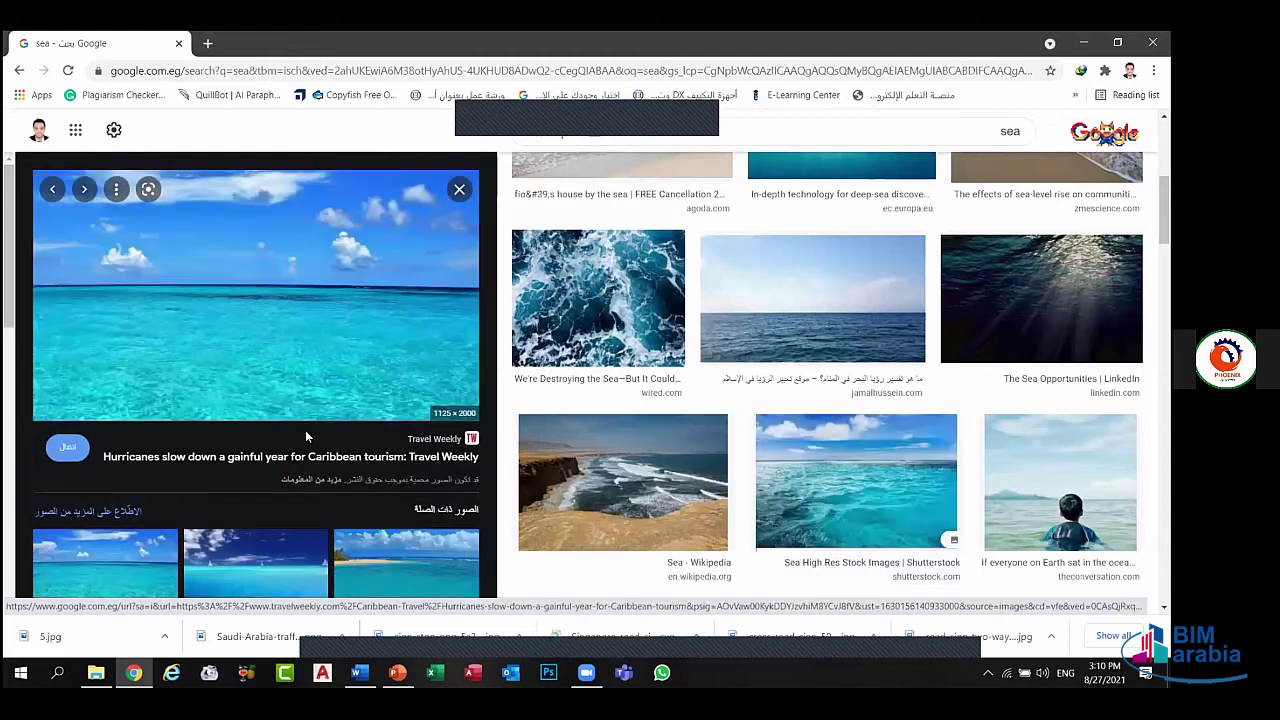
{"action": "right_click", "coordinate": [210, 267]}
{"action": "left_click", "coordinate": [265, 431]}
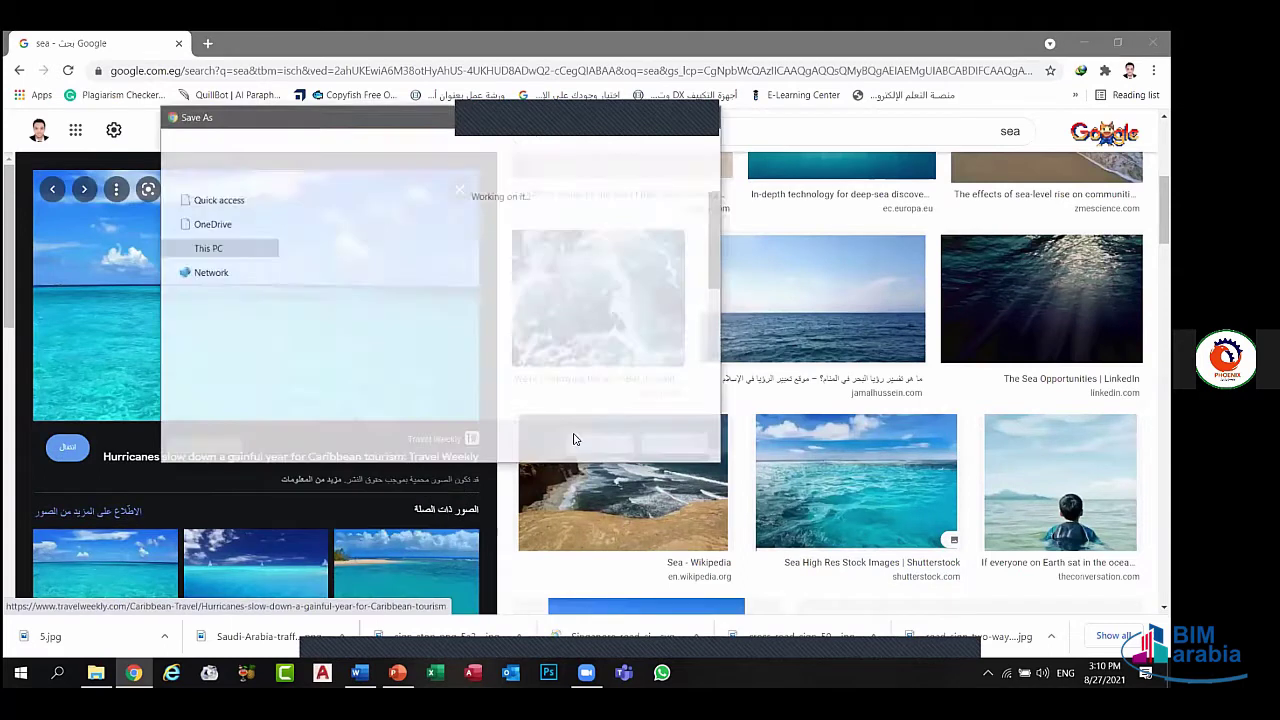
{"action": "left_click", "coordinate": [598, 444]}
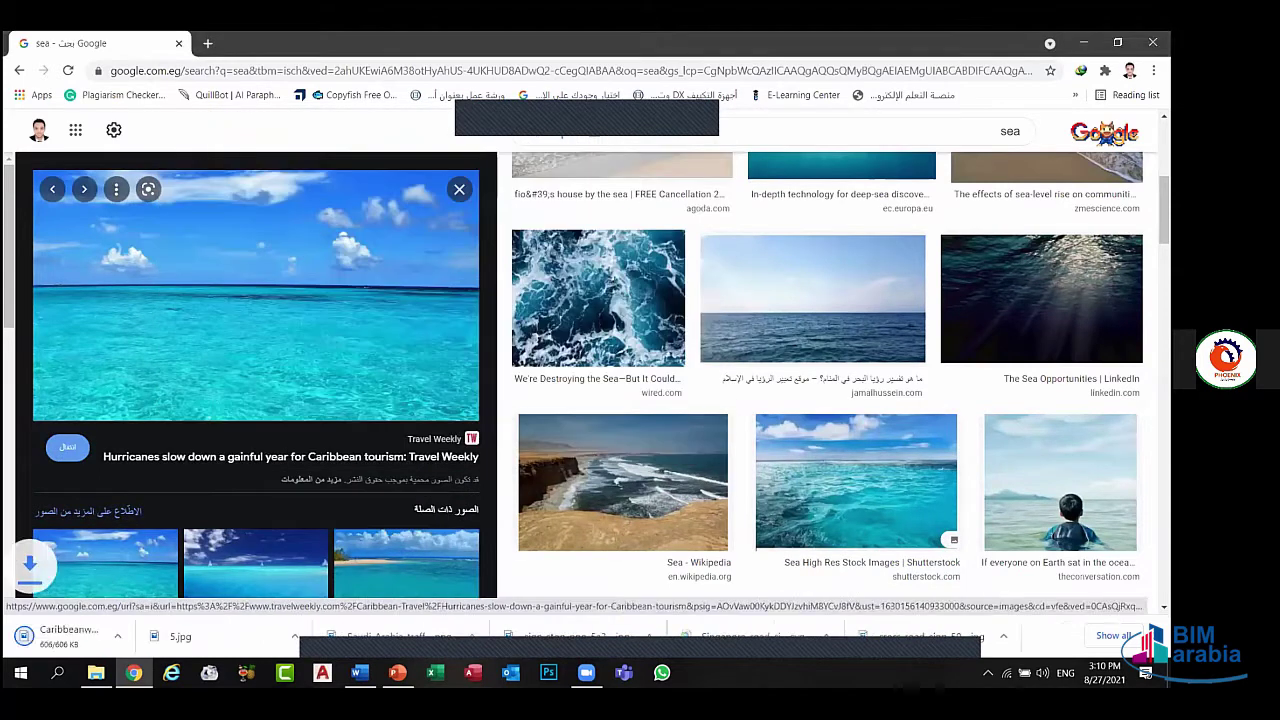
{"action": "left_click", "coordinate": [178, 43]}
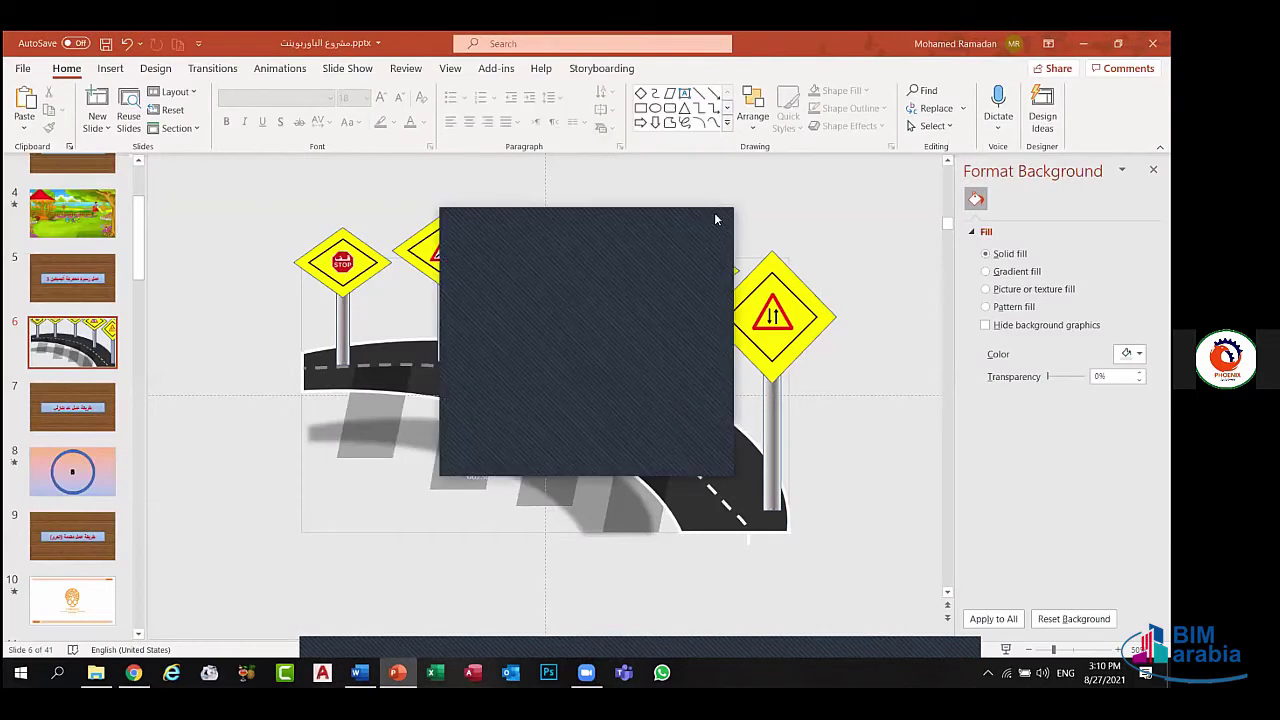
- Insert Caribbeanwaters.jpg from this computer onto slide 6
{"action": "left_click", "coordinate": [112, 68]}
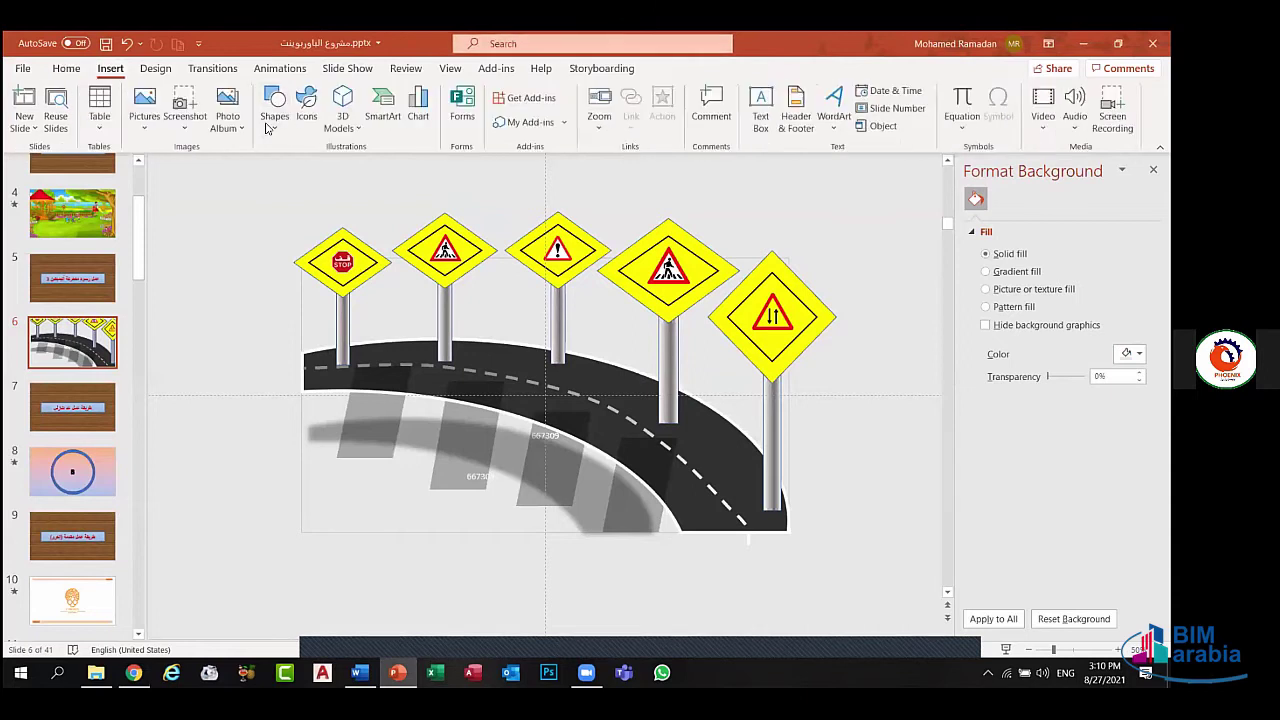
{"action": "left_click", "coordinate": [272, 112]}
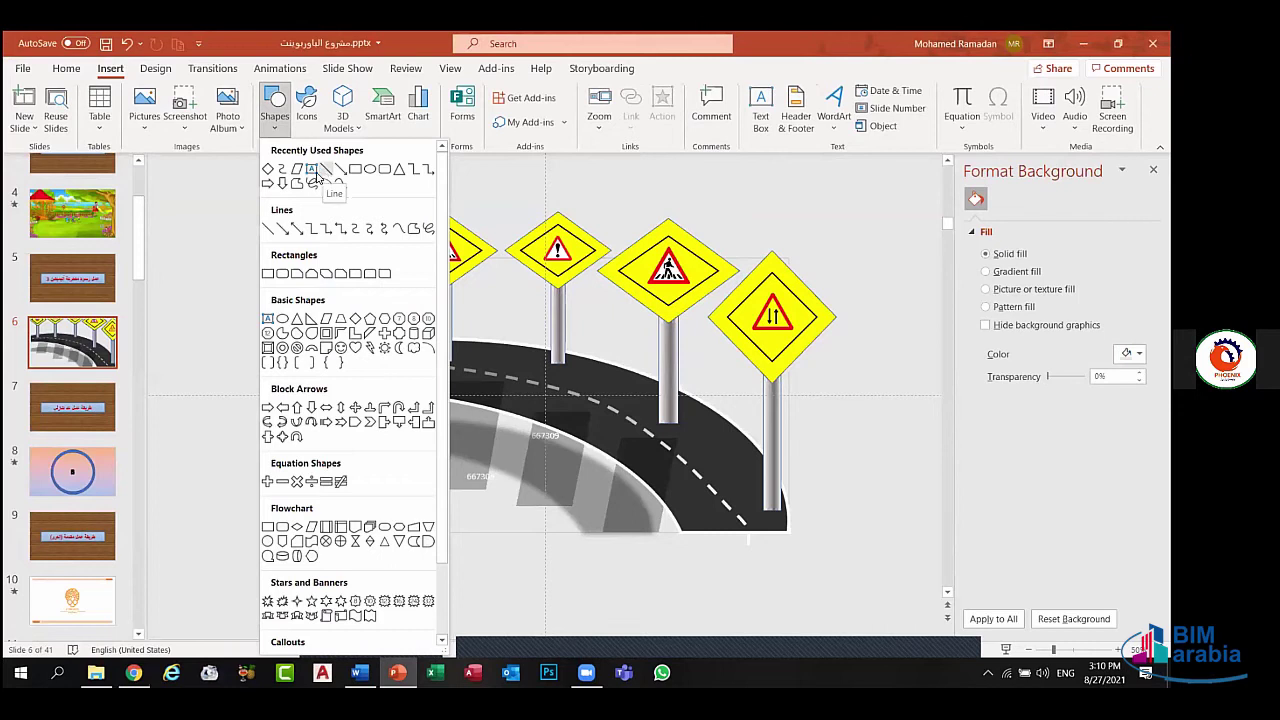
{"action": "left_click", "coordinate": [148, 121]}
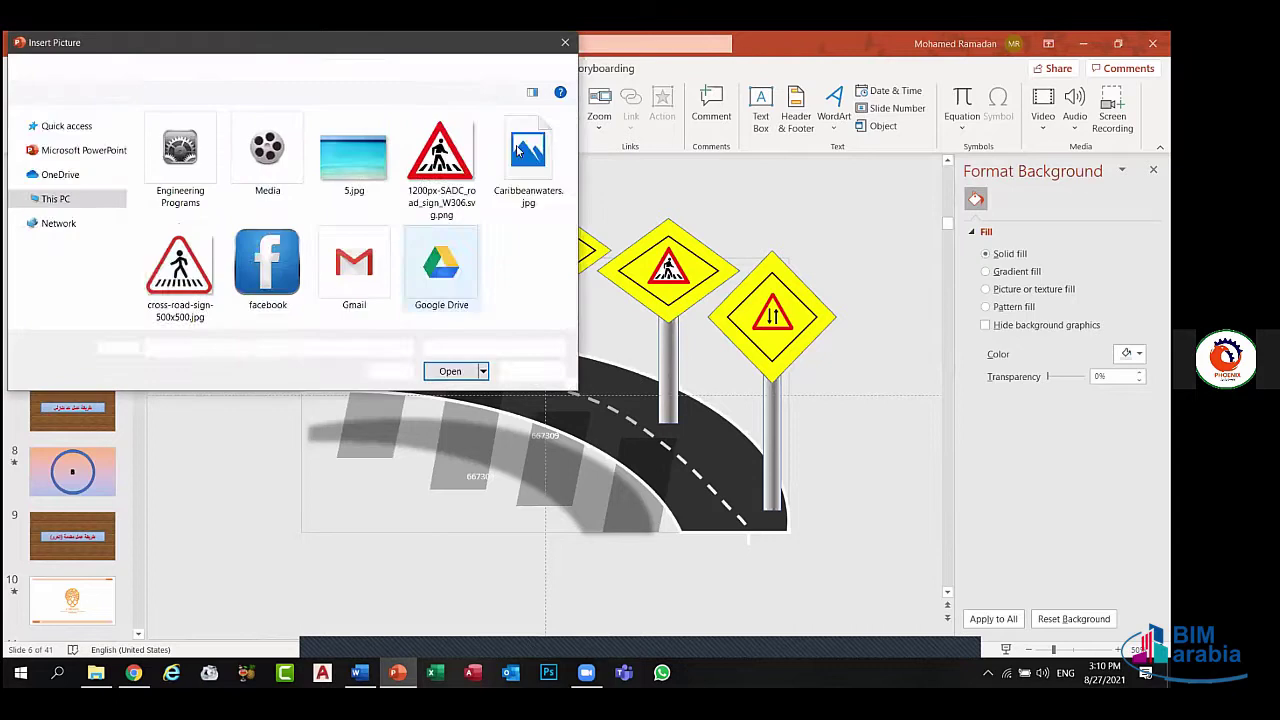
{"action": "left_click", "coordinate": [265, 260]}
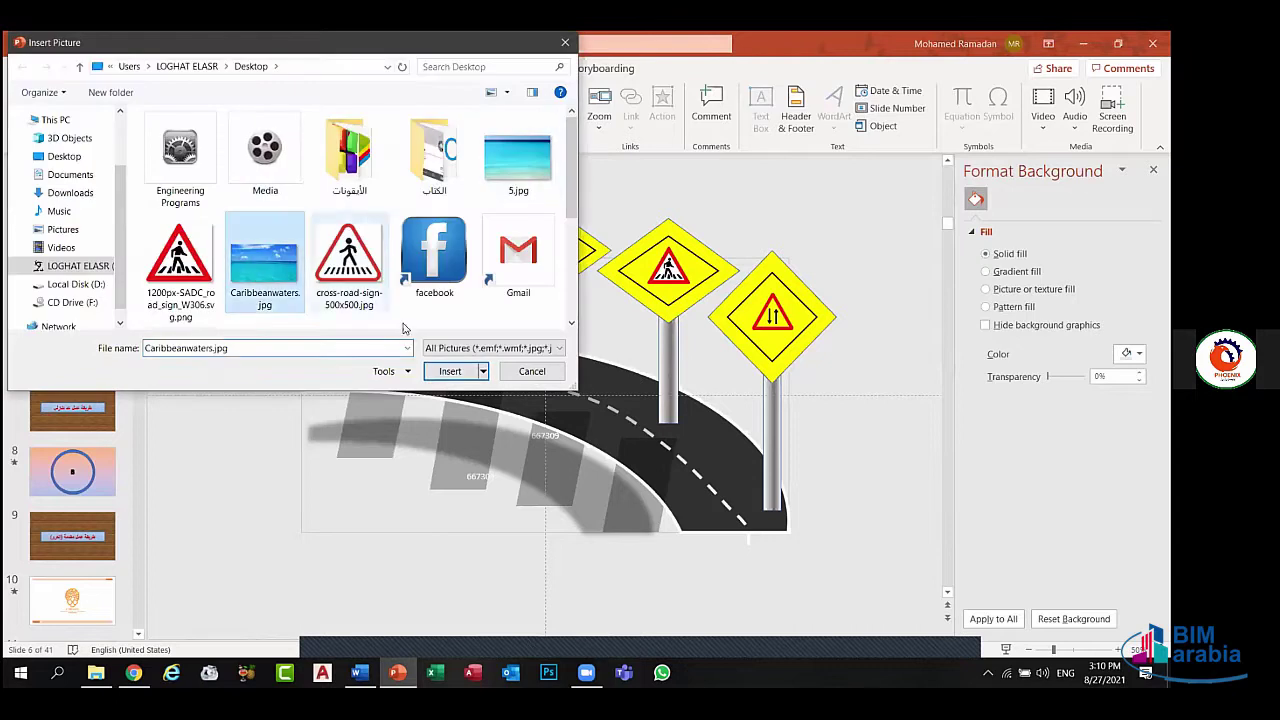
{"action": "left_click", "coordinate": [450, 372]}
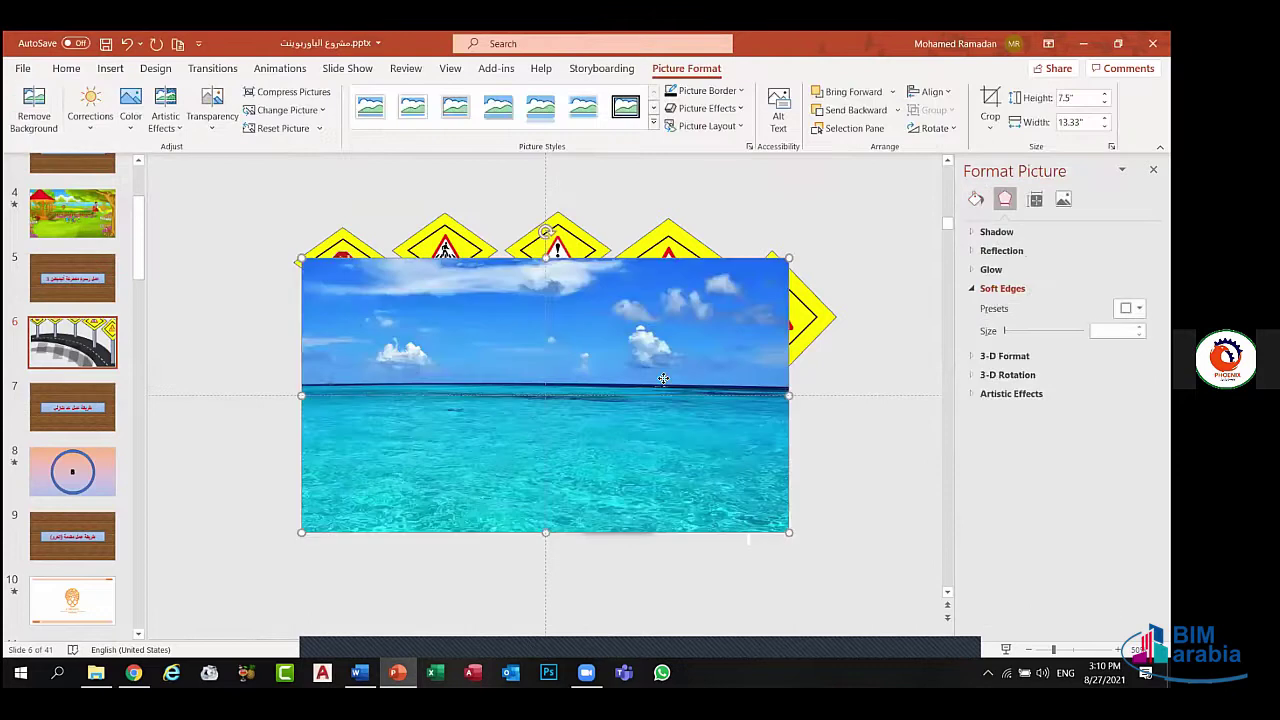
- Stretch the sea photo over the slide to 8.95" by 13.33"
{"action": "mouse_move", "coordinate": [517, 373]}
{"action": "left_mouse_down"}
{"action": "mouse_move", "coordinate": [530, 373]}
{"action": "mouse_move", "coordinate": [517, 372]}
{"action": "left_mouse_up"}
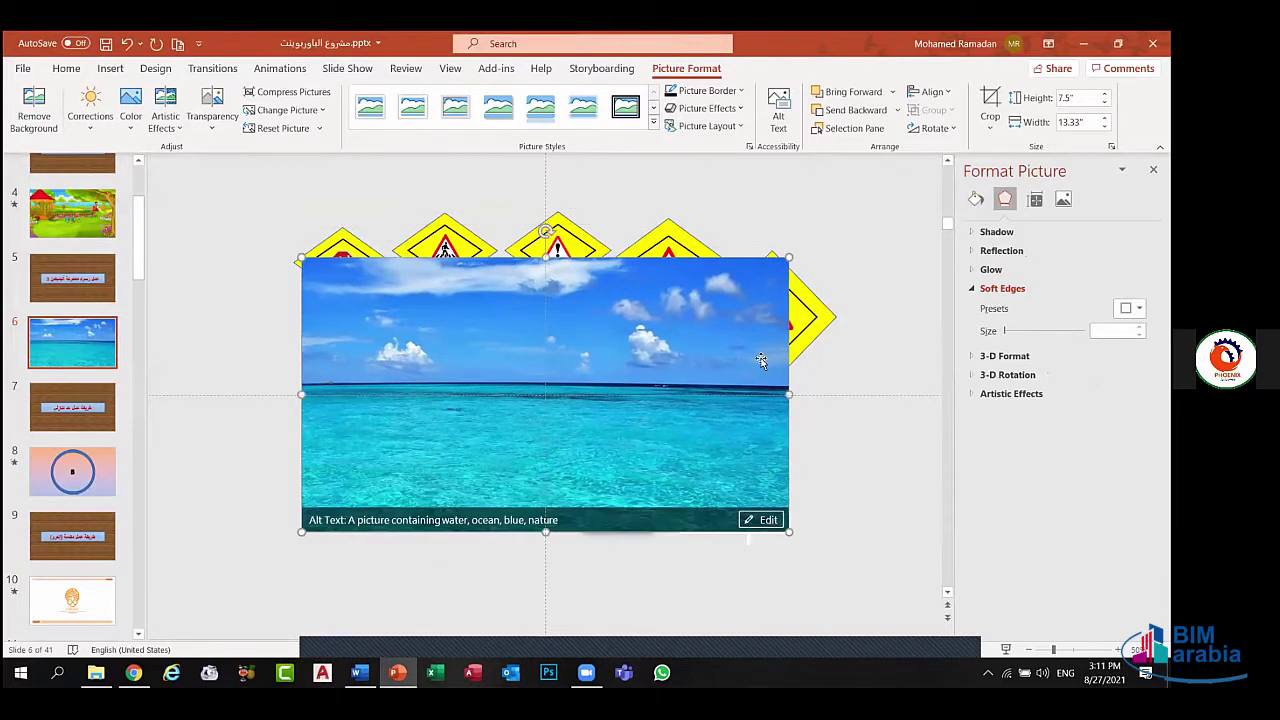
{"action": "left_click_drag", "start_coordinate": [787, 402], "coordinate": [789, 395]}
{"action": "mouse_move", "coordinate": [544, 260]}
{"action": "left_mouse_down"}
{"action": "mouse_move", "coordinate": [557, 253]}
{"action": "mouse_move", "coordinate": [555, 205]}
{"action": "left_mouse_up"}
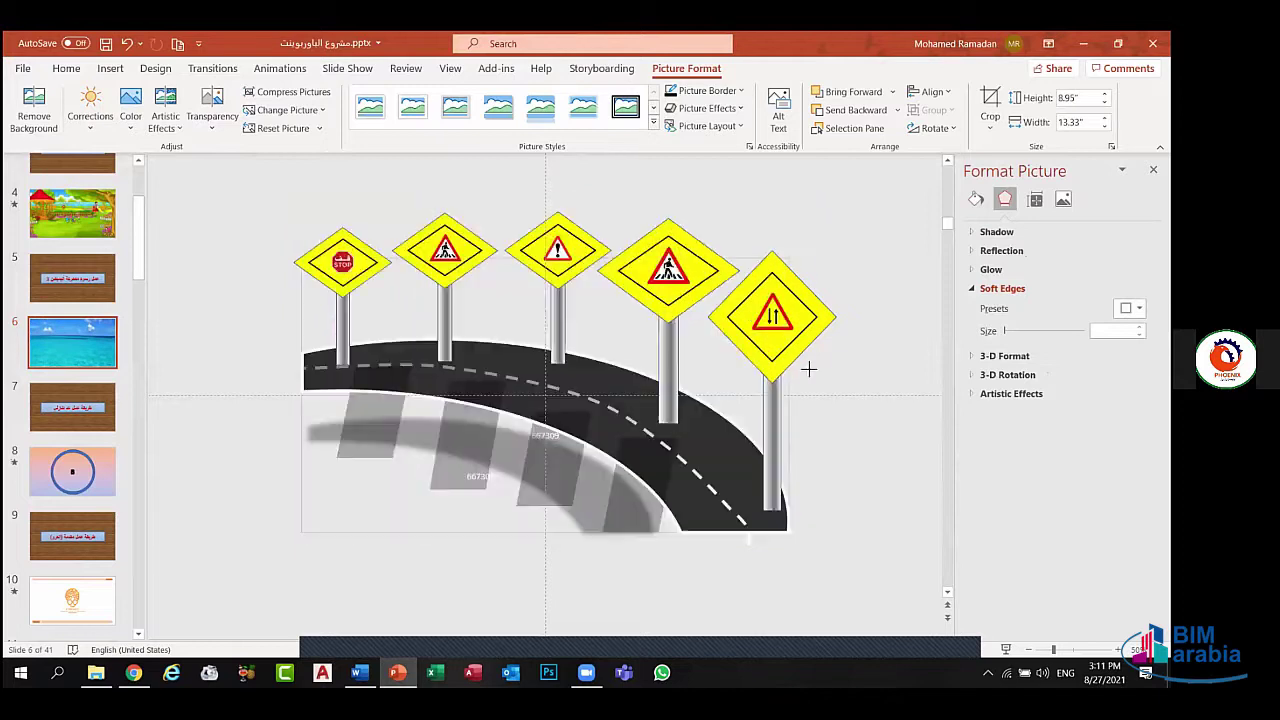
- Widen the sea photo to 14.87"
{"action": "left_click_drag", "start_coordinate": [789, 368], "coordinate": [845, 368]}
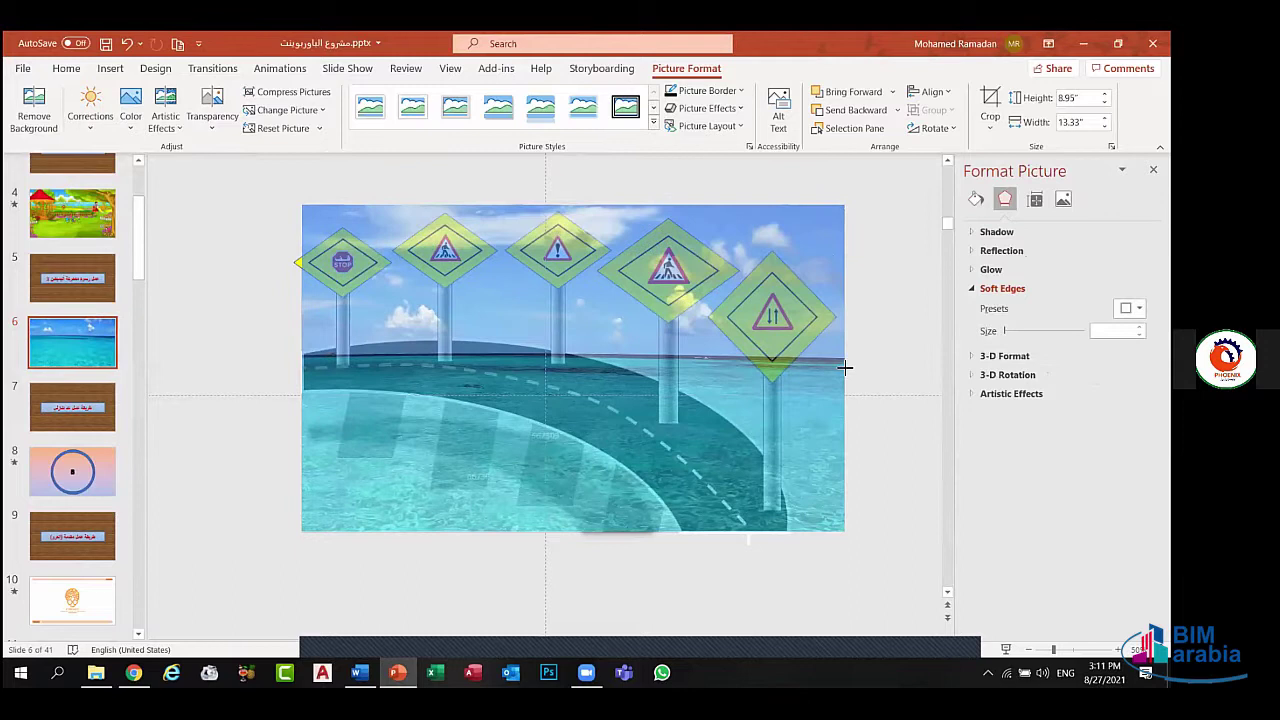
{"action": "left_click_drag", "start_coordinate": [845, 368], "coordinate": [845, 368]}
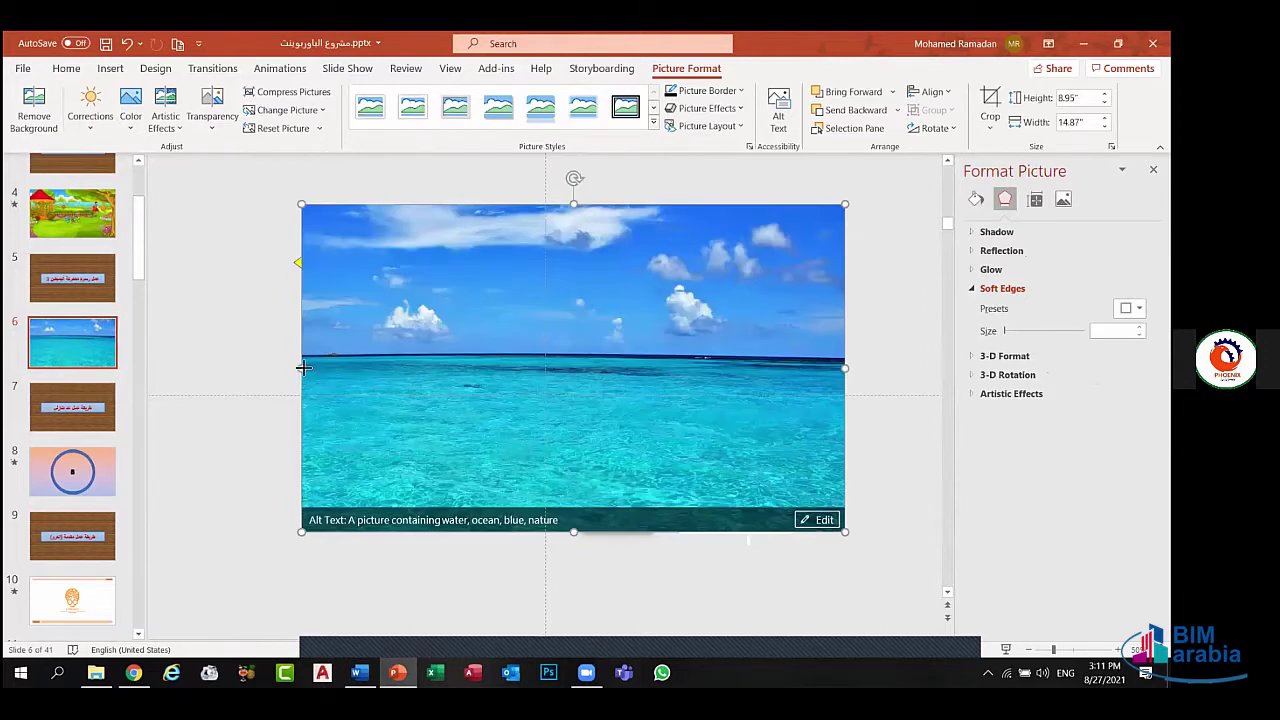
{"action": "left_click_drag", "start_coordinate": [303, 368], "coordinate": [300, 370]}
- Try sending the sea photo behind the road, undo it, and drag the photo below the slide
{"action": "left_click", "coordinate": [890, 109]}
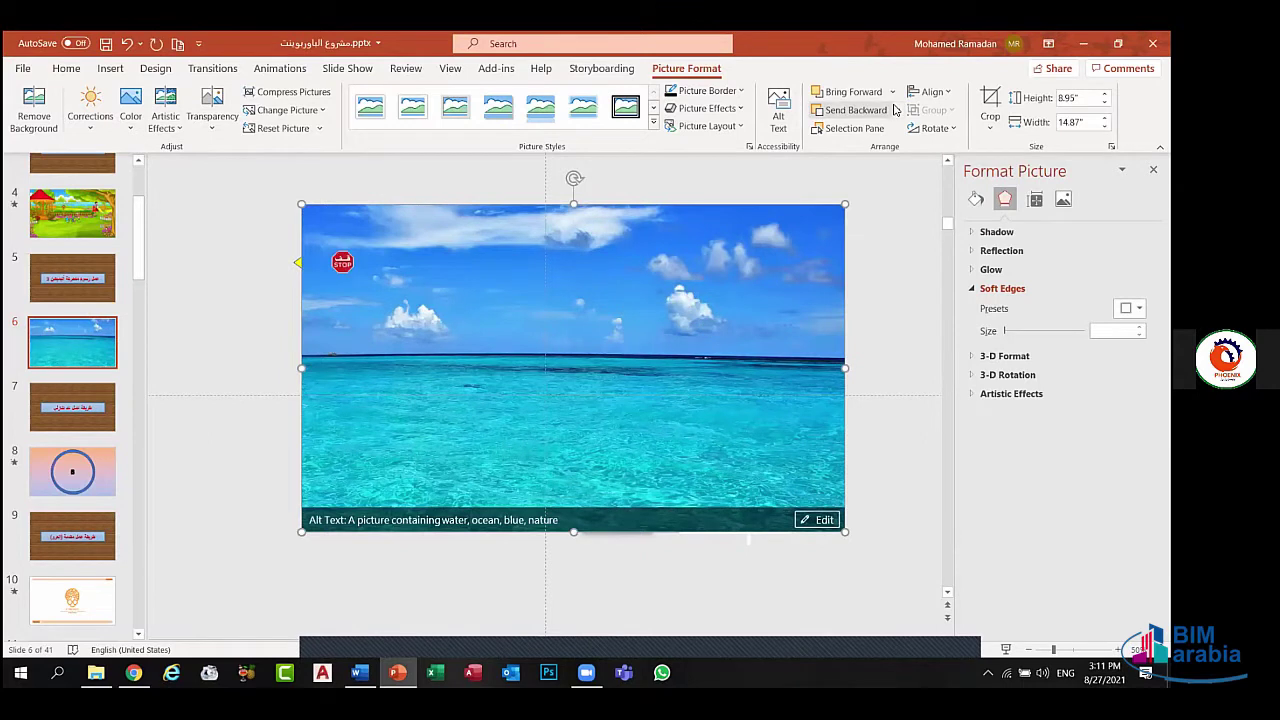
{"action": "key", "text": "ctrl+z"}
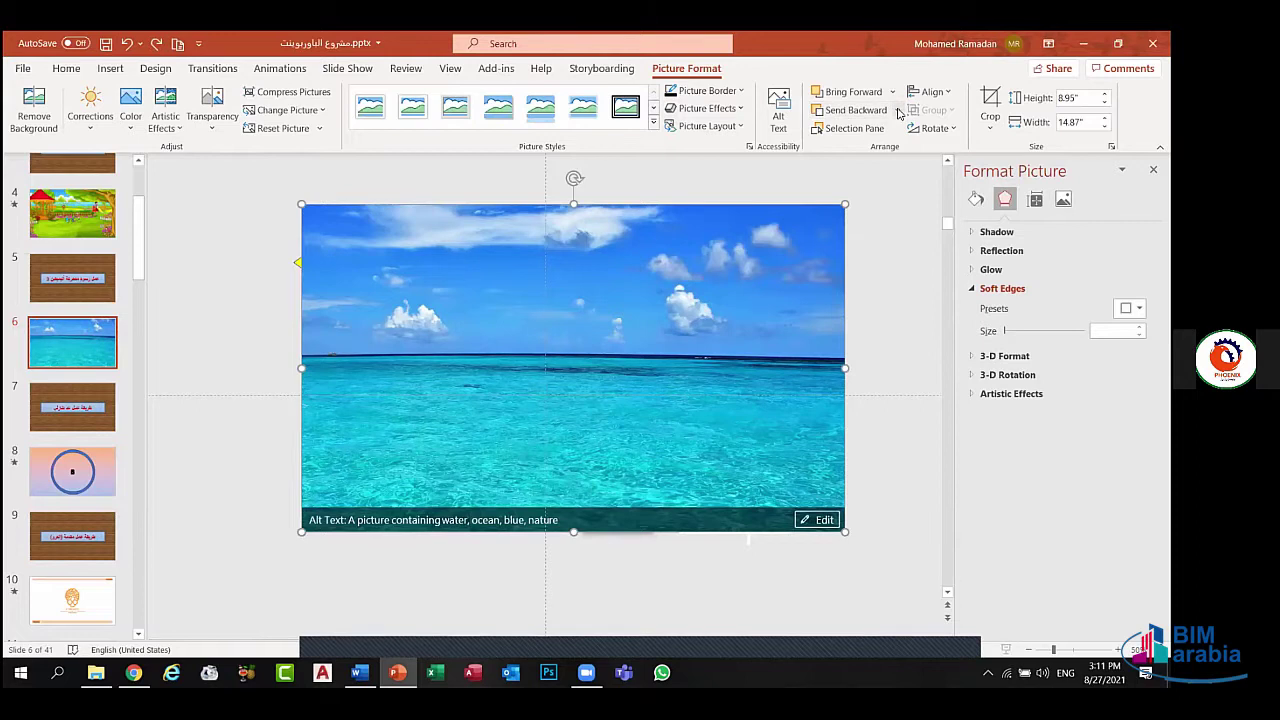
{"action": "left_click", "coordinate": [898, 110]}
{"action": "left_click", "coordinate": [880, 154]}
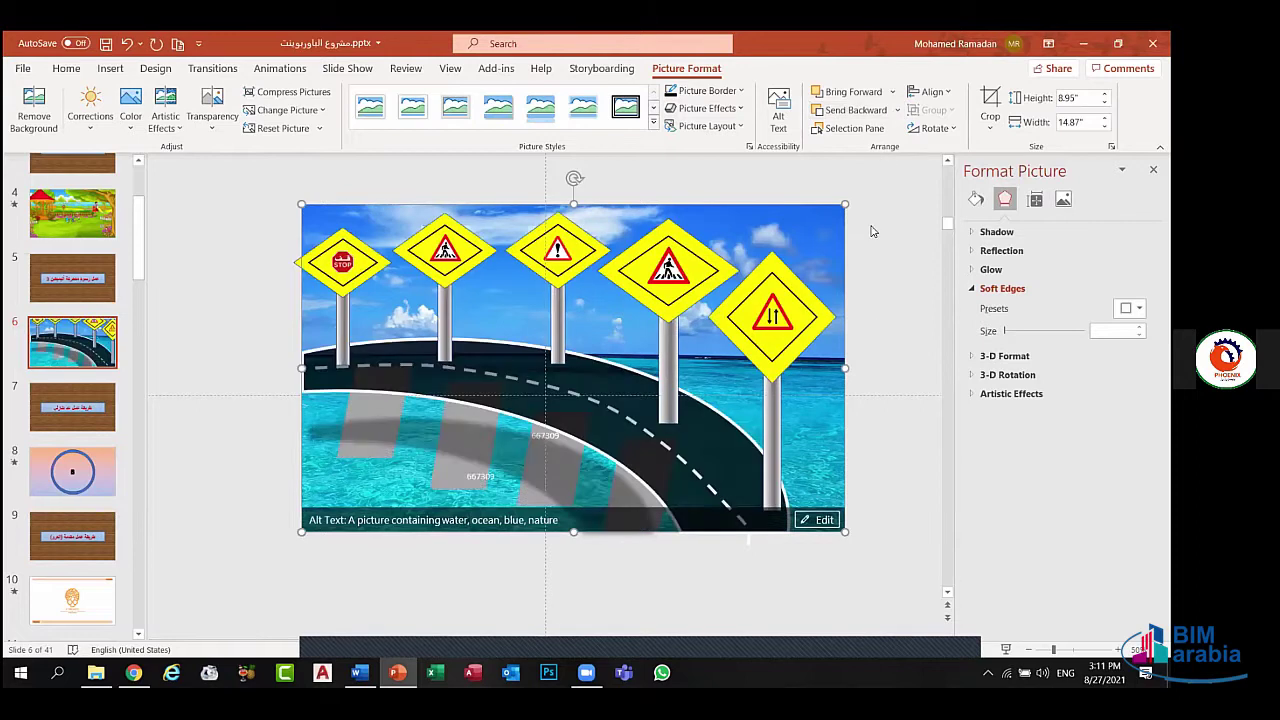
{"action": "left_click", "coordinate": [890, 332]}
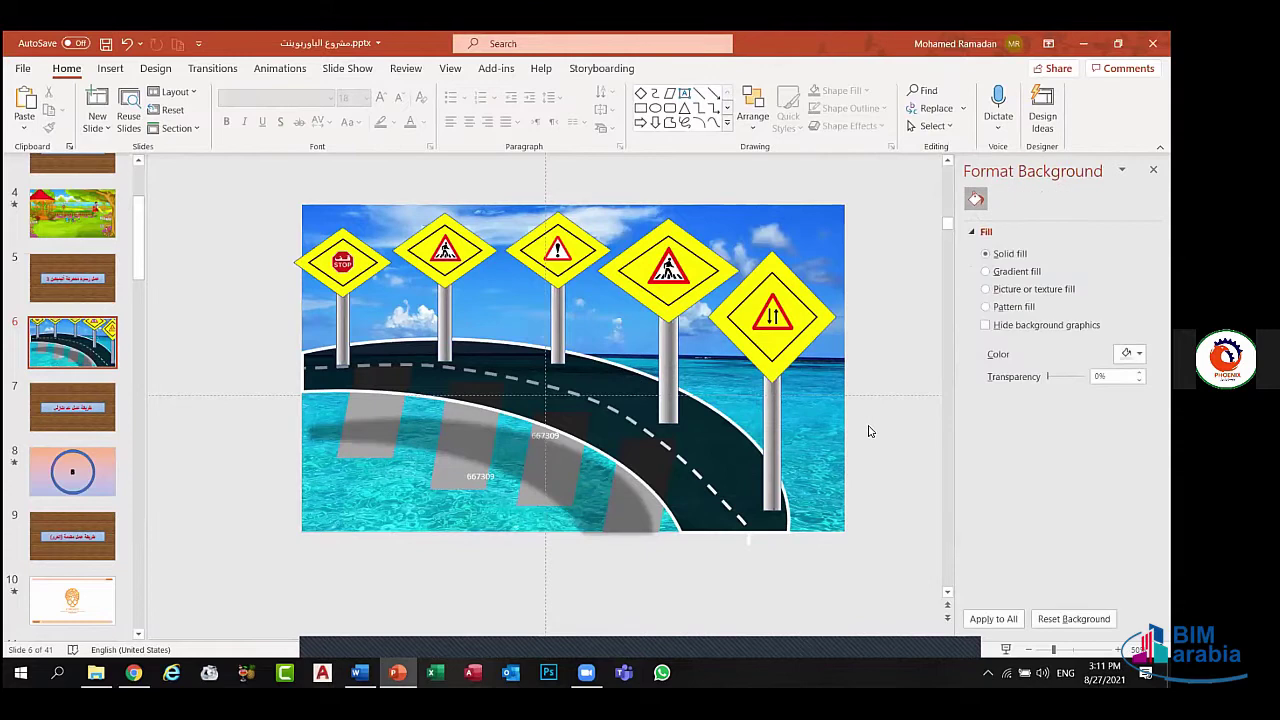
{"action": "key", "text": "ctrl+z"}
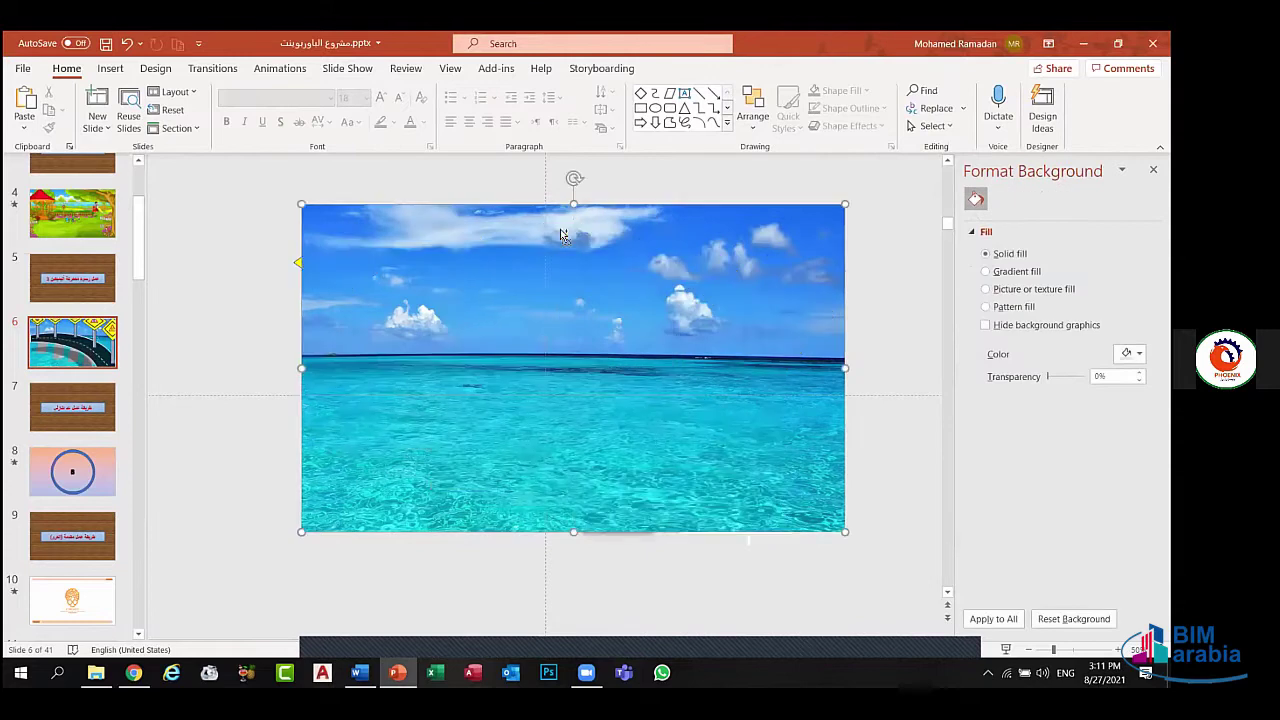
{"action": "key", "text": "ctrl+z"}
{"action": "key", "text": "ctrl+z"}
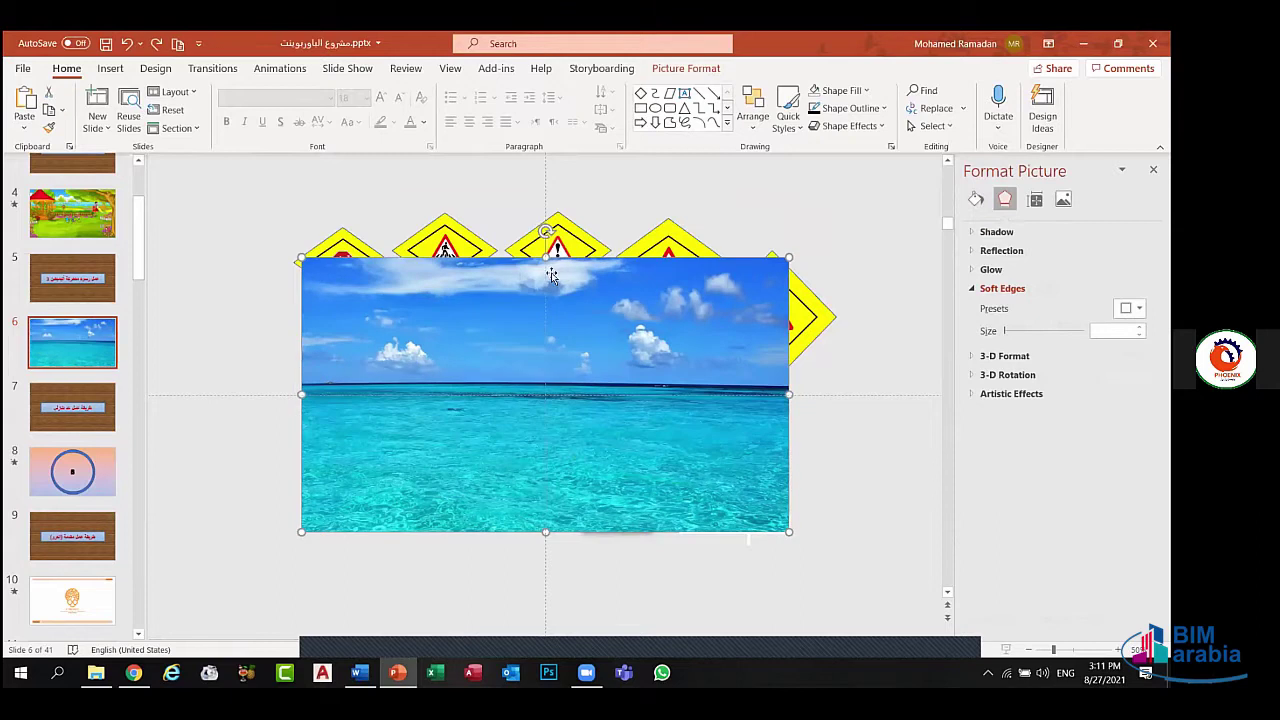
{"action": "left_click_drag", "start_coordinate": [551, 276], "coordinate": [552, 620]}
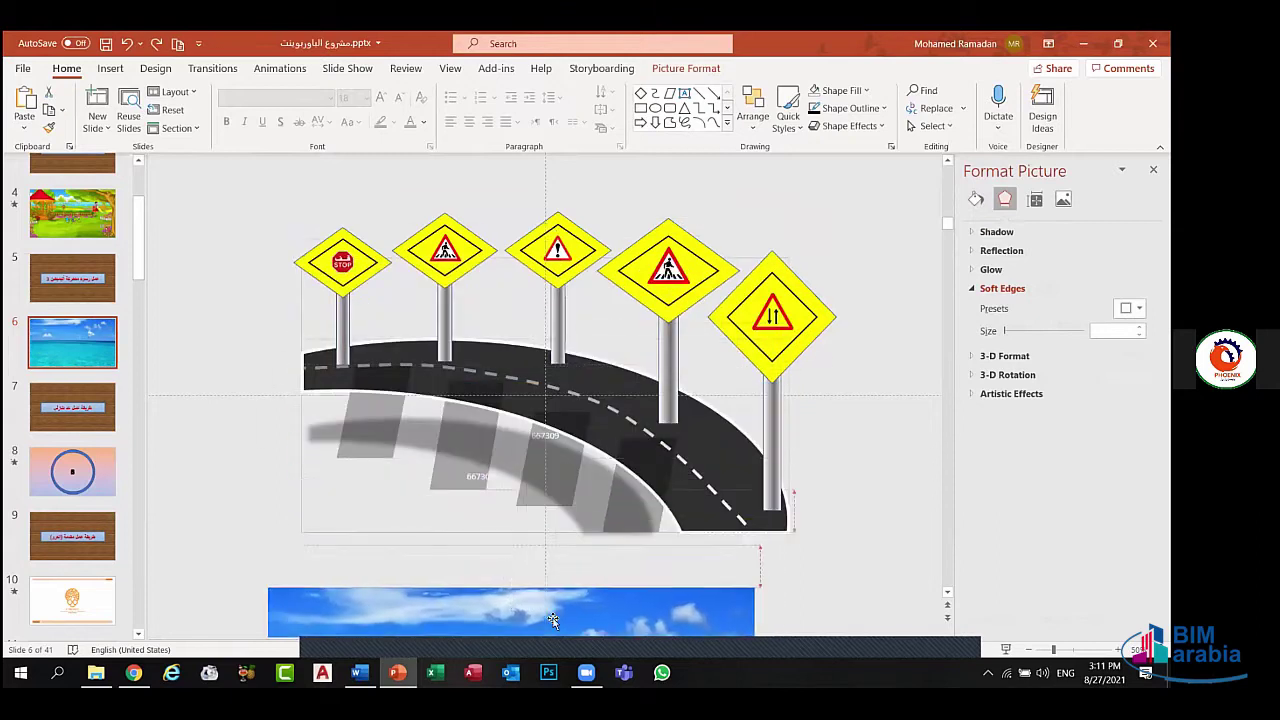
{"action": "scroll", "coordinate": [552, 620], "scroll_direction": "down", "scroll_amount": 1}
- Shrink the STOP sign and move it down and slightly right on the road
{"action": "left_click", "coordinate": [400, 482]}
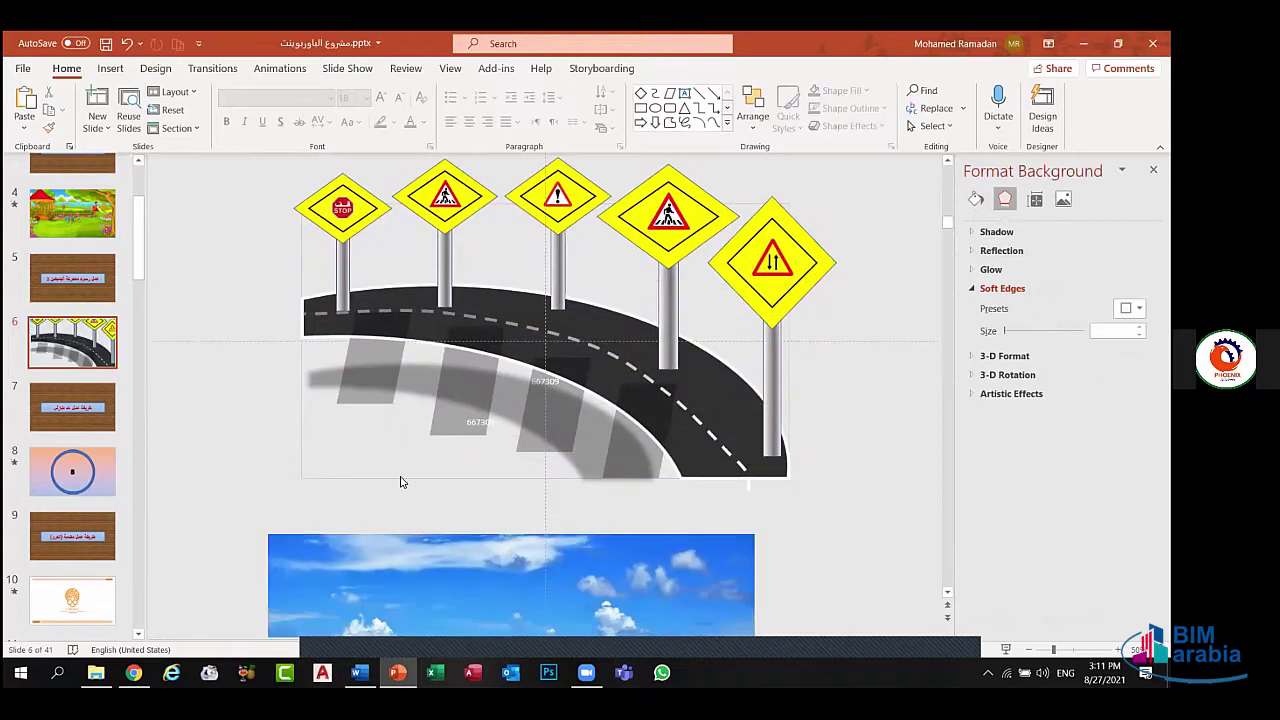
{"action": "left_click", "coordinate": [364, 188]}
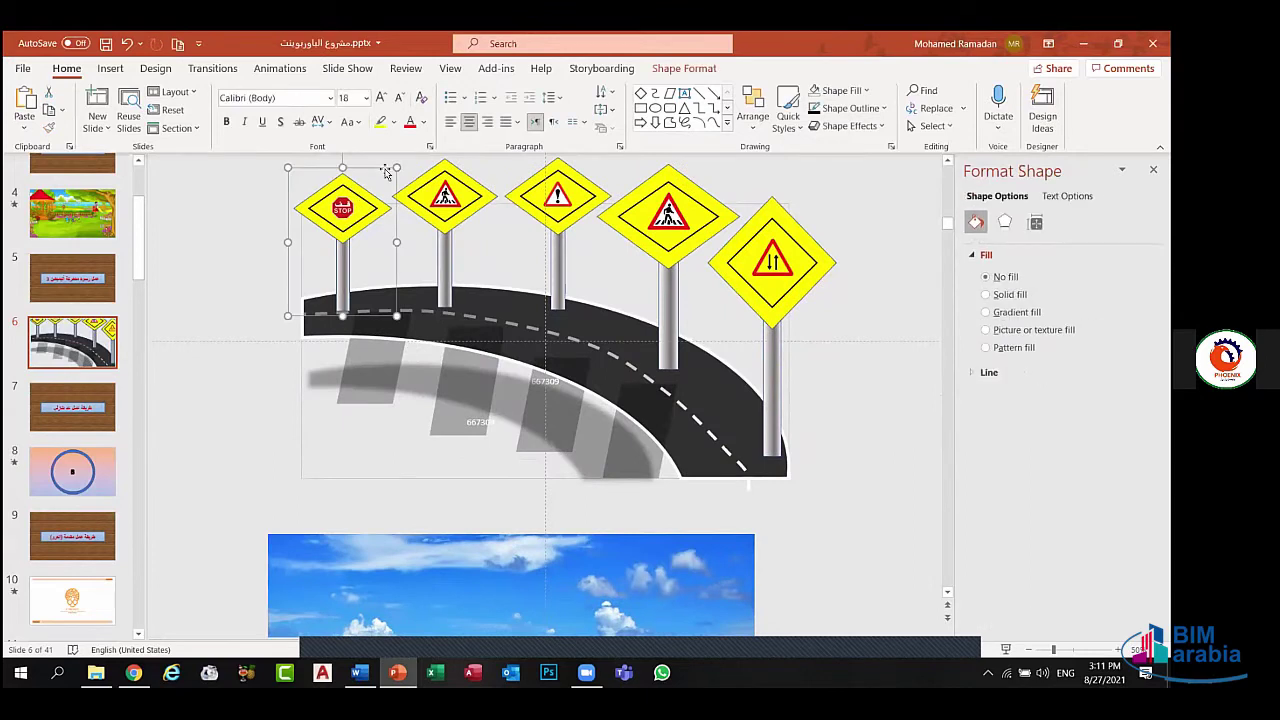
{"action": "left_click_drag", "start_coordinate": [386, 172], "coordinate": [387, 188]}
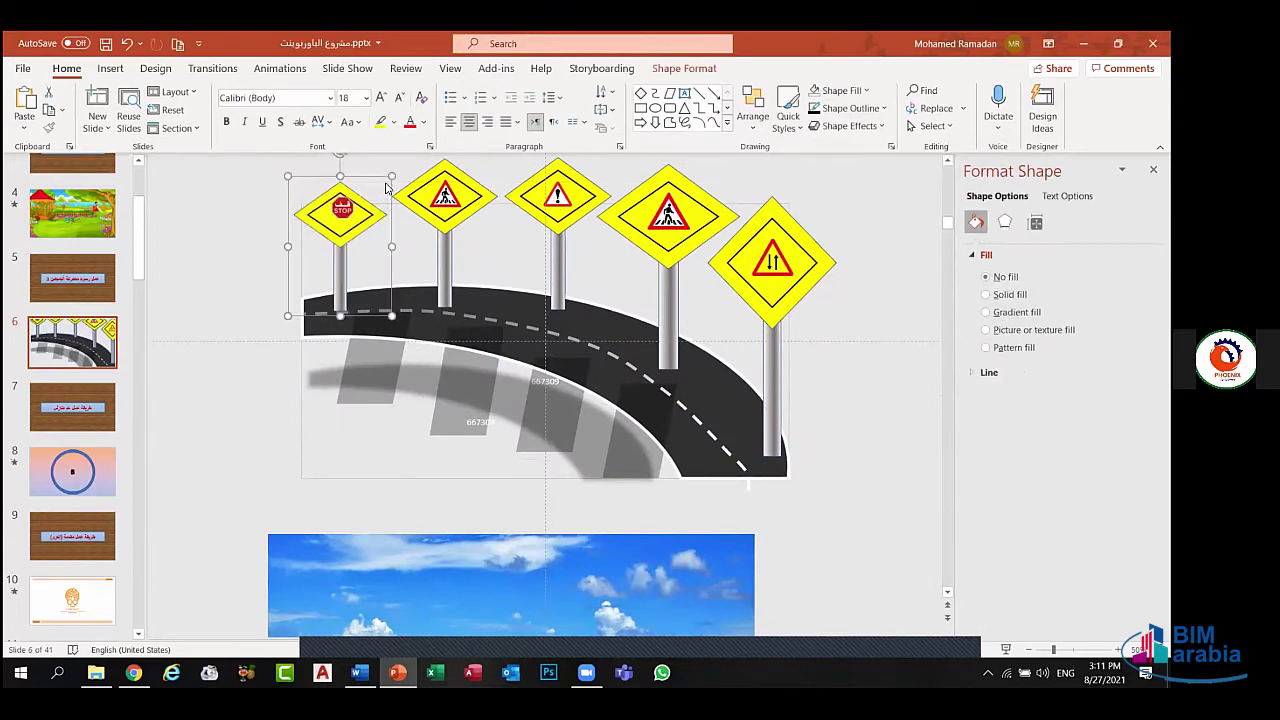
{"action": "left_click", "coordinate": [344, 205]}
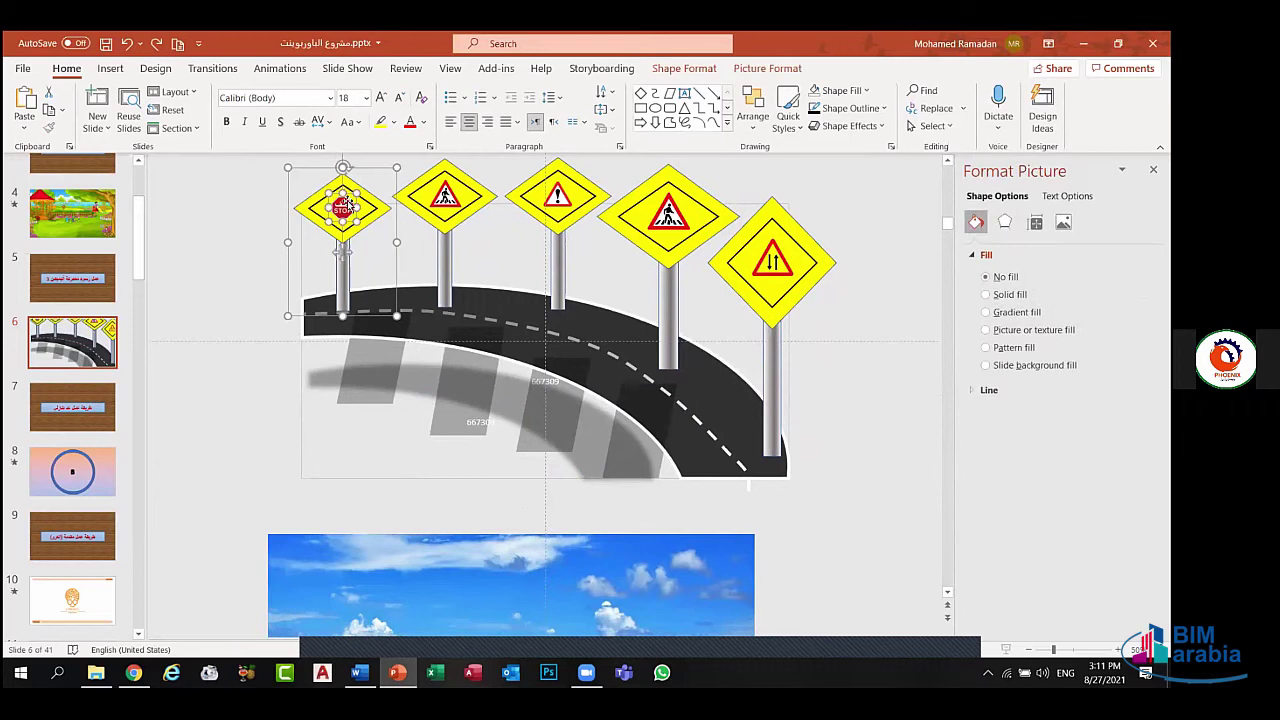
{"action": "key", "text": "Escape"}
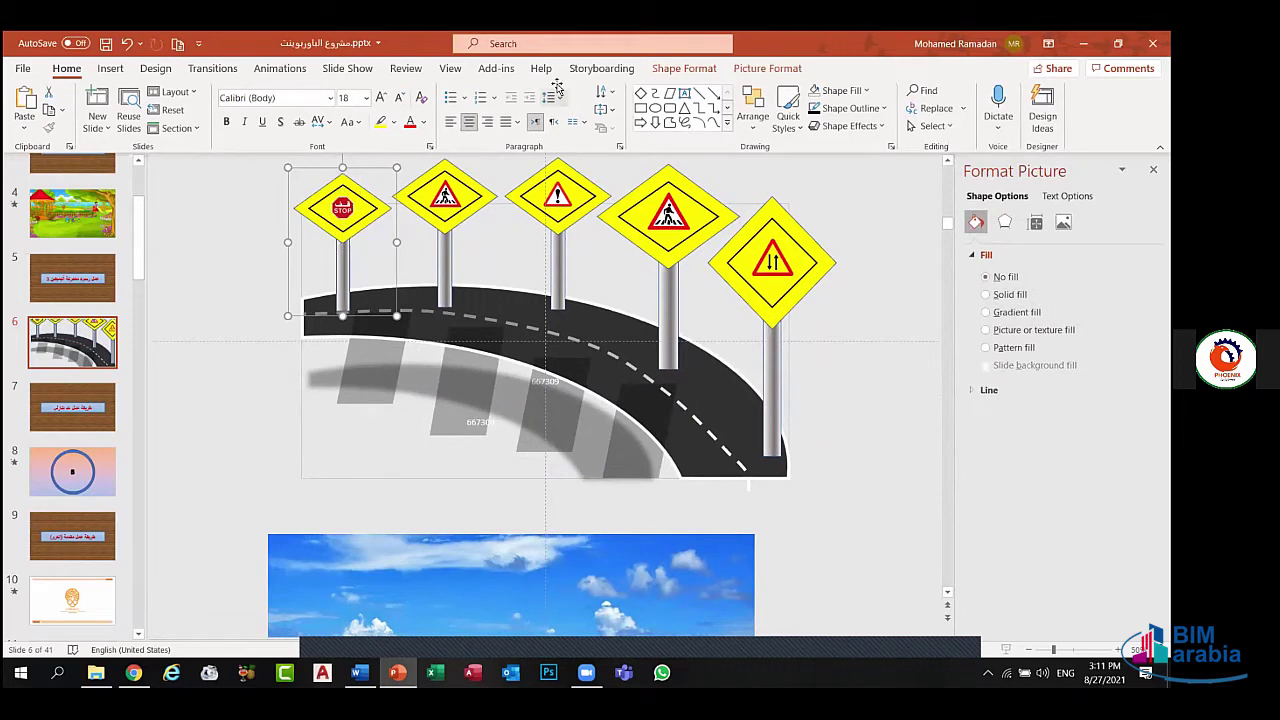
{"action": "mouse_move", "coordinate": [392, 190]}
{"action": "left_mouse_down"}
{"action": "mouse_move", "coordinate": [400, 208]}
{"action": "mouse_move", "coordinate": [363, 220]}
{"action": "left_mouse_up"}
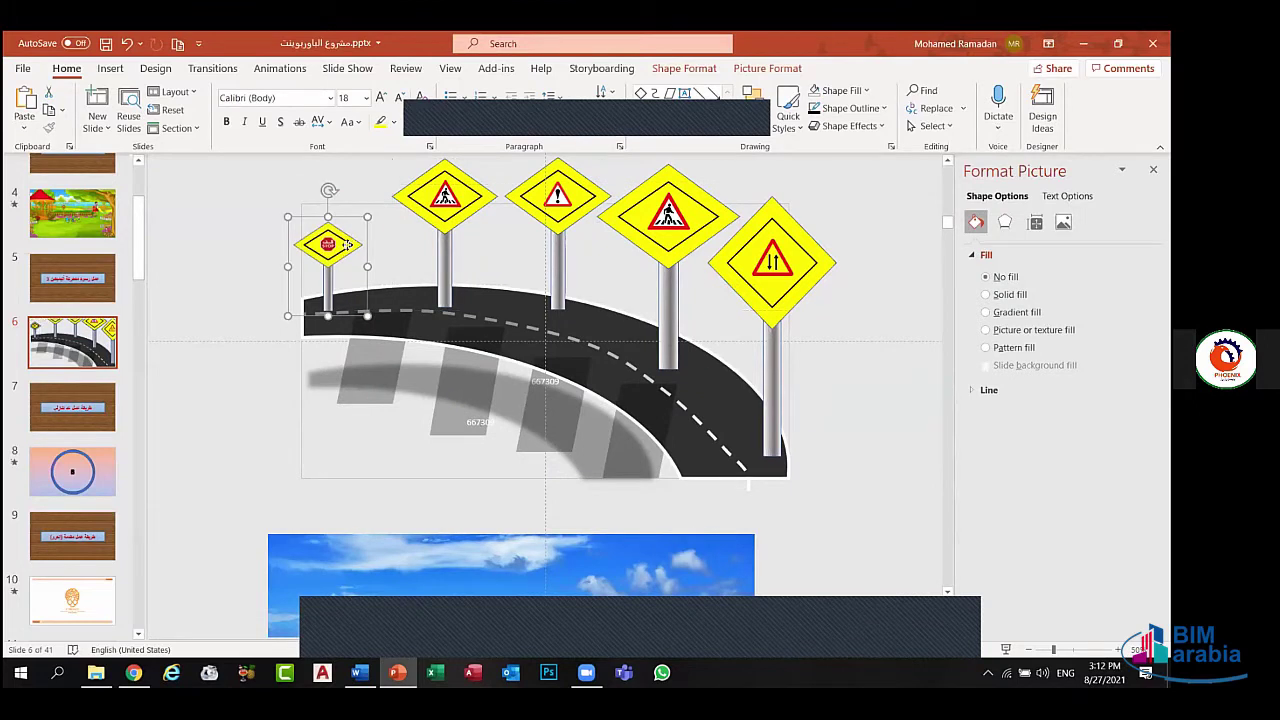
{"action": "left_click_drag", "start_coordinate": [347, 244], "coordinate": [365, 242]}
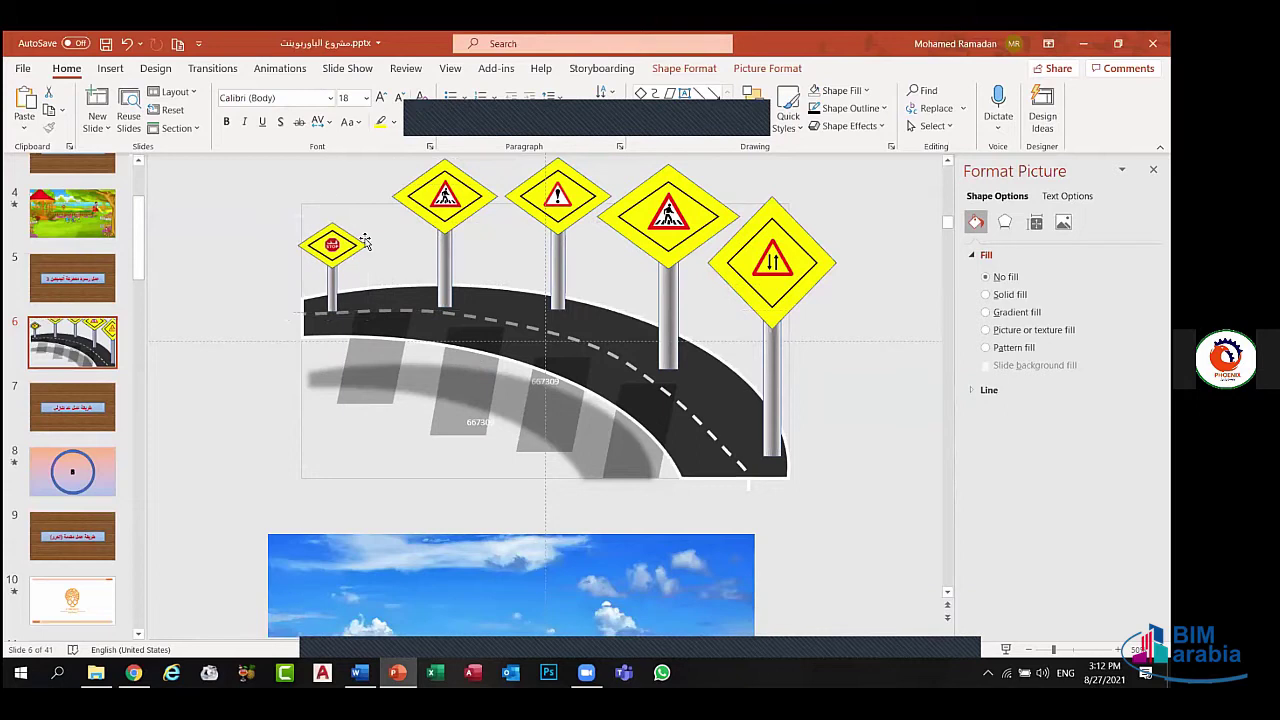
- Shrink the pedestrian crossing sign to be a little larger than the STOP sign
{"action": "left_click", "coordinate": [444, 200]}
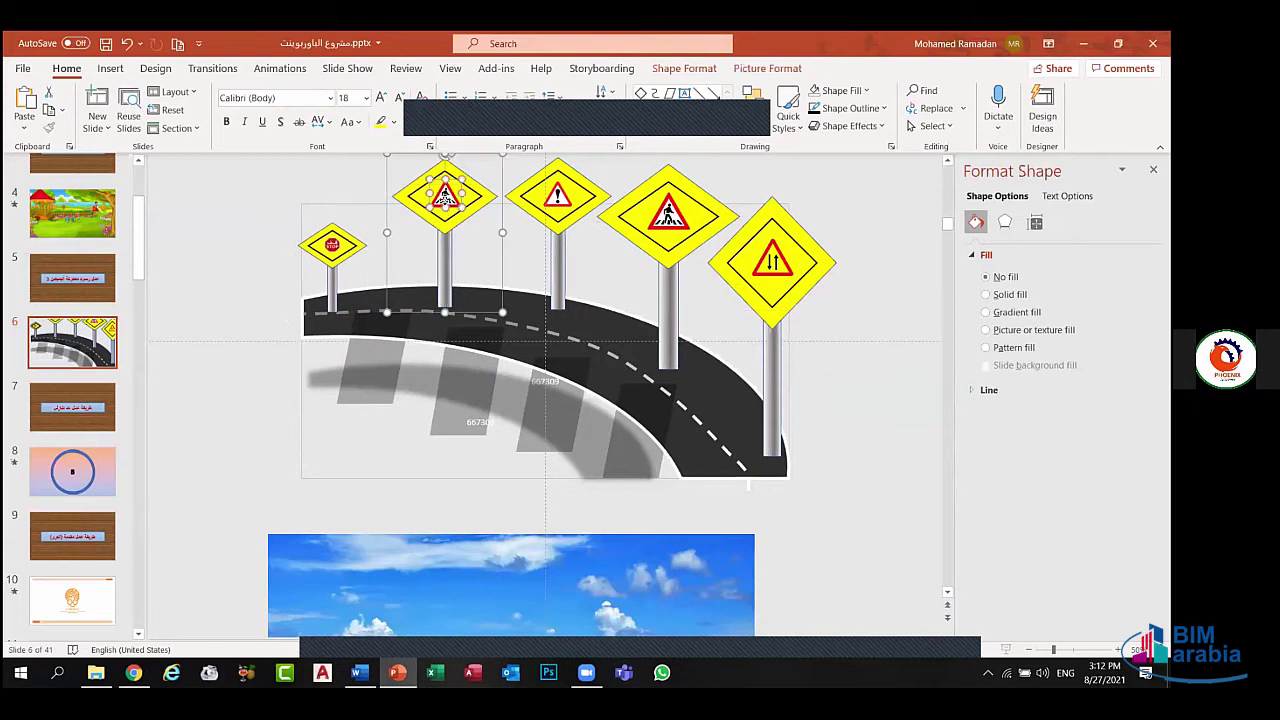
{"action": "key", "text": "Escape"}
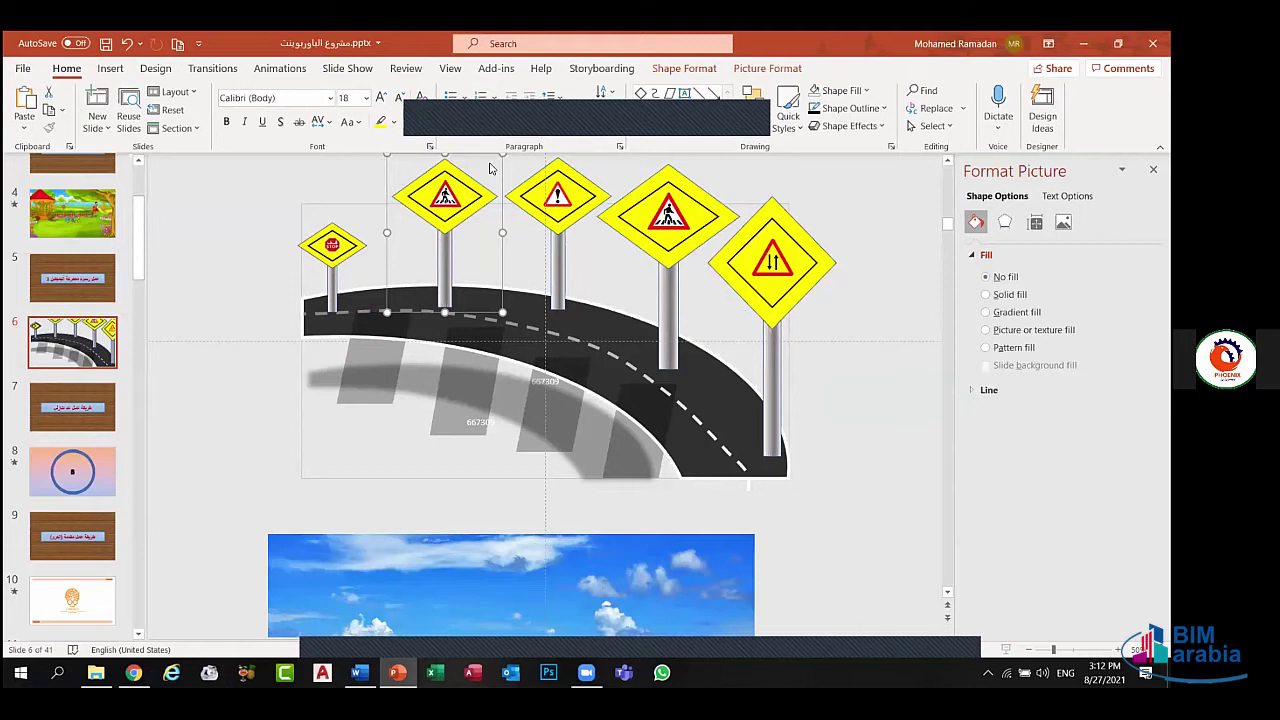
{"action": "mouse_move", "coordinate": [501, 152]}
{"action": "left_mouse_down"}
{"action": "mouse_move", "coordinate": [461, 229]}
{"action": "mouse_move", "coordinate": [458, 216]}
{"action": "mouse_move", "coordinate": [402, 237]}
{"action": "mouse_move", "coordinate": [406, 275]}
{"action": "left_mouse_up"}
{"action": "left_click", "coordinate": [422, 240]}
- Shrink the middle warning sign to the next size up
{"action": "left_click", "coordinate": [551, 220]}
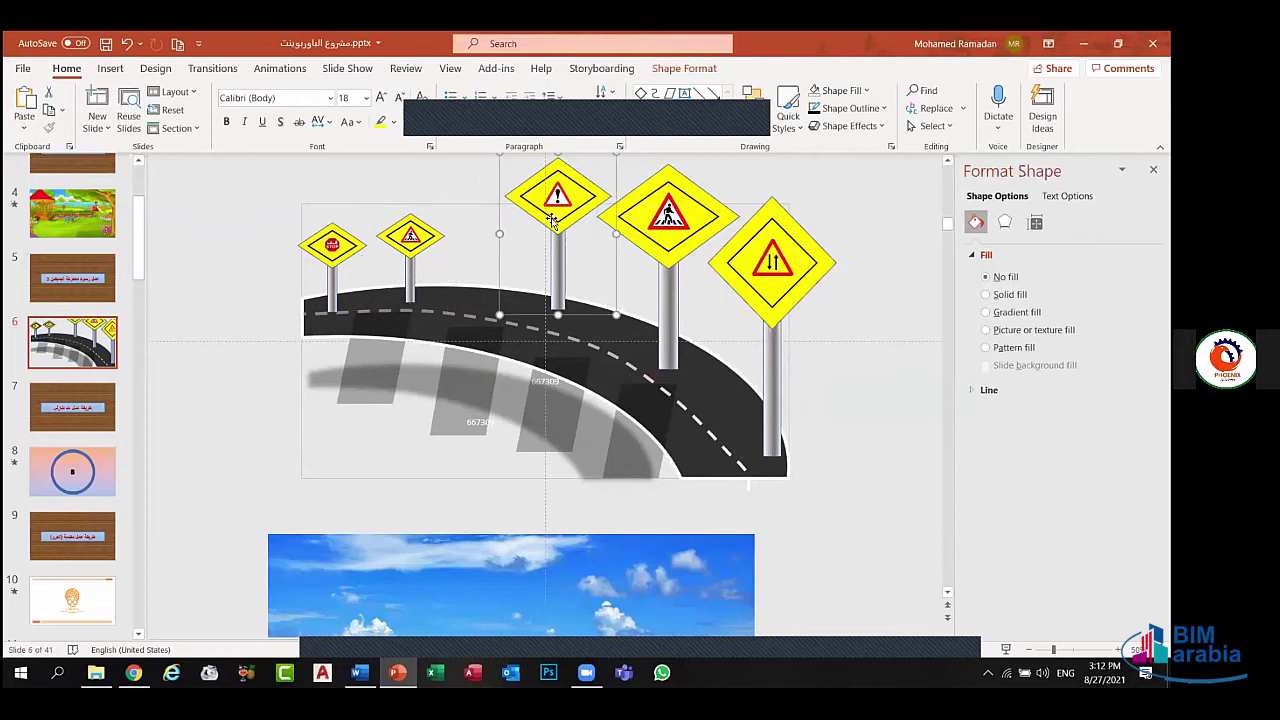
{"action": "left_click", "coordinate": [557, 197]}
{"action": "key", "text": "Escape"}
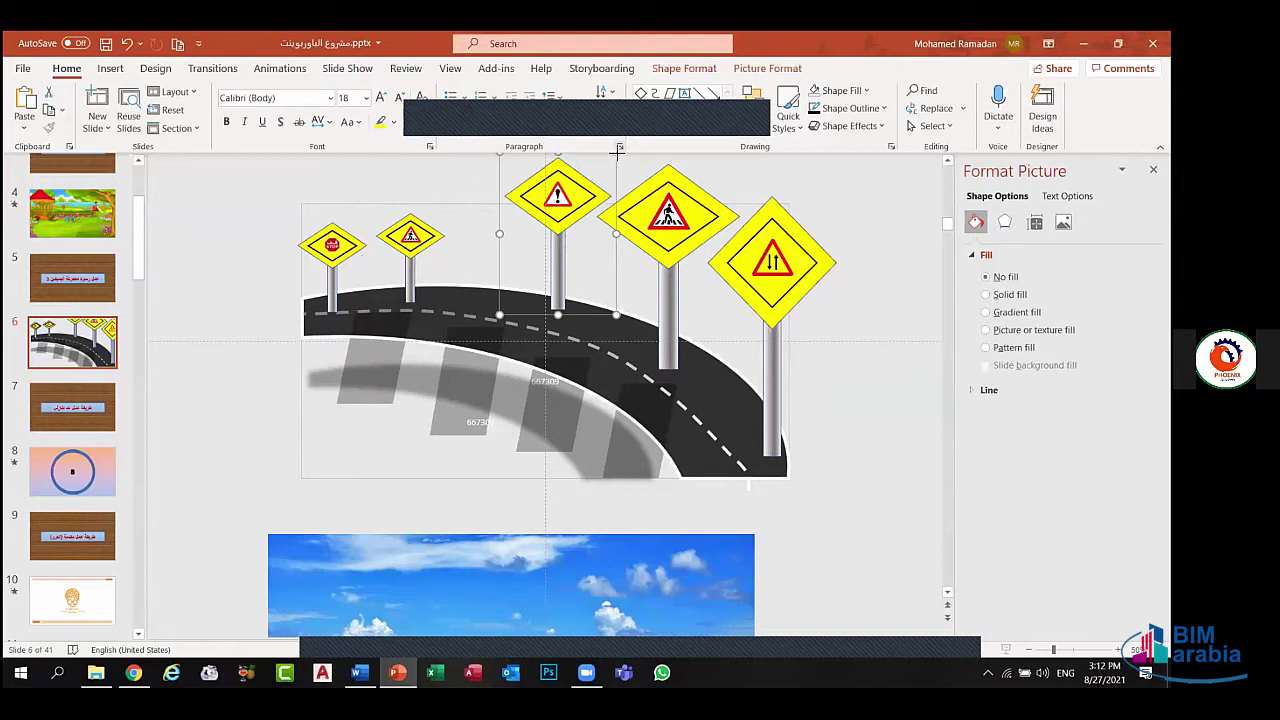
{"action": "mouse_move", "coordinate": [617, 150]}
{"action": "left_mouse_down"}
{"action": "mouse_move", "coordinate": [591, 207]}
{"action": "mouse_move", "coordinate": [522, 237]}
{"action": "left_mouse_up"}
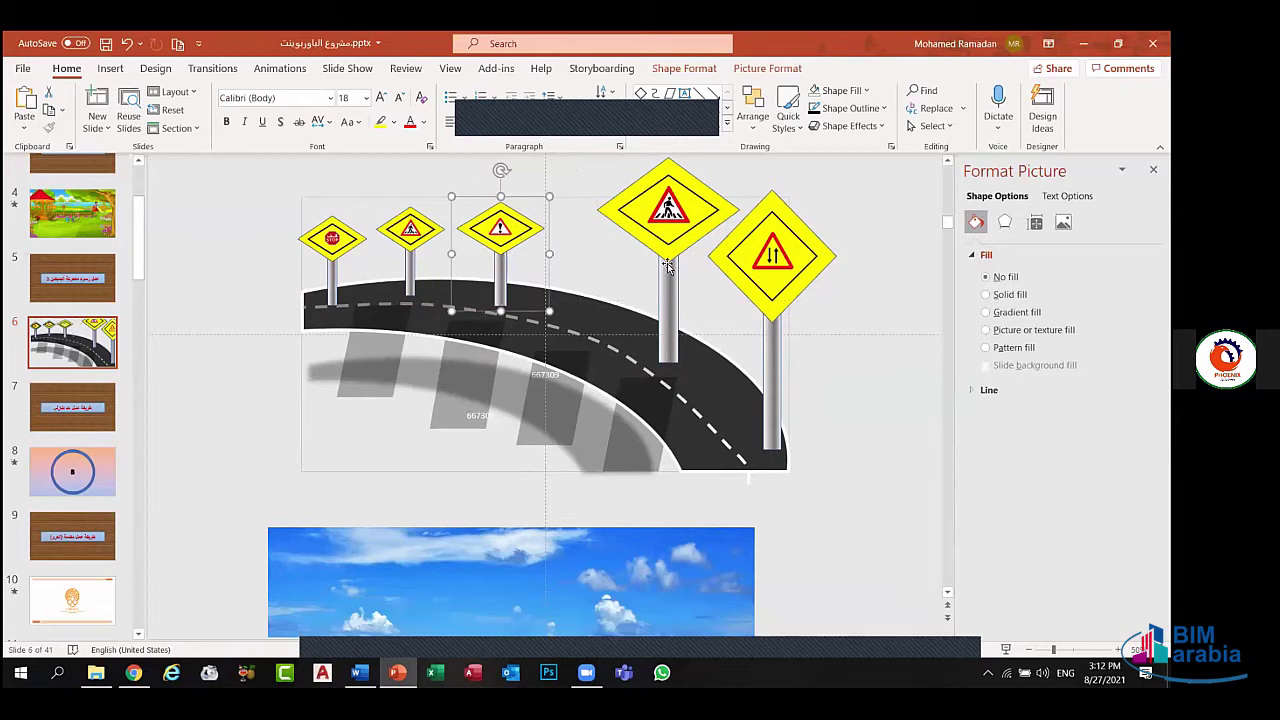
- Shrink the crosswalk sign and move it up and left along the road
{"action": "left_click", "coordinate": [667, 193]}
{"action": "left_click", "coordinate": [669, 192]}
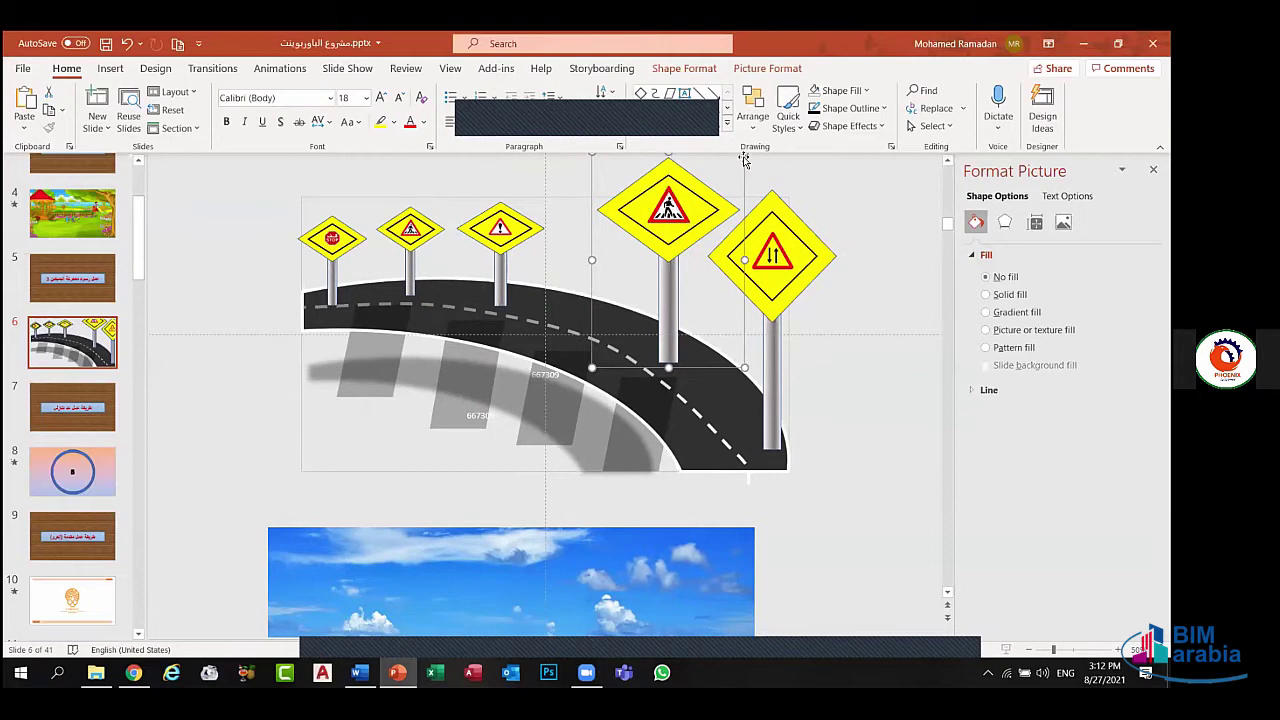
{"action": "left_click_drag", "start_coordinate": [745, 152], "coordinate": [699, 216]}
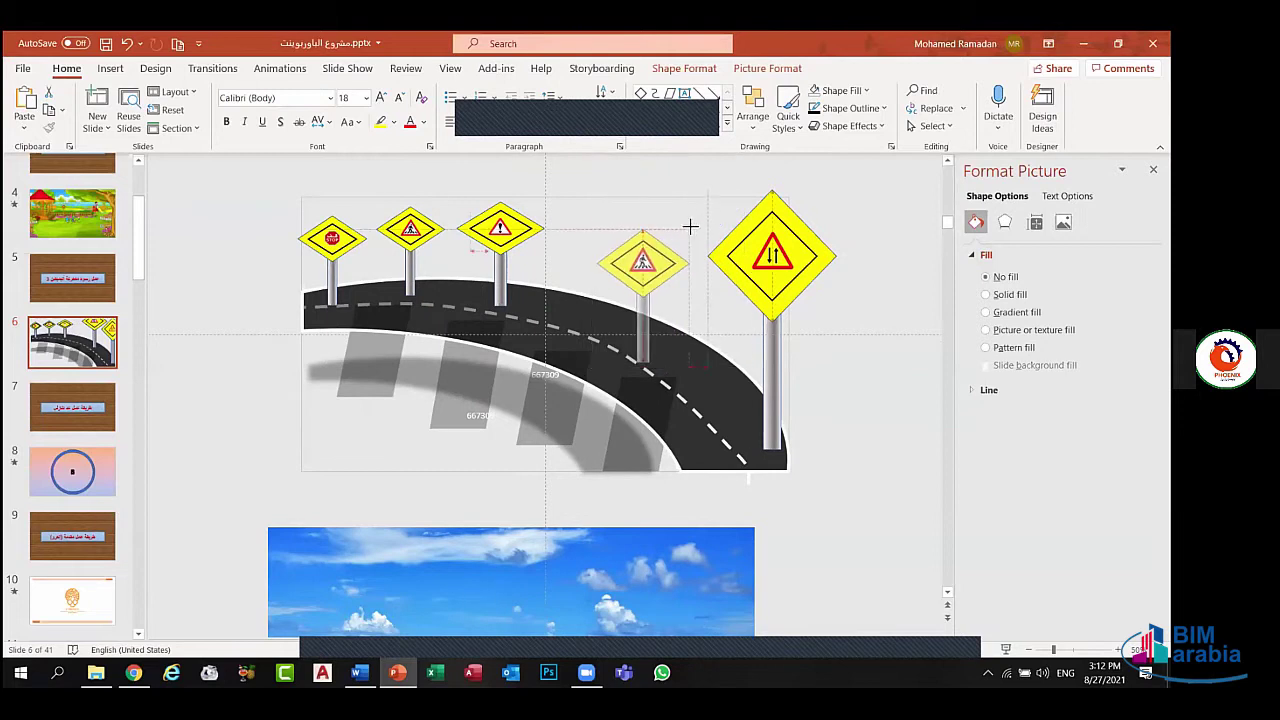
{"action": "scroll", "coordinate": [640, 250], "scroll_direction": "down", "scroll_amount": 1}
{"action": "left_click_drag", "start_coordinate": [637, 248], "coordinate": [601, 220]}
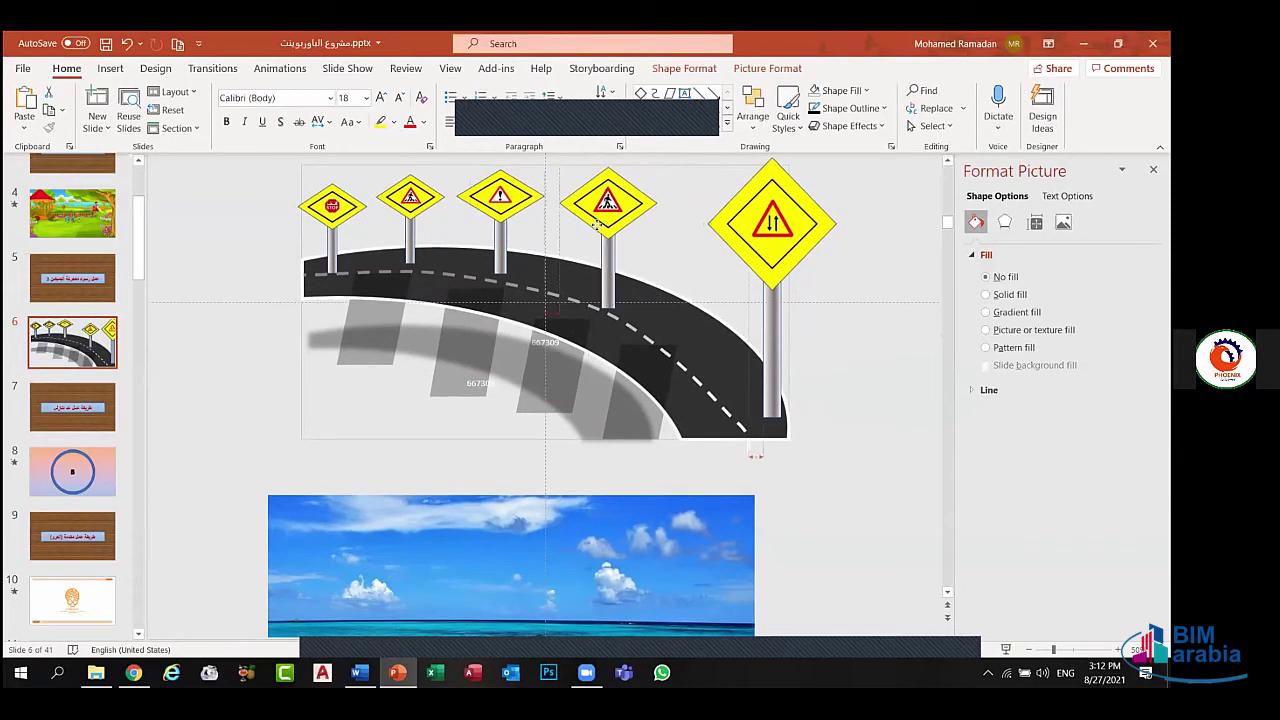
{"action": "left_click_drag", "start_coordinate": [601, 220], "coordinate": [600, 224]}
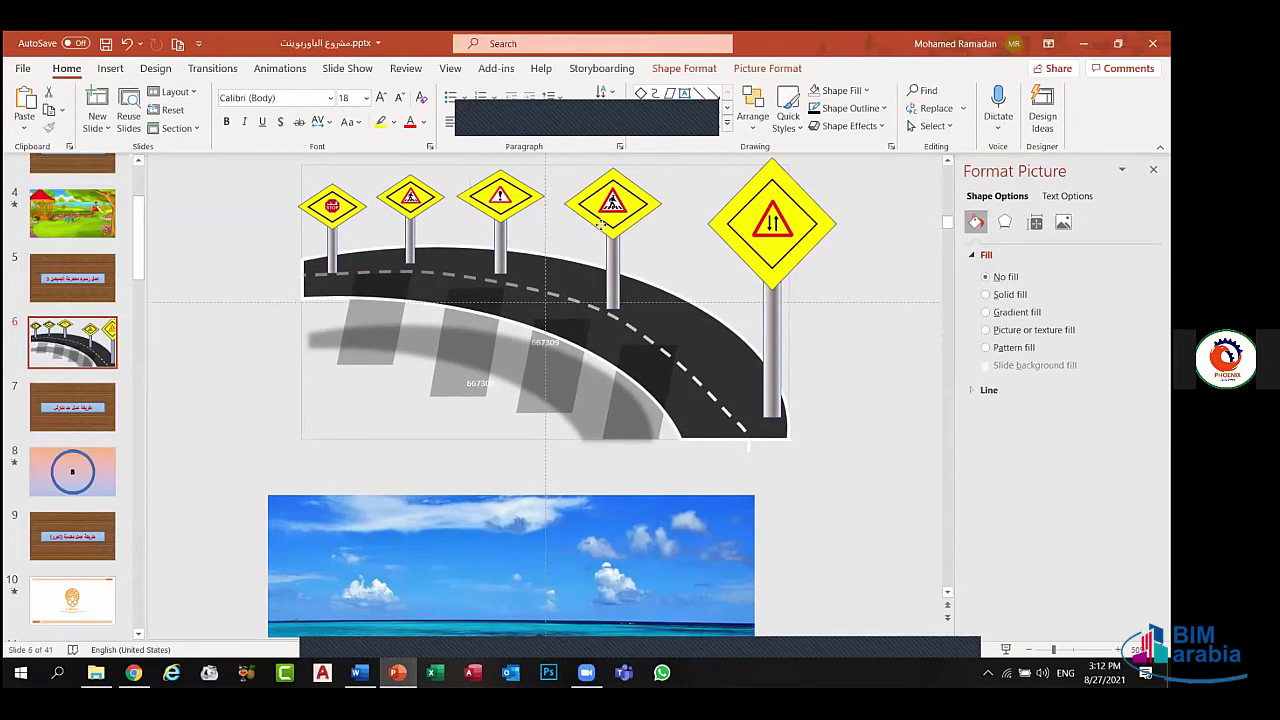
- Shrink the rightmost two-way traffic sign so it lines up at the road's right end
{"action": "left_click", "coordinate": [773, 278]}
{"action": "left_click", "coordinate": [775, 245]}
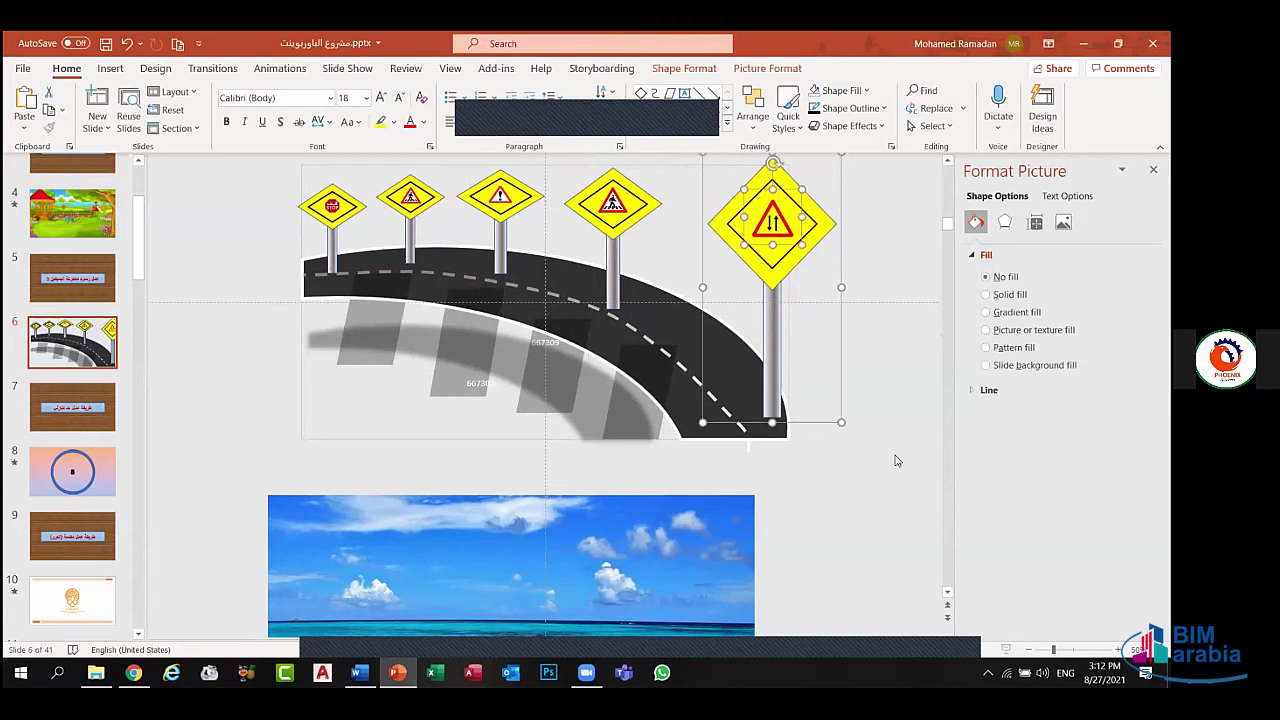
{"action": "left_click", "coordinate": [824, 165]}
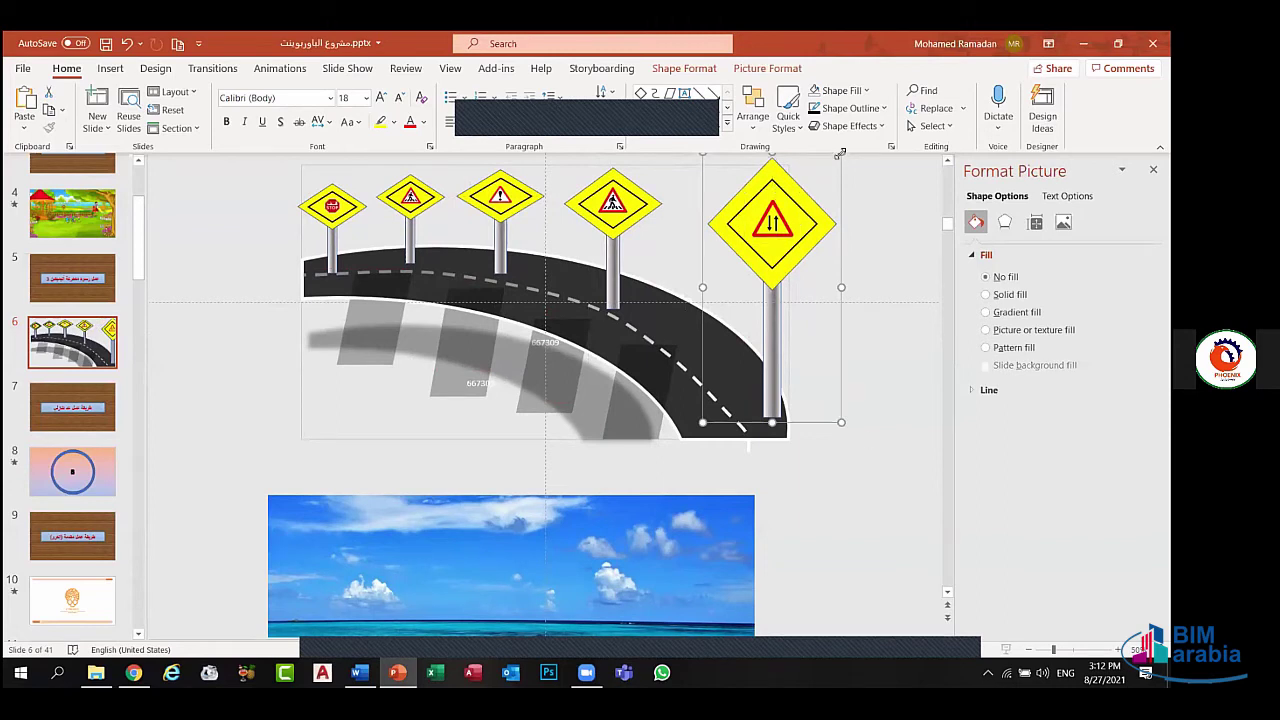
{"action": "mouse_move", "coordinate": [838, 156]}
{"action": "left_mouse_down"}
{"action": "mouse_move", "coordinate": [806, 212]}
{"action": "mouse_move", "coordinate": [754, 157]}
{"action": "left_mouse_up"}
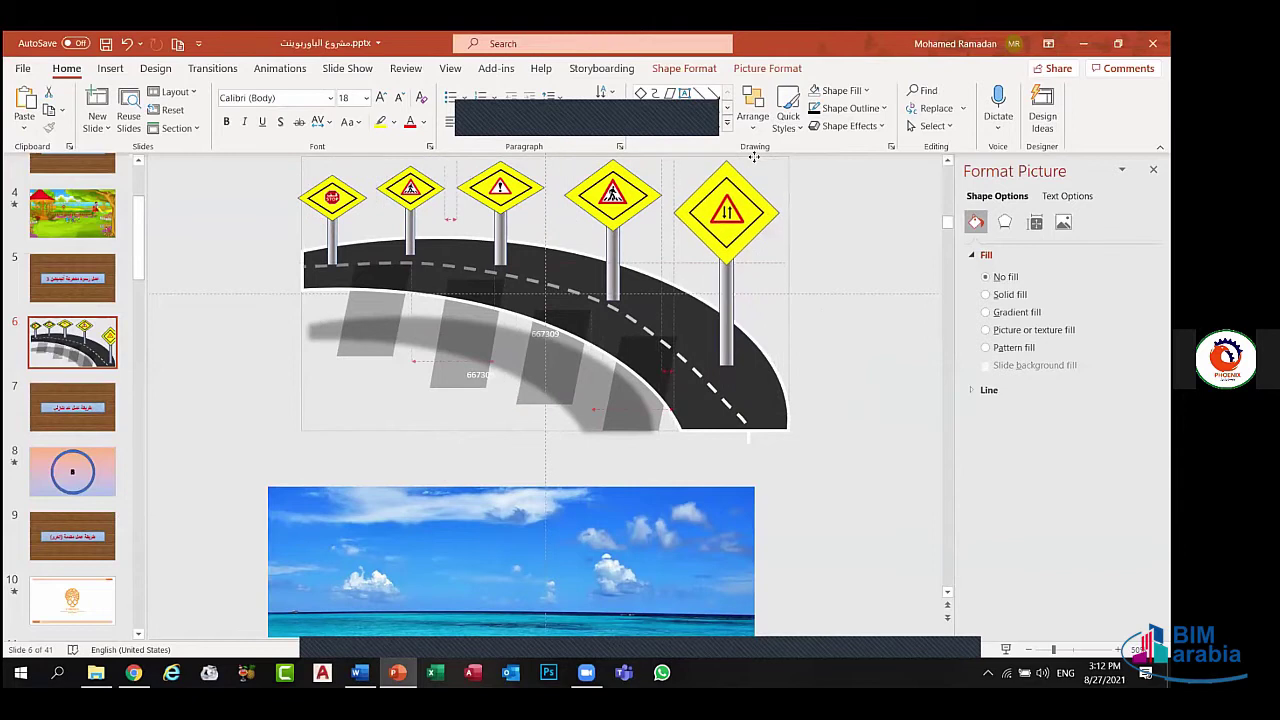
{"action": "left_click_drag", "start_coordinate": [754, 157], "coordinate": [756, 157]}
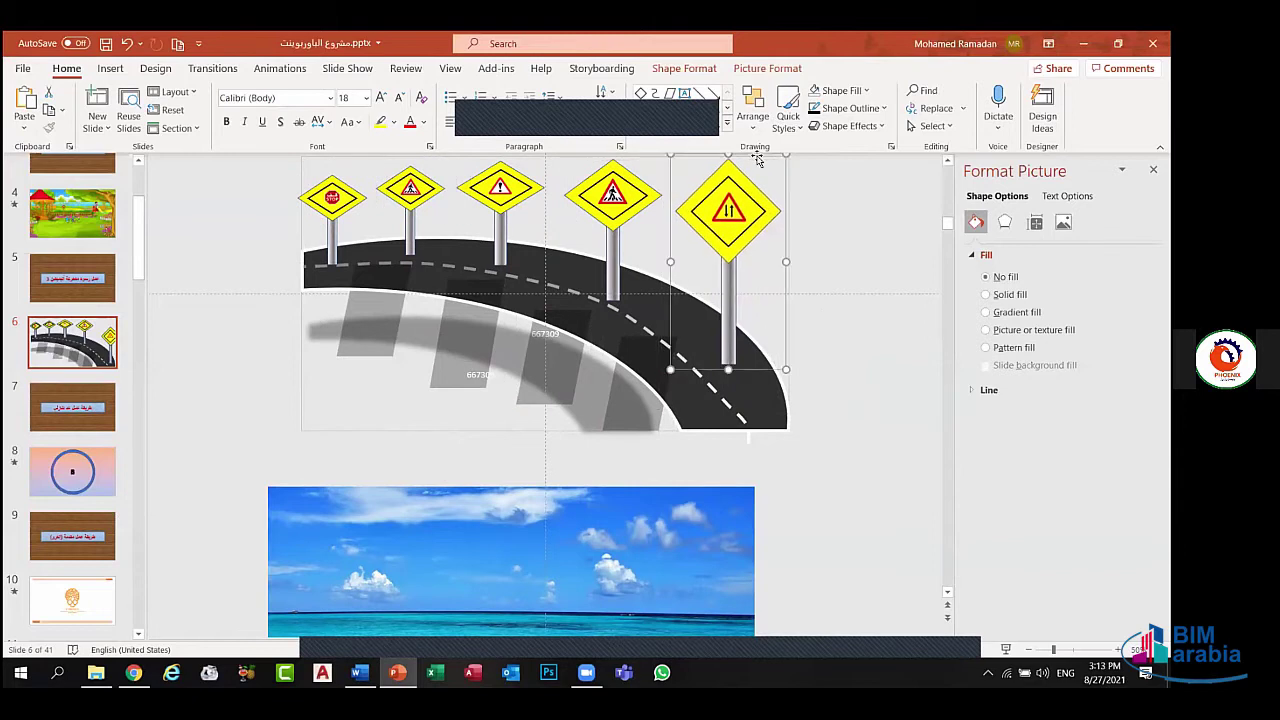
- Move the sea photo from below the slide onto it and send it to the back
{"action": "left_click", "coordinate": [840, 211]}
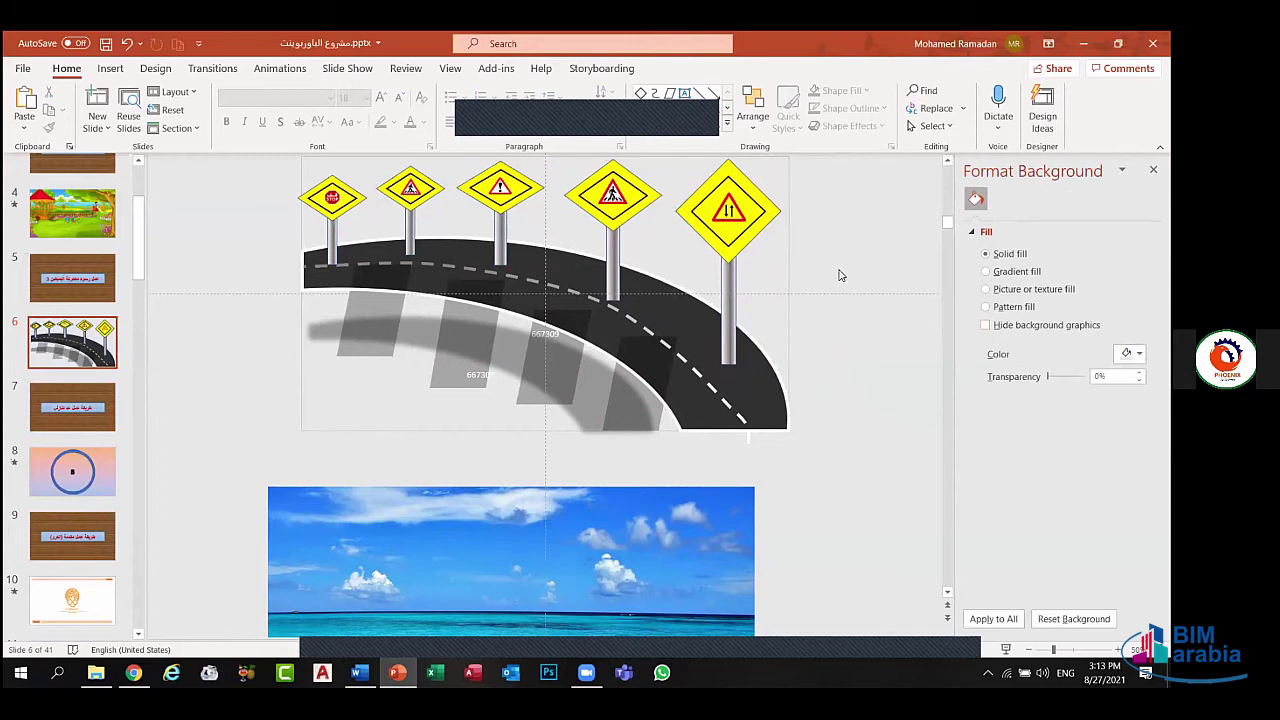
{"action": "scroll", "coordinate": [840, 275], "scroll_direction": "down", "scroll_amount": 1}
{"action": "scroll", "coordinate": [840, 275], "scroll_direction": "up", "scroll_amount": 3}
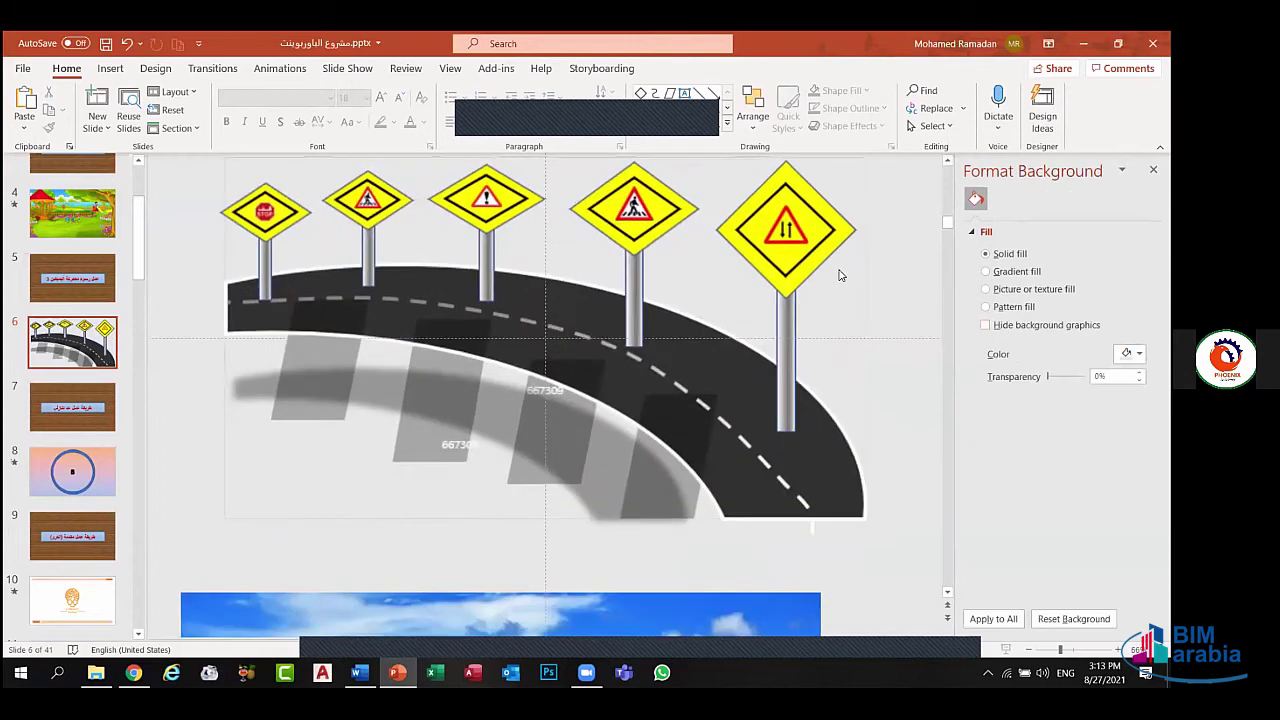
{"action": "scroll", "coordinate": [840, 275], "scroll_direction": "down", "scroll_amount": 2}
{"action": "left_click", "coordinate": [615, 535]}
{"action": "scroll", "coordinate": [615, 535], "scroll_direction": "up", "scroll_amount": 2}
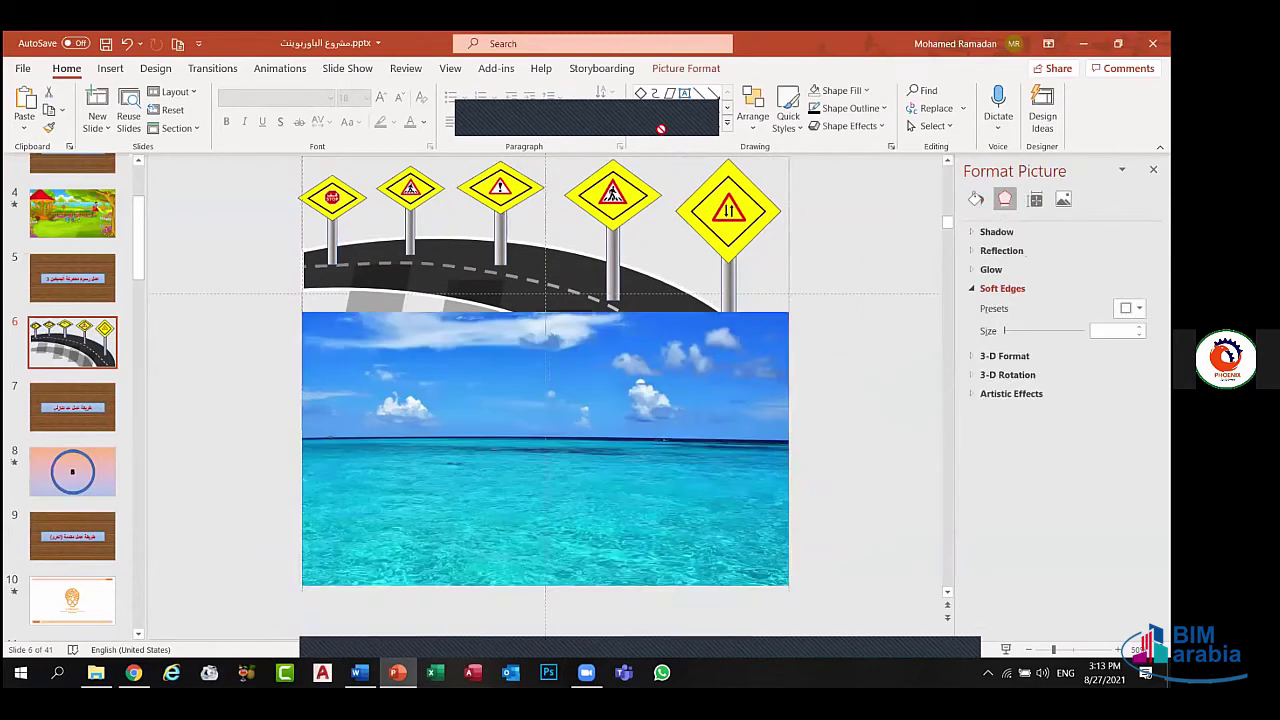
{"action": "mouse_move", "coordinate": [660, 128]}
{"action": "left_mouse_down"}
{"action": "mouse_move", "coordinate": [667, 112]}
{"action": "mouse_move", "coordinate": [598, 260]}
{"action": "mouse_move", "coordinate": [629, 147]}
{"action": "mouse_move", "coordinate": [629, 248]}
{"action": "left_mouse_up"}
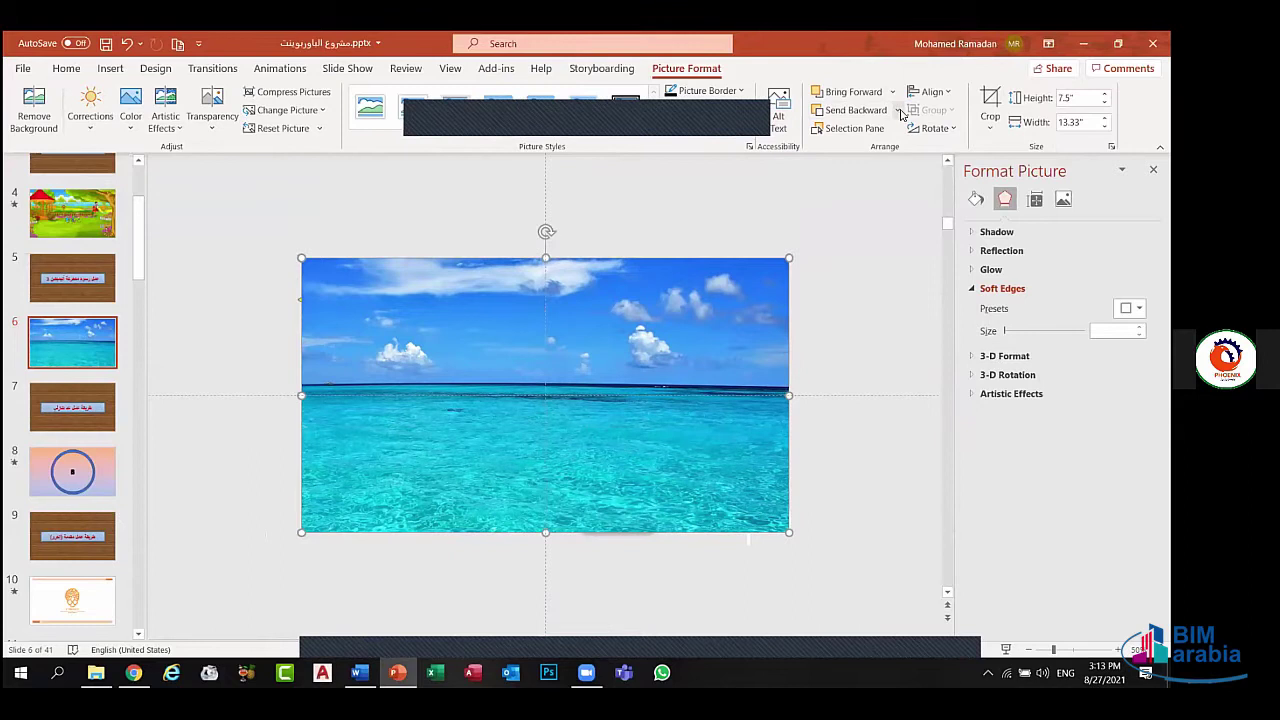
{"action": "left_click", "coordinate": [898, 110]}
{"action": "left_click", "coordinate": [858, 151]}
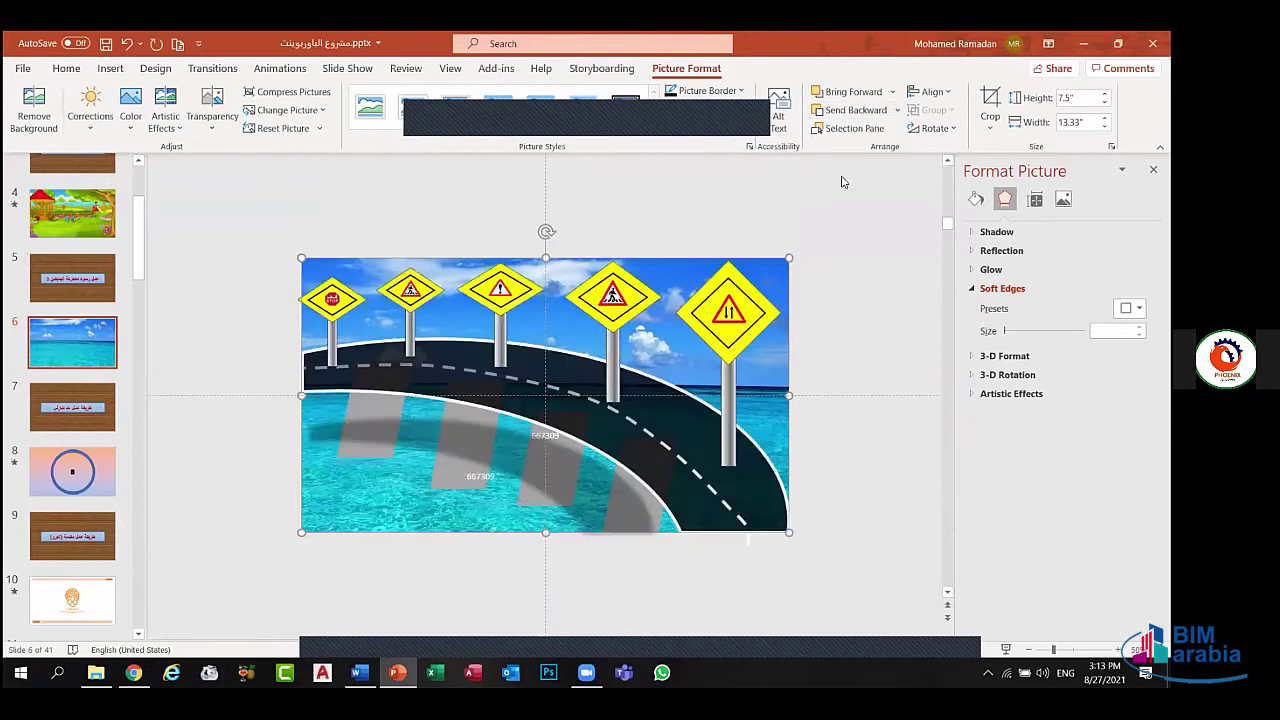
- Deselect the sea photo and select the first grey road stripe
{"action": "left_click", "coordinate": [817, 292]}
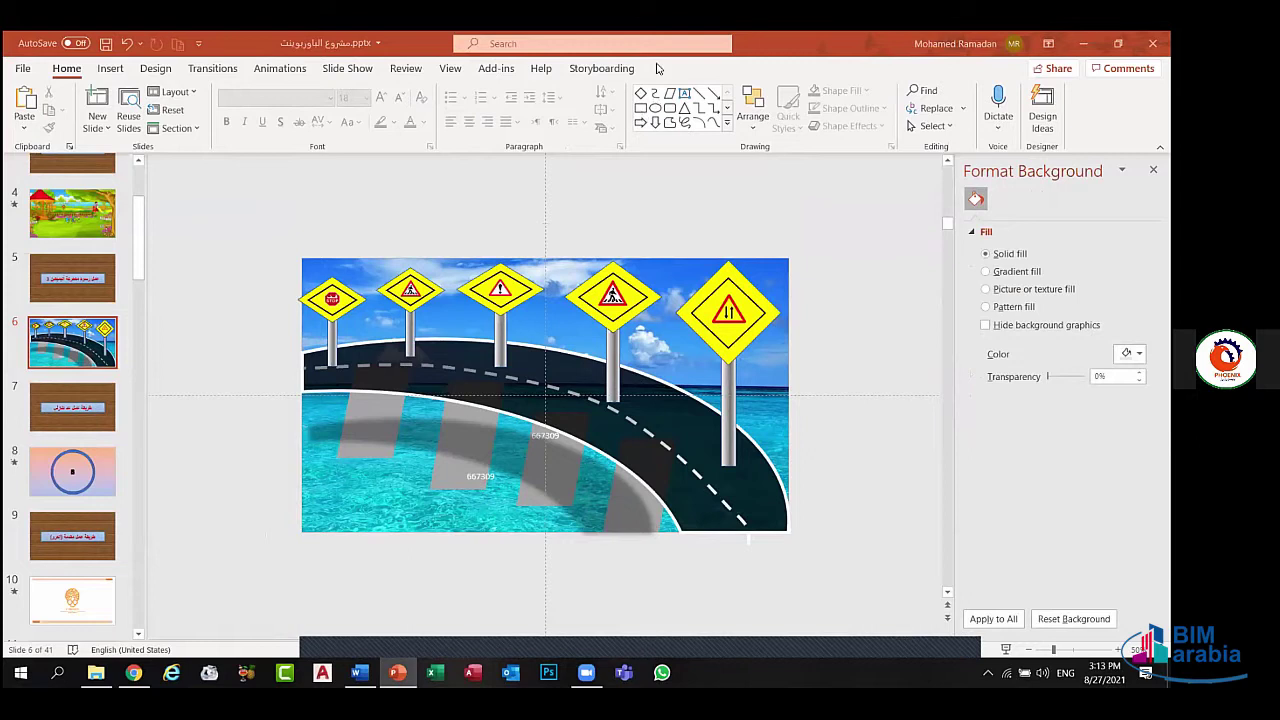
{"action": "left_click", "coordinate": [377, 408]}
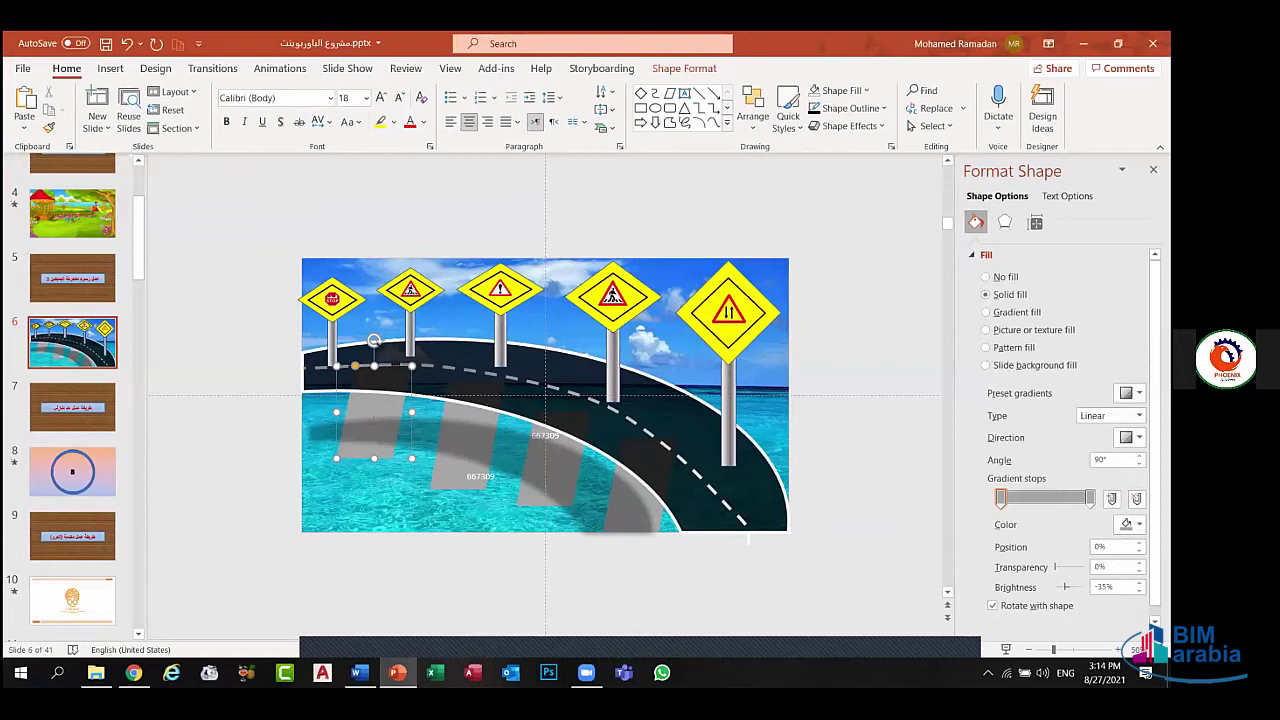
- Add a teal stop at the end of the first road stripe's gradient fill
{"action": "scroll", "coordinate": [1060, 440], "scroll_direction": "down", "scroll_amount": 1}
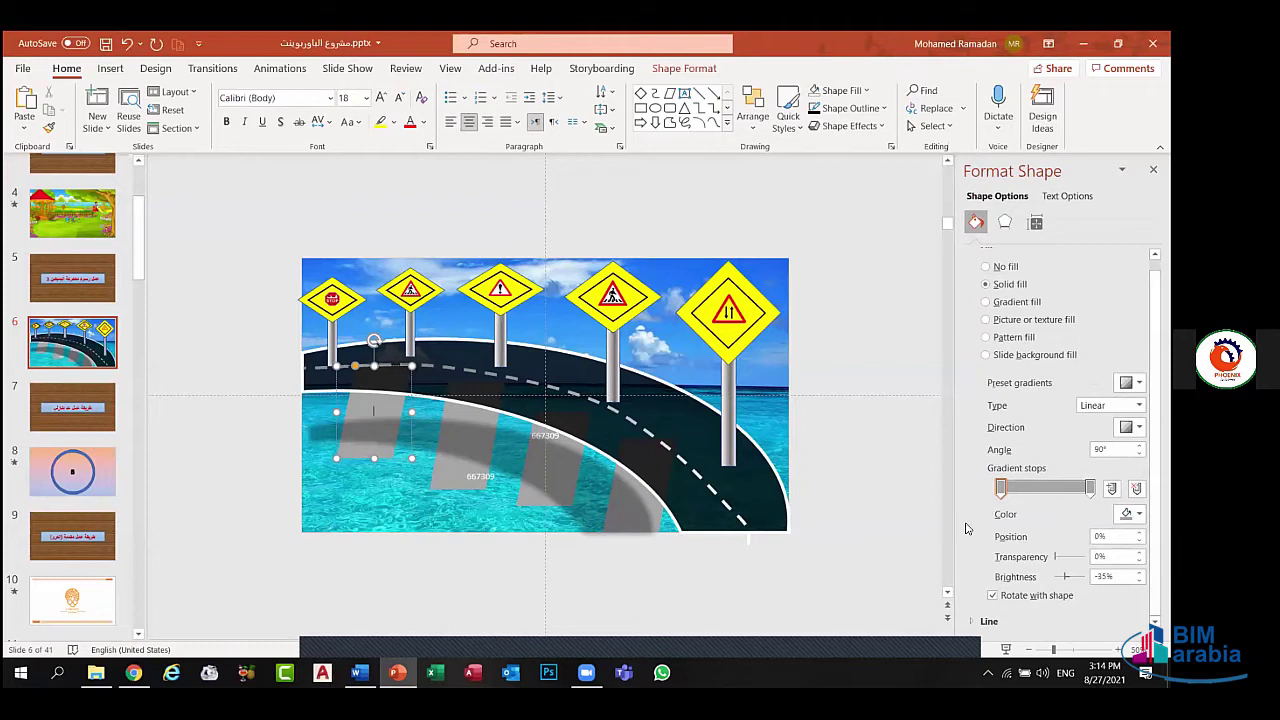
{"action": "left_click", "coordinate": [389, 509]}
{"action": "left_click", "coordinate": [379, 410]}
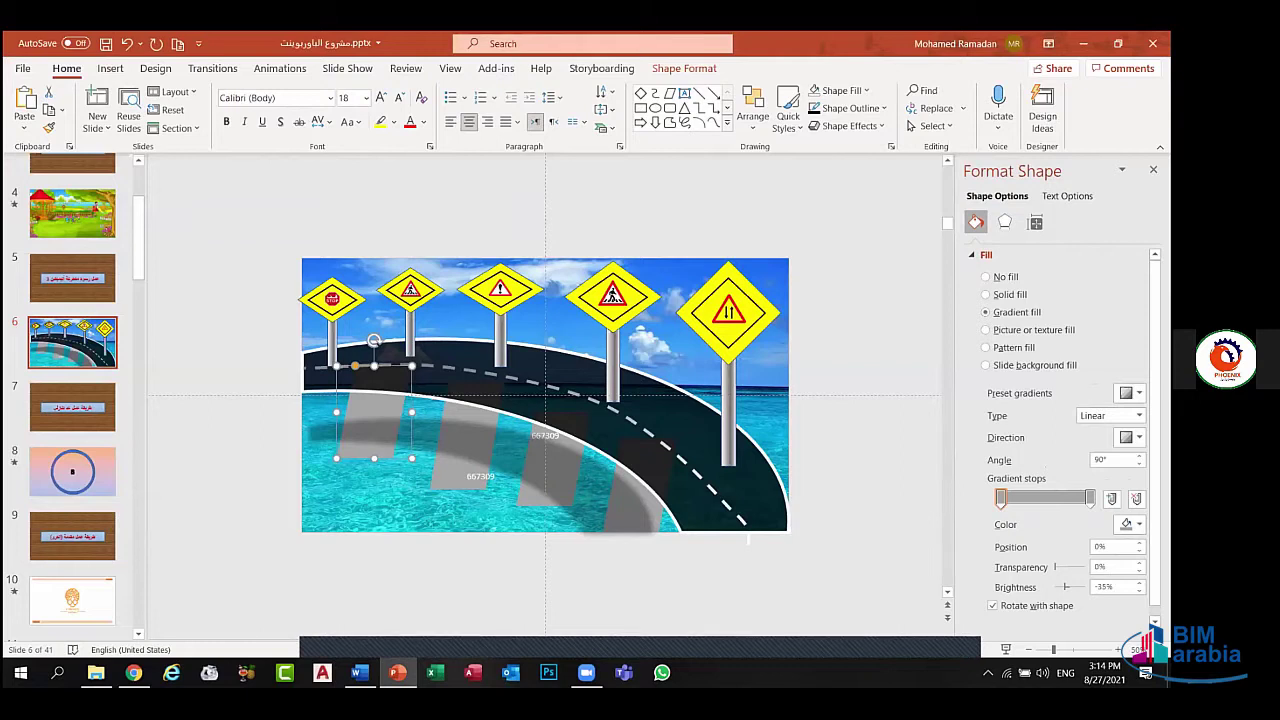
{"action": "left_click", "coordinate": [1130, 524]}
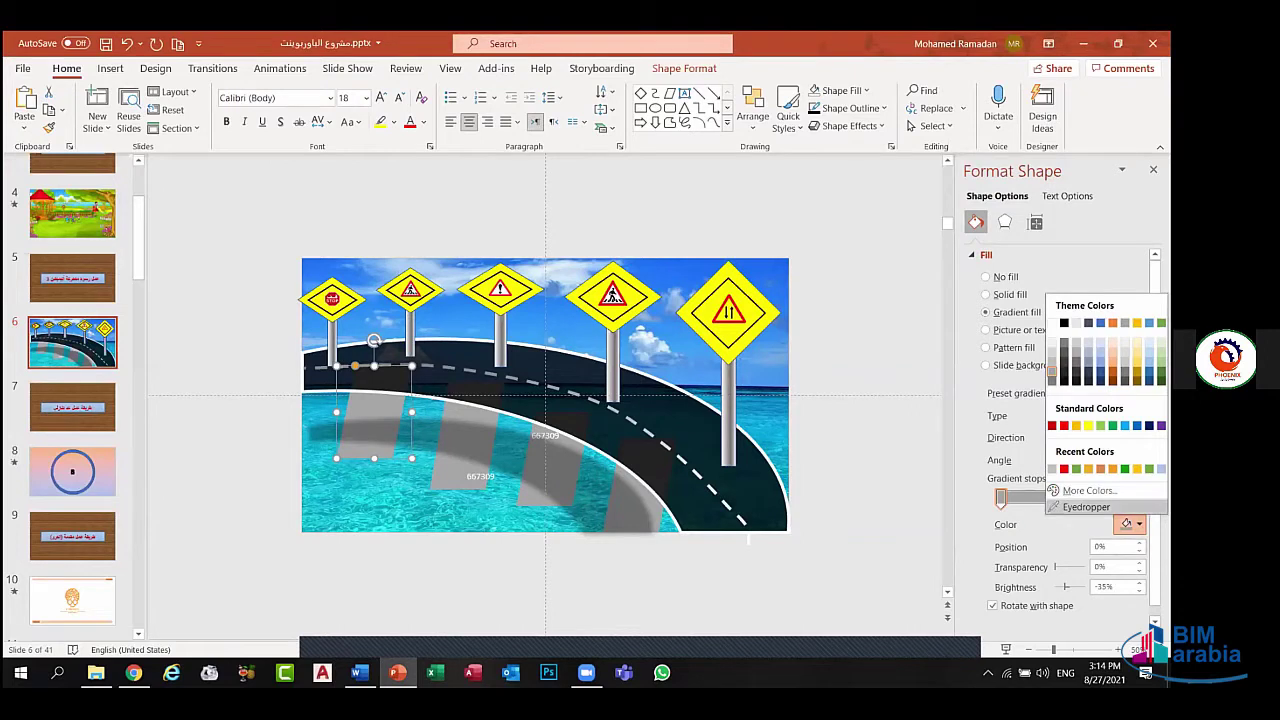
{"action": "left_click", "coordinate": [1086, 506]}
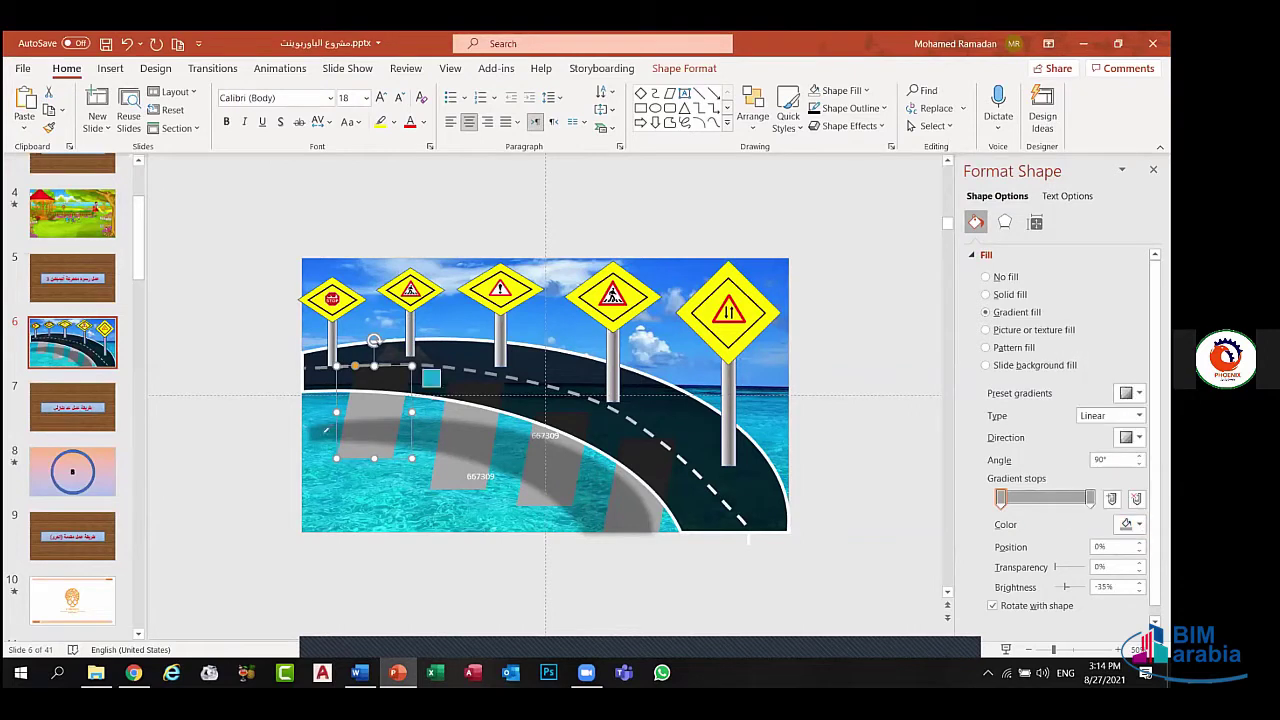
{"action": "left_click", "coordinate": [349, 488]}
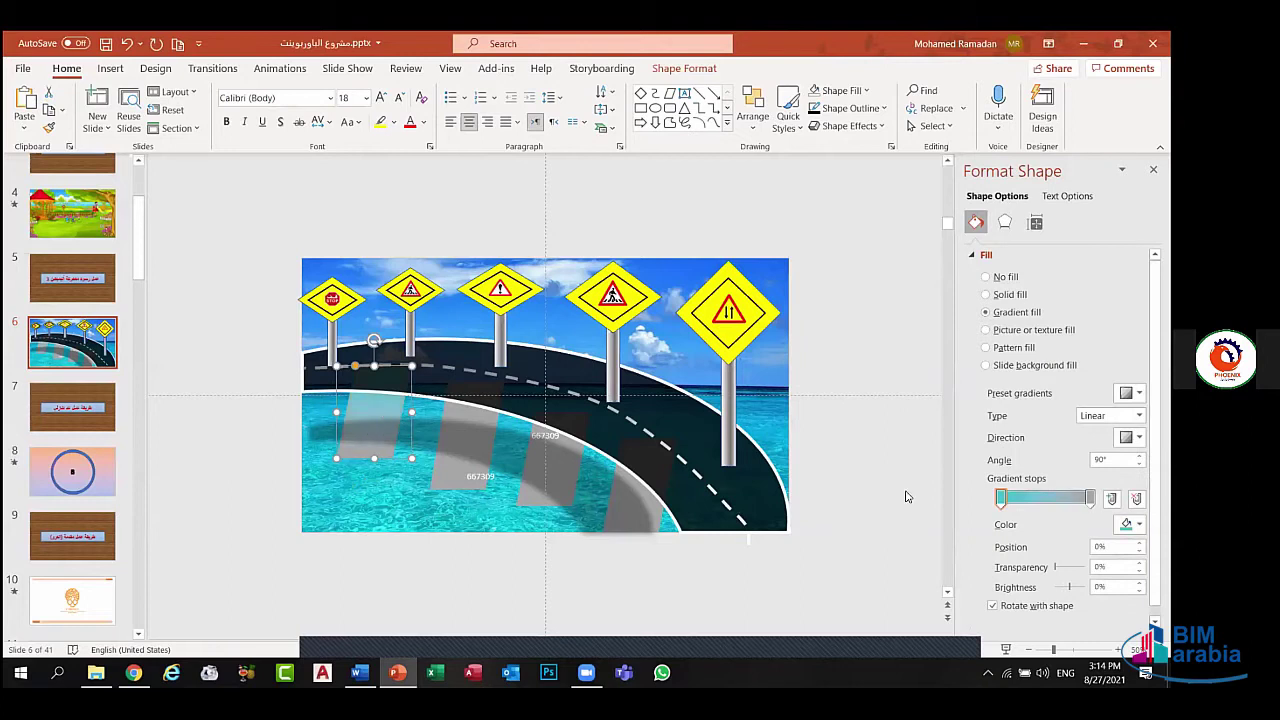
{"action": "key", "text": "ctrl+z"}
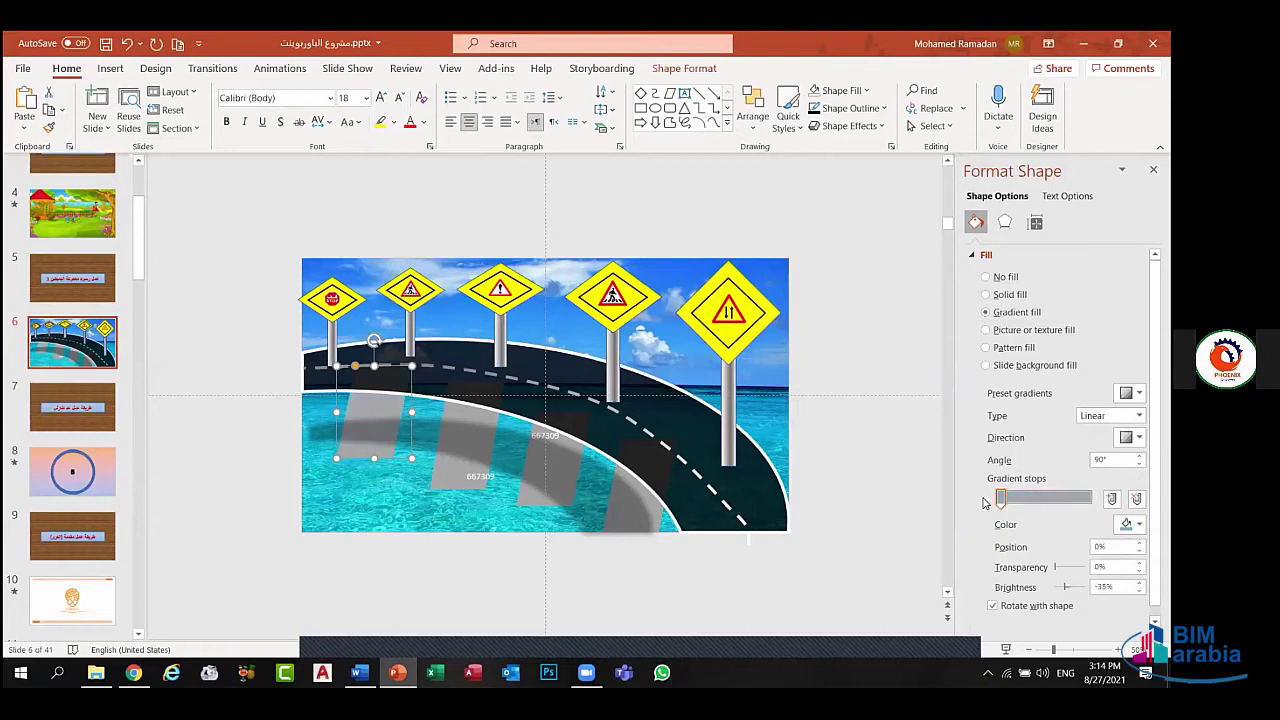
{"action": "left_click", "coordinate": [1017, 498]}
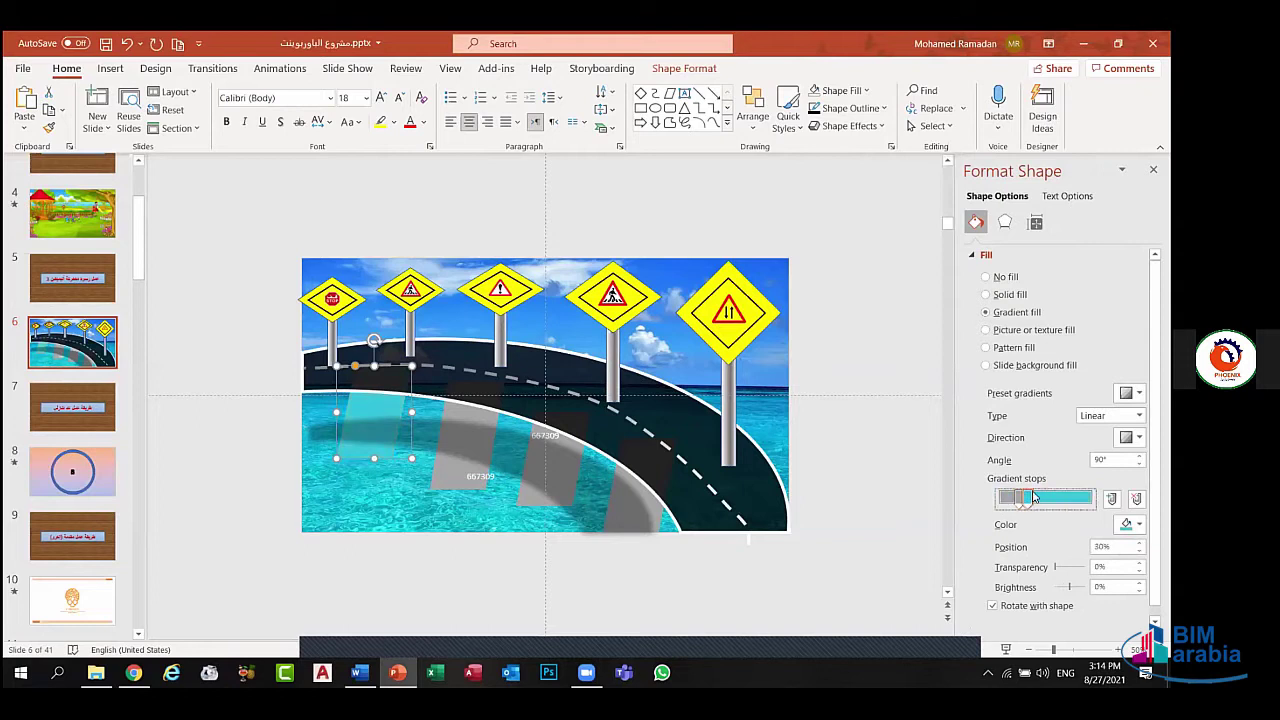
{"action": "mouse_move", "coordinate": [1034, 497]}
{"action": "left_mouse_down"}
{"action": "mouse_move", "coordinate": [1090, 498]}
{"action": "mouse_move", "coordinate": [1000, 498]}
{"action": "left_mouse_up"}
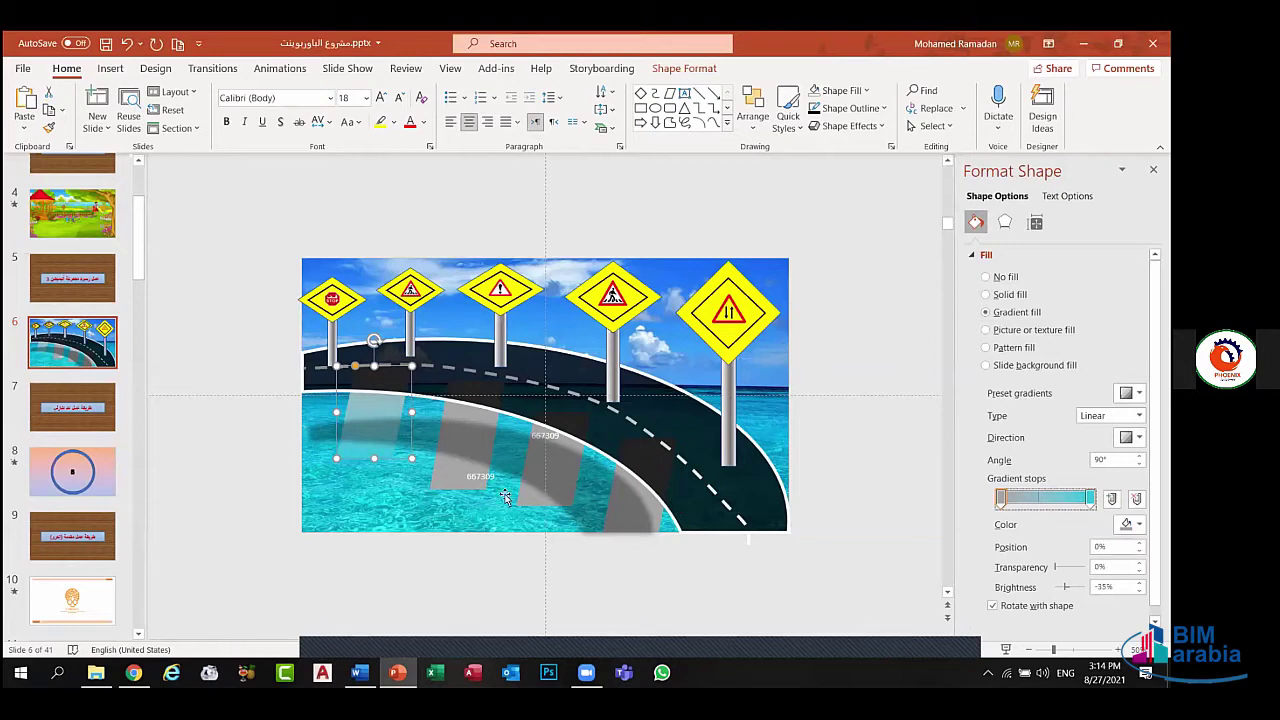
{"action": "left_click", "coordinate": [455, 506]}
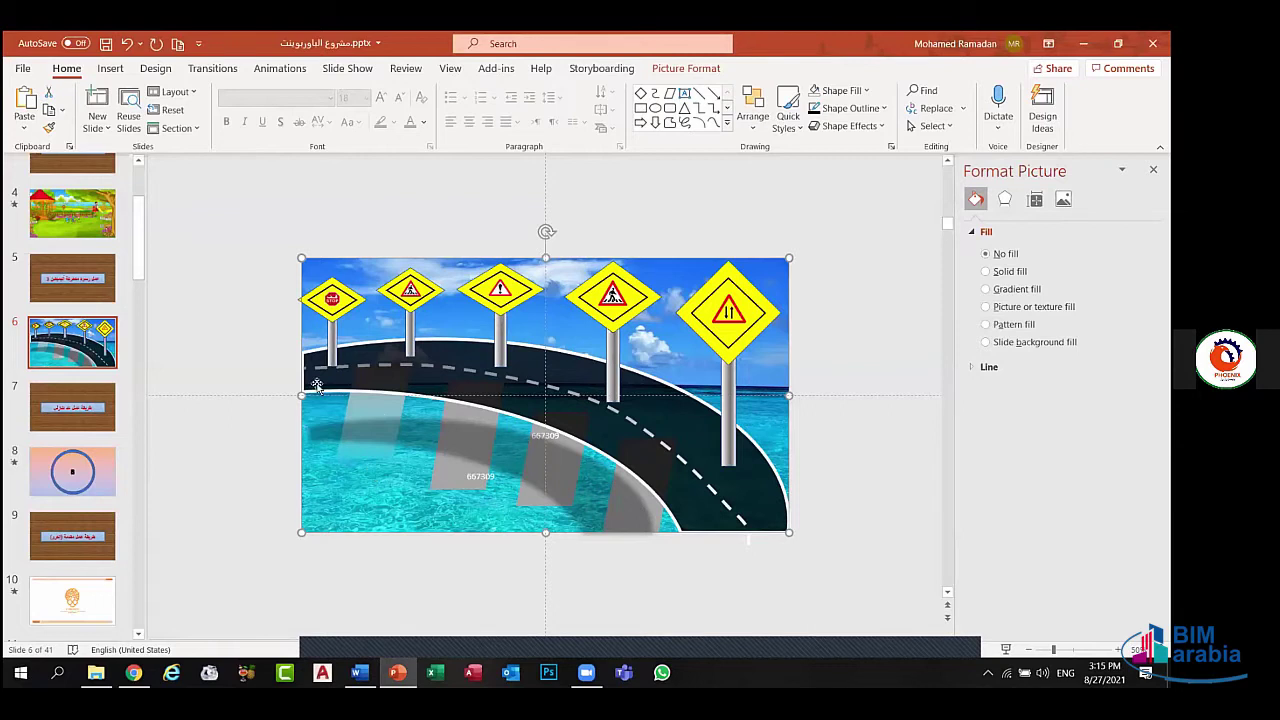
- Try a gradient fill on the grey shadow shape, then undo it
{"action": "left_click", "coordinate": [379, 416]}
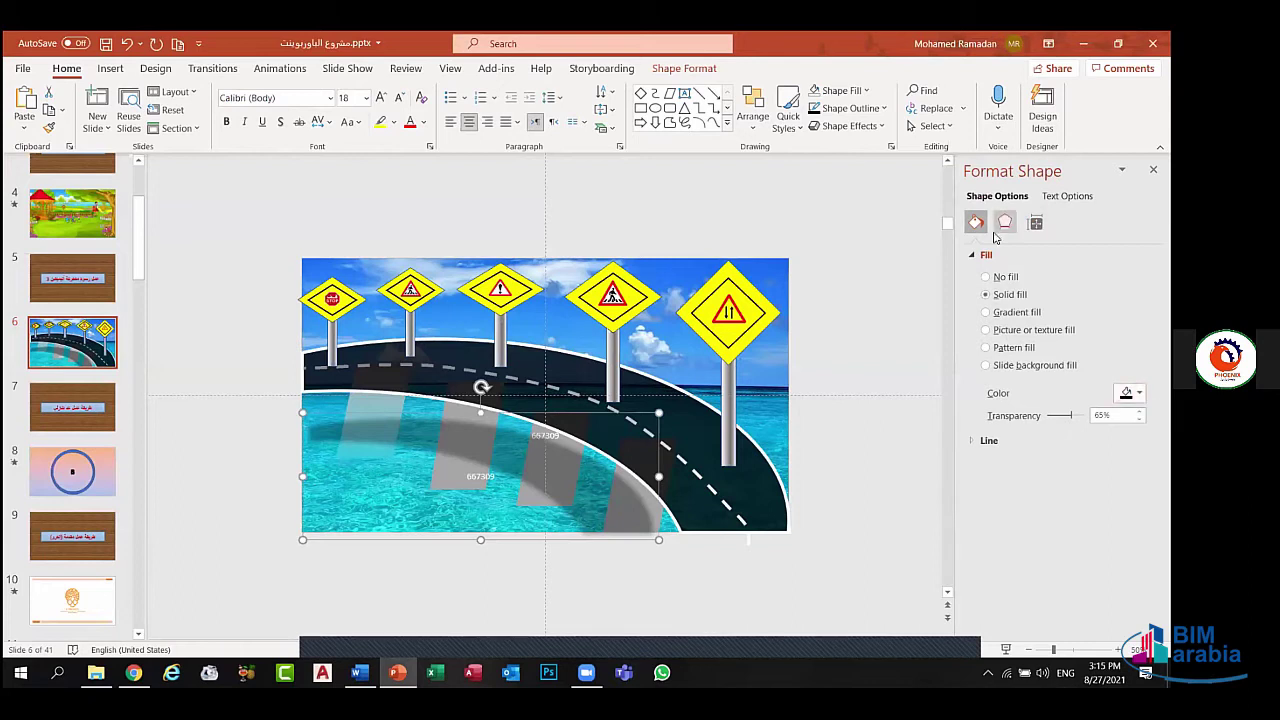
{"action": "left_click", "coordinate": [986, 313]}
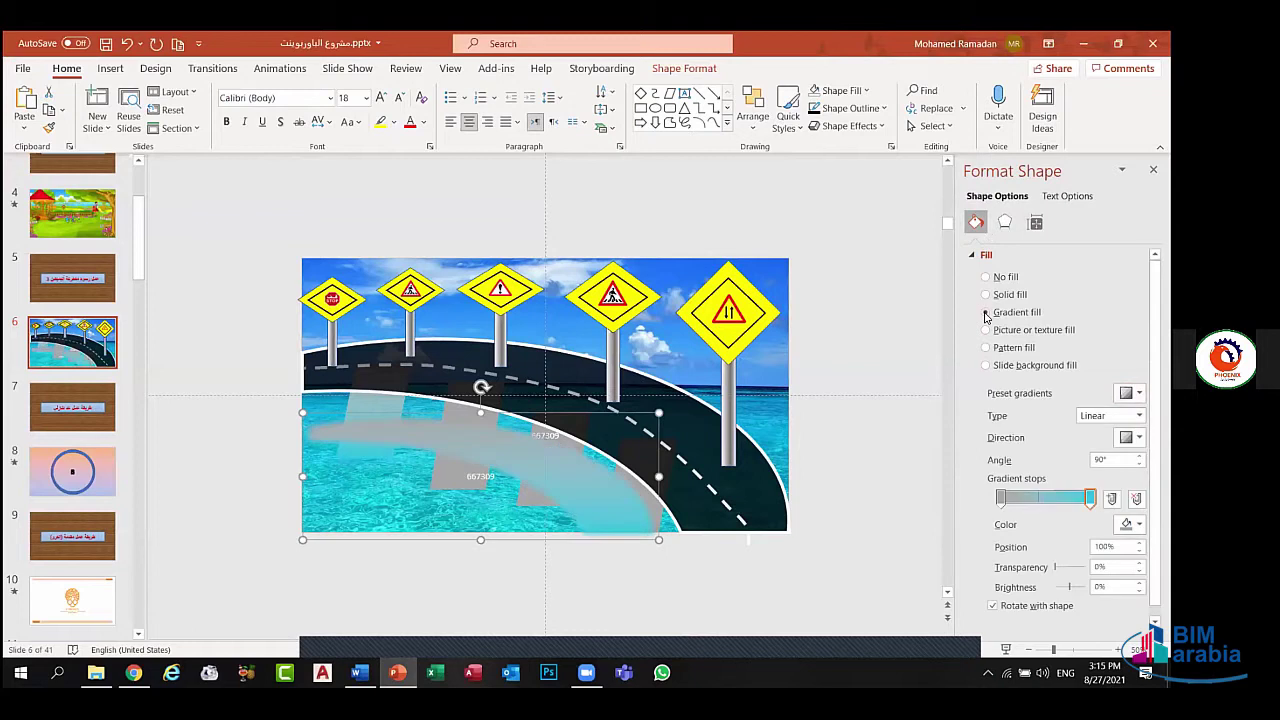
{"action": "key", "text": "ctrl+z"}
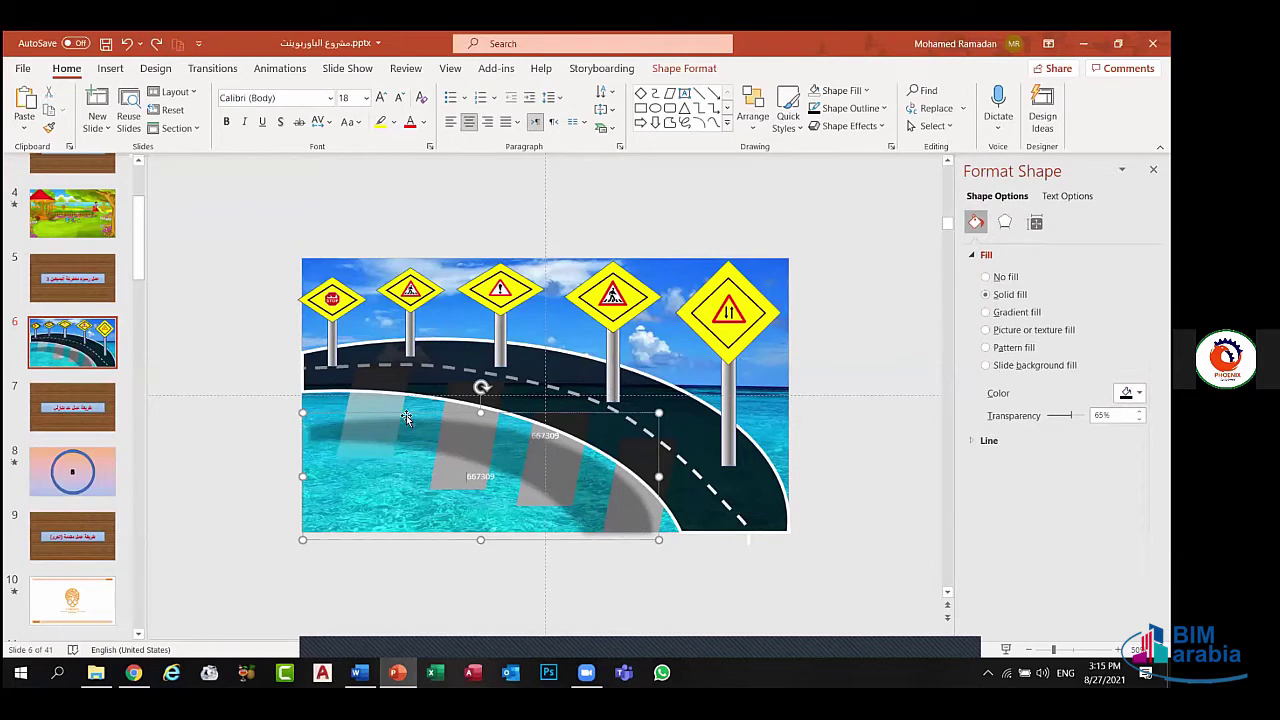
{"action": "left_click", "coordinate": [378, 405]}
- Eyedrop the sea's teal into the second road stripe's gradient stop
{"action": "left_click", "coordinate": [463, 416]}
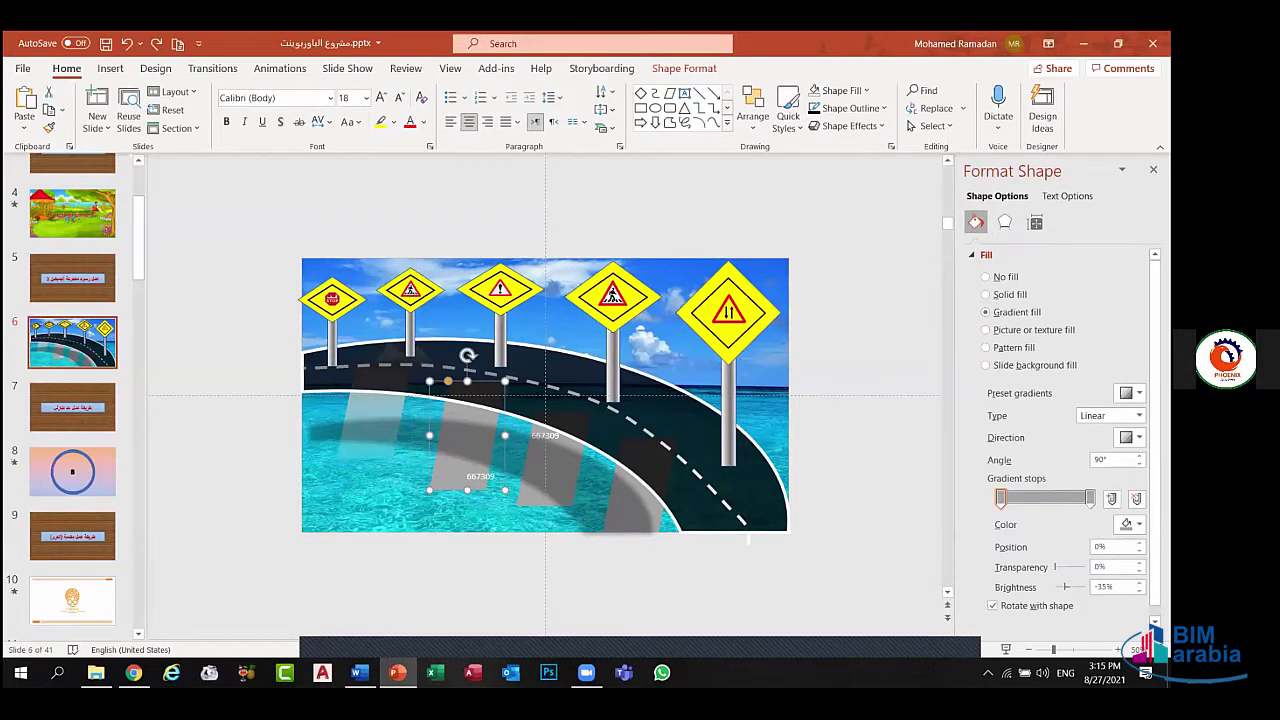
{"action": "left_click", "coordinate": [1128, 524]}
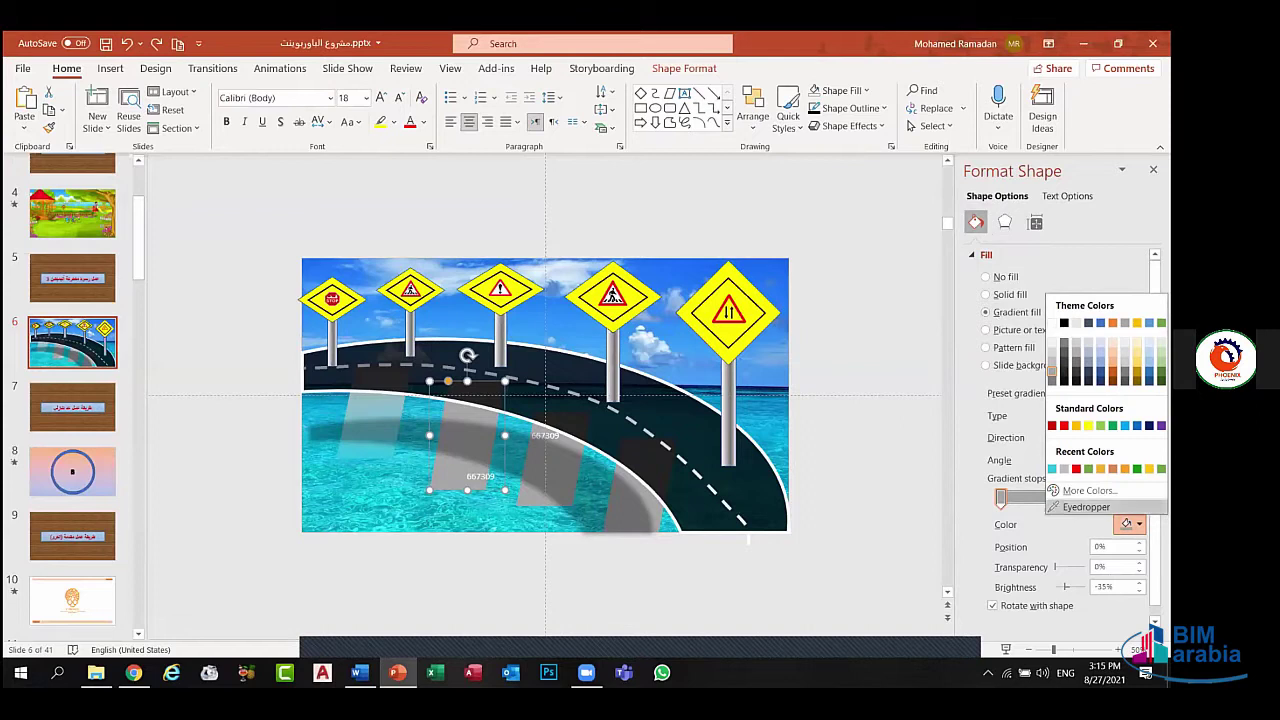
{"action": "left_click", "coordinate": [1085, 506]}
{"action": "left_click", "coordinate": [443, 511]}
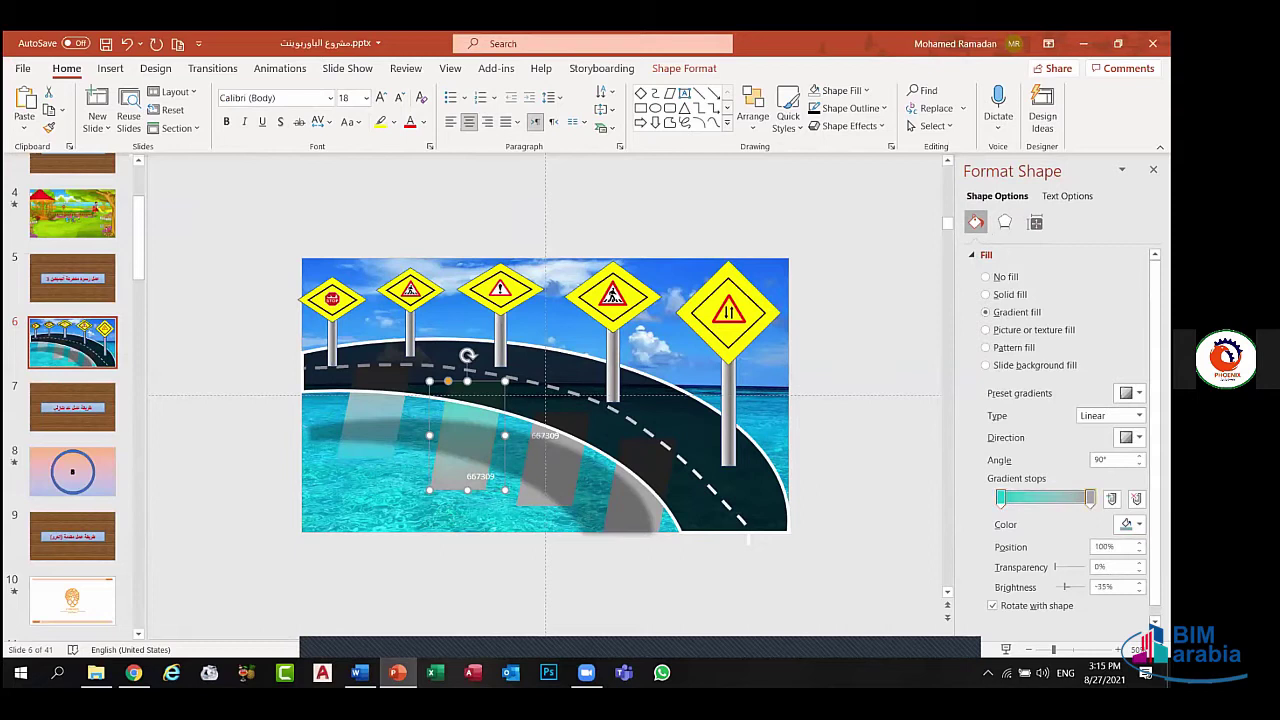
{"action": "key", "text": "ctrl+z"}
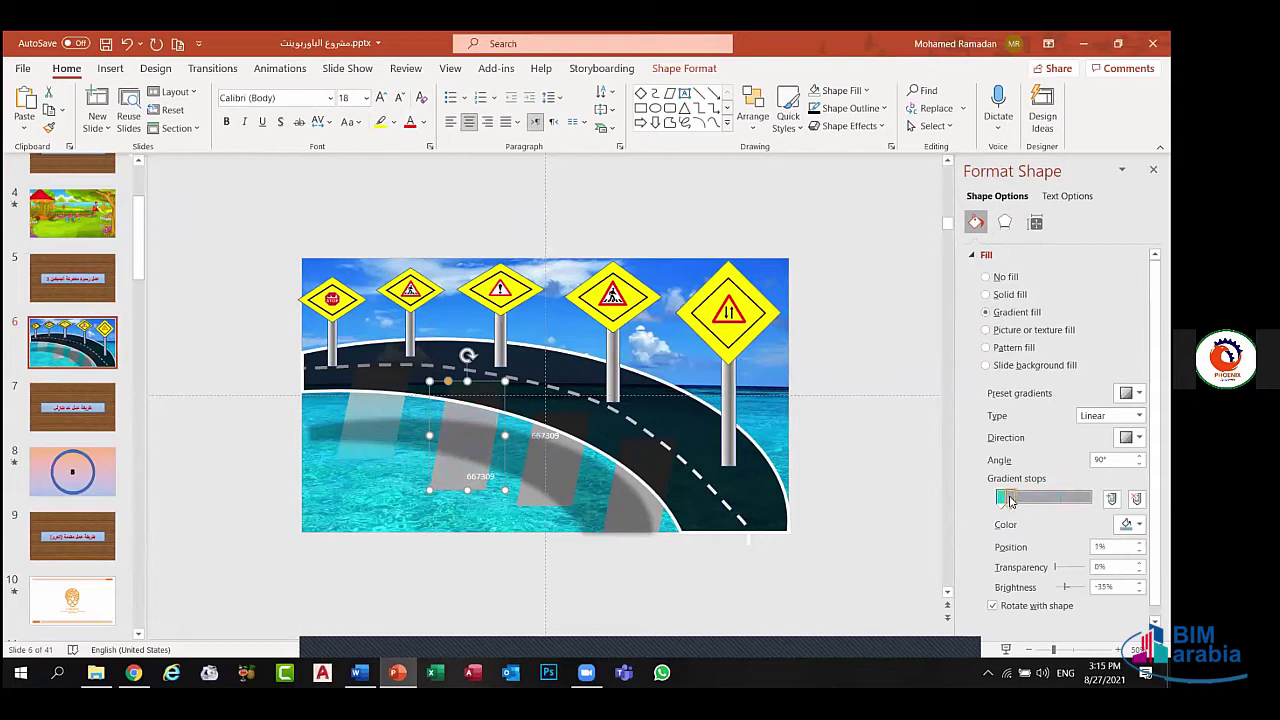
{"action": "key", "text": "ctrl+y"}
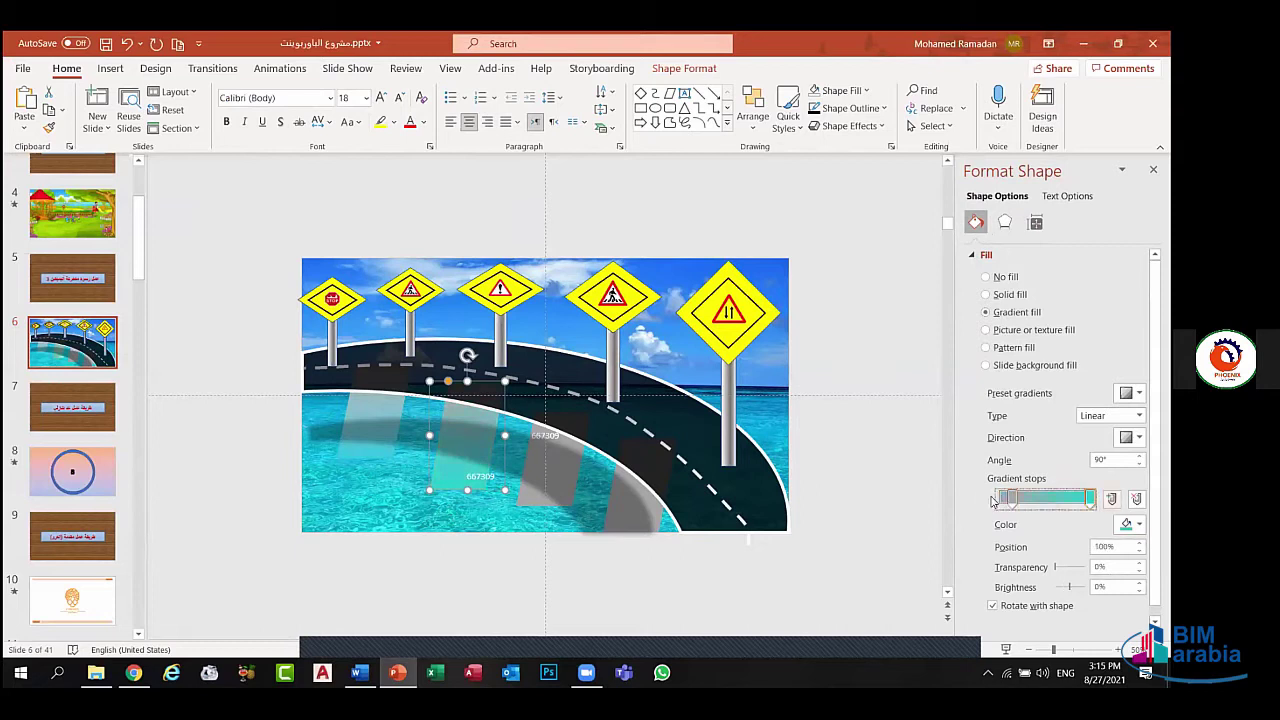
{"action": "left_click", "coordinate": [1010, 500]}
{"action": "left_click", "coordinate": [490, 515]}
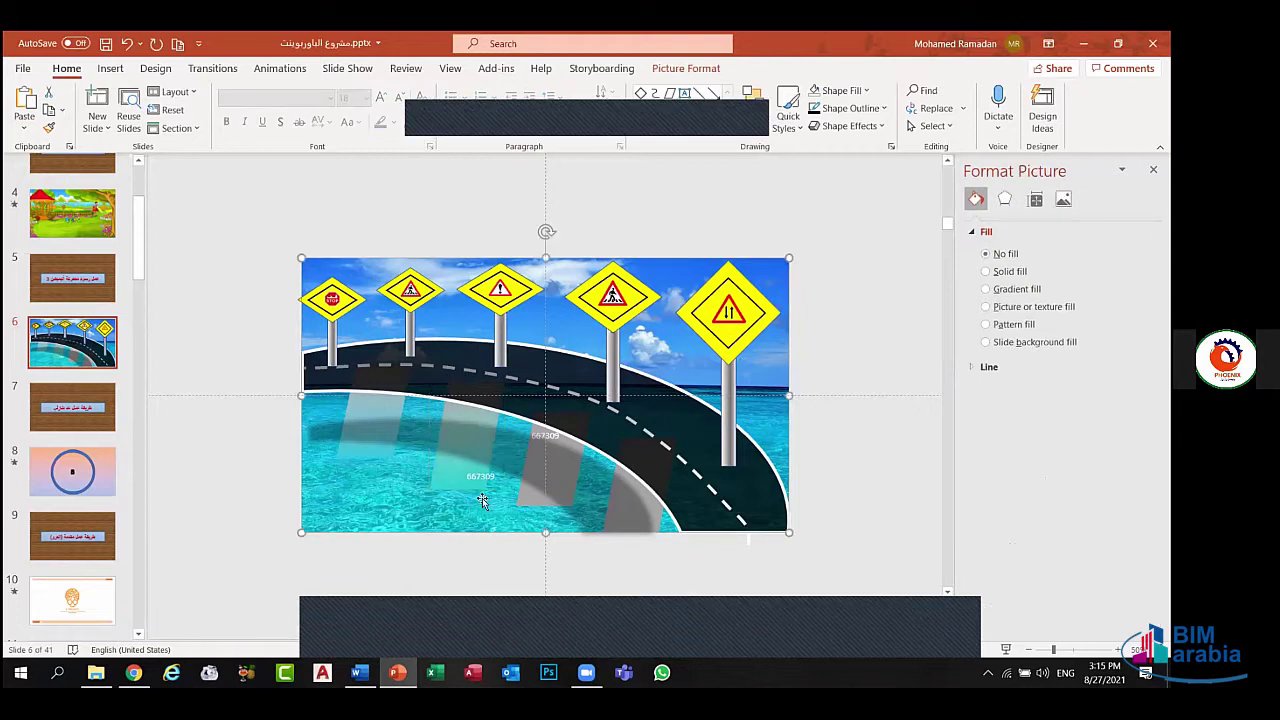
{"action": "left_click", "coordinate": [525, 482]}
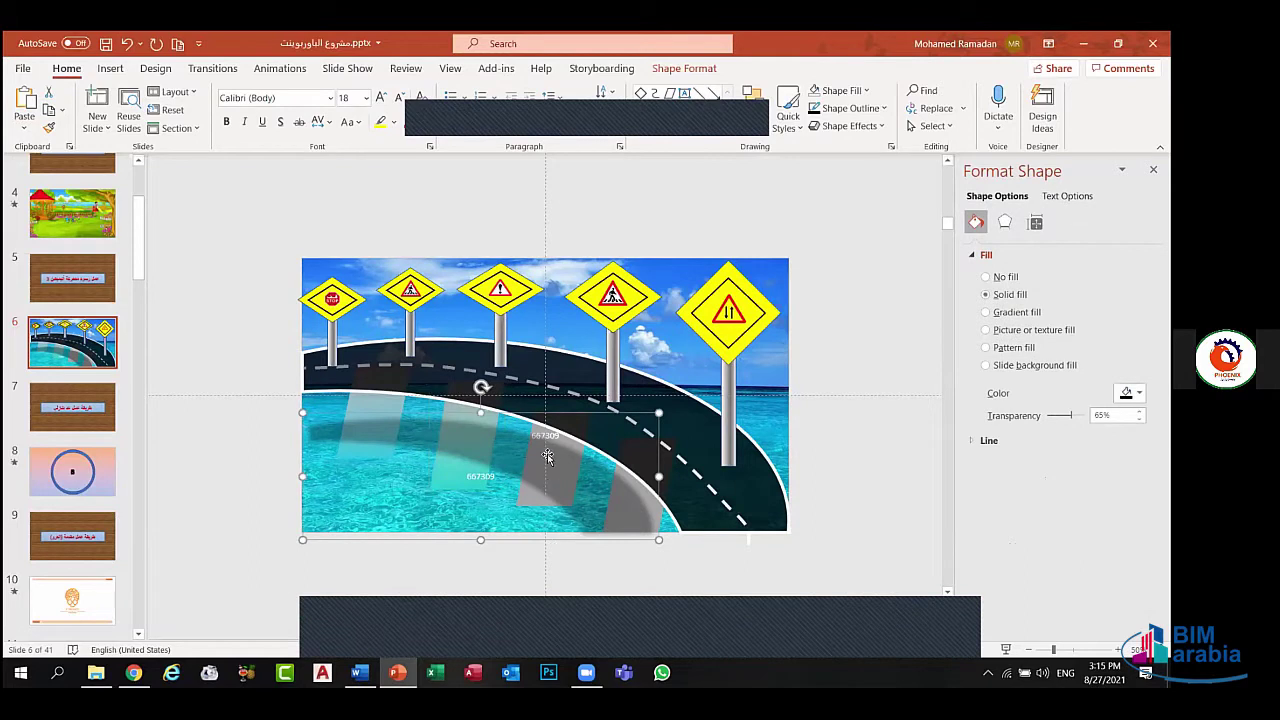
{"action": "left_click", "coordinate": [460, 410]}
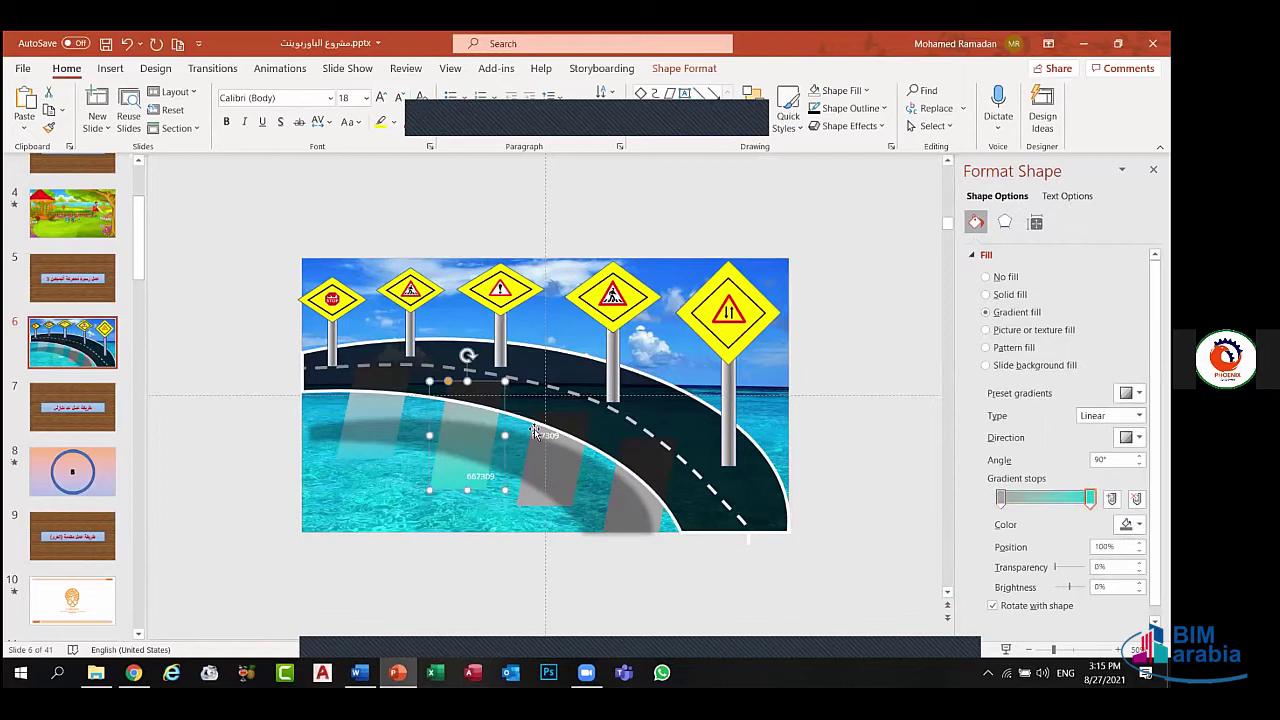
- Give the next stripe a light teal gradient stop moved to the start
{"action": "left_click", "coordinate": [535, 432]}
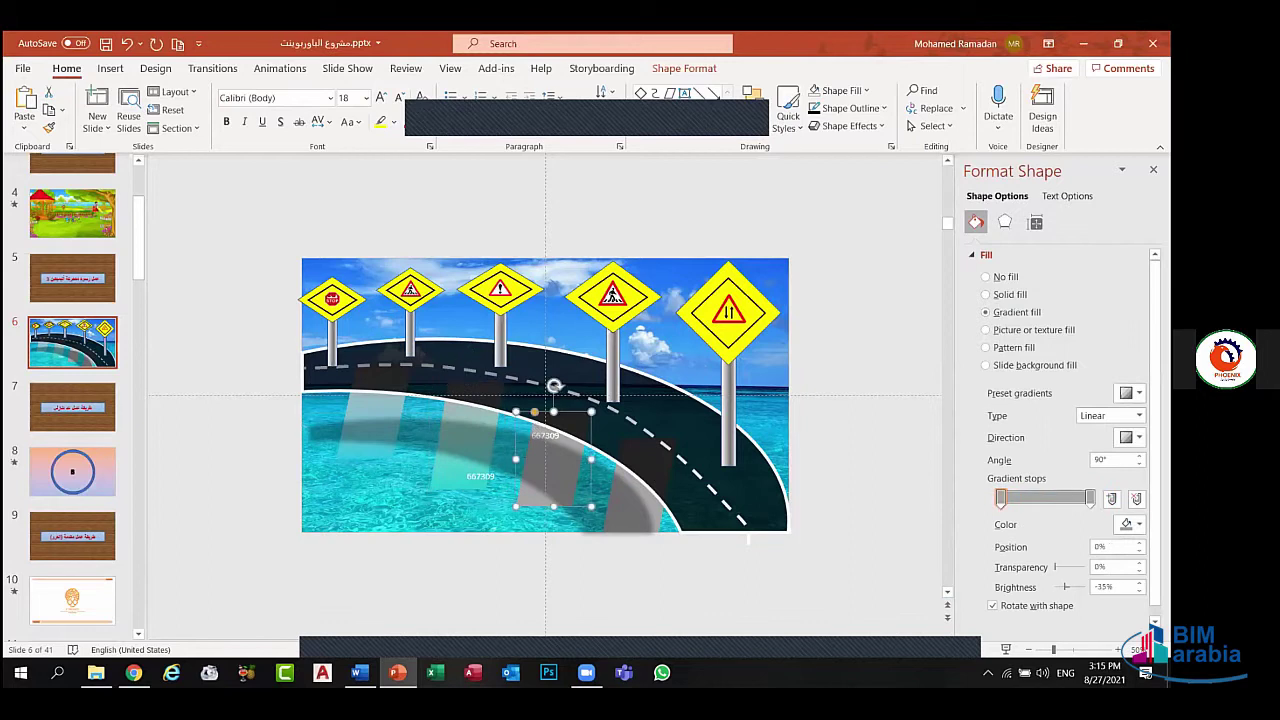
{"action": "left_click", "coordinate": [1130, 524]}
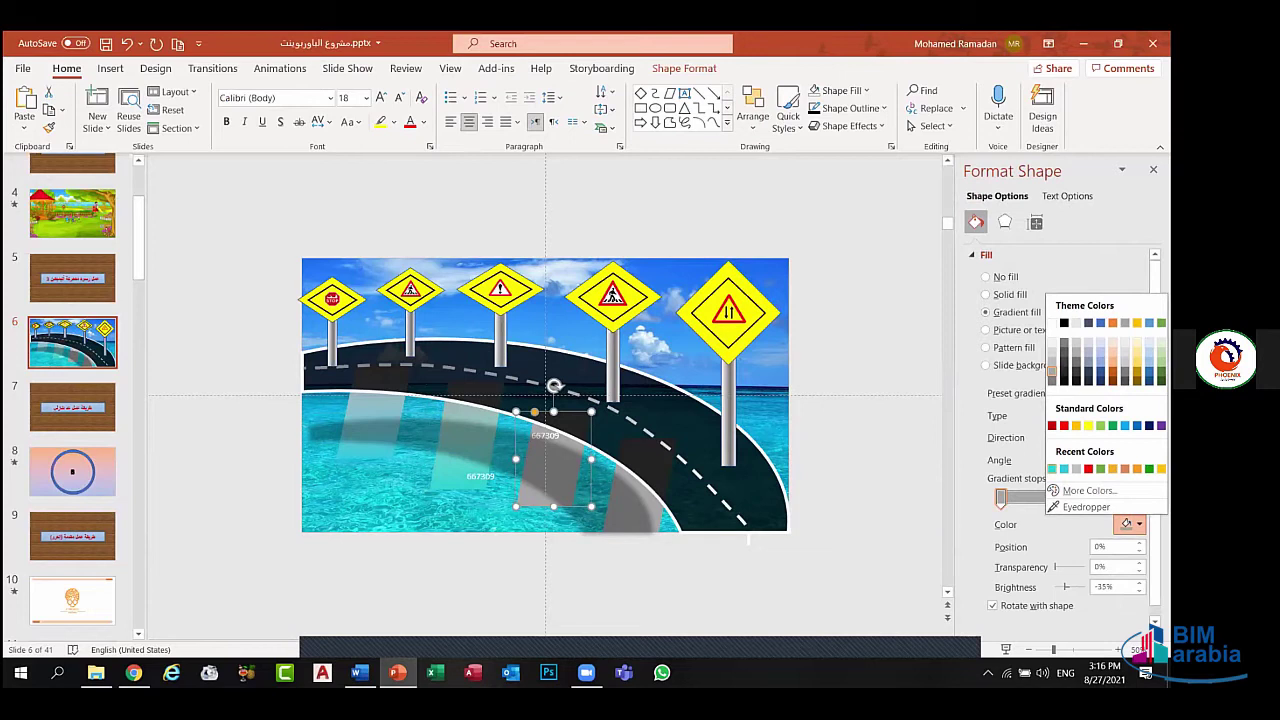
{"action": "left_click", "coordinate": [1052, 469]}
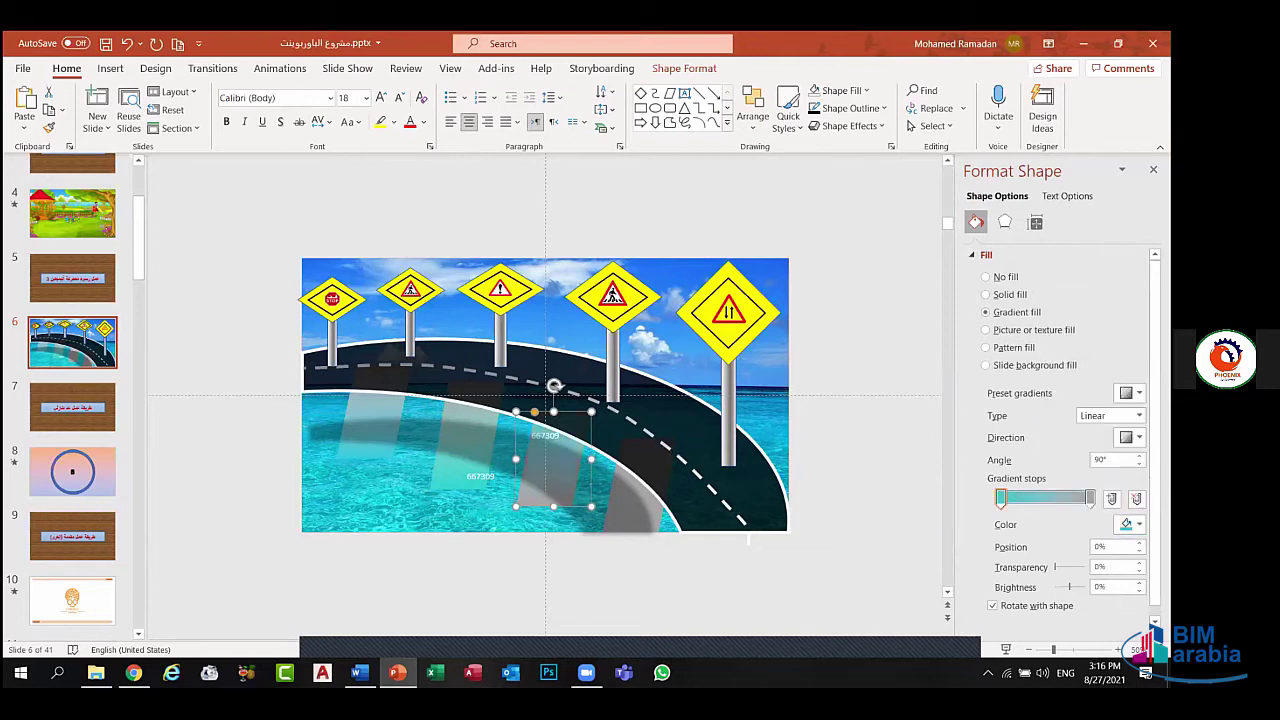
{"action": "left_click_drag", "start_coordinate": [1090, 498], "coordinate": [1047, 498]}
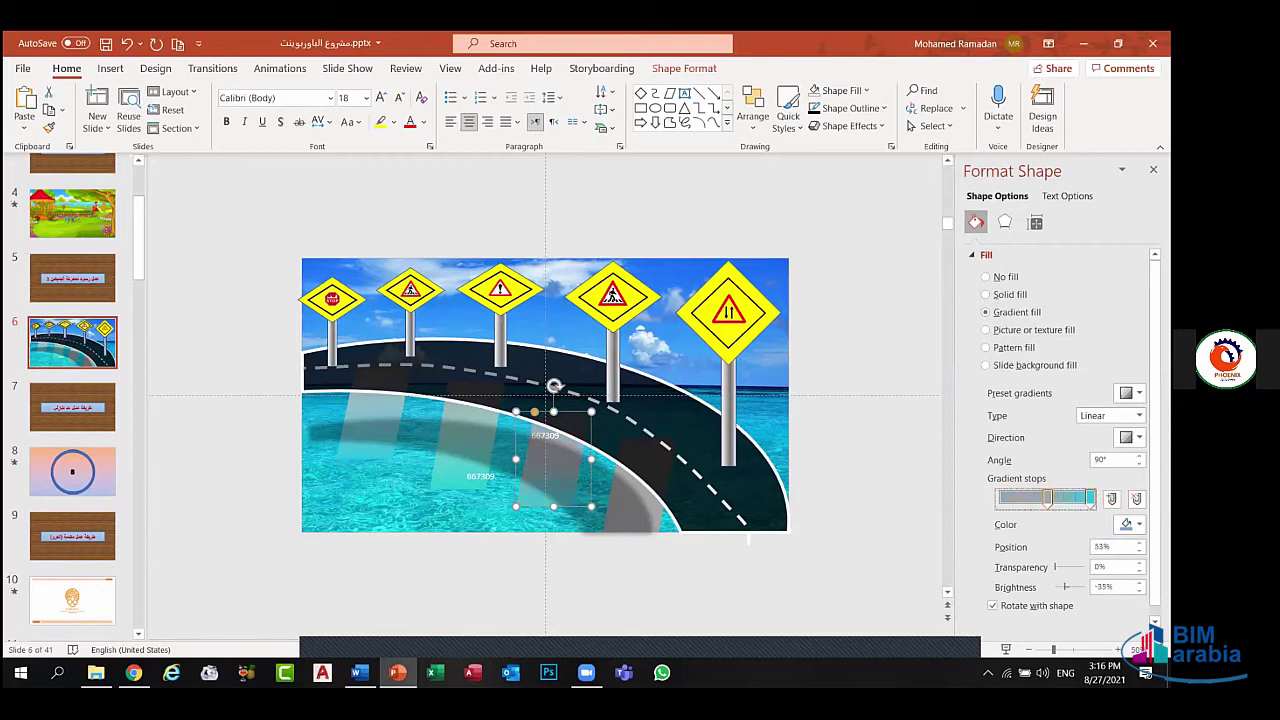
{"action": "left_click_drag", "start_coordinate": [1047, 498], "coordinate": [986, 500]}
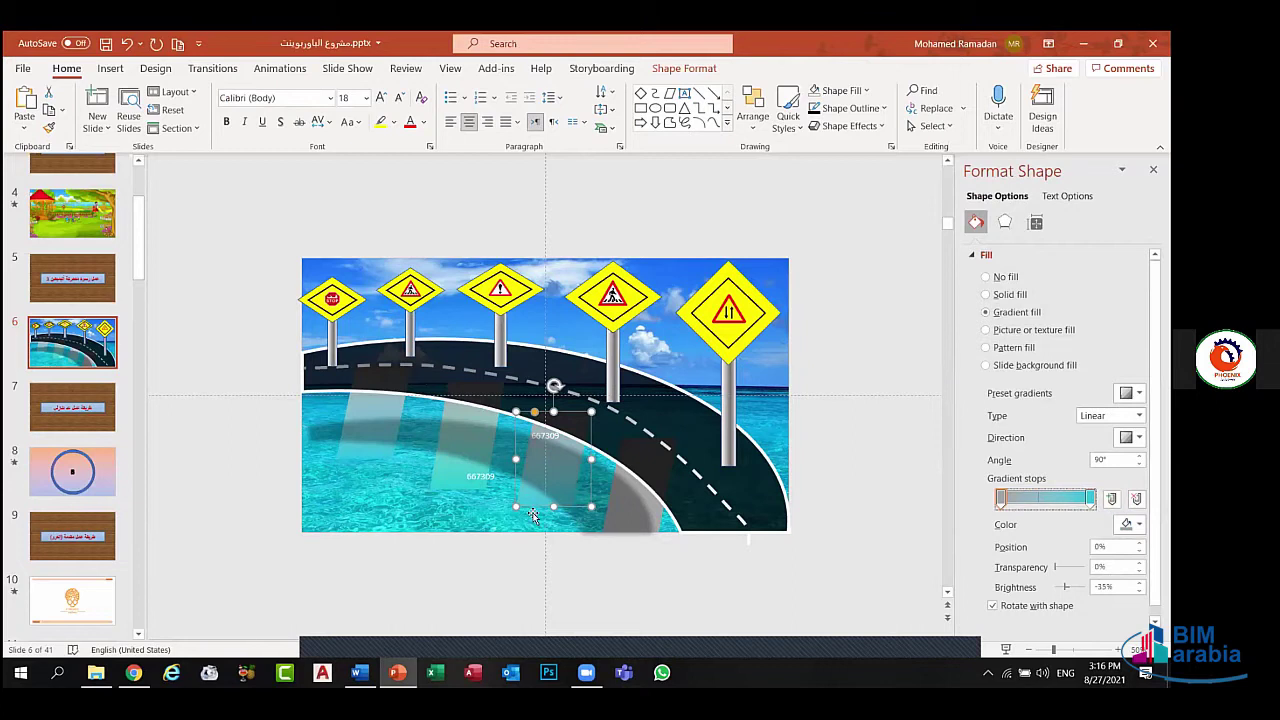
- Shift the leftmost road stripe up onto the road edge
{"action": "left_click", "coordinate": [496, 521]}
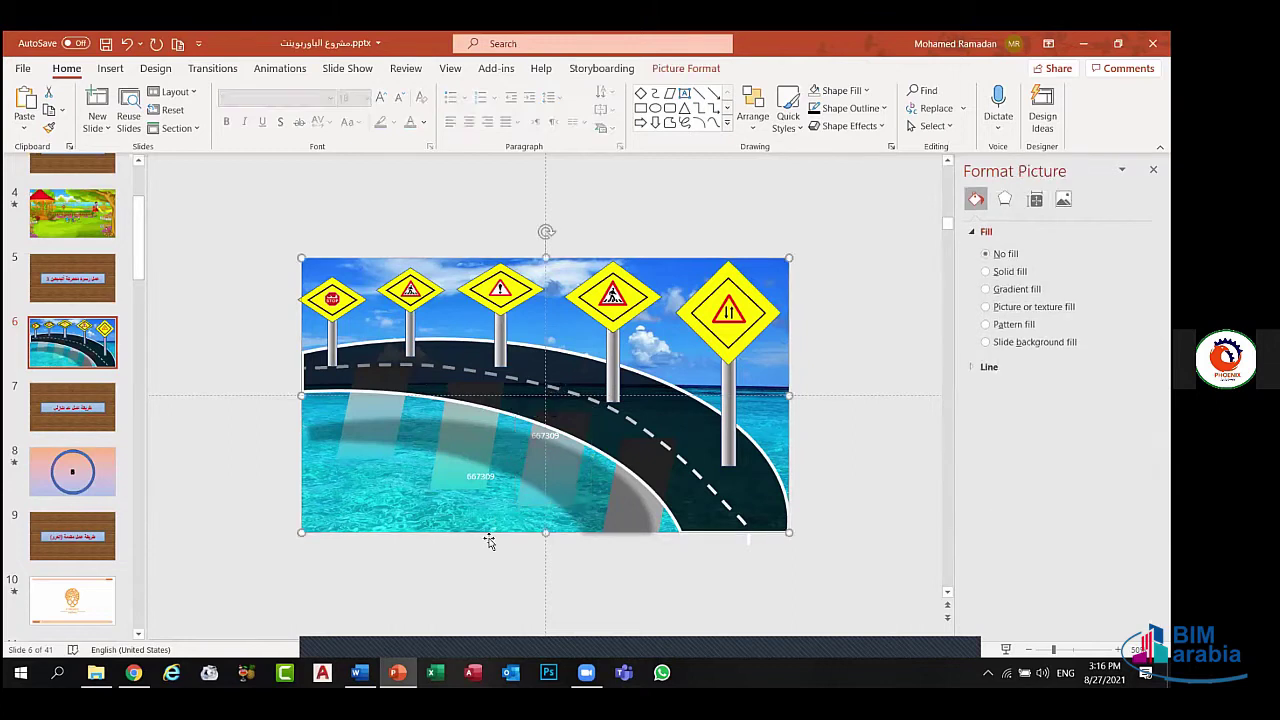
{"action": "key", "text": "Tab"}
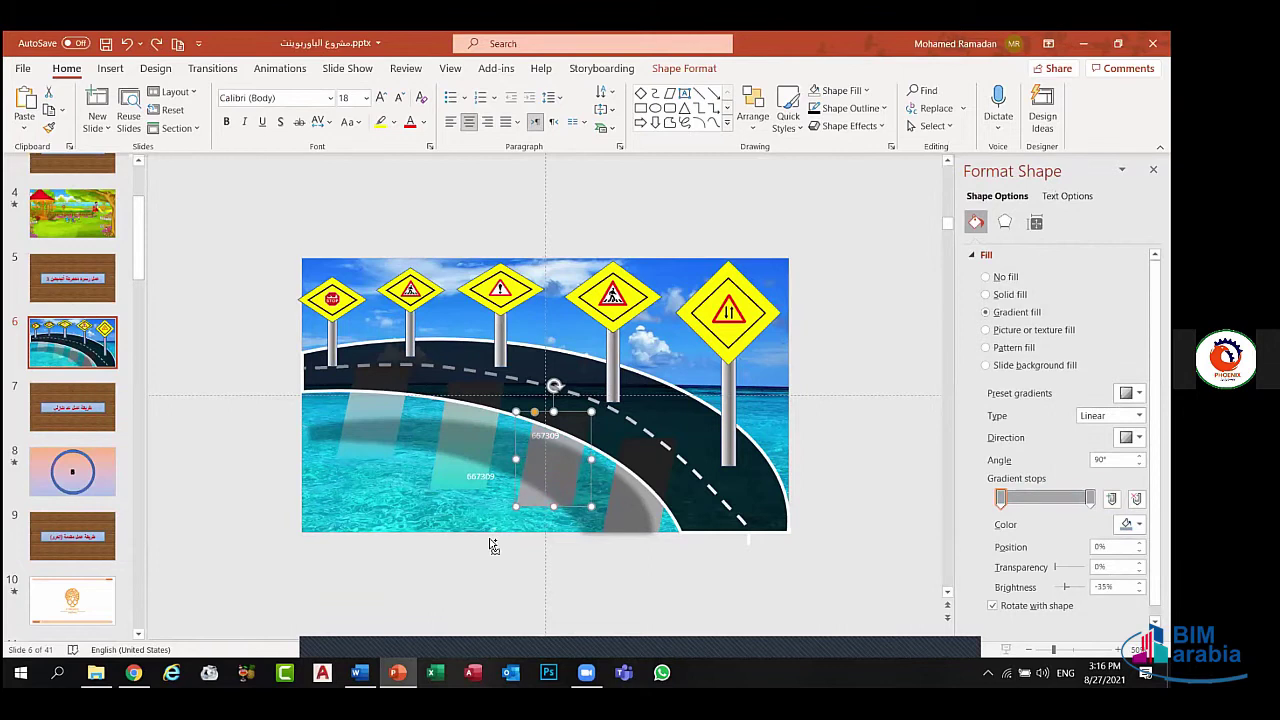
{"action": "key", "text": "Tab"}
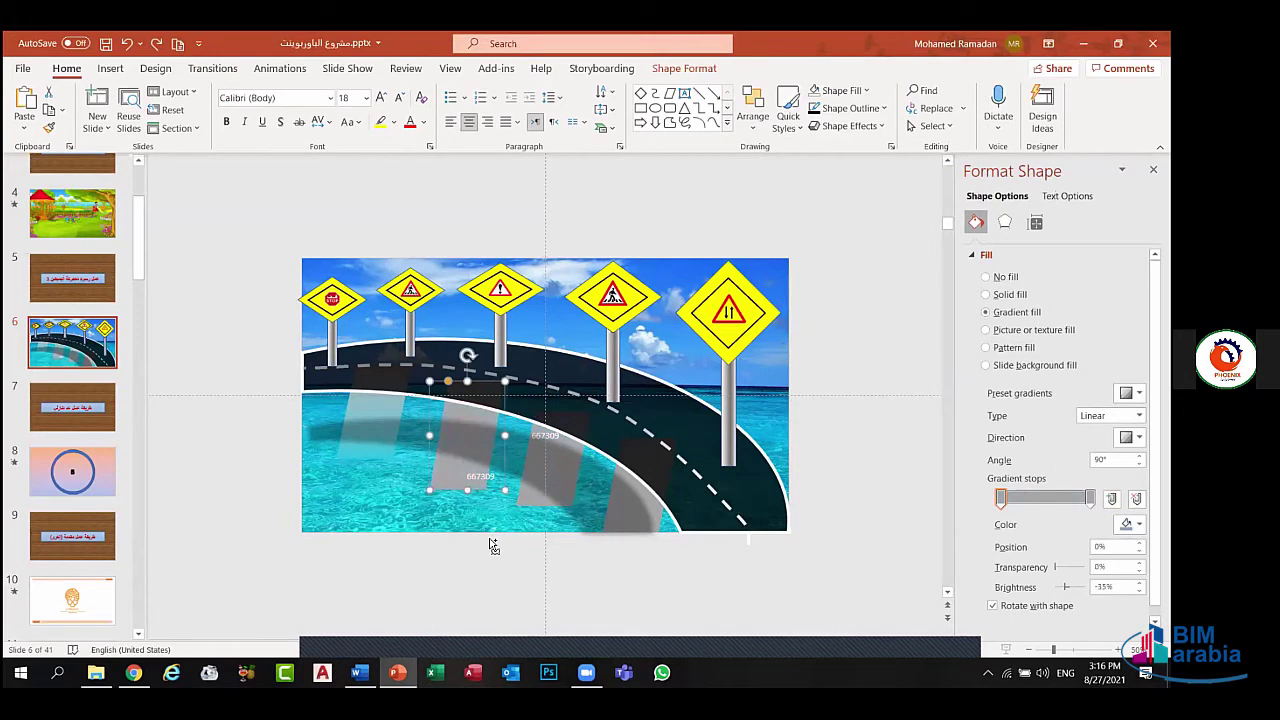
{"action": "left_click", "coordinate": [370, 427]}
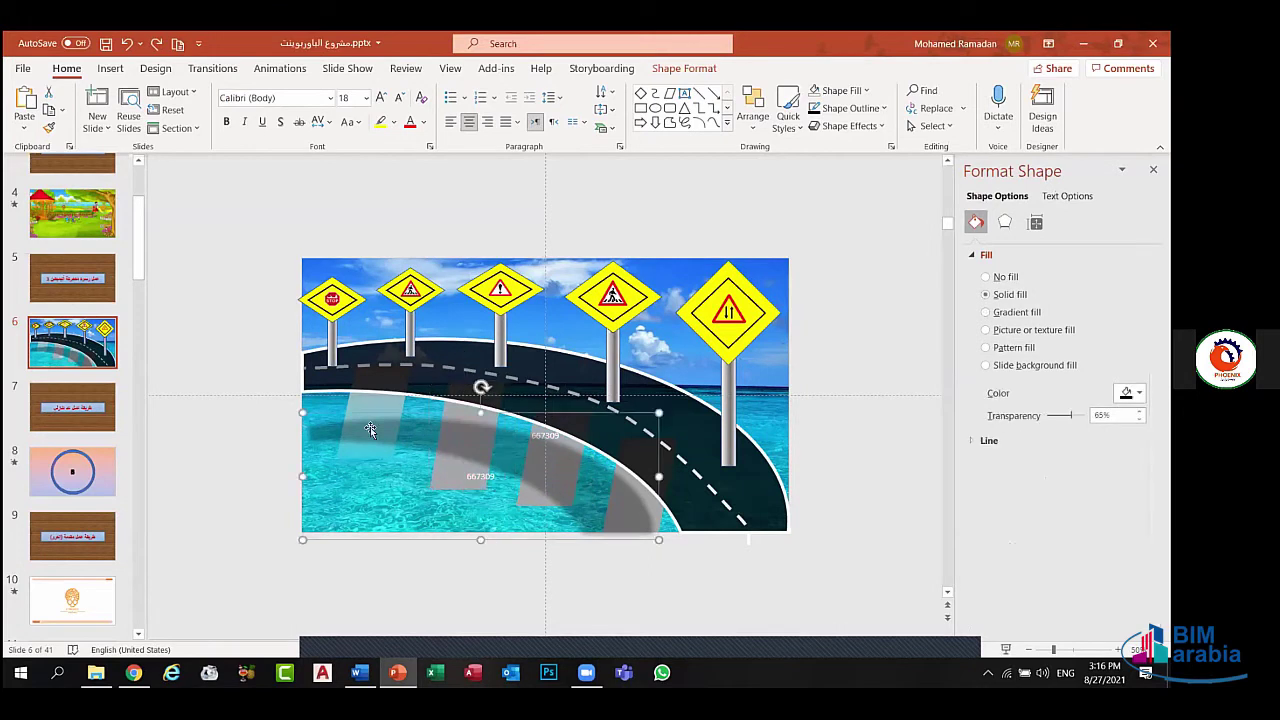
{"action": "left_click", "coordinate": [366, 403]}
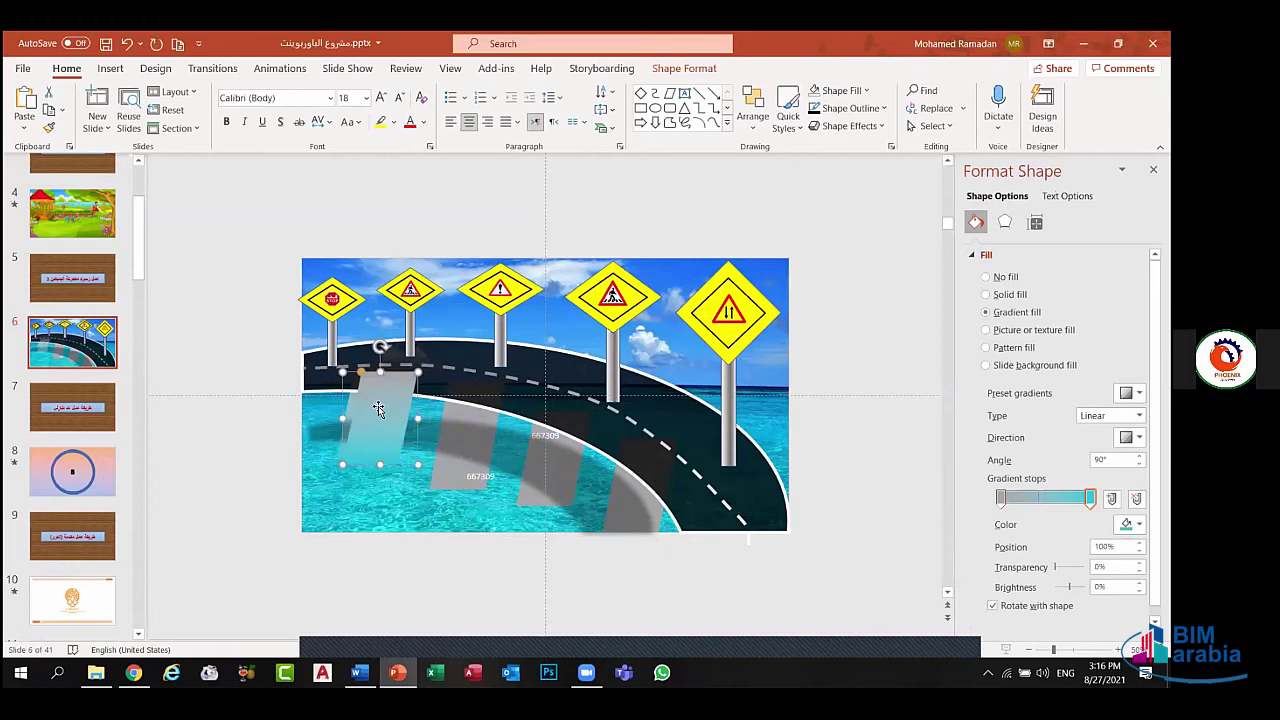
{"action": "left_click_drag", "start_coordinate": [380, 412], "coordinate": [404, 401]}
- Move the road picture downward, then undo the move
{"action": "left_click", "coordinate": [470, 450]}
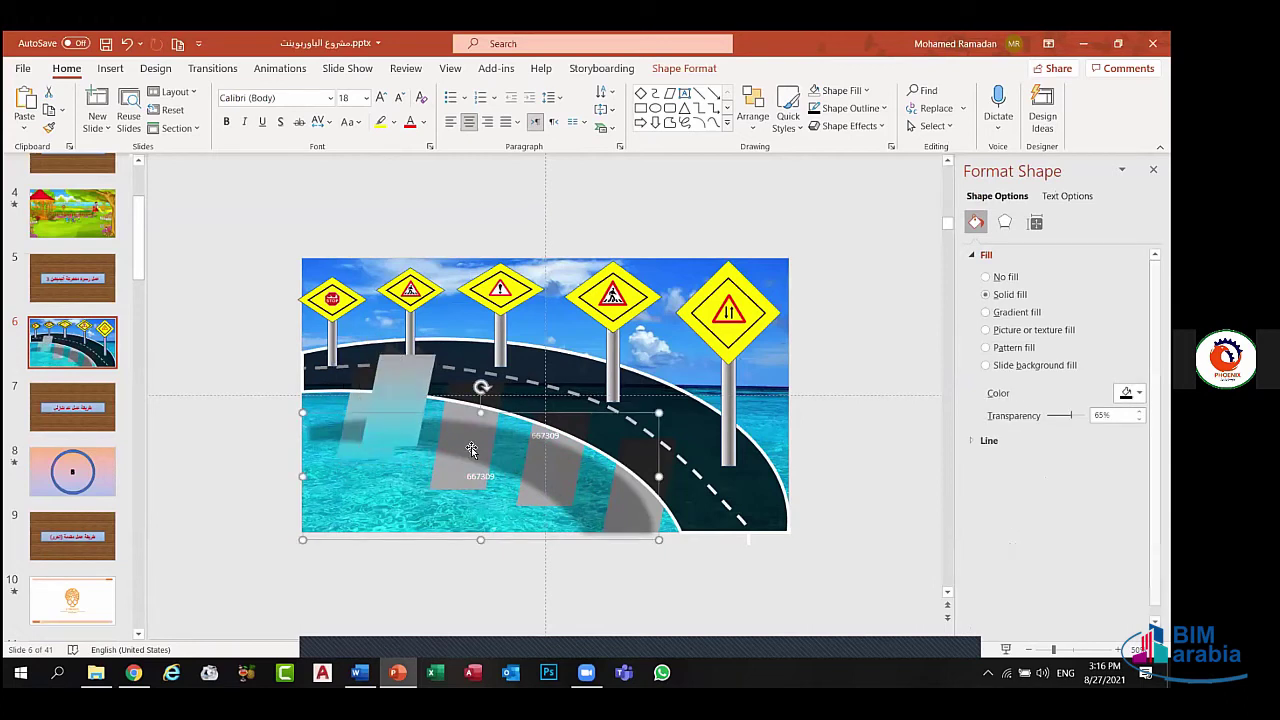
{"action": "left_click", "coordinate": [453, 408]}
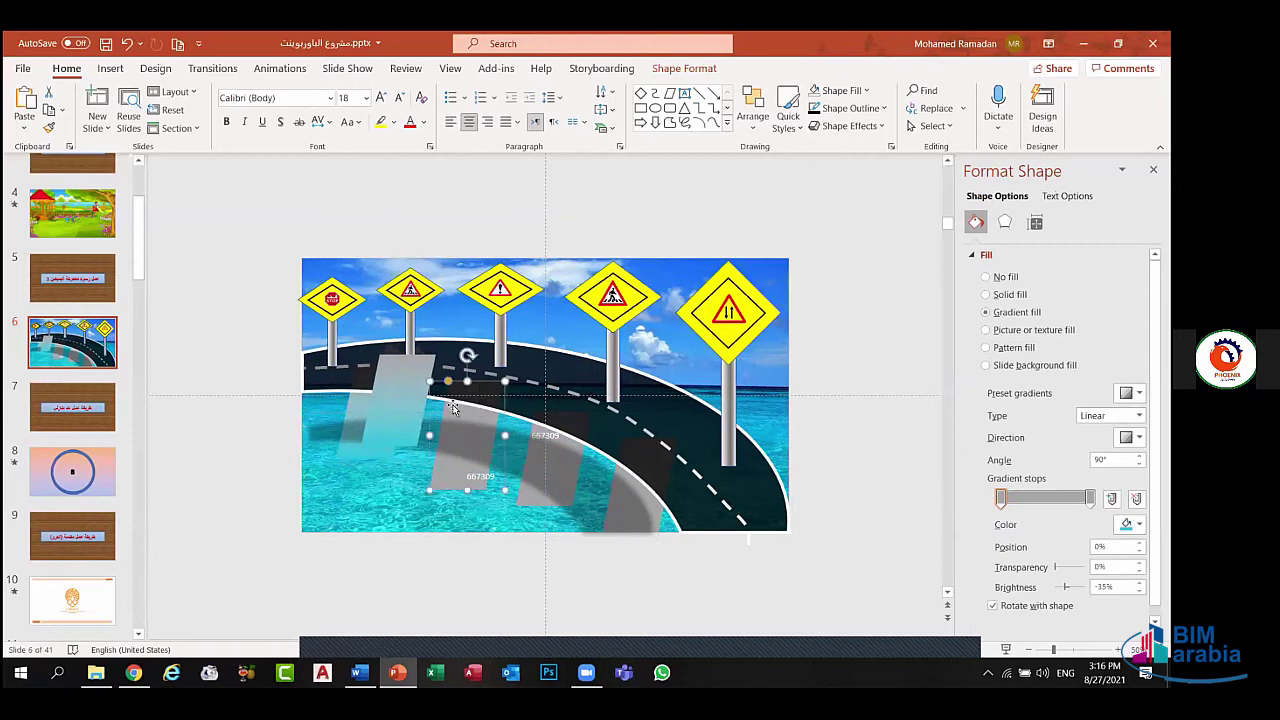
{"action": "left_click", "coordinate": [514, 428]}
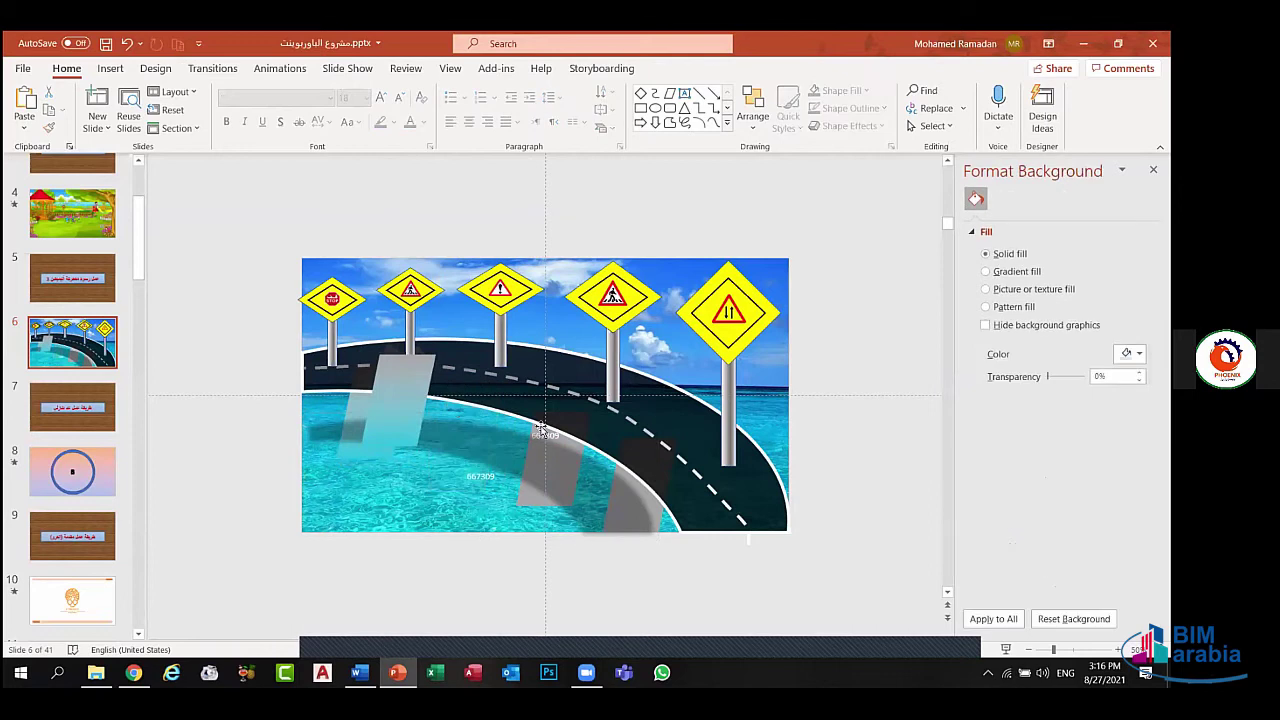
{"action": "left_click", "coordinate": [540, 428]}
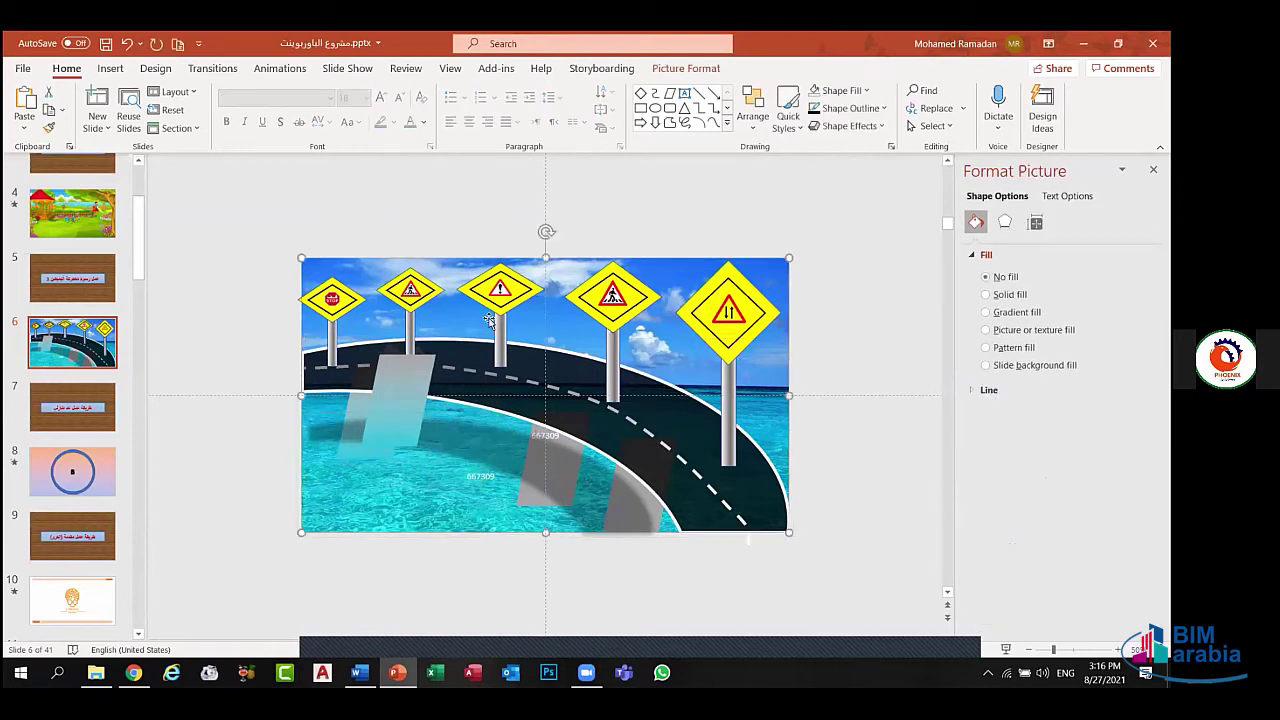
{"action": "left_click", "coordinate": [537, 430]}
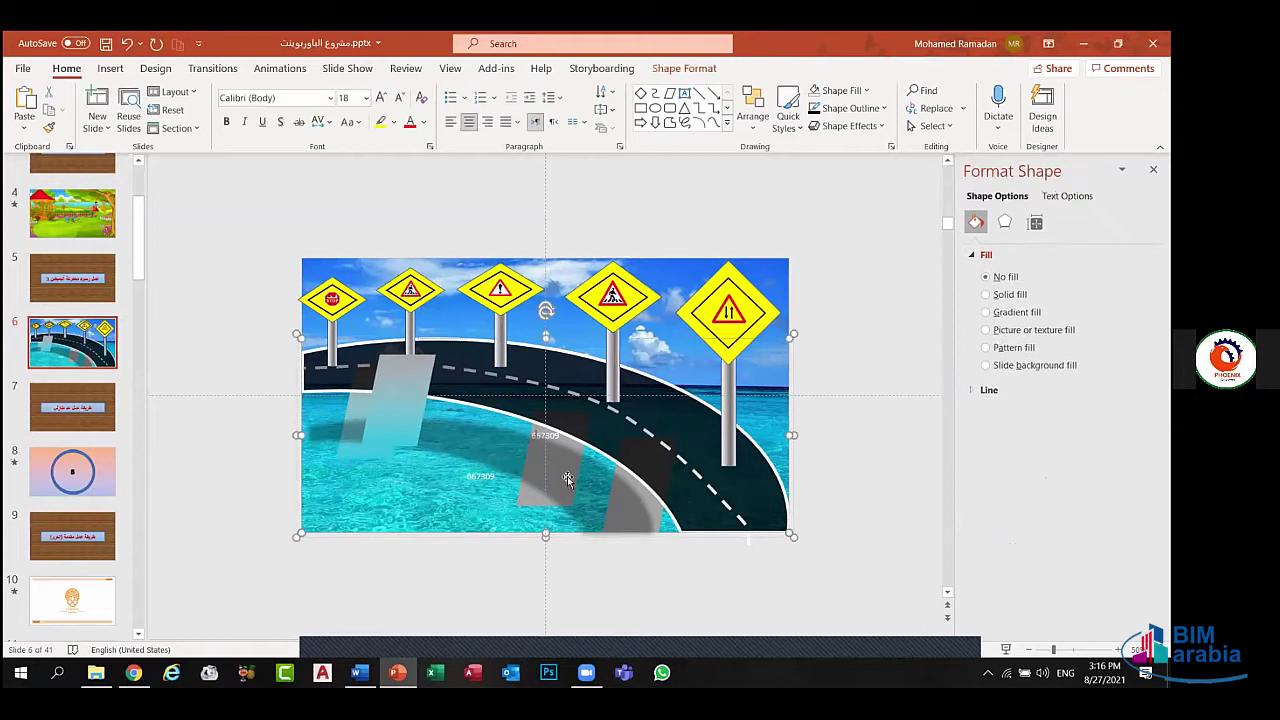
{"action": "left_click", "coordinate": [587, 571]}
{"action": "left_click", "coordinate": [565, 500]}
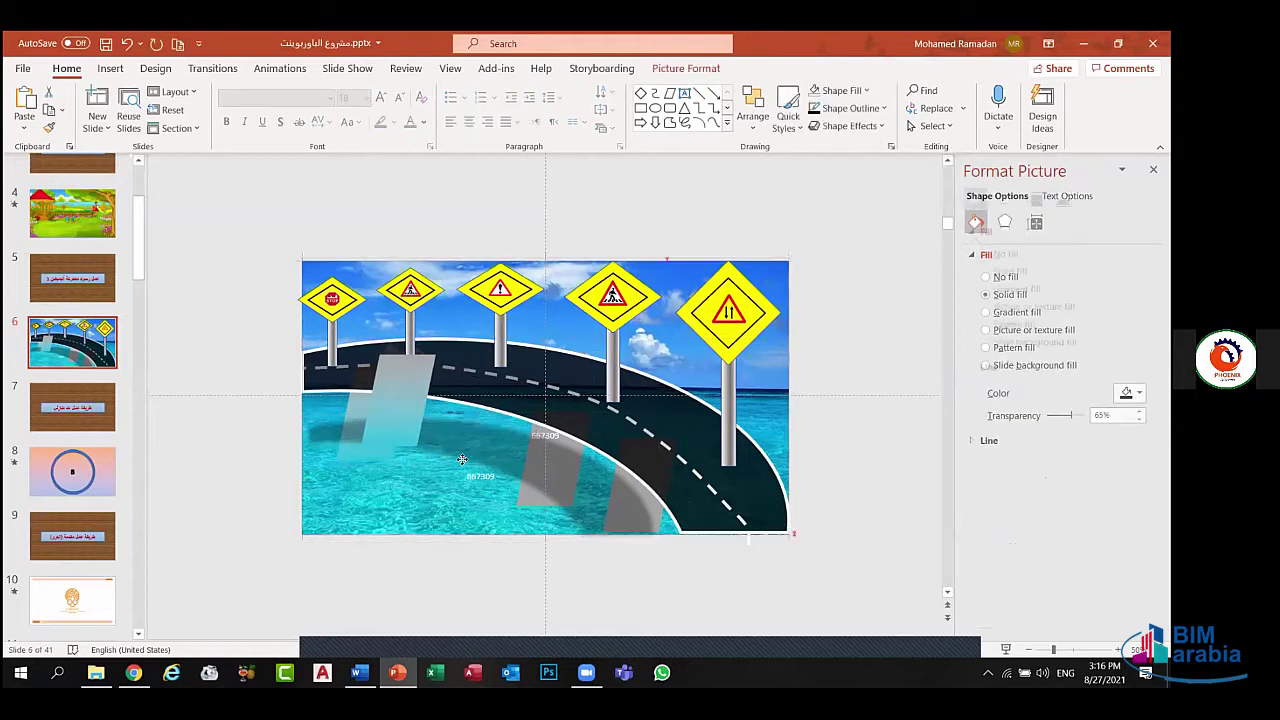
{"action": "left_click_drag", "start_coordinate": [455, 415], "coordinate": [462, 475]}
{"action": "left_click", "coordinate": [541, 475]}
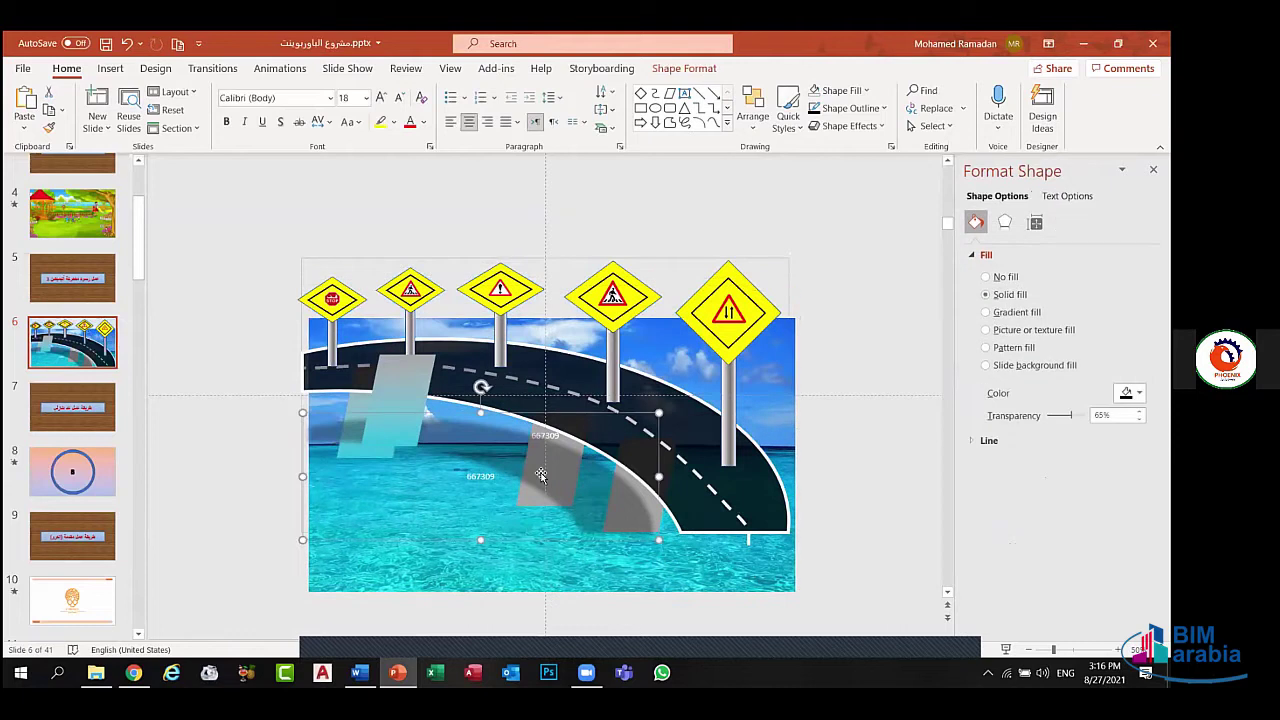
{"action": "key", "text": "ctrl+z"}
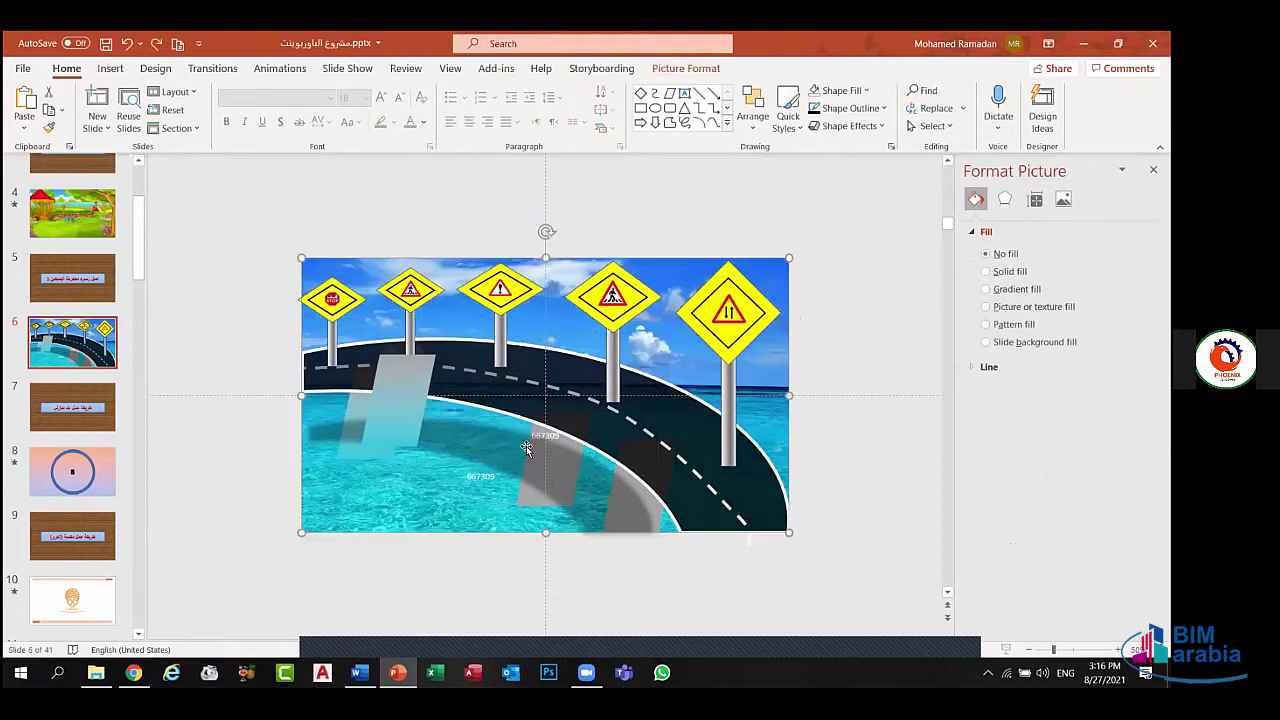
- Shift the translucent stripe right and down along the road
{"action": "left_click", "coordinate": [532, 450]}
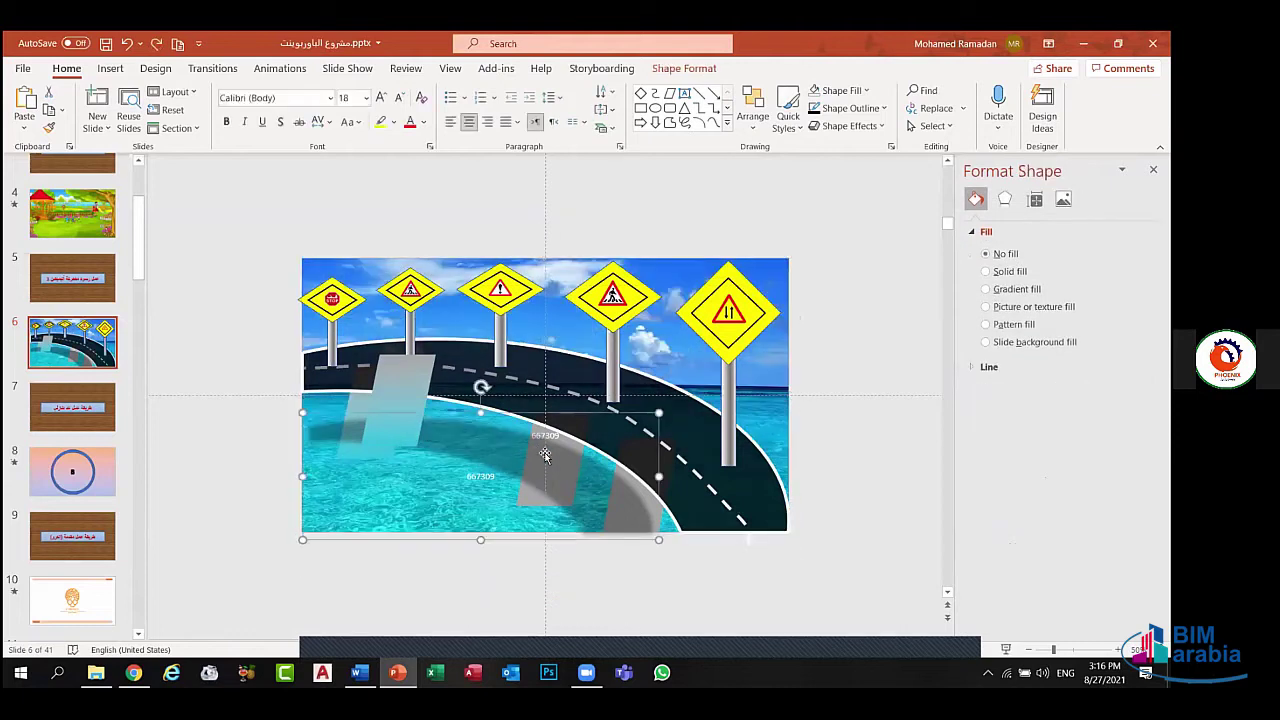
{"action": "left_click", "coordinate": [419, 396]}
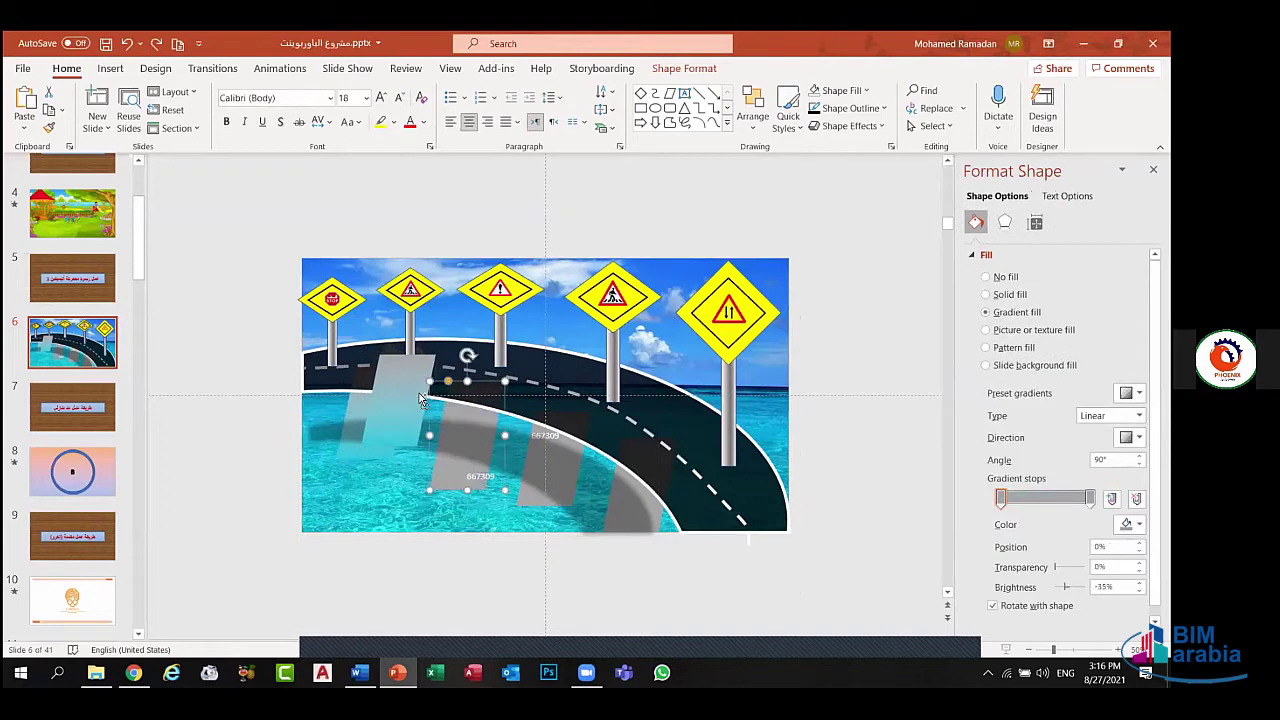
{"action": "left_click_drag", "start_coordinate": [419, 396], "coordinate": [538, 428]}
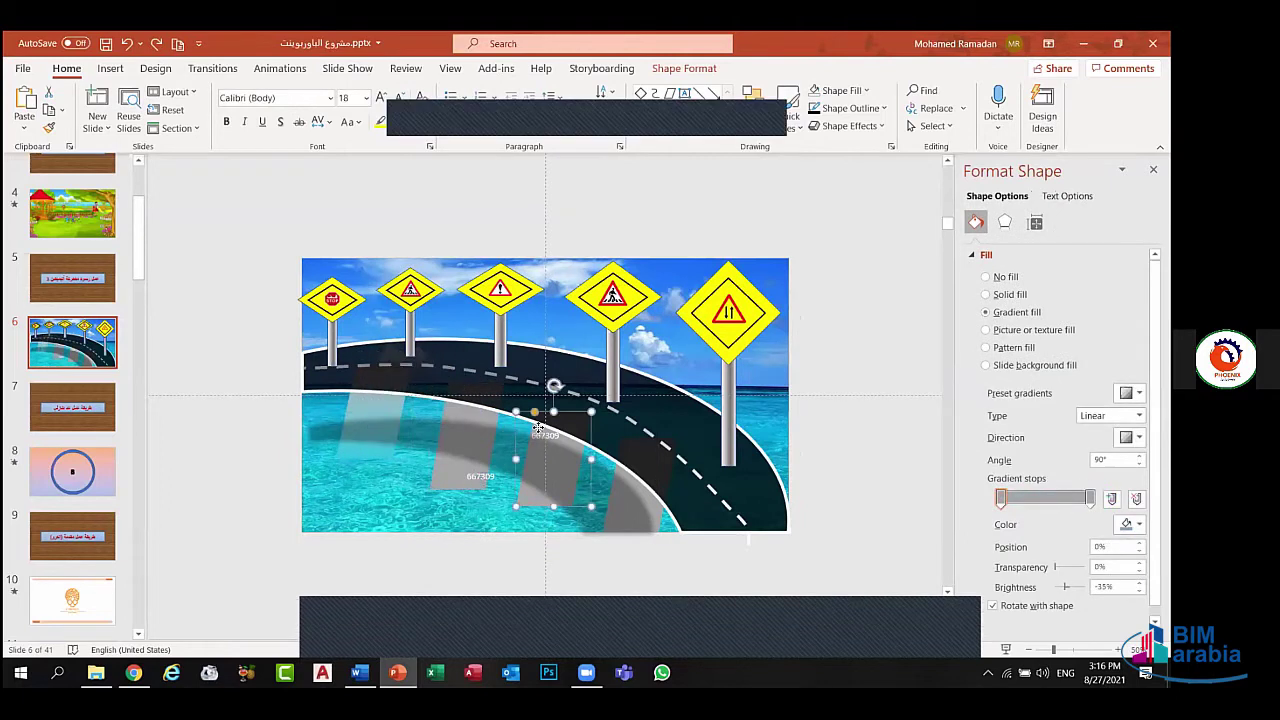
{"action": "key", "text": "Escape"}
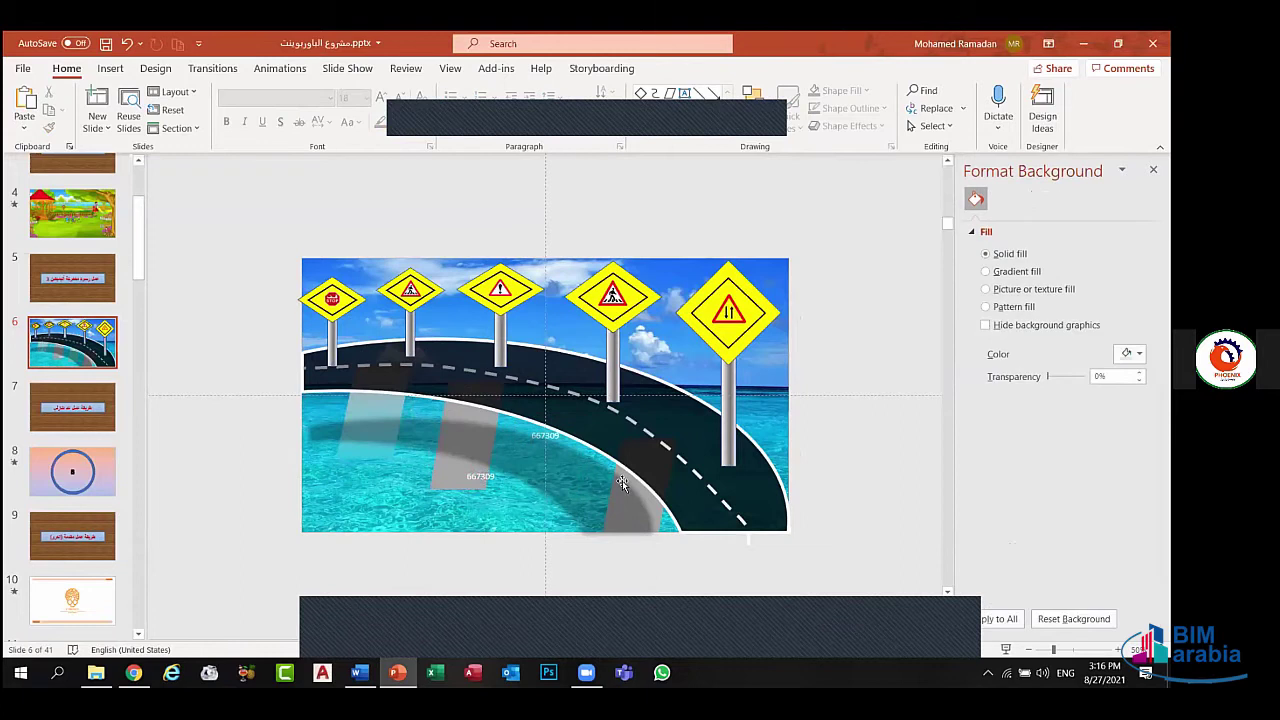
- Delete the stray dark grey stripe shapes and copy the translucent stripe further right
{"action": "left_click", "coordinate": [621, 477]}
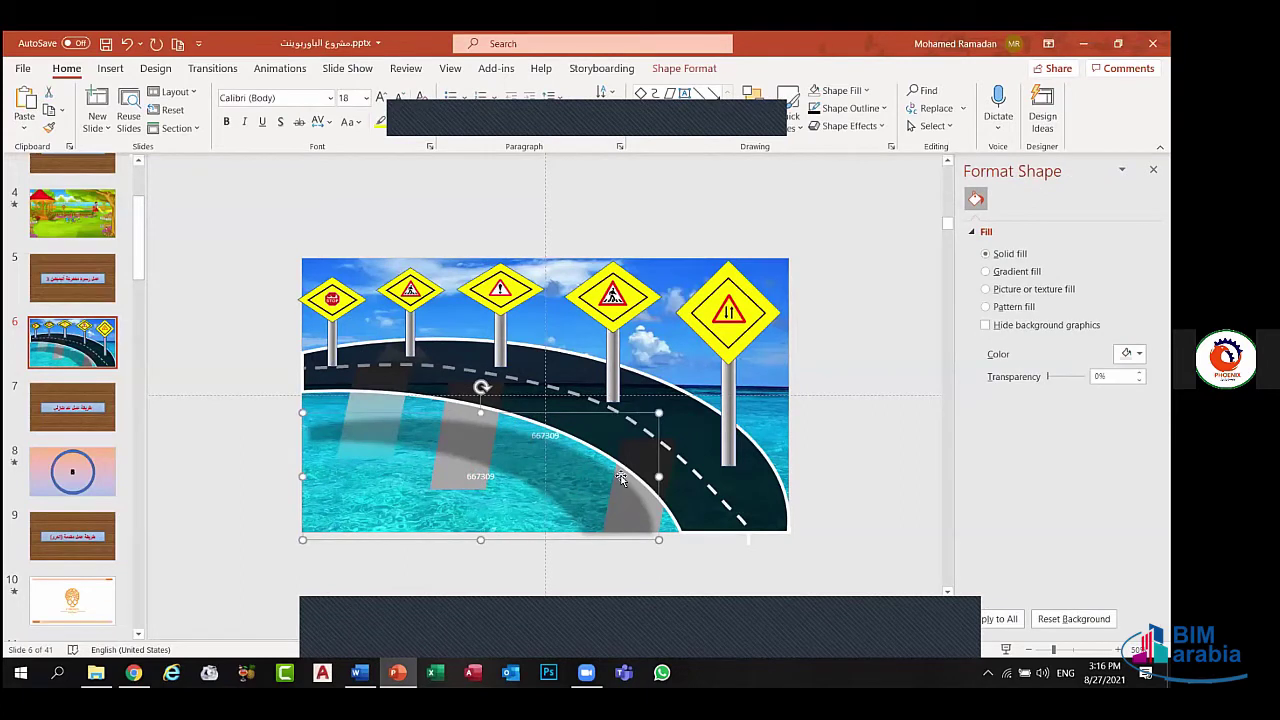
{"action": "left_click", "coordinate": [606, 499]}
{"action": "left_click", "coordinate": [645, 497]}
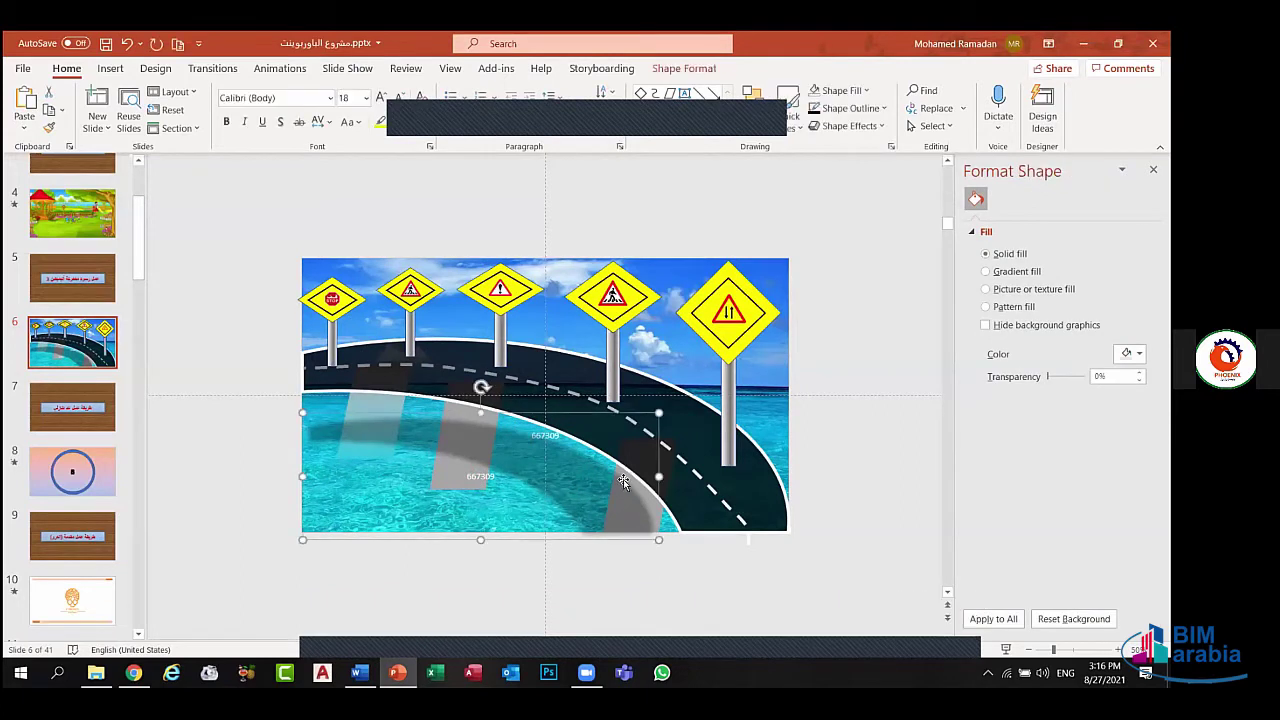
{"action": "left_click", "coordinate": [662, 511]}
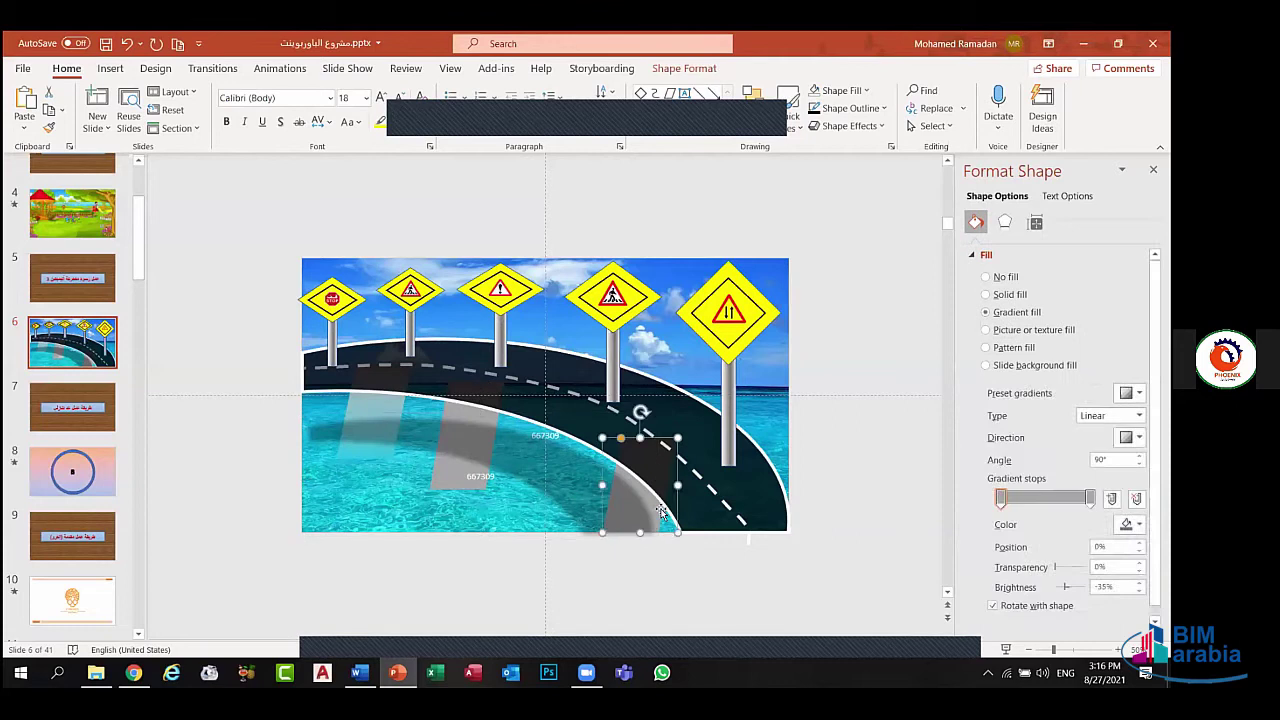
{"action": "key", "text": "Delete"}
{"action": "left_click", "coordinate": [455, 412]}
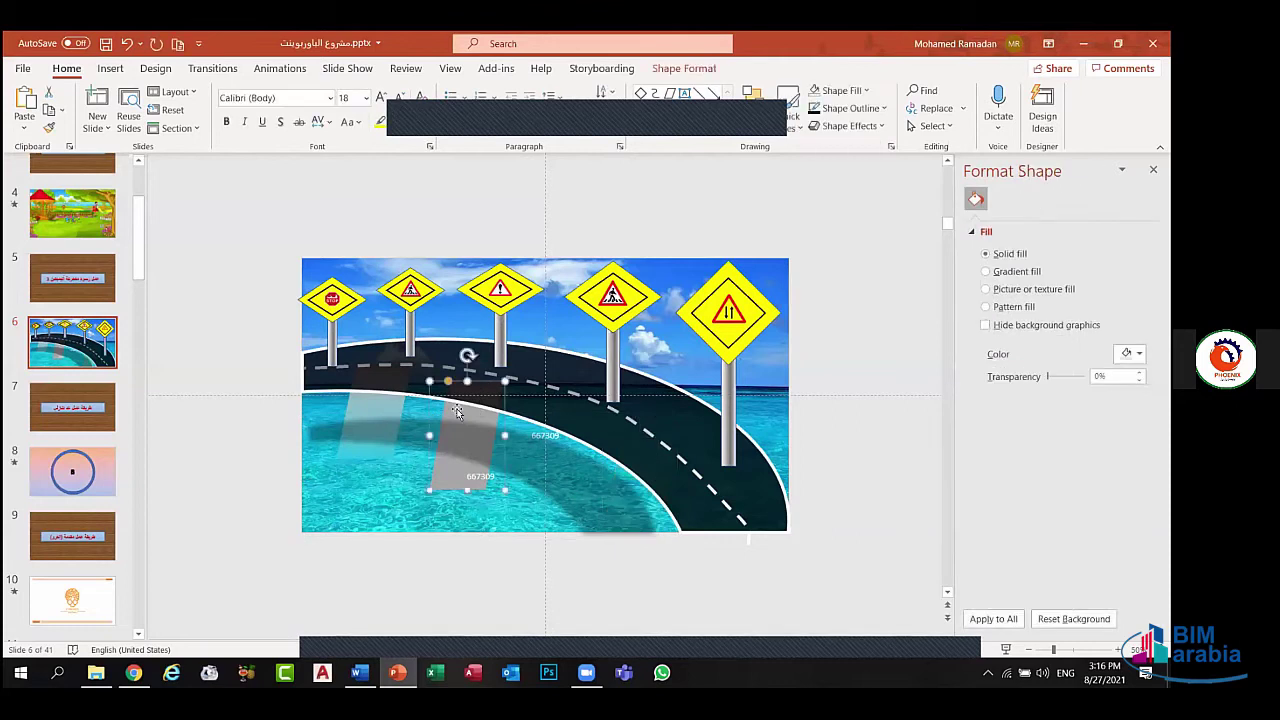
{"action": "key", "text": "Delete"}
{"action": "left_click", "coordinate": [385, 408]}
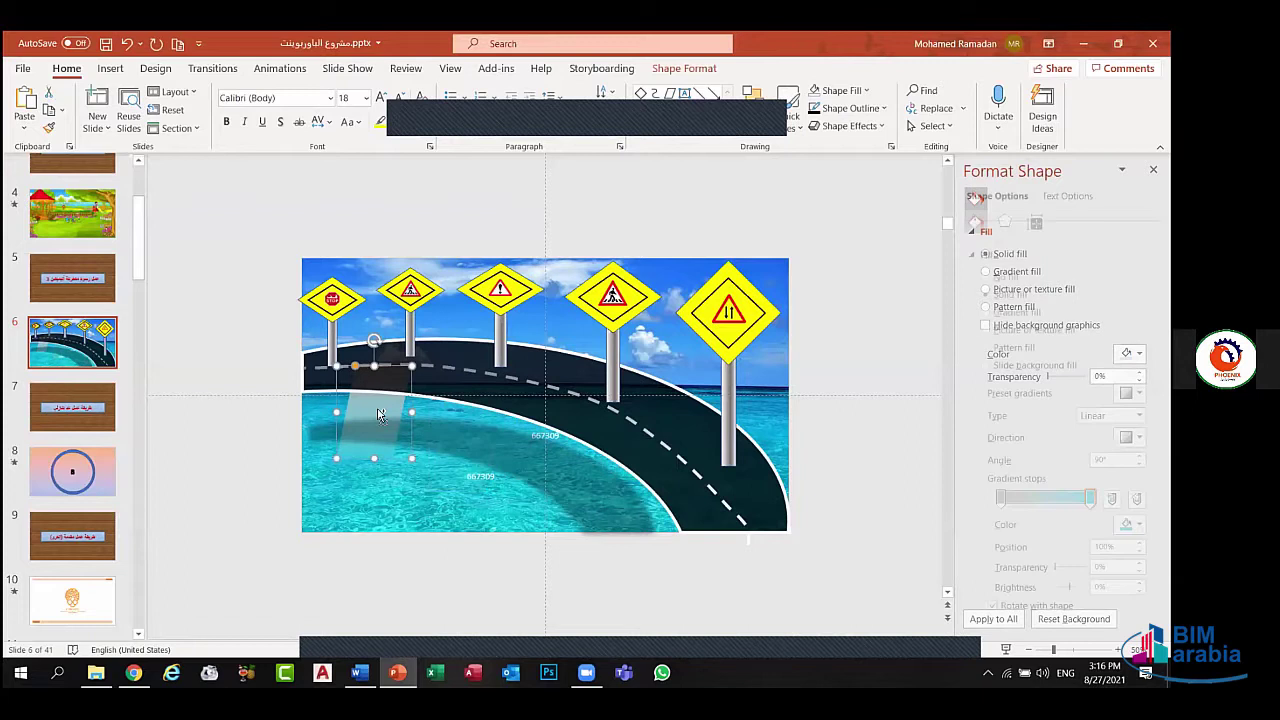
{"action": "left_click_drag", "start_coordinate": [378, 412], "coordinate": [466, 436]}
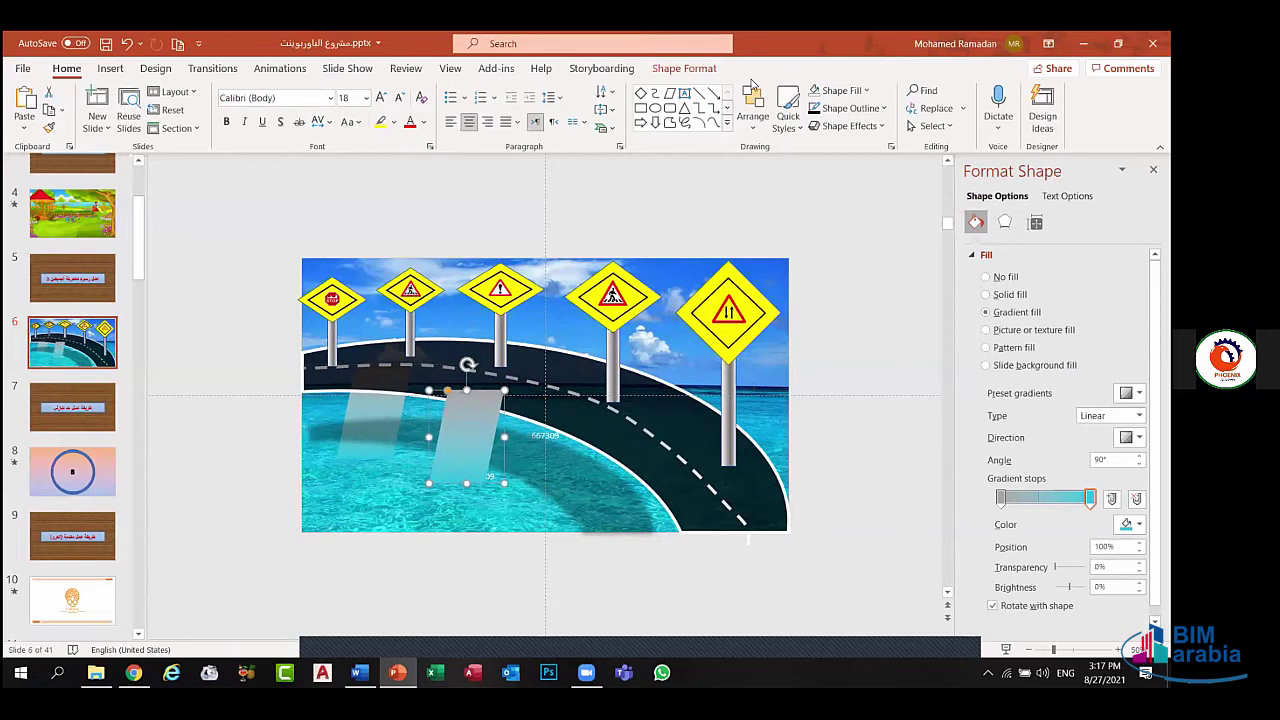
- Try Send to Back and Bring to Front on the stripe and road, undoing the unwanted layering
{"action": "left_click", "coordinate": [686, 68]}
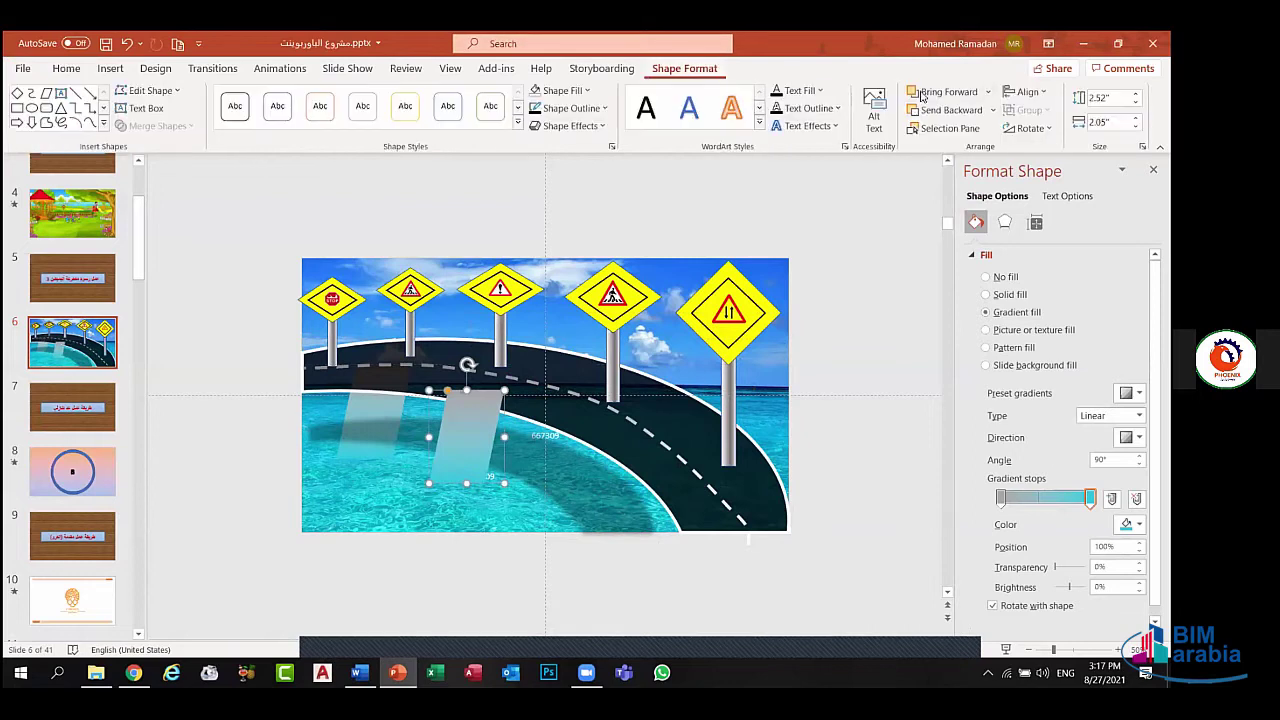
{"action": "left_click", "coordinate": [991, 113]}
{"action": "left_click", "coordinate": [980, 157]}
{"action": "left_click", "coordinate": [991, 96]}
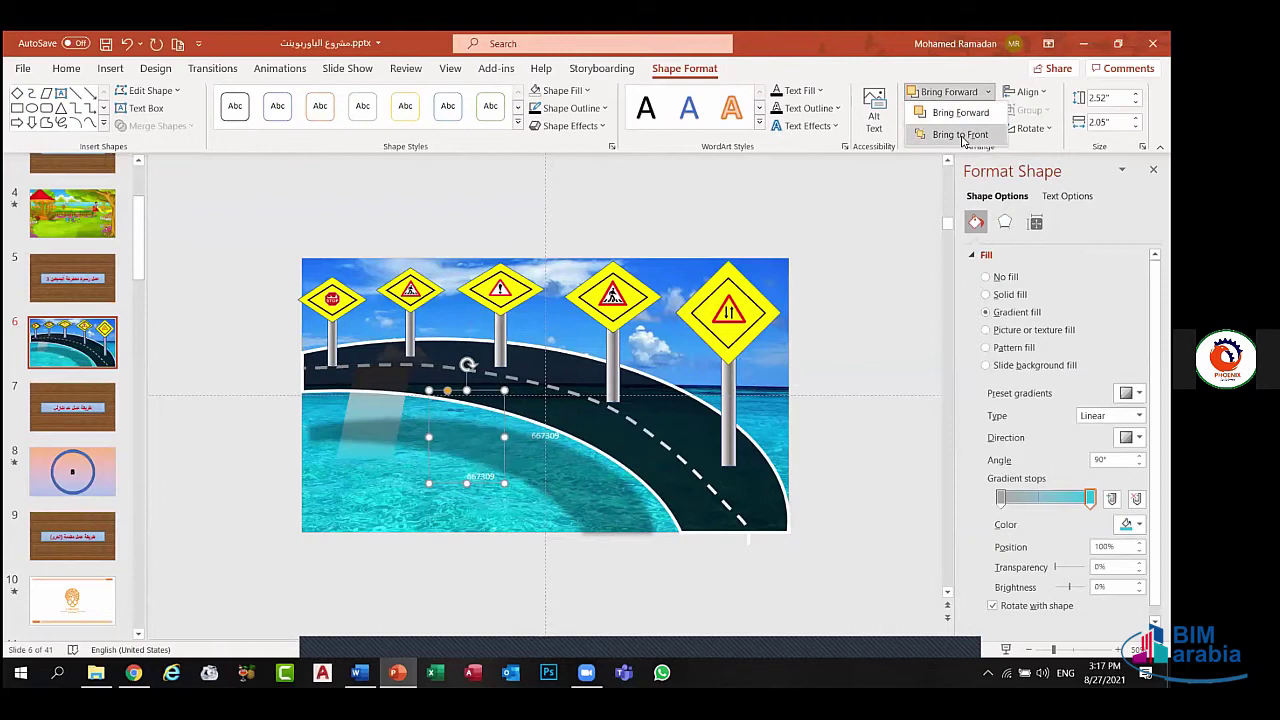
{"action": "left_click", "coordinate": [965, 131]}
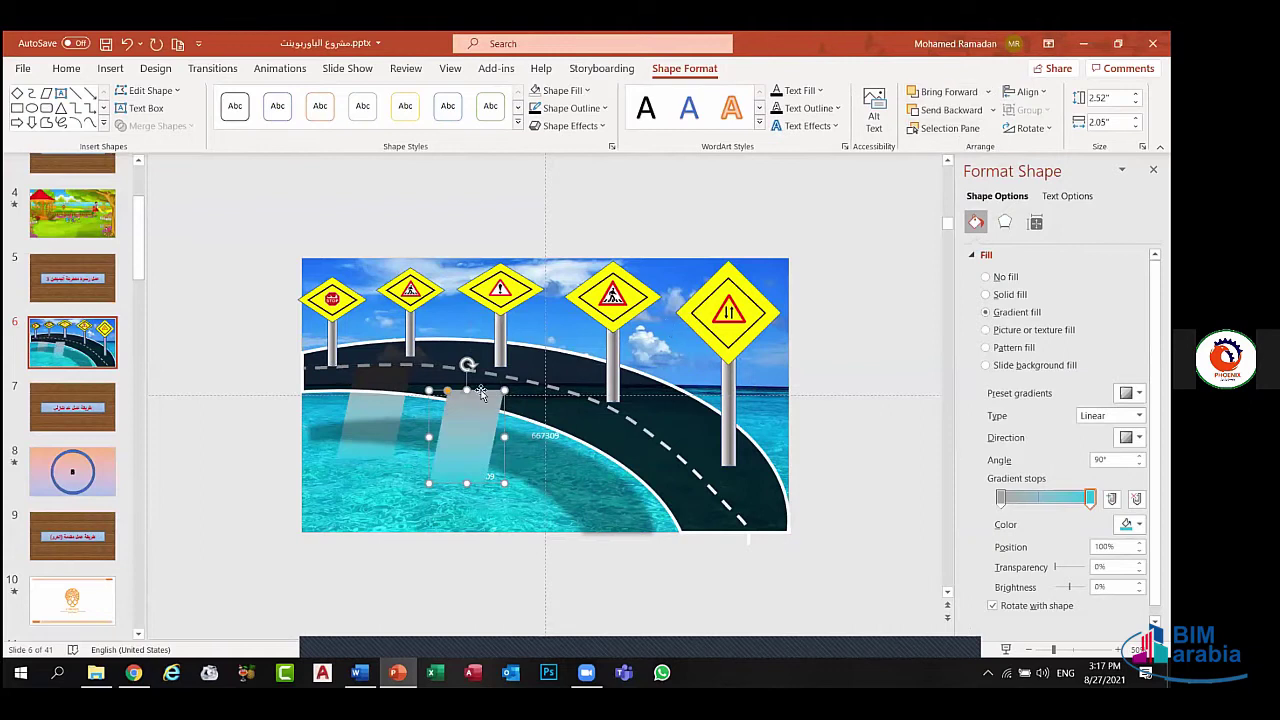
{"action": "left_click", "coordinate": [397, 385], "text": "shift"}
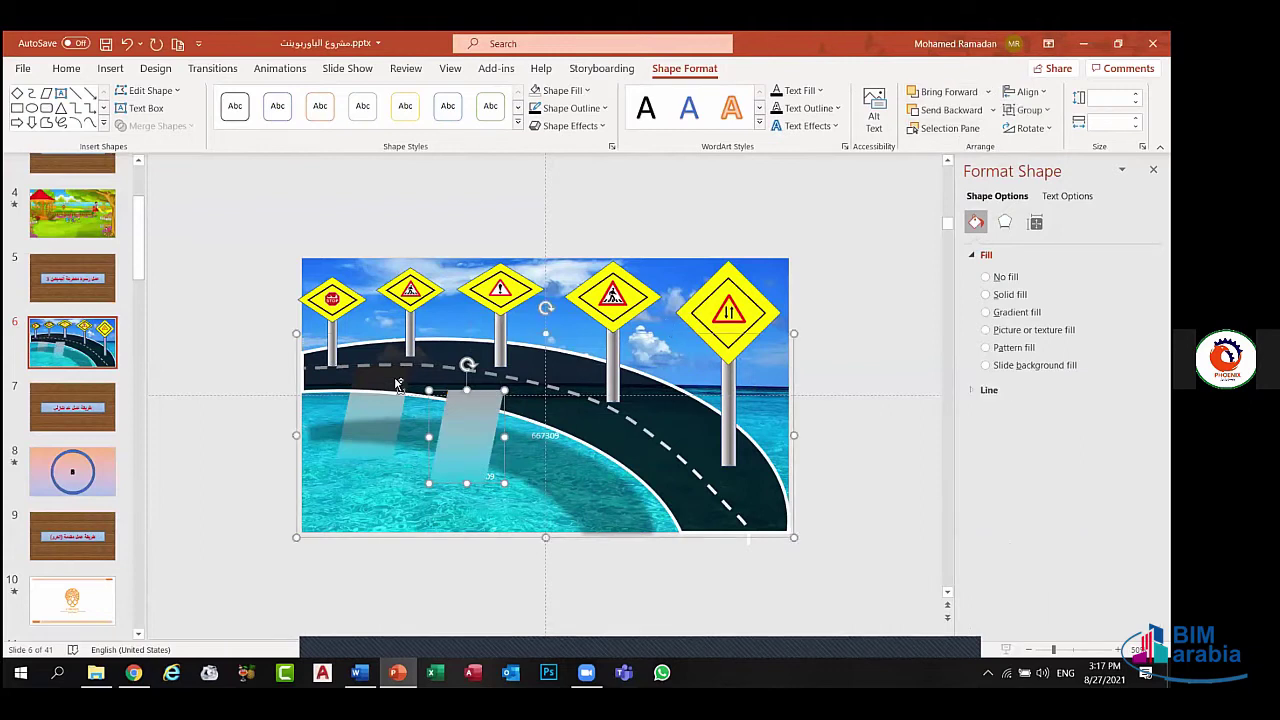
{"action": "left_click", "coordinate": [992, 110]}
{"action": "left_click", "coordinate": [958, 152]}
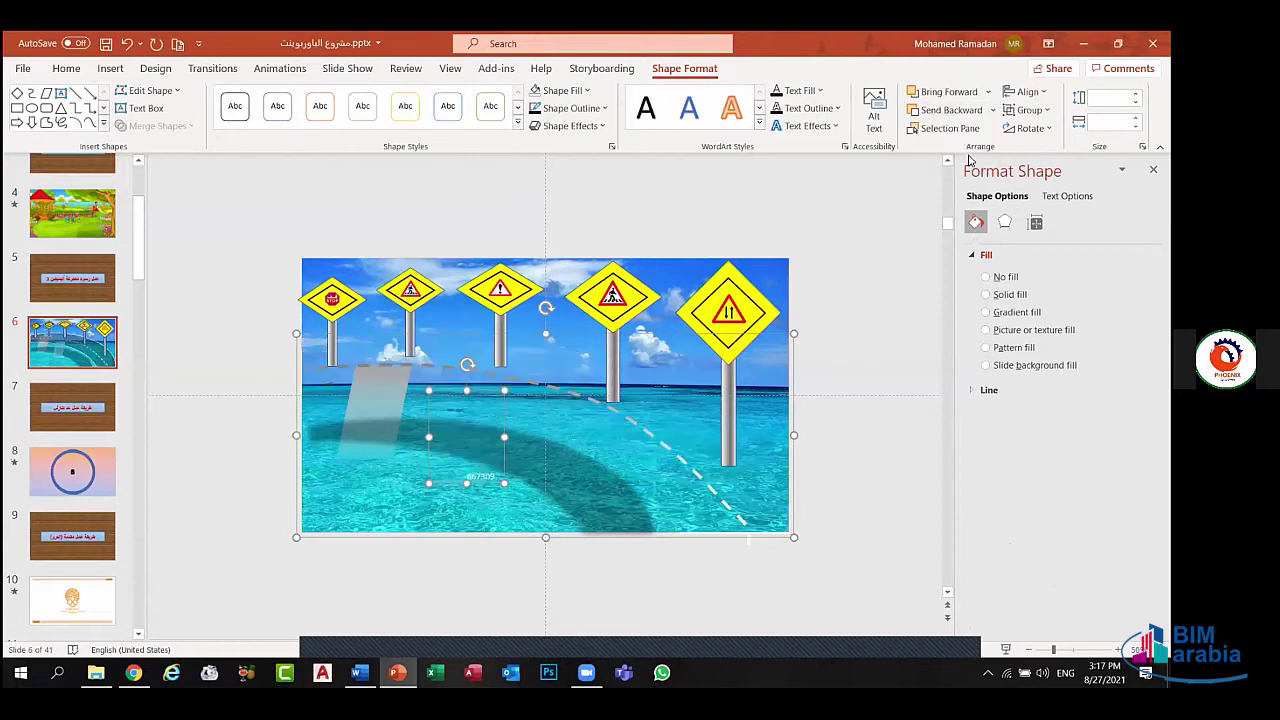
{"action": "key", "text": "ctrl+z"}
{"action": "left_click", "coordinate": [466, 440]}
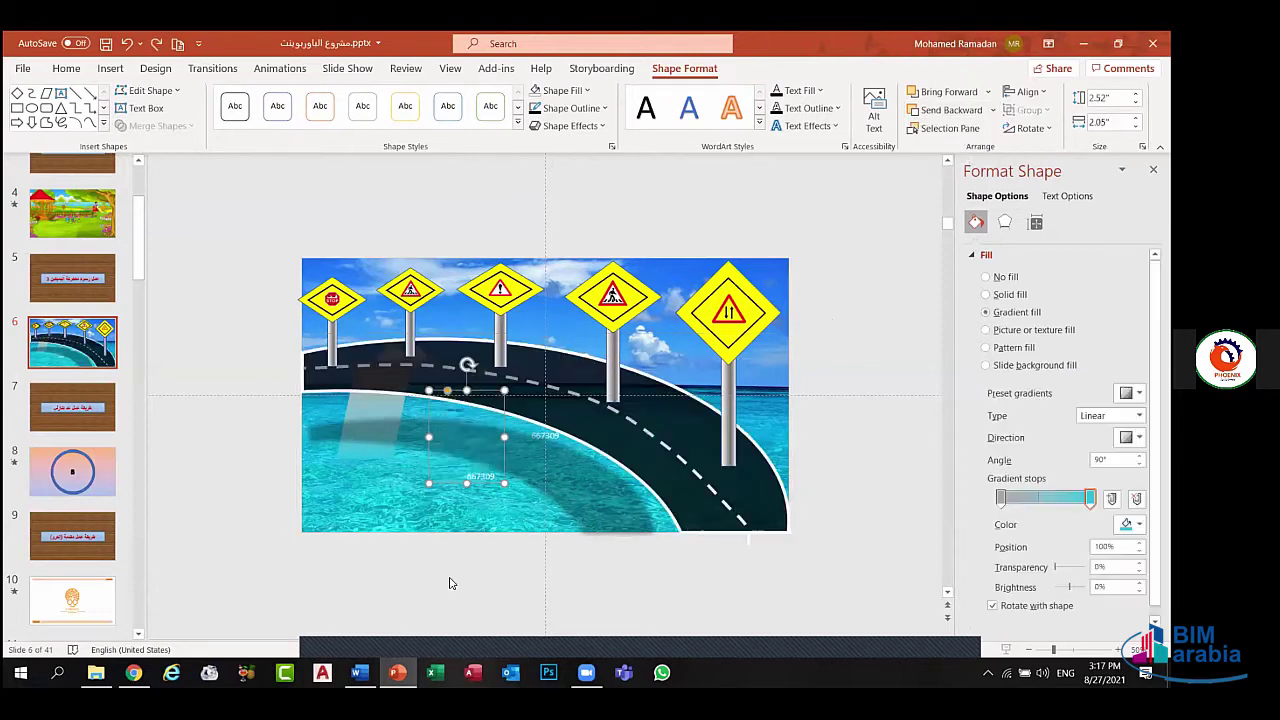
{"action": "key", "text": "ctrl+z"}
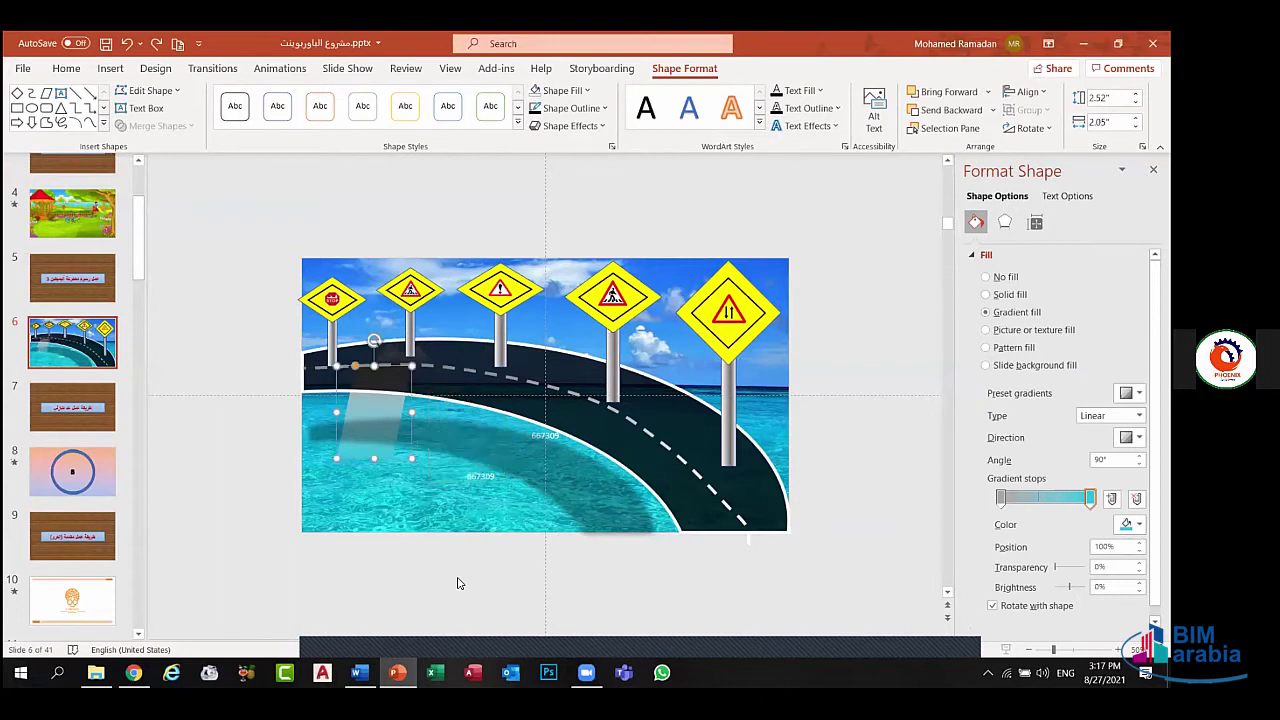
{"action": "key", "text": "ctrl+y"}
{"action": "key", "text": "ctrl+y"}
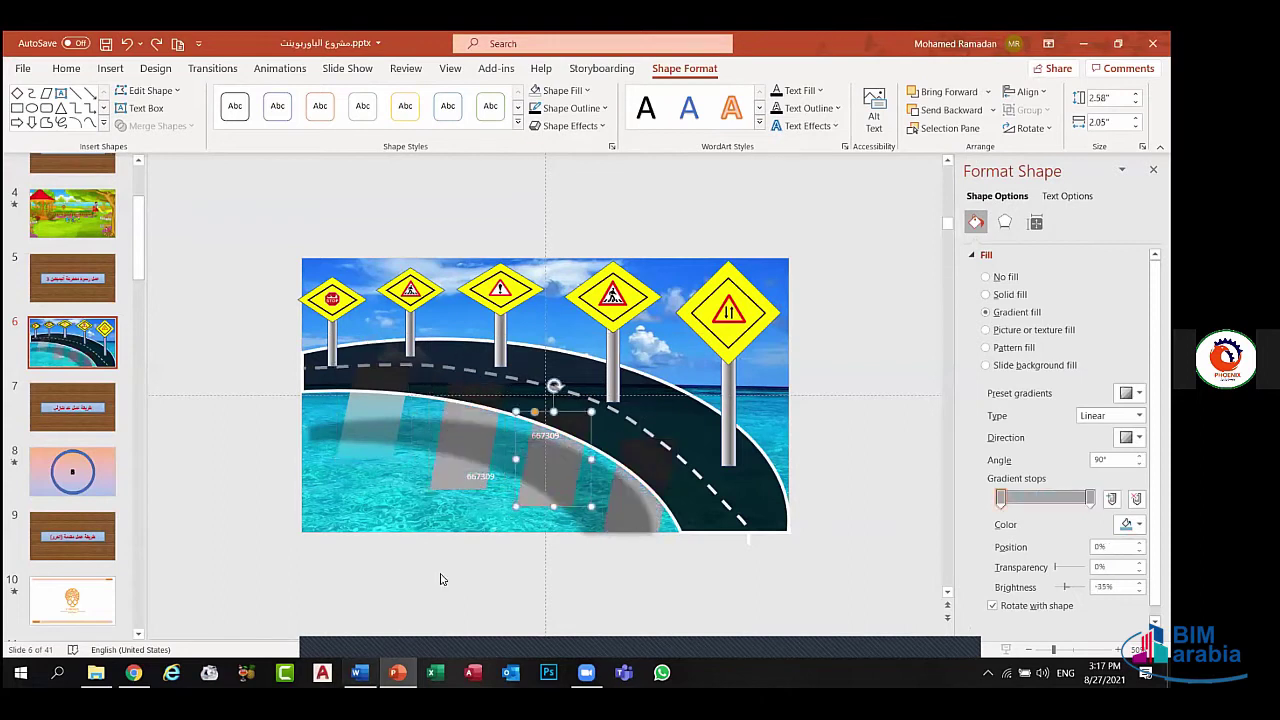
- Make the second road stripe's gradient stop light teal
{"action": "left_click", "coordinate": [463, 485]}
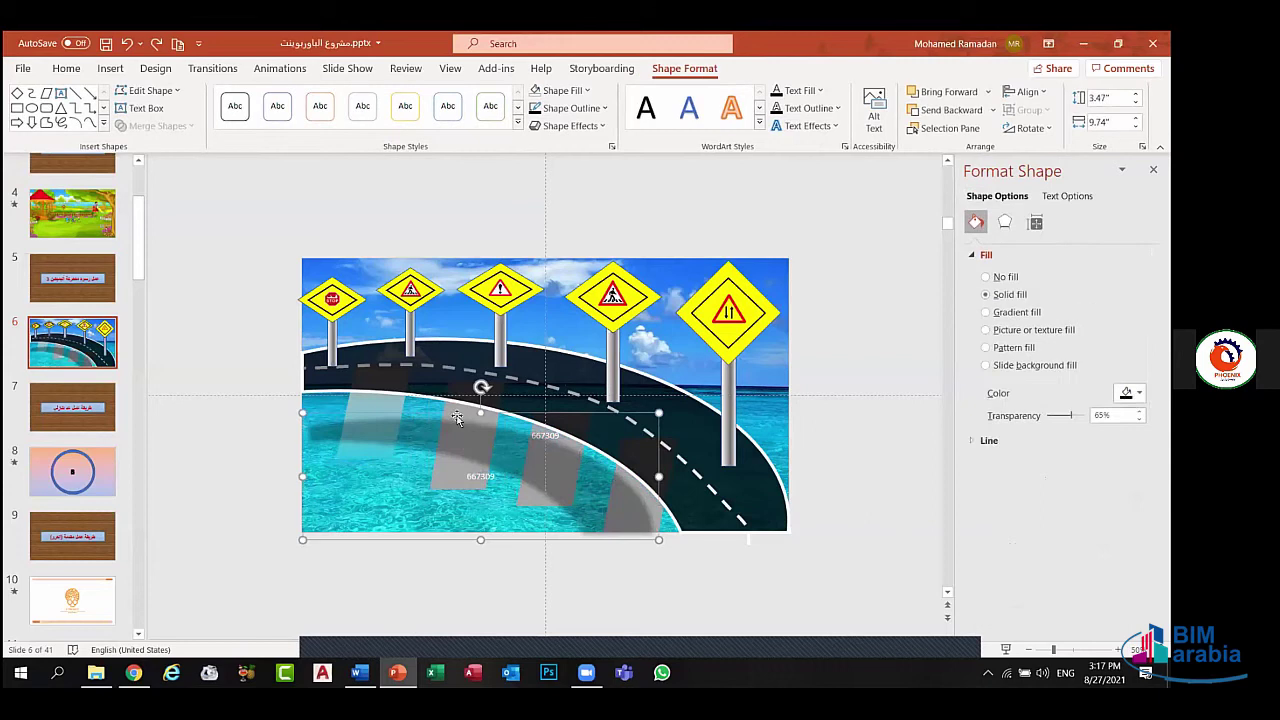
{"action": "left_click", "coordinate": [457, 413]}
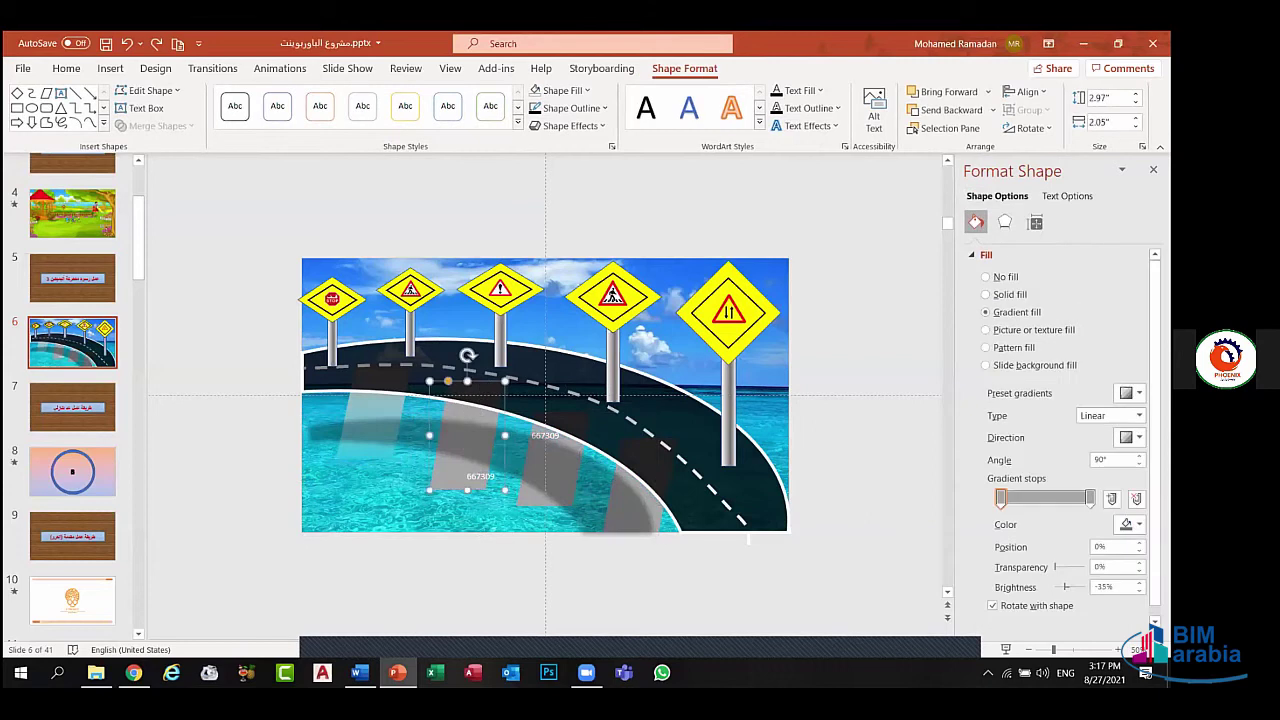
{"action": "left_click", "coordinate": [1130, 524]}
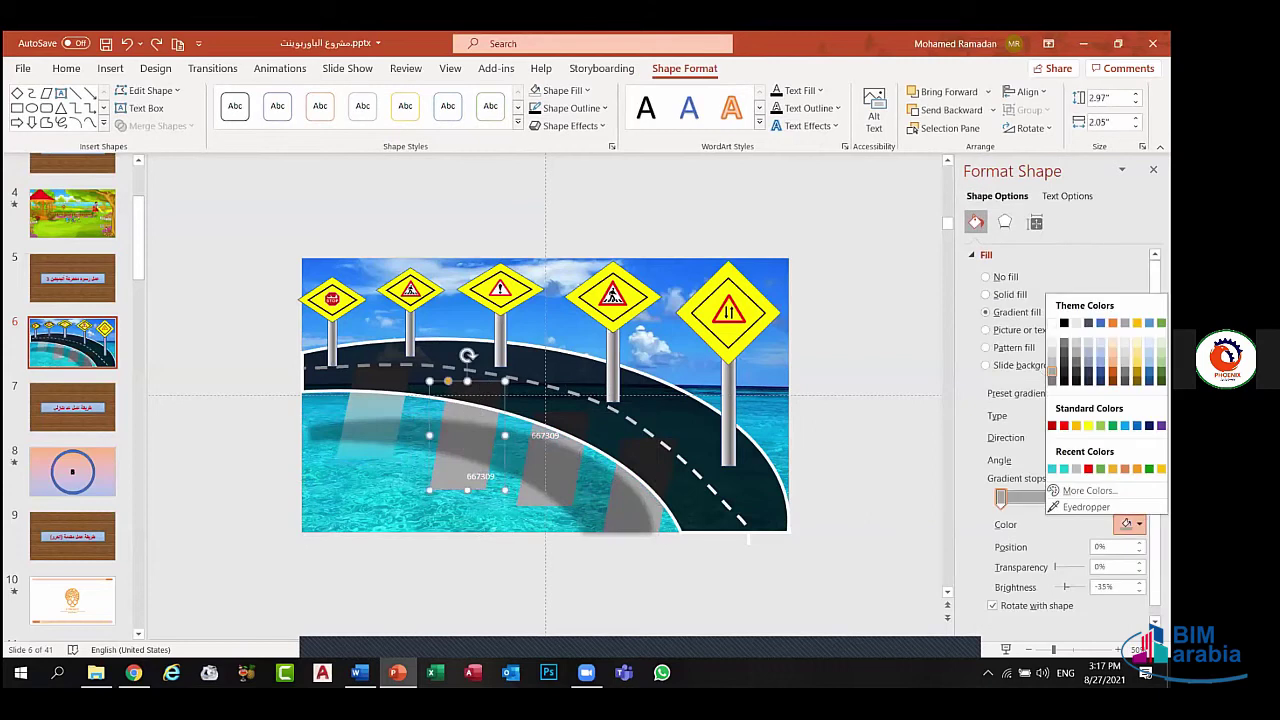
{"action": "left_click", "coordinate": [1052, 468]}
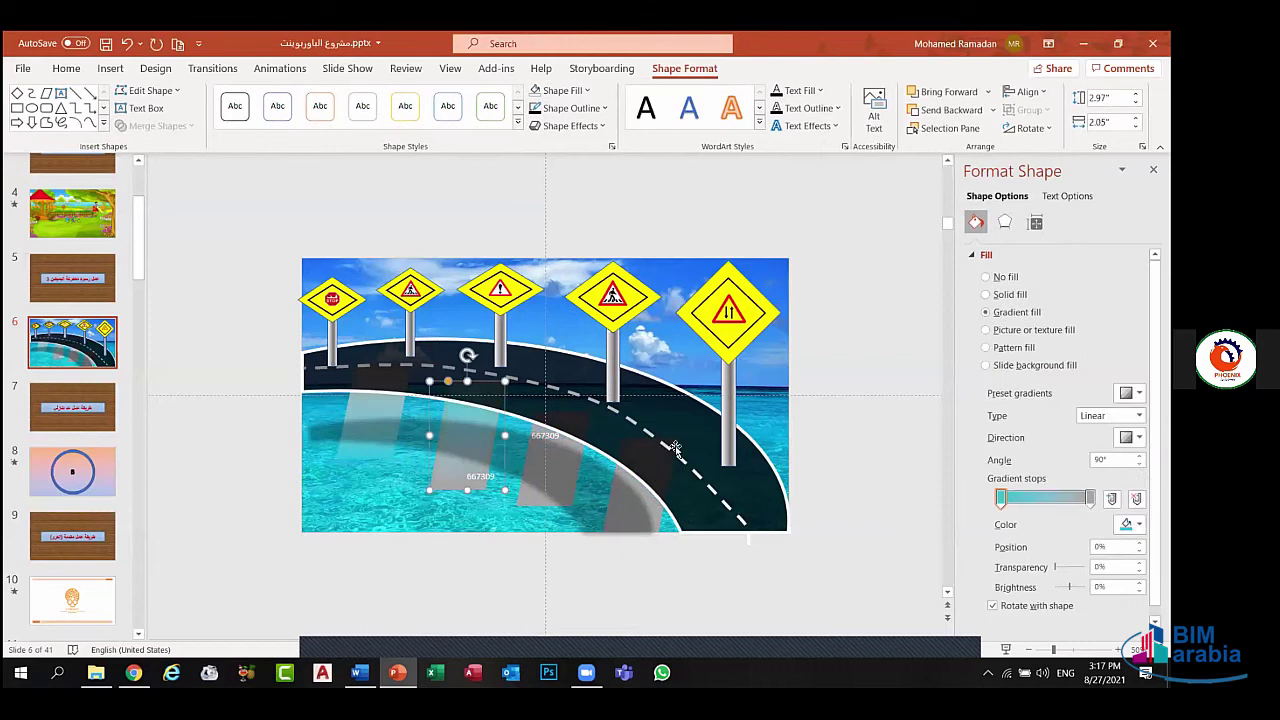
{"action": "mouse_move", "coordinate": [1090, 498]}
{"action": "left_mouse_down"}
{"action": "mouse_move", "coordinate": [1014, 500]}
{"action": "mouse_move", "coordinate": [1090, 498]}
{"action": "left_mouse_up"}
{"action": "left_click", "coordinate": [1001, 498]}
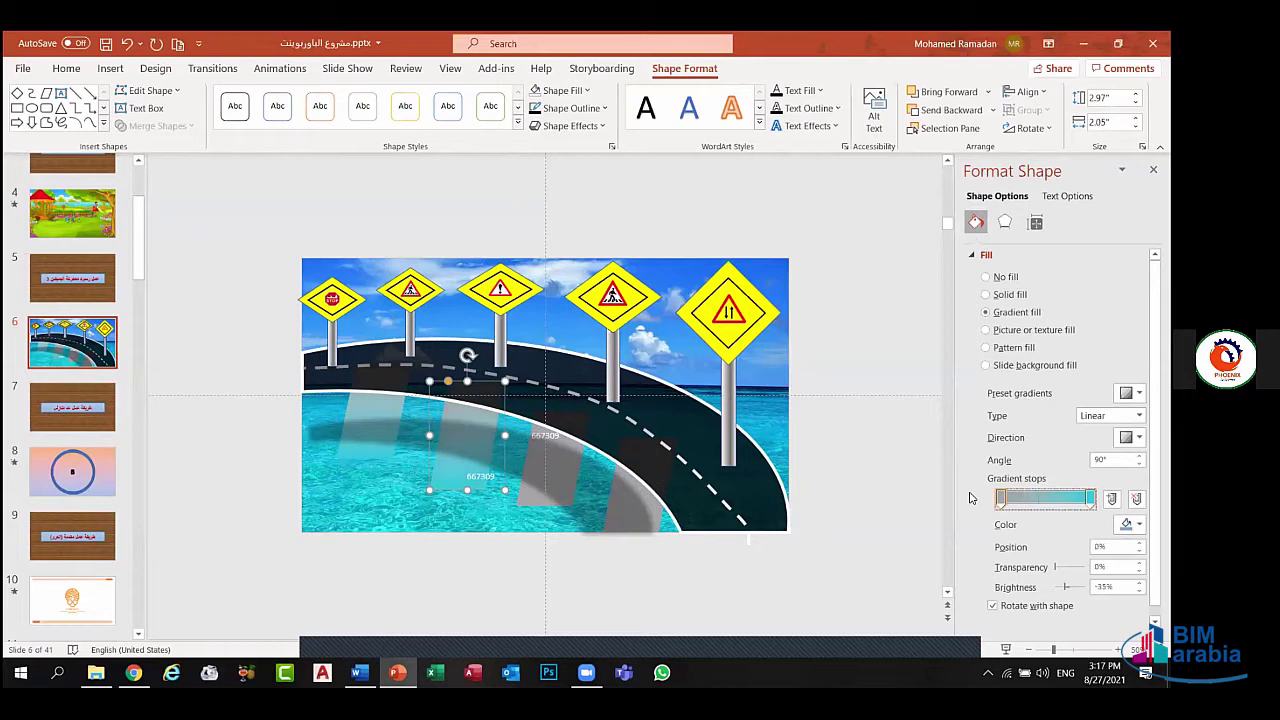
{"action": "left_click", "coordinate": [577, 468]}
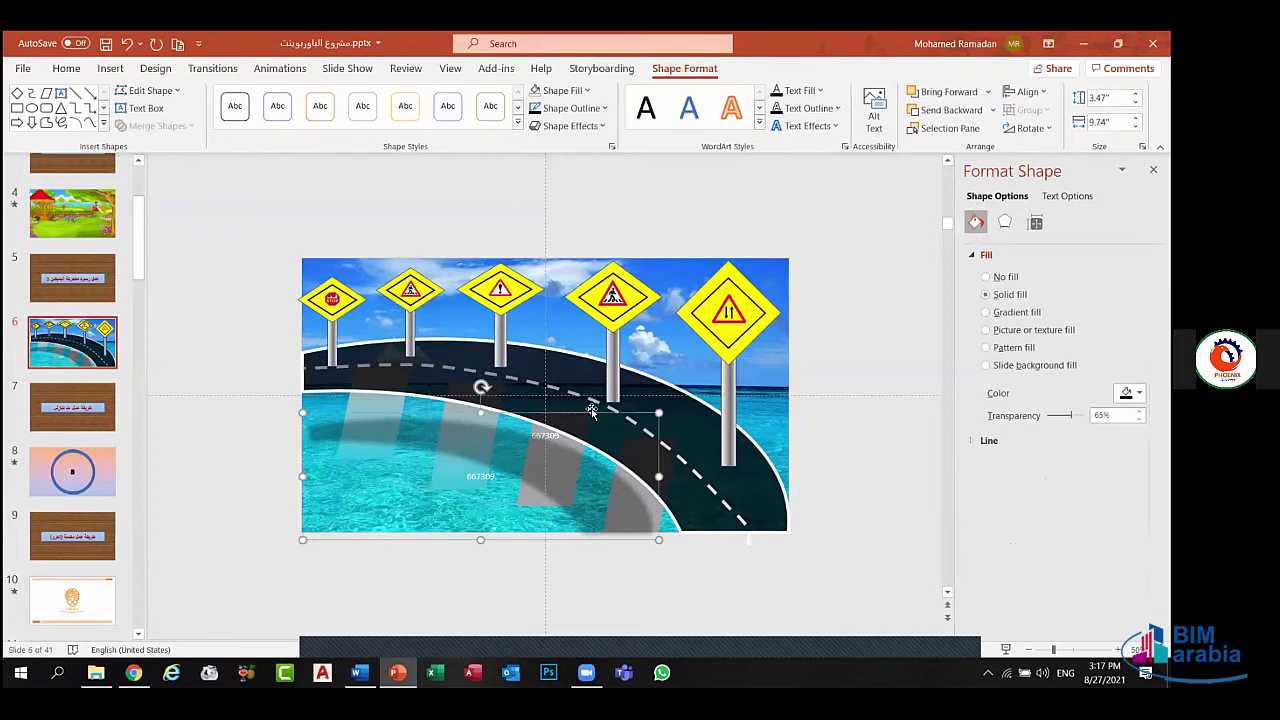
{"action": "left_click", "coordinate": [614, 565]}
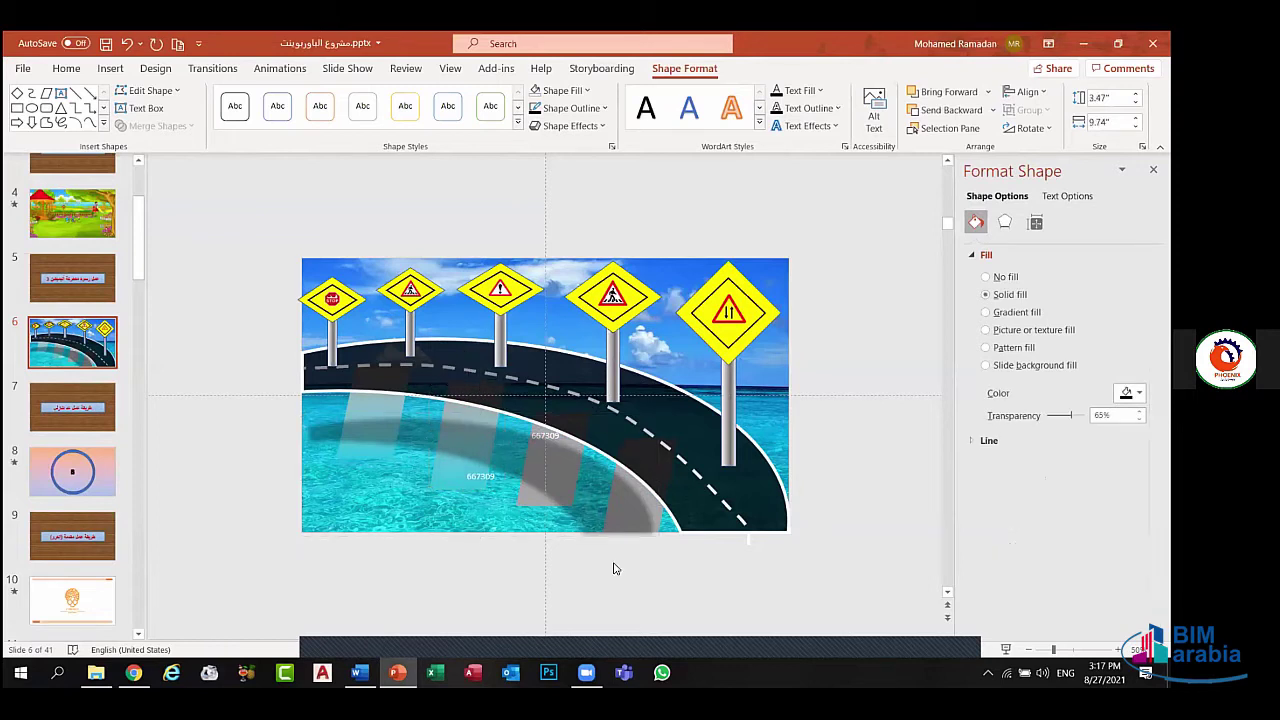
- Set the third road stripe's gradient stop to teal at about 67%
{"action": "left_click", "coordinate": [534, 426]}
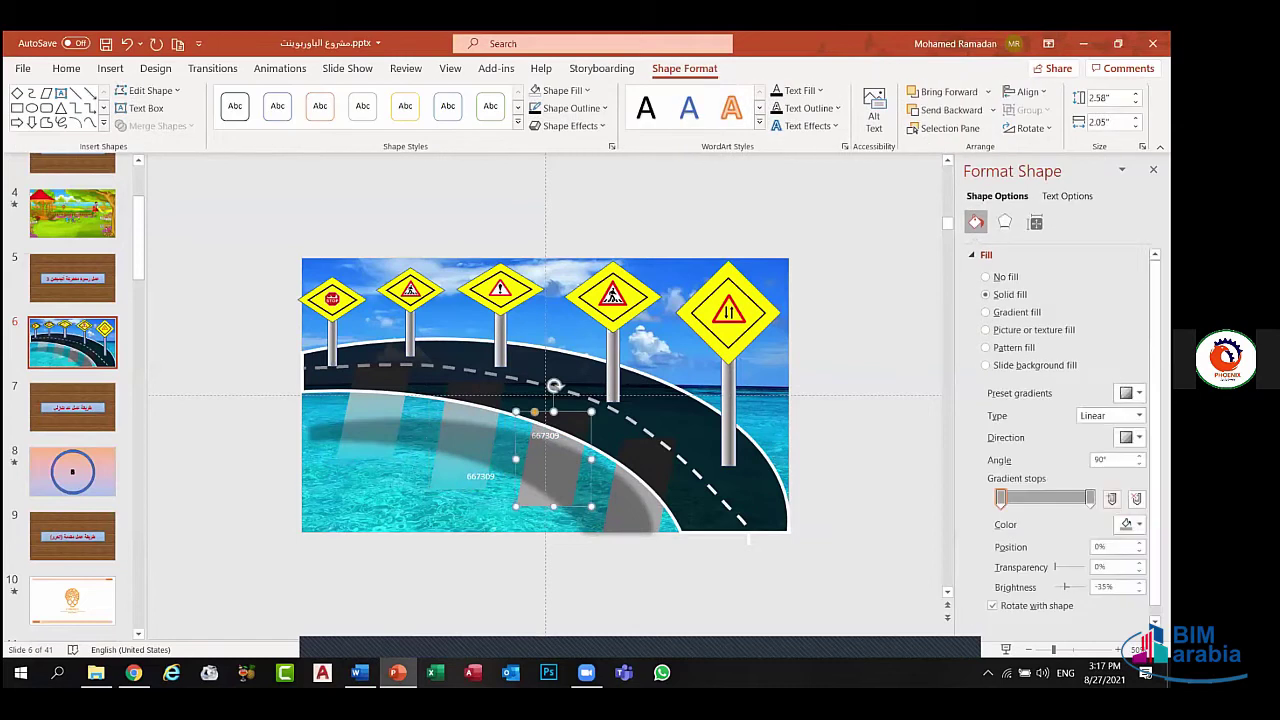
{"action": "left_click", "coordinate": [1130, 523]}
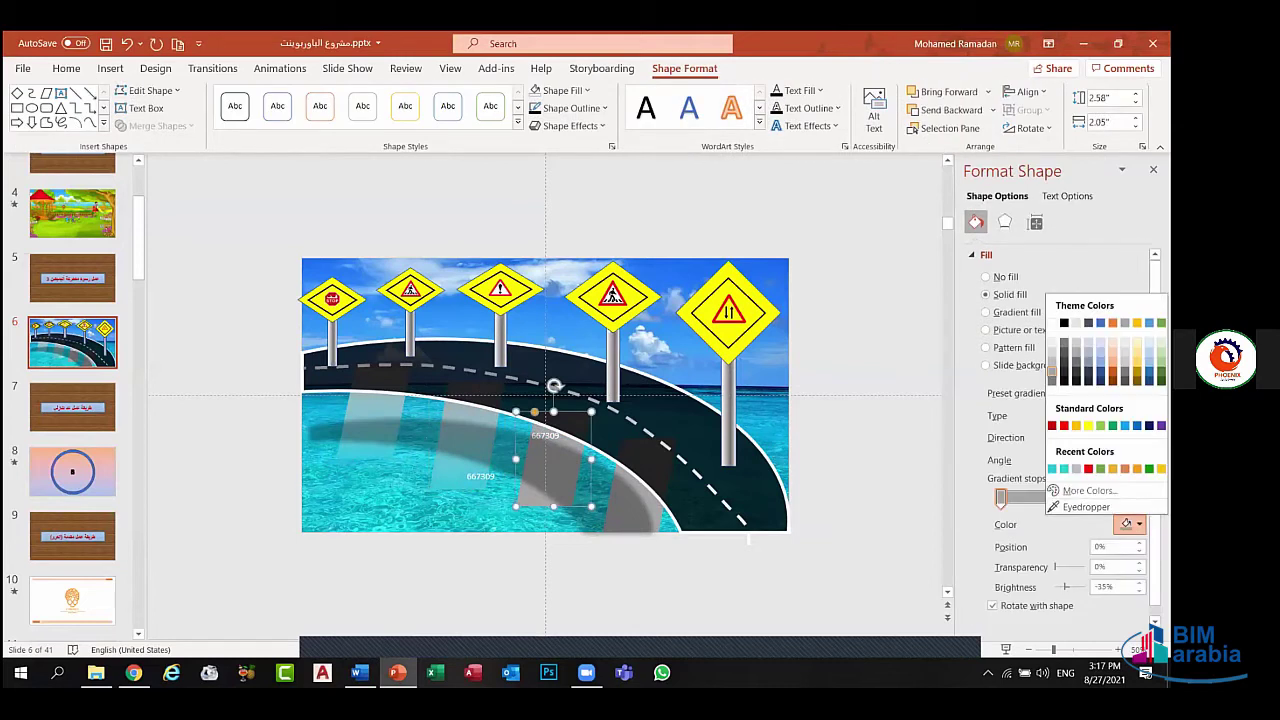
{"action": "left_click", "coordinate": [1052, 468]}
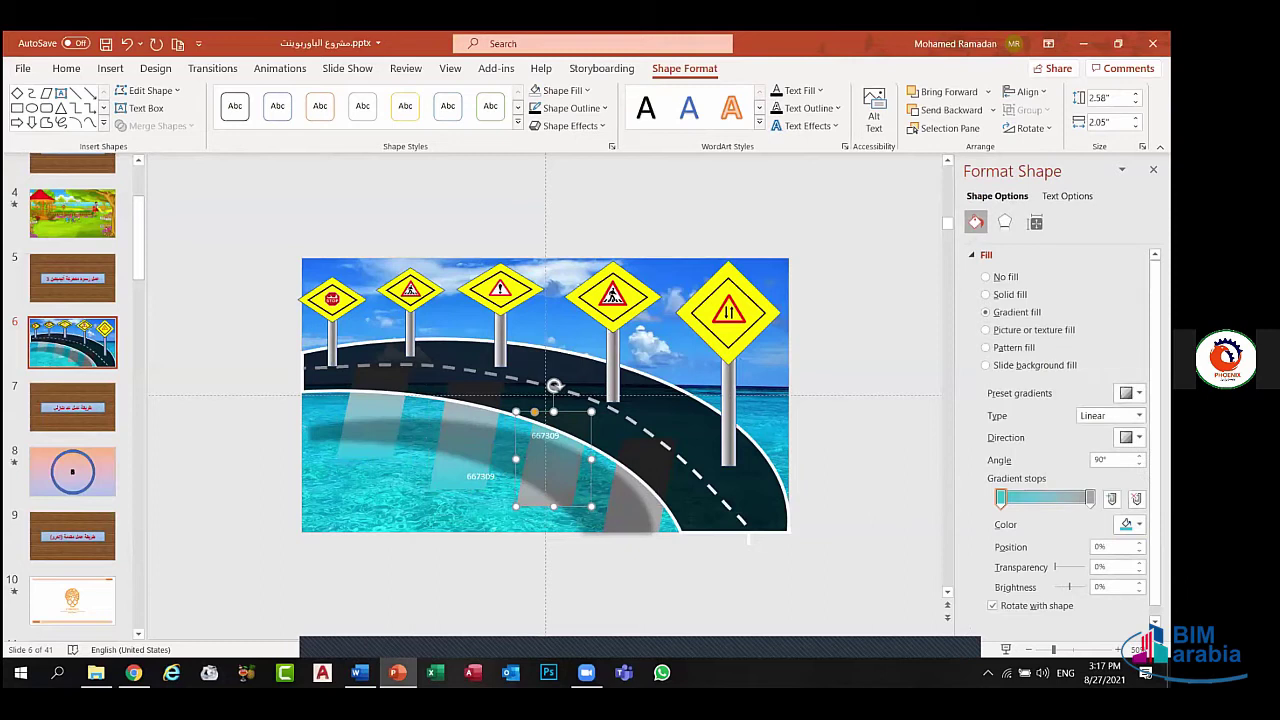
{"action": "left_click_drag", "start_coordinate": [1002, 498], "coordinate": [1090, 498]}
{"action": "left_click", "coordinate": [626, 522]}
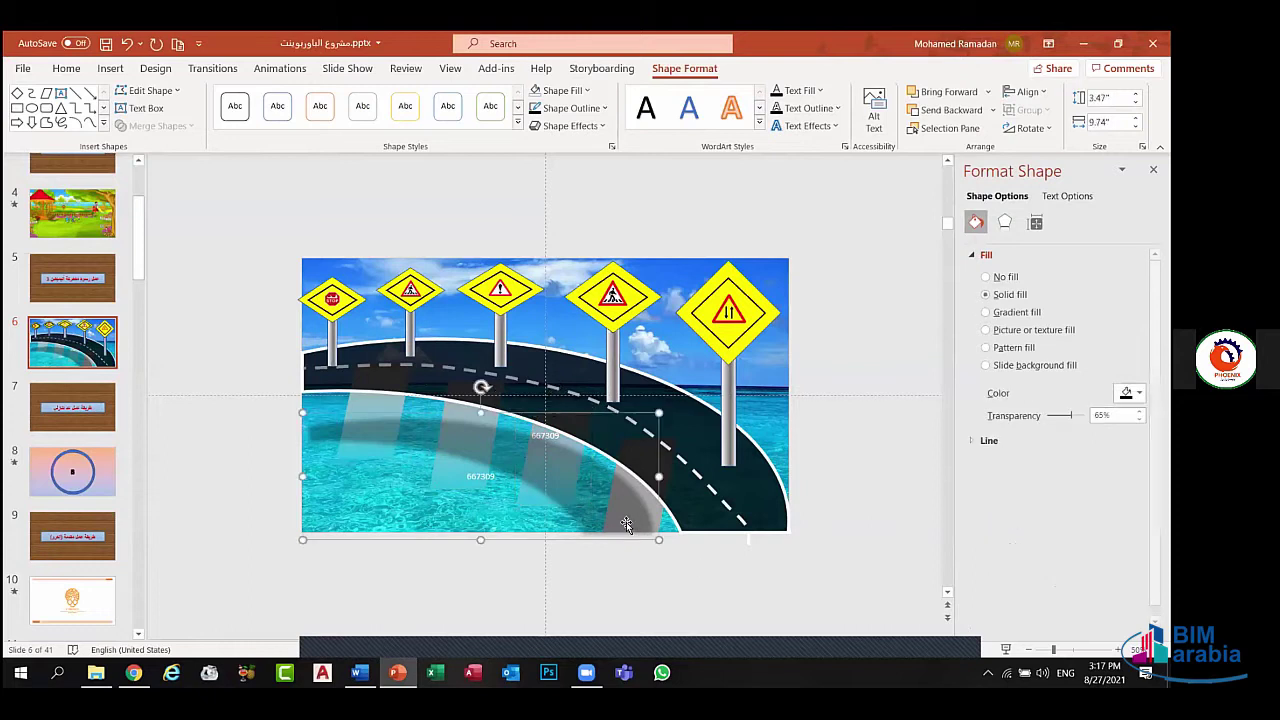
{"action": "left_click", "coordinate": [652, 478]}
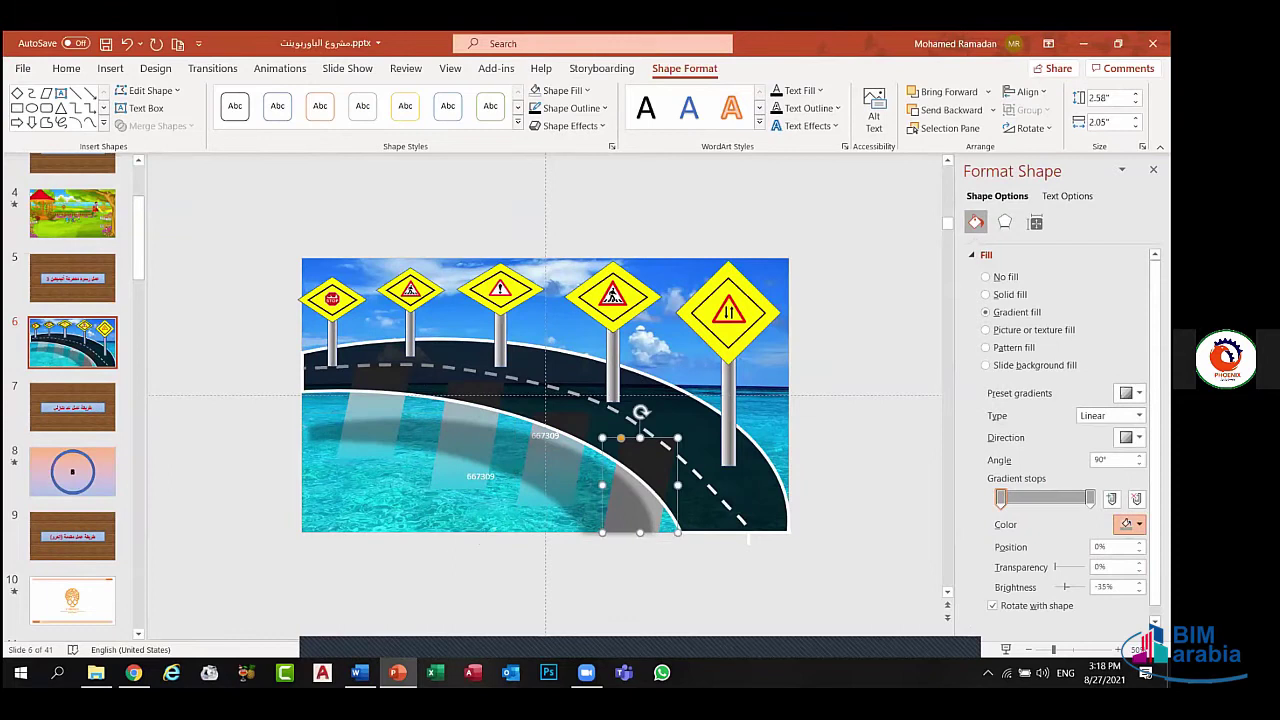
- Set the fourth stripe's left gradient stop to teal at about 75%, then deselect
{"action": "left_click", "coordinate": [1127, 523]}
{"action": "left_click", "coordinate": [1063, 451]}
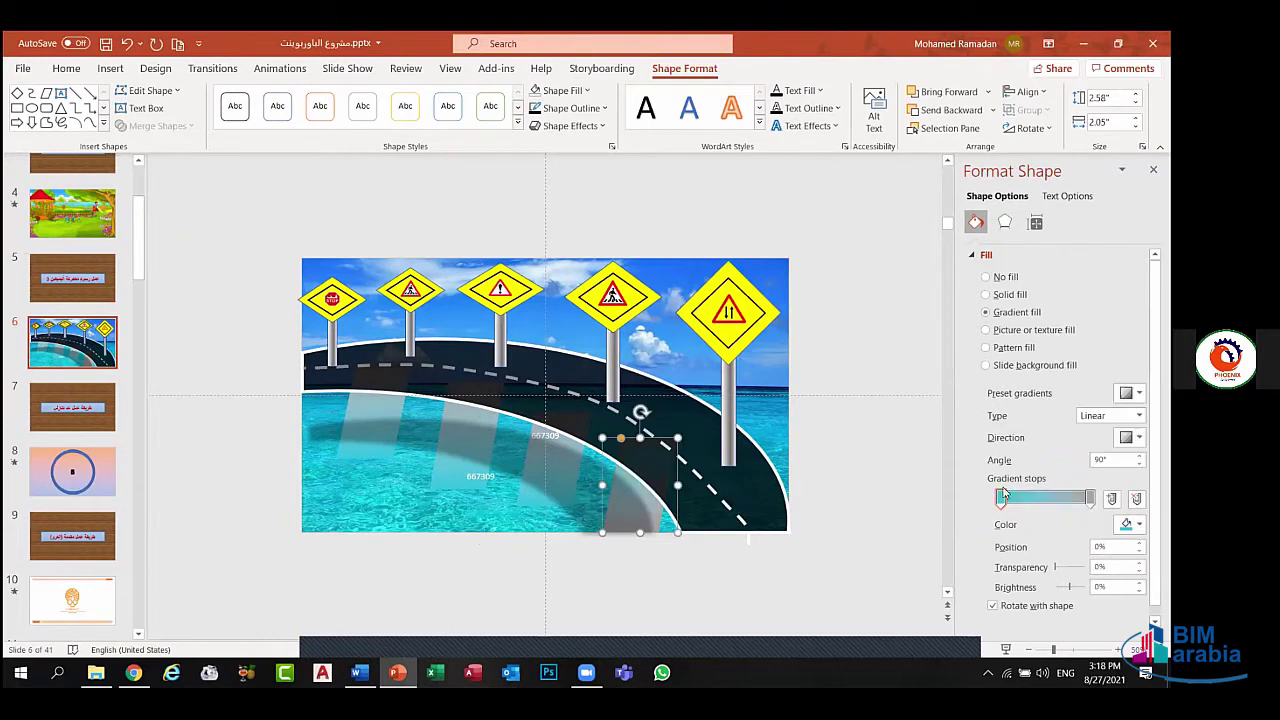
{"action": "mouse_move", "coordinate": [1003, 495]}
{"action": "left_mouse_down"}
{"action": "mouse_move", "coordinate": [1067, 497]}
{"action": "mouse_move", "coordinate": [1000, 498]}
{"action": "left_mouse_up"}
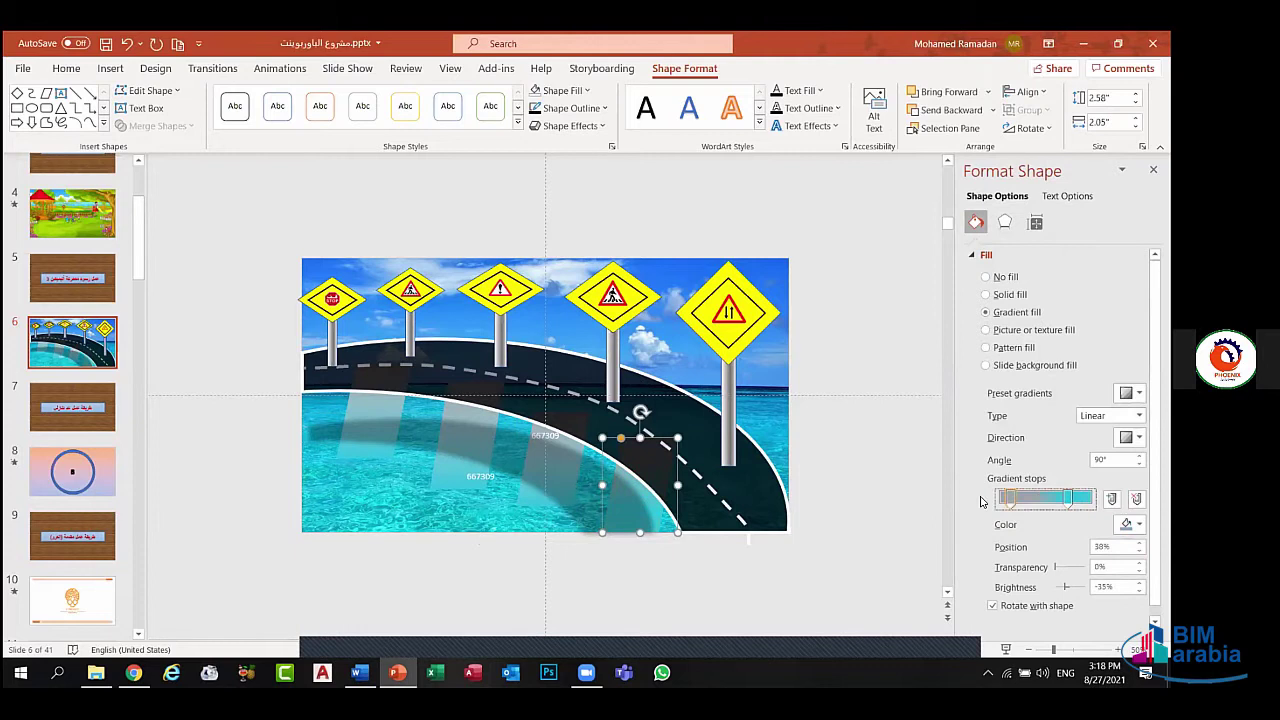
{"action": "left_click", "coordinate": [1090, 497]}
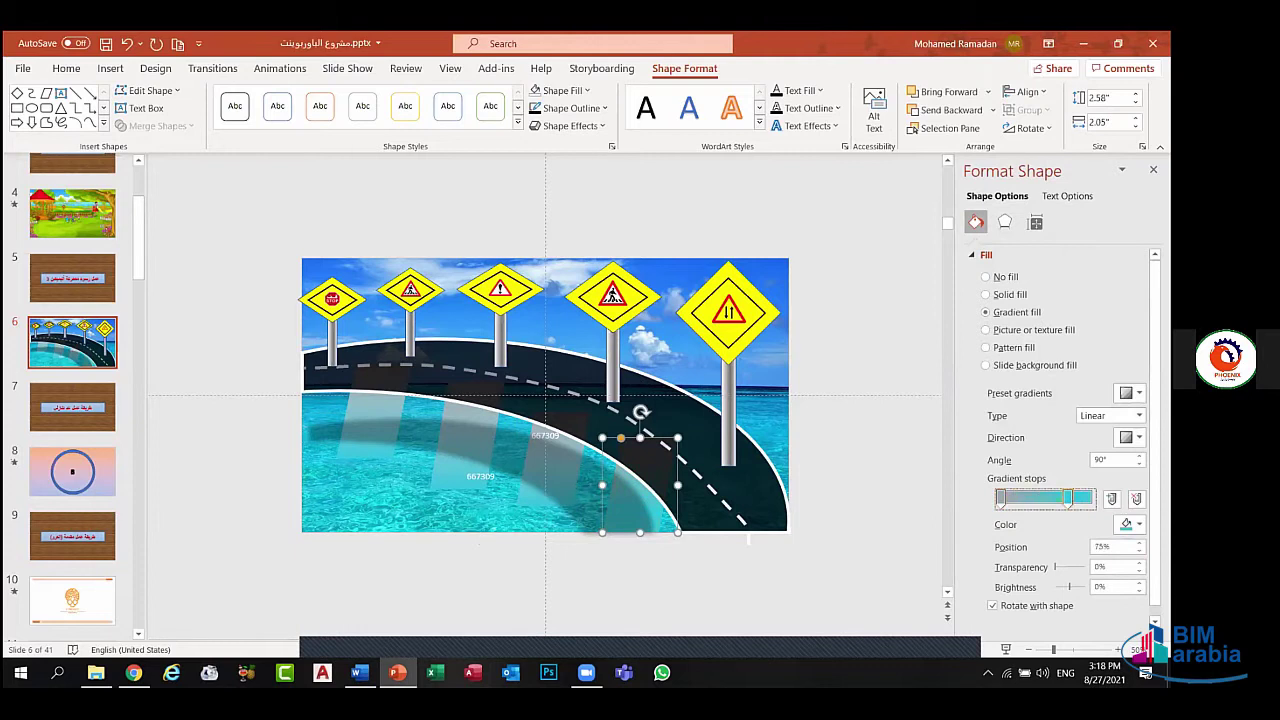
{"action": "left_click", "coordinate": [474, 566]}
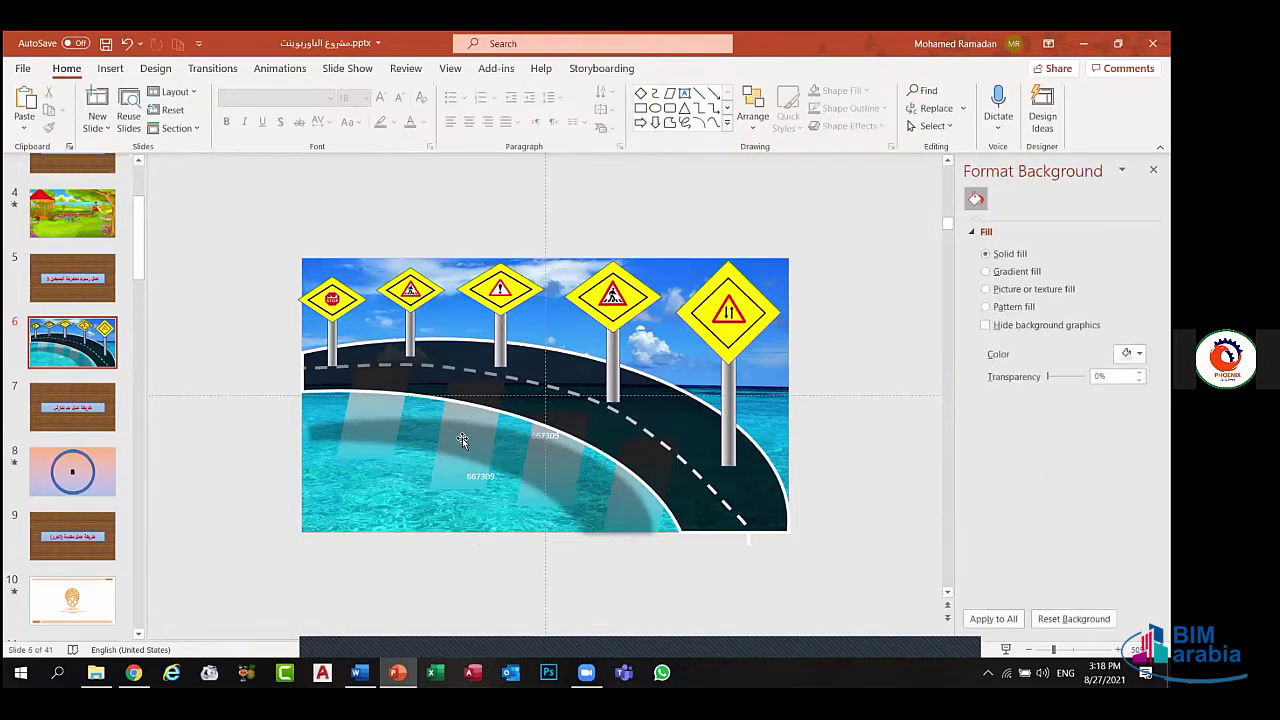
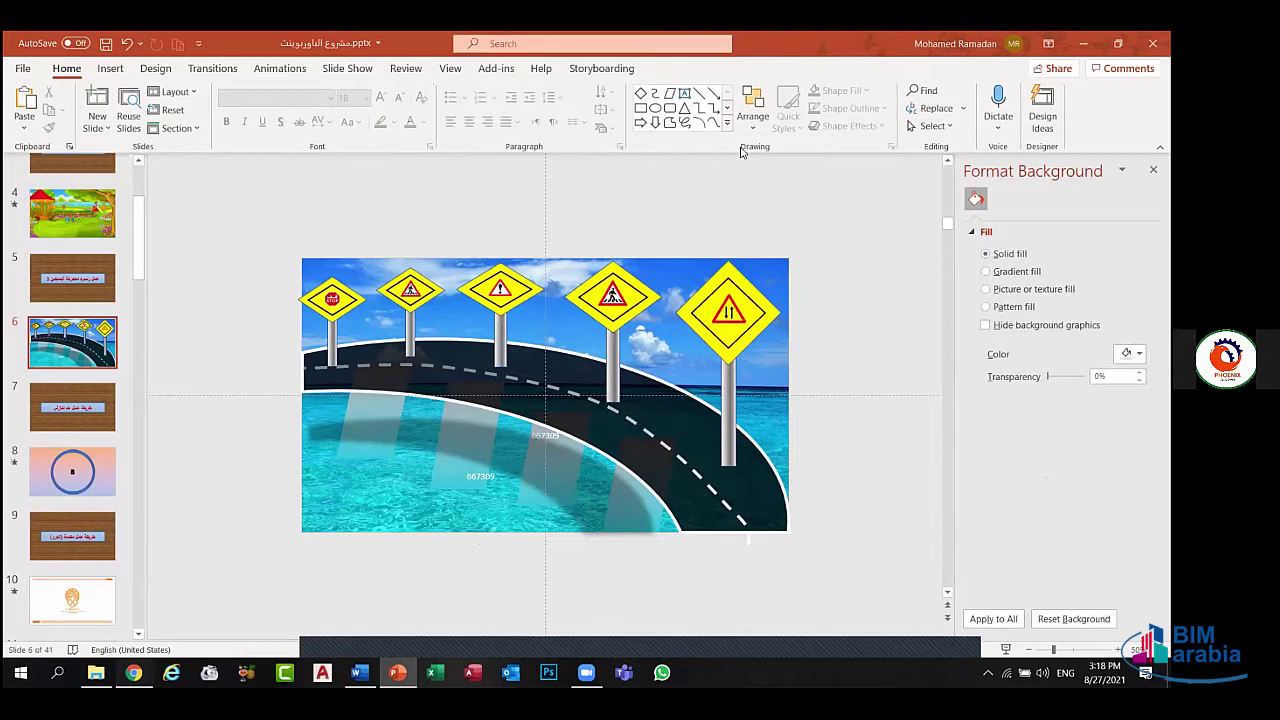
- Replace the sea image search with 'Car.png', correcting the 'Car.pg' typo
{"action": "key", "text": "alt+Tab"}
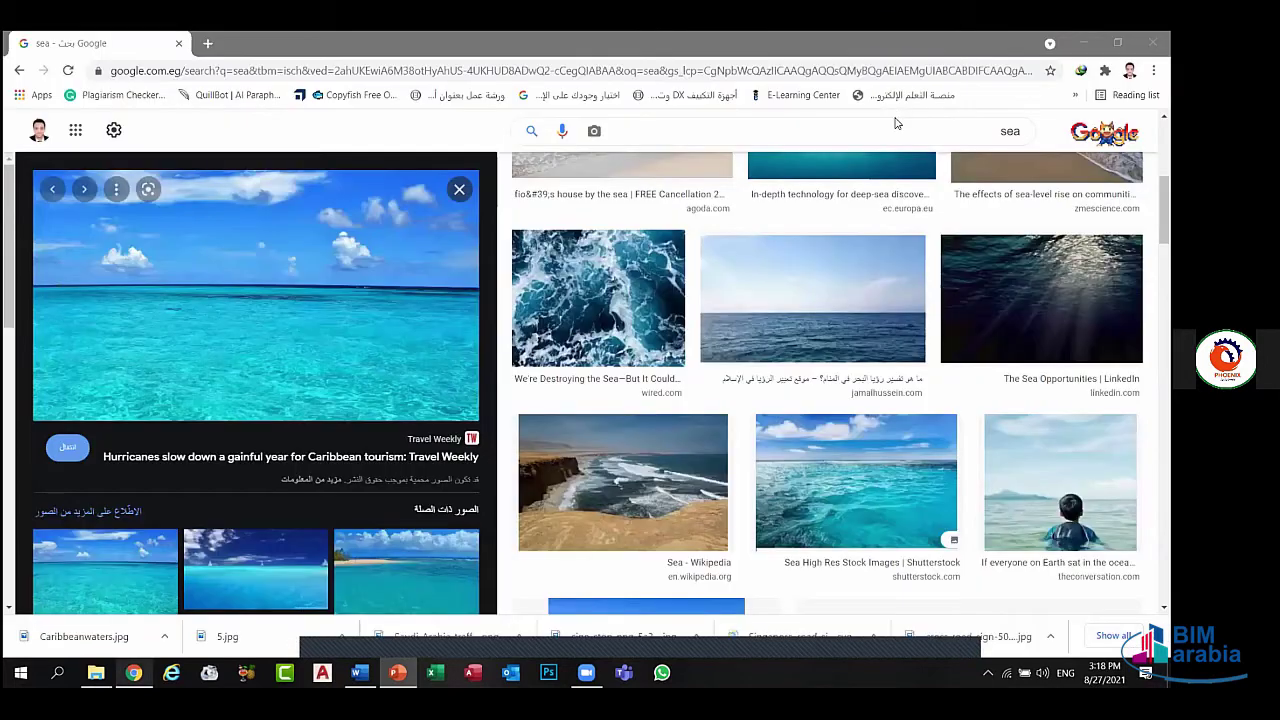
{"action": "left_click", "coordinate": [896, 128]}
{"action": "key", "text": "ctrl+a"}
{"action": "type", "text": "Ca"}
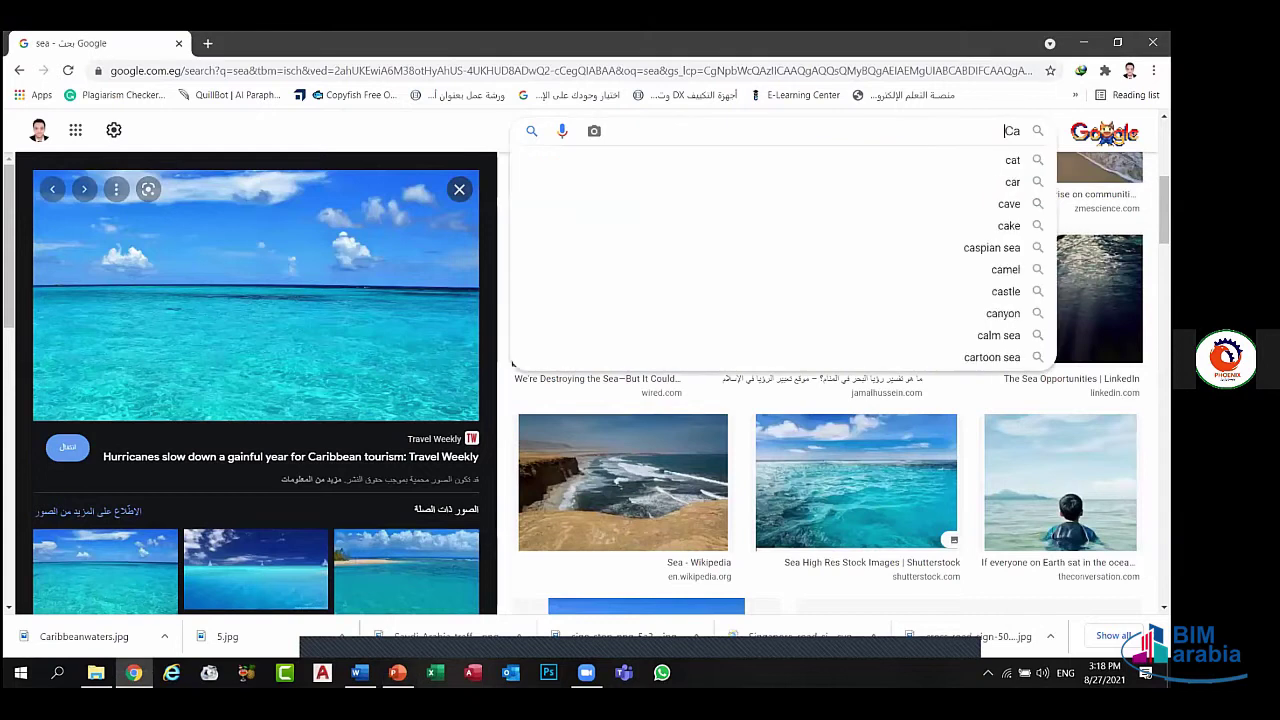
{"action": "type", "text": "r.p"}
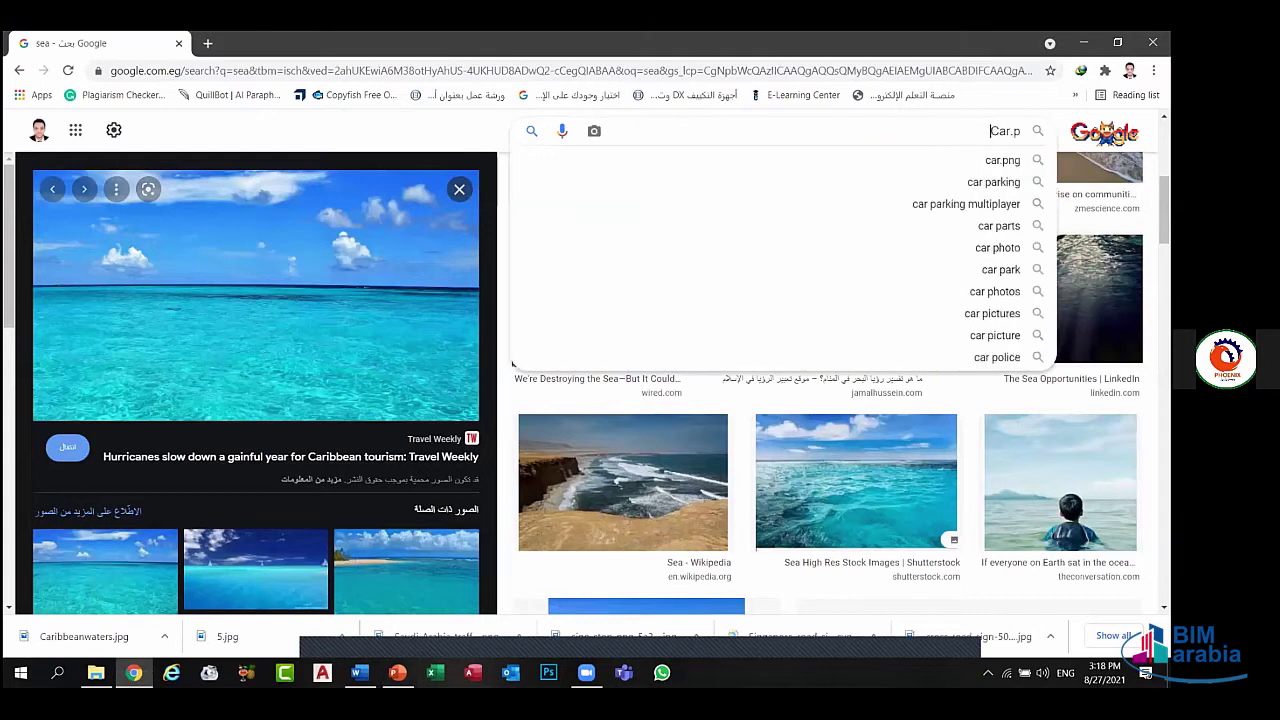
{"action": "type", "text": "g"}
{"action": "key", "text": "Return"}
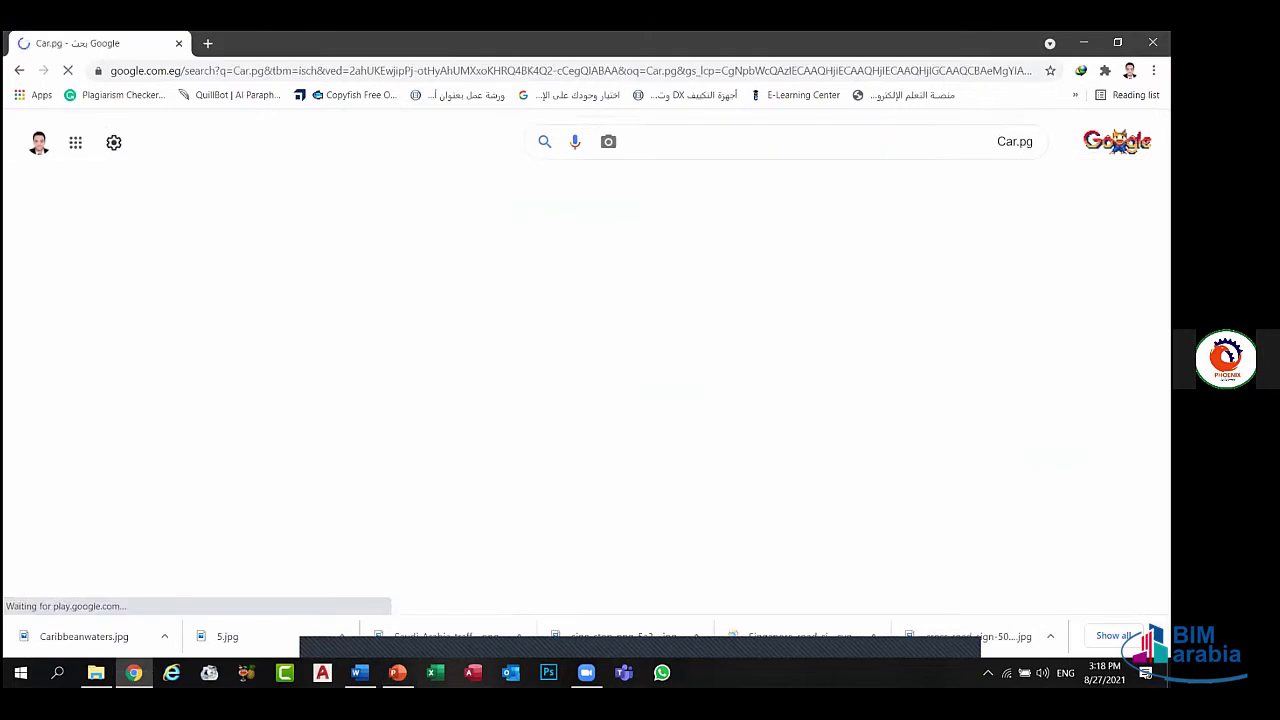
{"action": "left_click", "coordinate": [963, 150]}
{"action": "key", "text": "BackSpace"}
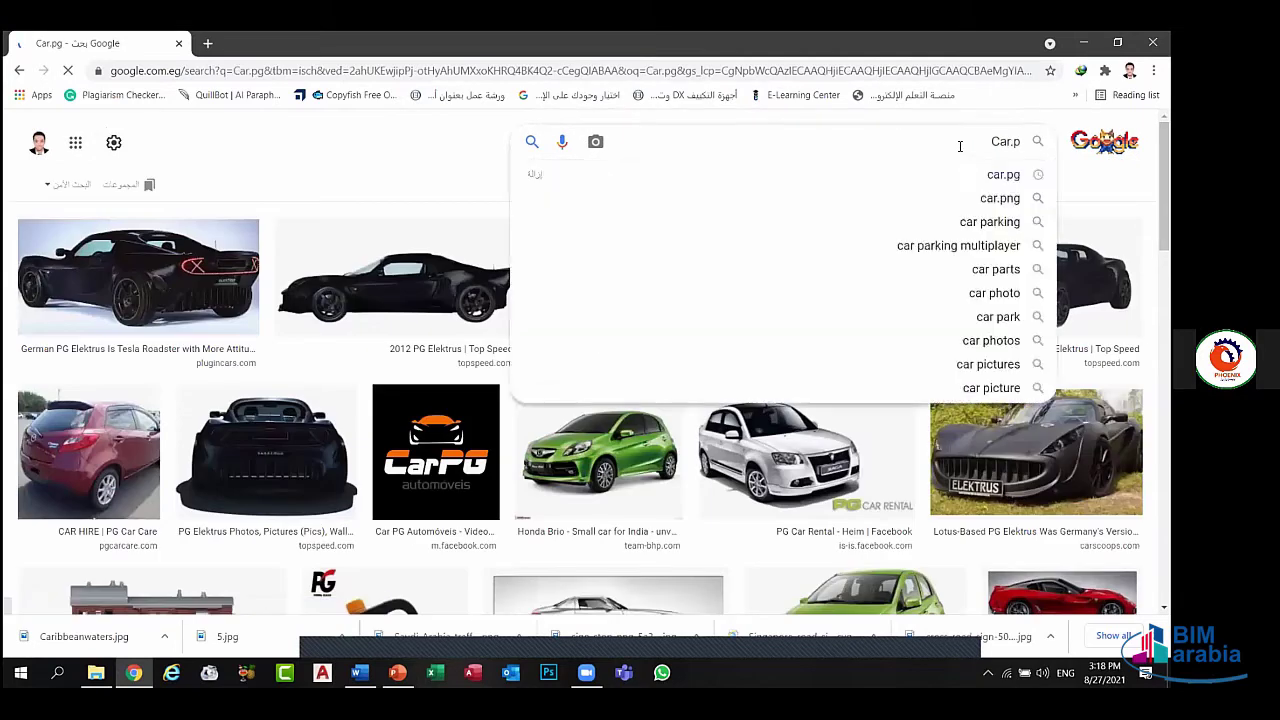
{"action": "type", "text": "ng"}
{"action": "key", "text": "Return"}
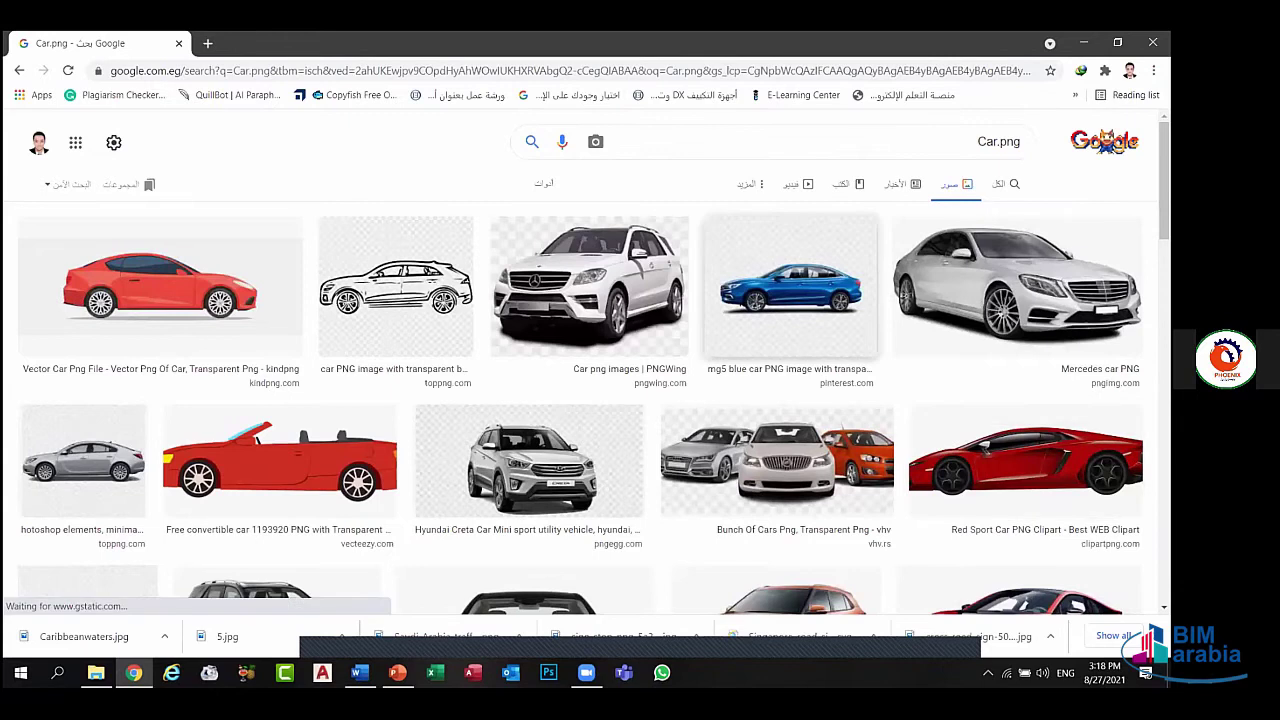
- Browse the car results and open the yellow Audi image preview
{"action": "scroll", "coordinate": [790, 285], "scroll_direction": "down", "scroll_amount": 3}
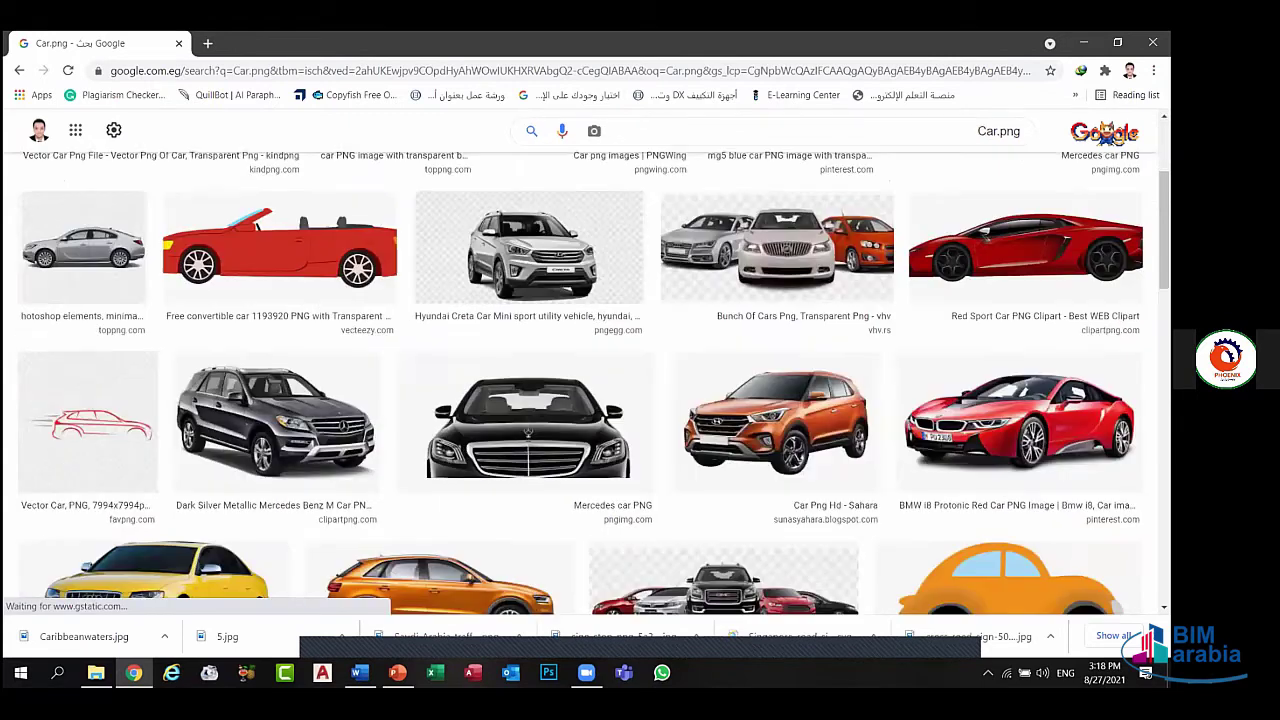
{"action": "scroll", "coordinate": [640, 380], "scroll_direction": "down", "scroll_amount": 5}
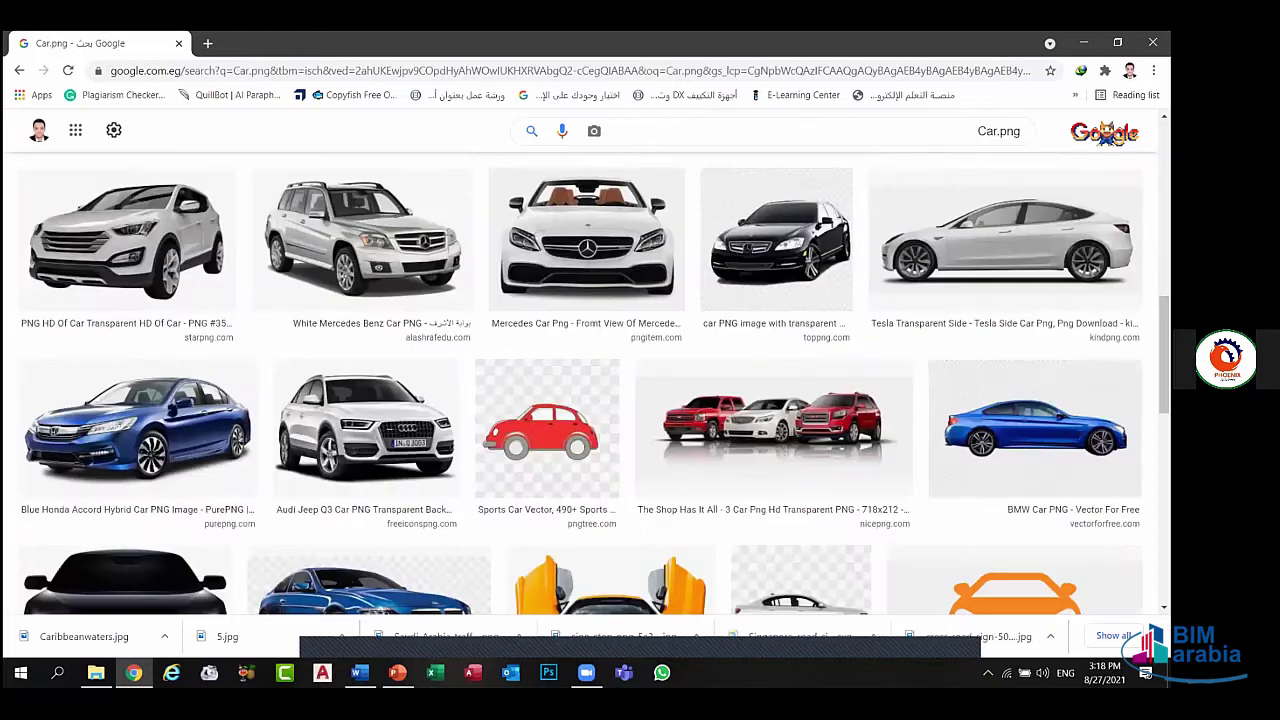
{"action": "scroll", "coordinate": [640, 380], "scroll_direction": "down", "scroll_amount": 2}
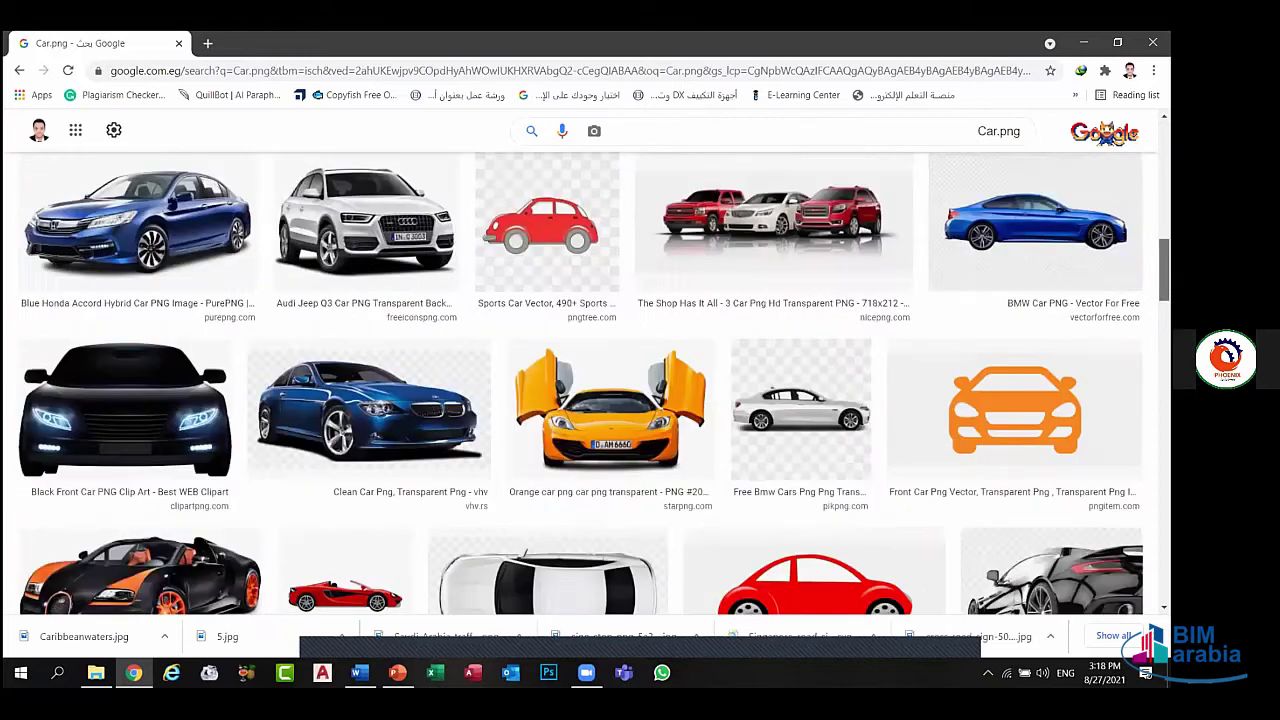
{"action": "scroll", "coordinate": [640, 380], "scroll_direction": "down", "scroll_amount": 2}
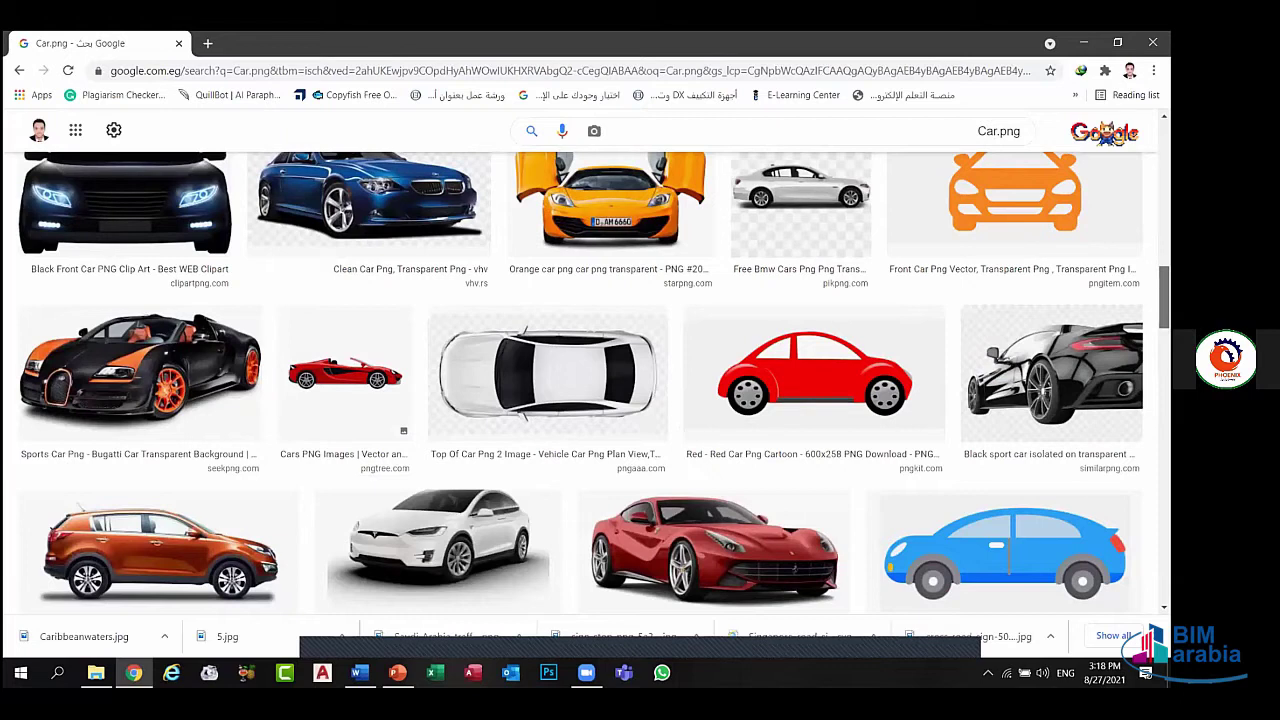
{"action": "scroll", "coordinate": [640, 380], "scroll_direction": "down", "scroll_amount": 5}
{"action": "scroll", "coordinate": [640, 380], "scroll_direction": "down", "scroll_amount": 1}
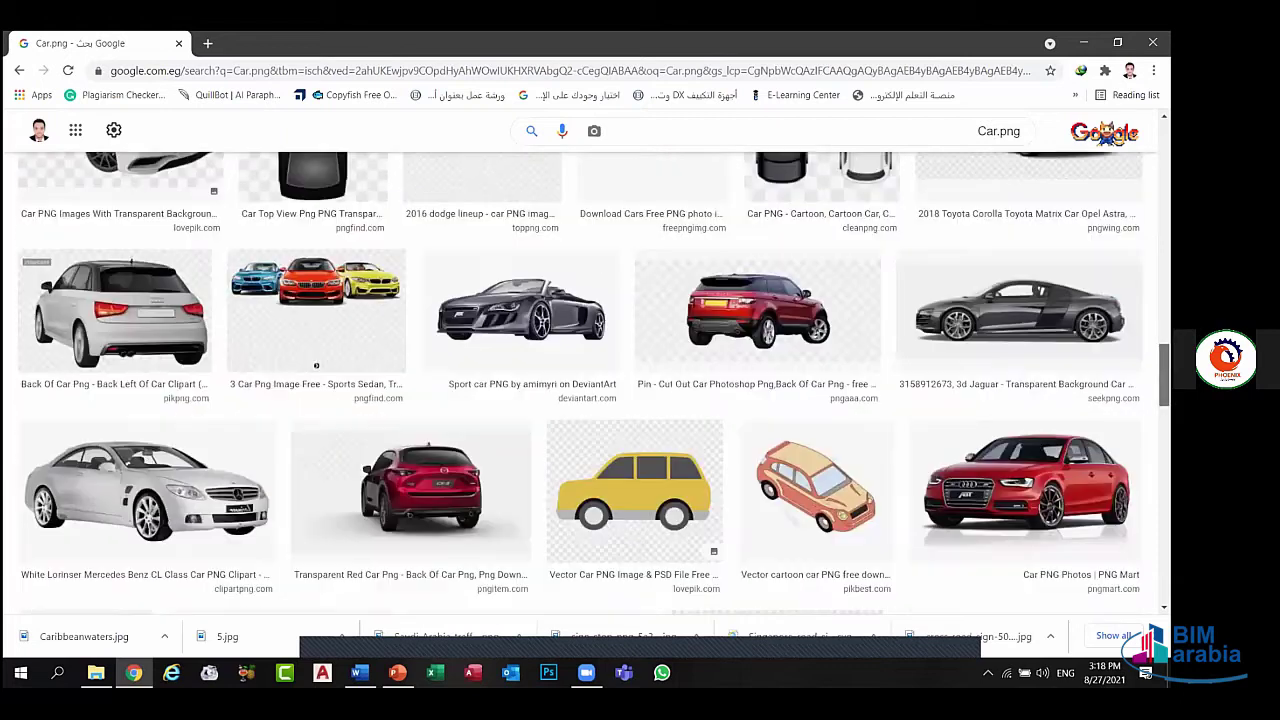
{"action": "scroll", "coordinate": [640, 380], "scroll_direction": "up", "scroll_amount": 10}
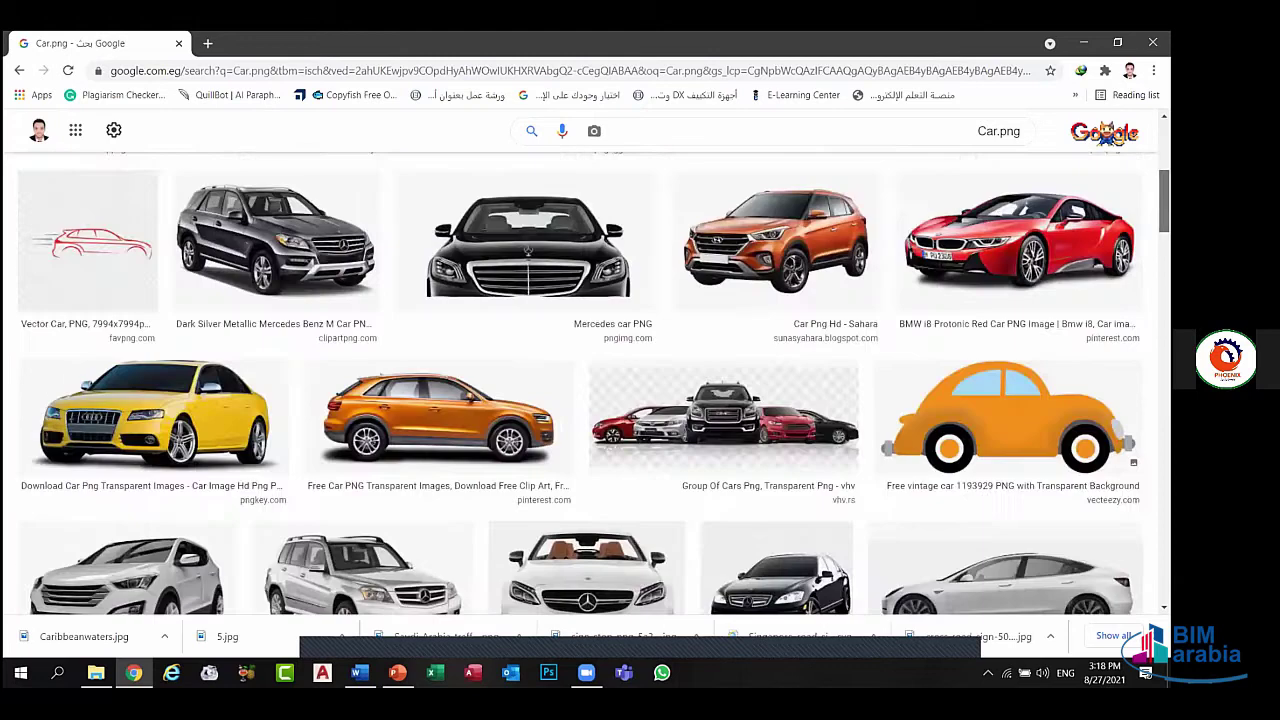
{"action": "scroll", "coordinate": [872, 345], "scroll_direction": "up", "scroll_amount": 5}
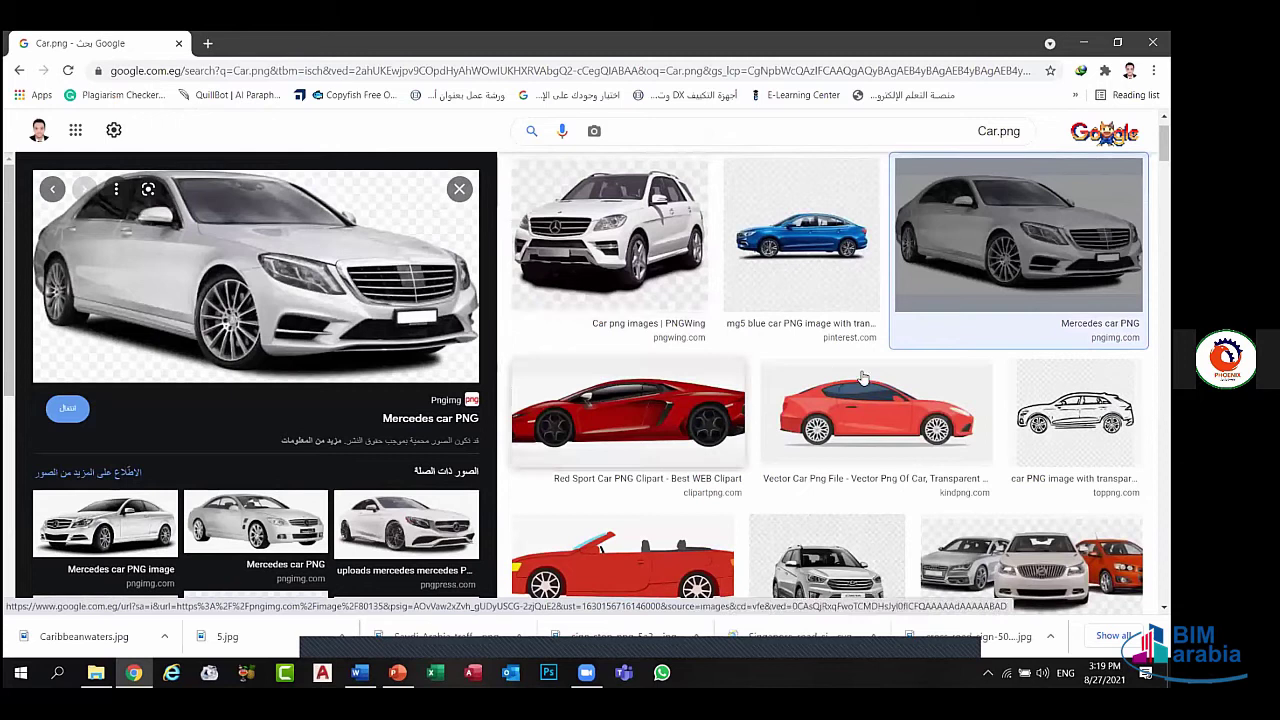
{"action": "key", "text": "Escape"}
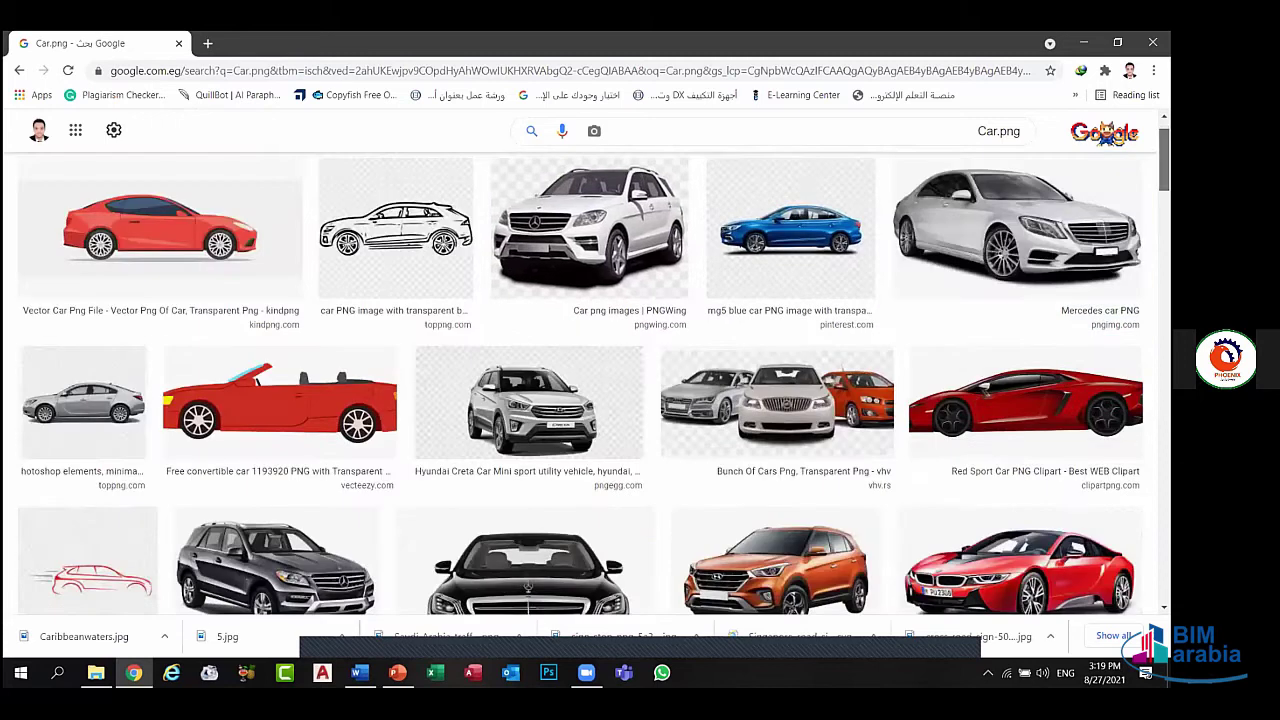
{"action": "scroll", "coordinate": [581, 384], "scroll_direction": "down", "scroll_amount": 1}
{"action": "scroll", "coordinate": [581, 384], "scroll_direction": "down", "scroll_amount": 2}
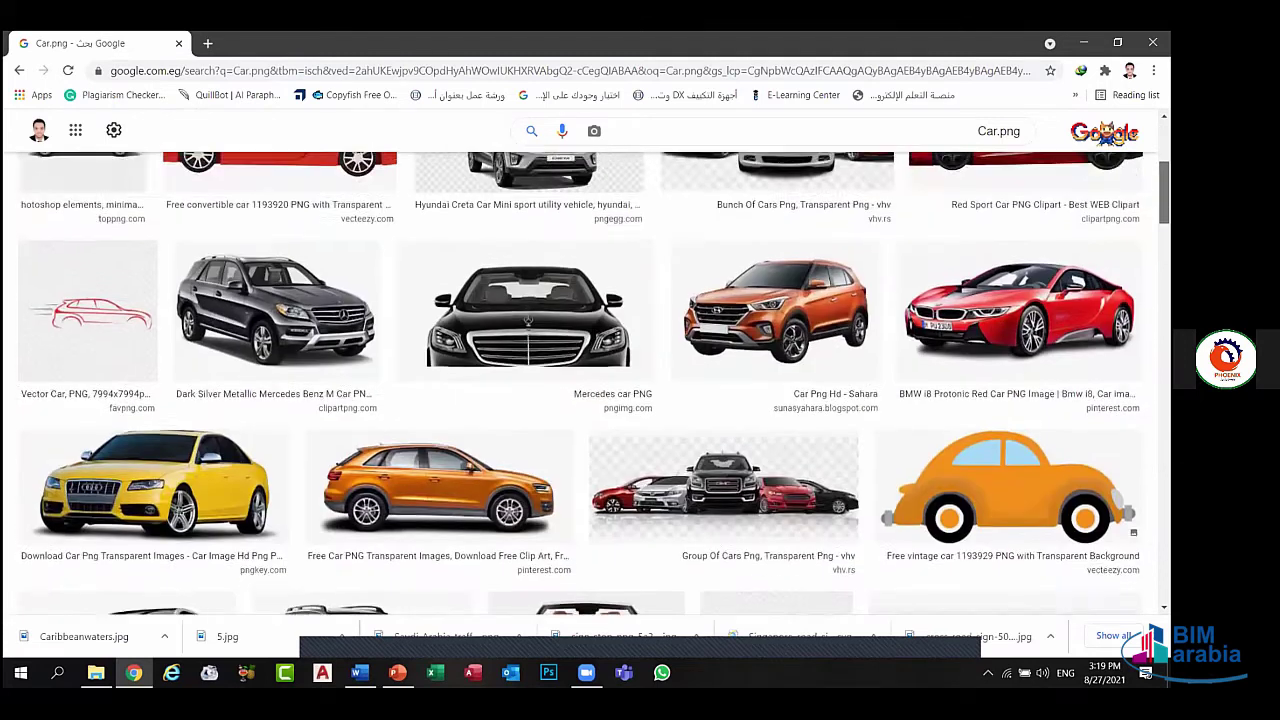
{"action": "scroll", "coordinate": [482, 262], "scroll_direction": "down", "scroll_amount": 1}
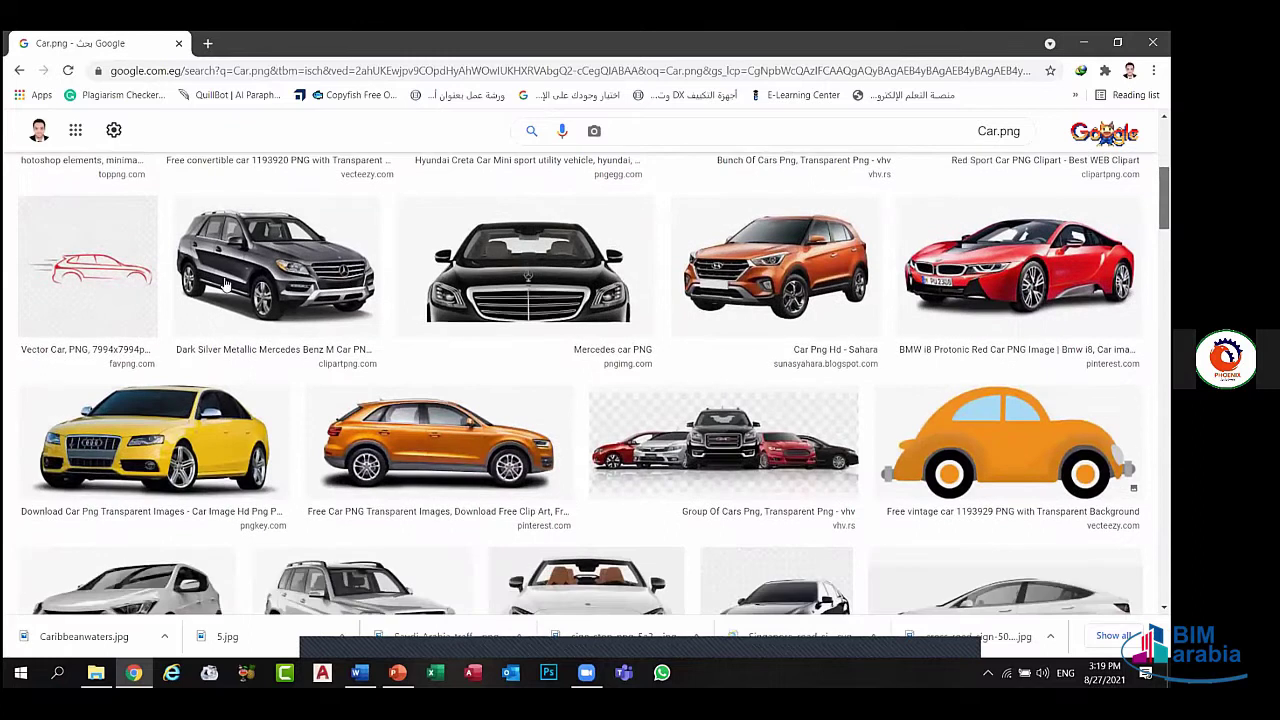
{"action": "scroll", "coordinate": [226, 290], "scroll_direction": "down", "scroll_amount": 1}
{"action": "scroll", "coordinate": [30, 395], "scroll_direction": "down", "scroll_amount": 1}
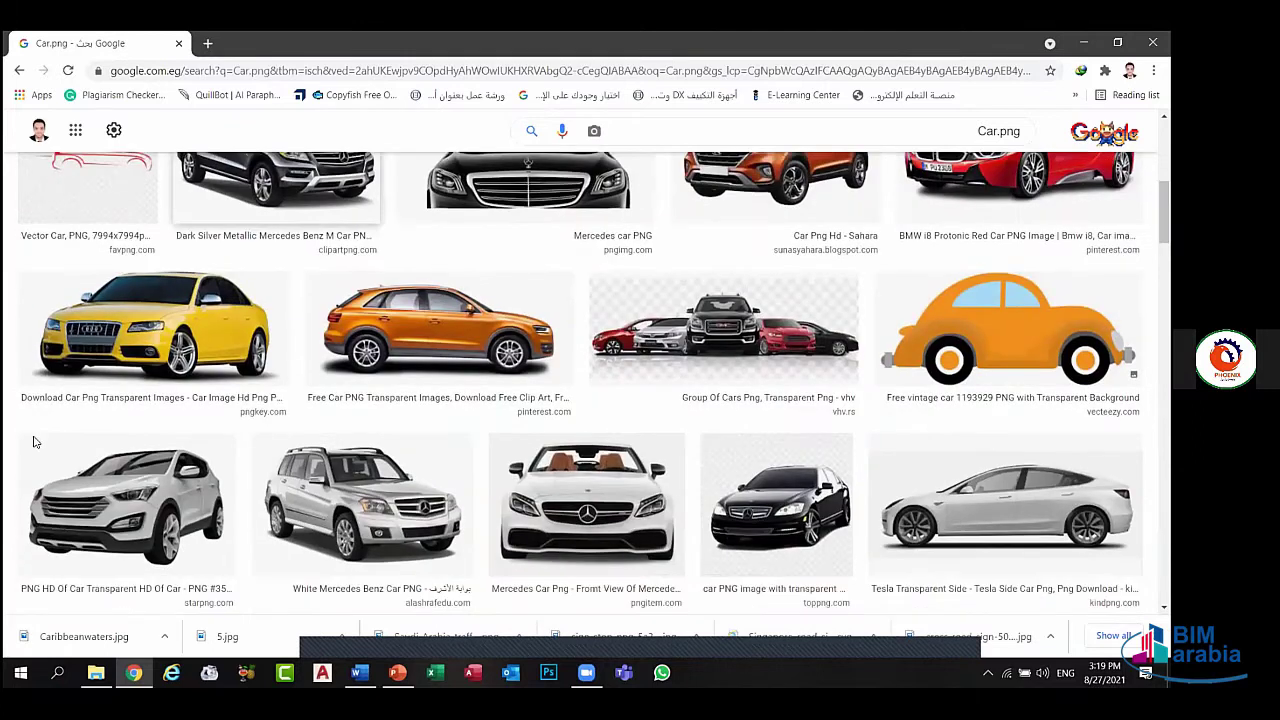
{"action": "left_click", "coordinate": [34, 410]}
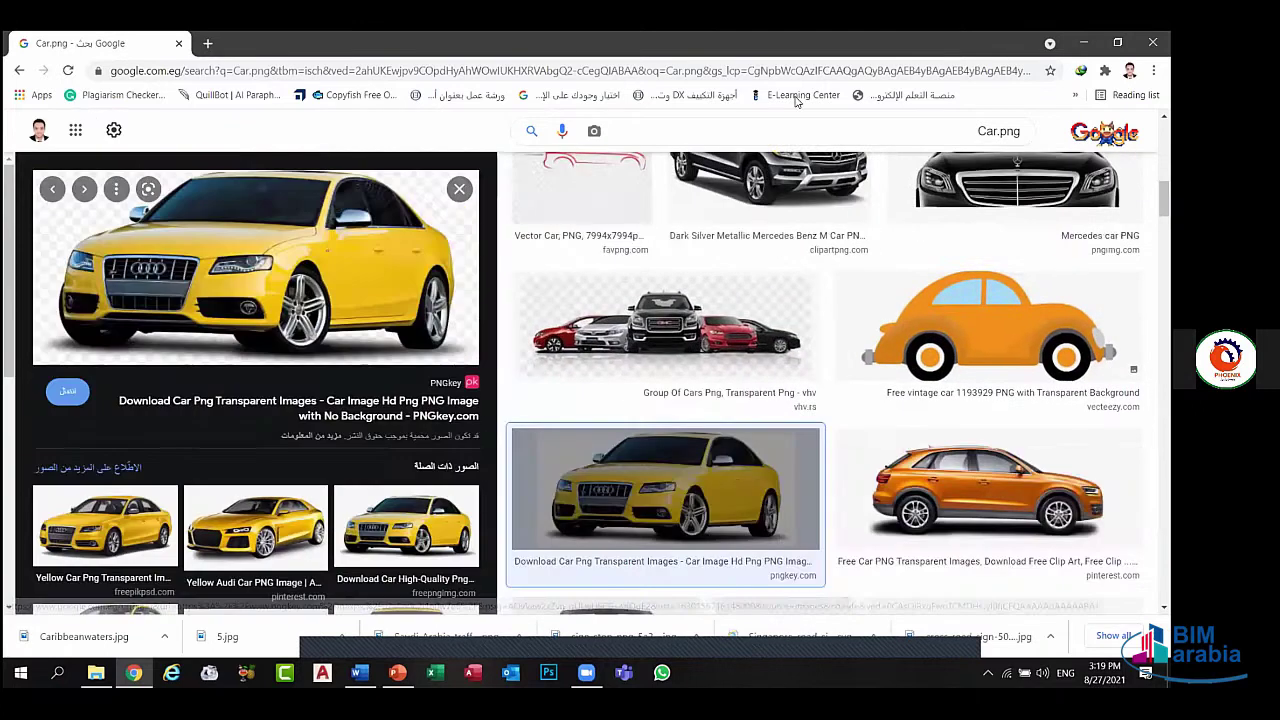
{"action": "left_click", "coordinate": [787, 130]}
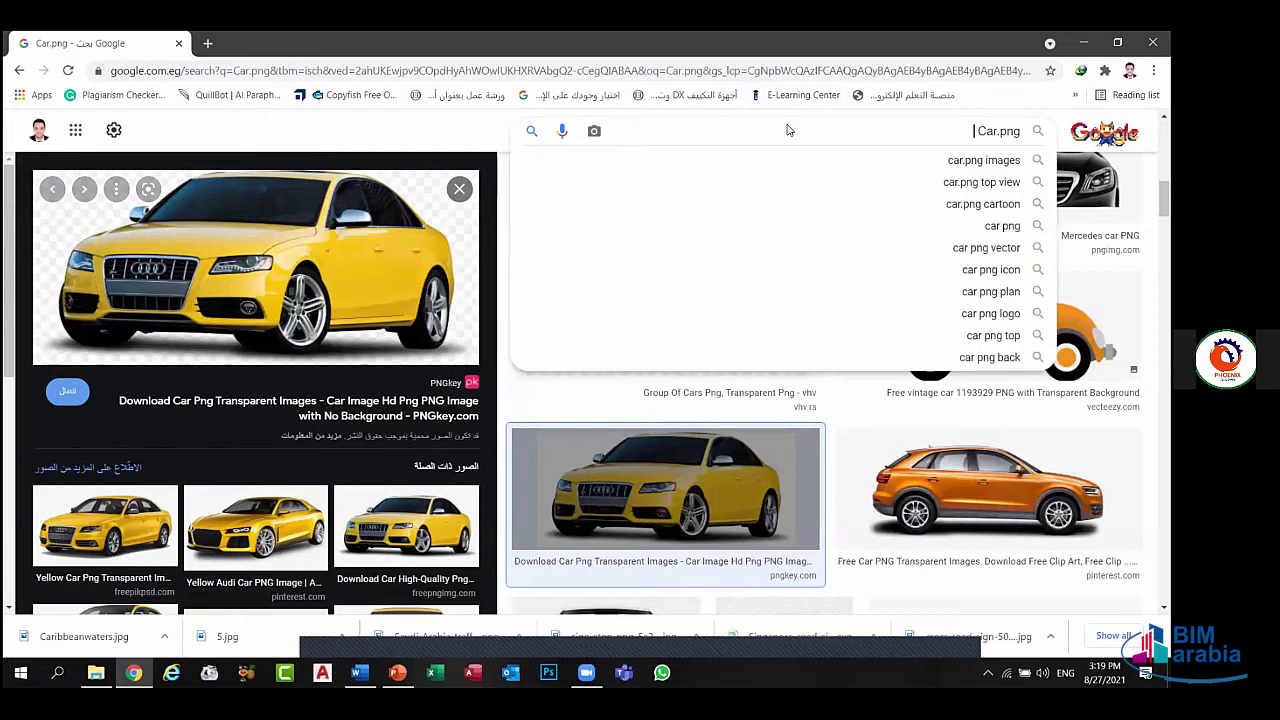
- Refine the search to 'Car.png red' and view the red Tesla Model S images
{"action": "type", "text": "red"}
{"action": "key", "text": "Return"}
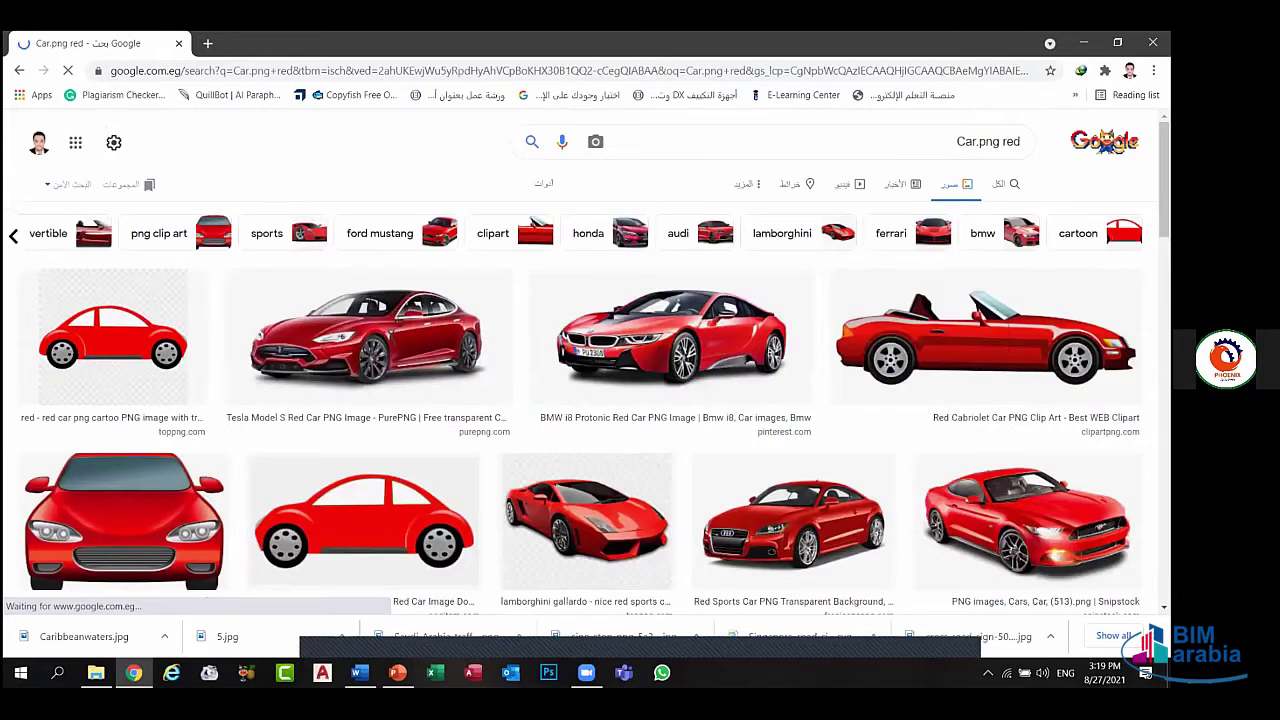
{"action": "left_click", "coordinate": [421, 334]}
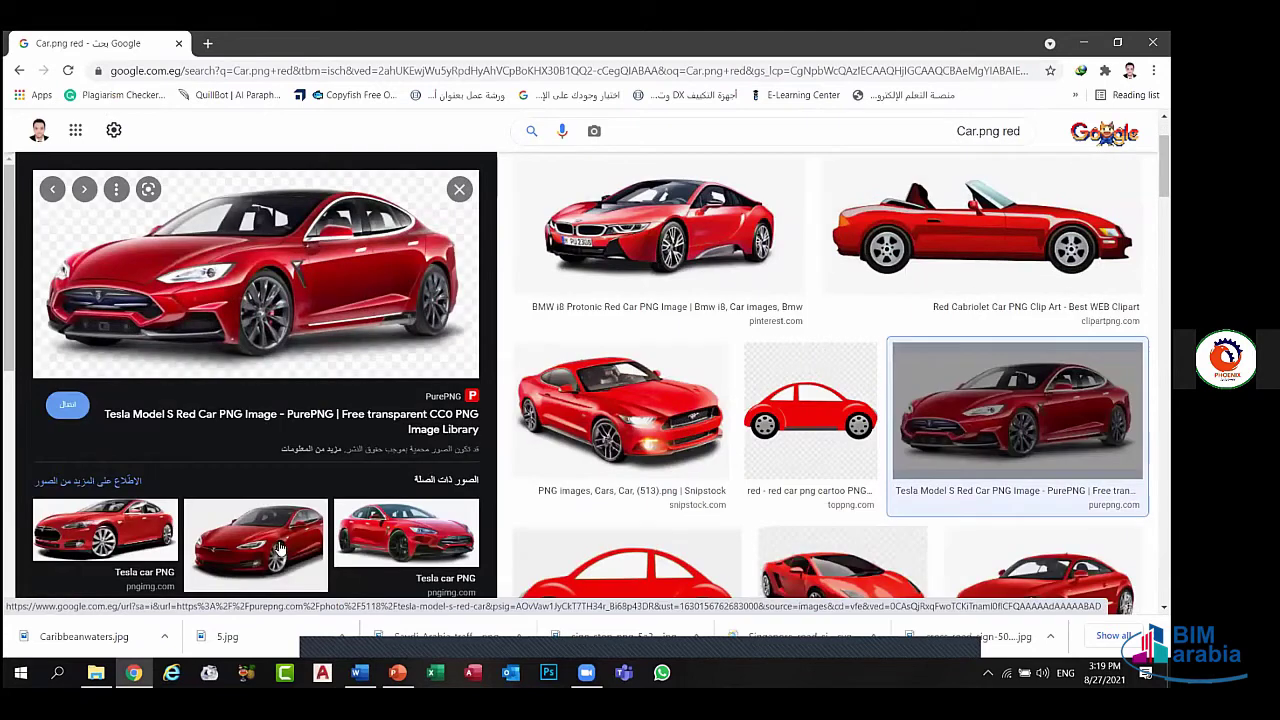
{"action": "left_click", "coordinate": [433, 528]}
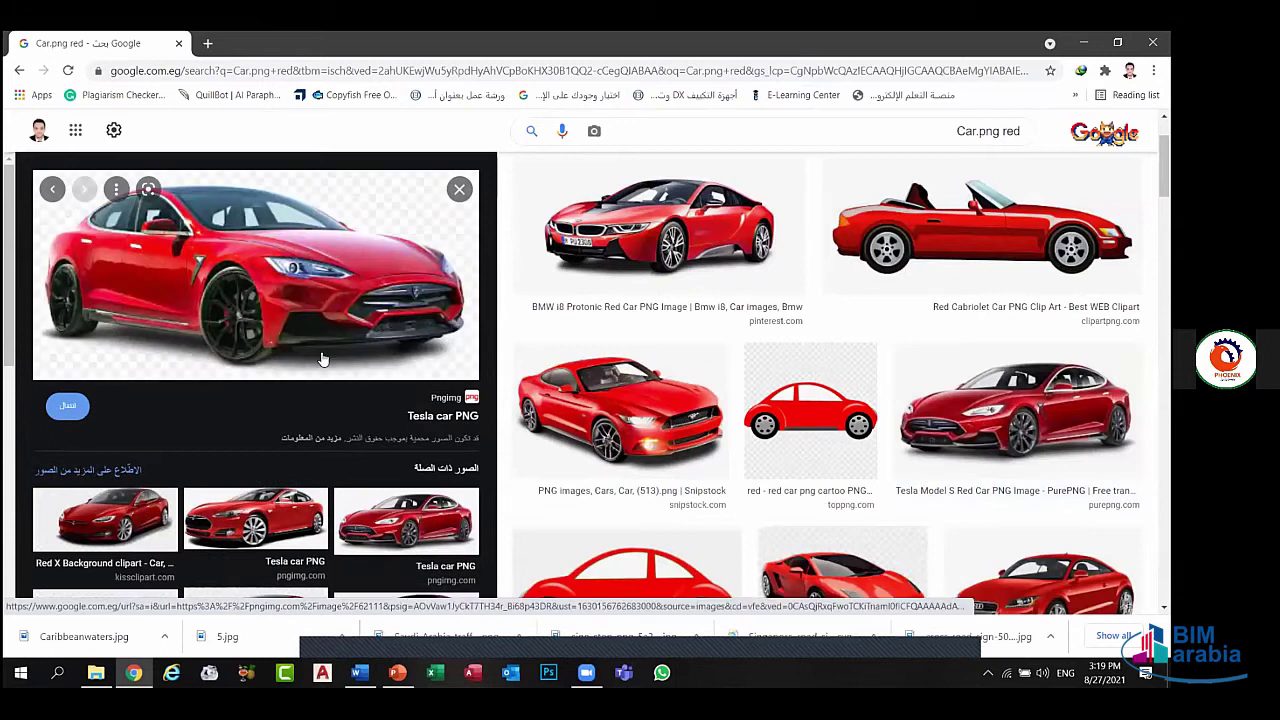
{"action": "left_click", "coordinate": [416, 528]}
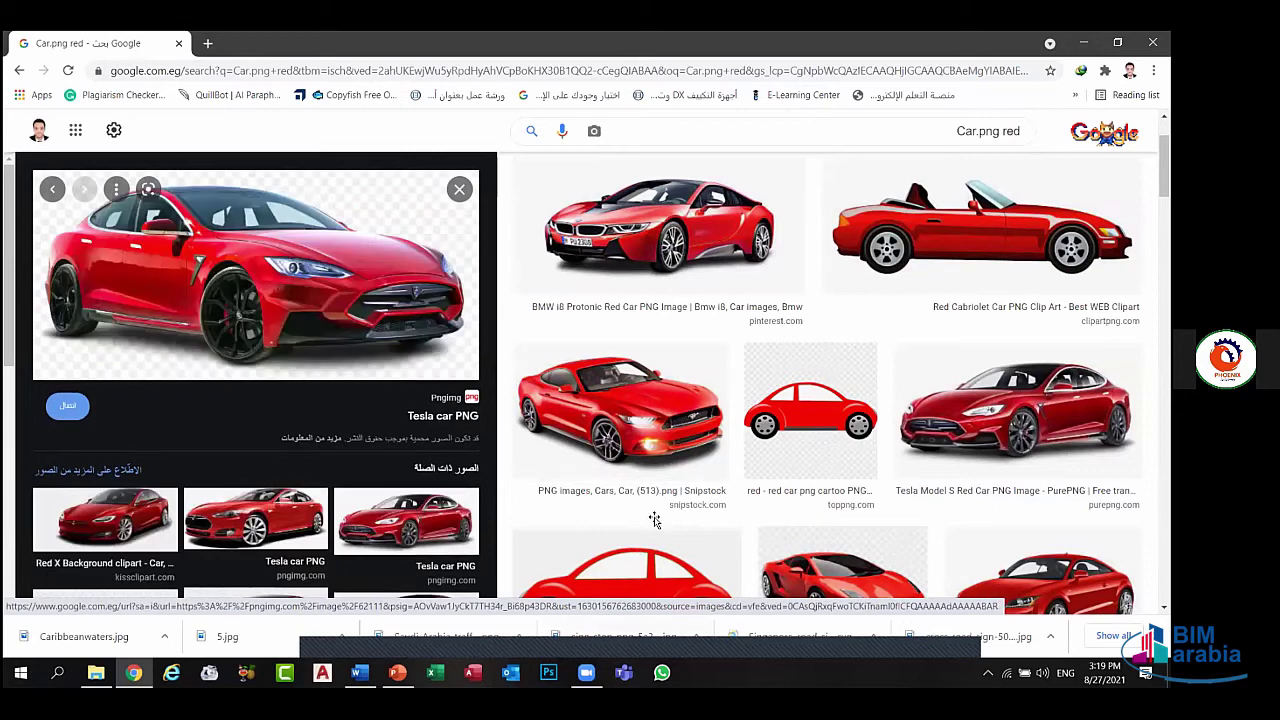
- Open the red Audi sports car preview and scroll through its related images
{"action": "key", "text": "alt+Tab"}
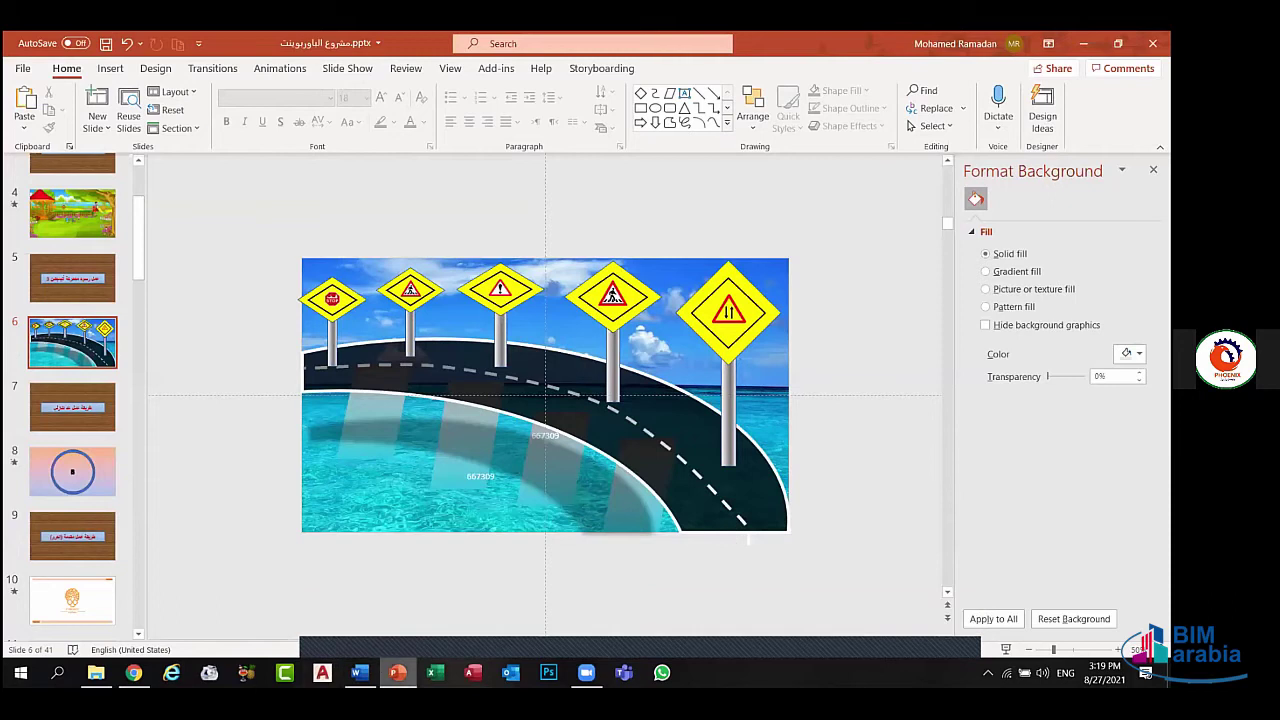
{"action": "key", "text": "alt+Tab"}
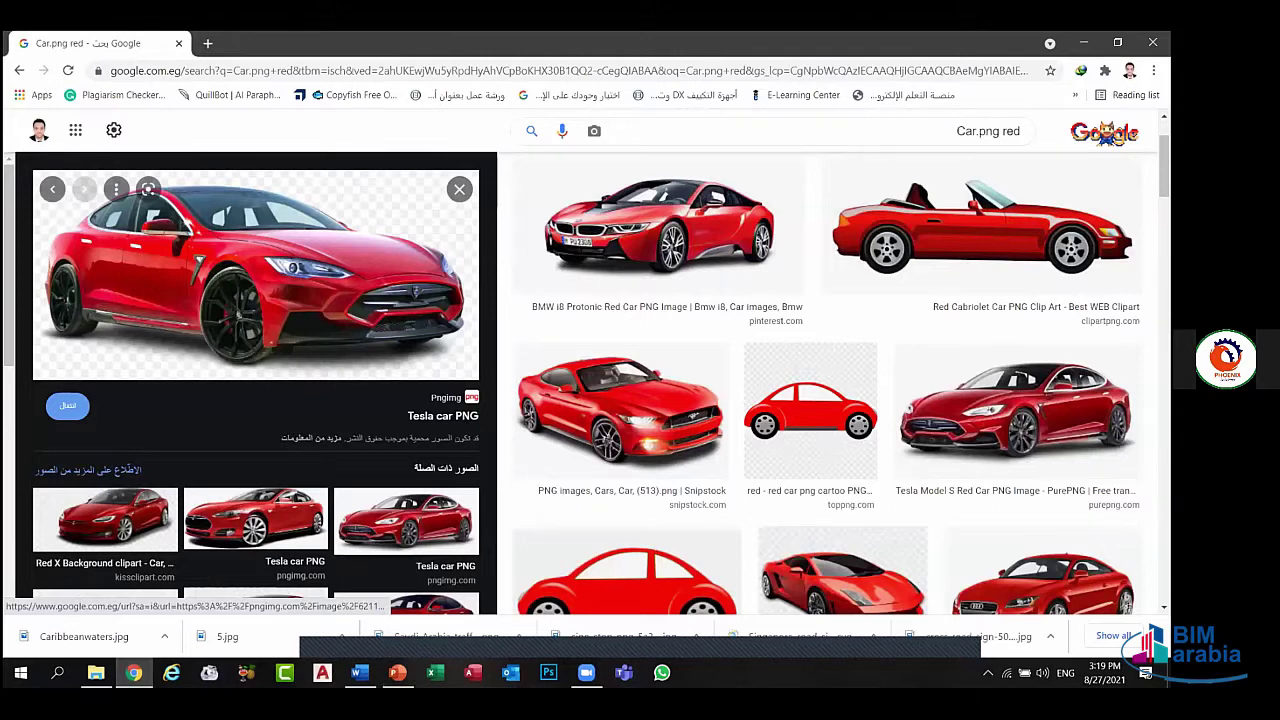
{"action": "left_click", "coordinate": [1043, 575]}
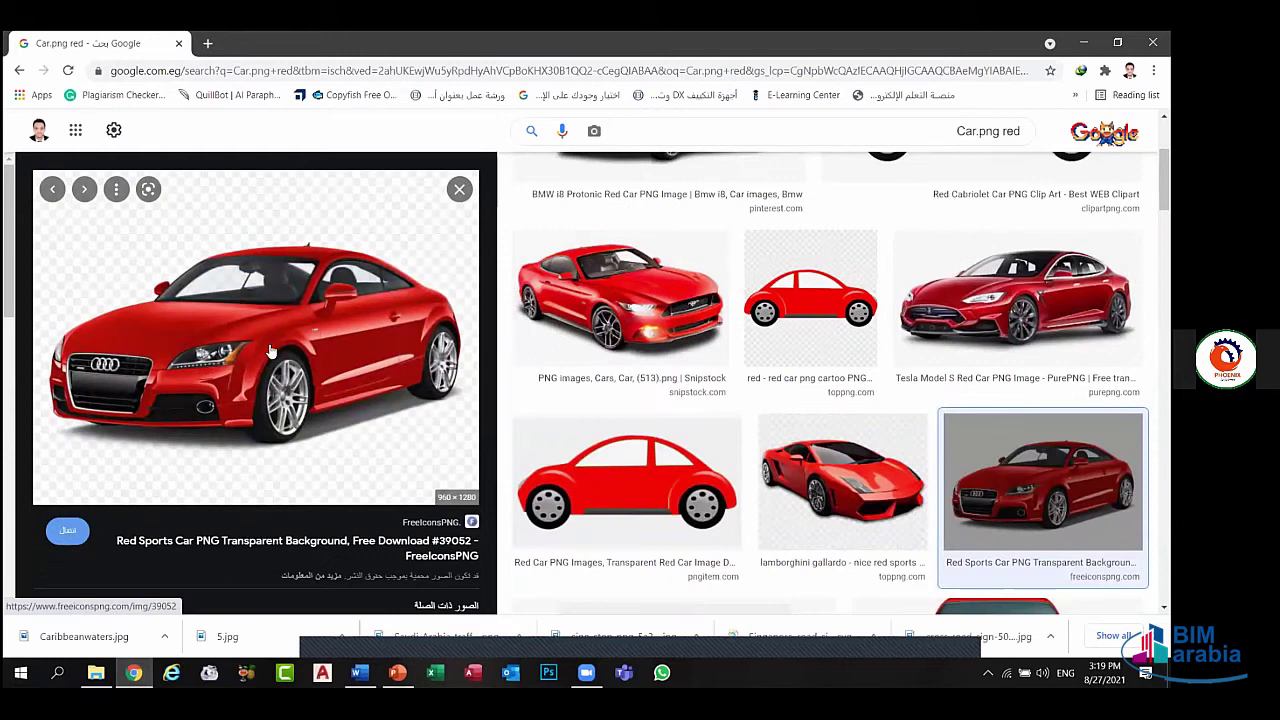
{"action": "left_click_drag", "start_coordinate": [5, 237], "coordinate": [33, 313]}
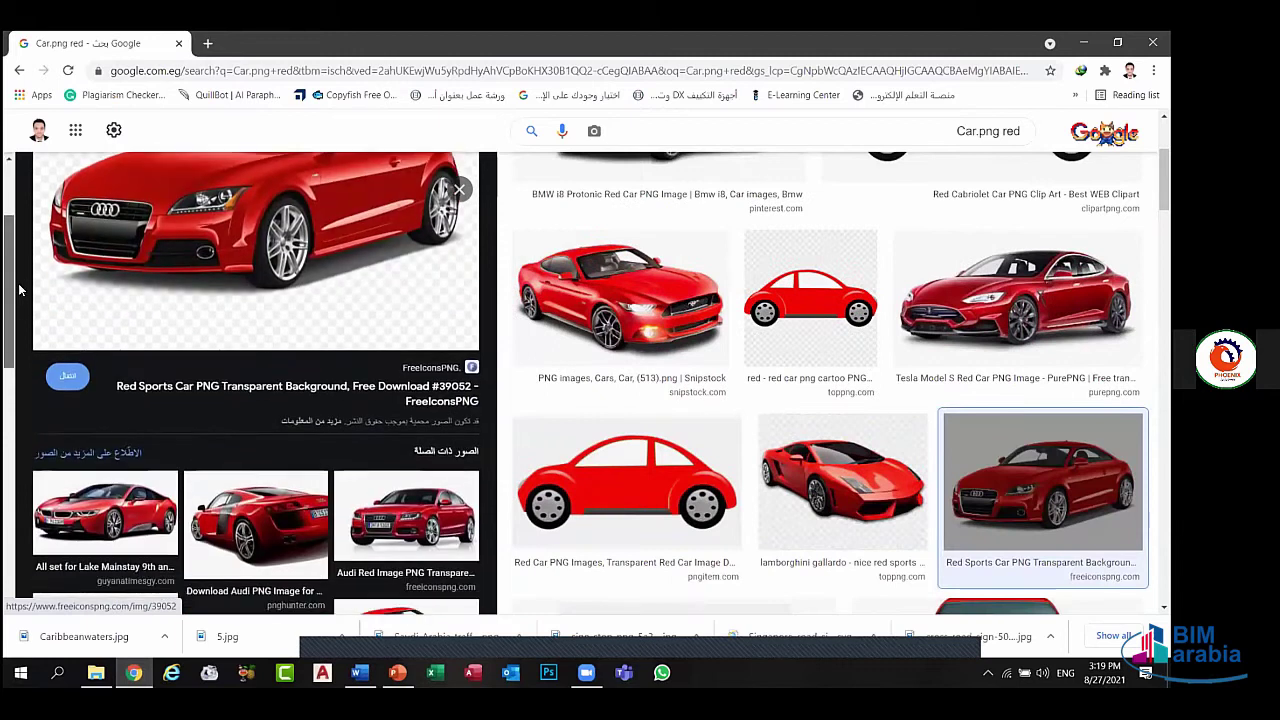
{"action": "scroll", "coordinate": [40, 320], "scroll_direction": "down", "scroll_amount": 3}
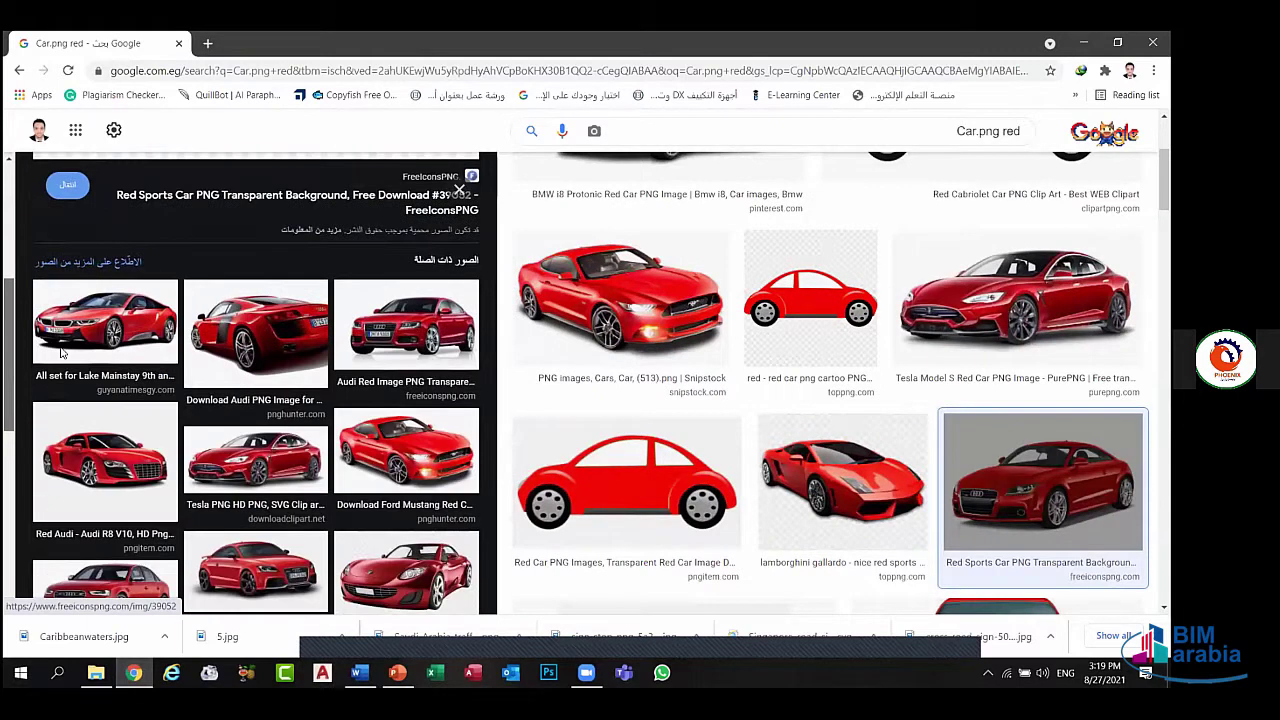
{"action": "scroll", "coordinate": [72, 376], "scroll_direction": "down", "scroll_amount": 2}
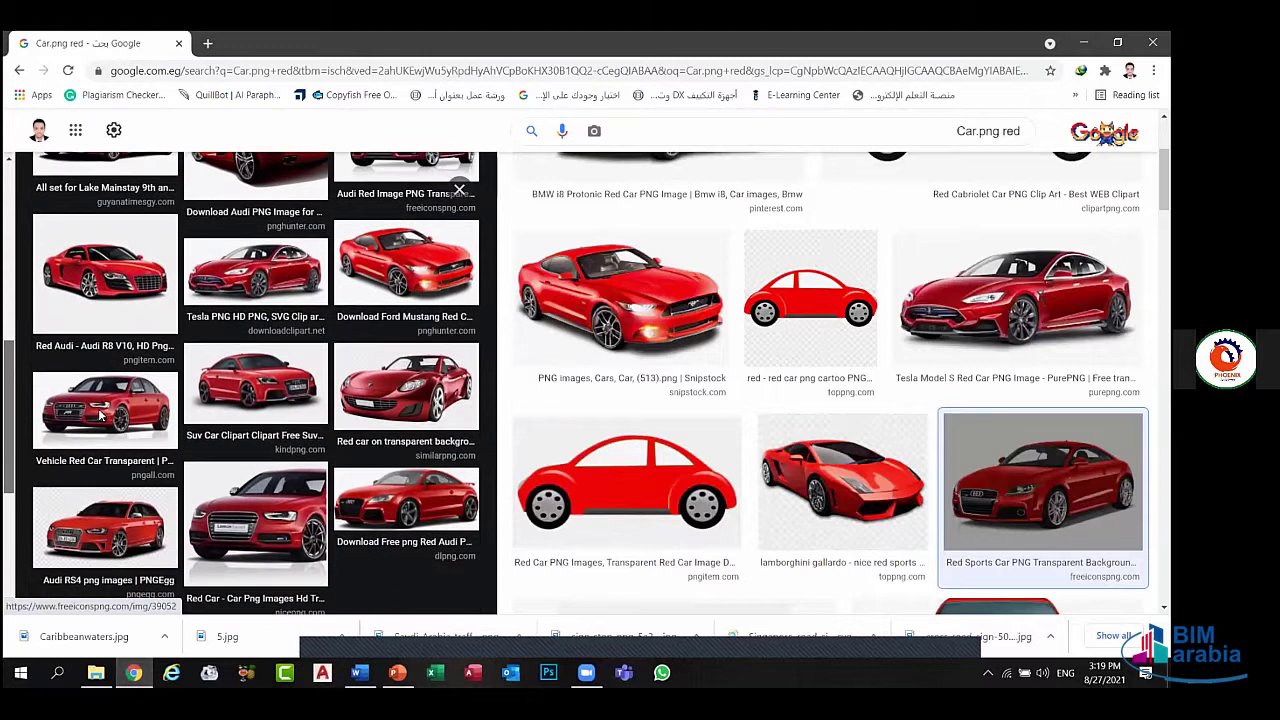
{"action": "scroll", "coordinate": [105, 447], "scroll_direction": "down", "scroll_amount": 2}
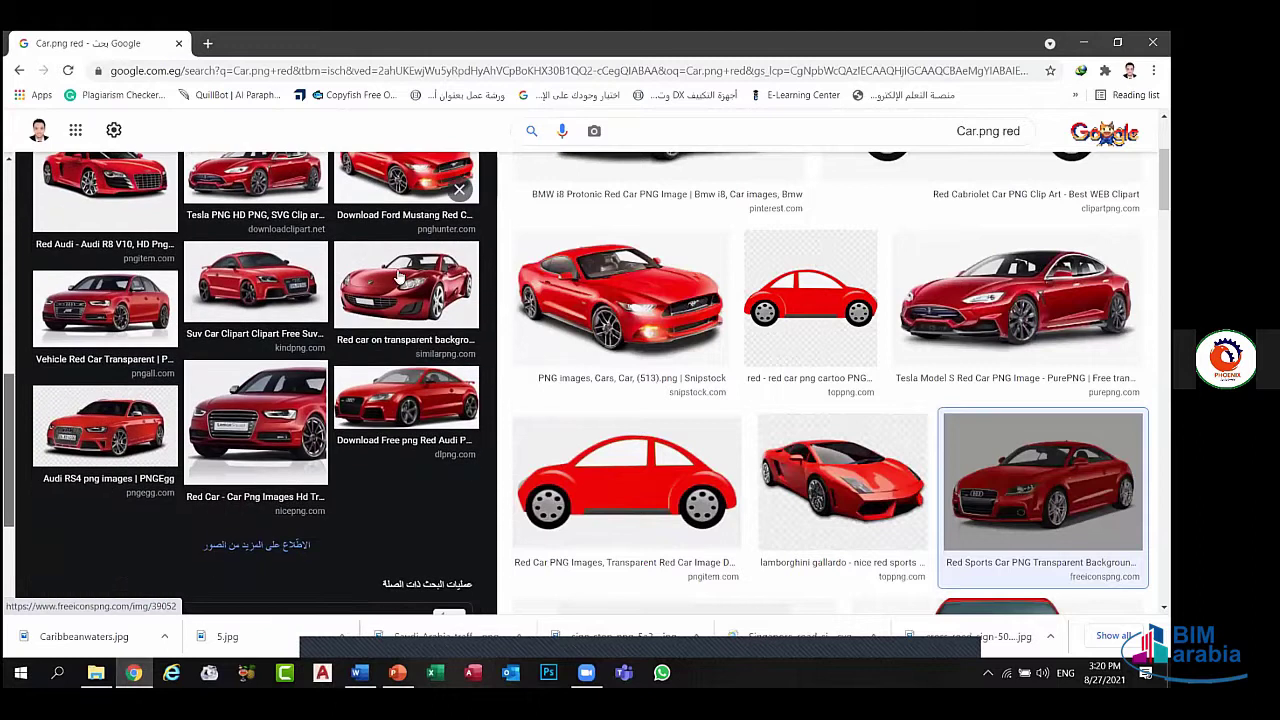
- Add 'right to left' to the car search and open the rear-view red sedan
{"action": "left_click", "coordinate": [684, 137]}
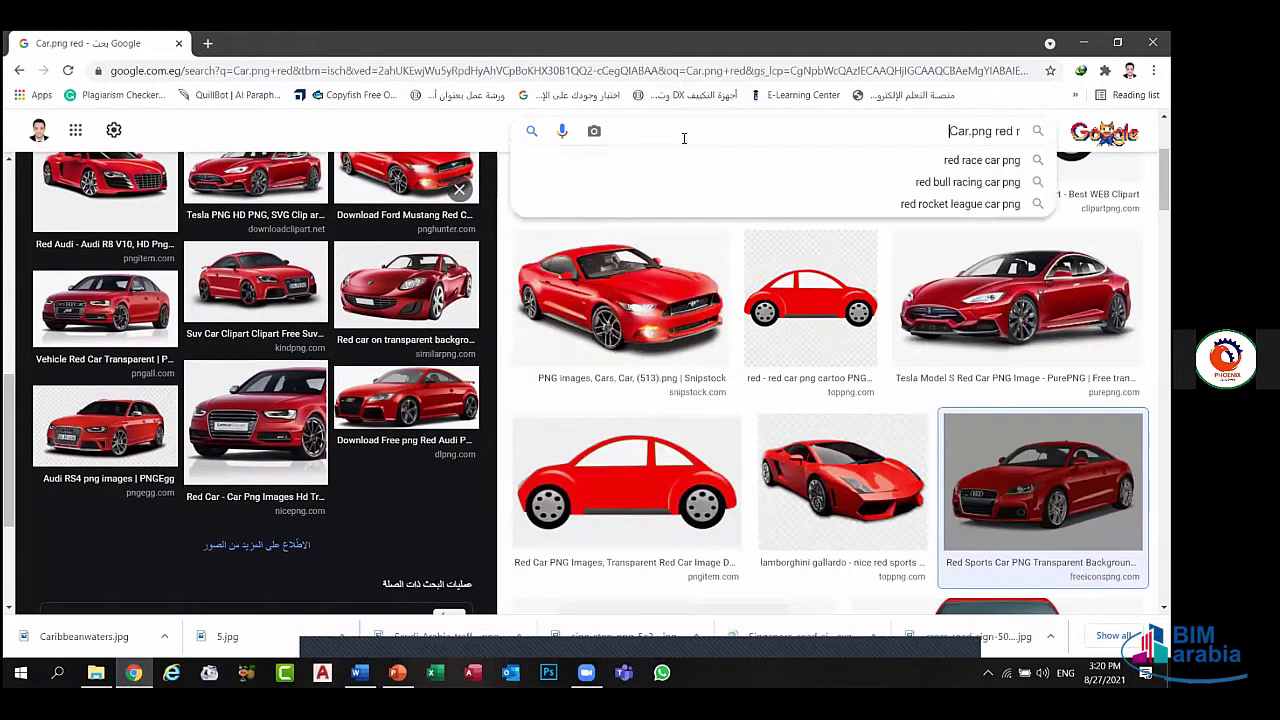
{"action": "type", "text": "right to"}
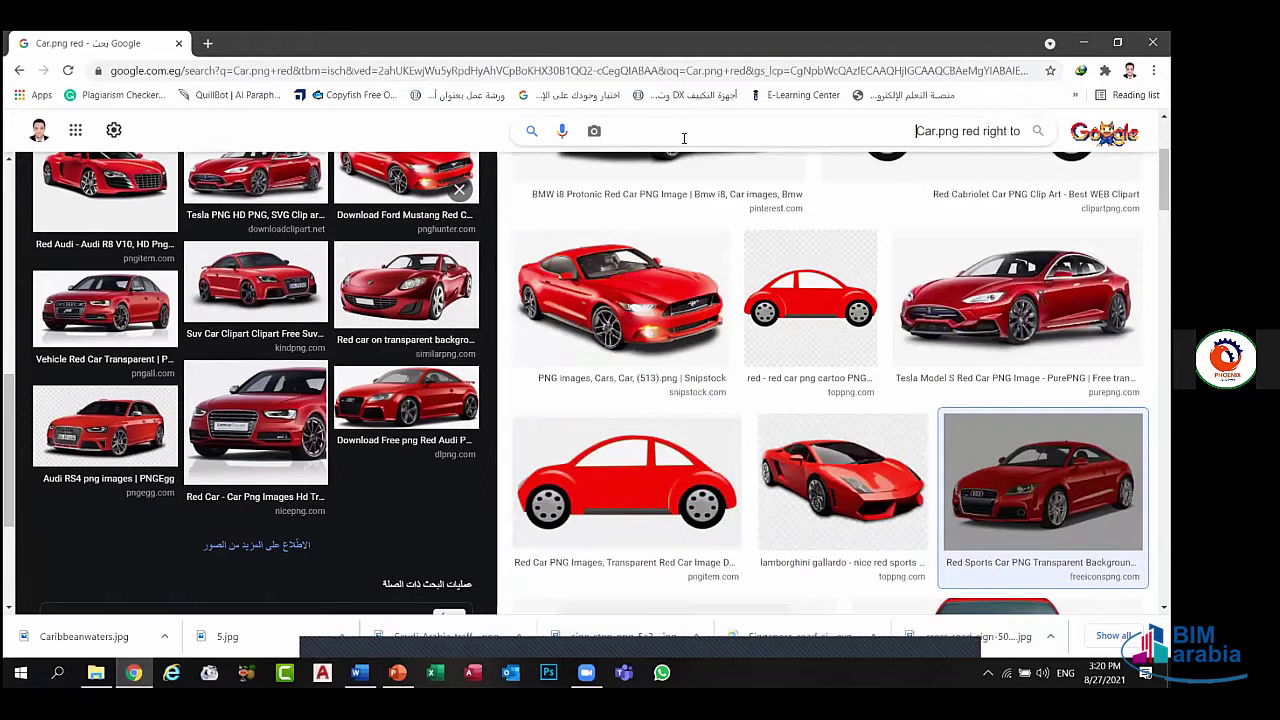
{"action": "type", "text": " left"}
{"action": "key", "text": "Return"}
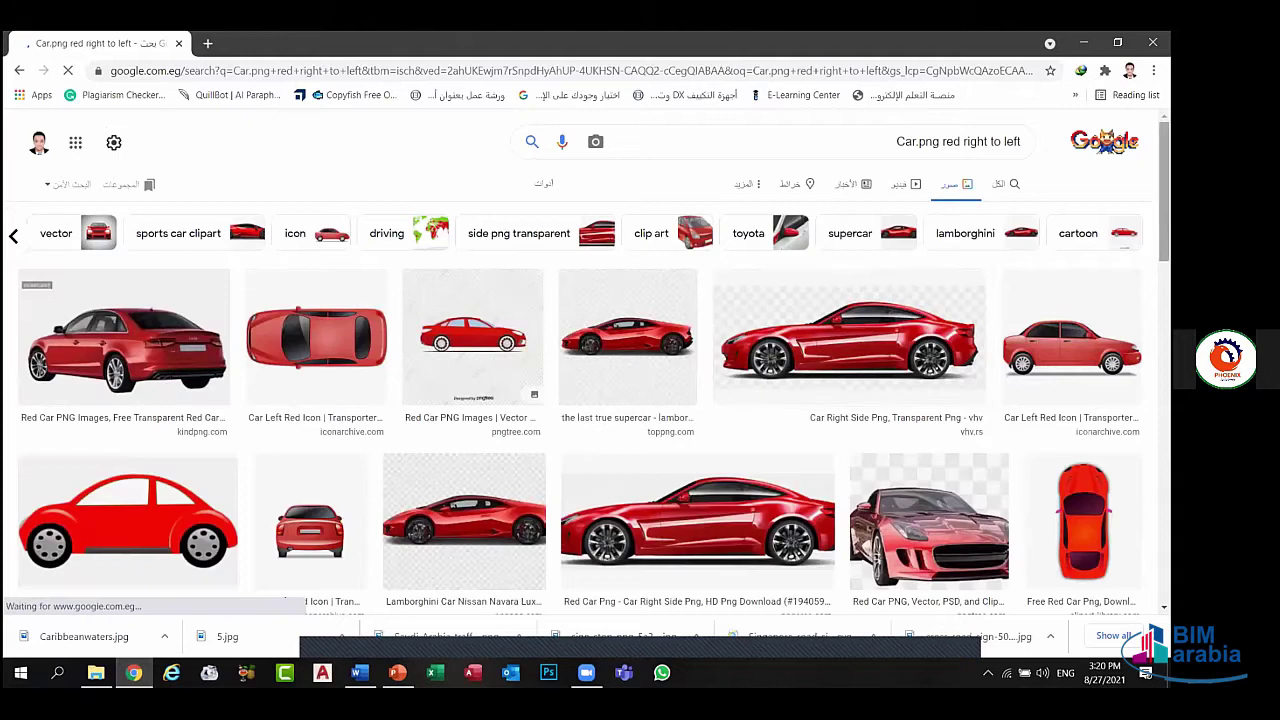
{"action": "scroll", "coordinate": [870, 522], "scroll_direction": "down", "scroll_amount": 2}
{"action": "scroll", "coordinate": [870, 522], "scroll_direction": "down", "scroll_amount": 3}
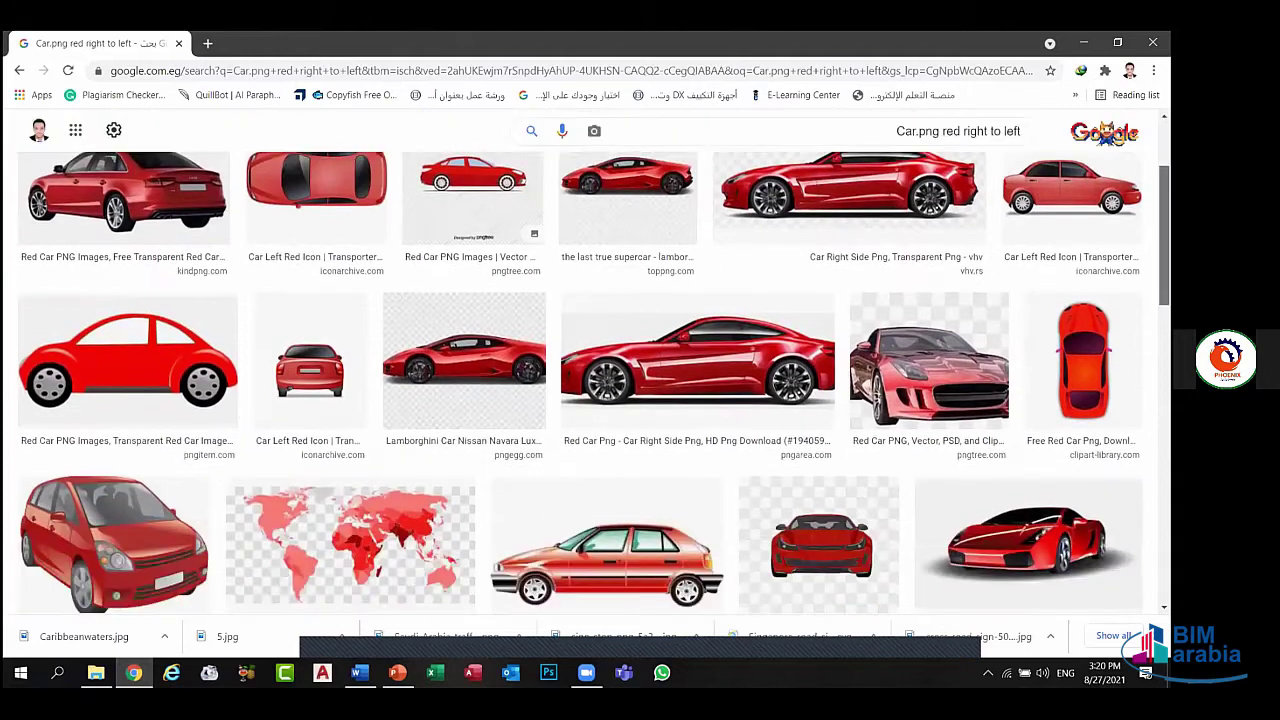
{"action": "scroll", "coordinate": [870, 522], "scroll_direction": "up", "scroll_amount": 1}
{"action": "scroll", "coordinate": [166, 314], "scroll_direction": "up", "scroll_amount": 1}
{"action": "scroll", "coordinate": [166, 314], "scroll_direction": "up", "scroll_amount": 1}
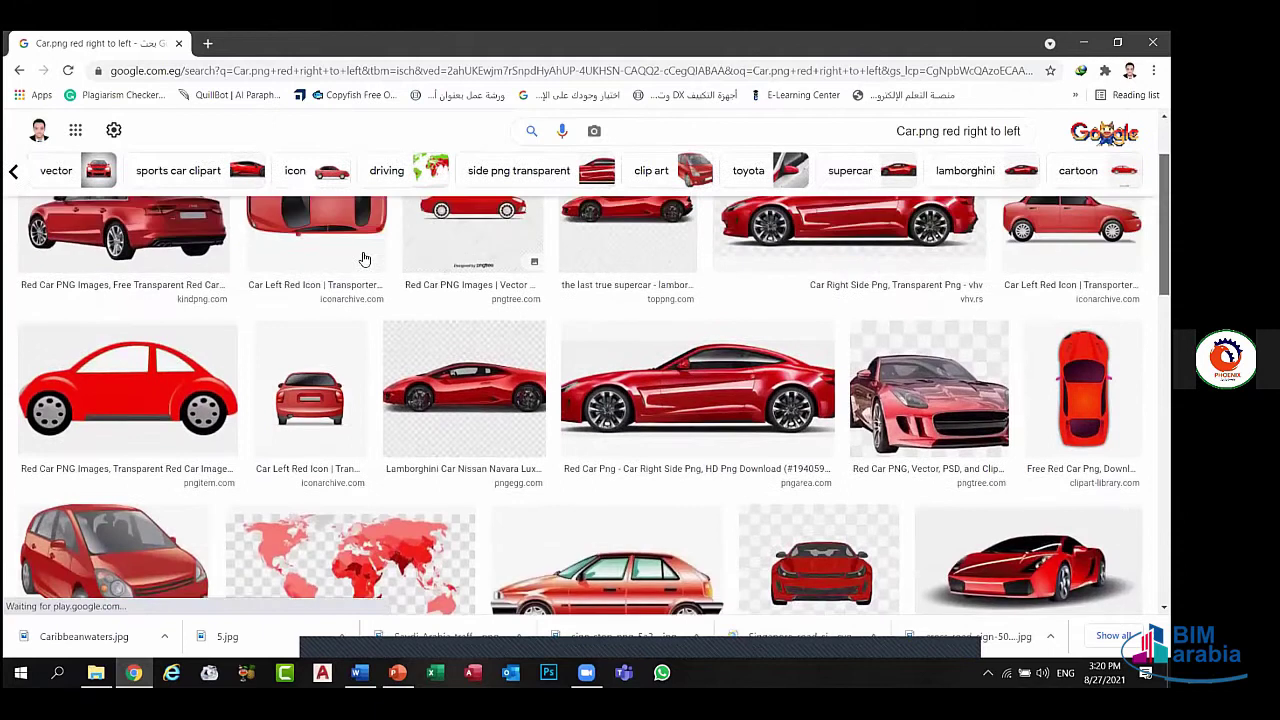
{"action": "scroll", "coordinate": [166, 314], "scroll_direction": "up", "scroll_amount": 1}
{"action": "left_click", "coordinate": [166, 314]}
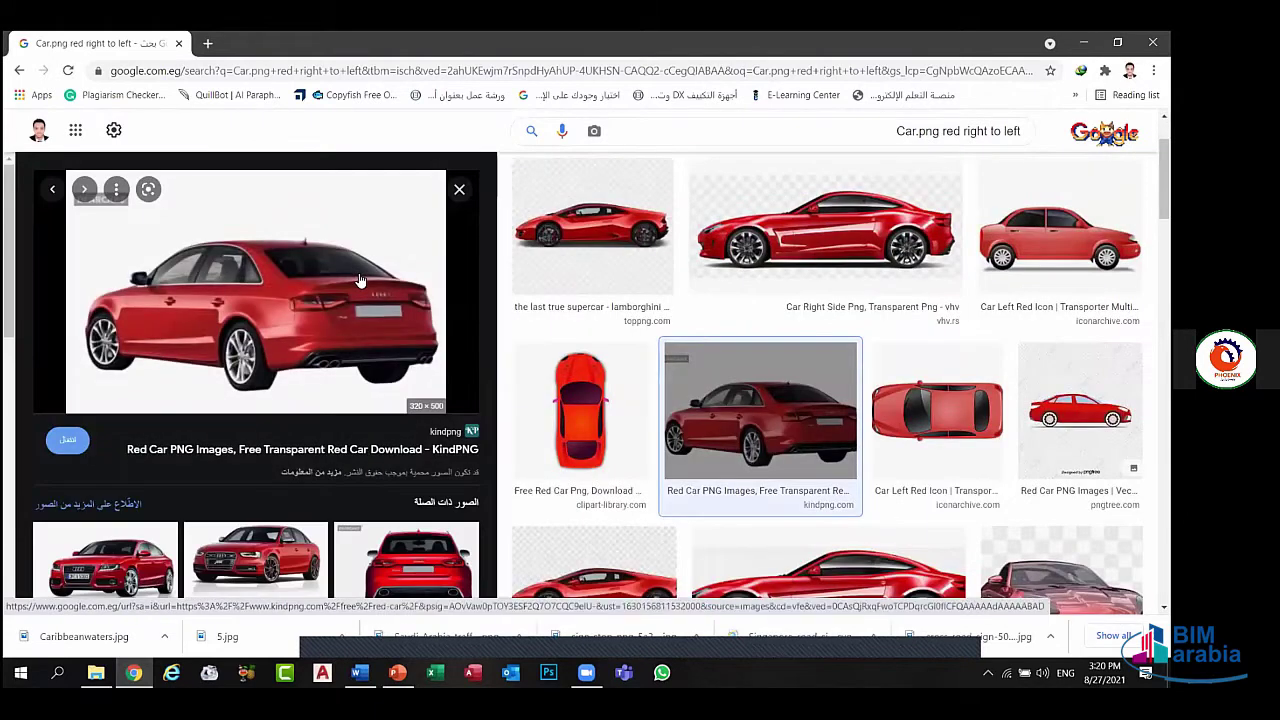
- Save the red sedan PNG to the Desktop and return to PowerPoint
{"action": "right_click", "coordinate": [360, 277]}
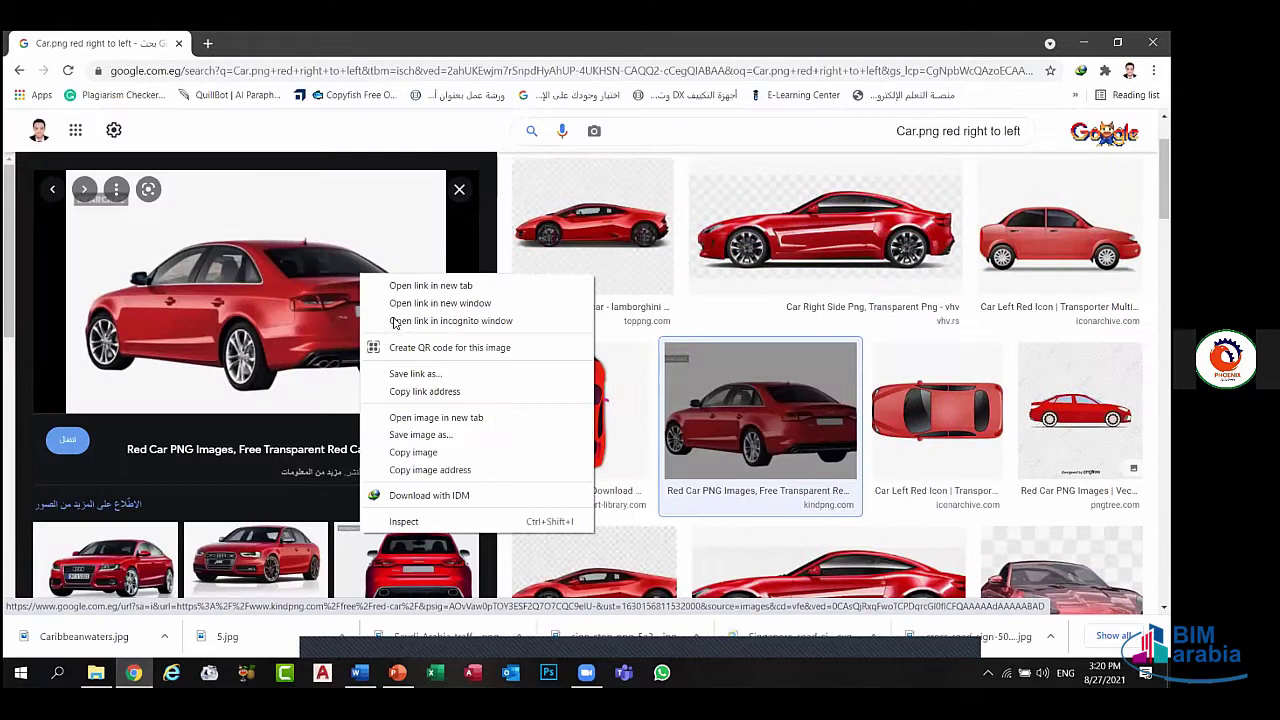
{"action": "left_click", "coordinate": [455, 443]}
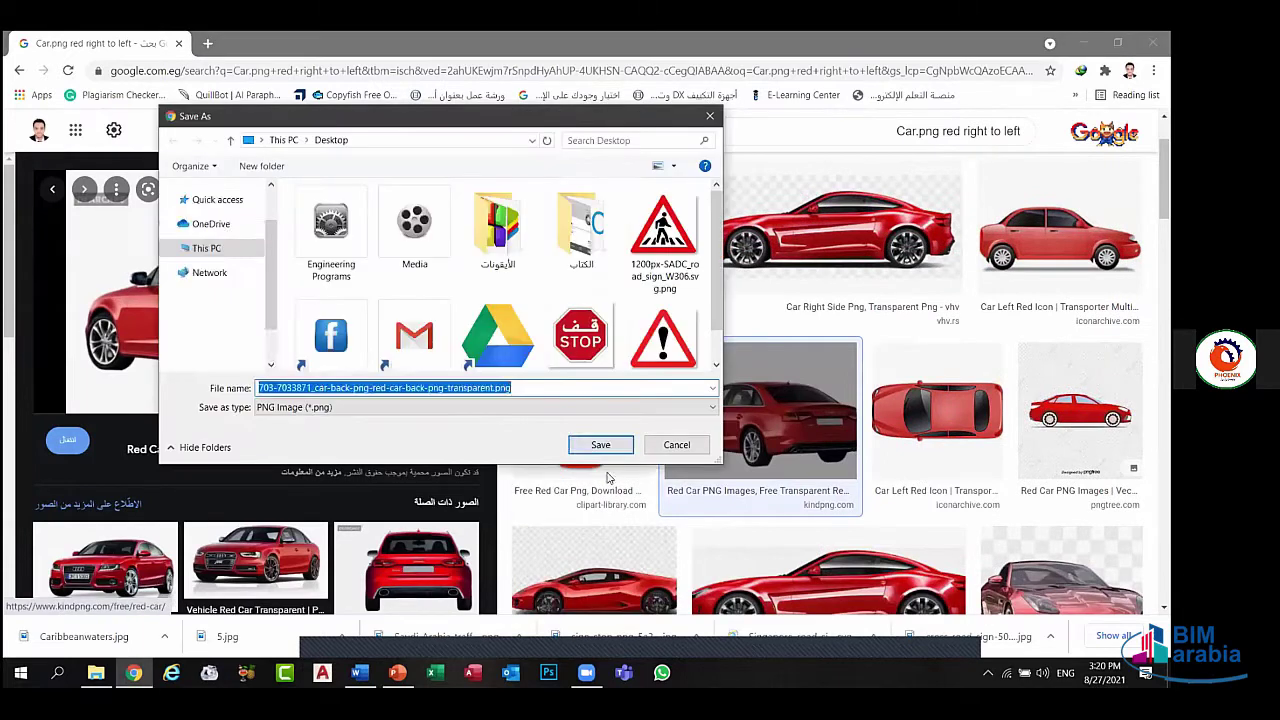
{"action": "left_click", "coordinate": [603, 446]}
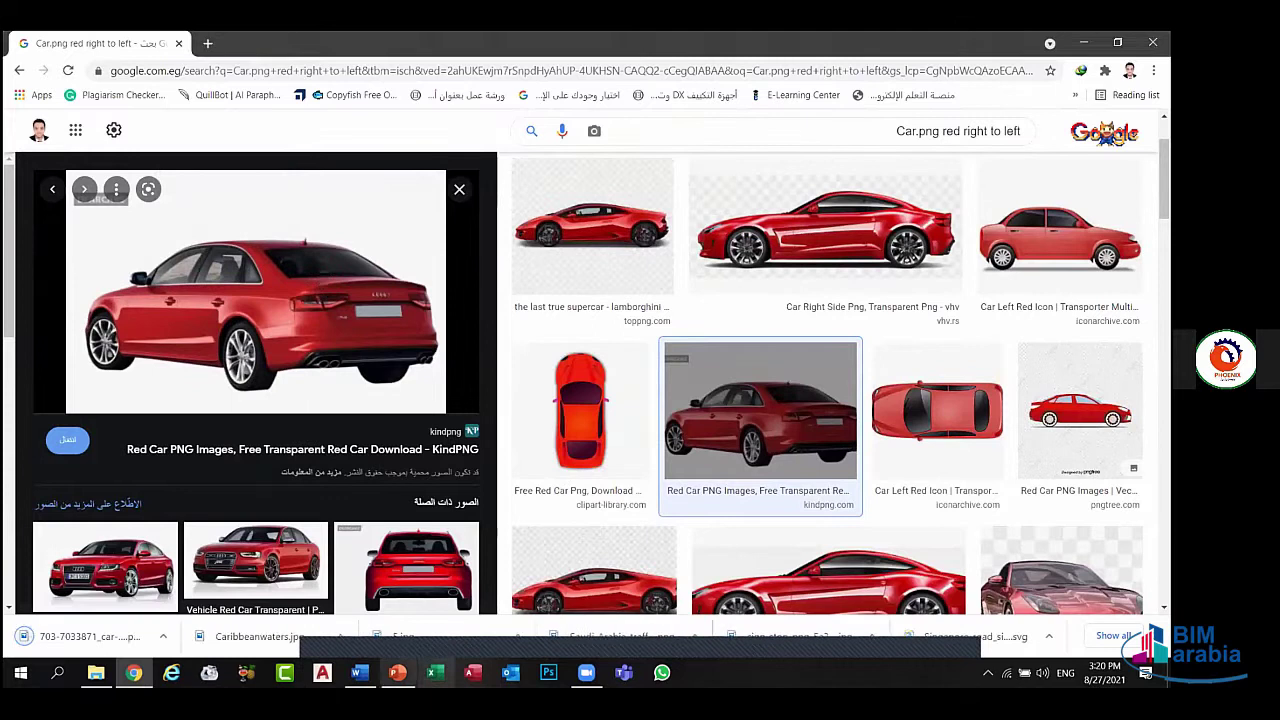
{"action": "key", "text": "alt+Tab"}
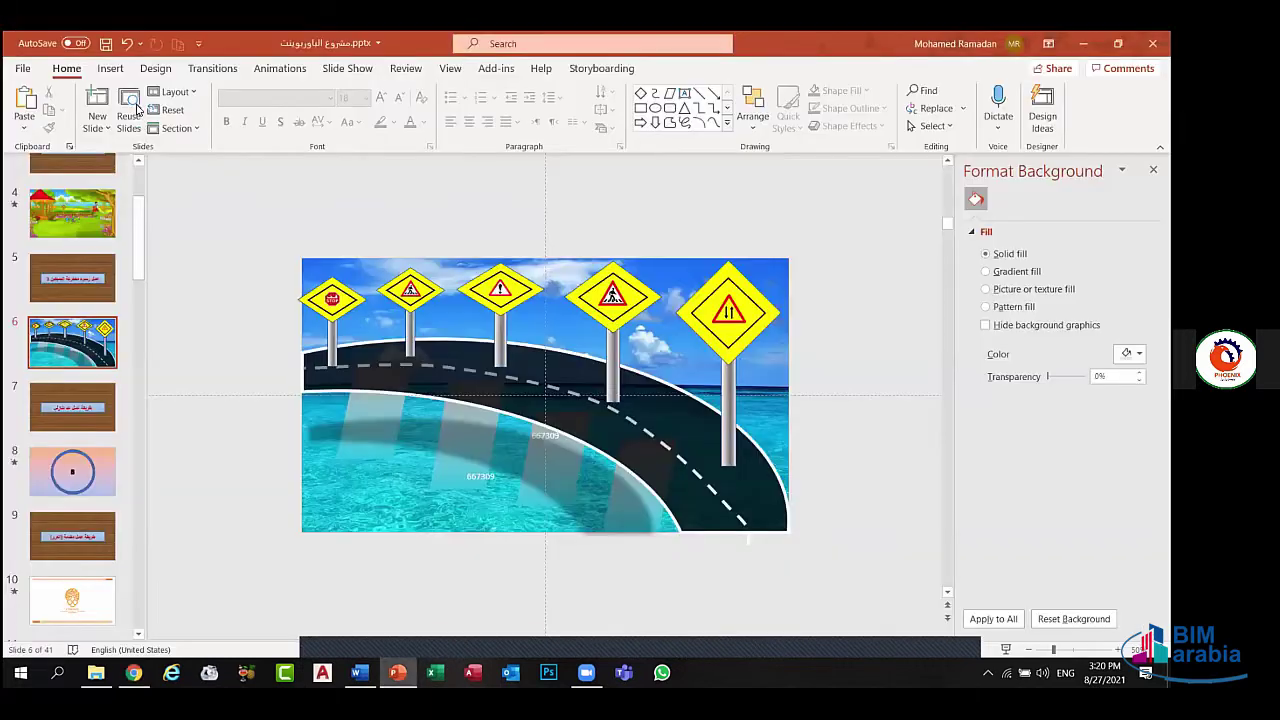
- Insert the downloaded red car PNG from this device onto slide 6
{"action": "left_click", "coordinate": [110, 68]}
{"action": "left_click", "coordinate": [144, 110]}
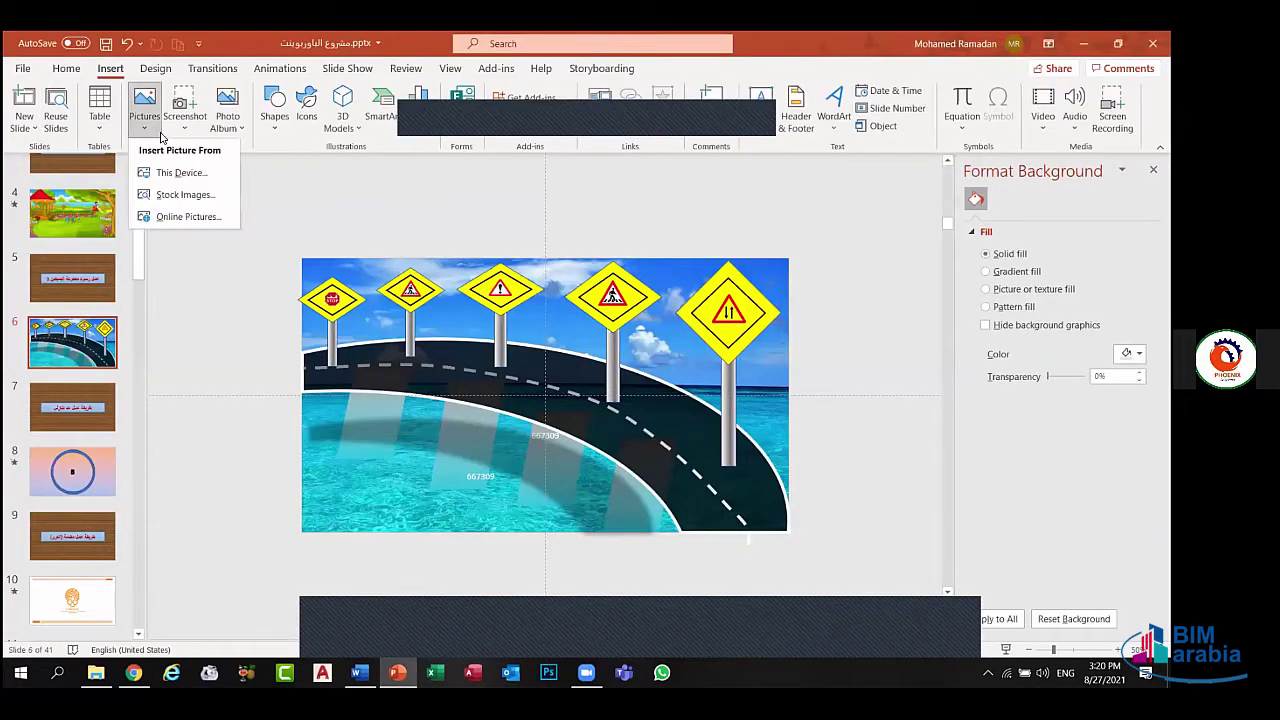
{"action": "left_click", "coordinate": [178, 172]}
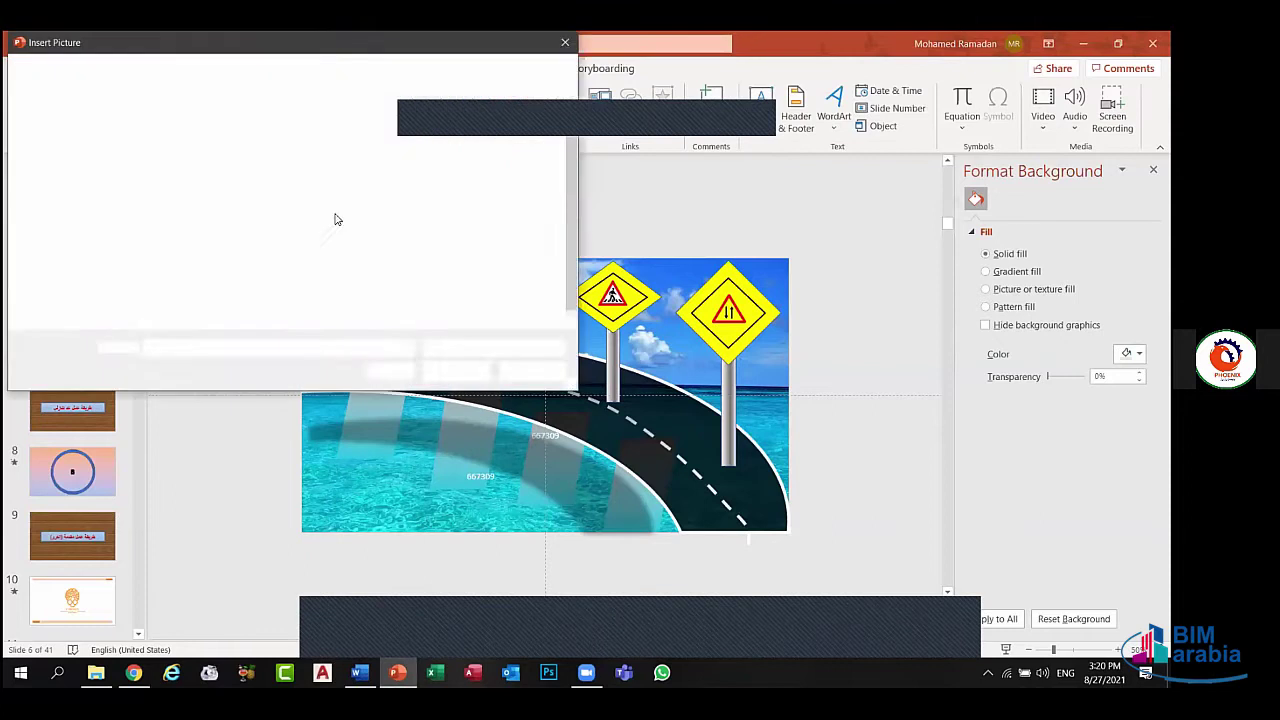
{"action": "left_click", "coordinate": [180, 265]}
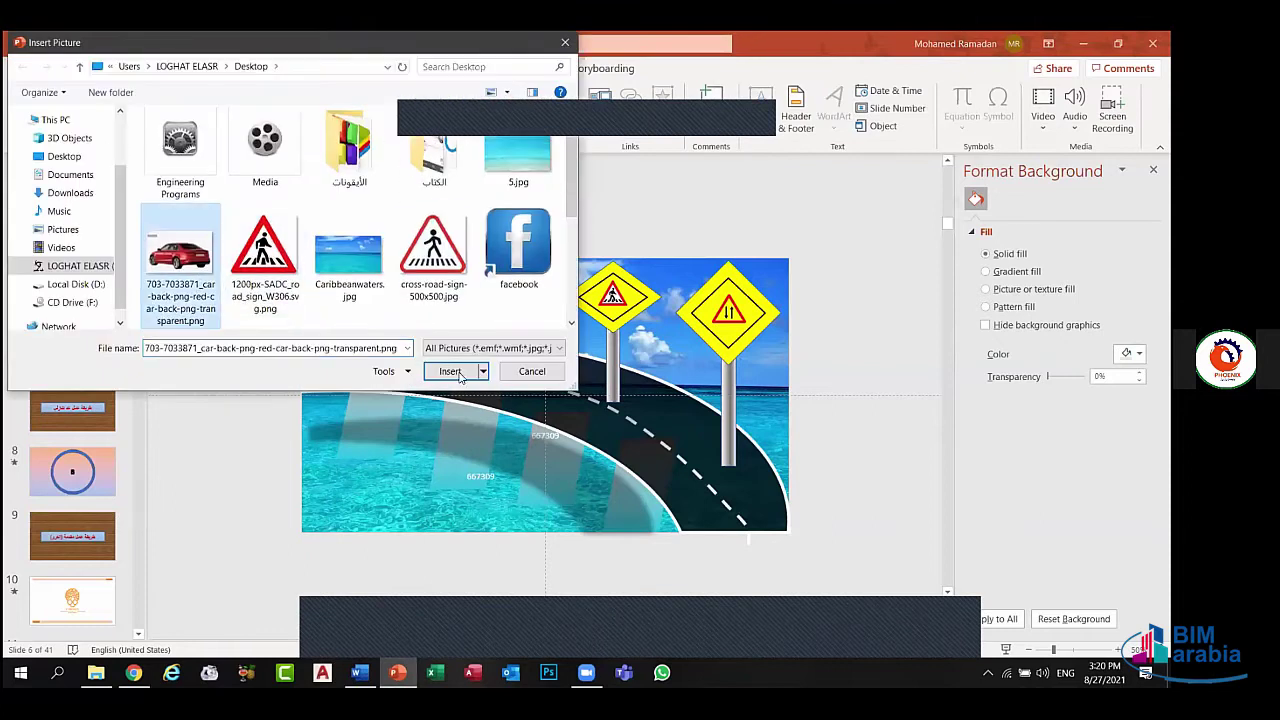
{"action": "left_click", "coordinate": [451, 371]}
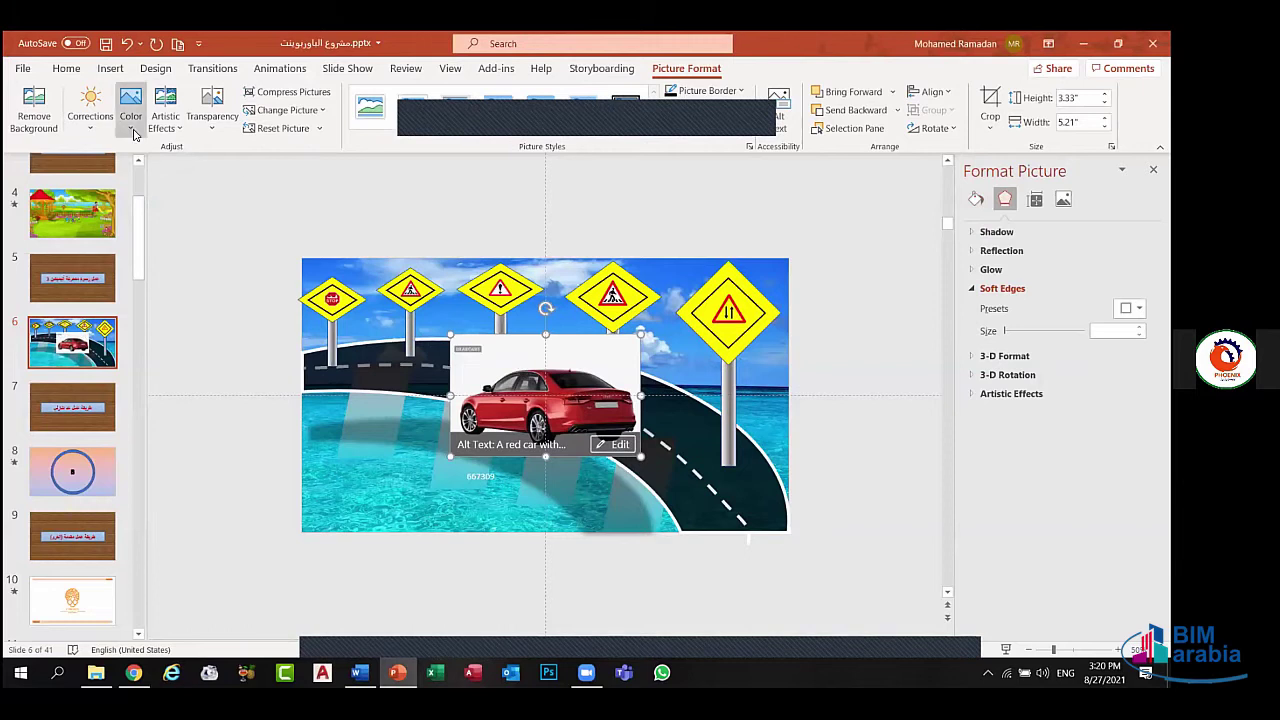
- Make the car picture's white background transparent with Set Transparent Color
{"action": "left_click", "coordinate": [131, 108]}
{"action": "left_click", "coordinate": [231, 465]}
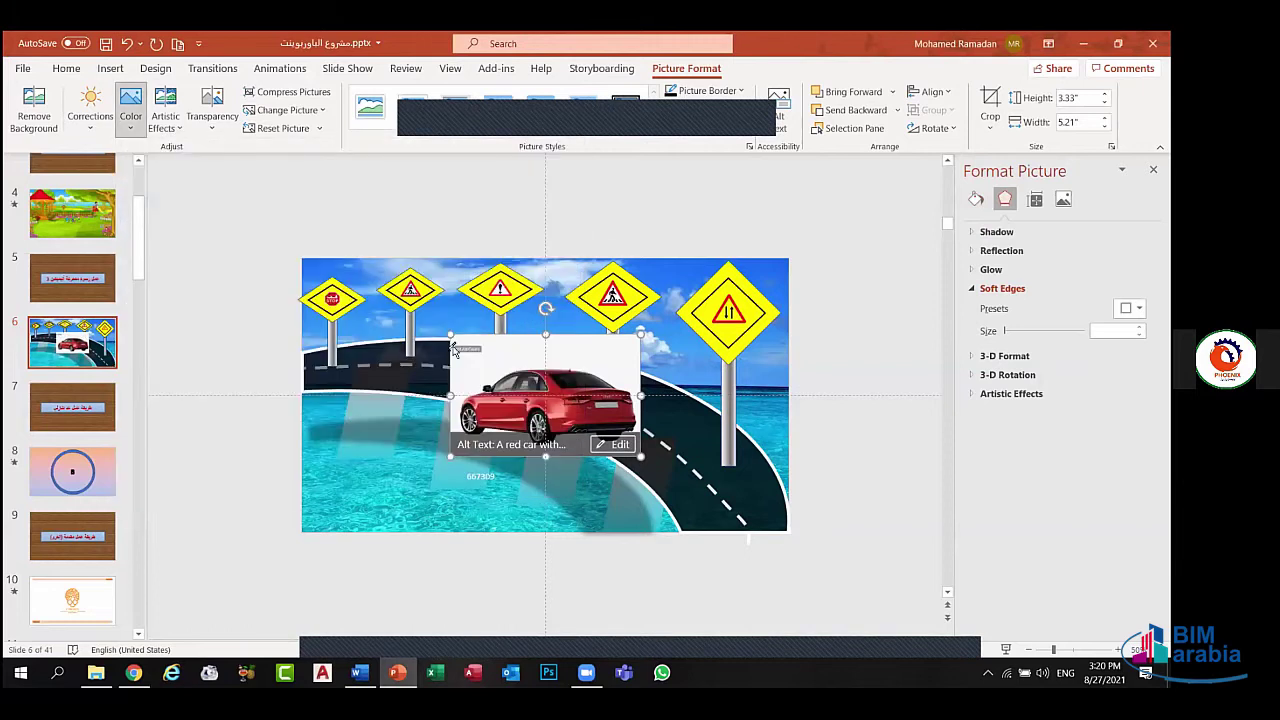
{"action": "left_click", "coordinate": [489, 357]}
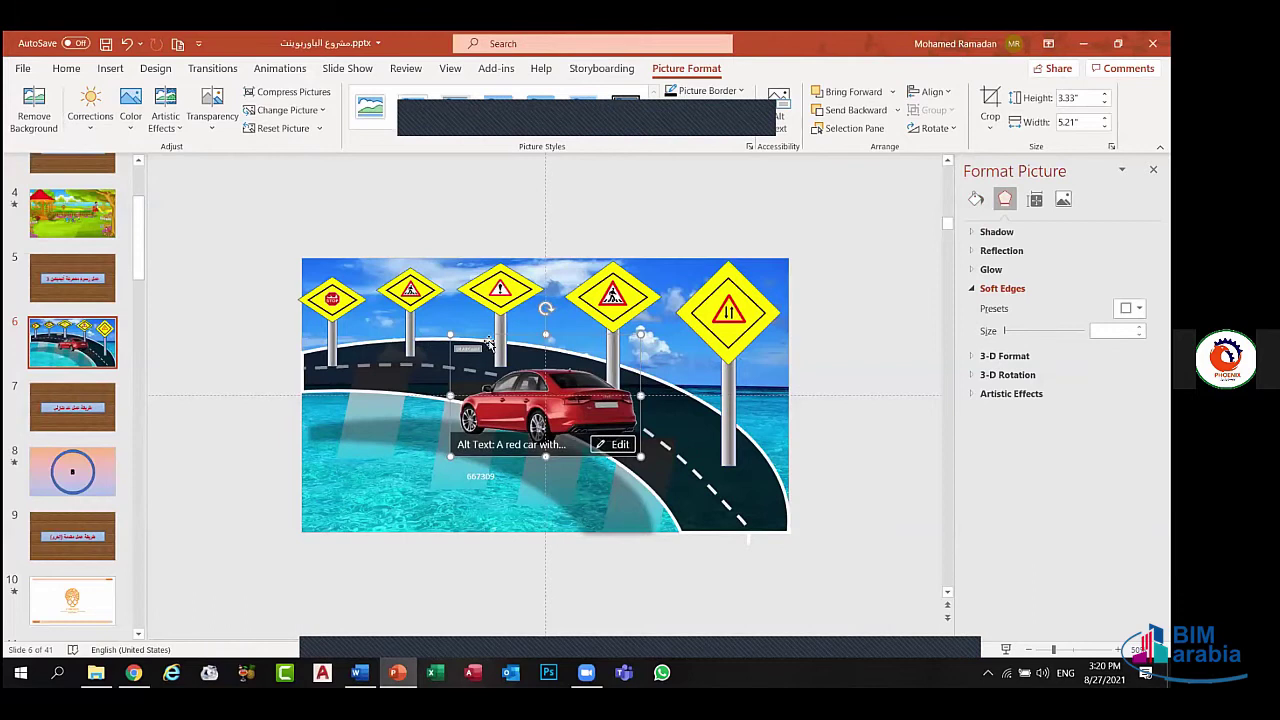
- Move the car lower and crop its empty margins down to 2.47" high
{"action": "left_click_drag", "start_coordinate": [490, 342], "coordinate": [468, 406]}
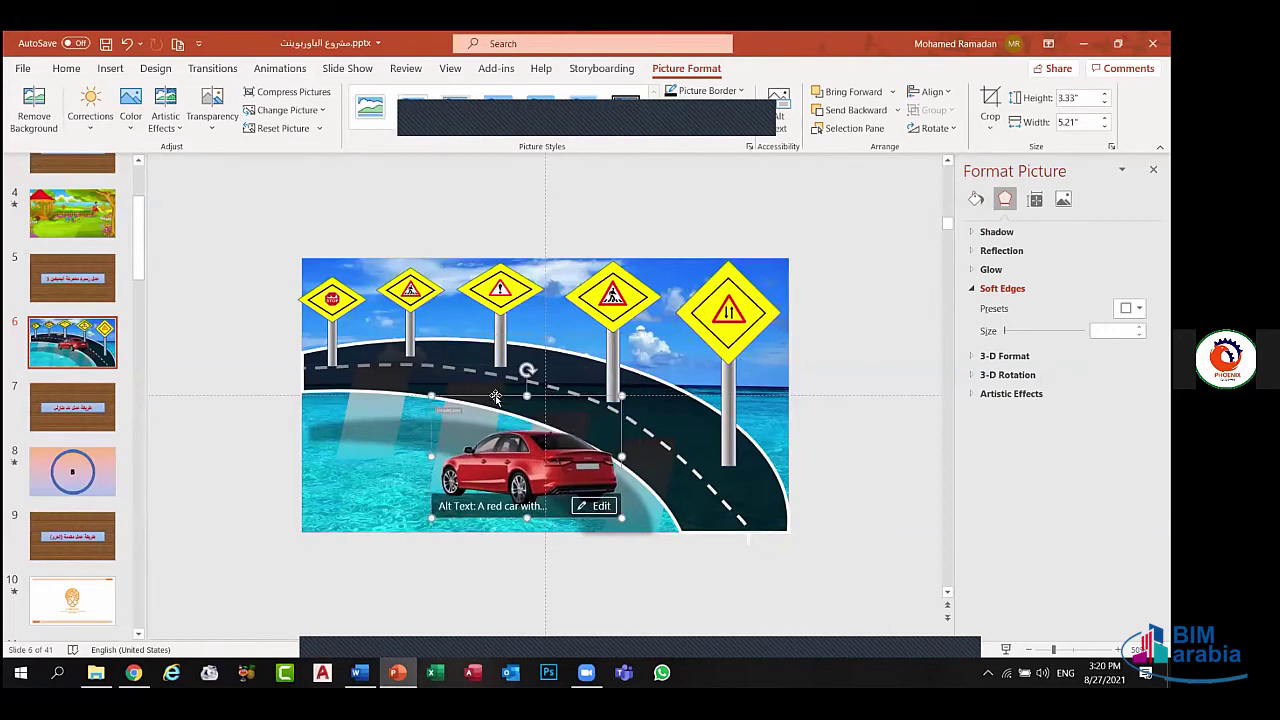
{"action": "left_click", "coordinate": [990, 97]}
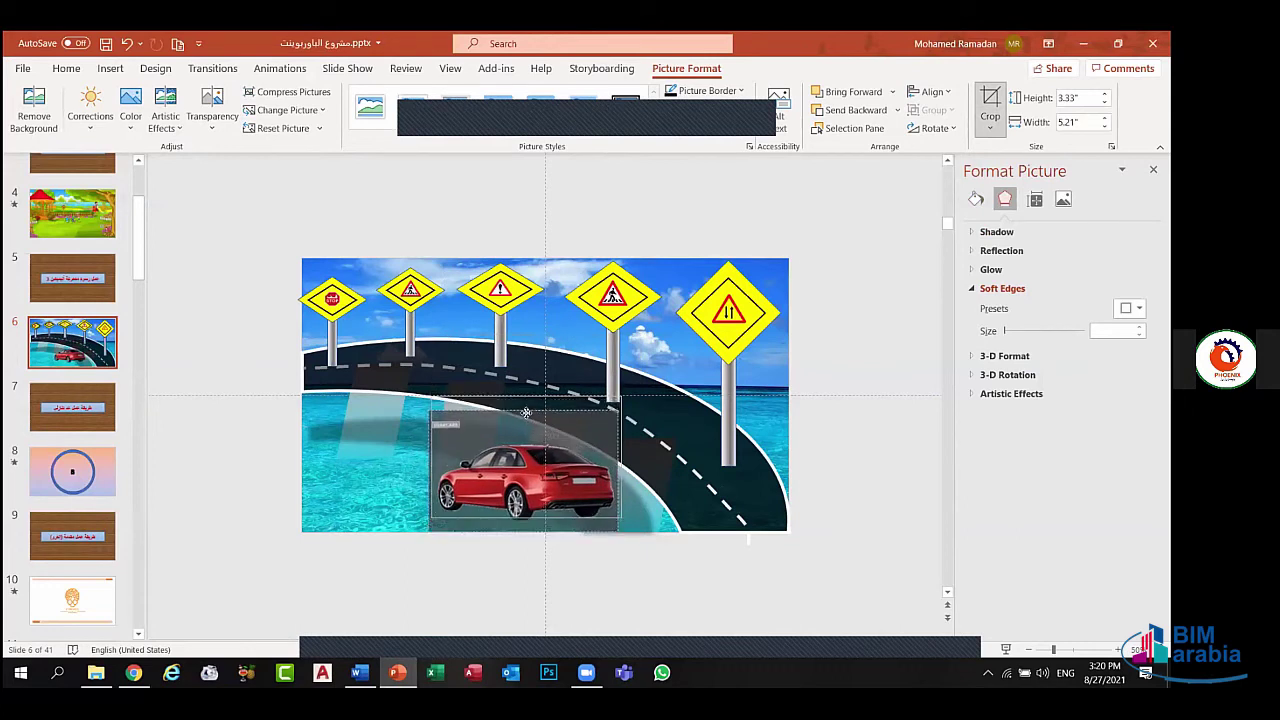
{"action": "mouse_move", "coordinate": [524, 413]}
{"action": "left_mouse_down"}
{"action": "mouse_move", "coordinate": [525, 402]}
{"action": "mouse_move", "coordinate": [526, 430]}
{"action": "left_mouse_up"}
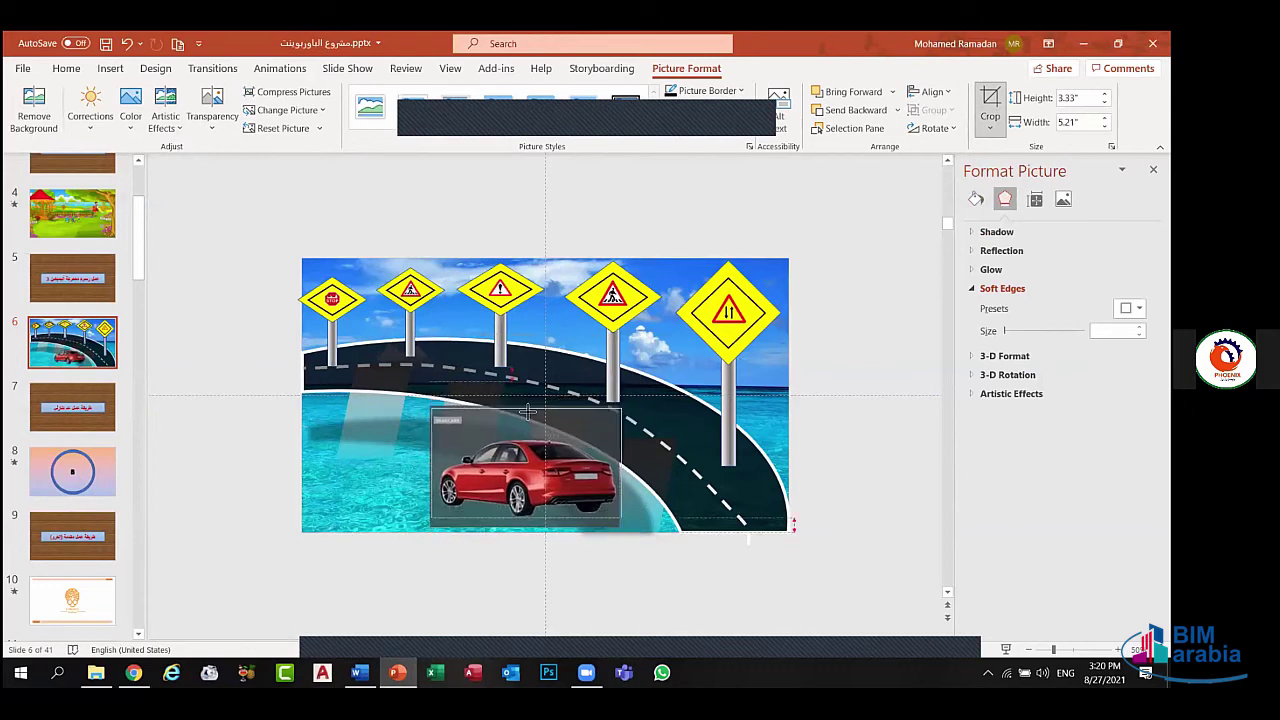
{"action": "left_click", "coordinate": [457, 557]}
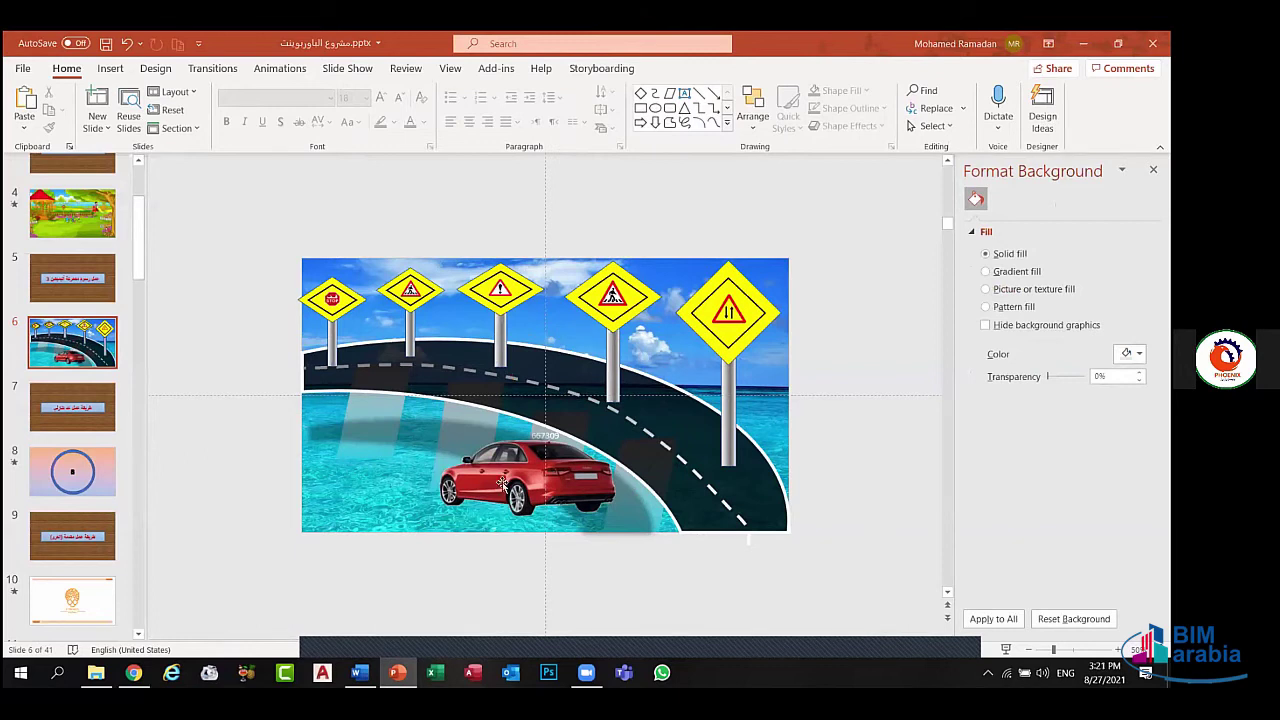
- Move and shrink the car onto the road, undoing it slipping behind the road picture
{"action": "left_click_drag", "start_coordinate": [503, 483], "coordinate": [640, 446]}
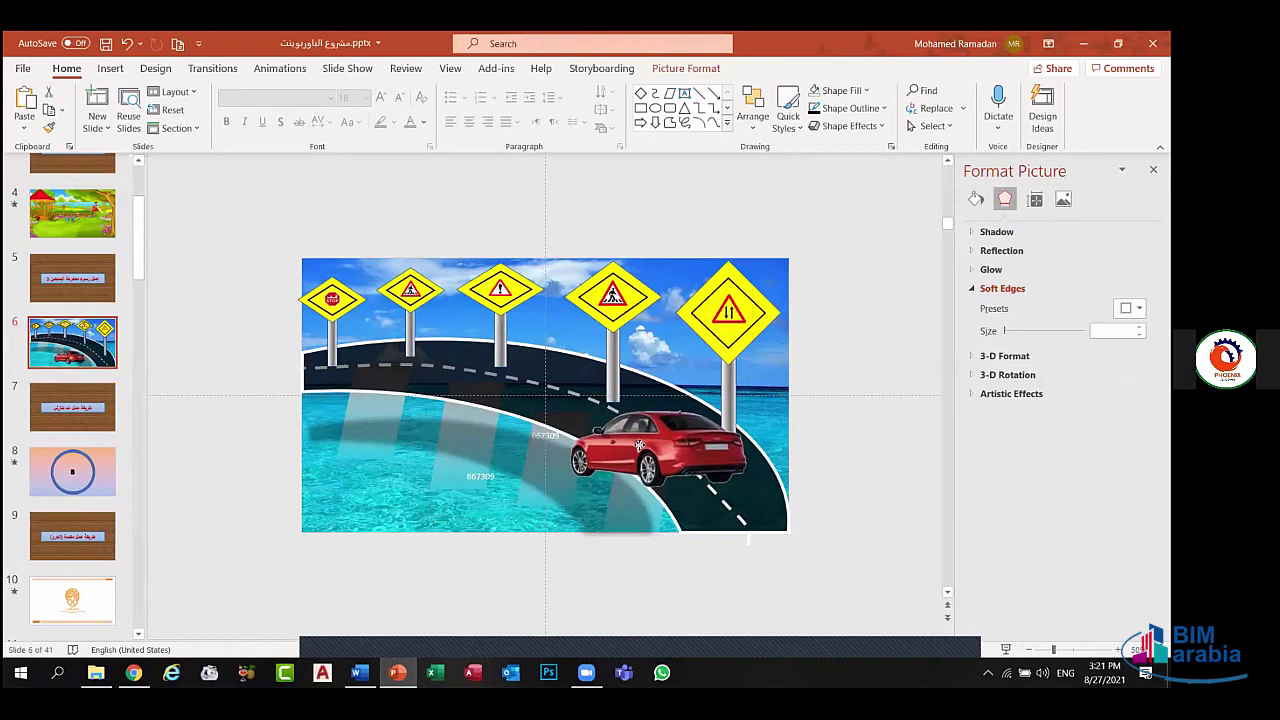
{"action": "left_click_drag", "start_coordinate": [640, 446], "coordinate": [642, 447]}
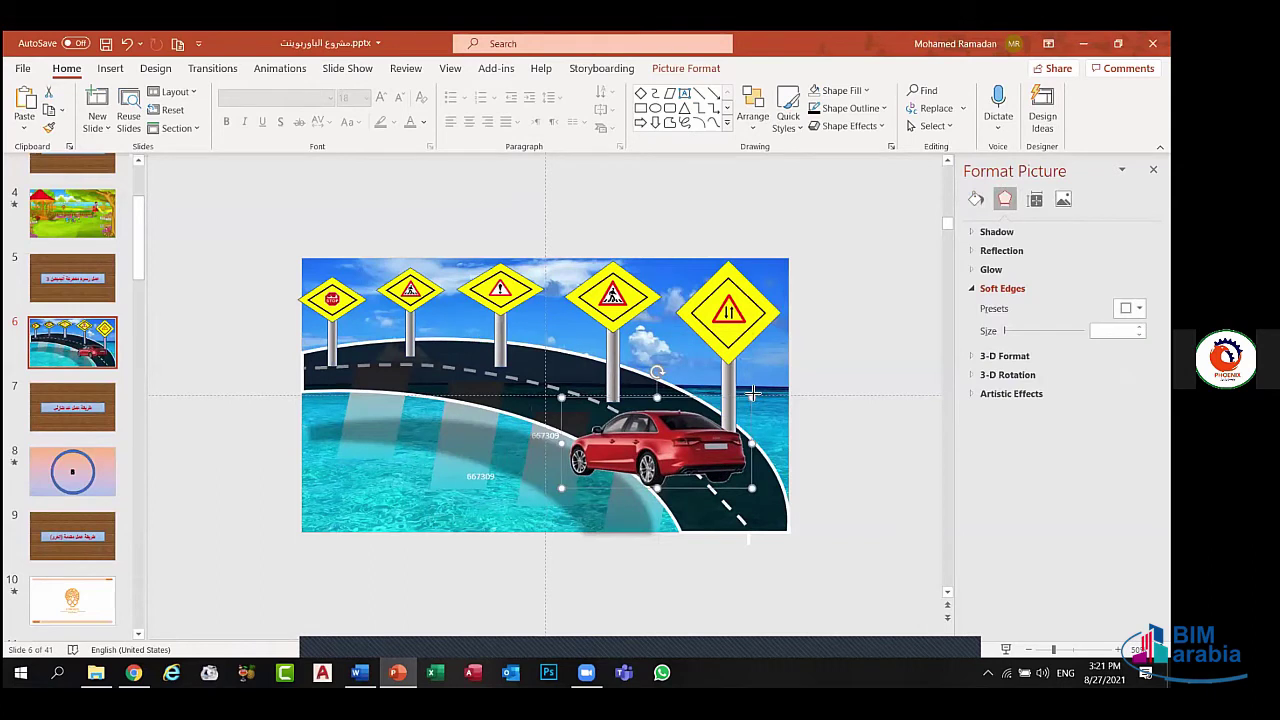
{"action": "mouse_move", "coordinate": [752, 393]}
{"action": "left_mouse_down"}
{"action": "mouse_move", "coordinate": [682, 431]}
{"action": "mouse_move", "coordinate": [733, 471]}
{"action": "left_mouse_up"}
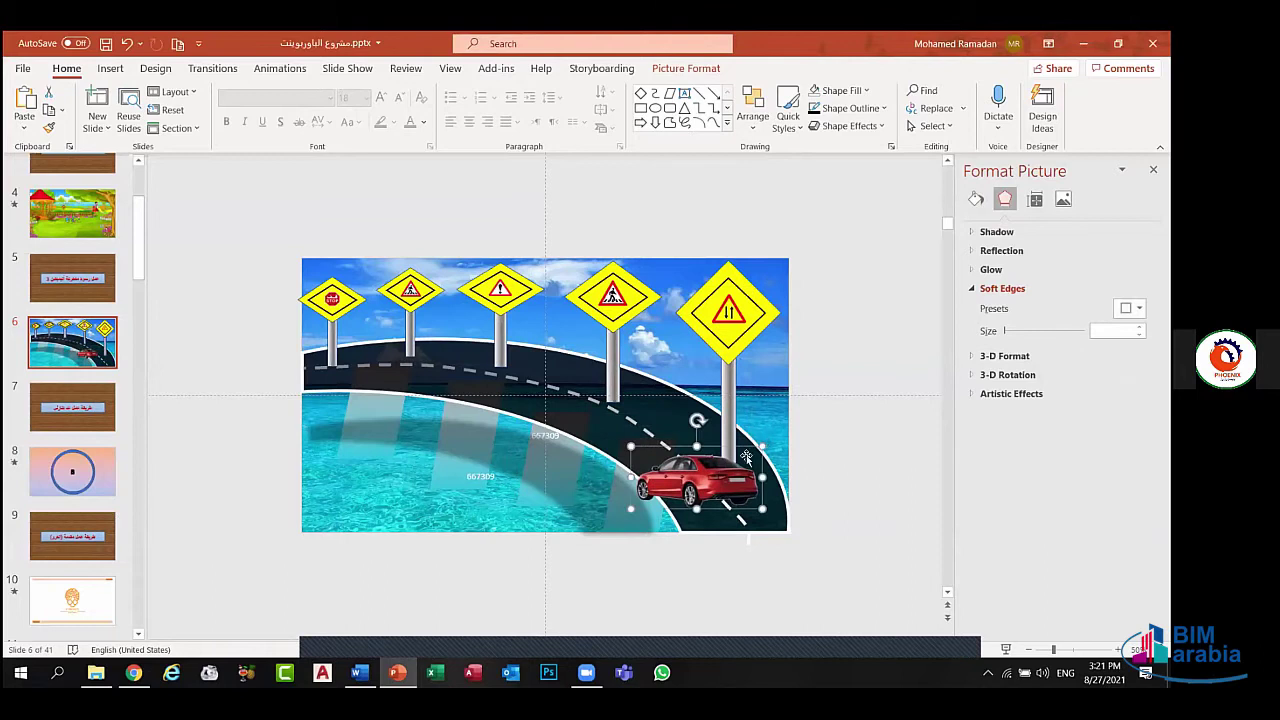
{"action": "left_click", "coordinate": [760, 455]}
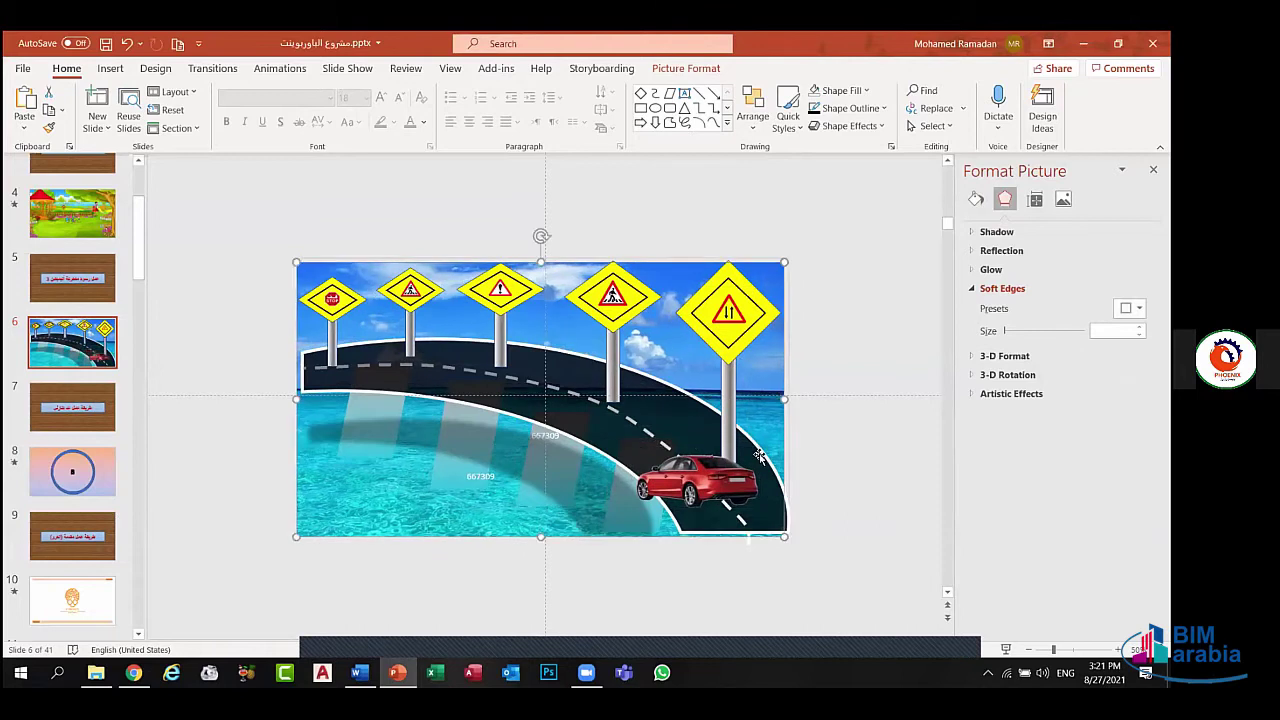
{"action": "left_click_drag", "start_coordinate": [760, 455], "coordinate": [766, 451]}
{"action": "left_click", "coordinate": [735, 472]}
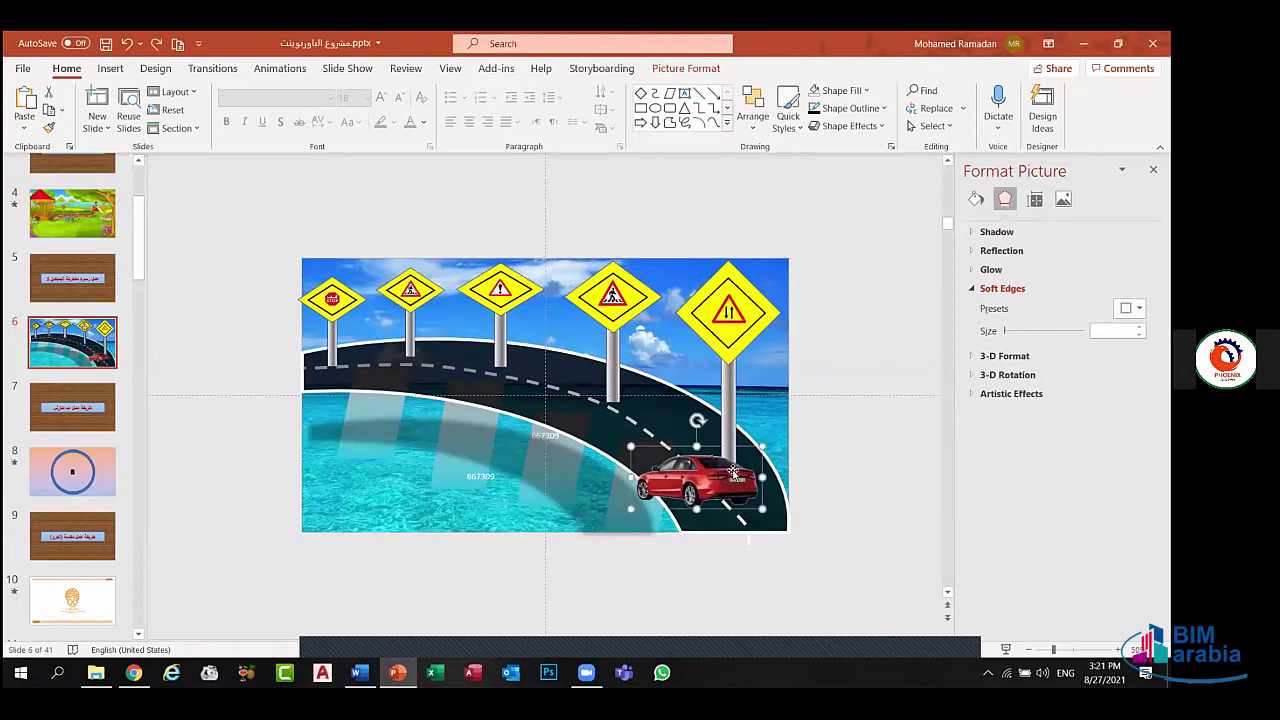
{"action": "left_click", "coordinate": [760, 447]}
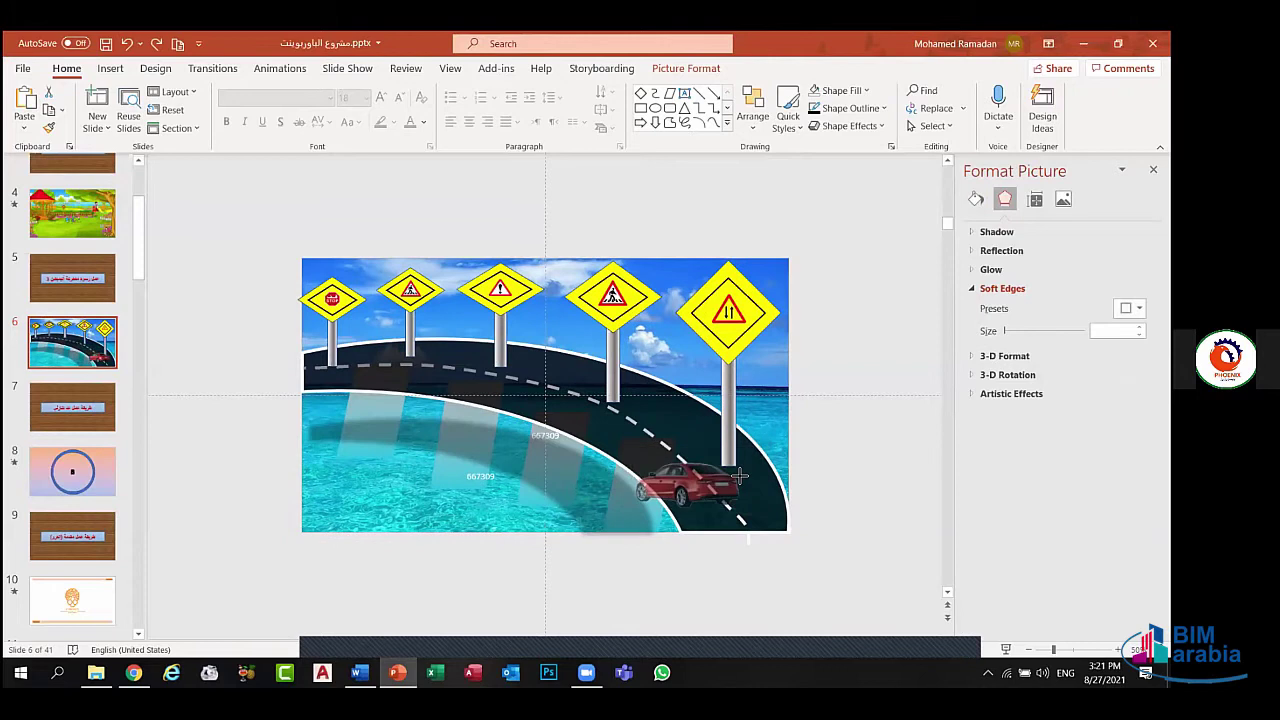
{"action": "key", "text": "ctrl+z"}
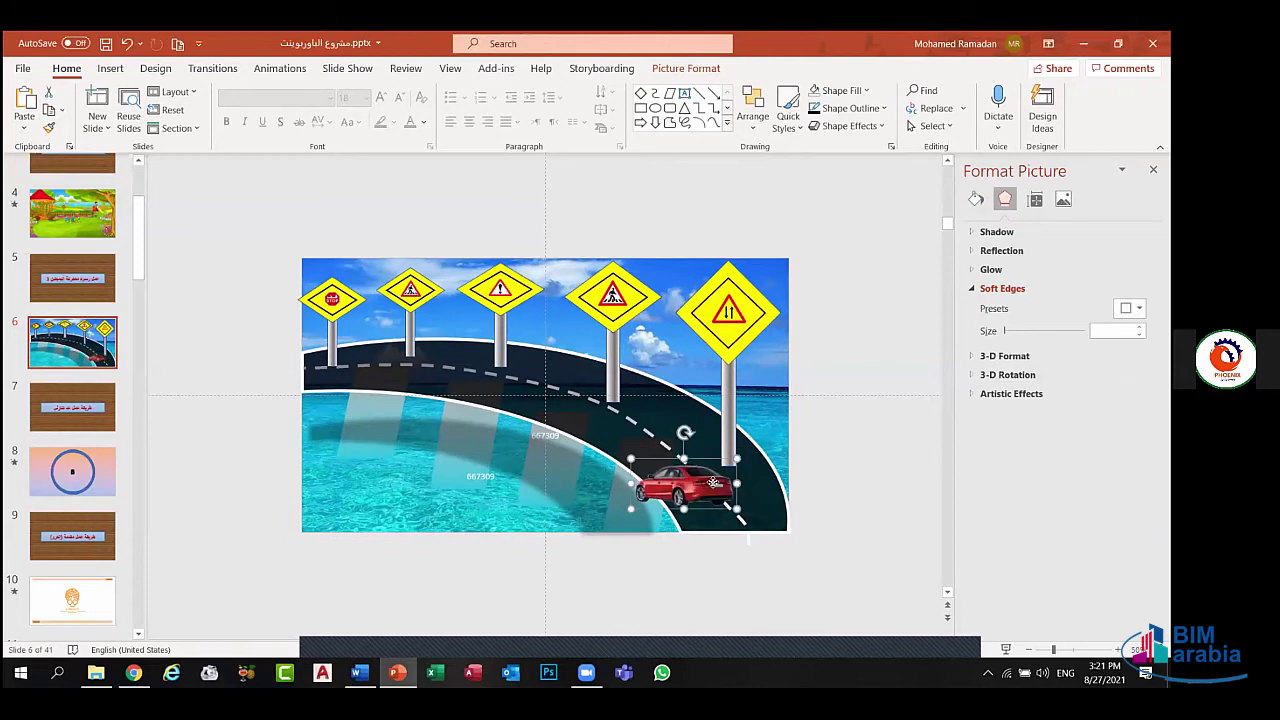
- Shrink the car further and set it at the road's bottom-right end
{"action": "mouse_move", "coordinate": [713, 483]}
{"action": "left_mouse_down"}
{"action": "mouse_move", "coordinate": [763, 486]}
{"action": "mouse_move", "coordinate": [747, 497]}
{"action": "left_mouse_up"}
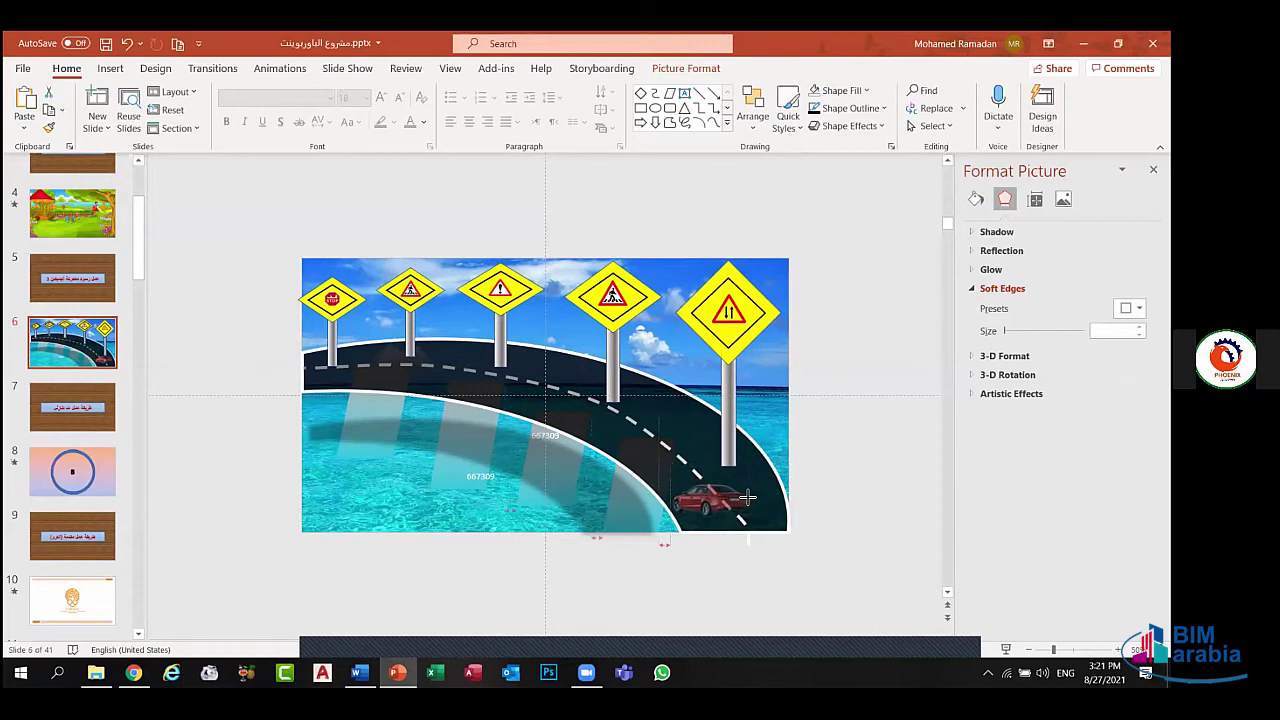
{"action": "left_click_drag", "start_coordinate": [747, 497], "coordinate": [746, 497]}
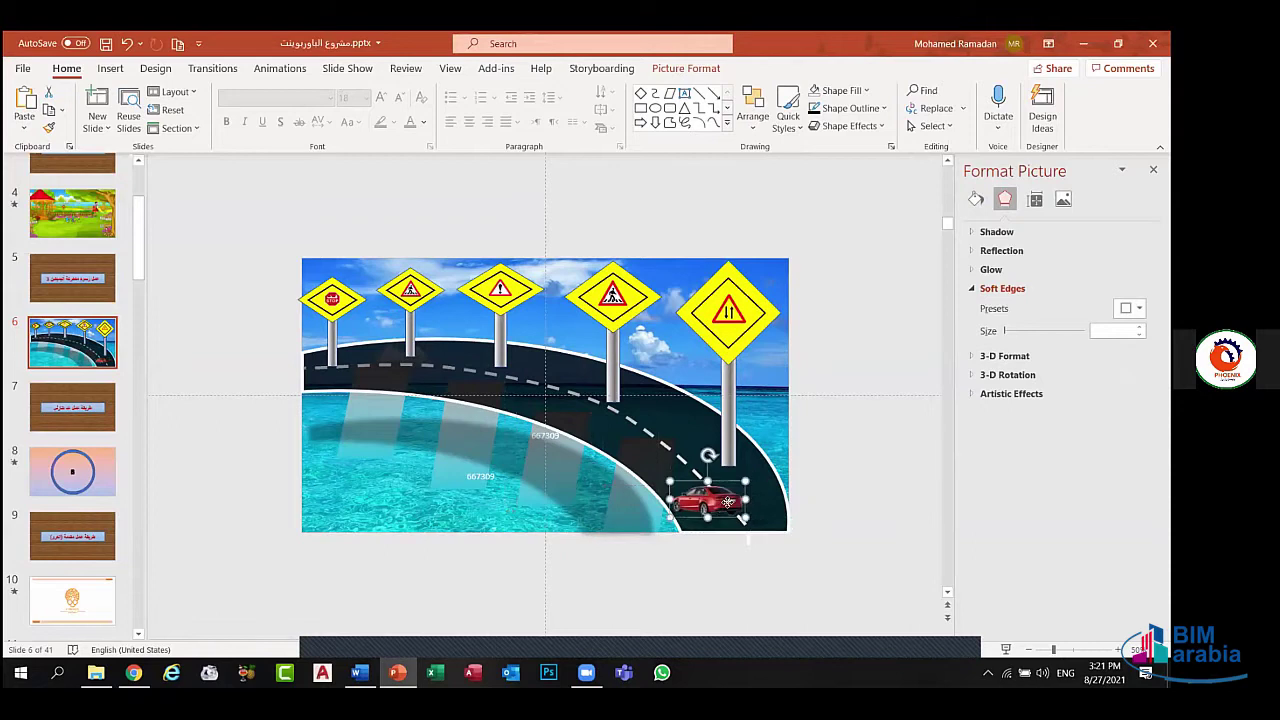
{"action": "left_click", "coordinate": [735, 503]}
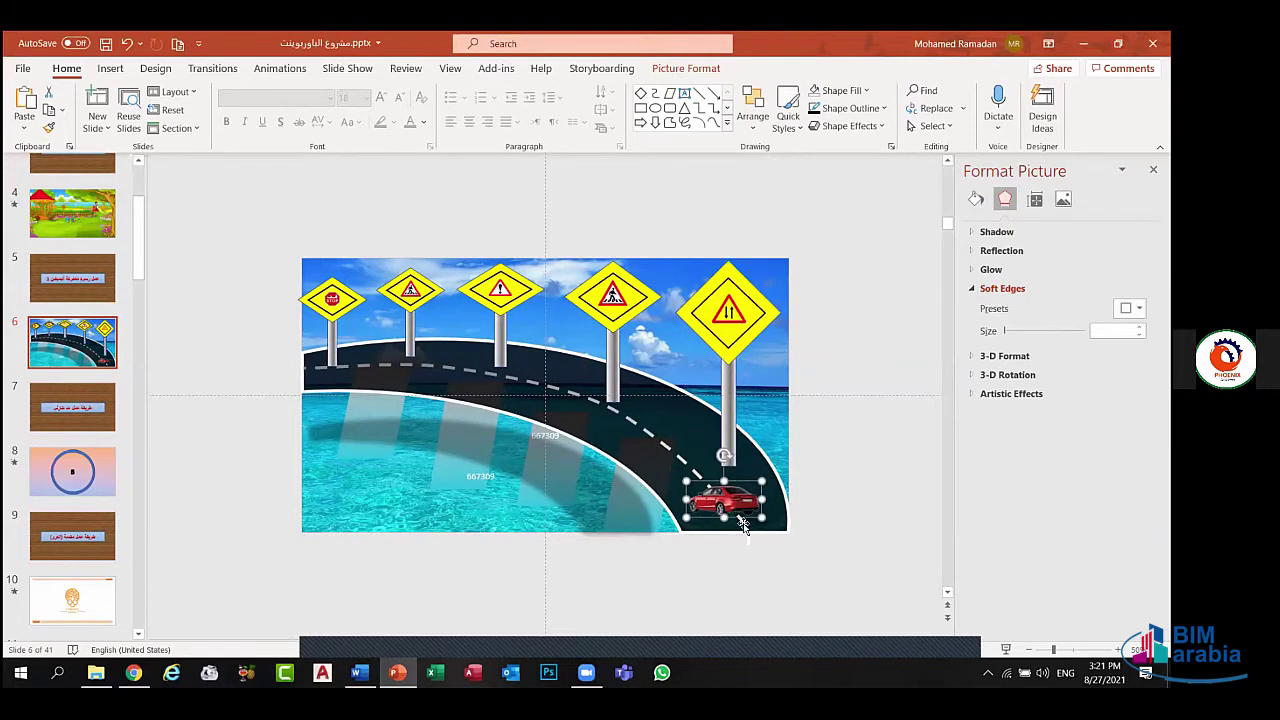
{"action": "left_click", "coordinate": [648, 519]}
{"action": "left_click", "coordinate": [720, 502]}
{"action": "left_click_drag", "start_coordinate": [765, 505], "coordinate": [740, 498]}
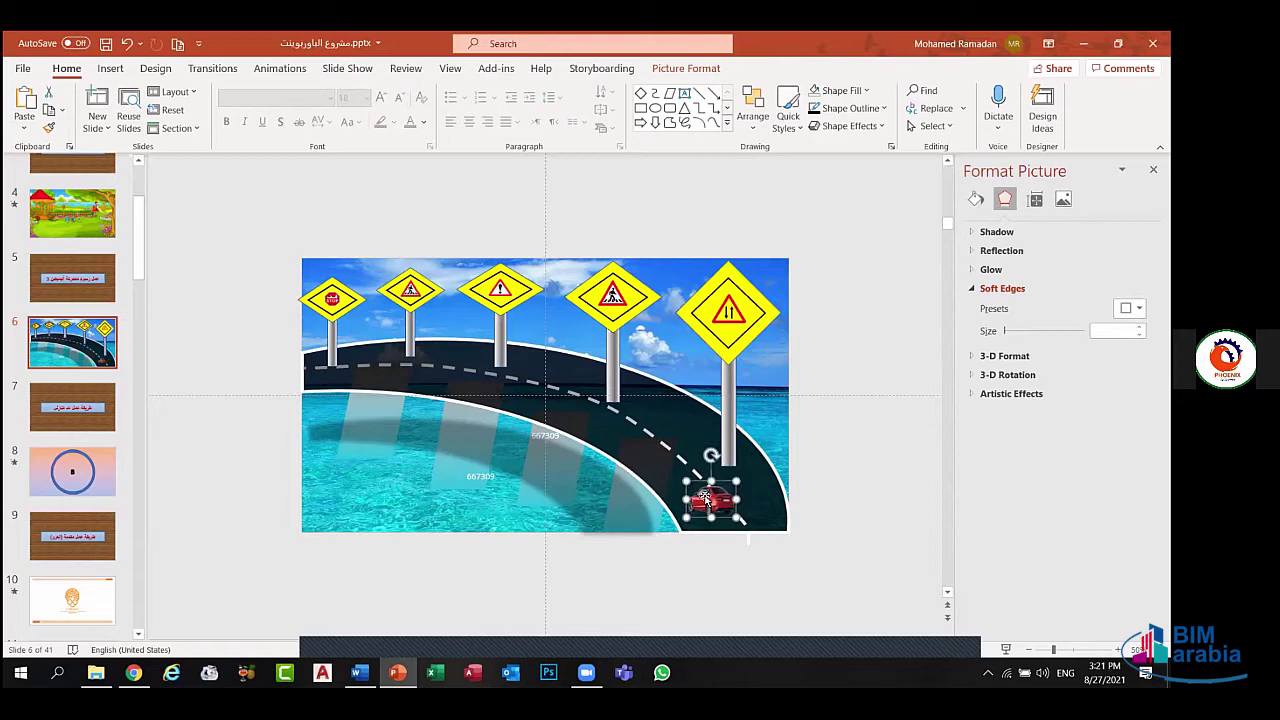
{"action": "left_click_drag", "start_coordinate": [705, 497], "coordinate": [715, 497]}
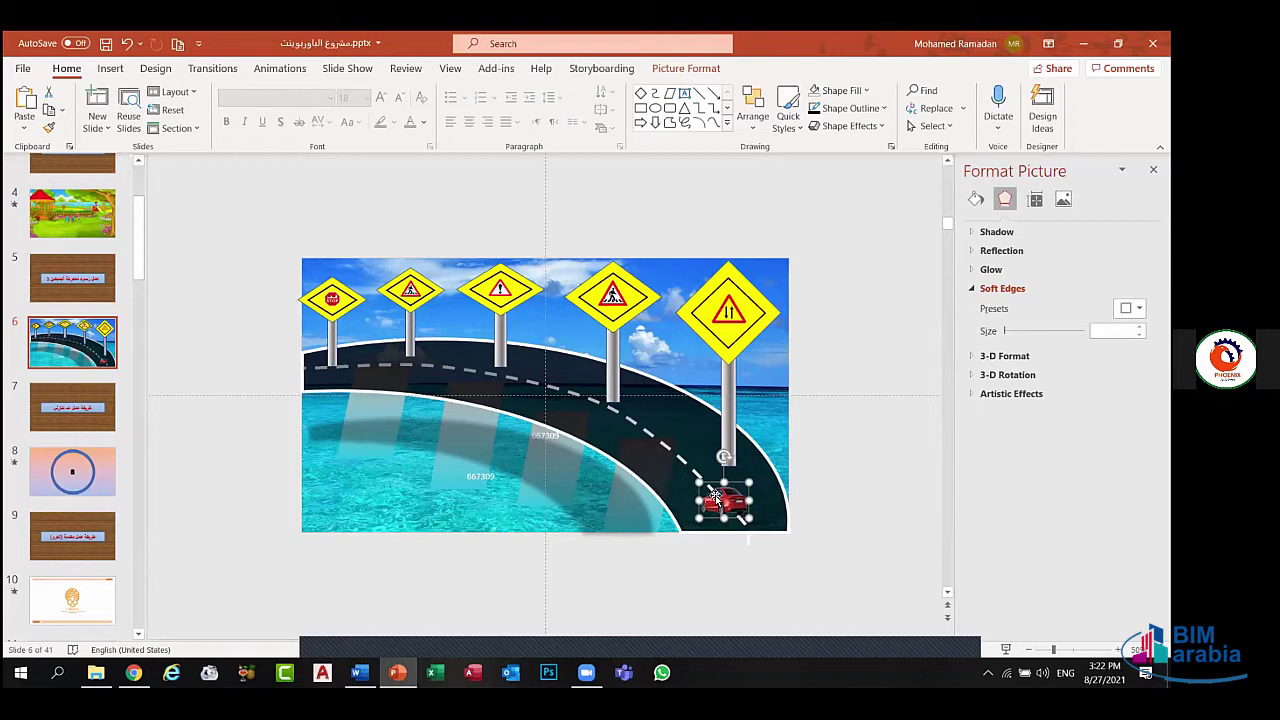
{"action": "left_click", "coordinate": [723, 563]}
{"action": "left_click", "coordinate": [722, 505]}
{"action": "left_click", "coordinate": [272, 70]}
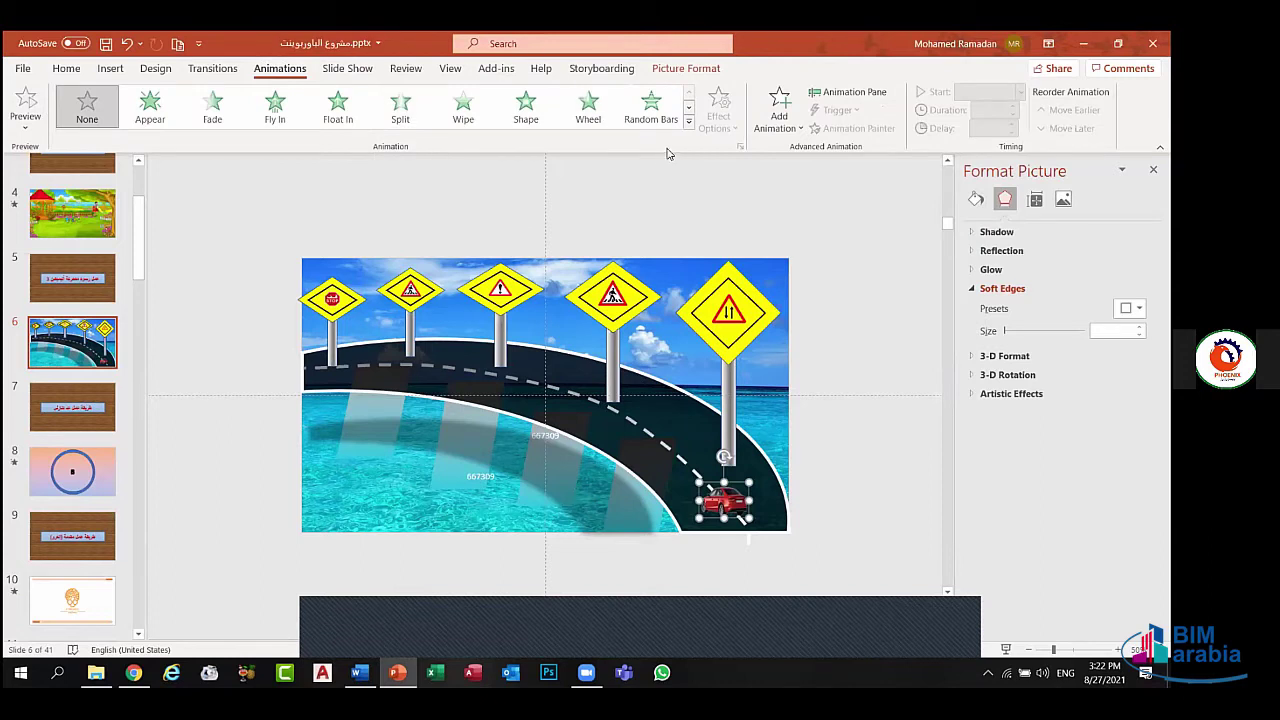
- Apply a Motion Paths > Custom Path animation to the red car
{"action": "left_click", "coordinate": [688, 120]}
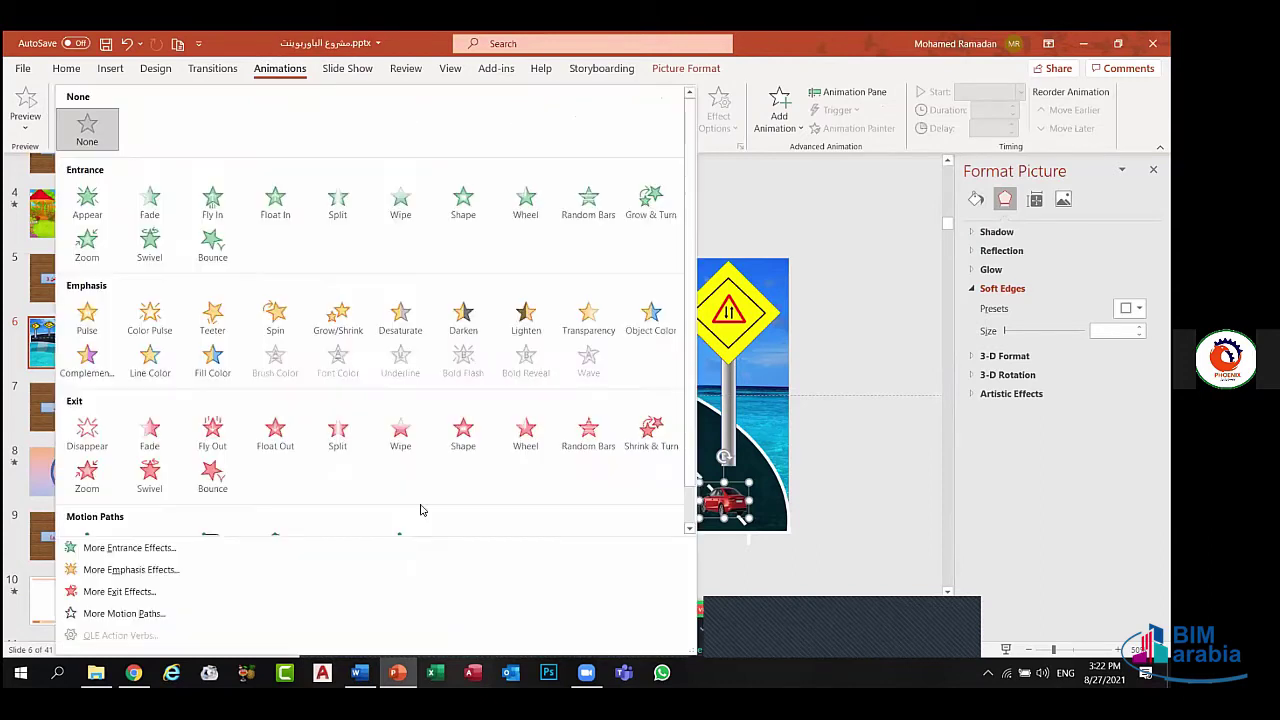
{"action": "scroll", "coordinate": [698, 390], "scroll_direction": "down", "scroll_amount": 1}
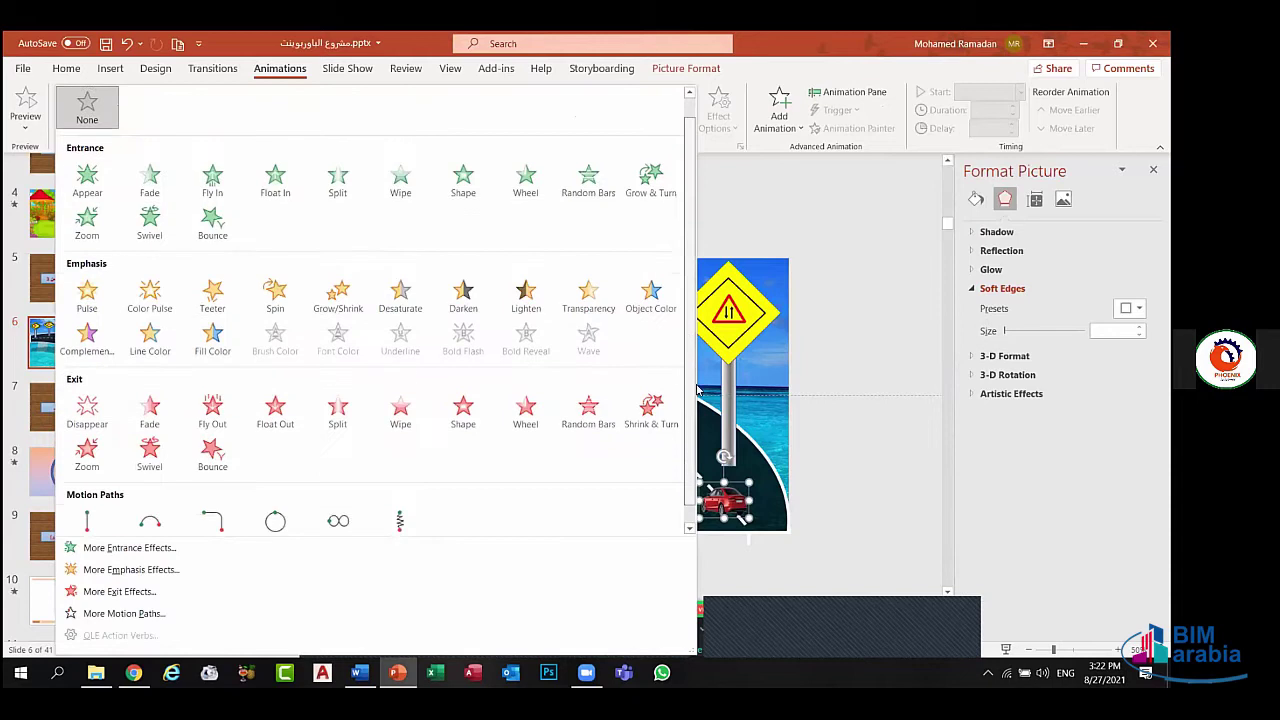
{"action": "left_click", "coordinate": [417, 497]}
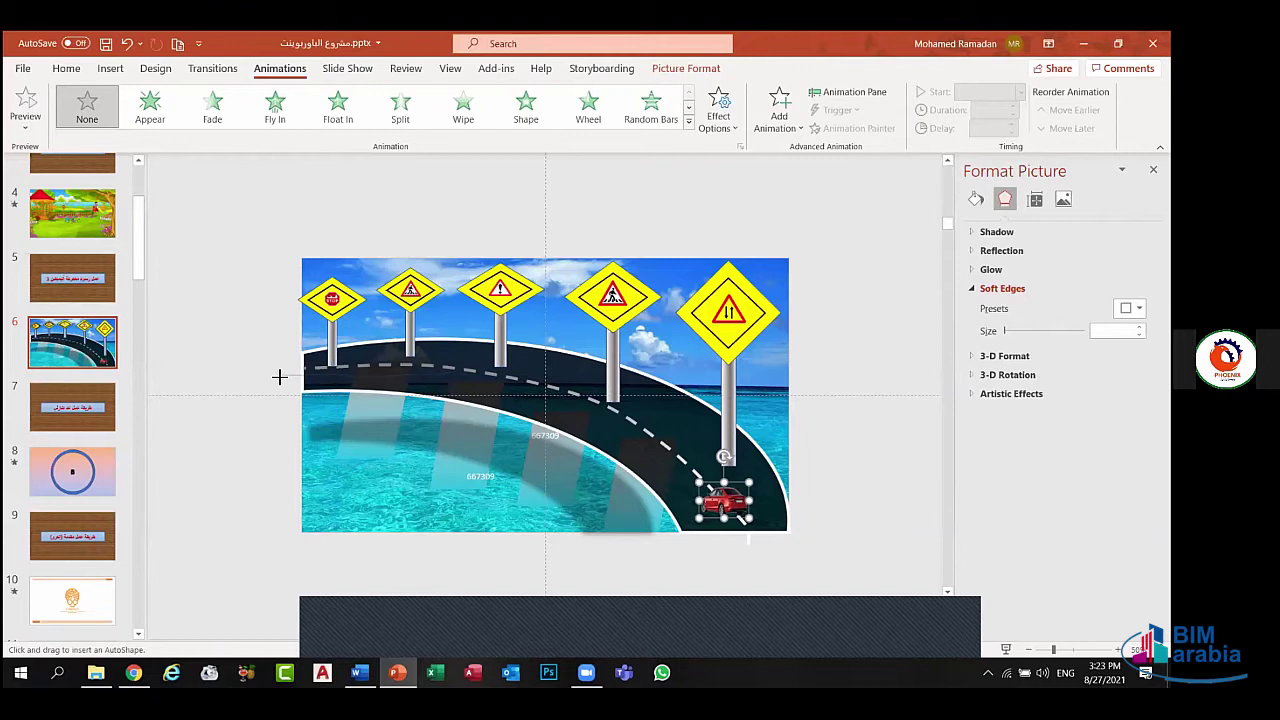
- Finish the car's custom path at the slide's left edge, lengthen its duration, and preview
{"action": "double_click", "coordinate": [279, 376]}
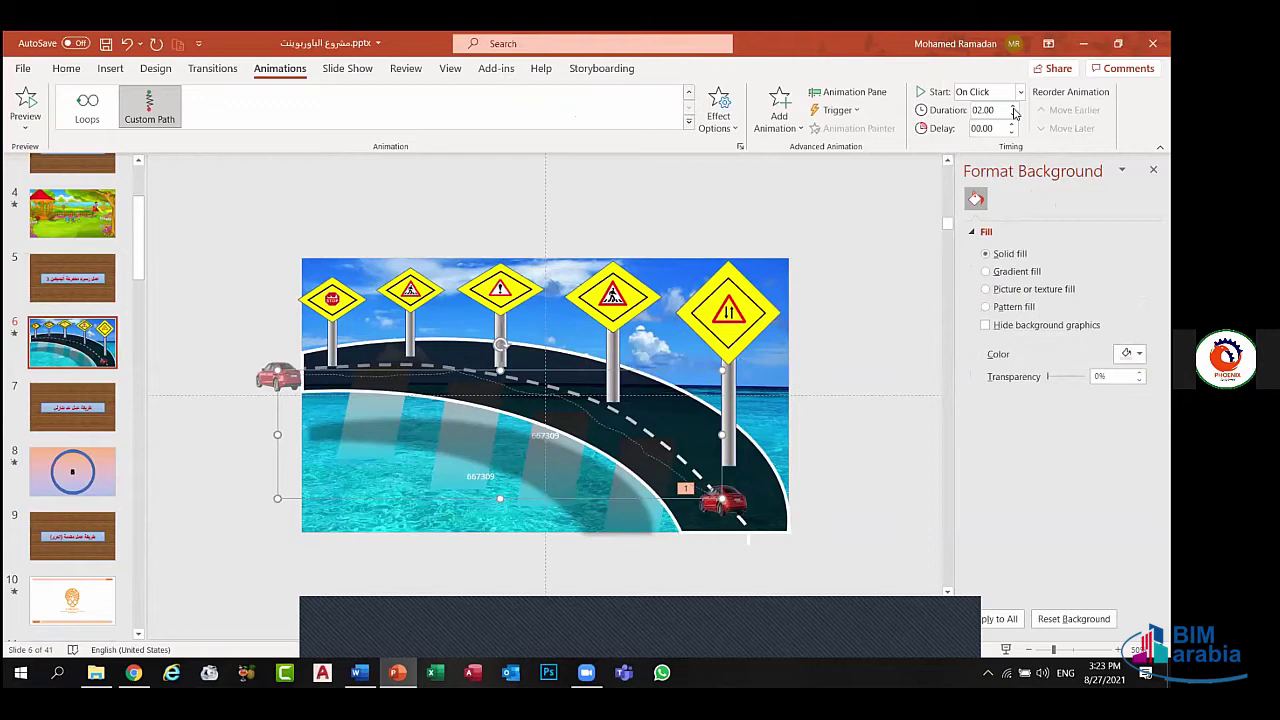
{"action": "left_click", "coordinate": [1011, 106]}
{"action": "left_click", "coordinate": [1010, 105]}
{"action": "left_click", "coordinate": [1010, 105]}
{"action": "left_click", "coordinate": [1011, 105]}
{"action": "left_click", "coordinate": [1011, 105]}
{"action": "left_click", "coordinate": [26, 102]}
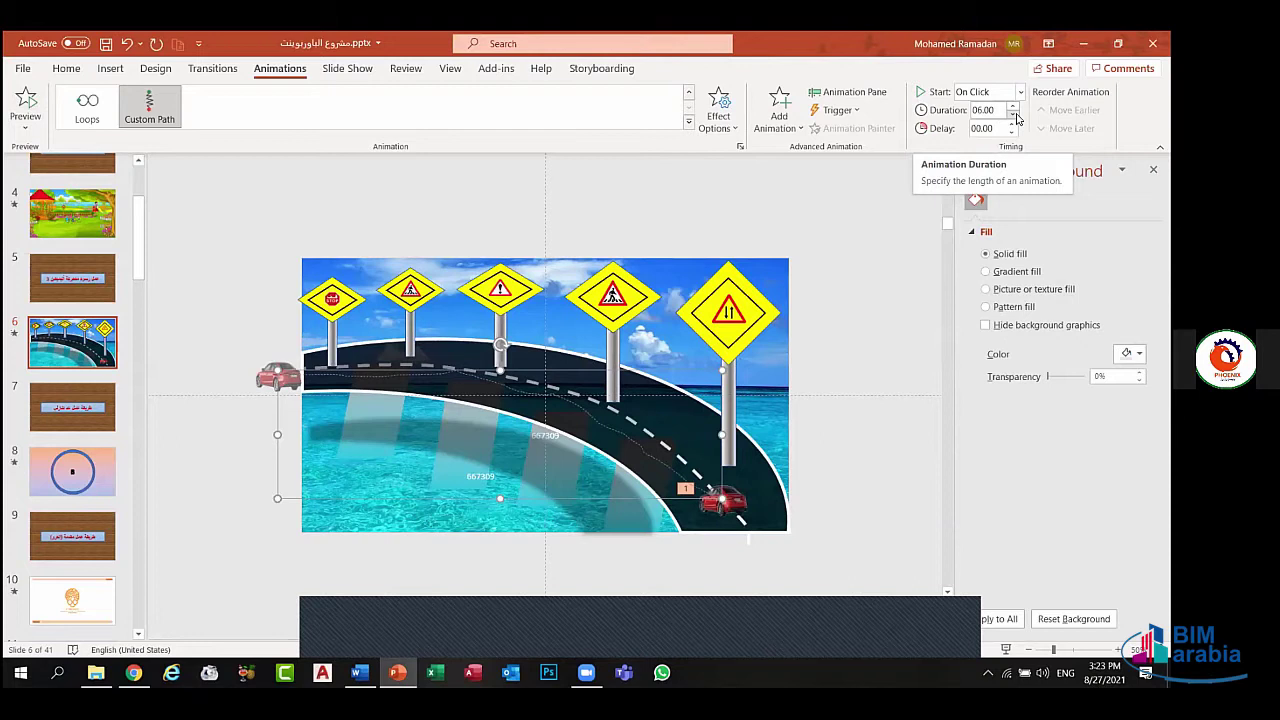
- Set the car animation duration to 05.00 seconds and preview it again
{"action": "left_click", "coordinate": [1015, 117]}
{"action": "left_click", "coordinate": [1015, 117]}
{"action": "left_click", "coordinate": [1015, 117]}
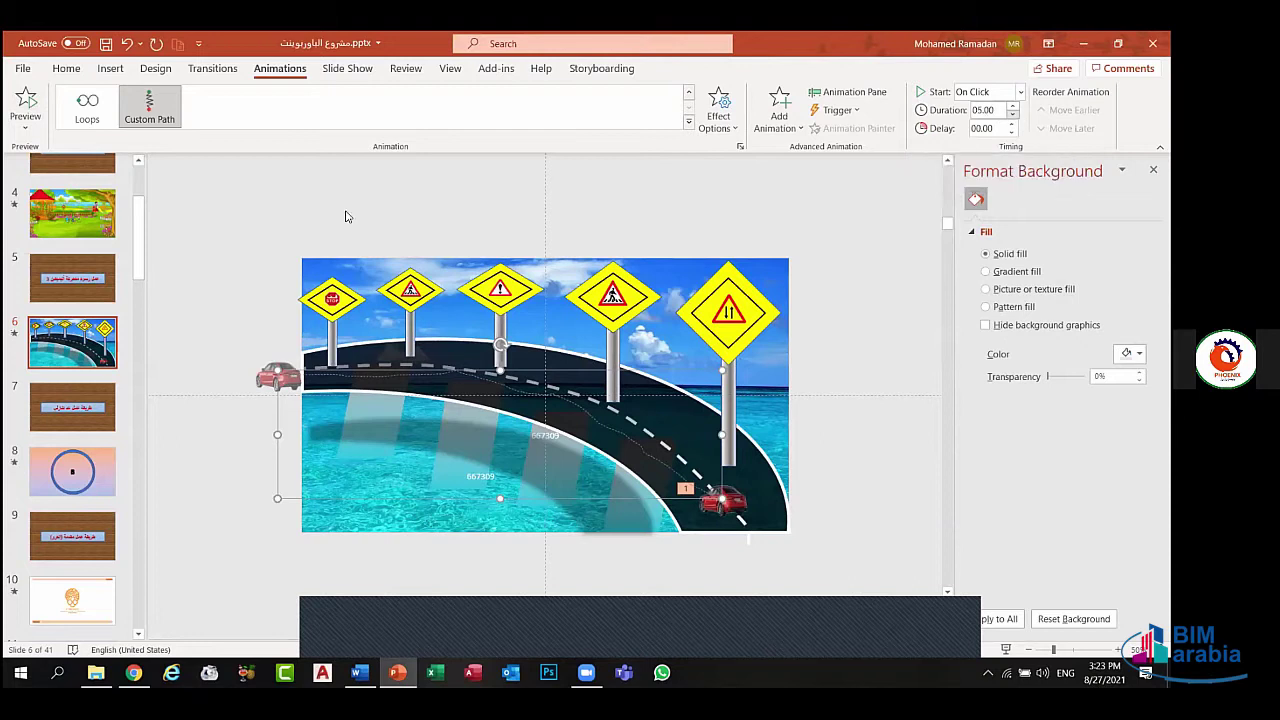
{"action": "left_click", "coordinate": [27, 103]}
{"action": "left_click", "coordinate": [212, 321]}
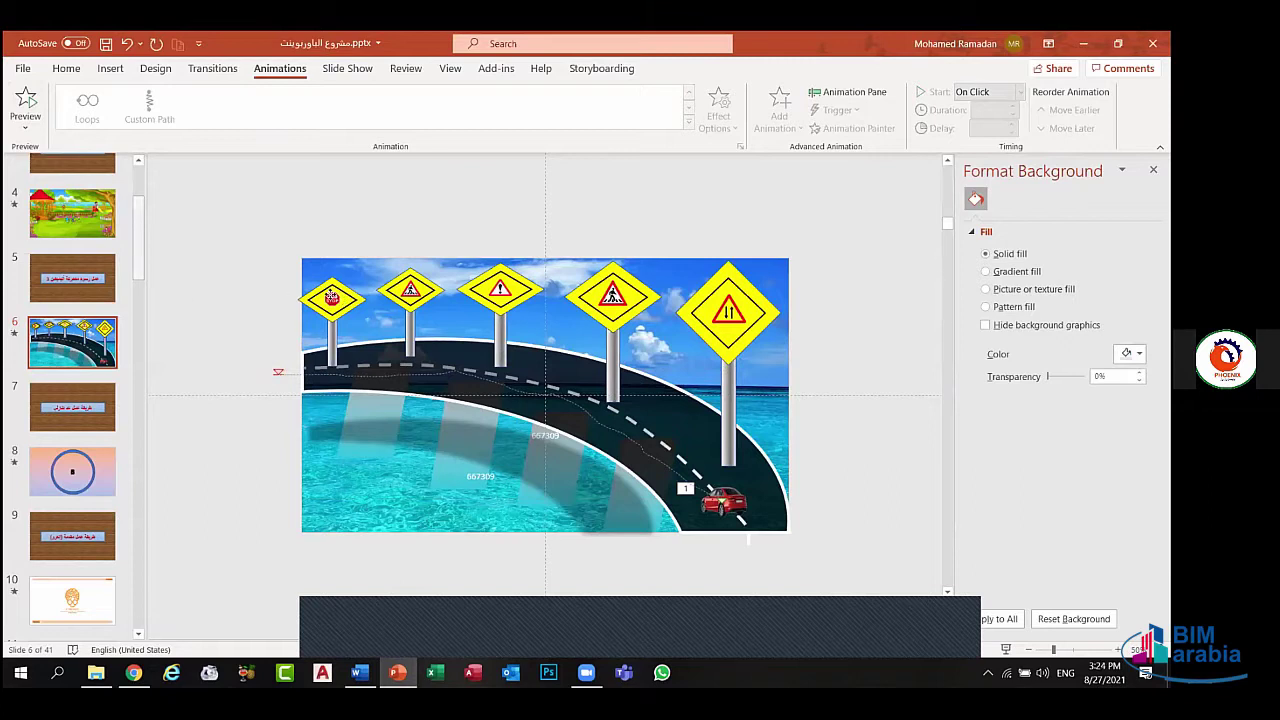
- Give the leftmost stop sign a 0.50-second Wipe entrance starting With Previous
{"action": "left_click", "coordinate": [331, 297]}
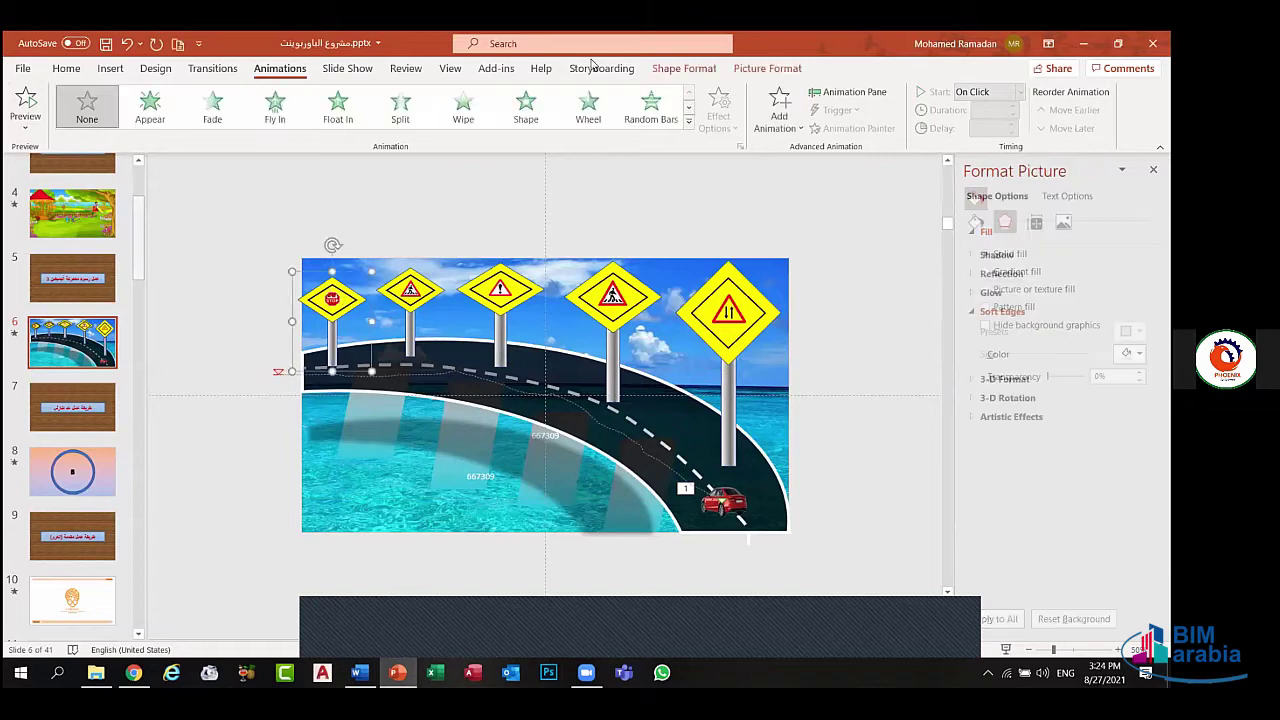
{"action": "left_click", "coordinate": [475, 114]}
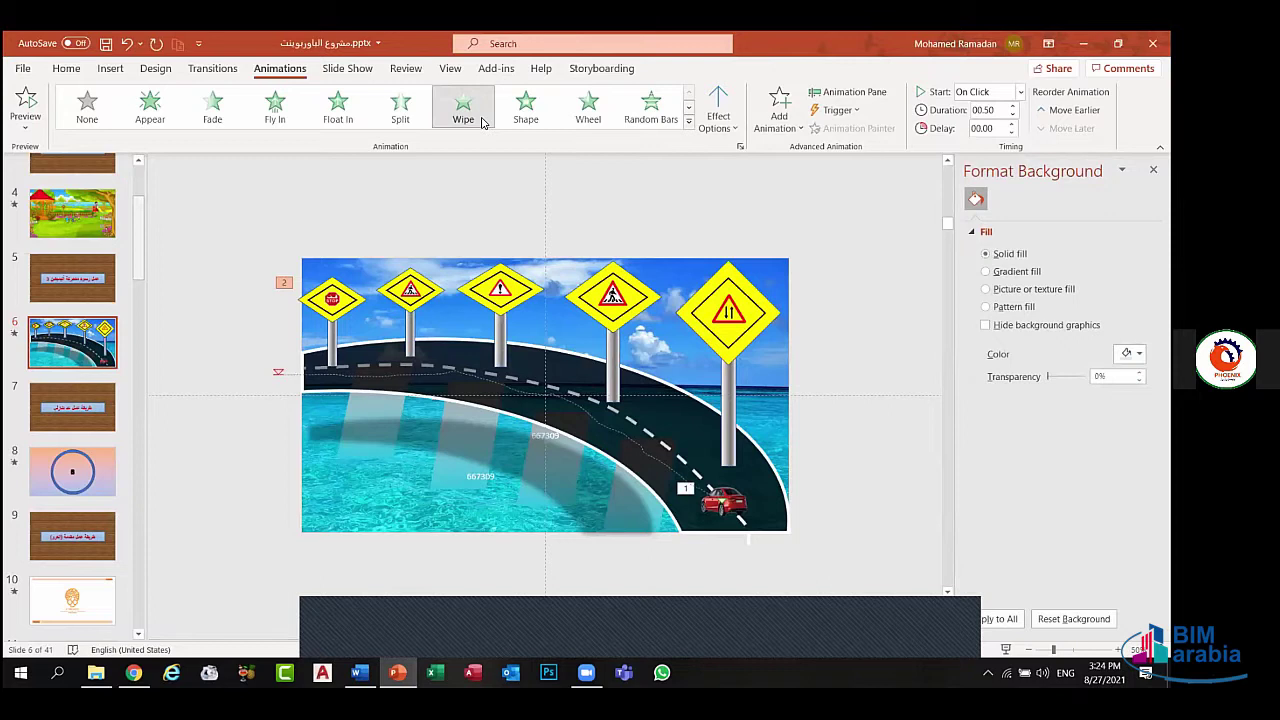
{"action": "left_click", "coordinate": [456, 121]}
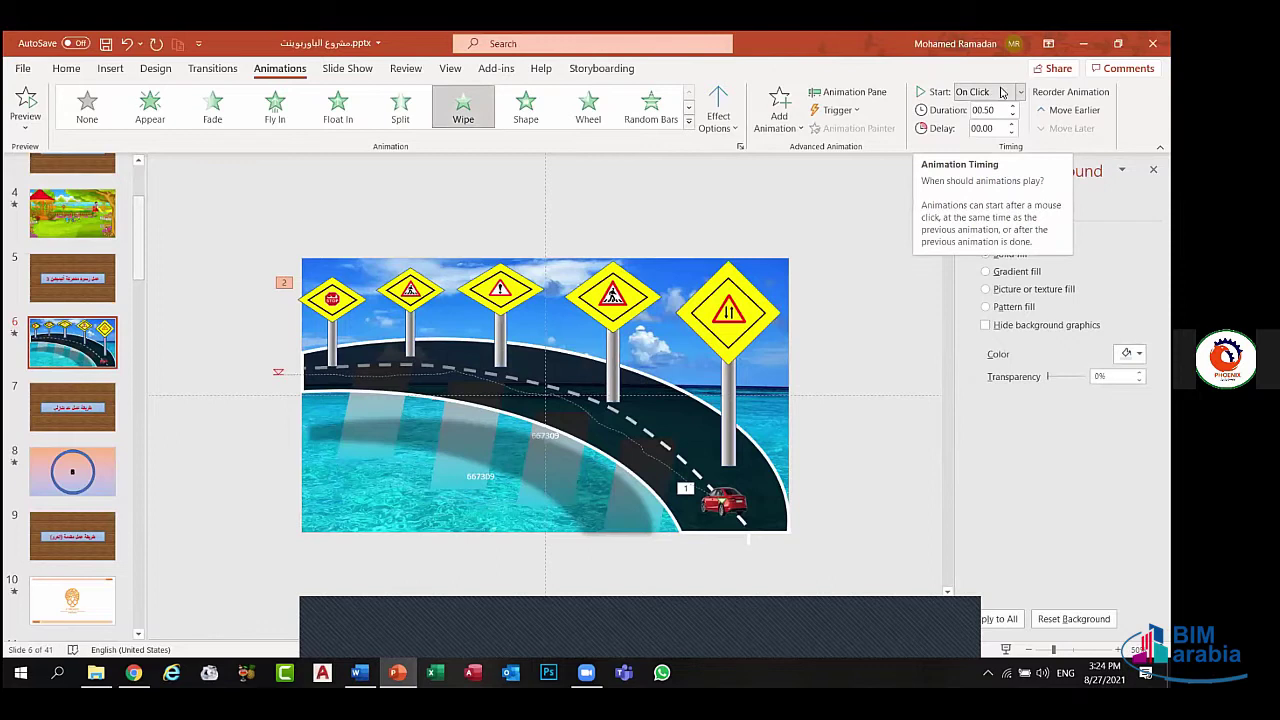
{"action": "left_click", "coordinate": [1021, 92]}
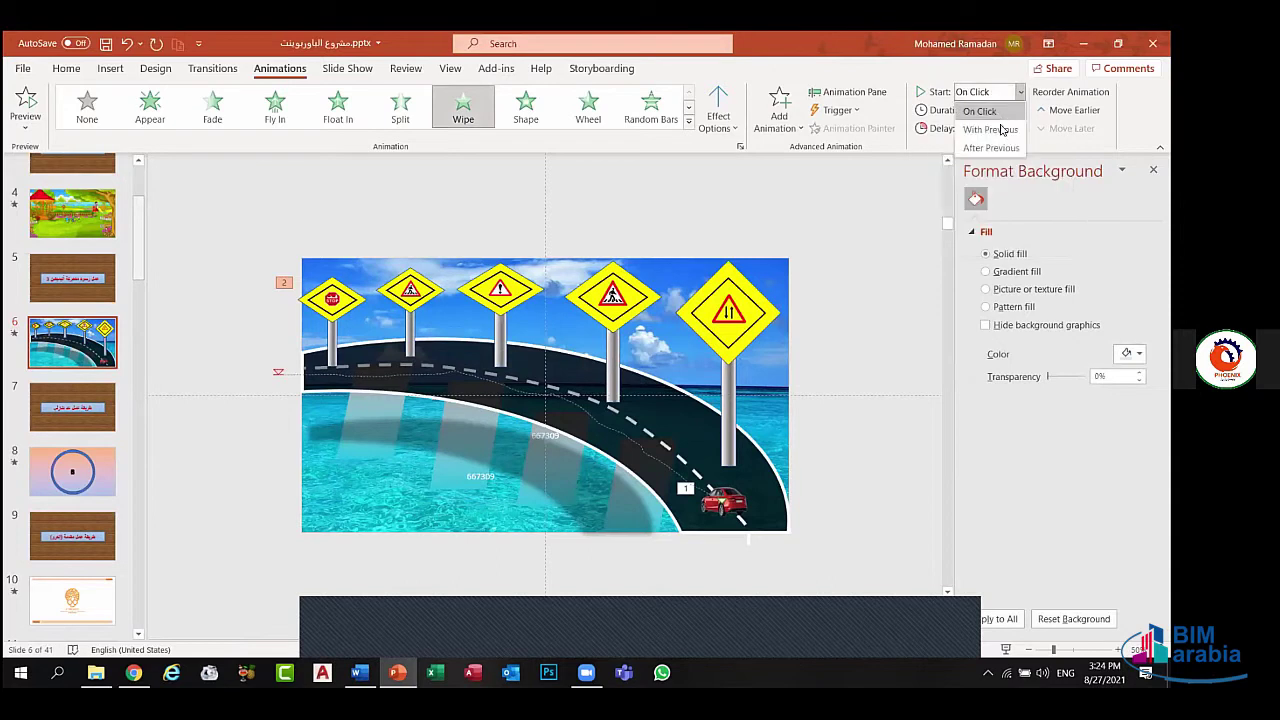
{"action": "left_click", "coordinate": [1001, 126]}
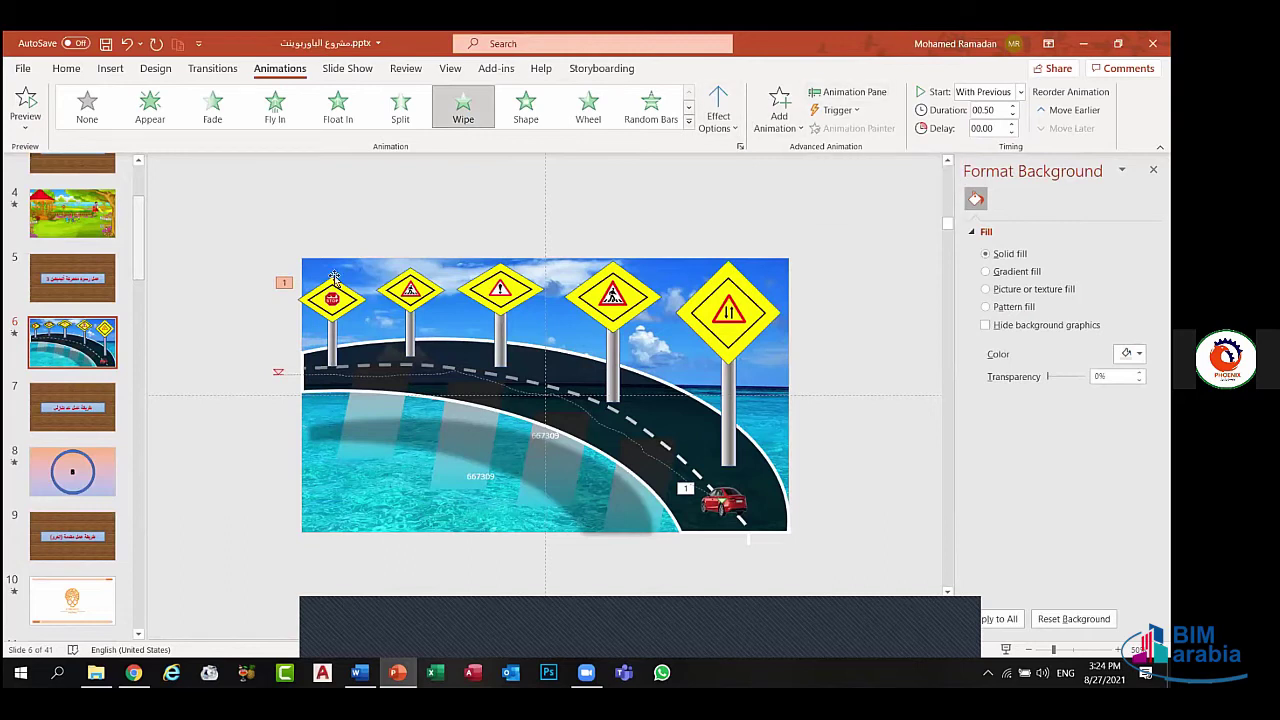
{"action": "left_click_drag", "start_coordinate": [331, 289], "coordinate": [338, 289]}
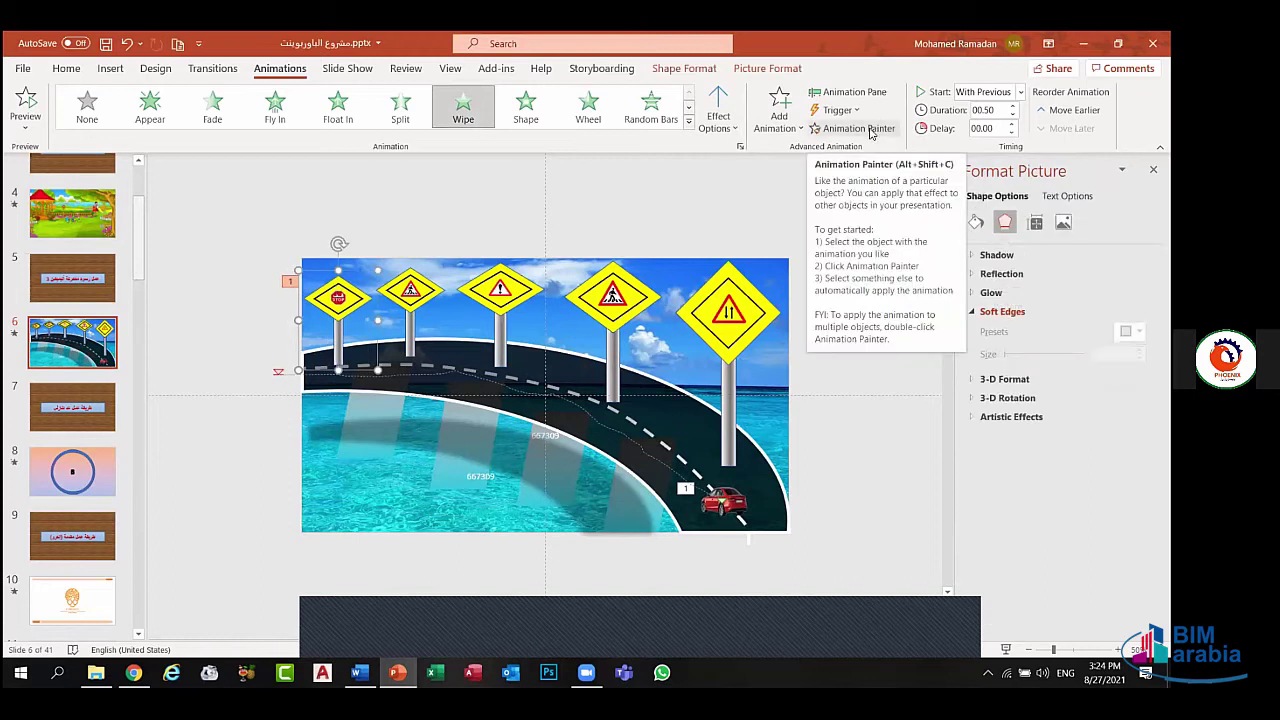
- Paint the stop sign's Wipe animation onto the second, third and fourth signs
{"action": "left_click", "coordinate": [871, 131]}
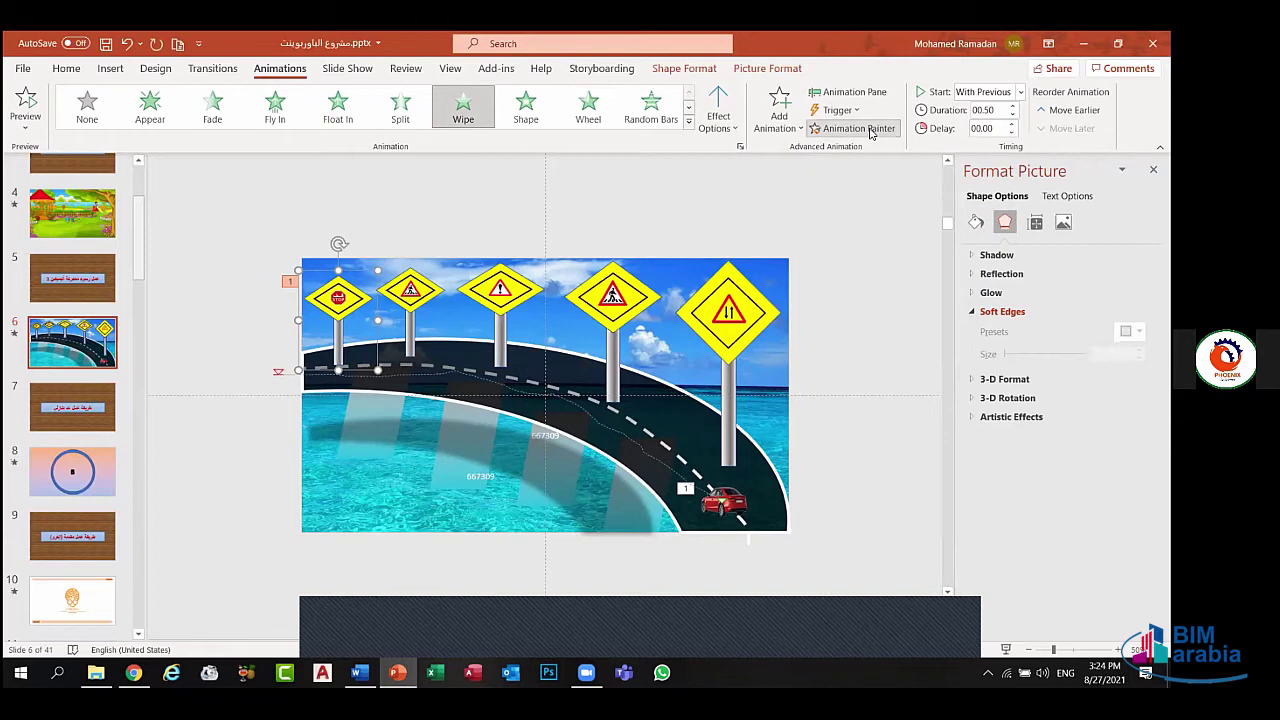
{"action": "left_click", "coordinate": [412, 290]}
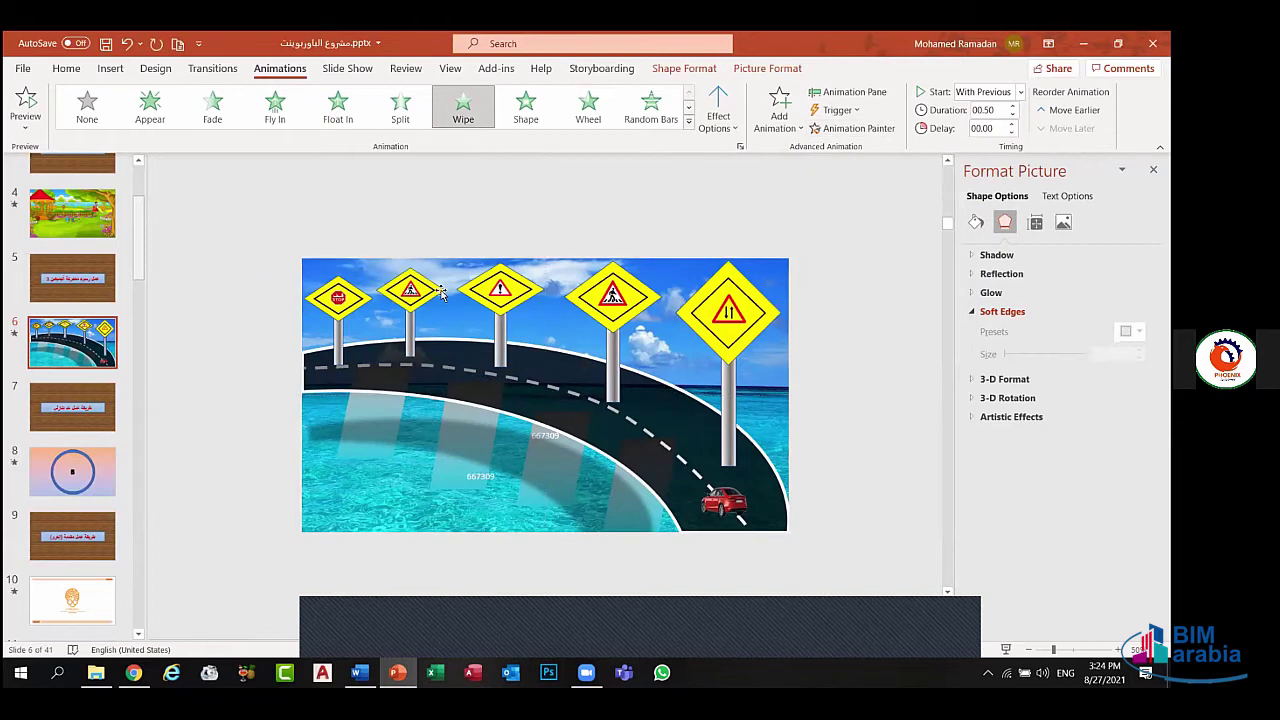
{"action": "double_click", "coordinate": [888, 128]}
{"action": "left_click", "coordinate": [502, 288]}
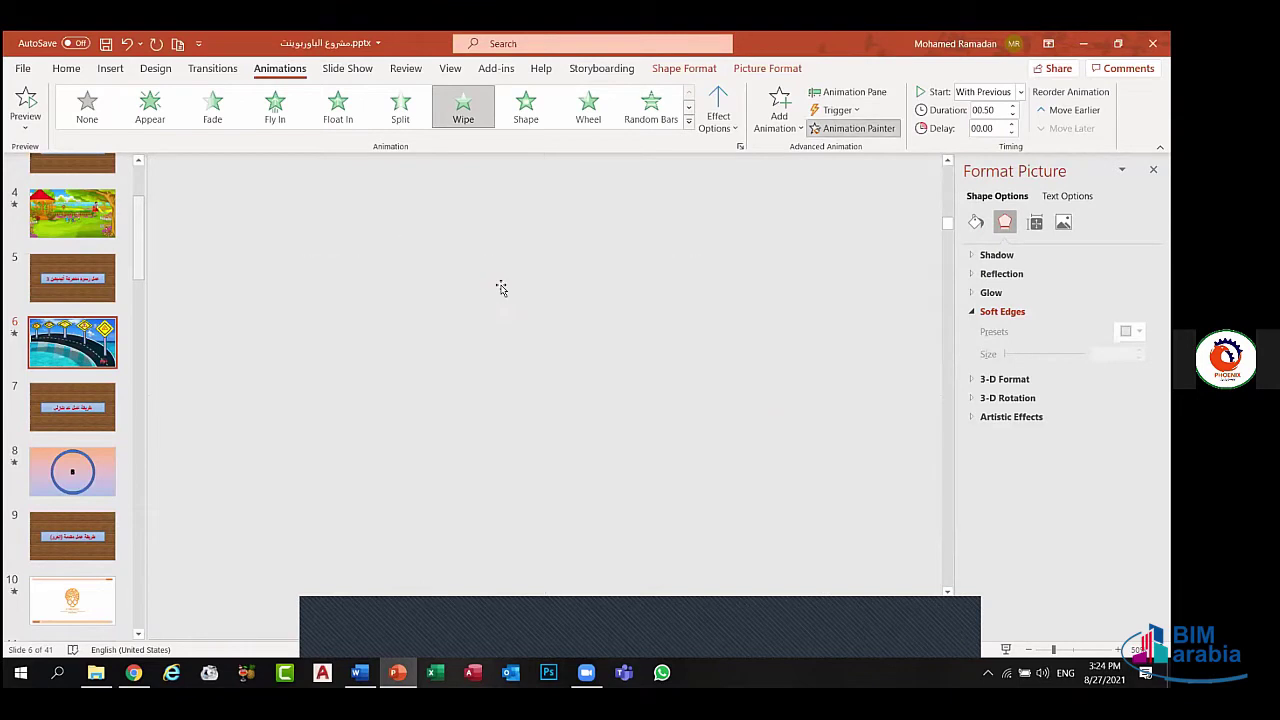
{"action": "left_click", "coordinate": [826, 137]}
{"action": "left_click", "coordinate": [626, 301]}
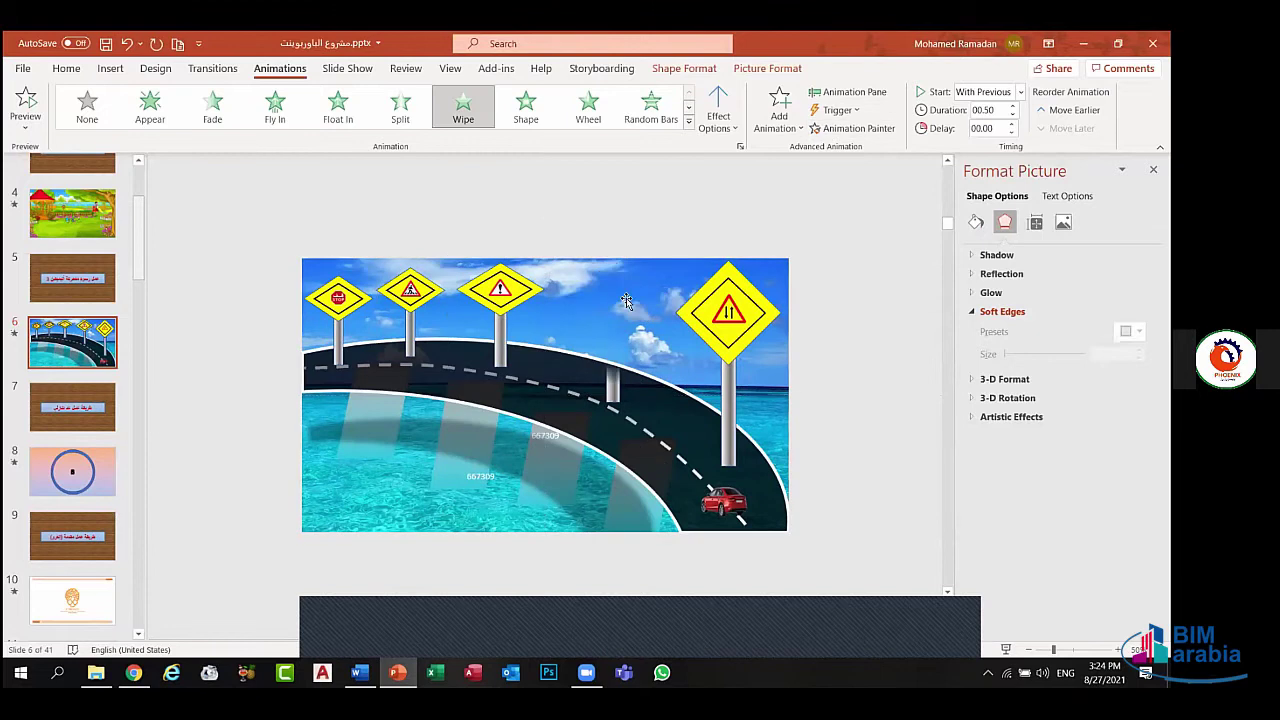
- Copy the Wipe animation onto the big fifth sign and preview the slide's animations
{"action": "double_click", "coordinate": [650, 298]}
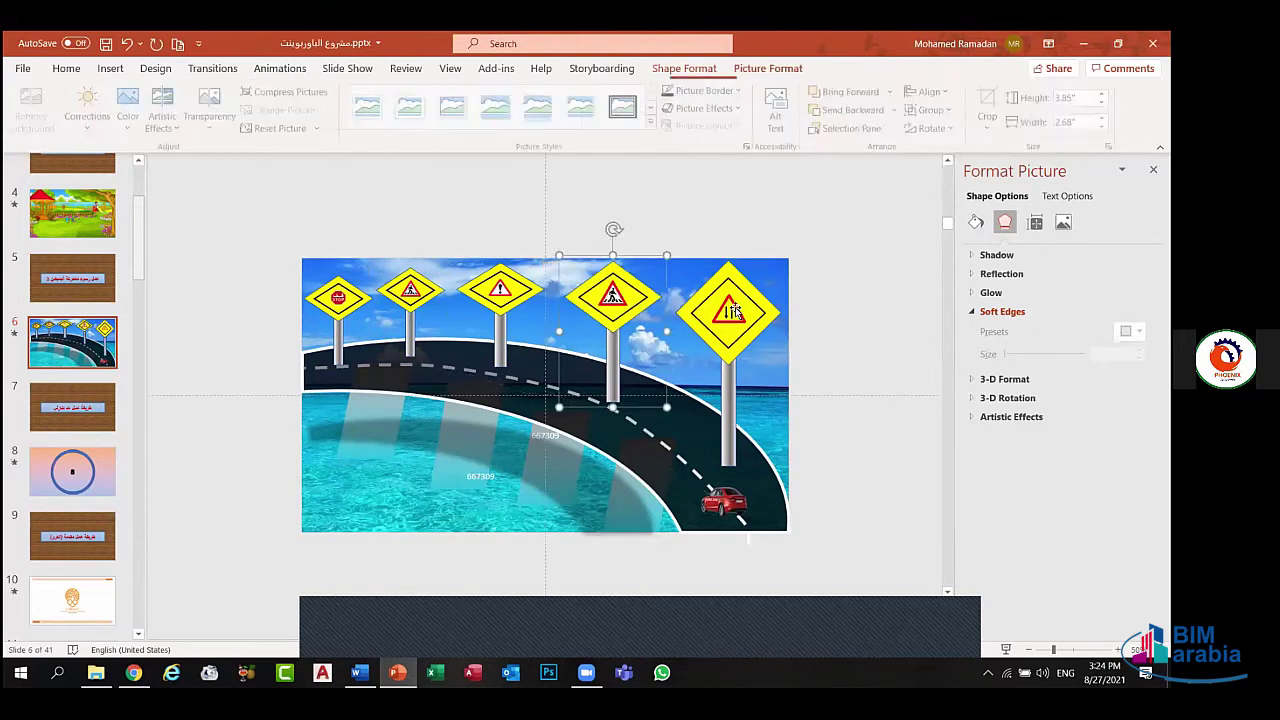
{"action": "left_click", "coordinate": [677, 268]}
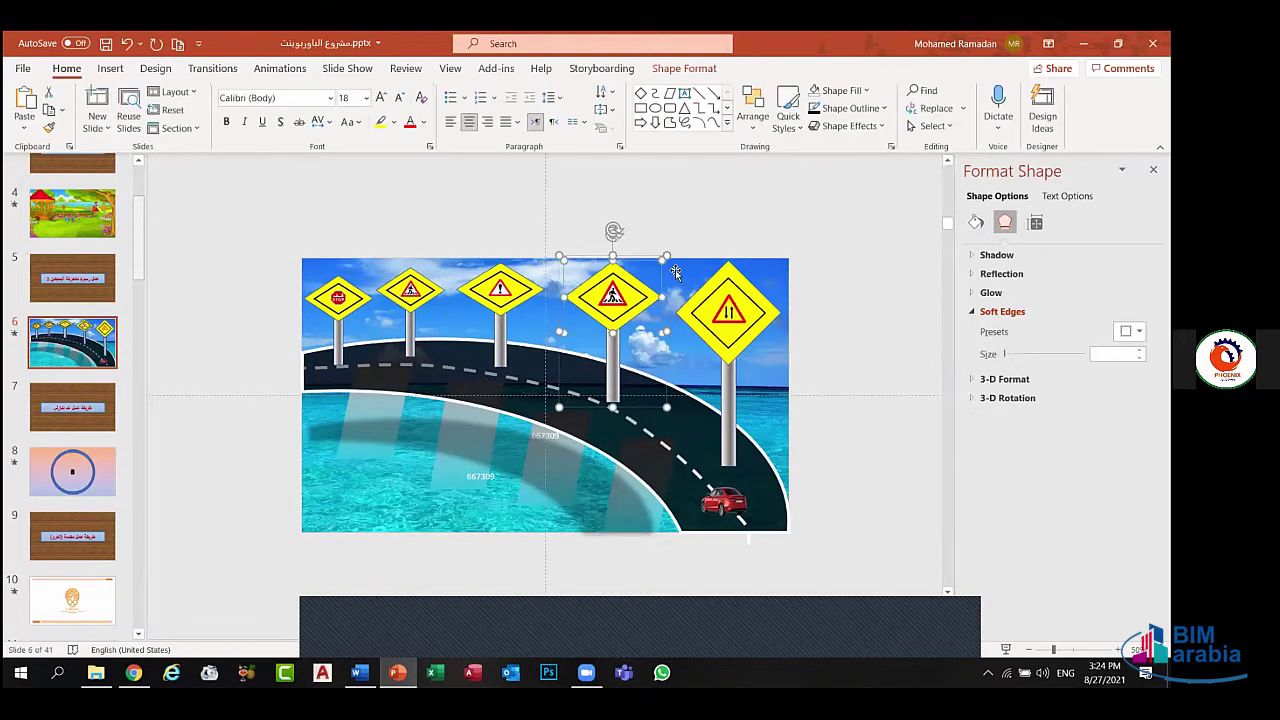
{"action": "left_click", "coordinate": [548, 494]}
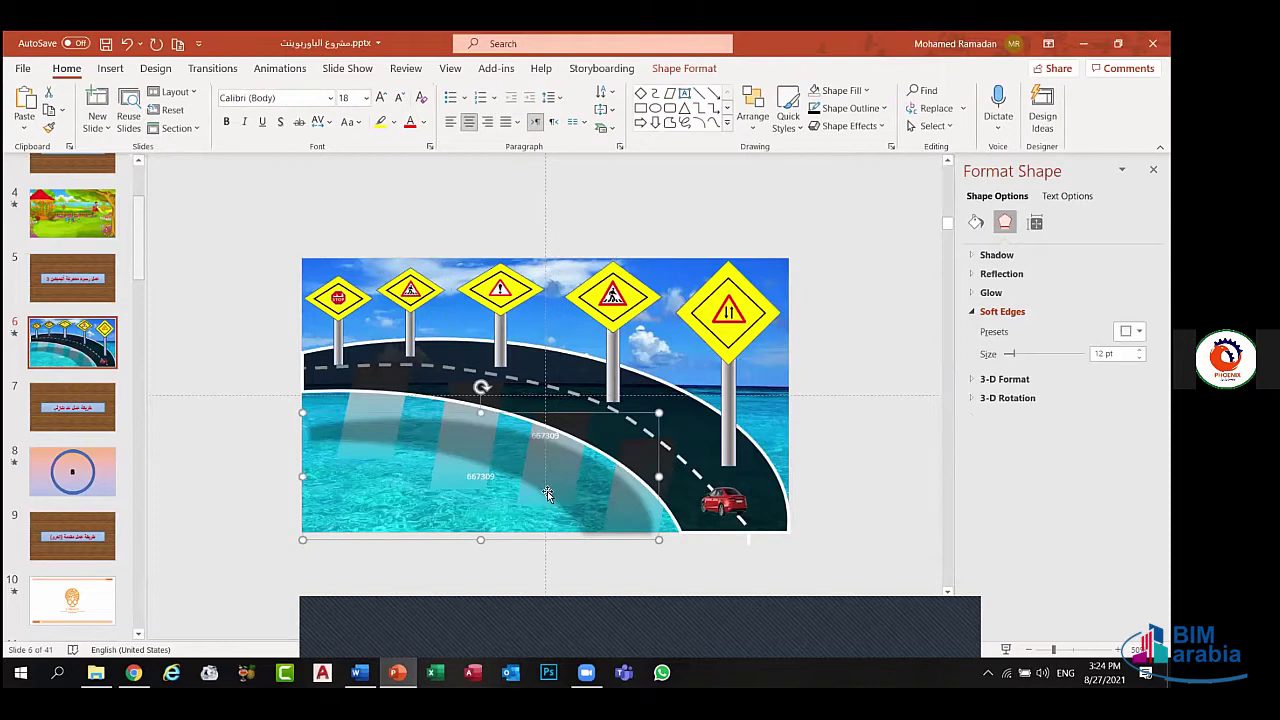
{"action": "left_click", "coordinate": [500, 322]}
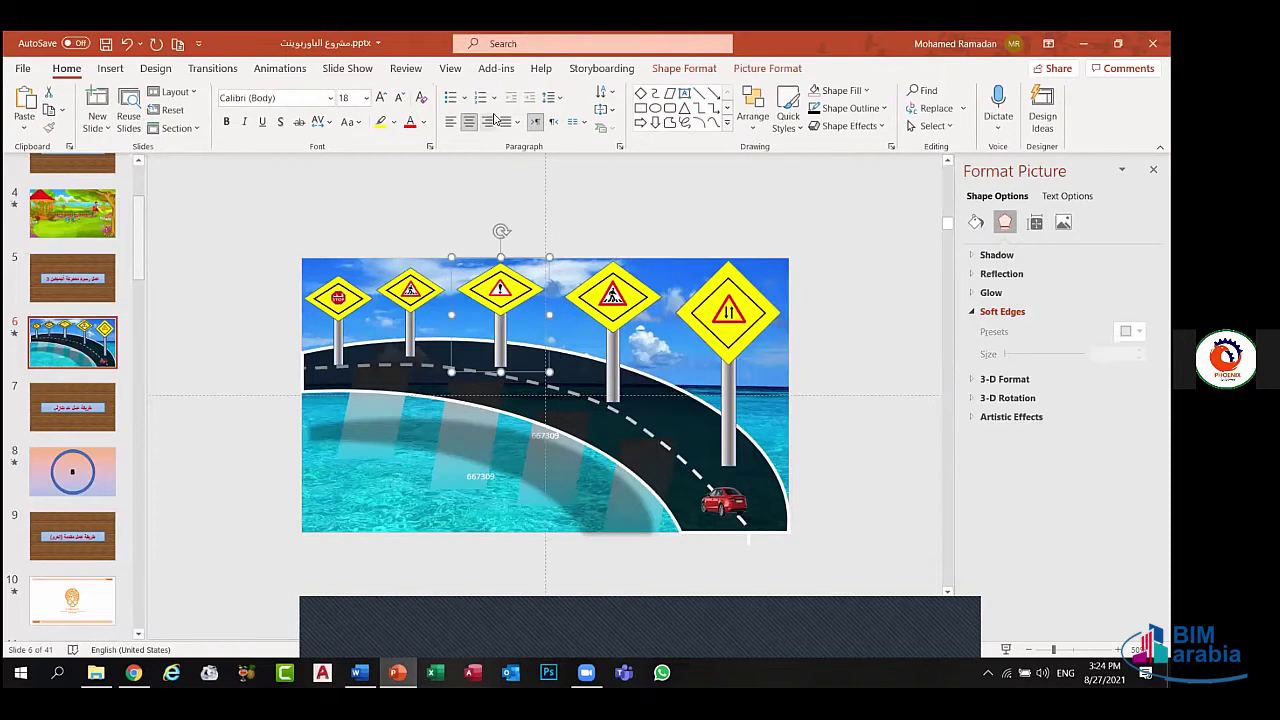
{"action": "left_click", "coordinate": [300, 70]}
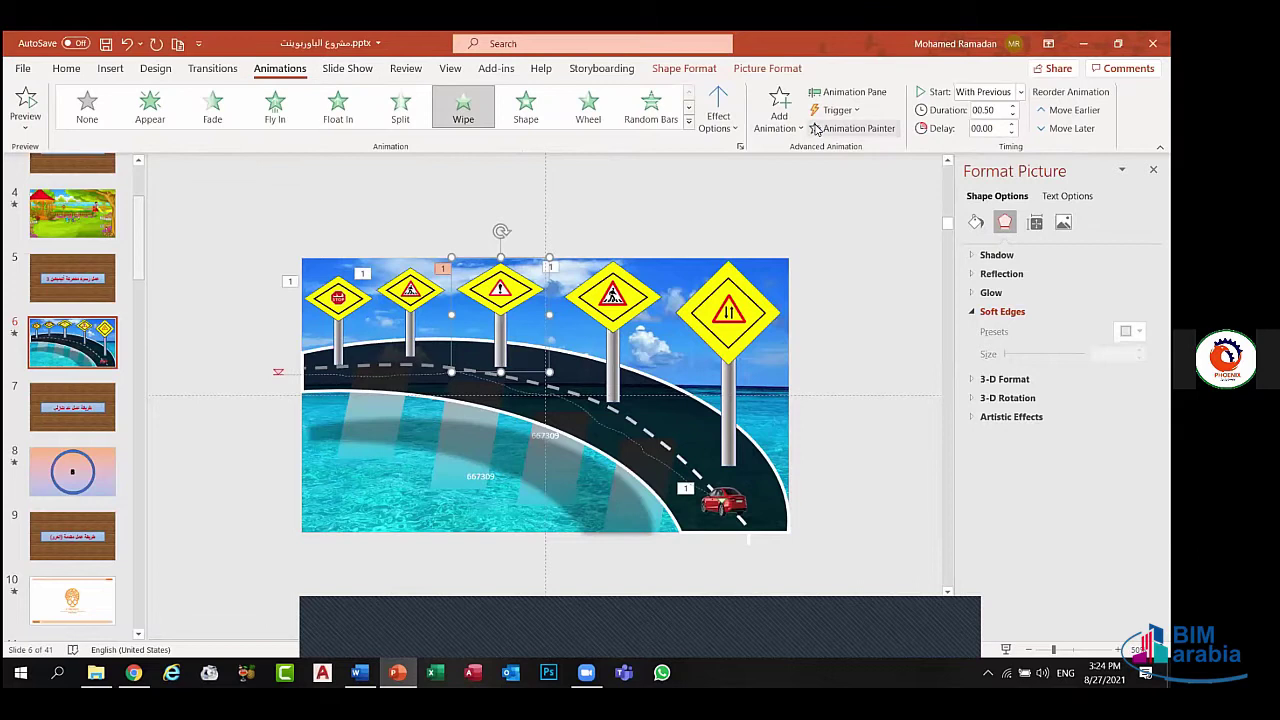
{"action": "left_click", "coordinate": [816, 128]}
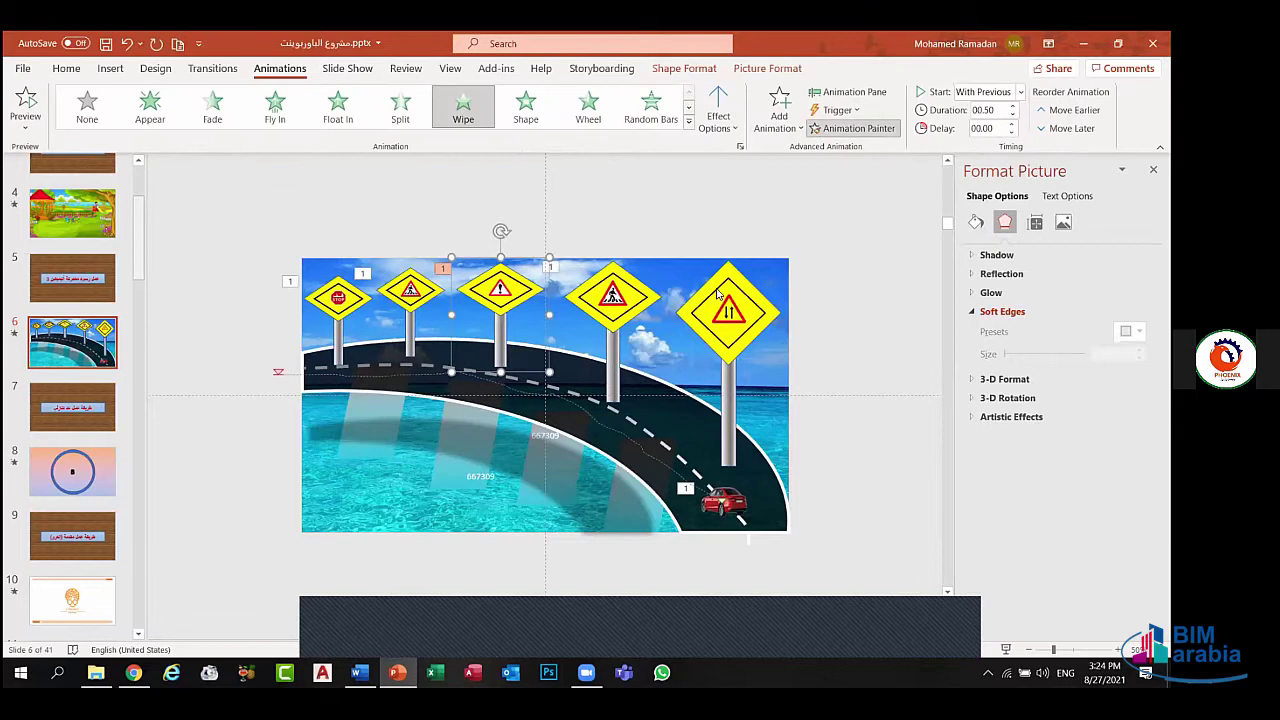
{"action": "left_click", "coordinate": [694, 297]}
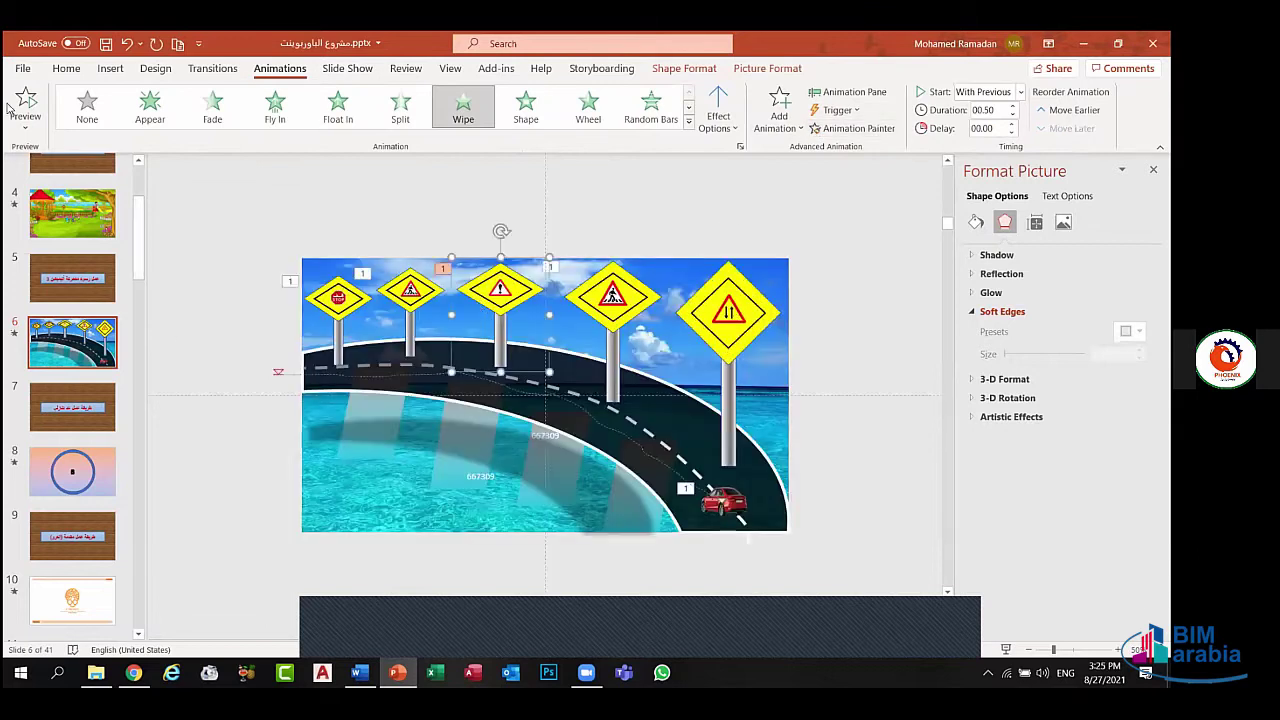
{"action": "left_click", "coordinate": [25, 103]}
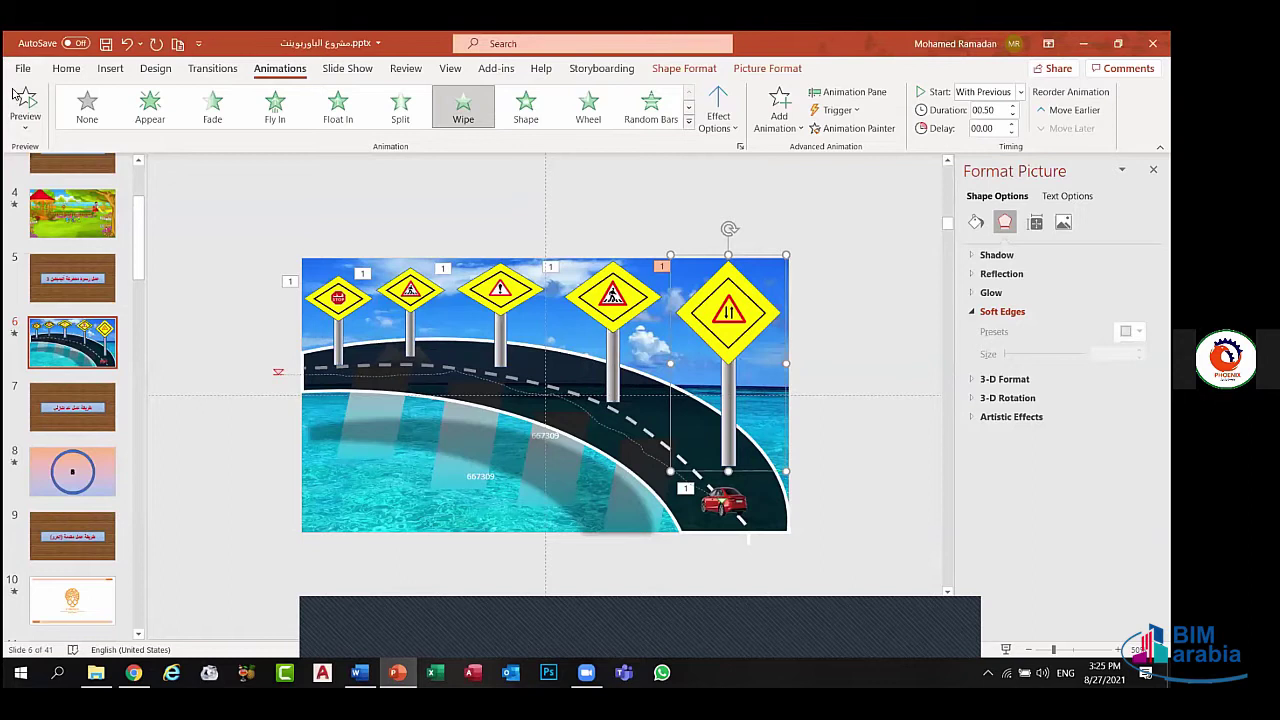
{"action": "left_click", "coordinate": [25, 97]}
- In the Animation Pane, shift Group 69's wipe so it starts slightly later
{"action": "left_click", "coordinate": [852, 93]}
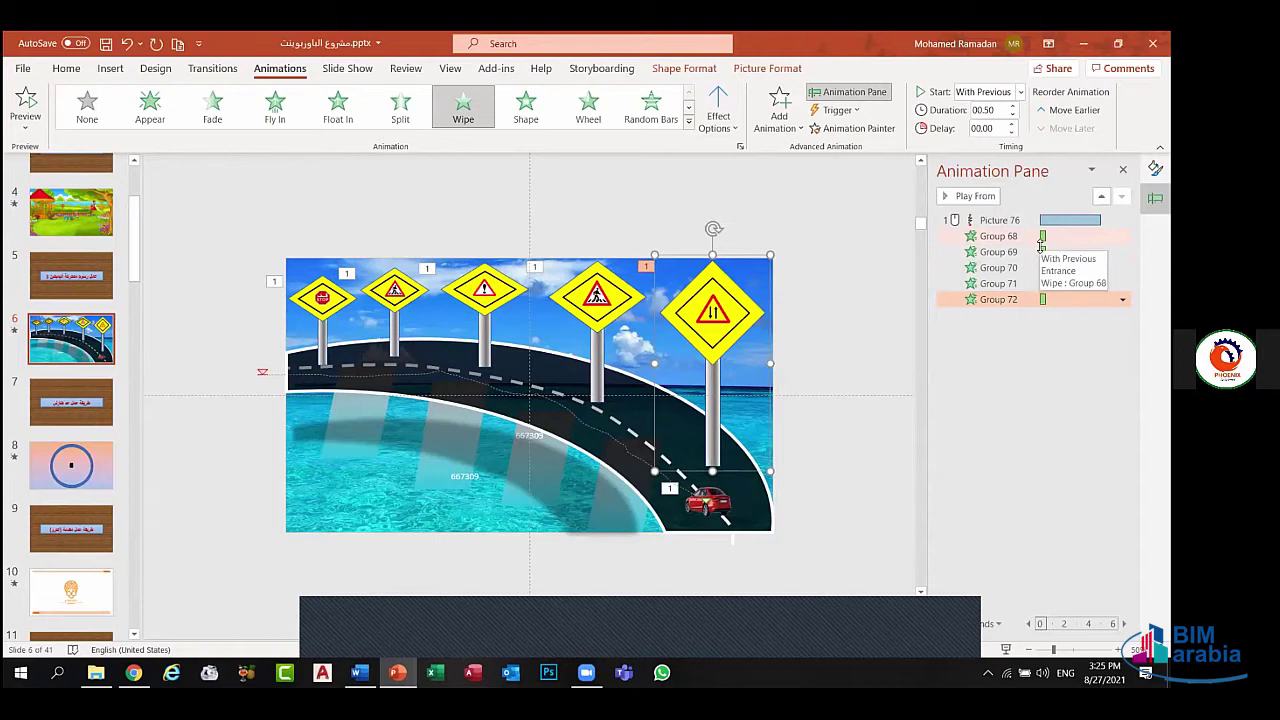
{"action": "left_click", "coordinate": [1040, 240]}
{"action": "left_click", "coordinate": [1040, 251]}
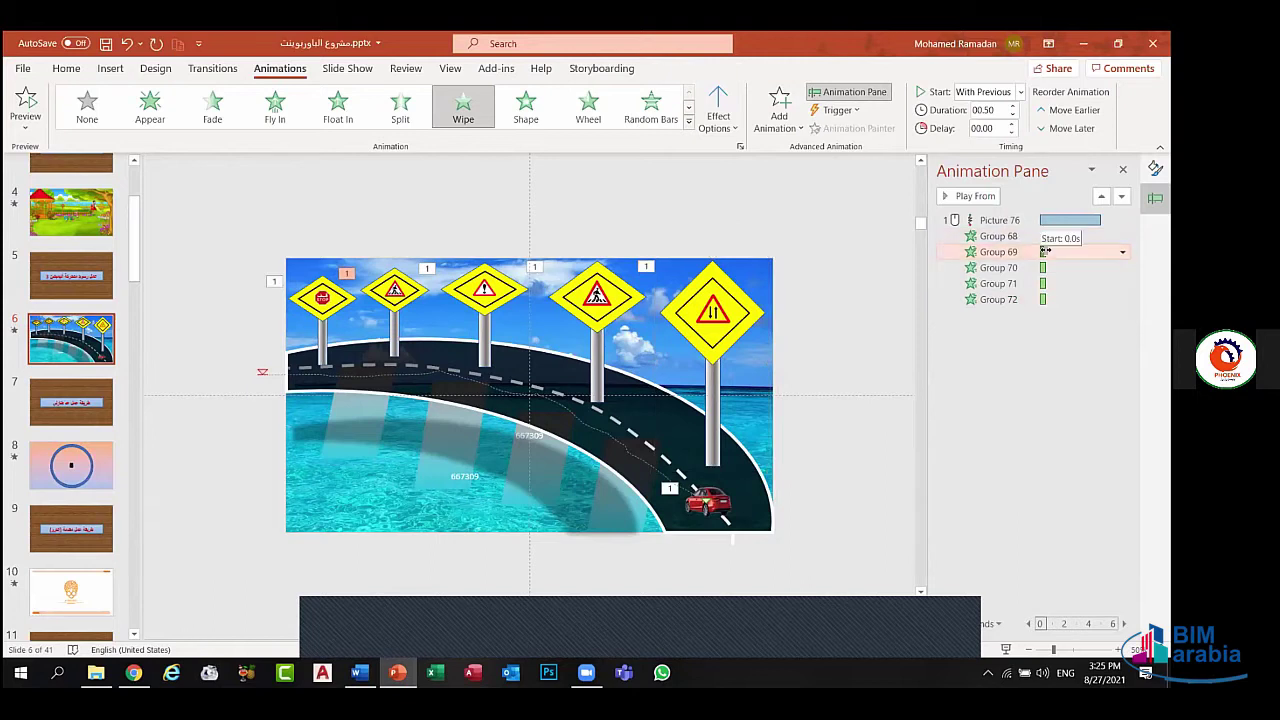
{"action": "left_click_drag", "start_coordinate": [1043, 251], "coordinate": [1046, 252]}
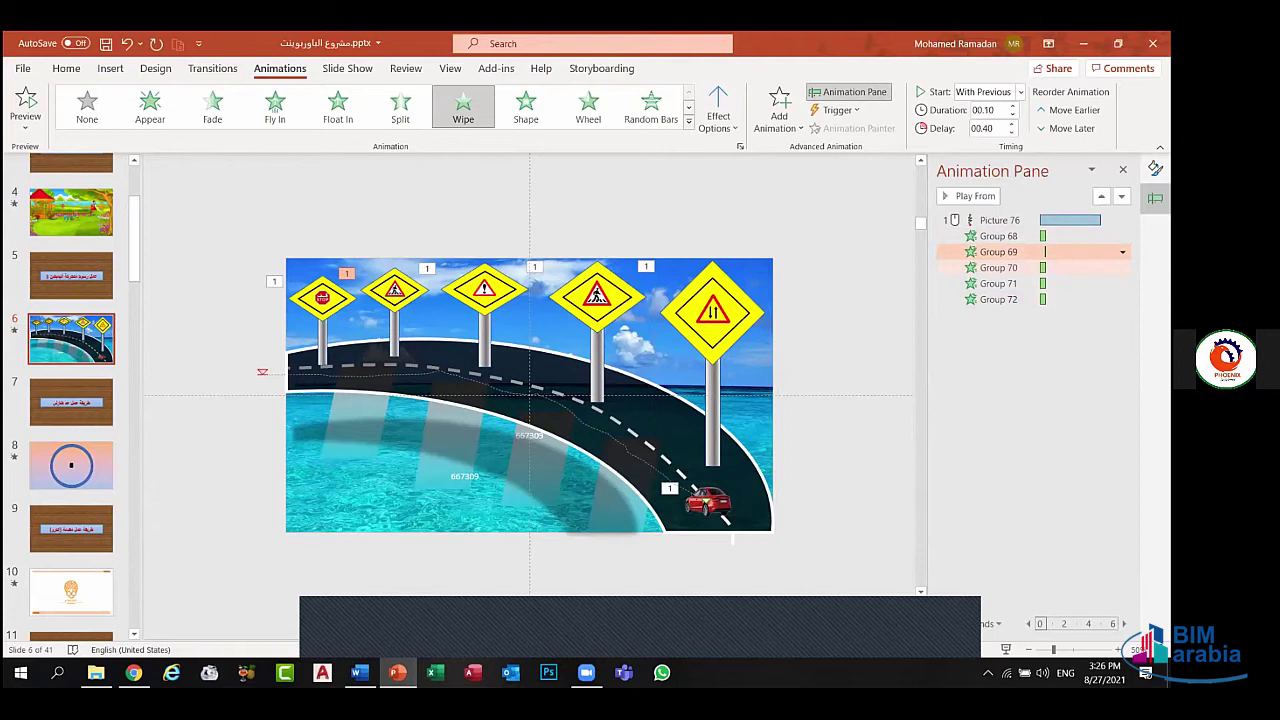
{"action": "key", "text": "ctrl+z"}
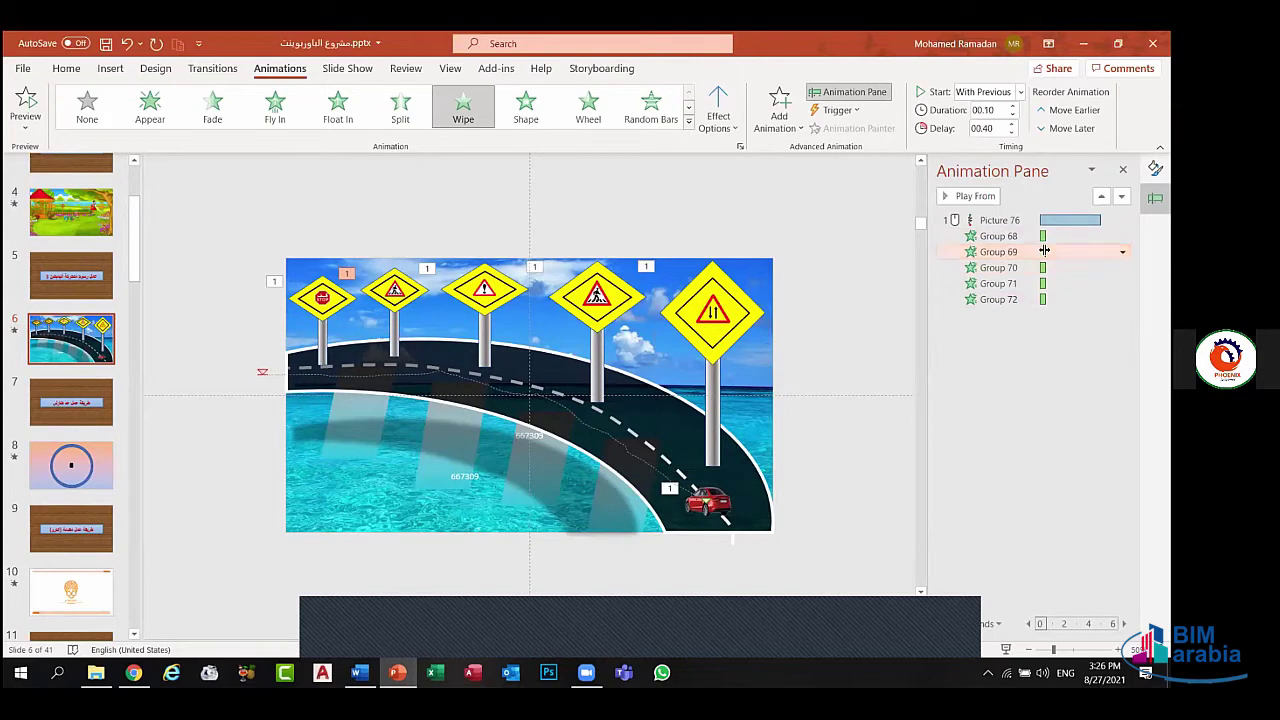
{"action": "mouse_move", "coordinate": [1042, 248]}
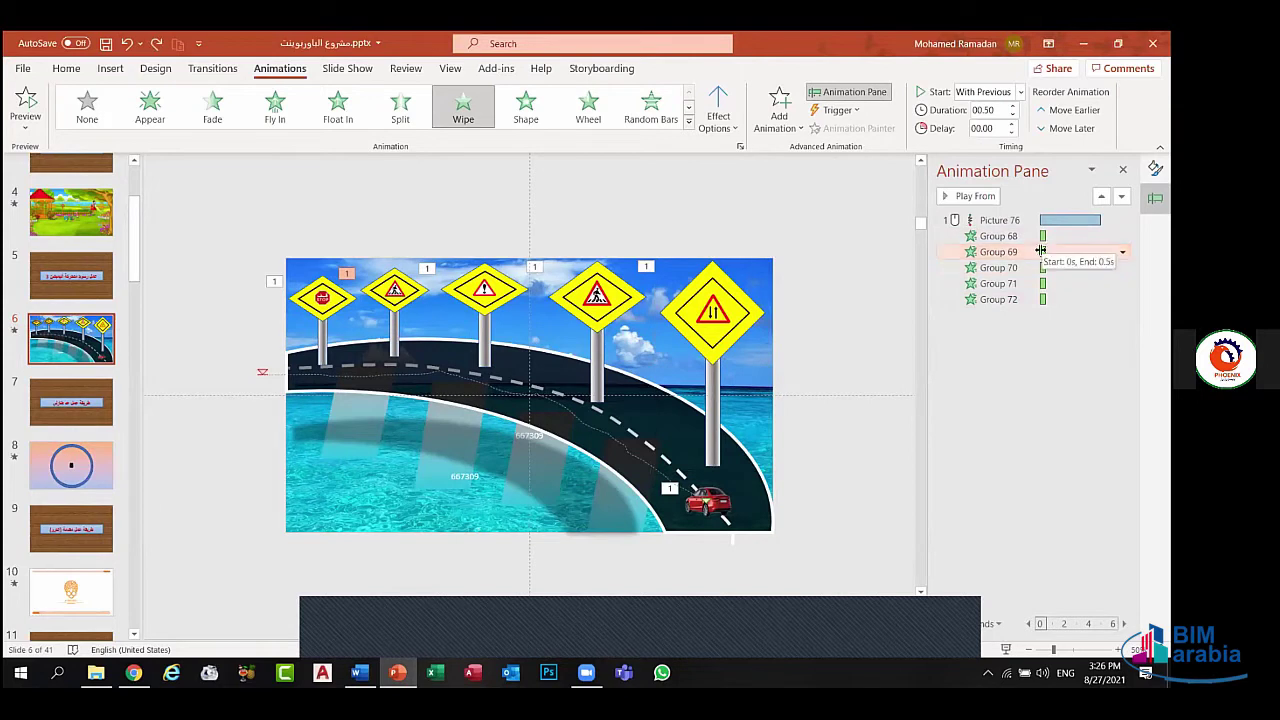
{"action": "mouse_move", "coordinate": [1043, 251]}
{"action": "left_mouse_down"}
{"action": "mouse_move", "coordinate": [1044, 283]}
{"action": "mouse_move", "coordinate": [1057, 284]}
{"action": "left_mouse_up"}
{"action": "mouse_move", "coordinate": [1043, 268]}
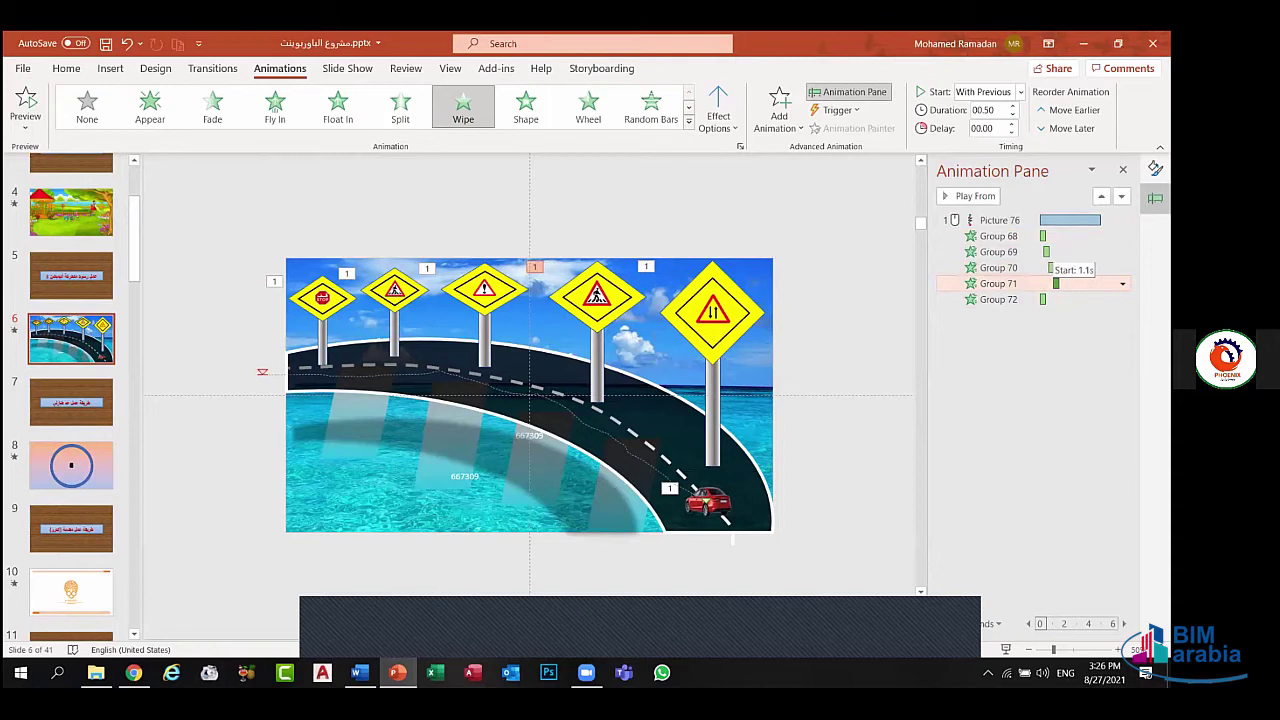
- Delay Group 72's wipe to 1.60 seconds and preview the staggered signs
{"action": "left_click", "coordinate": [1043, 299]}
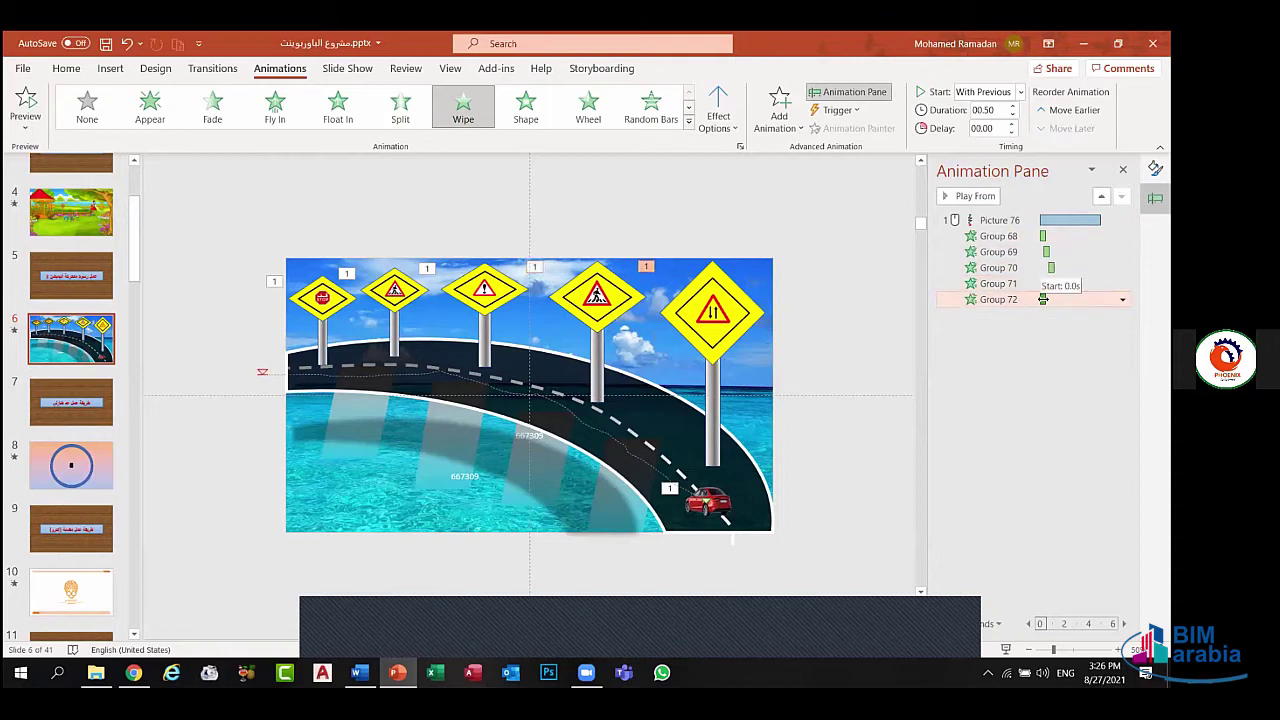
{"action": "left_click_drag", "start_coordinate": [1043, 299], "coordinate": [1062, 299]}
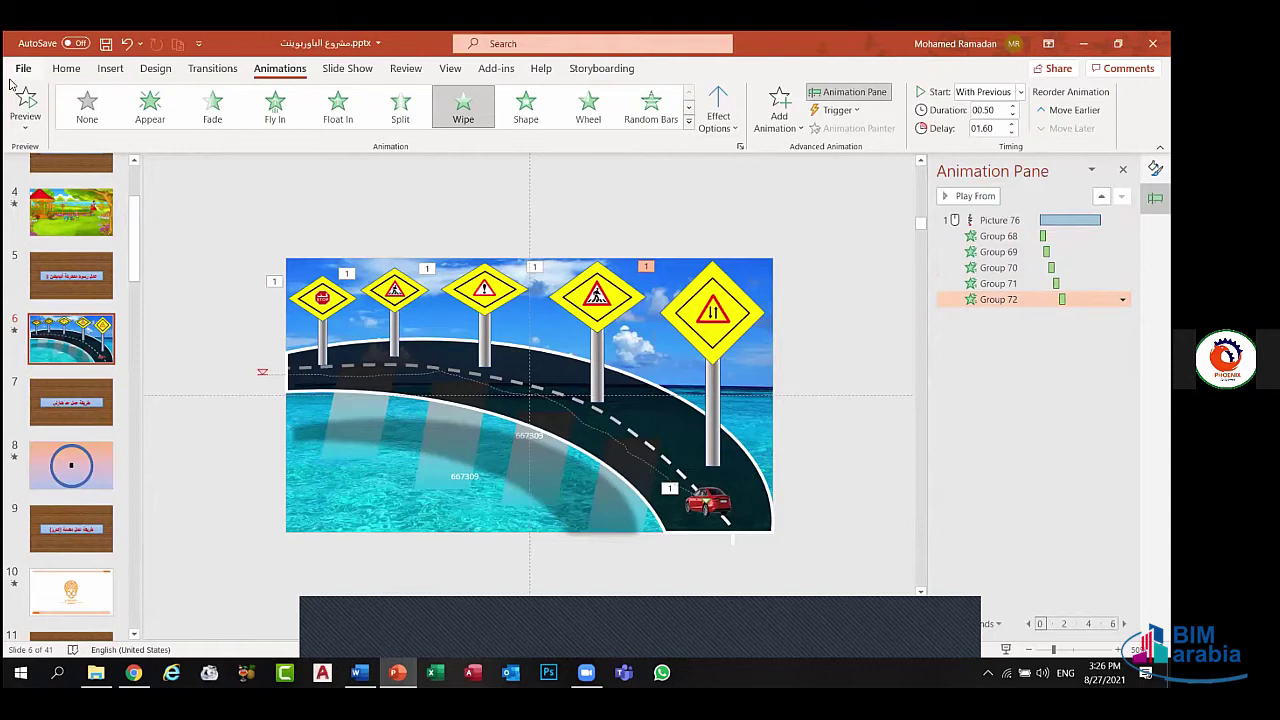
{"action": "left_click", "coordinate": [25, 100]}
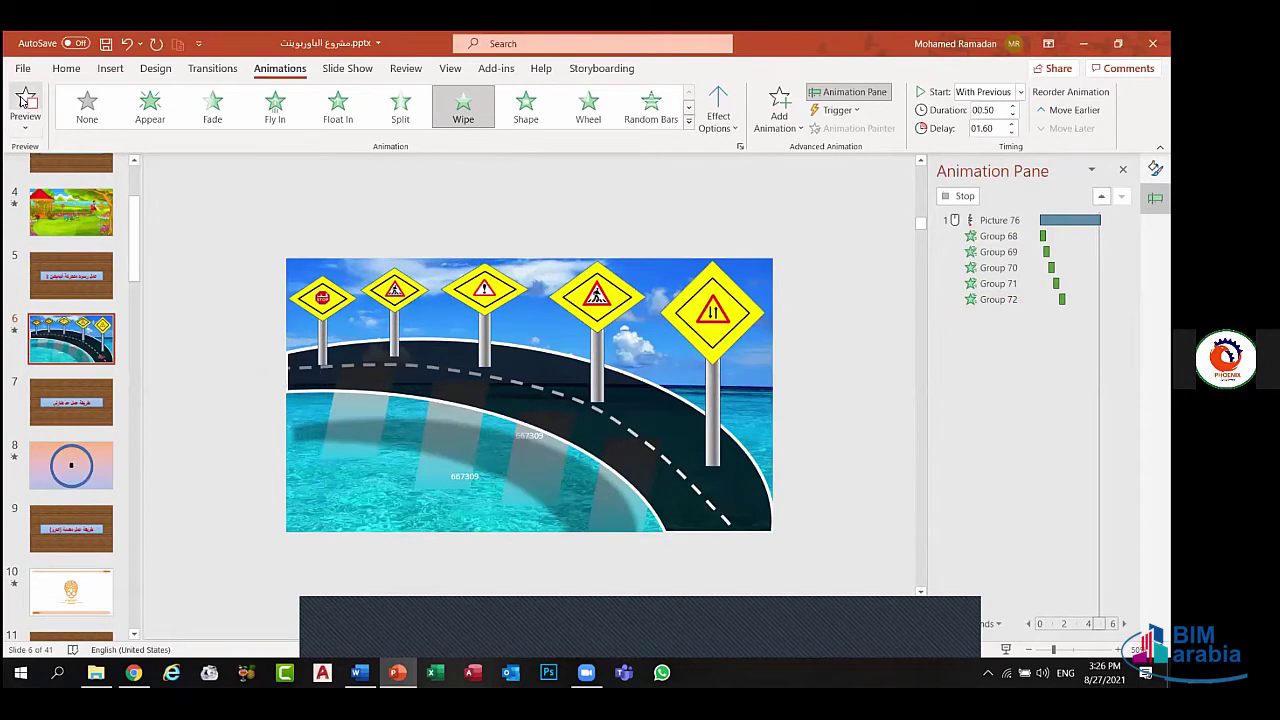
- Replay the staggered sign animations, select the road background picture, and switch to Chrome
{"action": "left_click", "coordinate": [25, 100]}
{"action": "left_click", "coordinate": [25, 100]}
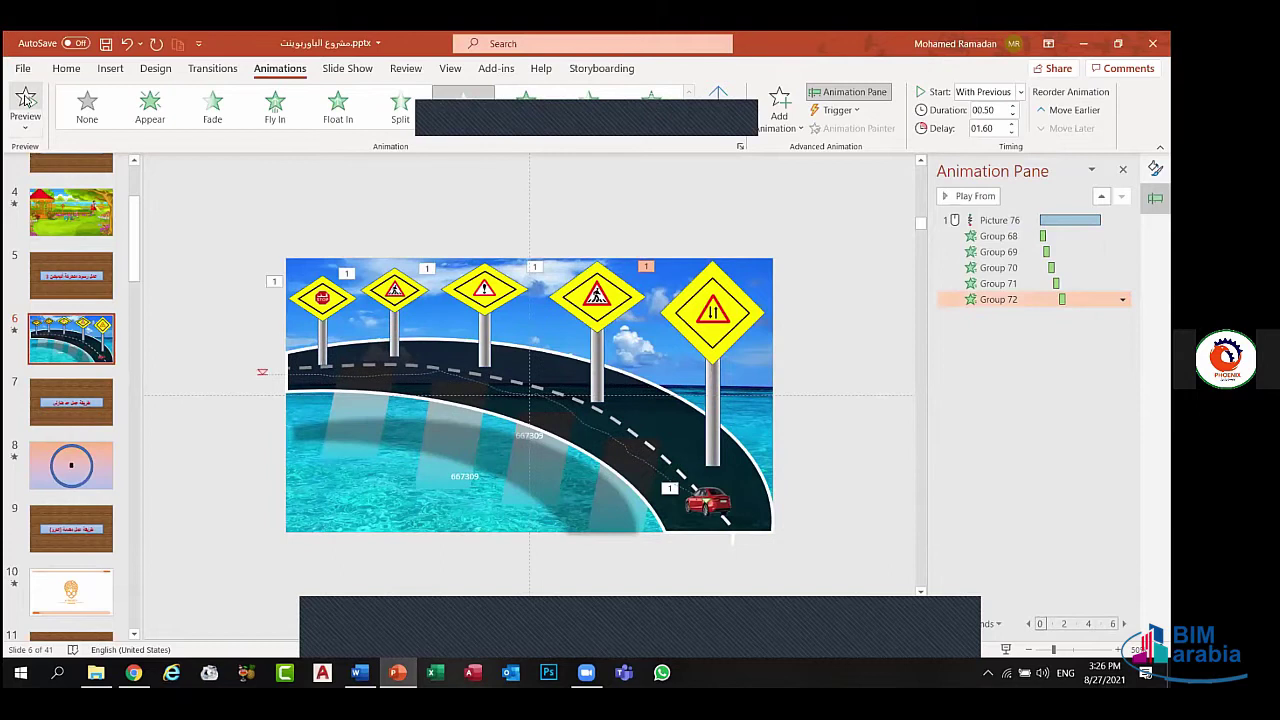
{"action": "left_click", "coordinate": [27, 98]}
{"action": "left_click", "coordinate": [383, 486]}
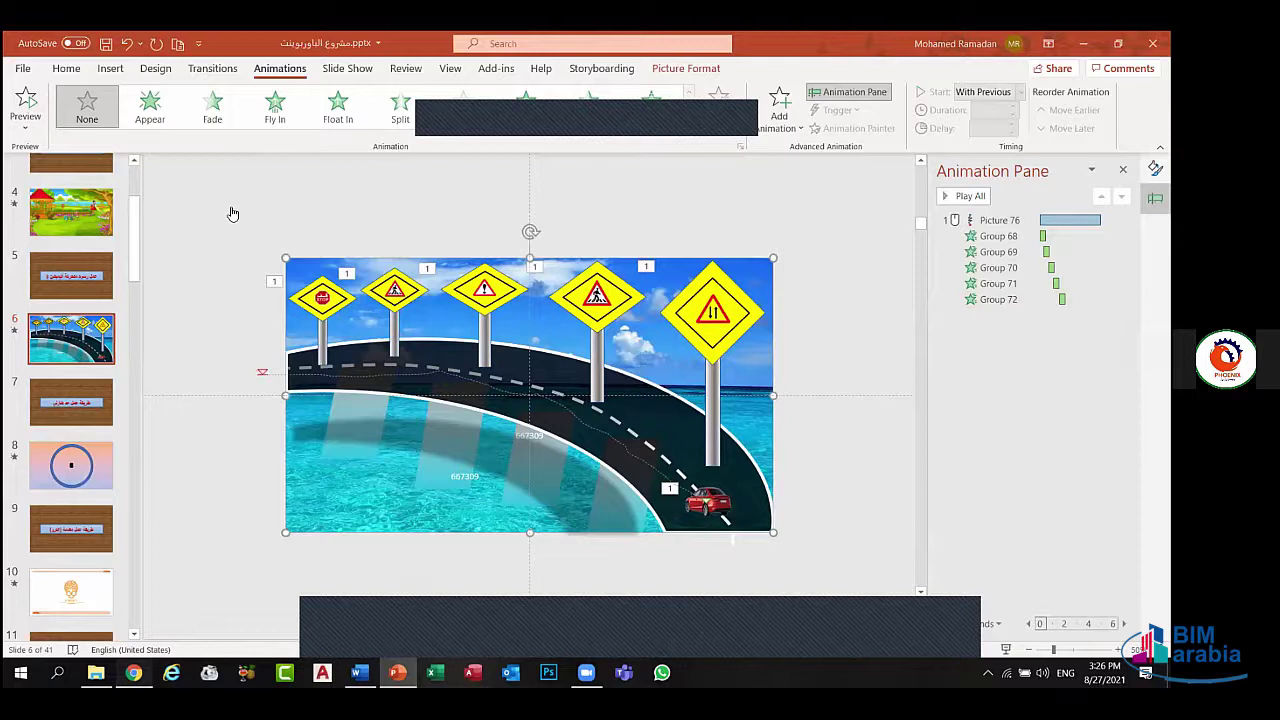
{"action": "key", "text": "alt+Tab"}
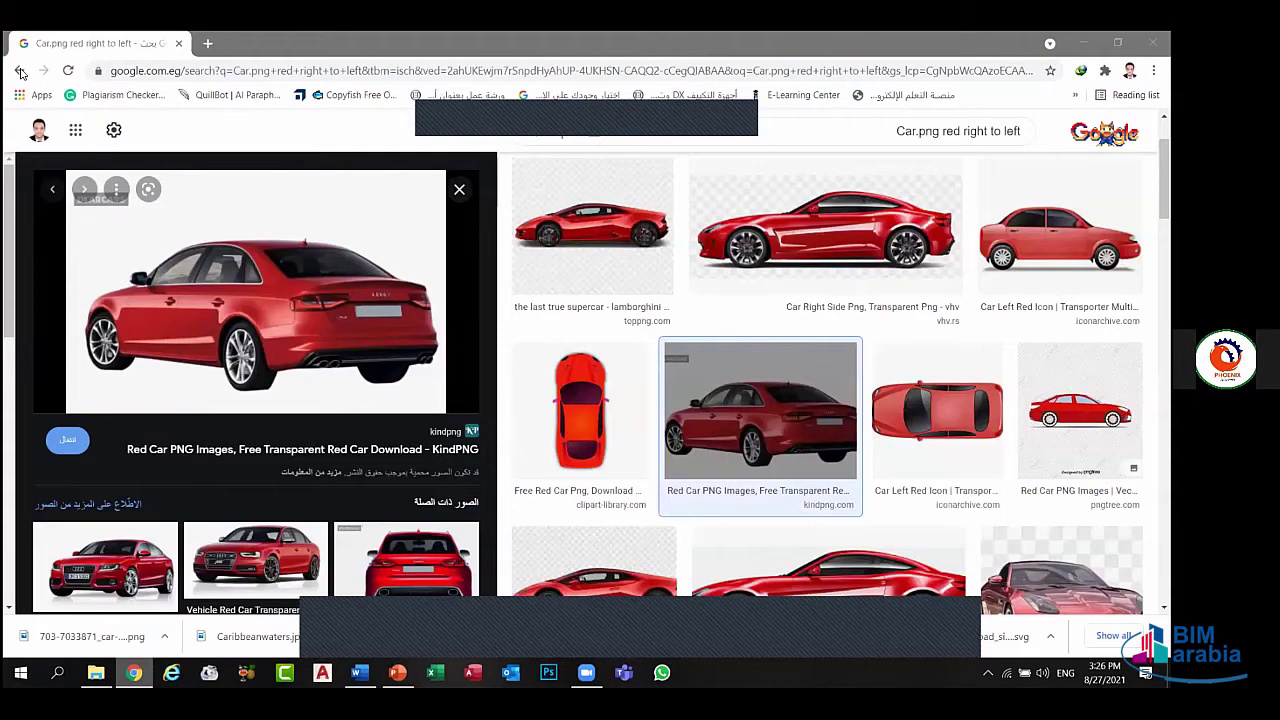
- Go back to the earlier 'sea' image search and change it to 'sea gif'
{"action": "left_click", "coordinate": [20, 72]}
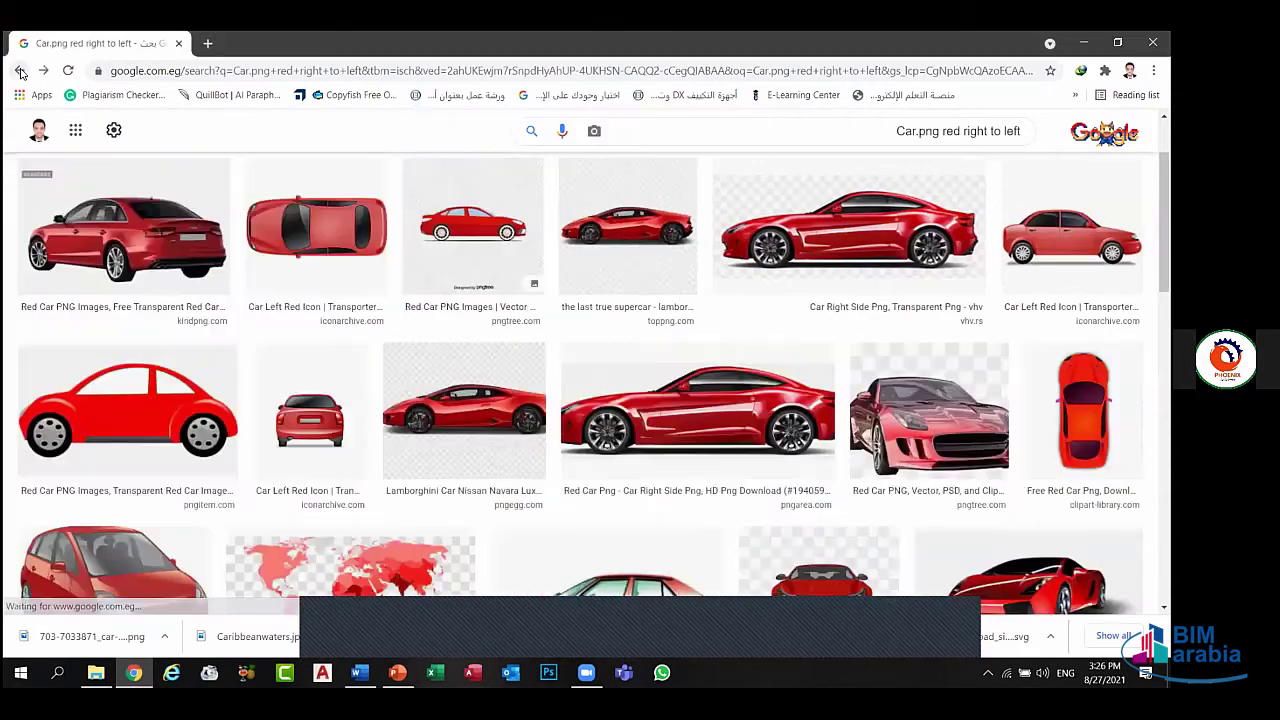
{"action": "left_click", "coordinate": [20, 72]}
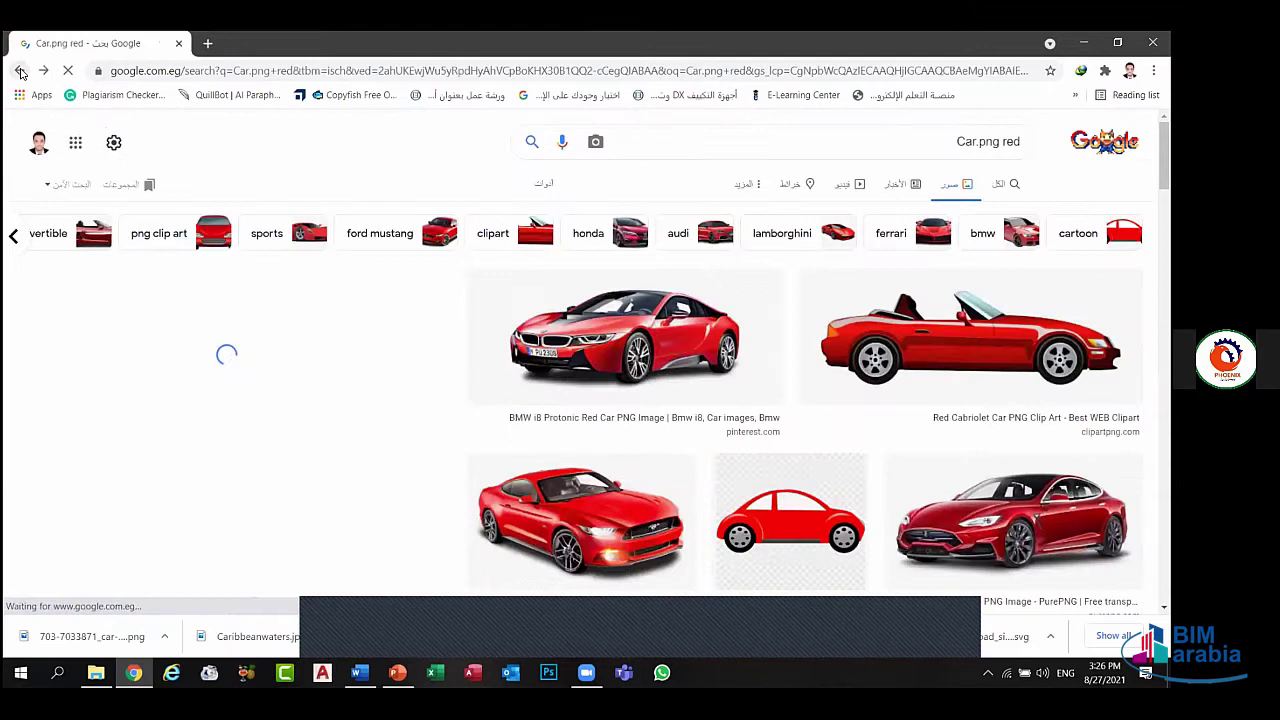
{"action": "left_click", "coordinate": [20, 72]}
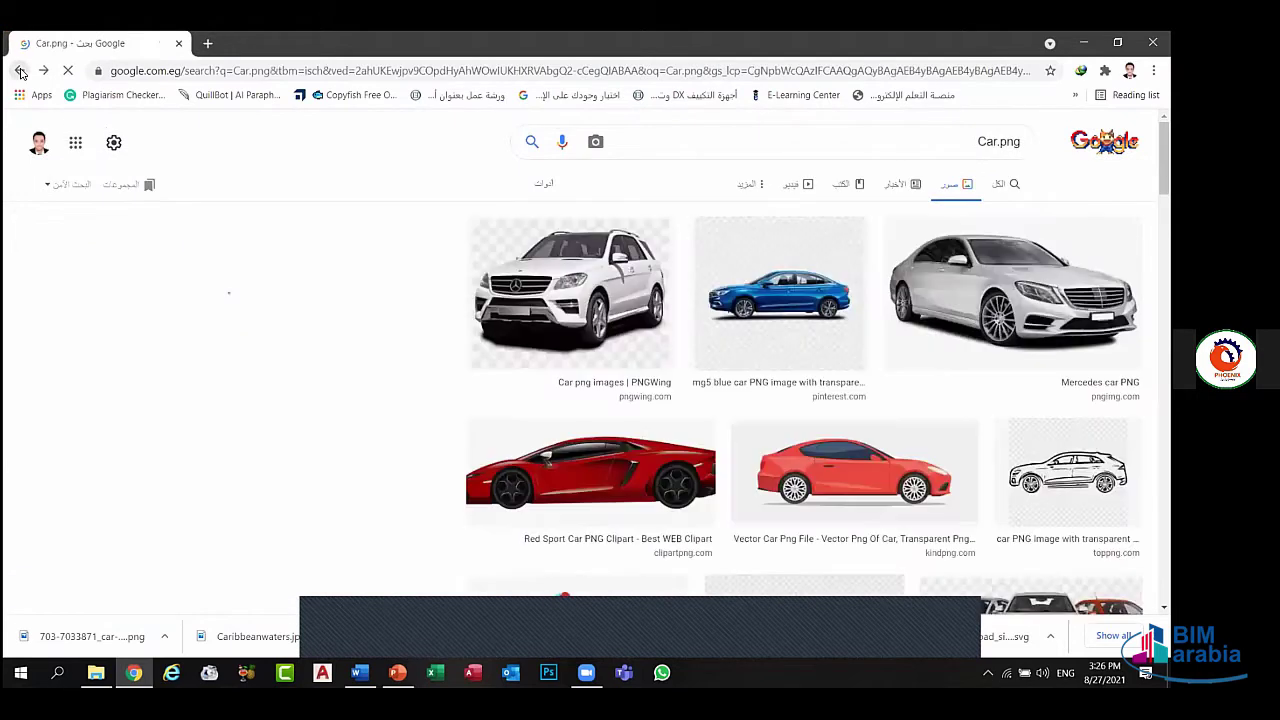
{"action": "left_click", "coordinate": [20, 72]}
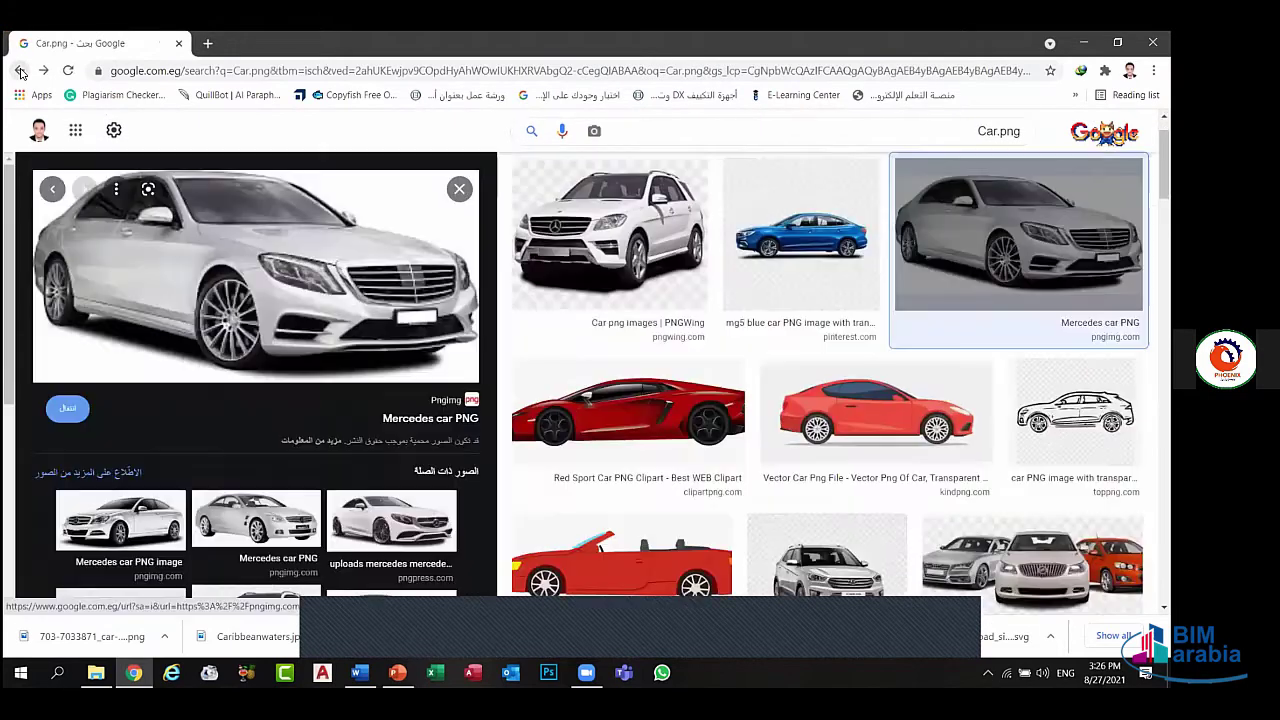
{"action": "left_click", "coordinate": [20, 72]}
{"action": "left_click", "coordinate": [20, 72]}
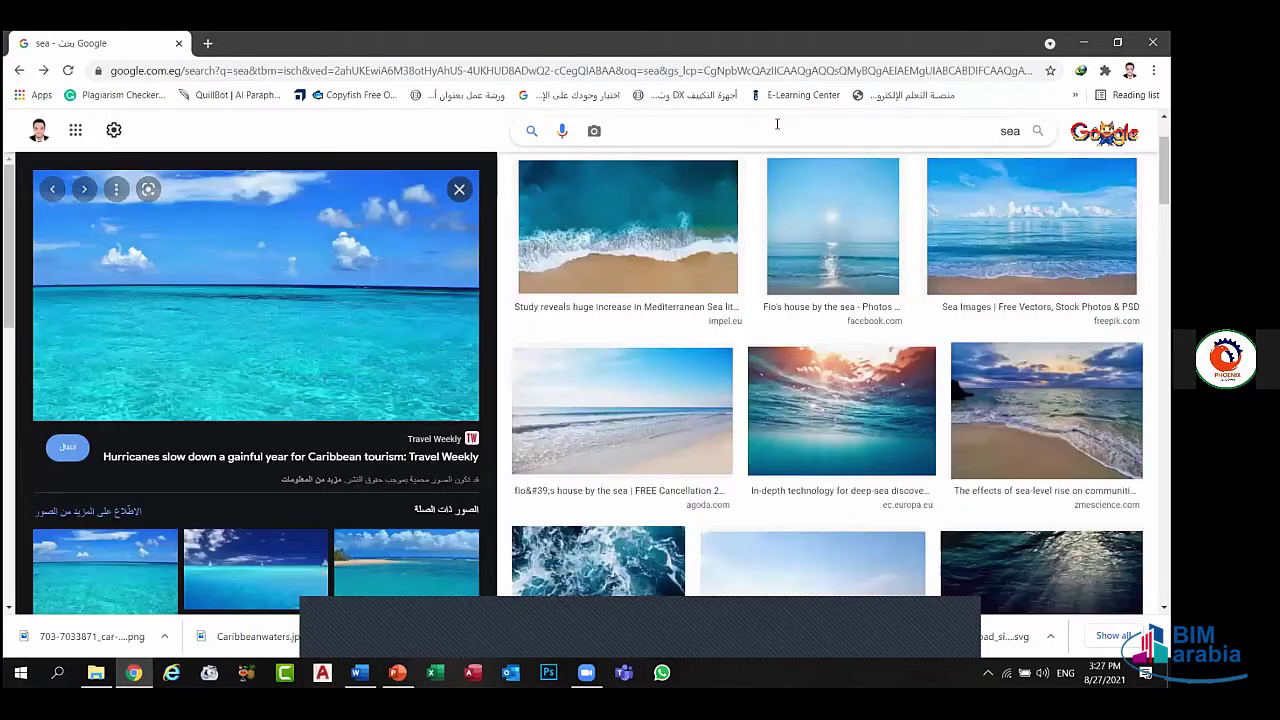
{"action": "left_click", "coordinate": [777, 129]}
{"action": "type", "text": "gif"}
{"action": "key", "text": "Return"}
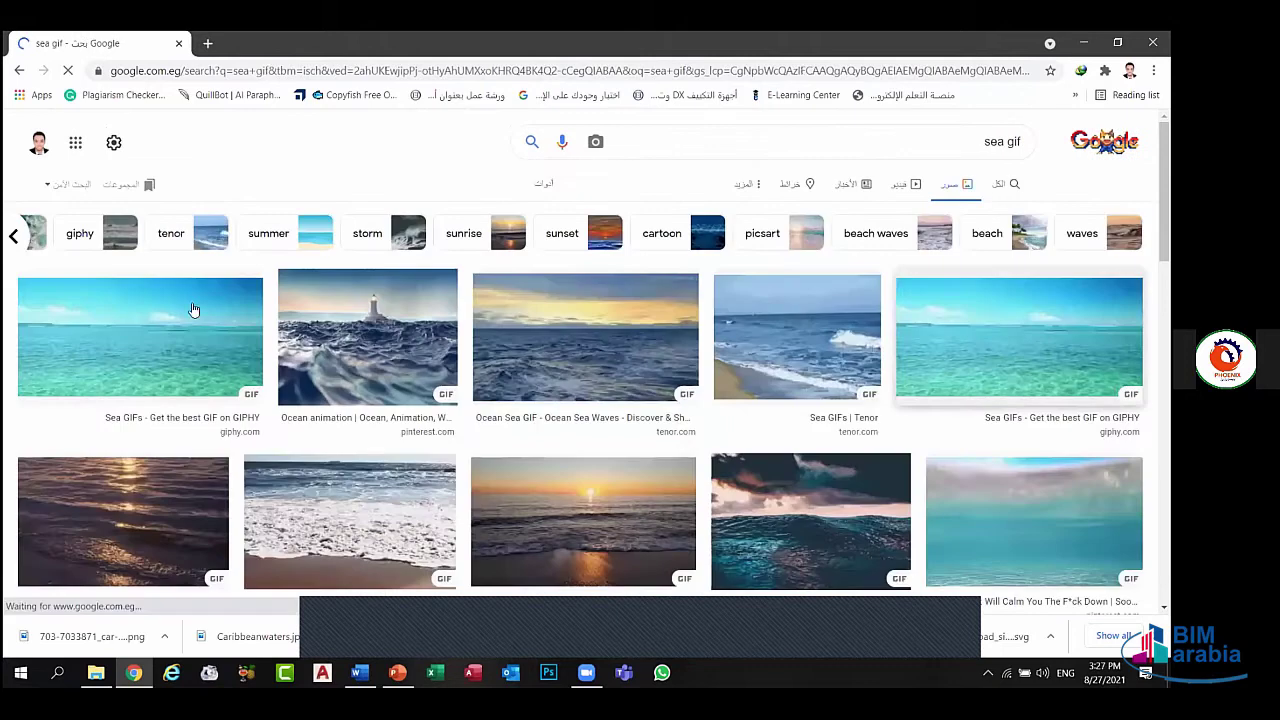
- Save a sea GIF result to the Desktop as giphy.gif and return to PowerPoint
{"action": "left_click", "coordinate": [414, 290]}
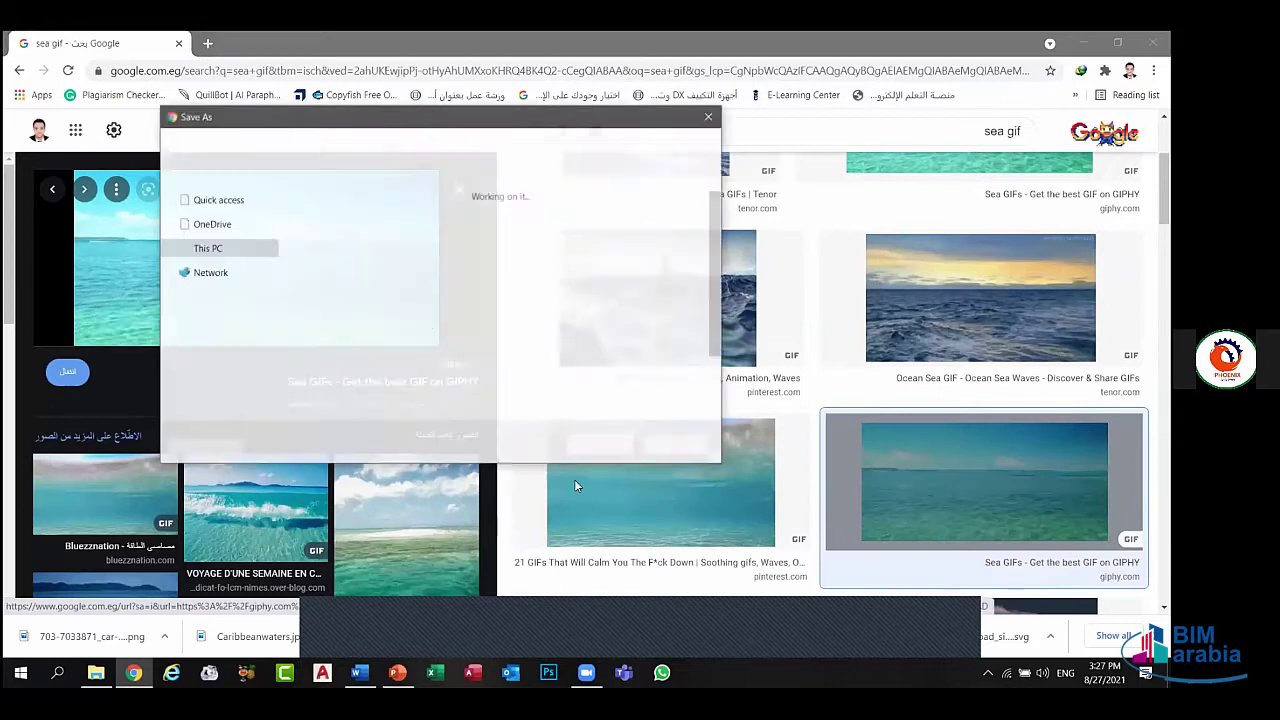
{"action": "left_click", "coordinate": [600, 443]}
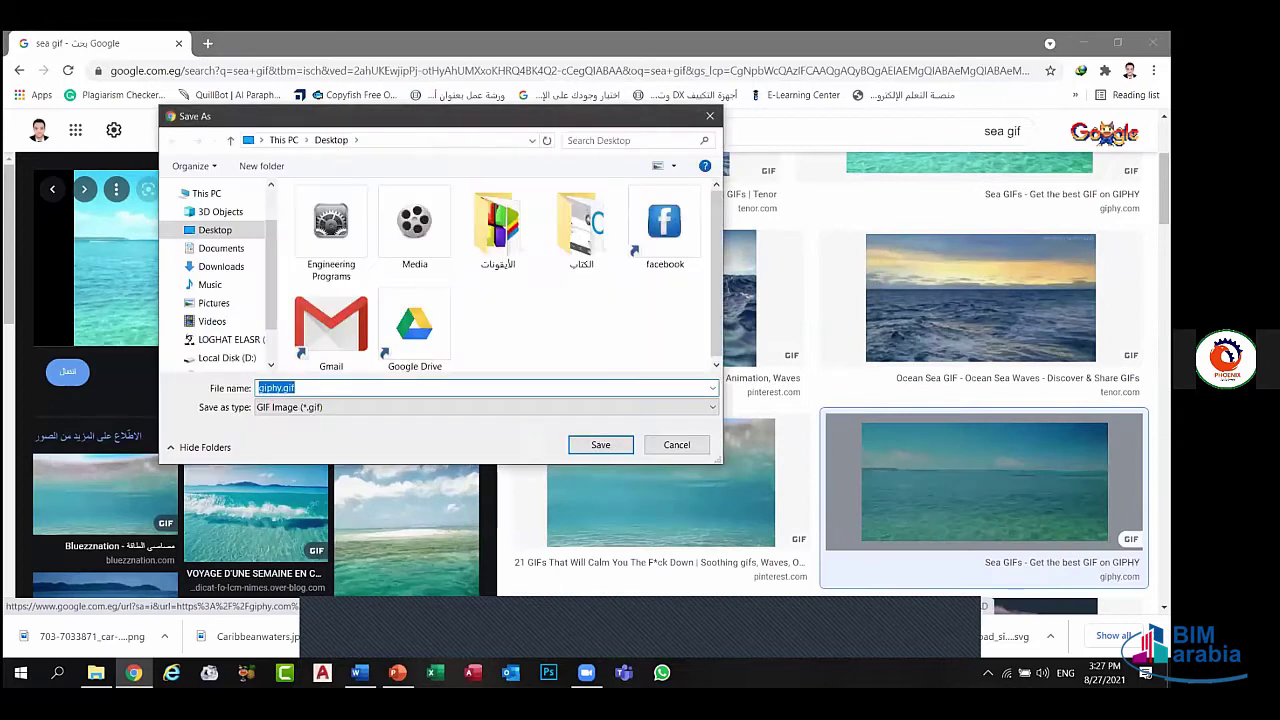
{"action": "key", "text": "alt+Tab"}
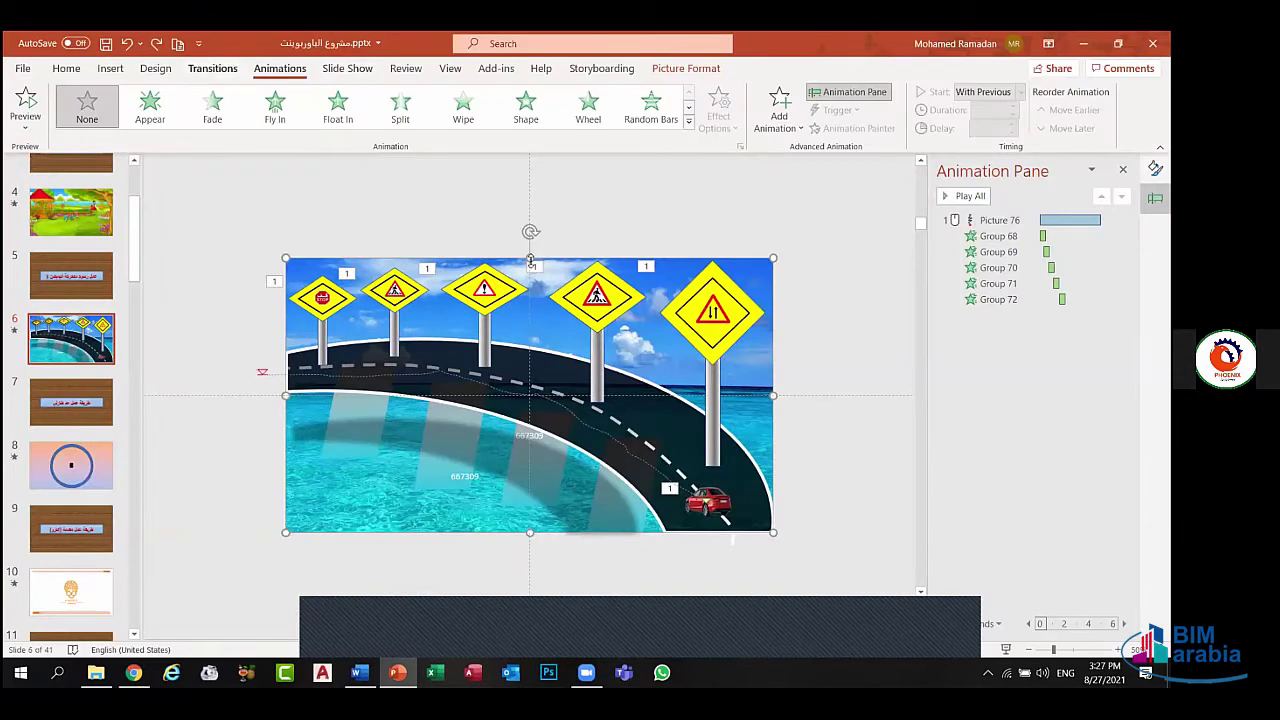
- Replace the slide 6 picture with giphy.gif from the Desktop
{"action": "left_click", "coordinate": [686, 68]}
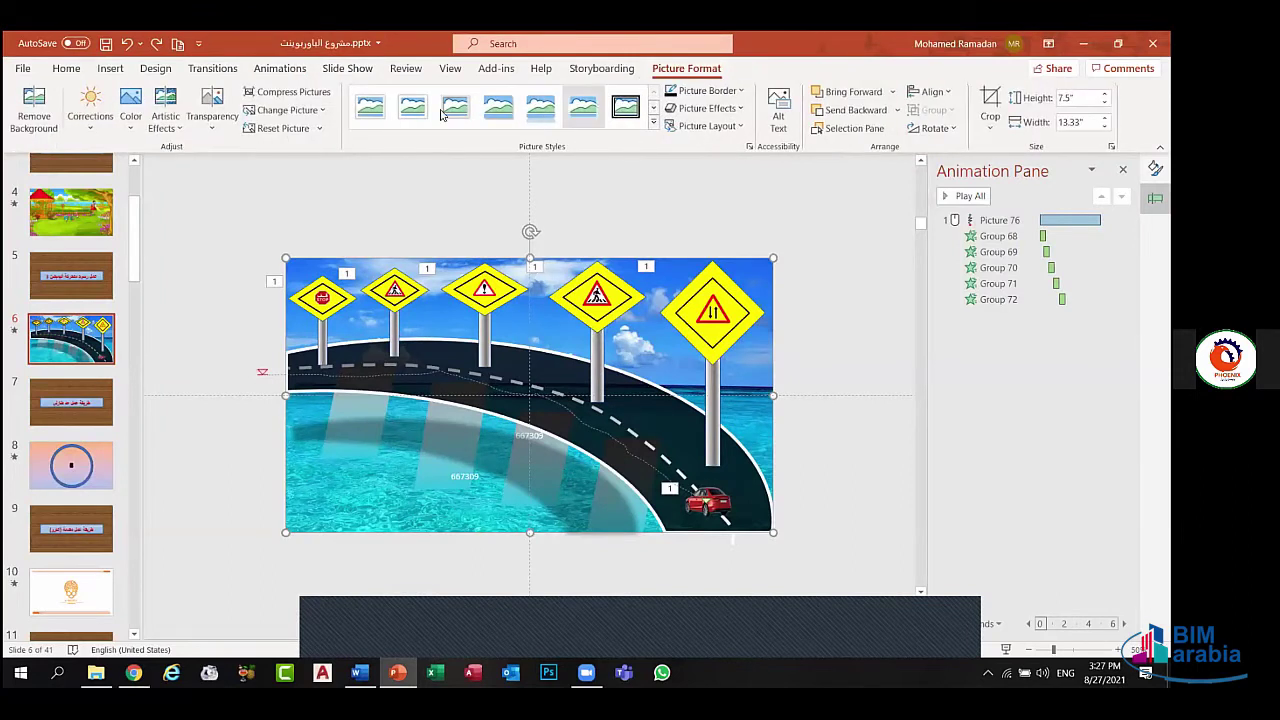
{"action": "left_click", "coordinate": [370, 106]}
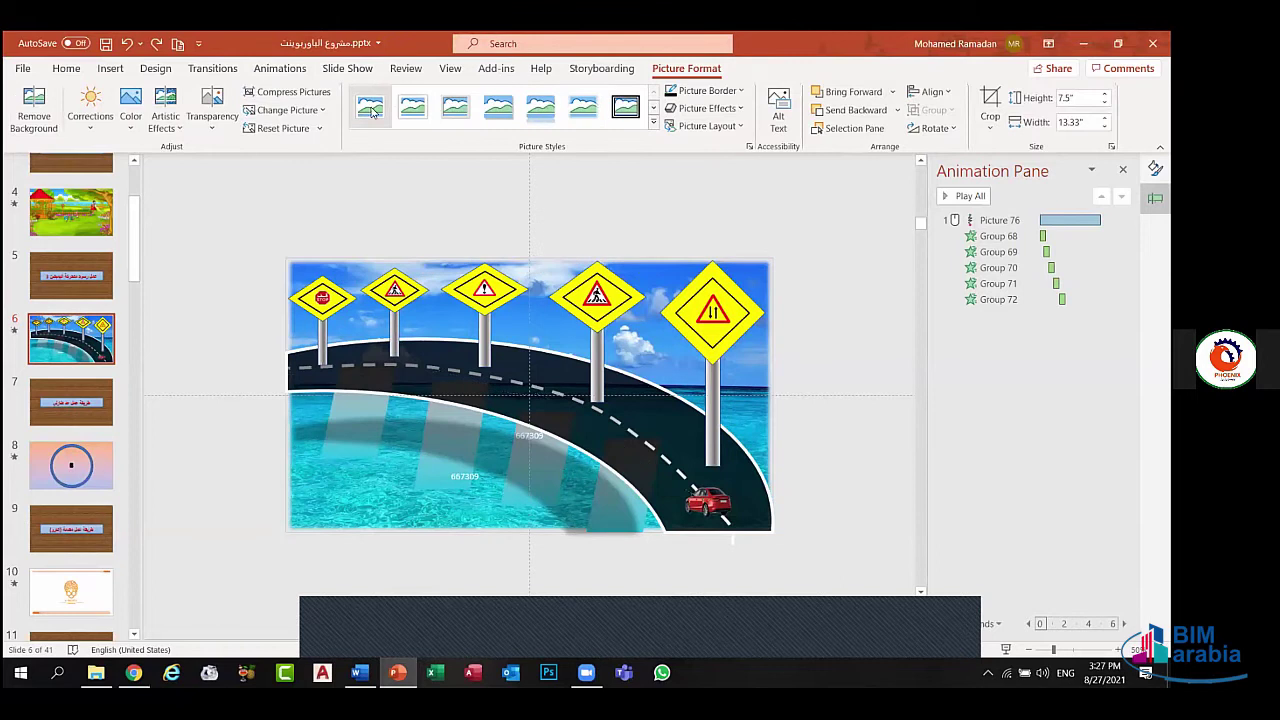
{"action": "left_click", "coordinate": [314, 130]}
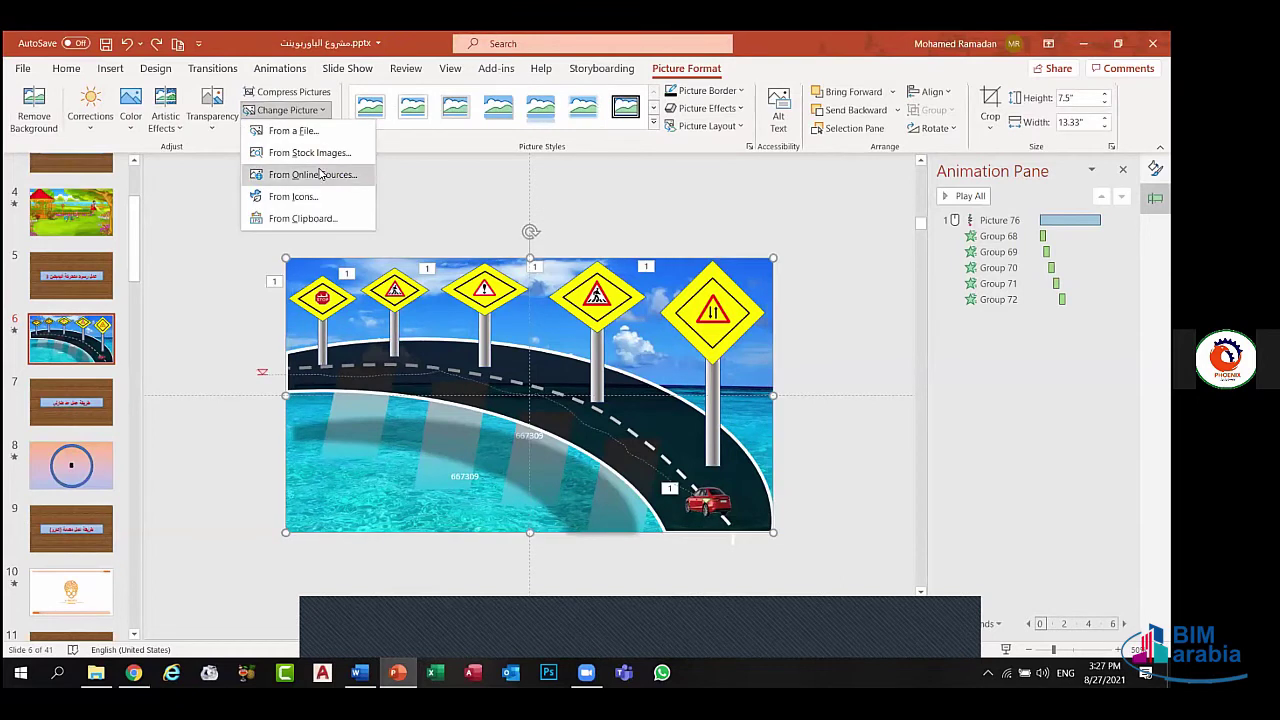
{"action": "left_click", "coordinate": [318, 132]}
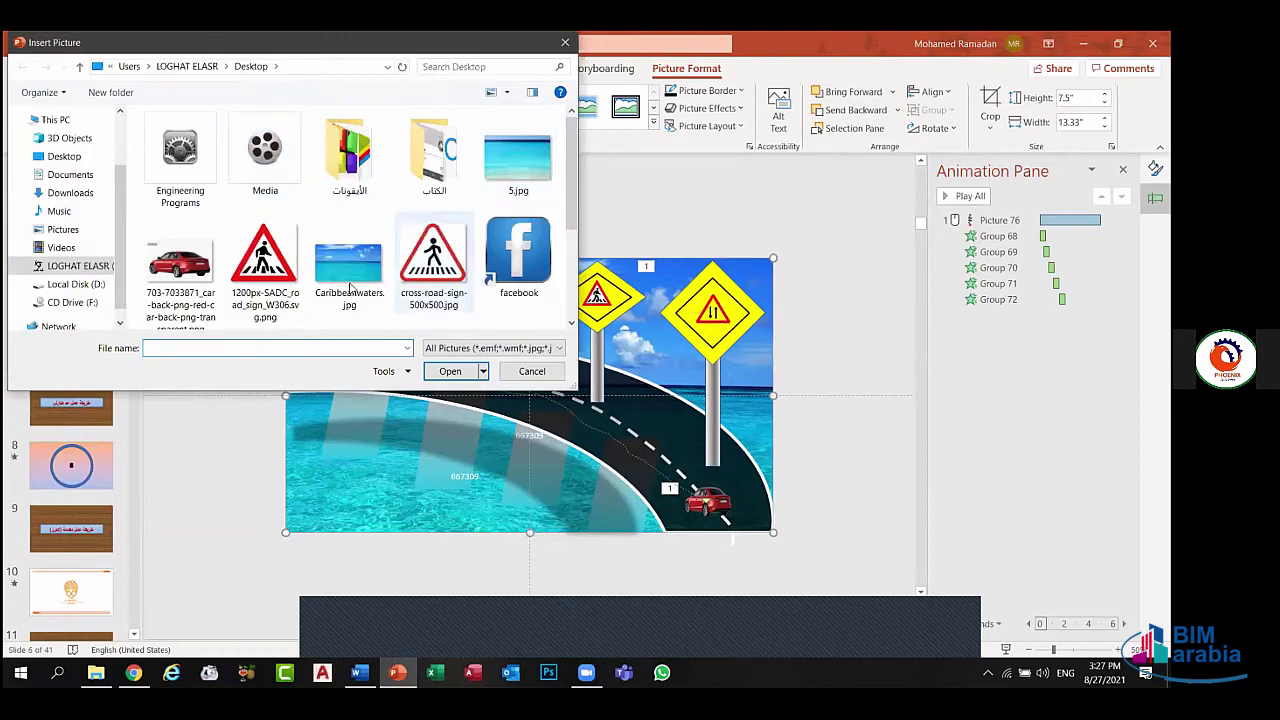
{"action": "left_click_drag", "start_coordinate": [568, 172], "coordinate": [586, 278]}
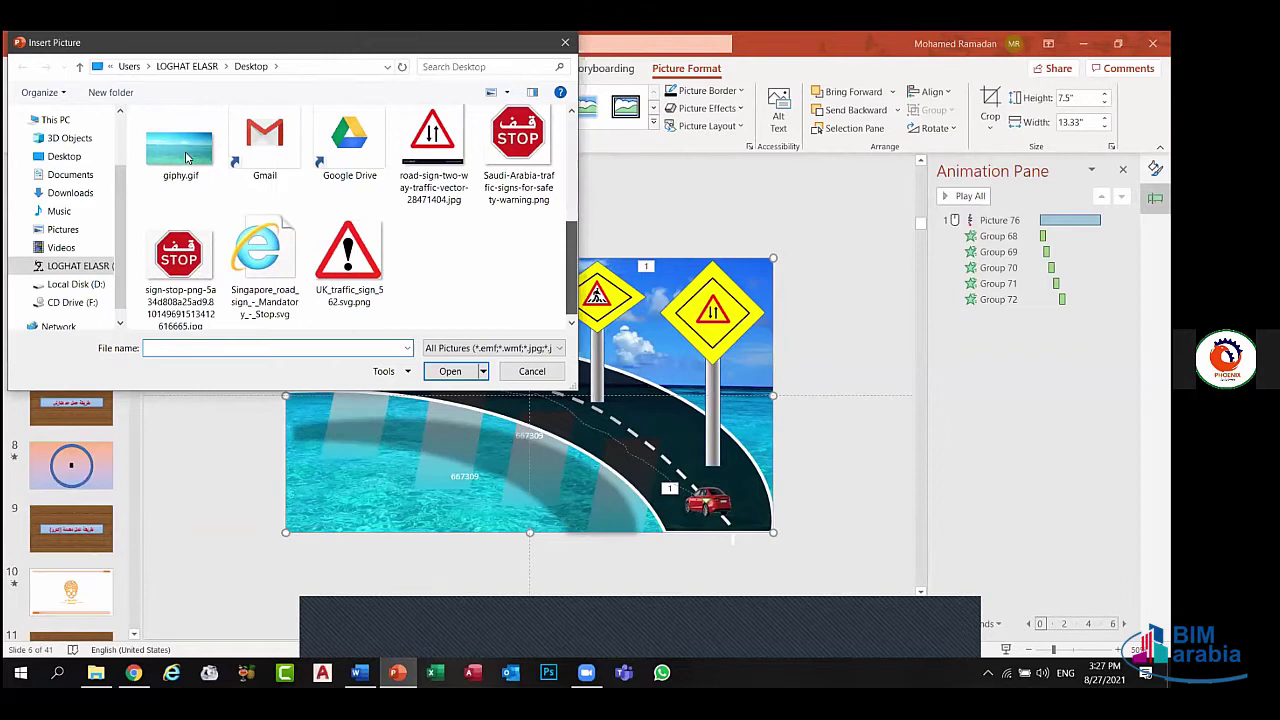
{"action": "left_click", "coordinate": [184, 155]}
{"action": "left_click", "coordinate": [450, 371]}
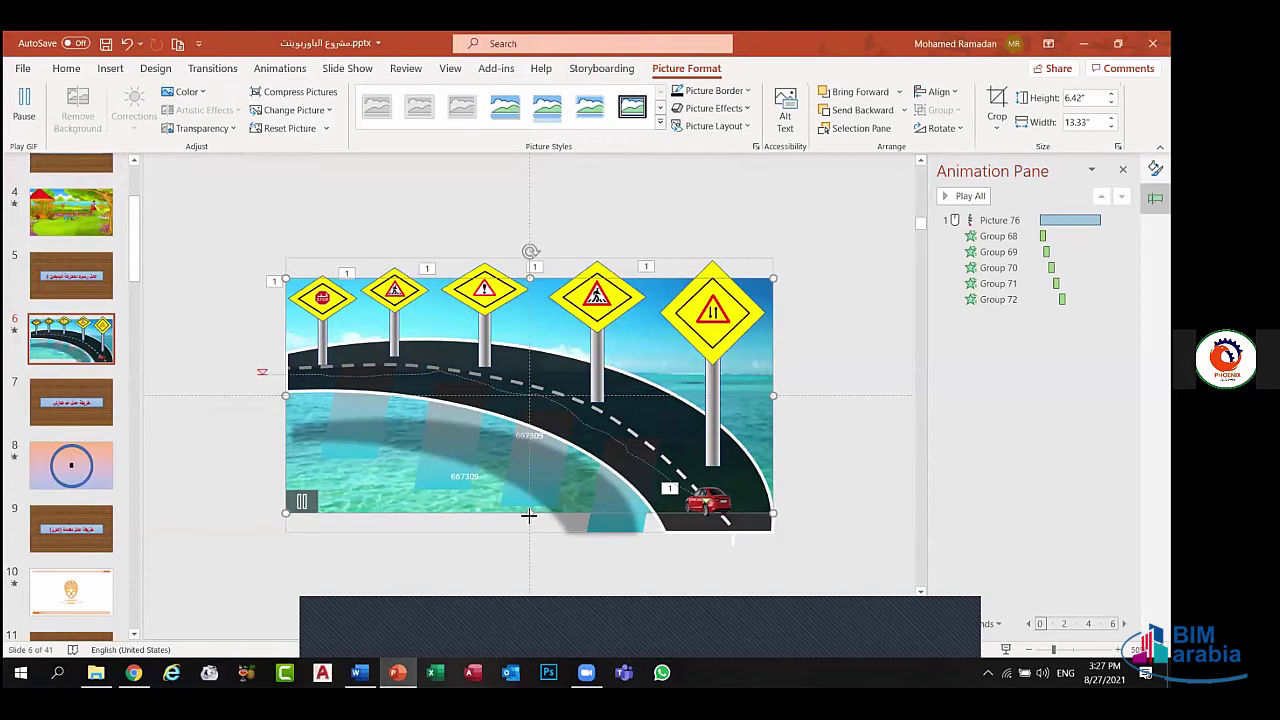
- Stretch the picture's bottom and top edges to the slide edges, filling the 7.5" height
{"action": "left_click_drag", "start_coordinate": [529, 514], "coordinate": [529, 532]}
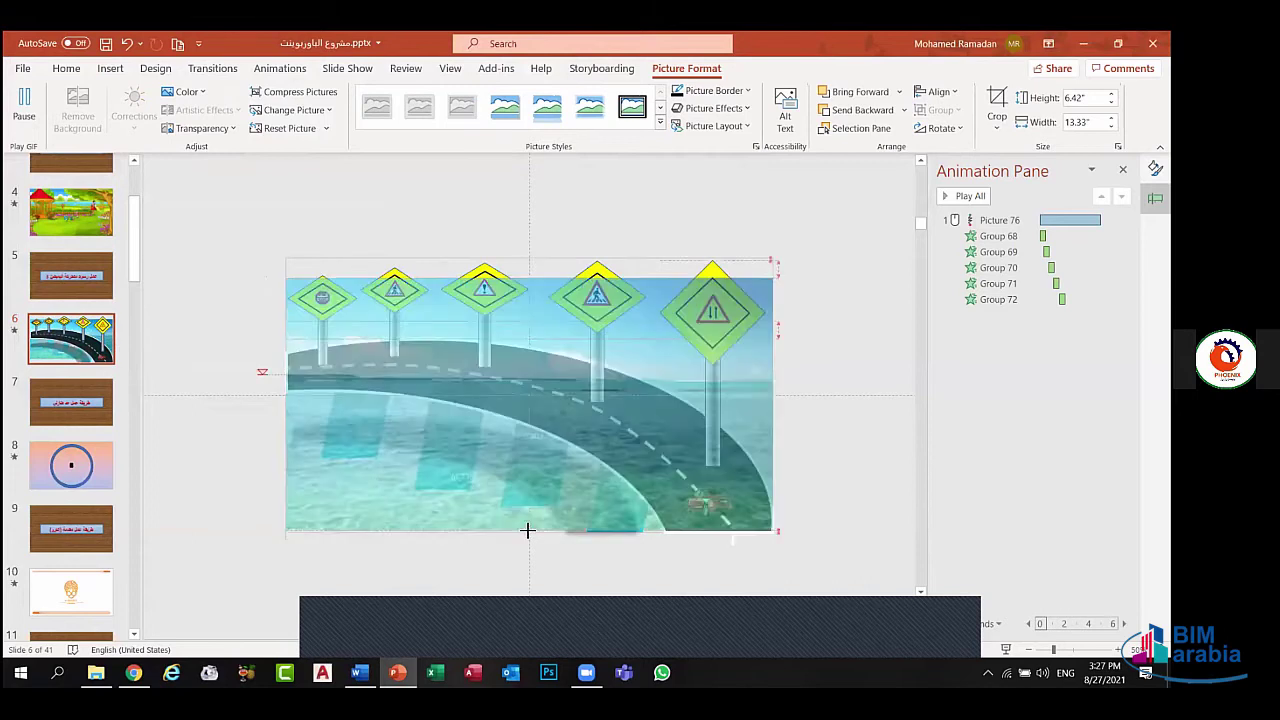
{"action": "left_click_drag", "start_coordinate": [530, 278], "coordinate": [533, 258]}
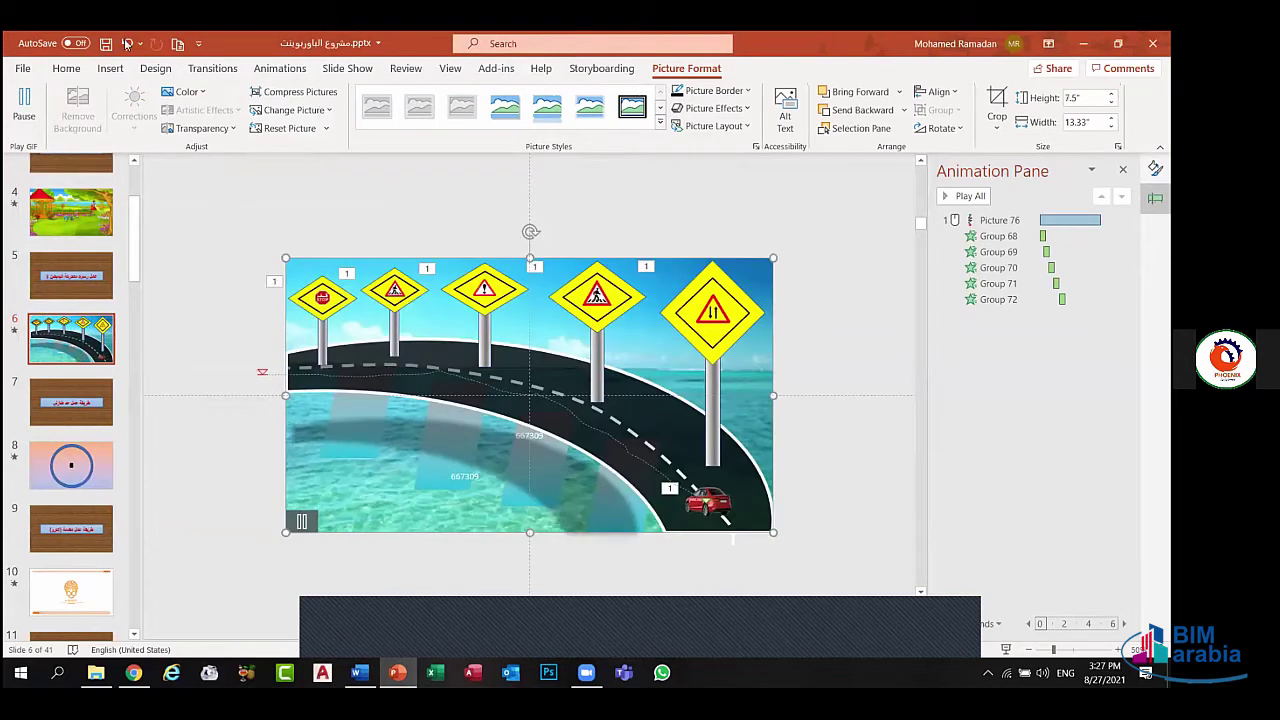
{"action": "key", "text": "Escape"}
- Preview slide 6's sign animations, open the Format Background settings, then replay the preview
{"action": "left_click", "coordinate": [279, 68]}
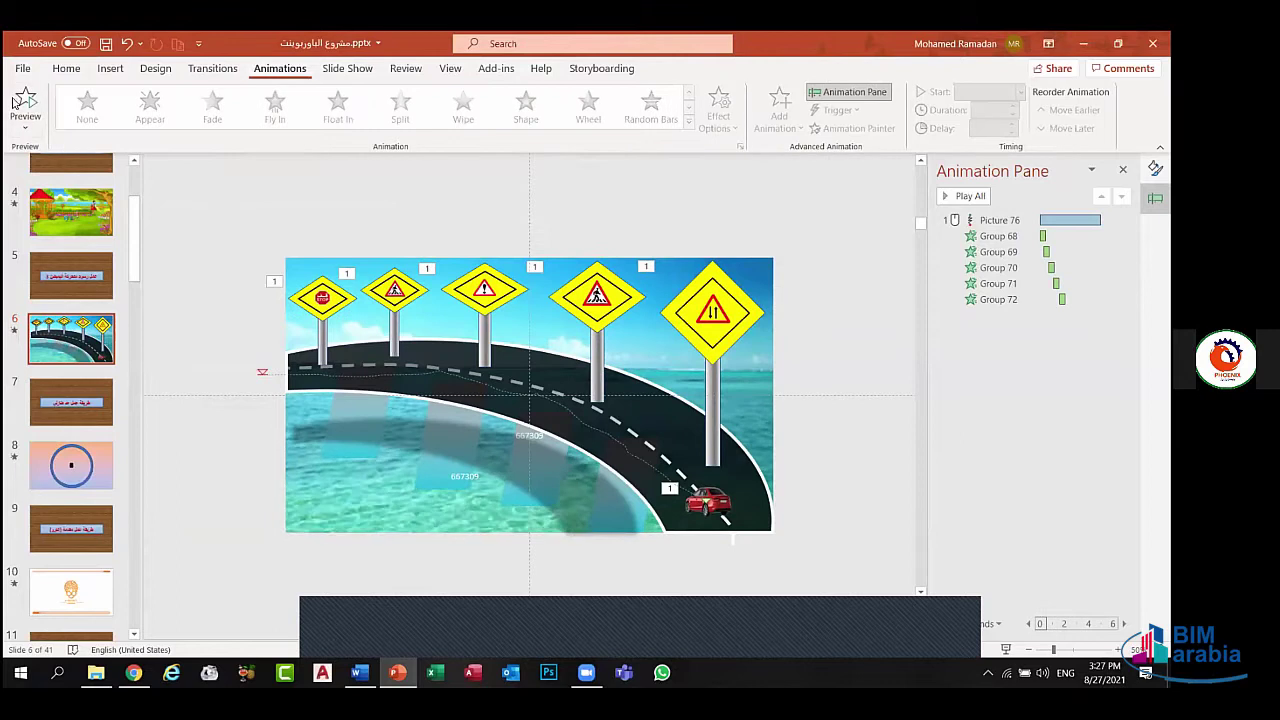
{"action": "left_click", "coordinate": [24, 101]}
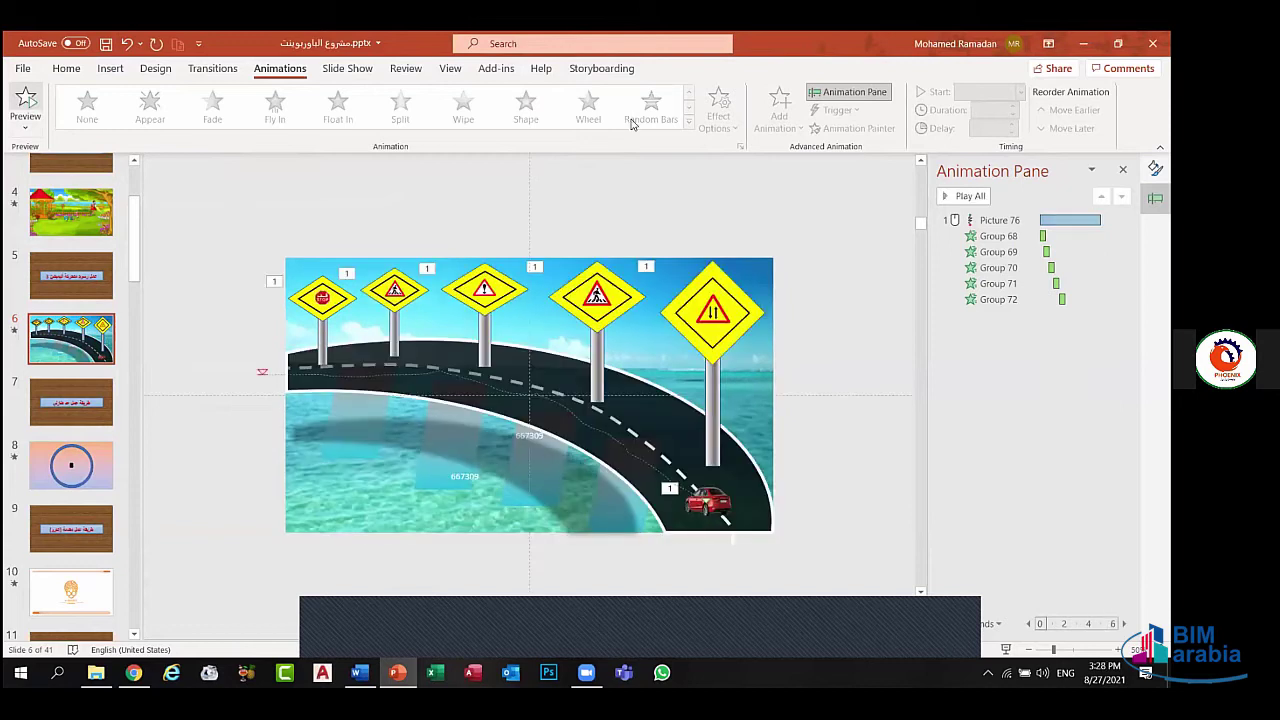
{"action": "left_click", "coordinate": [1155, 169]}
{"action": "left_click", "coordinate": [244, 176]}
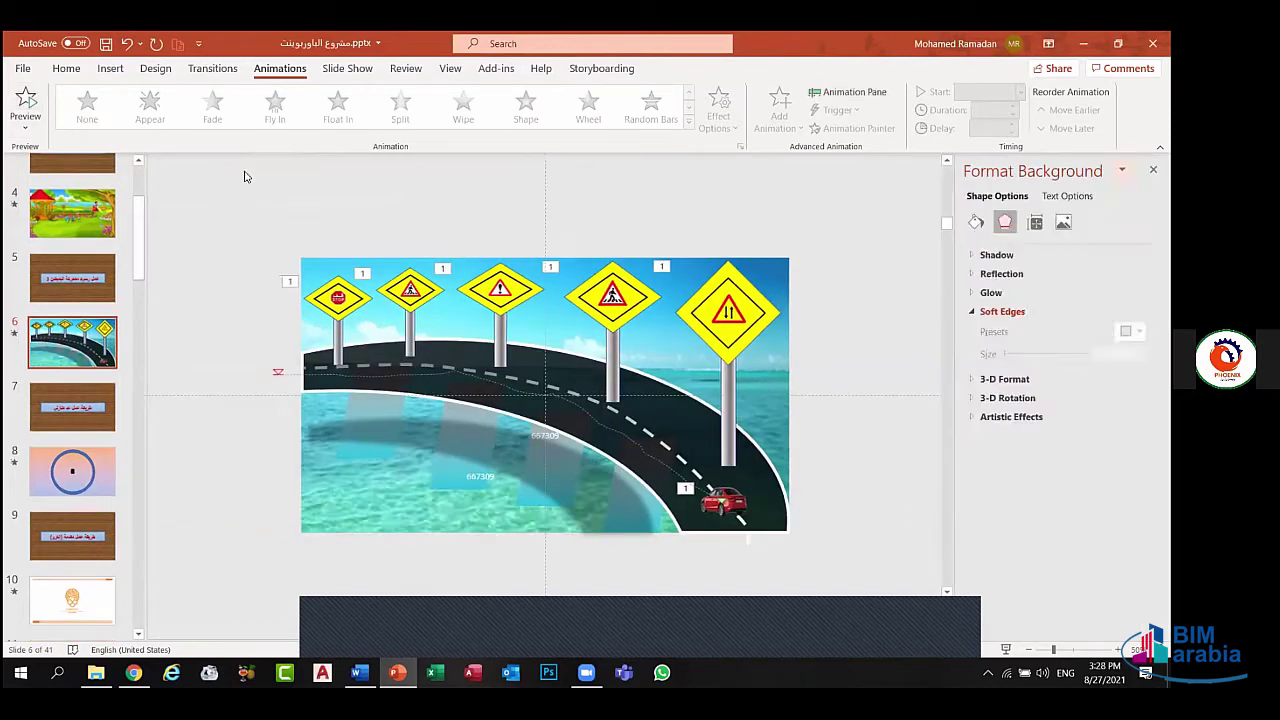
{"action": "left_click", "coordinate": [67, 69]}
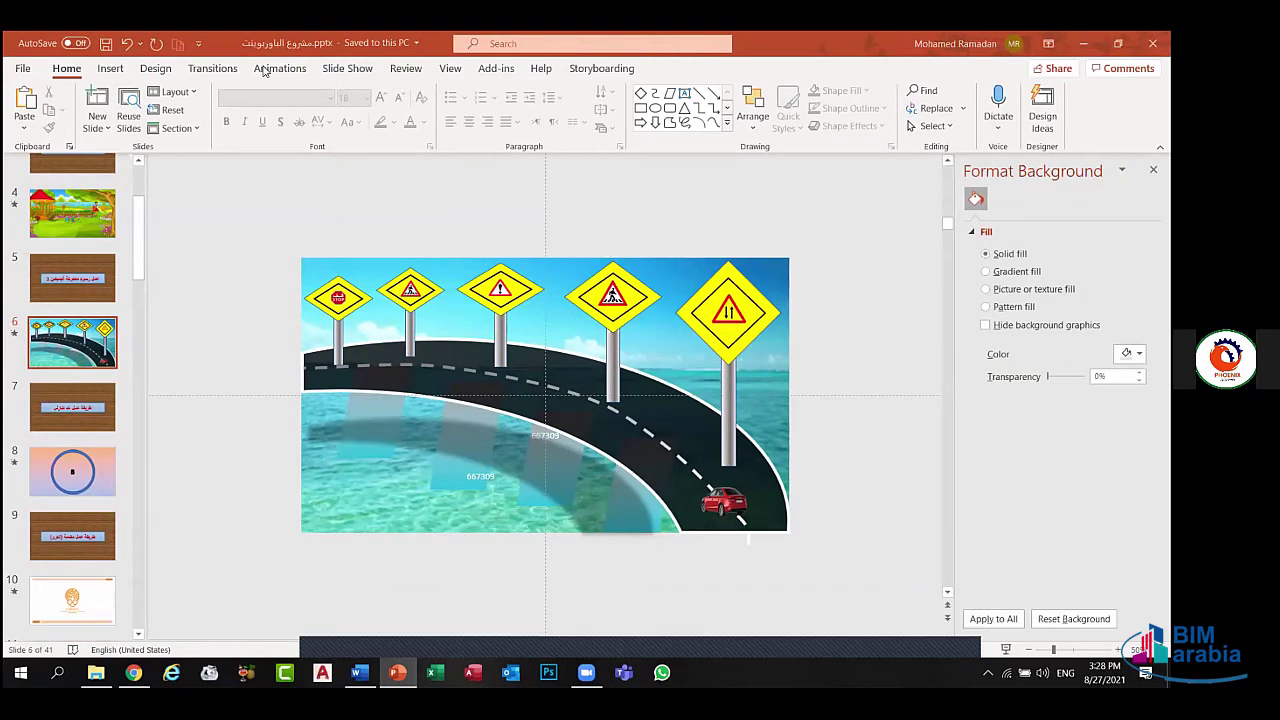
{"action": "left_click", "coordinate": [30, 100]}
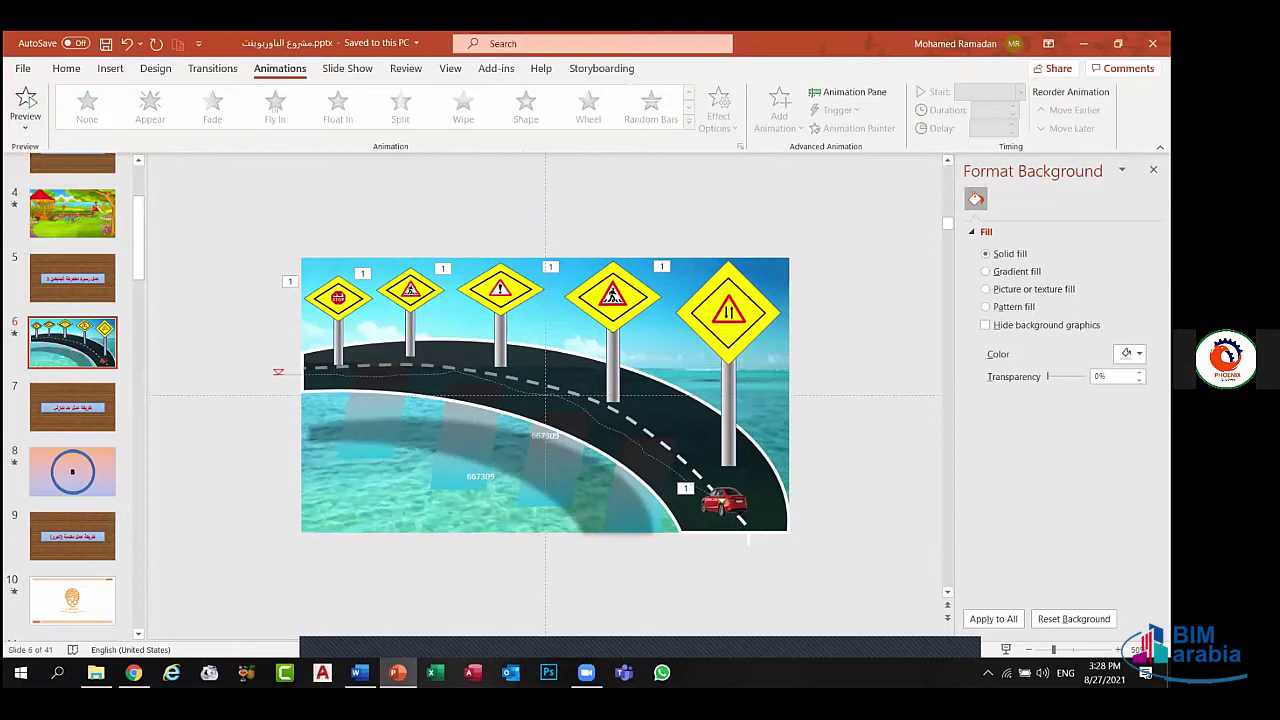
- In Word, replace the Ctrl + G note and its Arabic lines with '03:45'
{"action": "key", "text": "alt+Tab"}
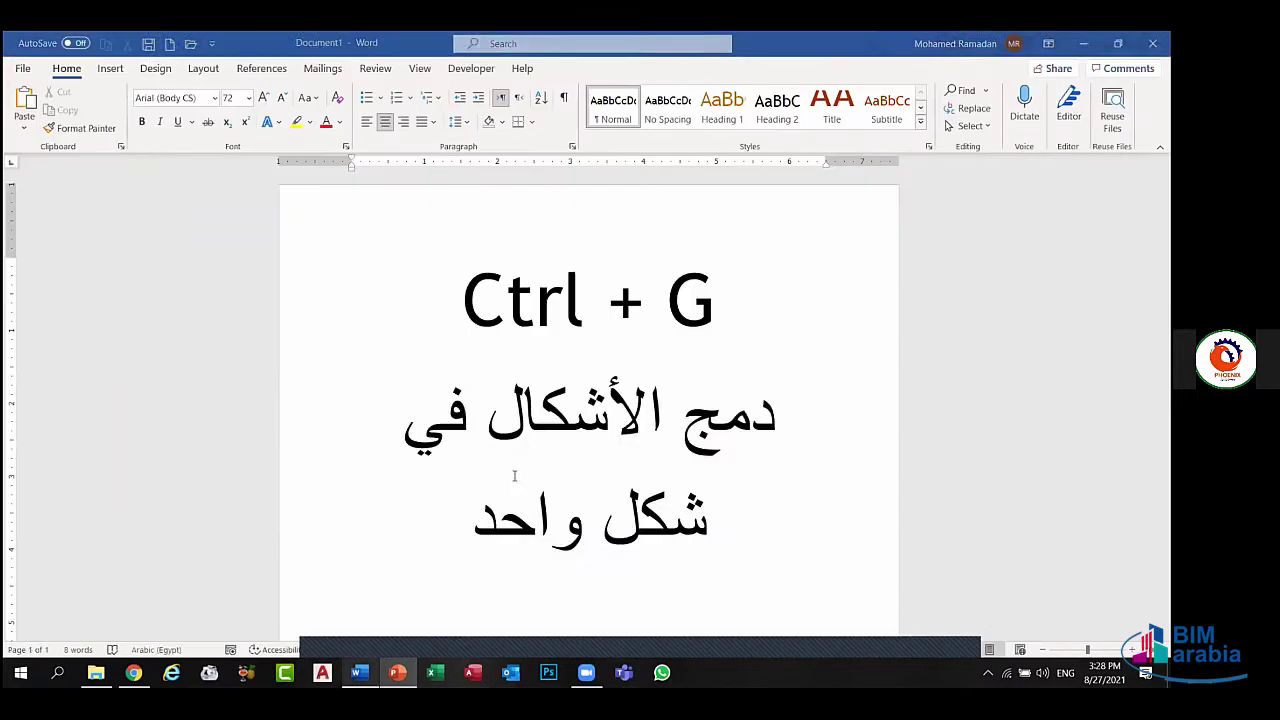
{"action": "left_click_drag", "start_coordinate": [926, 314], "coordinate": [816, 297]}
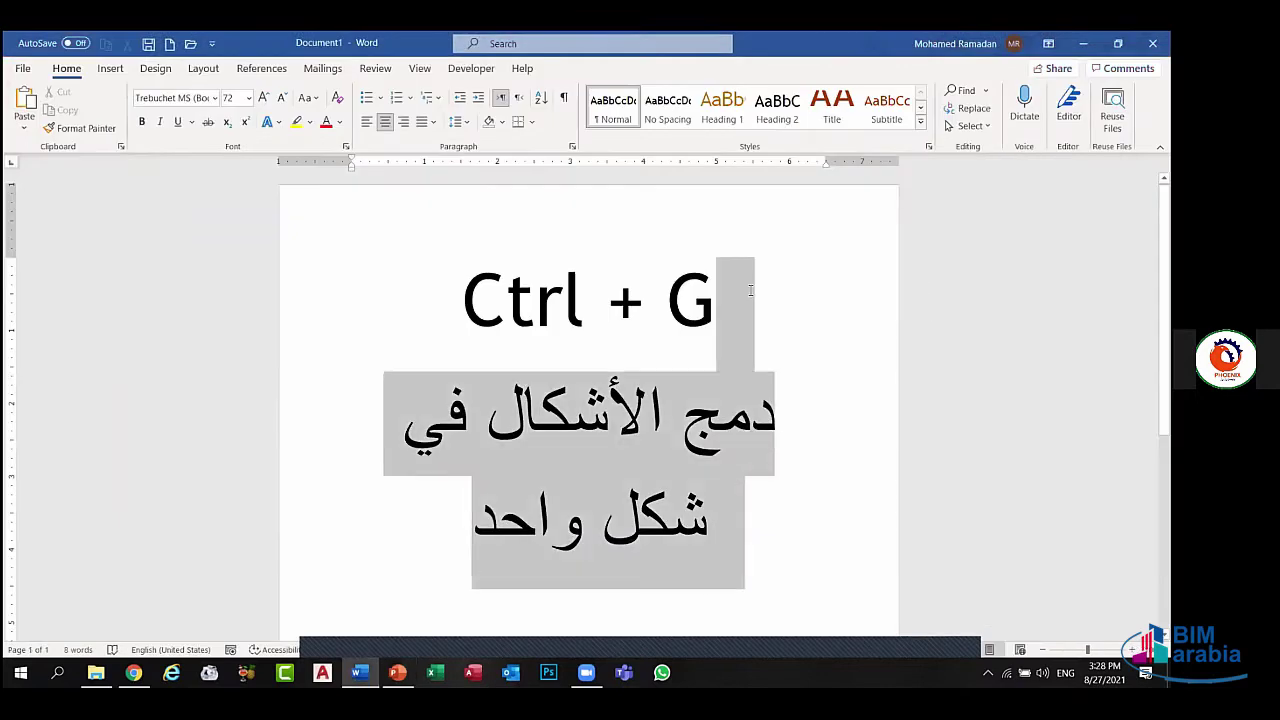
{"action": "left_click_drag", "start_coordinate": [687, 272], "coordinate": [576, 268]}
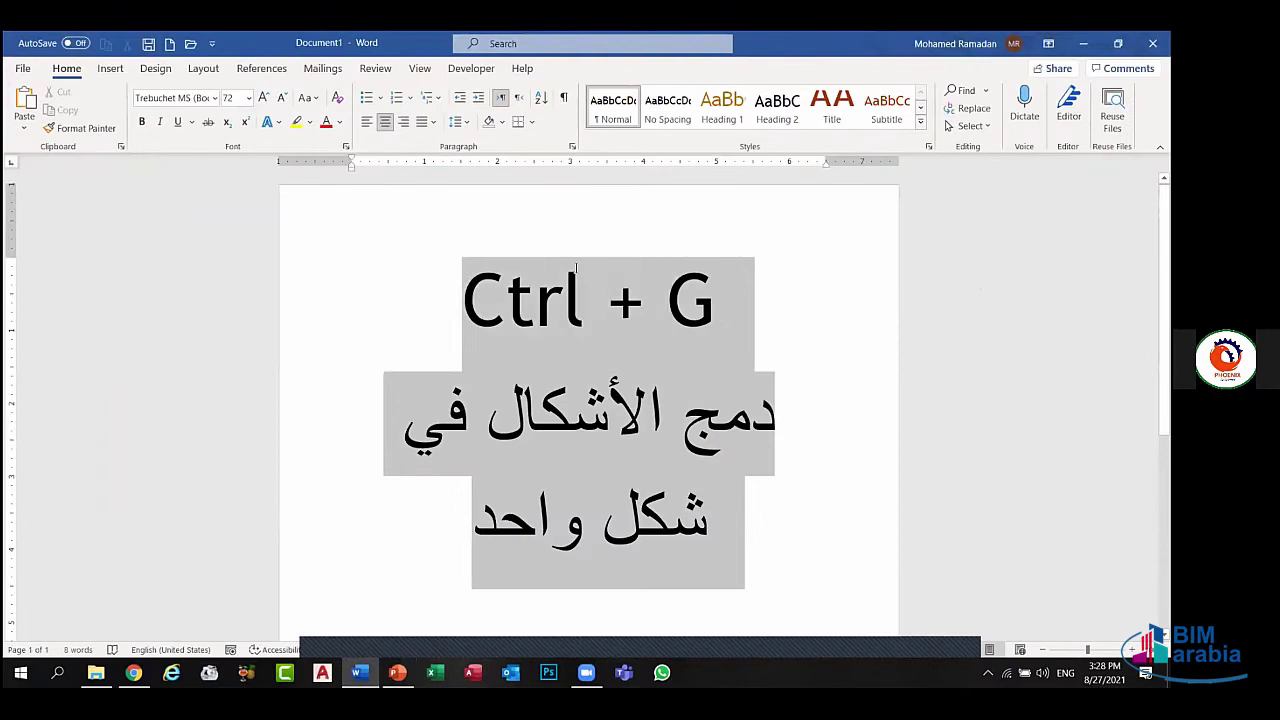
{"action": "key", "text": "Delete"}
{"action": "type", "text": "0"}
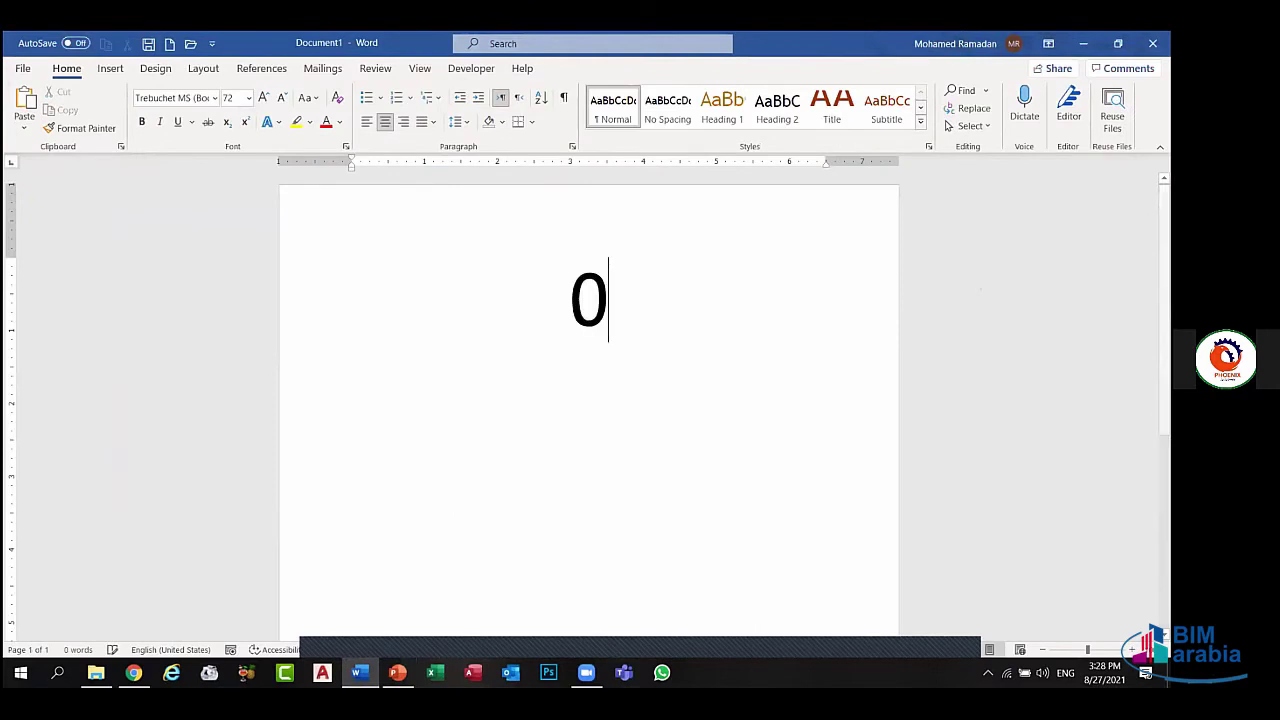
{"action": "type", "text": "3:"}
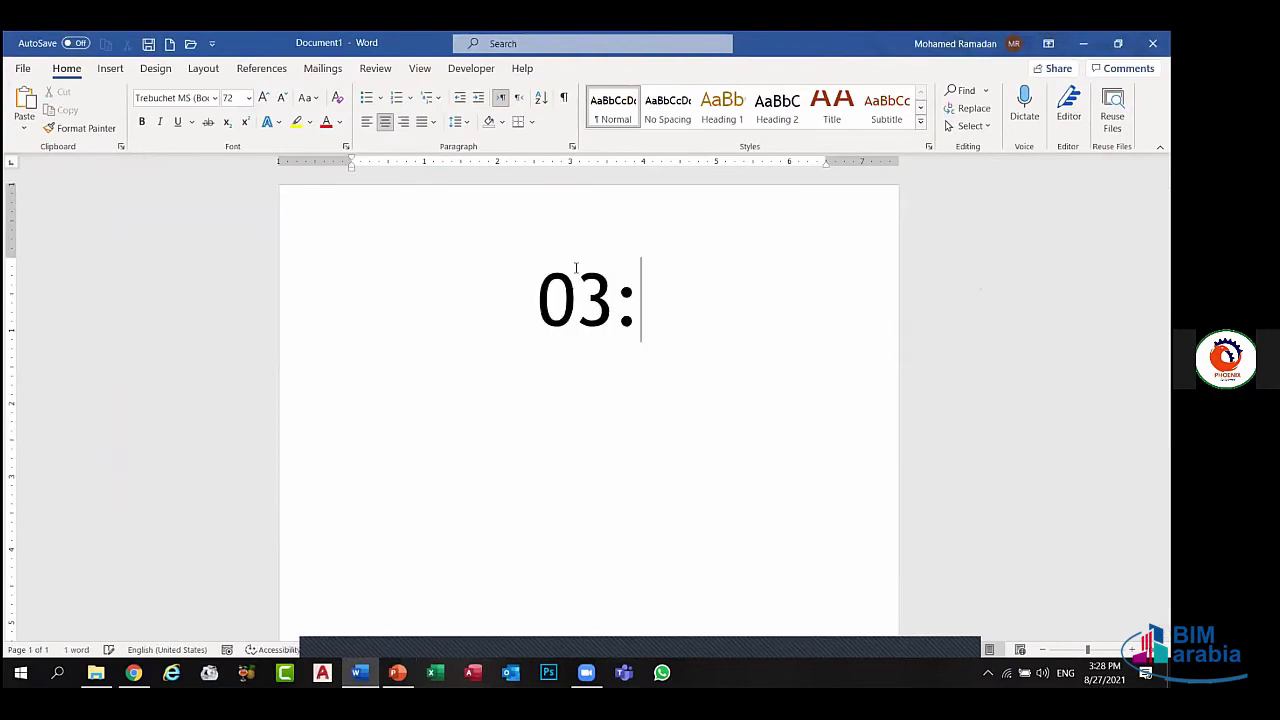
{"action": "type", "text": "45"}
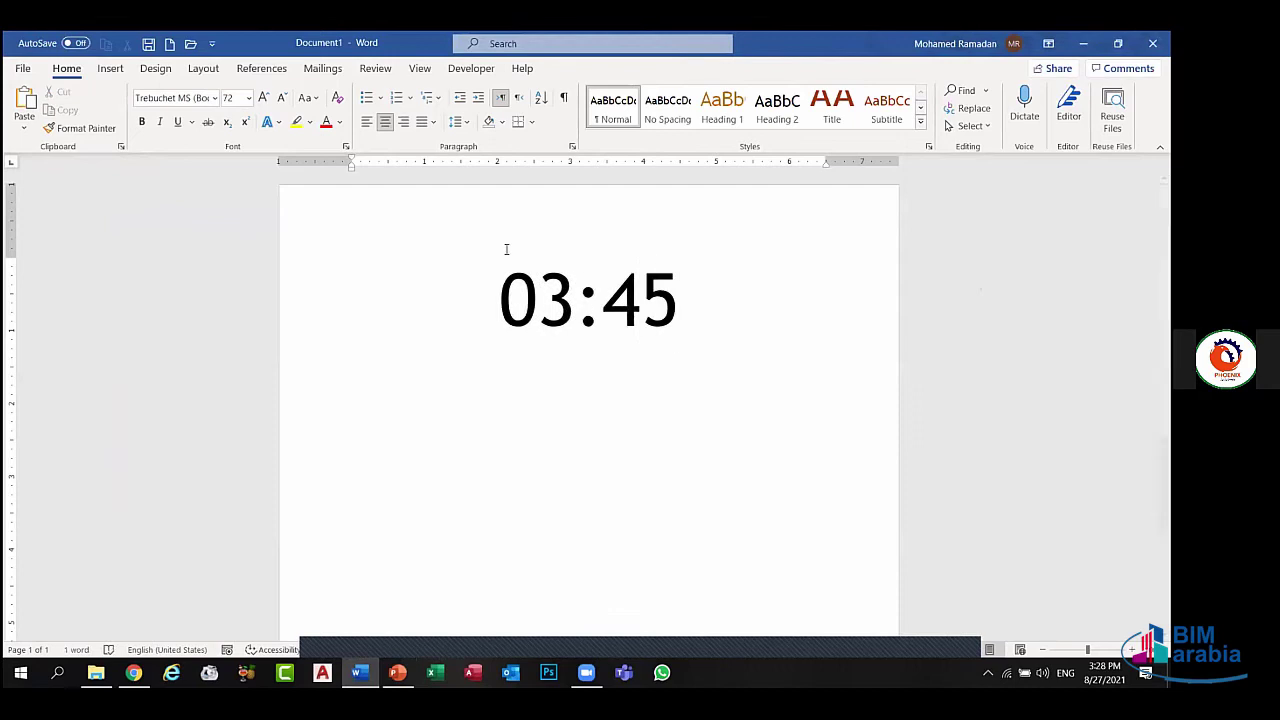
{"action": "scroll", "coordinate": [150, 517], "scroll_direction": "down", "scroll_amount": 5}
- Scroll down the slide thumbnails and select the blank slide 39
{"action": "scroll", "coordinate": [163, 580], "scroll_direction": "down", "scroll_amount": 5}
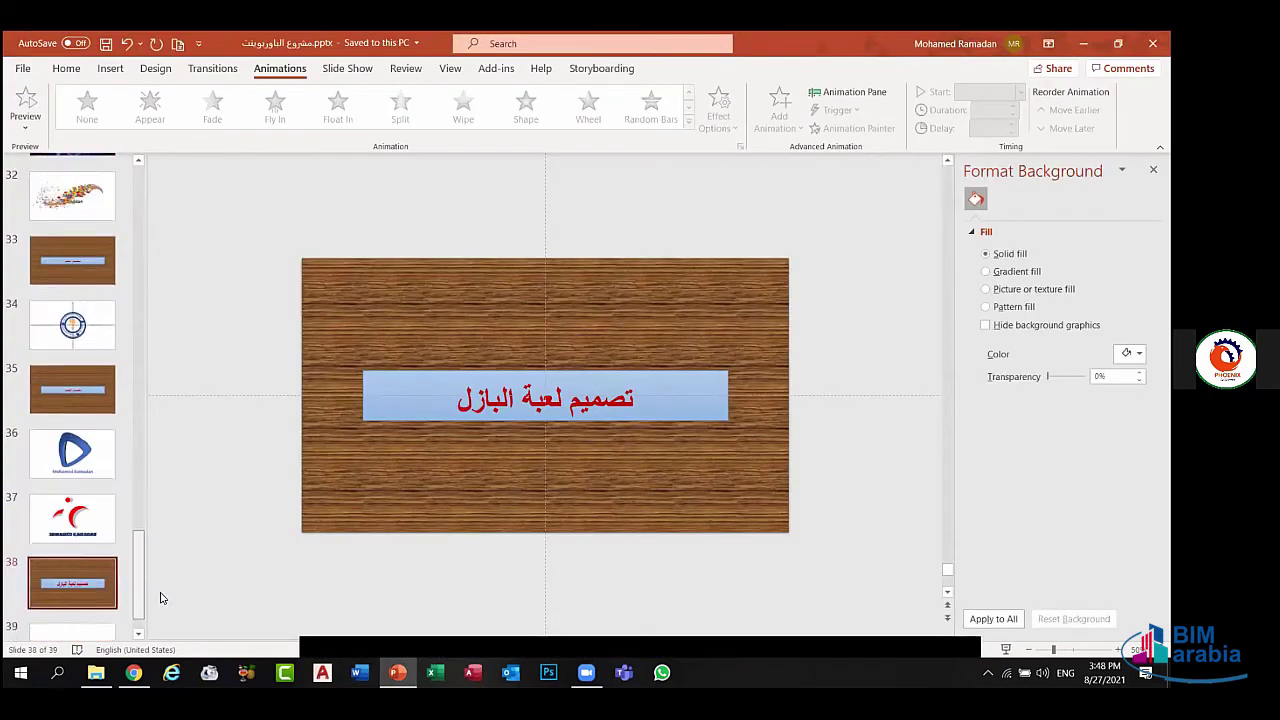
{"action": "scroll", "coordinate": [163, 594], "scroll_direction": "down", "scroll_amount": 2}
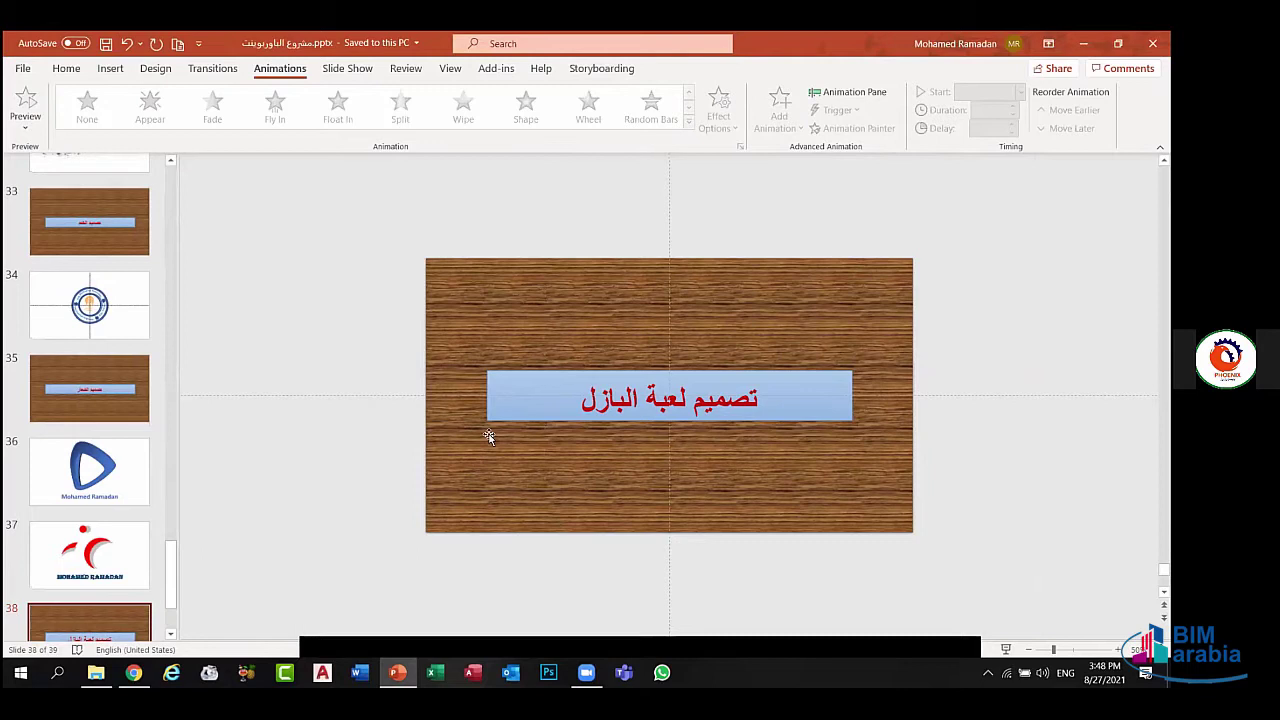
{"action": "scroll", "coordinate": [100, 582], "scroll_direction": "down", "scroll_amount": 3}
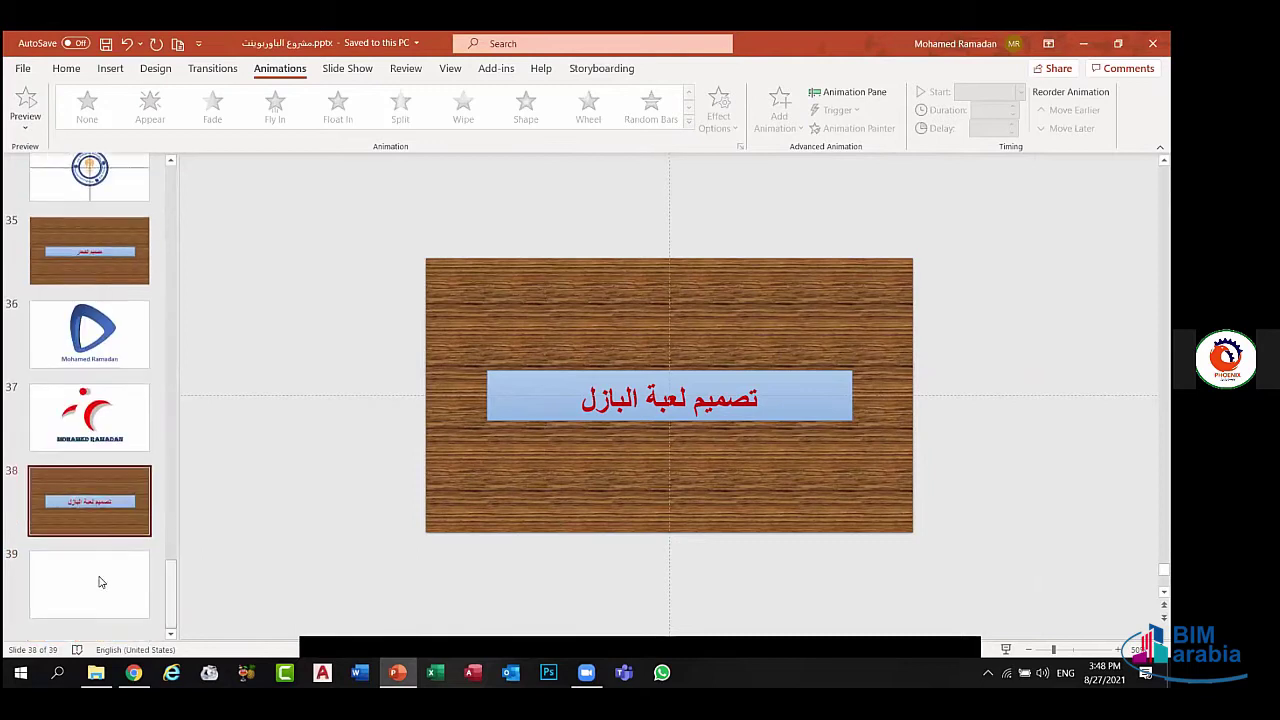
{"action": "left_click", "coordinate": [100, 582]}
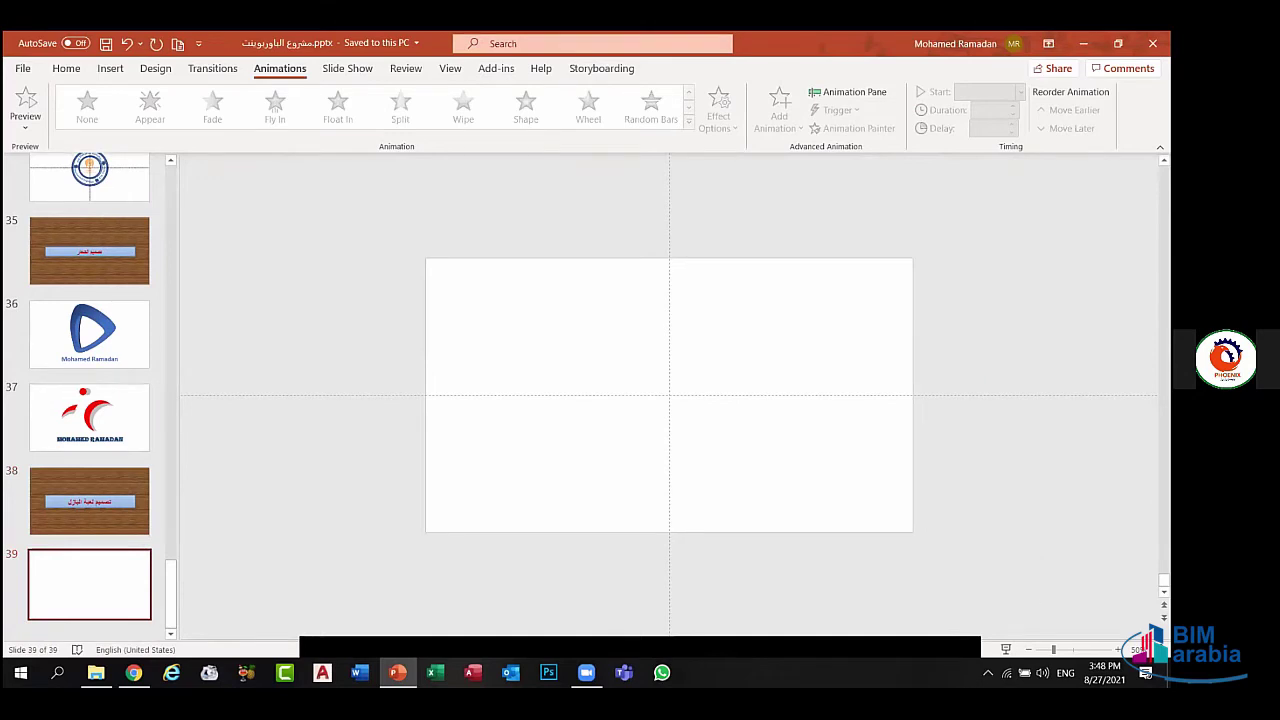
{"action": "scroll", "coordinate": [669, 395], "scroll_direction": "up", "scroll_amount": 2, "text": "ctrl"}
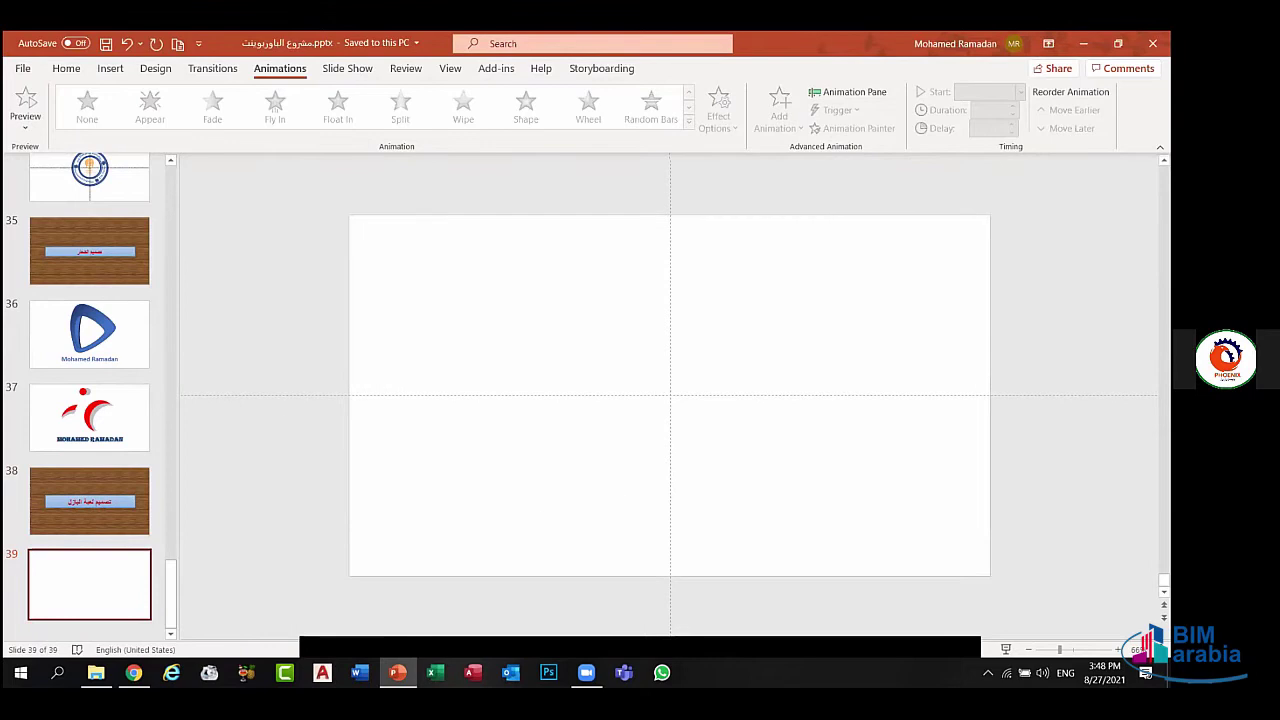
{"action": "left_click", "coordinate": [110, 68]}
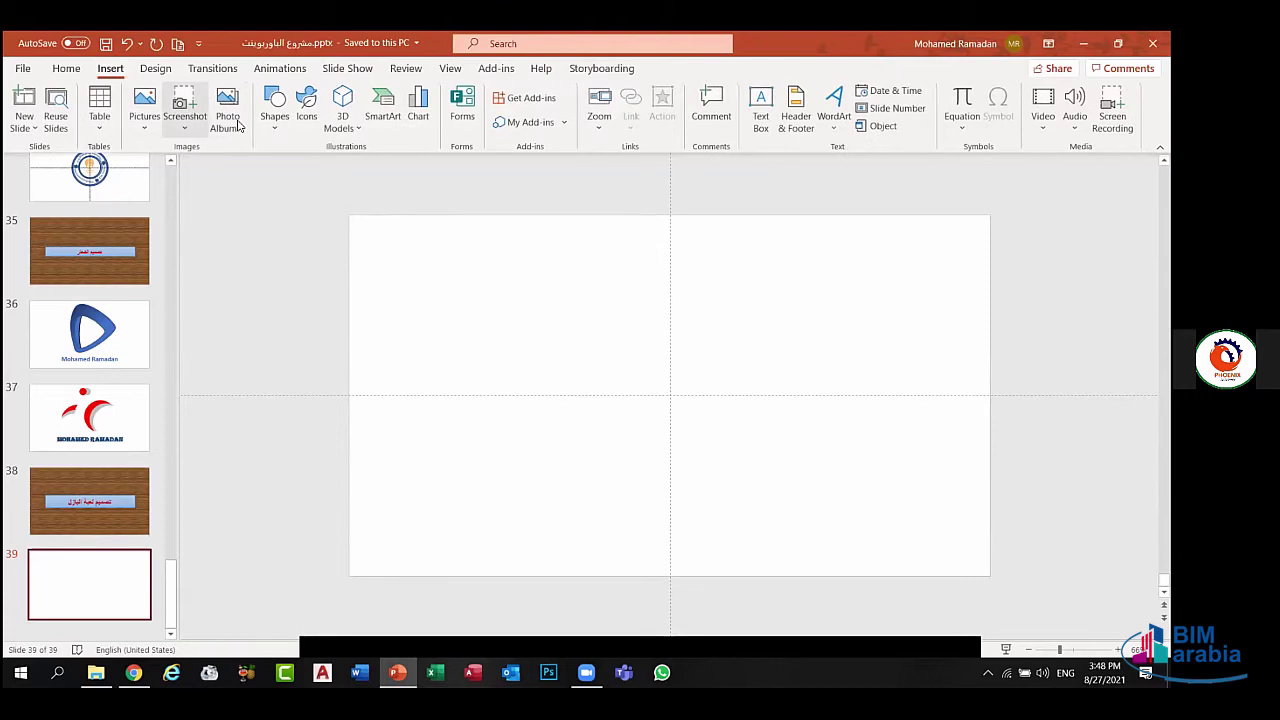
- Launch Word with a new blank document, then return to the PowerPoint presentation
{"action": "left_click", "coordinate": [359, 672]}
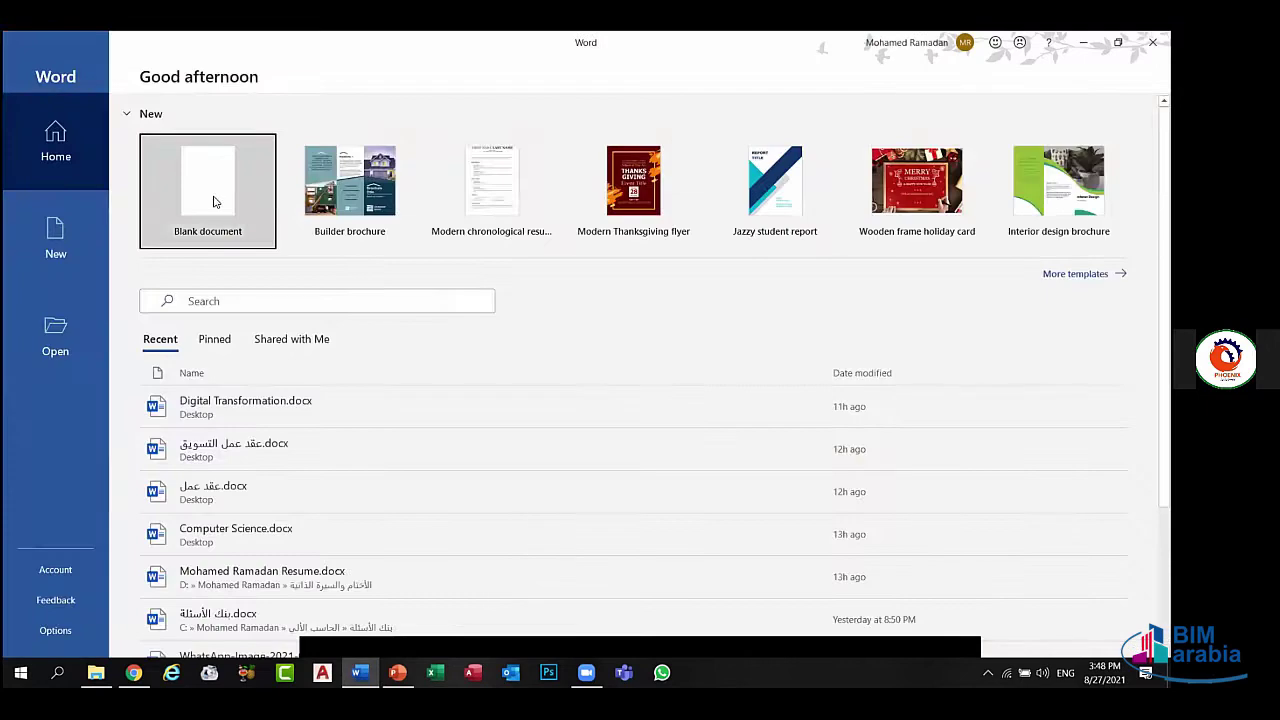
{"action": "left_click", "coordinate": [213, 202]}
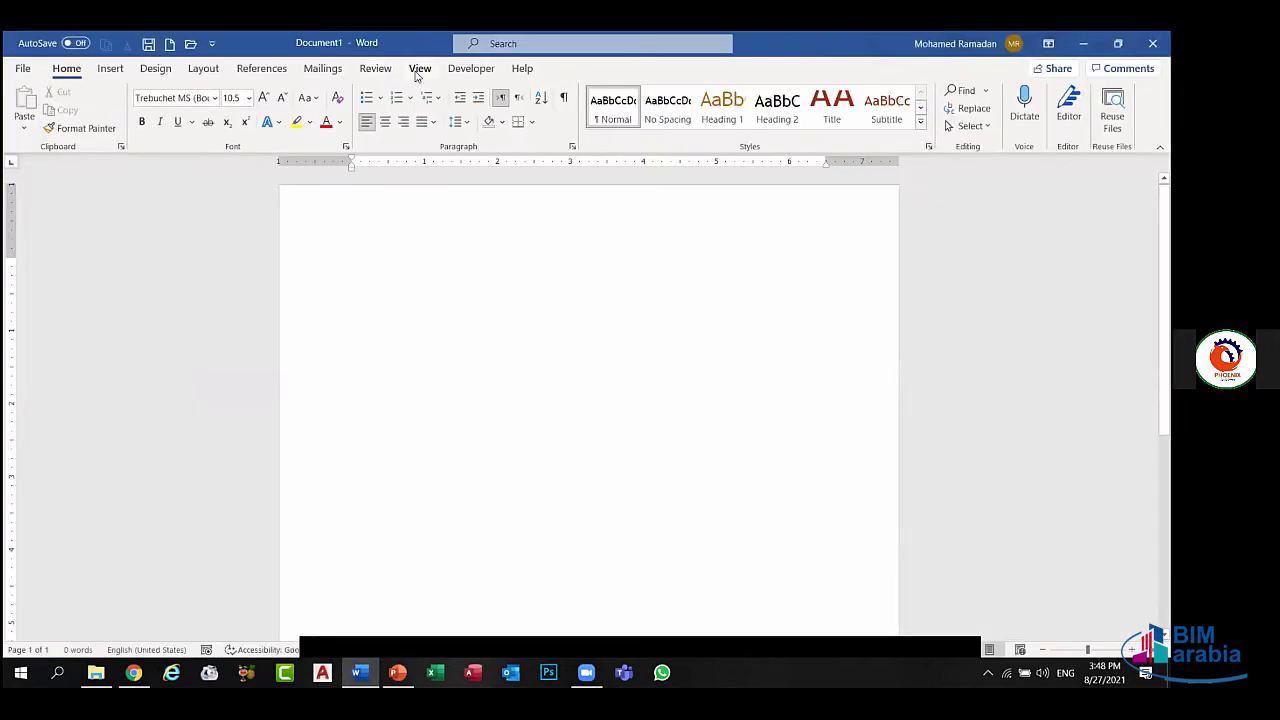
{"action": "left_click", "coordinate": [417, 70]}
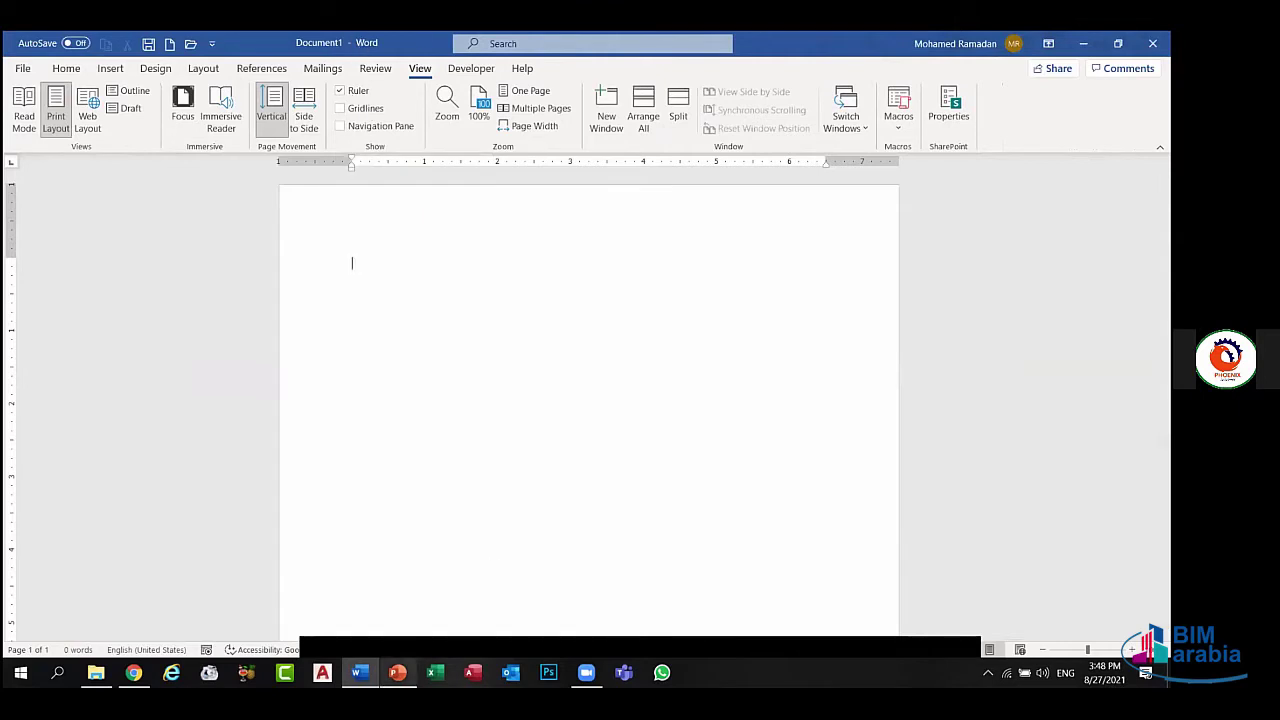
{"action": "left_click", "coordinate": [397, 672]}
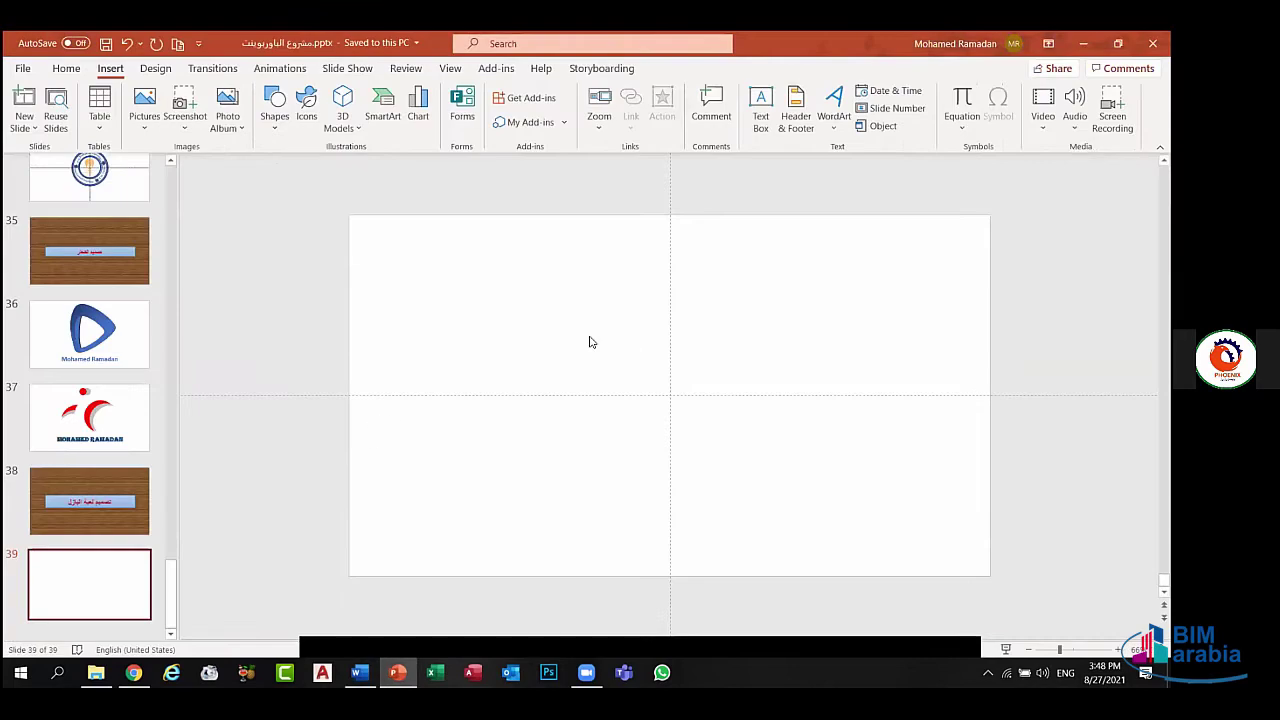
- Back in PowerPoint after a brief switch to Word, open the Shapes gallery for slide 39
{"action": "left_click", "coordinate": [440, 70]}
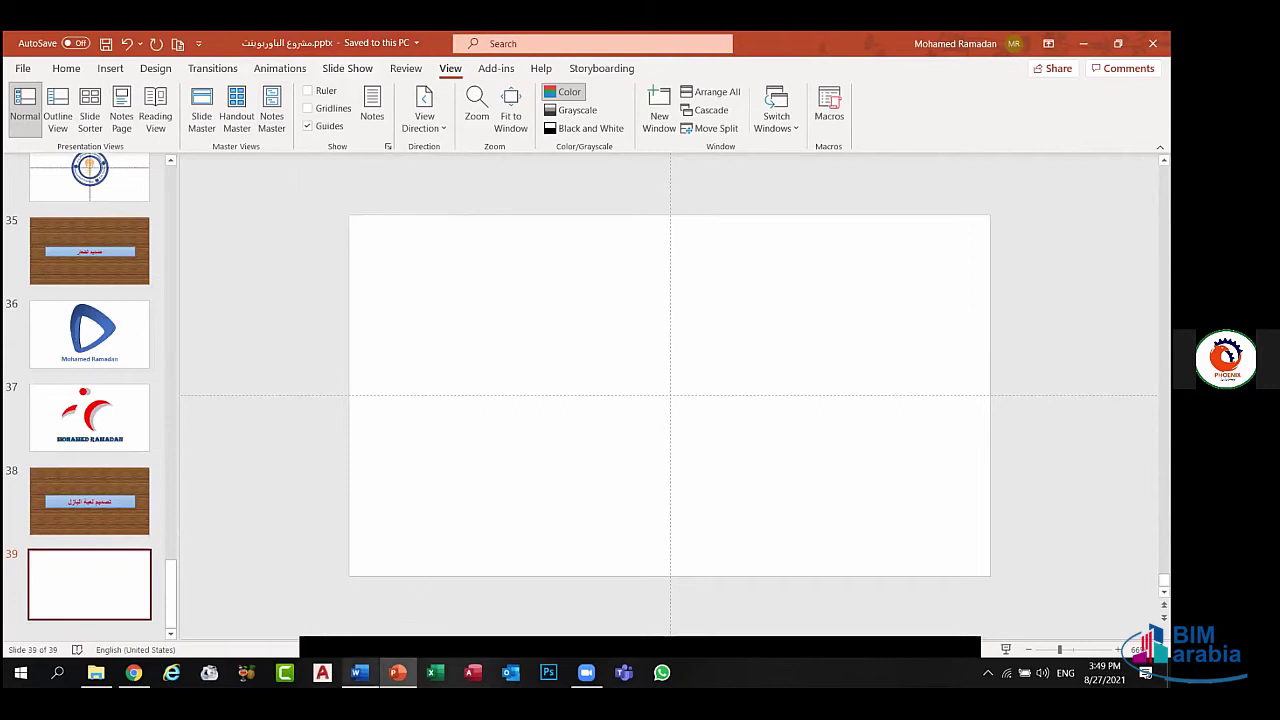
{"action": "left_click", "coordinate": [359, 672]}
{"action": "key", "text": "alt+Tab"}
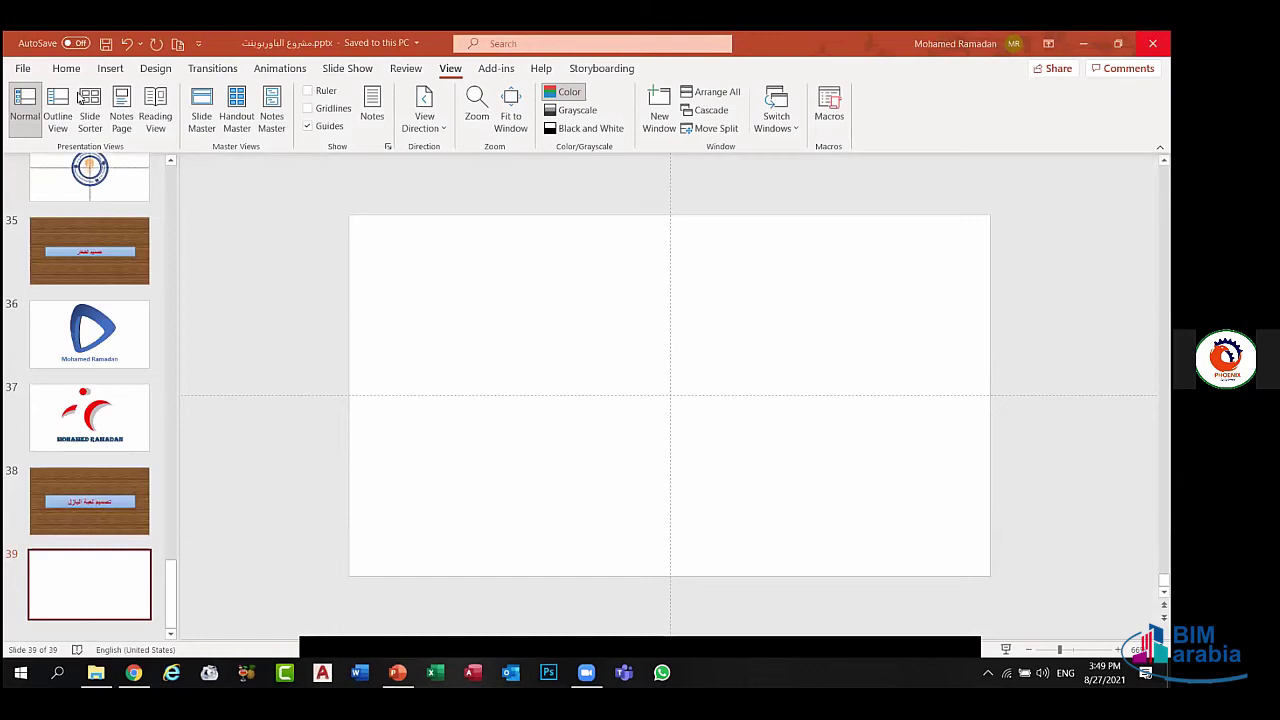
{"action": "left_click", "coordinate": [110, 67]}
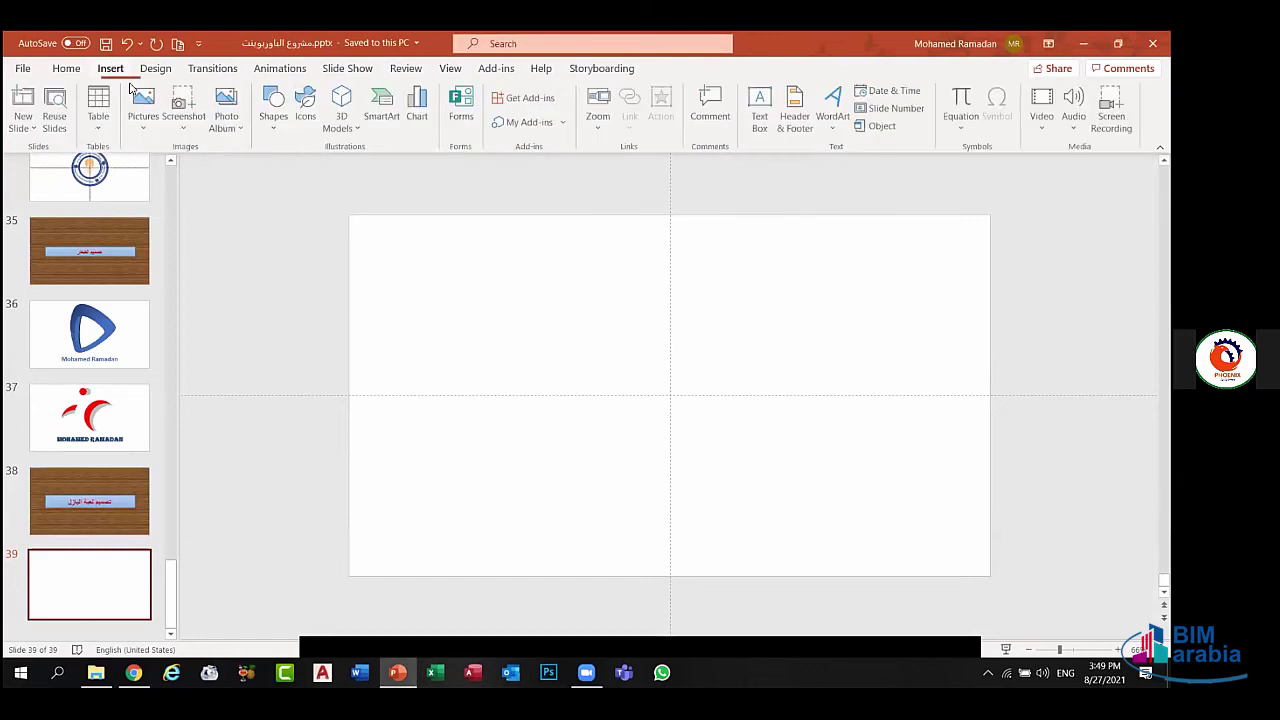
{"action": "left_click", "coordinate": [275, 105]}
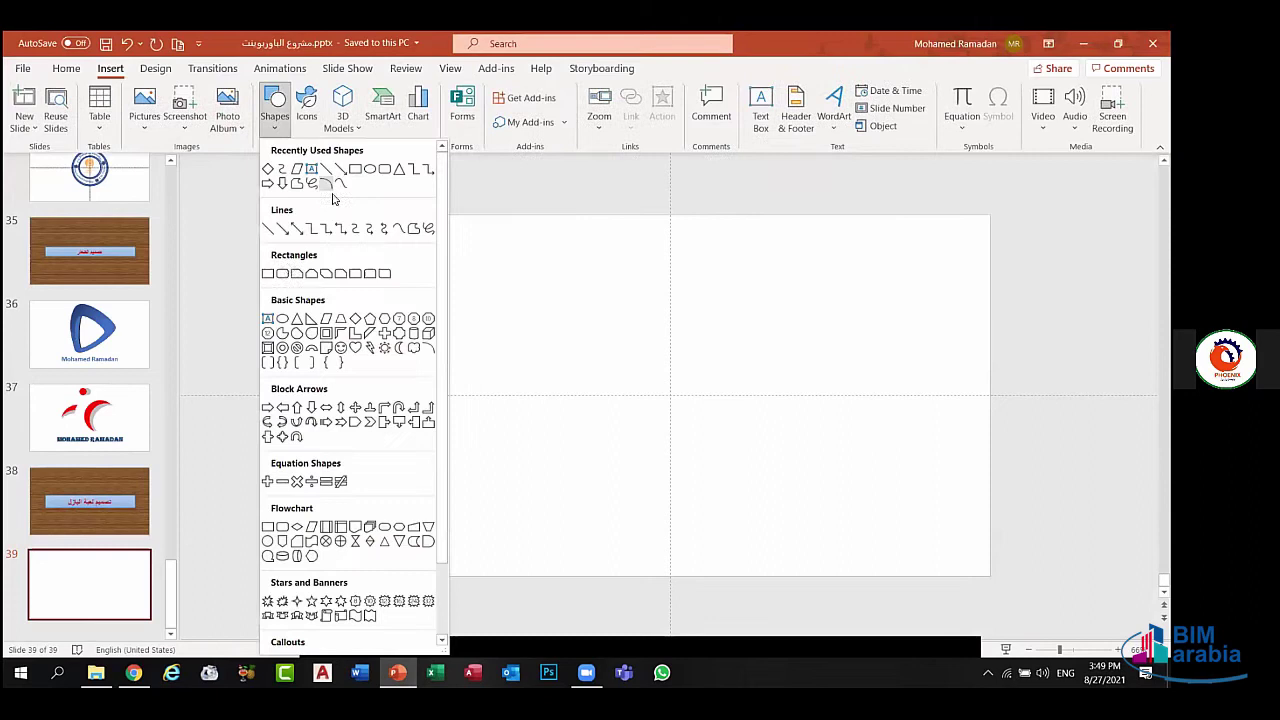
- Draw a blue rounded rectangle near slide 39's top-left corner and turn off the Guides
{"action": "left_click", "coordinate": [282, 273]}
{"action": "left_click_drag", "start_coordinate": [366, 248], "coordinate": [502, 329]}
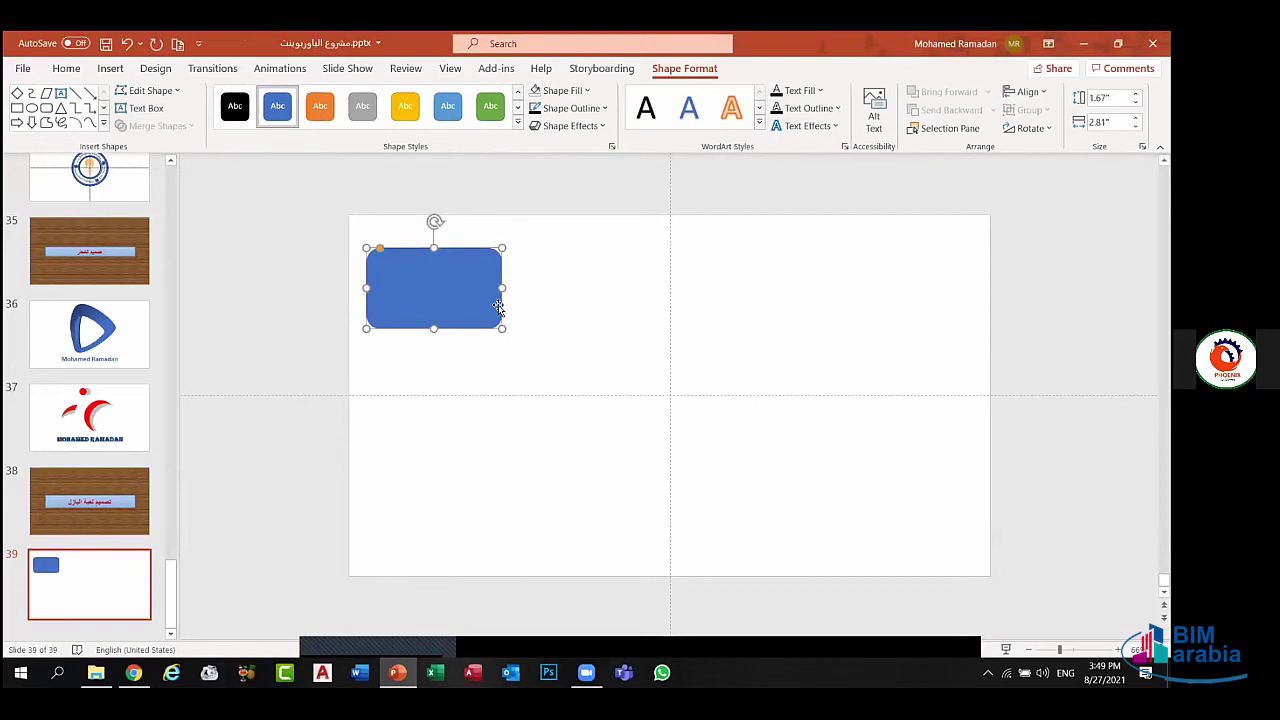
{"action": "left_click_drag", "start_coordinate": [473, 297], "coordinate": [468, 286]}
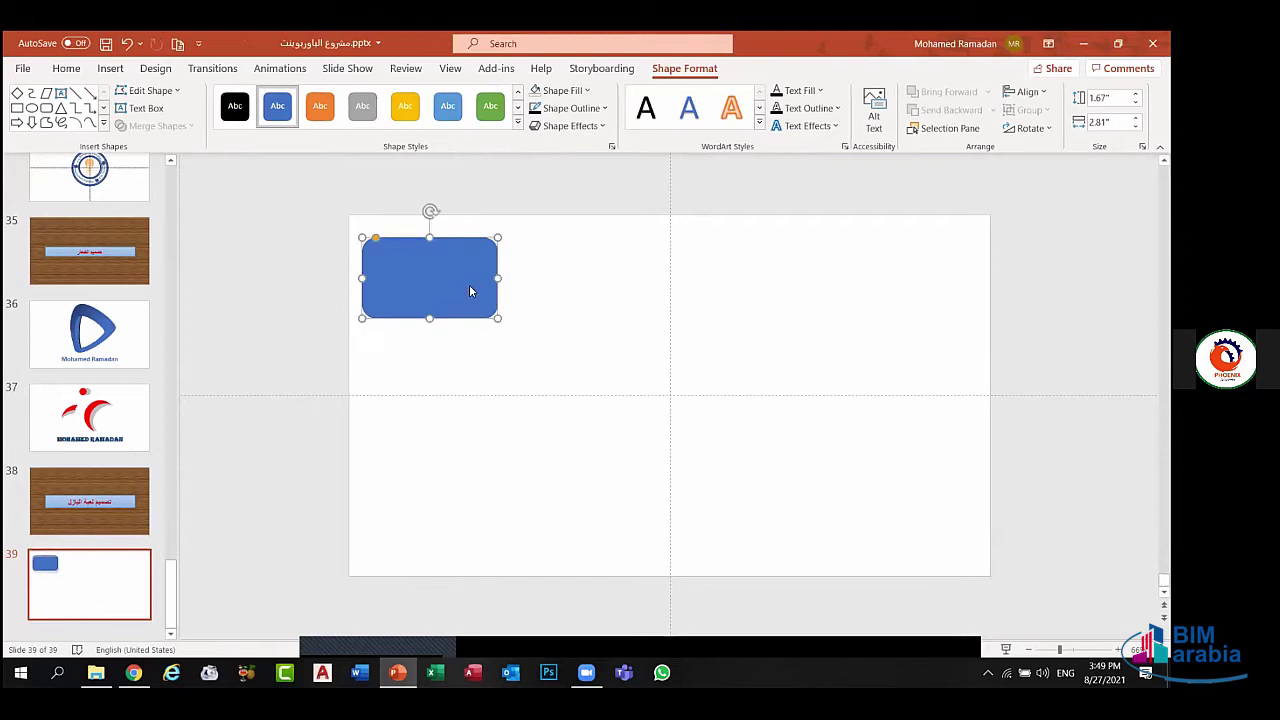
{"action": "left_click", "coordinate": [450, 68]}
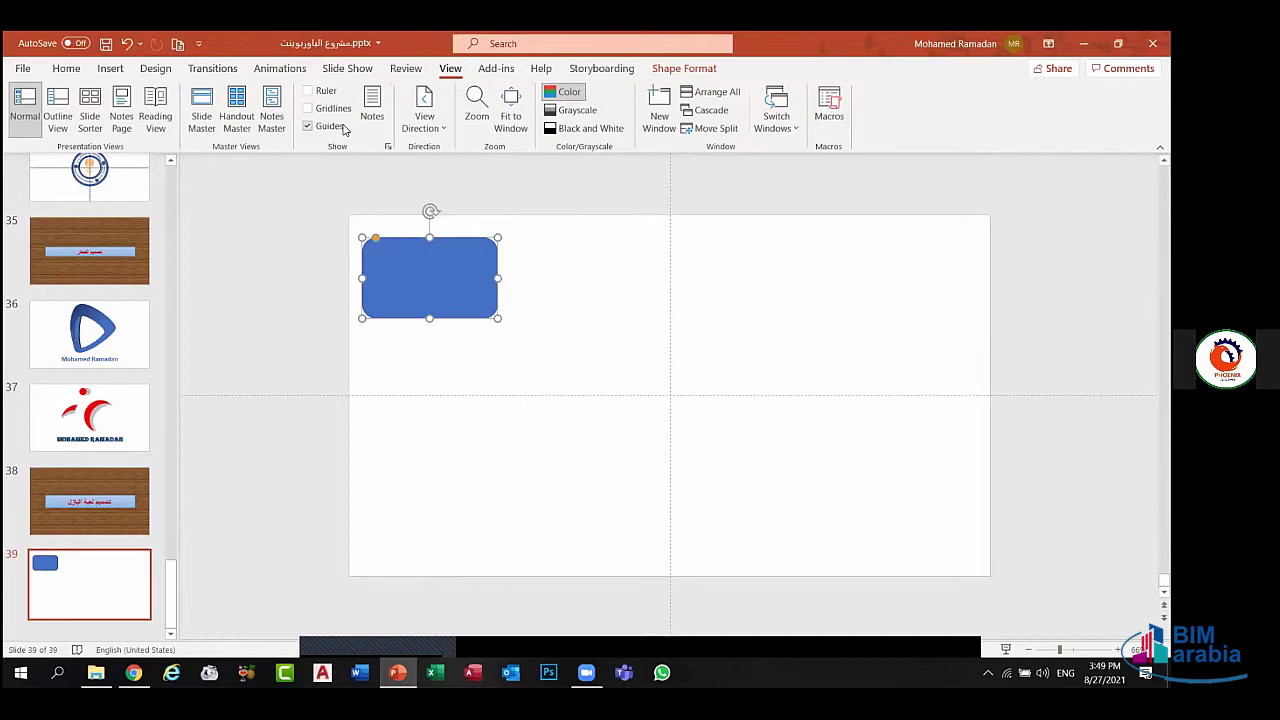
{"action": "left_click", "coordinate": [340, 127]}
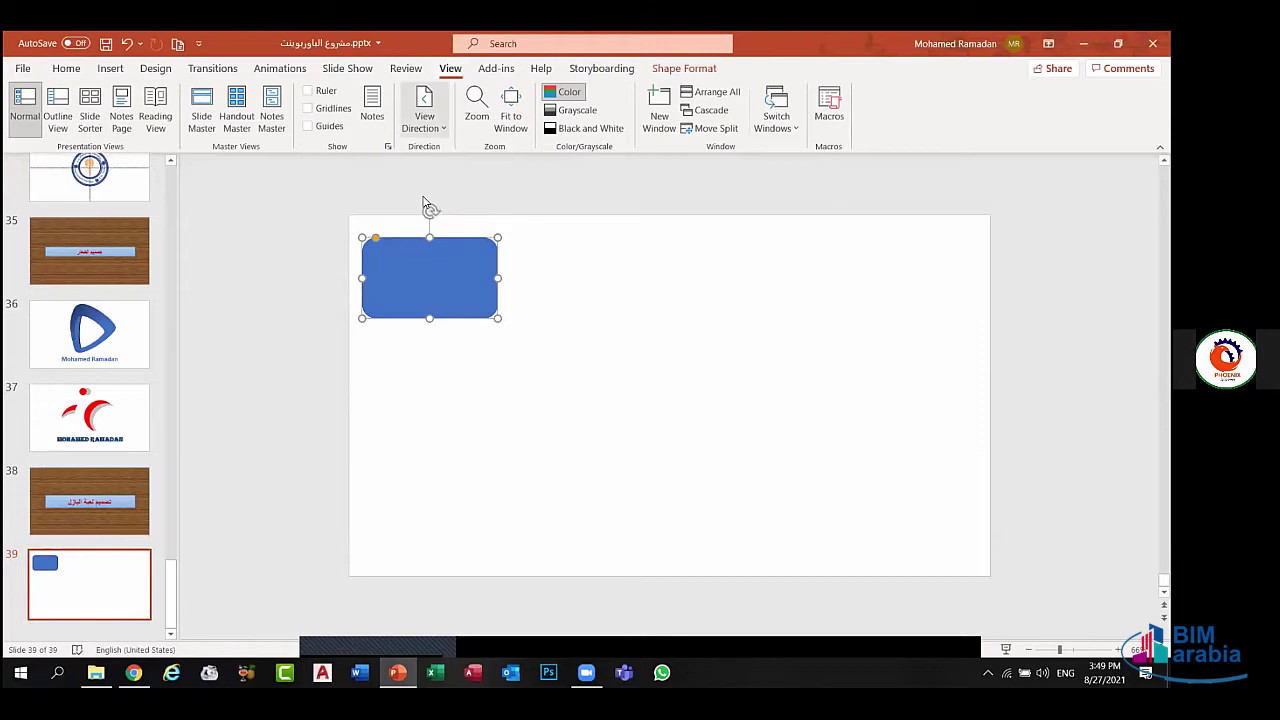
- Apply the first Bevel preset from Shape Effects to the blue rounded rectangle
{"action": "left_click", "coordinate": [684, 68]}
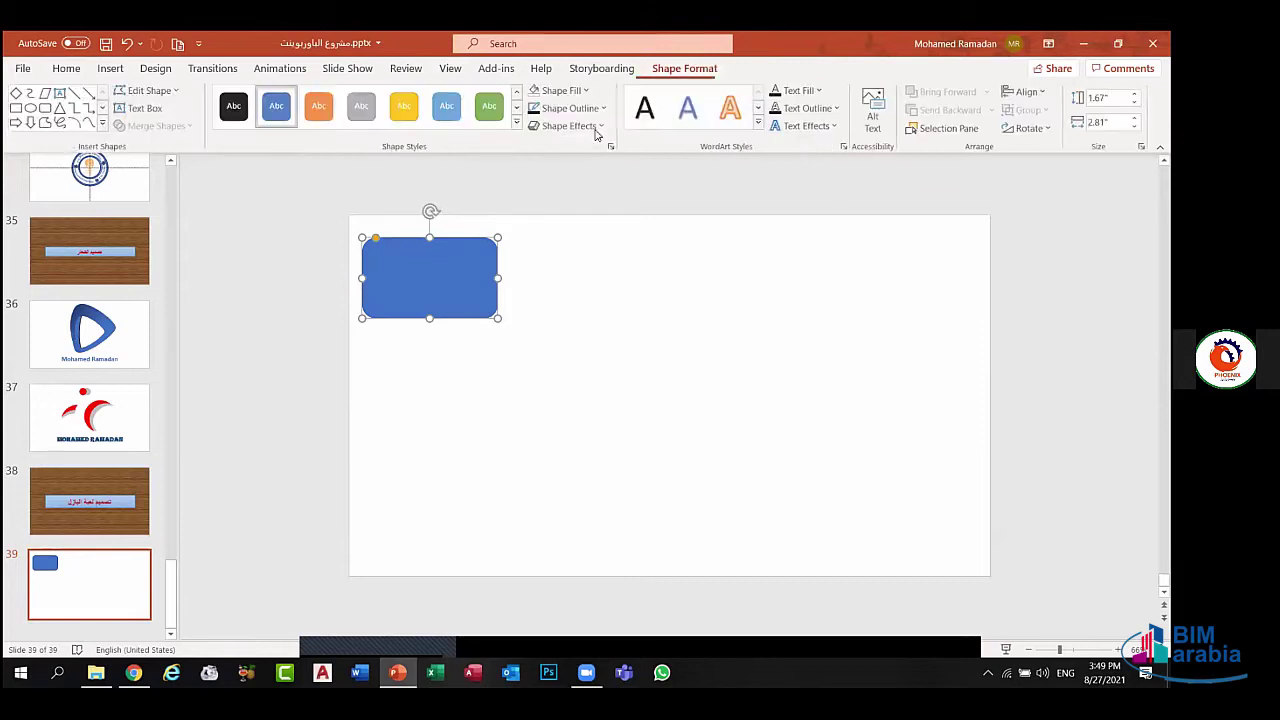
{"action": "left_click", "coordinate": [575, 126]}
{"action": "mouse_move", "coordinate": [614, 352]}
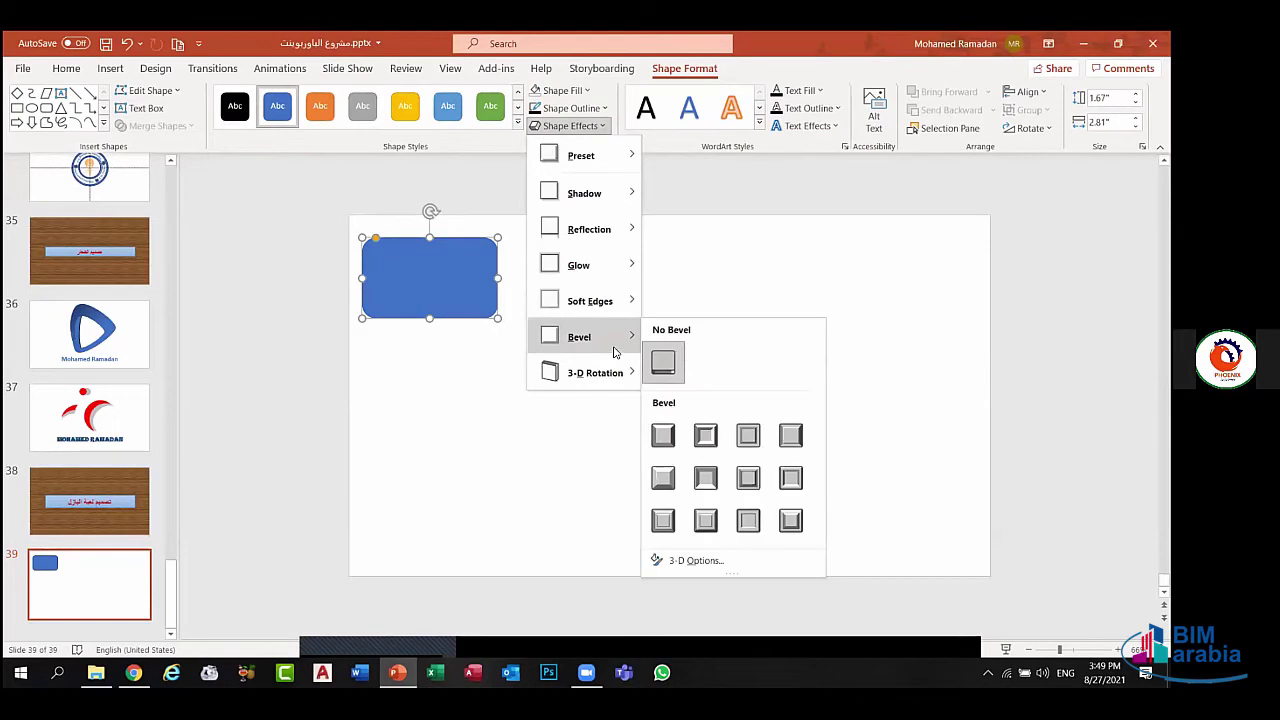
{"action": "left_click", "coordinate": [663, 435]}
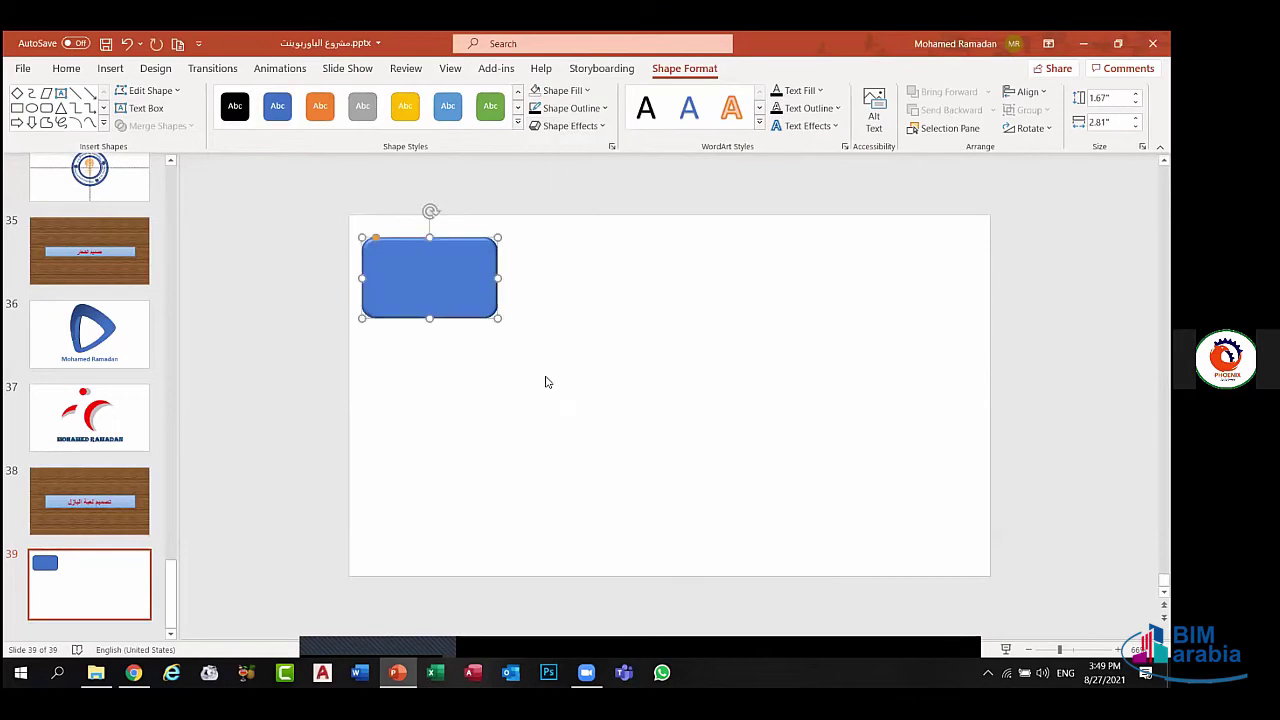
{"action": "key", "text": "Escape"}
{"action": "left_click_drag", "start_coordinate": [450, 297], "coordinate": [450, 303]}
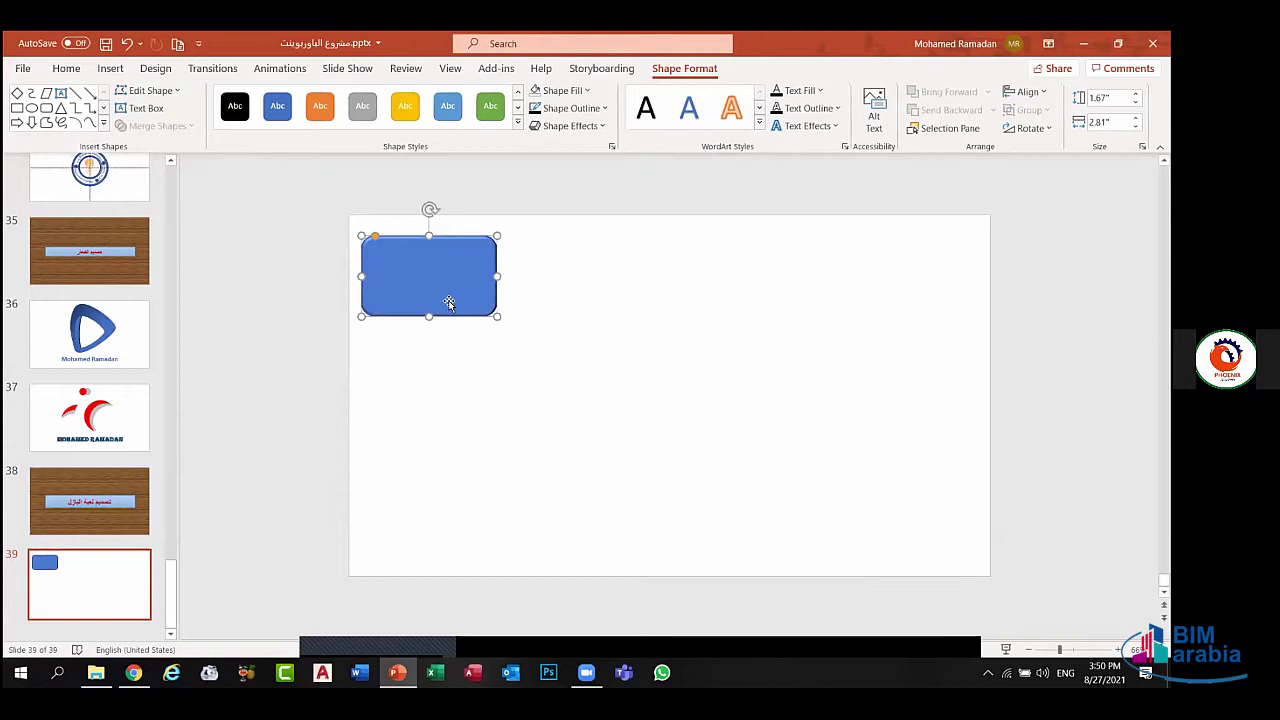
{"action": "key", "text": "ctrl+d"}
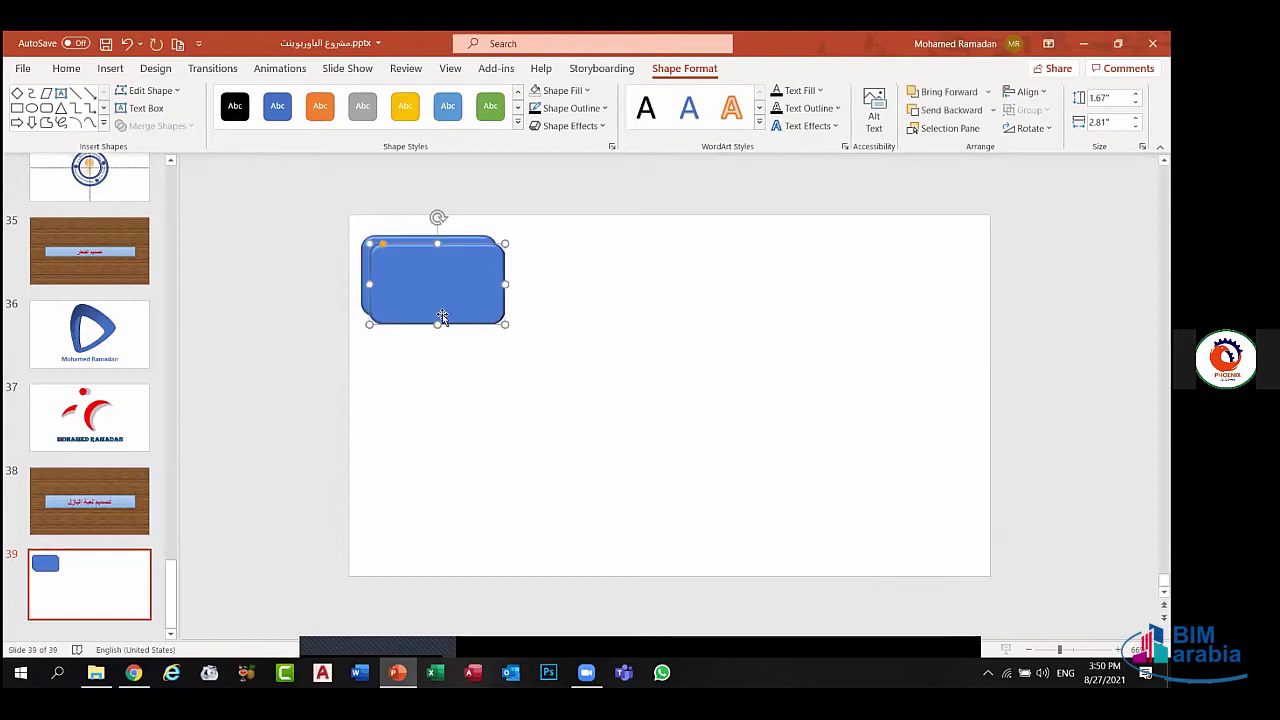
{"action": "left_click_drag", "start_coordinate": [440, 312], "coordinate": [626, 305]}
{"action": "key", "text": "ctrl+d"}
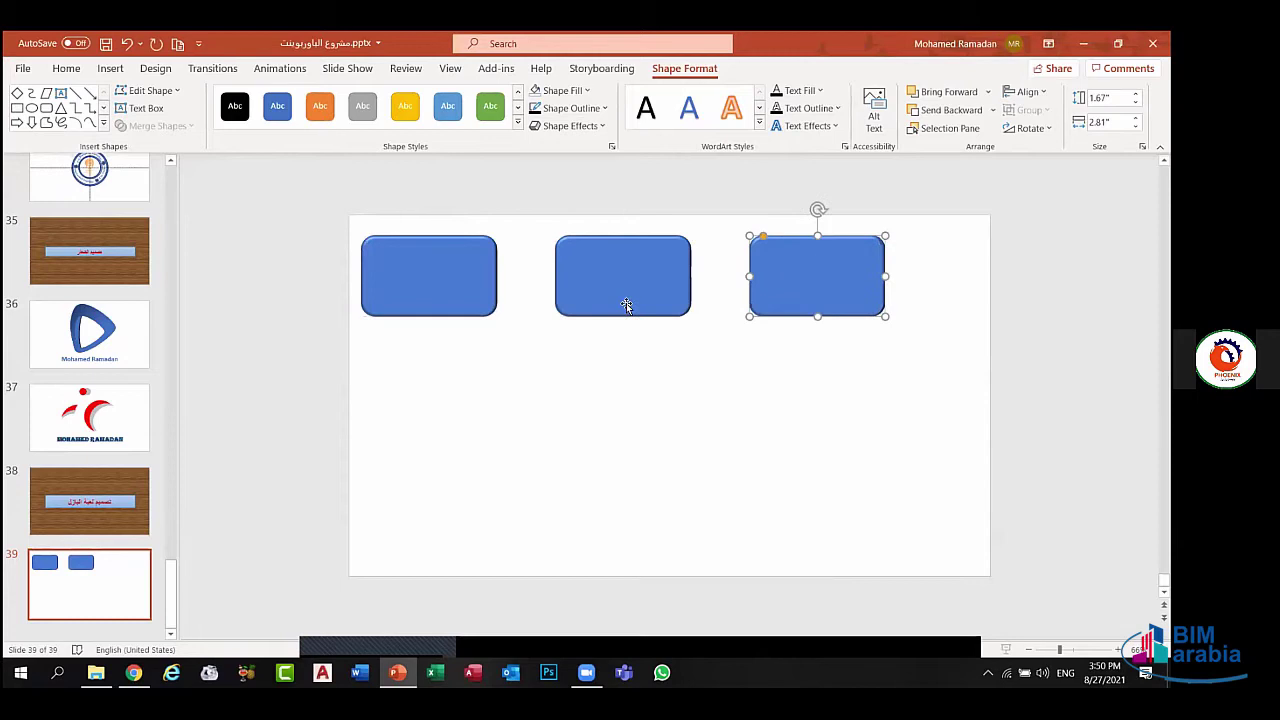
{"action": "key", "text": "ctrl+d"}
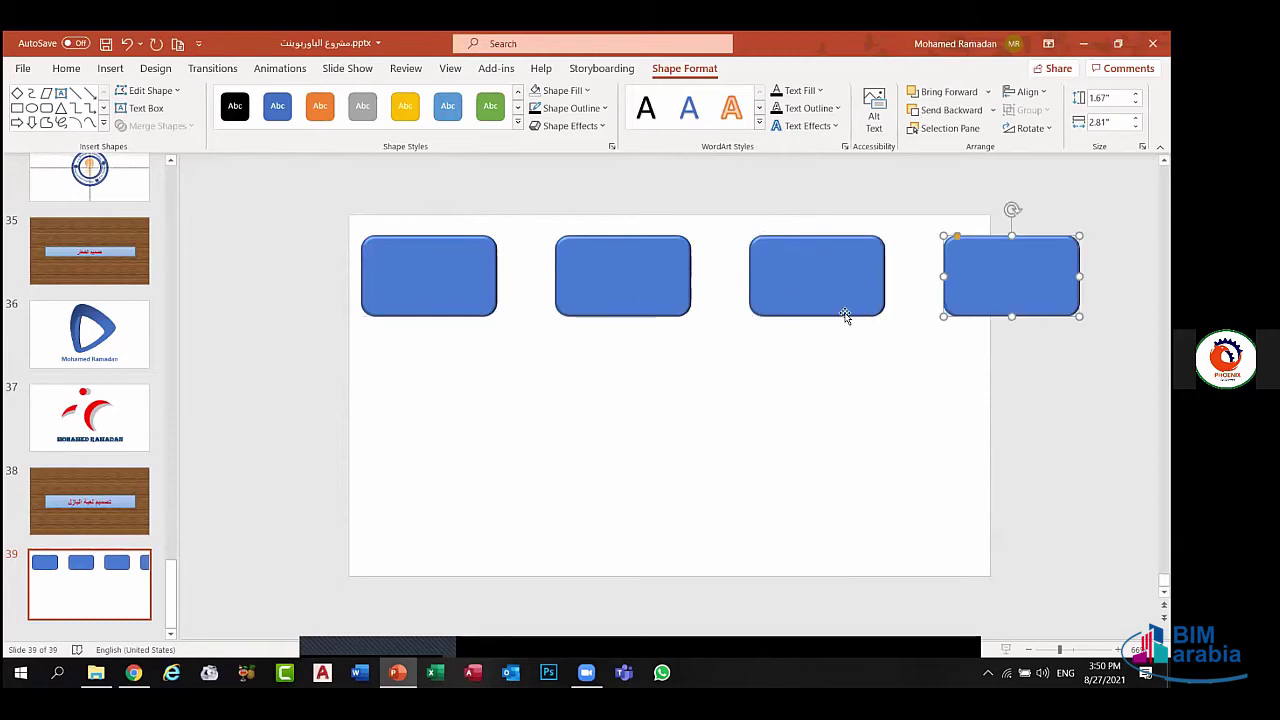
{"action": "key", "text": "Delete"}
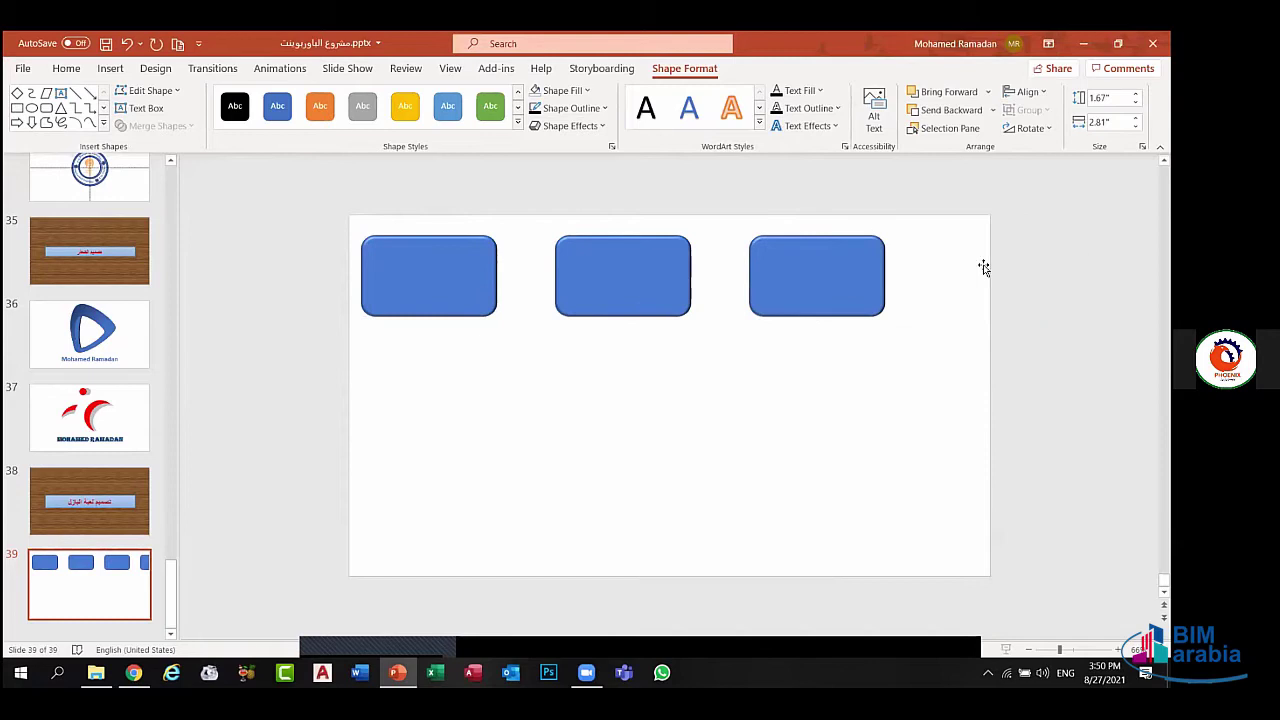
{"action": "left_click", "coordinate": [827, 261]}
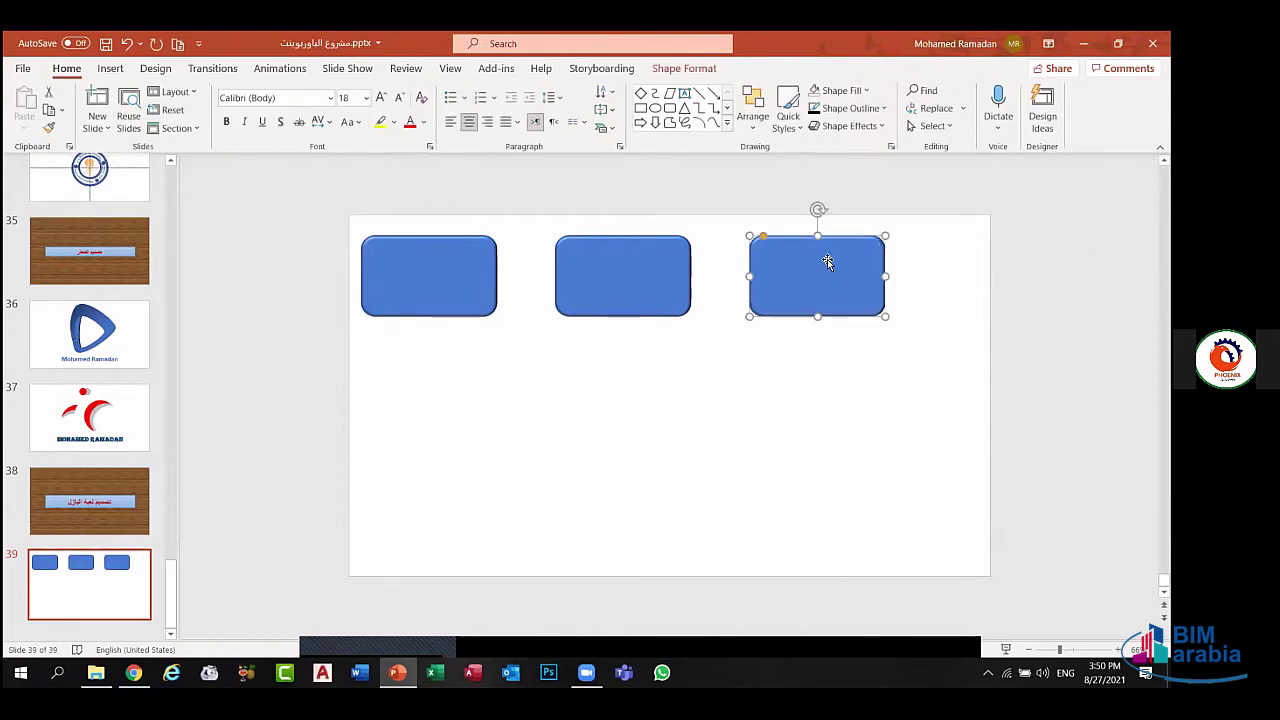
{"action": "key", "text": "Delete"}
{"action": "left_click", "coordinate": [629, 274]}
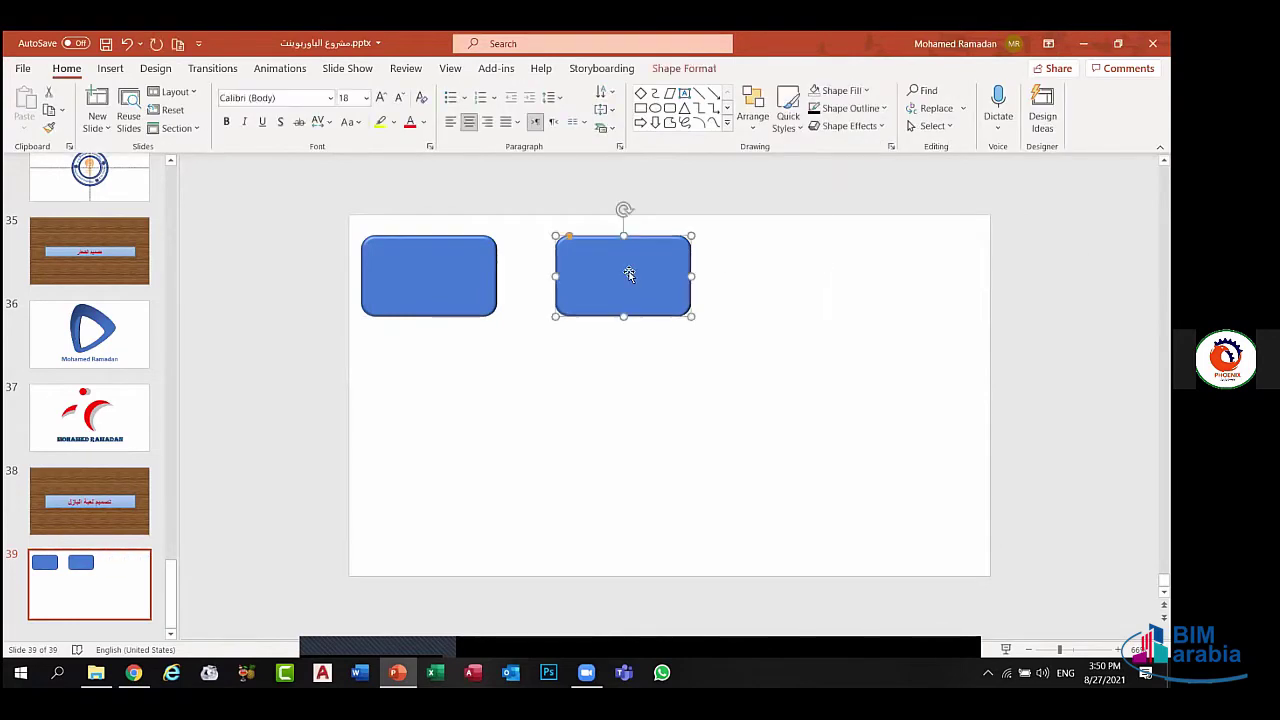
{"action": "key", "text": "Delete"}
{"action": "left_click", "coordinate": [430, 259]}
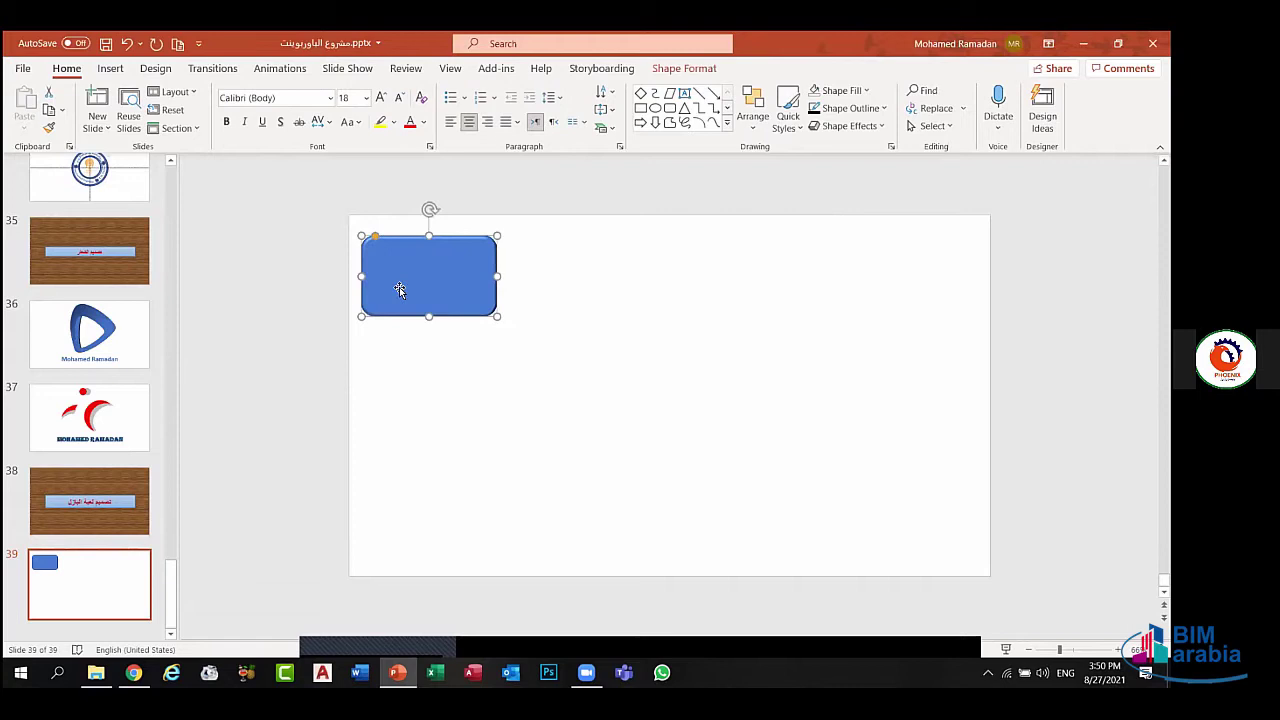
- Switch the rounded rectangle's fill to Gradient fill in the Format Shape pane
{"action": "right_click", "coordinate": [413, 288]}
{"action": "key", "text": "Escape"}
{"action": "right_click", "coordinate": [413, 288]}
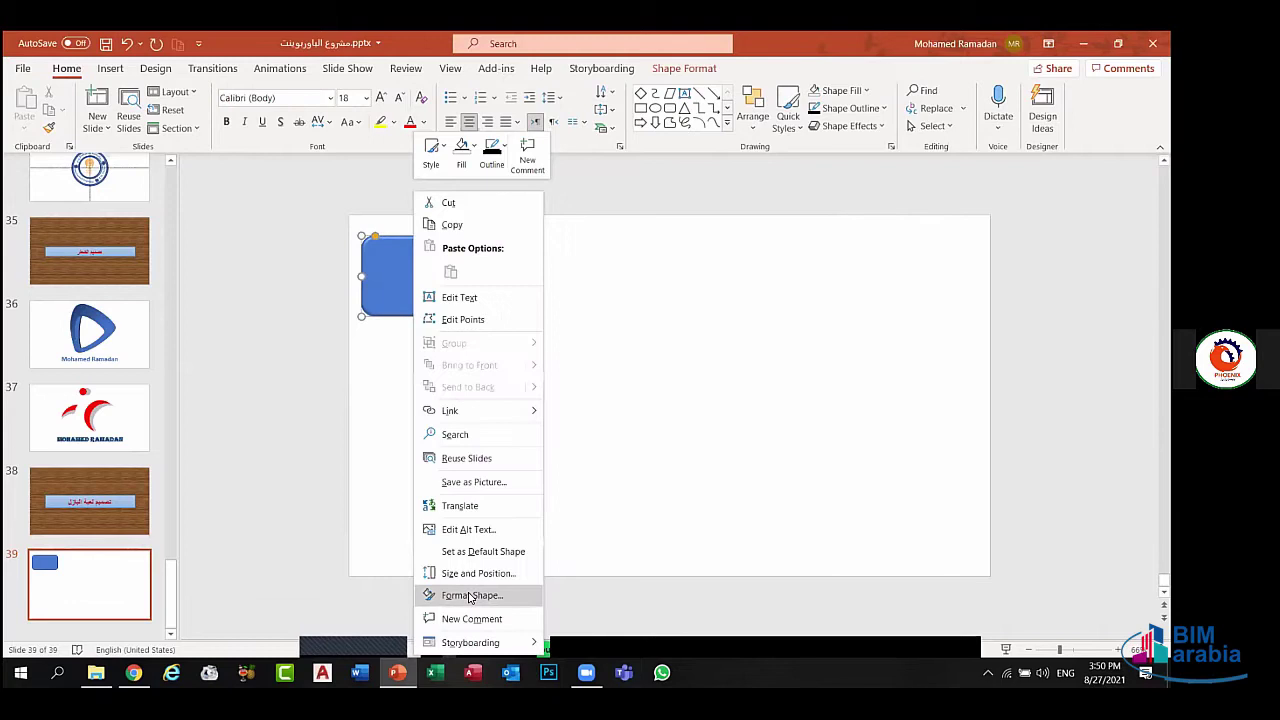
{"action": "left_click", "coordinate": [469, 596]}
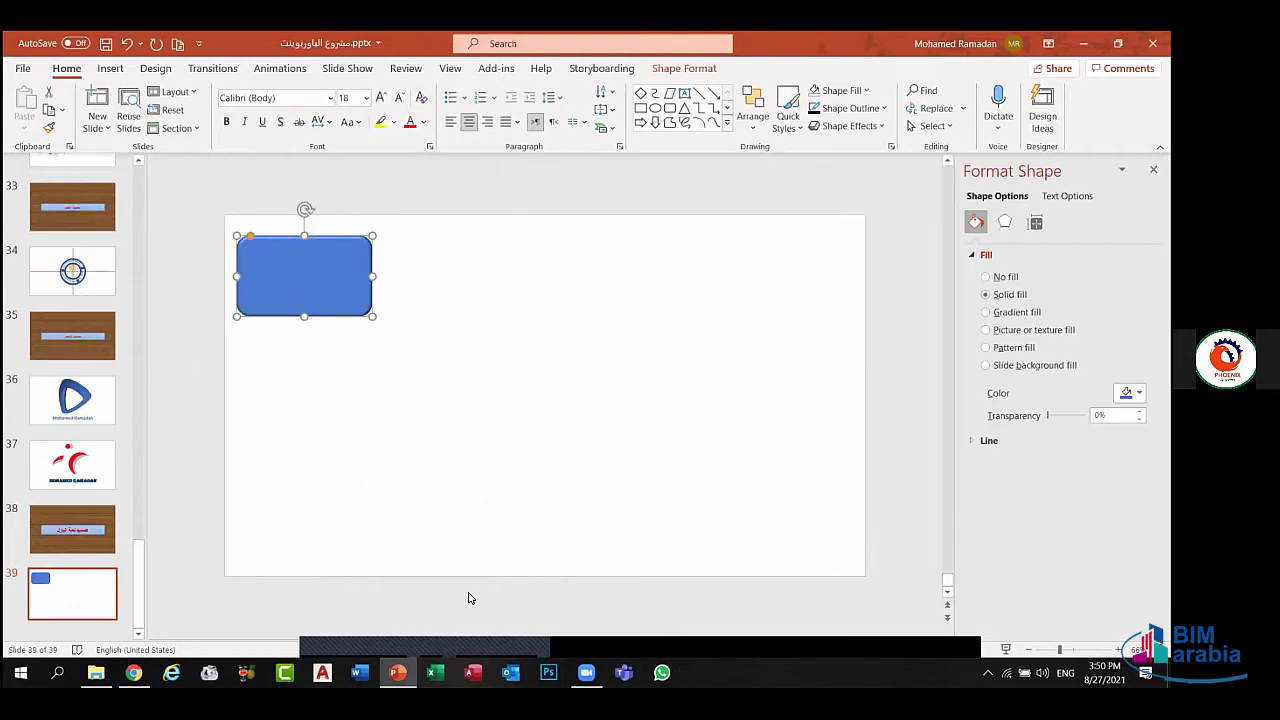
{"action": "left_click", "coordinate": [1003, 314]}
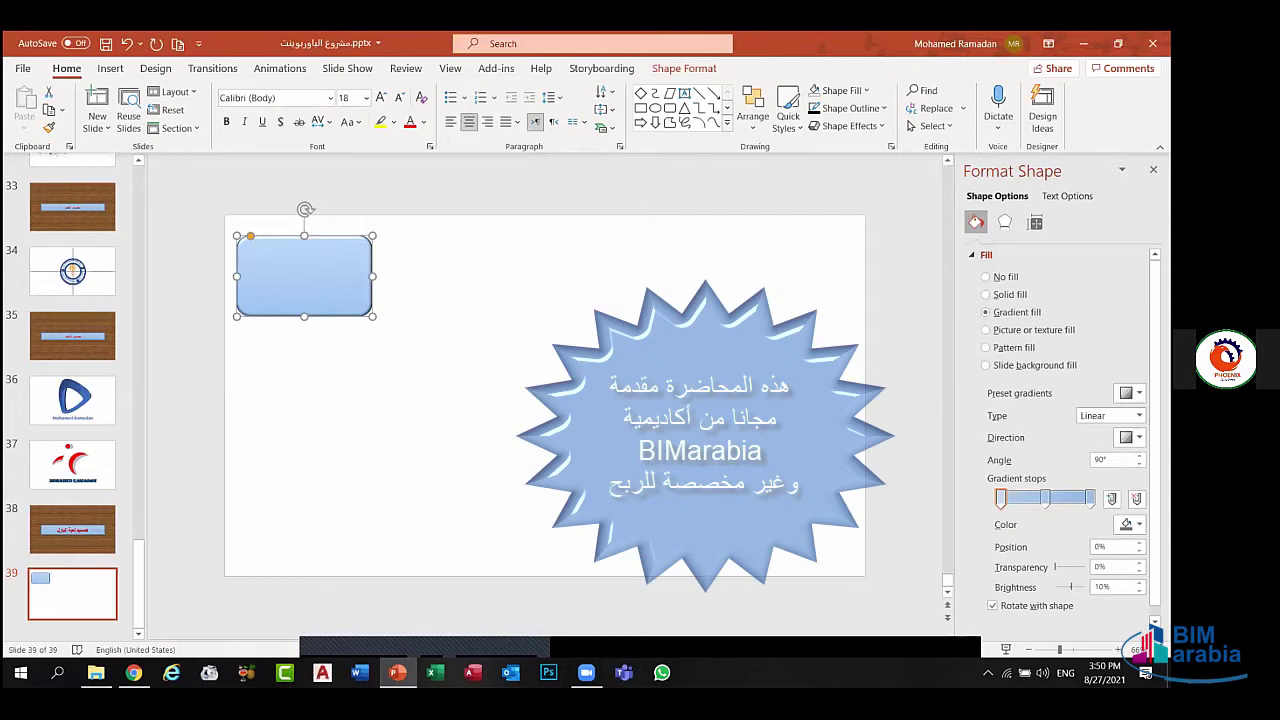
- Set the gradient to a dark blue Linear preset angled at 270°
{"action": "left_click", "coordinate": [1130, 437]}
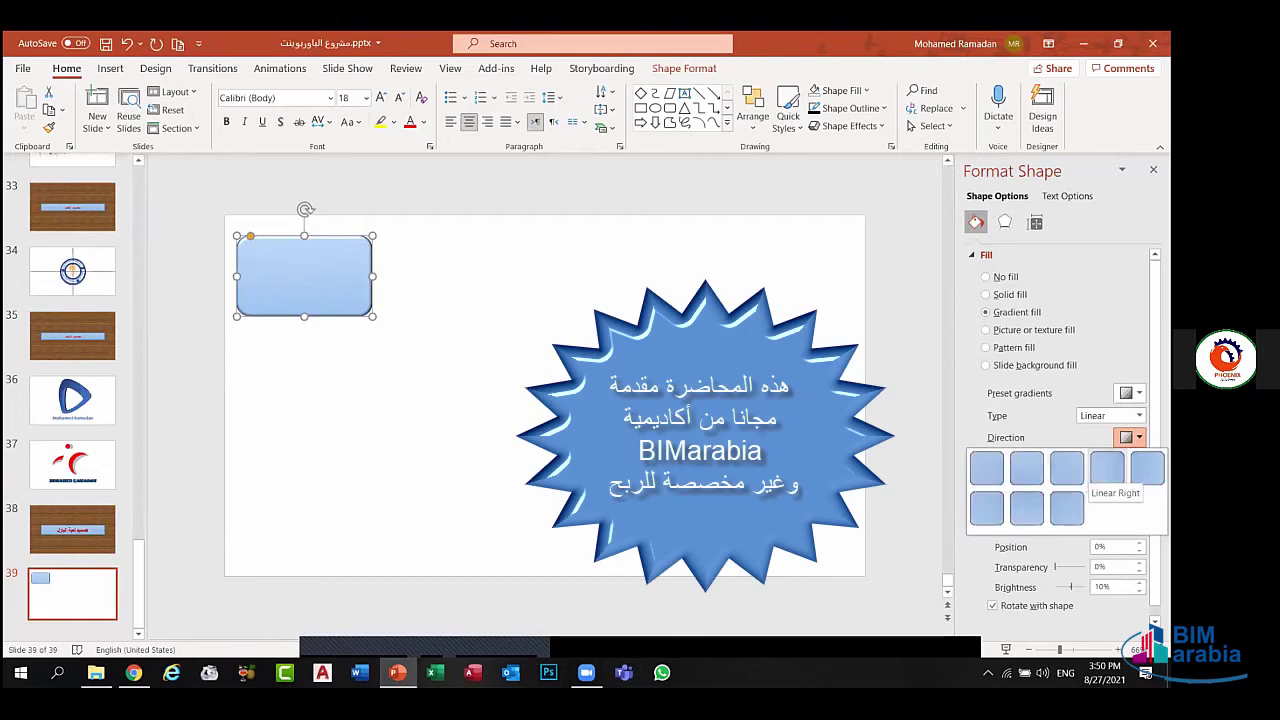
{"action": "left_click", "coordinate": [1107, 468]}
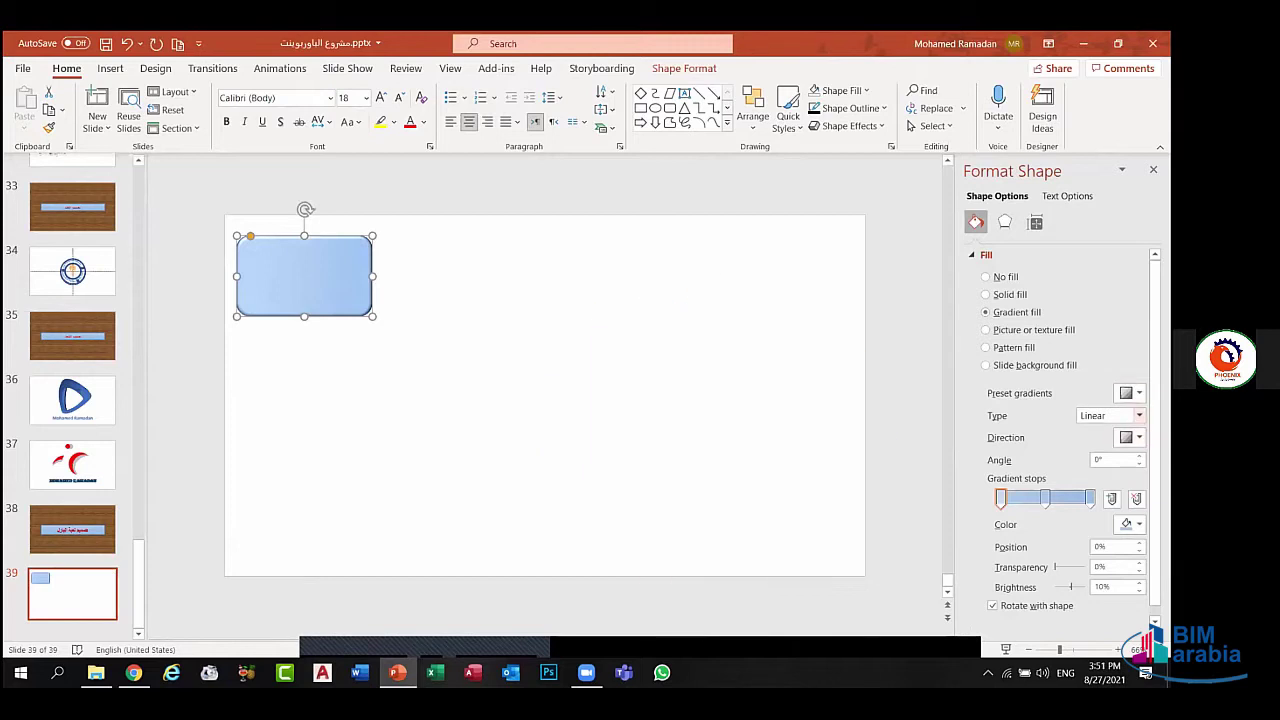
{"action": "left_click", "coordinate": [1131, 393]}
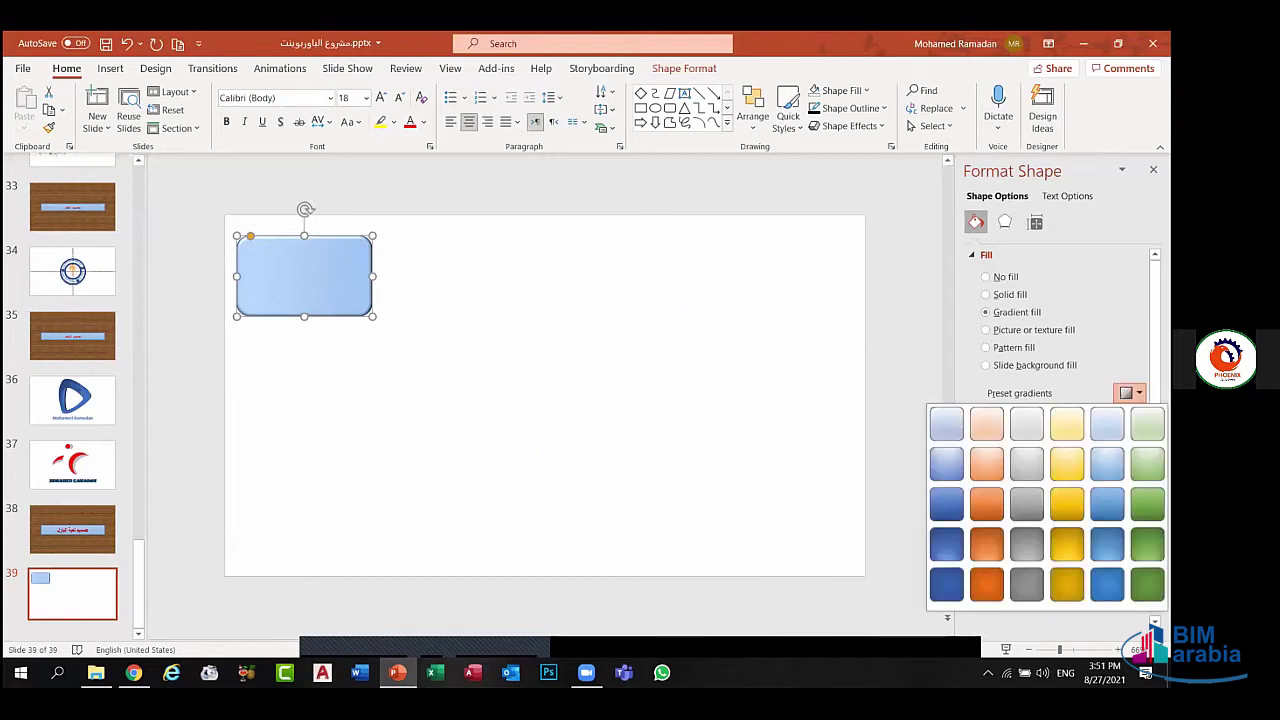
{"action": "left_click", "coordinate": [942, 477]}
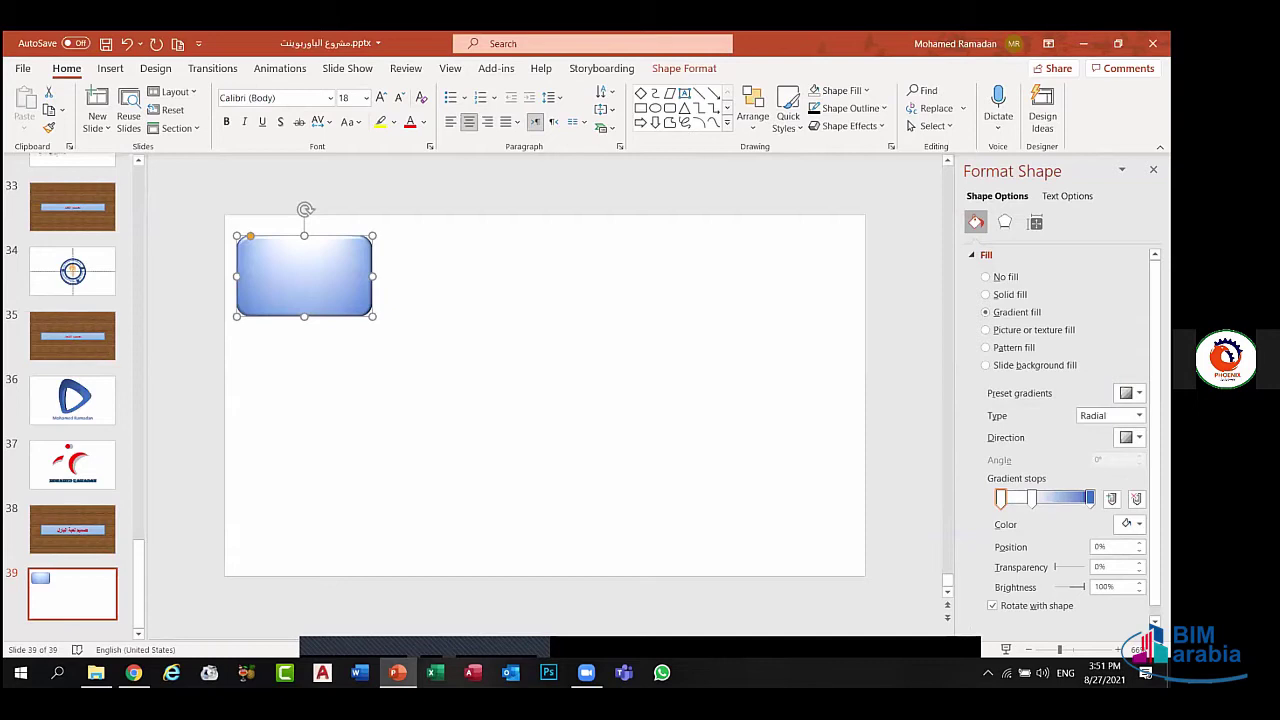
{"action": "left_click", "coordinate": [1131, 393]}
{"action": "left_click", "coordinate": [946, 504]}
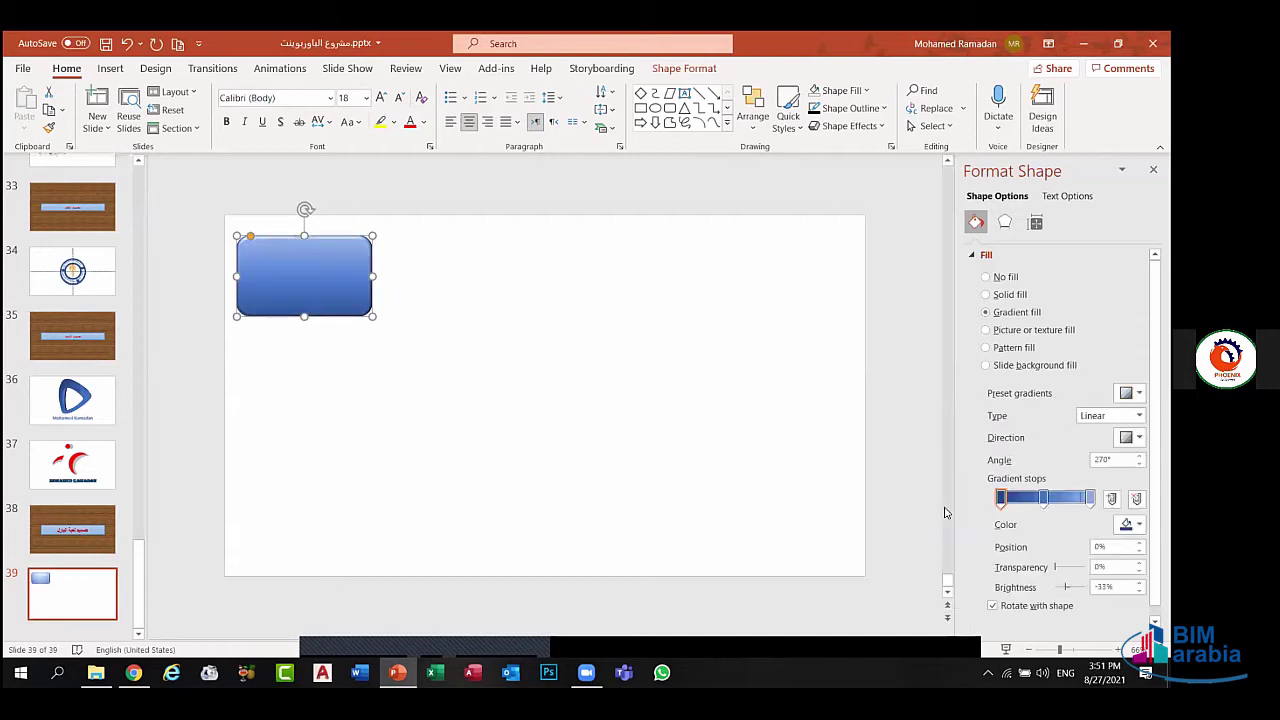
{"action": "left_click", "coordinate": [340, 350]}
{"action": "left_click", "coordinate": [326, 300]}
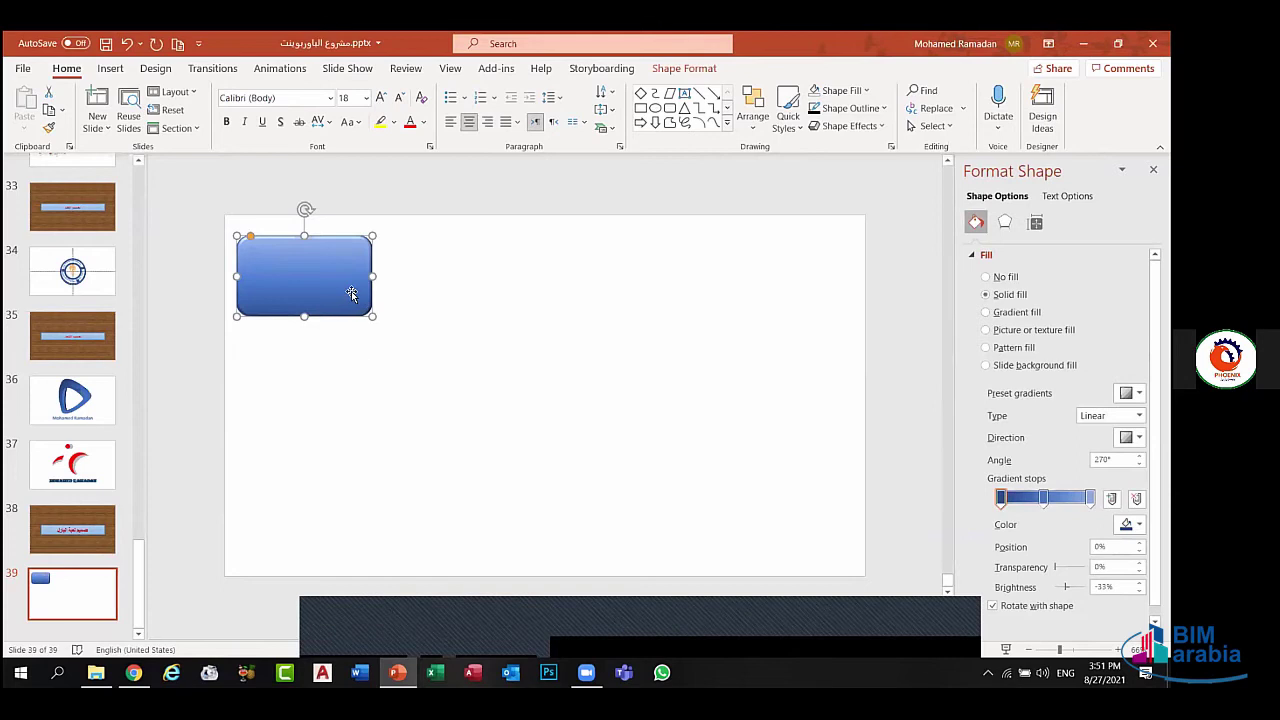
- Build the top row of three aligned rounded rectangles with Ctrl+D copies
{"action": "left_click_drag", "start_coordinate": [351, 293], "coordinate": [521, 309]}
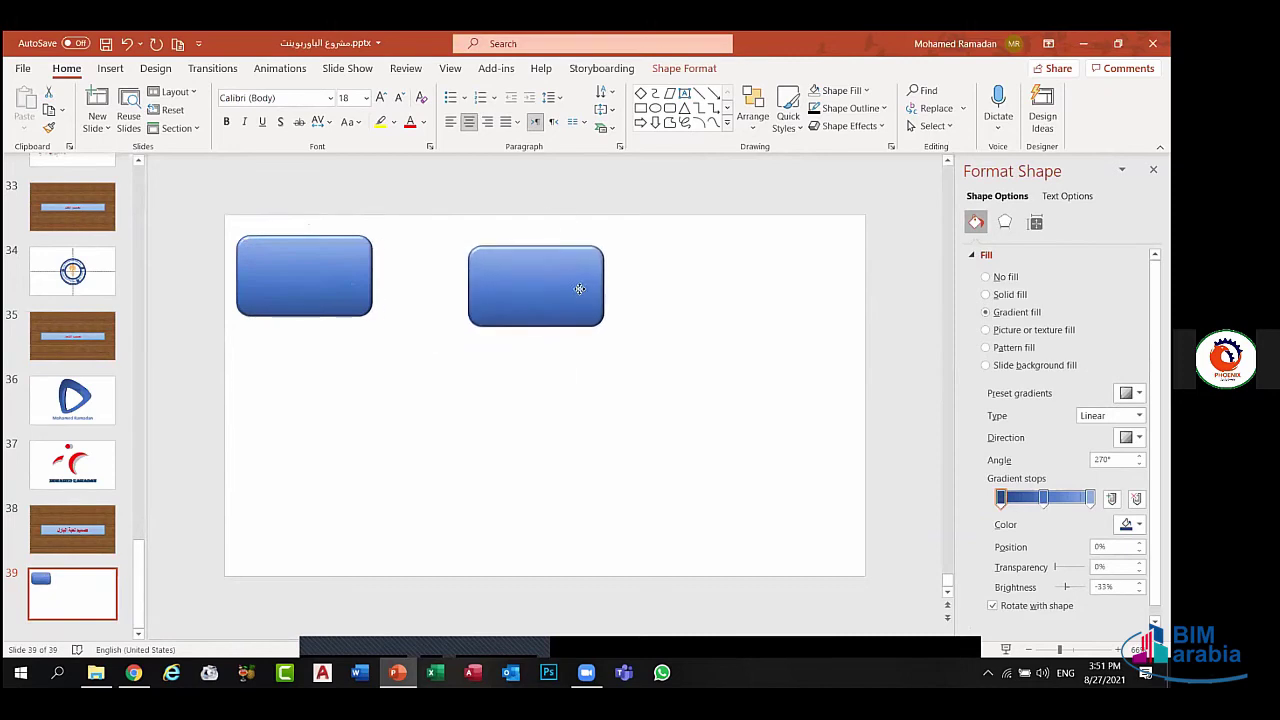
{"action": "left_click_drag", "start_coordinate": [521, 309], "coordinate": [585, 291]}
{"action": "key", "text": "ctrl+d"}
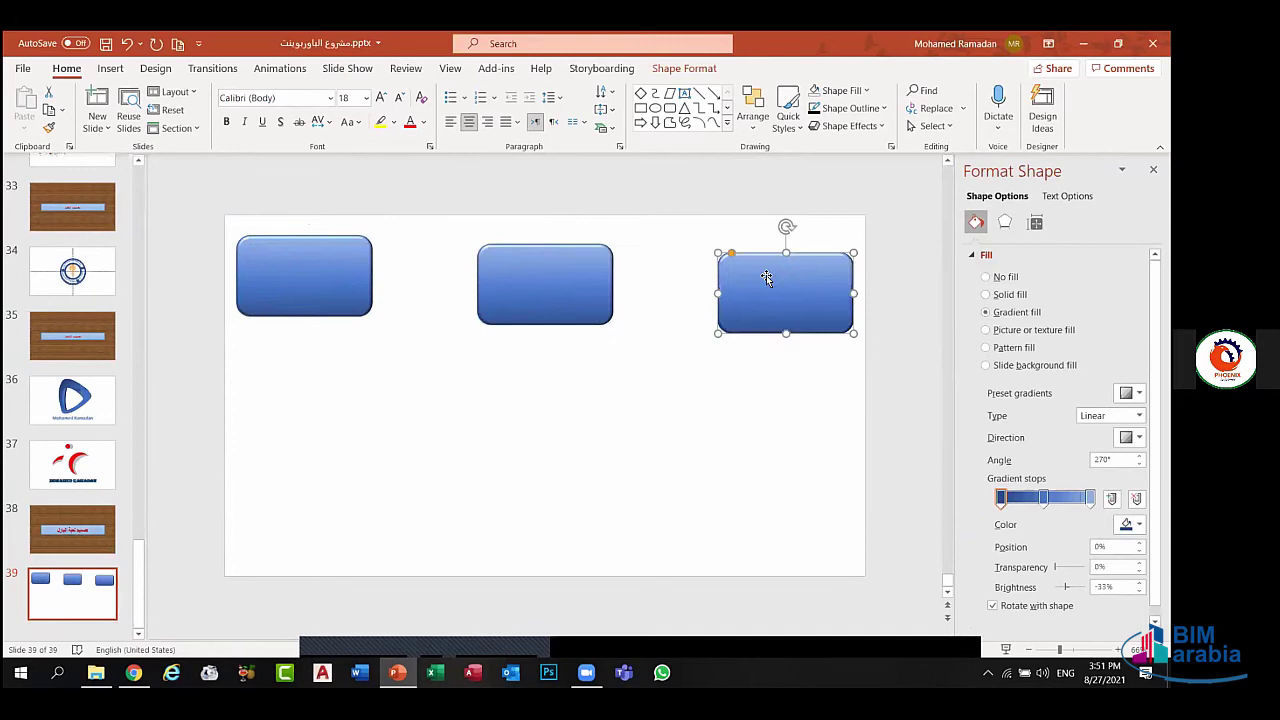
{"action": "left_click_drag", "start_coordinate": [581, 279], "coordinate": [568, 268]}
{"action": "left_click_drag", "start_coordinate": [757, 284], "coordinate": [757, 264]}
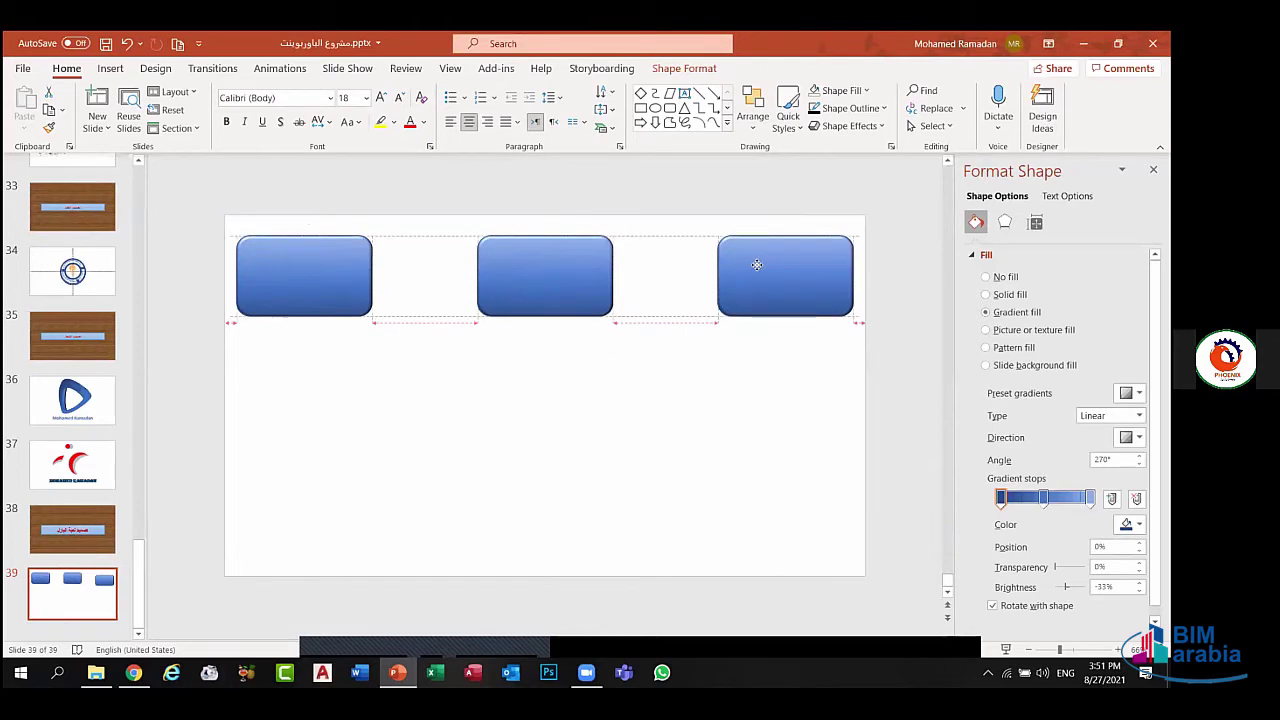
{"action": "left_click_drag", "start_coordinate": [757, 264], "coordinate": [757, 264]}
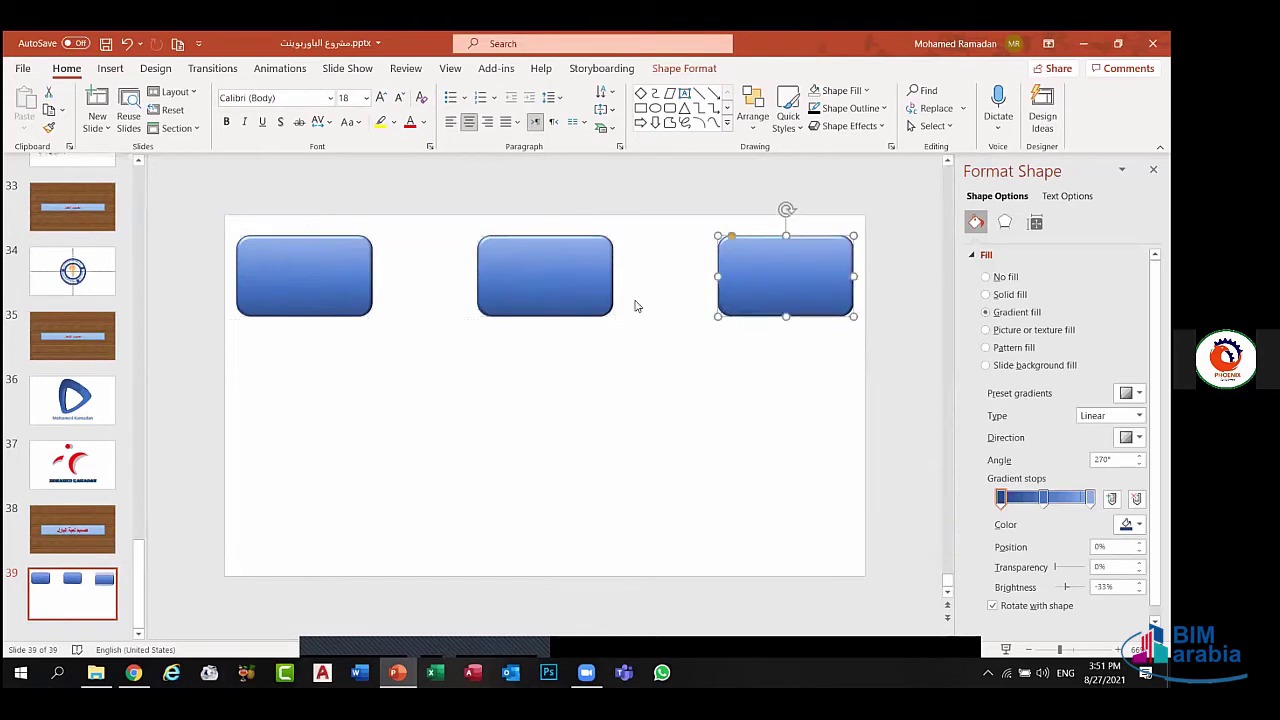
- Duplicate the rectangle to fill the middle row and start the bottom row
{"action": "left_click", "coordinate": [358, 282]}
{"action": "key", "text": "ctrl+d"}
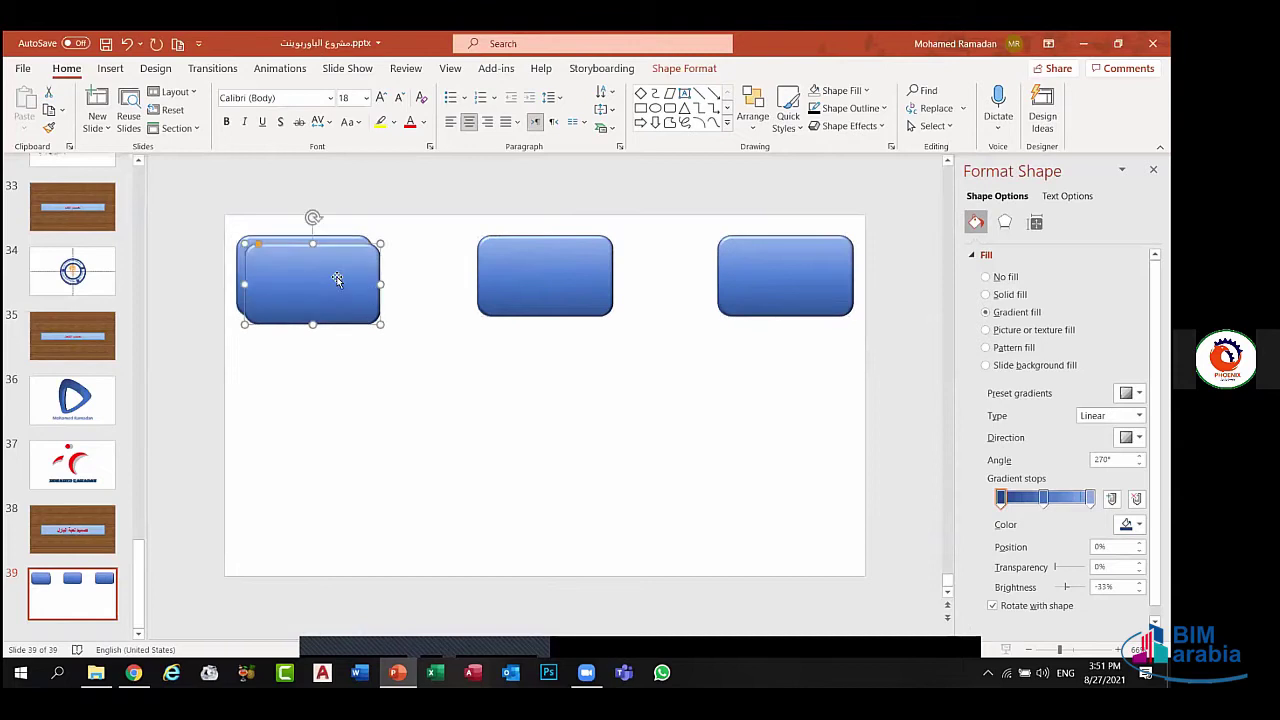
{"action": "mouse_move", "coordinate": [337, 280]}
{"action": "left_mouse_down"}
{"action": "mouse_move", "coordinate": [582, 403]}
{"action": "mouse_move", "coordinate": [570, 425]}
{"action": "mouse_move", "coordinate": [570, 407]}
{"action": "left_mouse_up"}
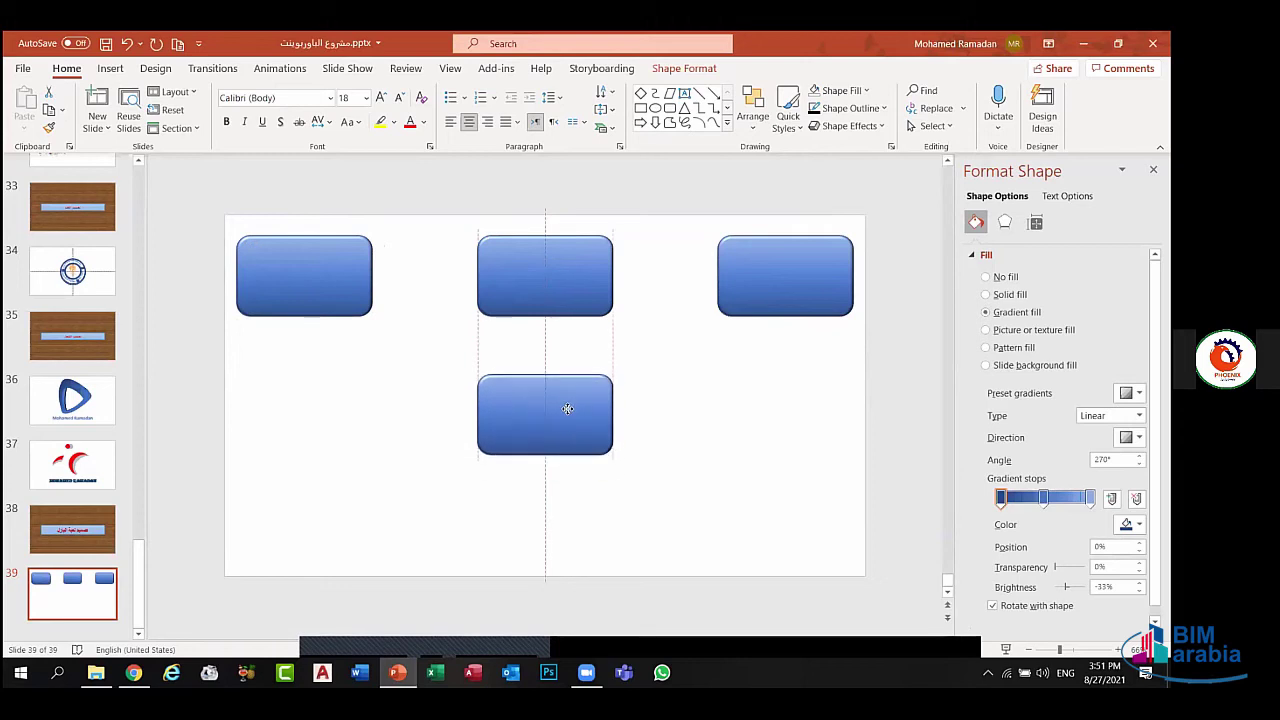
{"action": "key", "text": "ctrl+d"}
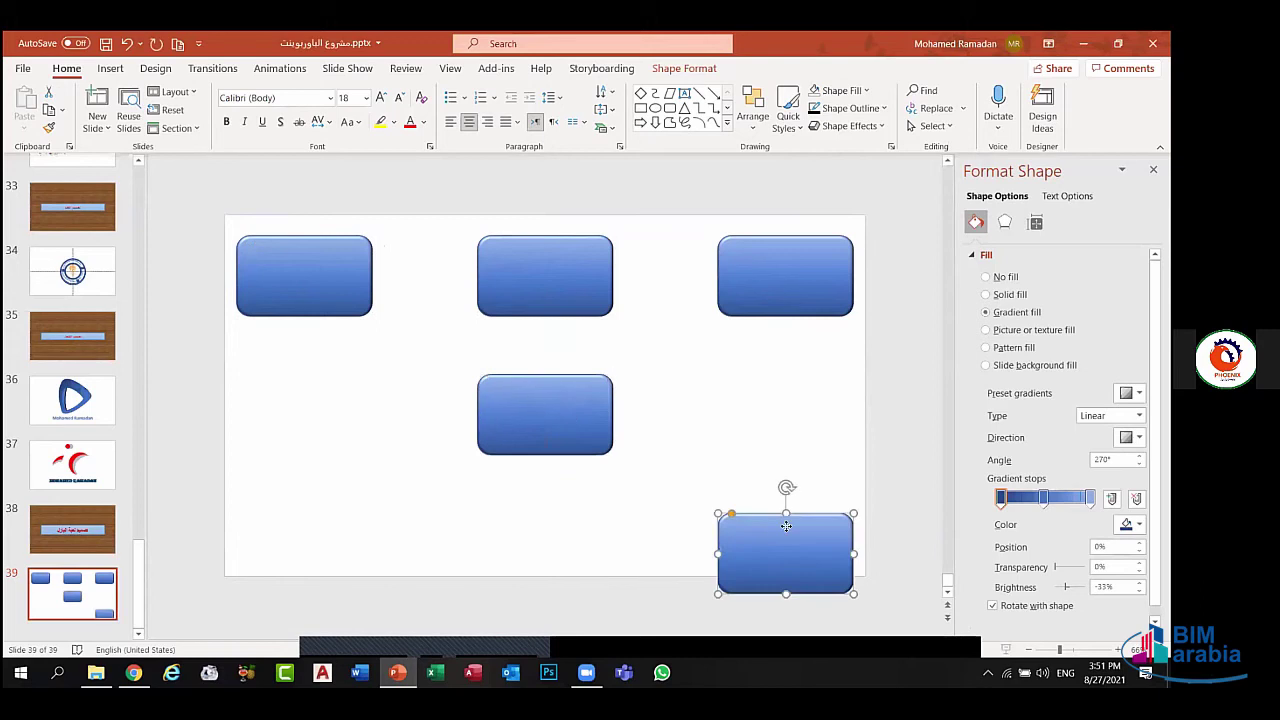
{"action": "left_click_drag", "start_coordinate": [787, 532], "coordinate": [783, 398]}
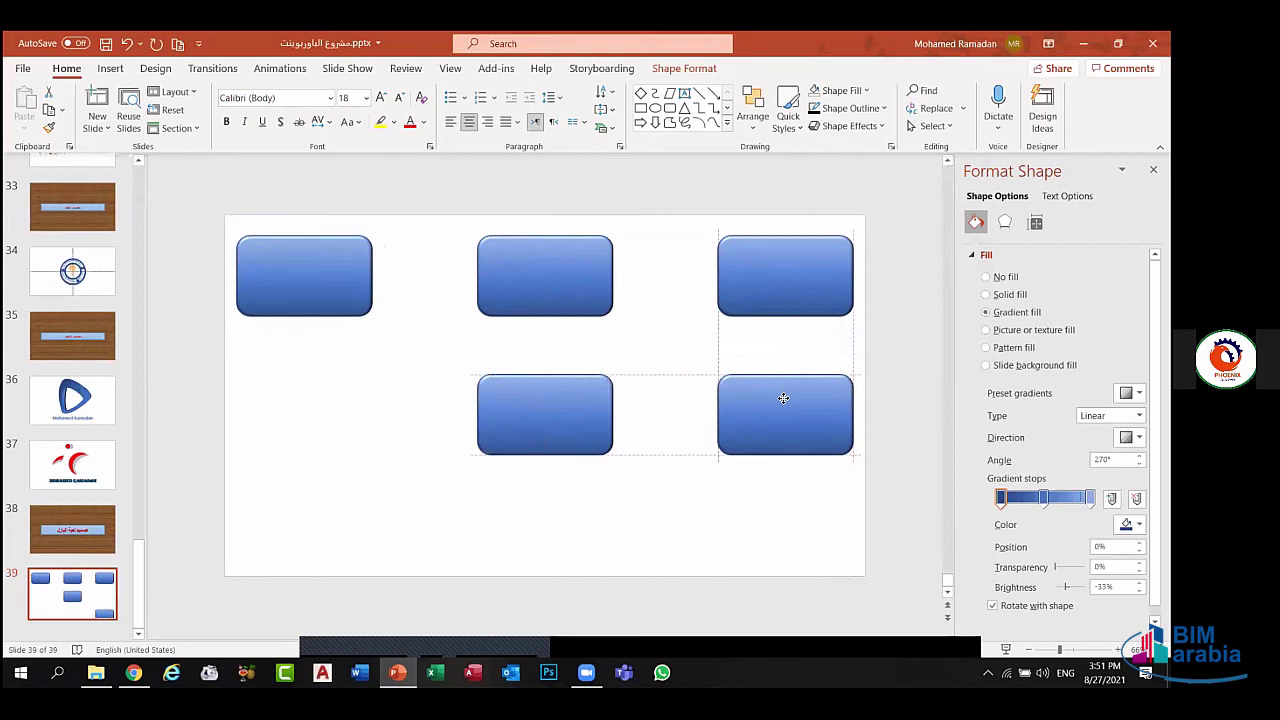
{"action": "left_click_drag", "start_coordinate": [783, 398], "coordinate": [218, 395]}
{"action": "key", "text": "ctrl+d"}
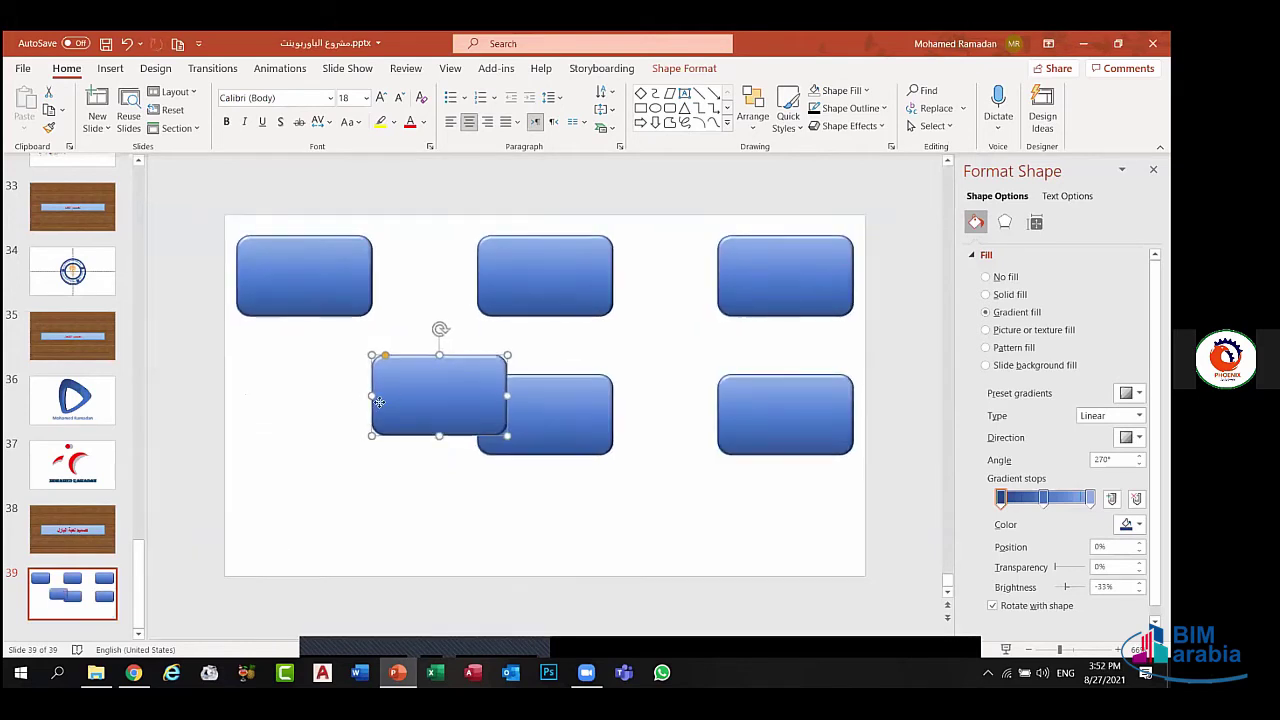
{"action": "left_click_drag", "start_coordinate": [379, 401], "coordinate": [259, 417]}
{"action": "key", "text": "ctrl+d"}
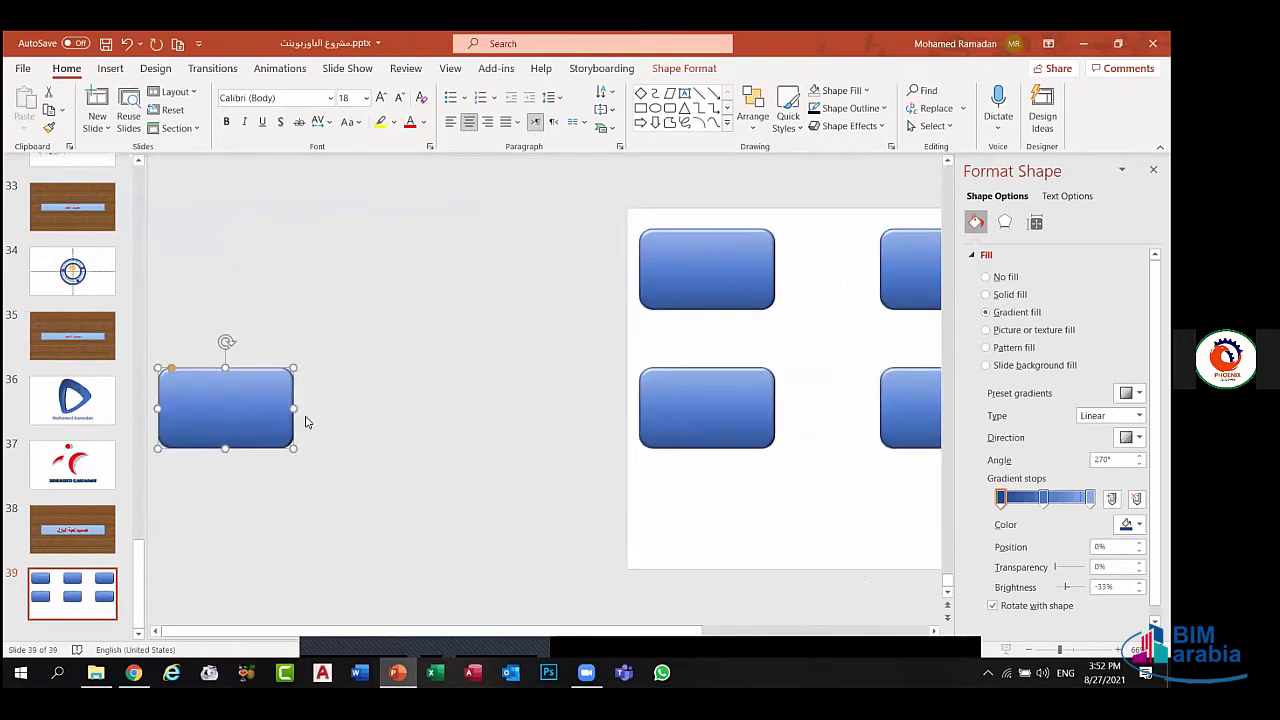
{"action": "left_click_drag", "start_coordinate": [255, 415], "coordinate": [728, 515]}
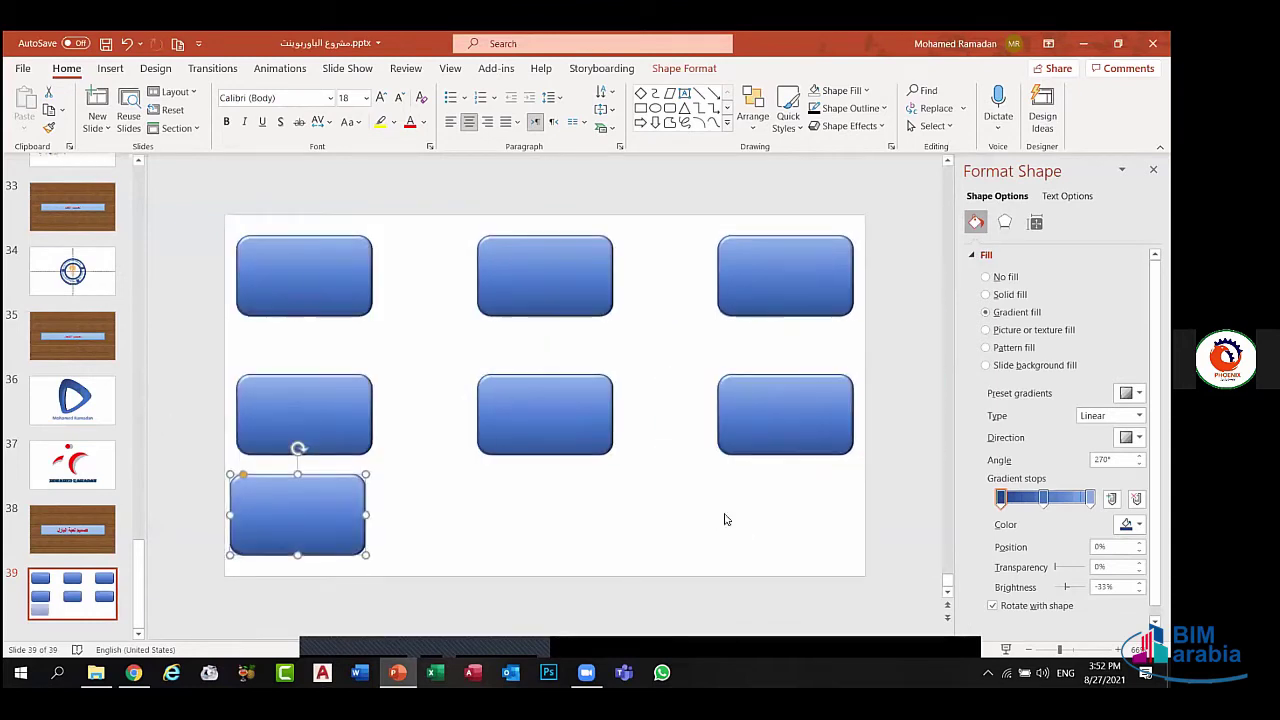
- Align the middle row and bottom-left rectangle into evenly spaced grid positions
{"action": "left_click_drag", "start_coordinate": [337, 426], "coordinate": [337, 418]}
{"action": "left_click_drag", "start_coordinate": [319, 515], "coordinate": [322, 531]}
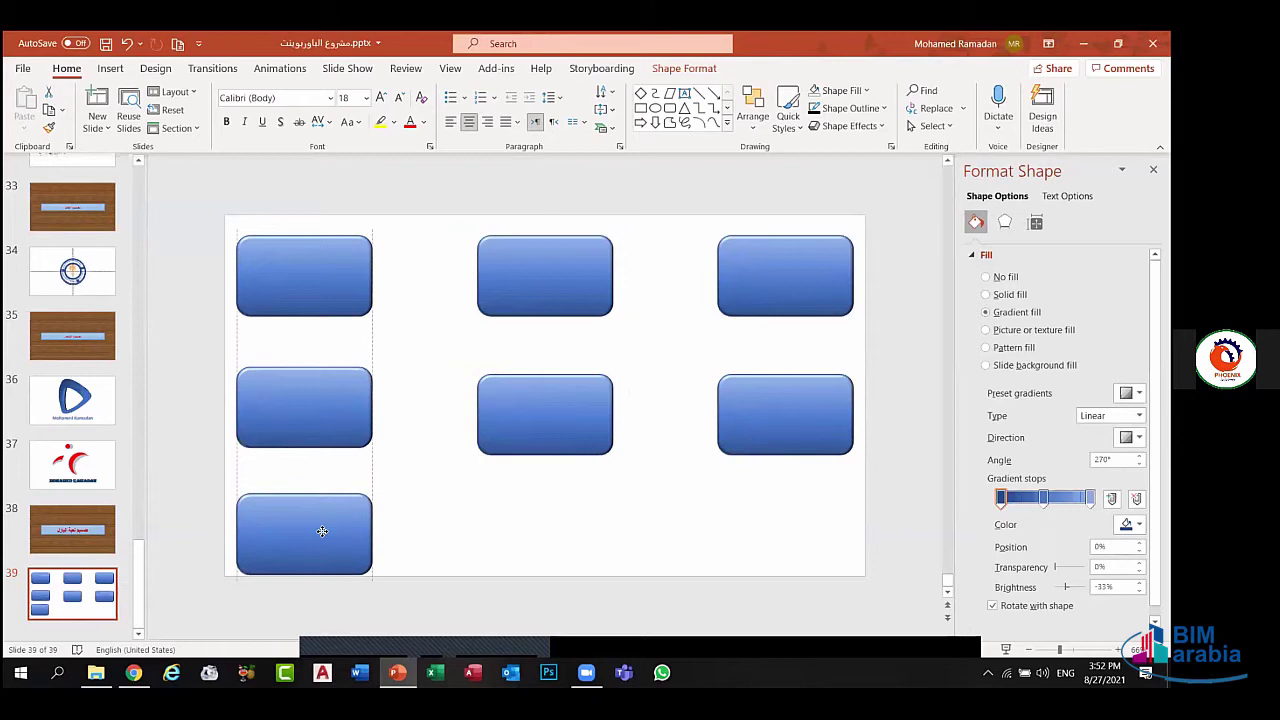
{"action": "left_click_drag", "start_coordinate": [322, 531], "coordinate": [322, 512]}
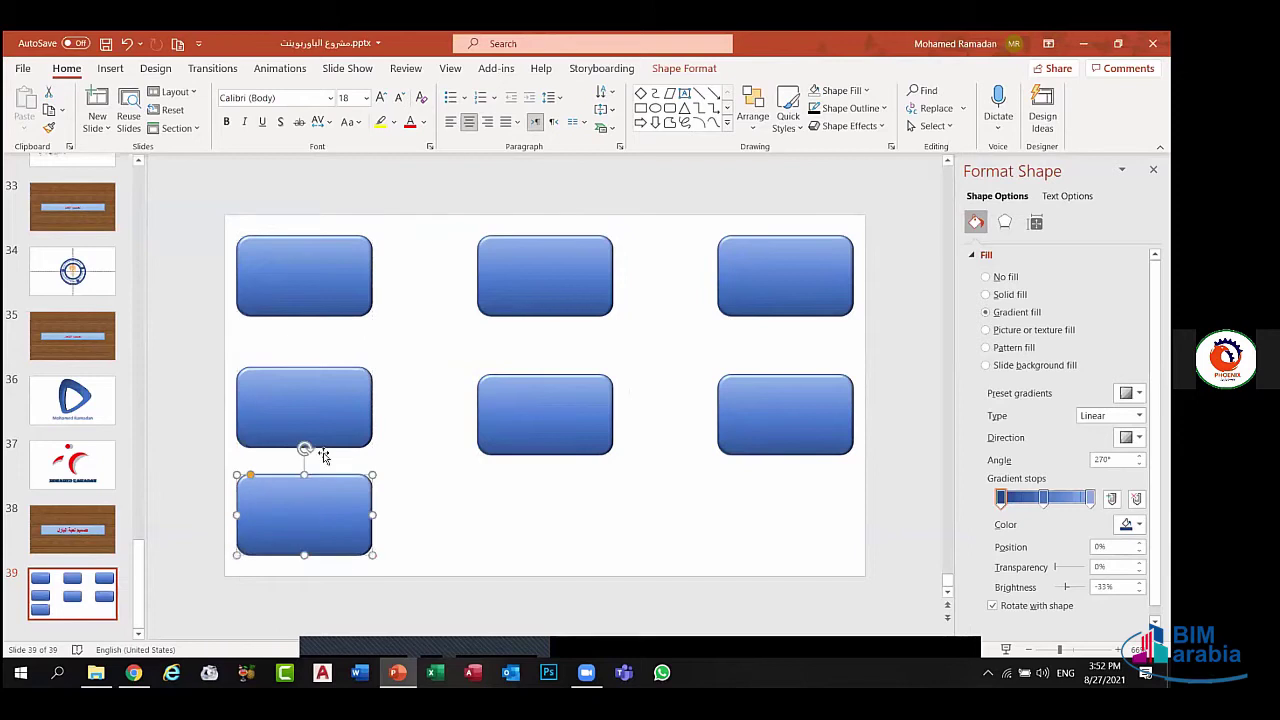
{"action": "left_click_drag", "start_coordinate": [320, 429], "coordinate": [320, 421]}
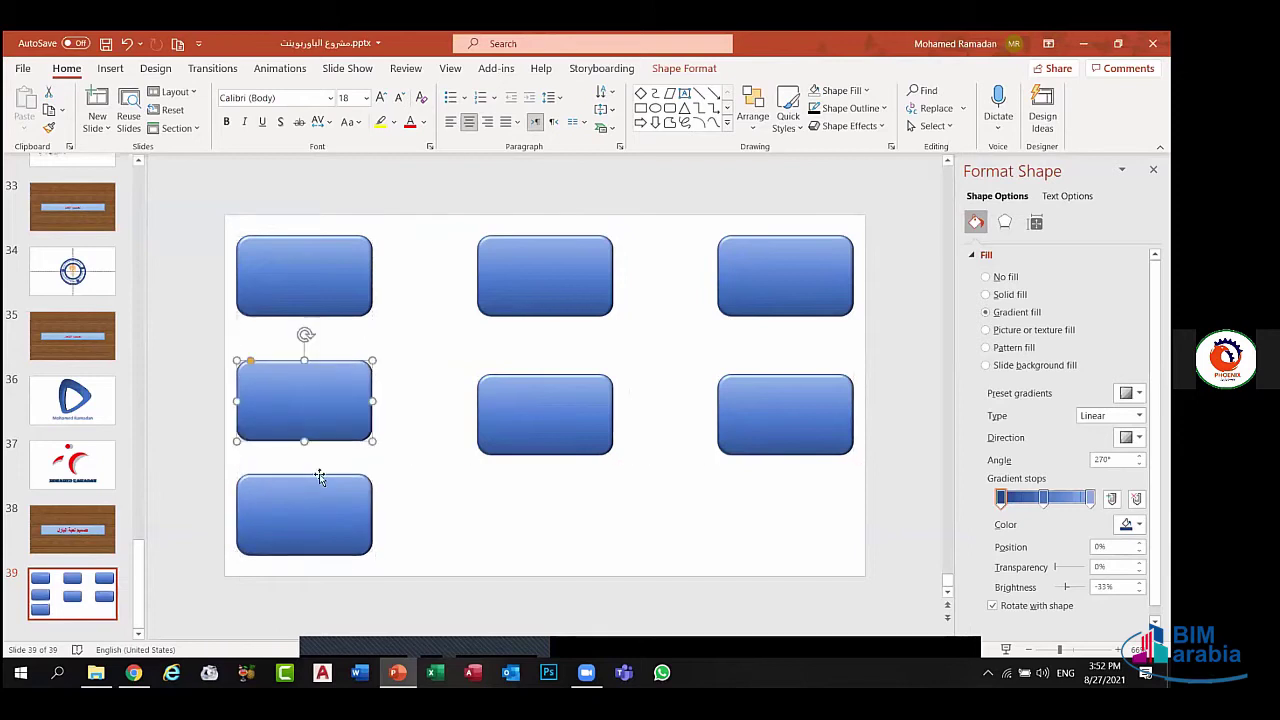
{"action": "left_click_drag", "start_coordinate": [320, 478], "coordinate": [316, 497]}
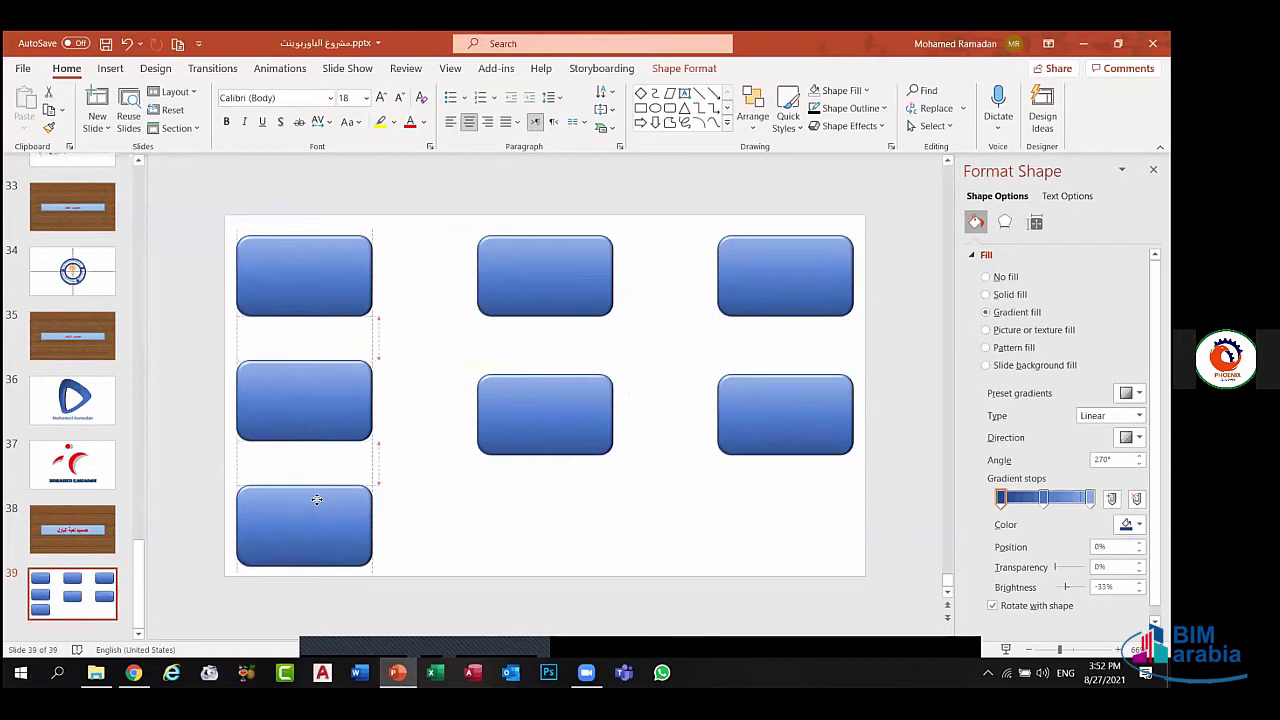
{"action": "left_click_drag", "start_coordinate": [526, 429], "coordinate": [532, 413]}
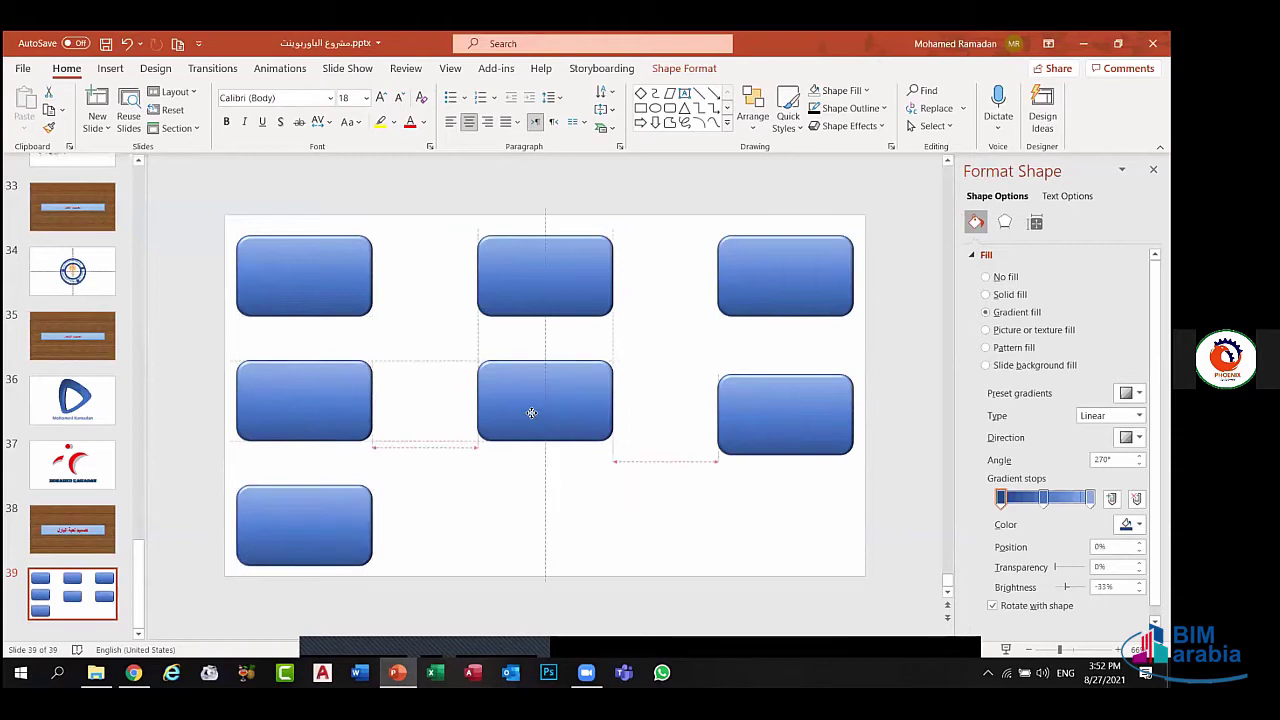
{"action": "left_click_drag", "start_coordinate": [777, 414], "coordinate": [778, 395]}
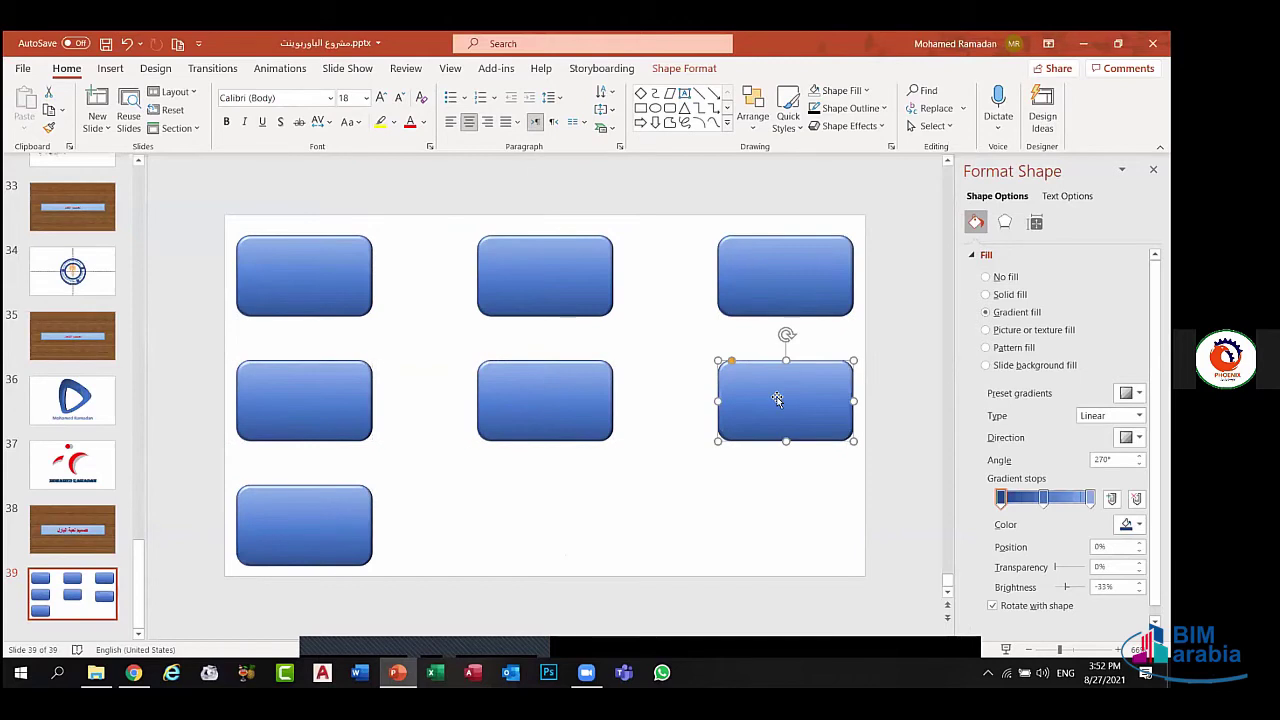
- Complete the bottom row with centre and right rectangles
{"action": "left_click", "coordinate": [543, 385]}
{"action": "key", "text": "ctrl+d"}
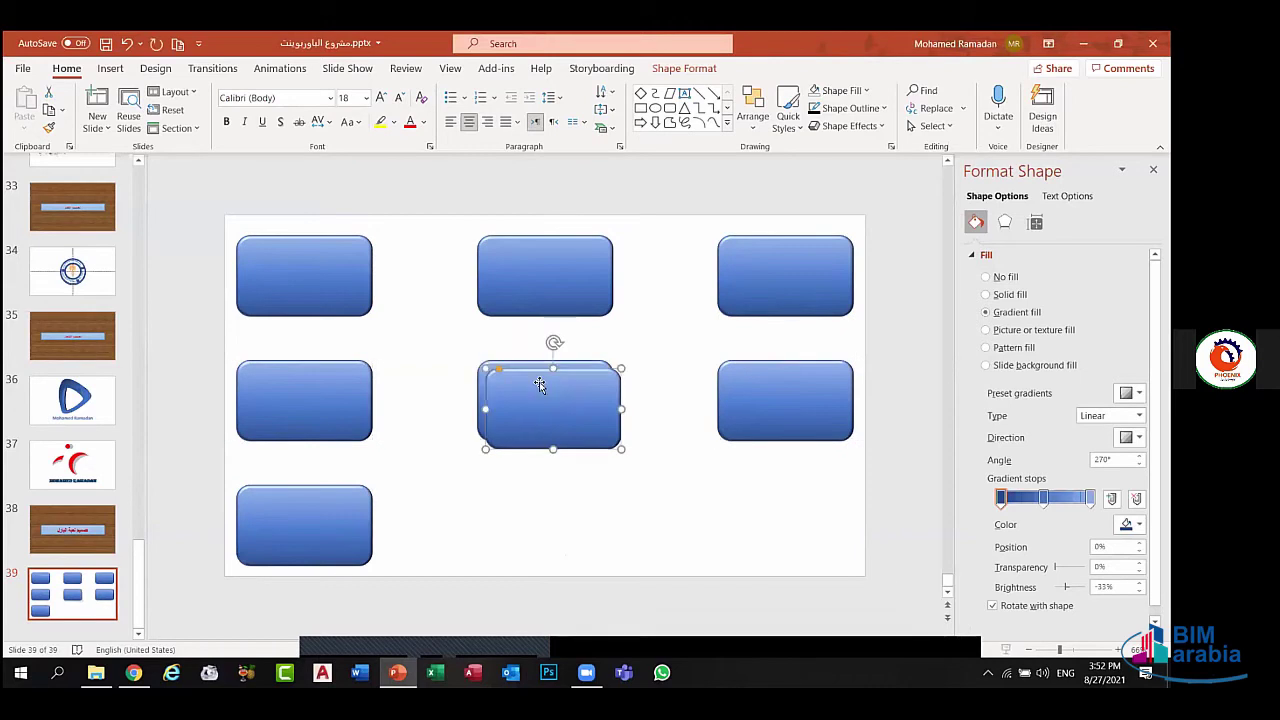
{"action": "left_click_drag", "start_coordinate": [539, 385], "coordinate": [532, 508]}
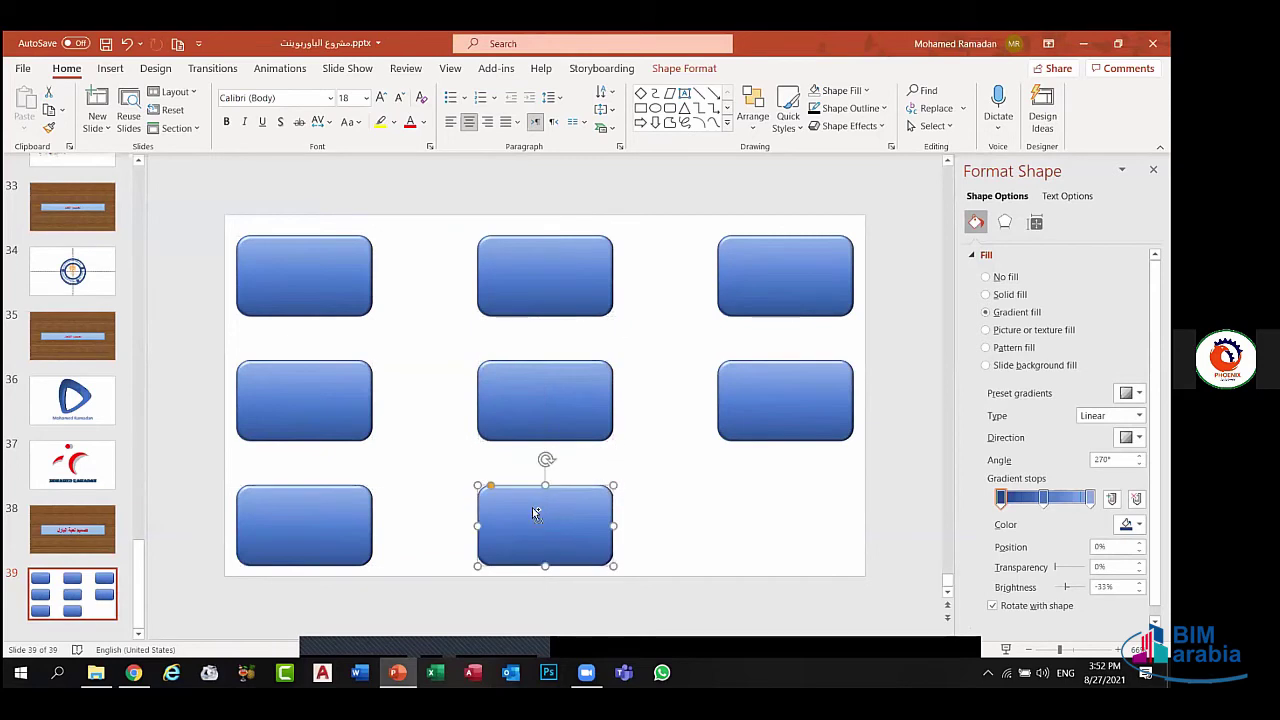
{"action": "mouse_move", "coordinate": [533, 508]}
{"action": "left_mouse_down"}
{"action": "mouse_move", "coordinate": [563, 590]}
{"action": "mouse_move", "coordinate": [813, 469]}
{"action": "mouse_move", "coordinate": [803, 466]}
{"action": "left_mouse_up"}
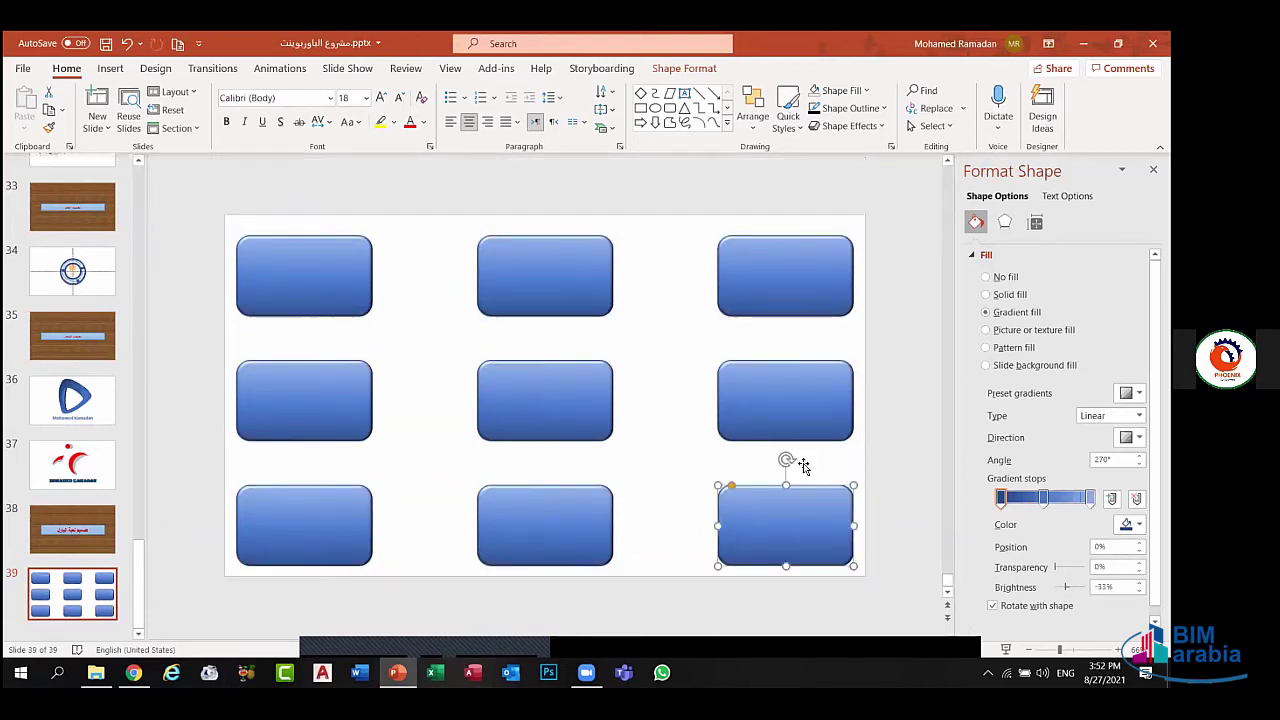
{"action": "left_click", "coordinate": [693, 432]}
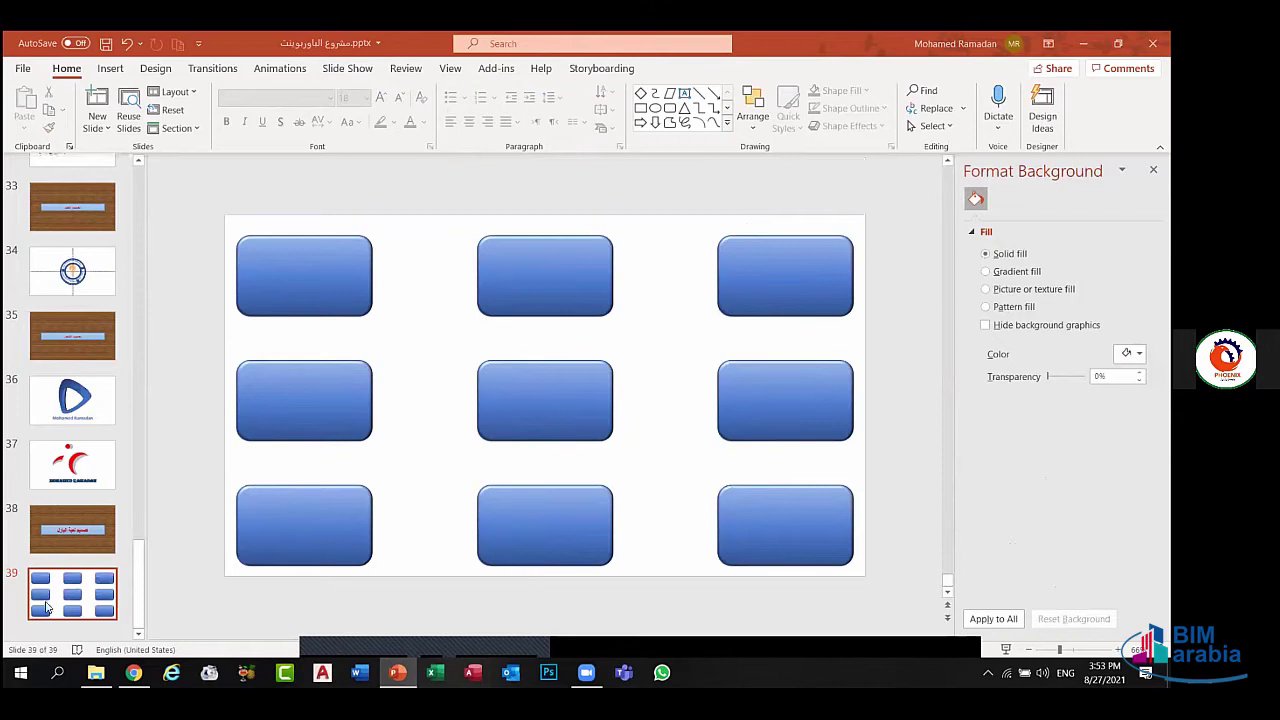
- Duplicate slide 39 as slide 40 and select its top-left rectangle
{"action": "left_click", "coordinate": [53, 604]}
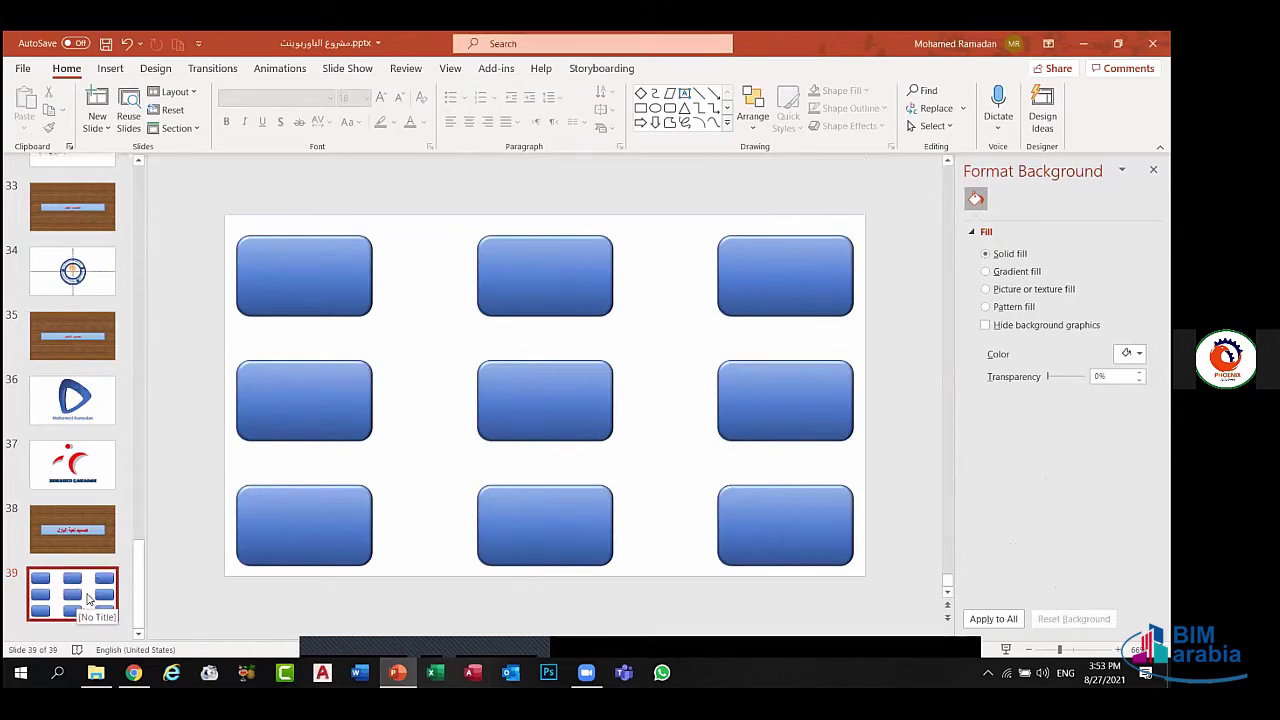
{"action": "right_click", "coordinate": [88, 598]}
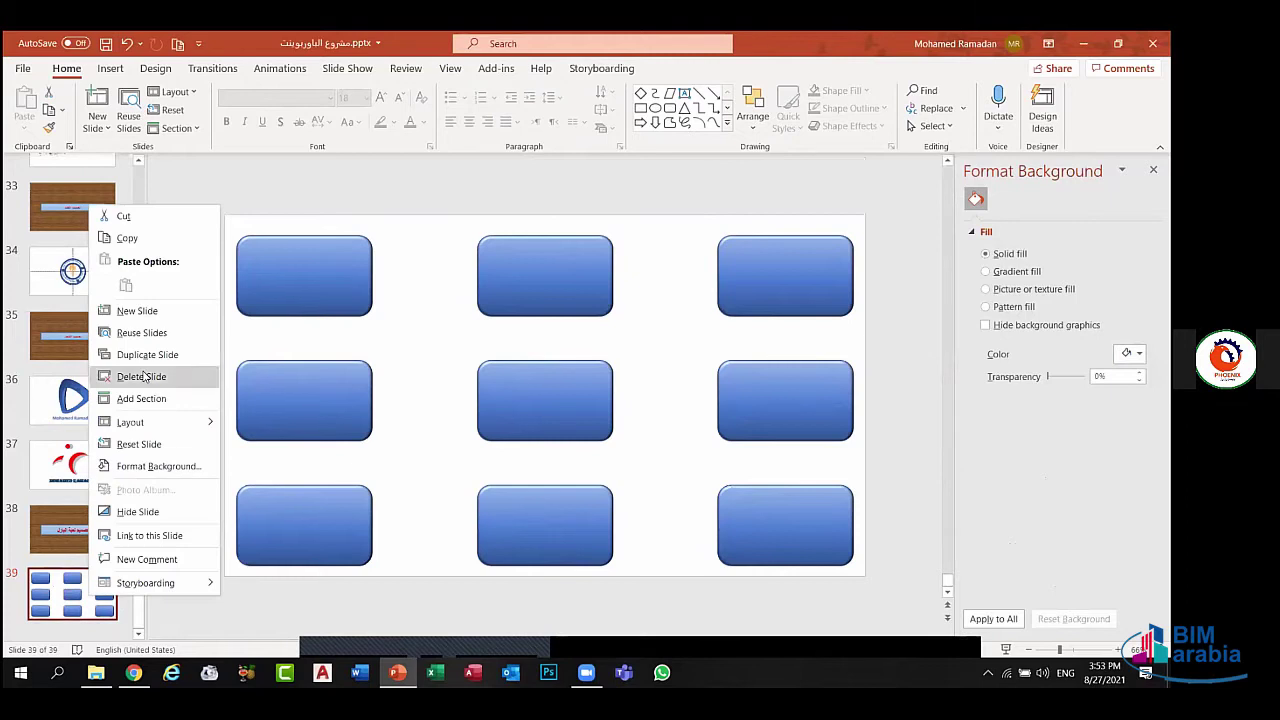
{"action": "key", "text": "Escape"}
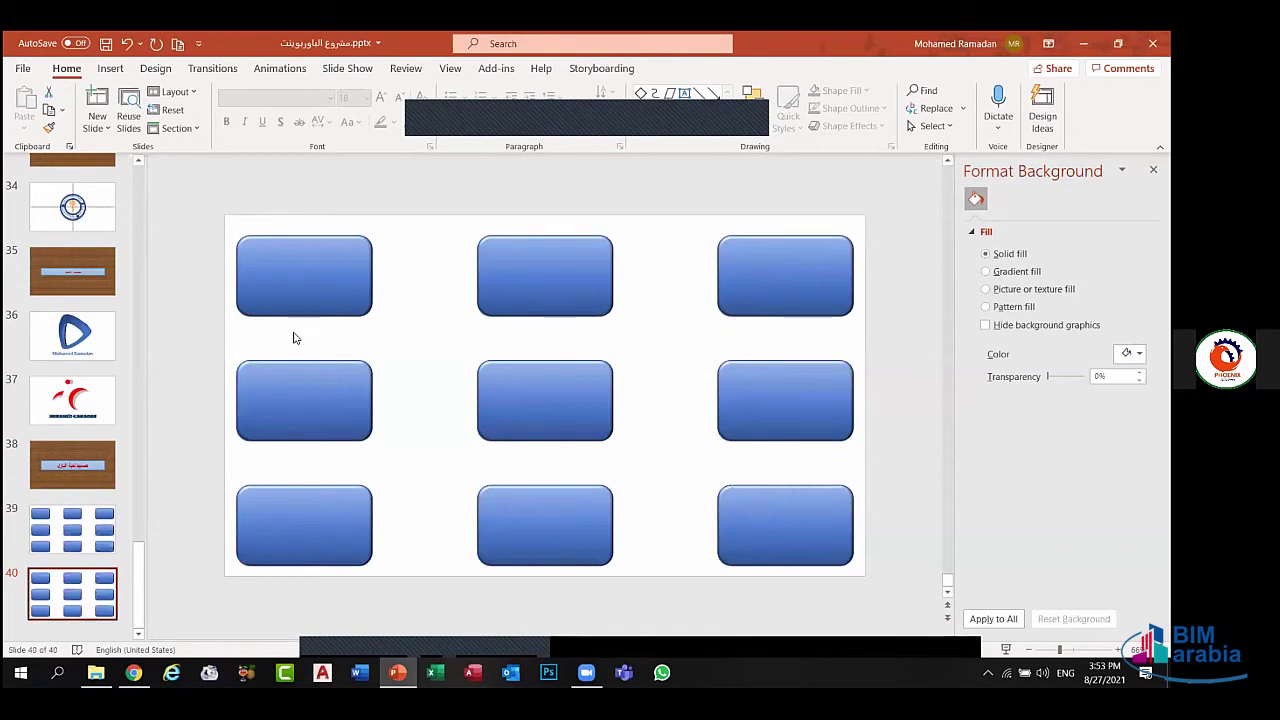
{"action": "left_click", "coordinate": [311, 282]}
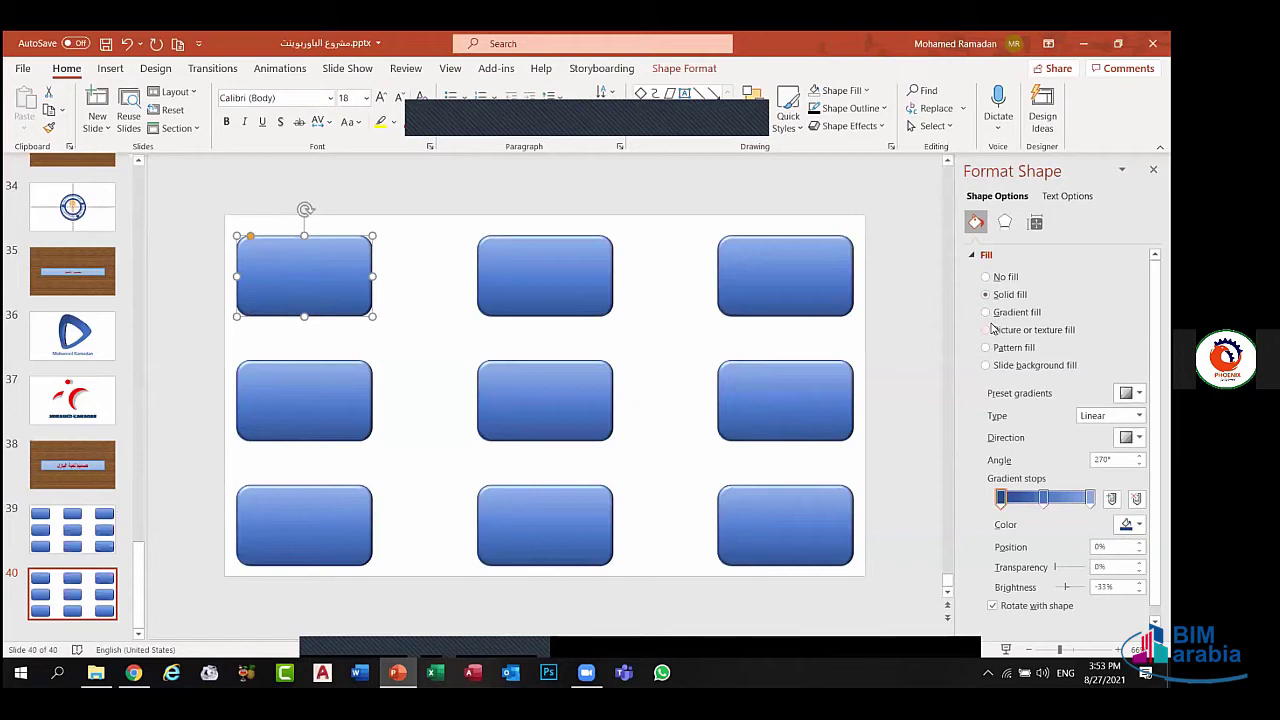
- Cancel a trial picture fill on the top-left rectangle, keeping its blue gradient, then go to Chrome
{"action": "left_click", "coordinate": [991, 329]}
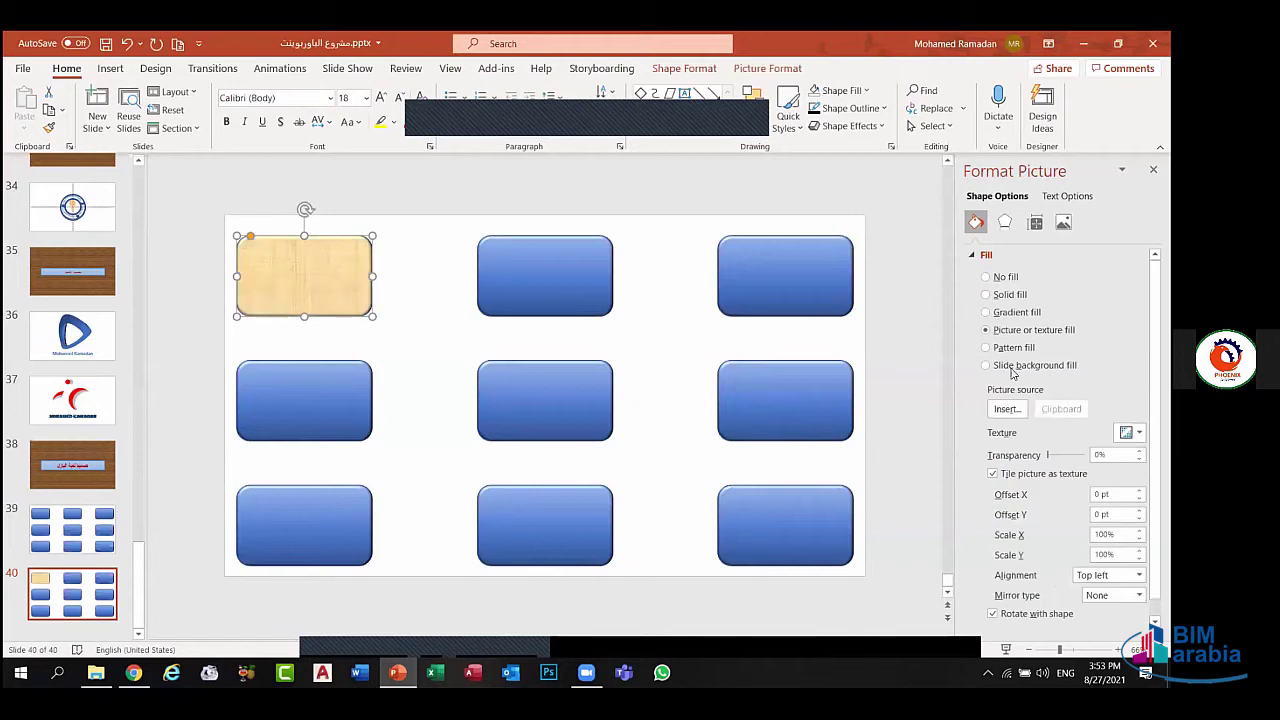
{"action": "left_click", "coordinate": [1006, 409]}
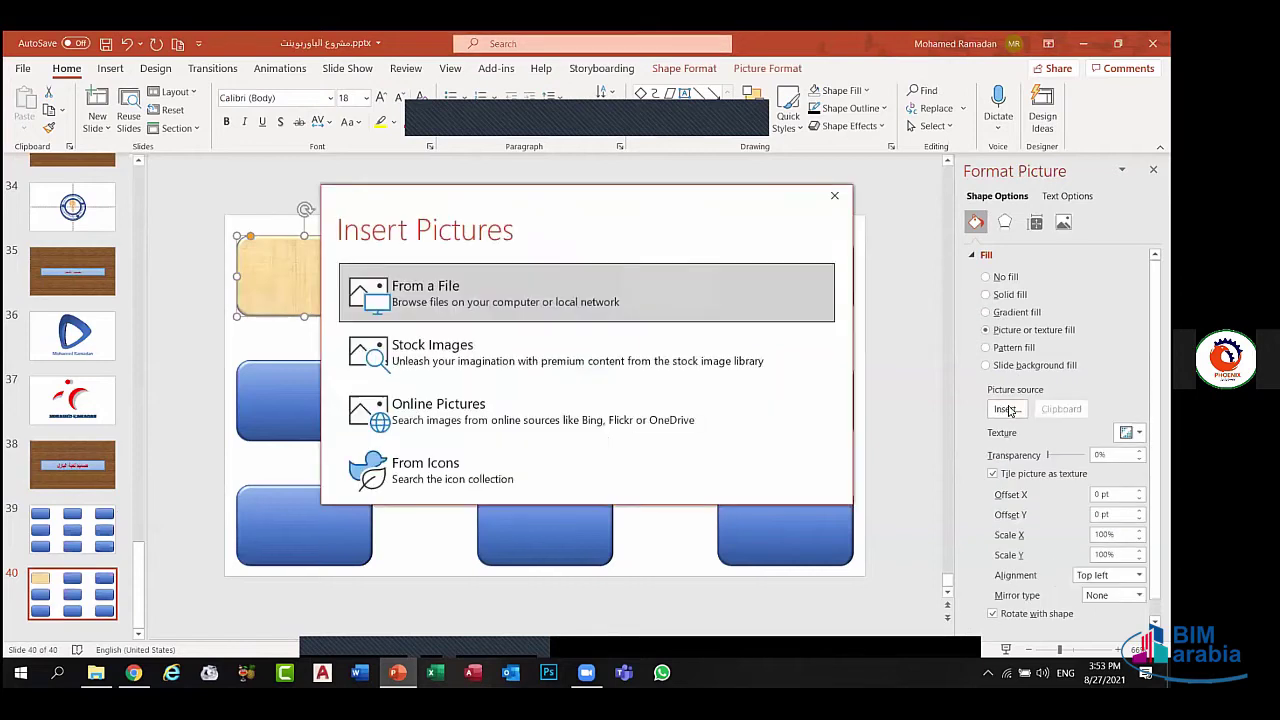
{"action": "left_click", "coordinate": [834, 195]}
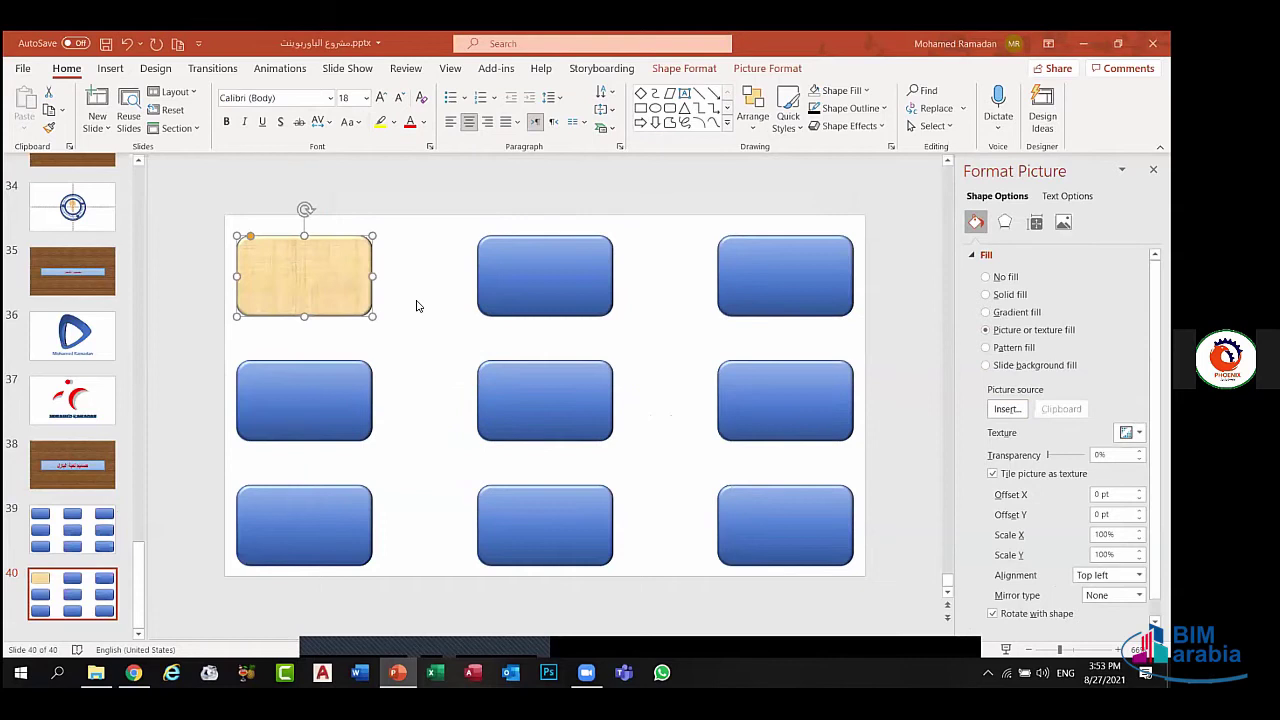
{"action": "key", "text": "ctrl+z"}
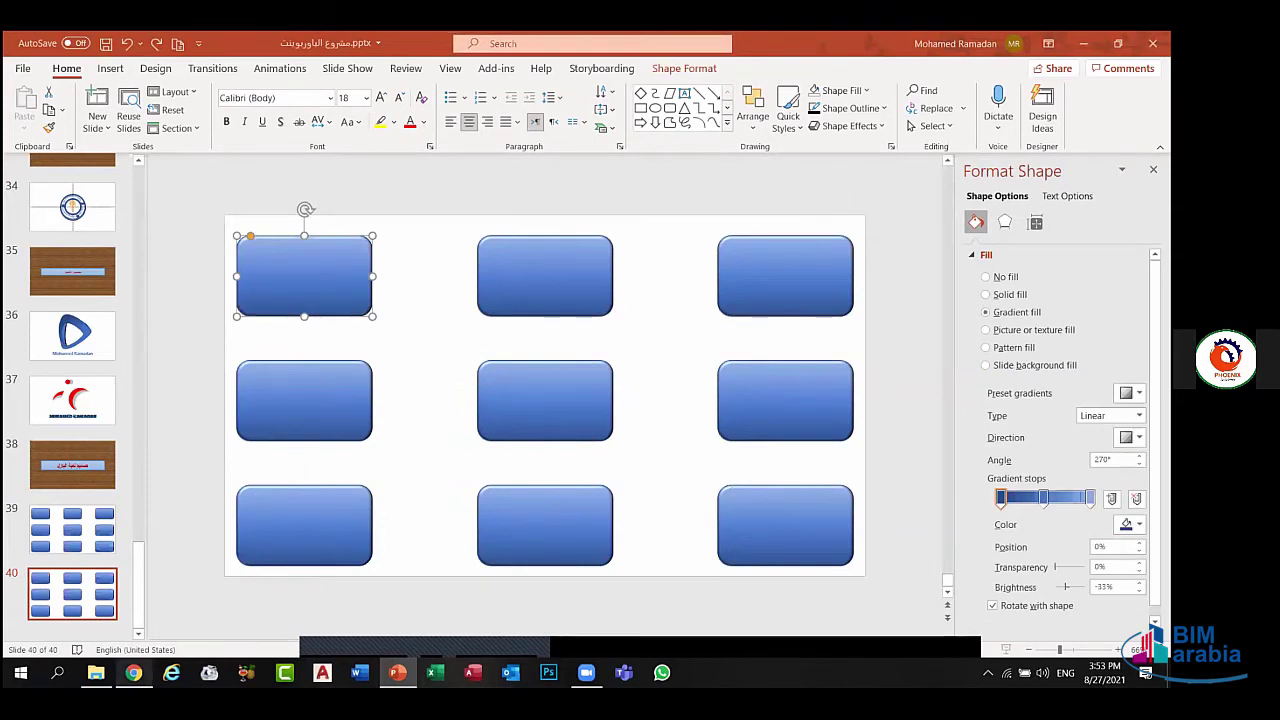
{"action": "key", "text": "alt+Tab"}
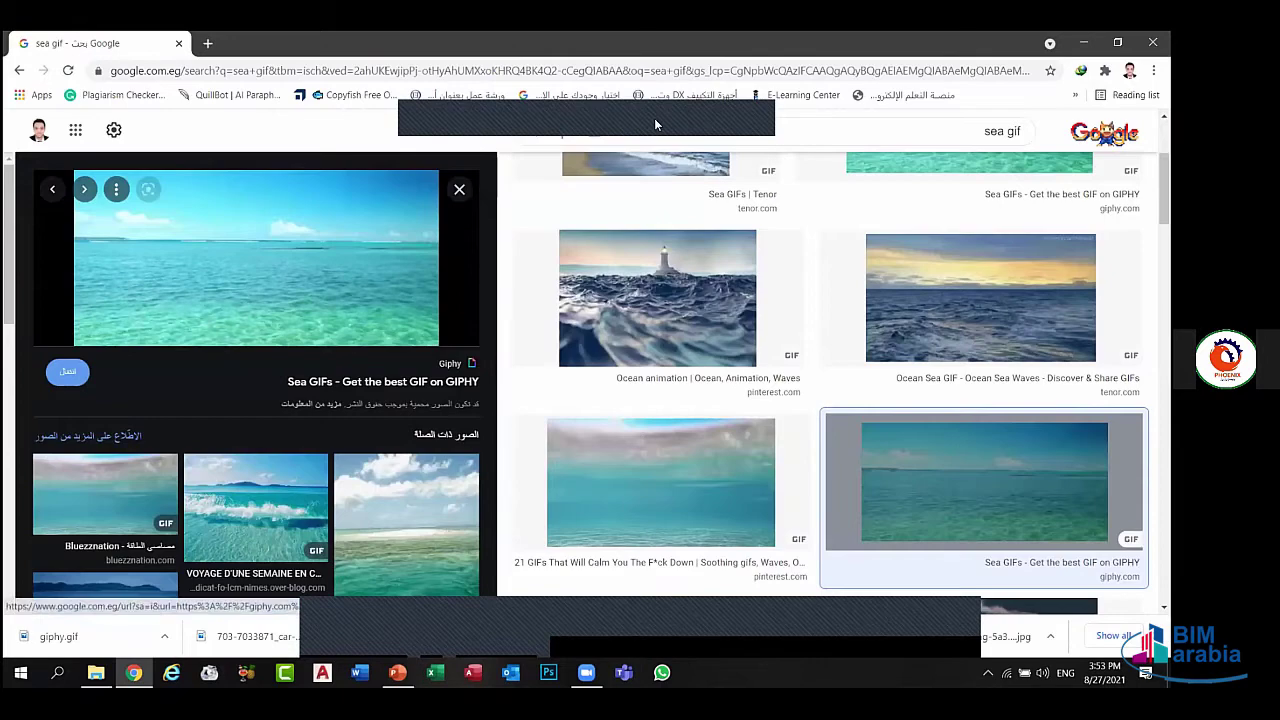
- Search Google Images for الاهلي (Al Ahly)
{"action": "left_click", "coordinate": [20, 72]}
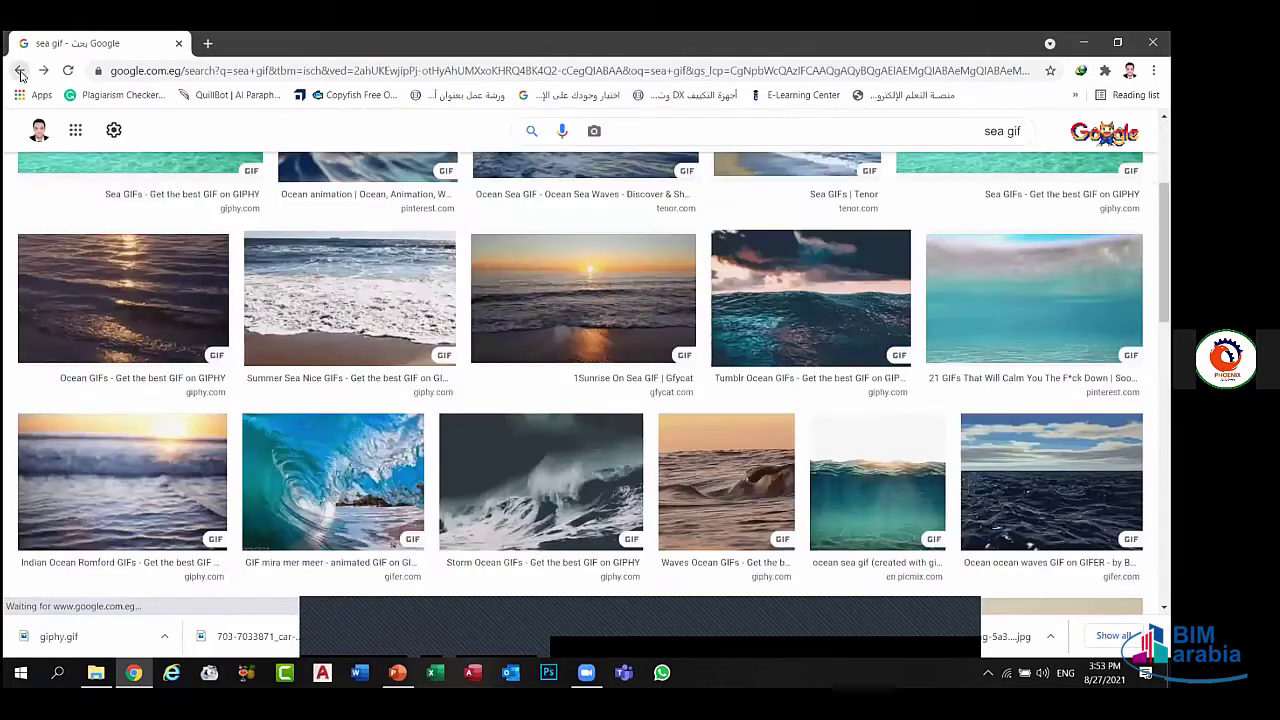
{"action": "left_click", "coordinate": [20, 72]}
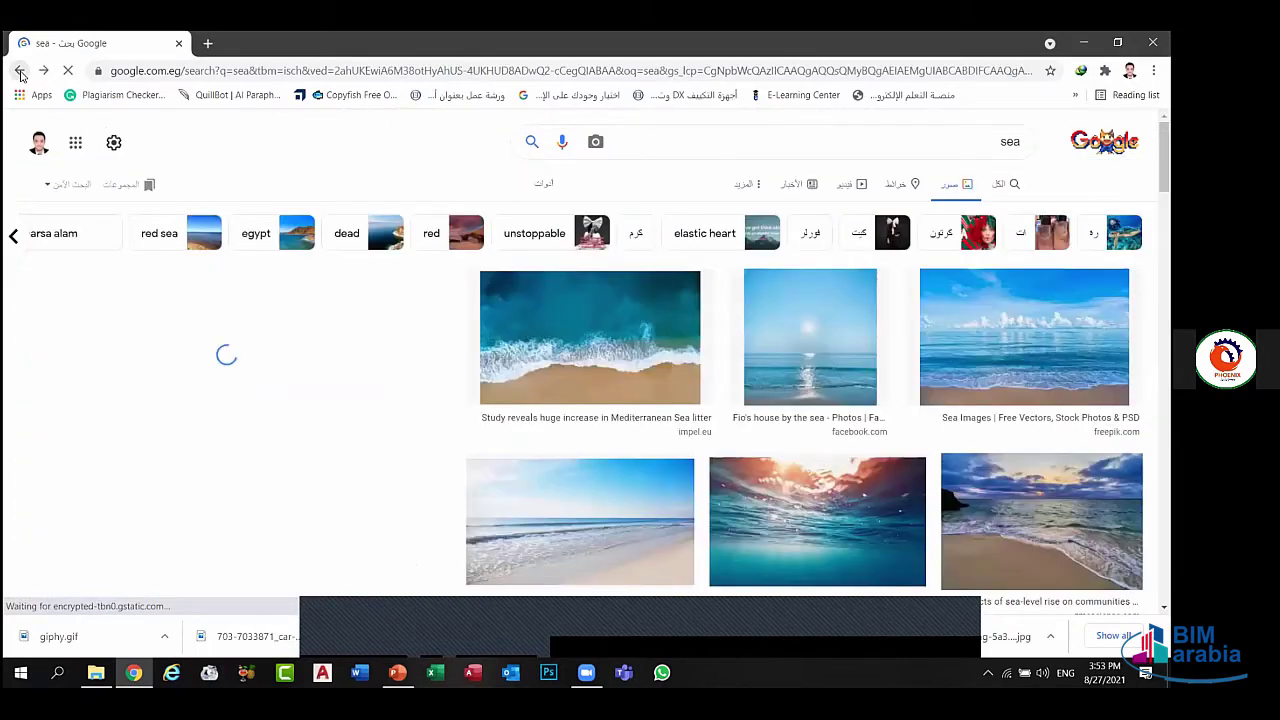
{"action": "left_click", "coordinate": [20, 72]}
{"action": "left_click", "coordinate": [20, 72]}
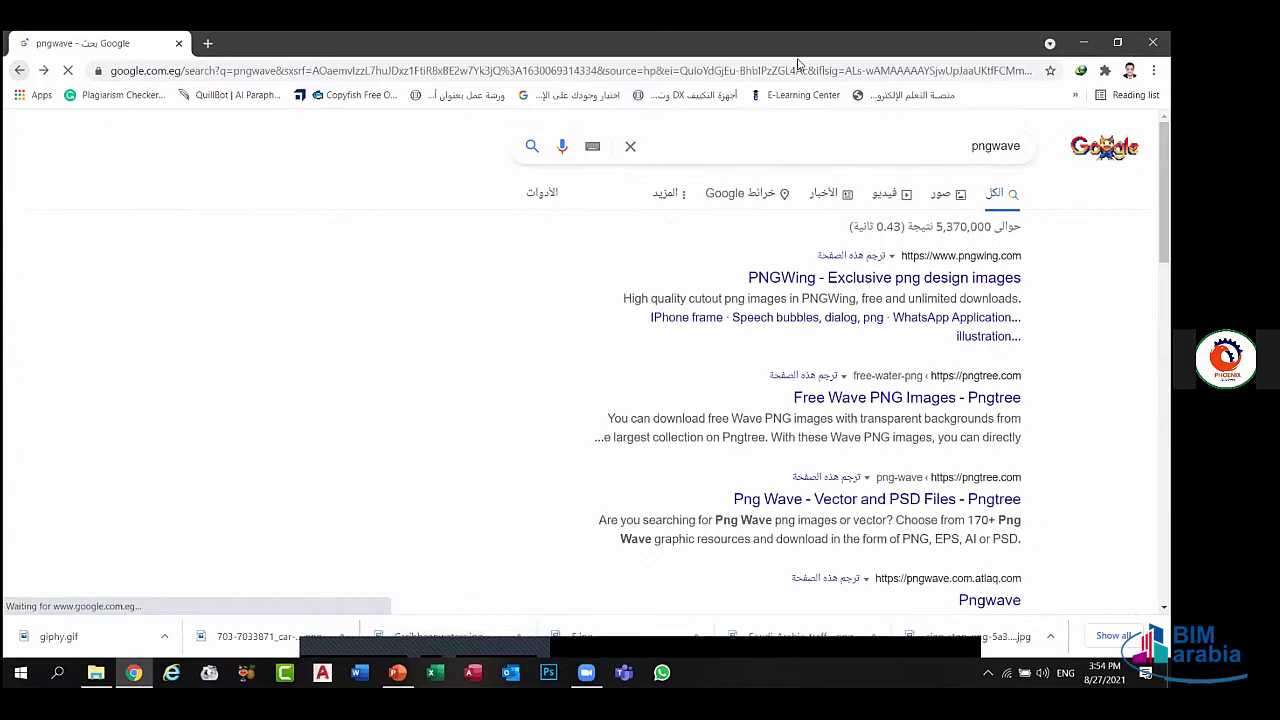
{"action": "double_click", "coordinate": [890, 140]}
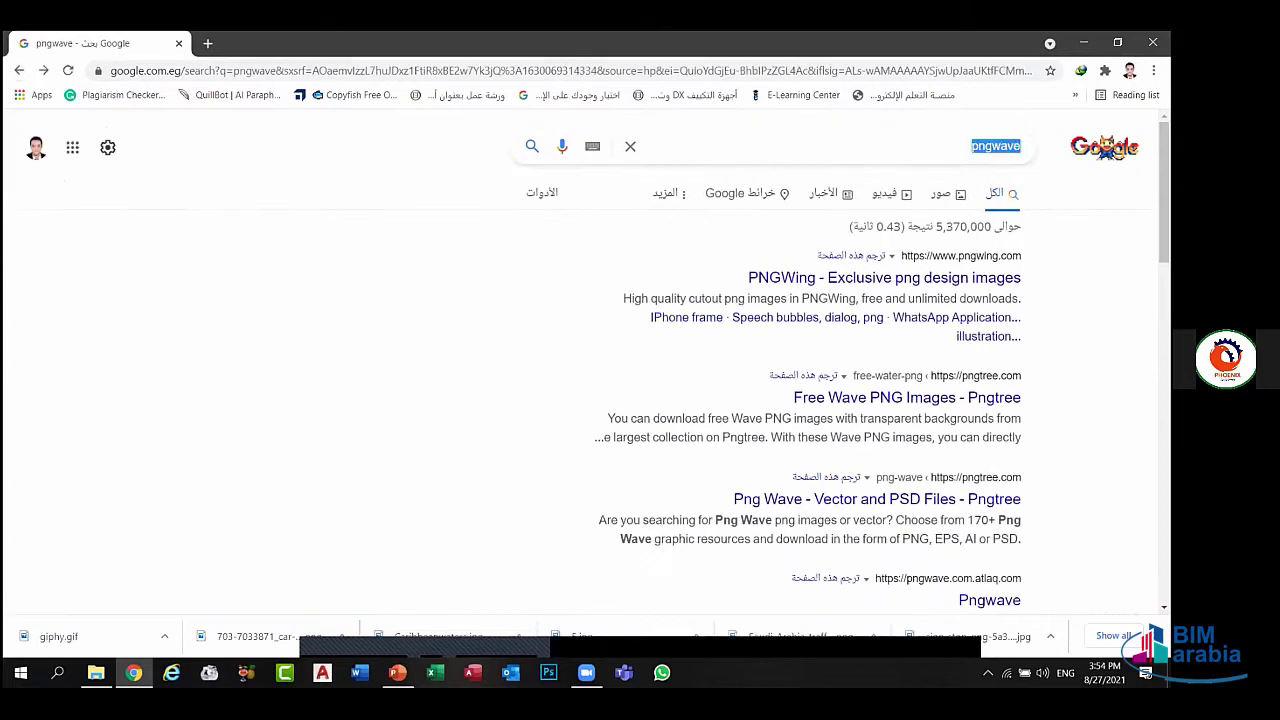
{"action": "key", "text": "BackSpace"}
{"action": "key", "text": "alt+shift"}
{"action": "type", "text": "الا"}
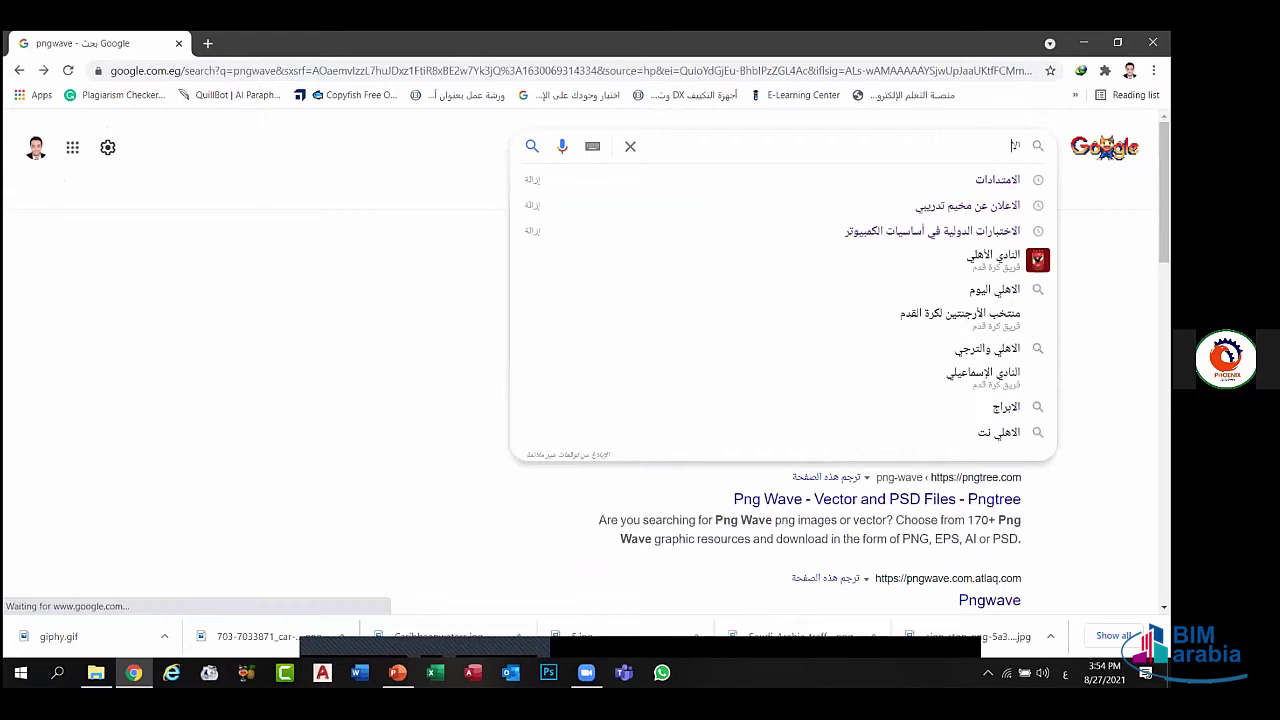
{"action": "type", "text": "هلي"}
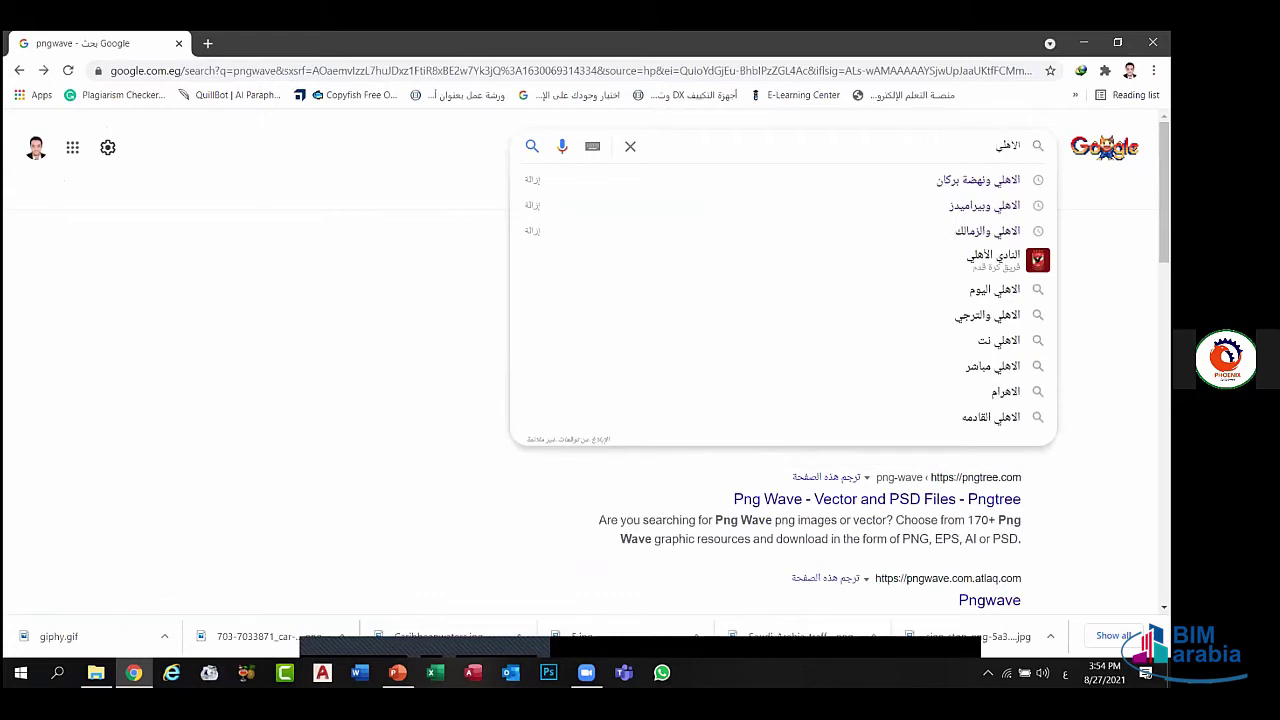
{"action": "left_click", "coordinate": [995, 262]}
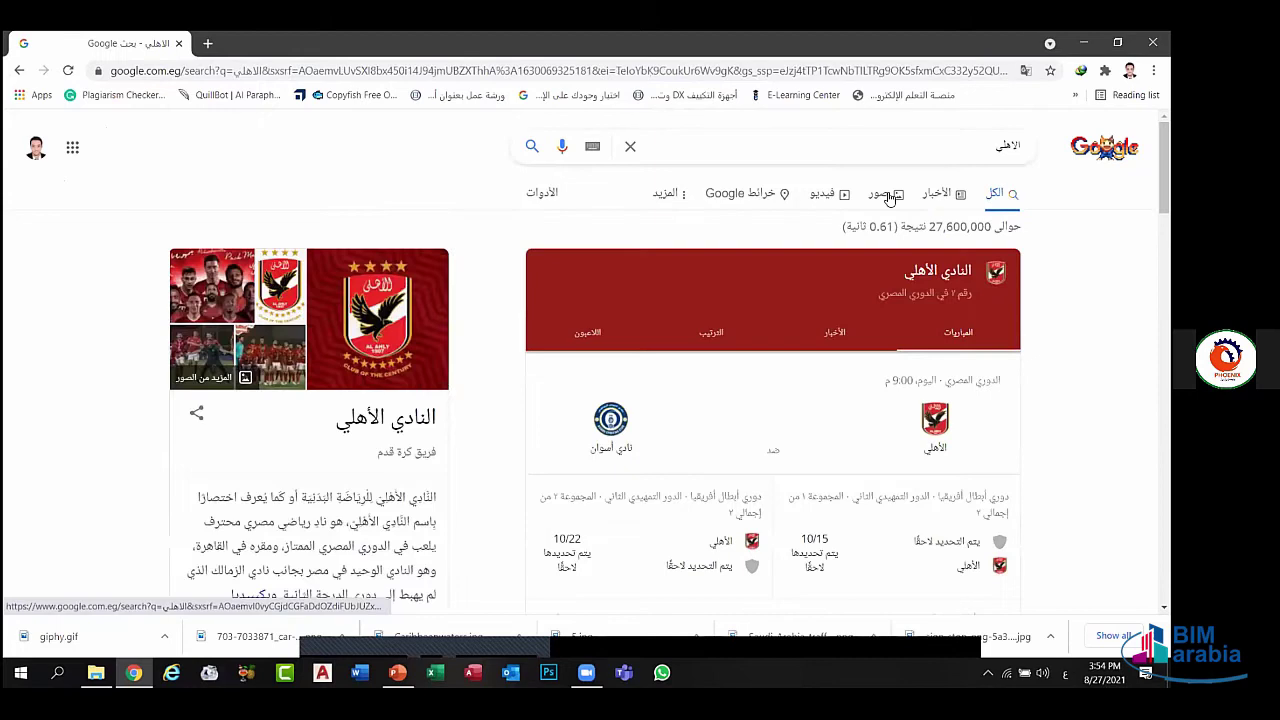
{"action": "left_click", "coordinate": [879, 193]}
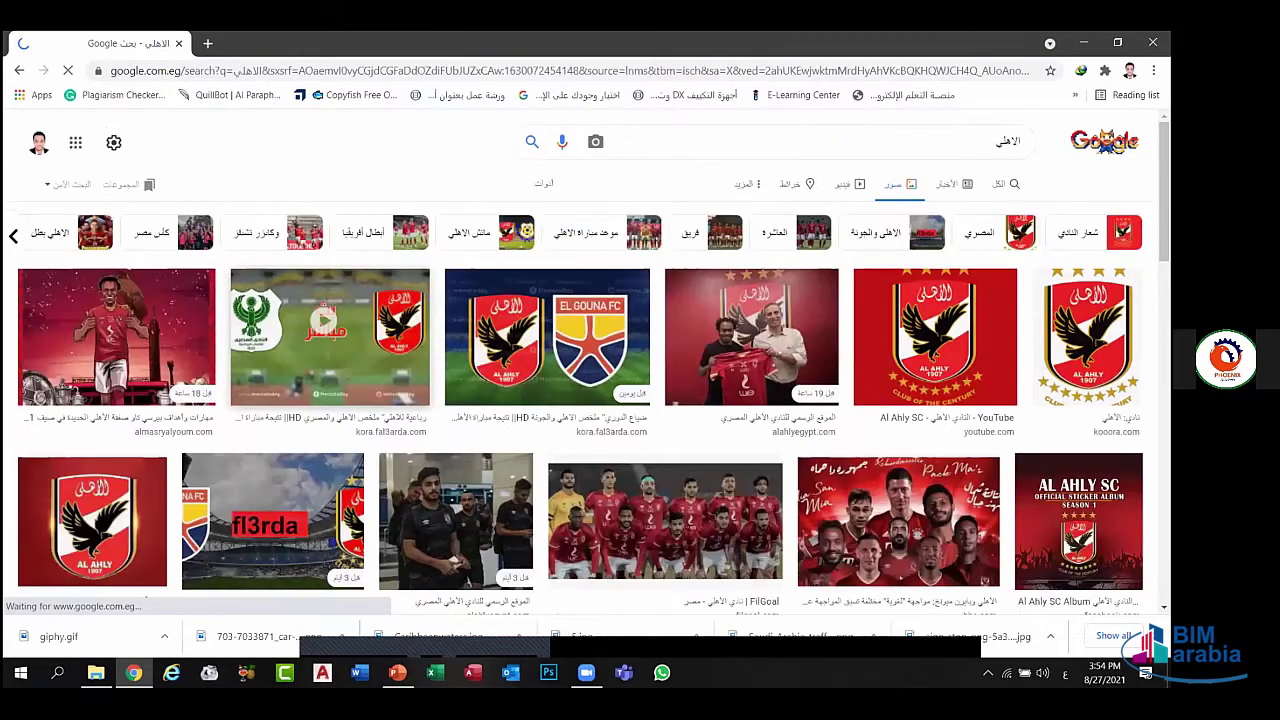
- Save the 'Club of the Century' crest as download.png and return to PowerPoint
{"action": "left_click", "coordinate": [940, 312]}
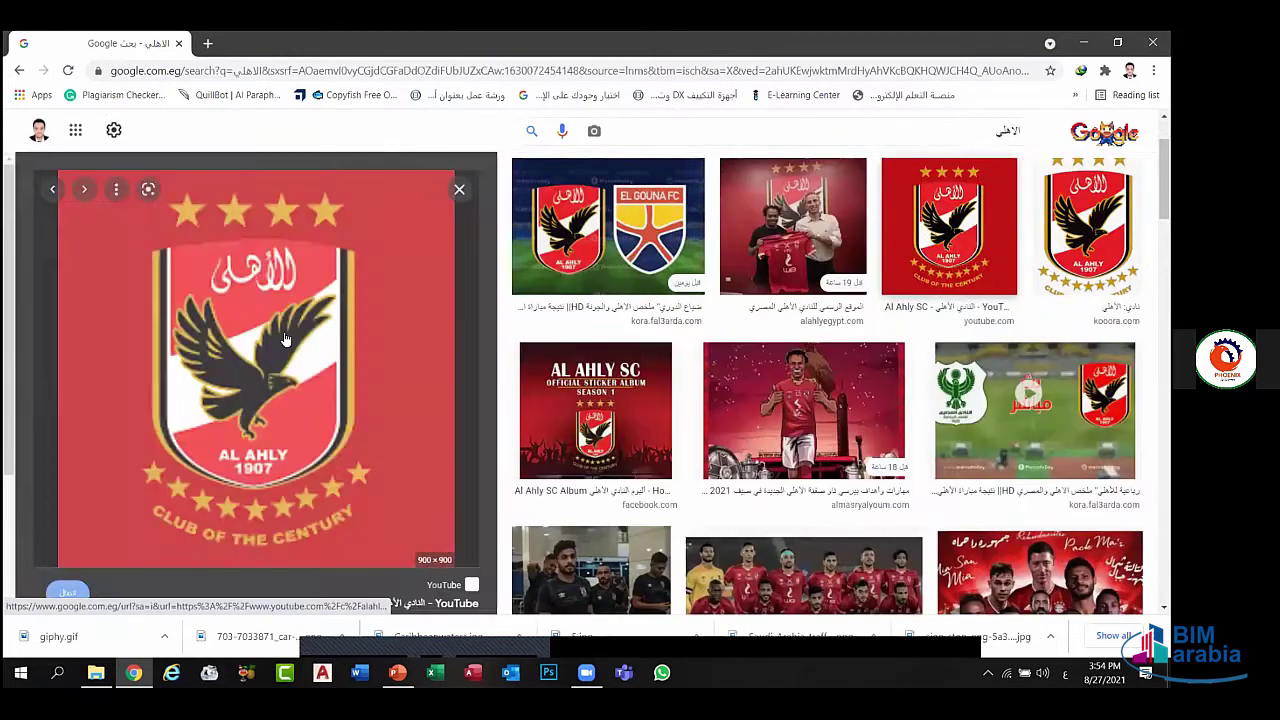
{"action": "right_click", "coordinate": [285, 340]}
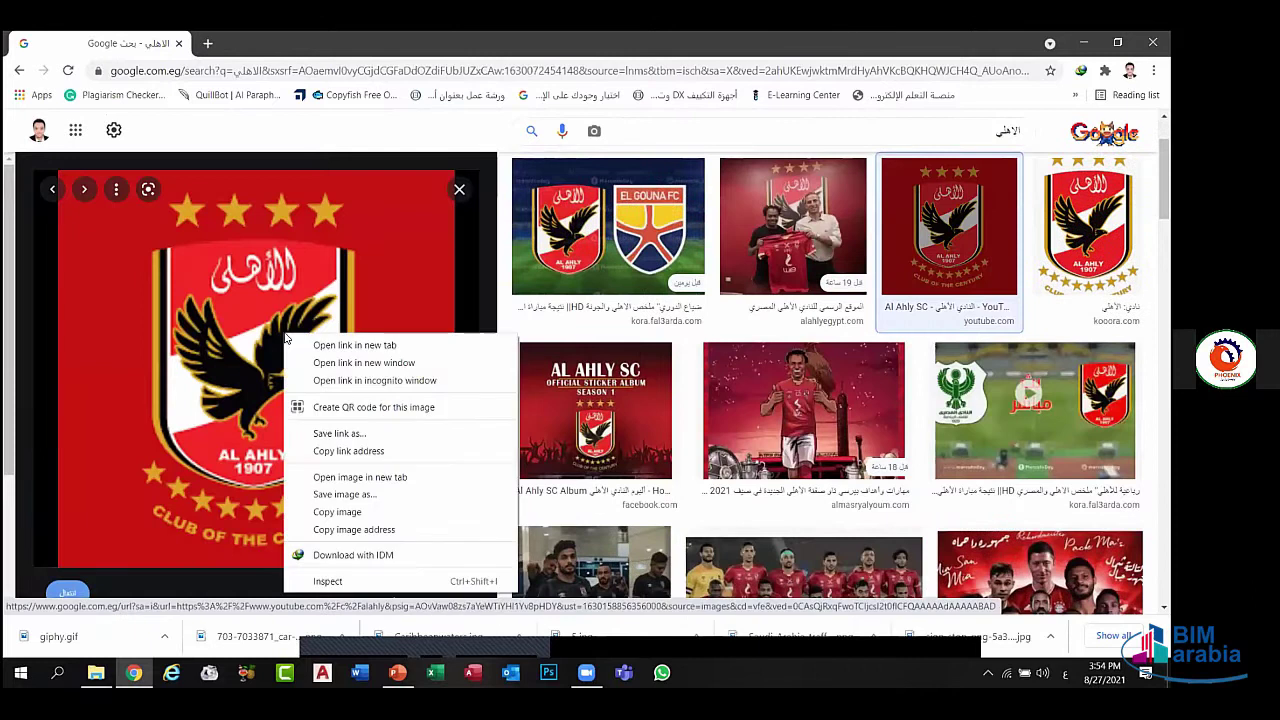
{"action": "left_click", "coordinate": [334, 497]}
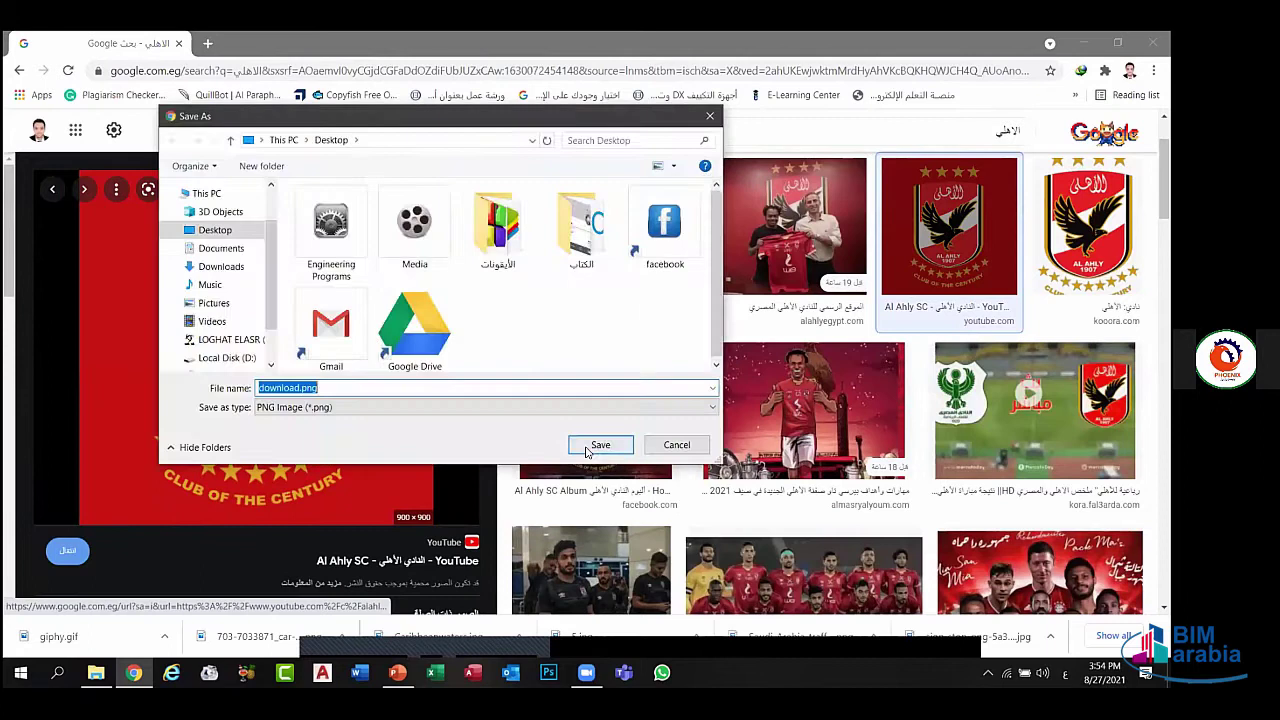
{"action": "left_click", "coordinate": [595, 443]}
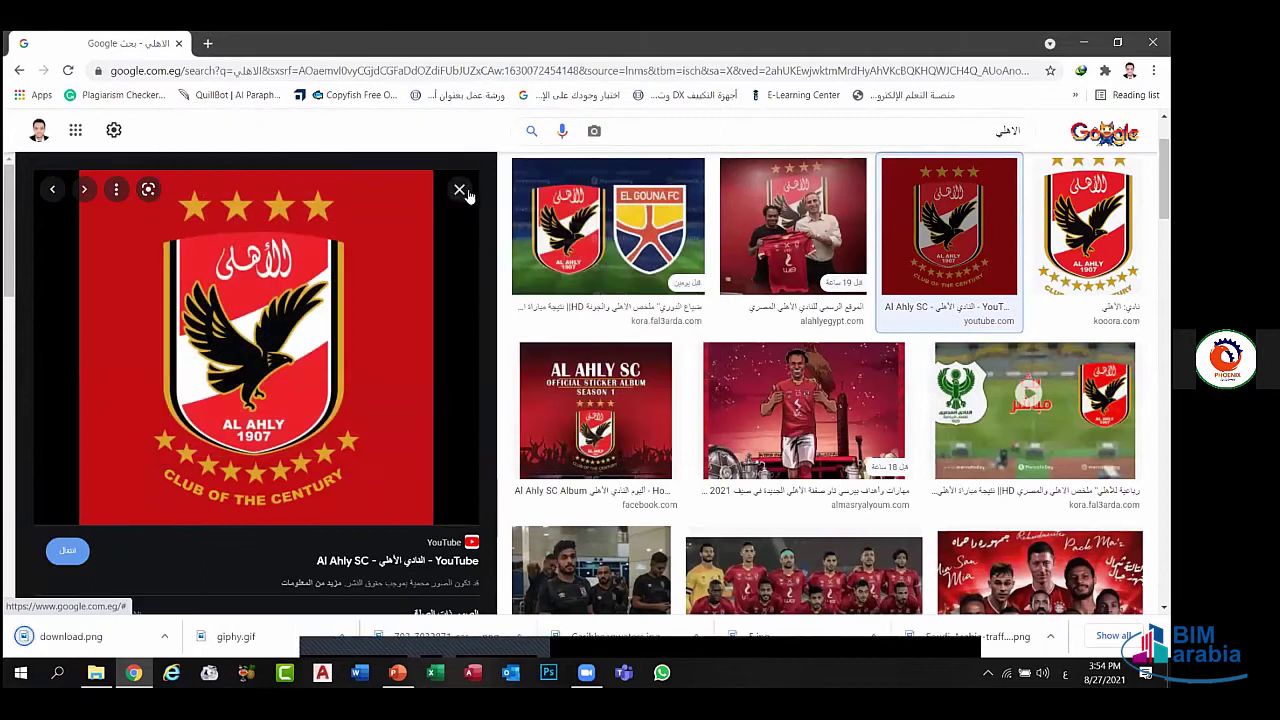
{"action": "key", "text": "Escape"}
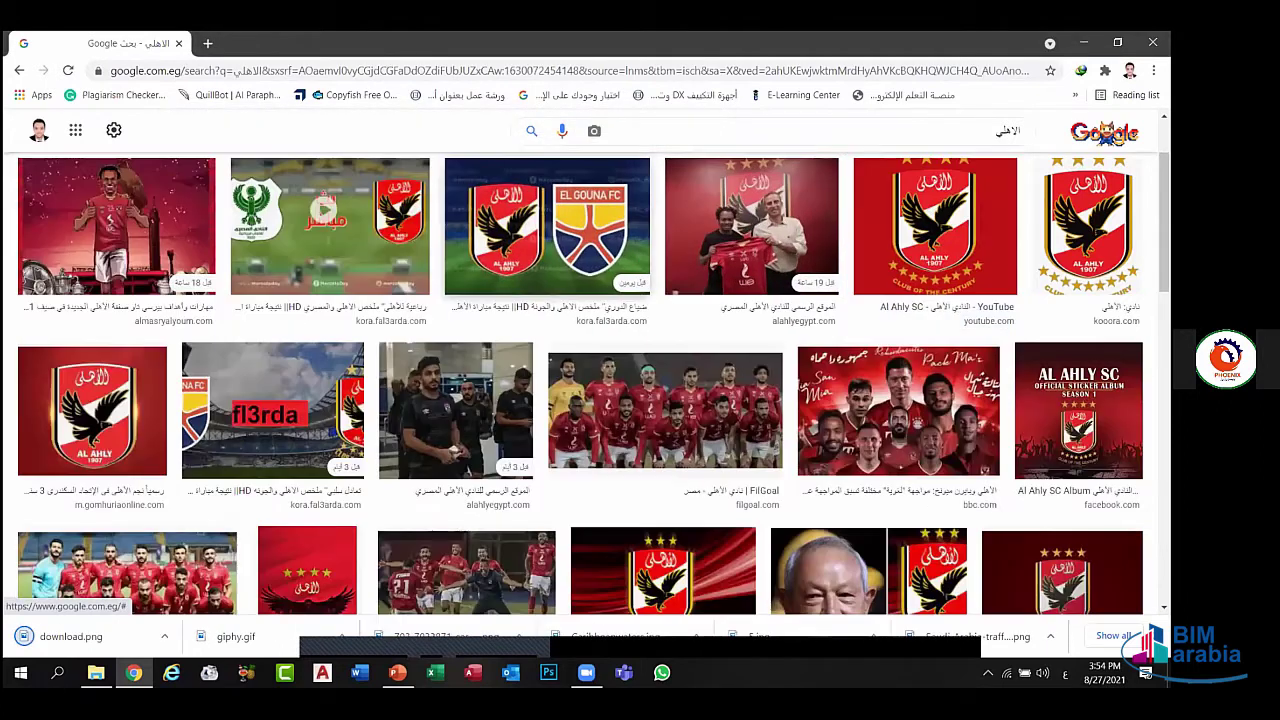
{"action": "key", "text": "alt+Tab"}
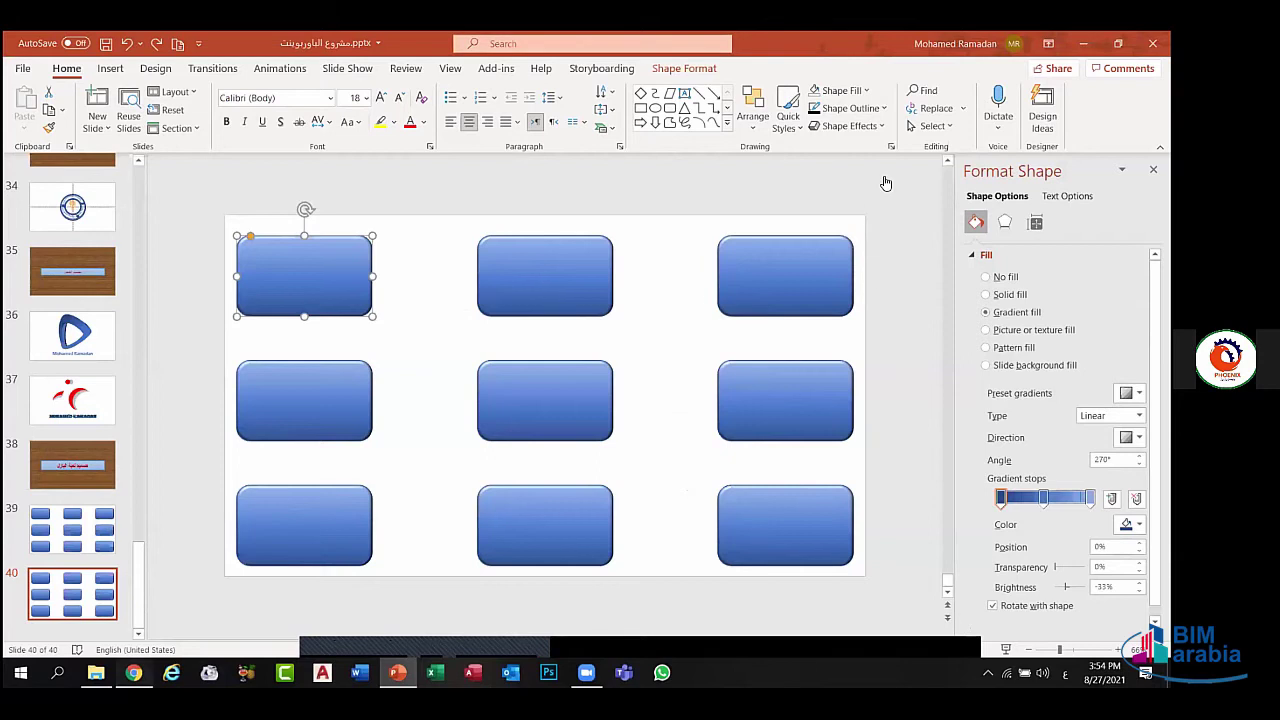
- Search Google Images for برشلونة (Barcelona)
{"action": "key", "text": "alt+Tab"}
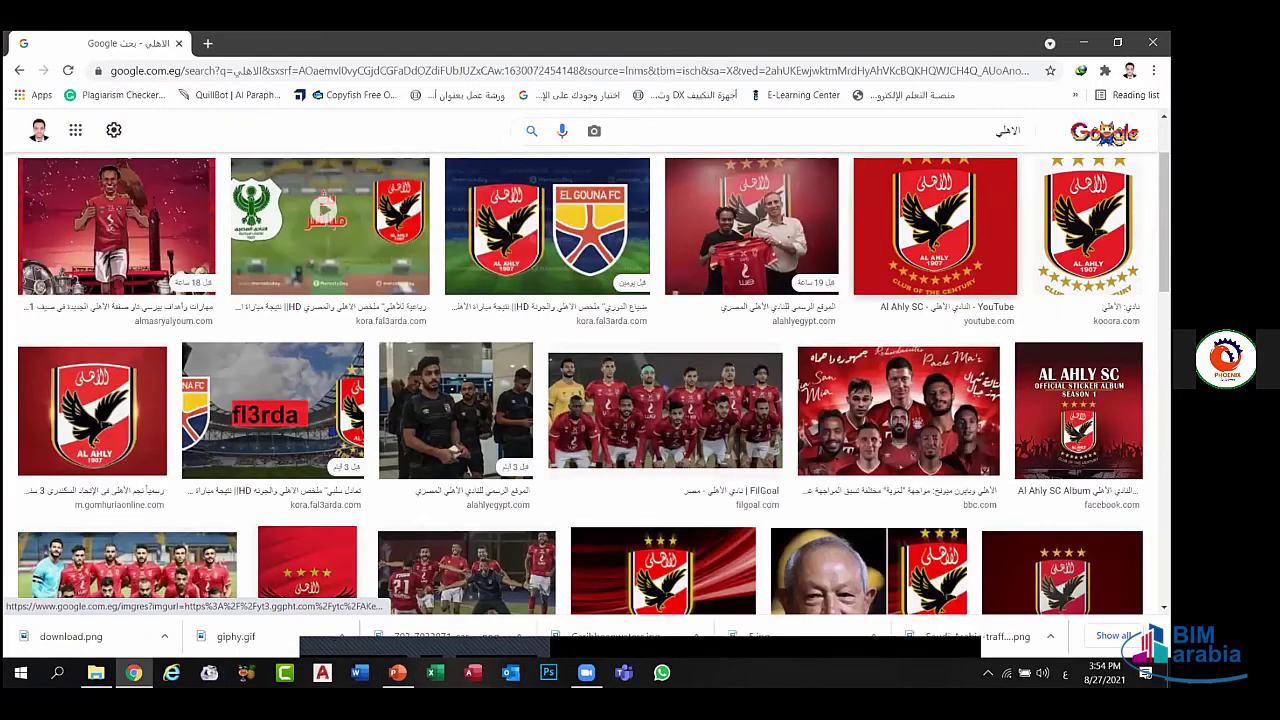
{"action": "left_click", "coordinate": [1007, 131]}
{"action": "type", "text": "بر"}
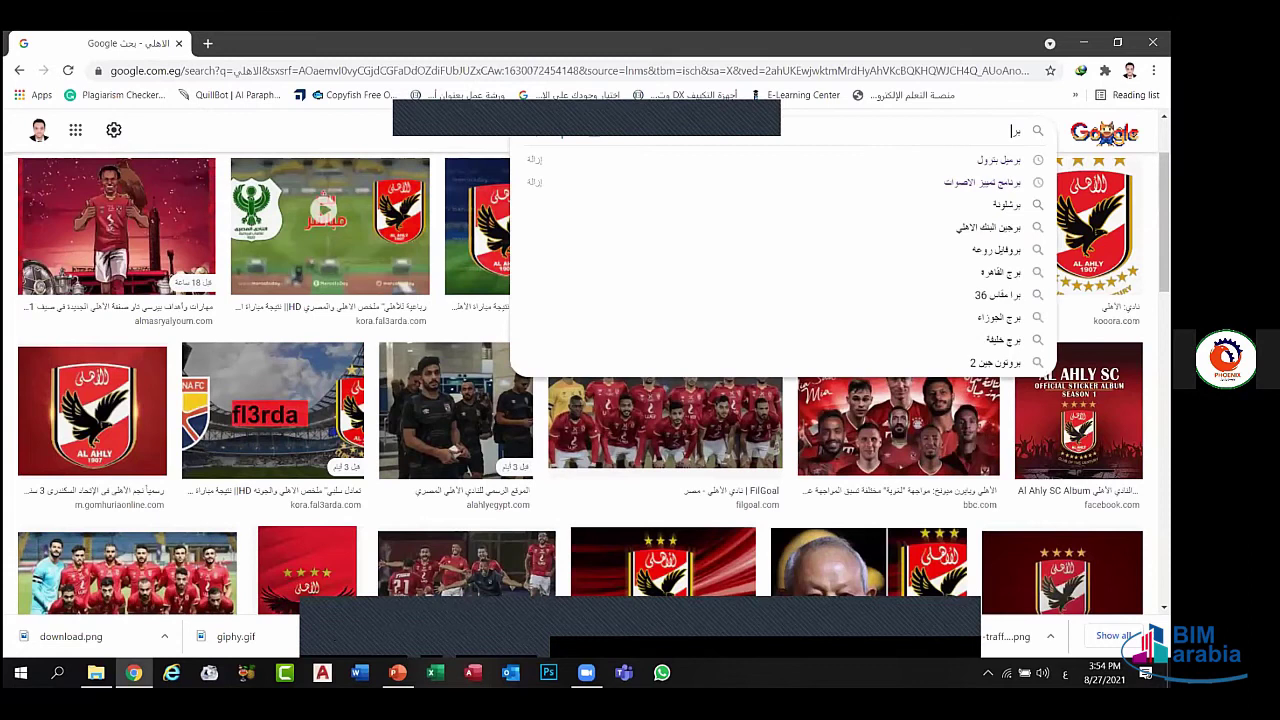
{"action": "type", "text": "شلونة"}
{"action": "key", "text": "Return"}
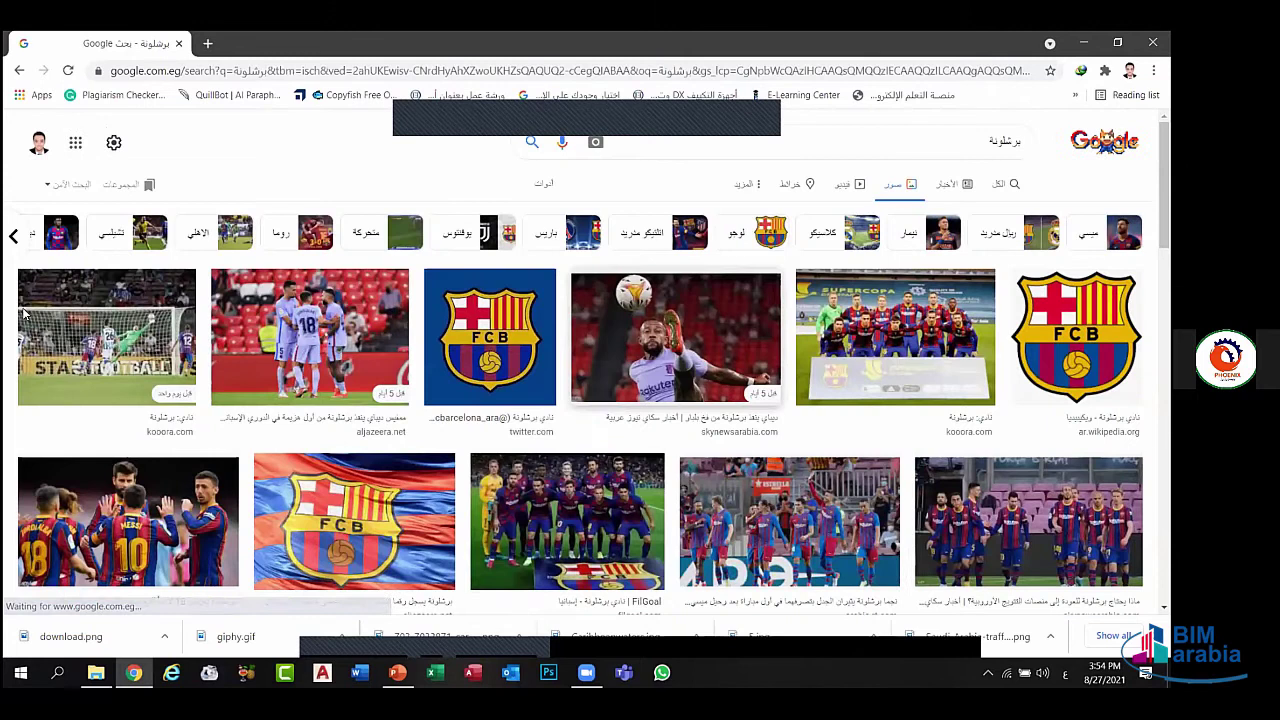
{"action": "scroll", "coordinate": [430, 350], "scroll_direction": "down", "scroll_amount": 3}
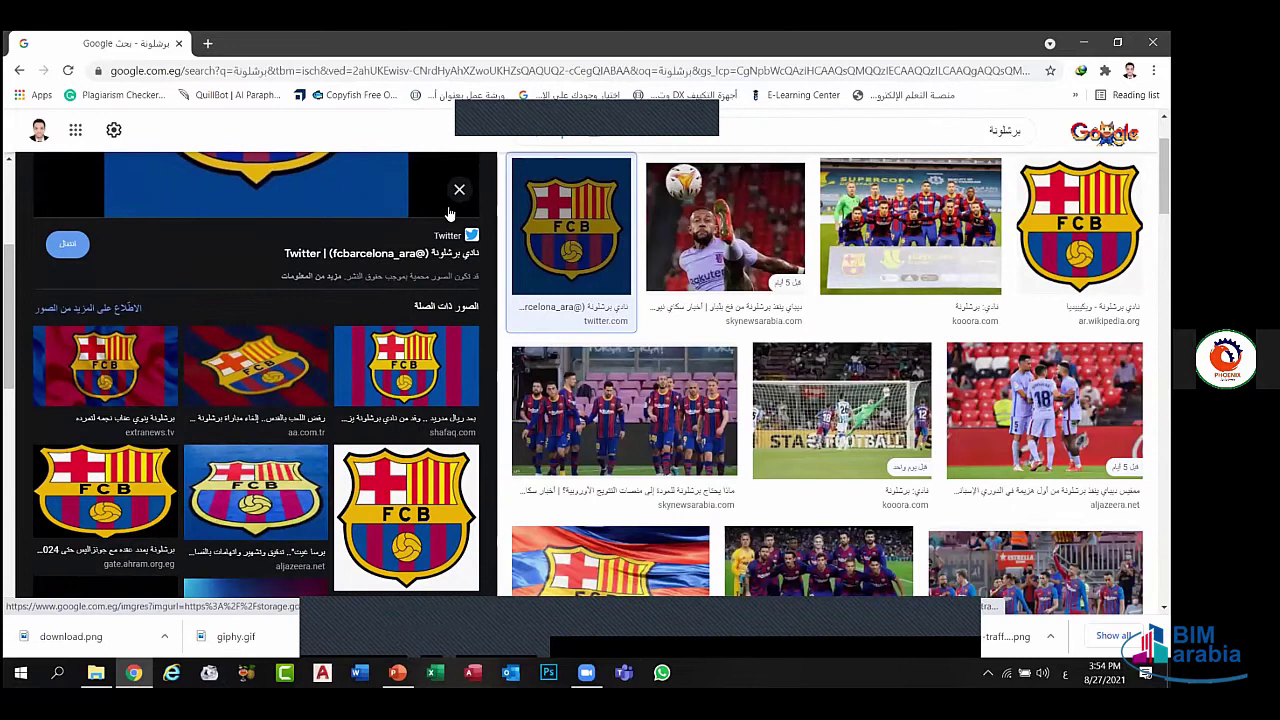
- Save the blue FCB crest as FySzLooq_400x400.jpg, then search images for ليفربول
{"action": "left_click", "coordinate": [160, 505]}
{"action": "left_click", "coordinate": [233, 500]}
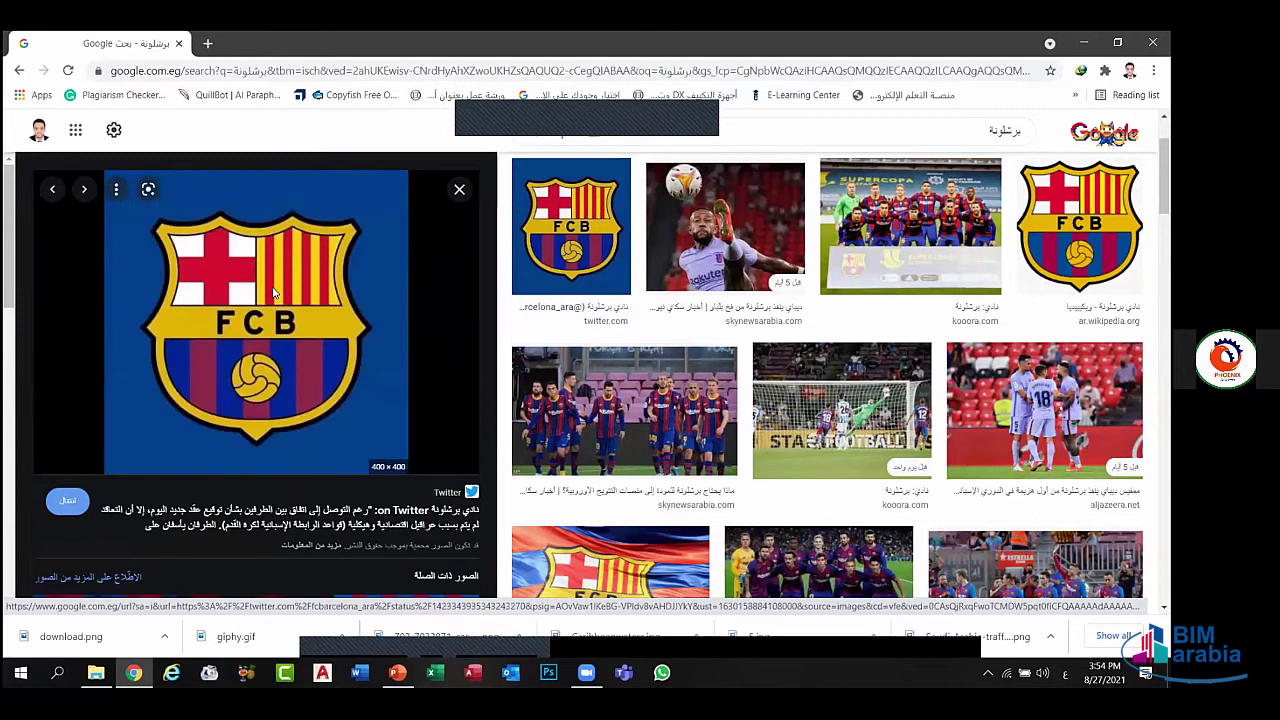
{"action": "right_click", "coordinate": [272, 292]}
{"action": "left_click", "coordinate": [340, 452]}
{"action": "left_click", "coordinate": [601, 446]}
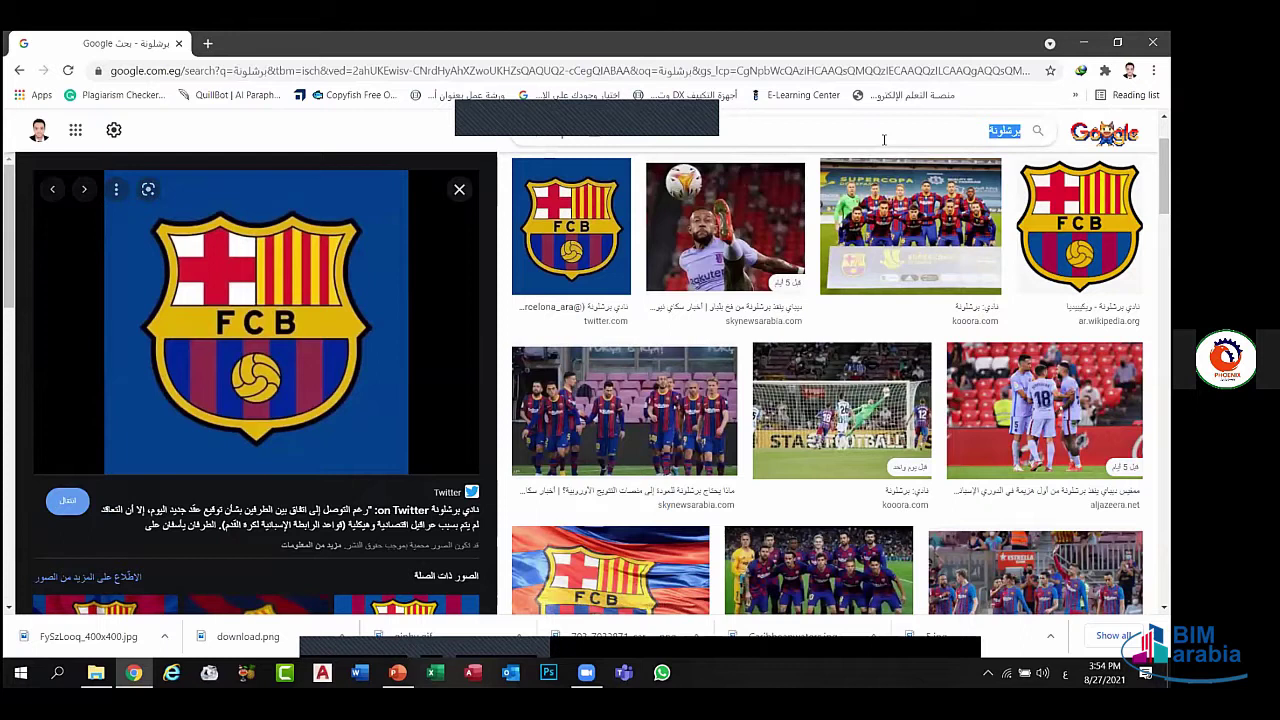
{"action": "type", "text": "ليفربول"}
{"action": "key", "text": "Return"}
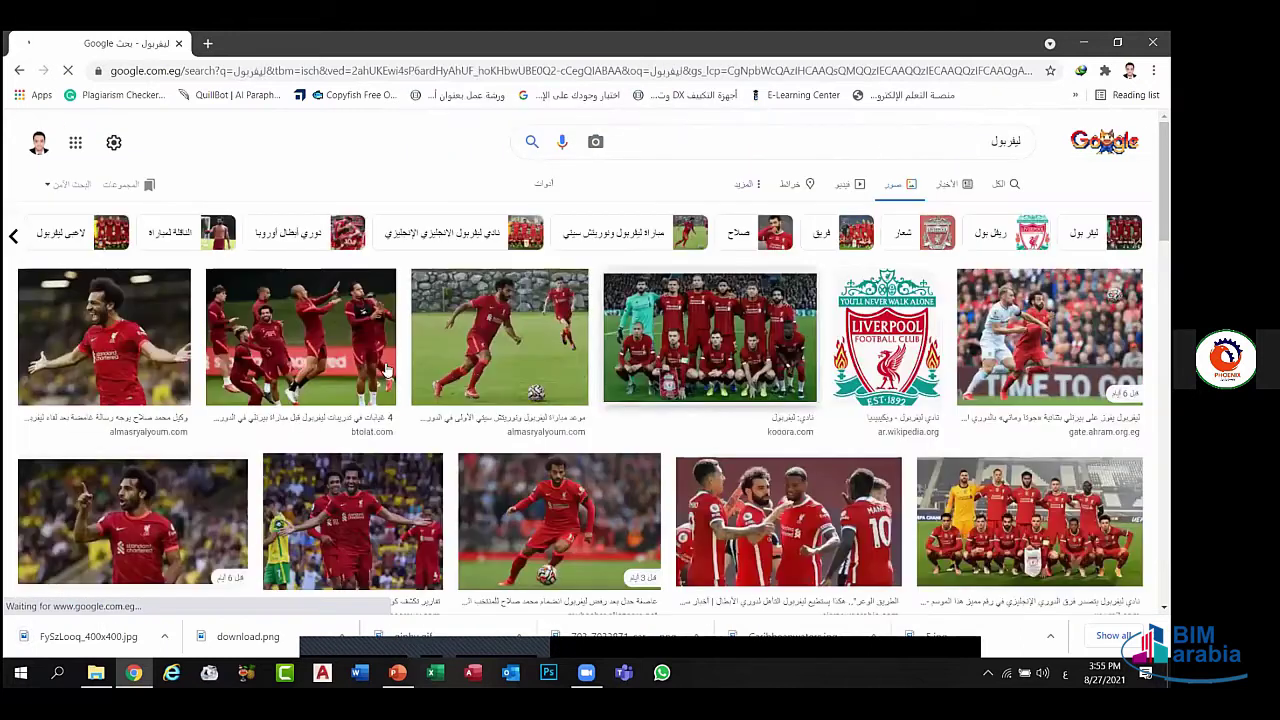
- Save the Liverpool crest as 1200px-Liverpool_FC.svg.png
{"action": "left_click", "coordinate": [305, 348]}
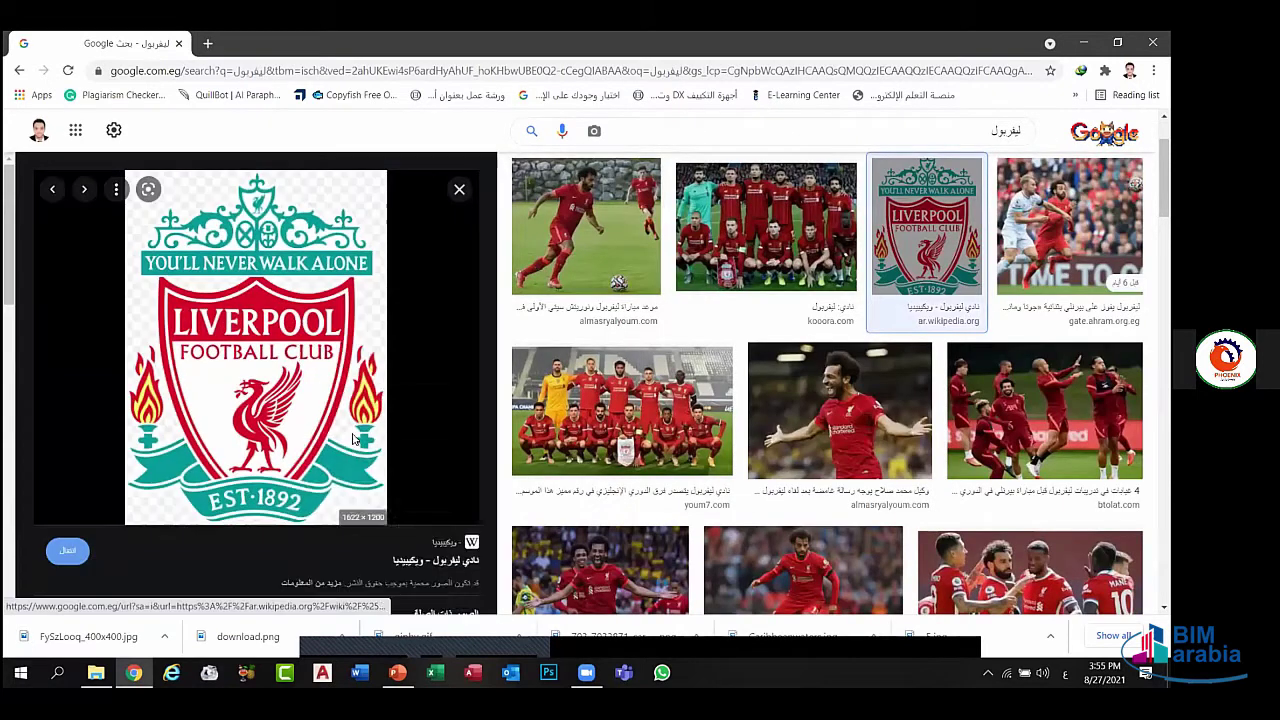
{"action": "right_click", "coordinate": [301, 440]}
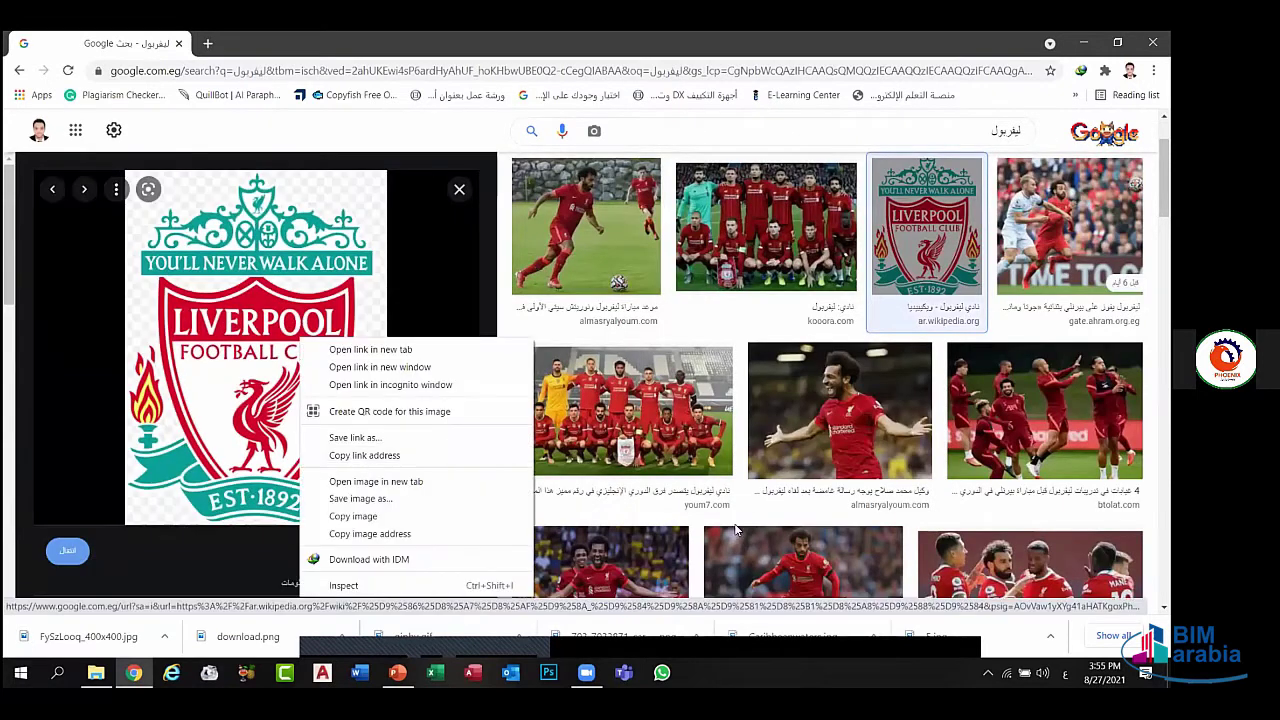
{"action": "key", "text": "v"}
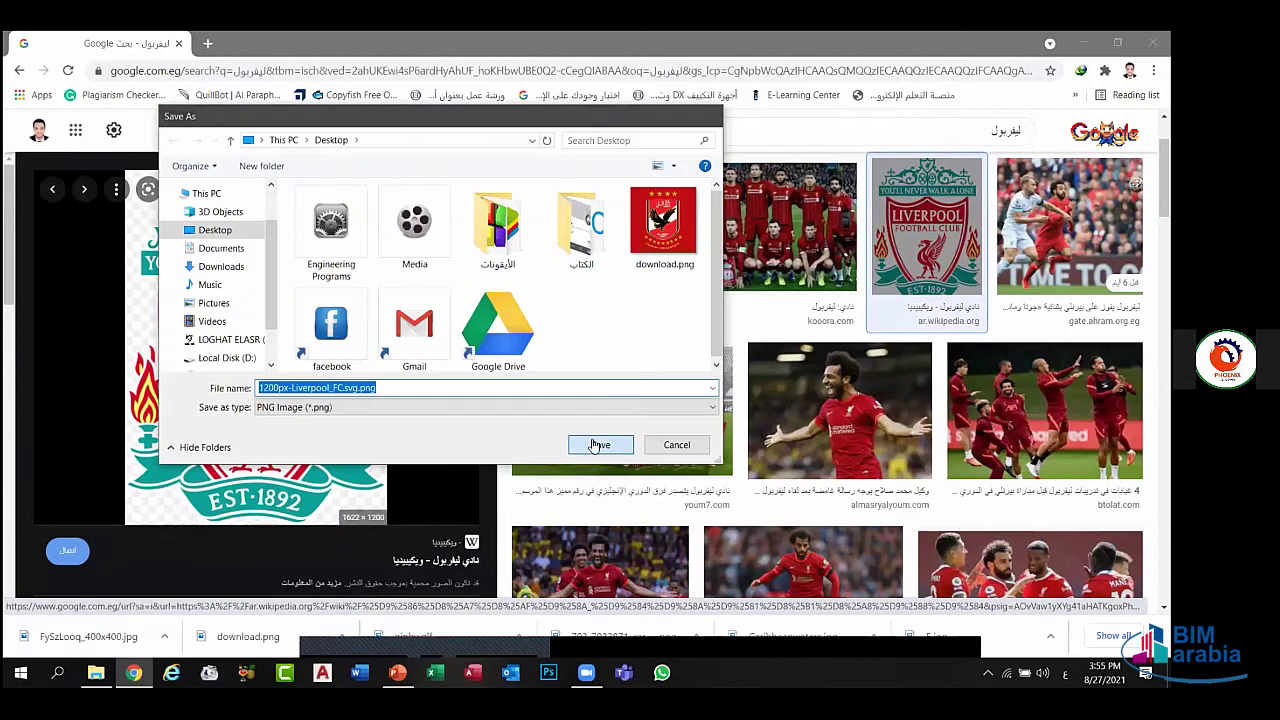
{"action": "left_click", "coordinate": [597, 445]}
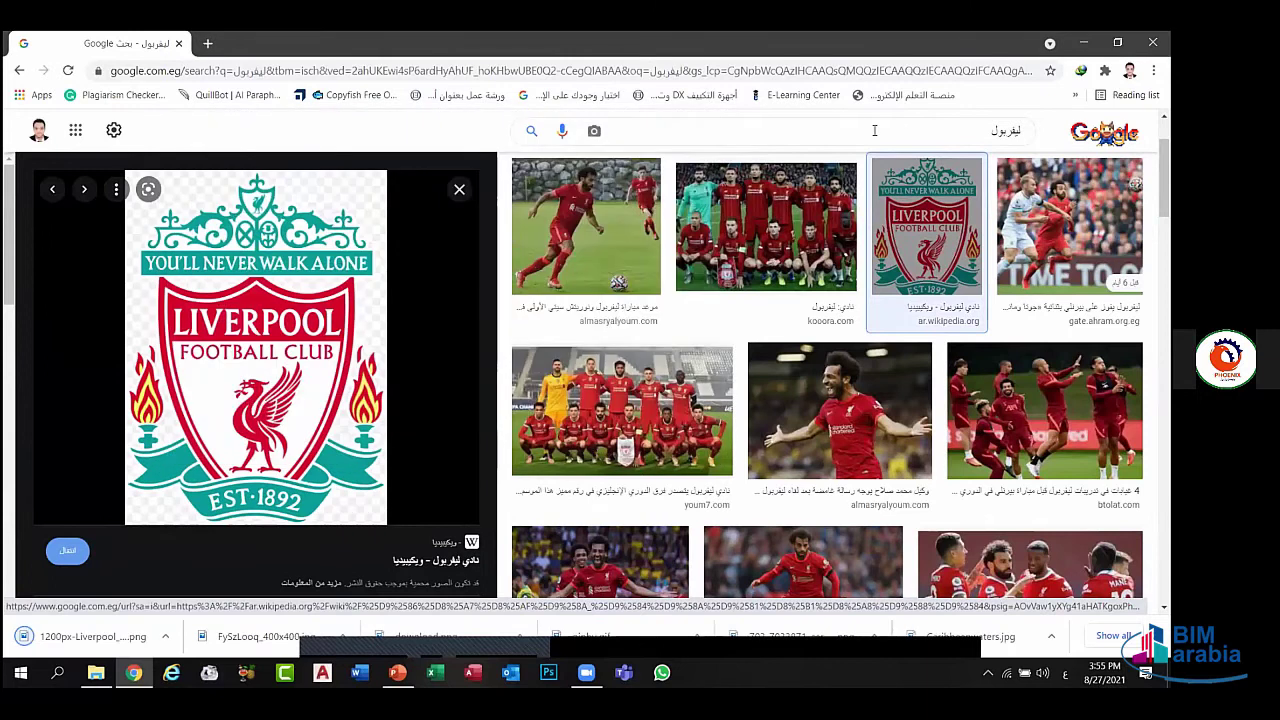
- Search مانشيستر سيتي, save the Manchester City crest, and return to PowerPoint
{"action": "double_click", "coordinate": [882, 133]}
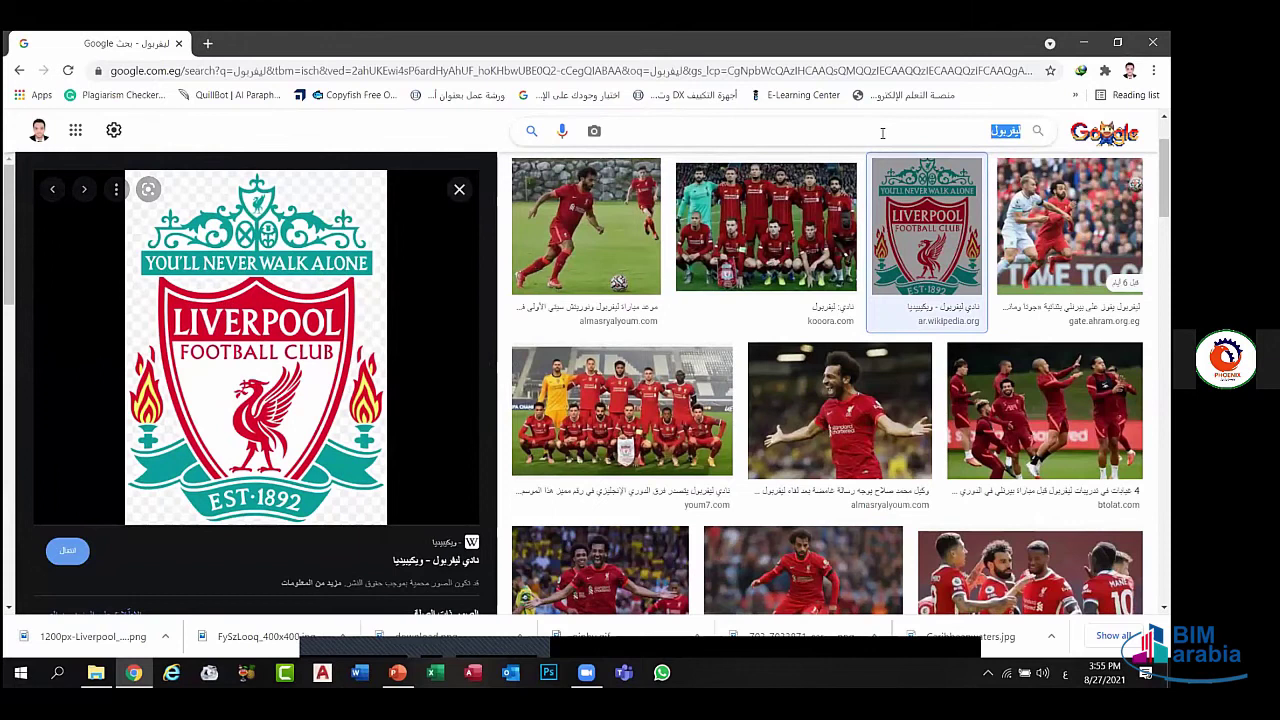
{"action": "type", "text": "مانشيستر سيتي"}
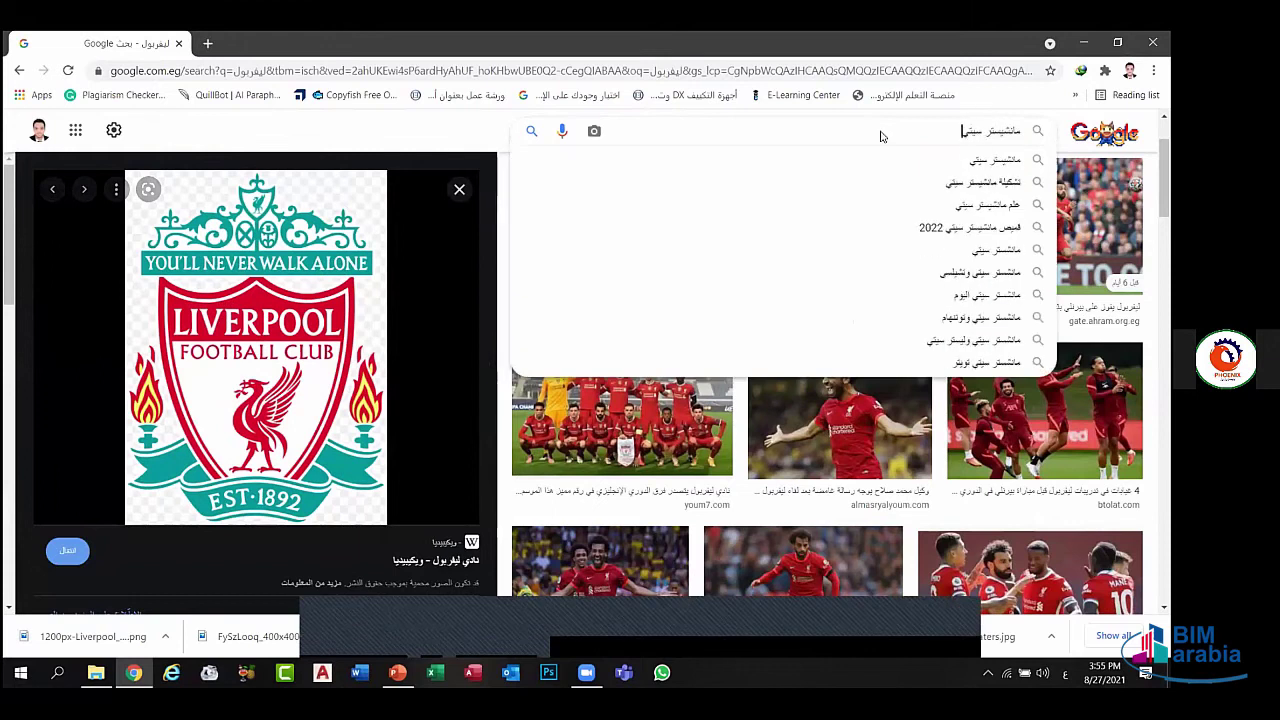
{"action": "key", "text": "Return"}
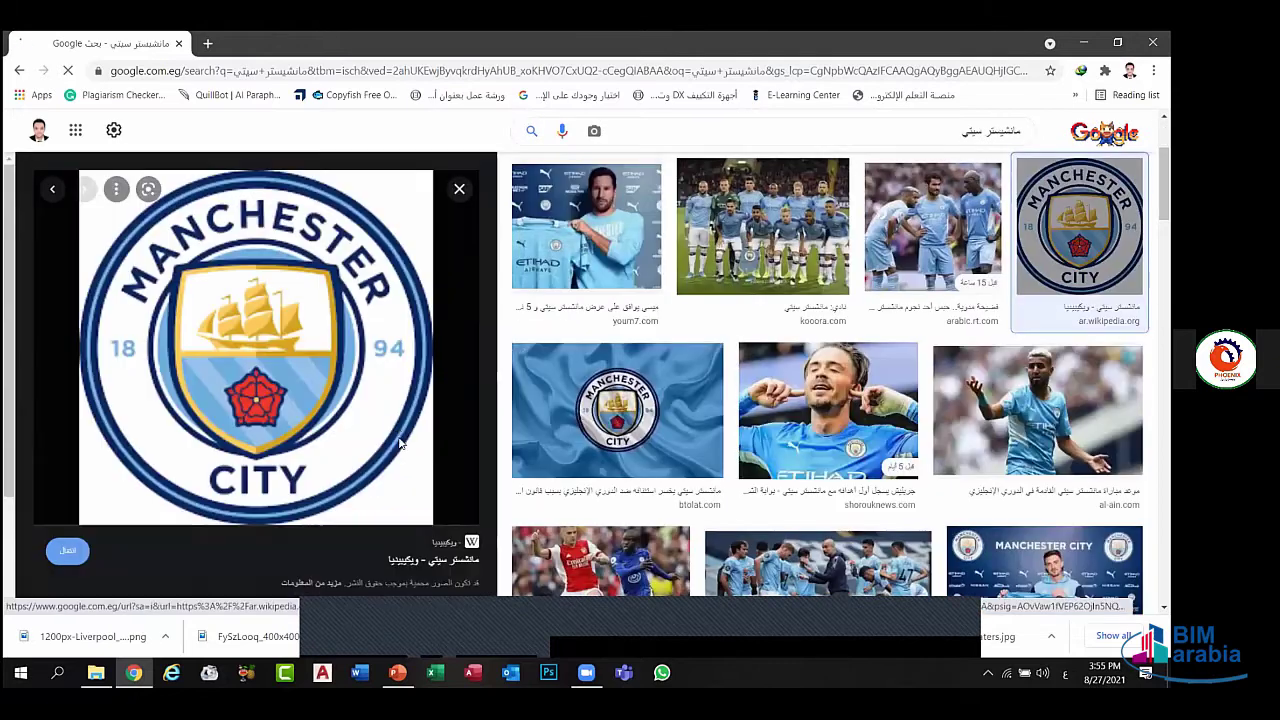
{"action": "right_click", "coordinate": [335, 334]}
{"action": "left_click", "coordinate": [410, 494]}
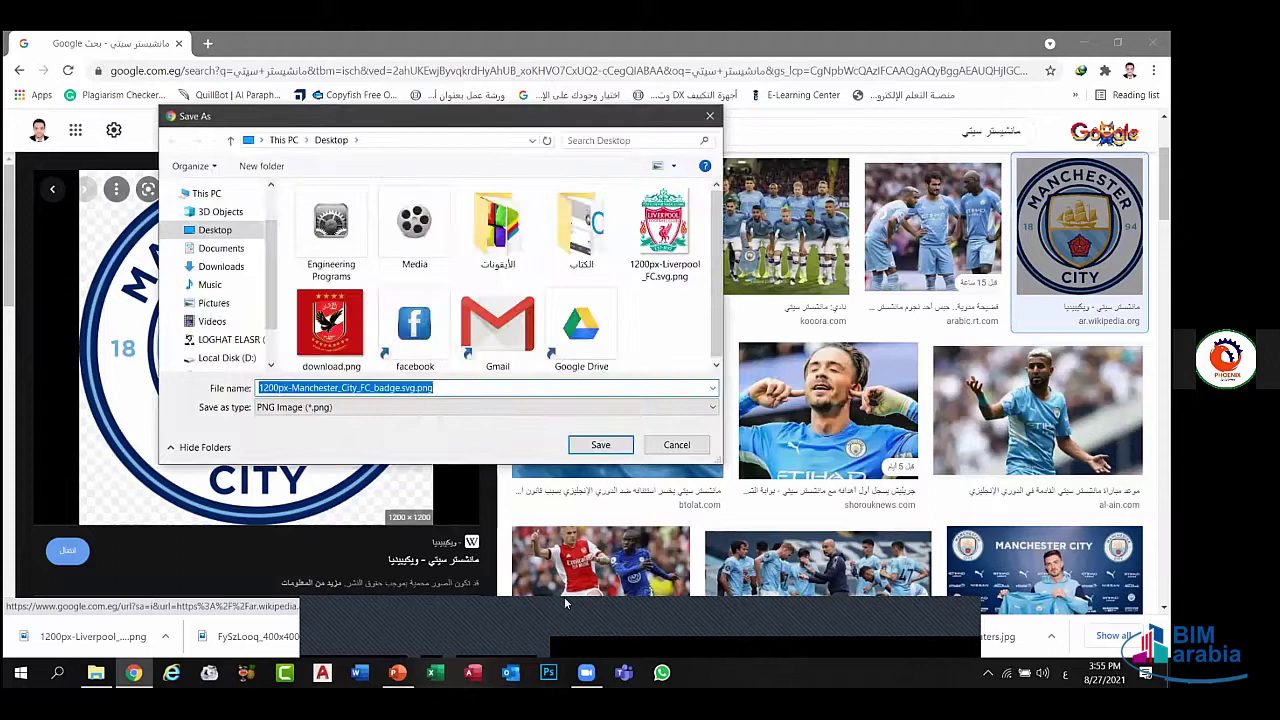
{"action": "left_click", "coordinate": [600, 444]}
{"action": "key", "text": "alt+Tab"}
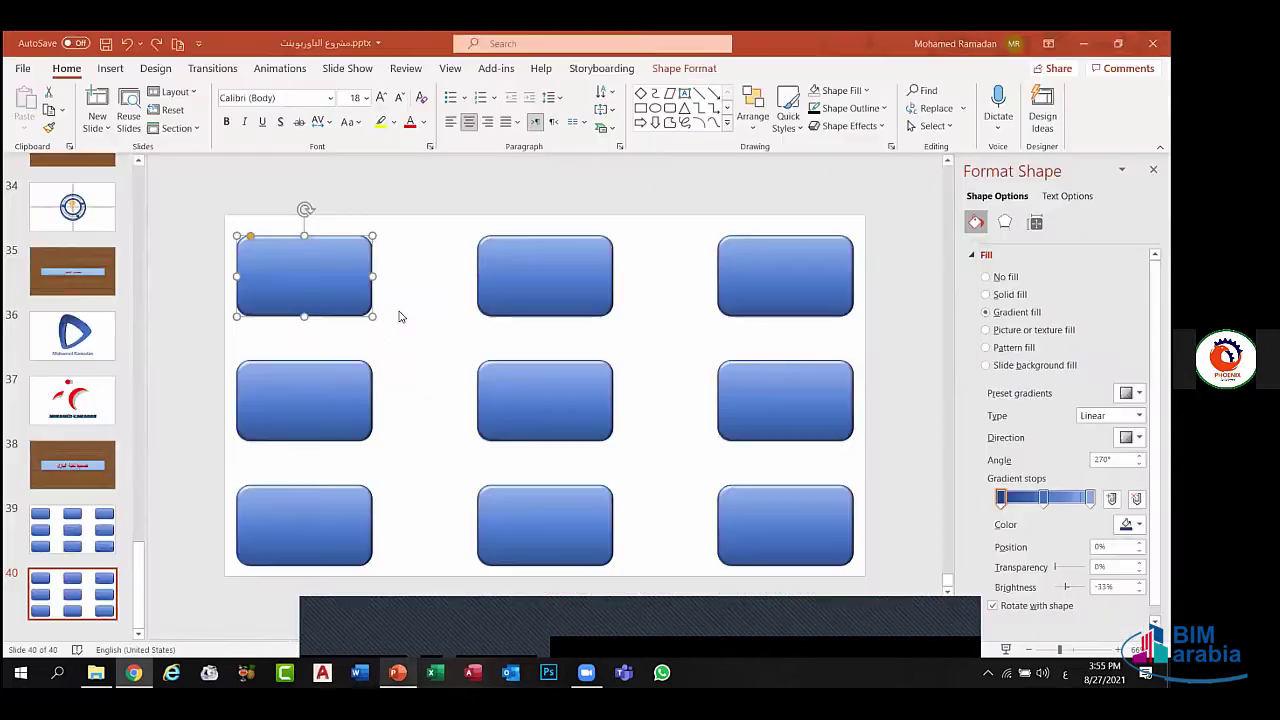
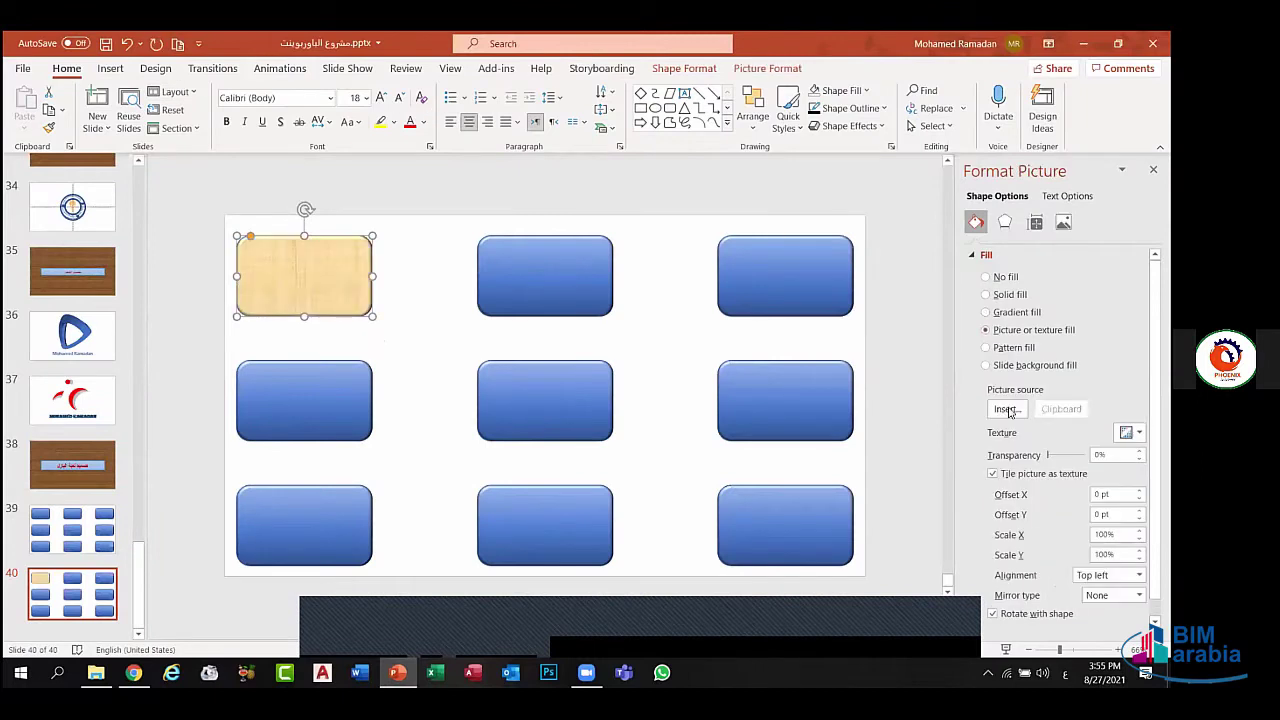
- Fill the top-left rounded rectangle with the red eagle logo download.png
{"action": "left_click", "coordinate": [1007, 409]}
{"action": "left_click", "coordinate": [433, 286]}
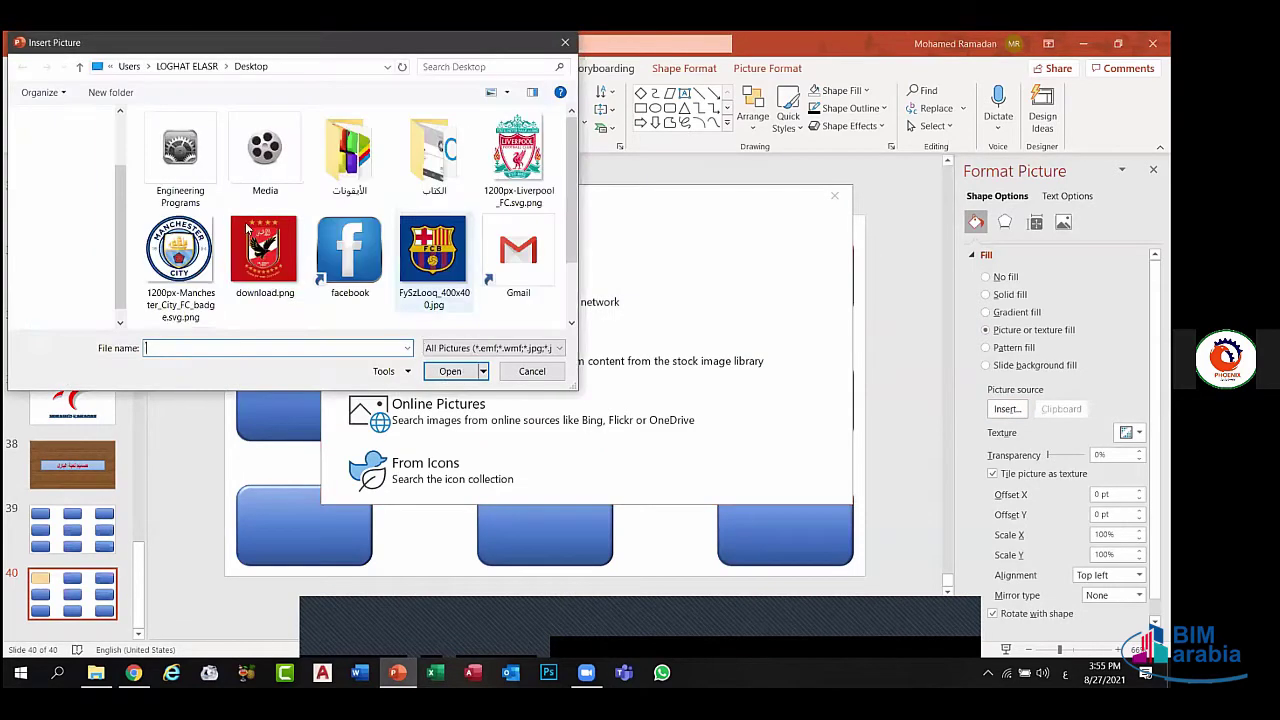
{"action": "left_click", "coordinate": [265, 250]}
{"action": "left_click", "coordinate": [449, 372]}
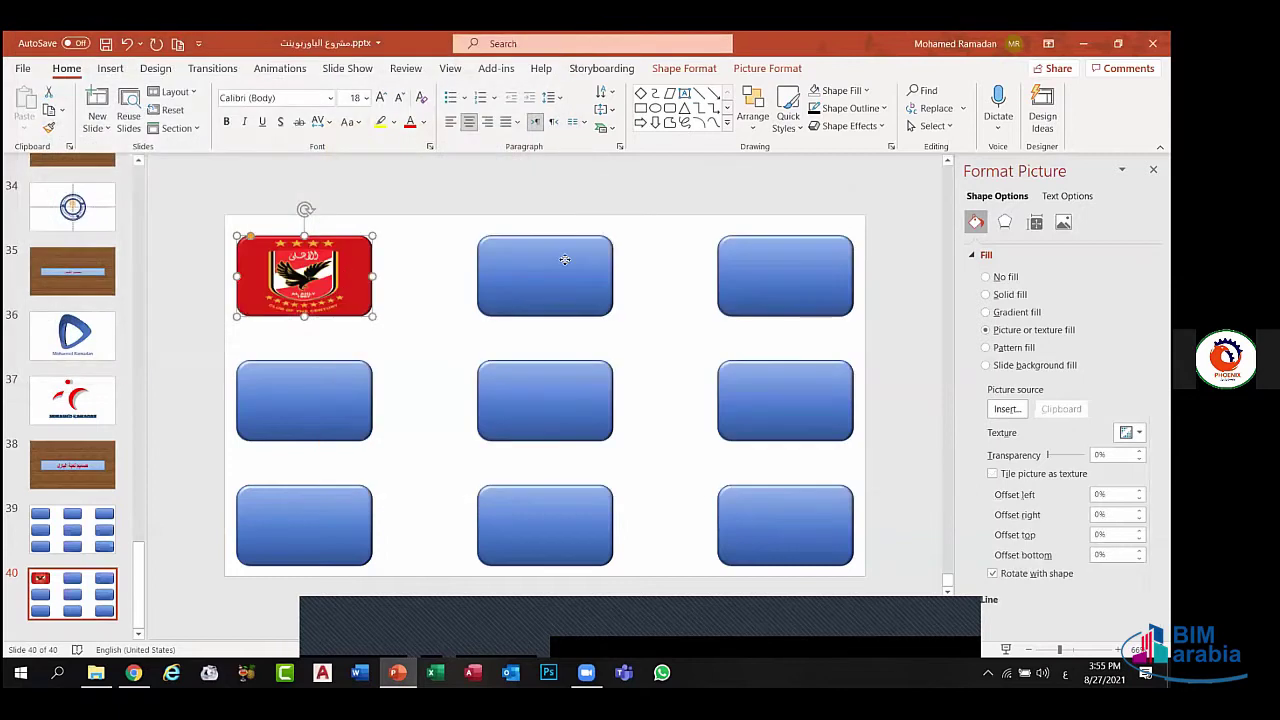
- Fill the top-middle rounded rectangle with the Manchester City badge
{"action": "left_click", "coordinate": [566, 265]}
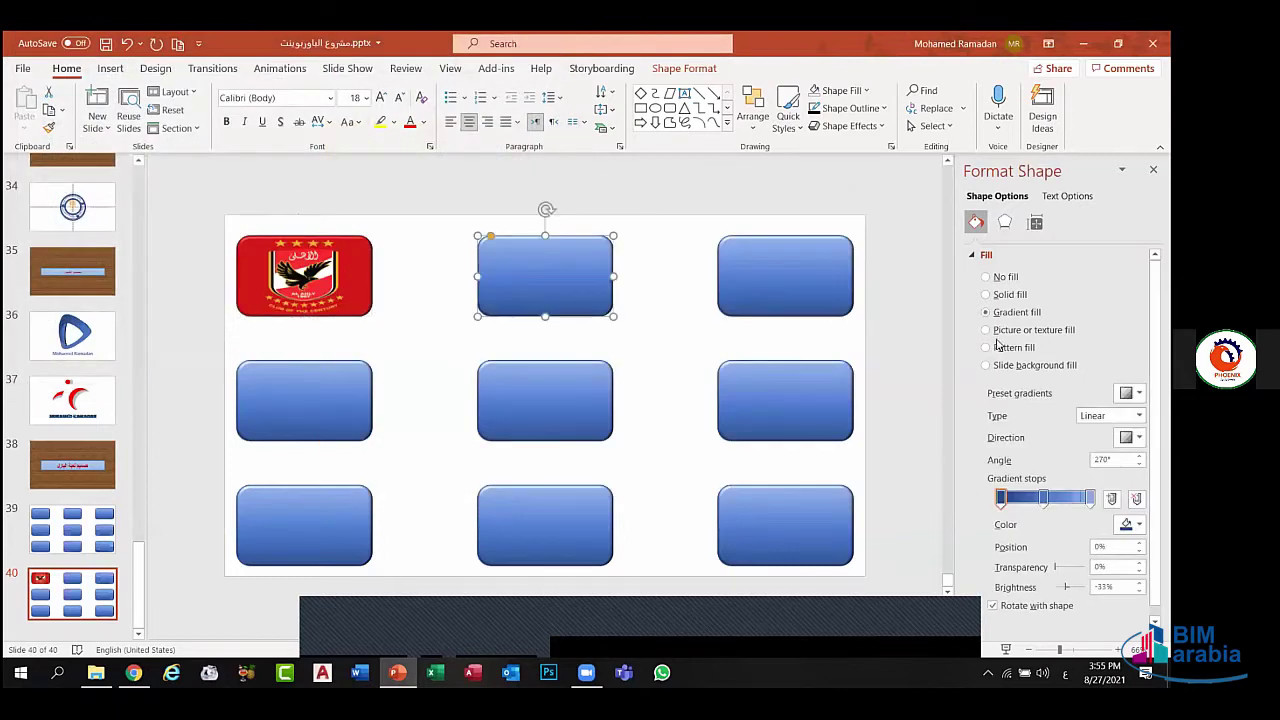
{"action": "left_click", "coordinate": [996, 334]}
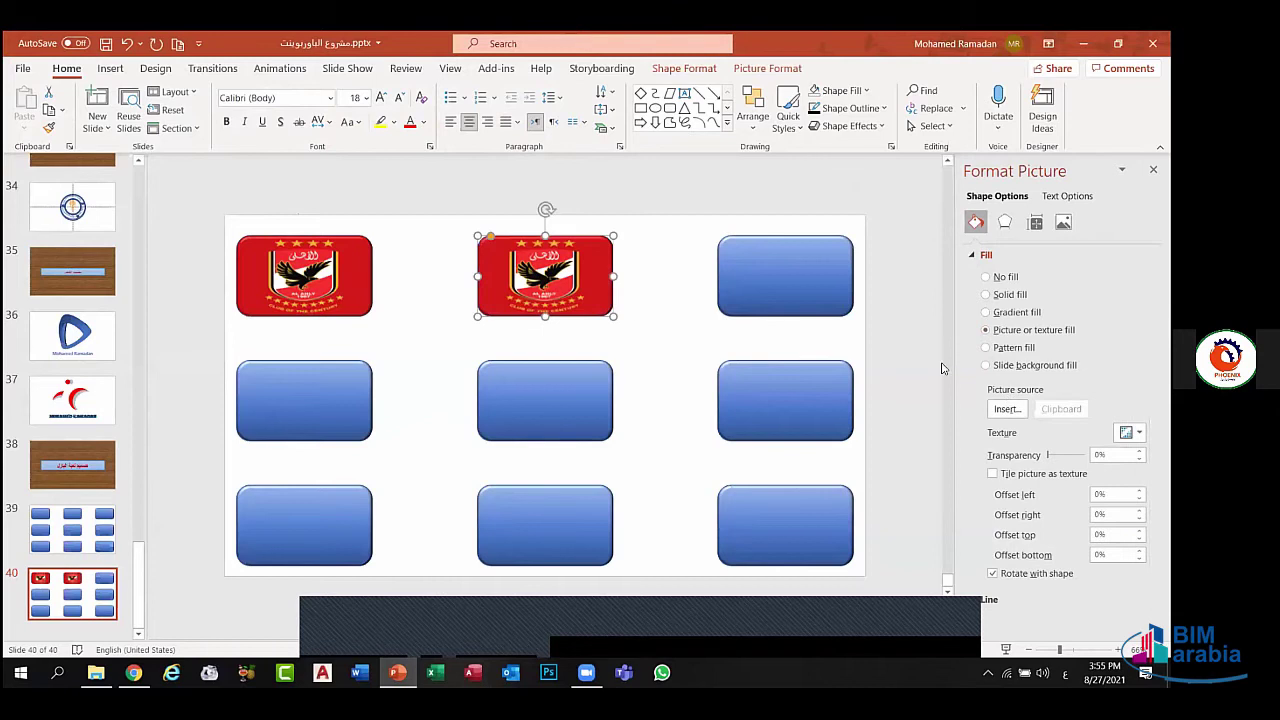
{"action": "left_click", "coordinate": [1006, 408]}
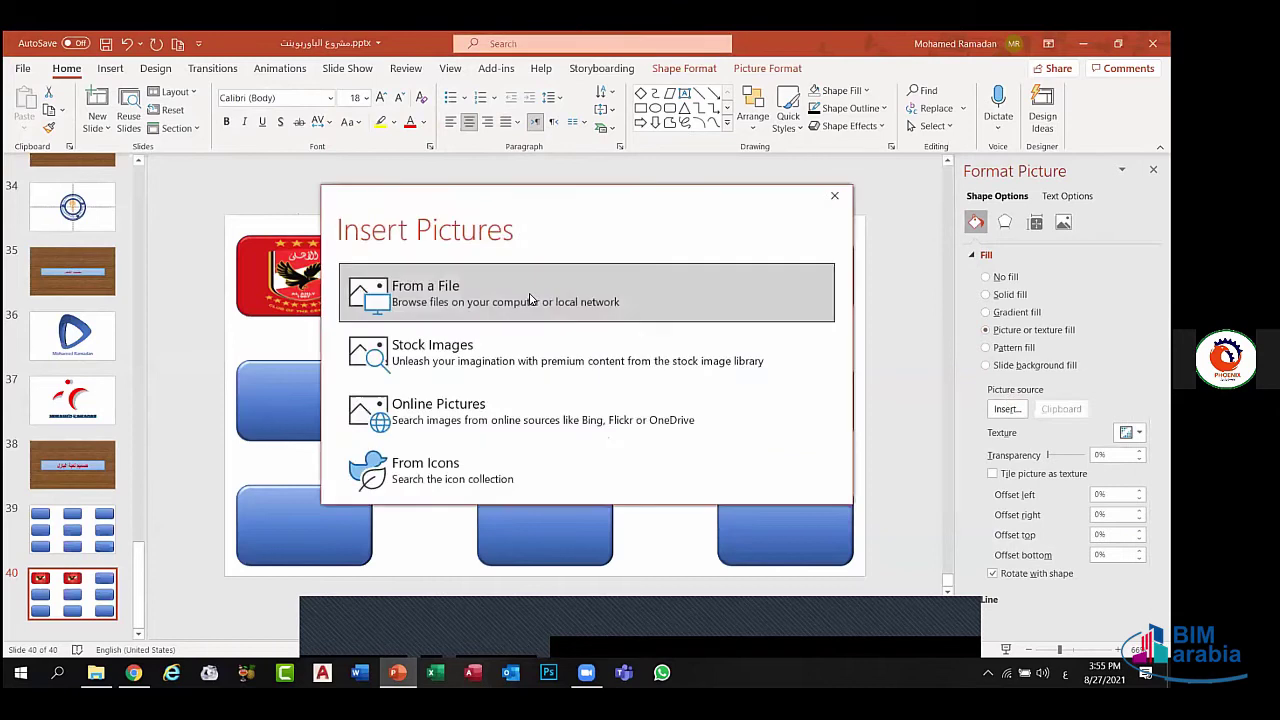
{"action": "left_click", "coordinate": [530, 298]}
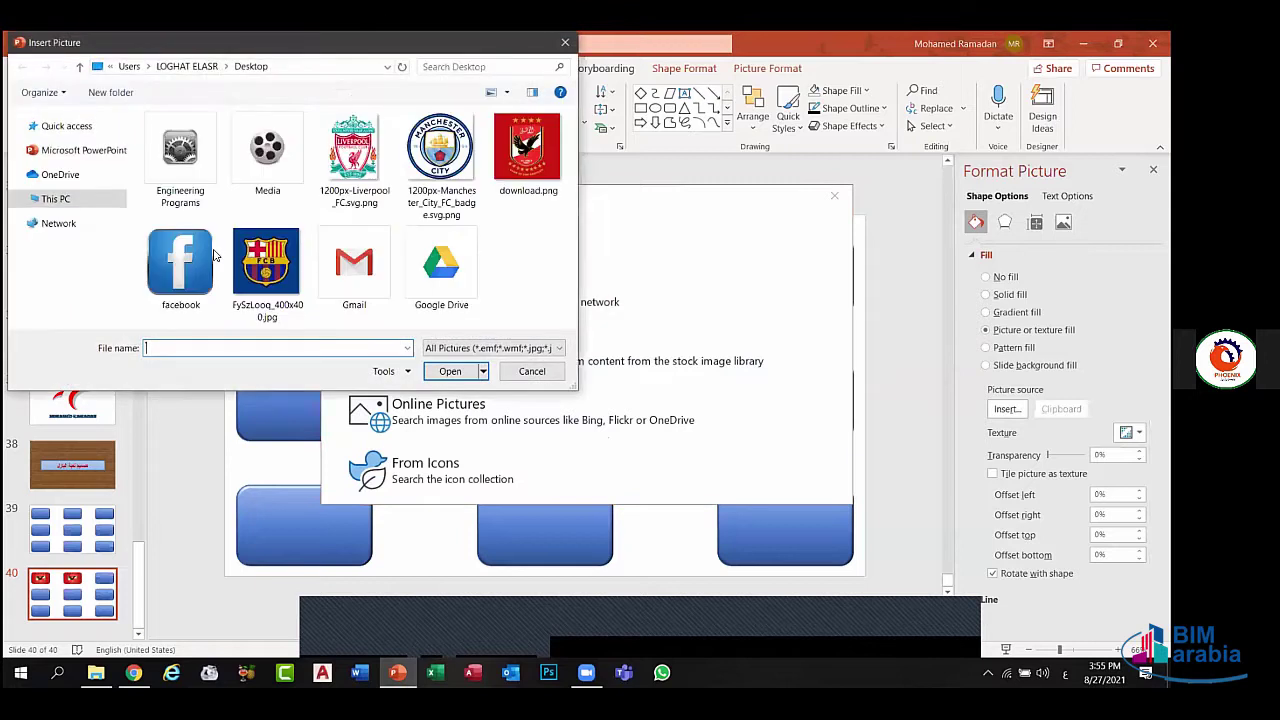
{"action": "left_click", "coordinate": [180, 255]}
{"action": "left_click", "coordinate": [474, 371]}
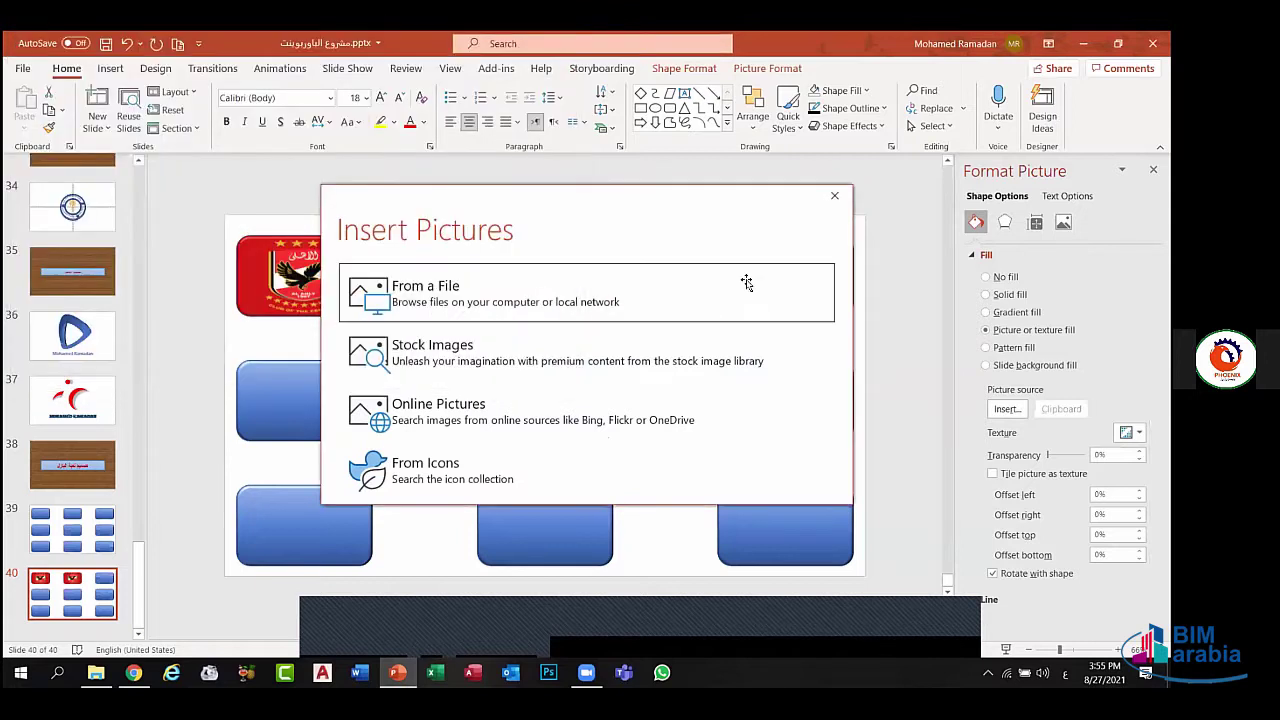
- Fill the top-right rounded rectangle with the Barcelona crest
{"action": "left_click", "coordinate": [750, 274]}
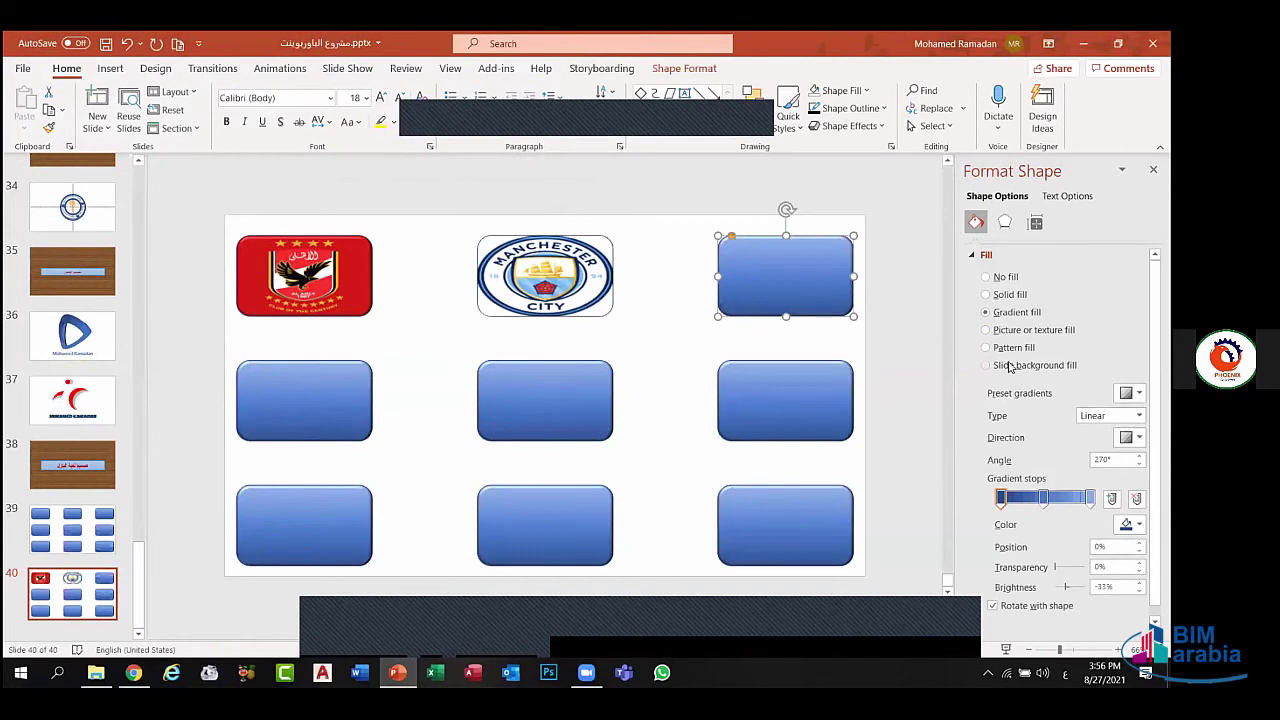
{"action": "left_click", "coordinate": [1001, 331]}
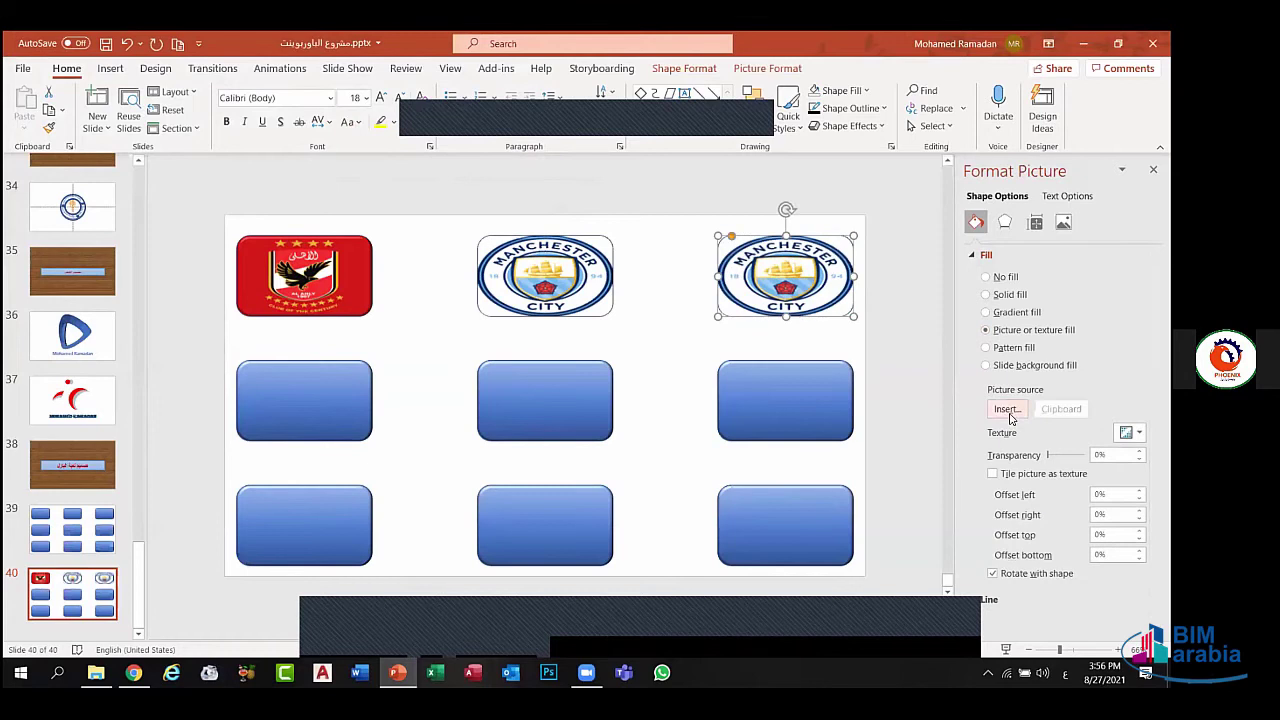
{"action": "left_click", "coordinate": [1007, 408]}
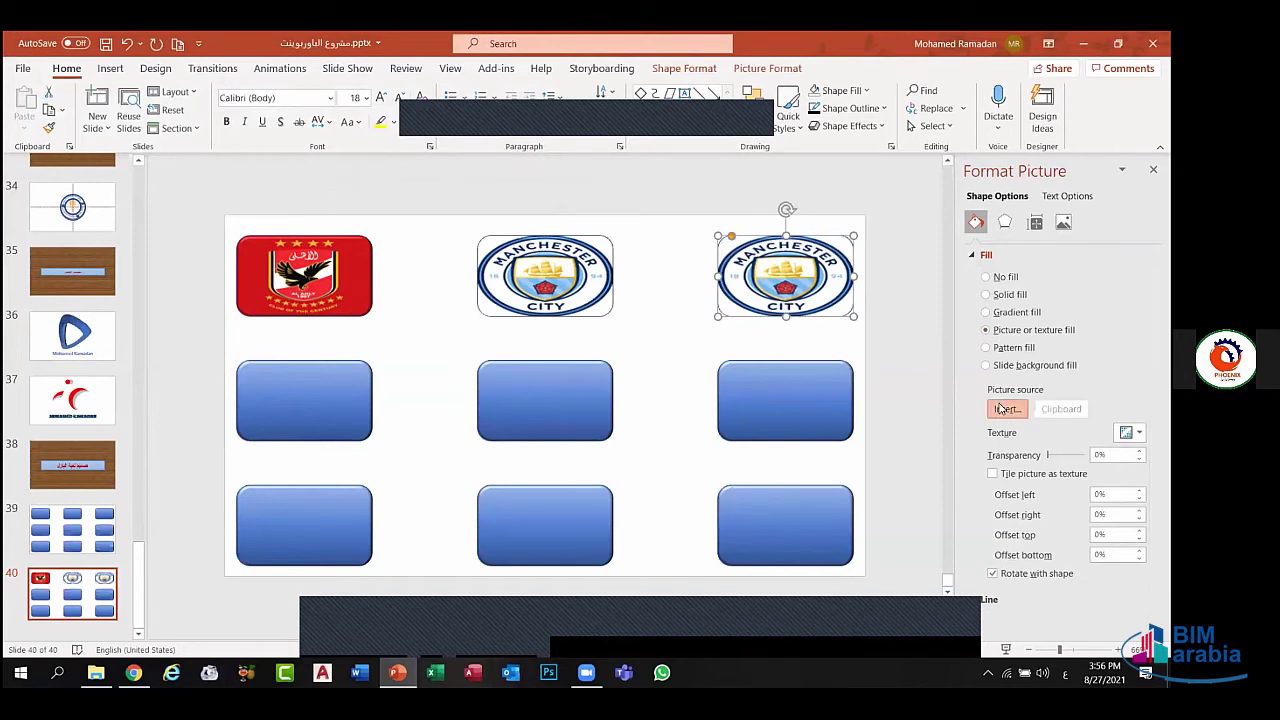
{"action": "left_click", "coordinate": [514, 286]}
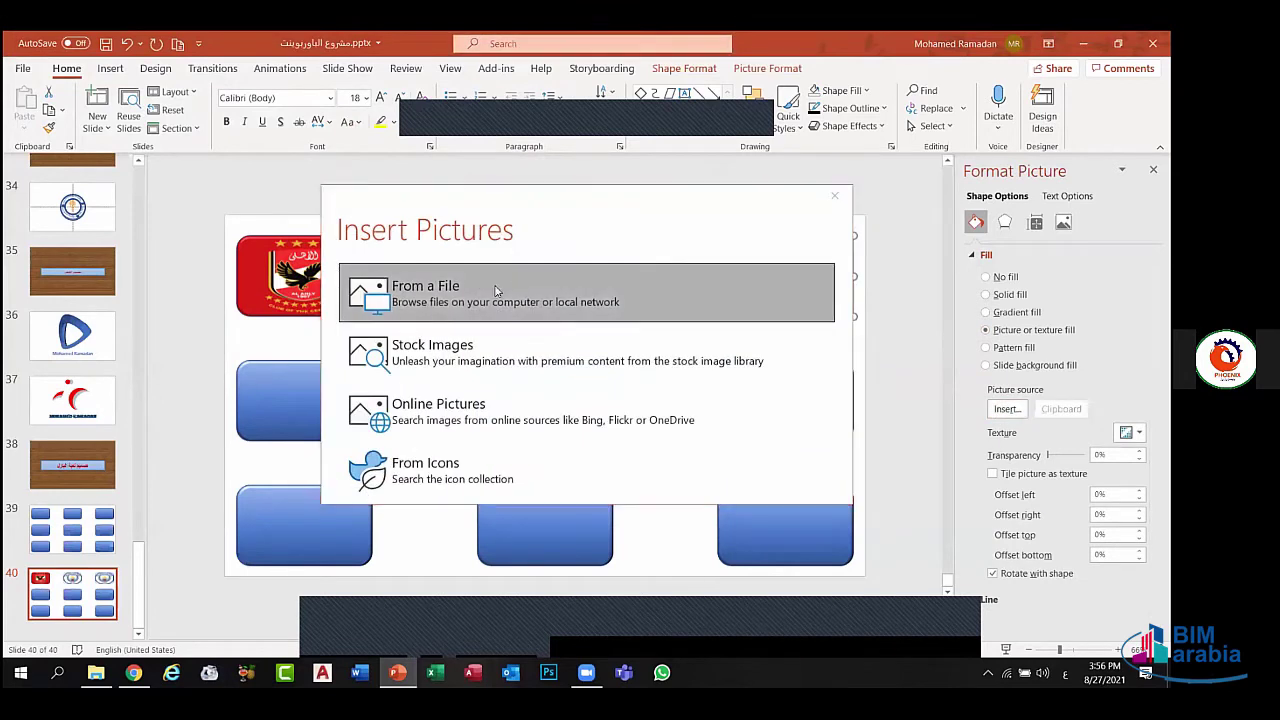
{"action": "left_click", "coordinate": [450, 310]}
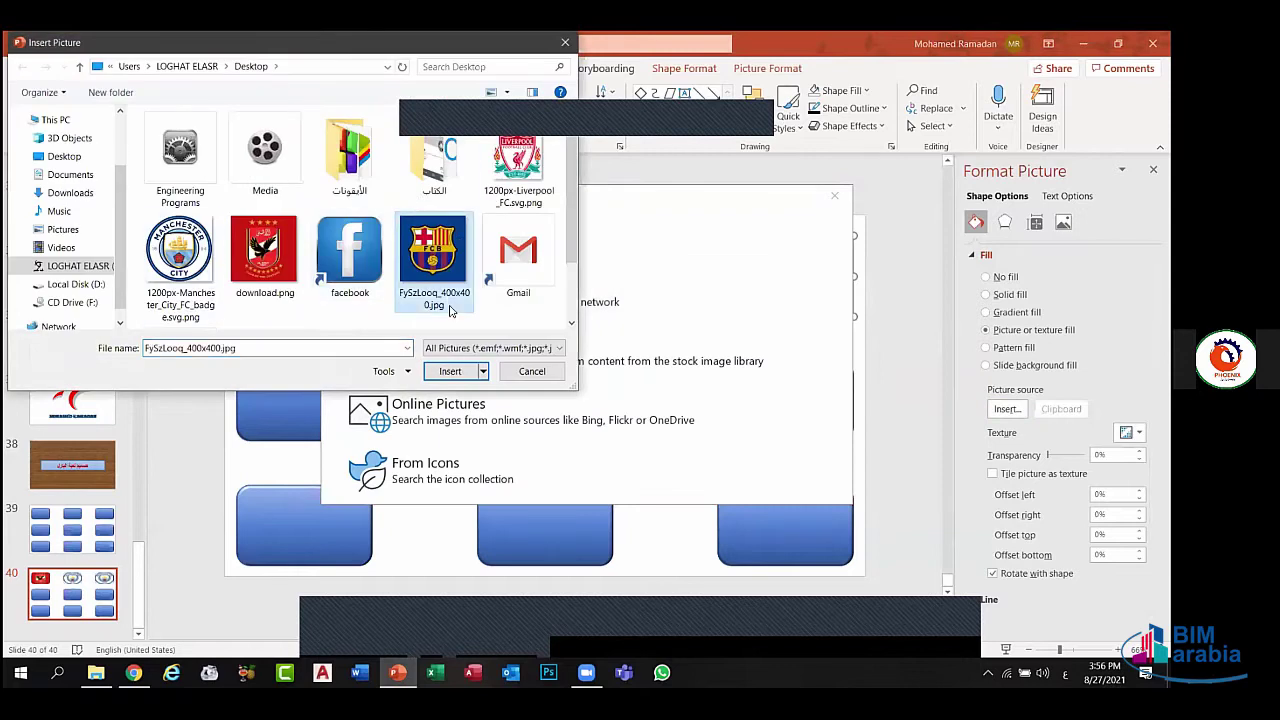
{"action": "left_click", "coordinate": [452, 371]}
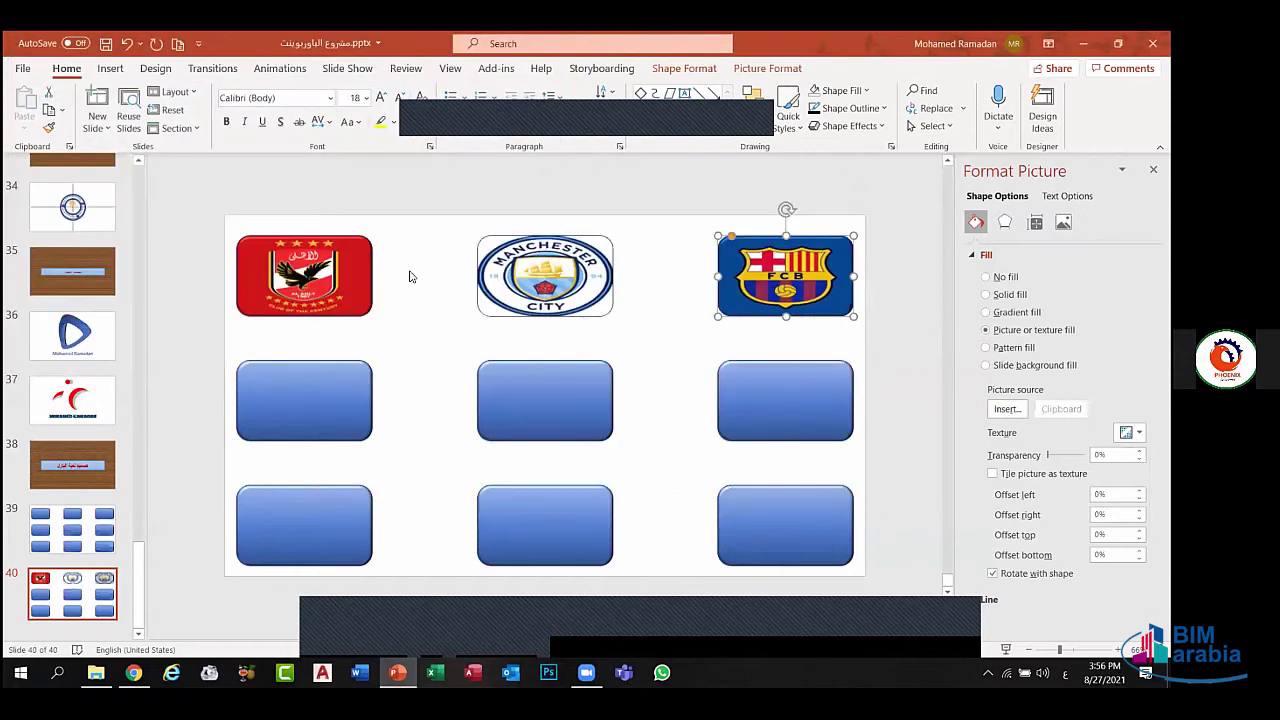
{"action": "left_click", "coordinate": [314, 397]}
{"action": "left_click", "coordinate": [577, 300]}
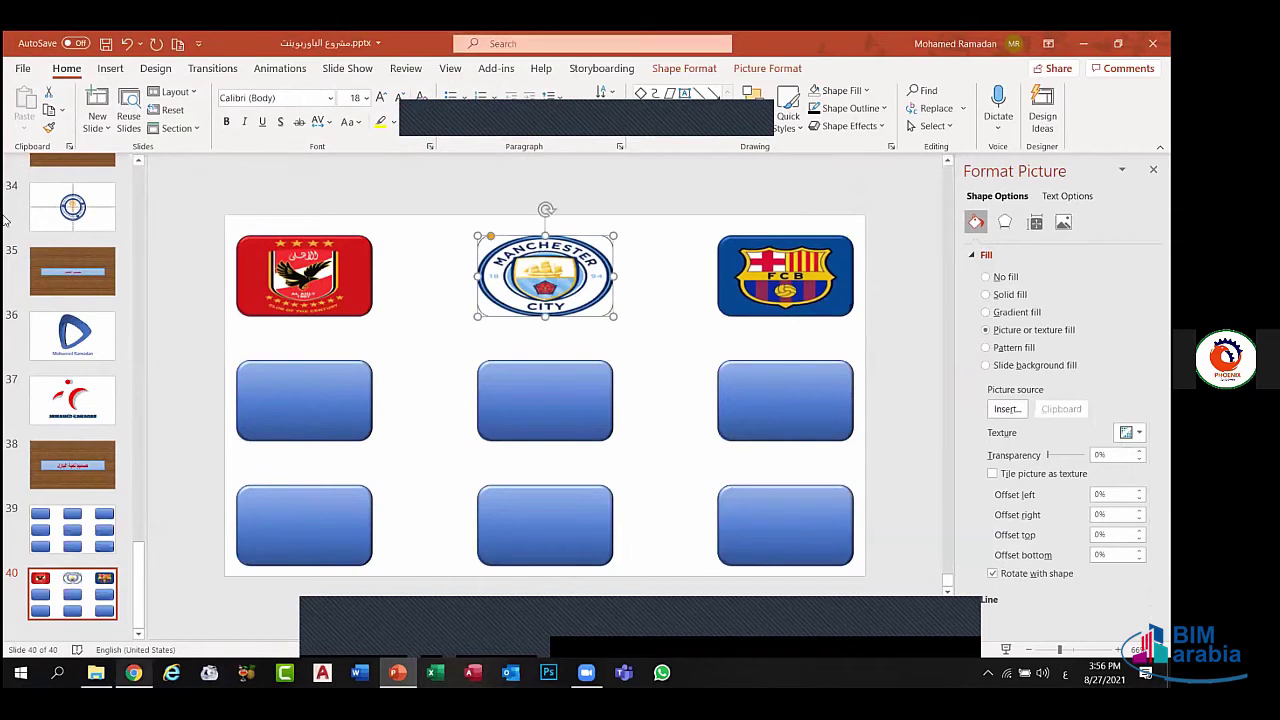
- Save a related light-blue Manchester City badge to the Desktop as Mp7I9DZx_400x400.jpg
{"action": "key", "text": "alt+Tab"}
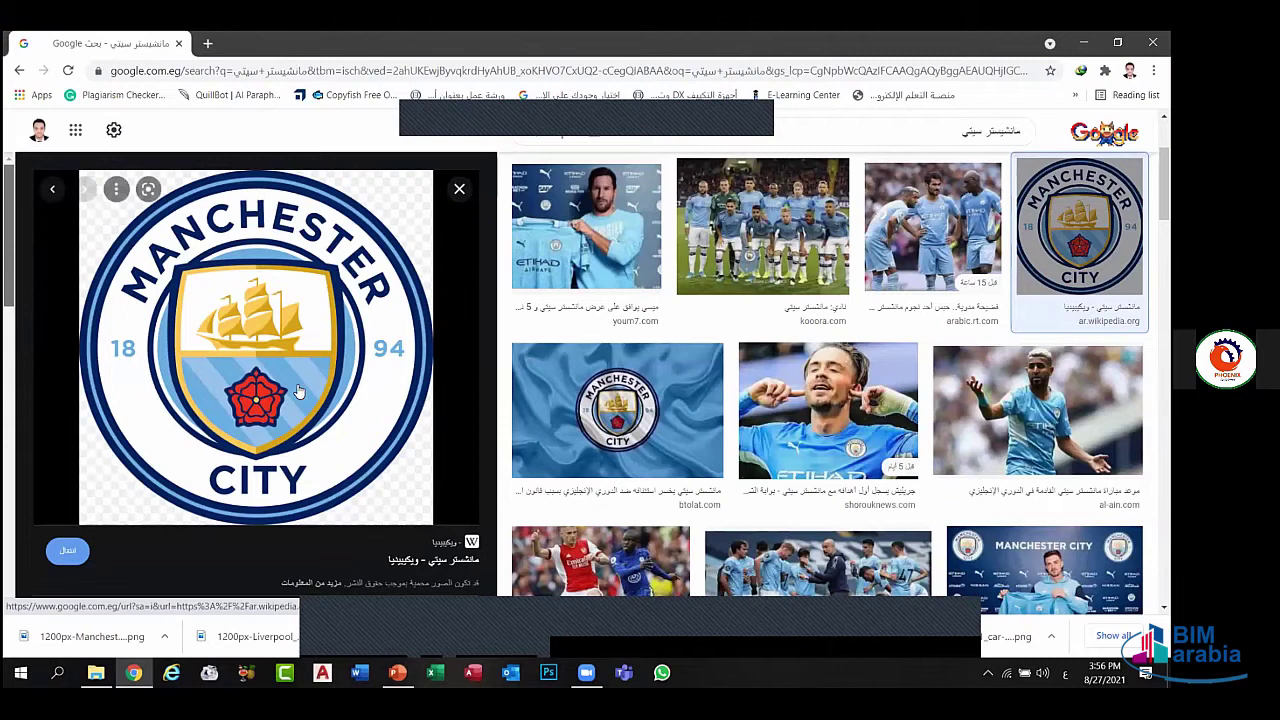
{"action": "scroll", "coordinate": [268, 275], "scroll_direction": "down", "scroll_amount": 2}
{"action": "scroll", "coordinate": [268, 275], "scroll_direction": "down", "scroll_amount": 3}
{"action": "left_click", "coordinate": [265, 272]}
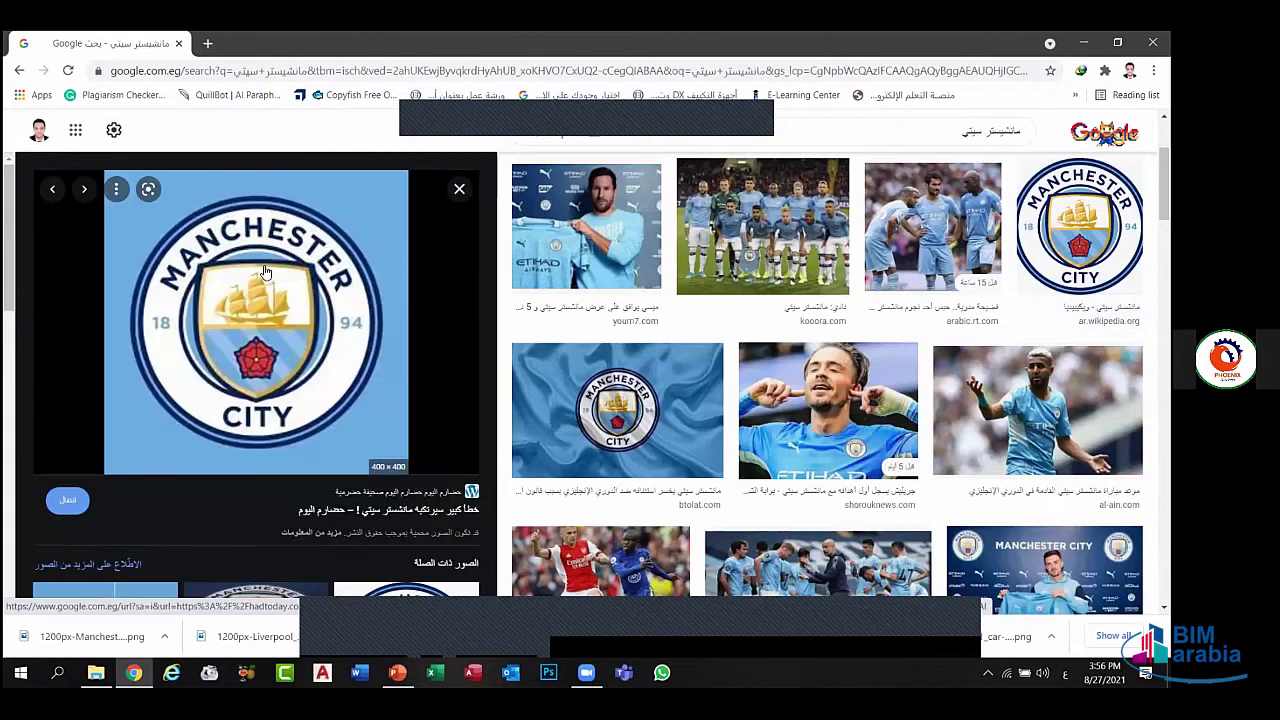
{"action": "right_click", "coordinate": [263, 265]}
{"action": "left_click", "coordinate": [338, 428]}
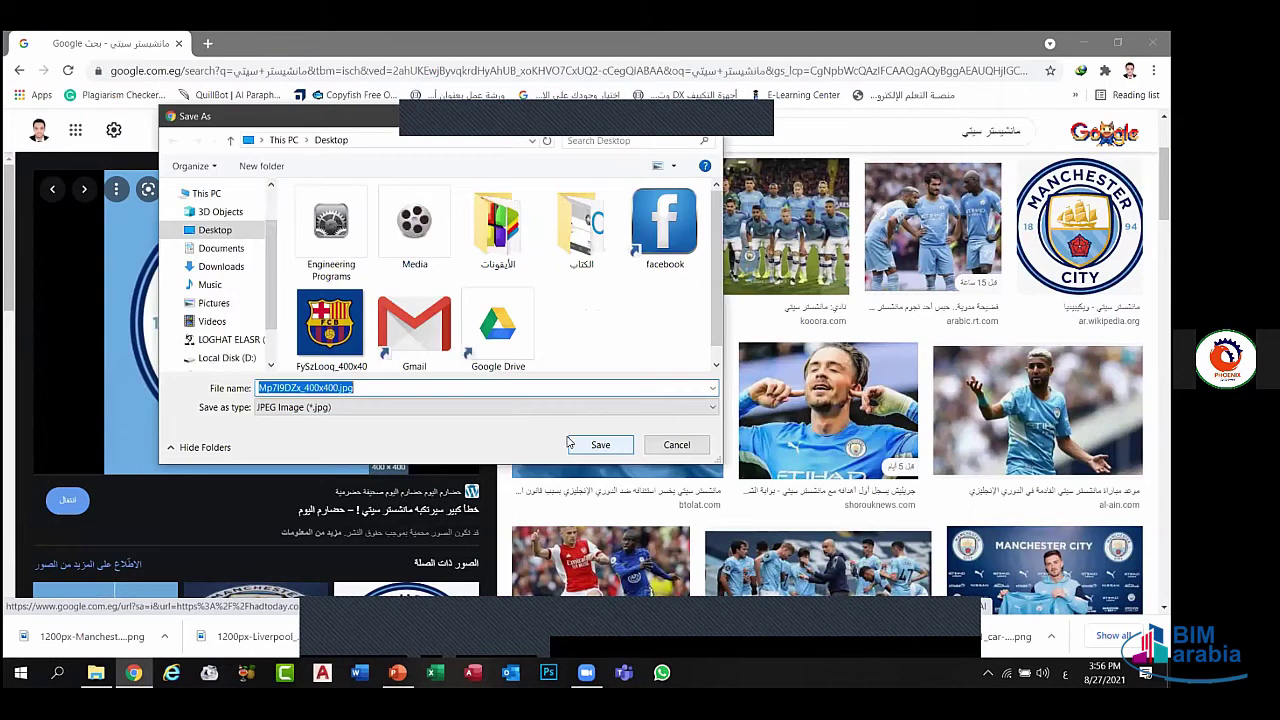
{"action": "left_click", "coordinate": [600, 445]}
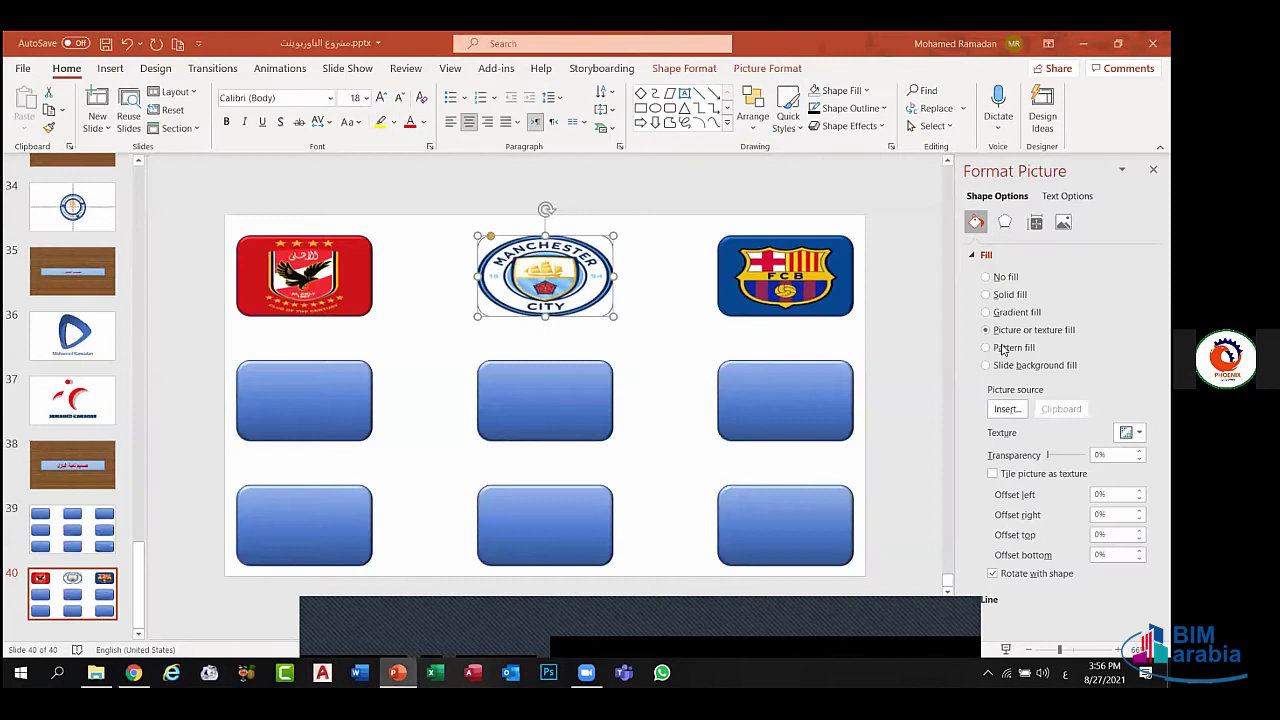
- Swap the top-middle shape's picture fill for the light-blue Mp7I9DZx_400x400.jpg badge
{"action": "left_click", "coordinate": [998, 412]}
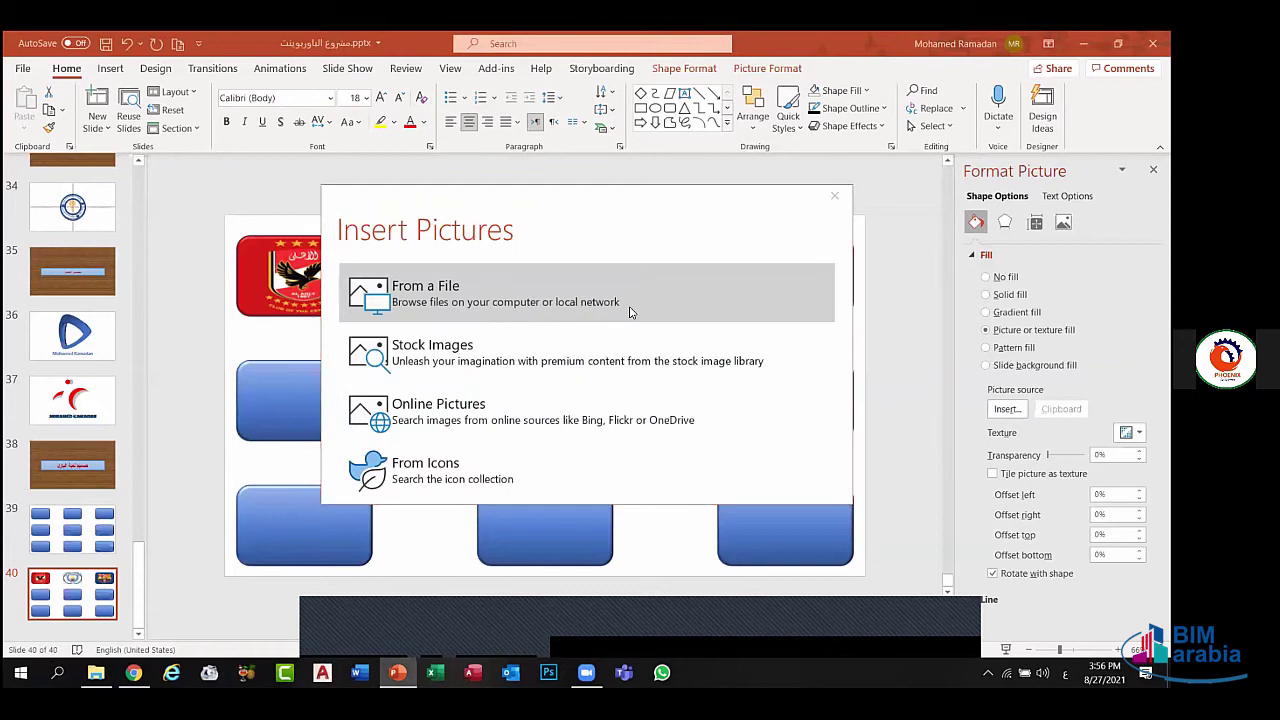
{"action": "left_click", "coordinate": [630, 312]}
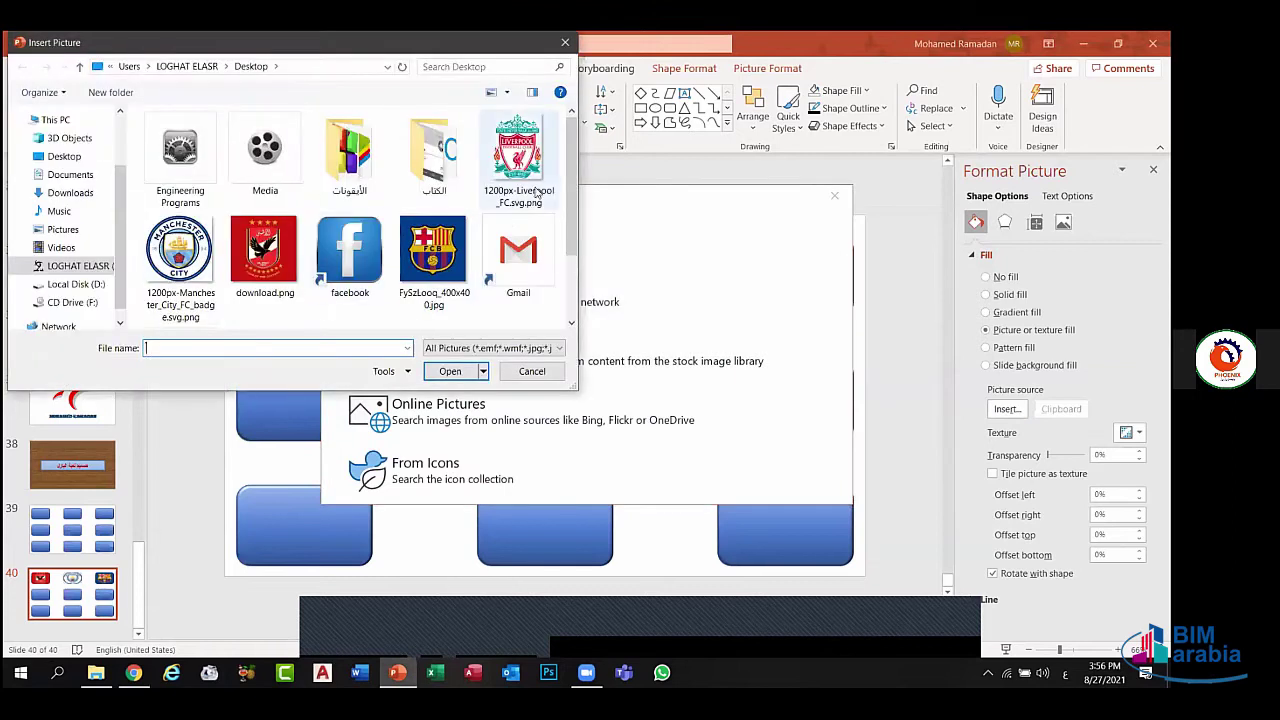
{"action": "scroll", "coordinate": [365, 290], "scroll_direction": "down", "scroll_amount": 1}
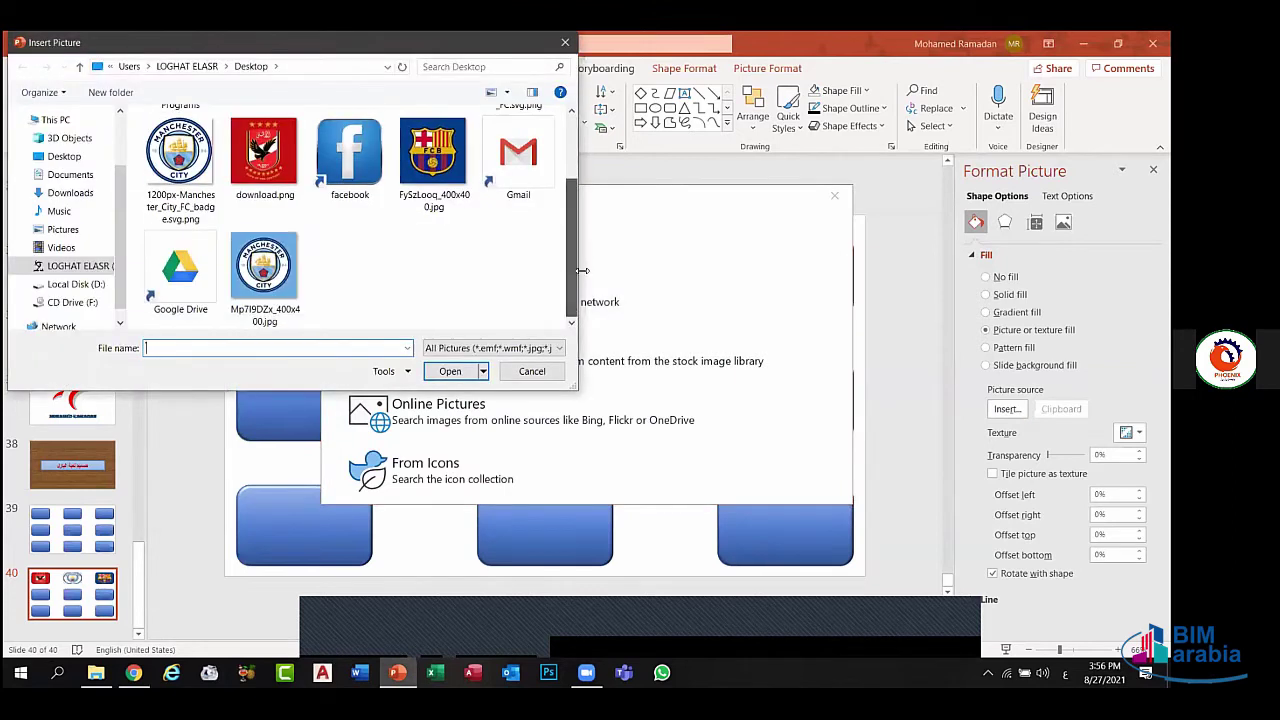
{"action": "left_click", "coordinate": [268, 270]}
{"action": "left_click", "coordinate": [448, 371]}
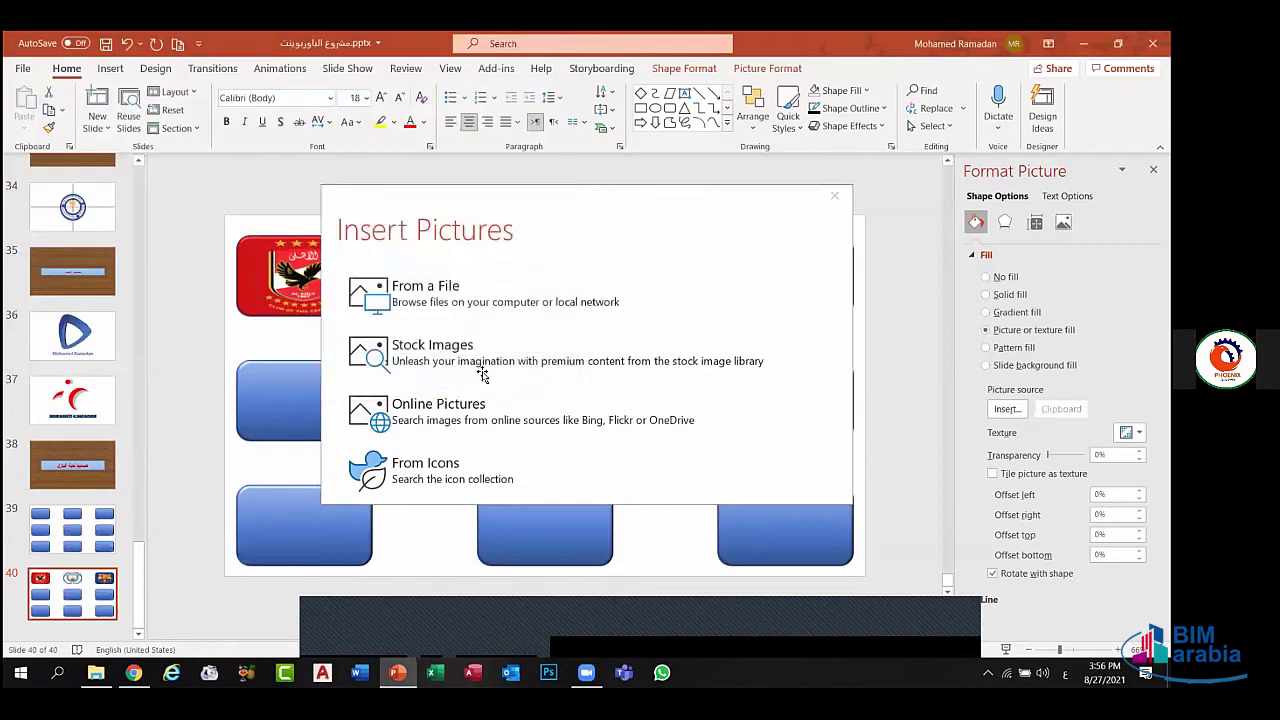
{"action": "left_click", "coordinate": [318, 386]}
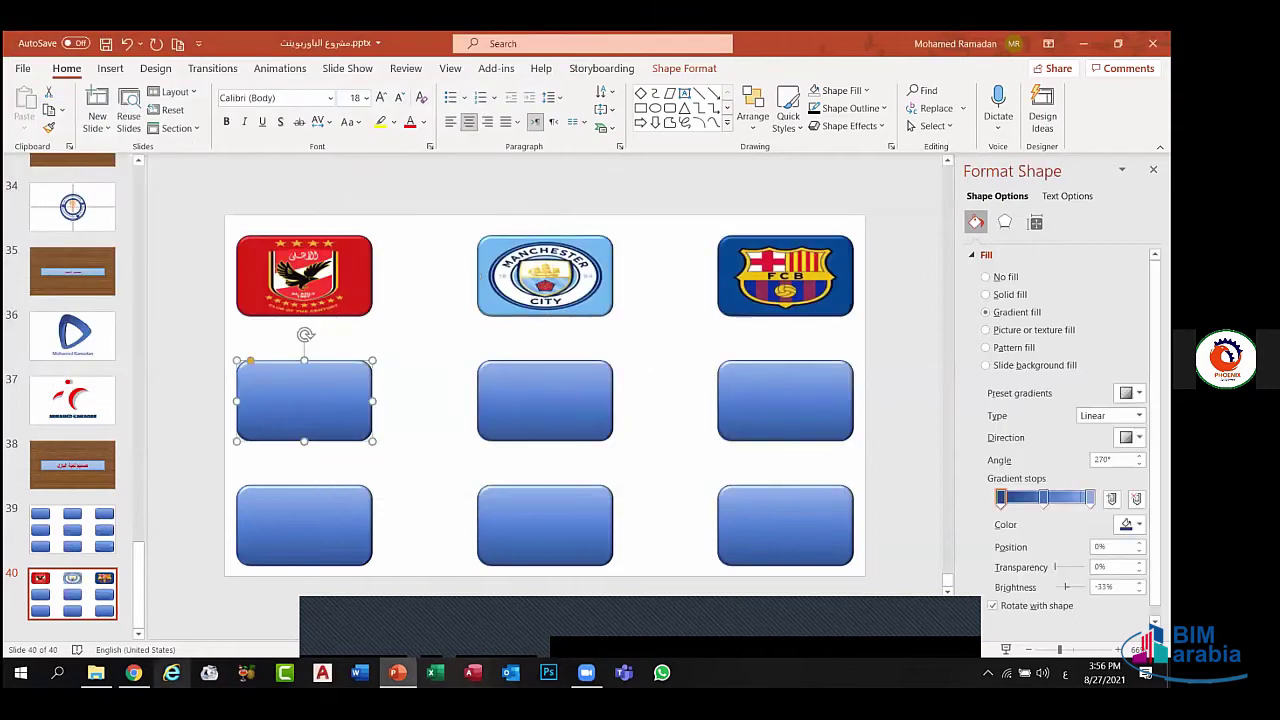
- Search Google Images for 'ليفربول' (Liverpool)
{"action": "key", "text": "alt+Tab"}
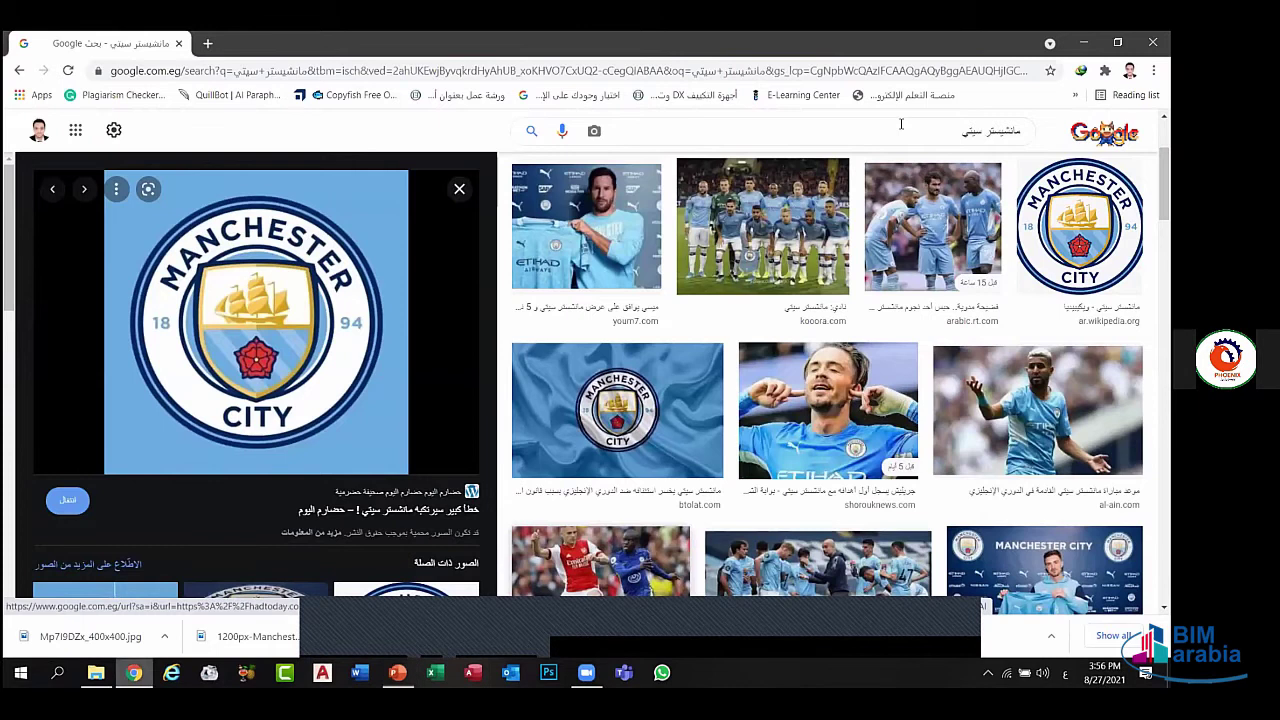
{"action": "triple_click", "coordinate": [901, 124]}
{"action": "type", "text": "لي"}
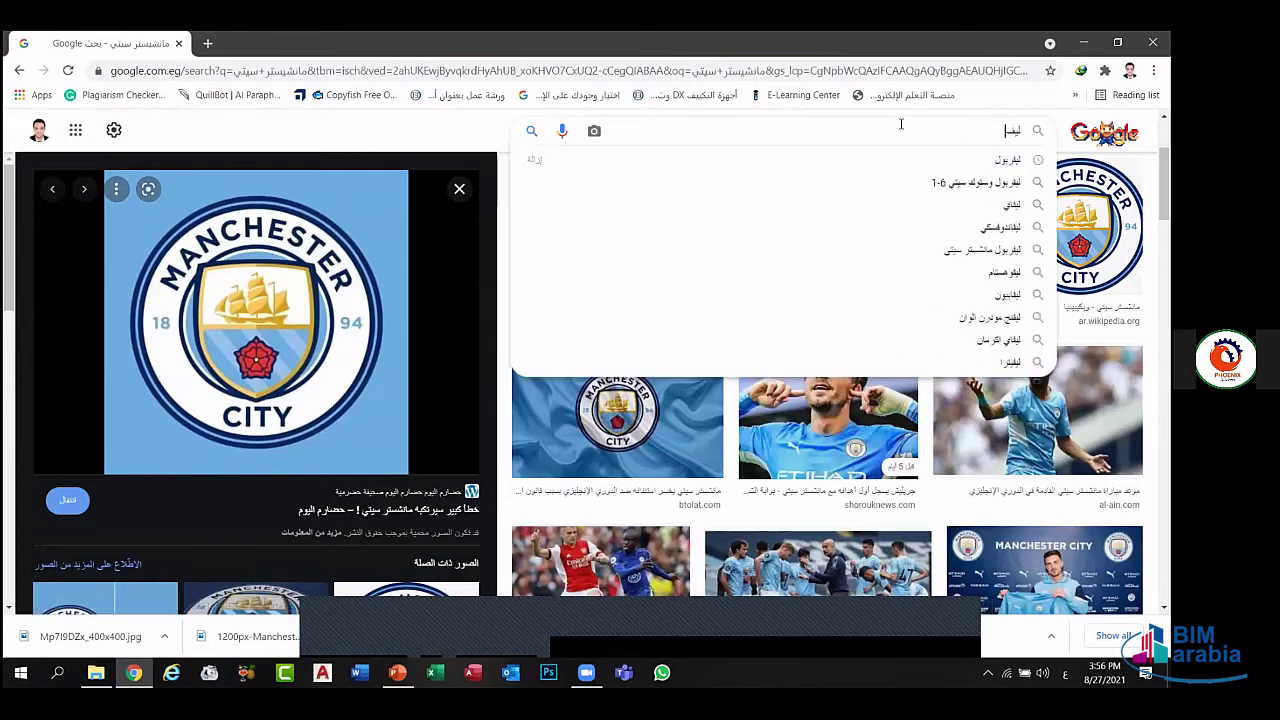
{"action": "type", "text": "فربول"}
{"action": "key", "text": "Return"}
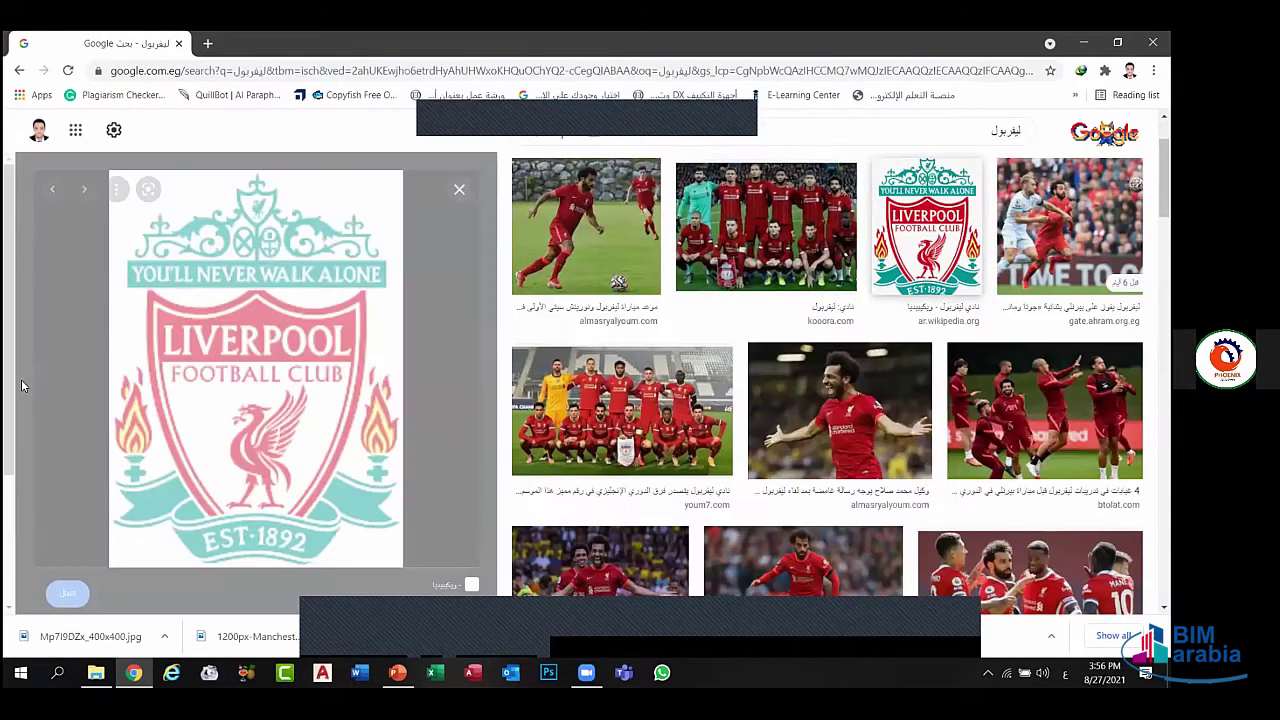
- Save the red-background Liverpool crest image to the computer
{"action": "scroll", "coordinate": [240, 345], "scroll_direction": "down", "scroll_amount": 5}
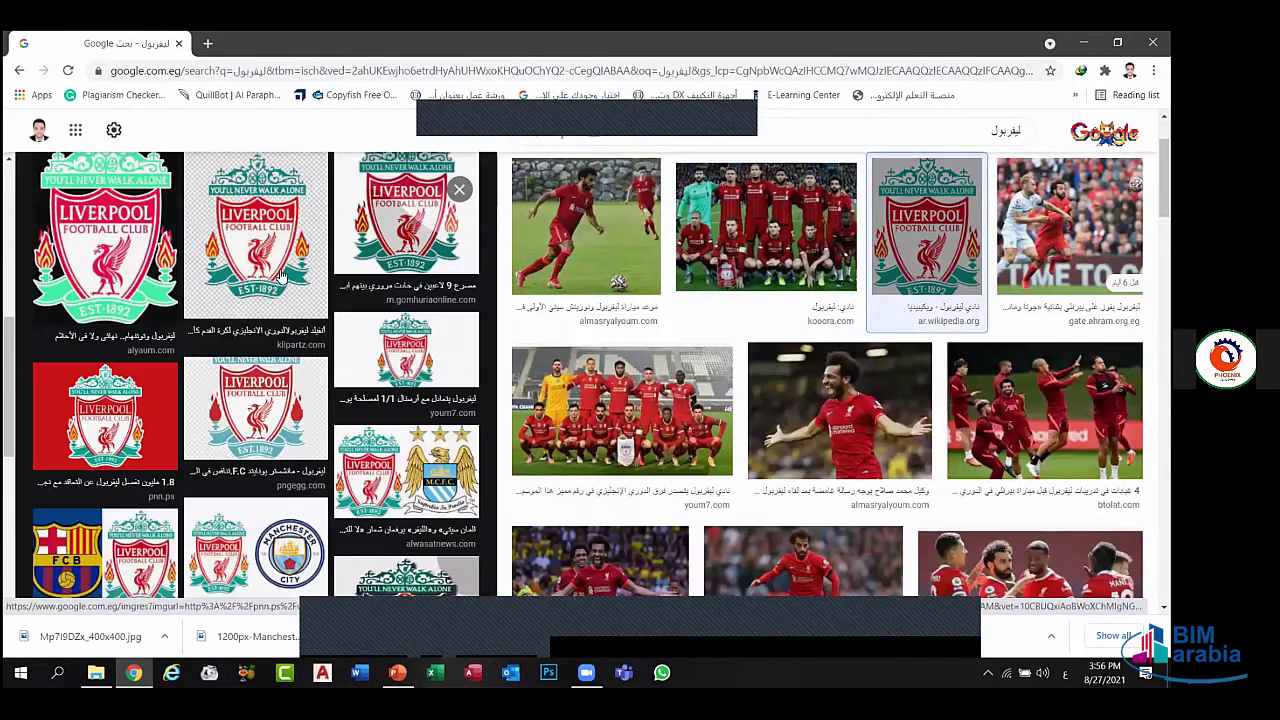
{"action": "left_click", "coordinate": [270, 278]}
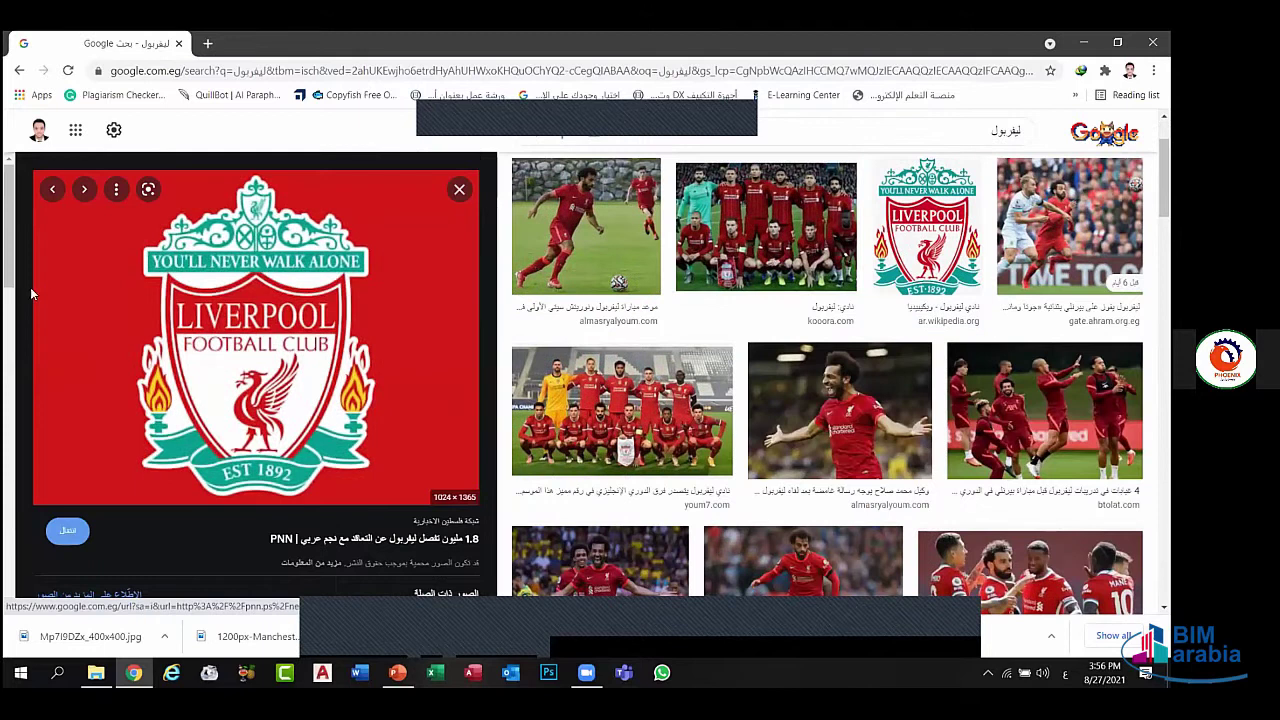
{"action": "right_click", "coordinate": [271, 321]}
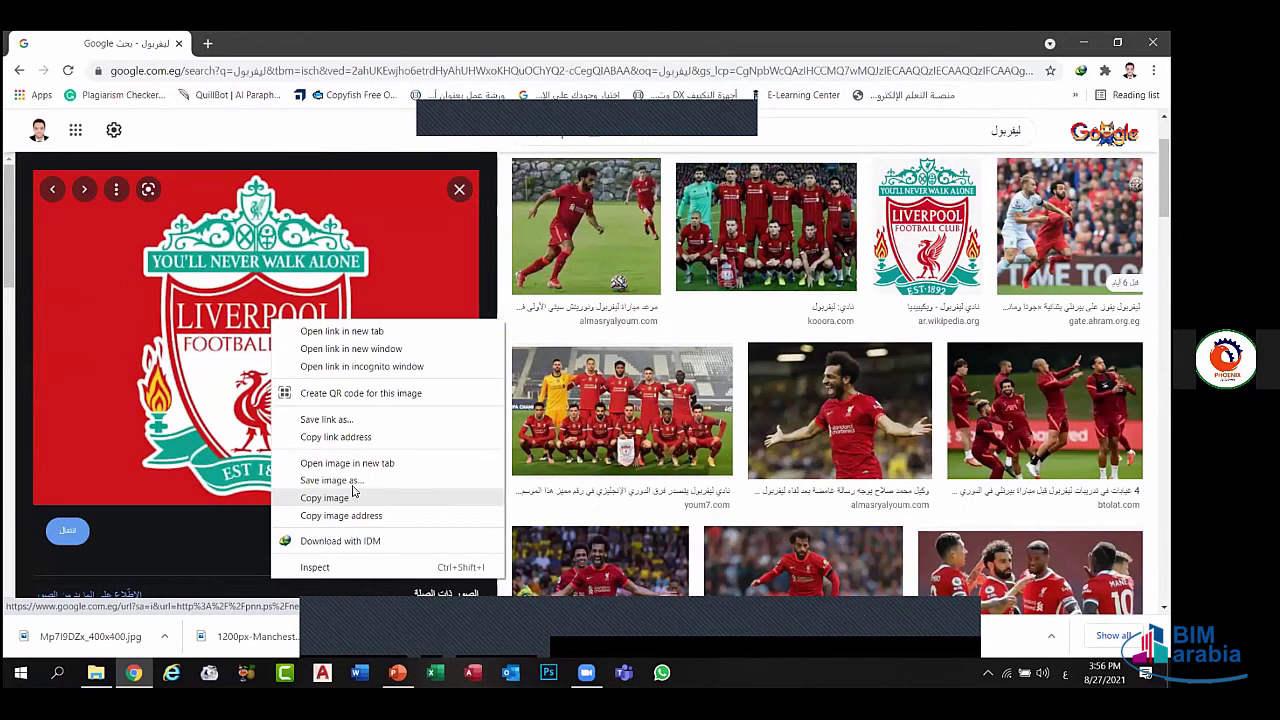
{"action": "left_click", "coordinate": [566, 526]}
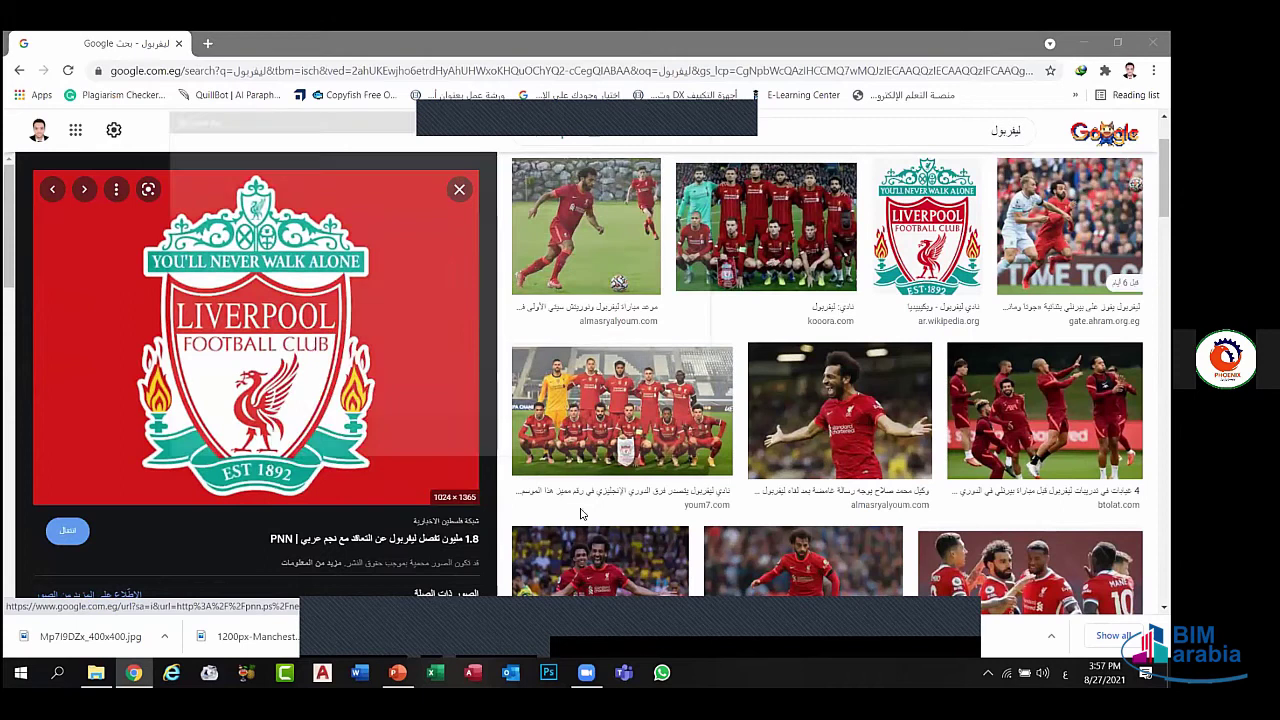
{"action": "left_click", "coordinate": [597, 443]}
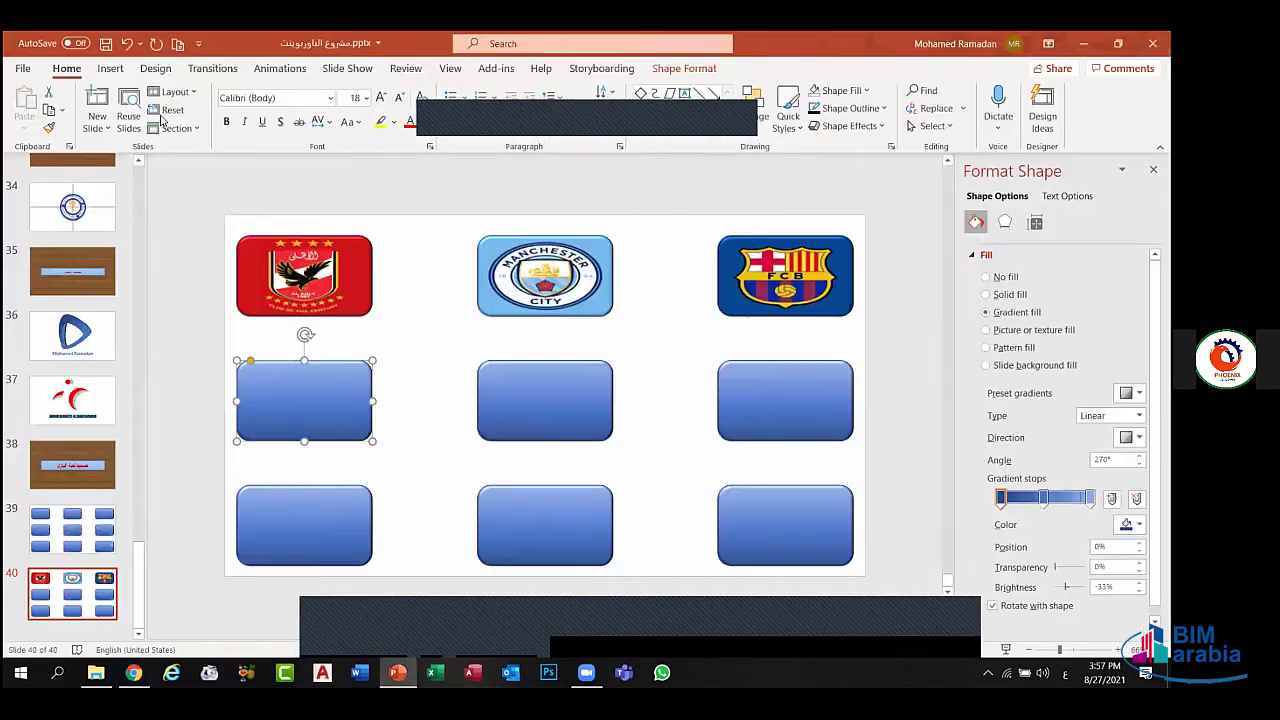
- Fill the middle-left rounded rectangle with the Liverpool logo
{"action": "left_click", "coordinate": [1020, 330]}
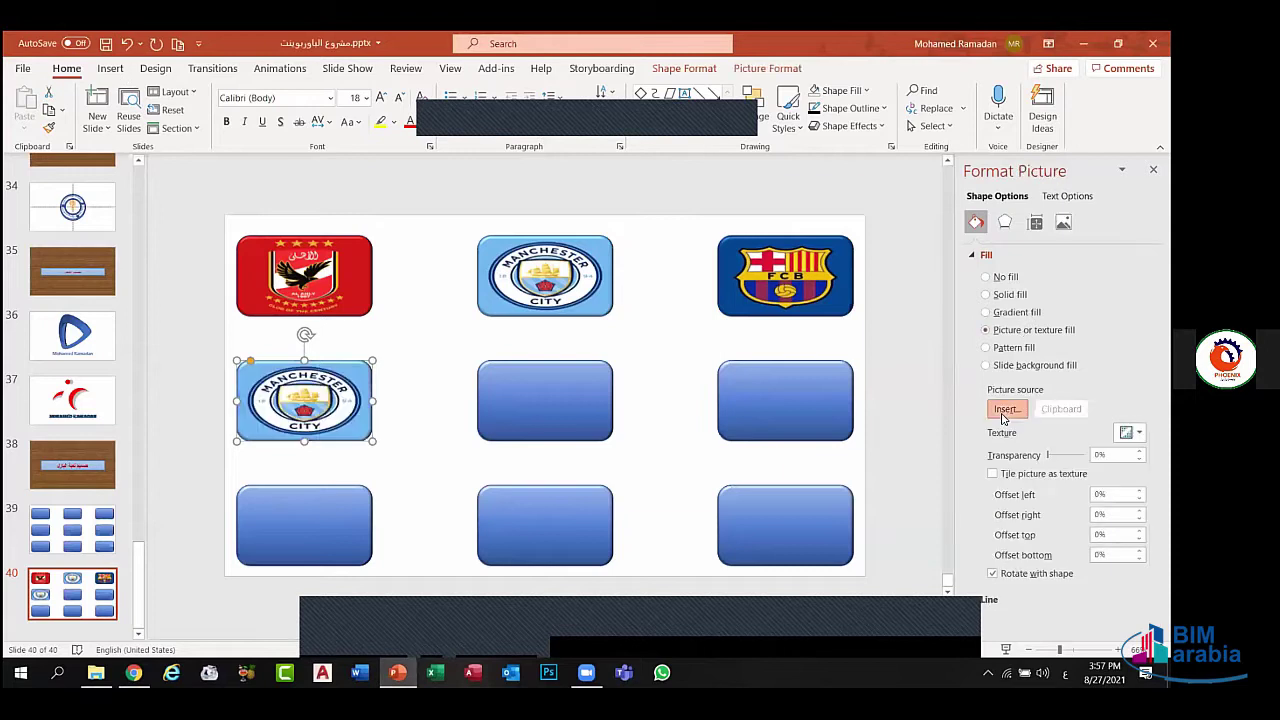
{"action": "left_click", "coordinate": [1005, 410]}
{"action": "left_click", "coordinate": [412, 304]}
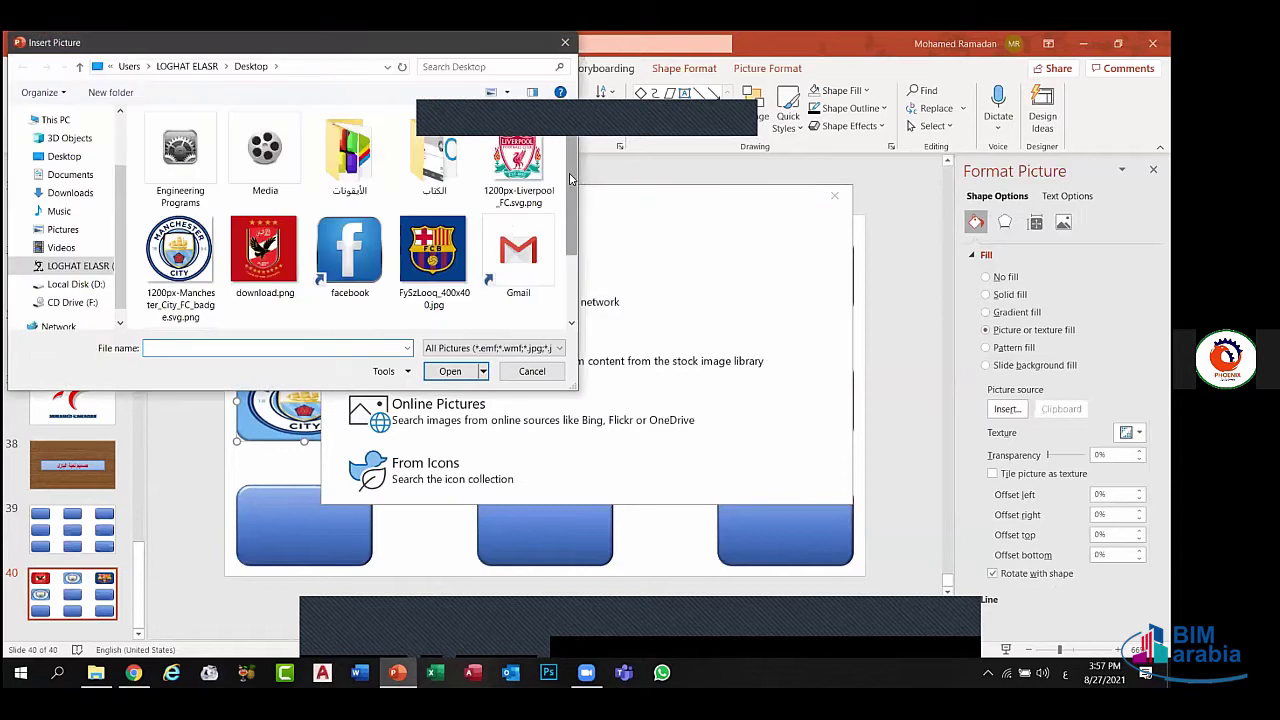
{"action": "scroll", "coordinate": [460, 255], "scroll_direction": "down", "scroll_amount": 1}
{"action": "left_click", "coordinate": [348, 273]}
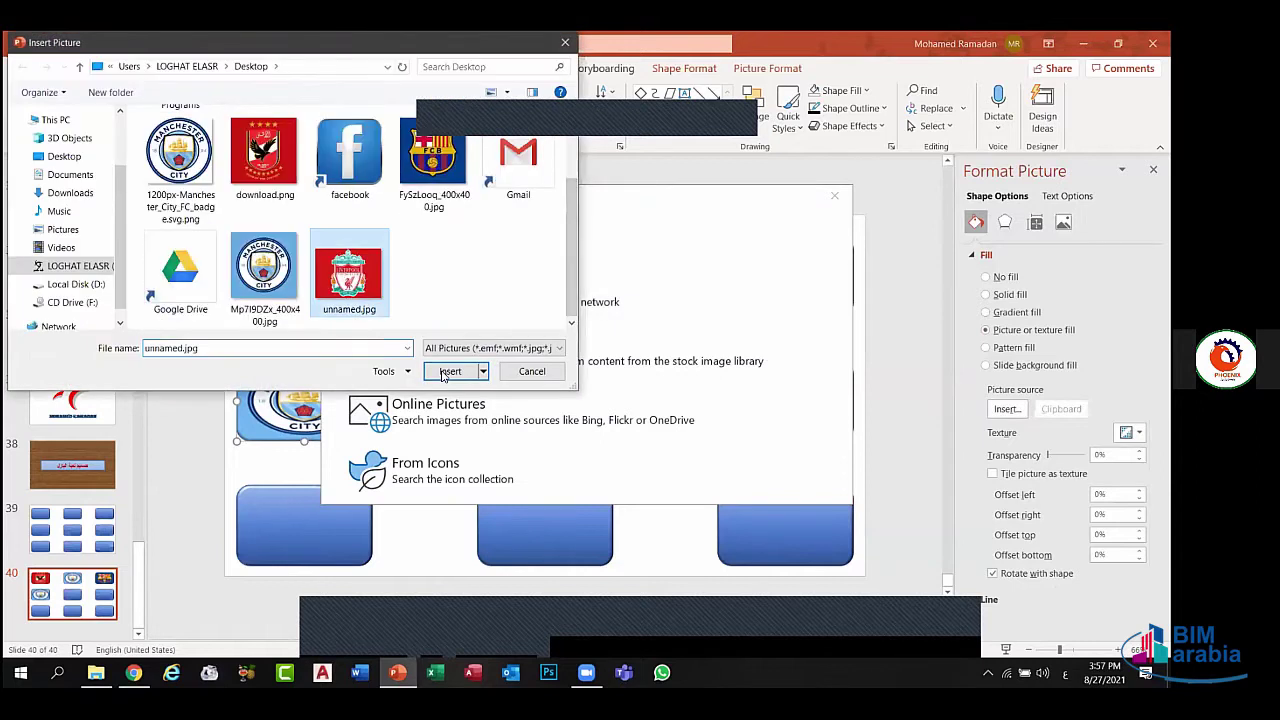
{"action": "left_click", "coordinate": [448, 370]}
- Start a picture fill on the bottom-right rectangle, then dismiss the picture source choices
{"action": "left_click", "coordinate": [752, 530]}
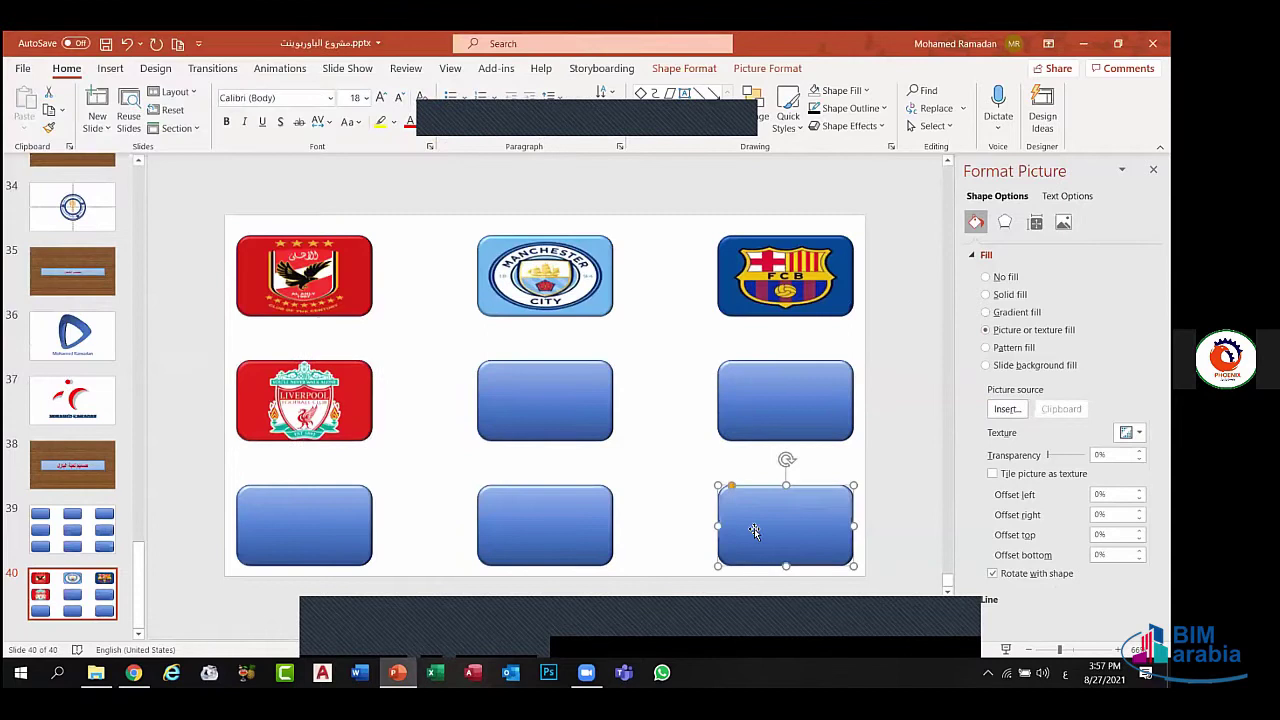
{"action": "left_click", "coordinate": [995, 331]}
{"action": "left_click", "coordinate": [1006, 408]}
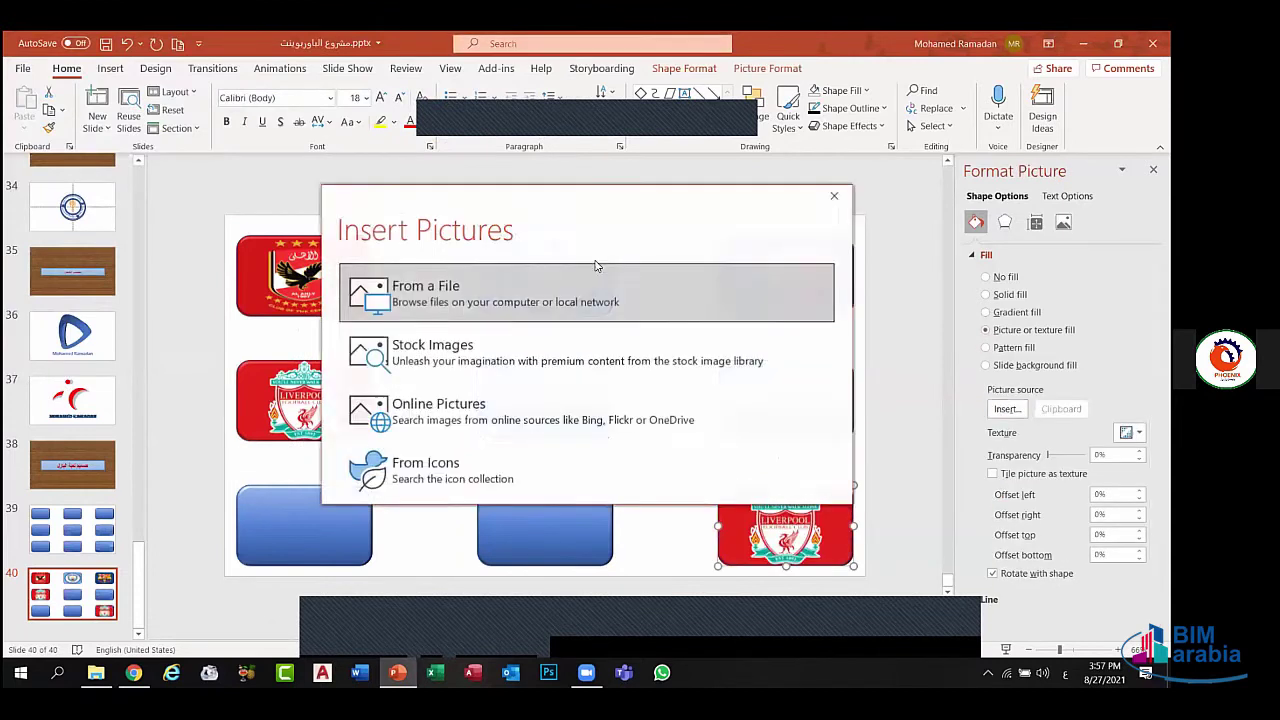
{"action": "left_click", "coordinate": [834, 195]}
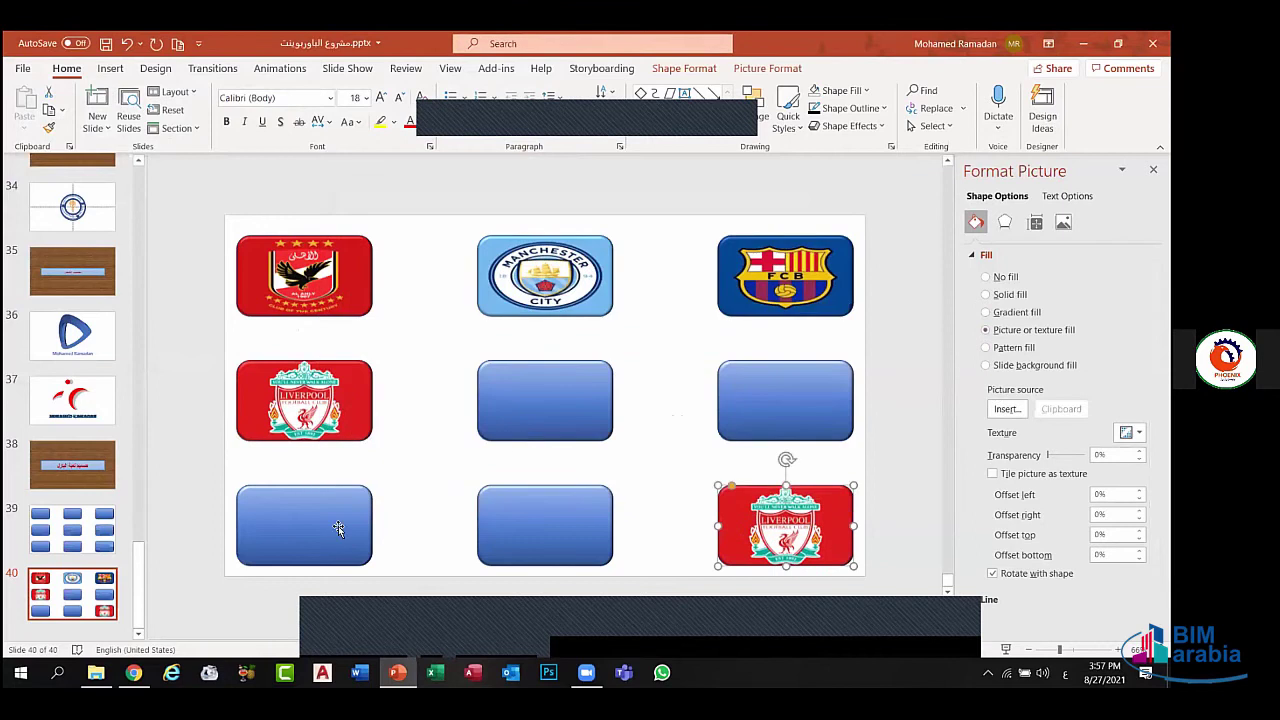
{"action": "left_click", "coordinate": [262, 590]}
- Fill the bottom-left rounded rectangle with the Manchester City logo
{"action": "left_click", "coordinate": [271, 554]}
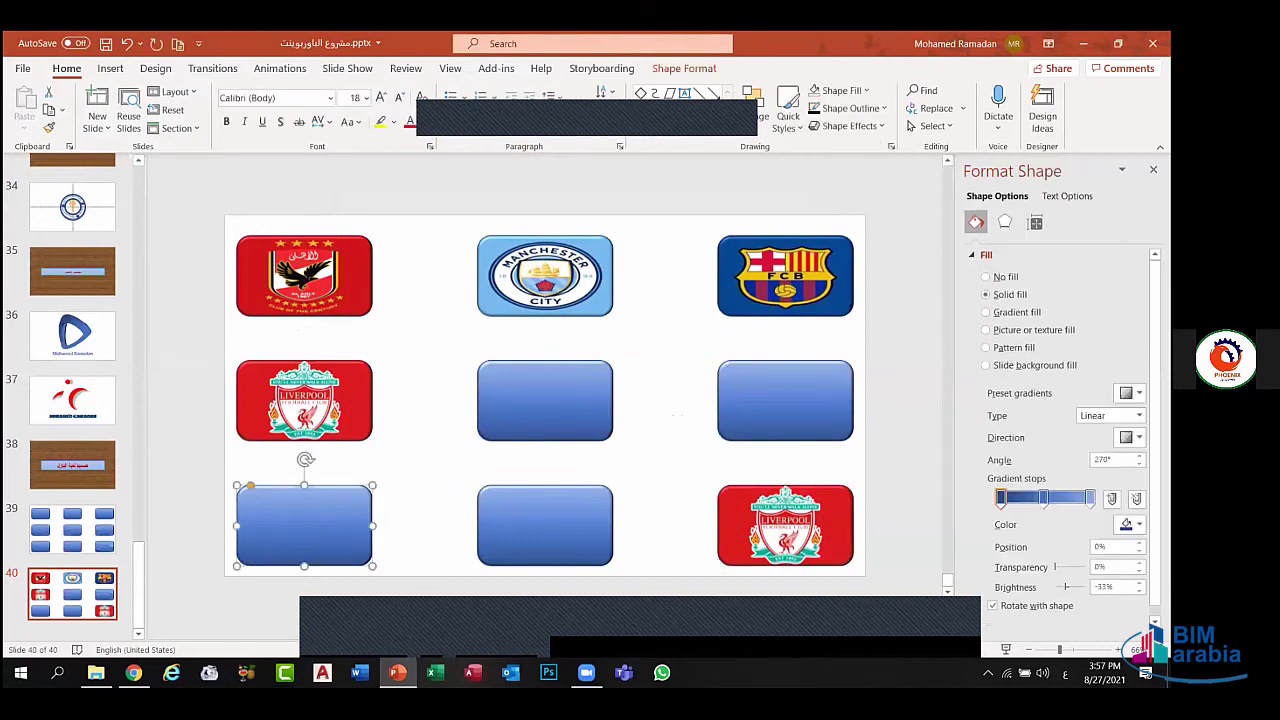
{"action": "left_click", "coordinate": [1039, 331]}
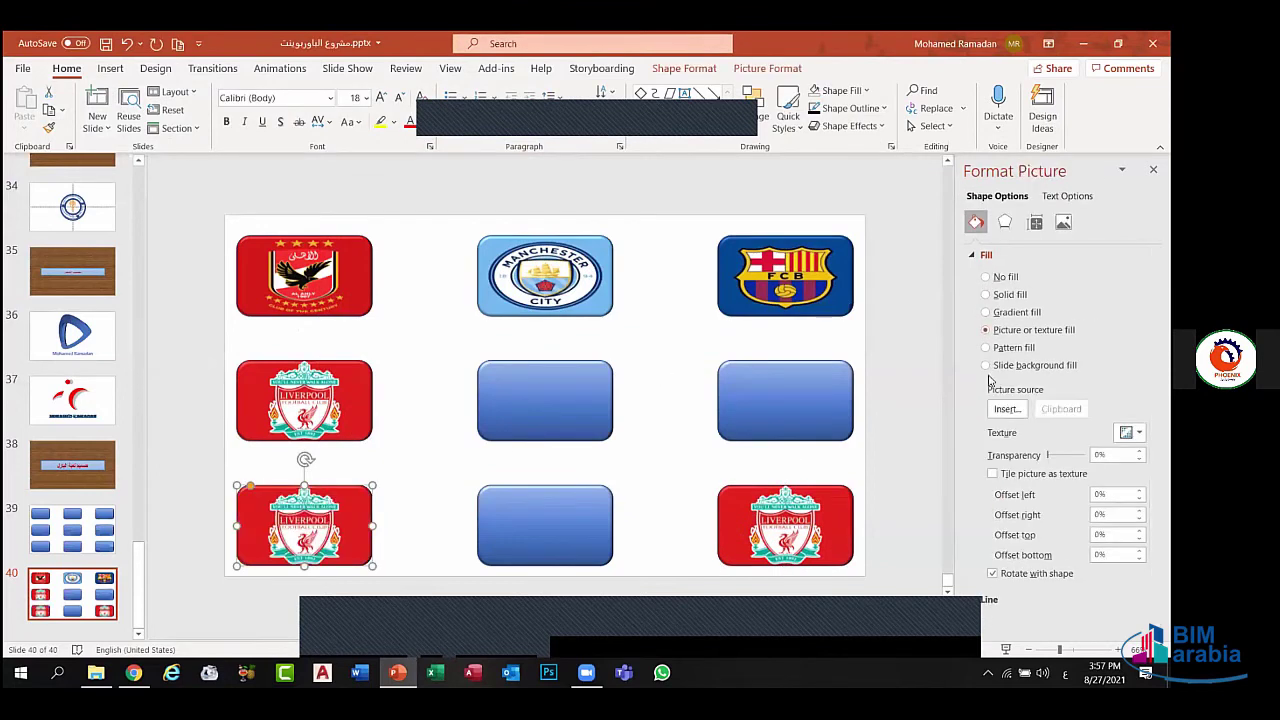
{"action": "left_click", "coordinate": [1007, 409]}
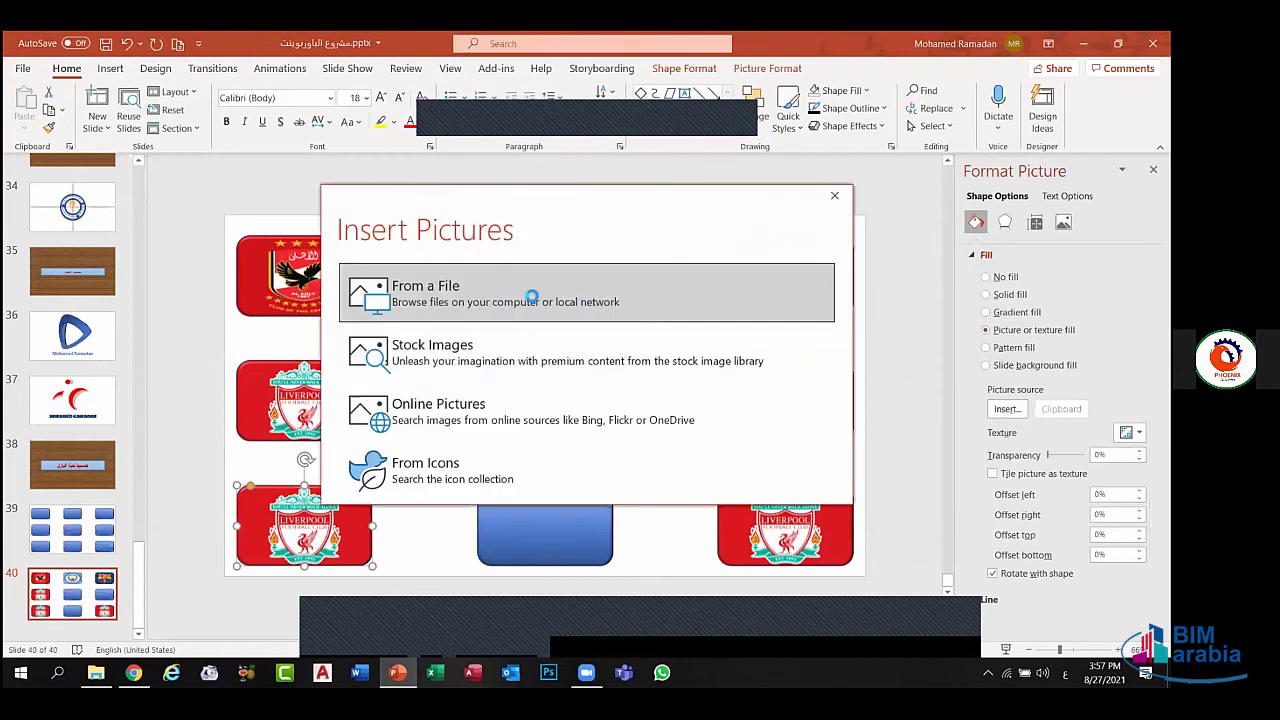
{"action": "left_click", "coordinate": [531, 297]}
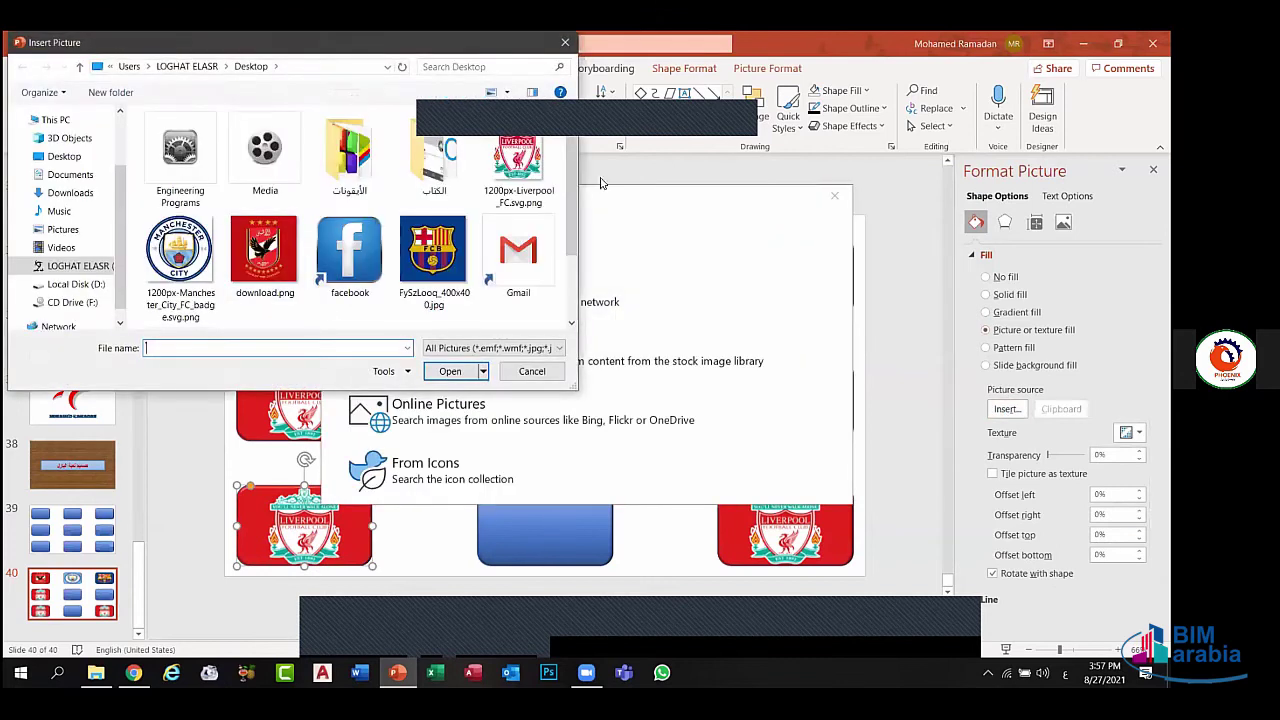
{"action": "scroll", "coordinate": [571, 200], "scroll_direction": "down", "scroll_amount": 2}
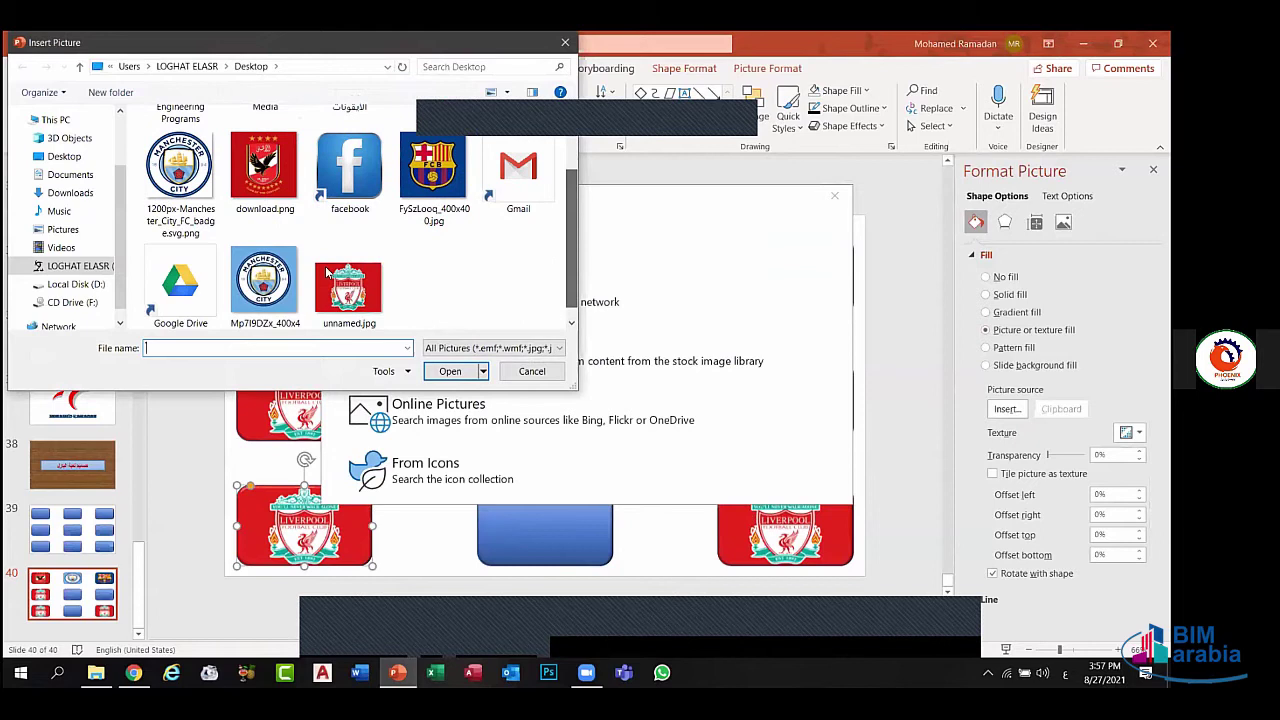
{"action": "left_click", "coordinate": [265, 285]}
{"action": "left_click", "coordinate": [448, 369]}
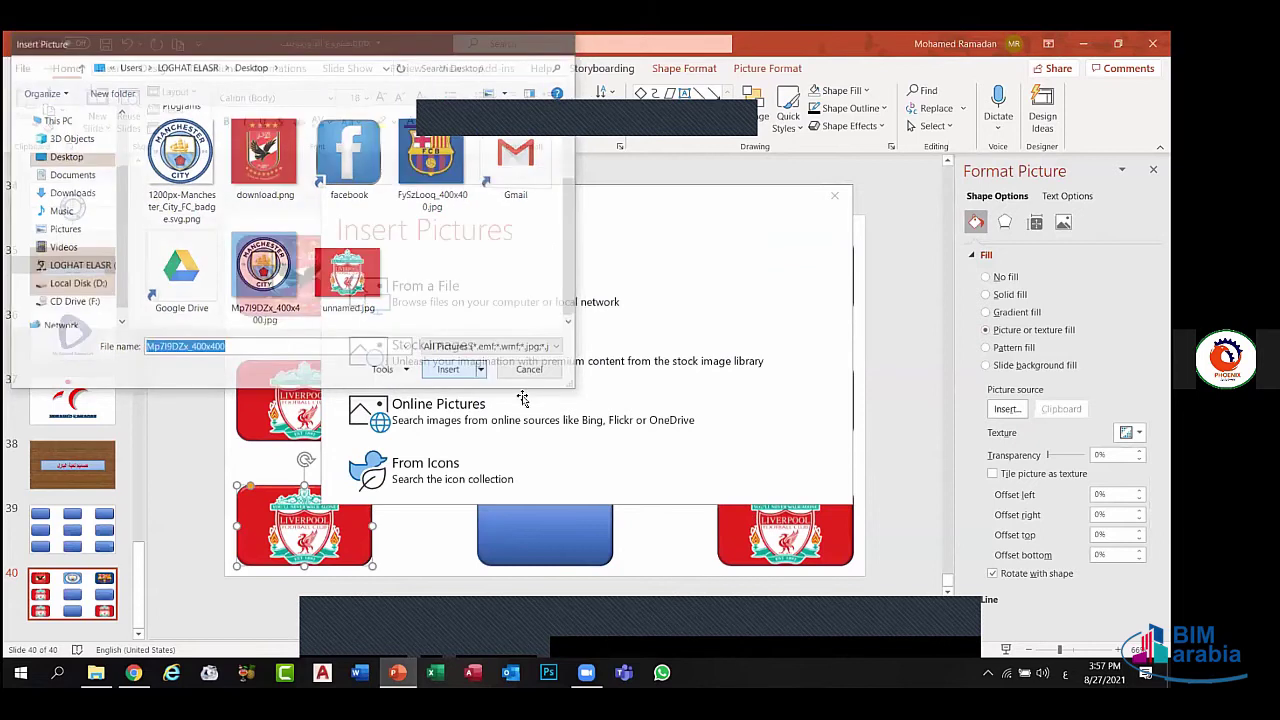
- Fill the bottom-middle rounded rectangle with the Barcelona logo
{"action": "left_click", "coordinate": [537, 540]}
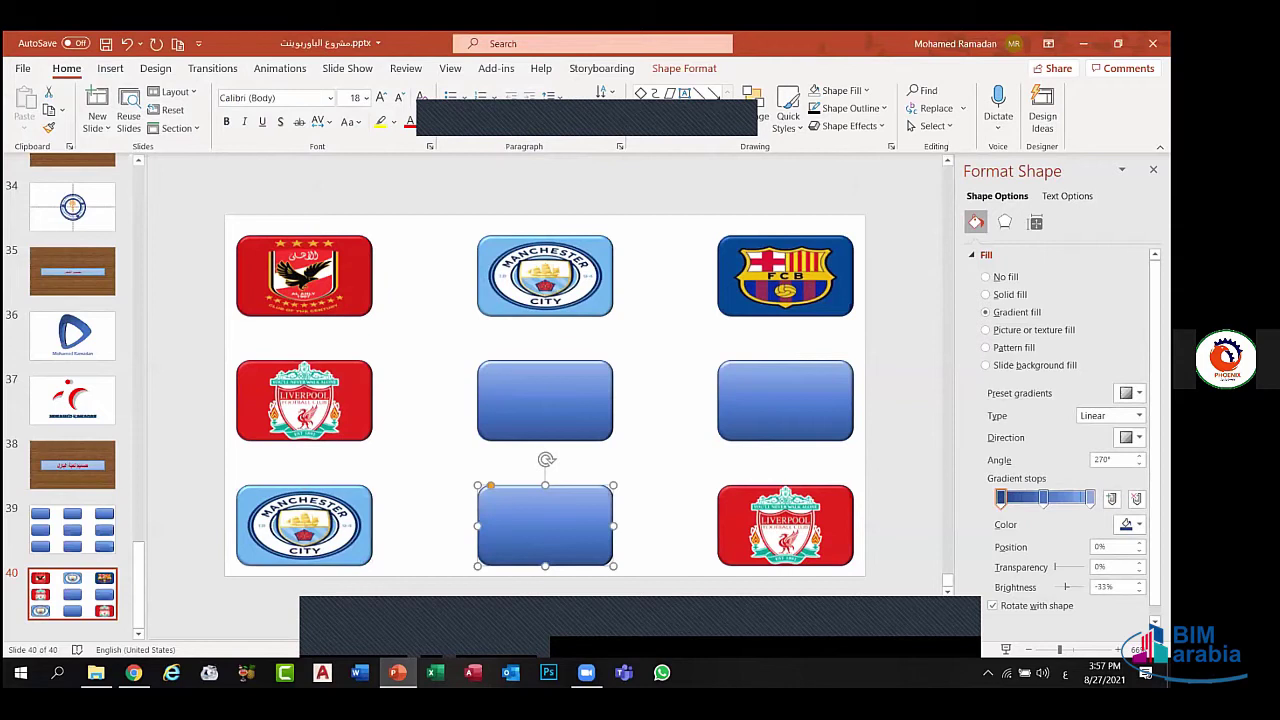
{"action": "left_click", "coordinate": [986, 330]}
{"action": "left_click", "coordinate": [1007, 409]}
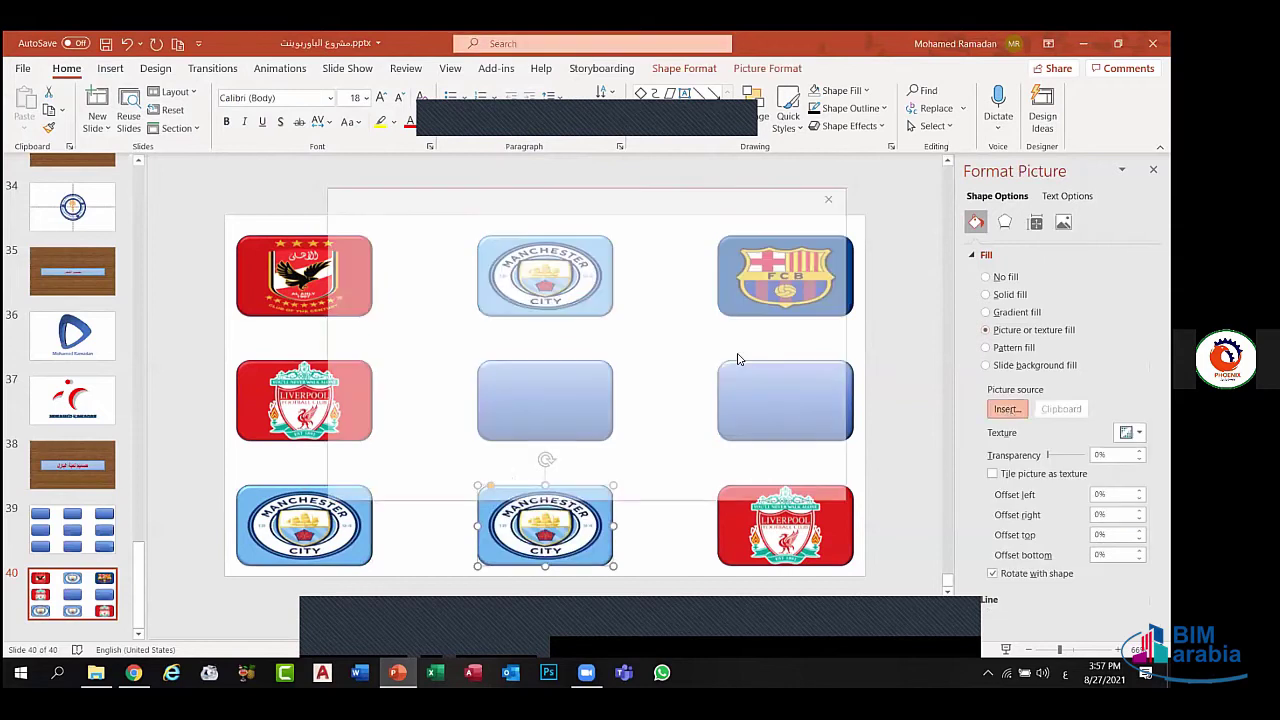
{"action": "left_click", "coordinate": [478, 305]}
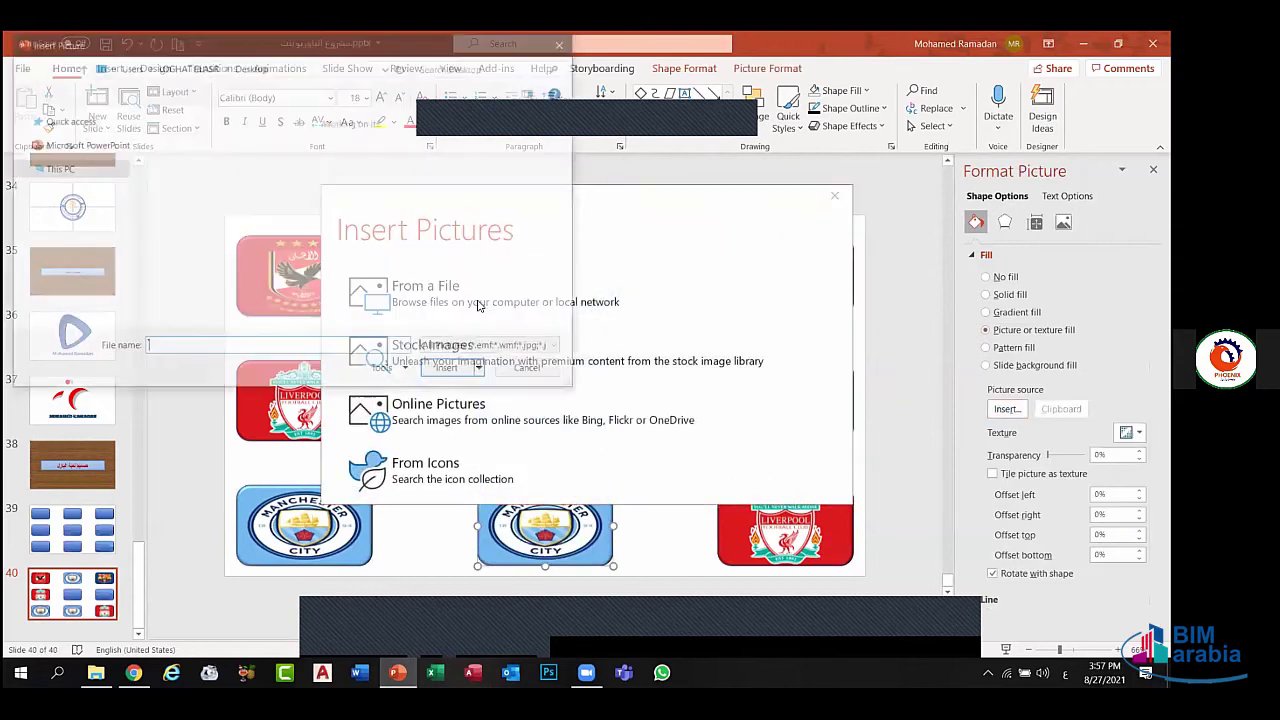
{"action": "left_click", "coordinate": [443, 256]}
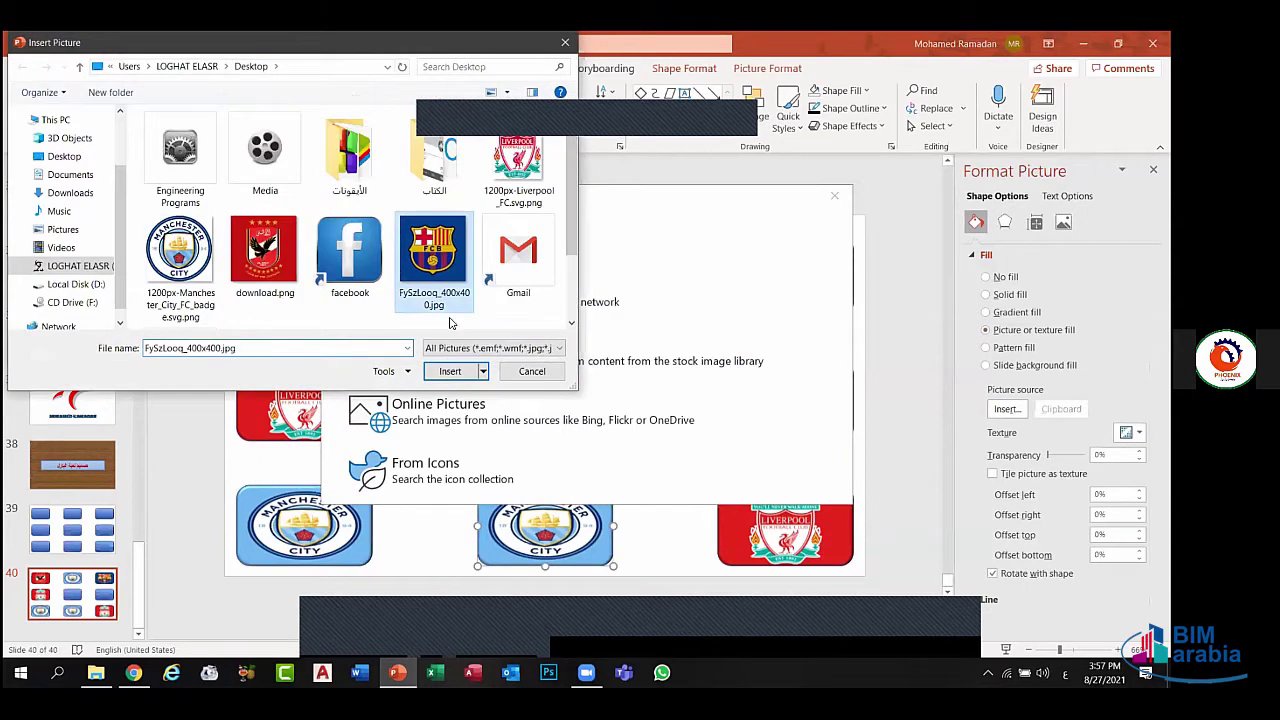
{"action": "left_click", "coordinate": [450, 371]}
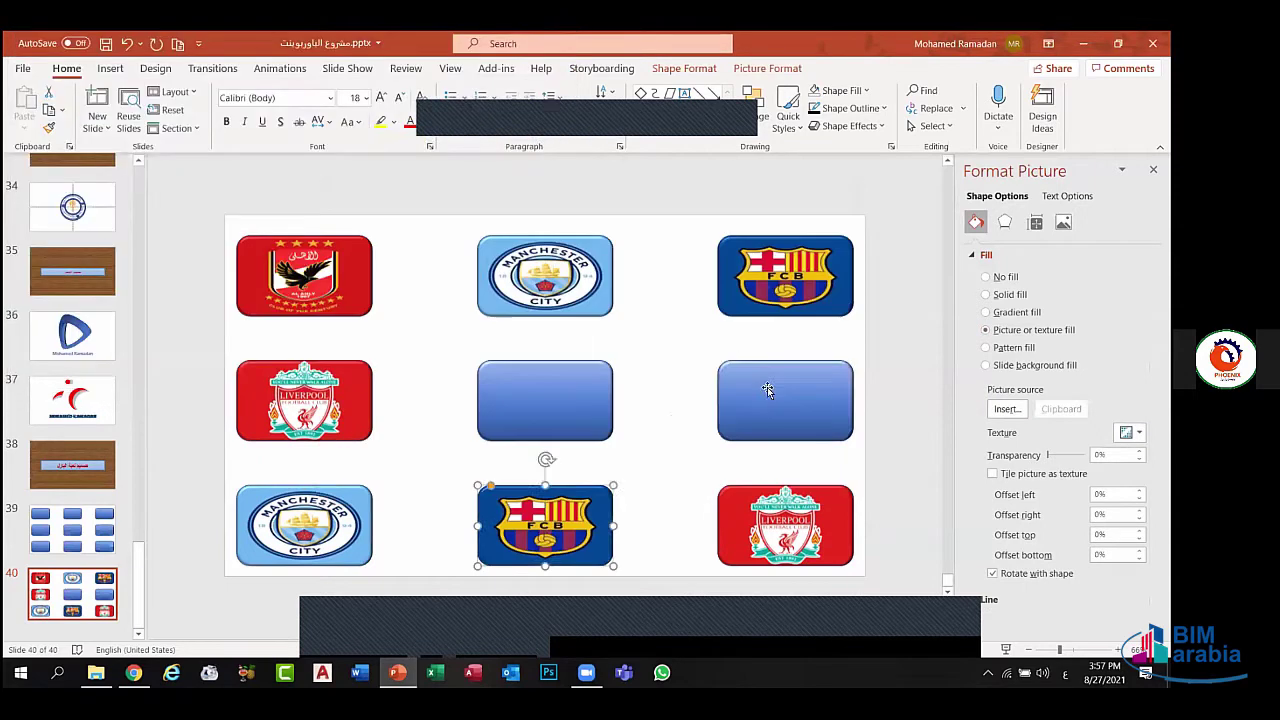
- Fill the middle-right rounded rectangle with the Al Ahly logo
{"action": "left_click", "coordinate": [767, 390]}
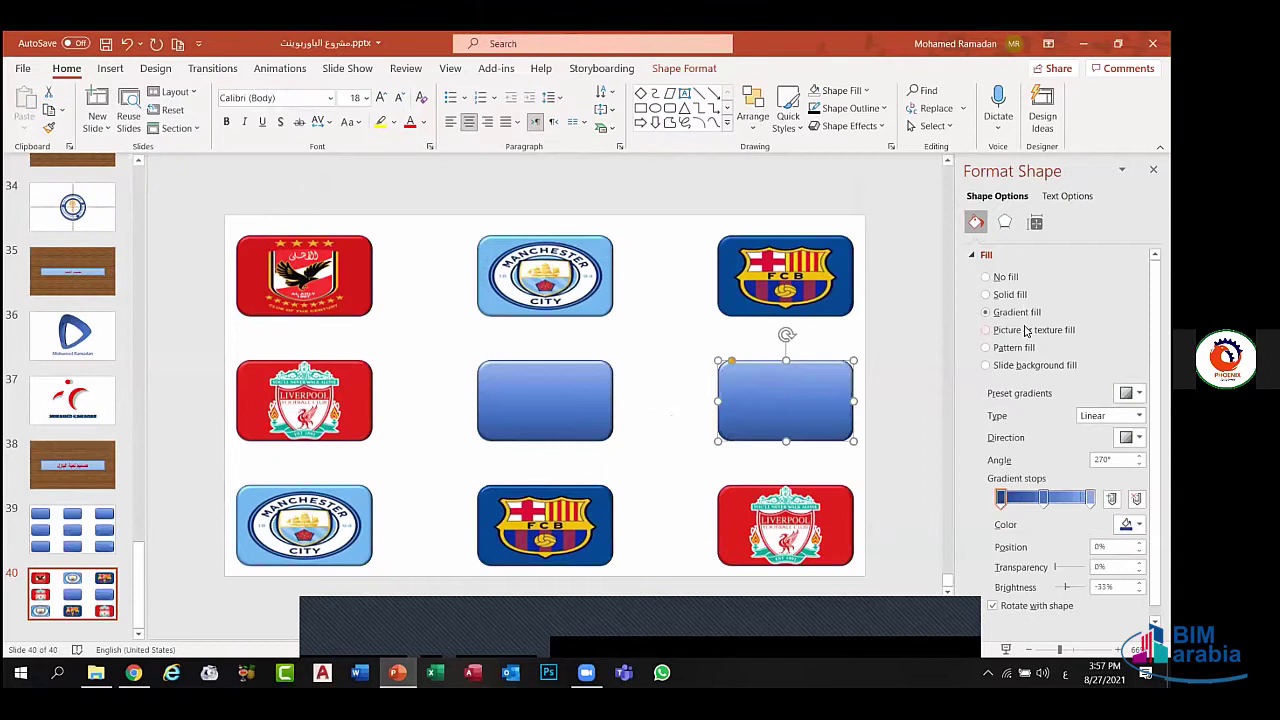
{"action": "left_click", "coordinate": [1025, 331]}
{"action": "left_click", "coordinate": [1006, 409]}
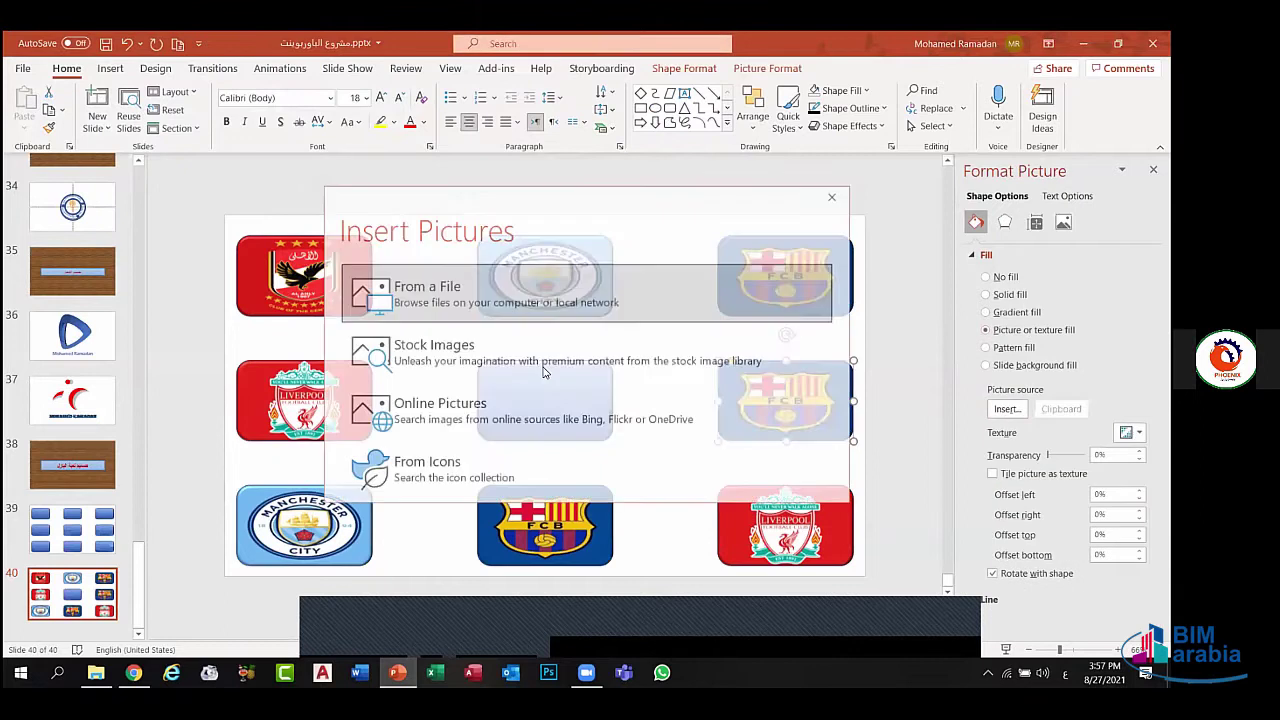
{"action": "left_click", "coordinate": [518, 300]}
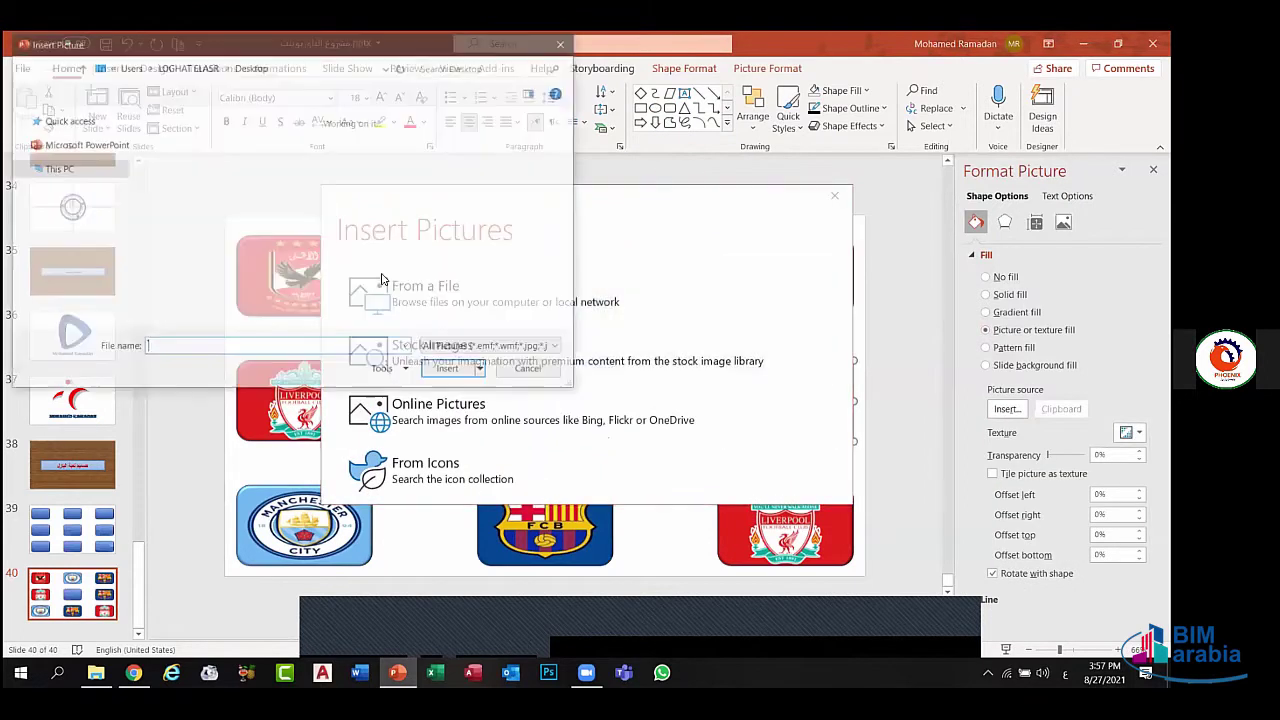
{"action": "left_click", "coordinate": [272, 257]}
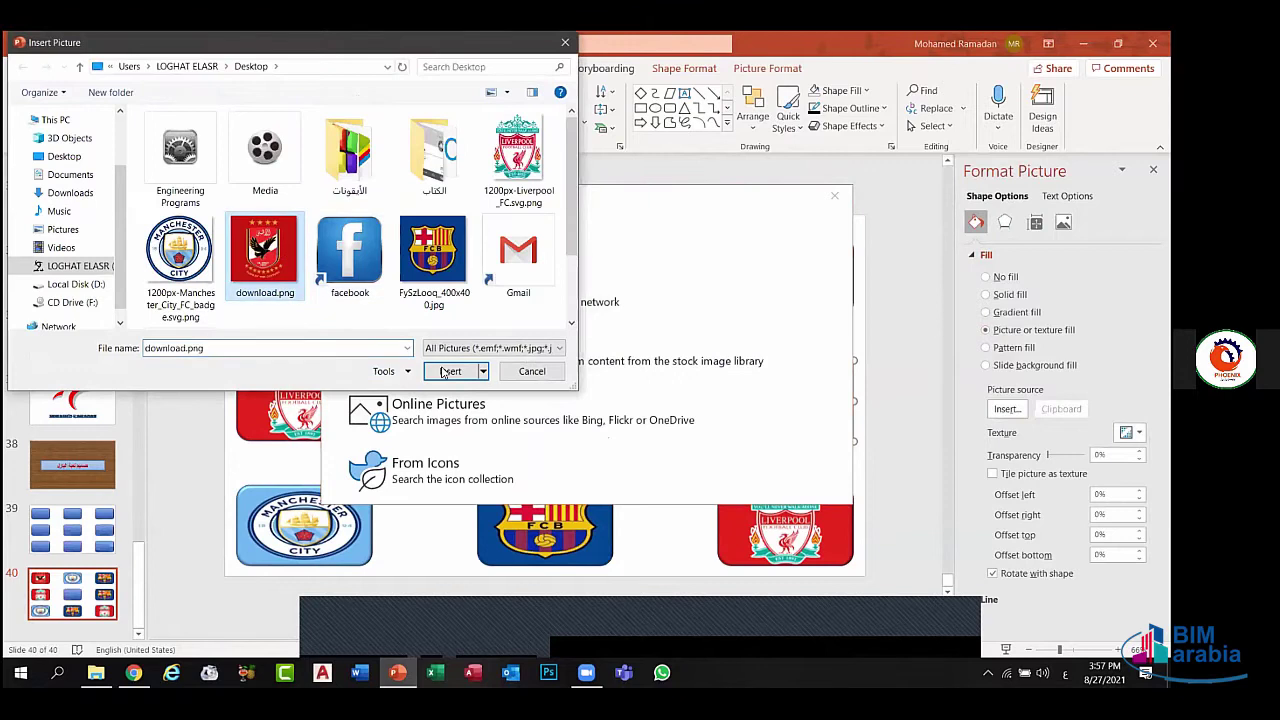
{"action": "key", "text": "Escape"}
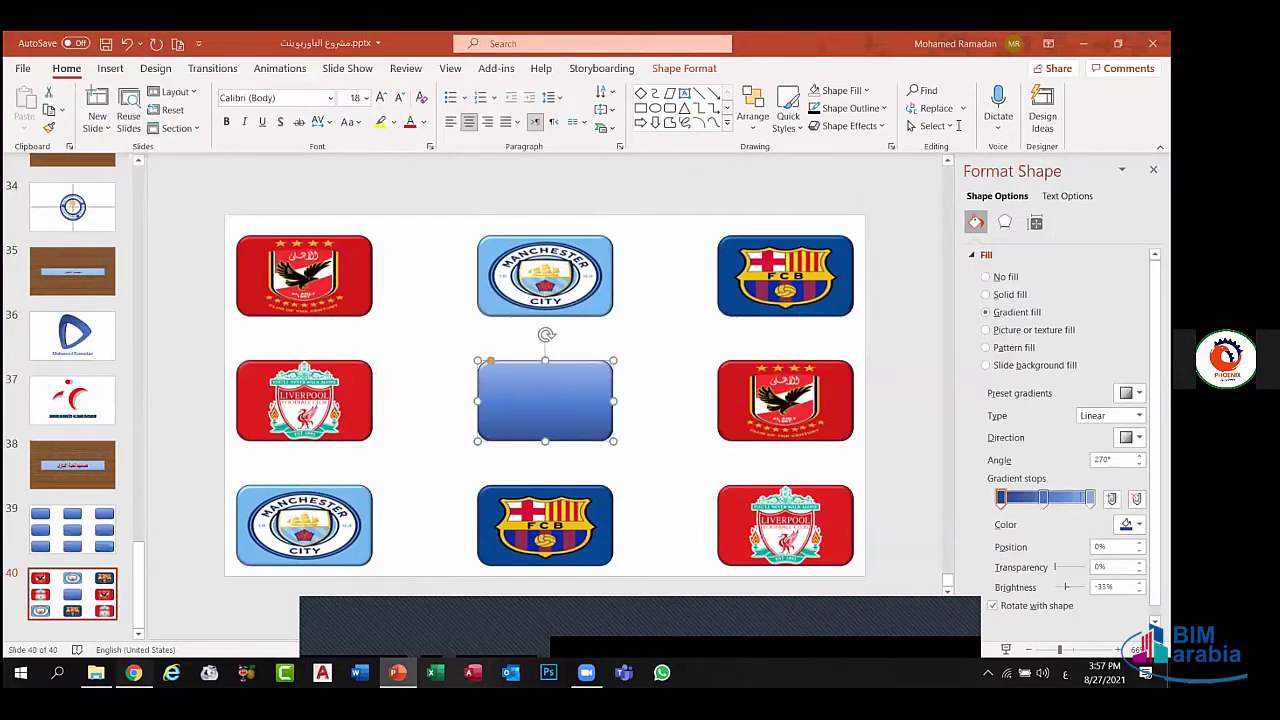
- Search Google Images for Real Madrid and preview its crest results
{"action": "key", "text": "alt+Tab"}
{"action": "double_click", "coordinate": [1005, 131]}
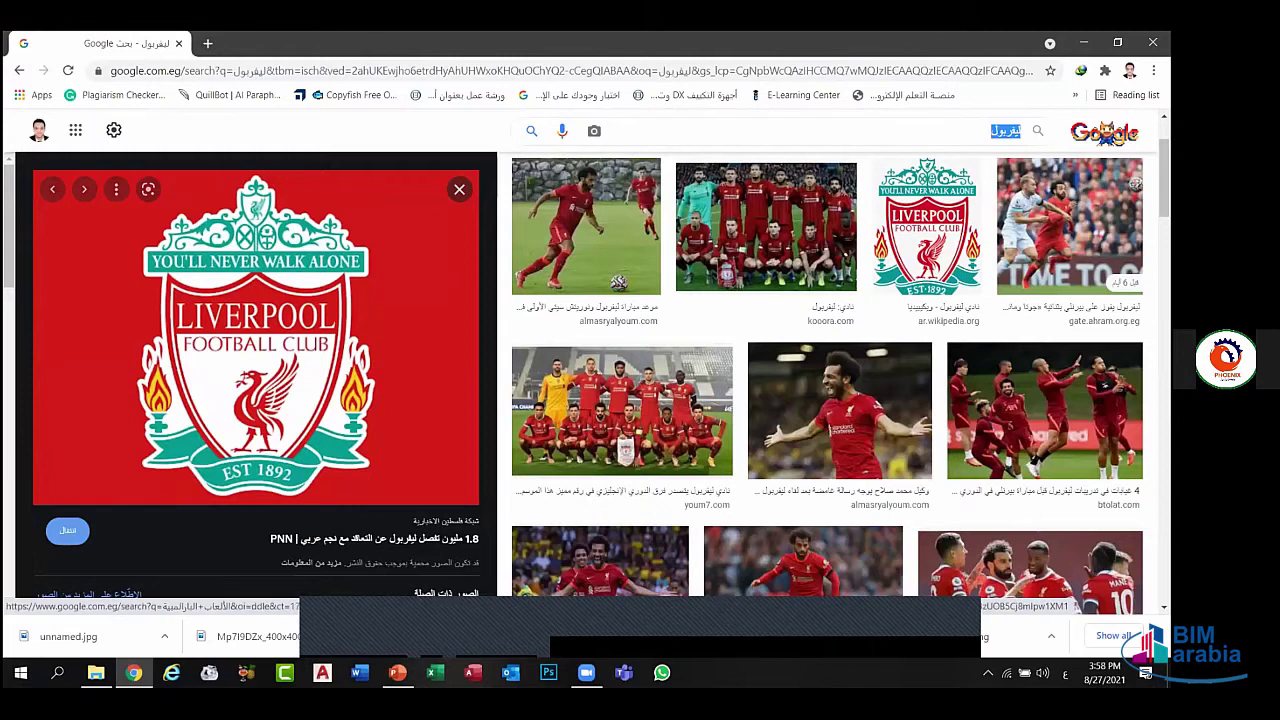
{"action": "type", "text": "ري"}
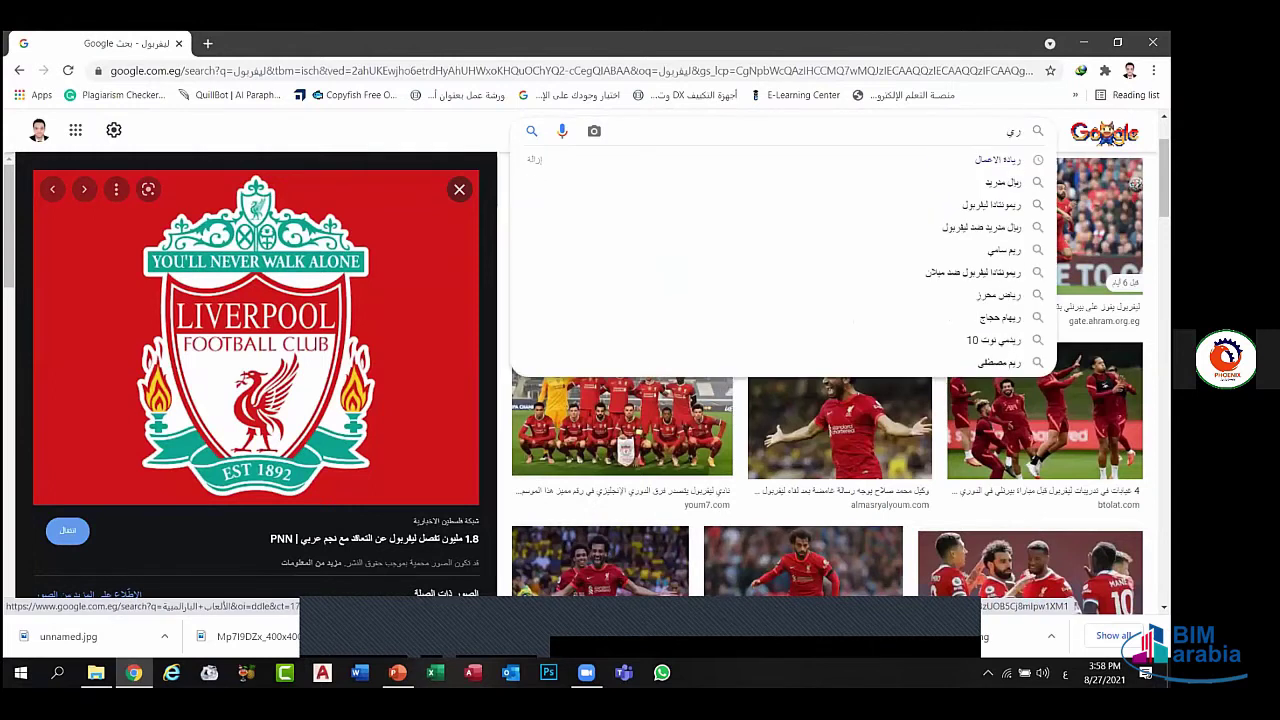
{"action": "left_click", "coordinate": [1030, 182]}
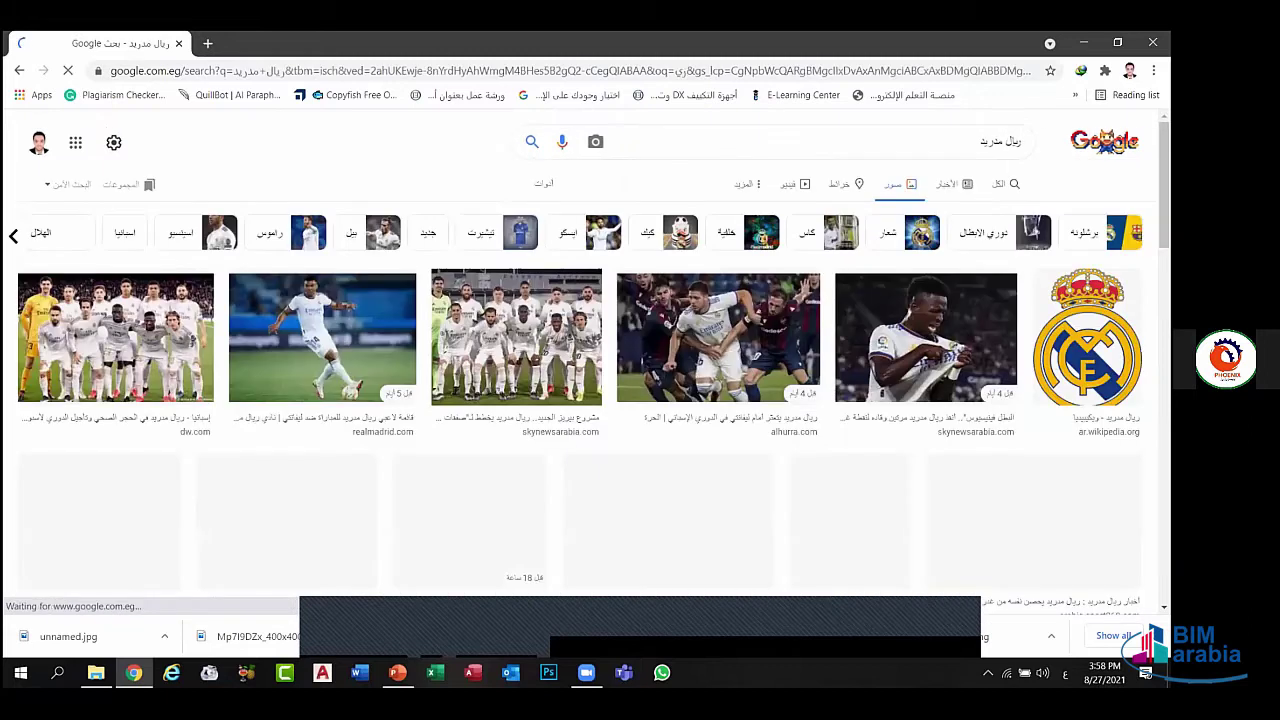
{"action": "left_click", "coordinate": [1087, 338]}
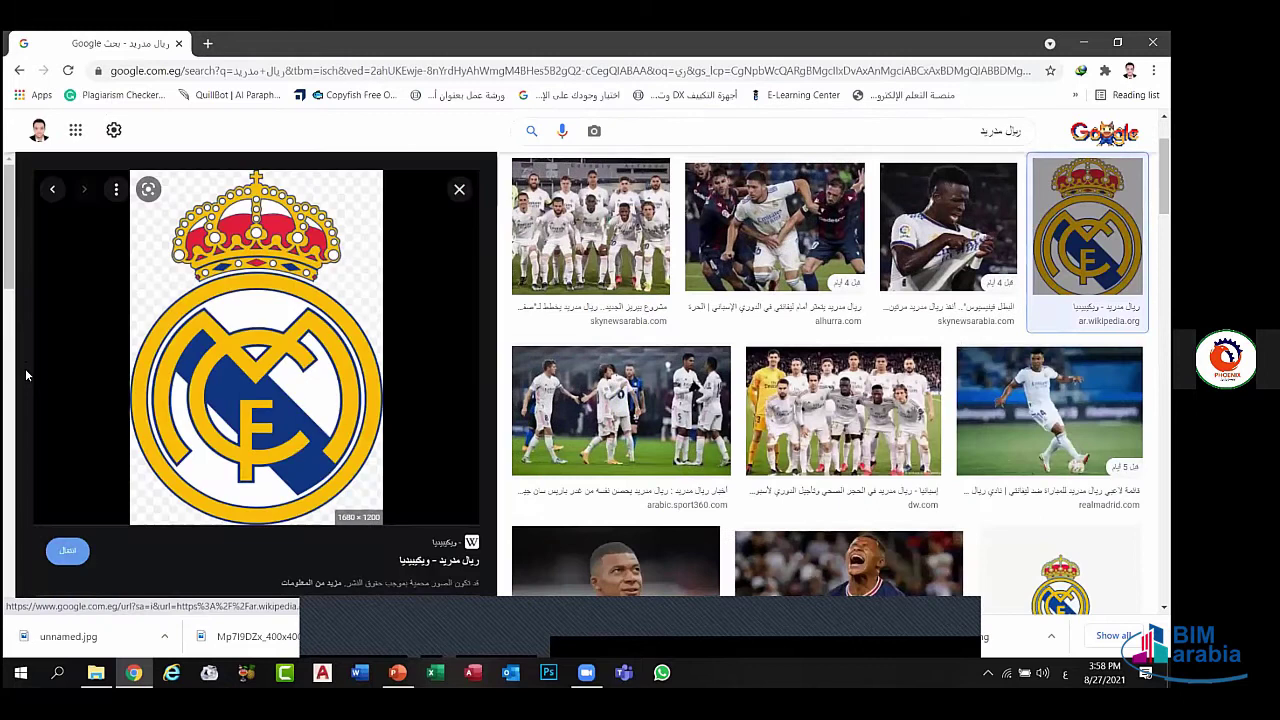
{"action": "scroll", "coordinate": [34, 397], "scroll_direction": "down", "scroll_amount": 4}
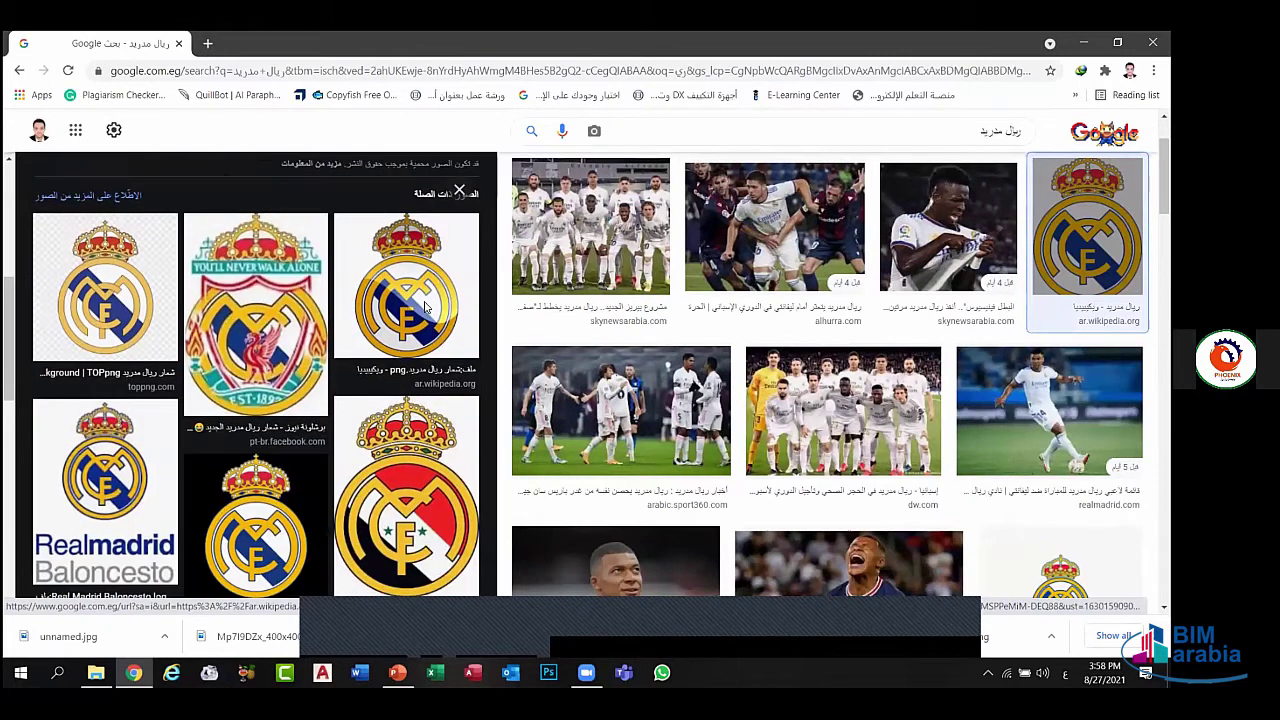
{"action": "left_click", "coordinate": [420, 310]}
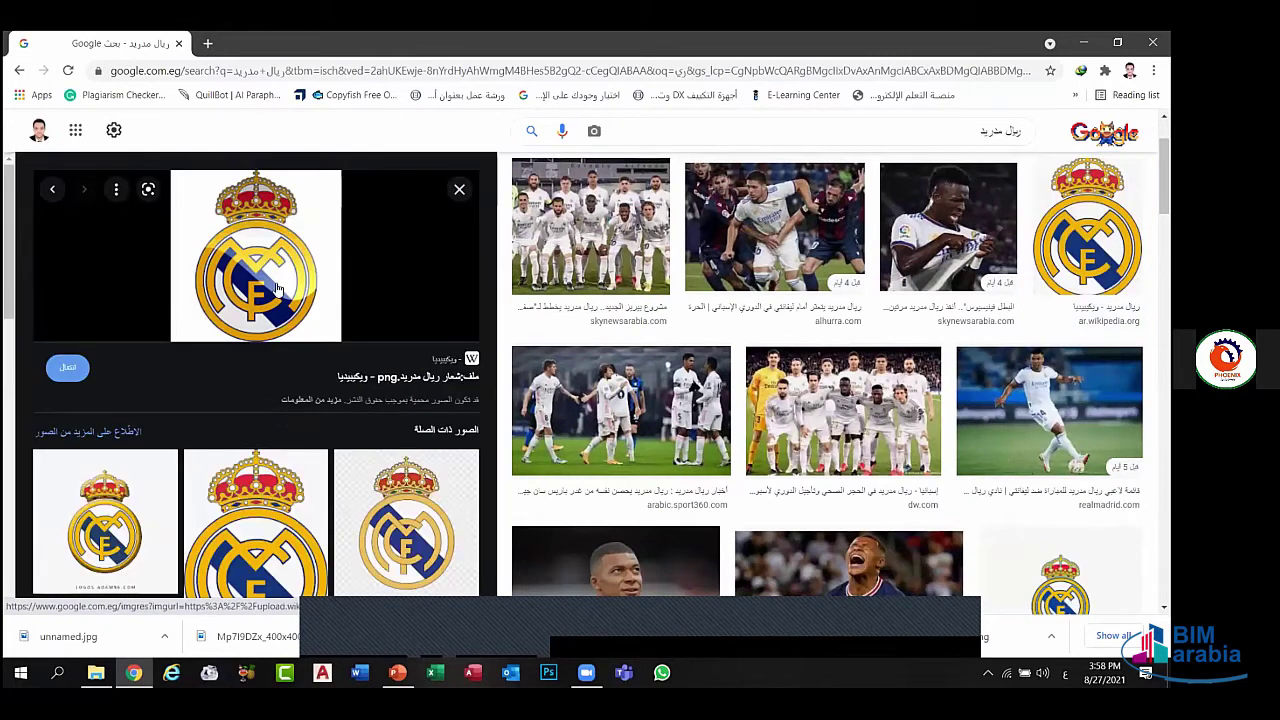
{"action": "left_click", "coordinate": [266, 499]}
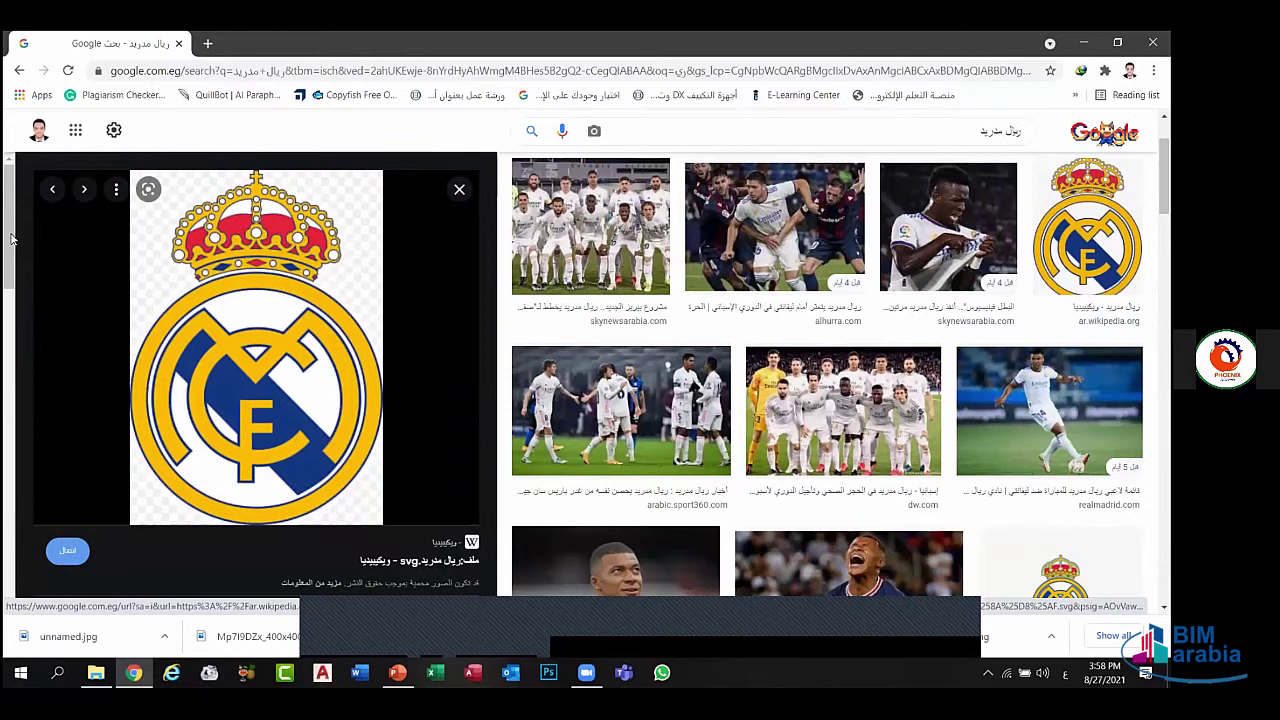
- Save a related Real Madrid crest to the Desktop as 640x480.jpg
{"action": "scroll", "coordinate": [49, 464], "scroll_direction": "down", "scroll_amount": 1}
{"action": "scroll", "coordinate": [52, 474], "scroll_direction": "down", "scroll_amount": 3}
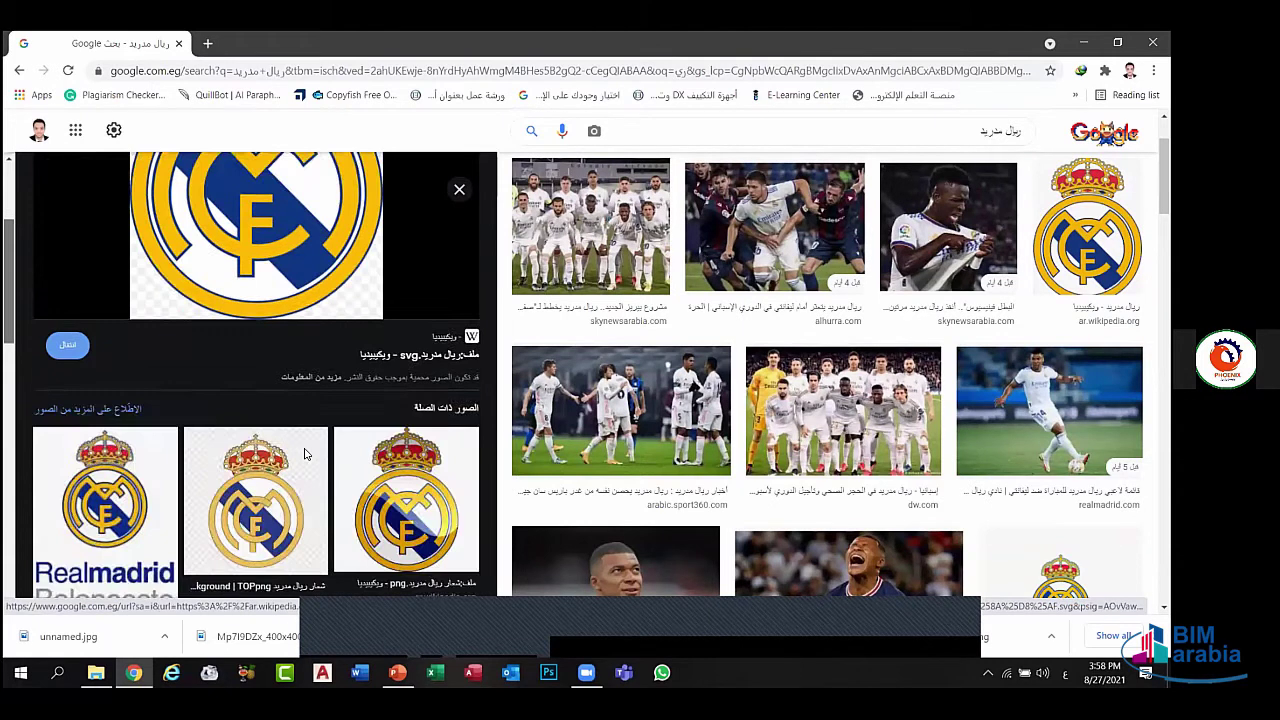
{"action": "left_click", "coordinate": [276, 388]}
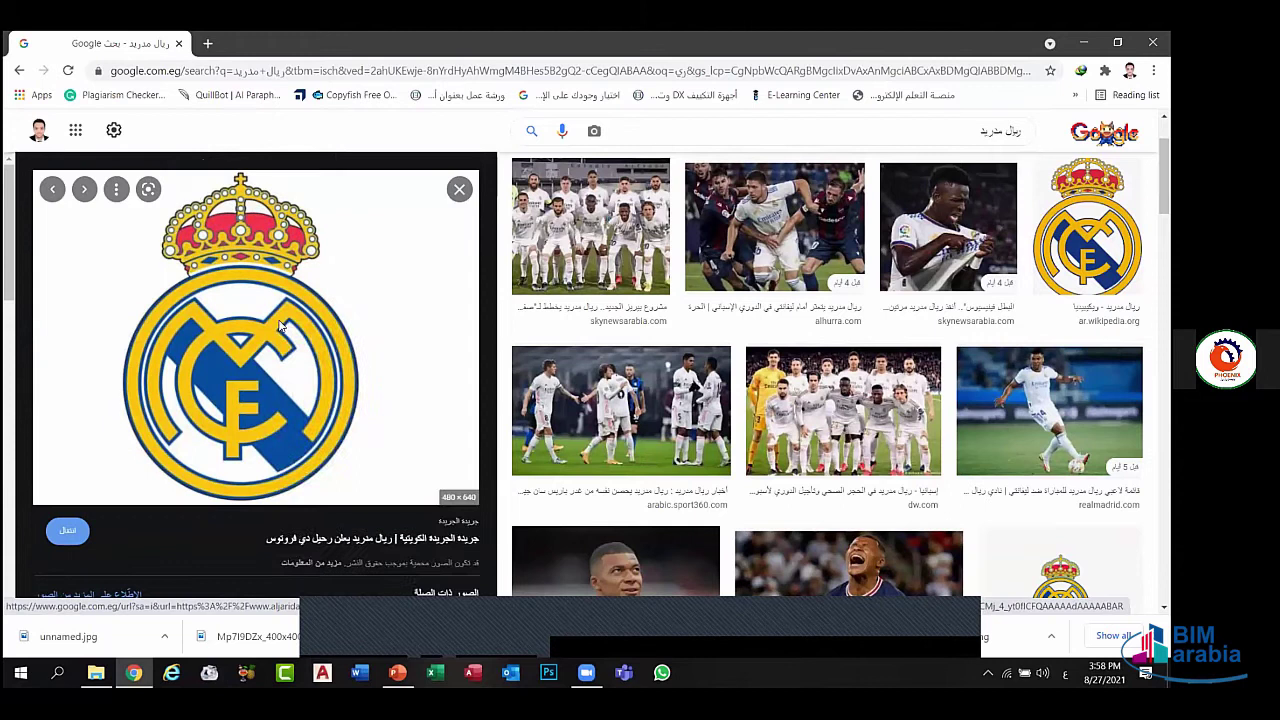
{"action": "right_click", "coordinate": [281, 326]}
{"action": "left_click", "coordinate": [385, 481]}
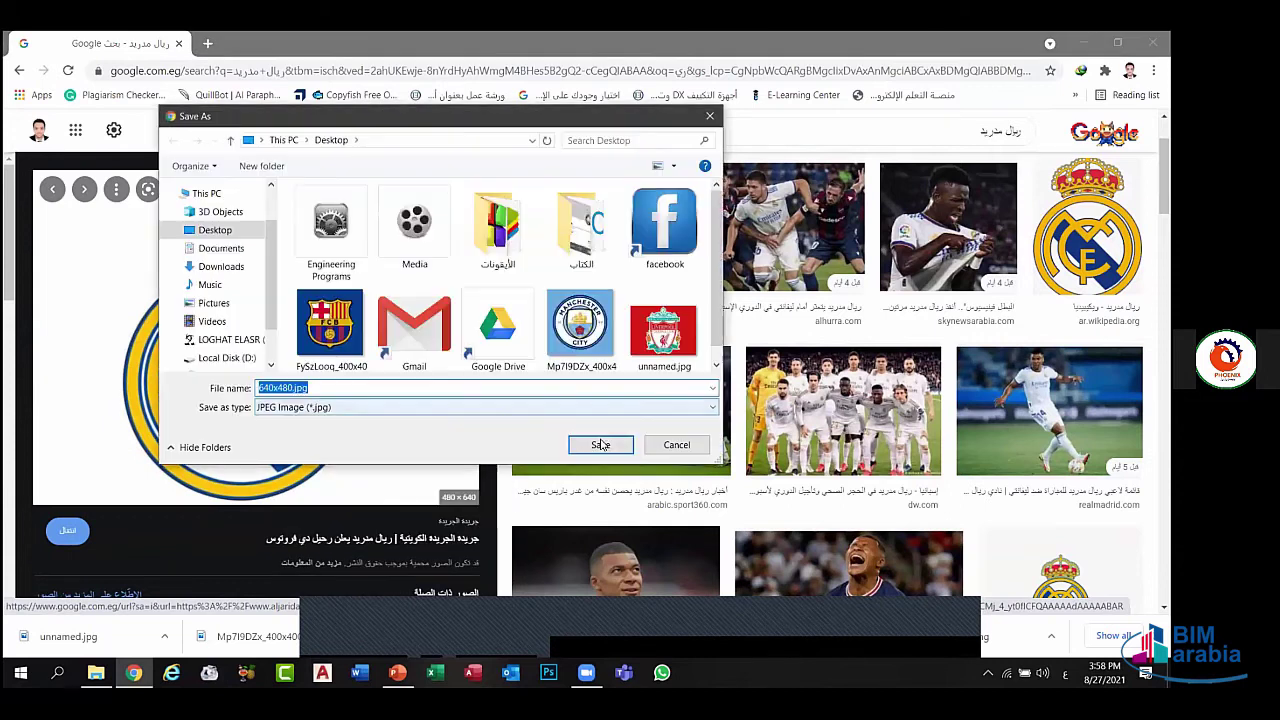
{"action": "left_click", "coordinate": [600, 444]}
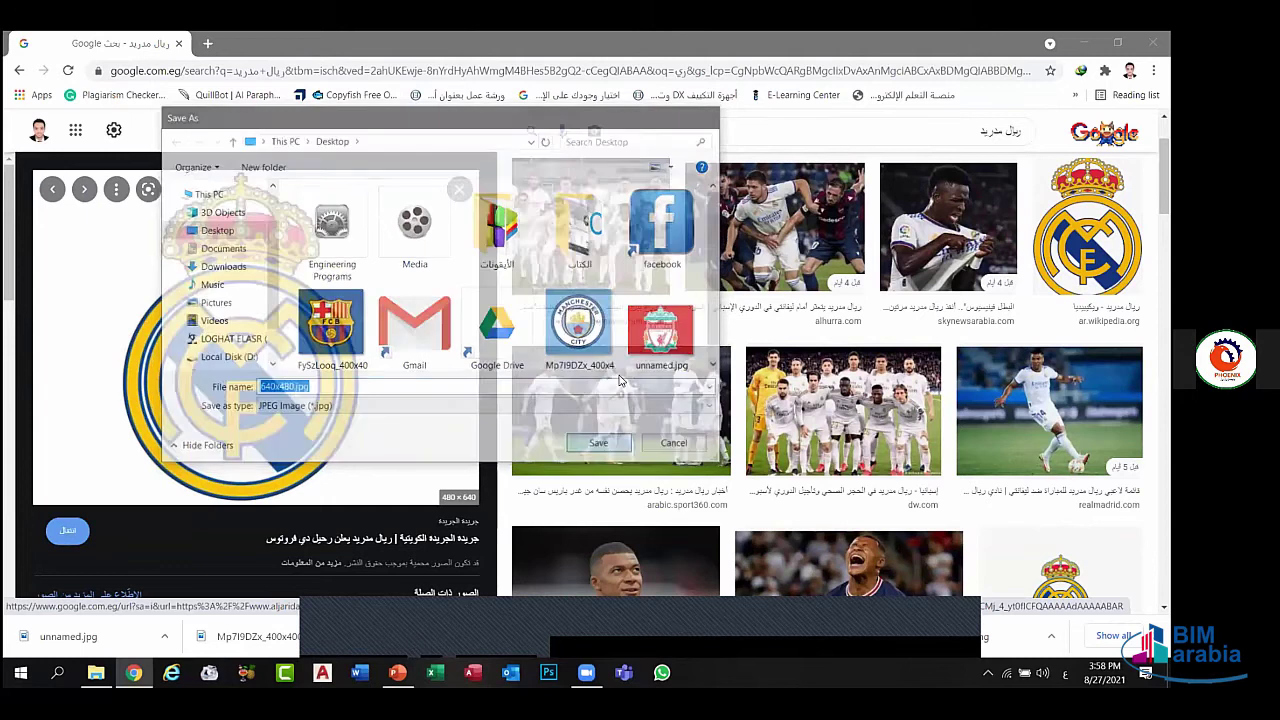
{"action": "key", "text": "alt+Tab"}
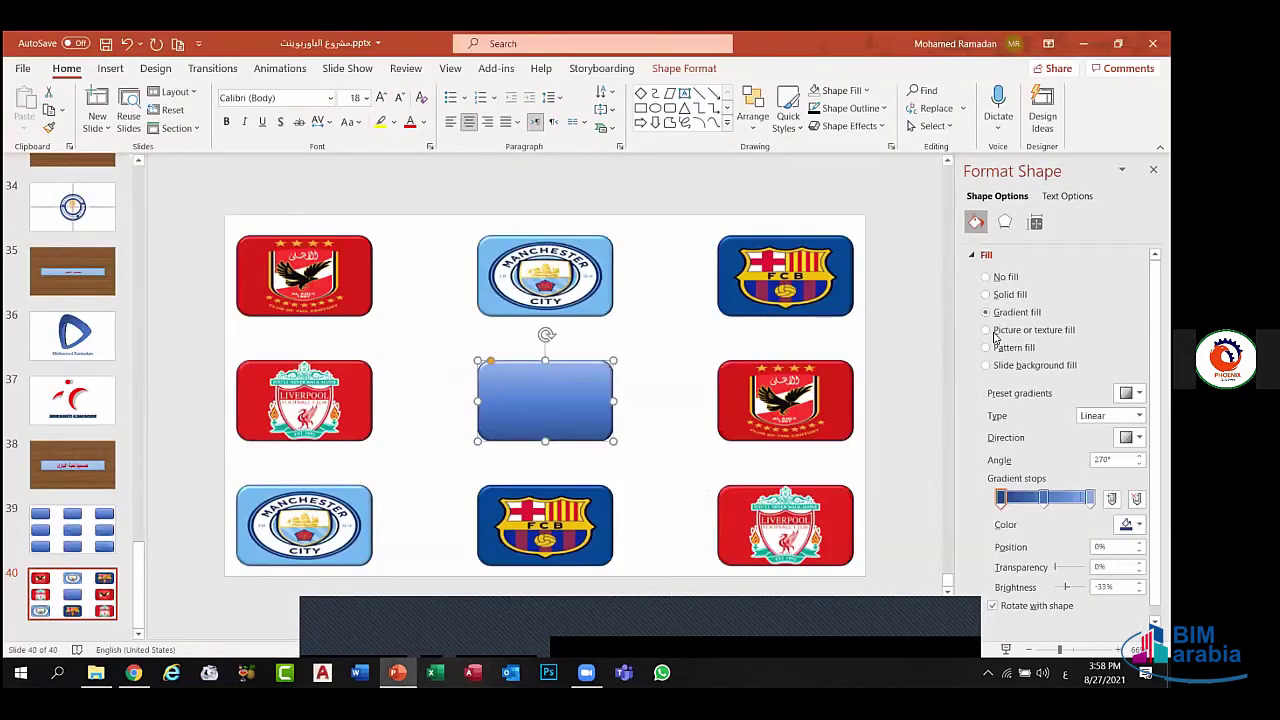
- Fill the centre rectangle with the 640x480.jpg Real Madrid crest and close the formatting pane
{"action": "left_click", "coordinate": [994, 335]}
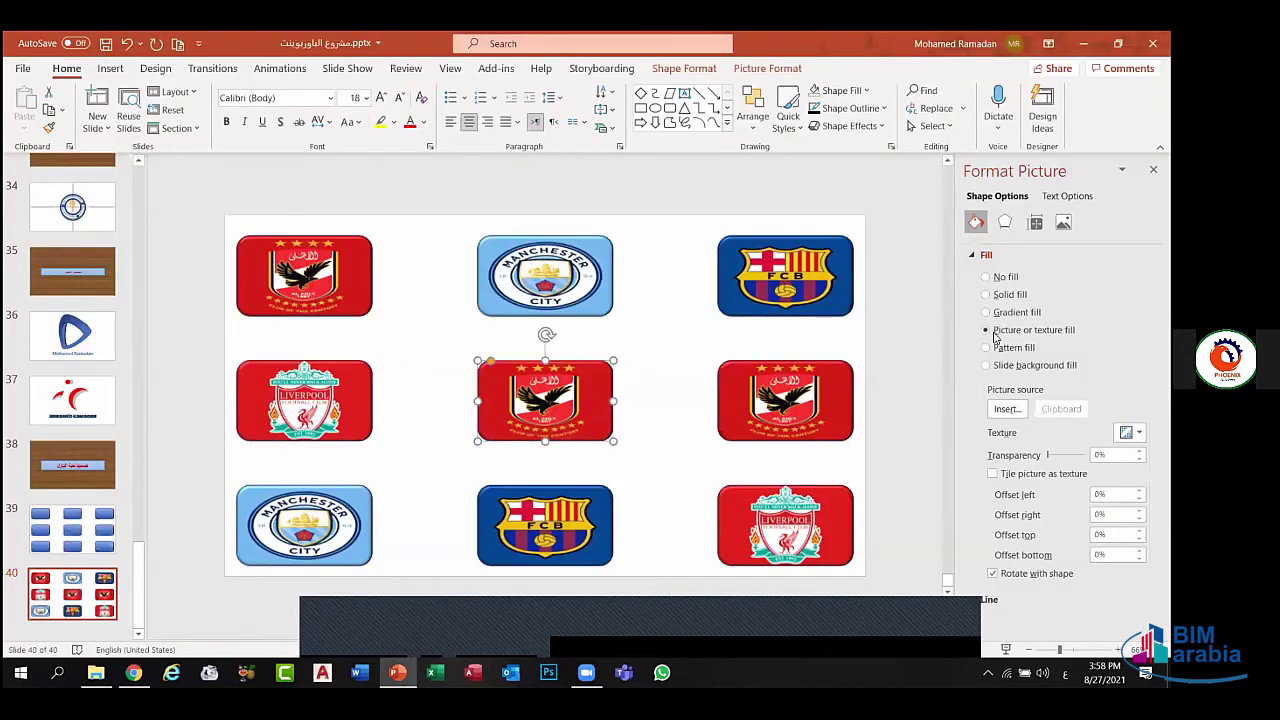
{"action": "left_click", "coordinate": [1004, 409]}
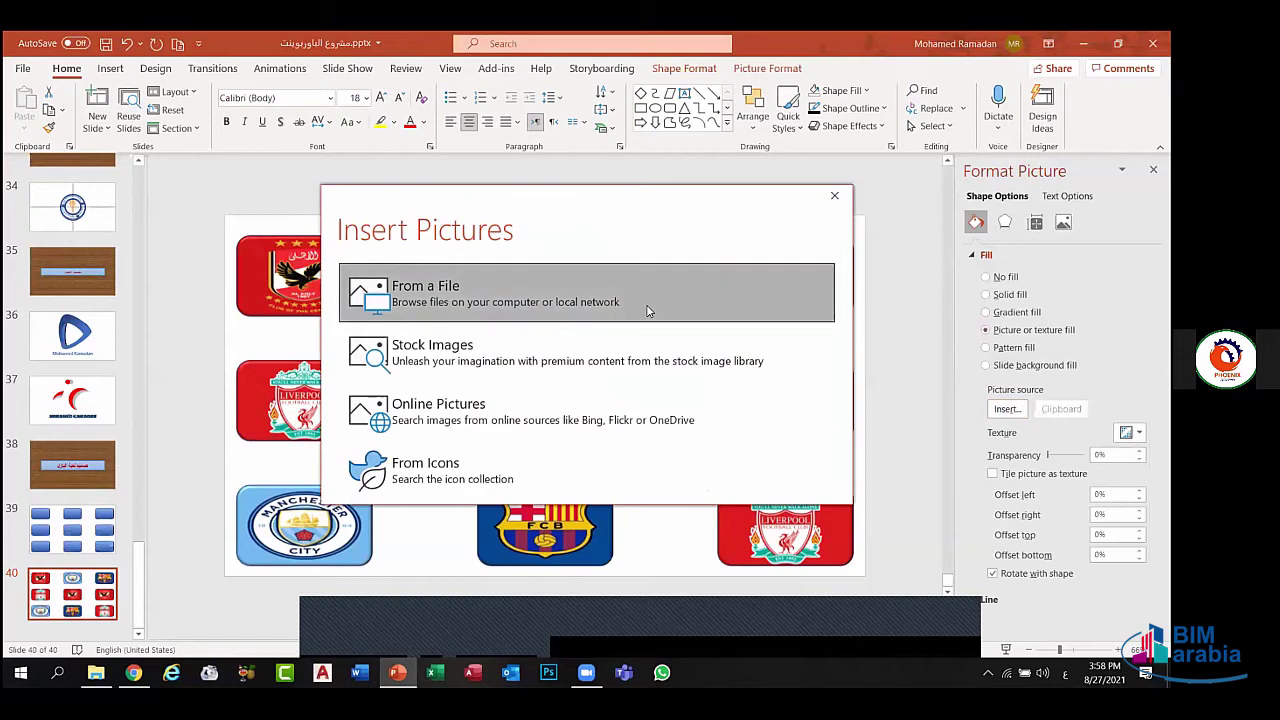
{"action": "left_click", "coordinate": [647, 311]}
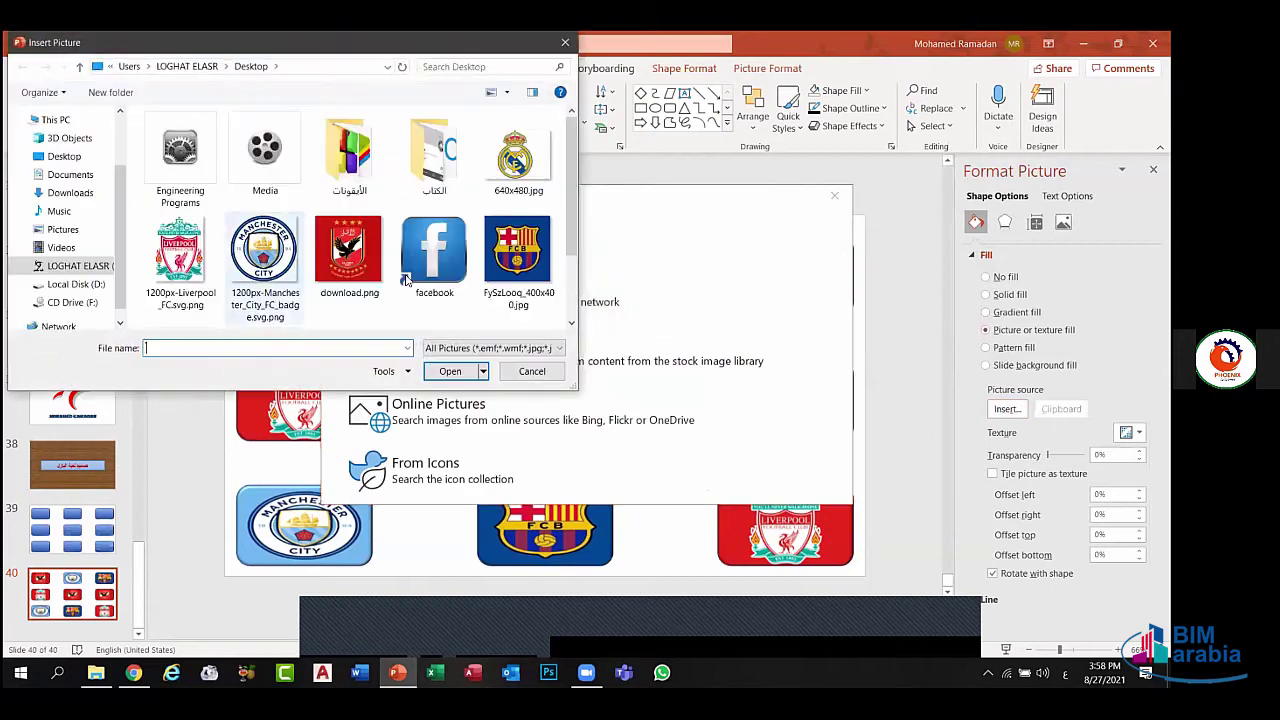
{"action": "left_click", "coordinate": [518, 155]}
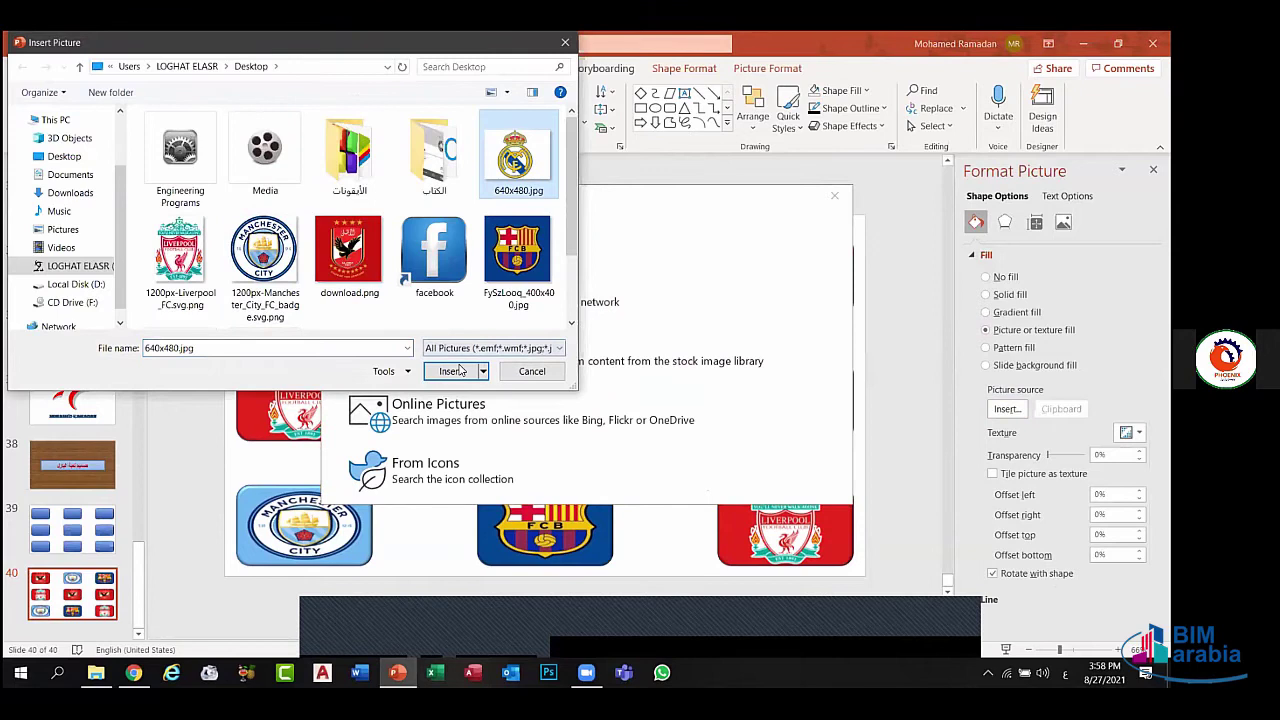
{"action": "key", "text": "Return"}
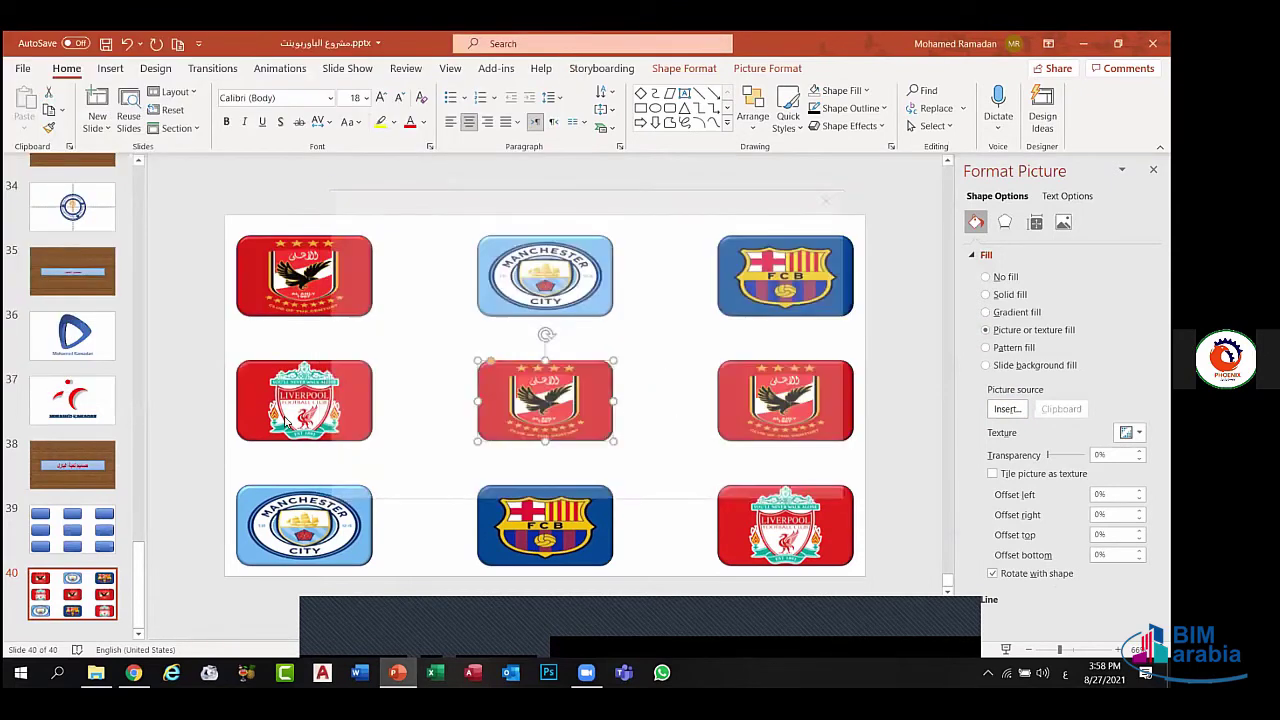
{"action": "left_click", "coordinate": [62, 515]}
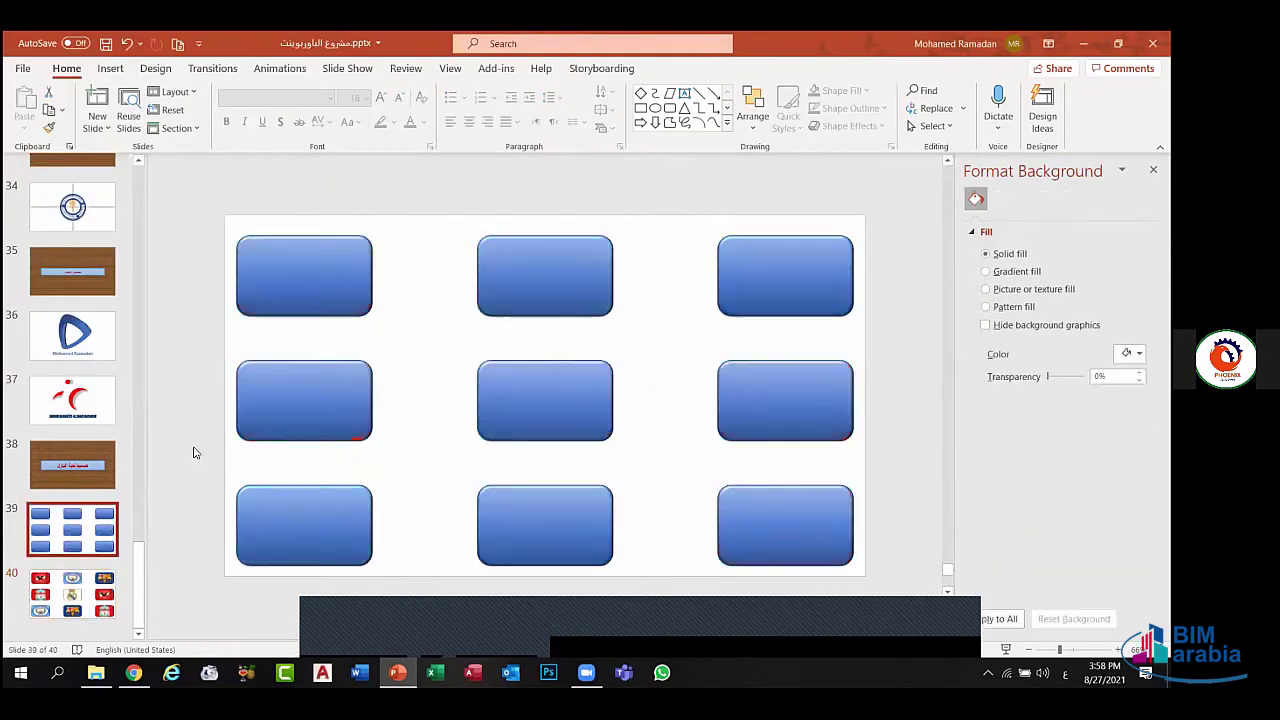
{"action": "key", "text": "Down"}
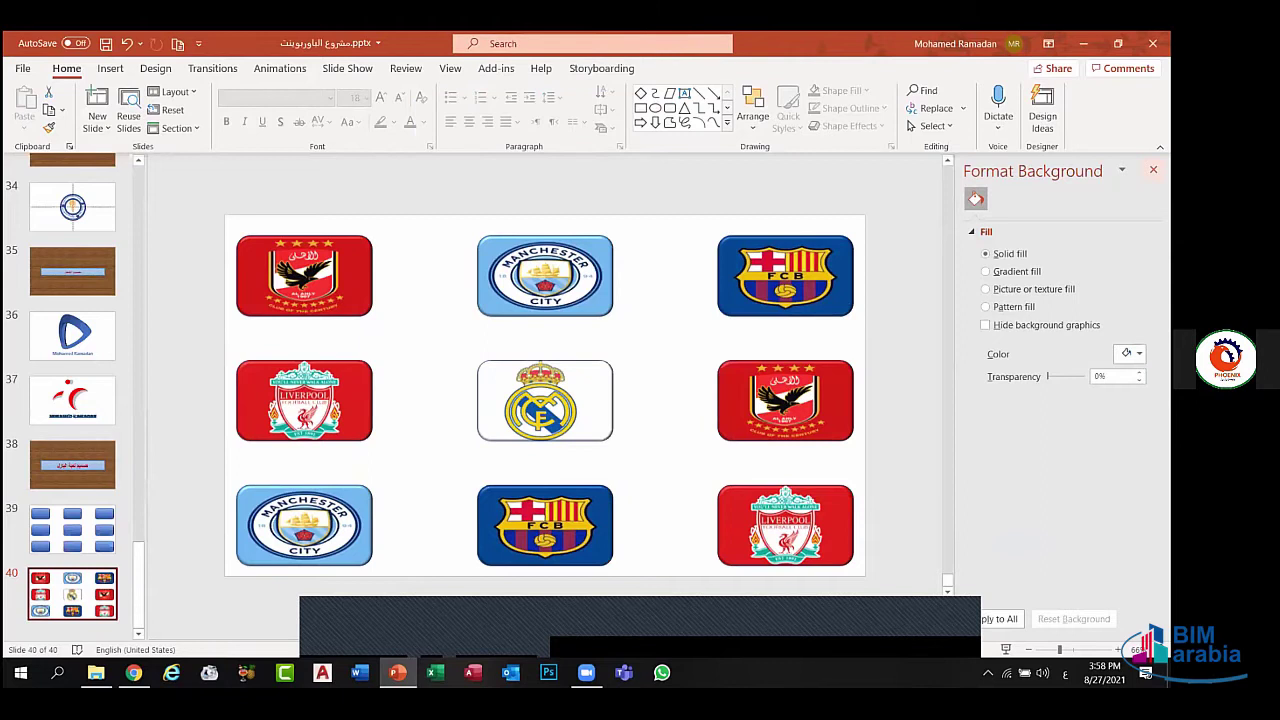
{"action": "left_click", "coordinate": [1153, 170]}
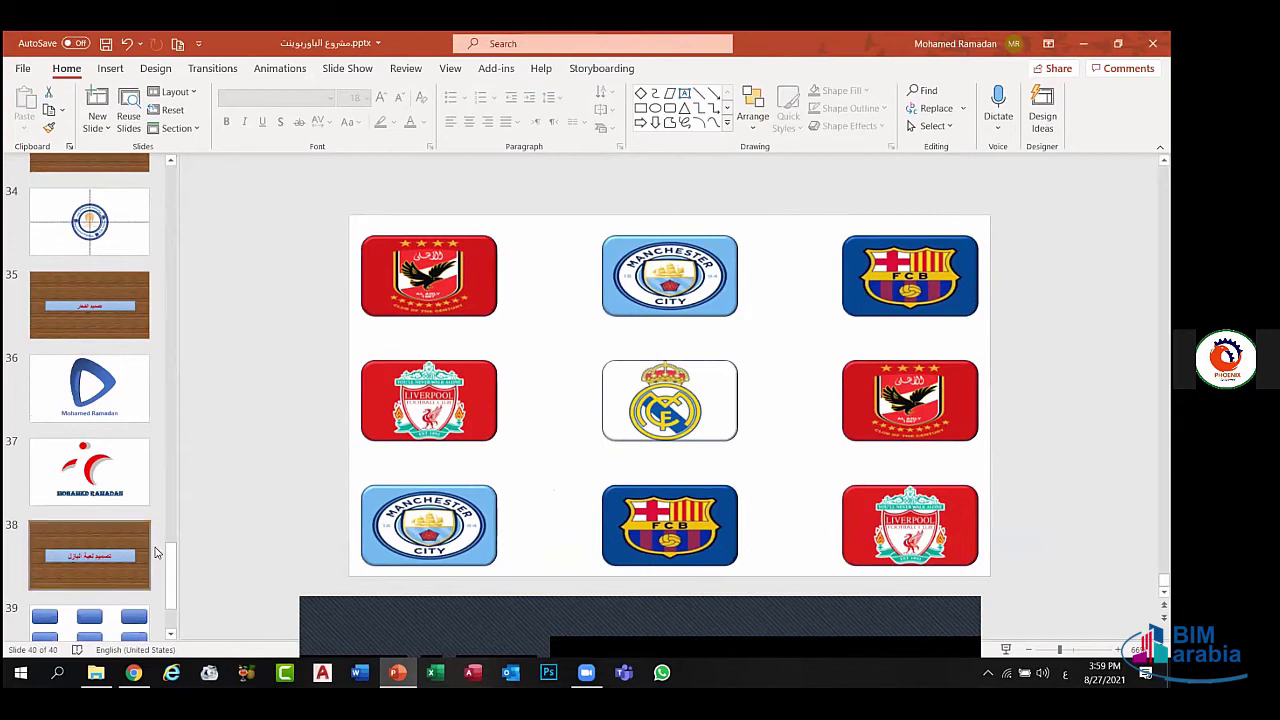
- Paste slide 39's blue rectangles onto slide 40 and align them, then undo the paste
{"action": "scroll", "coordinate": [172, 606], "scroll_direction": "down", "scroll_amount": 3}
{"action": "left_click", "coordinate": [87, 505]}
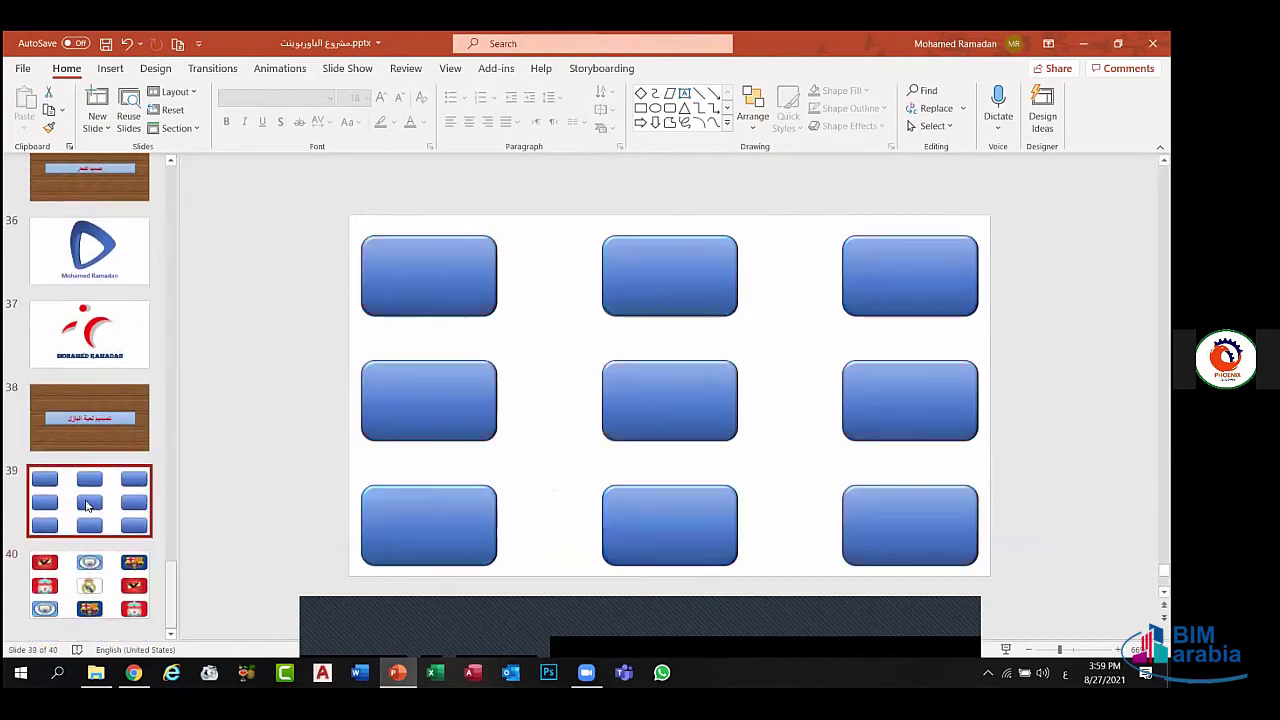
{"action": "key", "text": "ctrl+a"}
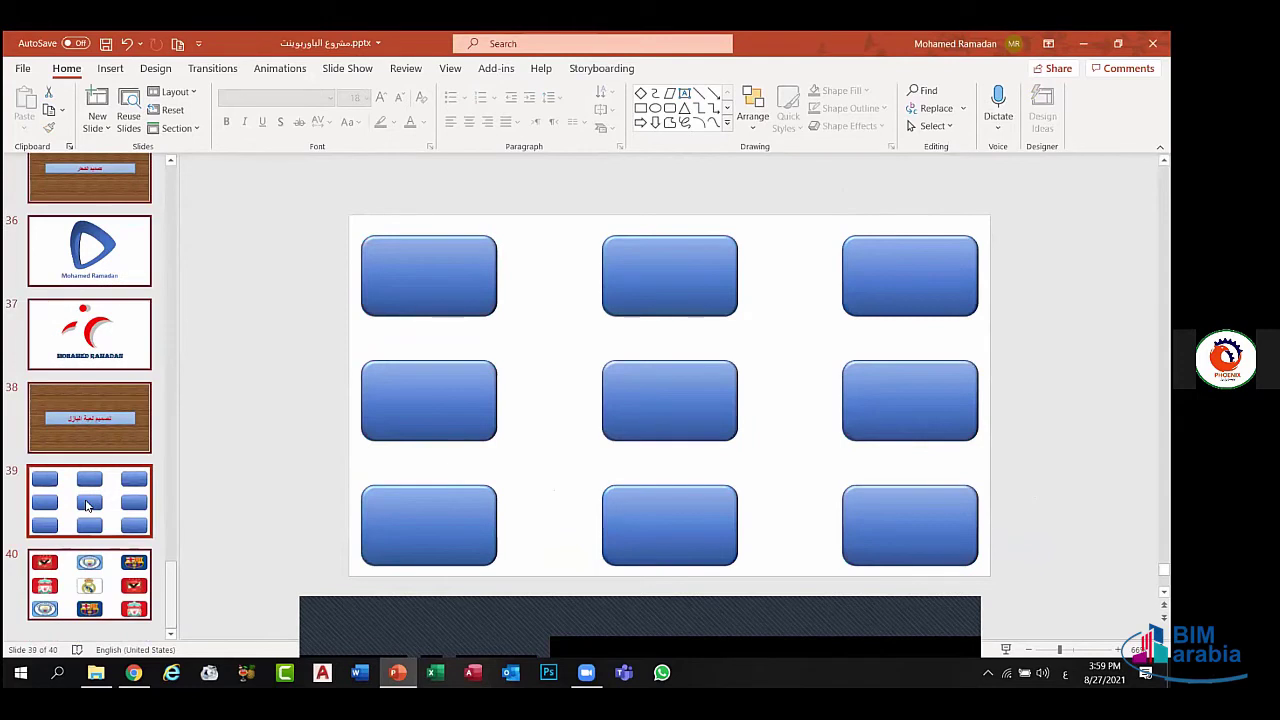
{"action": "left_click", "coordinate": [575, 385]}
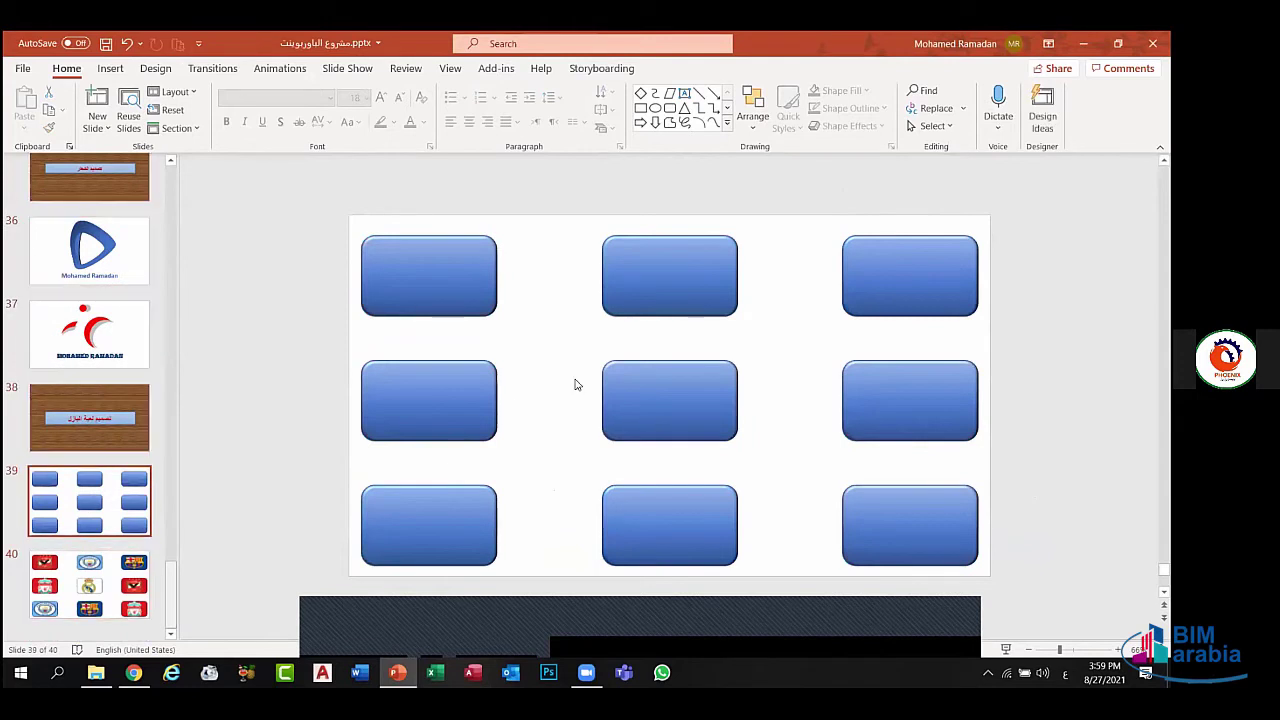
{"action": "key", "text": "ctrl+a"}
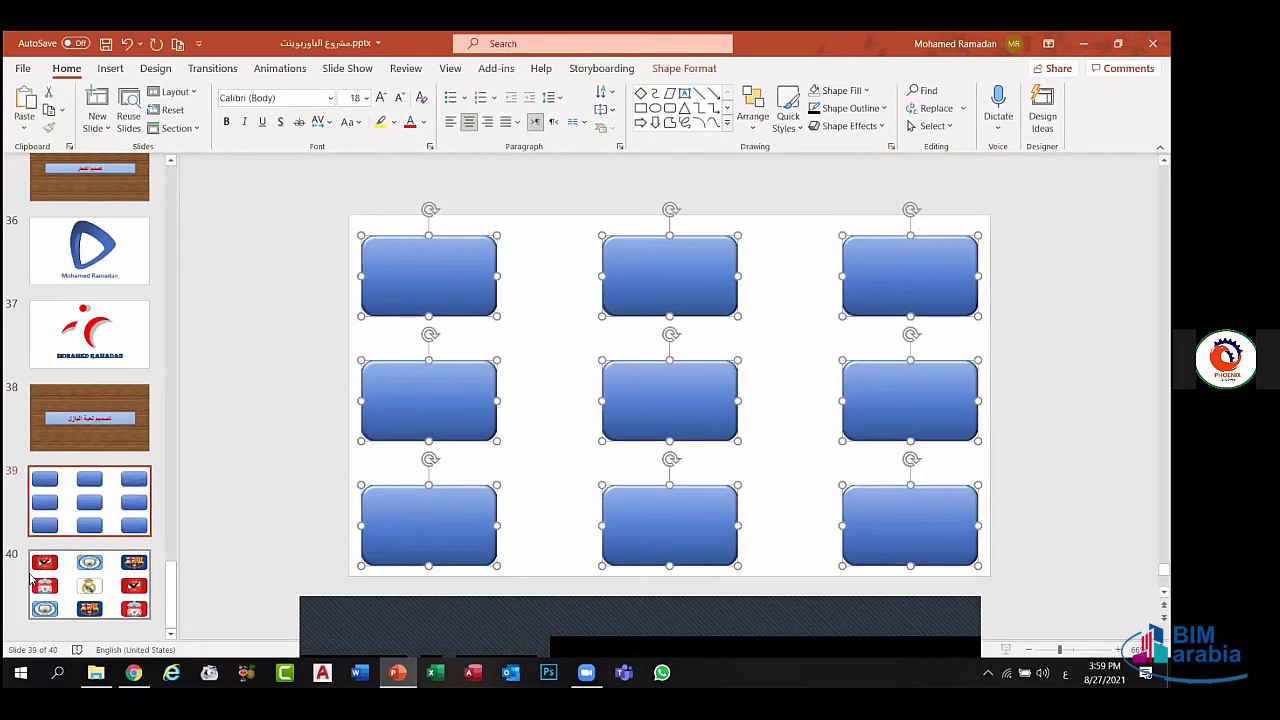
{"action": "left_click", "coordinate": [52, 588]}
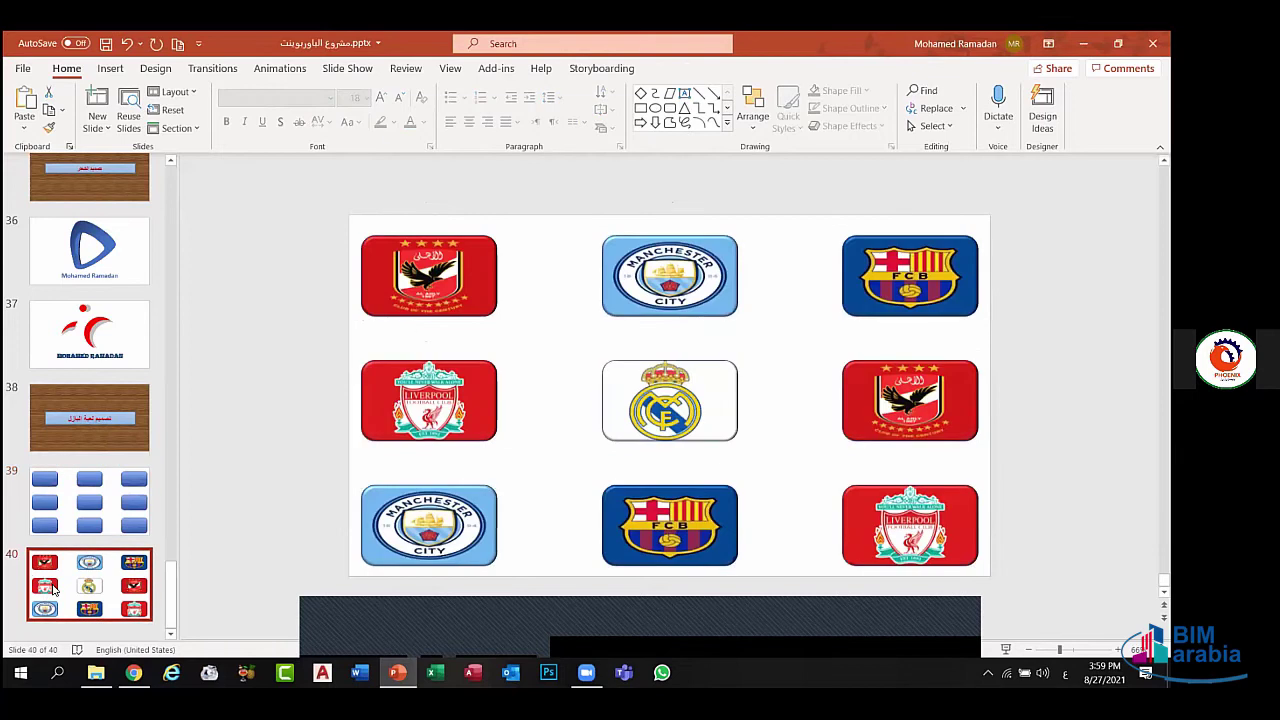
{"action": "key", "text": "ctrl+v"}
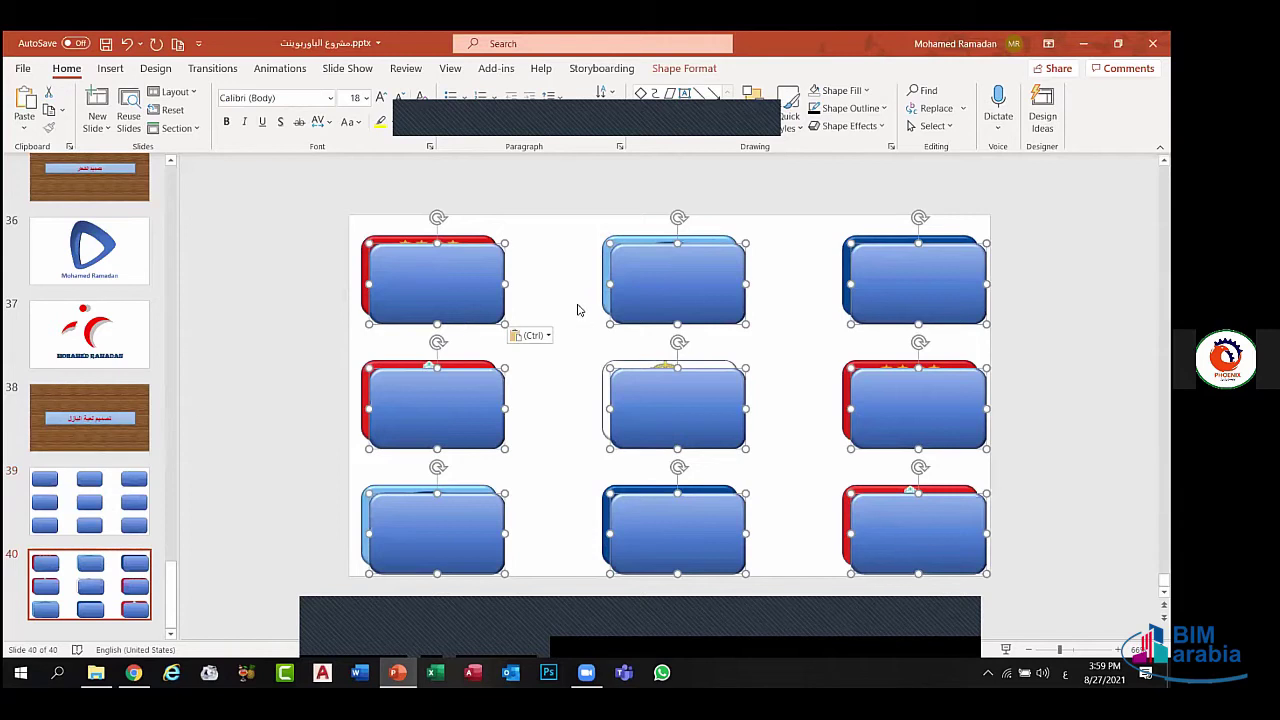
{"action": "left_click_drag", "start_coordinate": [639, 281], "coordinate": [632, 274]}
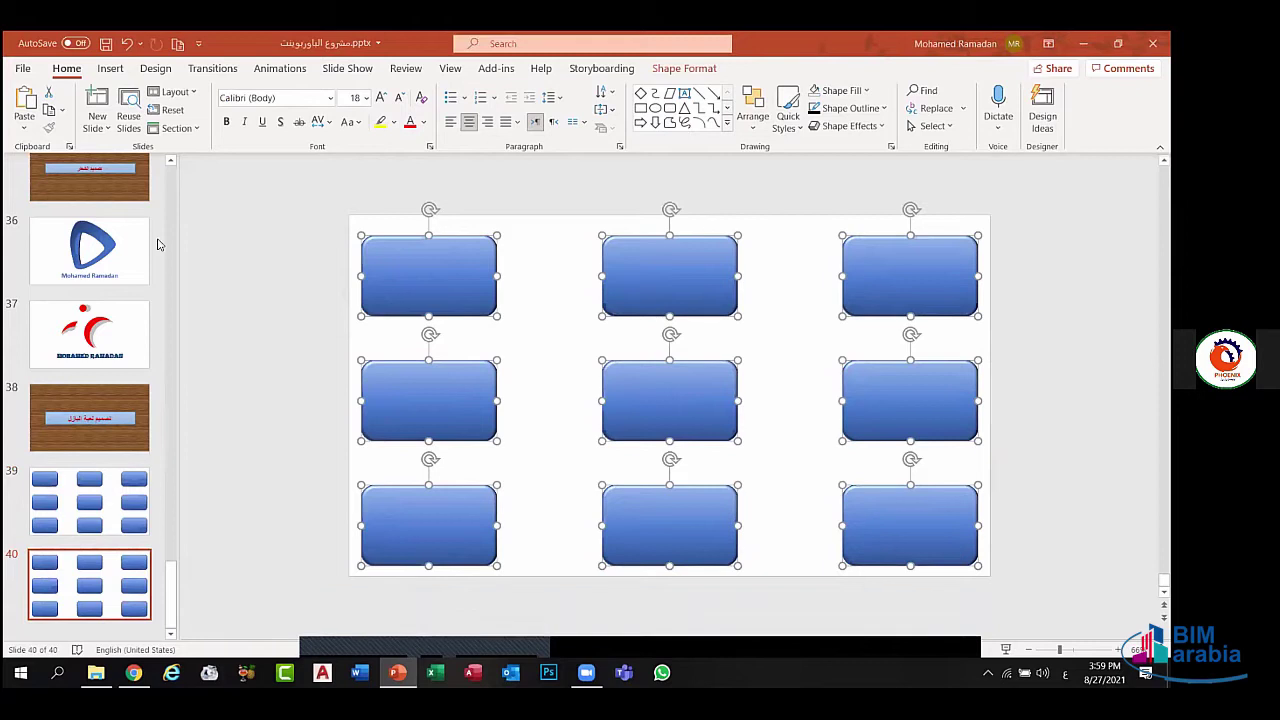
{"action": "left_click", "coordinate": [261, 314]}
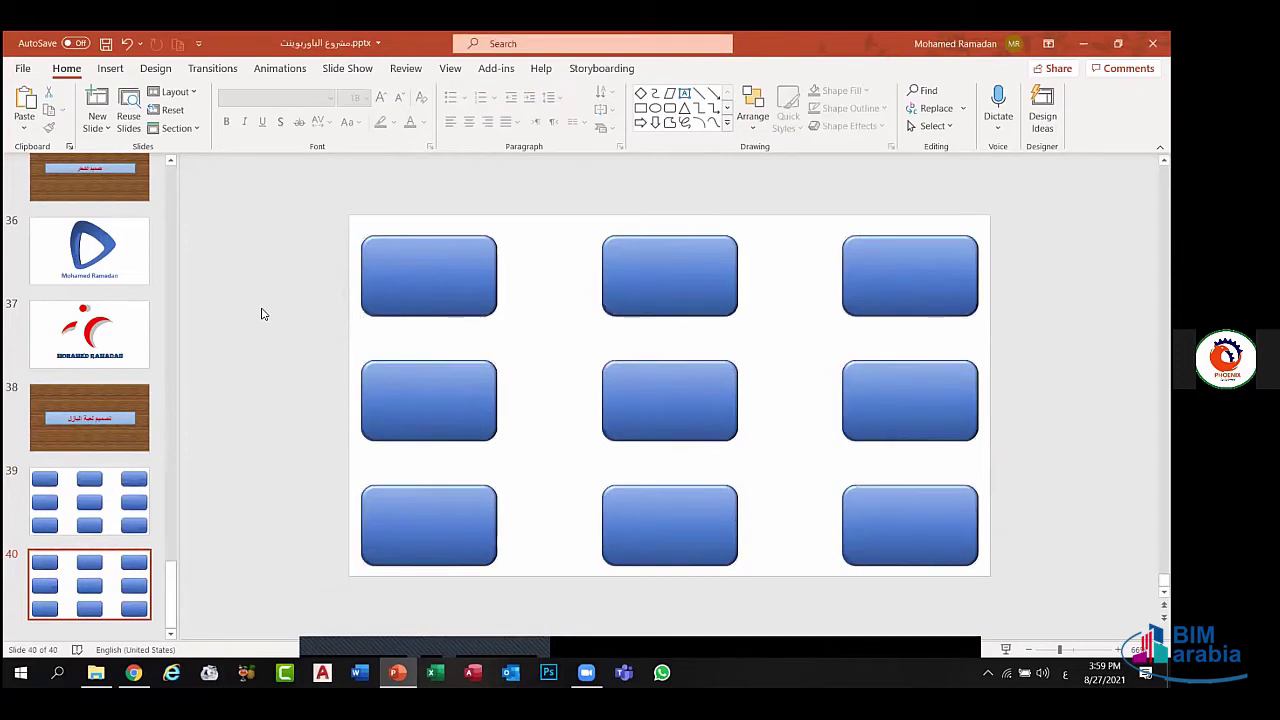
{"action": "key", "text": "ctrl+z"}
{"action": "left_click", "coordinate": [261, 314]}
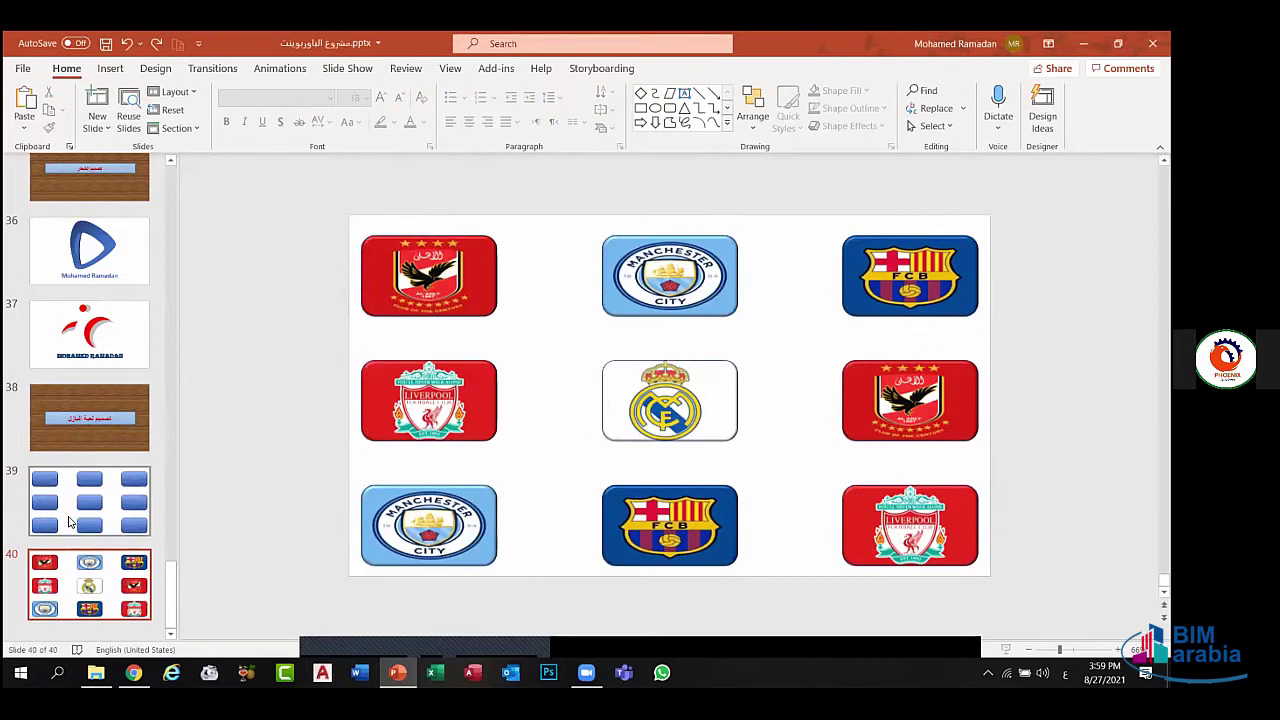
- Return to slide 39, select all the blue rectangles, then clear the selection
{"action": "left_click", "coordinate": [71, 518]}
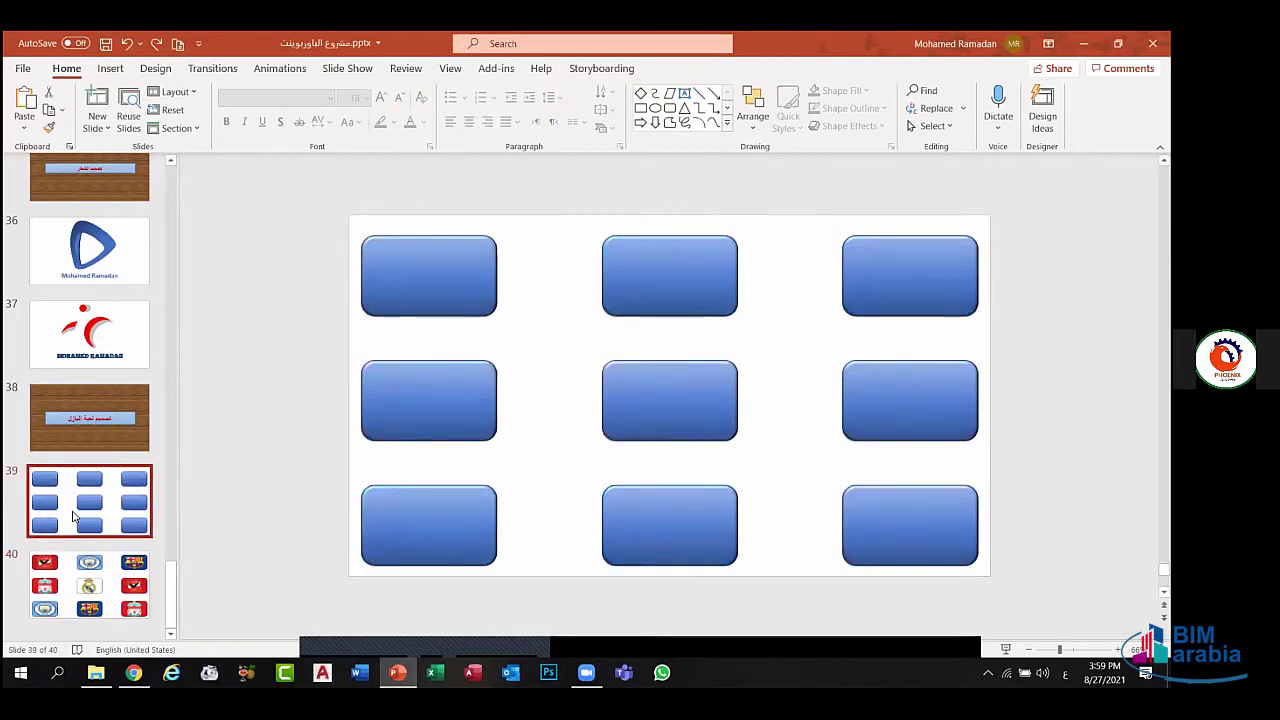
{"action": "key", "text": "Down"}
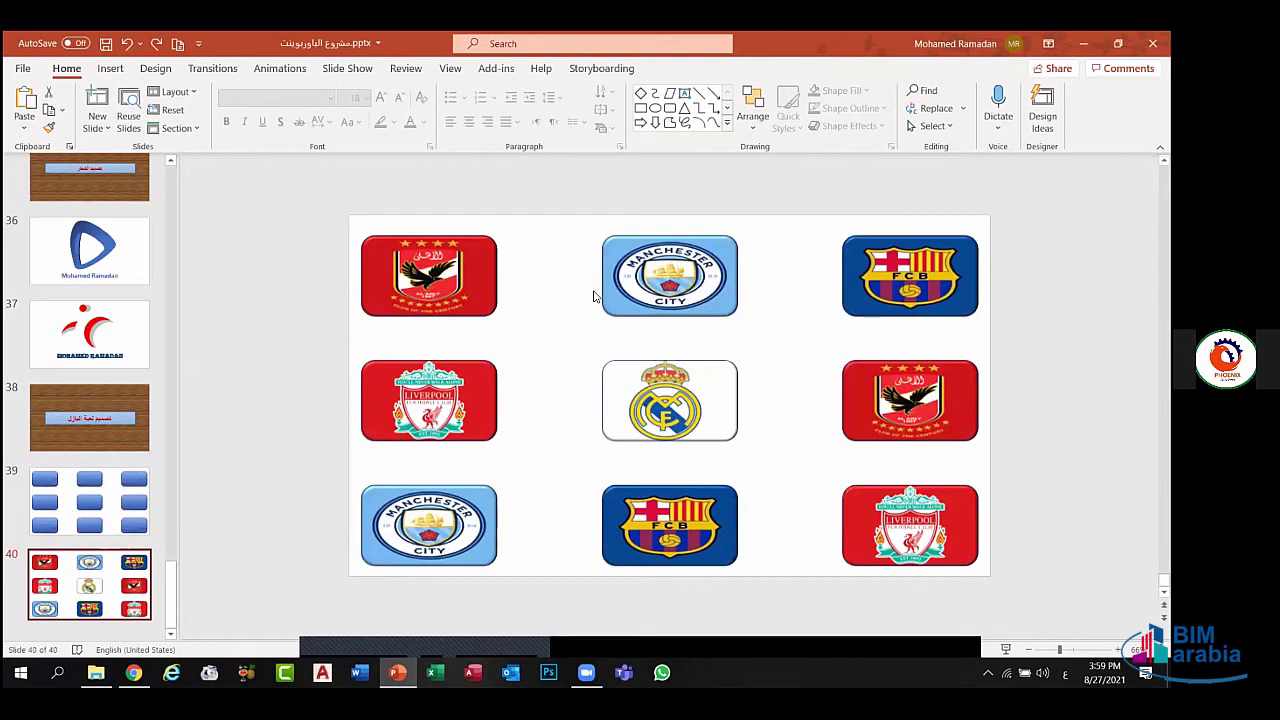
{"action": "left_click", "coordinate": [135, 510]}
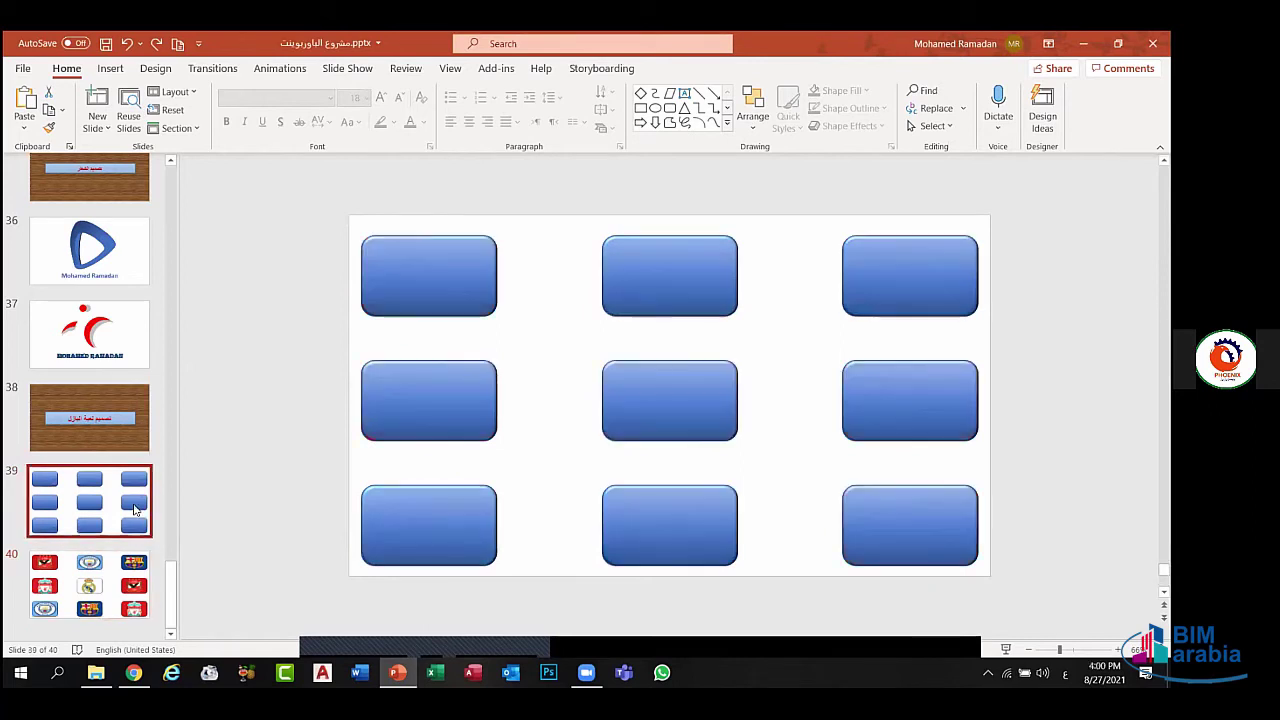
{"action": "left_click", "coordinate": [535, 363]}
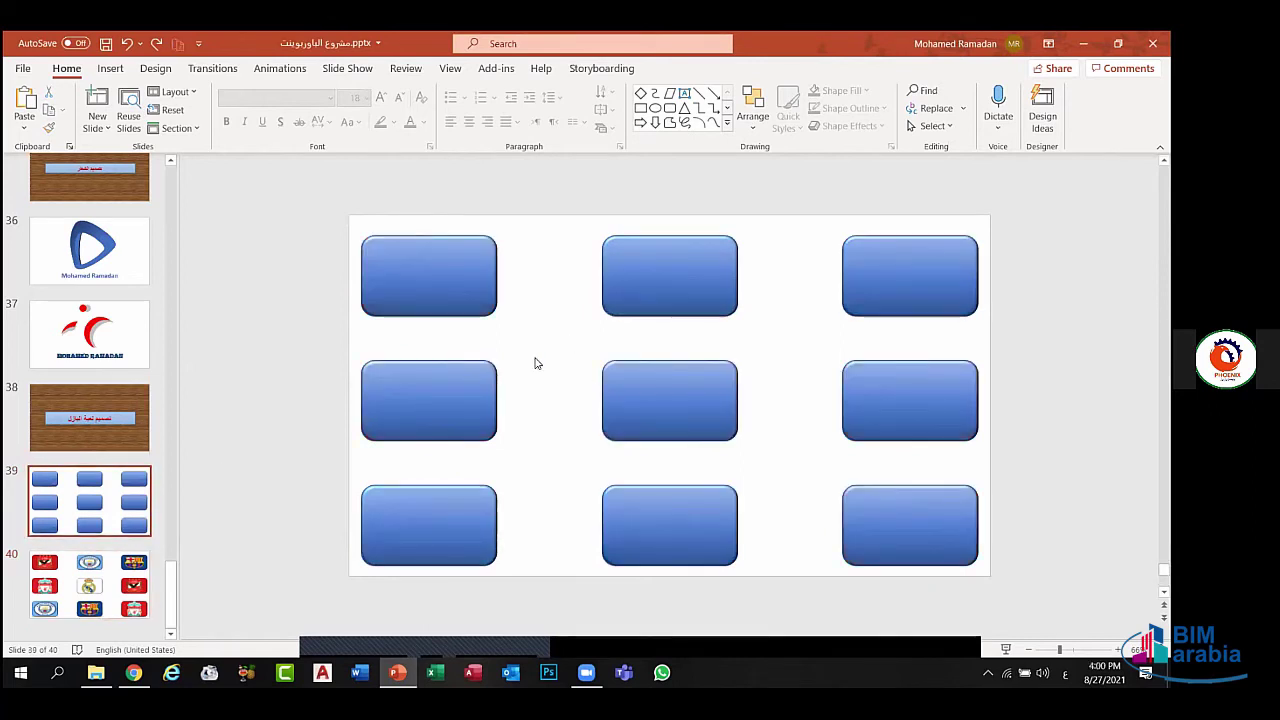
{"action": "key", "text": "ctrl+a"}
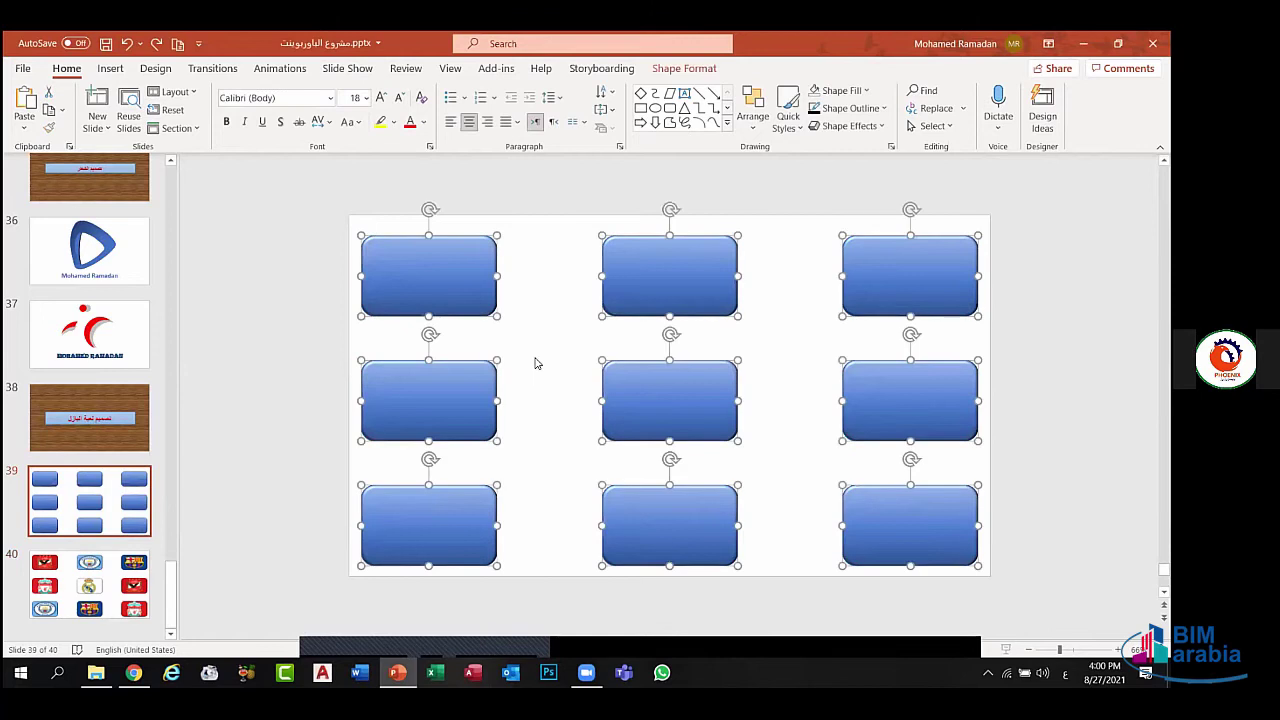
{"action": "left_click", "coordinate": [535, 363]}
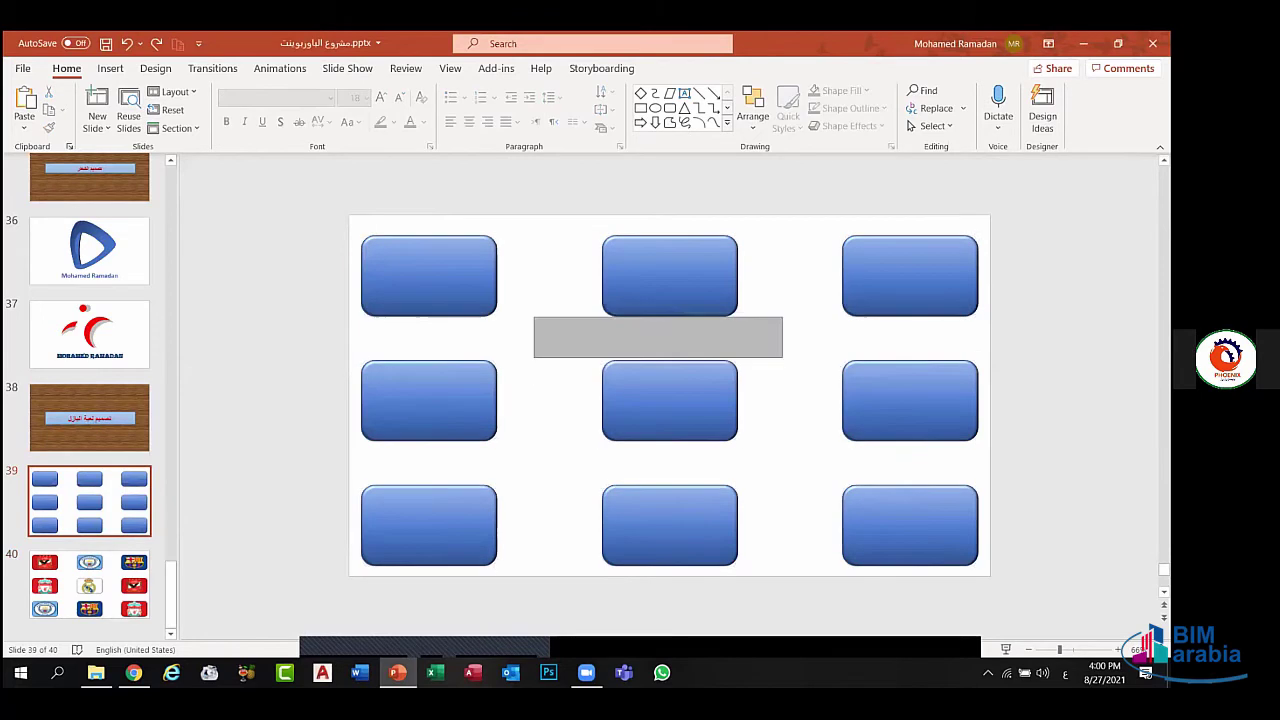
- Select the nine blue rectangles one by one, paste them onto slide 40, aligned over the logos
{"action": "left_click", "coordinate": [930, 263]}
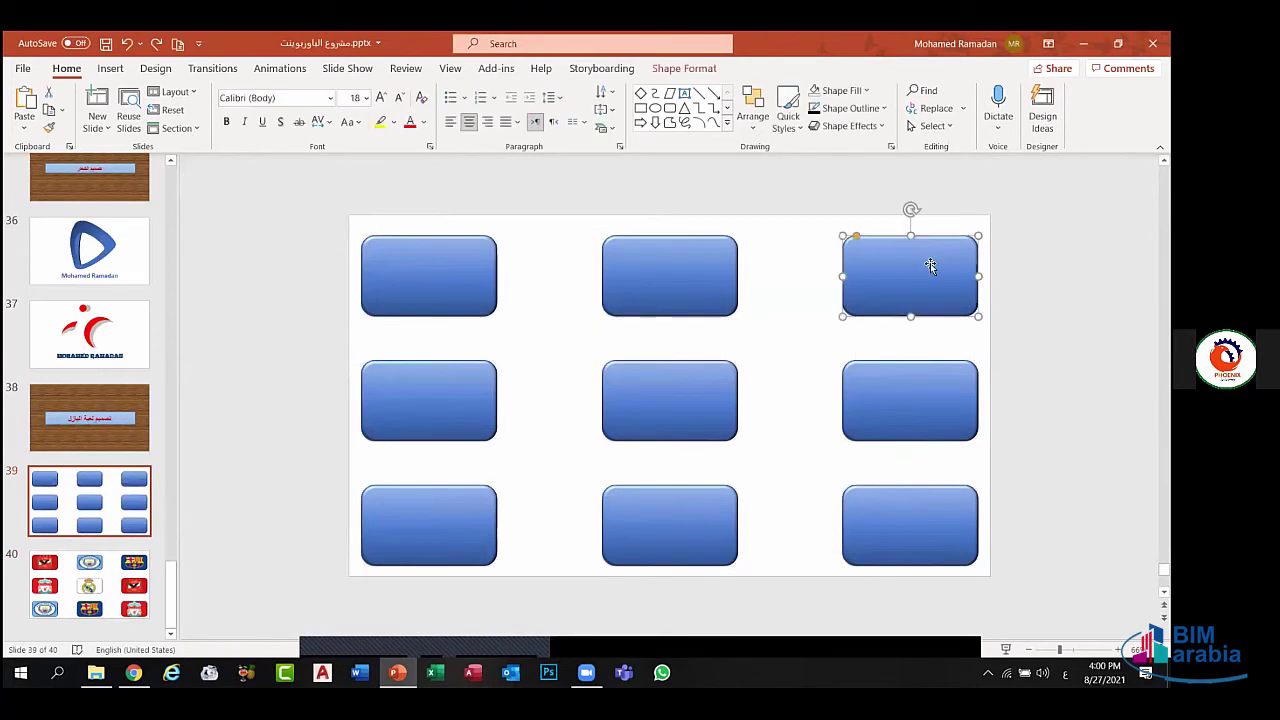
{"action": "left_click", "coordinate": [708, 255], "text": "shift"}
{"action": "left_click", "coordinate": [466, 284], "text": "shift"}
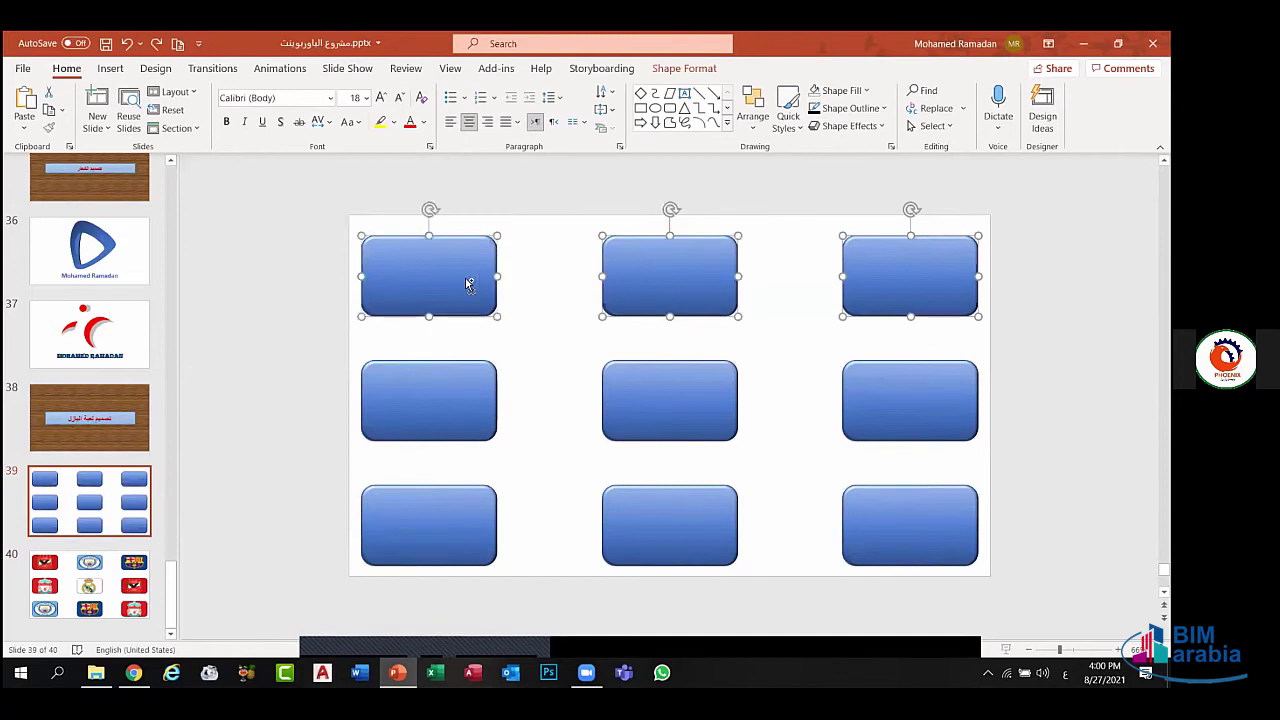
{"action": "left_click", "coordinate": [460, 380], "text": "shift"}
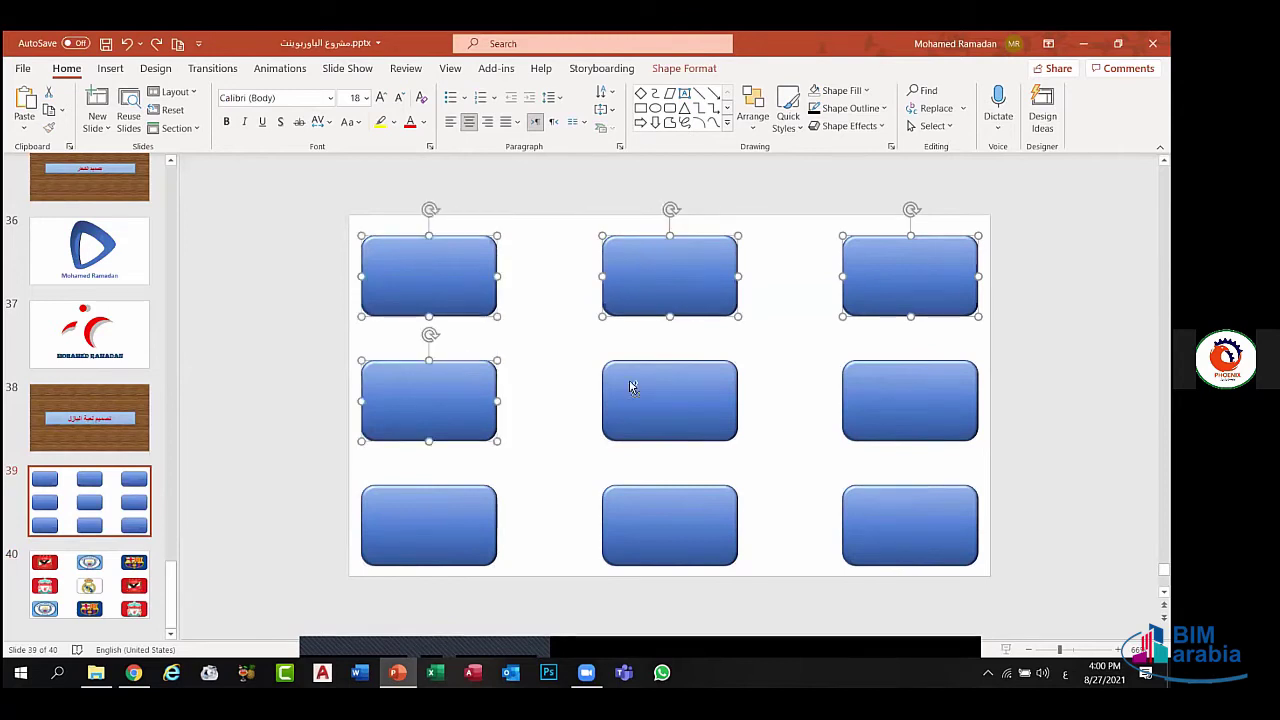
{"action": "left_click", "coordinate": [726, 390], "text": "shift"}
{"action": "left_click", "coordinate": [890, 422], "text": "shift"}
{"action": "left_click", "coordinate": [902, 510], "text": "shift"}
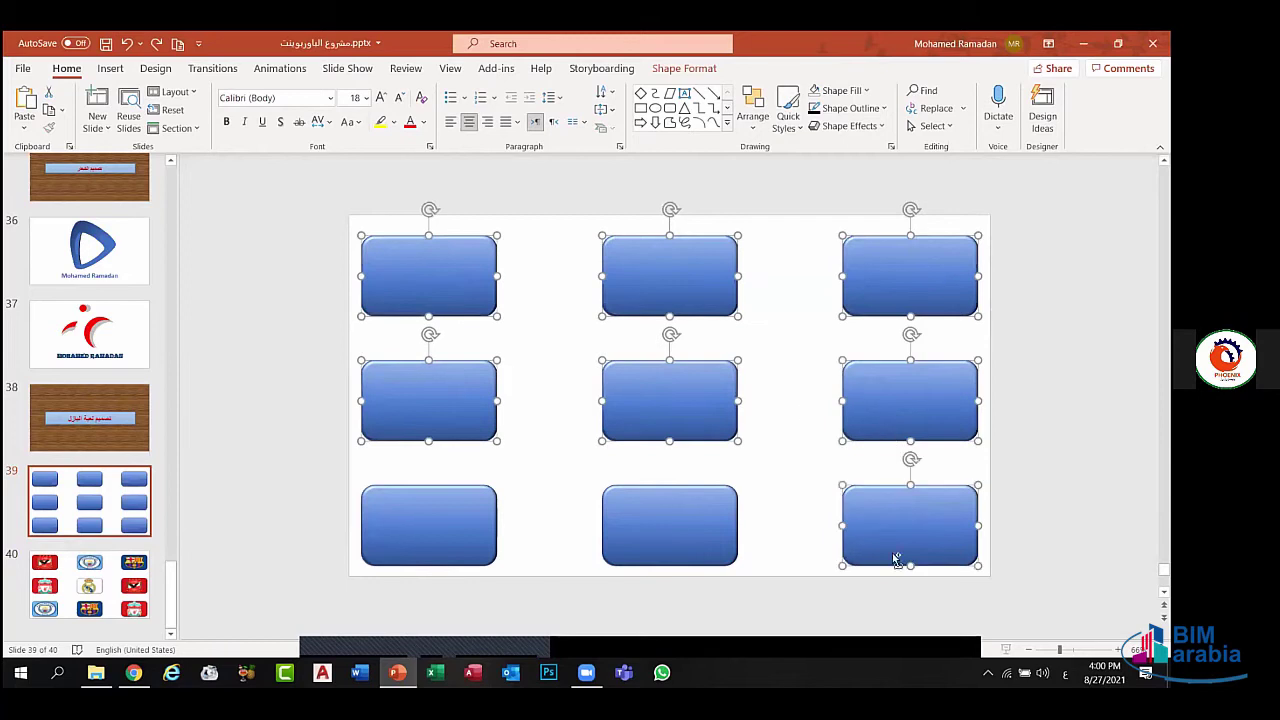
{"action": "left_click", "coordinate": [674, 523], "text": "shift"}
{"action": "left_click", "coordinate": [446, 501], "text": "shift"}
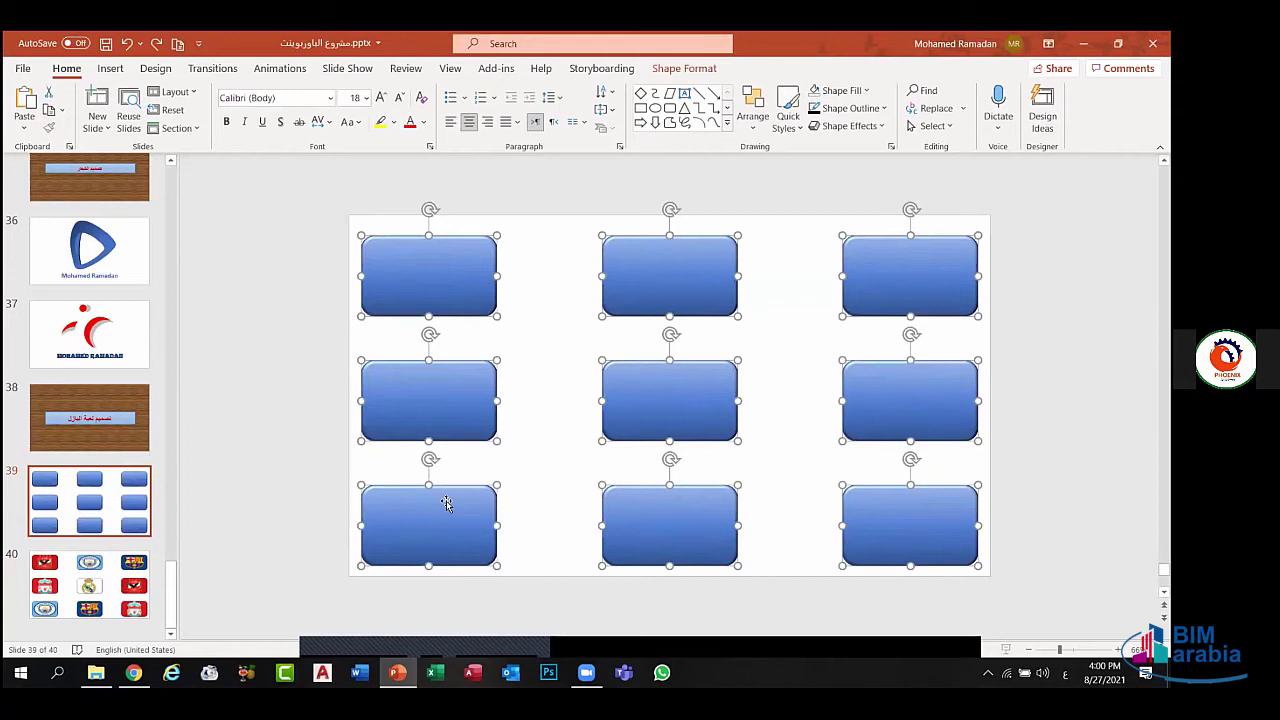
{"action": "key", "text": "Page_Down"}
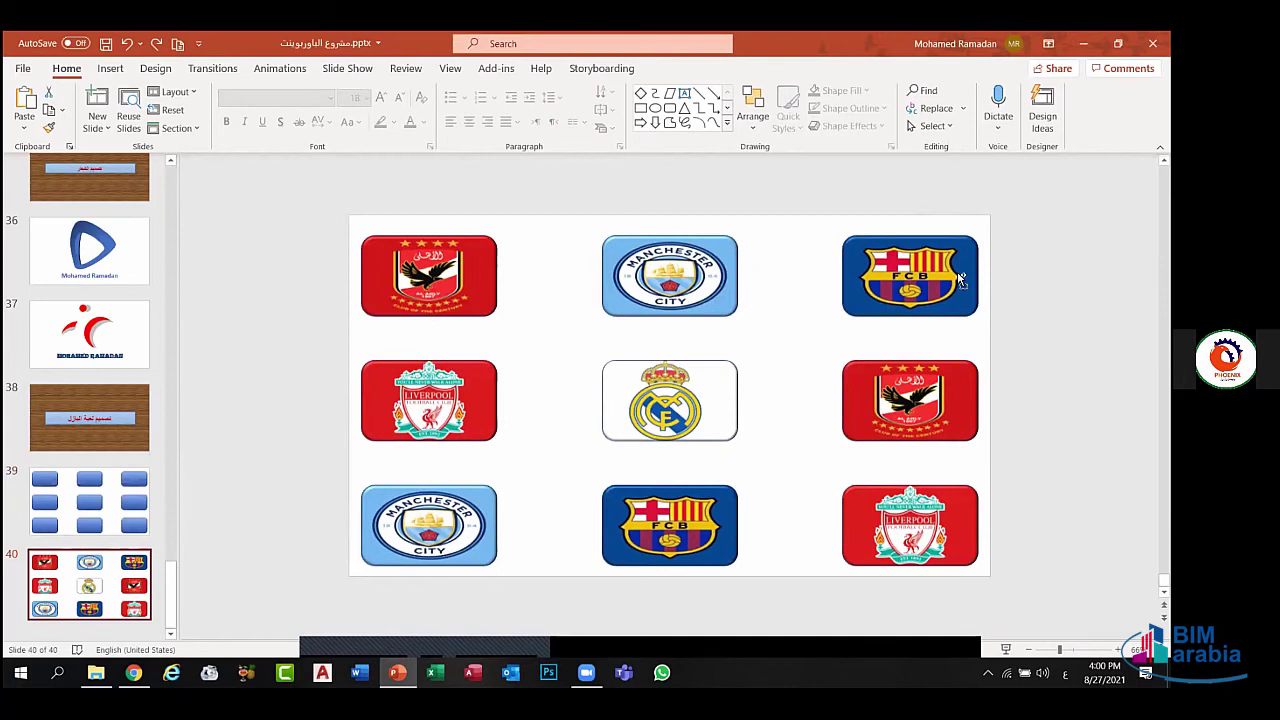
{"action": "key", "text": "ctrl+v"}
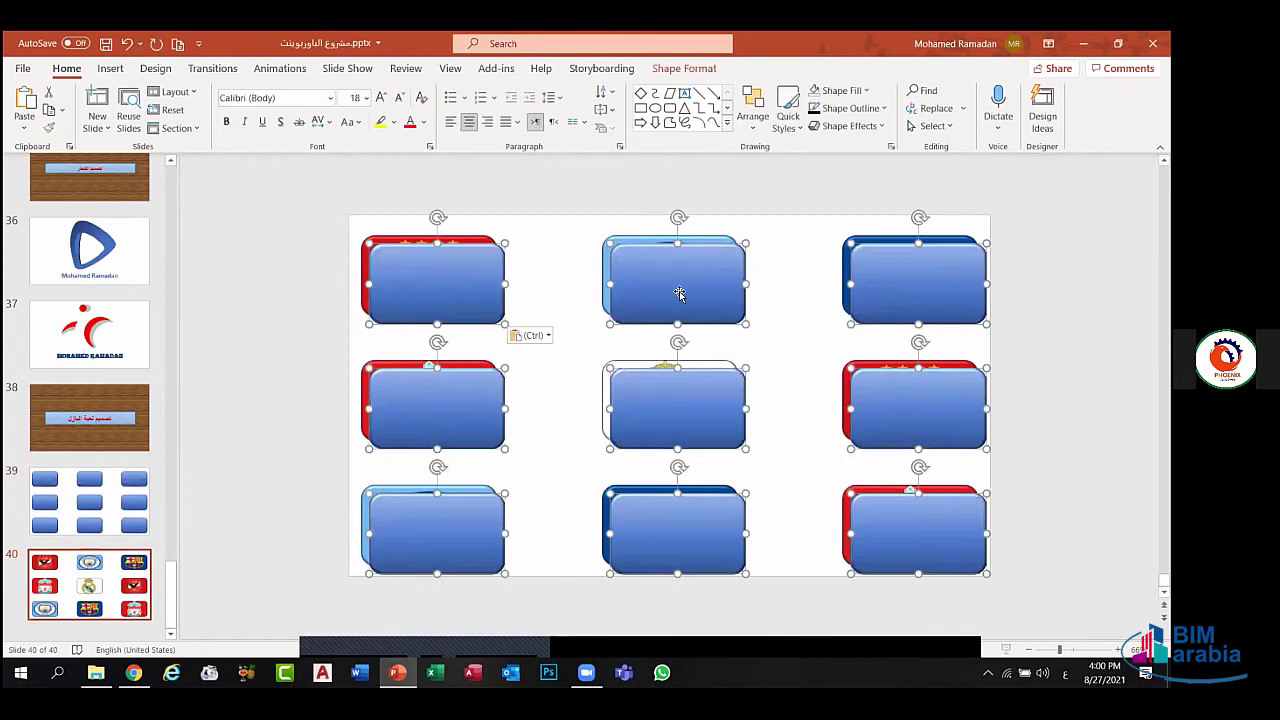
{"action": "left_click_drag", "start_coordinate": [677, 289], "coordinate": [668, 286]}
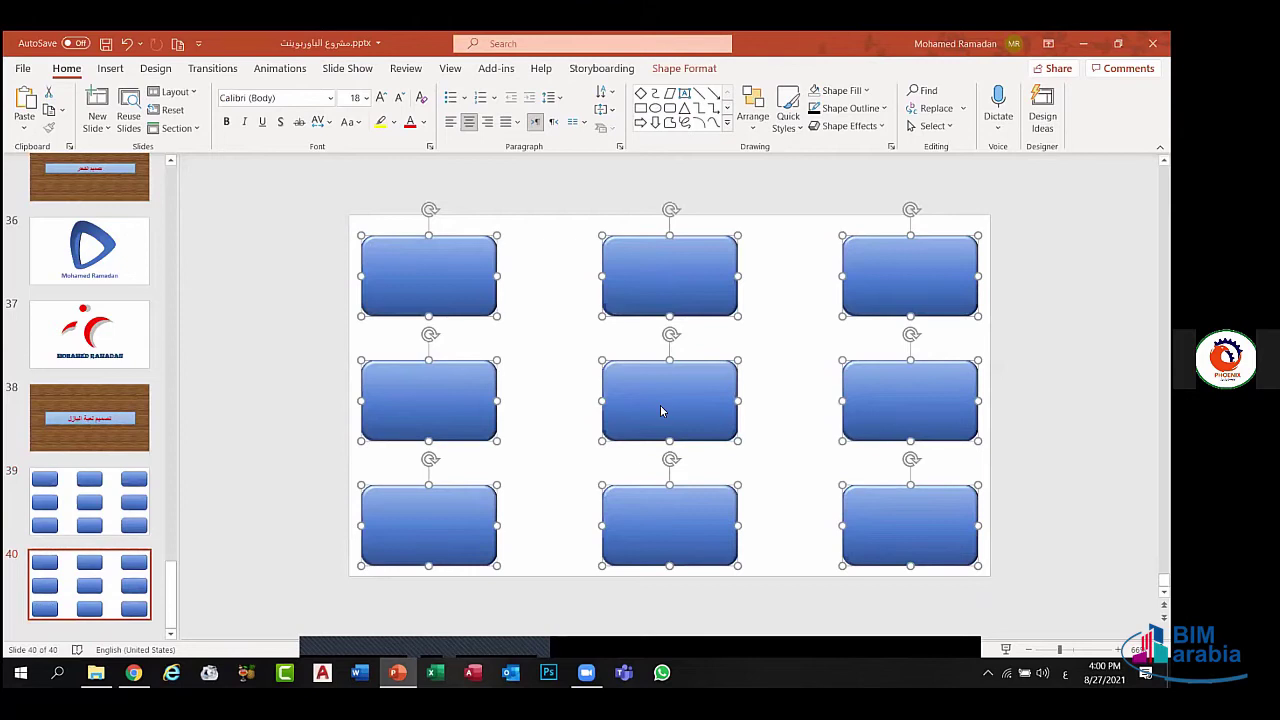
- Apply the Collapse exit effect from More Exit Effects to all nine selected rectangles
{"action": "left_click", "coordinate": [293, 70]}
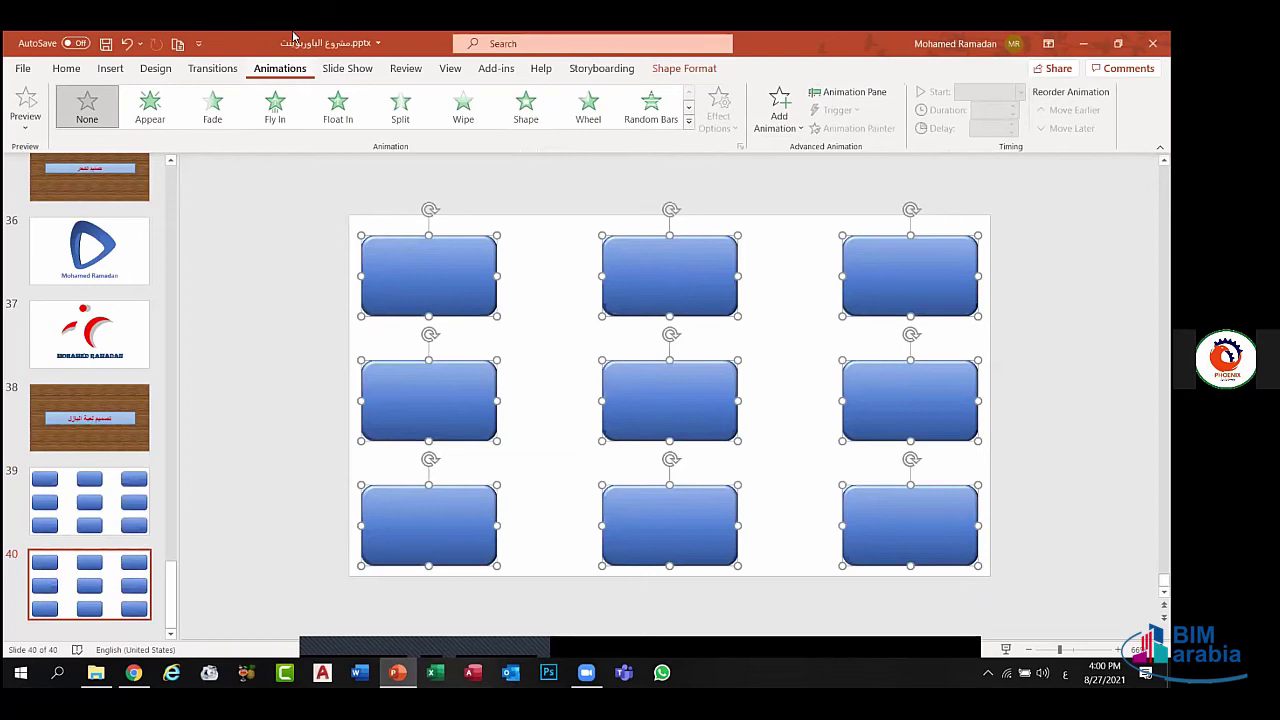
{"action": "left_click", "coordinate": [789, 131]}
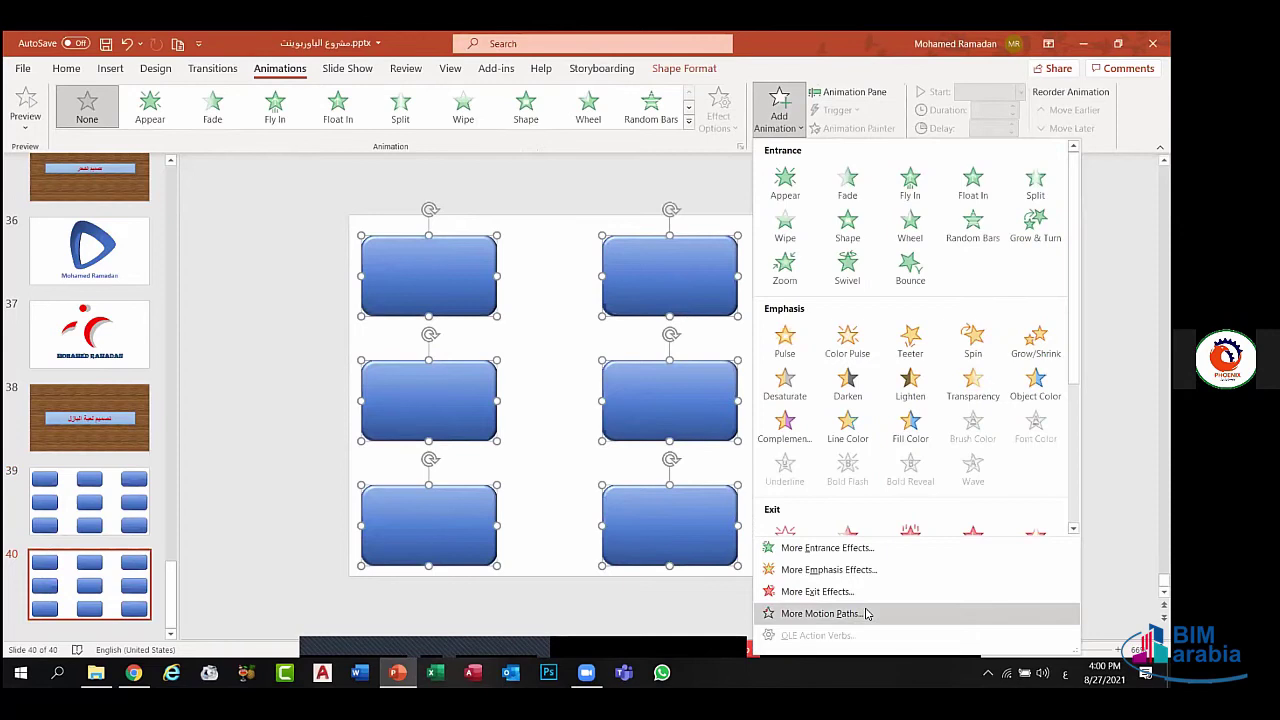
{"action": "left_click", "coordinate": [867, 614]}
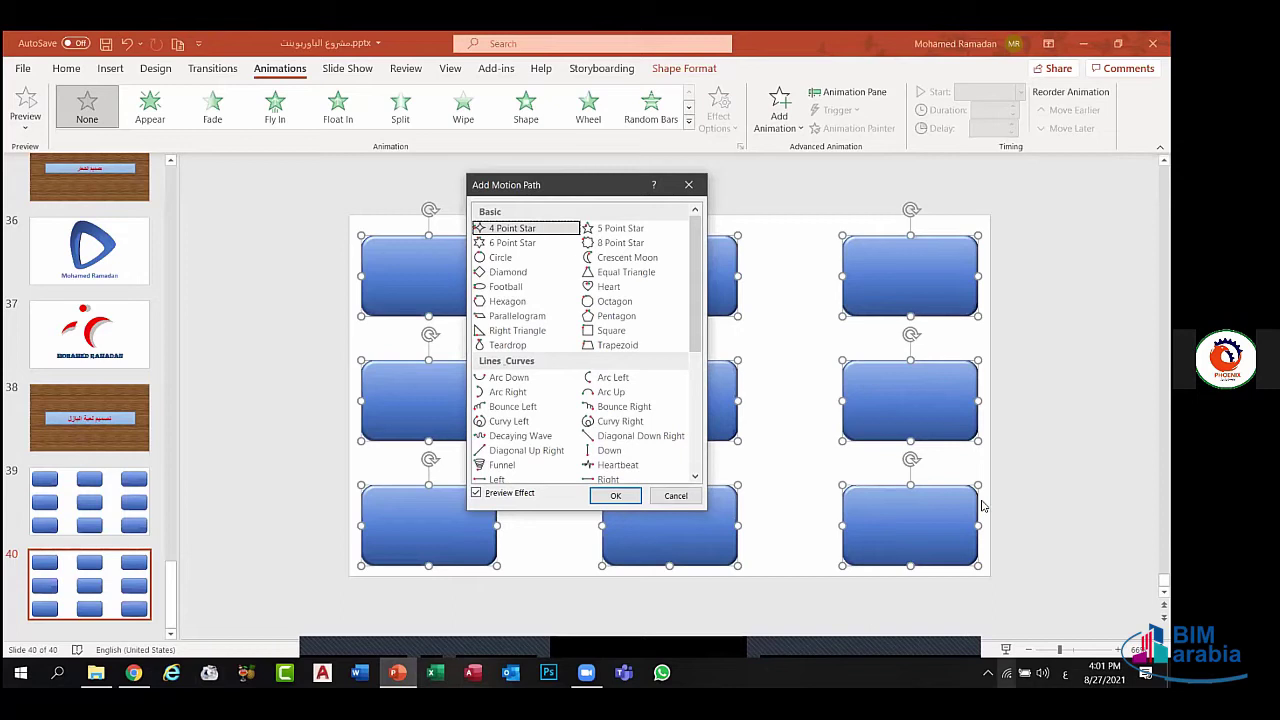
{"action": "left_click", "coordinate": [688, 185]}
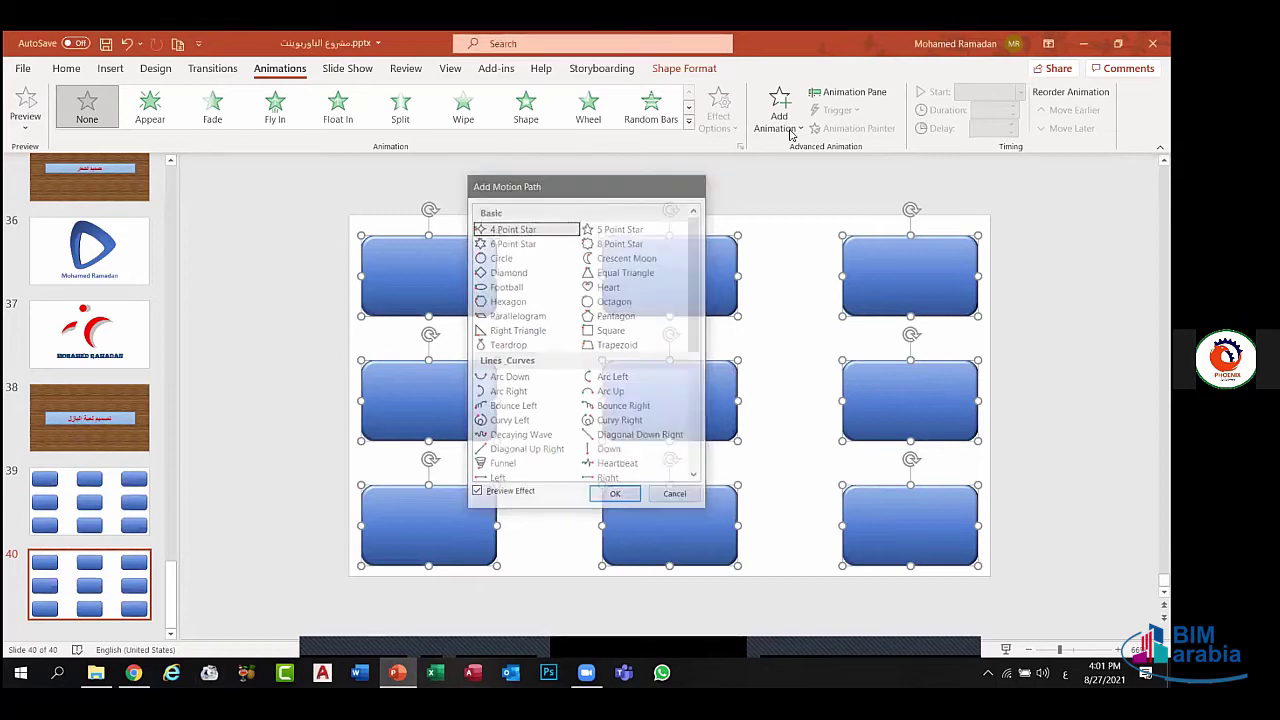
{"action": "left_click", "coordinate": [795, 127]}
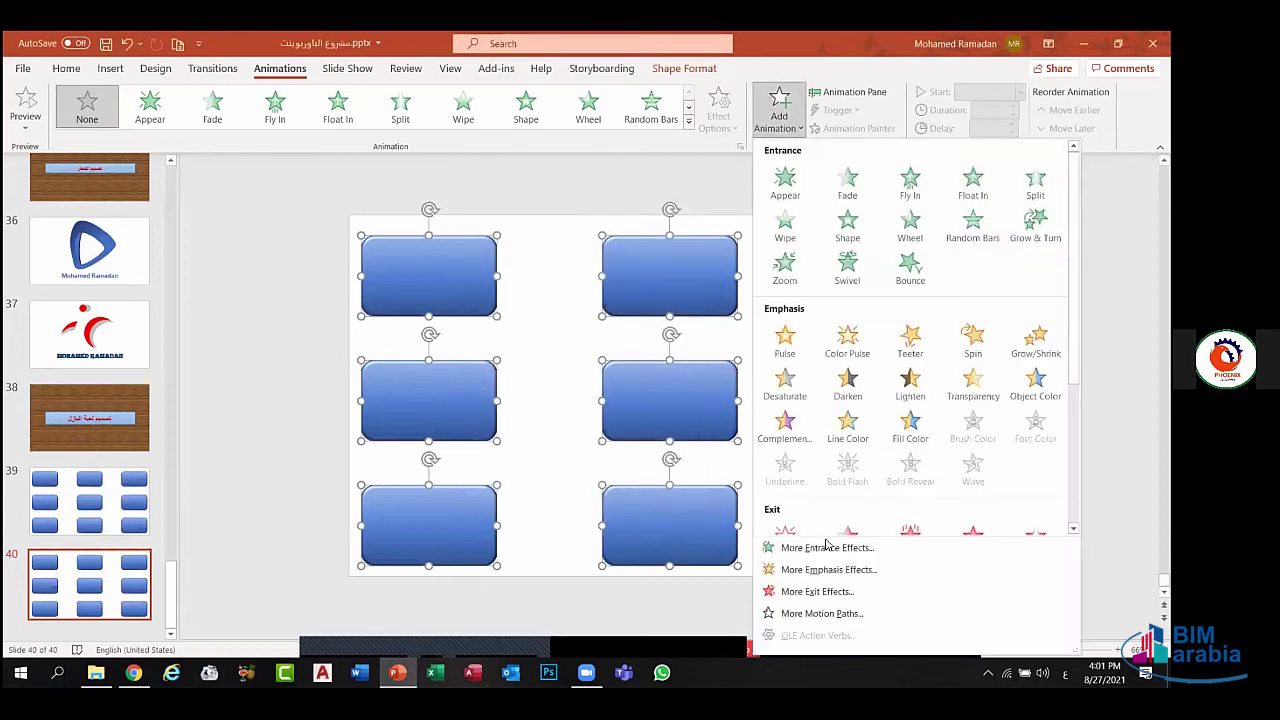
{"action": "left_click", "coordinate": [820, 592]}
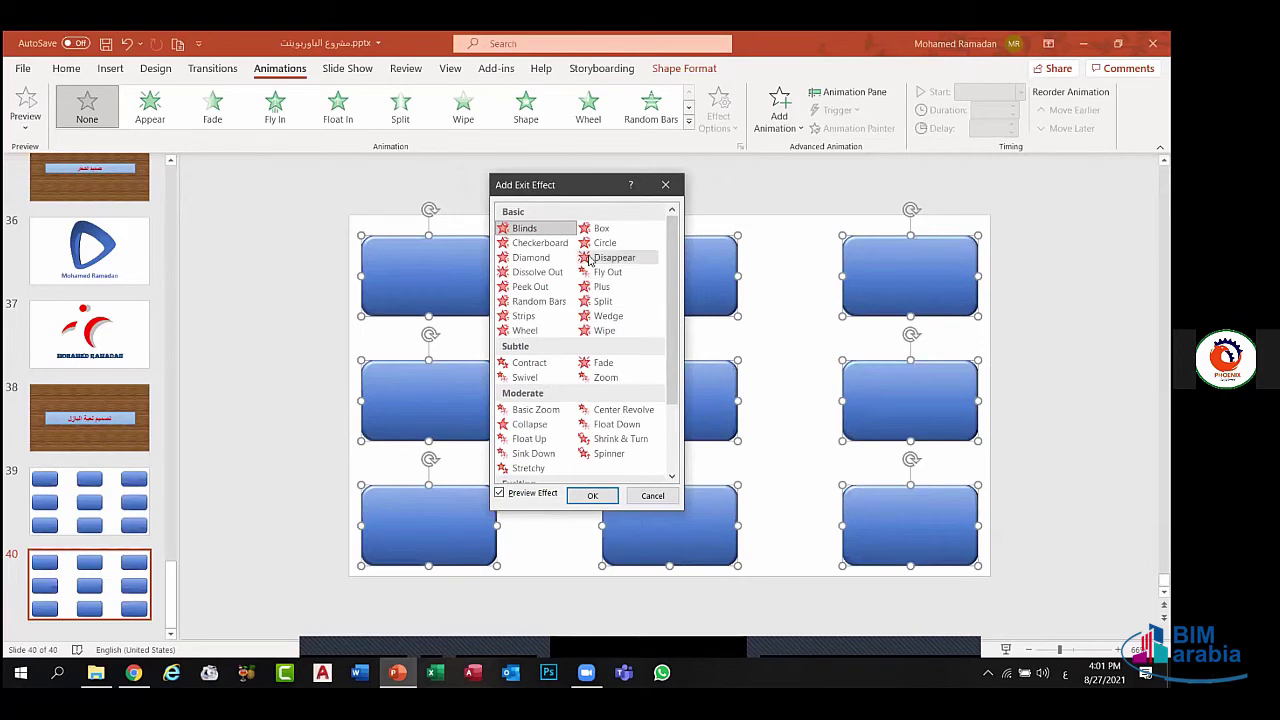
{"action": "left_click", "coordinate": [528, 426]}
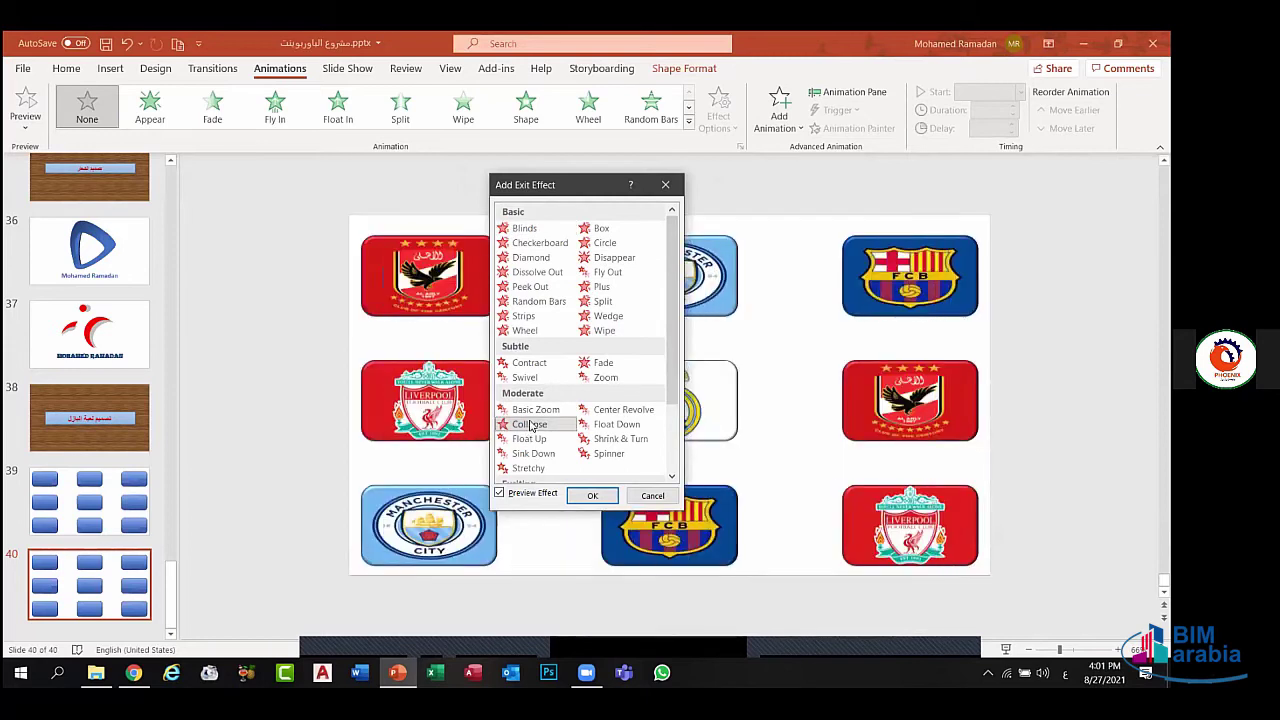
{"action": "left_click", "coordinate": [586, 493]}
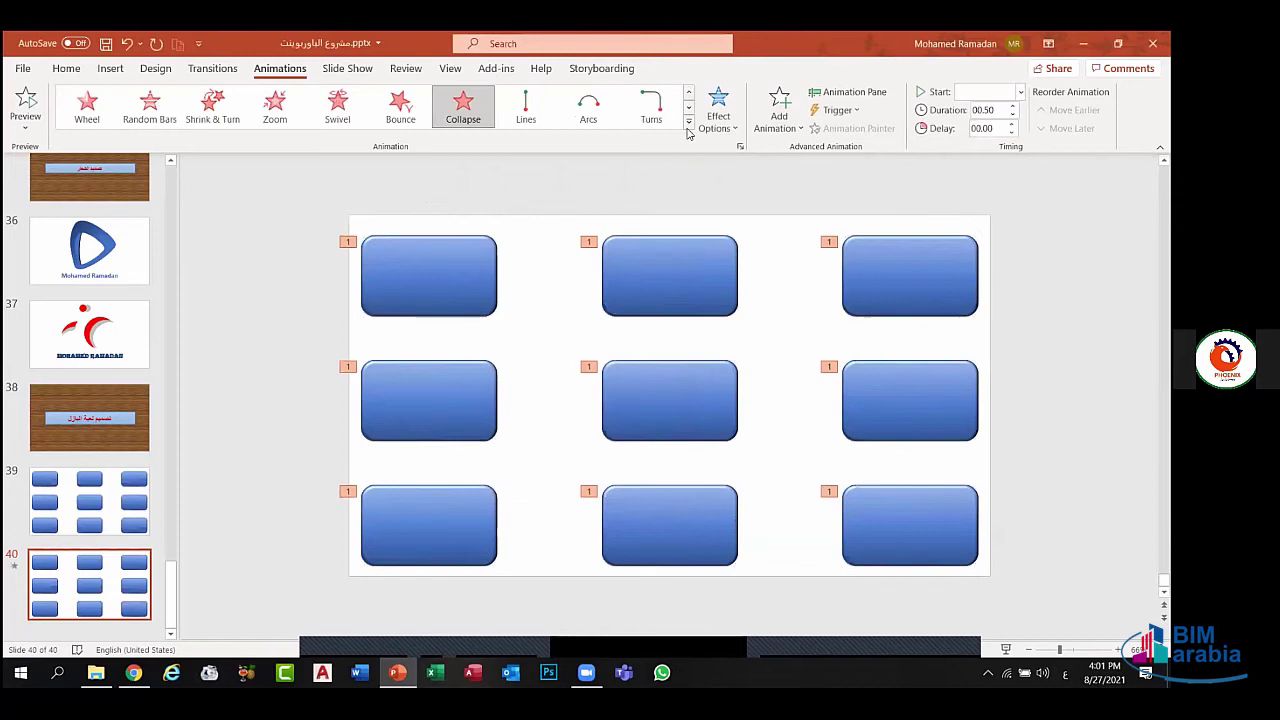
- Preview the Collapse exits revealing the logos, then select the top-left blue rectangle
{"action": "left_click", "coordinate": [789, 124]}
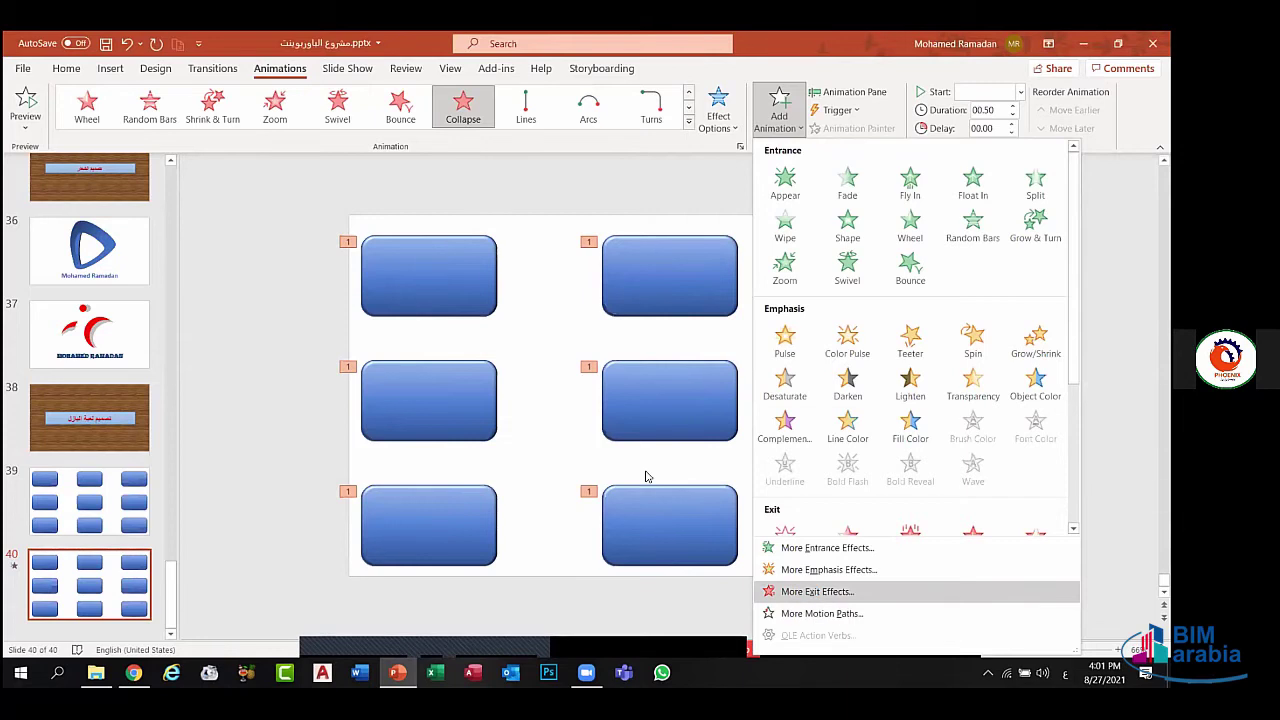
{"action": "left_click", "coordinate": [814, 592]}
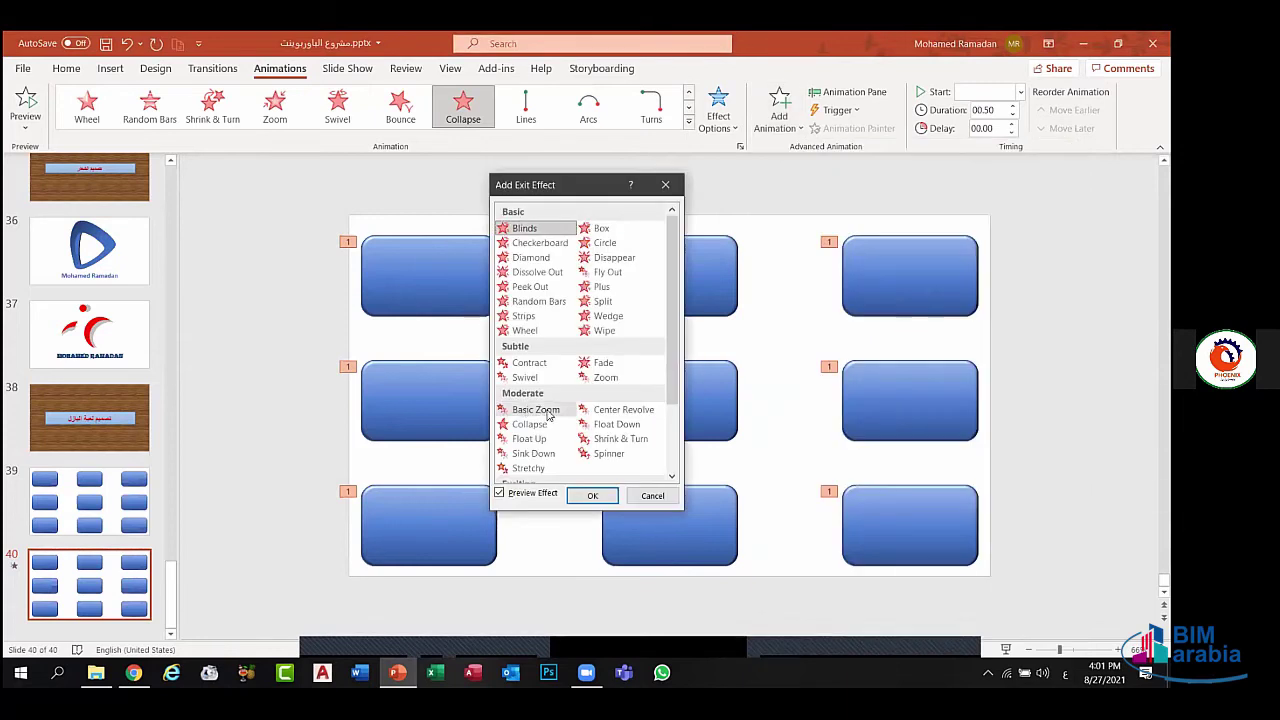
{"action": "left_click", "coordinate": [641, 497]}
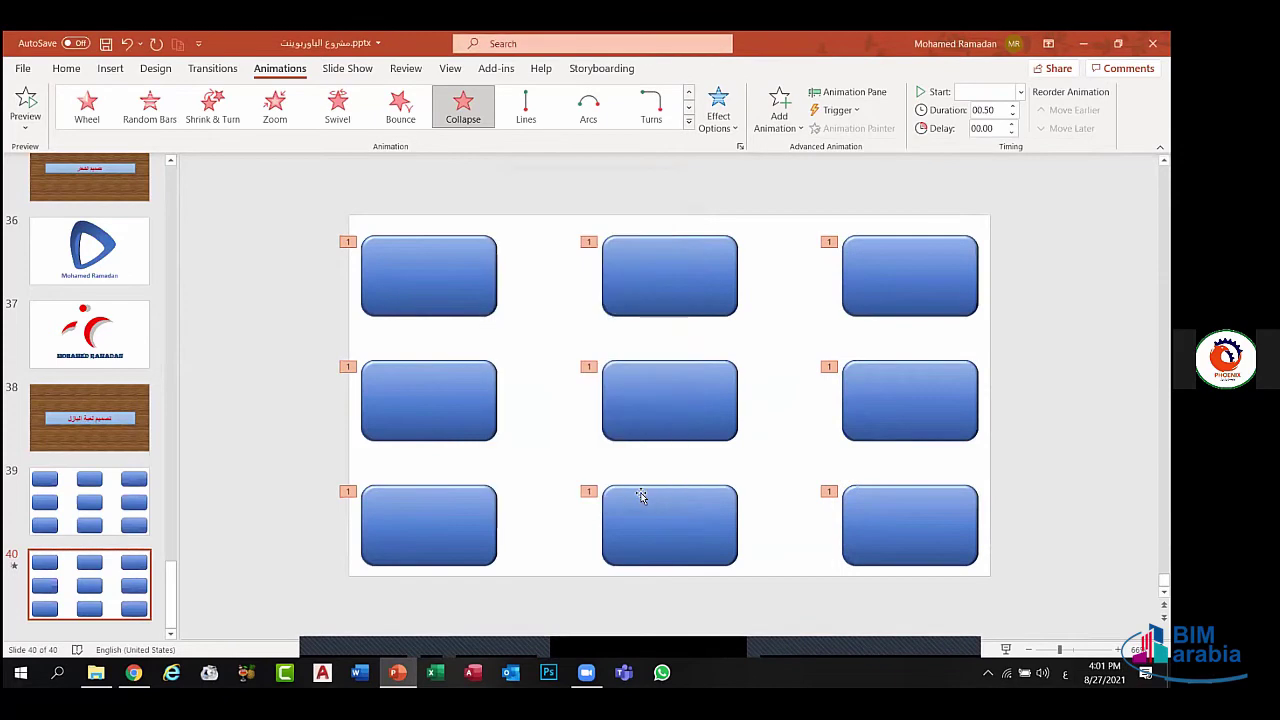
{"action": "left_click", "coordinate": [26, 100]}
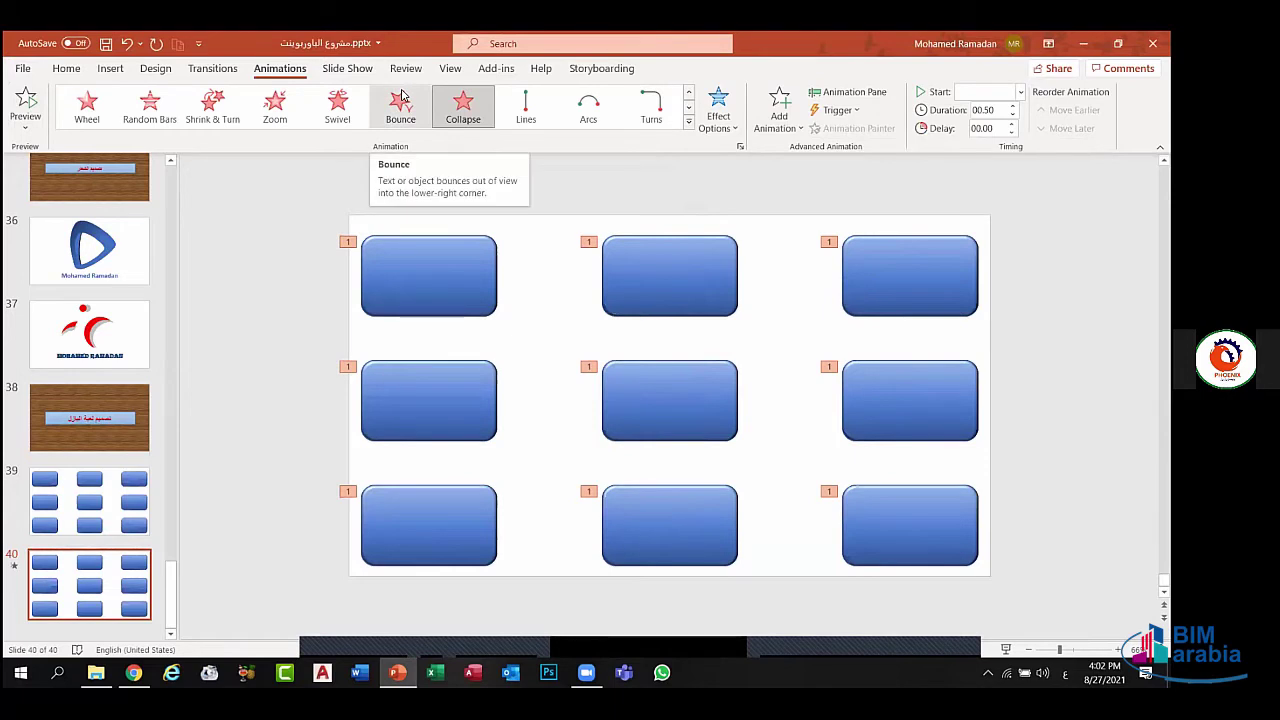
{"action": "left_click", "coordinate": [556, 272]}
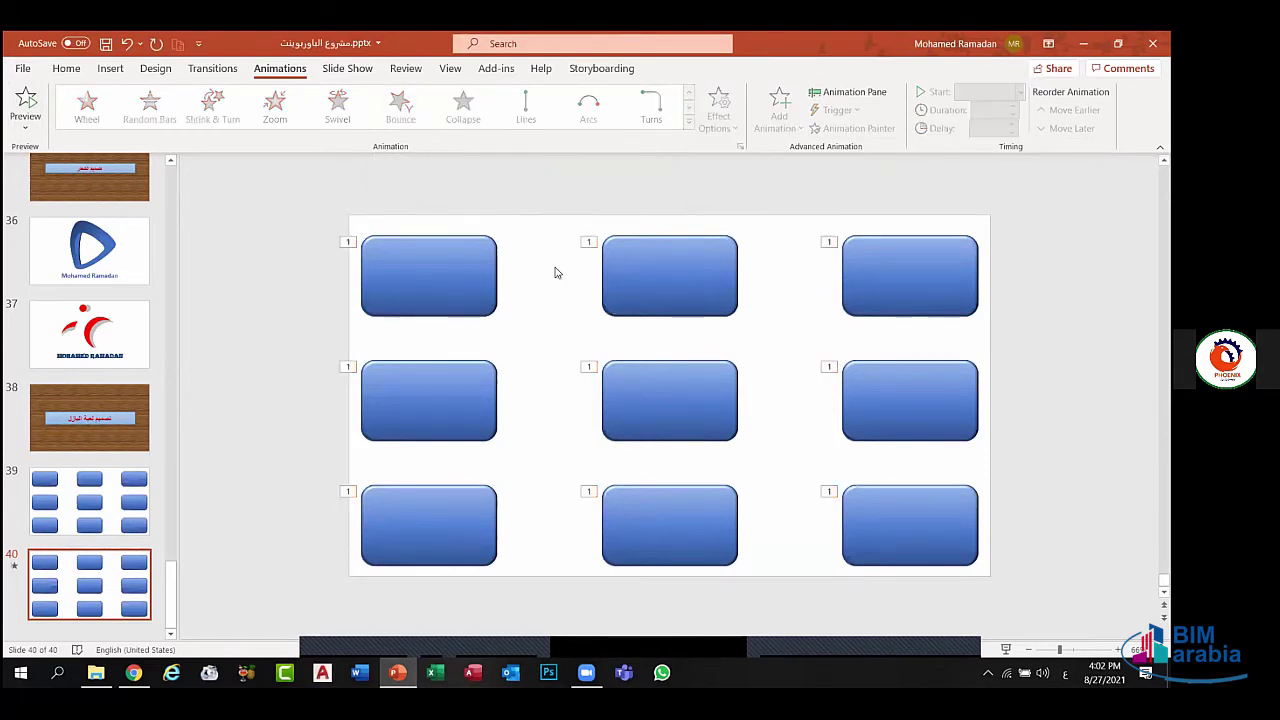
{"action": "left_click", "coordinate": [436, 246]}
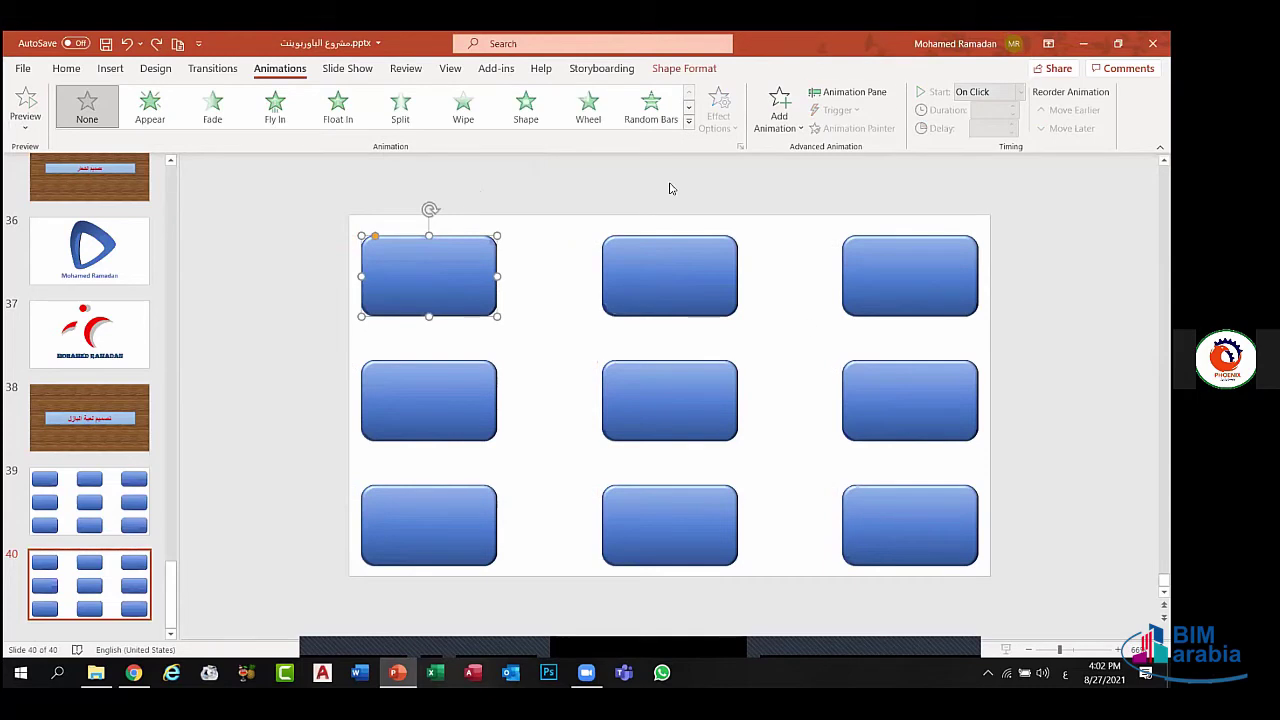
- Give the top-left blue rectangle a Collapse exit effect from More Exit Effects
{"action": "left_click", "coordinate": [779, 112]}
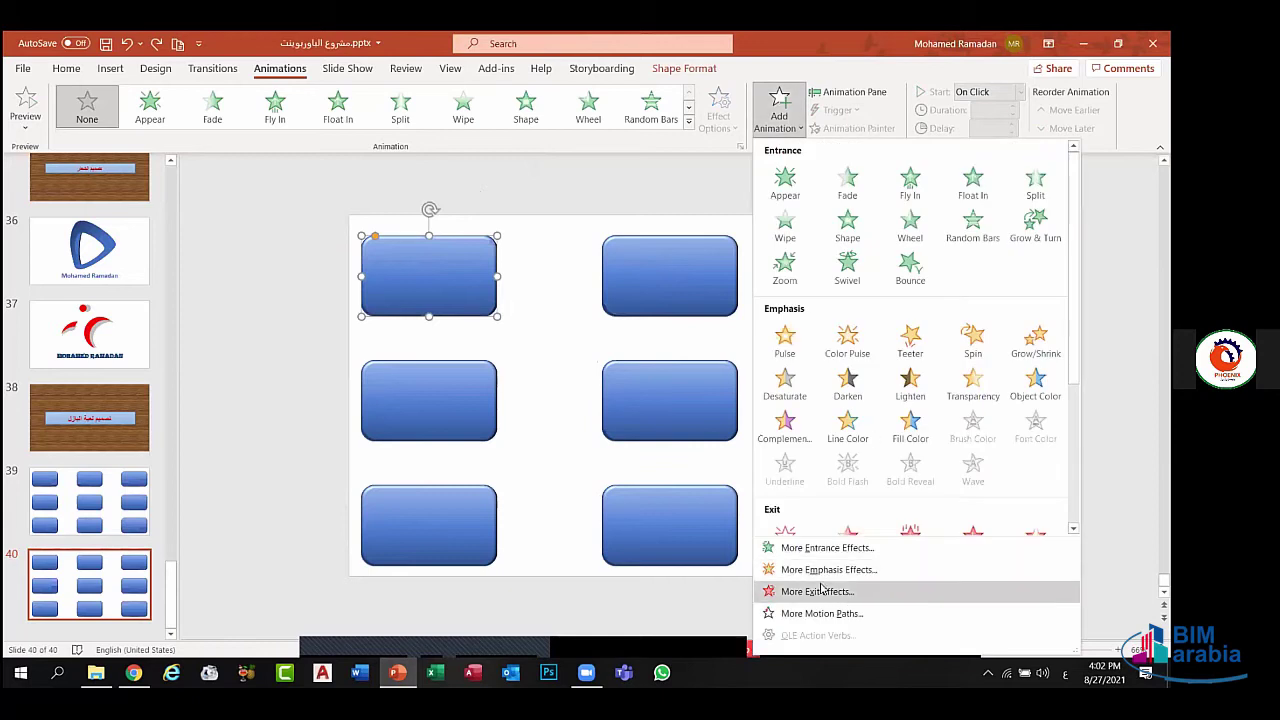
{"action": "left_click", "coordinate": [820, 590]}
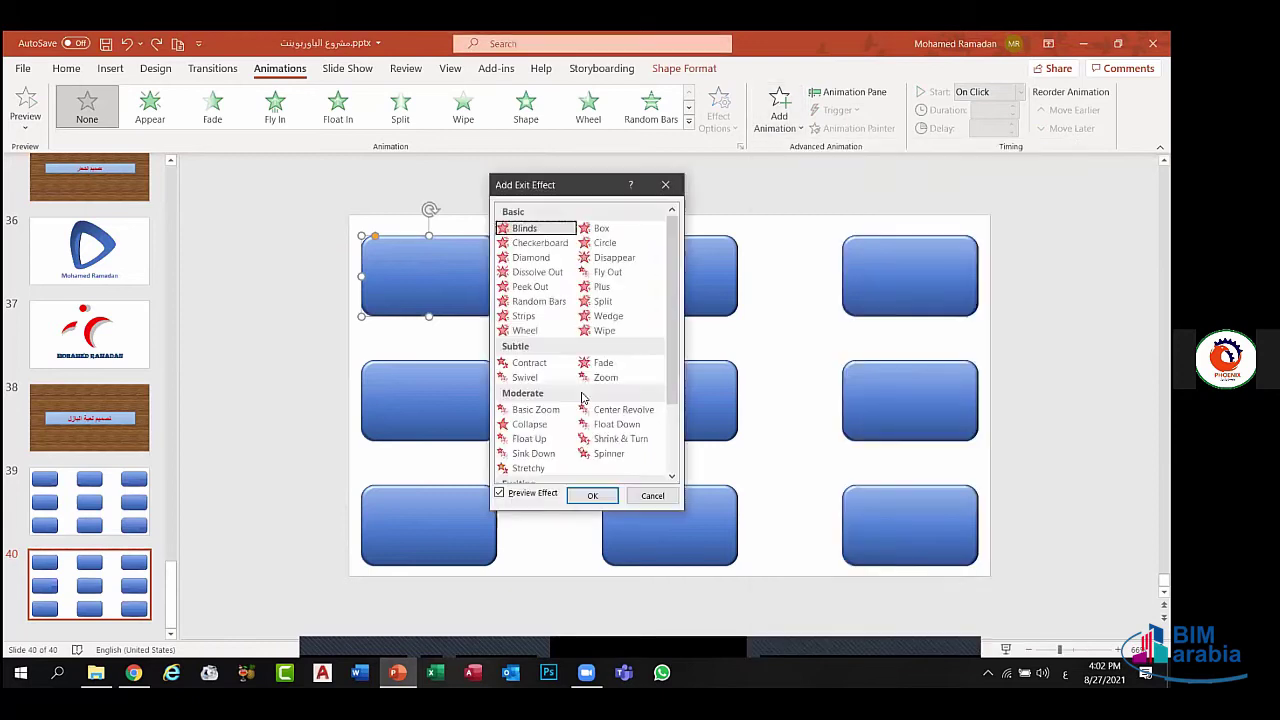
{"action": "left_click", "coordinate": [529, 424]}
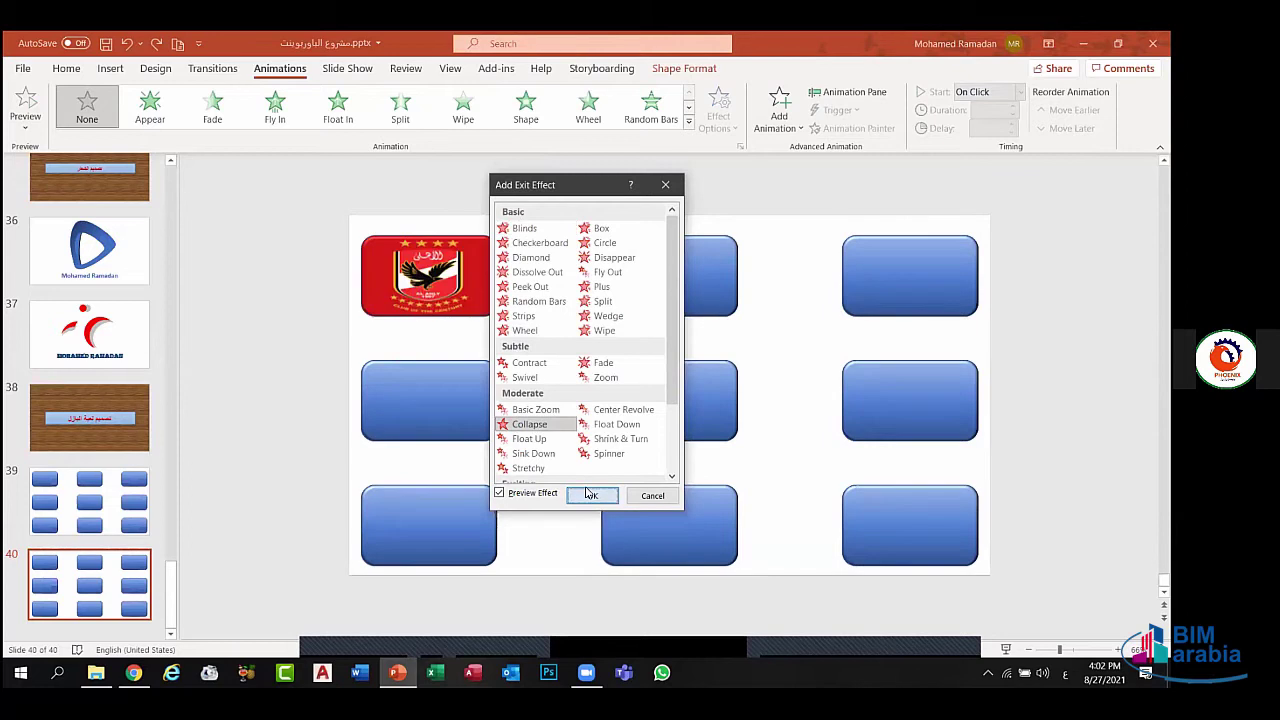
{"action": "left_click", "coordinate": [590, 494]}
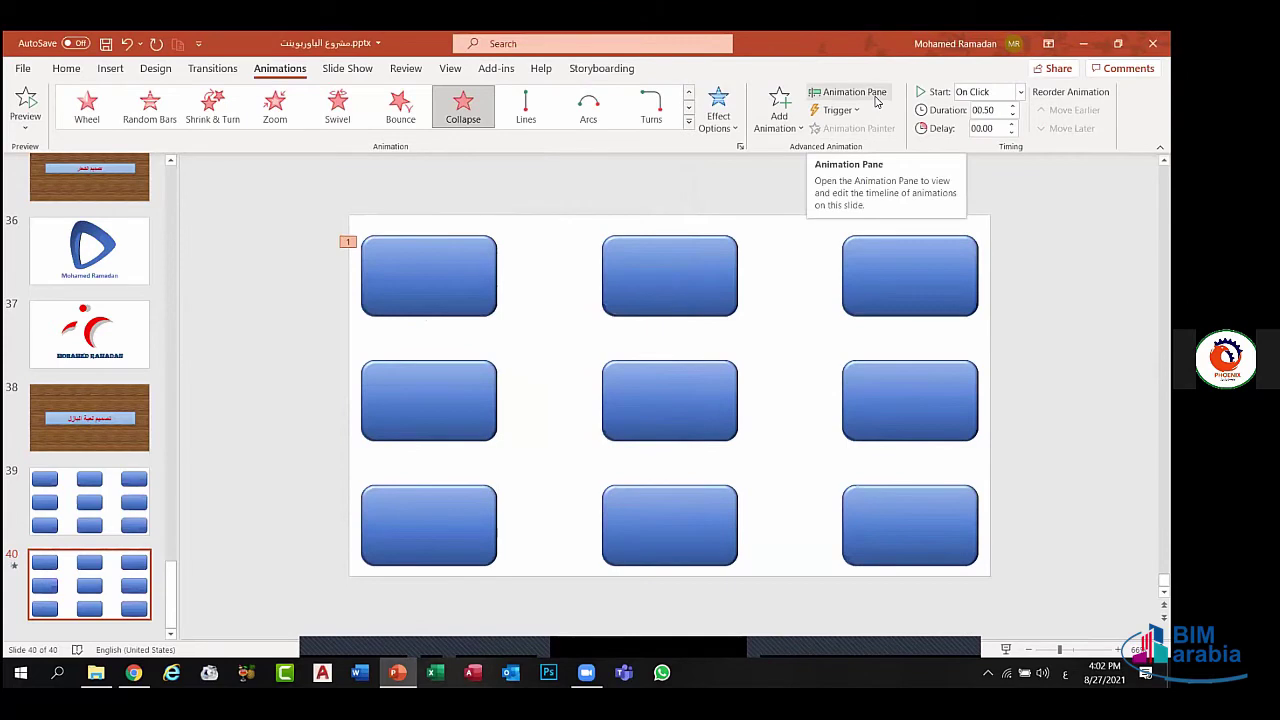
- Show the Animation Pane and review the Collapse effect's timing and trigger settings without saving
{"action": "left_click", "coordinate": [876, 100]}
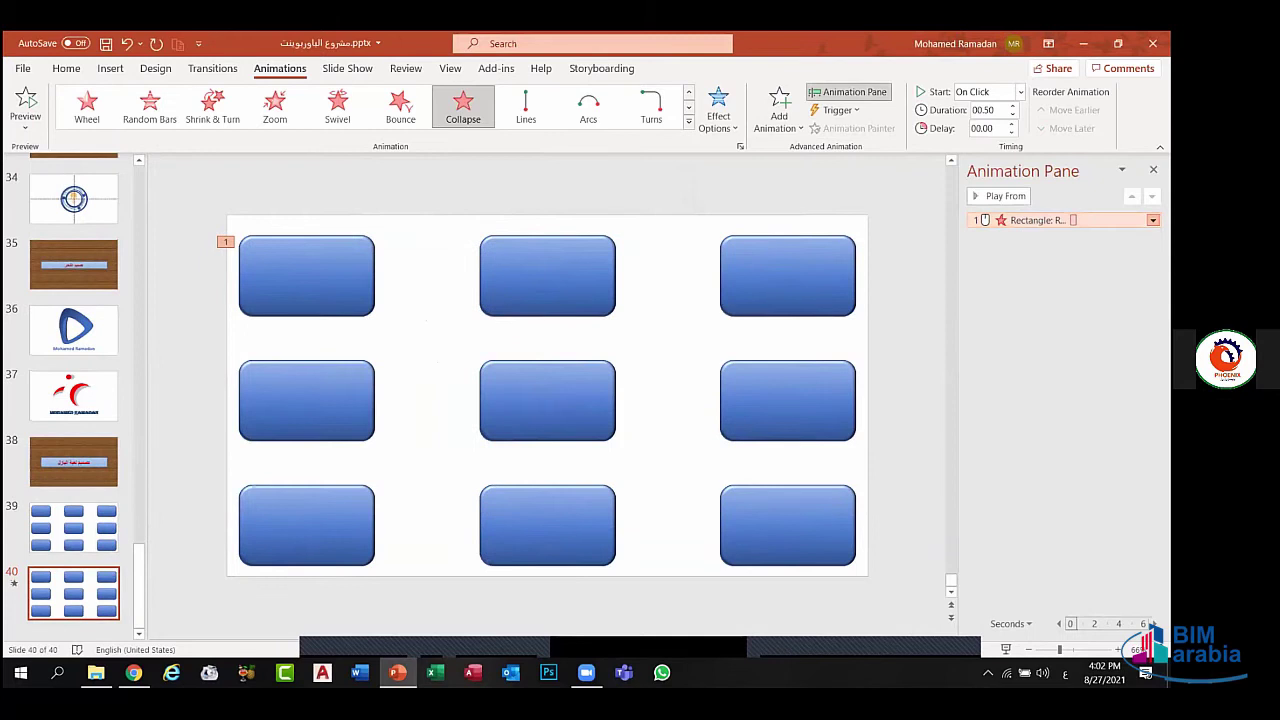
{"action": "left_click", "coordinate": [1153, 220]}
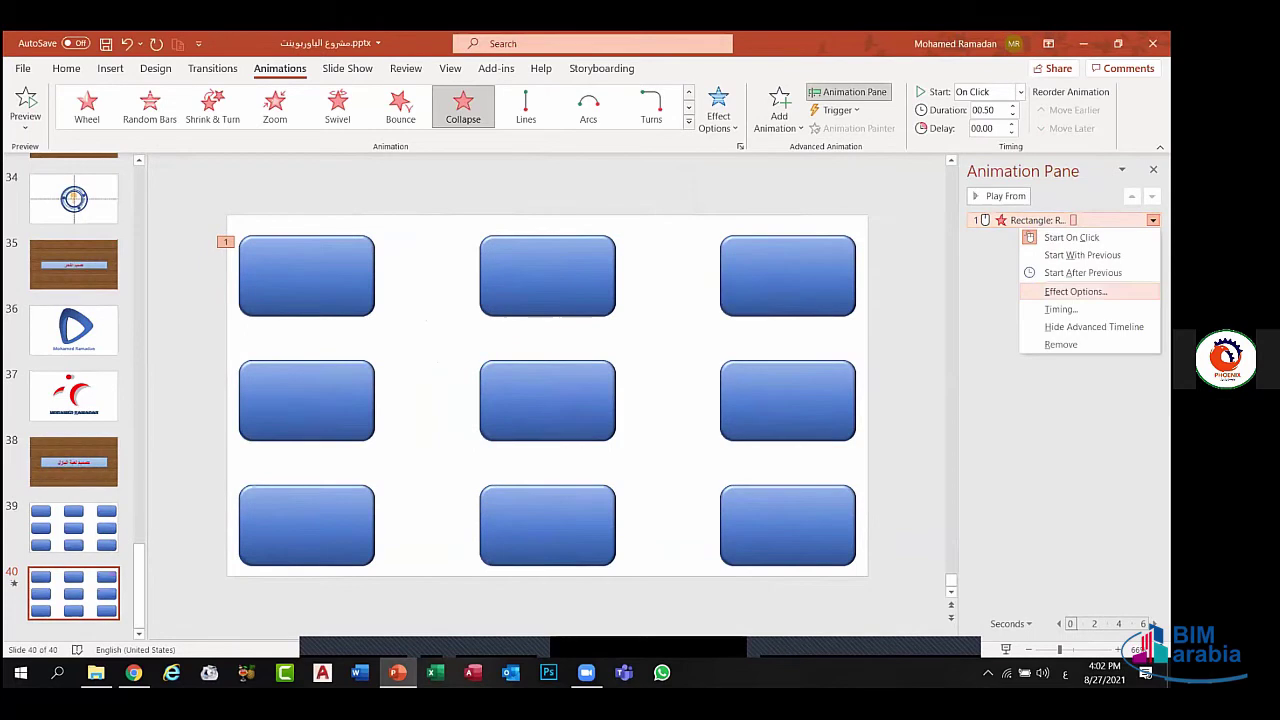
{"action": "left_click", "coordinate": [1075, 291]}
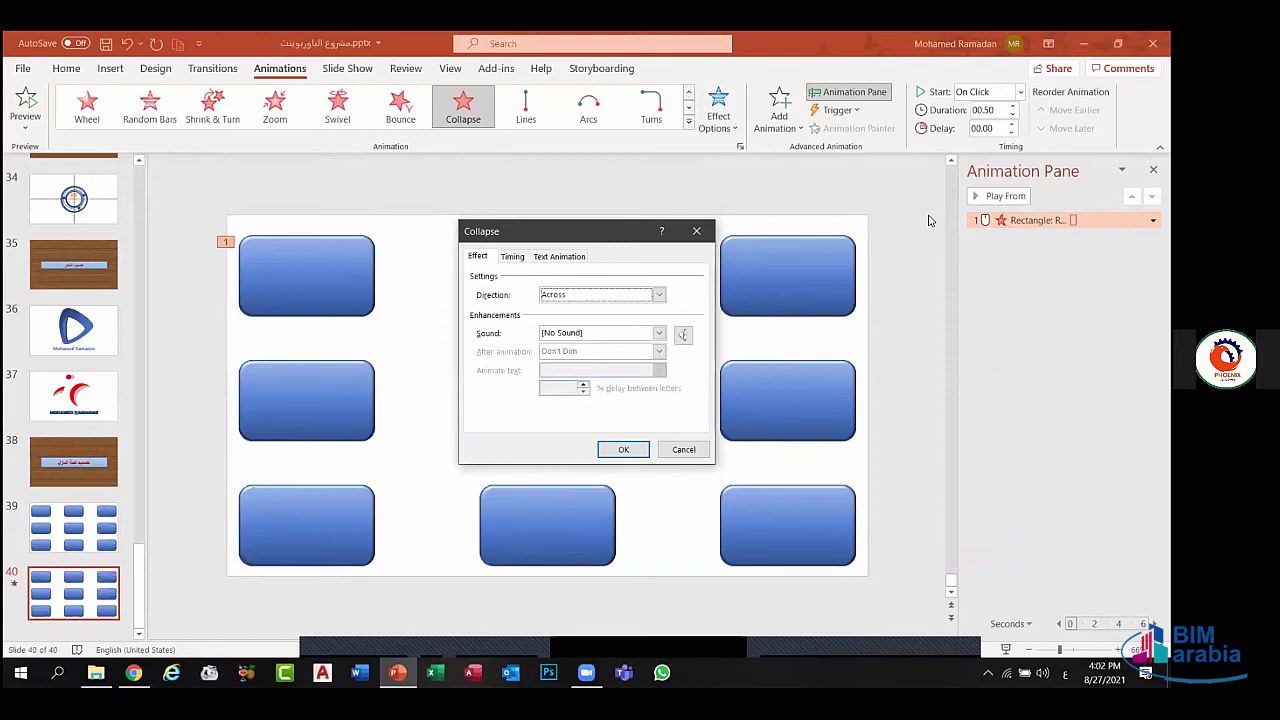
{"action": "left_click", "coordinate": [513, 257]}
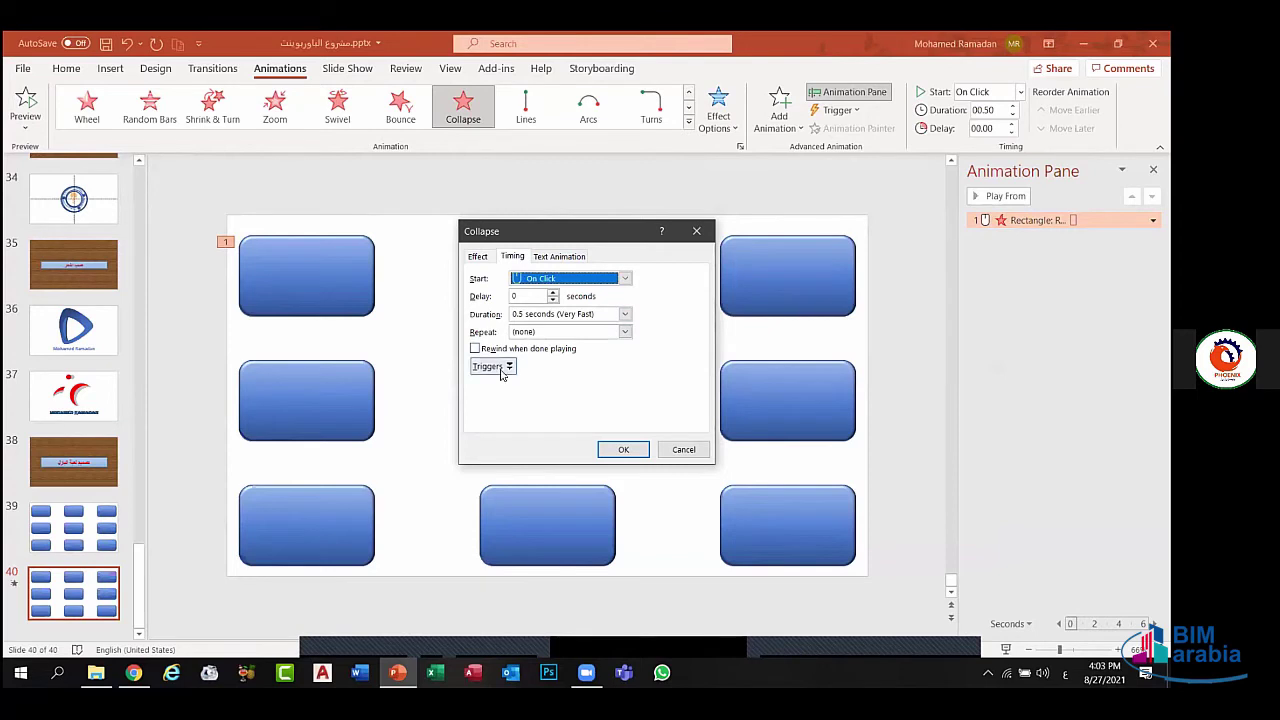
{"action": "left_click", "coordinate": [509, 368]}
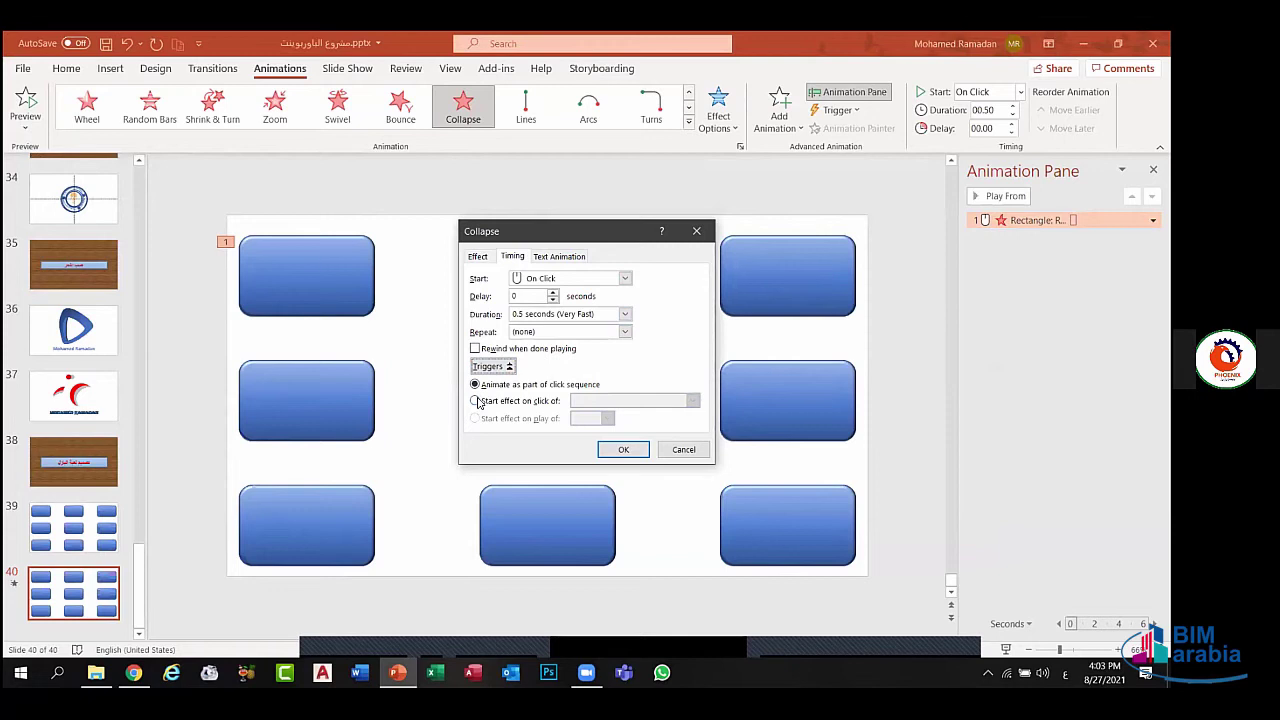
{"action": "left_click", "coordinate": [476, 401]}
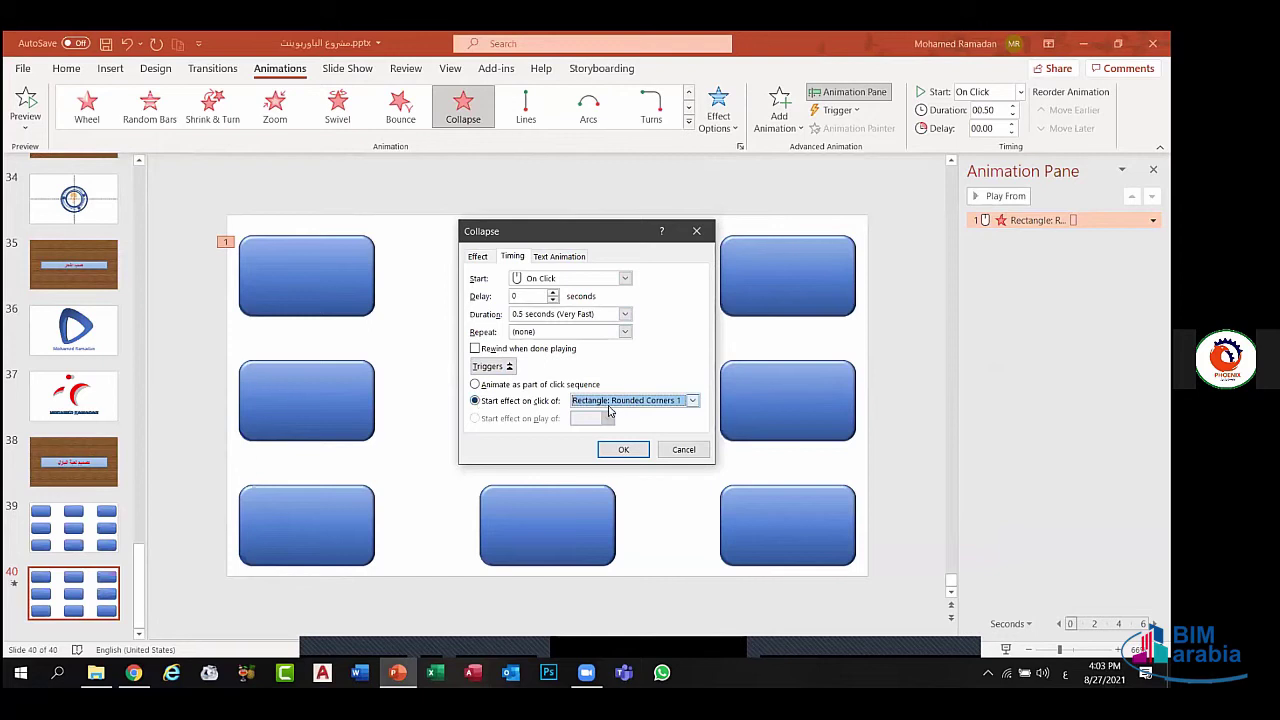
{"action": "left_click", "coordinate": [678, 448]}
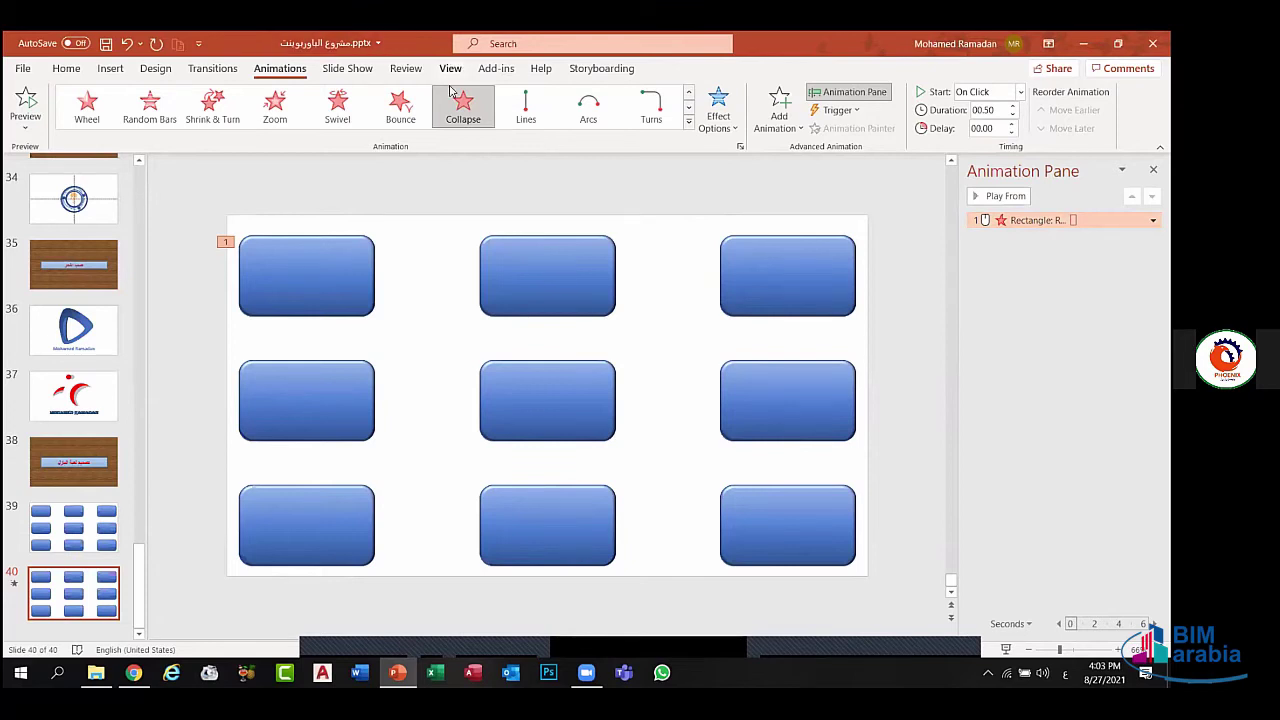
- Open the Selection Pane and rename the top-left rectangle's entry to 1
{"action": "left_click", "coordinate": [336, 272]}
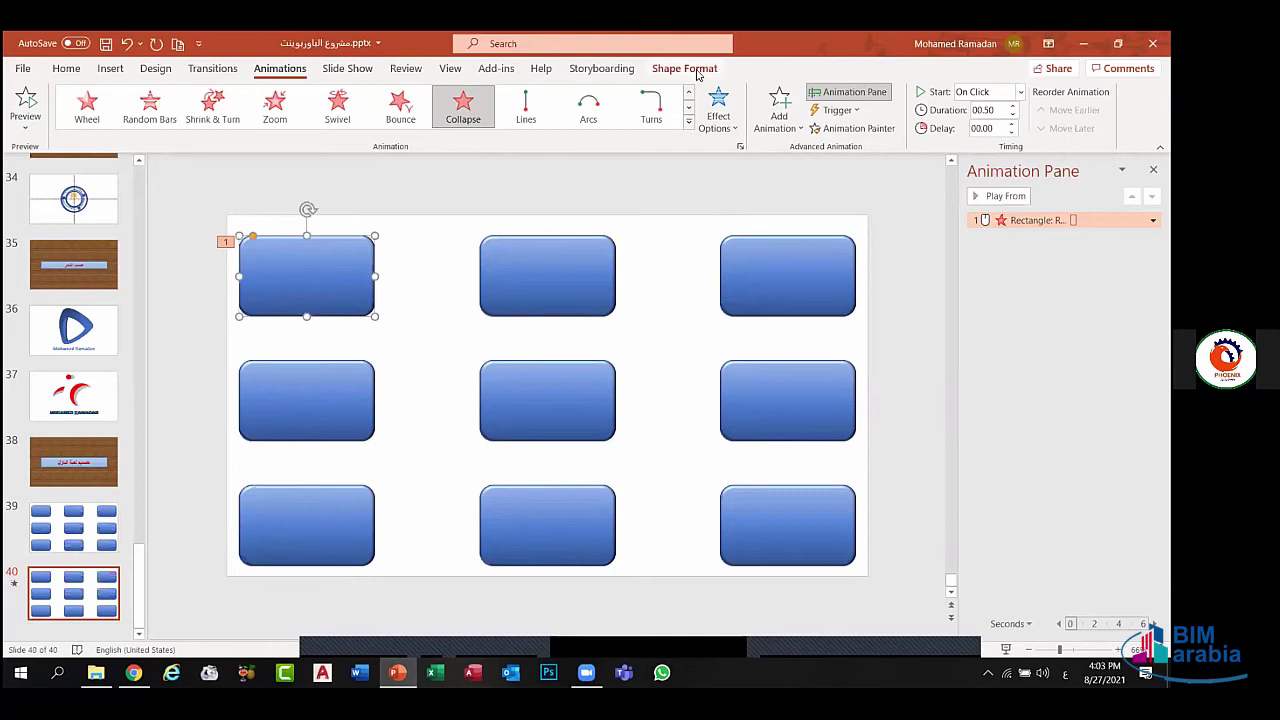
{"action": "left_click", "coordinate": [697, 72]}
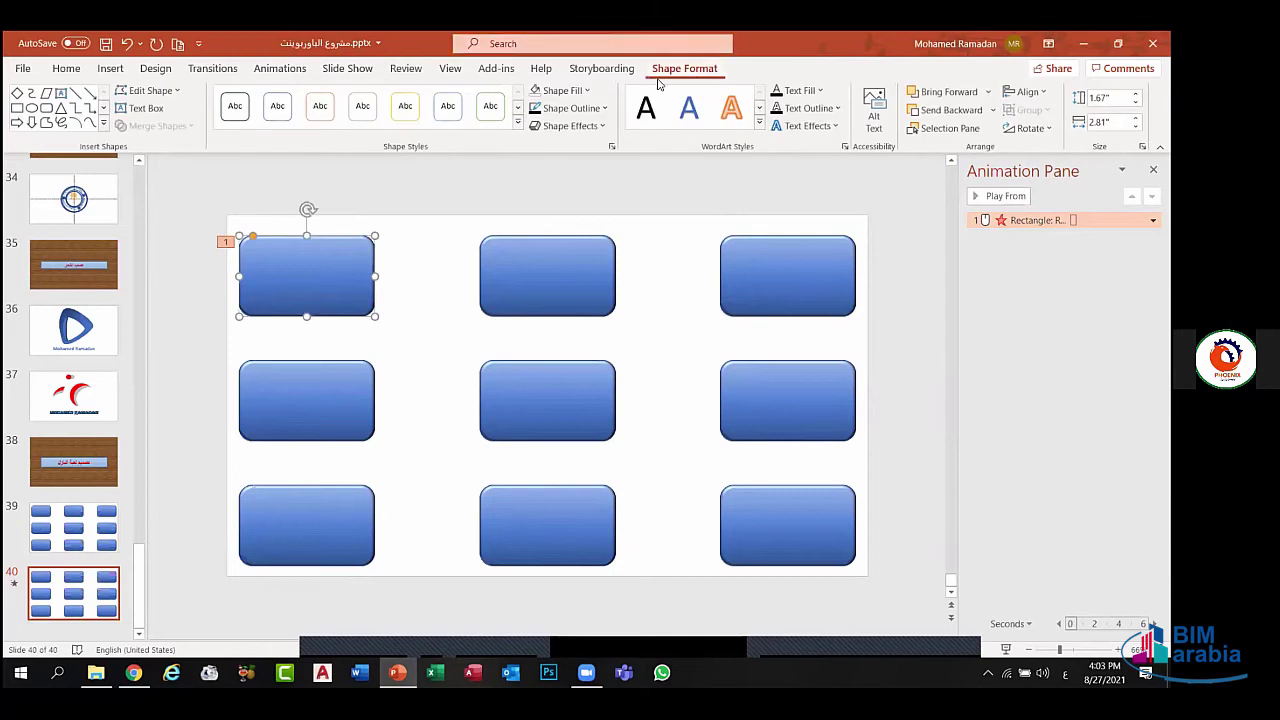
{"action": "left_click", "coordinate": [932, 129]}
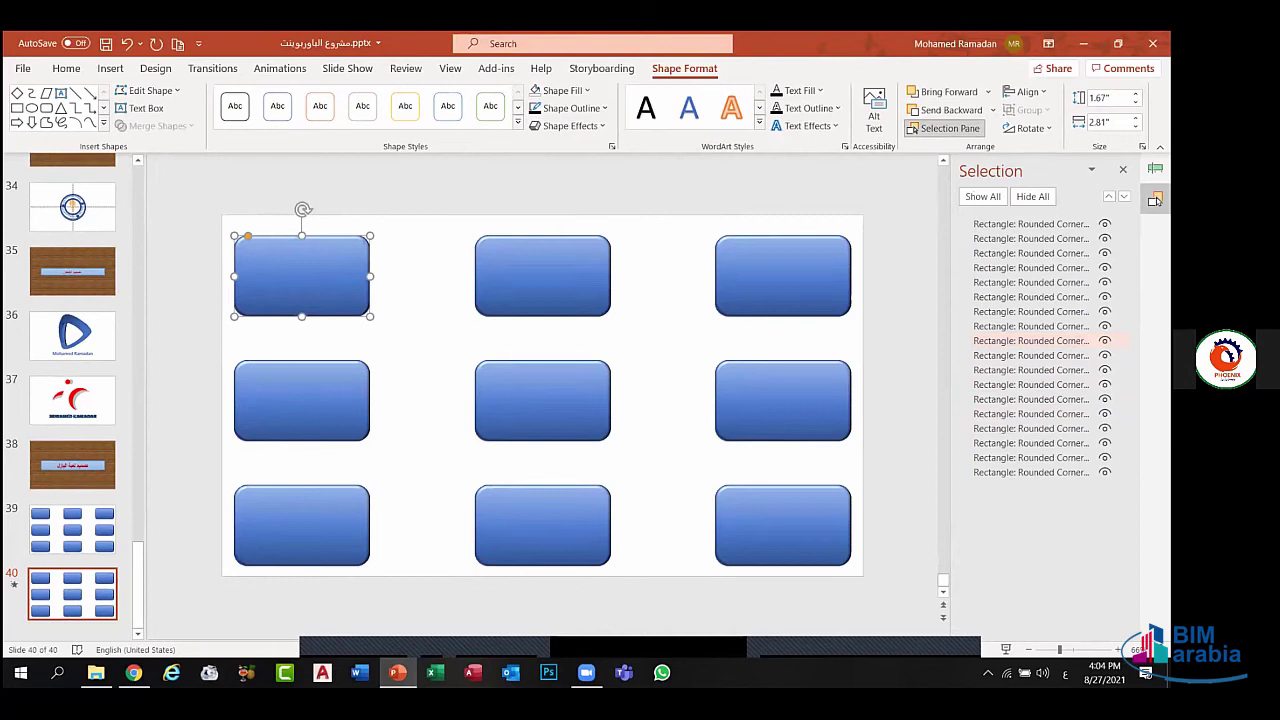
{"action": "double_click", "coordinate": [978, 341]}
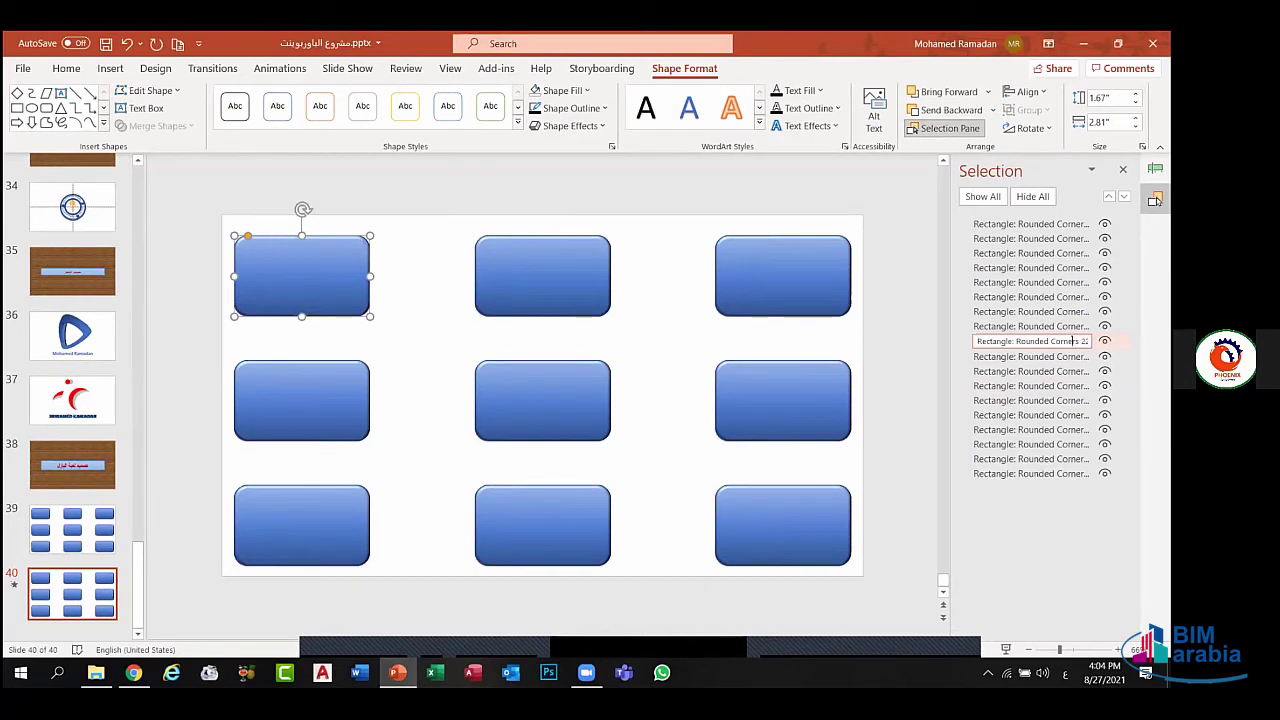
{"action": "key", "text": "ctrl+a"}
{"action": "type", "text": "1"}
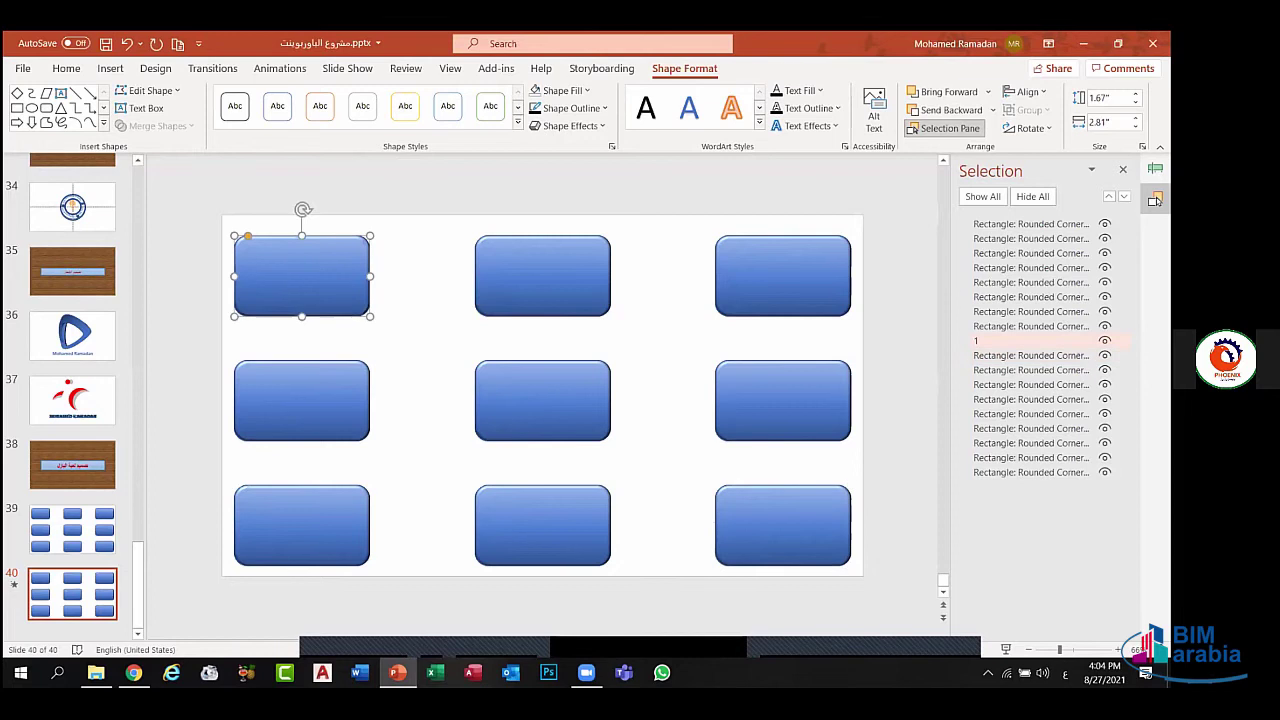
- Rename the top-middle and top-right rectangles to 2 and 3
{"action": "left_click", "coordinate": [1041, 327]}
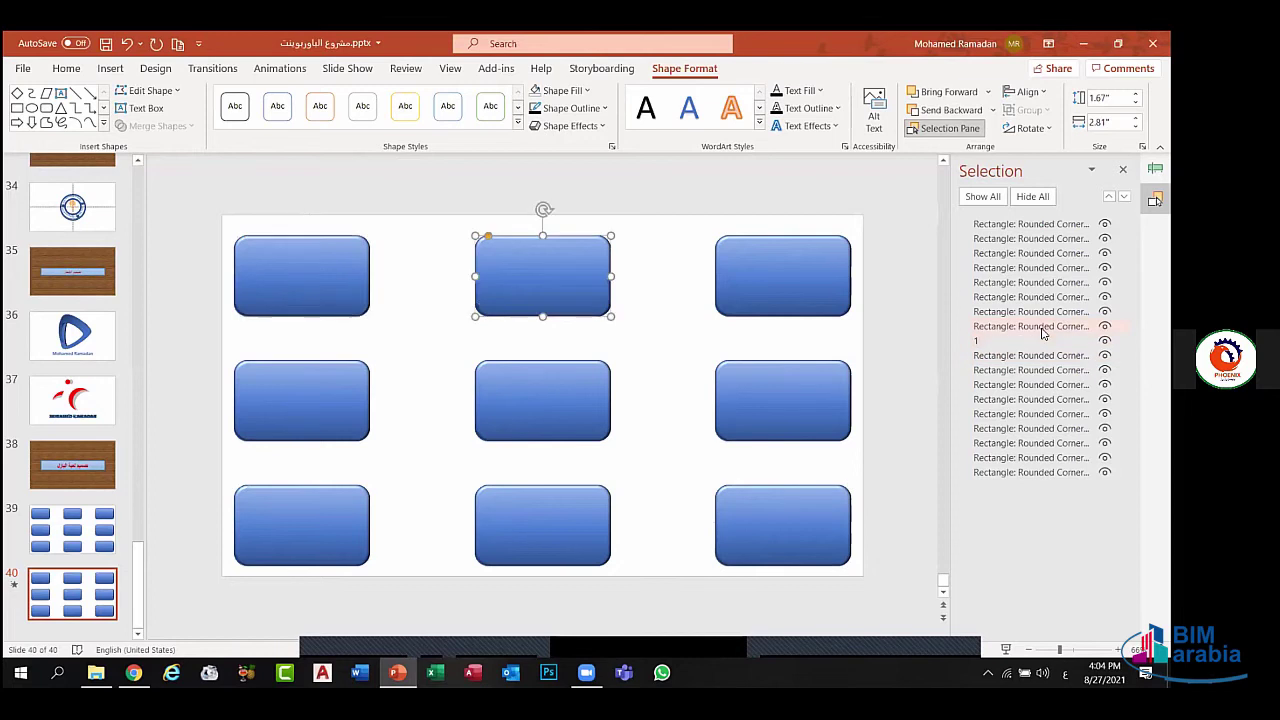
{"action": "left_click", "coordinate": [1042, 328]}
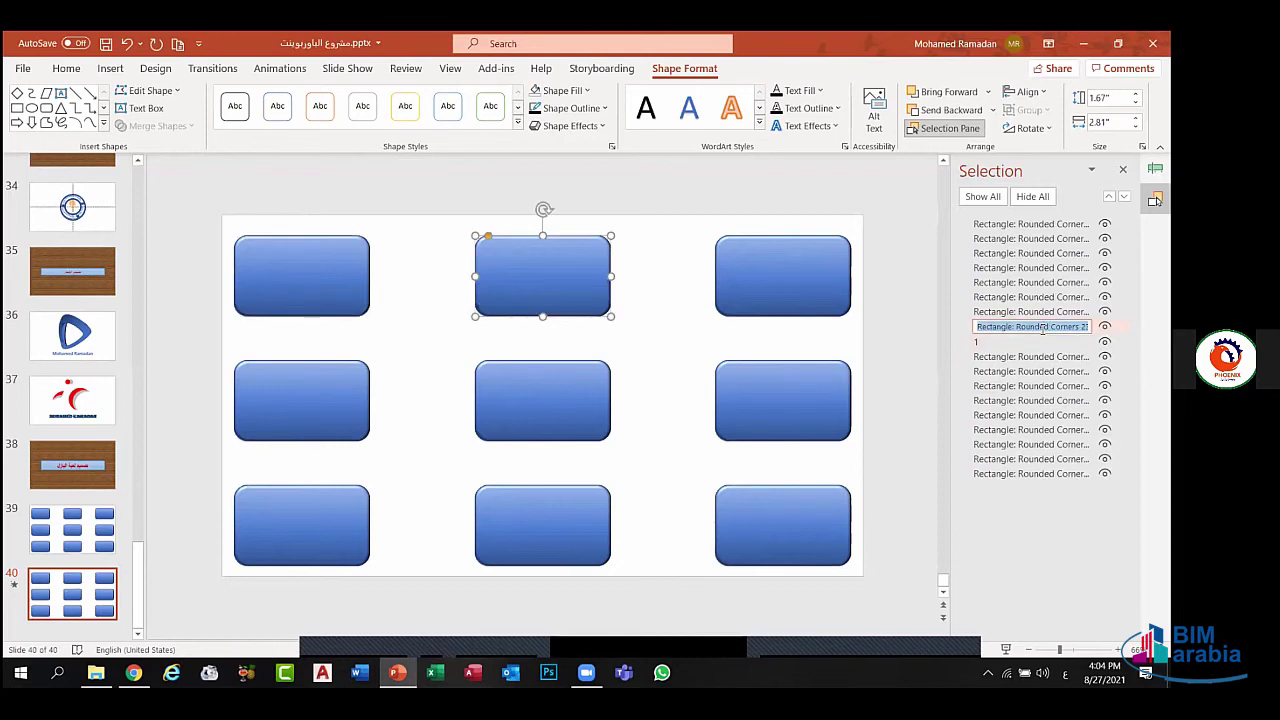
{"action": "type", "text": "2"}
{"action": "key", "text": "Return"}
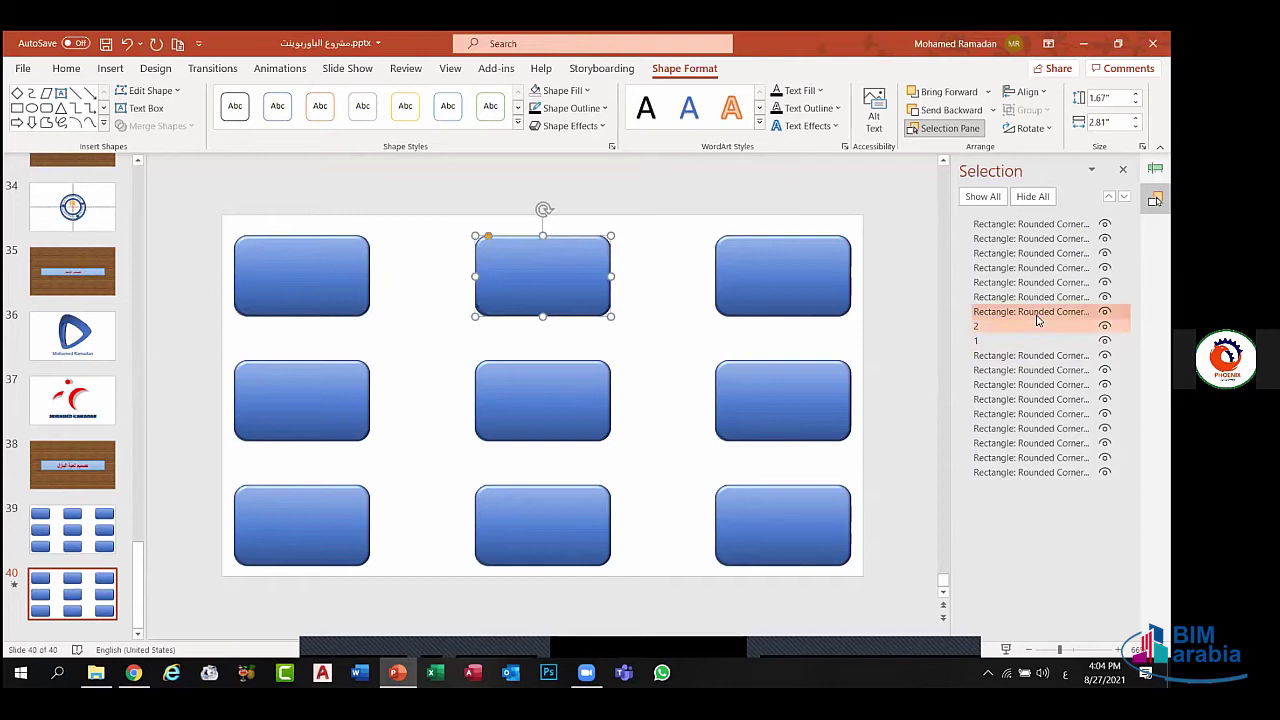
{"action": "left_click", "coordinate": [1038, 314]}
{"action": "left_click", "coordinate": [1039, 314]}
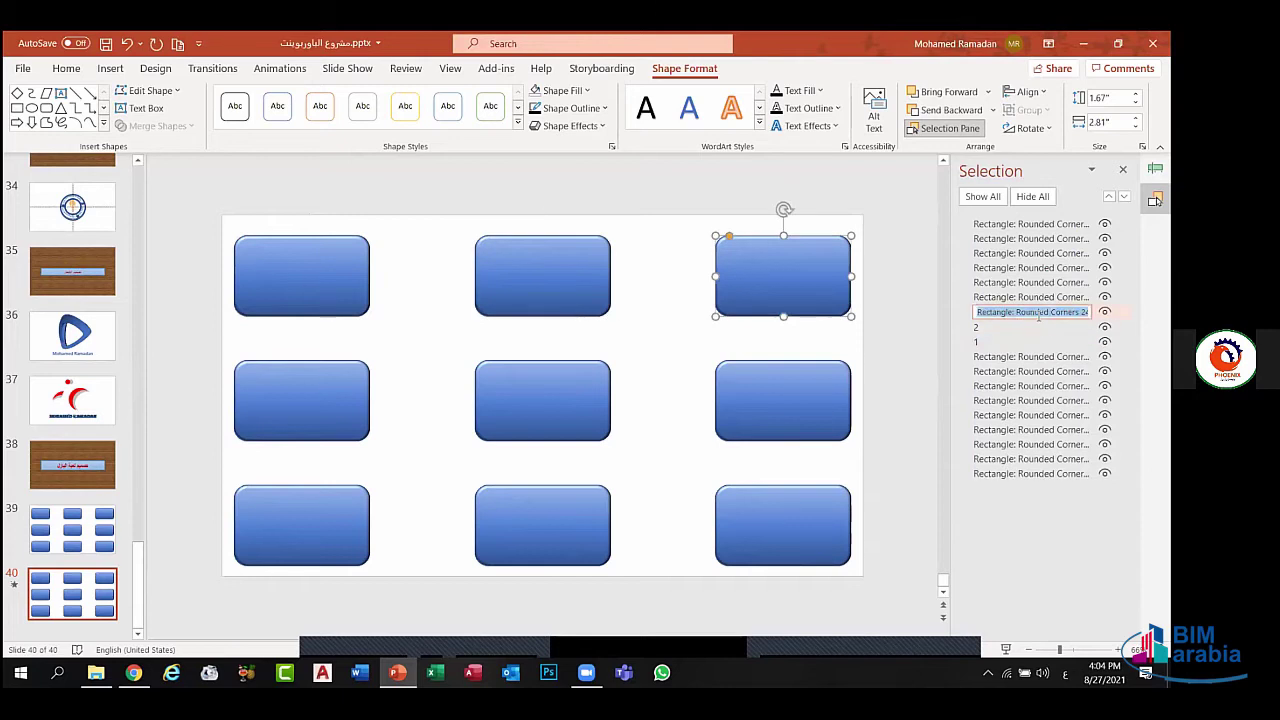
{"action": "type", "text": "3"}
{"action": "key", "text": "Return"}
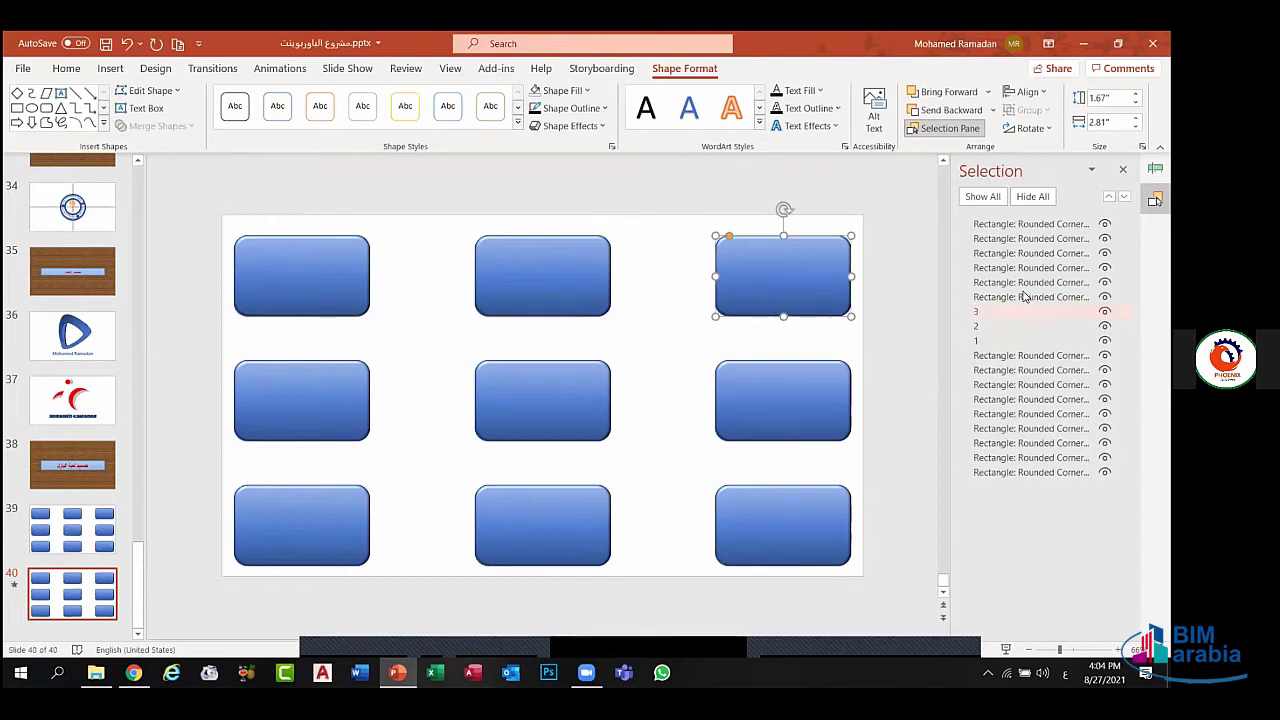
- Find the centre rectangle in the Selection Pane and rename it 4
{"action": "left_click", "coordinate": [1025, 297]}
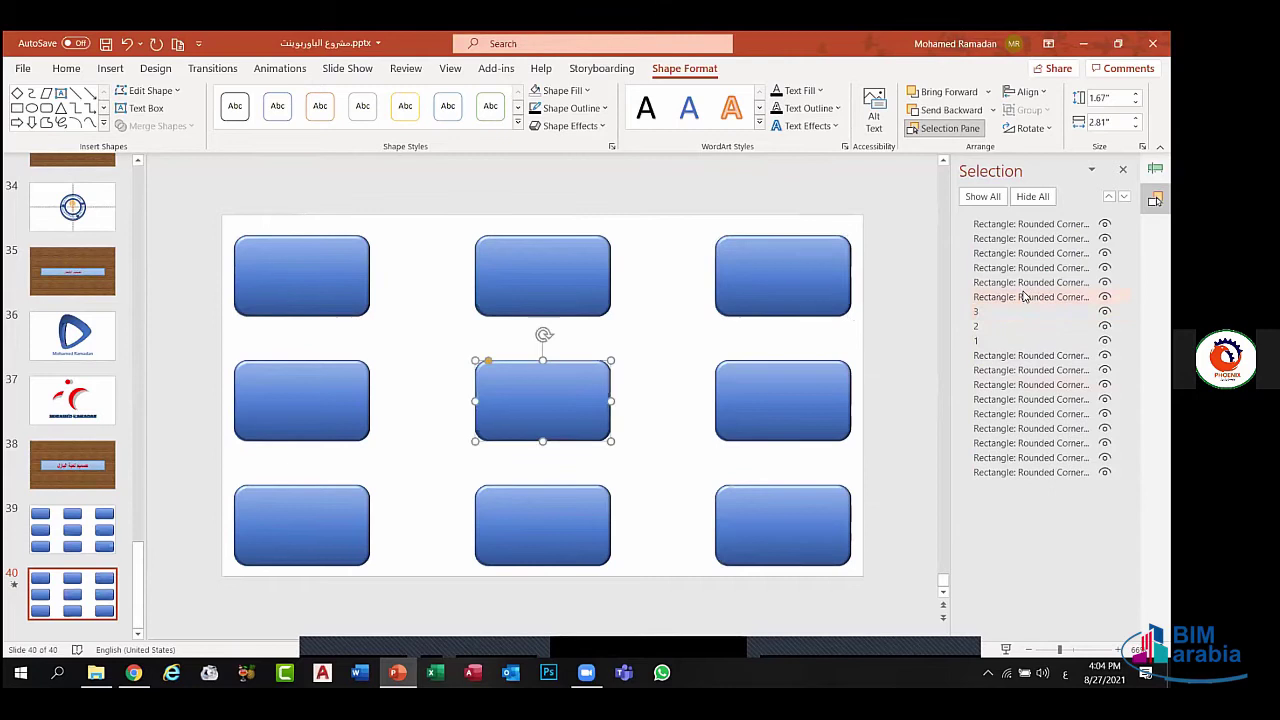
{"action": "left_click", "coordinate": [1009, 356]}
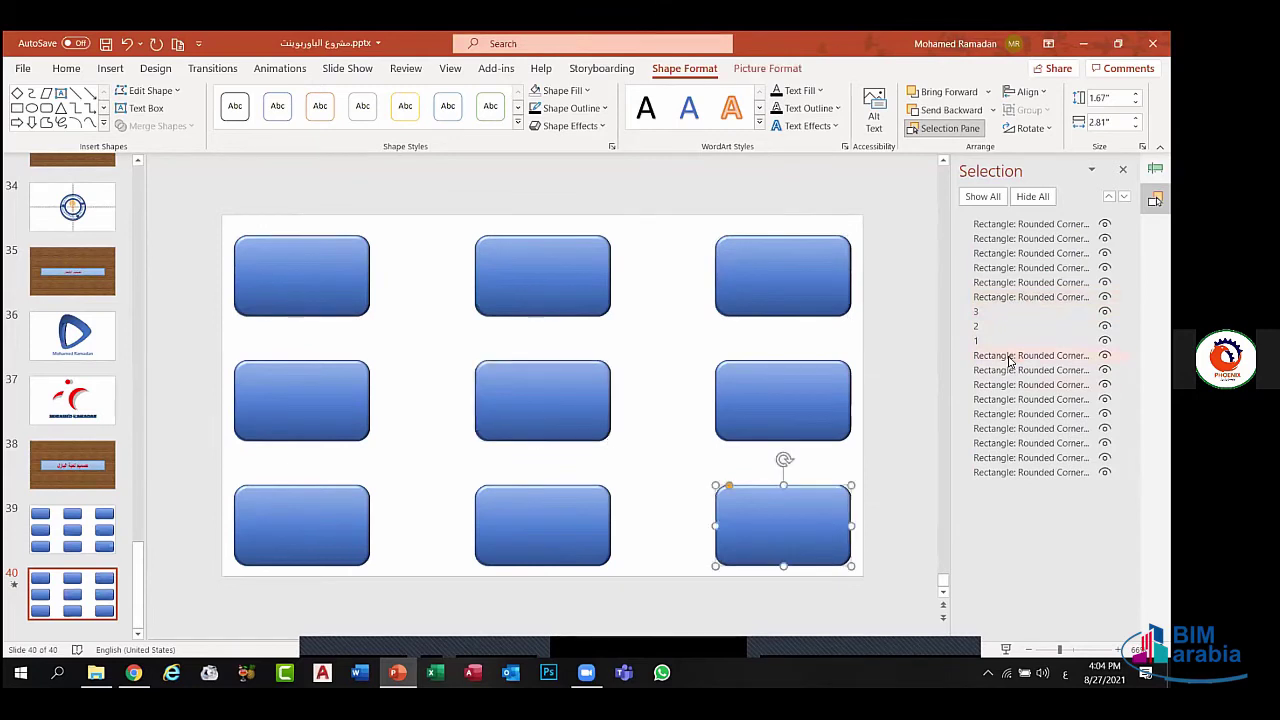
{"action": "left_click", "coordinate": [1006, 283]}
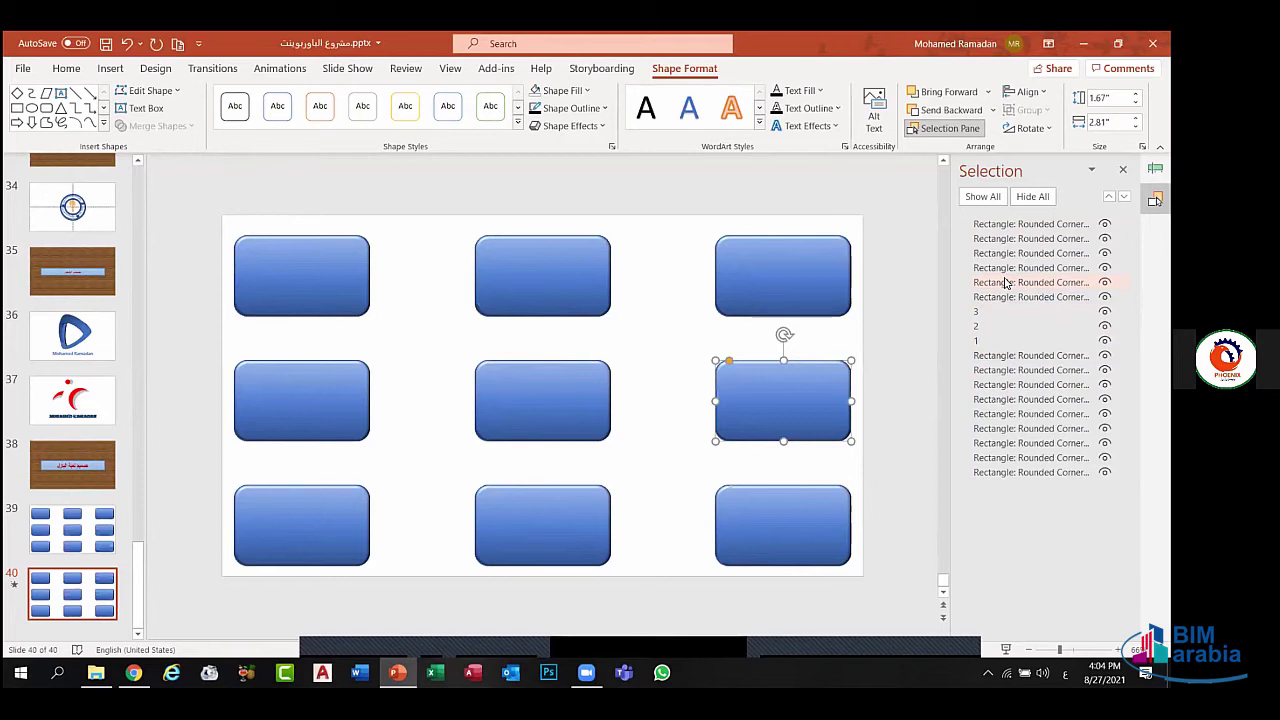
{"action": "left_click", "coordinate": [1008, 270]}
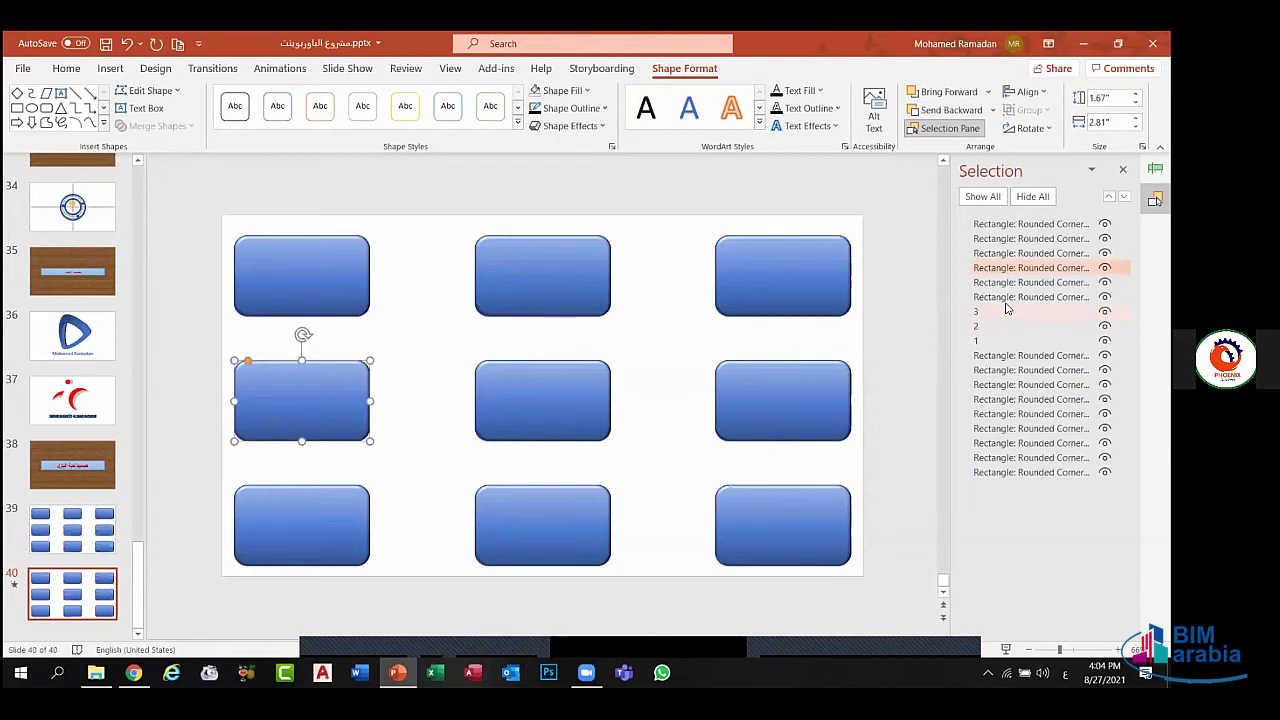
{"action": "left_click", "coordinate": [1007, 300]}
{"action": "left_click", "coordinate": [1007, 300]}
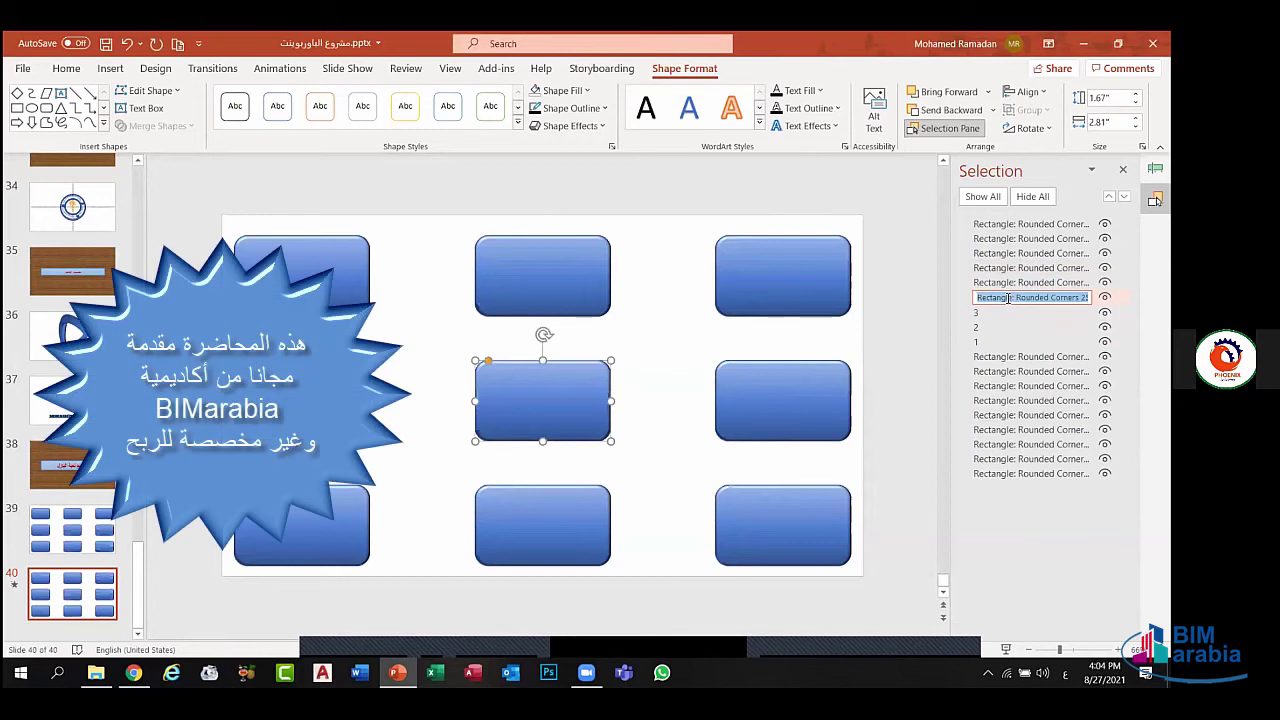
{"action": "type", "text": "4"}
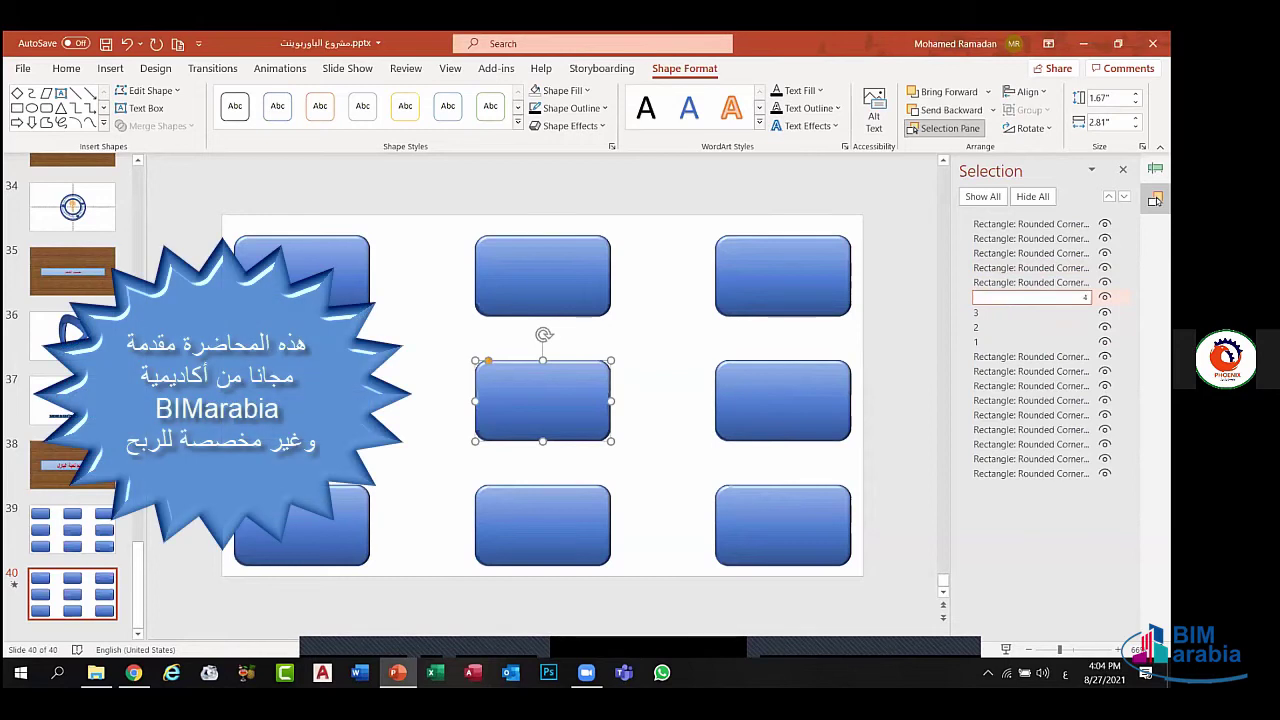
{"action": "key", "text": "Return"}
- Rename the middle-right rectangle 5 and the middle-left rectangle 6
{"action": "left_click", "coordinate": [1015, 283]}
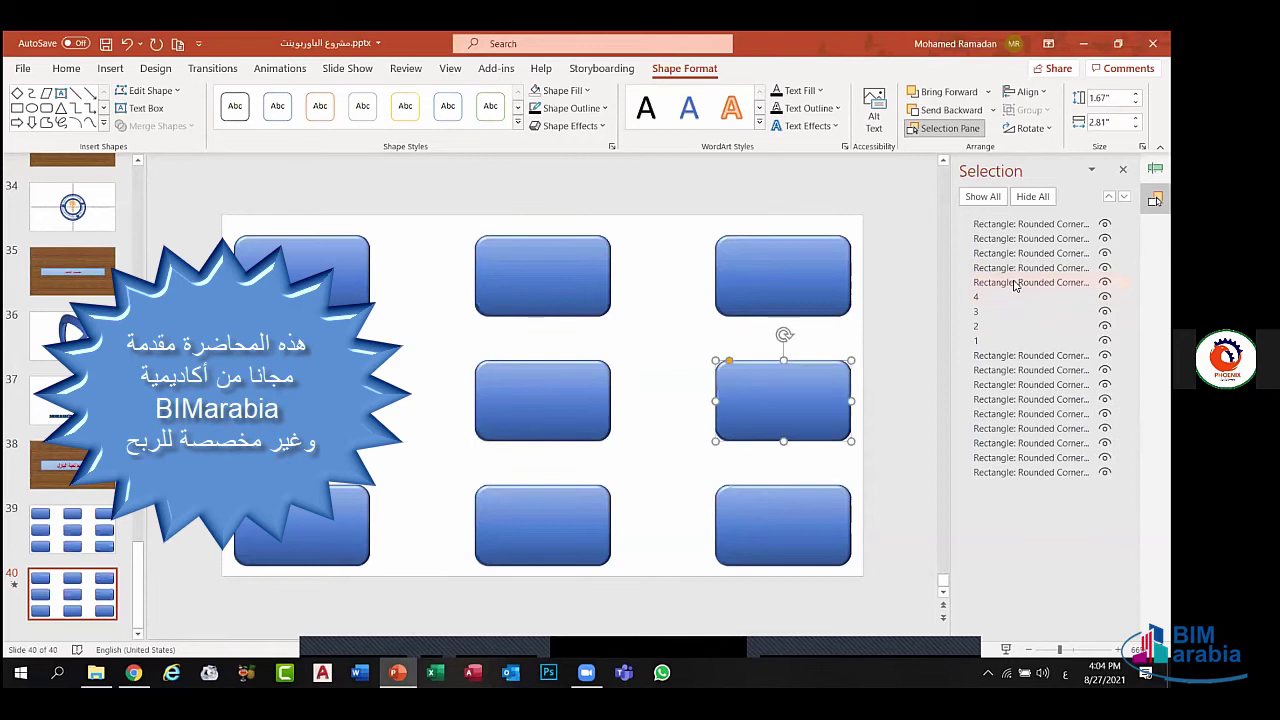
{"action": "left_click", "coordinate": [1015, 283]}
{"action": "type", "text": "5"}
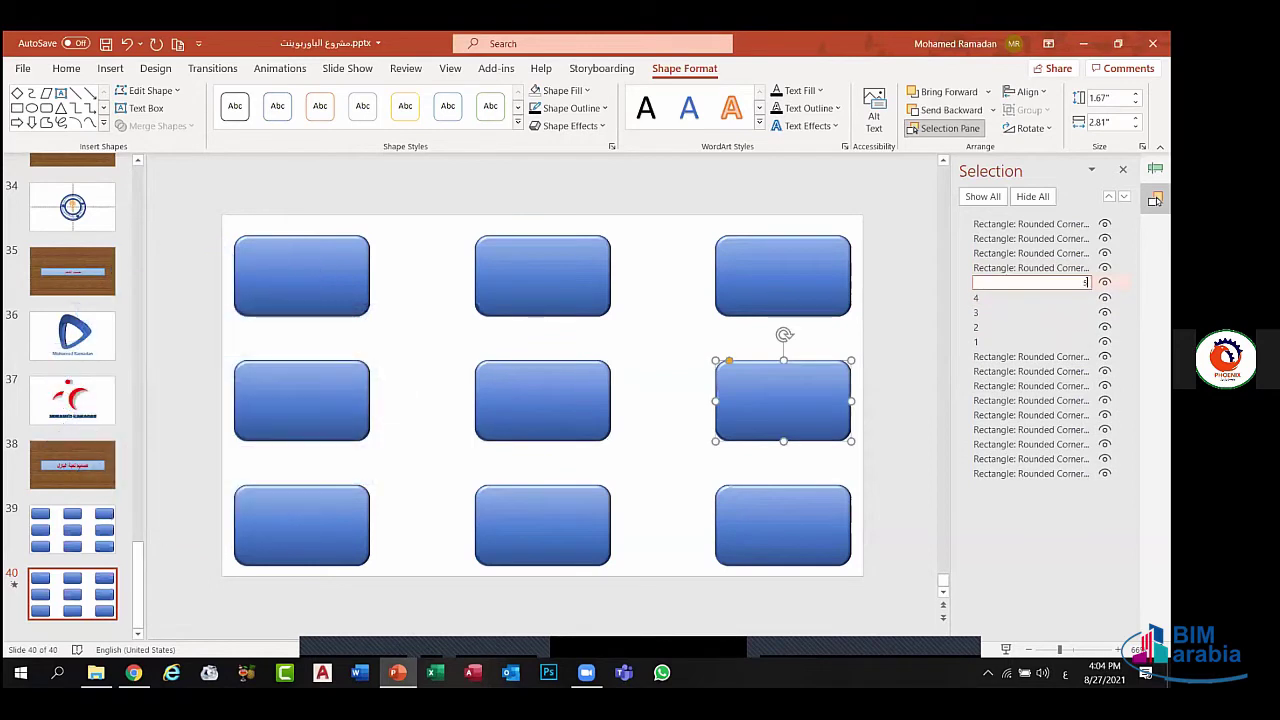
{"action": "key", "text": "Return"}
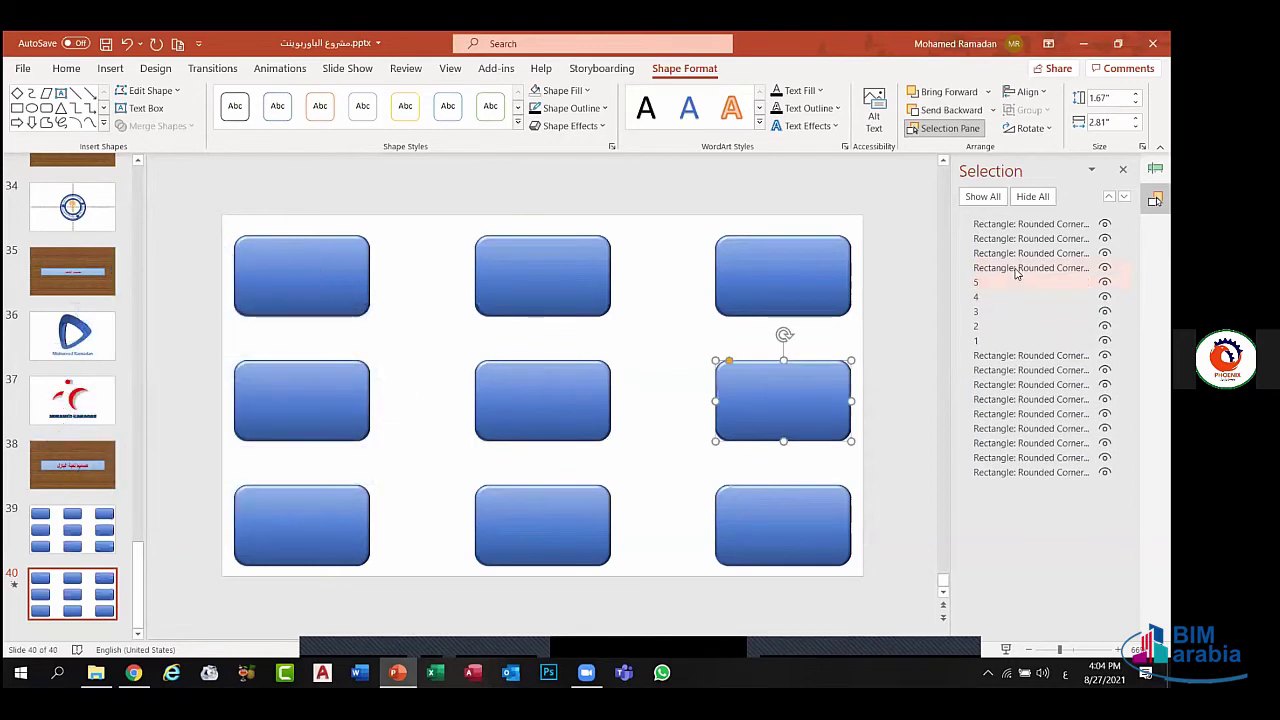
{"action": "left_click", "coordinate": [1016, 268]}
{"action": "left_click", "coordinate": [1017, 268]}
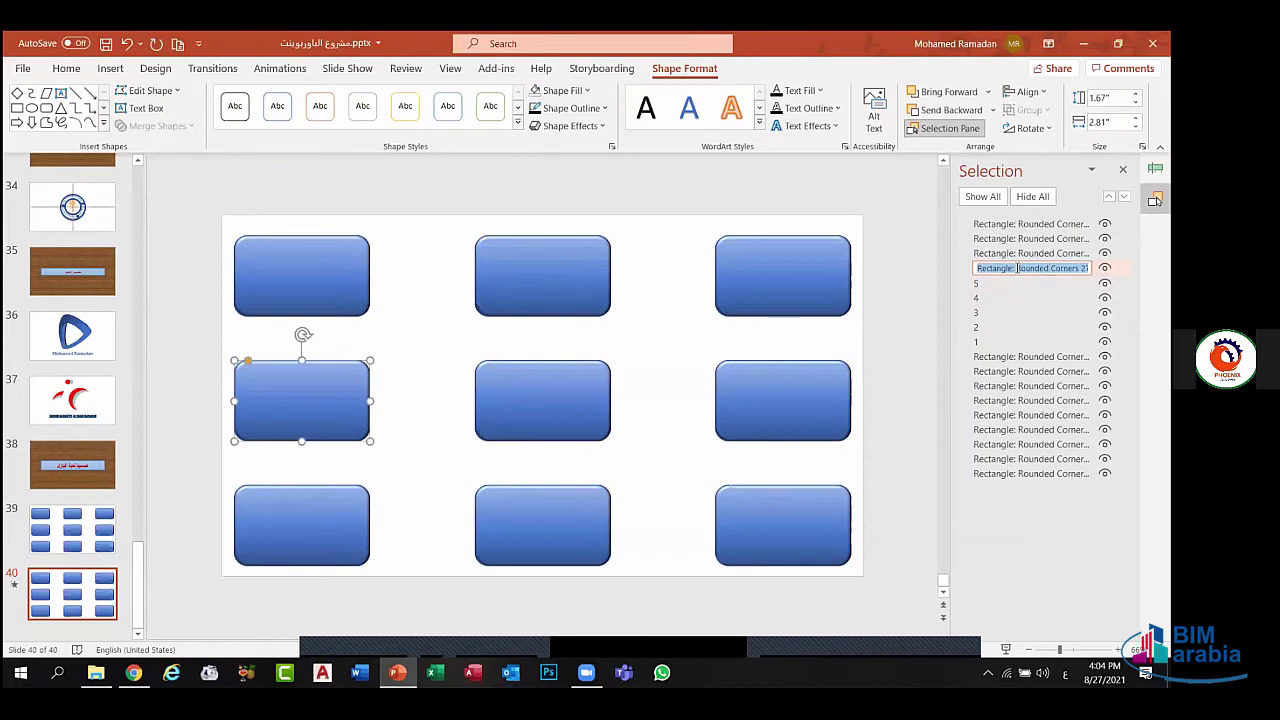
{"action": "type", "text": "6"}
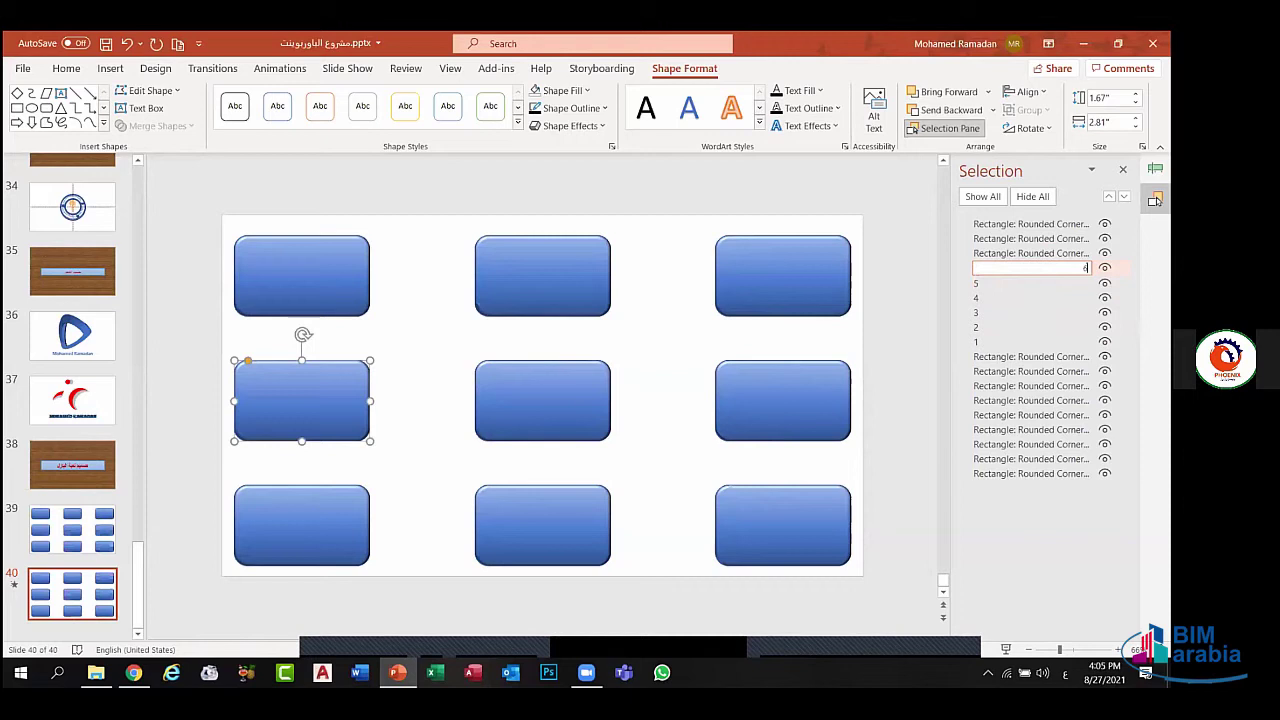
{"action": "key", "text": "Return"}
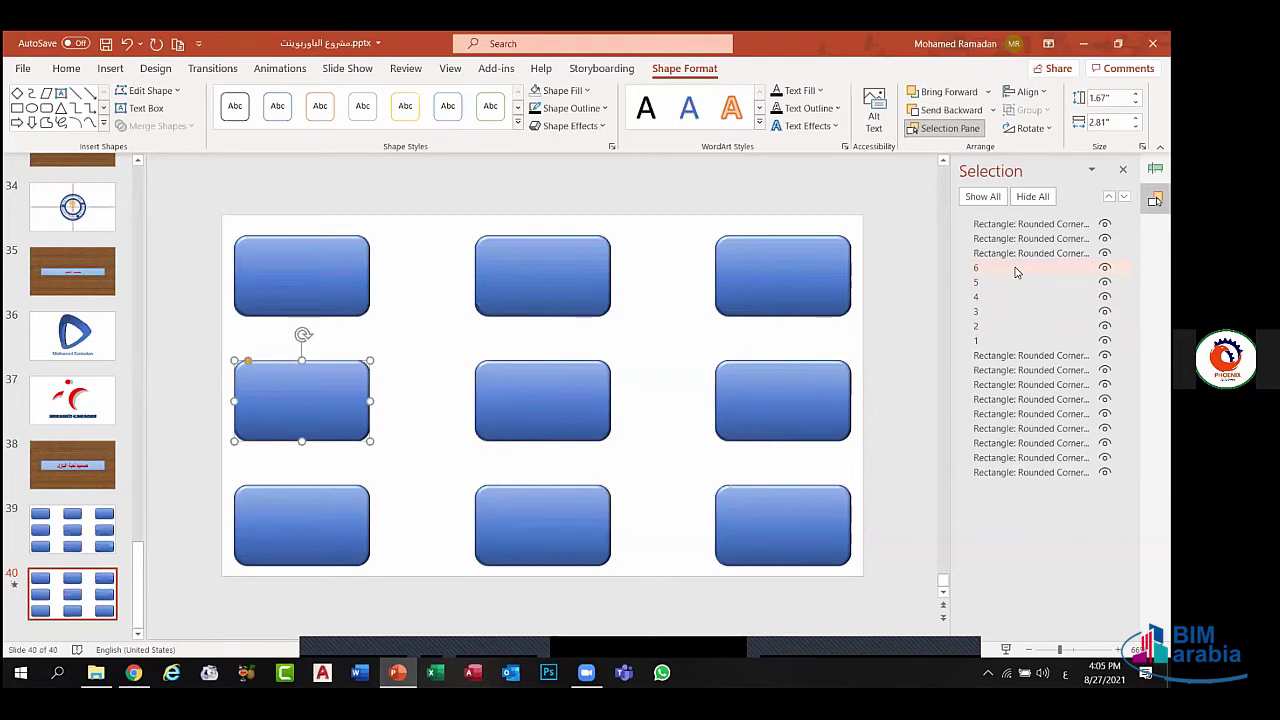
- Check which shapes are named 1 to 3, then rename the middle-left shape 4
{"action": "left_click", "coordinate": [995, 342]}
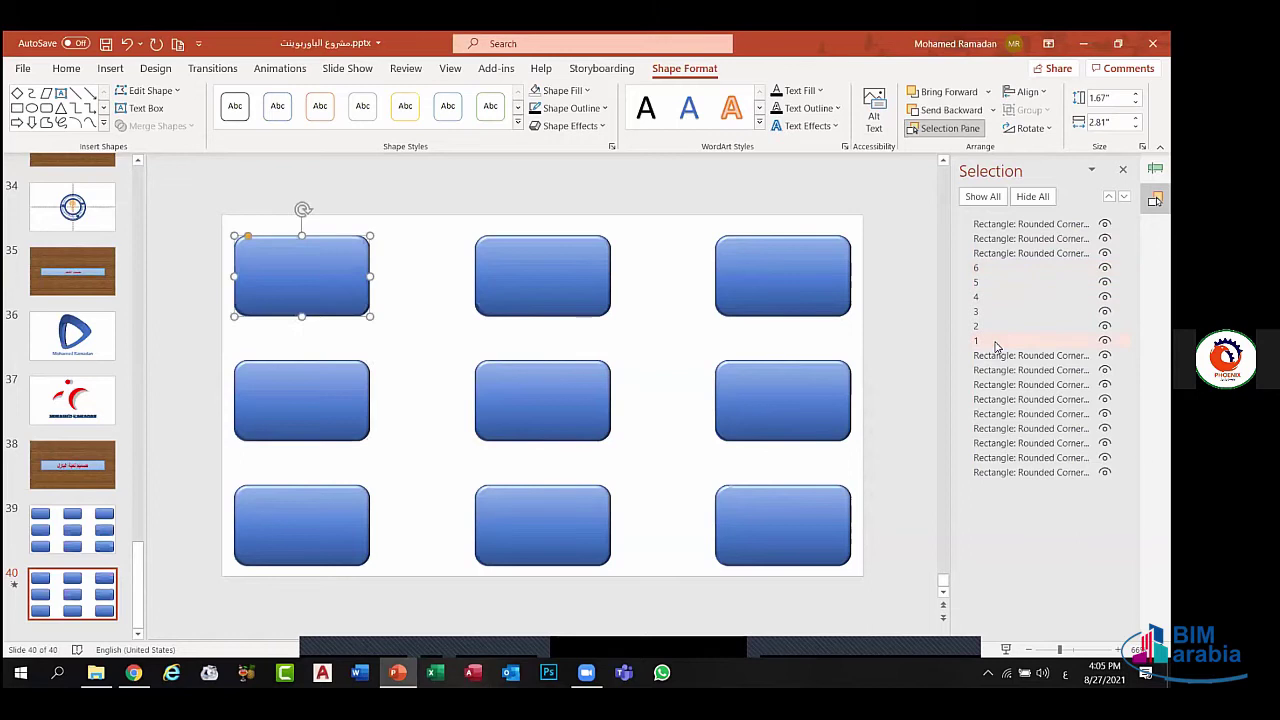
{"action": "left_click", "coordinate": [986, 328]}
{"action": "left_click", "coordinate": [977, 312]}
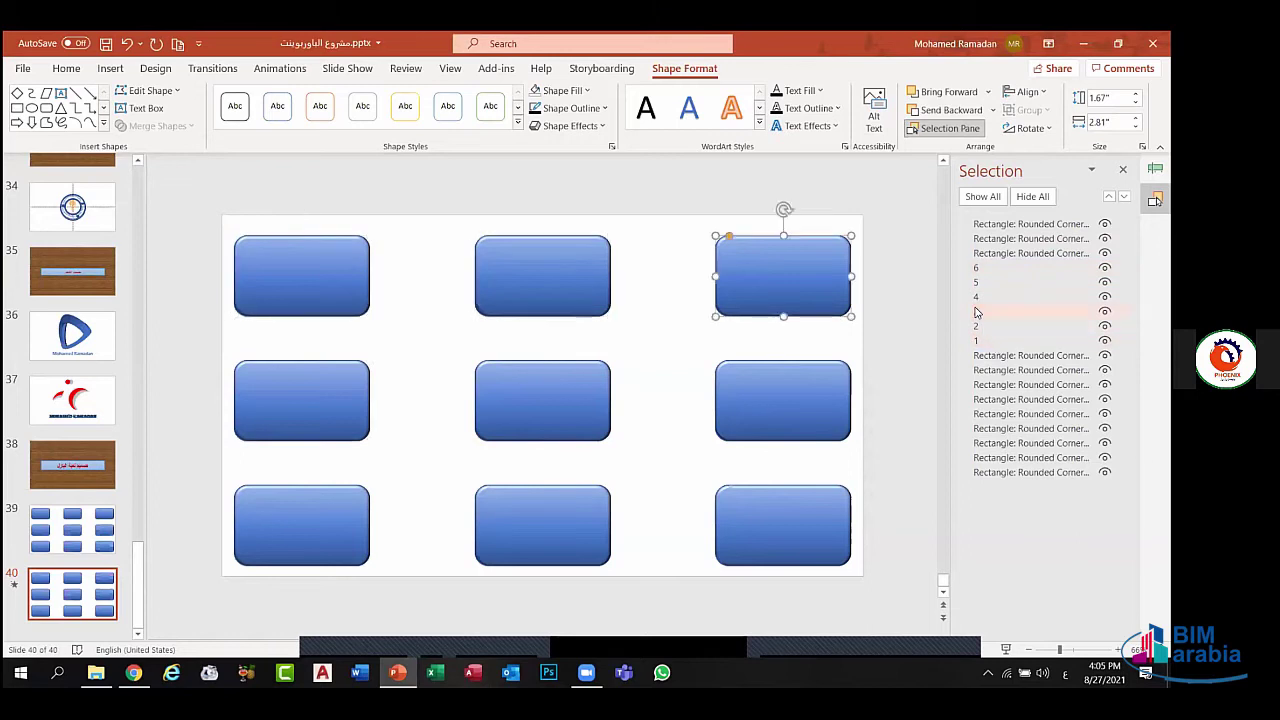
{"action": "left_click", "coordinate": [976, 296]}
{"action": "left_click", "coordinate": [975, 270]}
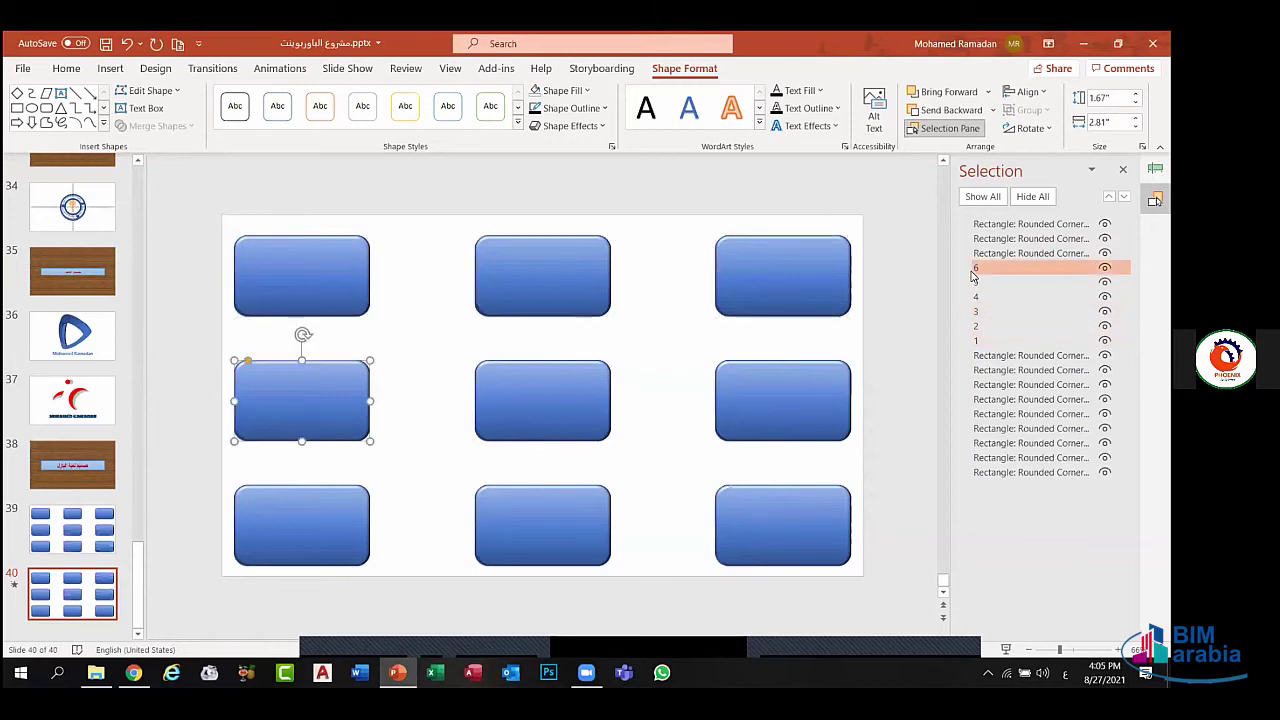
{"action": "left_click", "coordinate": [985, 269]}
{"action": "left_click_drag", "start_coordinate": [990, 268], "coordinate": [967, 275]}
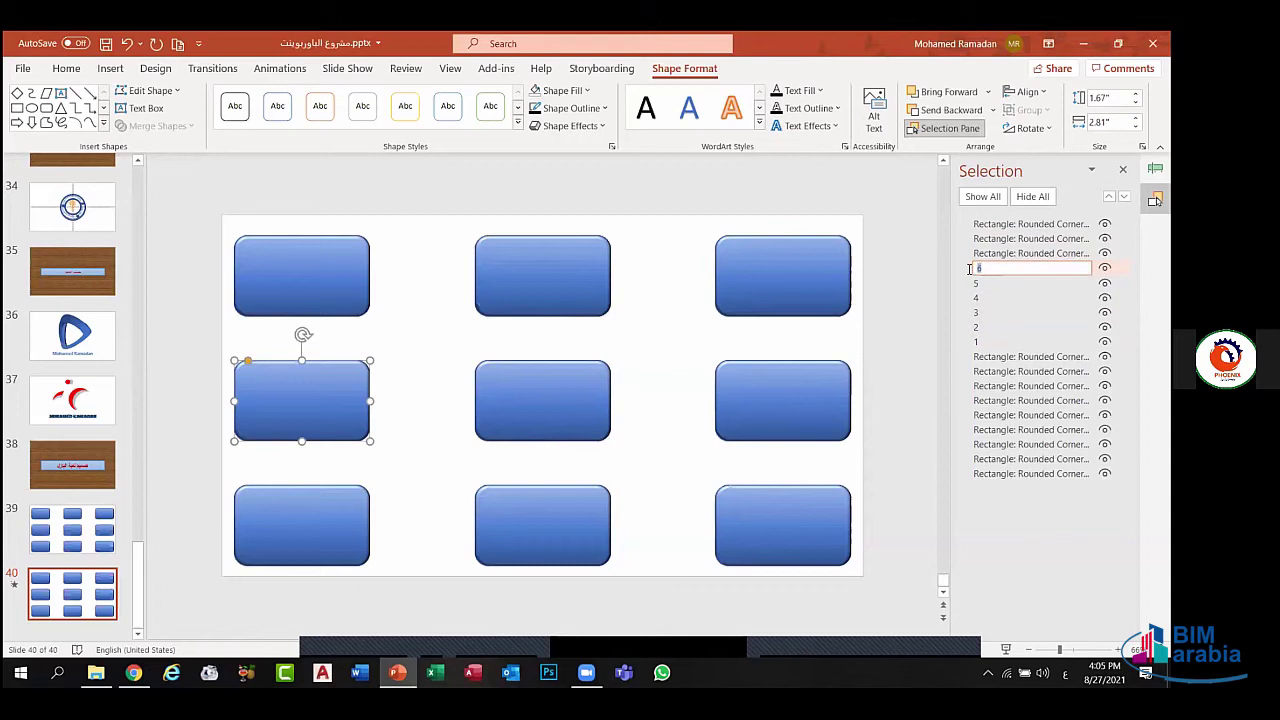
{"action": "key", "text": "Return"}
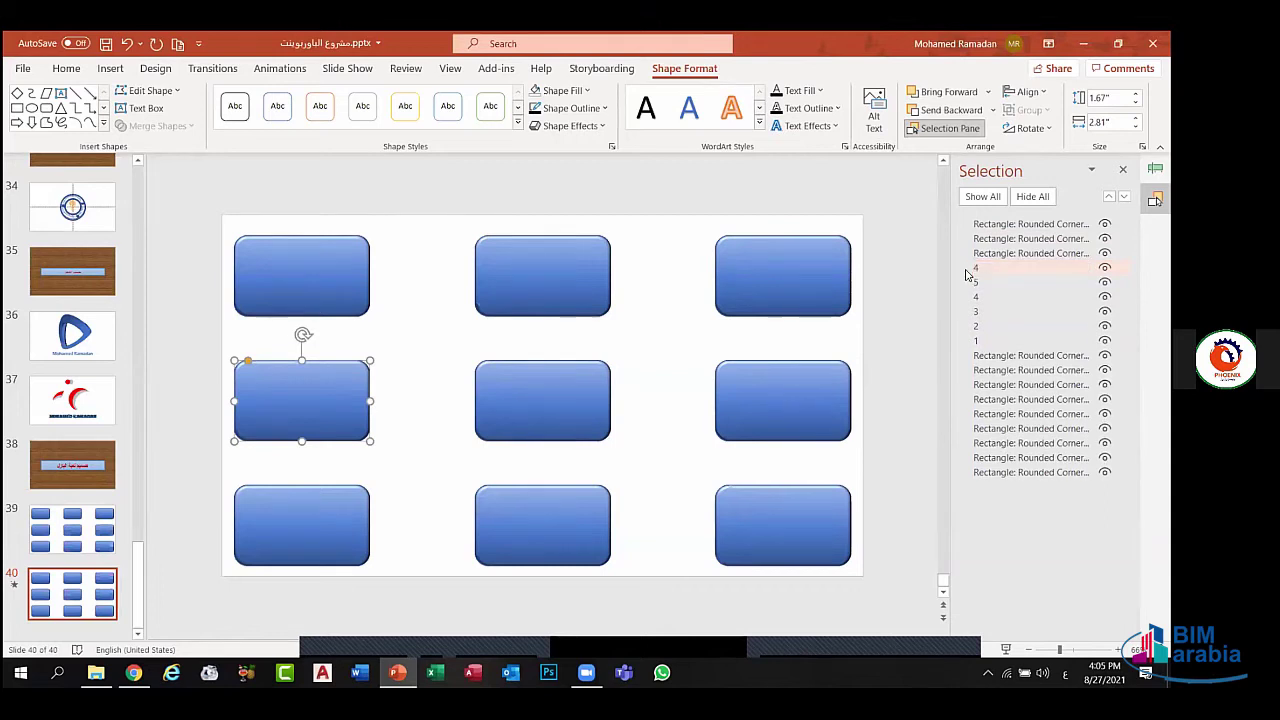
- Renumber the centre and middle-right shapes so the middle row continues after 4
{"action": "left_click", "coordinate": [977, 297]}
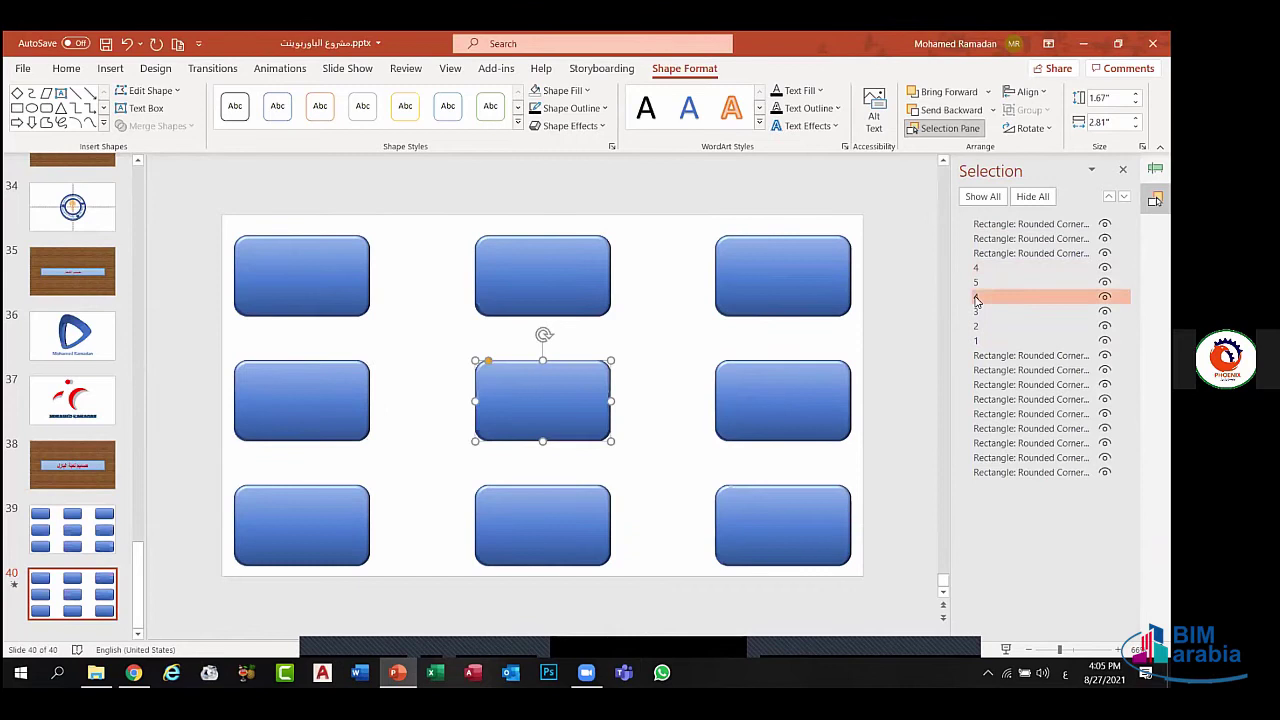
{"action": "left_click", "coordinate": [977, 298]}
{"action": "left_click_drag", "start_coordinate": [979, 299], "coordinate": [957, 302]}
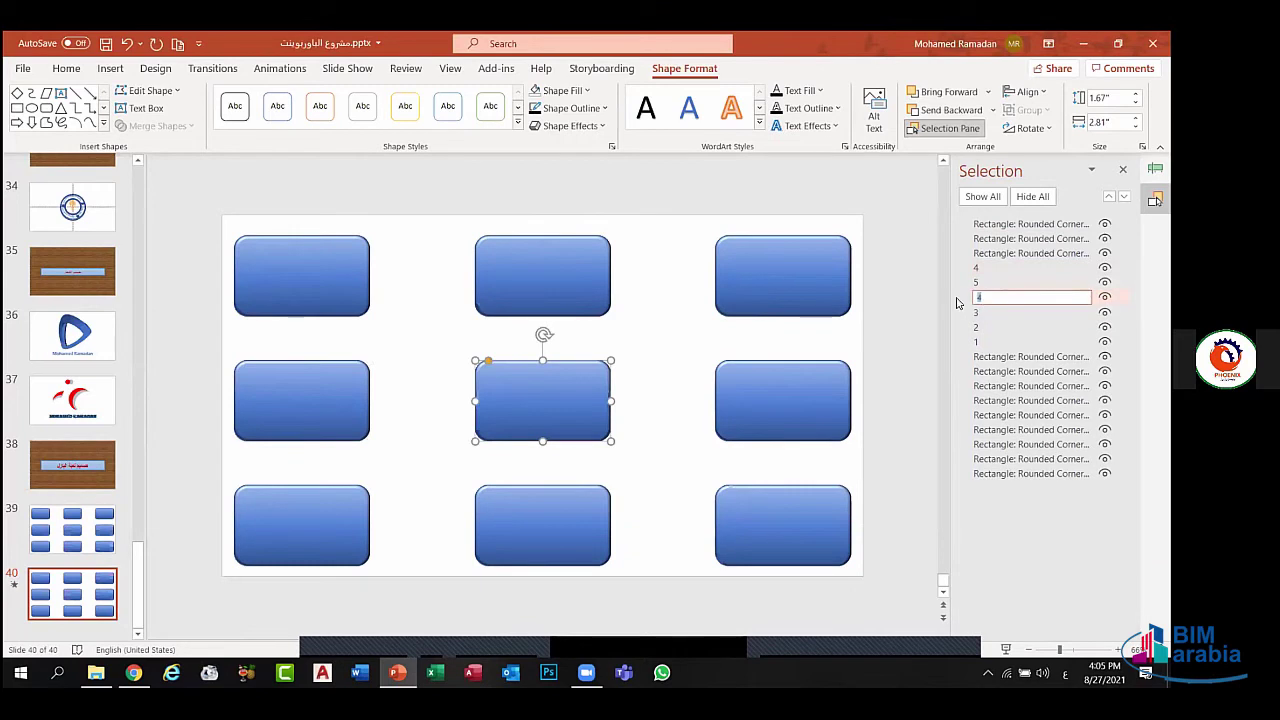
{"action": "type", "text": "6"}
{"action": "key", "text": "Return"}
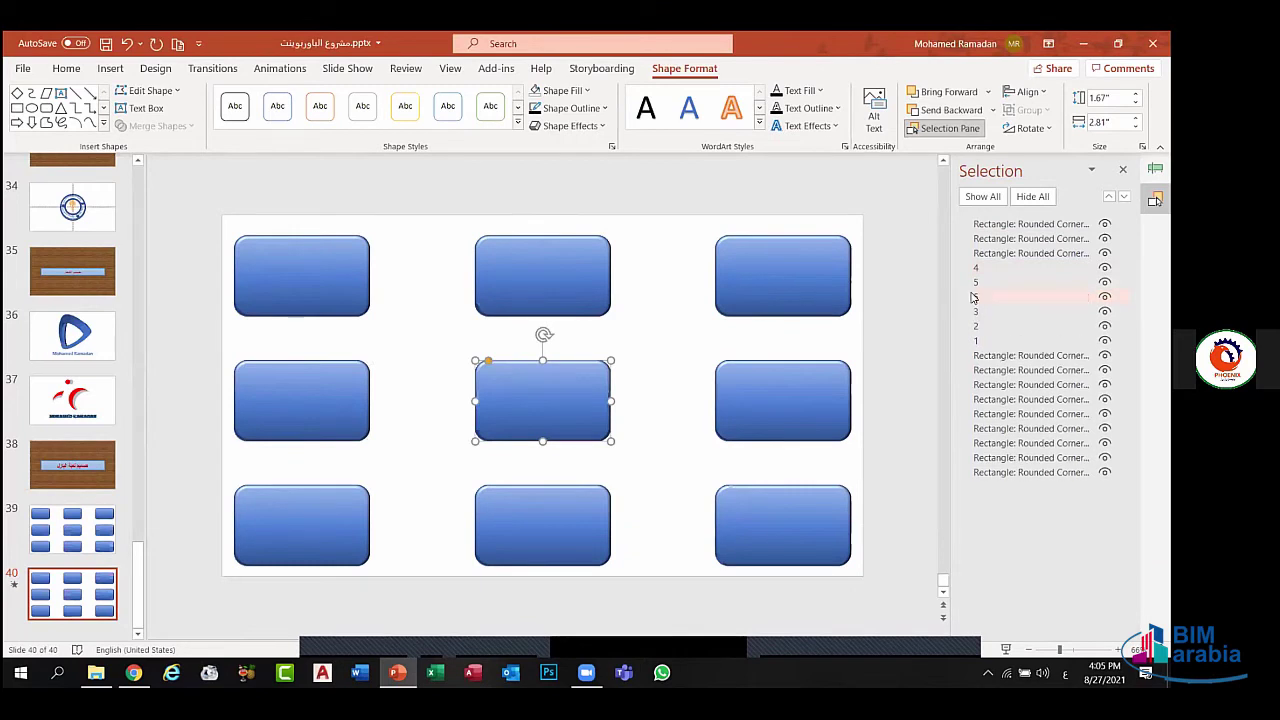
{"action": "left_click", "coordinate": [977, 284]}
{"action": "left_click", "coordinate": [978, 283]}
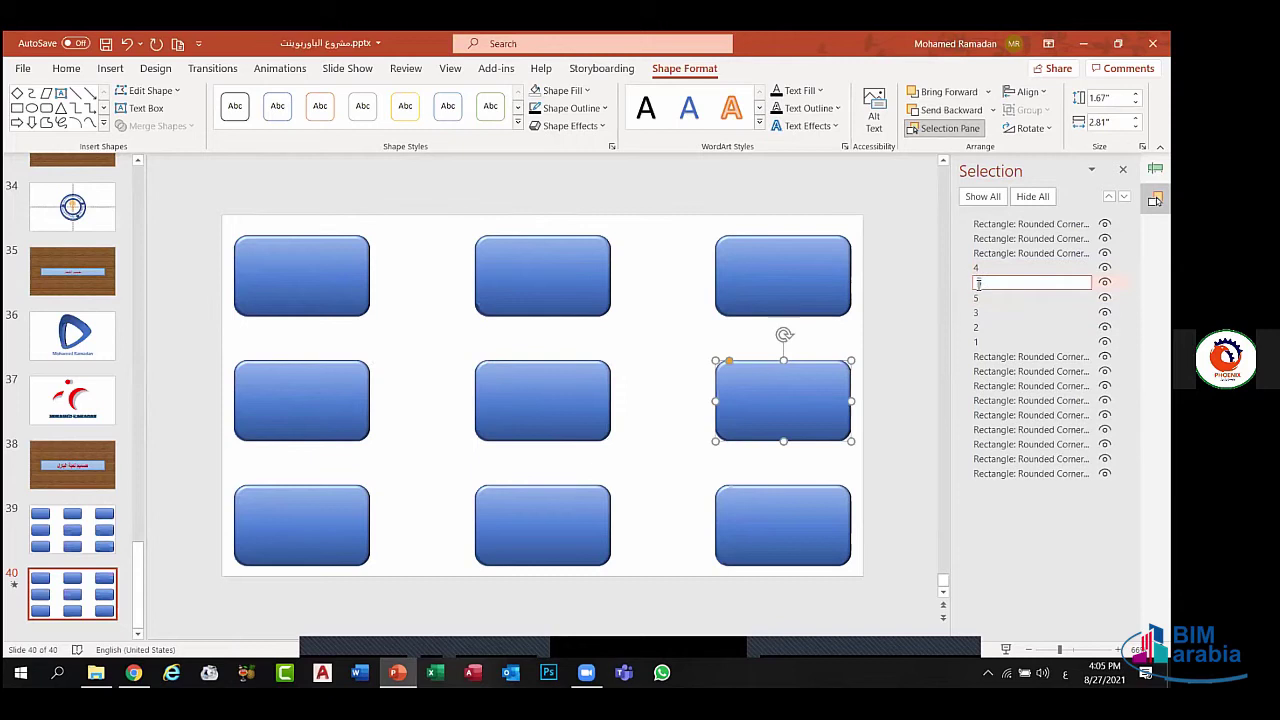
{"action": "type", "text": "6"}
{"action": "key", "text": "Return"}
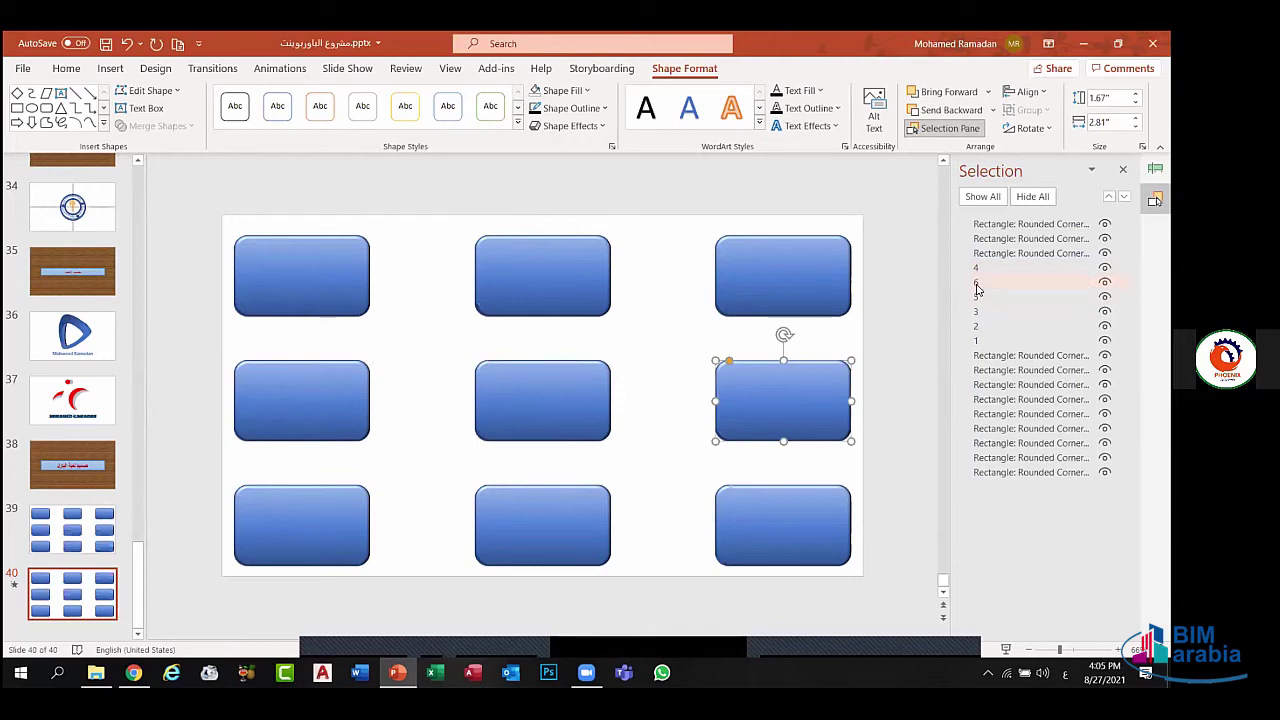
- Name the bottom-left and bottom-middle rectangles 7 and 8, then hide every shape
{"action": "left_click", "coordinate": [984, 256]}
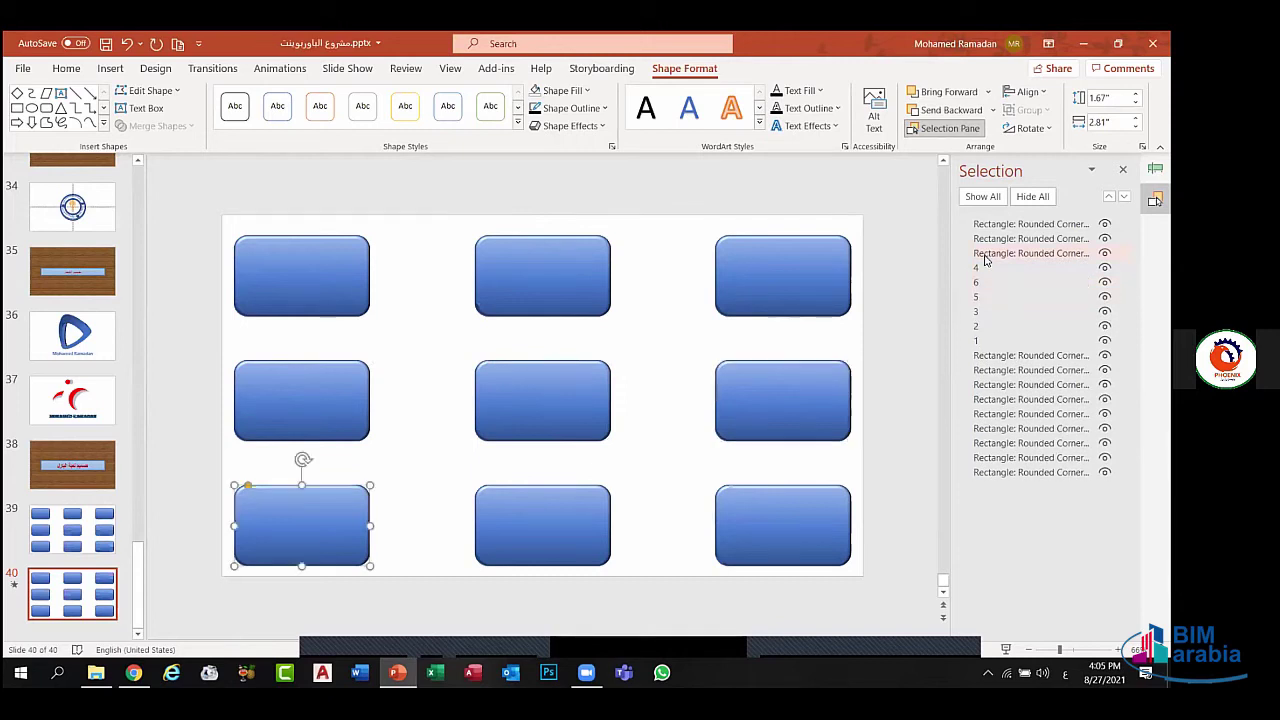
{"action": "left_click", "coordinate": [986, 256]}
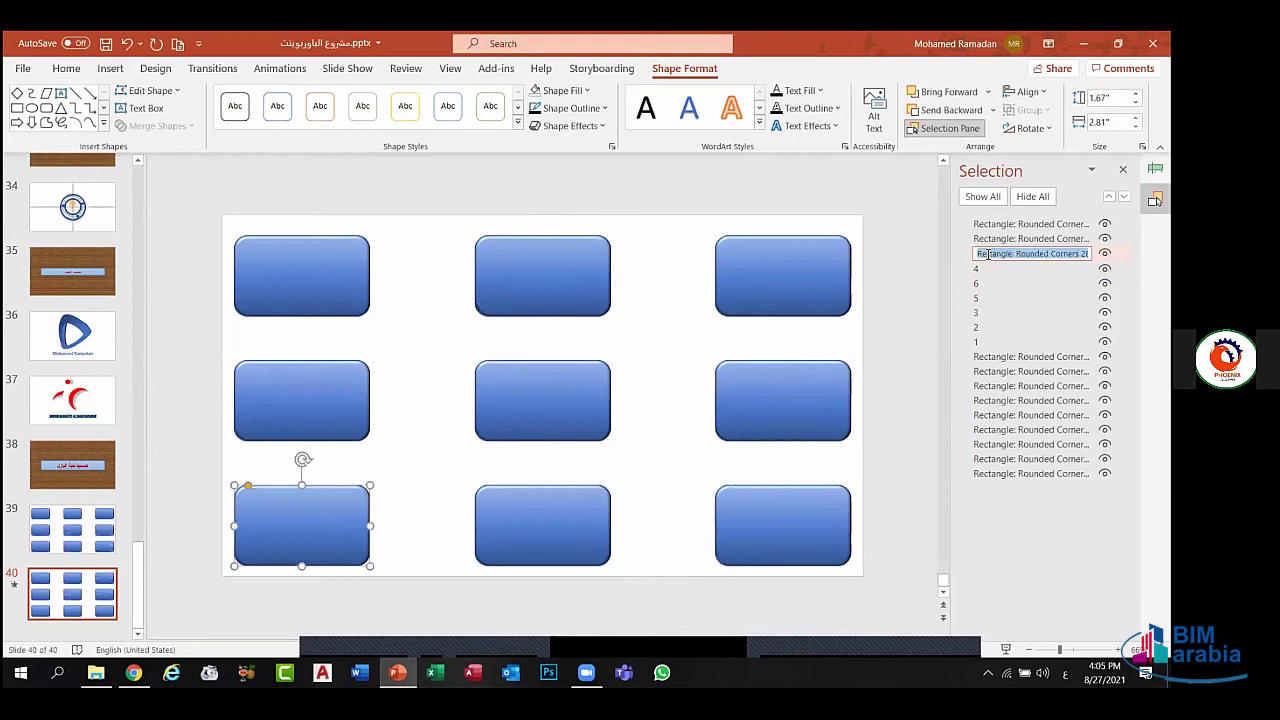
{"action": "type", "text": "7"}
{"action": "key", "text": "Return"}
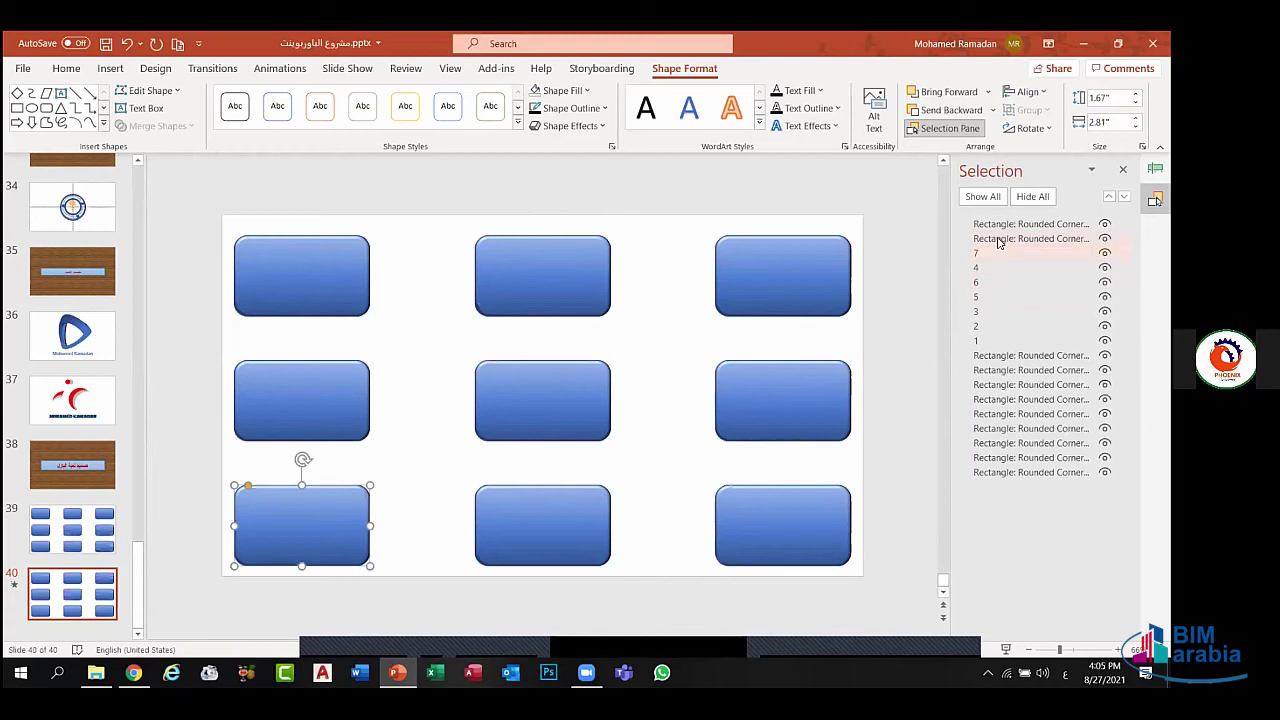
{"action": "left_click", "coordinate": [998, 240]}
{"action": "left_click", "coordinate": [998, 239]}
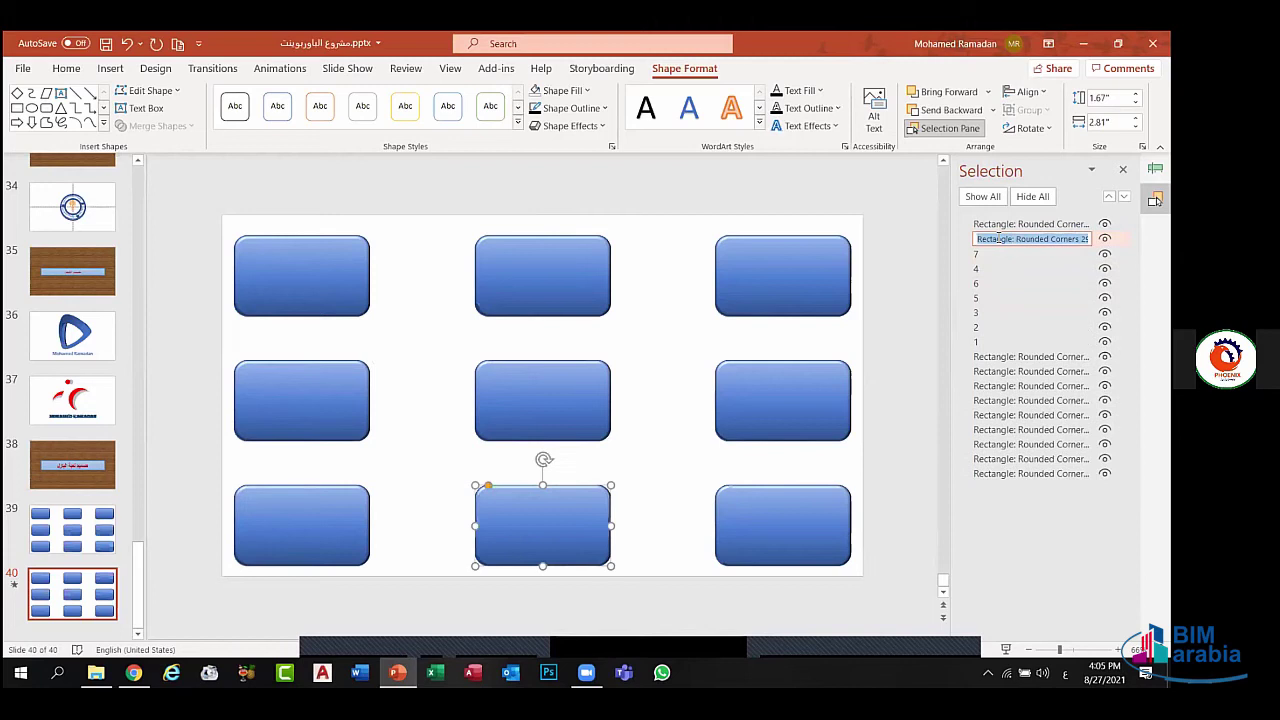
{"action": "type", "text": "8"}
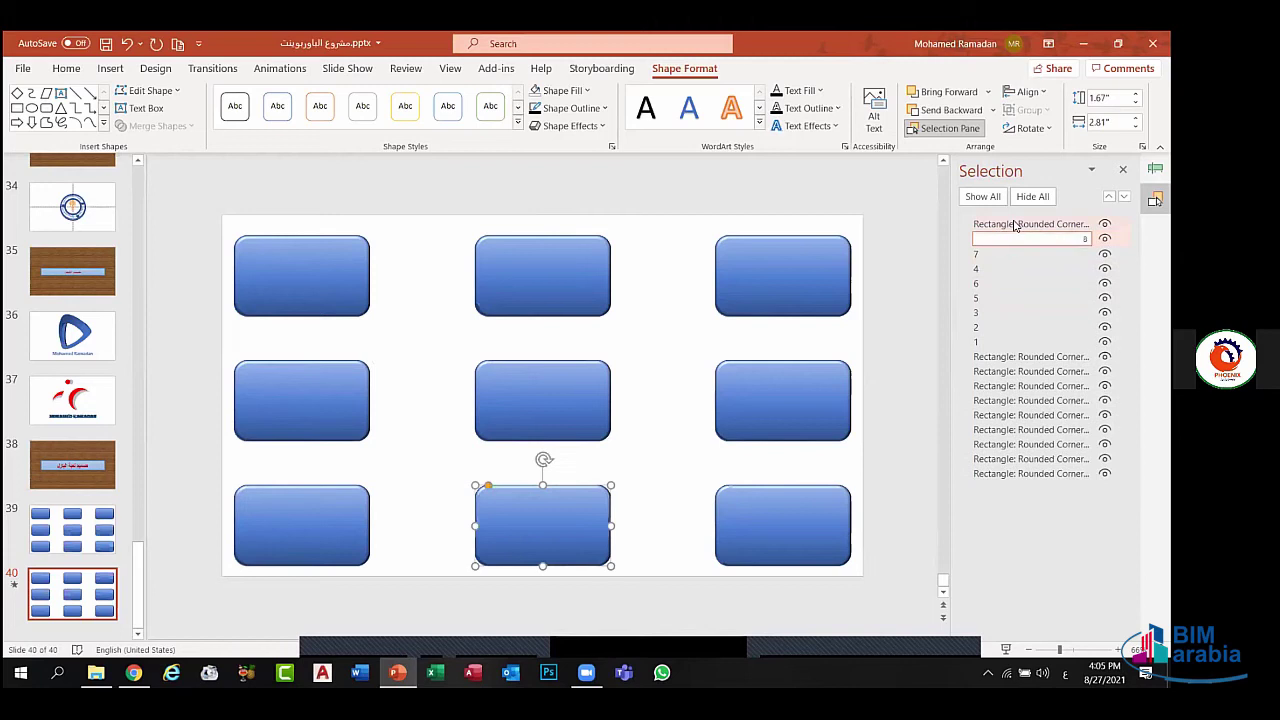
{"action": "left_click", "coordinate": [1014, 225]}
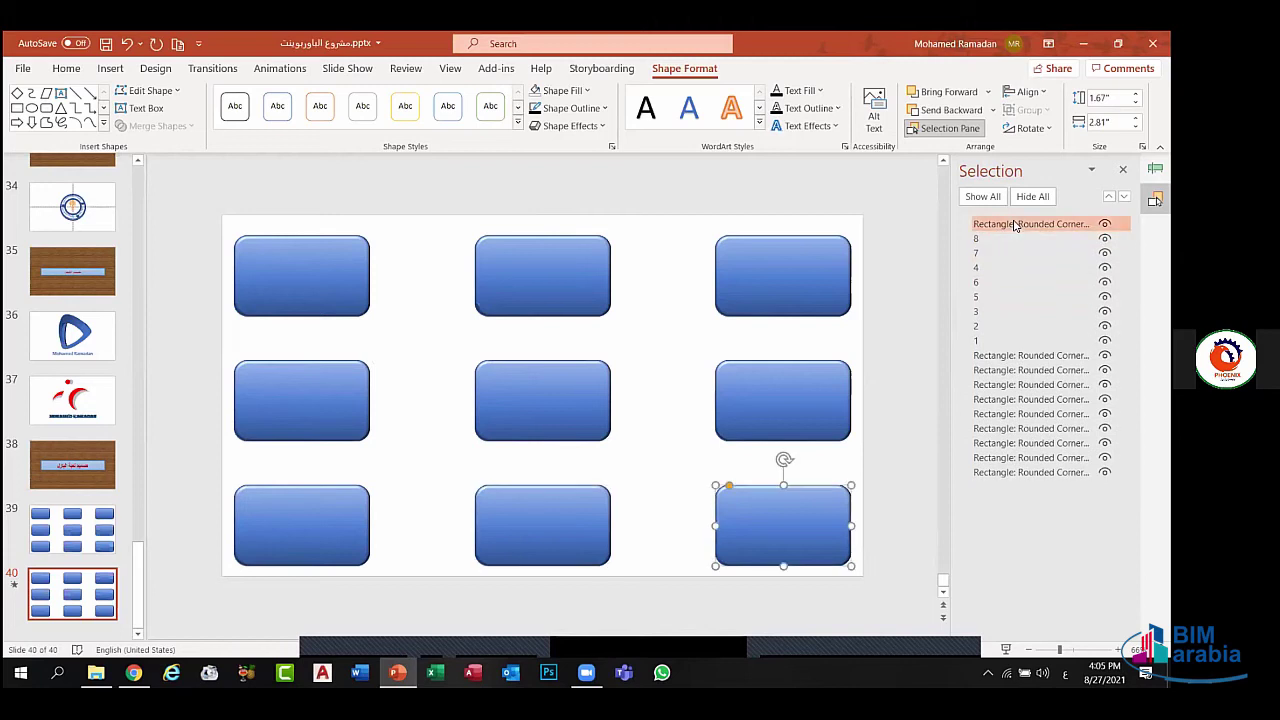
{"action": "left_click", "coordinate": [1016, 202]}
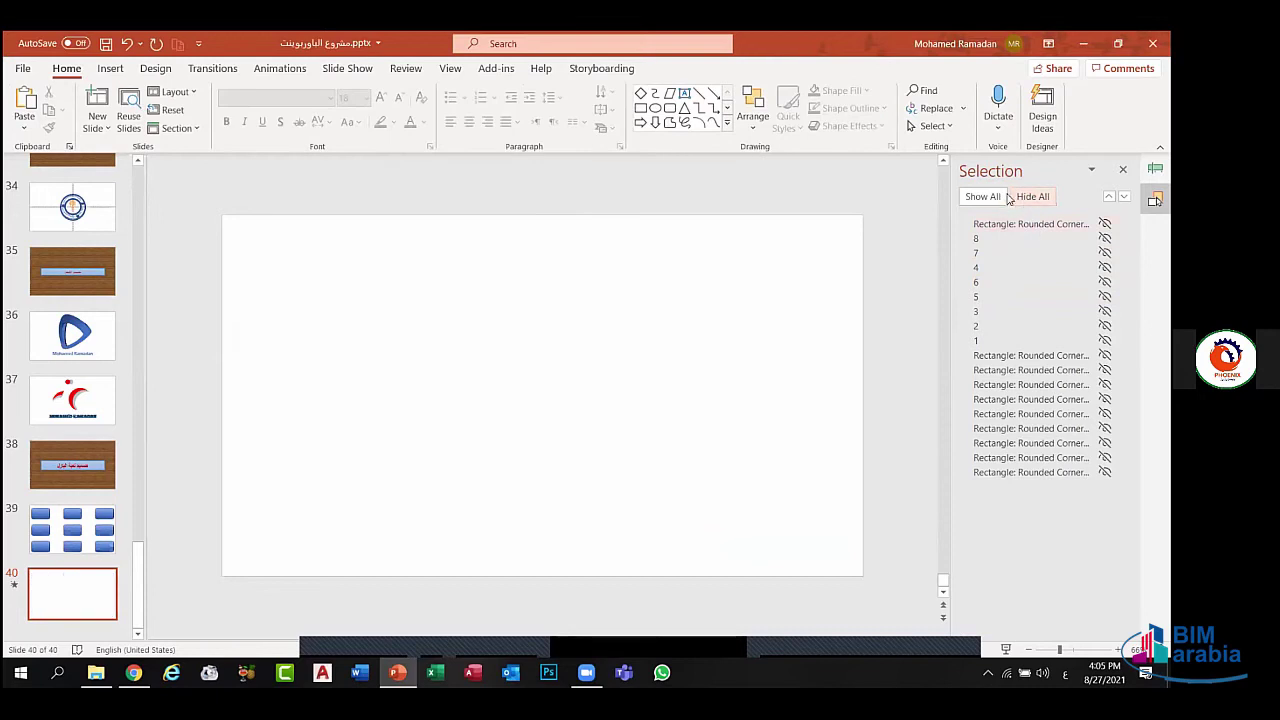
- Show all shapes again and rename the bottom-right rectangle 9
{"action": "left_click", "coordinate": [1001, 198]}
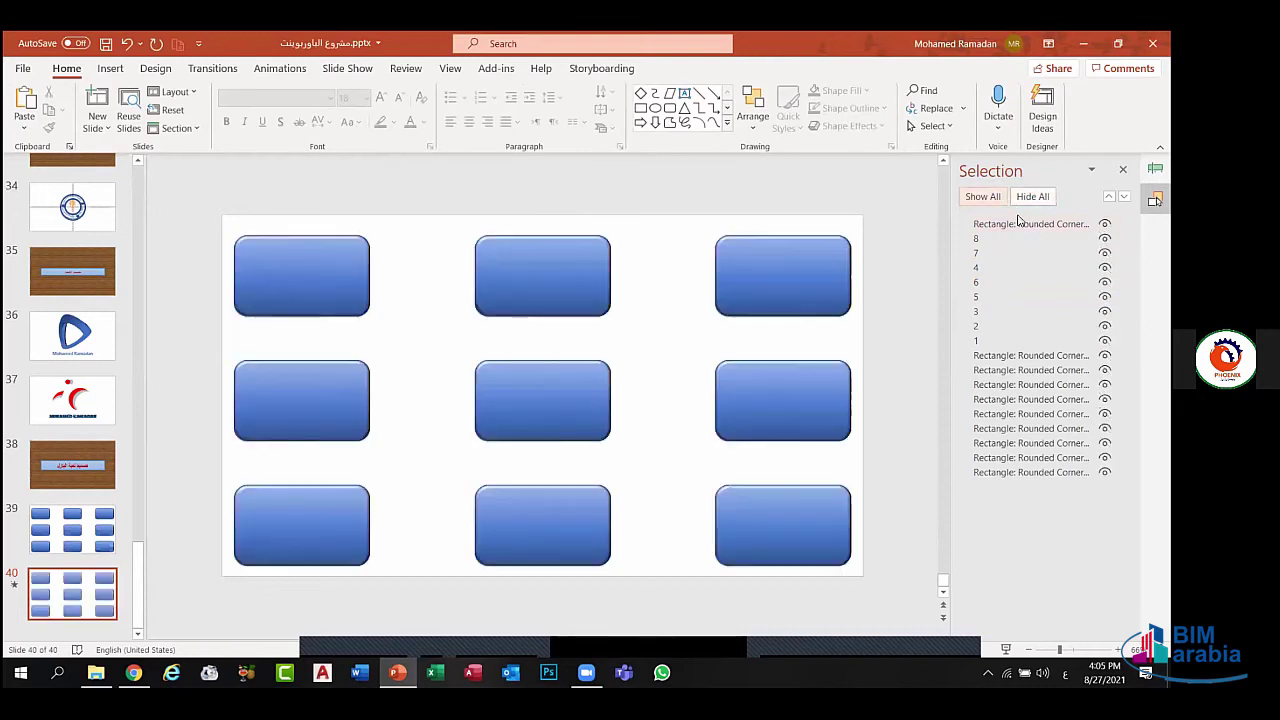
{"action": "left_click", "coordinate": [1018, 222]}
{"action": "left_click", "coordinate": [1018, 223]}
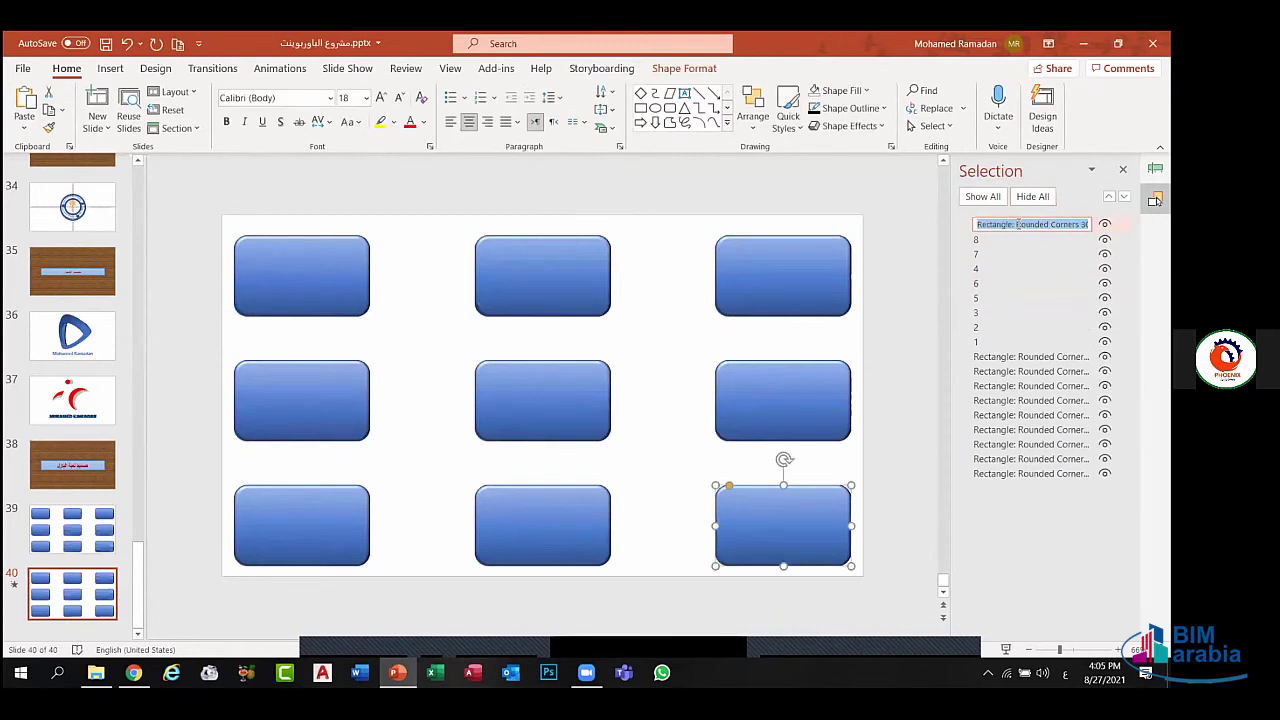
{"action": "type", "text": "9"}
- Check the shapes named 7 and 1, then leave renaming and return to slide 39
{"action": "left_click", "coordinate": [986, 256]}
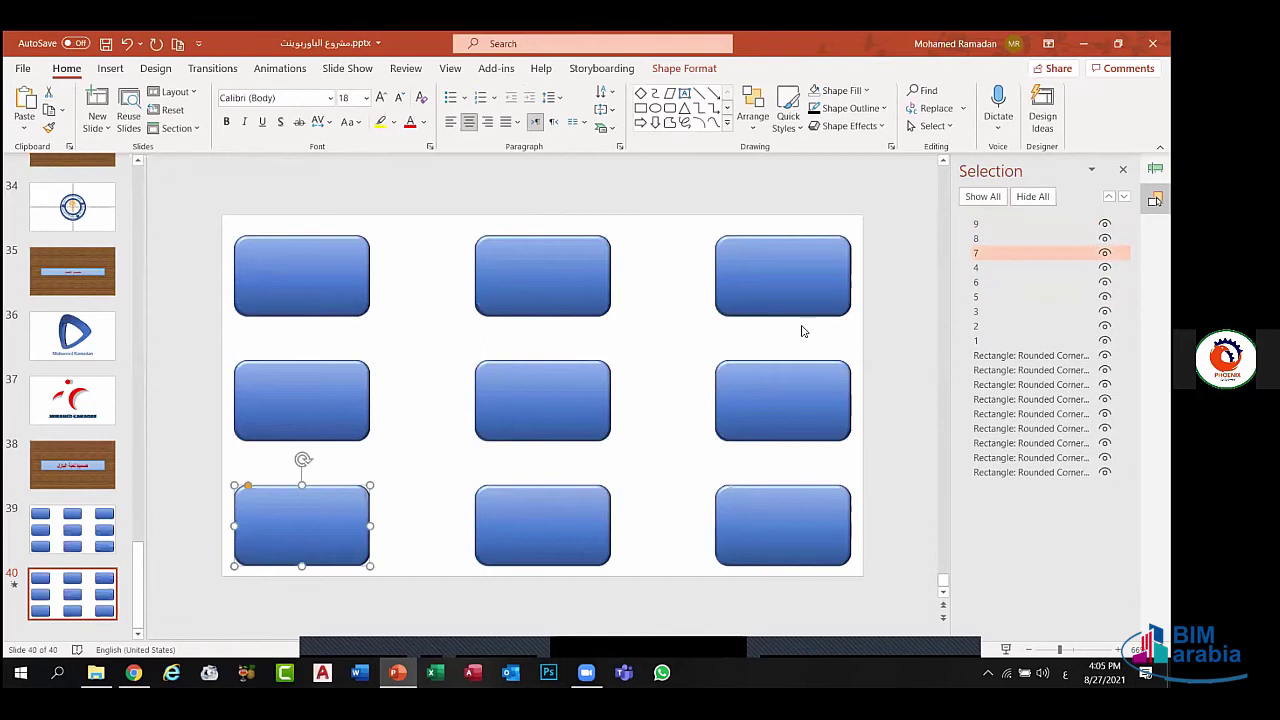
{"action": "left_click", "coordinate": [345, 262]}
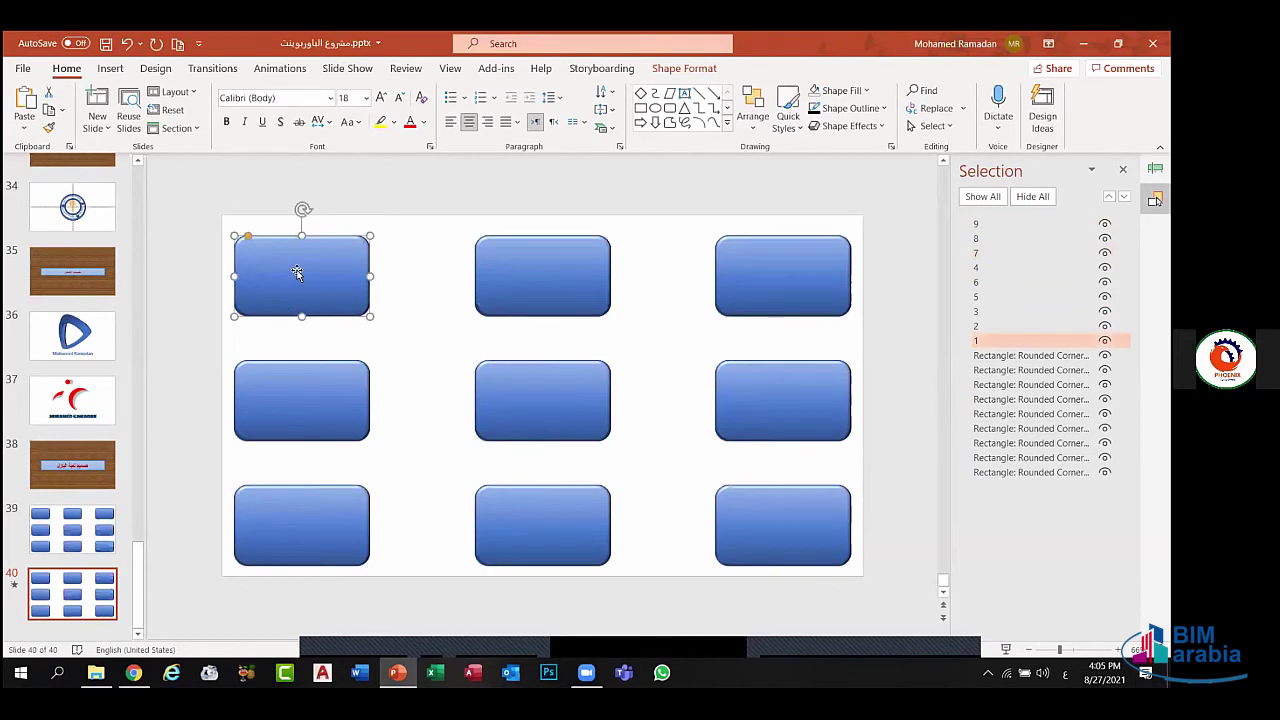
{"action": "left_click", "coordinate": [667, 70]}
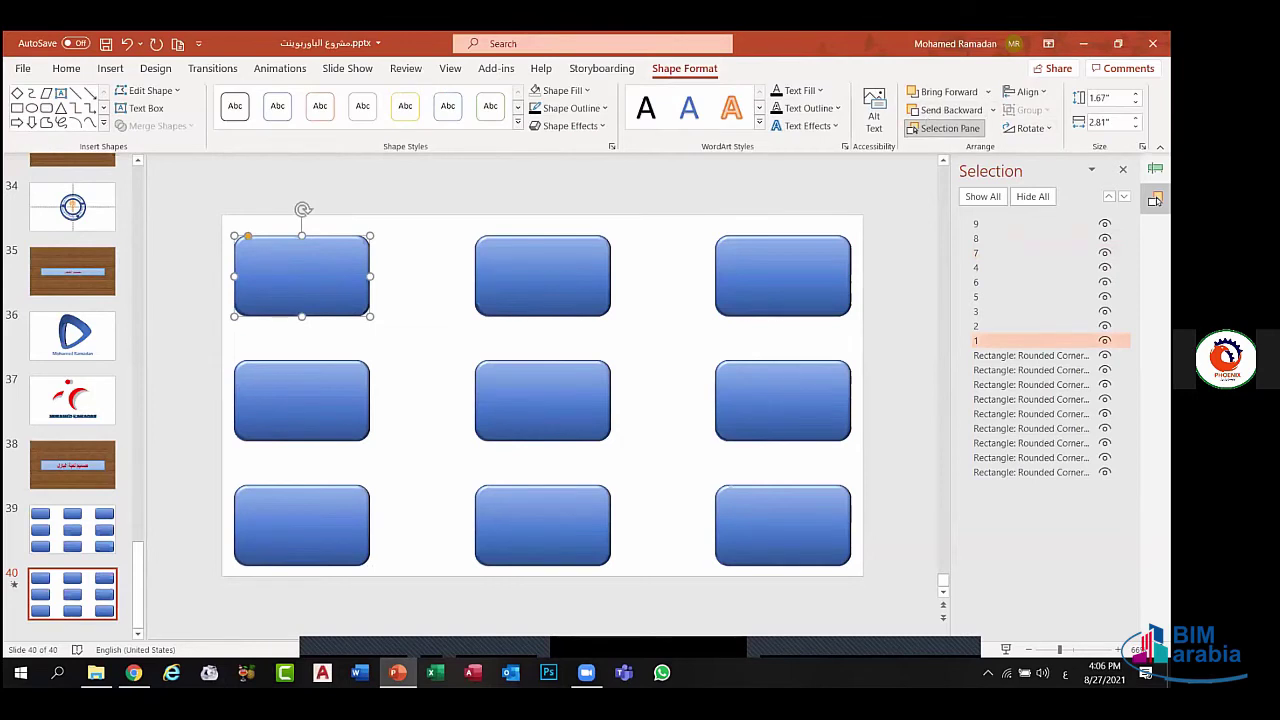
{"action": "left_click", "coordinate": [1005, 358]}
{"action": "left_click", "coordinate": [1004, 358]}
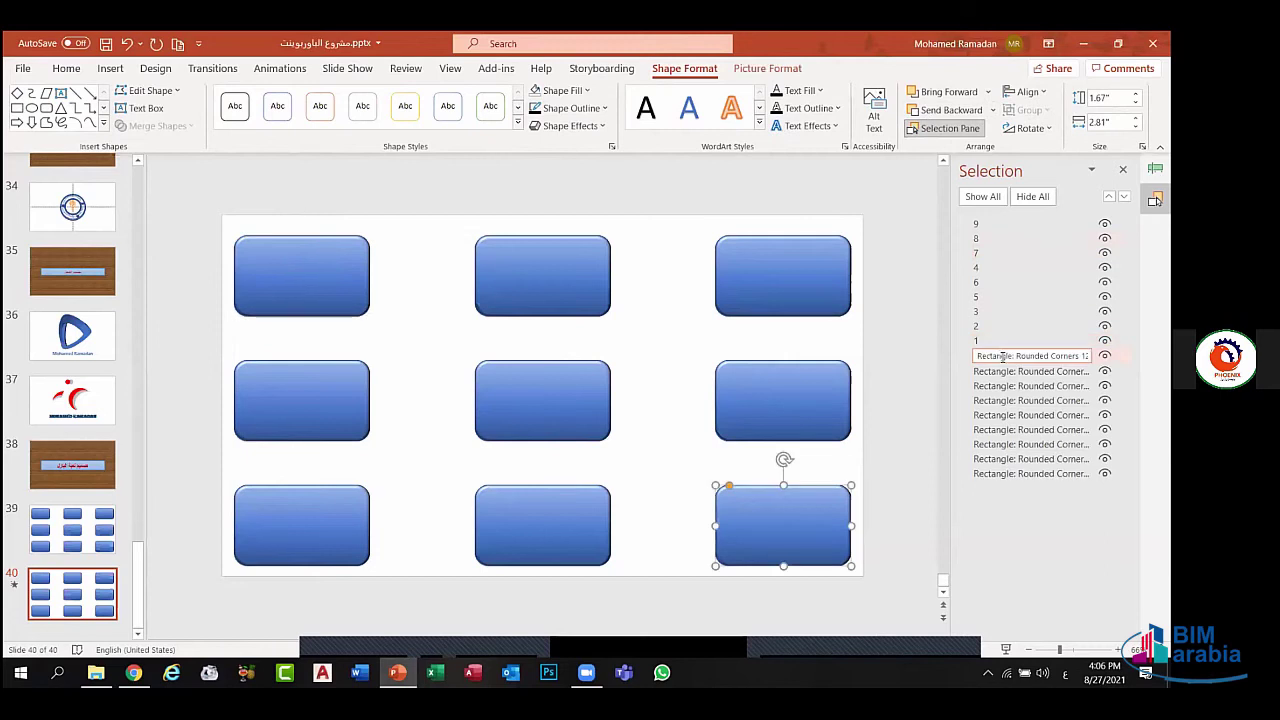
{"action": "key", "text": "Return"}
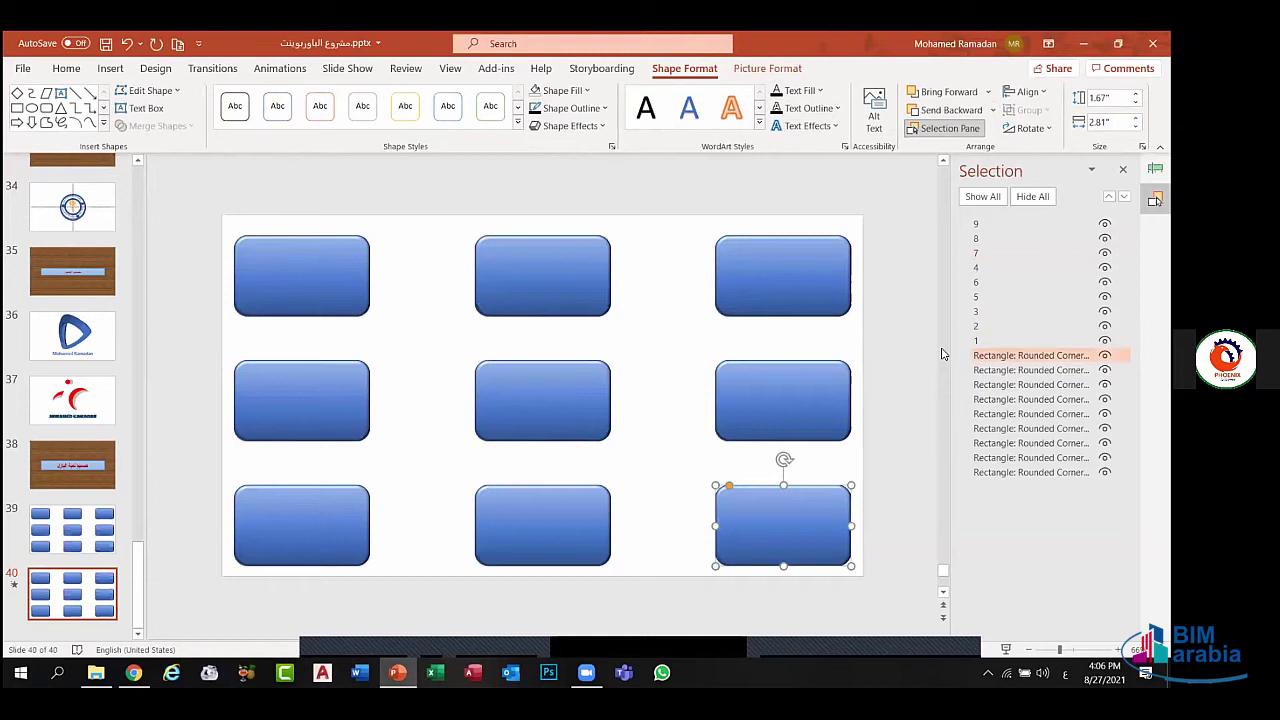
{"action": "scroll", "coordinate": [940, 354], "scroll_direction": "up", "scroll_amount": 1}
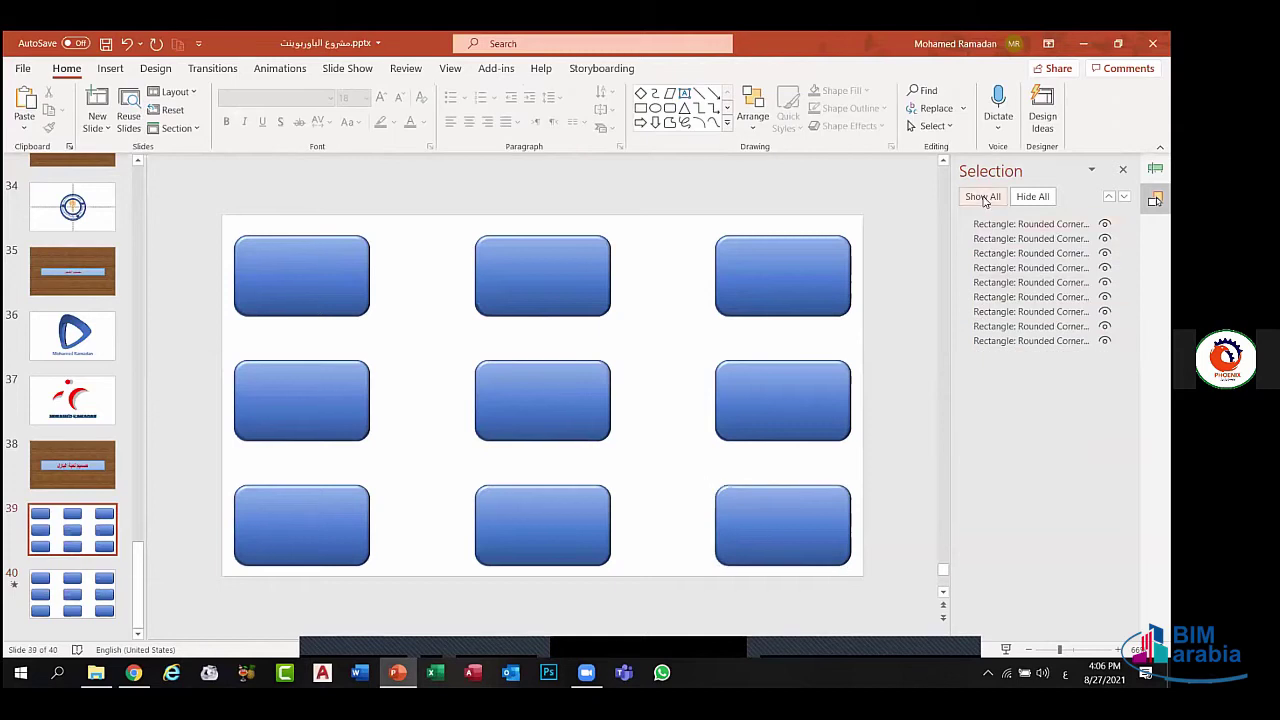
- Select the top-left rounded rectangle on slide 39 and switch to the Animations tools
{"action": "left_click", "coordinate": [349, 264]}
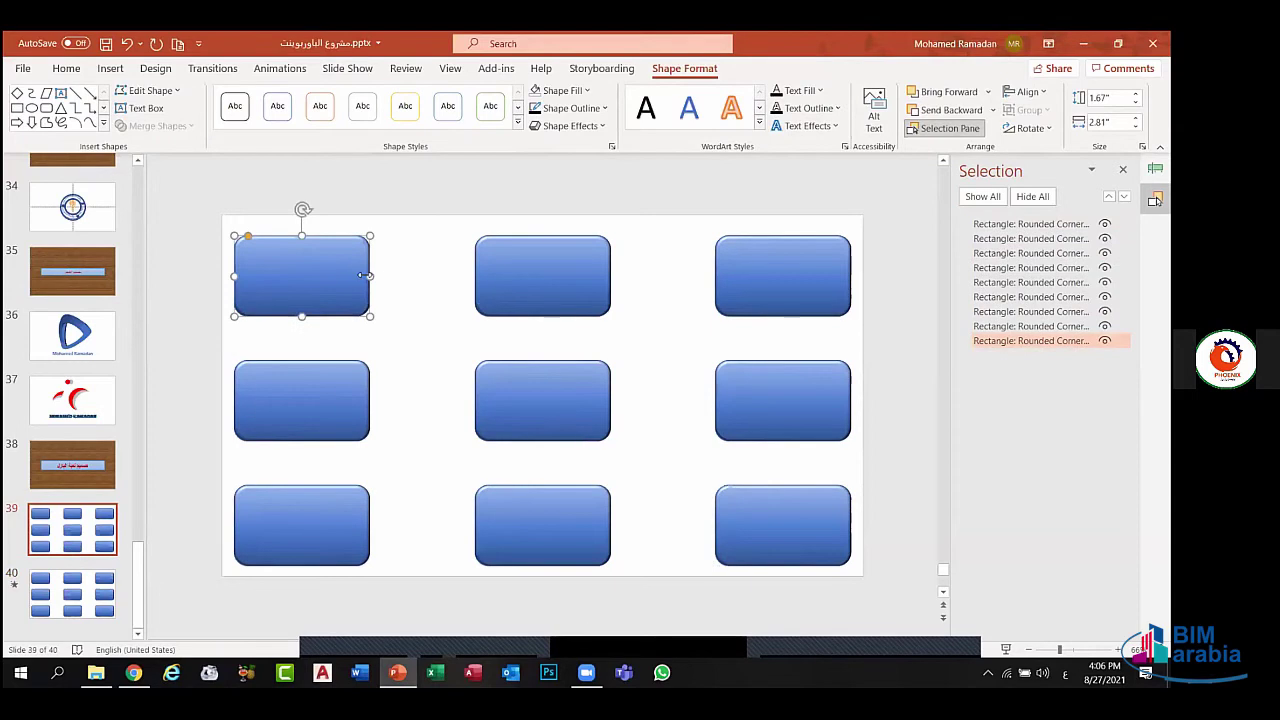
{"action": "left_click", "coordinate": [384, 280]}
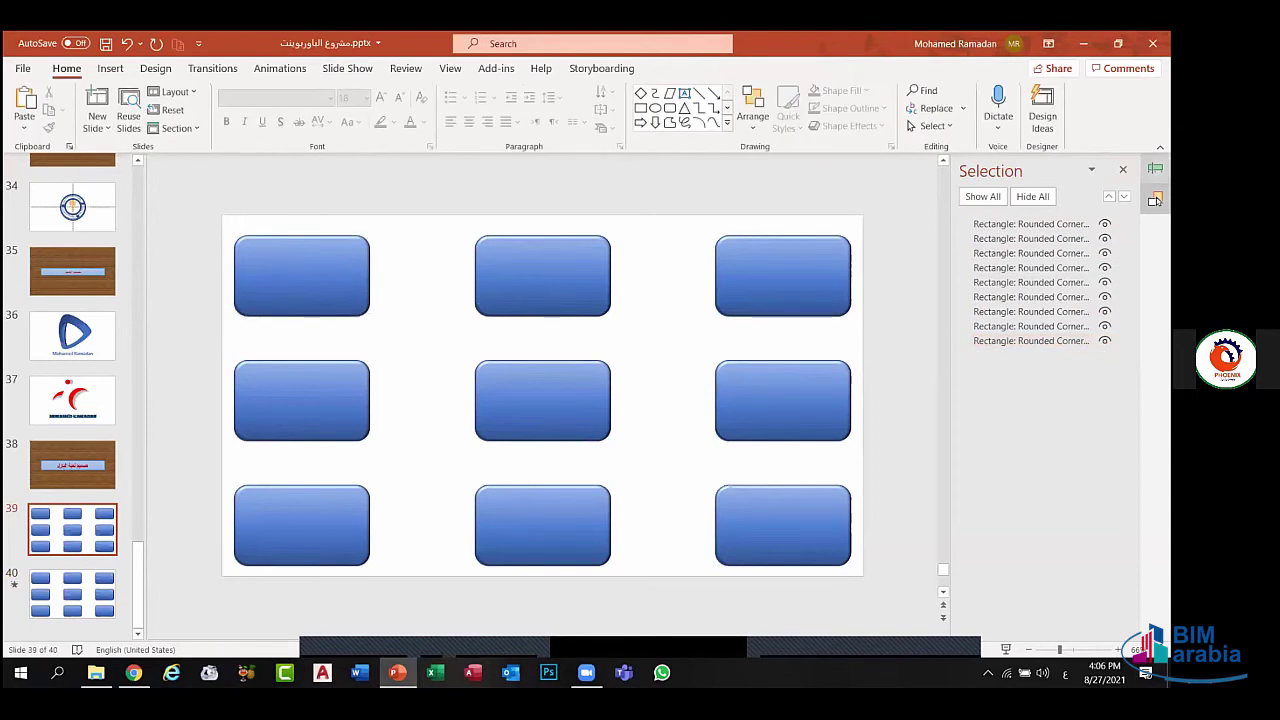
{"action": "left_click", "coordinate": [1122, 169]}
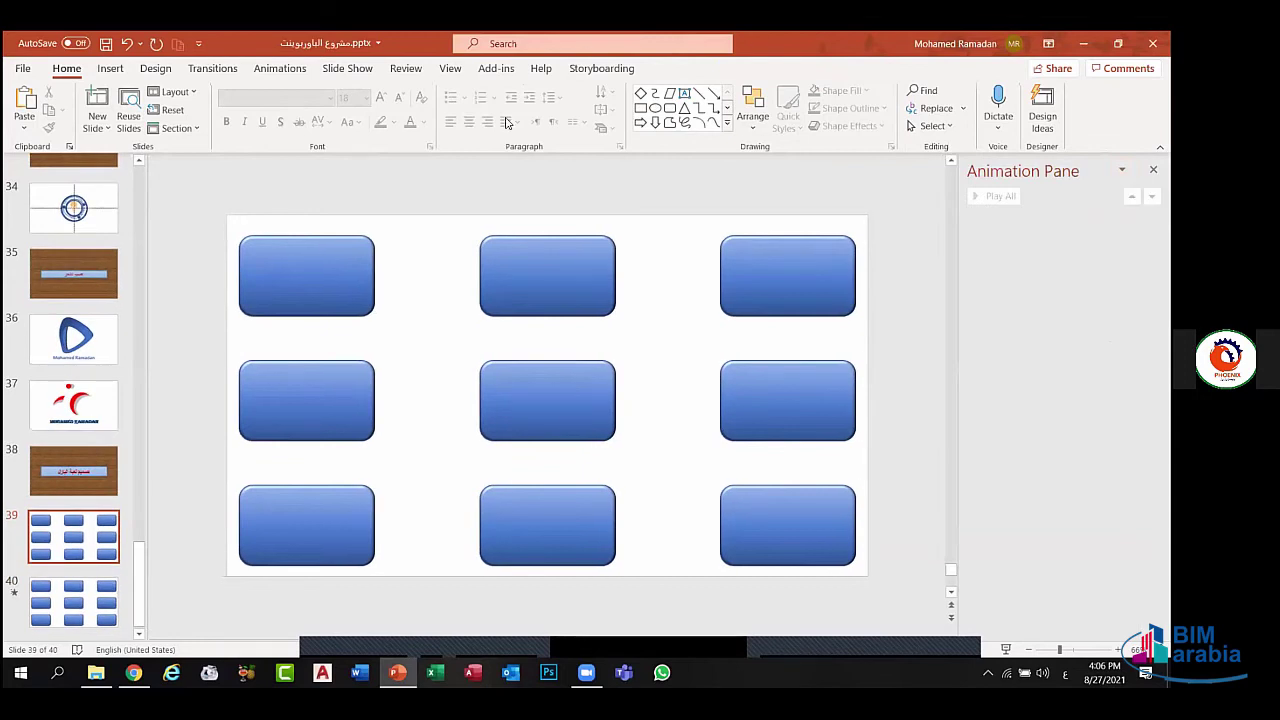
{"action": "left_click", "coordinate": [351, 279]}
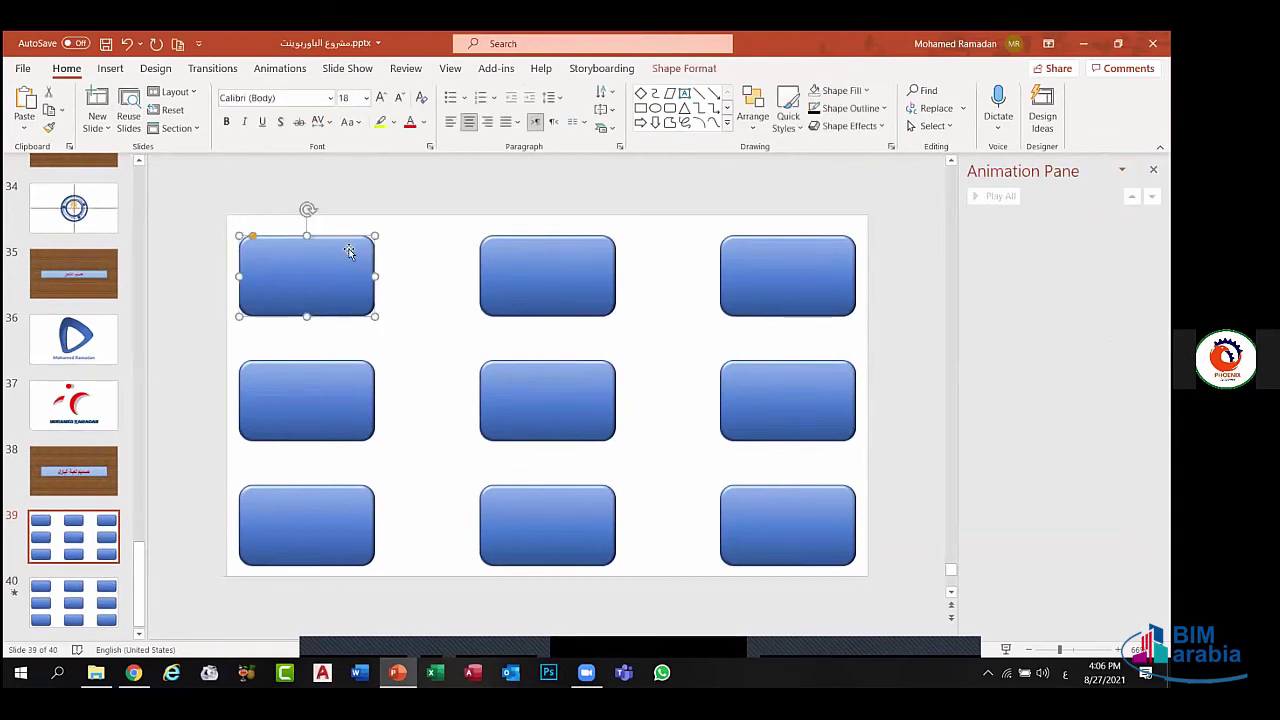
{"action": "left_click", "coordinate": [300, 70]}
{"action": "left_click", "coordinate": [866, 95]}
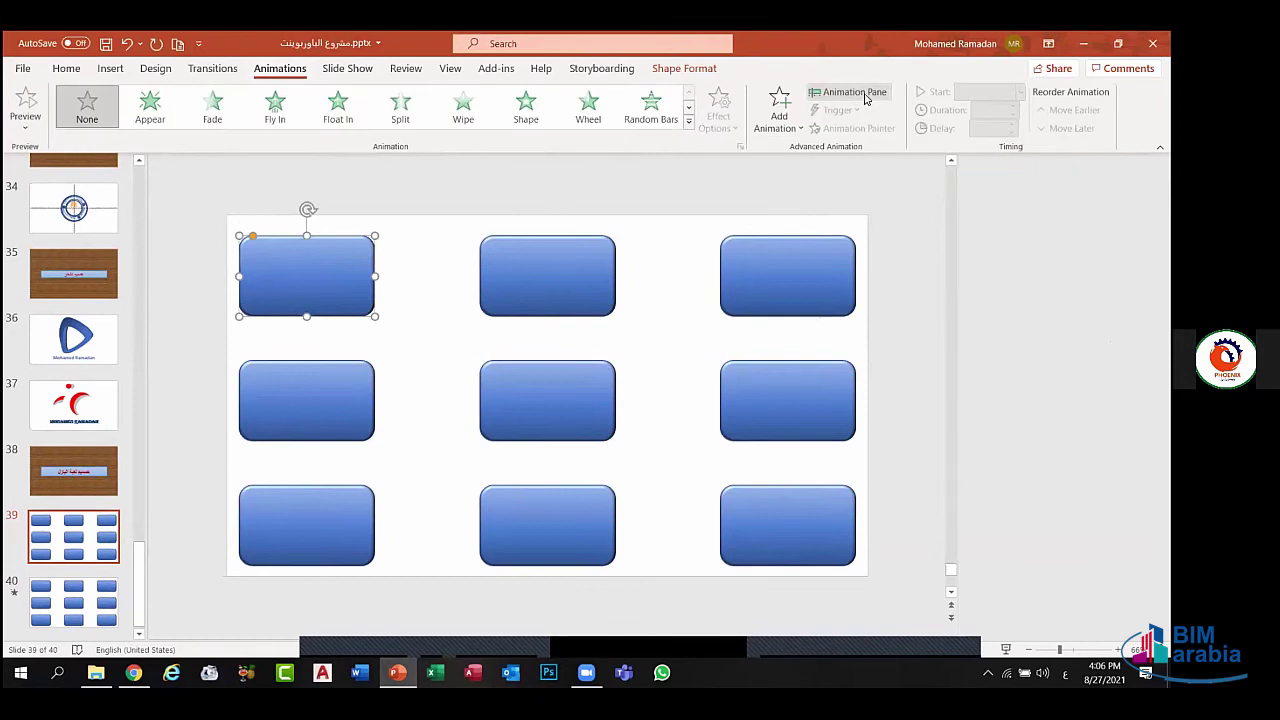
{"action": "left_click", "coordinate": [866, 95]}
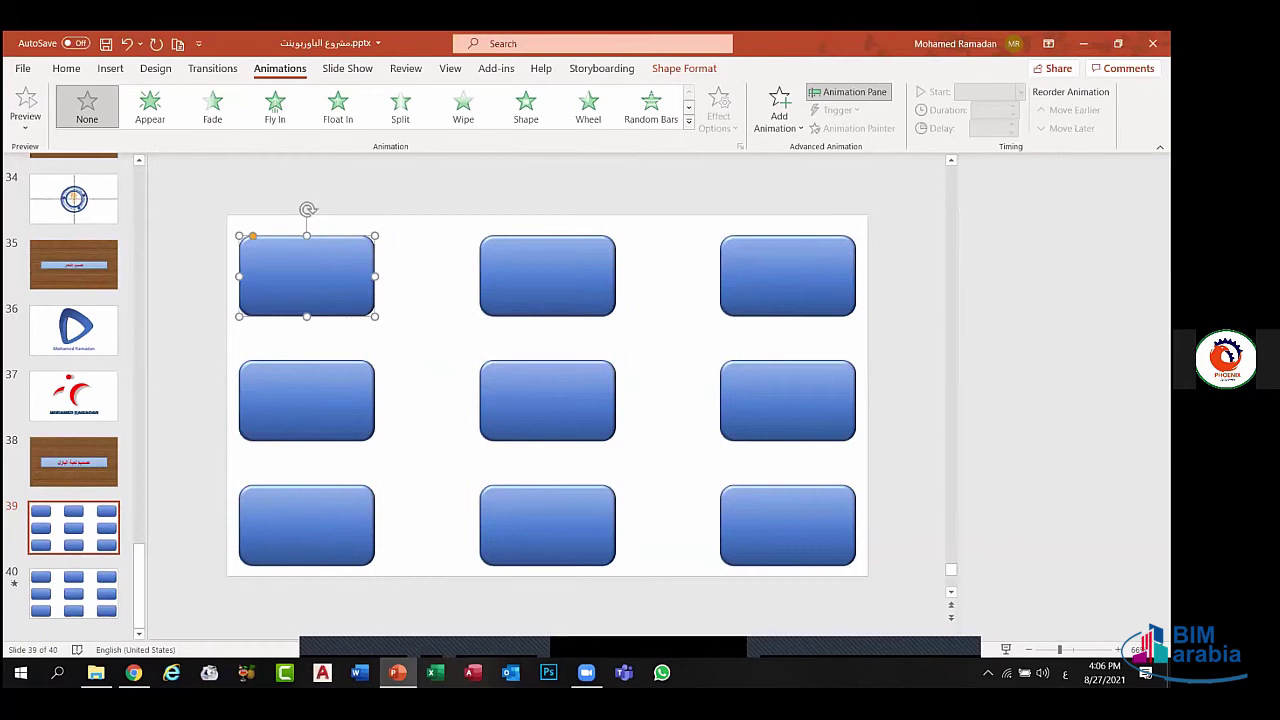
{"action": "left_click", "coordinate": [848, 92]}
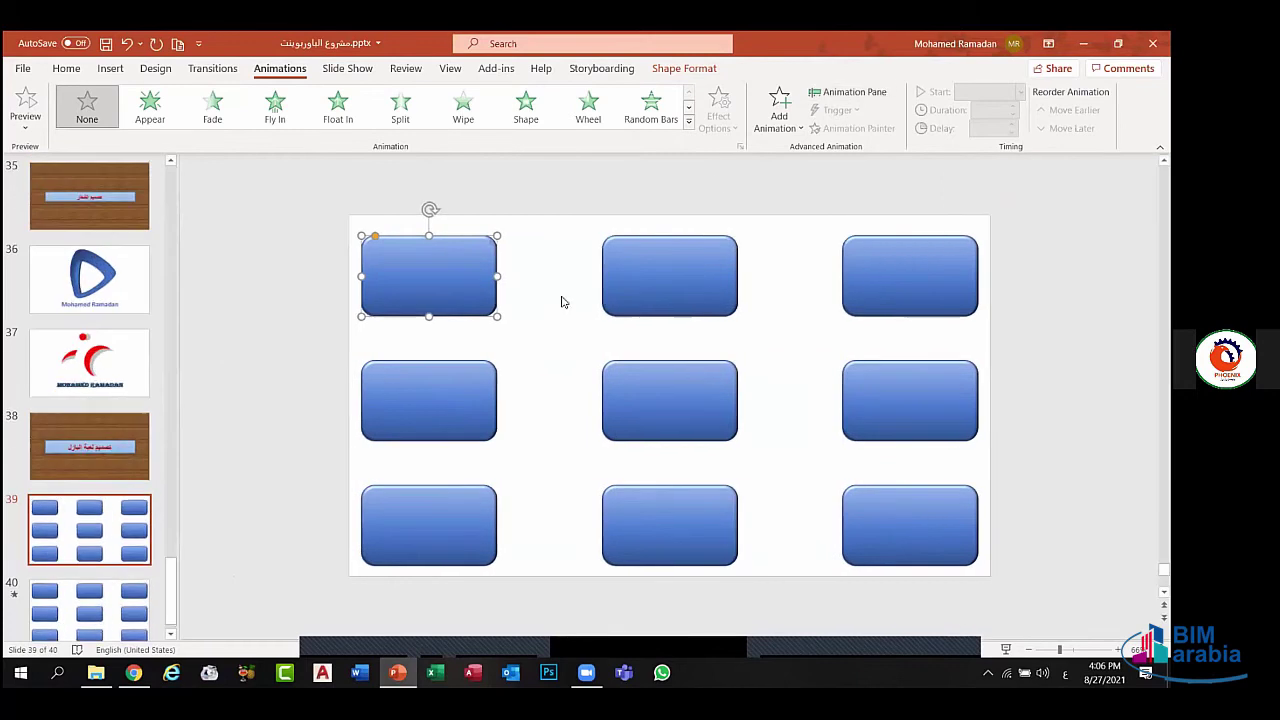
- Apply the Collapse exit effect to the rectangle and preview it
{"action": "left_click", "coordinate": [778, 125]}
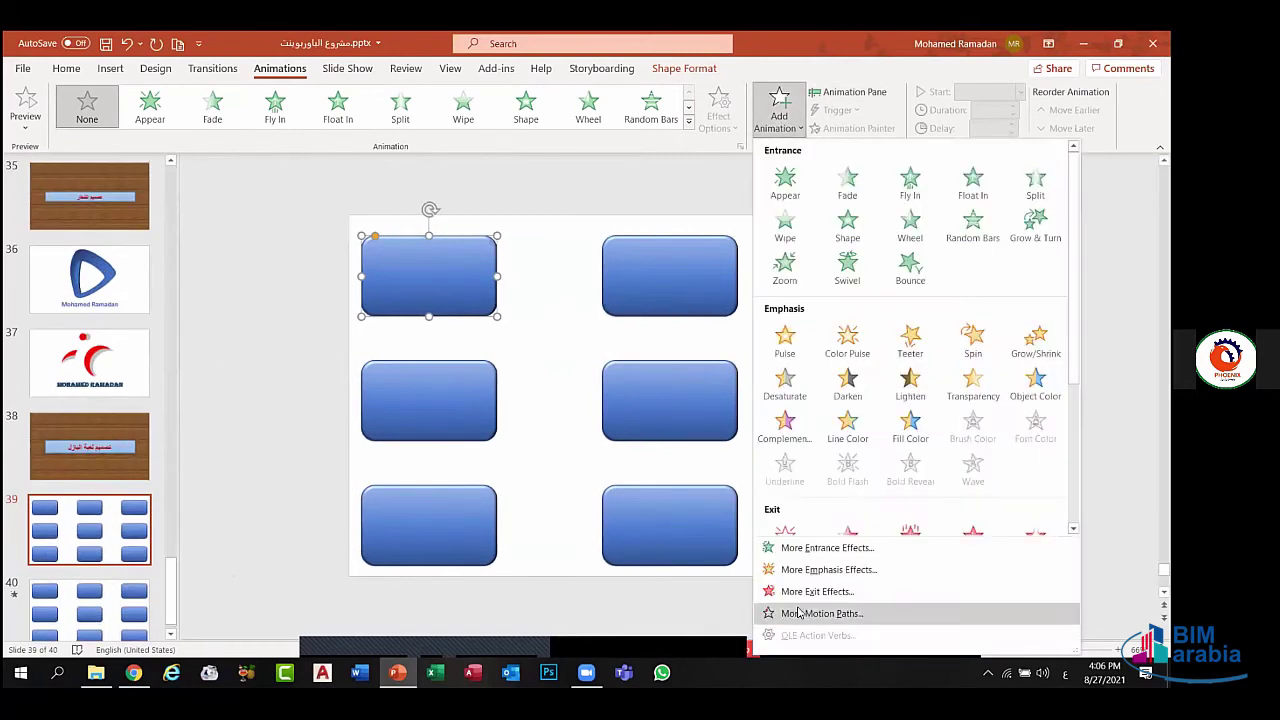
{"action": "left_click", "coordinate": [795, 598]}
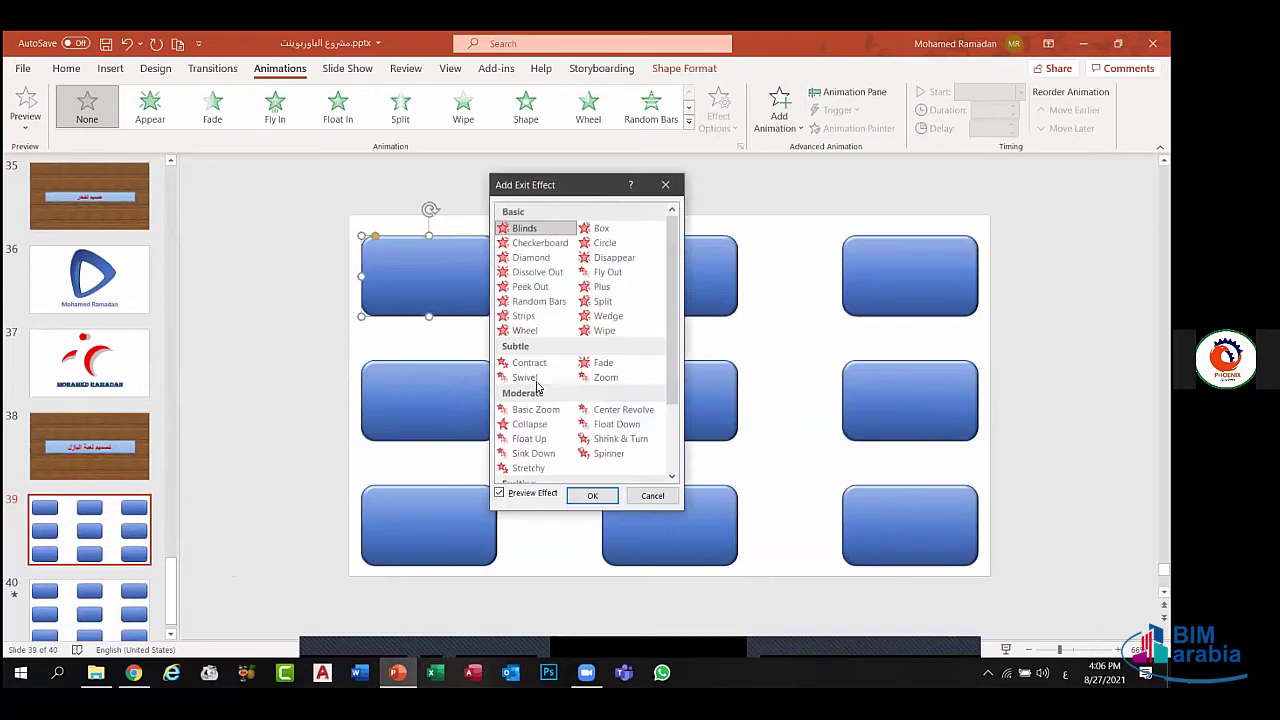
{"action": "left_click", "coordinate": [522, 424]}
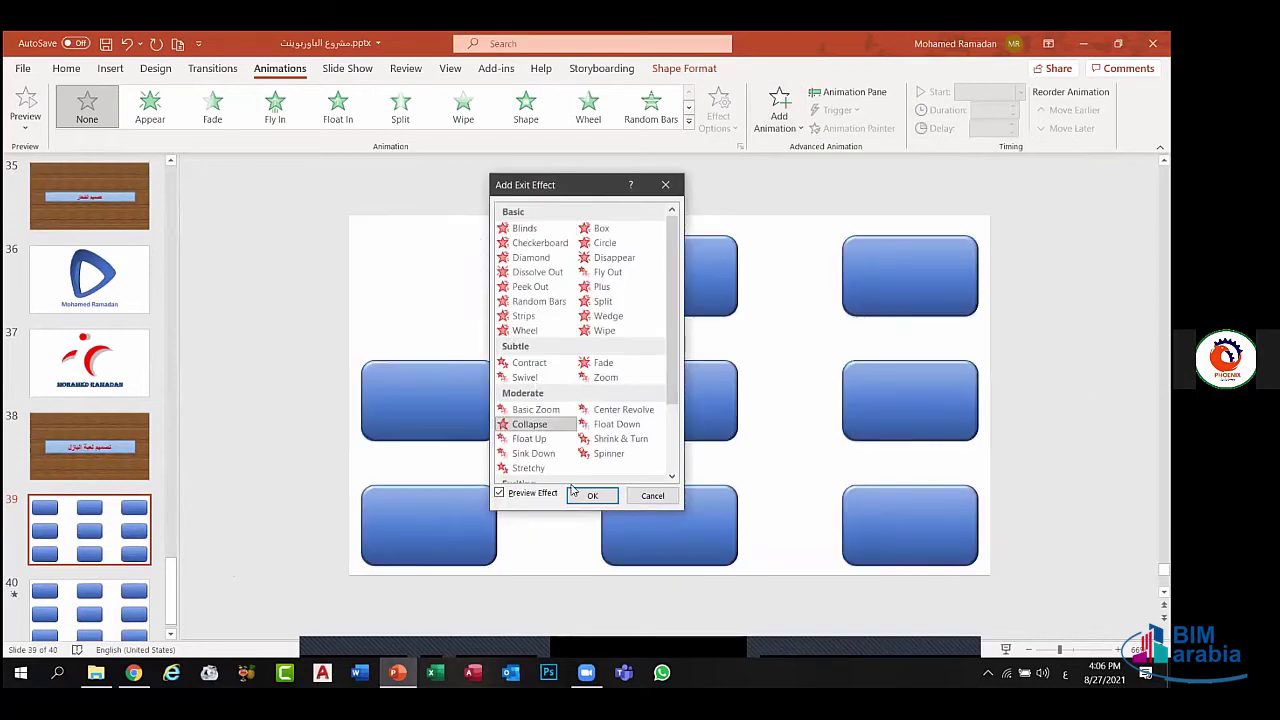
{"action": "left_click", "coordinate": [581, 494]}
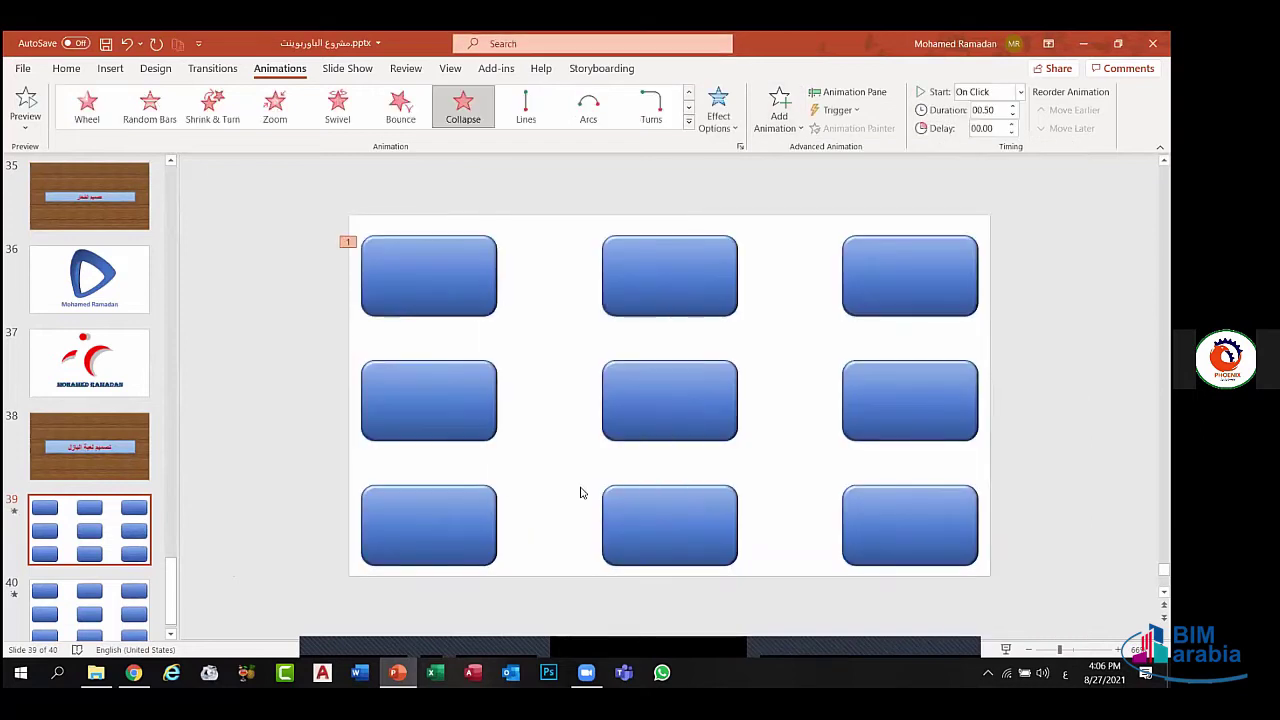
{"action": "left_click", "coordinate": [16, 101]}
- Clear slide 40 and paste in the nine rounded rectangles copied from slide 39
{"action": "key", "text": "Page_Down"}
{"action": "key", "text": "ctrl+a"}
{"action": "key", "text": "Delete"}
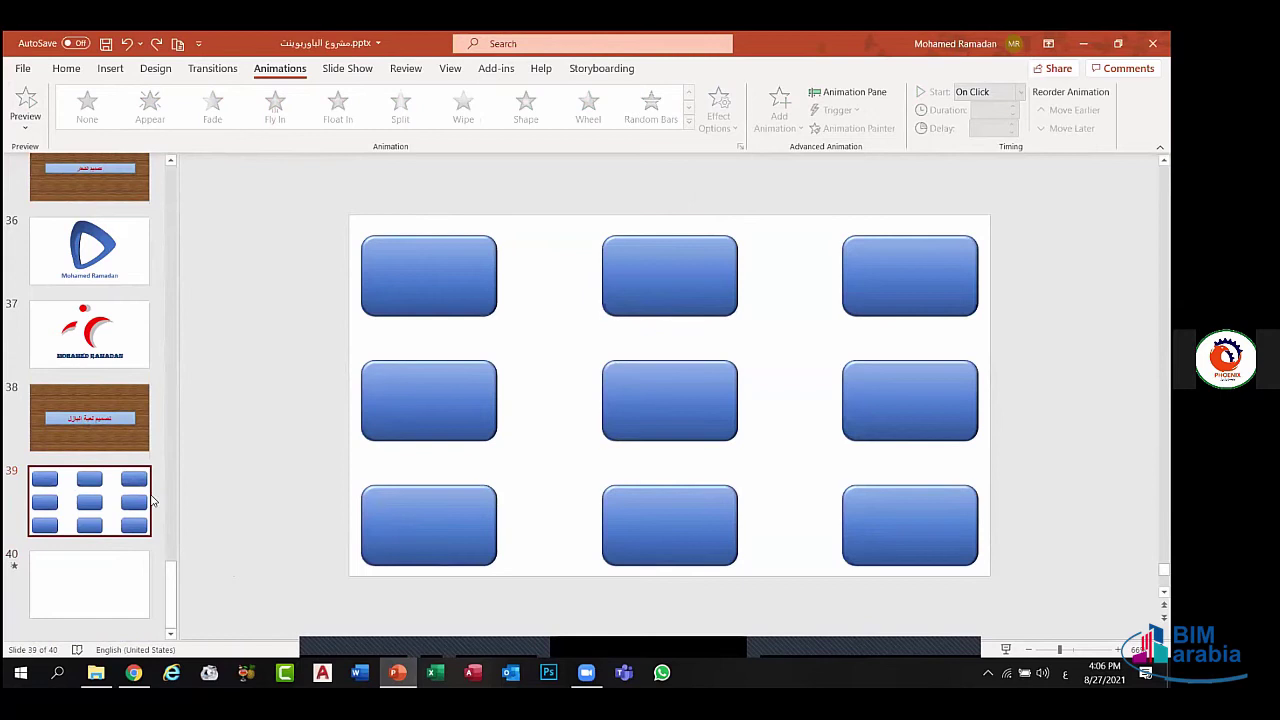
{"action": "left_click", "coordinate": [412, 328]}
{"action": "key", "text": "ctrl+a"}
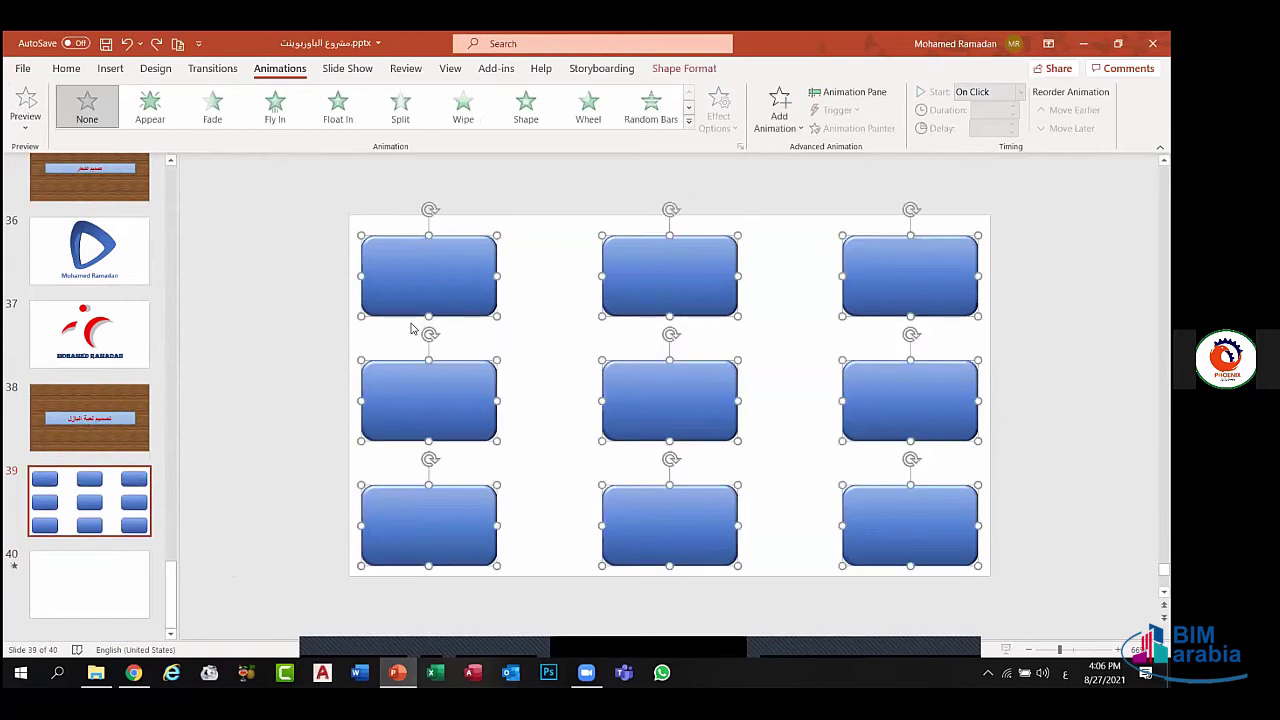
{"action": "left_click", "coordinate": [63, 617]}
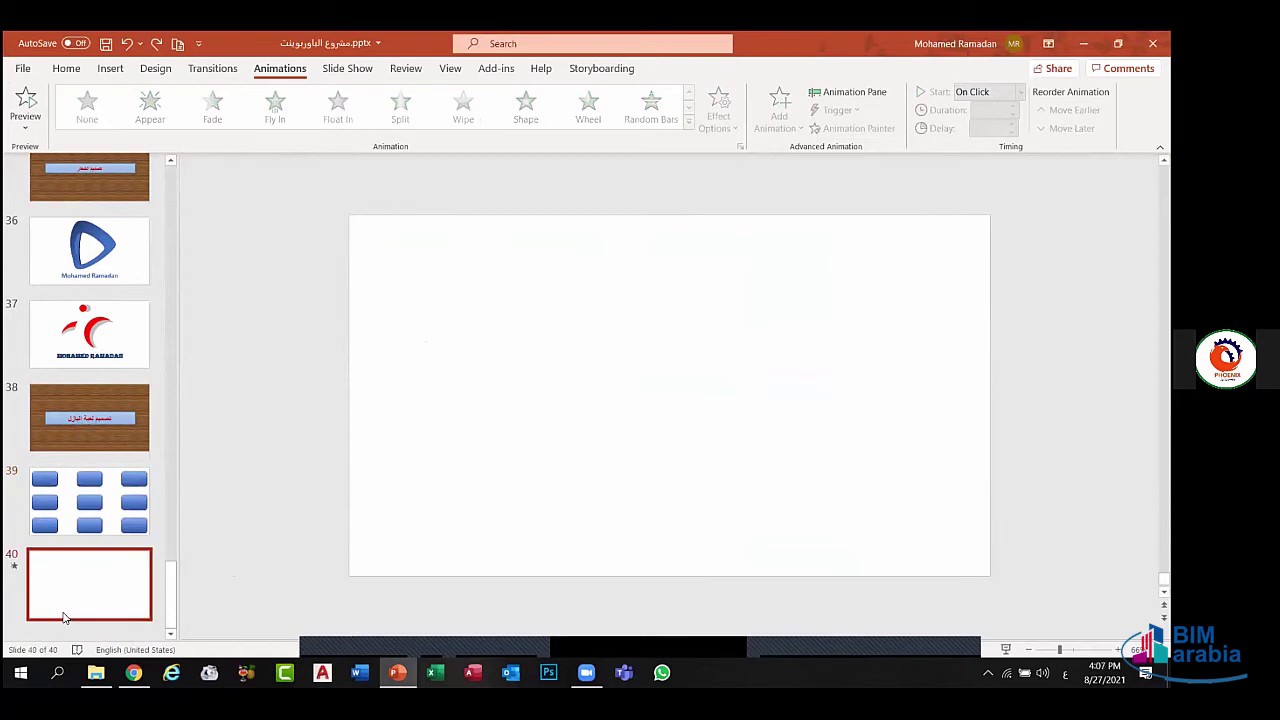
{"action": "key", "text": "ctrl+v"}
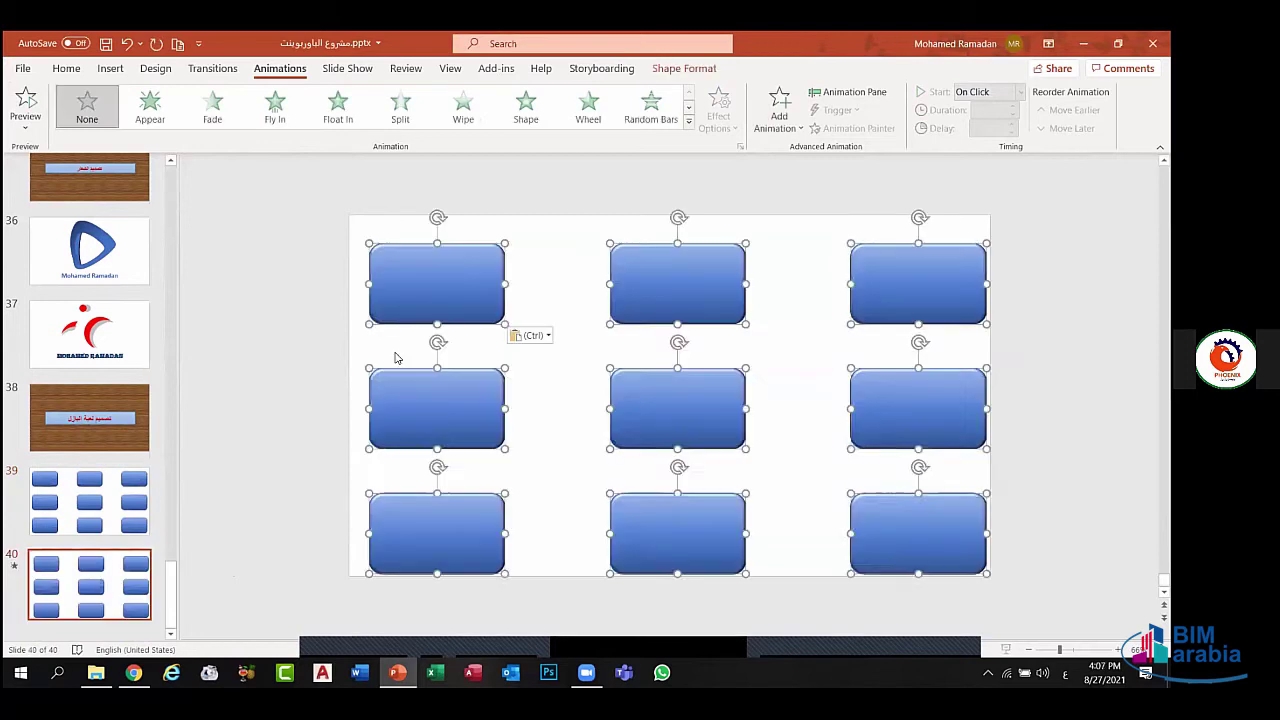
{"action": "left_click", "coordinate": [395, 358]}
- Insert the download.png logo as a picture, delete it, and reselect the top-left rectangle
{"action": "left_click", "coordinate": [449, 263]}
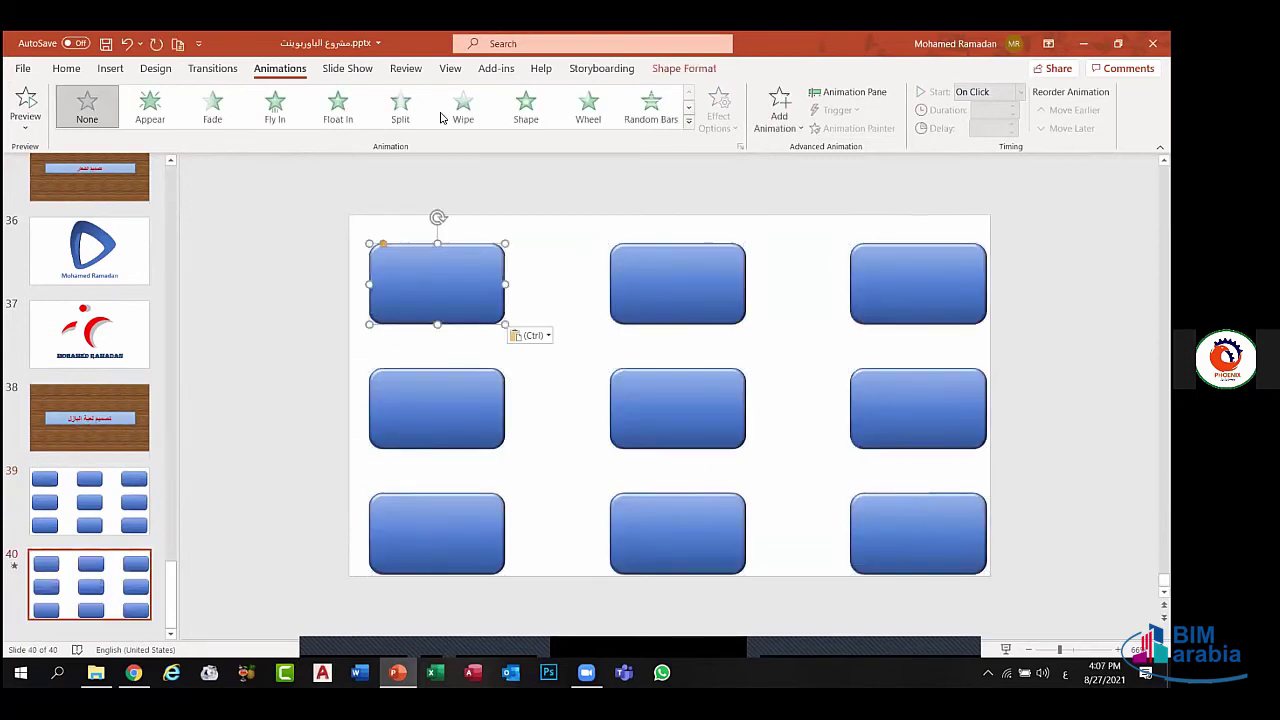
{"action": "left_click", "coordinate": [110, 68]}
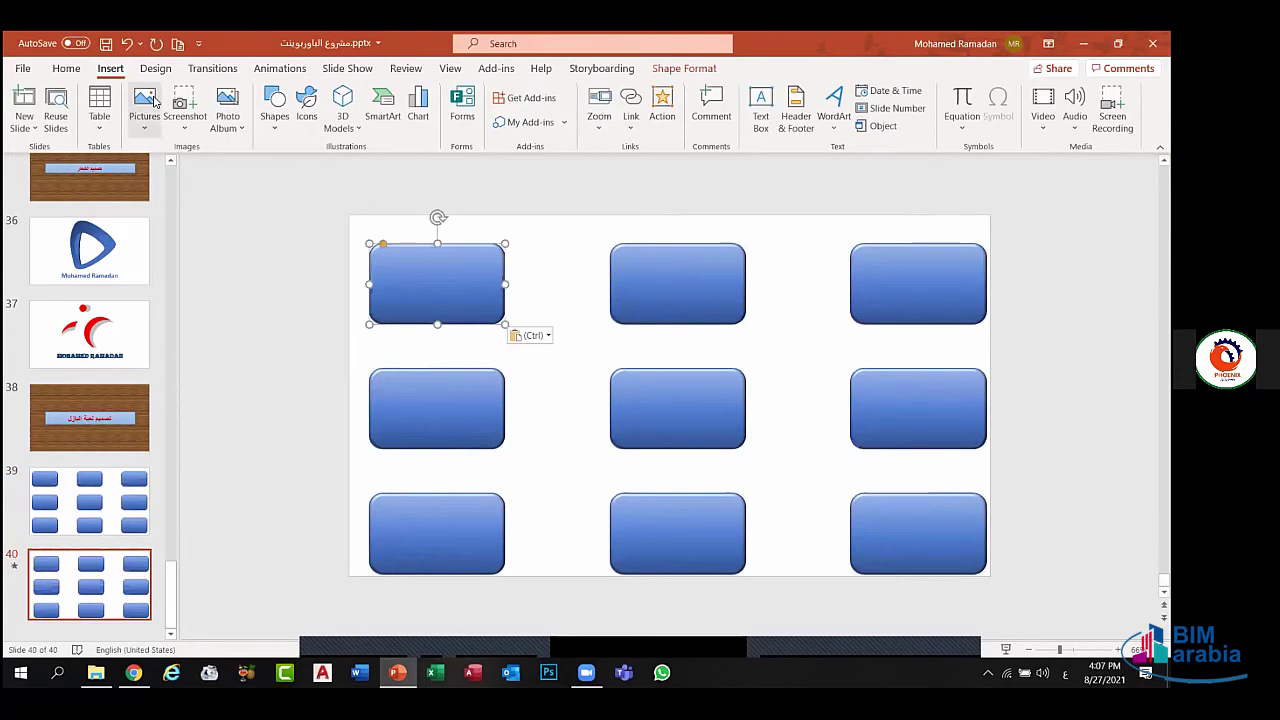
{"action": "left_click", "coordinate": [156, 110]}
{"action": "left_click", "coordinate": [168, 172]}
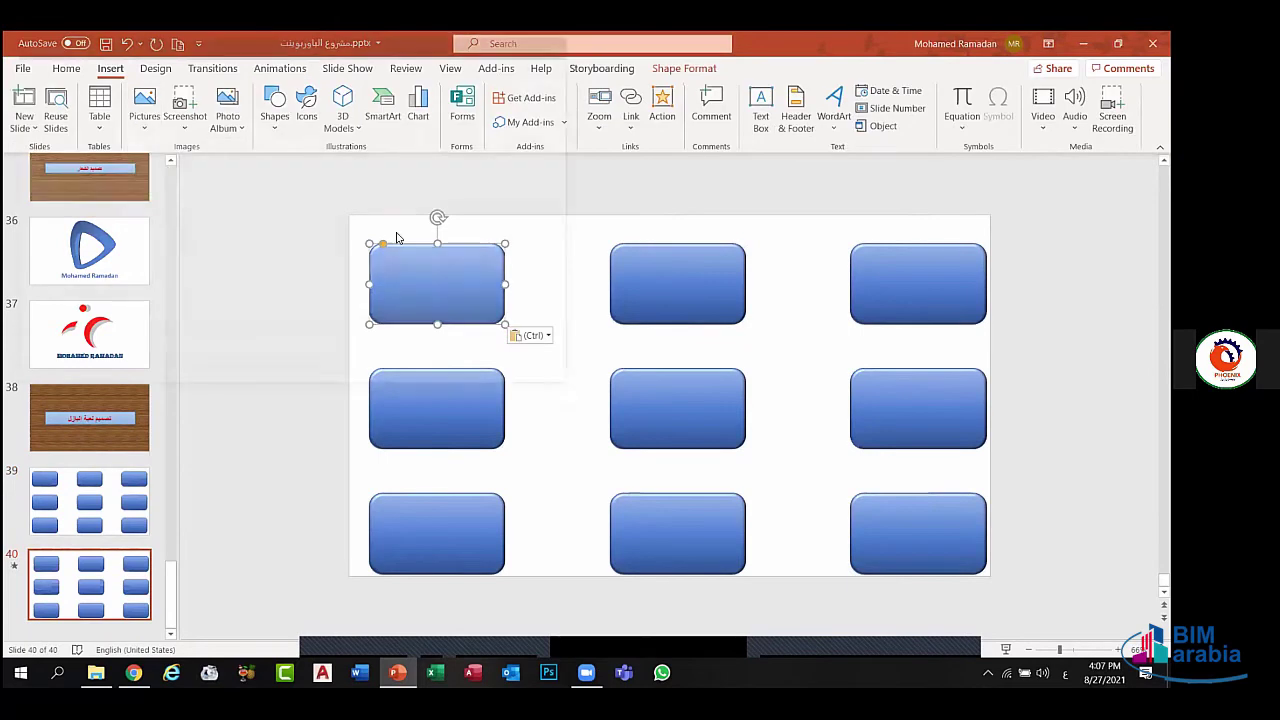
{"action": "left_click", "coordinate": [349, 255]}
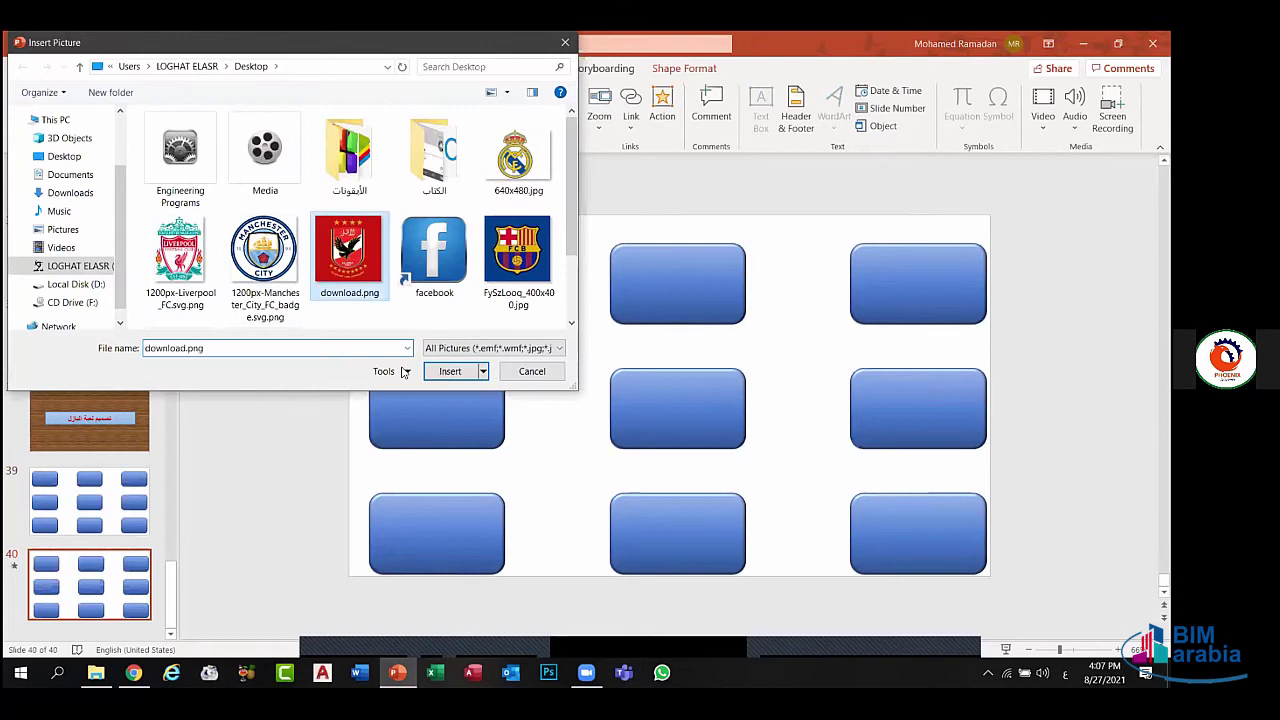
{"action": "left_click", "coordinate": [441, 377]}
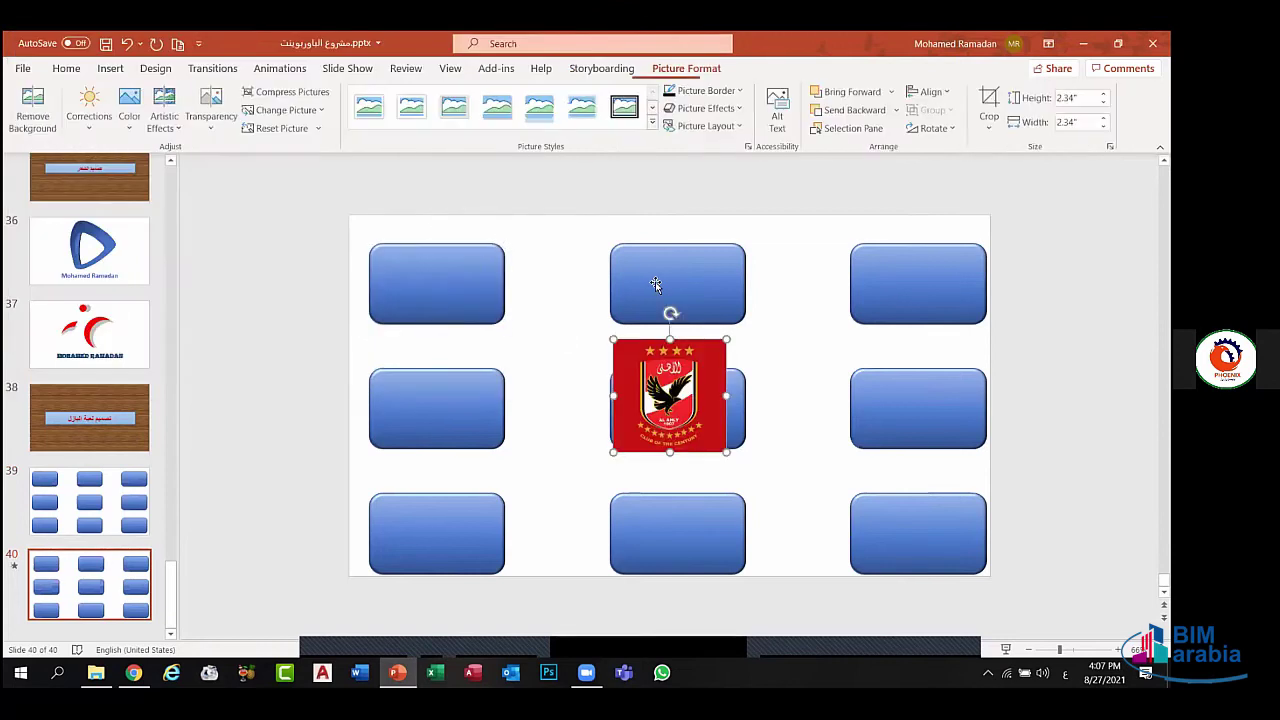
{"action": "key", "text": "Delete"}
{"action": "left_click", "coordinate": [457, 288]}
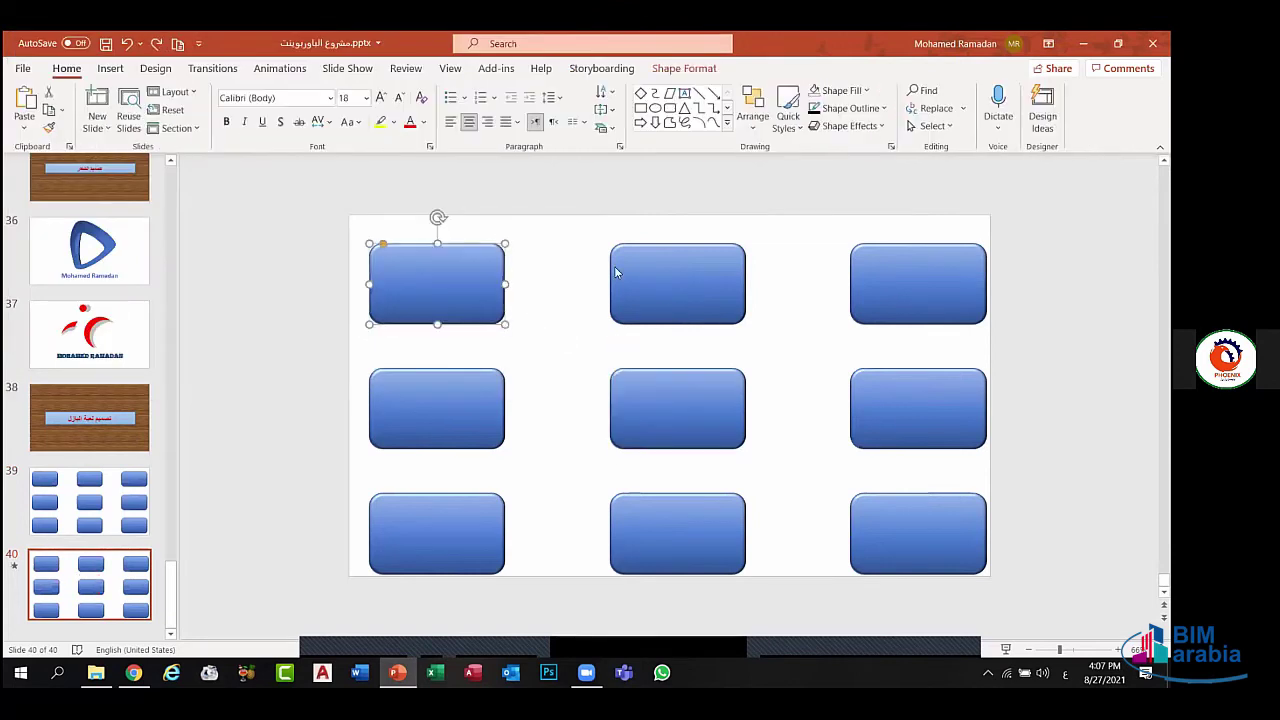
{"action": "left_click", "coordinate": [715, 68]}
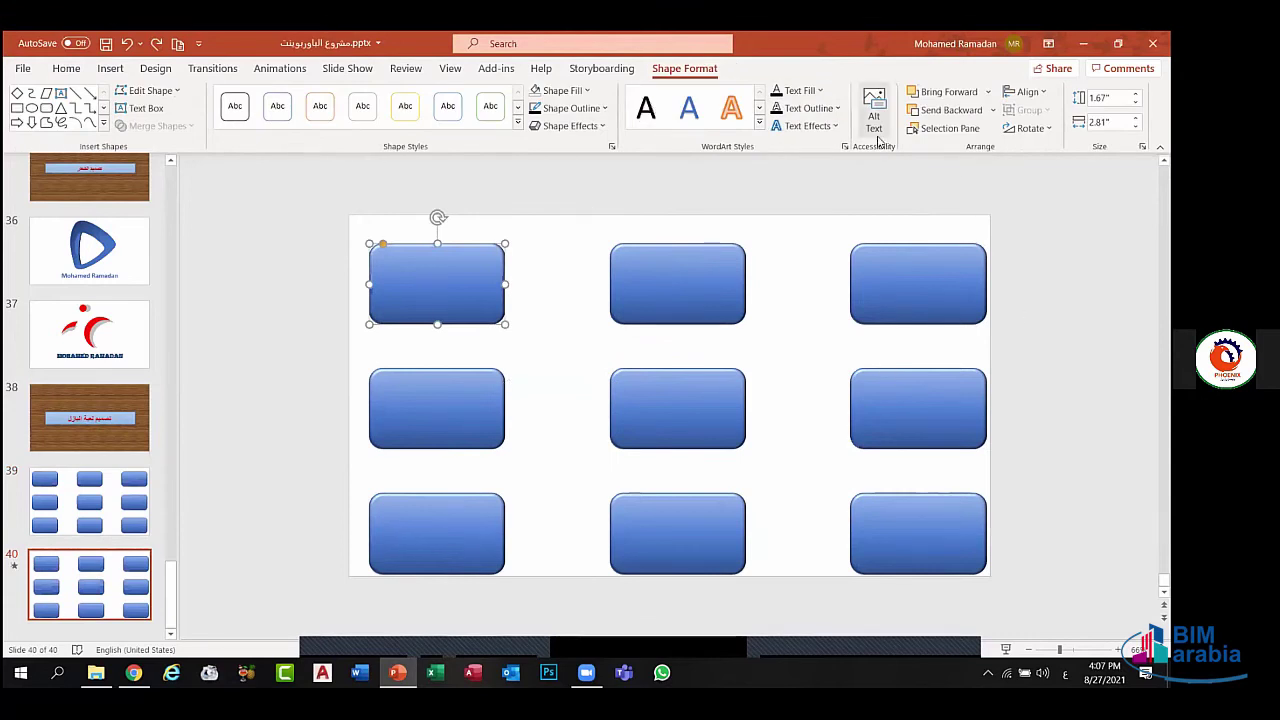
- Fill the top-left rectangle with the Al Ahly logo, download.png
{"action": "left_click", "coordinate": [575, 94]}
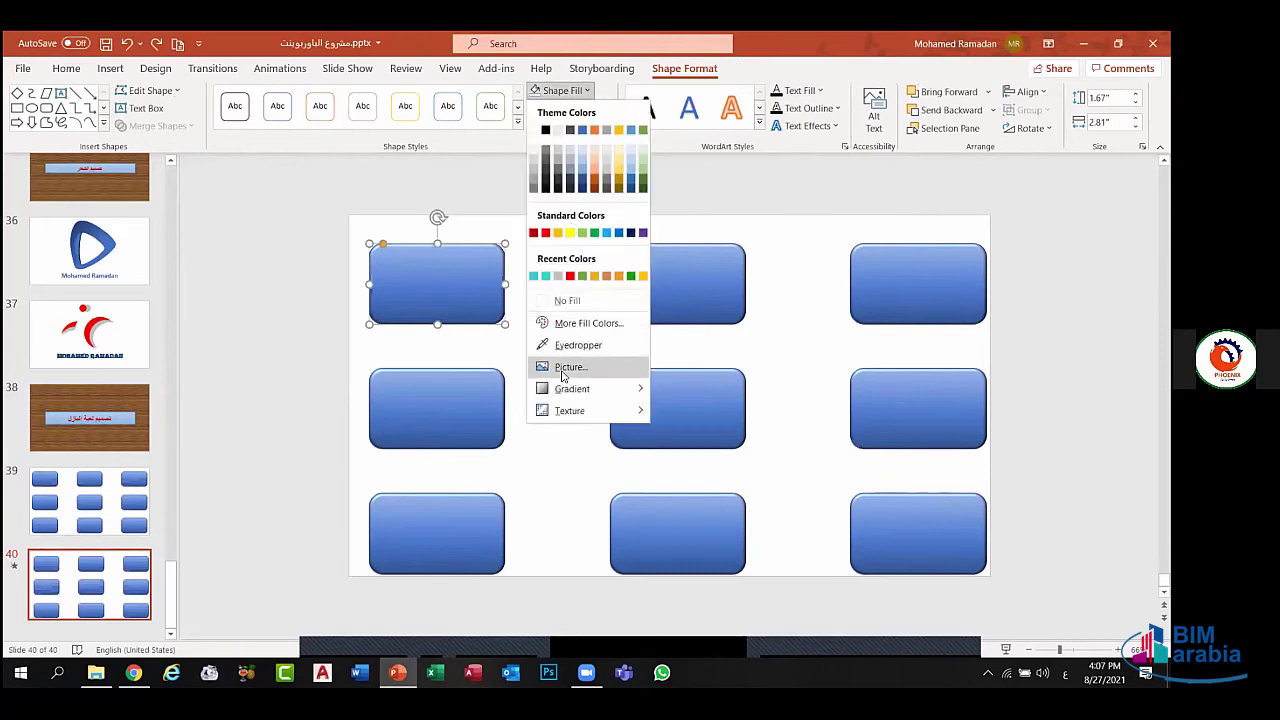
{"action": "left_click", "coordinate": [566, 367]}
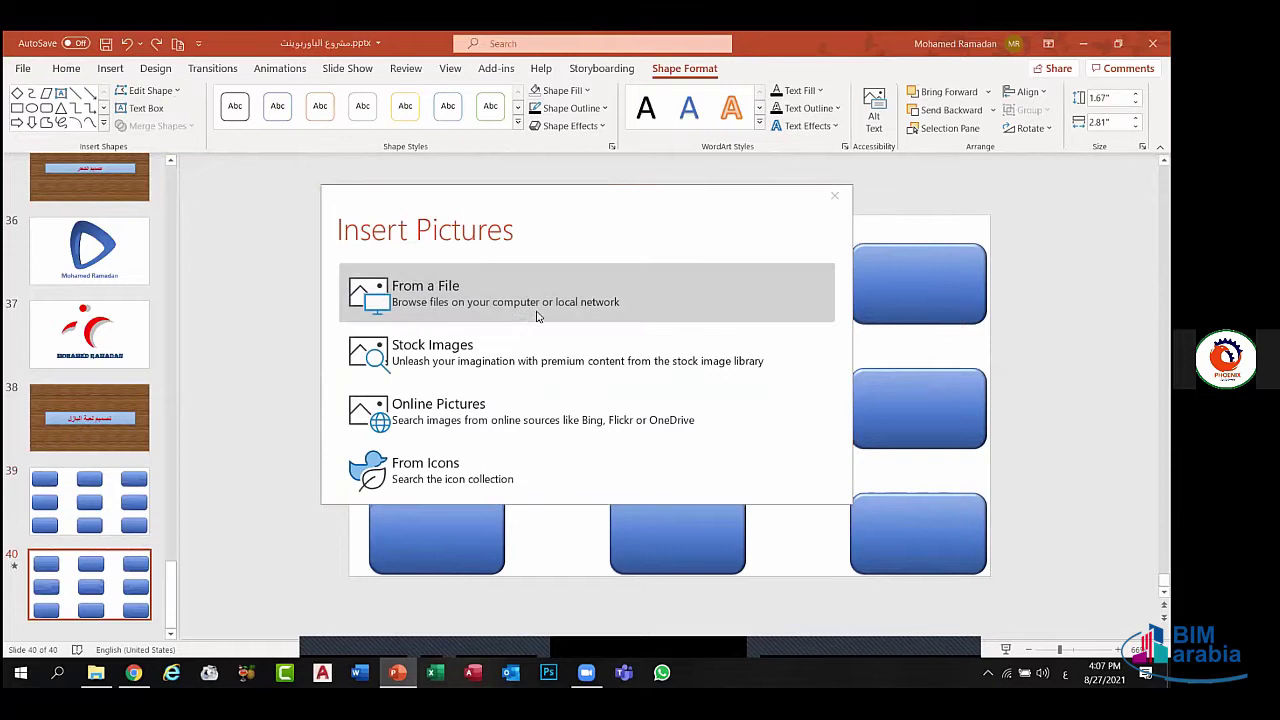
{"action": "left_click", "coordinate": [537, 314]}
{"action": "left_click", "coordinate": [350, 255]}
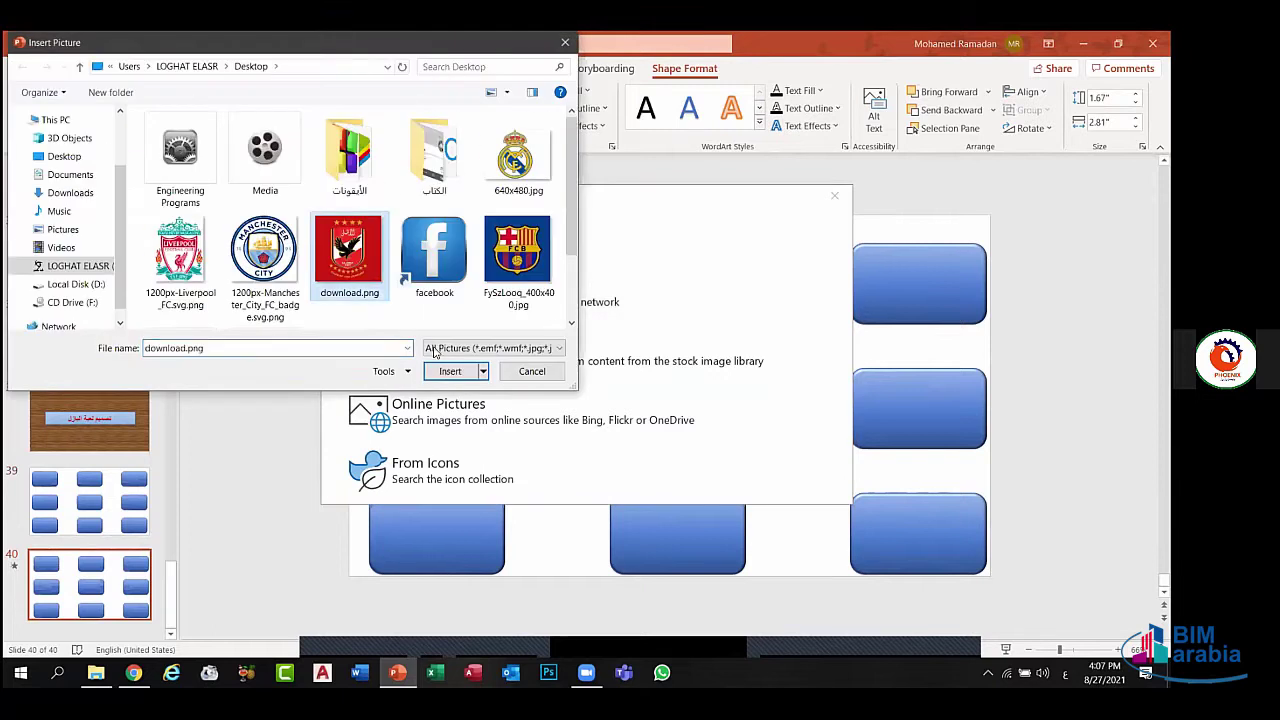
{"action": "left_click", "coordinate": [450, 371]}
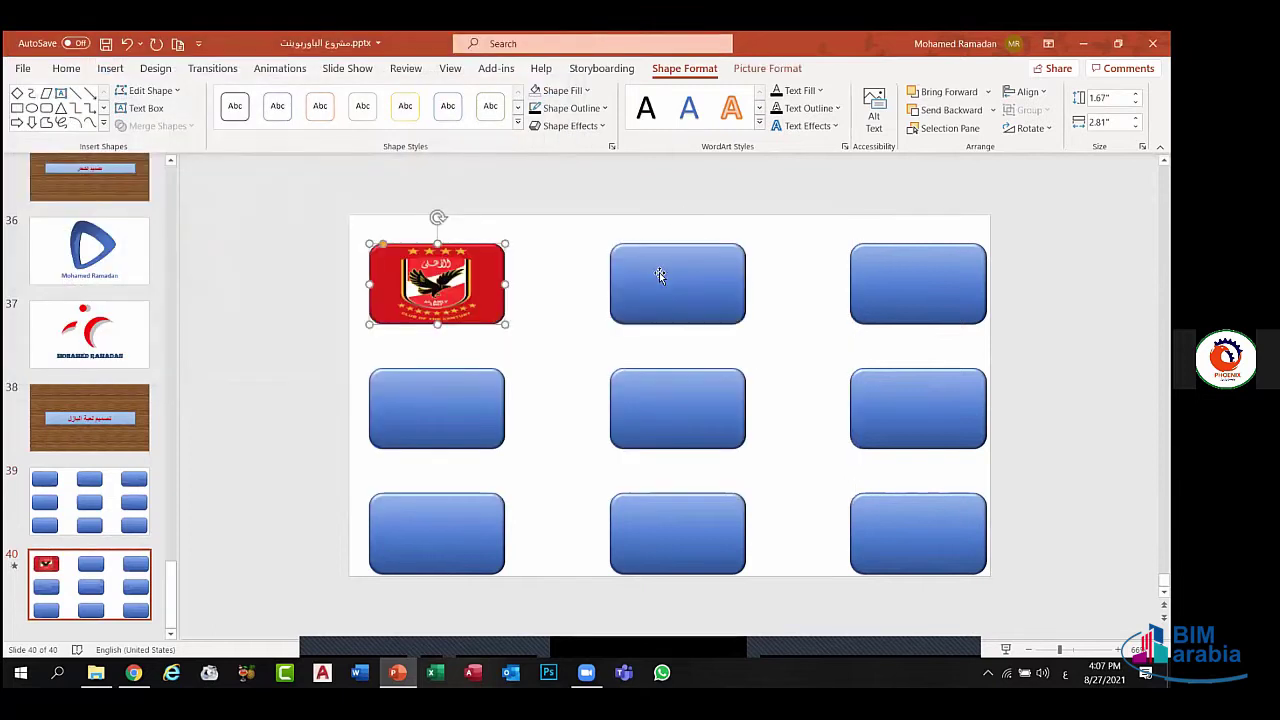
- Fill the top-middle rectangle with the Barcelona logo, FySzLoqq_400x400
{"action": "left_click", "coordinate": [659, 272]}
{"action": "left_click", "coordinate": [565, 91]}
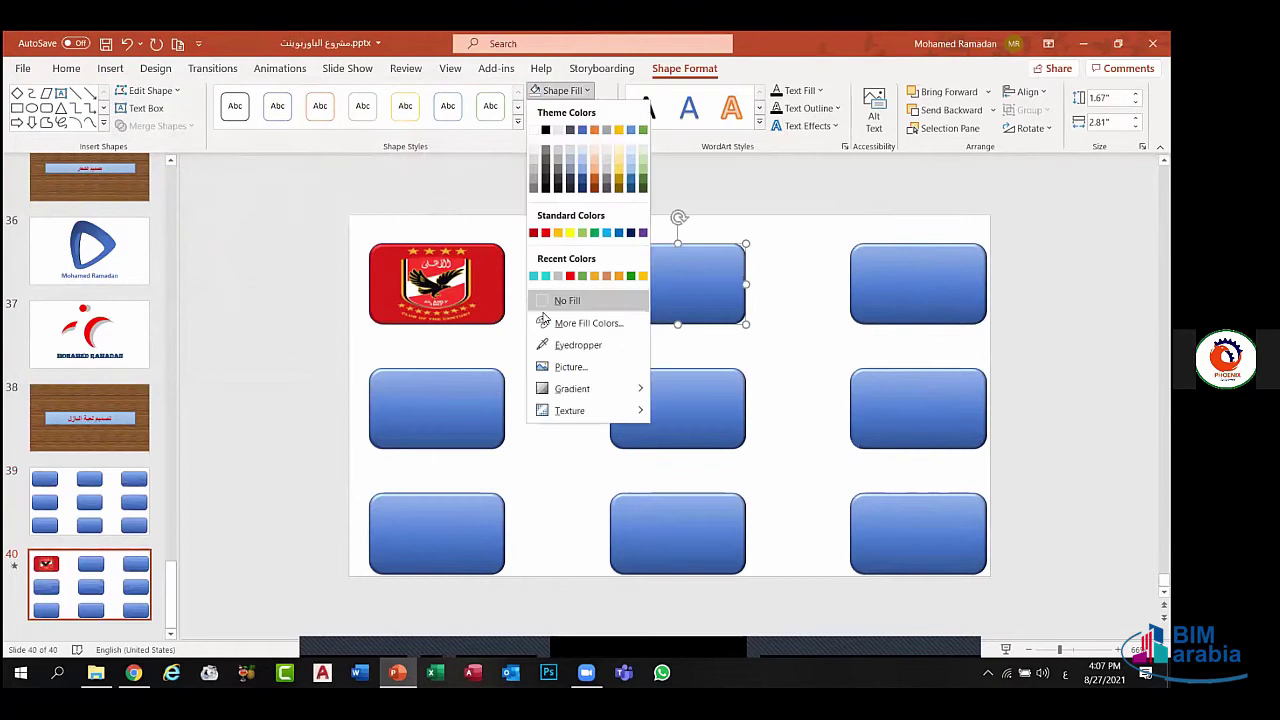
{"action": "left_click", "coordinate": [570, 367]}
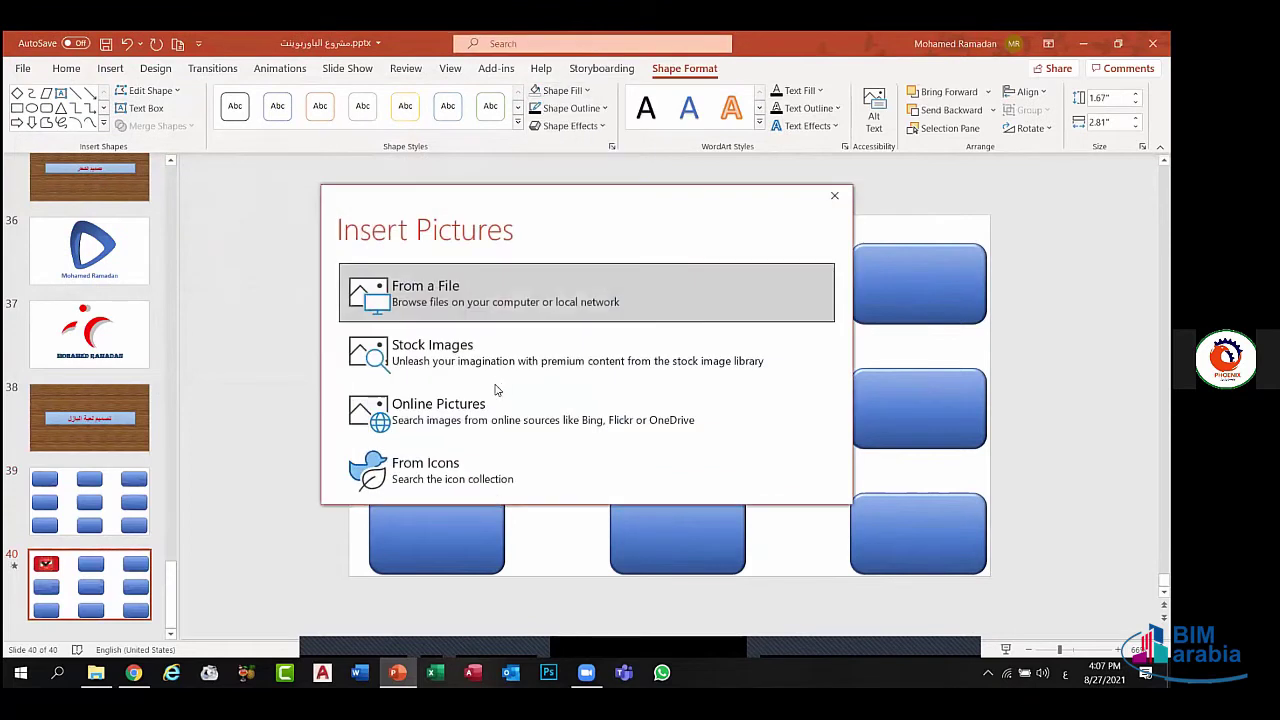
{"action": "left_click", "coordinate": [482, 300]}
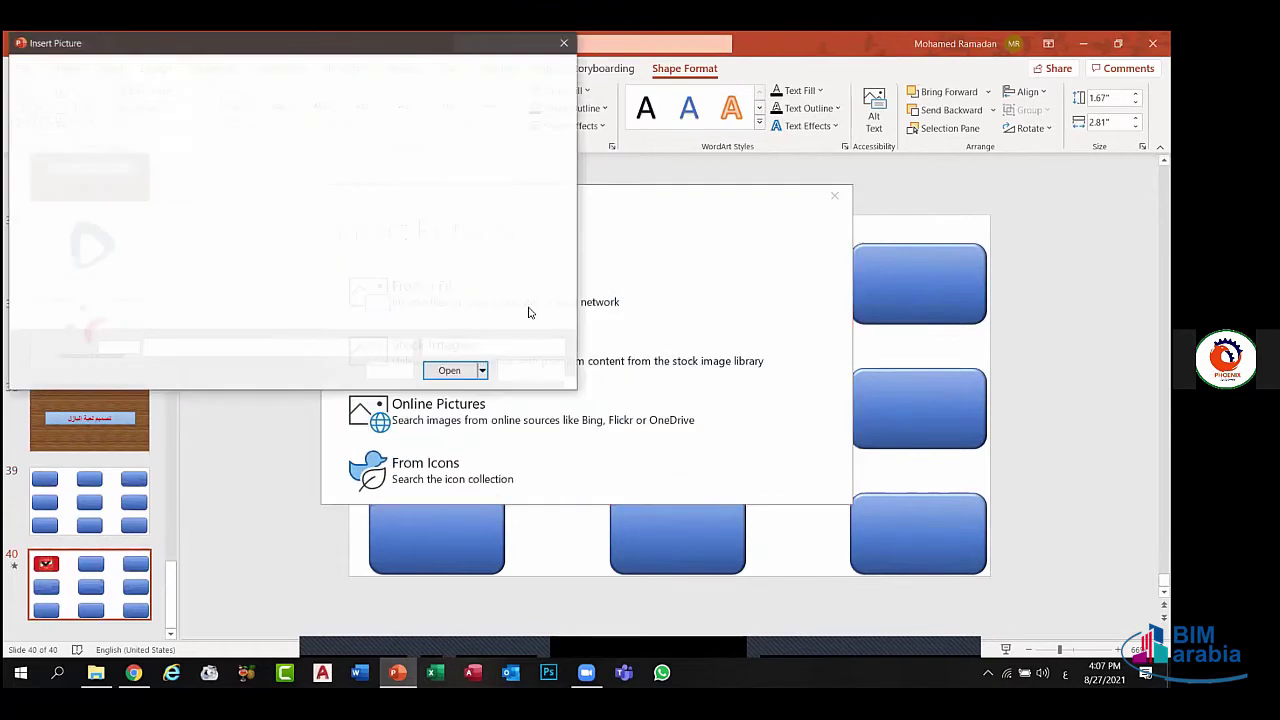
{"action": "left_click", "coordinate": [500, 255]}
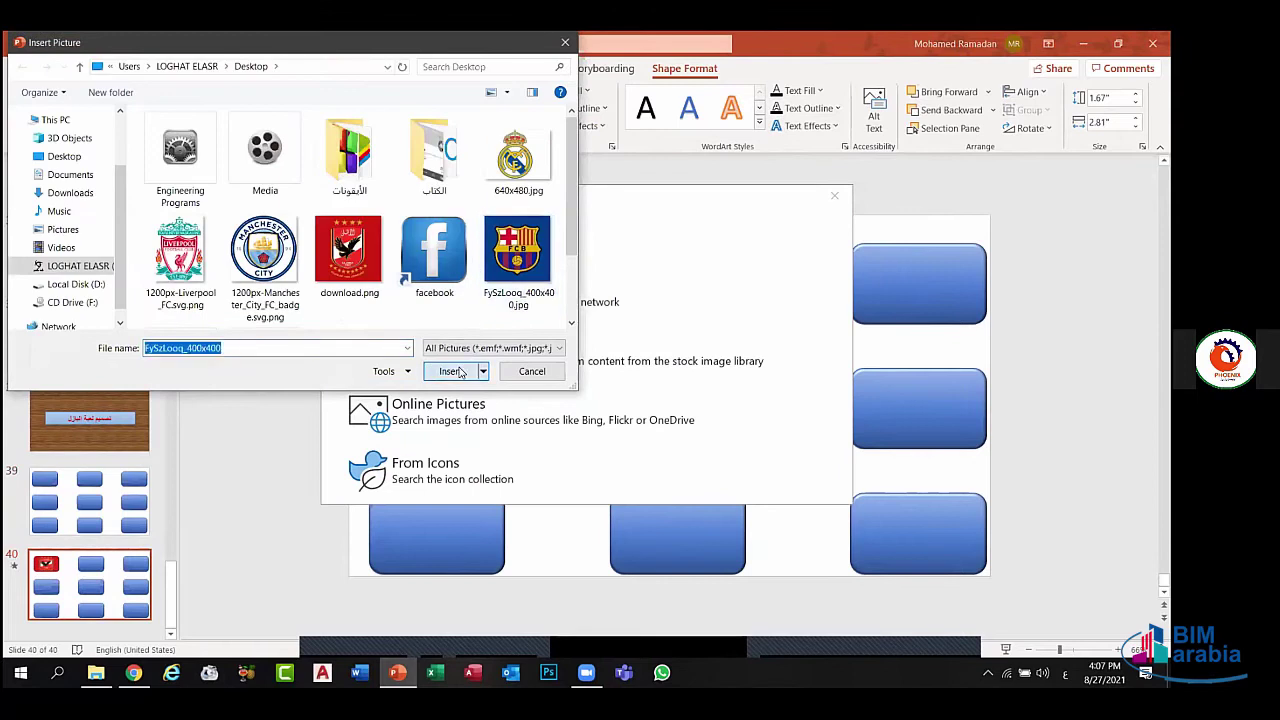
{"action": "left_click", "coordinate": [452, 371]}
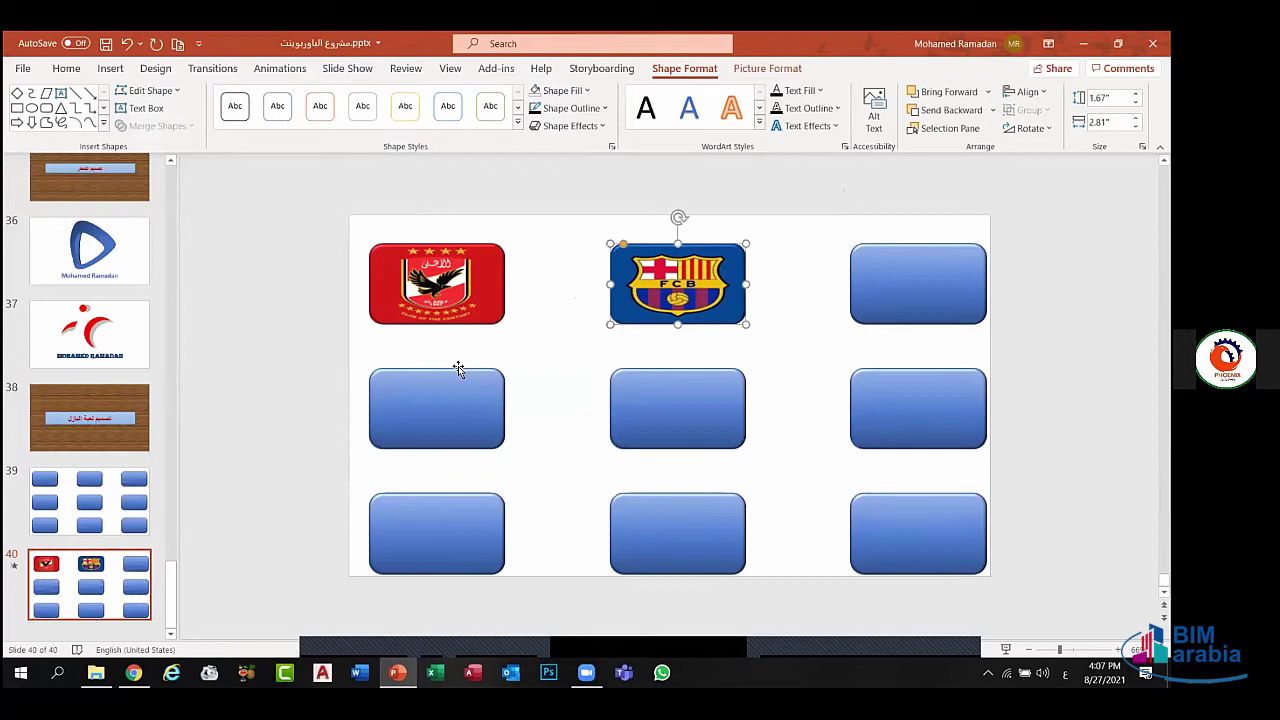
- Fill the top-right rectangle with the Manchester City logo, Mp7I9DZx_400x400.jpg
{"action": "left_click", "coordinate": [870, 270]}
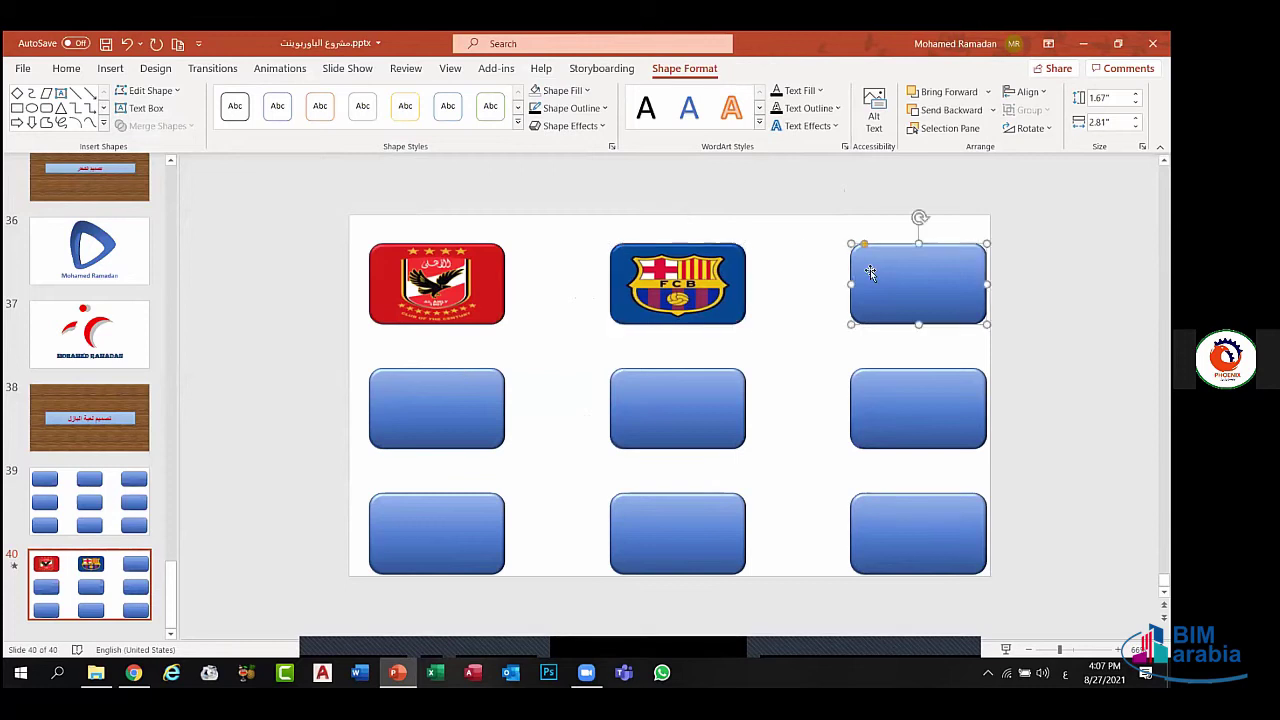
{"action": "left_click", "coordinate": [563, 90]}
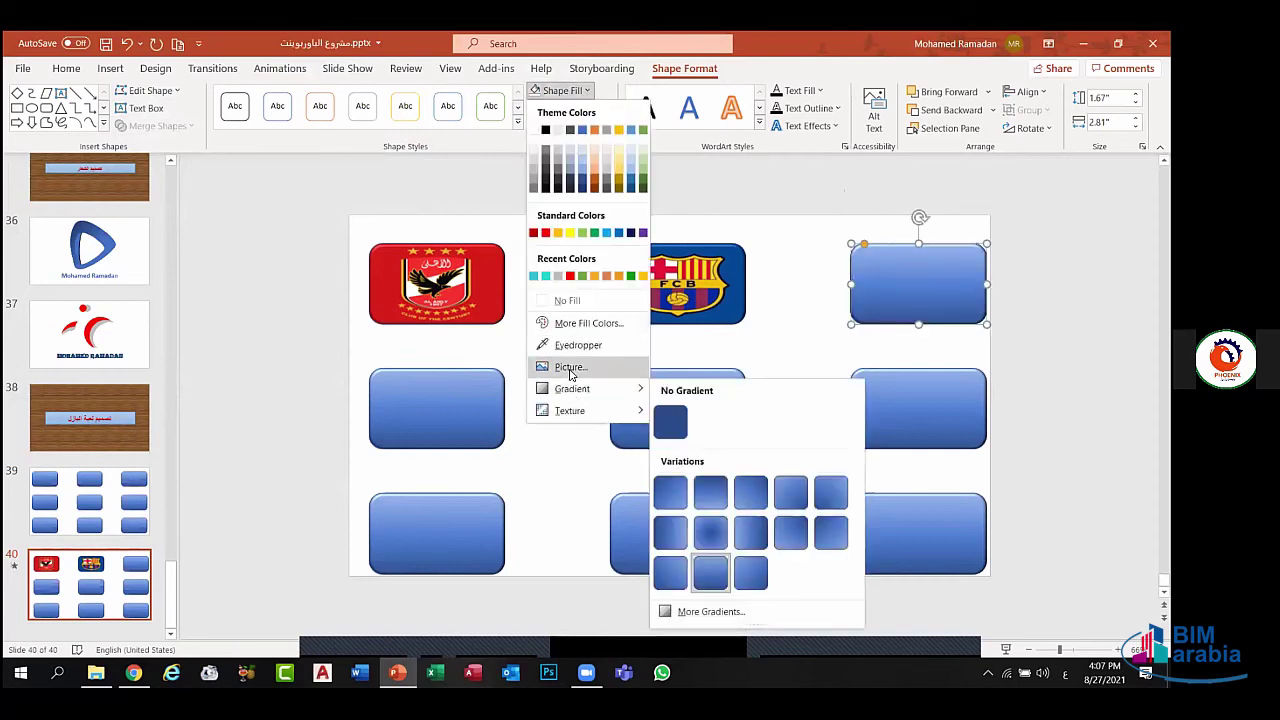
{"action": "left_click", "coordinate": [570, 367]}
{"action": "left_click", "coordinate": [418, 290]}
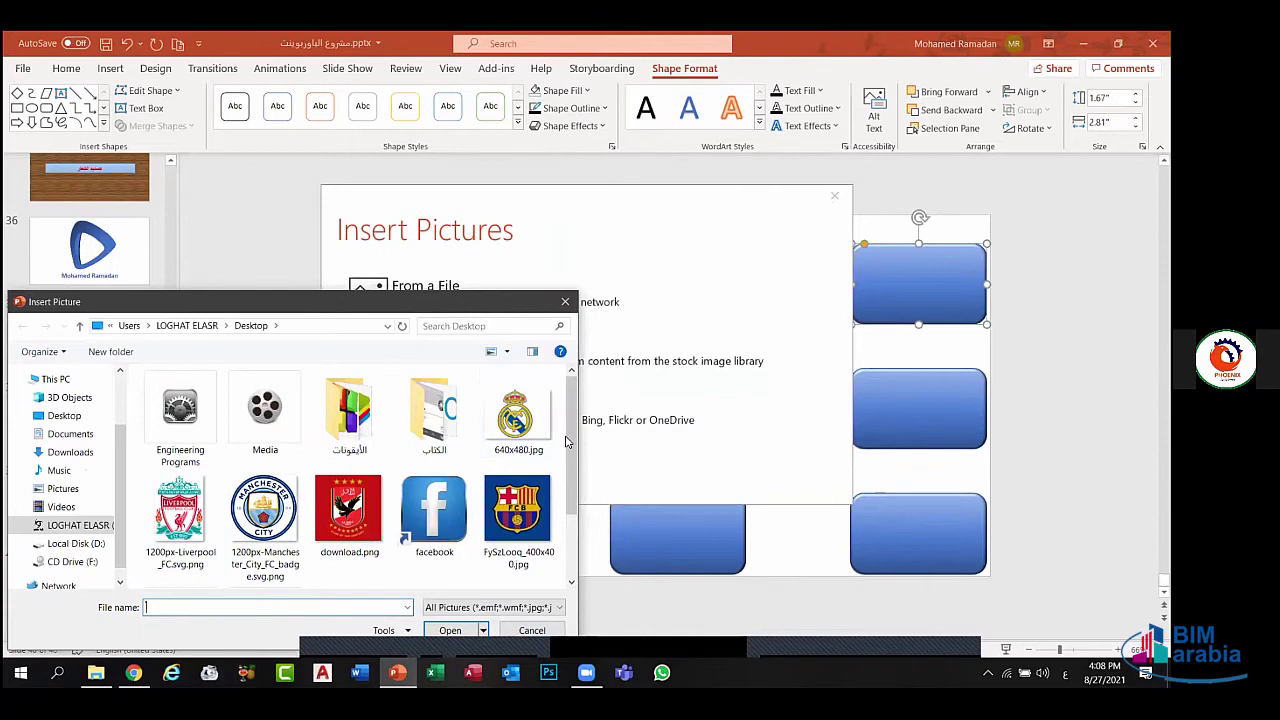
{"action": "scroll", "coordinate": [558, 437], "scroll_direction": "down", "scroll_amount": 2}
{"action": "left_click", "coordinate": [316, 538]}
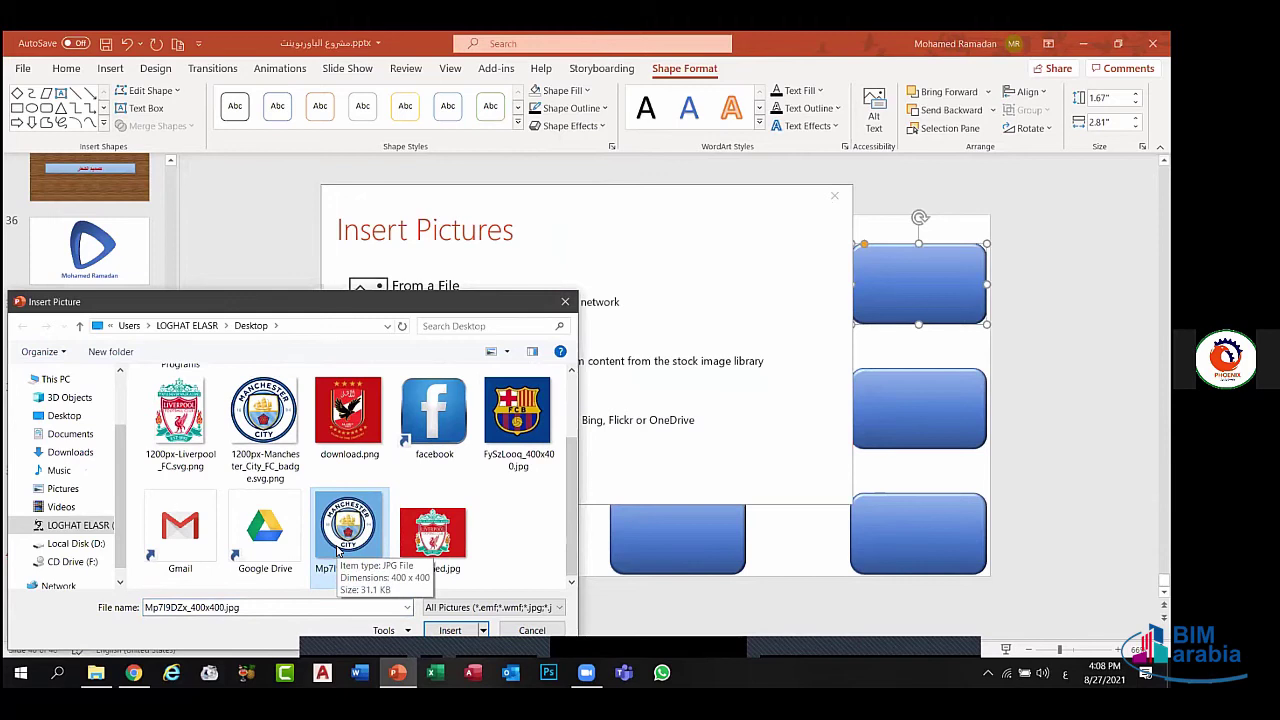
{"action": "left_click", "coordinate": [450, 630]}
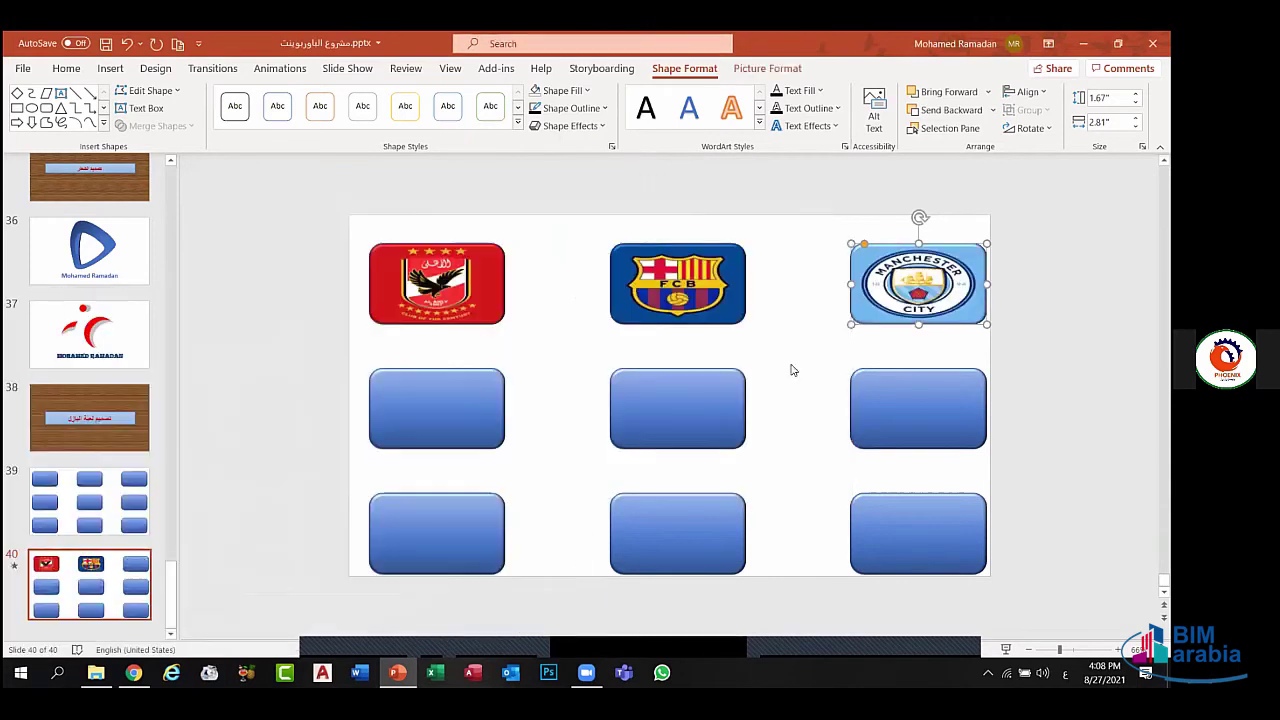
- Fill the middle-left rectangle with the Liverpool logo, unnamed.jpg
{"action": "left_click", "coordinate": [488, 402]}
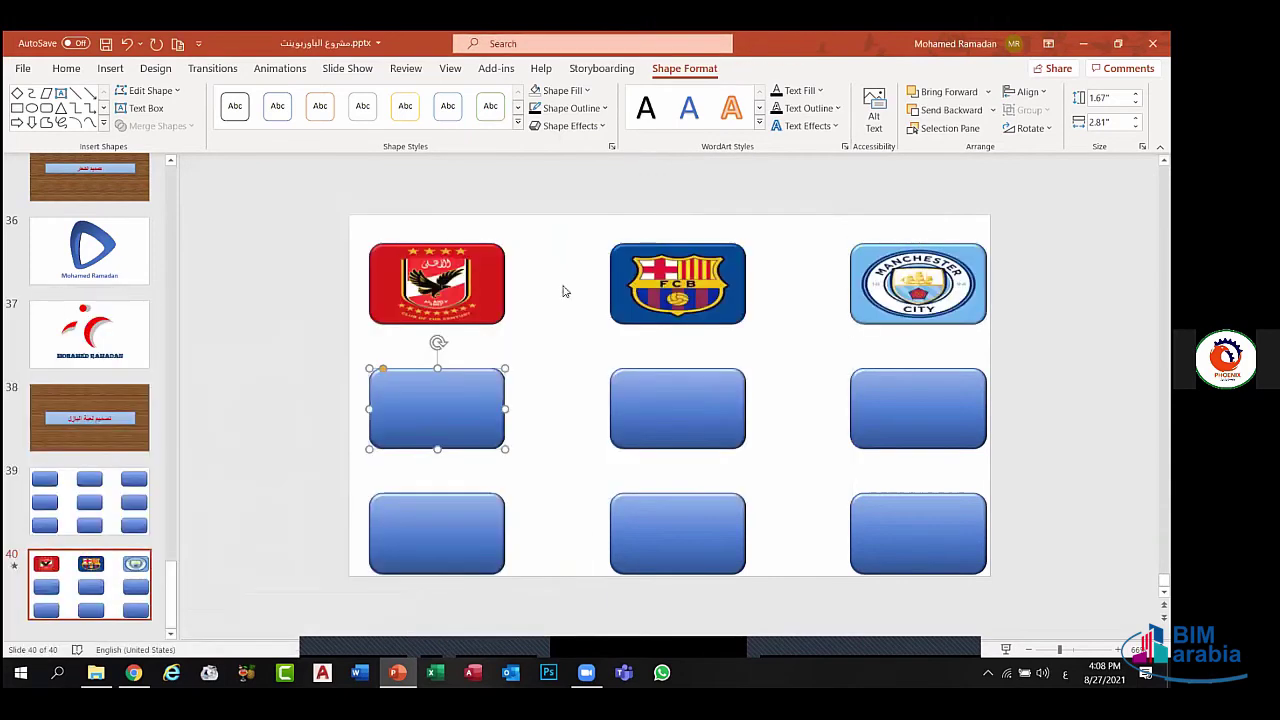
{"action": "left_click", "coordinate": [580, 90]}
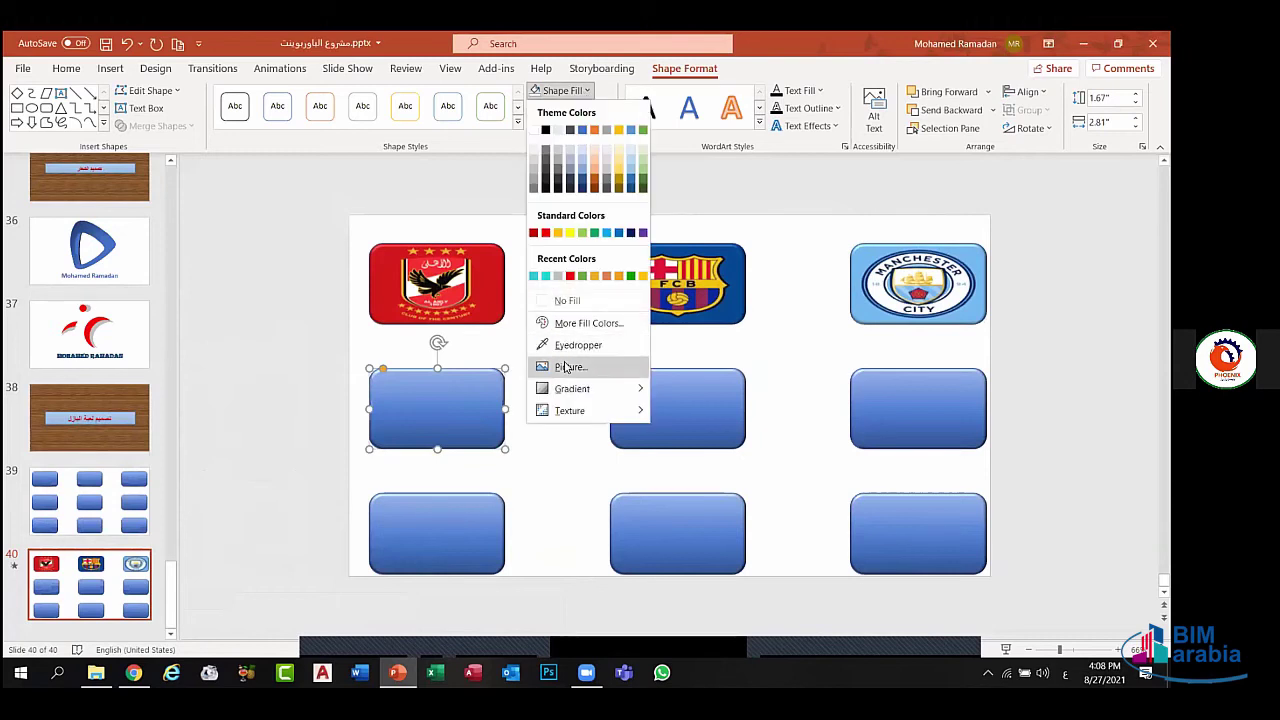
{"action": "left_click", "coordinate": [566, 367]}
{"action": "left_click", "coordinate": [413, 287]}
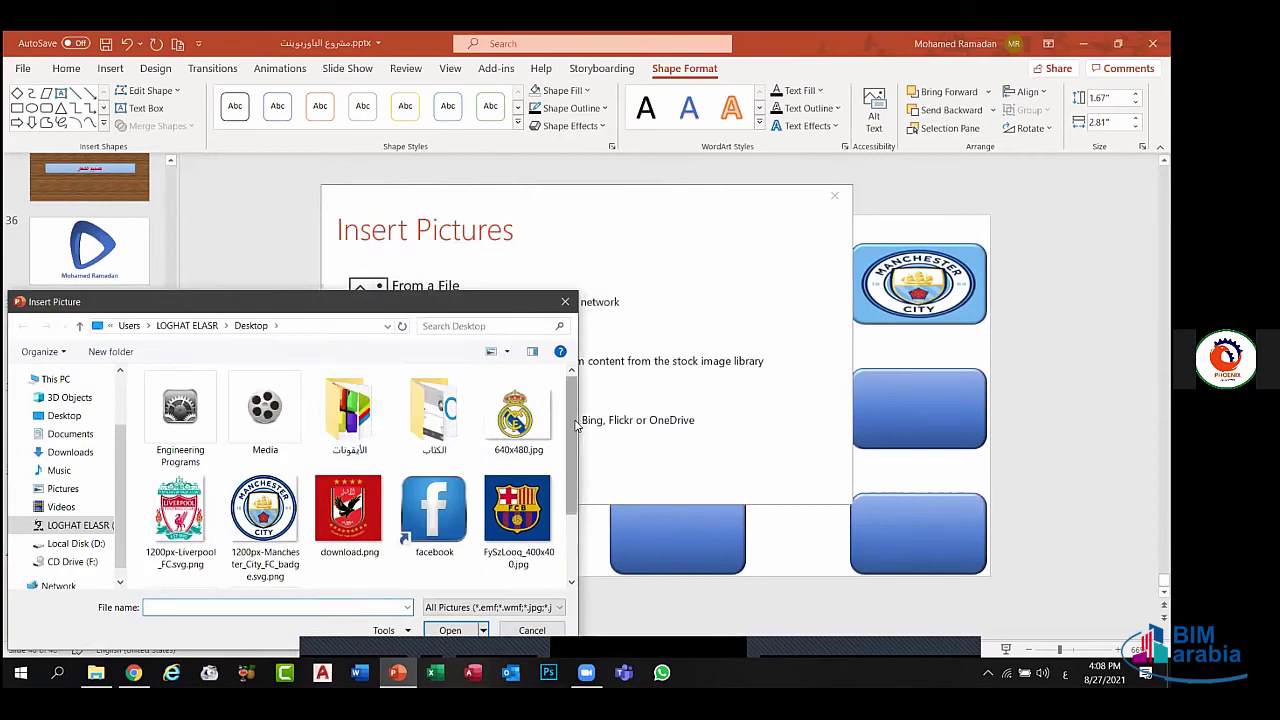
{"action": "scroll", "coordinate": [576, 428], "scroll_direction": "down", "scroll_amount": 2}
{"action": "left_click", "coordinate": [433, 533]}
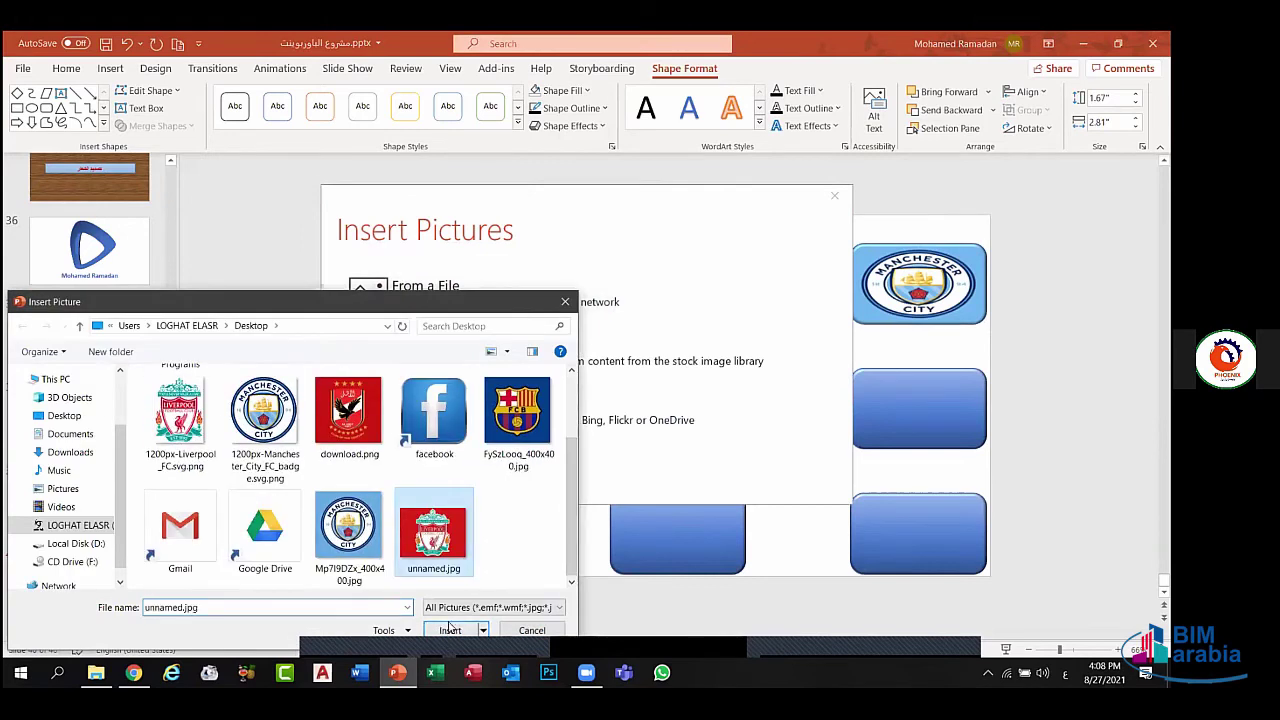
{"action": "left_click", "coordinate": [450, 630]}
{"action": "left_click", "coordinate": [676, 383]}
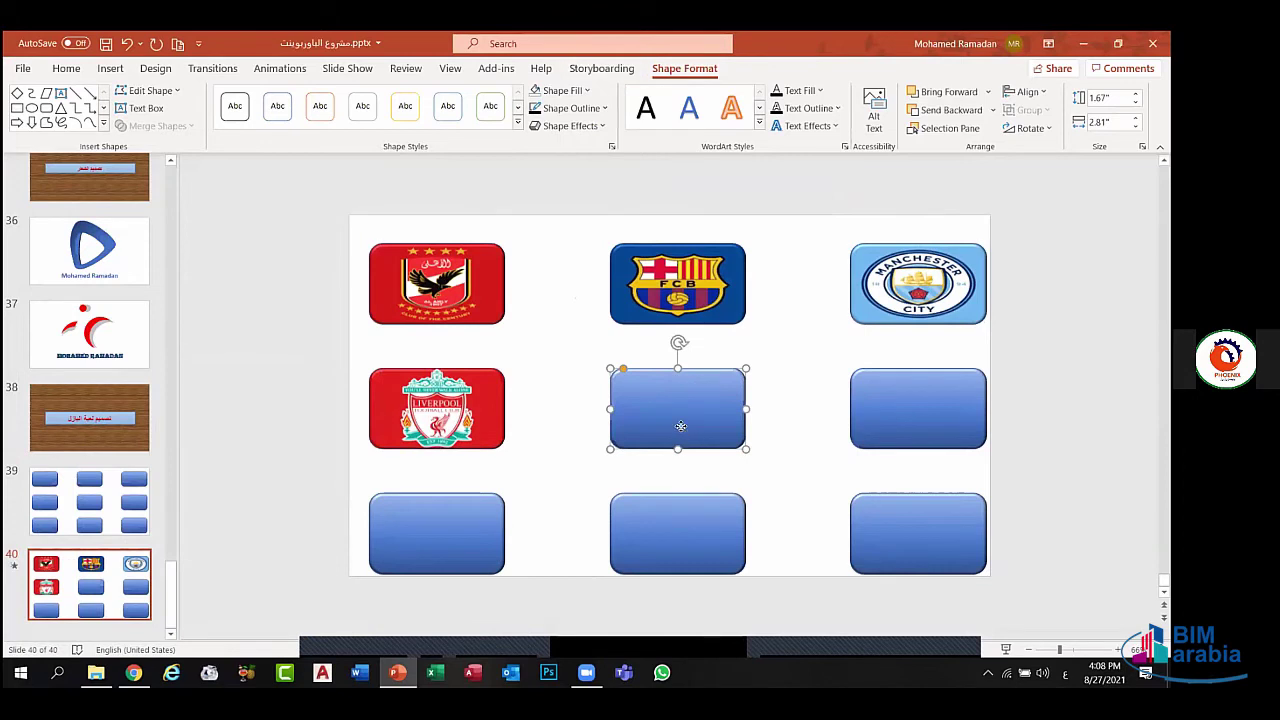
{"action": "right_click", "coordinate": [680, 426]}
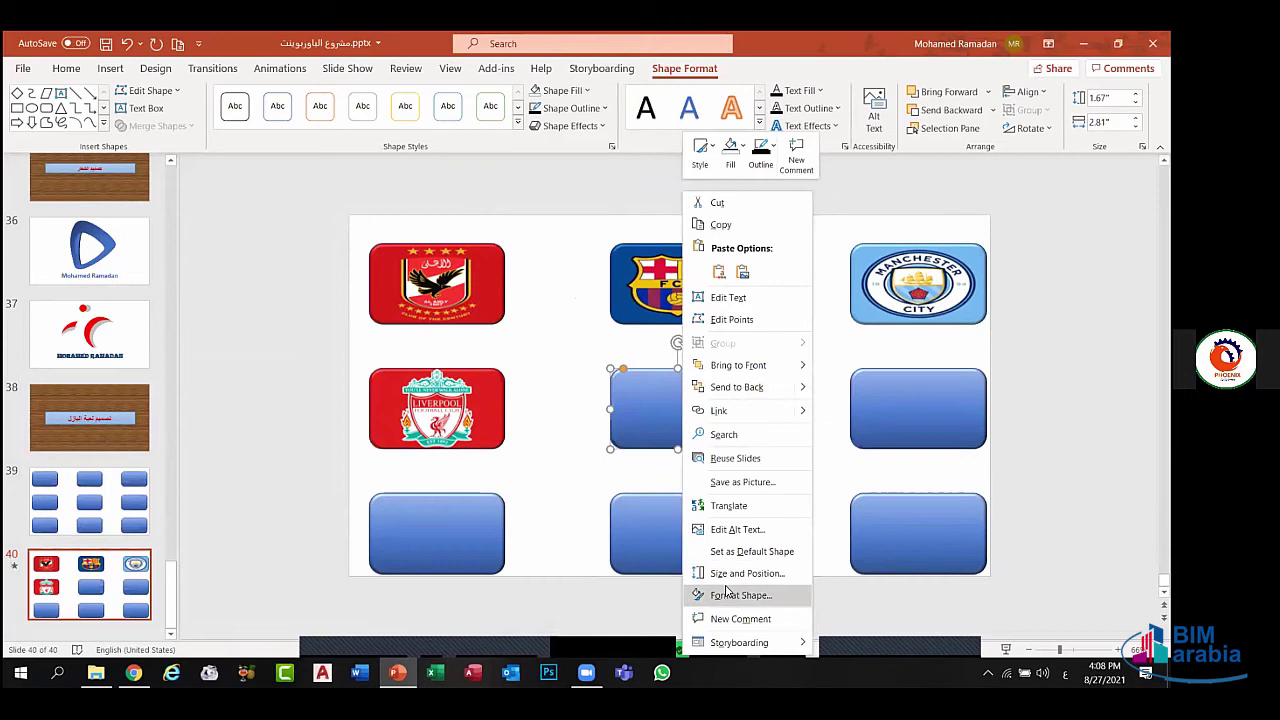
- Give the centre shape a picture fill and fill the middle-right rectangle with the Al Ahly logo
{"action": "left_click", "coordinate": [918, 467]}
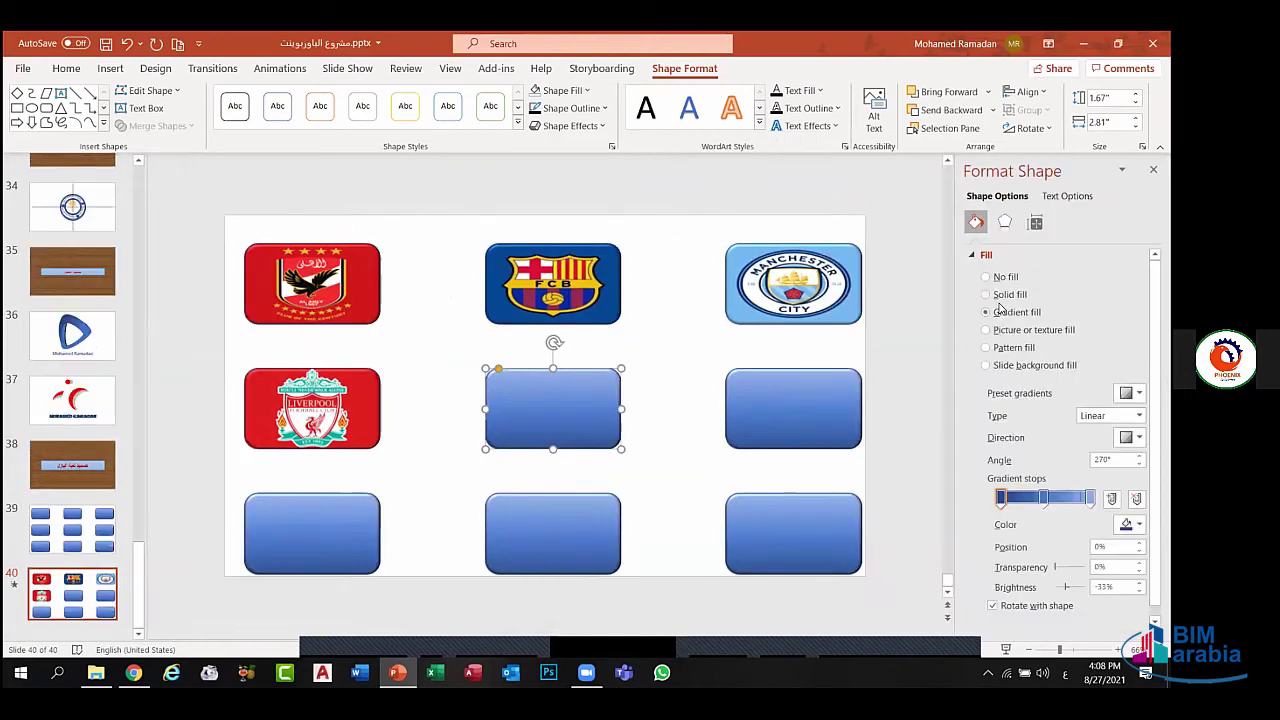
{"action": "left_click", "coordinate": [993, 331]}
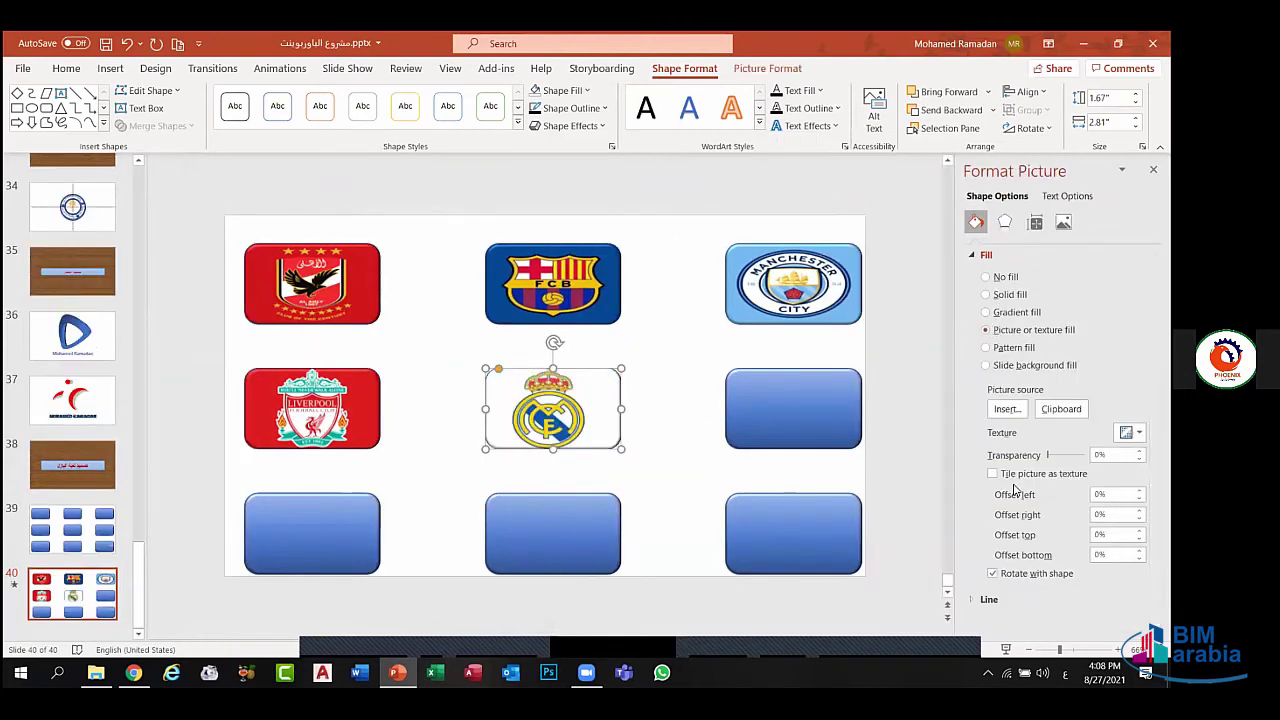
{"action": "left_click", "coordinate": [841, 413]}
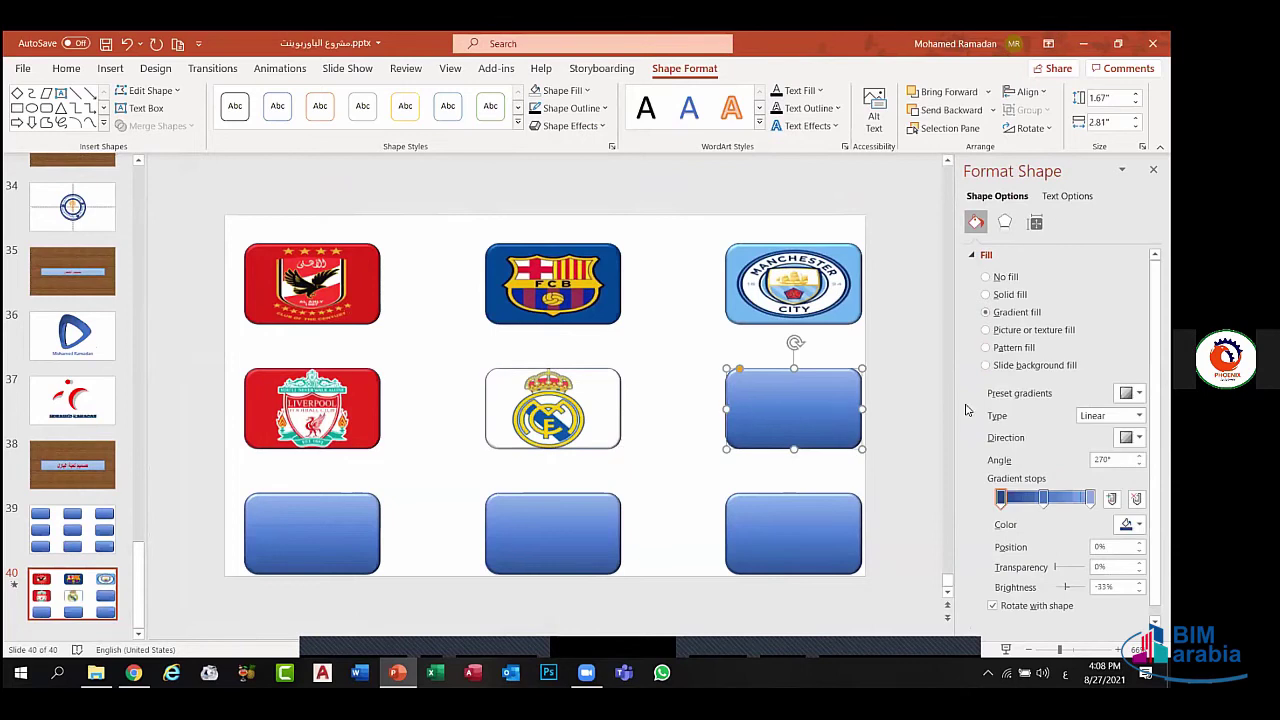
{"action": "left_click", "coordinate": [993, 331]}
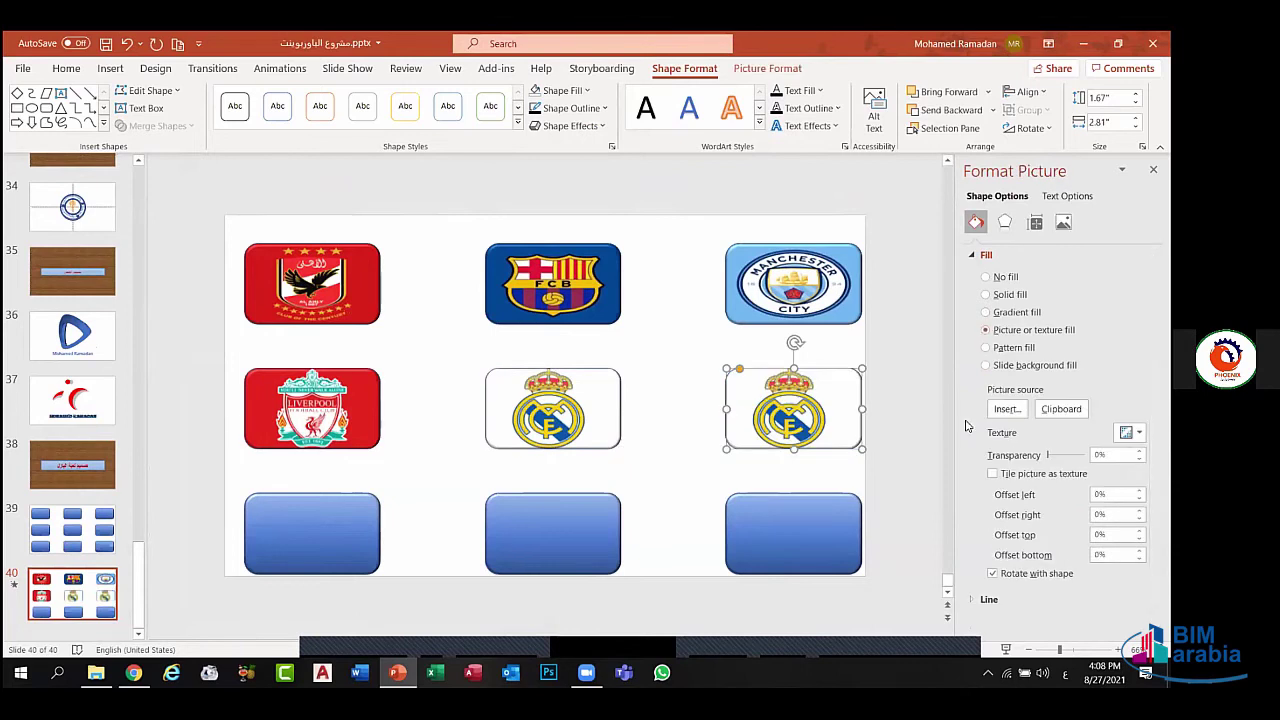
{"action": "left_click", "coordinate": [1006, 409]}
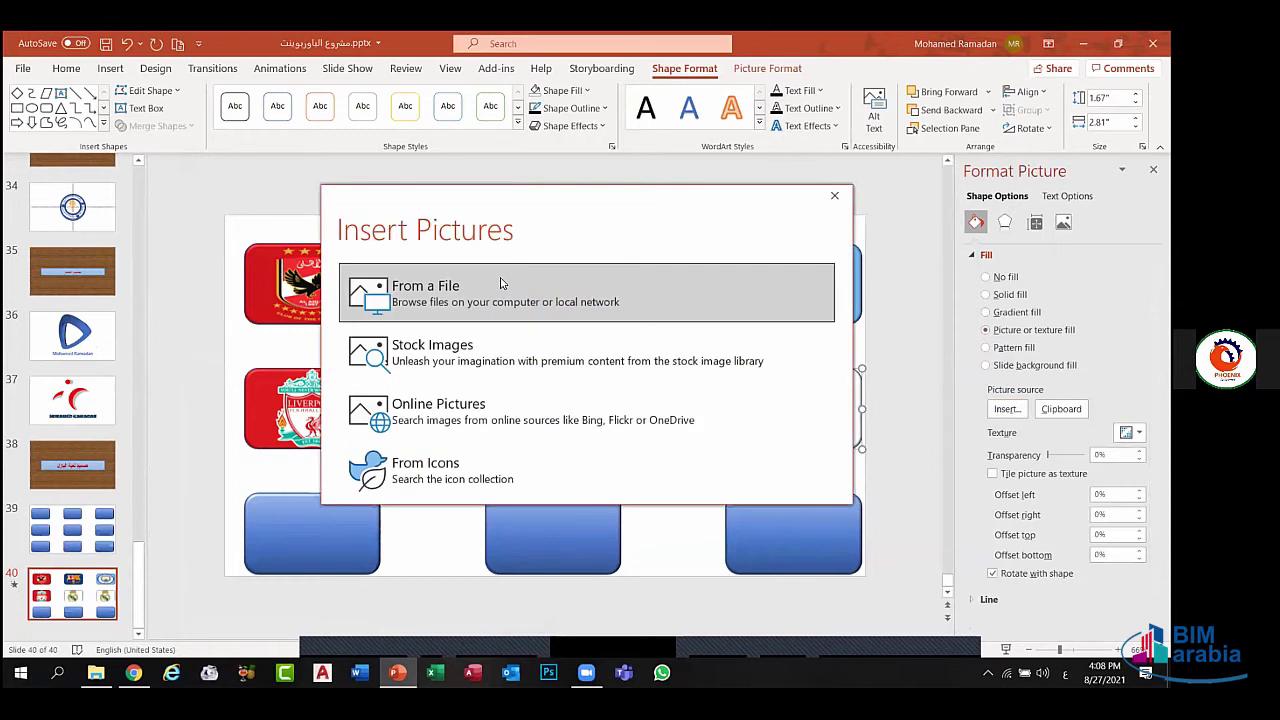
{"action": "left_click", "coordinate": [349, 512]}
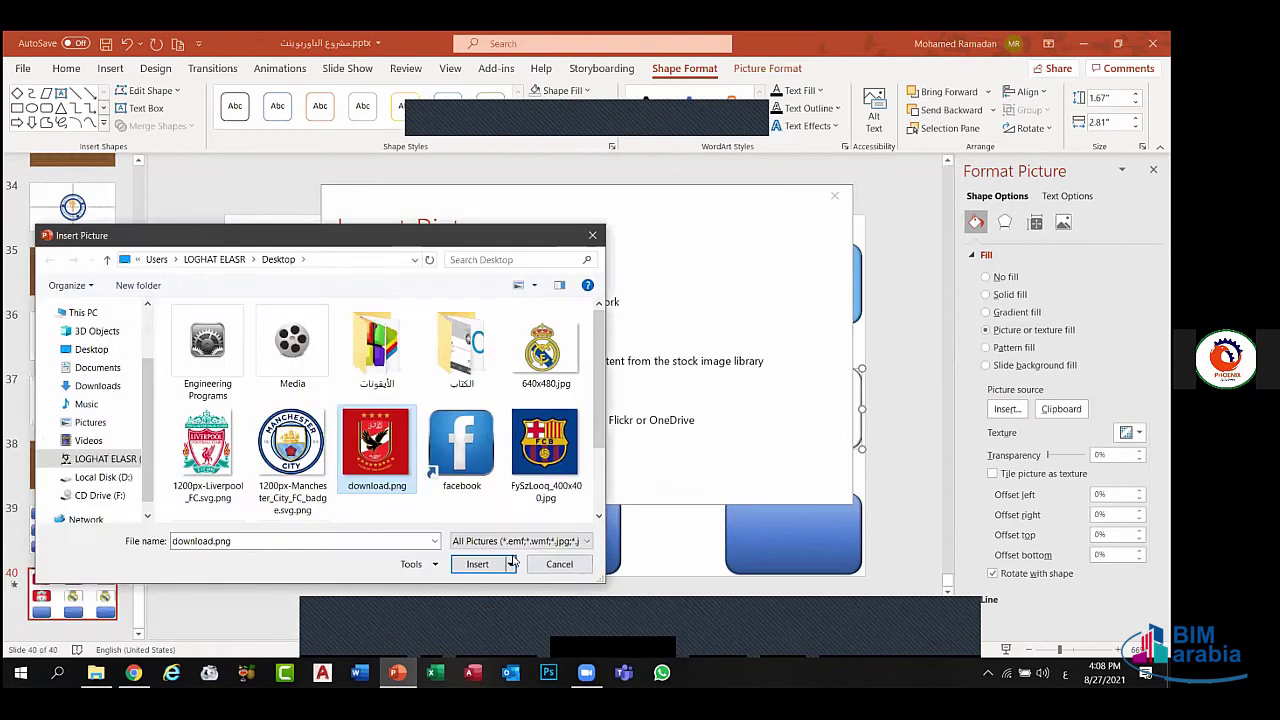
{"action": "double_click", "coordinate": [399, 505]}
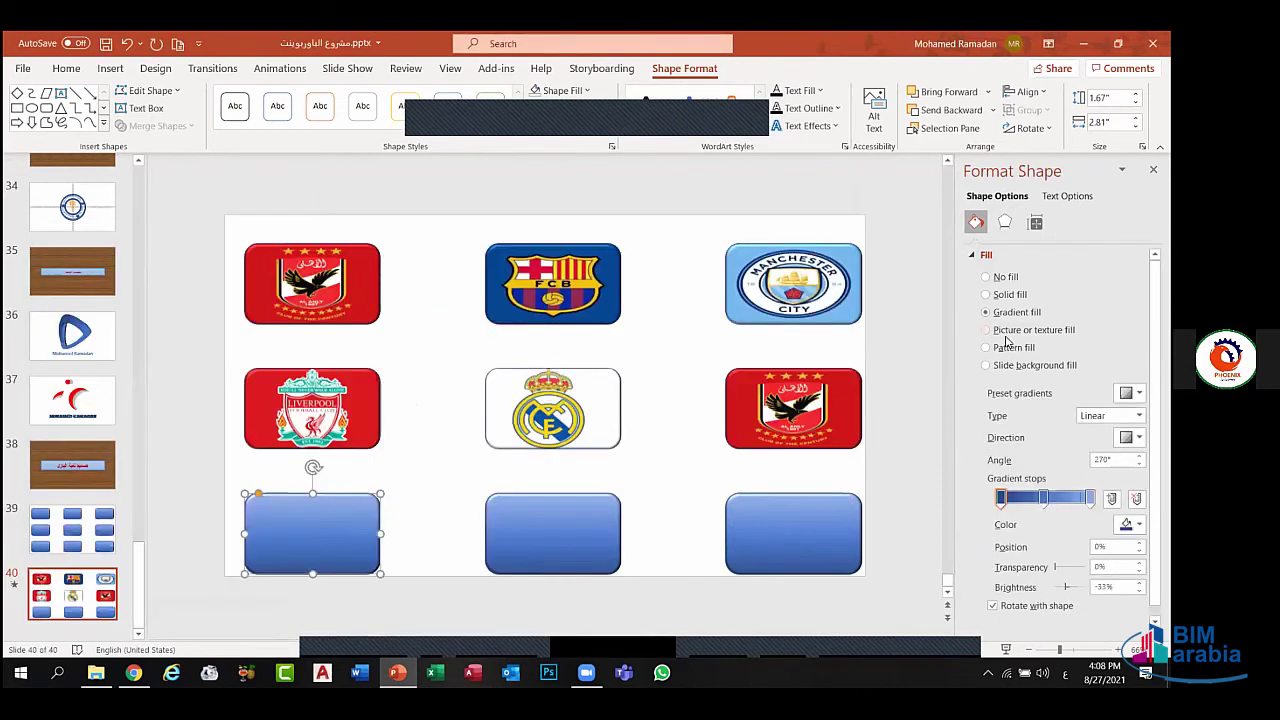
- Fill the bottom-left rectangle with the Manchester City logo picture from file
{"action": "left_click", "coordinate": [1006, 333]}
{"action": "left_click", "coordinate": [1006, 410]}
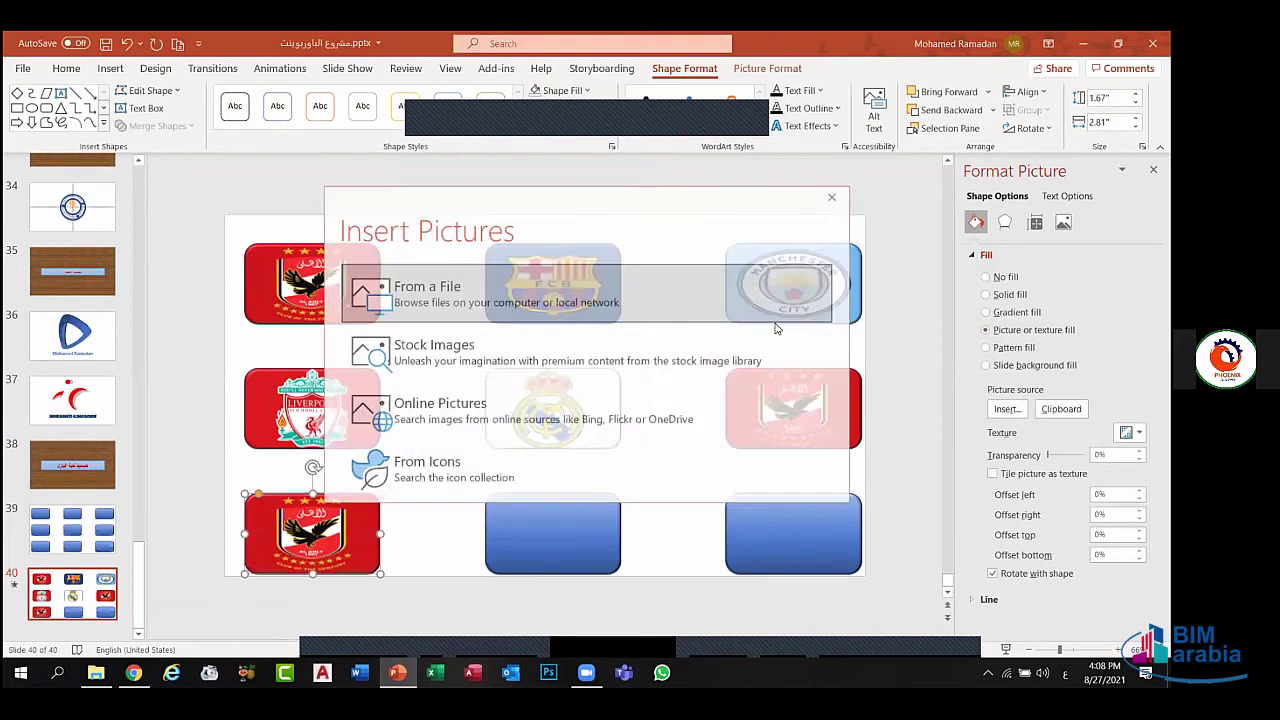
{"action": "left_click", "coordinate": [634, 294]}
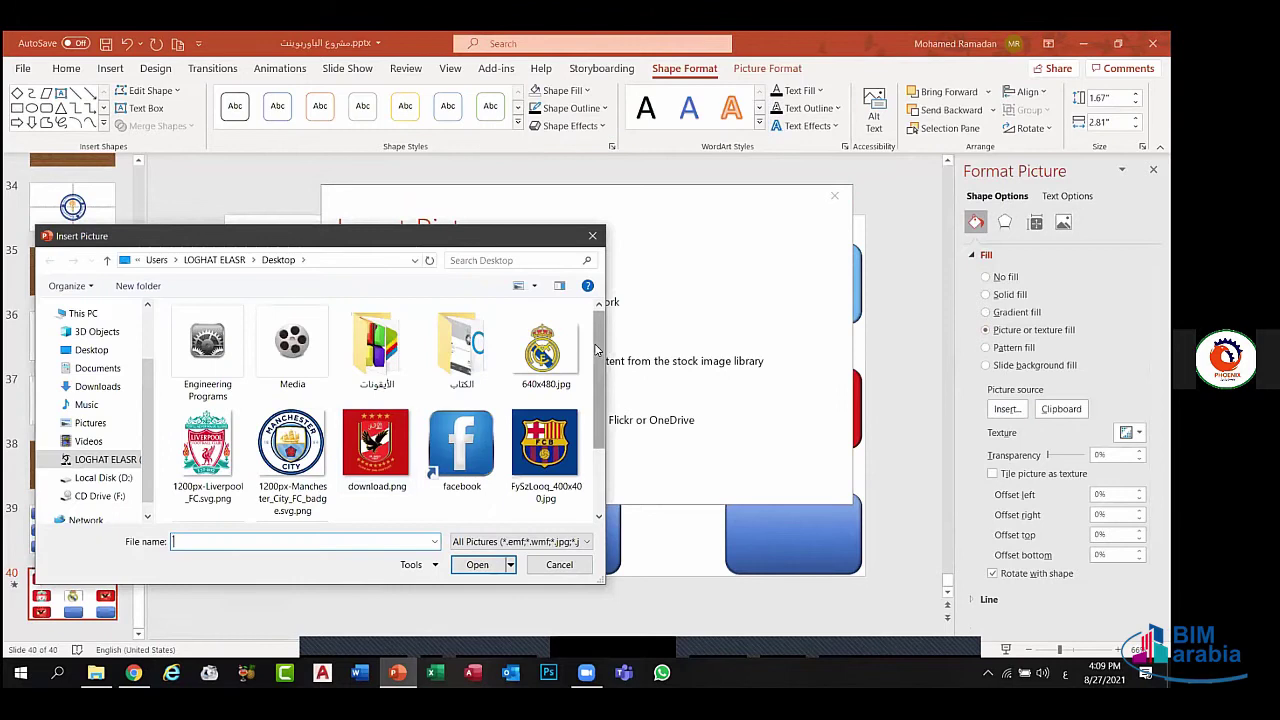
{"action": "scroll", "coordinate": [450, 430], "scroll_direction": "down", "scroll_amount": 1}
{"action": "left_click", "coordinate": [376, 465]}
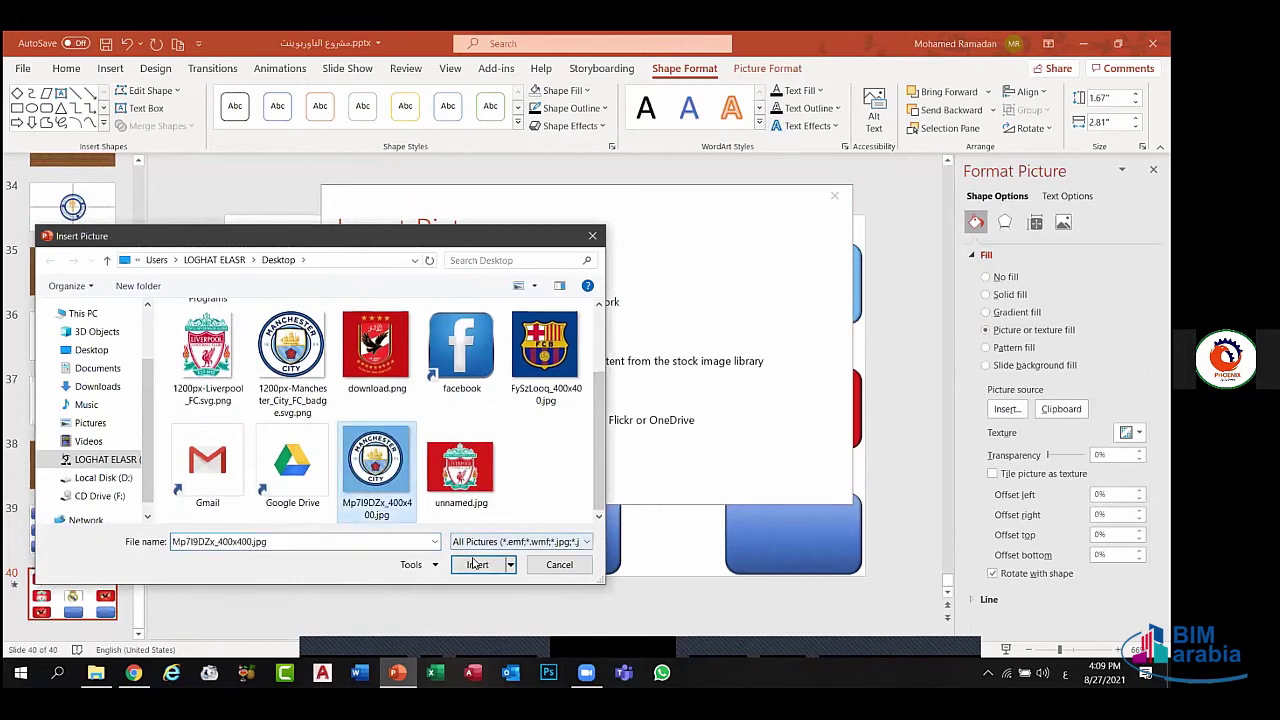
{"action": "left_click", "coordinate": [477, 564]}
- Fill the bottom-middle rectangle with the Barcelona logo picture from file
{"action": "key", "text": "Tab"}
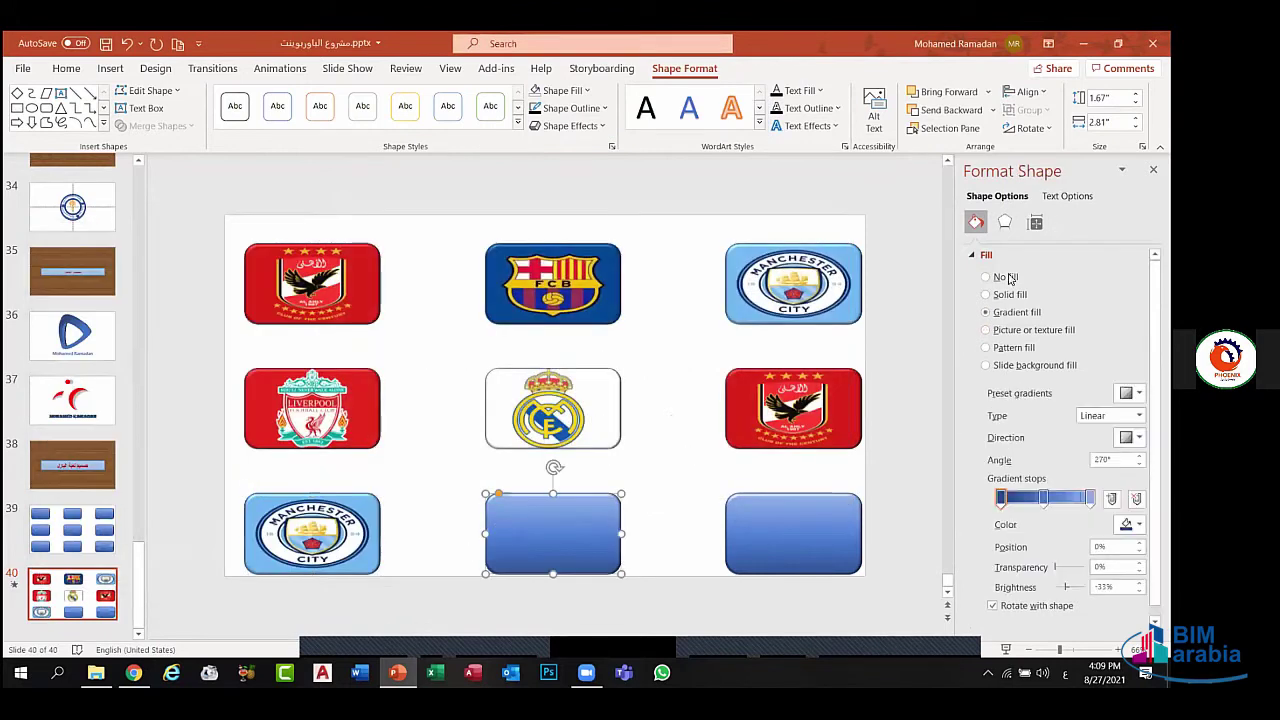
{"action": "left_click", "coordinate": [1005, 329]}
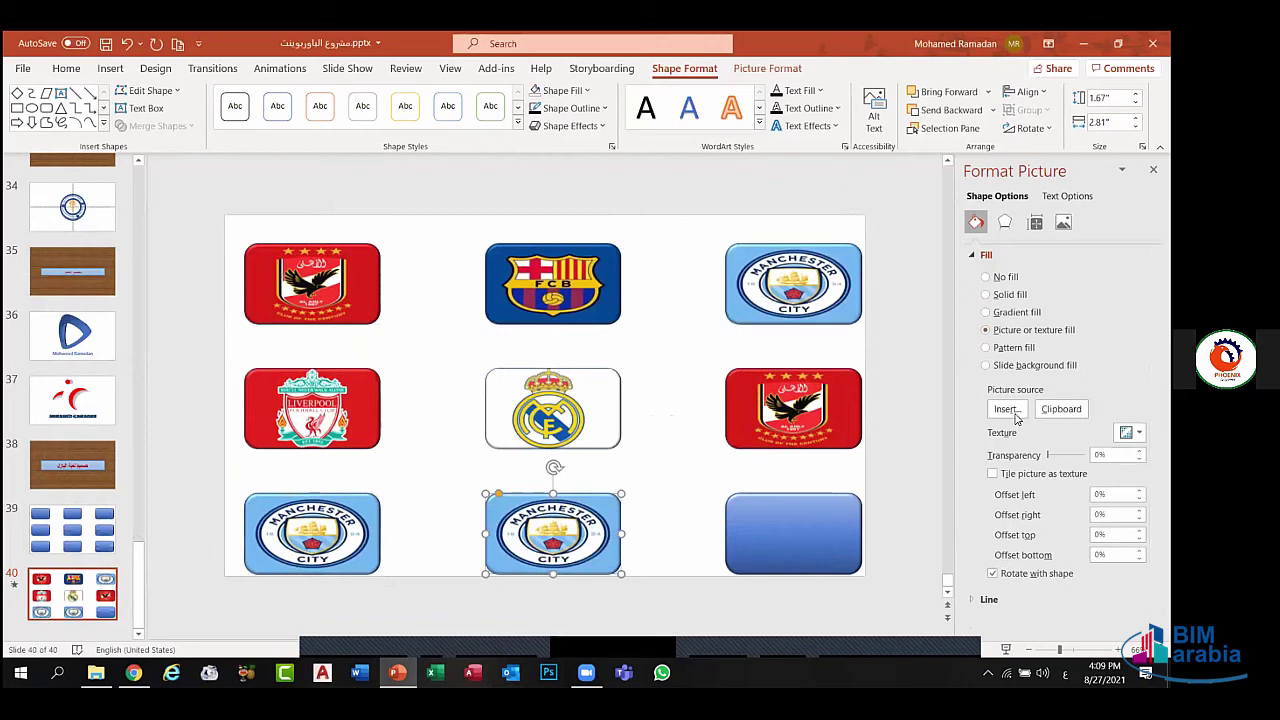
{"action": "left_click", "coordinate": [1008, 410]}
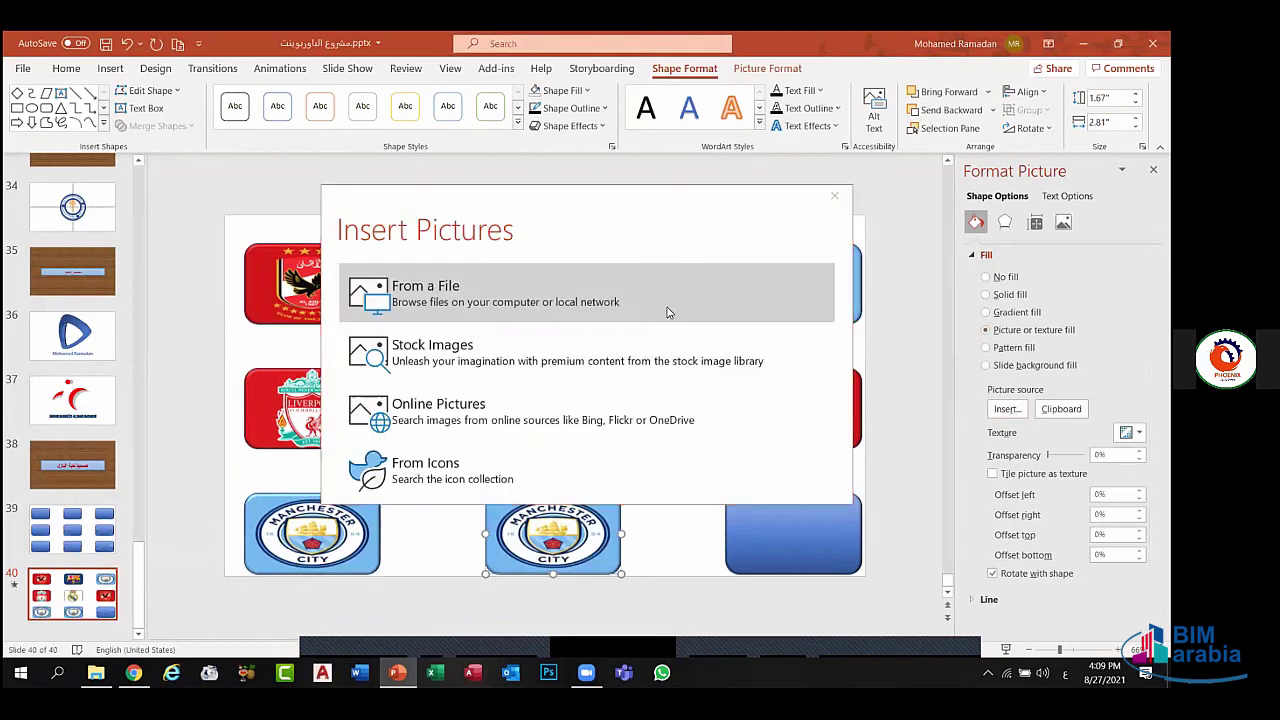
{"action": "left_click", "coordinate": [666, 311]}
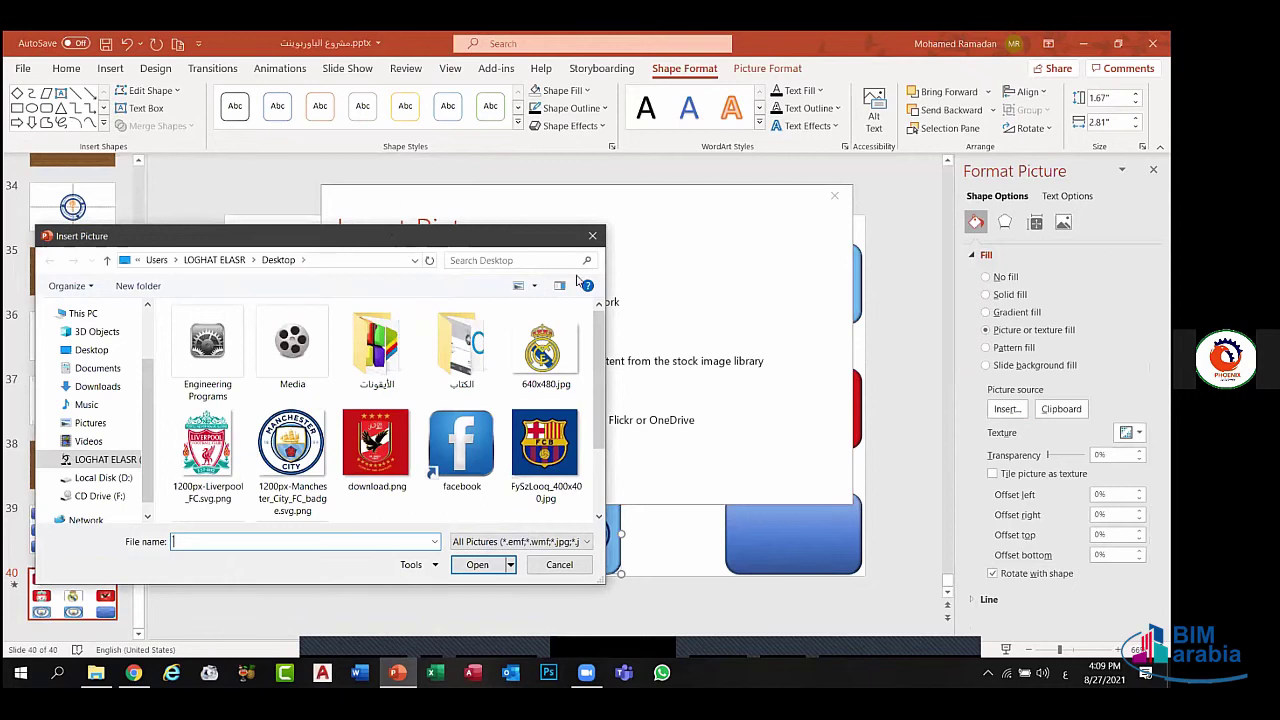
{"action": "left_click", "coordinate": [545, 445]}
{"action": "left_click", "coordinate": [478, 563]}
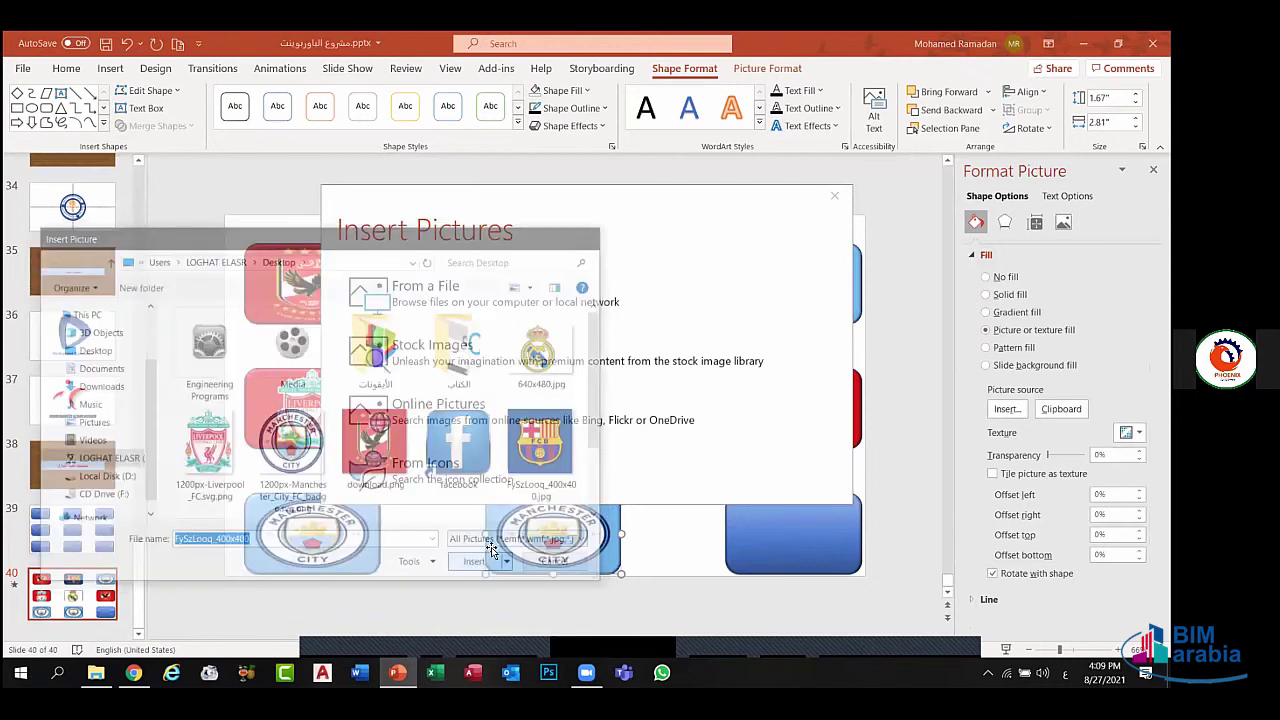
- Fill the bottom-right rectangle with the Liverpool logo from unnamed.jpg
{"action": "left_click", "coordinate": [758, 534]}
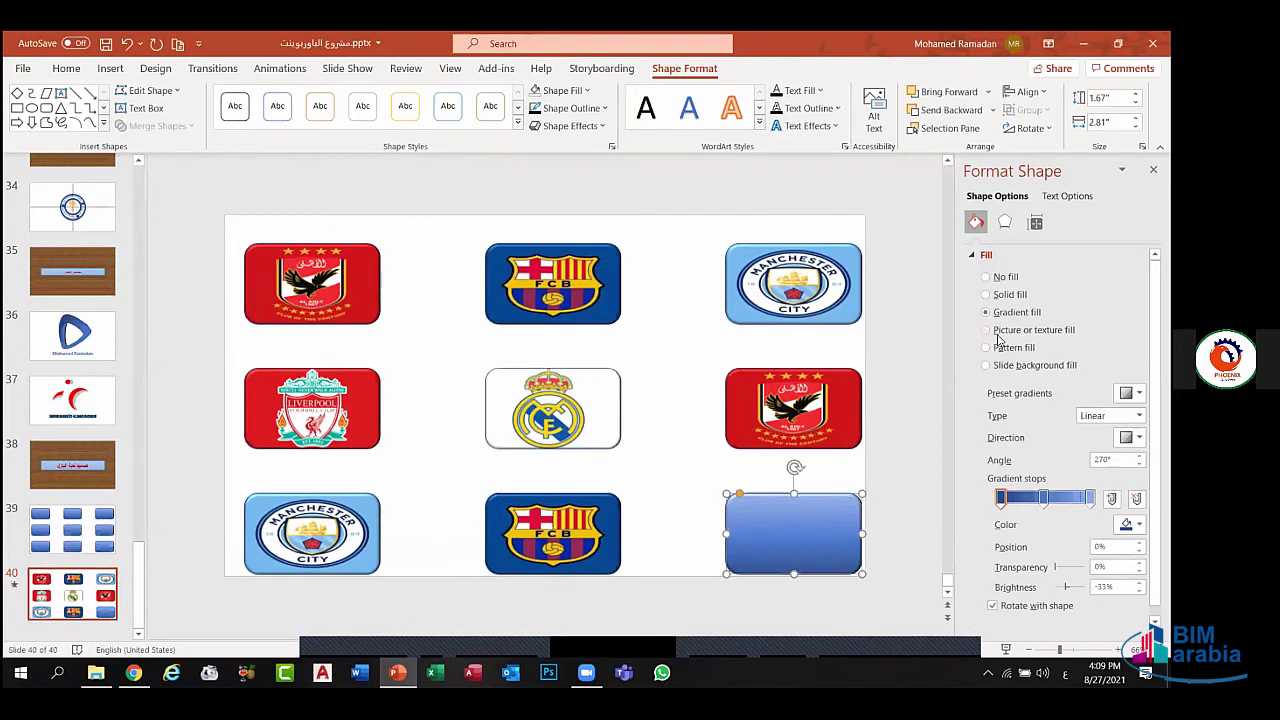
{"action": "left_click", "coordinate": [986, 330]}
{"action": "left_click", "coordinate": [1006, 409]}
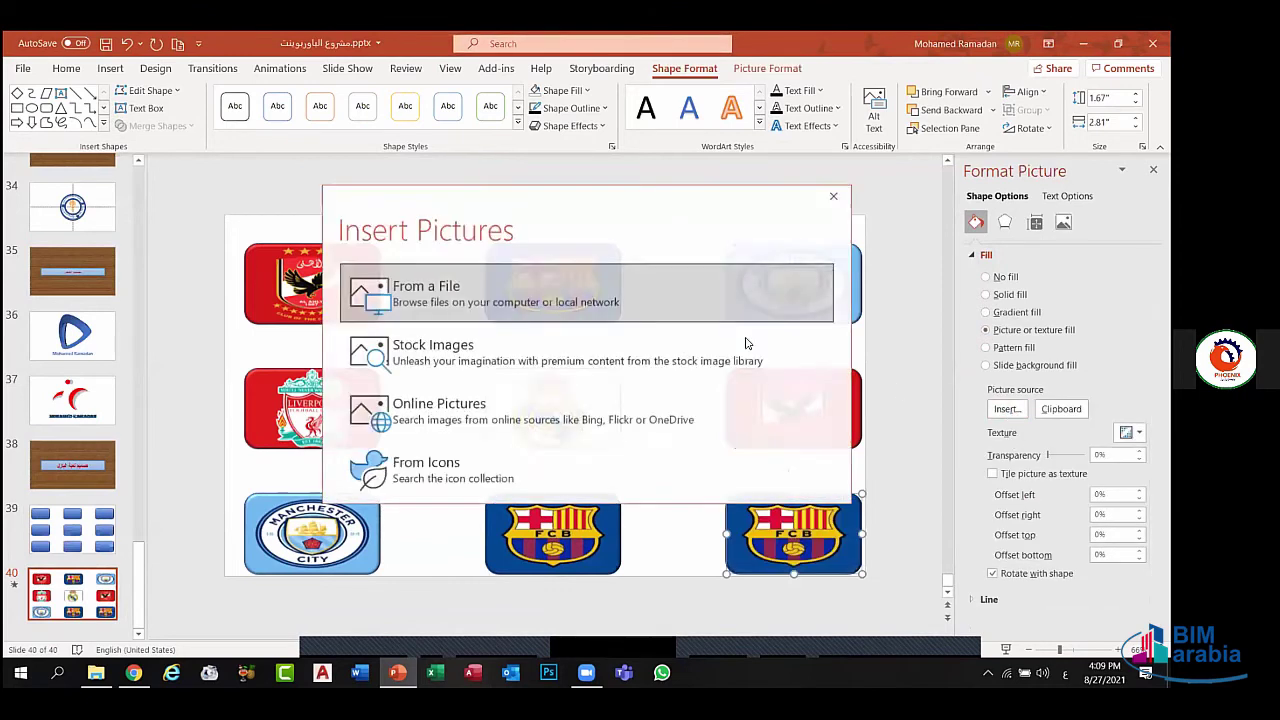
{"action": "left_click", "coordinate": [629, 289]}
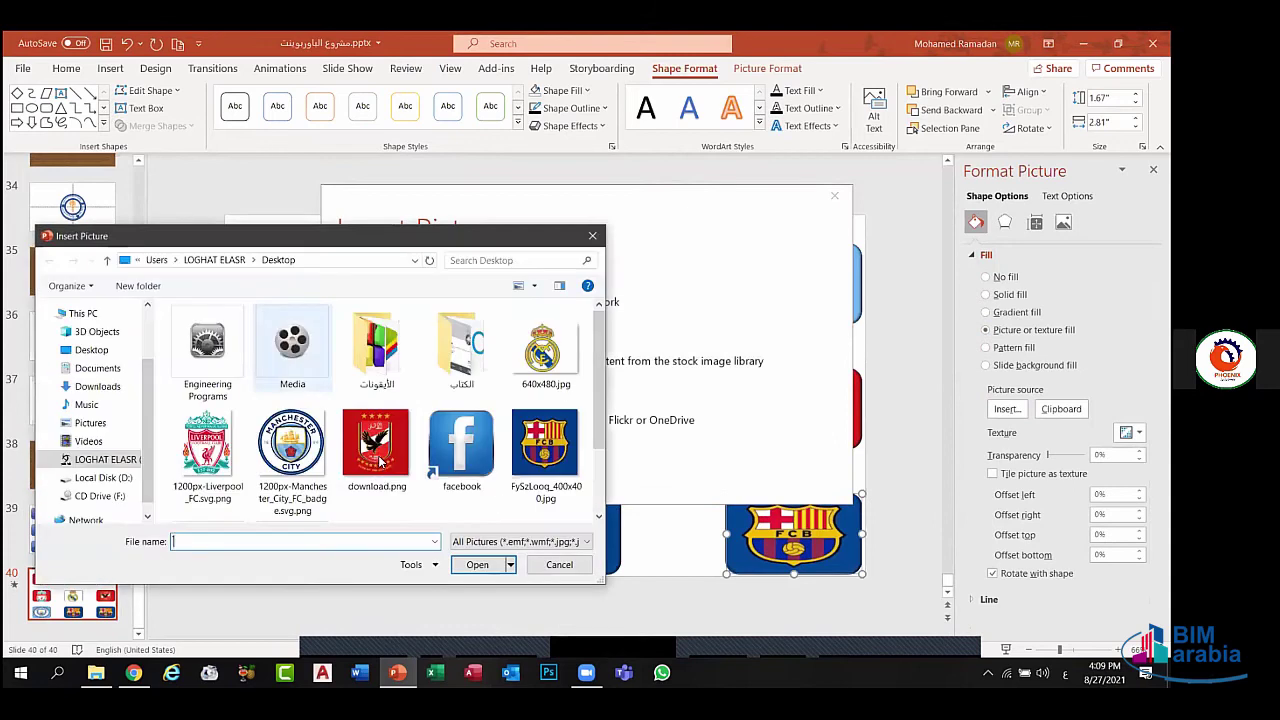
{"action": "scroll", "coordinate": [598, 358], "scroll_direction": "down", "scroll_amount": 3}
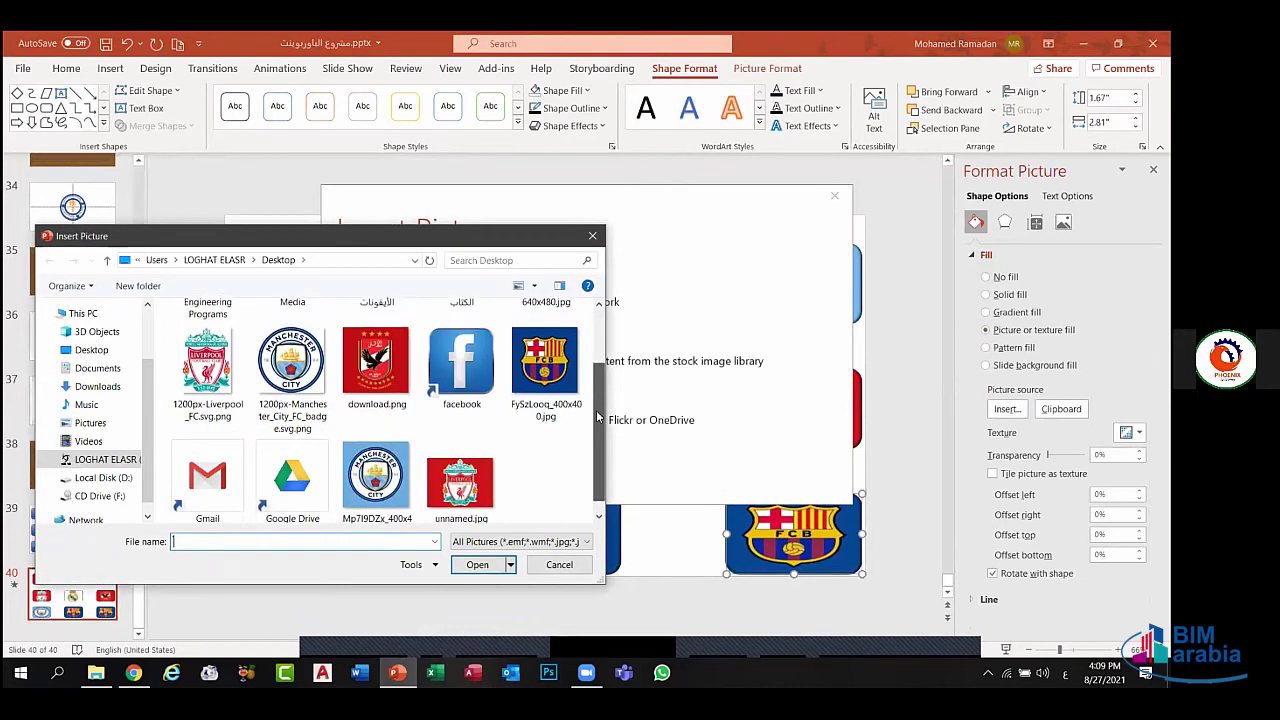
{"action": "left_click", "coordinate": [461, 465]}
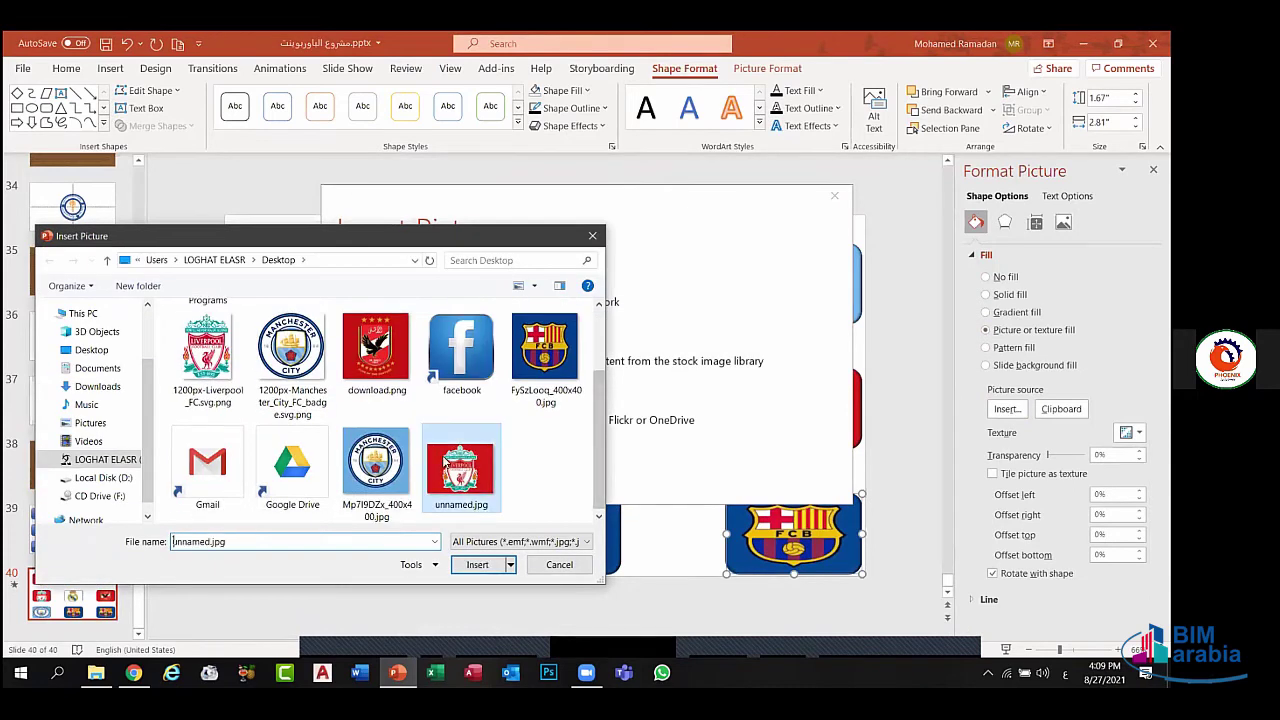
{"action": "left_click", "coordinate": [477, 564]}
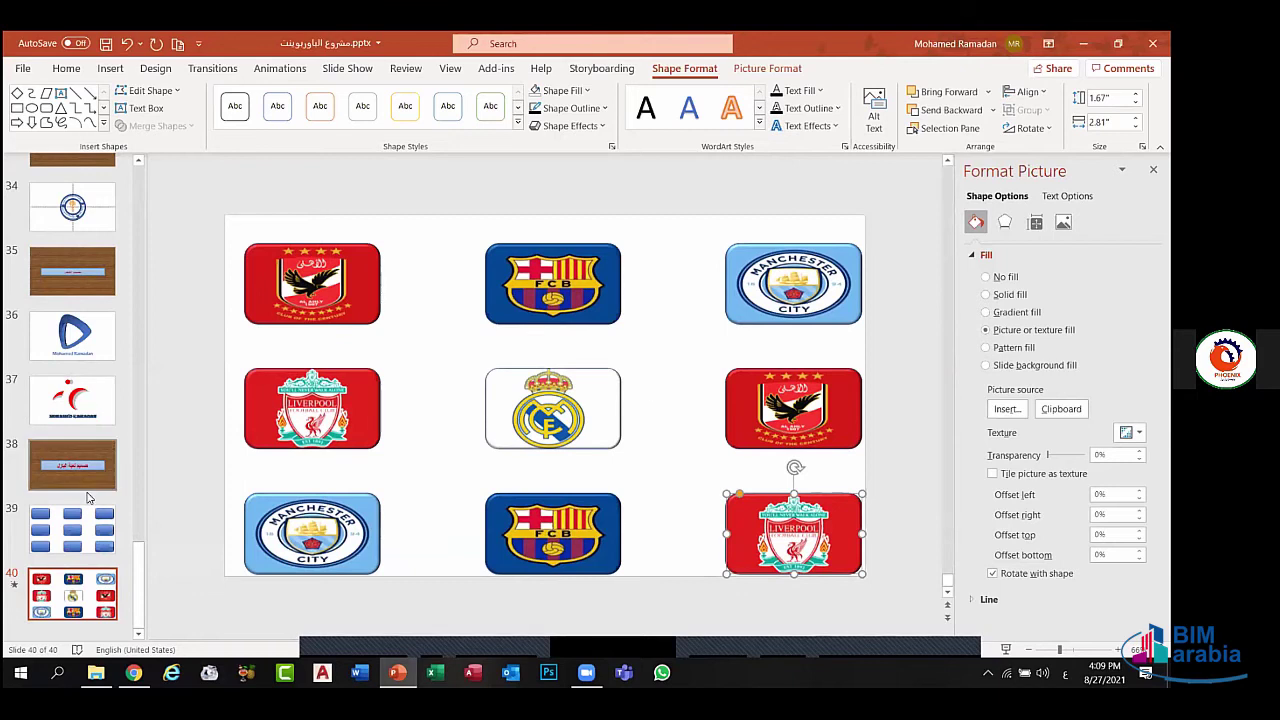
- Go back to slide 39 and select its nine plain blue rectangles with Ctrl+A
{"action": "left_click", "coordinate": [88, 516]}
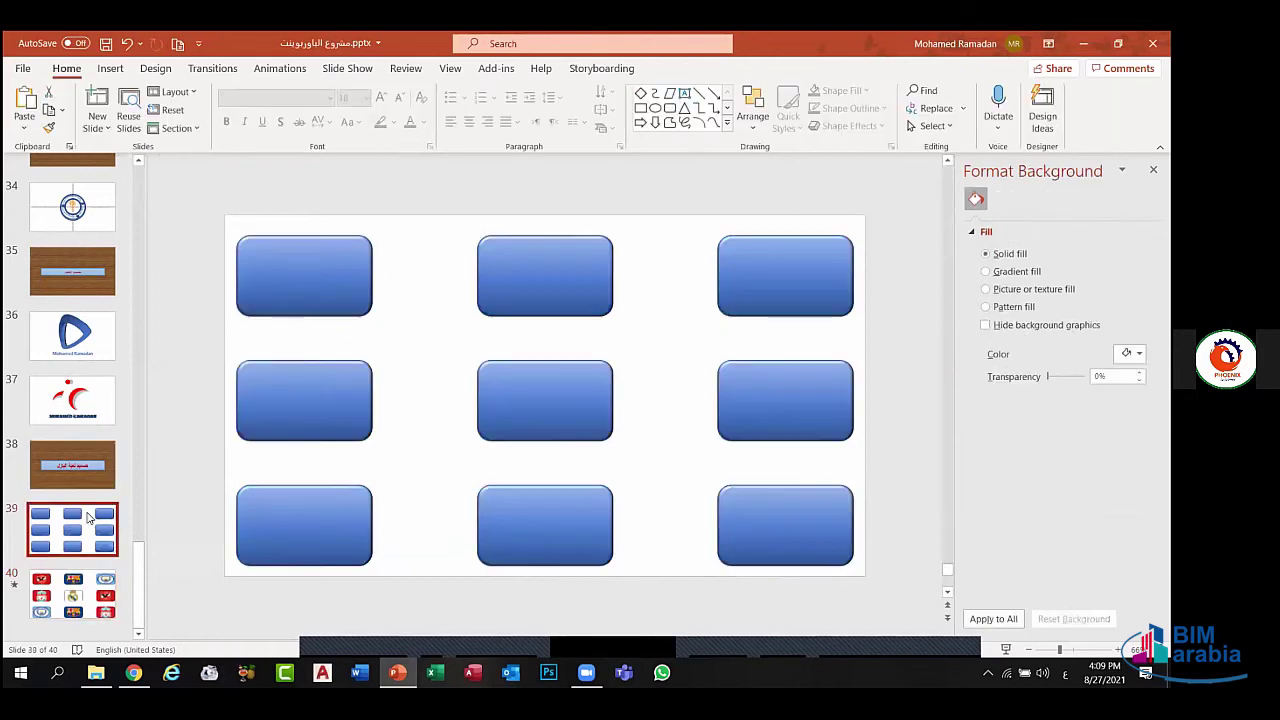
{"action": "left_click", "coordinate": [70, 592]}
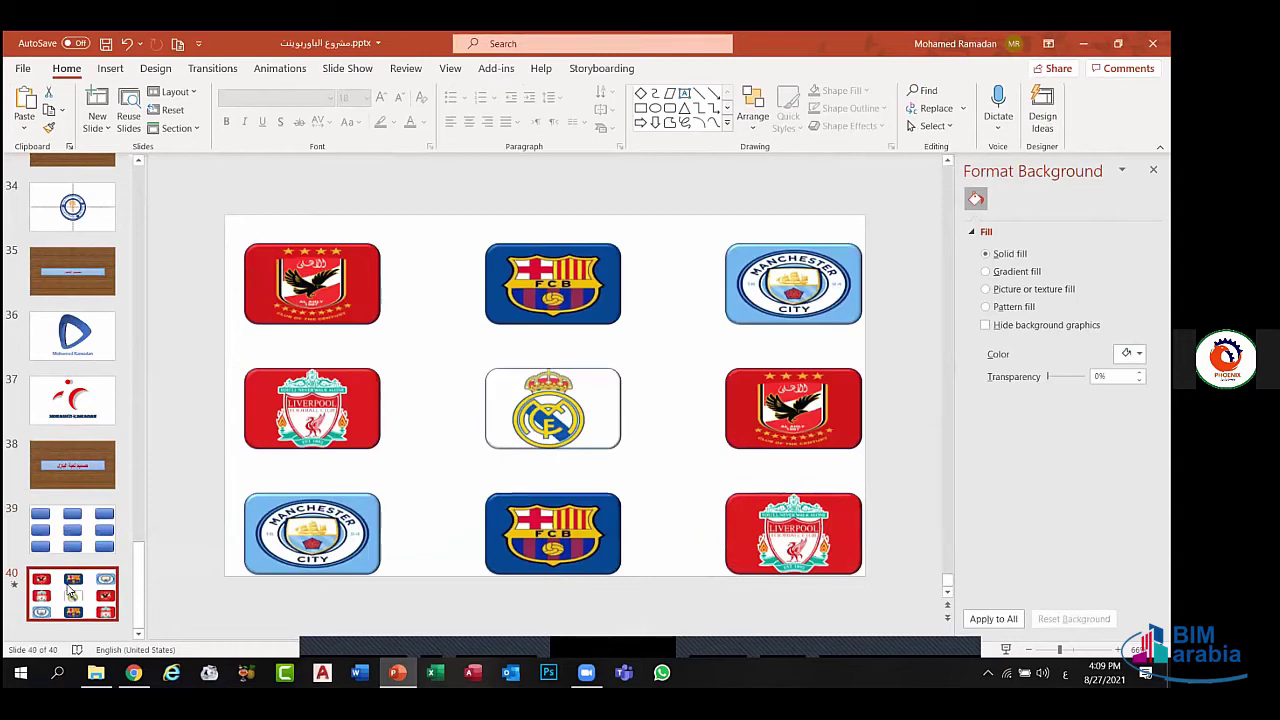
{"action": "left_click", "coordinate": [93, 520]}
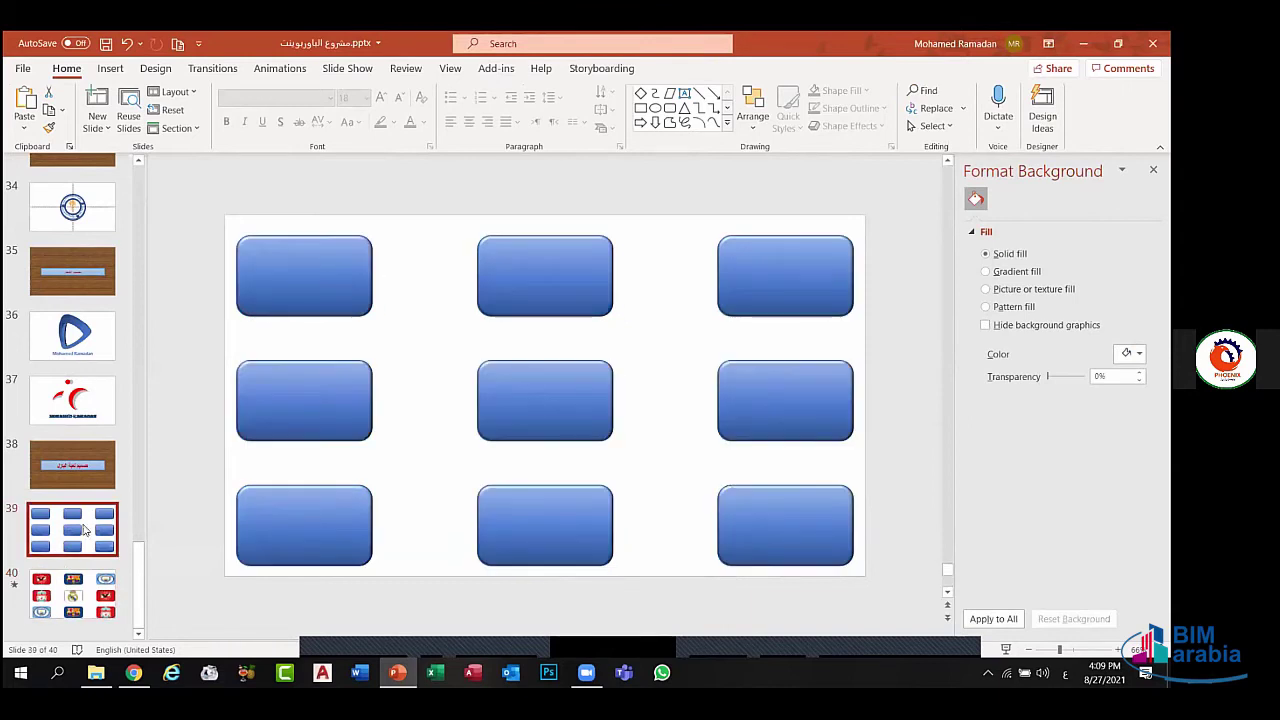
{"action": "key", "text": "ctrl+a"}
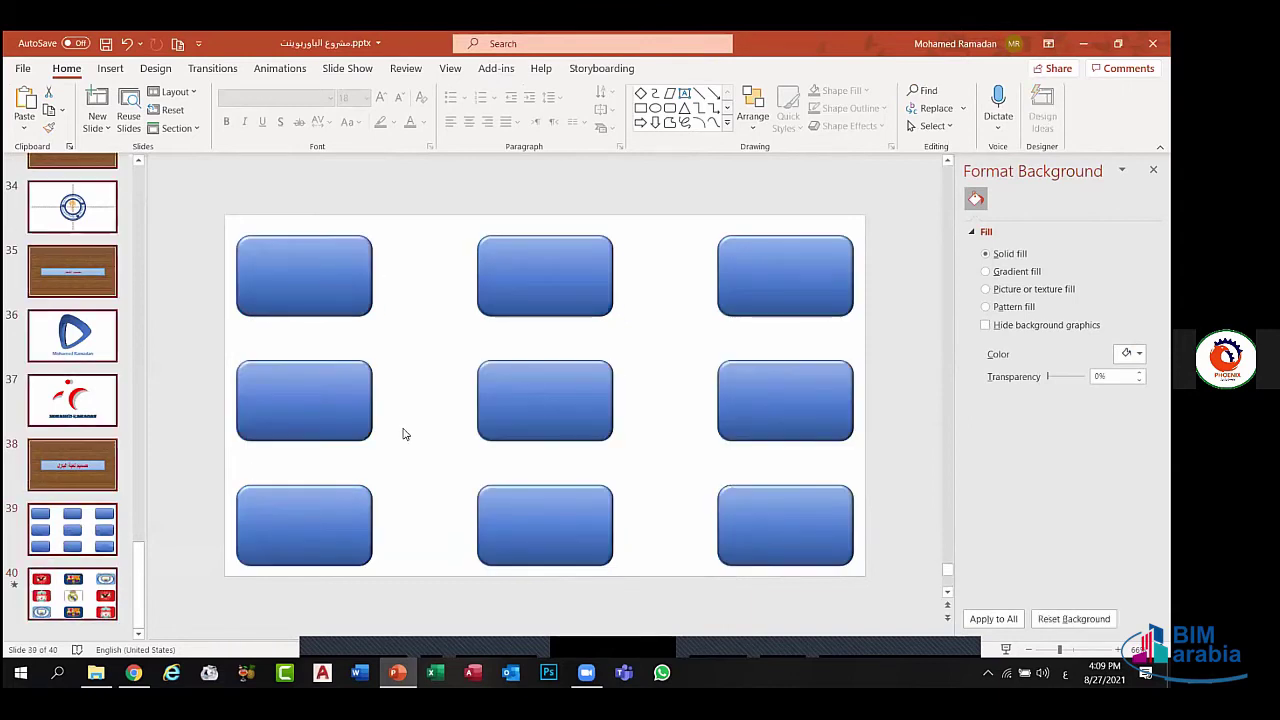
{"action": "left_click", "coordinate": [405, 434]}
{"action": "key", "text": "ctrl+a"}
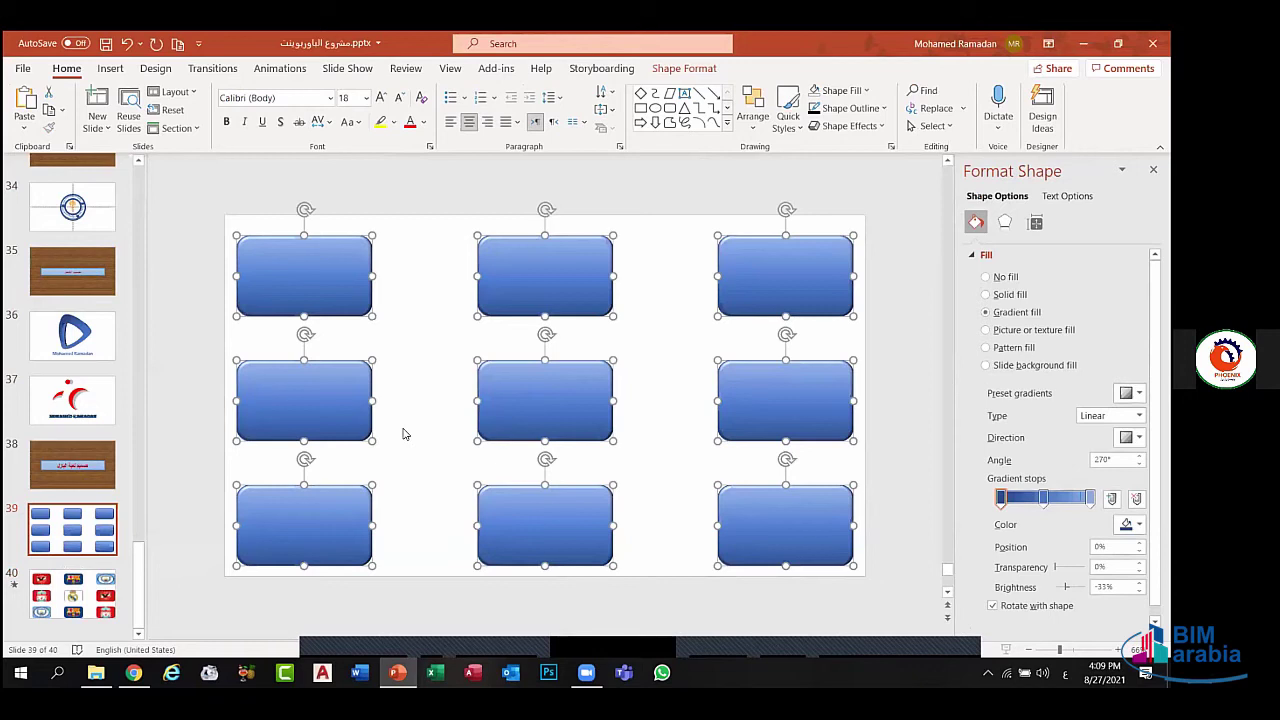
- Paste the nine blue rectangles onto slide 40, covering the club logos
{"action": "left_click", "coordinate": [102, 588]}
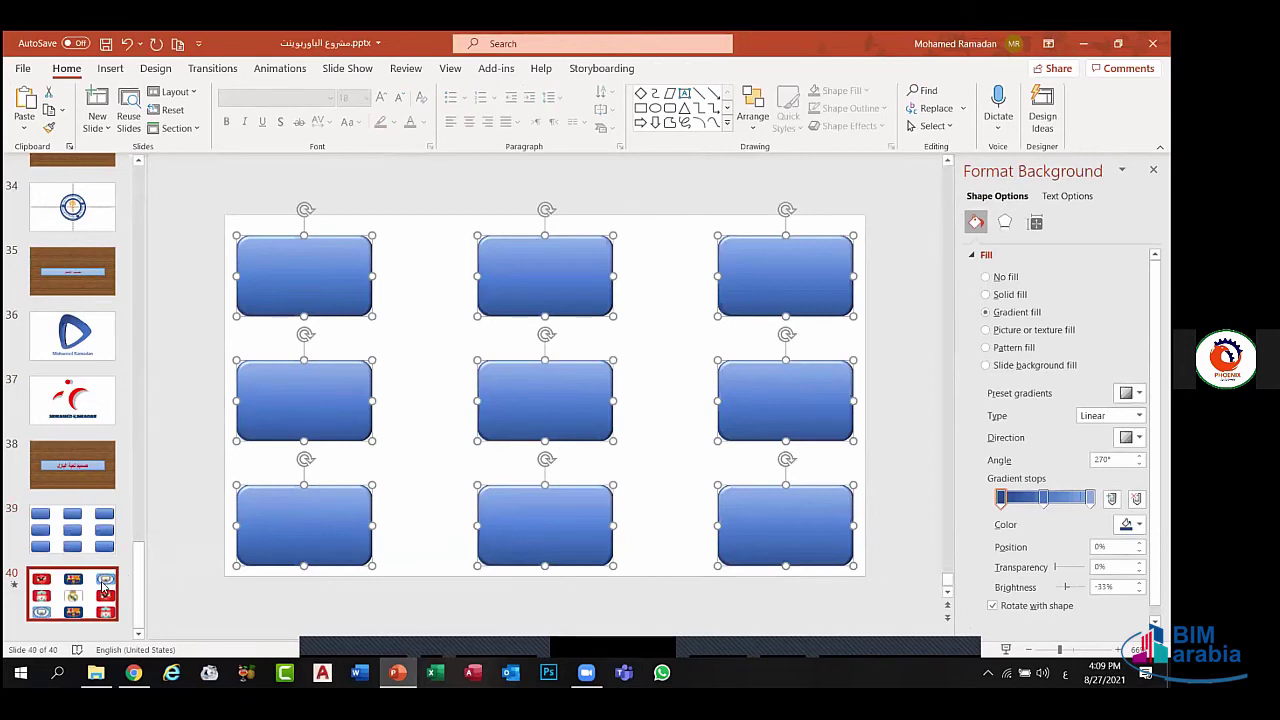
{"action": "key", "text": "ctrl+v"}
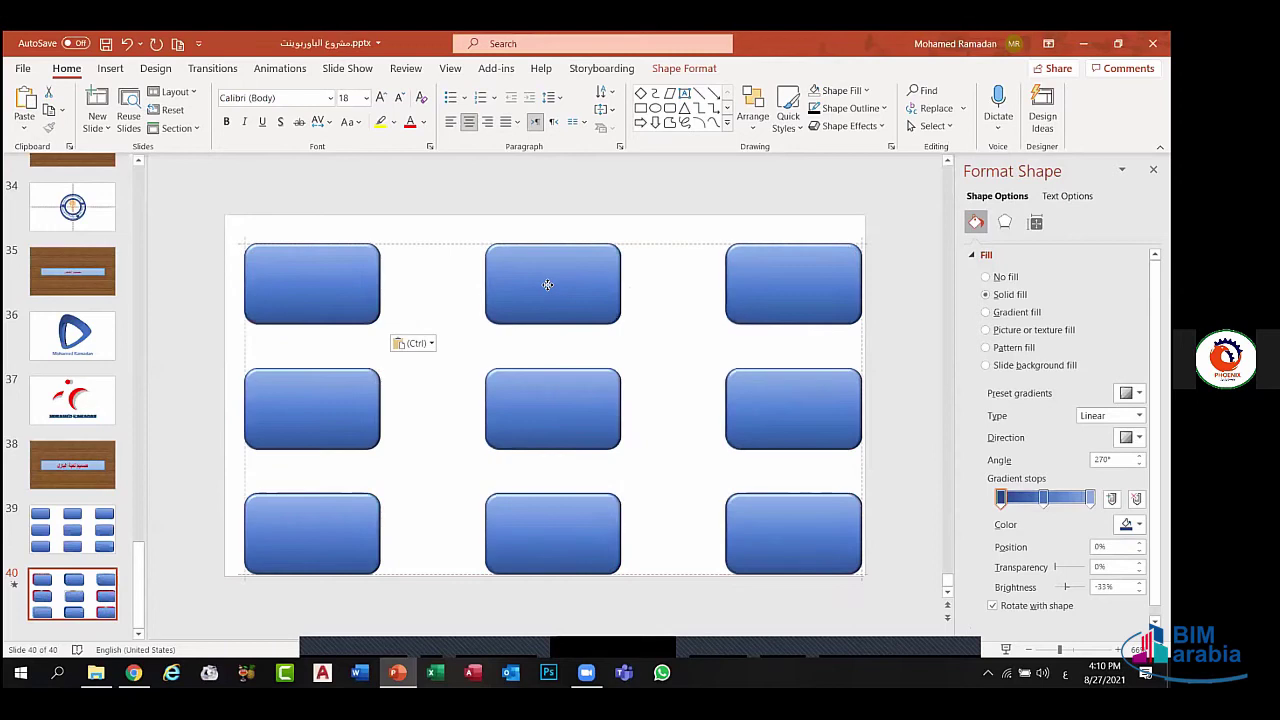
{"action": "key", "text": "ctrl+a"}
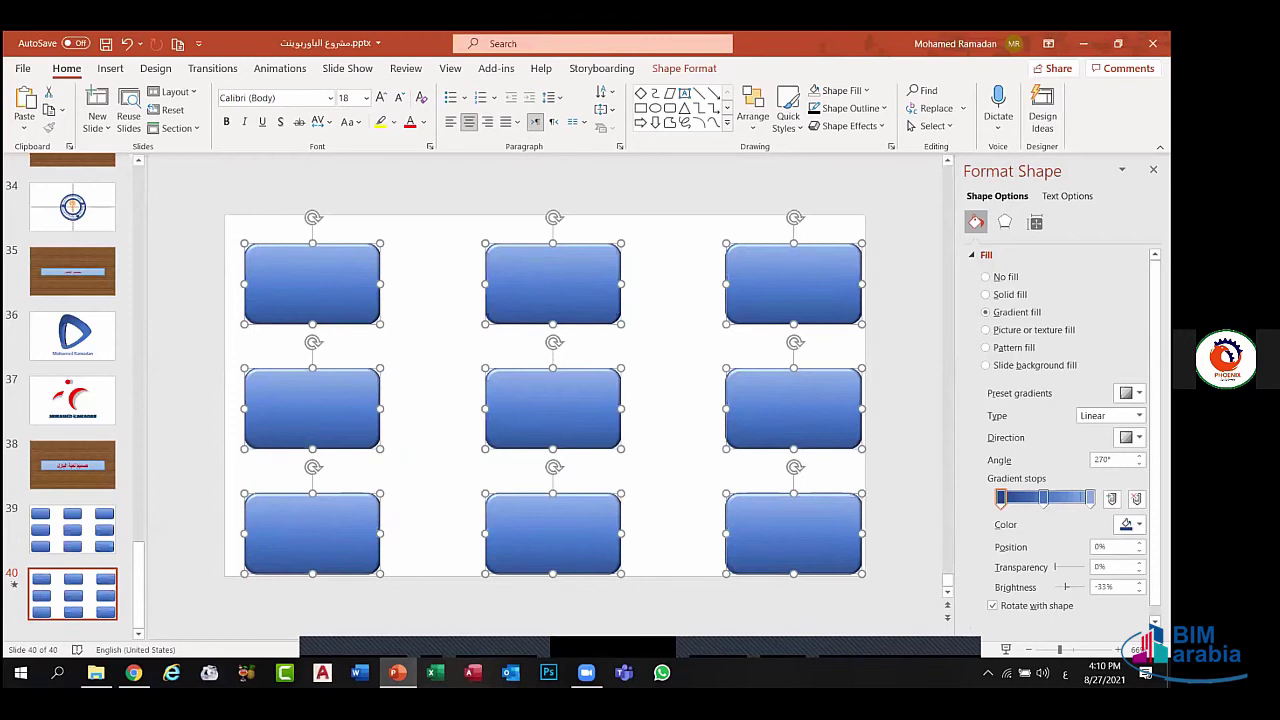
- Close the Format Shape pane and select only the top-left rectangle
{"action": "left_click", "coordinate": [1153, 170]}
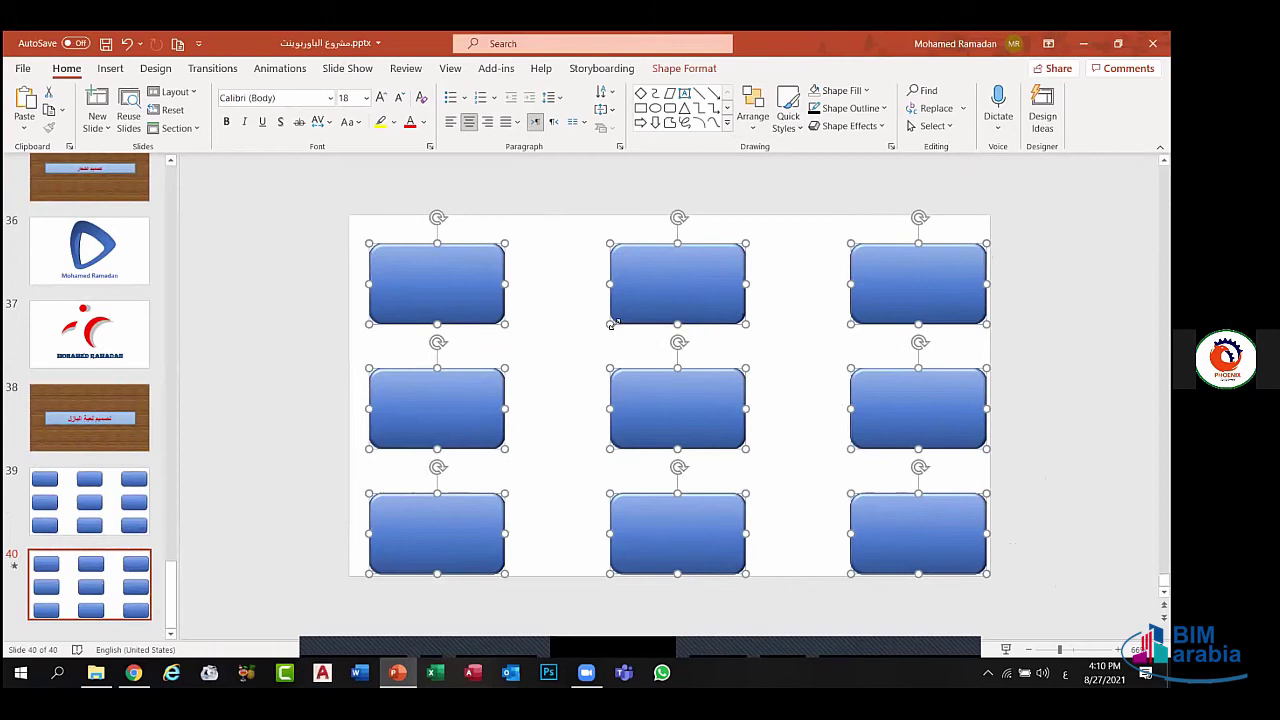
{"action": "left_click", "coordinate": [566, 325]}
{"action": "left_click", "coordinate": [428, 272]}
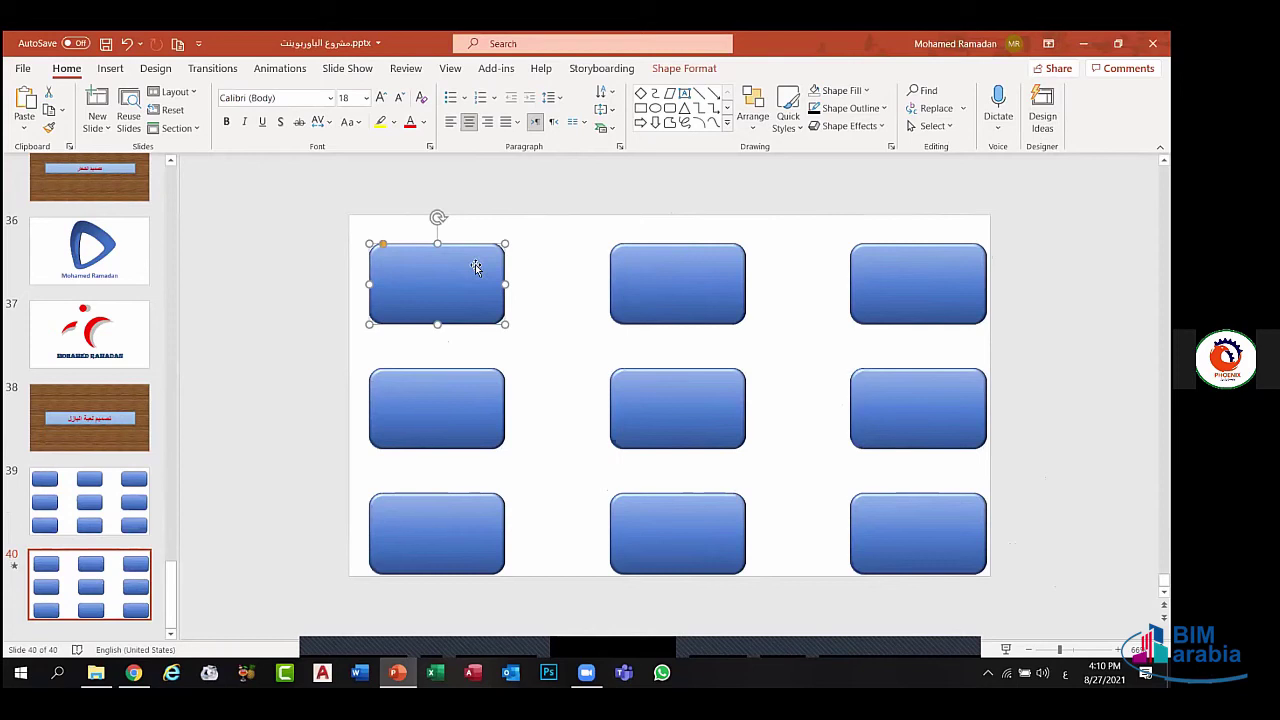
- Add the Collapse exit effect to the top-left blue rectangle
{"action": "left_click", "coordinate": [280, 68]}
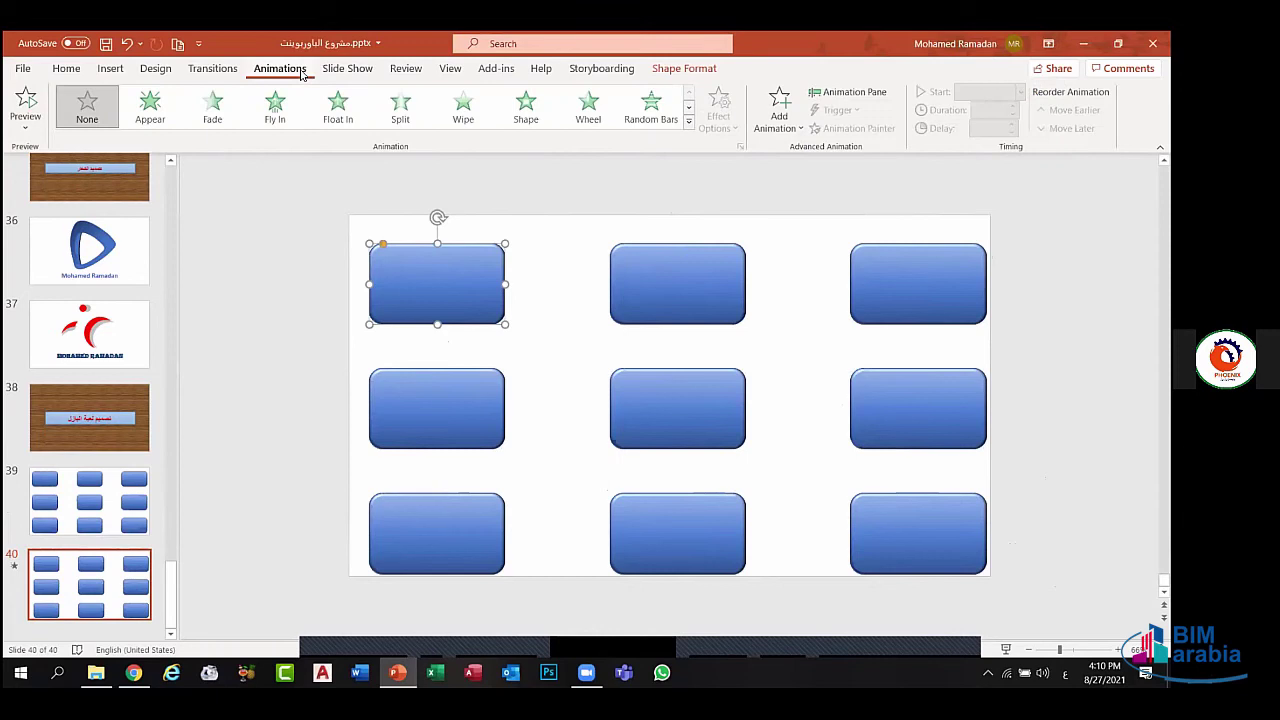
{"action": "left_click", "coordinate": [777, 112]}
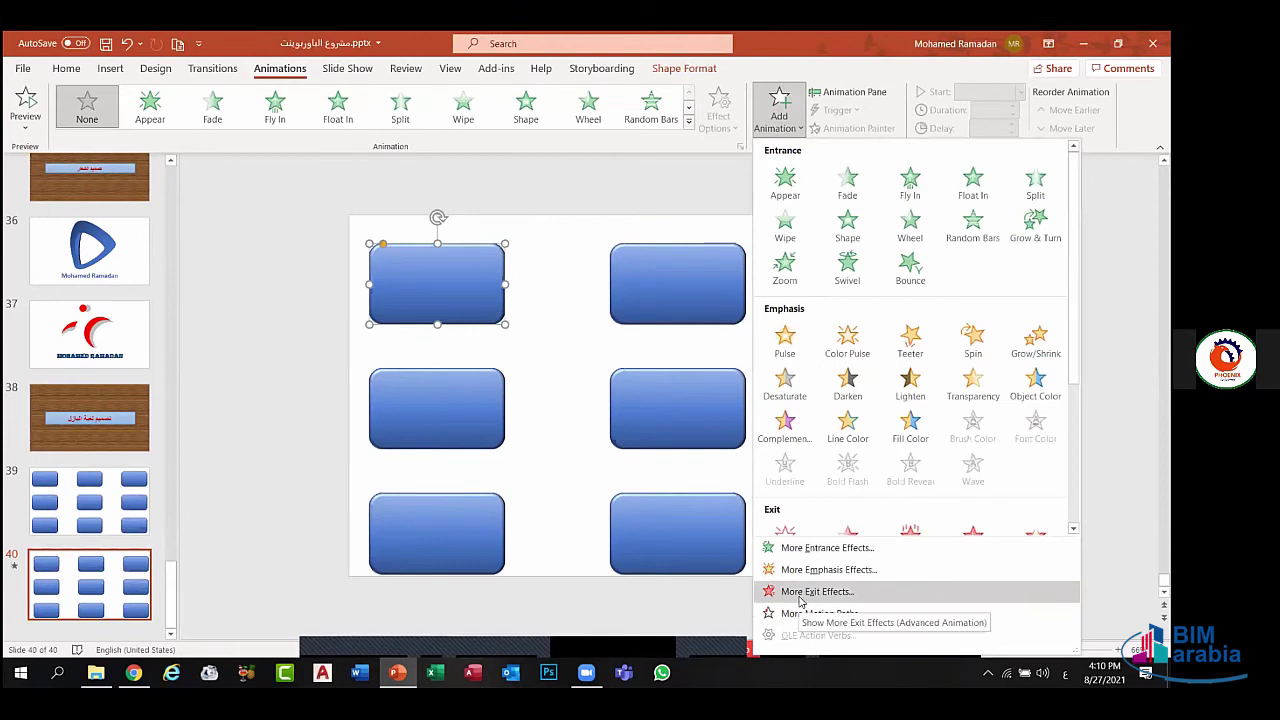
{"action": "left_click", "coordinate": [800, 591]}
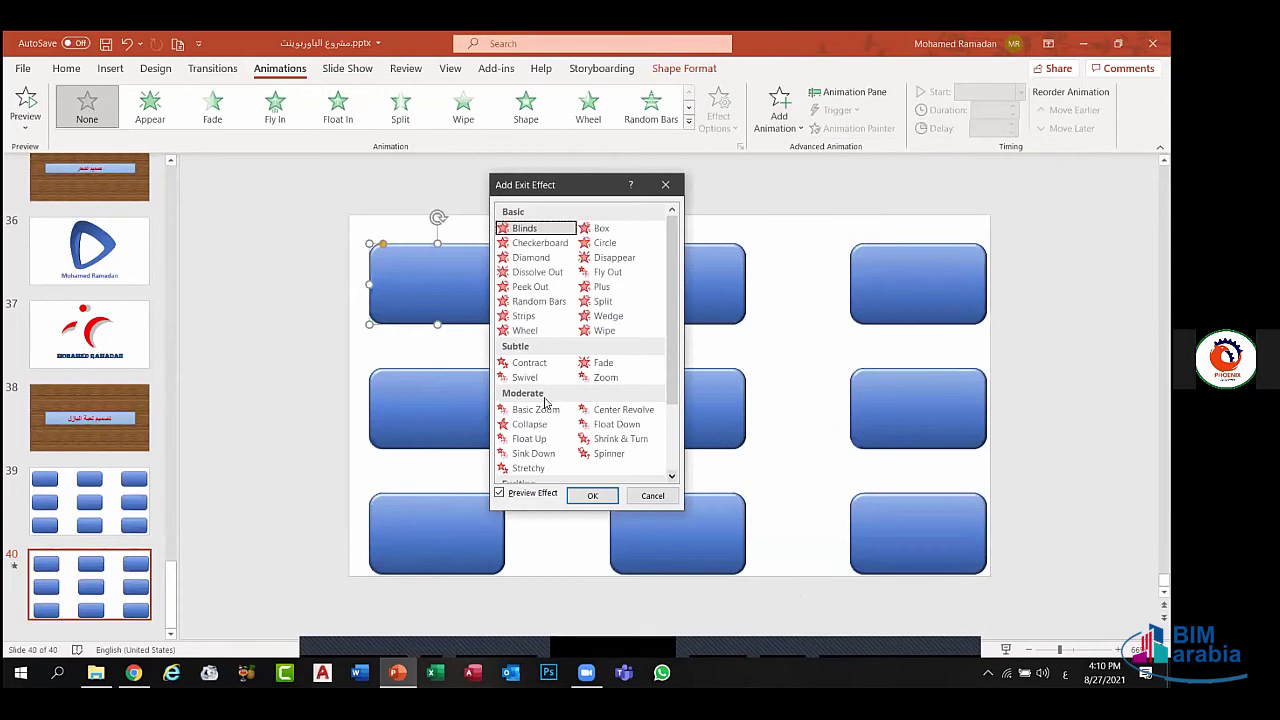
{"action": "left_click", "coordinate": [530, 425]}
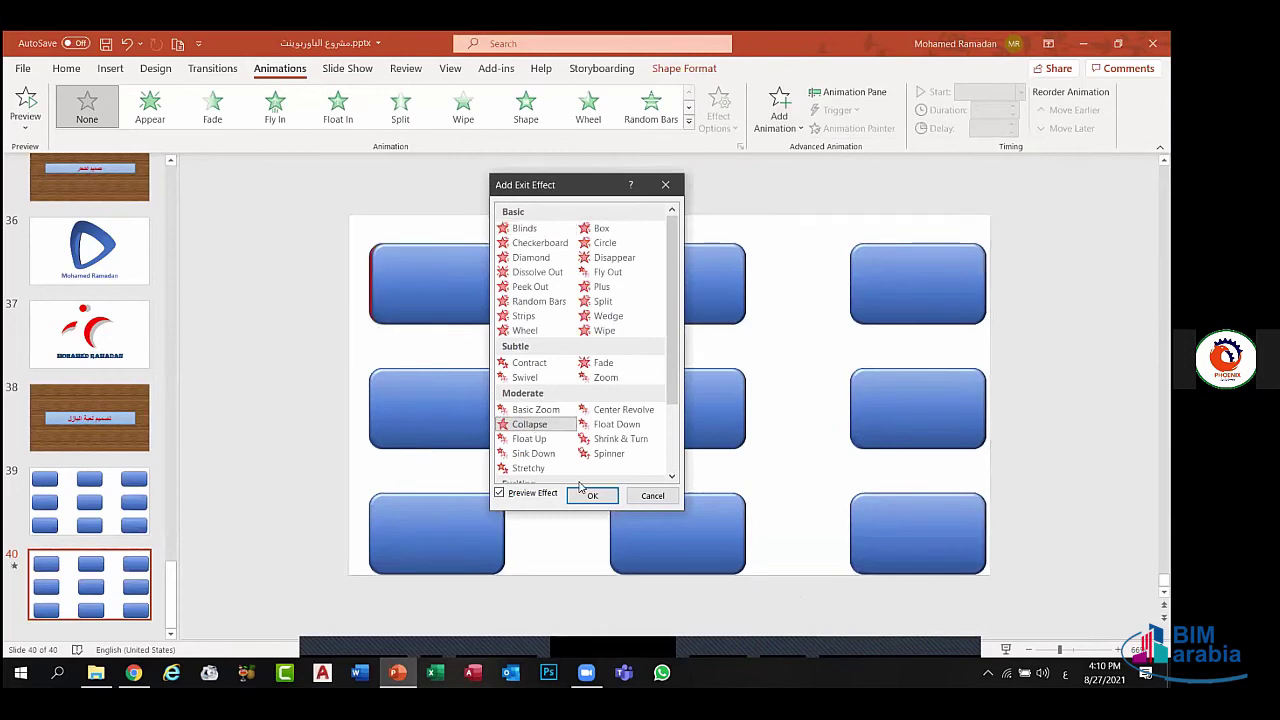
{"action": "left_click", "coordinate": [593, 496]}
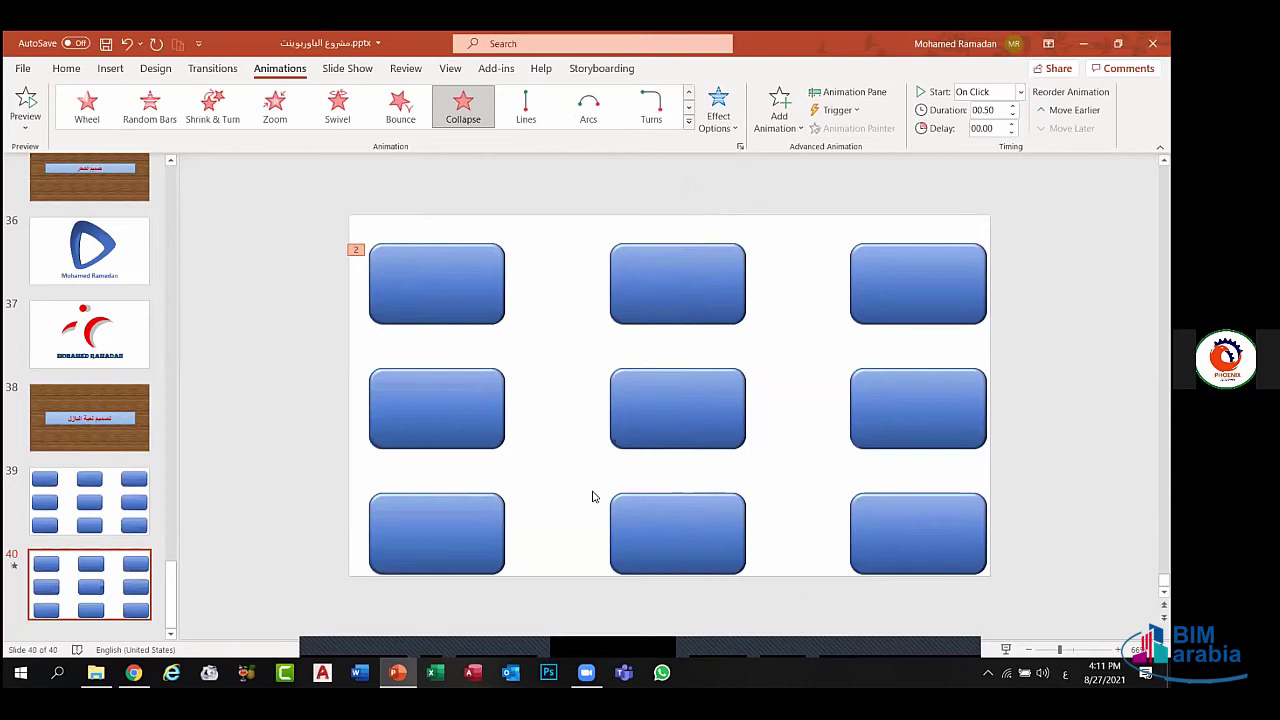
- Reselect the top-left rectangle and bring up the Shape Format options
{"action": "left_click", "coordinate": [552, 428]}
{"action": "left_click", "coordinate": [486, 300]}
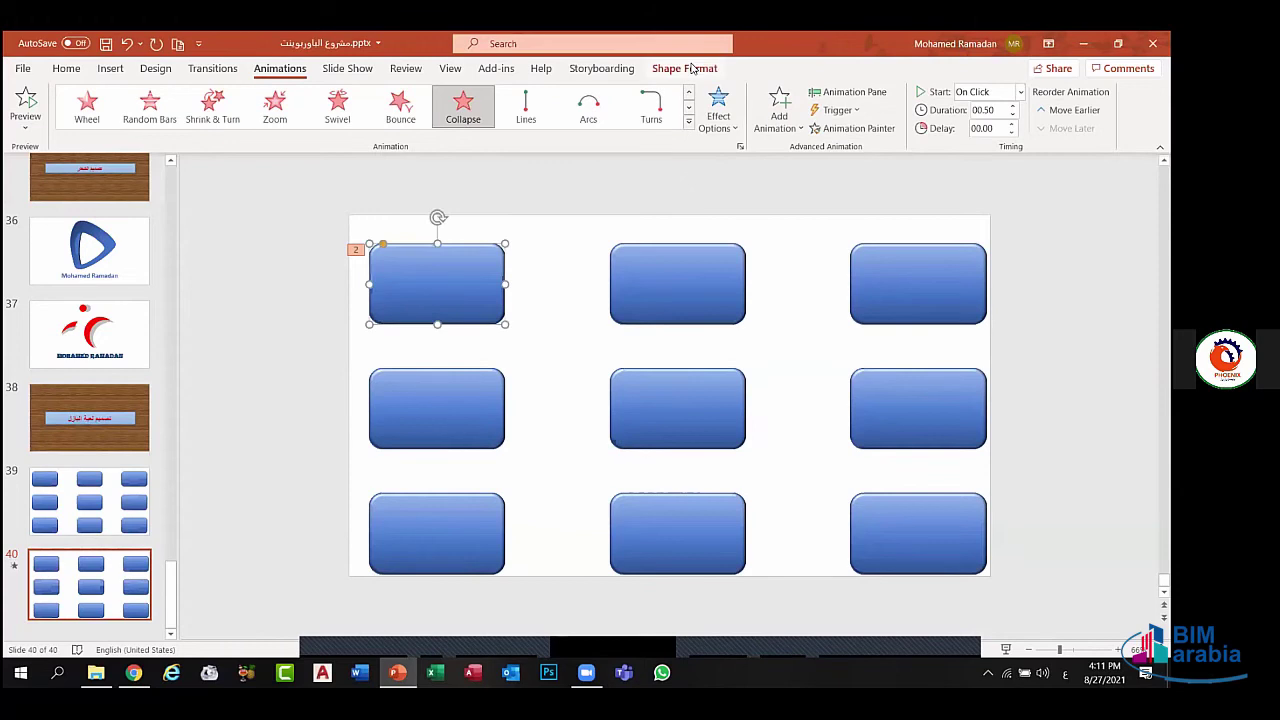
{"action": "left_click", "coordinate": [690, 68]}
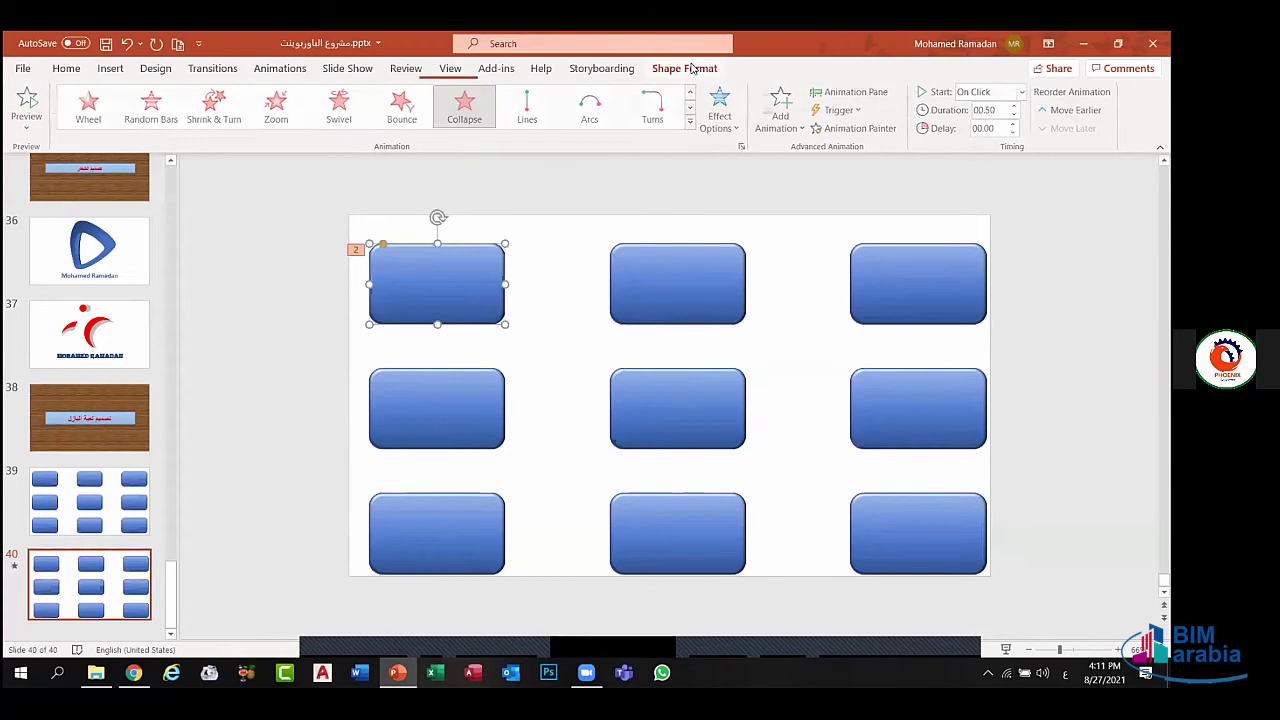
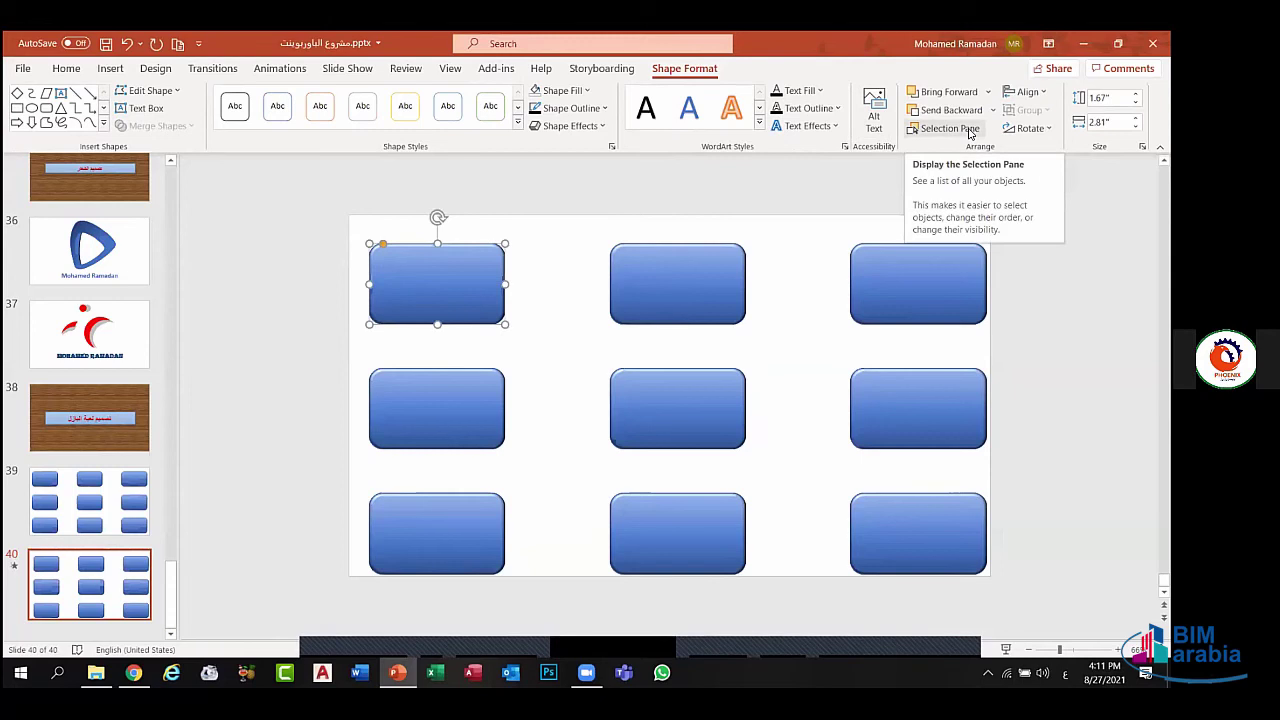
- Open the Selection Pane and rename the top-row rectangles 1, 2 and 3
{"action": "left_click", "coordinate": [957, 134]}
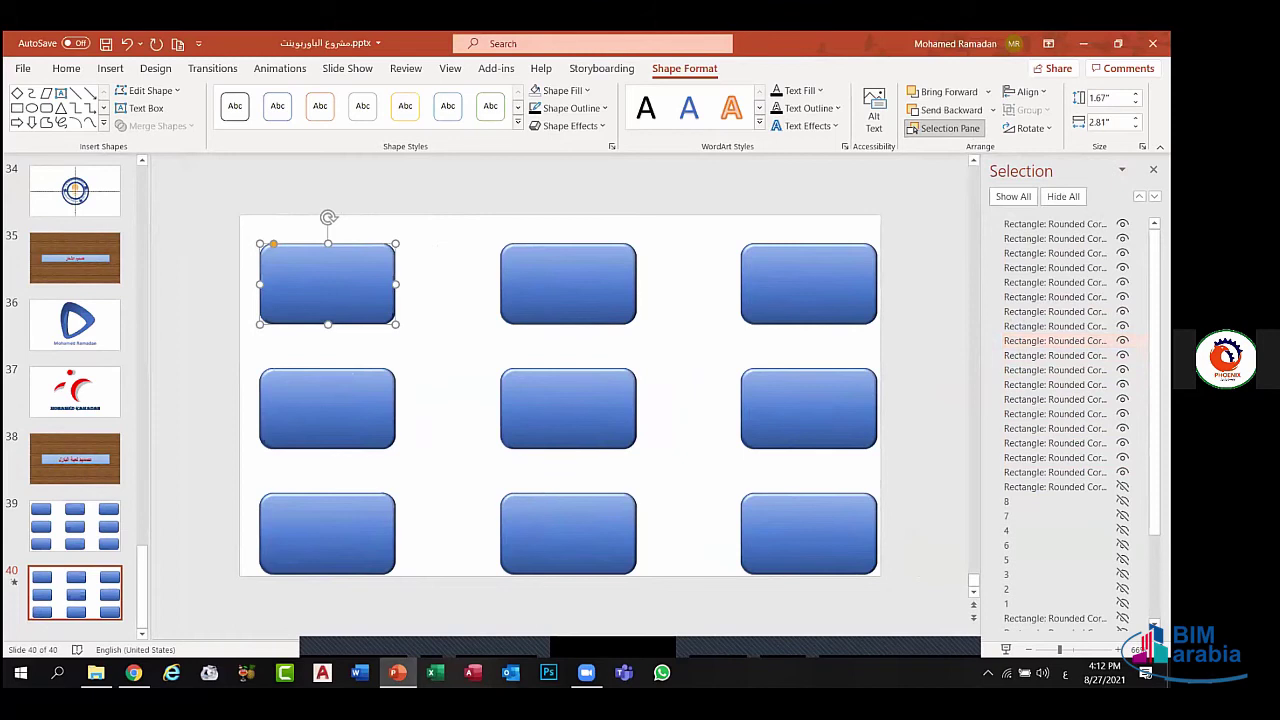
{"action": "left_click", "coordinate": [1047, 341]}
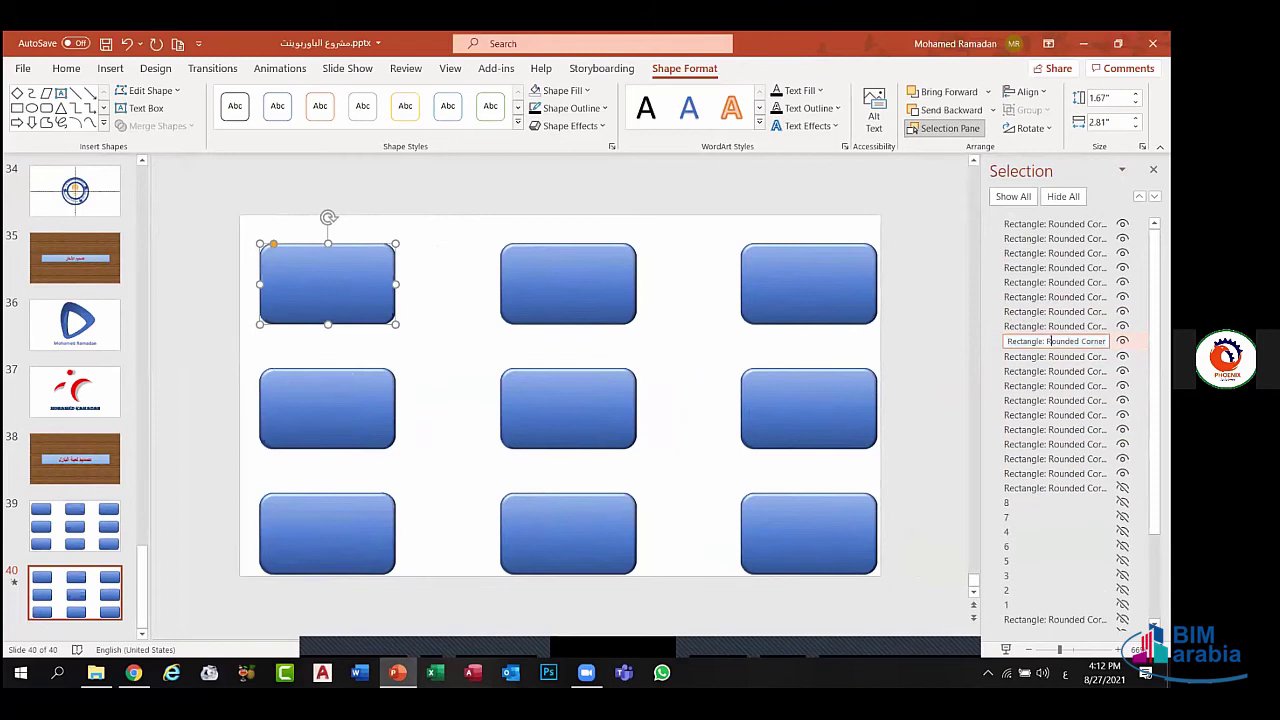
{"action": "key", "text": "ctrl+a"}
{"action": "type", "text": "1"}
{"action": "key", "text": "Return"}
{"action": "left_click", "coordinate": [1055, 326]}
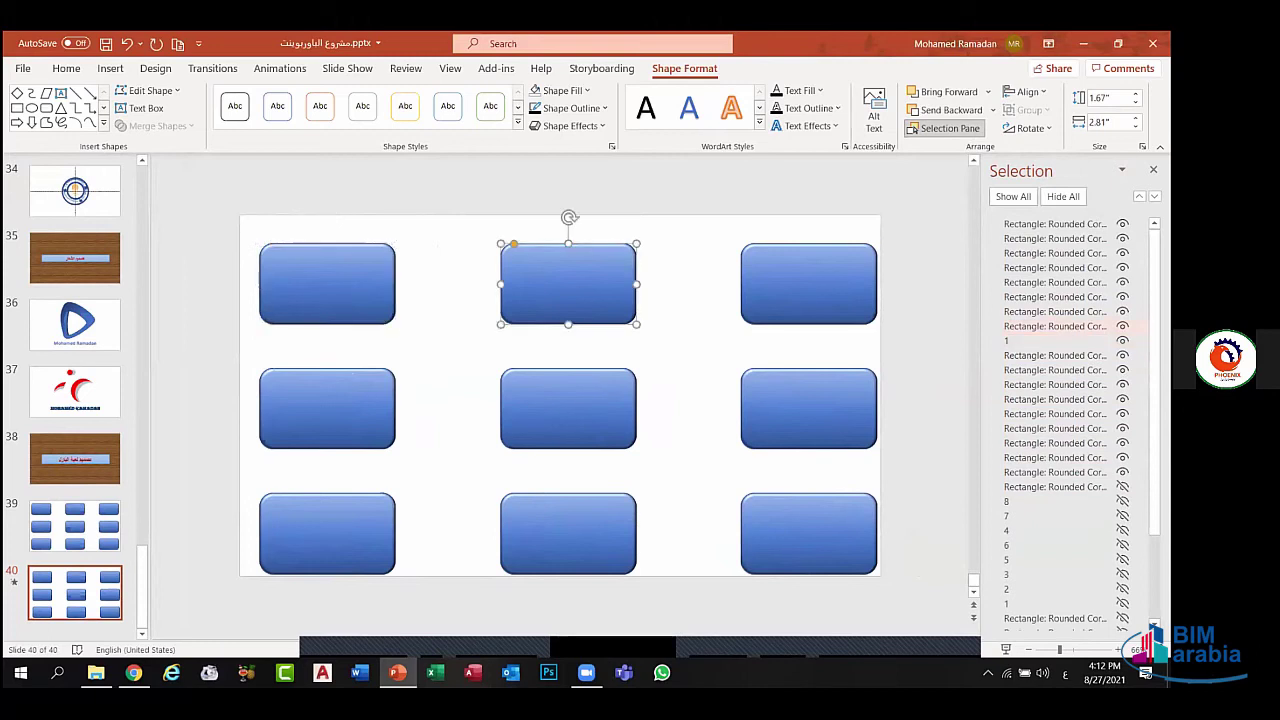
{"action": "left_click", "coordinate": [1055, 326]}
{"action": "type", "text": "2"}
{"action": "key", "text": "Return"}
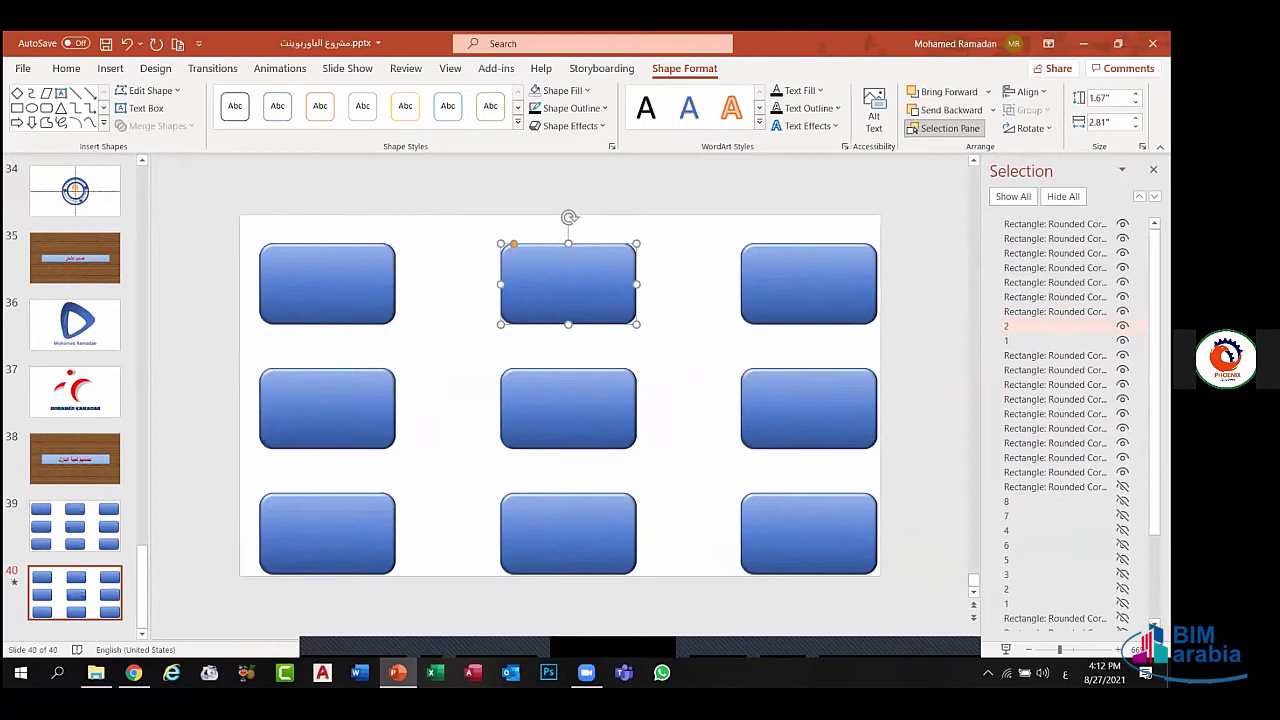
{"action": "left_click", "coordinate": [1055, 311]}
{"action": "left_click", "coordinate": [1055, 311]}
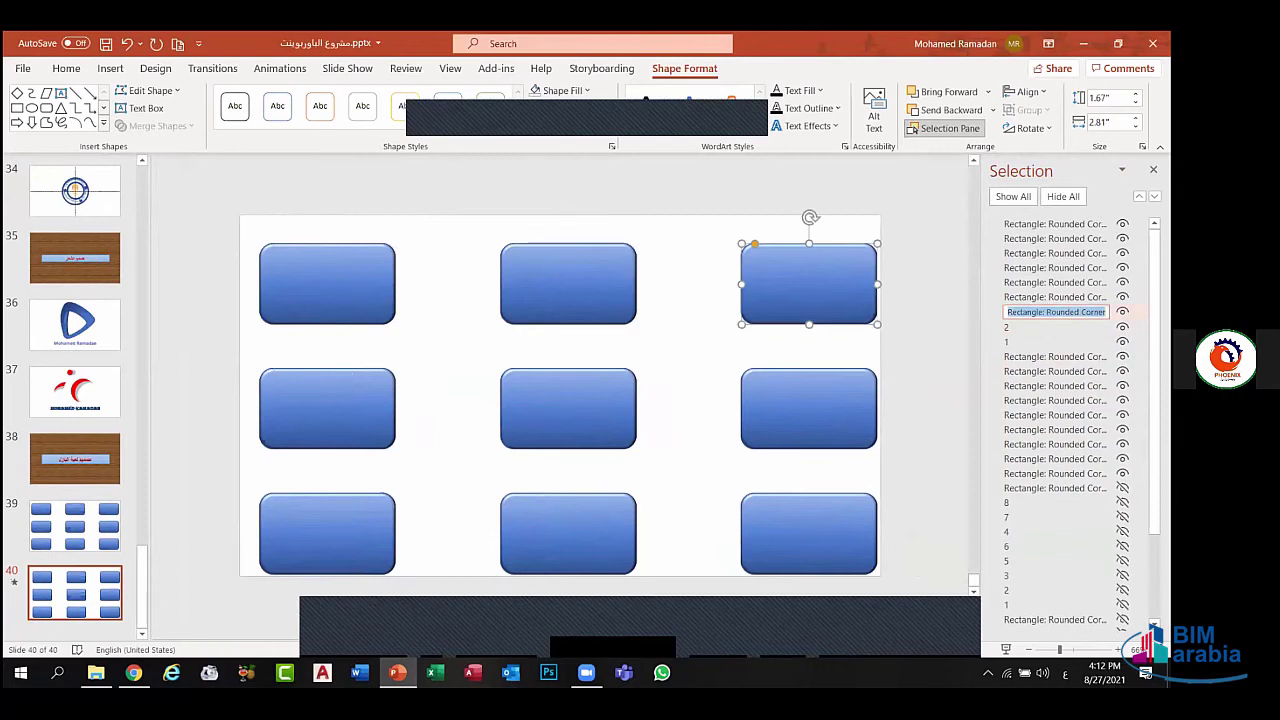
{"action": "type", "text": "3"}
{"action": "key", "text": "Return"}
- Rename the middle-row rectangles 4, 5 and 6
{"action": "key", "text": "Up"}
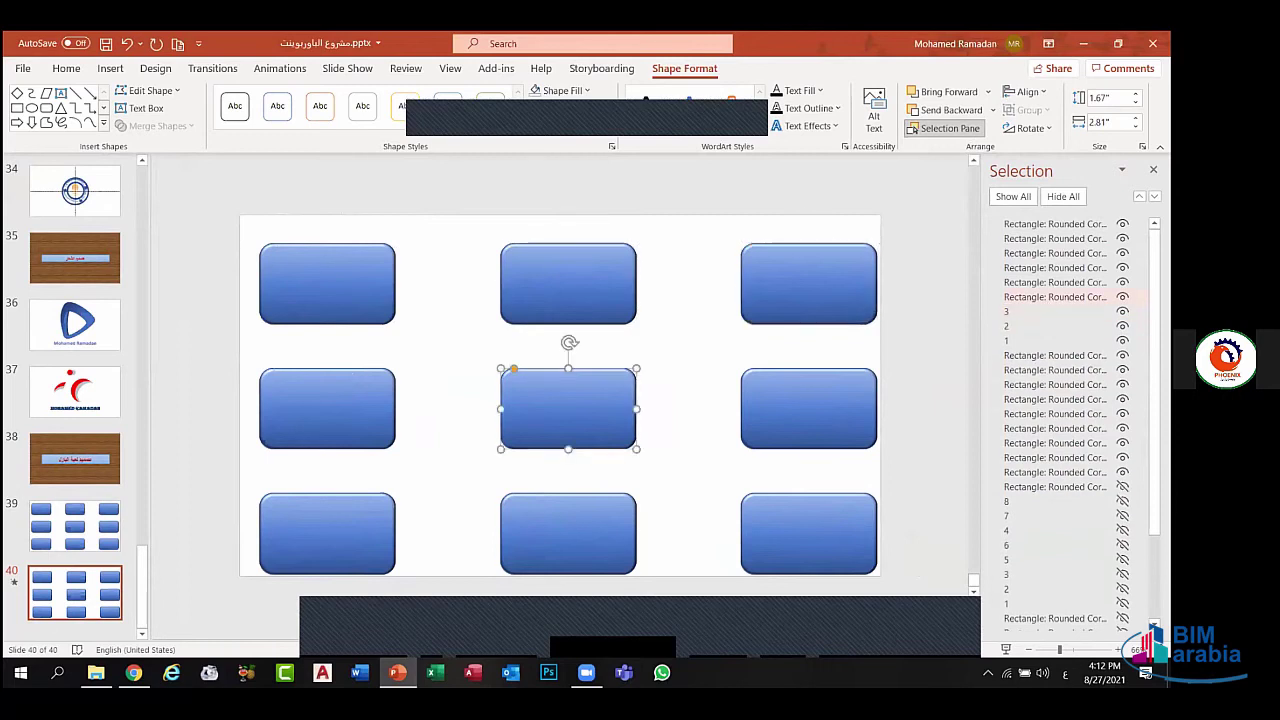
{"action": "left_click", "coordinate": [1042, 284]}
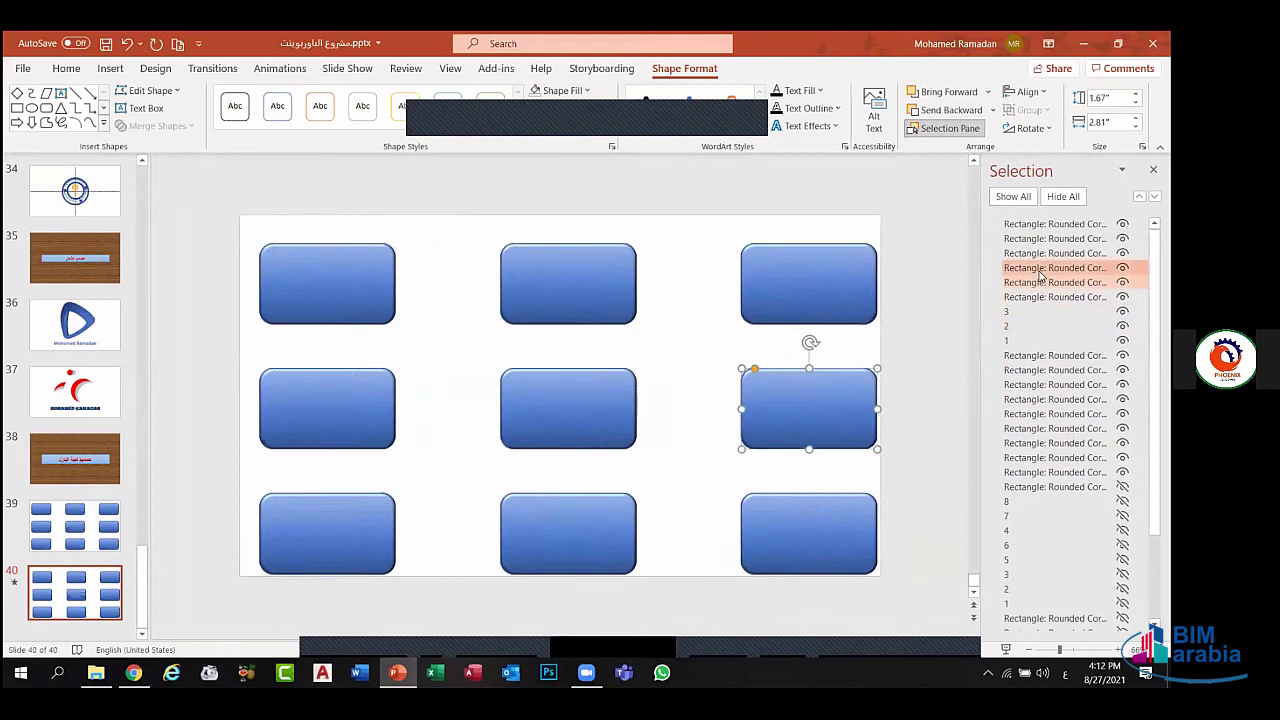
{"action": "left_click", "coordinate": [1040, 268]}
{"action": "left_click", "coordinate": [1040, 268]}
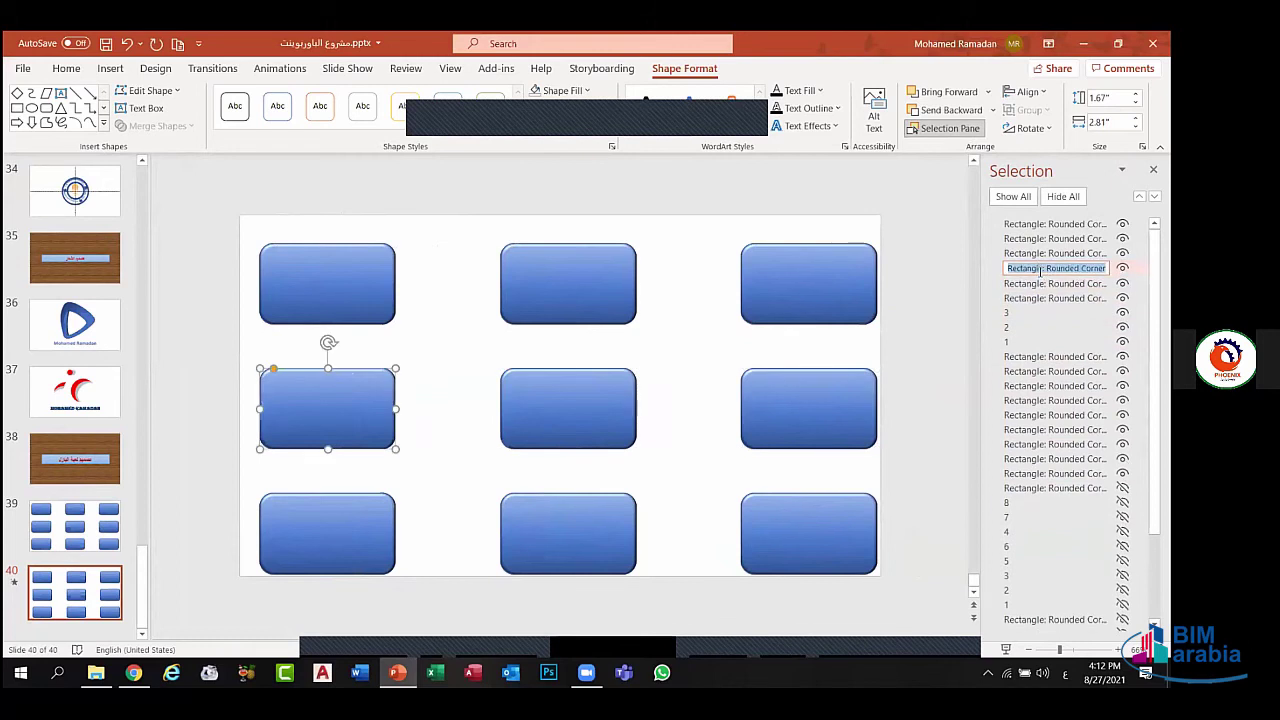
{"action": "type", "text": "4"}
{"action": "key", "text": "Return"}
{"action": "left_click", "coordinate": [1035, 284]}
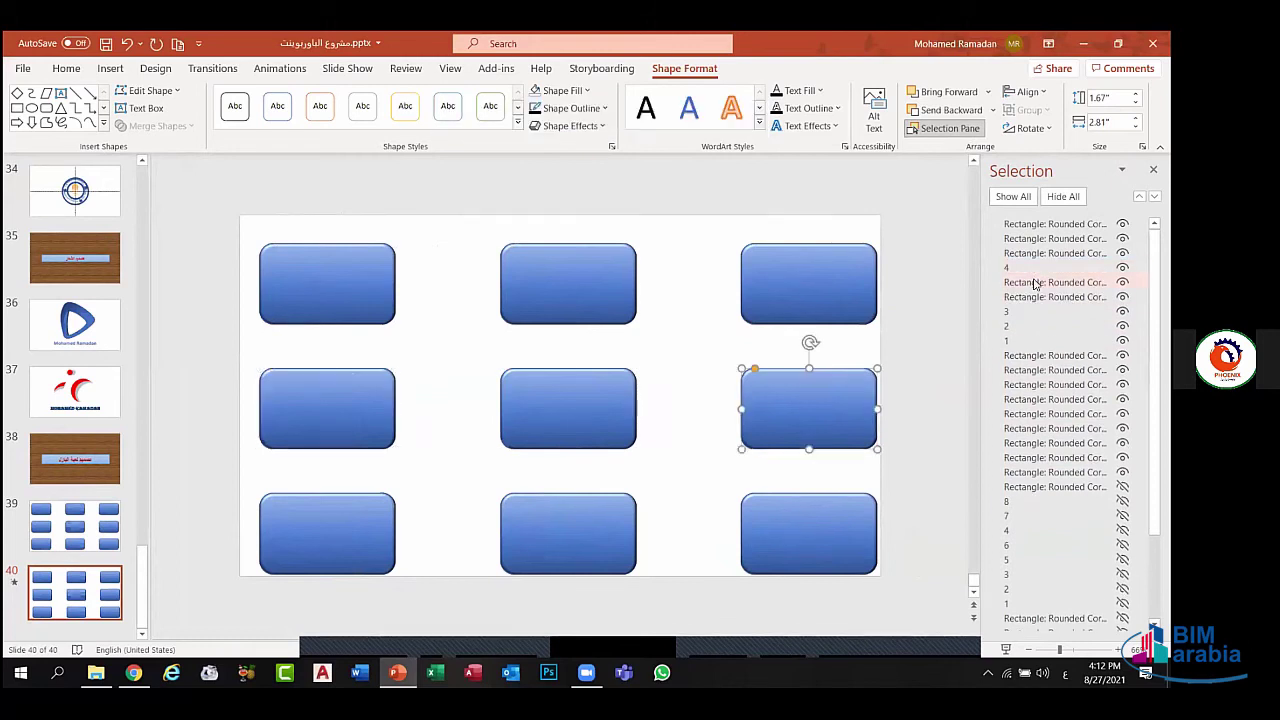
{"action": "left_click", "coordinate": [1034, 298]}
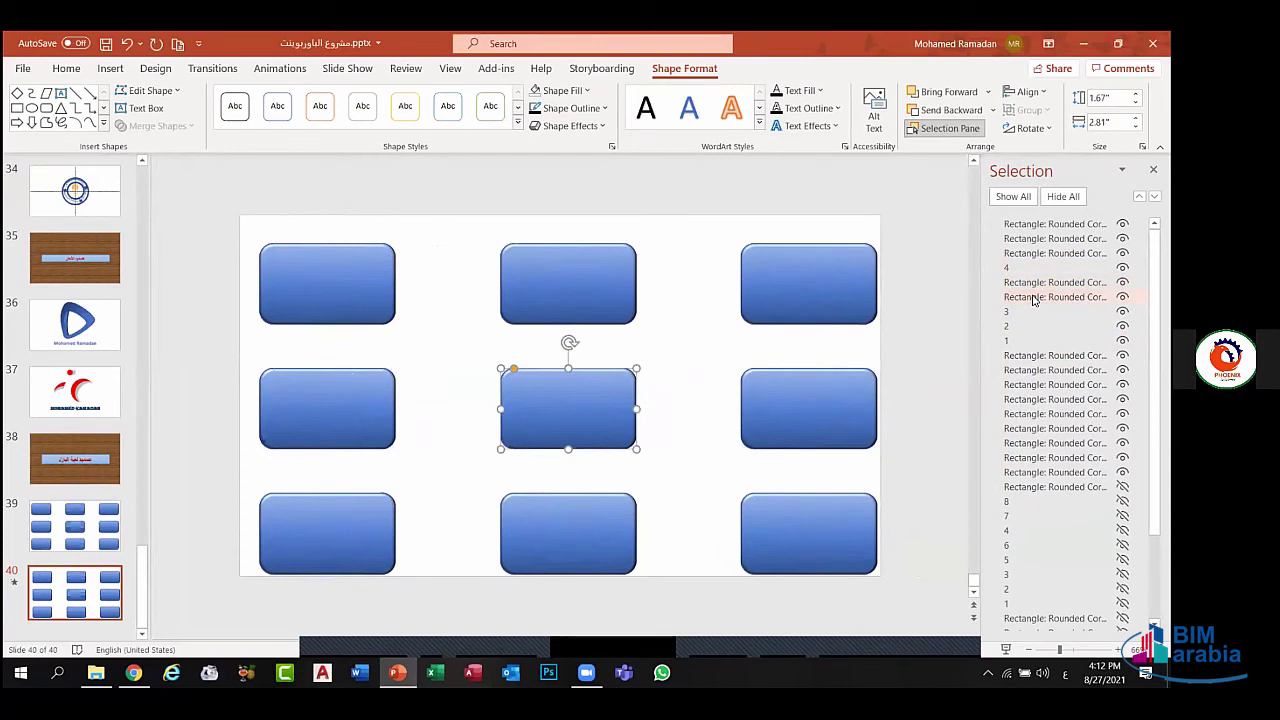
{"action": "left_click", "coordinate": [1034, 298]}
{"action": "type", "text": "5"}
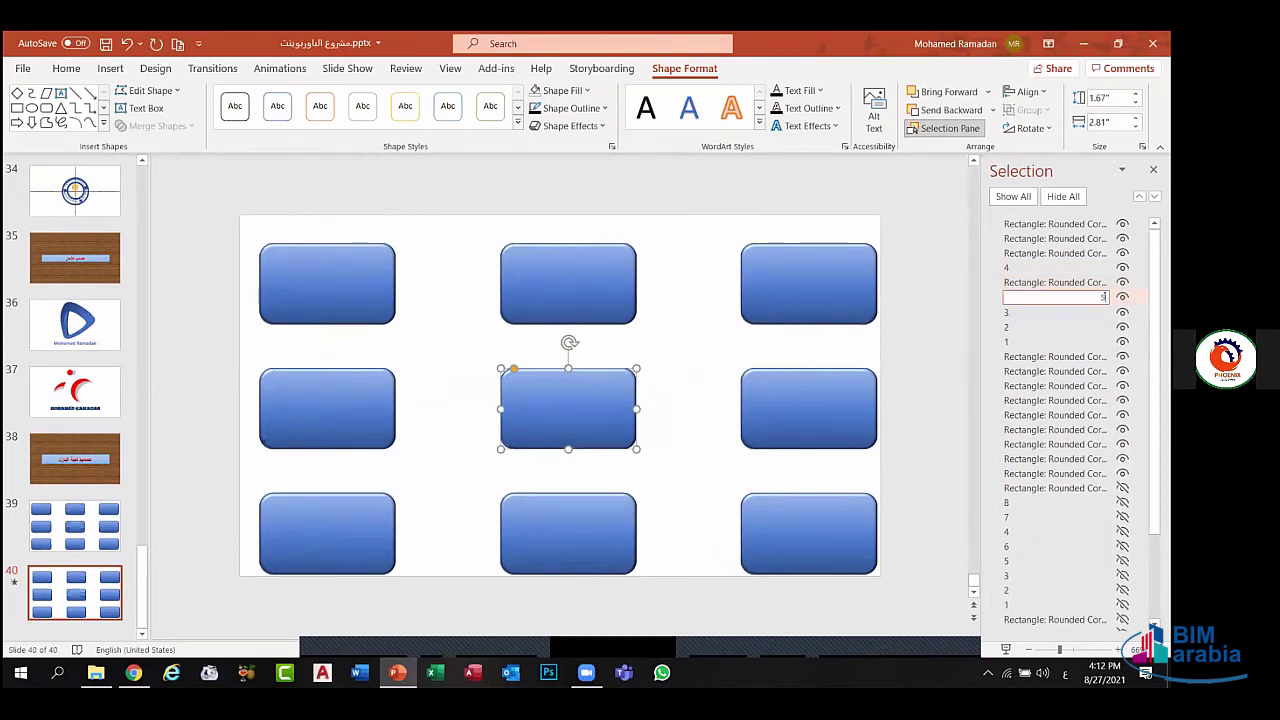
{"action": "key", "text": "Return"}
{"action": "left_click", "coordinate": [1045, 283]}
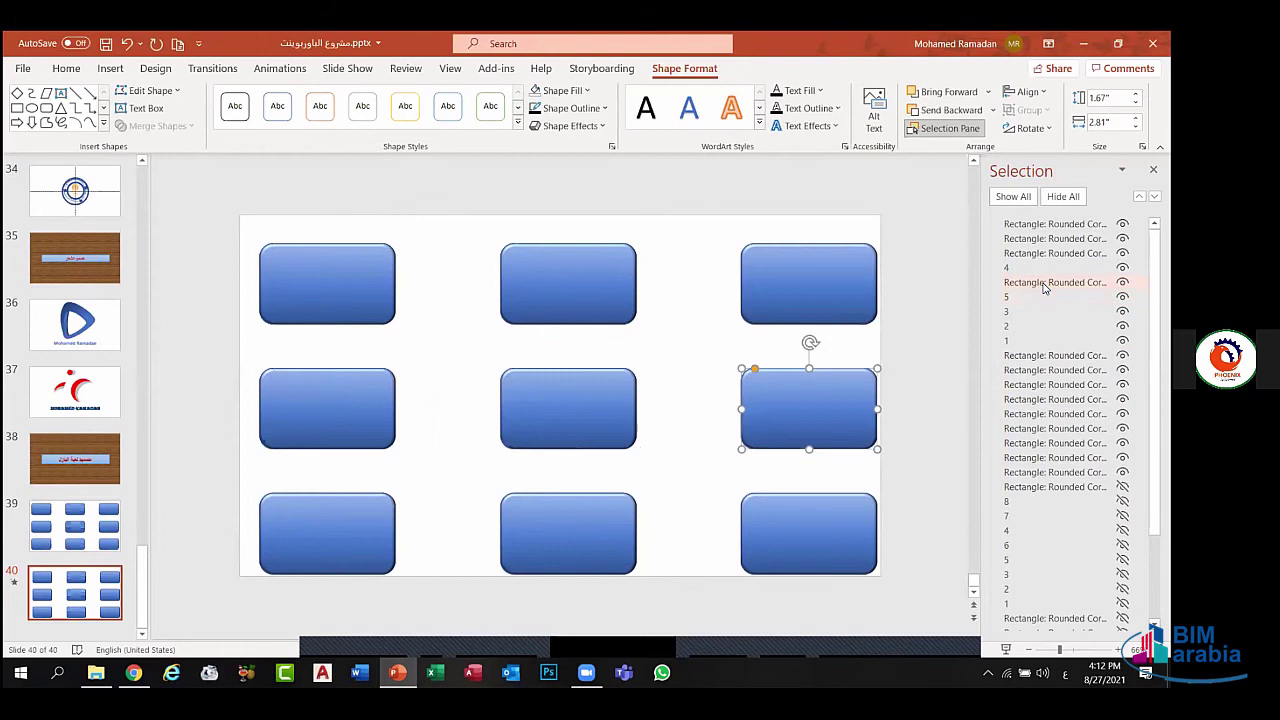
{"action": "left_click", "coordinate": [1045, 283]}
{"action": "type", "text": "6"}
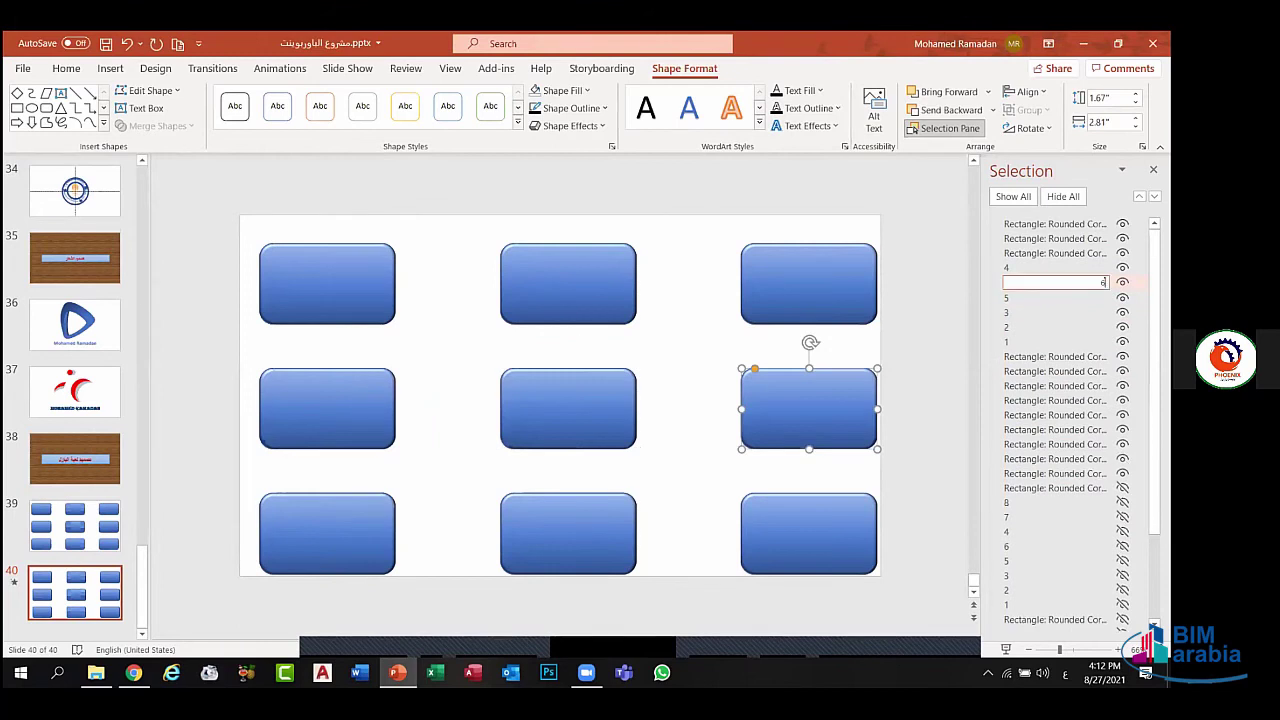
{"action": "key", "text": "Return"}
- Rename the bottom-row rectangles 7, 8 and 9, then close the Selection Pane
{"action": "left_click", "coordinate": [1044, 254]}
{"action": "left_click", "coordinate": [1042, 253]}
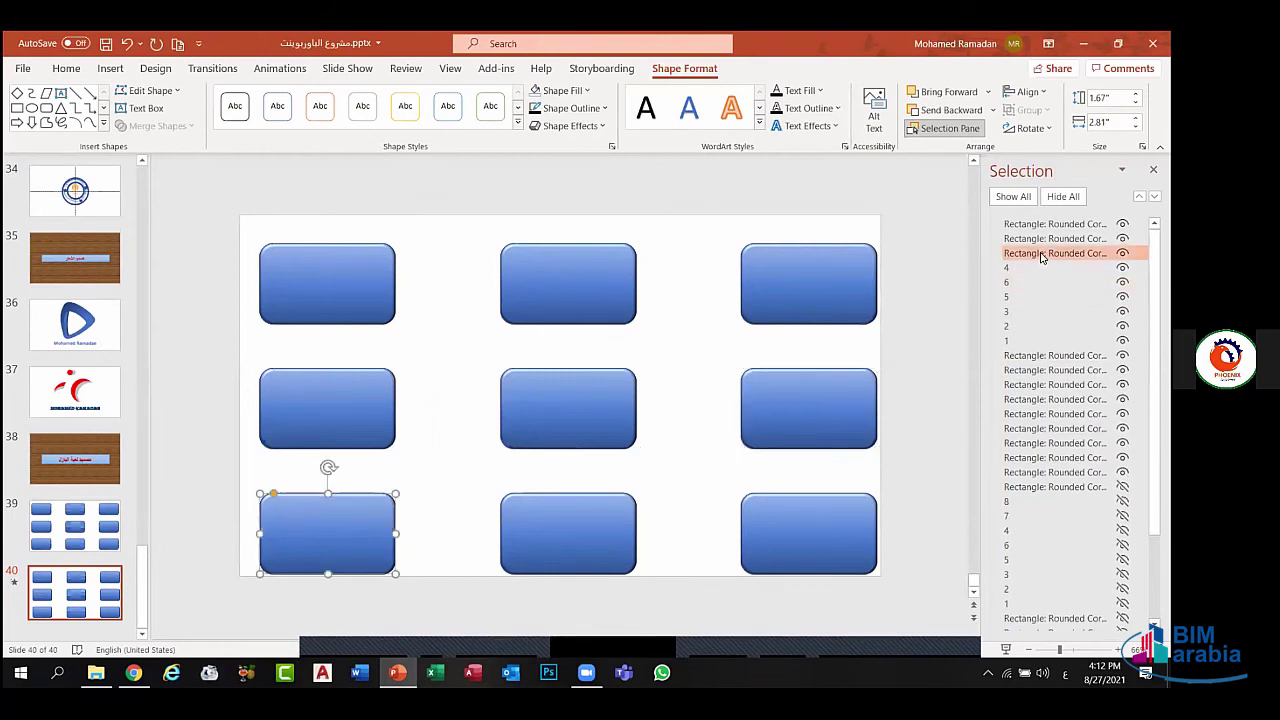
{"action": "left_click", "coordinate": [1042, 253]}
{"action": "type", "text": "7"}
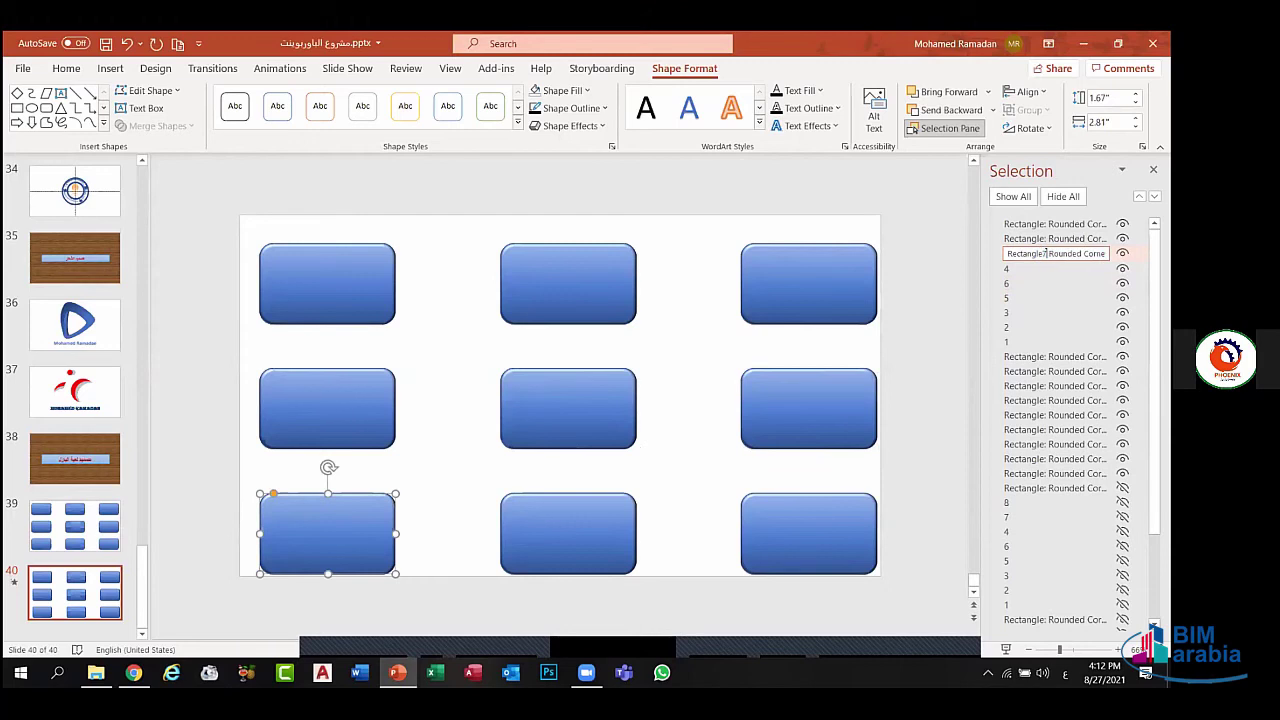
{"action": "key", "text": "Return"}
{"action": "left_click", "coordinate": [1045, 254]}
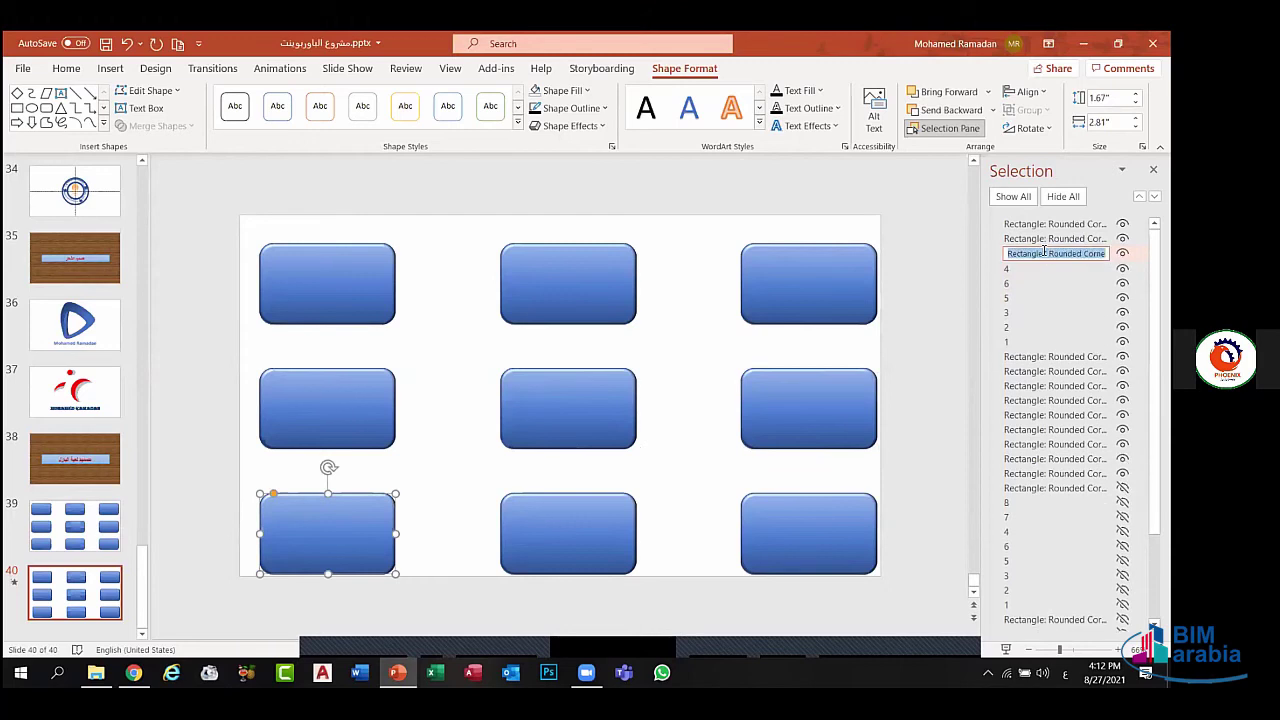
{"action": "type", "text": "7"}
{"action": "key", "text": "Return"}
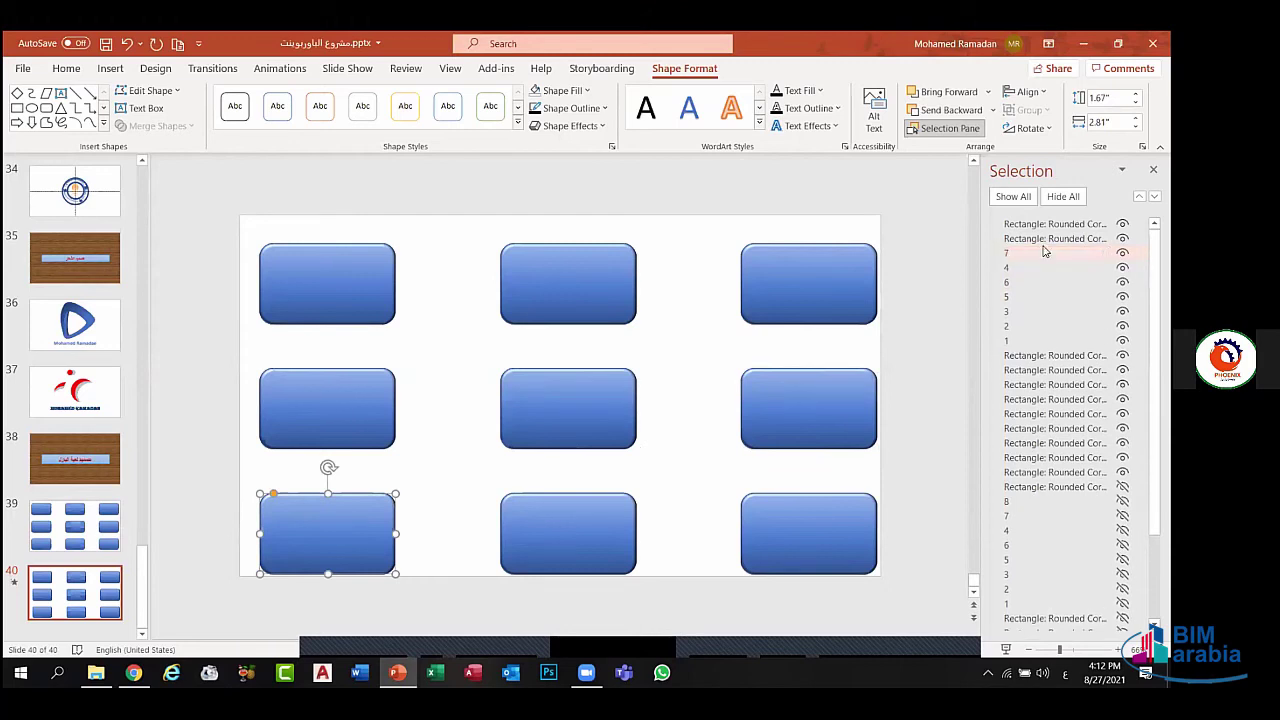
{"action": "left_click", "coordinate": [1044, 239]}
{"action": "left_click", "coordinate": [1044, 239]}
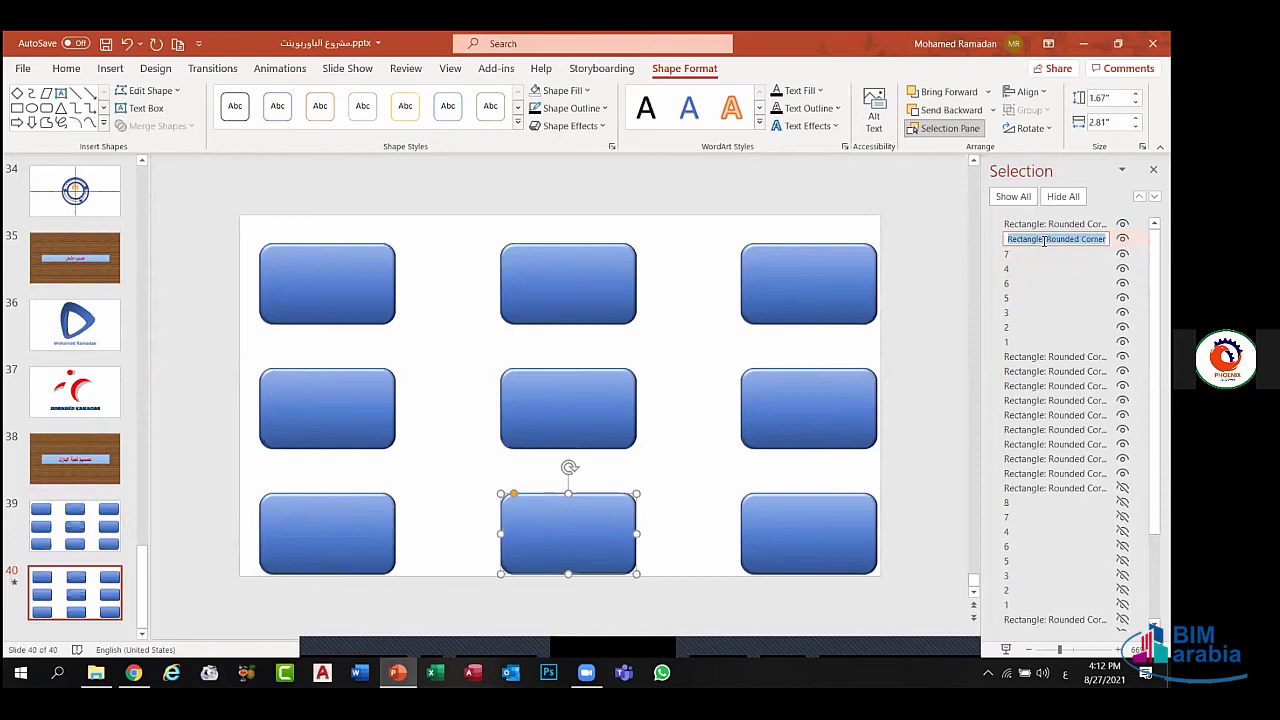
{"action": "type", "text": "8"}
{"action": "key", "text": "Return"}
{"action": "left_click", "coordinate": [1042, 226]}
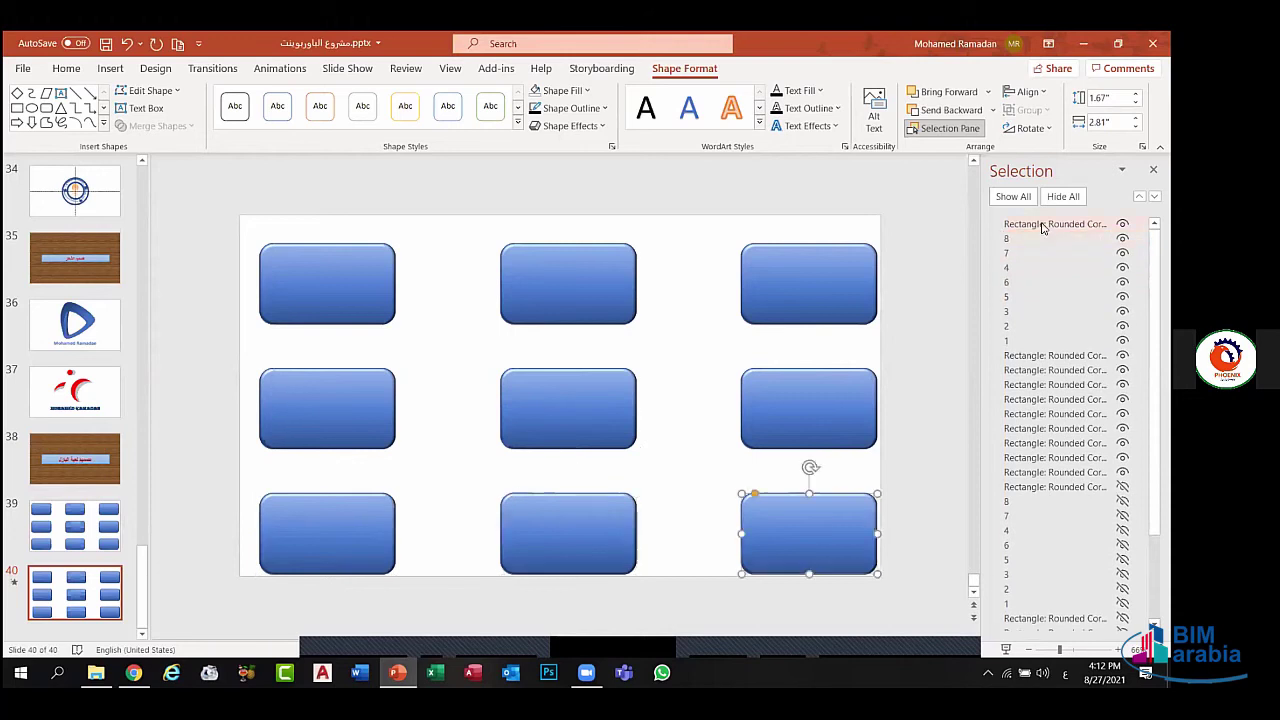
{"action": "left_click", "coordinate": [1043, 226]}
{"action": "type", "text": "9"}
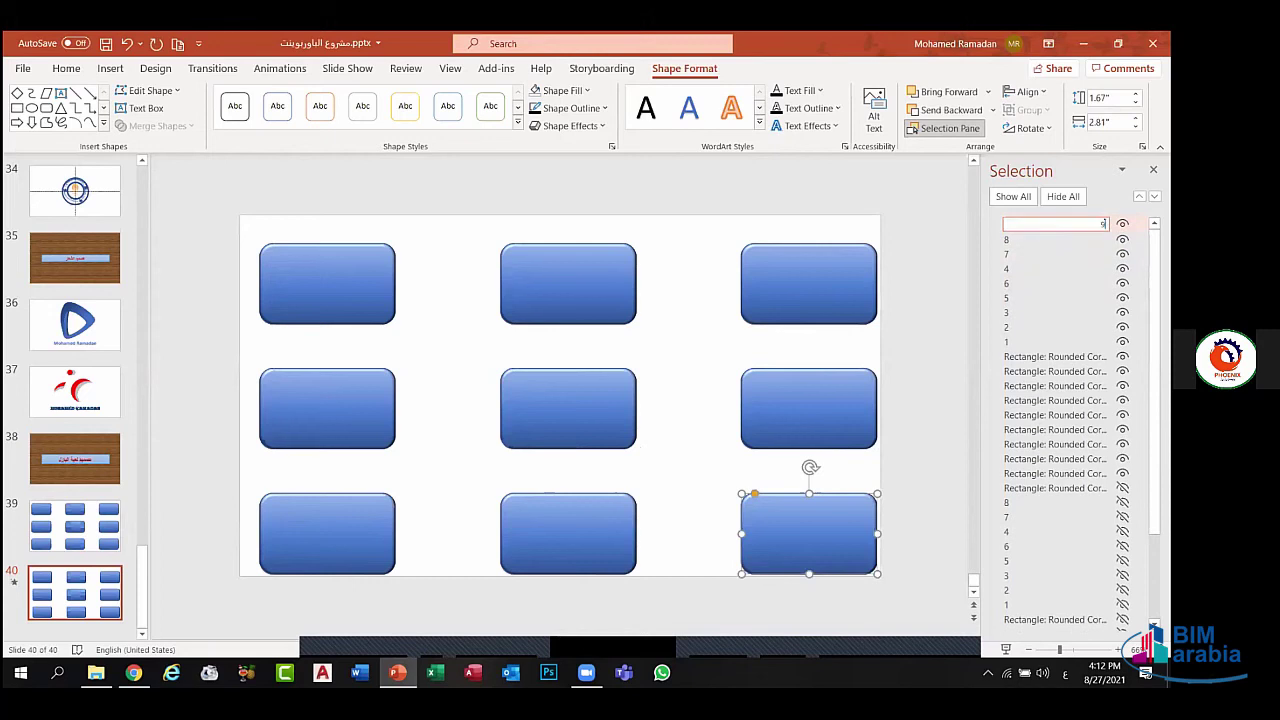
{"action": "key", "text": "Return"}
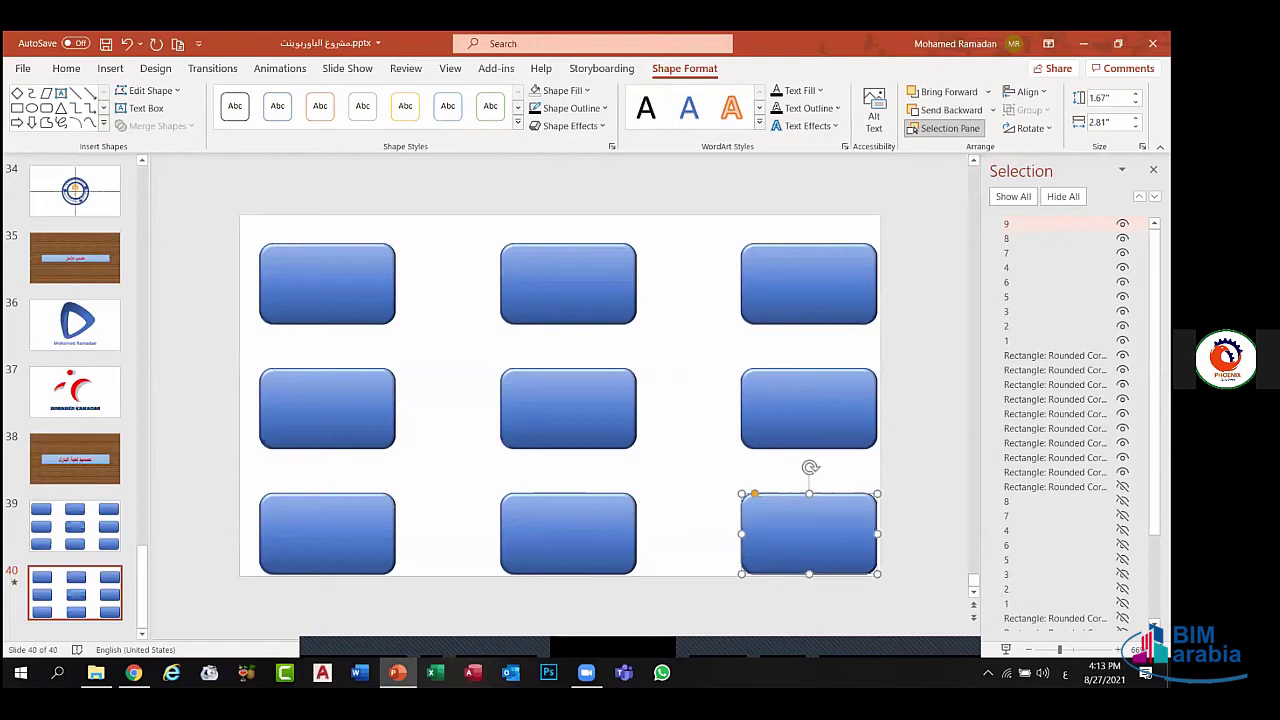
{"action": "left_click", "coordinate": [1153, 169]}
- Set the top-left rectangle's Collapse animation to start With Previous
{"action": "left_click", "coordinate": [457, 262]}
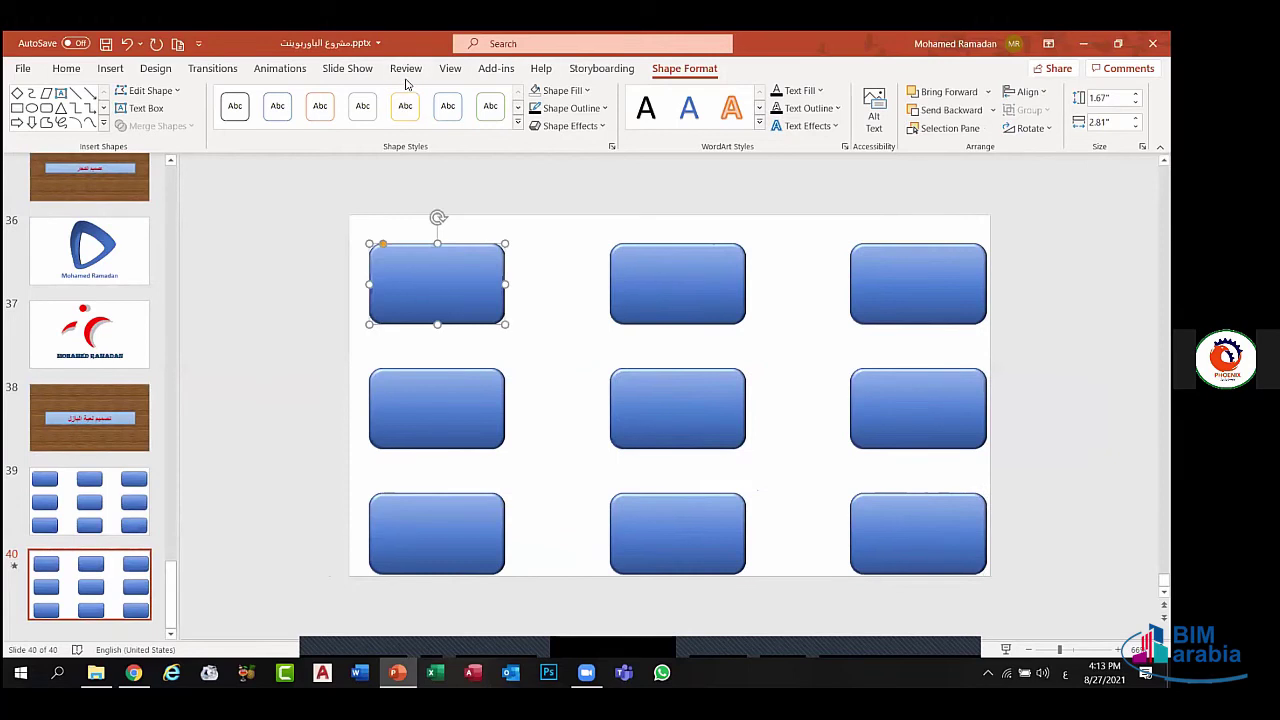
{"action": "left_click", "coordinate": [300, 70]}
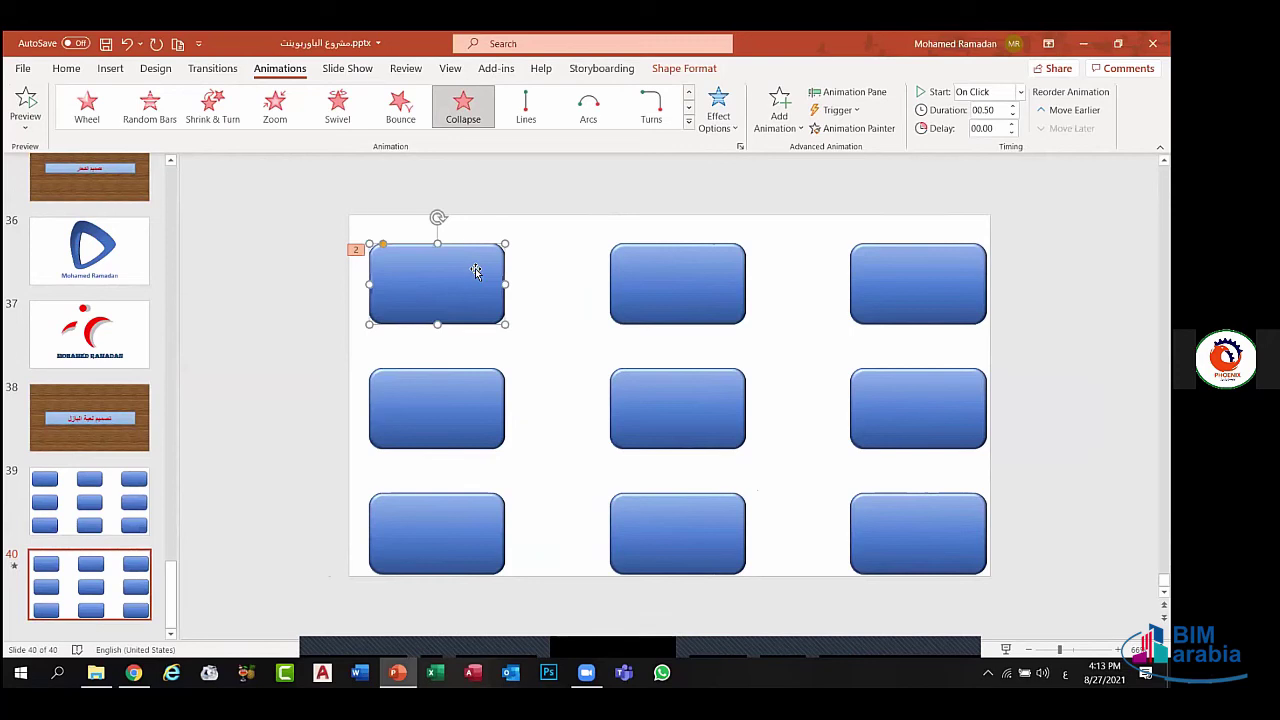
{"action": "left_click", "coordinate": [1020, 92]}
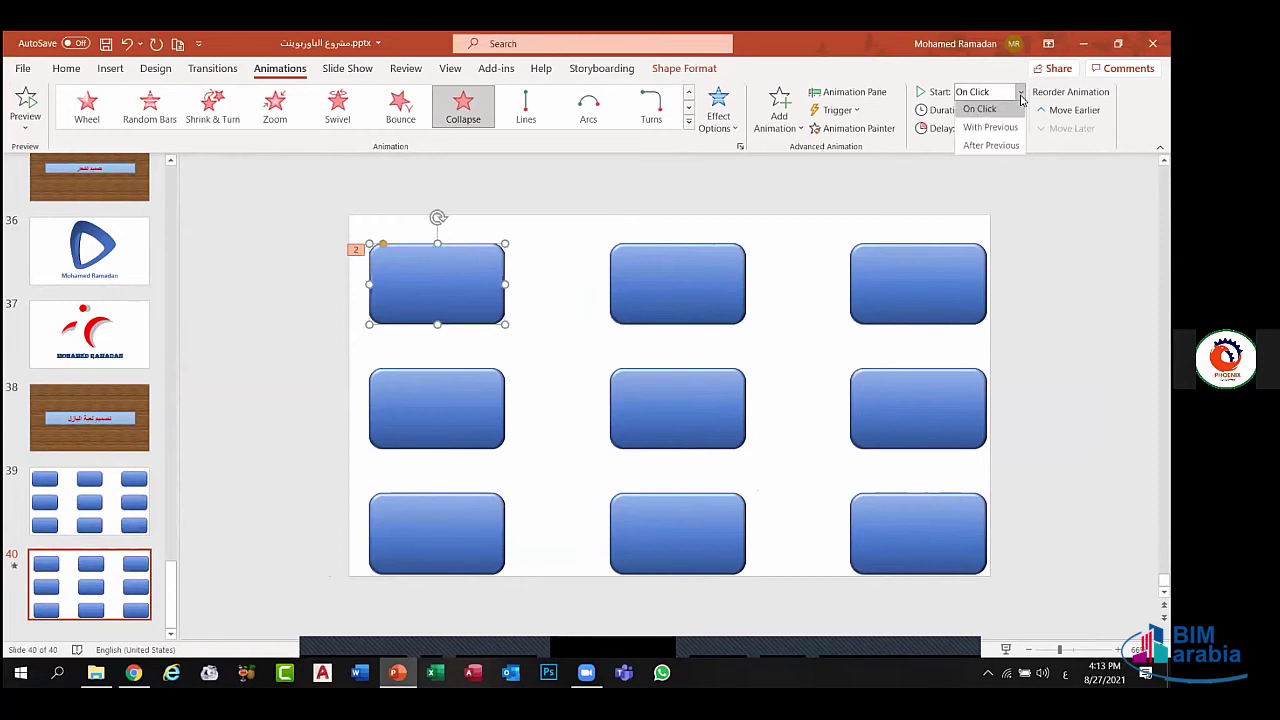
{"action": "left_click", "coordinate": [988, 129]}
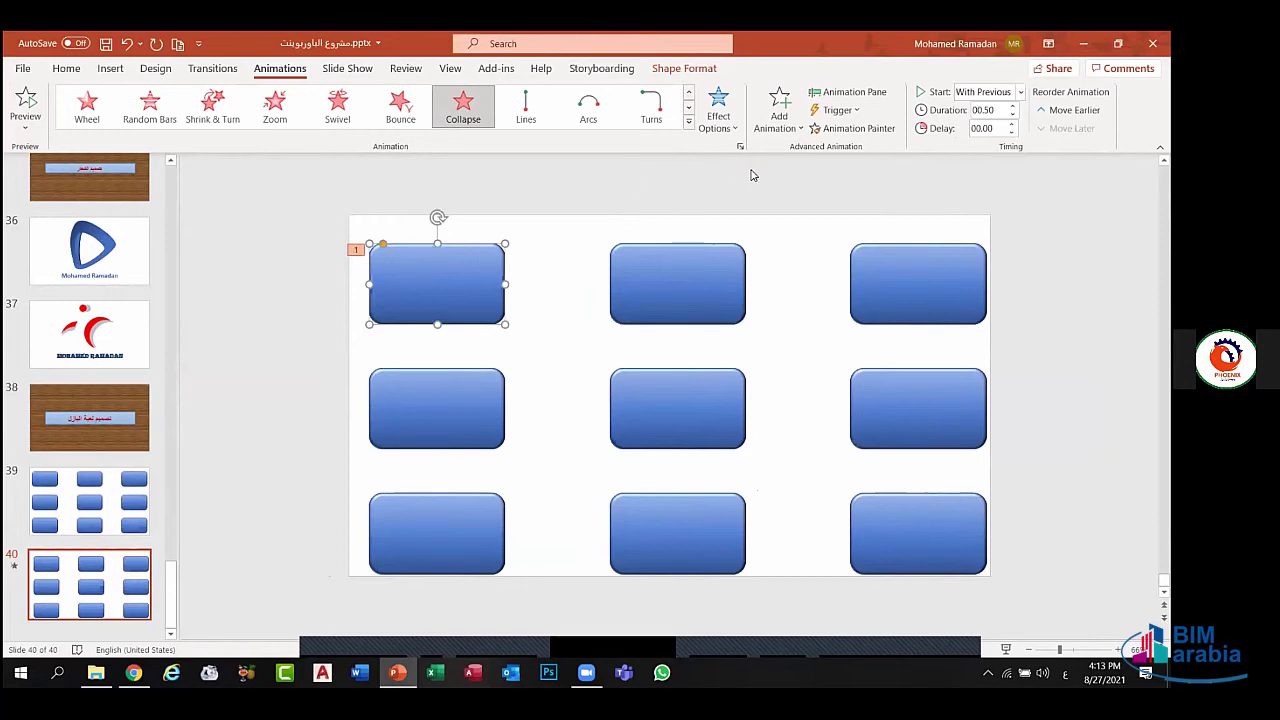
{"action": "left_click", "coordinate": [880, 129]}
- Set the top-left box's Collapse effect to start on click of shape 1 under Timing > Triggers
{"action": "left_click", "coordinate": [840, 92]}
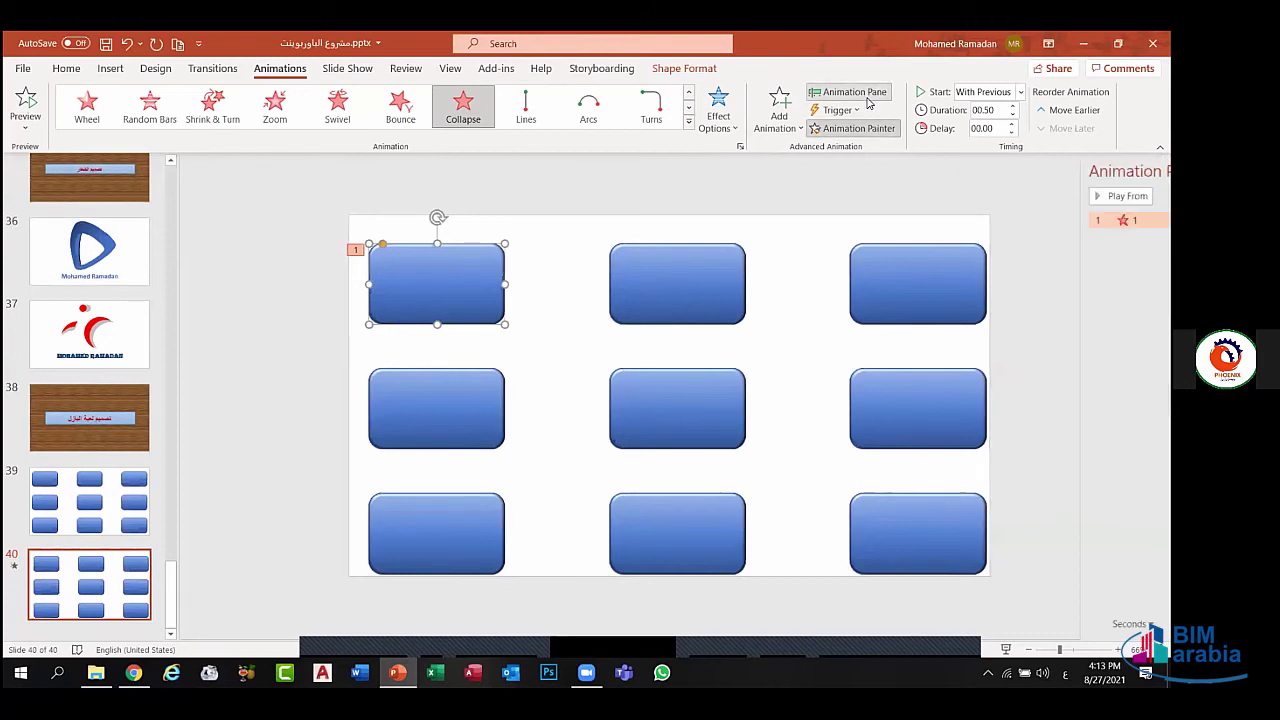
{"action": "left_click", "coordinate": [870, 128]}
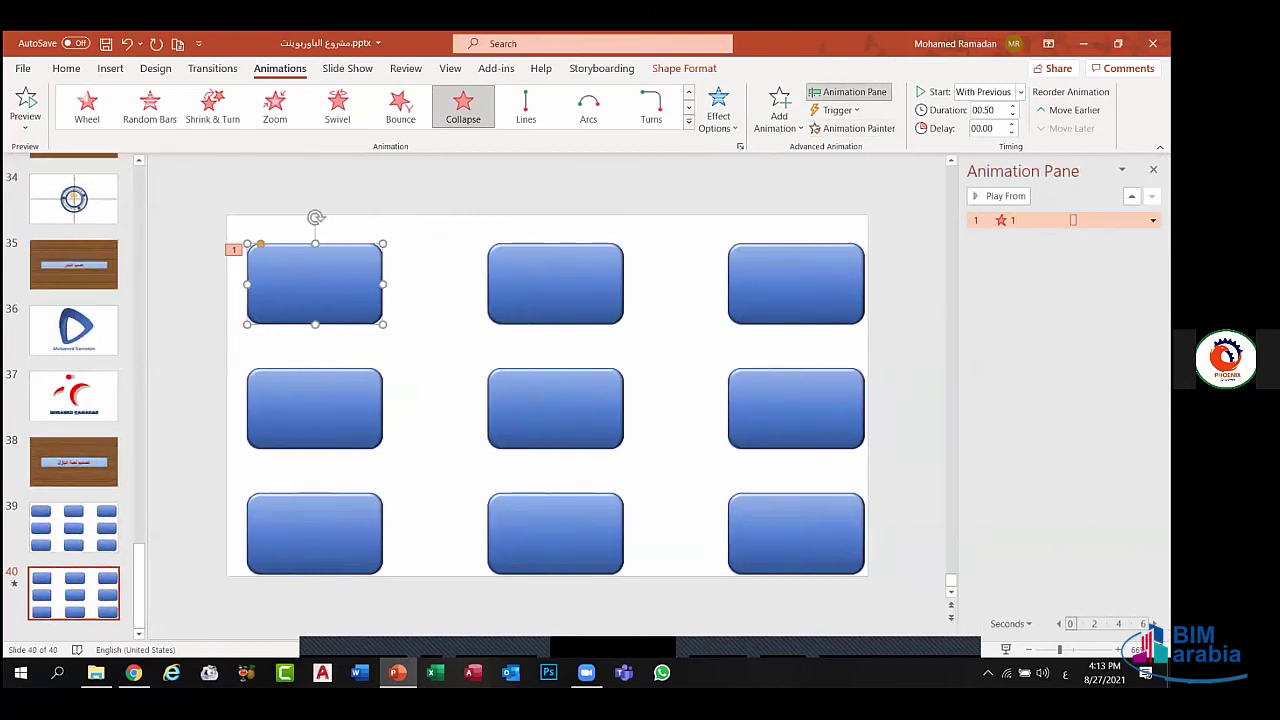
{"action": "left_click", "coordinate": [1153, 220]}
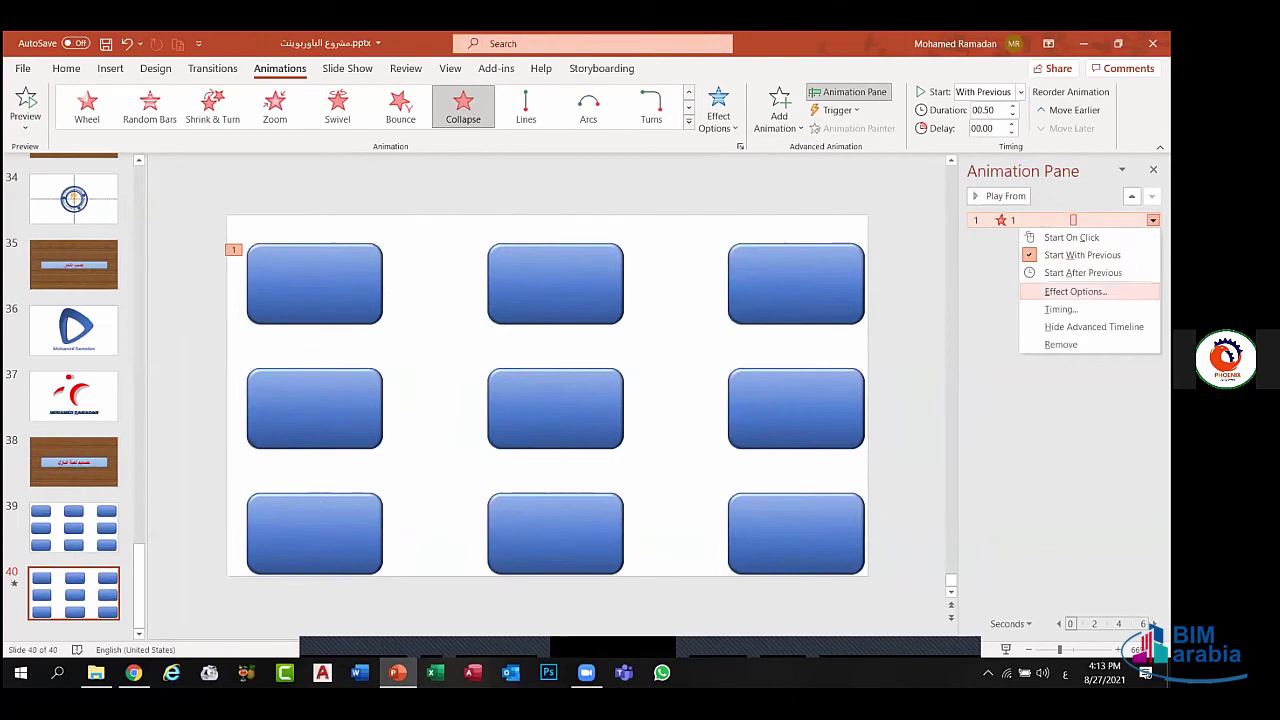
{"action": "left_click", "coordinate": [1075, 291]}
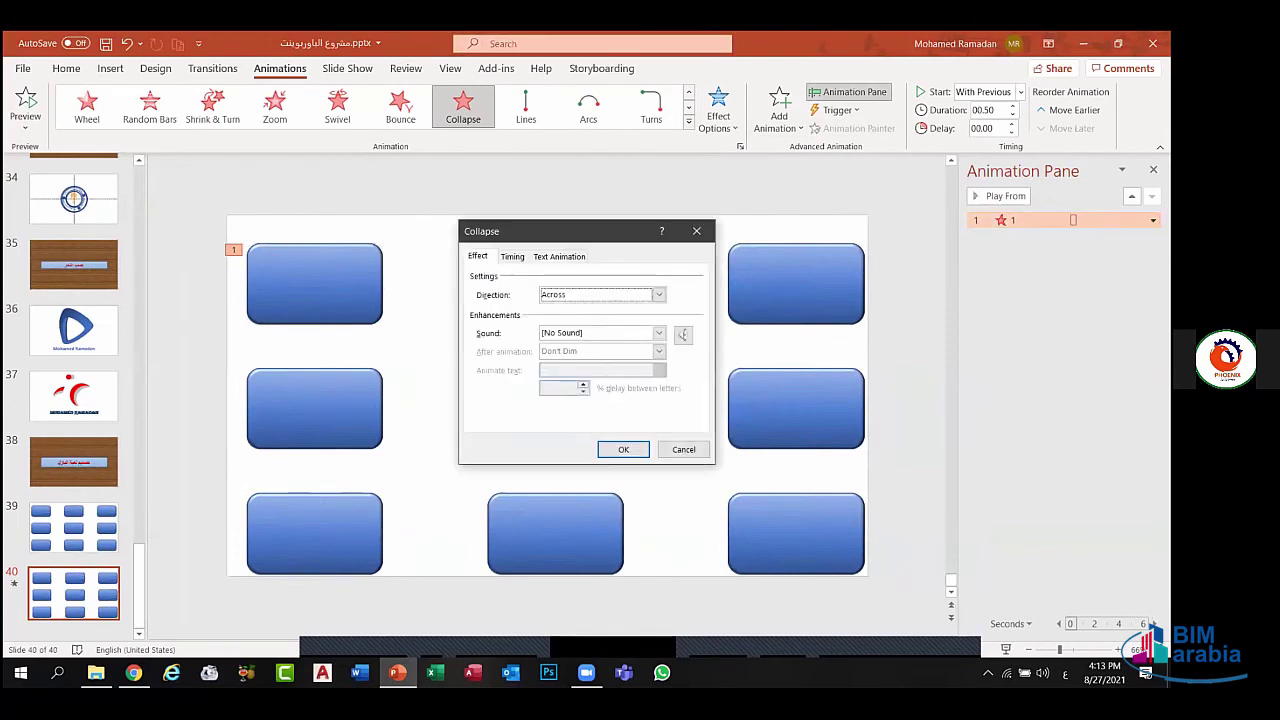
{"action": "left_click", "coordinate": [512, 257]}
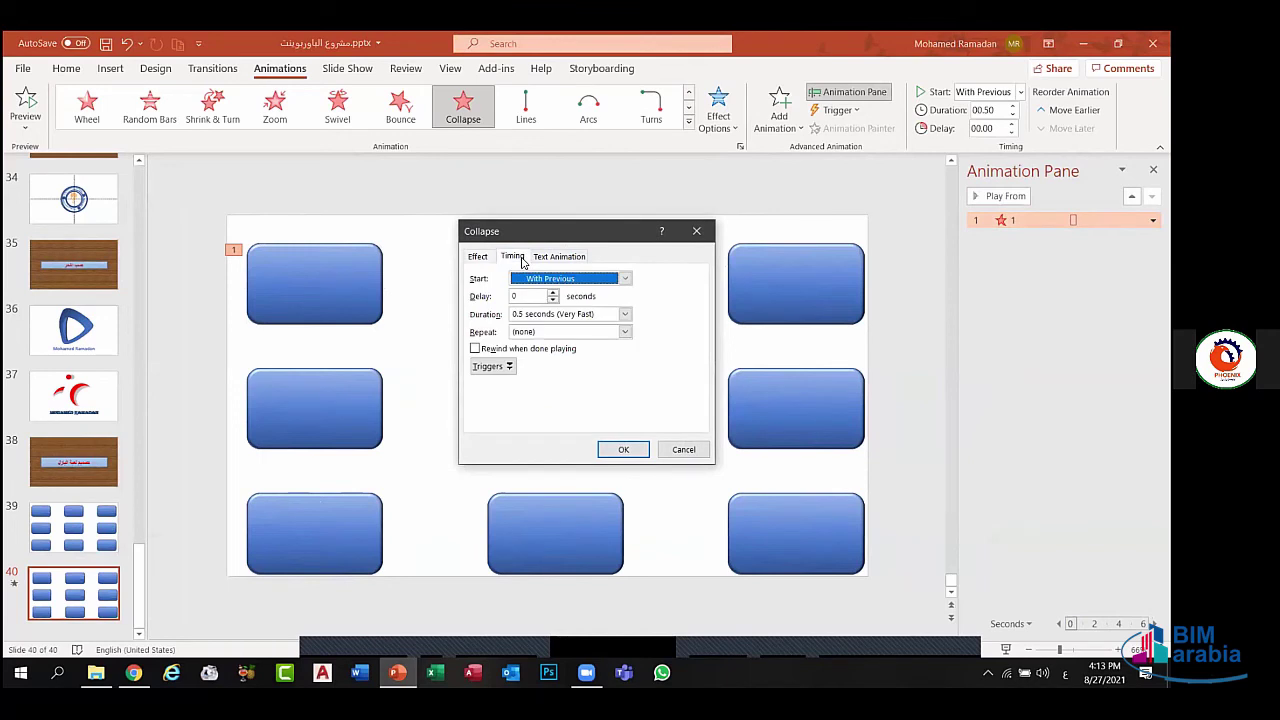
{"action": "left_click", "coordinate": [488, 366]}
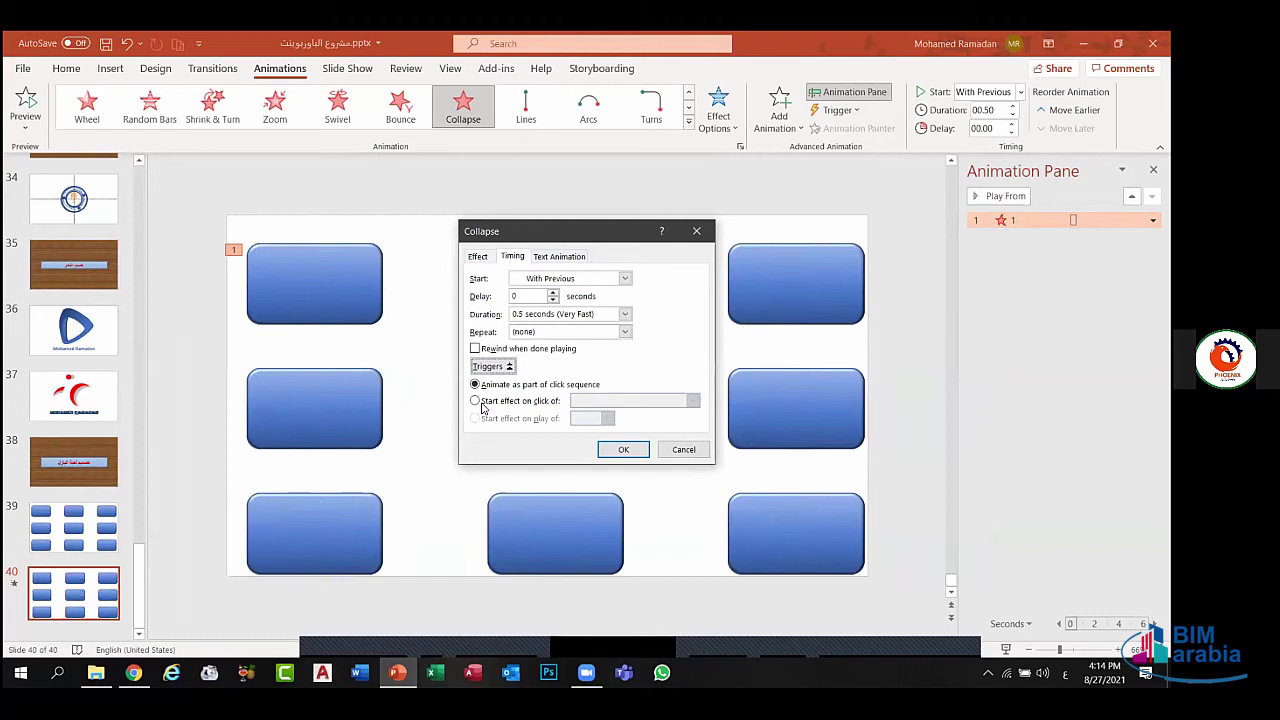
{"action": "left_click", "coordinate": [476, 401]}
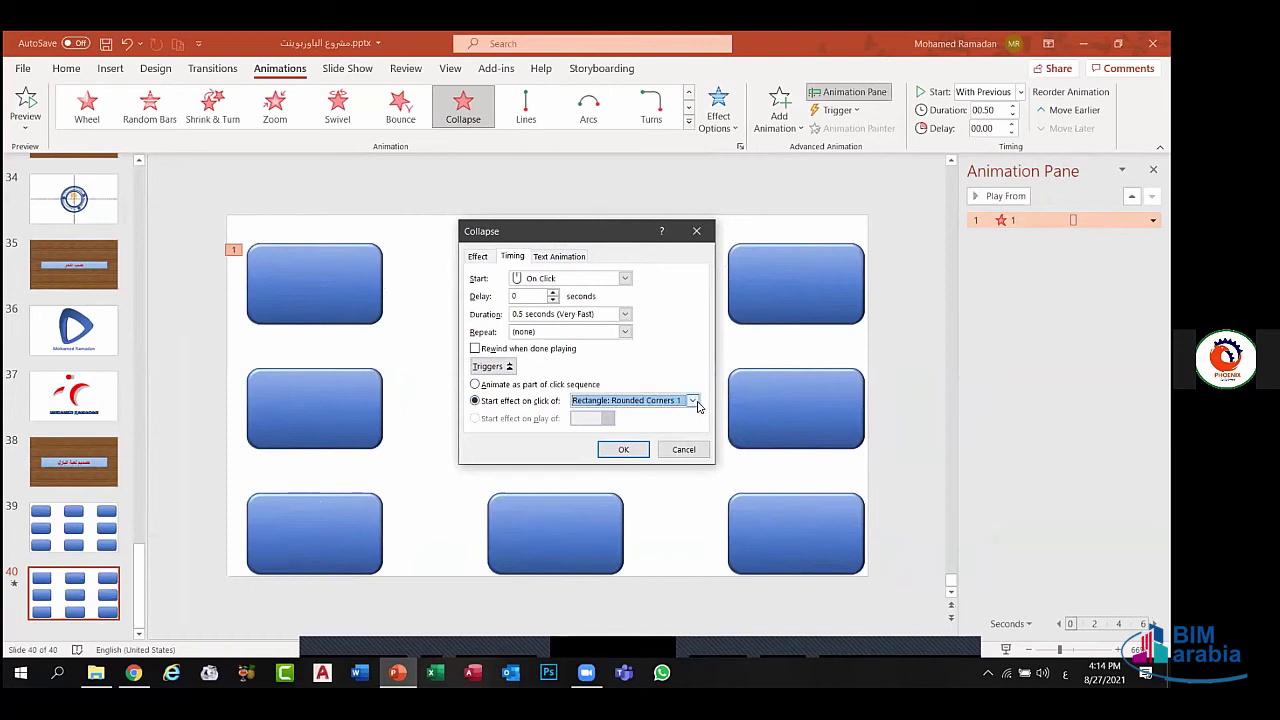
{"action": "left_click", "coordinate": [693, 401]}
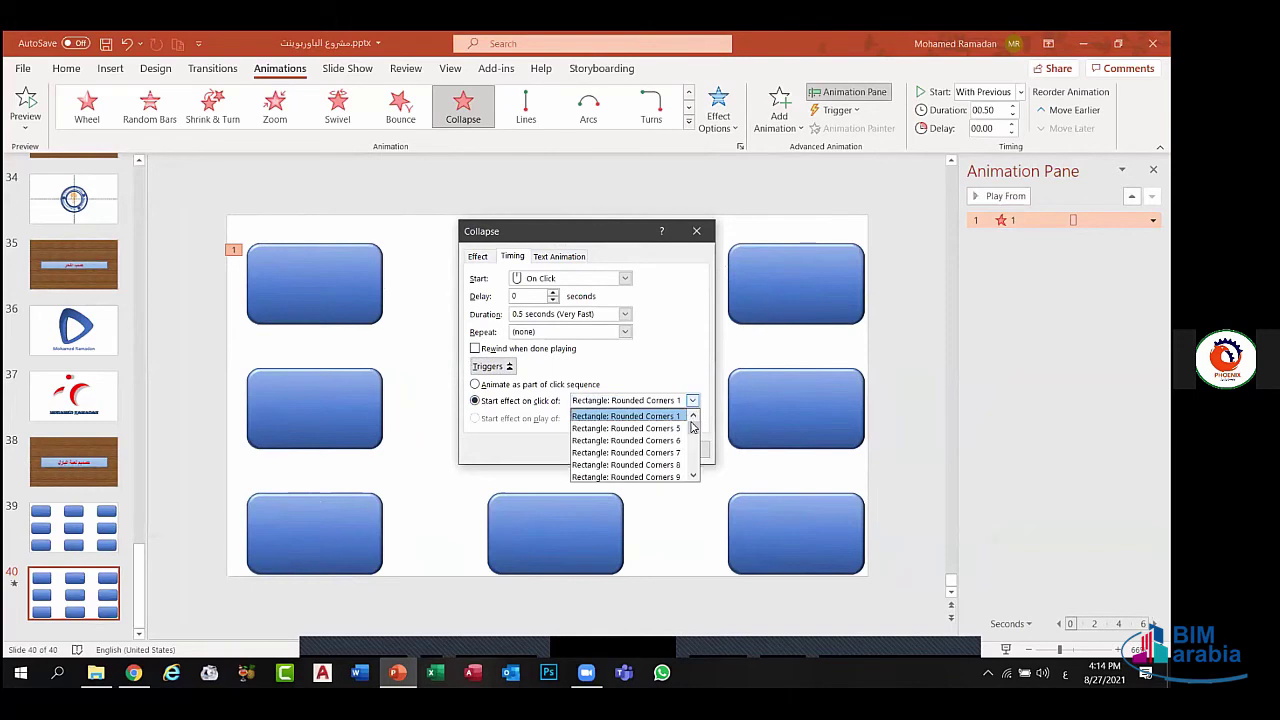
{"action": "scroll", "coordinate": [690, 432], "scroll_direction": "down", "scroll_amount": 2}
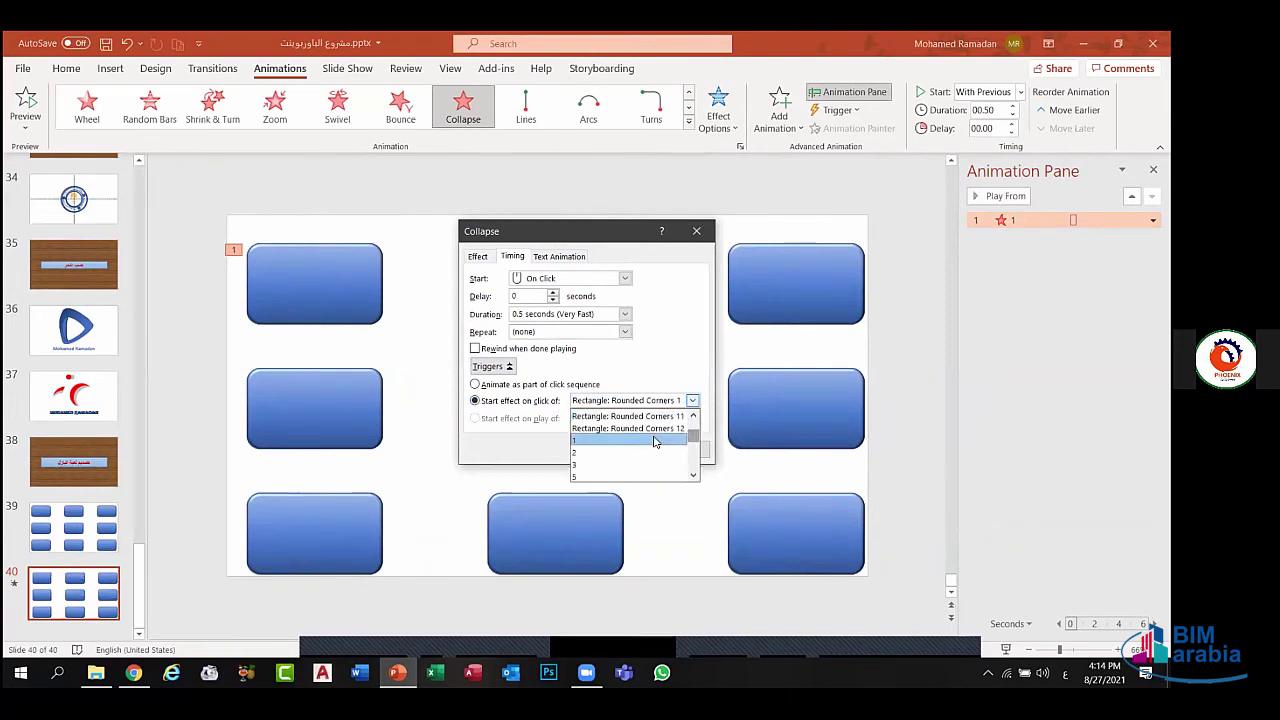
{"action": "left_click", "coordinate": [655, 442]}
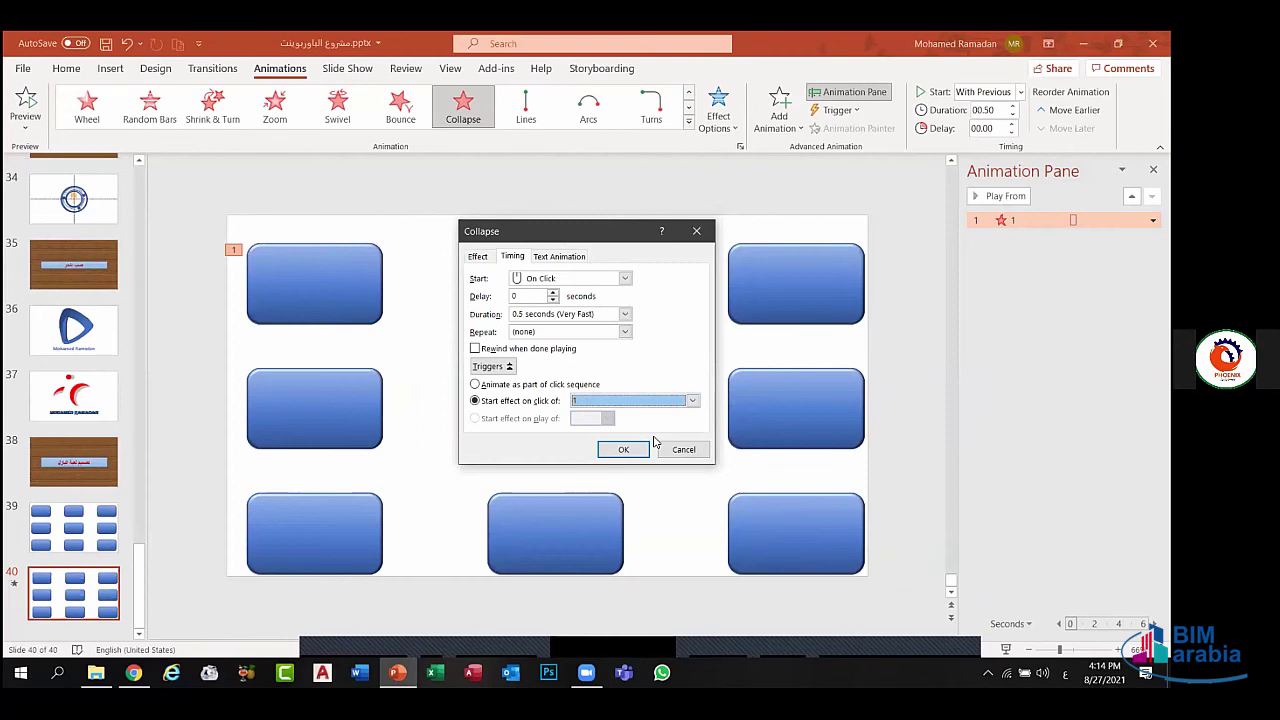
{"action": "left_click", "coordinate": [643, 449]}
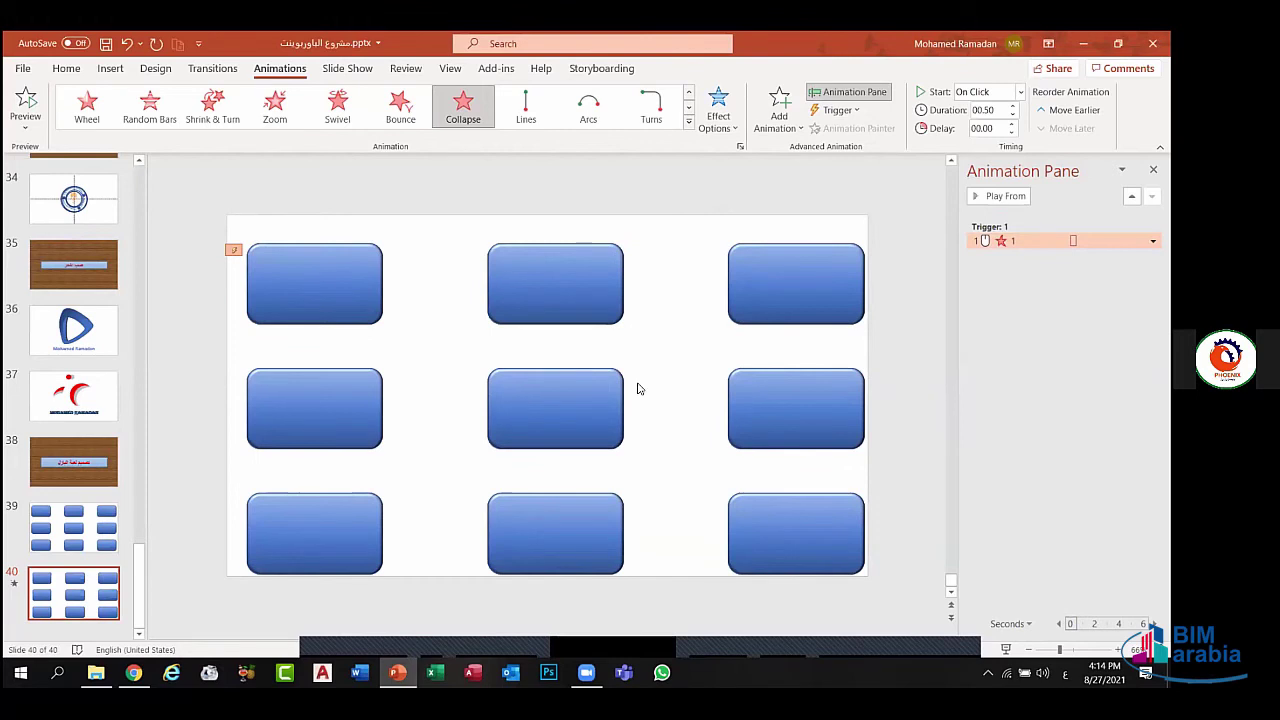
{"action": "left_click", "coordinate": [589, 303]}
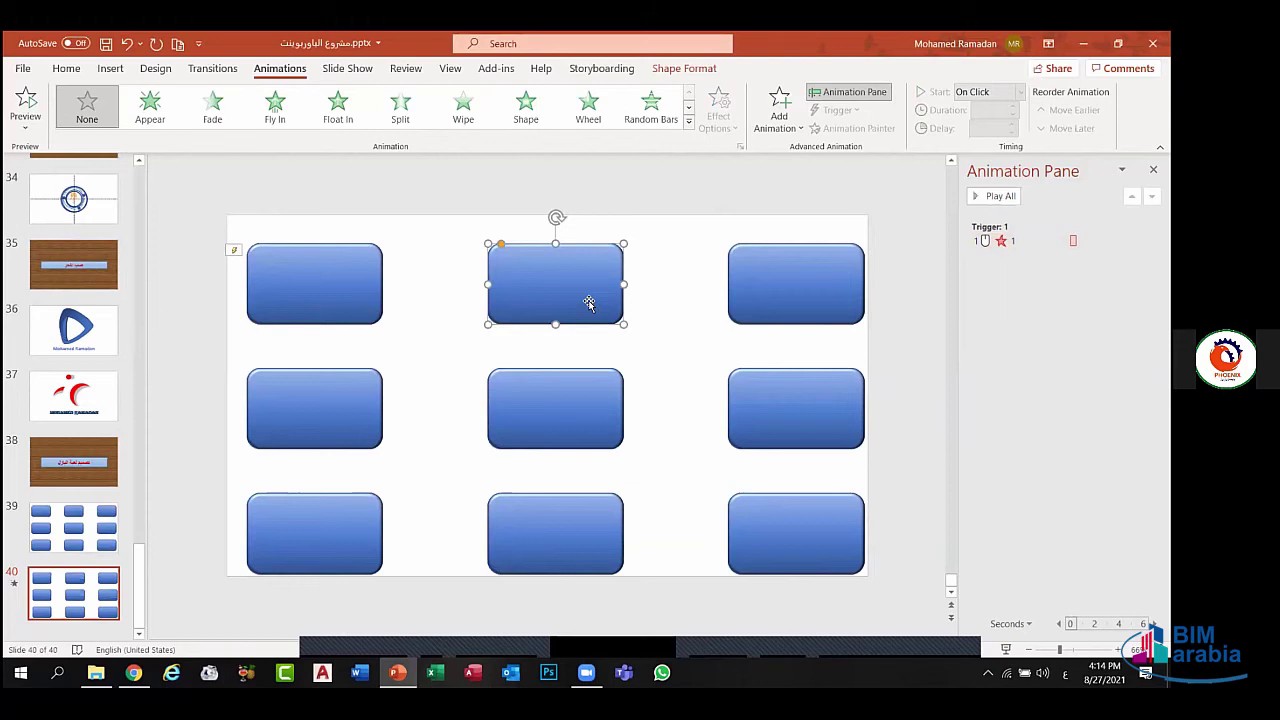
- Copy the top-left box's Collapse animation onto the top-middle box with Animation Painter
{"action": "left_click", "coordinate": [324, 268]}
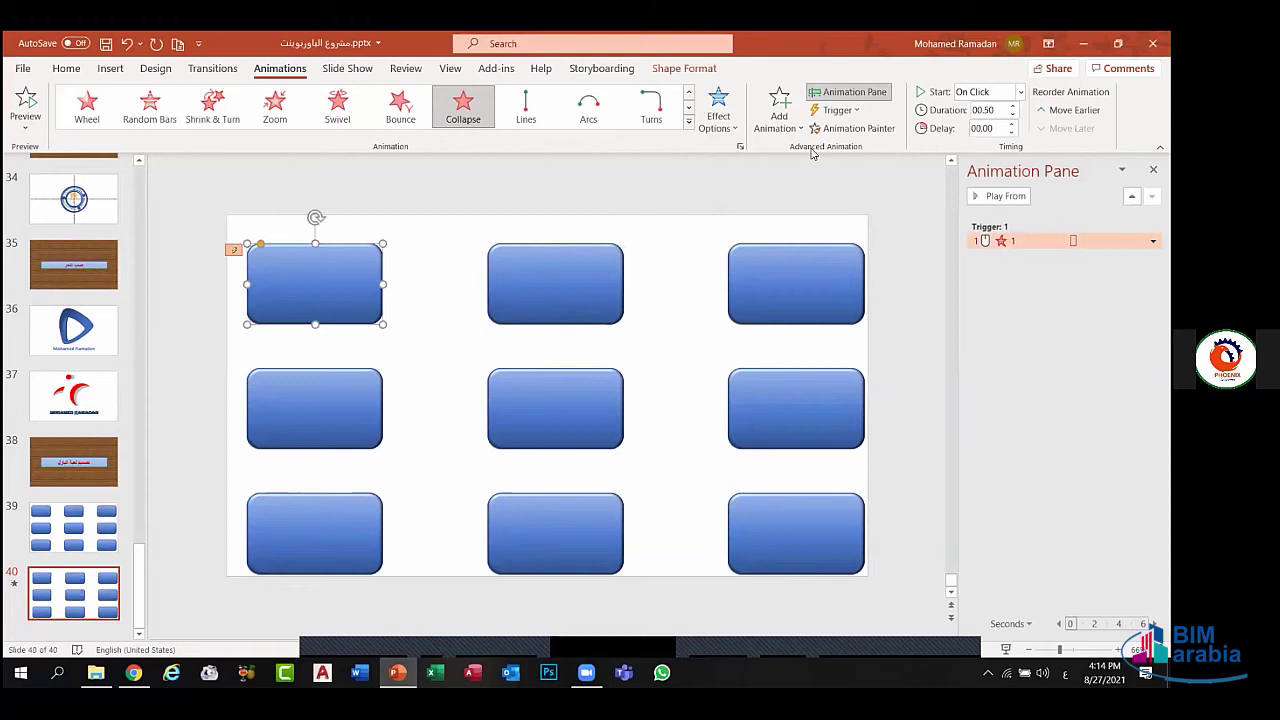
{"action": "left_click", "coordinate": [876, 133]}
{"action": "left_click", "coordinate": [528, 281]}
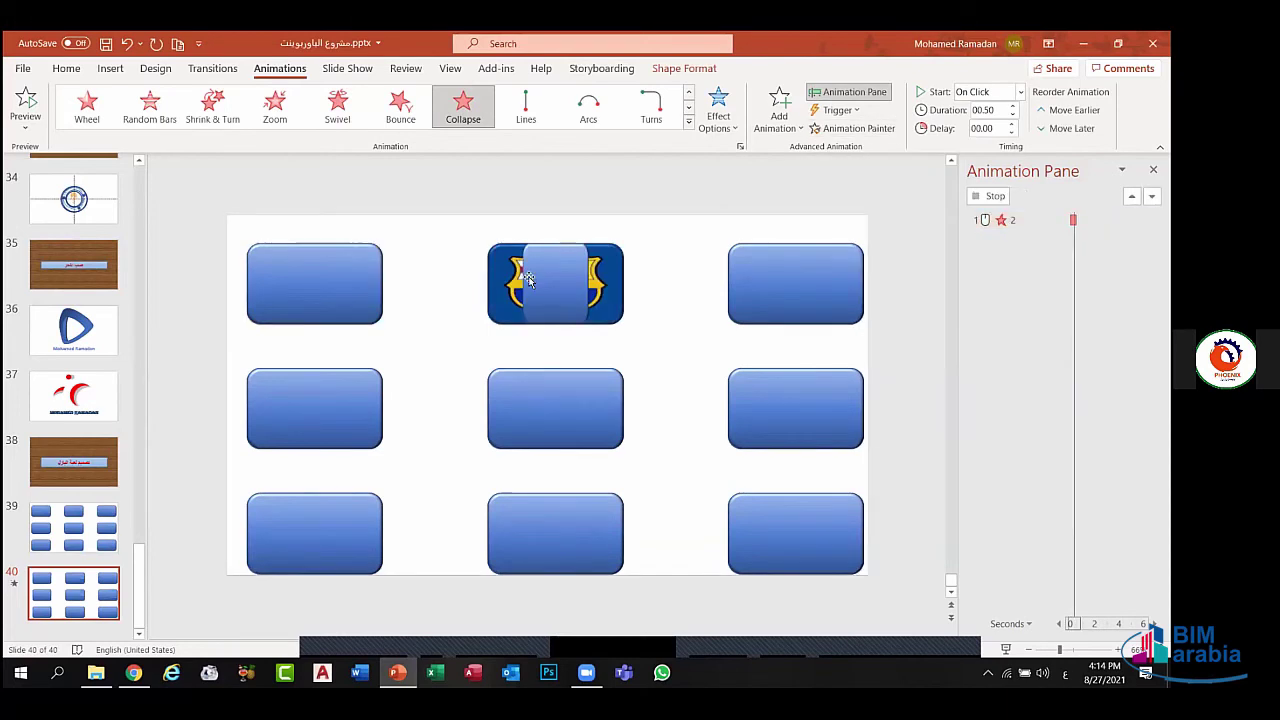
{"action": "left_click", "coordinate": [843, 130]}
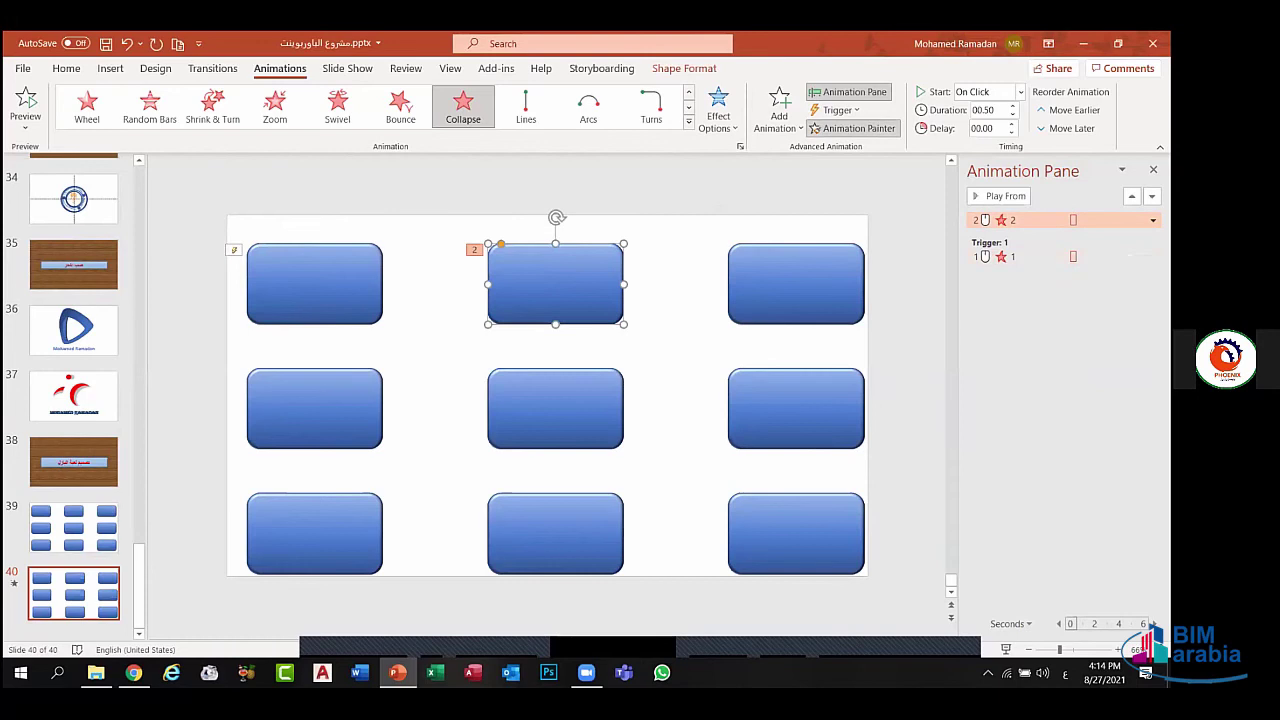
- Set the top-middle box's Collapse effect to trigger on click of shape 2
{"action": "left_click", "coordinate": [1153, 220]}
{"action": "left_click", "coordinate": [1075, 291]}
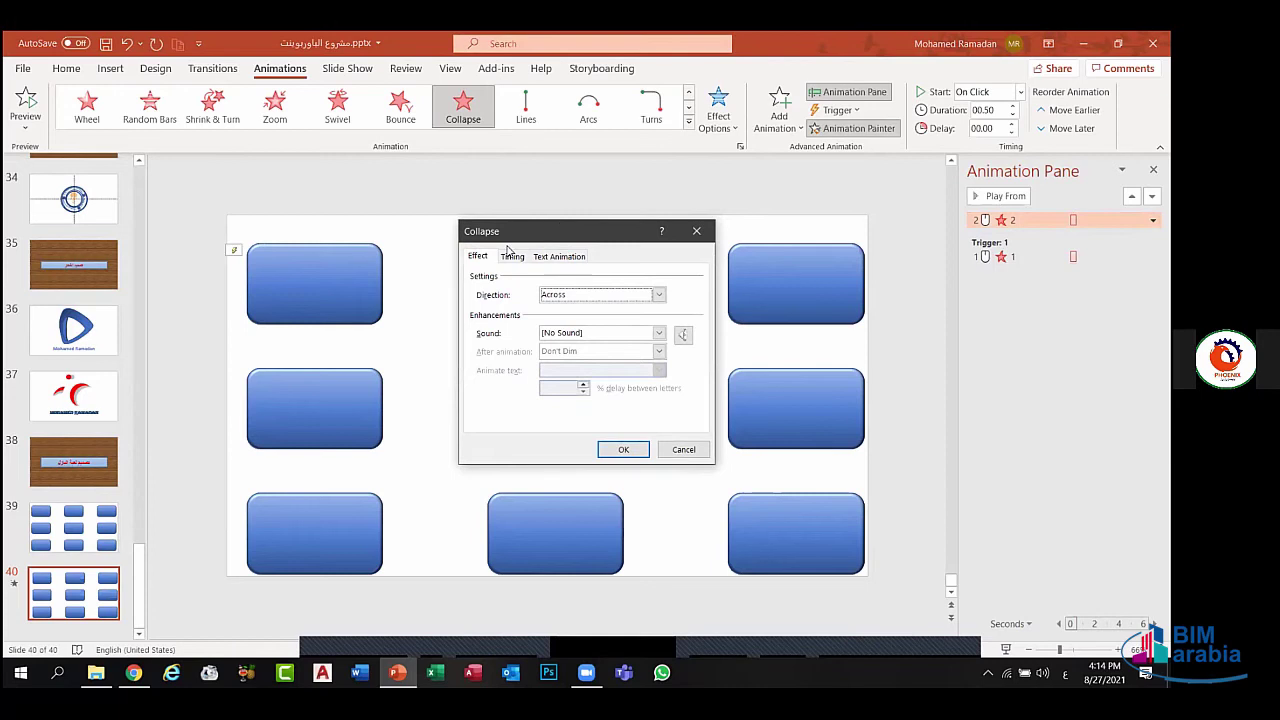
{"action": "left_click", "coordinate": [507, 370]}
{"action": "left_click", "coordinate": [540, 401]}
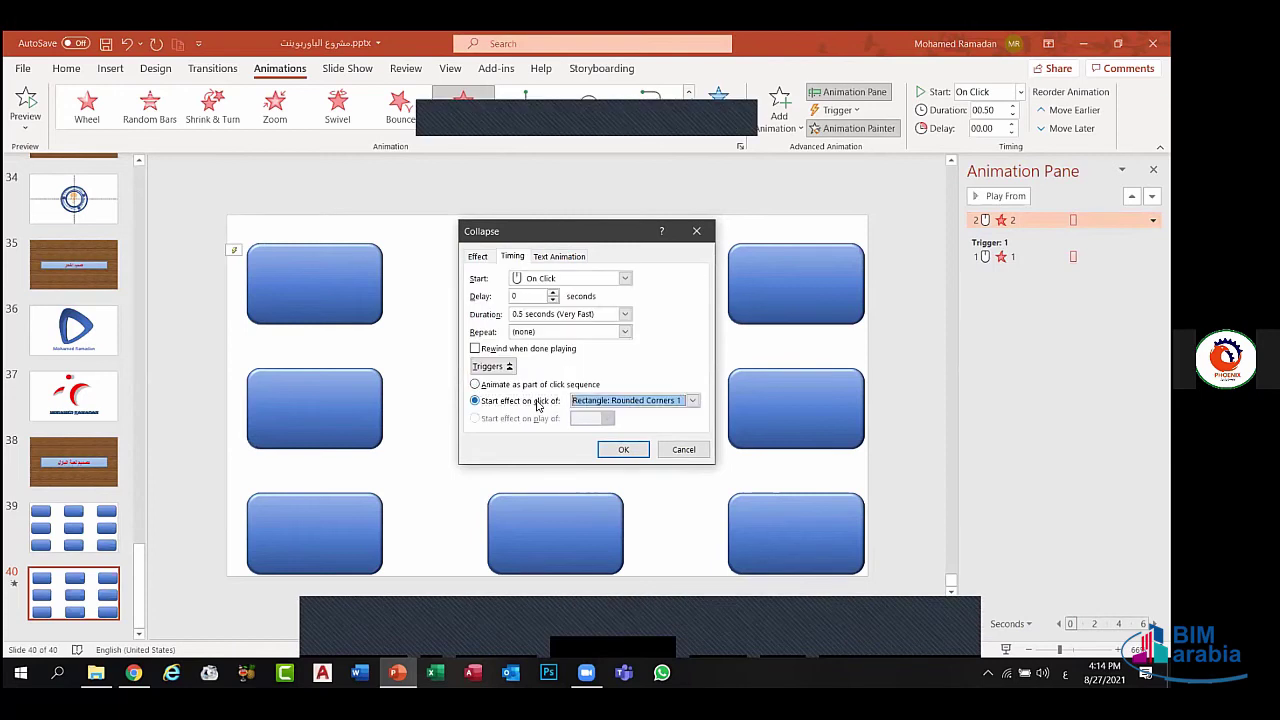
{"action": "left_click", "coordinate": [600, 406]}
{"action": "left_click_drag", "start_coordinate": [690, 428], "coordinate": [691, 437]}
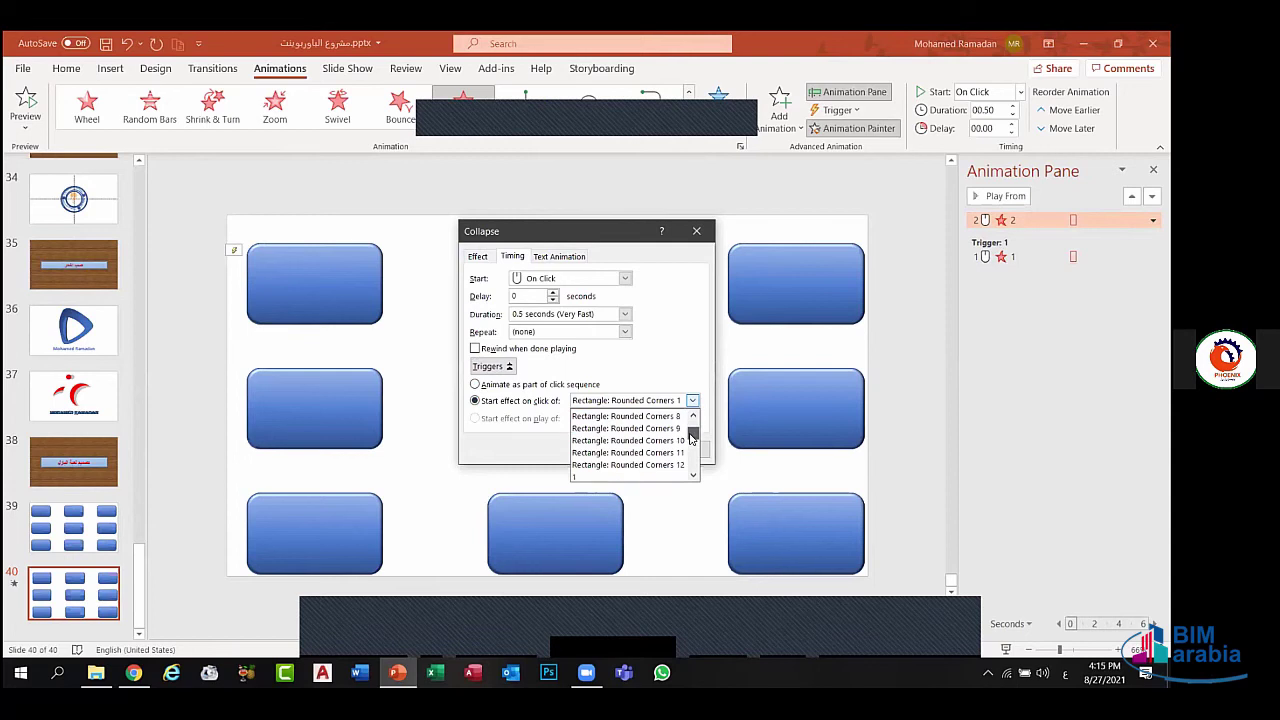
{"action": "left_click", "coordinate": [640, 441]}
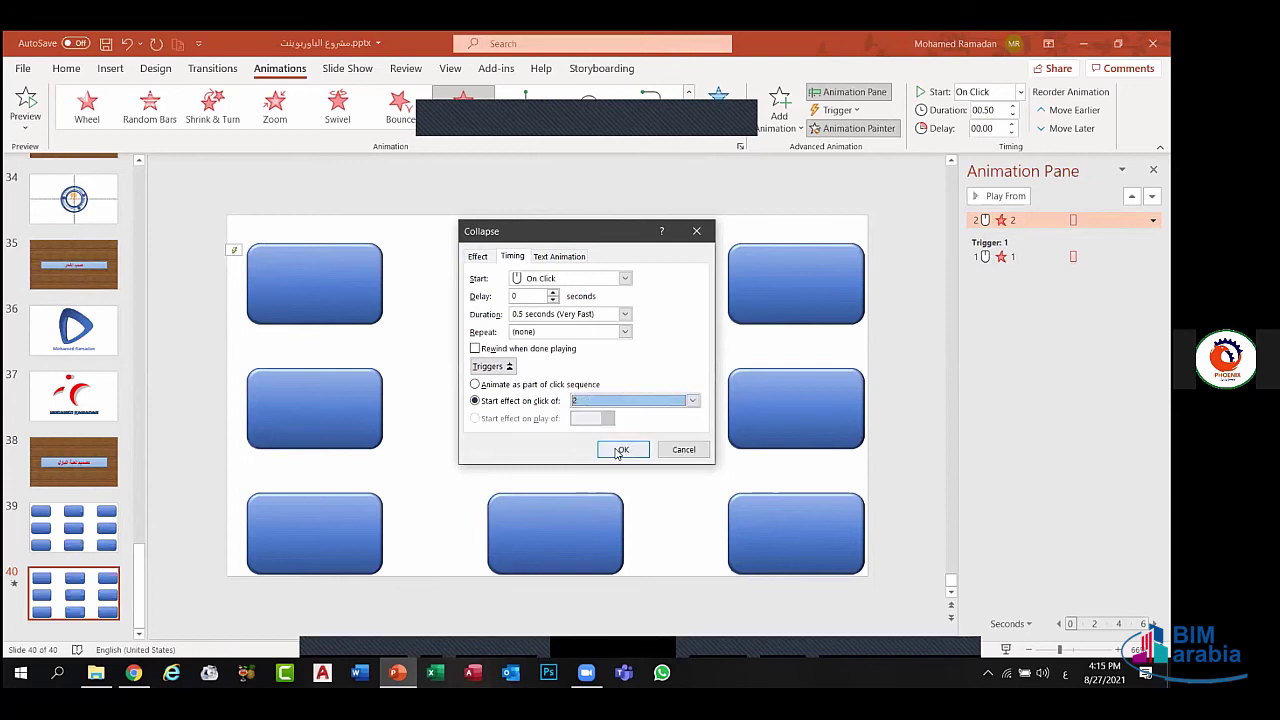
{"action": "left_click", "coordinate": [612, 451]}
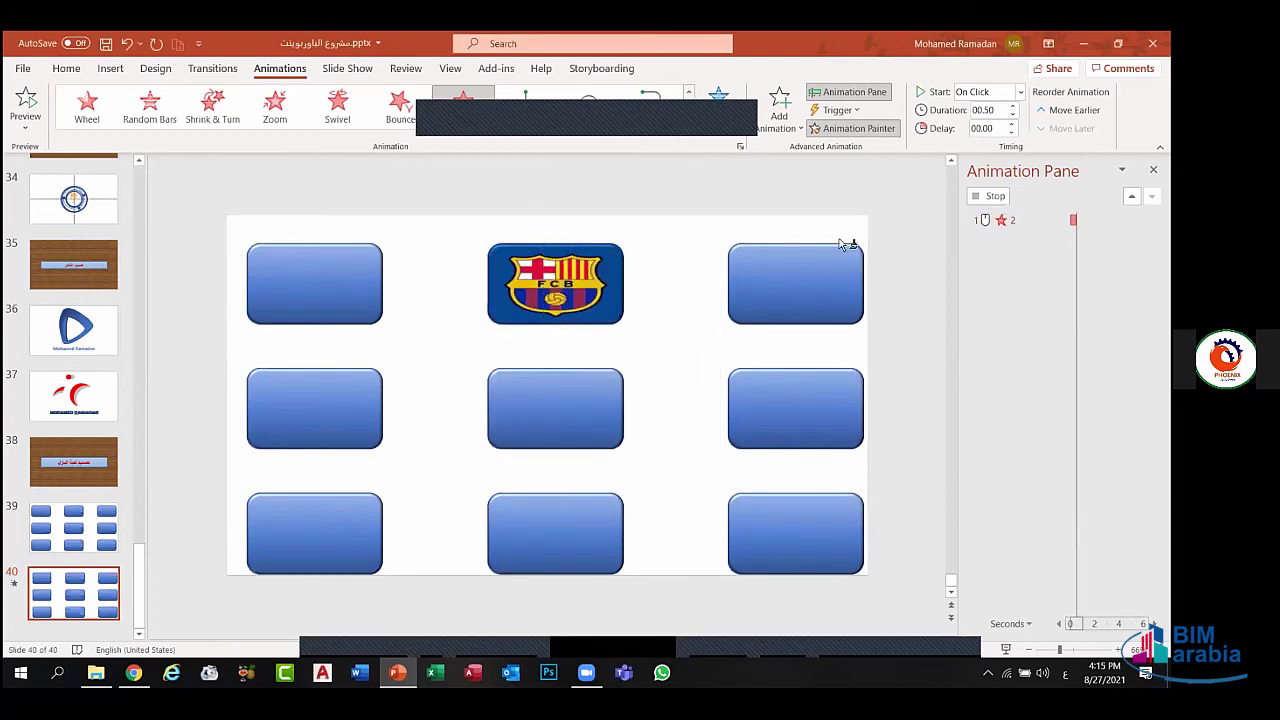
{"action": "left_click", "coordinate": [845, 246]}
- Copy the top-middle box's Collapse animation onto the top-right box with Animation Painter
{"action": "left_click", "coordinate": [806, 289]}
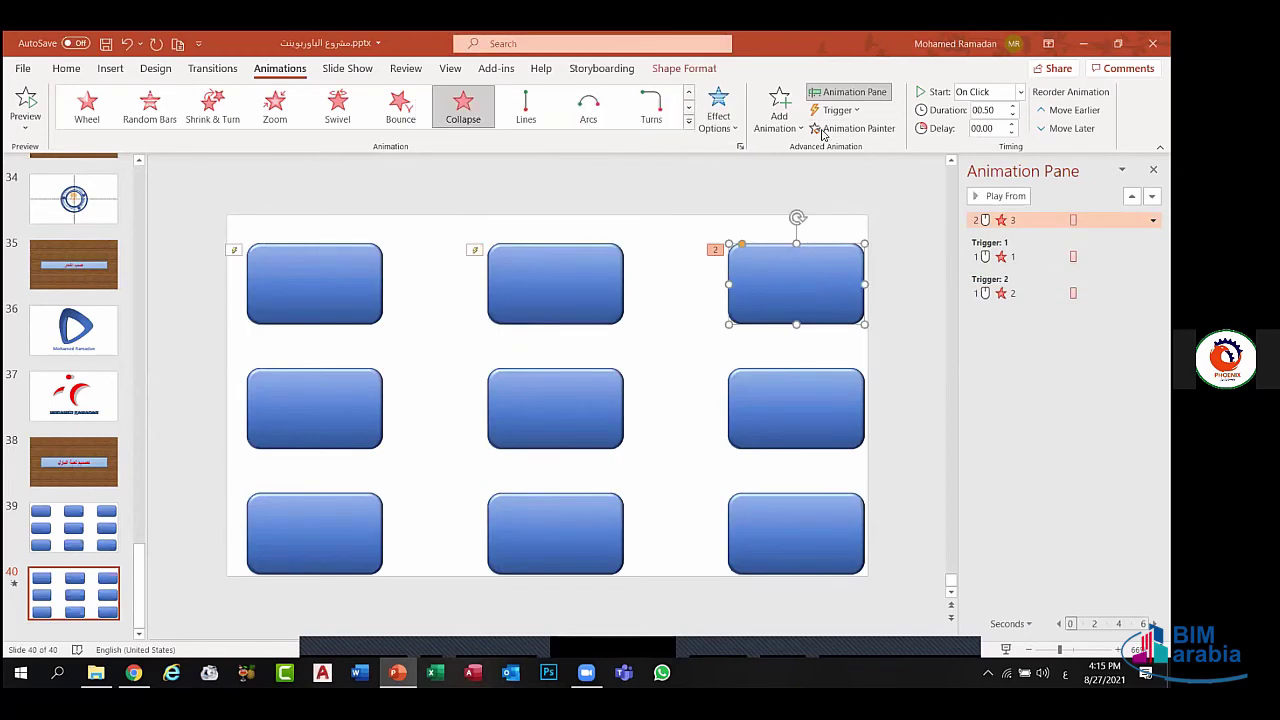
{"action": "left_click", "coordinate": [566, 272]}
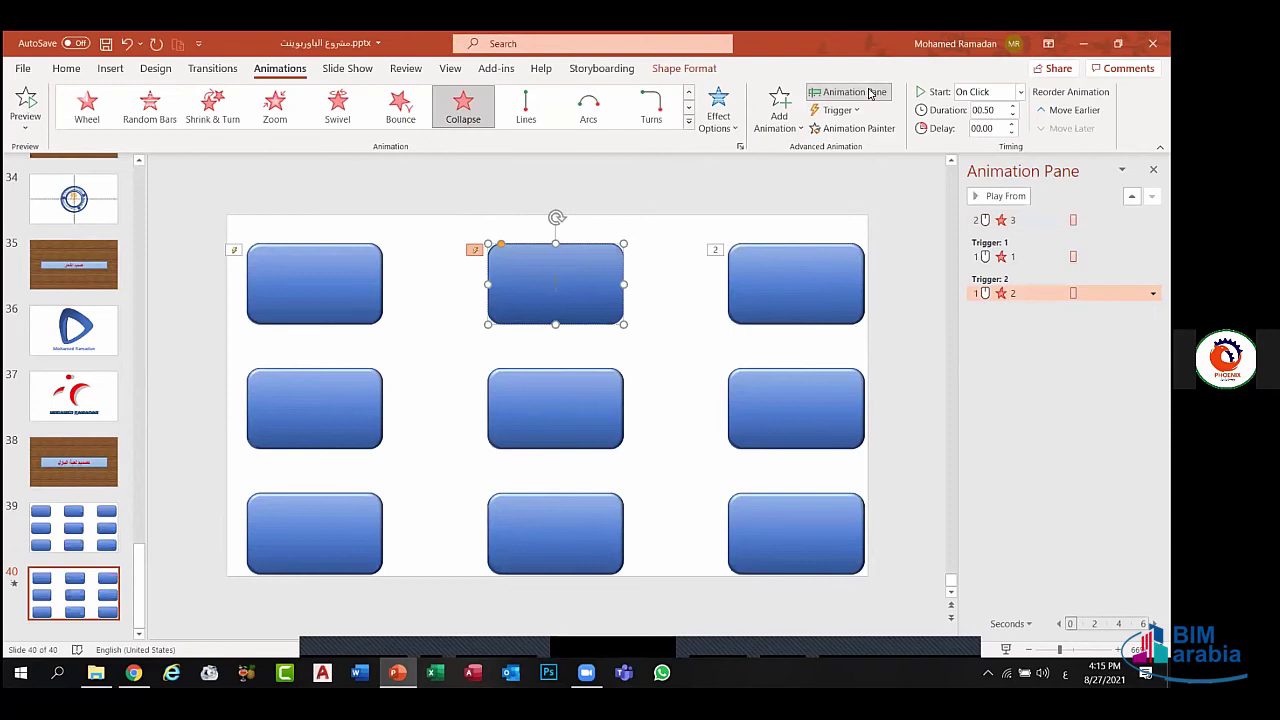
{"action": "left_click", "coordinate": [850, 128]}
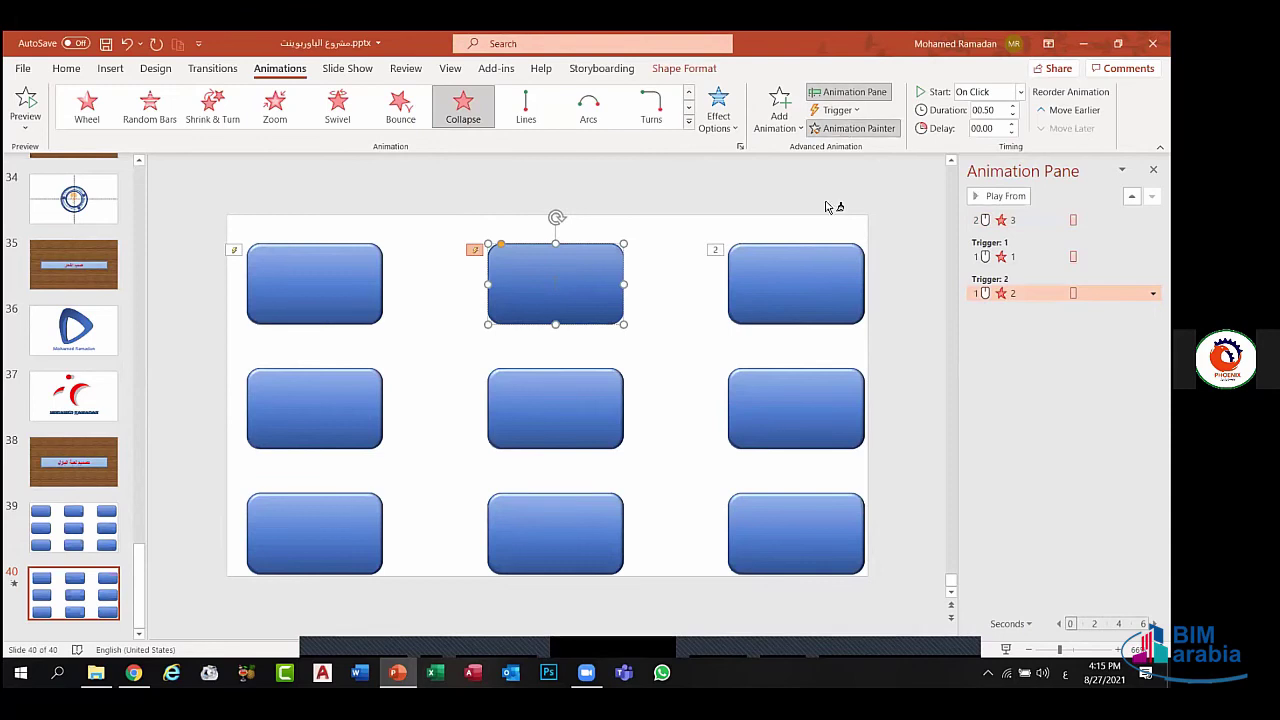
{"action": "left_click", "coordinate": [805, 255]}
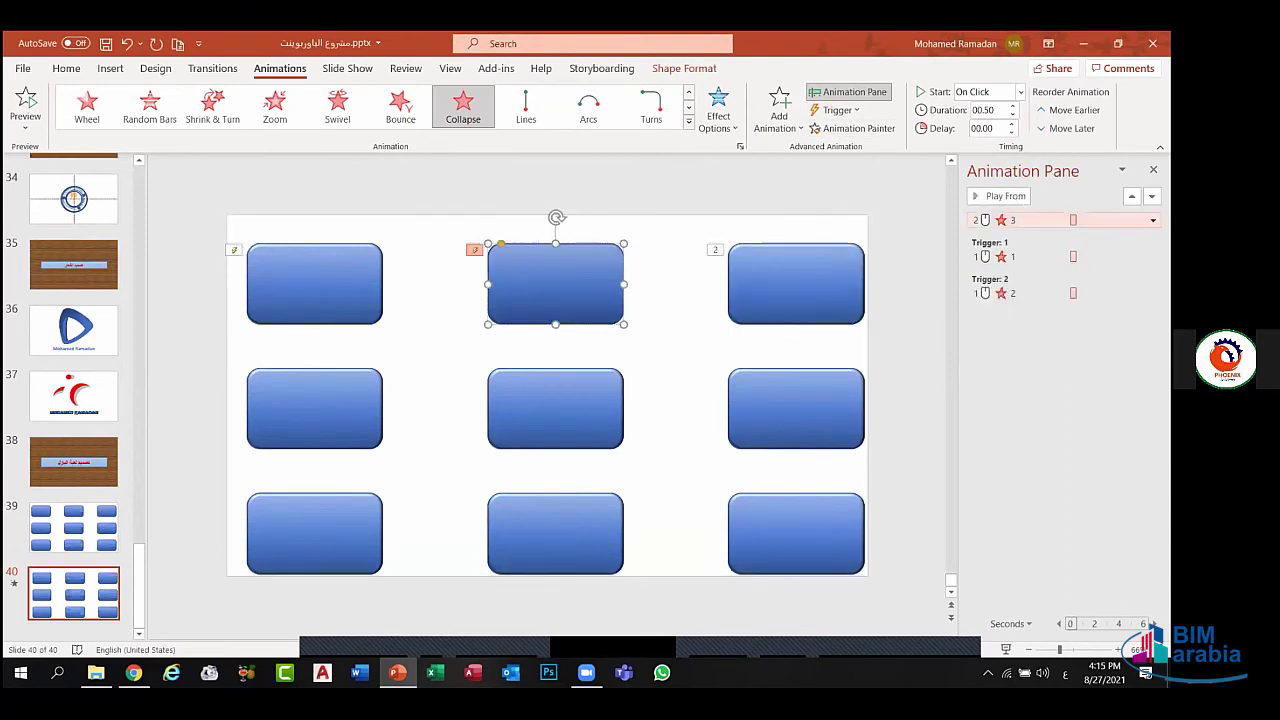
- Set the top-right box's Collapse effect to trigger on click of shape 3
{"action": "left_click", "coordinate": [1153, 220]}
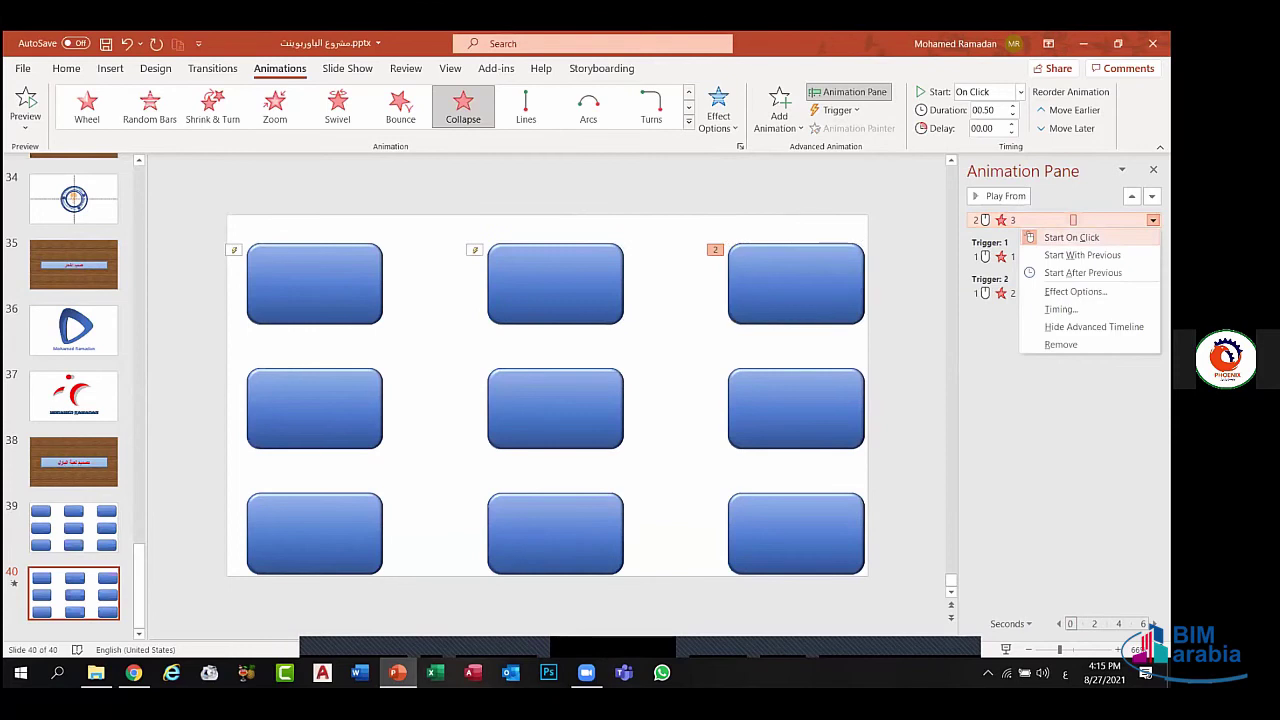
{"action": "left_click", "coordinate": [1060, 291]}
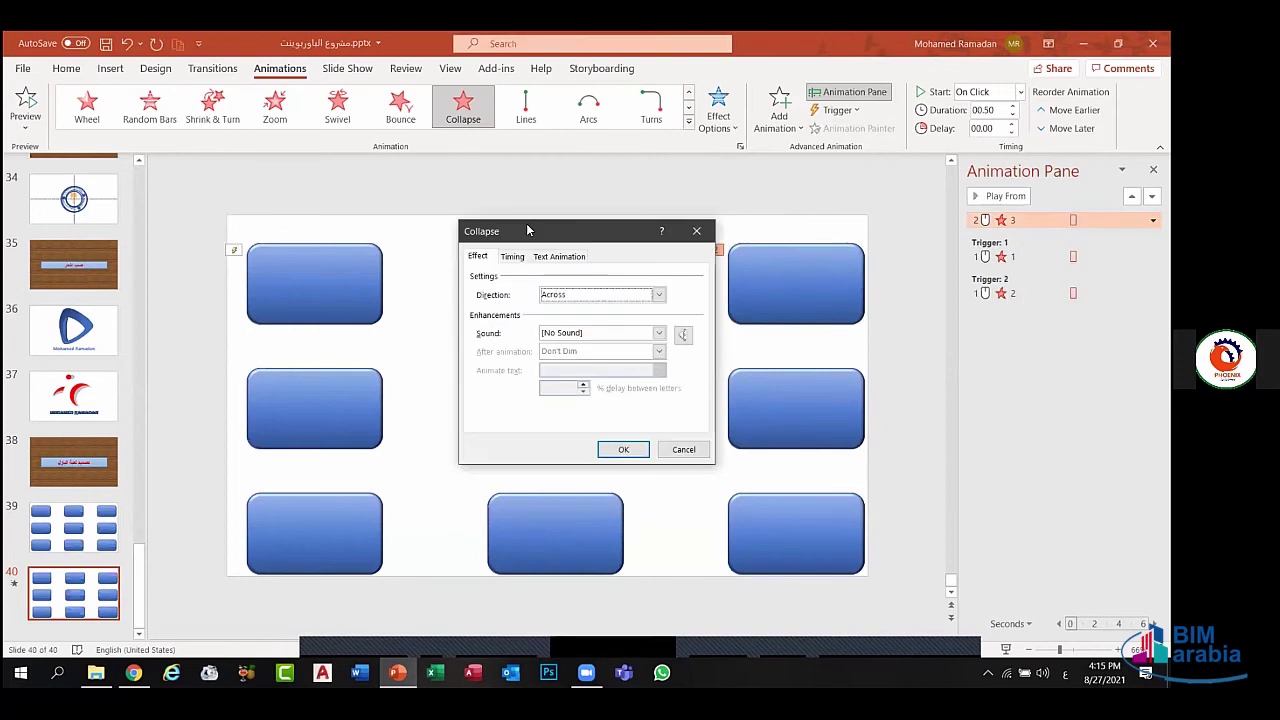
{"action": "left_click", "coordinate": [512, 257]}
{"action": "left_click", "coordinate": [490, 366]}
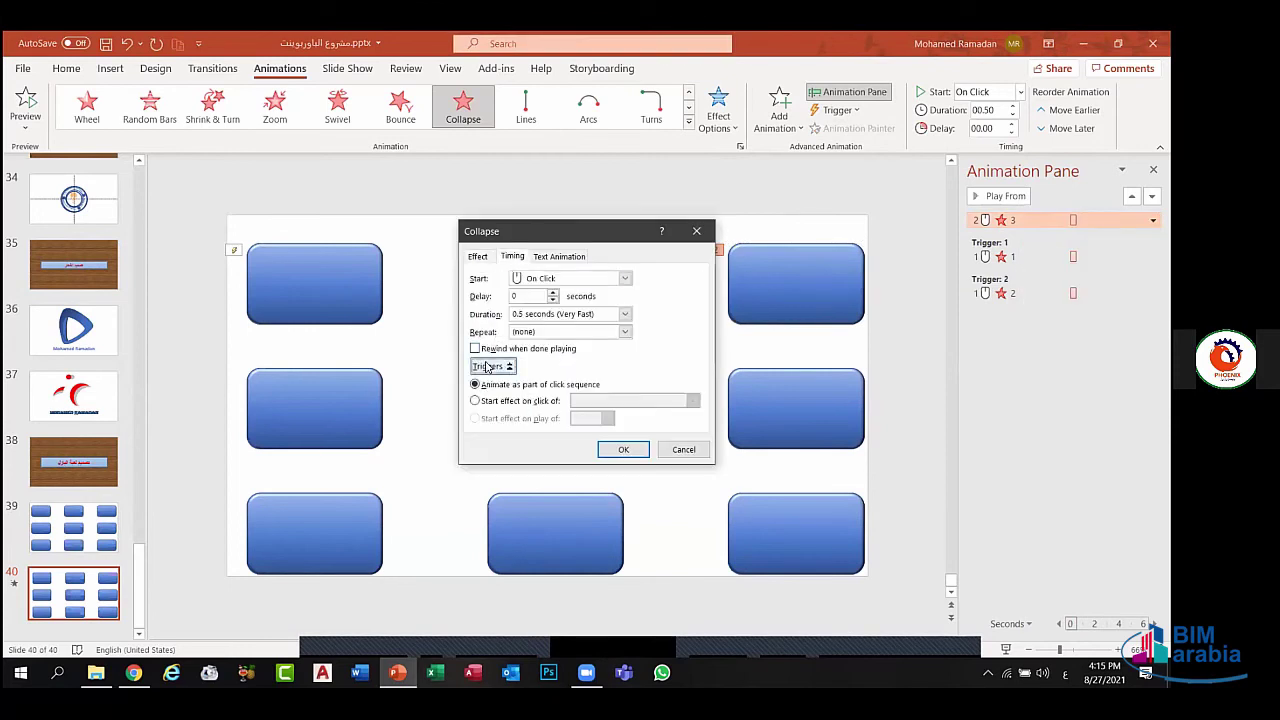
{"action": "left_click", "coordinate": [508, 402]}
{"action": "left_click", "coordinate": [621, 400]}
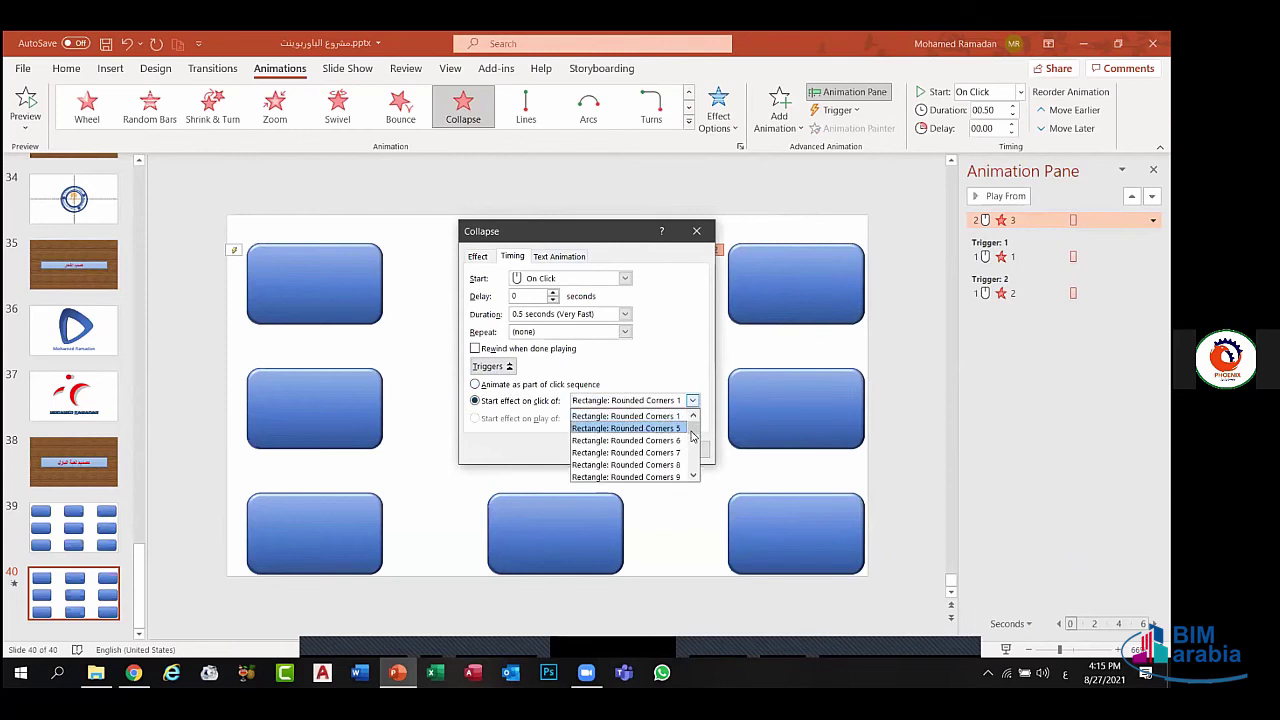
{"action": "scroll", "coordinate": [691, 434], "scroll_direction": "down", "scroll_amount": 3}
{"action": "left_click", "coordinate": [638, 458]}
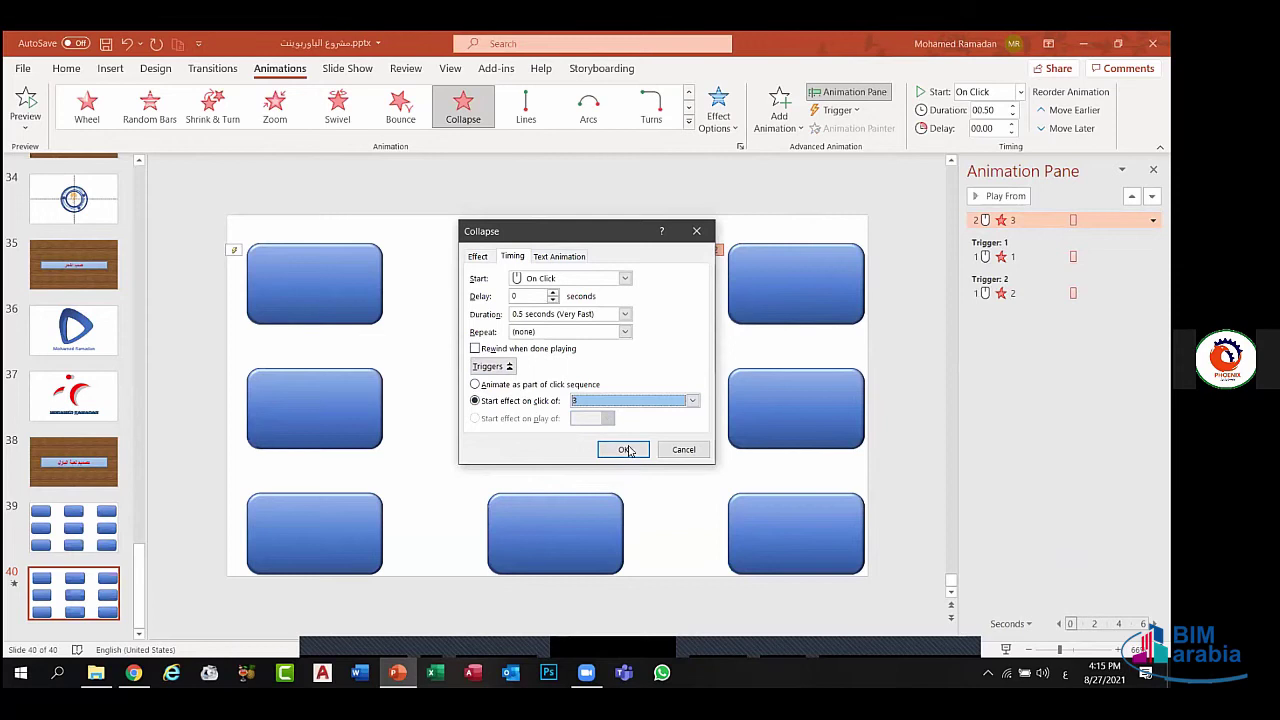
{"action": "left_click", "coordinate": [625, 450]}
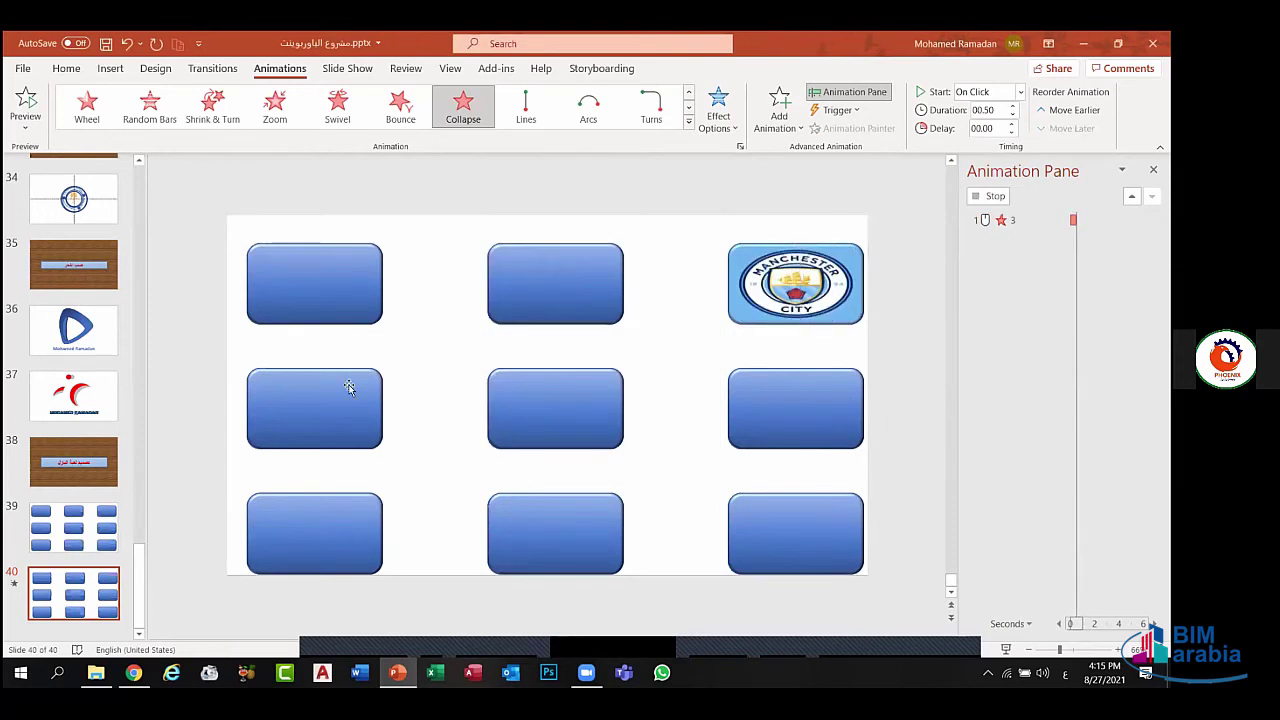
{"action": "left_click", "coordinate": [330, 400]}
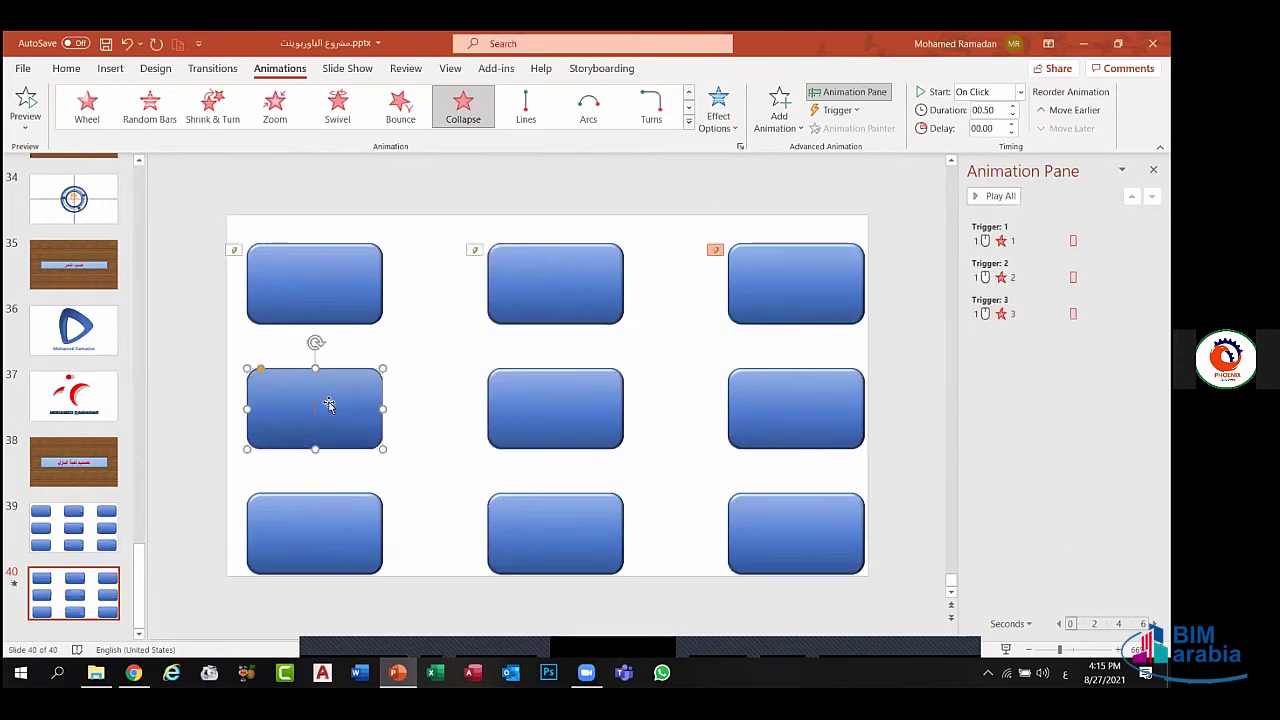
- Paint the Collapse animation onto the middle-left and centre boxes
{"action": "left_click", "coordinate": [521, 253]}
{"action": "left_click", "coordinate": [850, 128]}
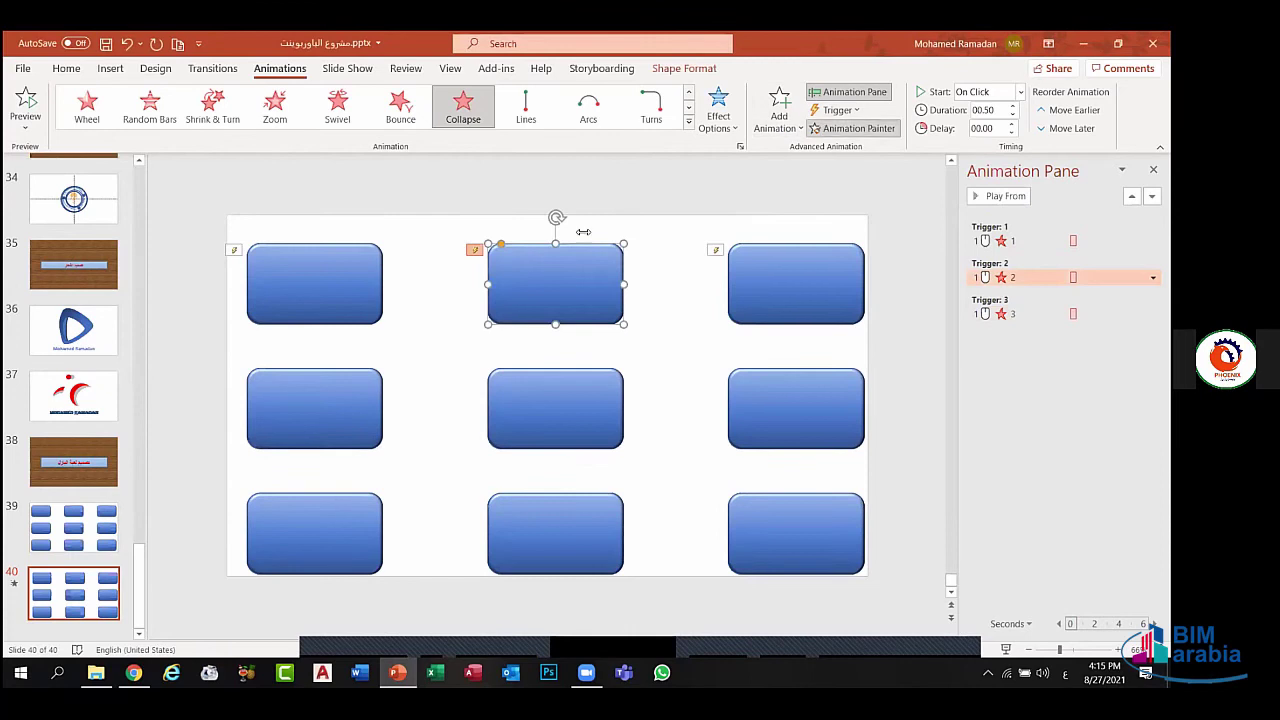
{"action": "left_click", "coordinate": [318, 424]}
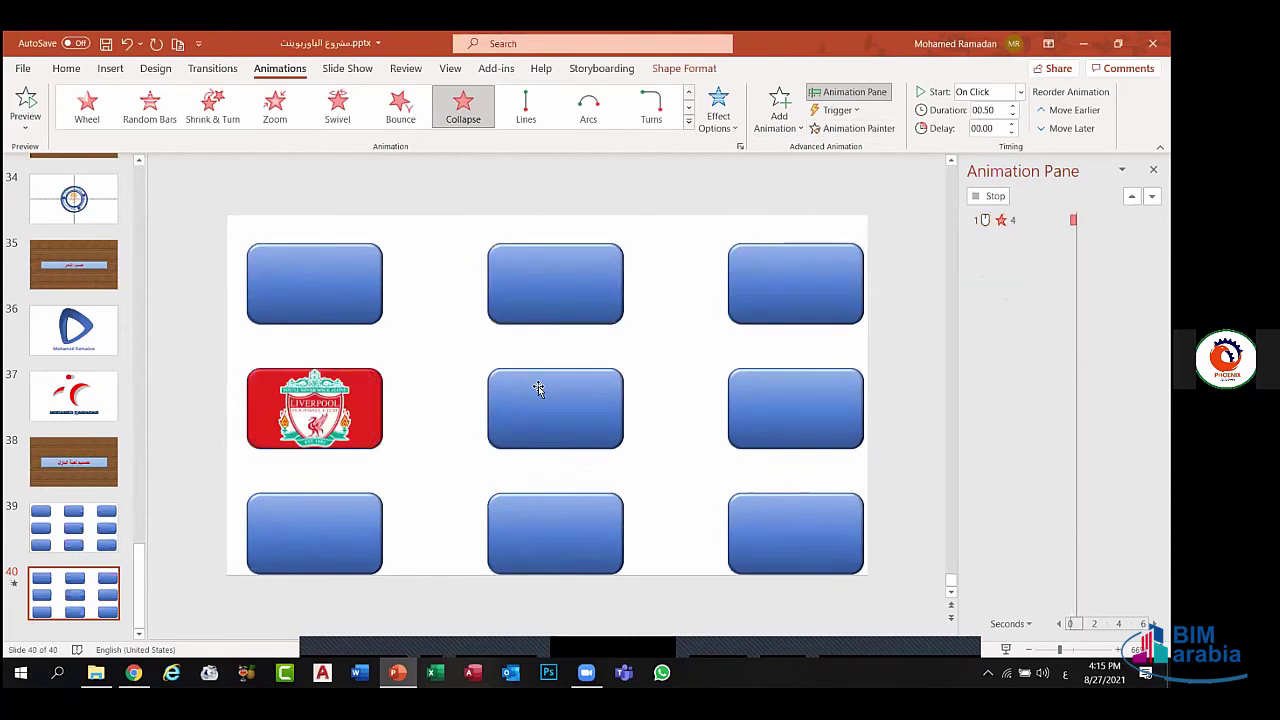
{"action": "left_click", "coordinate": [538, 388]}
{"action": "left_click", "coordinate": [425, 400]}
{"action": "left_click", "coordinate": [327, 390]}
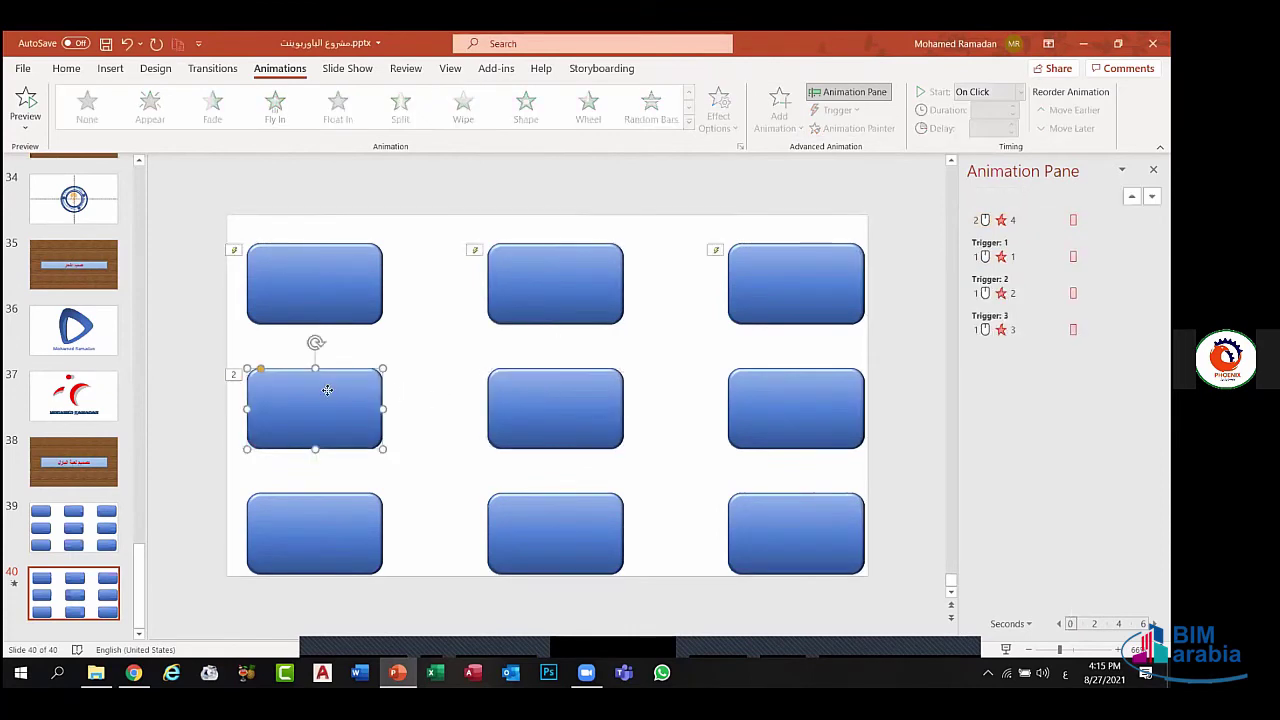
{"action": "left_click", "coordinate": [848, 128]}
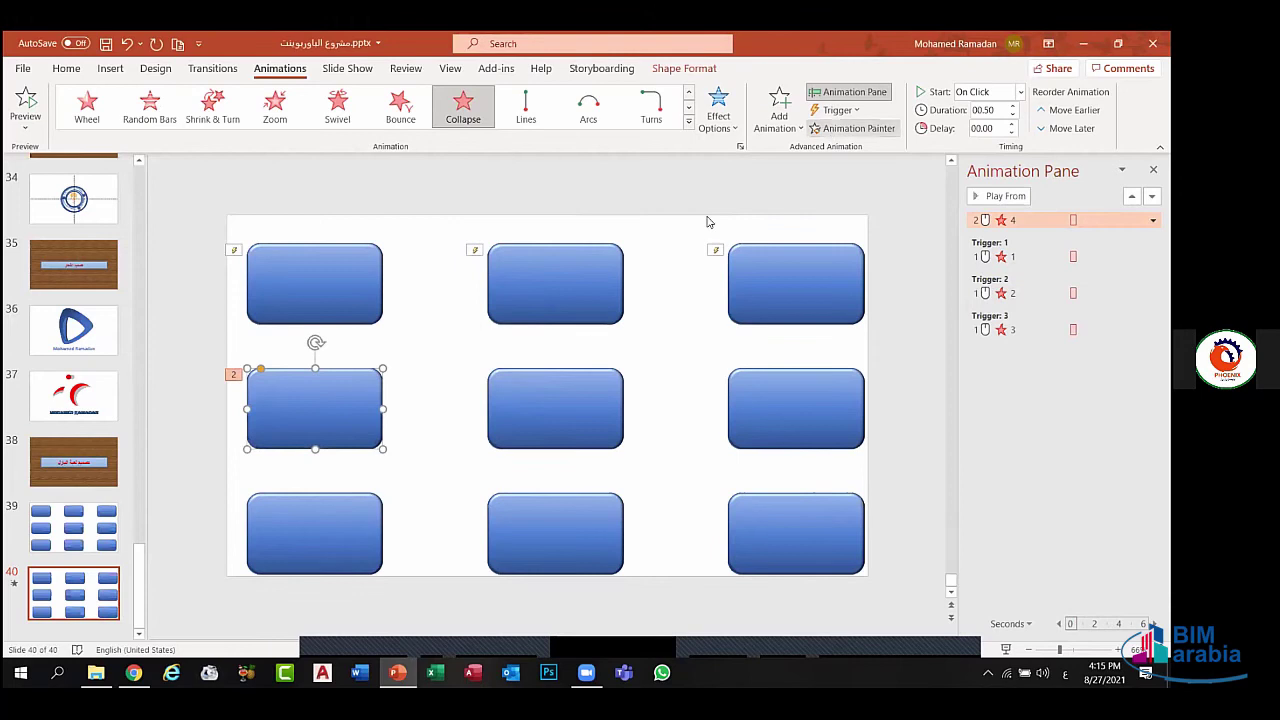
{"action": "left_click", "coordinate": [575, 385]}
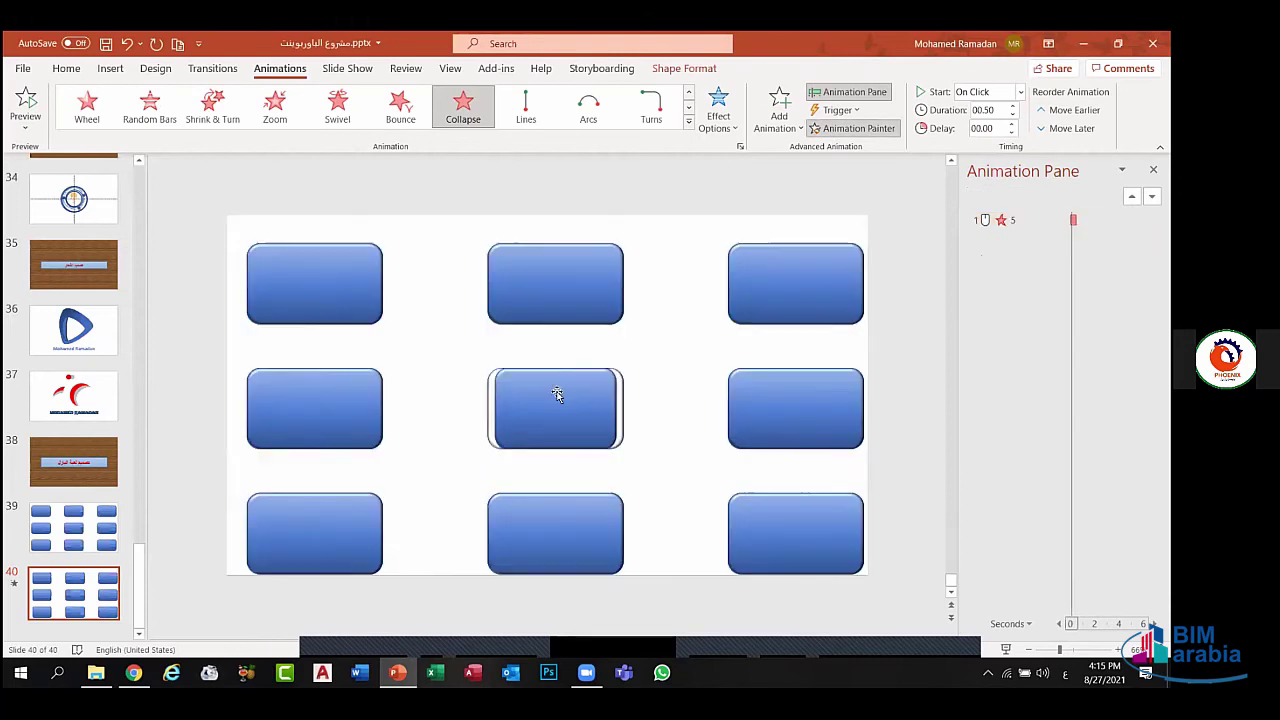
- Paint the Collapse animation onto the middle-right box and all three bottom-row boxes
{"action": "left_click", "coordinate": [848, 128]}
{"action": "left_click", "coordinate": [766, 412]}
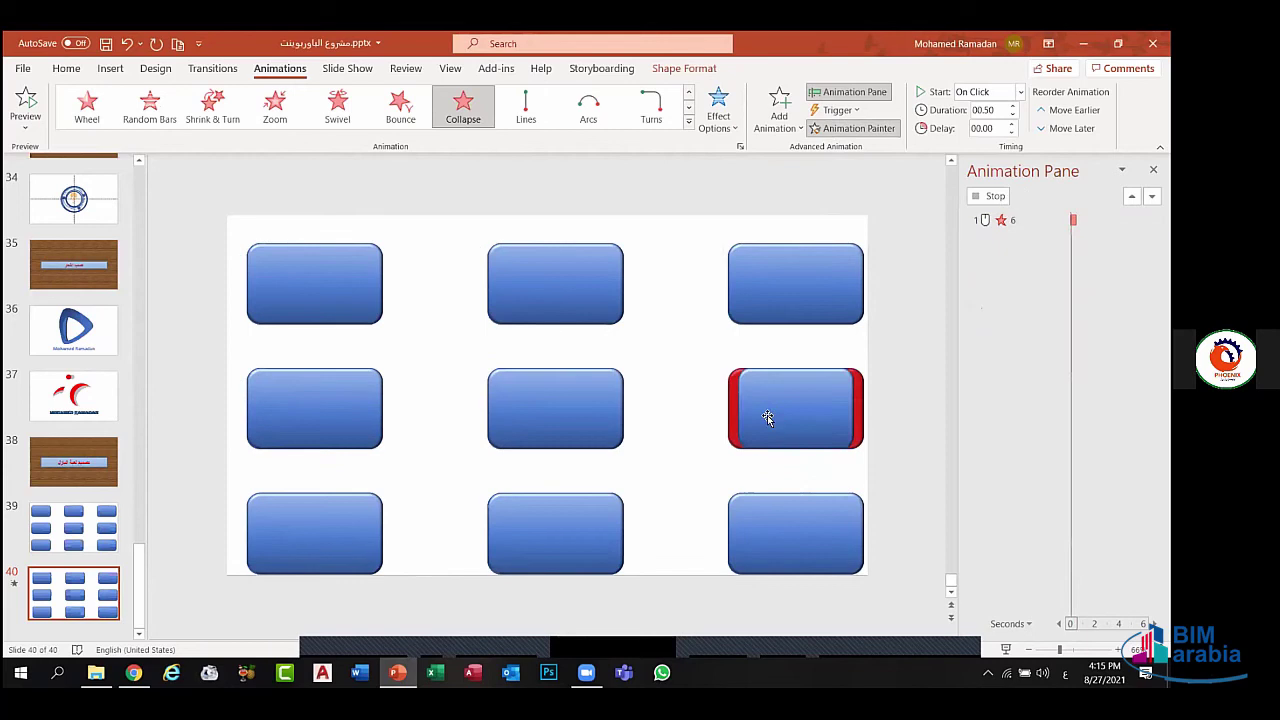
{"action": "left_click", "coordinate": [870, 127]}
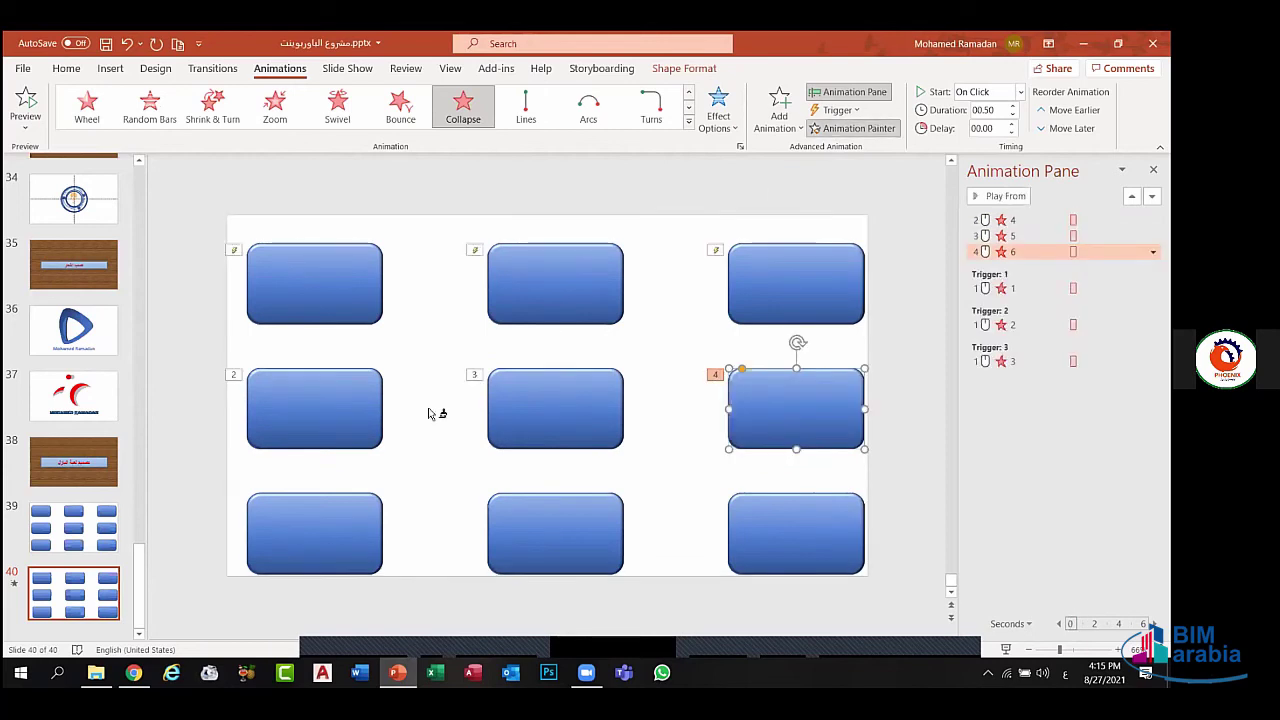
{"action": "left_click", "coordinate": [334, 518]}
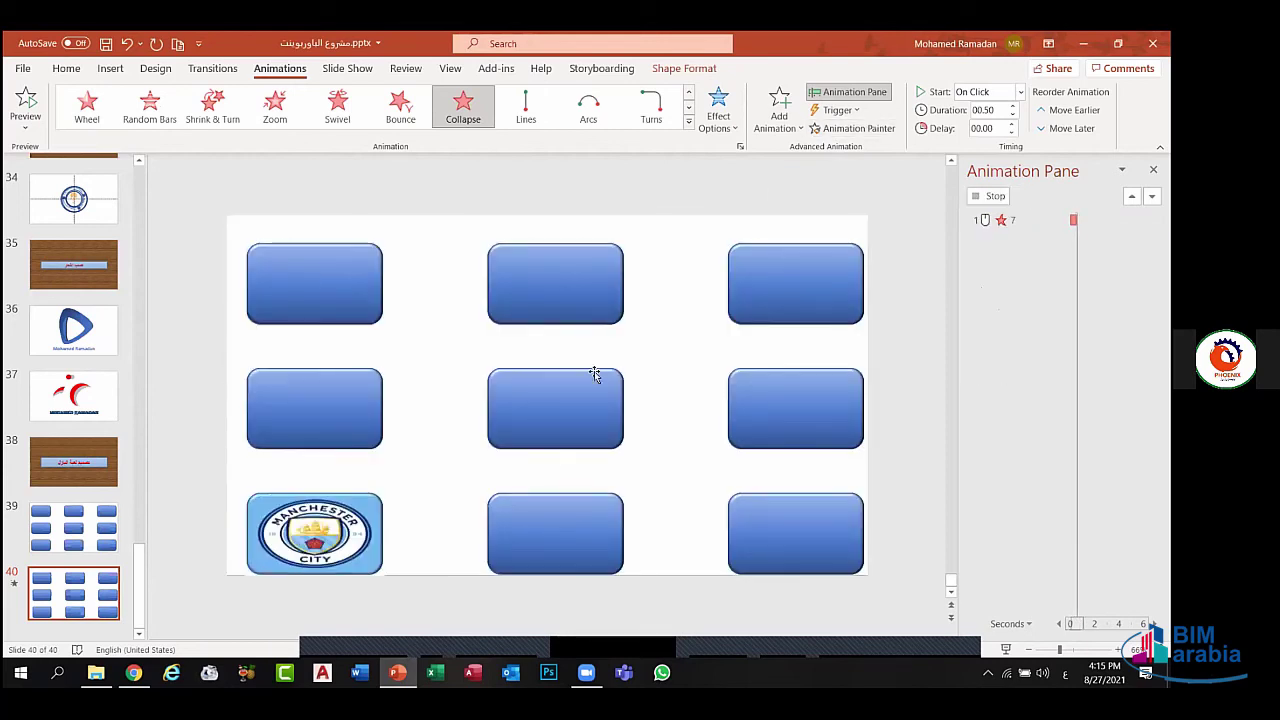
{"action": "left_click", "coordinate": [852, 128]}
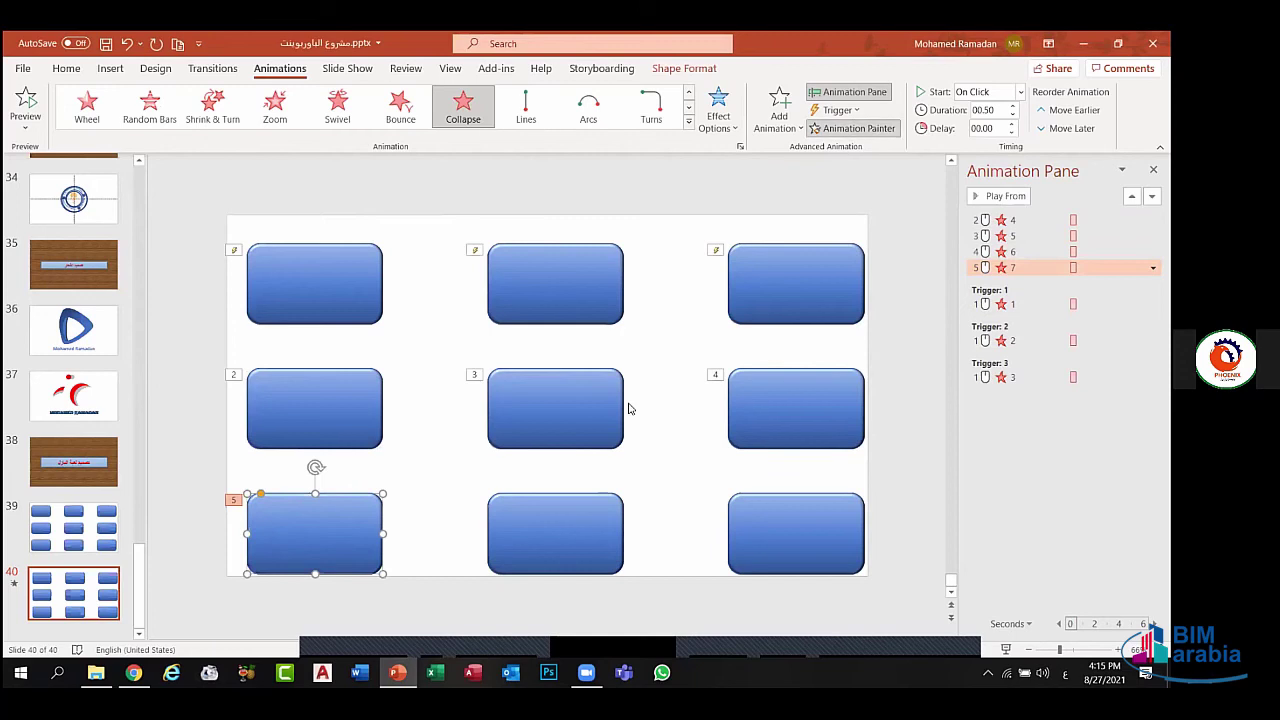
{"action": "left_click", "coordinate": [551, 538]}
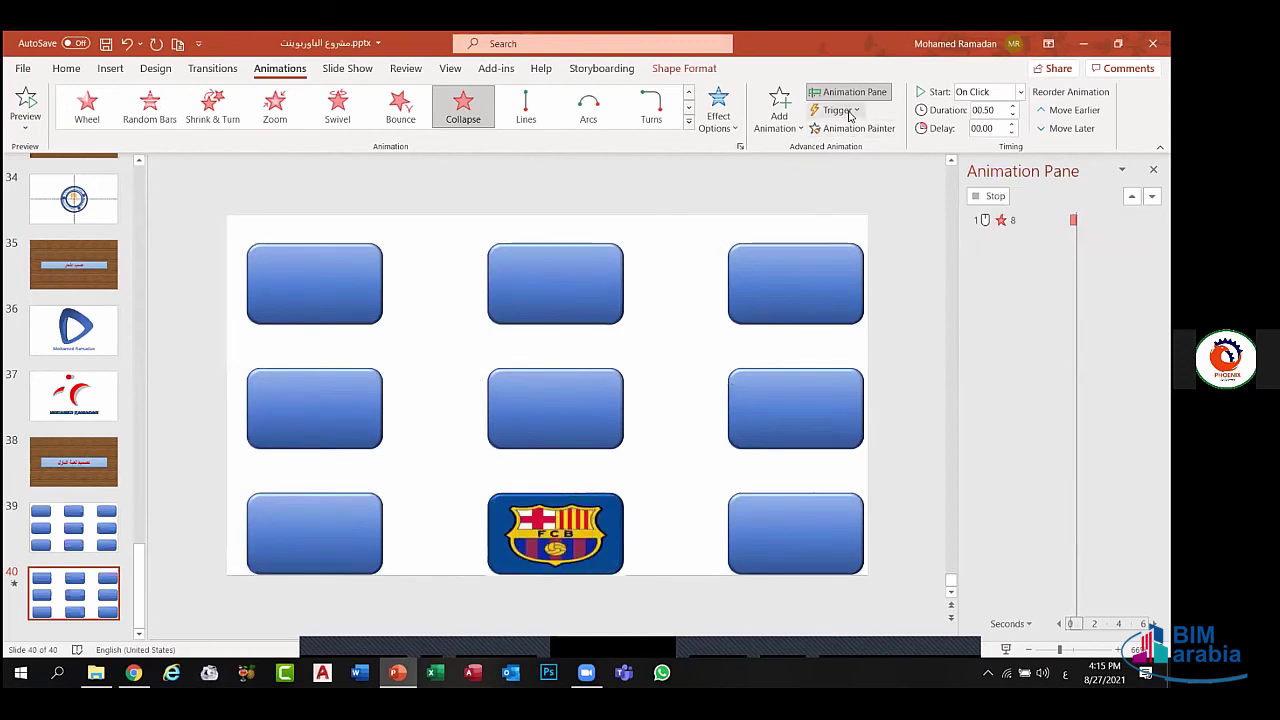
{"action": "left_click", "coordinate": [777, 548]}
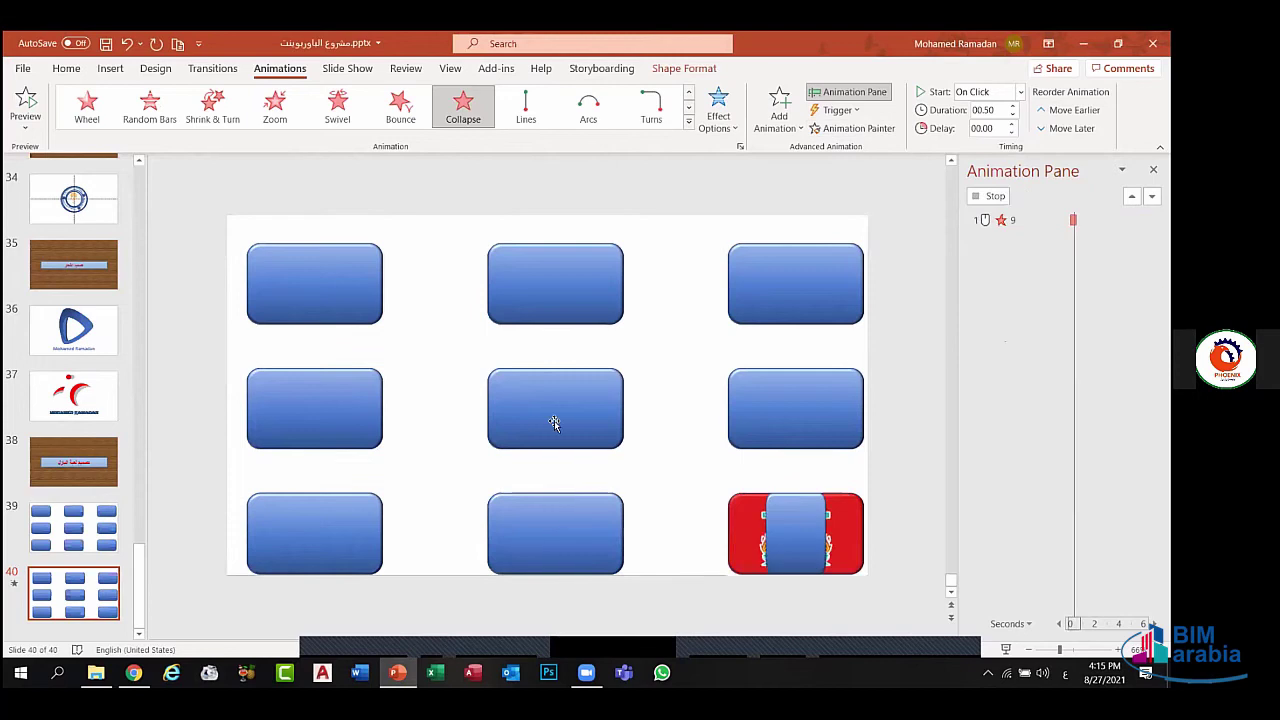
{"action": "left_click", "coordinate": [331, 395]}
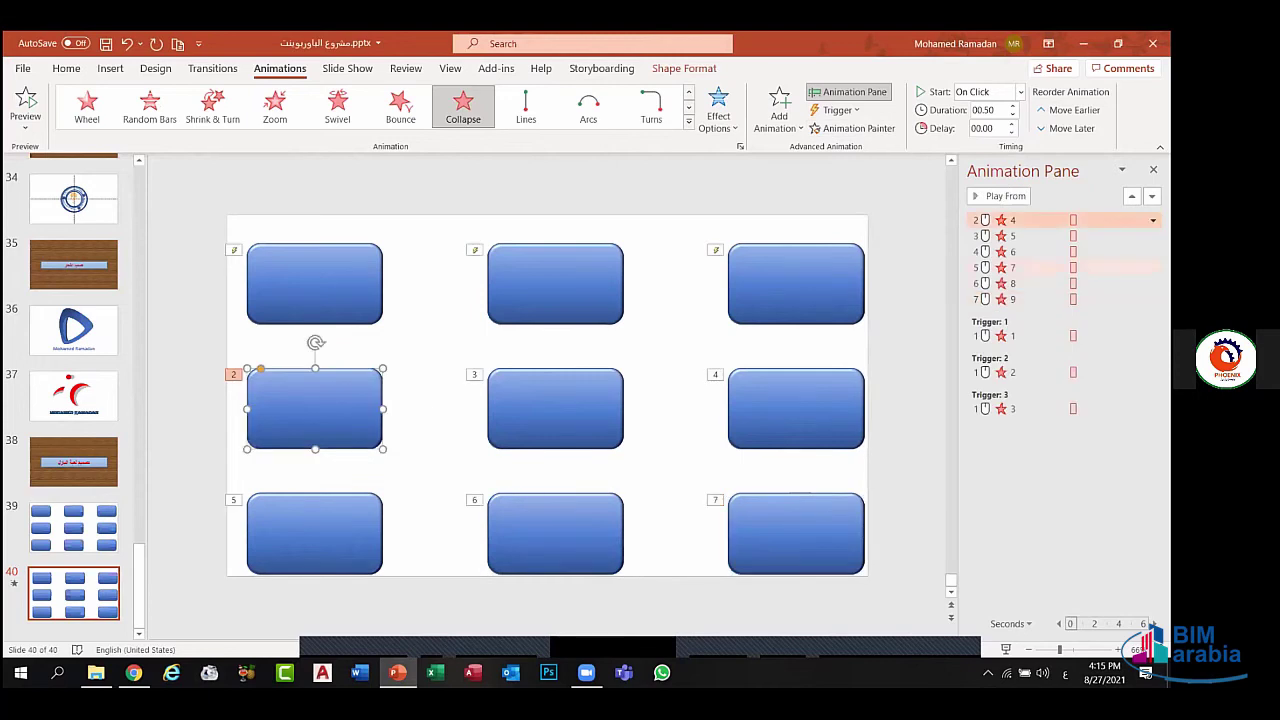
{"action": "key", "text": "Escape"}
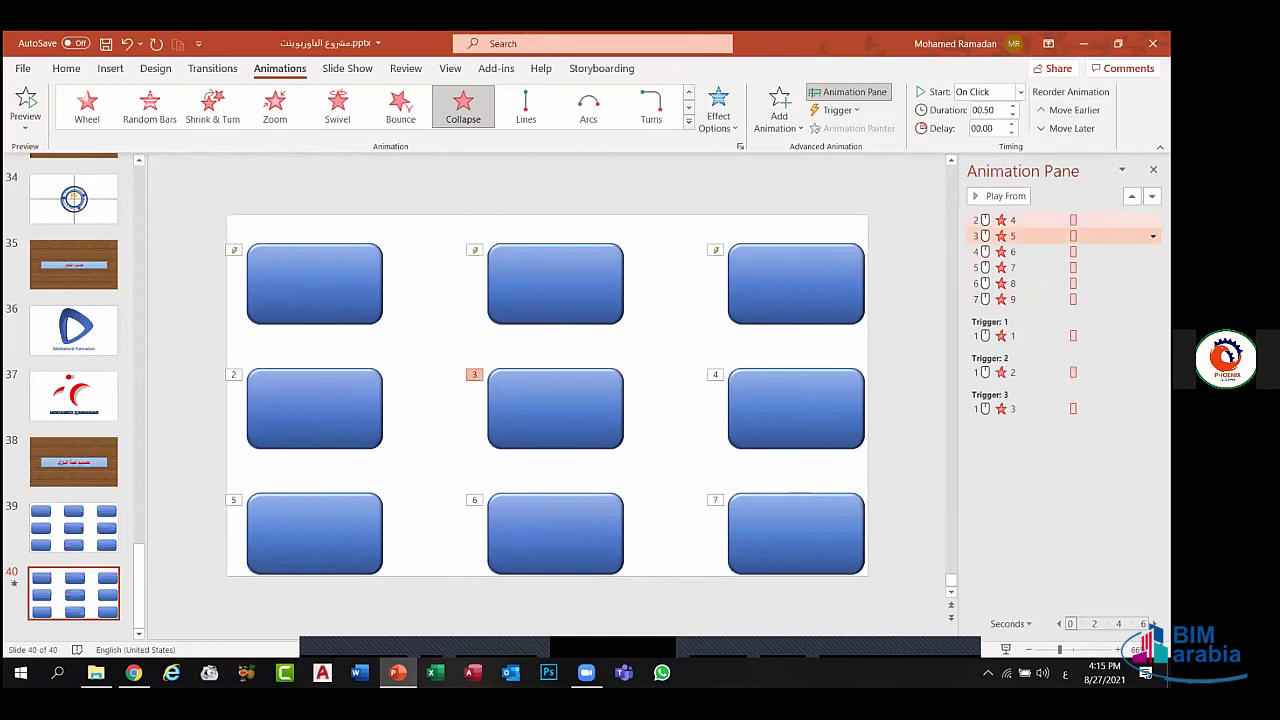
{"action": "left_click", "coordinate": [1153, 220]}
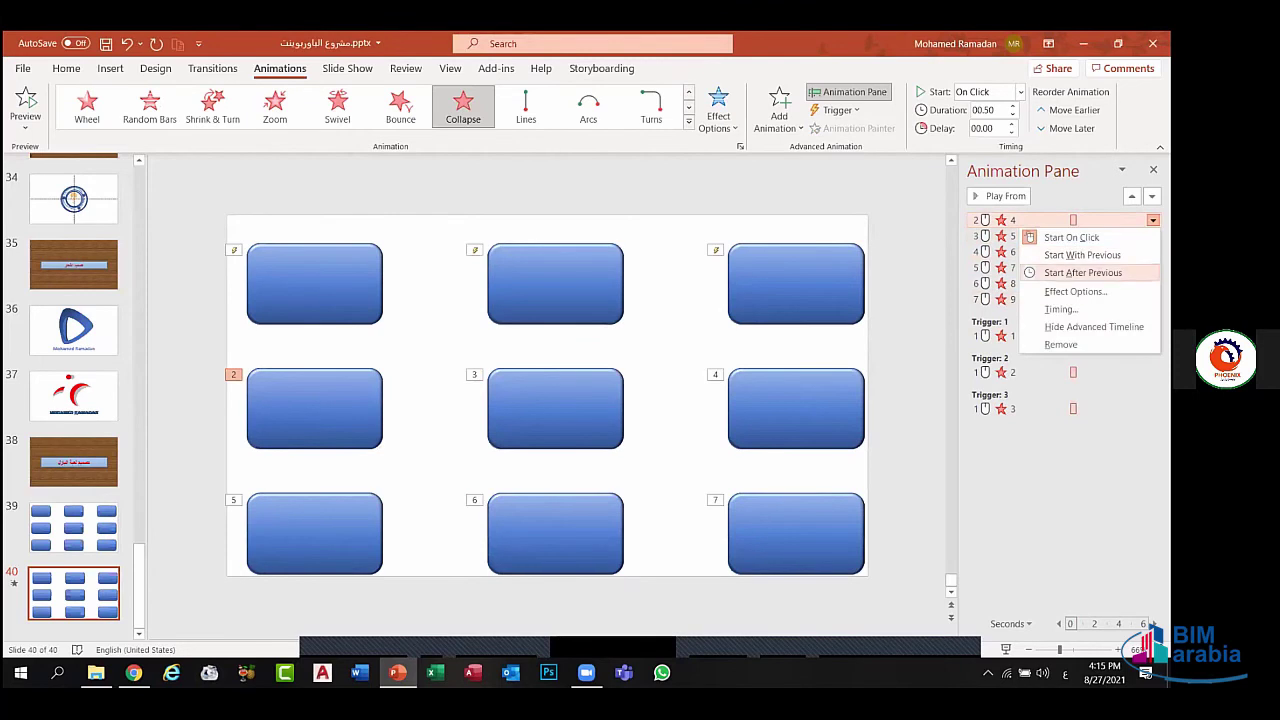
- Set animation 4 to trigger on click of shape 4
{"action": "left_click", "coordinate": [1080, 289]}
{"action": "left_click", "coordinate": [514, 257]}
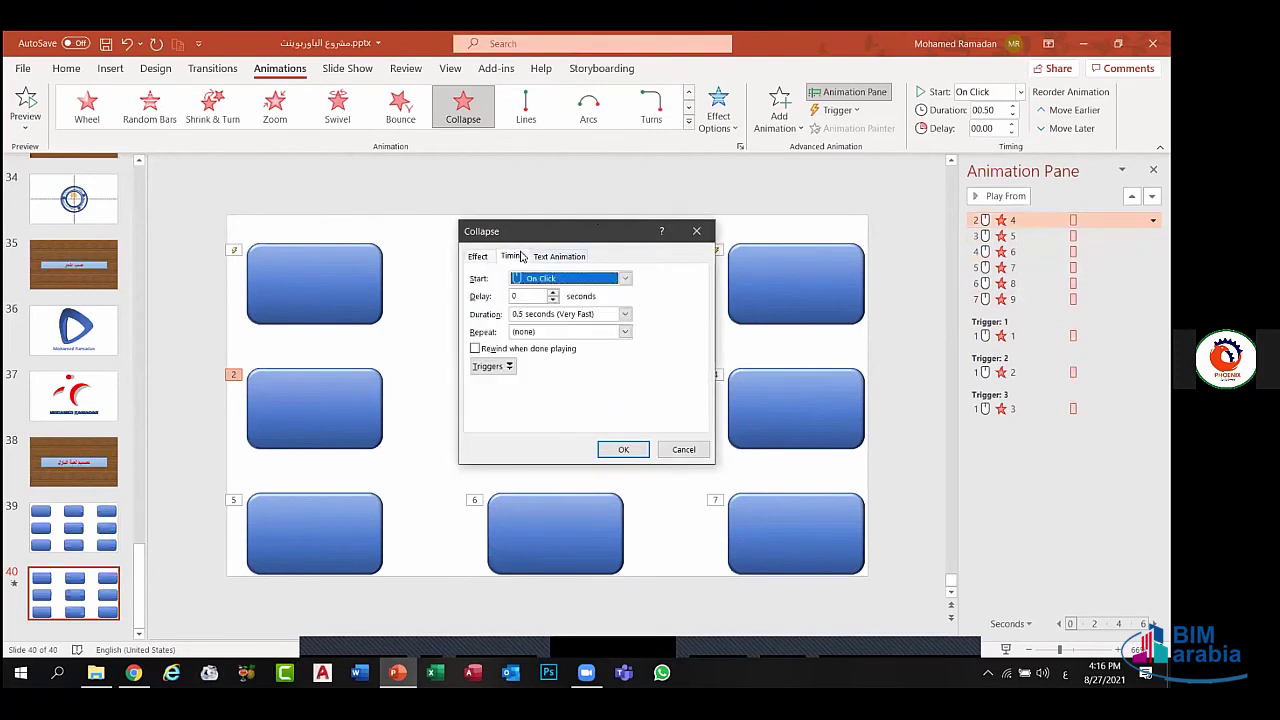
{"action": "left_click", "coordinate": [494, 368]}
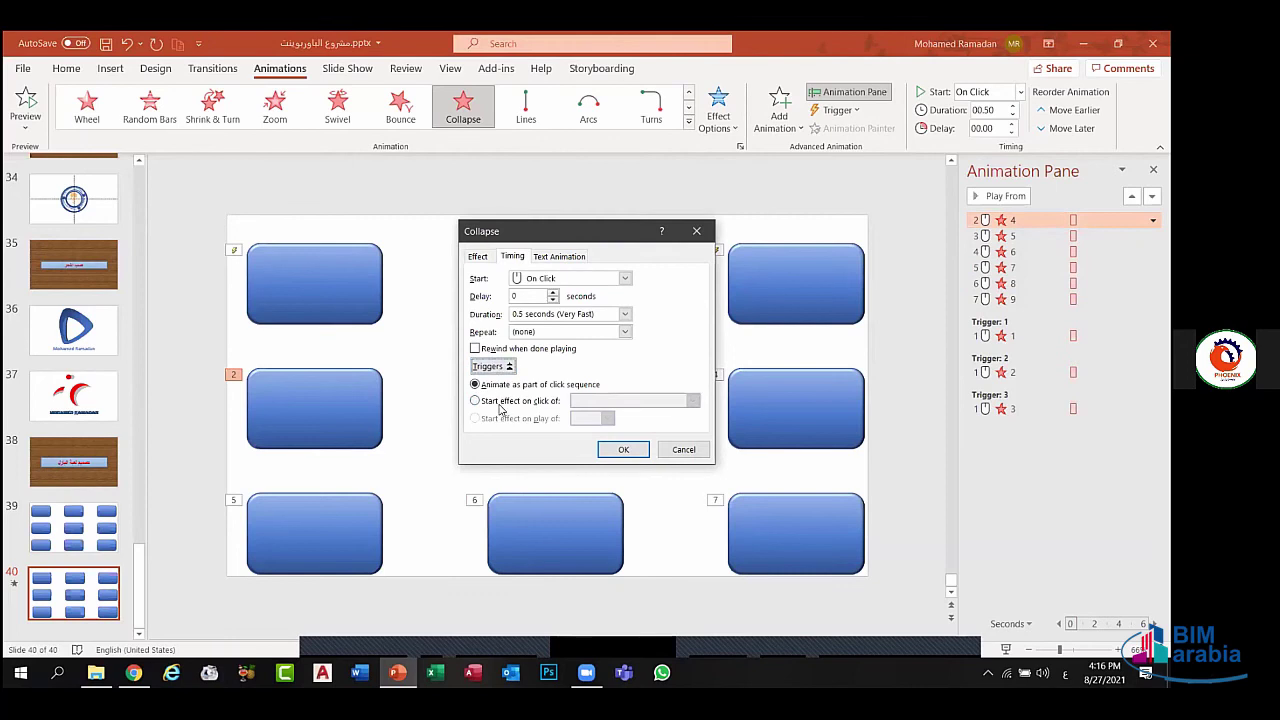
{"action": "left_click", "coordinate": [501, 406]}
{"action": "left_click", "coordinate": [653, 405]}
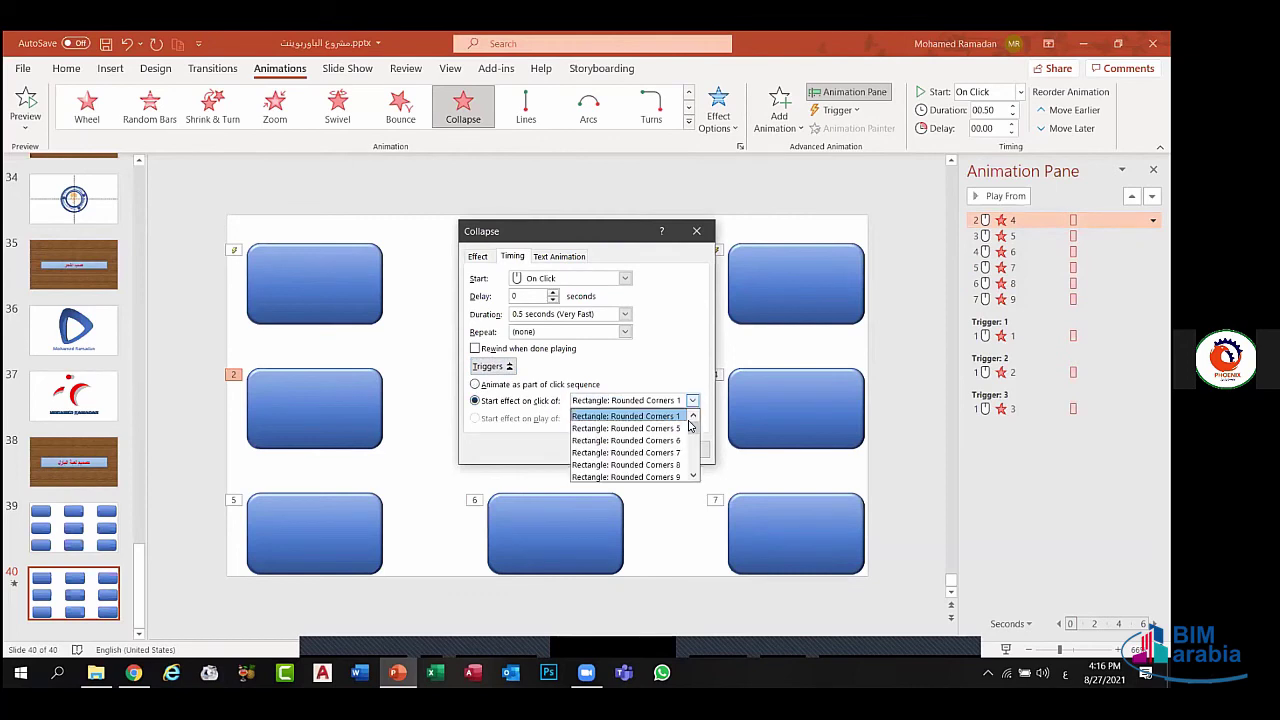
{"action": "scroll", "coordinate": [697, 430], "scroll_direction": "down", "scroll_amount": 3}
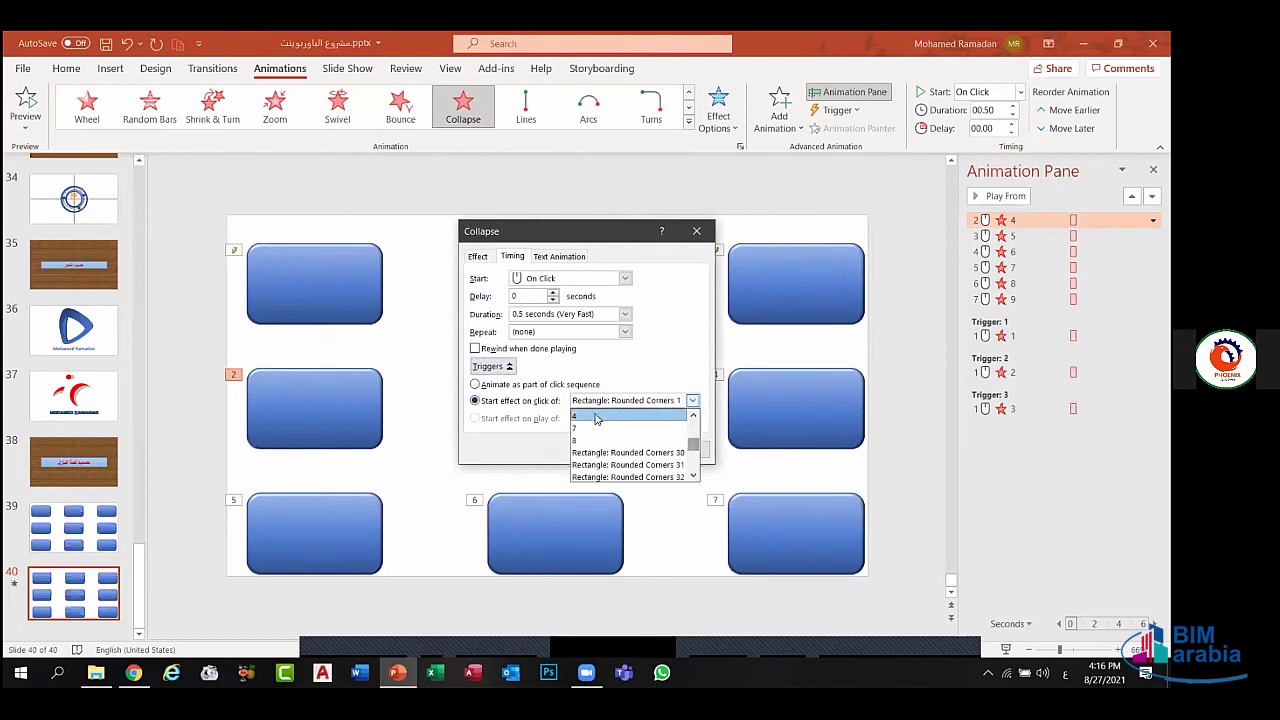
{"action": "left_click", "coordinate": [597, 418]}
{"action": "left_click", "coordinate": [623, 449]}
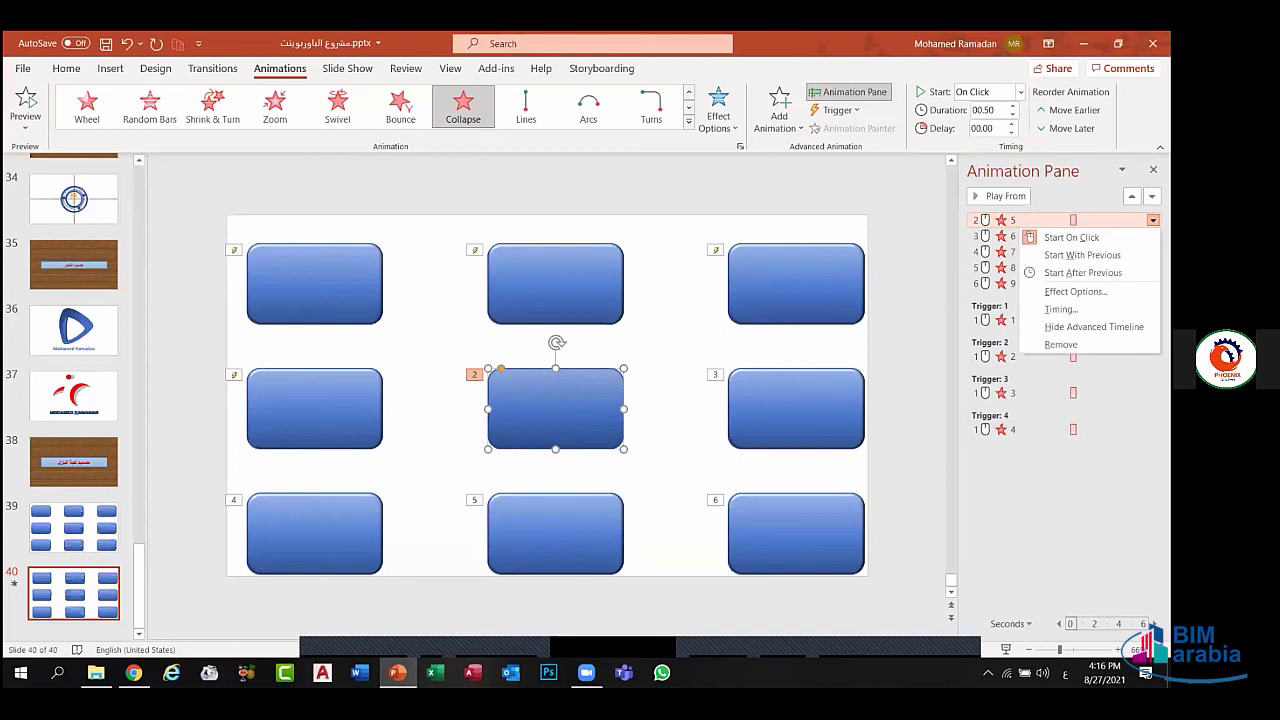
- Set animation 5 to trigger on click of shape 5
{"action": "left_click", "coordinate": [1153, 220]}
{"action": "left_click", "coordinate": [1075, 291]}
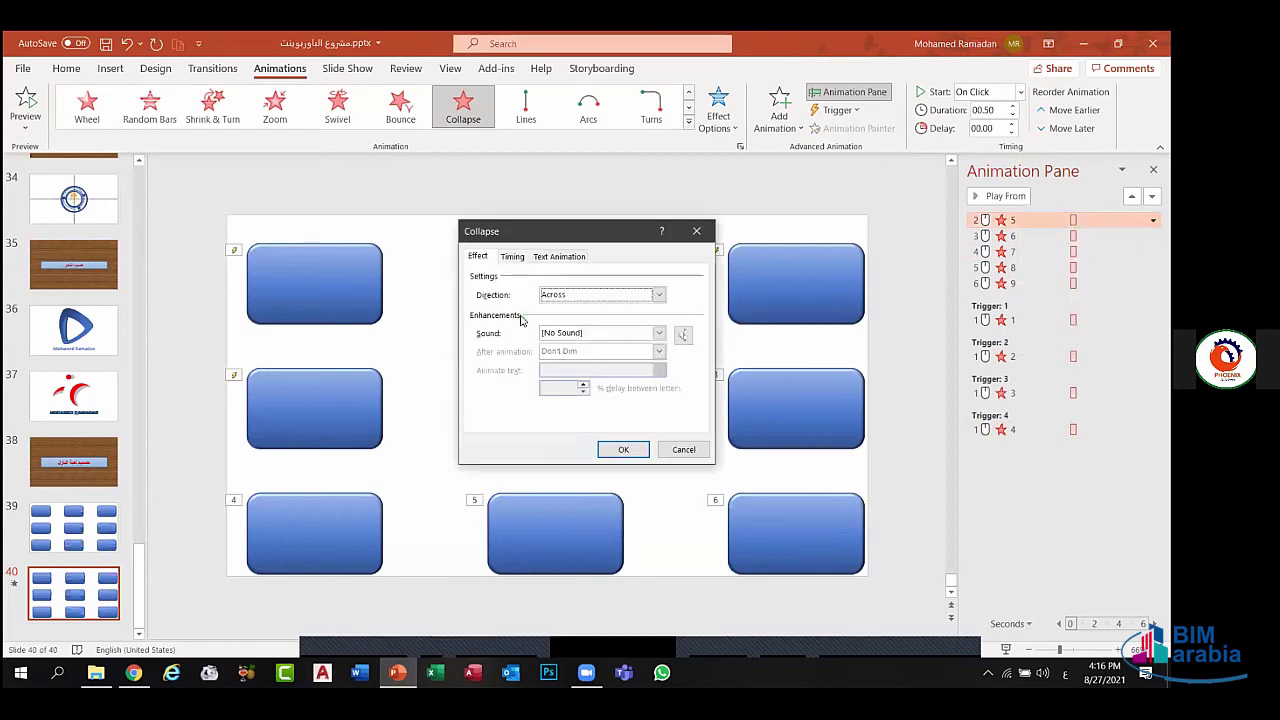
{"action": "left_click", "coordinate": [515, 258]}
{"action": "left_click", "coordinate": [490, 366]}
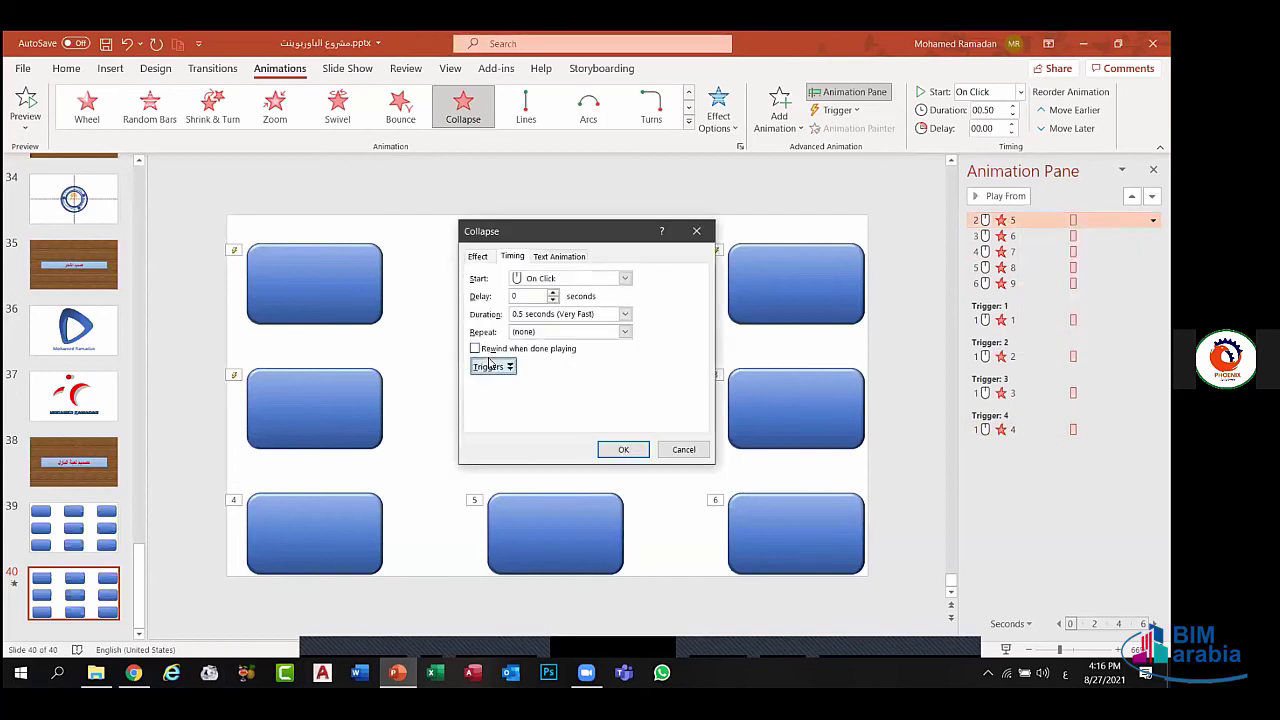
{"action": "left_click", "coordinate": [532, 402]}
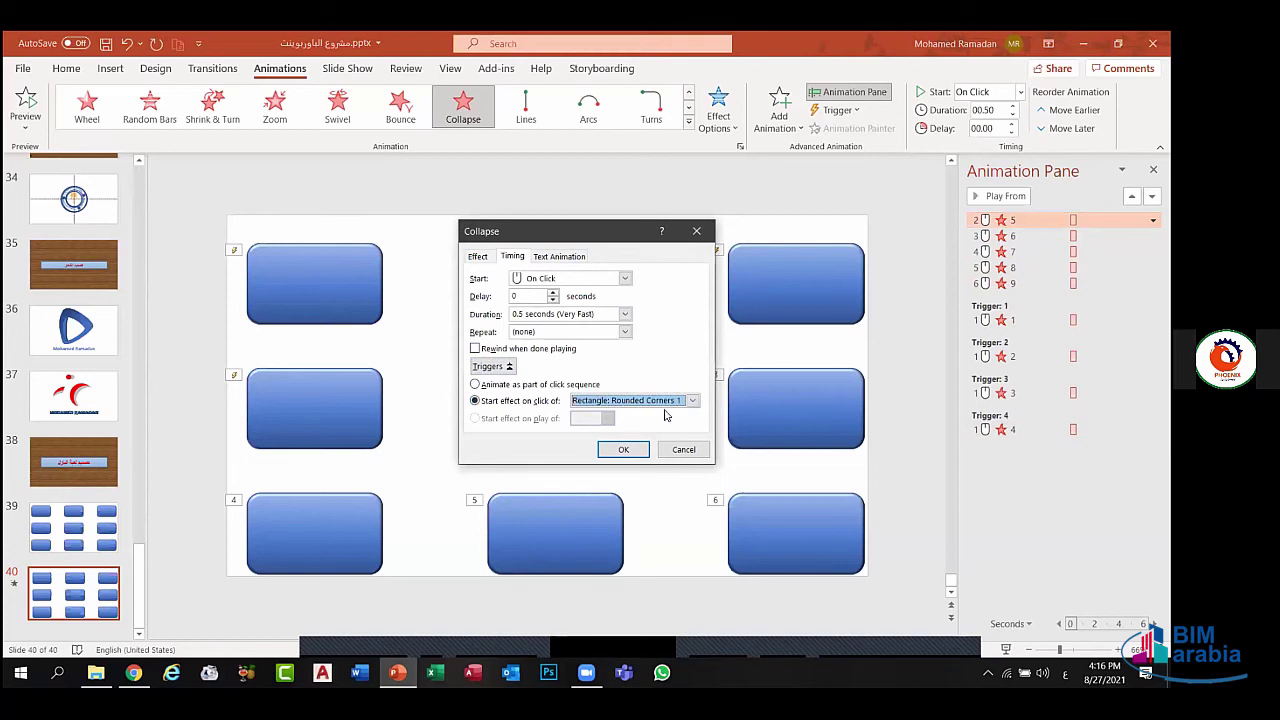
{"action": "left_click", "coordinate": [679, 402]}
{"action": "left_click_drag", "start_coordinate": [694, 430], "coordinate": [693, 443]}
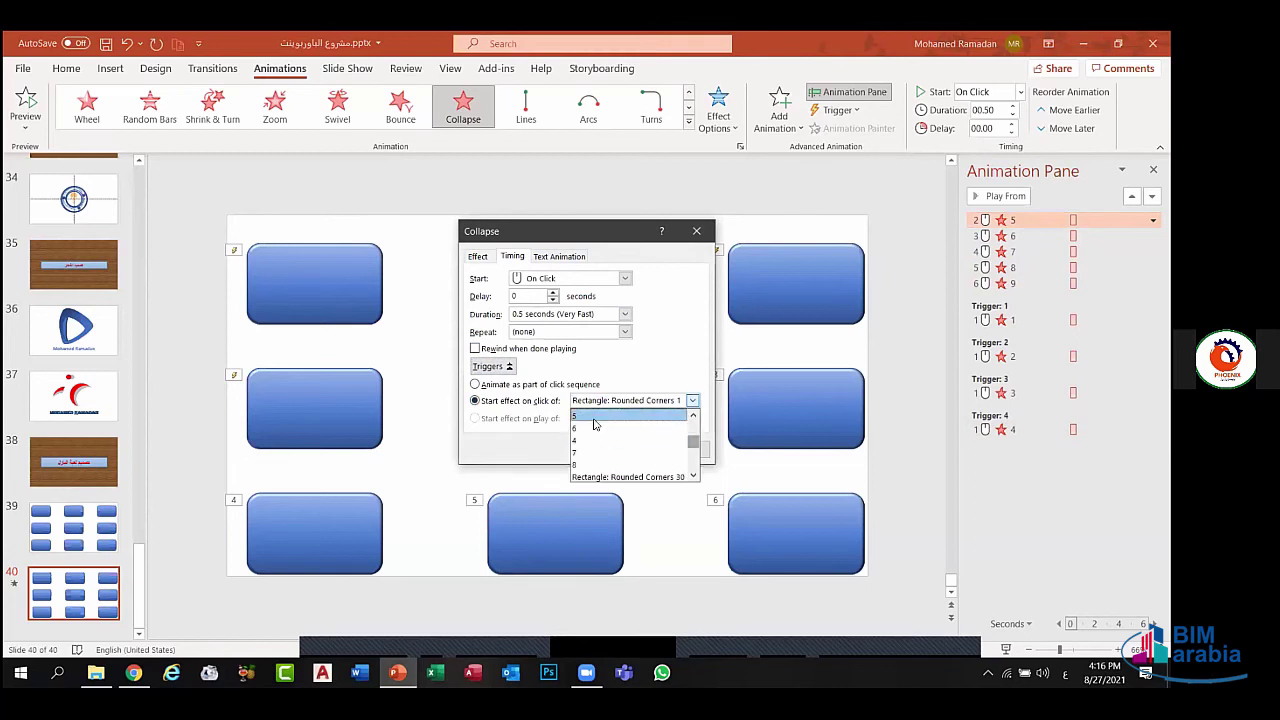
{"action": "left_click", "coordinate": [597, 426]}
{"action": "left_click", "coordinate": [623, 449]}
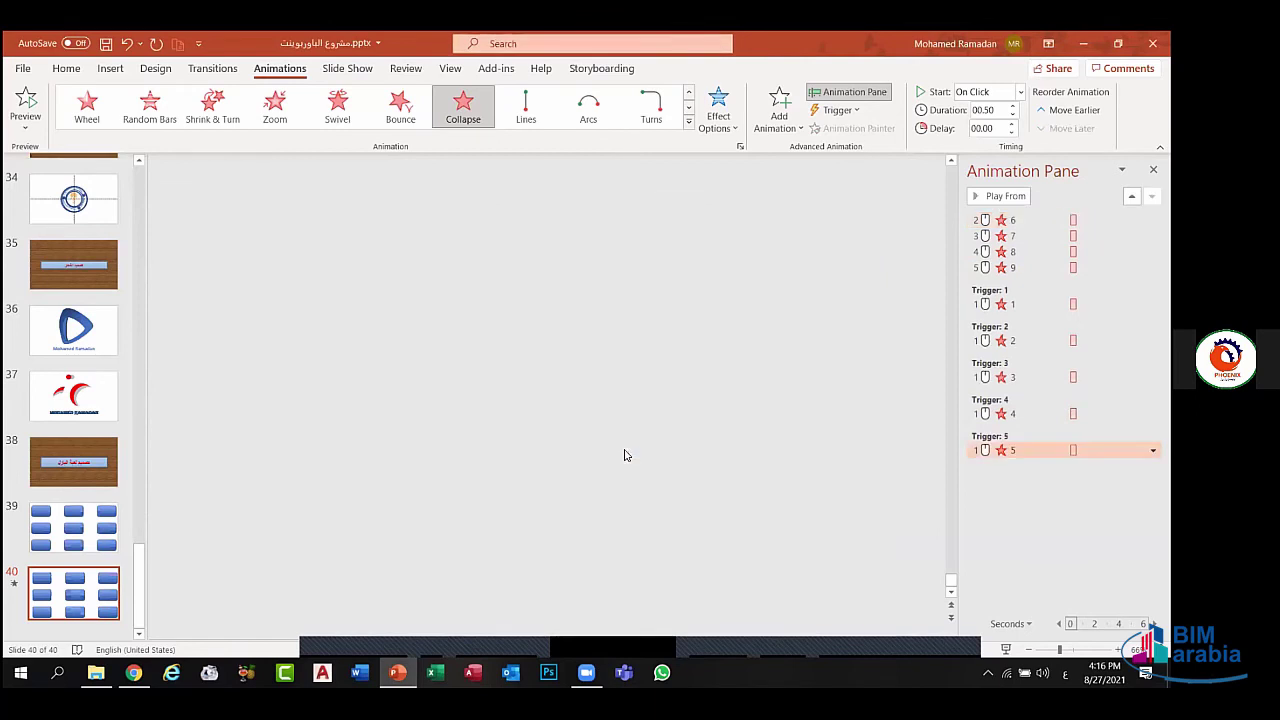
- Set animation 6 to start only on a click of shape 6 (middle-right box)
{"action": "left_click", "coordinate": [740, 405]}
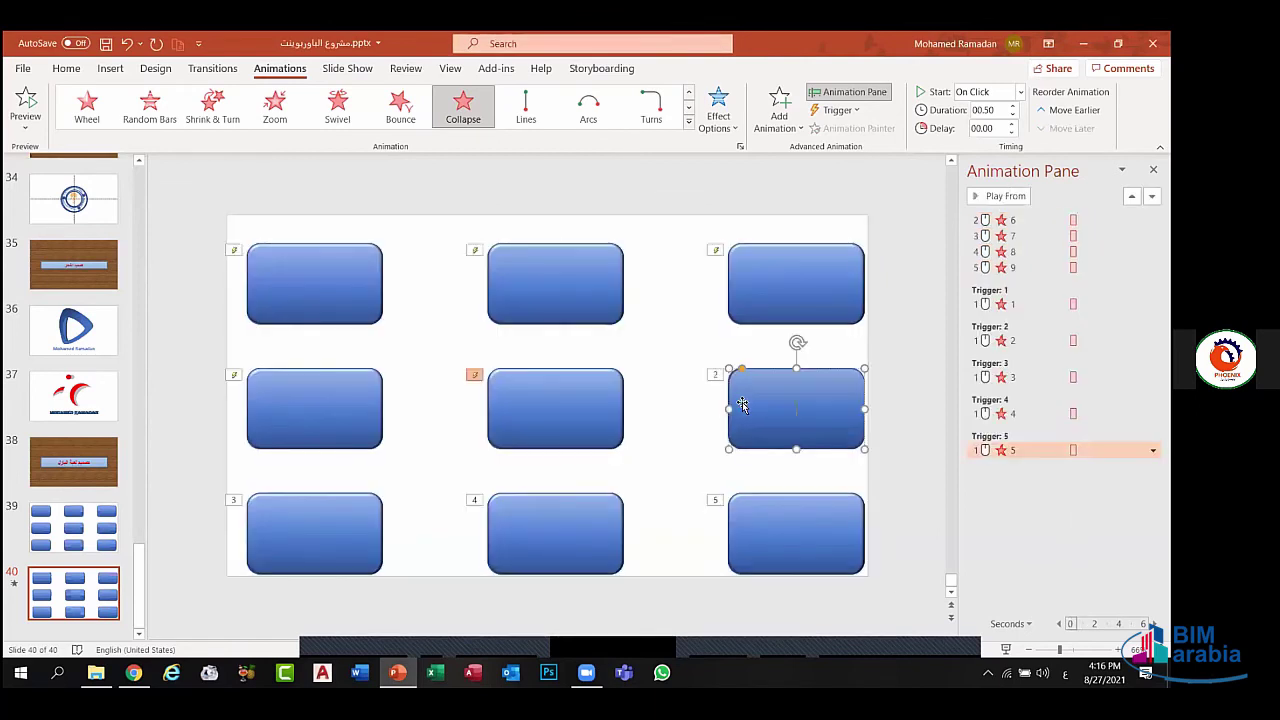
{"action": "left_click", "coordinate": [1153, 220]}
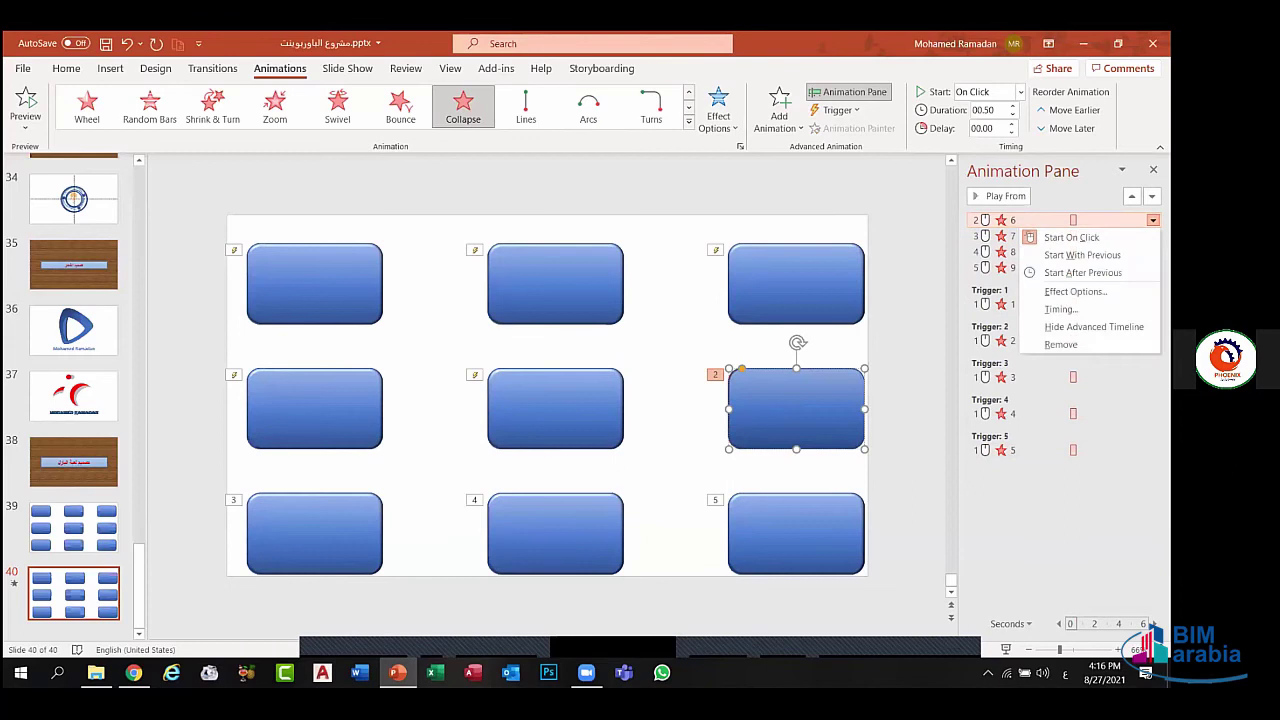
{"action": "left_click", "coordinate": [1060, 288]}
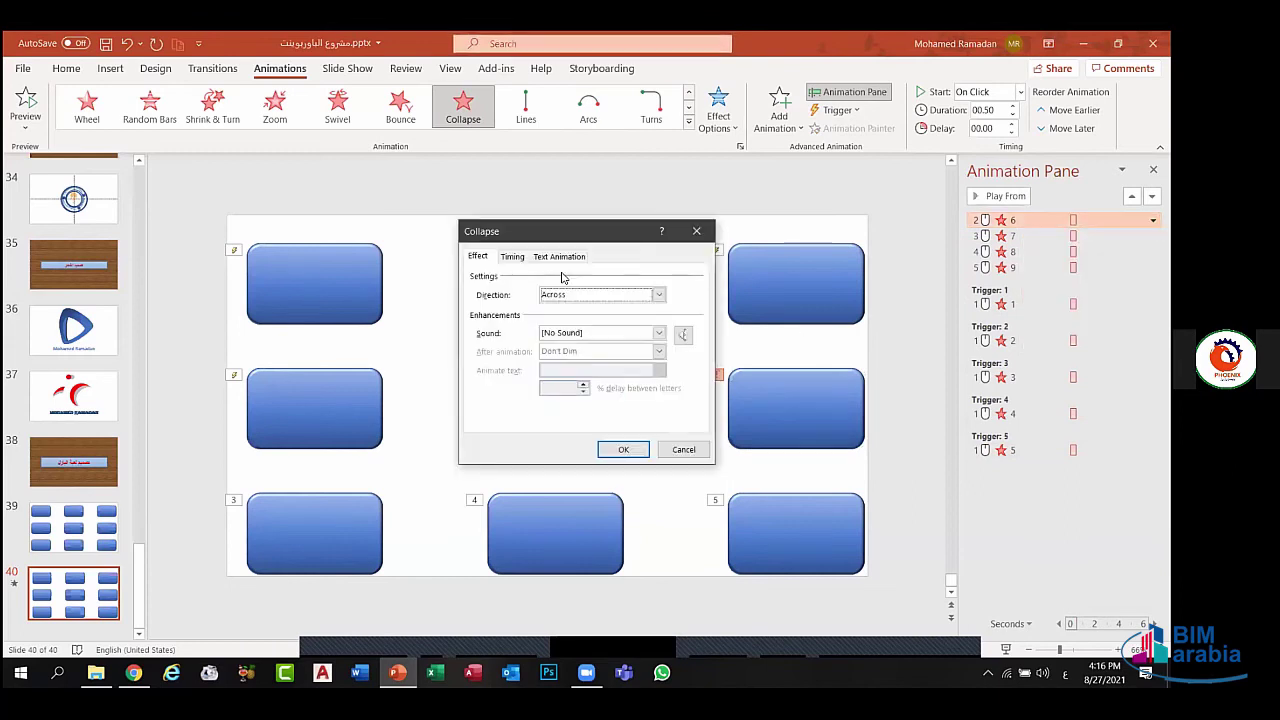
{"action": "left_click", "coordinate": [510, 257]}
{"action": "left_click", "coordinate": [491, 366]}
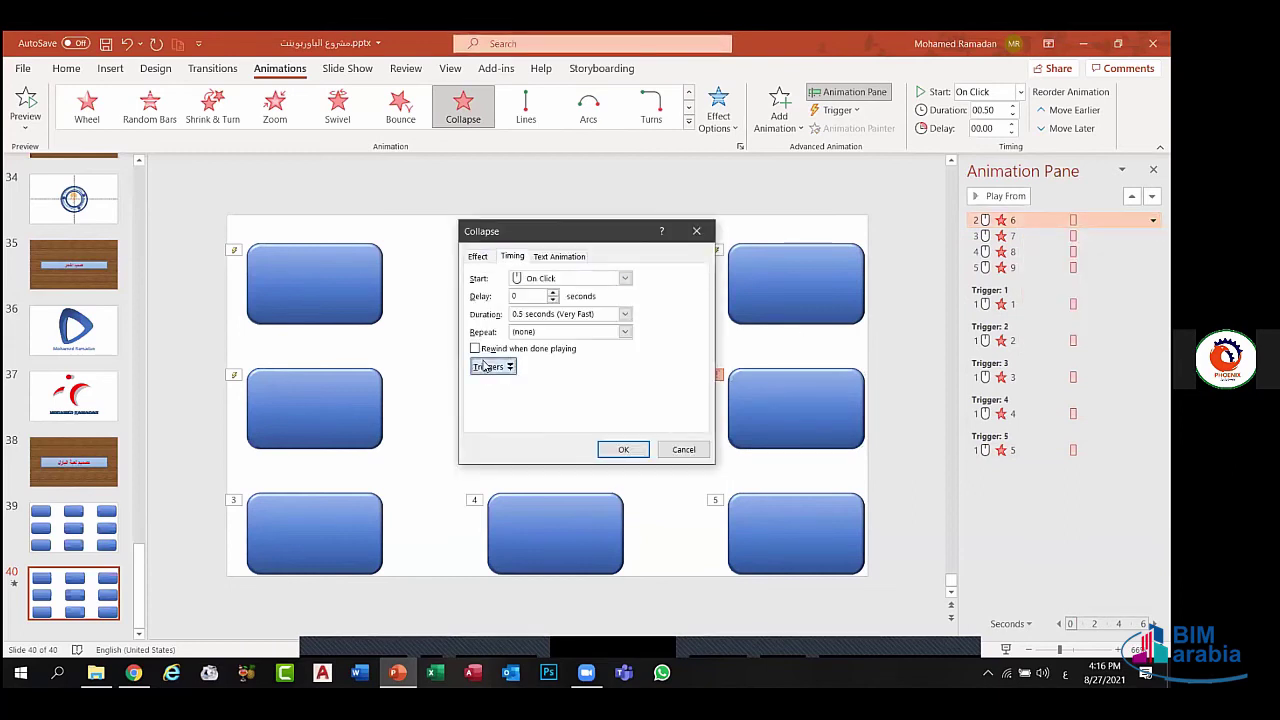
{"action": "left_click", "coordinate": [492, 401]}
{"action": "left_click", "coordinate": [620, 406]}
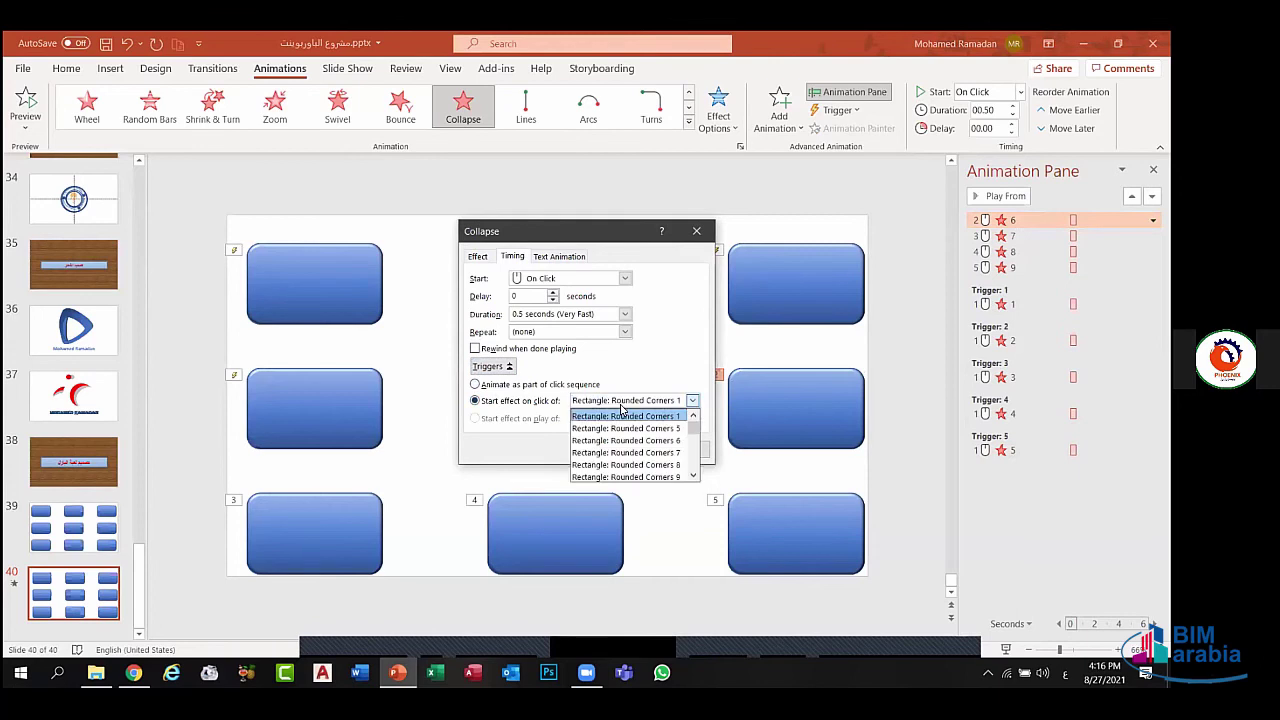
{"action": "left_click", "coordinate": [695, 438]}
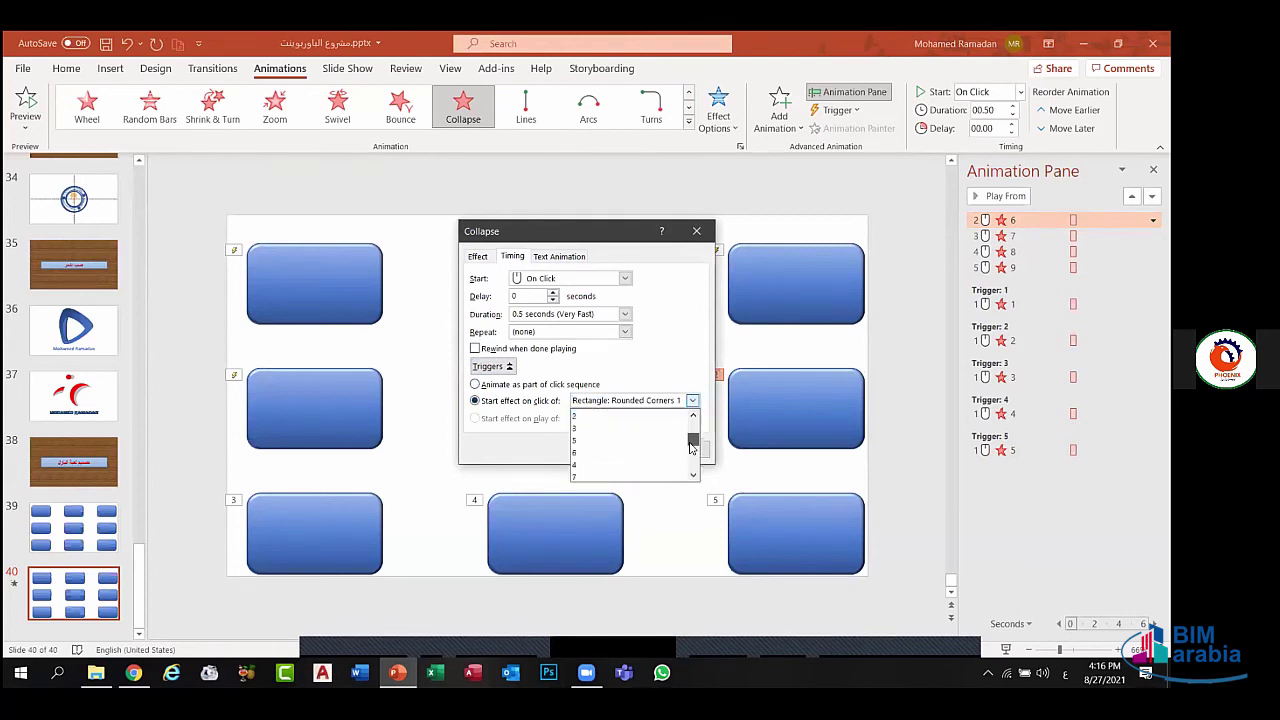
{"action": "left_click", "coordinate": [572, 430]}
{"action": "left_click", "coordinate": [620, 450]}
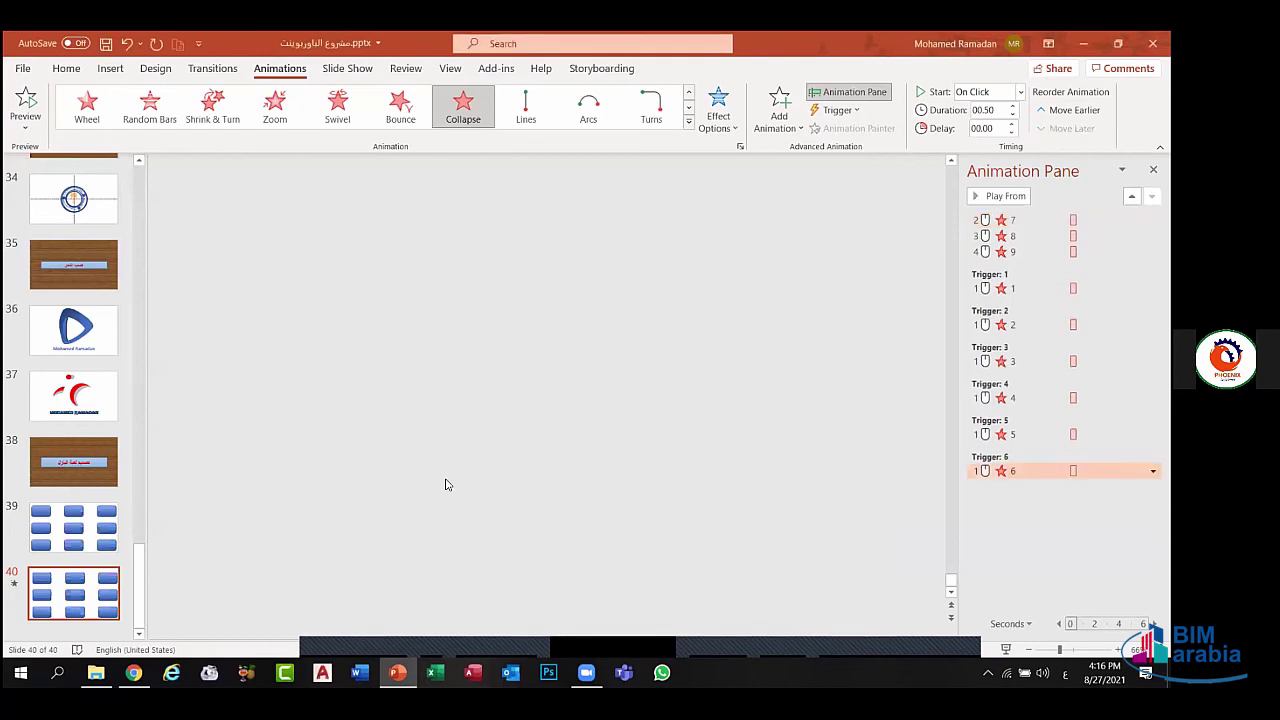
- Set animation 7 to start only on a click of shape 7 (bottom-left box)
{"action": "left_click", "coordinate": [282, 539]}
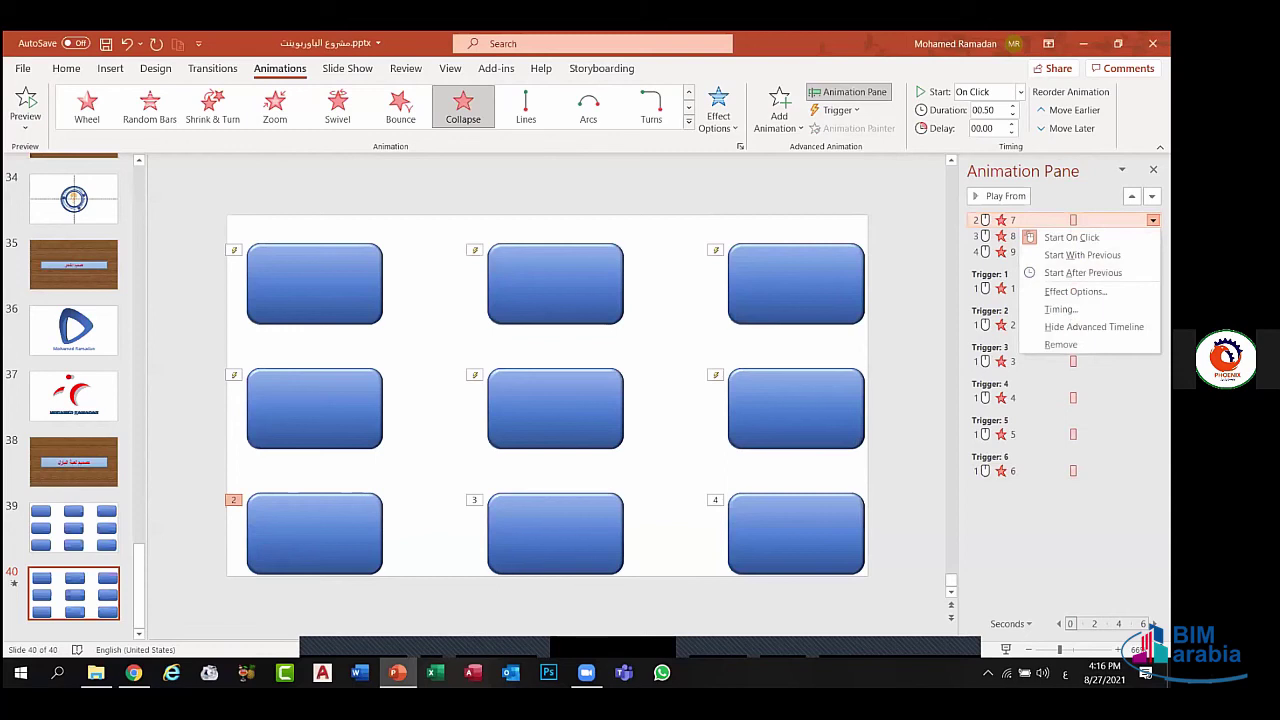
{"action": "left_click", "coordinate": [1075, 291]}
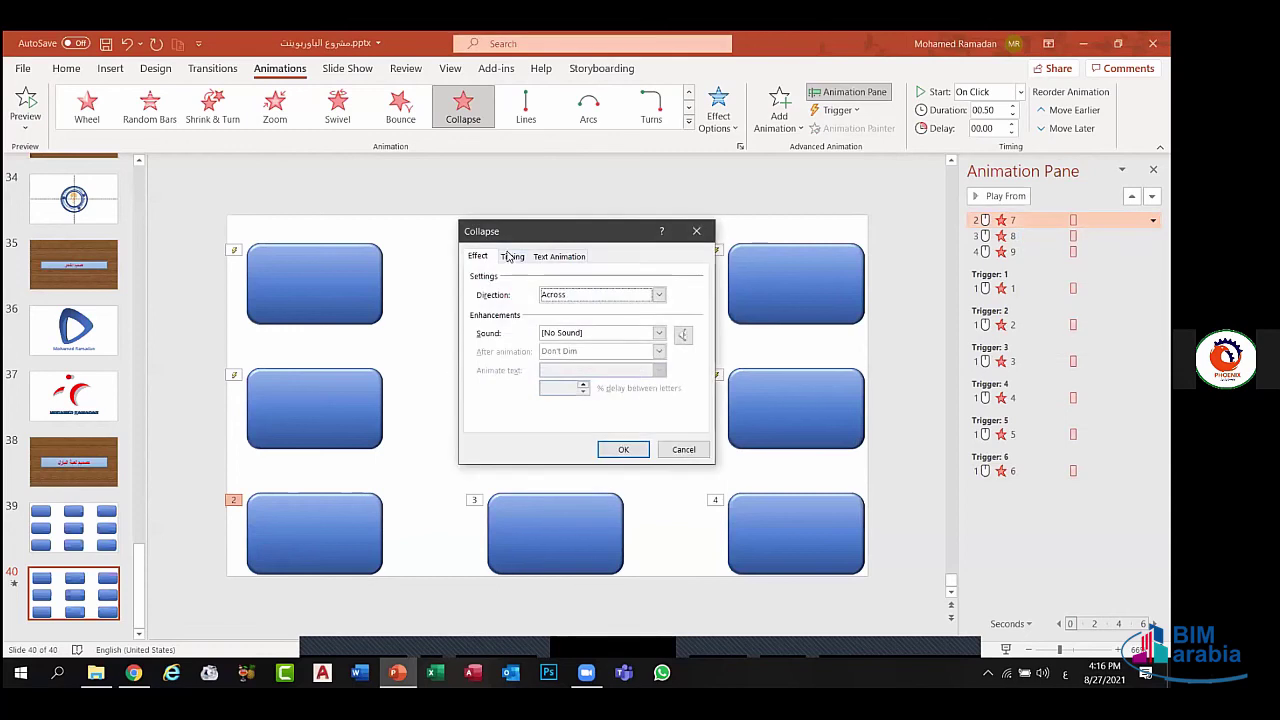
{"action": "left_click", "coordinate": [510, 256]}
{"action": "left_click", "coordinate": [492, 366]}
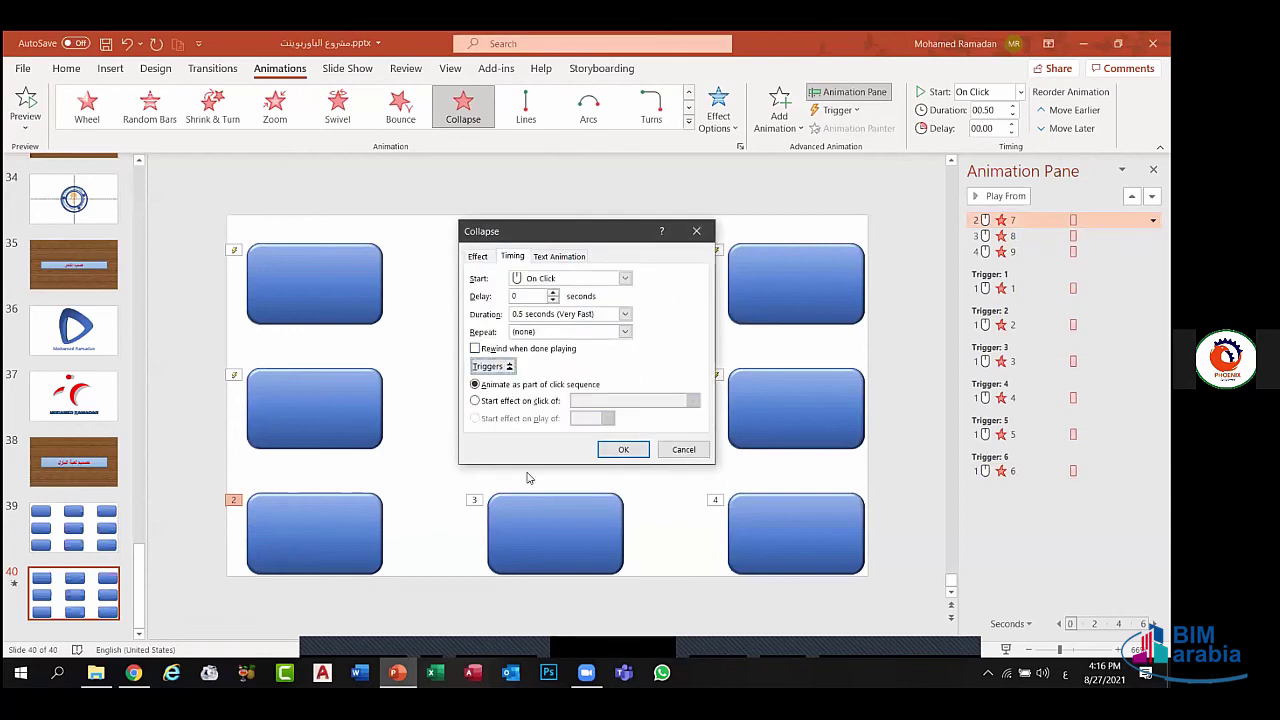
{"action": "left_click", "coordinate": [514, 401]}
{"action": "left_click", "coordinate": [625, 400]}
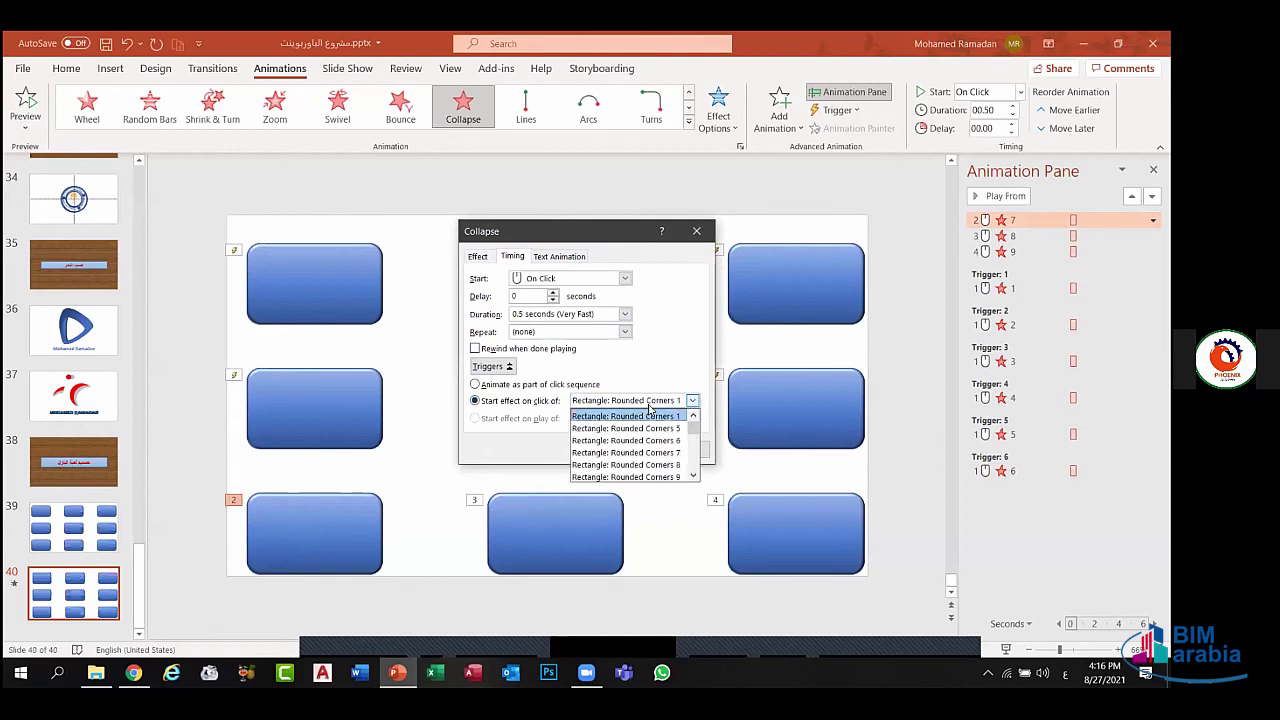
{"action": "left_click_drag", "start_coordinate": [691, 418], "coordinate": [691, 442]}
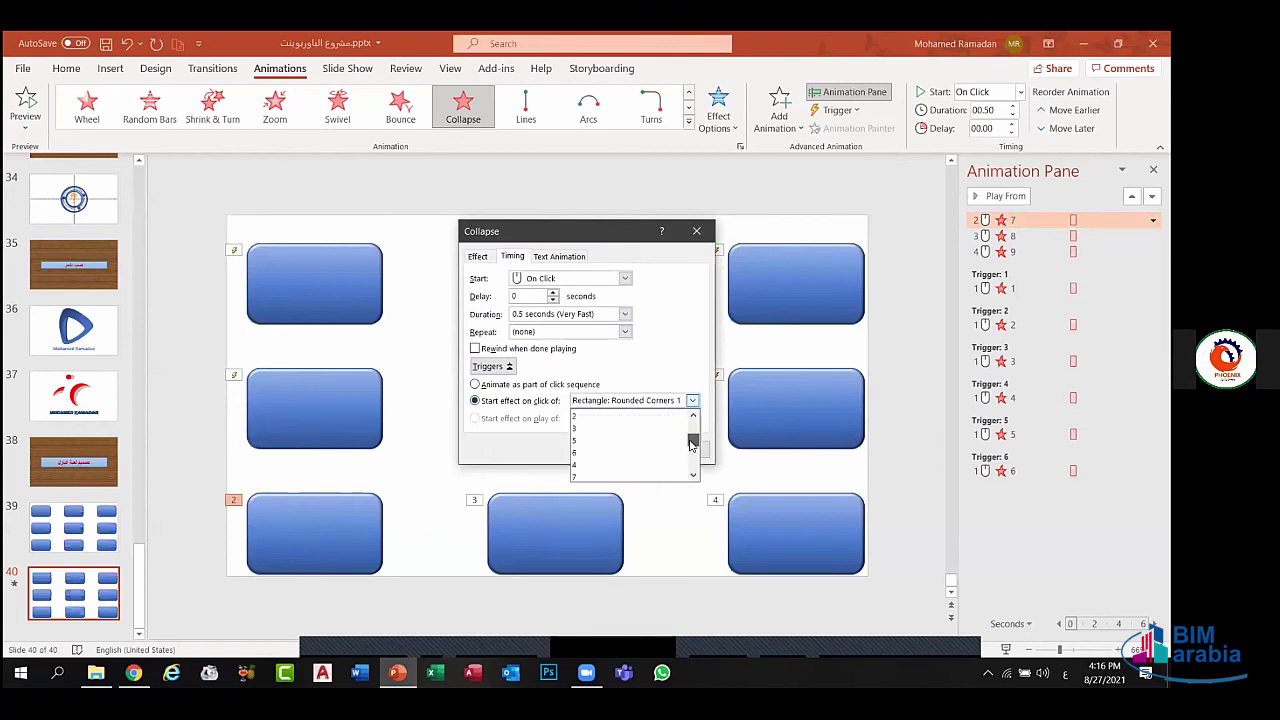
{"action": "left_click", "coordinate": [601, 477]}
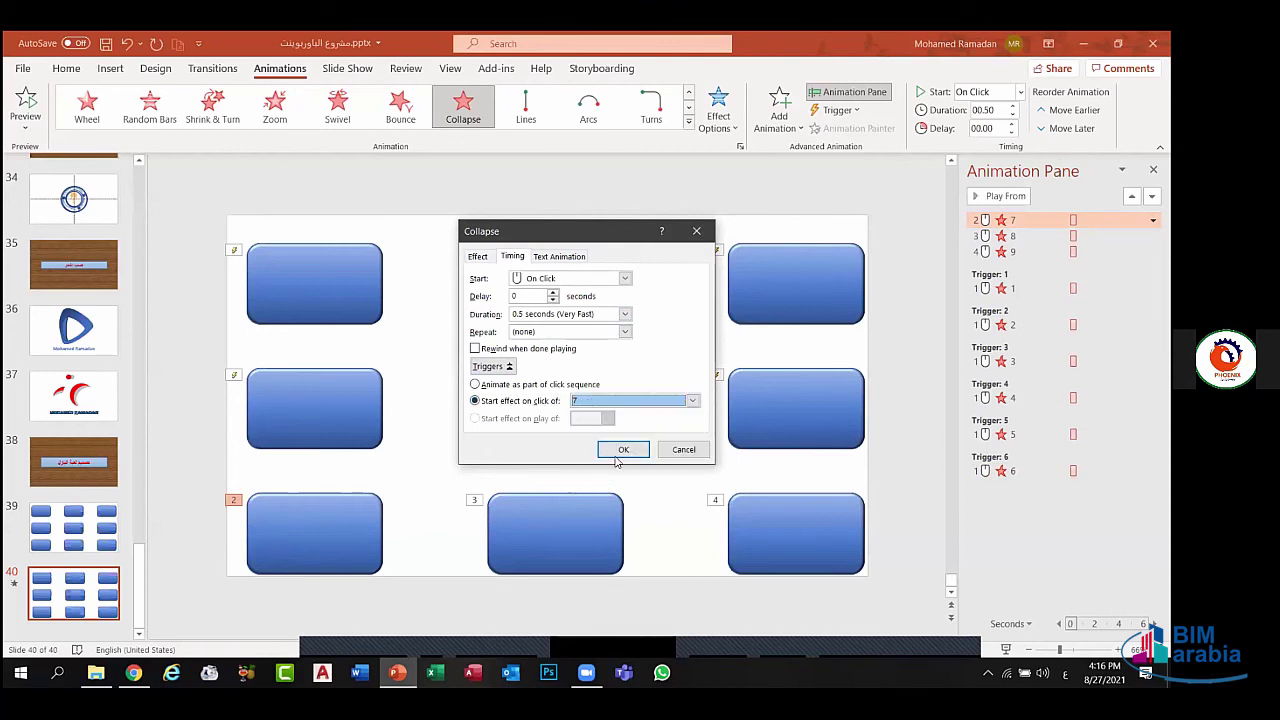
{"action": "left_click", "coordinate": [621, 451]}
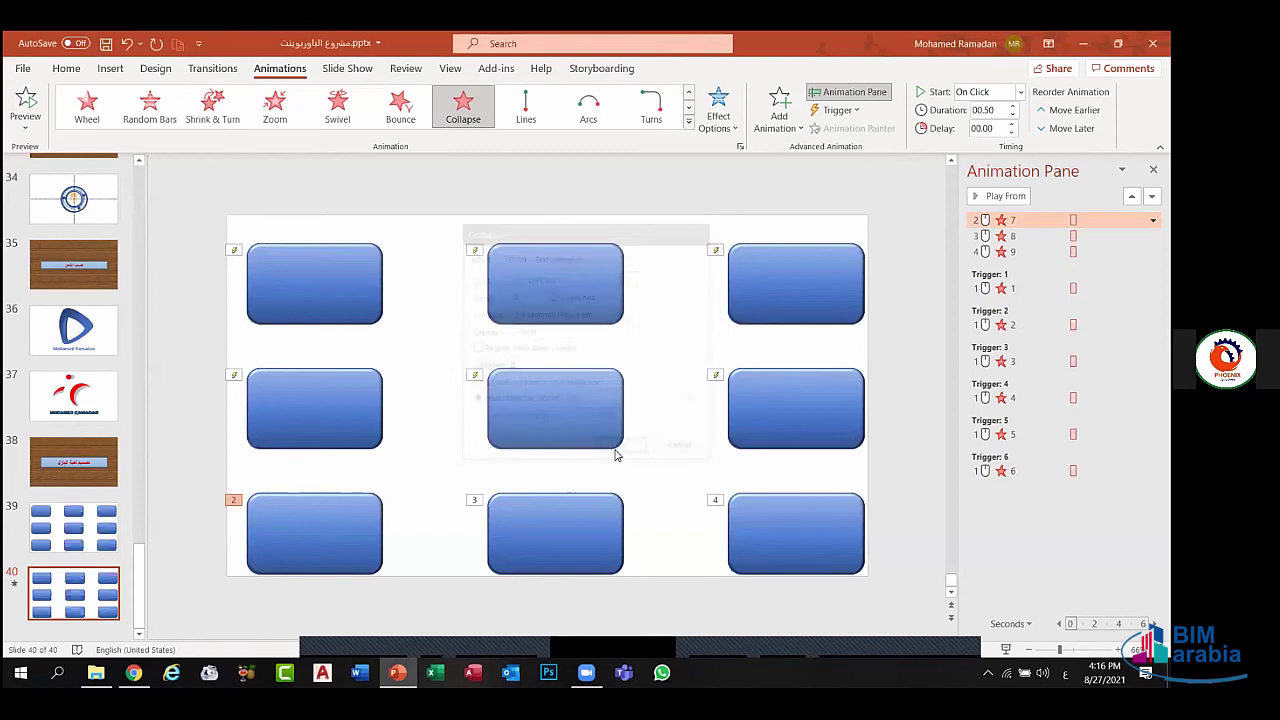
- Set animation 8 to start only on a click of shape 8 (bottom-middle rectangle)
{"action": "left_click", "coordinate": [543, 530]}
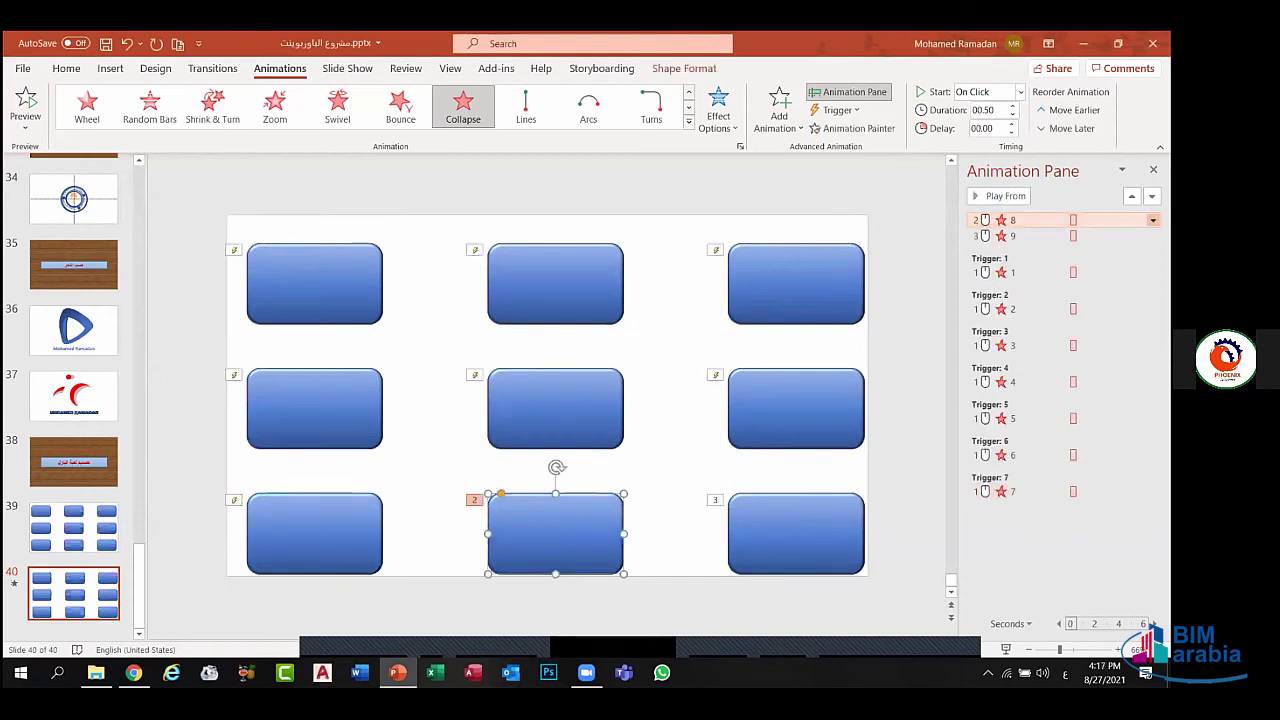
{"action": "left_click", "coordinate": [1153, 220]}
{"action": "left_click", "coordinate": [1060, 290]}
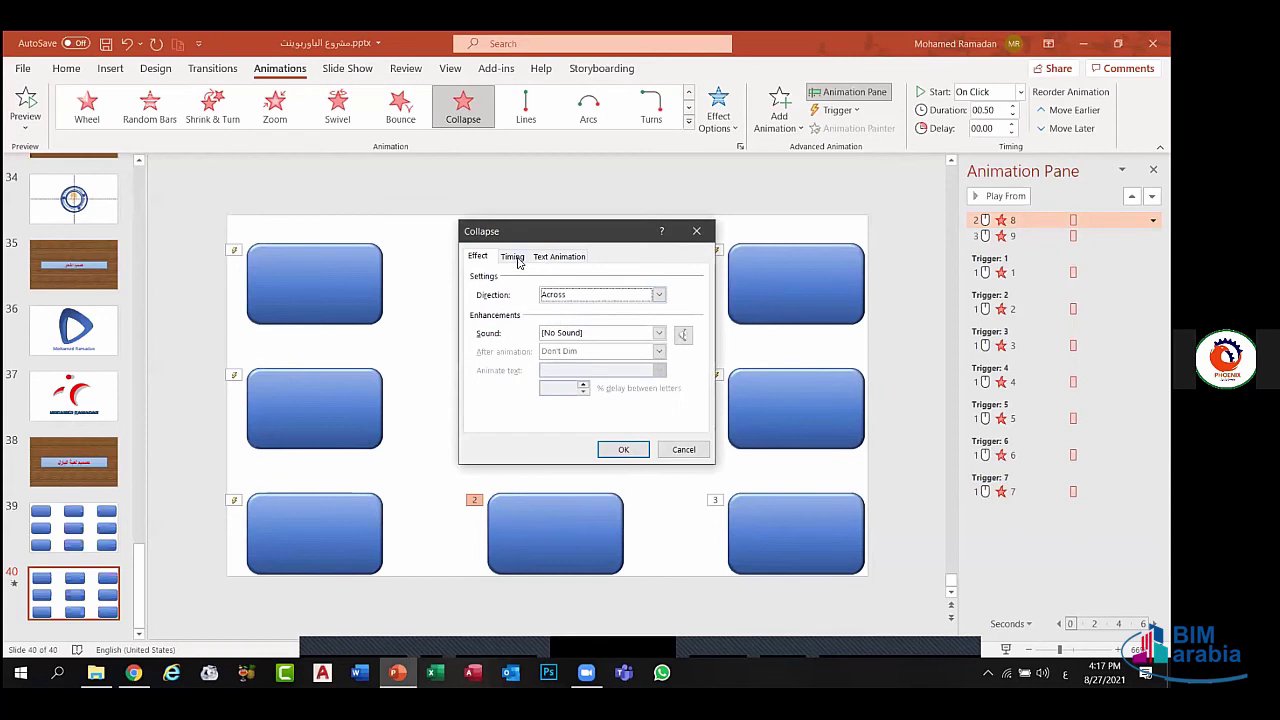
{"action": "left_click", "coordinate": [515, 258]}
{"action": "left_click", "coordinate": [492, 365]}
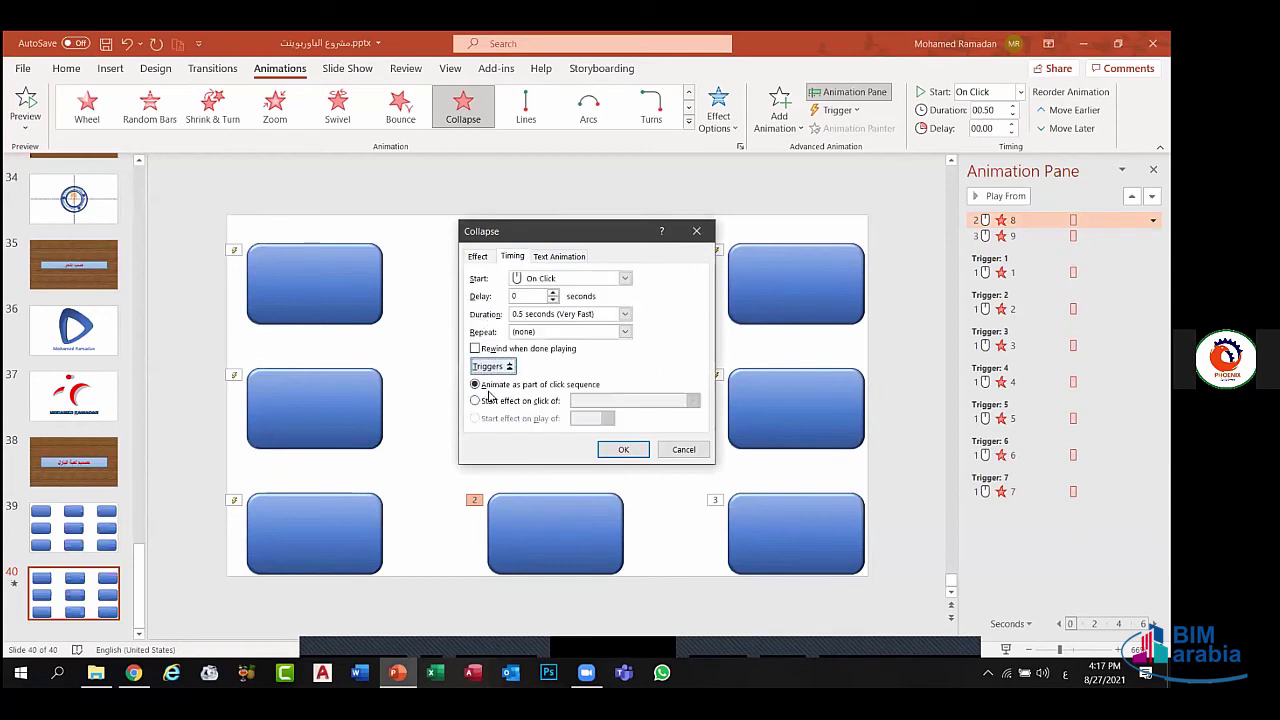
{"action": "left_click", "coordinate": [478, 400]}
{"action": "left_click", "coordinate": [692, 400]}
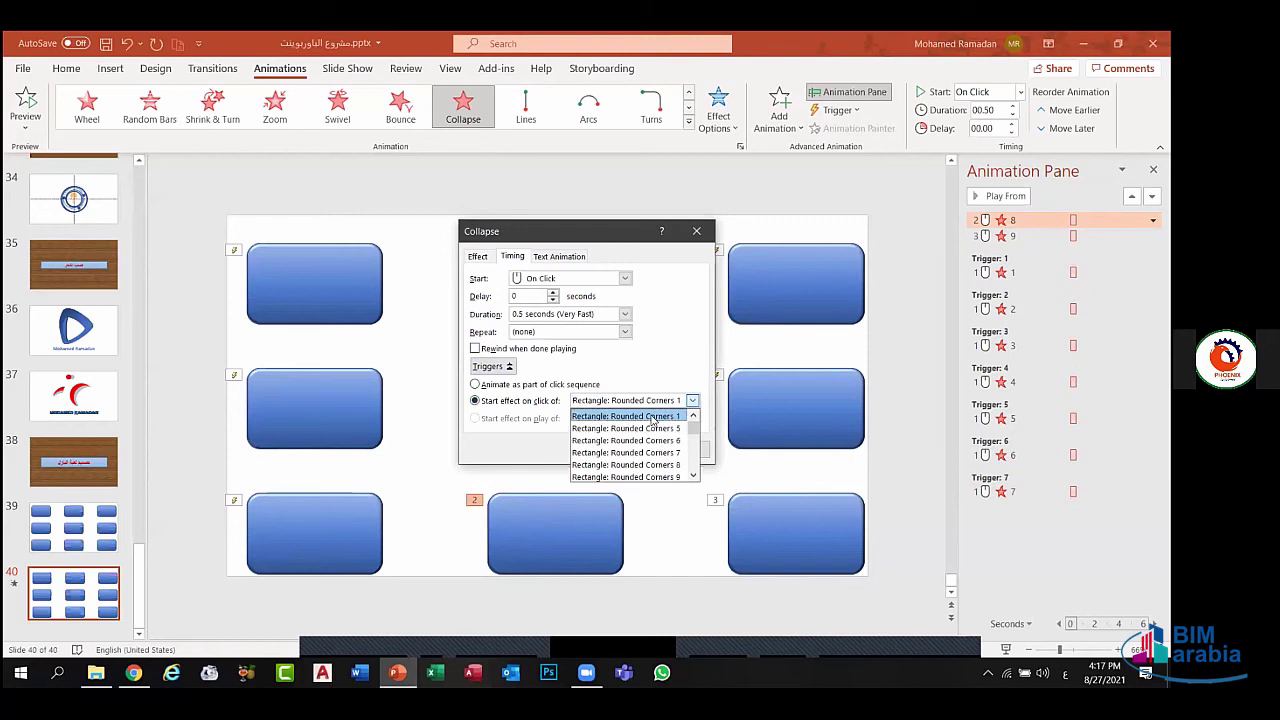
{"action": "left_click_drag", "start_coordinate": [692, 432], "coordinate": [692, 443]}
{"action": "left_click", "coordinate": [604, 430]}
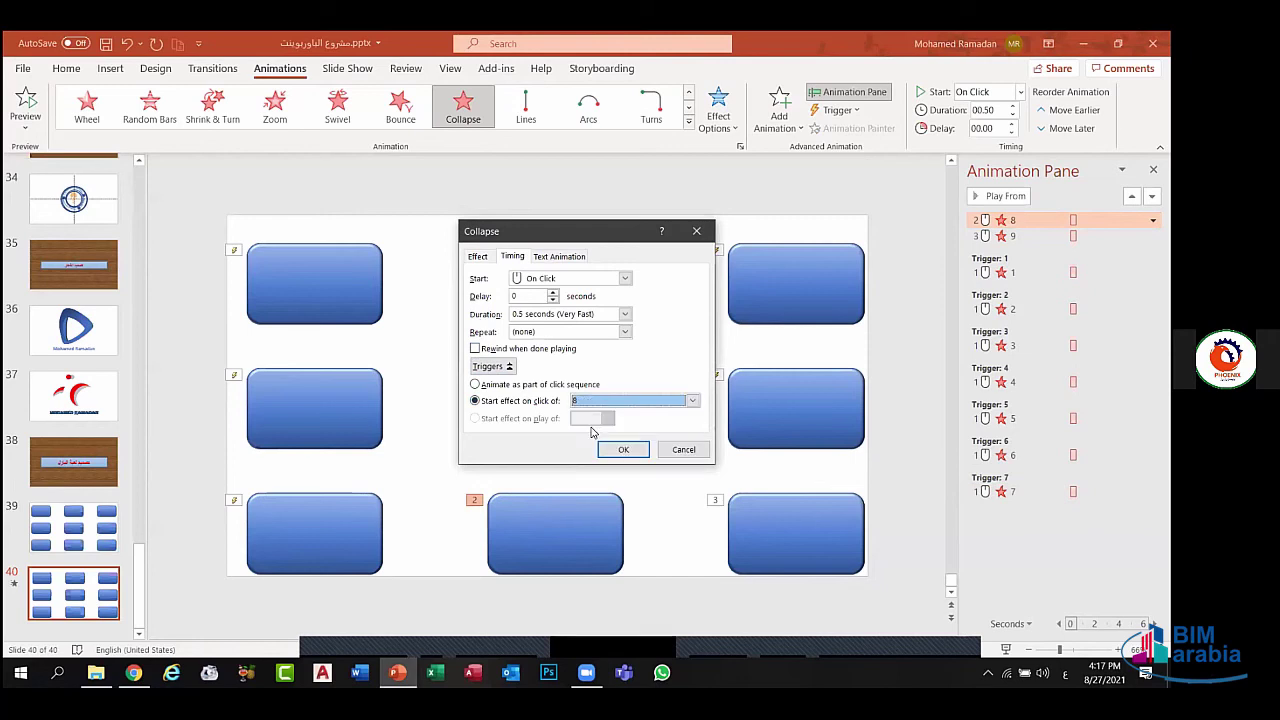
{"action": "left_click", "coordinate": [614, 449]}
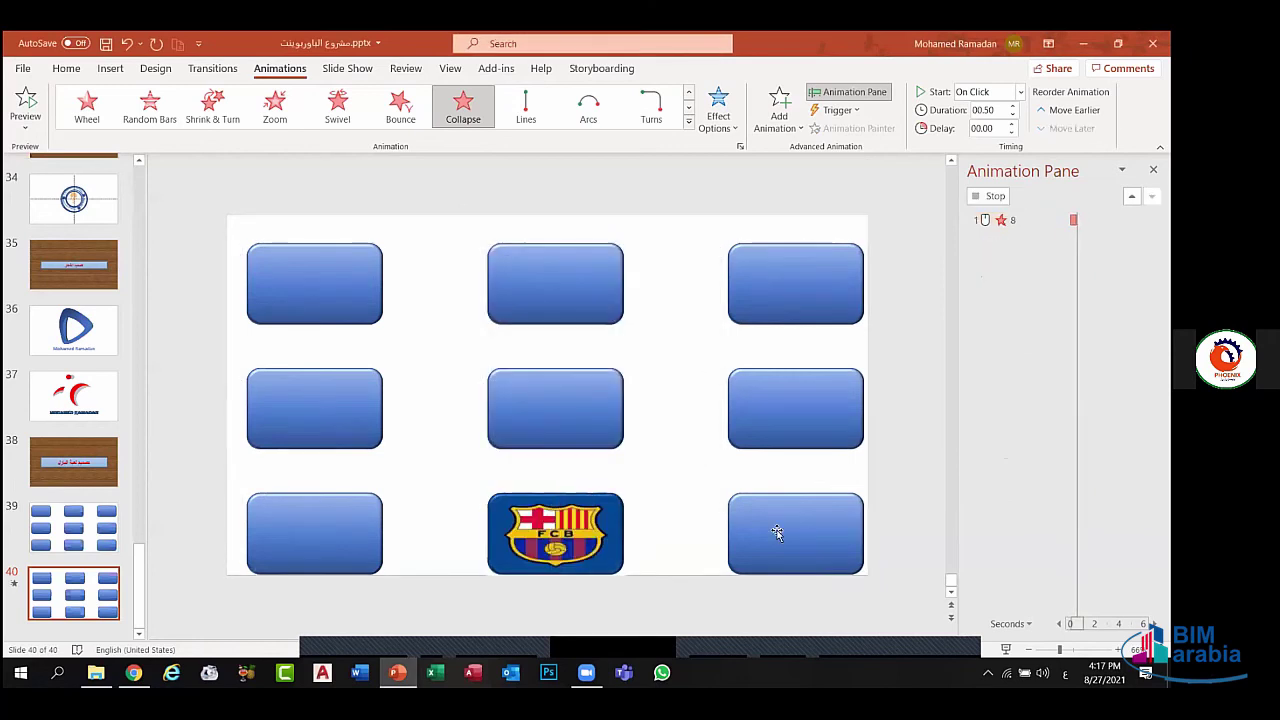
- Set animation 9 to trigger on a click of shape 9, then preview the slide's animations
{"action": "left_click", "coordinate": [777, 534]}
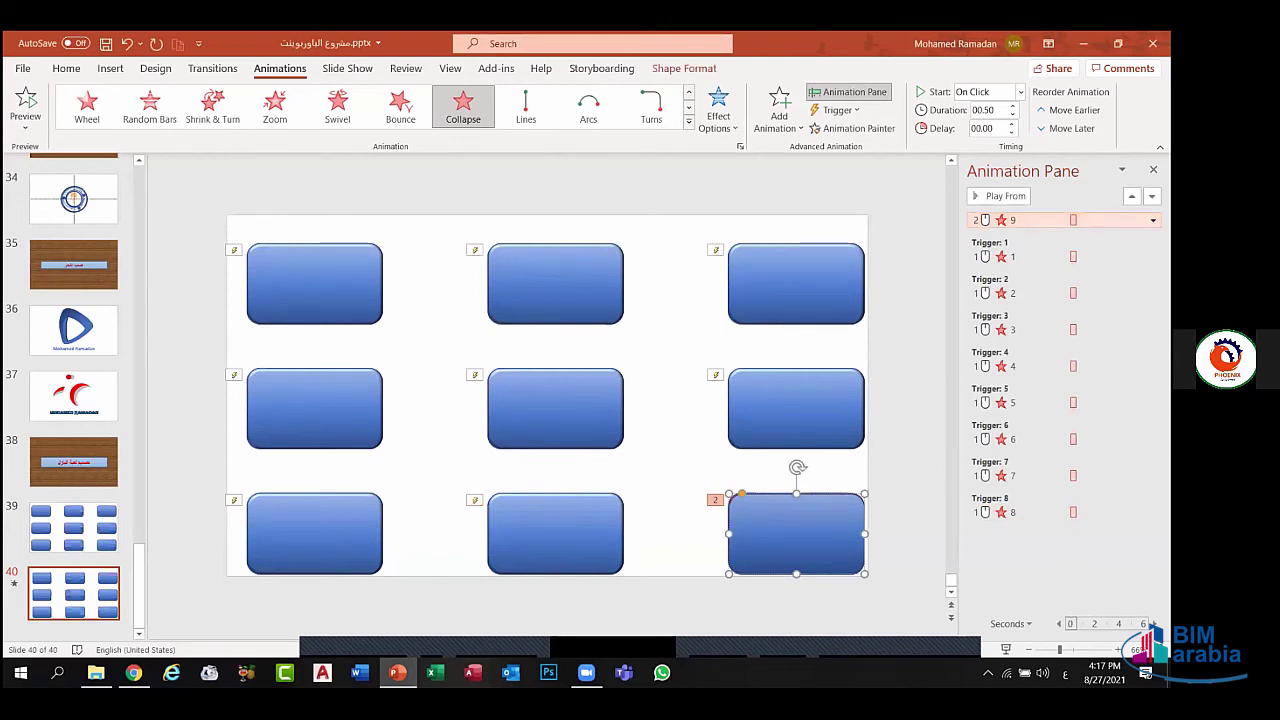
{"action": "left_click", "coordinate": [1153, 220]}
{"action": "left_click", "coordinate": [1040, 309]}
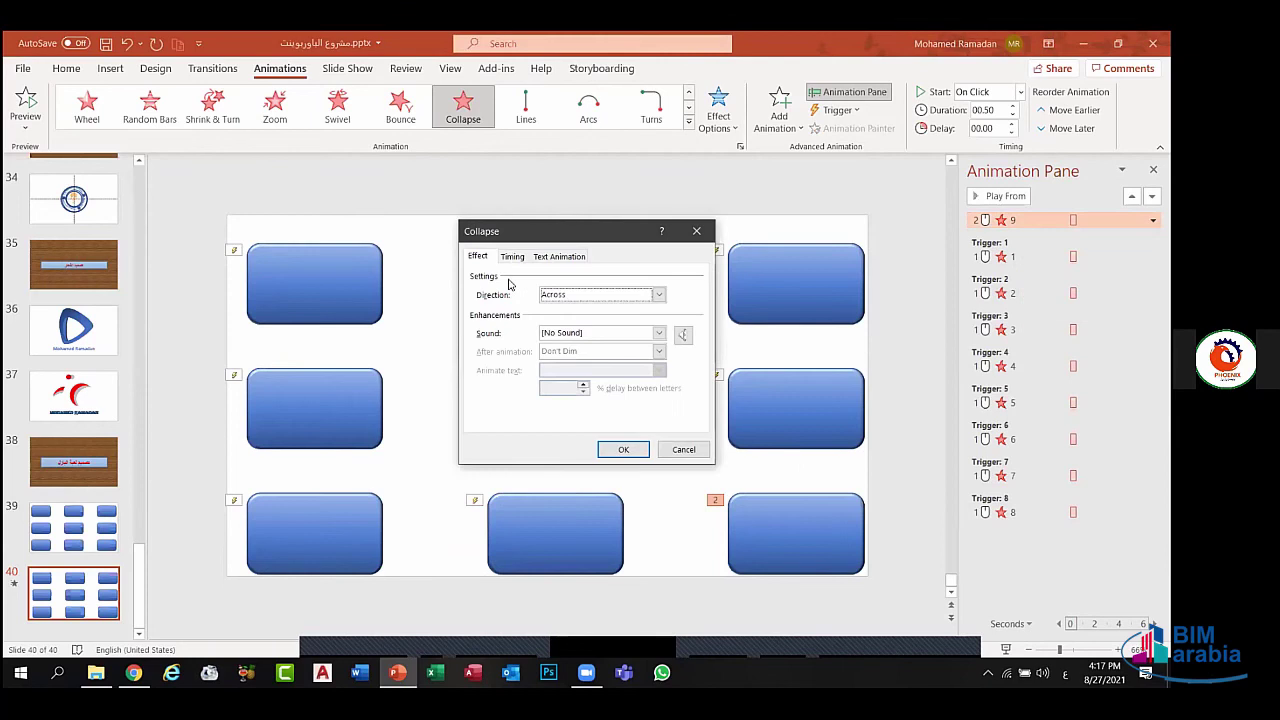
{"action": "left_click", "coordinate": [495, 367]}
{"action": "left_click", "coordinate": [476, 400]}
{"action": "left_click", "coordinate": [692, 400]}
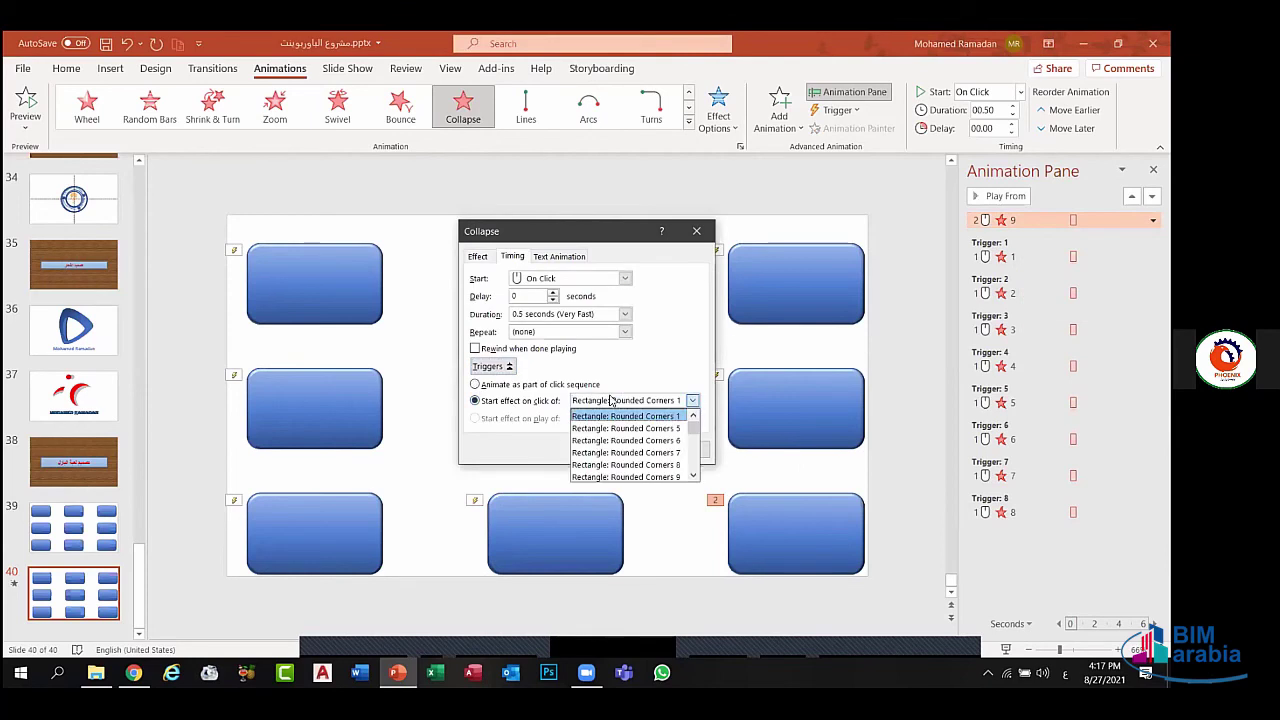
{"action": "left_click_drag", "start_coordinate": [692, 427], "coordinate": [694, 467]}
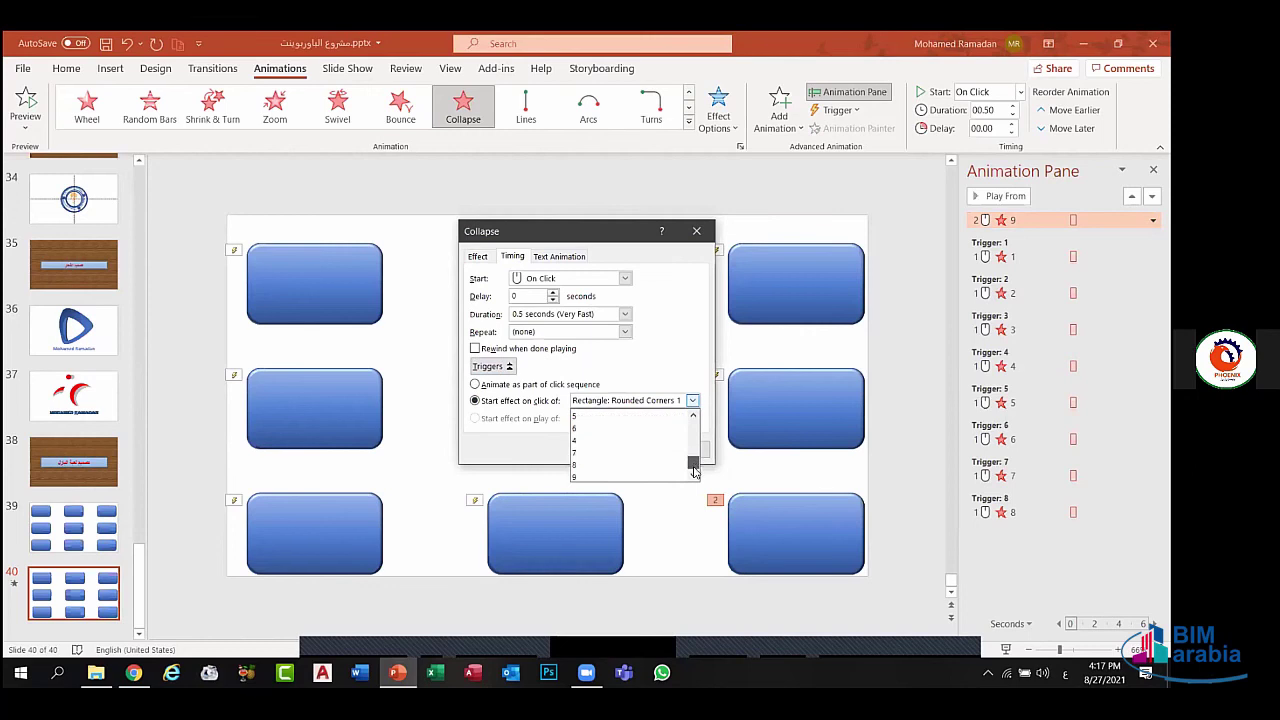
{"action": "left_click", "coordinate": [667, 477]}
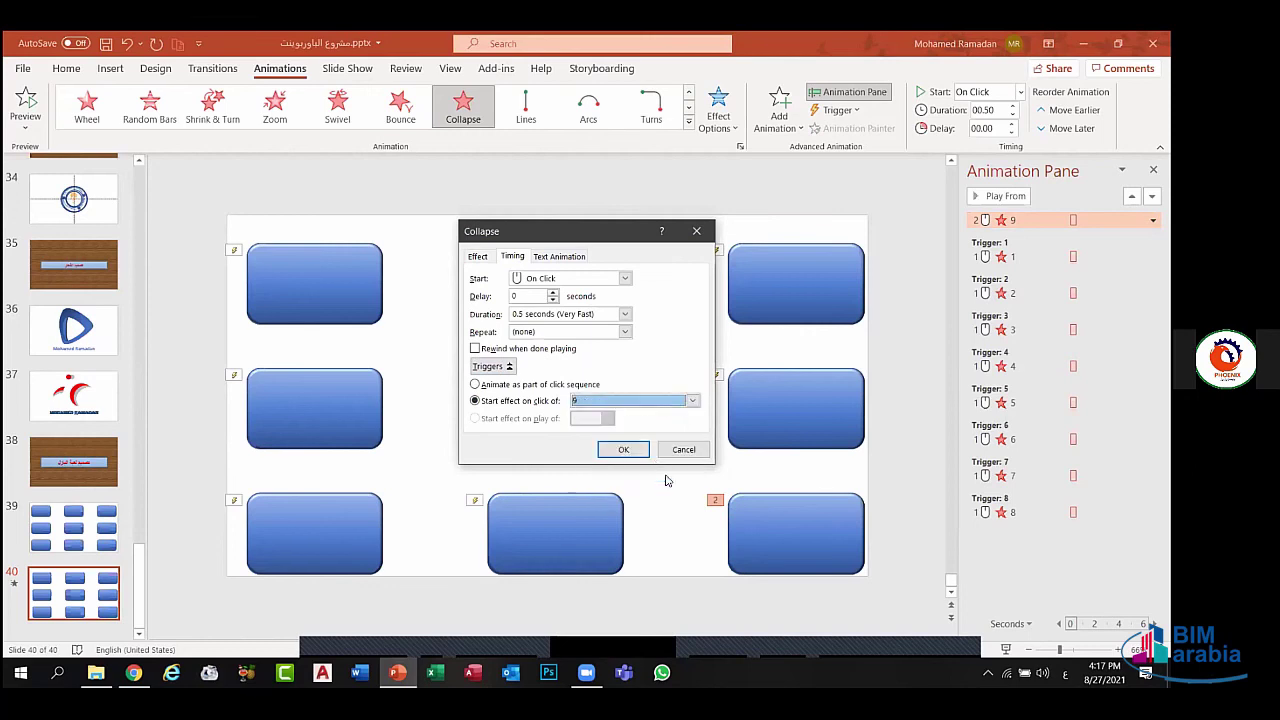
{"action": "left_click", "coordinate": [620, 450]}
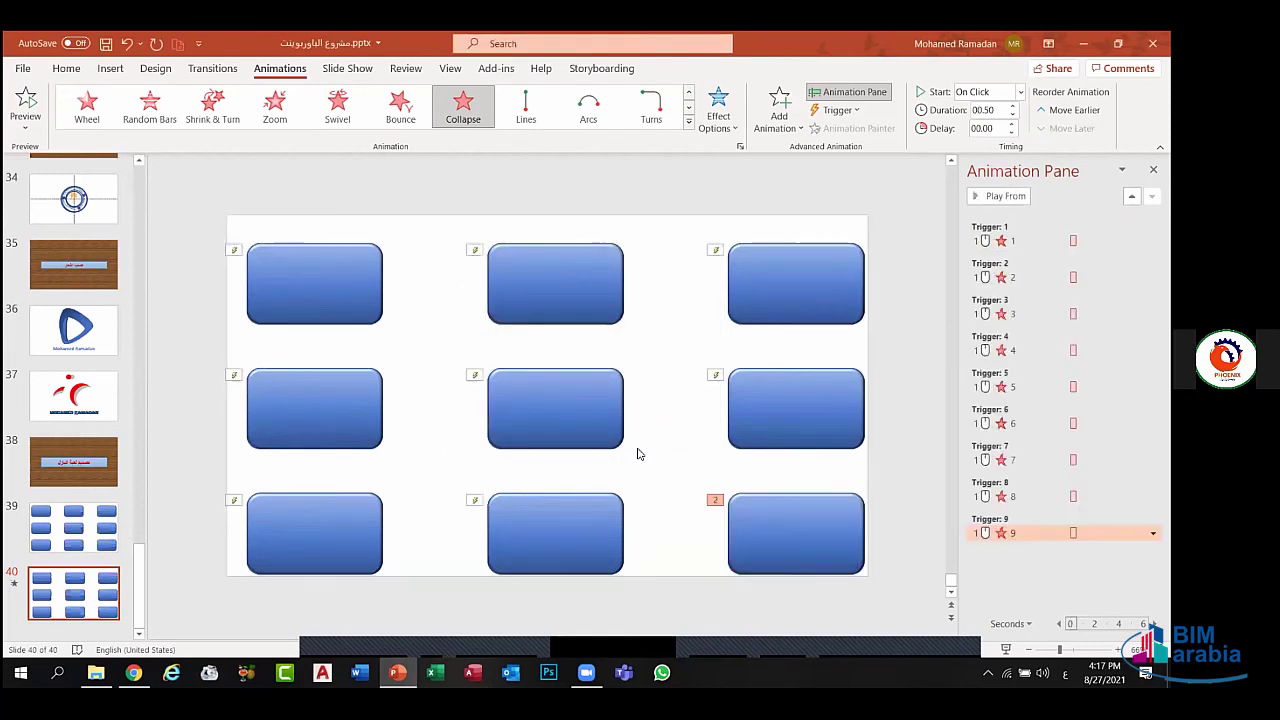
{"action": "left_click", "coordinate": [22, 106]}
- Run the slideshow from the current slide and from slide 39, exiting each time
{"action": "left_click", "coordinate": [347, 68]}
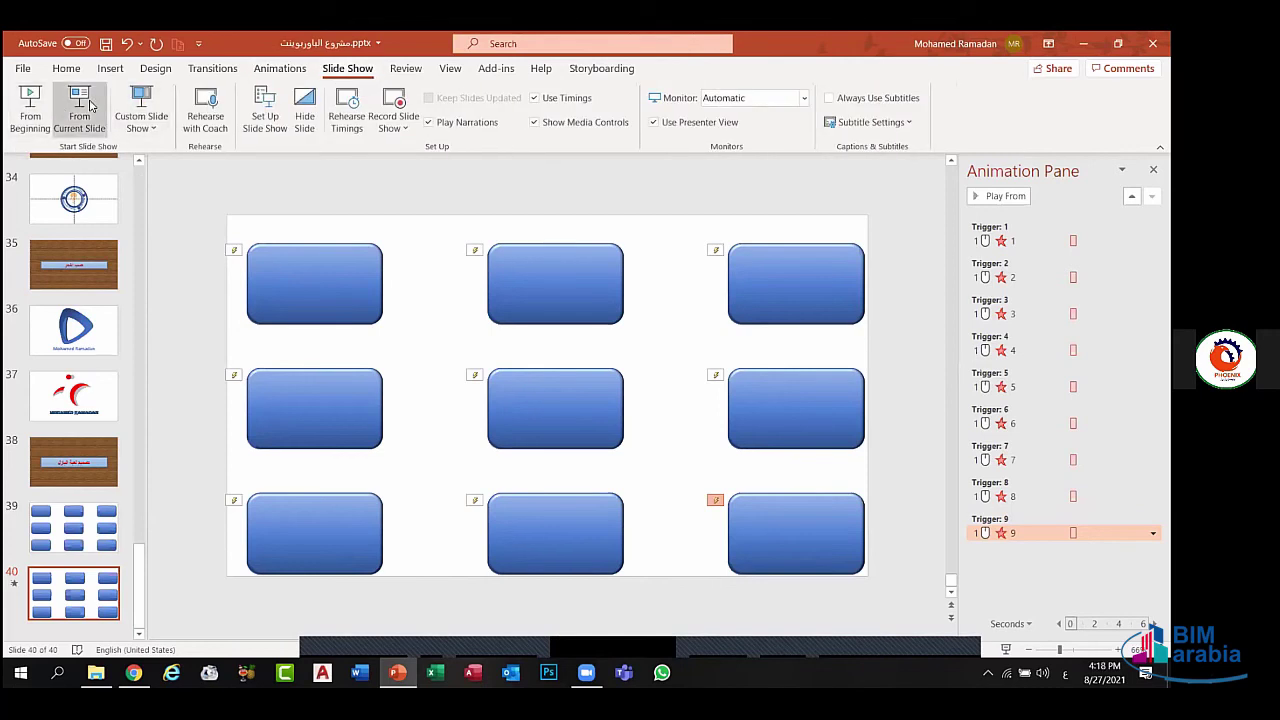
{"action": "left_click", "coordinate": [90, 104]}
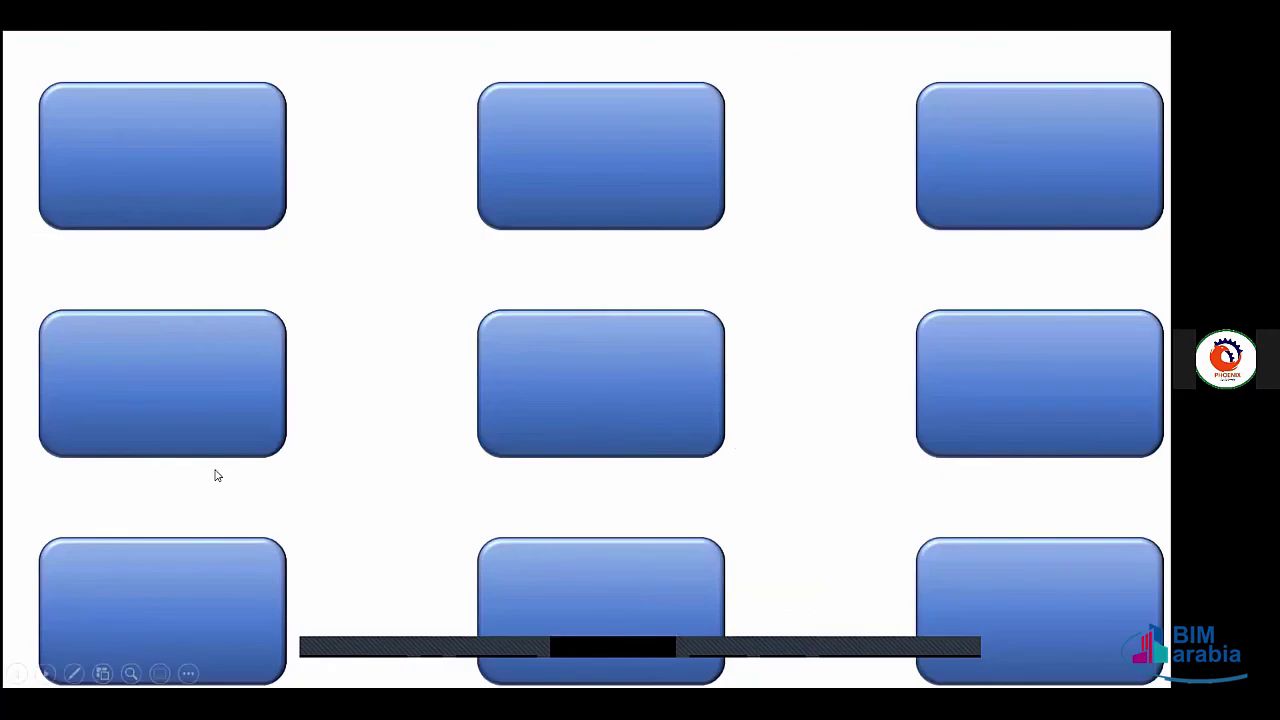
{"action": "key", "text": "Escape"}
{"action": "left_click", "coordinate": [97, 519]}
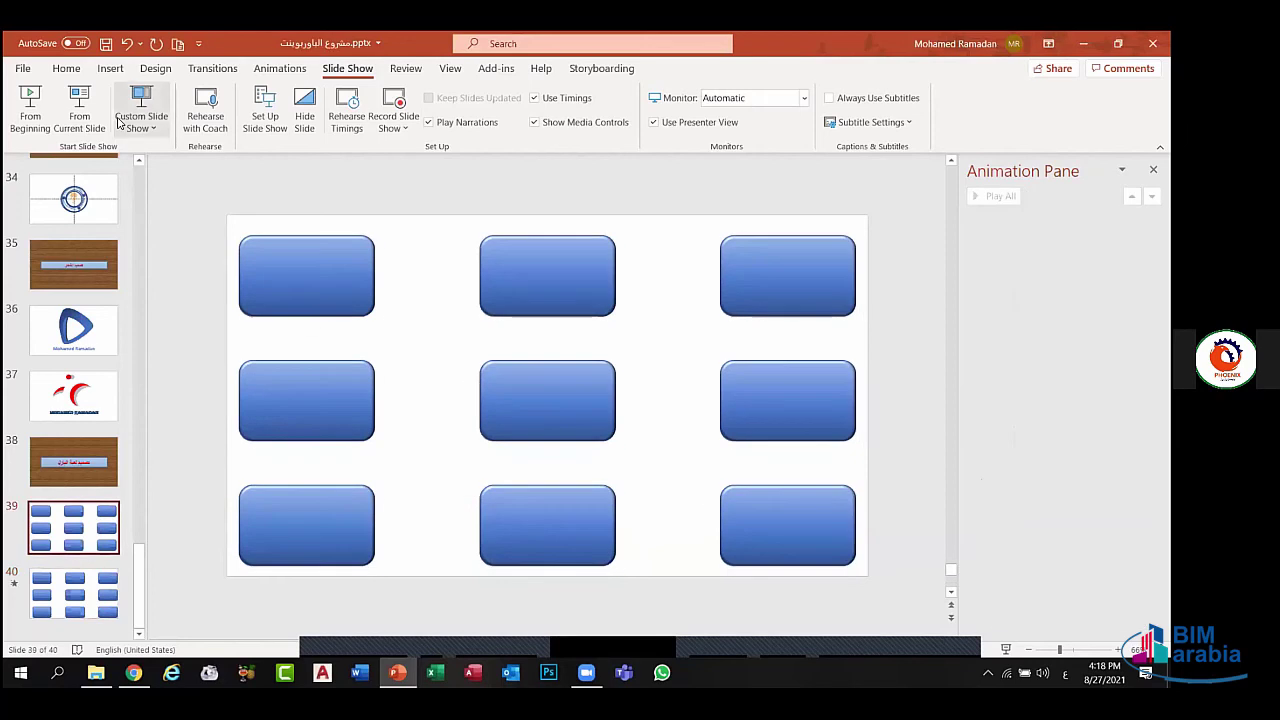
{"action": "left_click", "coordinate": [79, 108]}
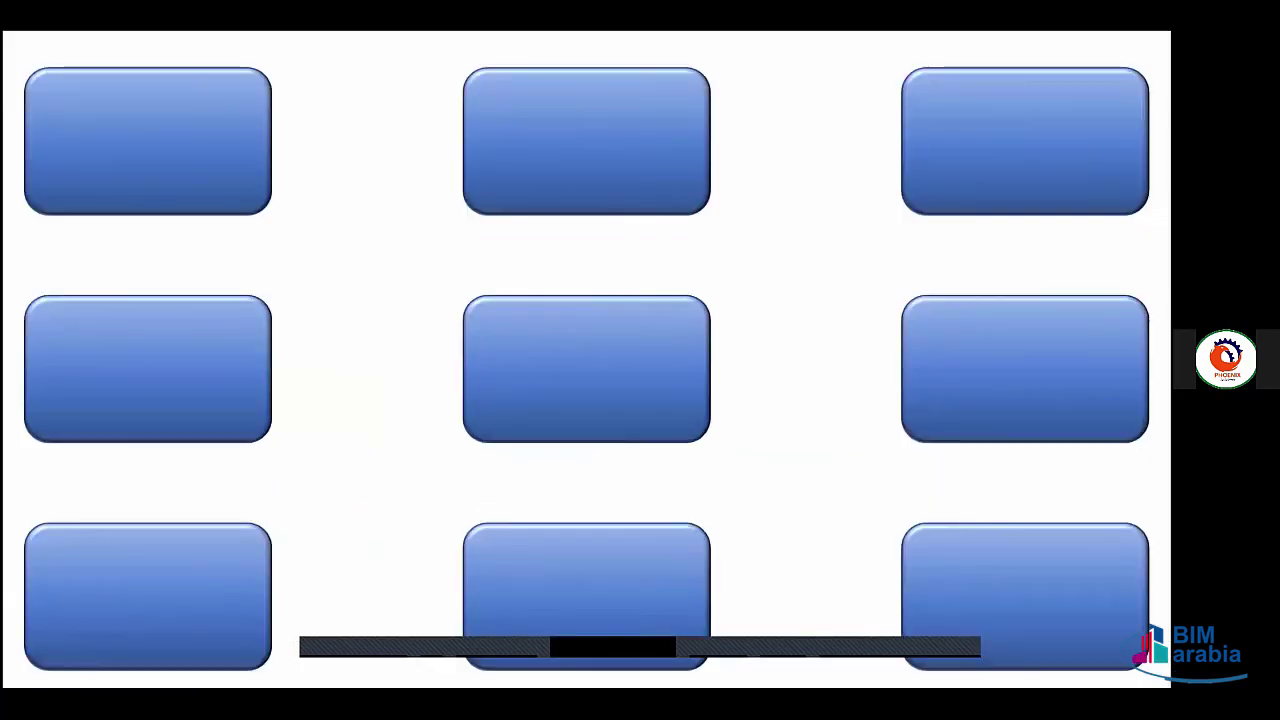
{"action": "left_click", "coordinate": [572, 362]}
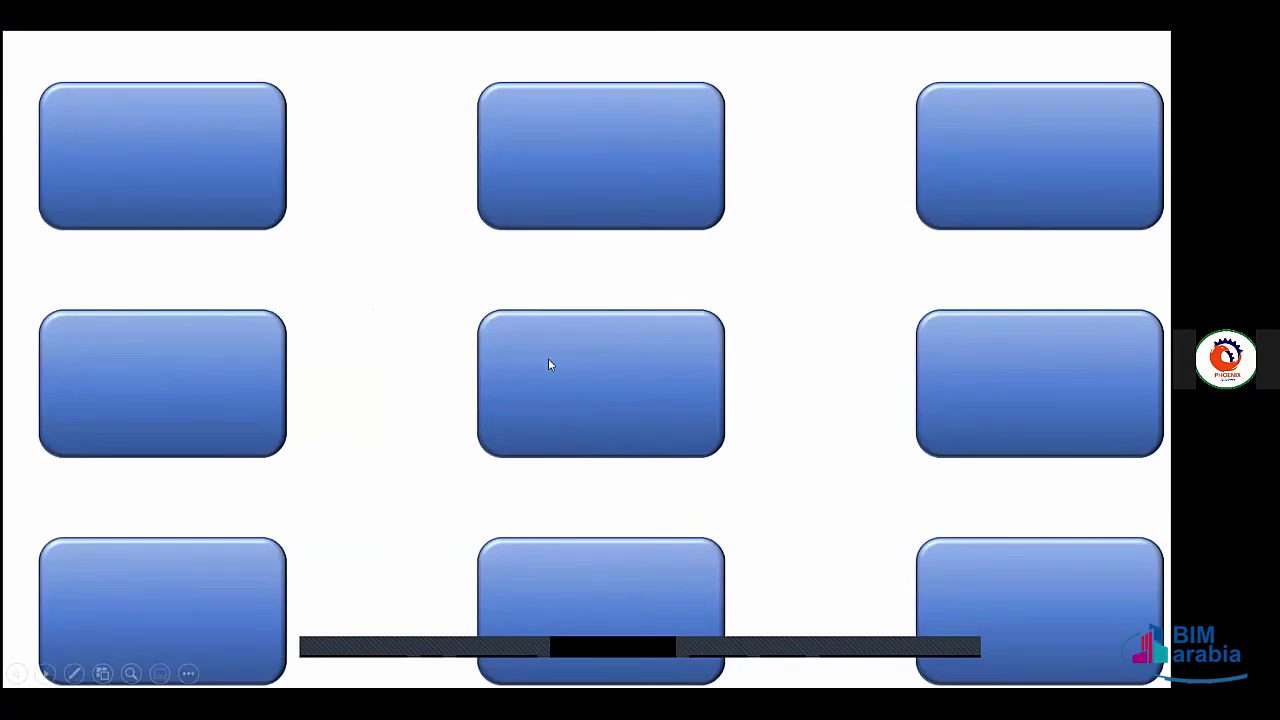
{"action": "key", "text": "Escape"}
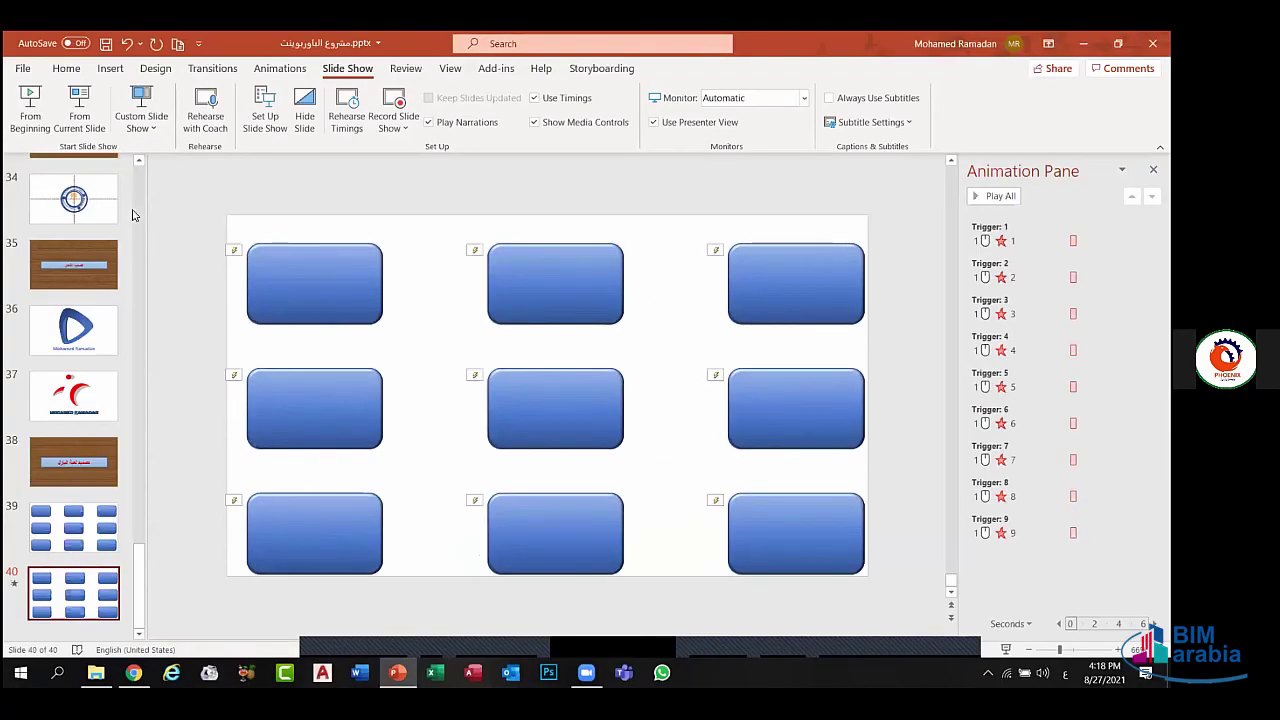
- Play the slideshow from the grid slide to the end, then close the Animation Pane
{"action": "left_click", "coordinate": [79, 105]}
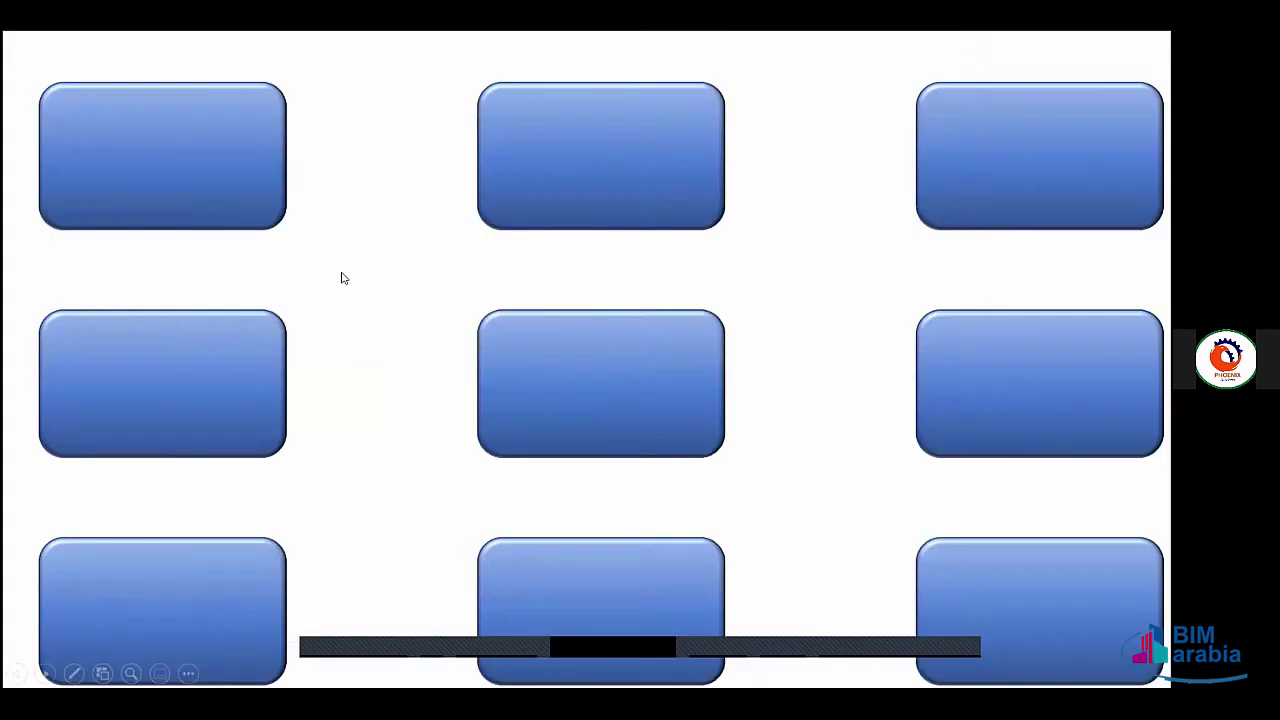
{"action": "left_click", "coordinate": [565, 375]}
{"action": "left_click", "coordinate": [566, 376]}
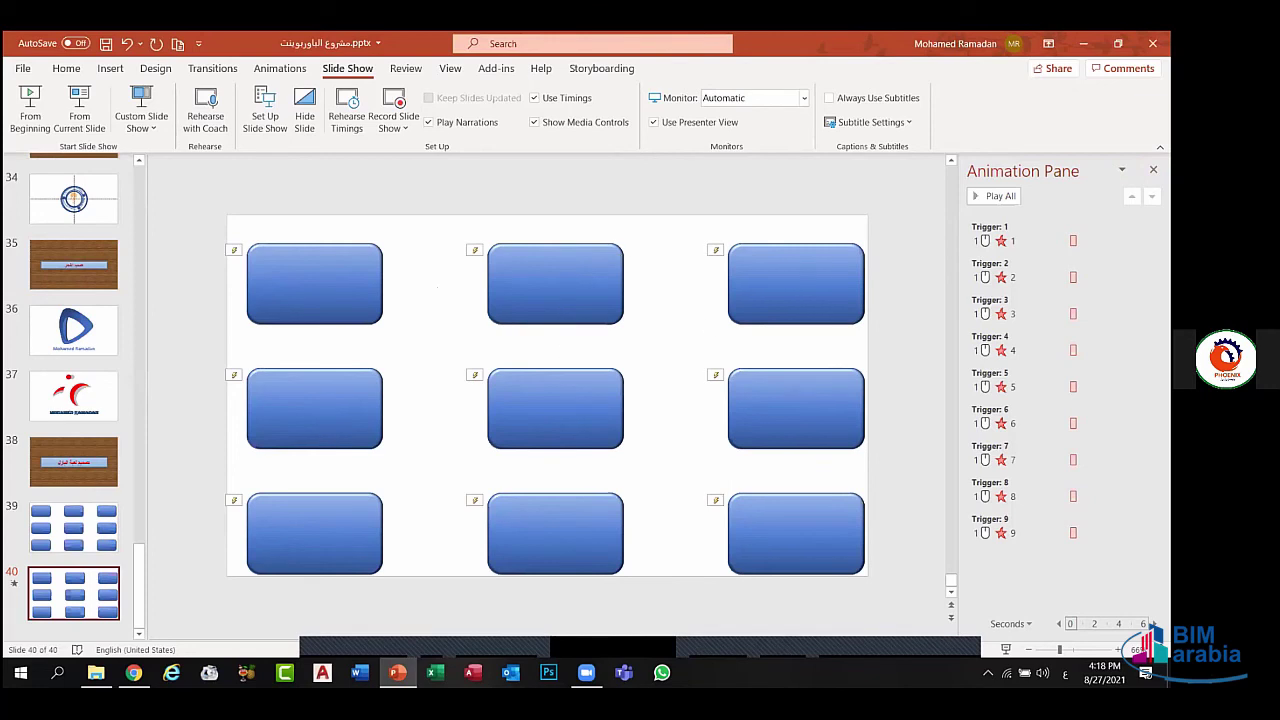
{"action": "left_click", "coordinate": [1153, 169]}
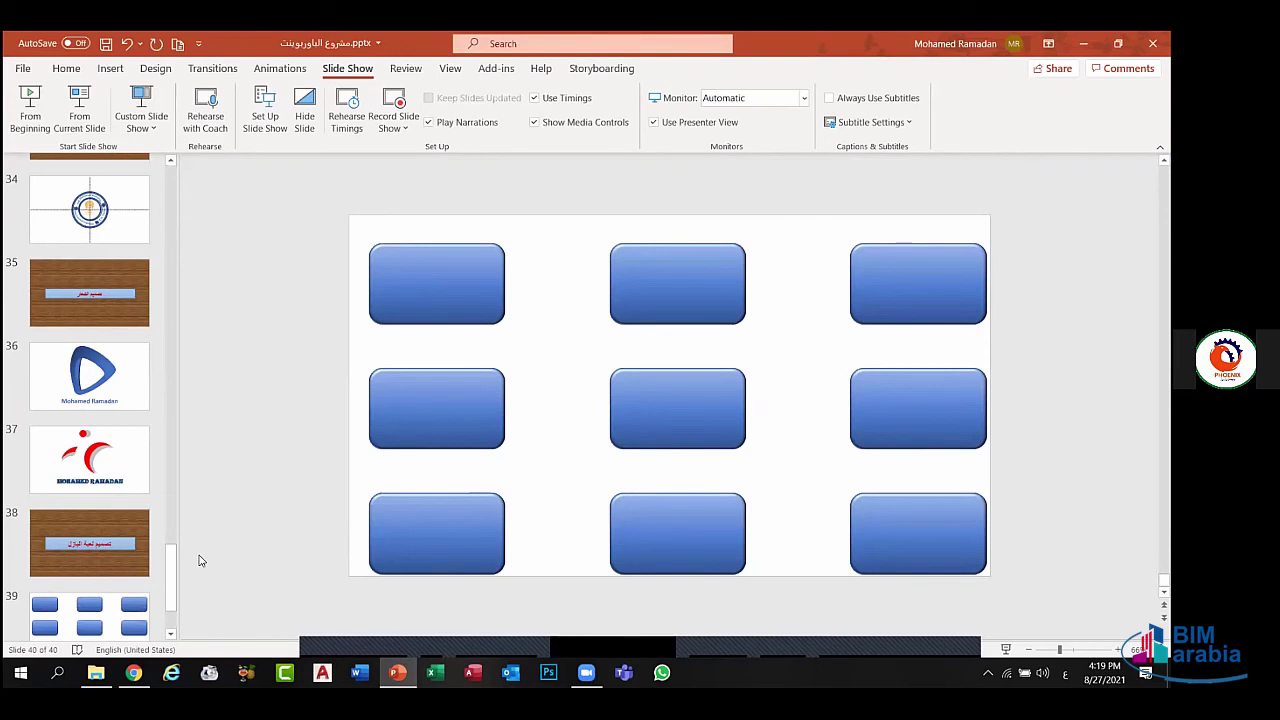
{"action": "scroll", "coordinate": [171, 563], "scroll_direction": "down", "scroll_amount": 3}
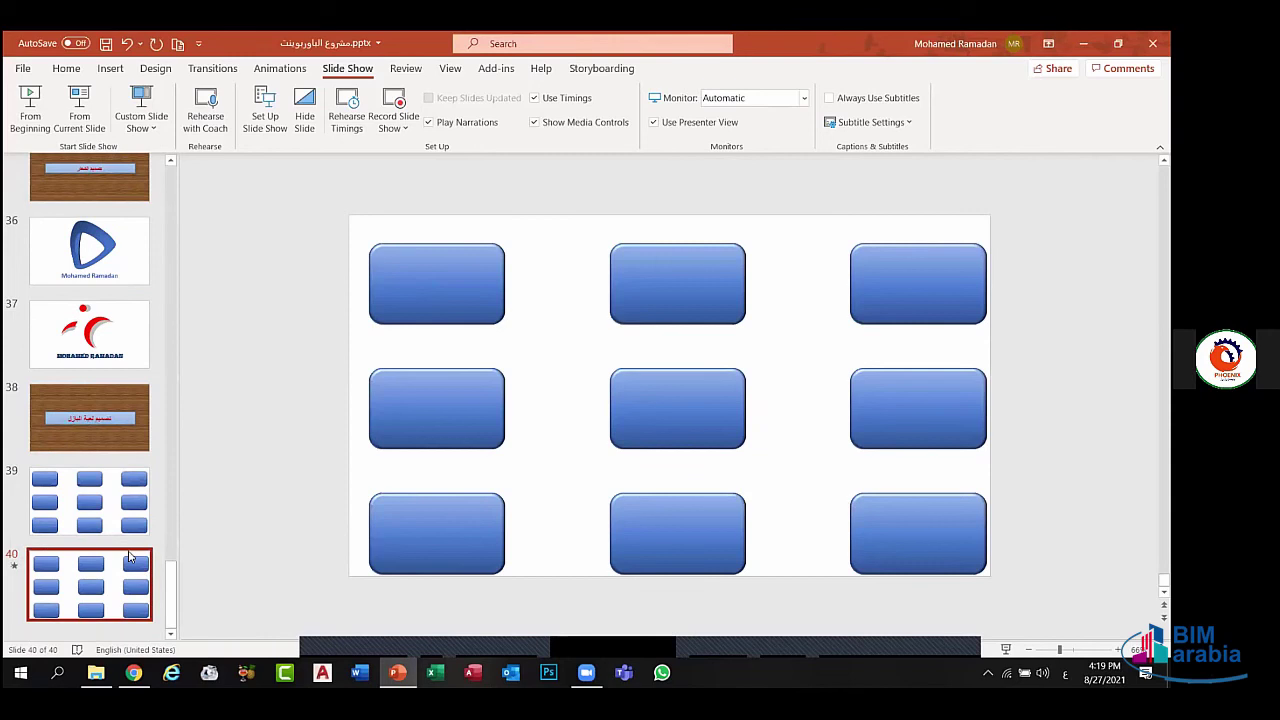
{"action": "key", "text": "Up"}
{"action": "key", "text": "Down"}
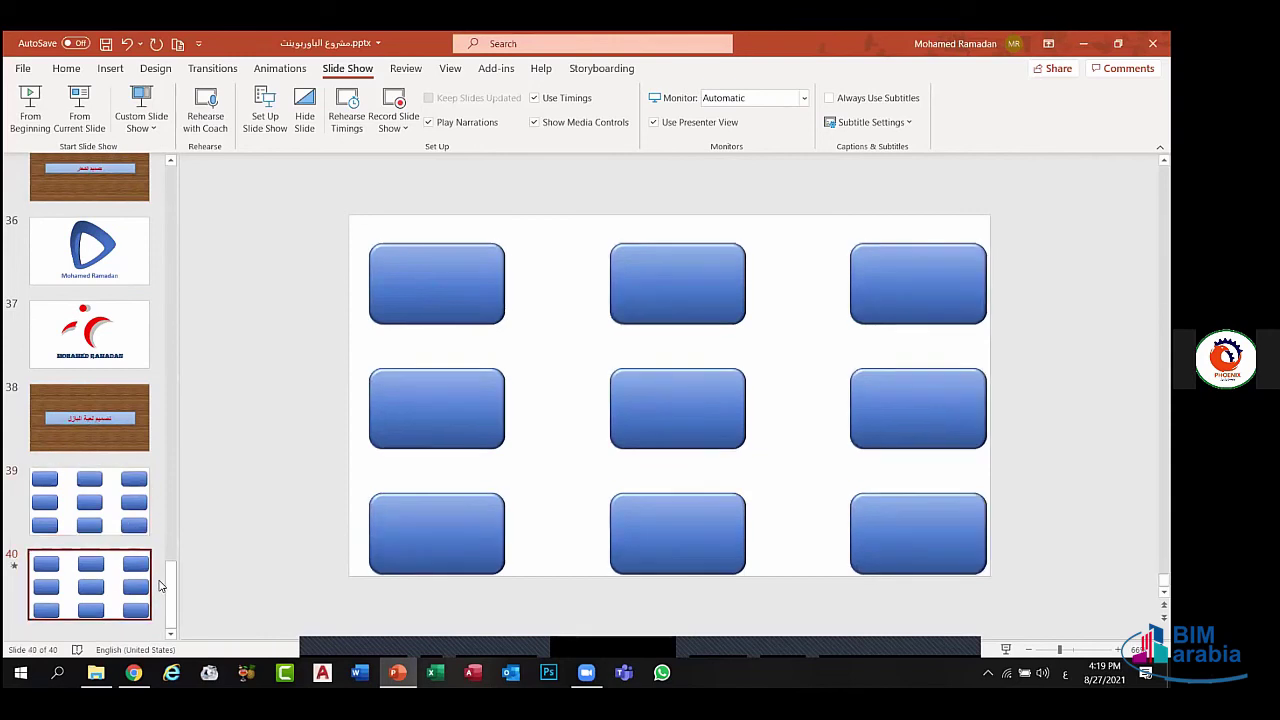
{"action": "left_click", "coordinate": [62, 490]}
{"action": "left_click", "coordinate": [96, 574]}
{"action": "mouse_move", "coordinate": [171, 592]}
{"action": "left_mouse_down"}
{"action": "mouse_move", "coordinate": [168, 484]}
{"action": "mouse_move", "coordinate": [162, 591]}
{"action": "left_mouse_up"}
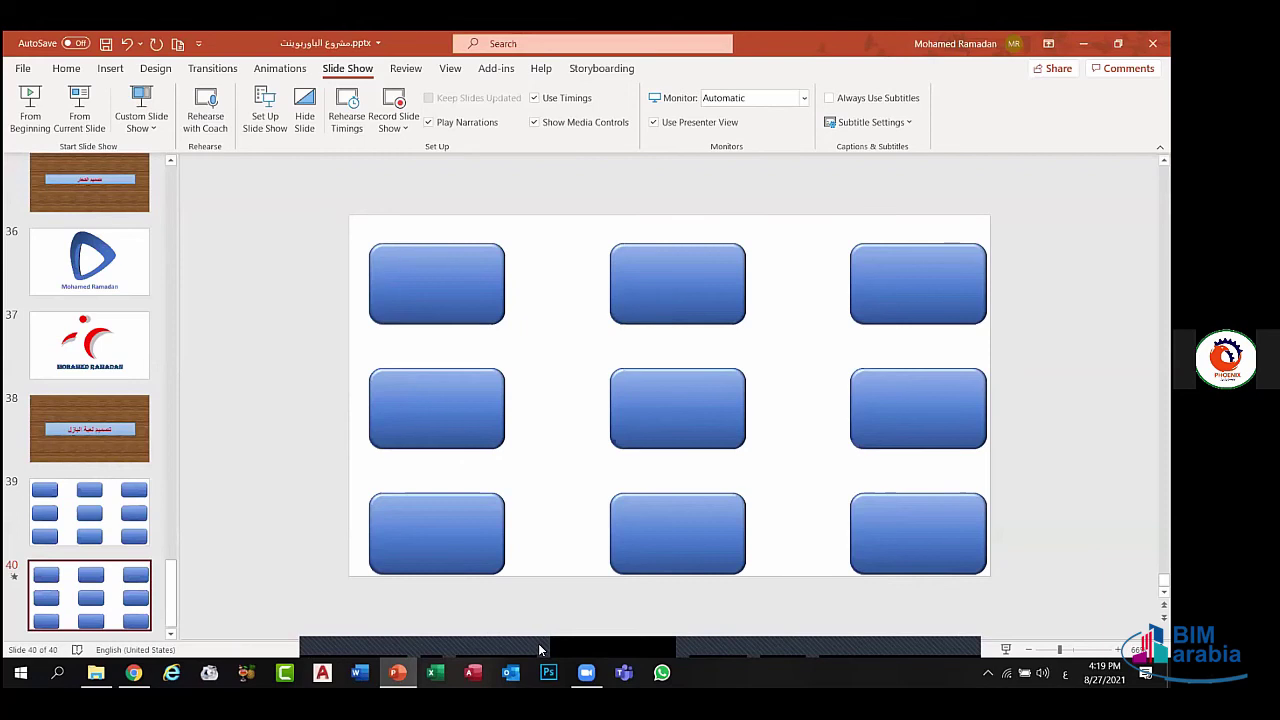
- Go to slide 6 and preview its road-signs animation from the Animations tab
{"action": "mouse_move", "coordinate": [337, 623]}
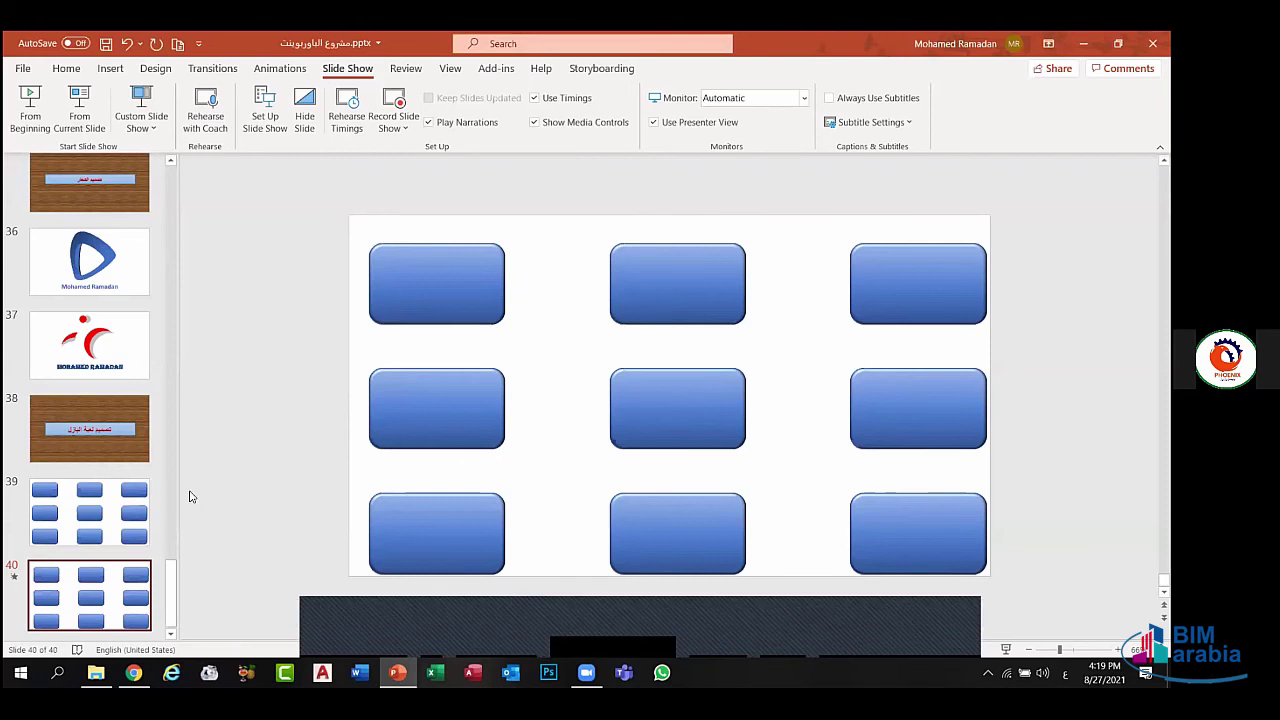
{"action": "scroll", "coordinate": [205, 370], "scroll_direction": "up", "scroll_amount": 15}
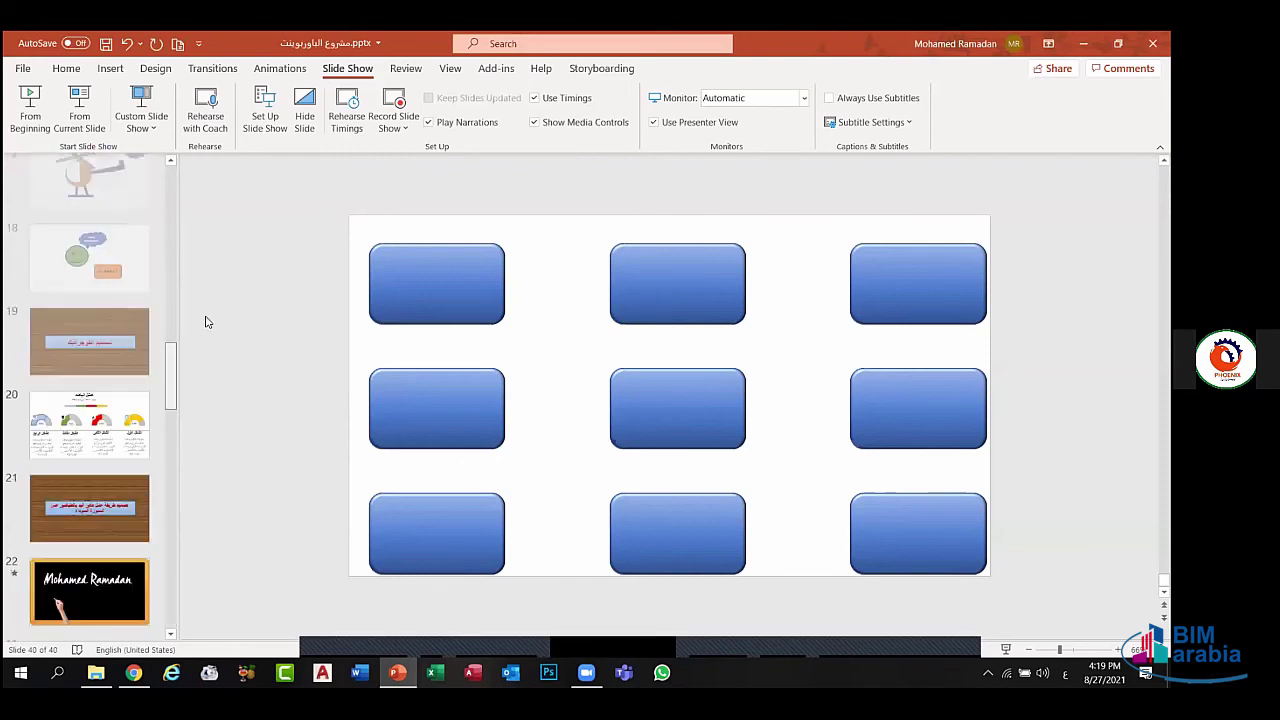
{"action": "scroll", "coordinate": [205, 321], "scroll_direction": "up", "scroll_amount": 2}
{"action": "scroll", "coordinate": [206, 291], "scroll_direction": "up", "scroll_amount": 2}
{"action": "scroll", "coordinate": [206, 260], "scroll_direction": "up", "scroll_amount": 3}
{"action": "scroll", "coordinate": [206, 246], "scroll_direction": "up", "scroll_amount": 3}
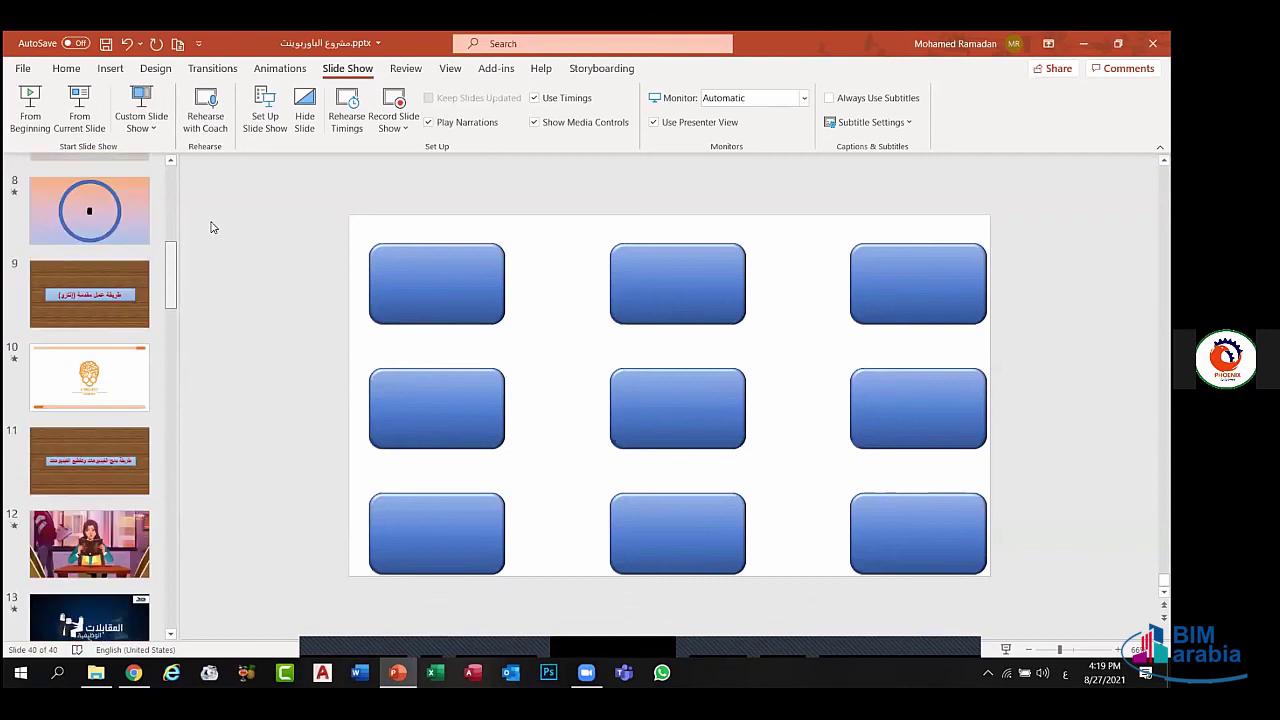
{"action": "scroll", "coordinate": [209, 206], "scroll_direction": "up", "scroll_amount": 2}
{"action": "scroll", "coordinate": [174, 249], "scroll_direction": "up", "scroll_amount": 2}
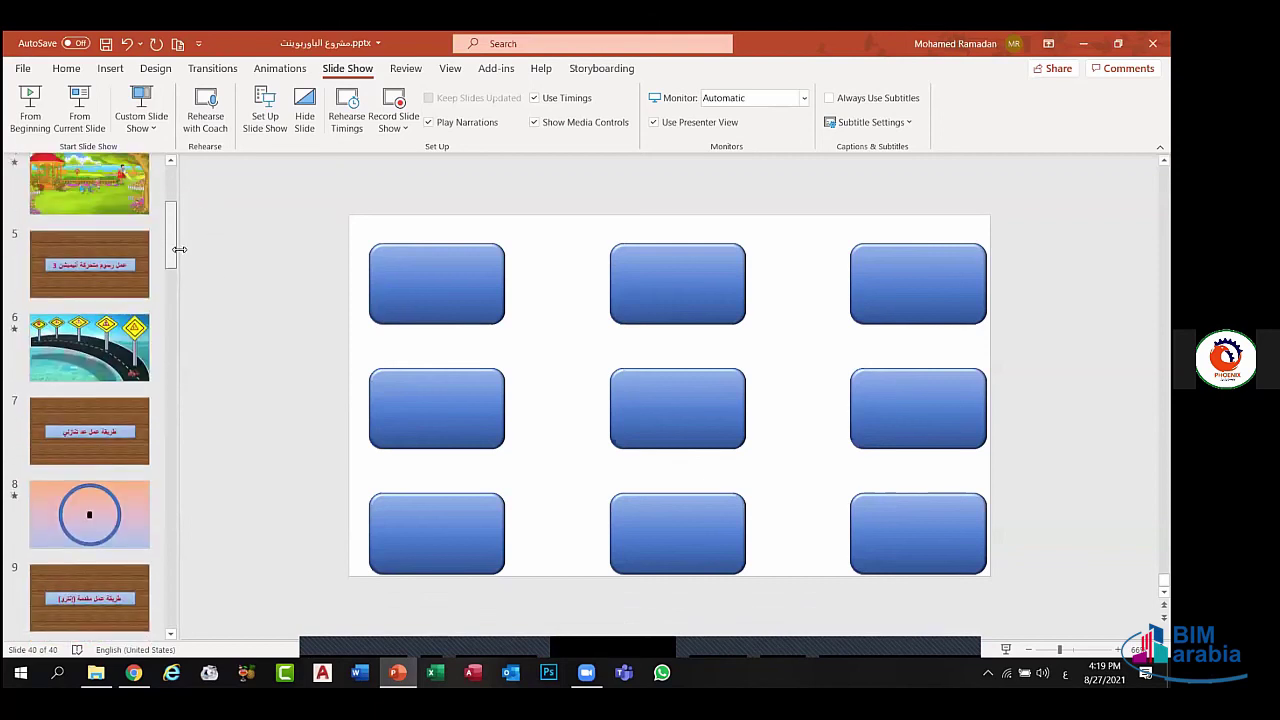
{"action": "left_click", "coordinate": [117, 370]}
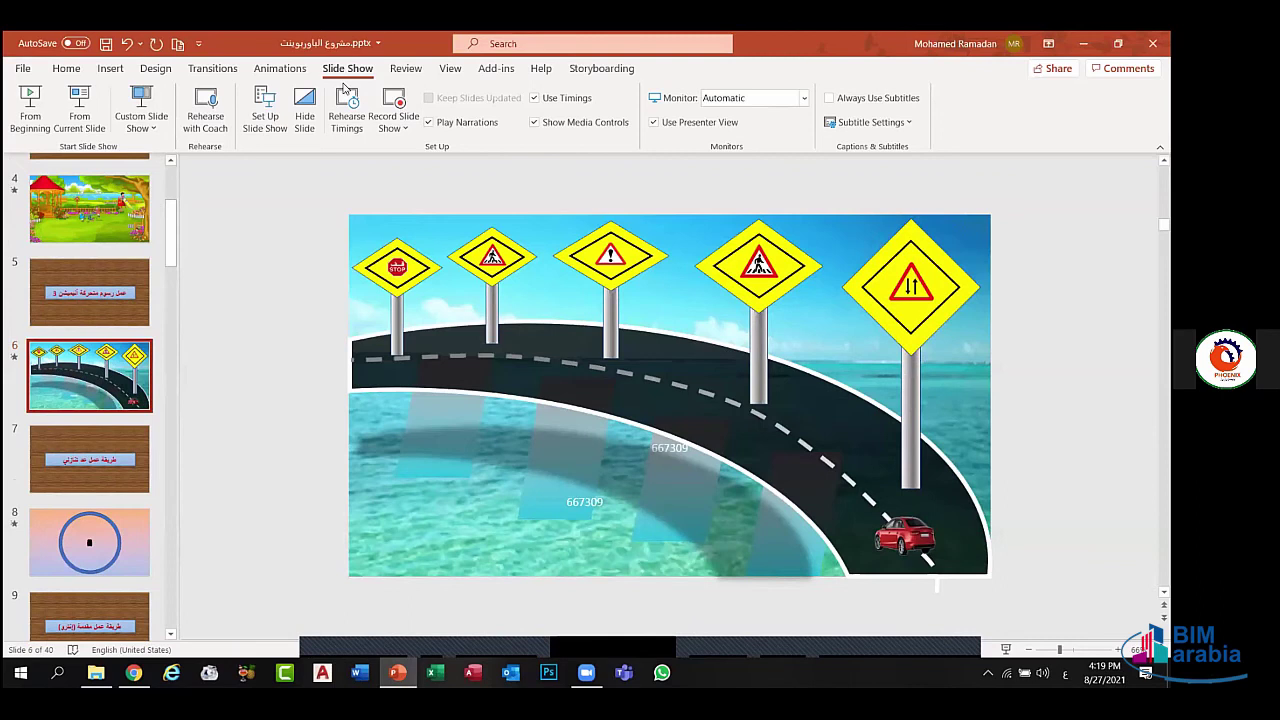
{"action": "left_click", "coordinate": [279, 68]}
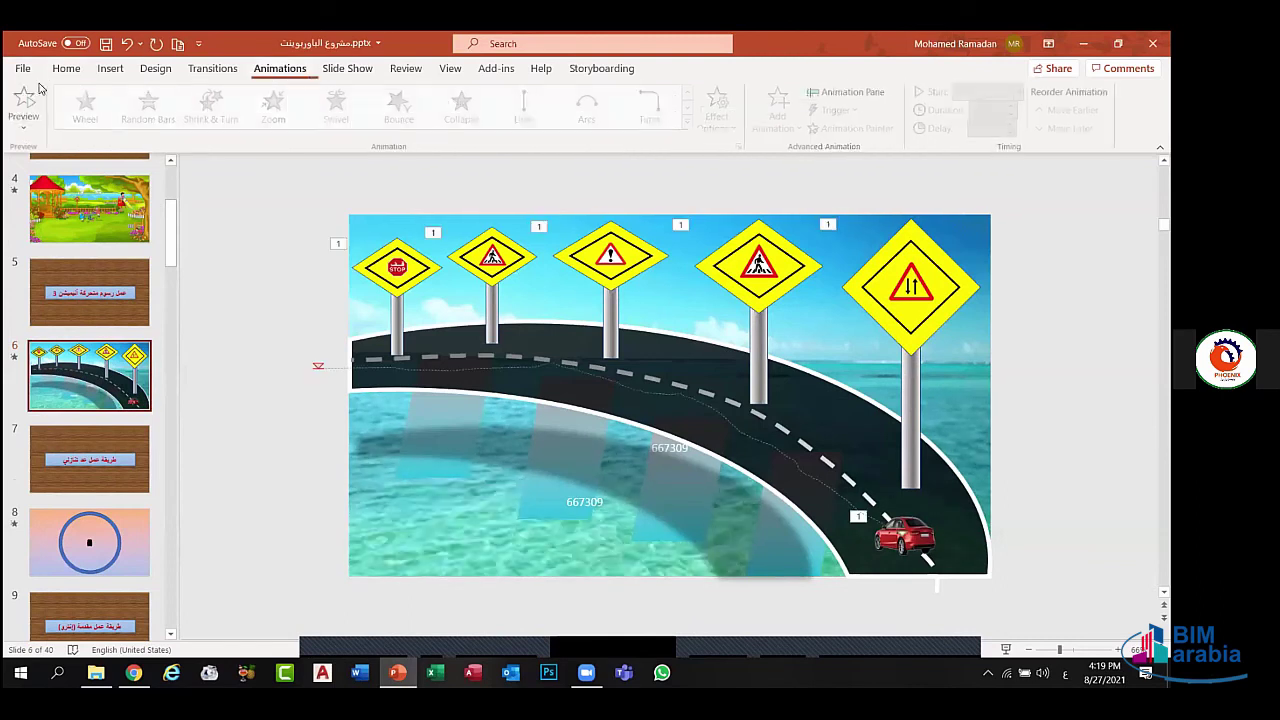
{"action": "left_click", "coordinate": [30, 100]}
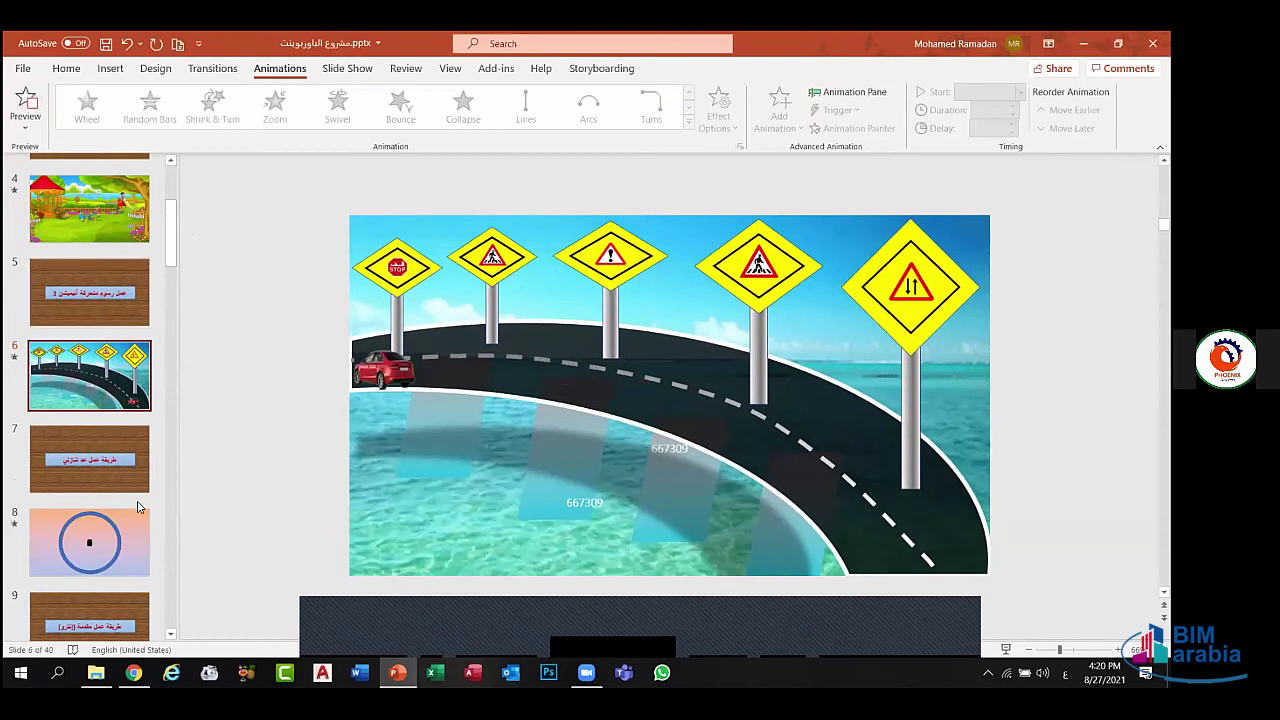
- Return to slide 40 with the blue box grid
{"action": "scroll", "coordinate": [150, 600], "scroll_direction": "down", "scroll_amount": 15}
{"action": "scroll", "coordinate": [150, 614], "scroll_direction": "down", "scroll_amount": 3}
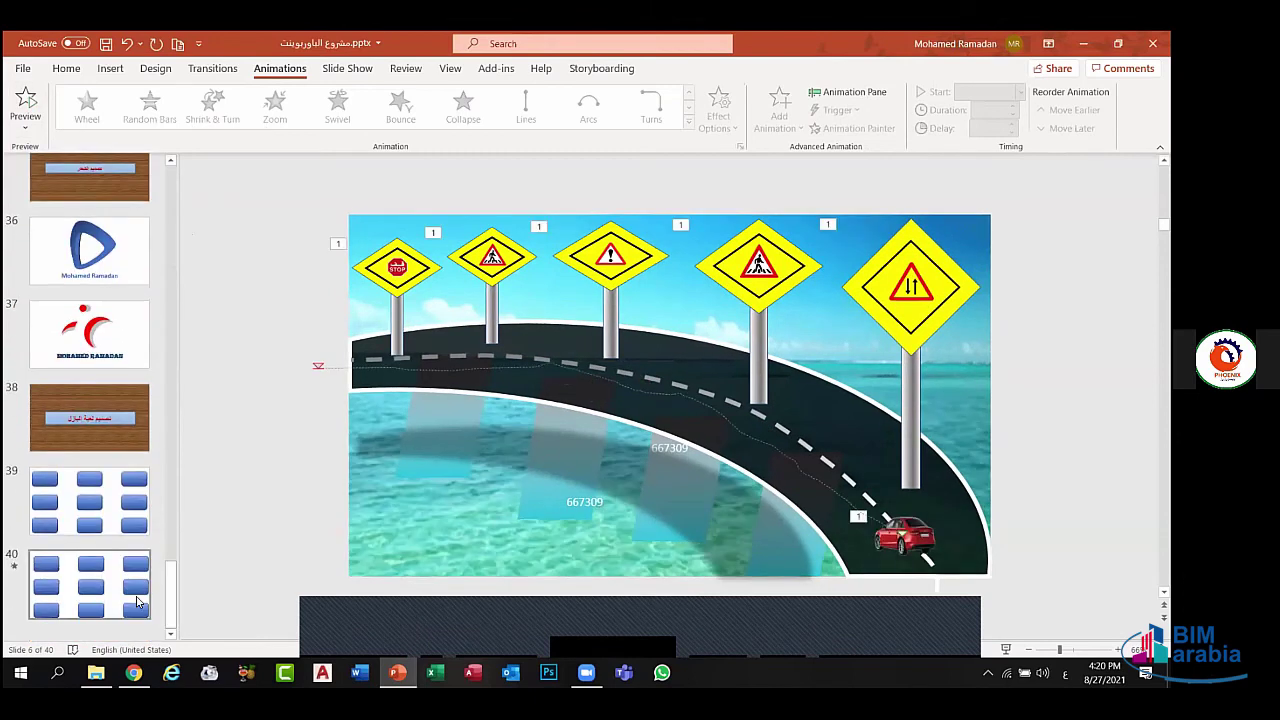
{"action": "left_click", "coordinate": [89, 585]}
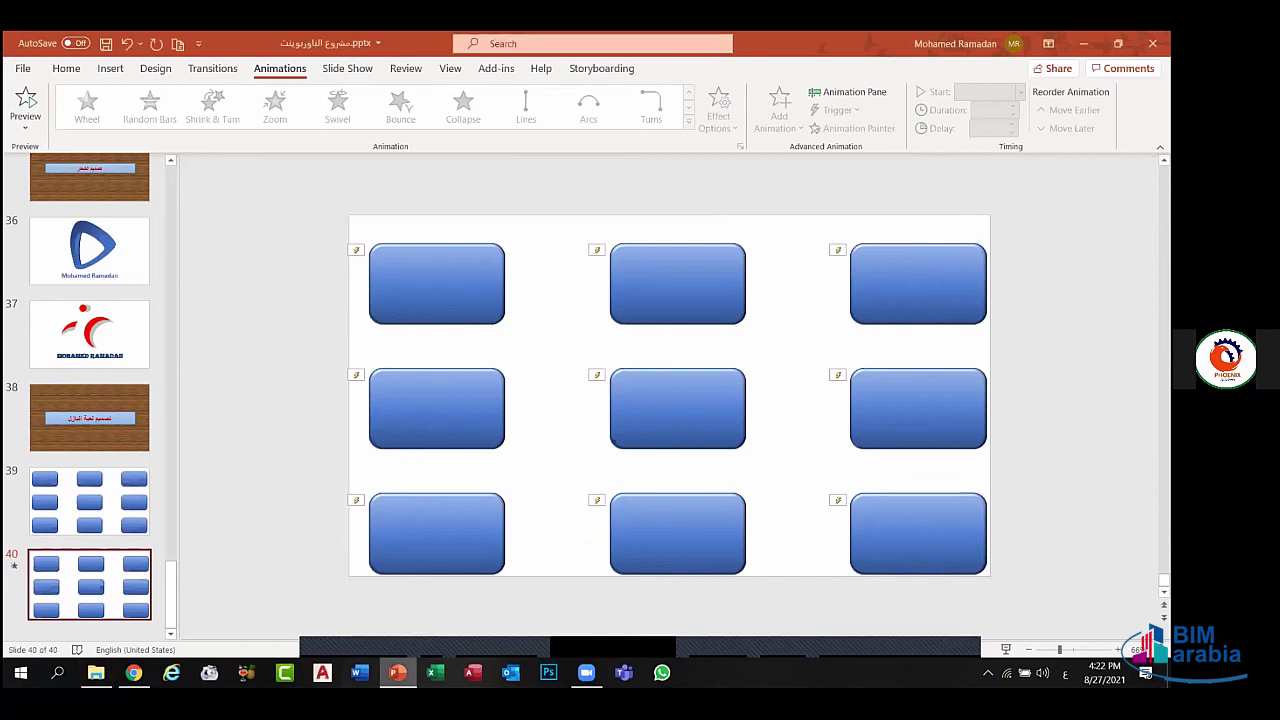
{"action": "left_click", "coordinate": [57, 672]}
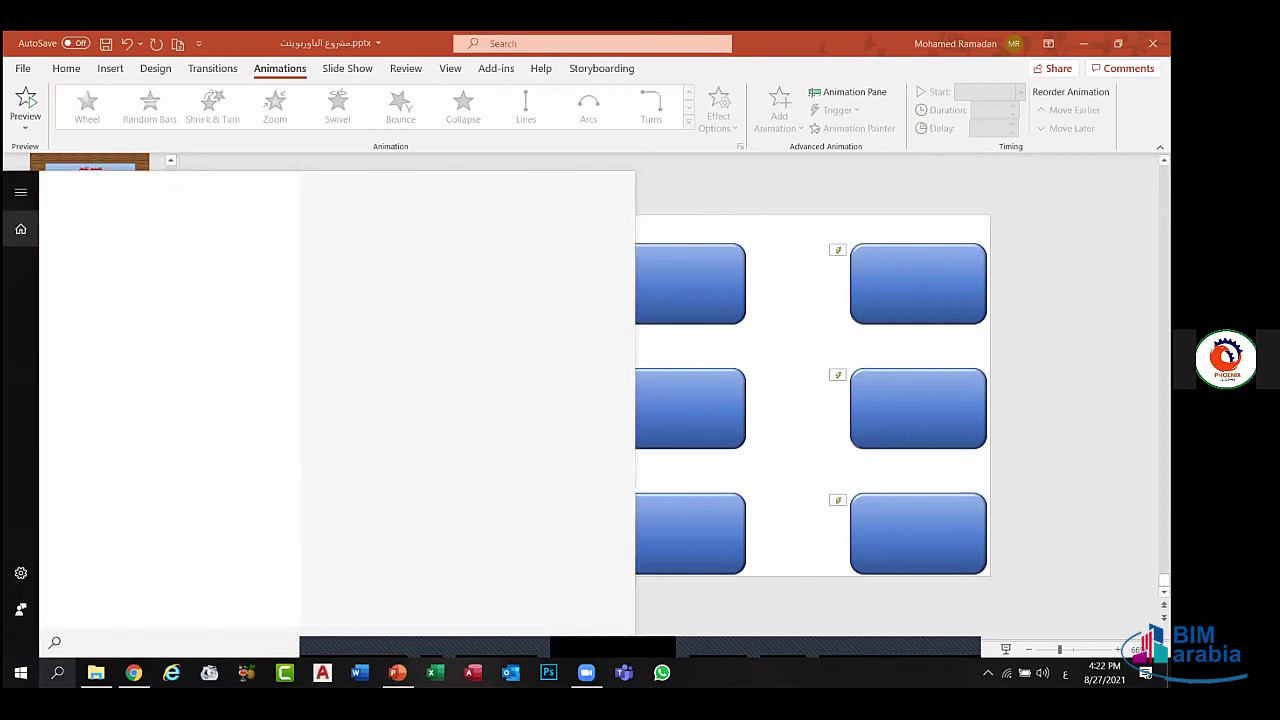
{"action": "type", "text": "حق"}
{"action": "key", "text": "BackSpace"}
{"action": "key", "text": "BackSpace"}
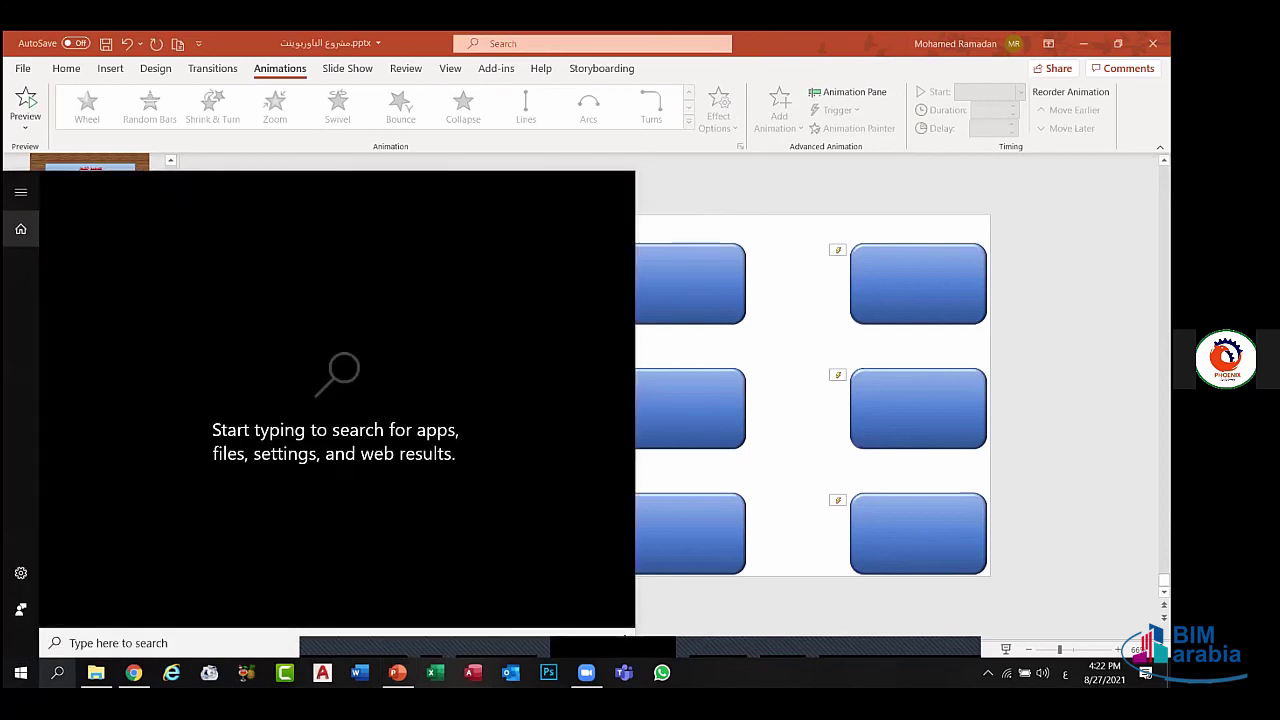
{"action": "key", "text": "alt+shift"}
{"action": "type", "text": "pr"}
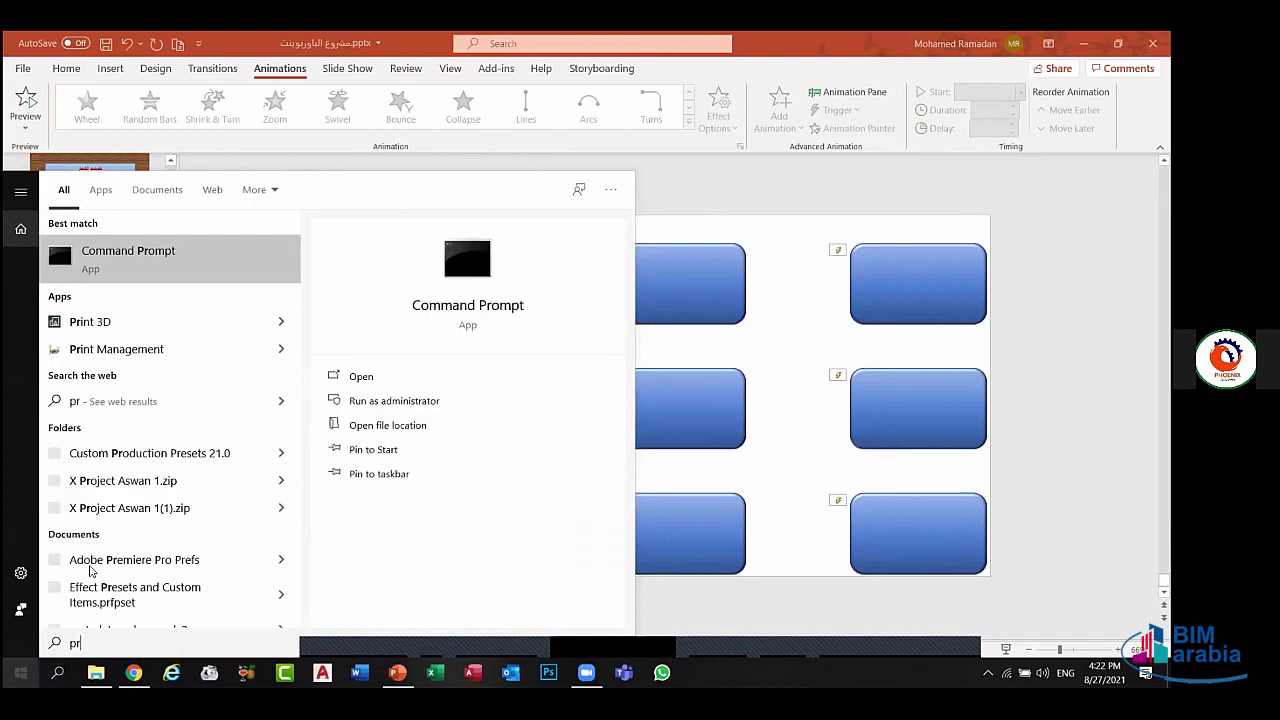
{"action": "type", "text": "p"}
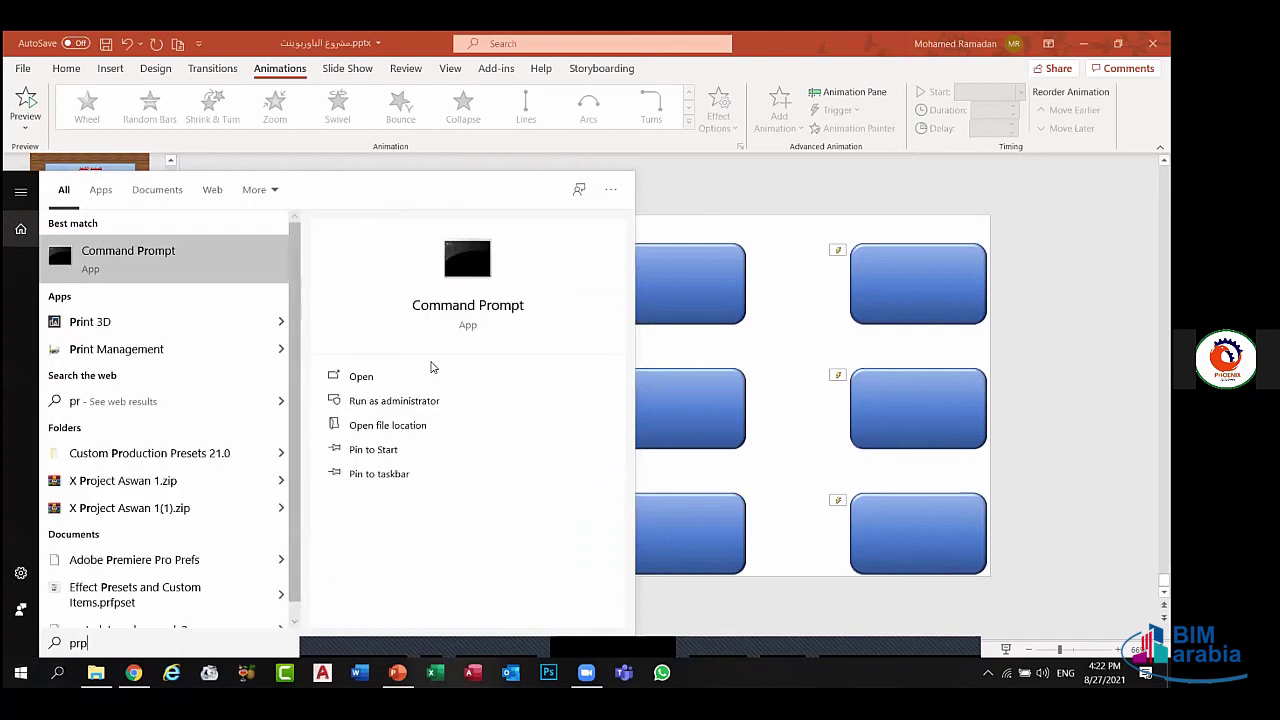
{"action": "key", "text": "BackSpace"}
{"action": "type", "text": "o"}
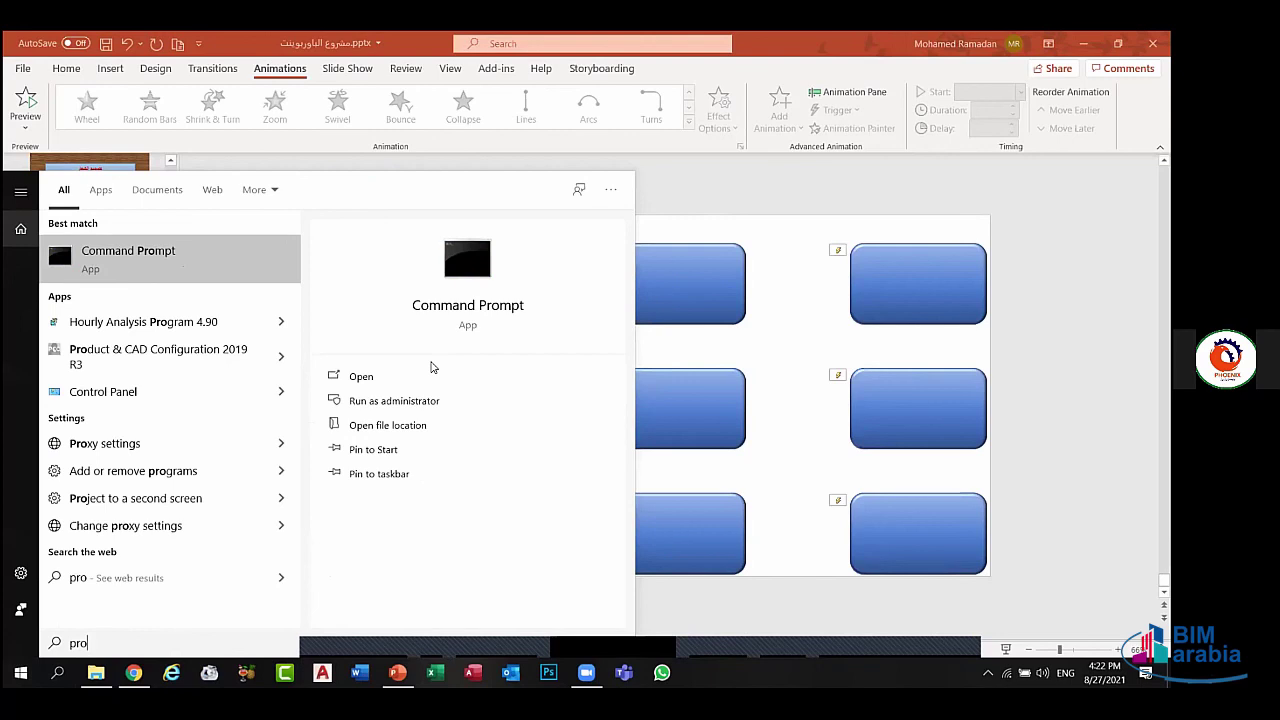
{"action": "type", "text": "je"}
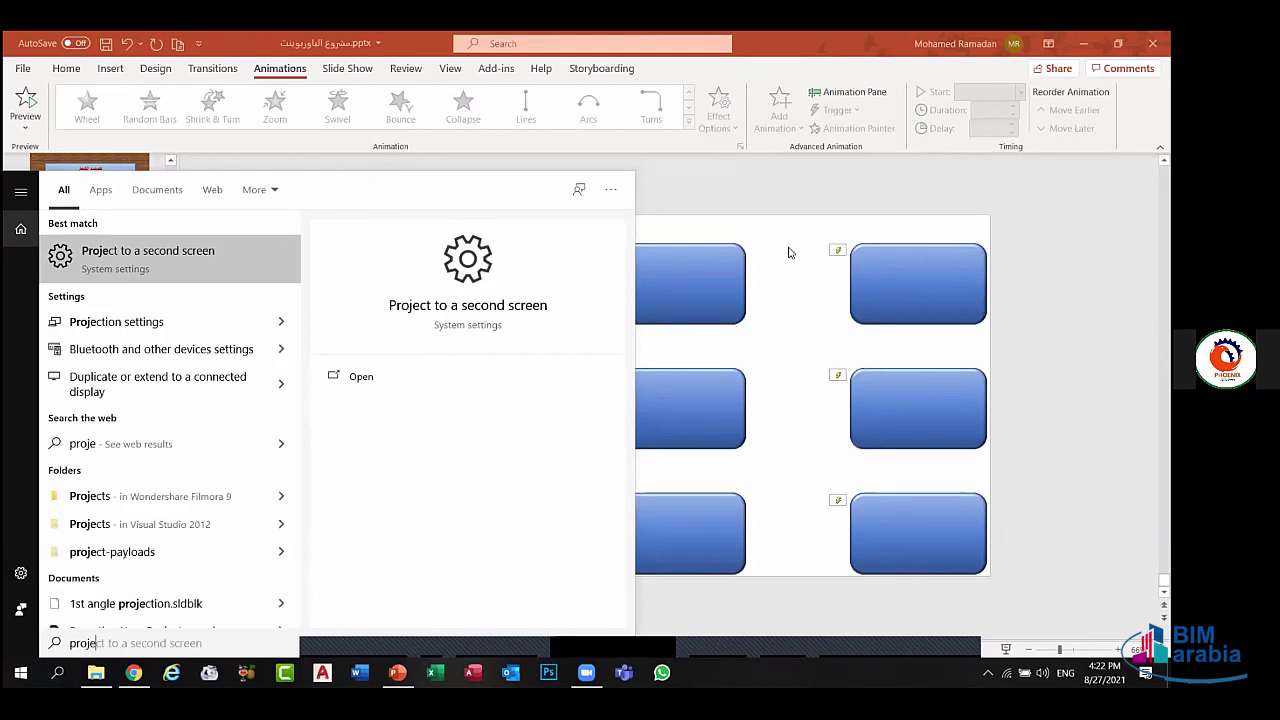
{"action": "key", "text": "BackSpace"}
{"action": "key", "text": "BackSpace"}
{"action": "key", "text": "BackSpace"}
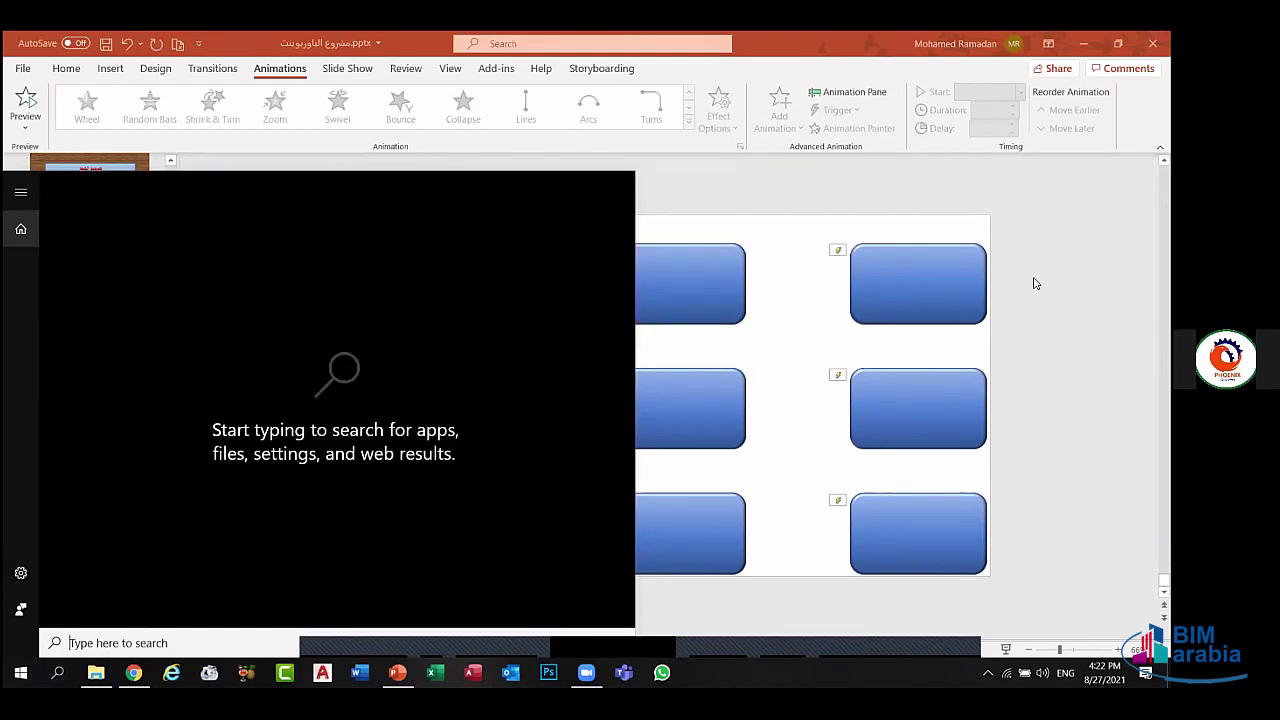
{"action": "key", "text": "Escape"}
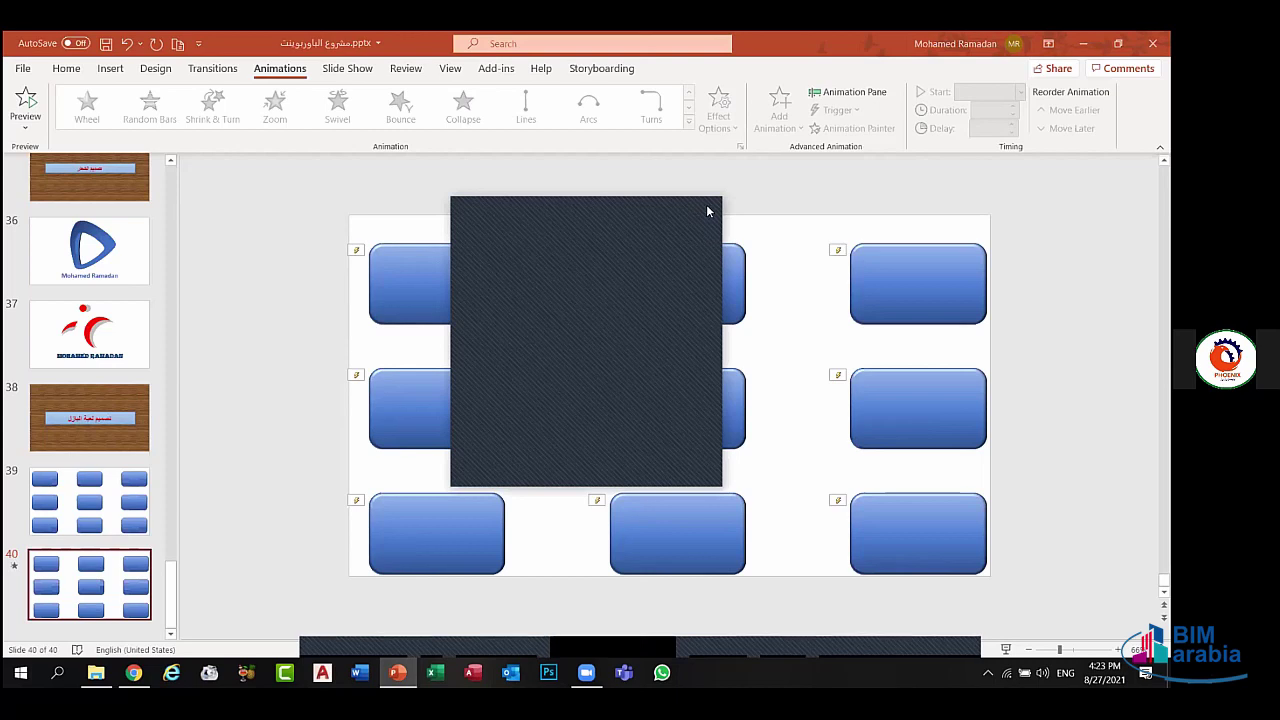
- Save the presentation with Ctrl+S, keeping slide 40's click-triggered boxes
{"action": "left_click", "coordinate": [707, 211]}
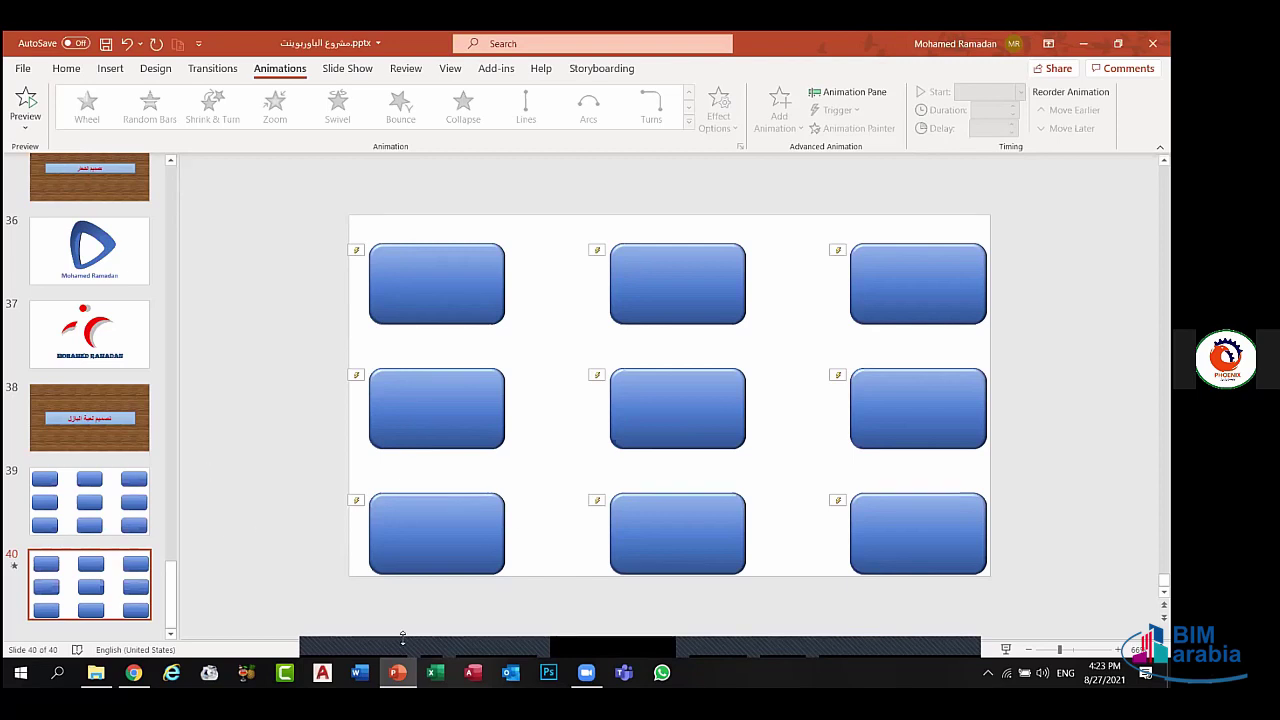
{"action": "mouse_move", "coordinate": [586, 672]}
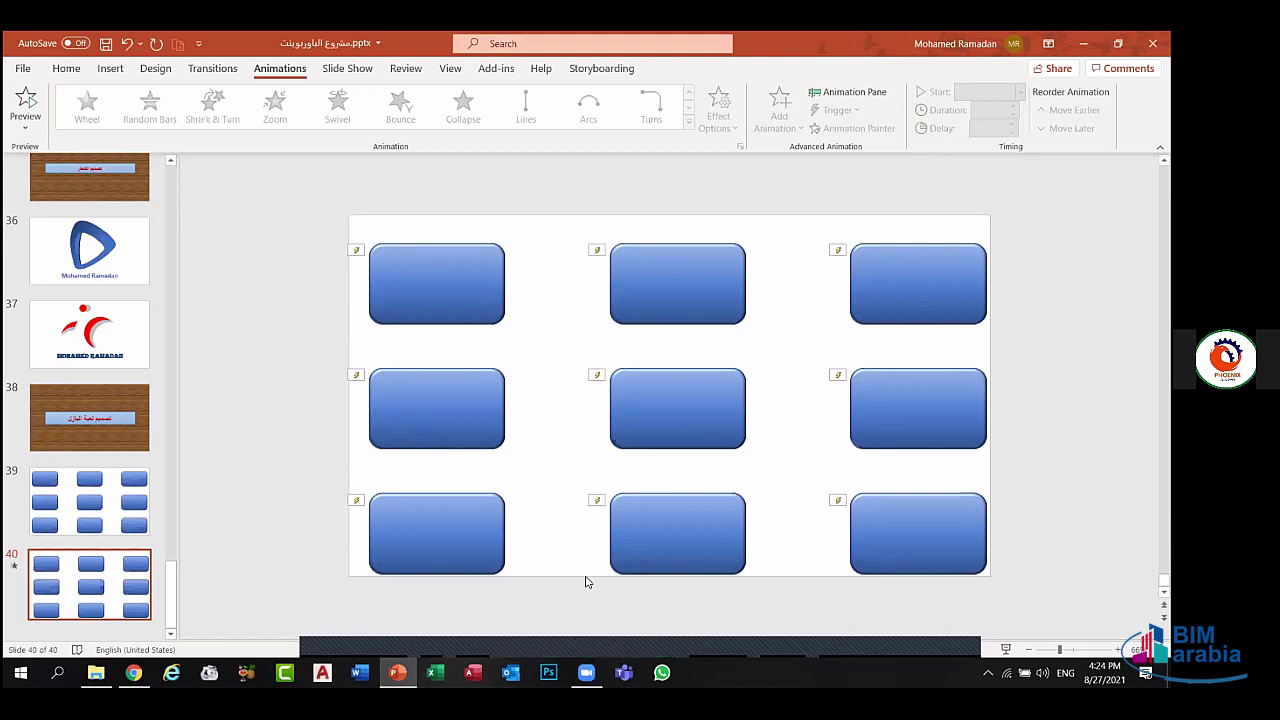
{"action": "key", "text": "ctrl+s"}
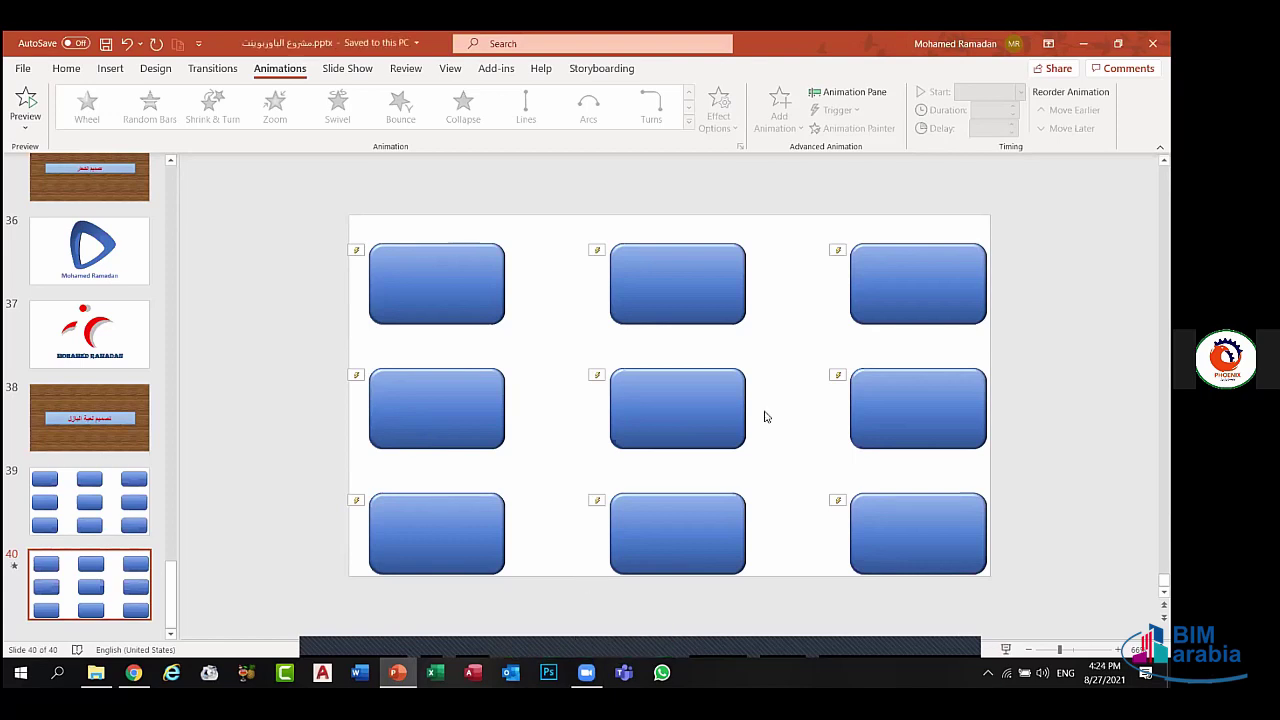